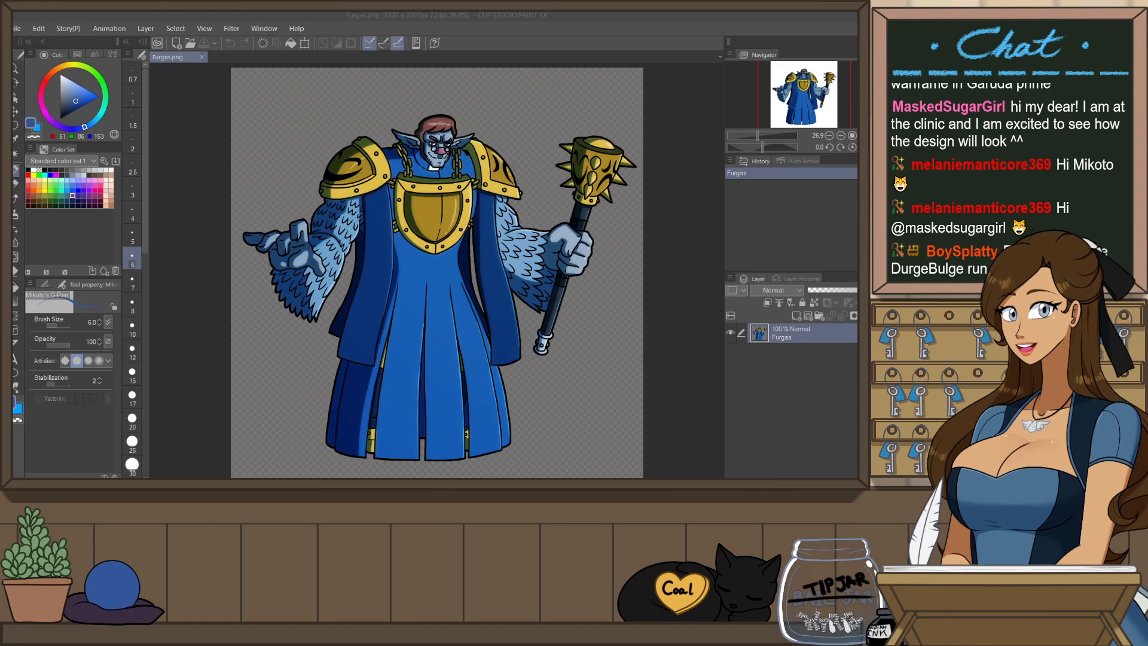
- Close the Furgas image and open the D&D Concept - Fergus sketch
{"action": "left_click", "coordinate": [202, 57]}
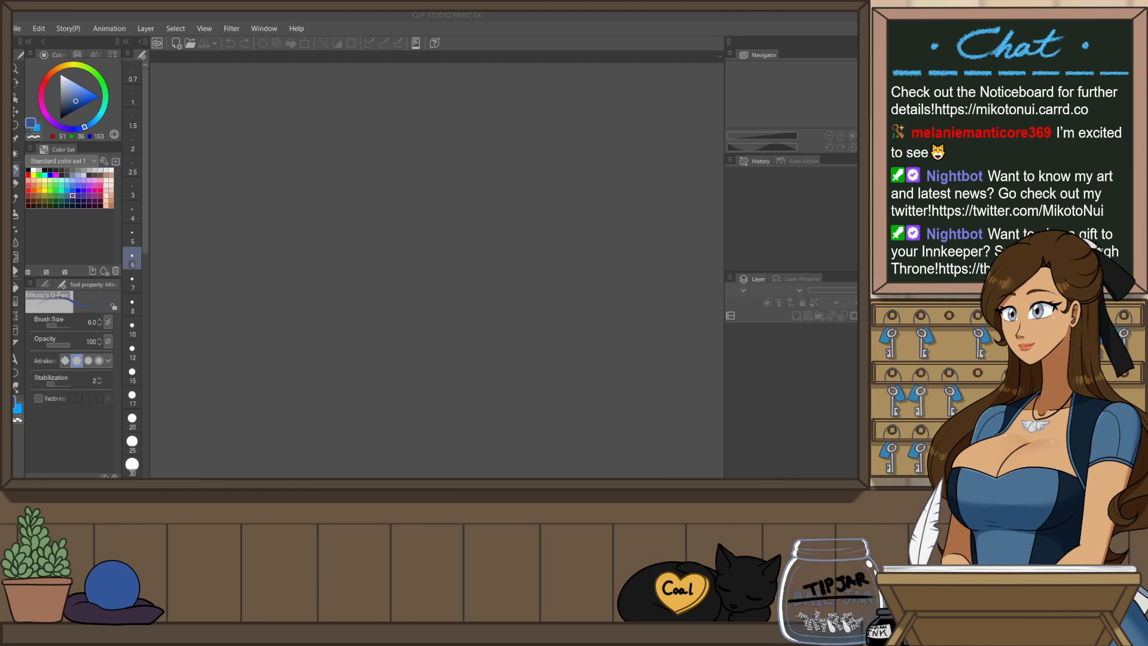
{"action": "left_click", "coordinate": [17, 34]}
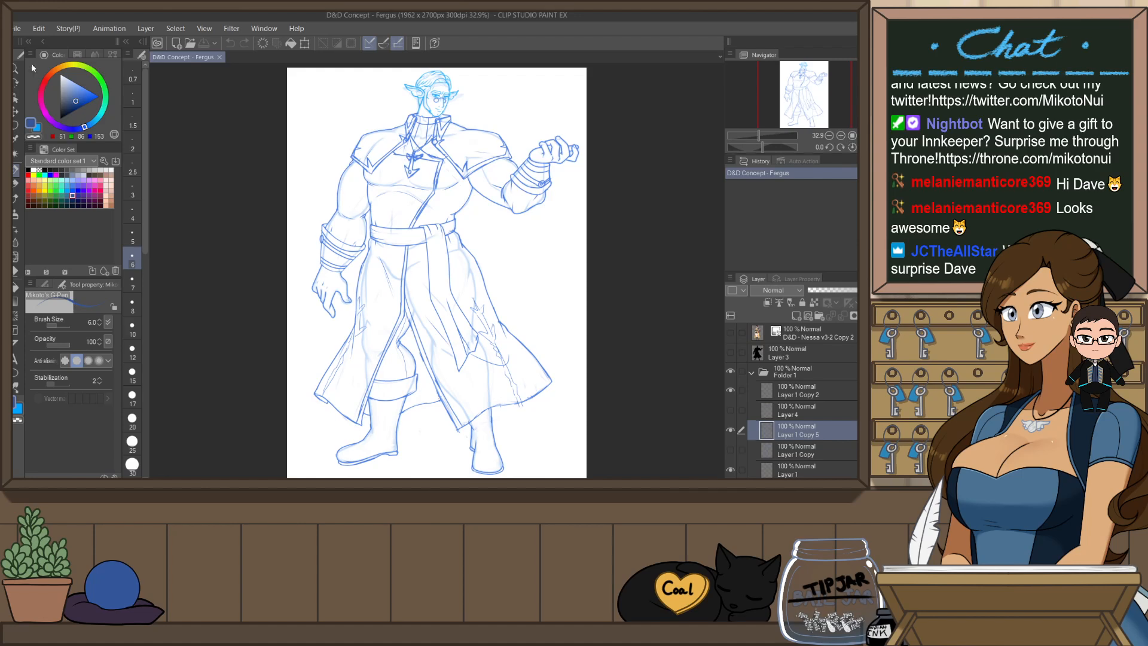
{"action": "left_click", "coordinate": [21, 30]}
{"action": "mouse_move", "coordinate": [39, 28]}
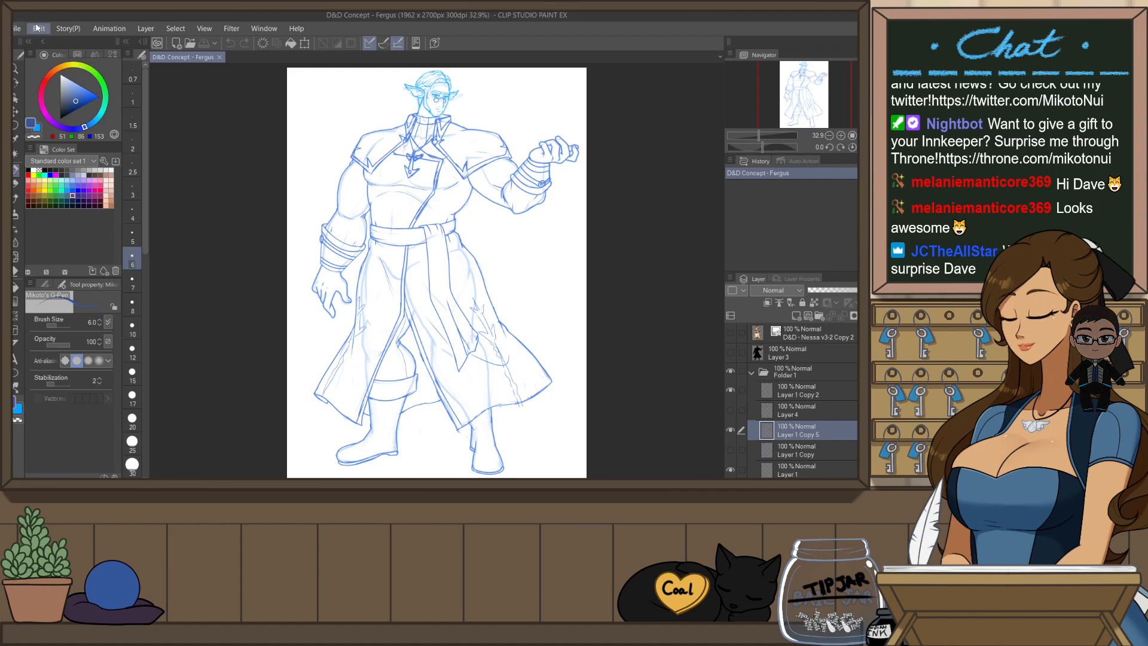
{"action": "left_click", "coordinate": [156, 320]}
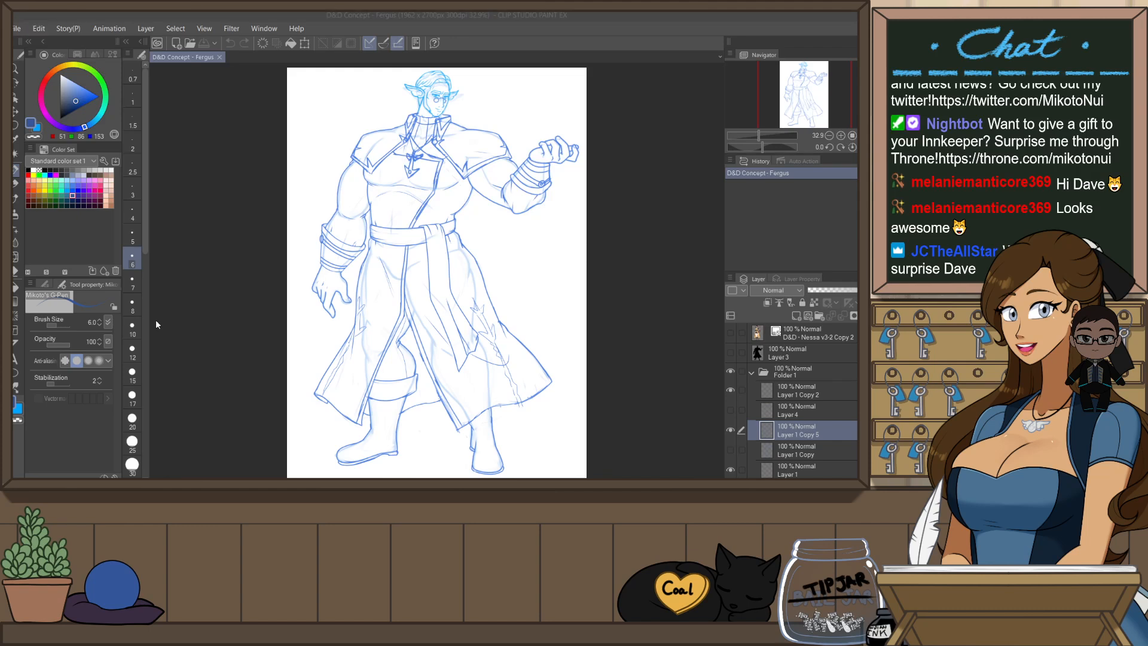
{"action": "left_click", "coordinate": [430, 256]}
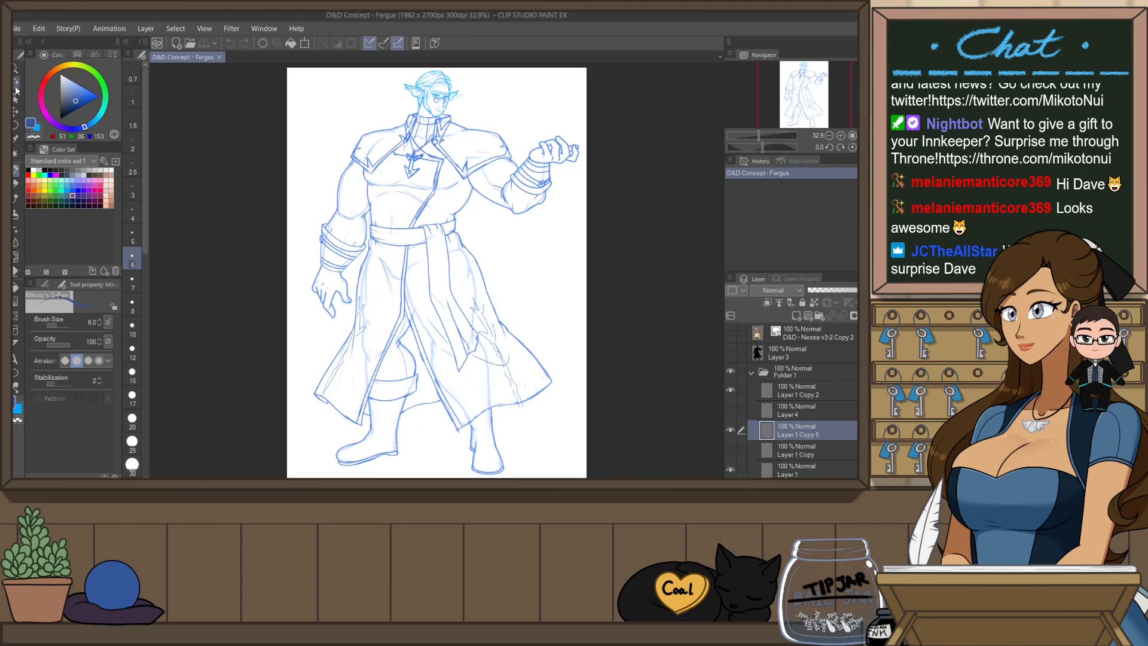
- Change the image resolution to enlarge the sketch to 2107 x 2900 px
{"action": "left_click", "coordinate": [39, 28]}
{"action": "left_click", "coordinate": [142, 322]}
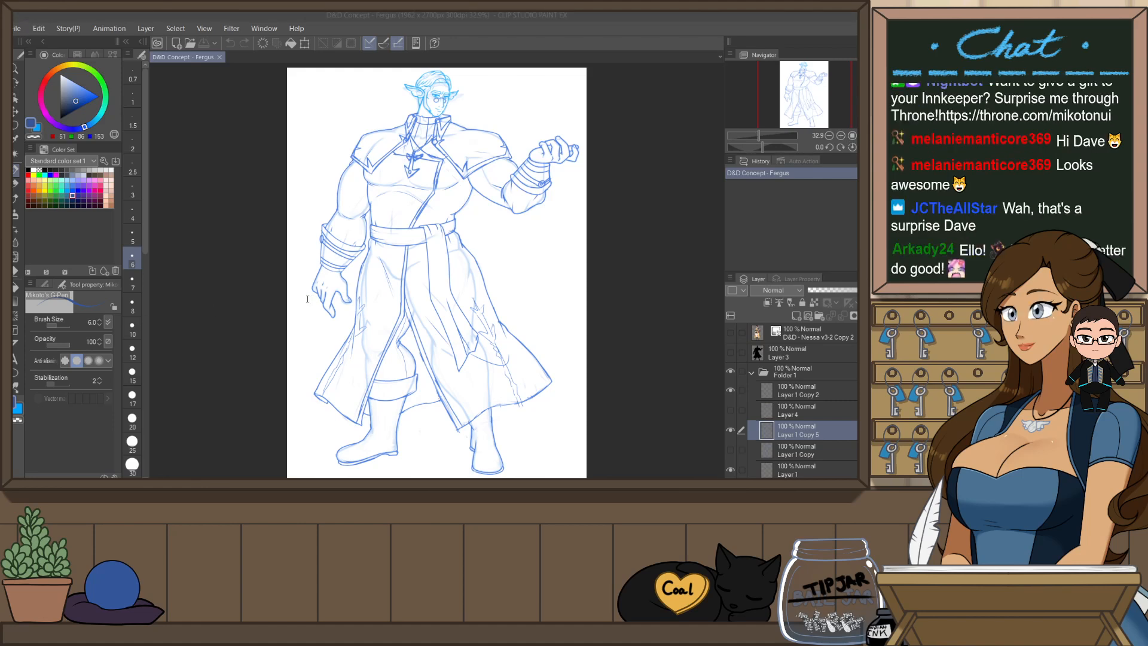
{"action": "key", "text": "Return"}
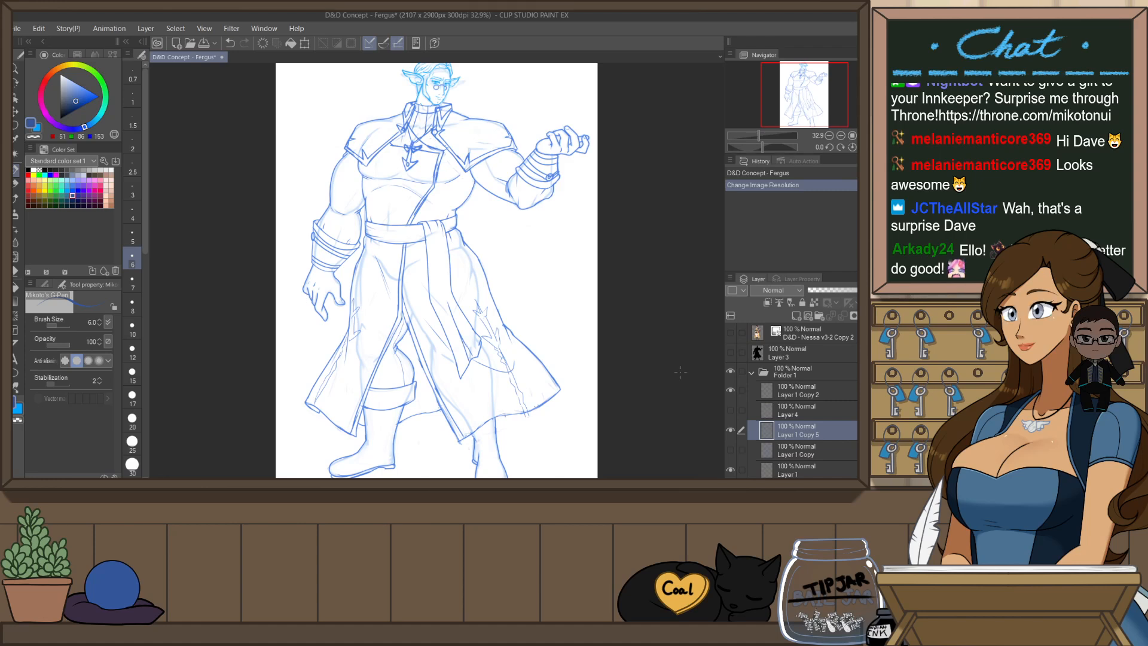
{"action": "key", "text": "ctrl+0"}
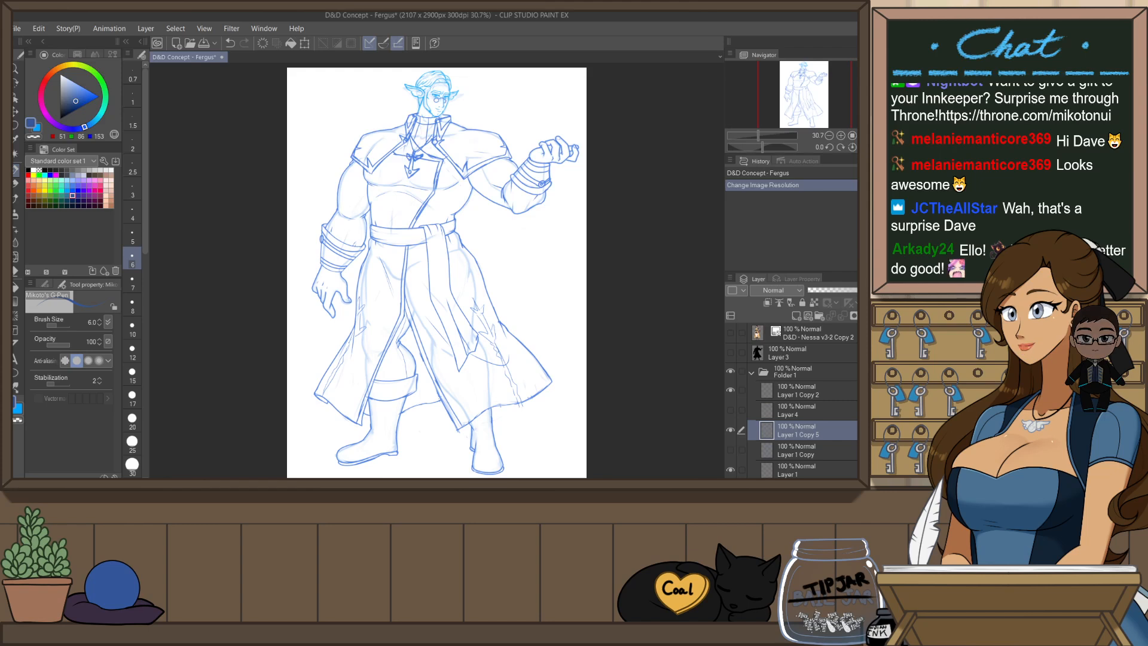
- Collapse Folder 1 and apply a light blue layer color to its sketch layers
{"action": "left_click", "coordinate": [752, 372]}
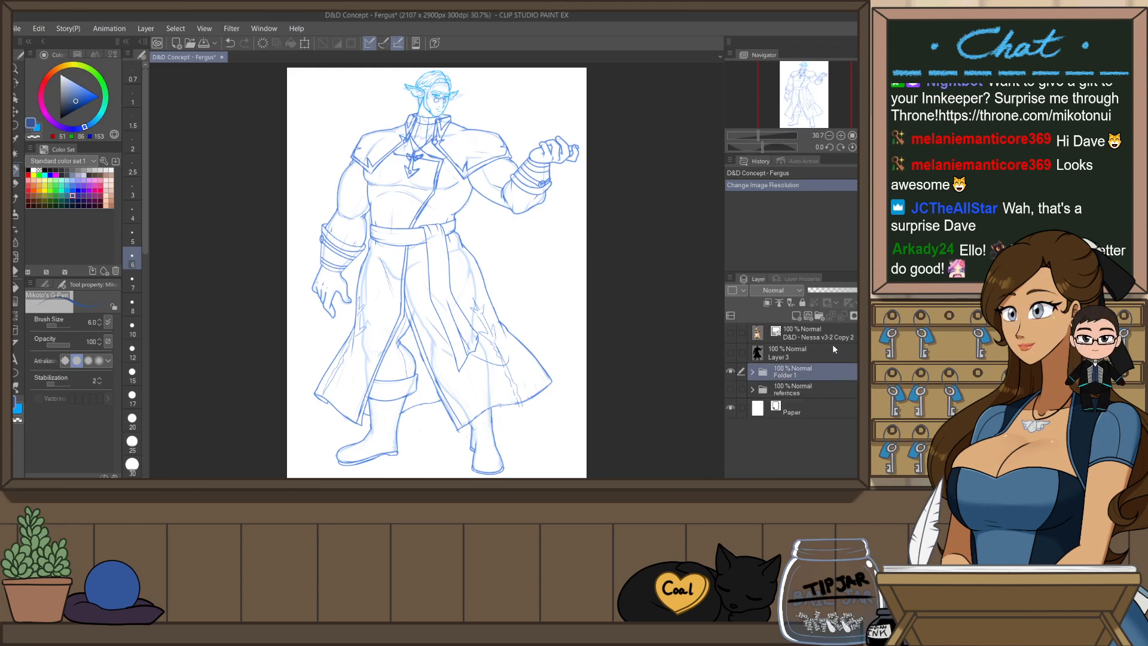
{"action": "left_click", "coordinate": [753, 371]}
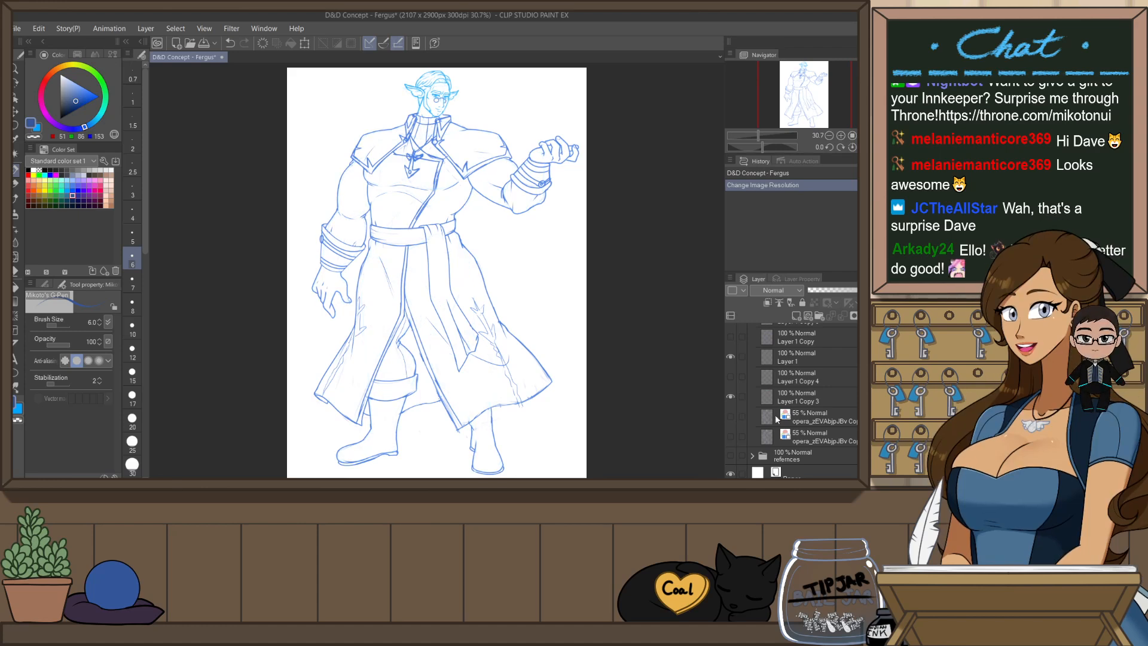
{"action": "scroll", "coordinate": [775, 414], "scroll_direction": "up", "scroll_amount": 3}
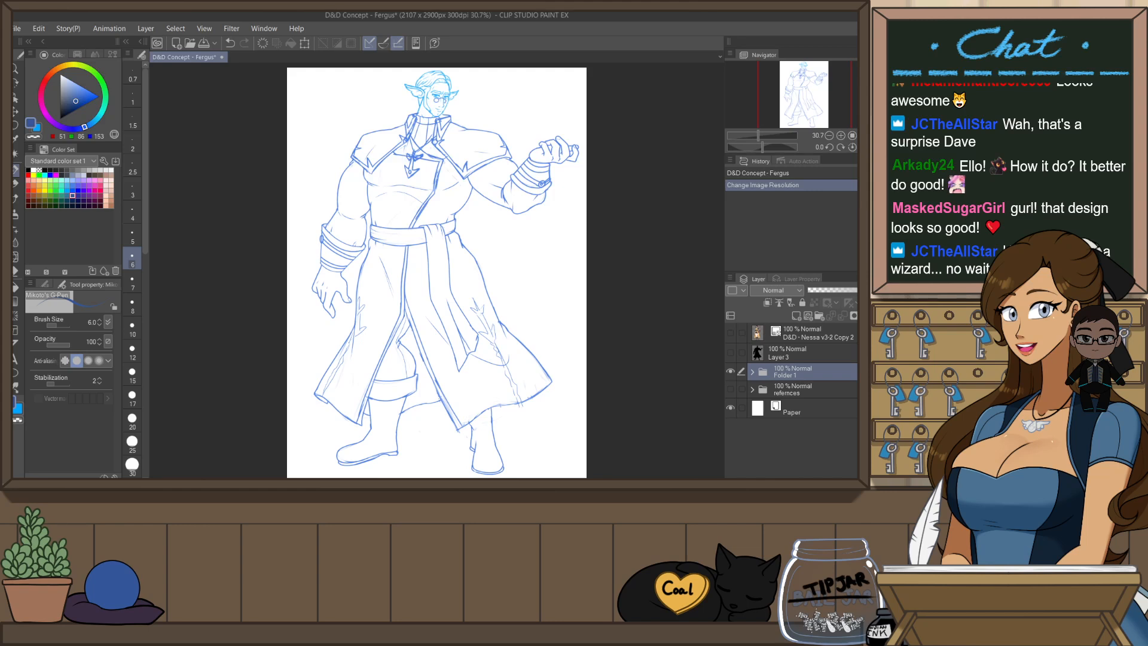
{"action": "key", "text": "ctrl+b"}
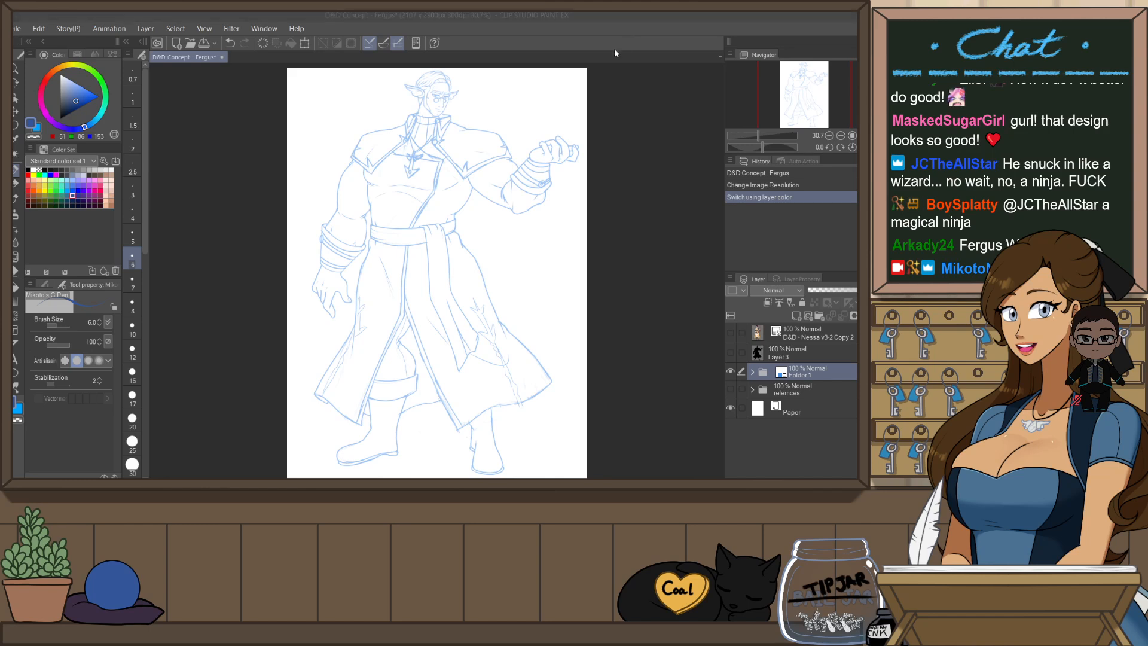
- Add a new vector layer above Folder 1 and set the drawing color to black
{"action": "key", "text": "ctrl+shift+n"}
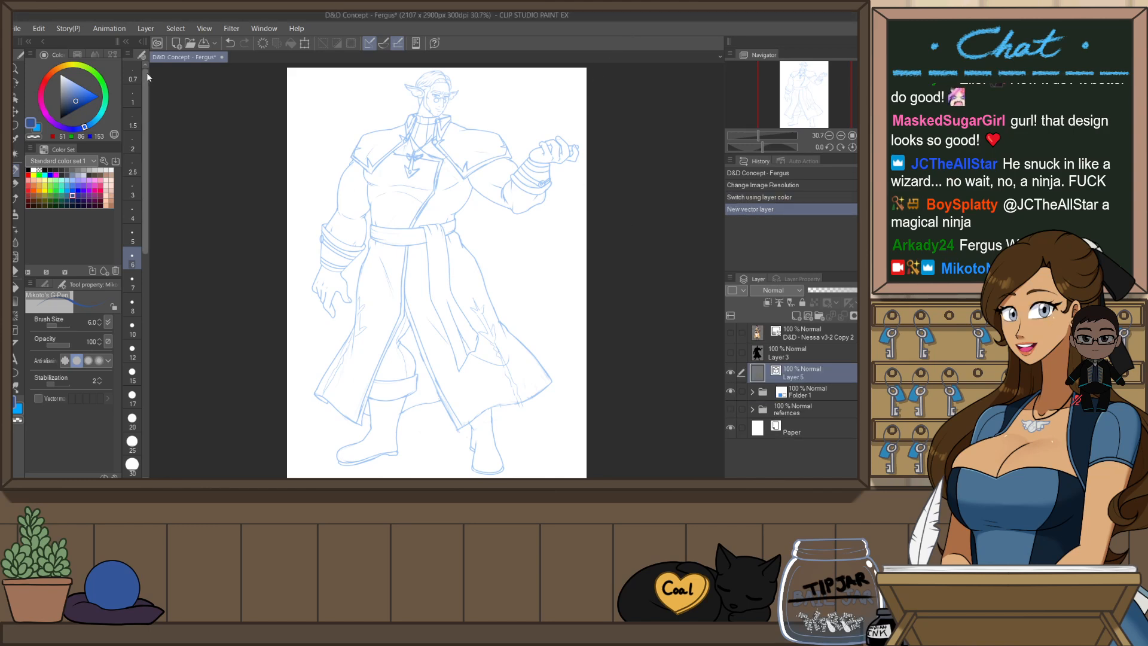
{"action": "left_click", "coordinate": [60, 118]}
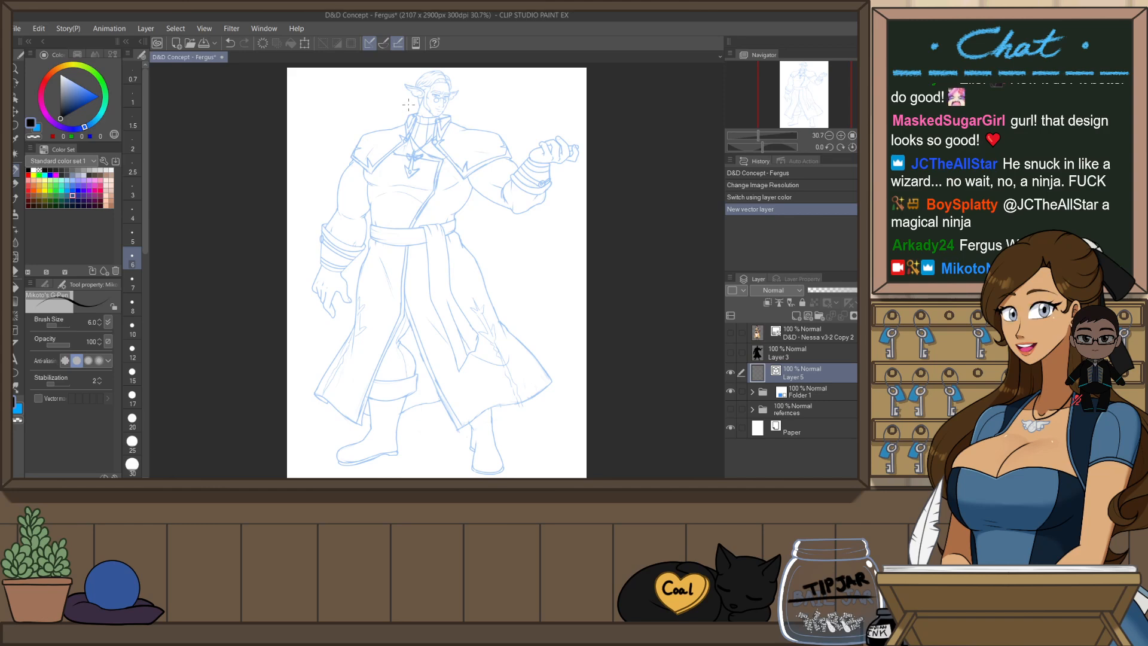
- Try inking the upper eyelid of the character's far eye with the G-Pen at brush size 7
{"action": "scroll", "coordinate": [431, 90], "scroll_direction": "up", "scroll_amount": 6}
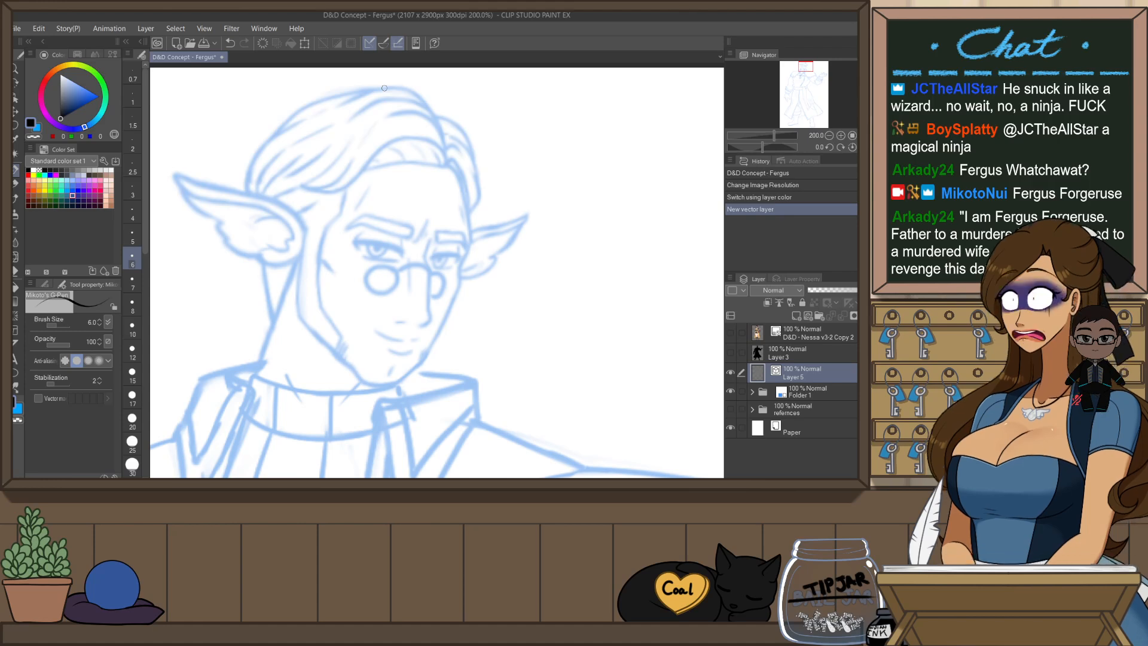
{"action": "left_click_drag", "start_coordinate": [487, 204], "coordinate": [570, 230]}
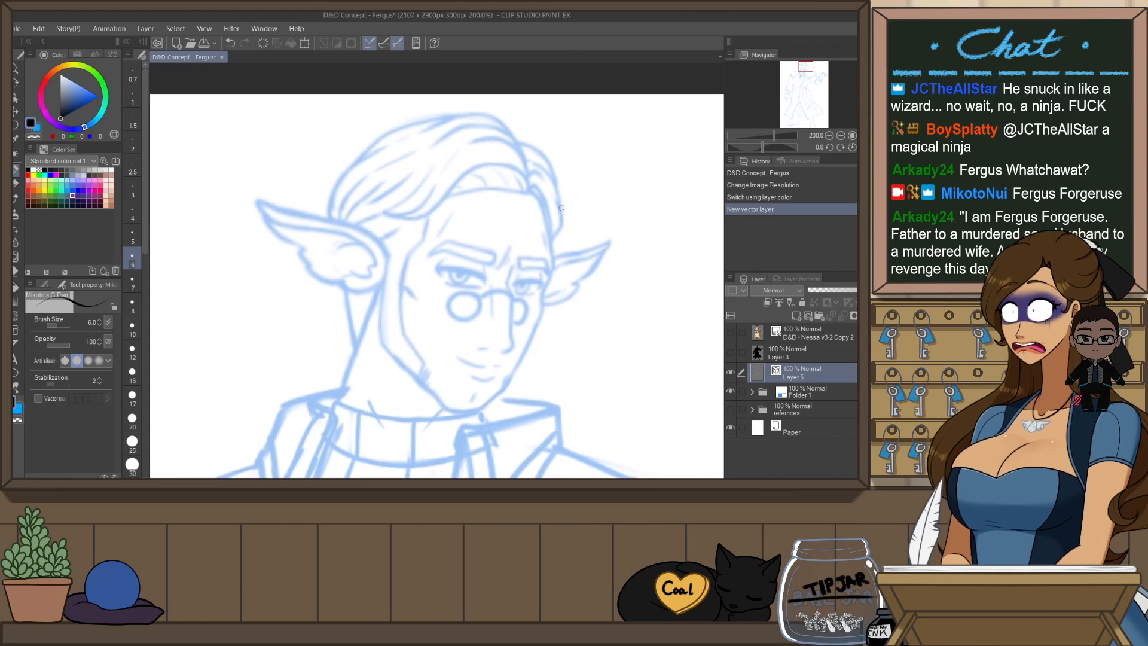
{"action": "left_click_drag", "start_coordinate": [574, 319], "coordinate": [609, 288]}
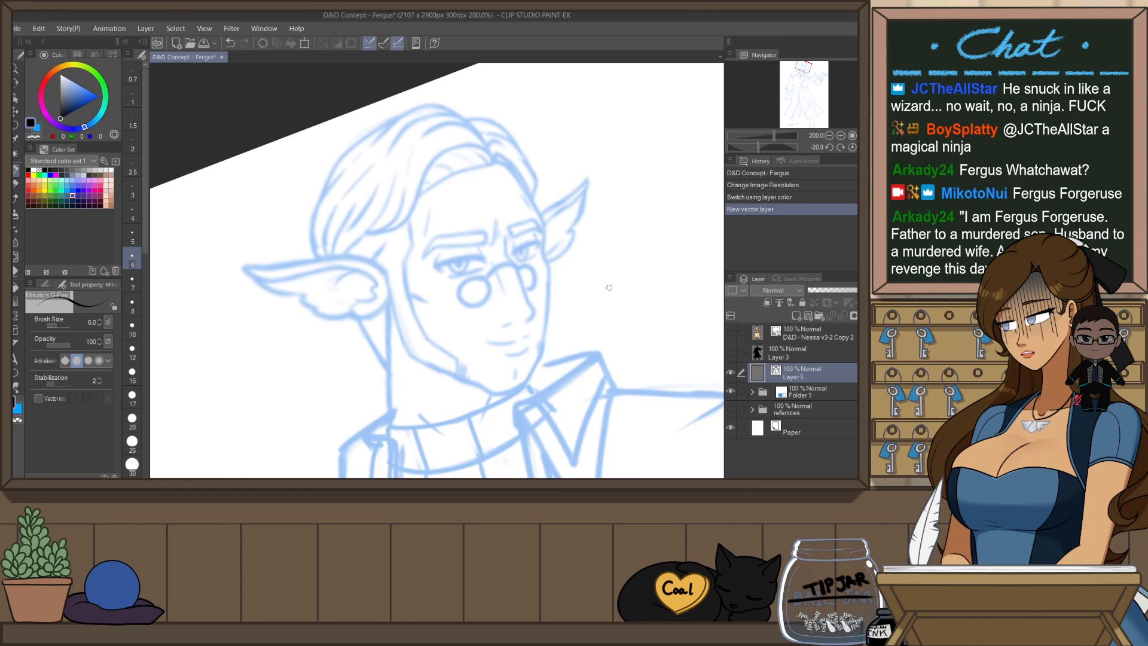
{"action": "mouse_move", "coordinate": [662, 338]}
{"action": "left_mouse_down"}
{"action": "mouse_move", "coordinate": [682, 292]}
{"action": "mouse_move", "coordinate": [625, 179]}
{"action": "left_mouse_up"}
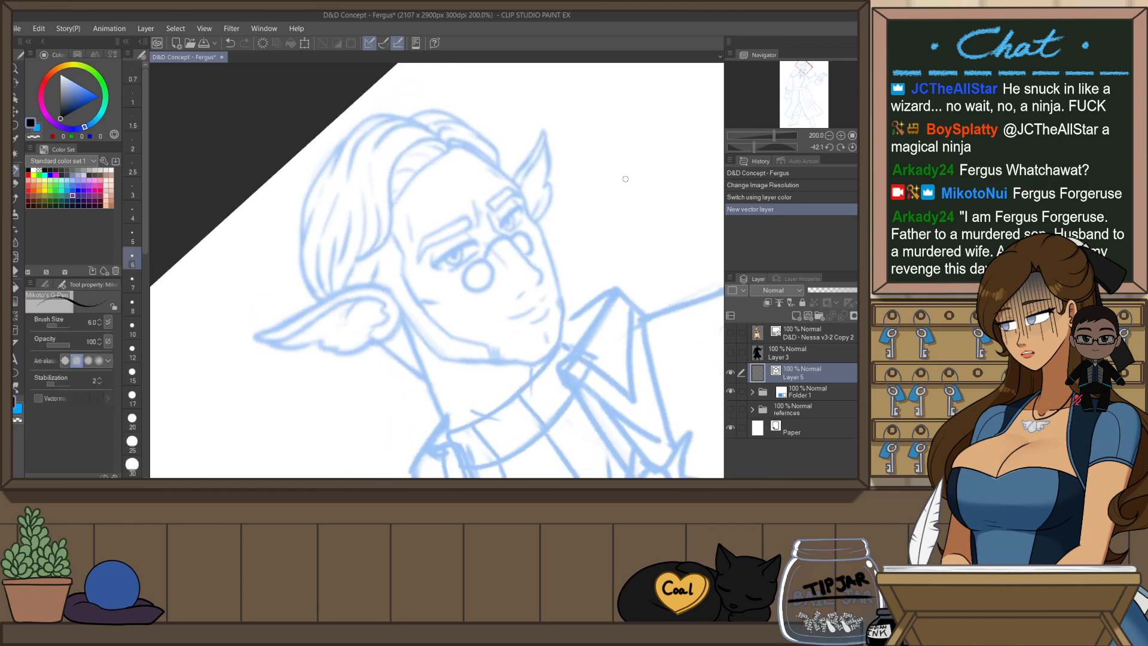
{"action": "left_click", "coordinate": [132, 281]}
{"action": "scroll", "coordinate": [521, 207], "scroll_direction": "up", "scroll_amount": 2}
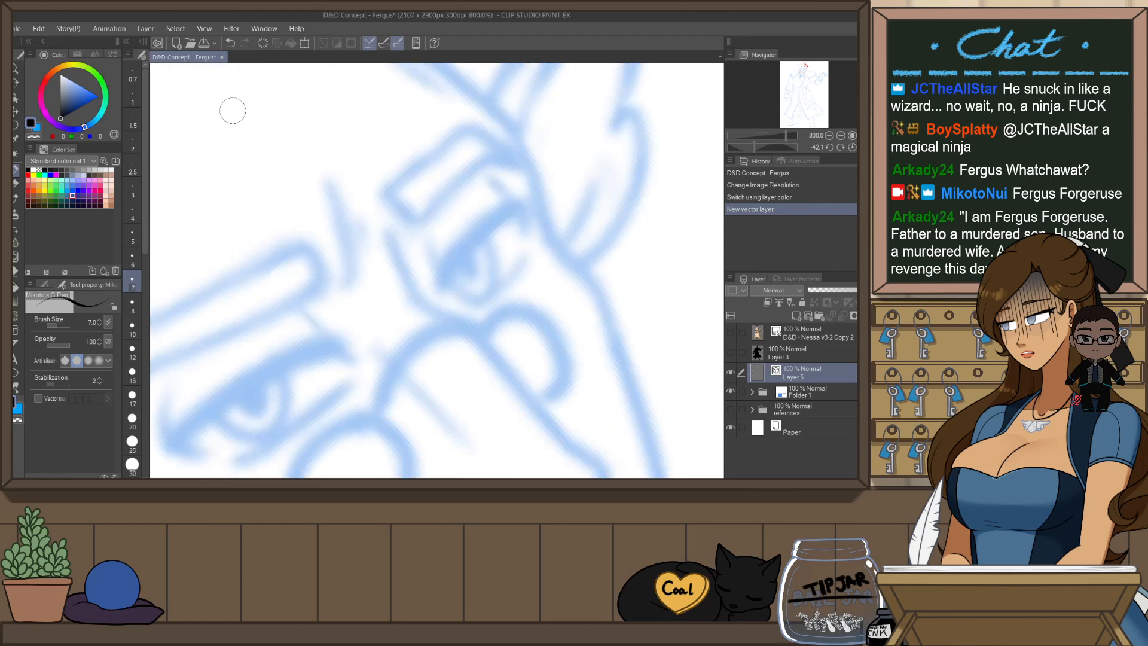
{"action": "scroll", "coordinate": [393, 228], "scroll_direction": "down", "scroll_amount": 1}
{"action": "mouse_move", "coordinate": [475, 217]}
{"action": "left_mouse_down"}
{"action": "mouse_move", "coordinate": [490, 204]}
{"action": "mouse_move", "coordinate": [446, 240]}
{"action": "left_mouse_up"}
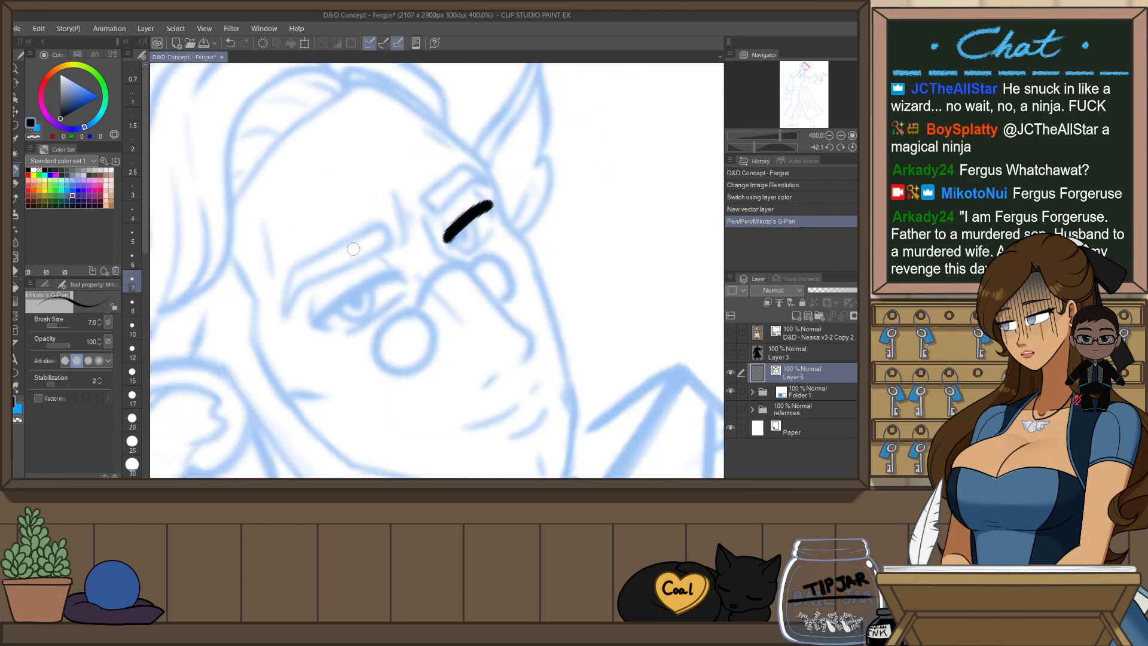
- Undo the thick stroke and ink the far eye's upper eyelid and outer corner at brush size 6
{"action": "left_click", "coordinate": [134, 260]}
{"action": "key", "text": "ctrl+z"}
{"action": "key", "text": "ctrl+z"}
{"action": "mouse_move", "coordinate": [487, 200]}
{"action": "left_mouse_down"}
{"action": "mouse_move", "coordinate": [443, 254]}
{"action": "mouse_move", "coordinate": [464, 243]}
{"action": "mouse_move", "coordinate": [447, 246]}
{"action": "left_mouse_up"}
{"action": "key", "text": "ctrl+z"}
{"action": "key", "text": "ctrl+z"}
{"action": "left_click_drag", "start_coordinate": [492, 195], "coordinate": [492, 220]}
{"action": "key", "text": "ctrl+z"}
{"action": "key", "text": "ctrl+z"}
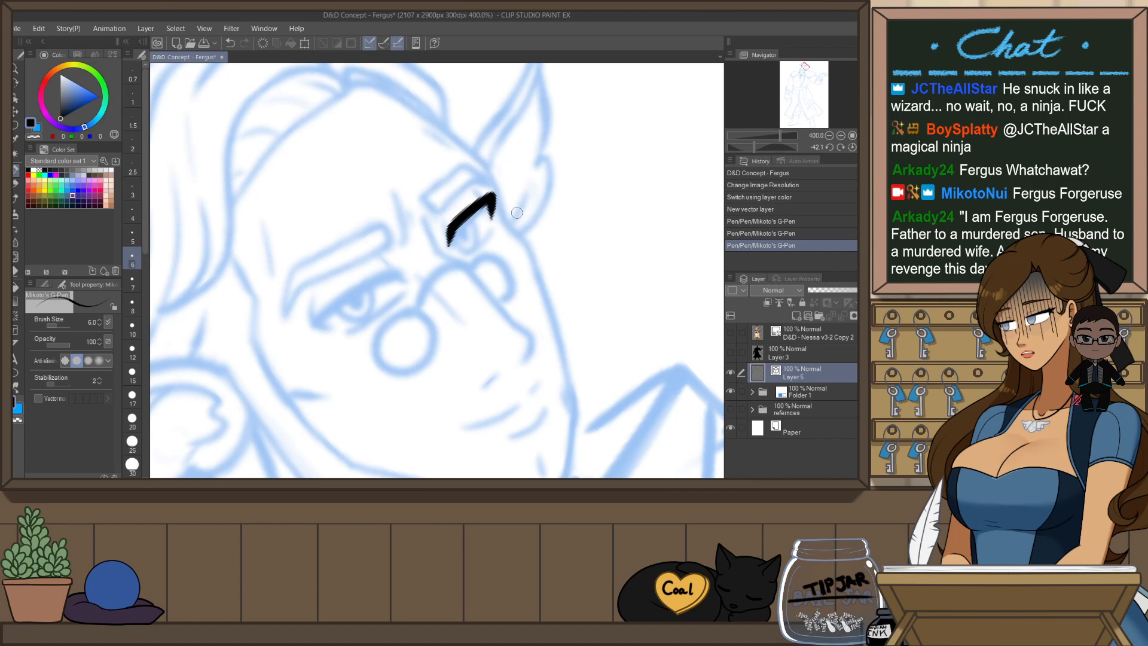
- Ink the near eye's upper eyelid and outer corner over the sketch, redoing strokes that miss the shape
{"action": "key", "text": "h"}
{"action": "key", "text": "r"}
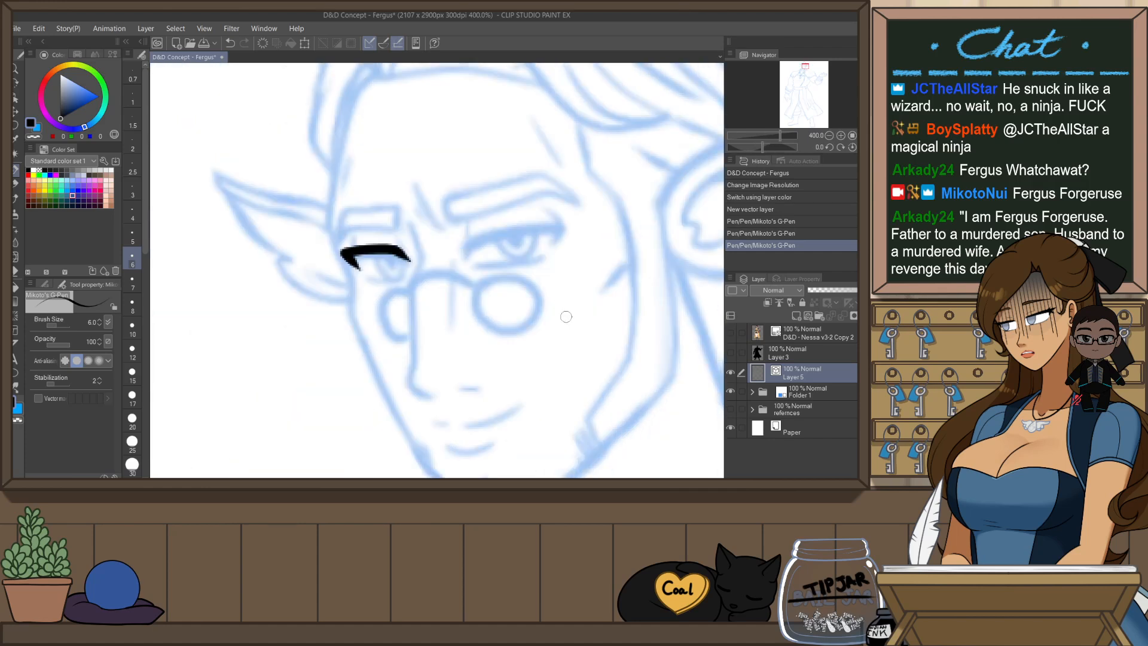
{"action": "left_click_drag", "start_coordinate": [580, 398], "coordinate": [608, 289]}
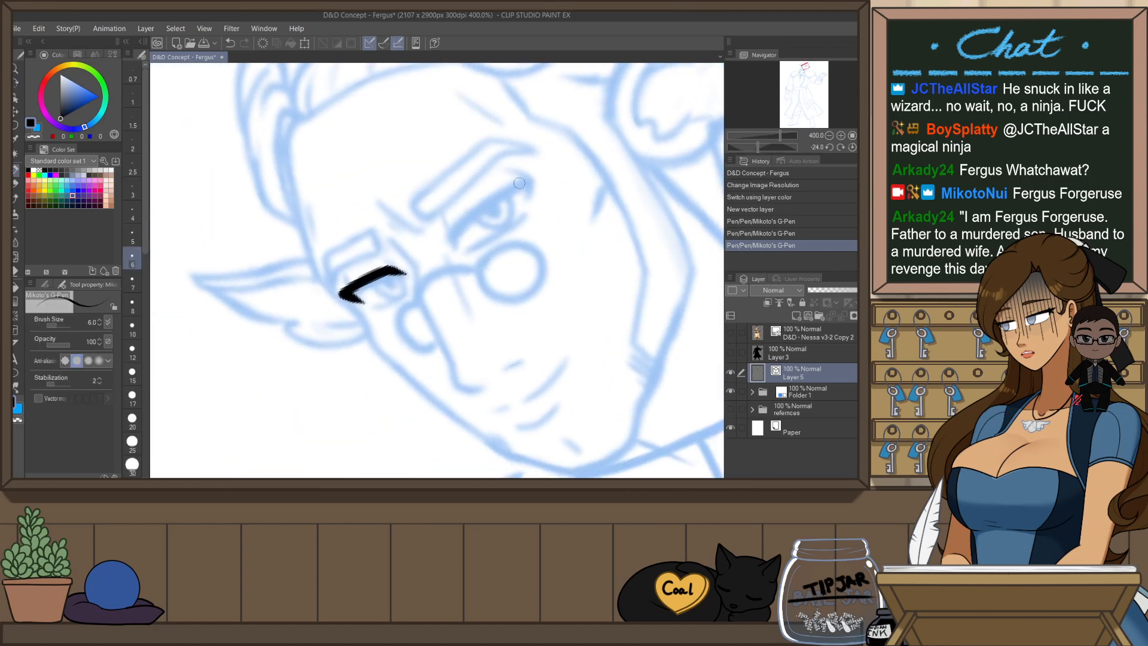
{"action": "mouse_move", "coordinate": [531, 179]}
{"action": "left_mouse_down"}
{"action": "mouse_move", "coordinate": [472, 214]}
{"action": "mouse_move", "coordinate": [460, 246]}
{"action": "left_mouse_up"}
{"action": "key", "text": "ctrl+z"}
{"action": "mouse_move", "coordinate": [531, 179]}
{"action": "left_mouse_down"}
{"action": "mouse_move", "coordinate": [464, 219]}
{"action": "mouse_move", "coordinate": [453, 245]}
{"action": "left_mouse_up"}
{"action": "left_click_drag", "start_coordinate": [531, 179], "coordinate": [528, 204]}
{"action": "key", "text": "ctrl+z"}
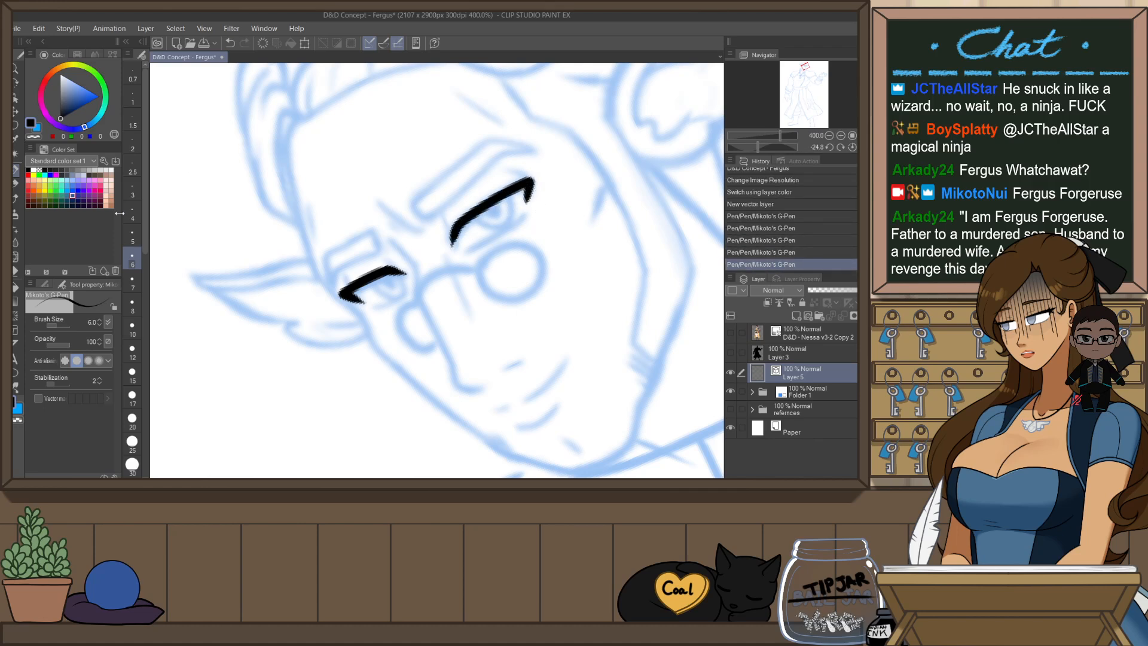
{"action": "key", "text": "h"}
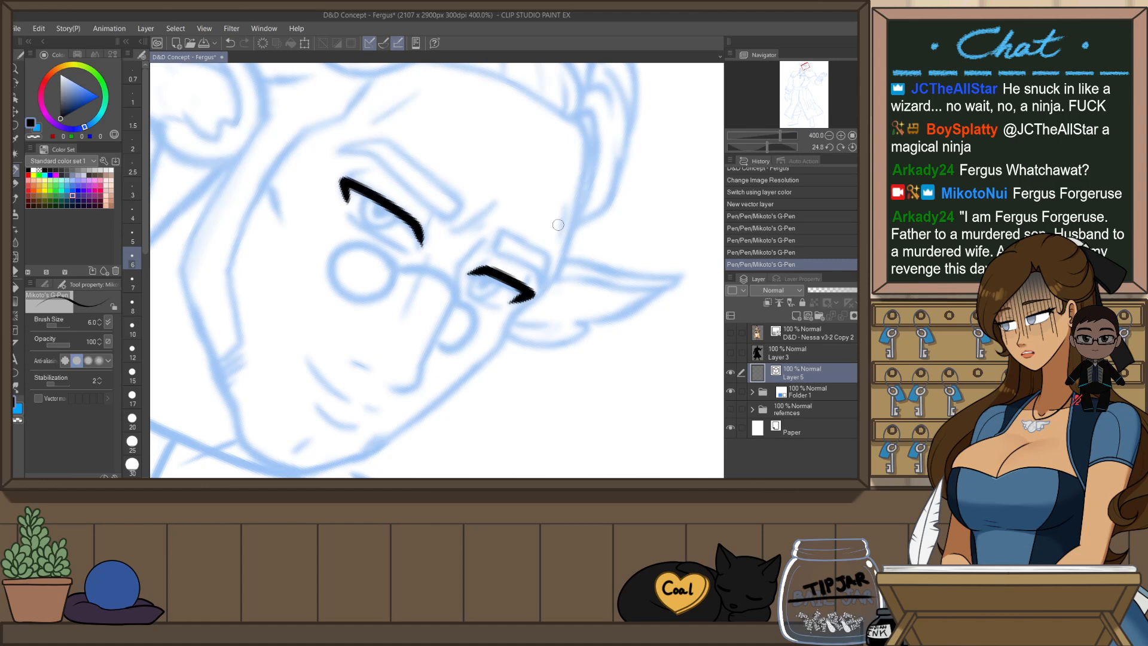
{"action": "key", "text": "r"}
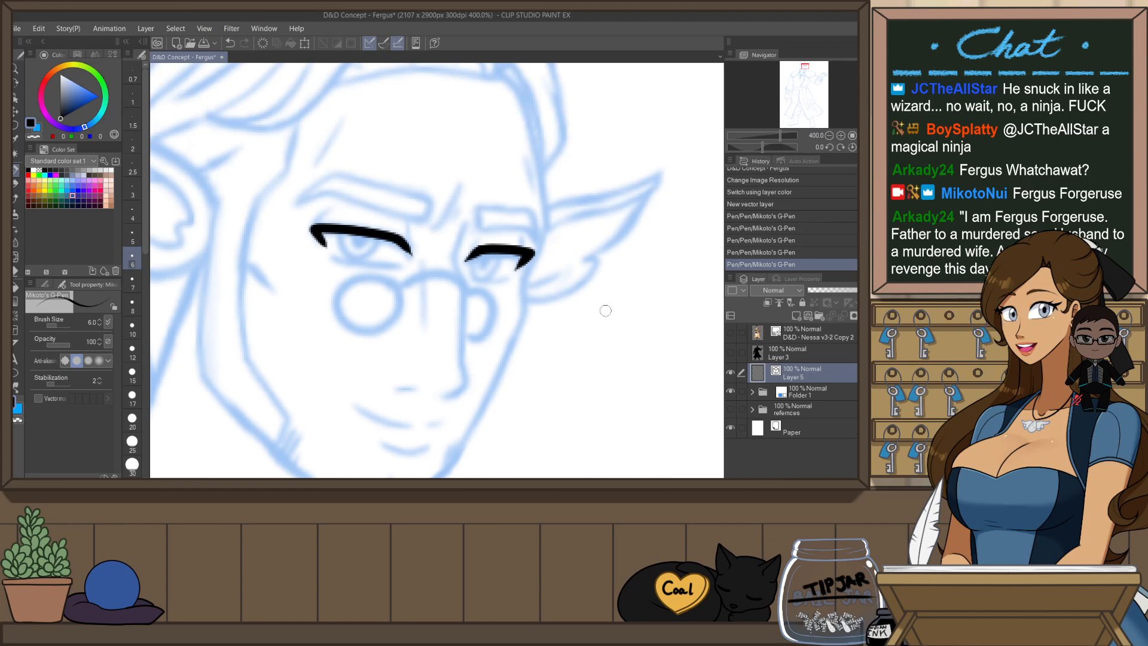
- Ink the far eye's lower eyelid with a thin line at brush size 3
{"action": "left_click", "coordinate": [133, 172]}
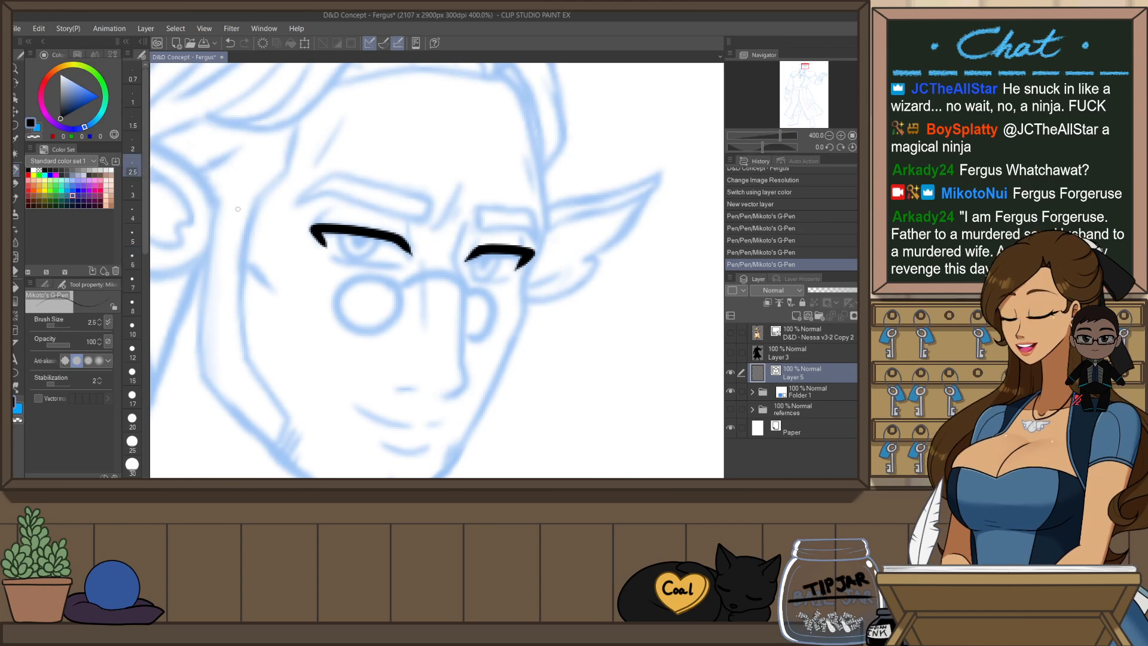
{"action": "left_click", "coordinate": [133, 191]}
{"action": "mouse_move", "coordinate": [549, 280]}
{"action": "left_mouse_down"}
{"action": "mouse_move", "coordinate": [587, 185]}
{"action": "mouse_move", "coordinate": [465, 215]}
{"action": "mouse_move", "coordinate": [456, 242]}
{"action": "left_mouse_up"}
{"action": "key", "text": "ctrl+z"}
{"action": "key", "text": "ctrl+y"}
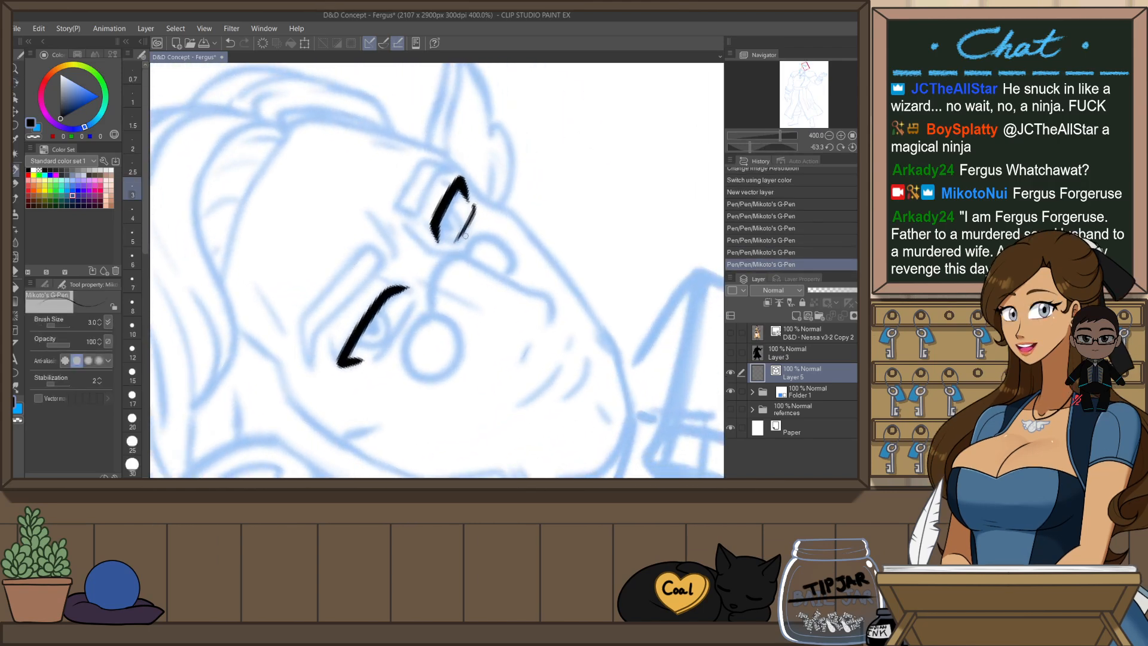
{"action": "key", "text": "ctrl+z"}
{"action": "mouse_move", "coordinate": [469, 202]}
{"action": "left_mouse_down"}
{"action": "mouse_move", "coordinate": [456, 244]}
{"action": "mouse_move", "coordinate": [471, 282]}
{"action": "left_mouse_up"}
{"action": "key", "text": "ctrl+z"}
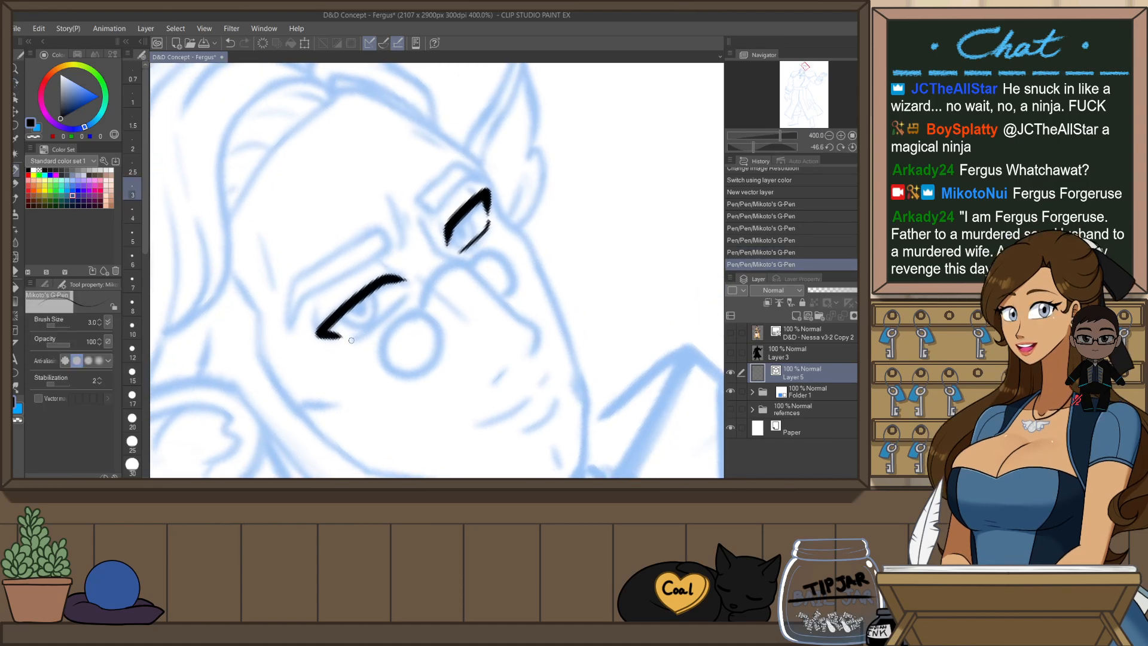
- Ink the near eye's lower eyelid along the sketch line and compare both eyes in the mirrored view
{"action": "left_click_drag", "start_coordinate": [351, 340], "coordinate": [414, 292]}
{"action": "key", "text": "ctrl+z"}
{"action": "left_click_drag", "start_coordinate": [349, 337], "coordinate": [409, 294]}
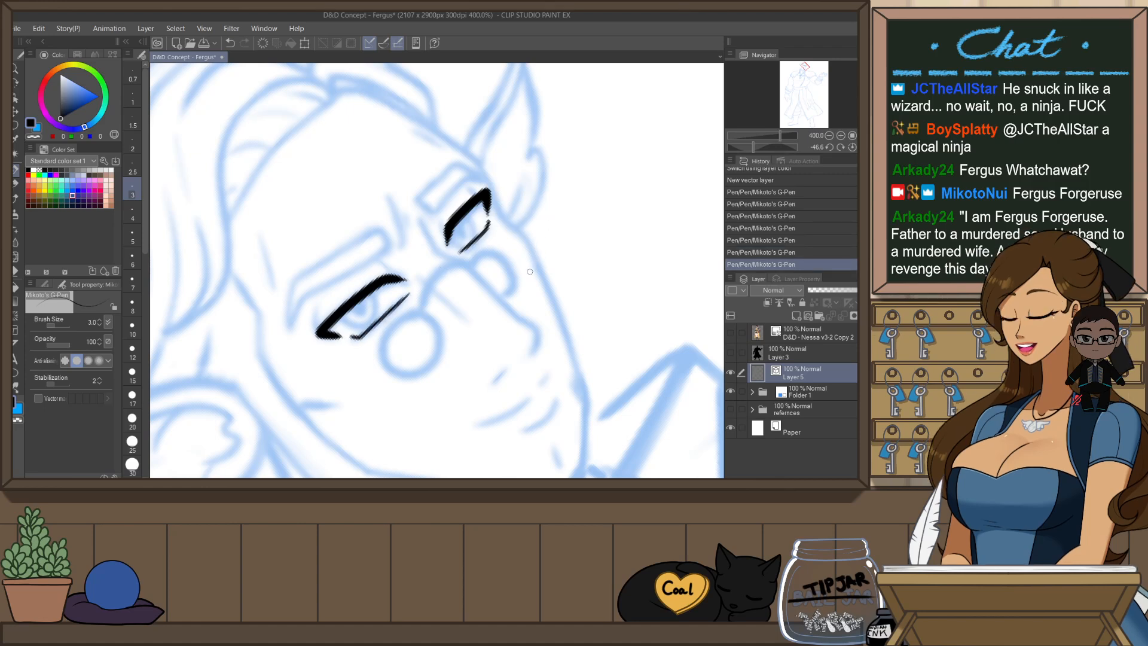
{"action": "key", "text": "h"}
{"action": "key", "text": "r"}
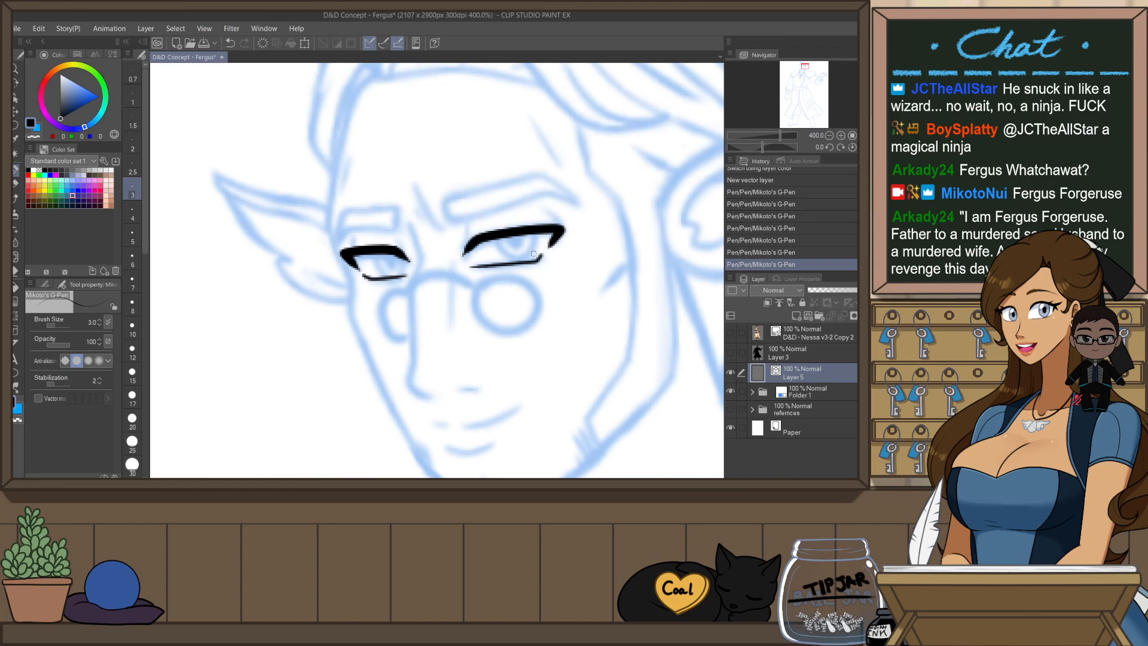
- Ink the near eye's iris outline over the sketch at brush size 4 and check it in the mirrored view
{"action": "scroll", "coordinate": [534, 255], "scroll_direction": "up", "scroll_amount": 2}
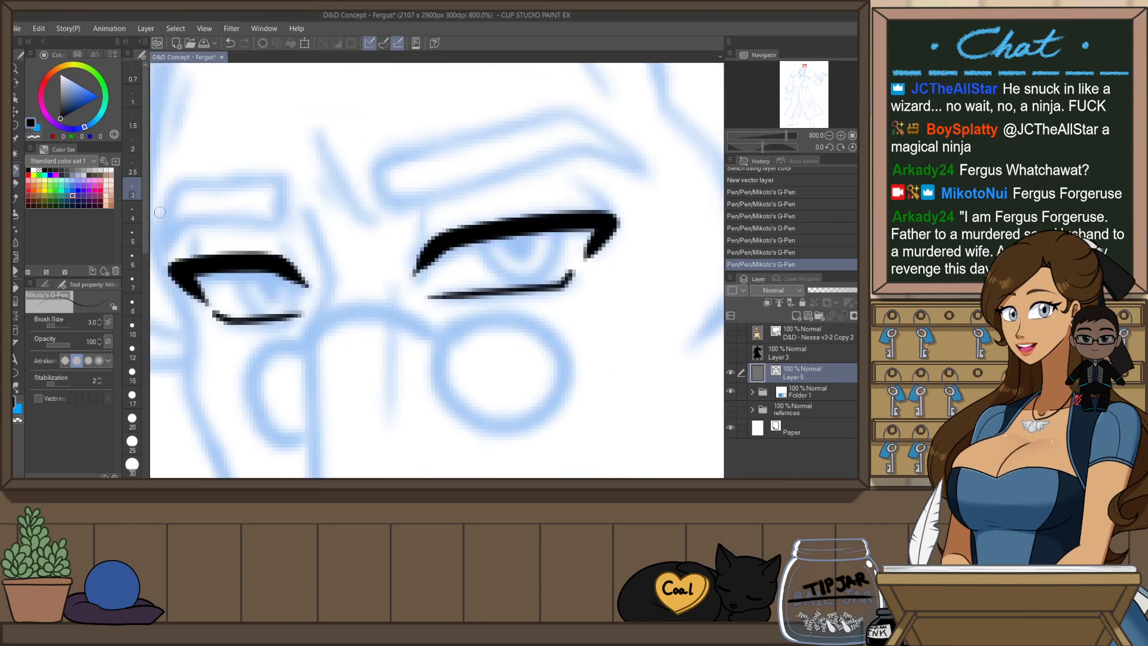
{"action": "left_click", "coordinate": [132, 214]}
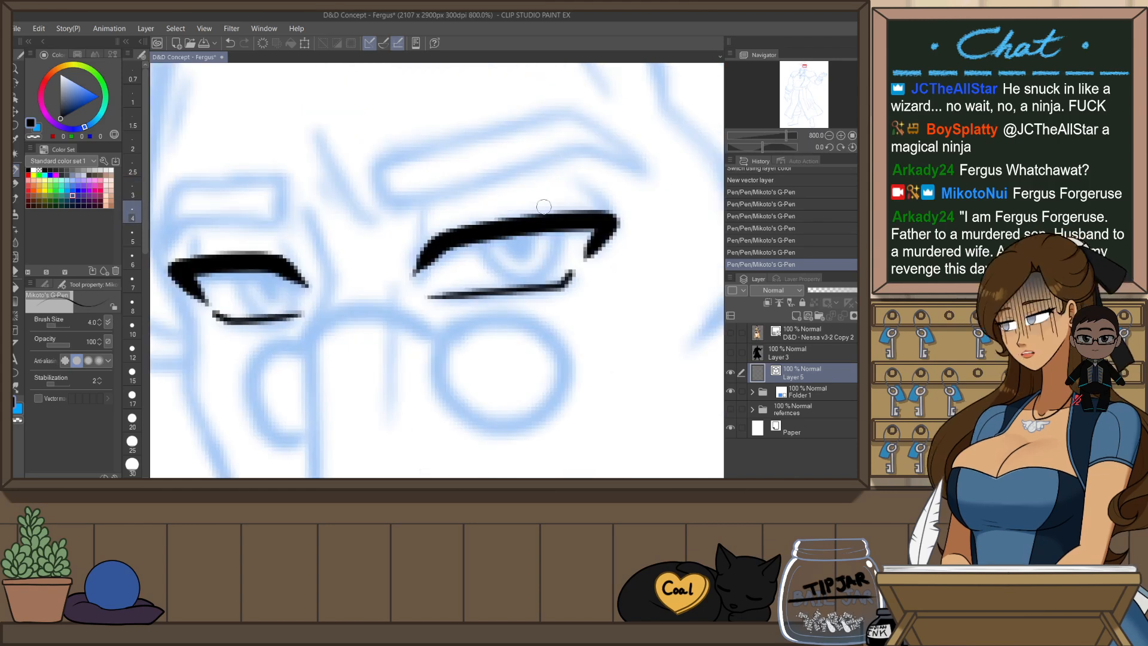
{"action": "mouse_move", "coordinate": [484, 232]}
{"action": "left_mouse_down"}
{"action": "mouse_move", "coordinate": [487, 255]}
{"action": "mouse_move", "coordinate": [570, 224]}
{"action": "mouse_move", "coordinate": [515, 287]}
{"action": "mouse_move", "coordinate": [559, 226]}
{"action": "left_mouse_up"}
{"action": "key", "text": "ctrl+z"}
{"action": "key", "text": "ctrl+z"}
{"action": "mouse_move", "coordinate": [481, 236]}
{"action": "left_mouse_down"}
{"action": "mouse_move", "coordinate": [494, 274]}
{"action": "mouse_move", "coordinate": [551, 218]}
{"action": "left_mouse_up"}
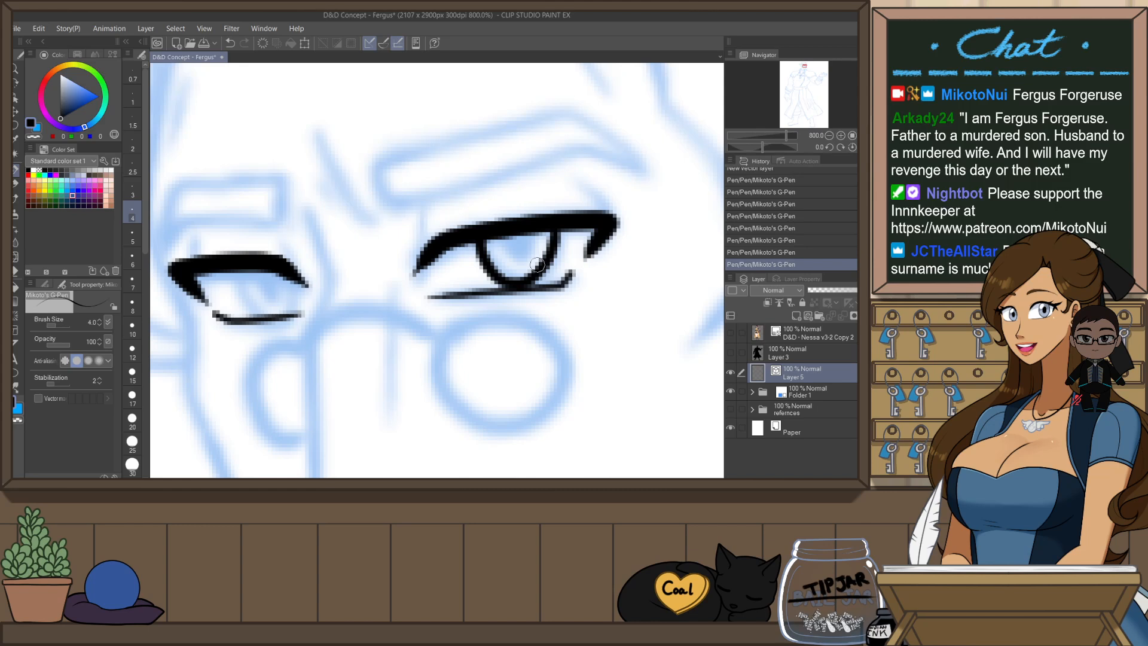
{"action": "key", "text": "h"}
{"action": "key", "text": "ctrl+z"}
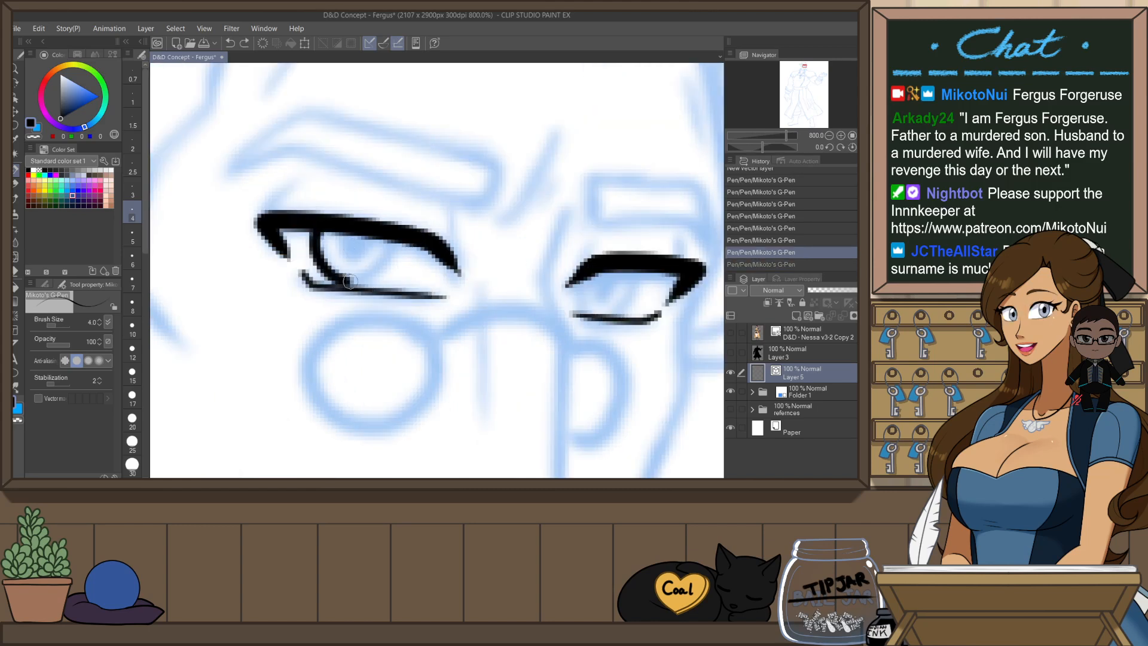
{"action": "key", "text": "ctrl+y"}
- Ink the far eye's iris outline between the eyelids, redoing strokes that miss the curve
{"action": "scroll", "coordinate": [454, 293], "scroll_direction": "right", "scroll_amount": 3}
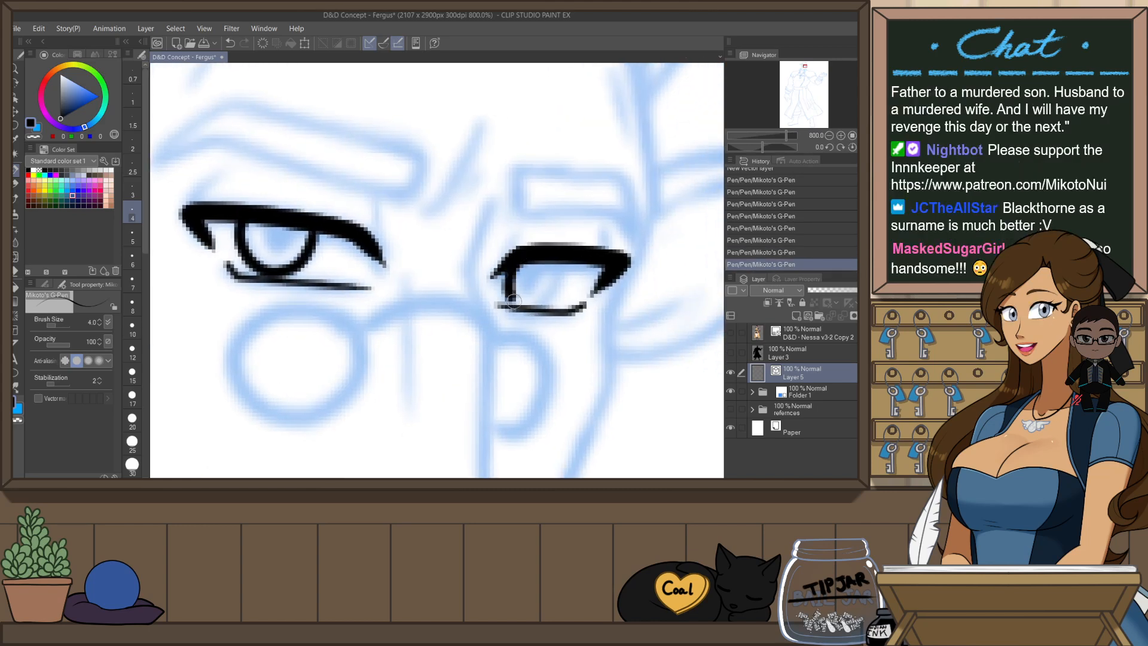
{"action": "key", "text": "ctrl+z"}
{"action": "key", "text": "ctrl+y"}
{"action": "key", "text": "ctrl+z"}
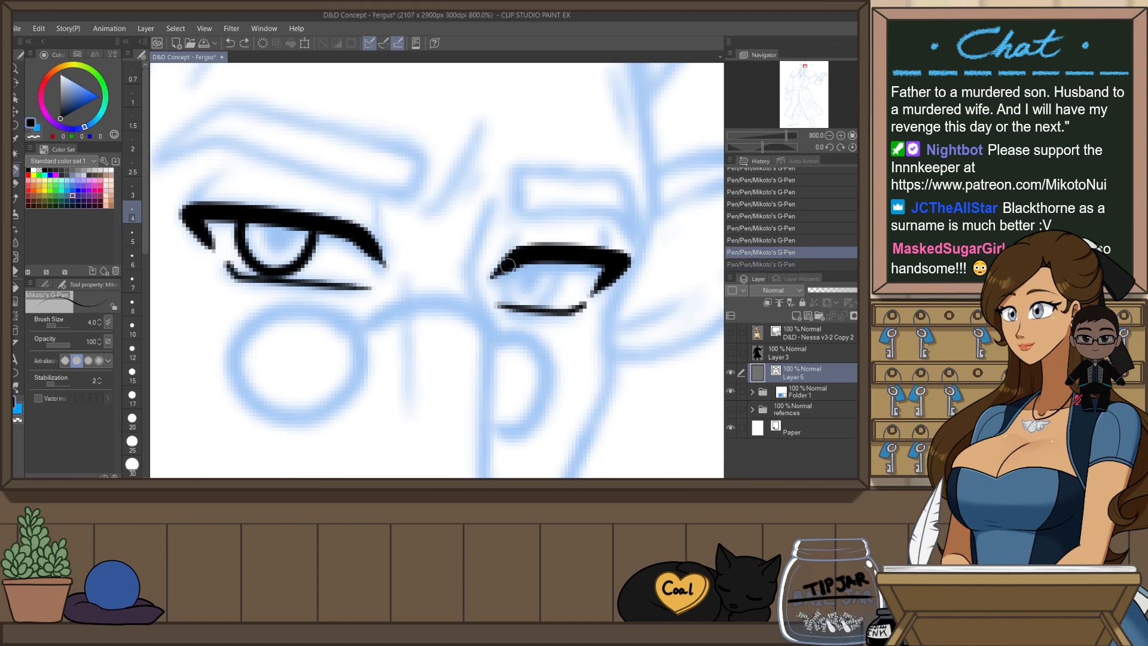
{"action": "mouse_move", "coordinate": [508, 265]}
{"action": "left_mouse_down"}
{"action": "mouse_move", "coordinate": [546, 295]}
{"action": "mouse_move", "coordinate": [568, 254]}
{"action": "mouse_move", "coordinate": [538, 301]}
{"action": "mouse_move", "coordinate": [568, 254]}
{"action": "left_mouse_up"}
{"action": "key", "text": "ctrl+z"}
{"action": "key", "text": "ctrl+z"}
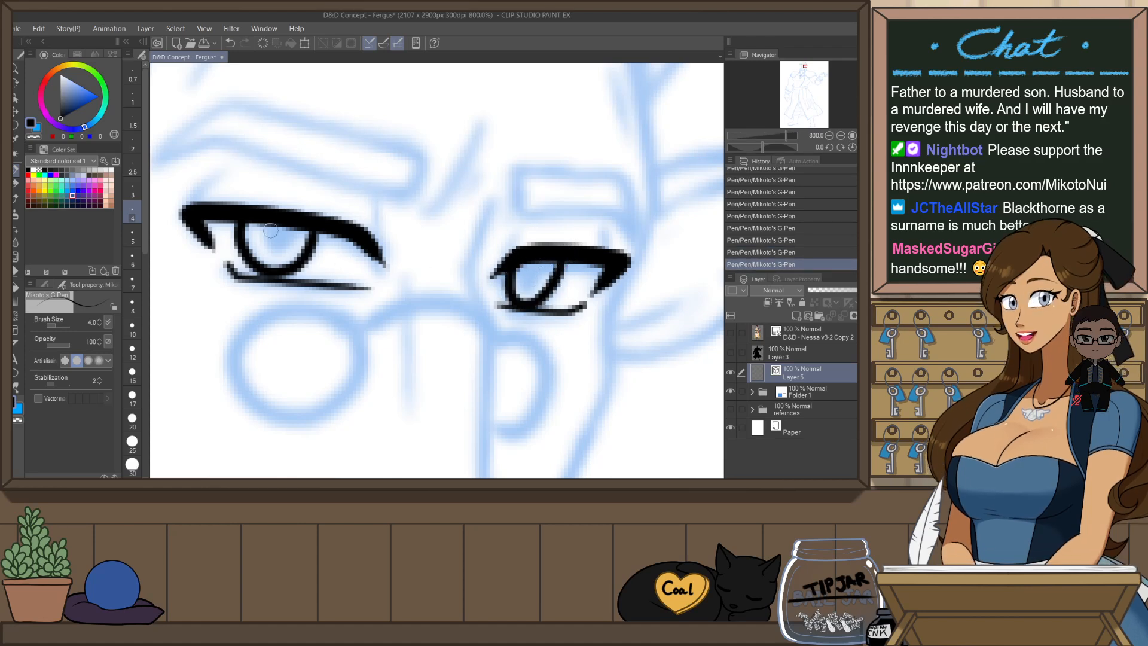
- Ink a solid pupil inside each iris and check both eyes against the whole face
{"action": "mouse_move", "coordinate": [270, 228]}
{"action": "left_mouse_down"}
{"action": "mouse_move", "coordinate": [282, 228]}
{"action": "mouse_move", "coordinate": [275, 249]}
{"action": "left_mouse_up"}
{"action": "key", "text": "ctrl+z"}
{"action": "left_click_drag", "start_coordinate": [534, 266], "coordinate": [532, 282]}
{"action": "key", "text": "ctrl+z"}
{"action": "scroll", "coordinate": [579, 236], "scroll_direction": "down", "scroll_amount": 6}
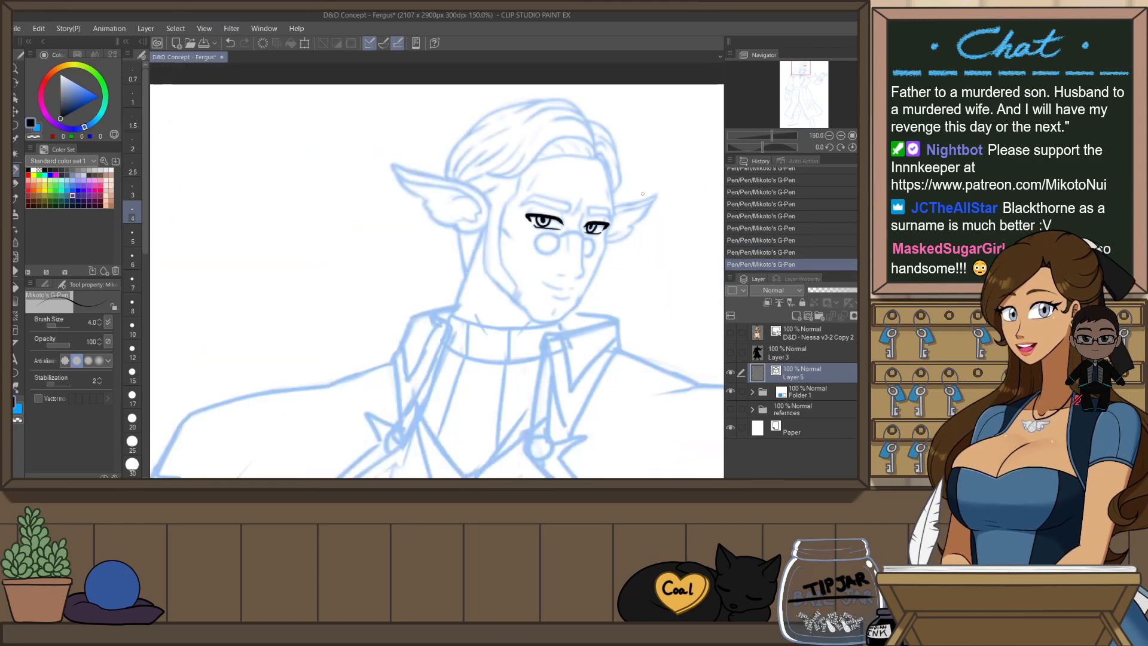
{"action": "scroll", "coordinate": [643, 193], "scroll_direction": "up", "scroll_amount": 3}
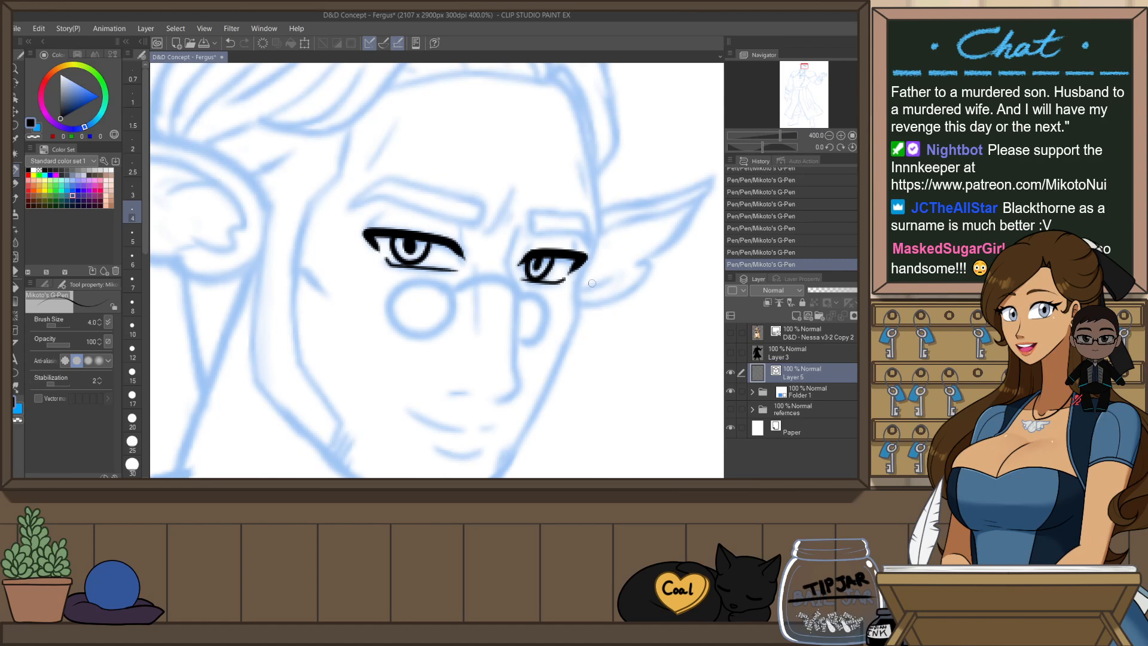
- Stretch the far eye's upper and lower eyelid vector lines toward the nose
{"action": "key", "text": "r"}
{"action": "left_click_drag", "start_coordinate": [593, 282], "coordinate": [502, 162]}
{"action": "key", "text": "p"}
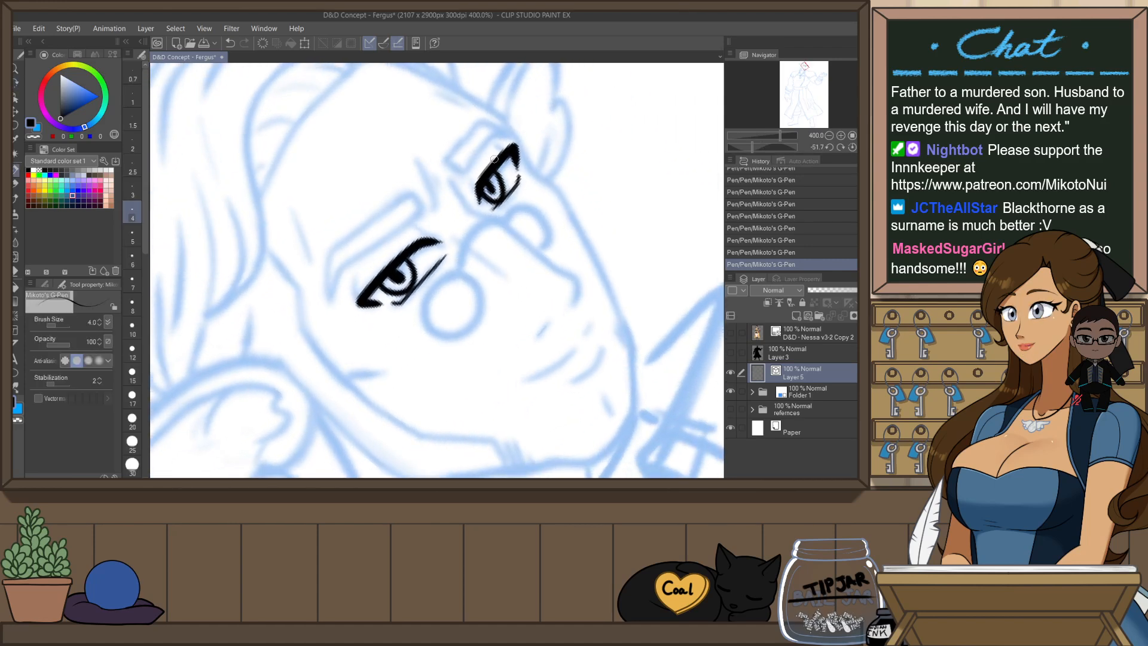
{"action": "key", "text": "o"}
{"action": "left_click", "coordinate": [492, 172]}
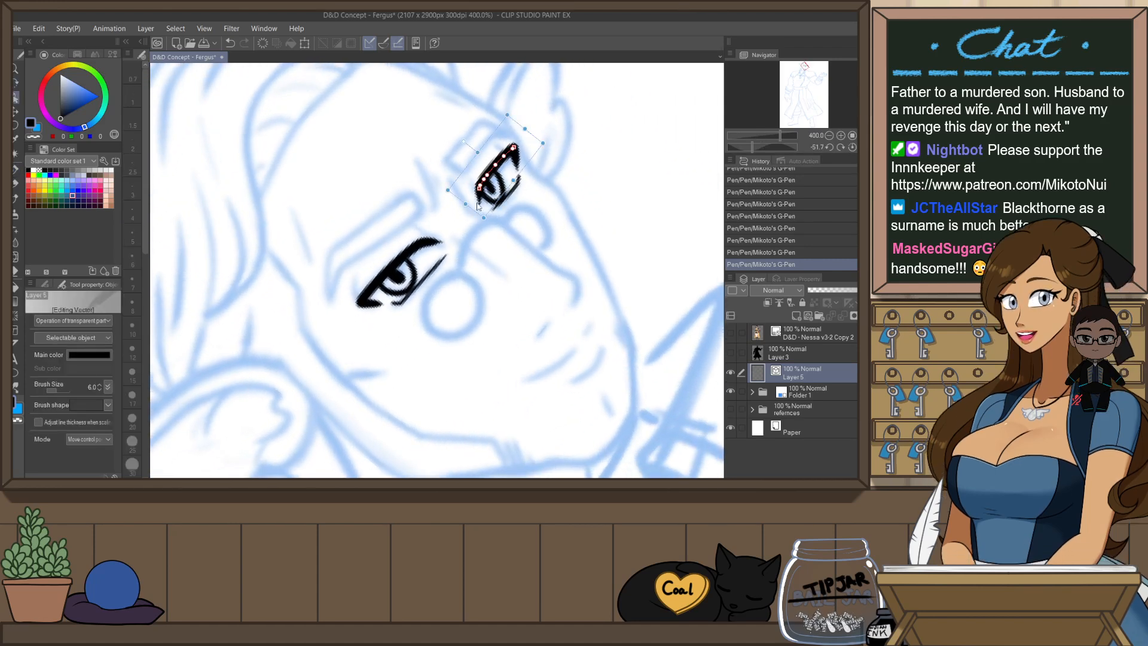
{"action": "mouse_move", "coordinate": [465, 203]}
{"action": "left_mouse_down"}
{"action": "mouse_move", "coordinate": [453, 231]}
{"action": "mouse_move", "coordinate": [488, 221]}
{"action": "left_mouse_up"}
{"action": "left_click", "coordinate": [597, 149]}
{"action": "left_click", "coordinate": [512, 195]}
{"action": "left_click", "coordinate": [593, 161]}
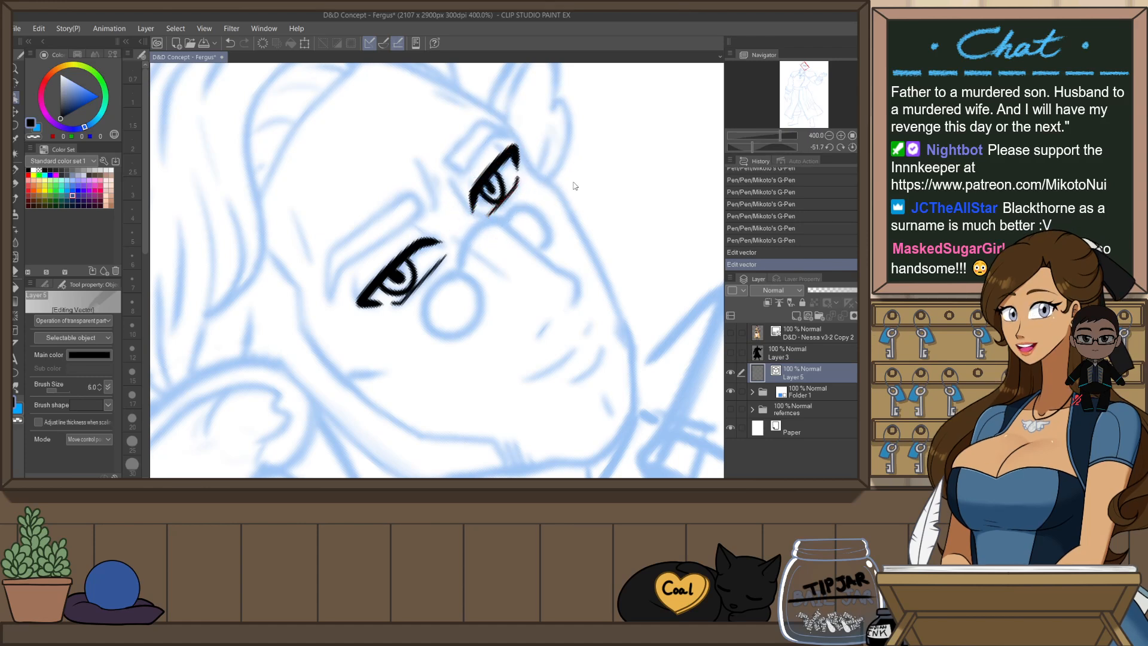
{"action": "key", "text": "ctrl+@"}
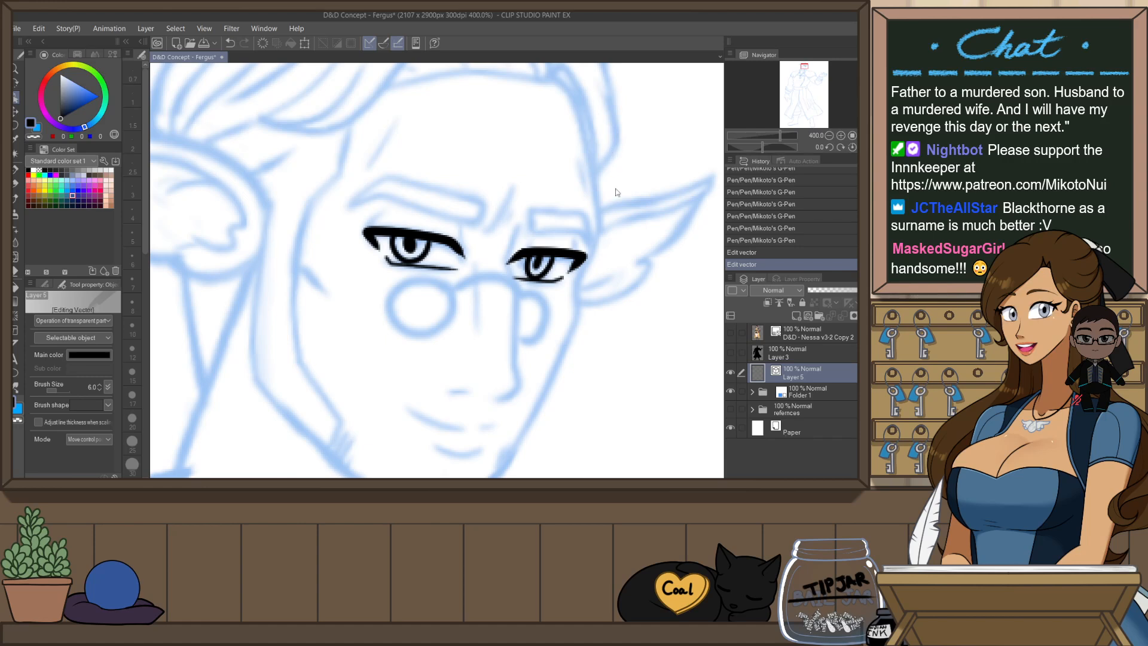
- Widen the far eye's iris outline slightly toward the nose by editing its vector line
{"action": "scroll", "coordinate": [538, 267], "scroll_direction": "up", "scroll_amount": 2}
{"action": "left_click", "coordinate": [519, 272]}
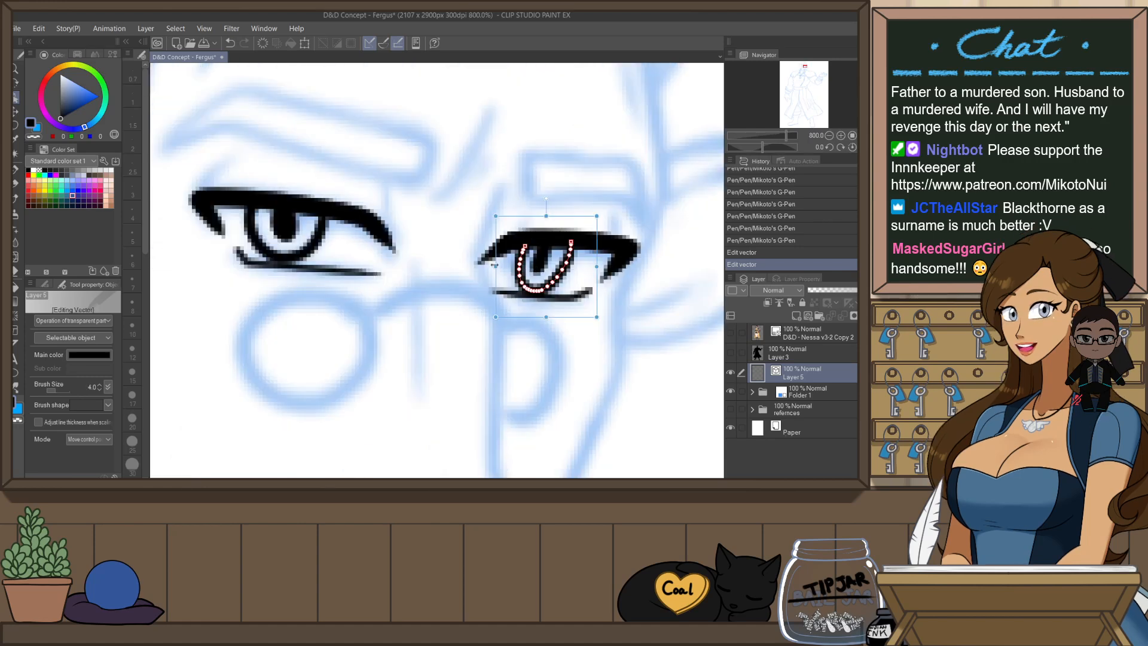
{"action": "left_click_drag", "start_coordinate": [498, 266], "coordinate": [493, 266]}
- Cut the far eye's pupil stroke, redraw it centred in the widened iris and compare both eyes in the mirrored view
{"action": "left_click", "coordinate": [542, 259]}
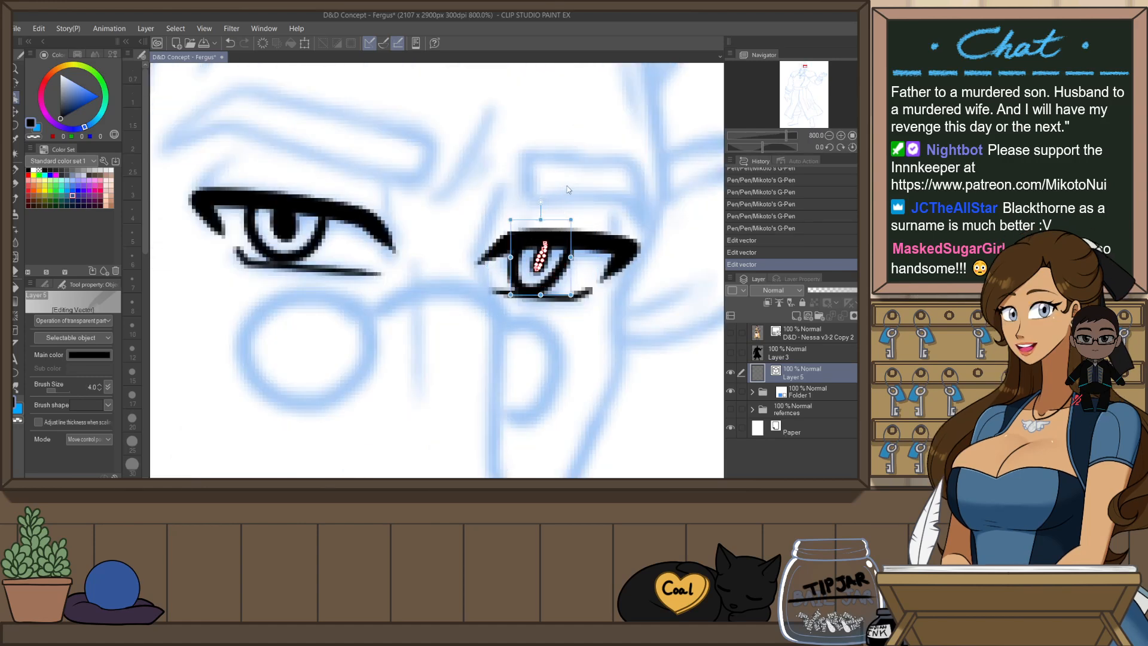
{"action": "key", "text": "ctrl+x"}
{"action": "key", "text": "p"}
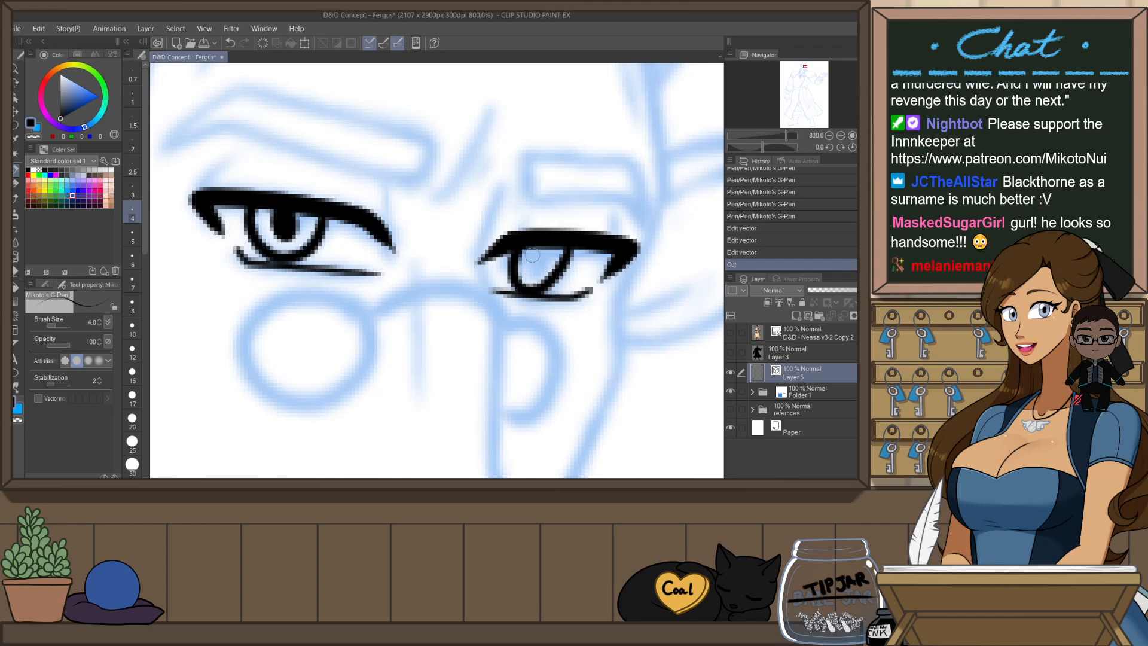
{"action": "left_click_drag", "start_coordinate": [539, 250], "coordinate": [532, 272]}
{"action": "key", "text": "ctrl+z"}
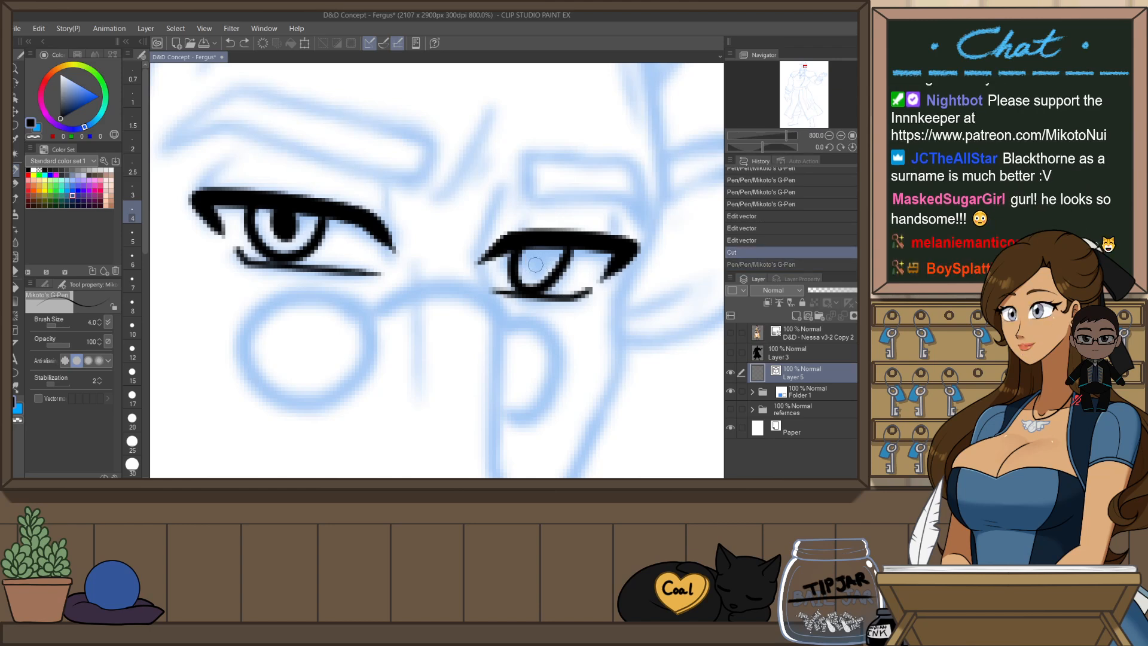
{"action": "left_click_drag", "start_coordinate": [539, 250], "coordinate": [532, 269]}
{"action": "key", "text": "ctrl+z"}
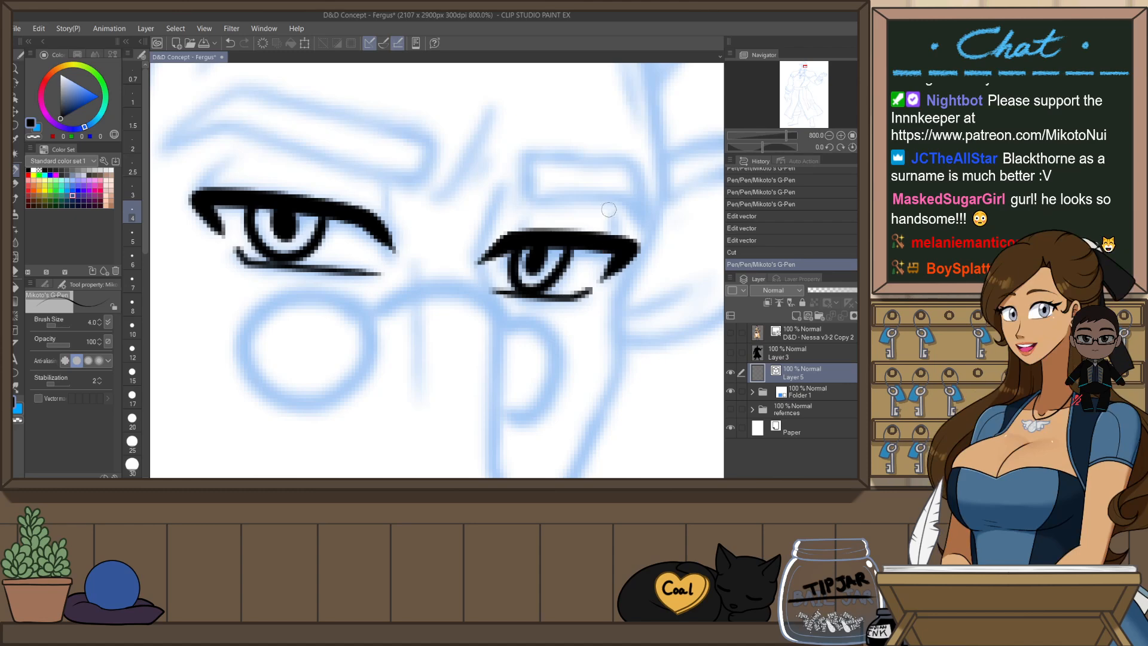
{"action": "scroll", "coordinate": [646, 196], "scroll_direction": "down", "scroll_amount": 5}
{"action": "scroll", "coordinate": [672, 195], "scroll_direction": "up", "scroll_amount": 3}
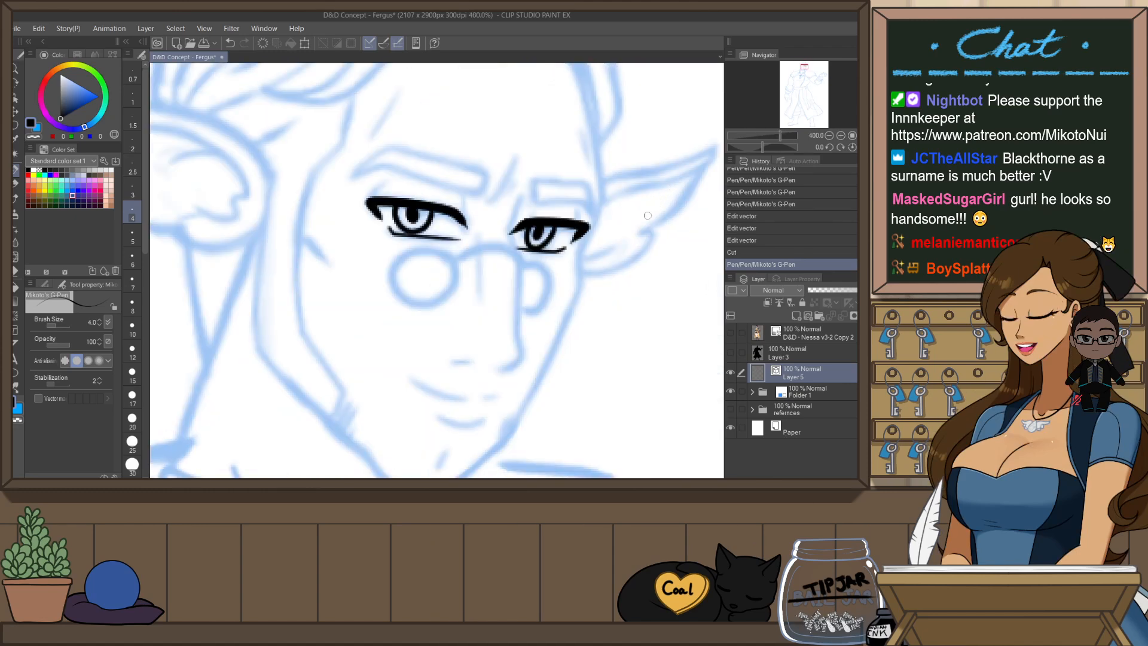
{"action": "key", "text": "h"}
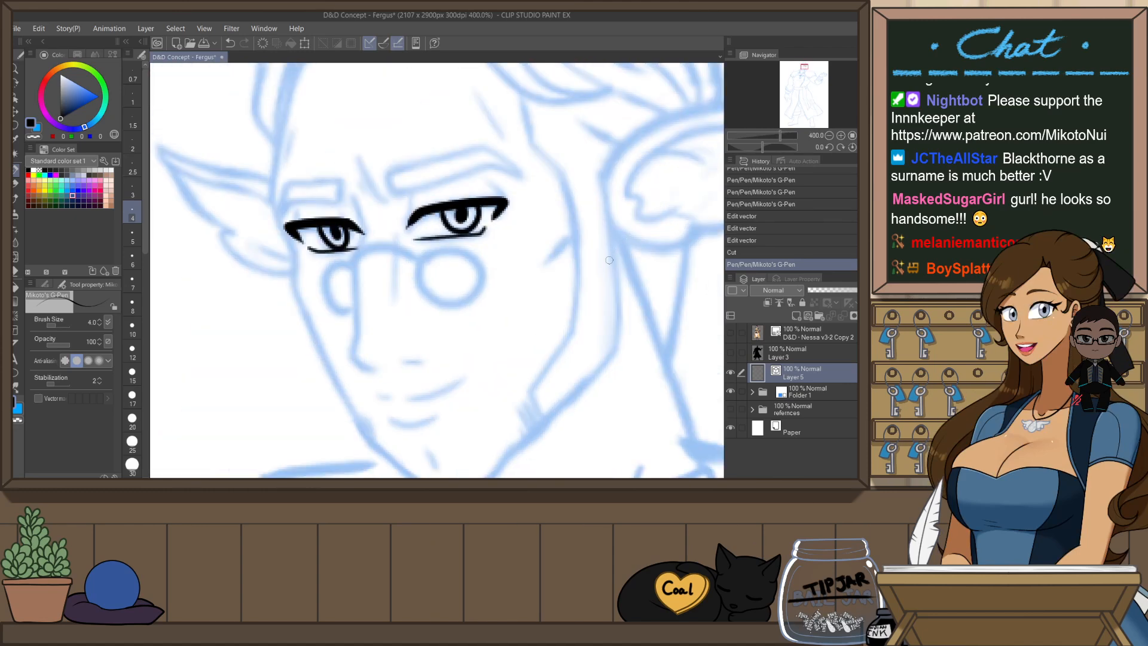
- Ink the short brow crease beside the far eye's inner corner at brush size 3
{"action": "left_click", "coordinate": [133, 194]}
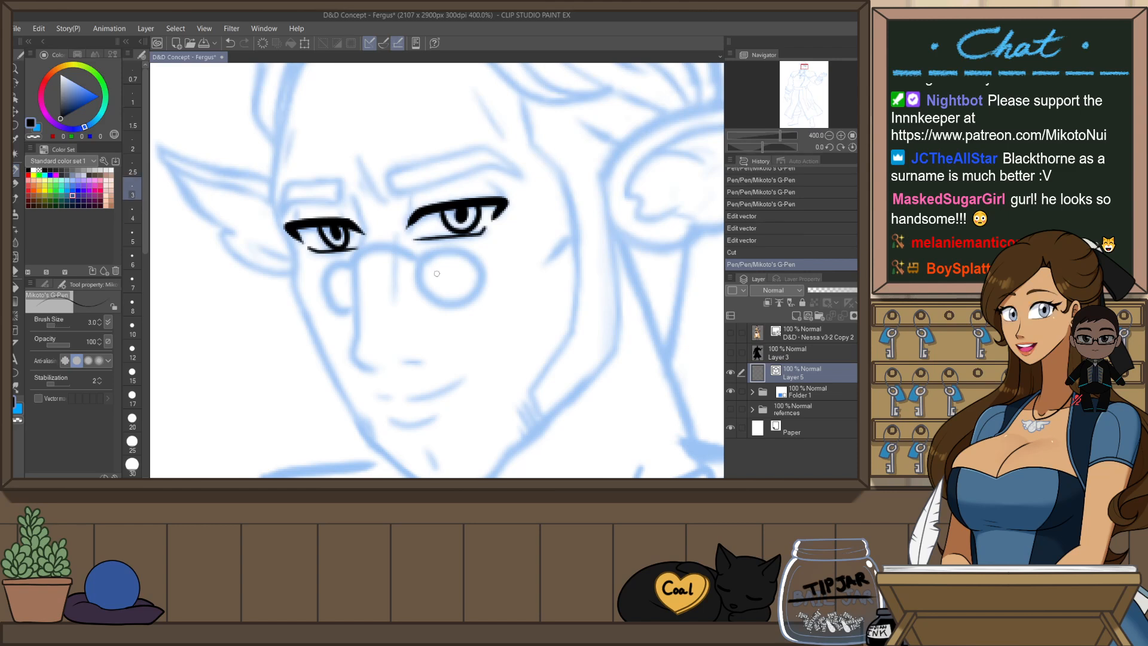
{"action": "key", "text": "r"}
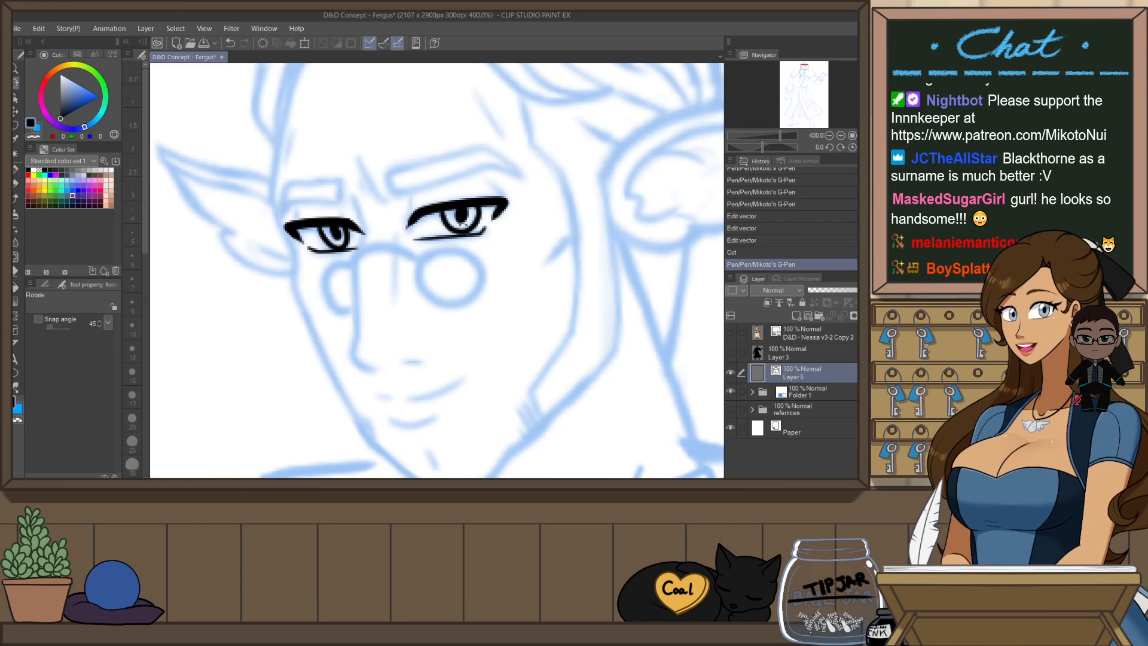
{"action": "left_click_drag", "start_coordinate": [442, 216], "coordinate": [460, 221]}
{"action": "key", "text": "ctrl+z"}
{"action": "mouse_move", "coordinate": [385, 176]}
{"action": "left_mouse_down"}
{"action": "mouse_move", "coordinate": [387, 204]}
{"action": "mouse_move", "coordinate": [360, 242]}
{"action": "left_mouse_up"}
{"action": "key", "text": "ctrl+z"}
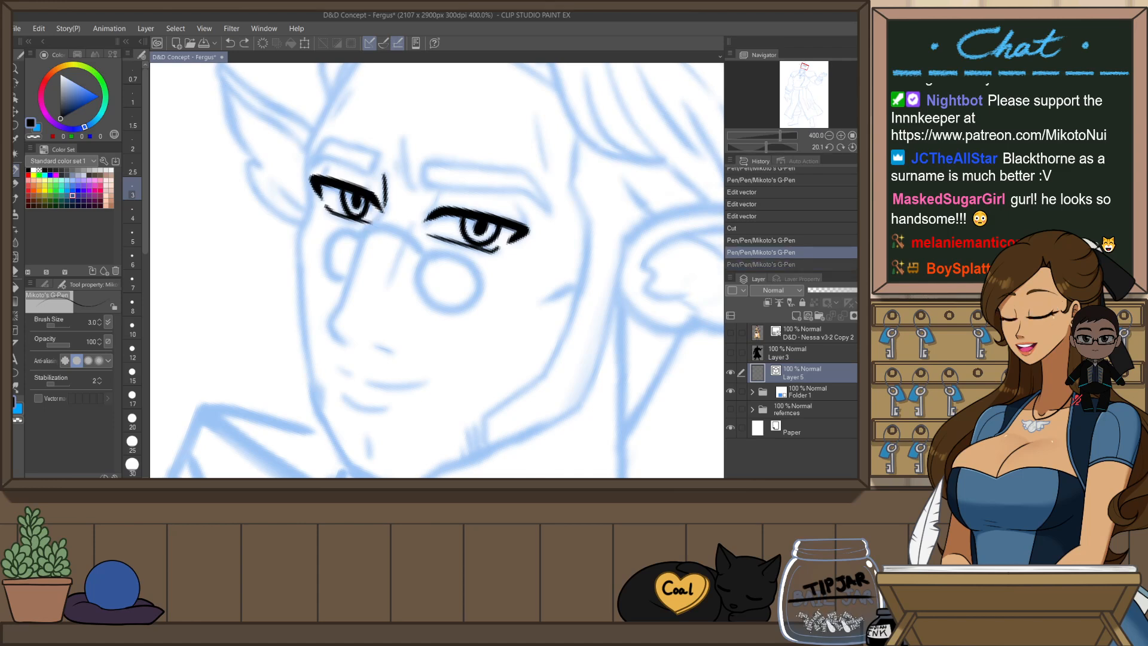
- Ink the nose profile from the far eye's inner corner down to the tip at brush size 4 and check it mirrored
{"action": "key", "text": "bracketright"}
{"action": "key", "text": "ctrl+z"}
{"action": "mouse_move", "coordinate": [386, 201]}
{"action": "left_mouse_down"}
{"action": "mouse_move", "coordinate": [353, 239]}
{"action": "mouse_move", "coordinate": [370, 227]}
{"action": "mouse_move", "coordinate": [328, 315]}
{"action": "mouse_move", "coordinate": [342, 340]}
{"action": "left_mouse_up"}
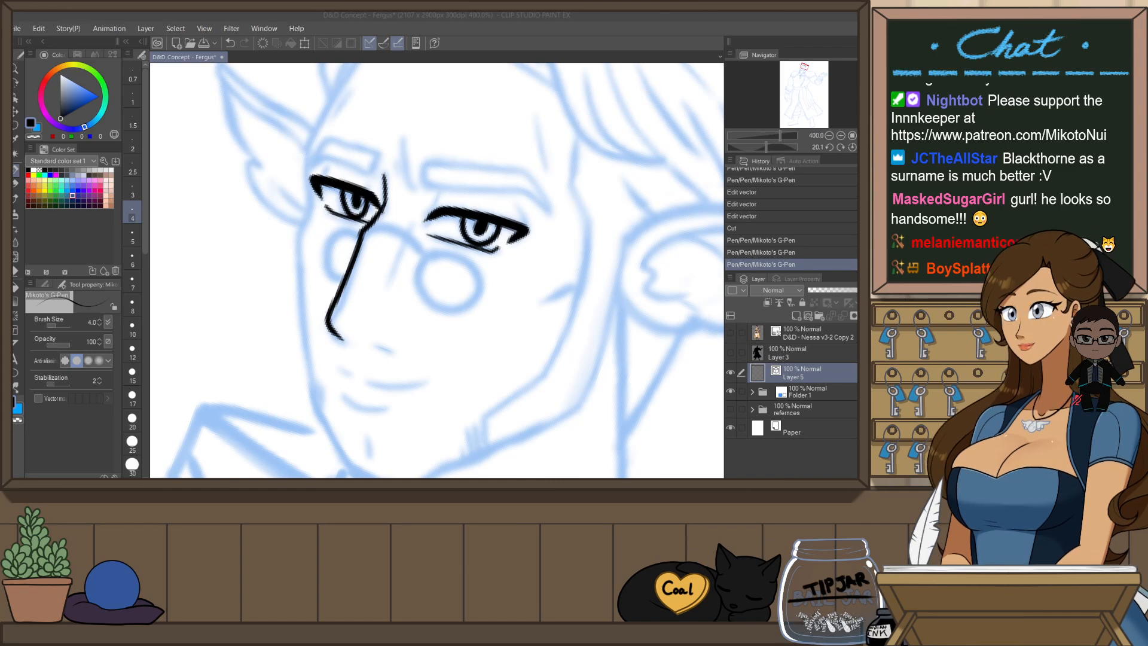
{"action": "left_click", "coordinate": [574, 147]}
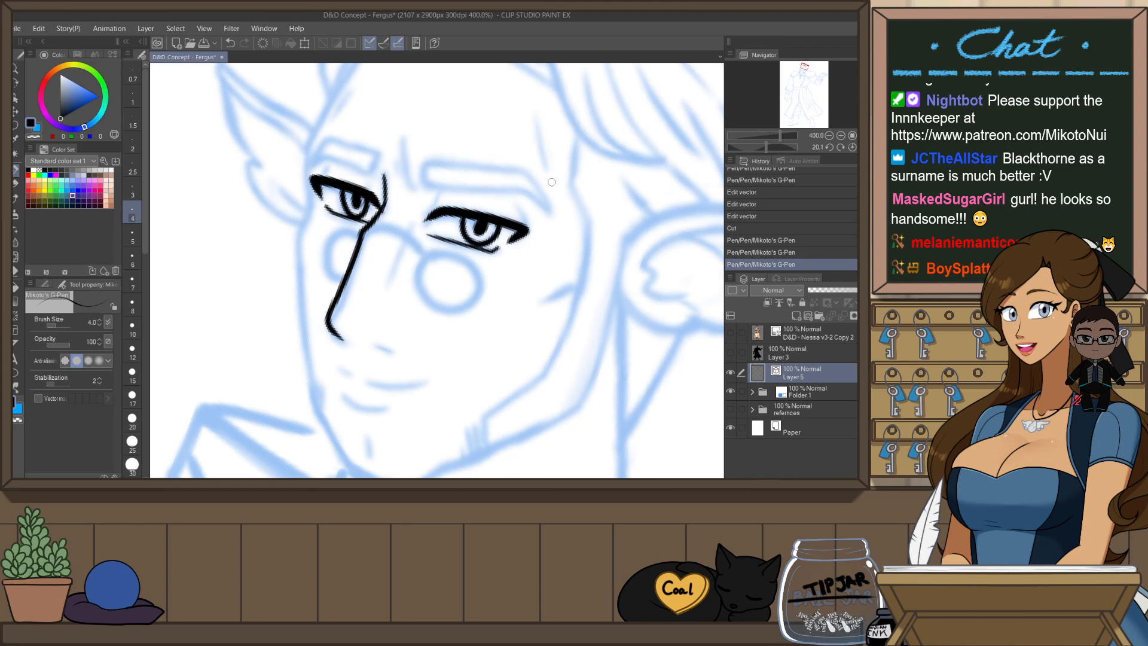
{"action": "key", "text": "r"}
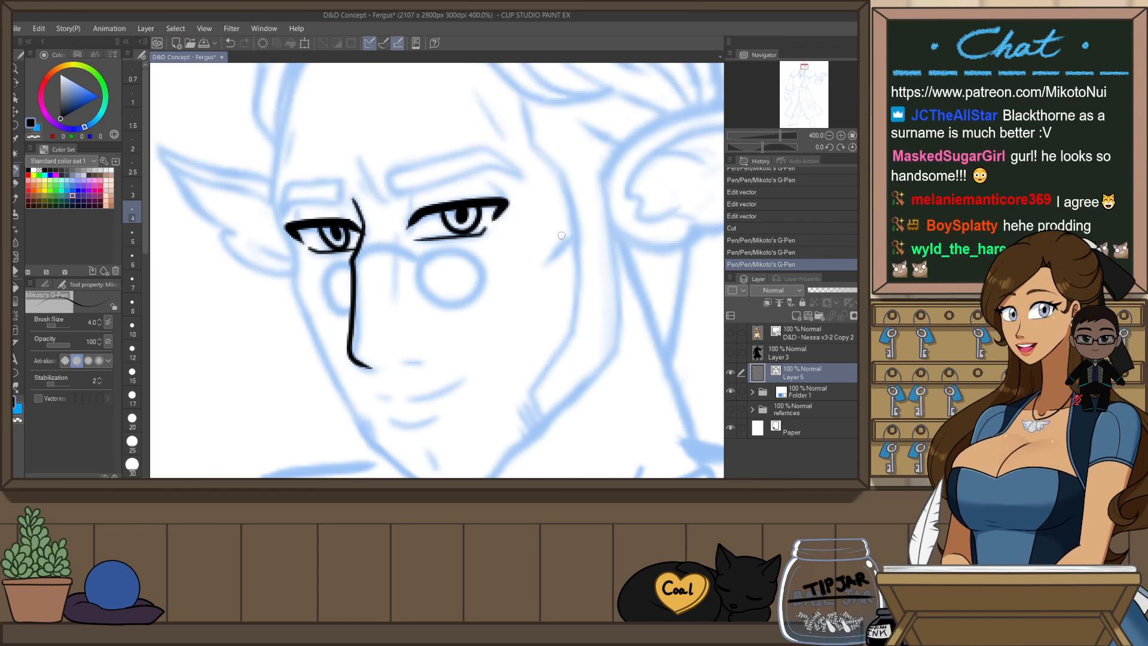
{"action": "key", "text": "h"}
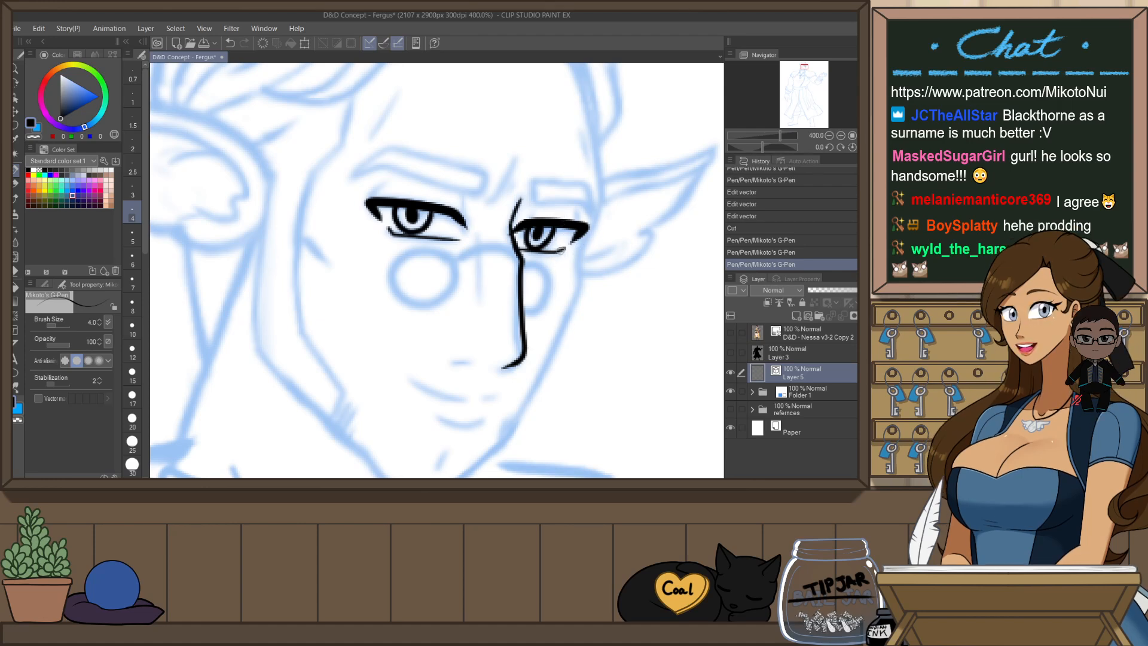
- Reshape the nose bridge line with the Pinch vector line tool
{"action": "key", "text": "o"}
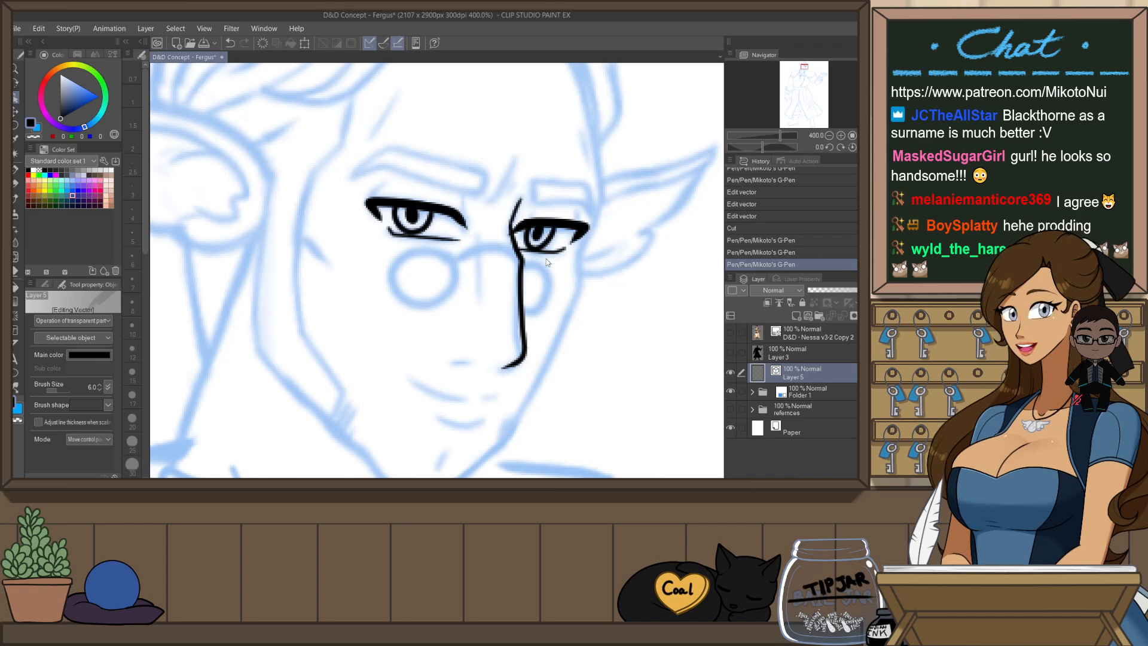
{"action": "key", "text": "y"}
{"action": "left_click_drag", "start_coordinate": [520, 286], "coordinate": [527, 288]}
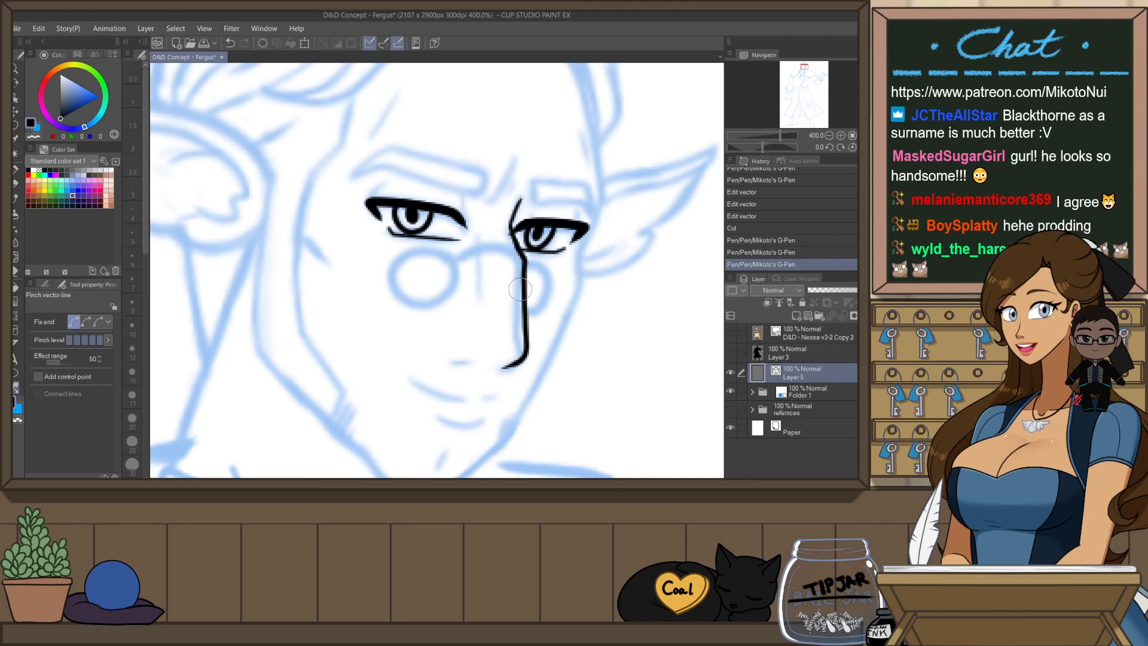
{"action": "key", "text": "ctrl+z"}
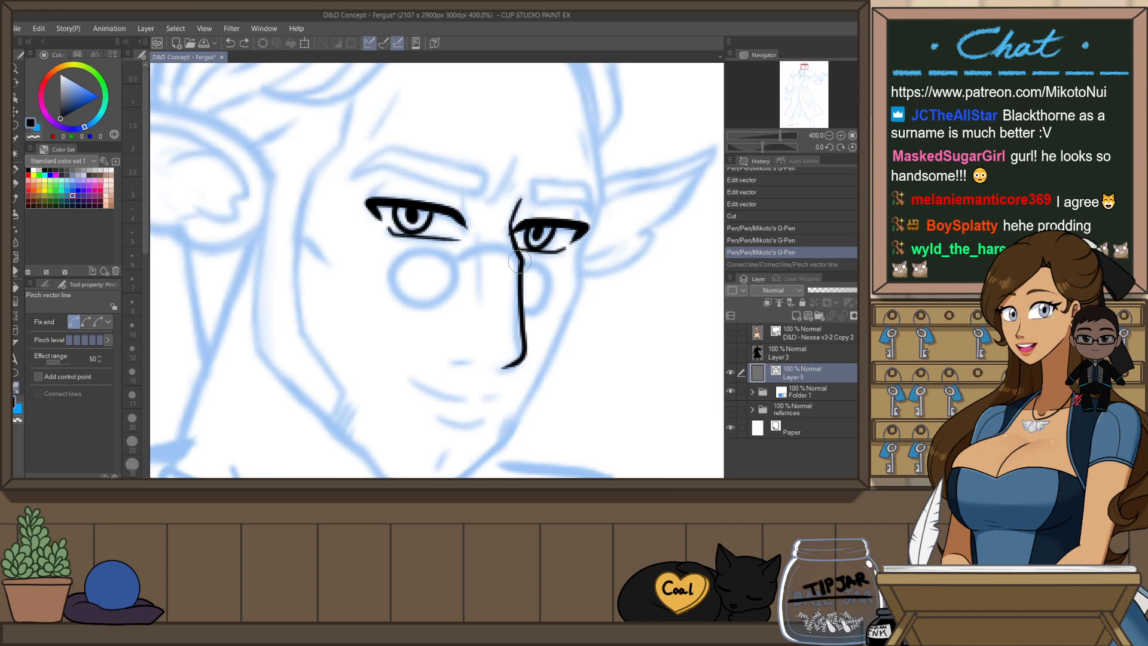
{"action": "key", "text": "ctrl+y"}
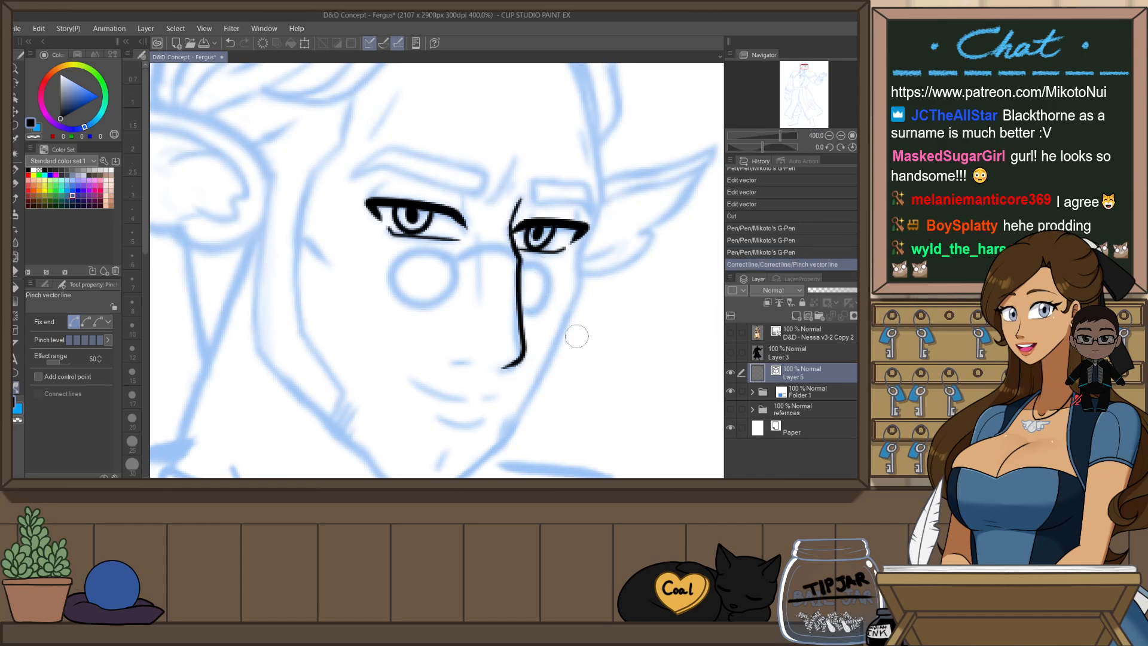
- Ink the nostril mark beside the nose tip, replacing the thick stroke with one at brush size 3
{"action": "key", "text": "r"}
{"action": "left_click_drag", "start_coordinate": [590, 378], "coordinate": [592, 251]}
{"action": "key", "text": "p"}
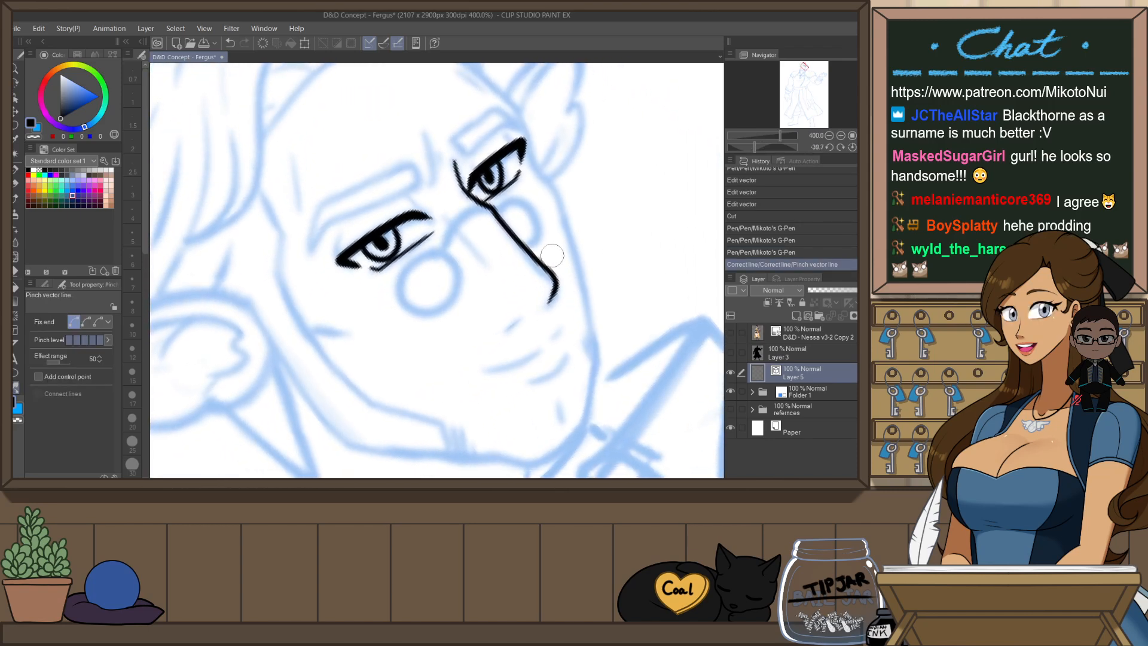
{"action": "left_click_drag", "start_coordinate": [506, 328], "coordinate": [523, 313]}
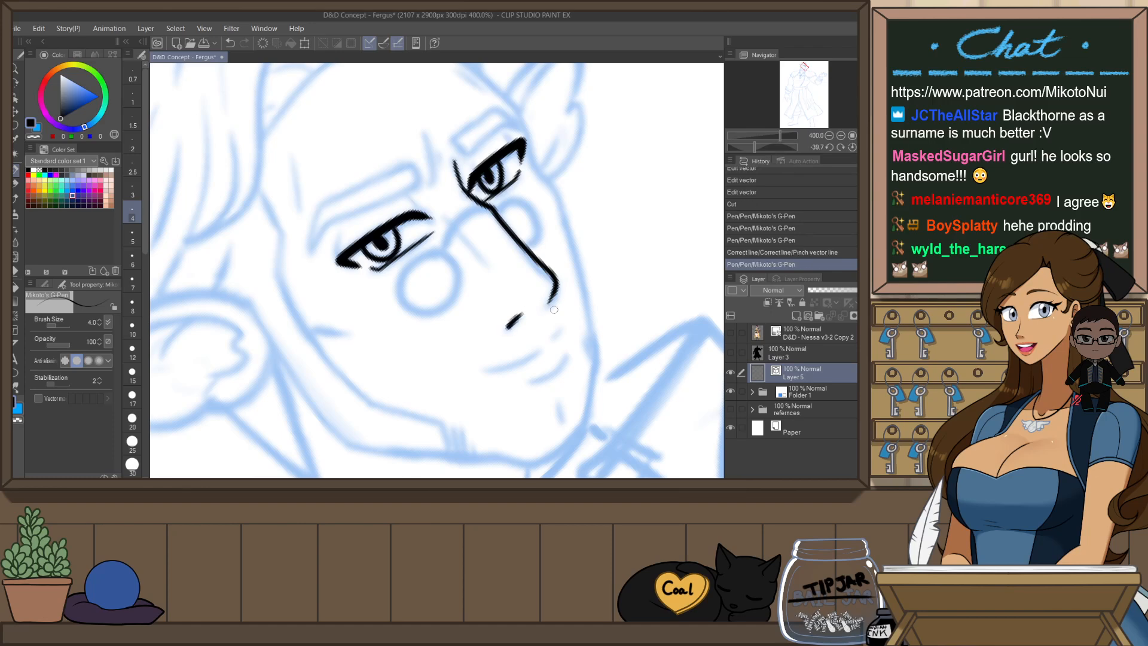
{"action": "left_click", "coordinate": [132, 195]}
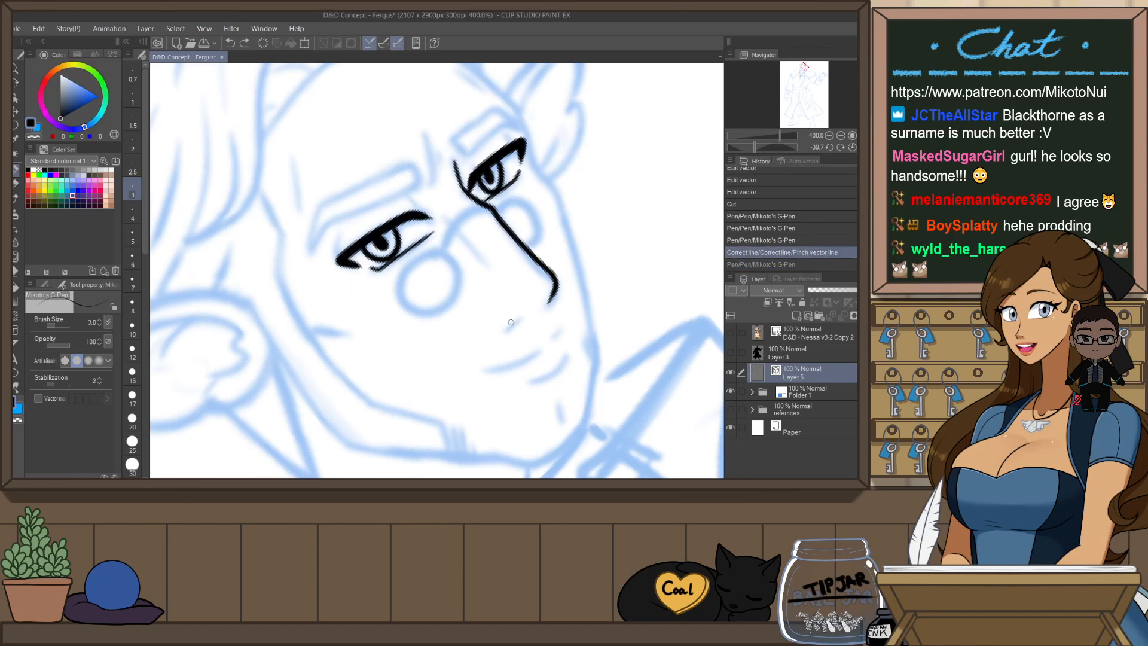
{"action": "key", "text": "r"}
{"action": "left_click_drag", "start_coordinate": [545, 356], "coordinate": [335, 287]}
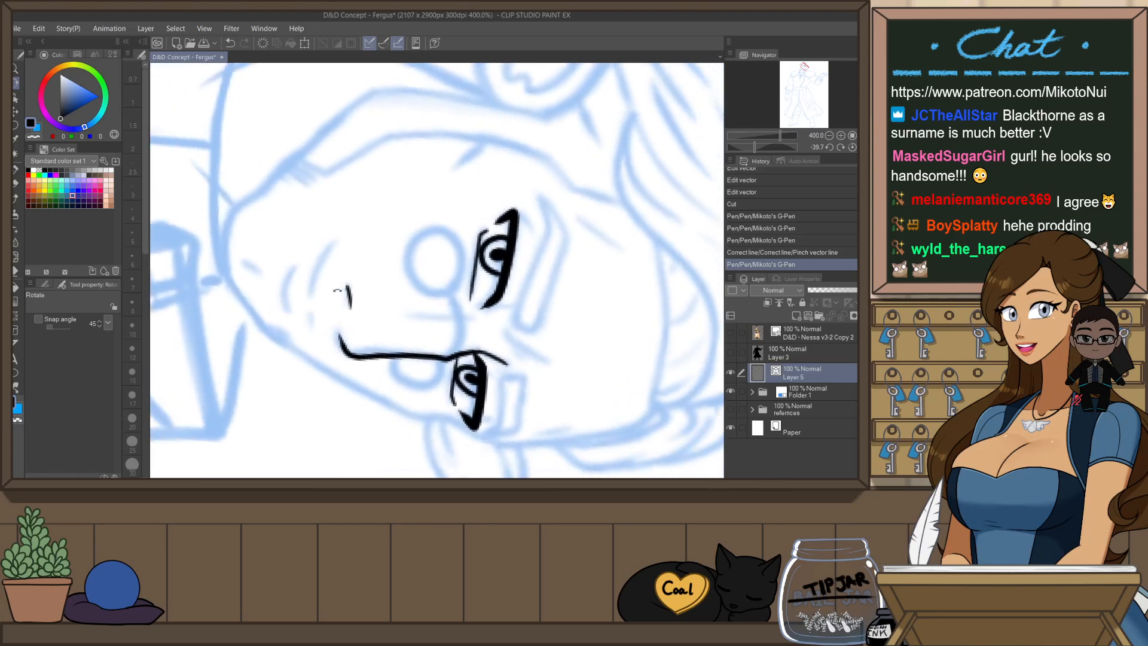
- Ink the broken mouth line and the lower lip line below it at brush size 3
{"action": "left_click_drag", "start_coordinate": [369, 330], "coordinate": [439, 368]}
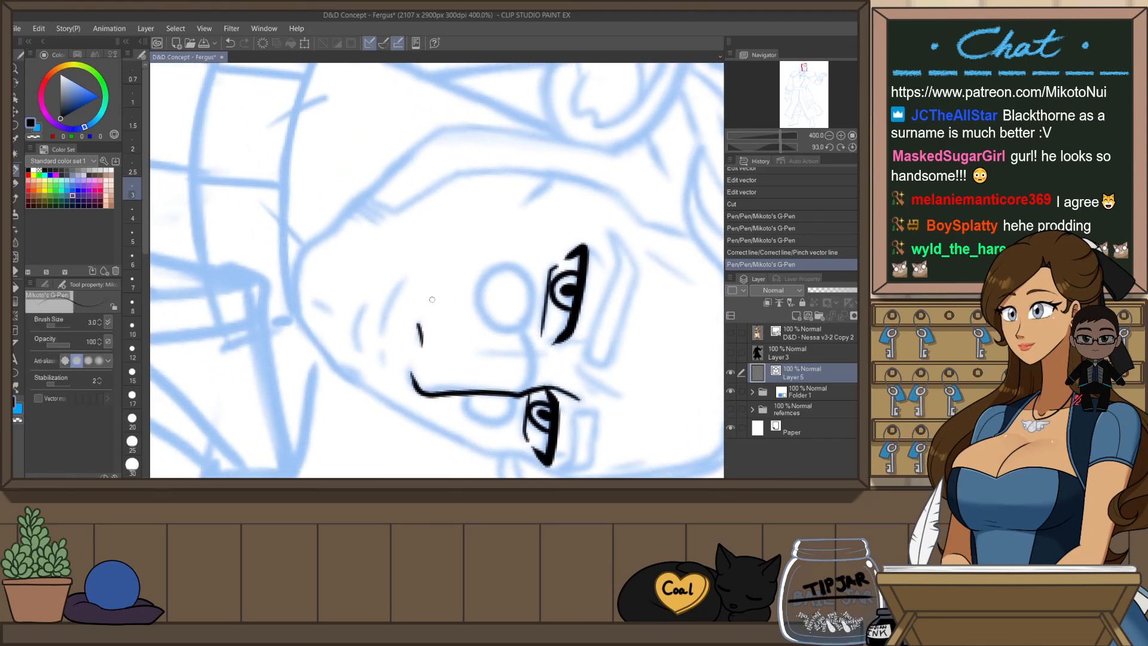
{"action": "left_click_drag", "start_coordinate": [381, 336], "coordinate": [416, 268]}
{"action": "key", "text": "ctrl+z"}
{"action": "left_click_drag", "start_coordinate": [384, 338], "coordinate": [410, 276]}
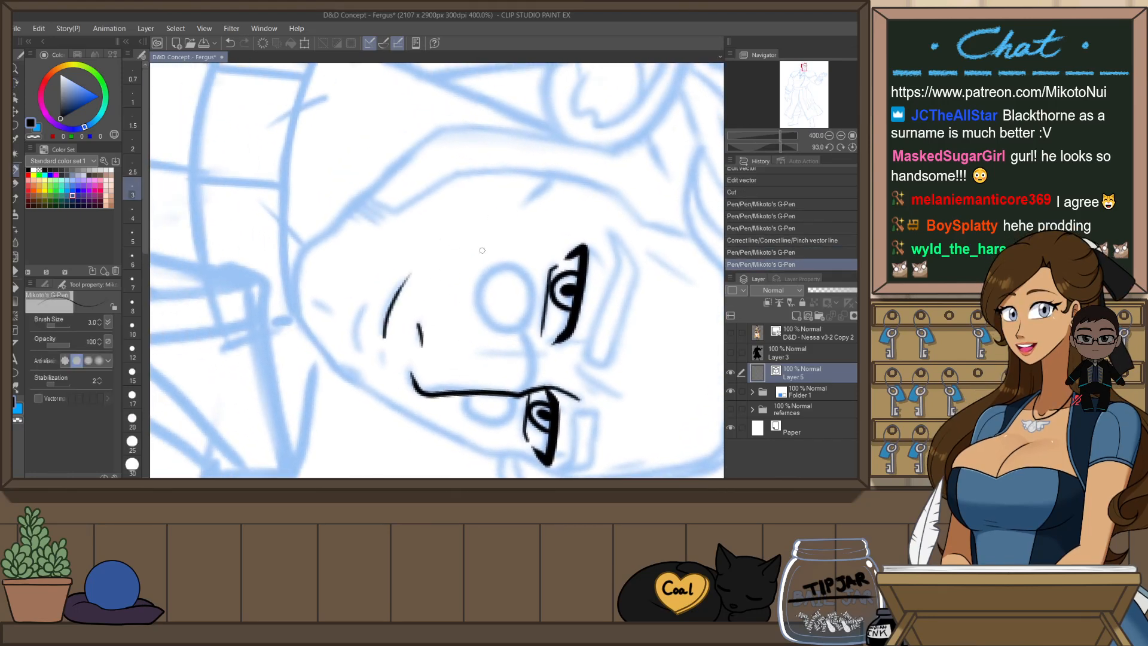
{"action": "left_click_drag", "start_coordinate": [381, 367], "coordinate": [370, 294]}
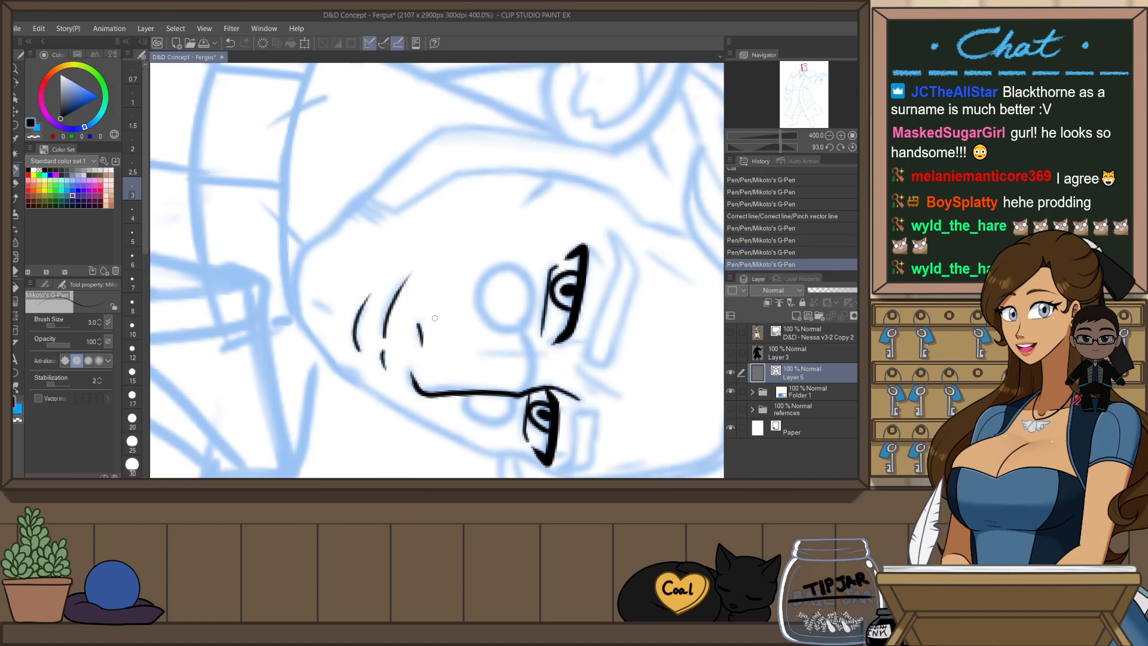
- Undo the lower lip line and redraw it as a tapered curve following the sketch below the mouth
{"action": "key", "text": "ctrl+@"}
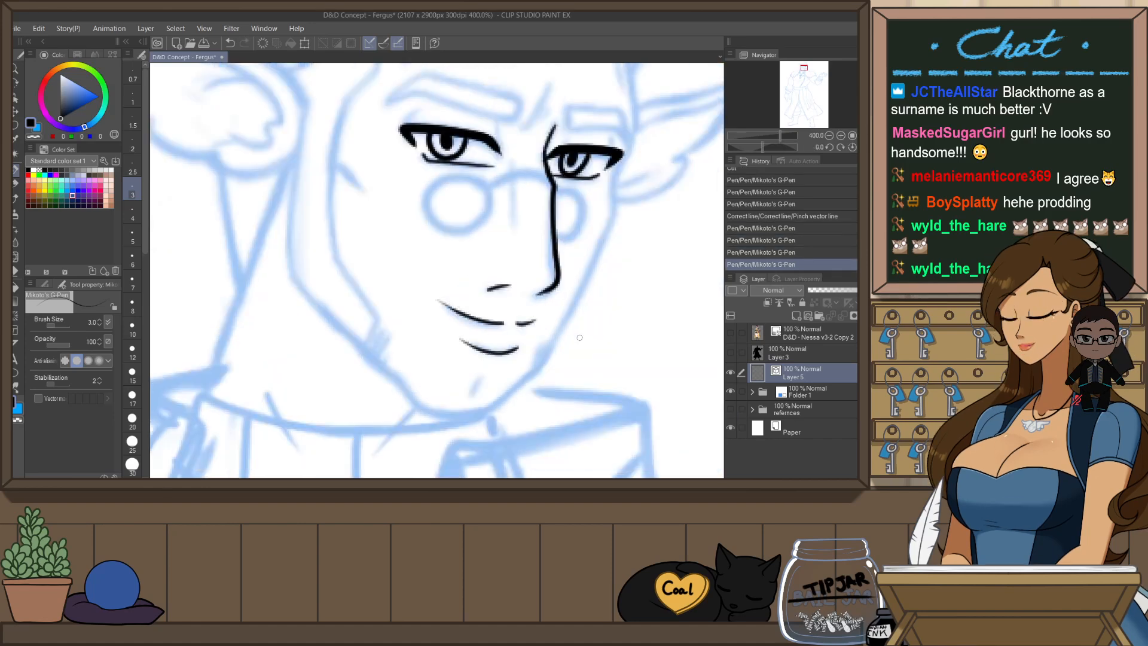
{"action": "mouse_move", "coordinate": [580, 338]}
{"action": "left_mouse_down"}
{"action": "mouse_move", "coordinate": [540, 256]}
{"action": "mouse_move", "coordinate": [507, 285]}
{"action": "left_mouse_up"}
{"action": "key", "text": "ctrl+z"}
{"action": "key", "text": "ctrl+z"}
{"action": "left_click_drag", "start_coordinate": [545, 252], "coordinate": [497, 295]}
{"action": "key", "text": "ctrl+z"}
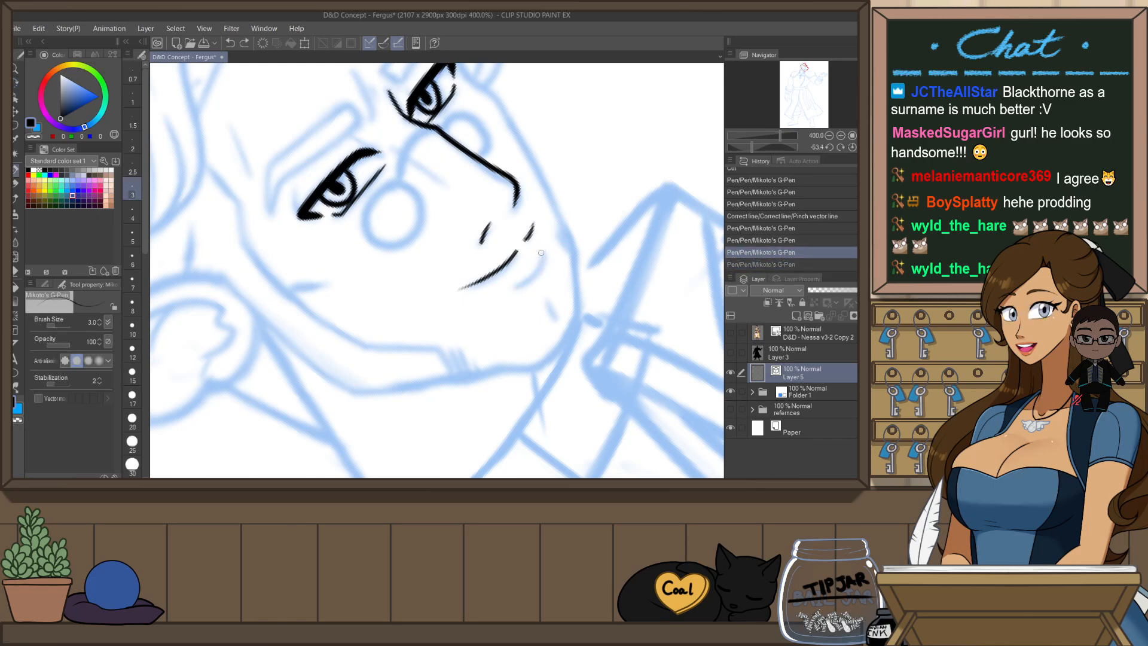
{"action": "left_click_drag", "start_coordinate": [542, 247], "coordinate": [497, 286]}
{"action": "key", "text": "ctrl+z"}
{"action": "left_click_drag", "start_coordinate": [541, 245], "coordinate": [499, 291]}
{"action": "key", "text": "ctrl+z"}
{"action": "left_click_drag", "start_coordinate": [542, 245], "coordinate": [491, 290]}
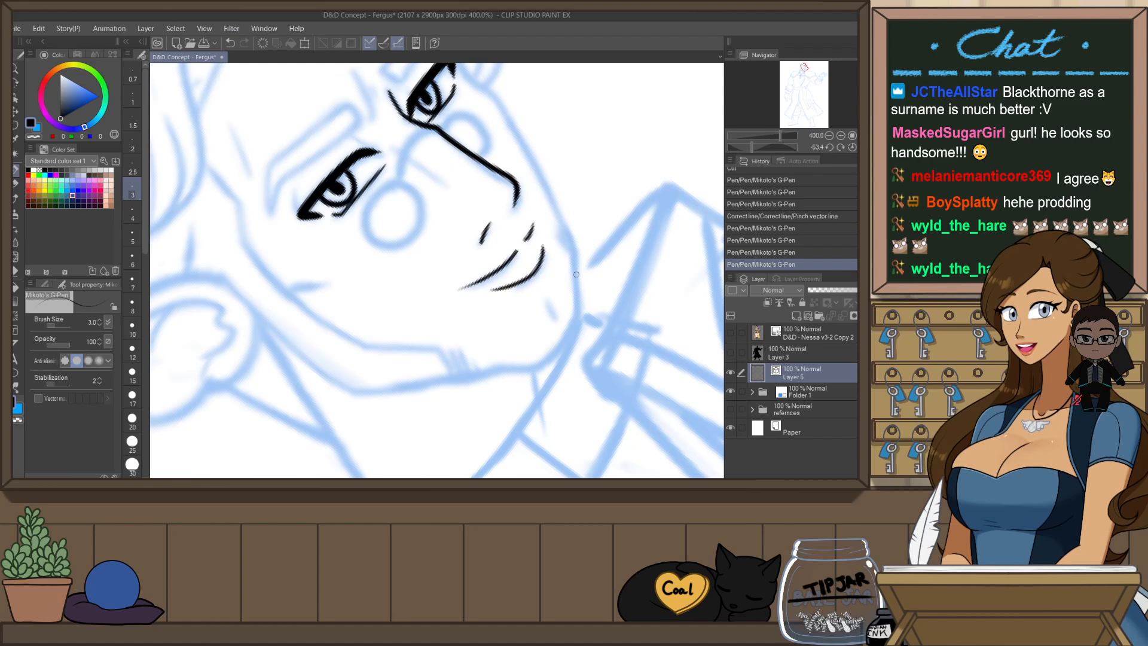
{"action": "key", "text": "ctrl+@"}
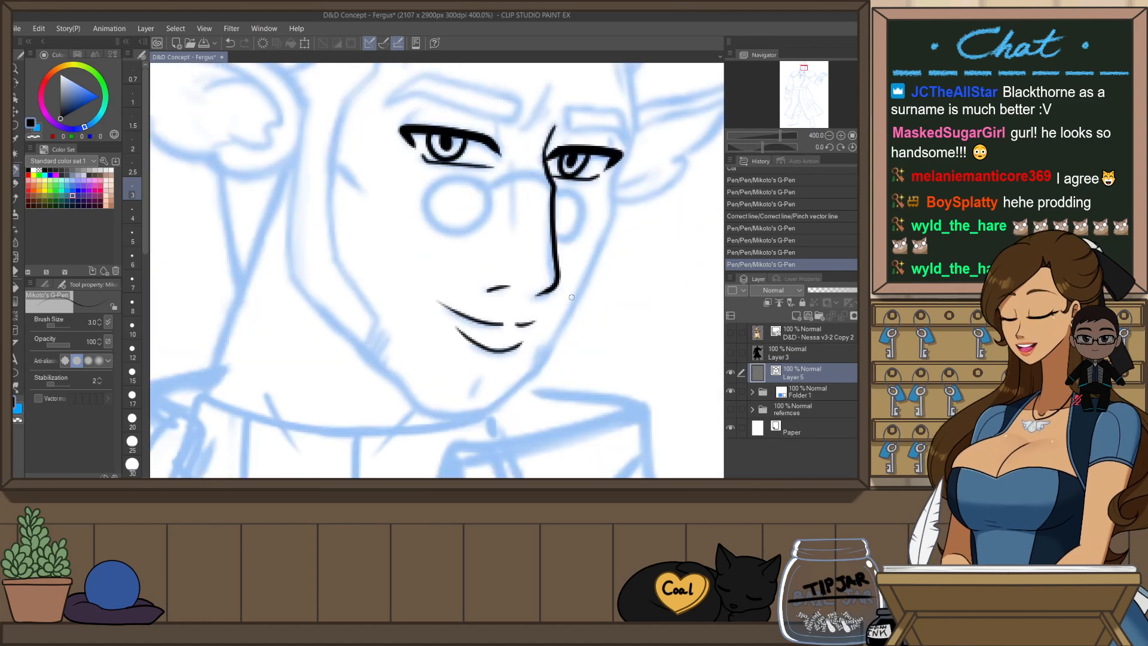
- Nudge the nose profile line slightly with the Object tool
{"action": "key", "text": "o"}
{"action": "left_click", "coordinate": [557, 279]}
{"action": "left_click_drag", "start_coordinate": [551, 289], "coordinate": [555, 291]}
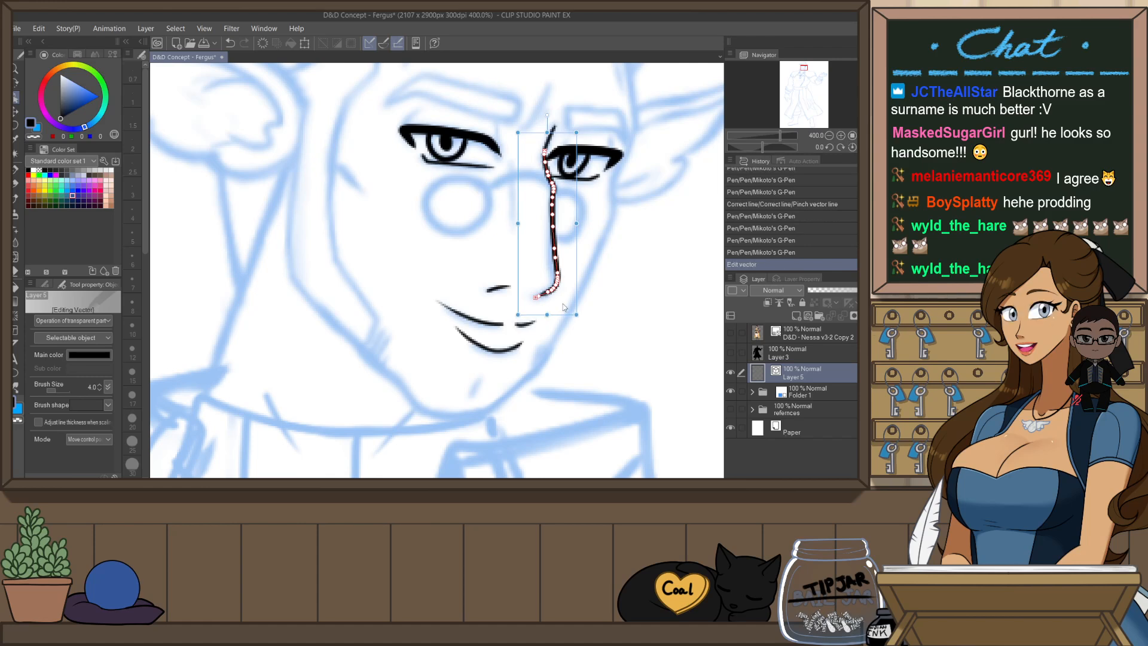
{"action": "left_click", "coordinate": [605, 285]}
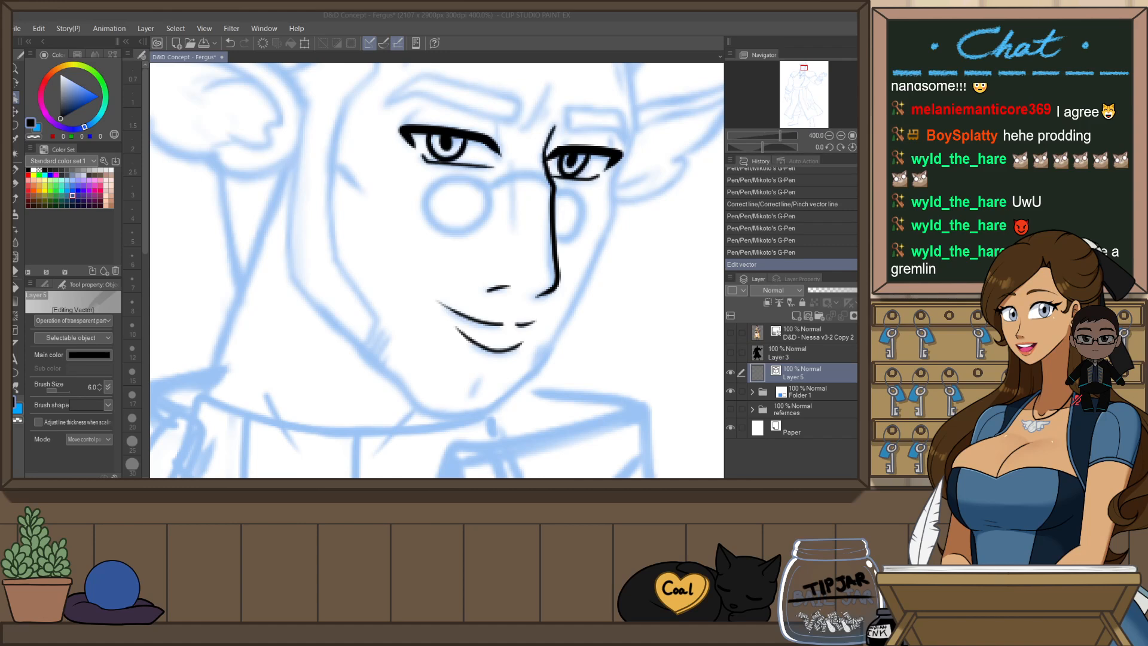
- Fine-tune the position of the near eye's iris outline with the Object tool and check the face mirrored
{"action": "left_click", "coordinate": [626, 58]}
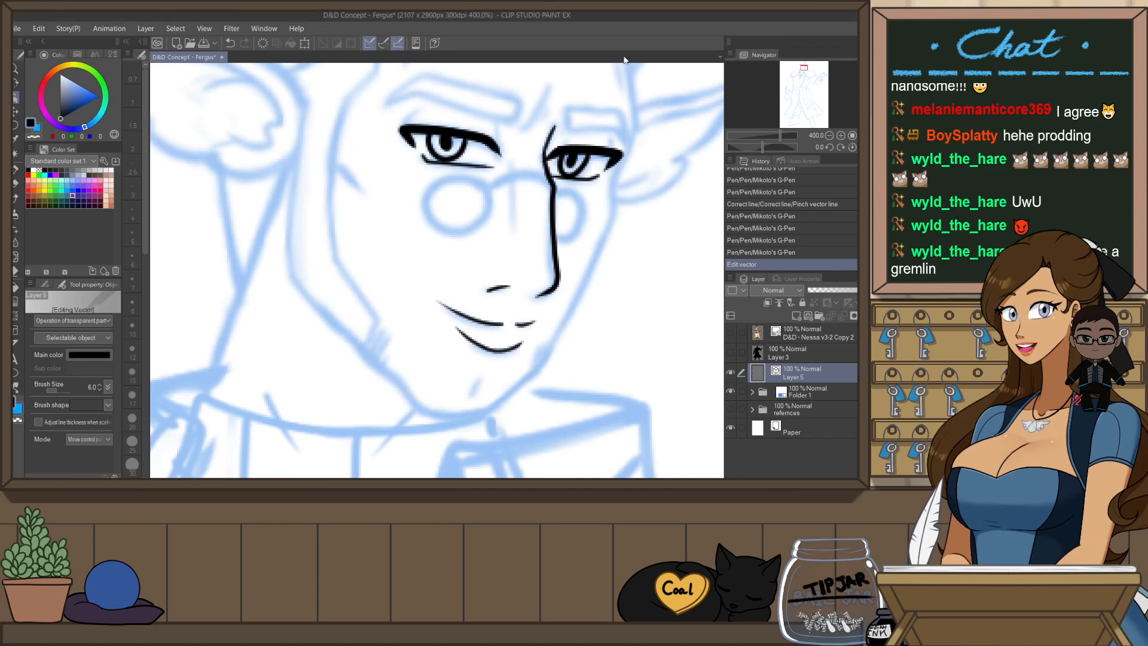
{"action": "left_click_drag", "start_coordinate": [543, 218], "coordinate": [551, 320]}
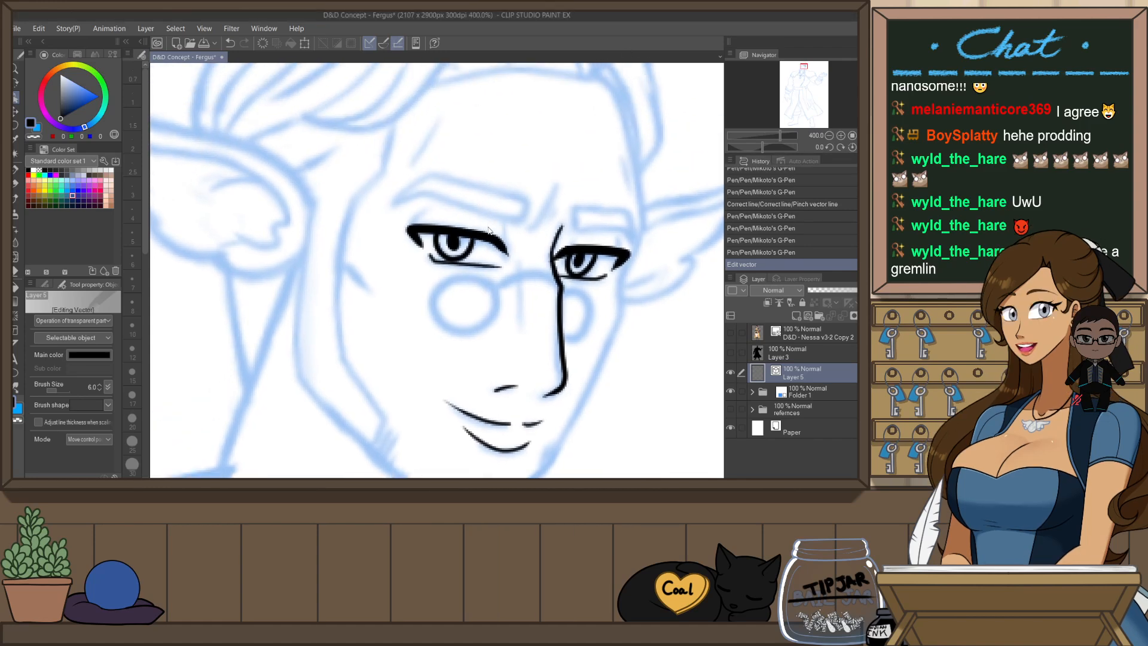
{"action": "left_click", "coordinate": [473, 253]}
{"action": "left_click_drag", "start_coordinate": [453, 276], "coordinate": [494, 245]}
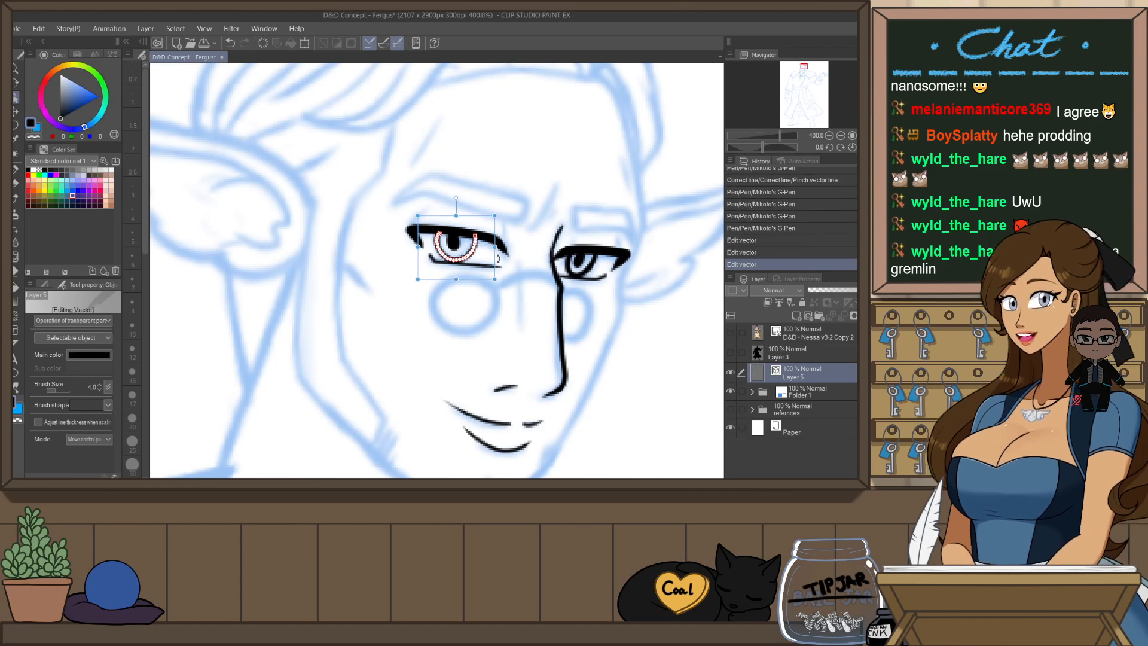
{"action": "left_click_drag", "start_coordinate": [494, 247], "coordinate": [493, 248]}
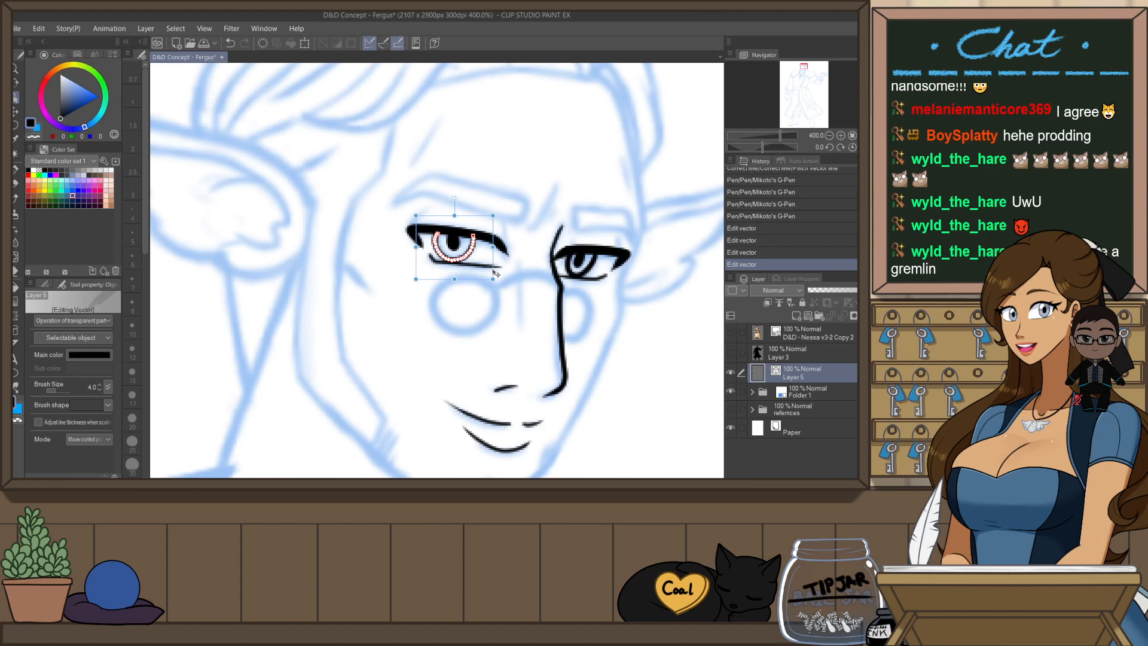
{"action": "left_click", "coordinate": [508, 317]}
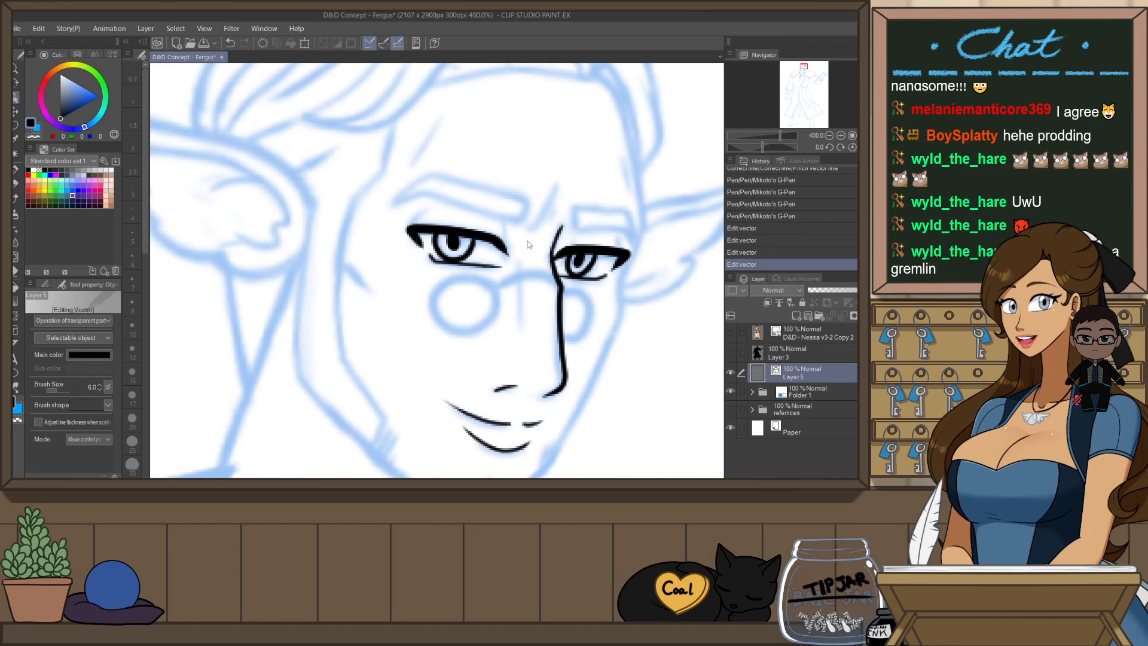
{"action": "key", "text": "h"}
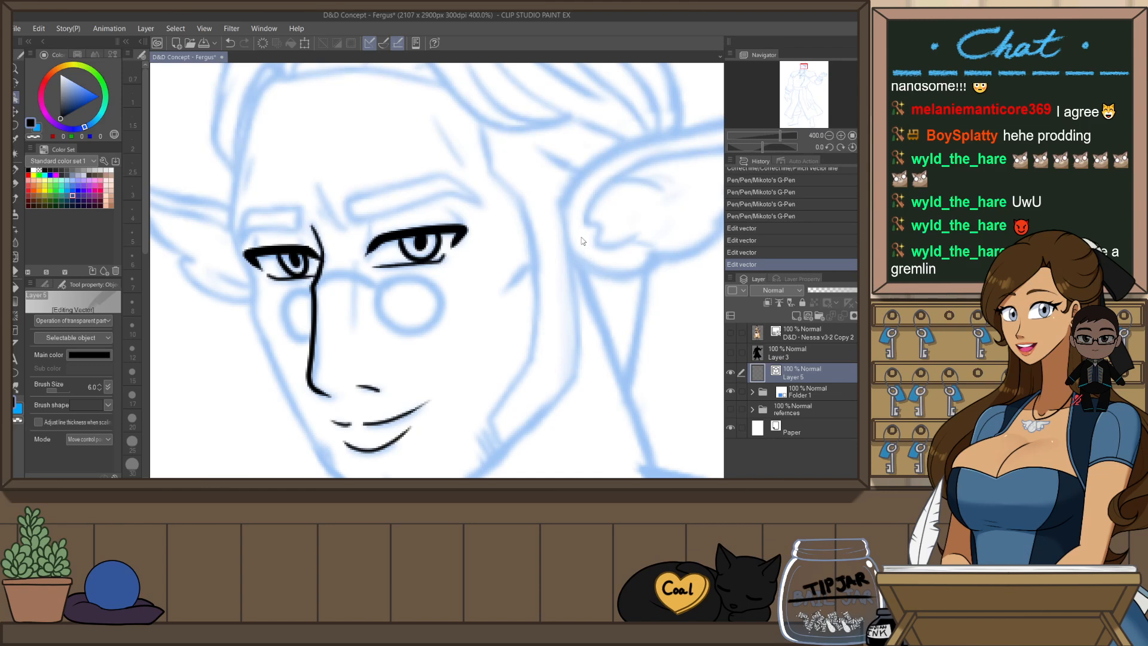
{"action": "left_click", "coordinate": [310, 306]}
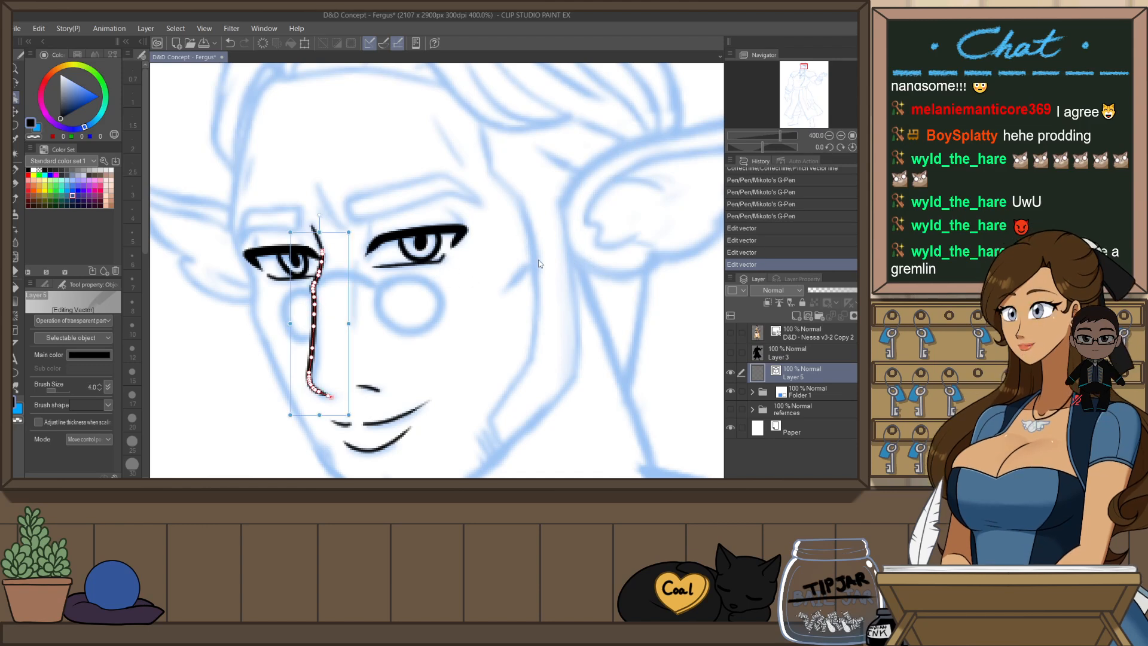
- Ink the rounded inner end and lower edge of the near eyebrow out to its tip at brush size 3
{"action": "left_click_drag", "start_coordinate": [622, 280], "coordinate": [624, 275]}
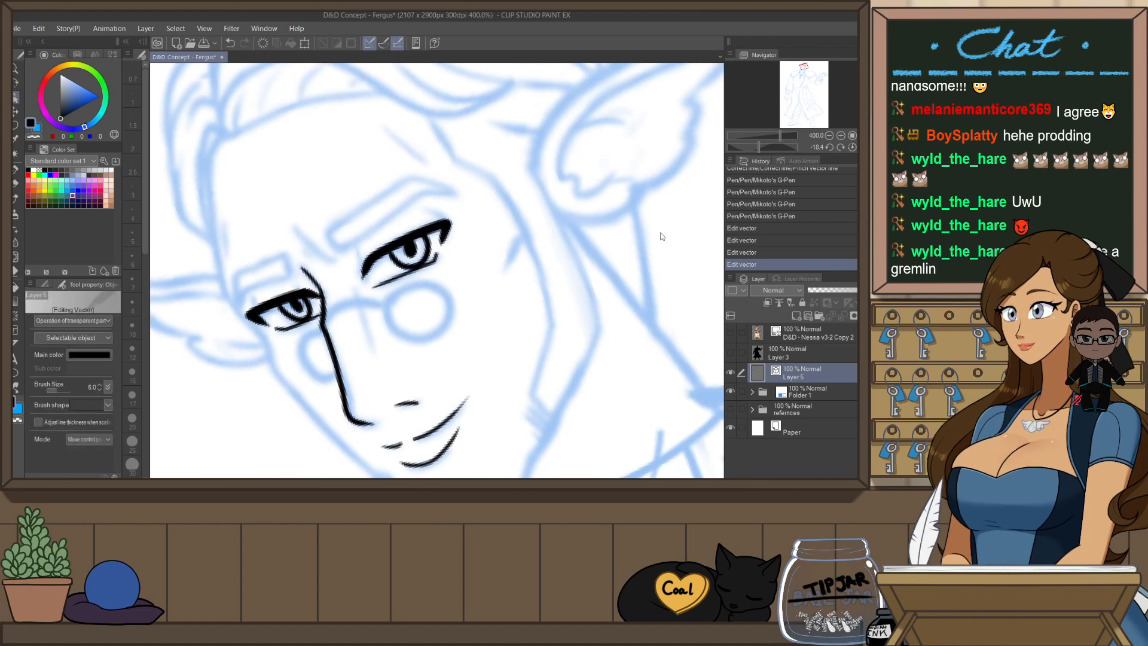
{"action": "left_click_drag", "start_coordinate": [432, 295], "coordinate": [522, 326]}
{"action": "key", "text": "p"}
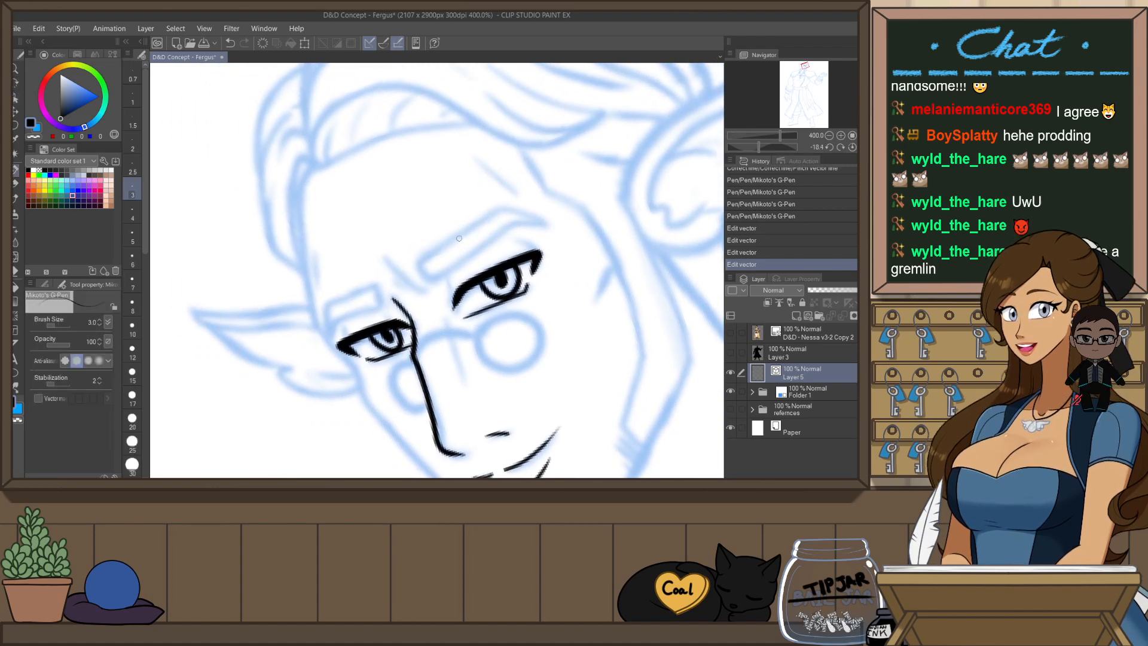
{"action": "left_click", "coordinate": [132, 213]}
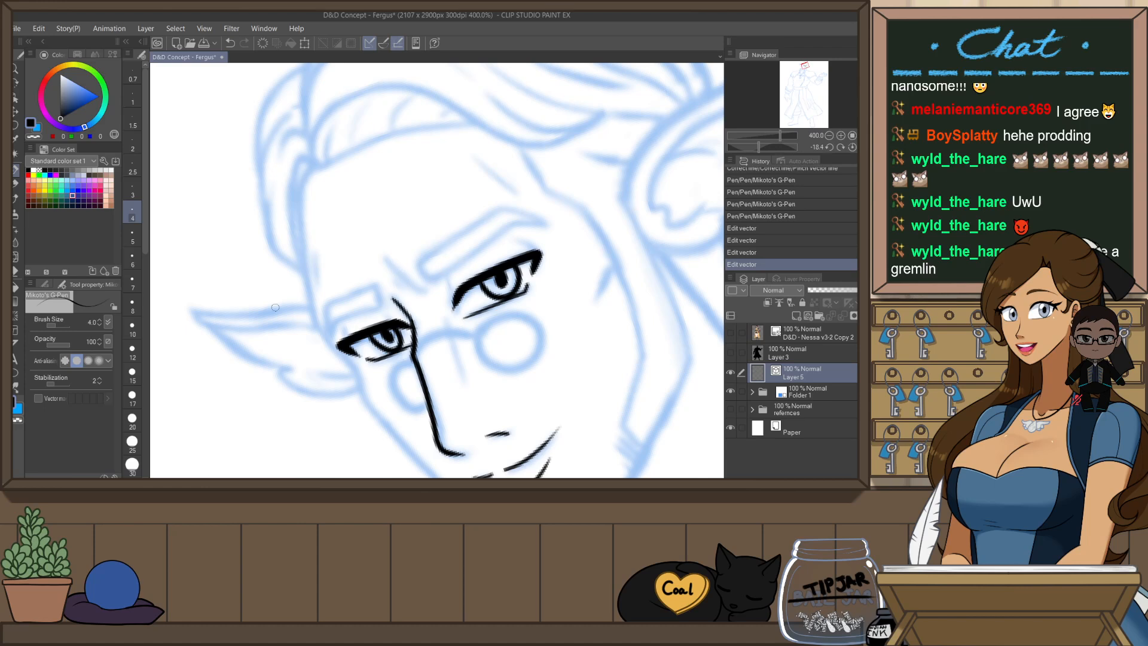
{"action": "key", "text": "bracketleft"}
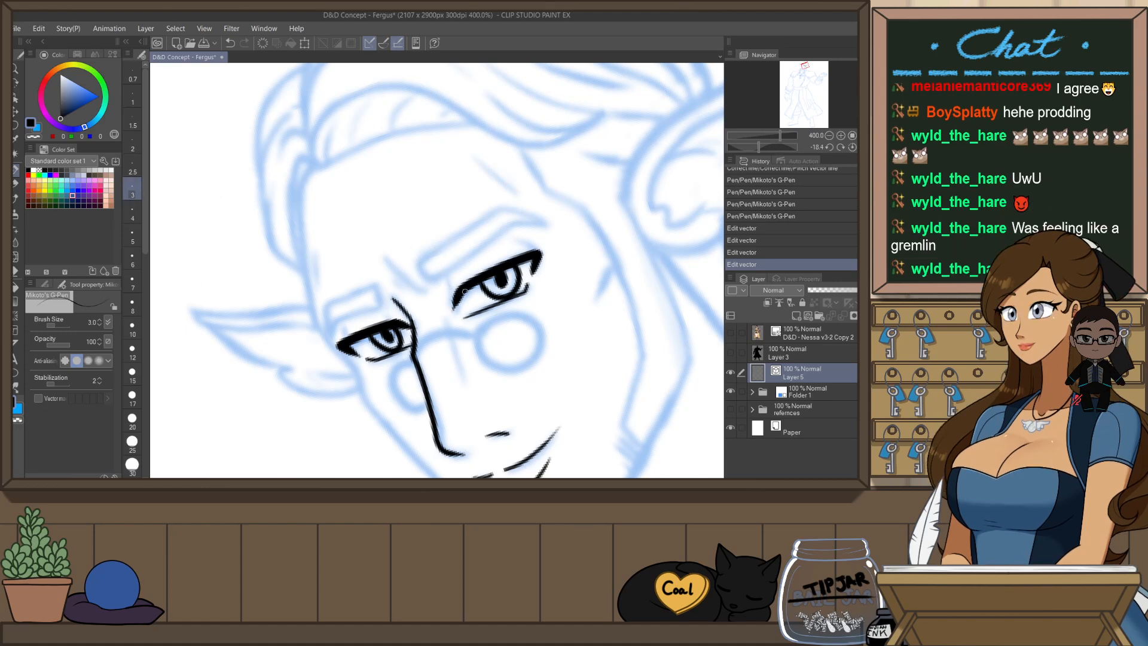
{"action": "left_click_drag", "start_coordinate": [417, 264], "coordinate": [443, 275]}
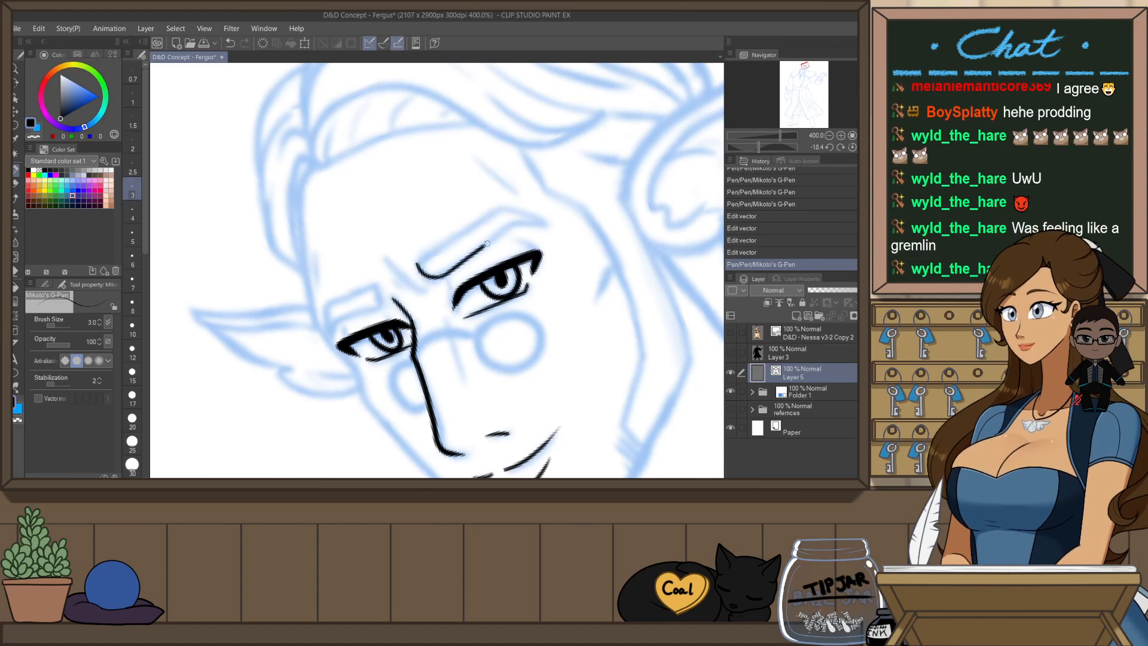
{"action": "left_click_drag", "start_coordinate": [487, 244], "coordinate": [522, 220]}
{"action": "key", "text": "ctrl+z"}
{"action": "mouse_move", "coordinate": [443, 275]}
{"action": "left_mouse_down"}
{"action": "mouse_move", "coordinate": [510, 226]}
{"action": "mouse_move", "coordinate": [557, 227]}
{"action": "left_mouse_up"}
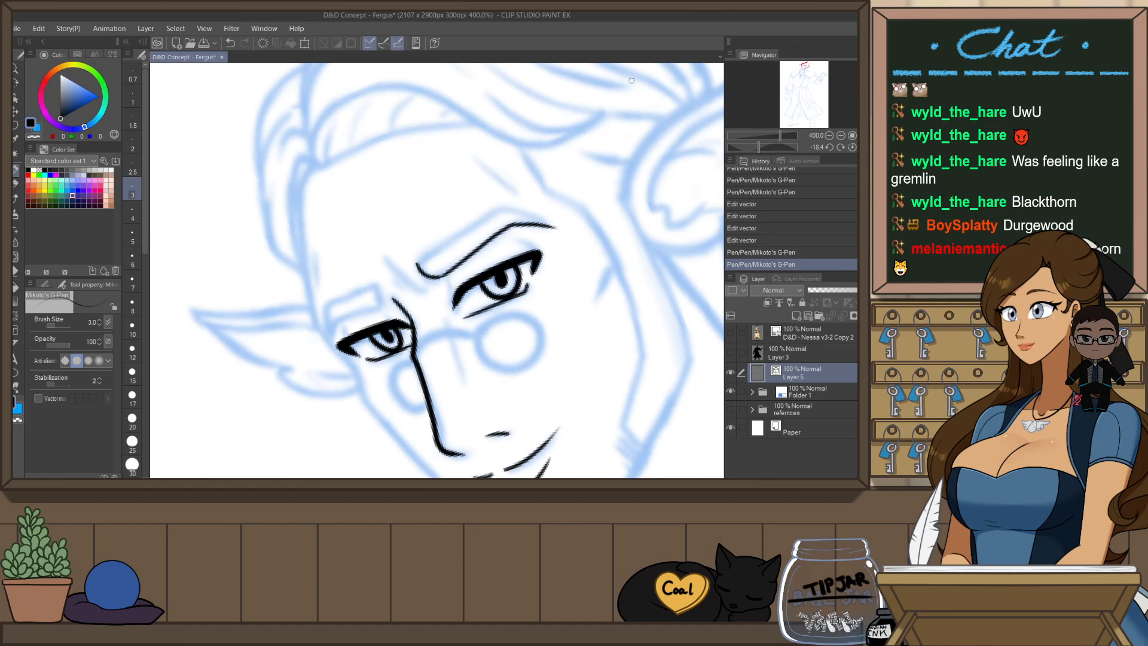
- Ink the upper edge of the near eyebrow to close its outline from the outer tip to the inner end
{"action": "key", "text": "h"}
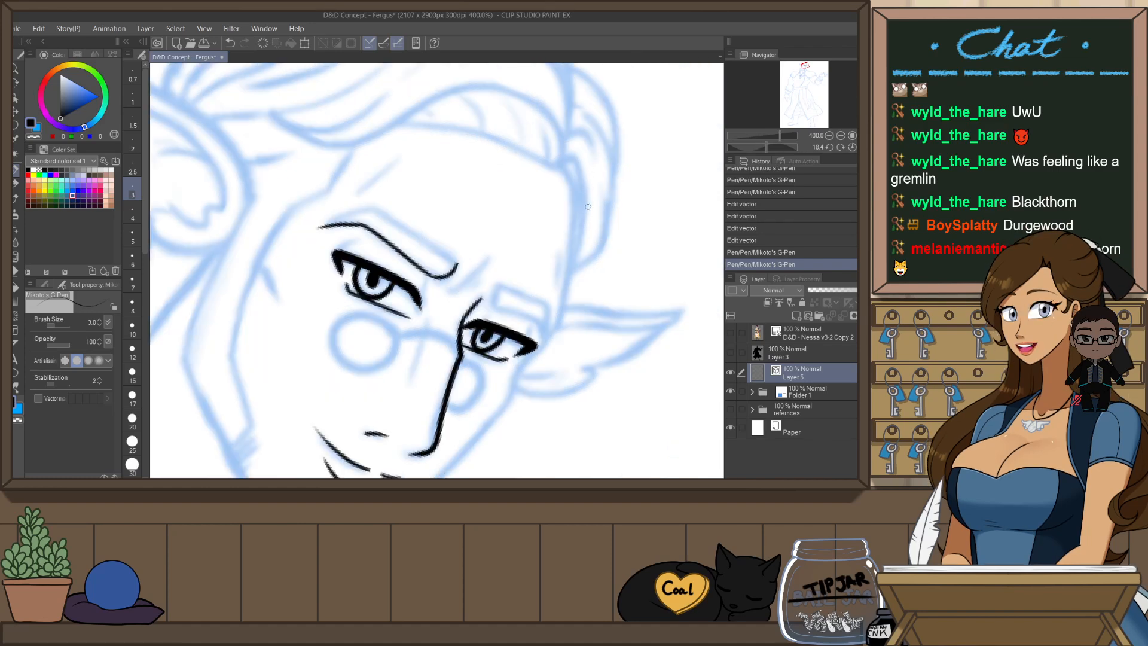
{"action": "key", "text": "ctrl+@"}
{"action": "mouse_move", "coordinate": [598, 304]}
{"action": "left_mouse_down"}
{"action": "mouse_move", "coordinate": [582, 192]}
{"action": "mouse_move", "coordinate": [506, 198]}
{"action": "left_mouse_up"}
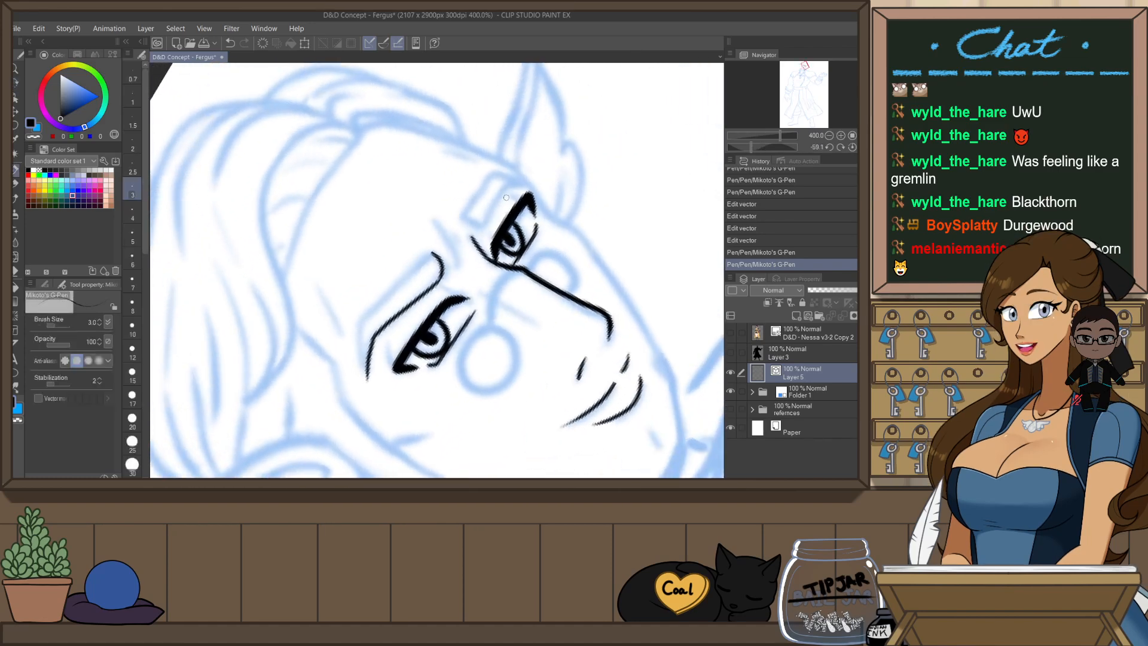
{"action": "left_click_drag", "start_coordinate": [358, 322], "coordinate": [367, 379]}
{"action": "key", "text": "ctrl+z"}
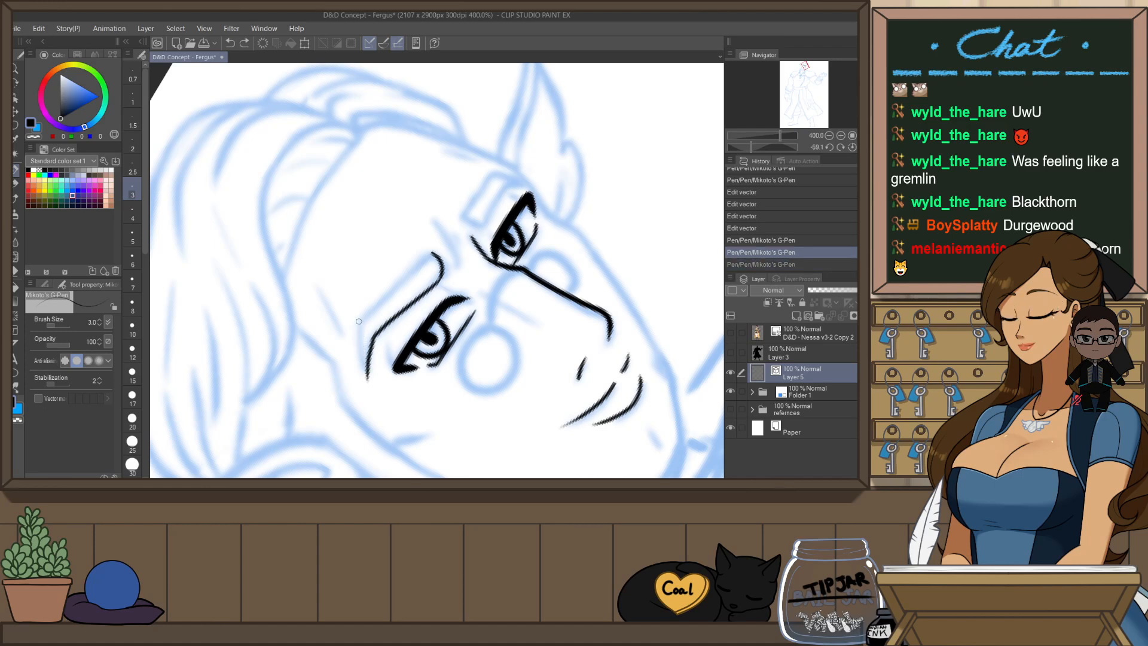
{"action": "left_click_drag", "start_coordinate": [359, 323], "coordinate": [368, 381]}
{"action": "left_click_drag", "start_coordinate": [423, 262], "coordinate": [433, 252]}
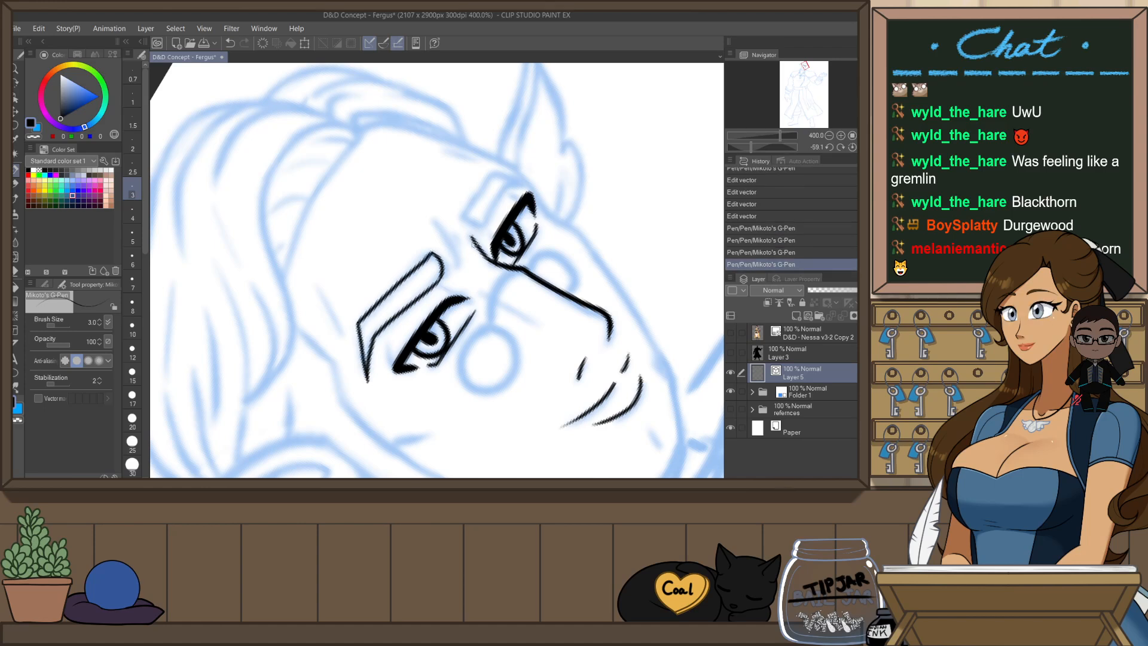
- Ink the inner end and lower edge of the far eyebrow and check them mirrored
{"action": "key", "text": "ctrl+@"}
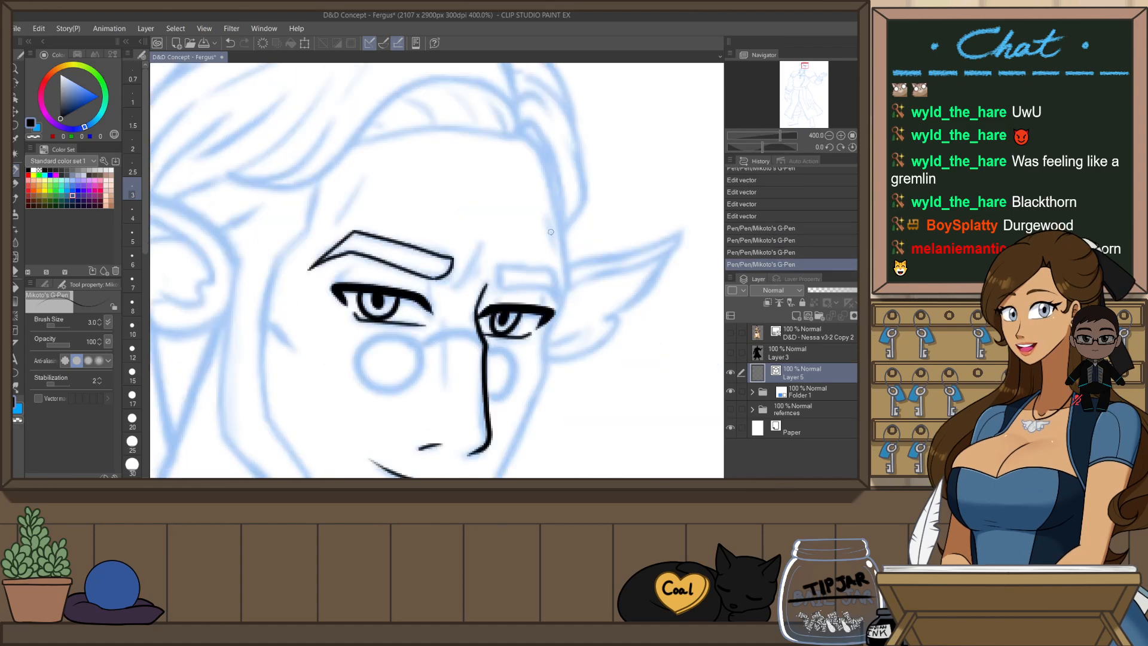
{"action": "mouse_move", "coordinate": [499, 263]}
{"action": "left_mouse_down"}
{"action": "mouse_move", "coordinate": [497, 286]}
{"action": "mouse_move", "coordinate": [552, 289]}
{"action": "left_mouse_up"}
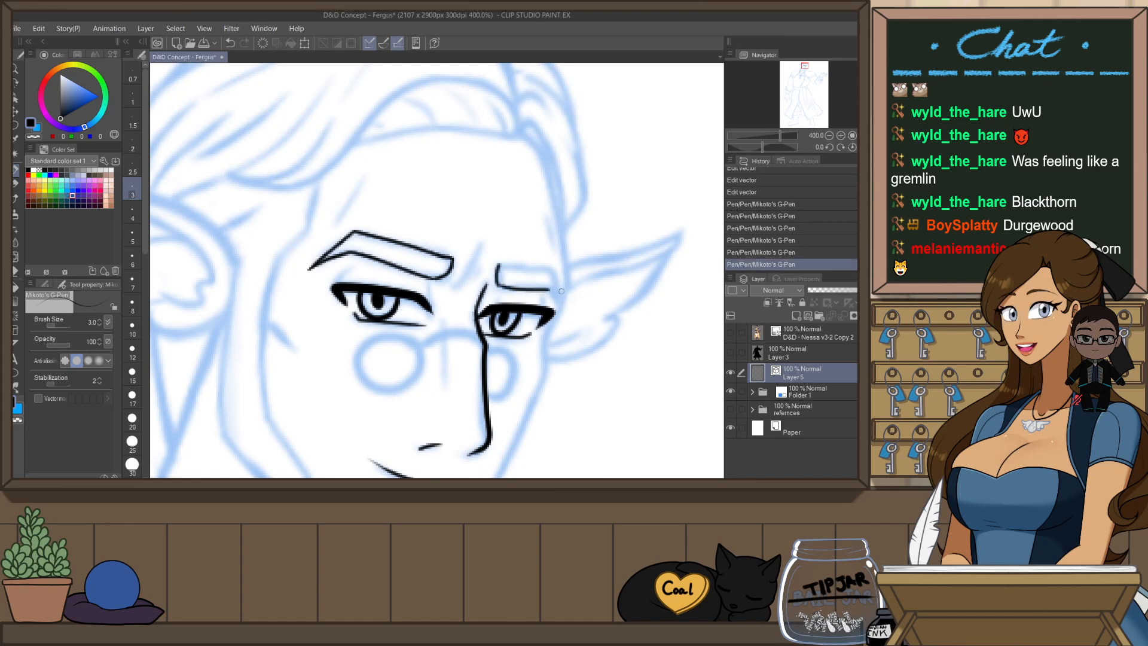
{"action": "key", "text": "h"}
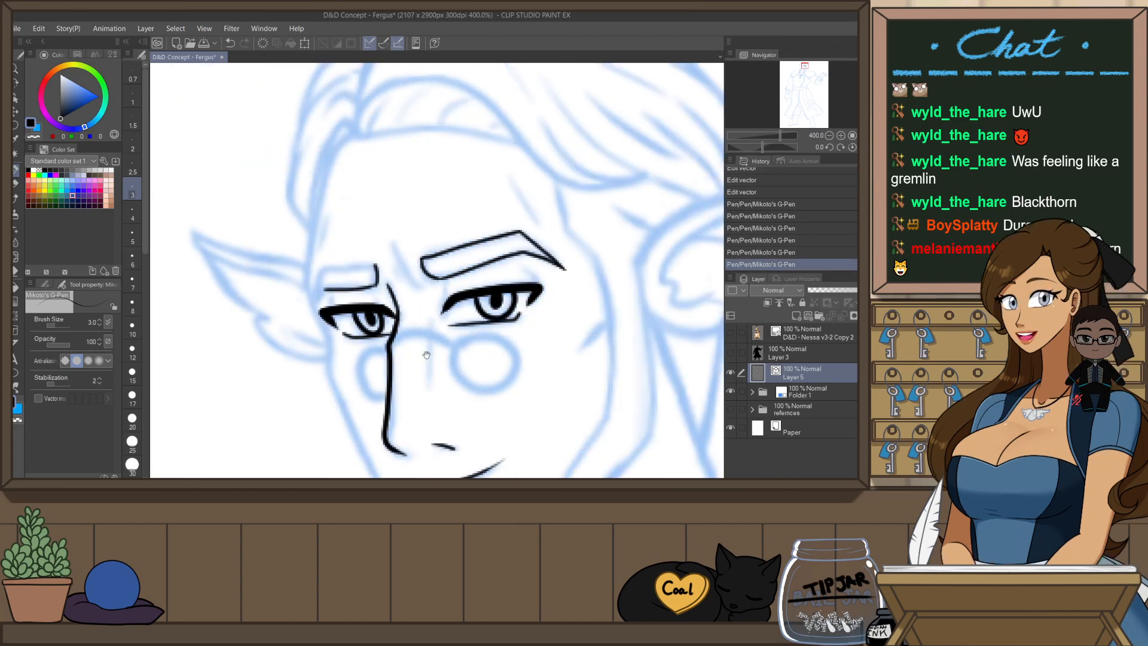
- Ink the upper and outer edges of the far eyebrow, redoing the strokes until its outline is closed
{"action": "mouse_move", "coordinate": [461, 357]}
{"action": "left_mouse_down"}
{"action": "mouse_move", "coordinate": [618, 379]}
{"action": "mouse_move", "coordinate": [661, 314]}
{"action": "mouse_move", "coordinate": [658, 260]}
{"action": "left_mouse_up"}
{"action": "key", "text": "r"}
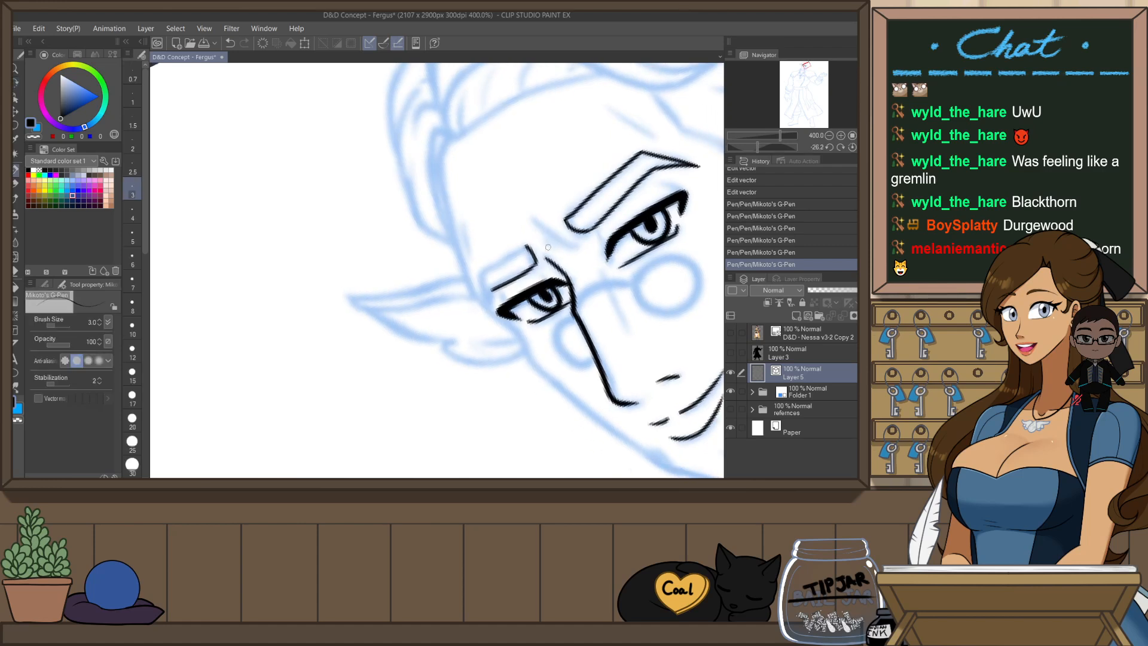
{"action": "key", "text": "ctrl+z"}
{"action": "key", "text": "ctrl+z"}
{"action": "key", "text": "ctrl+z"}
{"action": "mouse_move", "coordinate": [534, 245]}
{"action": "left_mouse_down"}
{"action": "mouse_move", "coordinate": [541, 262]}
{"action": "mouse_move", "coordinate": [491, 288]}
{"action": "mouse_move", "coordinate": [491, 306]}
{"action": "mouse_move", "coordinate": [489, 290]}
{"action": "mouse_move", "coordinate": [491, 305]}
{"action": "mouse_move", "coordinate": [531, 246]}
{"action": "left_mouse_up"}
{"action": "key", "text": "ctrl+z"}
{"action": "key", "text": "ctrl+z"}
{"action": "key", "text": "ctrl+z"}
{"action": "key", "text": "ctrl+z"}
{"action": "key", "text": "ctrl+z"}
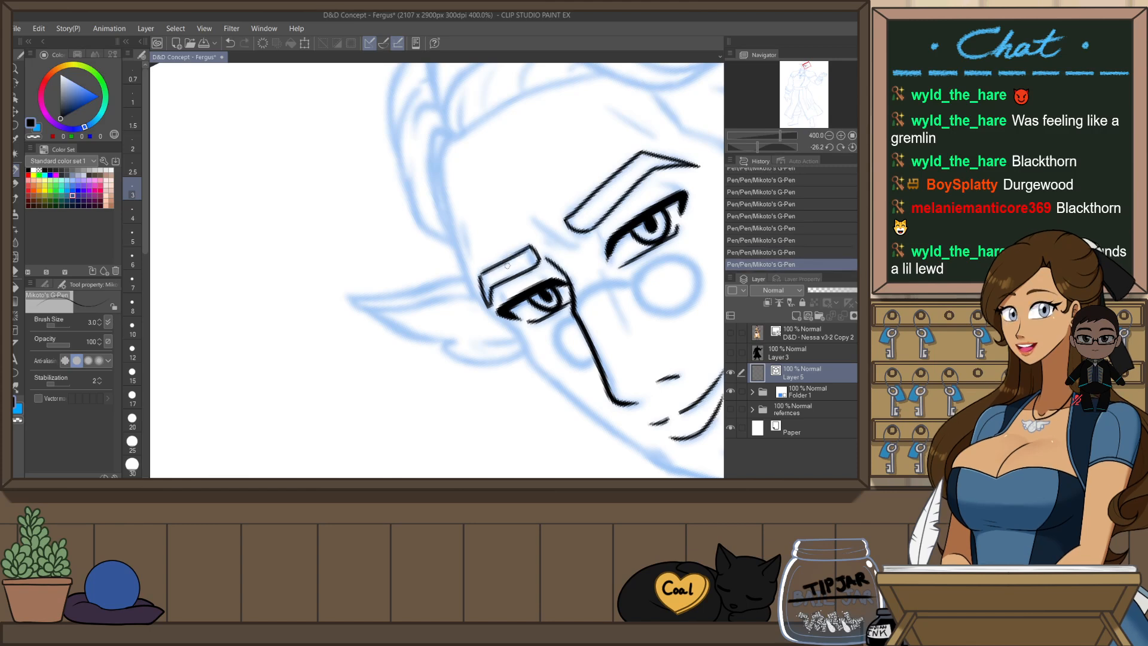
{"action": "key", "text": "ctrl+z"}
{"action": "left_click_drag", "start_coordinate": [481, 275], "coordinate": [531, 246]}
{"action": "key", "text": "ctrl+at"}
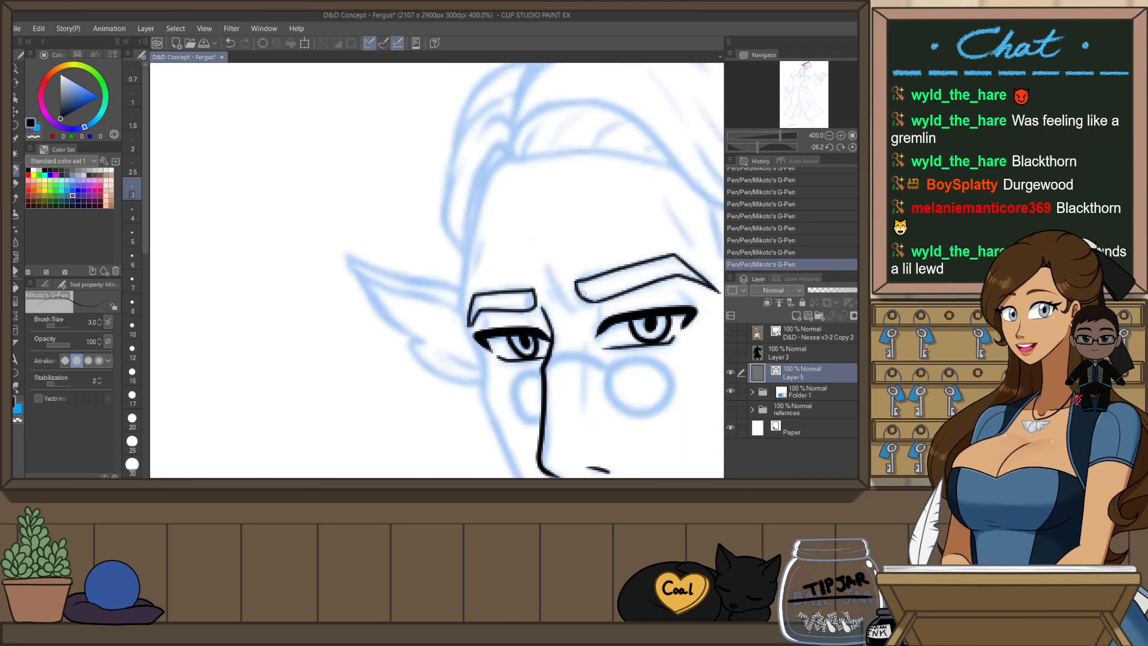
- Ink the frown crease between the two eyebrows at brush size 3 and check the face mirrored
{"action": "left_click_drag", "start_coordinate": [682, 295], "coordinate": [582, 313]}
{"action": "left_click_drag", "start_coordinate": [452, 294], "coordinate": [476, 329]}
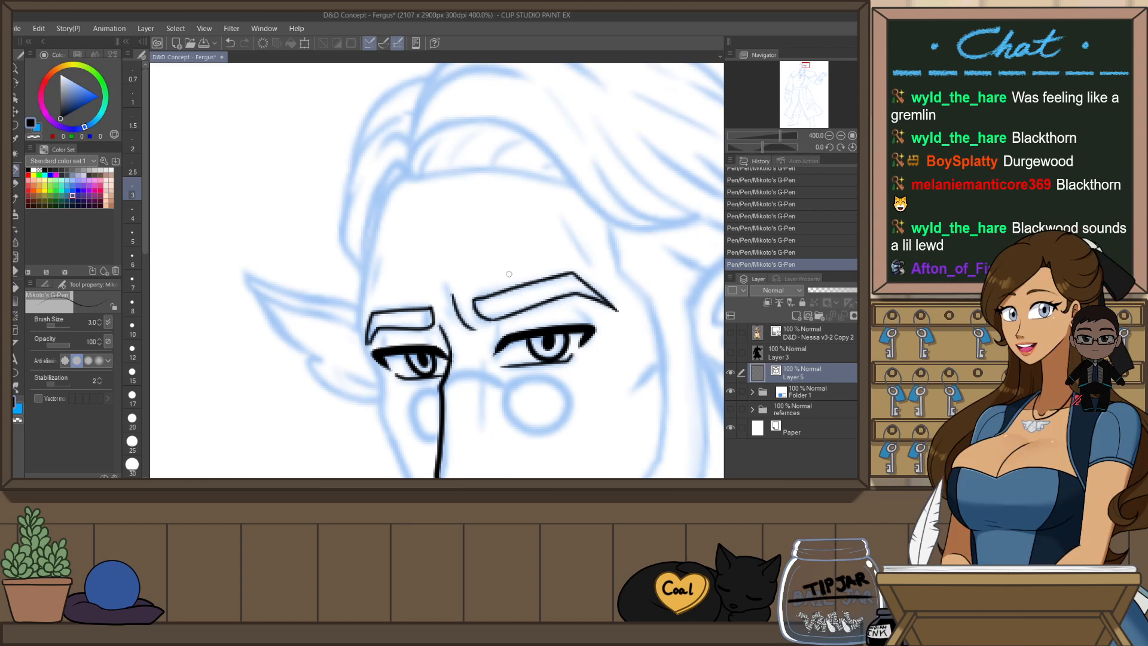
{"action": "key", "text": "h"}
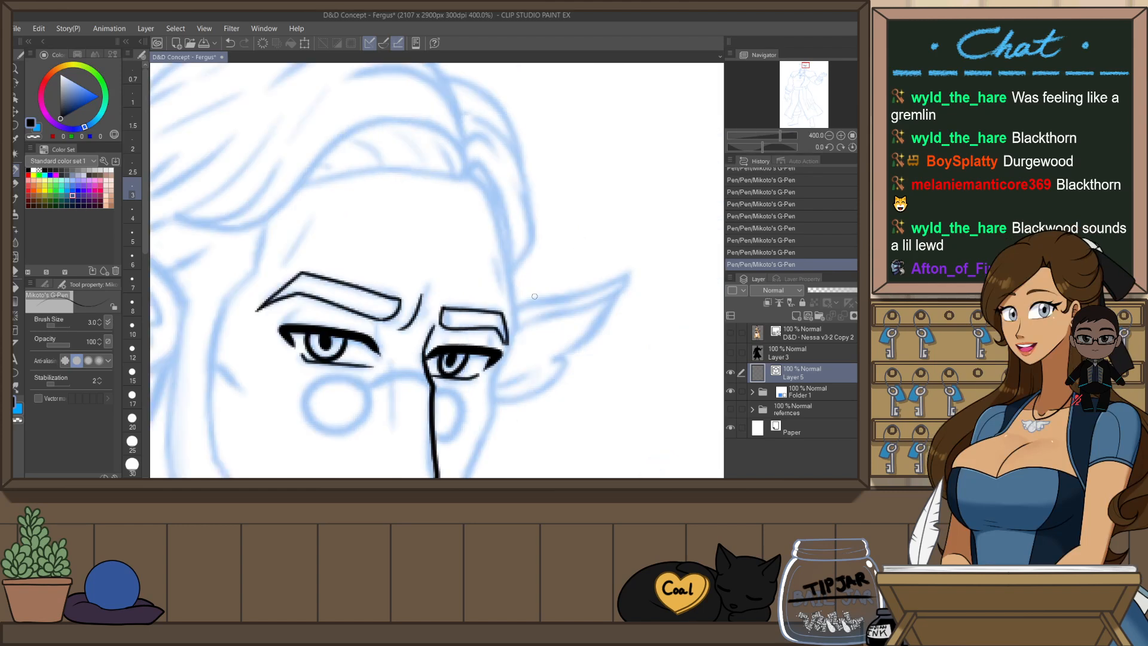
{"action": "key", "text": "o"}
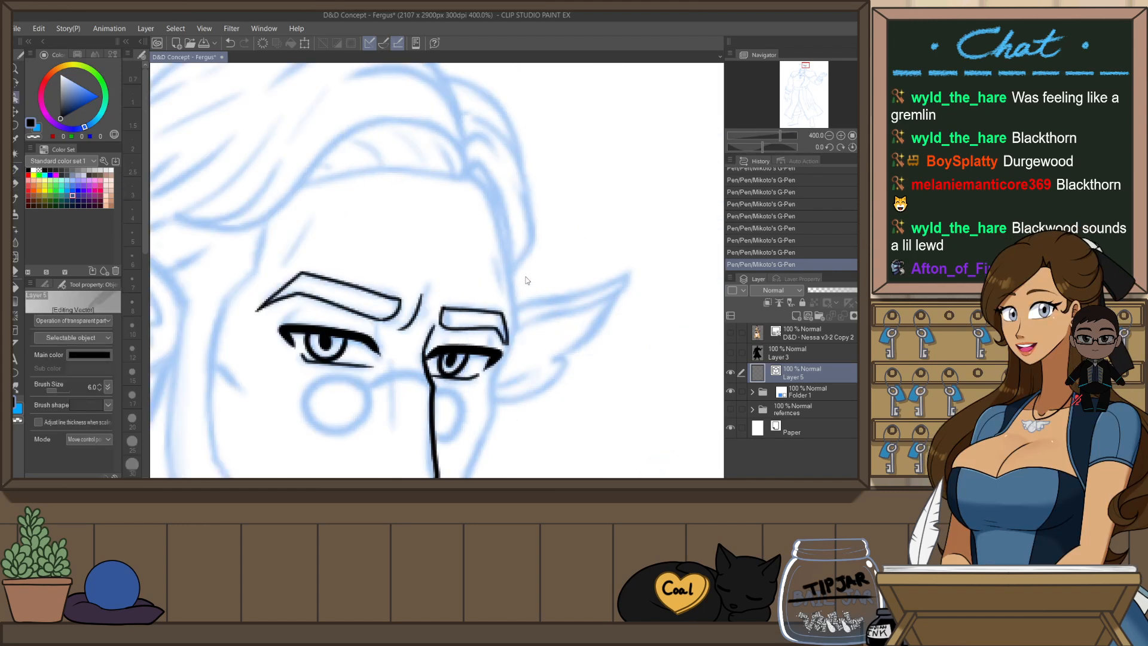
- Select the far eyebrow's outline strokes together and adjust their size and position slightly
{"action": "left_click", "coordinate": [489, 313]}
{"action": "left_click", "coordinate": [498, 329], "text": "shift"}
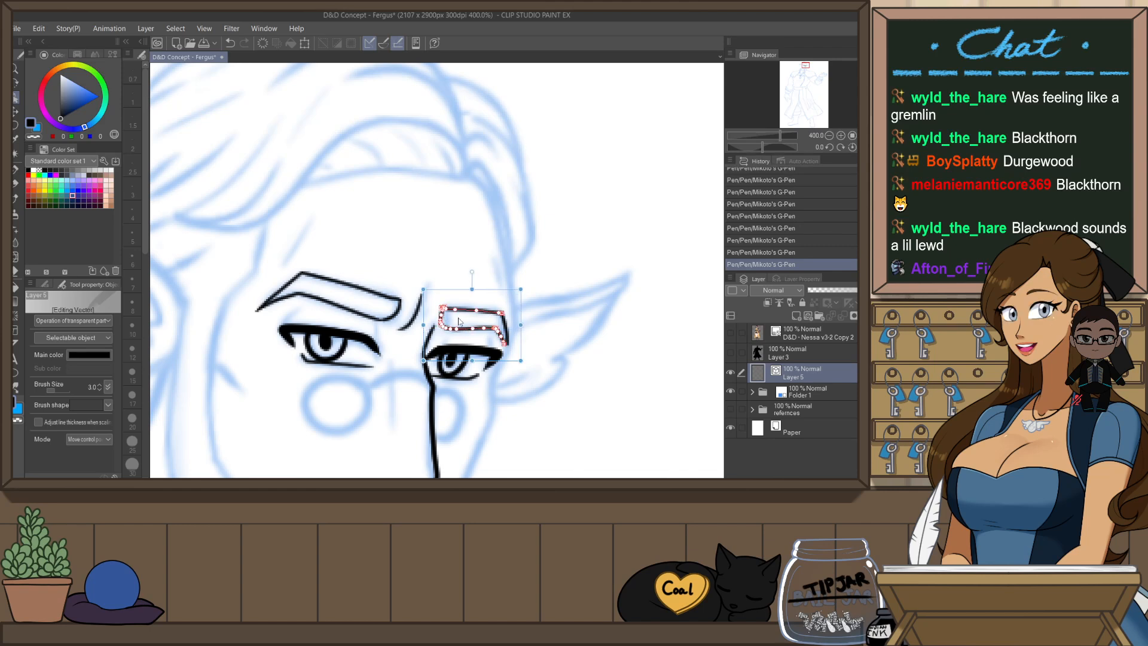
{"action": "left_click_drag", "start_coordinate": [524, 326], "coordinate": [527, 306]}
{"action": "left_click", "coordinate": [550, 291]}
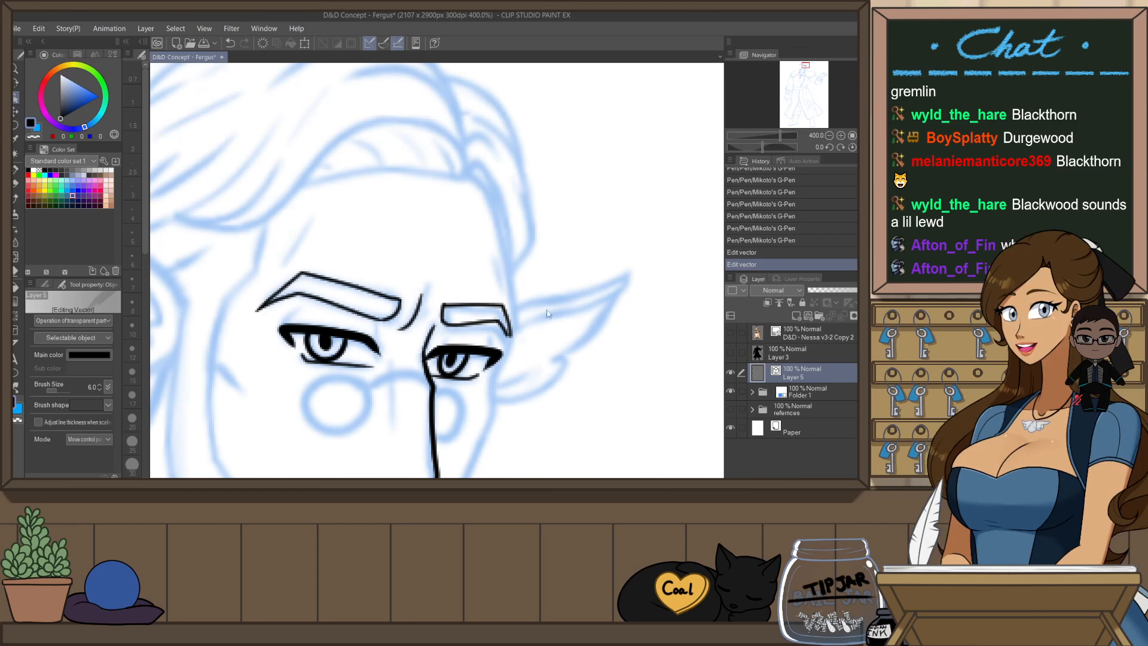
- Adjust the short lower stroke at the far eyebrow's outer tip to fit its outline
{"action": "scroll", "coordinate": [530, 330], "scroll_direction": "up", "scroll_amount": 3}
{"action": "left_click", "coordinate": [501, 334]}
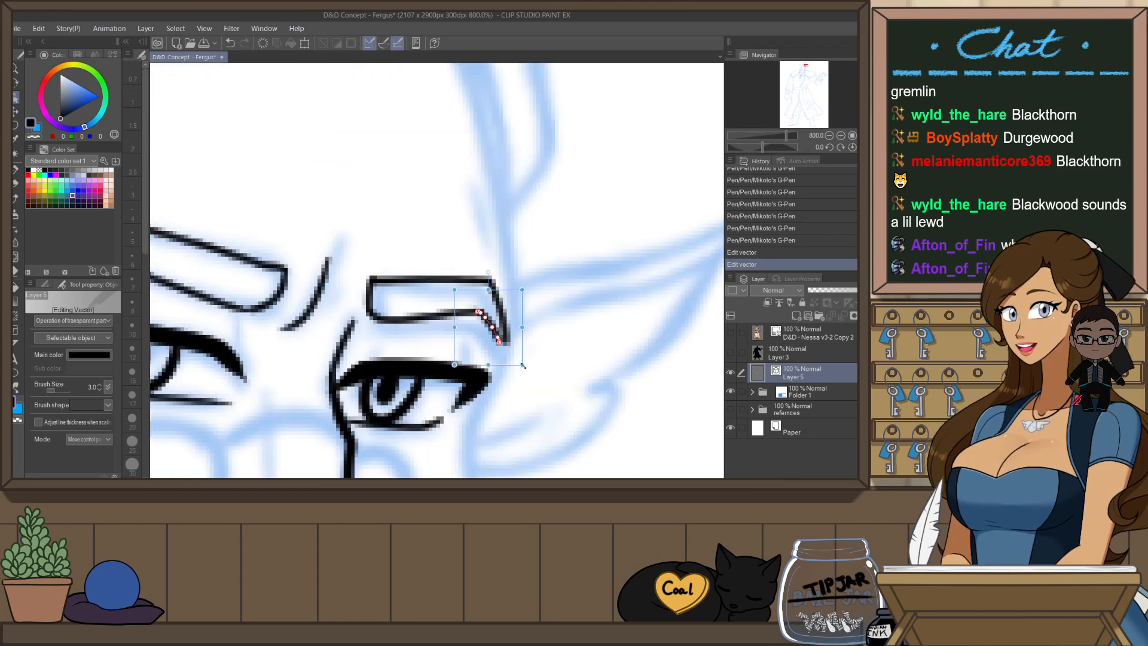
{"action": "left_click_drag", "start_coordinate": [530, 364], "coordinate": [528, 362]}
{"action": "left_click", "coordinate": [552, 338]}
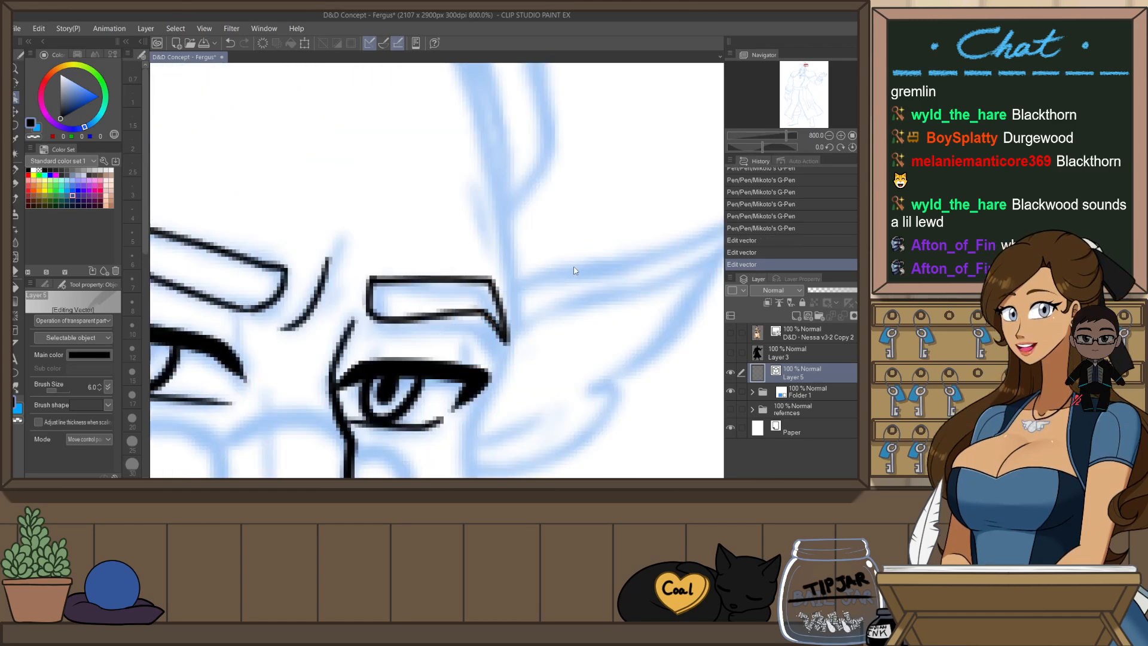
{"action": "scroll", "coordinate": [574, 271], "scroll_direction": "down", "scroll_amount": 3}
{"action": "scroll", "coordinate": [574, 325], "scroll_direction": "right", "scroll_amount": 2}
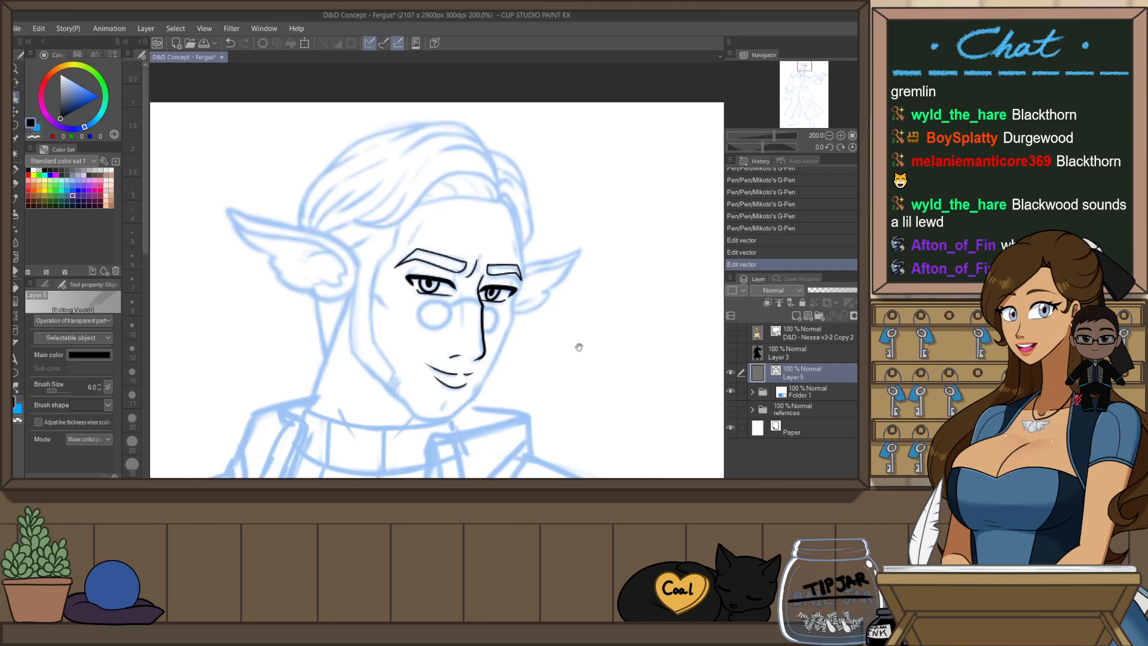
- Adjust the vector of the long nose line where it runs past the far eye's inner corner
{"action": "scroll", "coordinate": [500, 313], "scroll_direction": "up", "scroll_amount": 4}
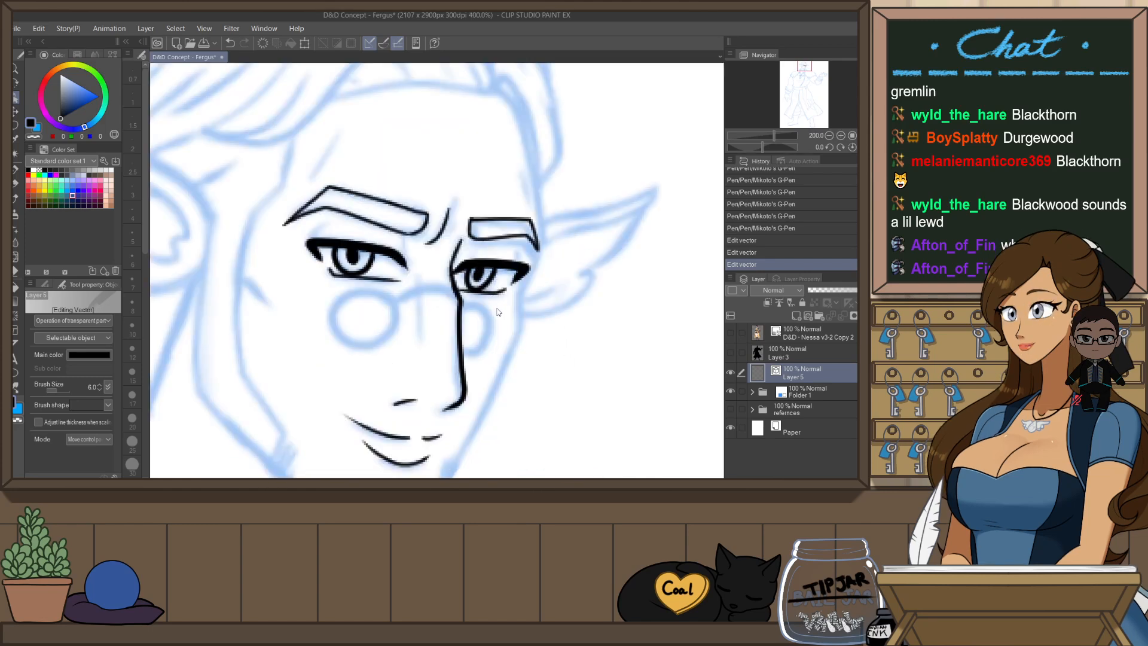
{"action": "left_click", "coordinate": [454, 303]}
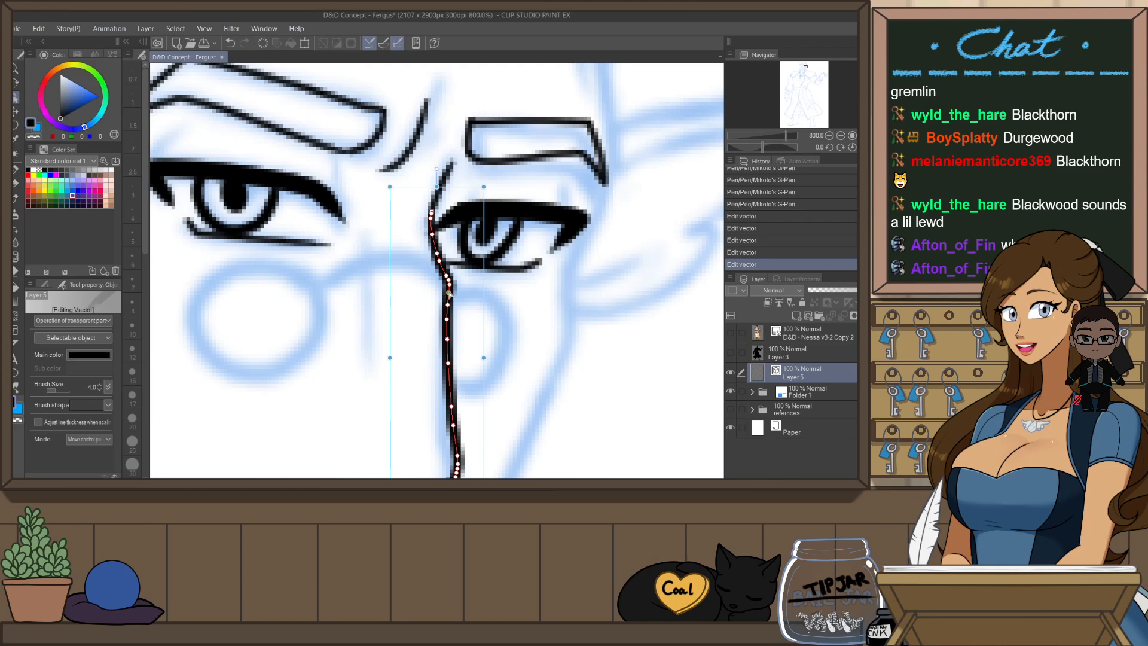
{"action": "left_click", "coordinate": [558, 328]}
{"action": "scroll", "coordinate": [598, 299], "scroll_direction": "down", "scroll_amount": 5}
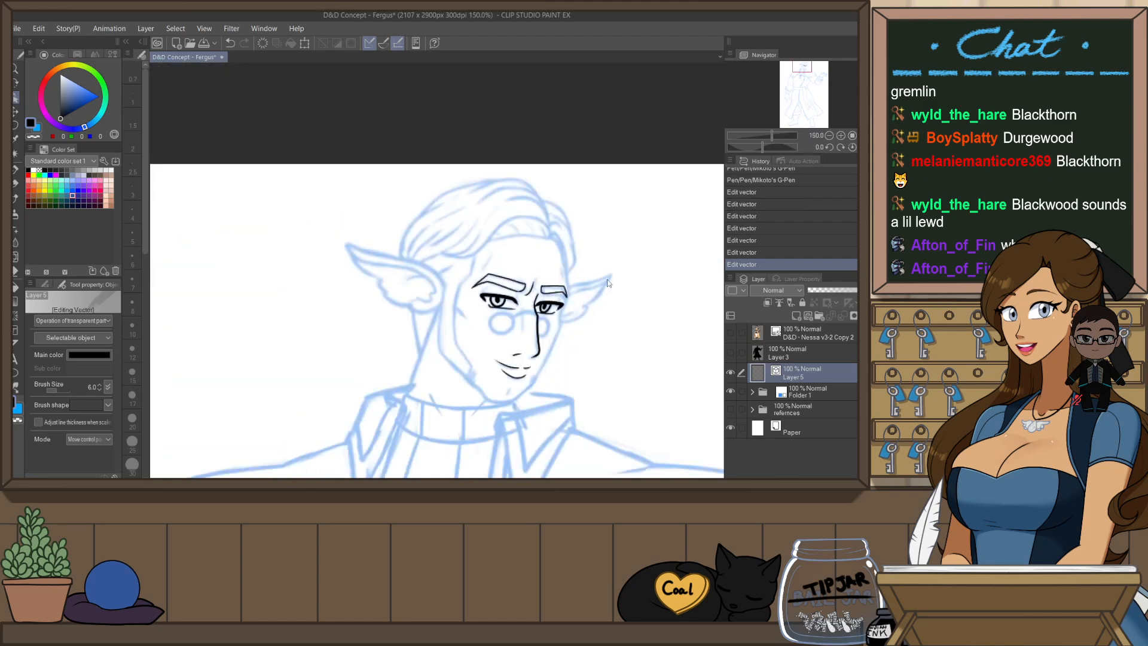
{"action": "scroll", "coordinate": [596, 302], "scroll_direction": "up", "scroll_amount": 1}
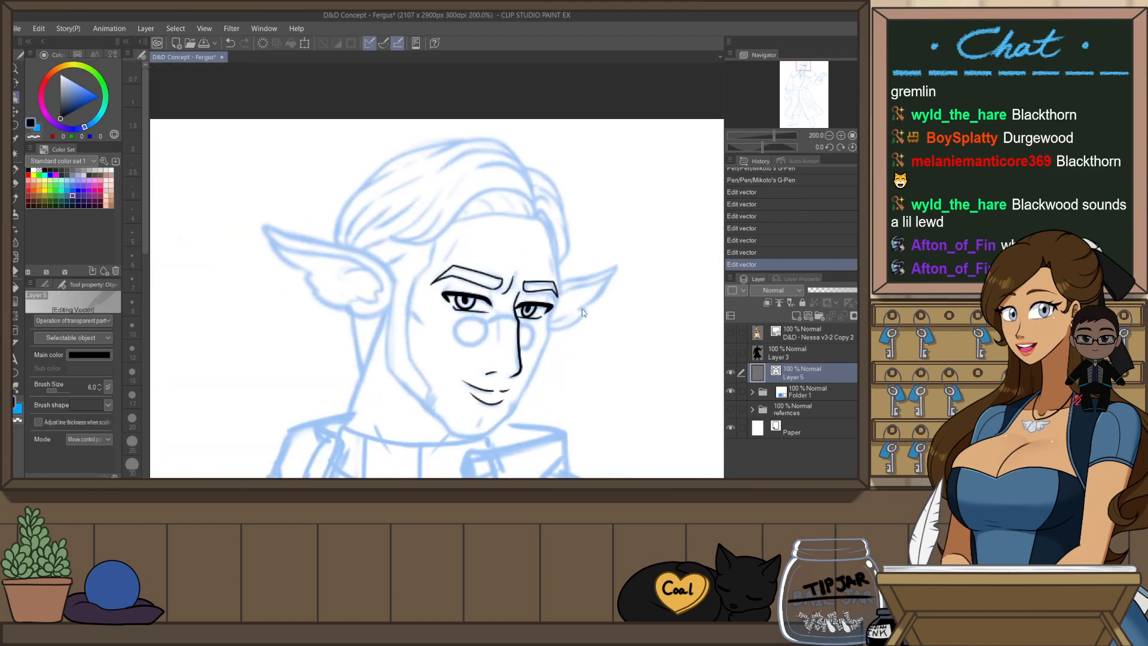
- Set the G-Pen to brush size 4 and ink a short slanted line at the near temple above the eyebrow
{"action": "key", "text": "h"}
{"action": "key", "text": "p"}
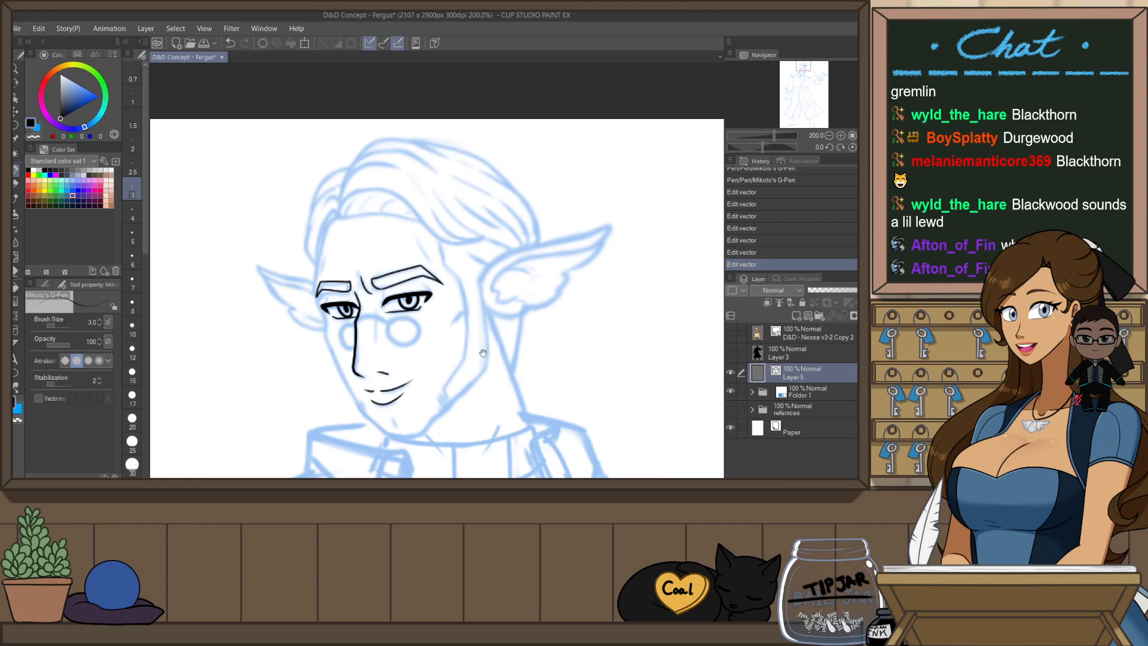
{"action": "left_click_drag", "start_coordinate": [483, 352], "coordinate": [573, 310]}
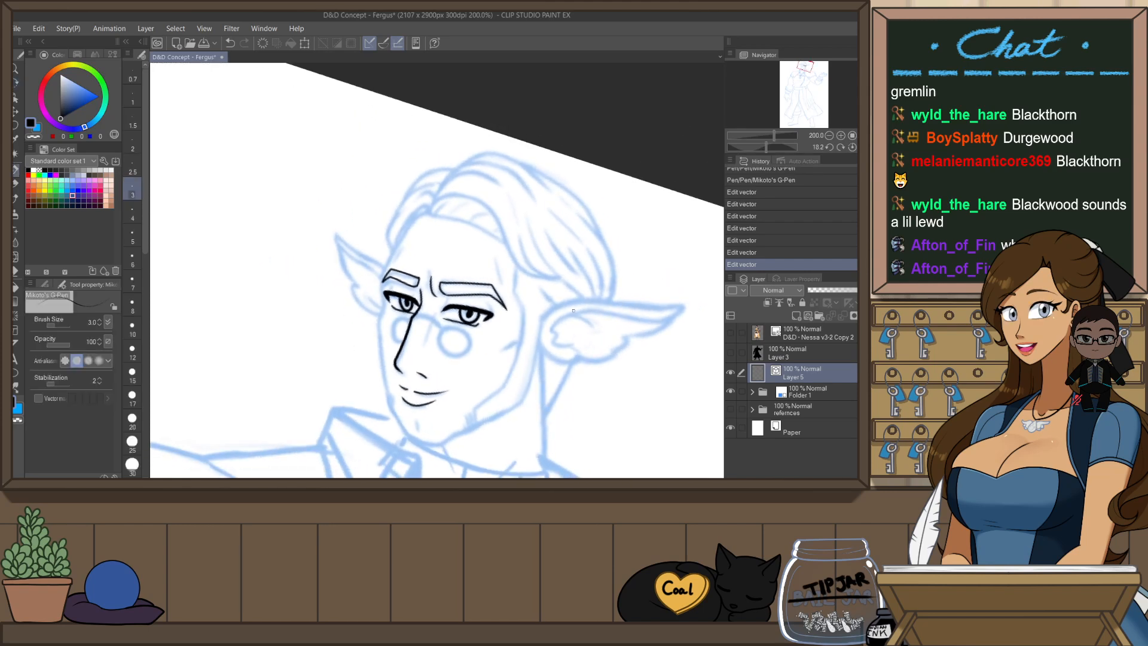
{"action": "left_click", "coordinate": [135, 213]}
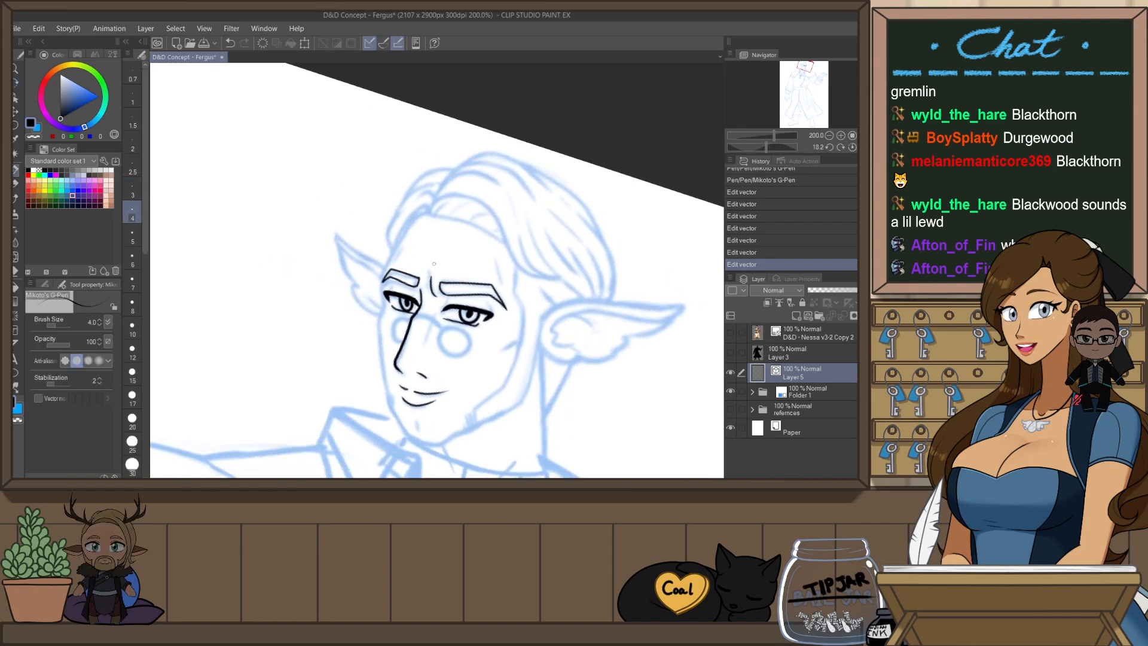
{"action": "scroll", "coordinate": [434, 263], "scroll_direction": "up", "scroll_amount": 3}
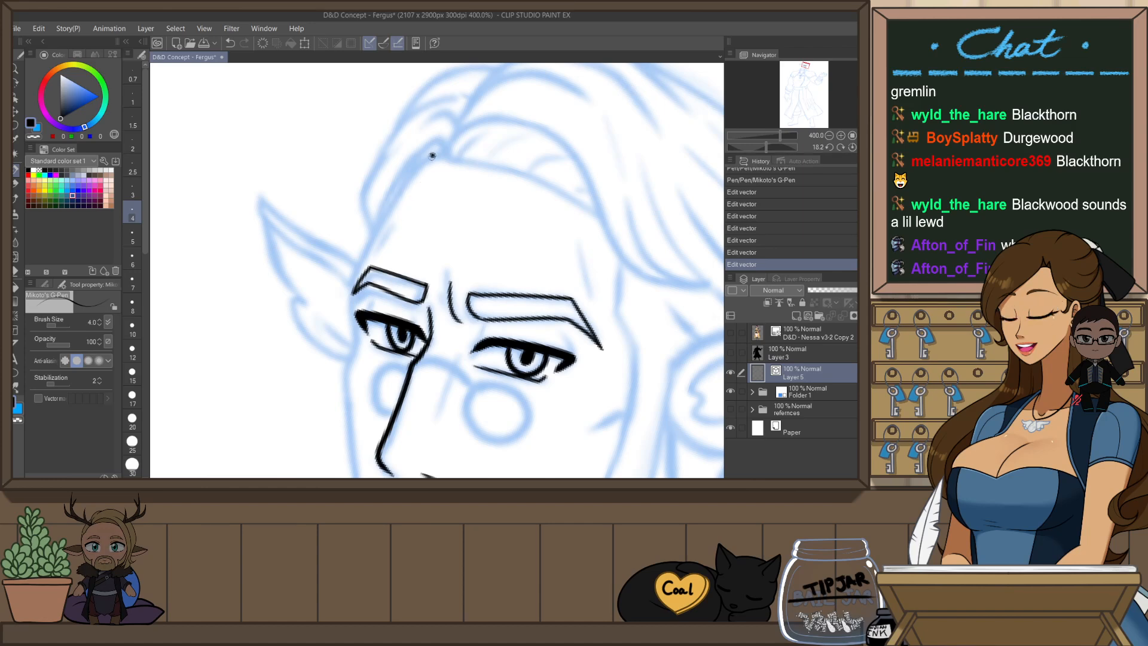
{"action": "left_click_drag", "start_coordinate": [433, 155], "coordinate": [338, 302]}
{"action": "key", "text": "ctrl+z"}
{"action": "scroll", "coordinate": [582, 289], "scroll_direction": "down", "scroll_amount": 3}
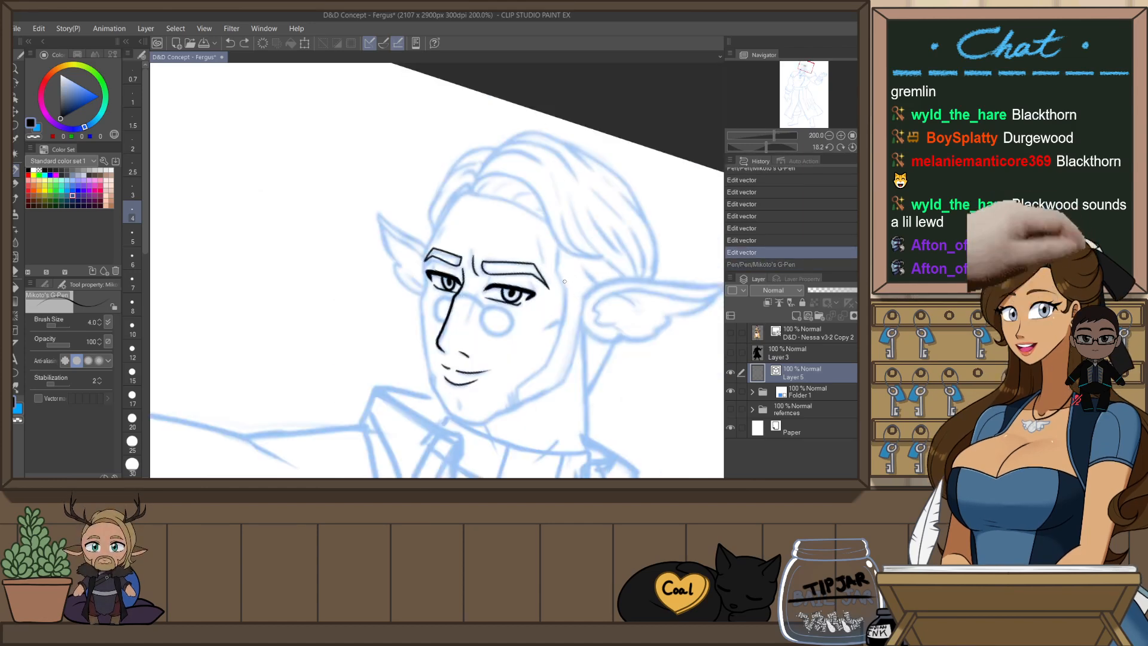
{"action": "key", "text": "h"}
{"action": "left_click_drag", "start_coordinate": [336, 237], "coordinate": [332, 263]}
{"action": "key", "text": "ctrl+z"}
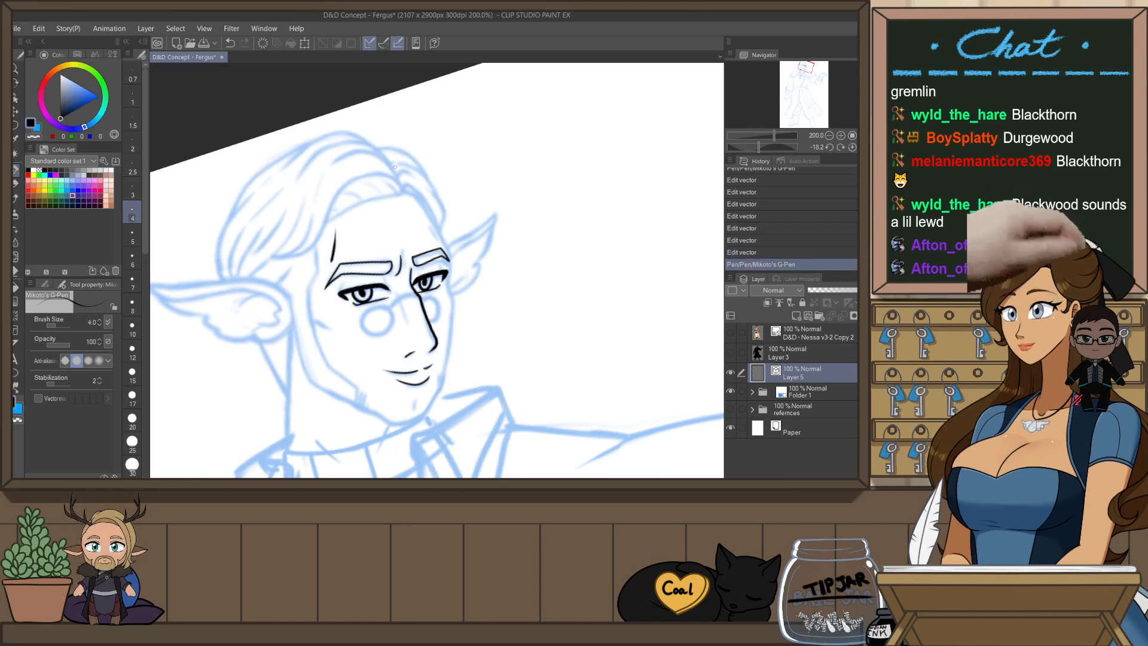
- Ink a second frown crease between the eyebrows and a short line at the far temple
{"action": "left_click_drag", "start_coordinate": [405, 256], "coordinate": [405, 271]}
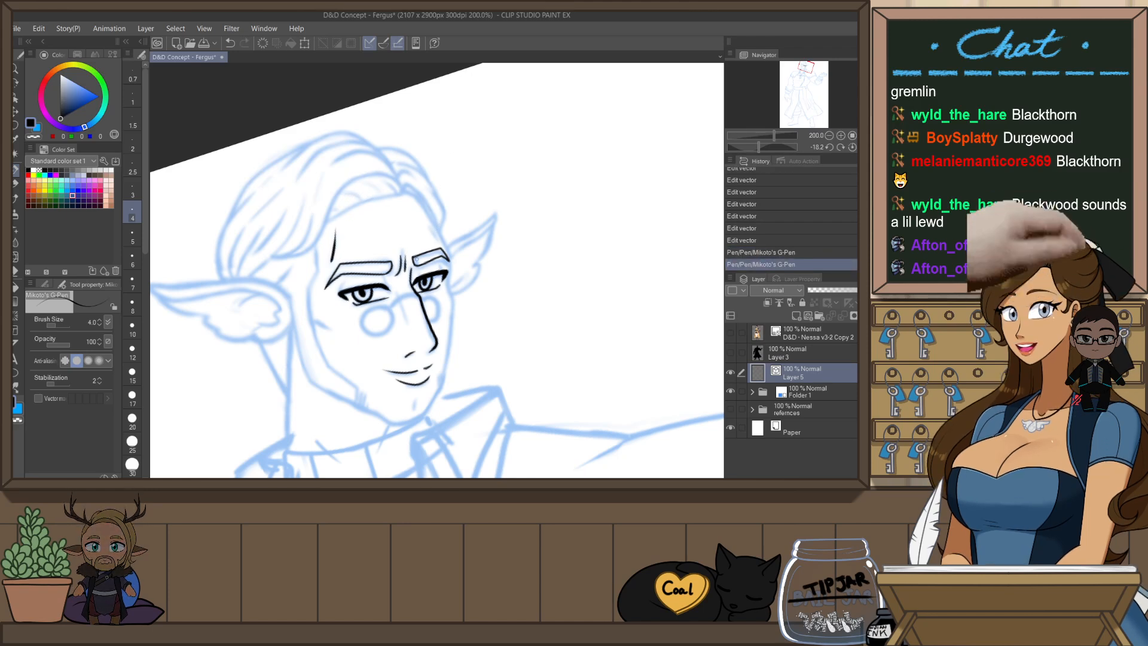
{"action": "key", "text": "r"}
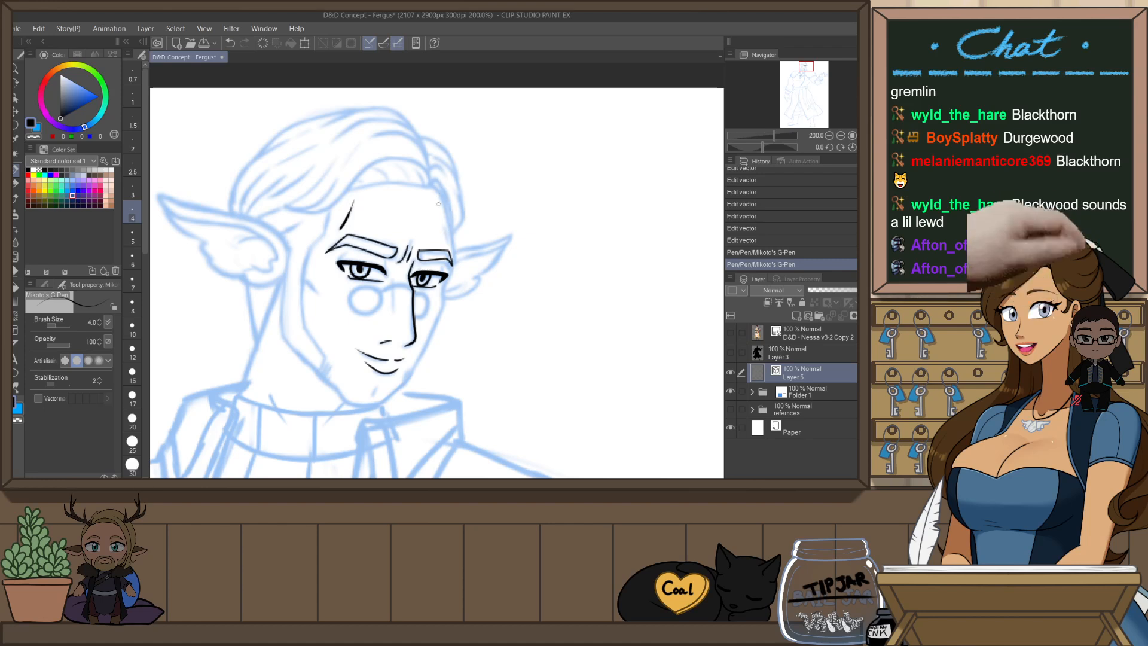
{"action": "scroll", "coordinate": [443, 222], "scroll_direction": "up", "scroll_amount": 2}
{"action": "left_click_drag", "start_coordinate": [444, 228], "coordinate": [453, 262]}
{"action": "key", "text": "ctrl+z"}
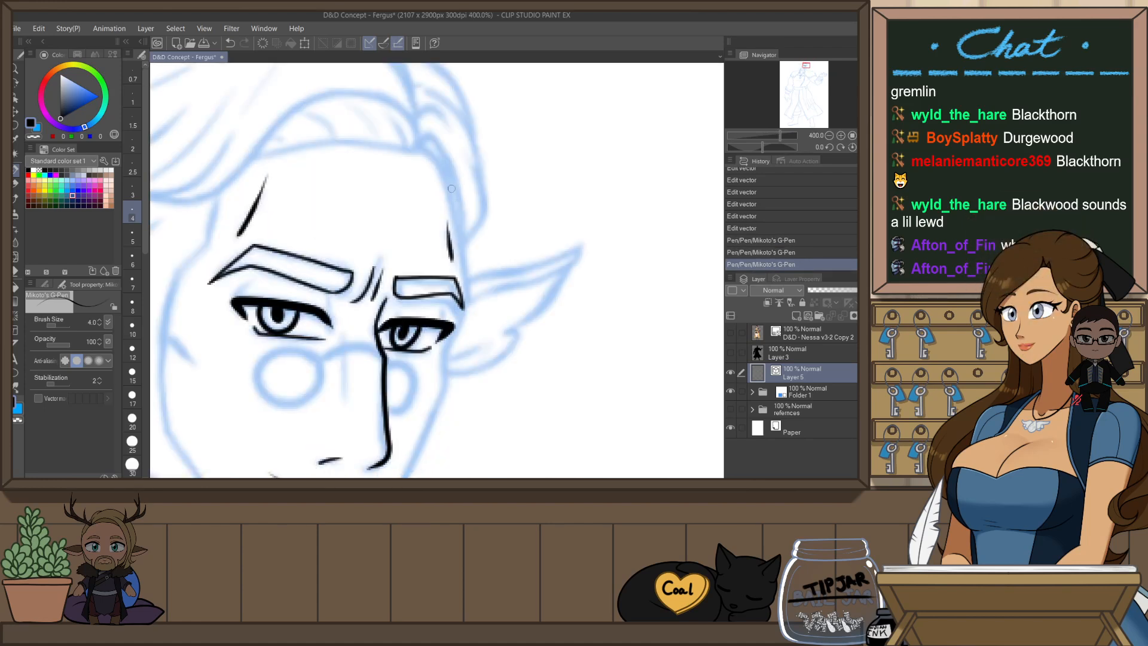
- Ink a short cheekbone line on the near cheek and a thin line along the near side of the nose bridge
{"action": "left_click_drag", "start_coordinate": [394, 355], "coordinate": [519, 281]}
{"action": "left_click_drag", "start_coordinate": [297, 262], "coordinate": [324, 306]}
{"action": "key", "text": "ctrl+z"}
{"action": "left_click_drag", "start_coordinate": [464, 253], "coordinate": [471, 309]}
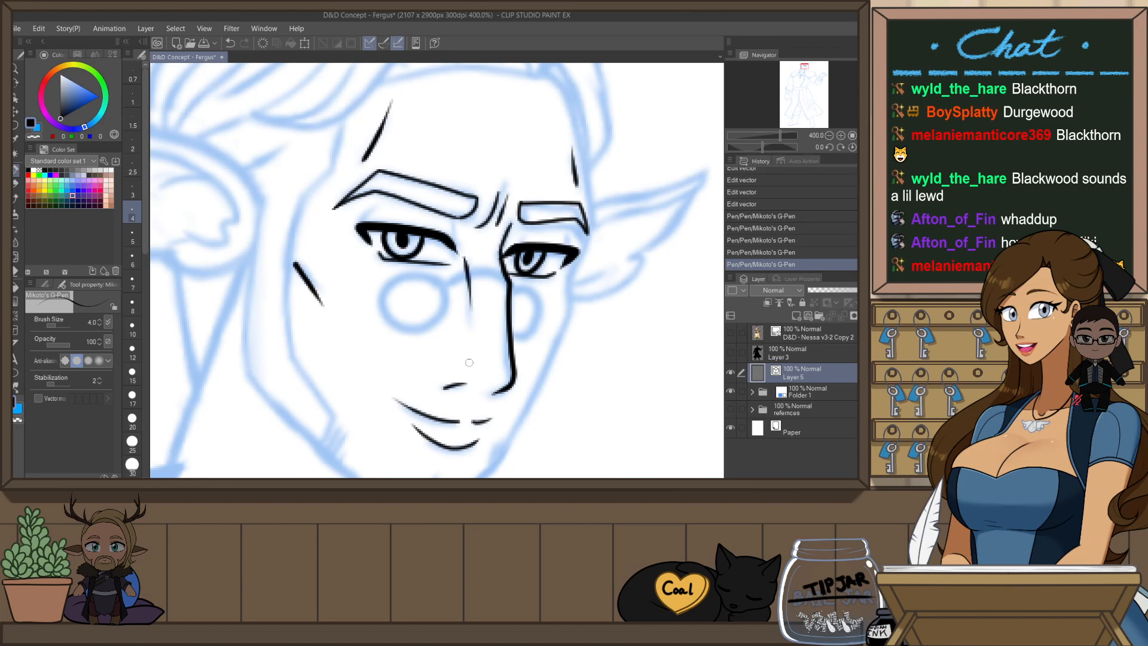
{"action": "key", "text": "ctrl+z"}
{"action": "left_click_drag", "start_coordinate": [464, 254], "coordinate": [469, 320]}
{"action": "key", "text": "ctrl+z"}
{"action": "left_click_drag", "start_coordinate": [467, 265], "coordinate": [470, 320]}
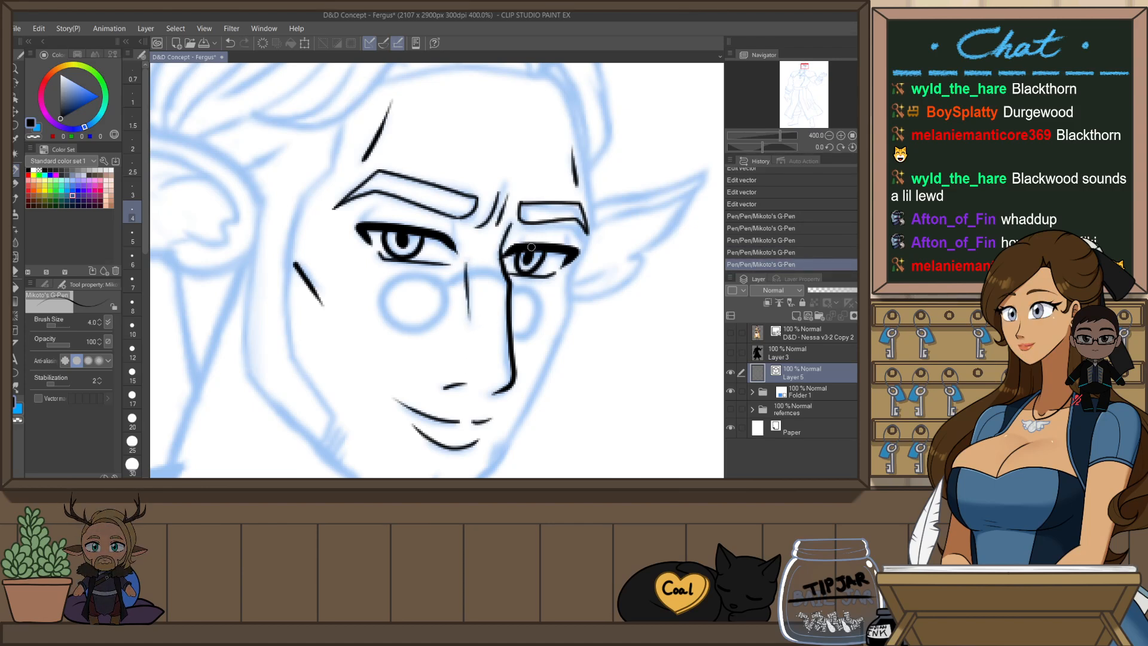
- Pull the inner end point of the far eye's upper lash stroke back to the nose line
{"action": "left_click_drag", "start_coordinate": [557, 315], "coordinate": [537, 214]}
{"action": "key", "text": "h"}
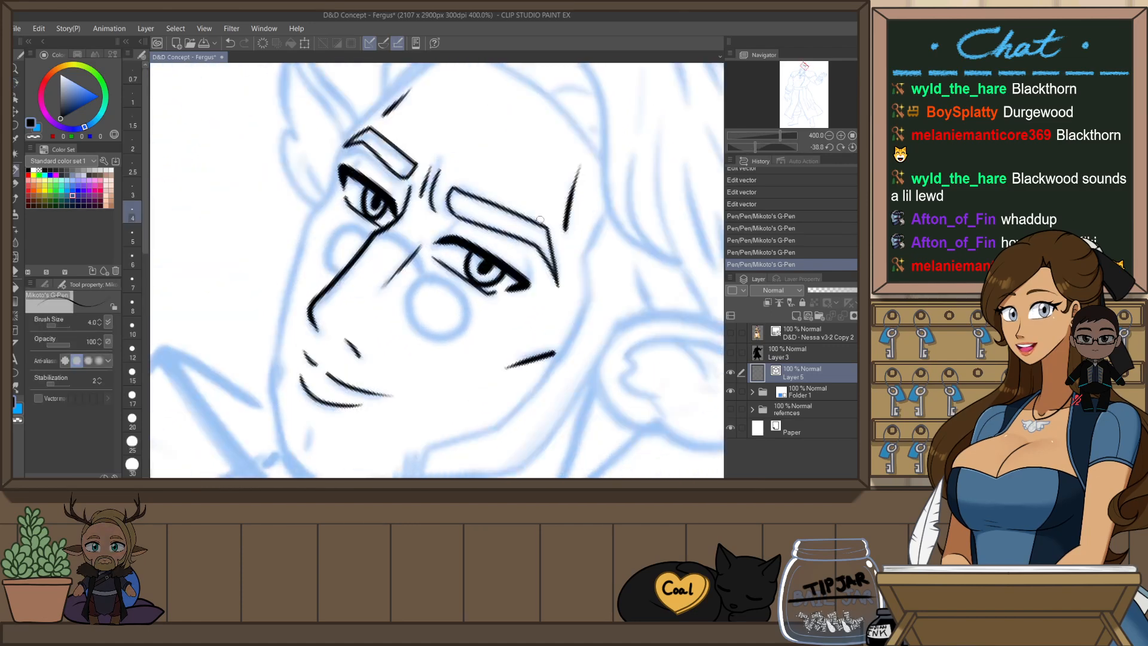
{"action": "key", "text": "o"}
{"action": "key", "text": "h"}
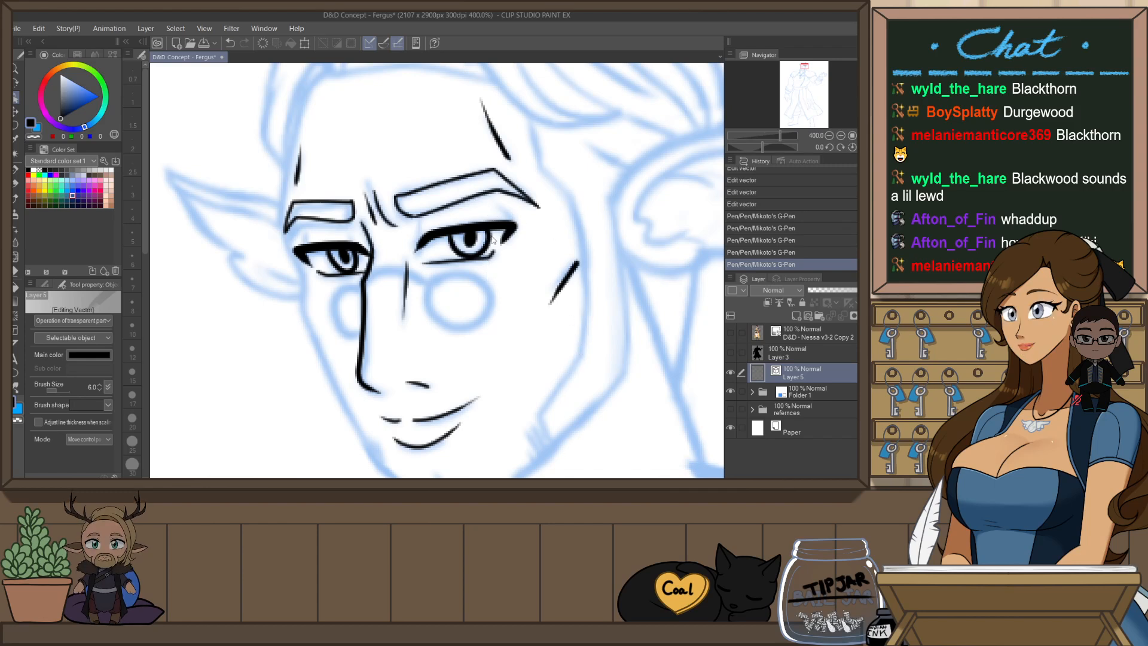
{"action": "left_click", "coordinate": [375, 256]}
{"action": "scroll", "coordinate": [382, 259], "scroll_direction": "up", "scroll_amount": 5}
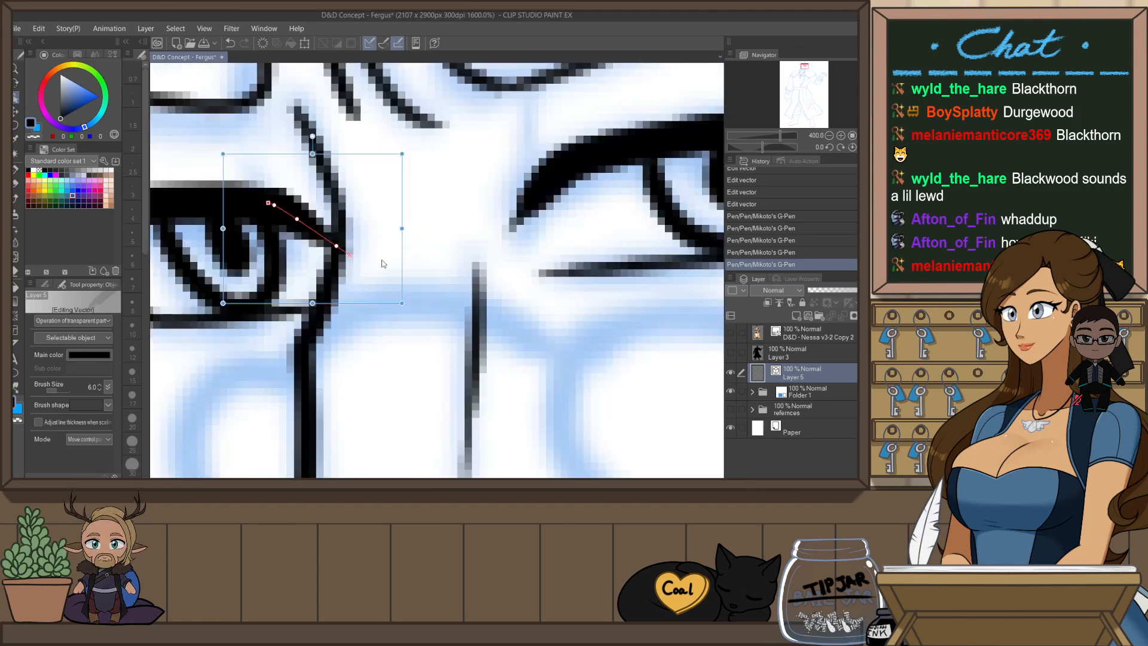
{"action": "left_click_drag", "start_coordinate": [355, 256], "coordinate": [337, 258]}
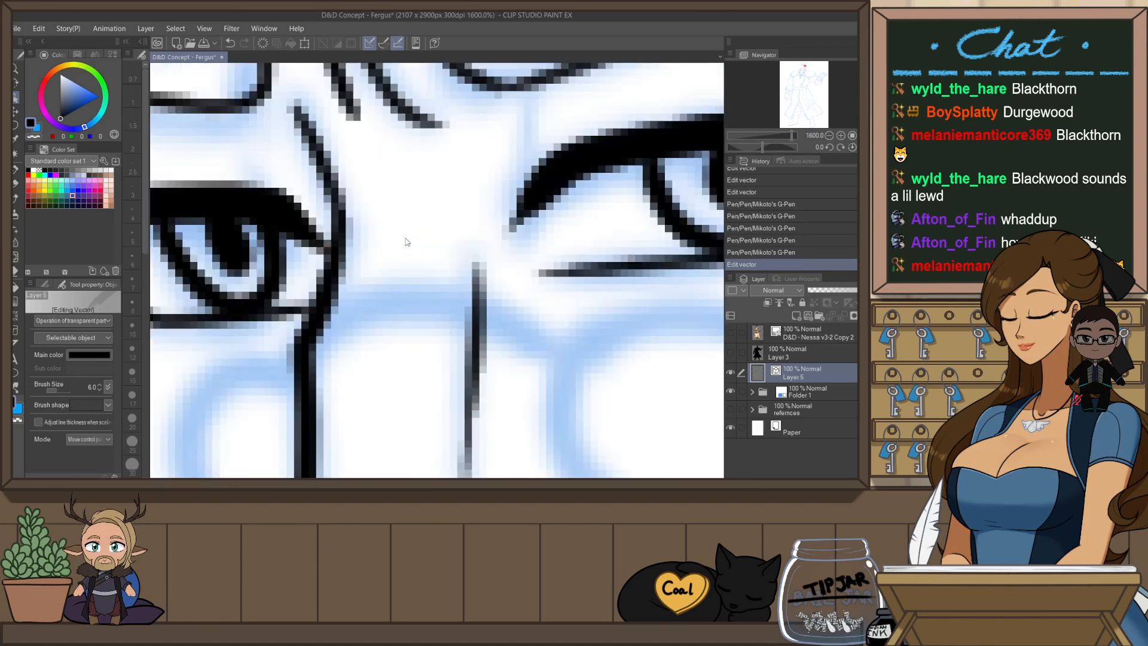
{"action": "left_click", "coordinate": [467, 187]}
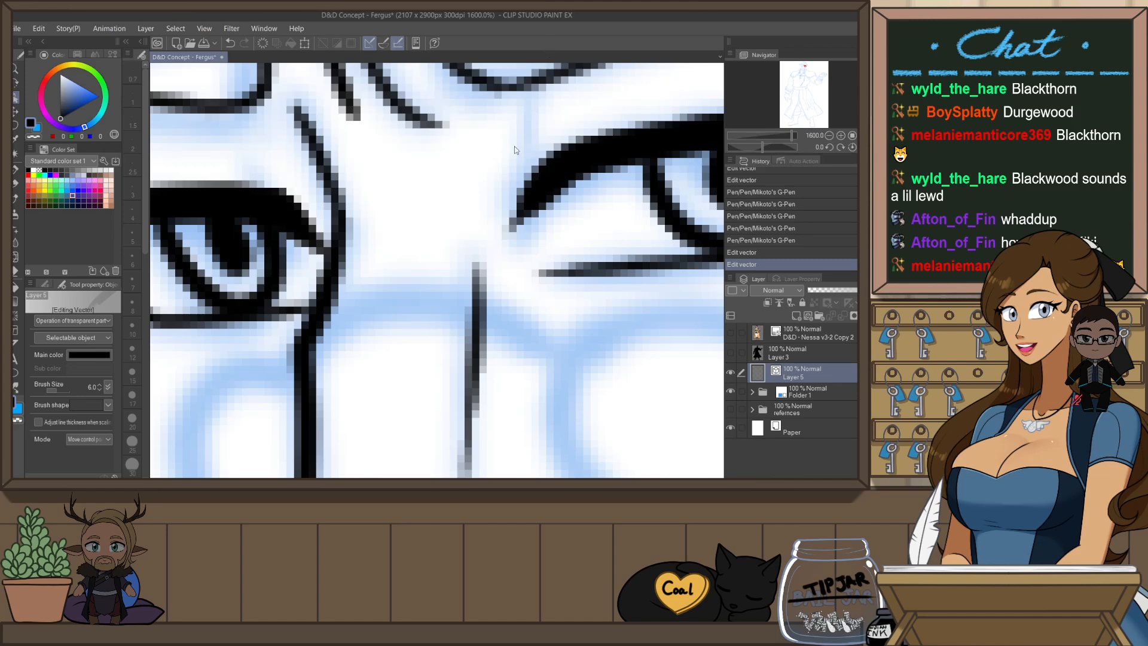
{"action": "scroll", "coordinate": [514, 147], "scroll_direction": "down", "scroll_amount": 5}
{"action": "scroll", "coordinate": [602, 189], "scroll_direction": "up", "scroll_amount": 4}
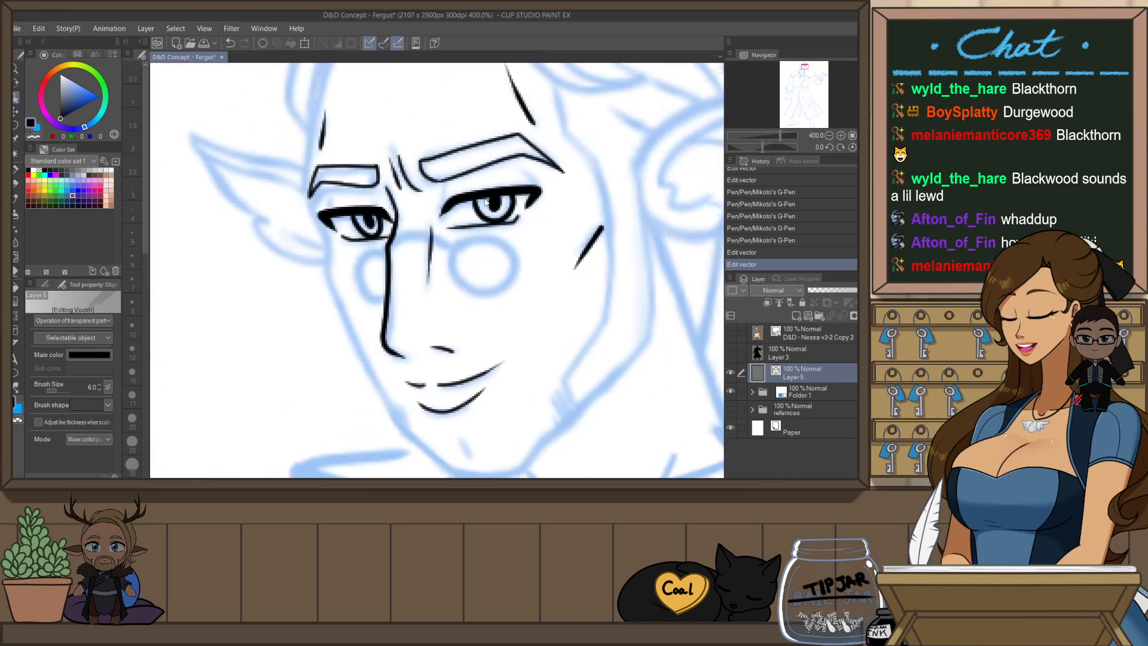
- Ink the eyelid crease lines above the inner and outer corners of both eyes
{"action": "key", "text": "p"}
{"action": "left_click_drag", "start_coordinate": [418, 160], "coordinate": [396, 210]}
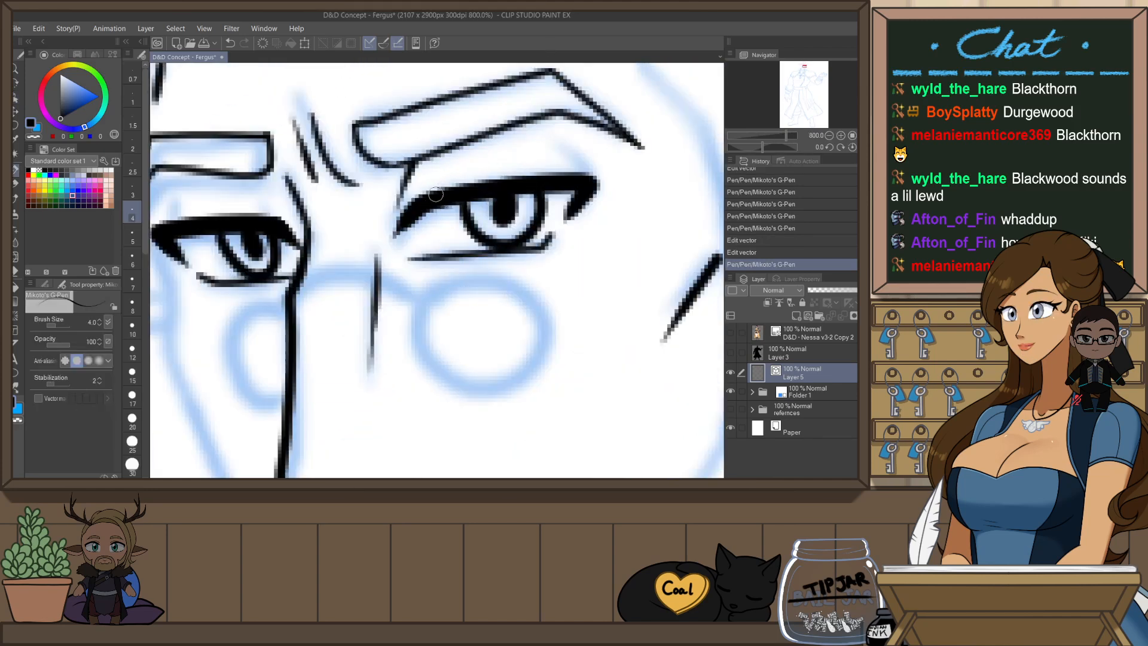
{"action": "left_click_drag", "start_coordinate": [561, 129], "coordinate": [590, 170]}
{"action": "key", "text": "h"}
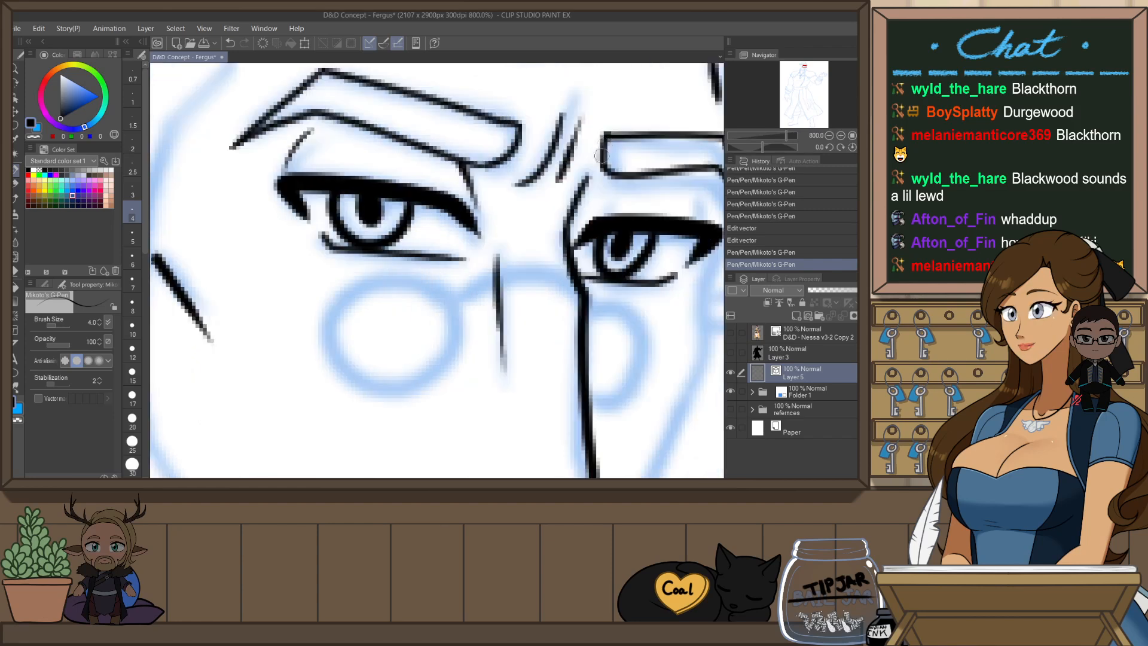
{"action": "left_click_drag", "start_coordinate": [639, 218], "coordinate": [498, 215]}
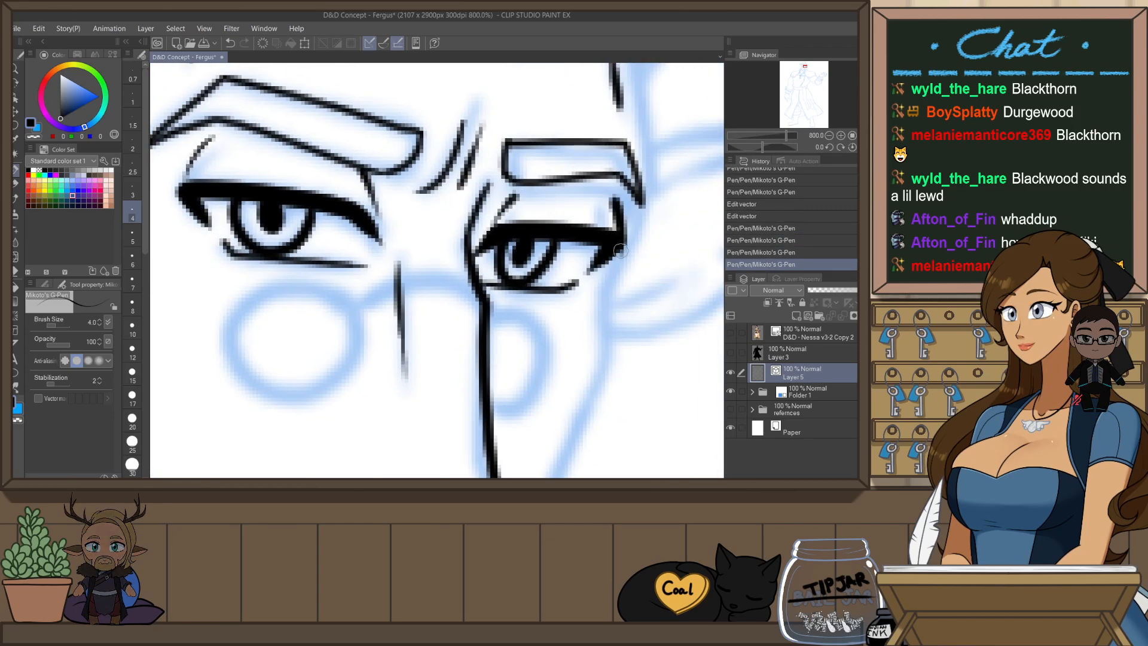
{"action": "mouse_move", "coordinate": [605, 198]}
{"action": "left_mouse_down"}
{"action": "mouse_move", "coordinate": [618, 233]}
{"action": "mouse_move", "coordinate": [561, 239]}
{"action": "mouse_move", "coordinate": [553, 257]}
{"action": "mouse_move", "coordinate": [478, 229]}
{"action": "mouse_move", "coordinate": [487, 239]}
{"action": "mouse_move", "coordinate": [426, 262]}
{"action": "mouse_move", "coordinate": [466, 218]}
{"action": "left_mouse_up"}
- Lasso the mouth, rotate it by -3.4 degrees and reposition it slightly, and clear the selection
{"action": "scroll", "coordinate": [623, 162], "scroll_direction": "down", "scroll_amount": 4}
{"action": "key", "text": "m"}
{"action": "key", "text": "ctrl+at"}
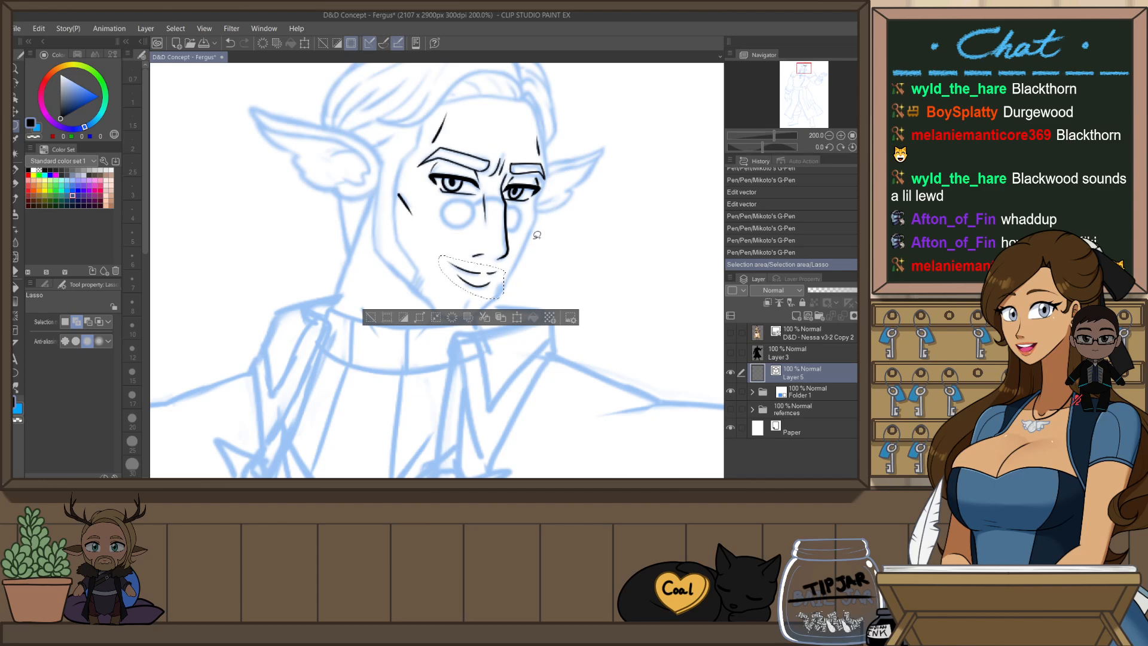
{"action": "key", "text": "ctrl+t"}
{"action": "left_click_drag", "start_coordinate": [546, 269], "coordinate": [505, 287]}
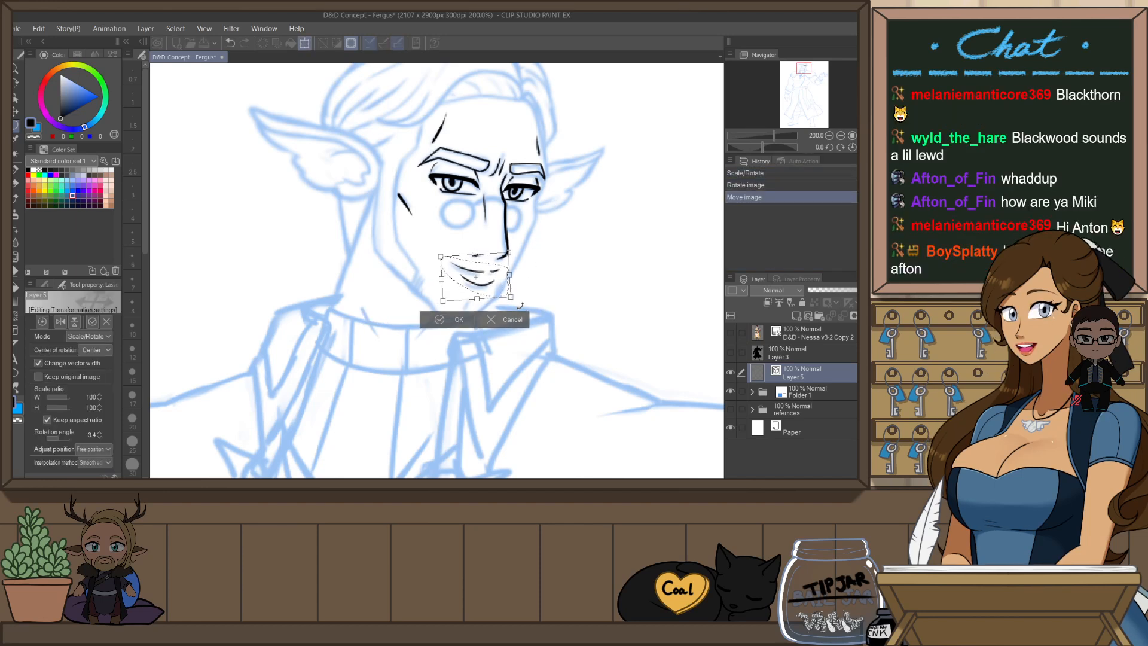
{"action": "left_click", "coordinate": [455, 319]}
{"action": "key", "text": "ctrl+d"}
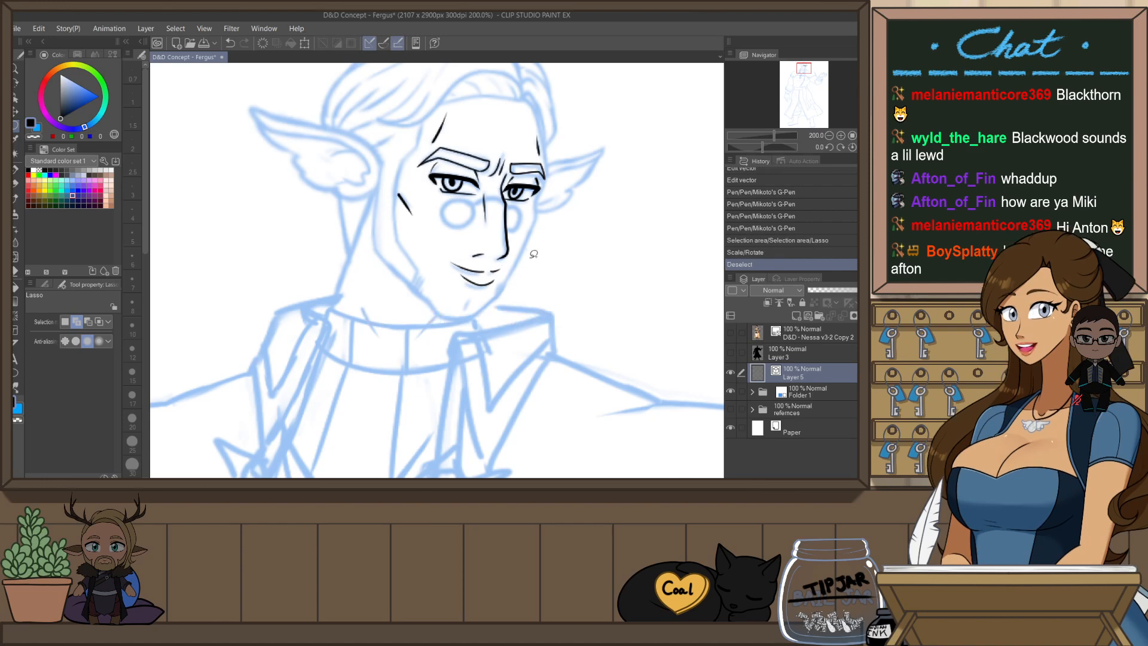
- Mirror the face and stretch the lower lip stroke slightly wider towards the near cheek
{"action": "left_click_drag", "start_coordinate": [493, 275], "coordinate": [449, 266]}
{"action": "key", "text": "h"}
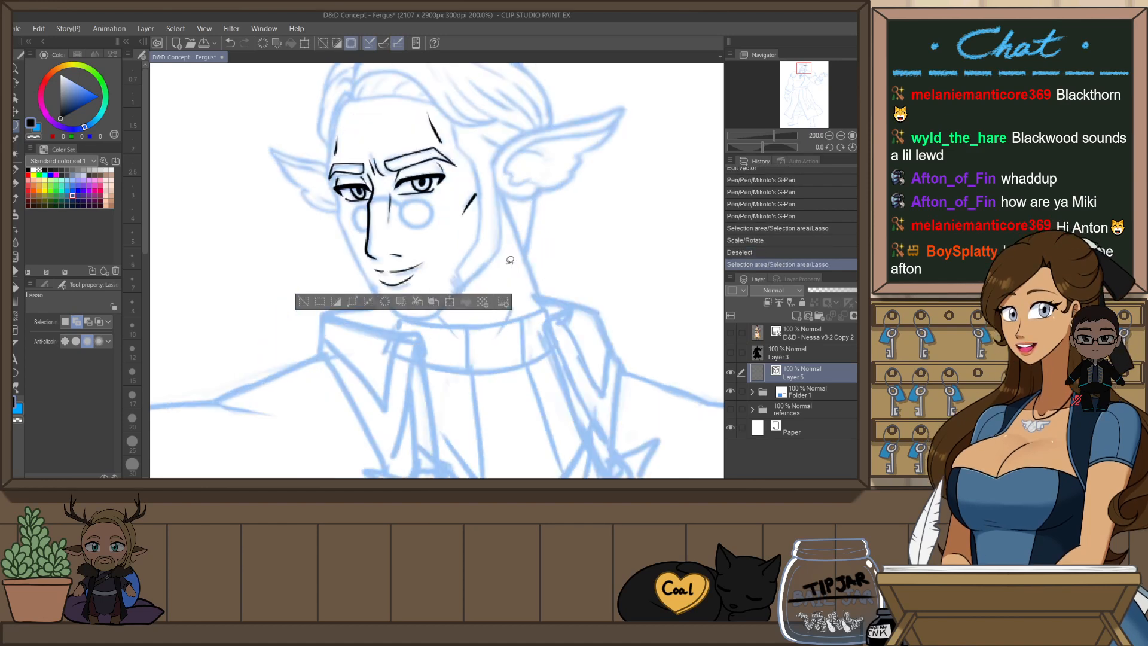
{"action": "key", "text": "ctrl+z"}
{"action": "key", "text": "o"}
{"action": "left_click", "coordinate": [413, 280]}
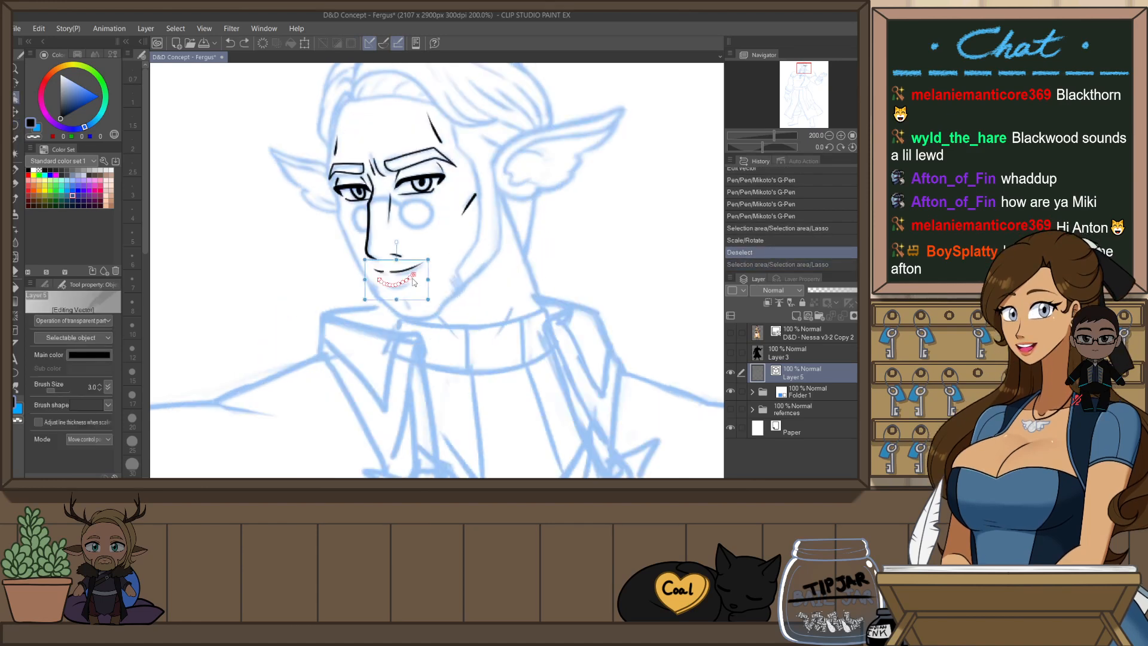
{"action": "left_click_drag", "start_coordinate": [432, 277], "coordinate": [439, 278]}
{"action": "left_click", "coordinate": [469, 274]}
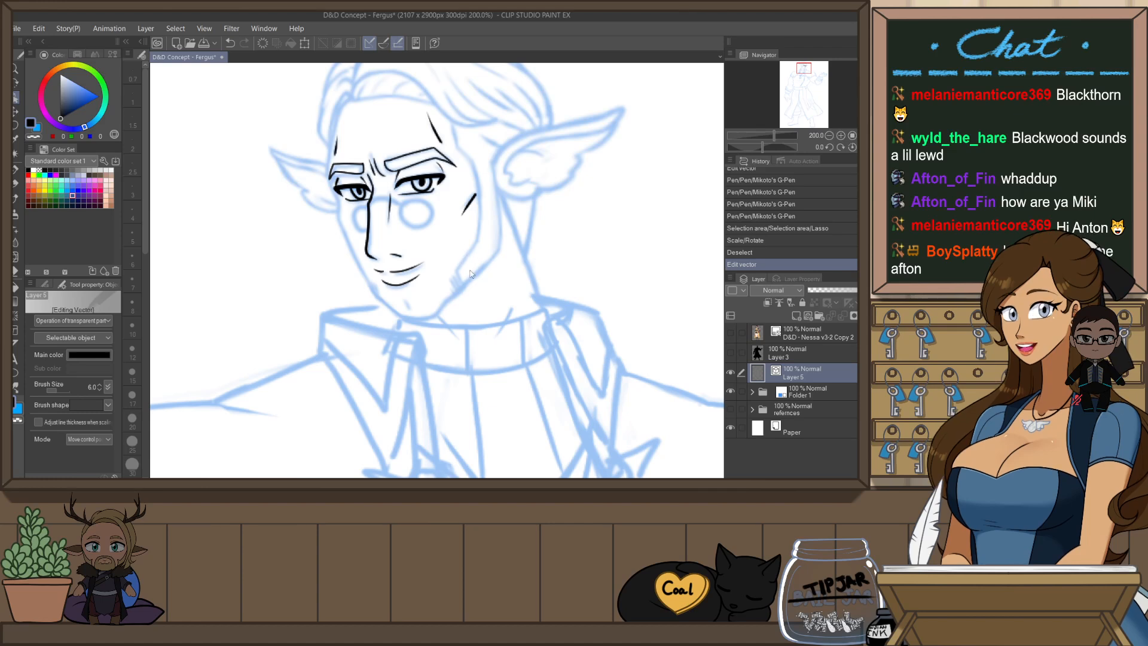
- Mirror the face and ink a short size 4 G-Pen stroke on the chin below the lower lip
{"action": "scroll", "coordinate": [478, 258], "scroll_direction": "down", "scroll_amount": 1}
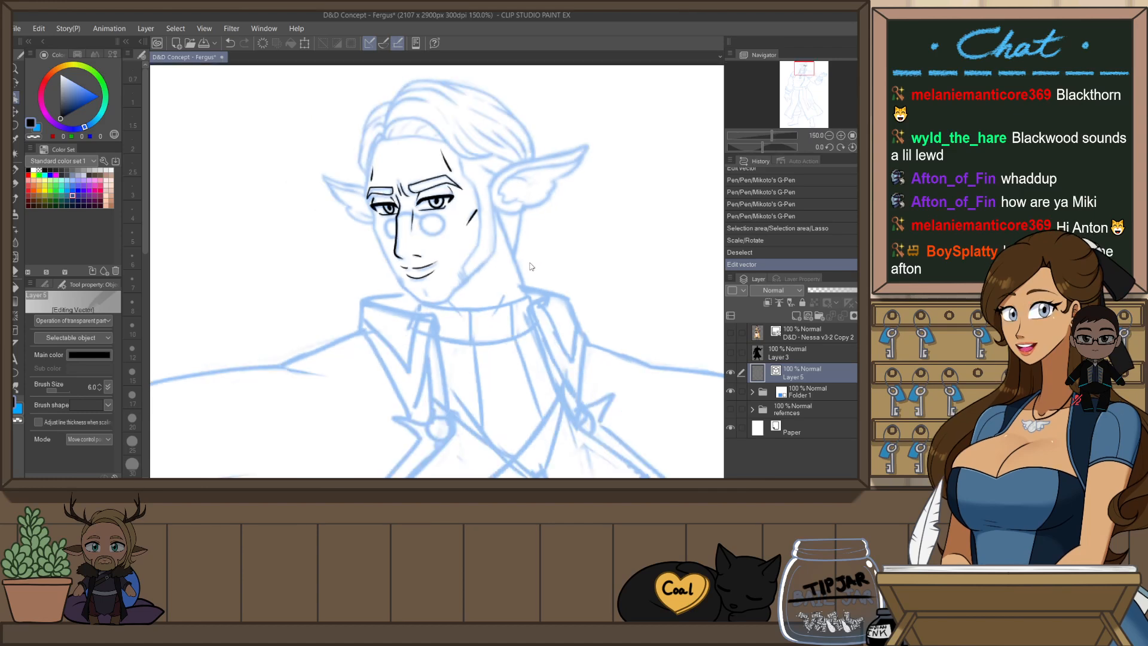
{"action": "key", "text": "h"}
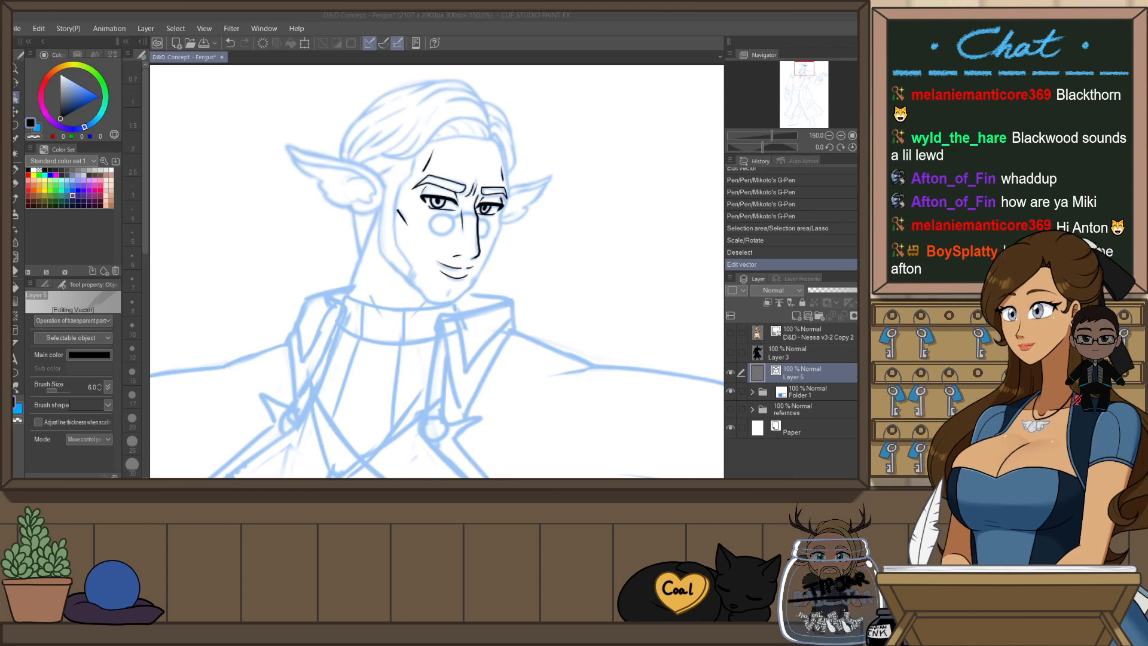
{"action": "key", "text": "p"}
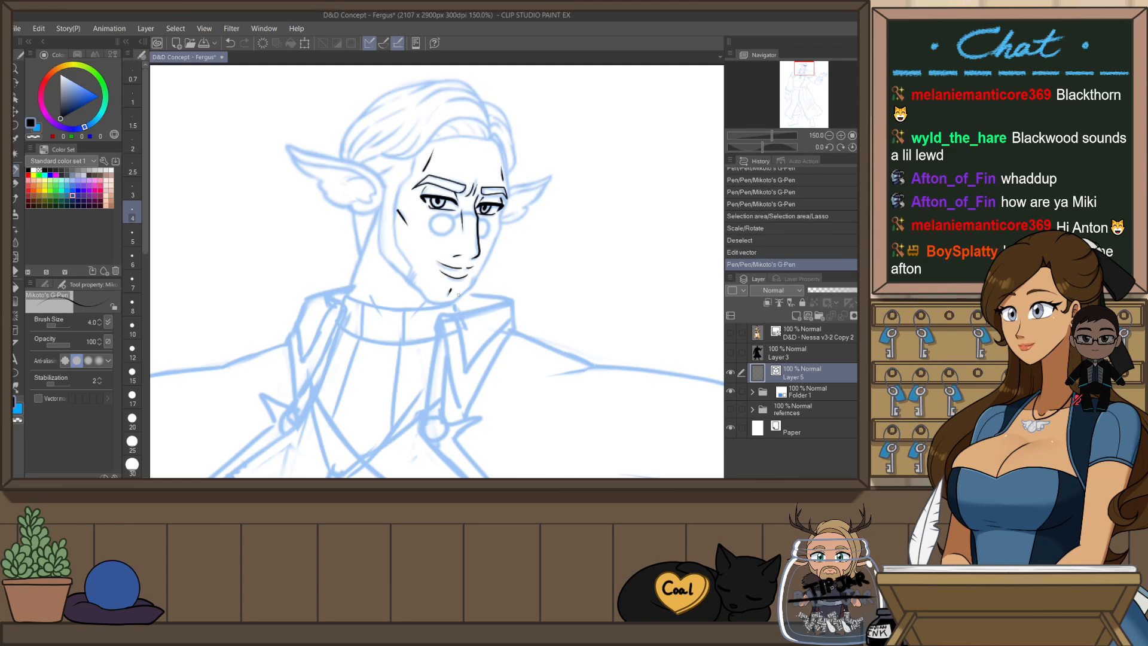
{"action": "key", "text": "ctrl+z"}
{"action": "left_click_drag", "start_coordinate": [448, 296], "coordinate": [451, 288]}
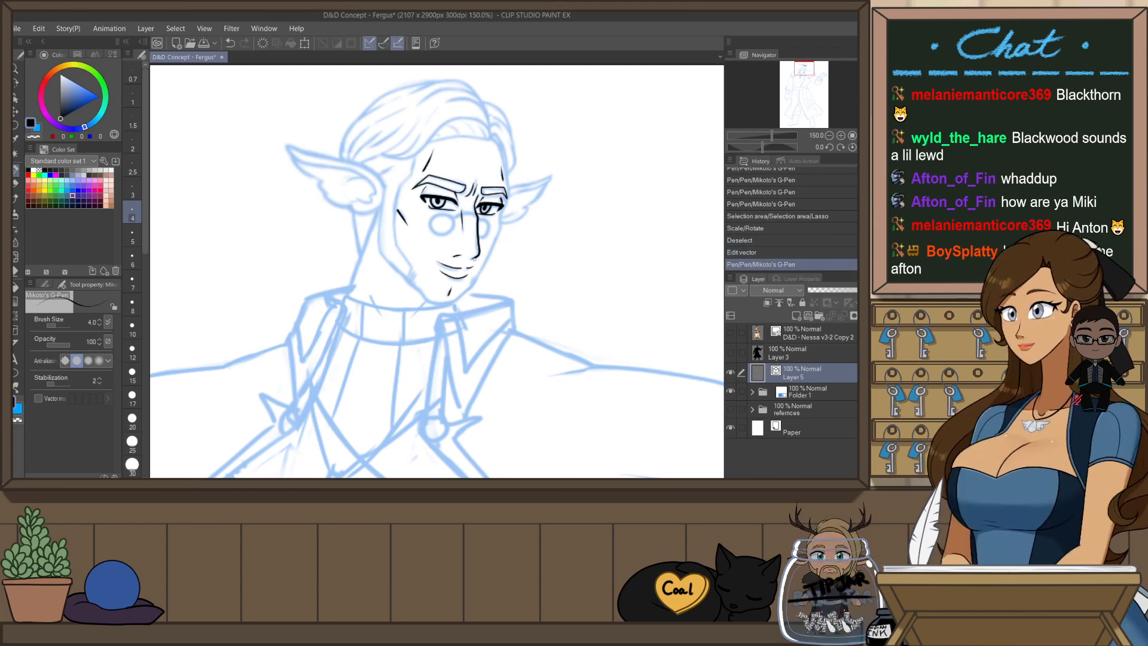
{"action": "key", "text": "ctrl+z"}
{"action": "left_click_drag", "start_coordinate": [448, 296], "coordinate": [451, 291]}
{"action": "key", "text": "ctrl+z"}
{"action": "key", "text": "ctrl+z"}
{"action": "key", "text": "ctrl+z"}
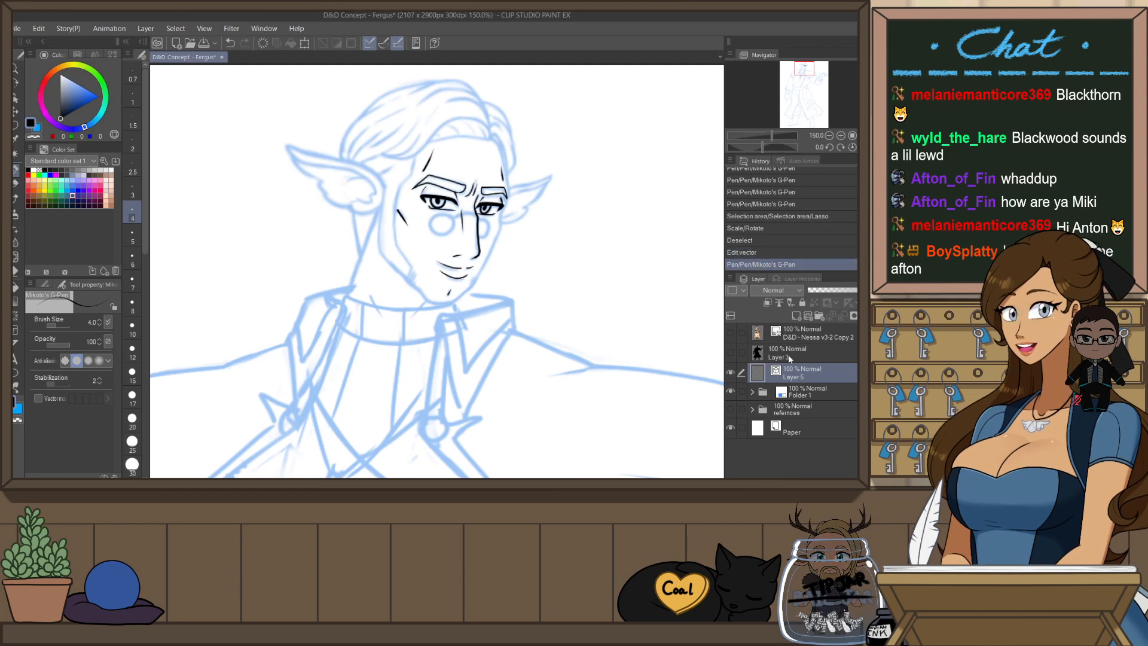
- Add a new vector layer above Layer 5 and flip the canvas back to its normal orientation
{"action": "key", "text": "alt+Tab"}
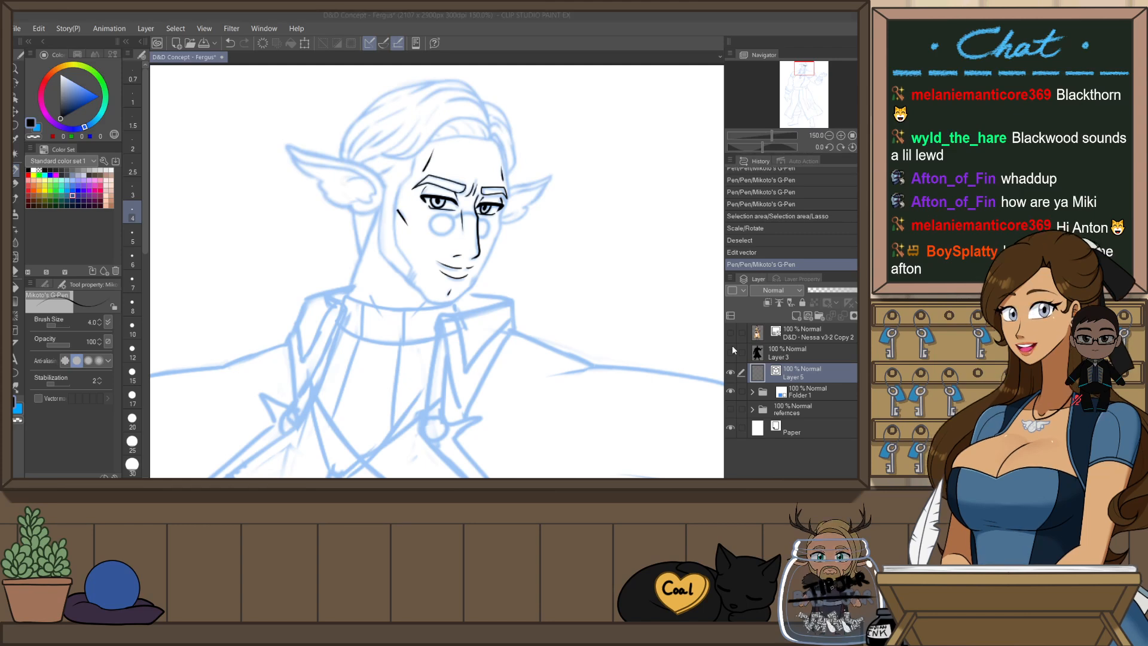
{"action": "key", "text": "Return"}
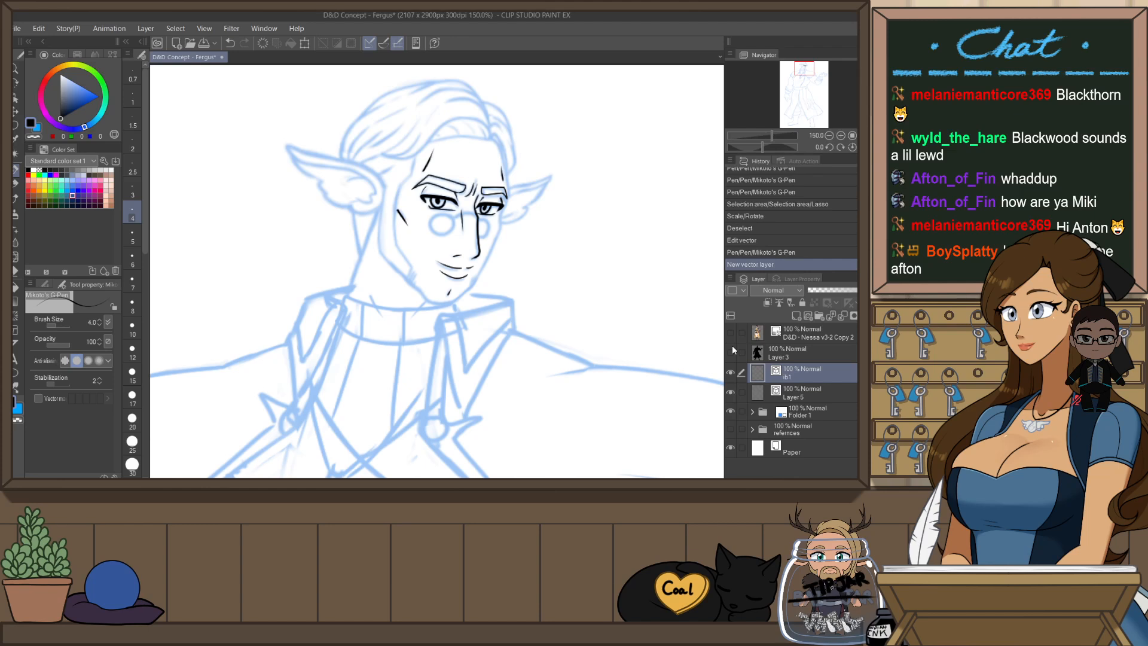
{"action": "key", "text": "h"}
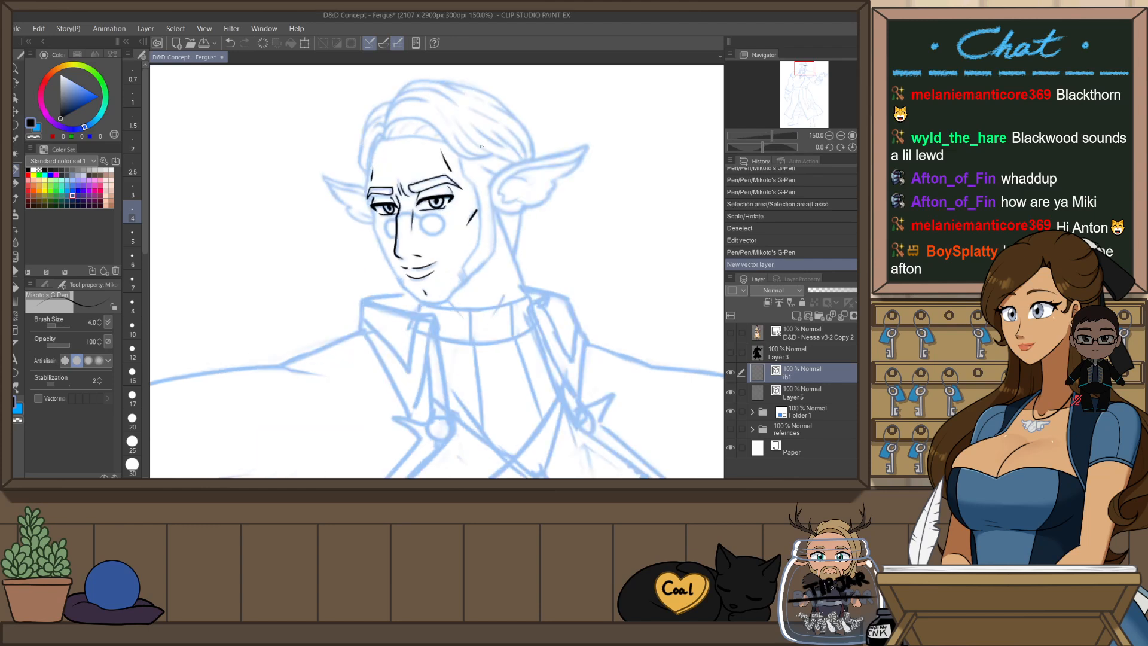
{"action": "left_click_drag", "start_coordinate": [546, 157], "coordinate": [508, 221]}
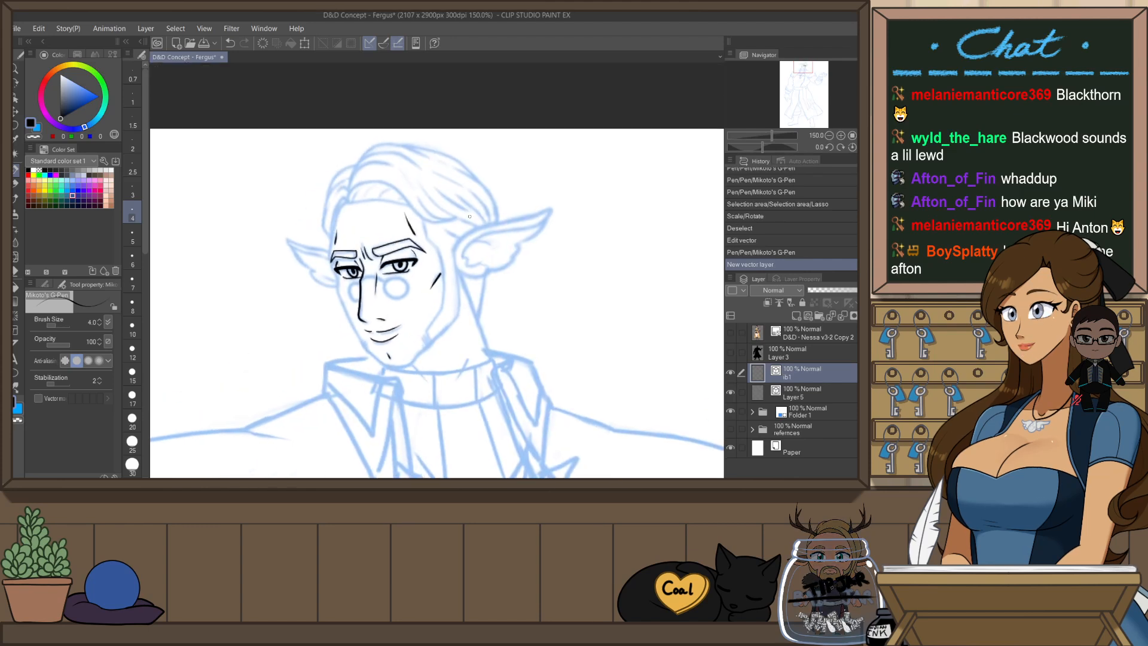
- Set the pen size to 6 and ink the far side of the face from the hairline past the brow onto the cheek
{"action": "key", "text": "bracketright"}
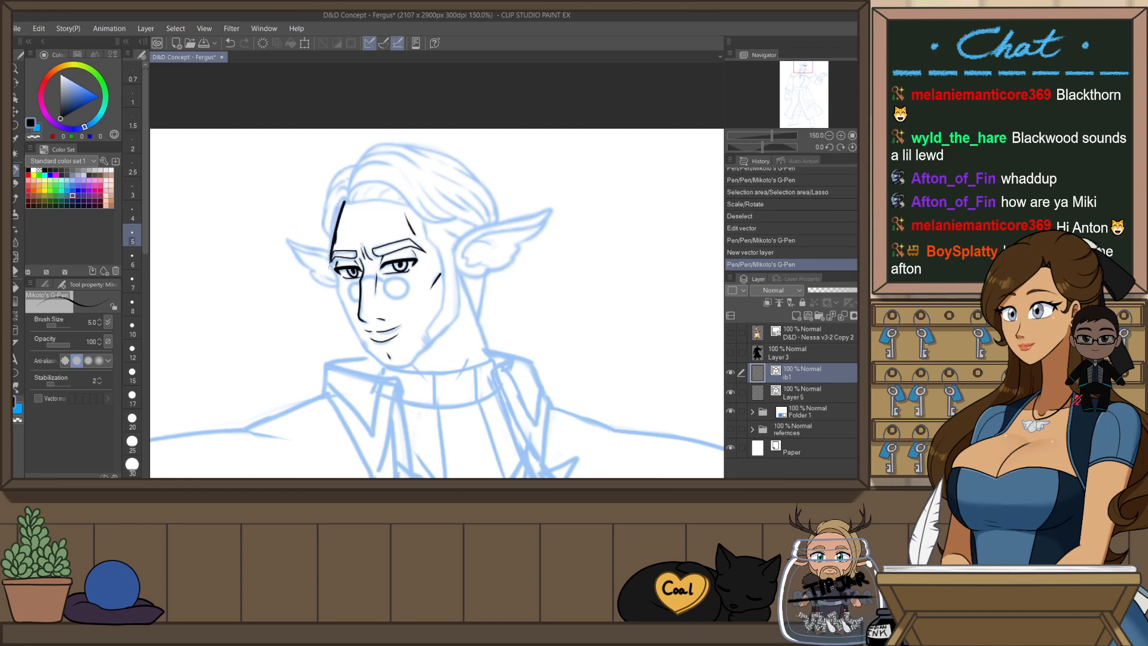
{"action": "key", "text": "ctrl+z"}
{"action": "key", "text": "bracketright"}
{"action": "left_click_drag", "start_coordinate": [342, 203], "coordinate": [330, 261]}
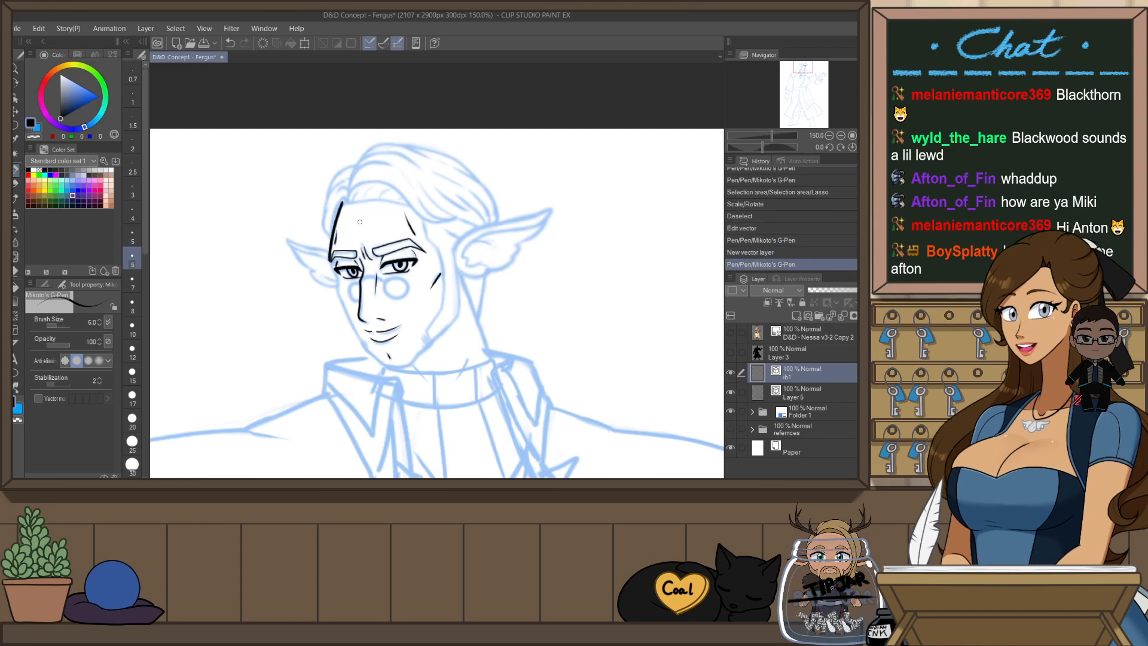
{"action": "scroll", "coordinate": [360, 222], "scroll_direction": "up", "scroll_amount": 1}
{"action": "key", "text": "ctrl+z"}
{"action": "left_click_drag", "start_coordinate": [338, 196], "coordinate": [311, 275]}
{"action": "key", "text": "ctrl+z"}
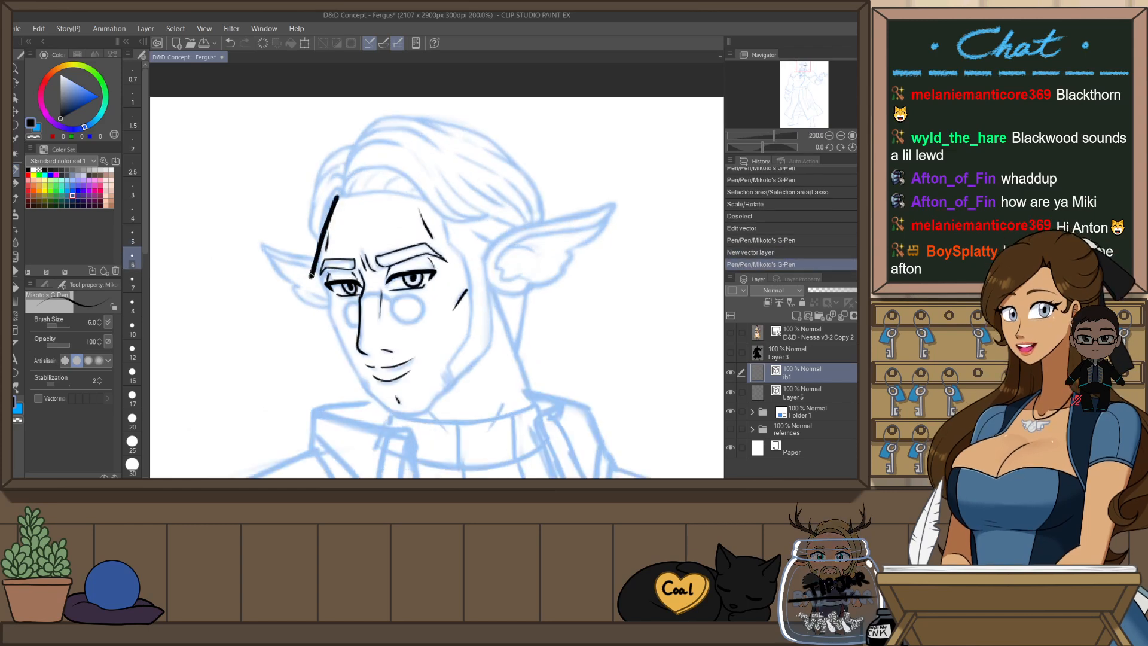
{"action": "key", "text": "ctrl+z"}
{"action": "mouse_move", "coordinate": [336, 195]}
{"action": "left_mouse_down"}
{"action": "mouse_move", "coordinate": [318, 274]}
{"action": "mouse_move", "coordinate": [330, 297]}
{"action": "left_mouse_up"}
{"action": "key", "text": "ctrl+z"}
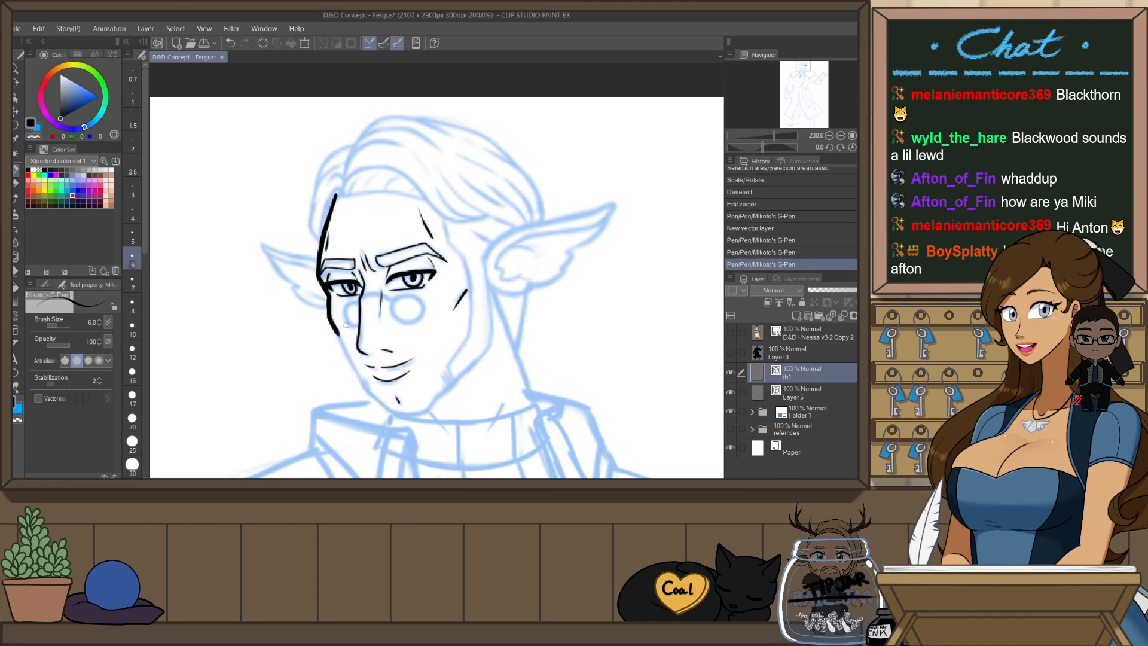
- Undo the far cheek stroke and redraw it as a longer line from the eye down towards the chin
{"action": "key", "text": "h"}
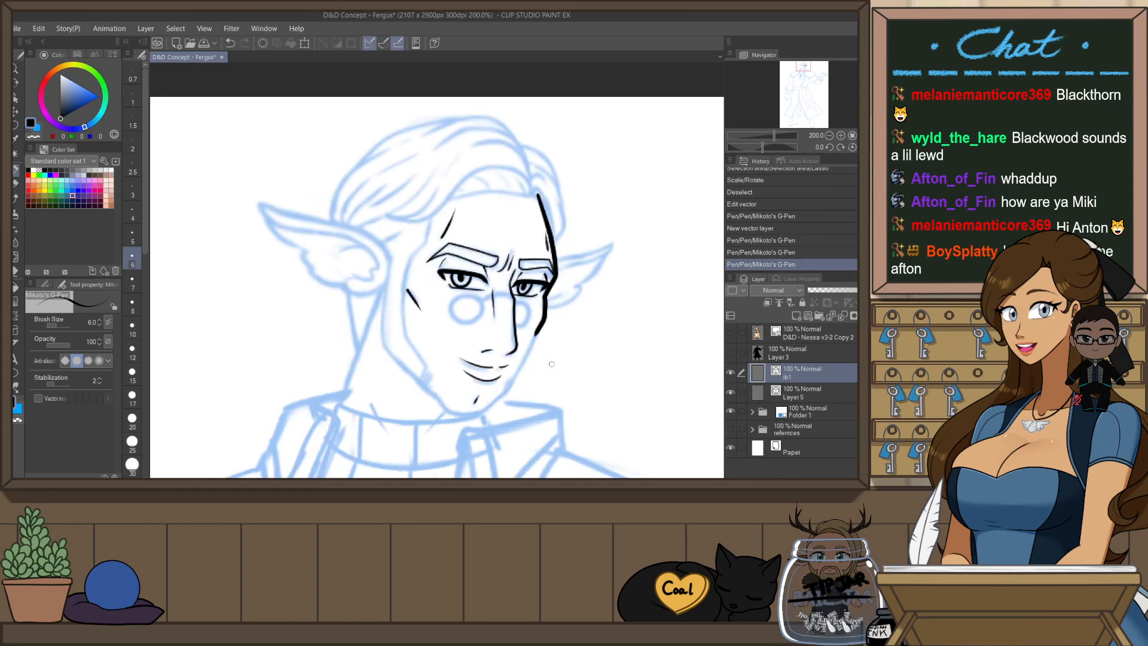
{"action": "key", "text": "shift+space"}
{"action": "left_click_drag", "start_coordinate": [574, 397], "coordinate": [325, 202]}
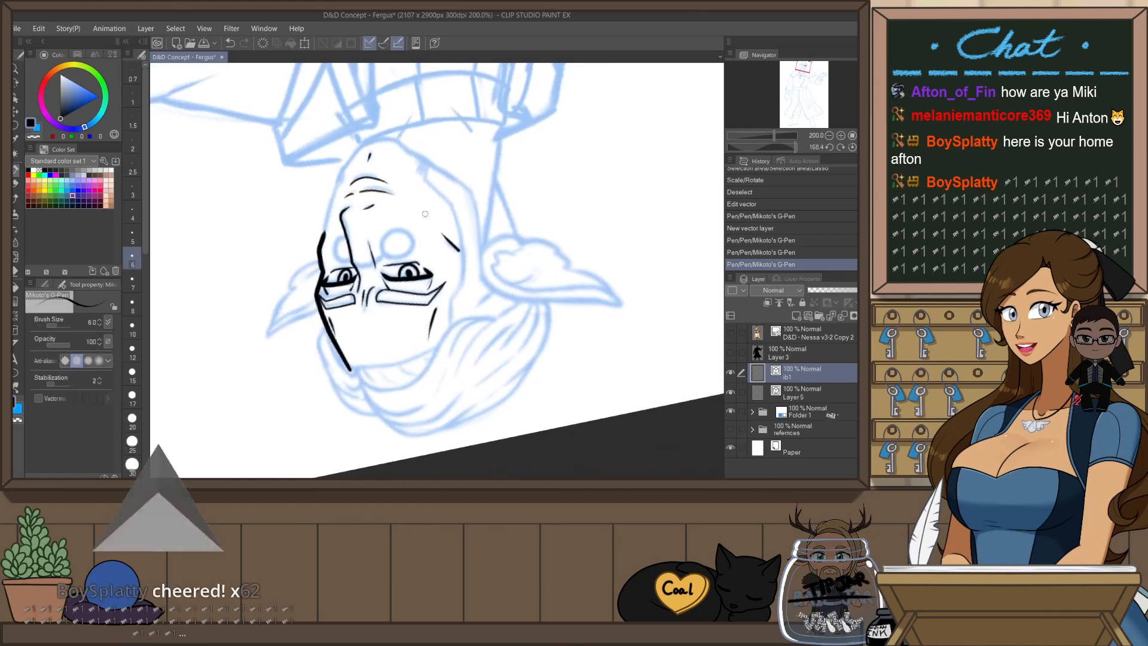
{"action": "left_click_drag", "start_coordinate": [425, 214], "coordinate": [444, 275]}
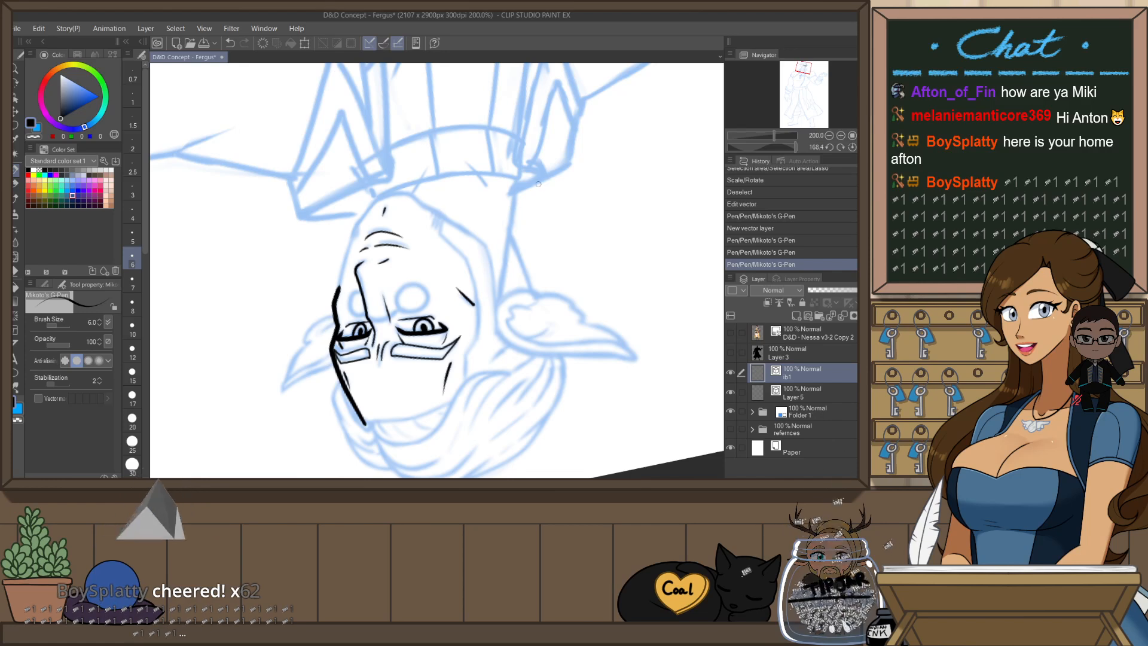
{"action": "left_click_drag", "start_coordinate": [538, 184], "coordinate": [504, 181]}
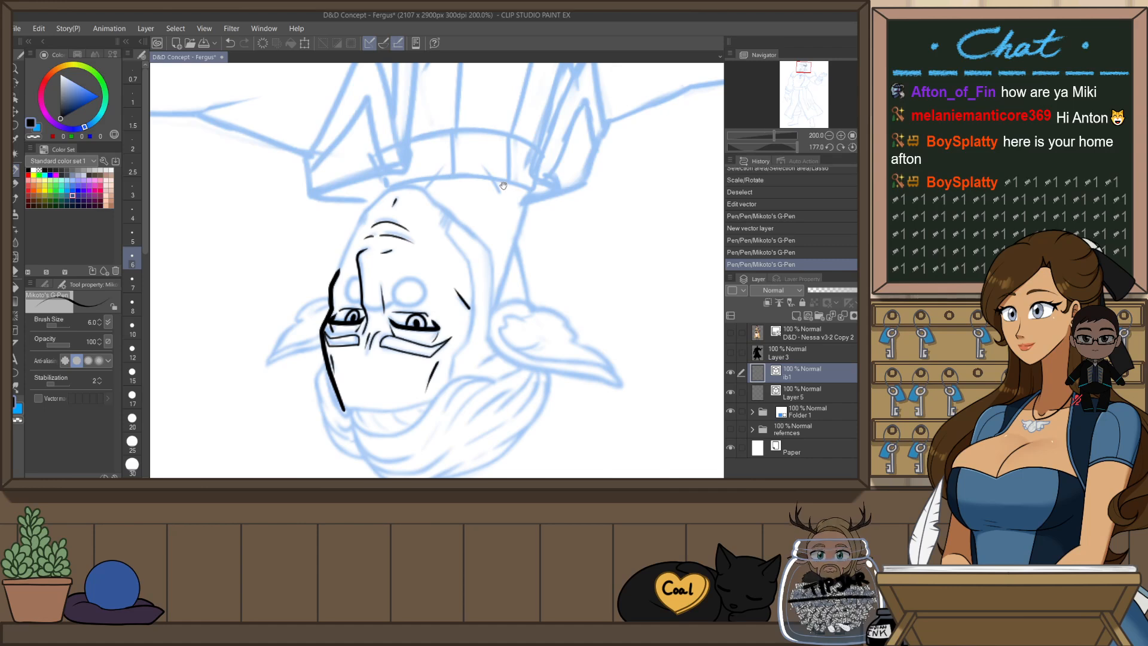
{"action": "left_click_drag", "start_coordinate": [504, 185], "coordinate": [511, 237]}
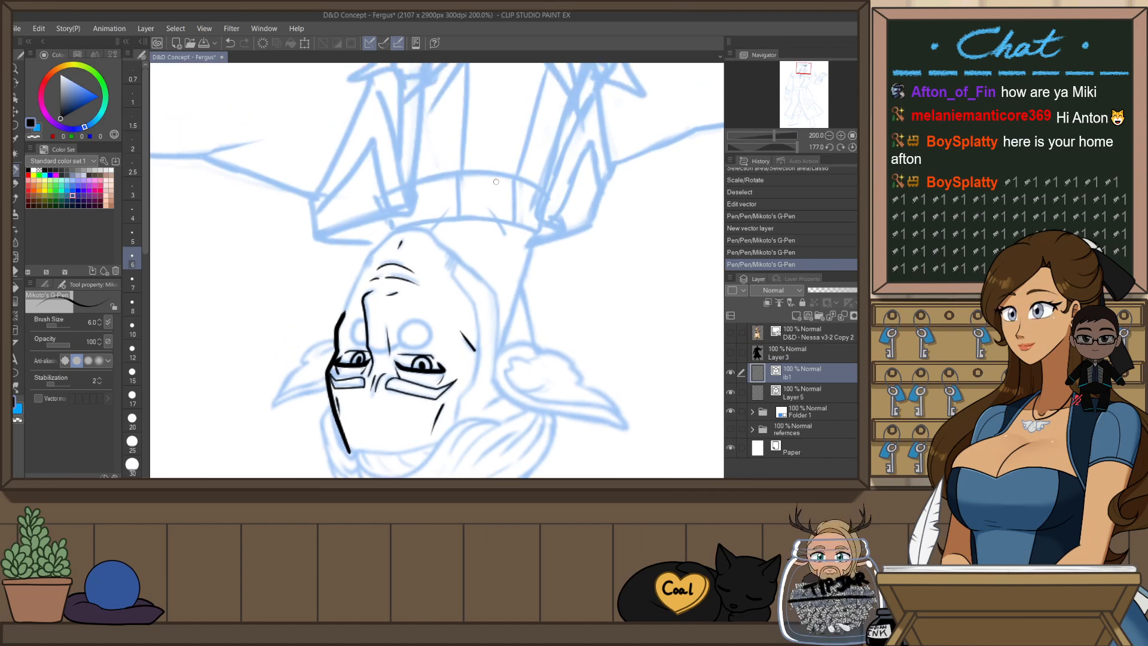
{"action": "left_click_drag", "start_coordinate": [532, 161], "coordinate": [389, 148]}
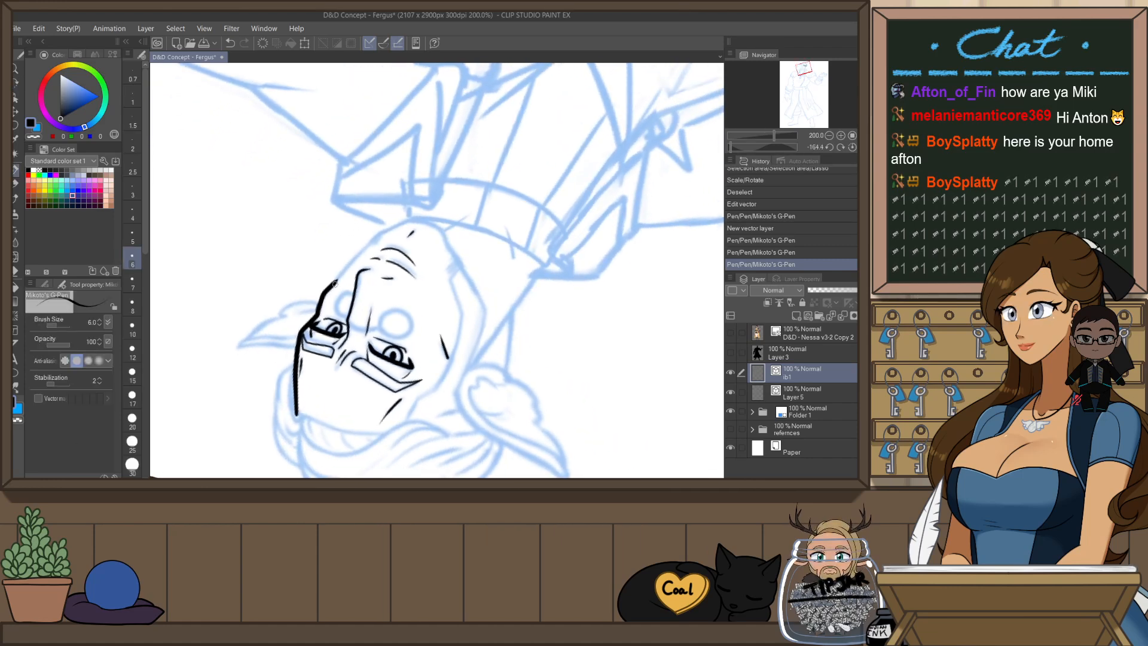
{"action": "key", "text": "ctrl+z"}
{"action": "key", "text": "ctrl+z"}
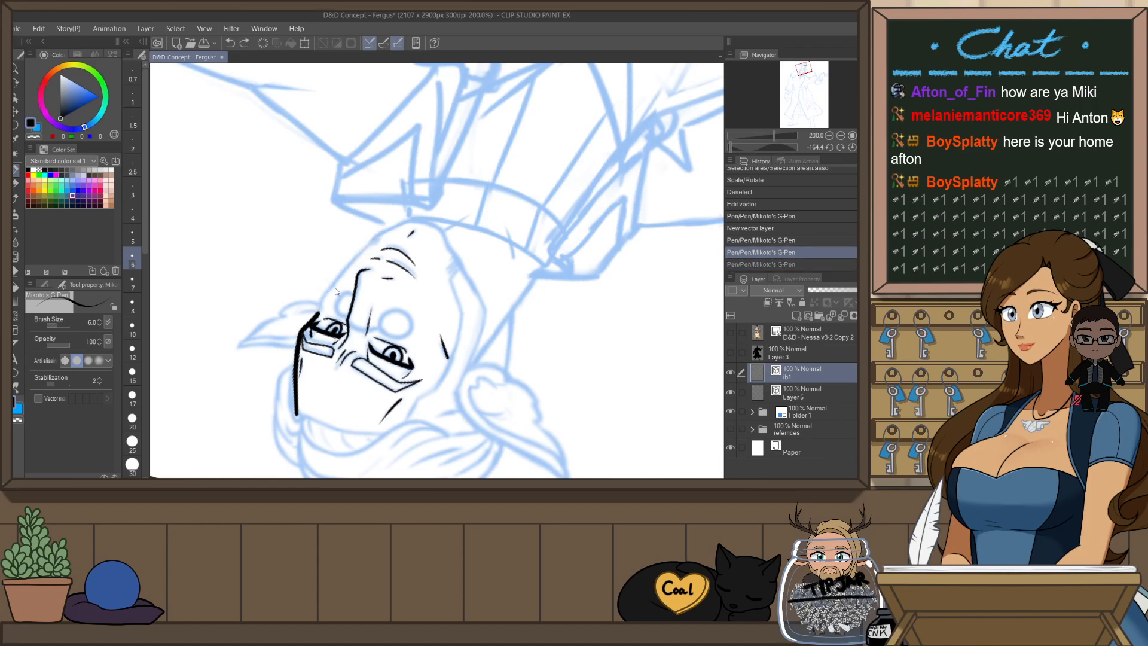
{"action": "left_click_drag", "start_coordinate": [346, 266], "coordinate": [377, 233]}
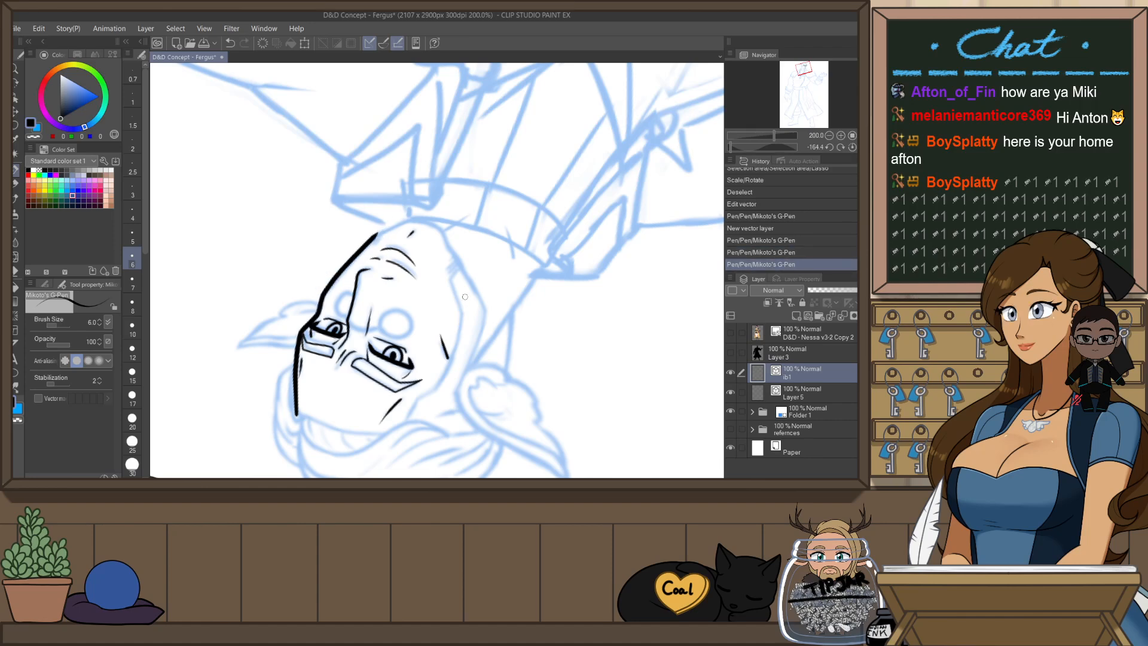
- Continue the far cheek outline downward and curve it around the bottom of the chin
{"action": "left_click_drag", "start_coordinate": [577, 302], "coordinate": [569, 184]}
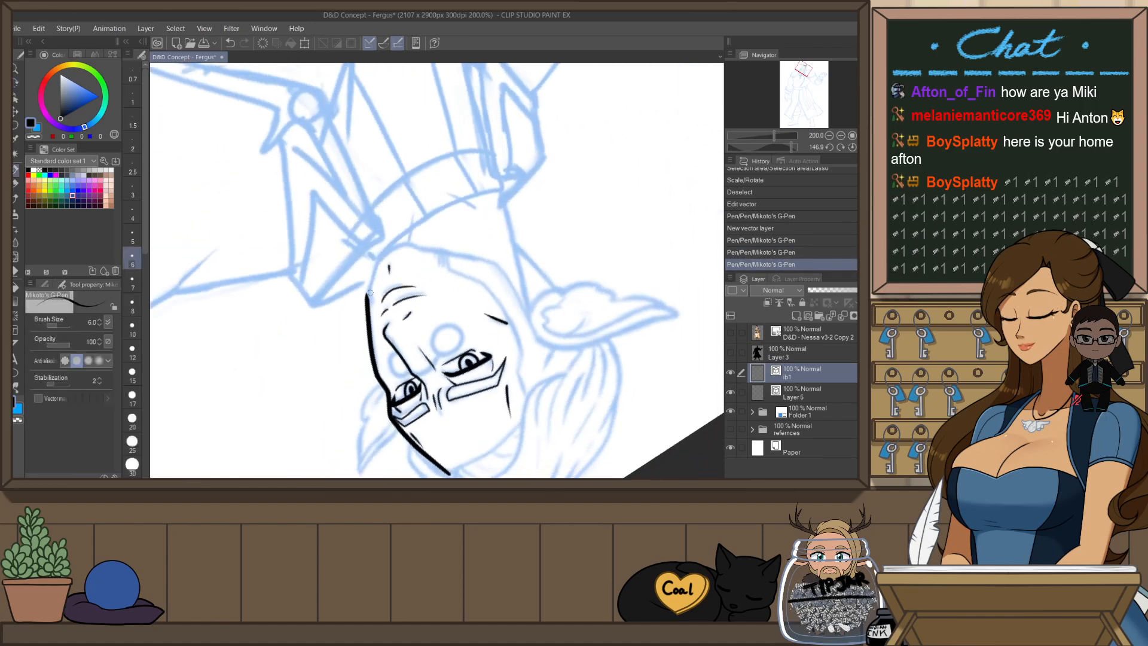
{"action": "left_click_drag", "start_coordinate": [368, 293], "coordinate": [381, 256]}
{"action": "key", "text": "ctrl+z"}
{"action": "key", "text": "ctrl+y"}
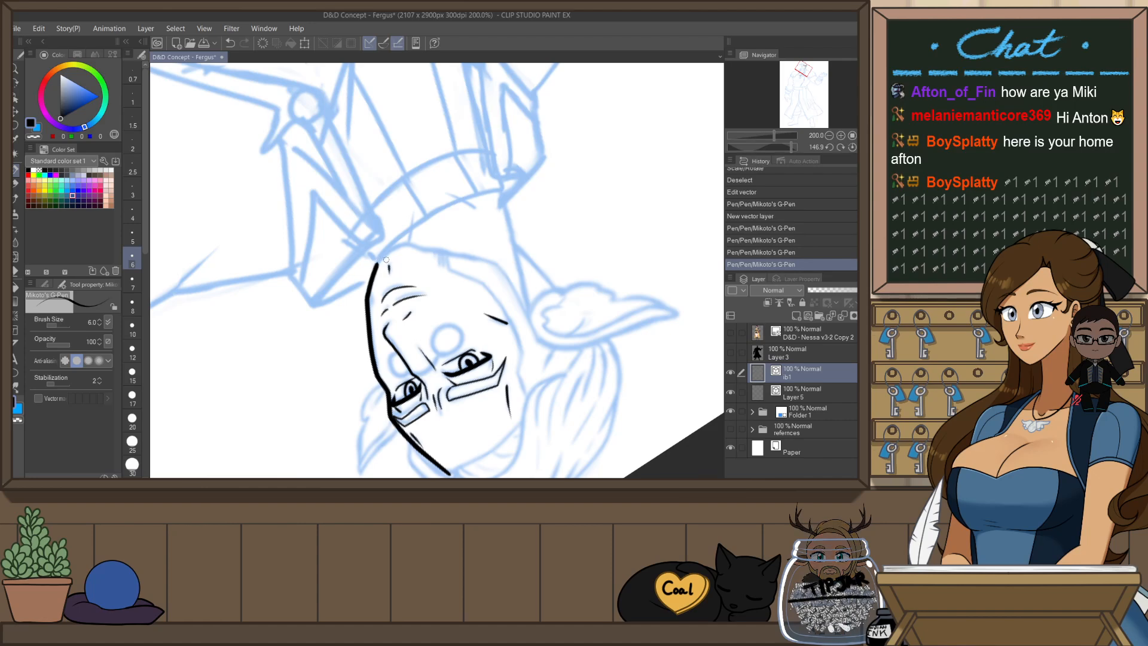
{"action": "mouse_move", "coordinate": [590, 262]}
{"action": "left_mouse_down"}
{"action": "mouse_move", "coordinate": [437, 184]}
{"action": "mouse_move", "coordinate": [466, 197]}
{"action": "mouse_move", "coordinate": [485, 227]}
{"action": "mouse_move", "coordinate": [480, 260]}
{"action": "left_mouse_up"}
{"action": "key", "text": "ctrl+z"}
{"action": "key", "text": "ctrl+z"}
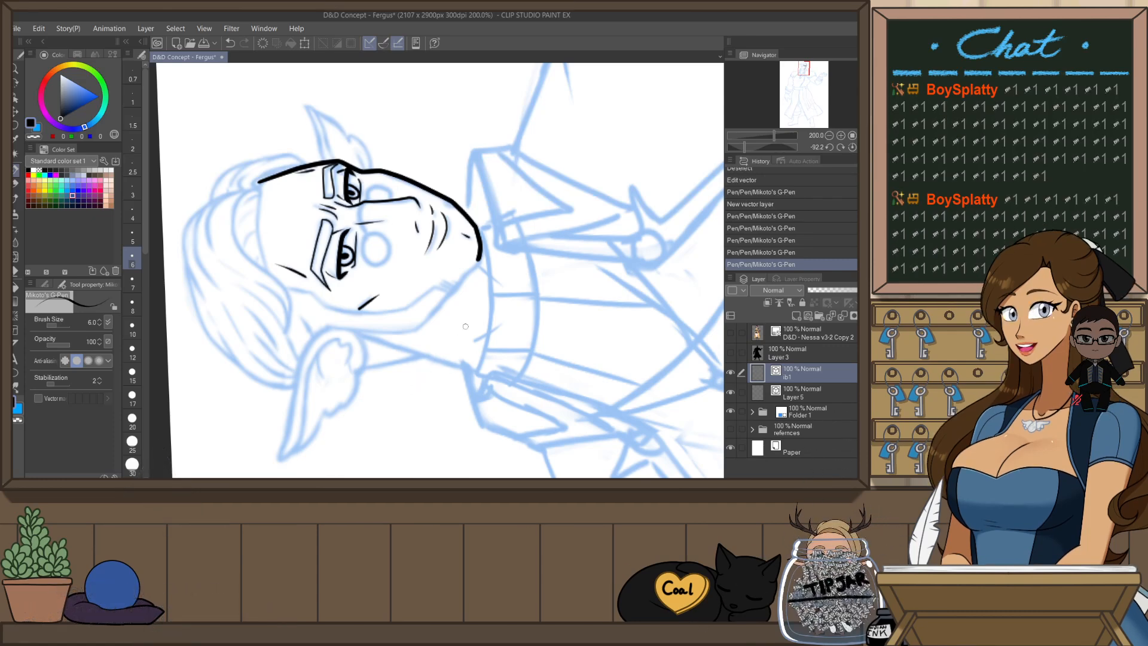
{"action": "key", "text": "r"}
{"action": "left_click_drag", "start_coordinate": [488, 318], "coordinate": [509, 284]}
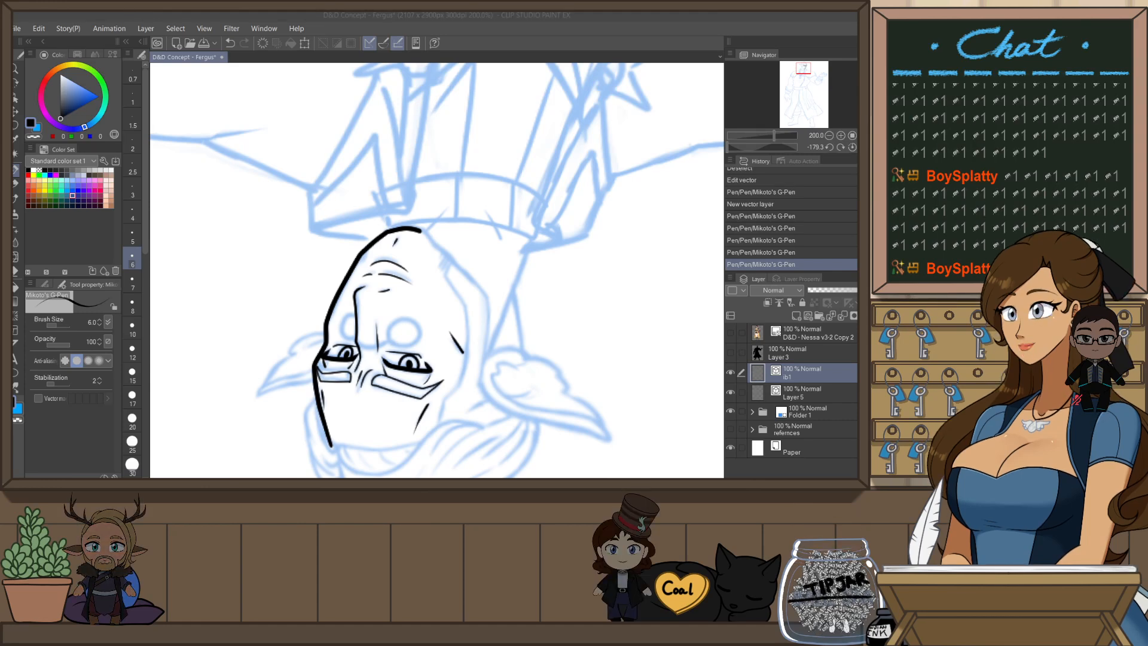
- Extend the chin outline a short way along the near side of the jaw
{"action": "key", "text": "r"}
{"action": "left_click_drag", "start_coordinate": [573, 311], "coordinate": [344, 195]}
{"action": "key", "text": "ctrl+plus"}
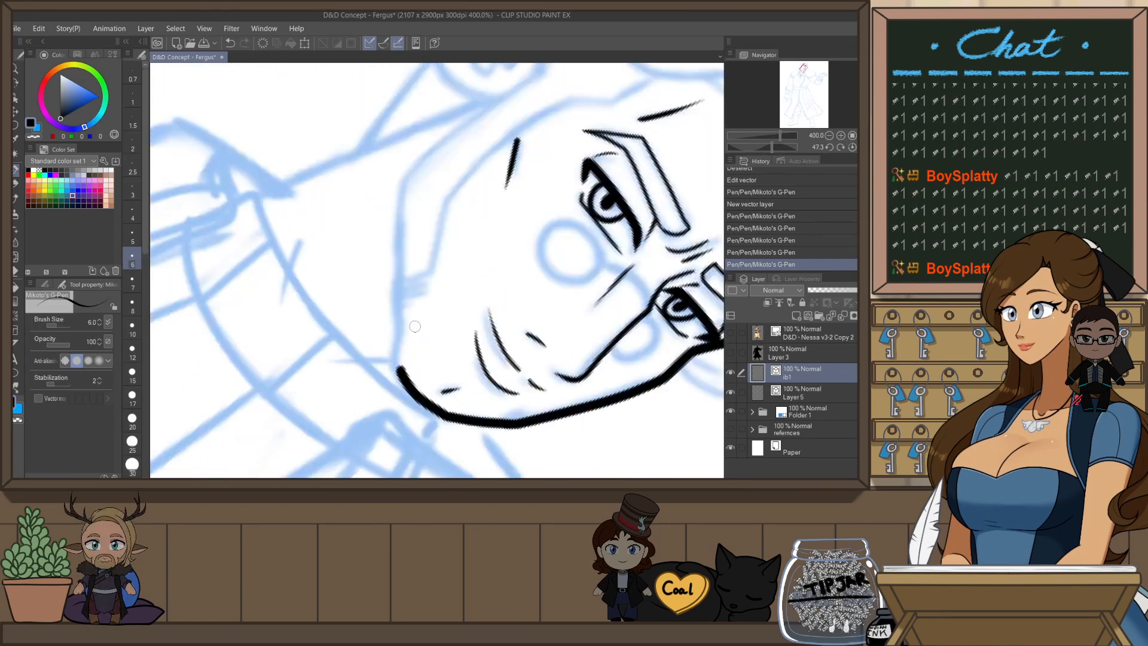
{"action": "left_click_drag", "start_coordinate": [399, 376], "coordinate": [401, 281]}
{"action": "key", "text": "ctrl+z"}
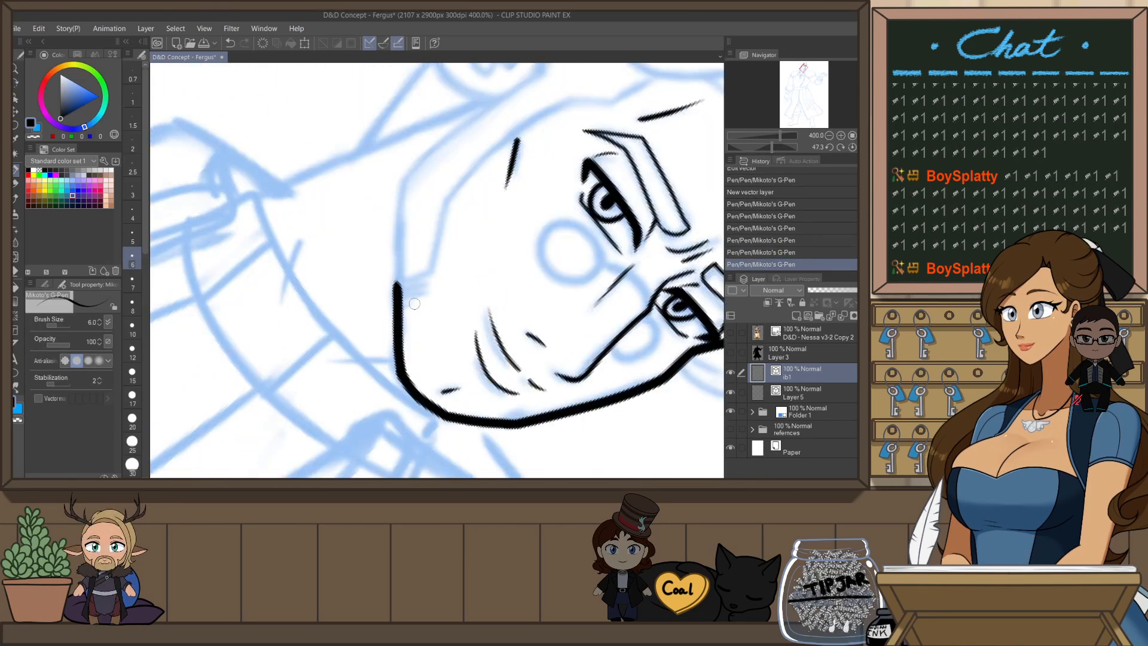
{"action": "key", "text": "ctrl+z"}
{"action": "mouse_move", "coordinate": [400, 376]}
{"action": "left_mouse_down"}
{"action": "mouse_move", "coordinate": [399, 278]}
{"action": "mouse_move", "coordinate": [412, 342]}
{"action": "mouse_move", "coordinate": [375, 312]}
{"action": "left_mouse_up"}
{"action": "key", "text": "space"}
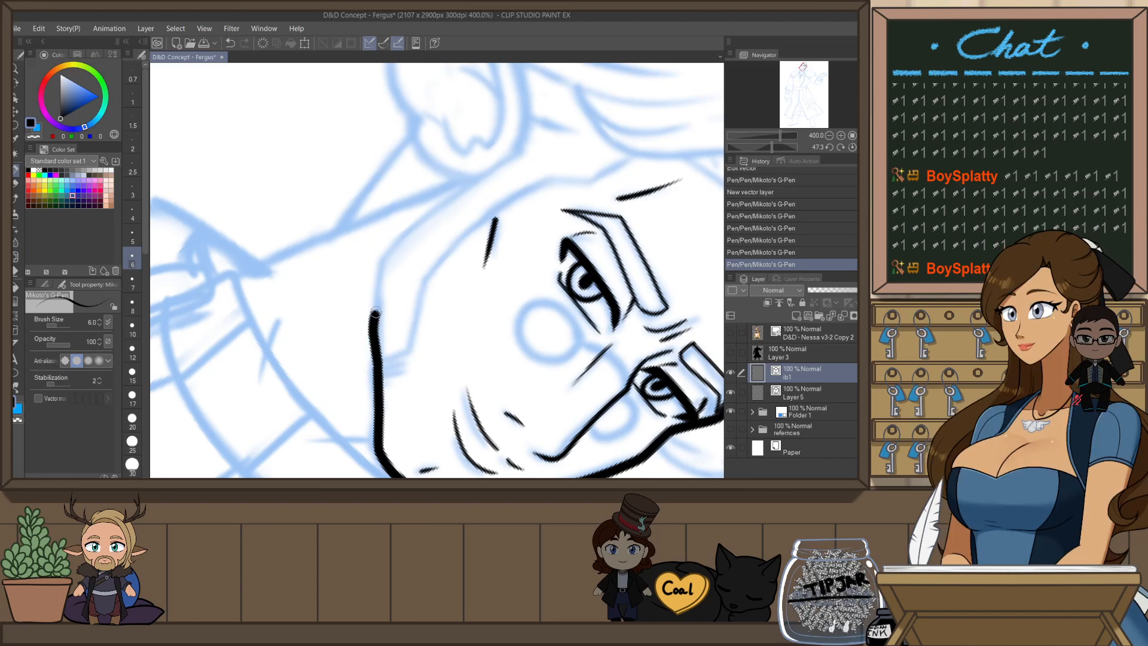
{"action": "key", "text": "ctrl+z"}
- Try to ink the near jawline in one stroke from the chin outline around the jaw corner towards the ear
{"action": "mouse_move", "coordinate": [379, 366]}
{"action": "left_mouse_down"}
{"action": "mouse_move", "coordinate": [374, 270]}
{"action": "mouse_move", "coordinate": [486, 170]}
{"action": "left_mouse_up"}
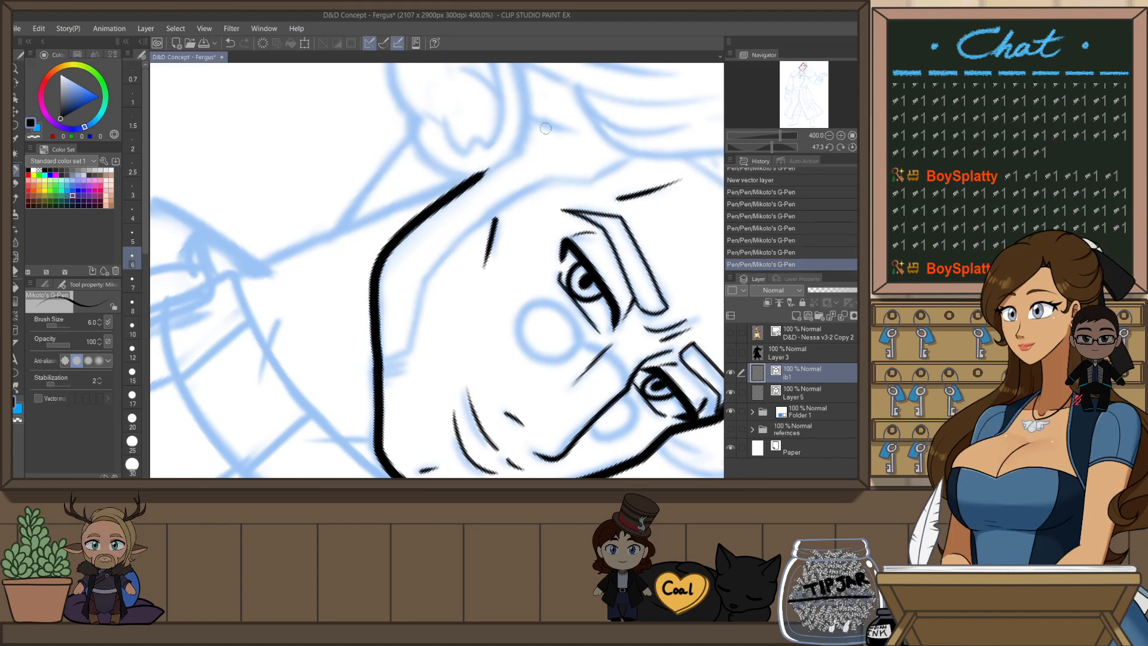
{"action": "key", "text": "ctrl+z"}
{"action": "mouse_move", "coordinate": [379, 376]}
{"action": "left_mouse_down"}
{"action": "mouse_move", "coordinate": [374, 258]}
{"action": "mouse_move", "coordinate": [529, 142]}
{"action": "left_mouse_up"}
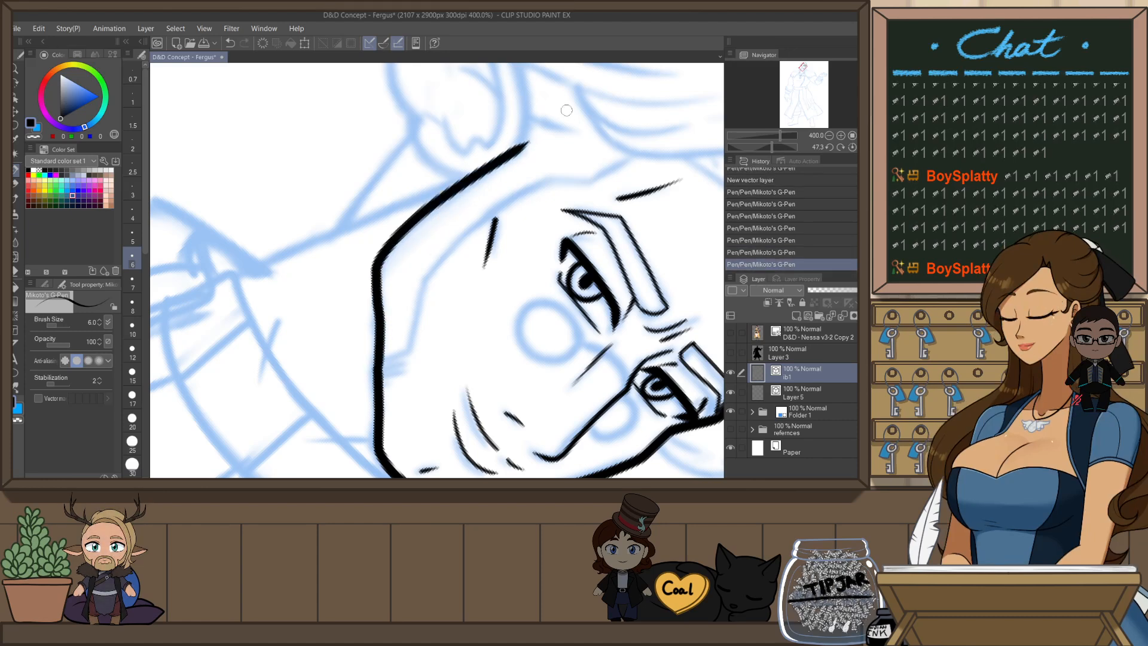
{"action": "mouse_move", "coordinate": [476, 281]}
{"action": "left_mouse_down"}
{"action": "mouse_move", "coordinate": [544, 295]}
{"action": "mouse_move", "coordinate": [495, 174]}
{"action": "mouse_move", "coordinate": [409, 201]}
{"action": "mouse_move", "coordinate": [437, 179]}
{"action": "mouse_move", "coordinate": [479, 192]}
{"action": "mouse_move", "coordinate": [496, 228]}
{"action": "mouse_move", "coordinate": [482, 248]}
{"action": "left_mouse_up"}
{"action": "key", "text": "ctrl+z"}
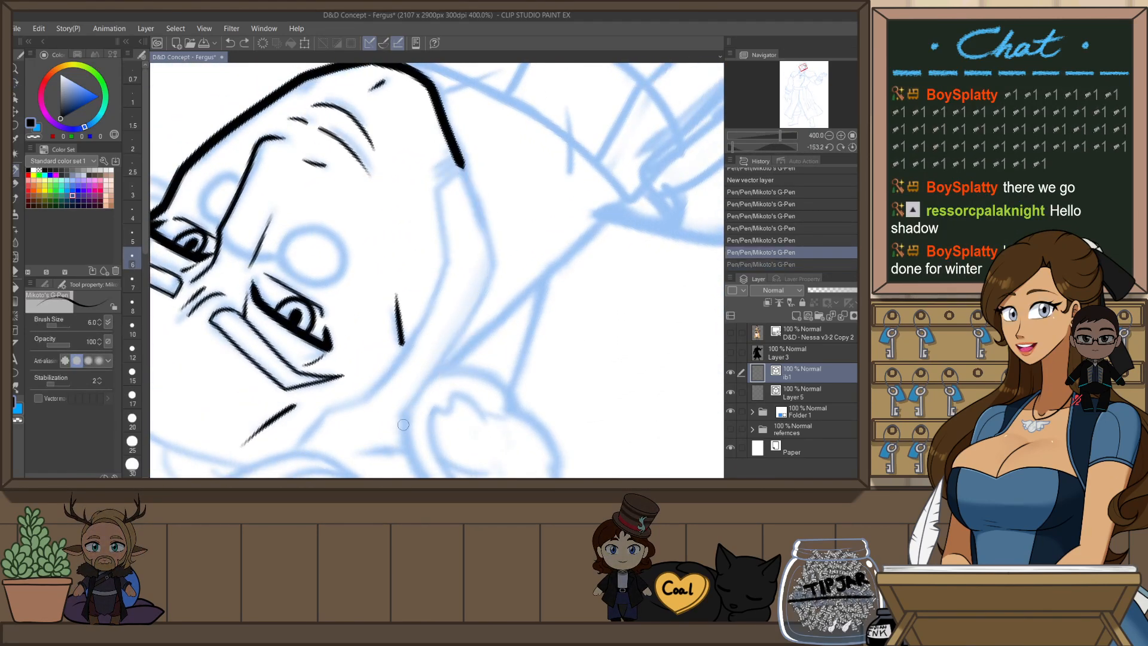
- Ink the upper part of the near jawline as a straight stroke from beside the ear to the jaw corner
{"action": "key", "text": "ctrl+z"}
{"action": "left_click_drag", "start_coordinate": [399, 428], "coordinate": [501, 274]}
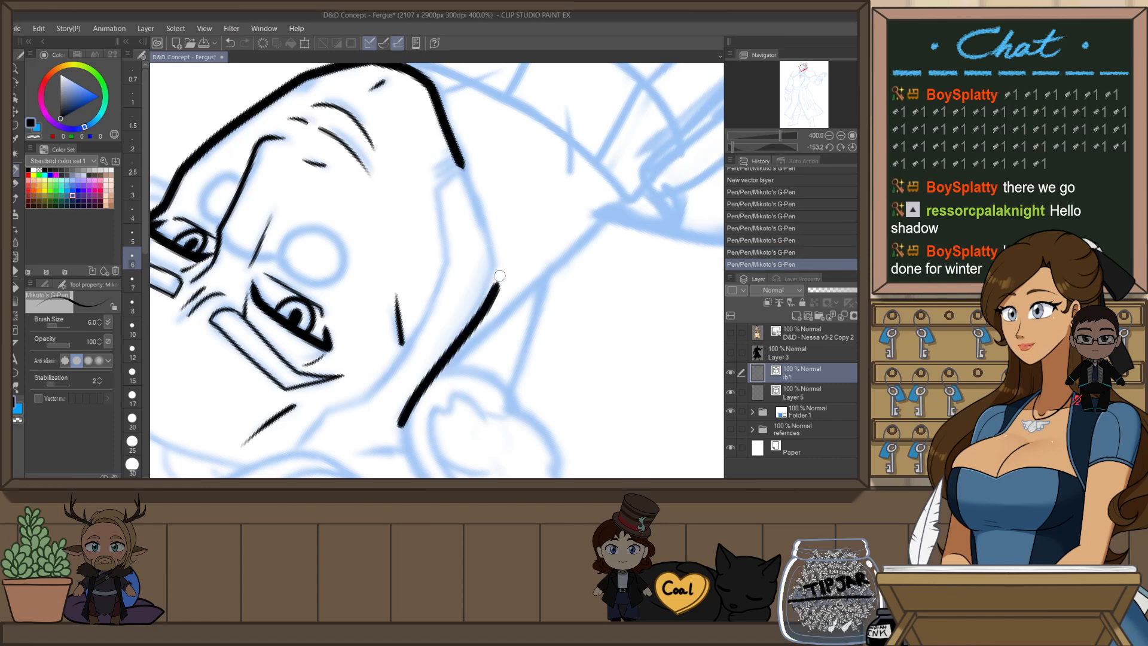
{"action": "key", "text": "ctrl+z"}
{"action": "left_click_drag", "start_coordinate": [399, 416], "coordinate": [502, 268]}
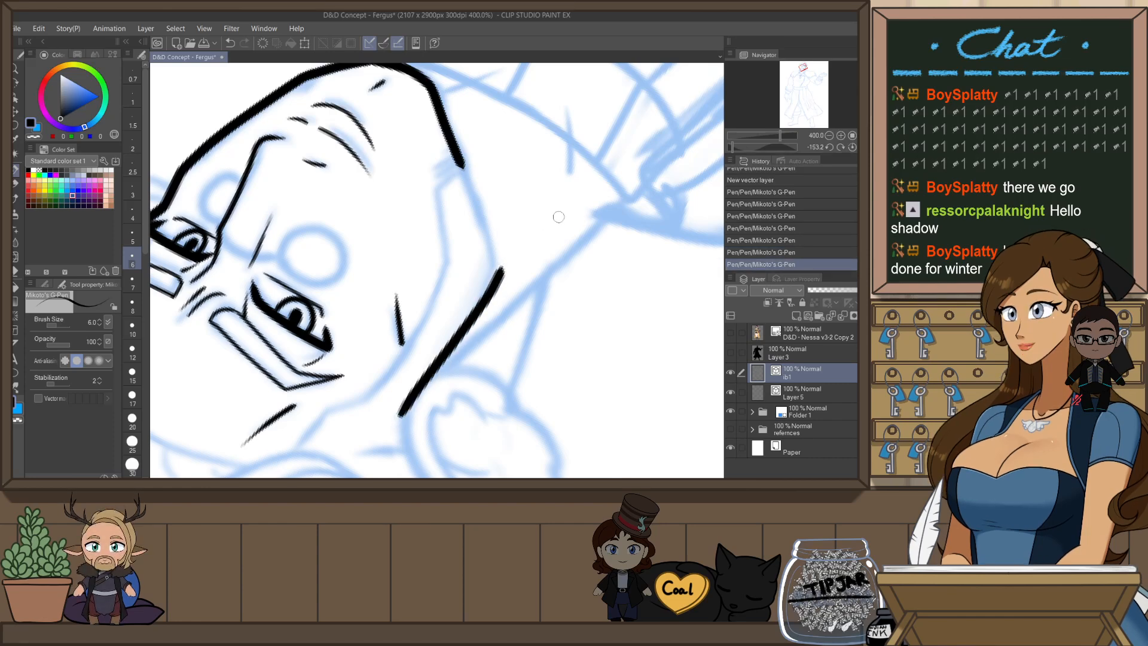
- Try to connect the straight upper stroke of the near jaw to the chin outline with one line along the lower jaw
{"action": "key", "text": "ctrl+at"}
{"action": "key", "text": "r"}
{"action": "left_click_drag", "start_coordinate": [585, 265], "coordinate": [476, 400]}
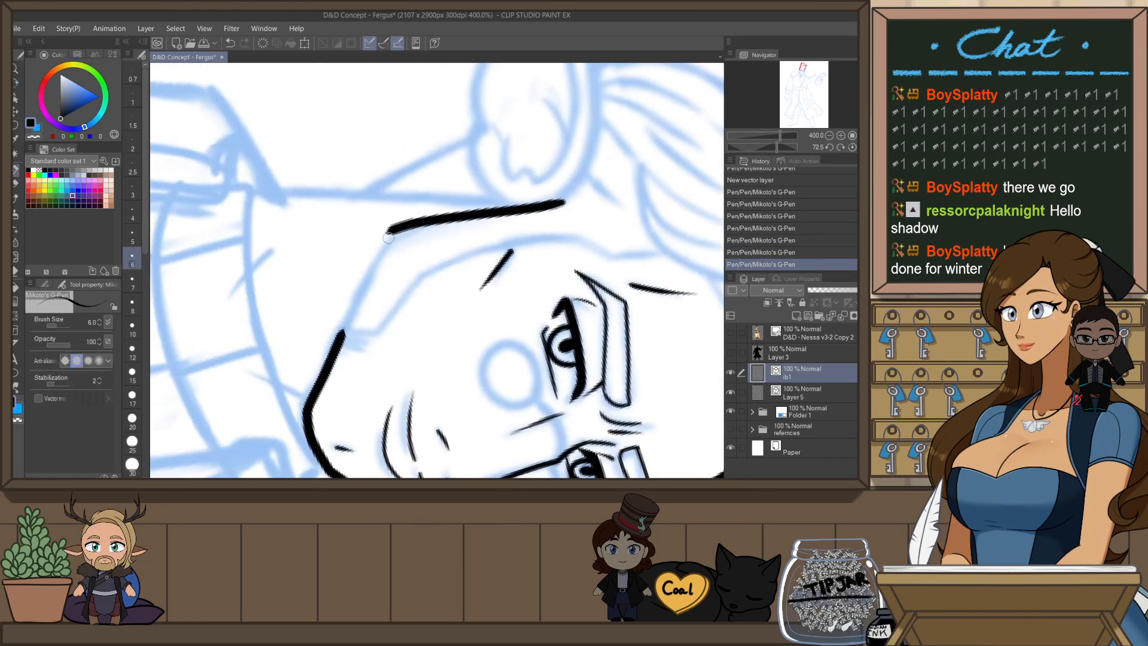
{"action": "key", "text": "ctrl+z"}
{"action": "key", "text": "ctrl+z"}
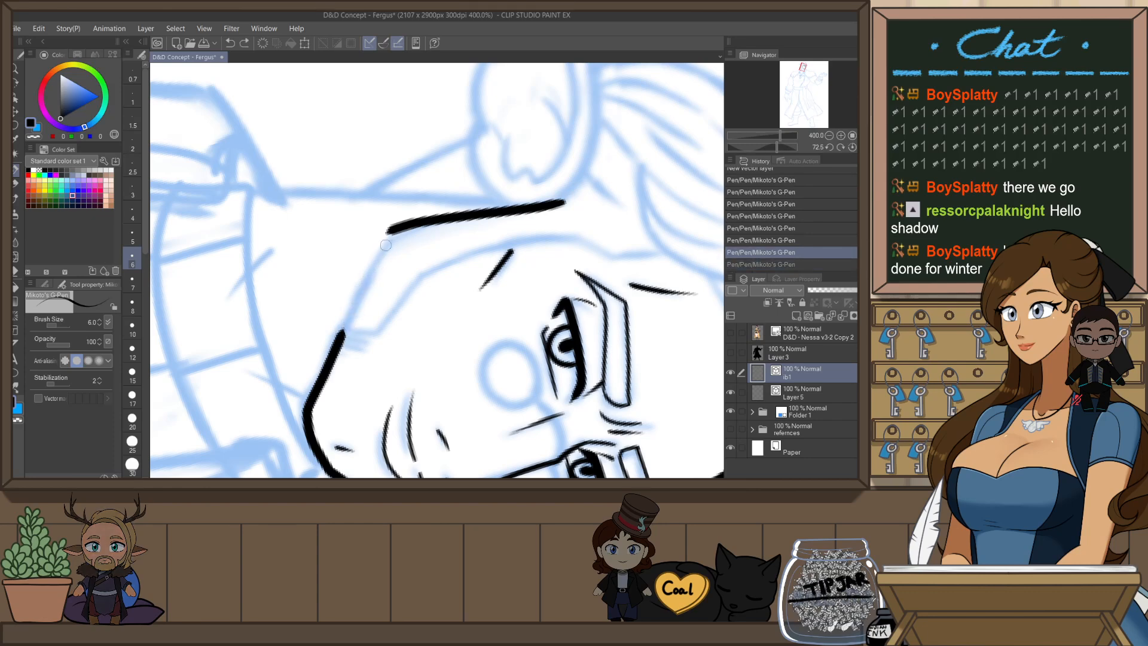
{"action": "left_click_drag", "start_coordinate": [349, 322], "coordinate": [341, 347]}
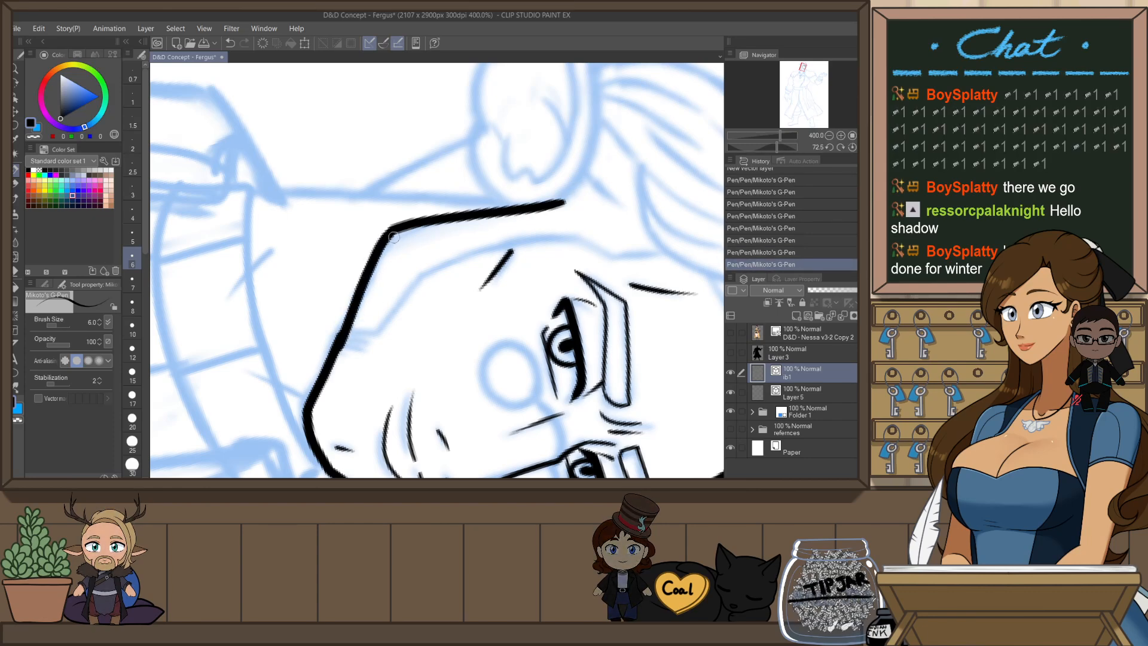
{"action": "key", "text": "ctrl+z"}
{"action": "mouse_move", "coordinate": [390, 226]}
{"action": "left_mouse_down"}
{"action": "mouse_move", "coordinate": [370, 257]}
{"action": "mouse_move", "coordinate": [338, 338]}
{"action": "left_mouse_up"}
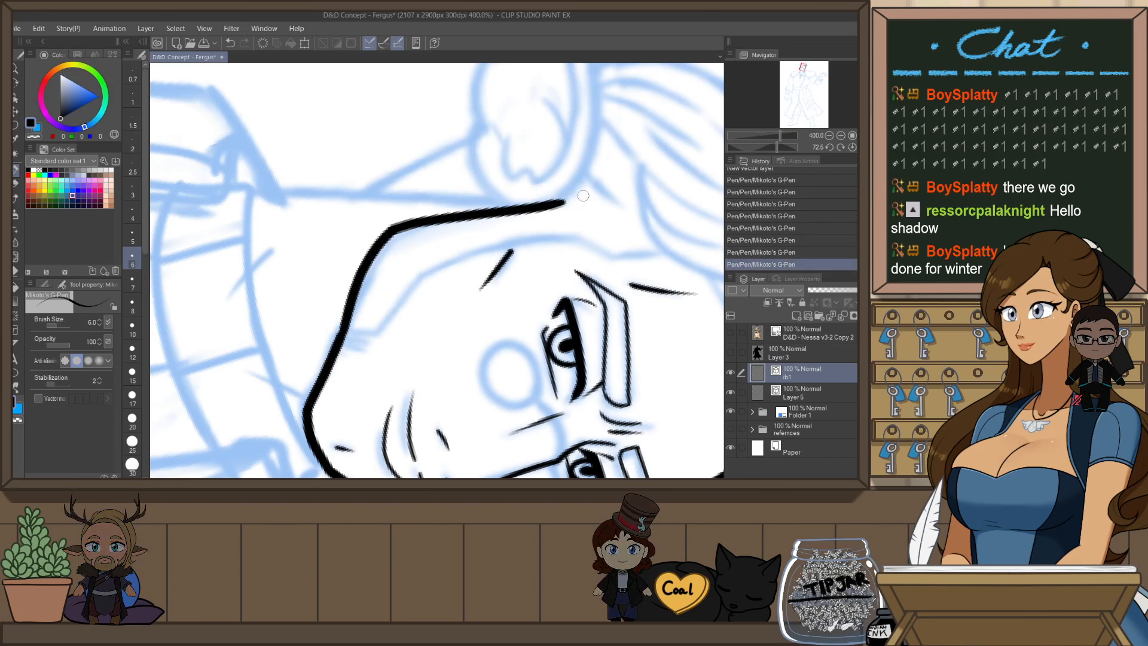
- Undo the near jaw and chin strokes, back to the far cheek outline
{"action": "key", "text": "ctrl+@"}
{"action": "scroll", "coordinate": [587, 211], "scroll_direction": "down", "scroll_amount": 4}
{"action": "scroll", "coordinate": [657, 213], "scroll_direction": "up", "scroll_amount": 2}
{"action": "key", "text": "ctrl+z"}
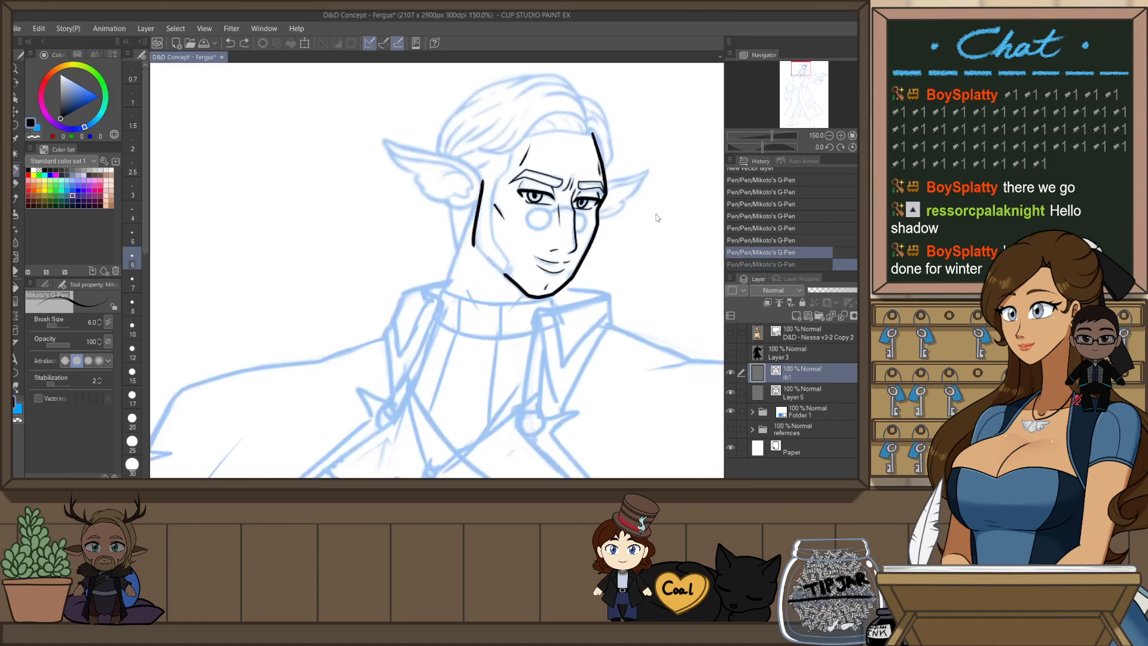
{"action": "key", "text": "ctrl+z"}
{"action": "key", "text": "h"}
{"action": "mouse_move", "coordinate": [604, 248]}
{"action": "left_mouse_down"}
{"action": "mouse_move", "coordinate": [574, 275]}
{"action": "mouse_move", "coordinate": [551, 268]}
{"action": "left_mouse_up"}
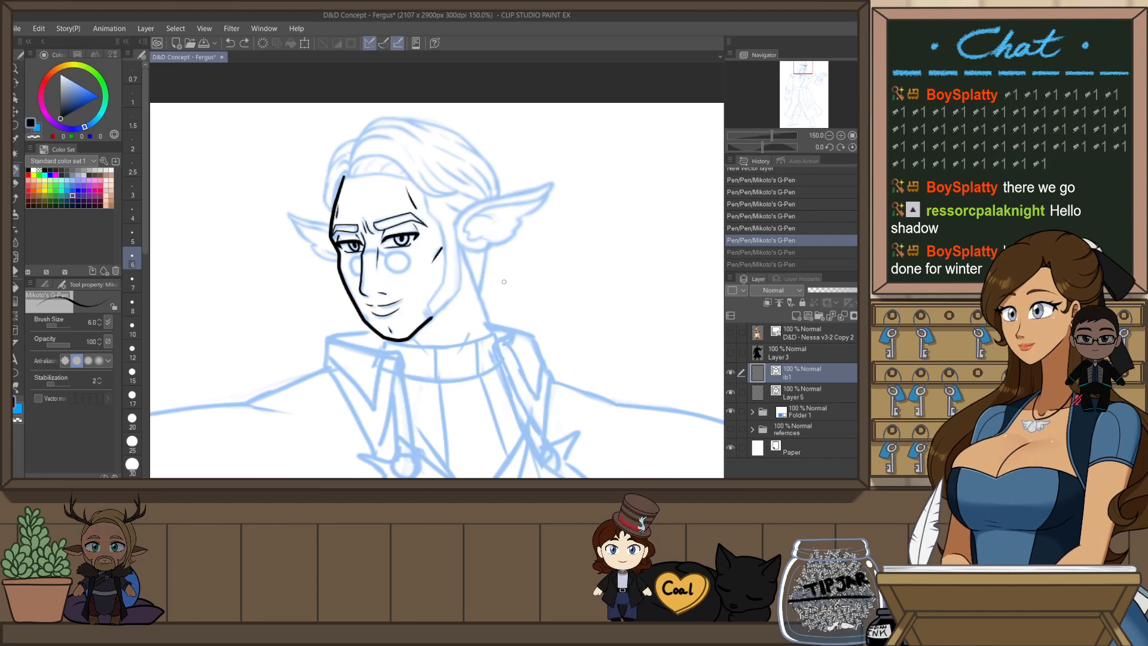
{"action": "key", "text": "ctrl+z"}
{"action": "key", "text": "ctrl+z"}
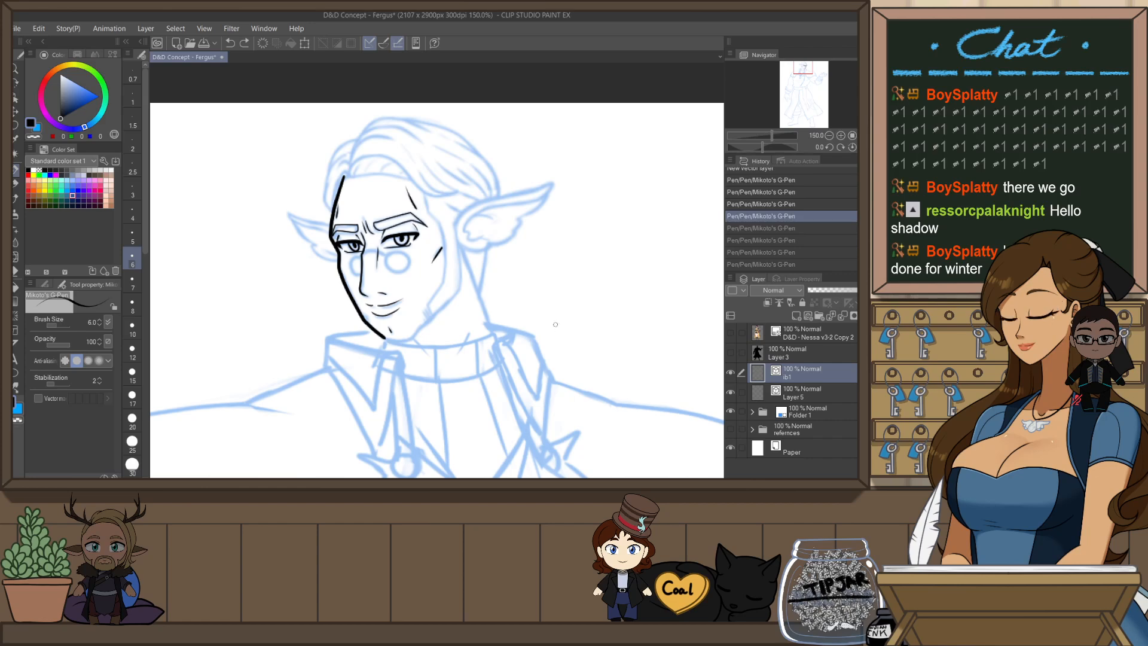
- Ink the underside of the chin again and start the near jawline with a short stroke rising from it
{"action": "scroll", "coordinate": [556, 324], "scroll_direction": "up", "scroll_amount": 5}
{"action": "left_click_drag", "start_coordinate": [425, 359], "coordinate": [485, 308]}
{"action": "key", "text": "ctrl+z"}
{"action": "key", "text": "ctrl+z"}
{"action": "left_click_drag", "start_coordinate": [427, 358], "coordinate": [483, 315]}
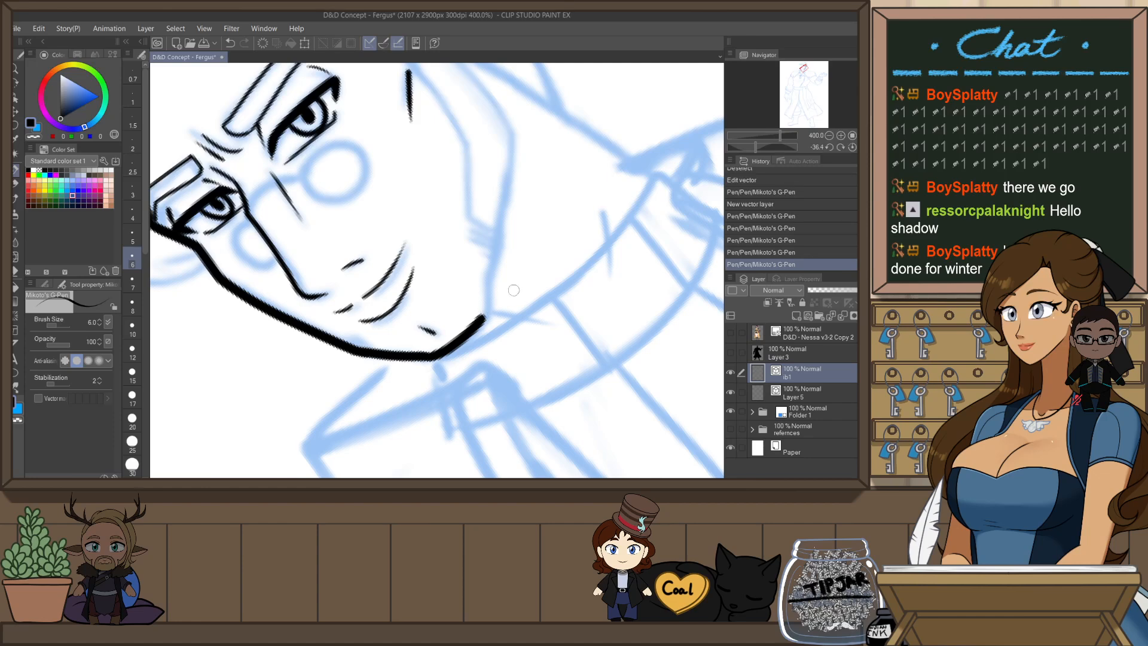
{"action": "left_click_drag", "start_coordinate": [562, 249], "coordinate": [538, 303]}
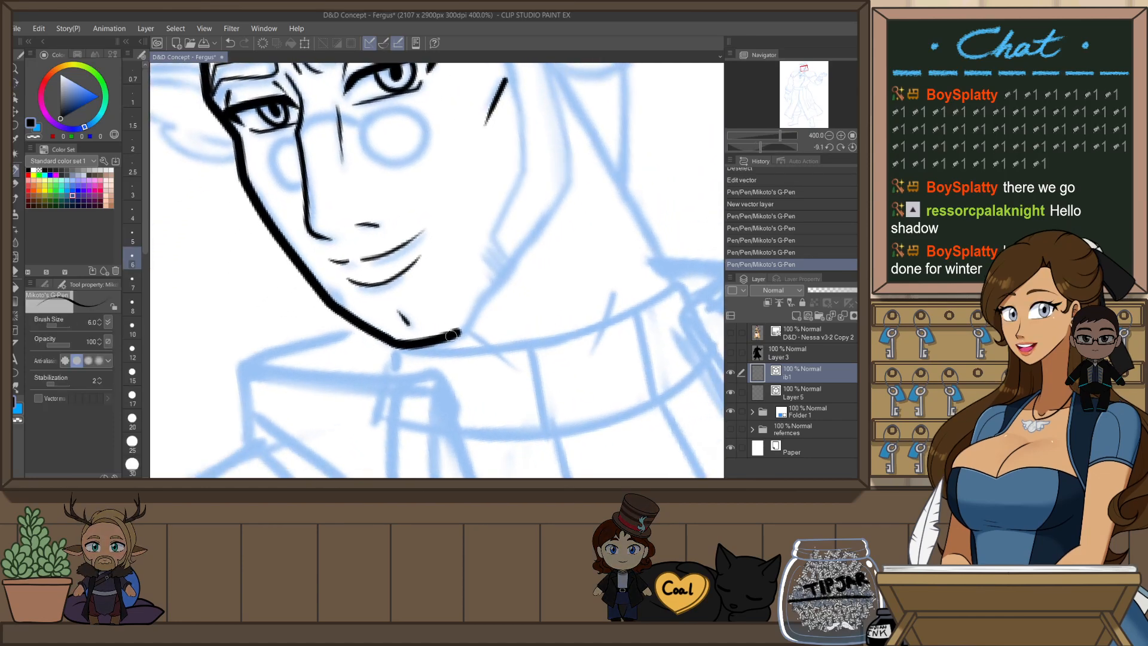
{"action": "mouse_move", "coordinate": [451, 336]}
{"action": "left_mouse_down"}
{"action": "mouse_move", "coordinate": [485, 295]}
{"action": "mouse_move", "coordinate": [515, 290]}
{"action": "mouse_move", "coordinate": [495, 325]}
{"action": "left_mouse_up"}
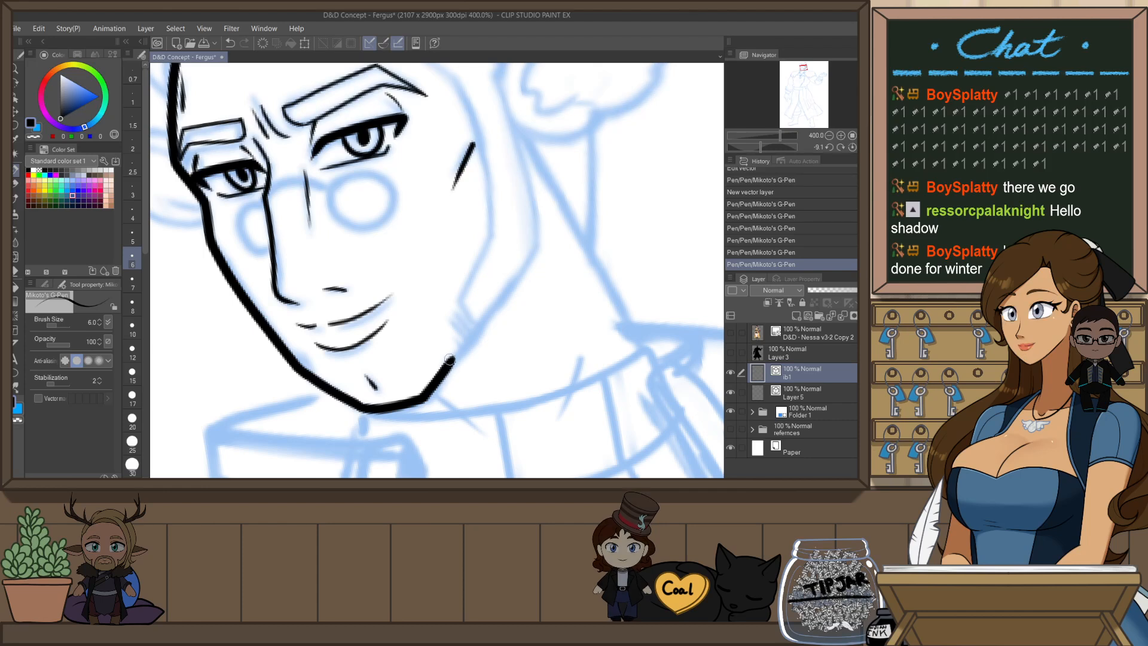
- Redraw the short jaw stroke rising from the near side of the chin
{"action": "left_click_drag", "start_coordinate": [450, 359], "coordinate": [539, 263]}
{"action": "key", "text": "ctrl+z"}
{"action": "key", "text": "ctrl+z"}
{"action": "key", "text": "ctrl+z"}
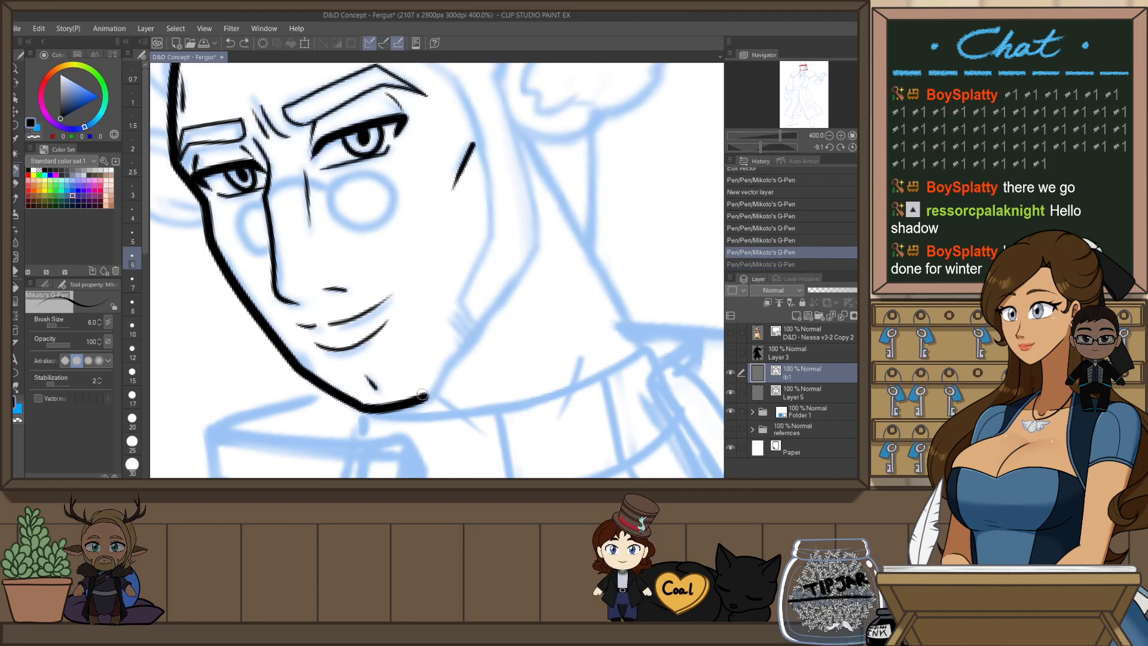
{"action": "left_click_drag", "start_coordinate": [424, 397], "coordinate": [455, 353]}
{"action": "key", "text": "ctrl+z"}
{"action": "left_click_drag", "start_coordinate": [424, 397], "coordinate": [450, 355]}
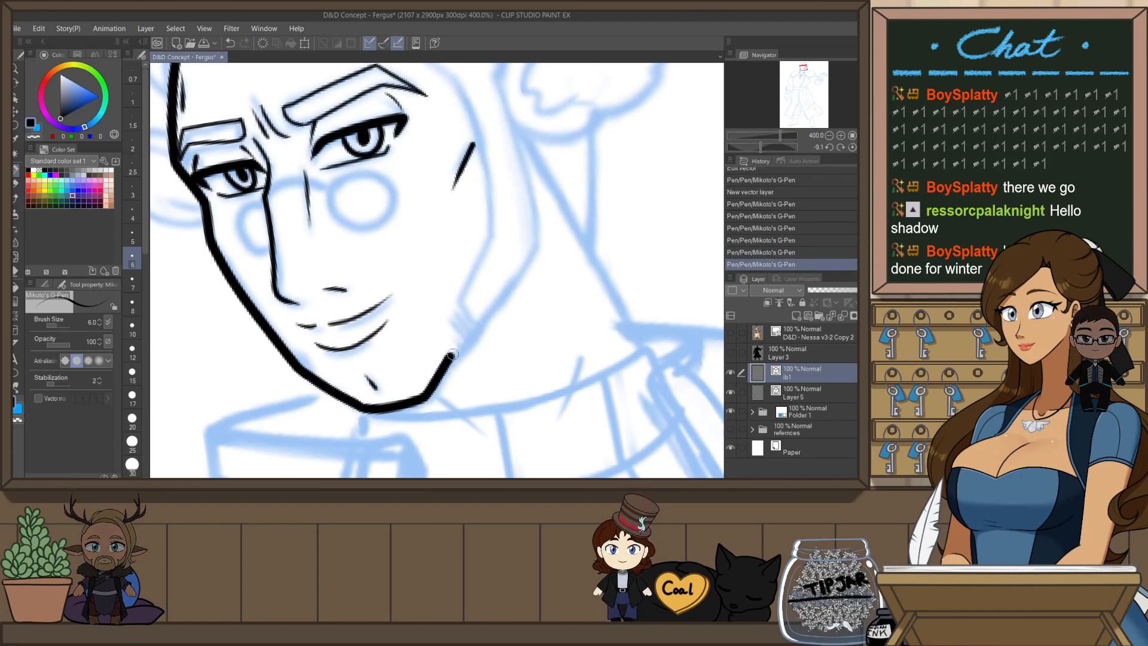
- Ink the rest of the near jawline around the jaw corner up to the base of the ear
{"action": "mouse_move", "coordinate": [612, 196]}
{"action": "left_mouse_down"}
{"action": "mouse_move", "coordinate": [523, 316]}
{"action": "mouse_move", "coordinate": [621, 206]}
{"action": "mouse_move", "coordinate": [583, 259]}
{"action": "left_mouse_up"}
{"action": "key", "text": "ctrl+z"}
{"action": "key", "text": "ctrl+z"}
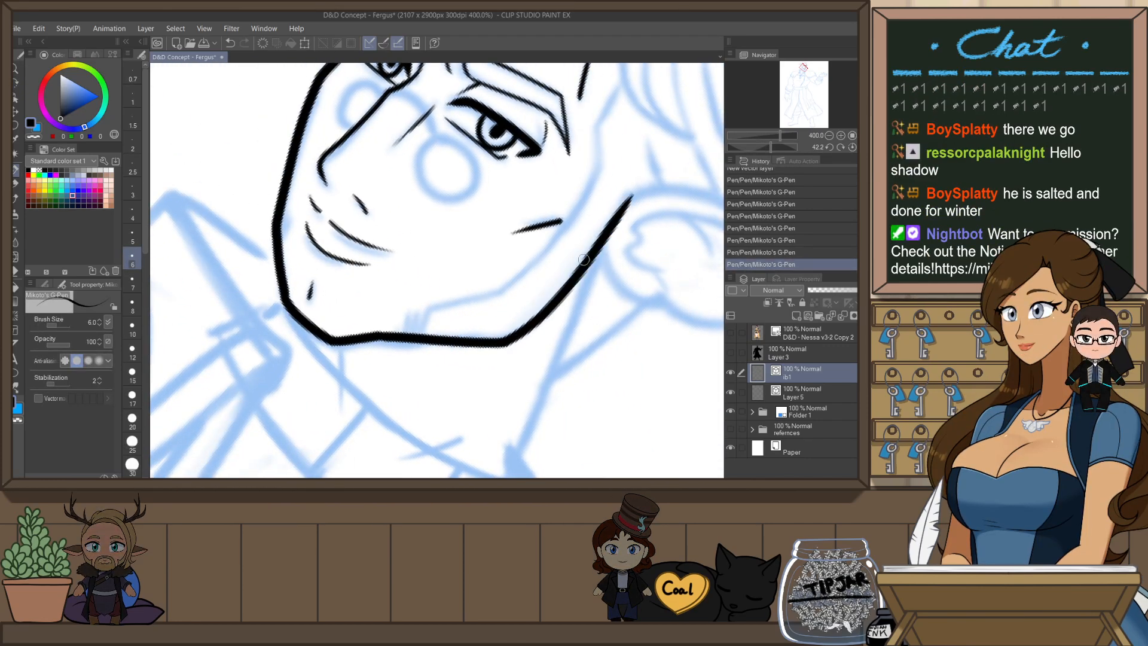
- Ink the upper edge of the near ear in a curve from the top of the jawline out to the pointed tip
{"action": "scroll", "coordinate": [557, 345], "scroll_direction": "down", "scroll_amount": 5}
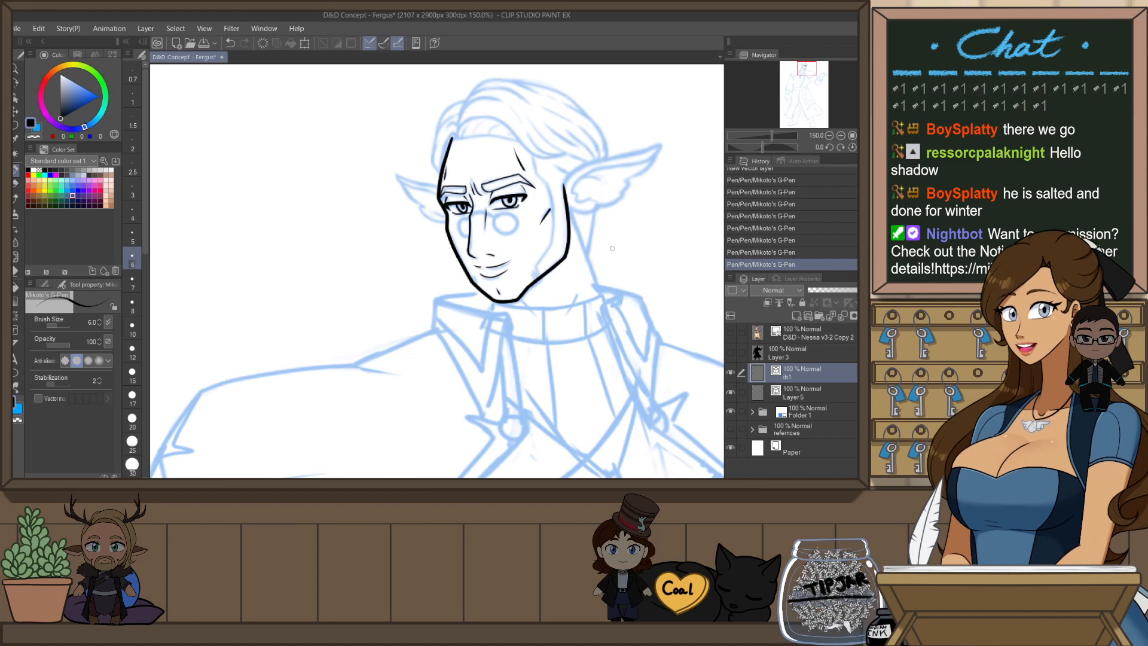
{"action": "left_click_drag", "start_coordinate": [605, 257], "coordinate": [566, 347]}
{"action": "key", "text": "r"}
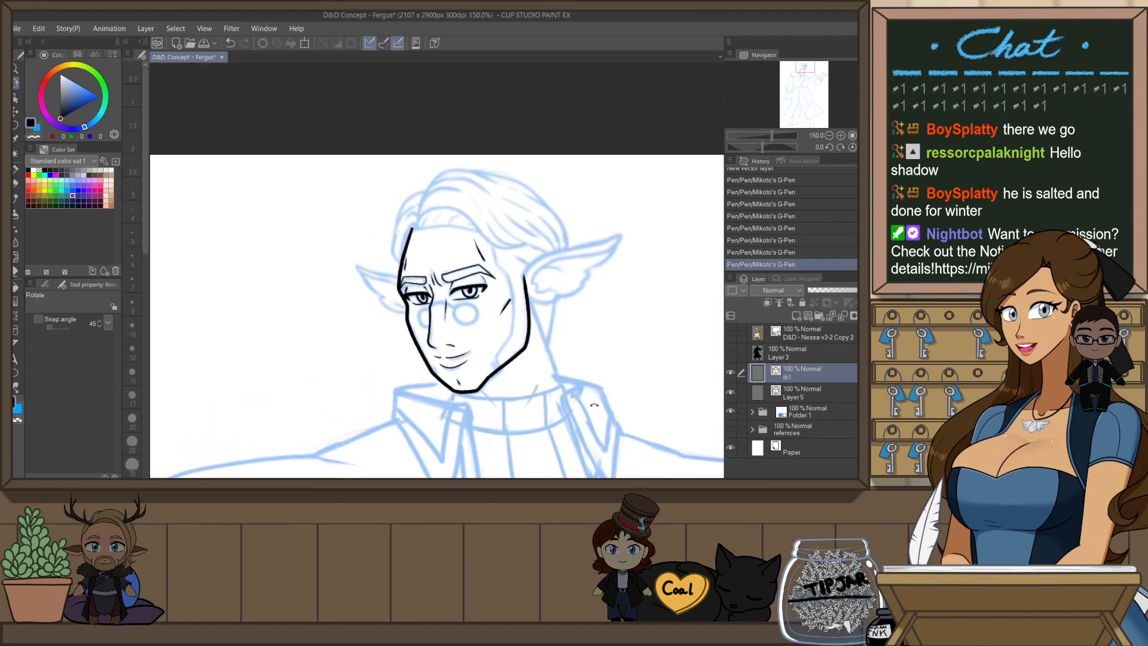
{"action": "left_click_drag", "start_coordinate": [594, 405], "coordinate": [566, 251]}
{"action": "key", "text": "p"}
{"action": "scroll", "coordinate": [542, 210], "scroll_direction": "up", "scroll_amount": 3}
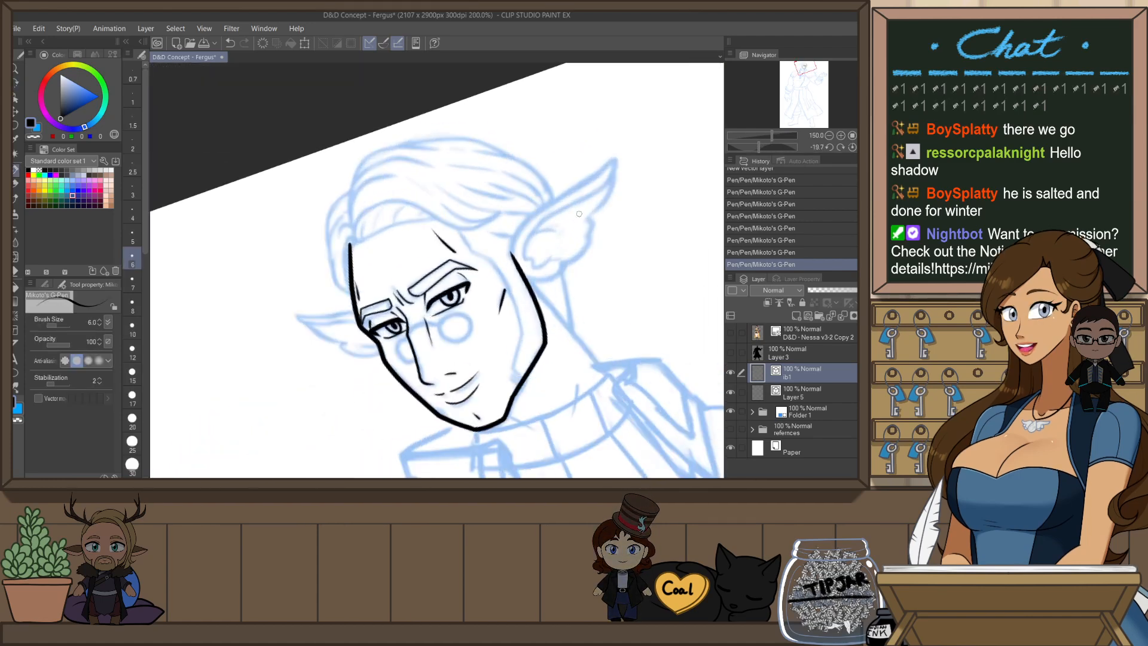
{"action": "left_click_drag", "start_coordinate": [462, 290], "coordinate": [560, 218]}
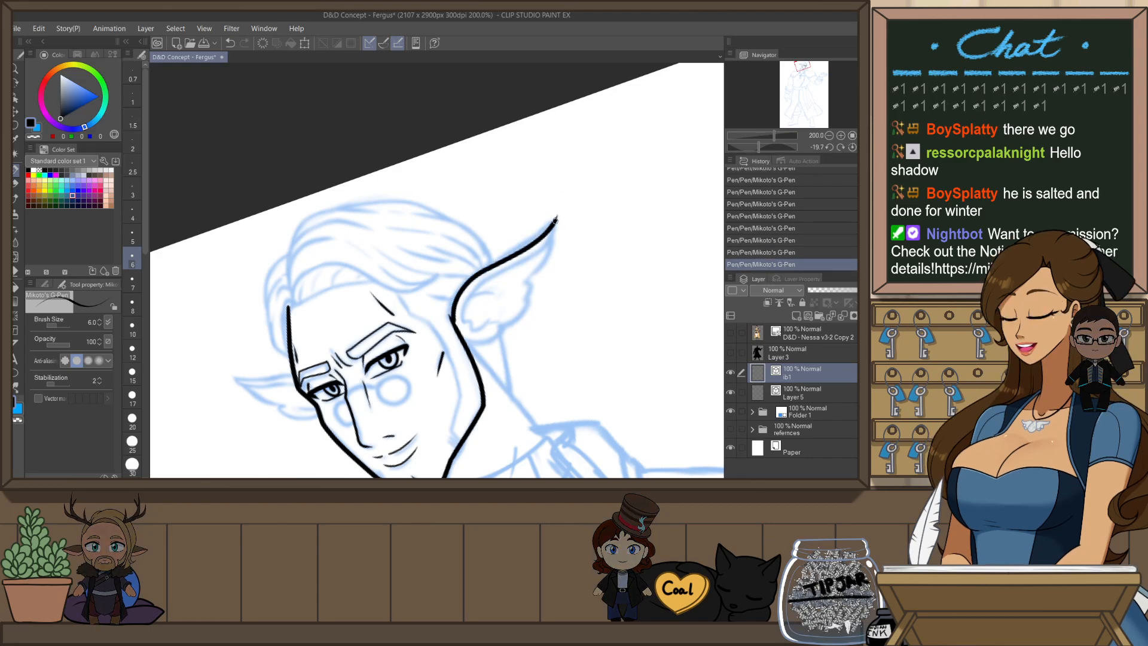
- Ink the scalloped lower edge of the near ear from the tip back to the jawline, closing the ear outline
{"action": "mouse_move", "coordinate": [556, 221]}
{"action": "left_mouse_down"}
{"action": "mouse_move", "coordinate": [549, 243]}
{"action": "mouse_move", "coordinate": [478, 281]}
{"action": "left_mouse_up"}
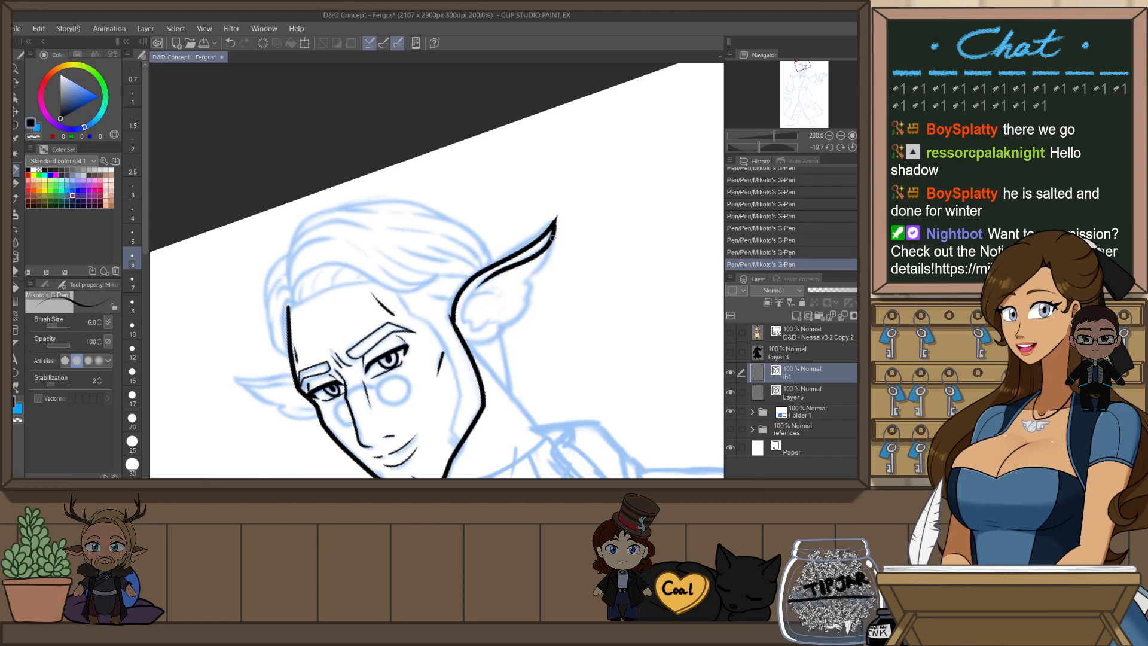
{"action": "key", "text": "ctrl+z"}
{"action": "mouse_move", "coordinate": [555, 221]}
{"action": "left_mouse_down"}
{"action": "mouse_move", "coordinate": [467, 309]}
{"action": "mouse_move", "coordinate": [550, 238]}
{"action": "mouse_move", "coordinate": [472, 301]}
{"action": "left_mouse_up"}
{"action": "key", "text": "ctrl+z"}
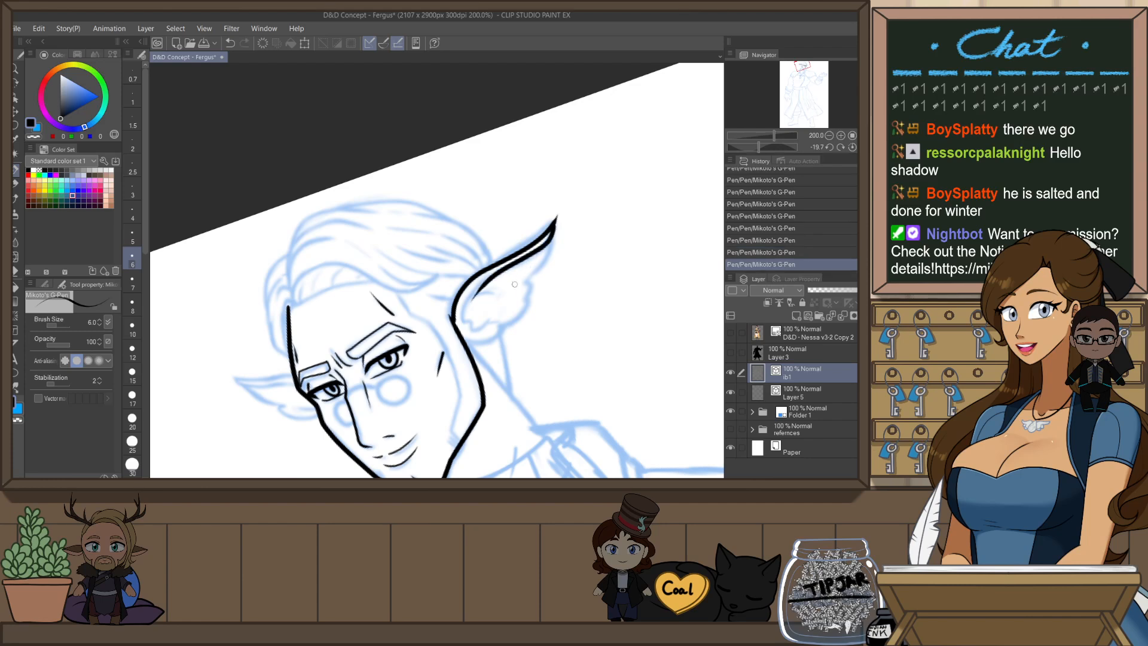
{"action": "key", "text": "ctrl+z"}
{"action": "left_click_drag", "start_coordinate": [531, 274], "coordinate": [525, 279]}
{"action": "key", "text": "ctrl+z"}
{"action": "mouse_move", "coordinate": [556, 222]}
{"action": "left_mouse_down"}
{"action": "mouse_move", "coordinate": [507, 321]}
{"action": "mouse_move", "coordinate": [463, 334]}
{"action": "mouse_move", "coordinate": [506, 334]}
{"action": "left_mouse_up"}
{"action": "key", "text": "ctrl+z"}
{"action": "key", "text": "ctrl+z"}
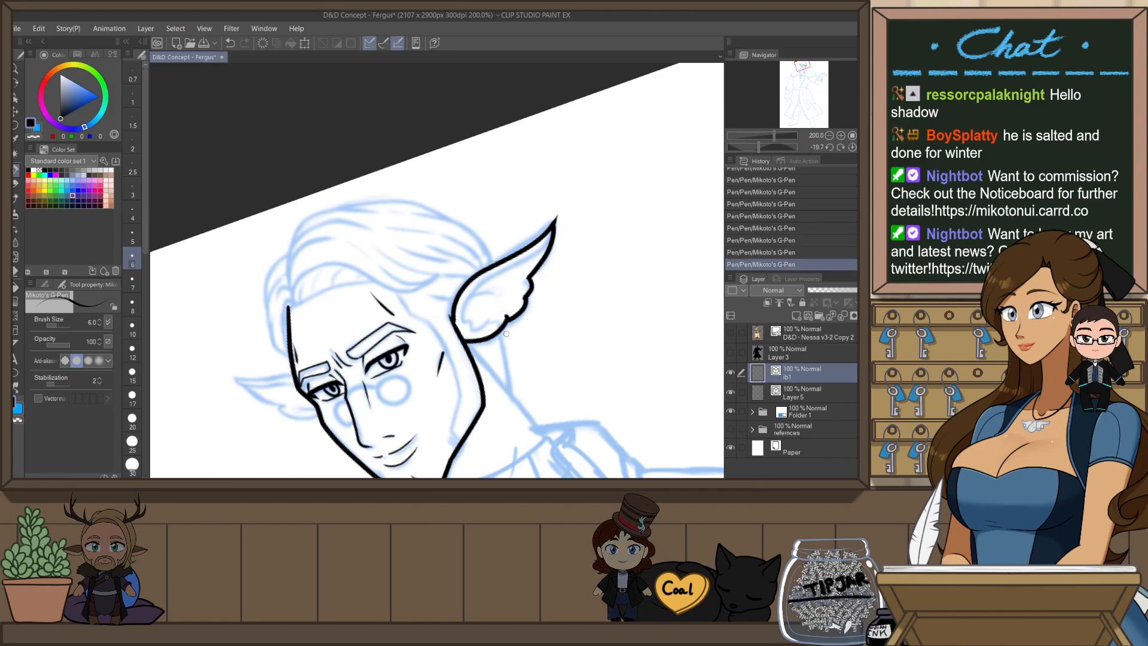
- Ink the outline of the far ear, with its pointed tip and scalloped outer edge, against the far side of the face
{"action": "key", "text": "h"}
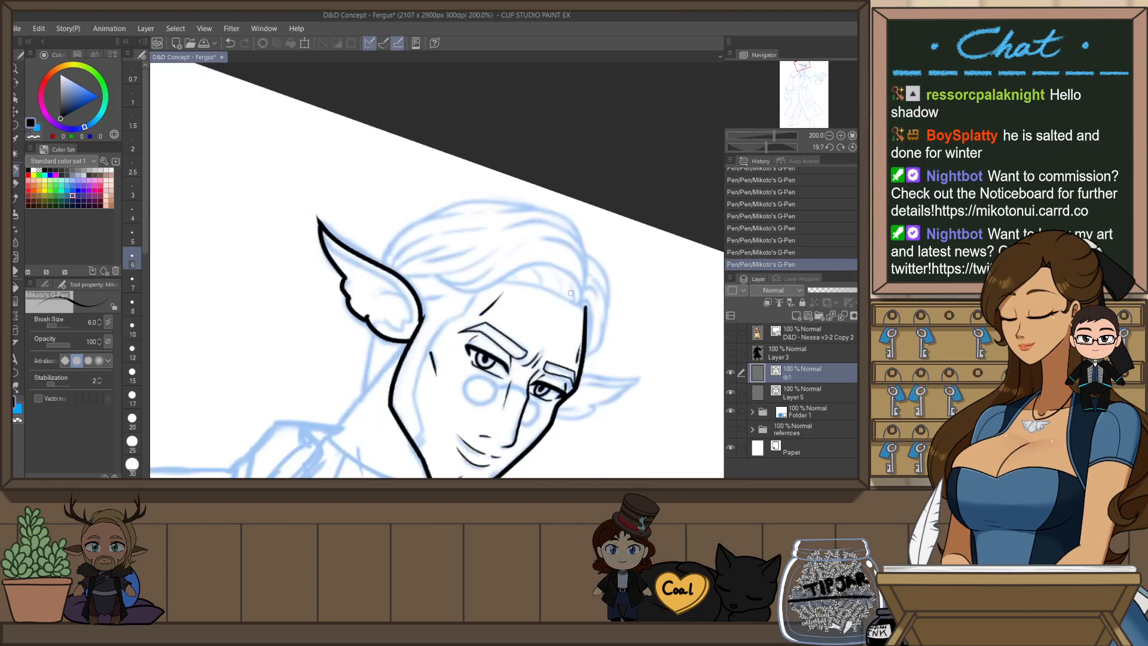
{"action": "key", "text": "ctrl+@"}
{"action": "key", "text": "shift+space"}
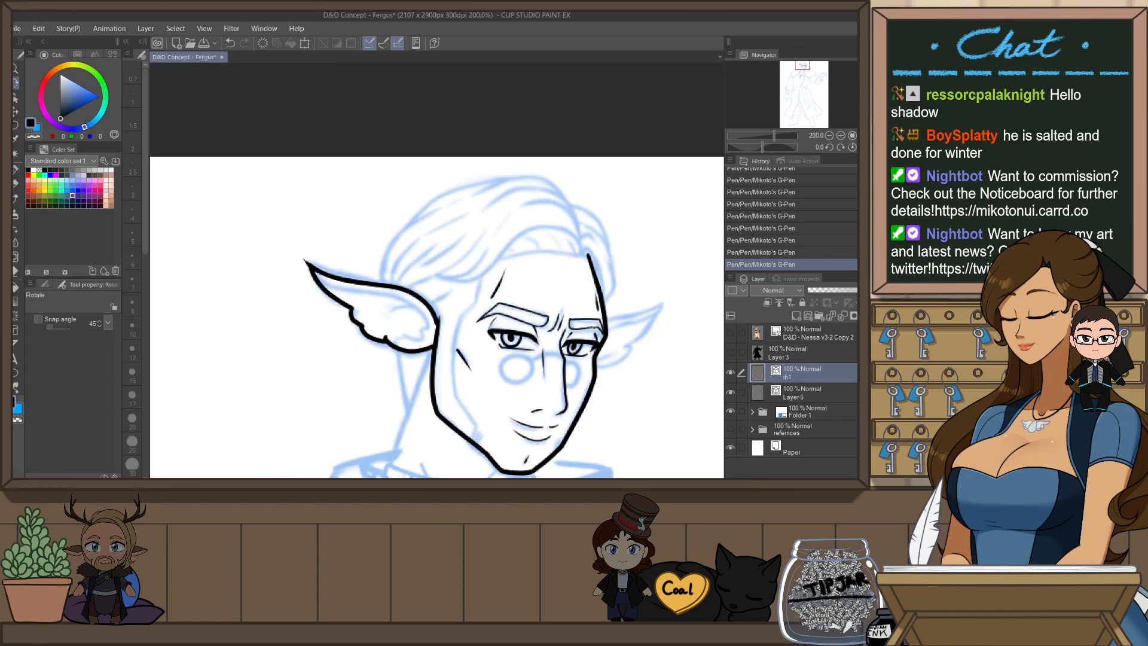
{"action": "left_click_drag", "start_coordinate": [590, 311], "coordinate": [515, 270]}
{"action": "key", "text": "space"}
{"action": "scroll", "coordinate": [513, 269], "scroll_direction": "up", "scroll_amount": 1}
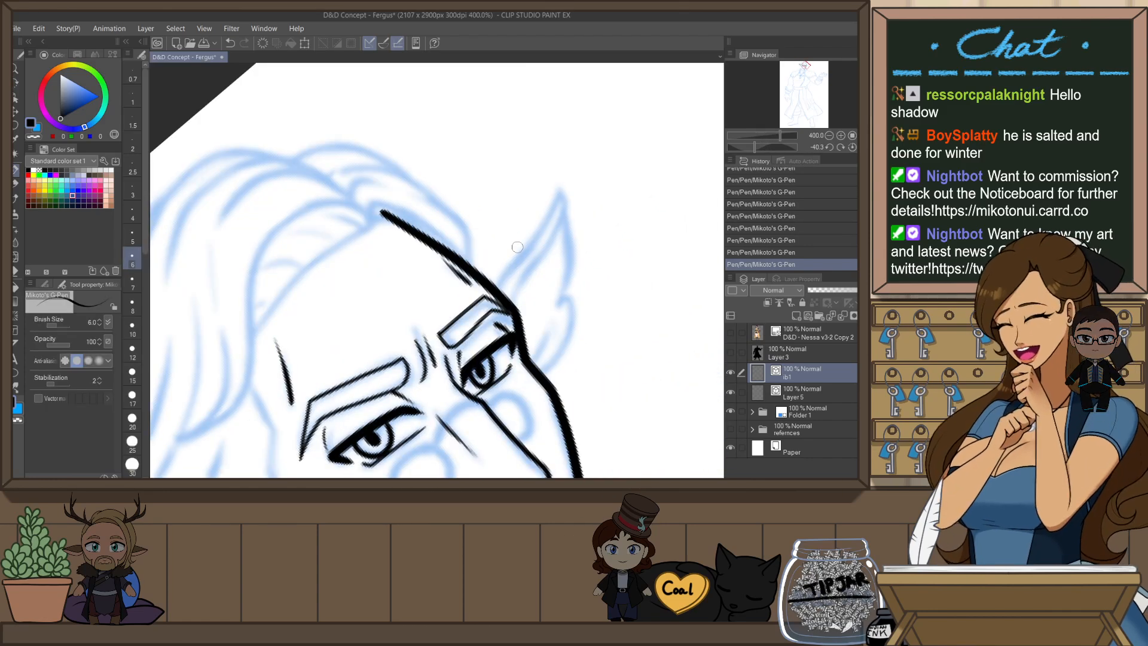
{"action": "mouse_move", "coordinate": [540, 274]}
{"action": "left_mouse_down"}
{"action": "mouse_move", "coordinate": [502, 305]}
{"action": "mouse_move", "coordinate": [468, 300]}
{"action": "mouse_move", "coordinate": [513, 229]}
{"action": "mouse_move", "coordinate": [506, 413]}
{"action": "left_mouse_up"}
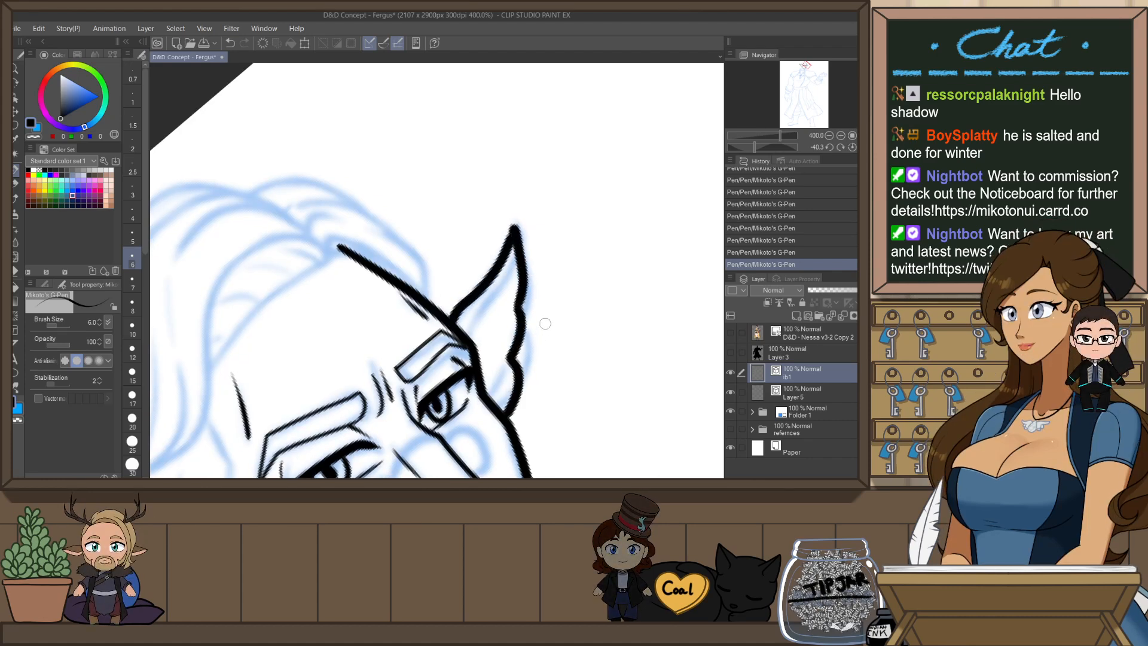
- Ink the hairline as one curve arching from the far side of the forehead over to the near temple
{"action": "scroll", "coordinate": [545, 324], "scroll_direction": "down", "scroll_amount": 3}
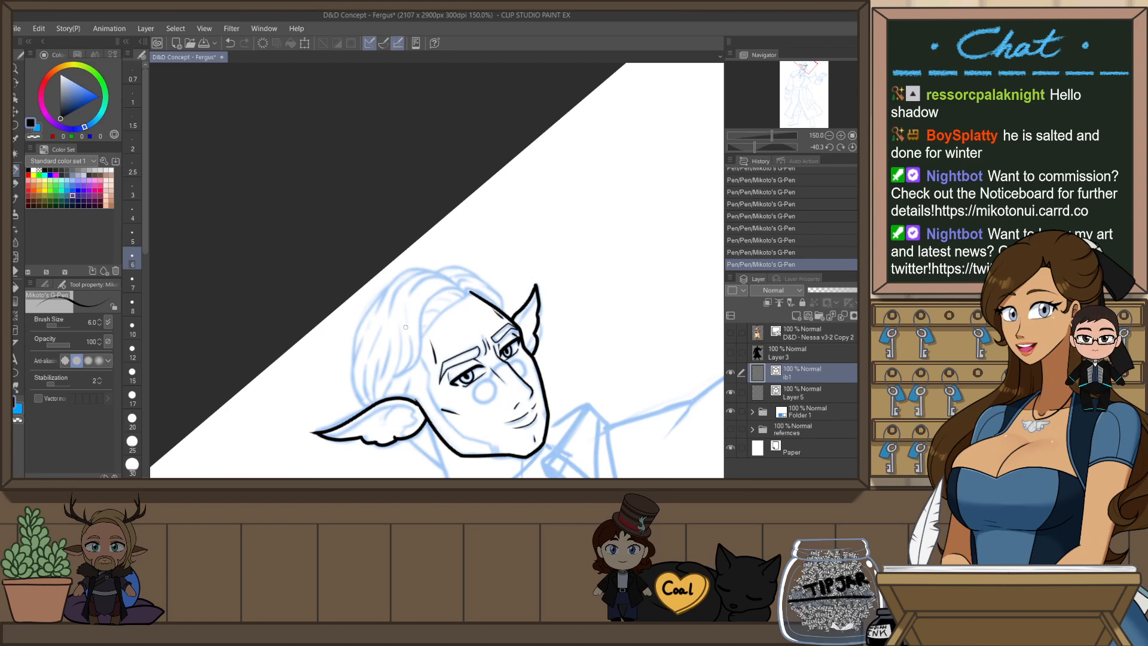
{"action": "key", "text": "r"}
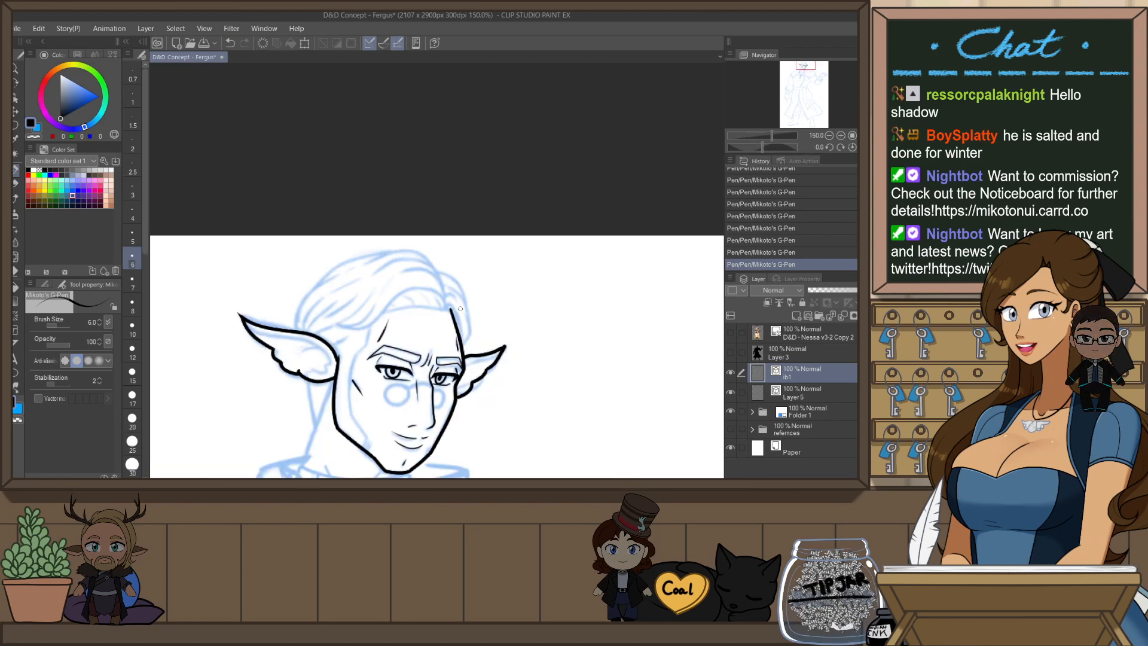
{"action": "key", "text": "h"}
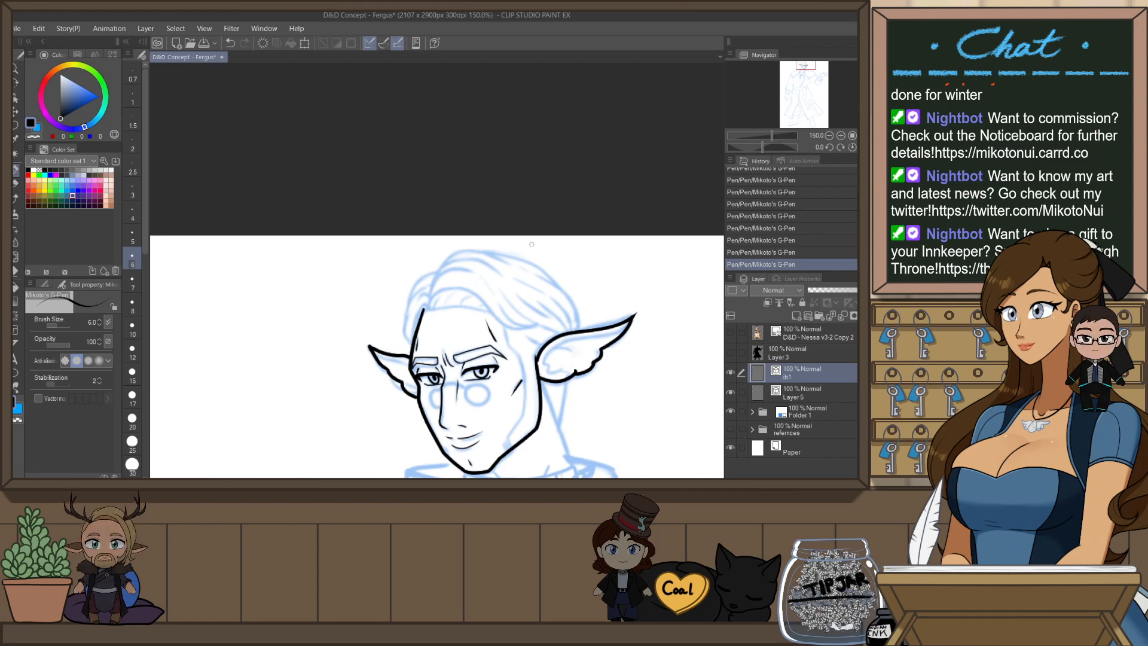
{"action": "mouse_move", "coordinate": [429, 309]}
{"action": "left_mouse_down"}
{"action": "mouse_move", "coordinate": [484, 309]}
{"action": "mouse_move", "coordinate": [530, 331]}
{"action": "left_mouse_up"}
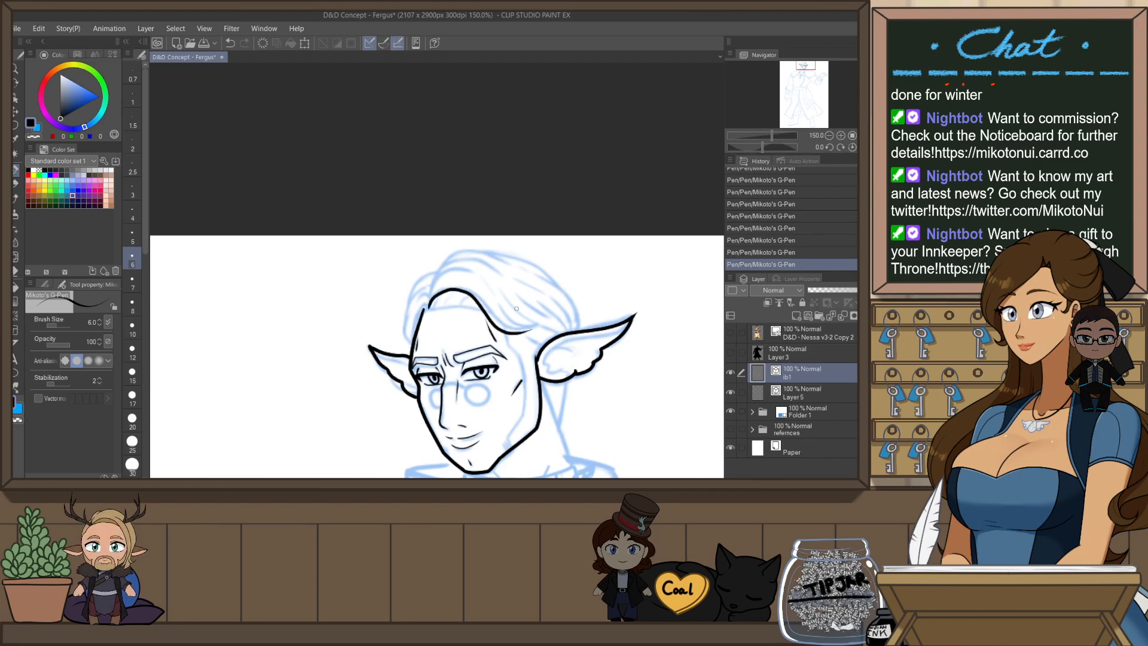
{"action": "scroll", "coordinate": [495, 314], "scroll_direction": "up", "scroll_amount": 1}
{"action": "key", "text": "ctrl+z"}
{"action": "mouse_move", "coordinate": [403, 310]}
{"action": "left_mouse_down"}
{"action": "mouse_move", "coordinate": [407, 296]}
{"action": "mouse_move", "coordinate": [531, 331]}
{"action": "left_mouse_up"}
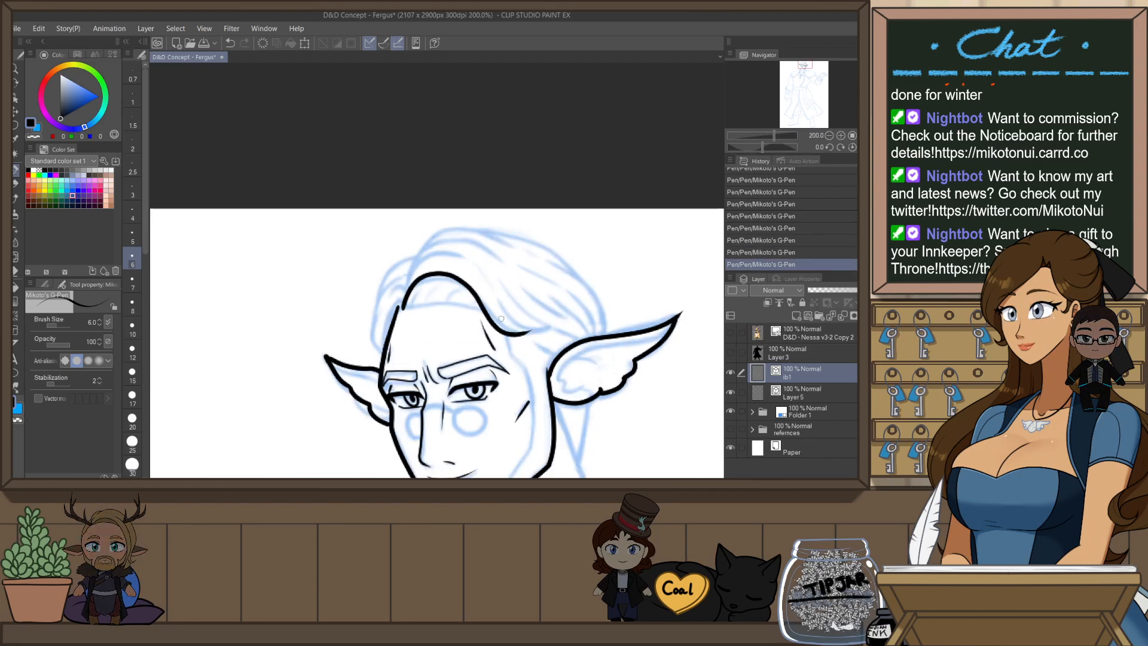
{"action": "key", "text": "ctrl+z"}
{"action": "key", "text": "ctrl+z"}
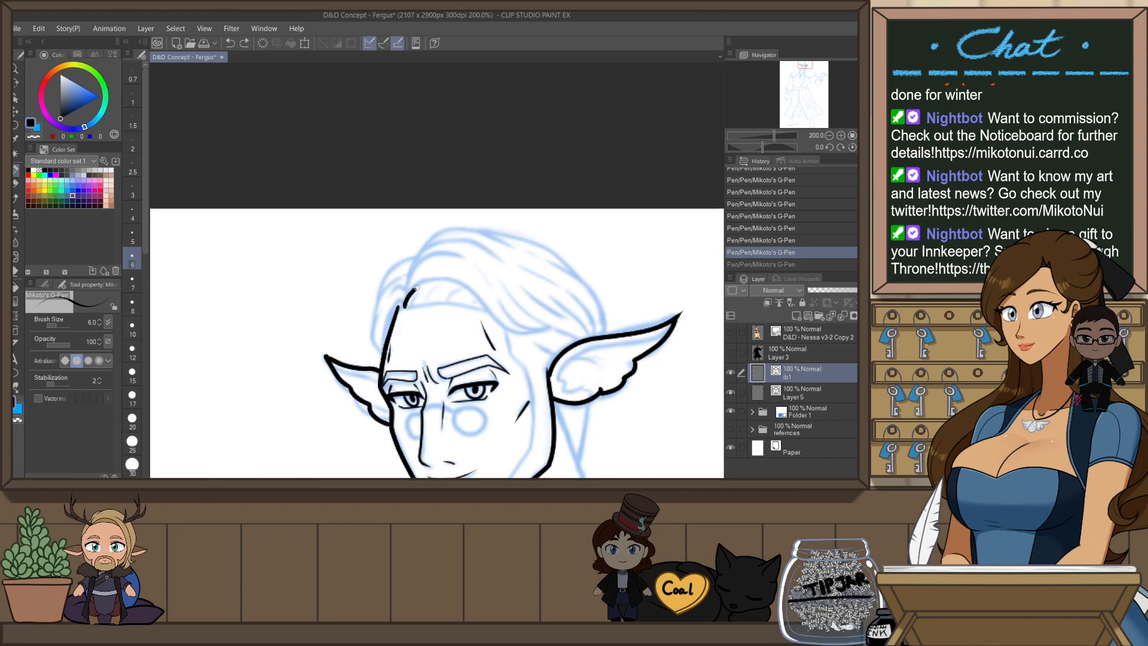
{"action": "left_click_drag", "start_coordinate": [417, 288], "coordinate": [542, 328]}
{"action": "key", "text": "ctrl+z"}
{"action": "mouse_move", "coordinate": [404, 307]}
{"action": "left_mouse_down"}
{"action": "mouse_move", "coordinate": [424, 282]}
{"action": "mouse_move", "coordinate": [541, 327]}
{"action": "left_mouse_up"}
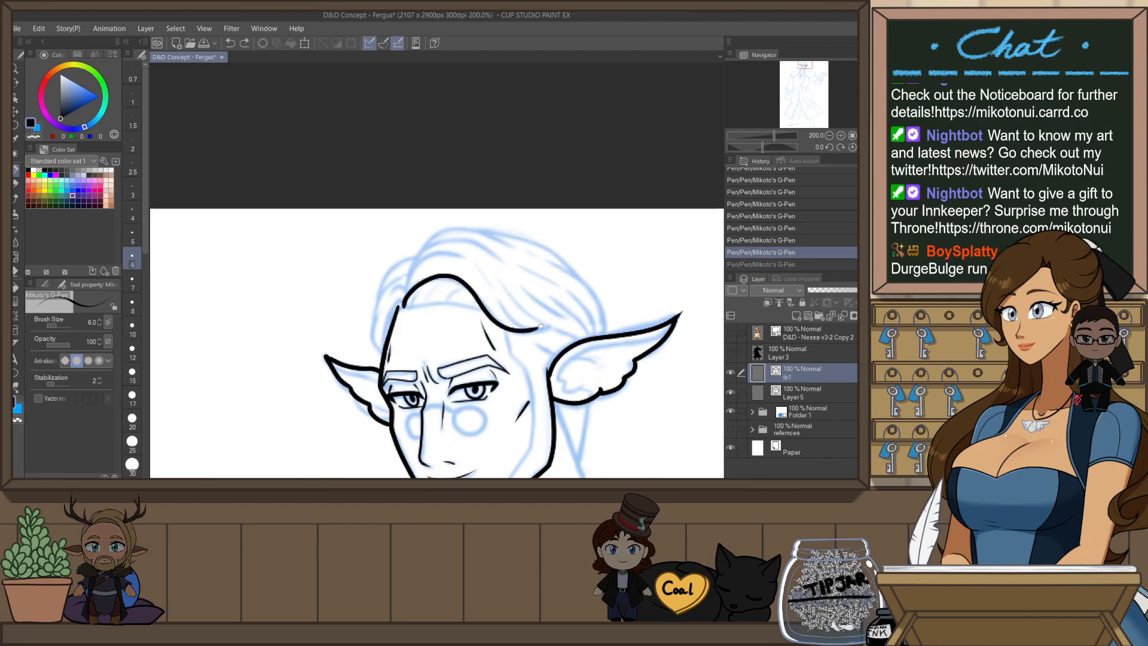
- Try to ink the near sideburn edge from the hairline at the temple down the cheek in front of the ear
{"action": "left_click_drag", "start_coordinate": [542, 377], "coordinate": [535, 318]}
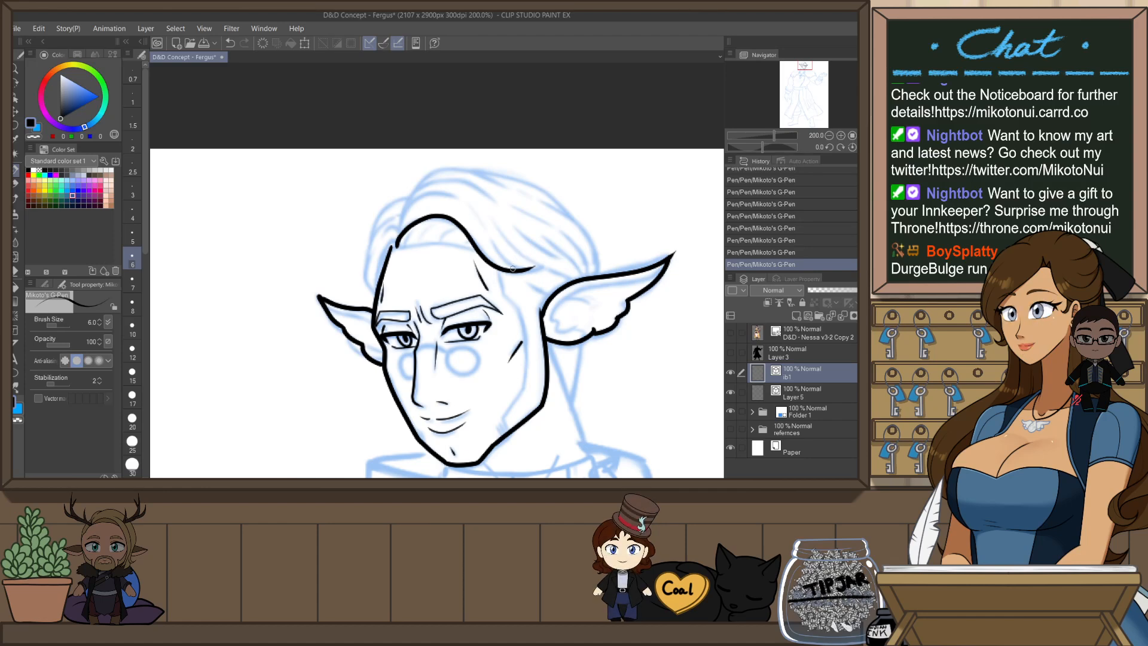
{"action": "left_click_drag", "start_coordinate": [501, 271], "coordinate": [521, 321]}
{"action": "key", "text": "ctrl+z"}
{"action": "left_click_drag", "start_coordinate": [500, 271], "coordinate": [524, 347]}
{"action": "key", "text": "ctrl+z"}
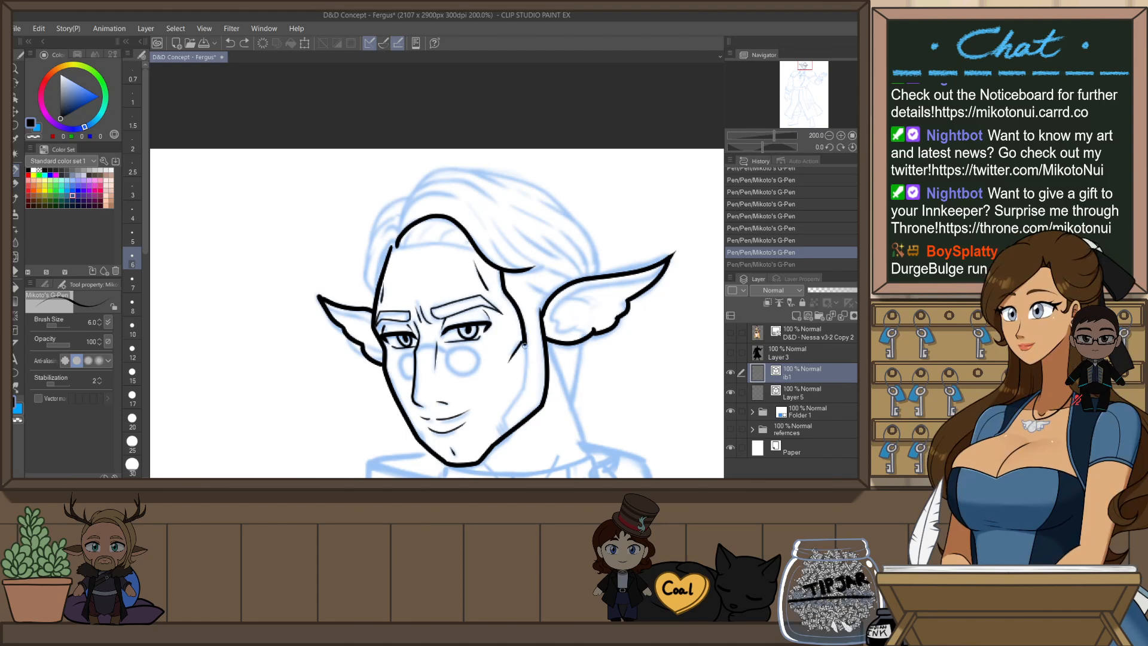
{"action": "mouse_move", "coordinate": [519, 396]}
{"action": "left_mouse_down"}
{"action": "mouse_move", "coordinate": [513, 434]}
{"action": "mouse_move", "coordinate": [522, 350]}
{"action": "left_mouse_up"}
{"action": "key", "text": "ctrl+z"}
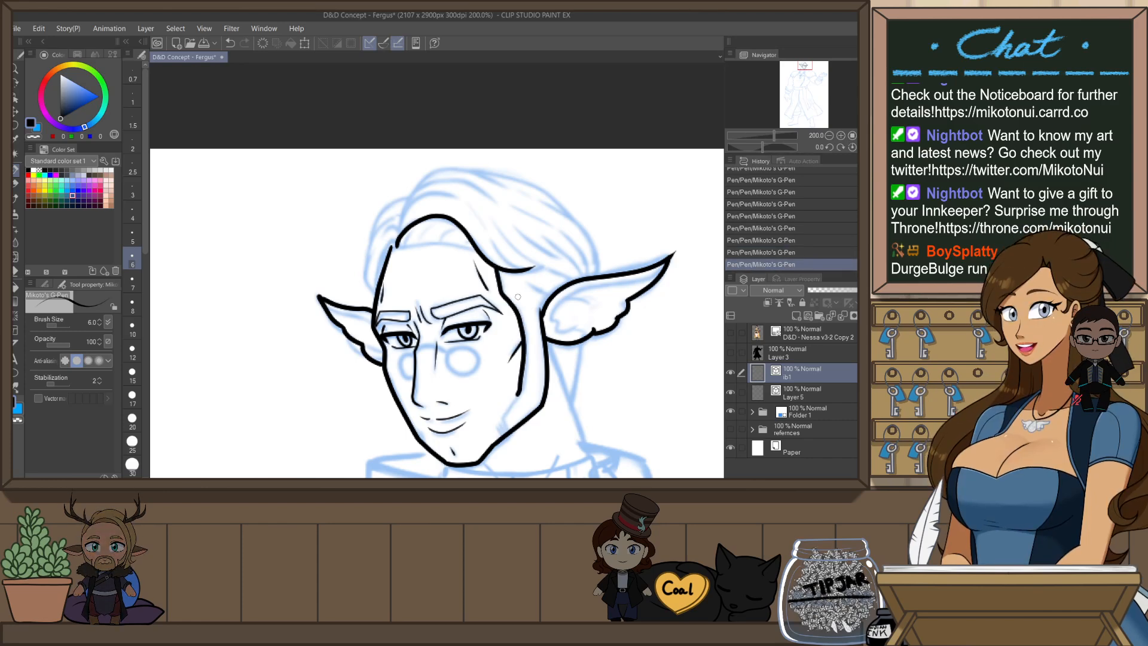
{"action": "key", "text": "h"}
{"action": "key", "text": "ctrl+z"}
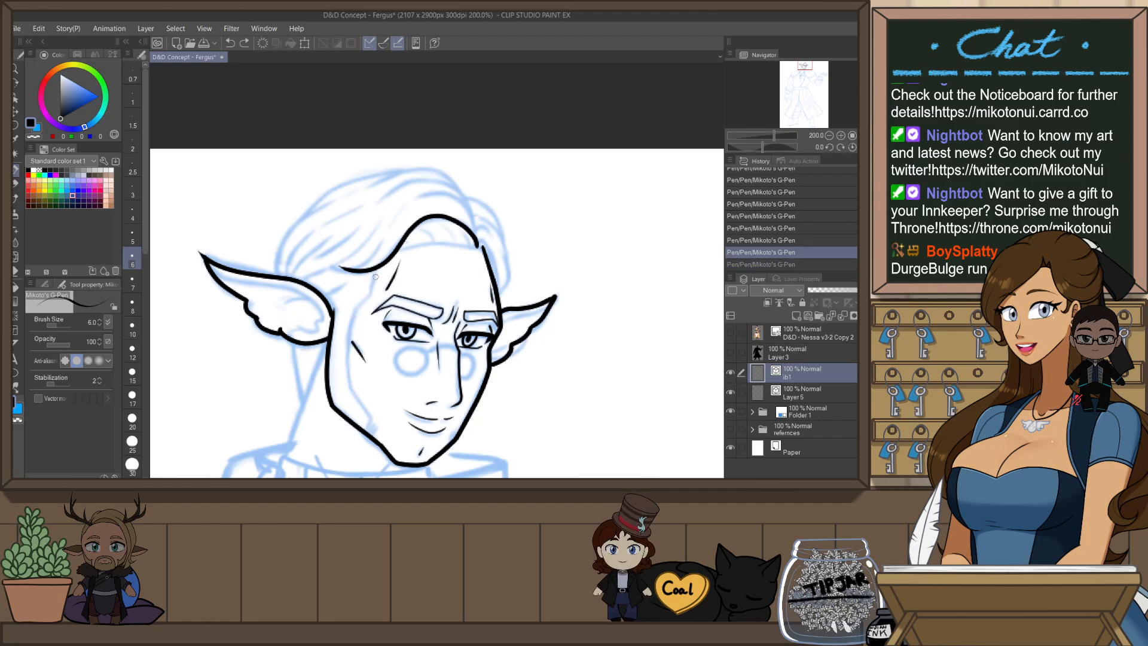
- Ink the near sideburn's front edge from the temple hairline down the cheek to the jawline
{"action": "left_click_drag", "start_coordinate": [379, 269], "coordinate": [364, 301]}
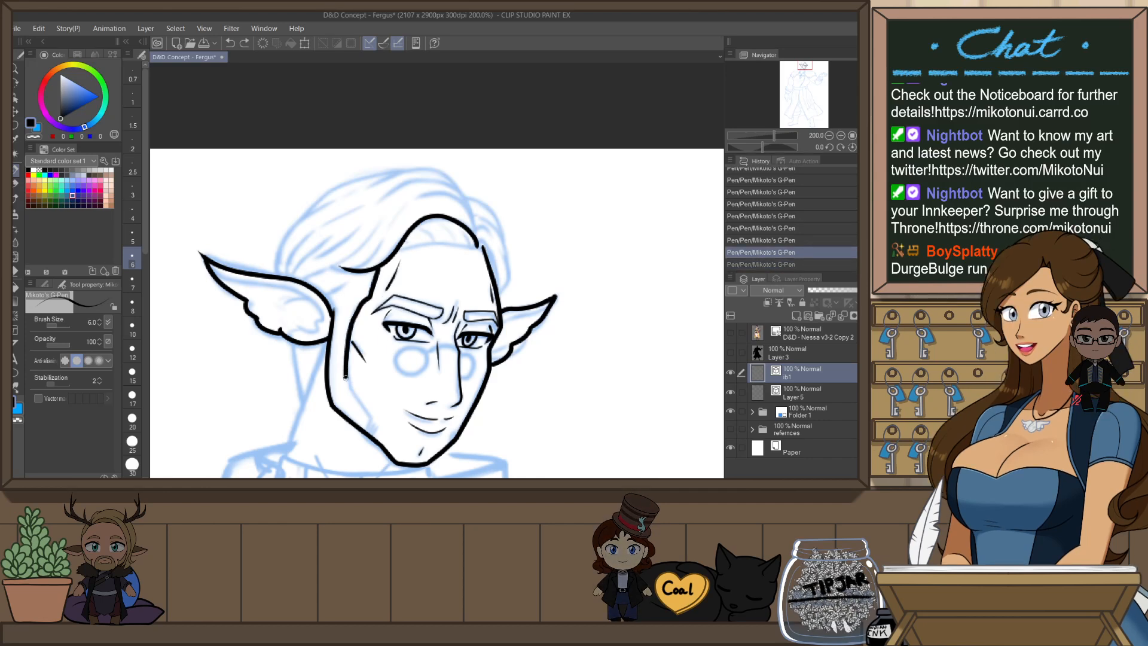
{"action": "left_click_drag", "start_coordinate": [359, 400], "coordinate": [372, 428]}
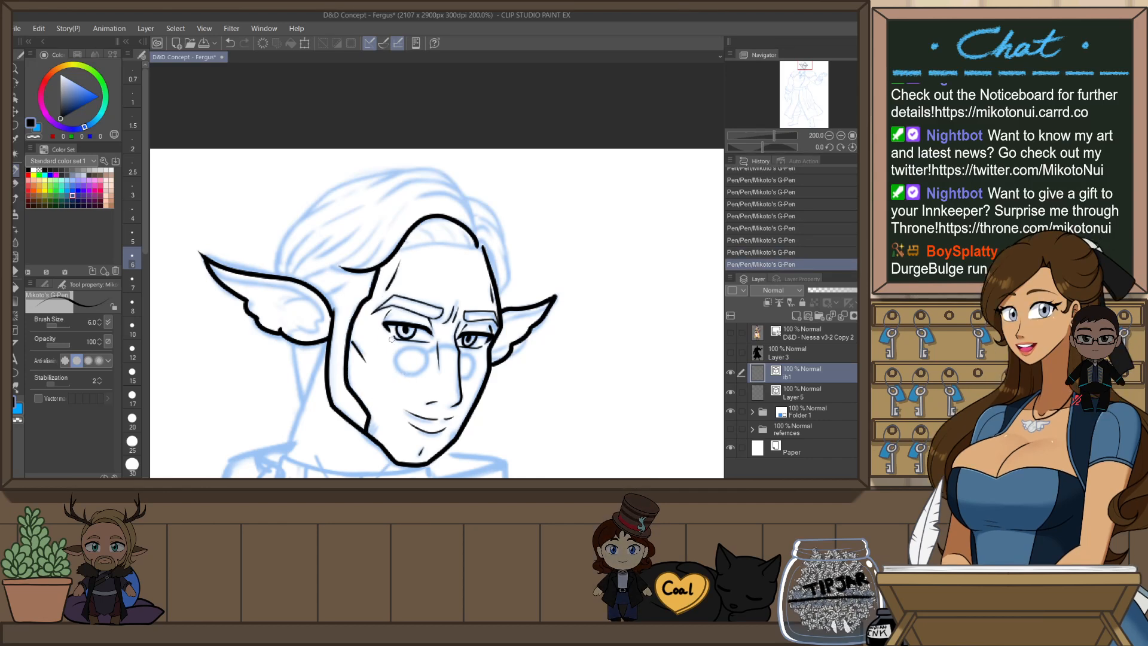
{"action": "key", "text": "ctrl+z"}
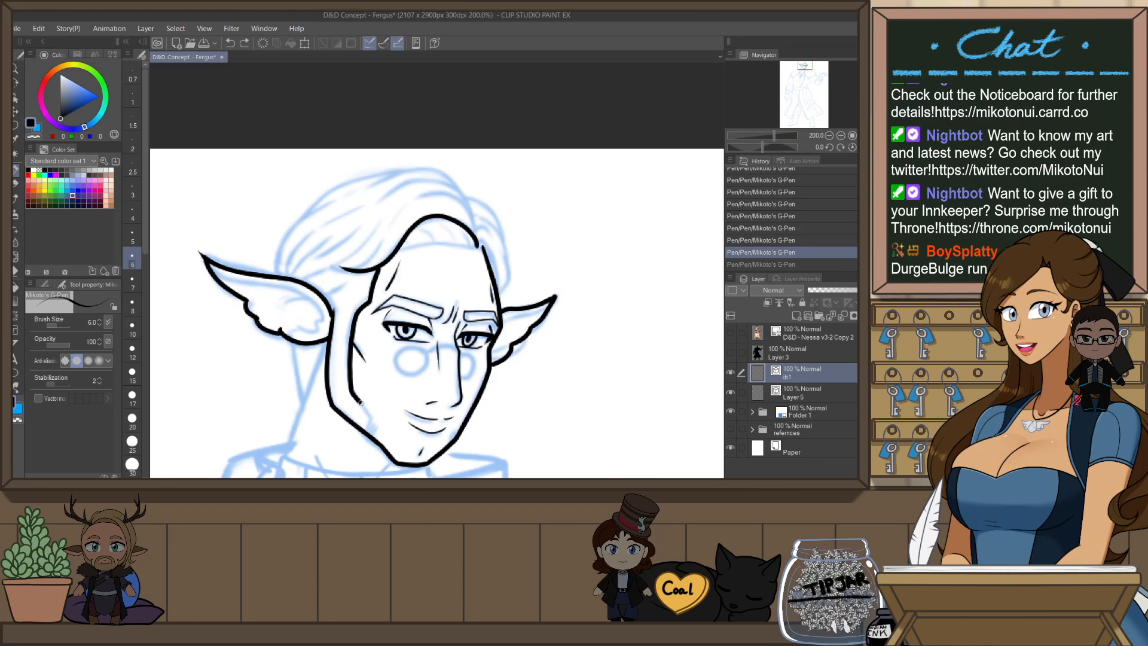
{"action": "left_click_drag", "start_coordinate": [361, 402], "coordinate": [371, 429]}
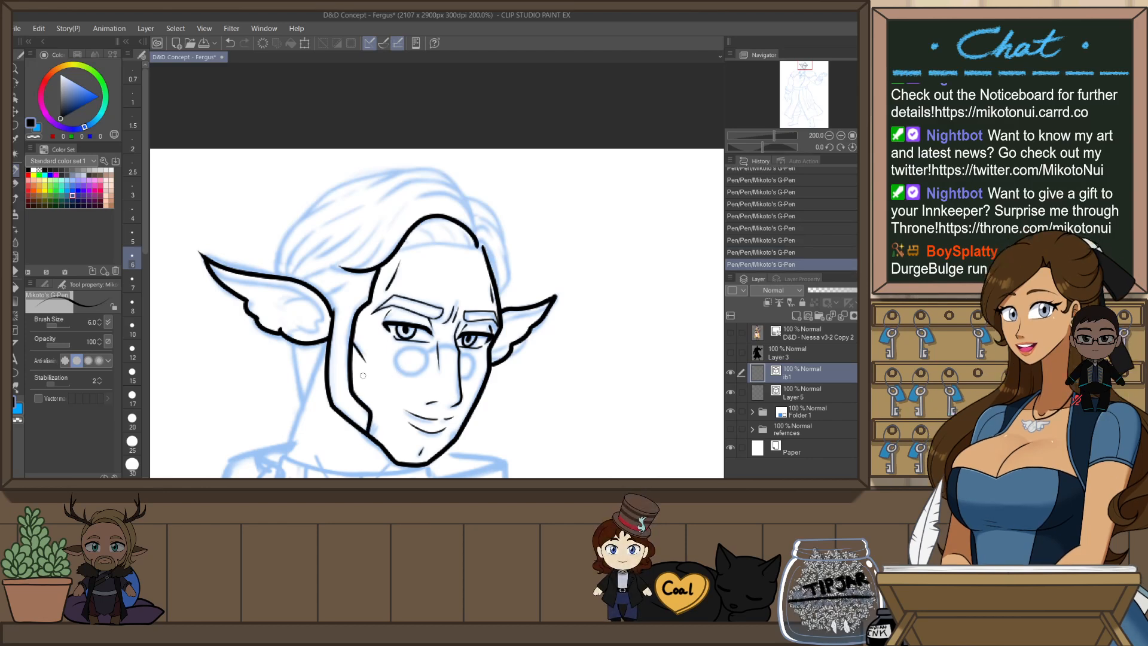
- Pinch the sideburn's vector line into shape near the jaw and add short hair strokes at its lower end
{"action": "key", "text": "y"}
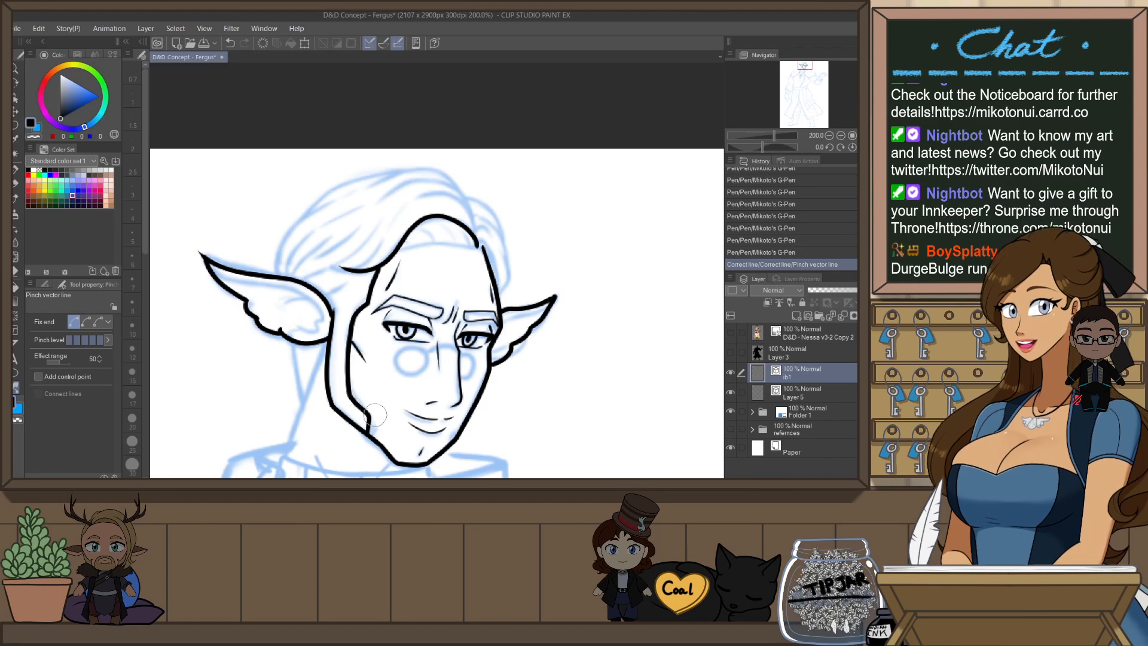
{"action": "left_click_drag", "start_coordinate": [374, 410], "coordinate": [389, 410]}
{"action": "key", "text": "p"}
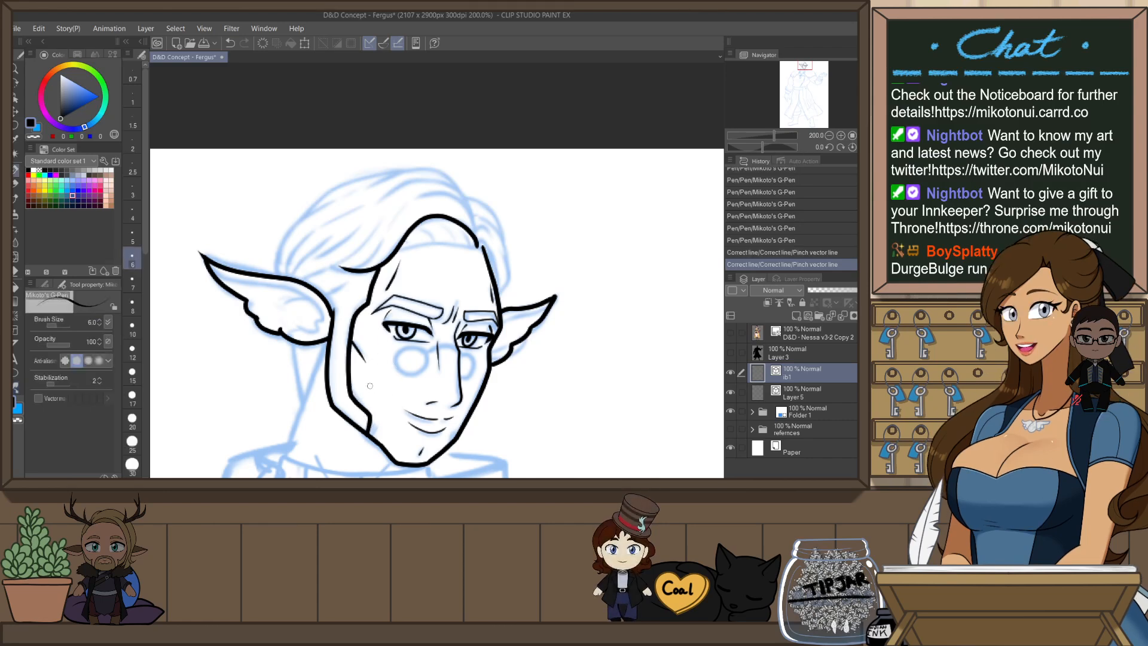
{"action": "left_click_drag", "start_coordinate": [378, 432], "coordinate": [373, 422]}
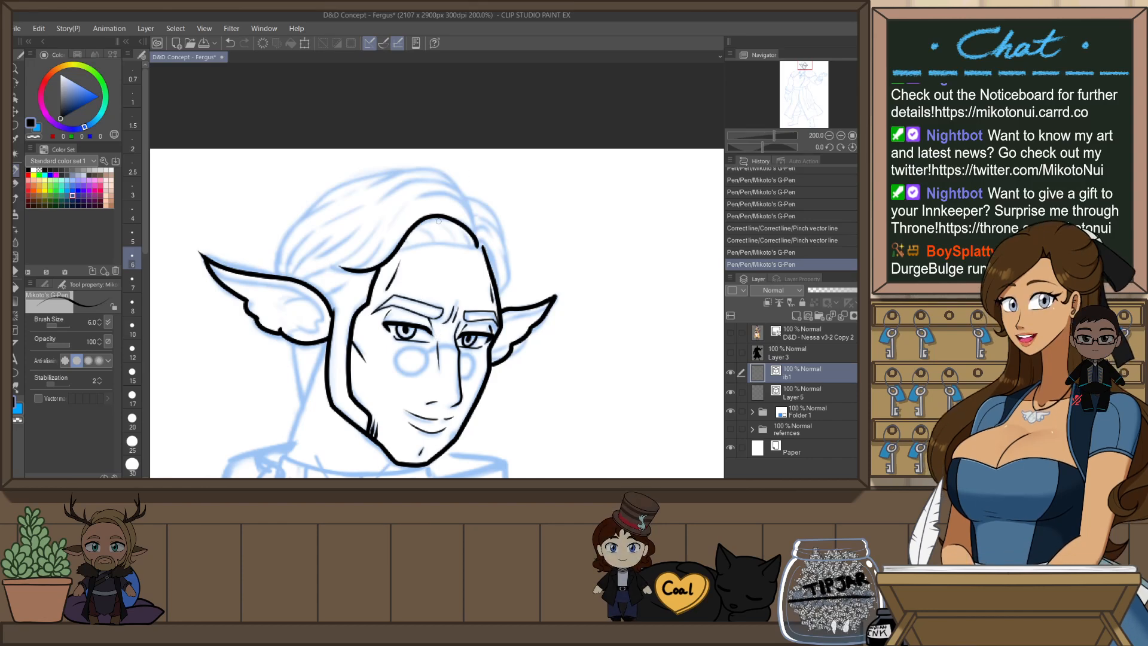
- Ink the far side of the hair, with the front edge below the crown and the outer tuft beside the forehead
{"action": "key", "text": "h"}
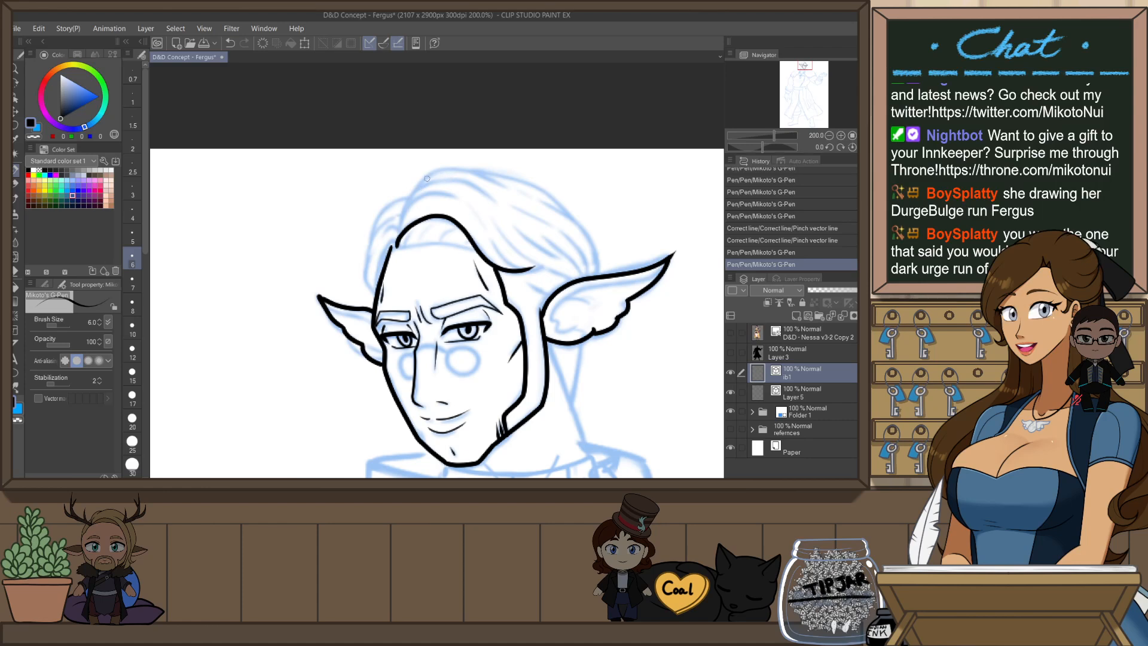
{"action": "left_click_drag", "start_coordinate": [425, 177], "coordinate": [400, 231]}
{"action": "key", "text": "ctrl+z"}
{"action": "left_click_drag", "start_coordinate": [426, 174], "coordinate": [400, 216]}
{"action": "key", "text": "ctrl+z"}
{"action": "key", "text": "ctrl+z"}
{"action": "mouse_move", "coordinate": [426, 174]}
{"action": "left_mouse_down"}
{"action": "mouse_move", "coordinate": [367, 267]}
{"action": "mouse_move", "coordinate": [377, 293]}
{"action": "left_mouse_up"}
{"action": "left_click_drag", "start_coordinate": [392, 246], "coordinate": [379, 270]}
{"action": "key", "text": "ctrl+z"}
{"action": "key", "text": "ctrl+z"}
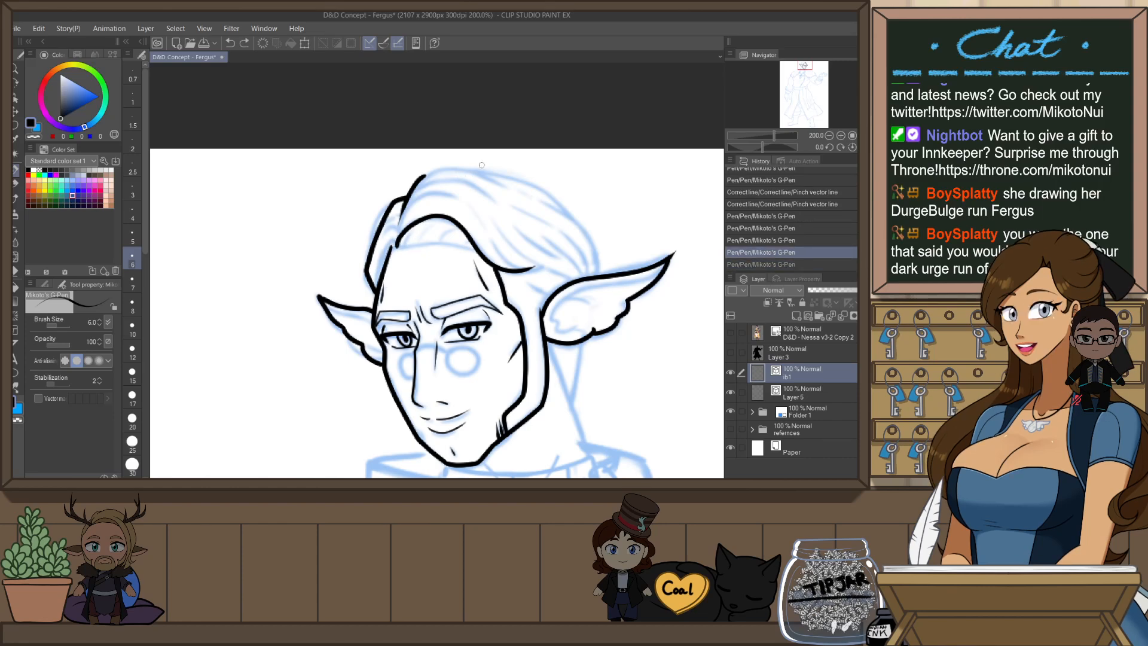
- Ink the top outline of the hair from the far-side parting over the crown
{"action": "key", "text": "h"}
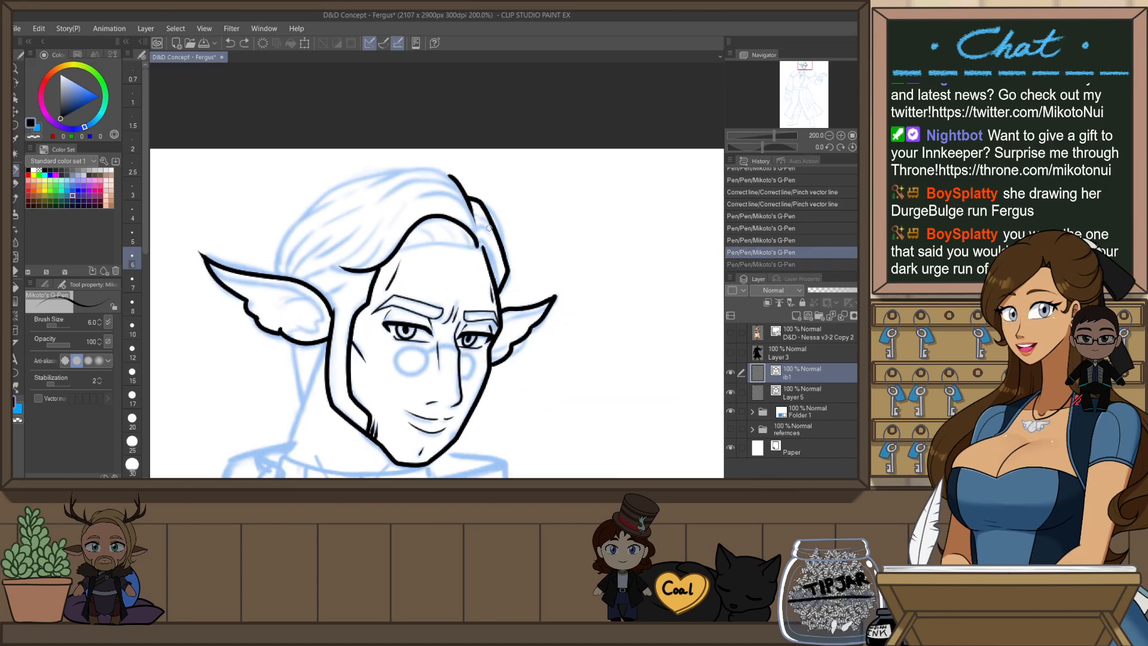
{"action": "key", "text": "r"}
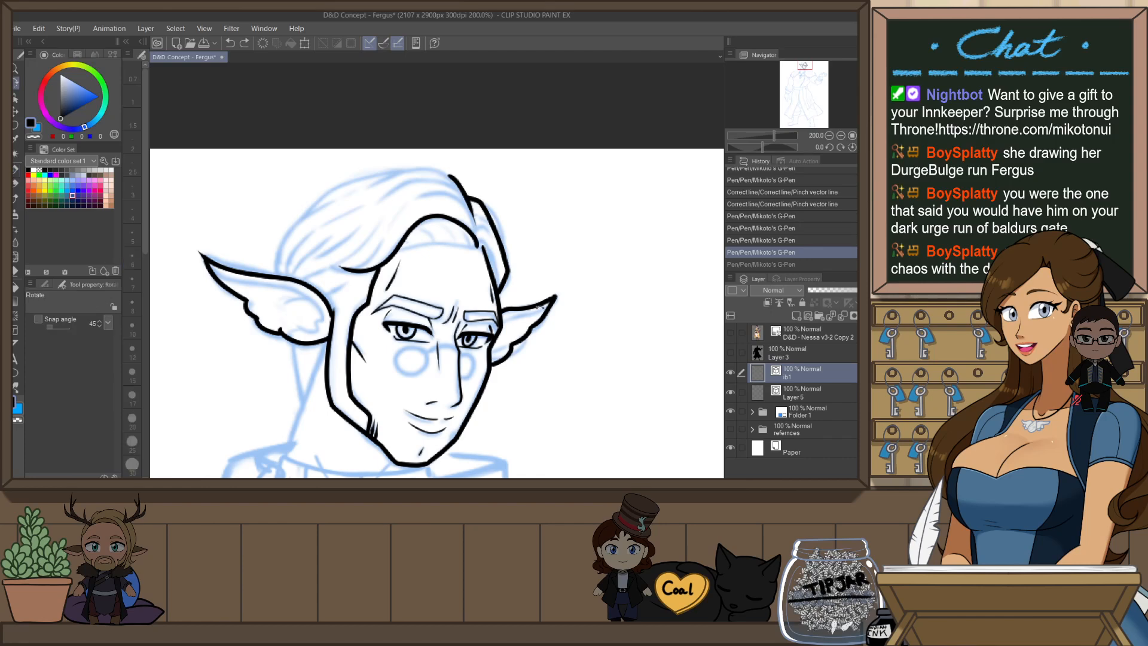
{"action": "left_click_drag", "start_coordinate": [509, 245], "coordinate": [514, 240]}
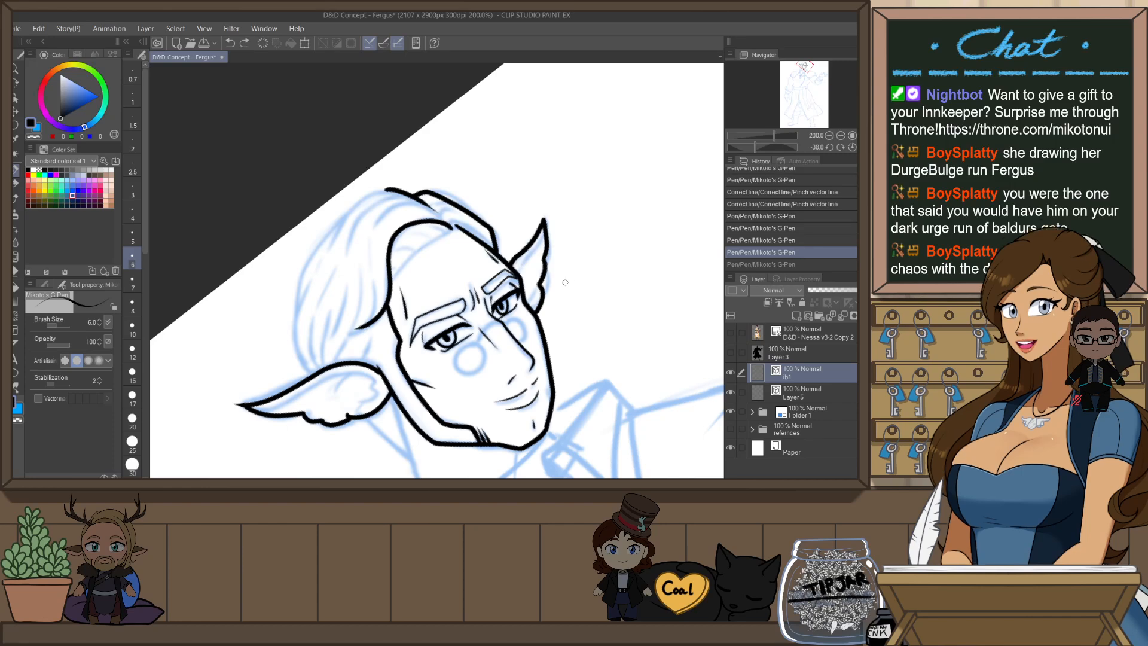
{"action": "mouse_move", "coordinate": [519, 263]}
{"action": "left_mouse_down"}
{"action": "mouse_move", "coordinate": [344, 263]}
{"action": "mouse_move", "coordinate": [331, 312]}
{"action": "left_mouse_up"}
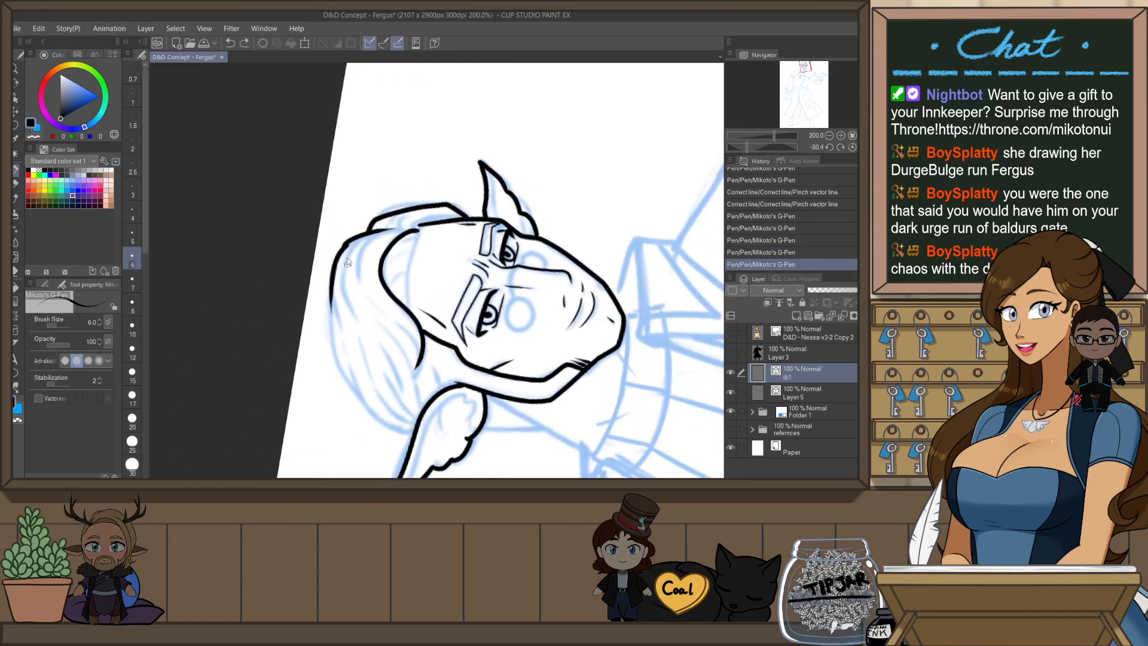
{"action": "key", "text": "ctrl+z"}
{"action": "mouse_move", "coordinate": [346, 244]}
{"action": "left_mouse_down"}
{"action": "mouse_move", "coordinate": [331, 286]}
{"action": "mouse_move", "coordinate": [343, 335]}
{"action": "left_mouse_up"}
{"action": "key", "text": "ctrl+z"}
{"action": "left_click_drag", "start_coordinate": [346, 244], "coordinate": [336, 326]}
{"action": "key", "text": "ctrl+z"}
{"action": "left_click_drag", "start_coordinate": [348, 240], "coordinate": [346, 337]}
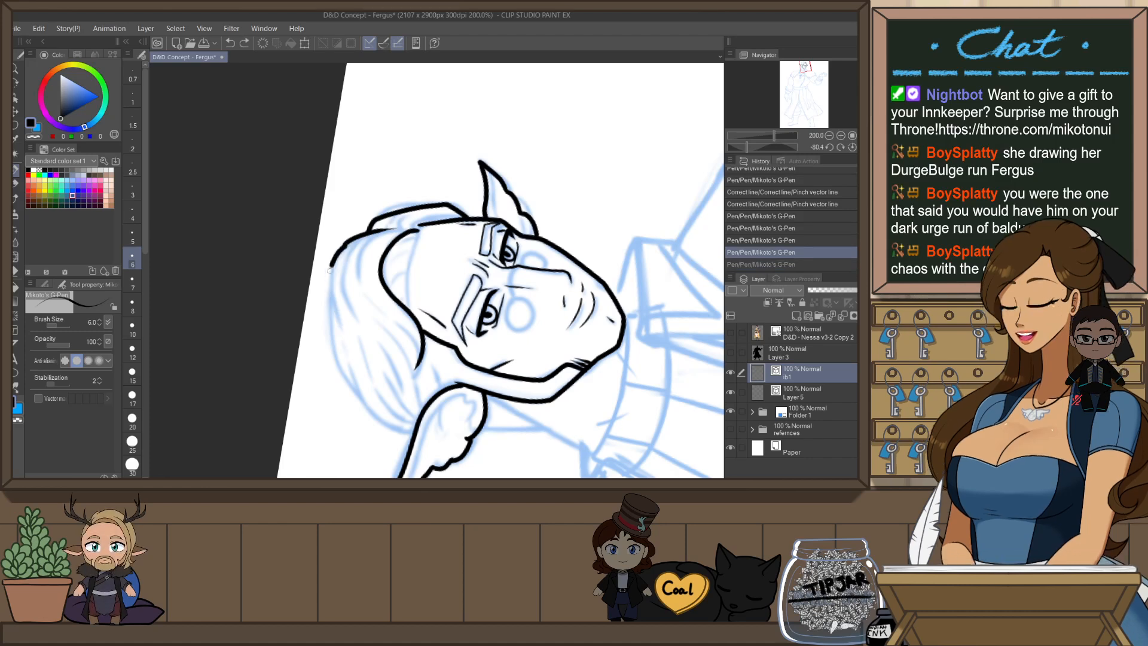
{"action": "key", "text": "ctrl+z"}
{"action": "left_click_drag", "start_coordinate": [347, 241], "coordinate": [347, 340]}
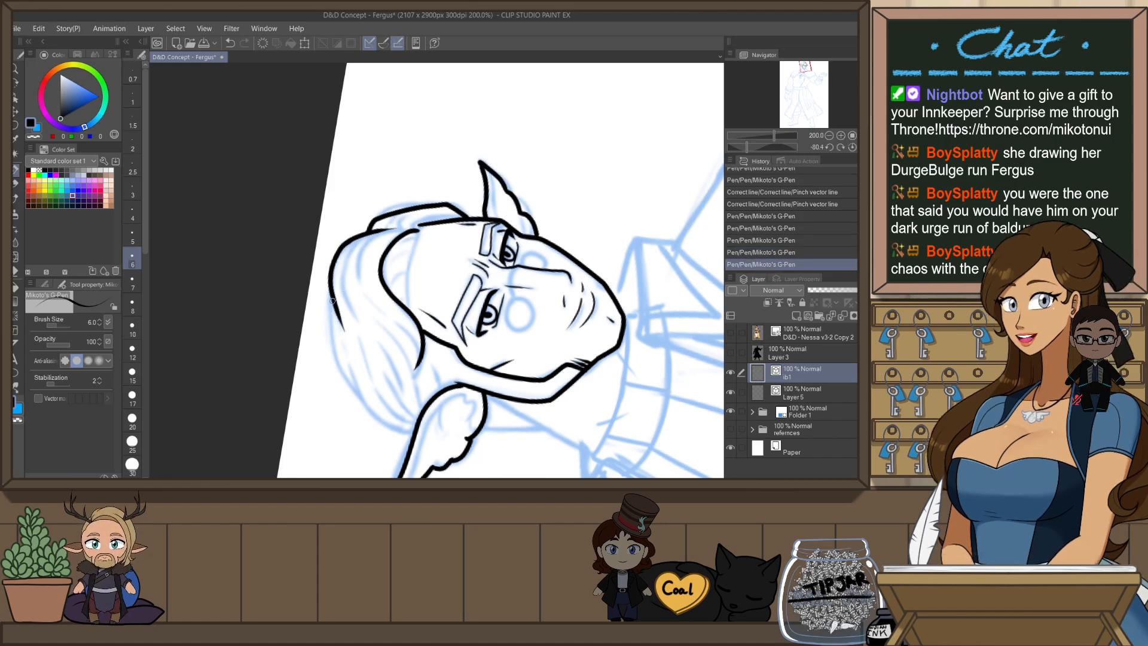
- Ink the back of the hair down to the near ear and add a second curve to the temple lock
{"action": "left_click_drag", "start_coordinate": [331, 293], "coordinate": [333, 376]}
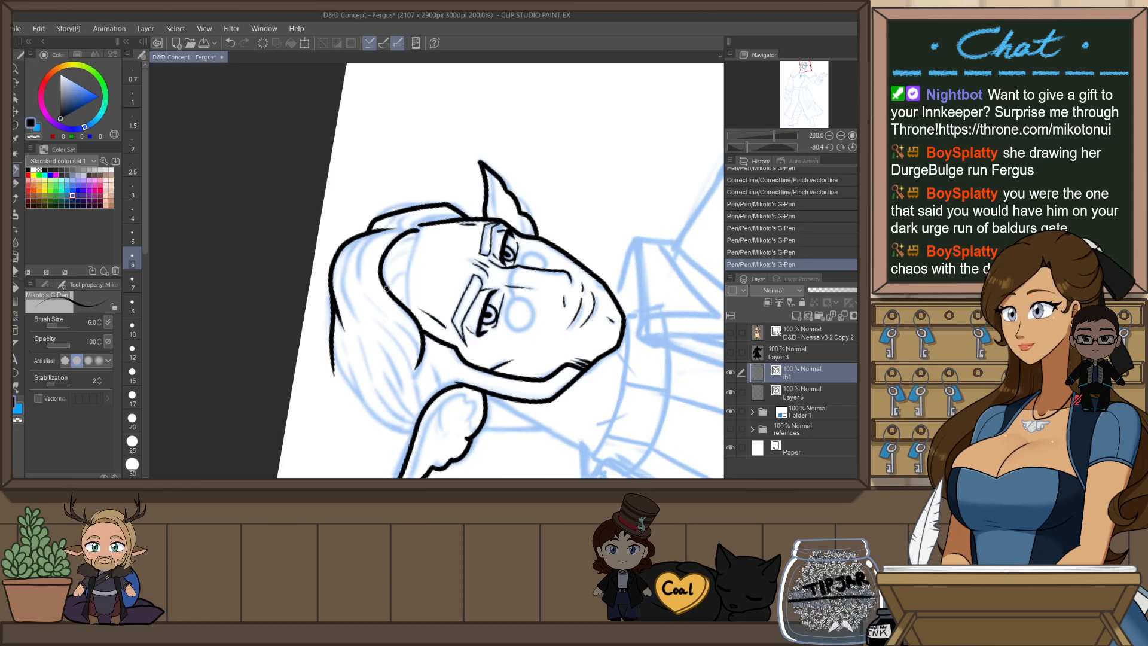
{"action": "key", "text": "ctrl+z"}
{"action": "key", "text": "ctrl+y"}
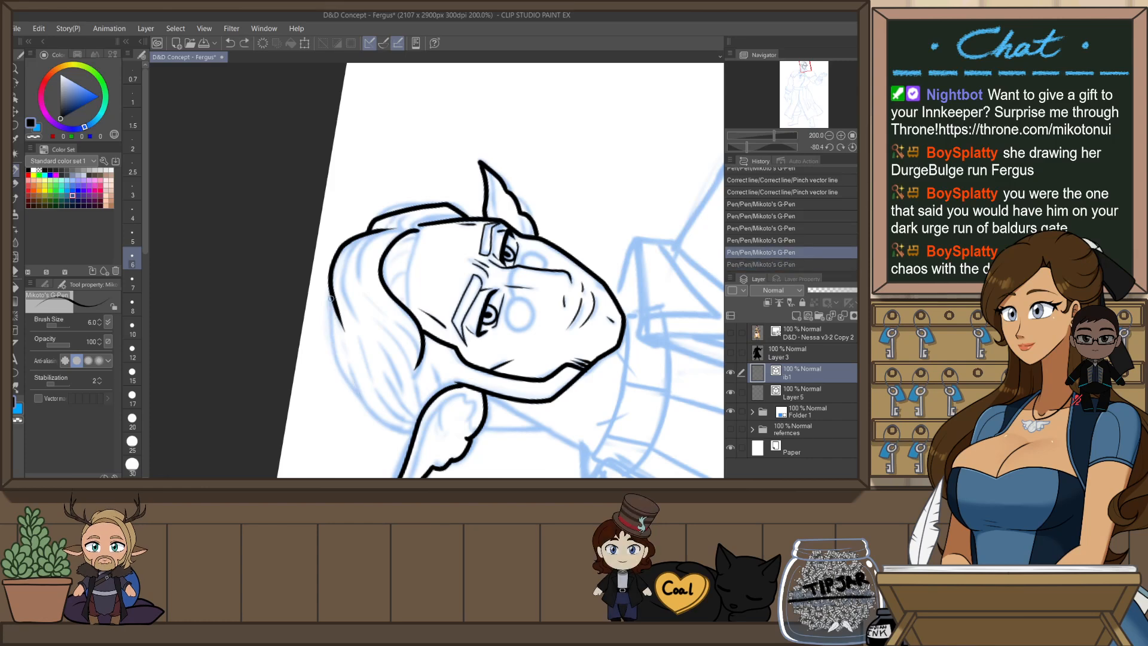
{"action": "mouse_move", "coordinate": [438, 255]}
{"action": "left_mouse_down"}
{"action": "mouse_move", "coordinate": [326, 337]}
{"action": "mouse_move", "coordinate": [318, 322]}
{"action": "mouse_move", "coordinate": [357, 419]}
{"action": "left_mouse_up"}
{"action": "key", "text": "ctrl+z"}
{"action": "left_click_drag", "start_coordinate": [317, 320], "coordinate": [324, 381]}
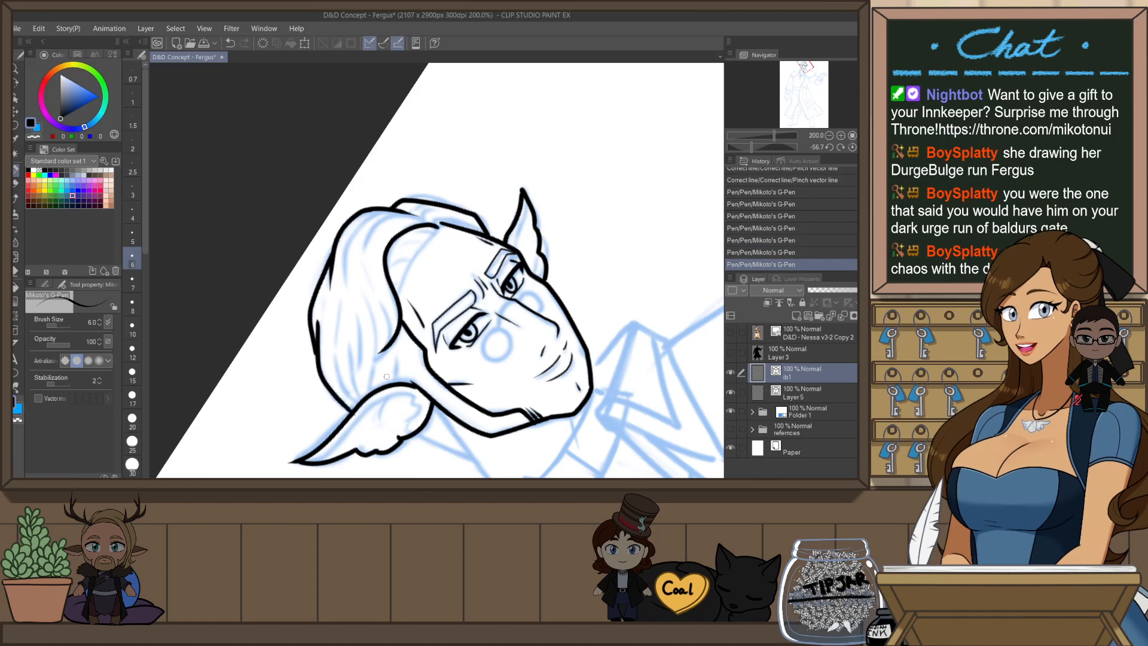
{"action": "key", "text": "ctrl+z"}
{"action": "key", "text": "ctrl+y"}
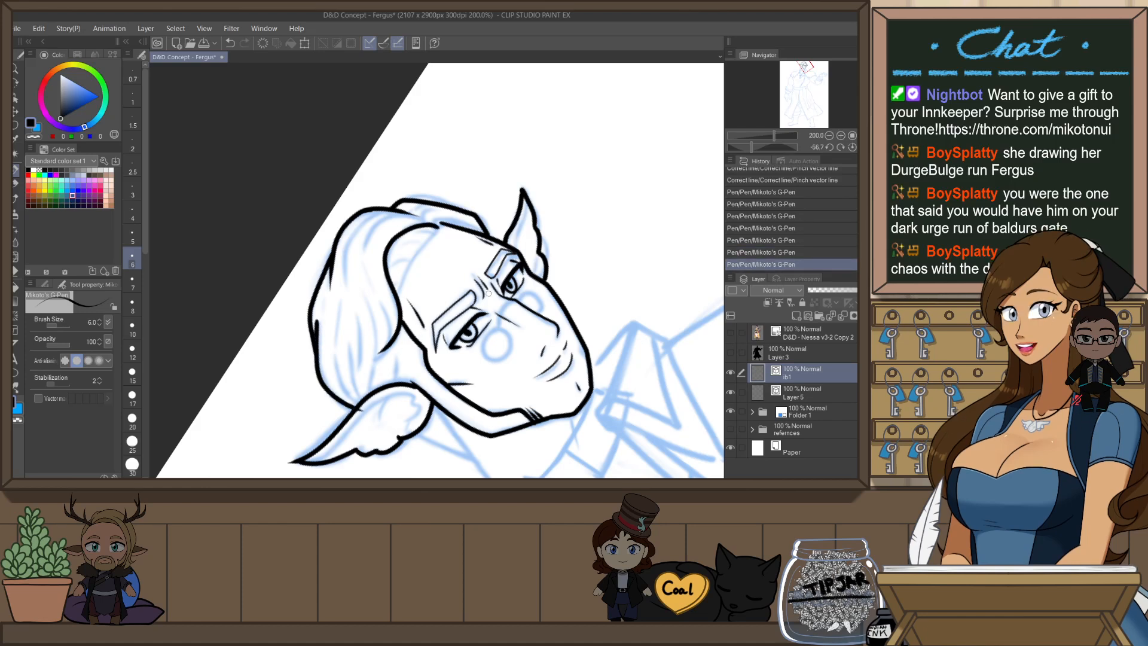
{"action": "key", "text": "ctrl+@"}
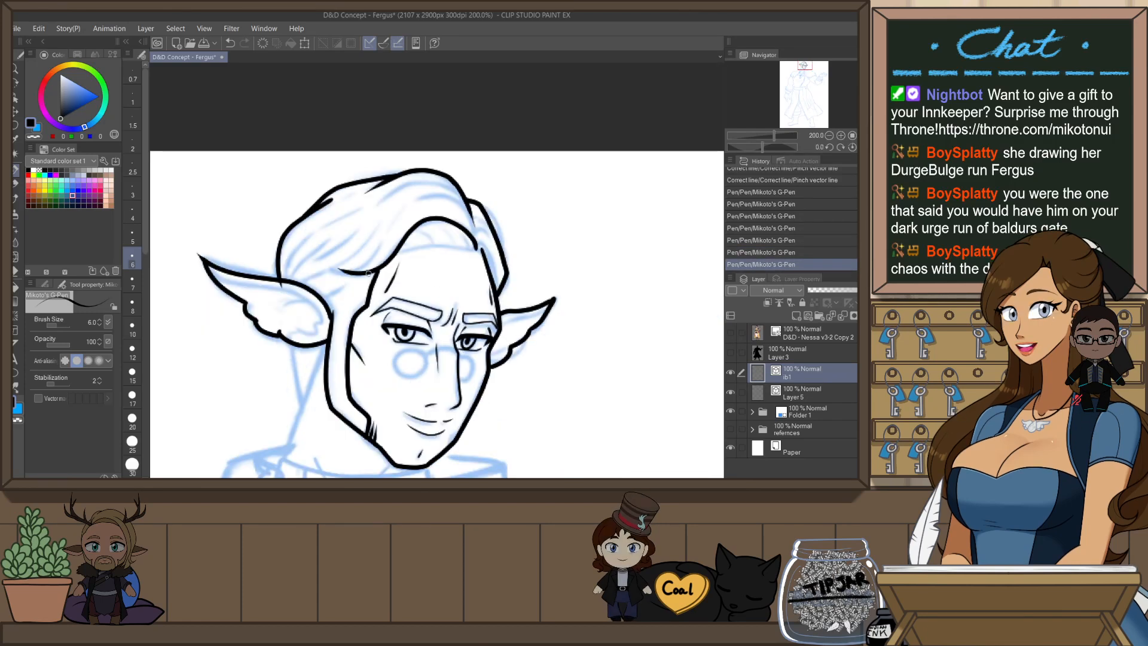
{"action": "left_click_drag", "start_coordinate": [341, 271], "coordinate": [378, 250]}
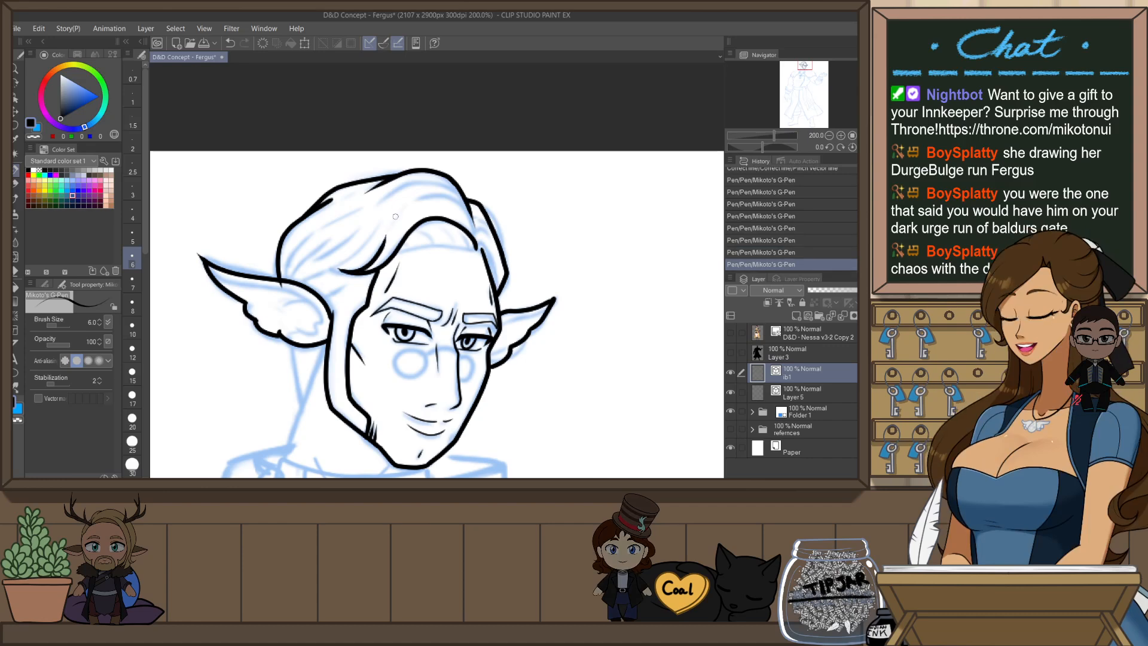
- Ink the nape line below the near ear and the long neck line from the ear down to the collar
{"action": "mouse_move", "coordinate": [285, 340]}
{"action": "left_mouse_down"}
{"action": "mouse_move", "coordinate": [302, 407]}
{"action": "mouse_move", "coordinate": [367, 355]}
{"action": "left_mouse_up"}
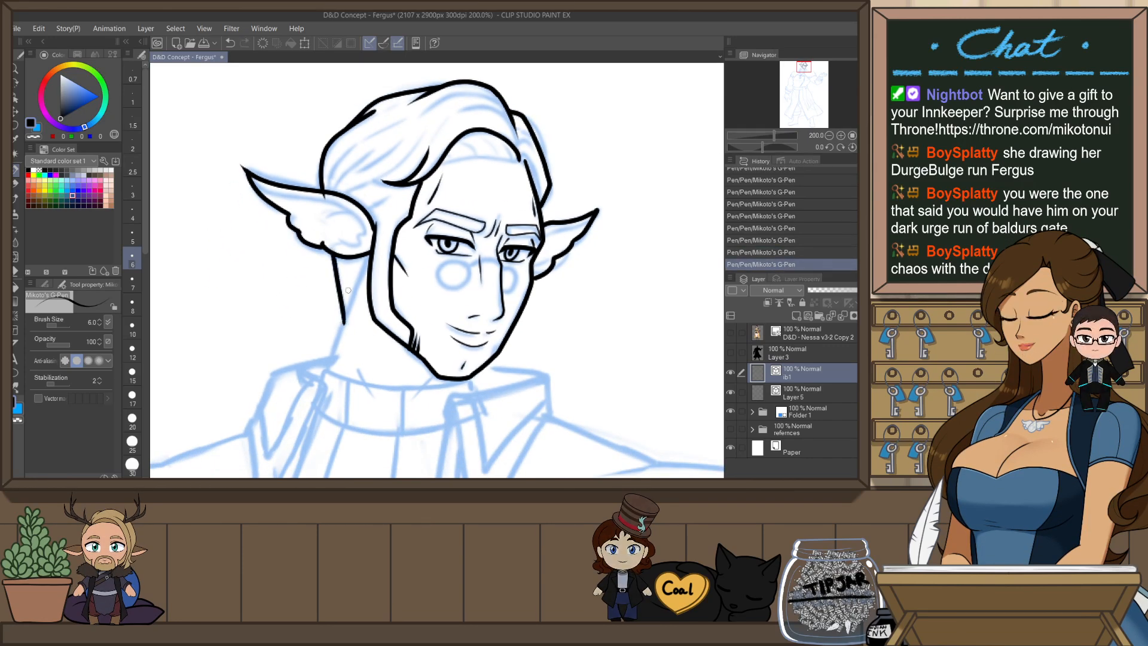
{"action": "left_click_drag", "start_coordinate": [369, 252], "coordinate": [330, 387]}
{"action": "key", "text": "ctrl+z"}
{"action": "key", "text": "ctrl+z"}
{"action": "key", "text": "ctrl+z"}
{"action": "left_click_drag", "start_coordinate": [369, 254], "coordinate": [322, 387]}
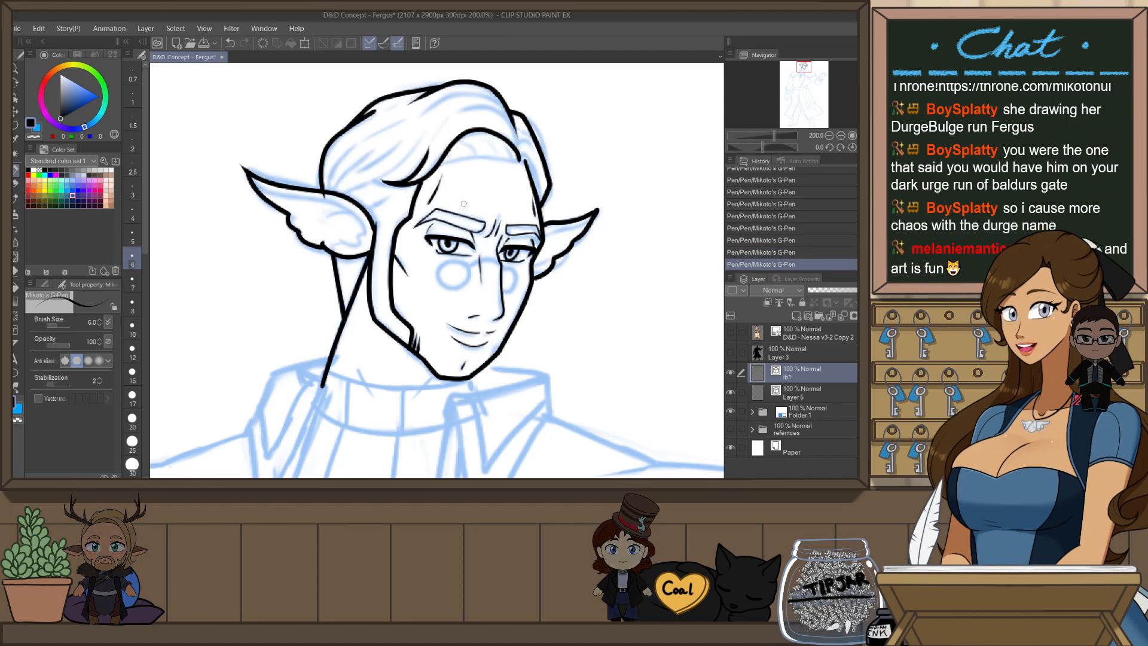
{"action": "key", "text": "ctrl+z"}
{"action": "mouse_move", "coordinate": [370, 254]}
{"action": "left_mouse_down"}
{"action": "mouse_move", "coordinate": [322, 392]}
{"action": "mouse_move", "coordinate": [347, 312]}
{"action": "mouse_move", "coordinate": [315, 382]}
{"action": "left_mouse_up"}
{"action": "key", "text": "ctrl+z"}
{"action": "key", "text": "ctrl+z"}
{"action": "left_click_drag", "start_coordinate": [370, 257], "coordinate": [324, 378]}
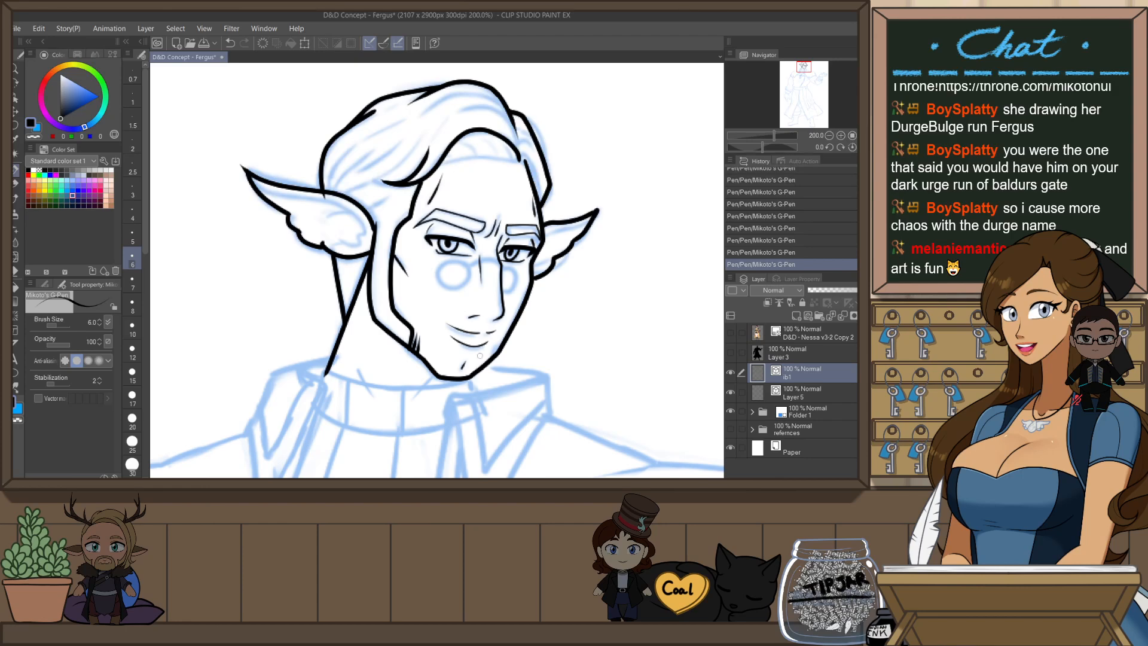
- Ink the short far neck line under the chin and the curved upper edge of the shirt collar across the neck
{"action": "key", "text": "r"}
{"action": "mouse_move", "coordinate": [584, 339]}
{"action": "left_mouse_down"}
{"action": "mouse_move", "coordinate": [585, 288]}
{"action": "mouse_move", "coordinate": [529, 185]}
{"action": "mouse_move", "coordinate": [483, 172]}
{"action": "mouse_move", "coordinate": [421, 233]}
{"action": "left_mouse_up"}
{"action": "key", "text": "ctrl+z"}
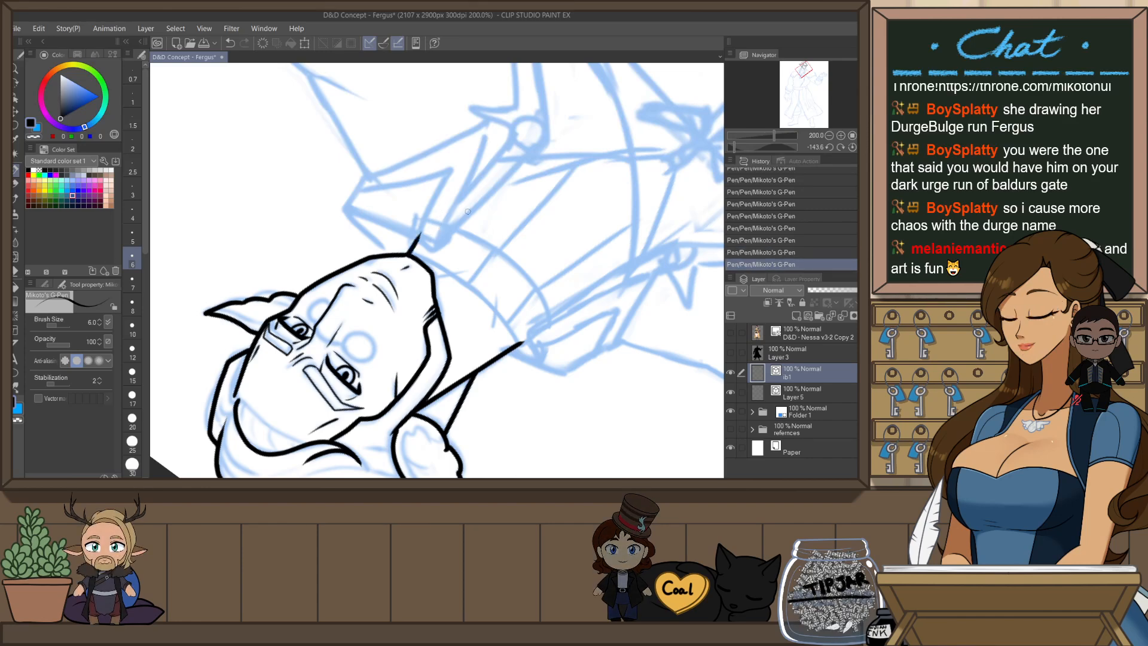
{"action": "key", "text": "r"}
{"action": "left_click_drag", "start_coordinate": [545, 301], "coordinate": [514, 188]}
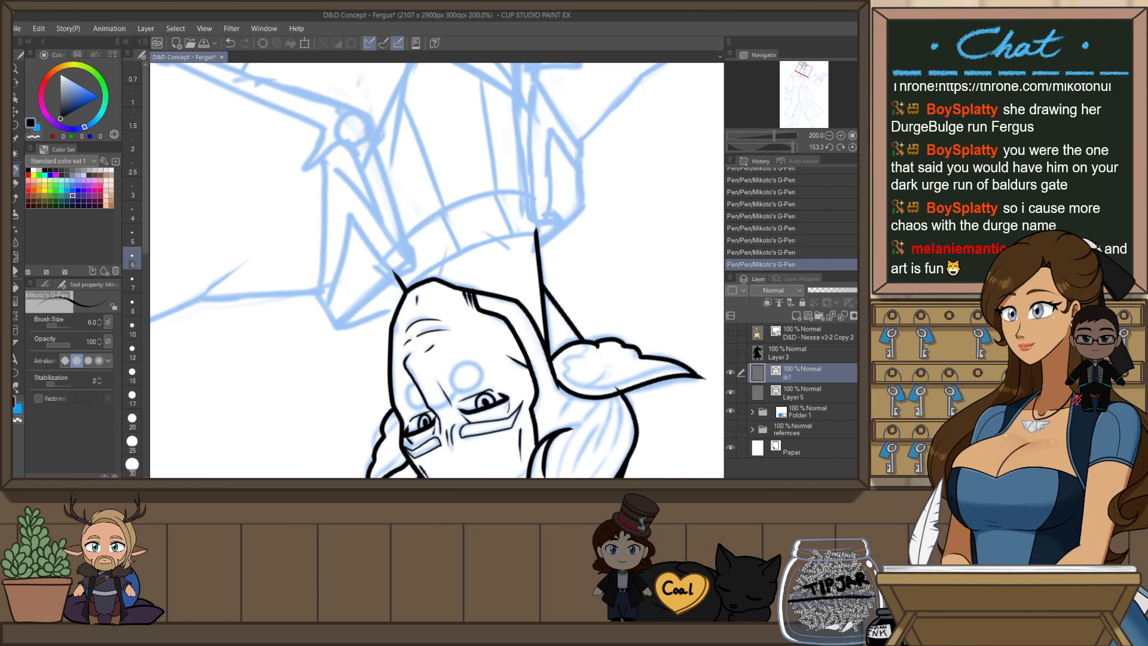
{"action": "key", "text": "r"}
{"action": "left_click_drag", "start_coordinate": [543, 236], "coordinate": [523, 202]}
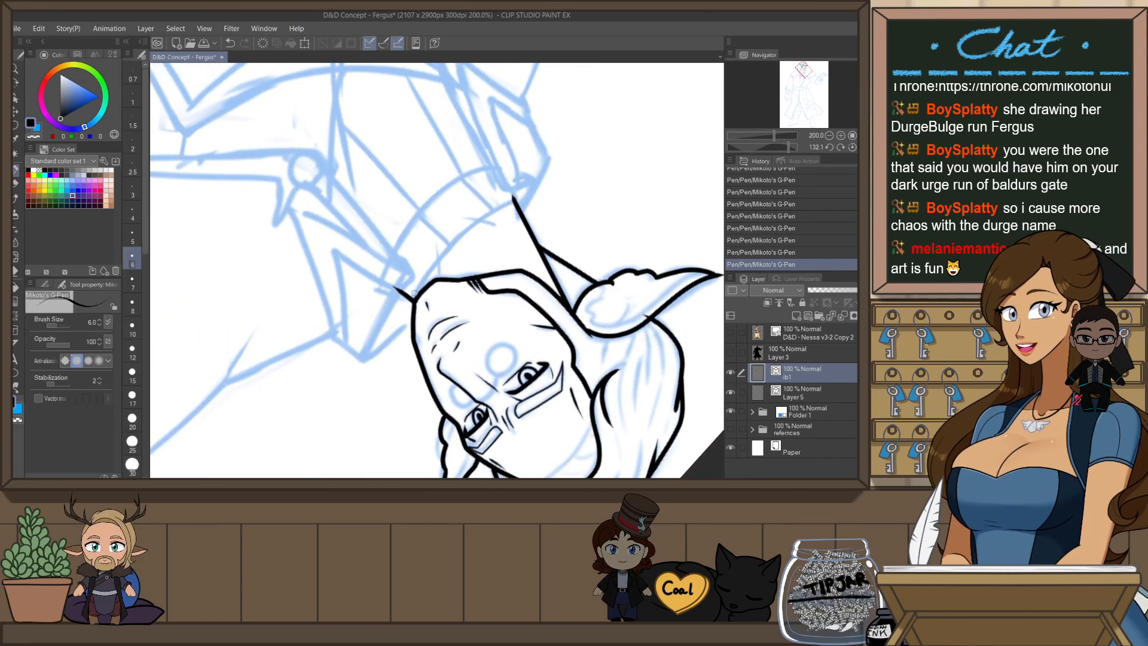
{"action": "key", "text": "ctrl+z"}
{"action": "mouse_move", "coordinate": [414, 299]}
{"action": "left_mouse_down"}
{"action": "mouse_move", "coordinate": [465, 230]}
{"action": "mouse_move", "coordinate": [515, 200]}
{"action": "left_mouse_up"}
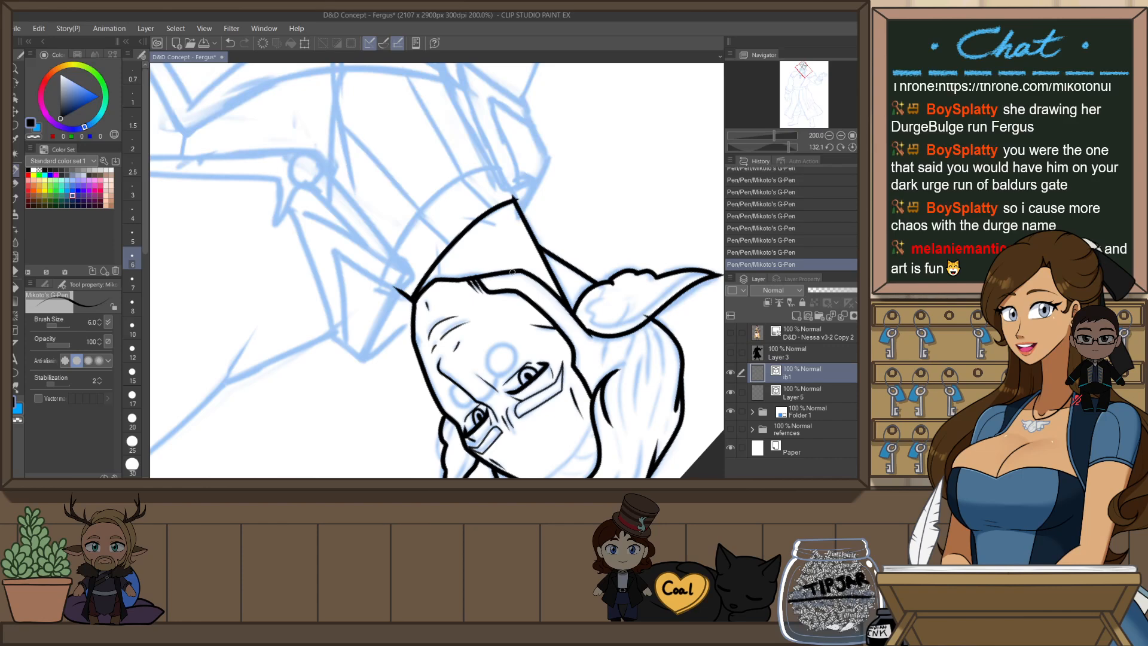
- Ink the near coat collar, with its folded top, outer edge, pointed lapel tip and inner edge
{"action": "key", "text": "ctrl+@"}
{"action": "left_click_drag", "start_coordinate": [540, 212], "coordinate": [573, 244]}
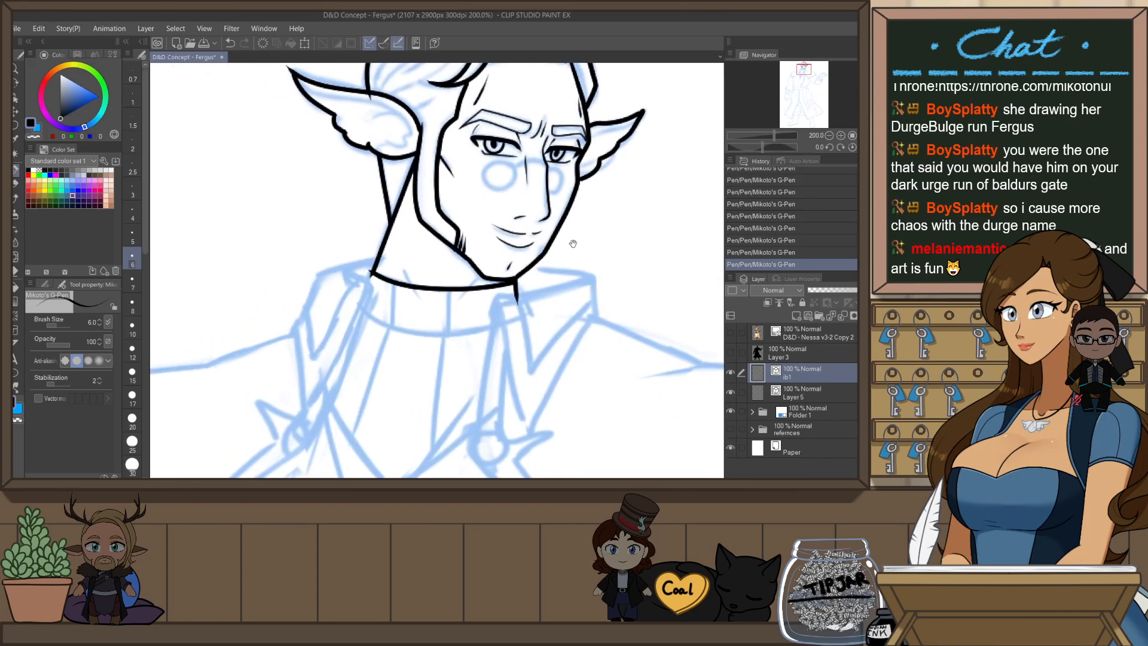
{"action": "key", "text": "ctrl+z"}
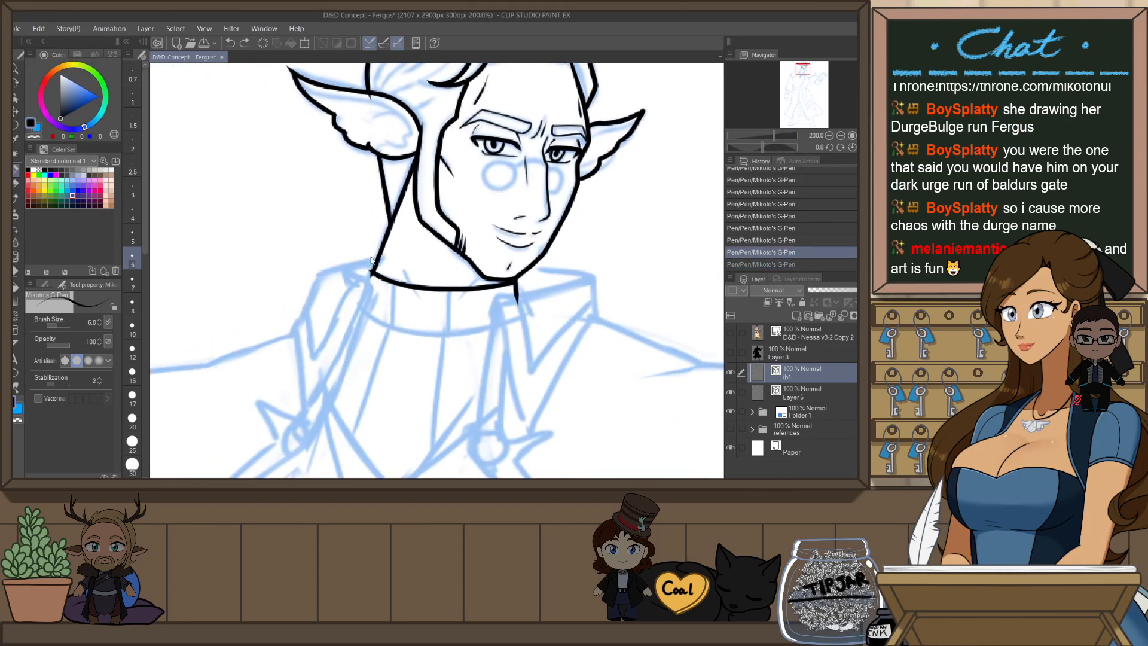
{"action": "left_click_drag", "start_coordinate": [330, 268], "coordinate": [293, 340]}
{"action": "key", "text": "ctrl+z"}
{"action": "mouse_move", "coordinate": [379, 254]}
{"action": "left_mouse_down"}
{"action": "mouse_move", "coordinate": [334, 262]}
{"action": "mouse_move", "coordinate": [287, 334]}
{"action": "mouse_move", "coordinate": [301, 428]}
{"action": "mouse_move", "coordinate": [293, 324]}
{"action": "mouse_move", "coordinate": [305, 426]}
{"action": "left_mouse_up"}
{"action": "key", "text": "ctrl+z"}
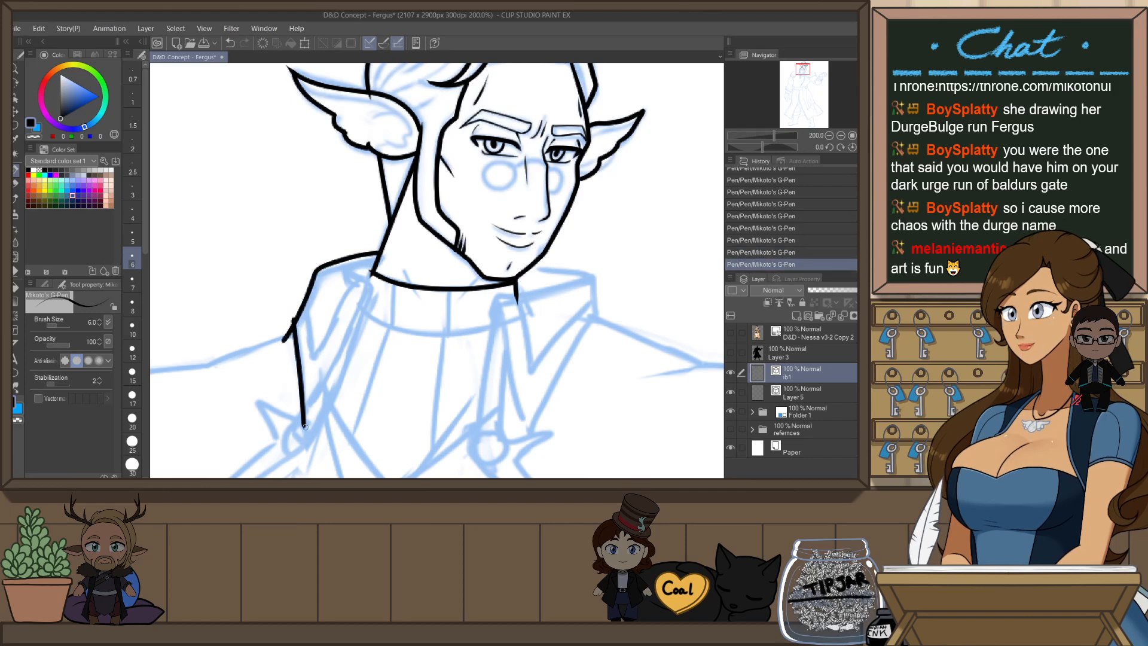
{"action": "key", "text": "ctrl+z"}
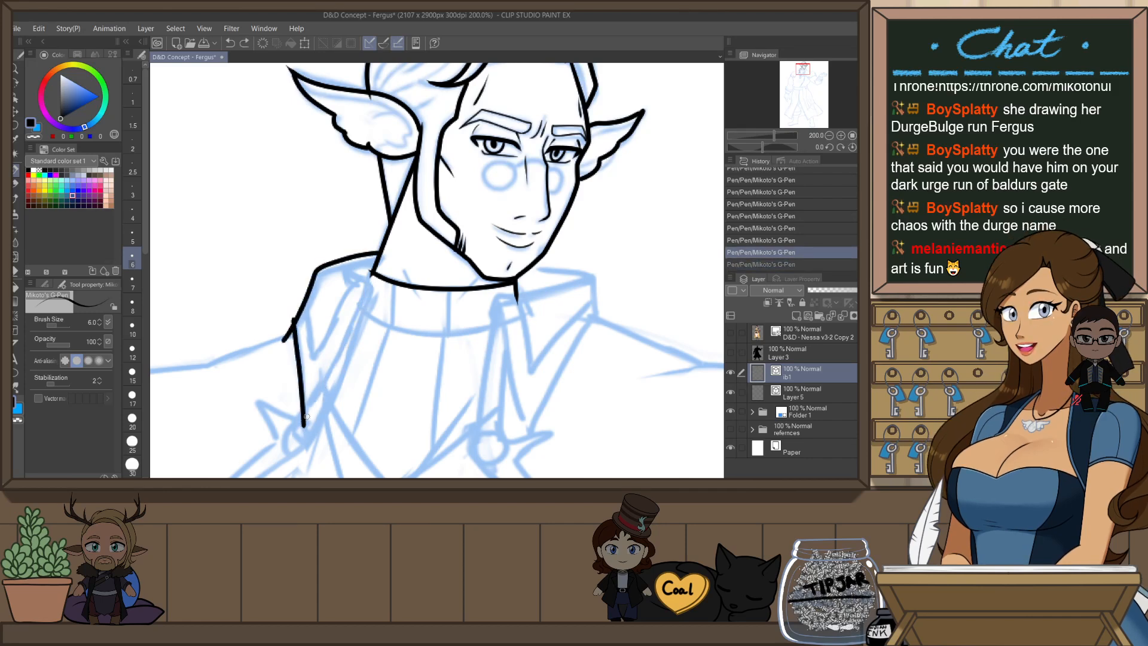
{"action": "left_click_drag", "start_coordinate": [346, 329], "coordinate": [368, 290]}
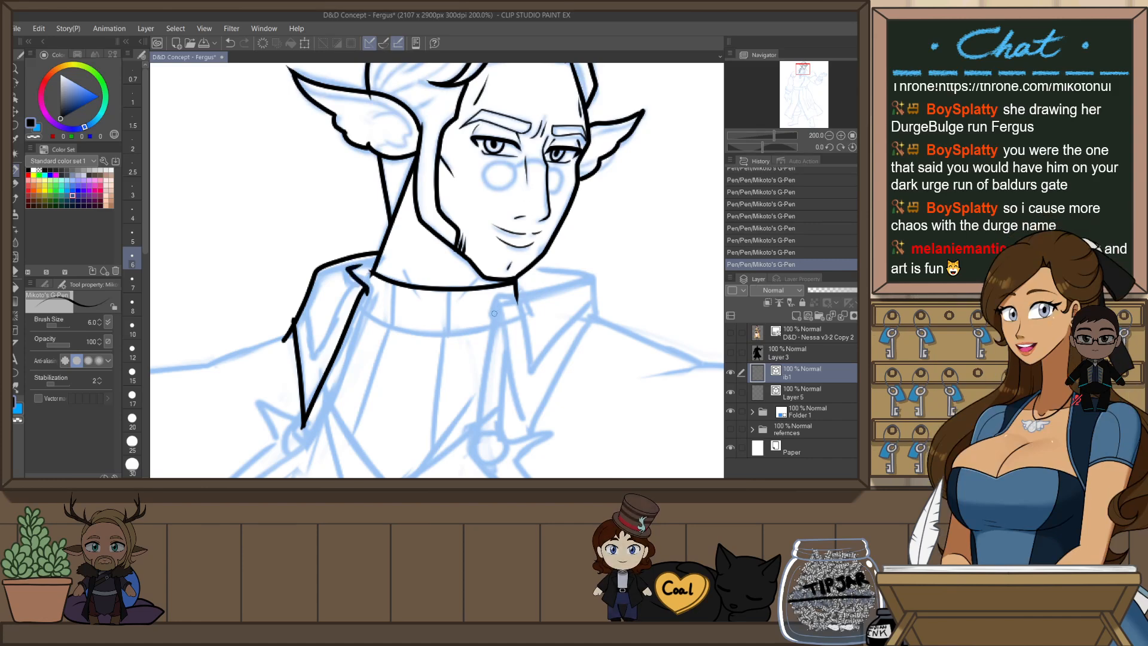
- Ink the far coat collar's curled fold under the chin, its straight upper edge and the short outer side below the corner
{"action": "left_click_drag", "start_coordinate": [517, 295], "coordinate": [494, 311]}
{"action": "left_click_drag", "start_coordinate": [518, 282], "coordinate": [579, 274]}
{"action": "key", "text": "h"}
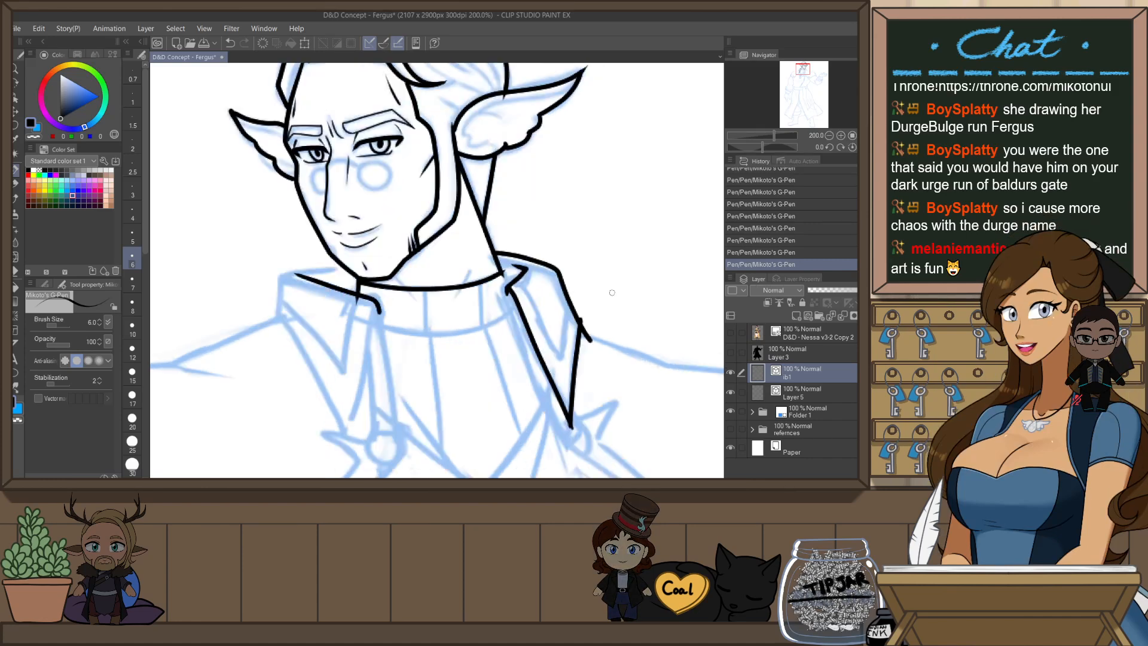
{"action": "key", "text": "r"}
{"action": "left_click_drag", "start_coordinate": [638, 331], "coordinate": [617, 191]}
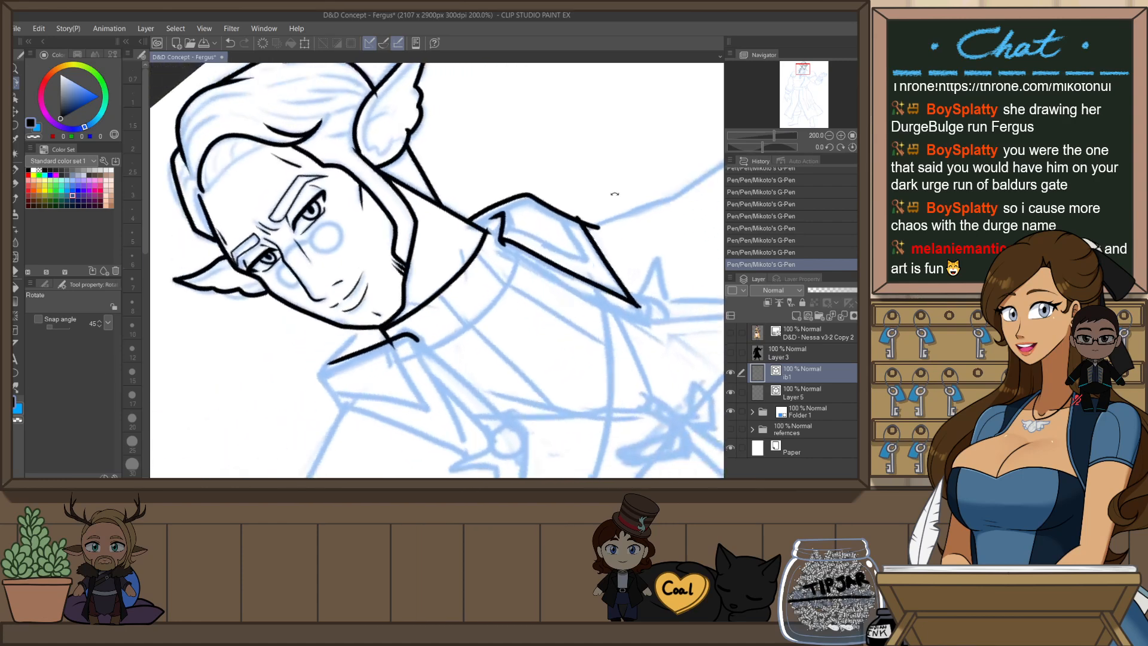
{"action": "key", "text": "ctrl+z"}
{"action": "left_click_drag", "start_coordinate": [357, 331], "coordinate": [320, 367]}
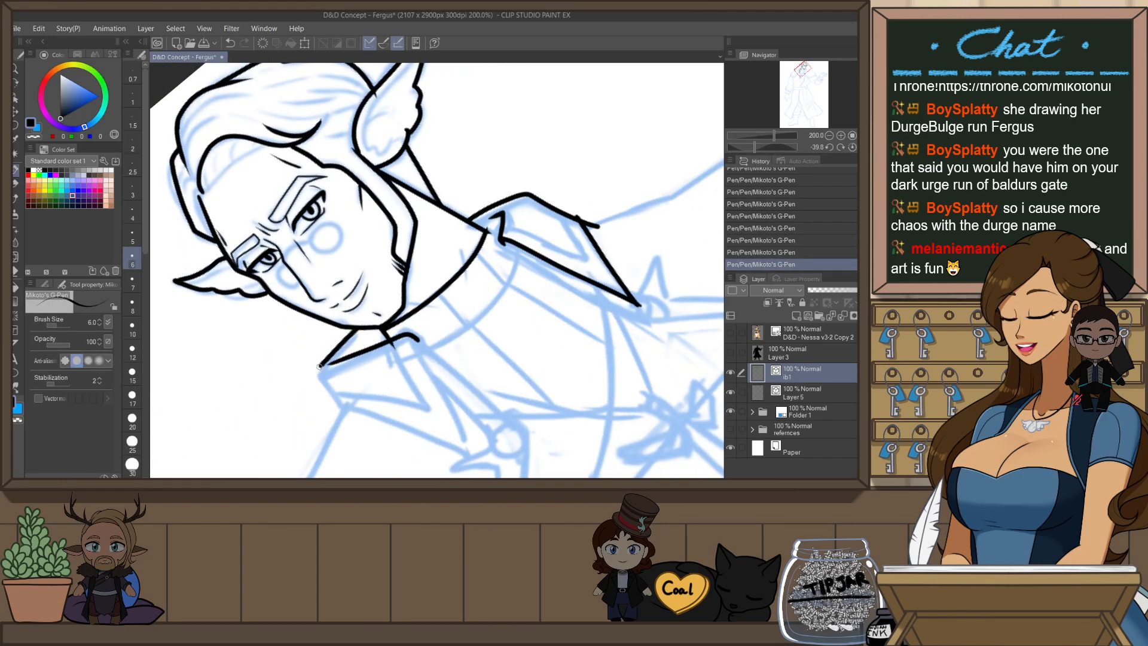
{"action": "key", "text": "ctrl+z"}
{"action": "left_click_drag", "start_coordinate": [384, 328], "coordinate": [319, 371]}
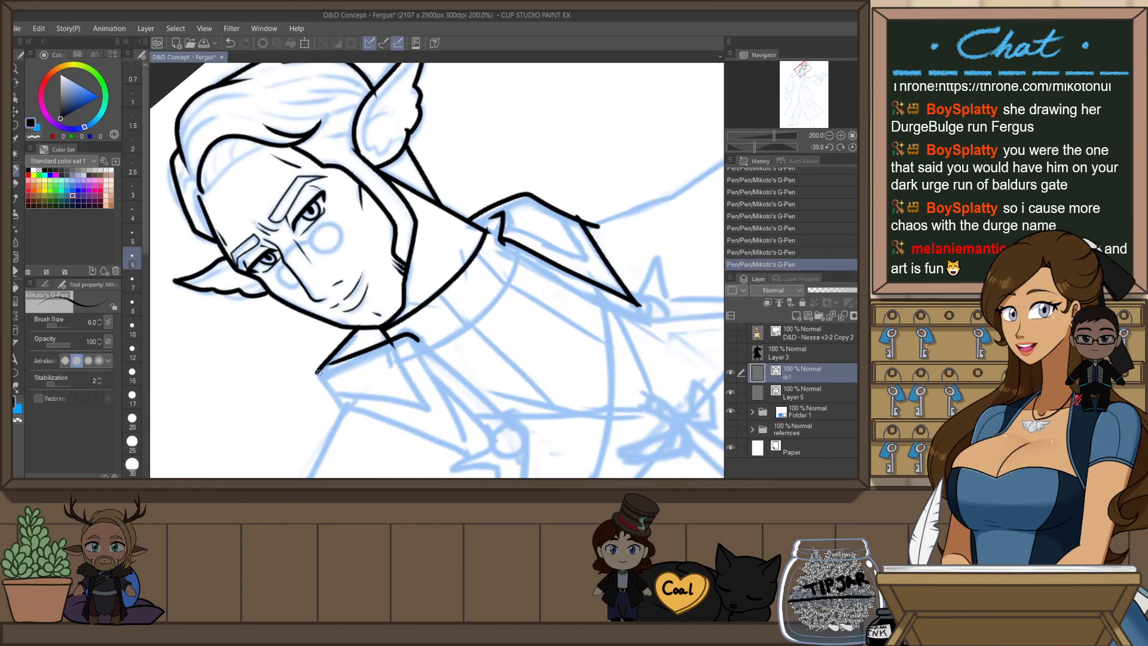
{"action": "key", "text": "ctrl+at"}
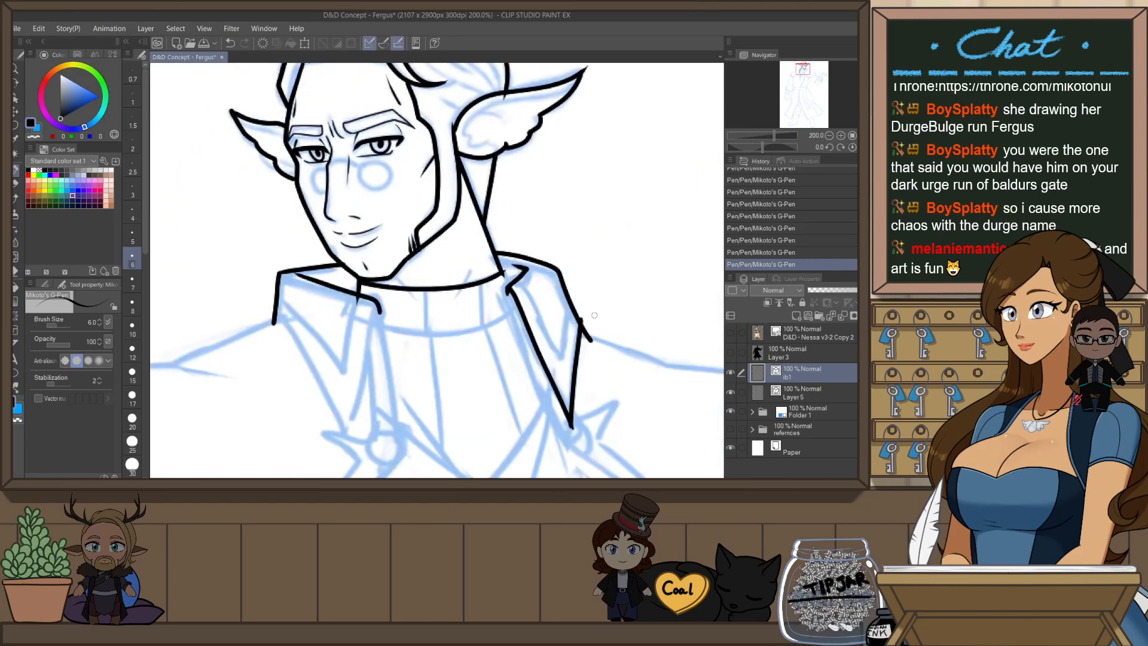
- Ink the long outer edge of the far coat collar from its outer corner down to the pointed lapel tip
{"action": "key", "text": "r"}
{"action": "mouse_move", "coordinate": [595, 315]}
{"action": "left_mouse_down"}
{"action": "mouse_move", "coordinate": [593, 333]}
{"action": "mouse_move", "coordinate": [558, 365]}
{"action": "left_mouse_up"}
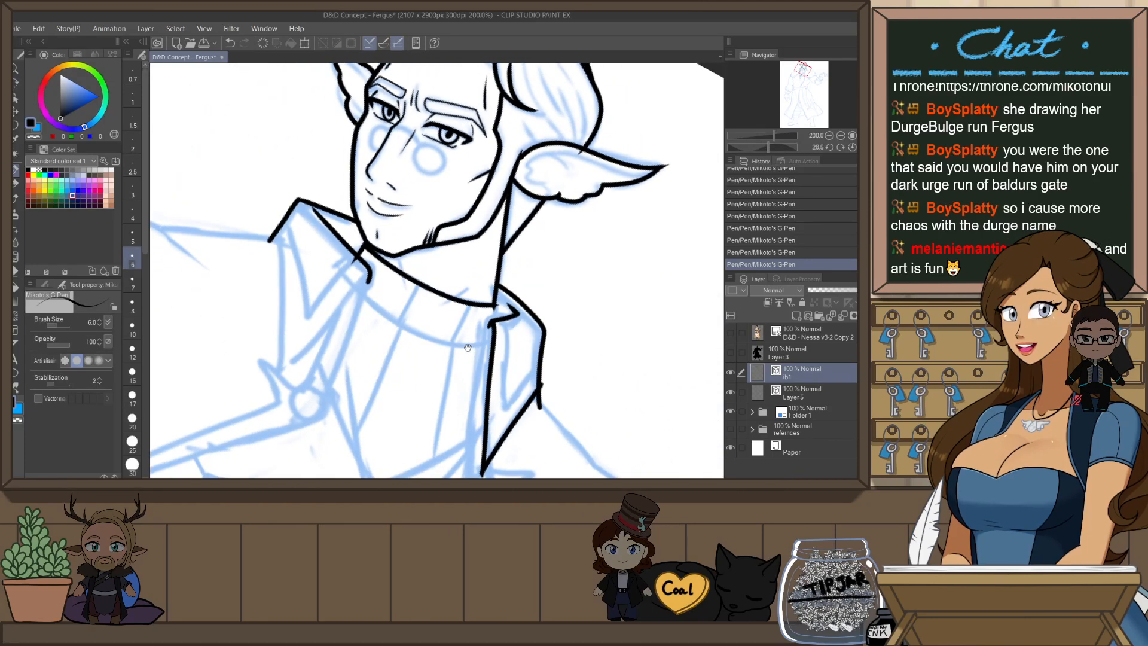
{"action": "left_click_drag", "start_coordinate": [486, 350], "coordinate": [461, 368]}
{"action": "key", "text": "h"}
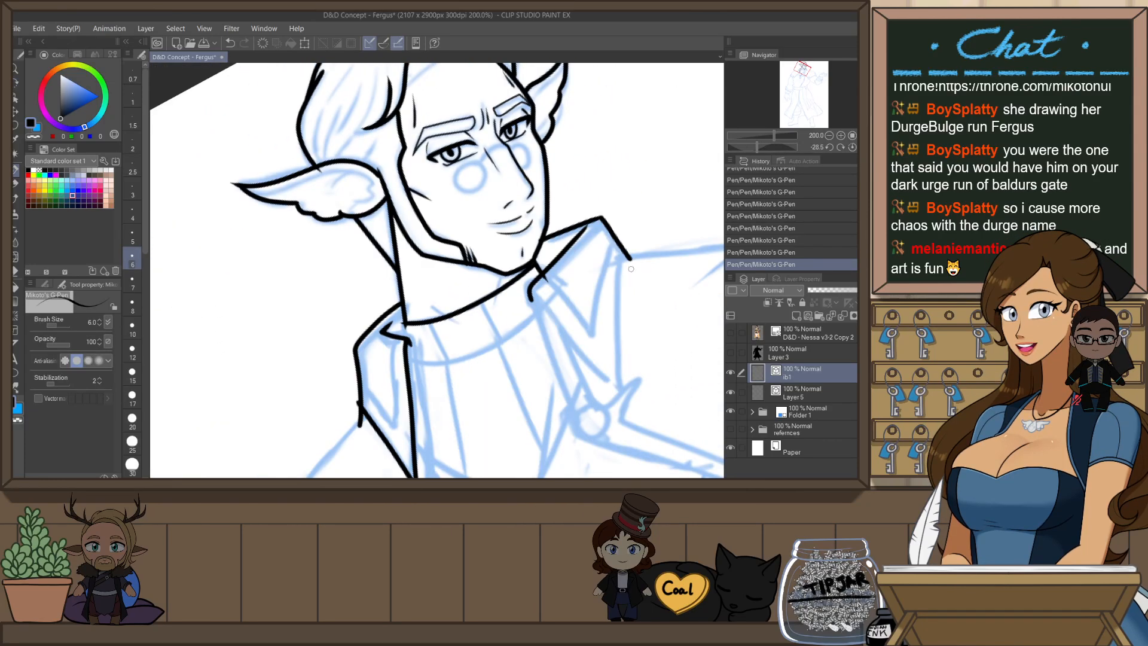
{"action": "left_click_drag", "start_coordinate": [631, 270], "coordinate": [618, 387]}
{"action": "key", "text": "ctrl+z"}
{"action": "left_click_drag", "start_coordinate": [630, 258], "coordinate": [617, 383]}
{"action": "key", "text": "ctrl+z"}
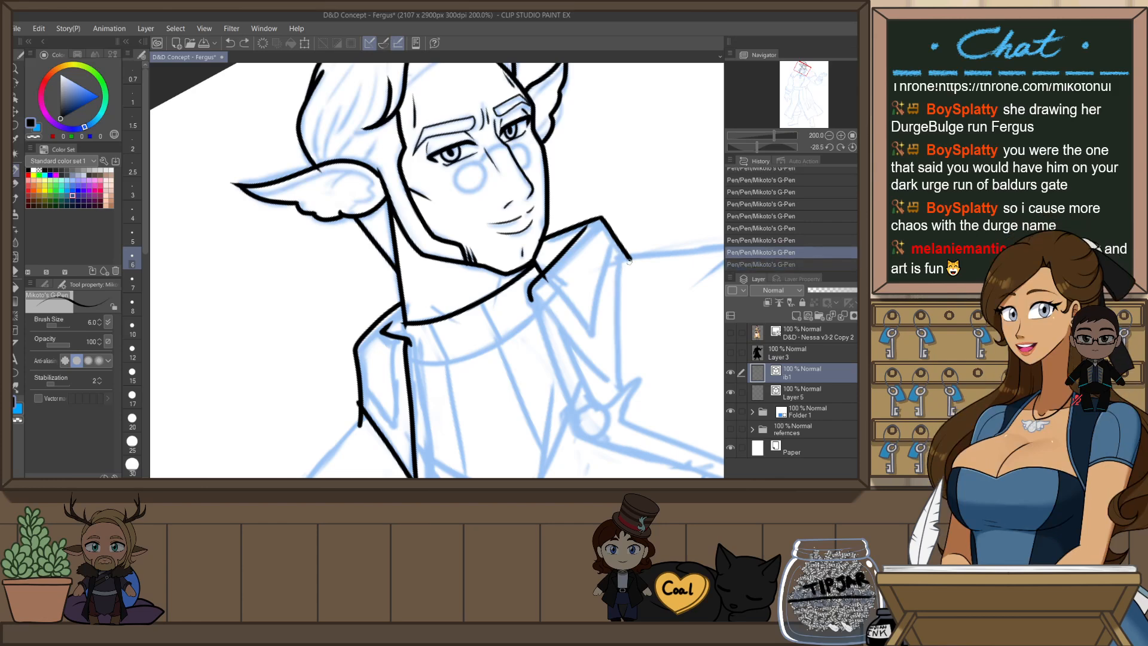
{"action": "left_click_drag", "start_coordinate": [630, 258], "coordinate": [617, 392]}
{"action": "key", "text": "ctrl+at"}
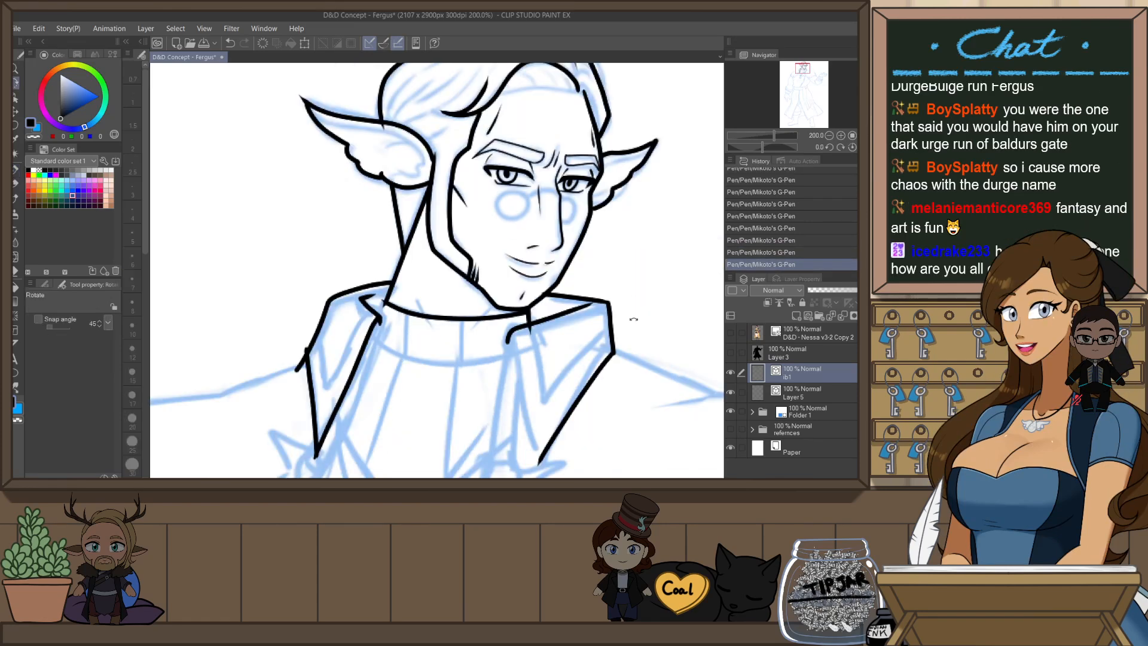
- Ink the inner edge of the far coat collar from the curled fold to the lapel tip
{"action": "left_click_drag", "start_coordinate": [633, 317], "coordinate": [530, 400]}
{"action": "mouse_move", "coordinate": [440, 458]}
{"action": "left_mouse_down"}
{"action": "mouse_move", "coordinate": [467, 380]}
{"action": "mouse_move", "coordinate": [538, 334]}
{"action": "mouse_move", "coordinate": [487, 210]}
{"action": "mouse_move", "coordinate": [425, 229]}
{"action": "left_mouse_up"}
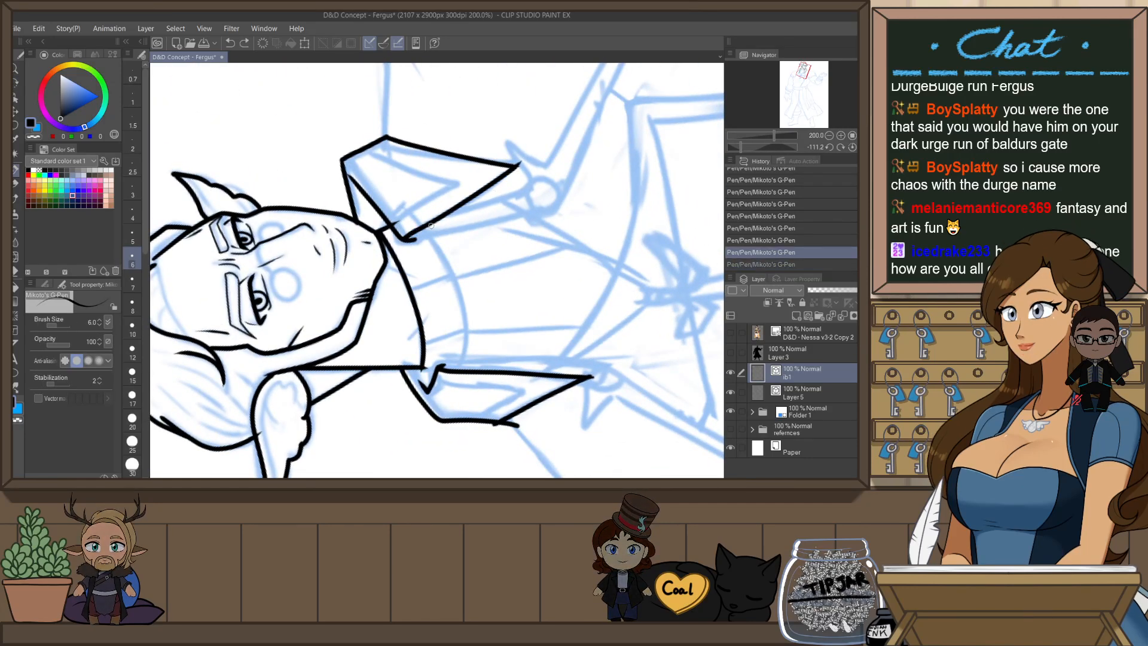
{"action": "key", "text": "ctrl+z"}
{"action": "key", "text": "ctrl+z"}
{"action": "left_click_drag", "start_coordinate": [408, 238], "coordinate": [518, 165]}
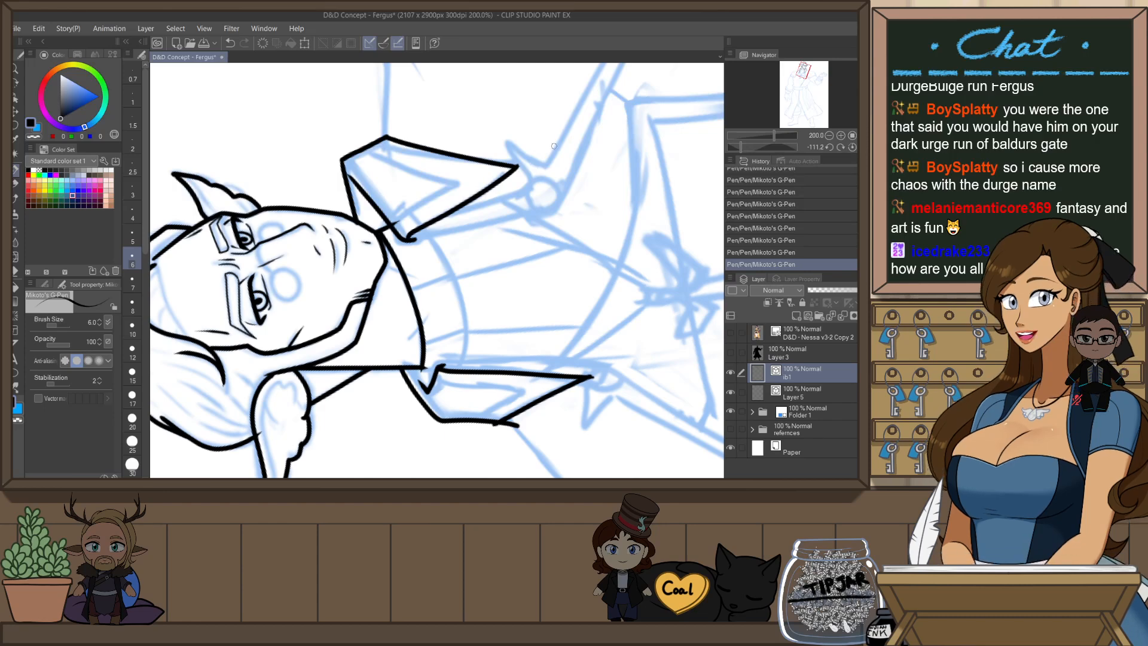
{"action": "key", "text": "ctrl+at"}
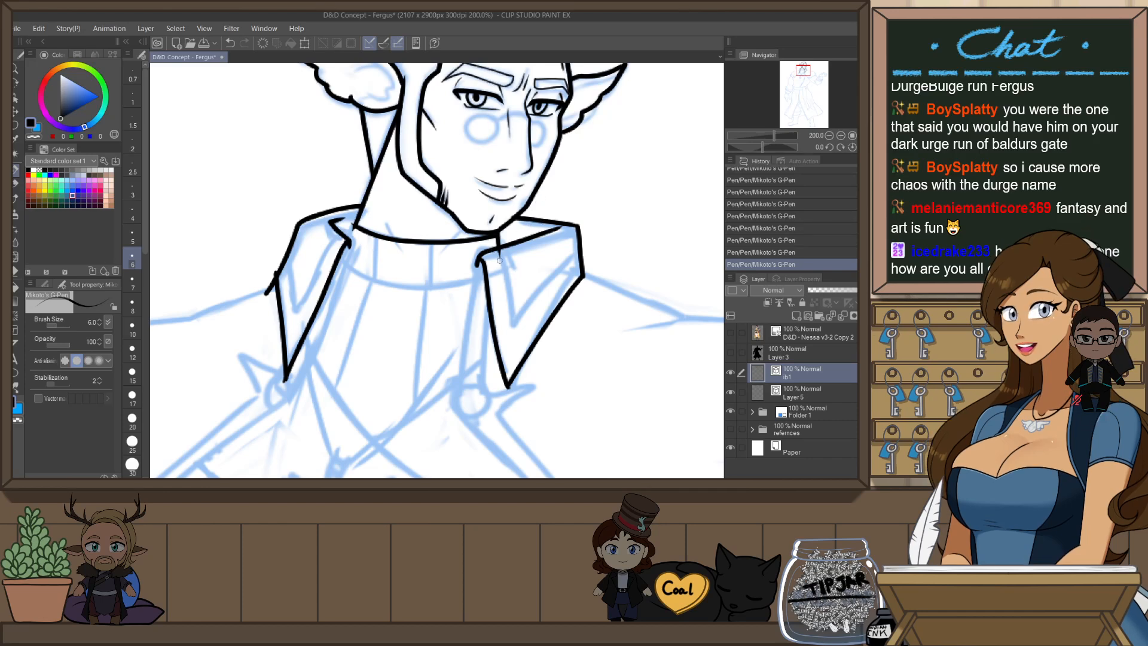
- Ink the inset trim line inside the far lapel, with a jagged notch near the tip
{"action": "key", "text": "ctrl+z"}
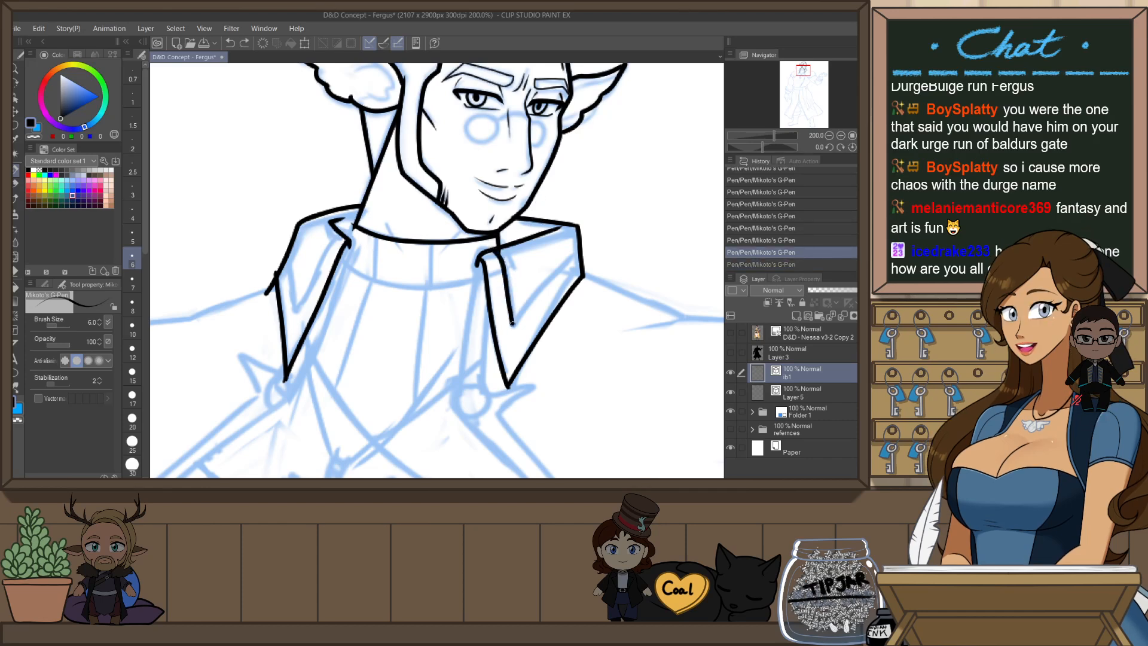
{"action": "left_click_drag", "start_coordinate": [512, 324], "coordinate": [521, 302]}
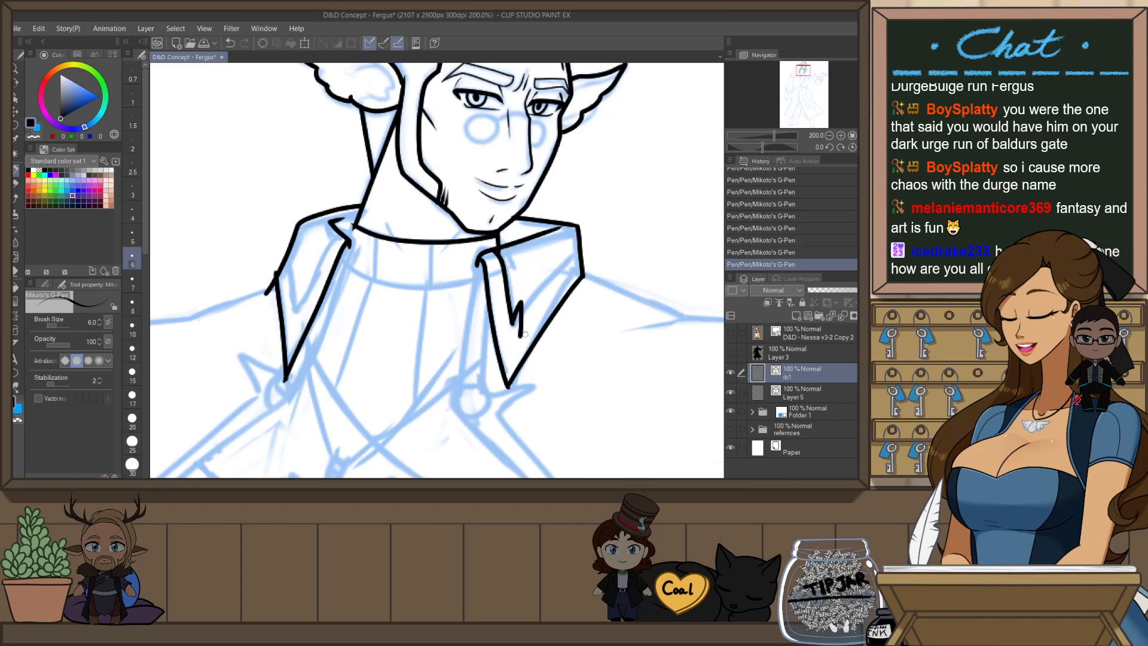
{"action": "key", "text": "ctrl+z"}
{"action": "key", "text": "ctrl+z"}
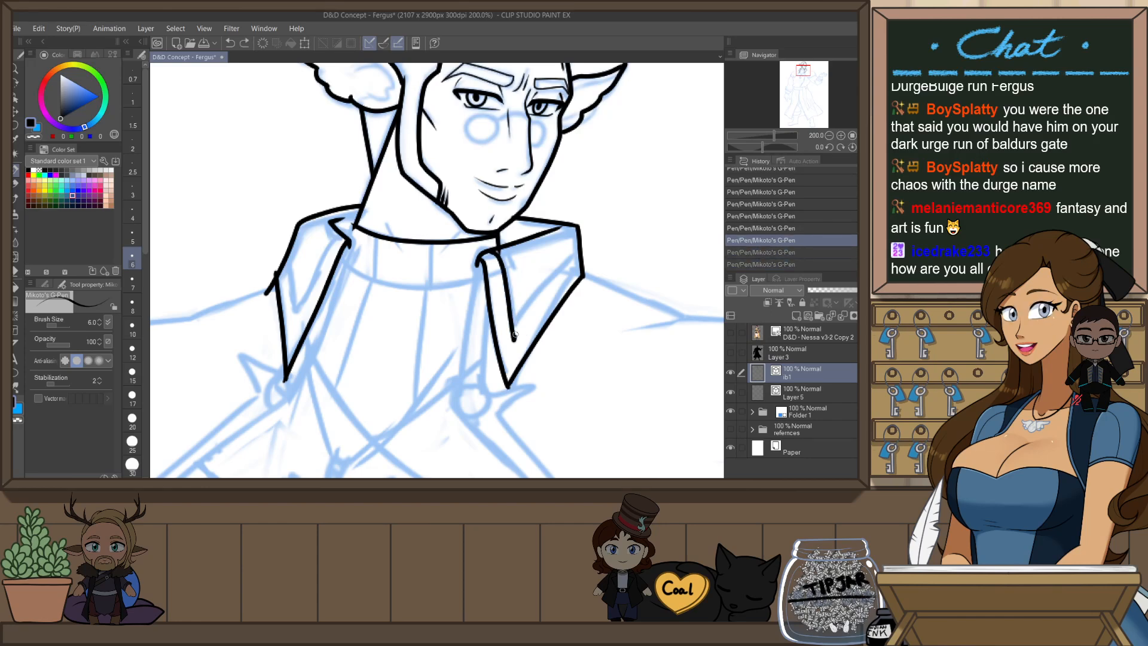
{"action": "left_click_drag", "start_coordinate": [515, 335], "coordinate": [525, 330]}
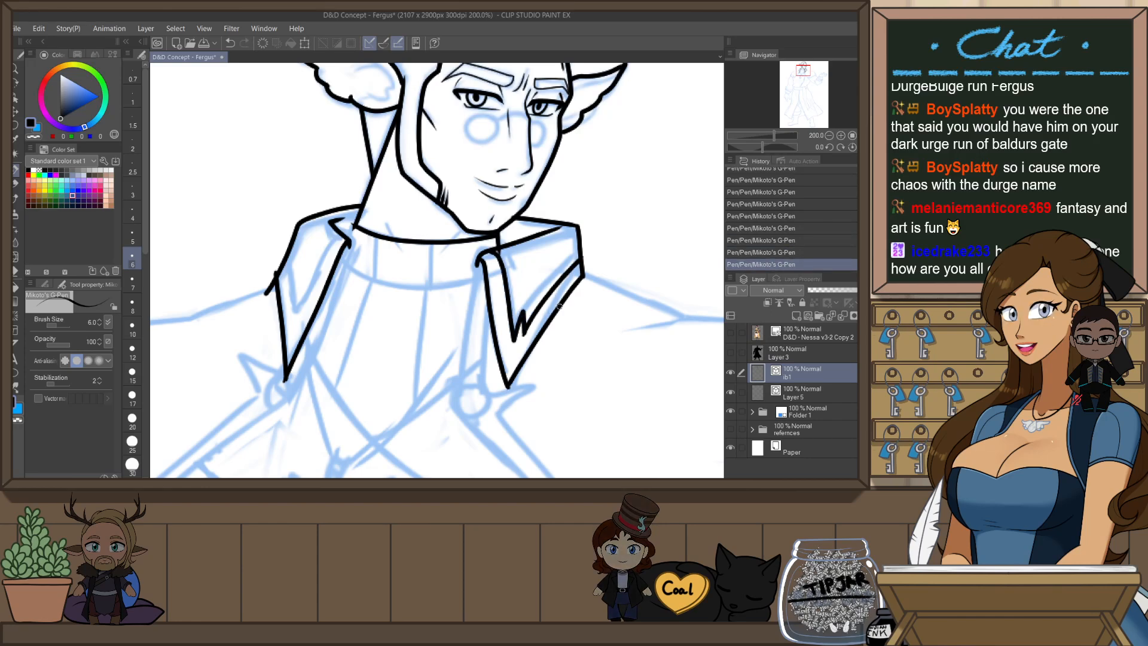
- Ink the matching inset trim line inside the near lapel, with its jagged notch and the stroke rising to the outer edge
{"action": "key", "text": "h"}
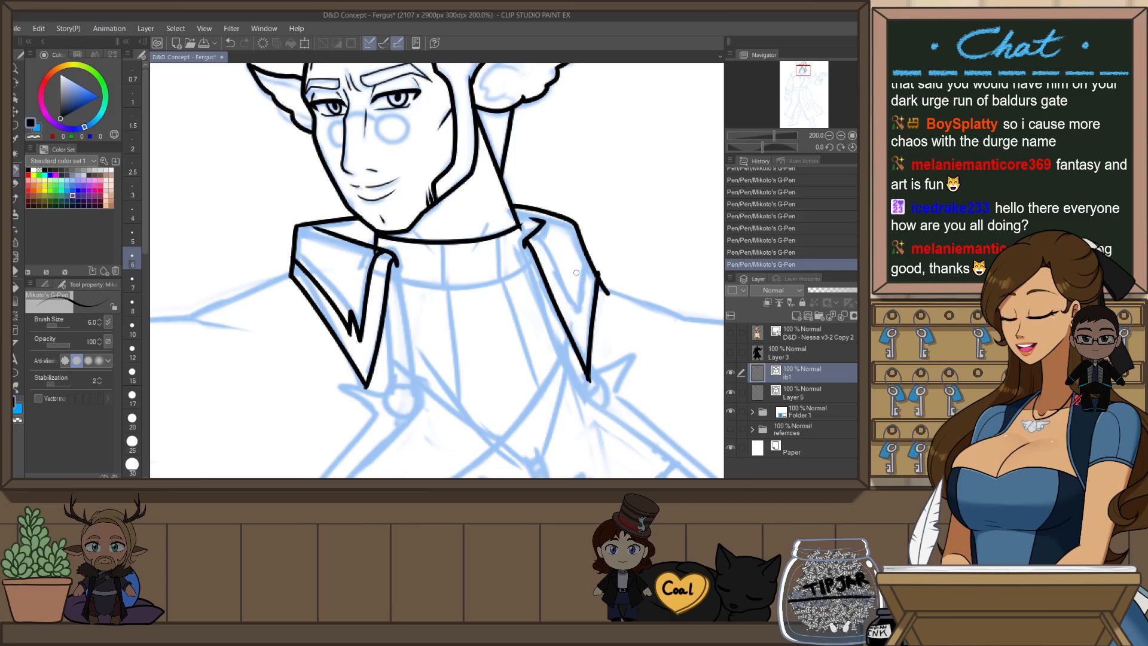
{"action": "left_click_drag", "start_coordinate": [531, 237], "coordinate": [570, 301]}
{"action": "key", "text": "ctrl+z"}
{"action": "left_click_drag", "start_coordinate": [530, 238], "coordinate": [570, 304]}
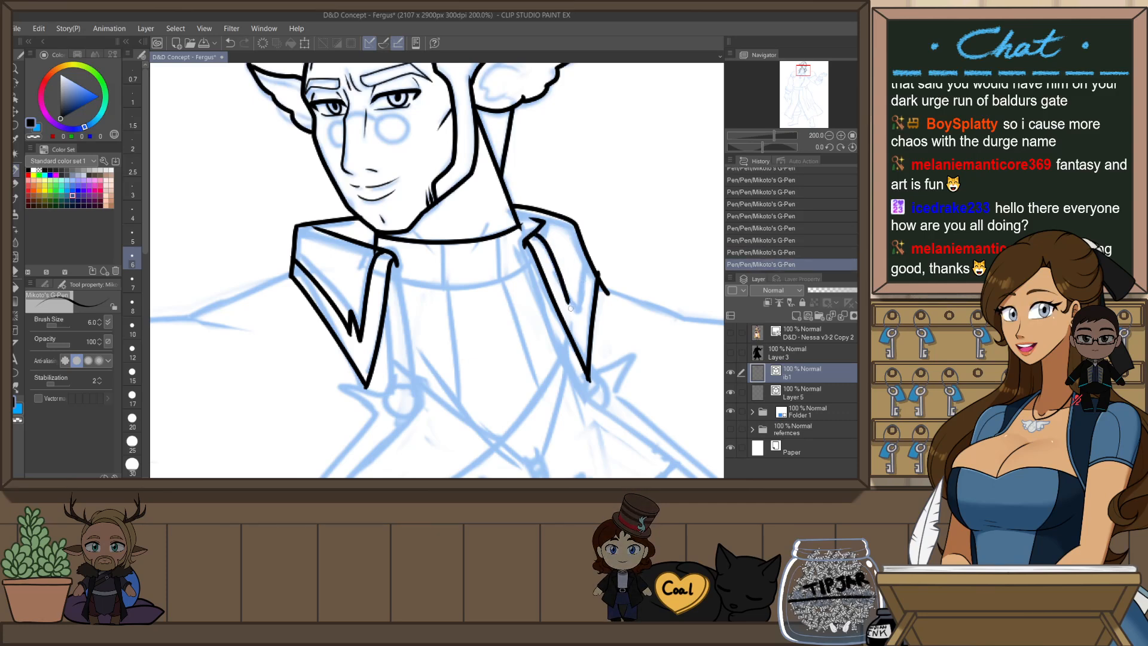
{"action": "key", "text": "ctrl+z"}
{"action": "left_click_drag", "start_coordinate": [530, 237], "coordinate": [580, 305]}
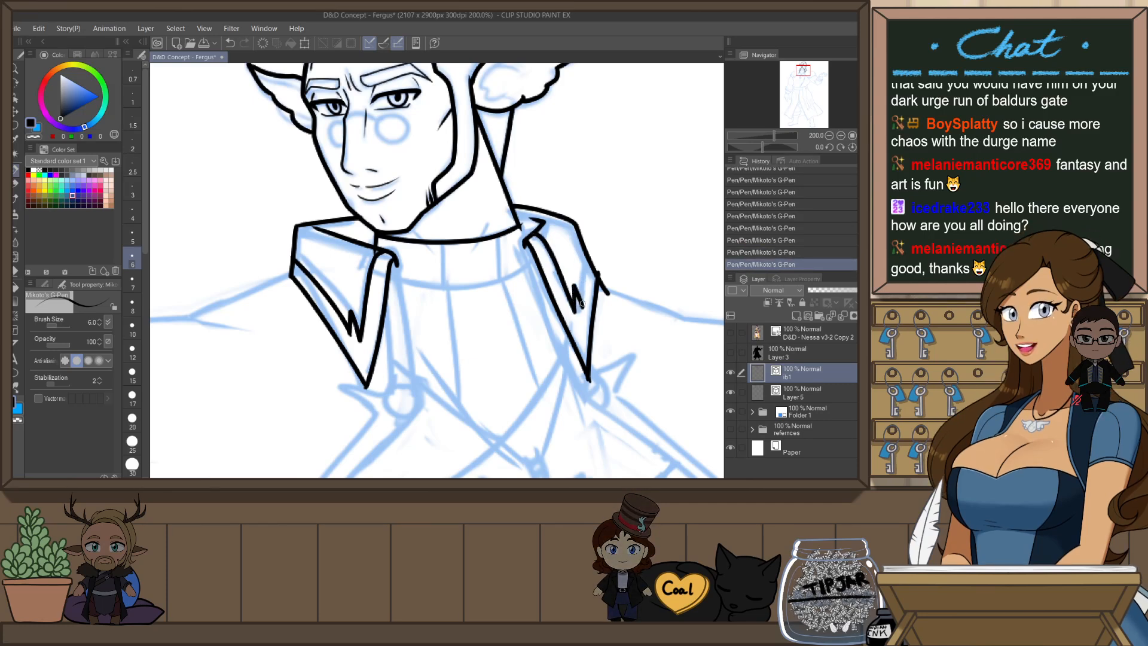
{"action": "key", "text": "ctrl+z"}
{"action": "left_click_drag", "start_coordinate": [591, 262], "coordinate": [582, 301]}
{"action": "key", "text": "ctrl+z"}
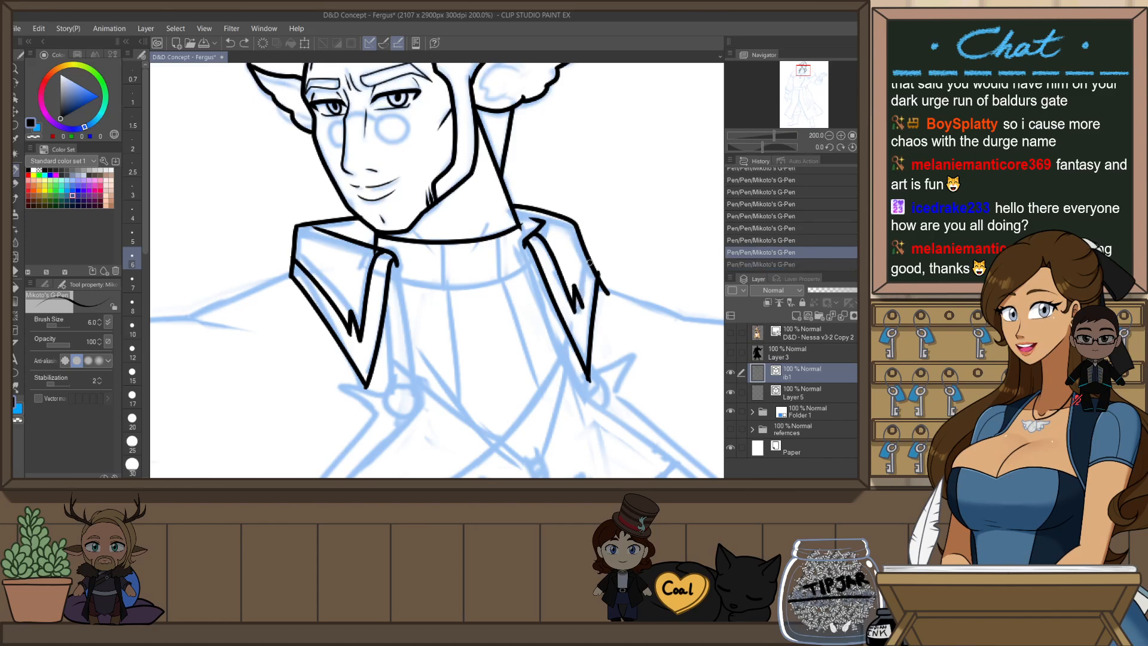
{"action": "left_click_drag", "start_coordinate": [590, 262], "coordinate": [580, 312]}
{"action": "key", "text": "ctrl+z"}
{"action": "left_click_drag", "start_coordinate": [591, 262], "coordinate": [580, 312]}
{"action": "key", "text": "ctrl+z"}
{"action": "left_click_drag", "start_coordinate": [591, 262], "coordinate": [580, 312]}
{"action": "mouse_move", "coordinate": [632, 209]}
{"action": "left_mouse_down"}
{"action": "mouse_move", "coordinate": [622, 248]}
{"action": "mouse_move", "coordinate": [595, 248]}
{"action": "left_mouse_up"}
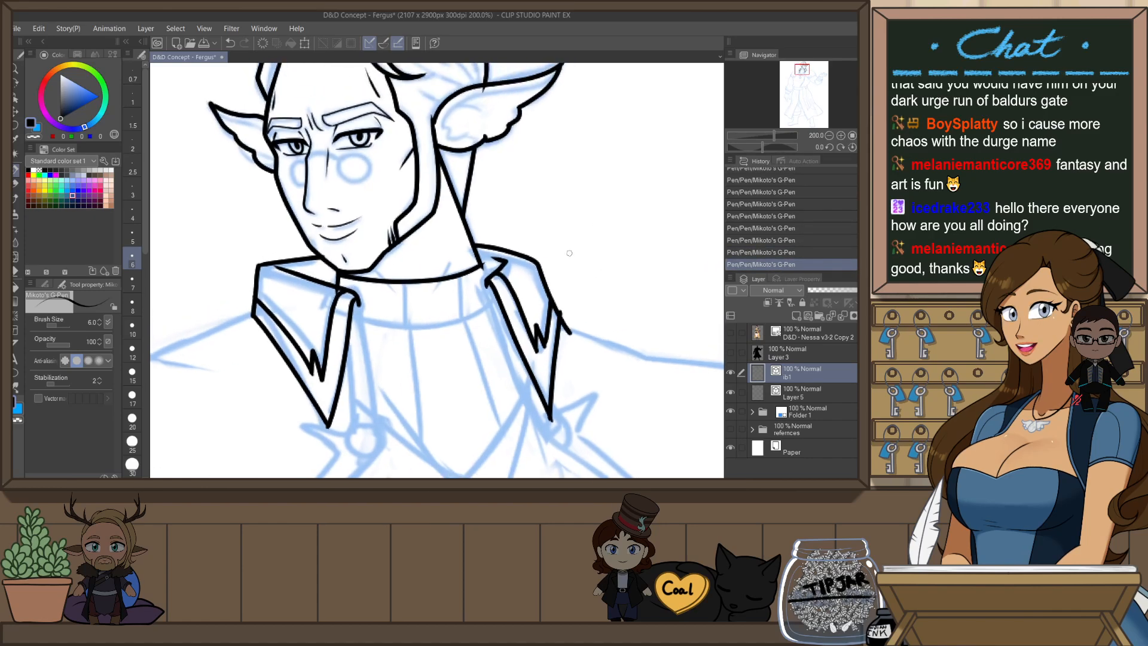
{"action": "key", "text": "e"}
{"action": "key", "text": "ctrl+z"}
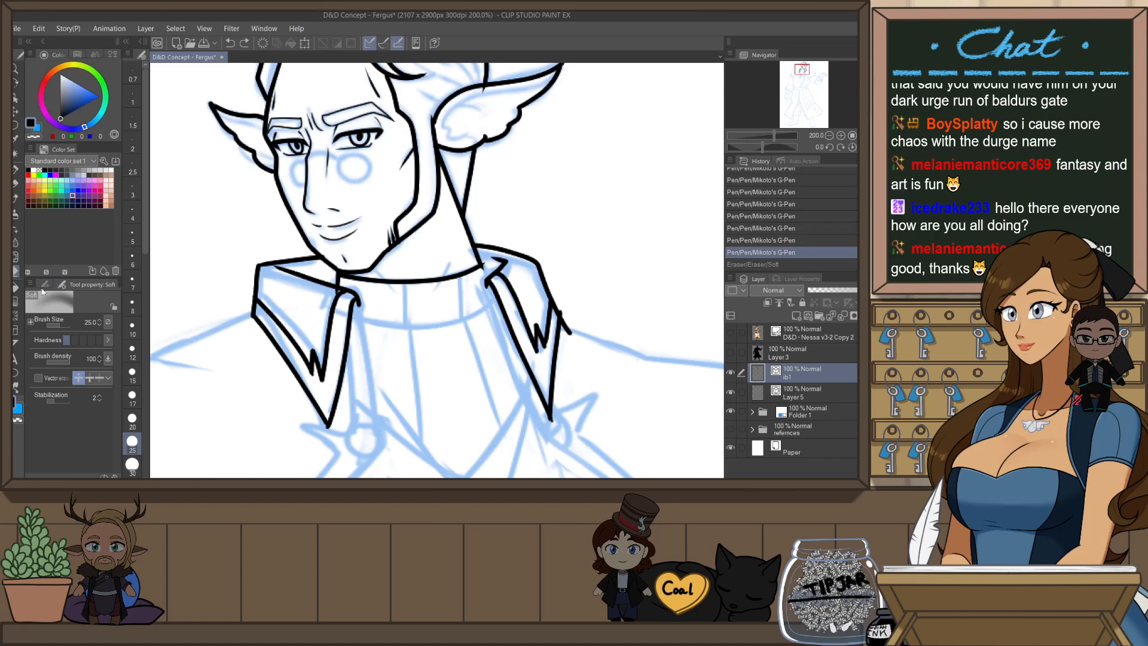
{"action": "left_click", "coordinate": [45, 284]}
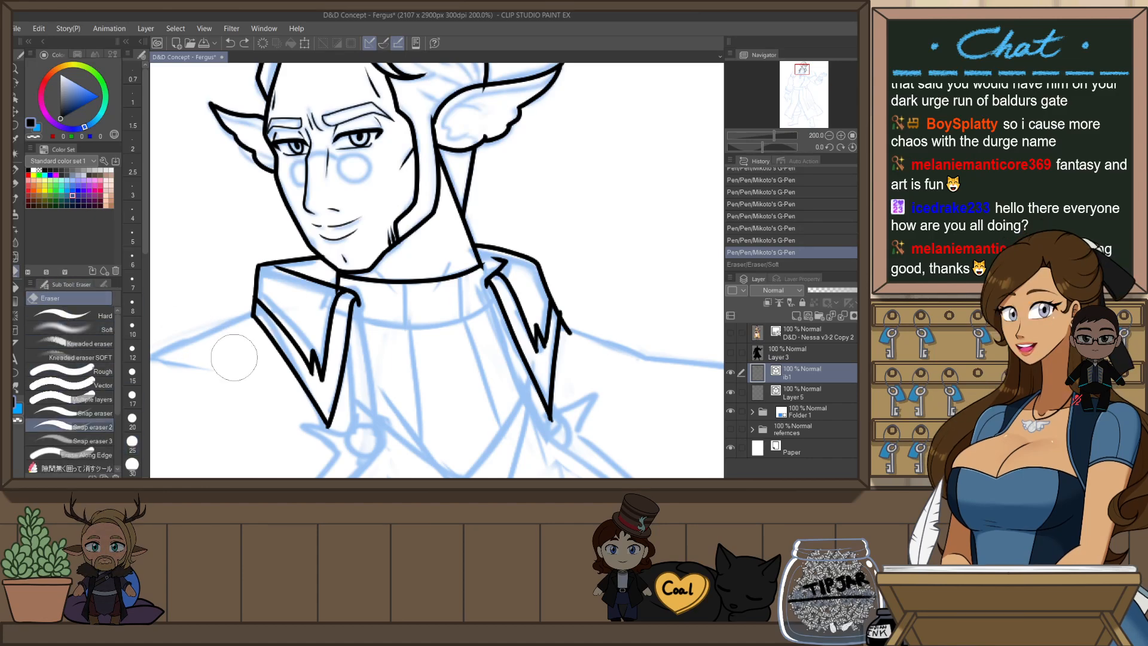
- Ink the coat's far front edge as one line running from the far collar fold down toward the round clasp
{"action": "key", "text": "r"}
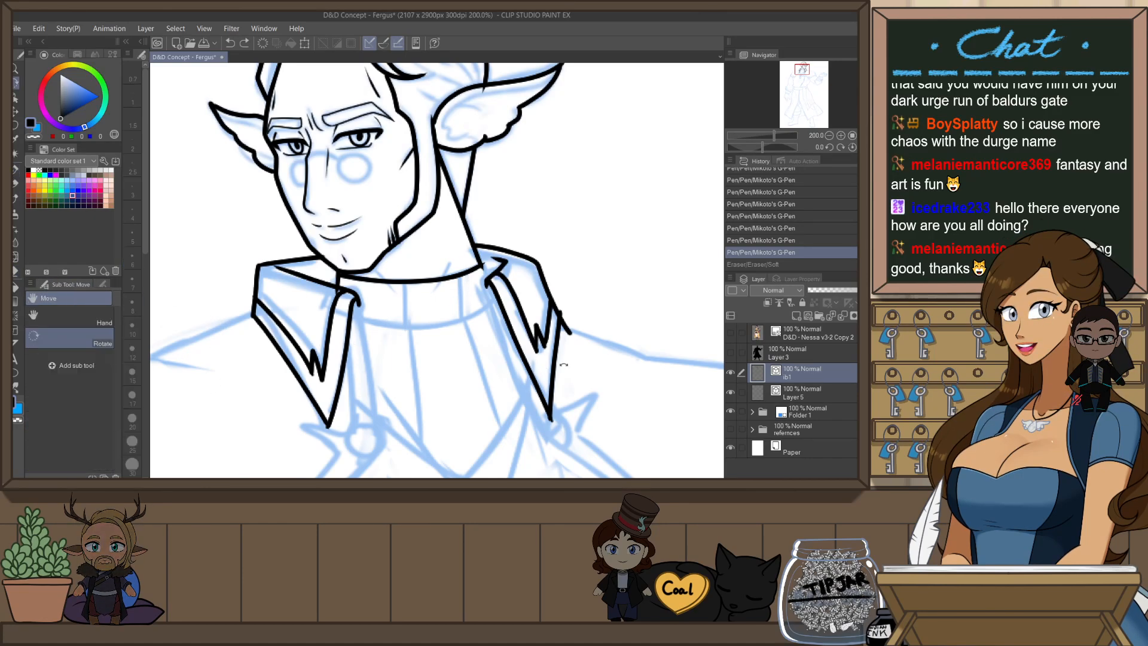
{"action": "mouse_move", "coordinate": [444, 275]}
{"action": "left_mouse_down"}
{"action": "mouse_move", "coordinate": [440, 165]}
{"action": "mouse_move", "coordinate": [598, 213]}
{"action": "mouse_move", "coordinate": [485, 346]}
{"action": "left_mouse_up"}
{"action": "left_click_drag", "start_coordinate": [406, 394], "coordinate": [460, 268]}
{"action": "key", "text": "ctrl+z"}
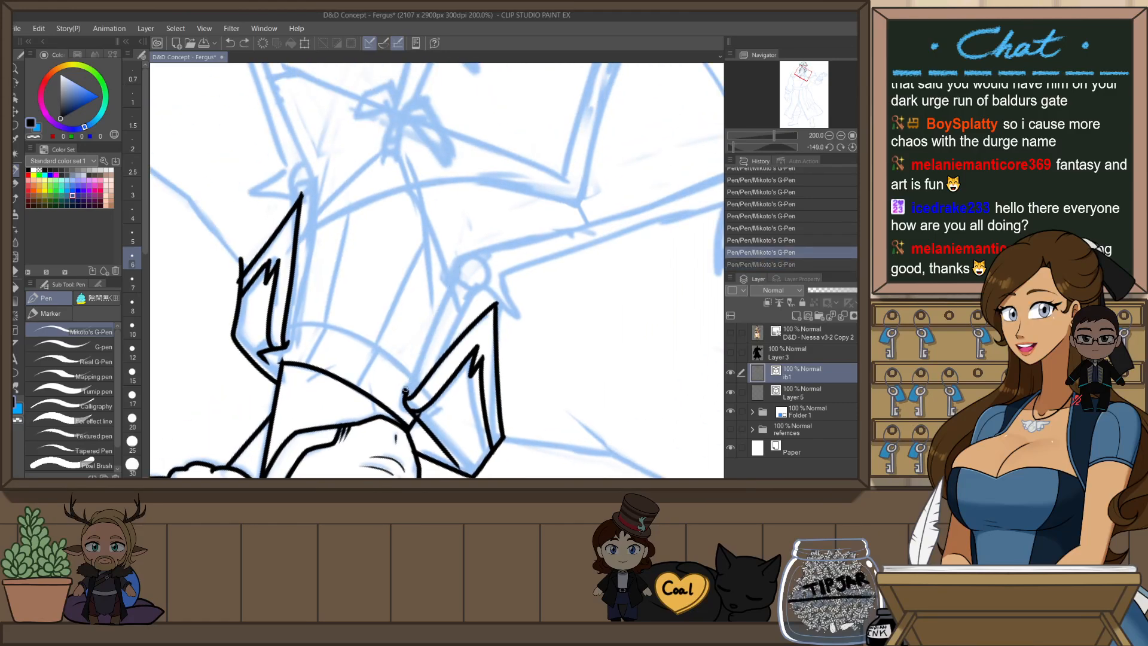
{"action": "left_click_drag", "start_coordinate": [407, 392], "coordinate": [459, 253]}
{"action": "key", "text": "ctrl+z"}
{"action": "left_click_drag", "start_coordinate": [408, 393], "coordinate": [456, 258]}
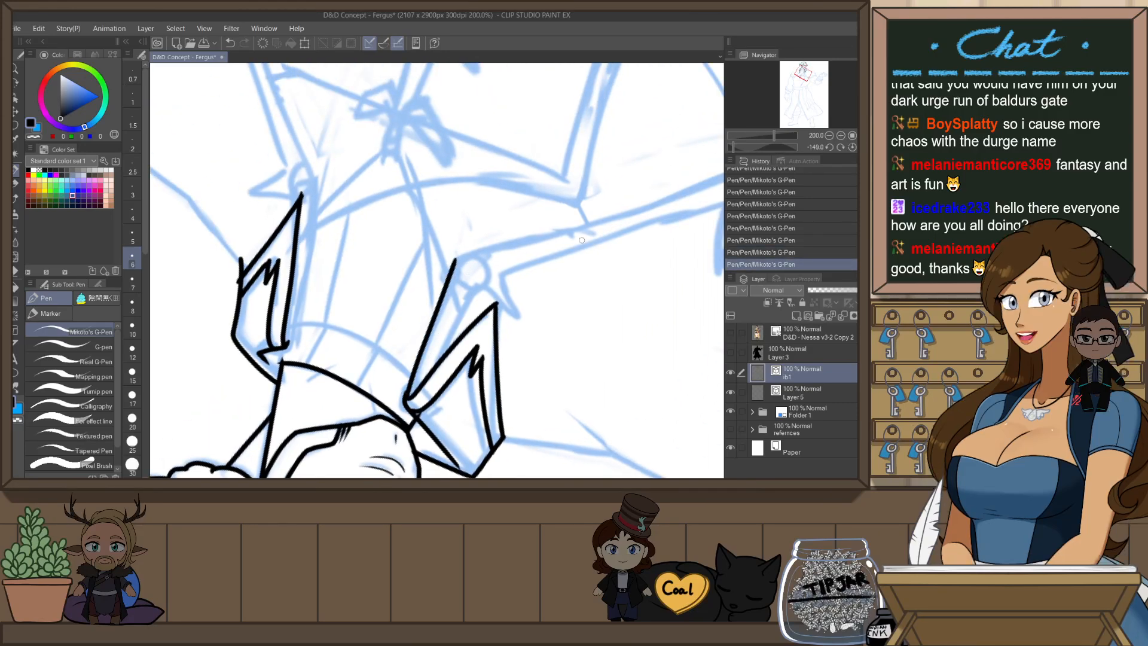
- Ink the coat's near front edge alongside the near lapel, from the collar fold down to the clasp
{"action": "mouse_move", "coordinate": [335, 288]}
{"action": "left_mouse_down"}
{"action": "mouse_move", "coordinate": [533, 182]}
{"action": "mouse_move", "coordinate": [577, 286]}
{"action": "left_mouse_up"}
{"action": "left_click_drag", "start_coordinate": [598, 340], "coordinate": [467, 310]}
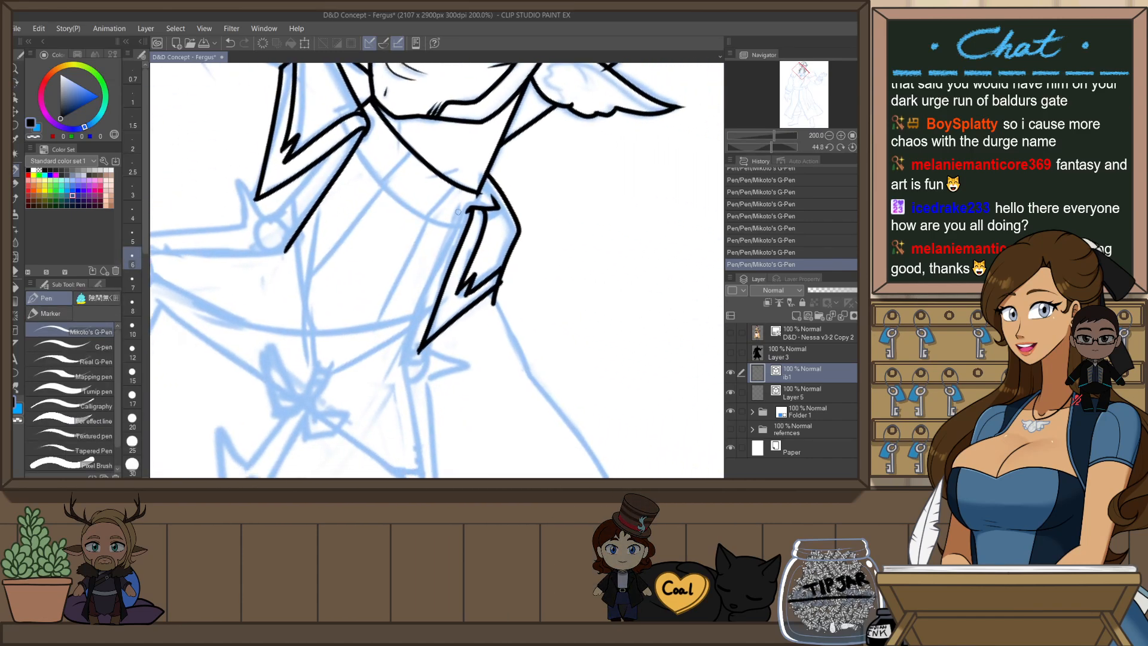
{"action": "left_click_drag", "start_coordinate": [473, 207], "coordinate": [399, 349]}
{"action": "key", "text": "ctrl+z"}
{"action": "left_click_drag", "start_coordinate": [472, 207], "coordinate": [397, 357]}
{"action": "key", "text": "ctrl+z"}
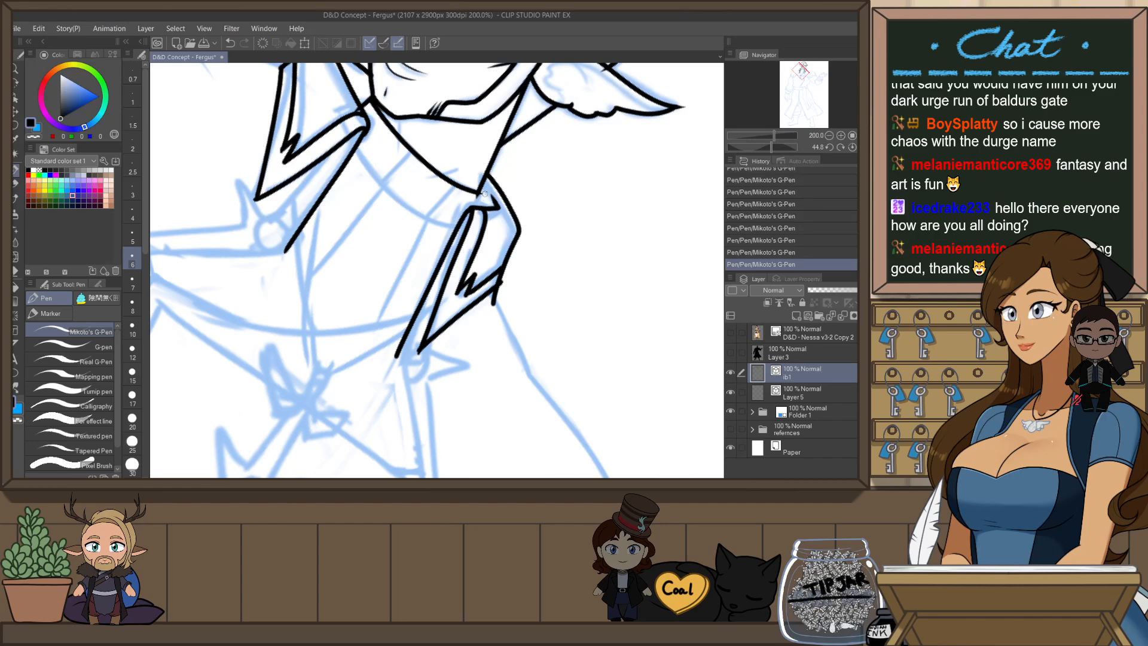
{"action": "key", "text": "ctrl+z"}
- Ink the short edge of the shirt collar connecting the neck line to the near coat collar fold
{"action": "left_click_drag", "start_coordinate": [483, 185], "coordinate": [483, 205]}
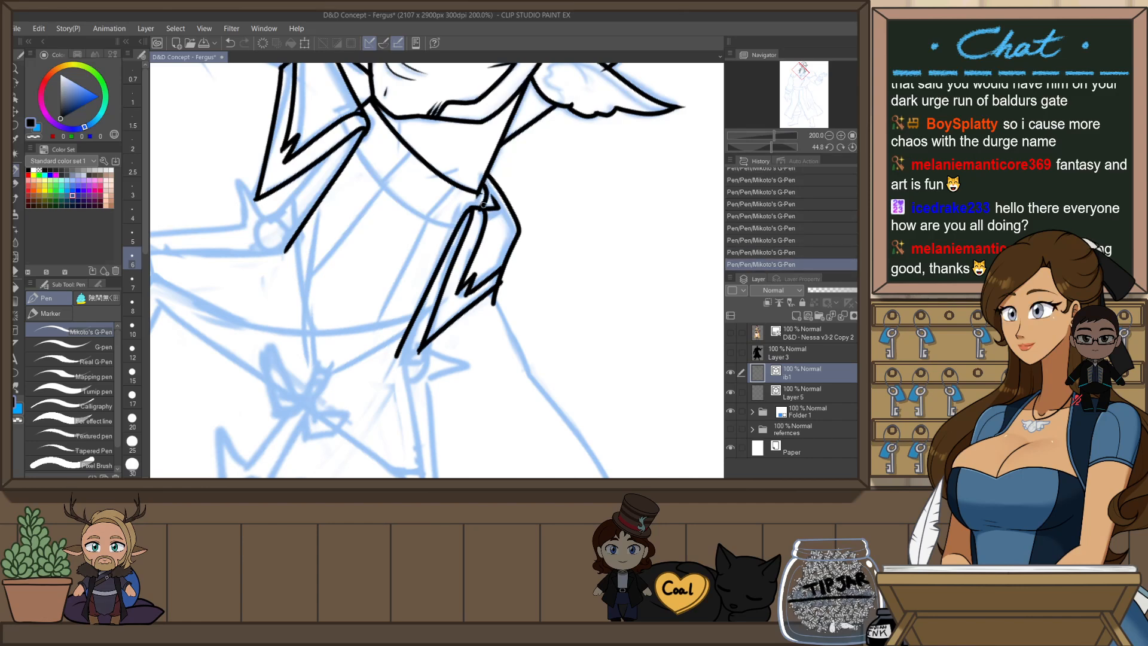
{"action": "key", "text": "ctrl+at"}
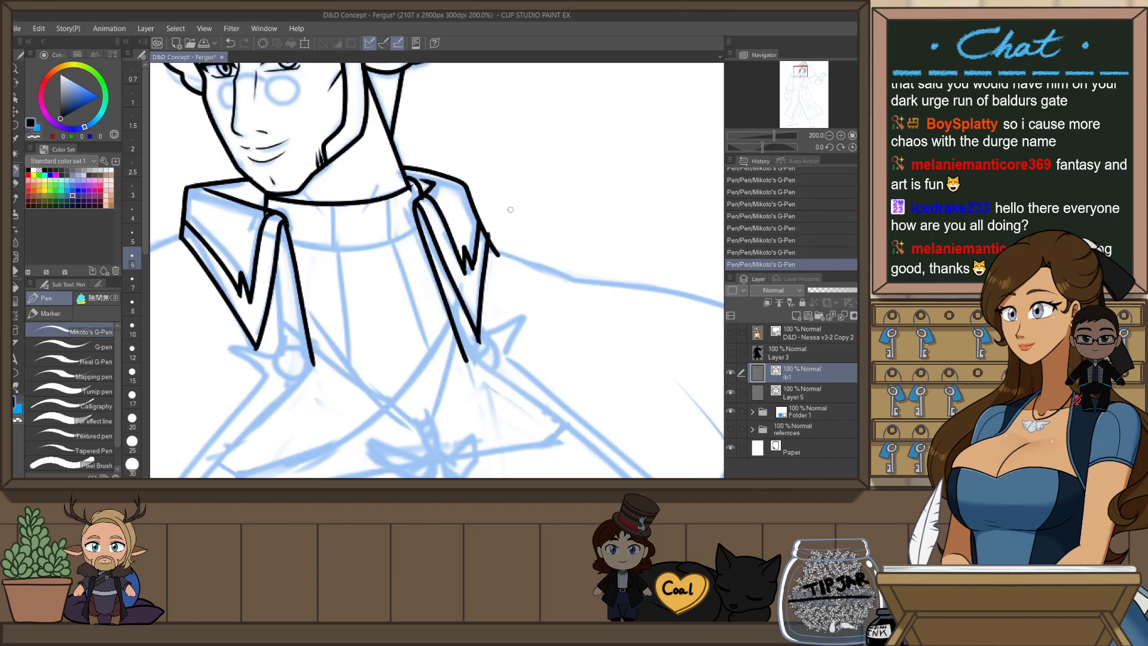
{"action": "key", "text": "ctrl+z"}
{"action": "left_click_drag", "start_coordinate": [407, 175], "coordinate": [422, 197]}
- Ink the curved lower edge of the shirt collar band across the neck between the two coat lapels
{"action": "scroll", "coordinate": [452, 224], "scroll_direction": "down", "scroll_amount": 3}
{"action": "scroll", "coordinate": [506, 220], "scroll_direction": "up", "scroll_amount": 1}
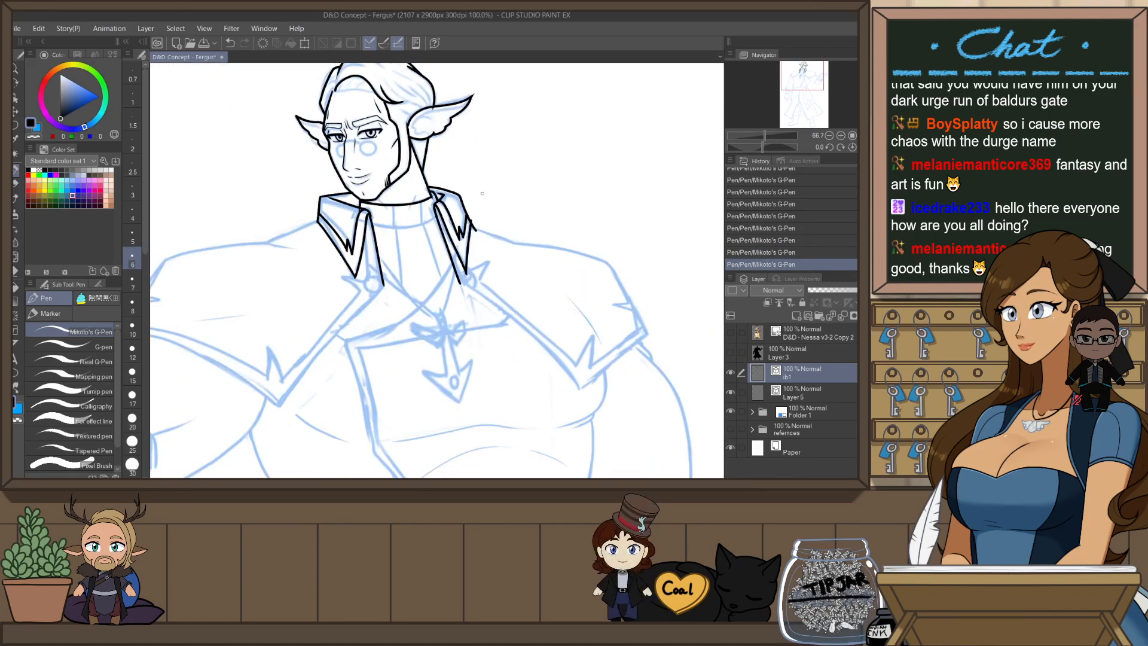
{"action": "key", "text": "shift+space"}
{"action": "left_click_drag", "start_coordinate": [531, 249], "coordinate": [342, 360]}
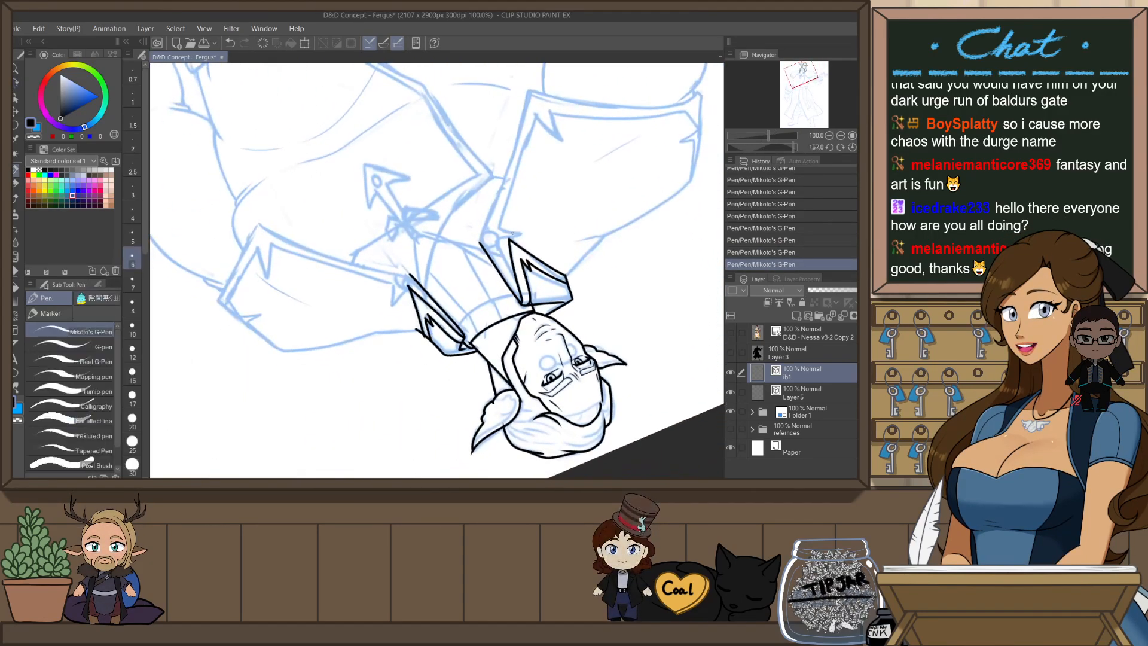
{"action": "scroll", "coordinate": [497, 306], "scroll_direction": "up", "scroll_amount": 2}
{"action": "key", "text": "shift+space"}
{"action": "mouse_move", "coordinate": [497, 306]}
{"action": "left_mouse_down"}
{"action": "mouse_move", "coordinate": [501, 328]}
{"action": "mouse_move", "coordinate": [567, 250]}
{"action": "left_mouse_up"}
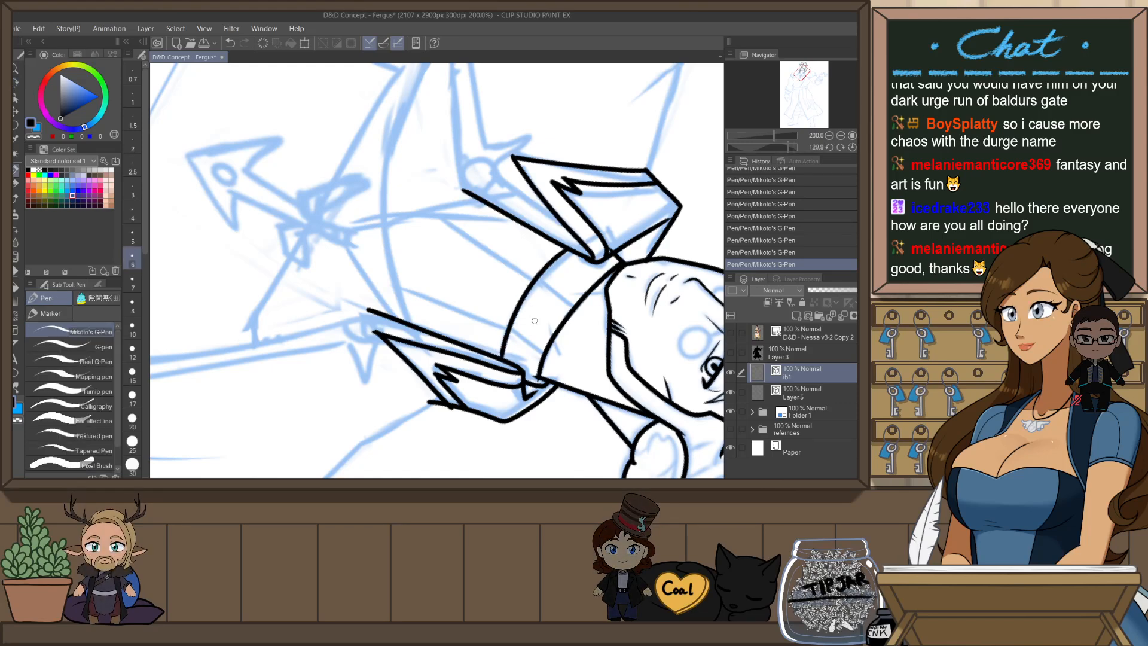
{"action": "key", "text": "ctrl+z"}
{"action": "mouse_move", "coordinate": [503, 357]}
{"action": "left_mouse_down"}
{"action": "mouse_move", "coordinate": [522, 295]}
{"action": "mouse_move", "coordinate": [570, 258]}
{"action": "left_mouse_up"}
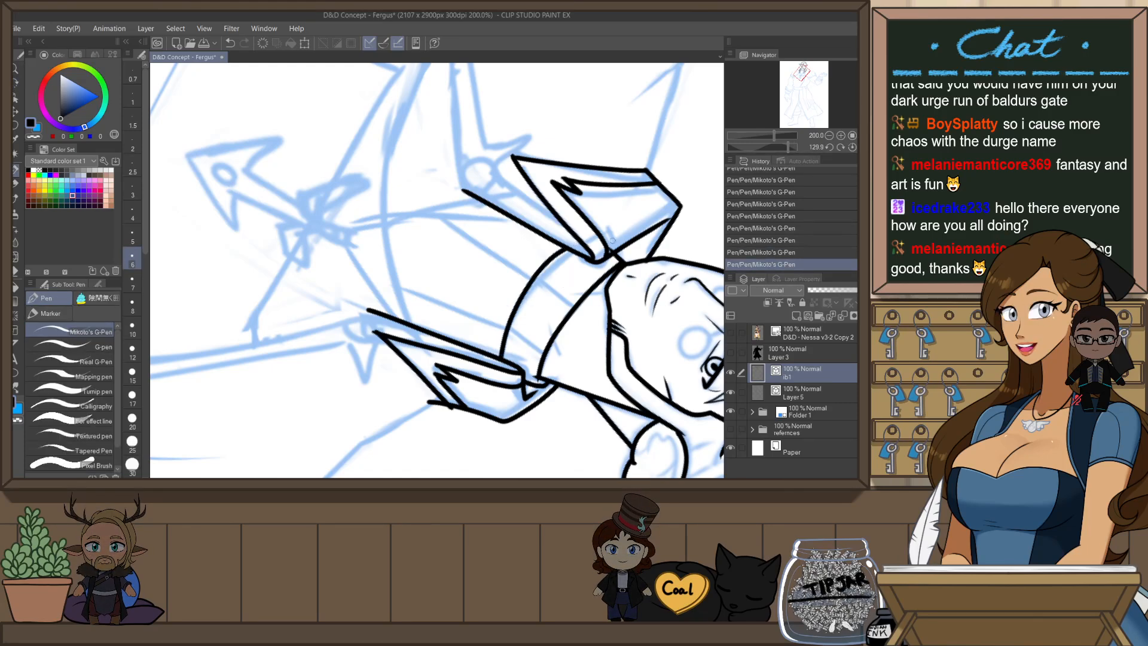
{"action": "key", "text": "ctrl+at"}
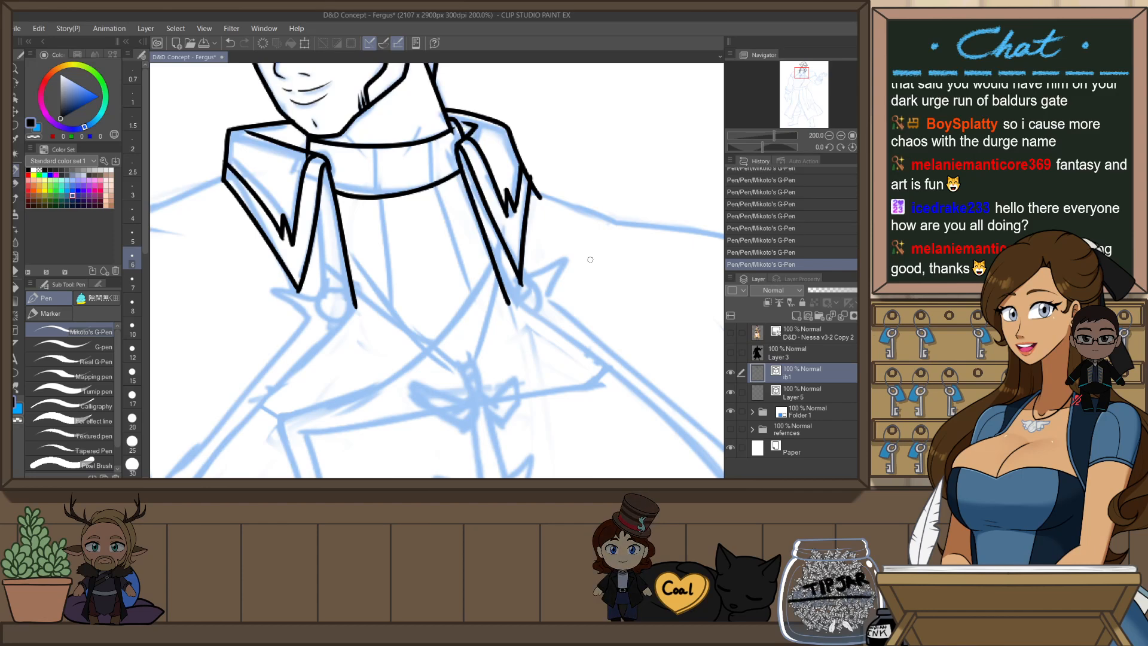
- Redraw the shirt collar band's lower edge as a clean curve joining the two coat lapels
{"action": "left_click_drag", "start_coordinate": [601, 308], "coordinate": [545, 165]}
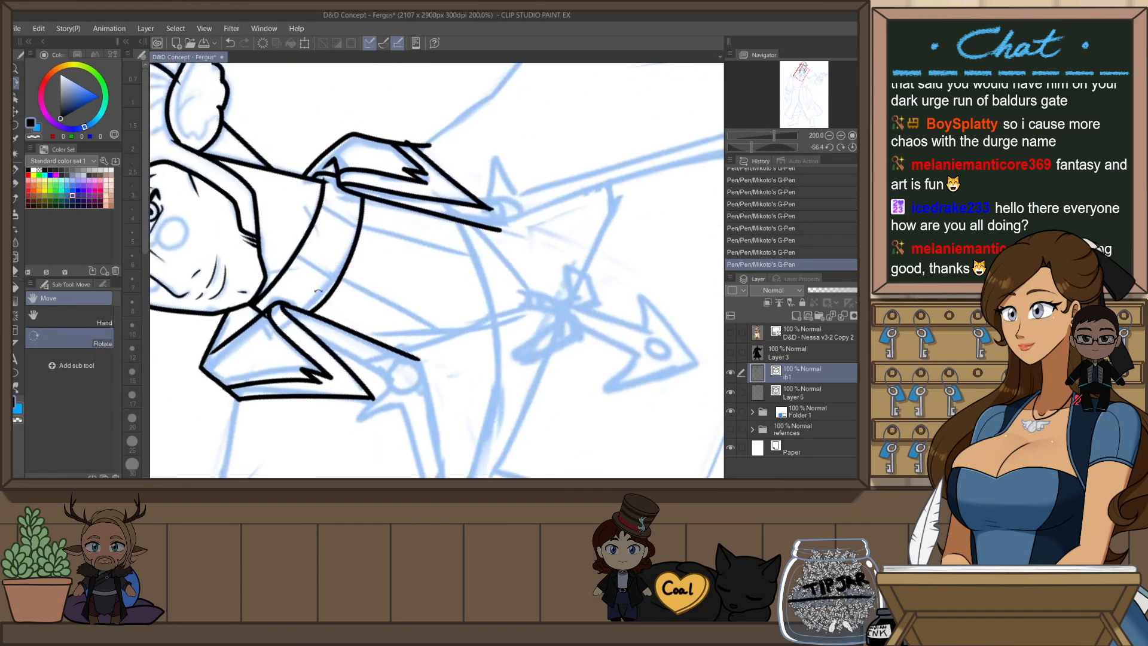
{"action": "key", "text": "ctrl+z"}
{"action": "mouse_move", "coordinate": [280, 301]}
{"action": "left_mouse_down"}
{"action": "mouse_move", "coordinate": [338, 274]}
{"action": "mouse_move", "coordinate": [368, 201]}
{"action": "left_mouse_up"}
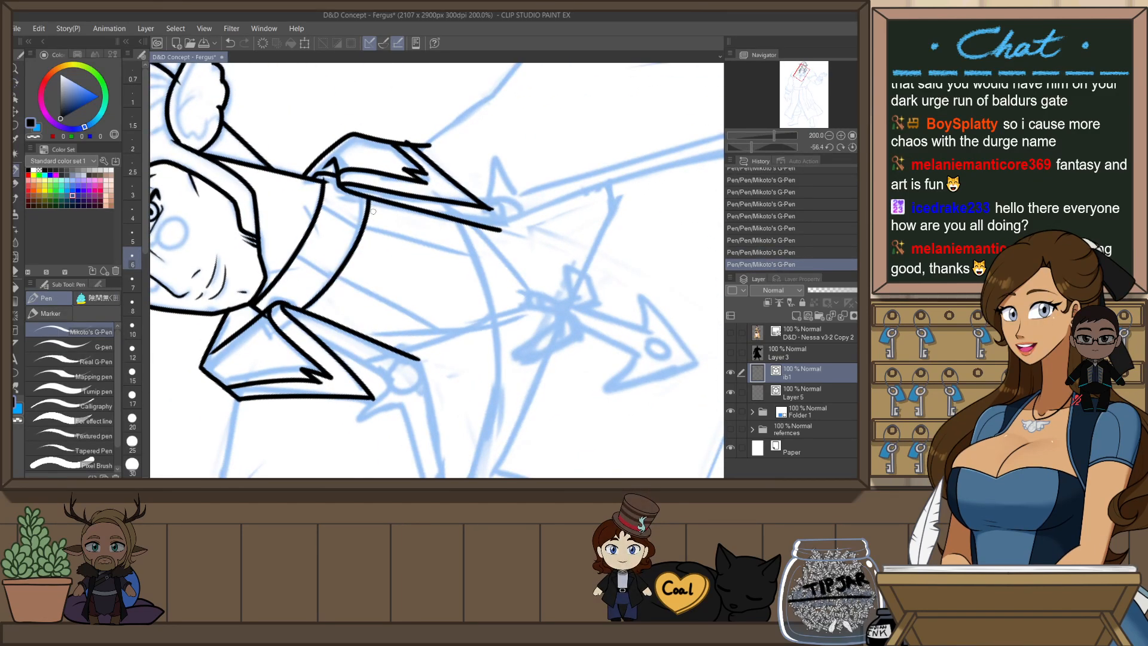
{"action": "key", "text": "ctrl+at"}
{"action": "left_click_drag", "start_coordinate": [450, 190], "coordinate": [513, 348]}
{"action": "key", "text": "ctrl+z"}
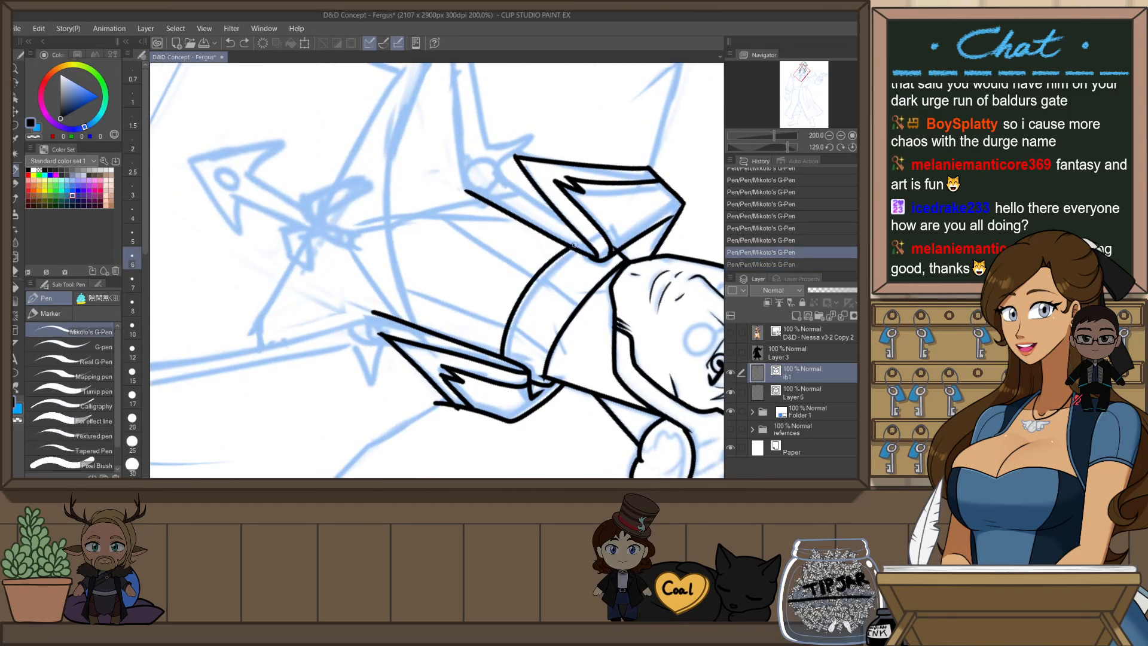
{"action": "key", "text": "ctrl+y"}
{"action": "key", "text": "ctrl+at"}
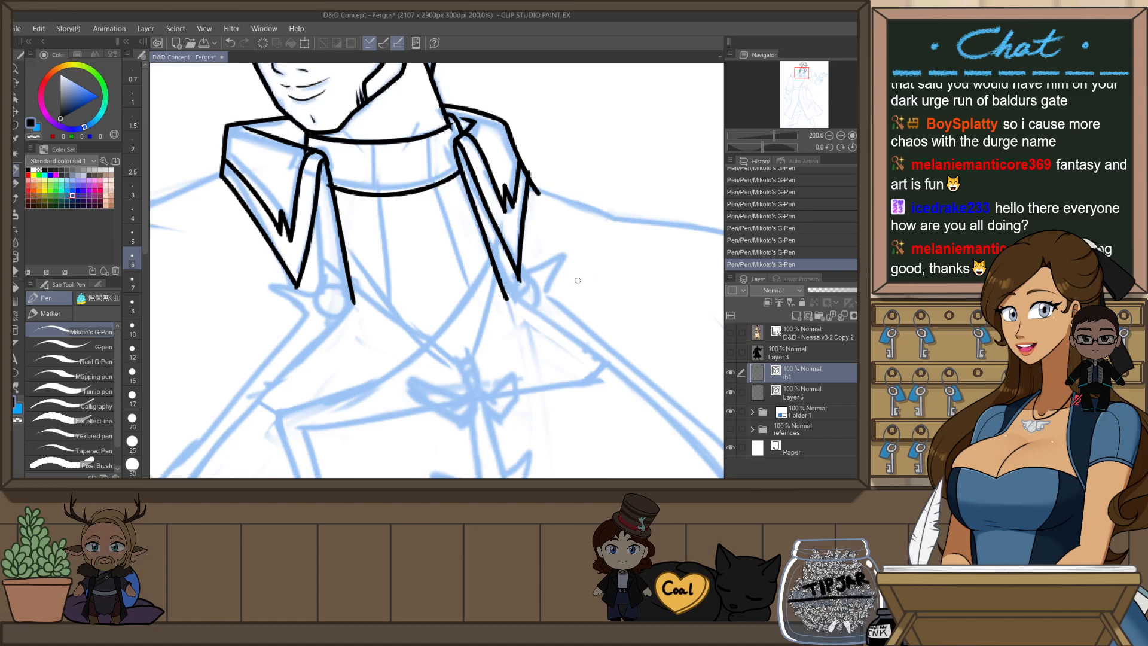
- Ink the shoulder cape's front edge on the raised-arm side, running diagonally from the lapel's end down to the cape's lower point
{"action": "scroll", "coordinate": [519, 272], "scroll_direction": "down", "scroll_amount": 3}
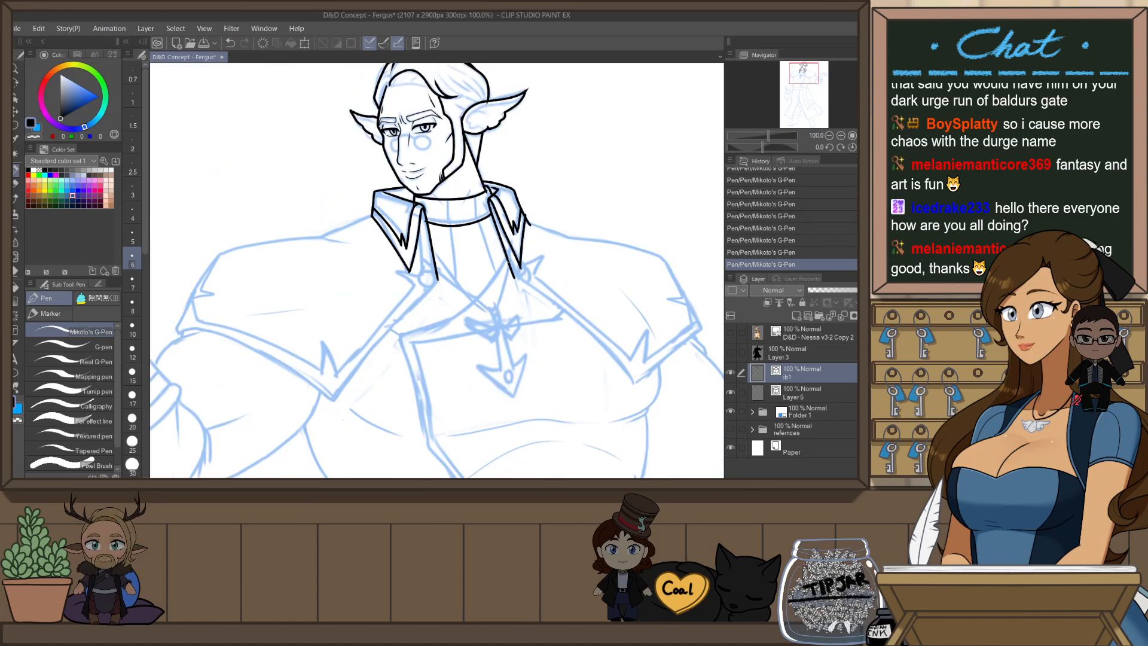
{"action": "left_click_drag", "start_coordinate": [330, 408], "coordinate": [440, 280]}
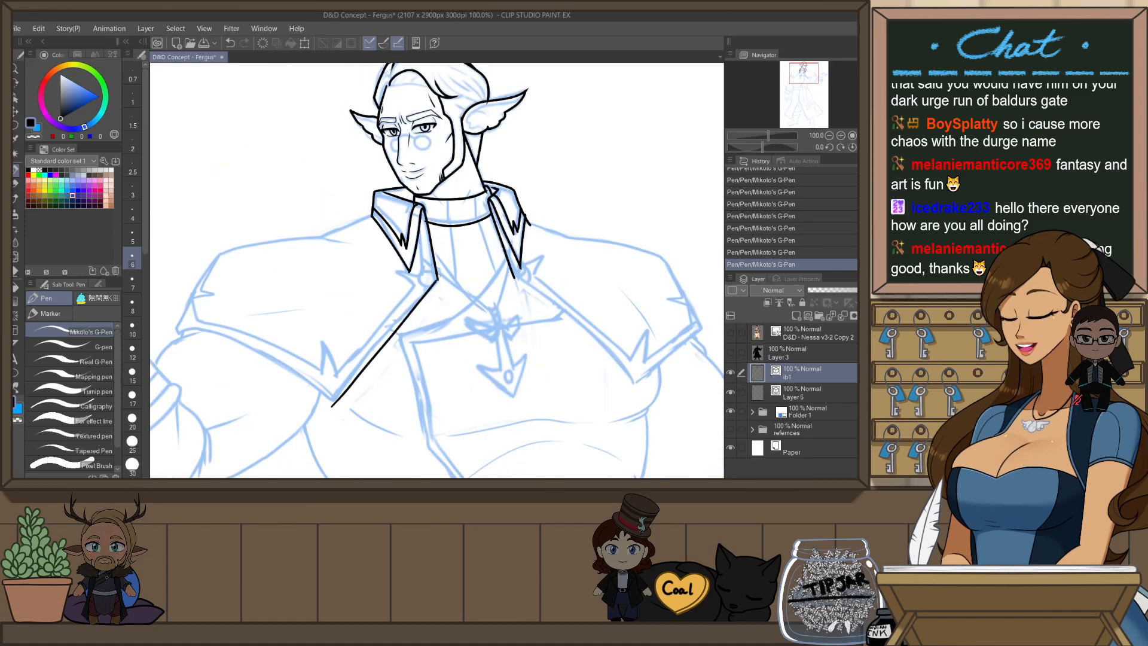
{"action": "key", "text": "ctrl+z"}
{"action": "left_click_drag", "start_coordinate": [370, 360], "coordinate": [330, 407]}
{"action": "key", "text": "ctrl+z"}
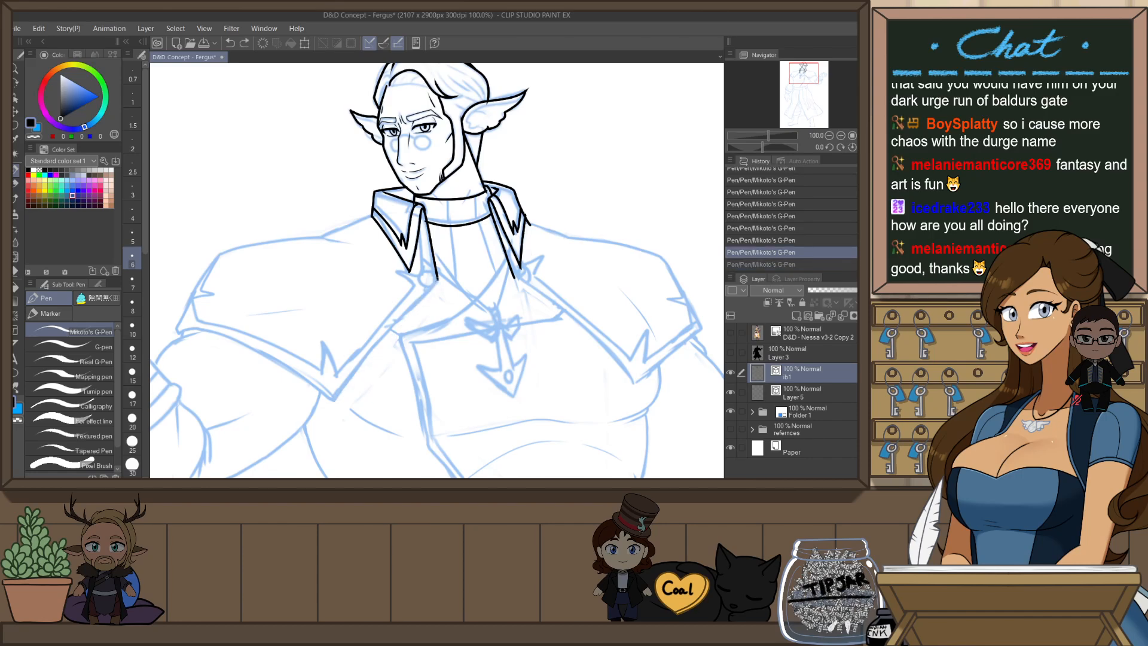
{"action": "left_click_drag", "start_coordinate": [440, 277], "coordinate": [324, 414]}
{"action": "key", "text": "ctrl+z"}
{"action": "left_click_drag", "start_coordinate": [439, 279], "coordinate": [330, 417]}
{"action": "key", "text": "ctrl+z"}
{"action": "left_click_drag", "start_coordinate": [379, 356], "coordinate": [333, 413]}
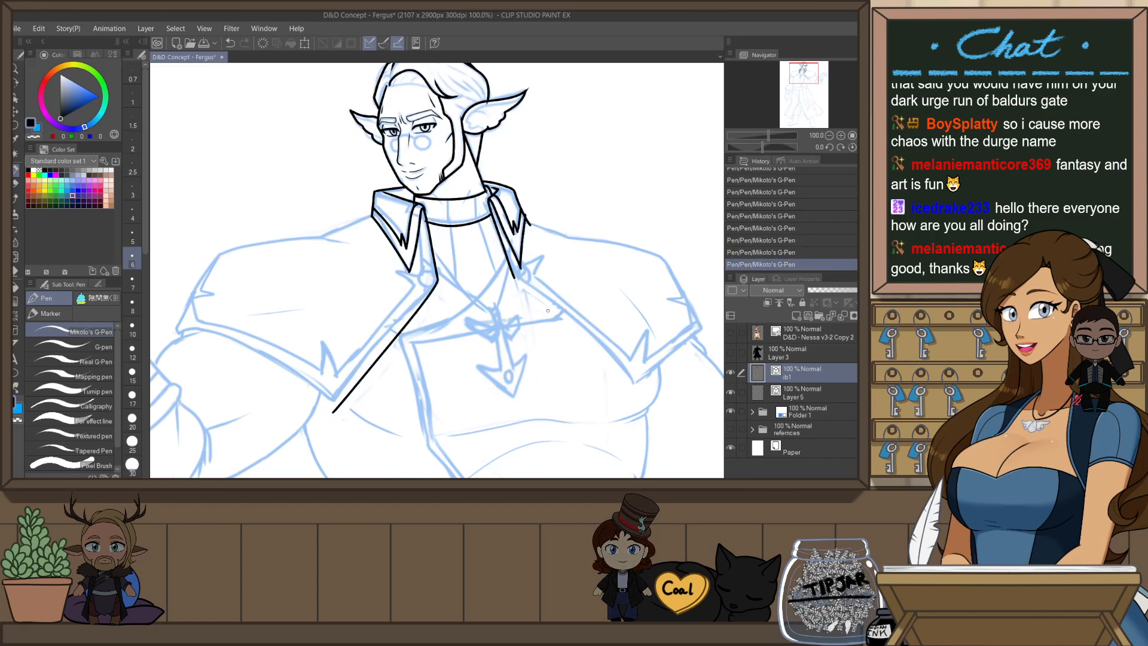
- Ink the matching front edge of the cape on the lowered-arm side, from the lapel's end down to the lower point
{"action": "key", "text": "h"}
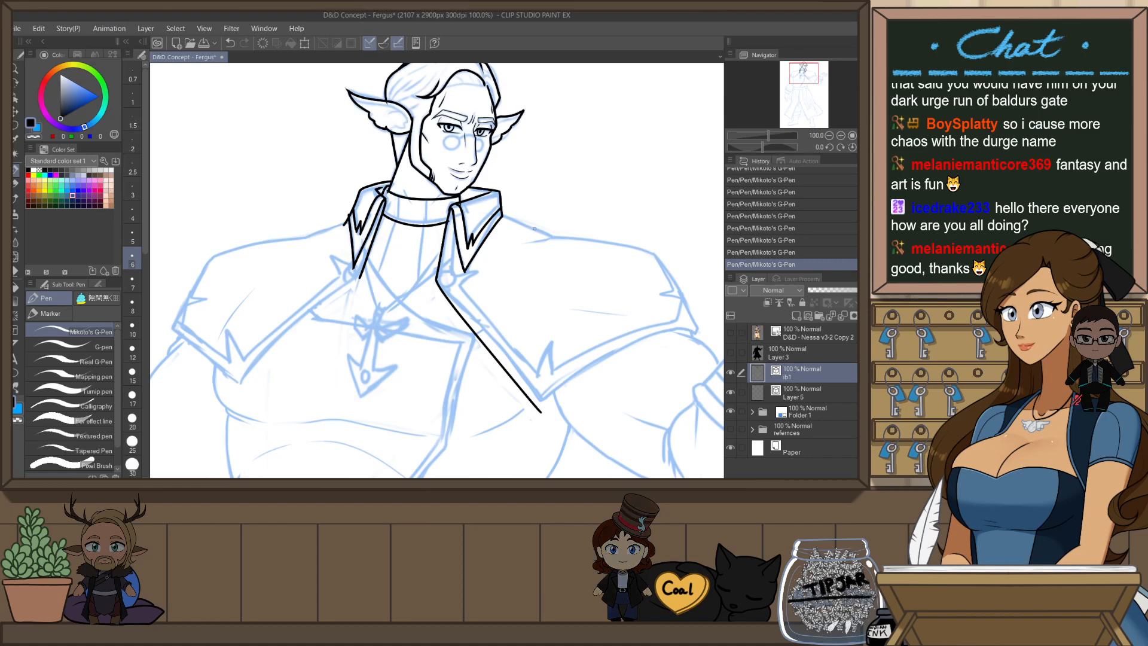
{"action": "left_click_drag", "start_coordinate": [285, 393], "coordinate": [411, 356]}
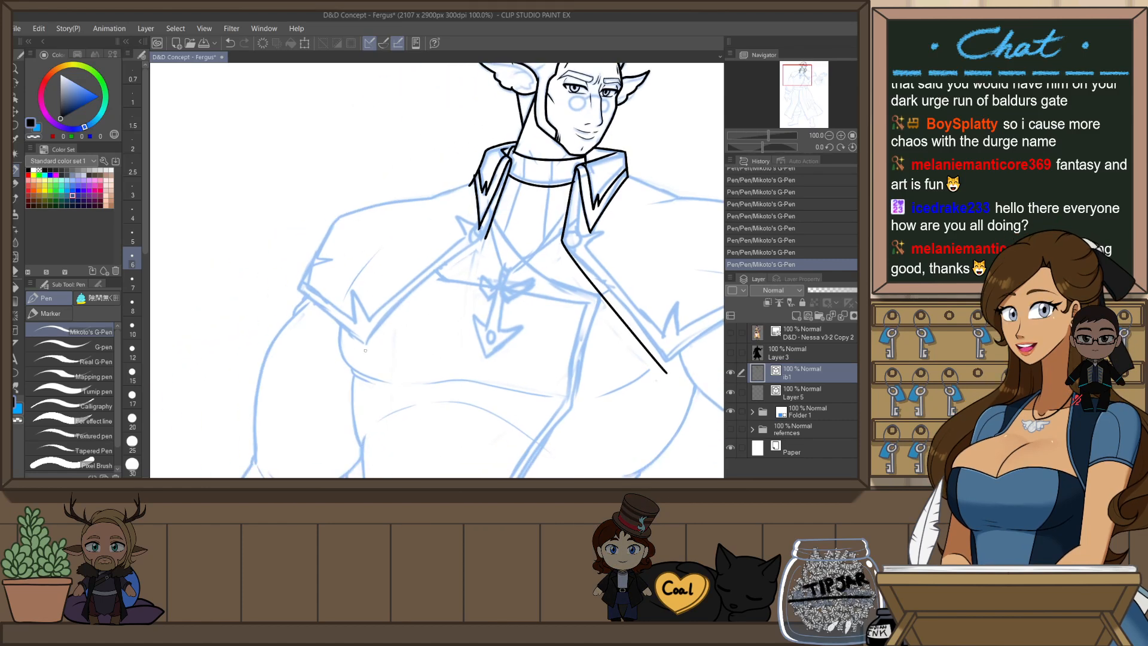
{"action": "key", "text": "ctrl+z"}
{"action": "left_click_drag", "start_coordinate": [485, 237], "coordinate": [356, 358]}
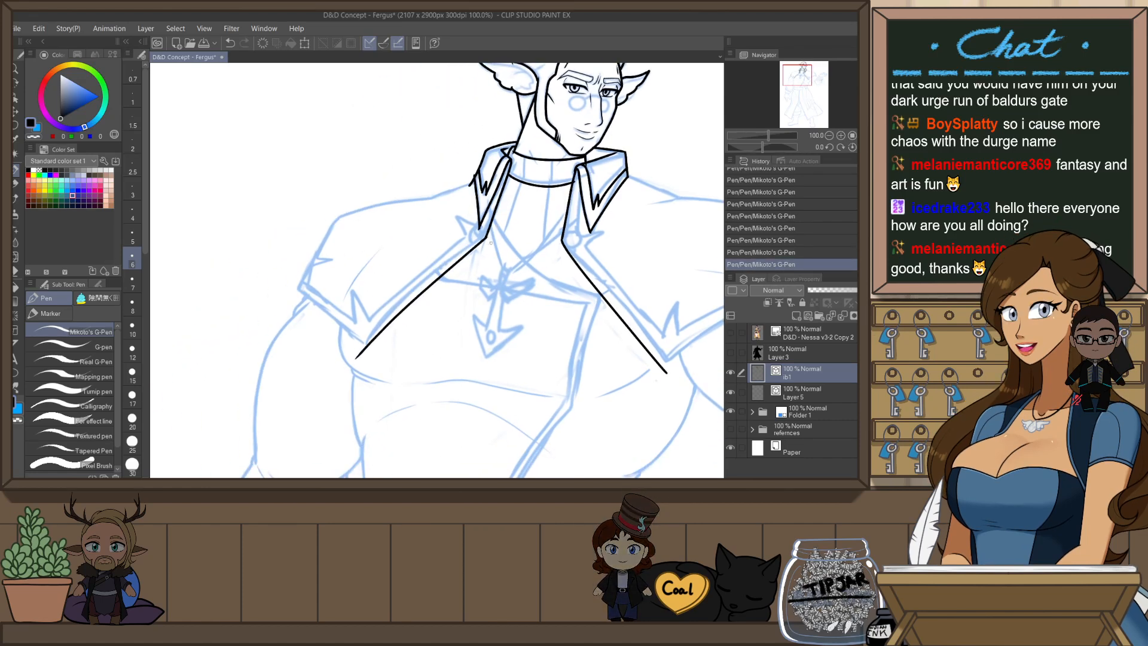
{"action": "key", "text": "ctrl+z"}
{"action": "left_click_drag", "start_coordinate": [487, 240], "coordinate": [357, 361]}
{"action": "key", "text": "ctrl+z"}
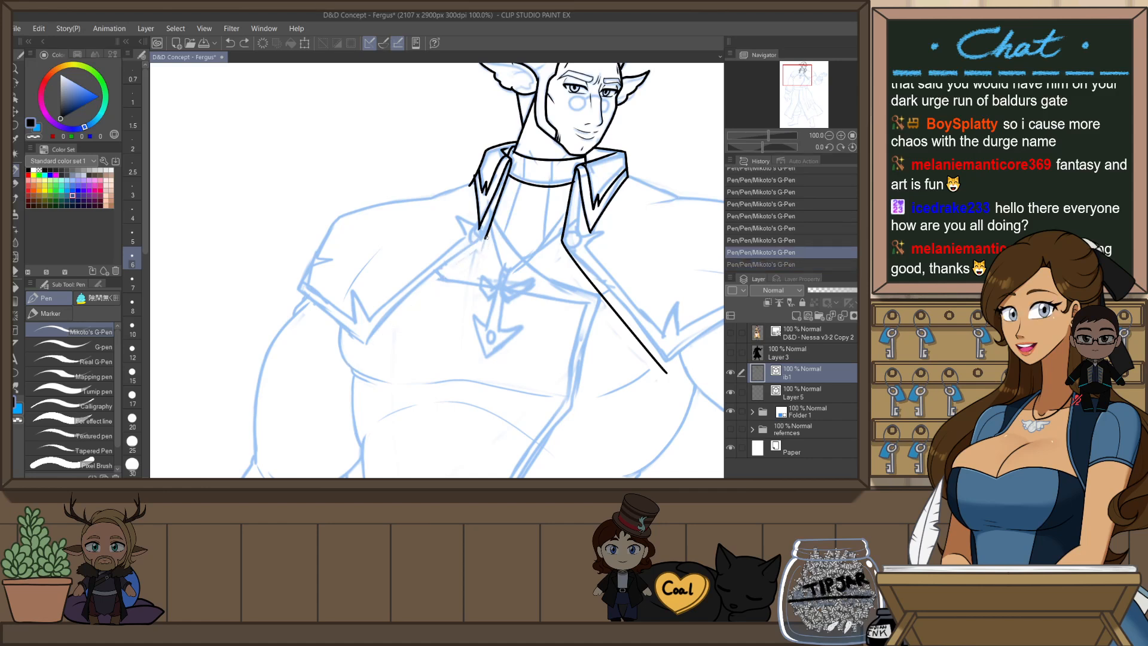
{"action": "left_click_drag", "start_coordinate": [488, 240], "coordinate": [359, 361]}
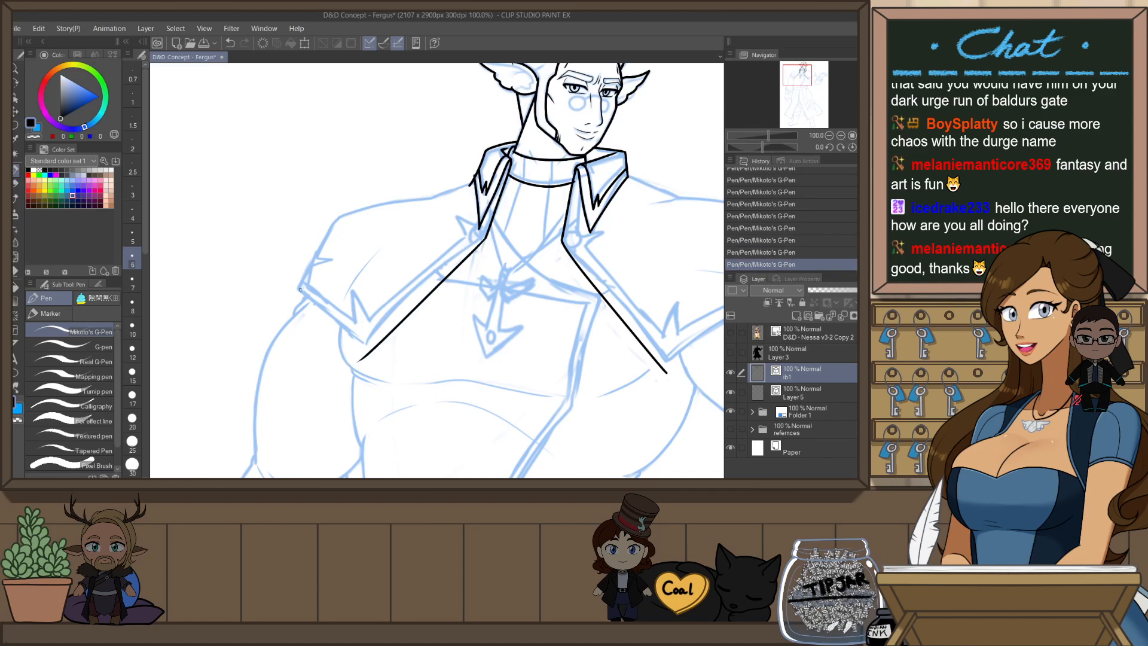
- Ink the cape's lower hem on the lowered-arm side, from its outer corner to the front point
{"action": "left_click_drag", "start_coordinate": [300, 289], "coordinate": [366, 357]}
{"action": "key", "text": "ctrl+z"}
{"action": "left_click_drag", "start_coordinate": [298, 291], "coordinate": [367, 357]}
- Ink the cape's curved lower hem on the raised-arm side, from the front point out to the outer corner
{"action": "left_click_drag", "start_coordinate": [649, 277], "coordinate": [471, 244]}
{"action": "key", "text": "ctrl+z"}
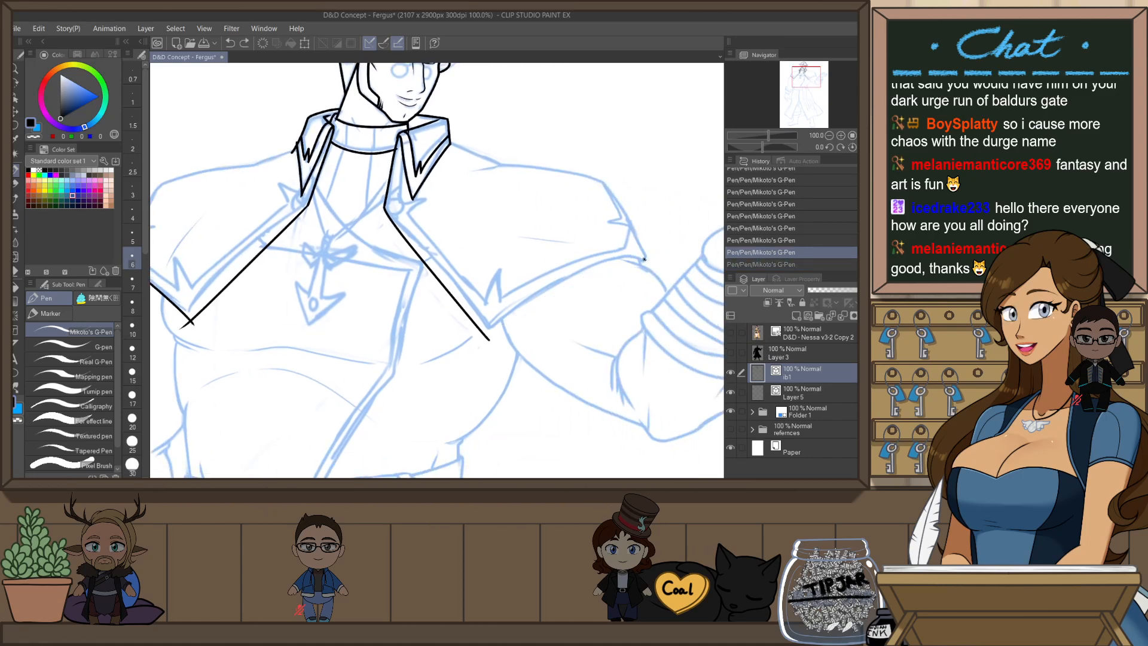
{"action": "left_click_drag", "start_coordinate": [490, 332], "coordinate": [646, 259]}
{"action": "key", "text": "ctrl+z"}
{"action": "mouse_move", "coordinate": [482, 339]}
{"action": "left_mouse_down"}
{"action": "mouse_move", "coordinate": [644, 259]}
{"action": "mouse_move", "coordinate": [701, 312]}
{"action": "left_mouse_up"}
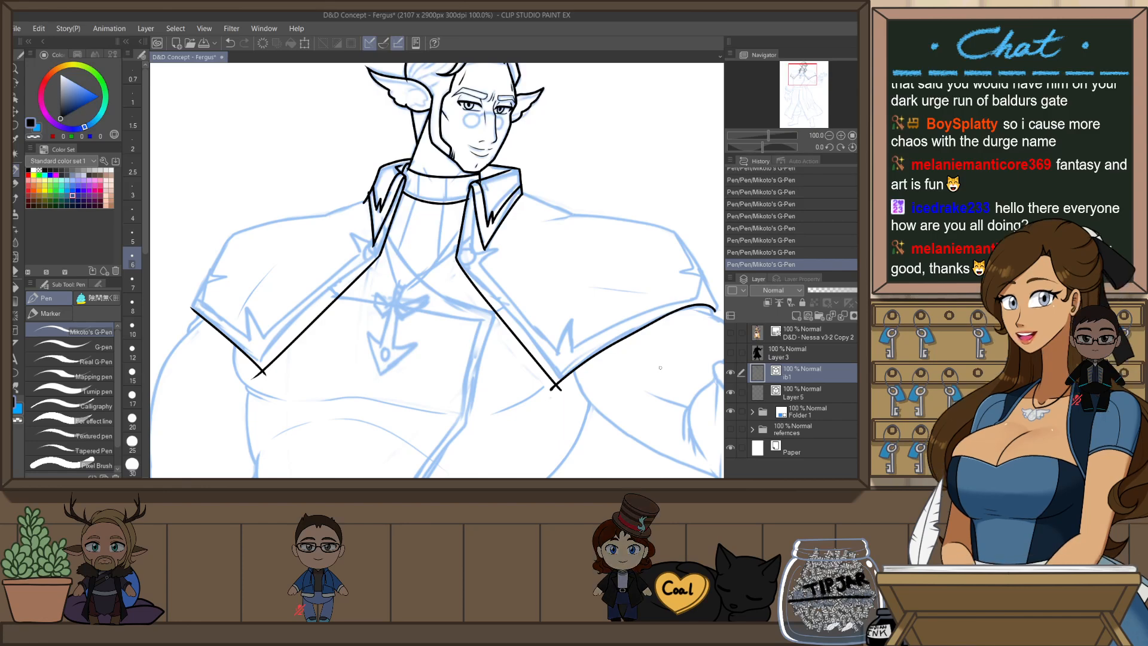
- Ink the top shoulder line of the cape on the lowered-arm side, from the coat collar out to the shoulder corner
{"action": "left_click_drag", "start_coordinate": [660, 359], "coordinate": [622, 221]}
{"action": "scroll", "coordinate": [338, 261], "scroll_direction": "up", "scroll_amount": 2}
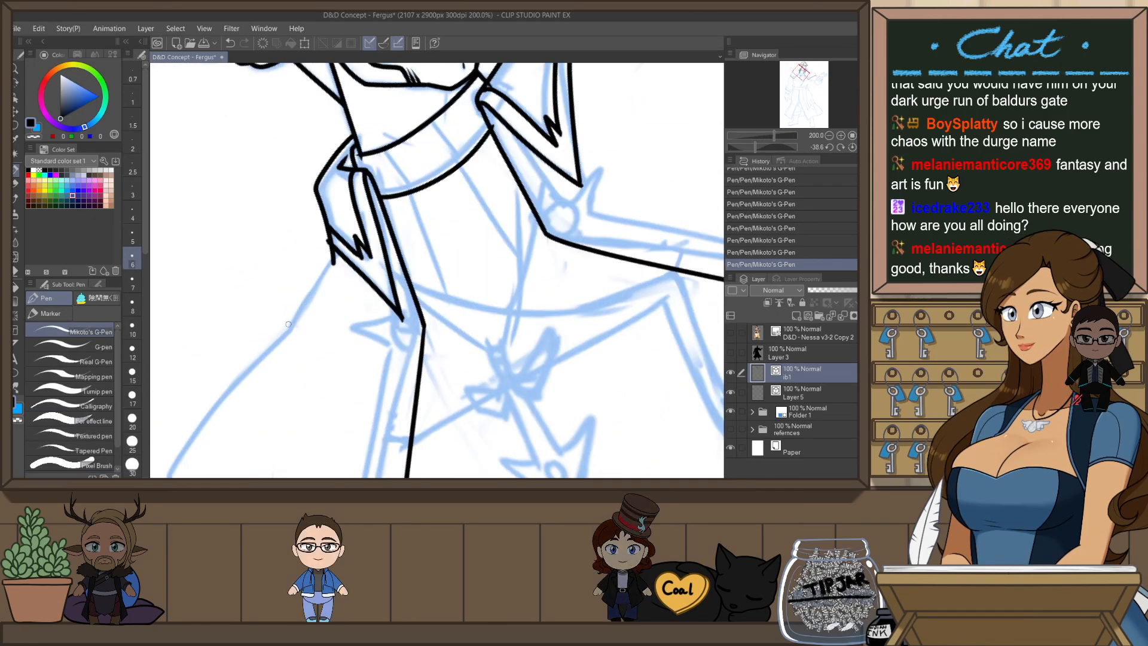
{"action": "mouse_move", "coordinate": [337, 255]}
{"action": "left_mouse_down"}
{"action": "mouse_move", "coordinate": [287, 332]}
{"action": "mouse_move", "coordinate": [360, 310]}
{"action": "mouse_move", "coordinate": [330, 317]}
{"action": "mouse_move", "coordinate": [366, 256]}
{"action": "left_mouse_up"}
{"action": "key", "text": "ctrl+z"}
{"action": "left_click_drag", "start_coordinate": [330, 335], "coordinate": [447, 153]}
{"action": "left_click_drag", "start_coordinate": [310, 296], "coordinate": [442, 156]}
{"action": "key", "text": "ctrl+z"}
{"action": "key", "text": "ctrl+z"}
{"action": "left_click_drag", "start_coordinate": [315, 298], "coordinate": [432, 157]}
{"action": "key", "text": "ctrl+z"}
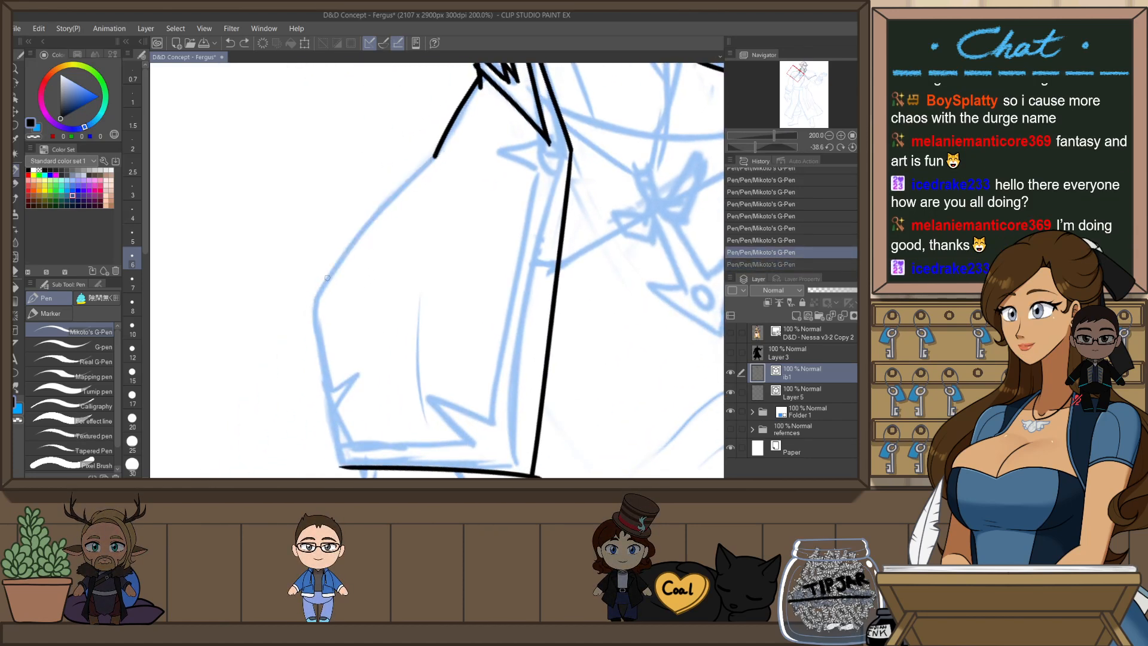
{"action": "left_click_drag", "start_coordinate": [311, 302], "coordinate": [436, 157]}
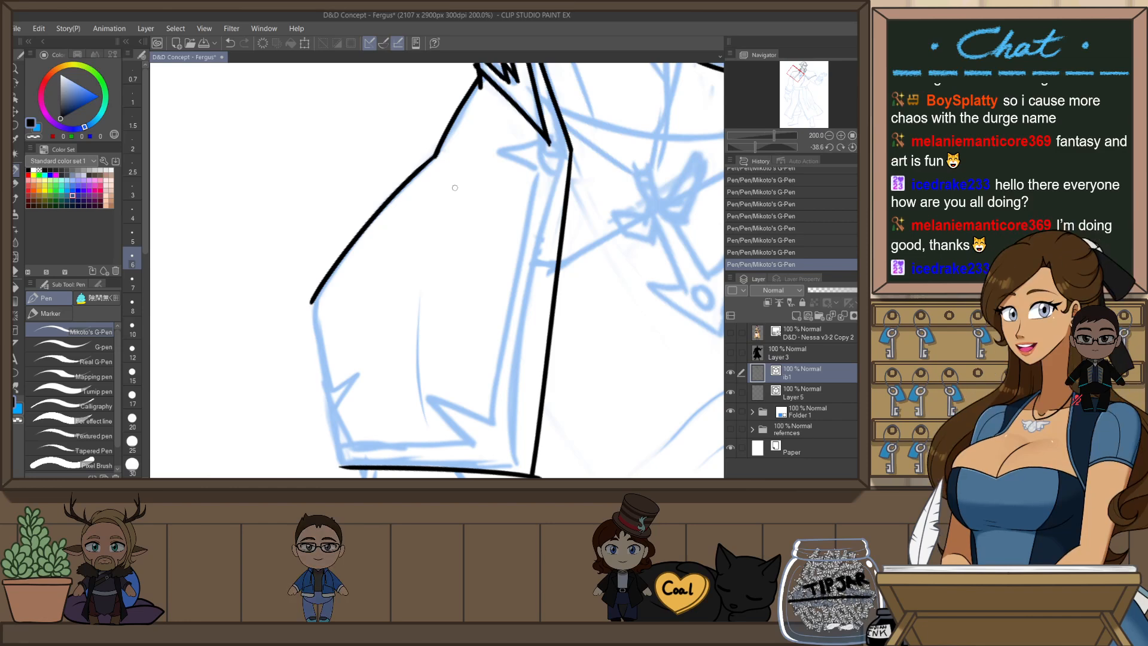
- Ink the cape's outer side edge on the lowered-arm side, connecting the hem corner to the shoulder line
{"action": "key", "text": "ctrl+at"}
{"action": "left_click_drag", "start_coordinate": [241, 365], "coordinate": [324, 217]}
{"action": "key", "text": "ctrl+z"}
{"action": "left_click_drag", "start_coordinate": [245, 351], "coordinate": [343, 204]}
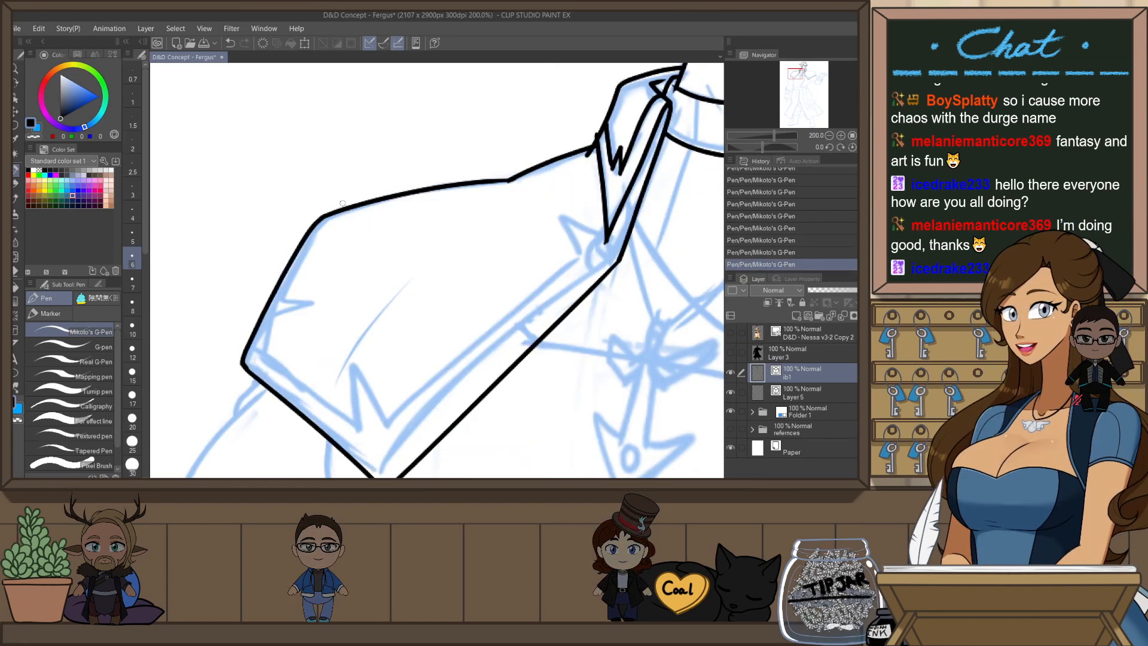
- Ink the cape's outer side edge on the raised-arm side, from the curled hem corner up to the shoulder corner
{"action": "scroll", "coordinate": [388, 266], "scroll_direction": "down", "scroll_amount": 3}
{"action": "left_click_drag", "start_coordinate": [645, 228], "coordinate": [564, 245]}
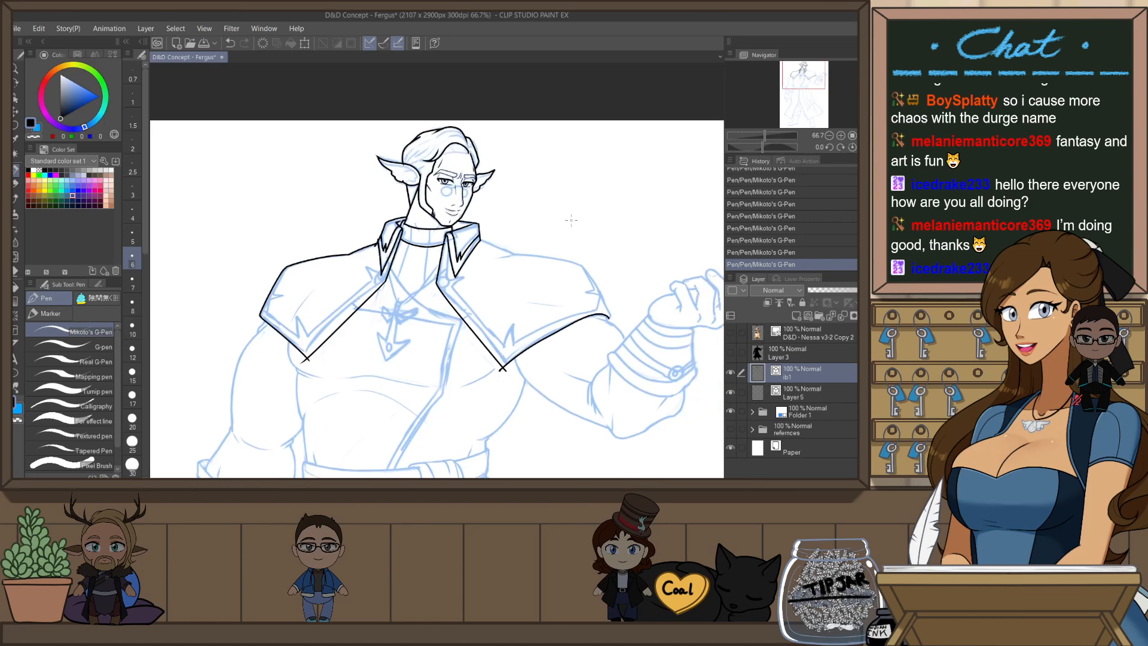
{"action": "key", "text": "h"}
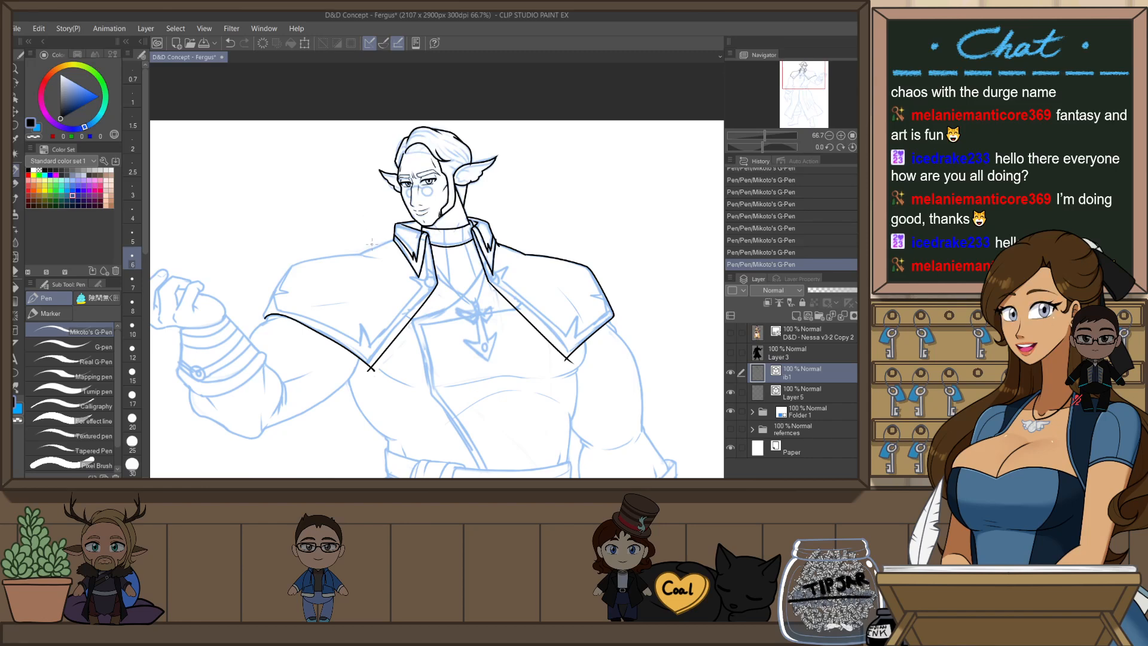
{"action": "key", "text": "shift+space"}
{"action": "left_click_drag", "start_coordinate": [461, 254], "coordinate": [290, 343]}
{"action": "scroll", "coordinate": [290, 343], "scroll_direction": "up", "scroll_amount": 5}
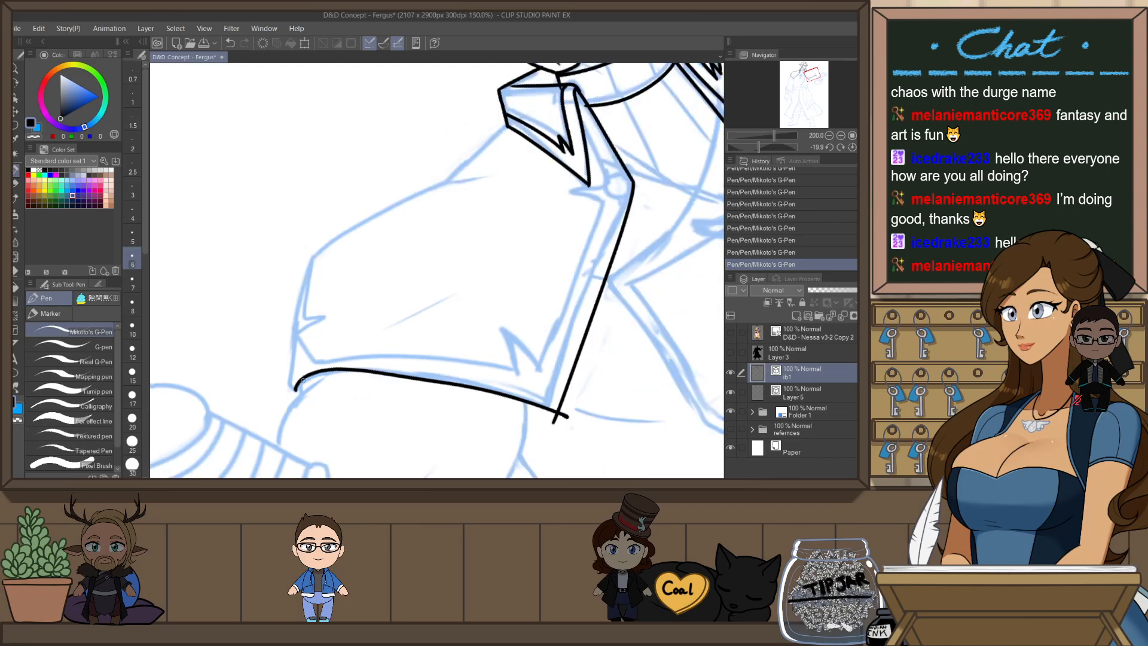
{"action": "left_click_drag", "start_coordinate": [293, 390], "coordinate": [317, 246]}
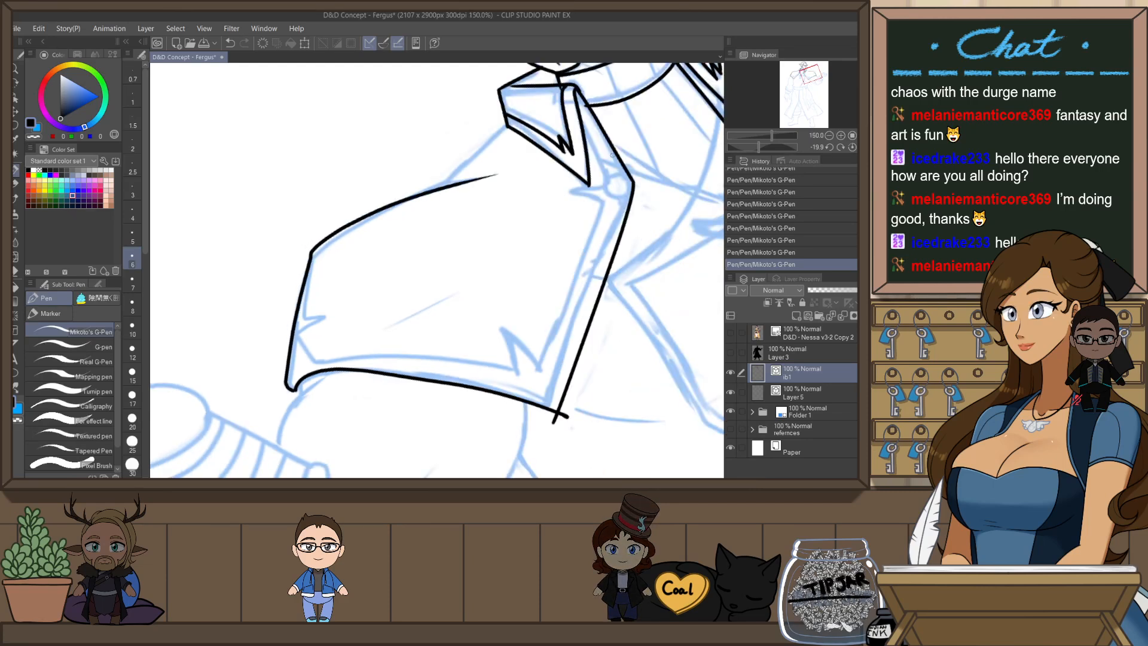
{"action": "key", "text": "ctrl+z"}
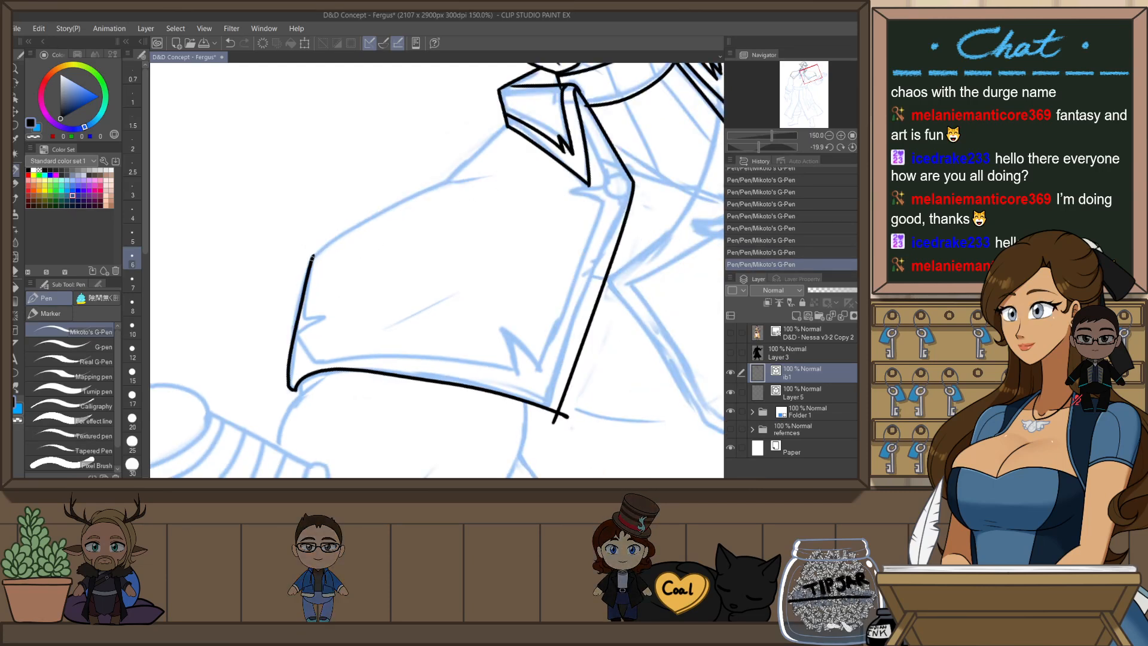
- Ink the curved top shoulder line of the cape on the raised-arm side and connect it to the coat collar
{"action": "key", "text": "ctrl+z"}
{"action": "left_click_drag", "start_coordinate": [313, 256], "coordinate": [494, 175]}
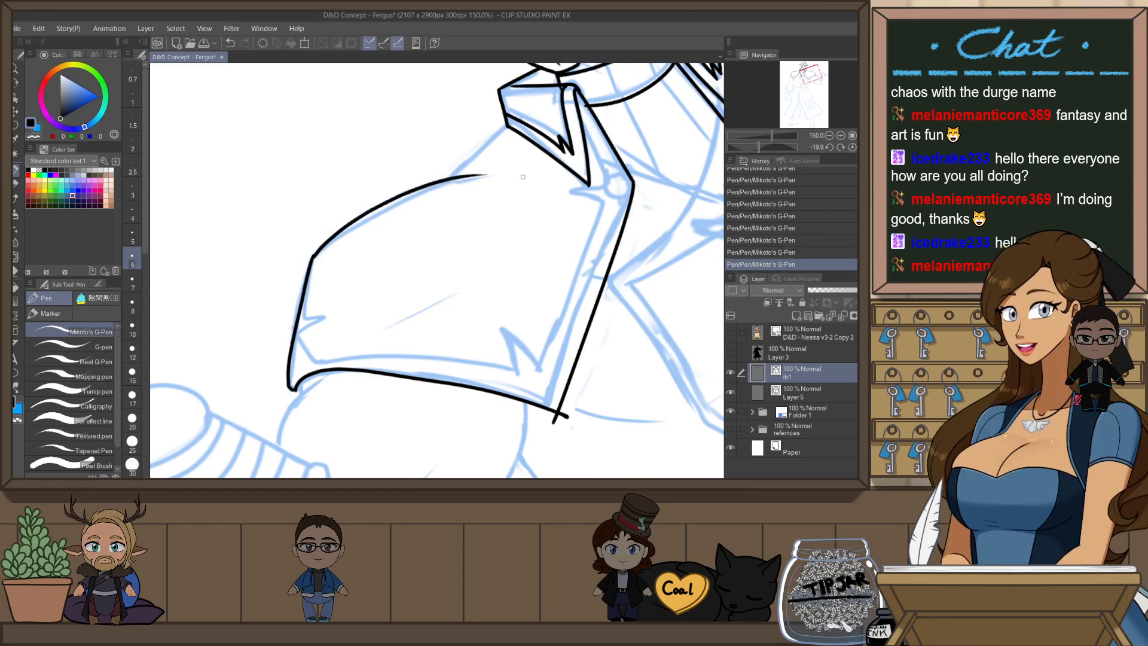
{"action": "key", "text": "ctrl+z"}
{"action": "left_click_drag", "start_coordinate": [314, 256], "coordinate": [498, 175]}
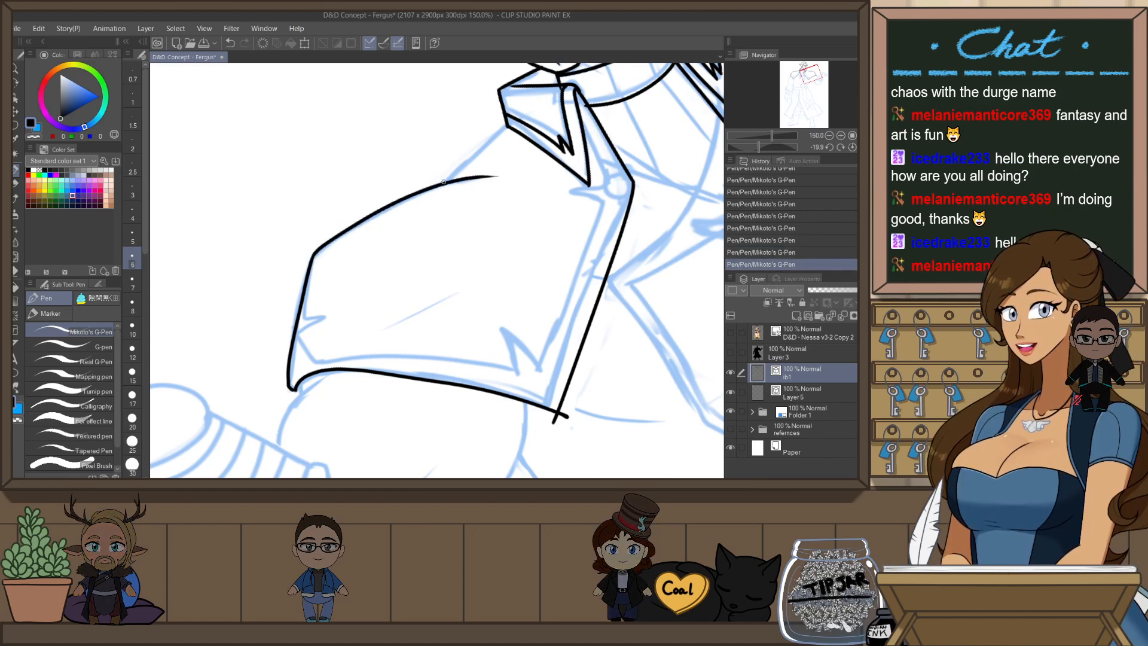
{"action": "key", "text": "ctrl+z"}
{"action": "left_click_drag", "start_coordinate": [312, 257], "coordinate": [485, 174]}
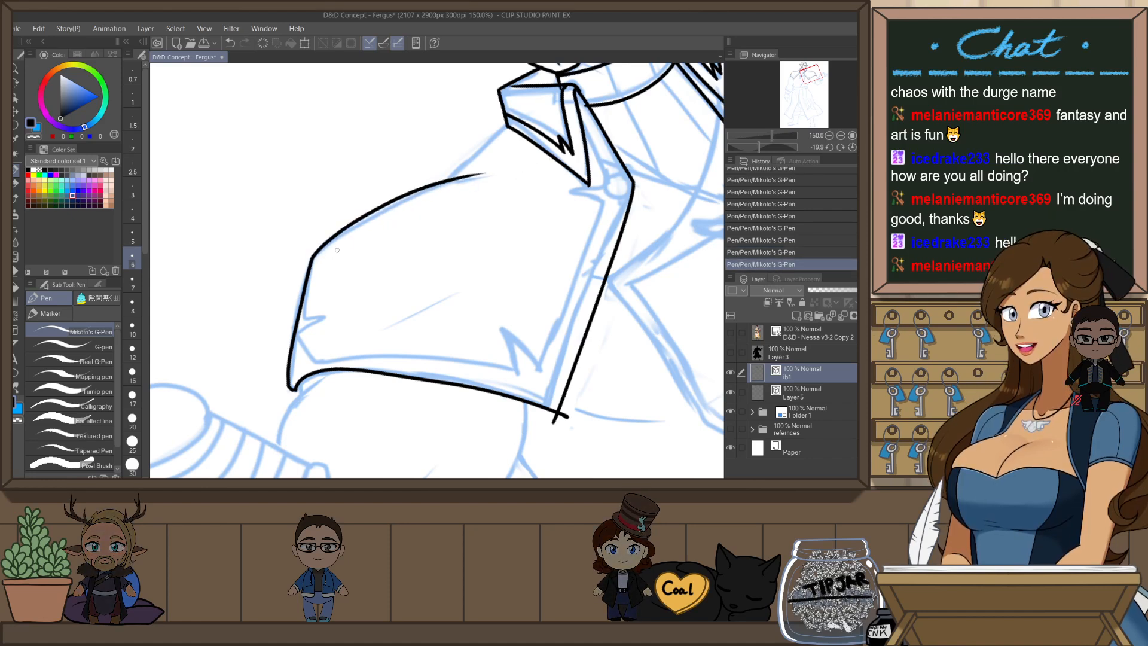
{"action": "key", "text": "ctrl+z"}
{"action": "left_click_drag", "start_coordinate": [313, 257], "coordinate": [454, 187]}
{"action": "key", "text": "ctrl+z"}
{"action": "left_click_drag", "start_coordinate": [313, 258], "coordinate": [474, 176]}
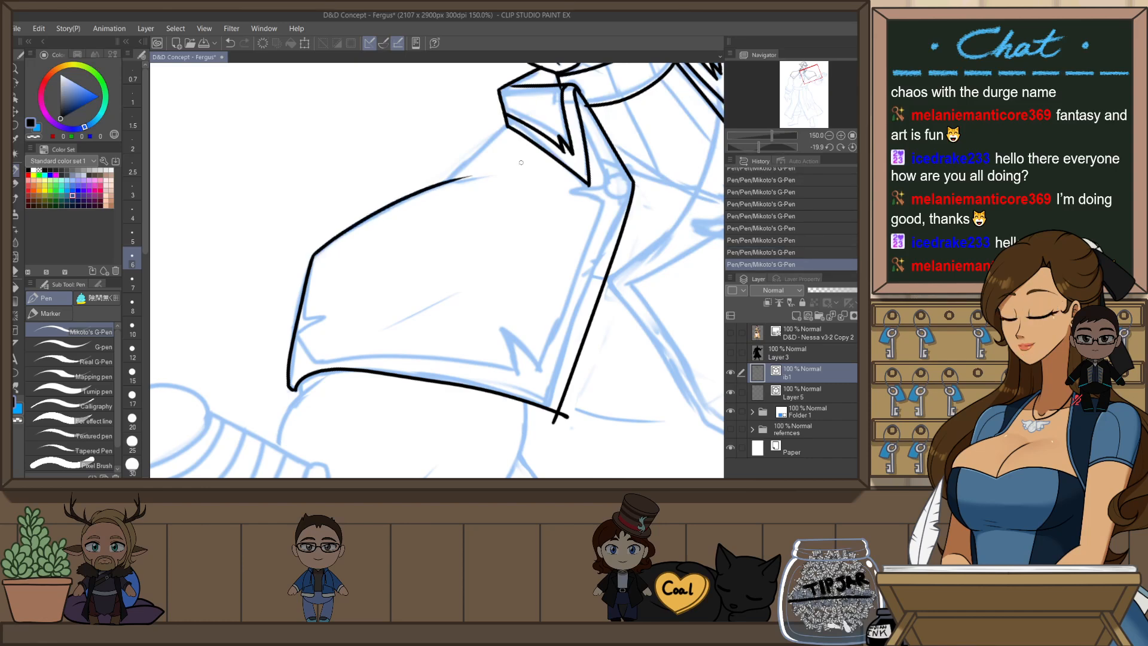
{"action": "key", "text": "ctrl+z"}
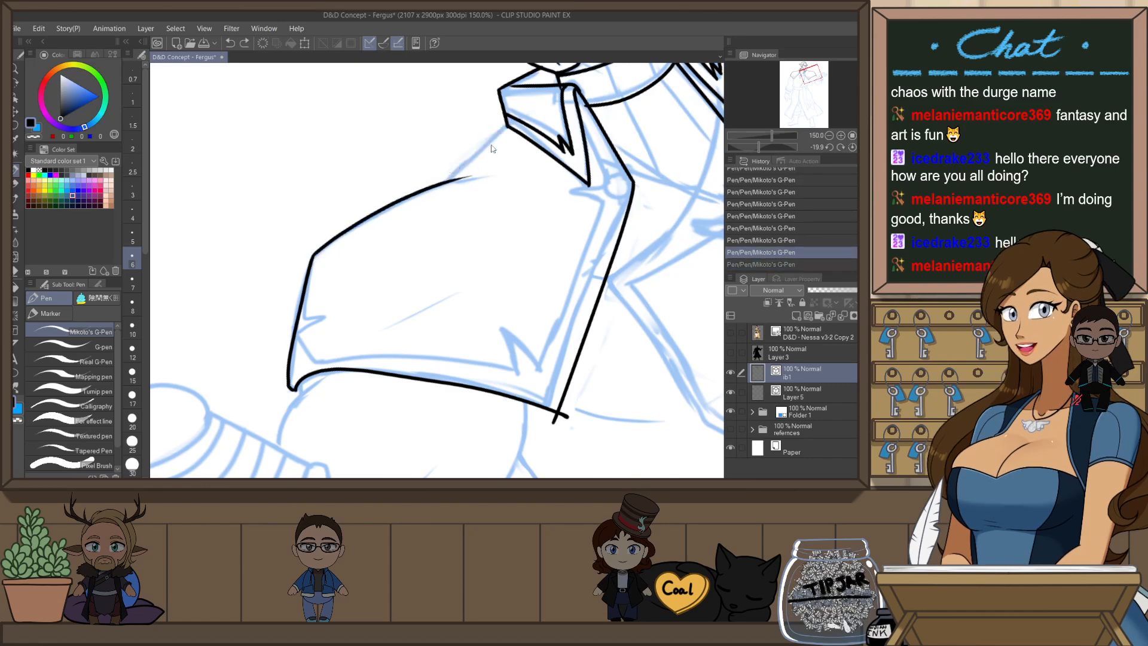
{"action": "left_click_drag", "start_coordinate": [424, 192], "coordinate": [505, 128]}
- Ink the short chest curve emerging from under the cape's front corner on the lowered-arm side
{"action": "scroll", "coordinate": [507, 131], "scroll_direction": "down", "scroll_amount": 2}
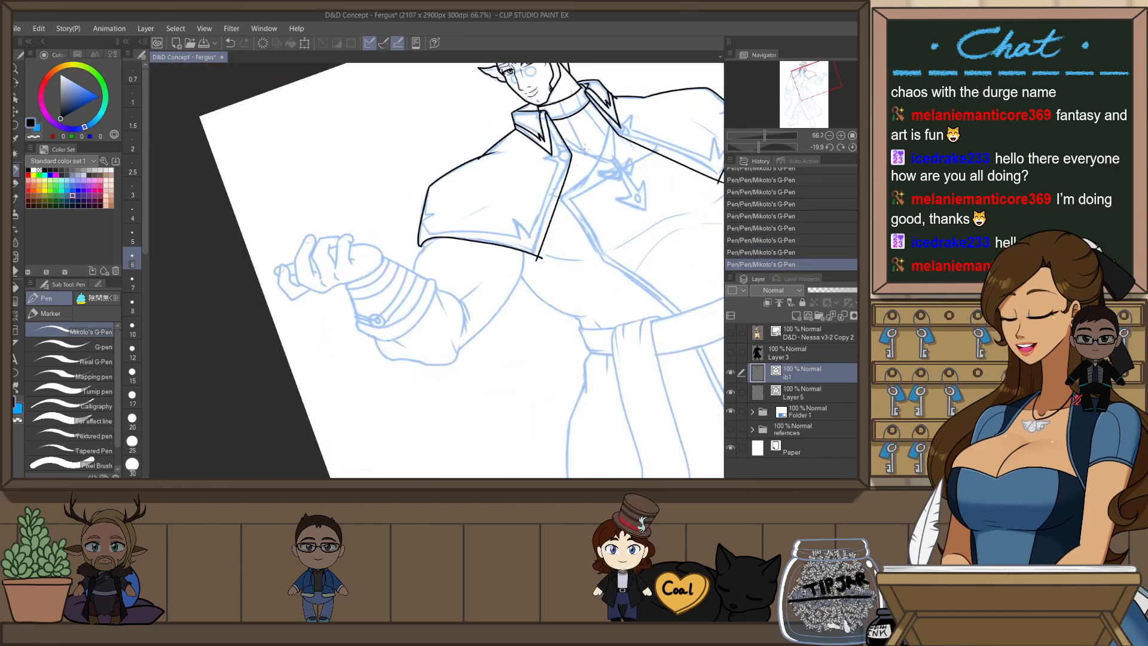
{"action": "left_click", "coordinate": [853, 147]}
{"action": "left_click_drag", "start_coordinate": [664, 224], "coordinate": [494, 279]}
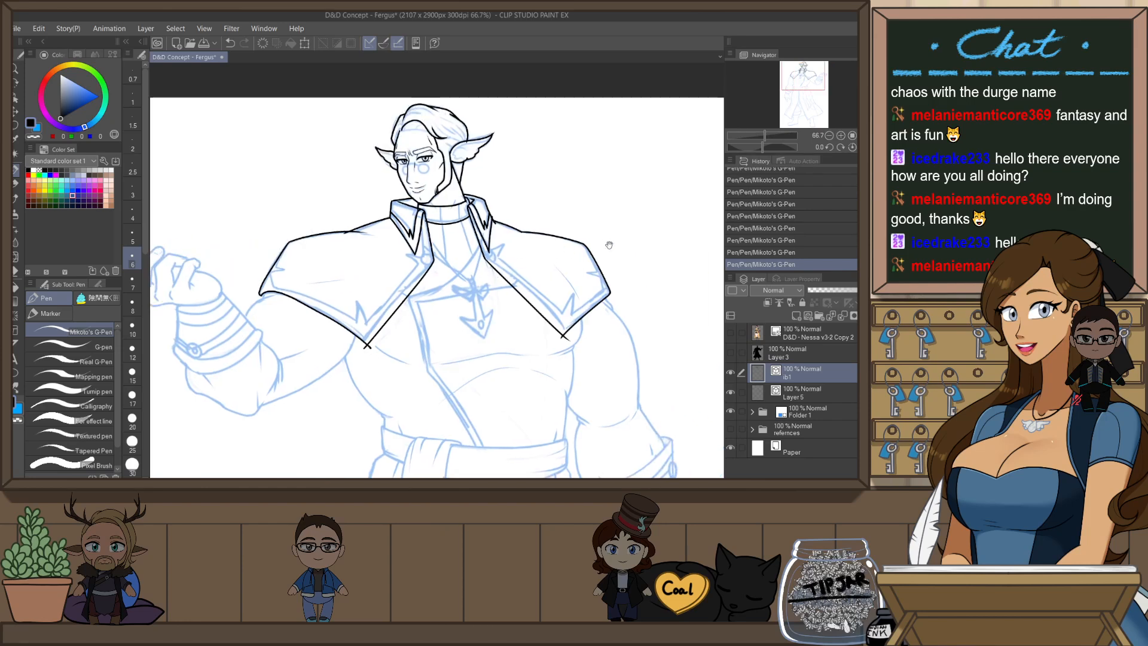
{"action": "left_click_drag", "start_coordinate": [606, 268], "coordinate": [618, 301]}
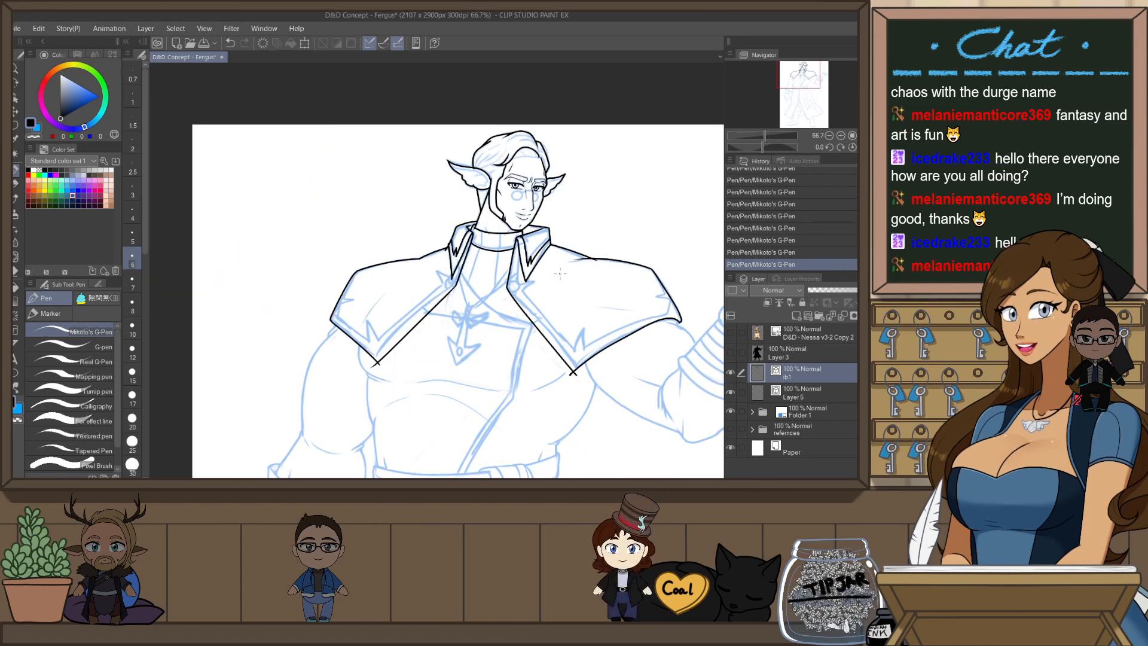
{"action": "key", "text": "e"}
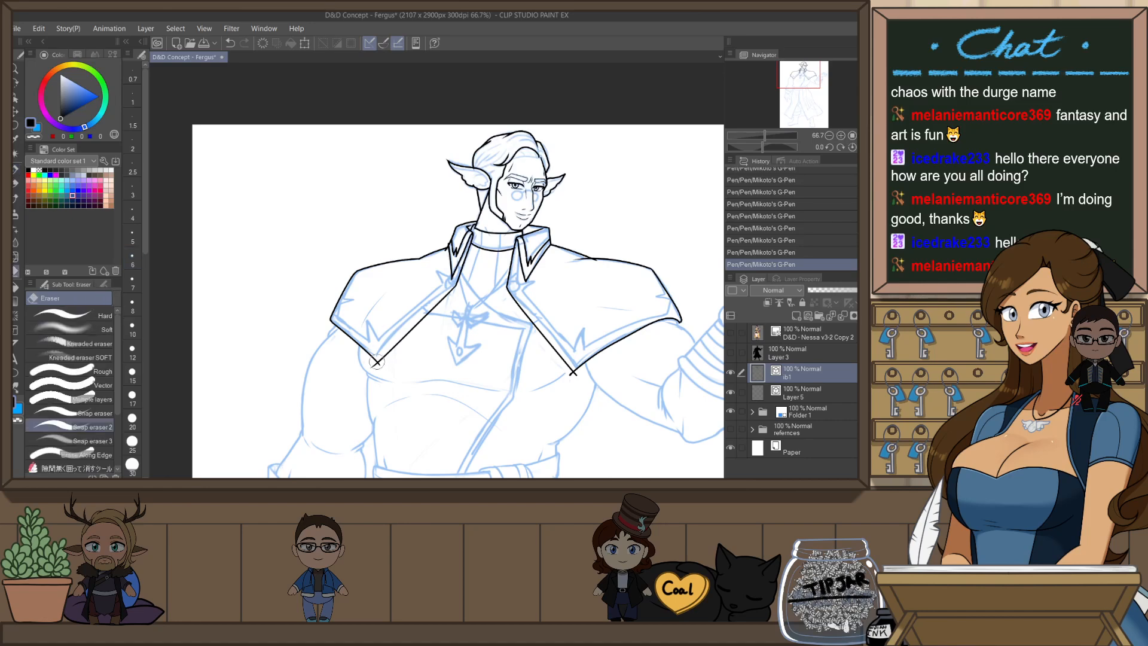
{"action": "key", "text": "p"}
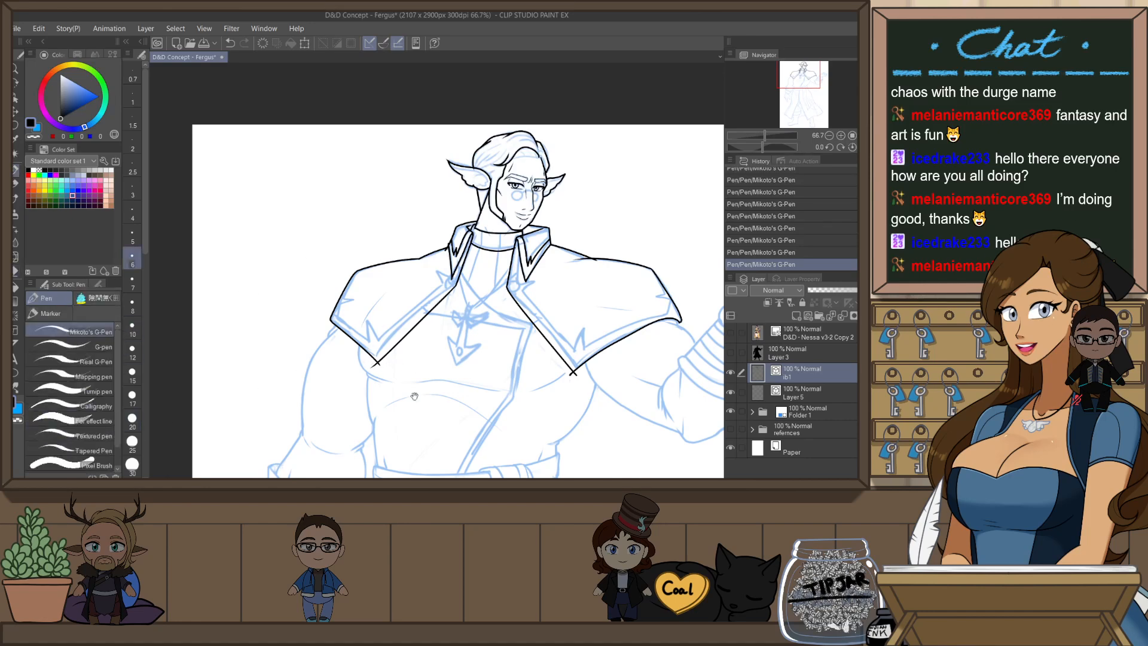
{"action": "scroll", "coordinate": [324, 271], "scroll_direction": "up", "scroll_amount": 4}
{"action": "key", "text": "ctrl+z"}
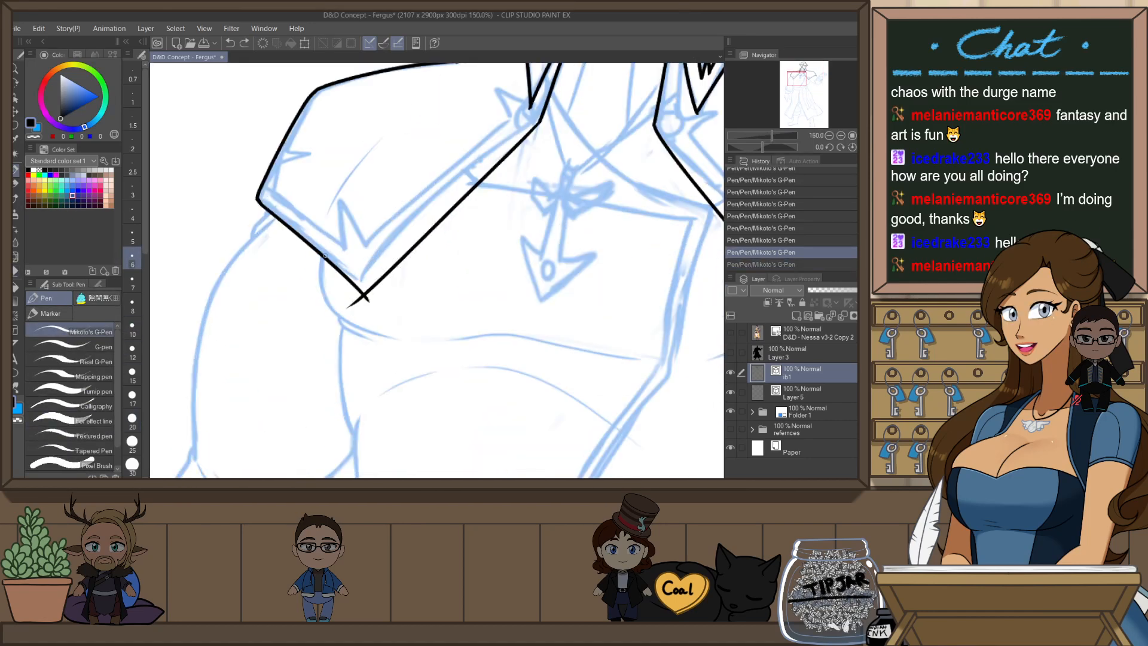
{"action": "left_click_drag", "start_coordinate": [323, 254], "coordinate": [395, 344]}
{"action": "mouse_move", "coordinate": [485, 220]}
{"action": "left_mouse_down"}
{"action": "mouse_move", "coordinate": [505, 287]}
{"action": "mouse_move", "coordinate": [496, 309]}
{"action": "mouse_move", "coordinate": [504, 255]}
{"action": "left_mouse_up"}
{"action": "key", "text": "ctrl+z"}
{"action": "left_click_drag", "start_coordinate": [353, 197], "coordinate": [352, 290]}
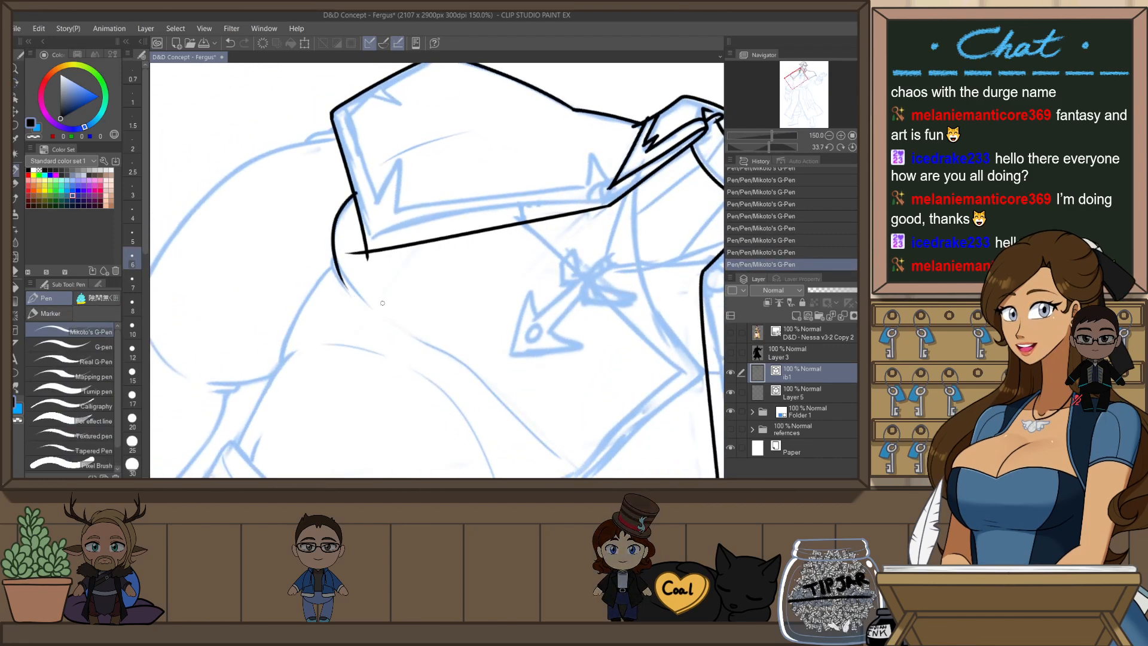
{"action": "key", "text": "ctrl+z"}
{"action": "left_click_drag", "start_coordinate": [357, 195], "coordinate": [362, 307]}
{"action": "key", "text": "ctrl+z"}
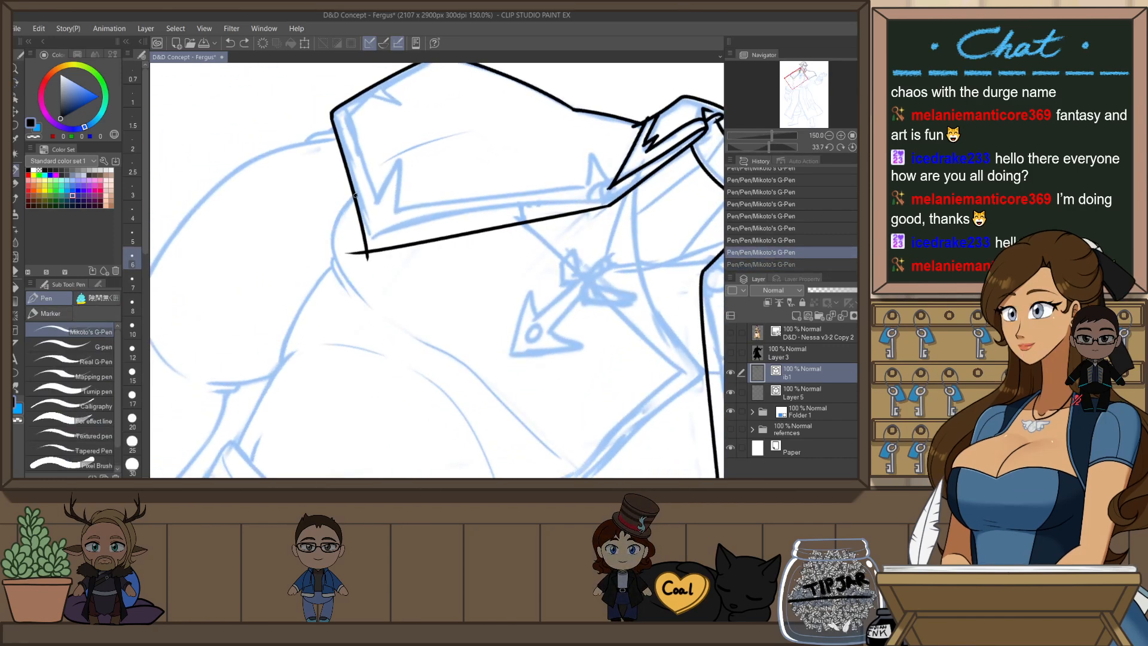
{"action": "key", "text": "ctrl+z"}
{"action": "mouse_move", "coordinate": [357, 194]}
{"action": "left_mouse_down"}
{"action": "mouse_move", "coordinate": [358, 302]}
{"action": "mouse_move", "coordinate": [344, 274]}
{"action": "mouse_move", "coordinate": [371, 302]}
{"action": "mouse_move", "coordinate": [334, 250]}
{"action": "mouse_move", "coordinate": [363, 302]}
{"action": "mouse_move", "coordinate": [341, 210]}
{"action": "mouse_move", "coordinate": [360, 301]}
{"action": "mouse_move", "coordinate": [347, 281]}
{"action": "mouse_move", "coordinate": [368, 306]}
{"action": "mouse_move", "coordinate": [353, 286]}
{"action": "left_mouse_up"}
{"action": "key", "text": "ctrl+z"}
{"action": "key", "text": "ctrl+z"}
{"action": "key", "text": "ctrl+z"}
{"action": "key", "text": "ctrl+z"}
{"action": "key", "text": "ctrl+z"}
{"action": "key", "text": "ctrl+z"}
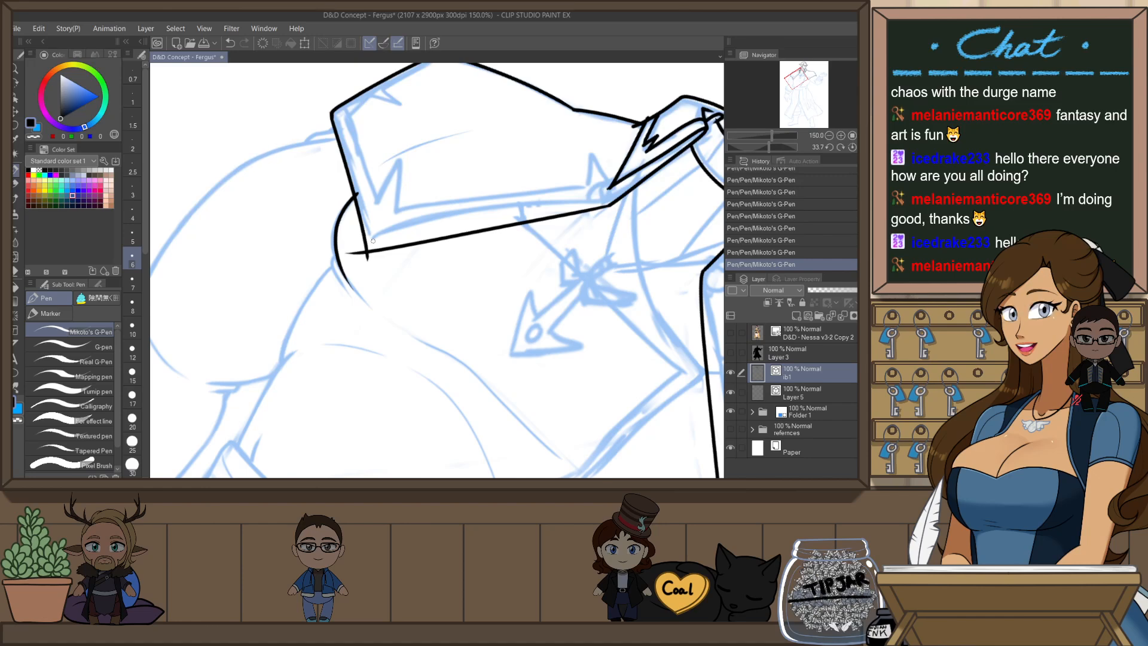
- Reshape the new chest curve under the cape corner with Pinch vector line to follow the sketch
{"action": "key", "text": "h"}
{"action": "key", "text": "y"}
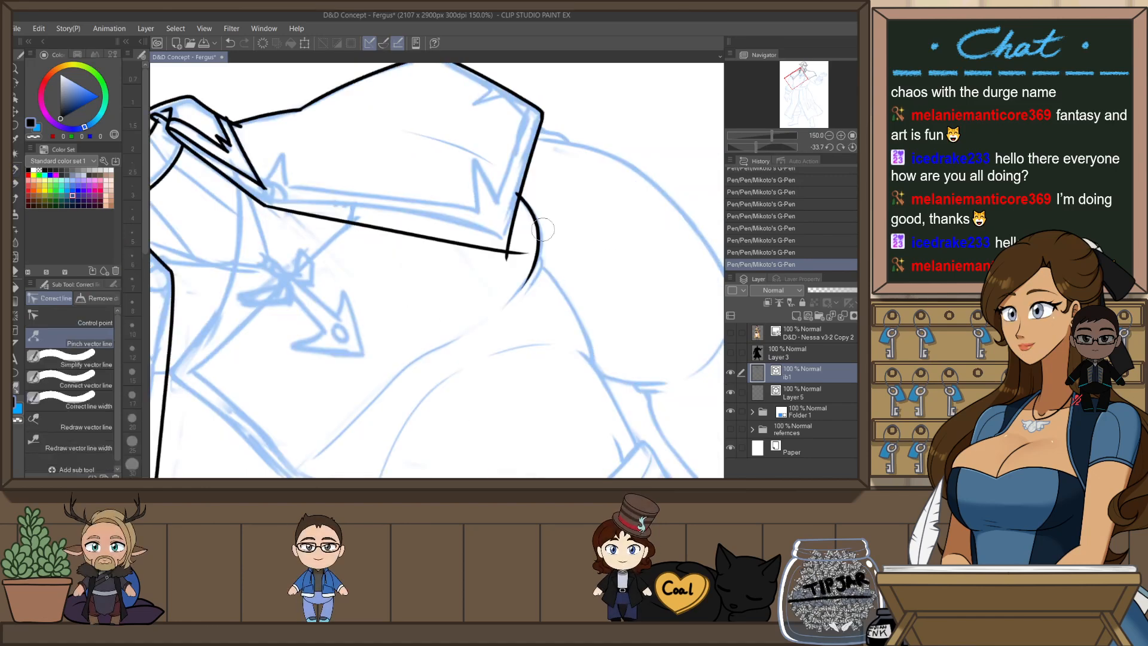
{"action": "left_click_drag", "start_coordinate": [538, 254], "coordinate": [543, 252]}
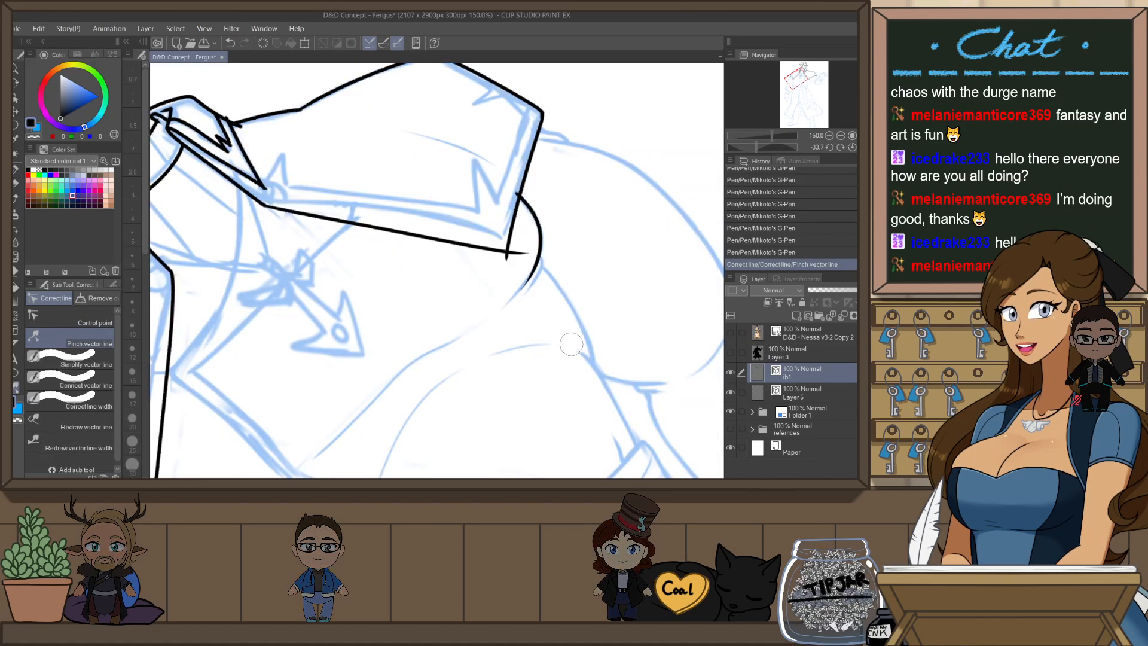
- Ink the upper part of the torso's side on the lowered-arm side, from the chest curve to where the arm overlaps
{"action": "key", "text": "p"}
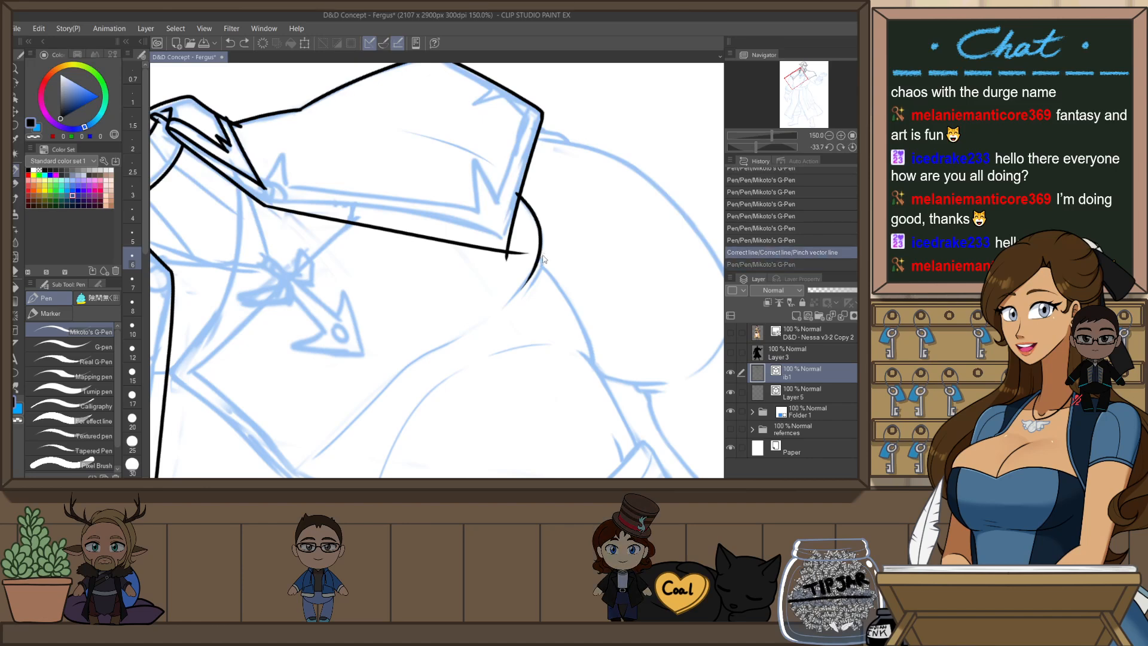
{"action": "left_click_drag", "start_coordinate": [541, 256], "coordinate": [533, 283]}
{"action": "mouse_move", "coordinate": [576, 353]}
{"action": "left_mouse_down"}
{"action": "mouse_move", "coordinate": [553, 287]}
{"action": "mouse_move", "coordinate": [505, 221]}
{"action": "mouse_move", "coordinate": [476, 298]}
{"action": "left_mouse_up"}
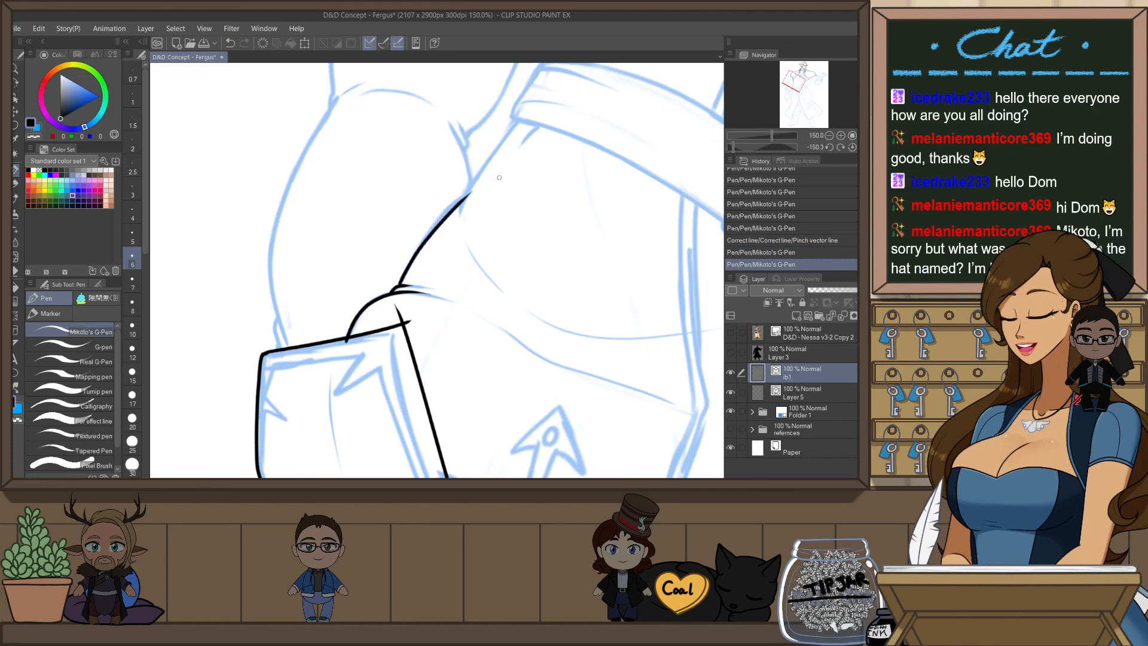
{"action": "mouse_move", "coordinate": [400, 285]}
{"action": "left_mouse_down"}
{"action": "mouse_move", "coordinate": [472, 192]}
{"action": "mouse_move", "coordinate": [424, 283]}
{"action": "left_mouse_up"}
- Ink the remaining torso side line on the lowered-arm side, extending it down to the waist sash
{"action": "left_click_drag", "start_coordinate": [442, 220], "coordinate": [374, 331]}
{"action": "key", "text": "ctrl+z"}
{"action": "key", "text": "ctrl+z"}
{"action": "key", "text": "ctrl+z"}
{"action": "key", "text": "ctrl+z"}
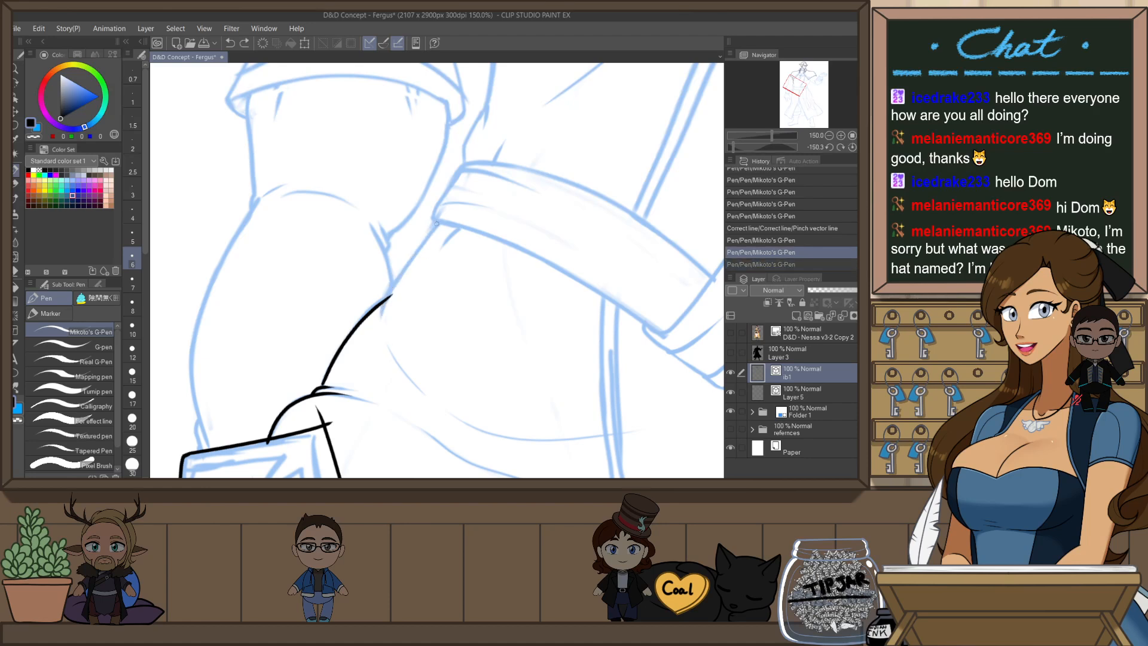
{"action": "left_click_drag", "start_coordinate": [439, 221], "coordinate": [381, 322]}
{"action": "left_click_drag", "start_coordinate": [442, 219], "coordinate": [391, 303]}
{"action": "key", "text": "ctrl+z"}
{"action": "left_click_drag", "start_coordinate": [442, 220], "coordinate": [384, 308]}
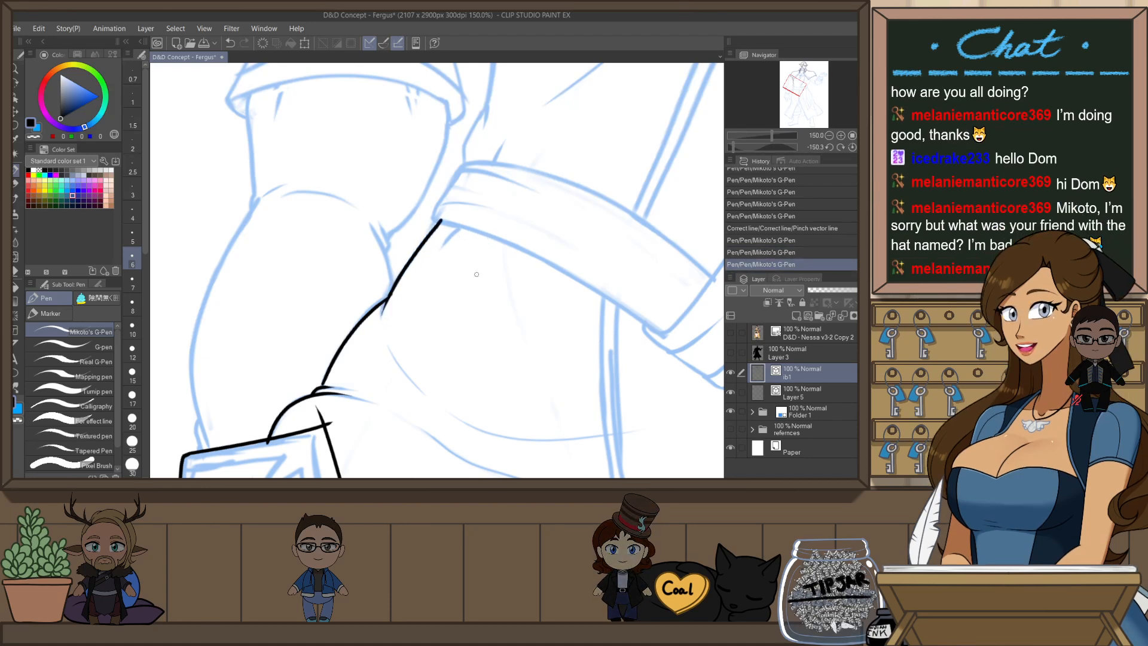
- Ink the torso's side on the raised-arm side, from the underarm down through the small fold at the sash
{"action": "key", "text": "ctrl+at"}
{"action": "scroll", "coordinate": [496, 255], "scroll_direction": "down", "scroll_amount": 2}
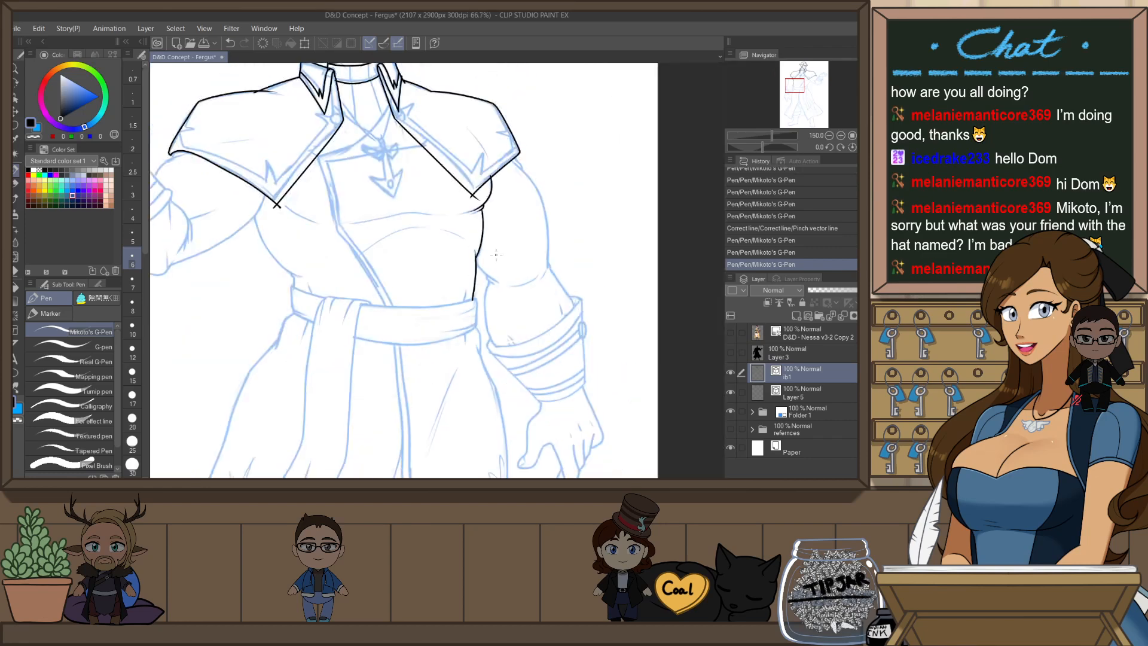
{"action": "left_click_drag", "start_coordinate": [496, 254], "coordinate": [430, 324]}
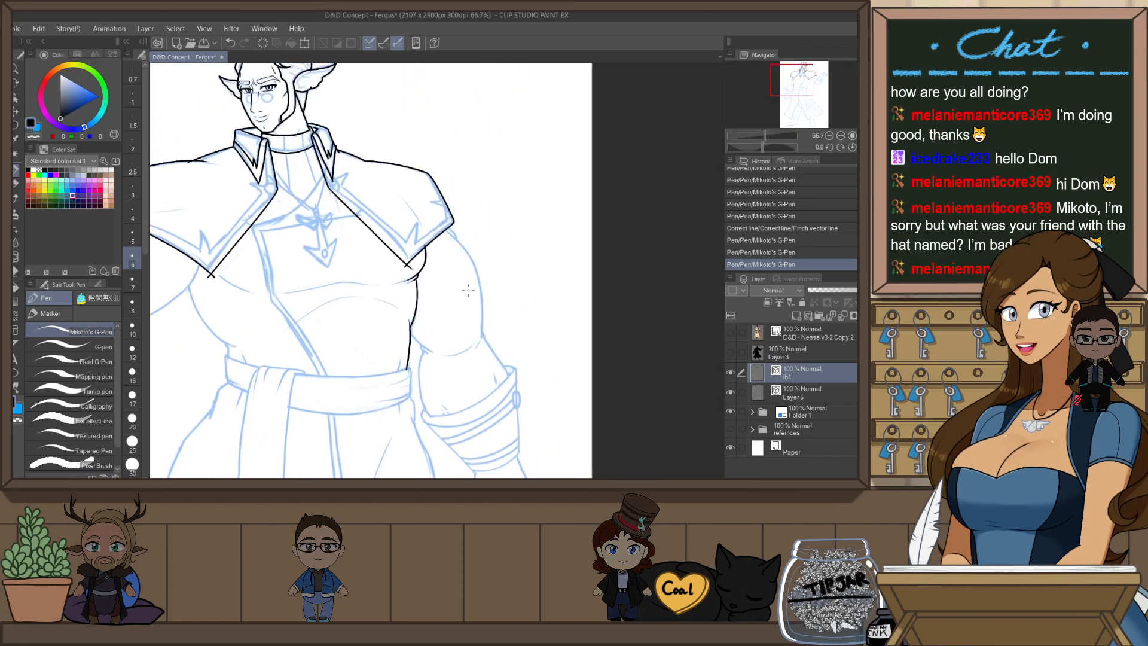
{"action": "key", "text": "h"}
{"action": "left_click_drag", "start_coordinate": [618, 326], "coordinate": [405, 345]}
{"action": "left_click_drag", "start_coordinate": [520, 360], "coordinate": [379, 319]}
{"action": "key", "text": "ctrl+plus"}
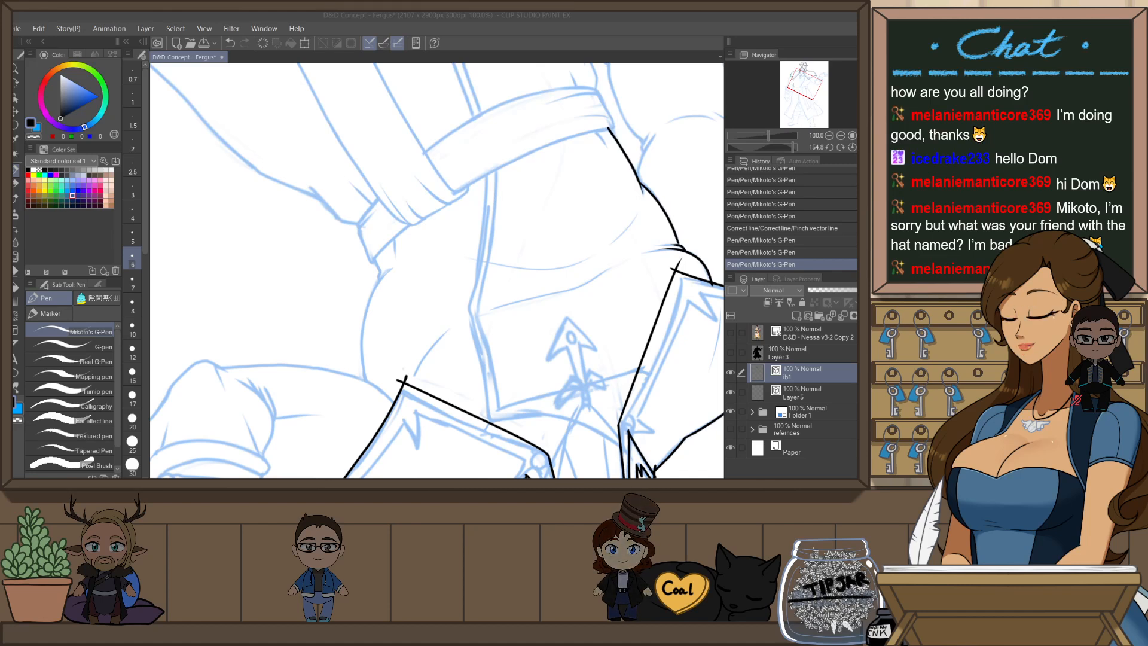
{"action": "left_click", "coordinate": [558, 241]}
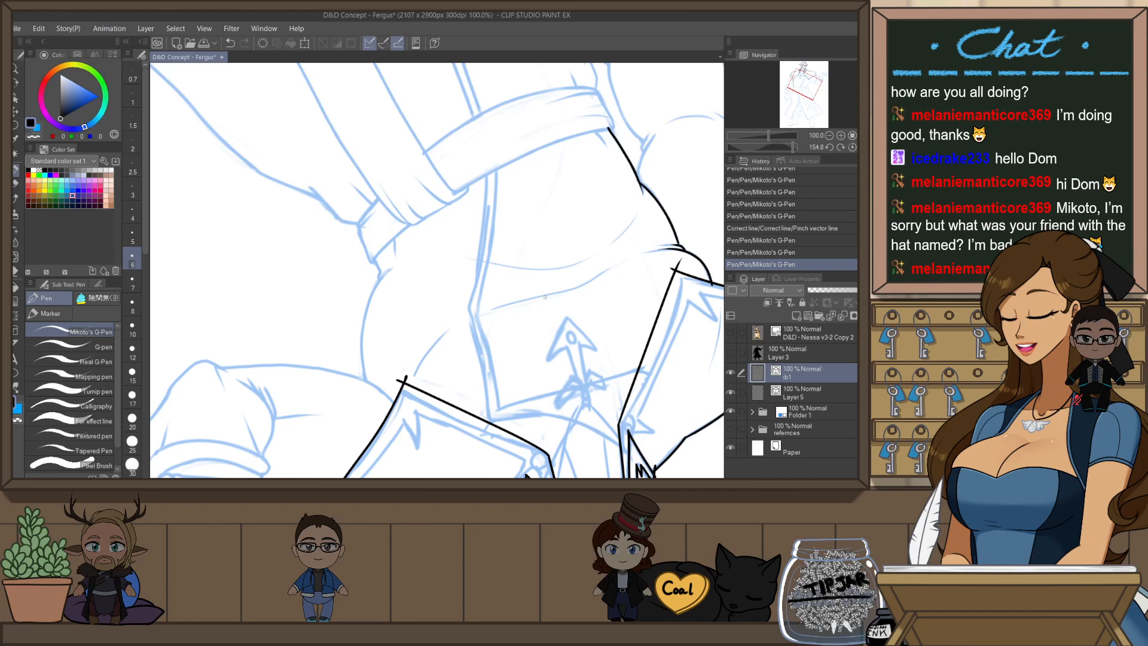
{"action": "left_click_drag", "start_coordinate": [544, 296], "coordinate": [469, 277]}
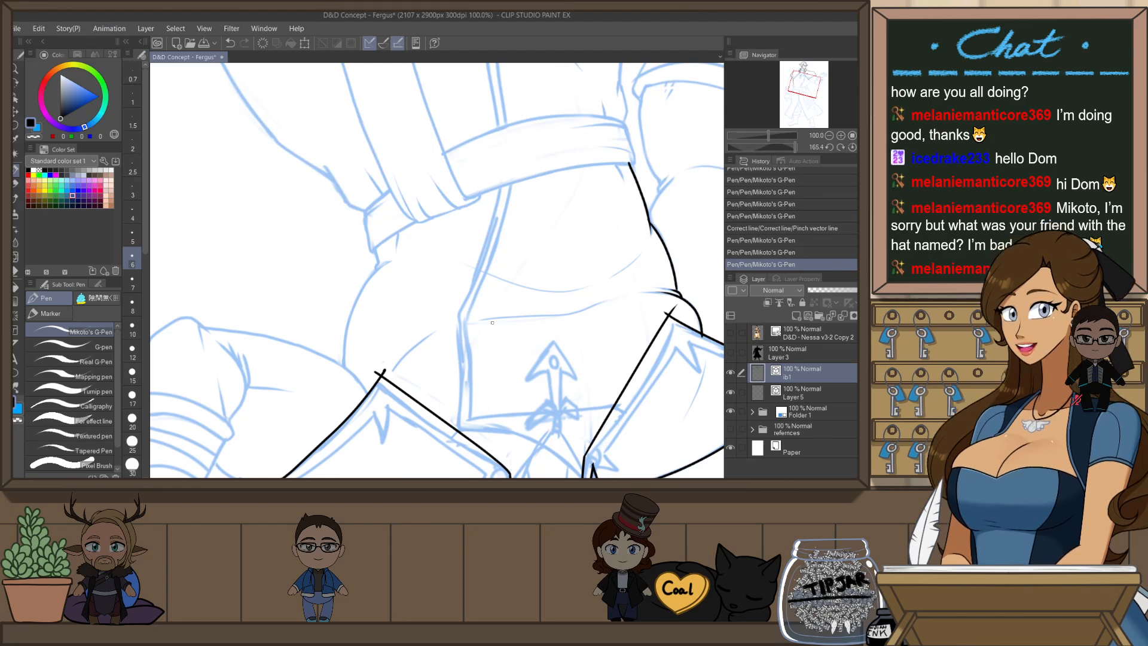
{"action": "key", "text": "r"}
{"action": "left_click_drag", "start_coordinate": [496, 327], "coordinate": [456, 236]}
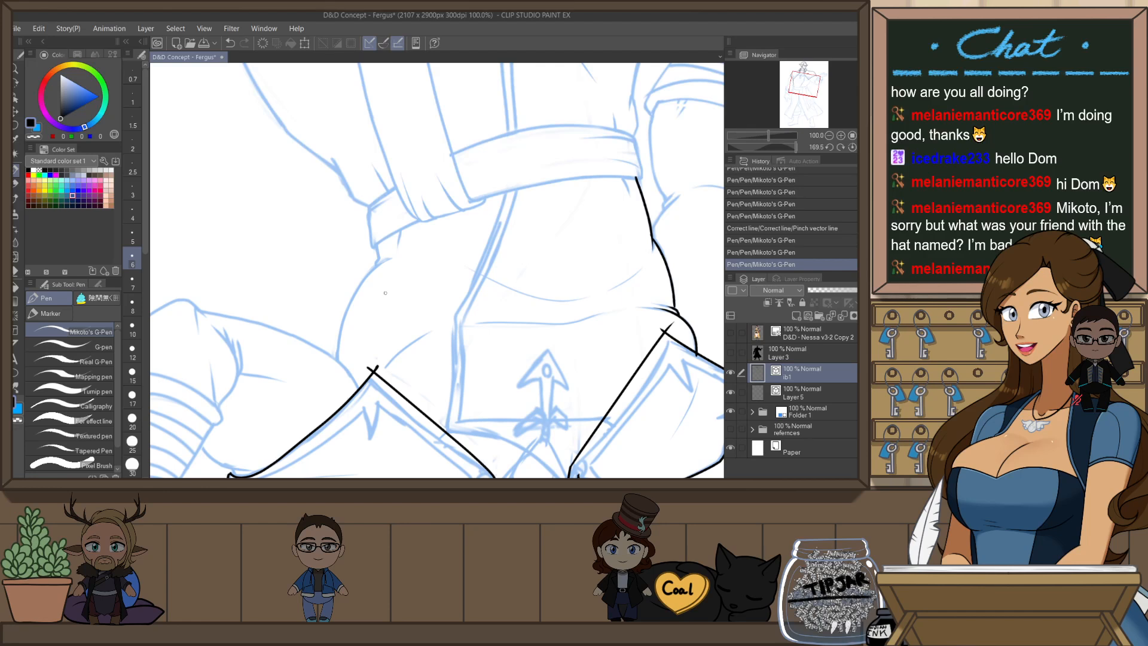
{"action": "left_click_drag", "start_coordinate": [385, 293], "coordinate": [379, 314]}
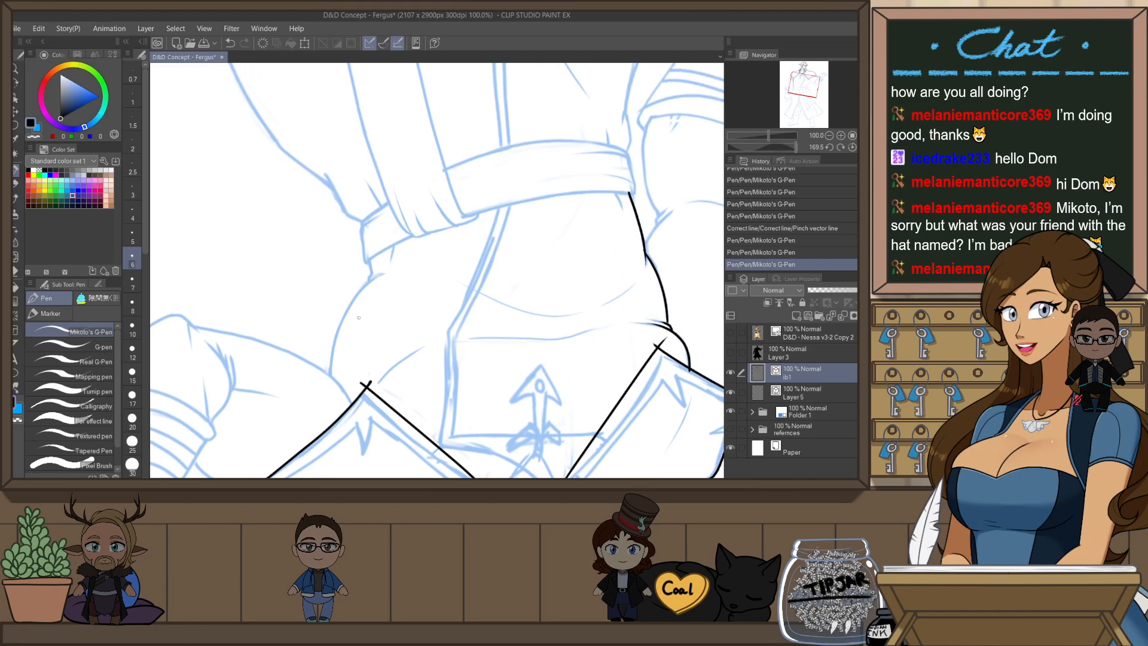
{"action": "scroll", "coordinate": [338, 342], "scroll_direction": "up", "scroll_amount": 1}
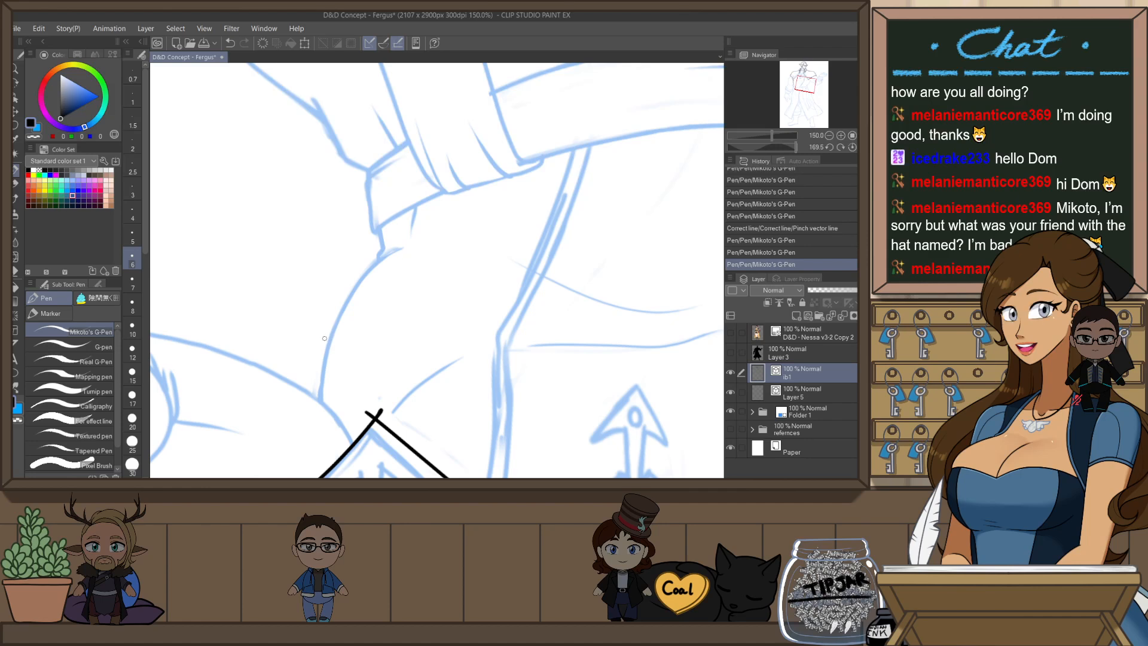
{"action": "left_click_drag", "start_coordinate": [319, 399], "coordinate": [389, 261]}
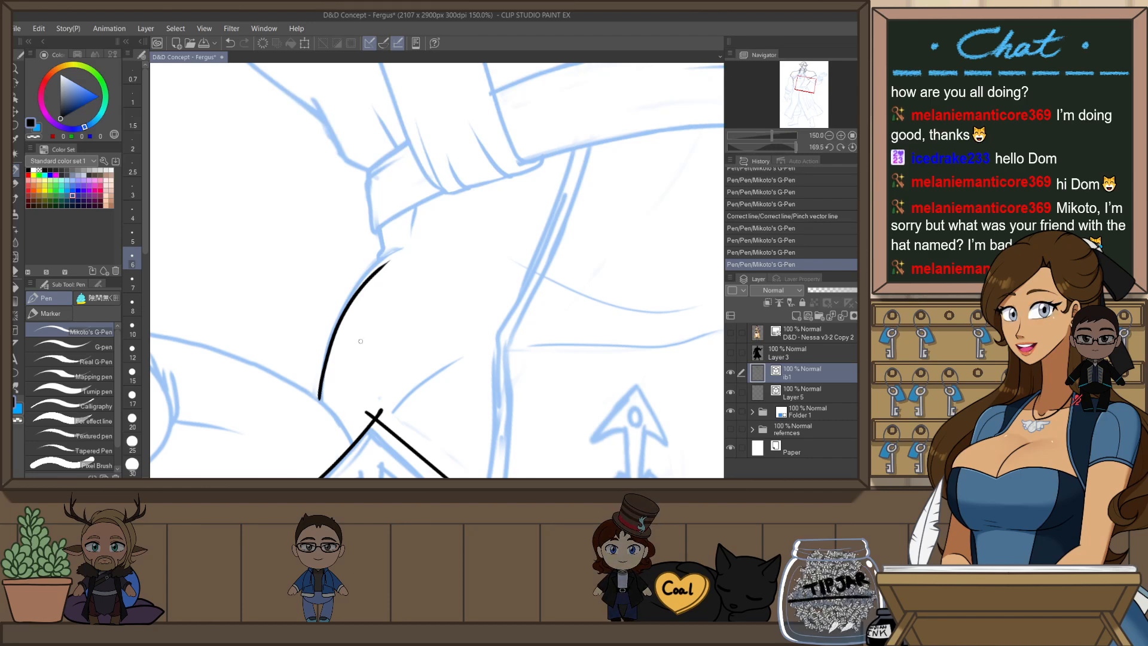
{"action": "key", "text": "ctrl+z"}
{"action": "mouse_move", "coordinate": [319, 400]}
{"action": "left_mouse_down"}
{"action": "mouse_move", "coordinate": [392, 257]}
{"action": "mouse_move", "coordinate": [381, 226]}
{"action": "left_mouse_up"}
{"action": "key", "text": "ctrl+z"}
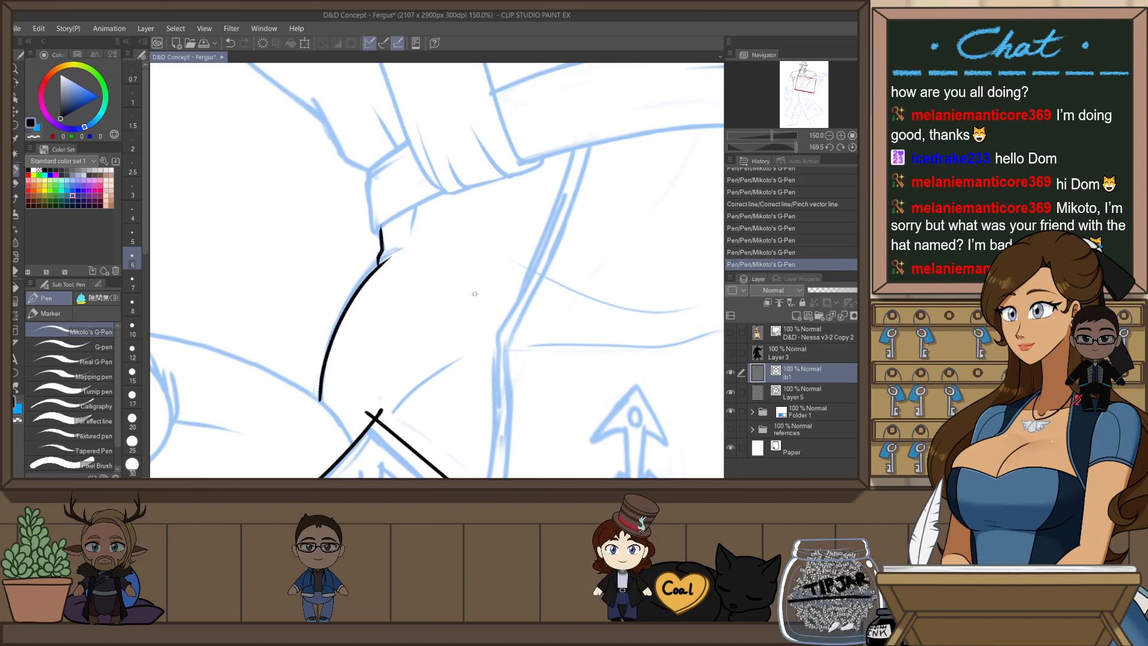
- Ink the short upper edge of the waist sash on the raised-arm side, from the torso to the wrapped knot
{"action": "key", "text": "ctrl+@"}
{"action": "scroll", "coordinate": [480, 321], "scroll_direction": "down", "scroll_amount": 3}
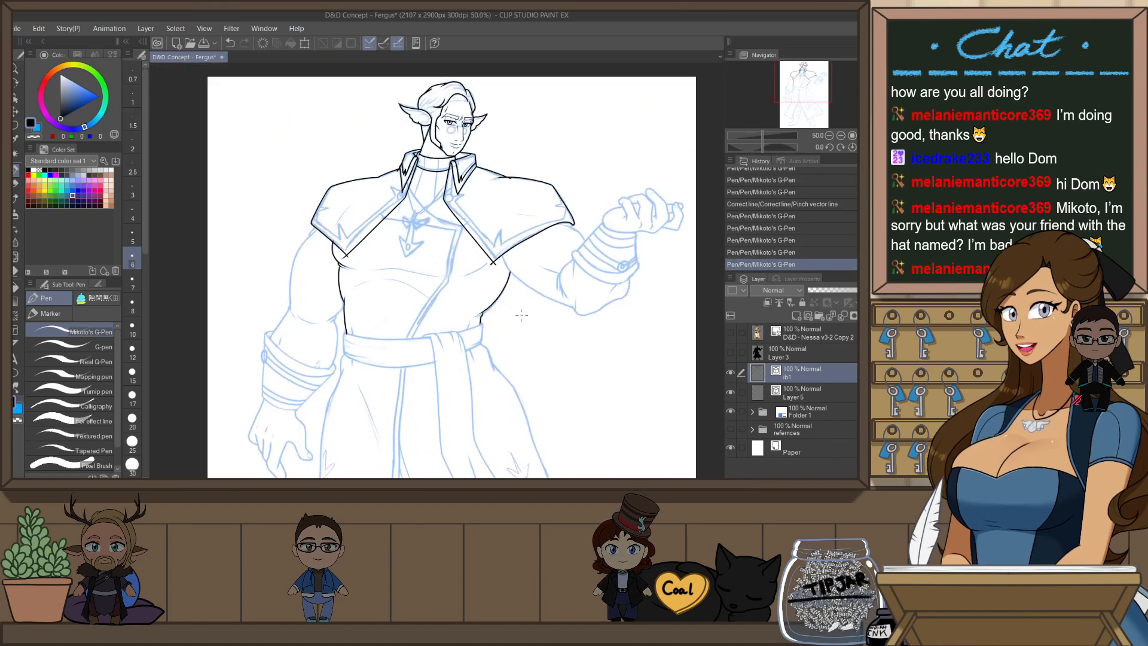
{"action": "key", "text": "r"}
{"action": "left_click_drag", "start_coordinate": [527, 355], "coordinate": [344, 251]}
{"action": "scroll", "coordinate": [445, 178], "scroll_direction": "up", "scroll_amount": 3}
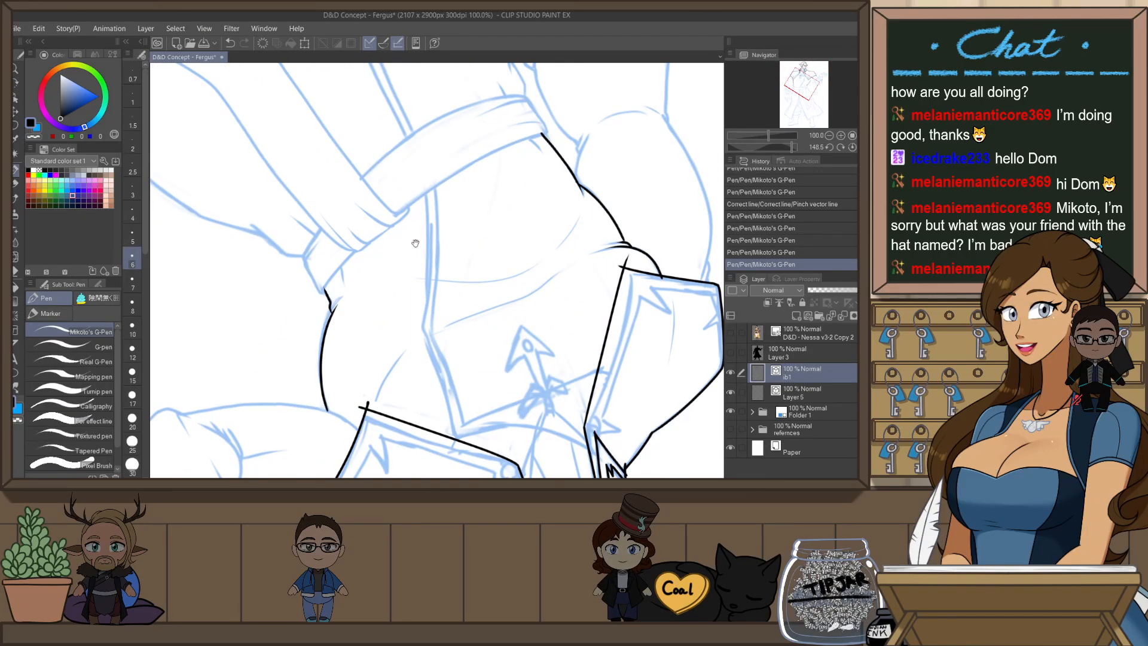
{"action": "scroll", "coordinate": [326, 347], "scroll_direction": "up", "scroll_amount": 2}
{"action": "left_click_drag", "start_coordinate": [297, 345], "coordinate": [330, 307]}
{"action": "key", "text": "ctrl+z"}
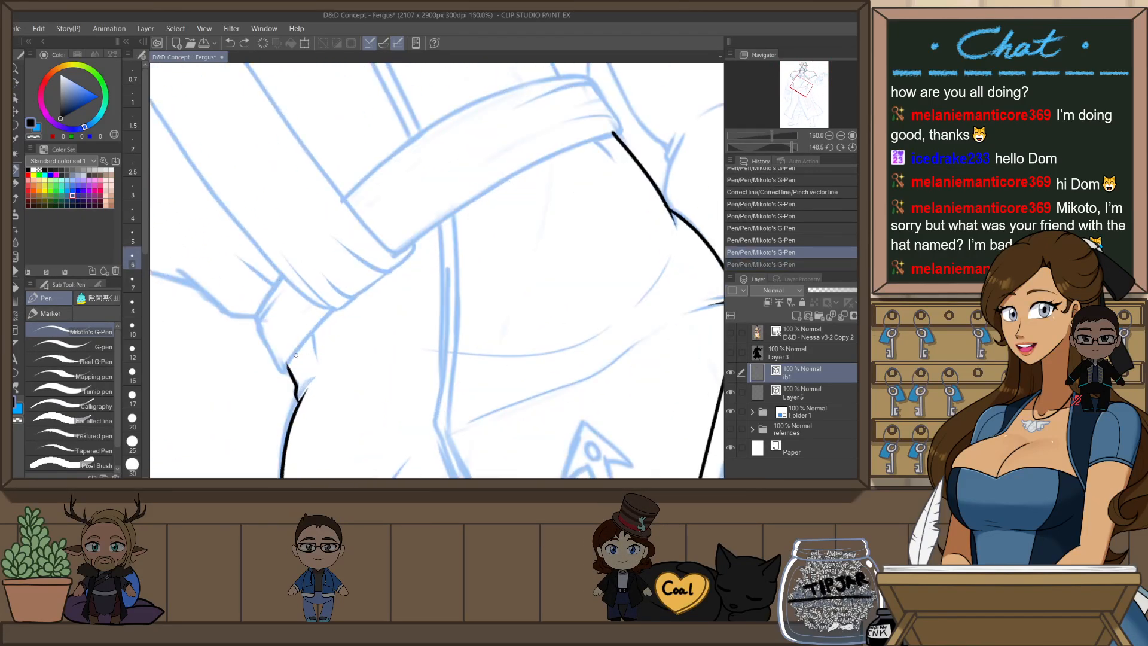
{"action": "left_click_drag", "start_coordinate": [288, 370], "coordinate": [334, 308]}
- Ink the sash's long upper edge from the wrapped knot to the torso side on the lowered-arm side
{"action": "left_click_drag", "start_coordinate": [401, 251], "coordinate": [455, 210]}
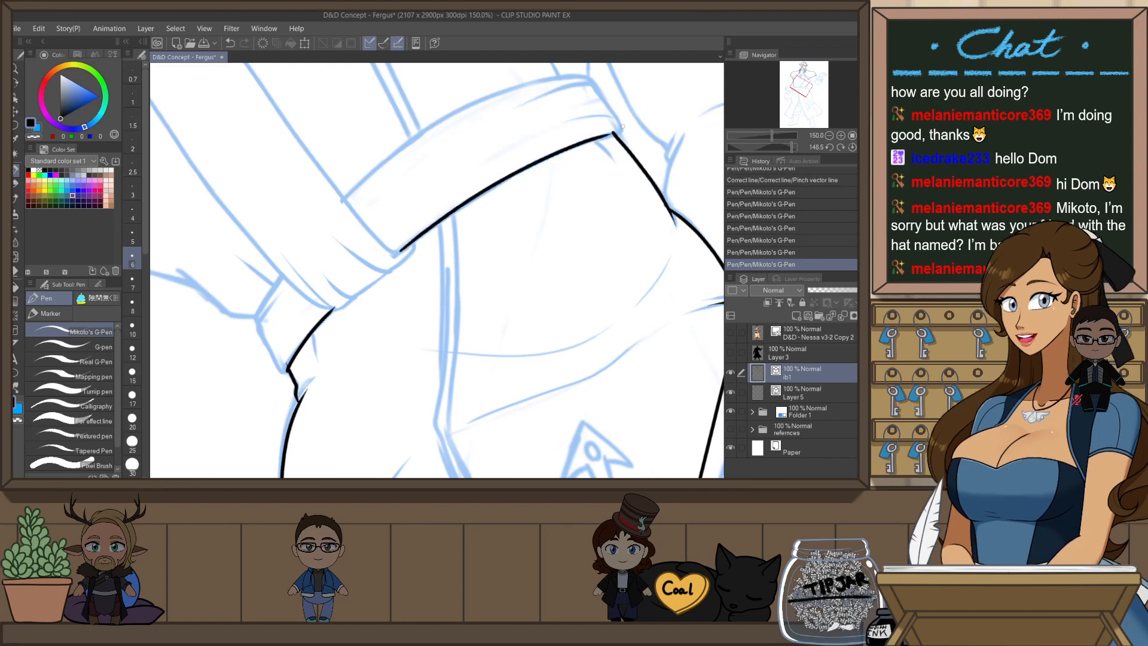
{"action": "key", "text": "ctrl+z"}
{"action": "left_click_drag", "start_coordinate": [518, 173], "coordinate": [615, 132]}
{"action": "key", "text": "ctrl+z"}
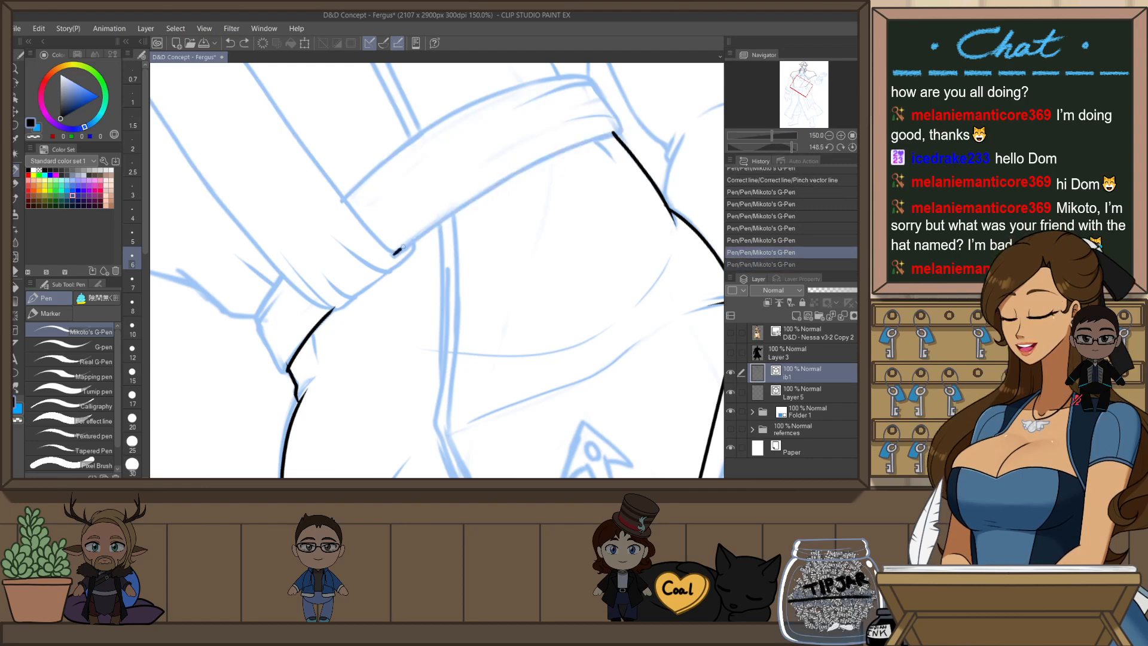
{"action": "left_click_drag", "start_coordinate": [393, 254], "coordinate": [614, 132]}
- Ink the sash's full lower edge as one long curve across the waist, slightly past both ends
{"action": "left_click_drag", "start_coordinate": [446, 237], "coordinate": [428, 316]}
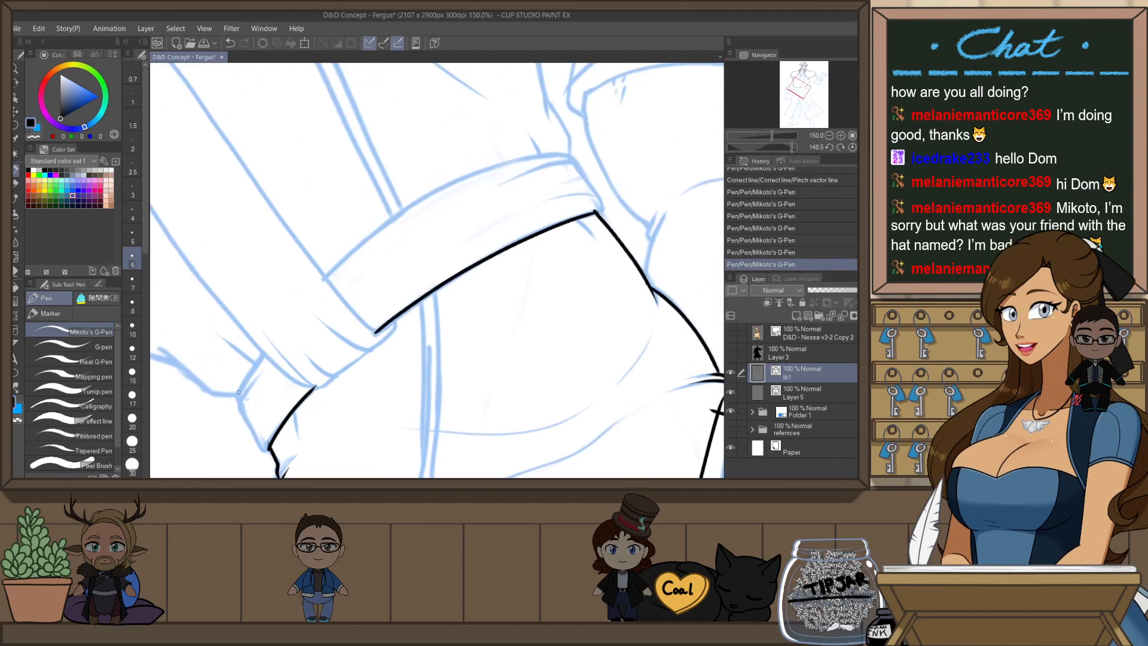
{"action": "left_click_drag", "start_coordinate": [304, 294], "coordinate": [308, 290]}
{"action": "key", "text": "ctrl+z"}
{"action": "mouse_move", "coordinate": [236, 400]}
{"action": "left_mouse_down"}
{"action": "mouse_move", "coordinate": [258, 355]}
{"action": "mouse_move", "coordinate": [393, 214]}
{"action": "mouse_move", "coordinate": [585, 147]}
{"action": "left_mouse_up"}
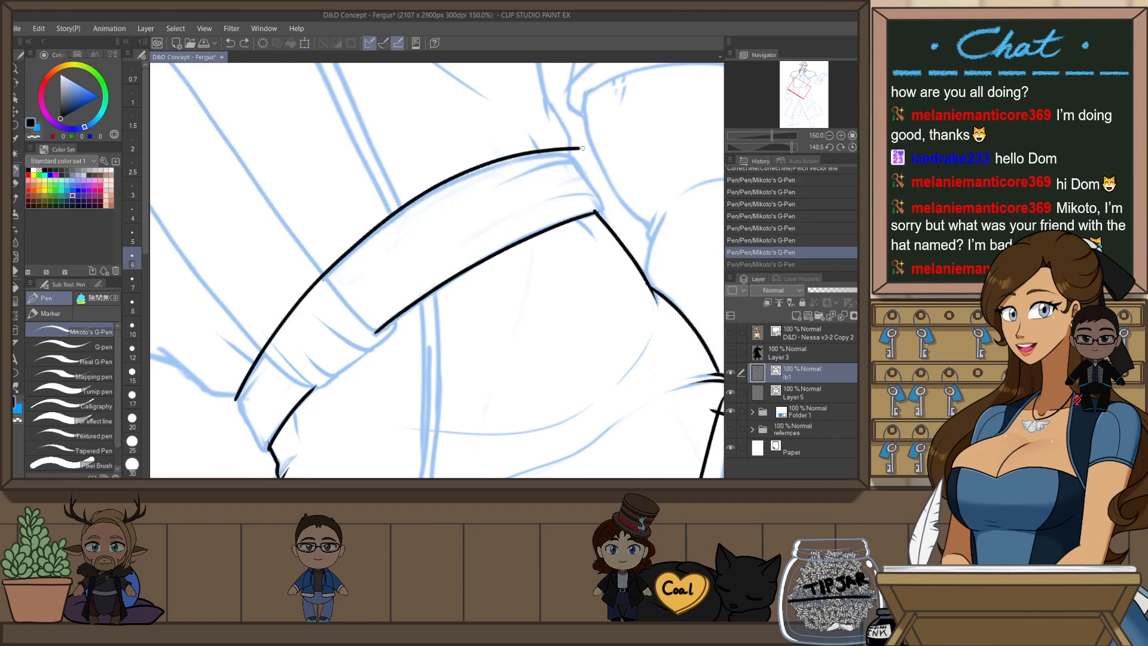
{"action": "key", "text": "ctrl+z"}
{"action": "mouse_move", "coordinate": [232, 403]}
{"action": "left_mouse_down"}
{"action": "mouse_move", "coordinate": [439, 189]}
{"action": "mouse_move", "coordinate": [601, 154]}
{"action": "left_mouse_up"}
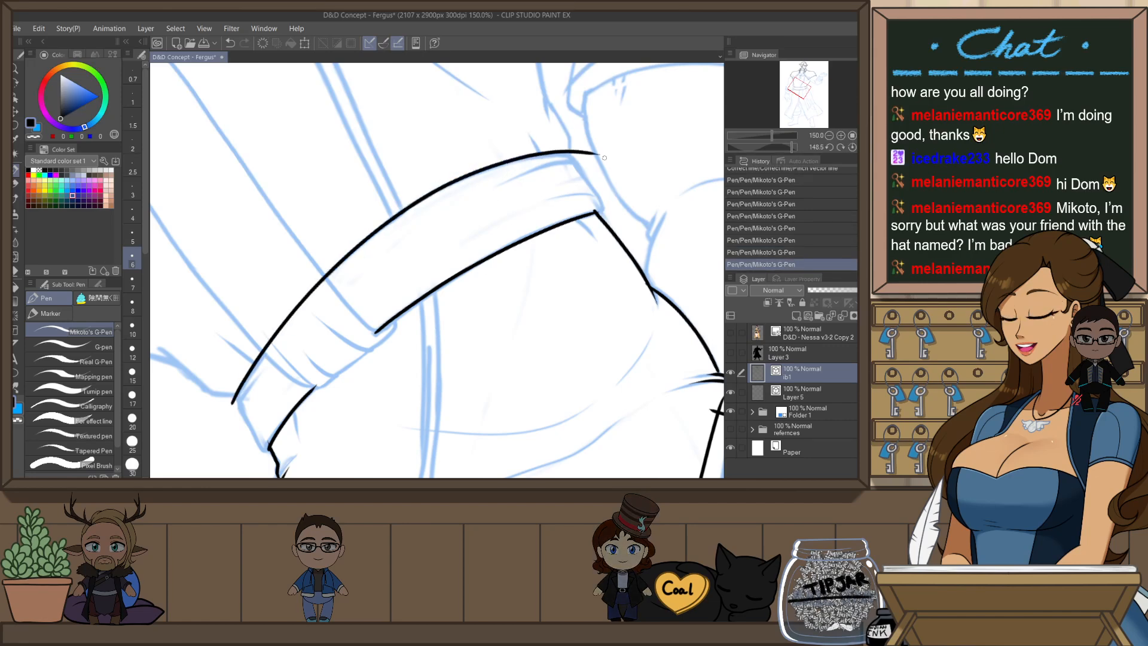
- Ink the short end edge of the waist sash on the lowered-arm side, joining its upper and lower edges
{"action": "key", "text": "r"}
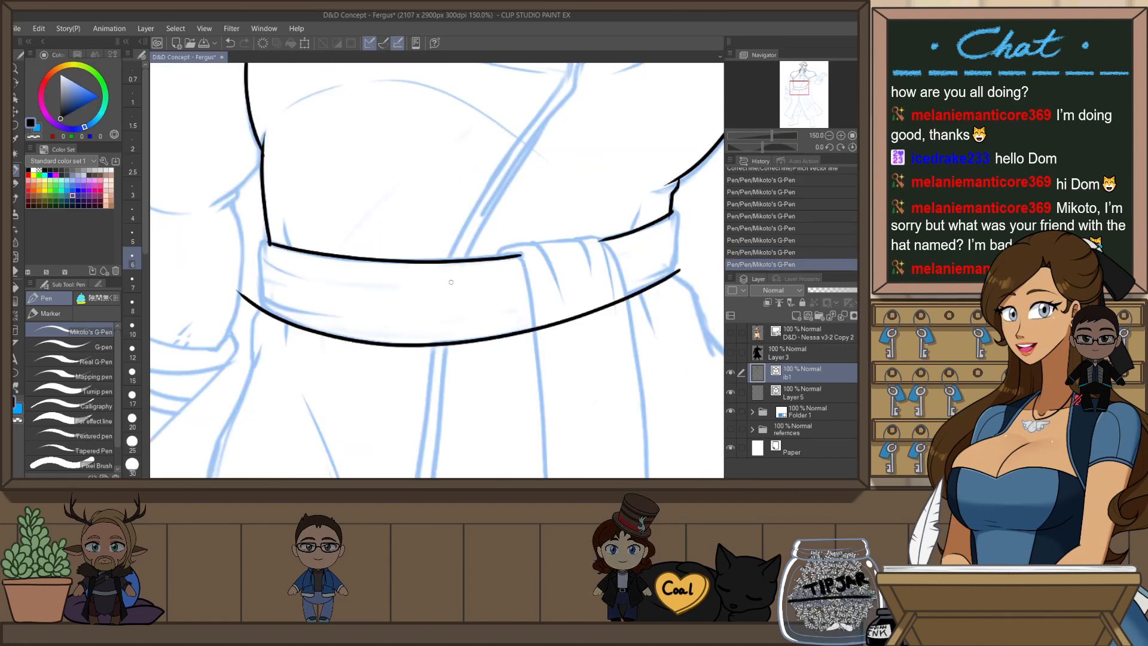
{"action": "scroll", "coordinate": [330, 275], "scroll_direction": "up", "scroll_amount": 4}
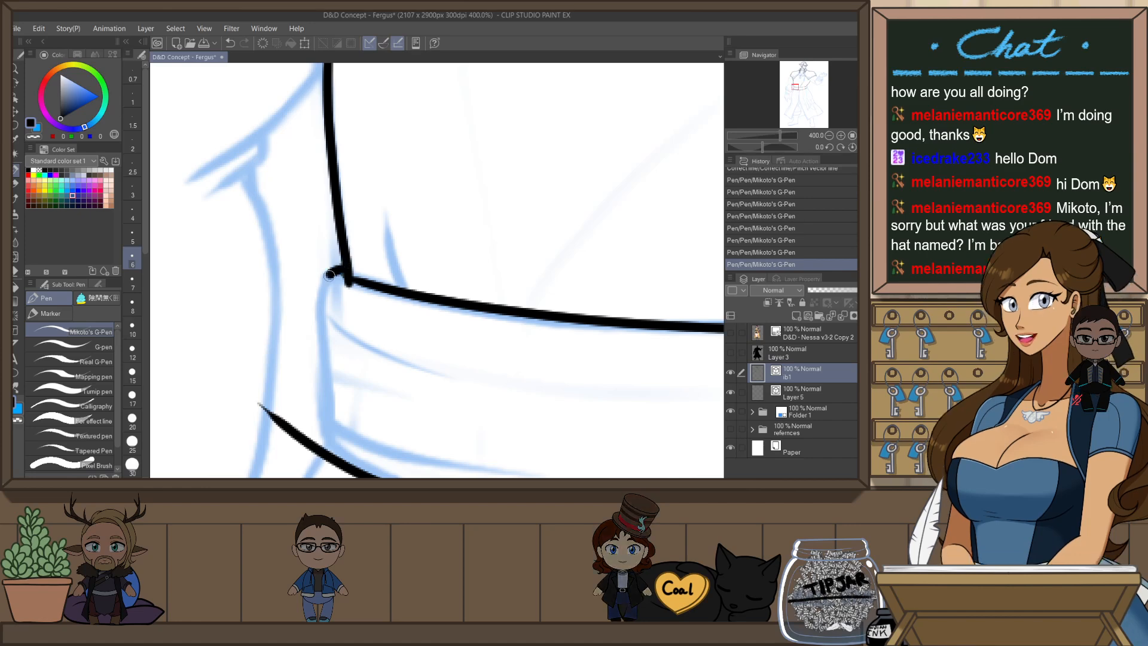
{"action": "left_click_drag", "start_coordinate": [331, 275], "coordinate": [332, 450]}
{"action": "key", "text": "ctrl+z"}
{"action": "left_click_drag", "start_coordinate": [344, 265], "coordinate": [326, 455]}
{"action": "scroll", "coordinate": [487, 318], "scroll_direction": "down", "scroll_amount": 5}
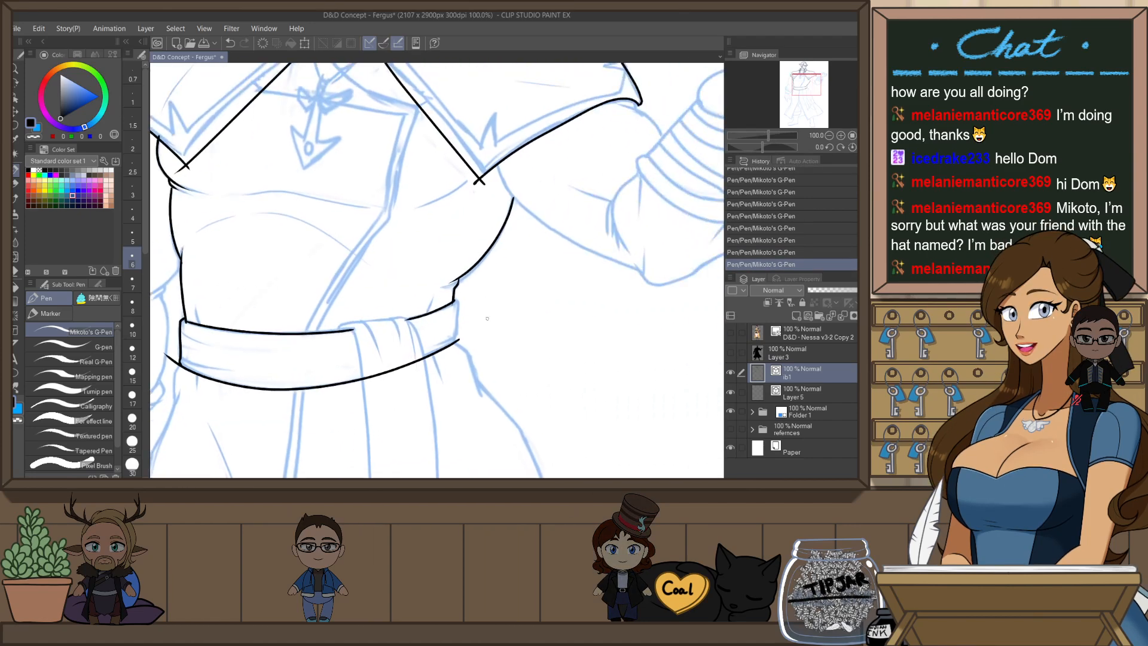
- Ink the short end edge of the waist sash on the raised-arm side, from the torso fold to the lower edge
{"action": "scroll", "coordinate": [488, 318], "scroll_direction": "up", "scroll_amount": 2}
{"action": "left_click_drag", "start_coordinate": [446, 282], "coordinate": [454, 369]}
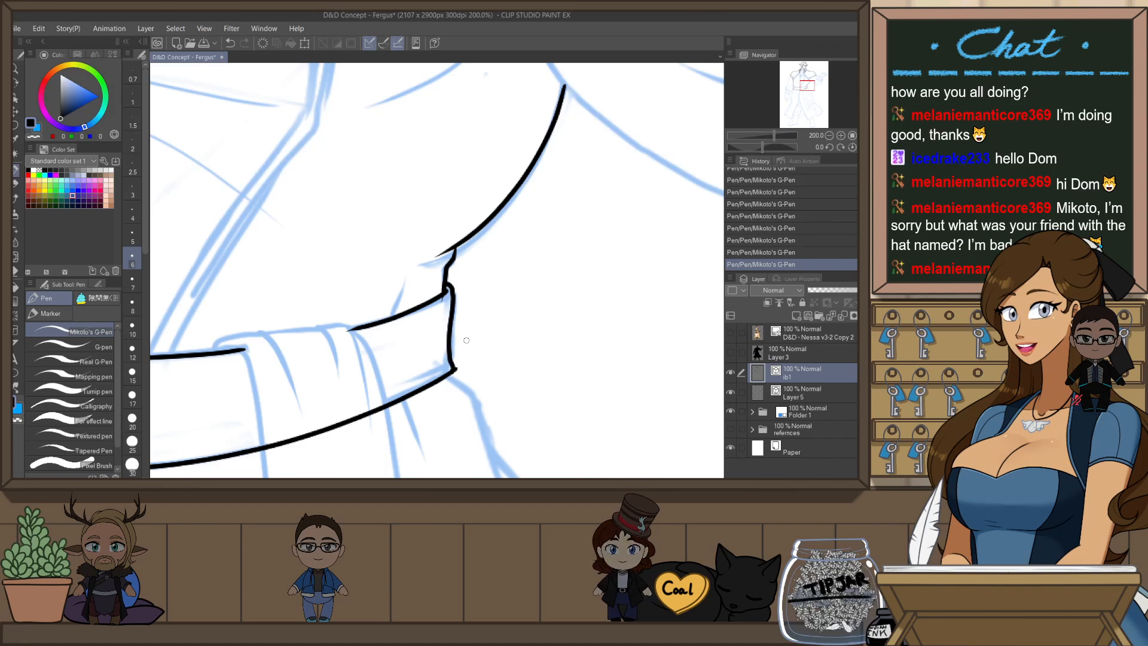
{"action": "scroll", "coordinate": [466, 340], "scroll_direction": "down", "scroll_amount": 2}
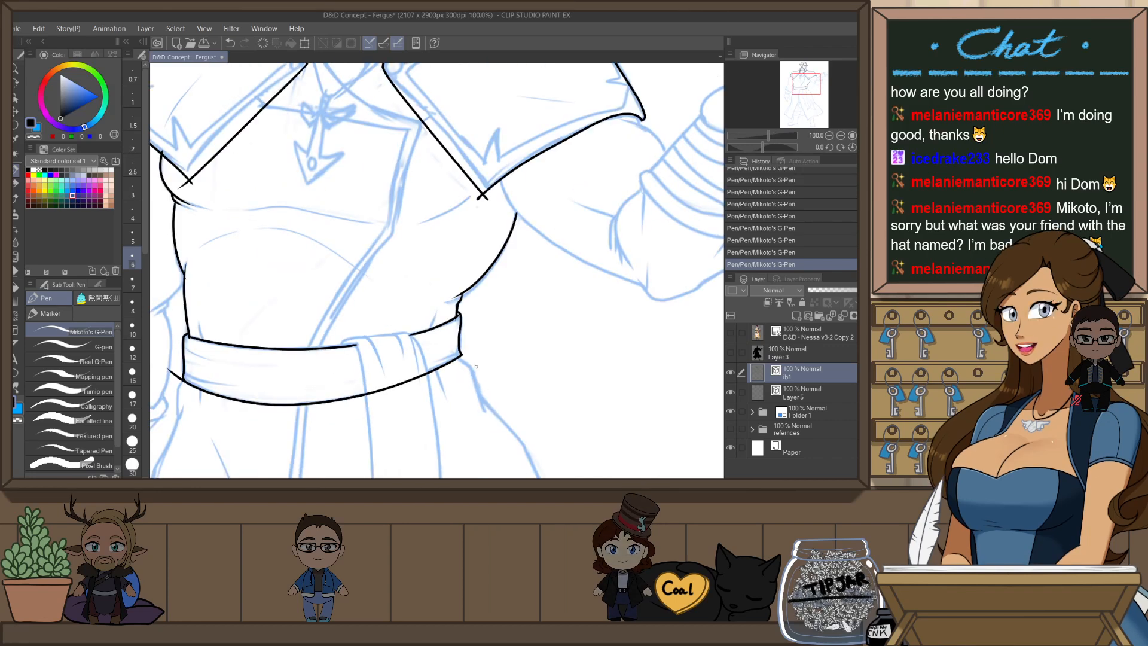
{"action": "scroll", "coordinate": [622, 215], "scroll_direction": "down", "scroll_amount": 1}
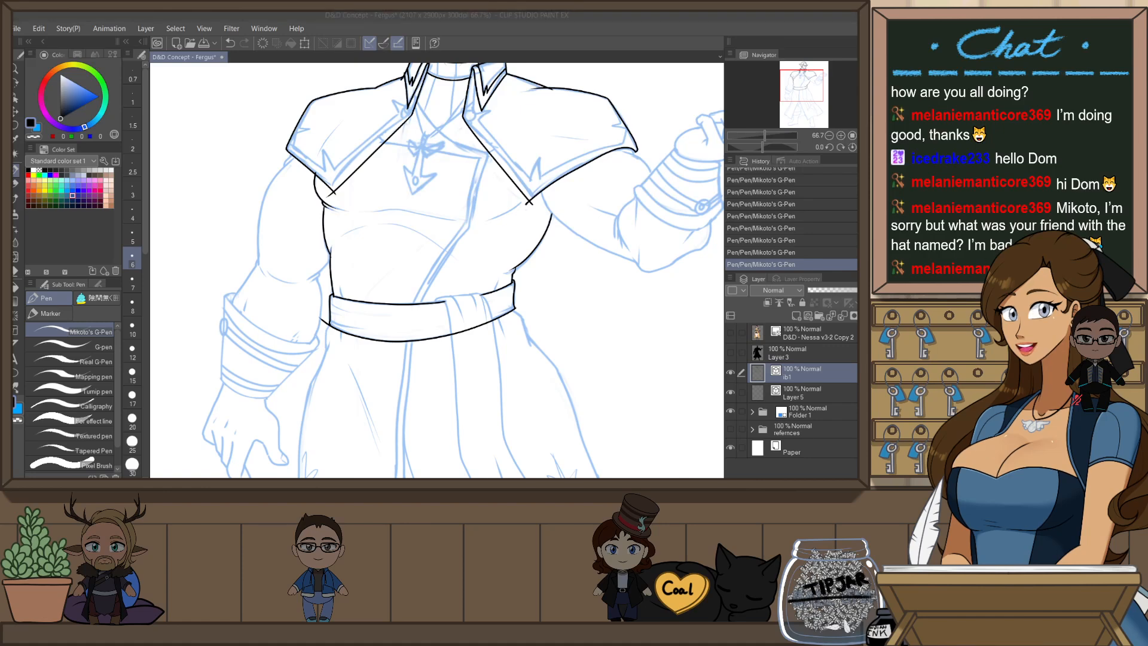
- Ink the short upper contour of the raised upper arm, curving from the cape's corner to the bracer
{"action": "scroll", "coordinate": [570, 214], "scroll_direction": "up", "scroll_amount": 5}
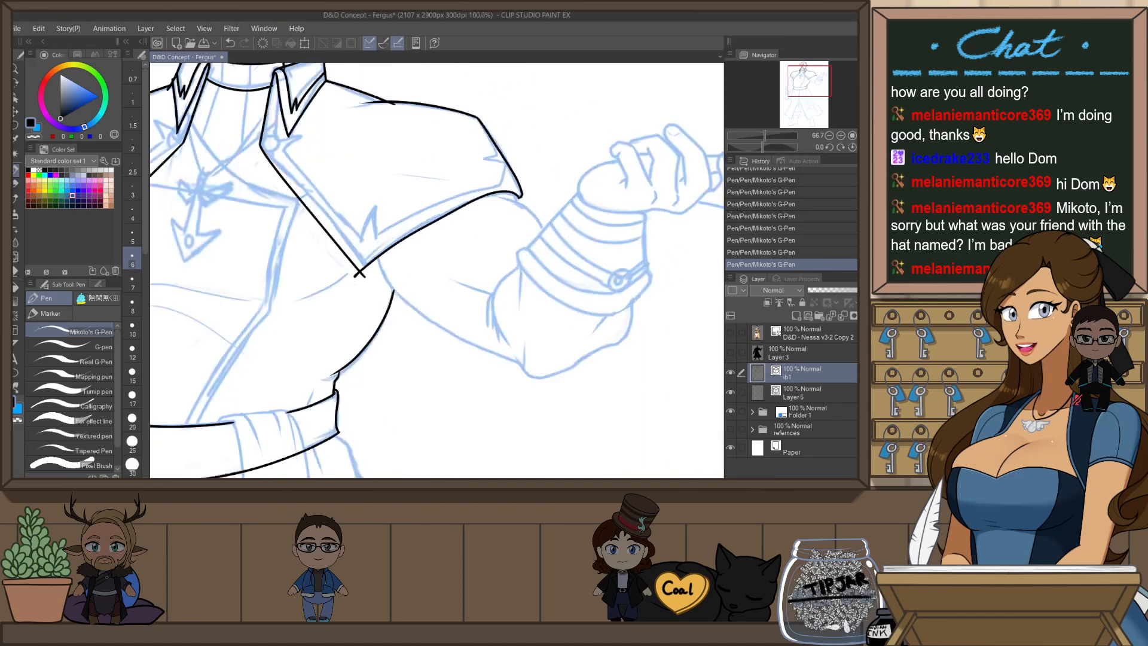
{"action": "key", "text": "h"}
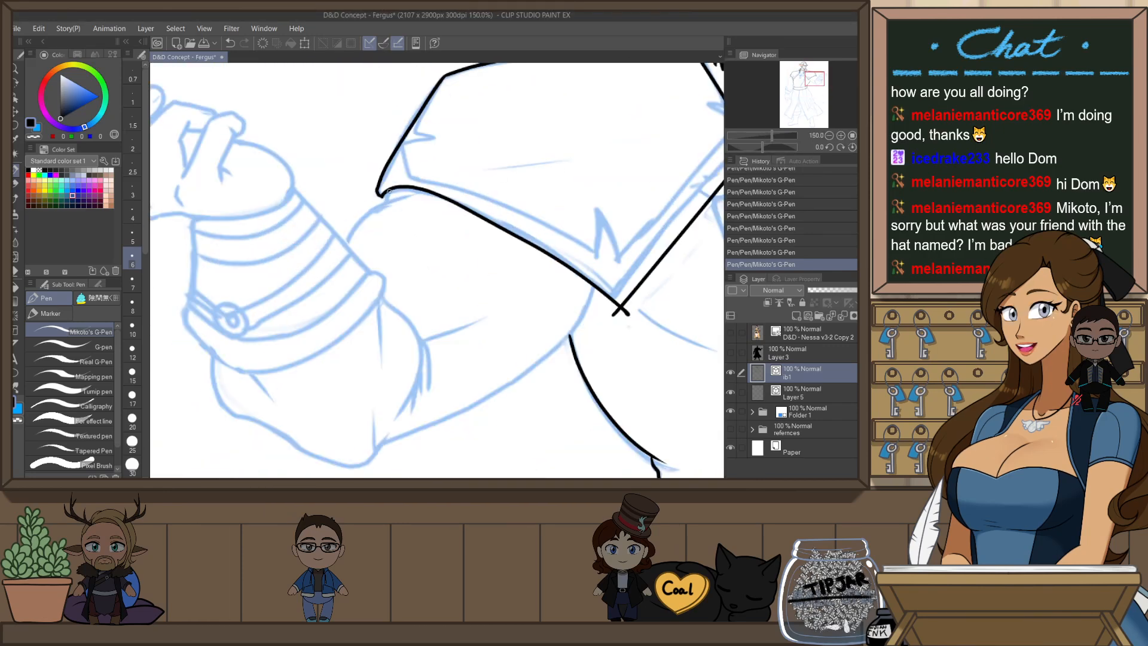
{"action": "key", "text": "ctrl+z"}
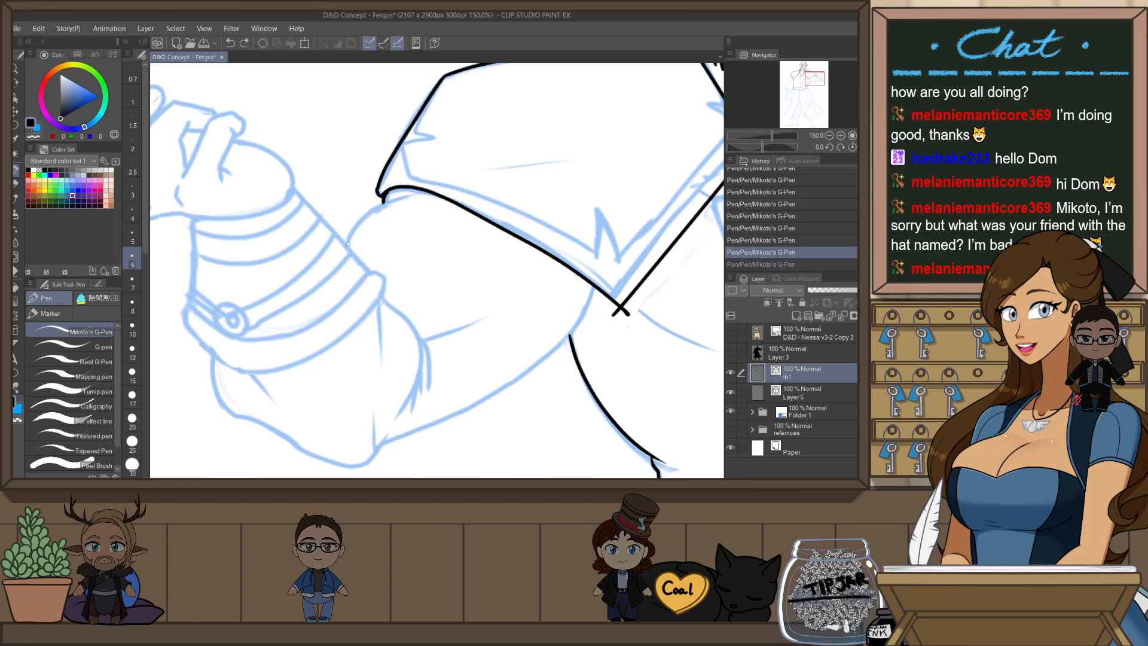
{"action": "left_click_drag", "start_coordinate": [347, 248], "coordinate": [387, 197]}
{"action": "scroll", "coordinate": [370, 387], "scroll_direction": "down", "scroll_amount": 3}
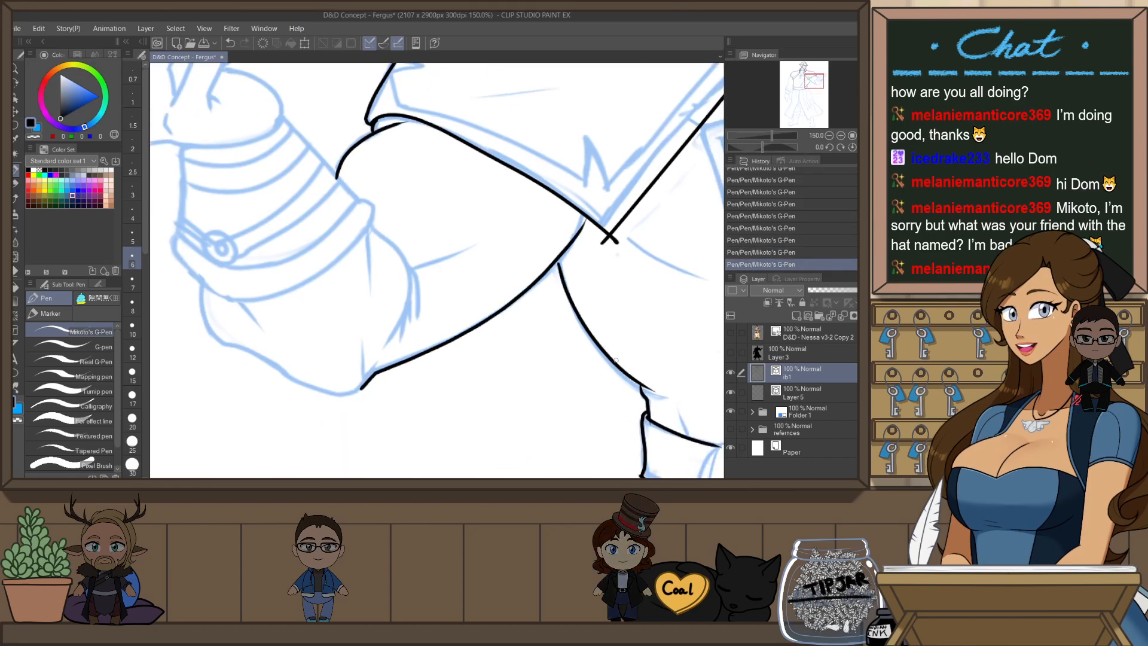
- Redraw the underside of the raised upper arm as one smooth curve from the elbow to the cape's edge
{"action": "key", "text": "shift+space"}
{"action": "mouse_move", "coordinate": [615, 361]}
{"action": "left_mouse_down"}
{"action": "mouse_move", "coordinate": [454, 221]}
{"action": "mouse_move", "coordinate": [347, 323]}
{"action": "mouse_move", "coordinate": [342, 304]}
{"action": "left_mouse_up"}
{"action": "key", "text": "ctrl+z"}
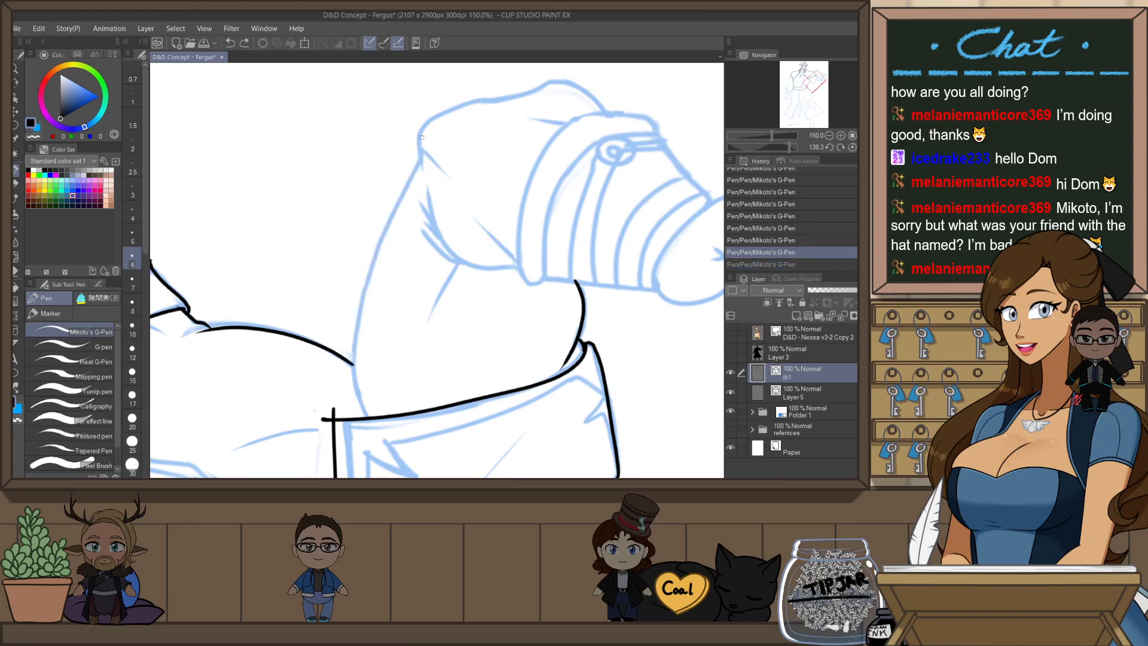
{"action": "left_click_drag", "start_coordinate": [419, 137], "coordinate": [423, 183]}
{"action": "key", "text": "ctrl+z"}
{"action": "key", "text": "ctrl+z"}
{"action": "mouse_move", "coordinate": [418, 138]}
{"action": "left_mouse_down"}
{"action": "mouse_move", "coordinate": [421, 177]}
{"action": "mouse_move", "coordinate": [356, 335]}
{"action": "left_mouse_up"}
{"action": "key", "text": "ctrl+z"}
{"action": "mouse_move", "coordinate": [422, 154]}
{"action": "left_mouse_down"}
{"action": "mouse_move", "coordinate": [354, 353]}
{"action": "mouse_move", "coordinate": [371, 421]}
{"action": "left_mouse_up"}
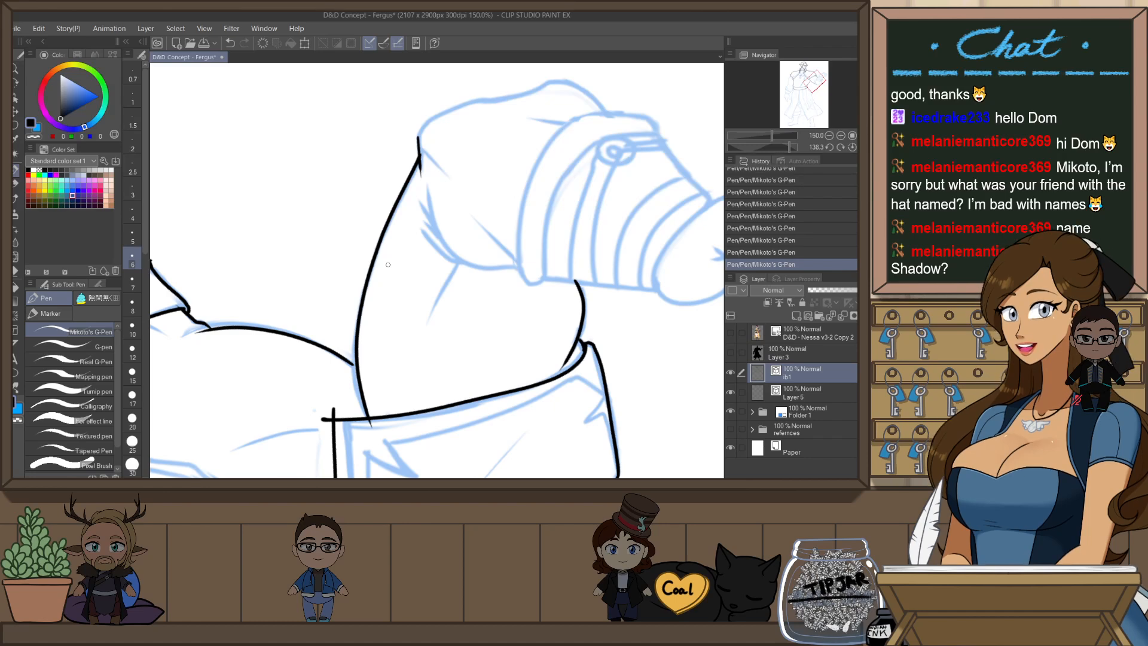
{"action": "key", "text": "ctrl+at"}
{"action": "scroll", "coordinate": [585, 237], "scroll_direction": "down", "scroll_amount": 1}
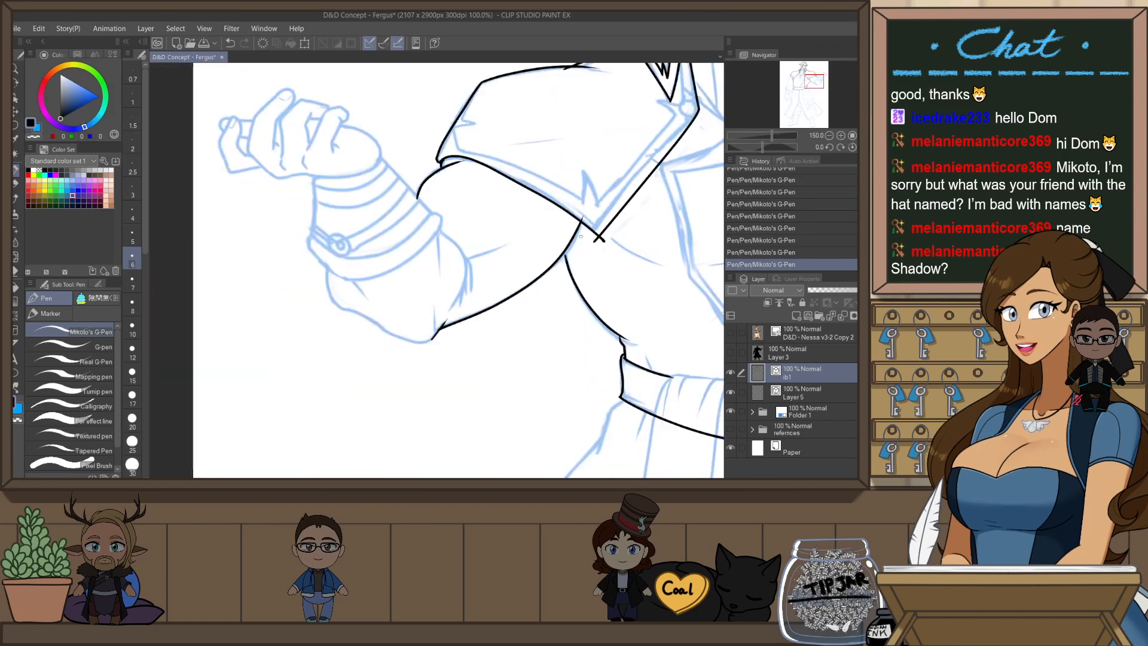
- Adjust the vector end of the raised arm's underside line so it meets the cape's lower edge
{"action": "key", "text": "o"}
{"action": "left_click", "coordinate": [581, 222]}
{"action": "left_click_drag", "start_coordinate": [582, 219], "coordinate": [586, 219]}
{"action": "left_click", "coordinate": [617, 178]}
{"action": "key", "text": "e"}
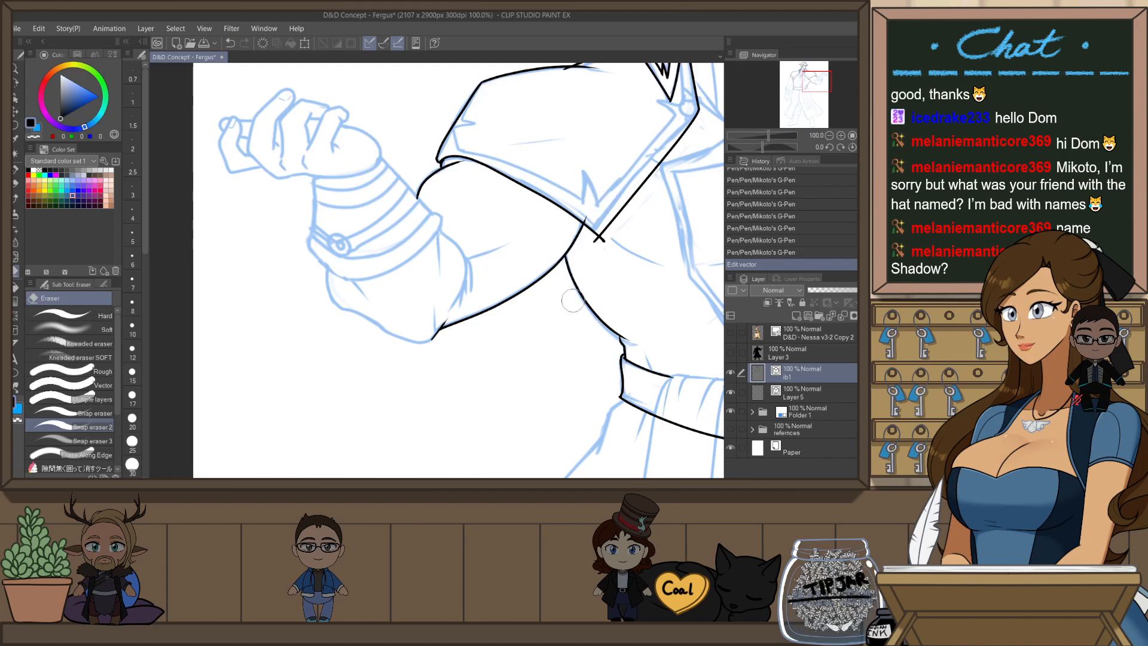
- Ink the elbow-side rim of the raised arm's bracer as one long curve running slightly past the forearm
{"action": "key", "text": "p"}
{"action": "left_click_drag", "start_coordinate": [579, 305], "coordinate": [443, 370]}
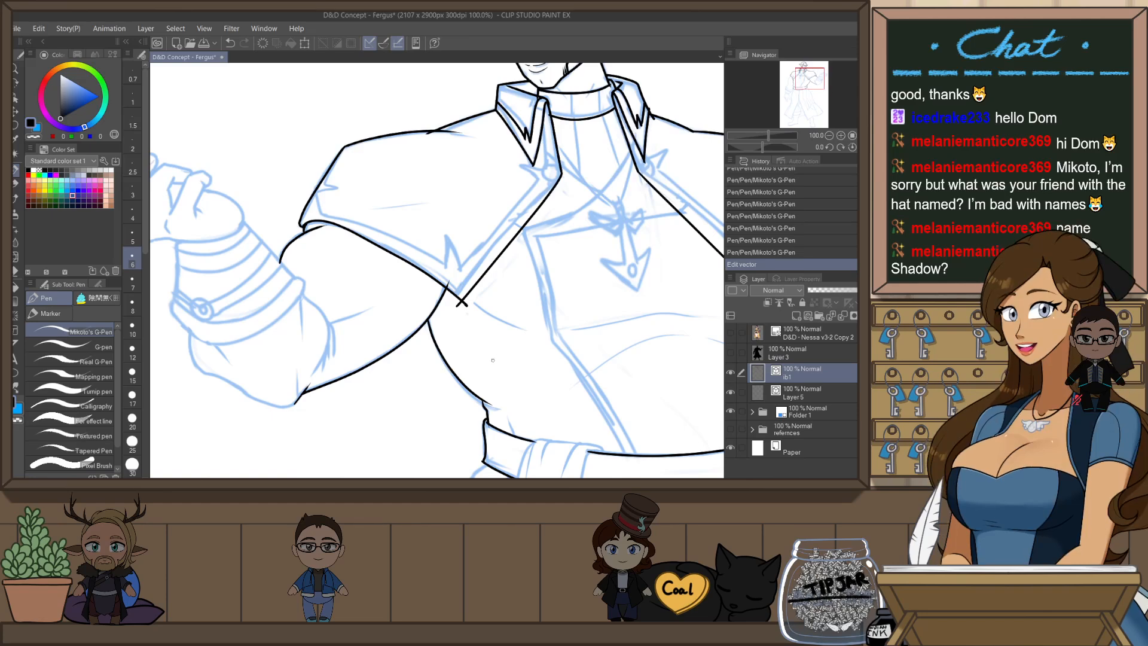
{"action": "key", "text": "h"}
{"action": "left_click_drag", "start_coordinate": [614, 291], "coordinate": [452, 392]}
{"action": "key", "text": "r"}
{"action": "left_click_drag", "start_coordinate": [413, 243], "coordinate": [407, 404]}
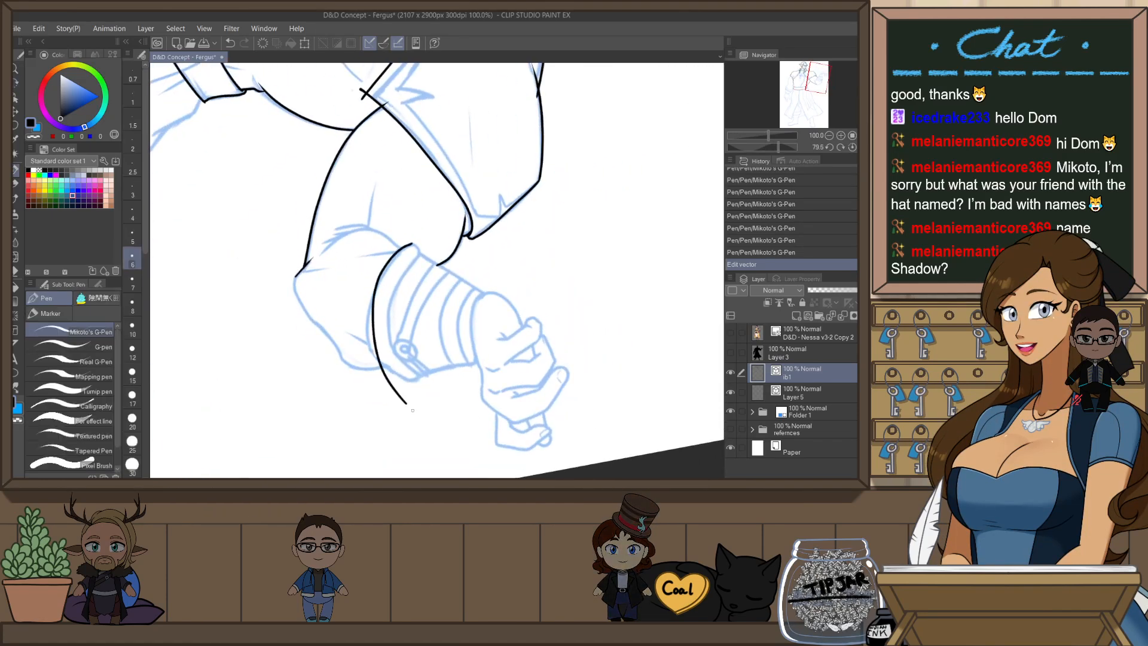
{"action": "key", "text": "ctrl+z"}
{"action": "mouse_move", "coordinate": [412, 242]}
{"action": "left_mouse_down"}
{"action": "mouse_move", "coordinate": [371, 333]}
{"action": "mouse_move", "coordinate": [457, 364]}
{"action": "mouse_move", "coordinate": [369, 304]}
{"action": "mouse_move", "coordinate": [443, 380]}
{"action": "left_mouse_up"}
{"action": "key", "text": "ctrl+z"}
{"action": "key", "text": "ctrl+z"}
{"action": "left_click_drag", "start_coordinate": [374, 288], "coordinate": [439, 387]}
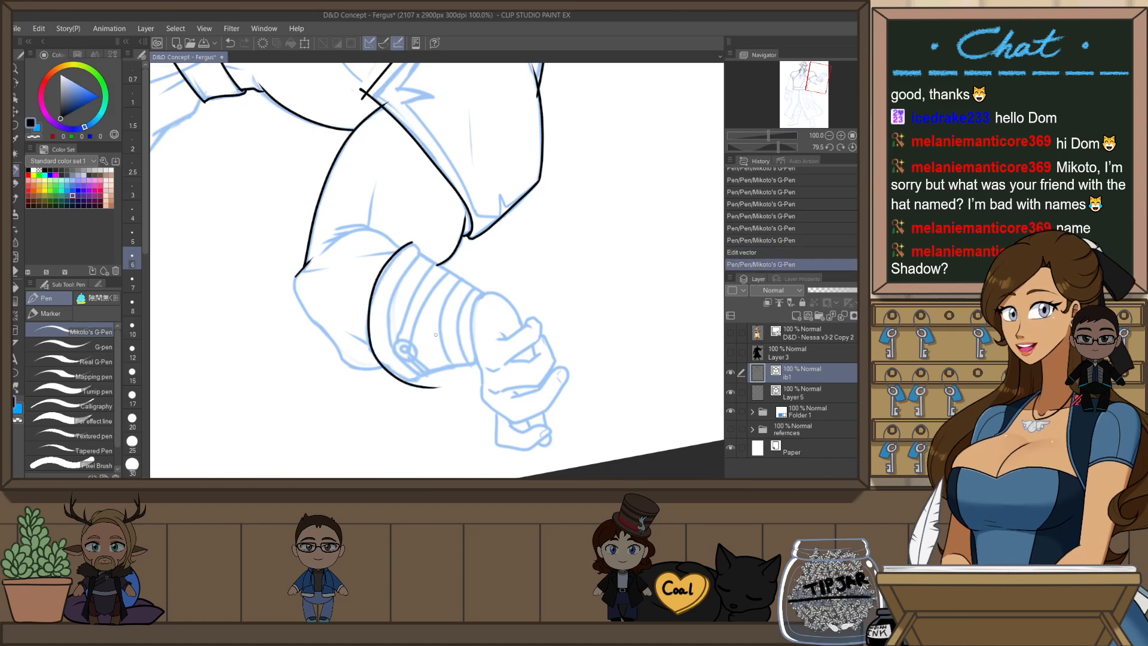
- Ink the short rounded corners at both ends of the bracer's elbow-side rim
{"action": "left_click_drag", "start_coordinate": [403, 279], "coordinate": [421, 318]}
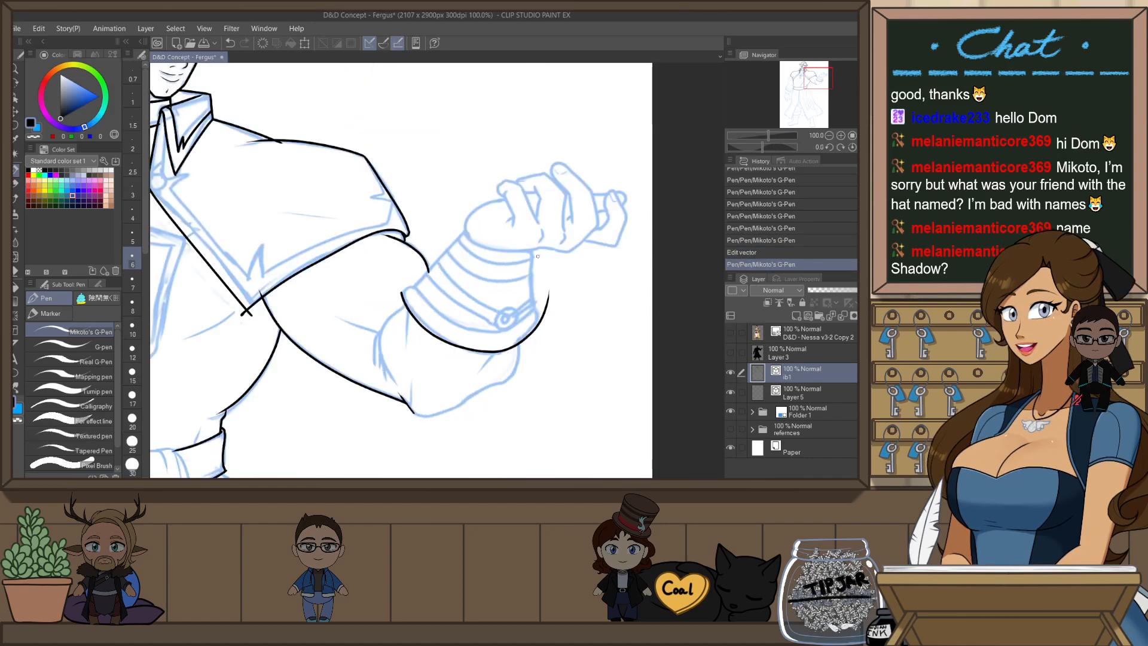
{"action": "scroll", "coordinate": [538, 311], "scroll_direction": "up", "scroll_amount": 3}
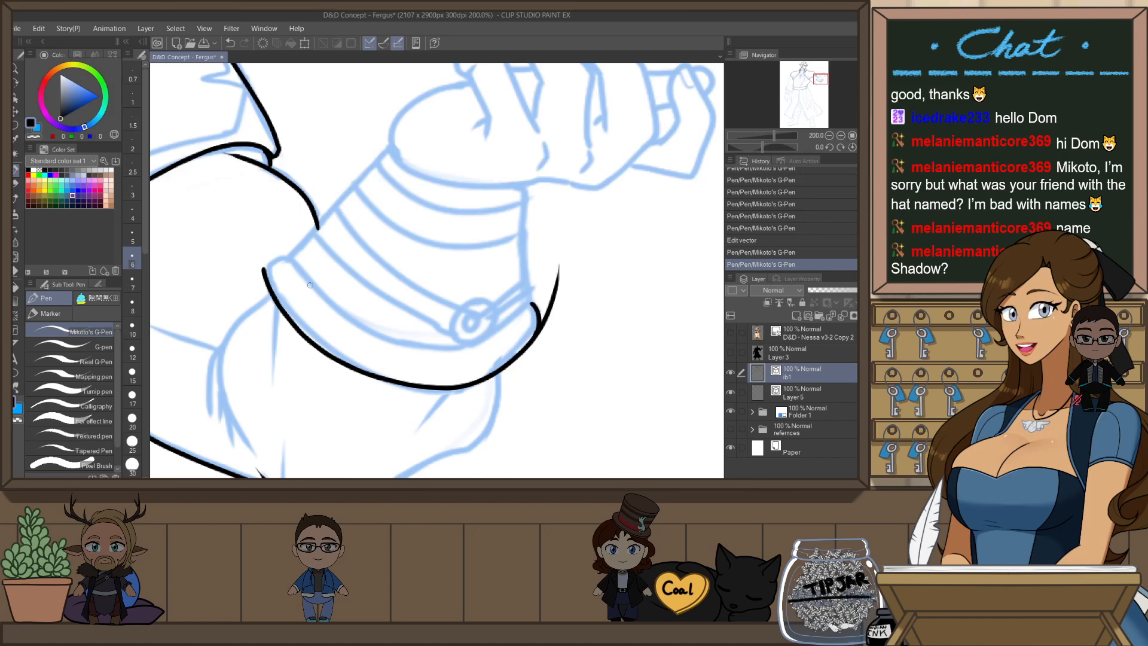
{"action": "left_click_drag", "start_coordinate": [265, 269], "coordinate": [290, 257]}
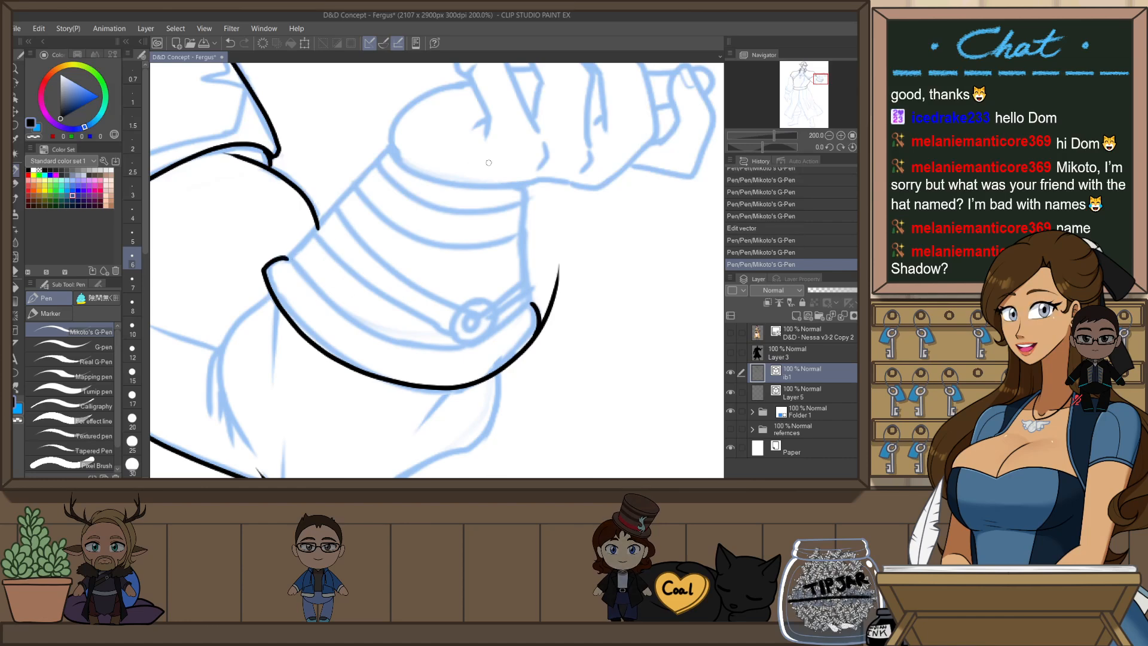
- Ink the bracer's curved wrist edge and the straight side edge running from the cuff up to the wrist
{"action": "key", "text": "r"}
{"action": "left_click_drag", "start_coordinate": [558, 231], "coordinate": [314, 408]}
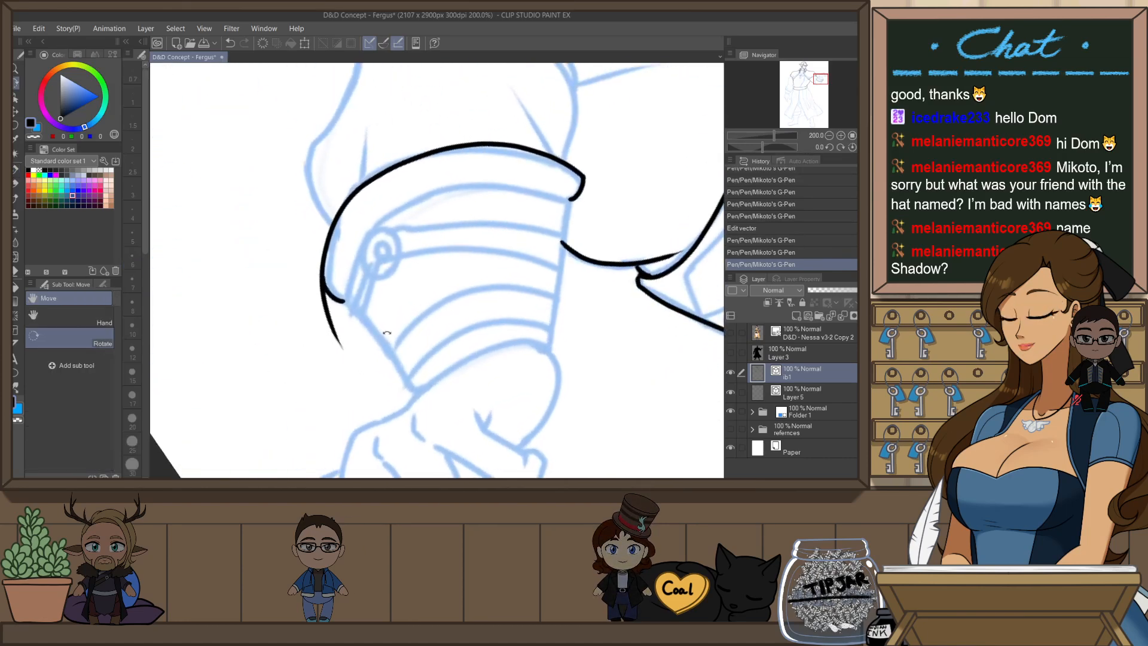
{"action": "mouse_move", "coordinate": [552, 333]}
{"action": "left_mouse_down"}
{"action": "mouse_move", "coordinate": [562, 311]}
{"action": "mouse_move", "coordinate": [506, 356]}
{"action": "mouse_move", "coordinate": [575, 270]}
{"action": "left_mouse_up"}
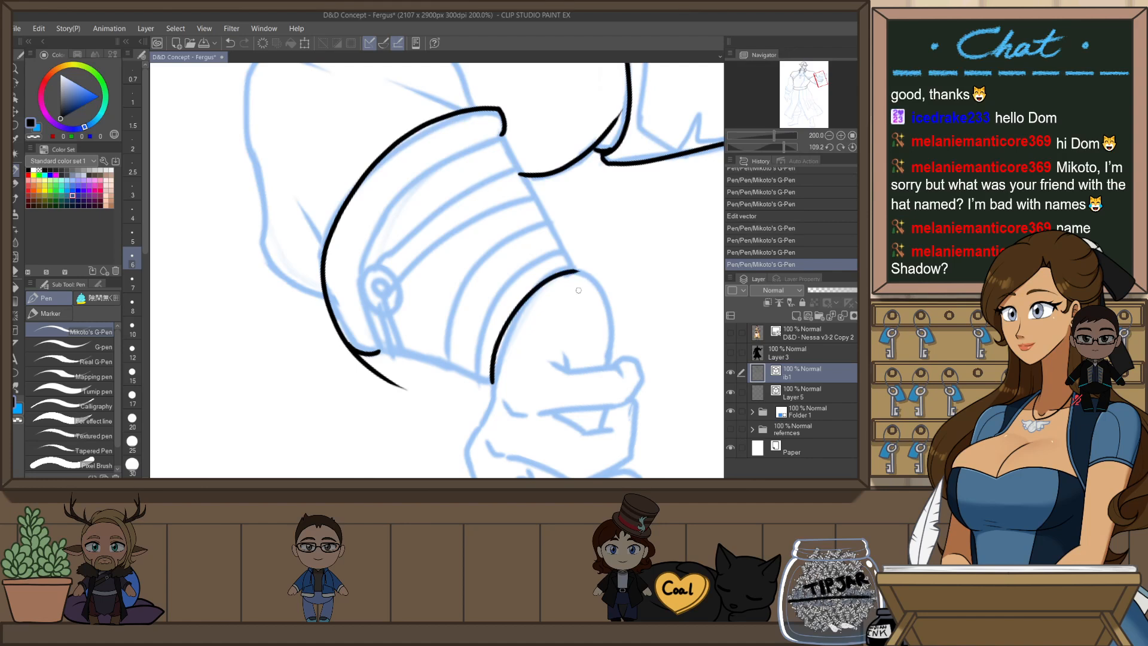
{"action": "key", "text": "ctrl+z"}
{"action": "mouse_move", "coordinate": [494, 386]}
{"action": "left_mouse_down"}
{"action": "mouse_move", "coordinate": [499, 350]}
{"action": "mouse_move", "coordinate": [584, 271]}
{"action": "left_mouse_up"}
{"action": "key", "text": "ctrl+at"}
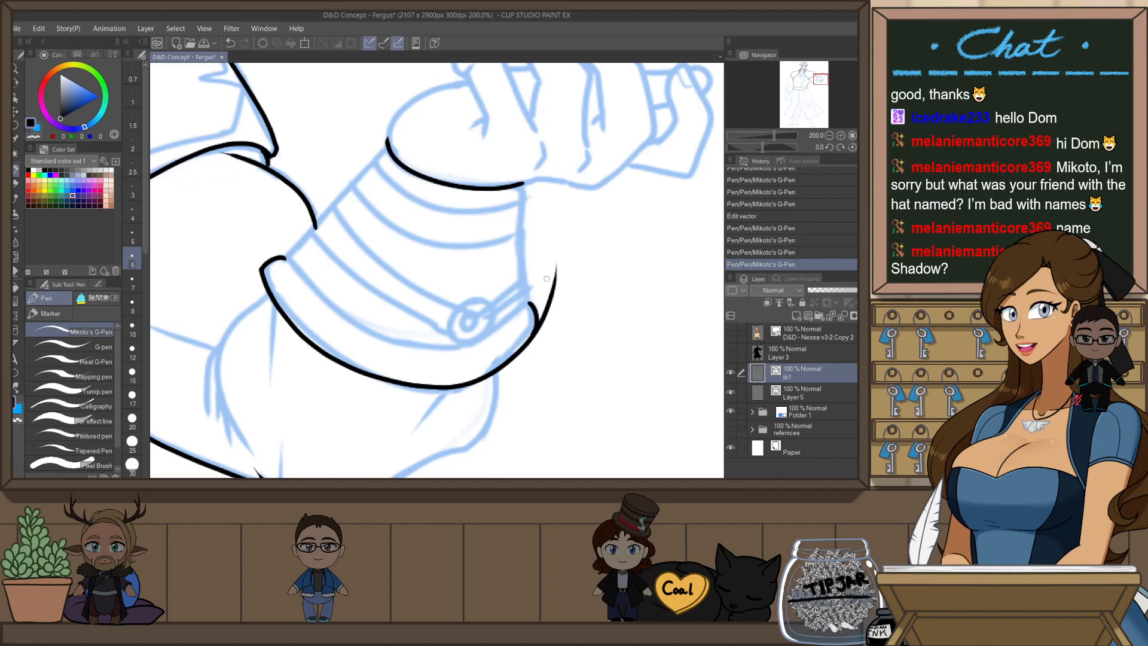
{"action": "left_click_drag", "start_coordinate": [286, 258], "coordinate": [388, 139]}
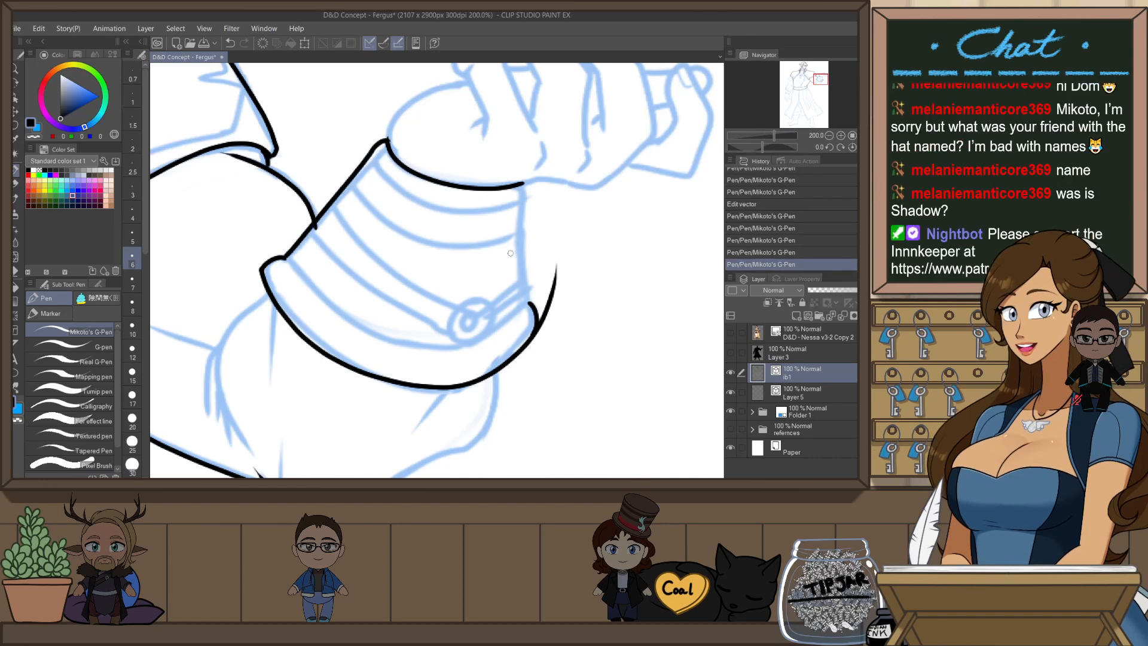
- Ink the bracer's opposite side edge, rounding the wrist corner and running the line down to the cuff's end
{"action": "key", "text": "h"}
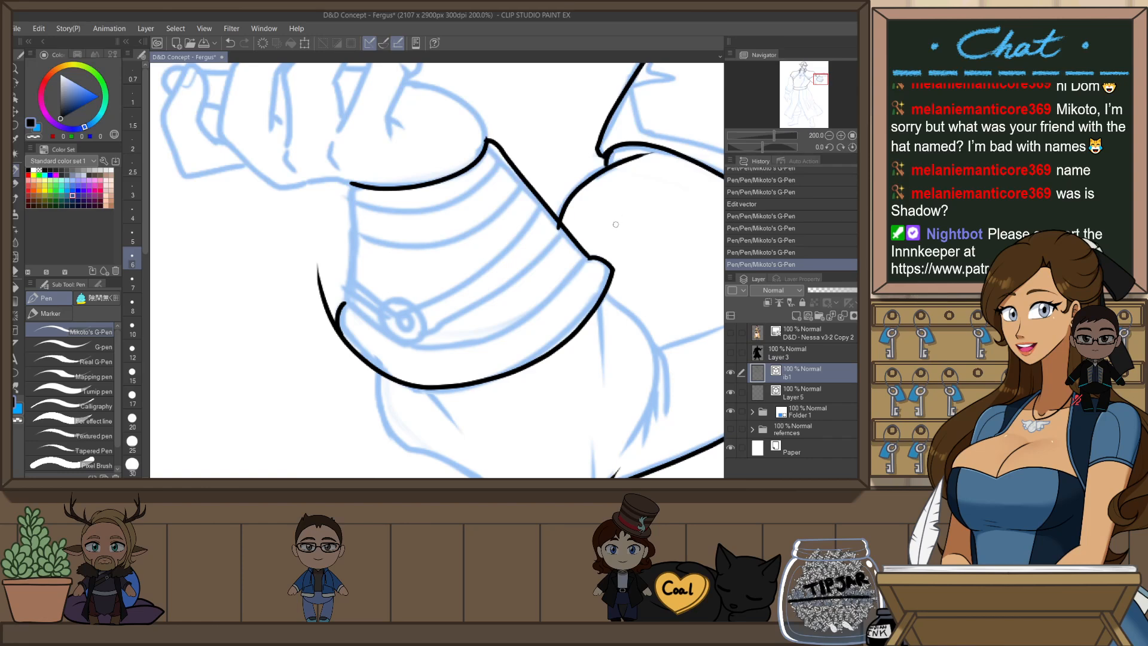
{"action": "key", "text": "r"}
{"action": "mouse_move", "coordinate": [616, 224]}
{"action": "left_mouse_down"}
{"action": "mouse_move", "coordinate": [623, 302]}
{"action": "mouse_move", "coordinate": [608, 341]}
{"action": "left_mouse_up"}
{"action": "left_click", "coordinate": [425, 150]}
{"action": "key", "text": "ctrl+z"}
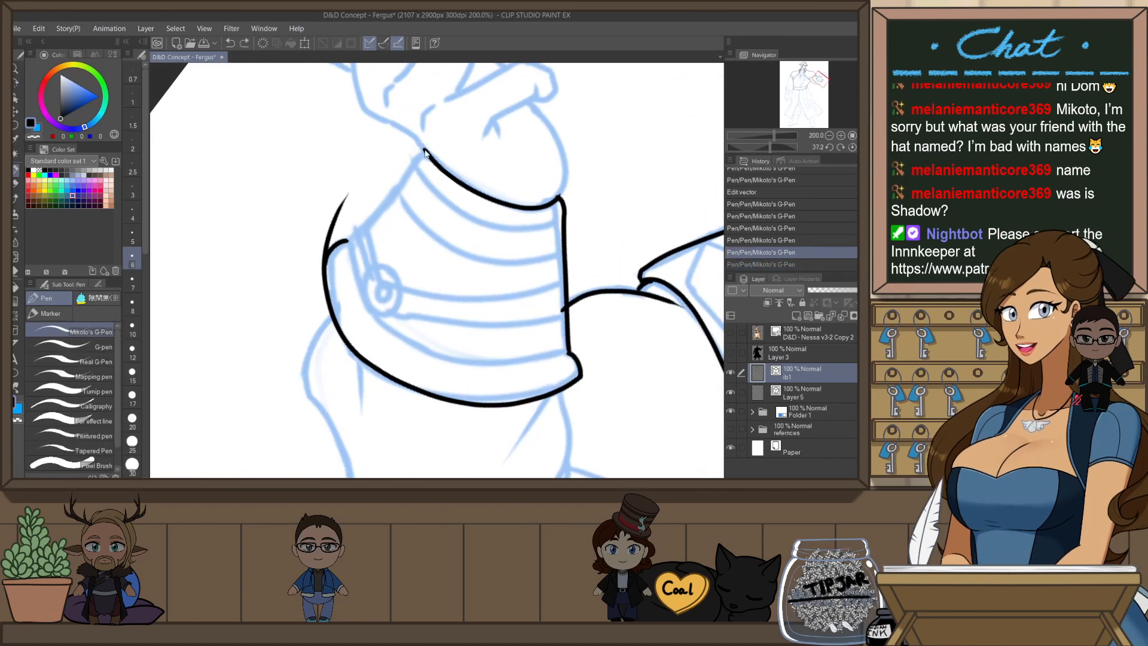
{"action": "left_click_drag", "start_coordinate": [425, 151], "coordinate": [347, 253]}
{"action": "key", "text": "ctrl+z"}
{"action": "key", "text": "ctrl+z"}
{"action": "key", "text": "ctrl+z"}
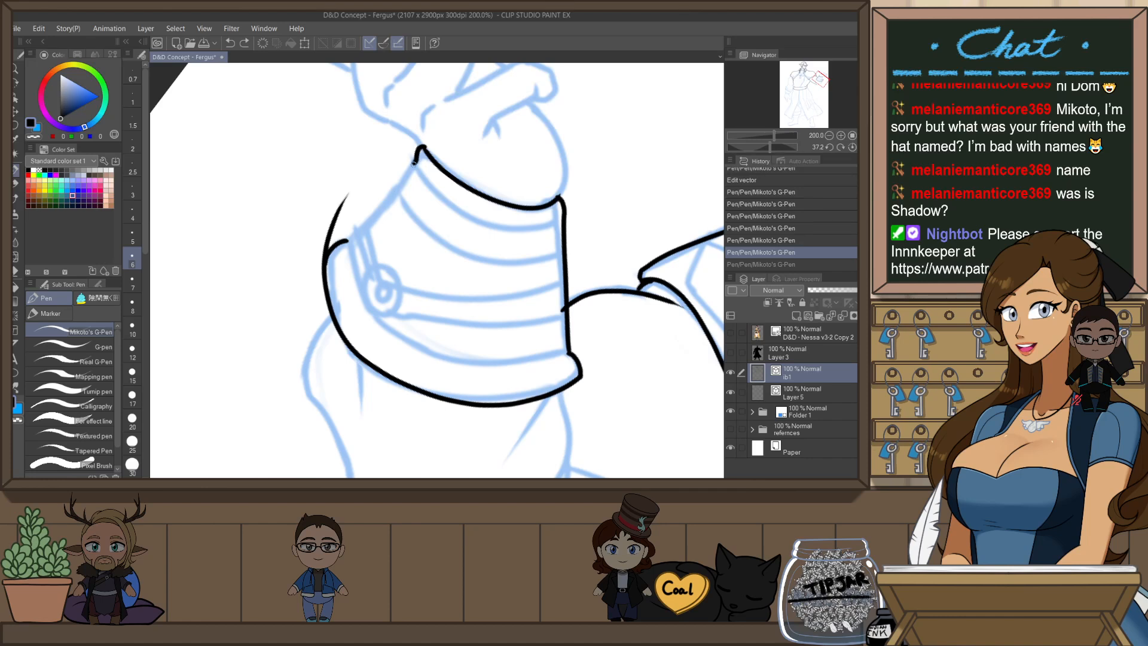
{"action": "left_click_drag", "start_coordinate": [415, 162], "coordinate": [350, 242]}
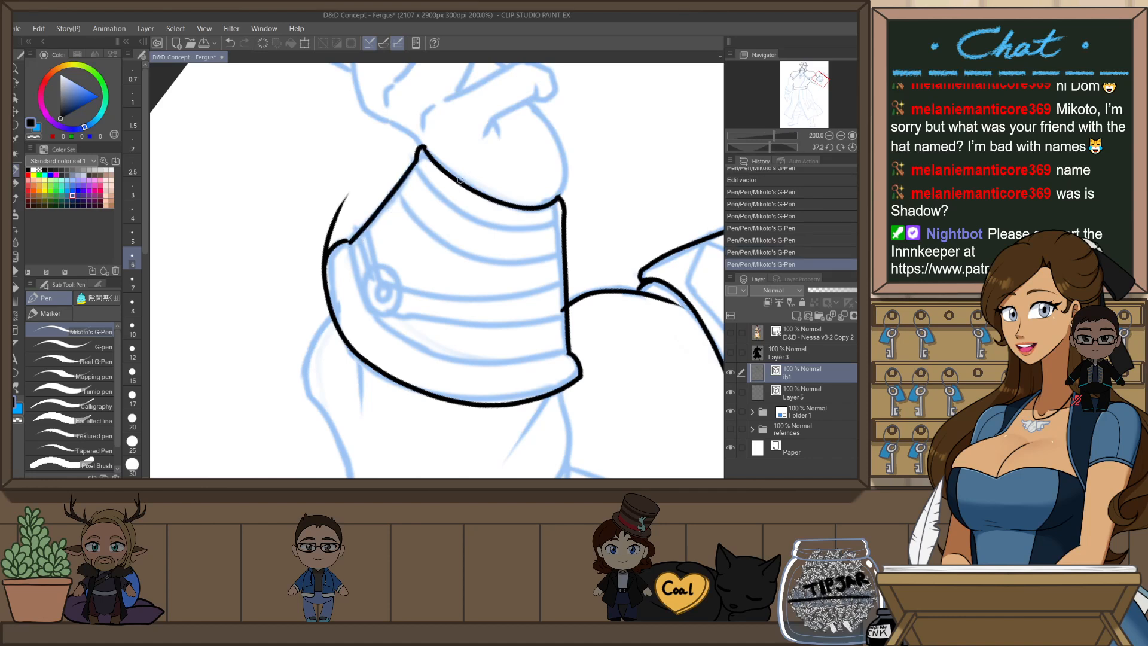
- Adjust the bracer's new side line and the short curved line at the cuff's end so that they meet neatly
{"action": "key", "text": "h"}
{"action": "key", "text": "o"}
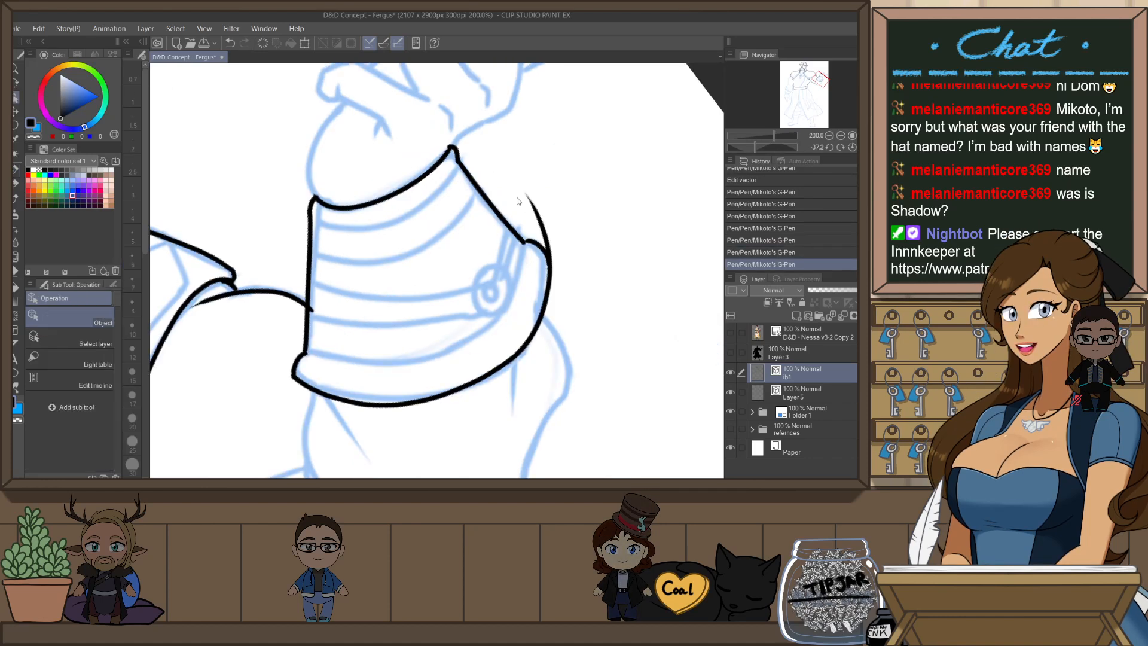
{"action": "left_click", "coordinate": [473, 170]}
{"action": "left_click_drag", "start_coordinate": [459, 150], "coordinate": [455, 139]}
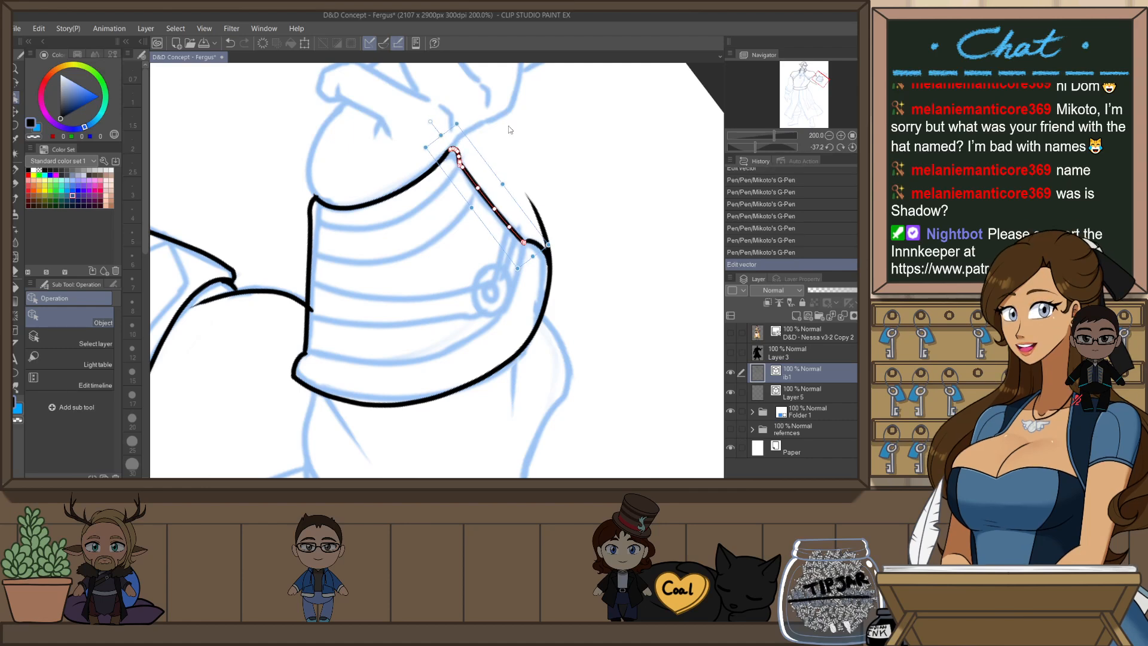
{"action": "left_click", "coordinate": [535, 203]}
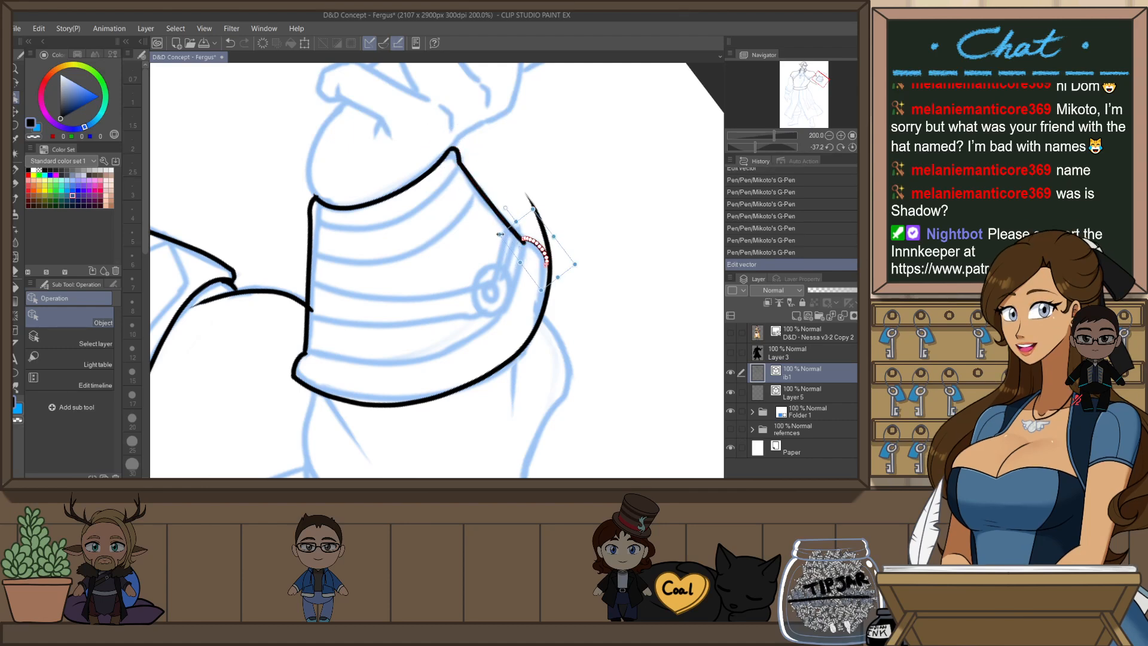
{"action": "left_click_drag", "start_coordinate": [585, 264], "coordinate": [582, 254]}
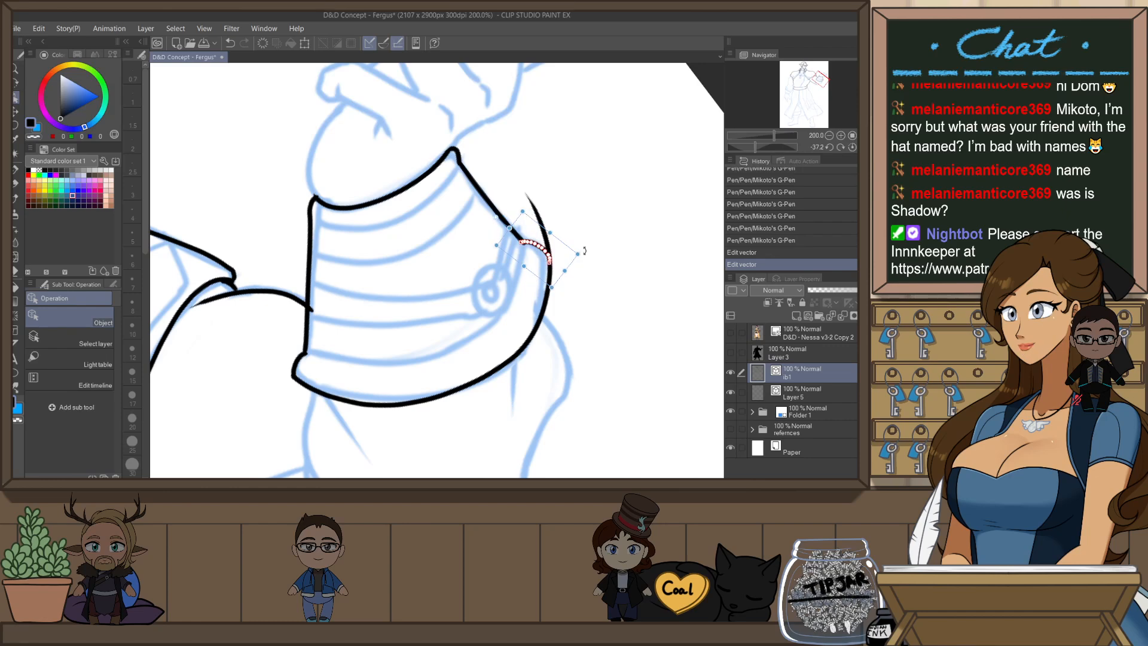
{"action": "left_click", "coordinate": [589, 217]}
{"action": "key", "text": "e"}
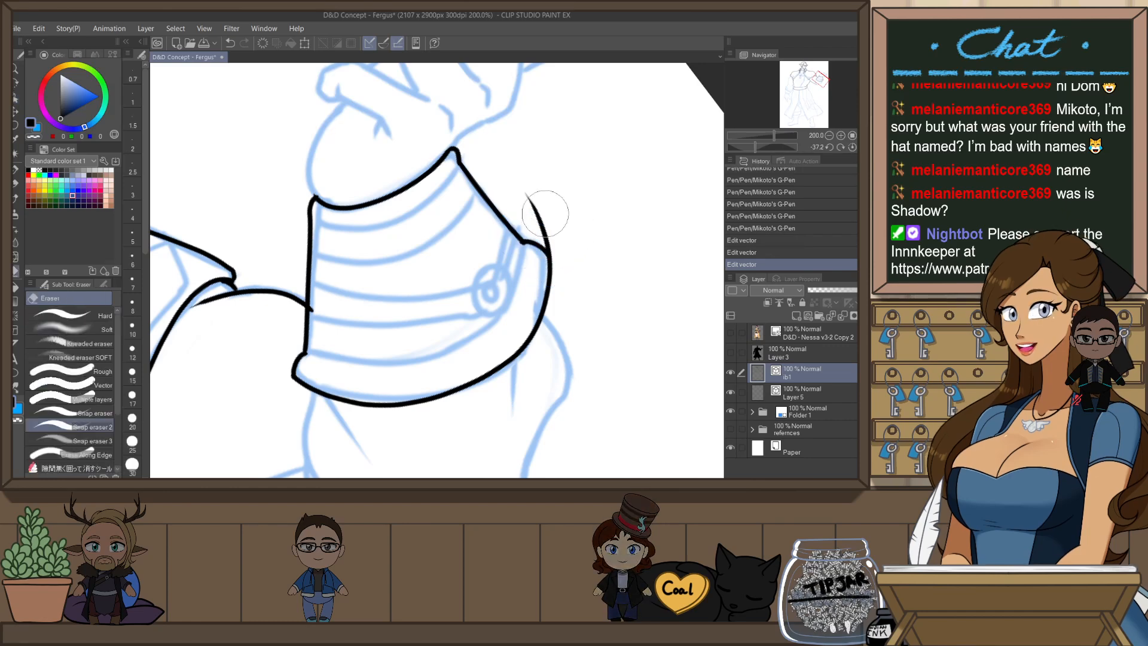
- Ink the cuff's inner edge as one long curve across the bracer, redrawing until it follows the sketch
{"action": "scroll", "coordinate": [570, 202], "scroll_direction": "down", "scroll_amount": 4}
{"action": "key", "text": "r"}
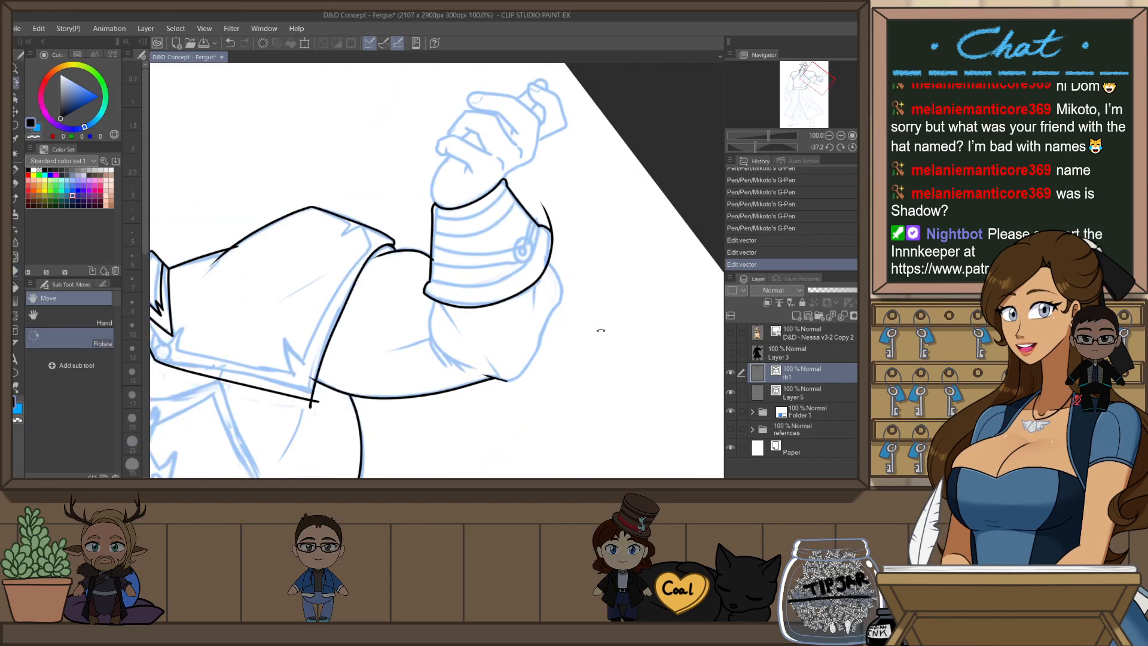
{"action": "mouse_move", "coordinate": [602, 329]}
{"action": "left_mouse_down"}
{"action": "mouse_move", "coordinate": [475, 158]}
{"action": "mouse_move", "coordinate": [346, 312]}
{"action": "mouse_move", "coordinate": [351, 275]}
{"action": "left_mouse_up"}
{"action": "scroll", "coordinate": [351, 275], "scroll_direction": "up", "scroll_amount": 3}
{"action": "key", "text": "p"}
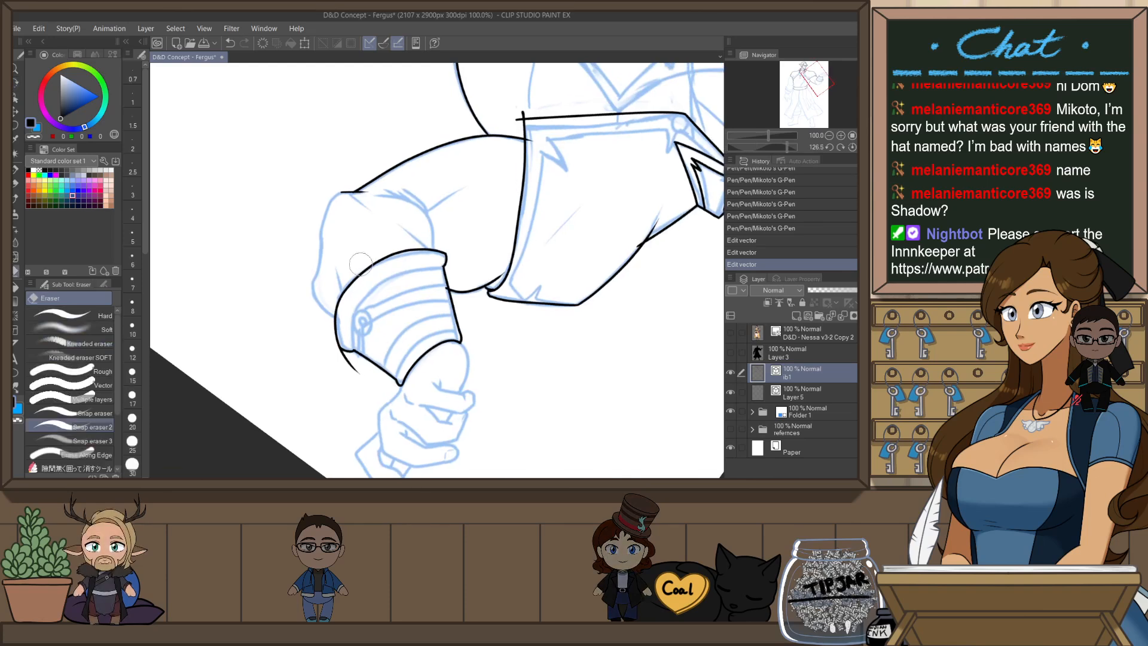
{"action": "left_click_drag", "start_coordinate": [359, 317], "coordinate": [499, 254]}
{"action": "key", "text": "ctrl+z"}
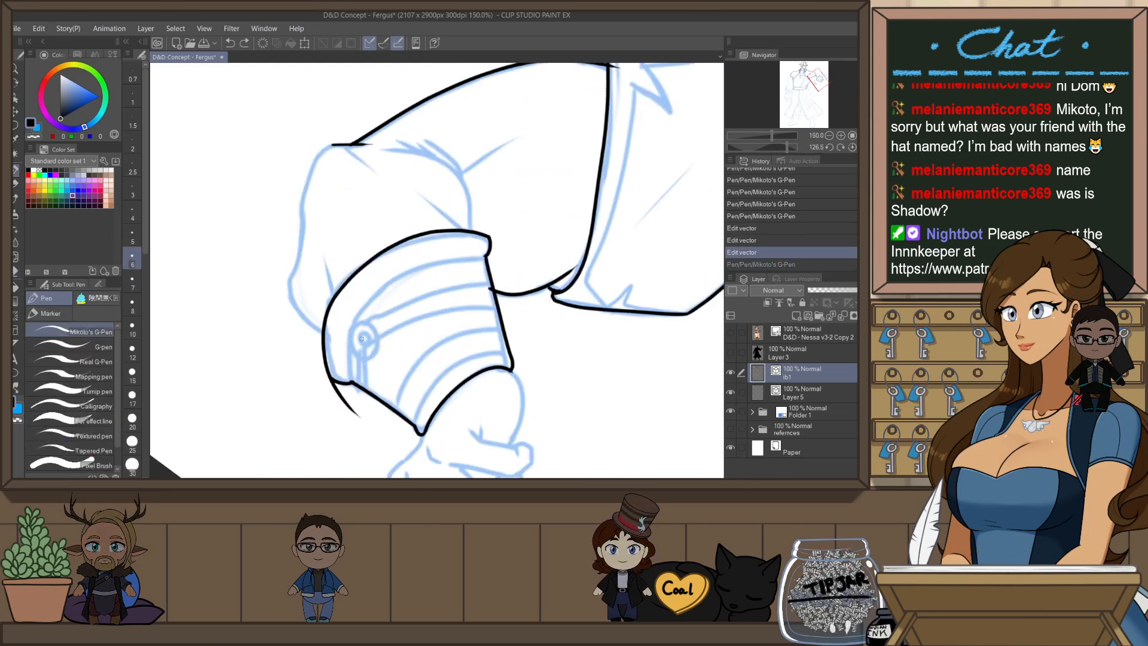
{"action": "left_click_drag", "start_coordinate": [348, 383], "coordinate": [499, 254]}
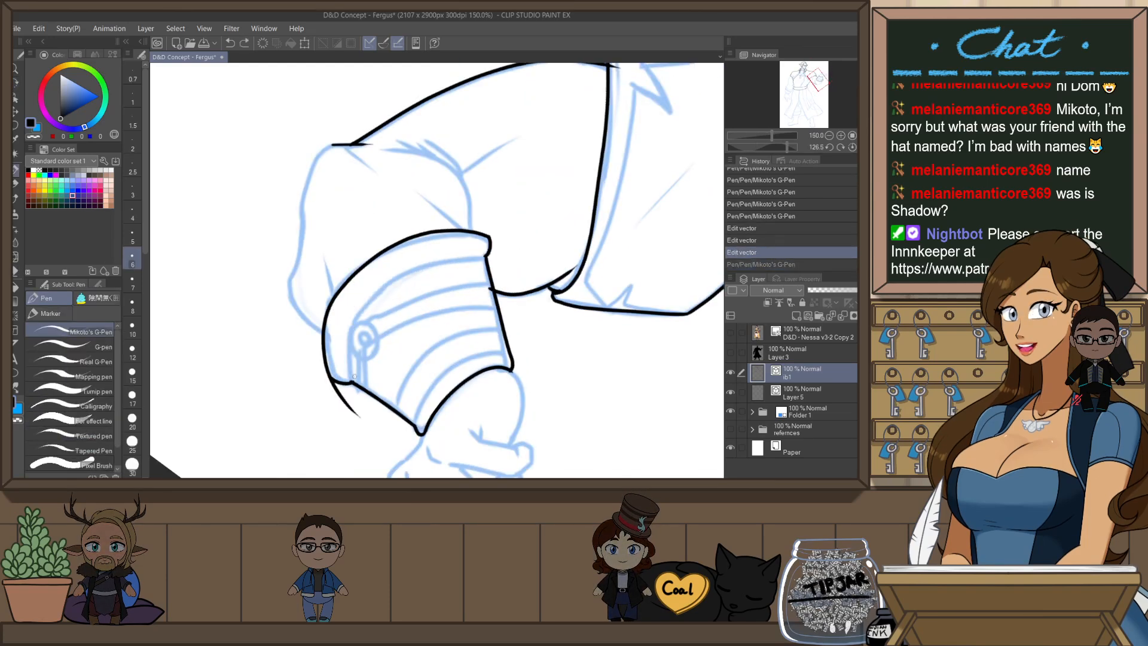
{"action": "key", "text": "ctrl+z"}
{"action": "mouse_move", "coordinate": [348, 382]}
{"action": "left_mouse_down"}
{"action": "mouse_move", "coordinate": [364, 311]}
{"action": "mouse_move", "coordinate": [497, 254]}
{"action": "left_mouse_up"}
{"action": "key", "text": "ctrl+z"}
{"action": "left_click_drag", "start_coordinate": [357, 321], "coordinate": [499, 257]}
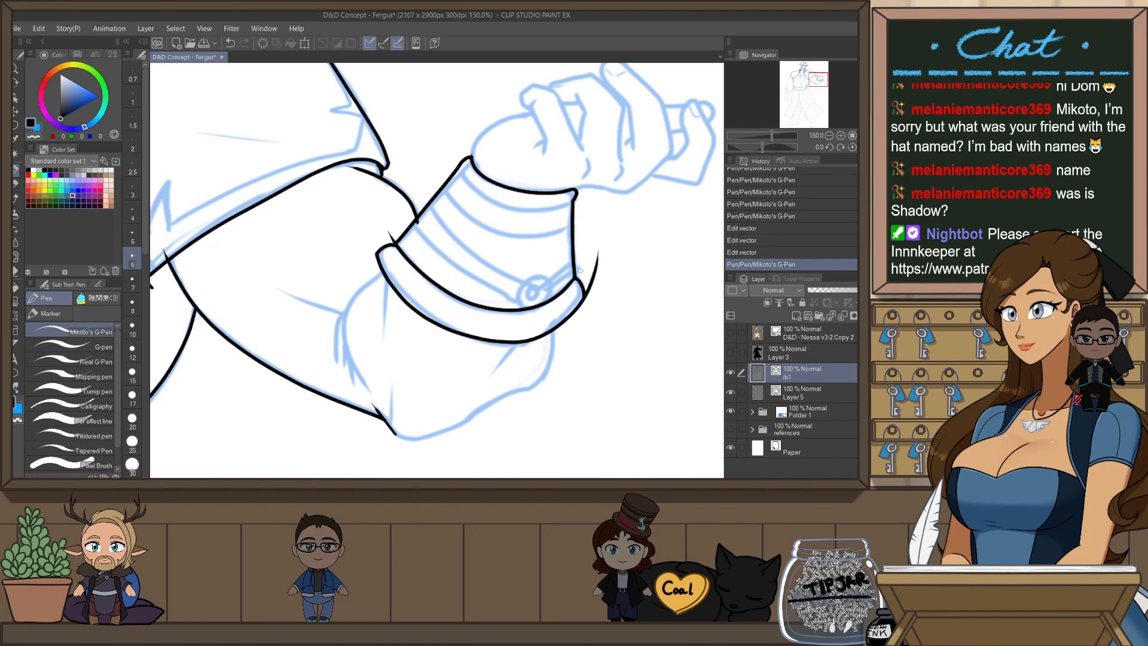
- Reshape the cuff's inner curve near the round button with the Pinch vector line tool
{"action": "key", "text": "y"}
{"action": "left_click_drag", "start_coordinate": [546, 302], "coordinate": [548, 306]}
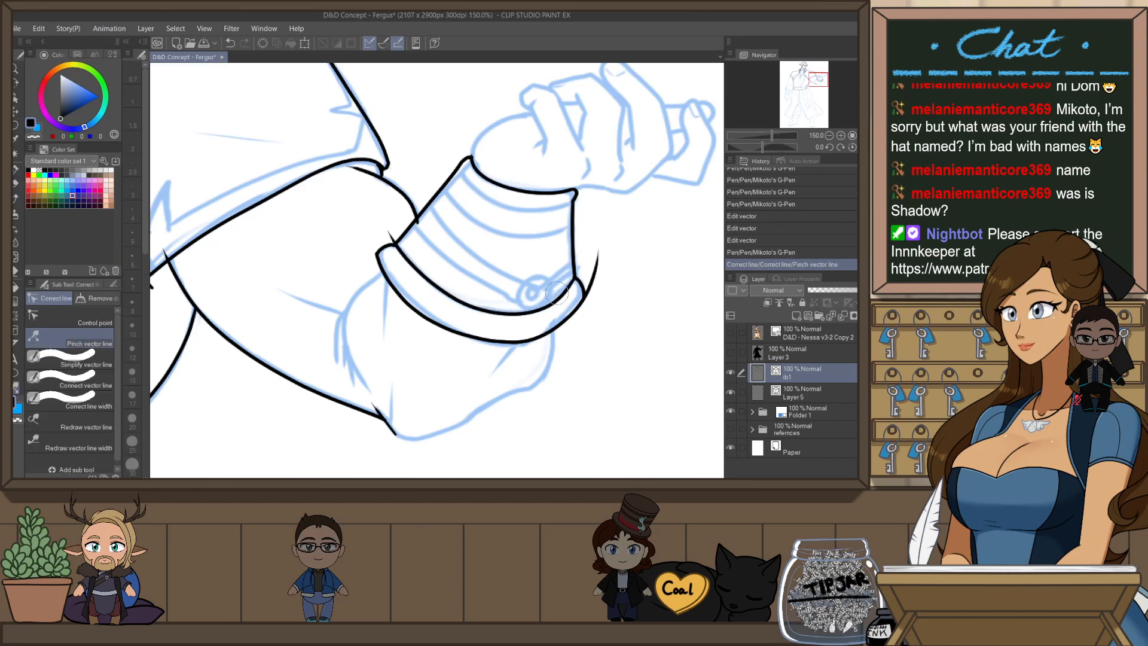
{"action": "left_click_drag", "start_coordinate": [491, 266], "coordinate": [559, 293]}
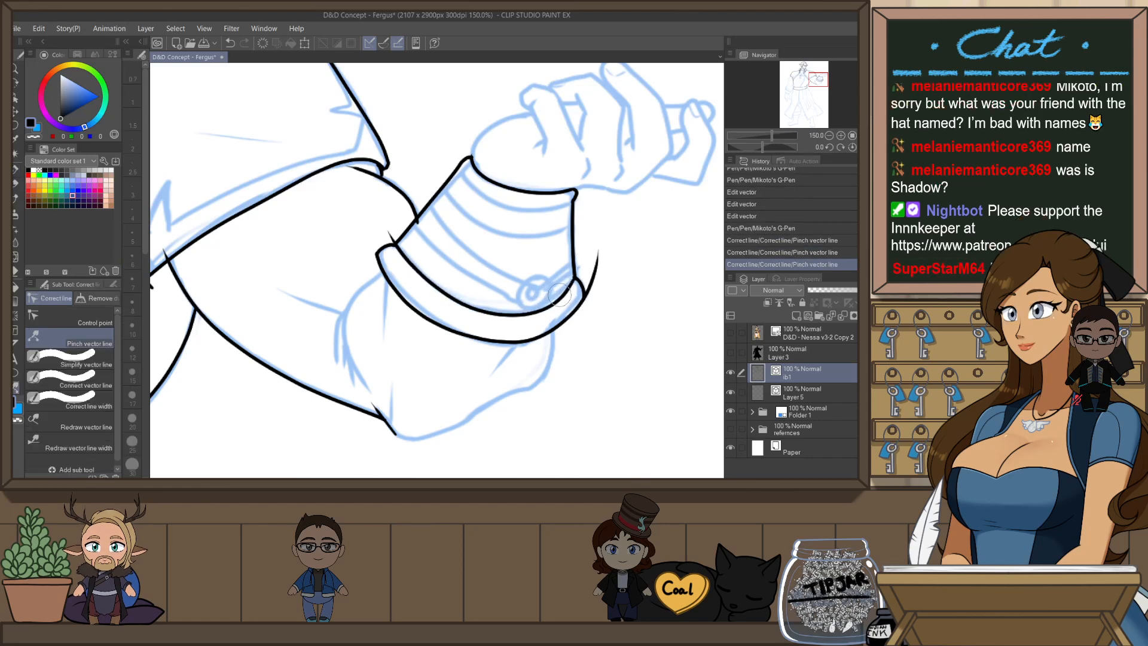
- Ink the oval outline of the round button on the bracer beside the cuff
{"action": "key", "text": "shift+space"}
{"action": "left_click_drag", "start_coordinate": [608, 328], "coordinate": [605, 294]}
{"action": "key", "text": "p"}
{"action": "scroll", "coordinate": [534, 247], "scroll_direction": "up", "scroll_amount": 1}
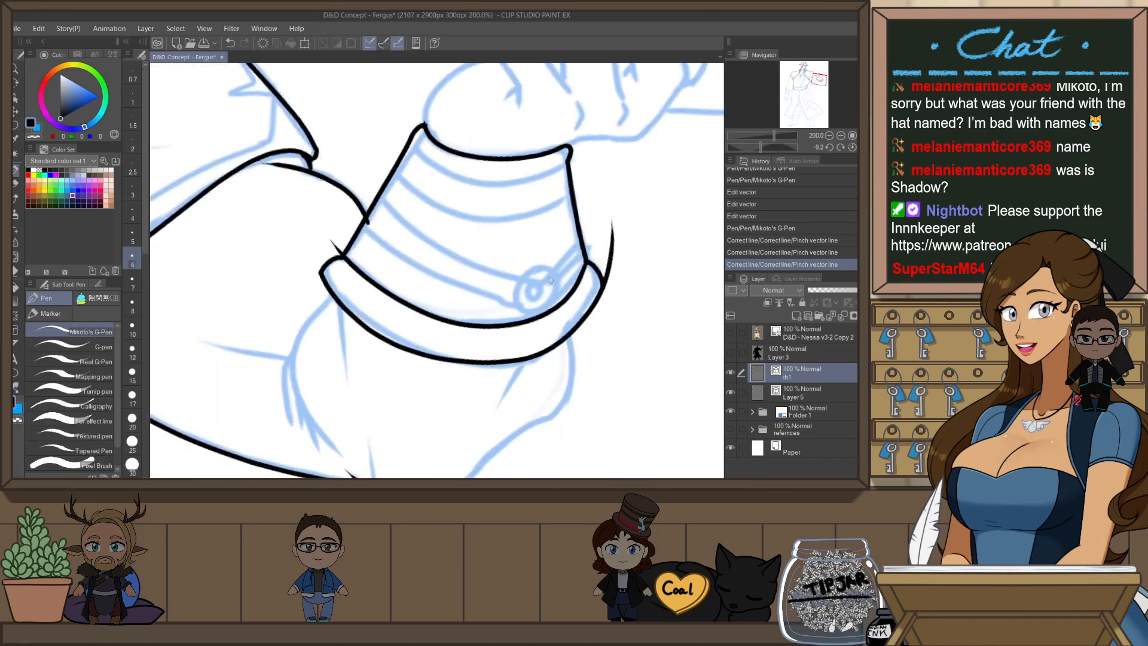
{"action": "mouse_move", "coordinate": [520, 287]}
{"action": "left_mouse_down"}
{"action": "mouse_move", "coordinate": [553, 279]}
{"action": "mouse_move", "coordinate": [521, 290]}
{"action": "mouse_move", "coordinate": [545, 306]}
{"action": "mouse_move", "coordinate": [546, 254]}
{"action": "mouse_move", "coordinate": [365, 359]}
{"action": "mouse_move", "coordinate": [316, 323]}
{"action": "mouse_move", "coordinate": [326, 257]}
{"action": "mouse_move", "coordinate": [346, 230]}
{"action": "mouse_move", "coordinate": [330, 275]}
{"action": "mouse_move", "coordinate": [347, 230]}
{"action": "left_mouse_up"}
{"action": "key", "text": "ctrl+z"}
{"action": "key", "text": "shift+space"}
{"action": "key", "text": "ctrl+z"}
{"action": "key", "text": "ctrl+z"}
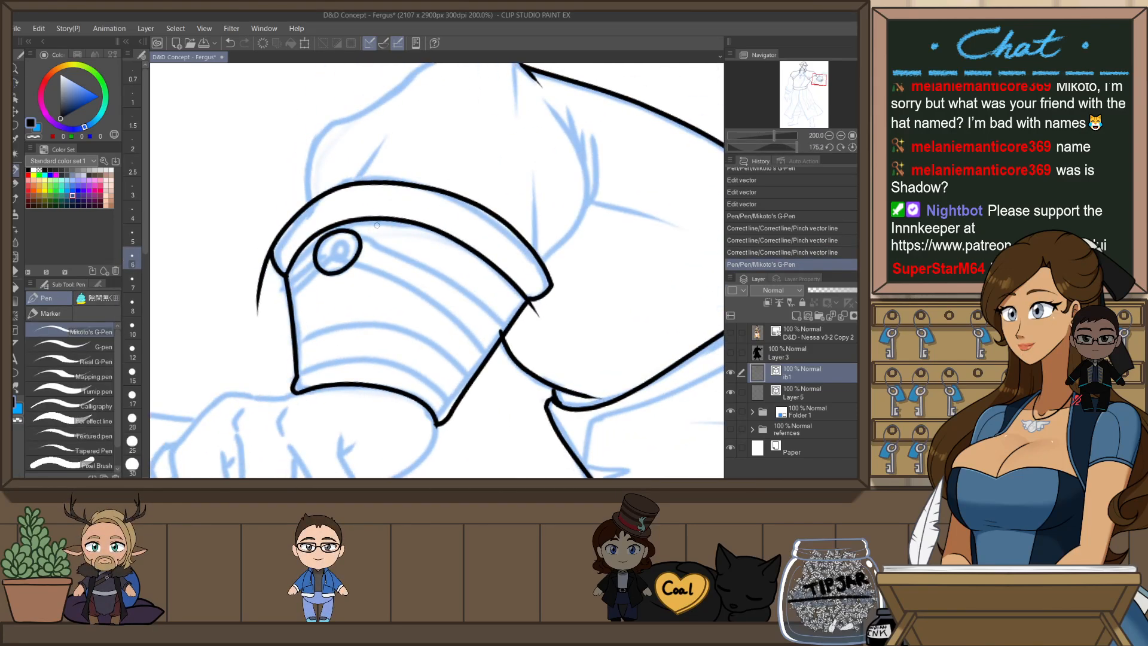
- Duplicate the button's oval outline and shrink the copy into a concentric inner ring
{"action": "key", "text": "o"}
{"action": "left_click", "coordinate": [363, 261]}
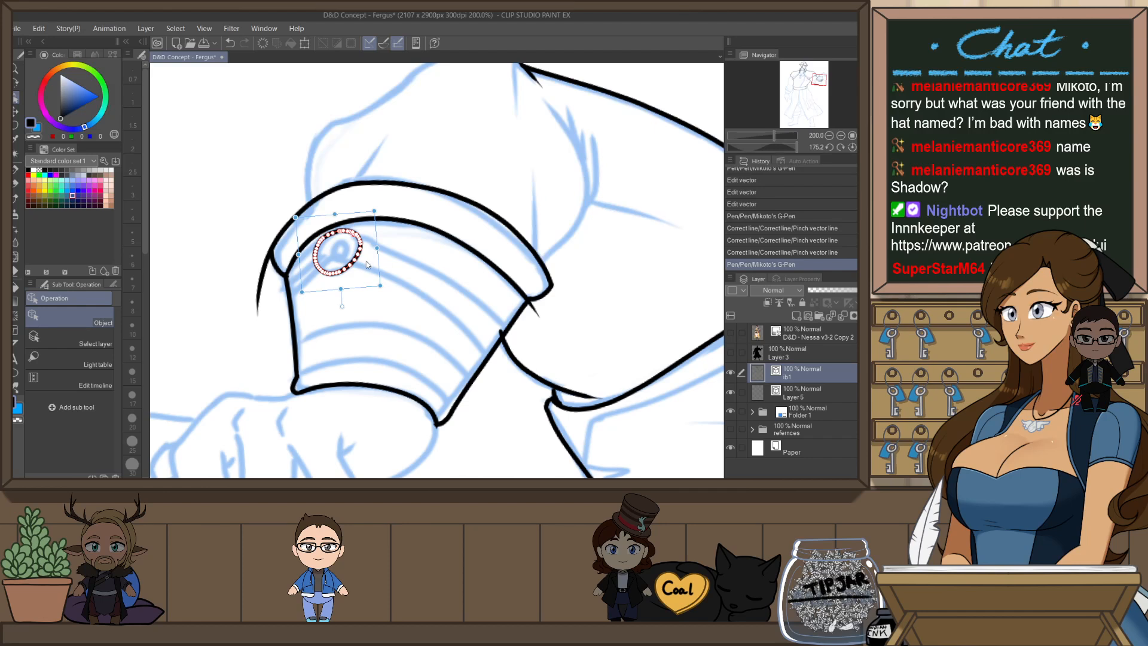
{"action": "key", "text": "ctrl+c"}
{"action": "key", "text": "ctrl+v"}
{"action": "left_click_drag", "start_coordinate": [374, 212], "coordinate": [353, 249]}
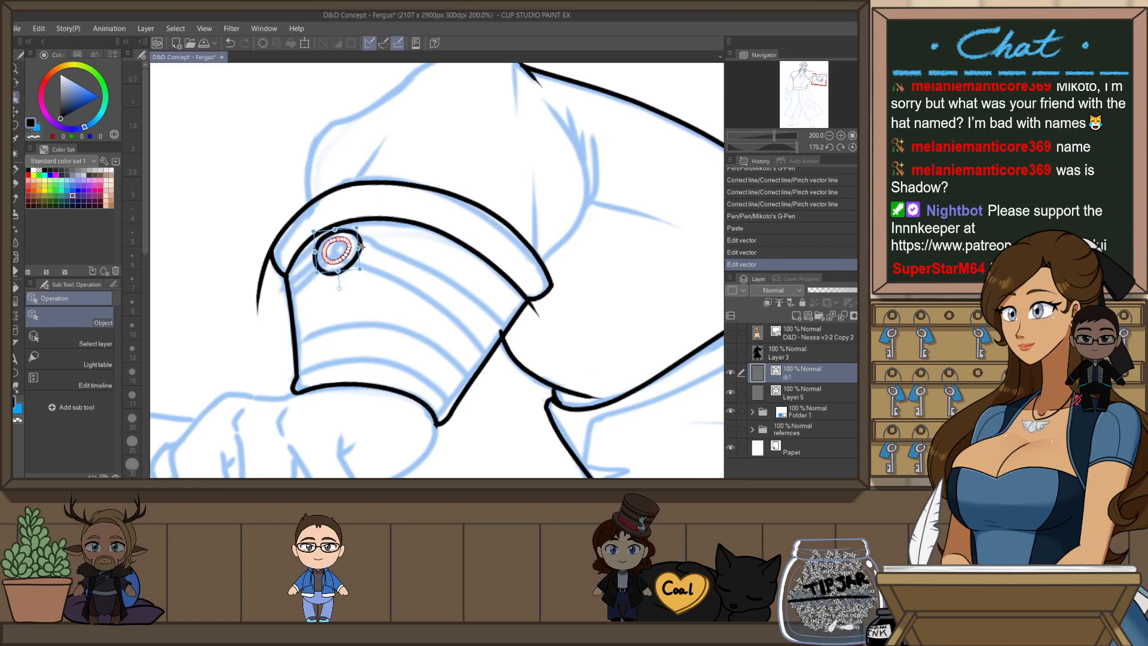
{"action": "left_click", "coordinate": [391, 251]}
- Ink the forearm's outer contour from beneath the cuff, around the bulge and down to the elbow
{"action": "scroll", "coordinate": [457, 184], "scroll_direction": "down", "scroll_amount": 4}
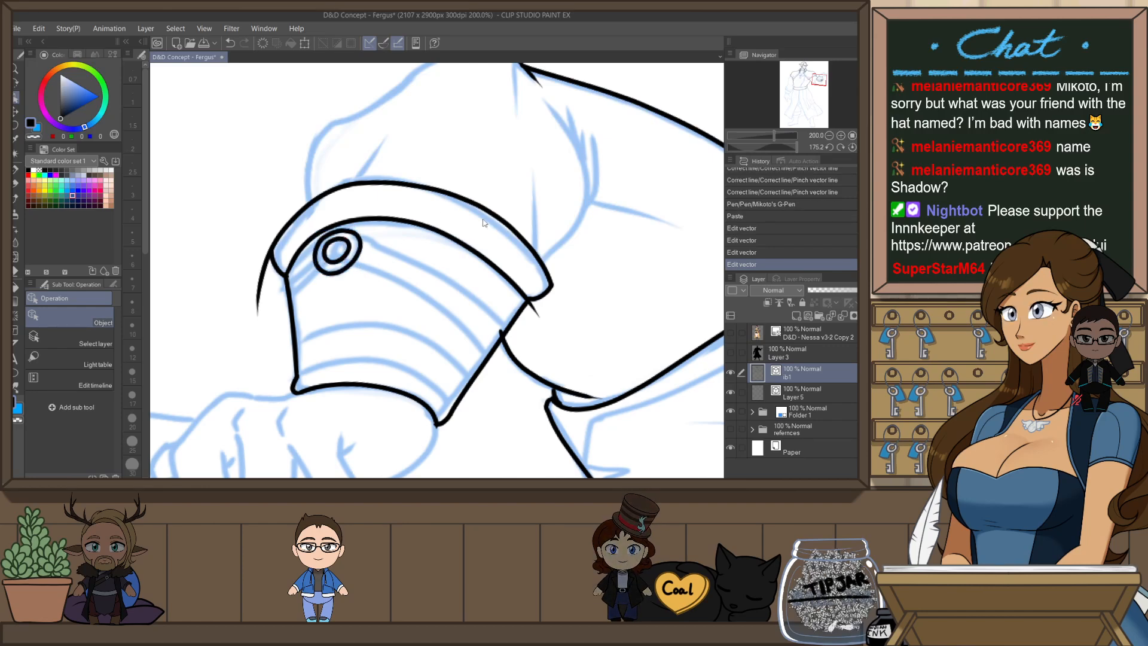
{"action": "key", "text": "ctrl+@"}
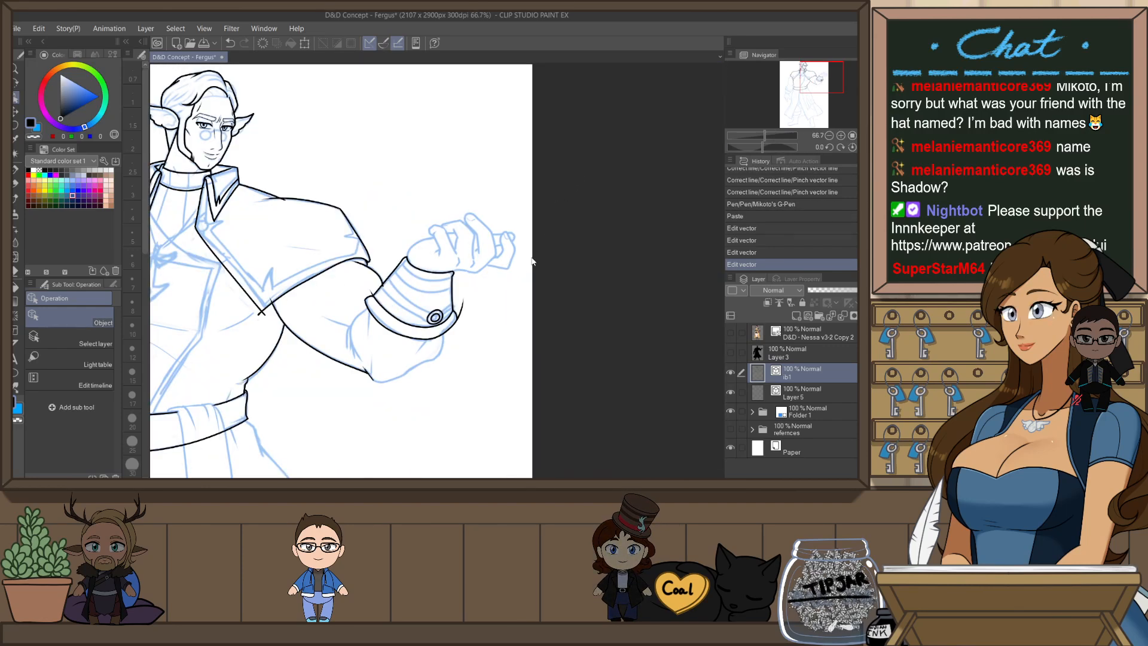
{"action": "left_click_drag", "start_coordinate": [518, 274], "coordinate": [588, 198]}
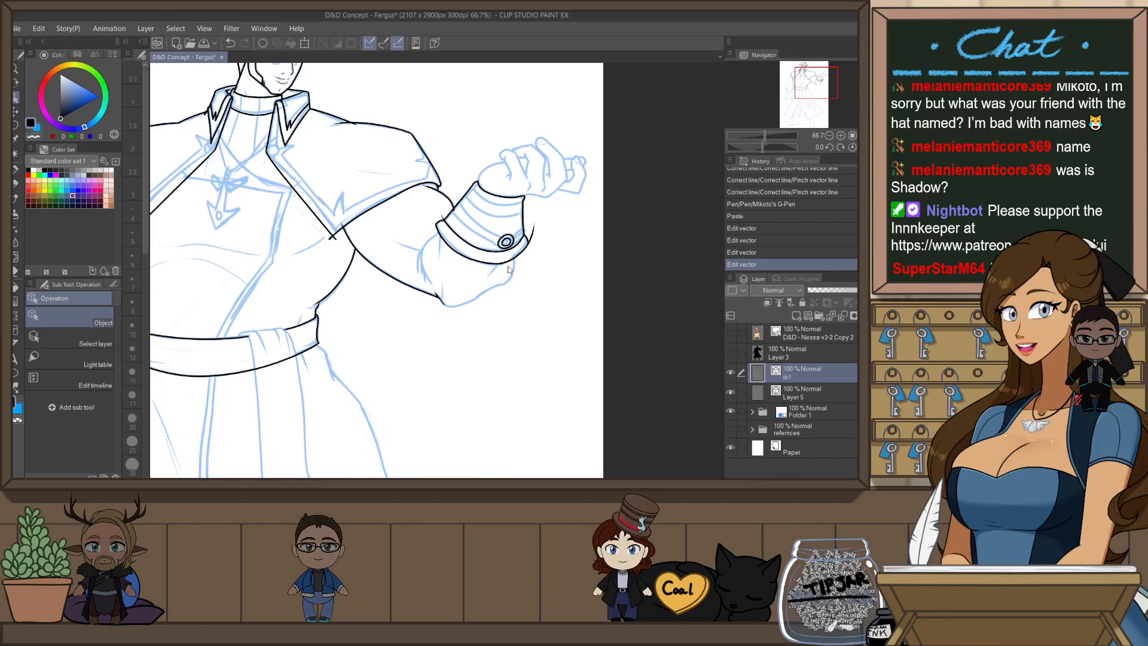
{"action": "scroll", "coordinate": [503, 265], "scroll_direction": "up", "scroll_amount": 3}
{"action": "key", "text": "p"}
{"action": "key", "text": "h"}
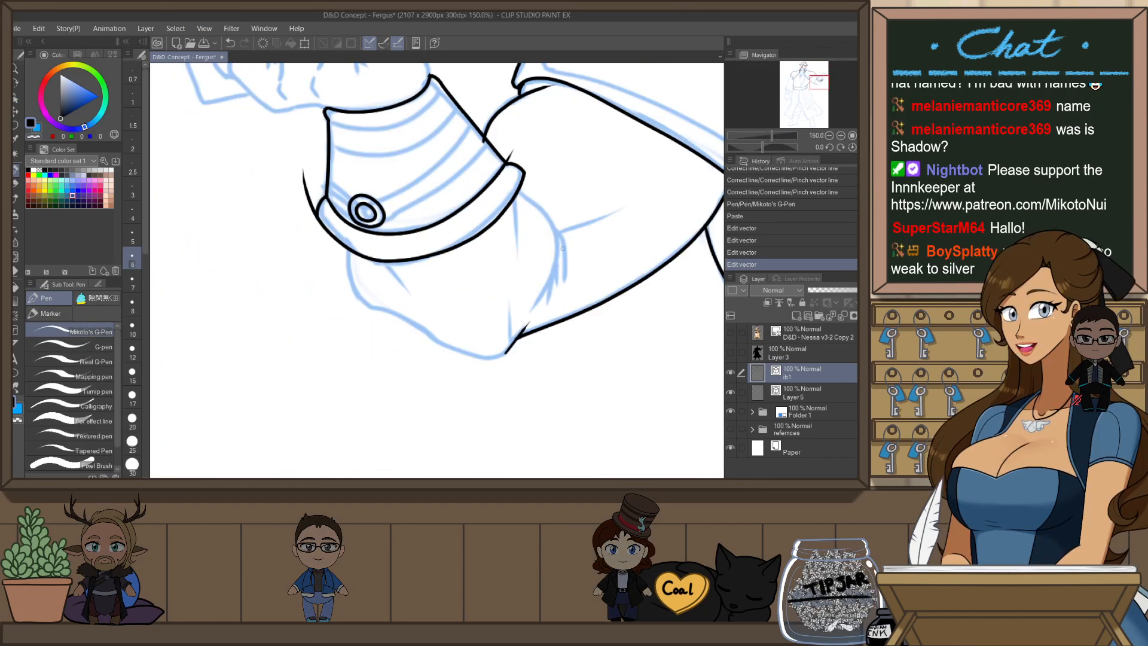
{"action": "left_click_drag", "start_coordinate": [565, 258], "coordinate": [534, 346]}
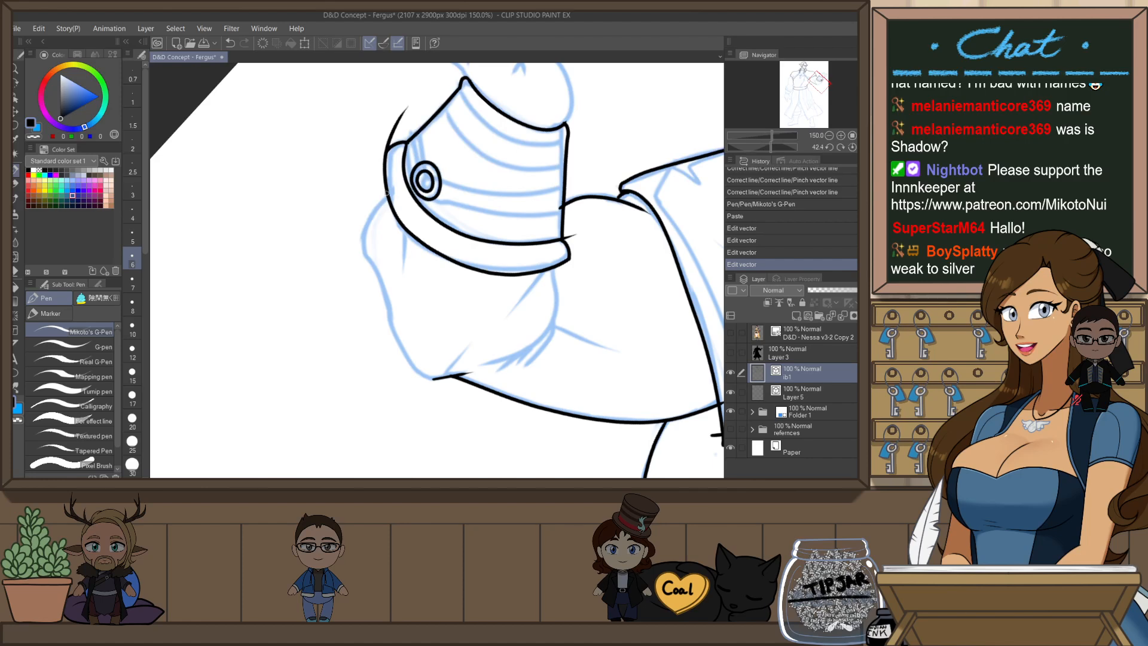
{"action": "mouse_move", "coordinate": [387, 193]}
{"action": "left_mouse_down"}
{"action": "mouse_move", "coordinate": [364, 231]}
{"action": "mouse_move", "coordinate": [379, 294]}
{"action": "mouse_move", "coordinate": [381, 199]}
{"action": "mouse_move", "coordinate": [382, 287]}
{"action": "left_mouse_up"}
{"action": "key", "text": "ctrl+z"}
{"action": "key", "text": "ctrl+z"}
{"action": "key", "text": "ctrl+z"}
{"action": "mouse_move", "coordinate": [388, 191]}
{"action": "left_mouse_down"}
{"action": "mouse_move", "coordinate": [368, 229]}
{"action": "mouse_move", "coordinate": [372, 265]}
{"action": "mouse_move", "coordinate": [399, 350]}
{"action": "mouse_move", "coordinate": [439, 383]}
{"action": "mouse_move", "coordinate": [394, 338]}
{"action": "mouse_move", "coordinate": [421, 374]}
{"action": "left_mouse_up"}
{"action": "key", "text": "ctrl+z"}
{"action": "key", "text": "ctrl+z"}
{"action": "left_click_drag", "start_coordinate": [386, 299], "coordinate": [436, 382]}
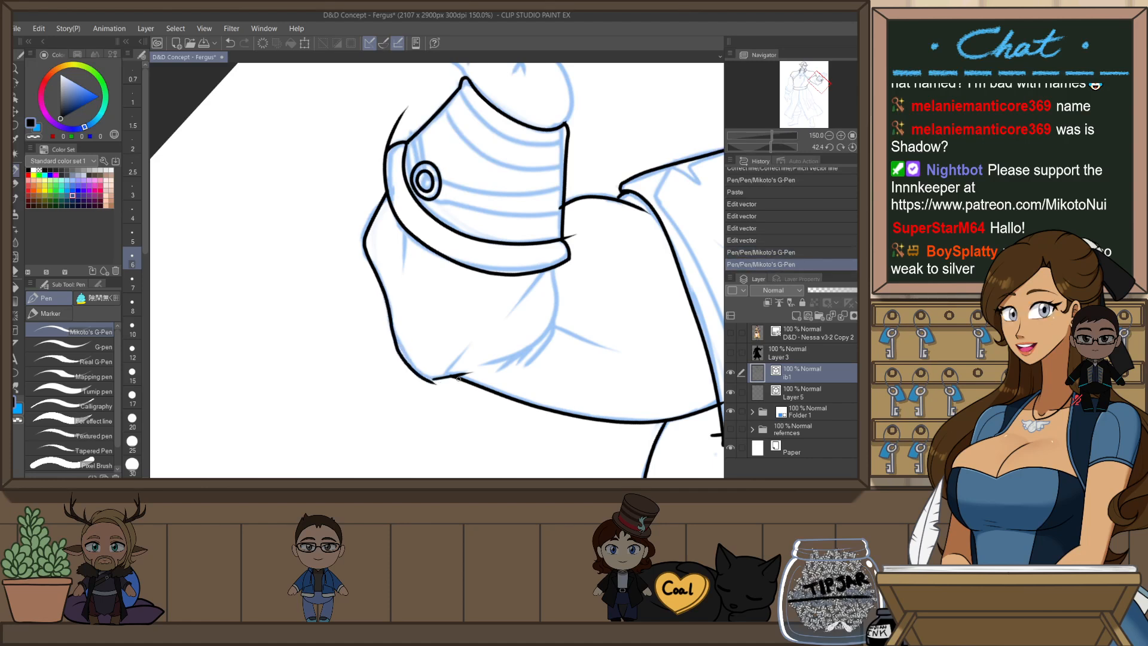
- Undo the lower forearm line and redraw it from the elbow tip up to the upper contour
{"action": "key", "text": "h"}
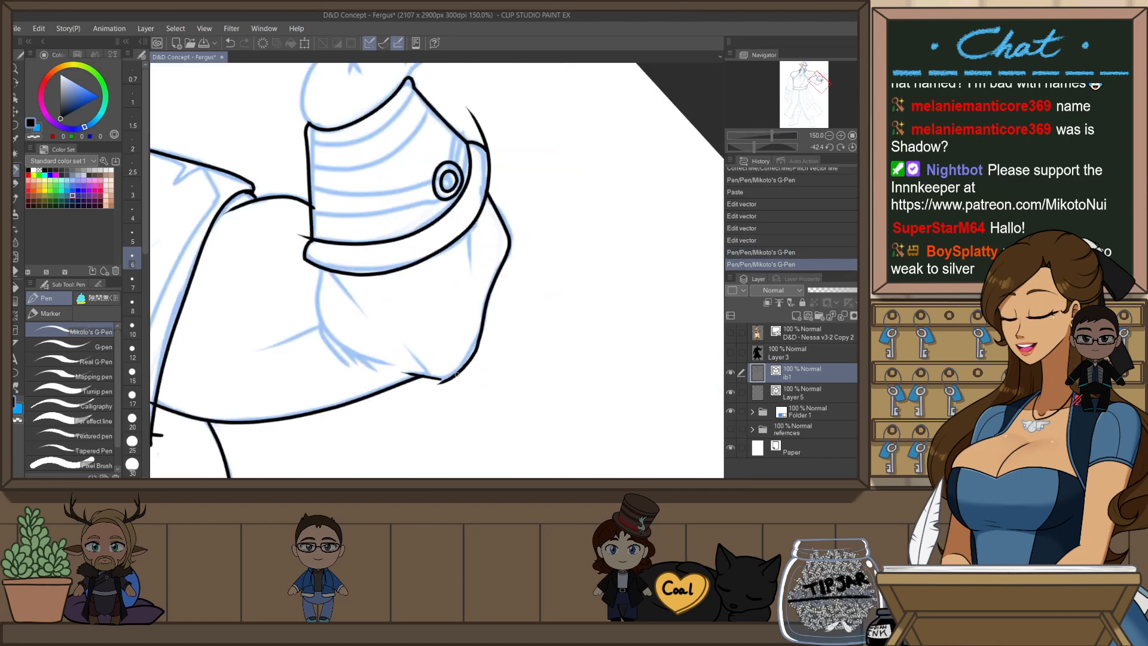
{"action": "scroll", "coordinate": [458, 377], "scroll_direction": "up", "scroll_amount": 1}
{"action": "key", "text": "ctrl+z"}
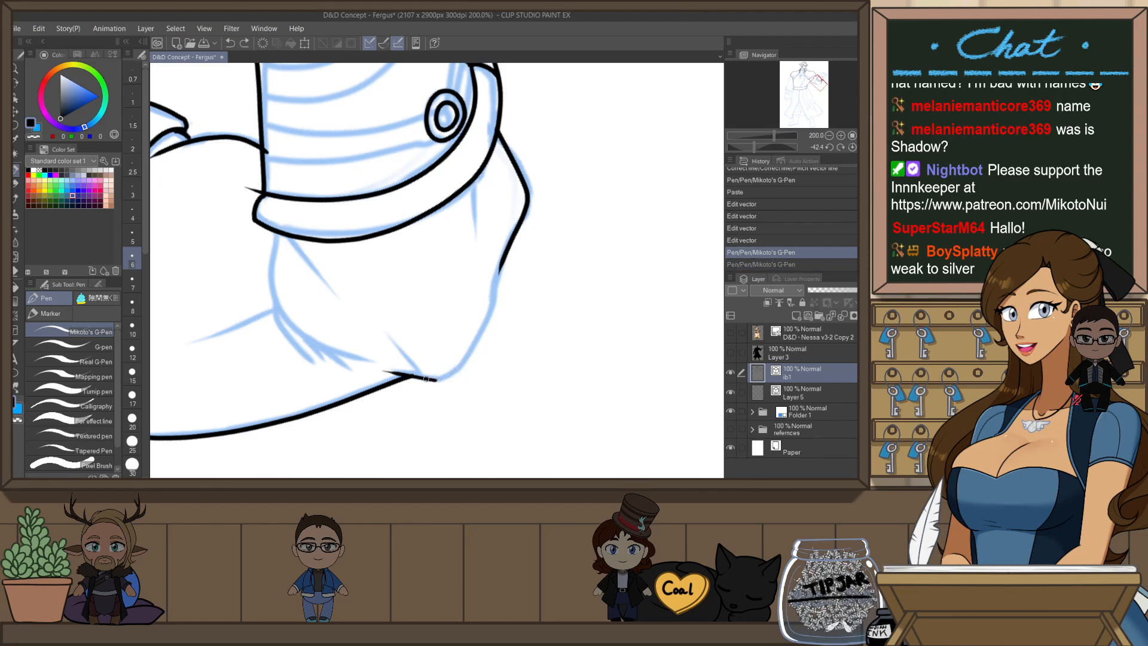
{"action": "mouse_move", "coordinate": [426, 379]}
{"action": "left_mouse_down"}
{"action": "mouse_move", "coordinate": [473, 355]}
{"action": "mouse_move", "coordinate": [502, 276]}
{"action": "left_mouse_up"}
{"action": "key", "text": "ctrl+z"}
{"action": "key", "text": "ctrl+y"}
{"action": "key", "text": "ctrl+z"}
{"action": "left_click_drag", "start_coordinate": [482, 326], "coordinate": [491, 305]}
{"action": "key", "text": "ctrl+z"}
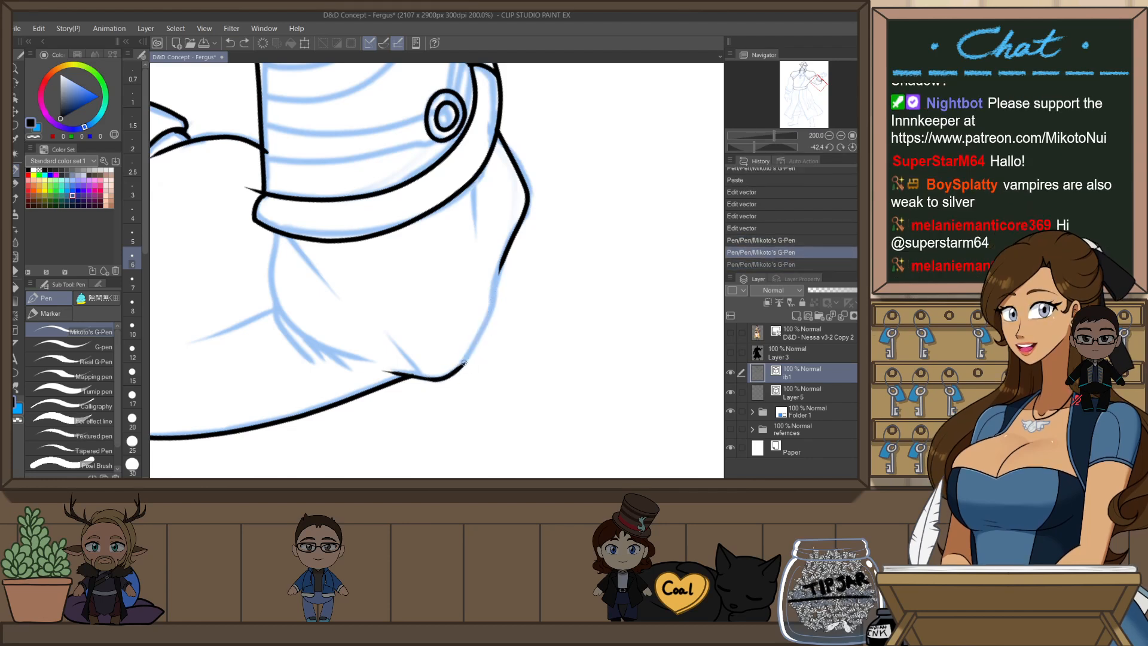
{"action": "left_click_drag", "start_coordinate": [461, 366], "coordinate": [490, 312]}
{"action": "key", "text": "ctrl+z"}
{"action": "left_click_drag", "start_coordinate": [457, 370], "coordinate": [490, 310]}
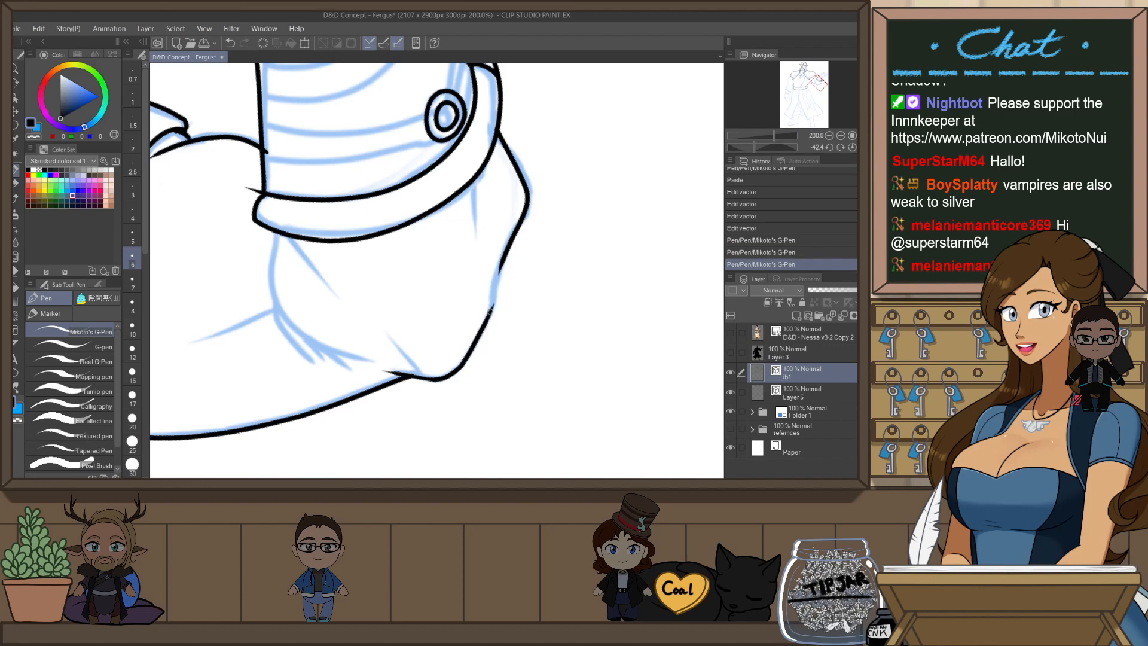
{"action": "mouse_move", "coordinate": [500, 269]}
{"action": "left_mouse_down"}
{"action": "mouse_move", "coordinate": [516, 227]}
{"action": "mouse_move", "coordinate": [503, 261]}
{"action": "left_mouse_up"}
{"action": "scroll", "coordinate": [496, 265], "scroll_direction": "down", "scroll_amount": 2}
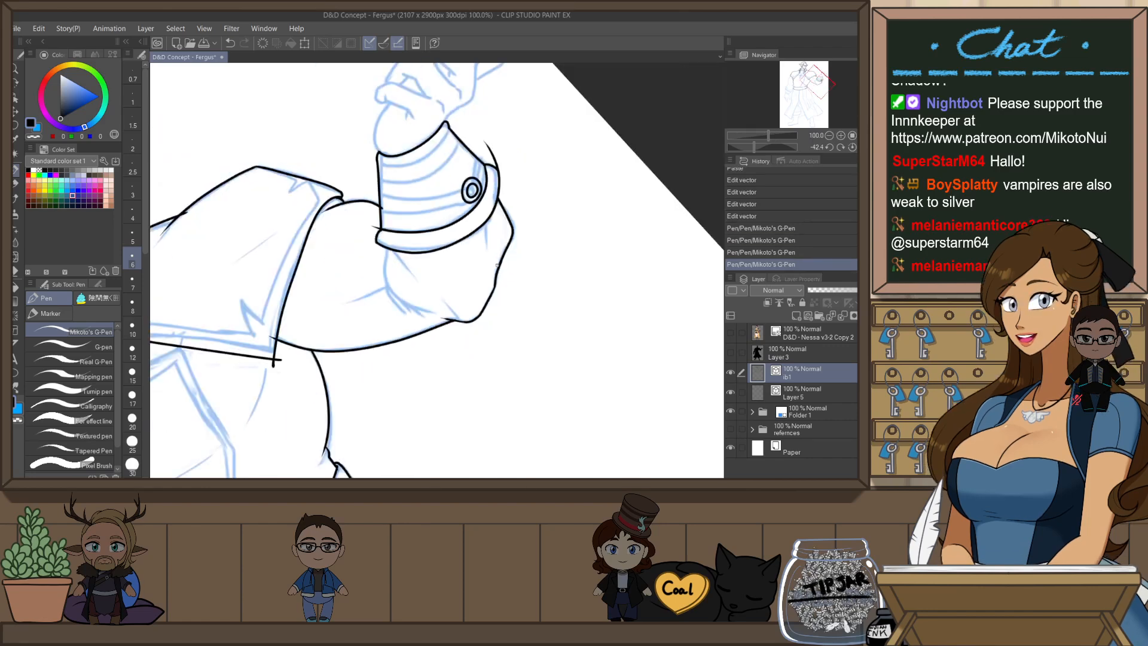
- Ink the curved inner-elbow line from beneath the bracer cuff along the blue sketch, redrawing it until it follows the crease
{"action": "scroll", "coordinate": [397, 246], "scroll_direction": "up", "scroll_amount": 1}
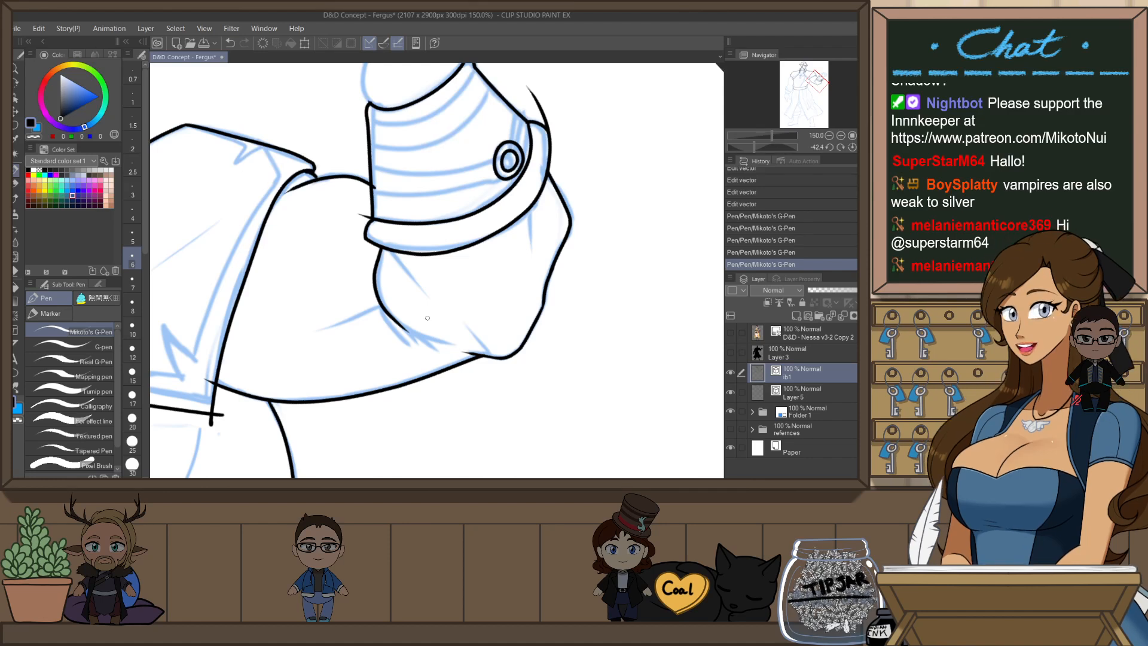
{"action": "key", "text": "ctrl+z"}
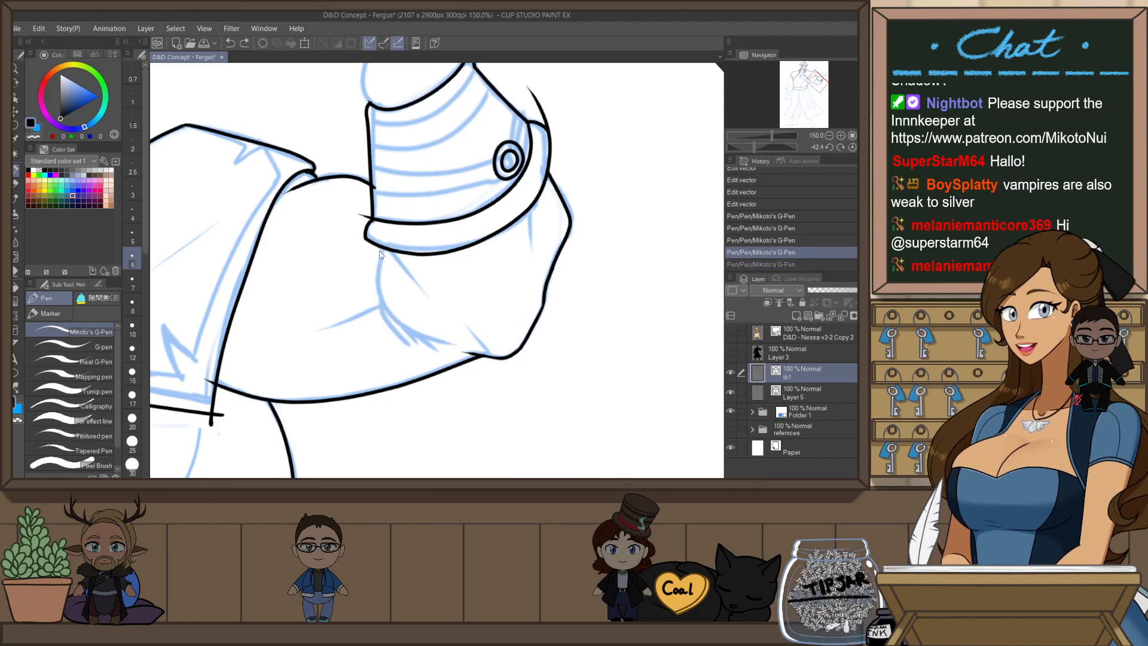
{"action": "left_click_drag", "start_coordinate": [382, 249], "coordinate": [397, 322]}
{"action": "key", "text": "ctrl+z"}
{"action": "left_click_drag", "start_coordinate": [379, 247], "coordinate": [401, 327]}
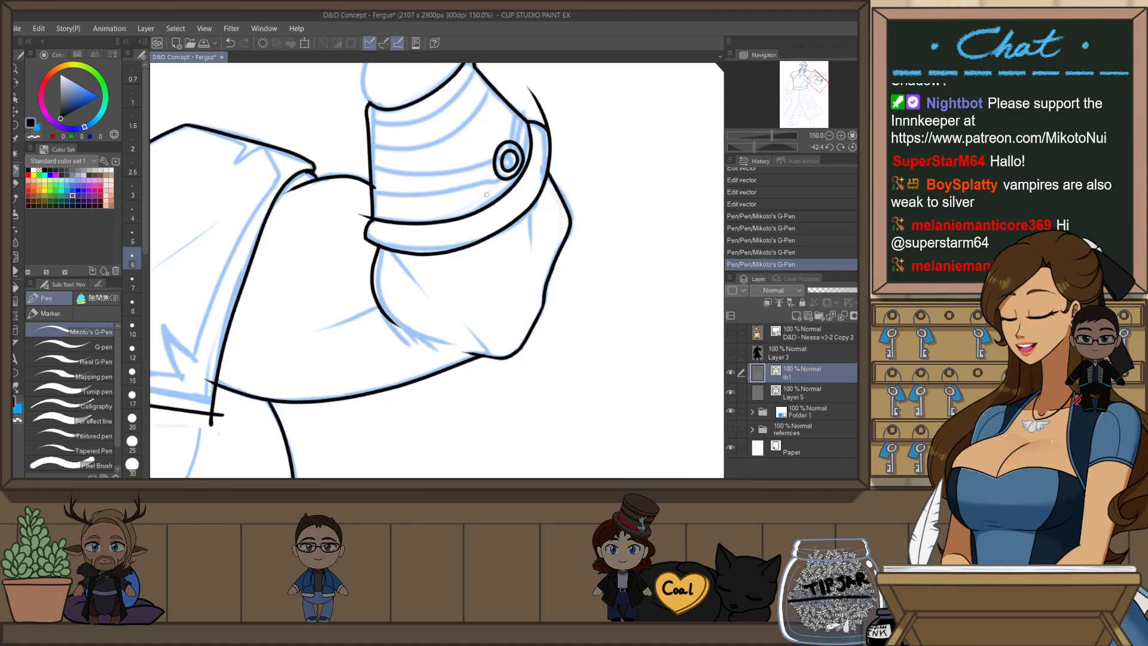
{"action": "mouse_move", "coordinate": [367, 281]}
{"action": "left_mouse_down"}
{"action": "mouse_move", "coordinate": [379, 329]}
{"action": "mouse_move", "coordinate": [381, 318]}
{"action": "left_mouse_up"}
{"action": "key", "text": "ctrl+z"}
{"action": "key", "text": "ctrl+z"}
- Ink short tapered fold lines on the forearm, beneath the cuff and up from the elbow tip
{"action": "left_click_drag", "start_coordinate": [561, 241], "coordinate": [471, 273]}
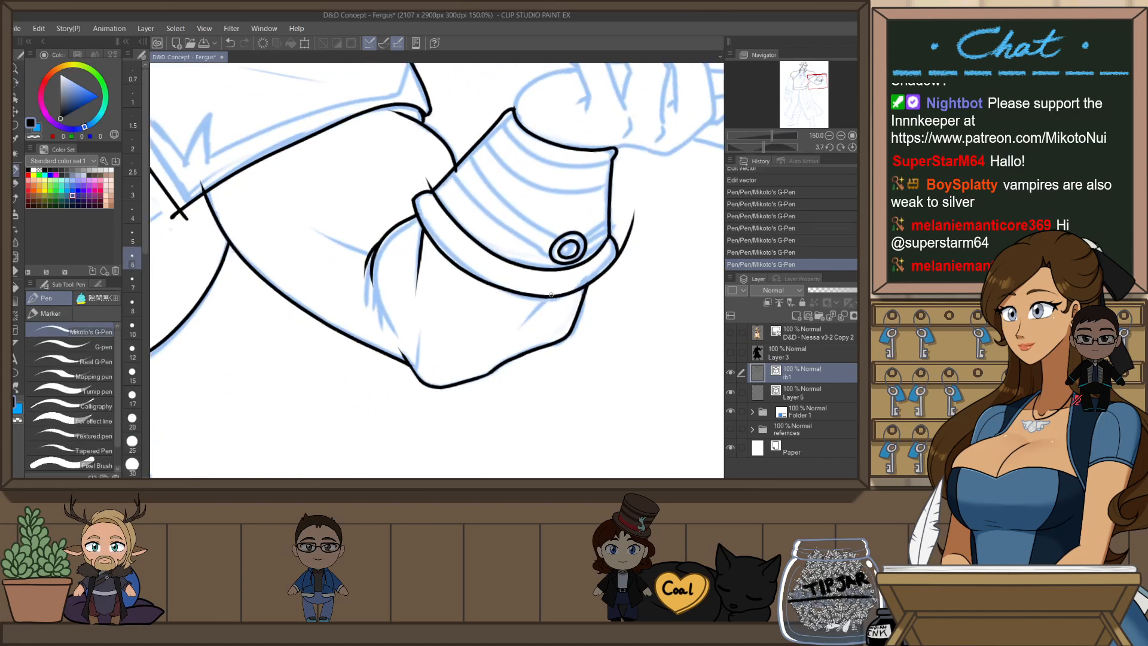
{"action": "key", "text": "ctrl+z"}
{"action": "left_click_drag", "start_coordinate": [553, 300], "coordinate": [513, 326]}
{"action": "key", "text": "ctrl+z"}
{"action": "left_click_drag", "start_coordinate": [437, 246], "coordinate": [425, 266]}
{"action": "left_click_drag", "start_coordinate": [418, 377], "coordinate": [406, 324]}
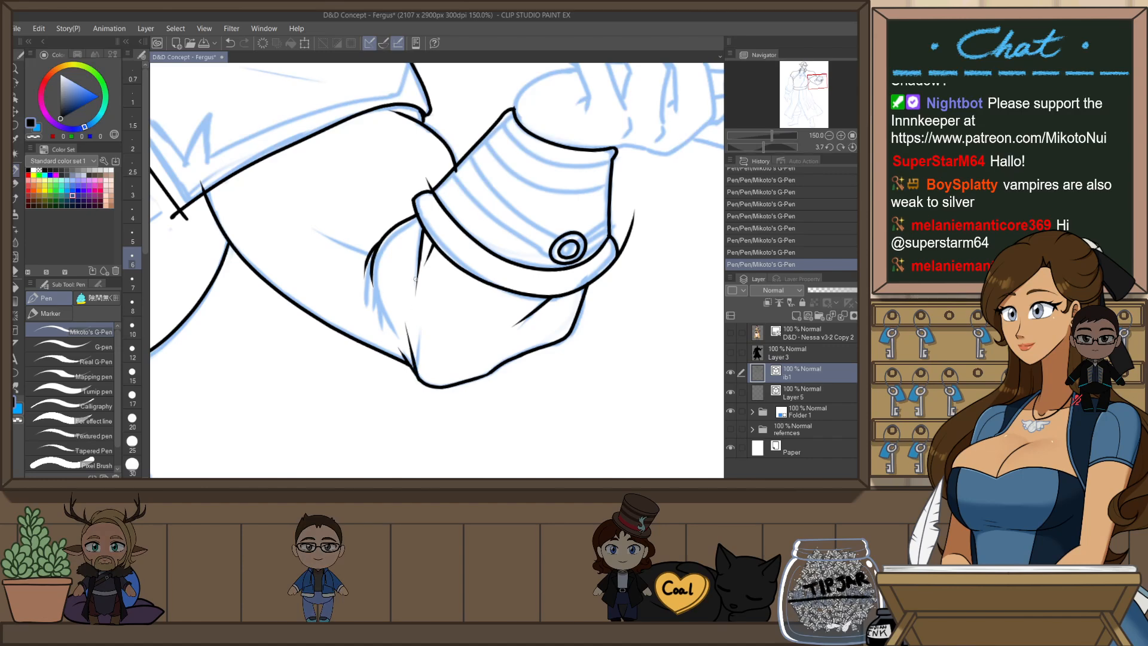
{"action": "key", "text": "ctrl+z"}
{"action": "left_click_drag", "start_coordinate": [420, 379], "coordinate": [416, 324]}
- Ink the inner-elbow crease downward over the sketch line, replacing the first stroke with a longer one
{"action": "left_click_drag", "start_coordinate": [373, 258], "coordinate": [386, 331]}
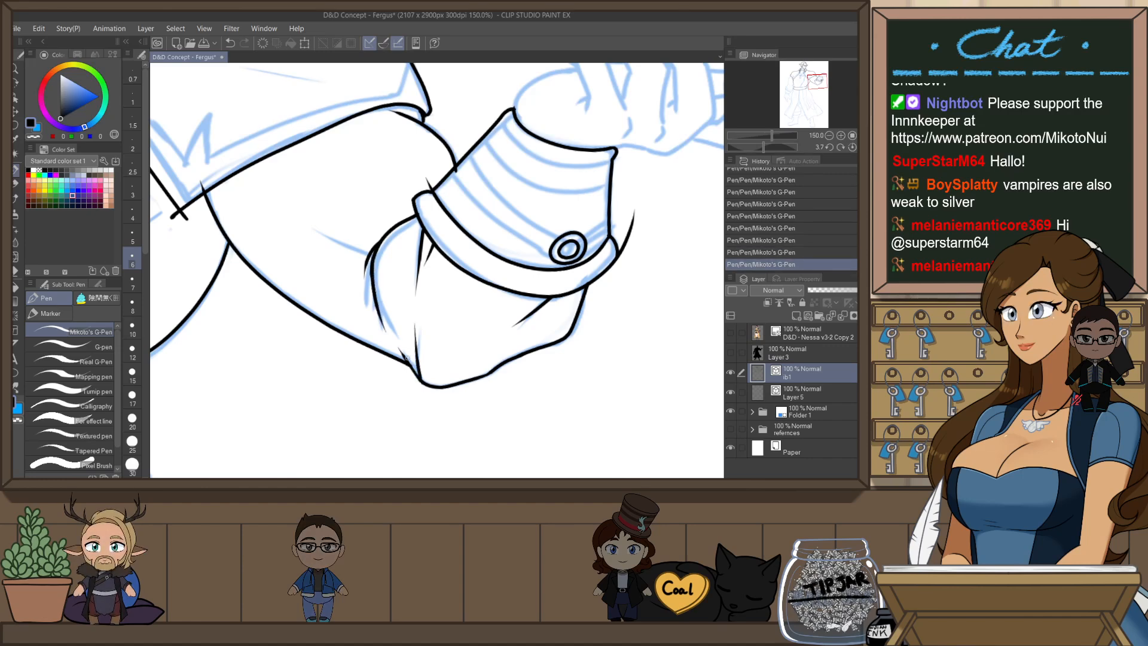
{"action": "key", "text": "ctrl+z"}
{"action": "left_click_drag", "start_coordinate": [373, 263], "coordinate": [392, 342]}
{"action": "scroll", "coordinate": [455, 293], "scroll_direction": "down", "scroll_amount": 2}
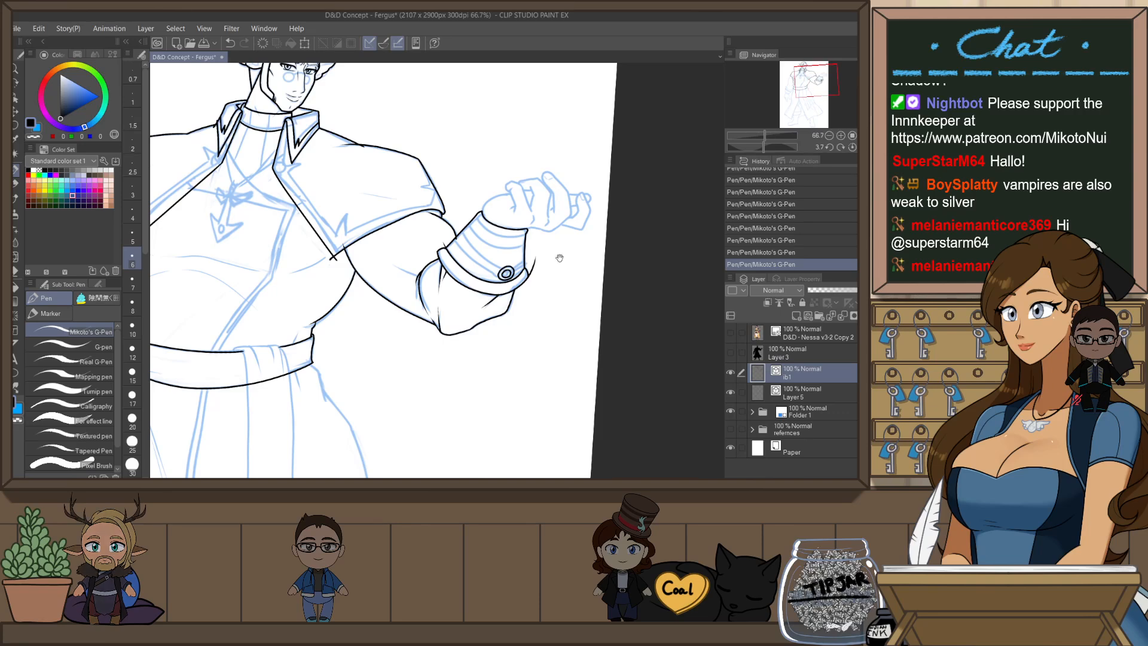
{"action": "left_click_drag", "start_coordinate": [560, 258], "coordinate": [533, 324]}
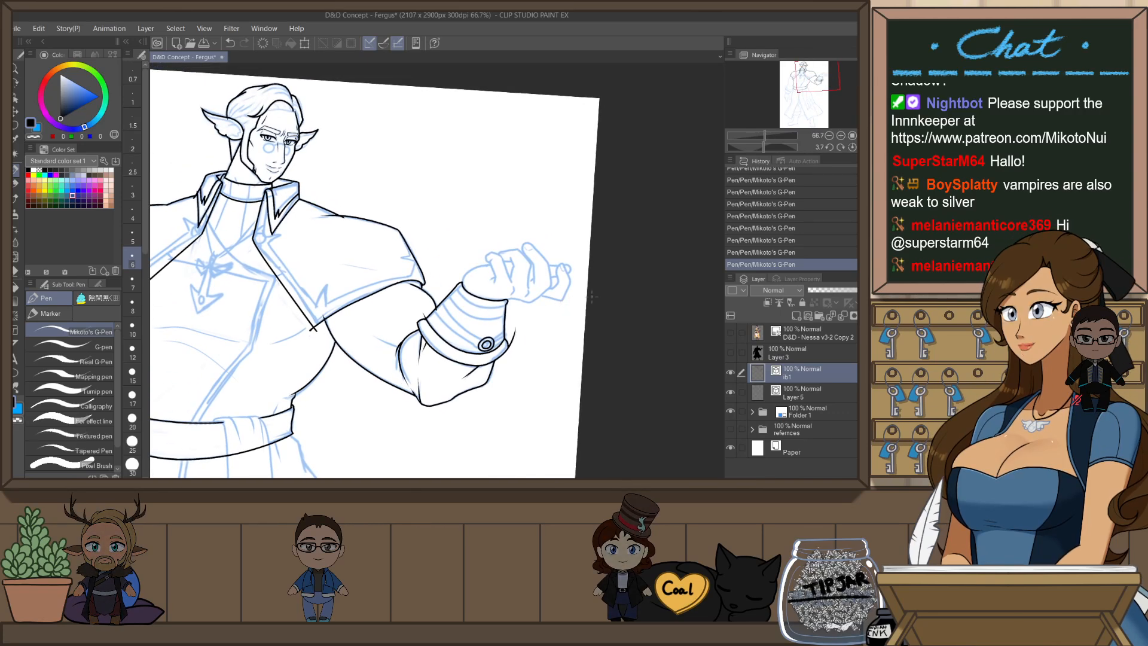
- Ink the raised hand's outer edge from the bracer along the palm to the base of the far finger
{"action": "scroll", "coordinate": [592, 297], "scroll_direction": "up", "scroll_amount": 2}
{"action": "left_click_drag", "start_coordinate": [561, 349], "coordinate": [562, 215]}
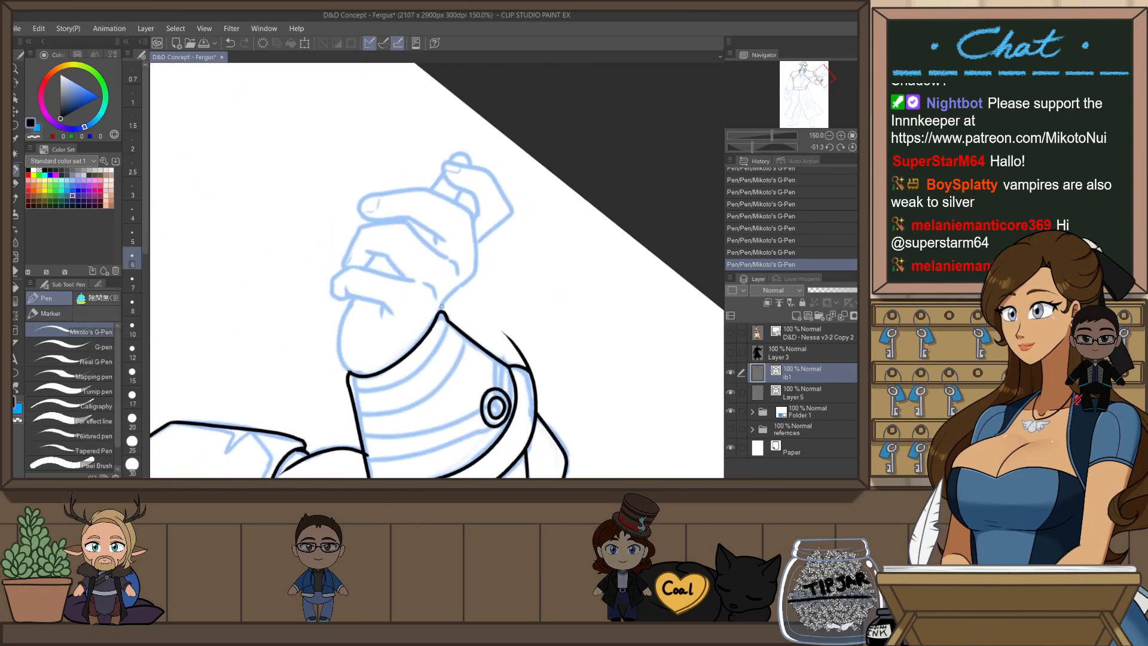
{"action": "scroll", "coordinate": [442, 307], "scroll_direction": "up", "scroll_amount": 1}
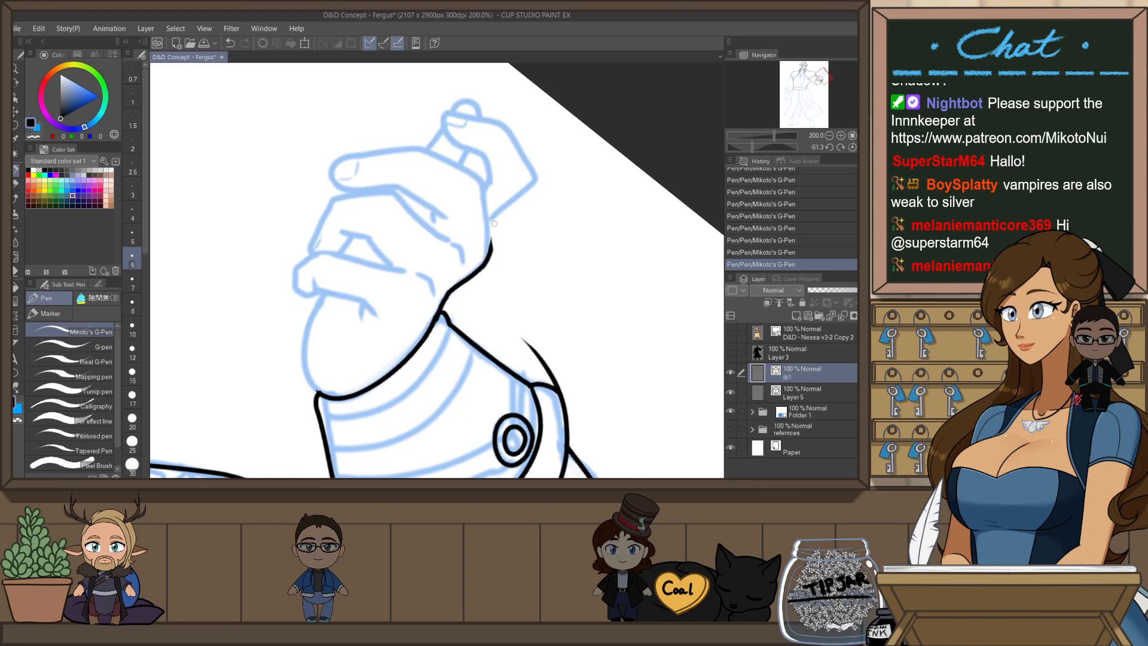
{"action": "key", "text": "ctrl+z"}
{"action": "mouse_move", "coordinate": [482, 182]}
{"action": "left_mouse_down"}
{"action": "mouse_move", "coordinate": [490, 249]}
{"action": "mouse_move", "coordinate": [535, 182]}
{"action": "mouse_move", "coordinate": [548, 250]}
{"action": "left_mouse_up"}
{"action": "mouse_move", "coordinate": [590, 203]}
{"action": "left_mouse_down"}
{"action": "mouse_move", "coordinate": [555, 280]}
{"action": "mouse_move", "coordinate": [539, 225]}
{"action": "left_mouse_up"}
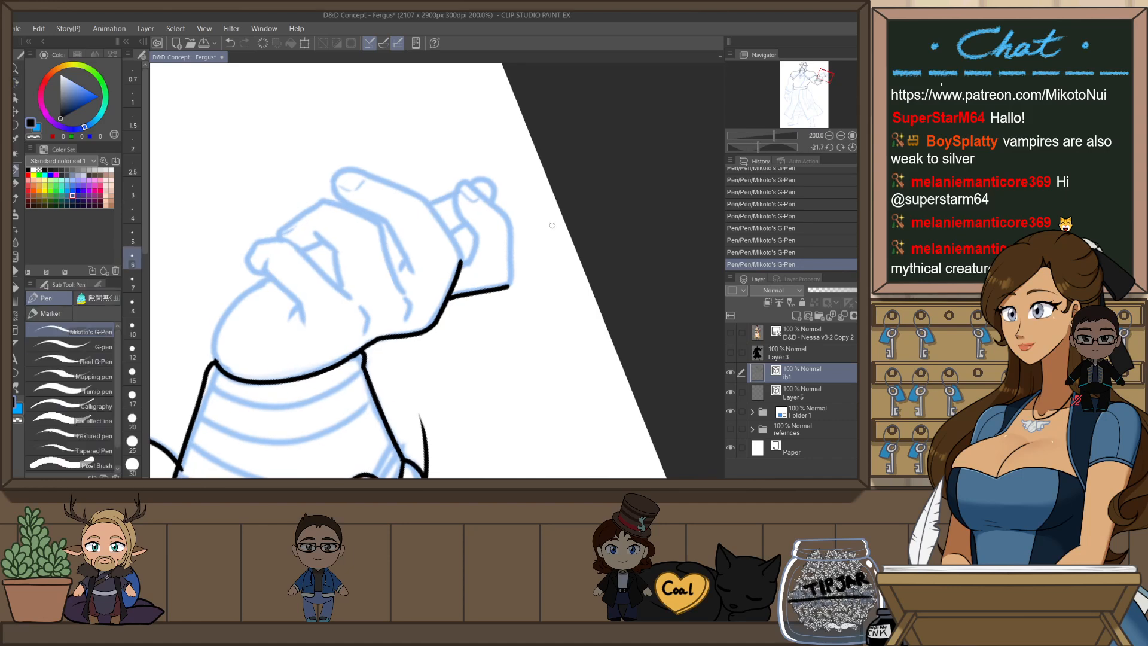
- Flip the canvas horizontally and ink the far finger's outline around its tip and back down to the palm
{"action": "key", "text": "h"}
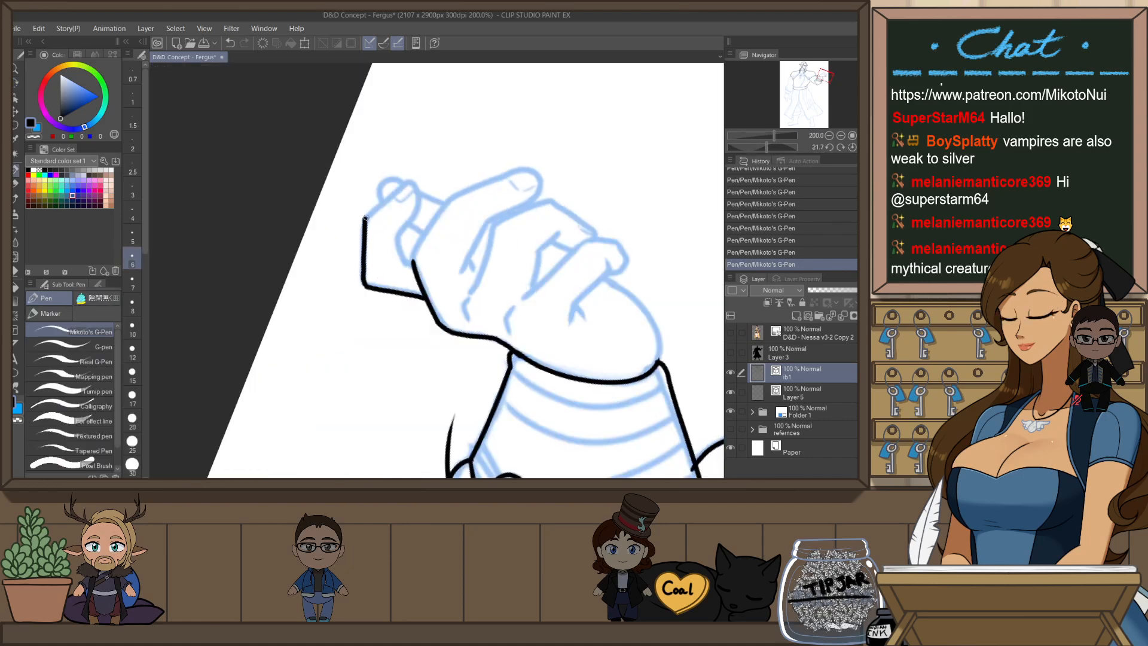
{"action": "left_click_drag", "start_coordinate": [365, 219], "coordinate": [411, 179]}
{"action": "mouse_move", "coordinate": [409, 219]}
{"action": "left_mouse_down"}
{"action": "mouse_move", "coordinate": [396, 235]}
{"action": "mouse_move", "coordinate": [411, 263]}
{"action": "left_mouse_up"}
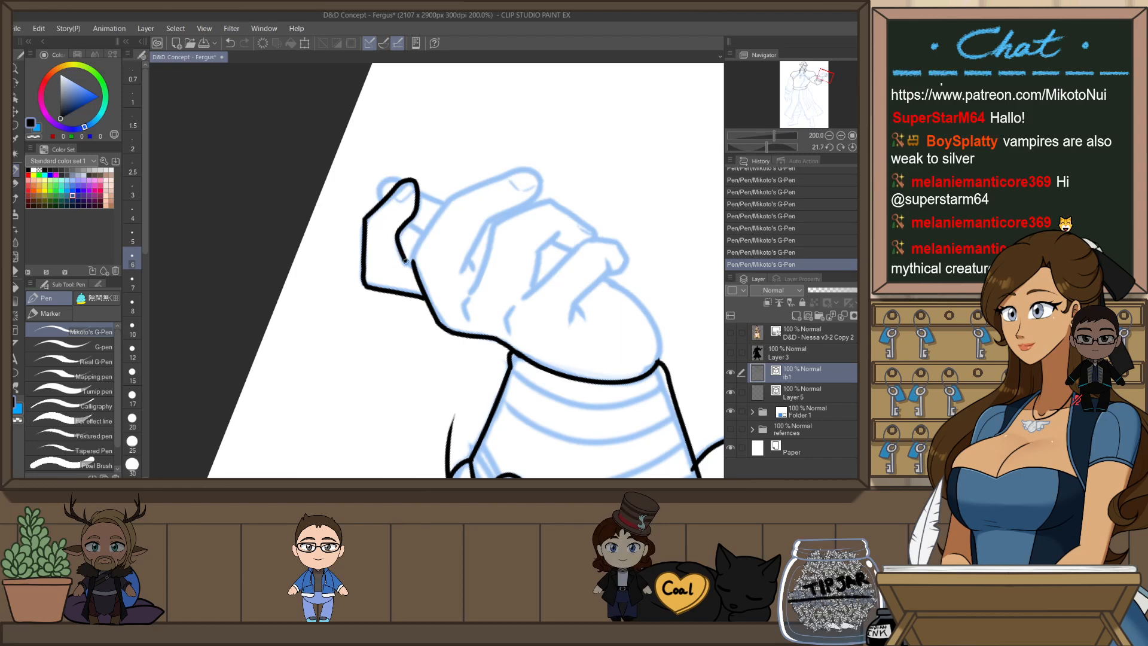
- Ink the near finger's outer contour from the palm edge up over the knuckle and around the fingertip, redoing rough strokes
{"action": "left_click_drag", "start_coordinate": [438, 211], "coordinate": [455, 192]}
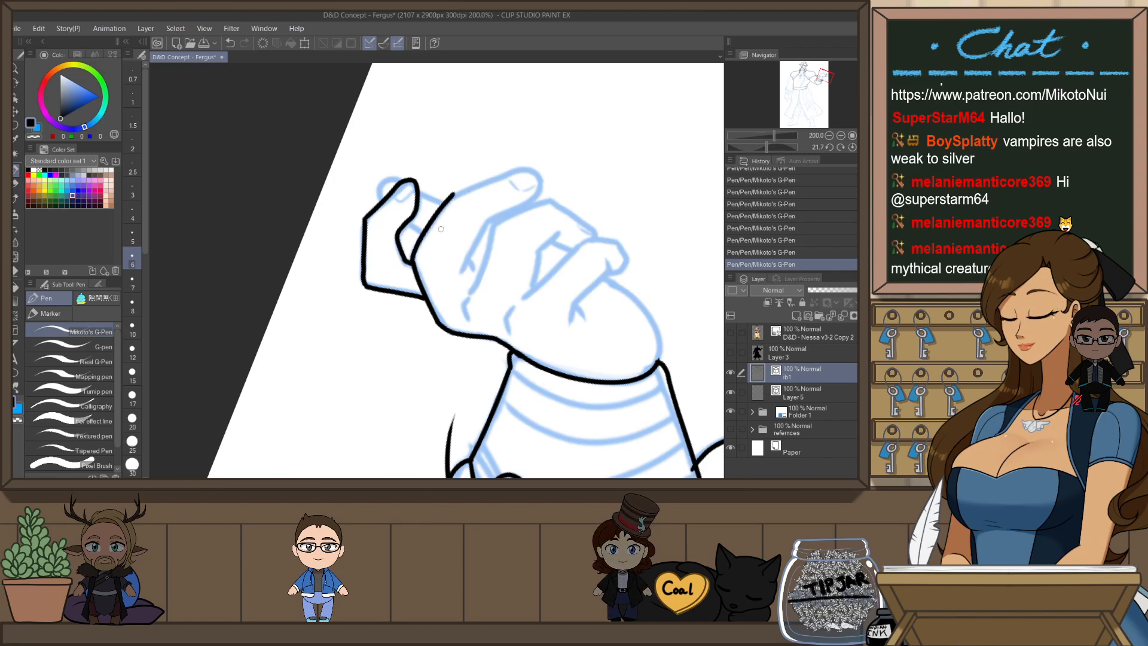
{"action": "key", "text": "ctrl+z"}
{"action": "mouse_move", "coordinate": [412, 263]}
{"action": "left_mouse_down"}
{"action": "mouse_move", "coordinate": [451, 196]}
{"action": "mouse_move", "coordinate": [538, 161]}
{"action": "mouse_move", "coordinate": [453, 194]}
{"action": "mouse_move", "coordinate": [540, 179]}
{"action": "left_mouse_up"}
{"action": "key", "text": "ctrl+z"}
{"action": "key", "text": "ctrl+z"}
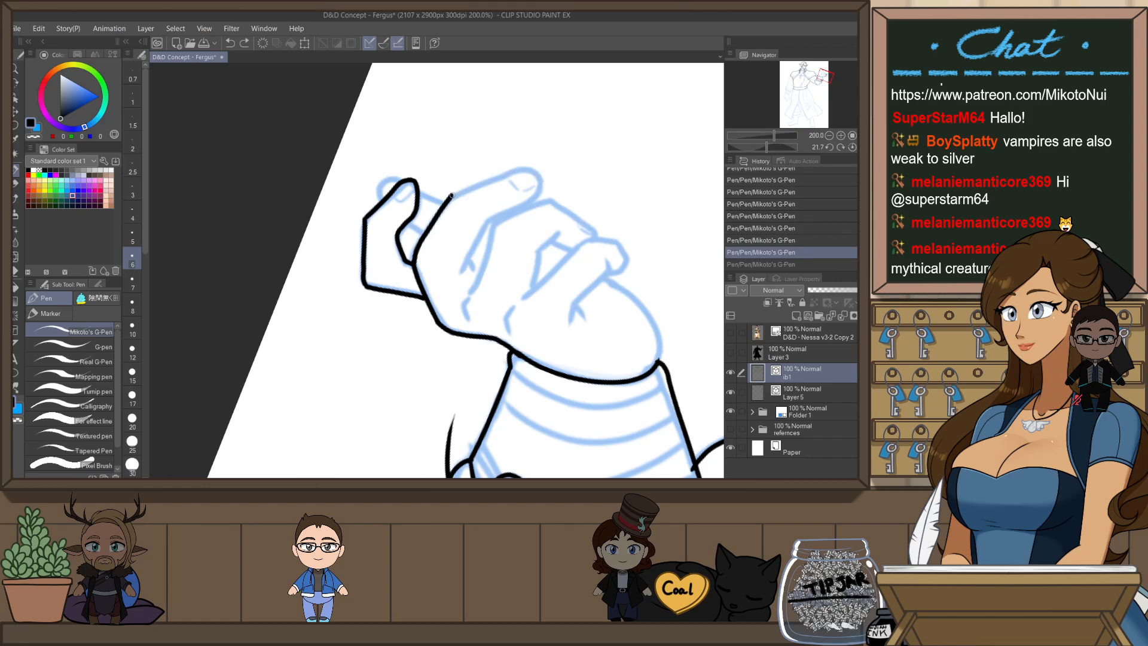
{"action": "mouse_move", "coordinate": [452, 196]}
{"action": "left_mouse_down"}
{"action": "mouse_move", "coordinate": [532, 167]}
{"action": "mouse_move", "coordinate": [530, 200]}
{"action": "left_mouse_up"}
{"action": "key", "text": "ctrl+z"}
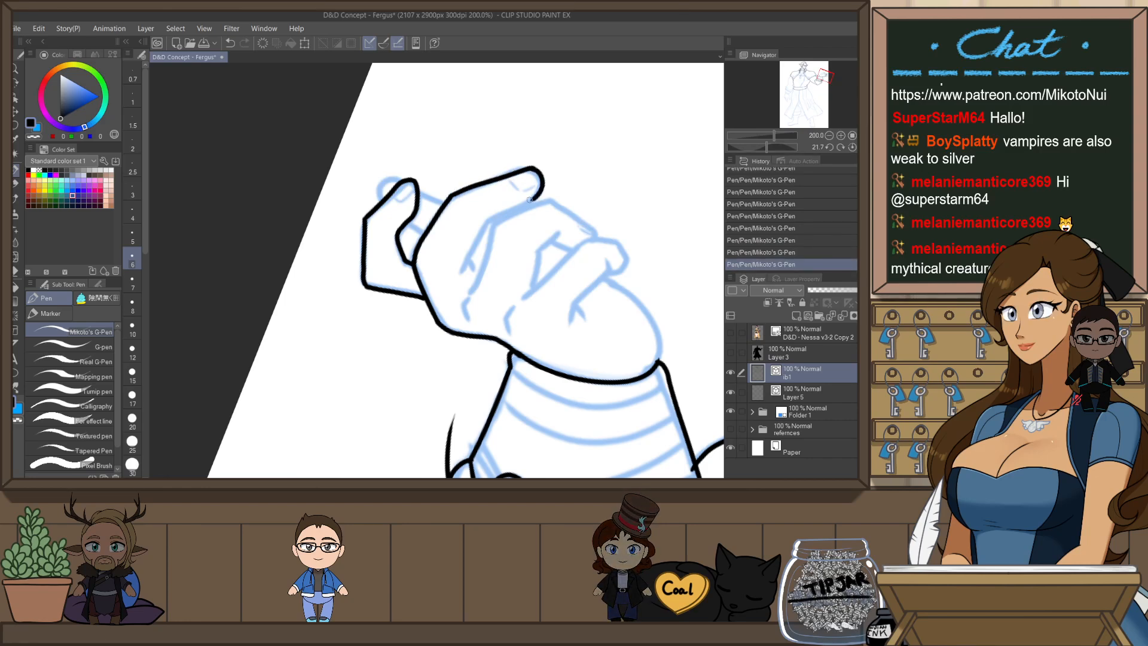
- Reset the canvas rotation, expand Folder 1 and toggle its sketch layers' visibility to compare them beneath the line art
{"action": "key", "text": "ctrl+@"}
{"action": "scroll", "coordinate": [589, 267], "scroll_direction": "down", "scroll_amount": 3}
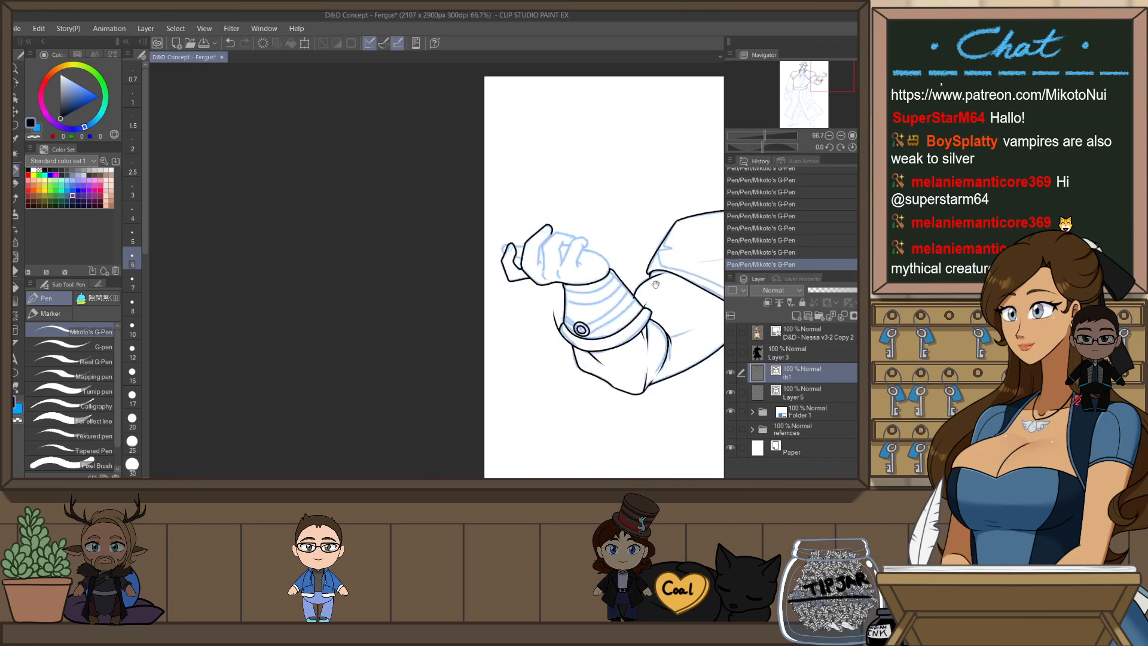
{"action": "left_click_drag", "start_coordinate": [685, 299], "coordinate": [363, 337]}
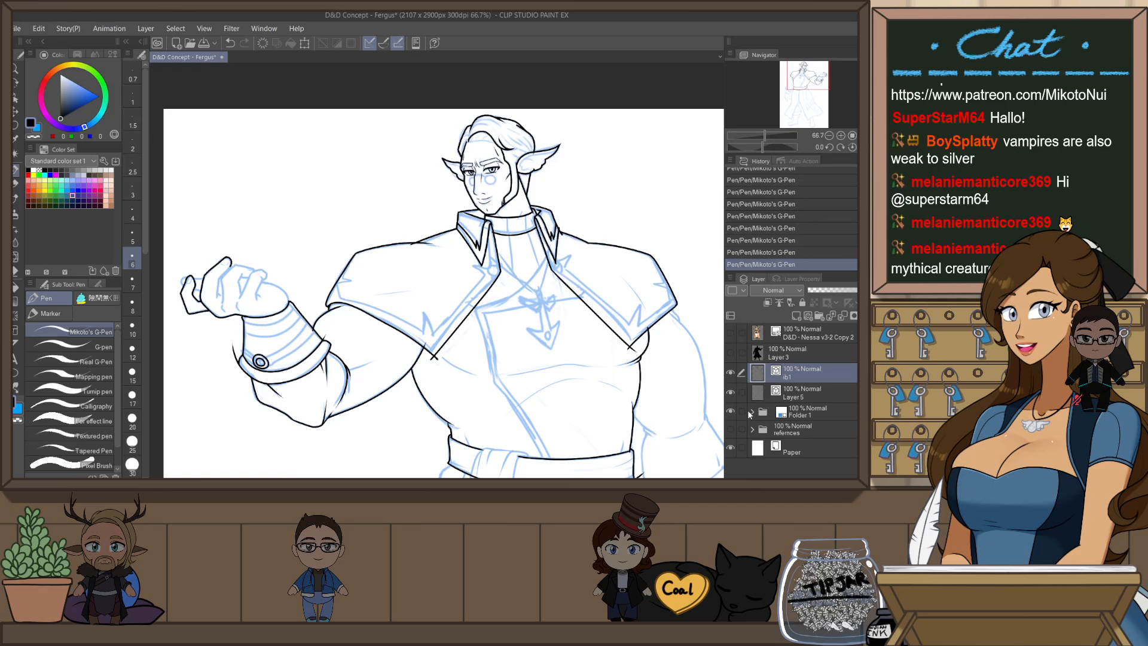
{"action": "left_click", "coordinate": [751, 412]}
{"action": "scroll", "coordinate": [778, 389], "scroll_direction": "down", "scroll_amount": 2}
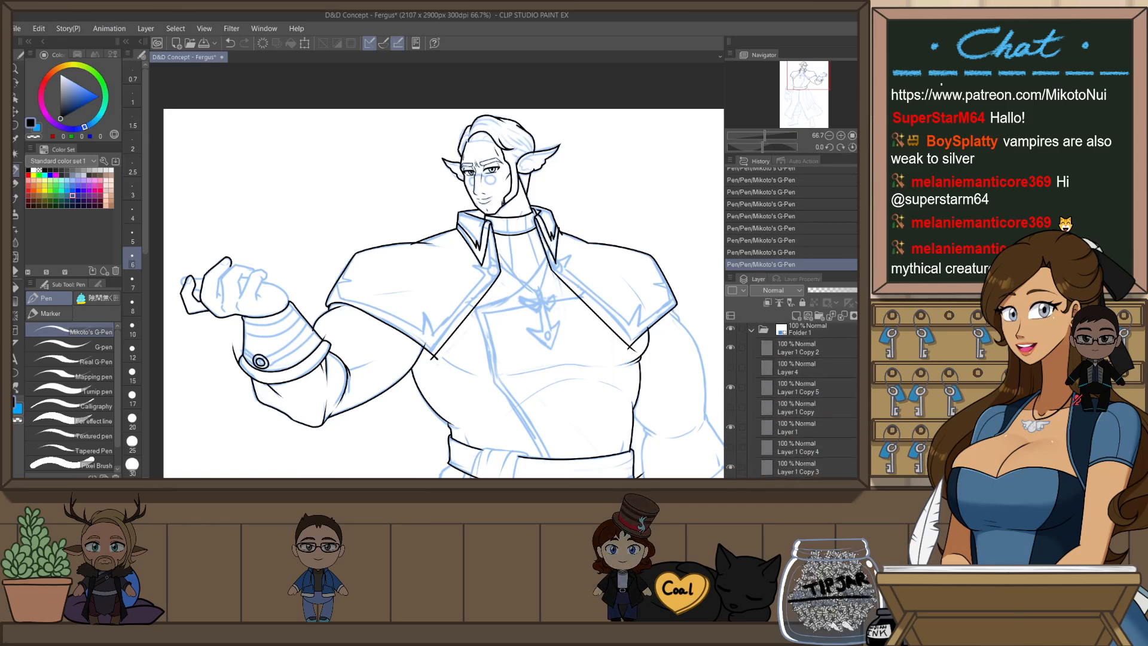
{"action": "left_click", "coordinate": [731, 407]}
{"action": "left_click", "coordinate": [732, 388]}
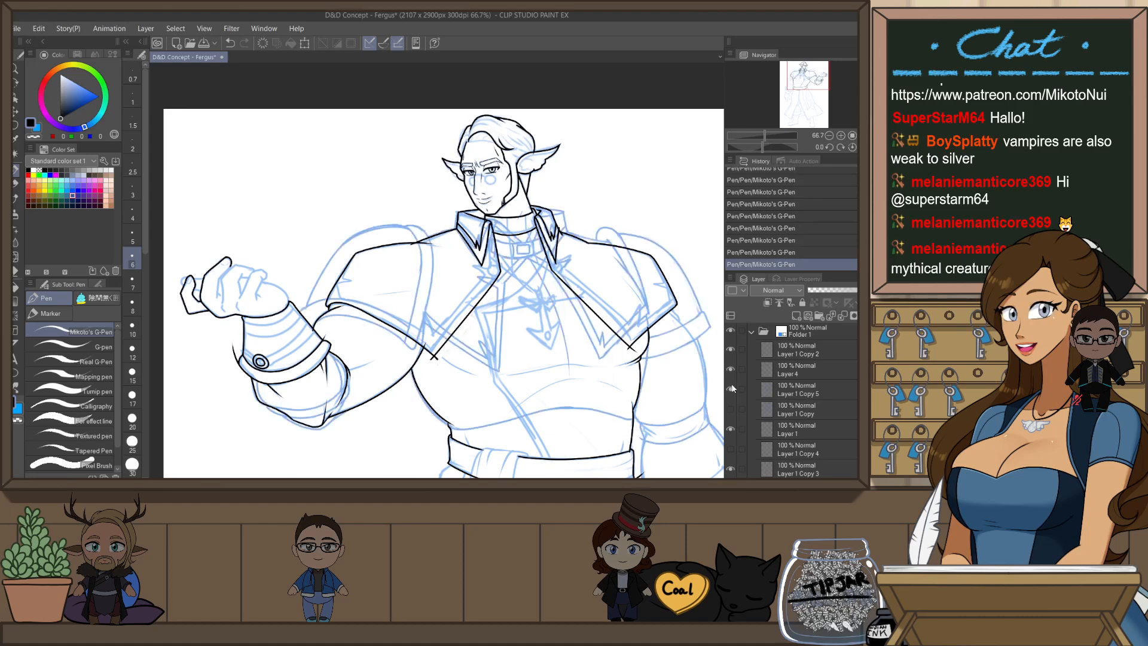
{"action": "left_click", "coordinate": [732, 387]}
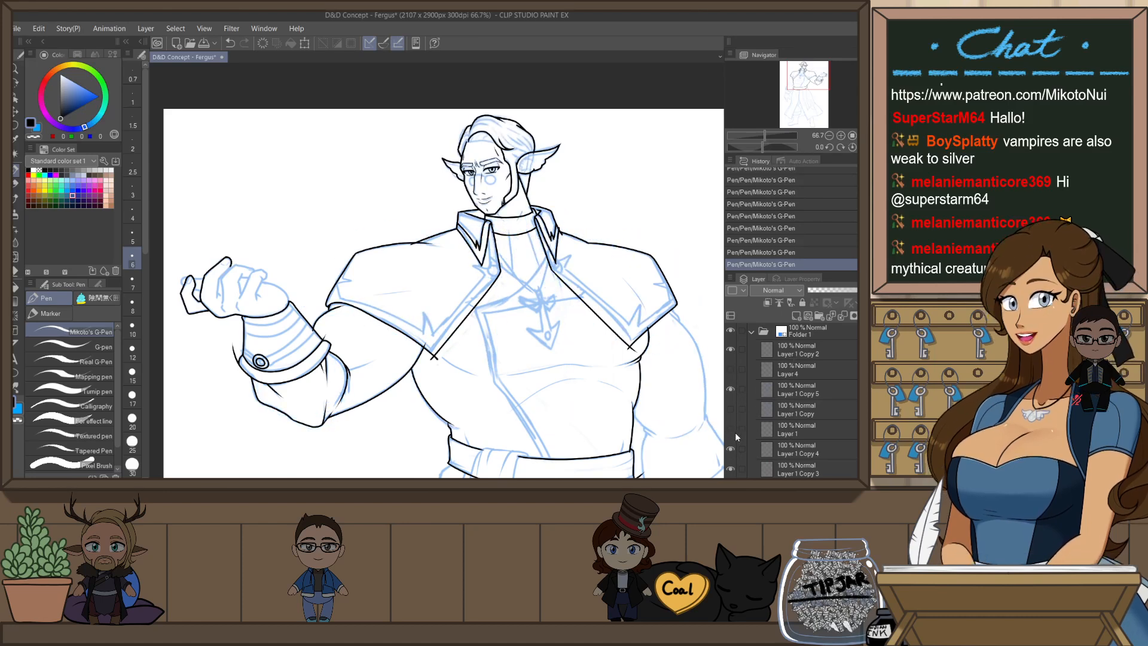
{"action": "left_click", "coordinate": [731, 449]}
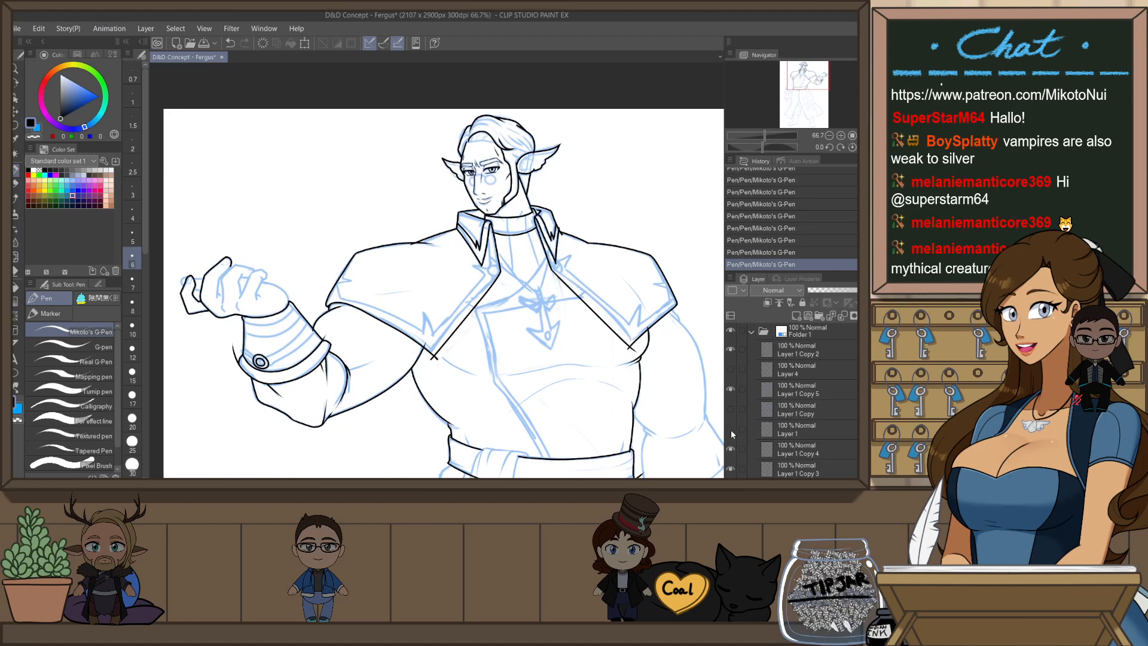
{"action": "left_click", "coordinate": [730, 430]}
{"action": "left_click", "coordinate": [731, 451]}
{"action": "scroll", "coordinate": [790, 418], "scroll_direction": "up", "scroll_amount": 4}
- Hide the line art layer to examine the bare sketch, flip the canvas back to normal and show the line art again
{"action": "left_click", "coordinate": [731, 372]}
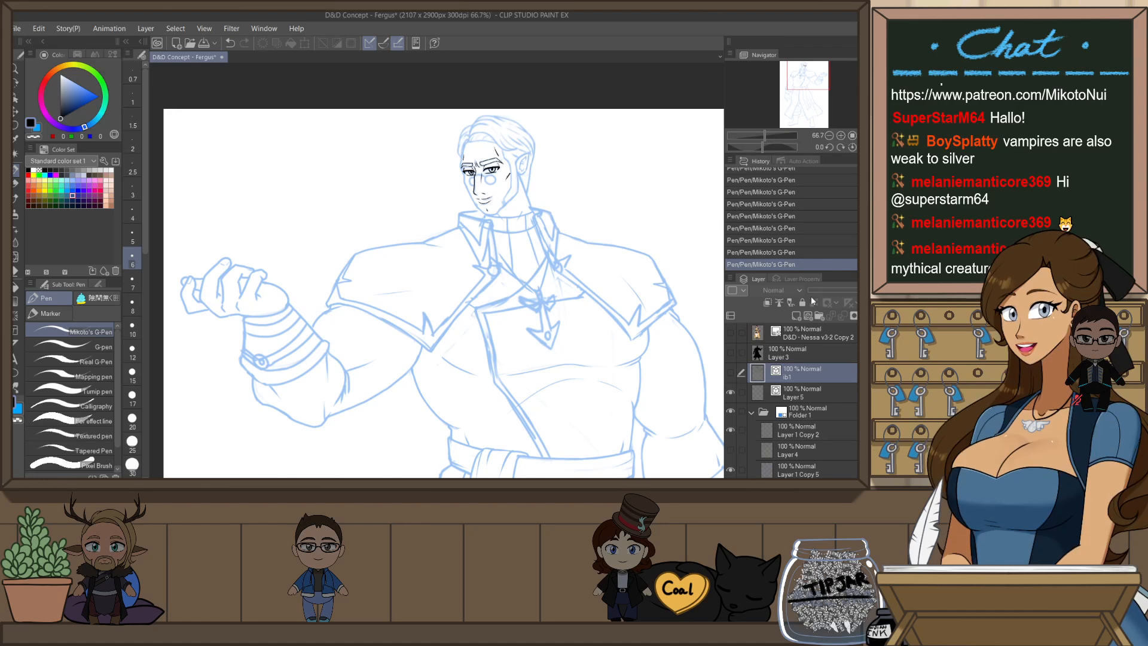
{"action": "key", "text": "h"}
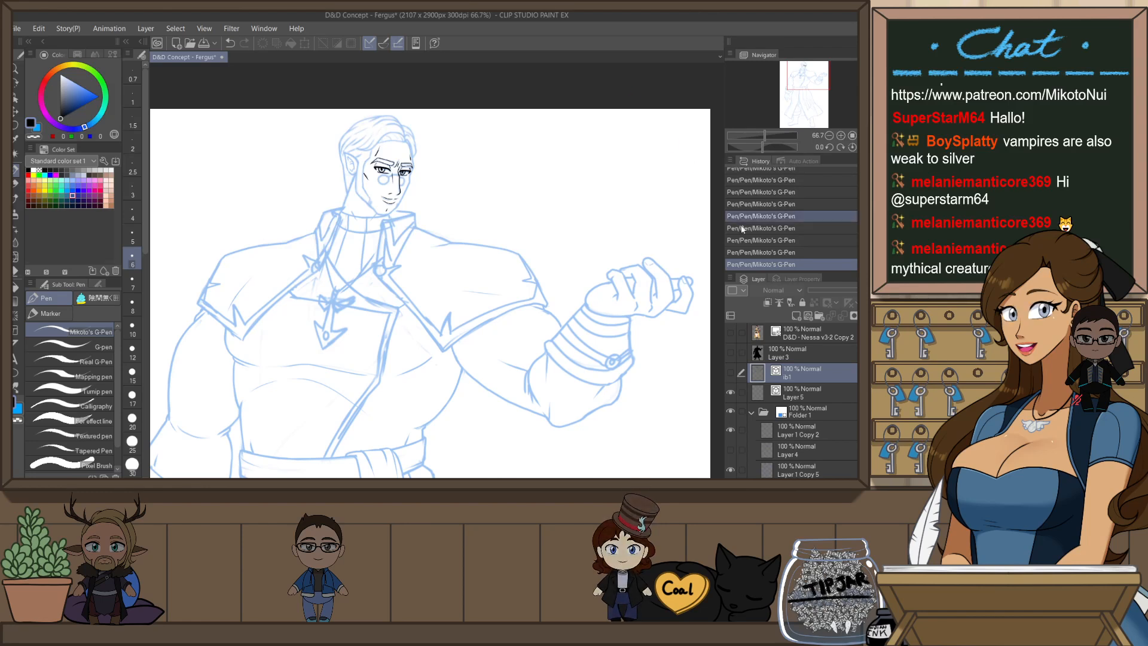
{"action": "left_click", "coordinate": [731, 372]}
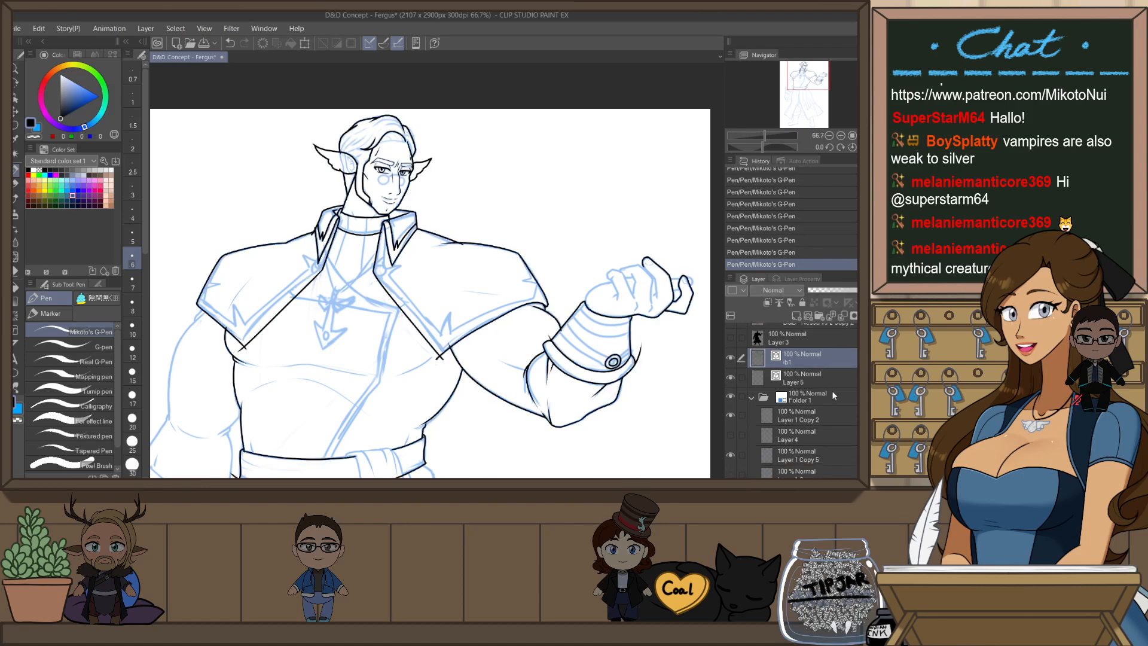
- Compare Layer 1 Copy 3 and Layer 1 Copy 4 in Folder 1, collapse the folder and inspect the inked head
{"action": "scroll", "coordinate": [832, 390], "scroll_direction": "down", "scroll_amount": 3}
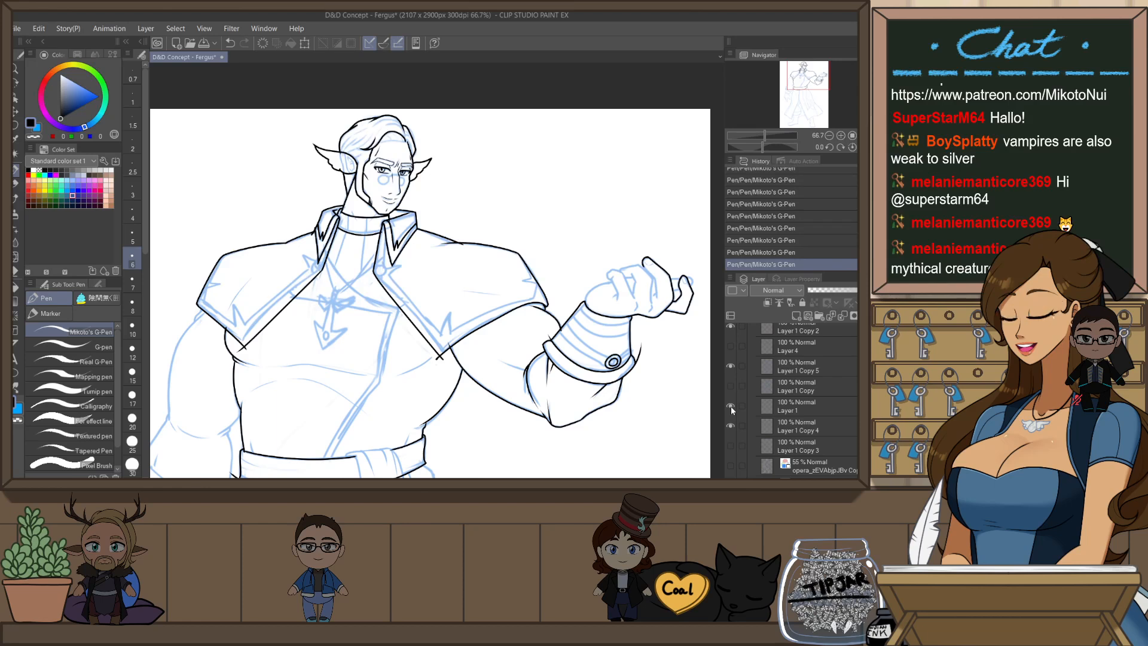
{"action": "scroll", "coordinate": [731, 407], "scroll_direction": "down", "scroll_amount": 1}
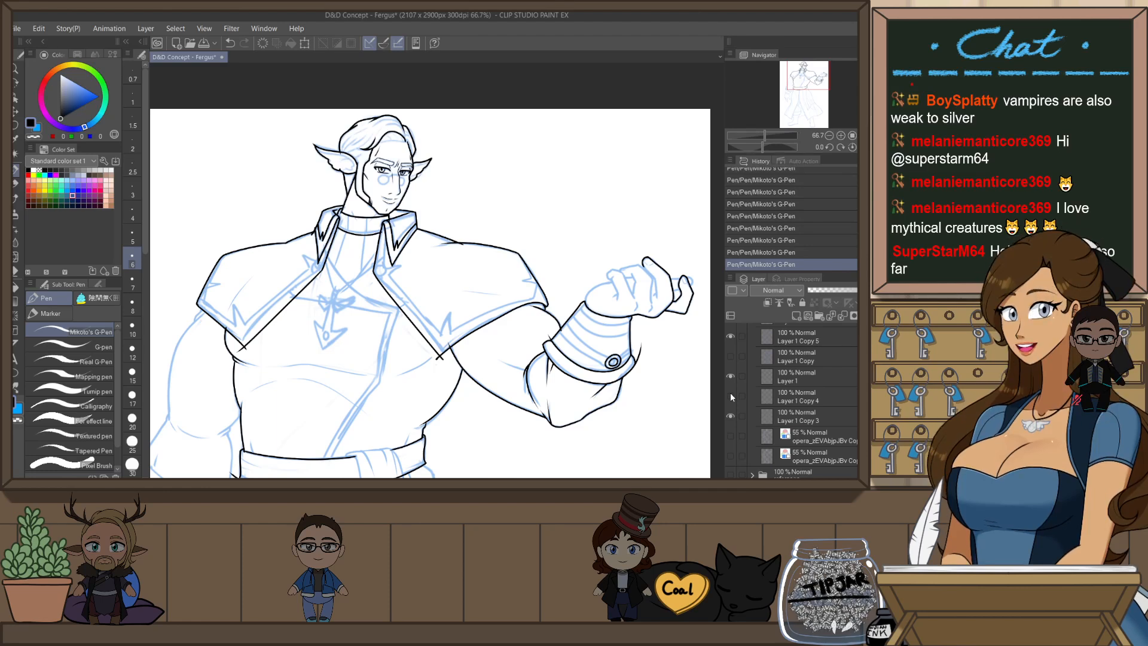
{"action": "left_click_drag", "start_coordinate": [474, 296], "coordinate": [587, 301]}
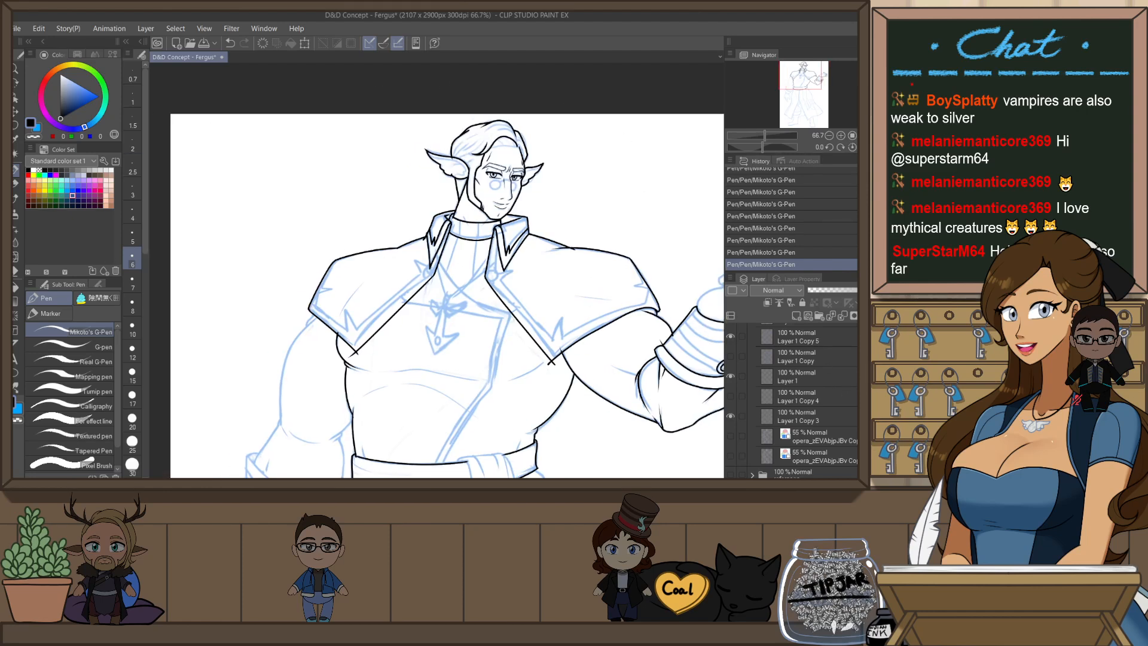
{"action": "scroll", "coordinate": [779, 382], "scroll_direction": "down", "scroll_amount": 5}
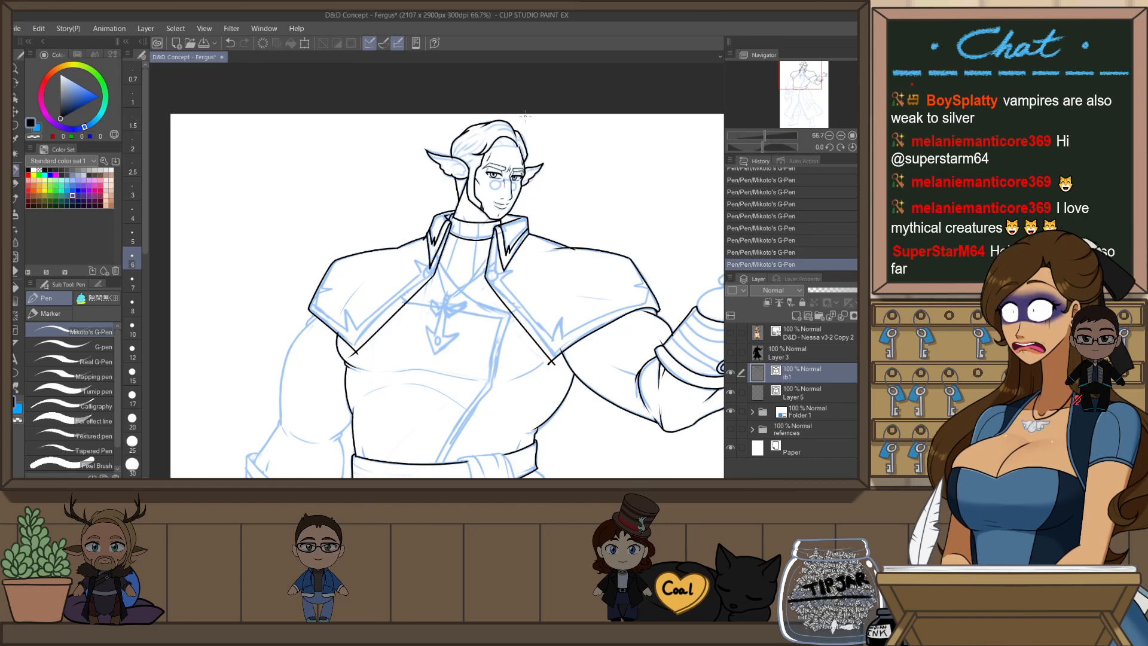
{"action": "scroll", "coordinate": [522, 125], "scroll_direction": "up", "scroll_amount": 3}
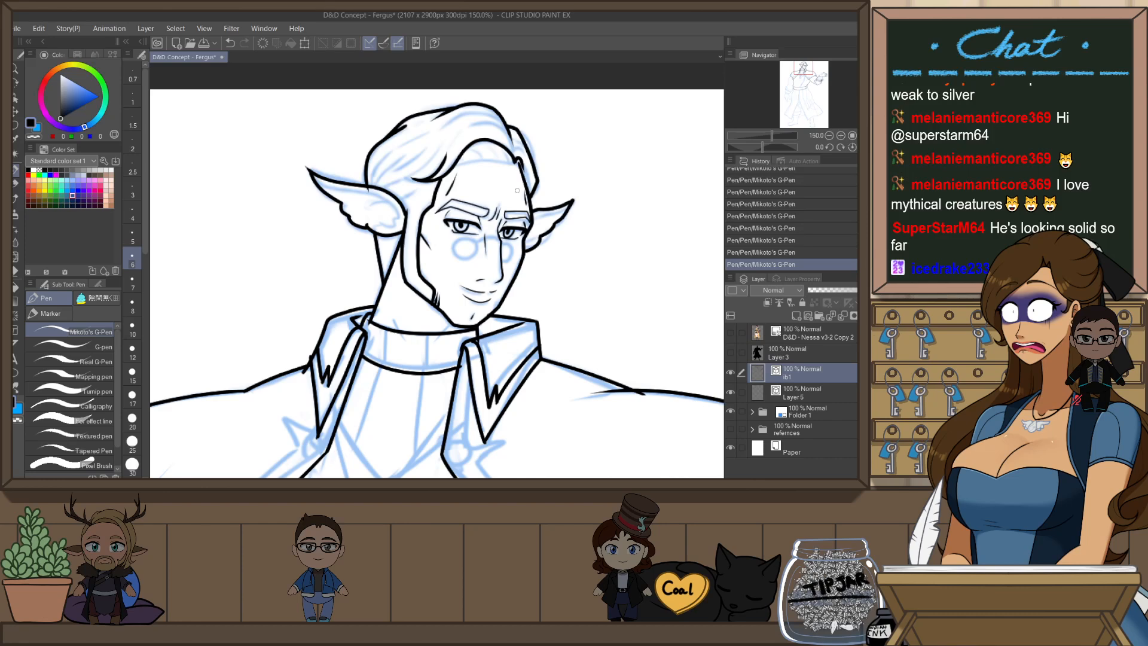
{"action": "scroll", "coordinate": [517, 190], "scroll_direction": "down", "scroll_amount": 2}
- Trim the overshooting line ends at the cape's two front points and near the armpit with Snap eraser 2 at size 10
{"action": "left_click_drag", "start_coordinate": [488, 400], "coordinate": [536, 294]}
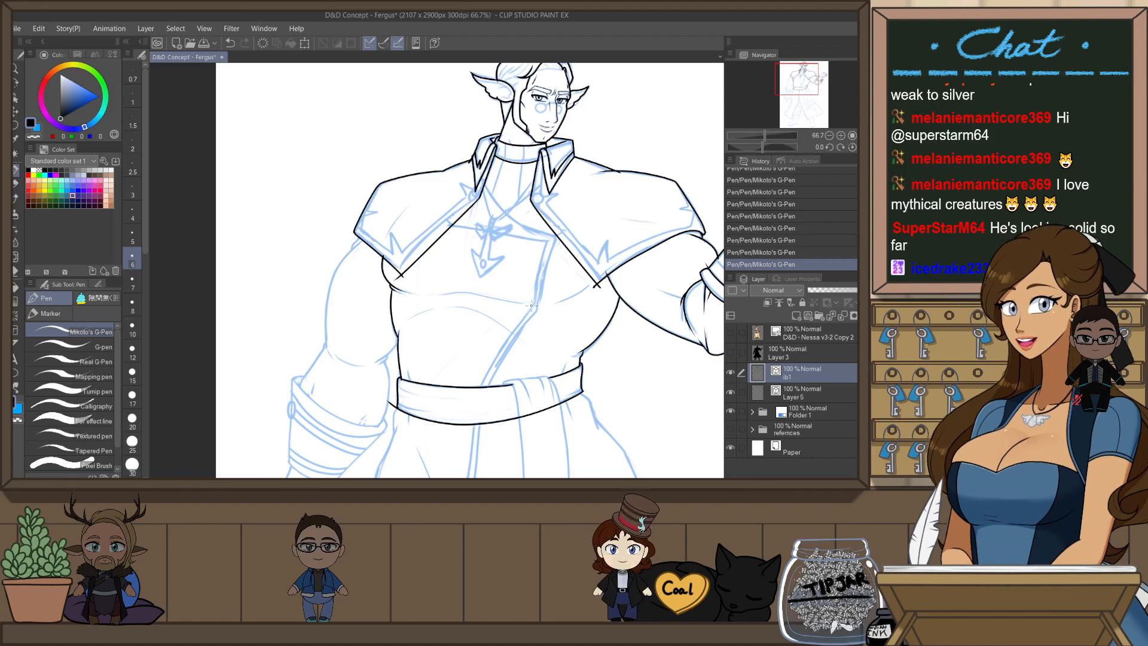
{"action": "key", "text": "e"}
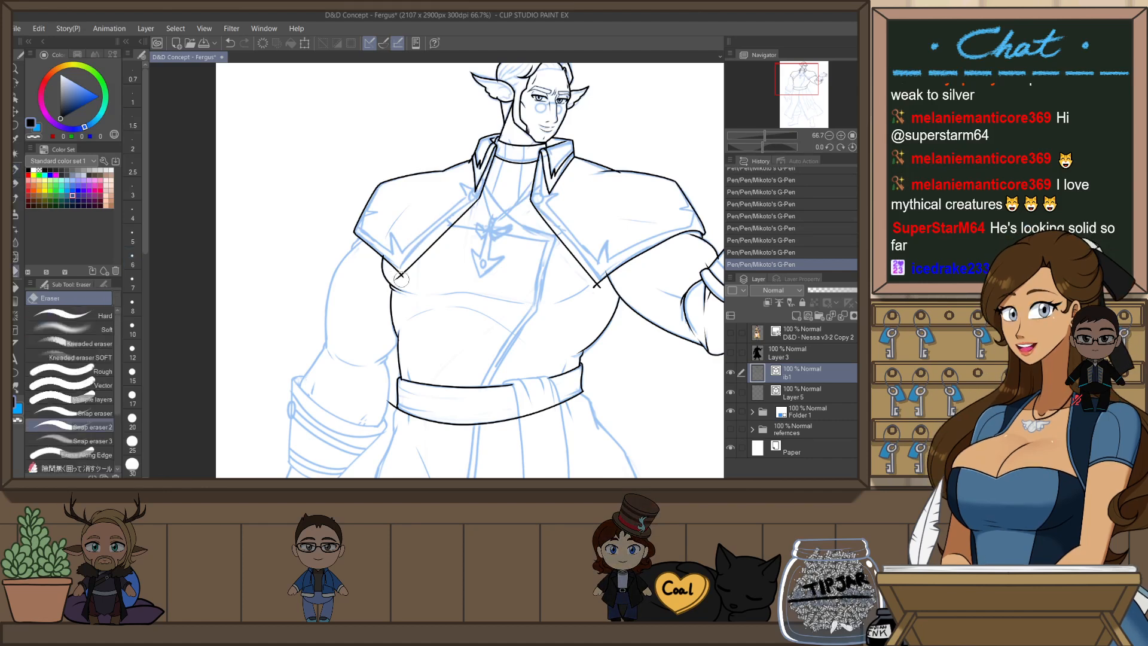
{"action": "left_click", "coordinate": [132, 327]}
{"action": "left_click", "coordinate": [403, 275]}
{"action": "key", "text": "ctrl+z"}
{"action": "left_click", "coordinate": [405, 277]}
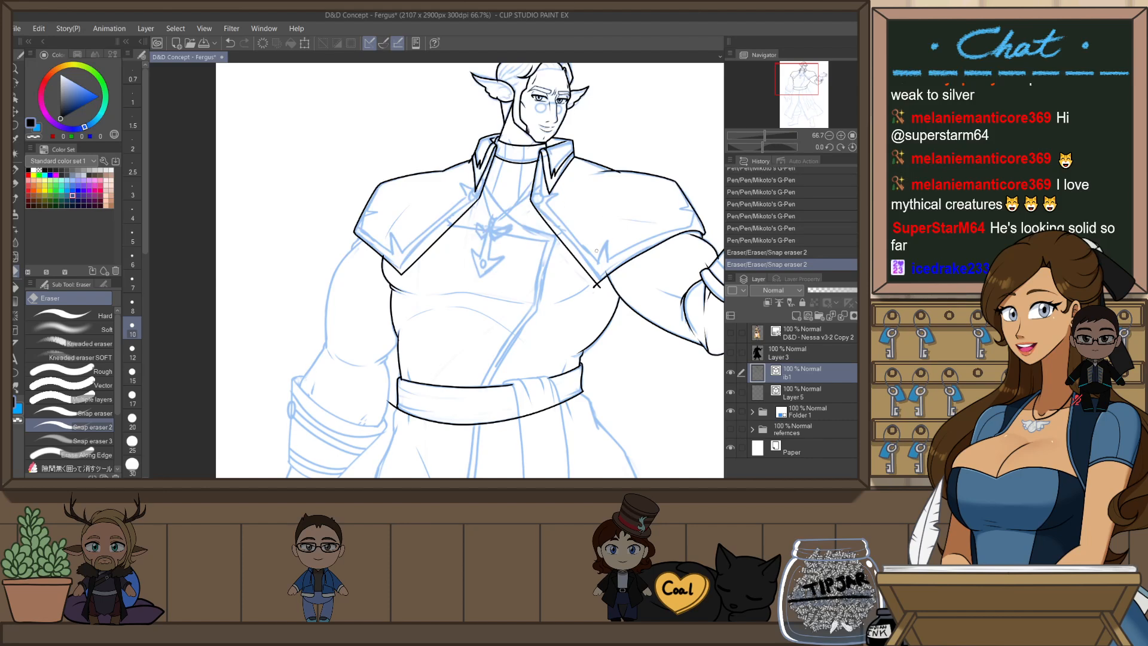
{"action": "left_click", "coordinate": [597, 288]}
{"action": "left_click", "coordinate": [606, 273]}
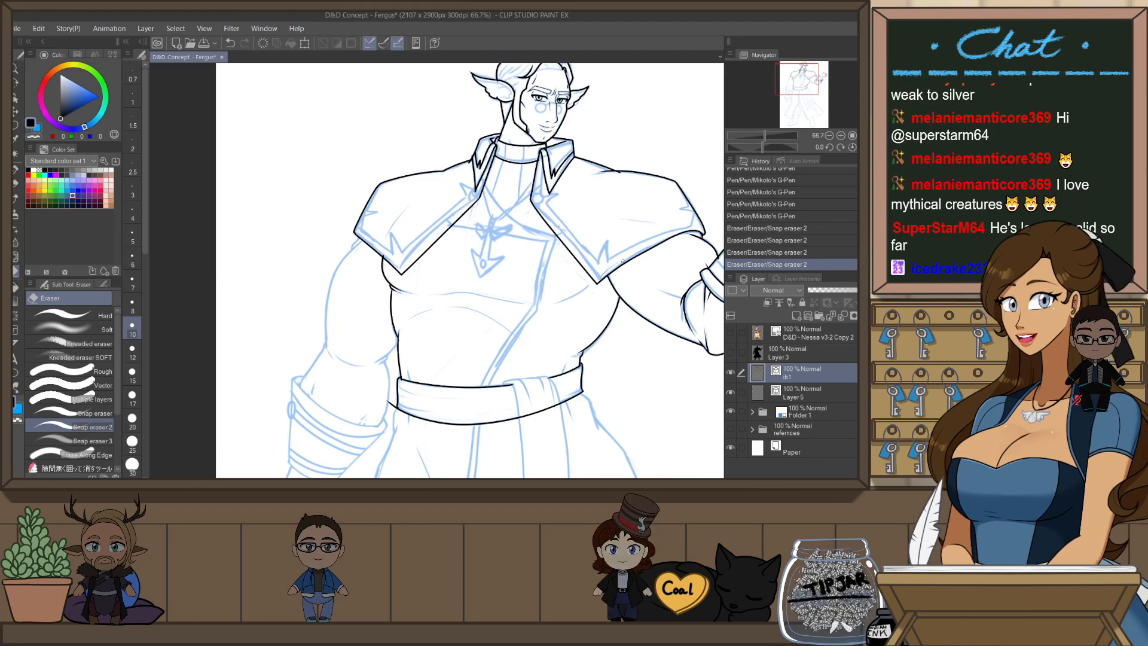
{"action": "left_click", "coordinate": [382, 253]}
{"action": "left_click", "coordinate": [383, 254]}
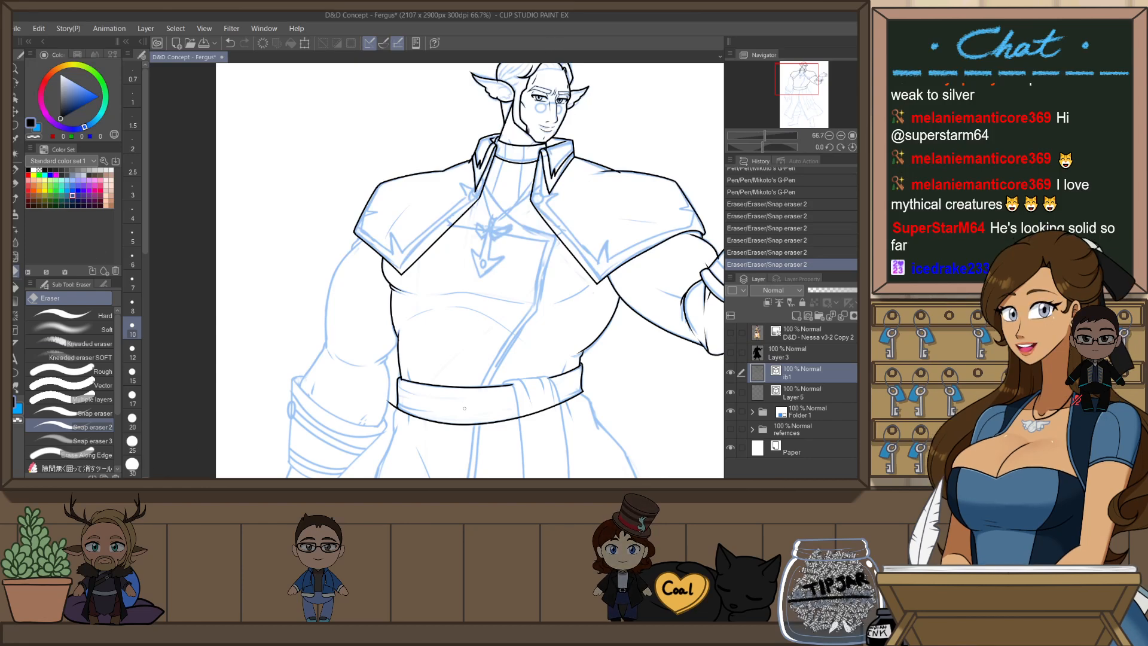
- Ink the short shoulder lines under the cape's outer corner with Mikoto's G-Pen and trim them with Snap eraser 2
{"action": "scroll", "coordinate": [299, 282], "scroll_direction": "up", "scroll_amount": 2}
{"action": "key", "text": "p"}
{"action": "scroll", "coordinate": [399, 215], "scroll_direction": "up", "scroll_amount": 1}
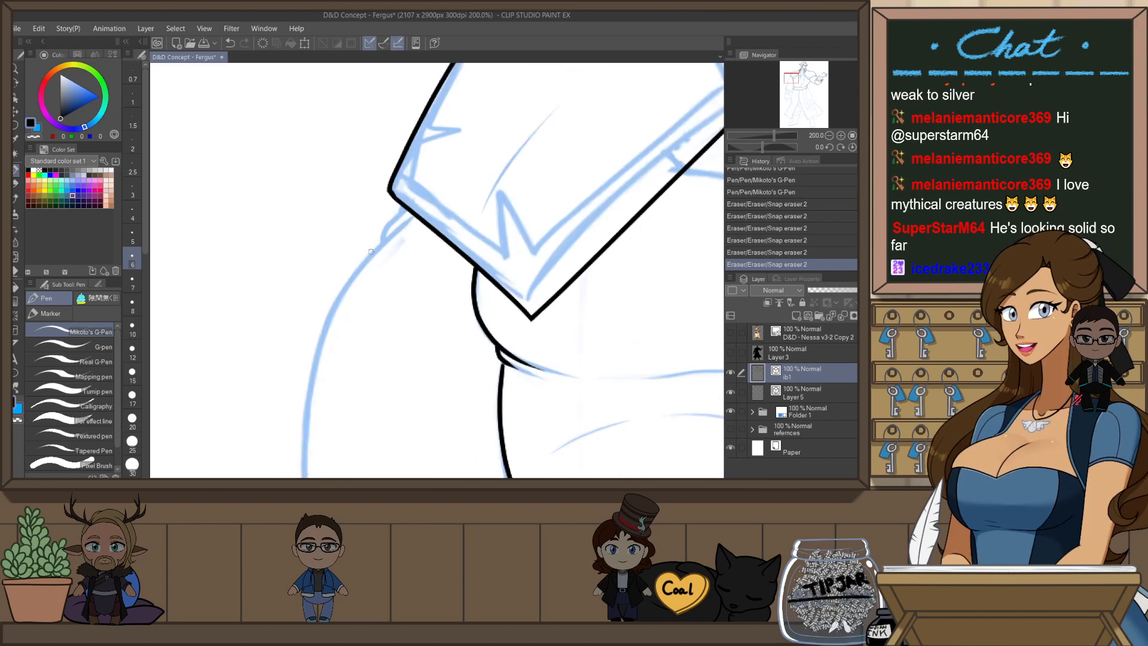
{"action": "mouse_move", "coordinate": [372, 251]}
{"action": "left_mouse_down"}
{"action": "mouse_move", "coordinate": [394, 212]}
{"action": "mouse_move", "coordinate": [380, 242]}
{"action": "mouse_move", "coordinate": [407, 212]}
{"action": "mouse_move", "coordinate": [404, 186]}
{"action": "left_mouse_up"}
{"action": "key", "text": "ctrl+z"}
{"action": "key", "text": "e"}
{"action": "scroll", "coordinate": [539, 264], "scroll_direction": "down", "scroll_amount": 3}
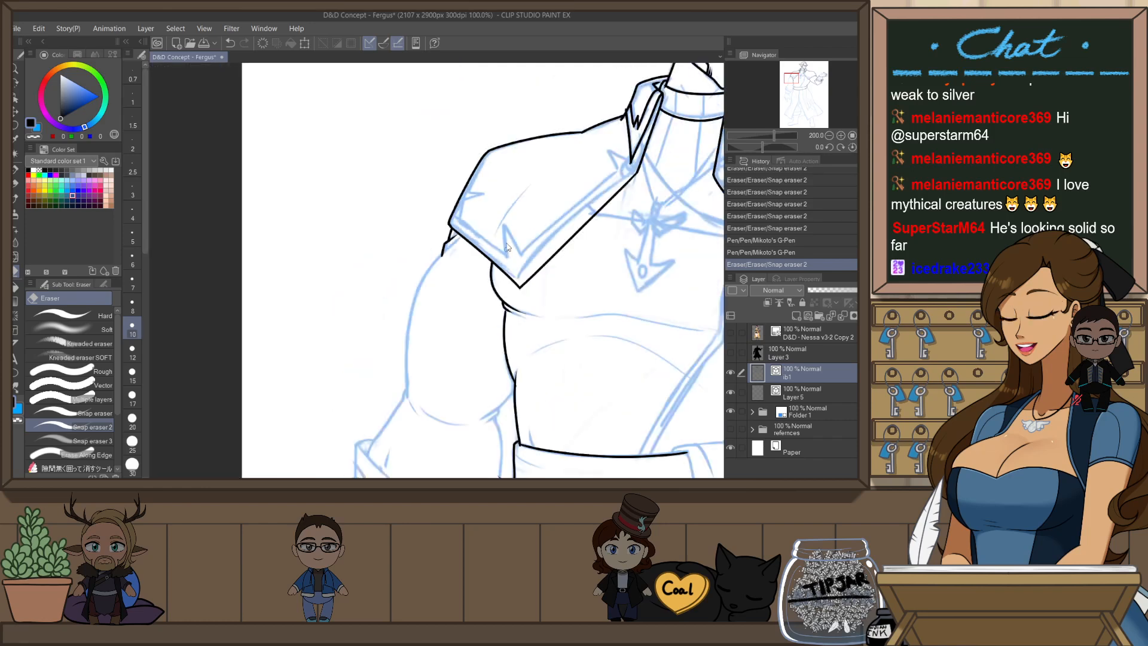
{"action": "scroll", "coordinate": [450, 290], "scroll_direction": "up", "scroll_amount": 1}
{"action": "scroll", "coordinate": [450, 289], "scroll_direction": "up", "scroll_amount": 1}
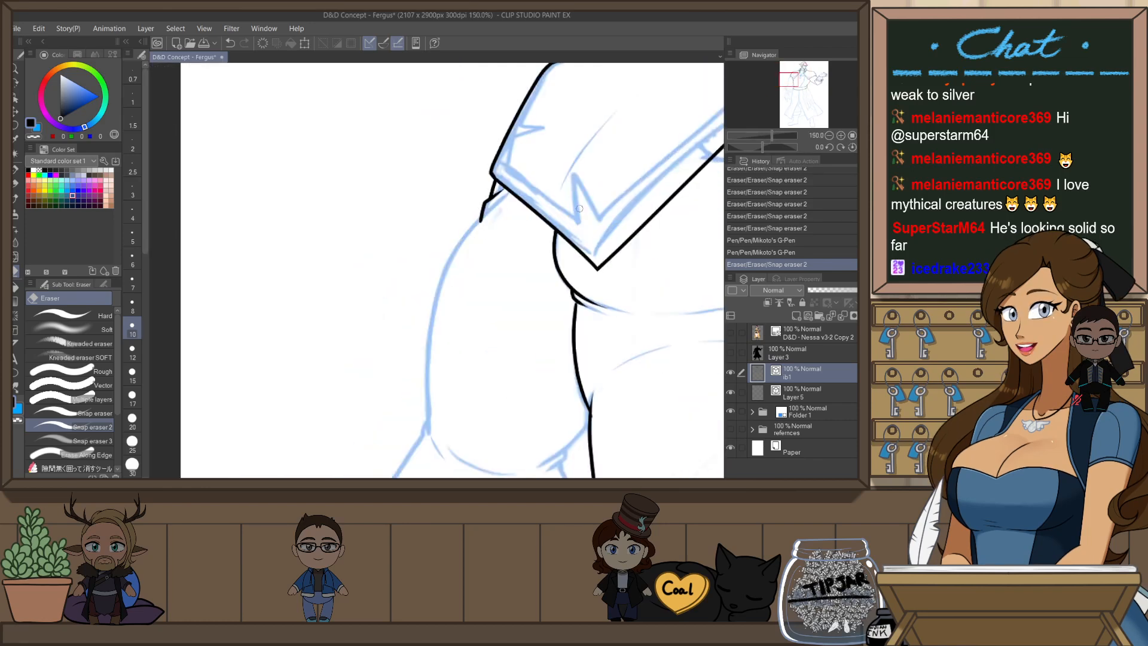
- Rotate the canvas and ink the lowered upper arm's outer contour from the elbow to the cape with Mikoto's G-Pen
{"action": "key", "text": "shift+space"}
{"action": "left_click_drag", "start_coordinate": [372, 220], "coordinate": [400, 197]}
{"action": "key", "text": "p"}
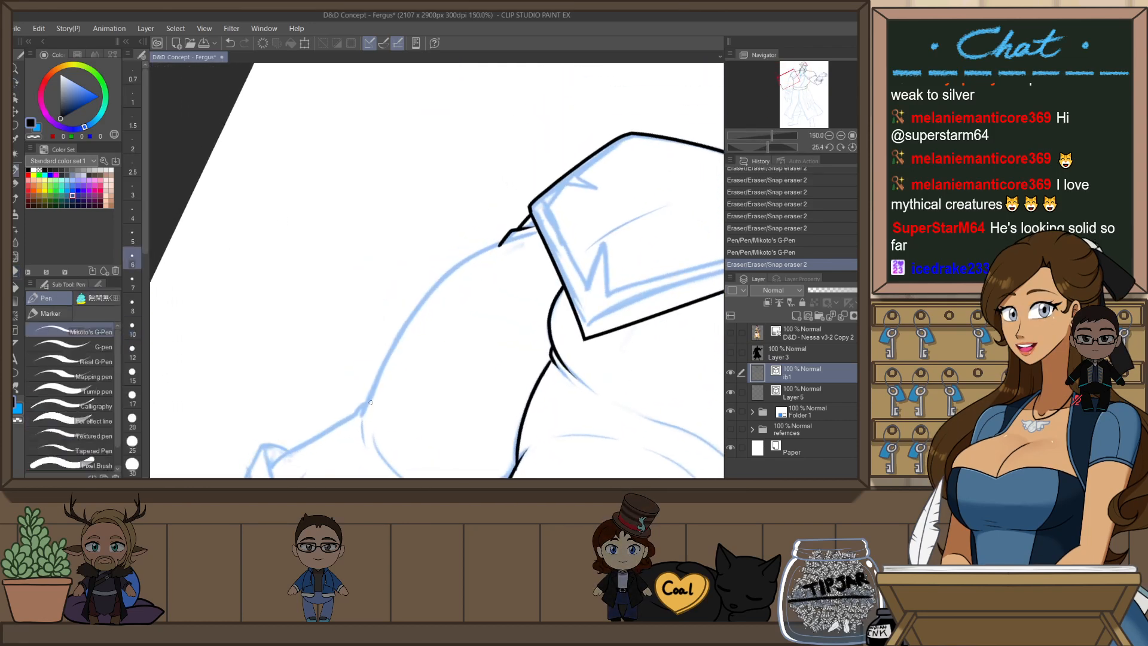
{"action": "left_click_drag", "start_coordinate": [365, 407], "coordinate": [537, 238]}
{"action": "key", "text": "ctrl+z"}
{"action": "mouse_move", "coordinate": [364, 413]}
{"action": "left_mouse_down"}
{"action": "mouse_move", "coordinate": [404, 327]}
{"action": "mouse_move", "coordinate": [537, 238]}
{"action": "left_mouse_up"}
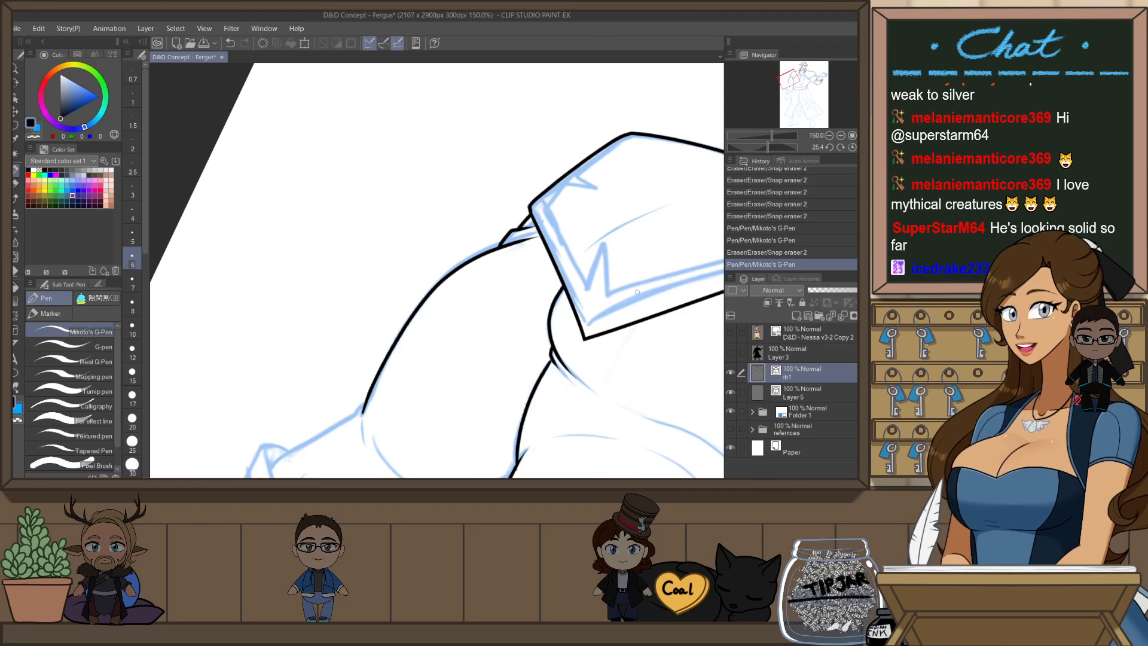
{"action": "key", "text": "ctrl+at"}
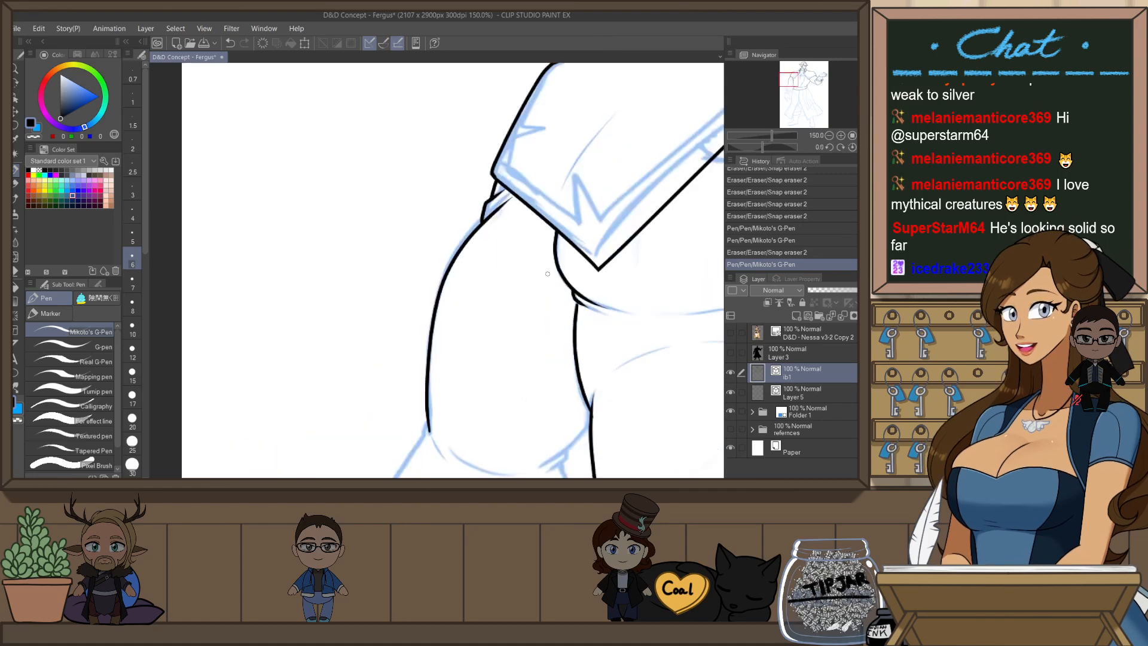
- Flip the canvas and ink the lowered arm's inner elbow fold and the curved crease across the elbow
{"action": "left_click_drag", "start_coordinate": [537, 374], "coordinate": [541, 196]}
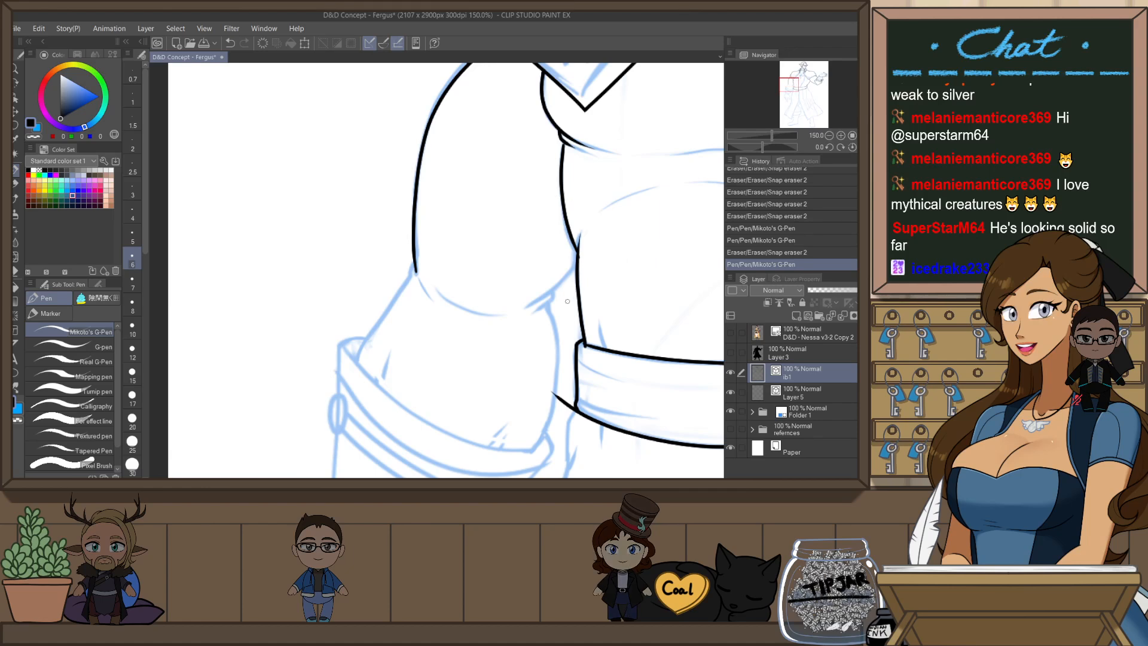
{"action": "key", "text": "e"}
{"action": "key", "text": "p"}
{"action": "key", "text": "h"}
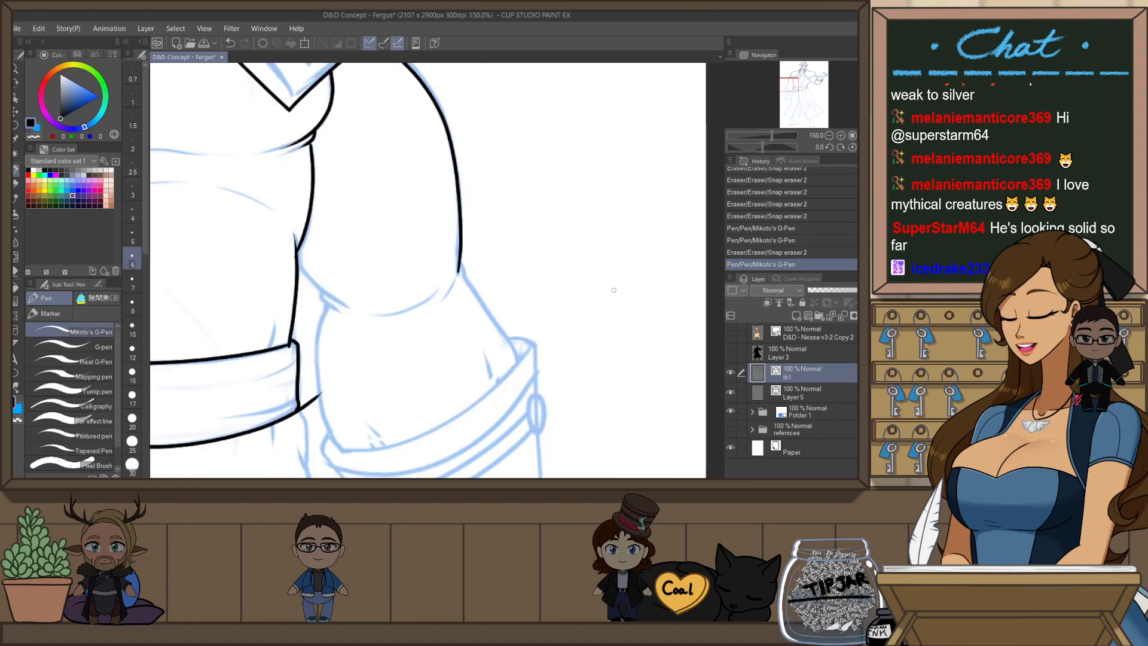
{"action": "key", "text": "r"}
{"action": "left_click_drag", "start_coordinate": [624, 304], "coordinate": [569, 406]}
{"action": "key", "text": "p"}
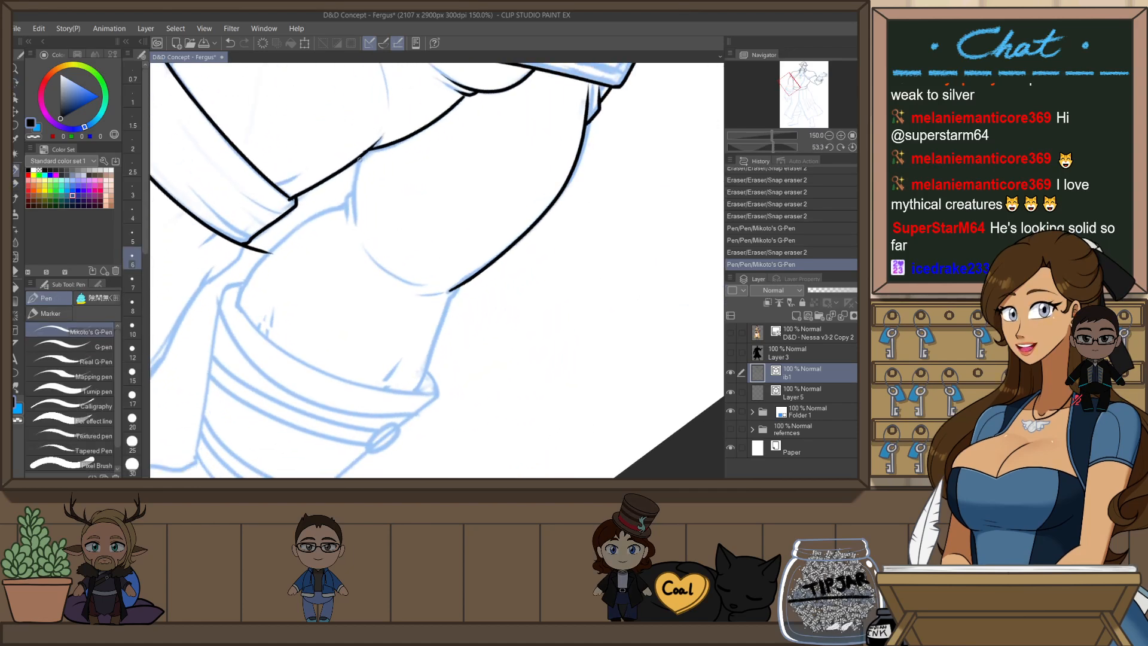
{"action": "left_click_drag", "start_coordinate": [360, 158], "coordinate": [351, 222]}
{"action": "key", "text": "ctrl+z"}
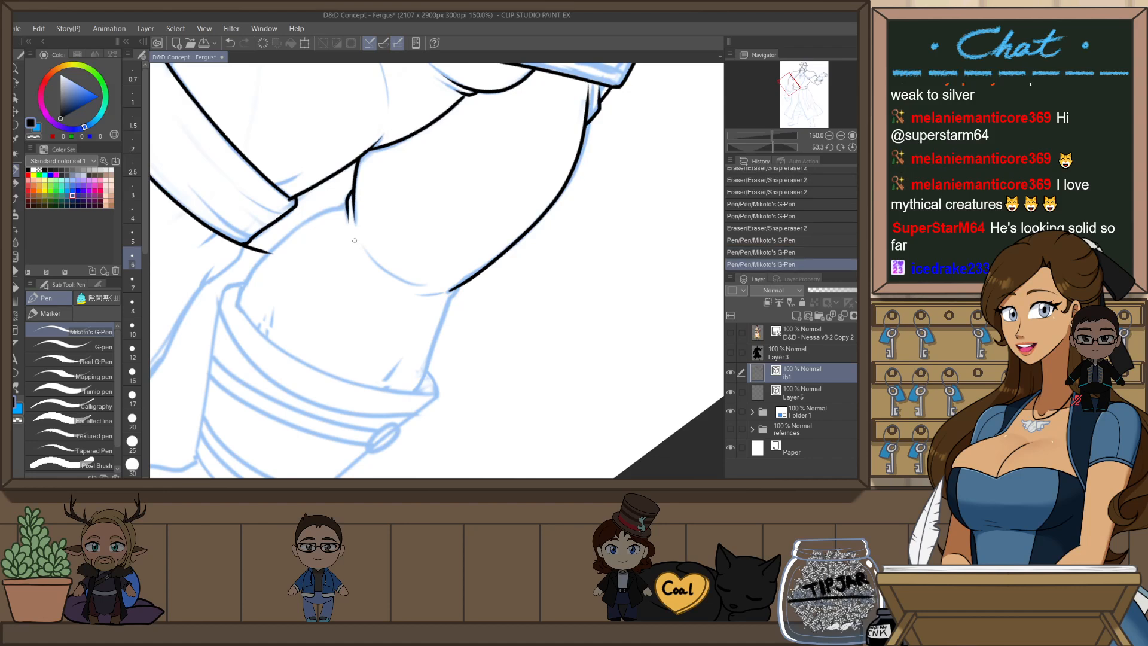
{"action": "key", "text": "ctrl+at"}
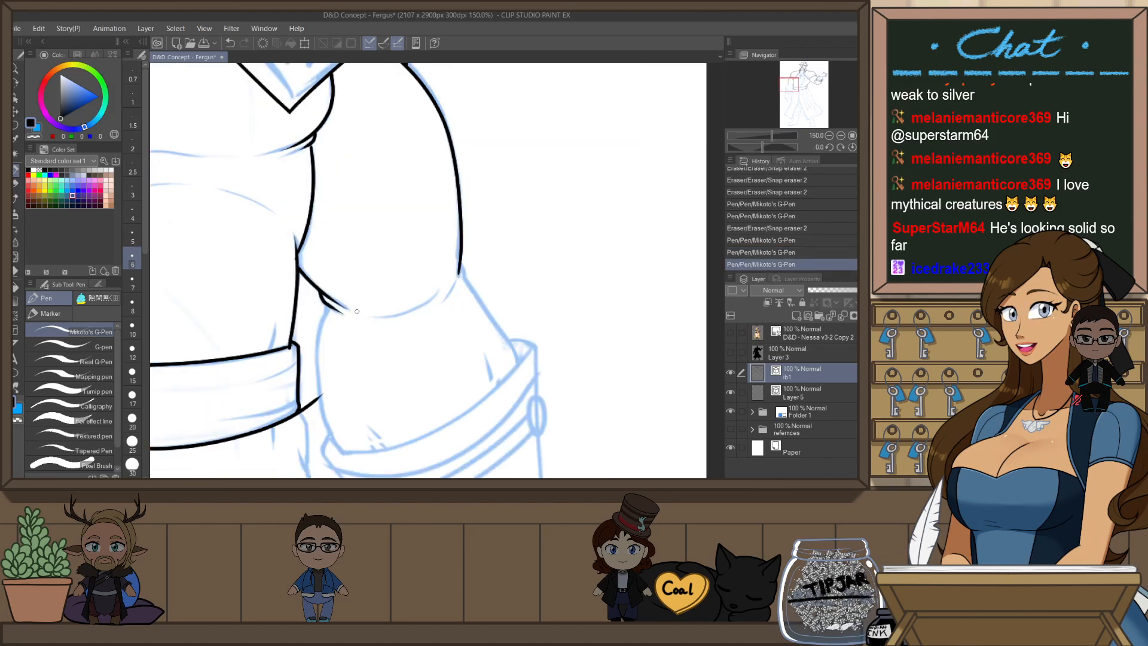
{"action": "mouse_move", "coordinate": [357, 311]}
{"action": "left_mouse_down"}
{"action": "mouse_move", "coordinate": [438, 297]}
{"action": "mouse_move", "coordinate": [465, 278]}
{"action": "left_mouse_up"}
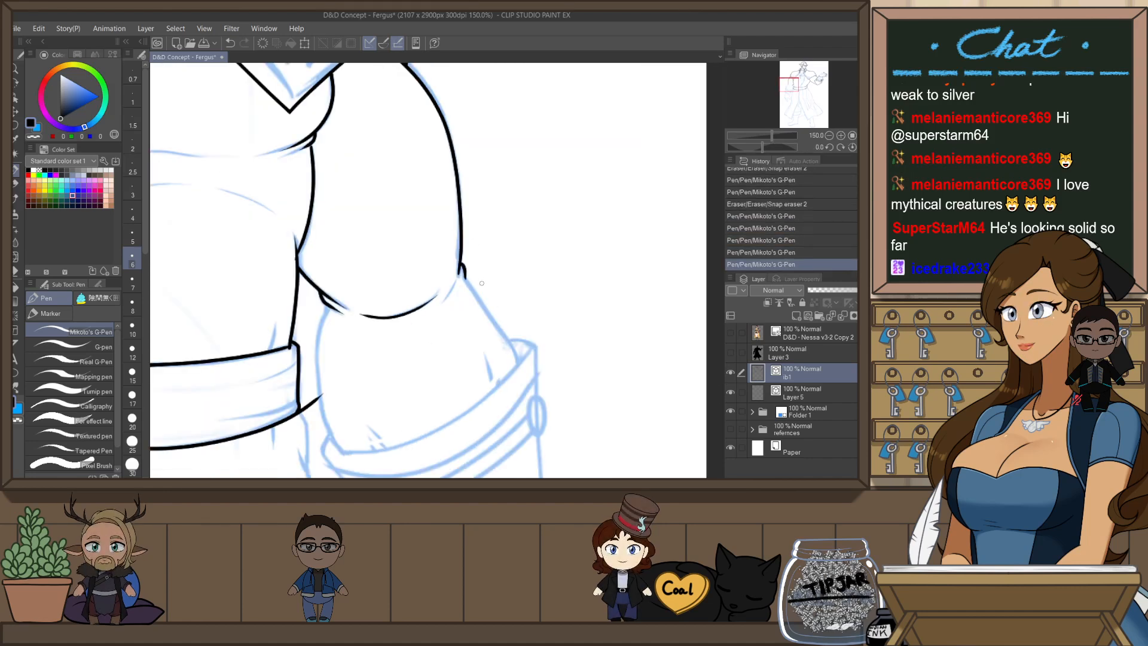
- Ink the lowered forearm's inner contour from the elbow fold to the bracer, redrawing the stroke until it fits
{"action": "left_click_drag", "start_coordinate": [406, 335], "coordinate": [447, 244]}
{"action": "left_click_drag", "start_coordinate": [368, 215], "coordinate": [381, 367]}
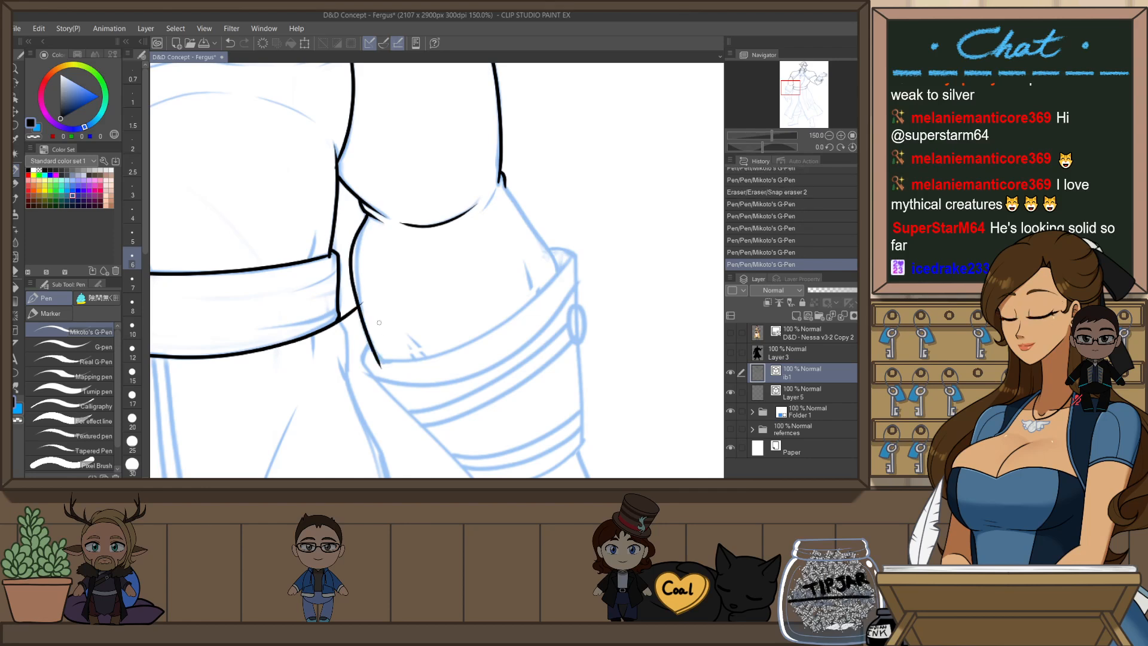
{"action": "key", "text": "ctrl+z"}
{"action": "left_click_drag", "start_coordinate": [367, 216], "coordinate": [387, 363]}
{"action": "key", "text": "ctrl+z"}
{"action": "left_click_drag", "start_coordinate": [366, 215], "coordinate": [392, 363]}
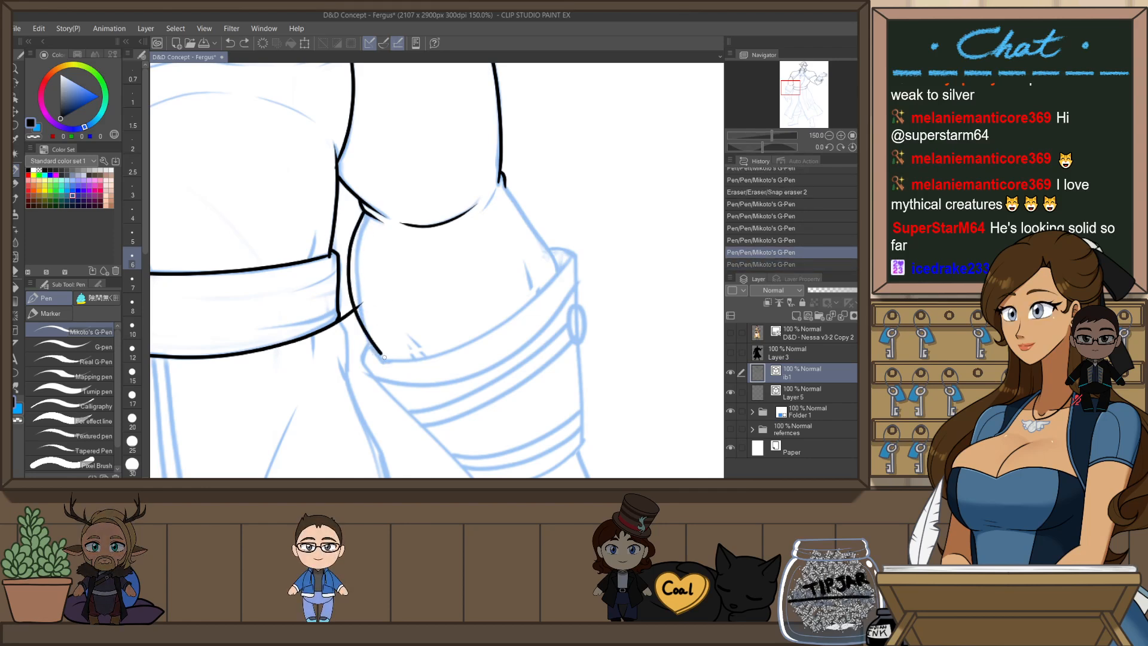
- Flip the canvas back to normal and ink the forearm's outer contour from the elbow to the bracer
{"action": "key", "text": "h"}
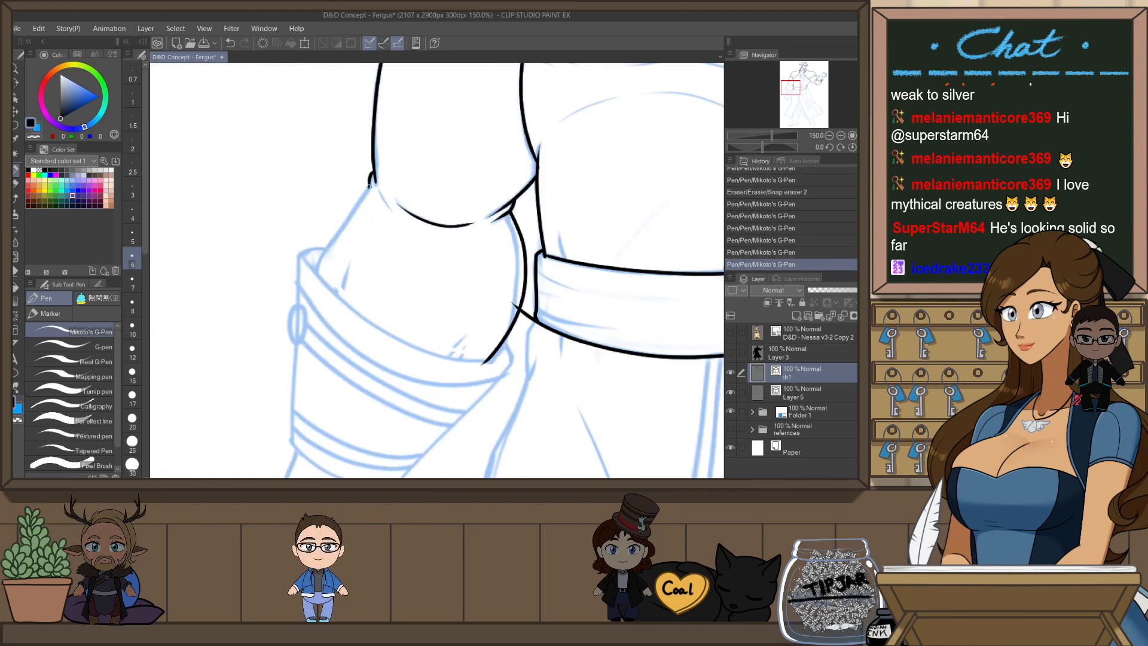
{"action": "left_click_drag", "start_coordinate": [370, 180], "coordinate": [314, 276]}
{"action": "key", "text": "ctrl+z"}
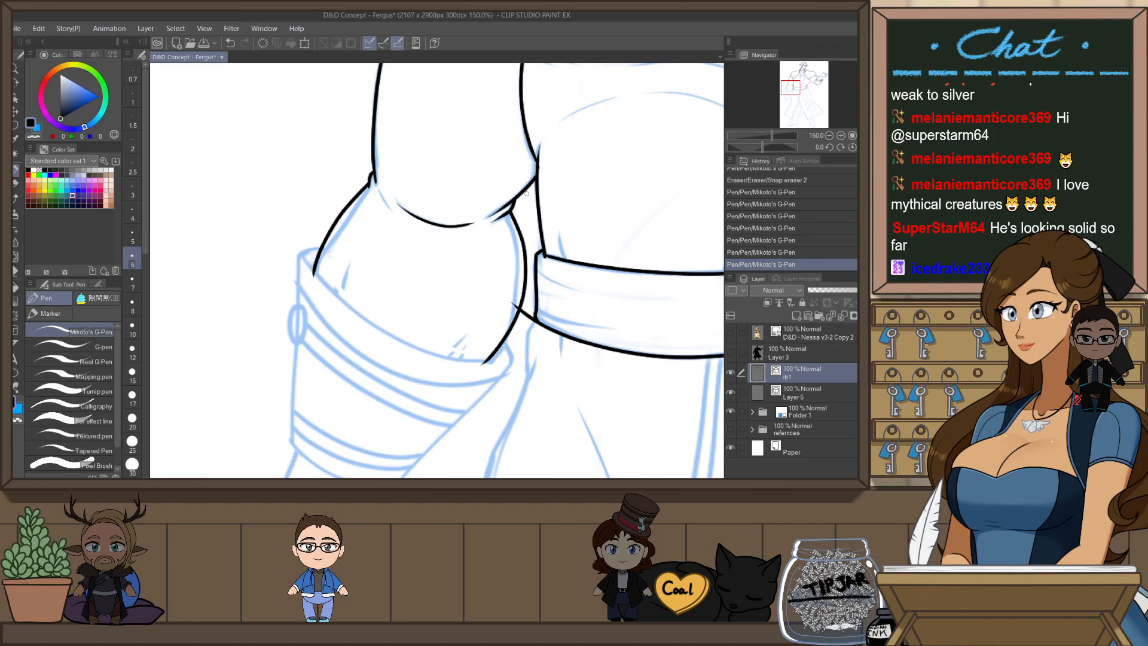
- Rotate the canvas and ink the curved upper opening of the bracer across the forearm, joining both forearm contours
{"action": "scroll", "coordinate": [506, 281], "scroll_direction": "down", "scroll_amount": 4}
{"action": "left_click_drag", "start_coordinate": [637, 258], "coordinate": [542, 279]}
{"action": "scroll", "coordinate": [604, 274], "scroll_direction": "up", "scroll_amount": 2}
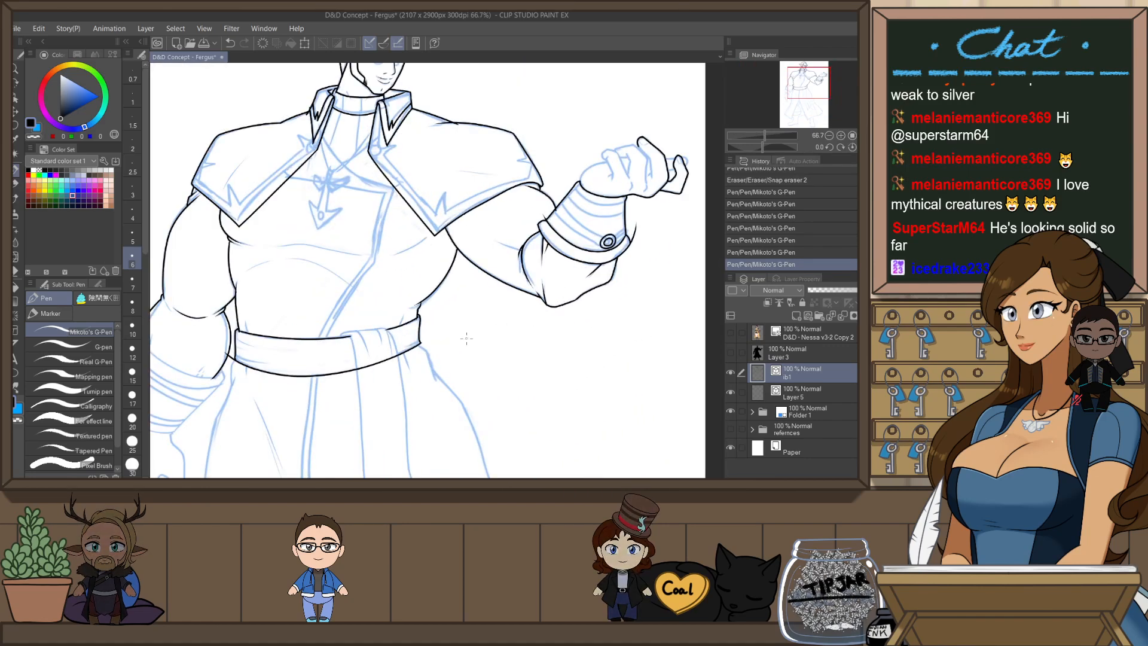
{"action": "left_click_drag", "start_coordinate": [440, 345], "coordinate": [528, 323]}
{"action": "mouse_move", "coordinate": [527, 362]}
{"action": "left_mouse_down"}
{"action": "mouse_move", "coordinate": [583, 258]}
{"action": "mouse_move", "coordinate": [542, 156]}
{"action": "mouse_move", "coordinate": [490, 128]}
{"action": "mouse_move", "coordinate": [542, 162]}
{"action": "mouse_move", "coordinate": [570, 201]}
{"action": "left_mouse_up"}
{"action": "scroll", "coordinate": [570, 201], "scroll_direction": "up", "scroll_amount": 4}
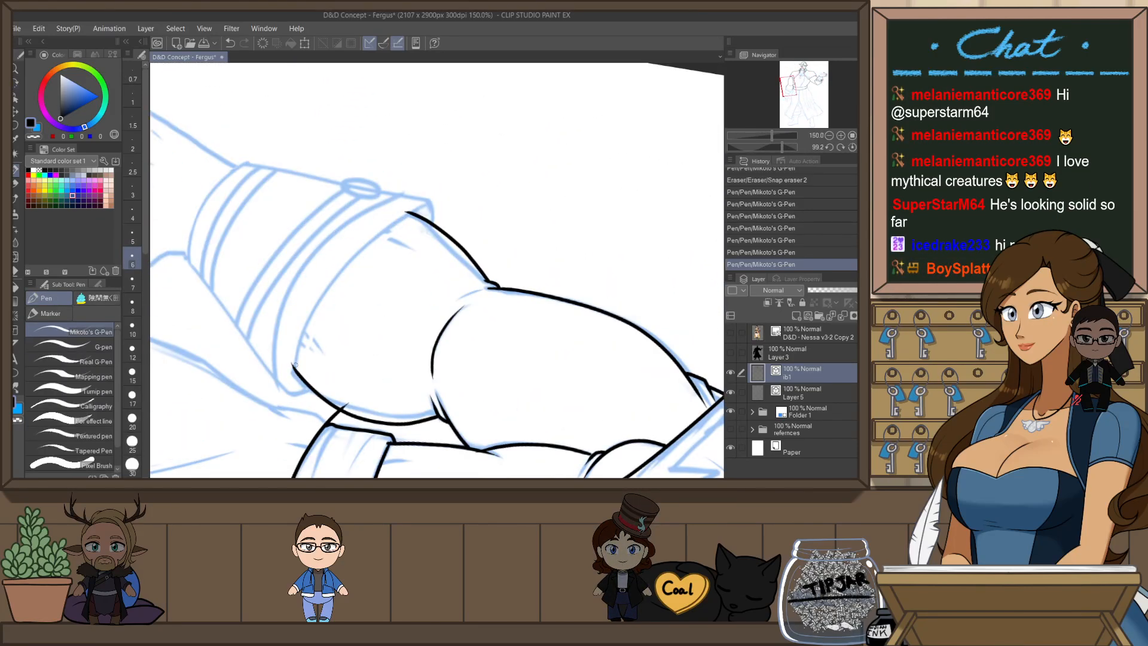
{"action": "mouse_move", "coordinate": [294, 377]}
{"action": "left_mouse_down"}
{"action": "mouse_move", "coordinate": [311, 324]}
{"action": "mouse_move", "coordinate": [414, 214]}
{"action": "left_mouse_up"}
{"action": "key", "text": "ctrl+z"}
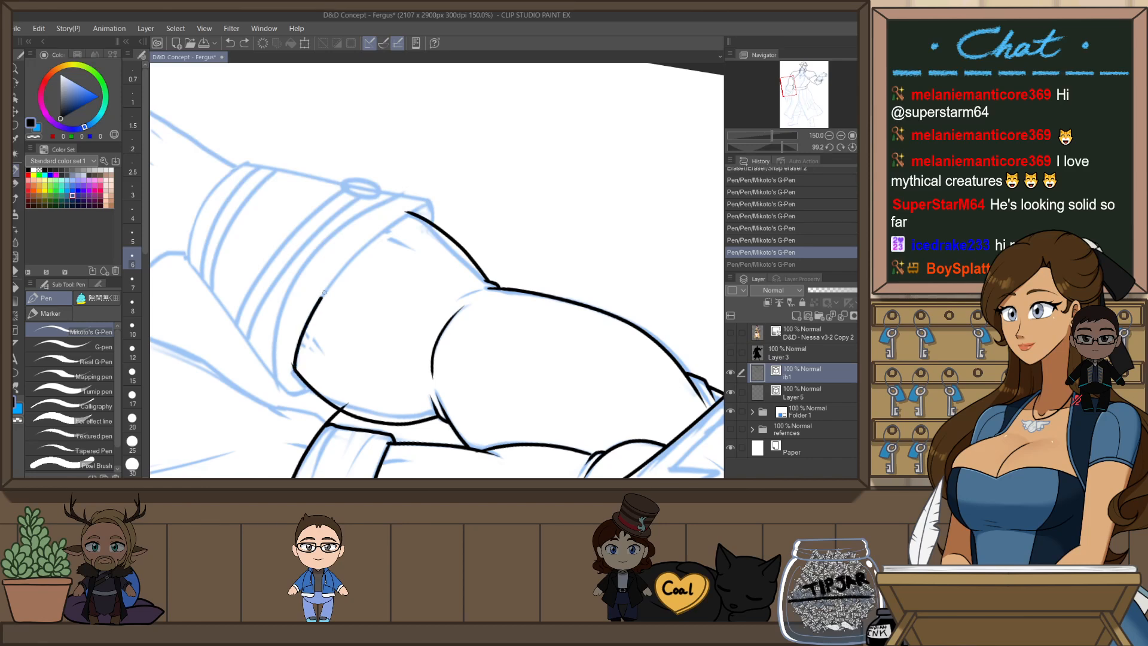
{"action": "left_click_drag", "start_coordinate": [324, 293], "coordinate": [414, 212]}
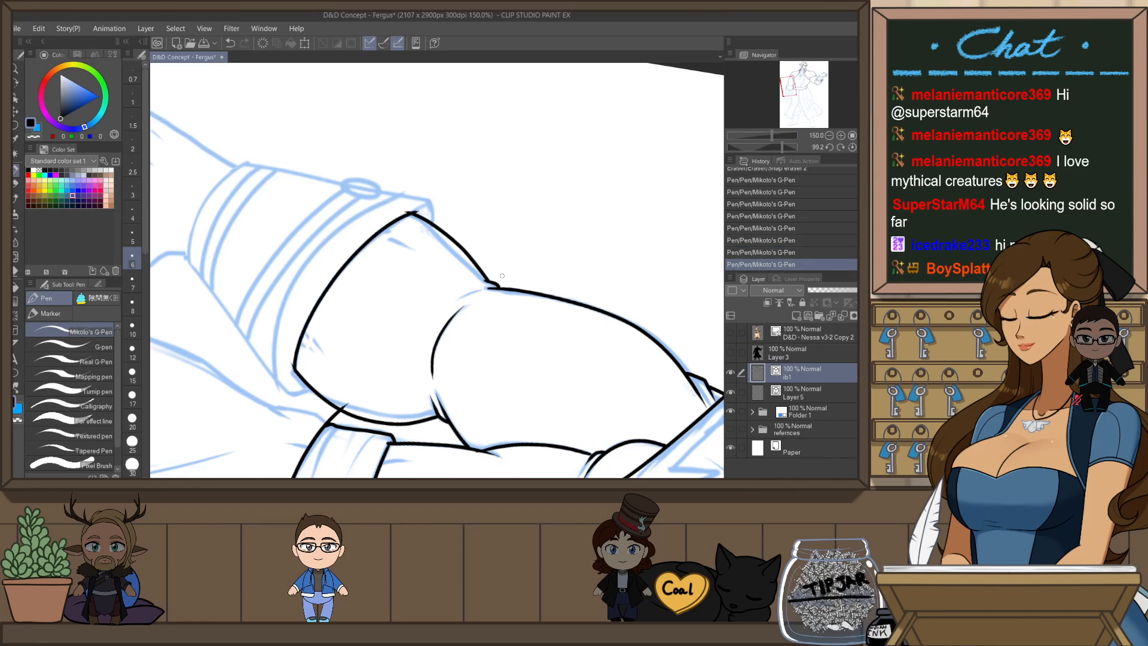
- Reset the canvas rotation and ink the bracer's body-side edge down to the wrist and the rim's outer corner
{"action": "key", "text": "ctrl+at"}
{"action": "left_click_drag", "start_coordinate": [551, 402], "coordinate": [511, 219]}
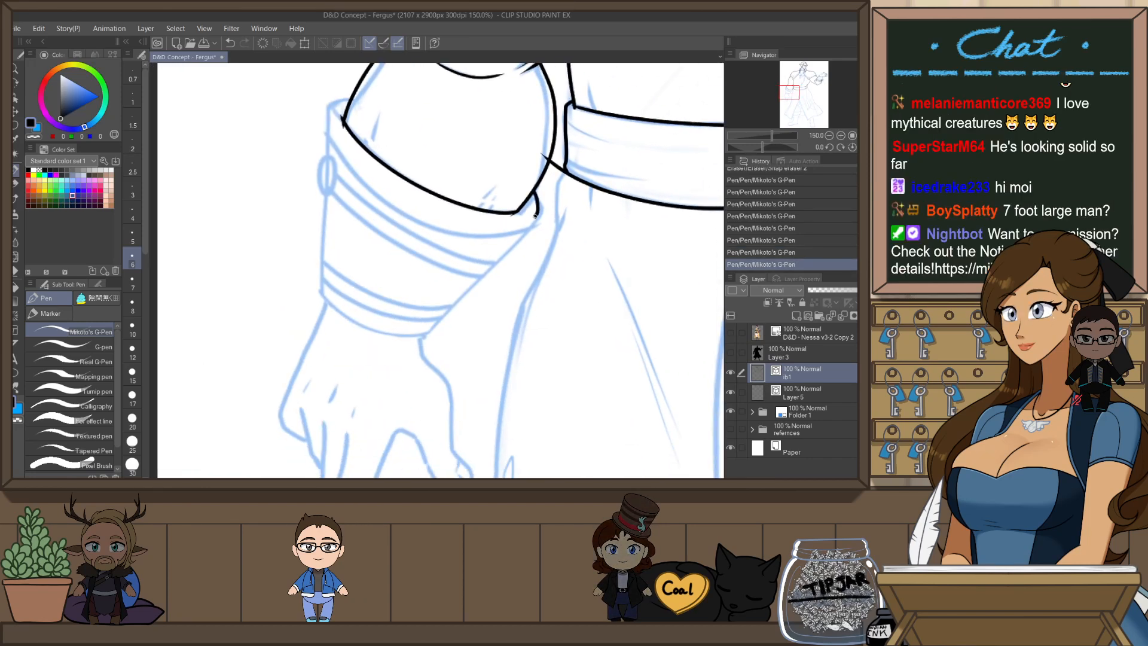
{"action": "key", "text": "ctrl+z"}
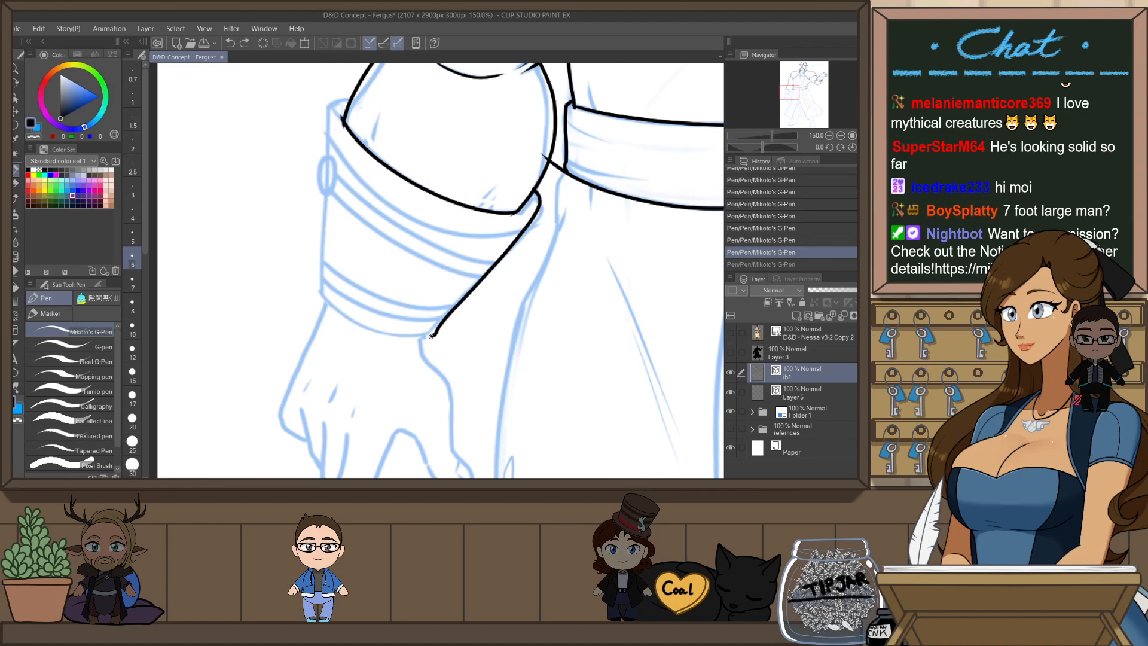
{"action": "left_click_drag", "start_coordinate": [432, 336], "coordinate": [422, 338]}
{"action": "key", "text": "ctrl+z"}
{"action": "mouse_move", "coordinate": [356, 92]}
{"action": "left_mouse_down"}
{"action": "mouse_move", "coordinate": [329, 107]}
{"action": "mouse_move", "coordinate": [327, 145]}
{"action": "mouse_move", "coordinate": [331, 96]}
{"action": "mouse_move", "coordinate": [332, 140]}
{"action": "left_mouse_up"}
{"action": "key", "text": "ctrl+z"}
{"action": "key", "text": "ctrl+z"}
{"action": "key", "text": "ctrl+z"}
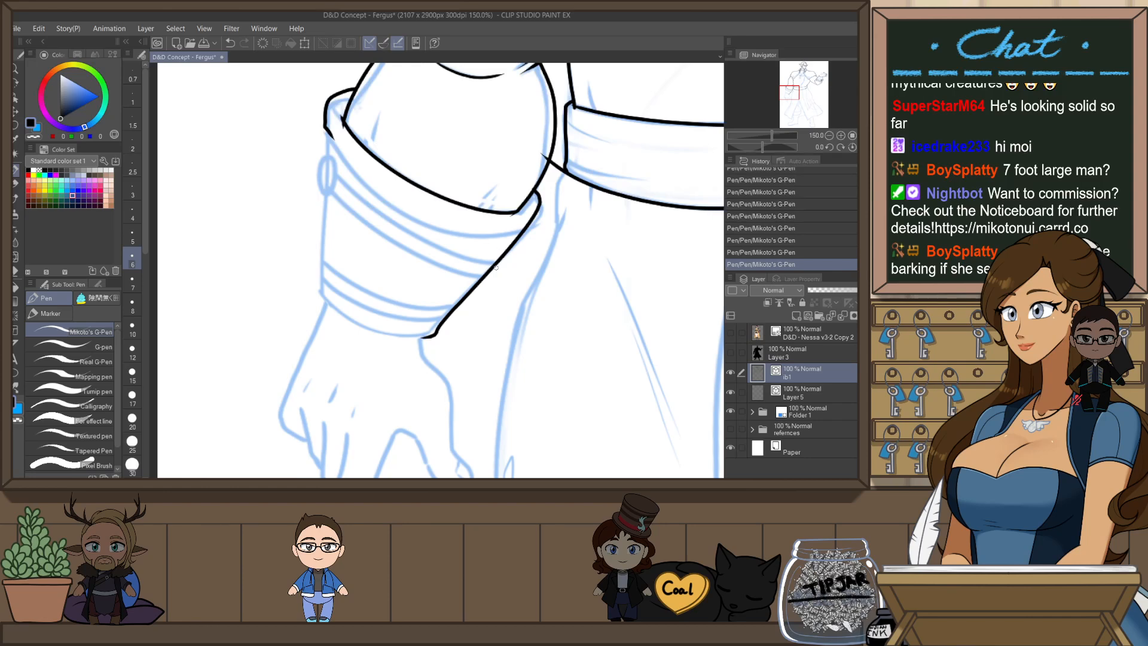
- Ink the lower edge of the bracer's rim band on the rotated canvas, parallel to the opening, and reset the rotation
{"action": "scroll", "coordinate": [496, 268], "scroll_direction": "down", "scroll_amount": 3}
{"action": "left_click_drag", "start_coordinate": [629, 222], "coordinate": [425, 274]}
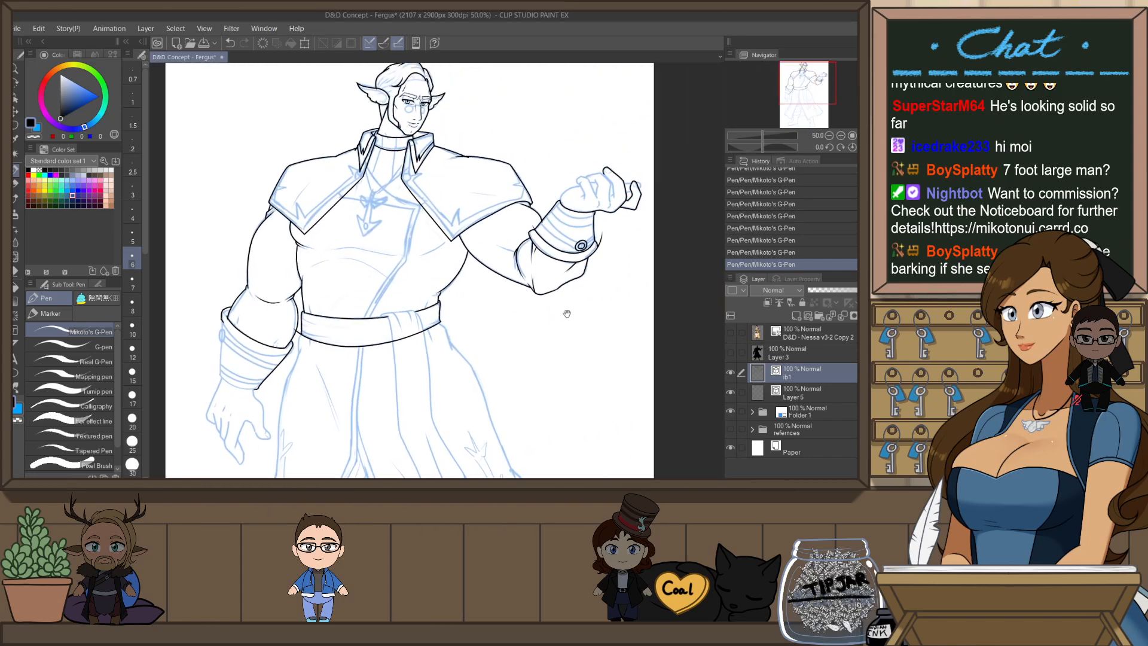
{"action": "left_click_drag", "start_coordinate": [437, 364], "coordinate": [589, 316]}
{"action": "left_click_drag", "start_coordinate": [366, 323], "coordinate": [459, 208]}
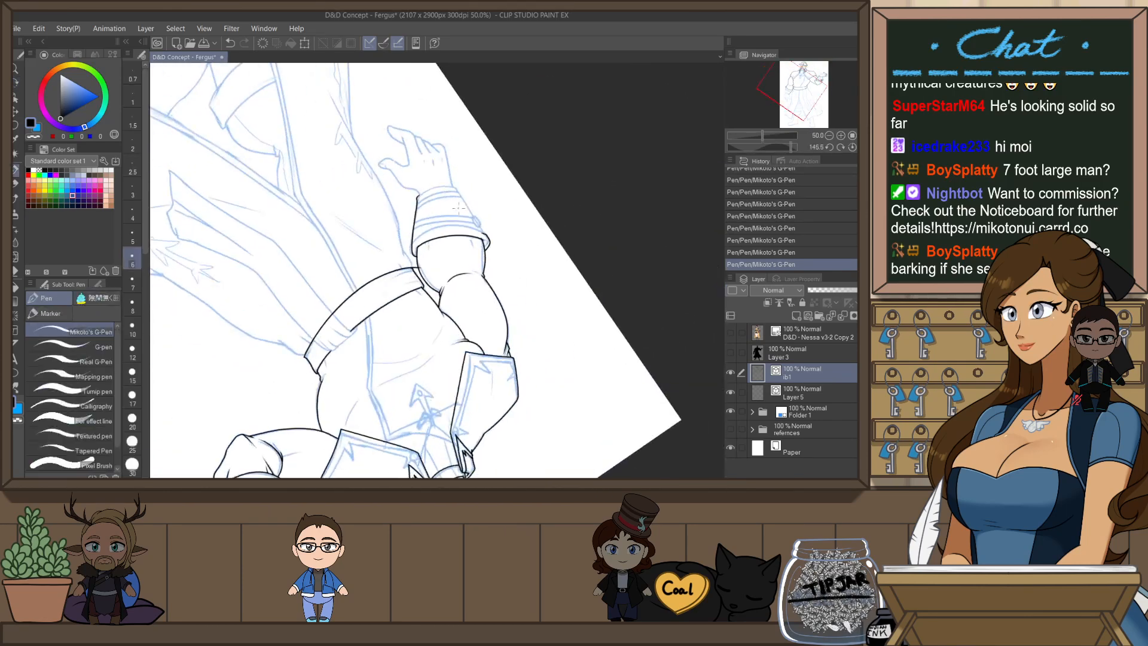
{"action": "key", "text": "shift+space"}
{"action": "left_click_drag", "start_coordinate": [593, 221], "coordinate": [514, 115]}
{"action": "scroll", "coordinate": [426, 194], "scroll_direction": "up", "scroll_amount": 3}
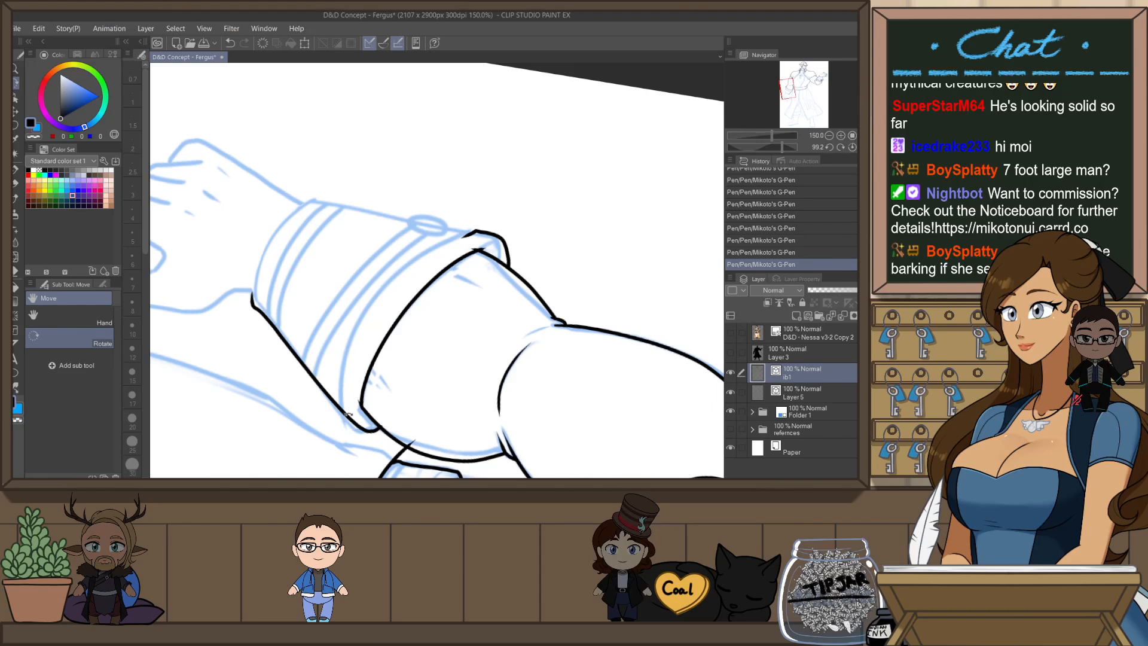
{"action": "key", "text": "ctrl+z"}
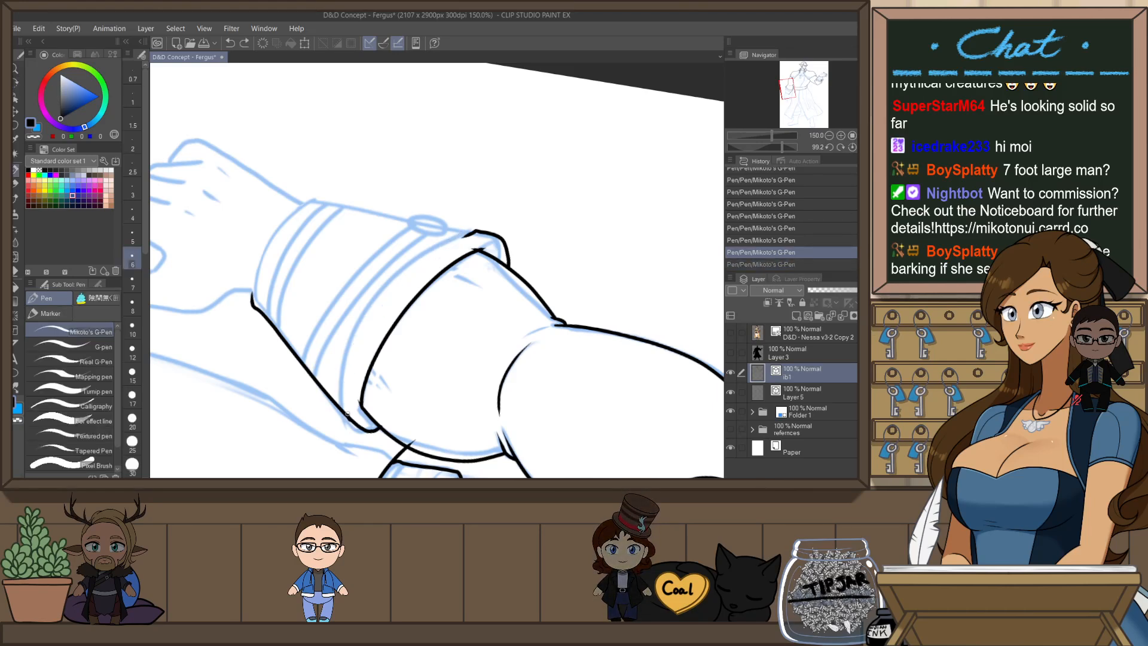
{"action": "left_click_drag", "start_coordinate": [346, 416], "coordinate": [476, 232]}
{"action": "key", "text": "ctrl+z"}
{"action": "mouse_move", "coordinate": [347, 414]}
{"action": "left_mouse_down"}
{"action": "mouse_move", "coordinate": [353, 359]}
{"action": "mouse_move", "coordinate": [479, 231]}
{"action": "left_mouse_up"}
{"action": "key", "text": "ctrl+z"}
{"action": "mouse_move", "coordinate": [348, 412]}
{"action": "left_mouse_down"}
{"action": "mouse_move", "coordinate": [379, 301]}
{"action": "mouse_move", "coordinate": [476, 232]}
{"action": "left_mouse_up"}
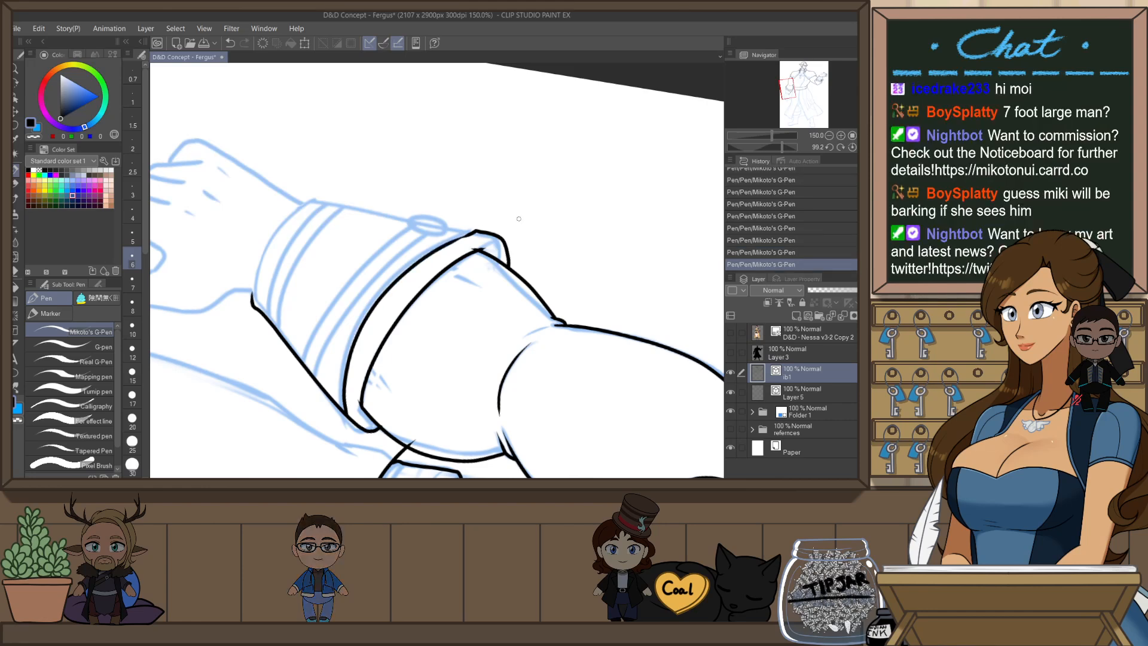
{"action": "key", "text": "ctrl+at"}
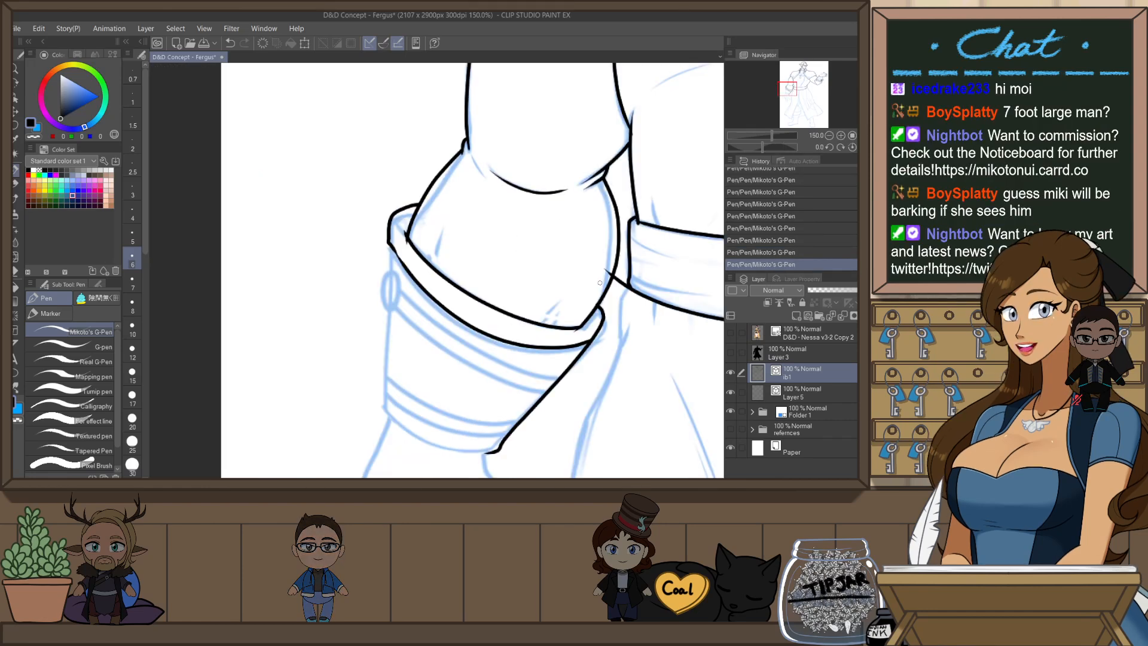
- Ink the bracer's outer side edge from the rim to the wrist, leaving a gap at the round button
{"action": "mouse_move", "coordinate": [602, 377]}
{"action": "left_mouse_down"}
{"action": "mouse_move", "coordinate": [527, 426]}
{"action": "mouse_move", "coordinate": [448, 431]}
{"action": "mouse_move", "coordinate": [380, 403]}
{"action": "mouse_move", "coordinate": [340, 353]}
{"action": "mouse_move", "coordinate": [470, 257]}
{"action": "left_mouse_up"}
{"action": "key", "text": "ctrl+z"}
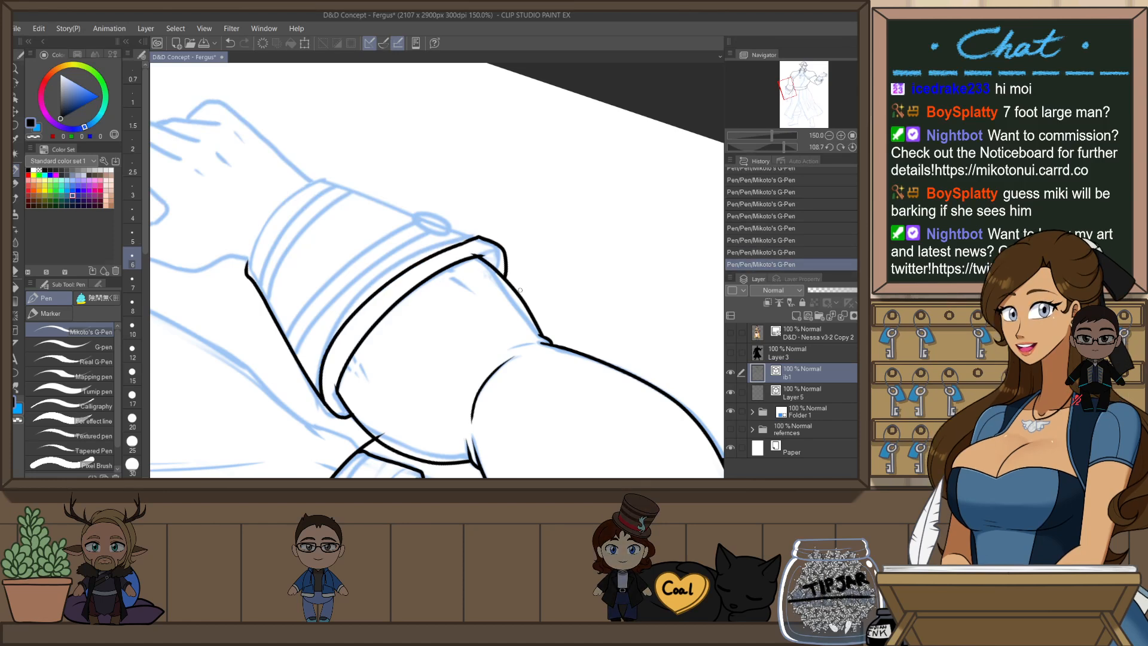
{"action": "key", "text": "ctrl+@"}
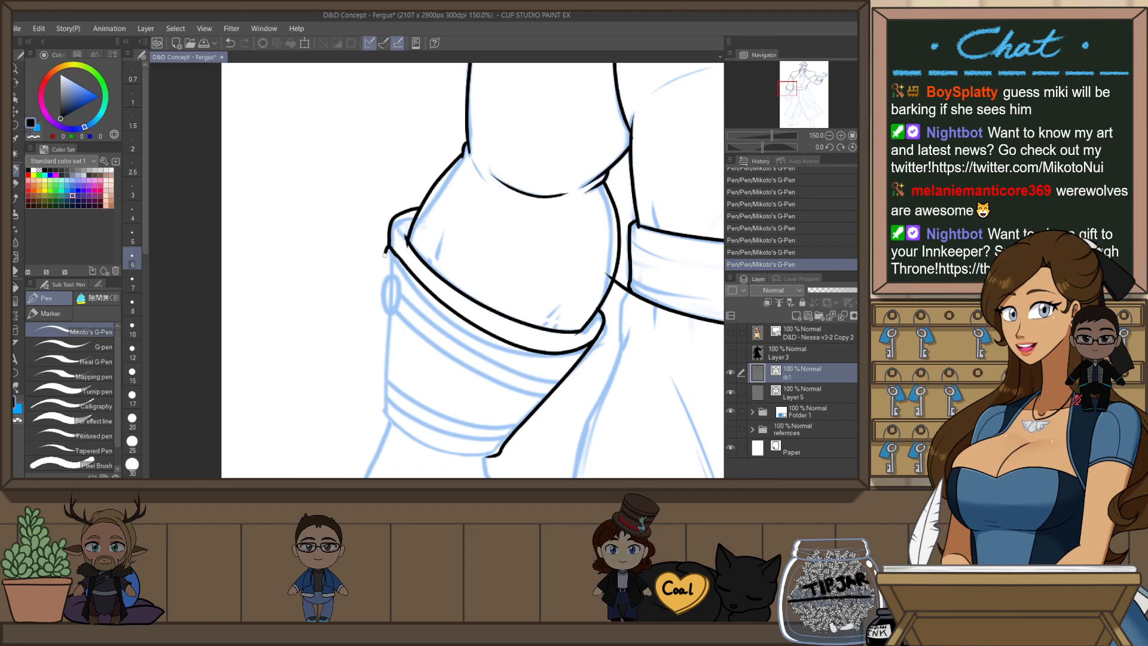
{"action": "key", "text": "ctrl+z"}
{"action": "left_click_drag", "start_coordinate": [390, 247], "coordinate": [395, 272]}
{"action": "key", "text": "ctrl+z"}
{"action": "left_click_drag", "start_coordinate": [390, 316], "coordinate": [387, 396]}
{"action": "key", "text": "ctrl+z"}
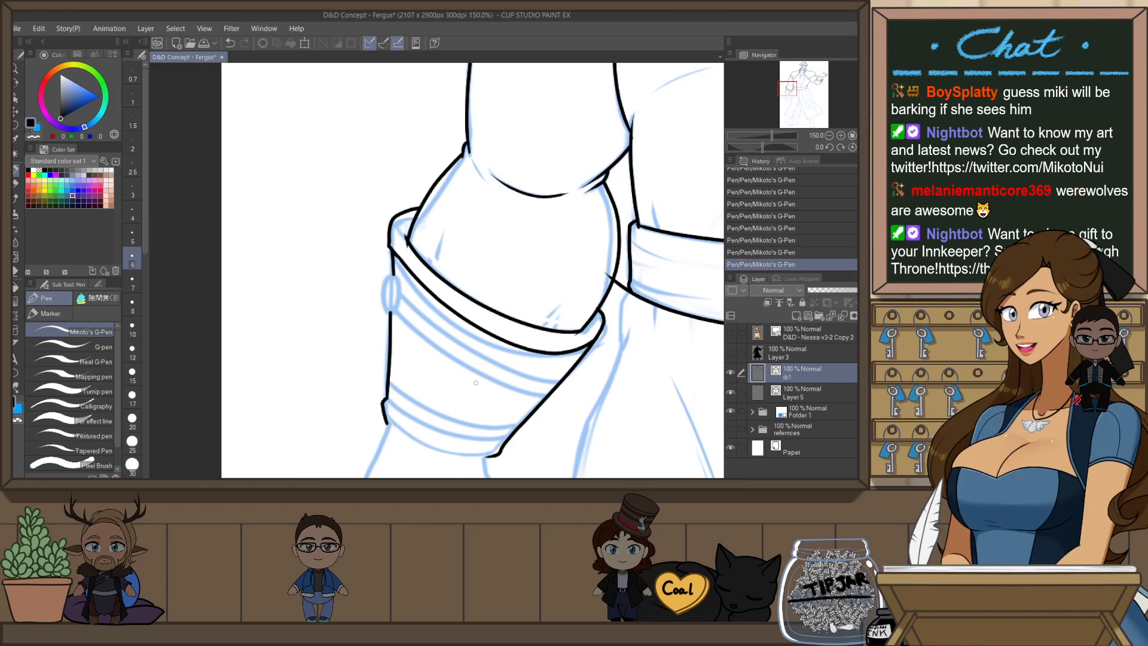
- Rotate the canvas, ink the bracer's curved wrist-end edge between its two sides, and reset the rotation
{"action": "key", "text": "r"}
{"action": "left_click_drag", "start_coordinate": [583, 413], "coordinate": [331, 370]}
{"action": "left_click_drag", "start_coordinate": [258, 281], "coordinate": [293, 219]}
{"action": "key", "text": "ctrl+z"}
{"action": "mouse_move", "coordinate": [253, 323]}
{"action": "left_mouse_down"}
{"action": "mouse_move", "coordinate": [255, 283]}
{"action": "mouse_move", "coordinate": [293, 218]}
{"action": "left_mouse_up"}
{"action": "key", "text": "ctrl+z"}
{"action": "left_click_drag", "start_coordinate": [253, 326], "coordinate": [293, 217]}
{"action": "key", "text": "ctrl+z"}
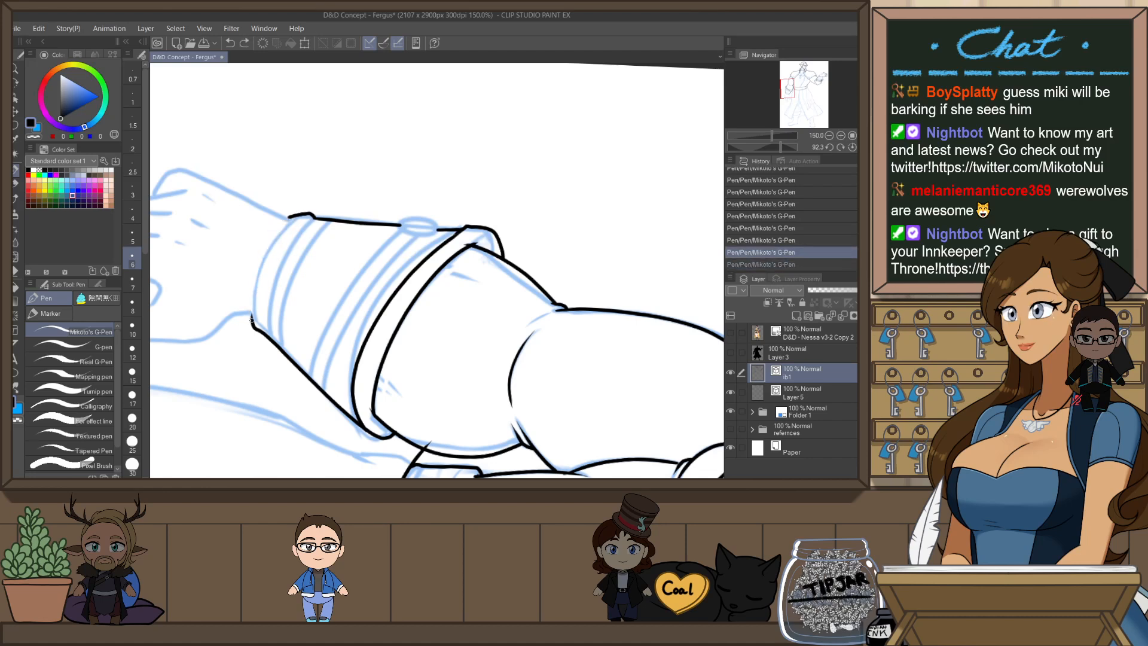
{"action": "left_click_drag", "start_coordinate": [253, 326], "coordinate": [293, 215]}
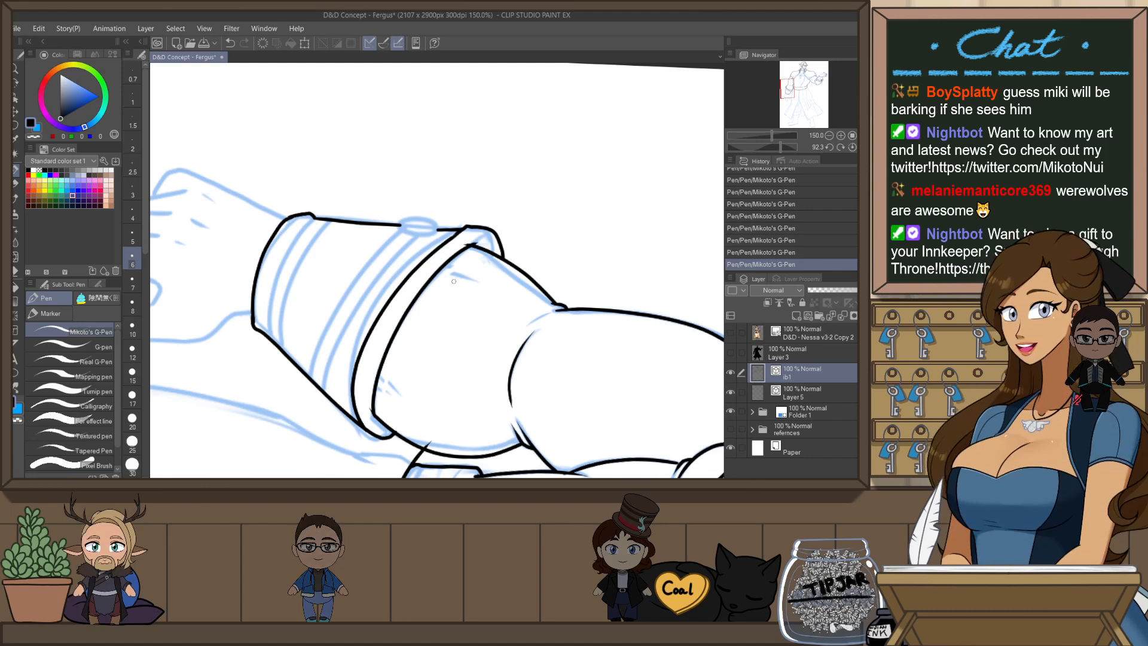
{"action": "key", "text": "ctrl+@"}
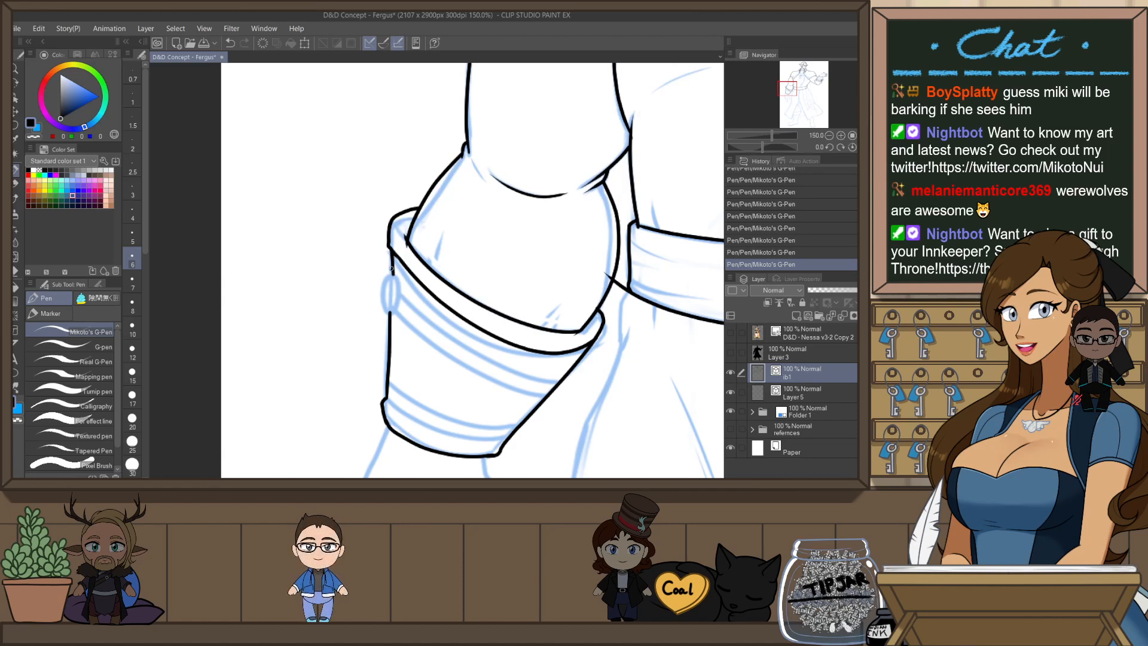
- Ink the round button on the bracer's outer edge as an oval outline with a smaller inner oval
{"action": "mouse_move", "coordinate": [393, 269]}
{"action": "left_mouse_down"}
{"action": "mouse_move", "coordinate": [396, 283]}
{"action": "mouse_move", "coordinate": [381, 284]}
{"action": "mouse_move", "coordinate": [389, 313]}
{"action": "mouse_move", "coordinate": [391, 274]}
{"action": "left_mouse_up"}
{"action": "key", "text": "ctrl+z"}
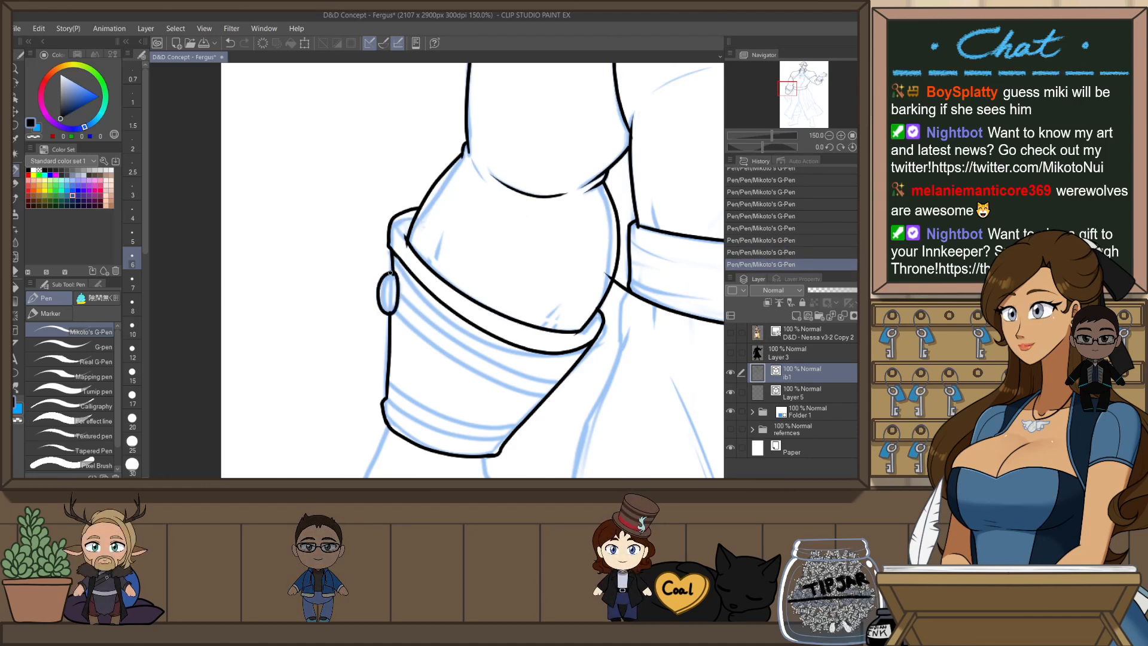
{"action": "key", "text": "ctrl+z"}
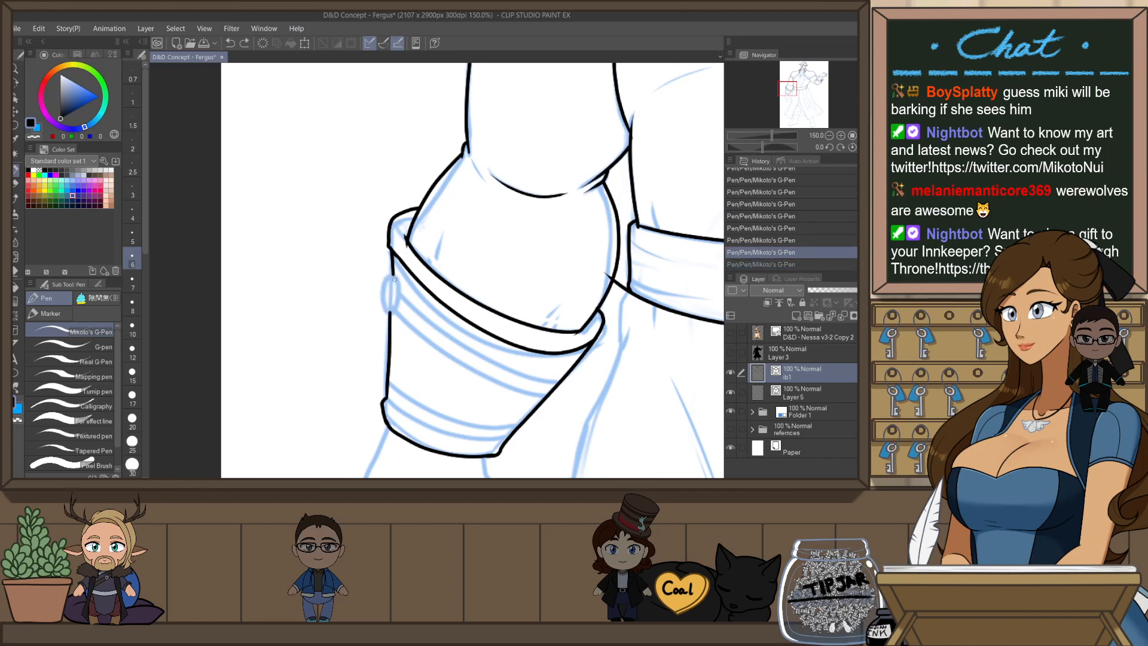
{"action": "key", "text": "ctrl+z"}
{"action": "mouse_move", "coordinate": [394, 275]}
{"action": "left_mouse_down"}
{"action": "mouse_move", "coordinate": [385, 295]}
{"action": "mouse_move", "coordinate": [387, 283]}
{"action": "left_mouse_up"}
{"action": "key", "text": "ctrl+z"}
{"action": "key", "text": "ctrl+z"}
{"action": "scroll", "coordinate": [634, 216], "scroll_direction": "down", "scroll_amount": 6}
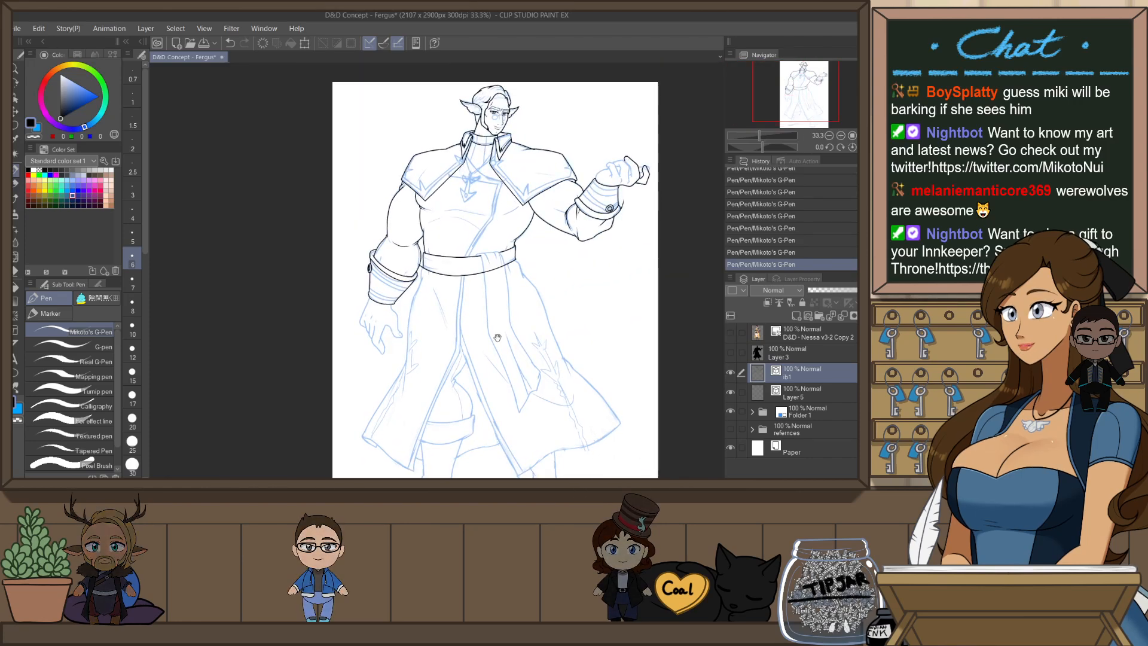
{"action": "scroll", "coordinate": [397, 265], "scroll_direction": "up", "scroll_amount": 7}
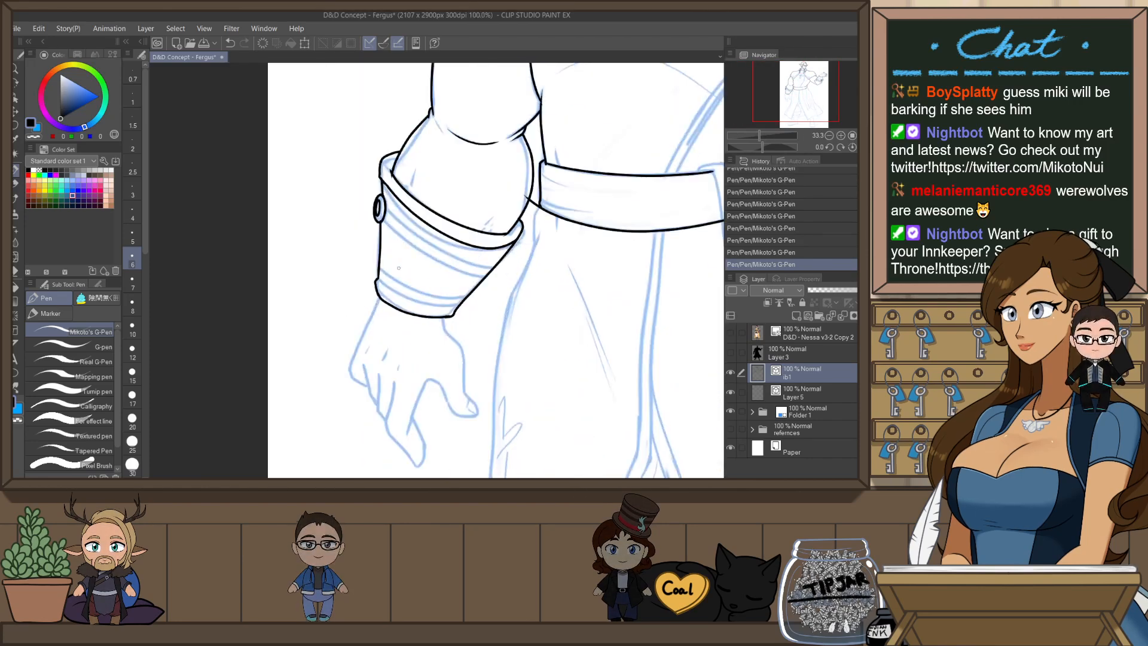
- Mirror the canvas, adjust the vector lines meeting at the bracer's outer wrist corner so they join cleanly, and flip the view back
{"action": "key", "text": "h"}
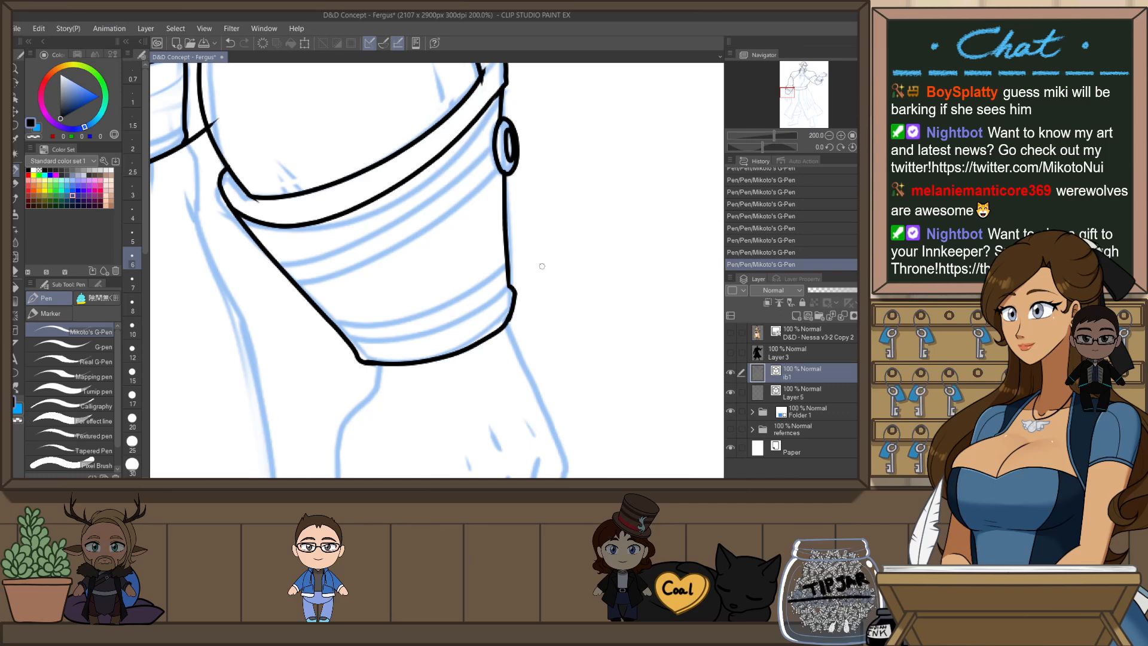
{"action": "left_click", "coordinate": [515, 294], "text": "ctrl"}
{"action": "left_click", "coordinate": [509, 284], "text": "ctrl"}
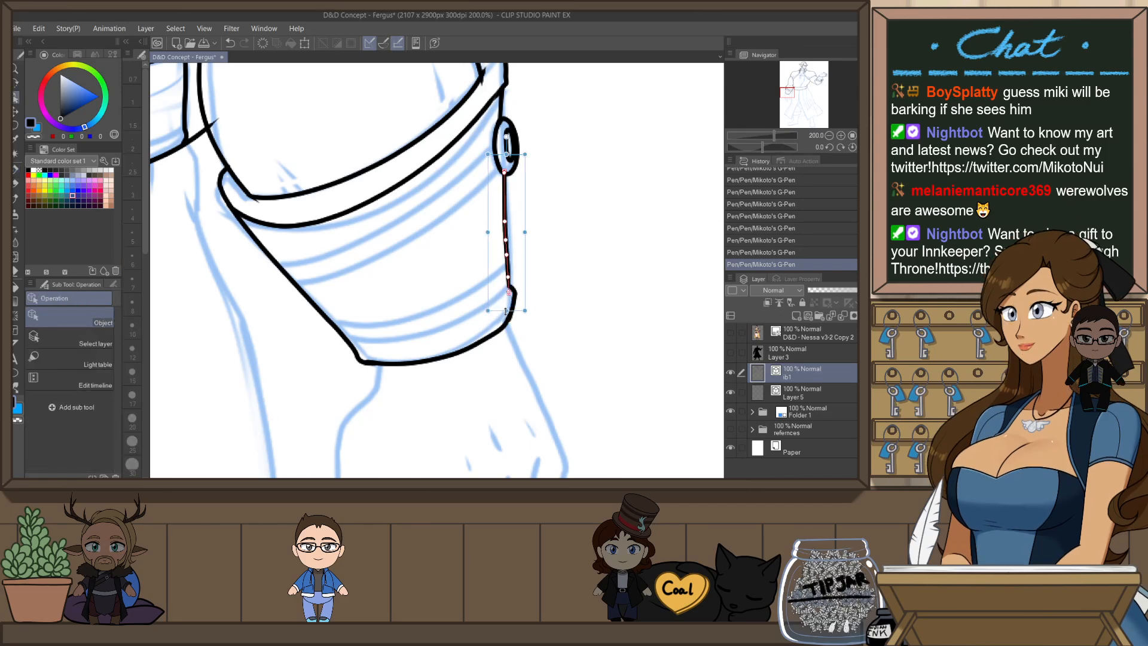
{"action": "left_click_drag", "start_coordinate": [506, 311], "coordinate": [506, 316]}
{"action": "left_click", "coordinate": [515, 297], "text": "ctrl"}
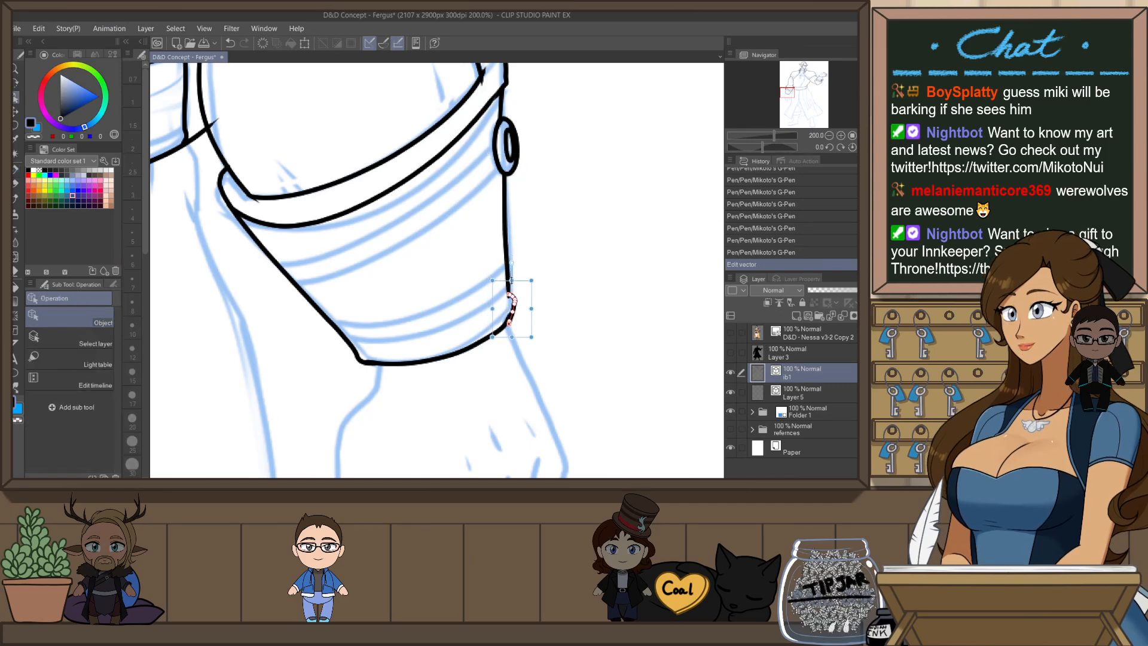
{"action": "left_click", "coordinate": [504, 331]}
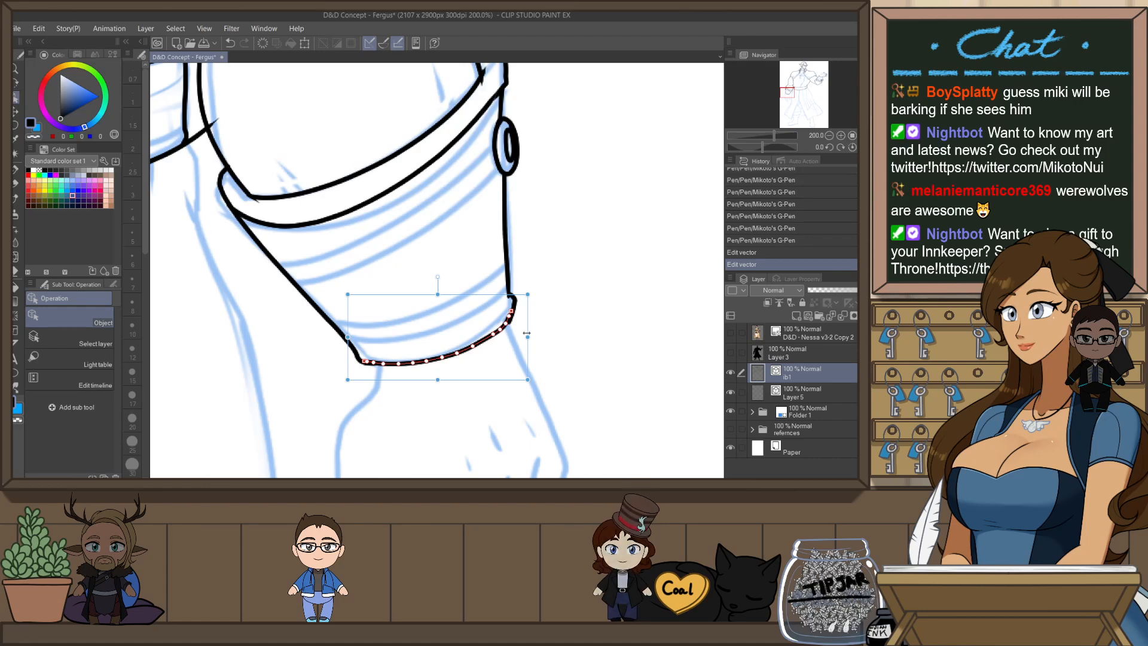
{"action": "left_click_drag", "start_coordinate": [530, 332], "coordinate": [531, 331]}
{"action": "left_click", "coordinate": [557, 290]}
{"action": "scroll", "coordinate": [571, 338], "scroll_direction": "down", "scroll_amount": 4}
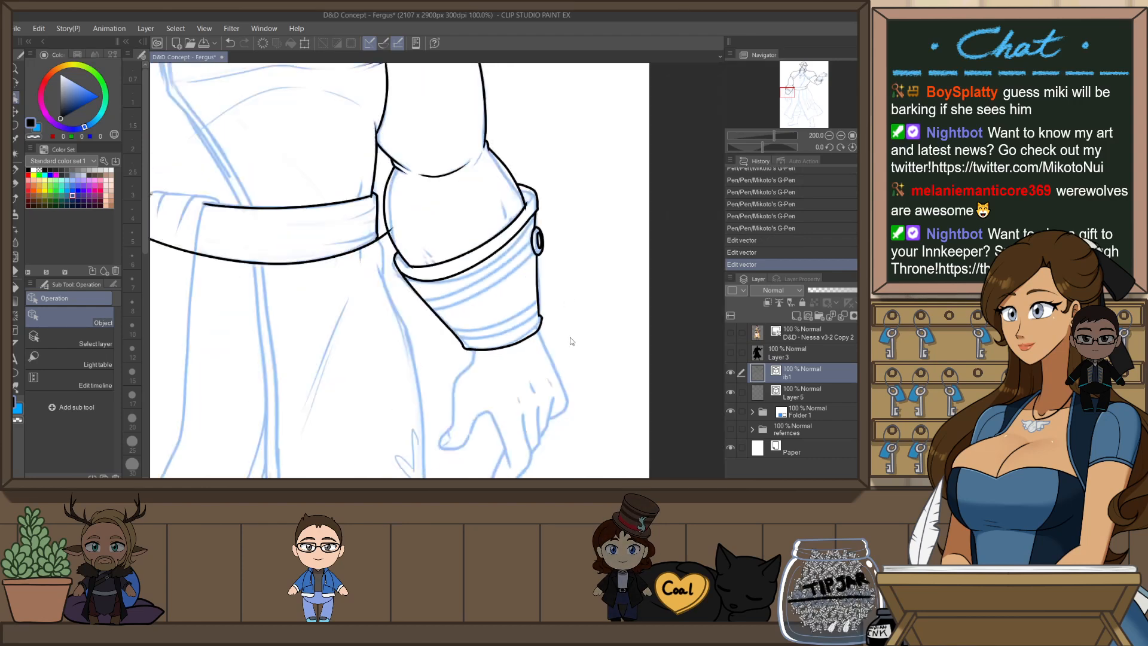
{"action": "mouse_move", "coordinate": [564, 268]}
{"action": "left_mouse_down"}
{"action": "mouse_move", "coordinate": [566, 314]}
{"action": "mouse_move", "coordinate": [566, 290]}
{"action": "left_mouse_up"}
{"action": "left_click_drag", "start_coordinate": [575, 370], "coordinate": [576, 277]}
{"action": "key", "text": "h"}
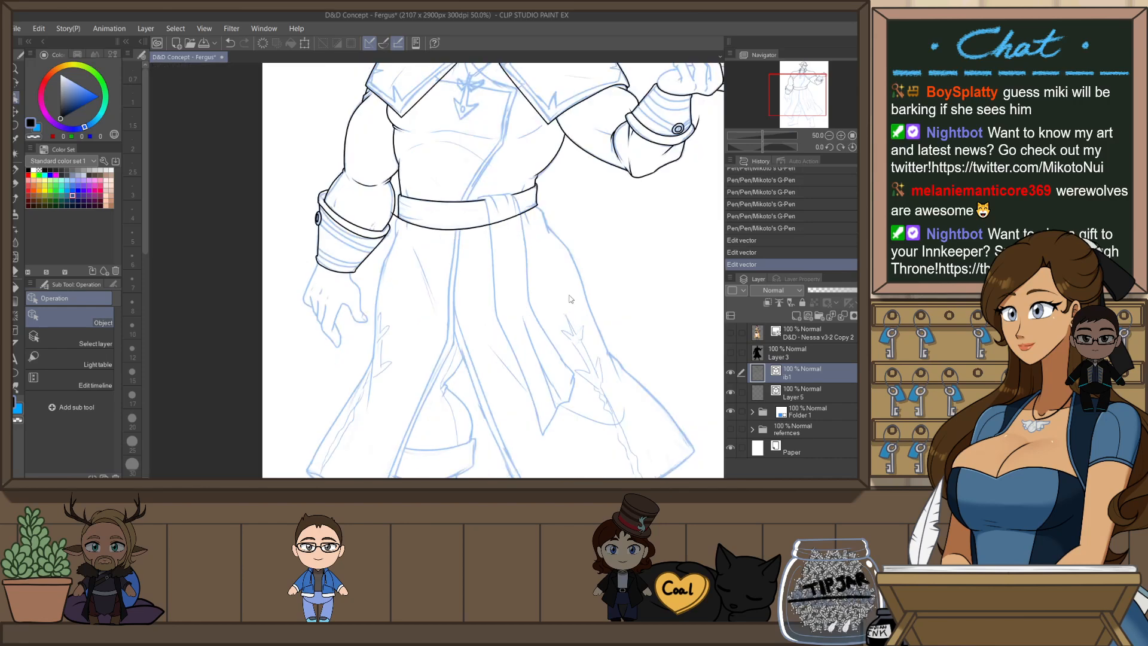
- Mirror and rotate the canvas and ink the short coat edge just below the belt on the raised-arm side
{"action": "scroll", "coordinate": [590, 326], "scroll_direction": "up", "scroll_amount": 2}
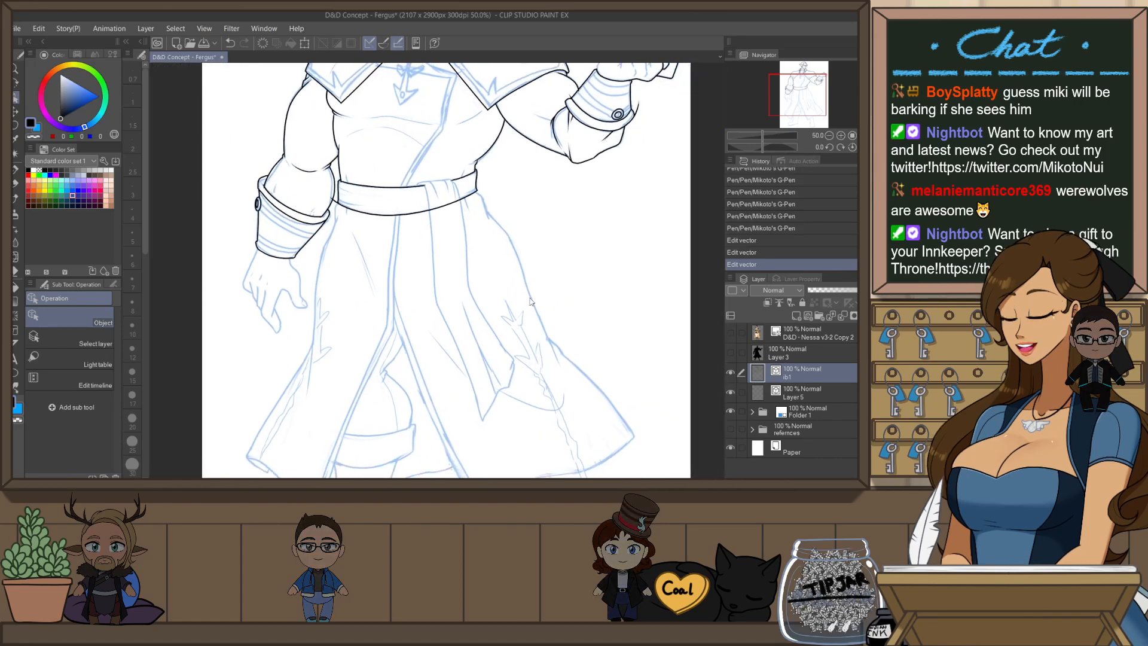
{"action": "key", "text": "p"}
{"action": "mouse_move", "coordinate": [436, 142]}
{"action": "left_mouse_down"}
{"action": "mouse_move", "coordinate": [459, 165]}
{"action": "mouse_move", "coordinate": [476, 145]}
{"action": "mouse_move", "coordinate": [461, 140]}
{"action": "left_mouse_up"}
{"action": "key", "text": "ctrl+z"}
{"action": "key", "text": "h"}
{"action": "key", "text": "r"}
{"action": "key", "text": "p"}
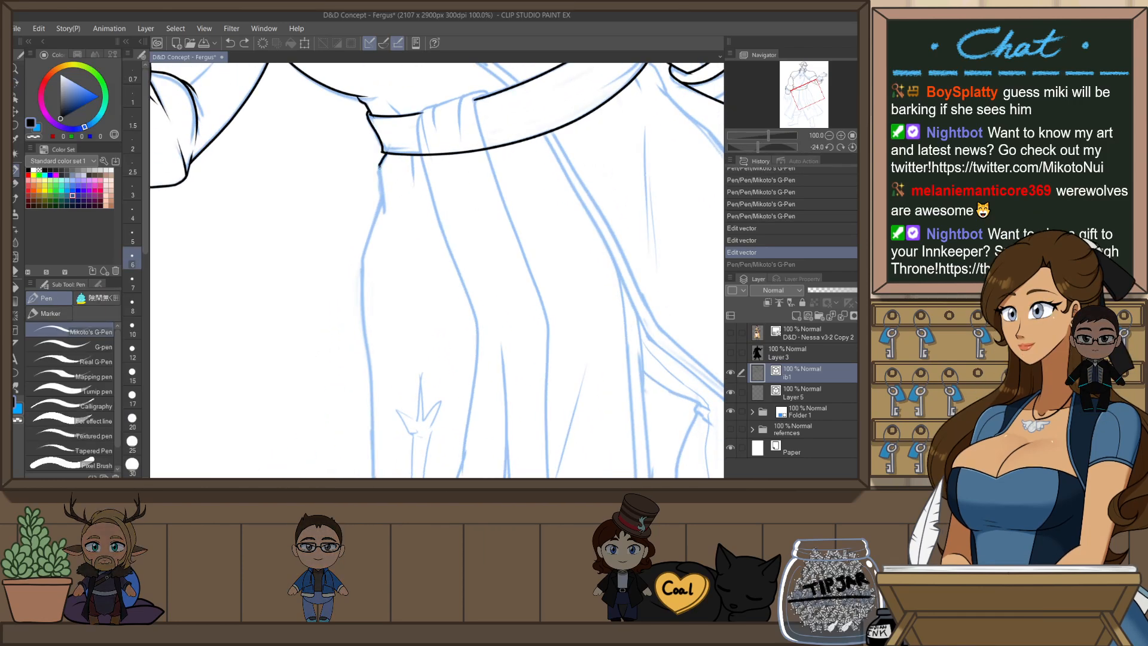
{"action": "left_click_drag", "start_coordinate": [384, 154], "coordinate": [386, 221]}
{"action": "key", "text": "ctrl+z"}
{"action": "left_click_drag", "start_coordinate": [385, 153], "coordinate": [386, 216]}
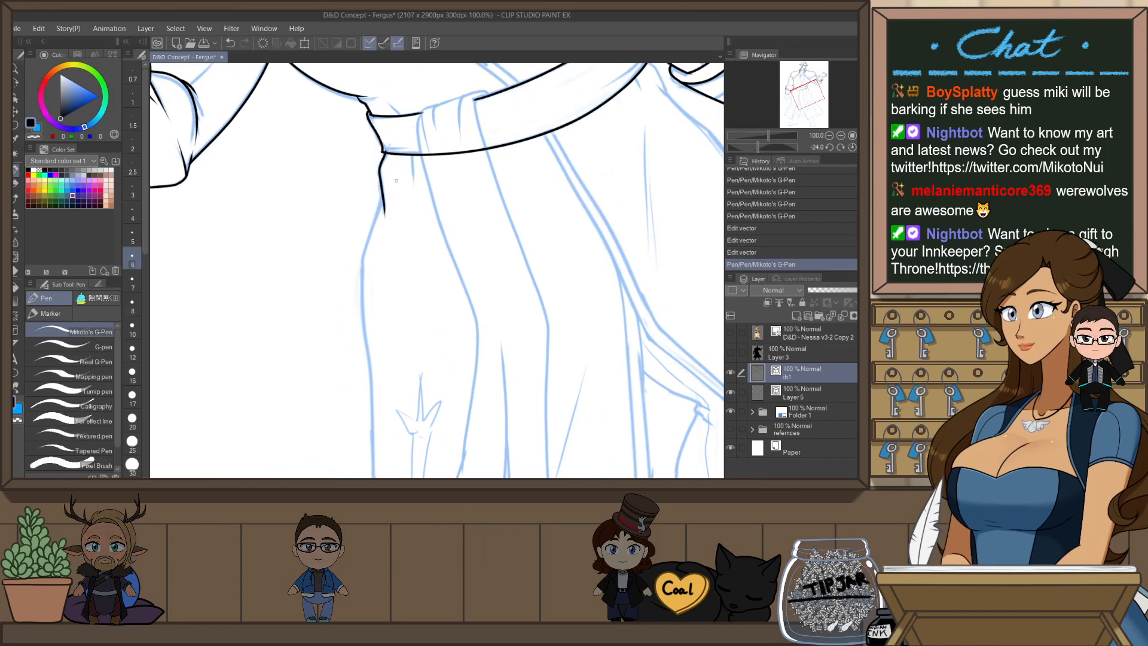
- Reset the canvas rotation, ink the short coat edge below the belt beside the lowered arm, and unmirror the view
{"action": "scroll", "coordinate": [479, 183], "scroll_direction": "down", "scroll_amount": 2}
{"action": "left_click_drag", "start_coordinate": [478, 183], "coordinate": [415, 249]}
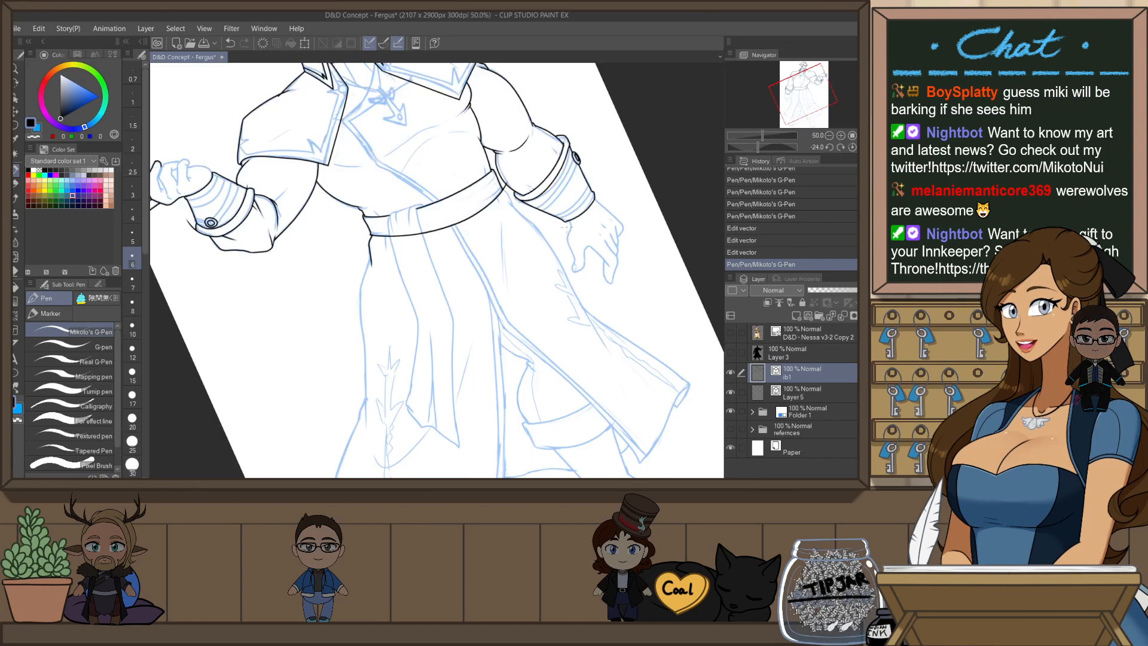
{"action": "left_click", "coordinate": [852, 148]}
{"action": "scroll", "coordinate": [543, 214], "scroll_direction": "up", "scroll_amount": 2}
{"action": "left_click_drag", "start_coordinate": [526, 216], "coordinate": [531, 259]}
{"action": "key", "text": "ctrl+z"}
{"action": "key", "text": "ctrl+z"}
{"action": "key", "text": "h"}
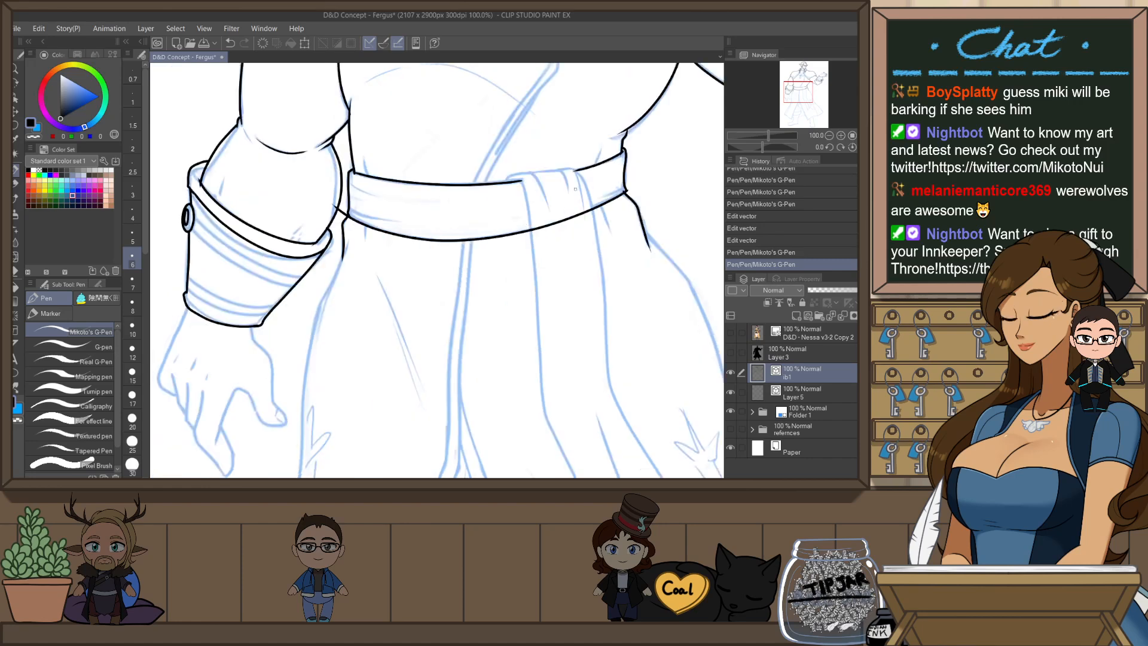
- Rotate the canvas, ink the coat skirt's long outer edge below the lowered arm's bracer, and reset the rotation
{"action": "scroll", "coordinate": [581, 192], "scroll_direction": "down", "scroll_amount": 2}
{"action": "left_click_drag", "start_coordinate": [633, 189], "coordinate": [648, 240]}
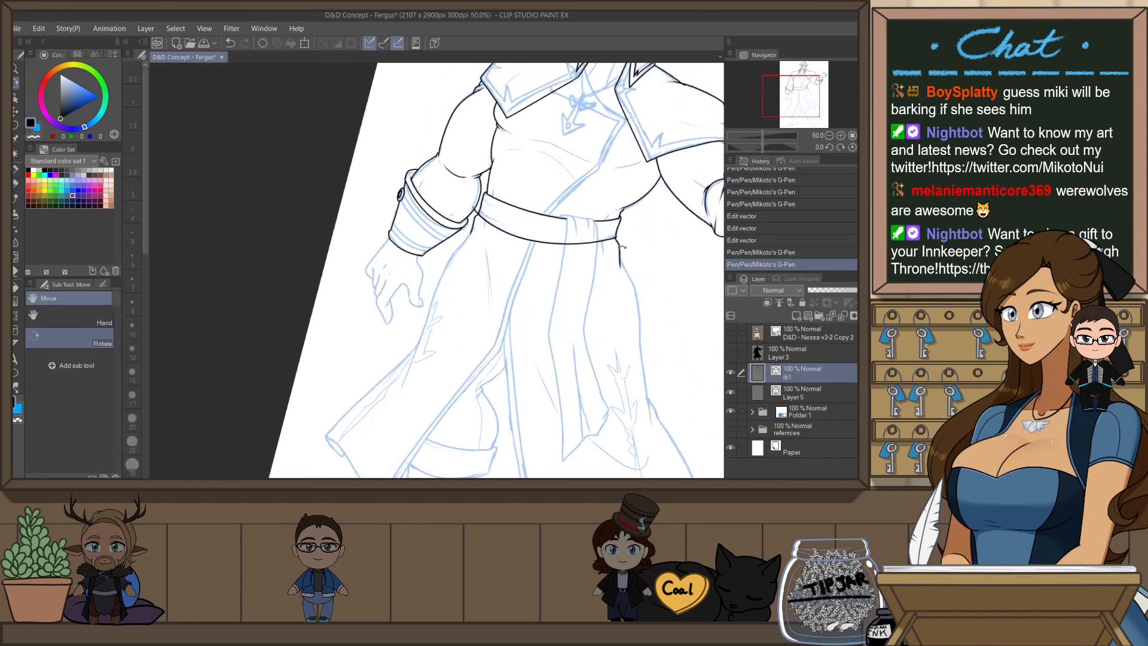
{"action": "scroll", "coordinate": [425, 314], "scroll_direction": "up", "scroll_amount": 1}
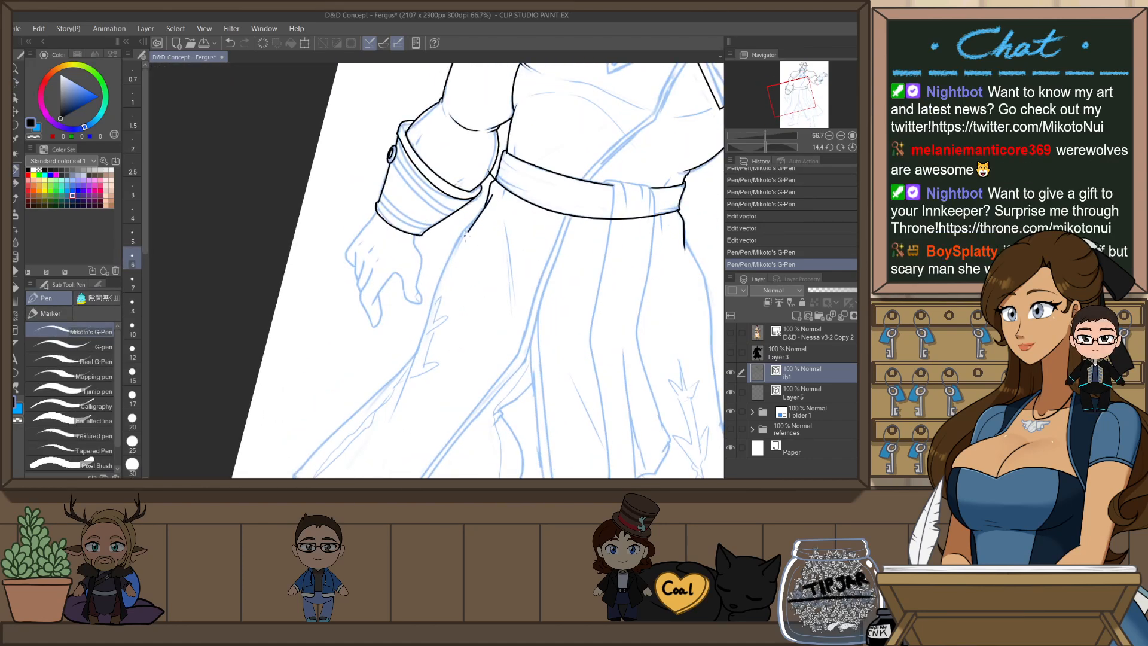
{"action": "key", "text": "ctrl+z"}
{"action": "key", "text": "ctrl+y"}
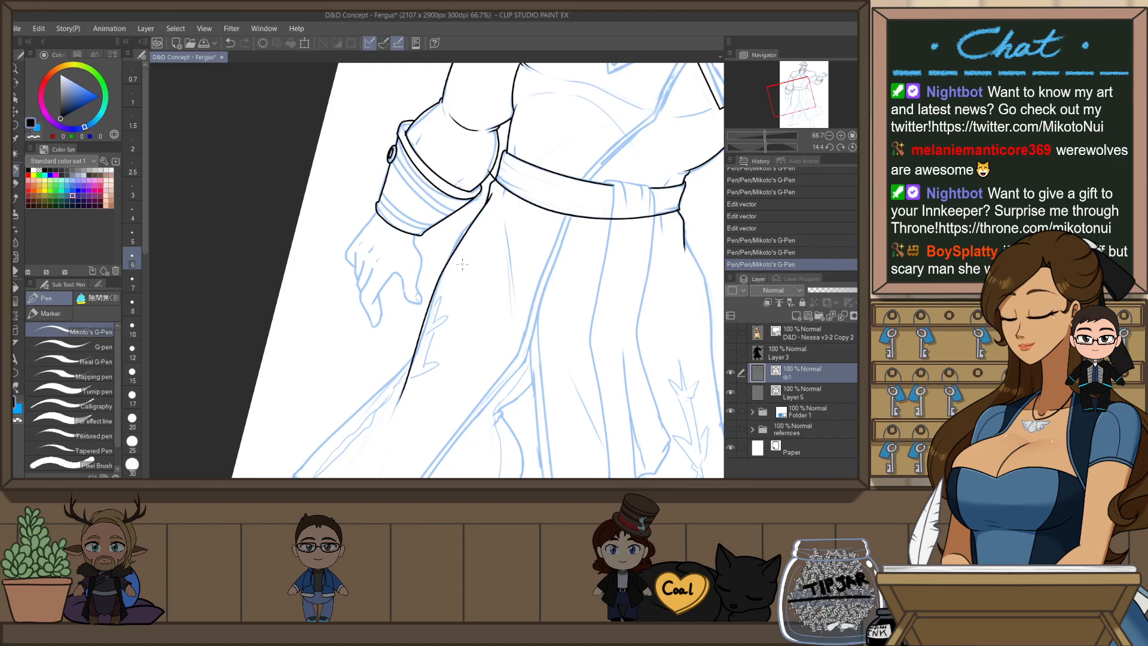
{"action": "key", "text": "ctrl+z"}
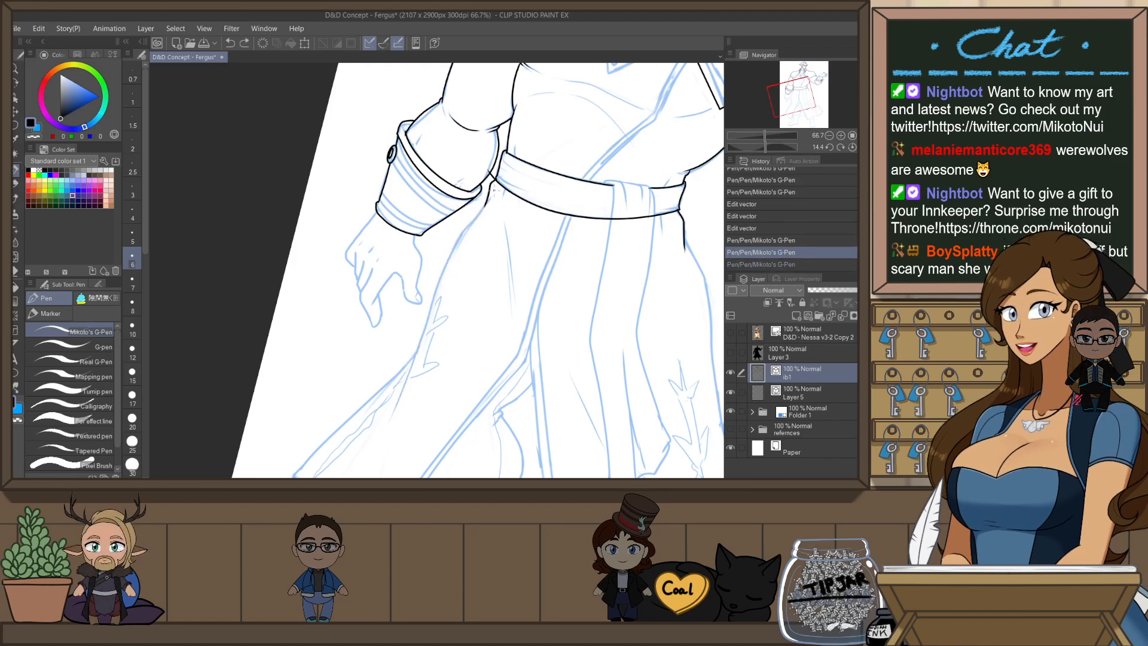
{"action": "key", "text": "ctrl+y"}
{"action": "key", "text": "ctrl+z"}
{"action": "mouse_move", "coordinate": [492, 191]}
{"action": "left_mouse_down"}
{"action": "mouse_move", "coordinate": [427, 311]}
{"action": "mouse_move", "coordinate": [405, 392]}
{"action": "left_mouse_up"}
{"action": "left_click_drag", "start_coordinate": [528, 333], "coordinate": [555, 328]}
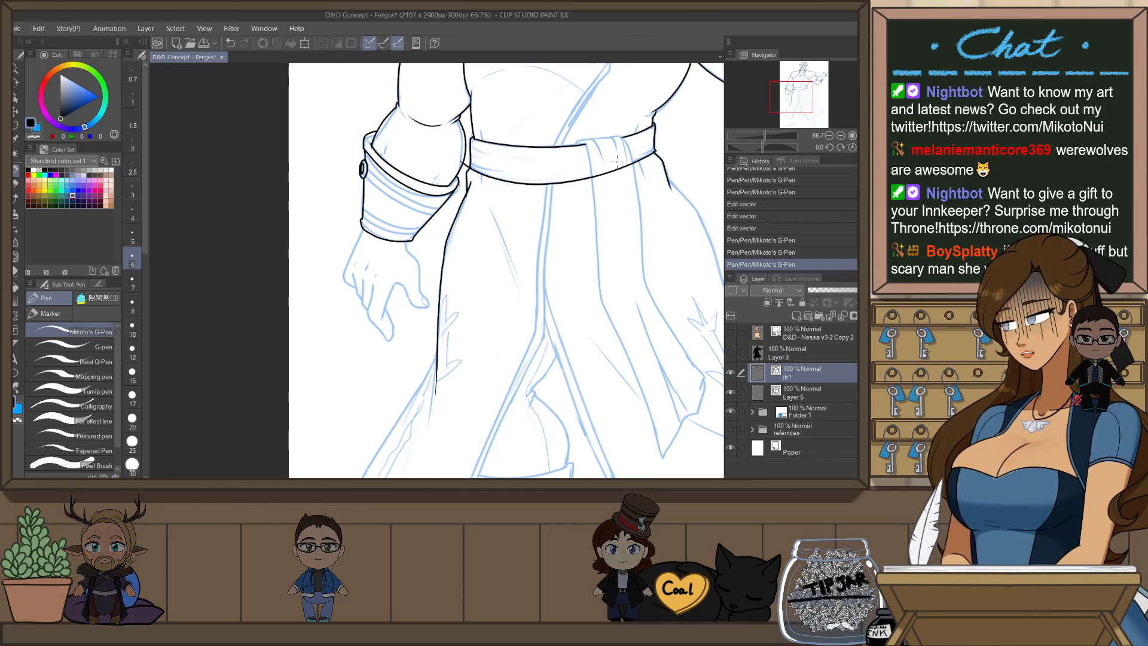
- Mirror the canvas and refine the curve of the skirt edge beside the lowered hand with Pinch vector line
{"action": "key", "text": "h"}
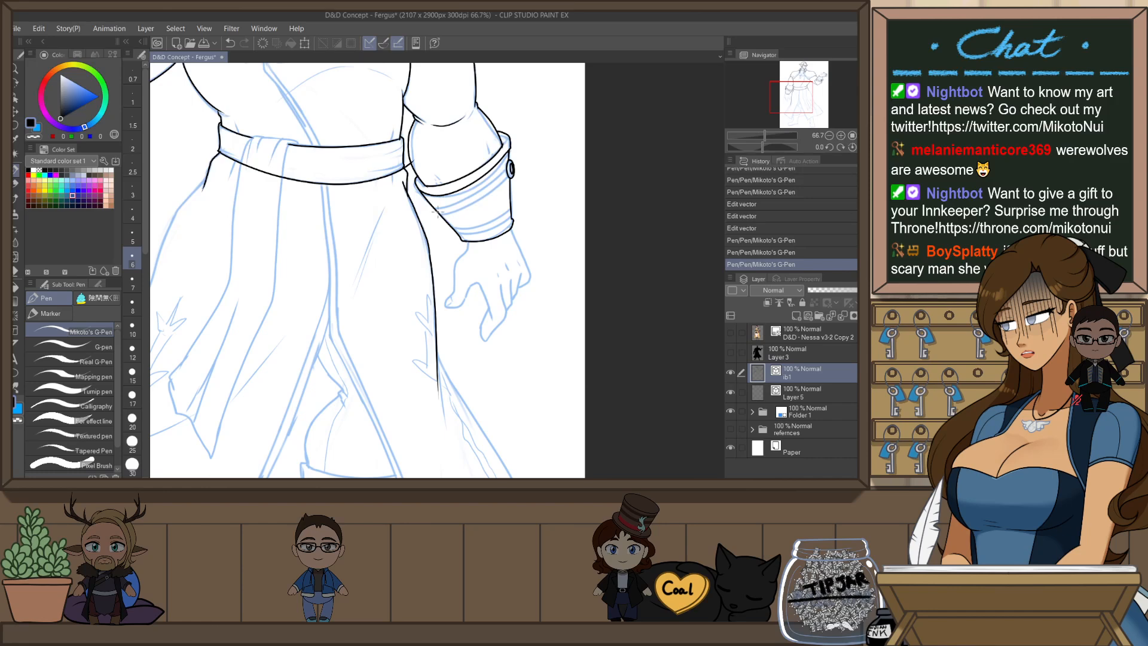
{"action": "key", "text": "y"}
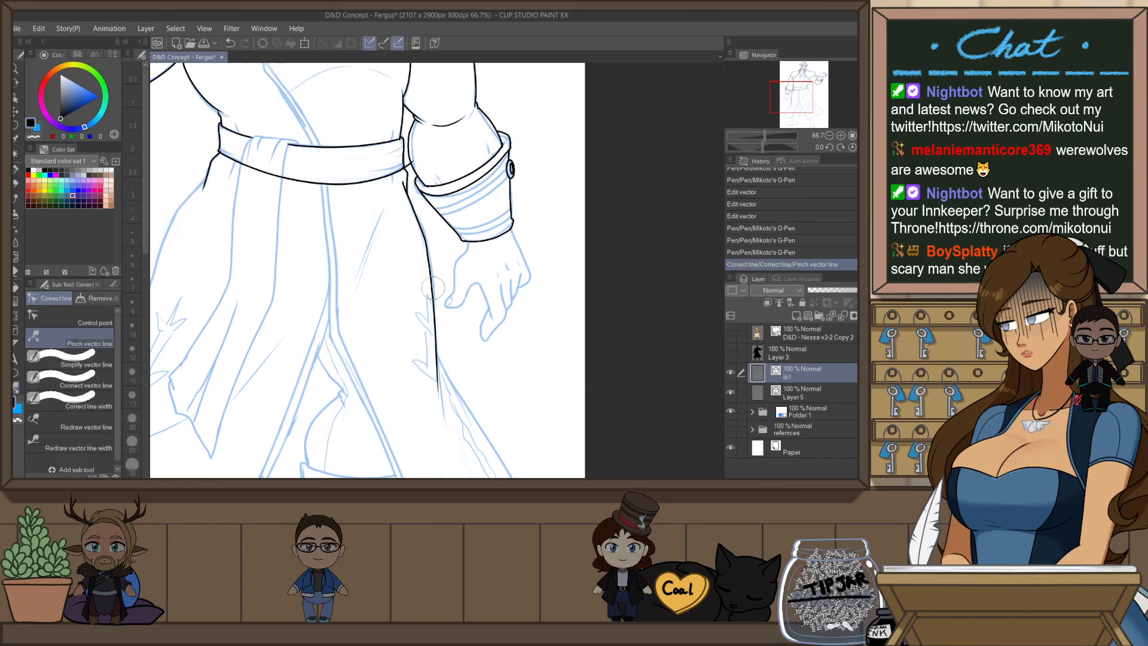
{"action": "left_click_drag", "start_coordinate": [435, 290], "coordinate": [449, 293]}
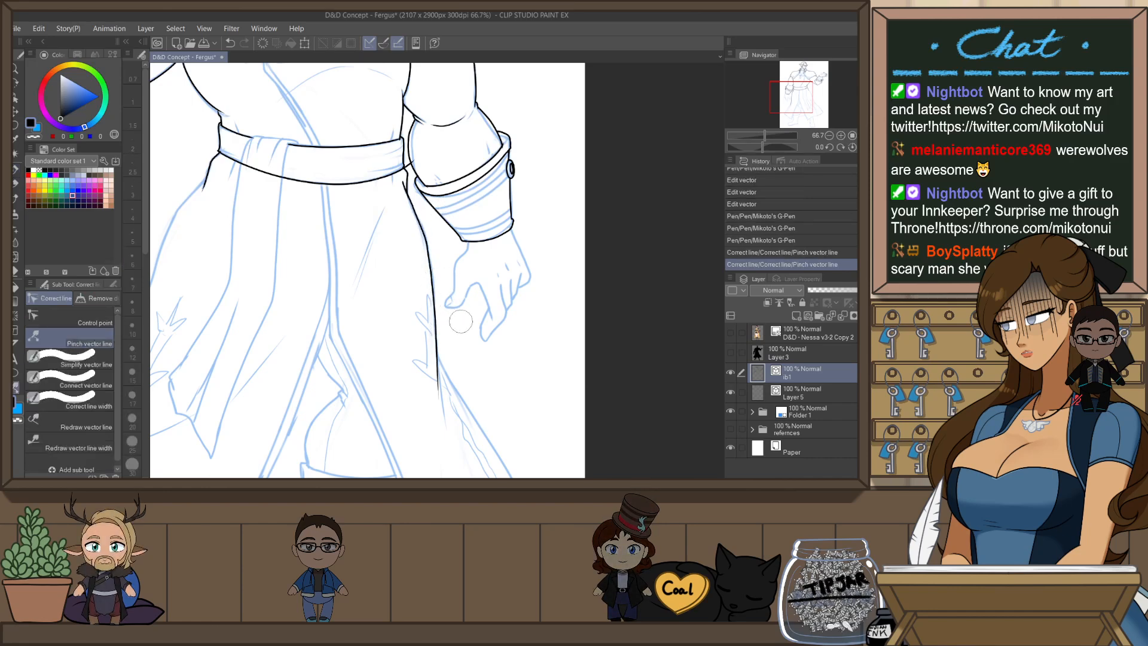
{"action": "scroll", "coordinate": [457, 329], "scroll_direction": "down", "scroll_amount": 2}
{"action": "left_click_drag", "start_coordinate": [425, 385], "coordinate": [547, 380]}
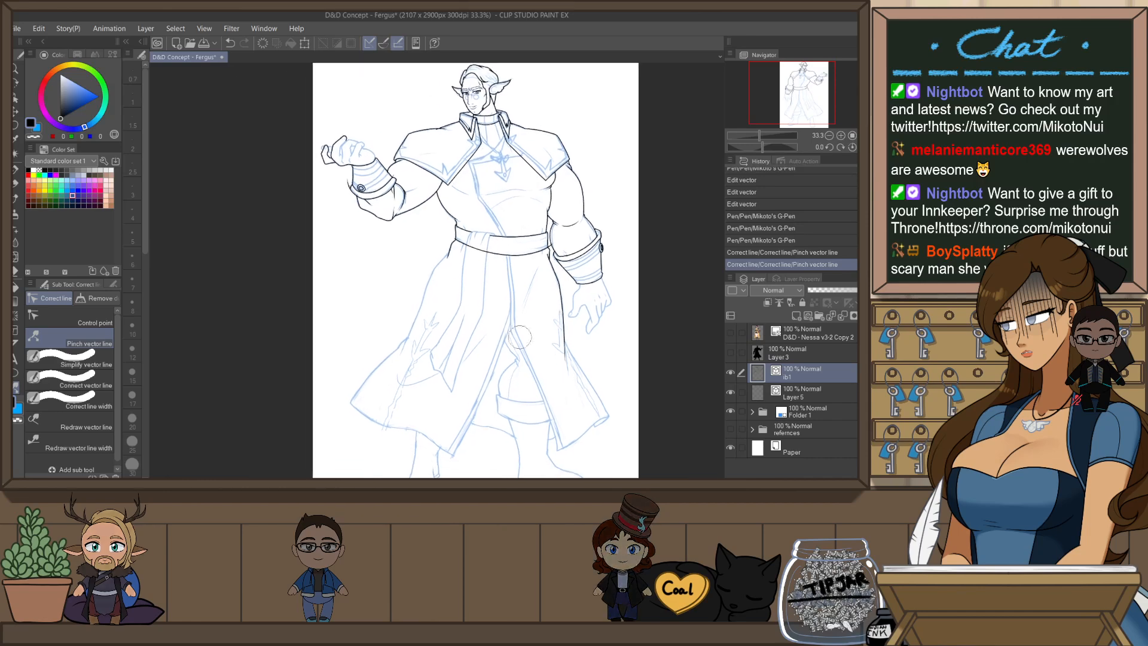
- Ink the coat skirt's long outer edge on the raised-arm side, from the hip down to where the hem flares out
{"action": "scroll", "coordinate": [417, 354], "scroll_direction": "up", "scroll_amount": 2}
{"action": "key", "text": "p"}
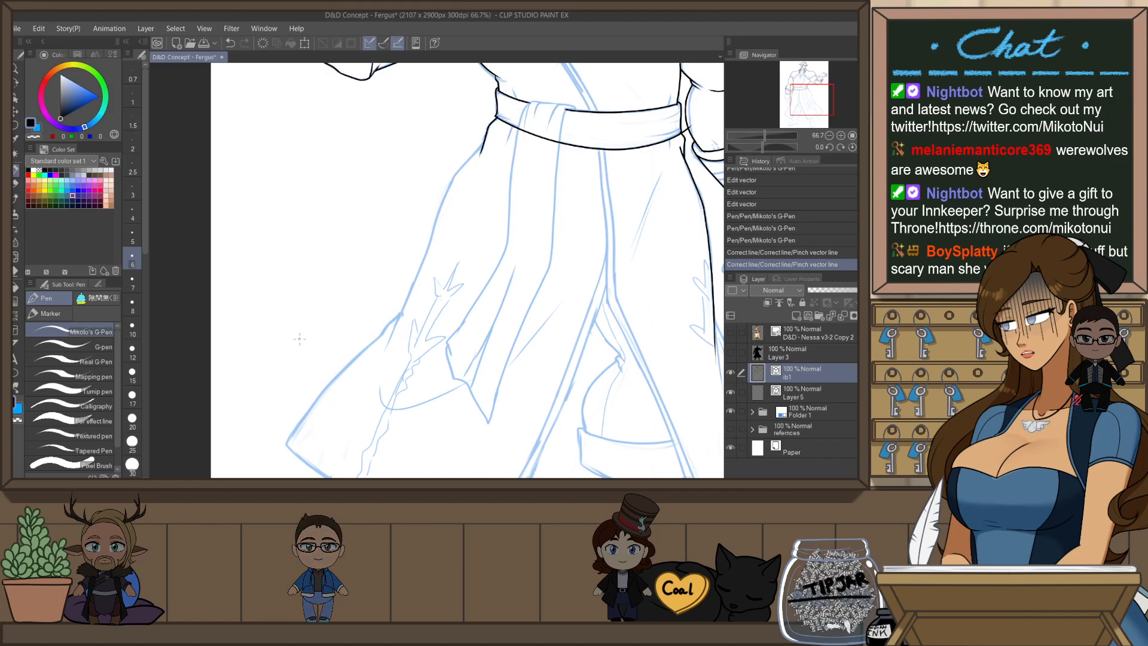
{"action": "key", "text": "p"}
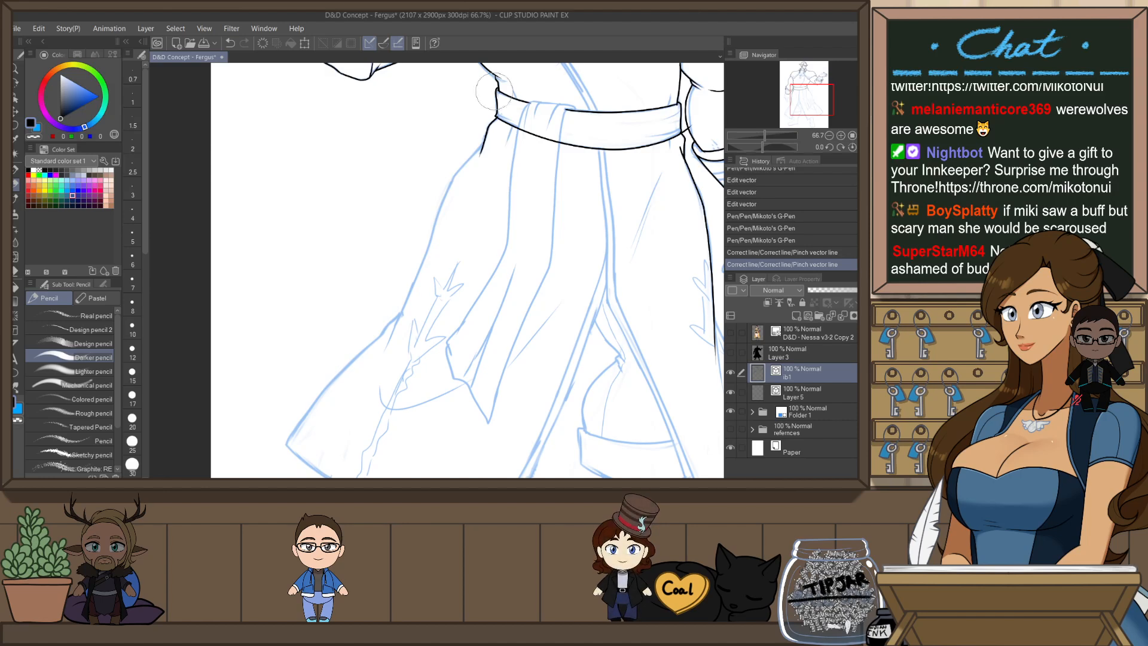
{"action": "key", "text": "p"}
{"action": "mouse_move", "coordinate": [488, 133]}
{"action": "left_mouse_down"}
{"action": "mouse_move", "coordinate": [459, 169]}
{"action": "mouse_move", "coordinate": [392, 343]}
{"action": "left_mouse_up"}
{"action": "key", "text": "ctrl+z"}
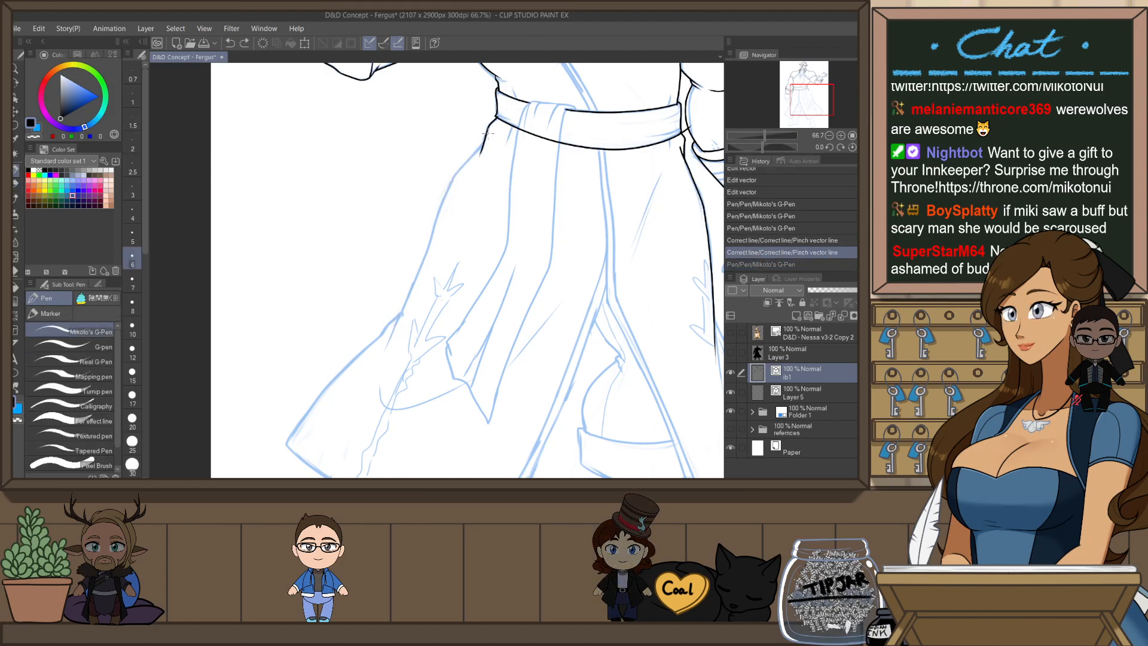
{"action": "left_click_drag", "start_coordinate": [416, 261], "coordinate": [384, 362]}
{"action": "key", "text": "ctrl+z"}
{"action": "mouse_move", "coordinate": [487, 132]}
{"action": "left_mouse_down"}
{"action": "mouse_move", "coordinate": [439, 200]}
{"action": "mouse_move", "coordinate": [384, 362]}
{"action": "left_mouse_up"}
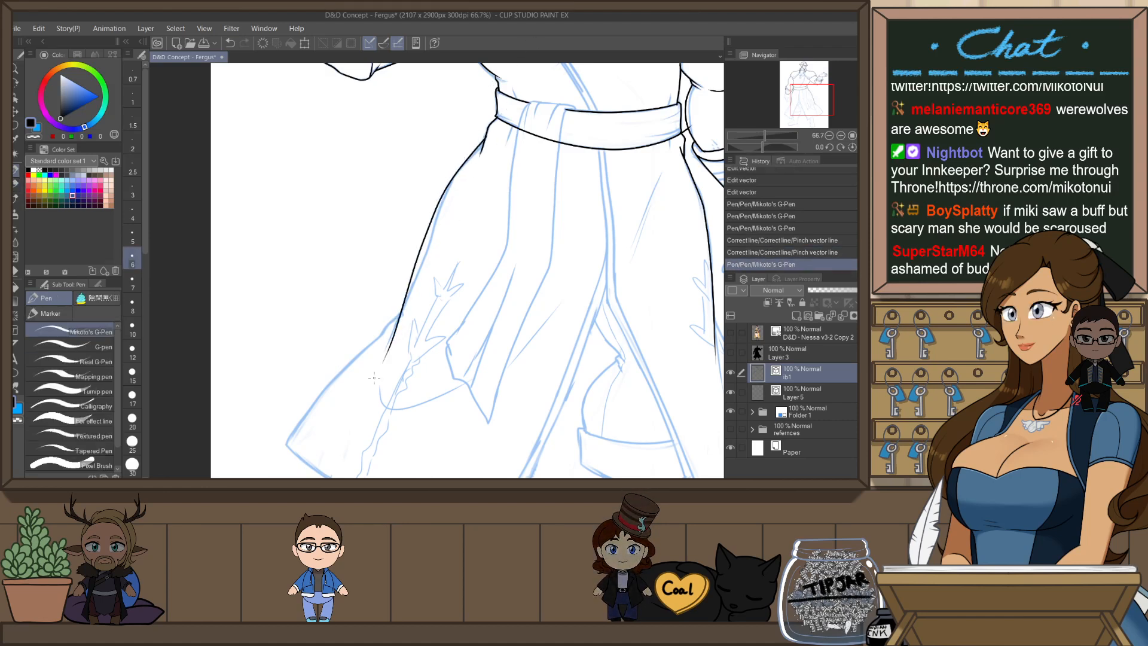
{"action": "key", "text": "ctrl+z"}
{"action": "left_click_drag", "start_coordinate": [486, 138], "coordinate": [386, 346]}
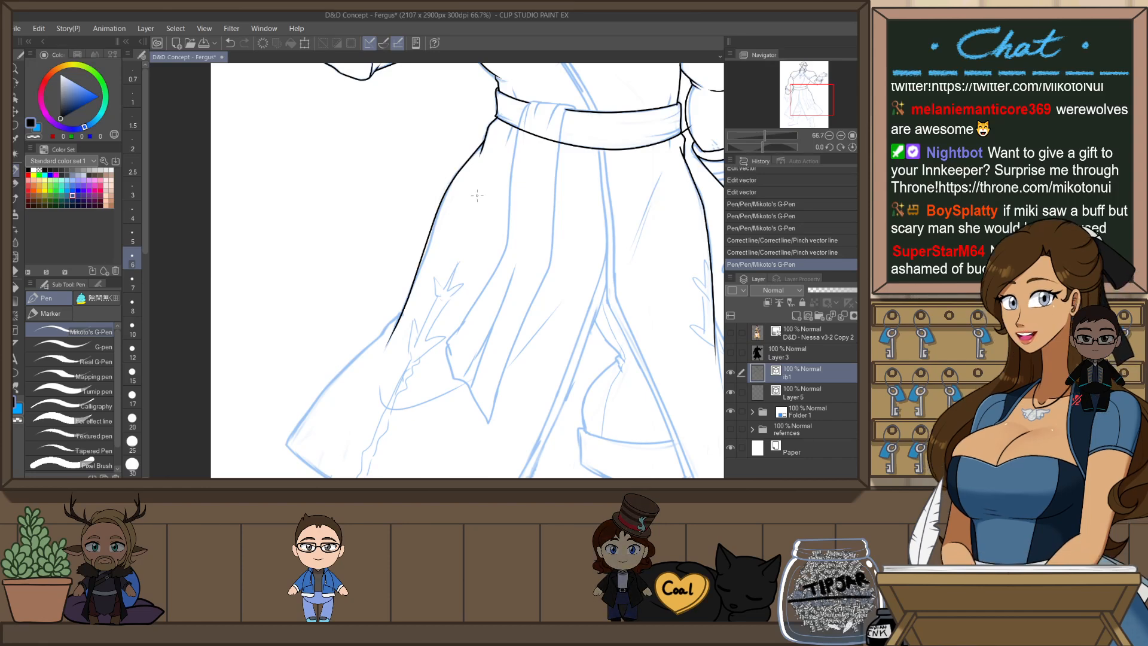
- Try to reshape the raised-arm side's skirt edge with Pinch vector line and undo the vector edits
{"action": "key", "text": "y"}
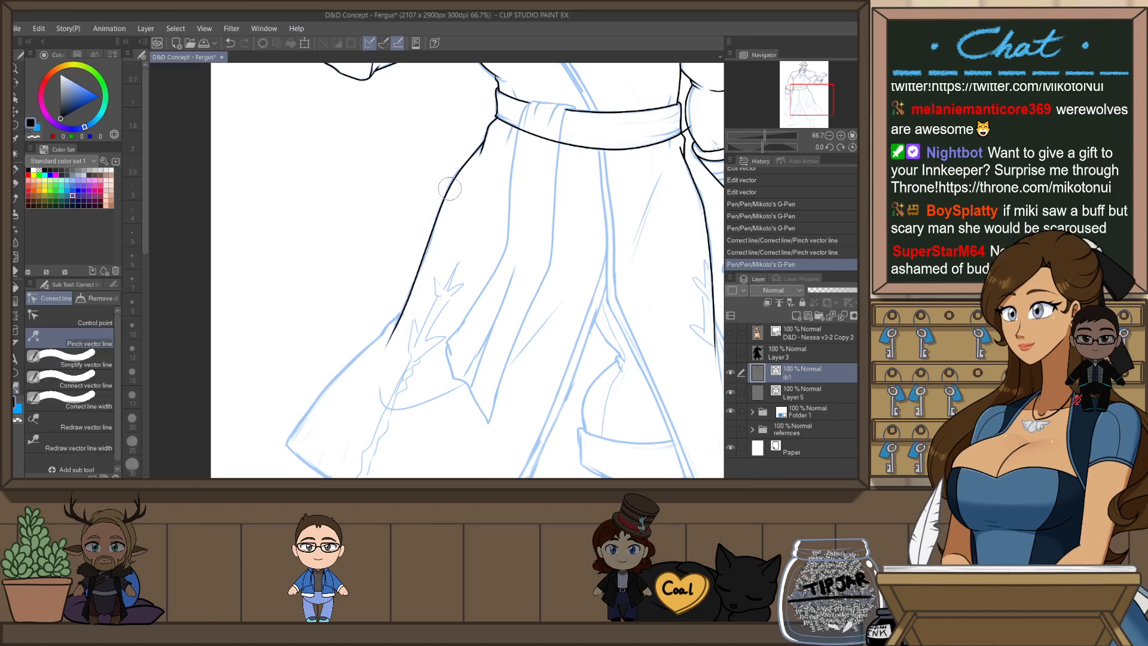
{"action": "left_click_drag", "start_coordinate": [450, 189], "coordinate": [451, 186]}
{"action": "scroll", "coordinate": [472, 186], "scroll_direction": "down", "scroll_amount": 2}
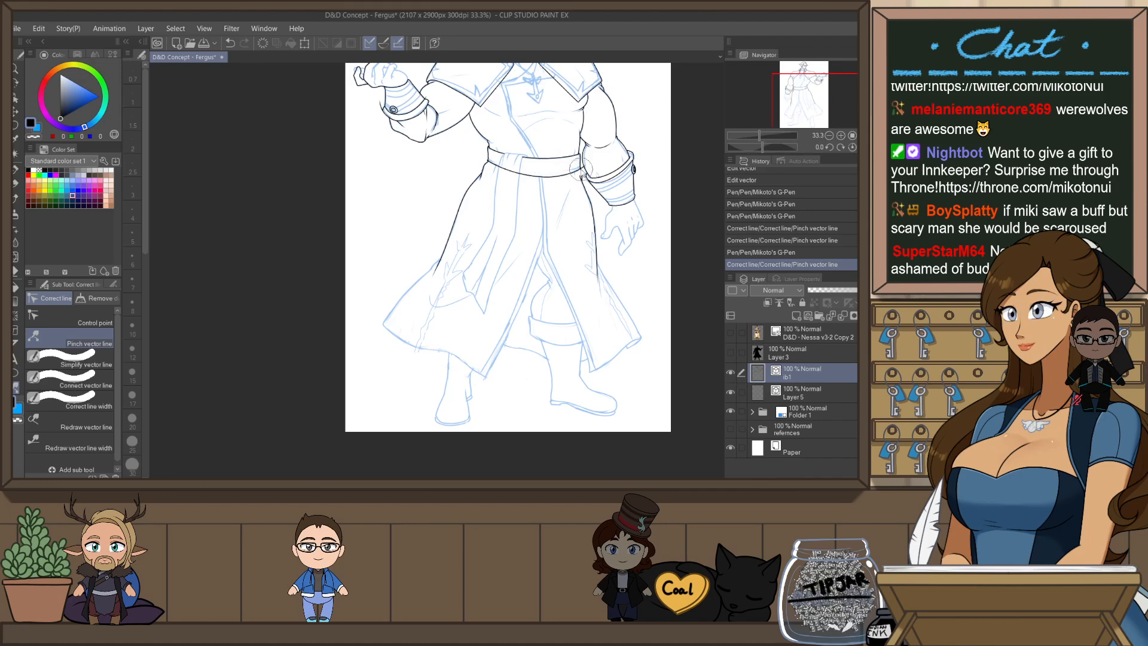
{"action": "key", "text": "ctrl+z"}
{"action": "left_click_drag", "start_coordinate": [582, 174], "coordinate": [529, 257]}
{"action": "key", "text": "ctrl+z"}
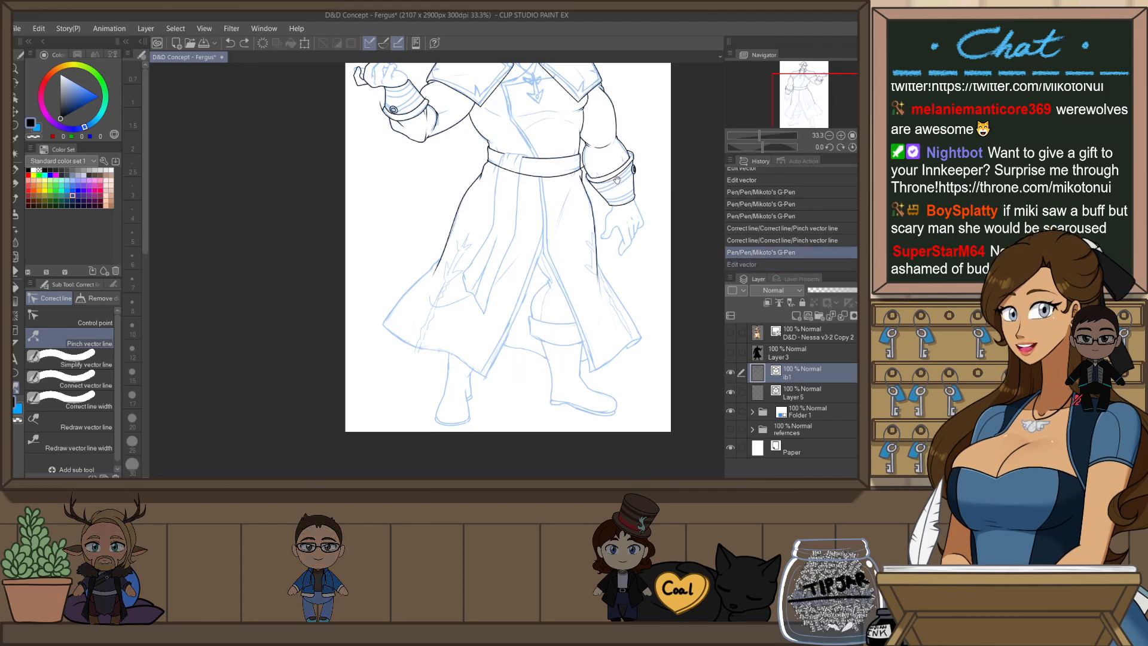
{"action": "left_click_drag", "start_coordinate": [617, 178], "coordinate": [513, 291]}
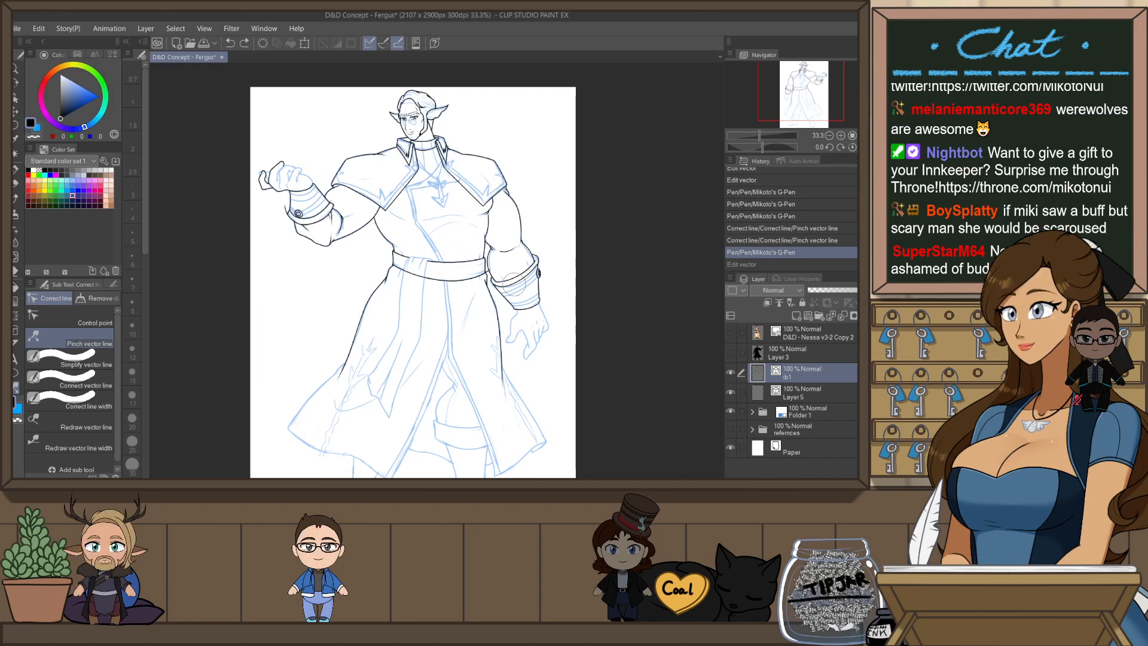
{"action": "left_click_drag", "start_coordinate": [476, 317], "coordinate": [485, 293]}
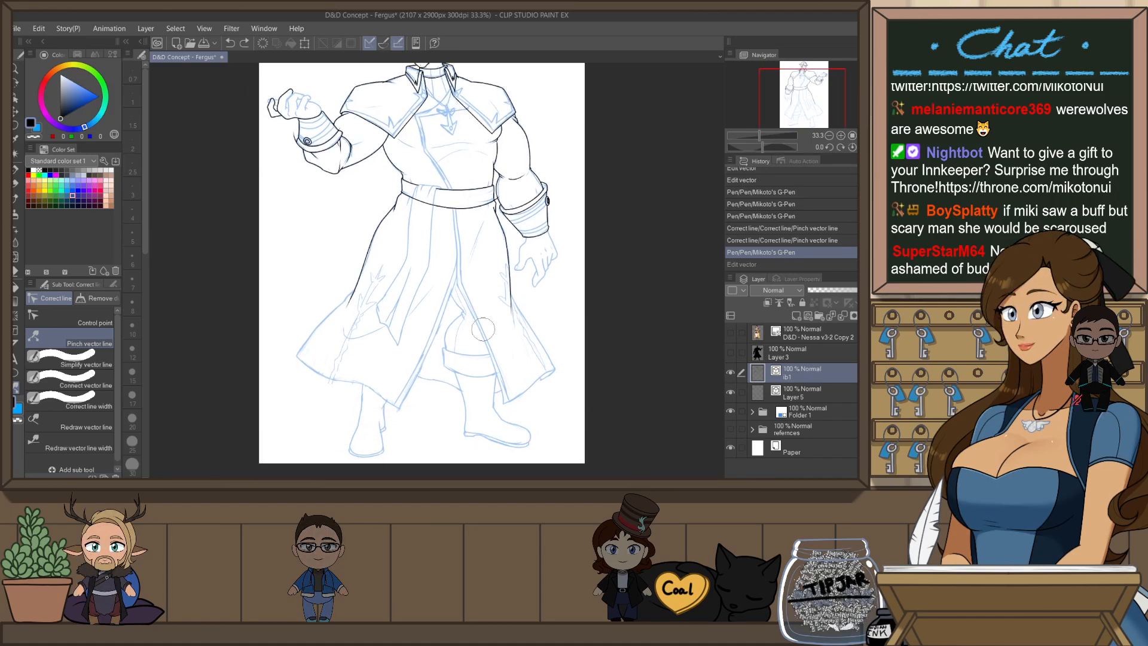
{"action": "key", "text": "h"}
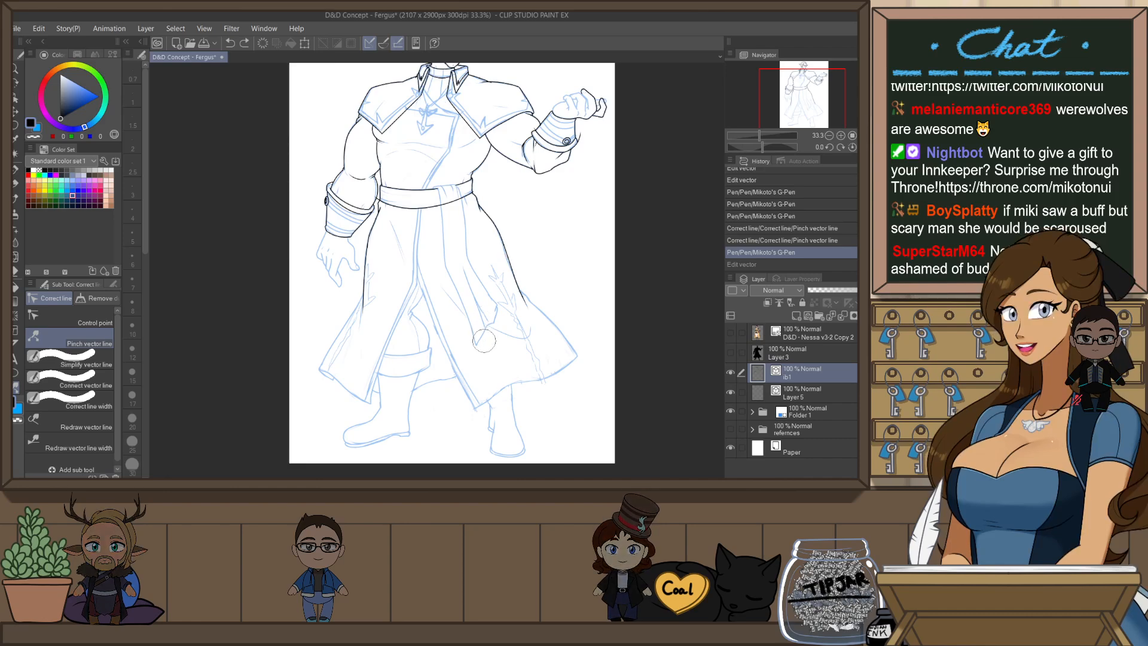
- Rotate the canvas, ink the coat's front opening edge on the lowered-arm side from belt to hem, and reset the rotation
{"action": "mouse_move", "coordinate": [520, 410]}
{"action": "left_mouse_down"}
{"action": "mouse_move", "coordinate": [507, 351]}
{"action": "mouse_move", "coordinate": [534, 399]}
{"action": "left_mouse_up"}
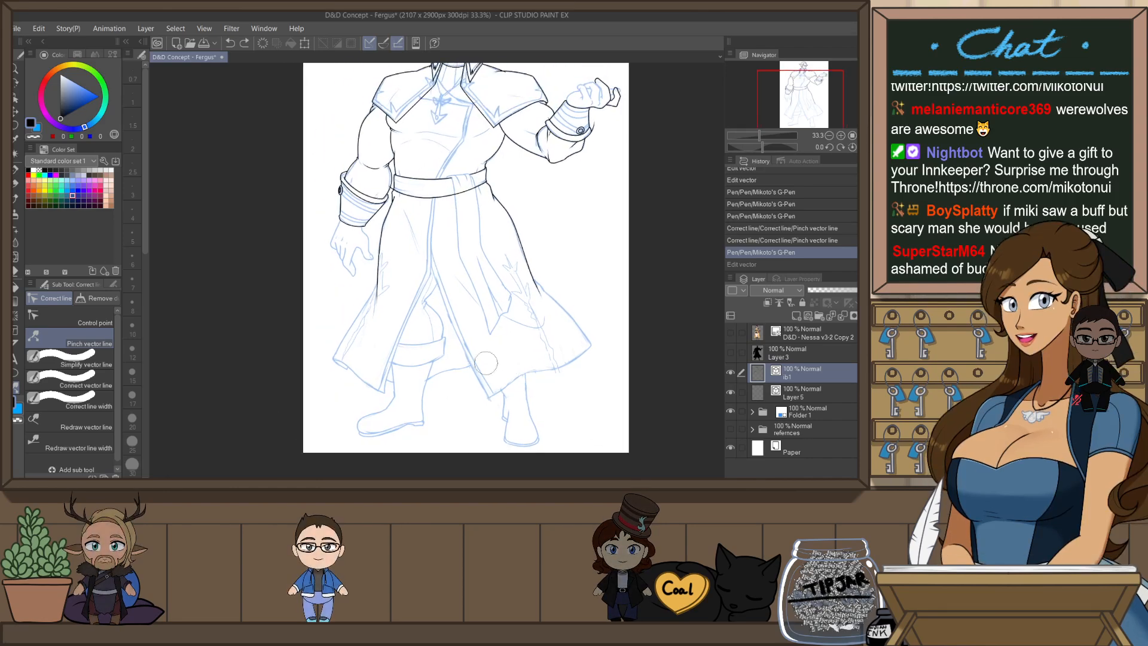
{"action": "scroll", "coordinate": [445, 398], "scroll_direction": "up", "scroll_amount": 1}
{"action": "key", "text": "p"}
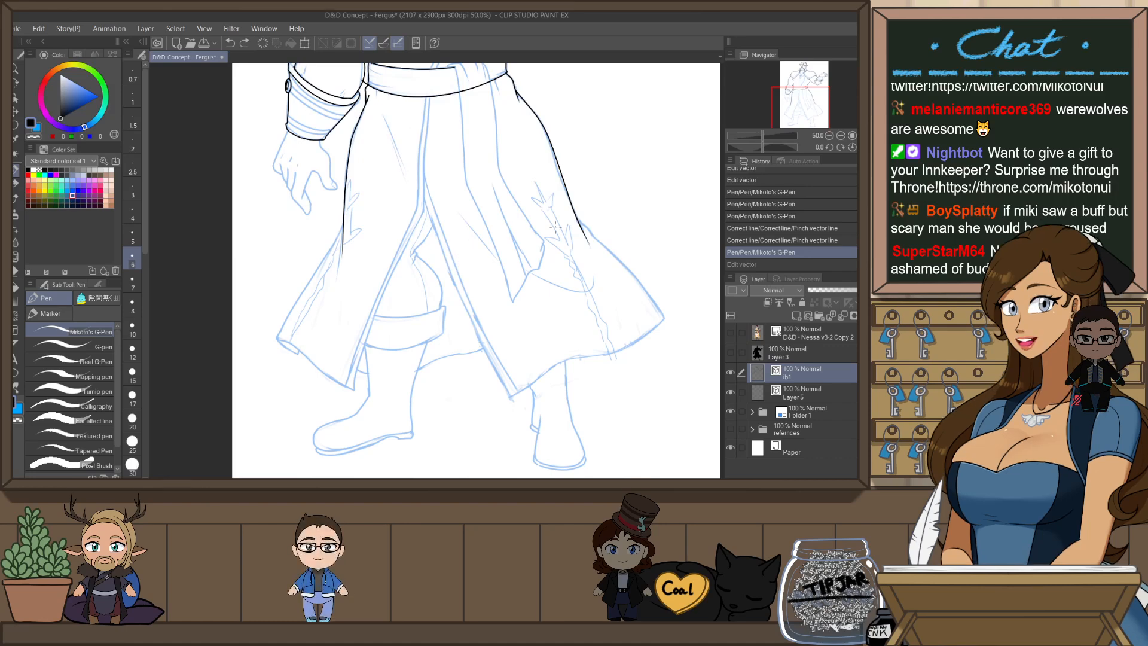
{"action": "key", "text": "r"}
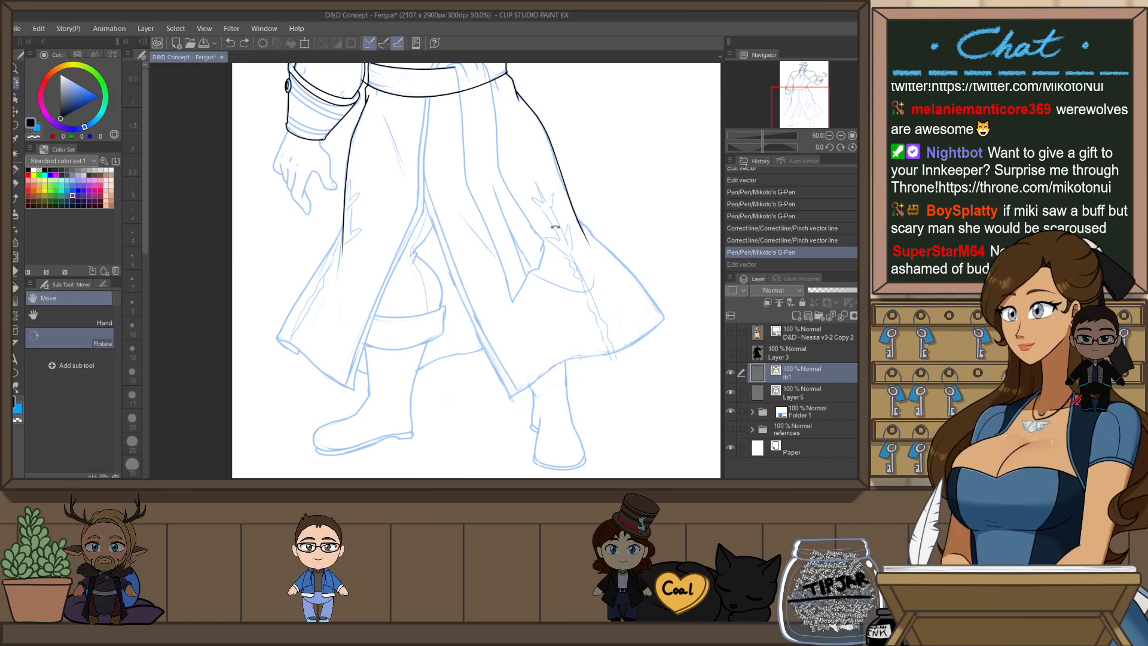
{"action": "left_click_drag", "start_coordinate": [555, 226], "coordinate": [407, 363]}
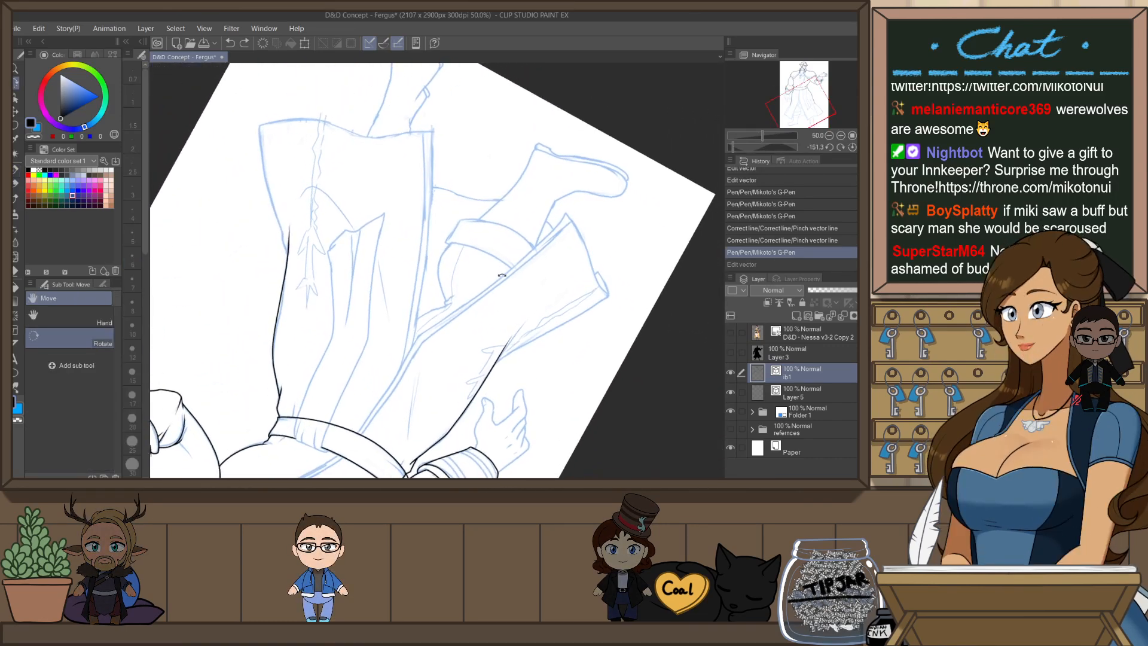
{"action": "key", "text": "p"}
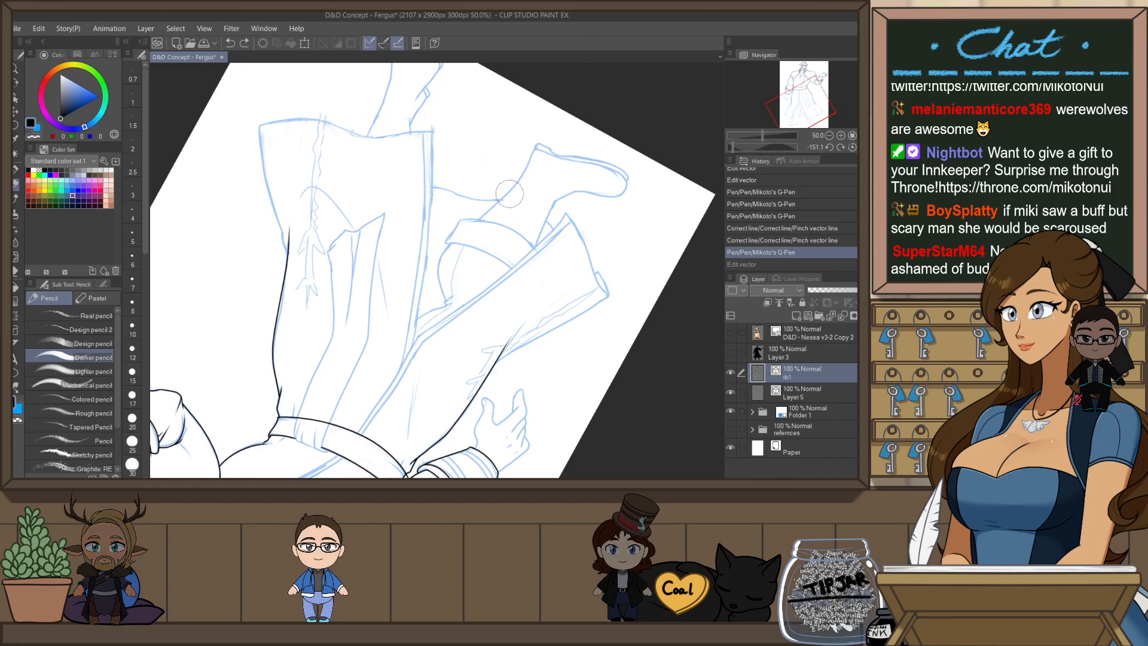
{"action": "key", "text": "p"}
{"action": "left_click_drag", "start_coordinate": [413, 339], "coordinate": [415, 336]}
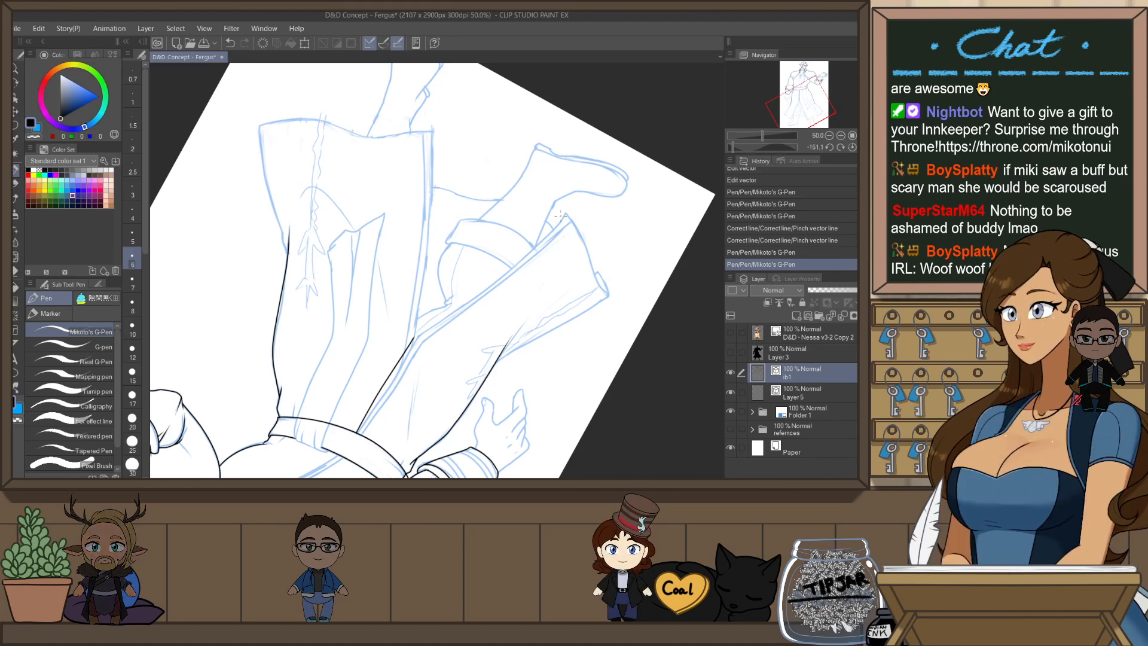
{"action": "key", "text": "ctrl+z"}
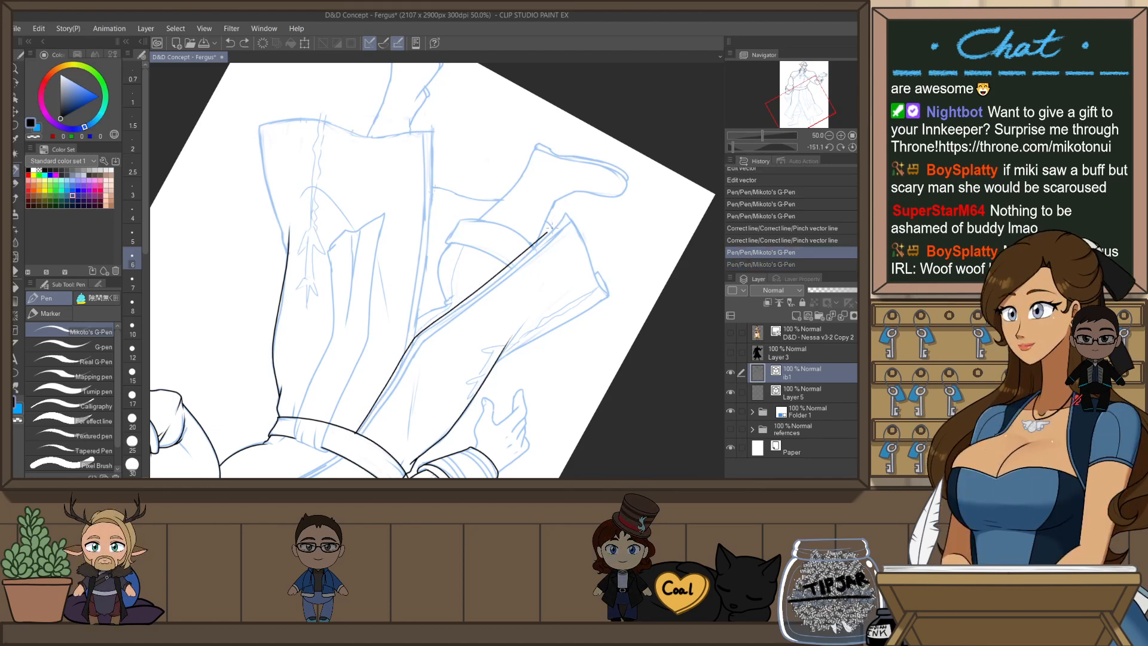
{"action": "key", "text": "ctrl+y"}
{"action": "key", "text": "ctrl+z"}
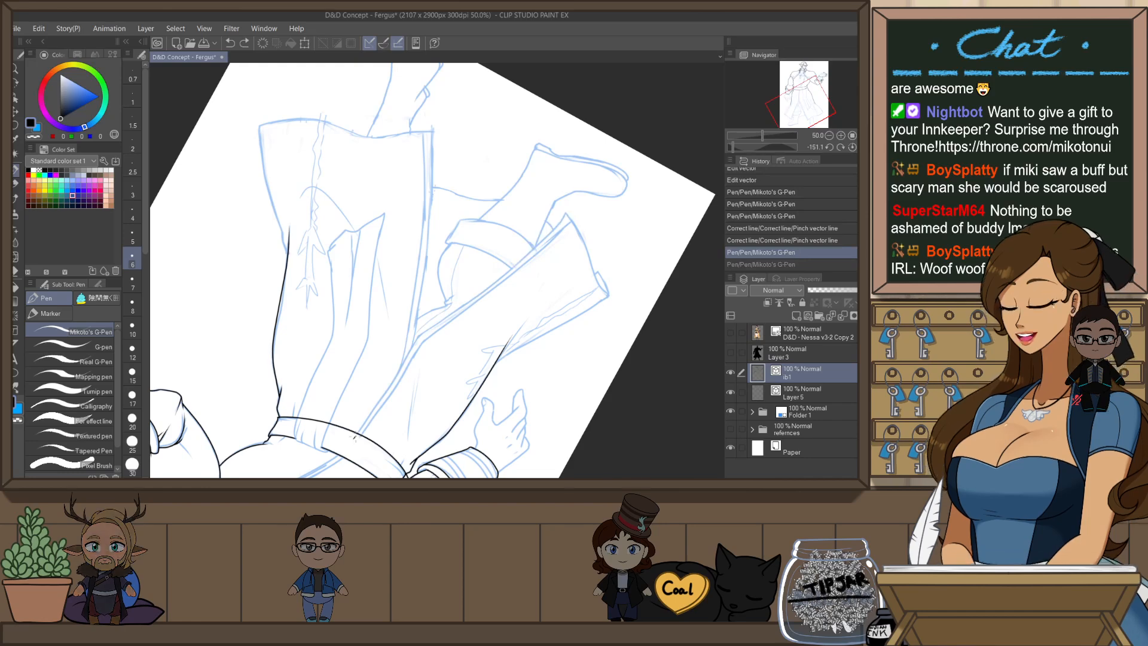
{"action": "key", "text": "ctrl+y"}
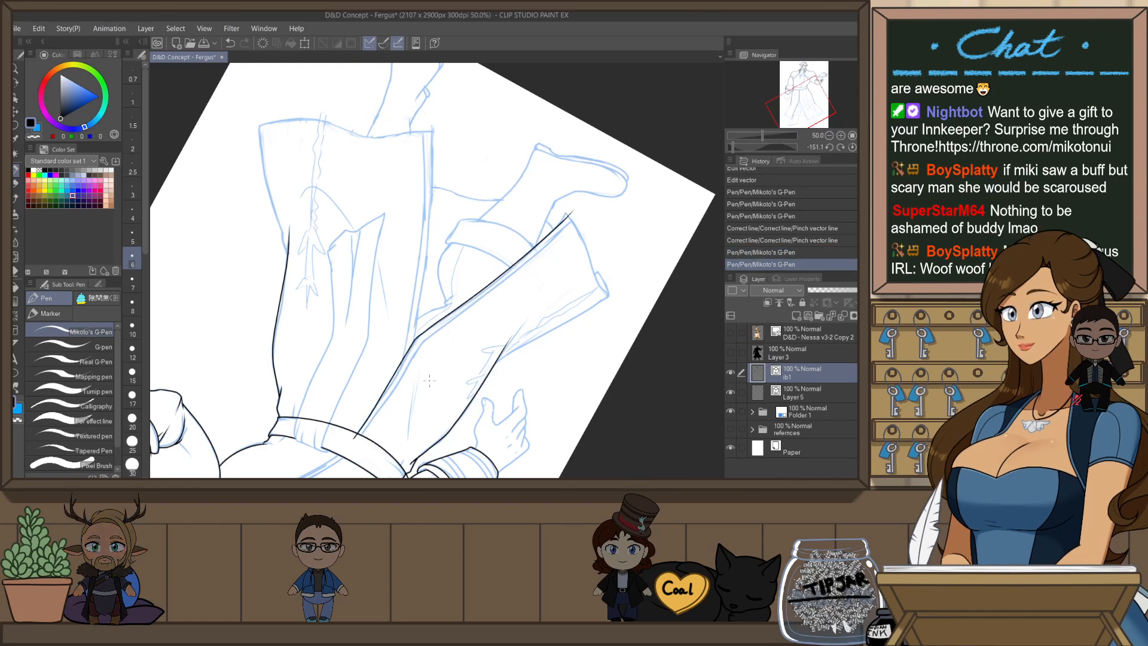
{"action": "key", "text": "ctrl+at"}
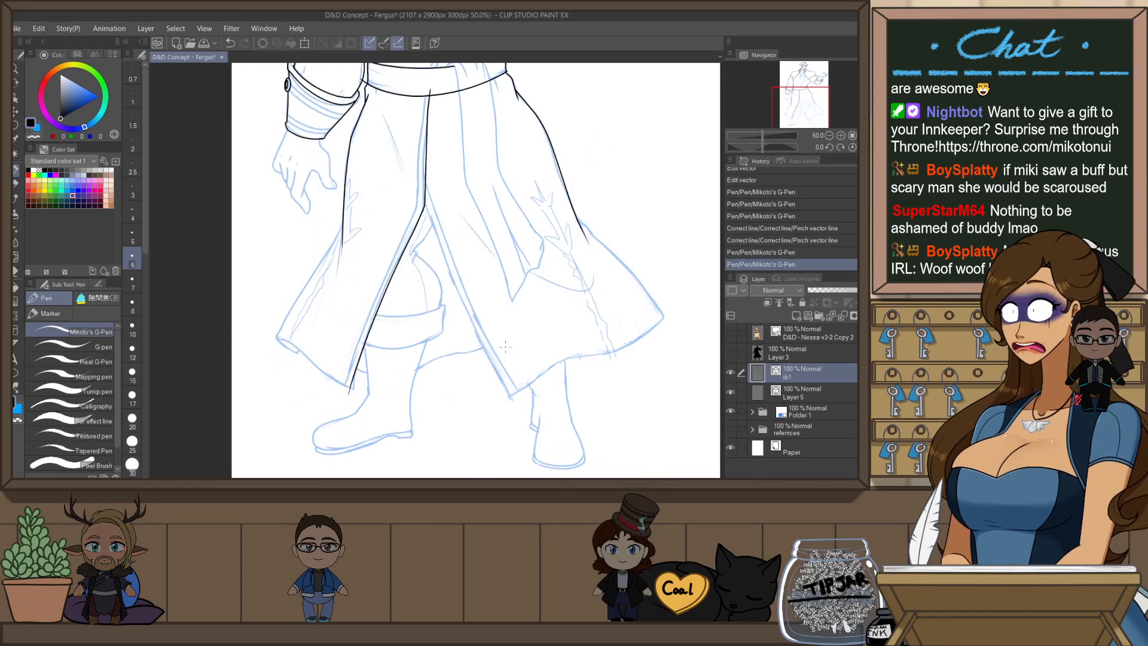
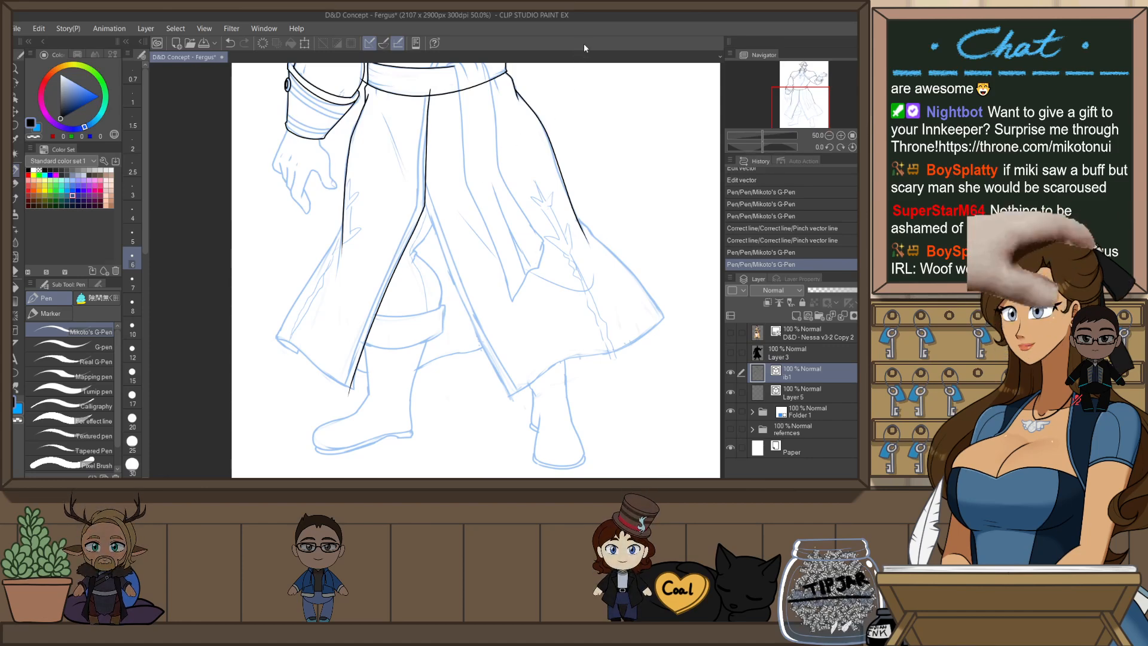
- Mirror the canvas and ink the raised-arm side's front opening edge from the split down past the hem corner
{"action": "key", "text": "h"}
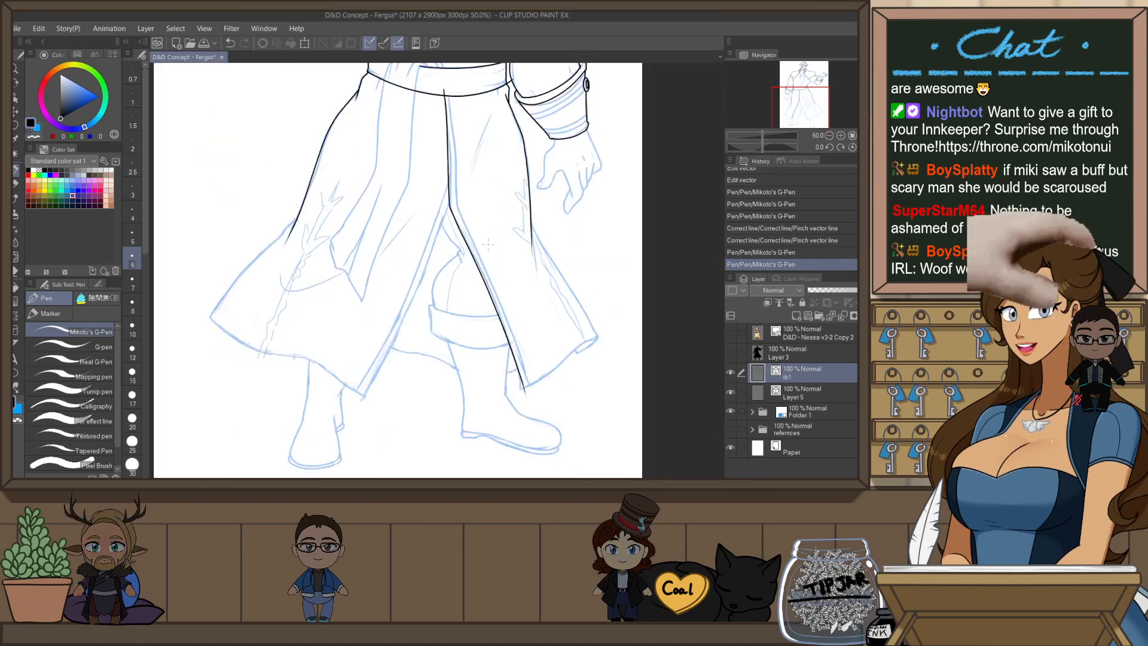
{"action": "left_click_drag", "start_coordinate": [450, 199], "coordinate": [364, 388]}
{"action": "key", "text": "ctrl+z"}
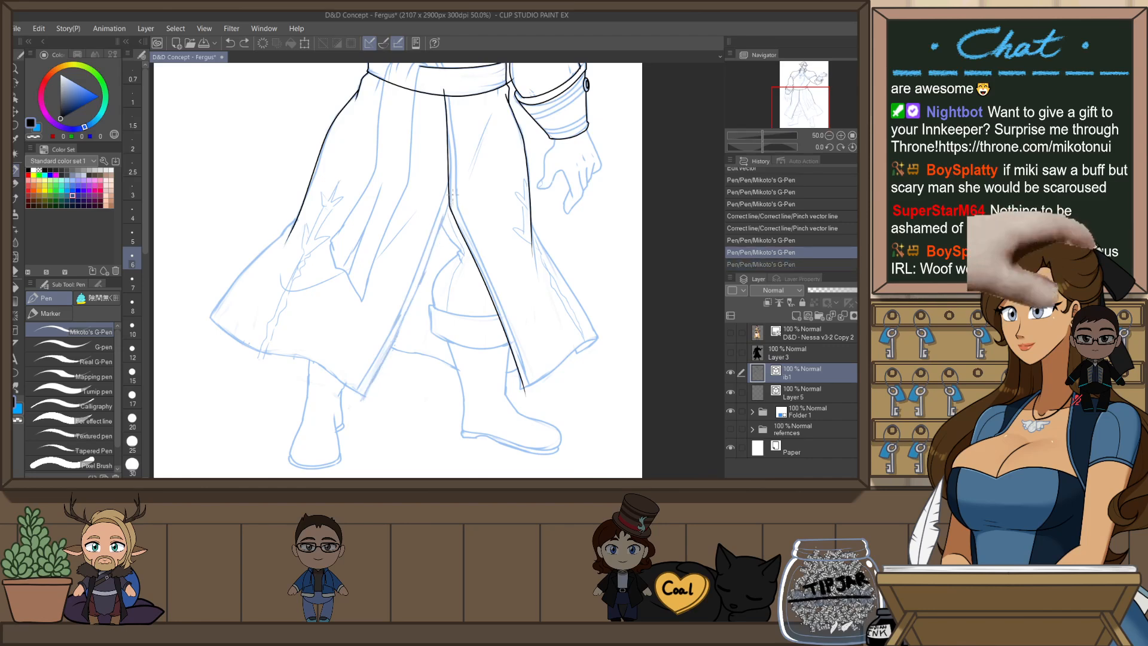
{"action": "left_click_drag", "start_coordinate": [450, 200], "coordinate": [356, 413]}
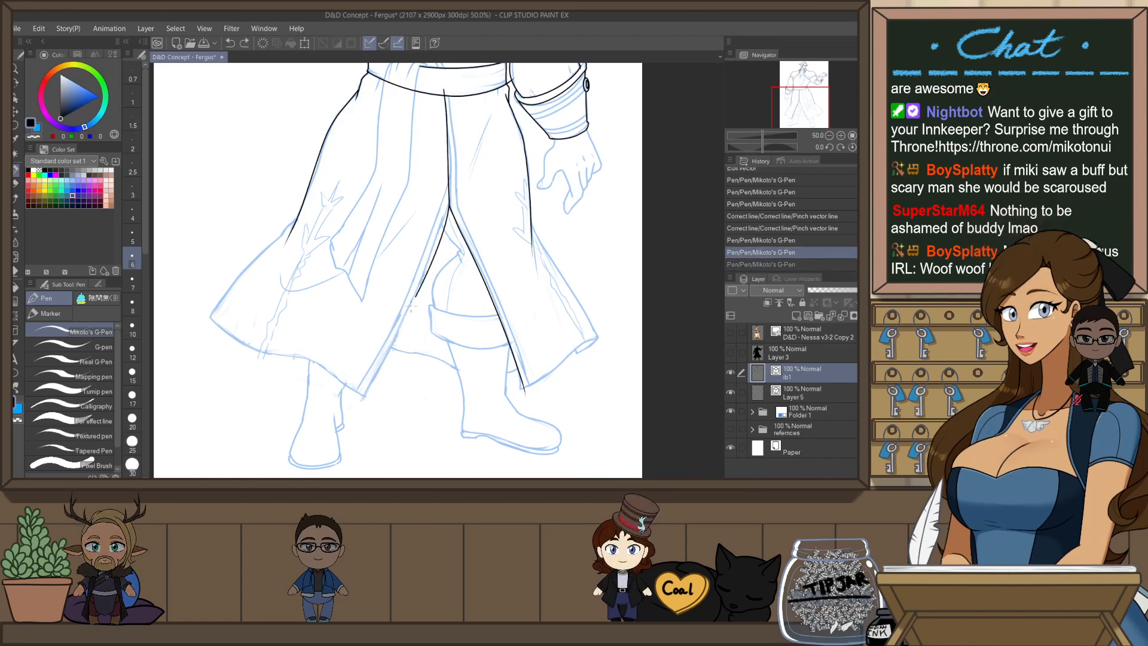
- Ink the small fold on the raised-arm side's outer skirt edge where it starts to flare
{"action": "key", "text": "r"}
{"action": "left_click_drag", "start_coordinate": [485, 313], "coordinate": [600, 369]}
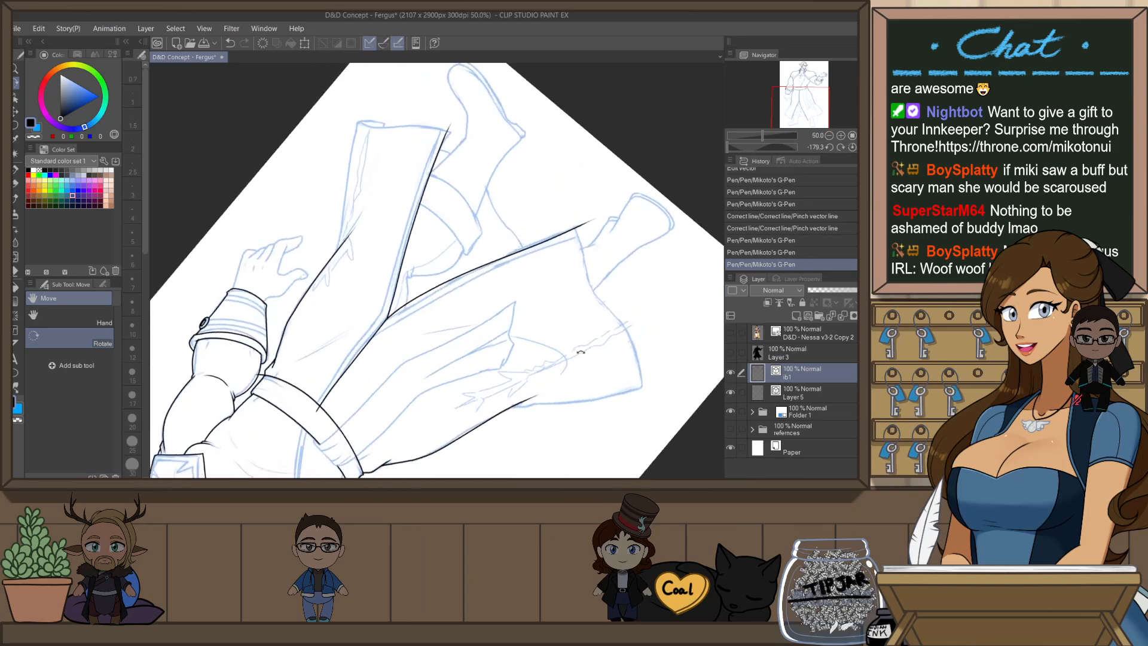
{"action": "key", "text": "p"}
{"action": "key", "text": "space"}
{"action": "left_click_drag", "start_coordinate": [537, 455], "coordinate": [439, 394]}
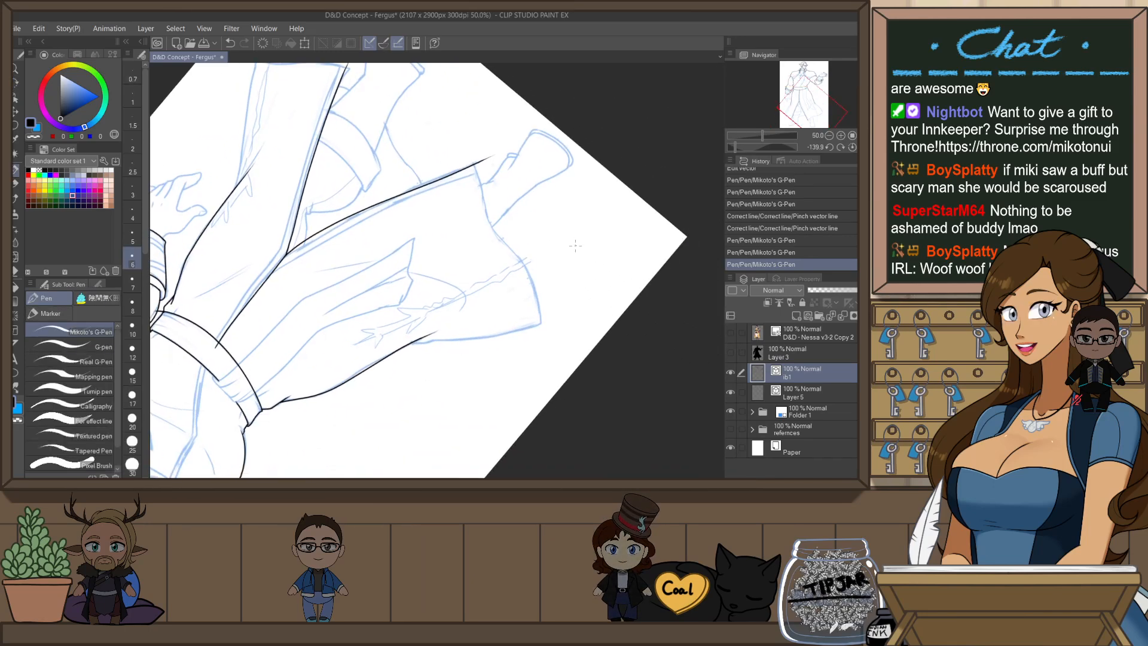
{"action": "key", "text": "ctrl+@"}
{"action": "scroll", "coordinate": [370, 249], "scroll_direction": "up", "scroll_amount": 3}
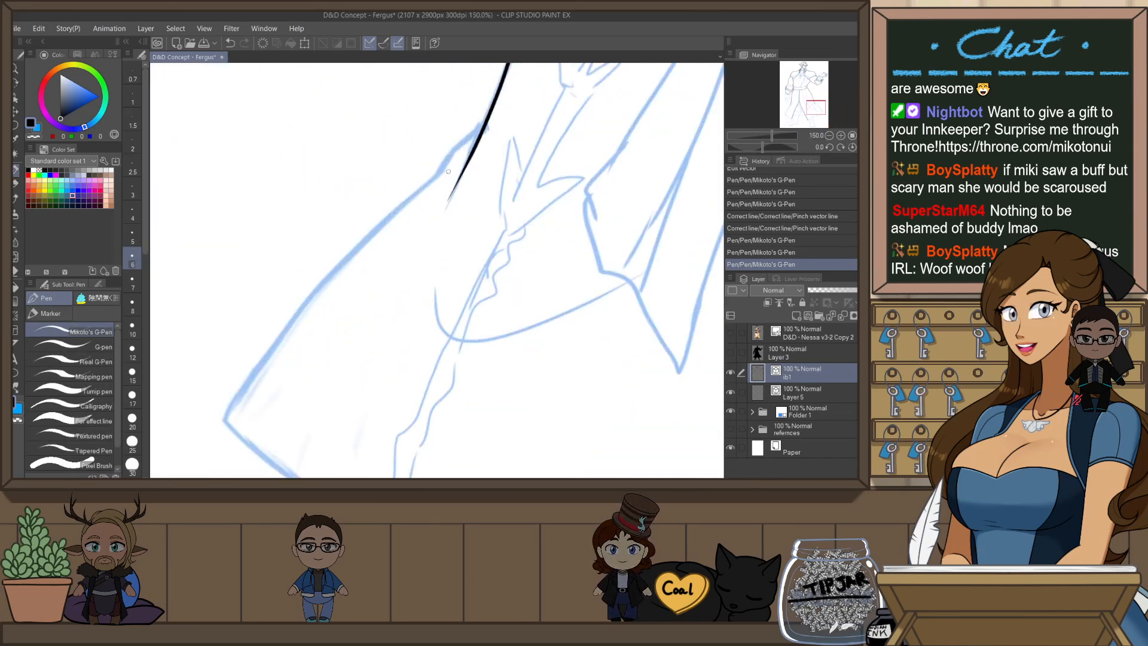
{"action": "key", "text": "ctrl+z"}
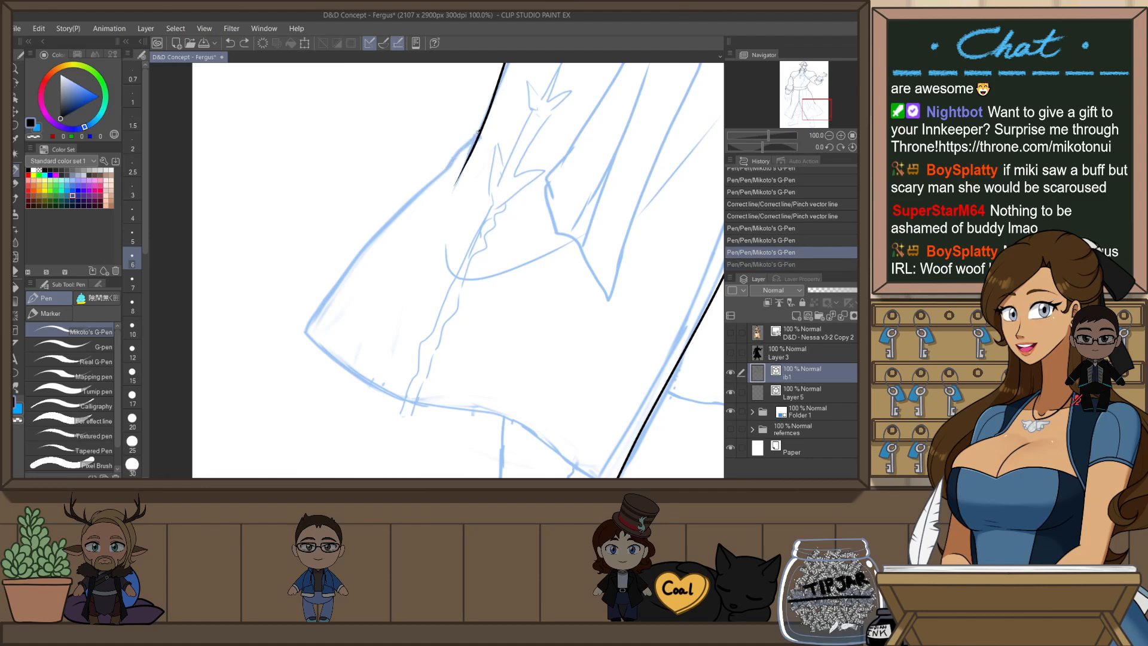
{"action": "left_click_drag", "start_coordinate": [481, 130], "coordinate": [446, 170]}
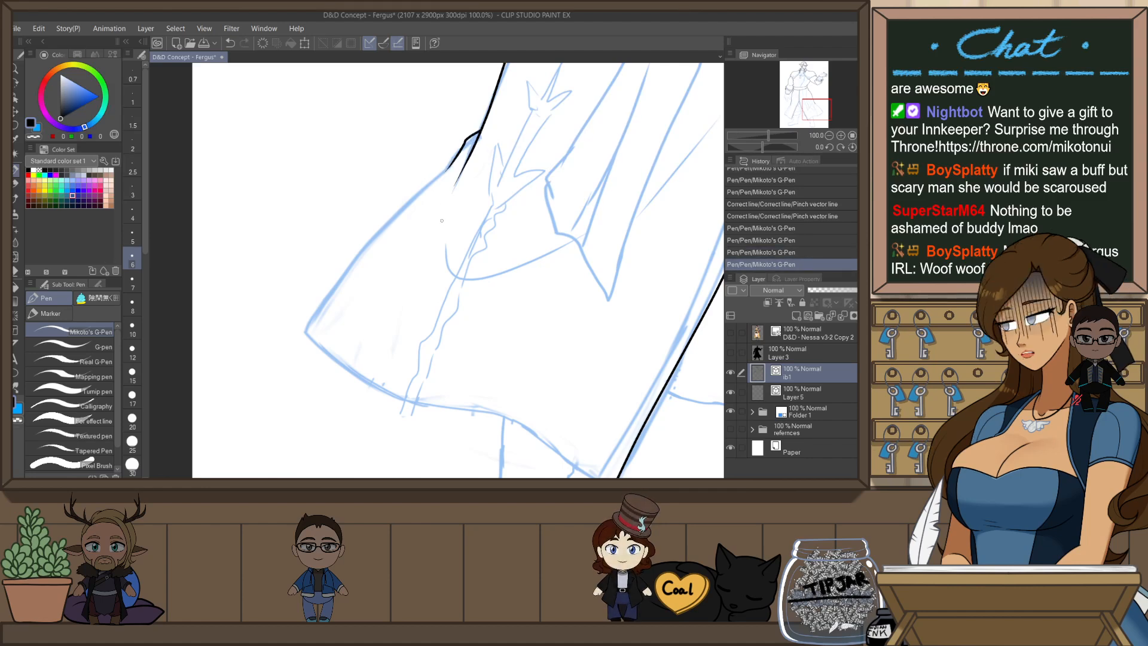
- Ink the flared outer skirt edge on the raised-arm side between the small fold and the hem corner
{"action": "scroll", "coordinate": [436, 213], "scroll_direction": "down", "scroll_amount": 2}
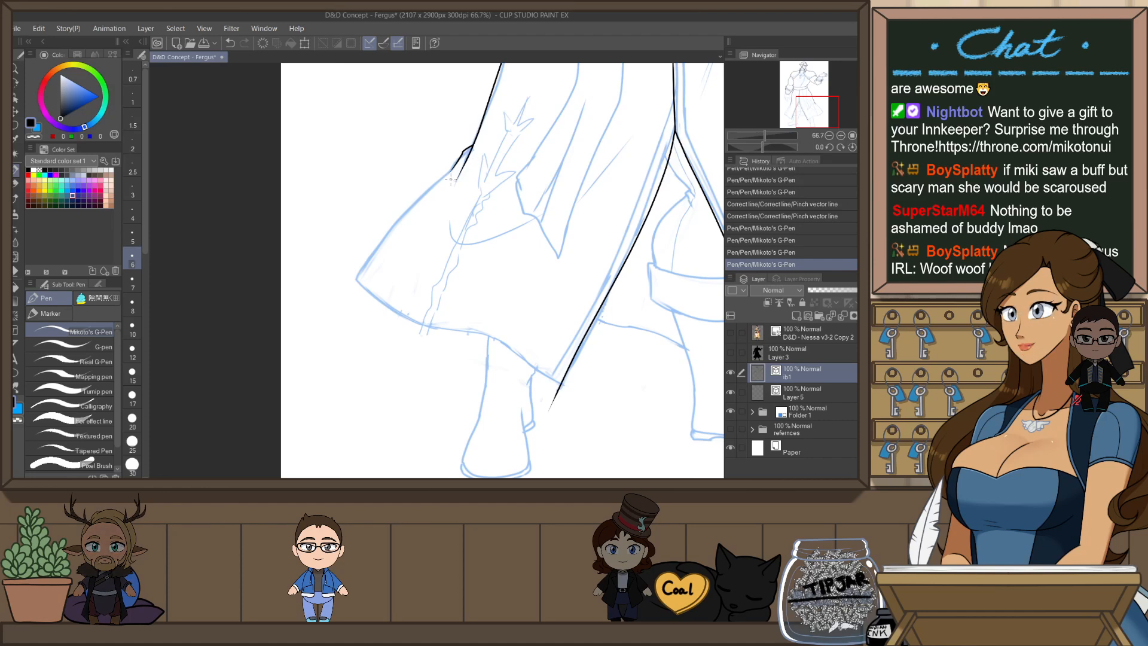
{"action": "mouse_move", "coordinate": [461, 155]}
{"action": "left_mouse_down"}
{"action": "mouse_move", "coordinate": [346, 291]}
{"action": "mouse_move", "coordinate": [388, 233]}
{"action": "mouse_move", "coordinate": [352, 294]}
{"action": "left_mouse_up"}
{"action": "key", "text": "ctrl+z"}
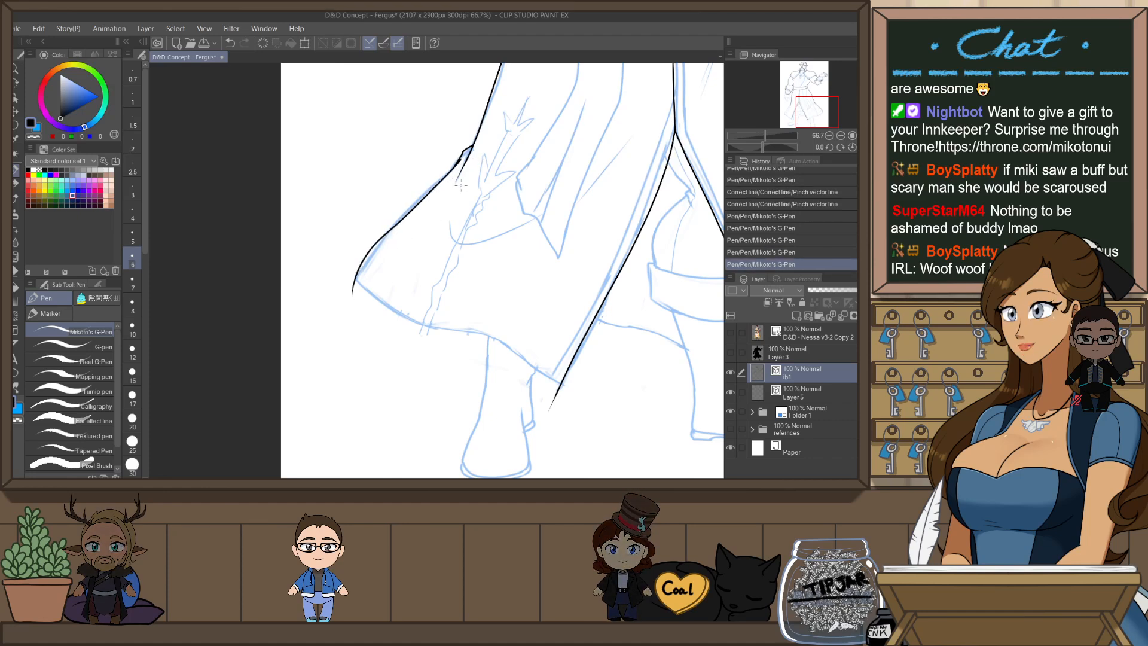
{"action": "key", "text": "ctrl+z"}
{"action": "left_click_drag", "start_coordinate": [461, 157], "coordinate": [352, 289]}
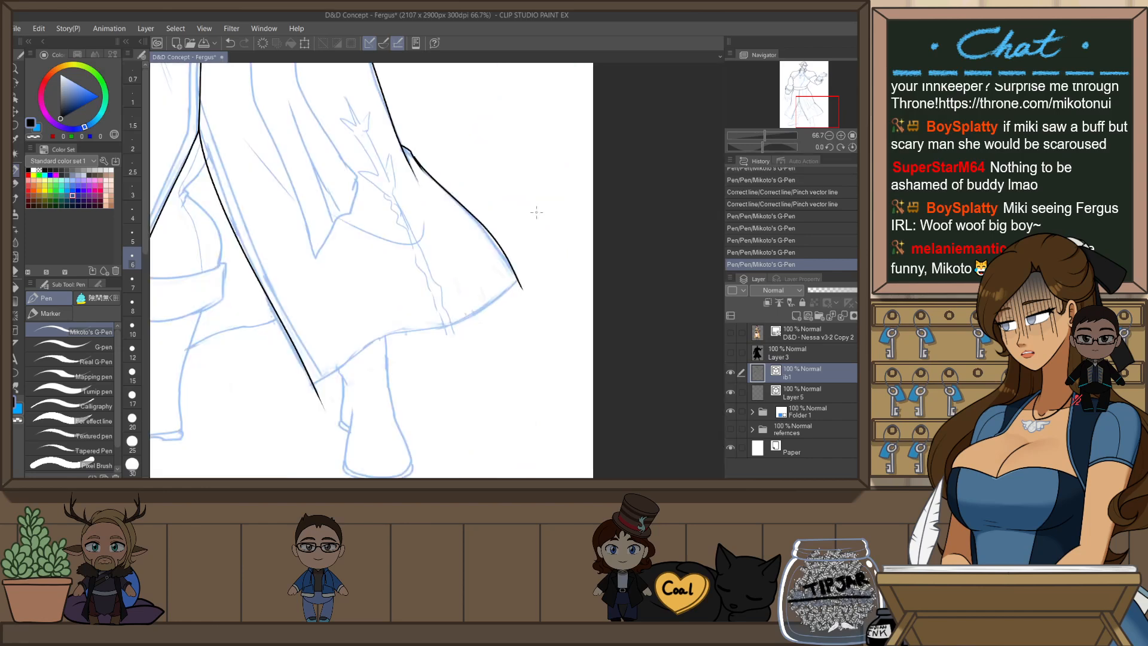
{"action": "key", "text": "ctrl+z"}
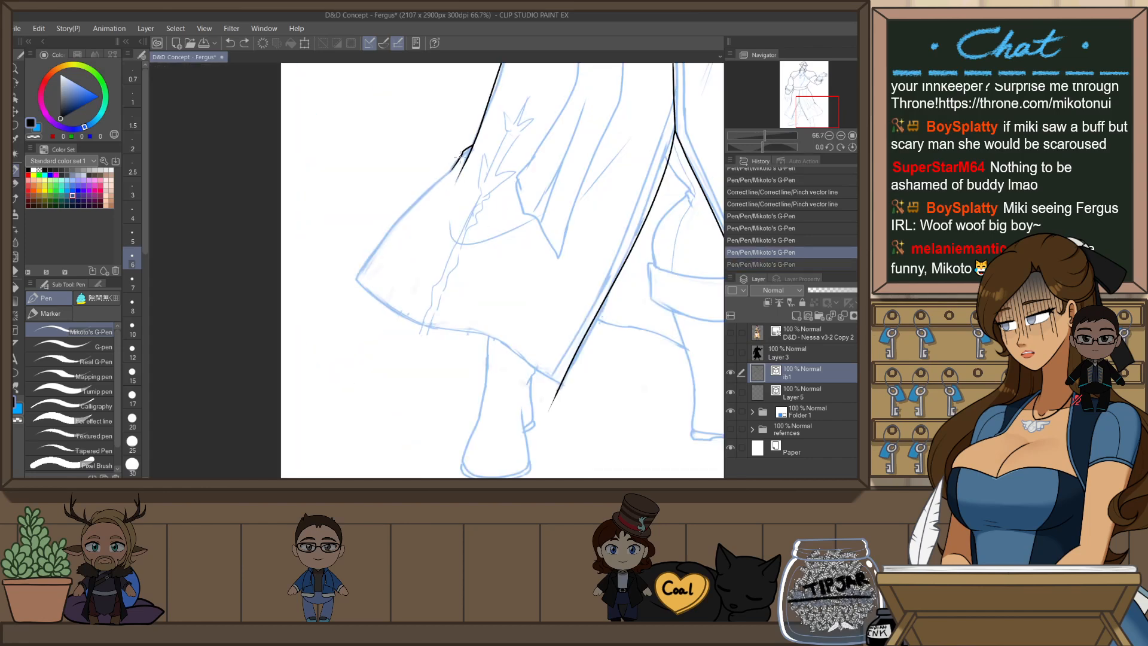
{"action": "left_click_drag", "start_coordinate": [345, 290], "coordinate": [458, 173]}
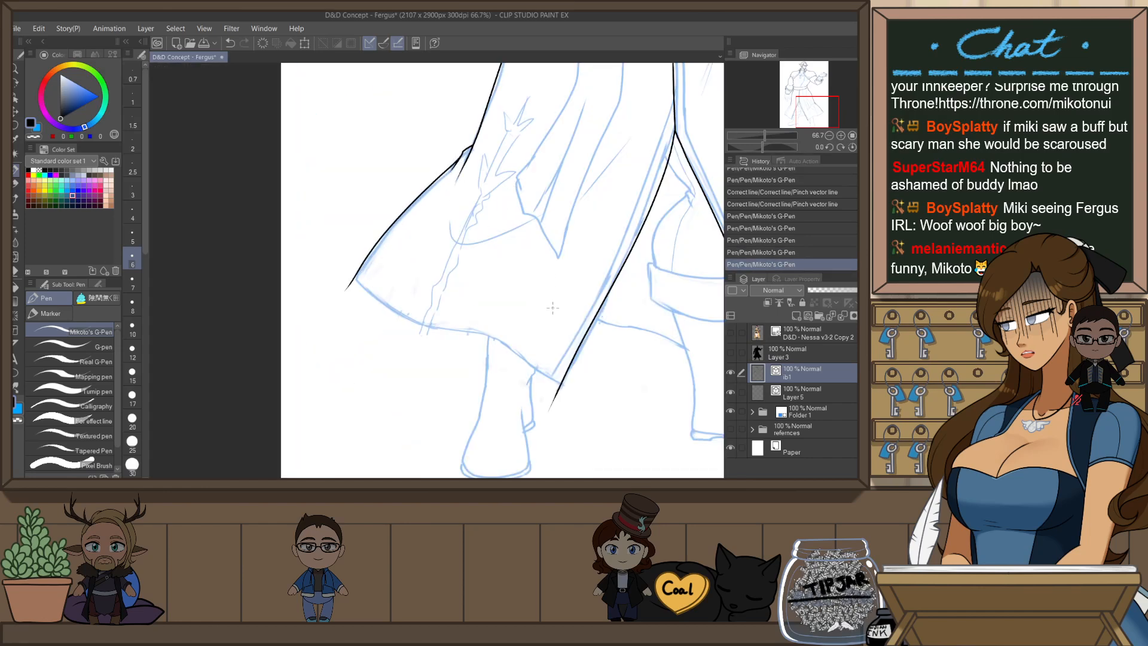
- Adjust the vector lines where the small fold meets the raised-arm side's flared skirt edge, using the Object tool
{"action": "key", "text": "o"}
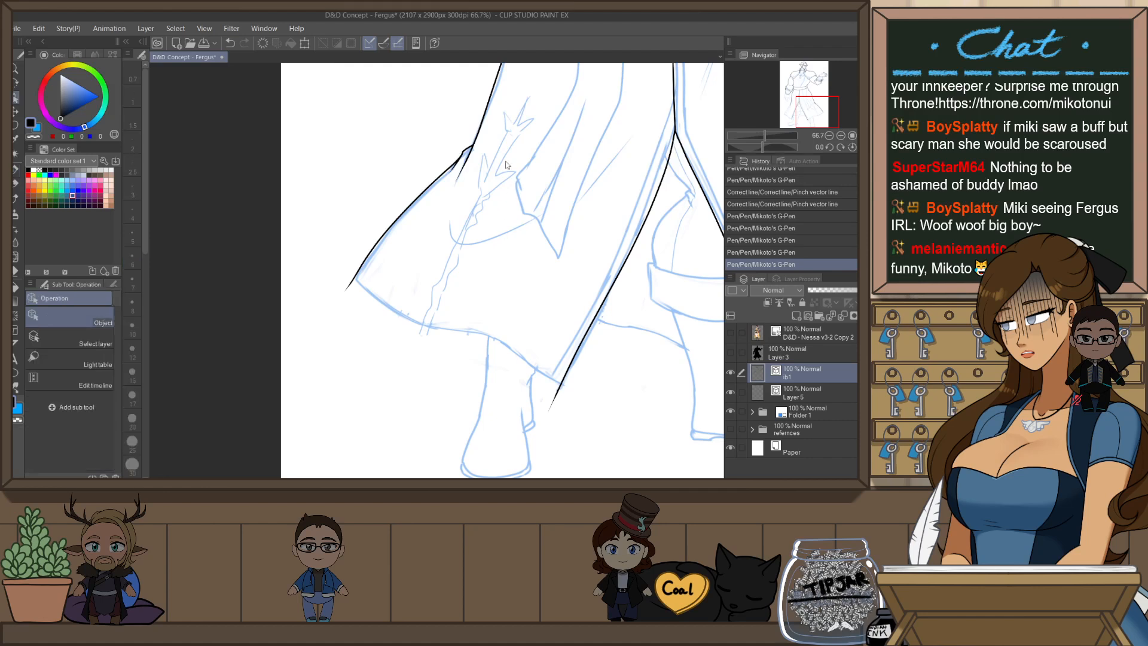
{"action": "scroll", "coordinate": [489, 143], "scroll_direction": "up", "scroll_amount": 1}
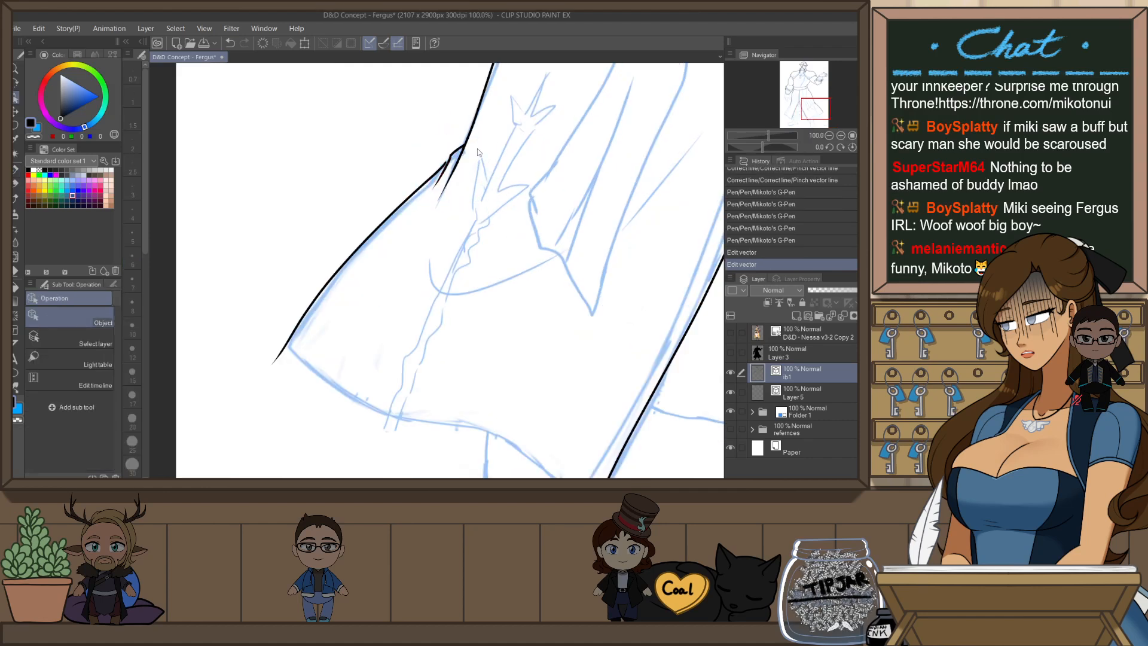
{"action": "left_click_drag", "start_coordinate": [468, 154], "coordinate": [467, 150]}
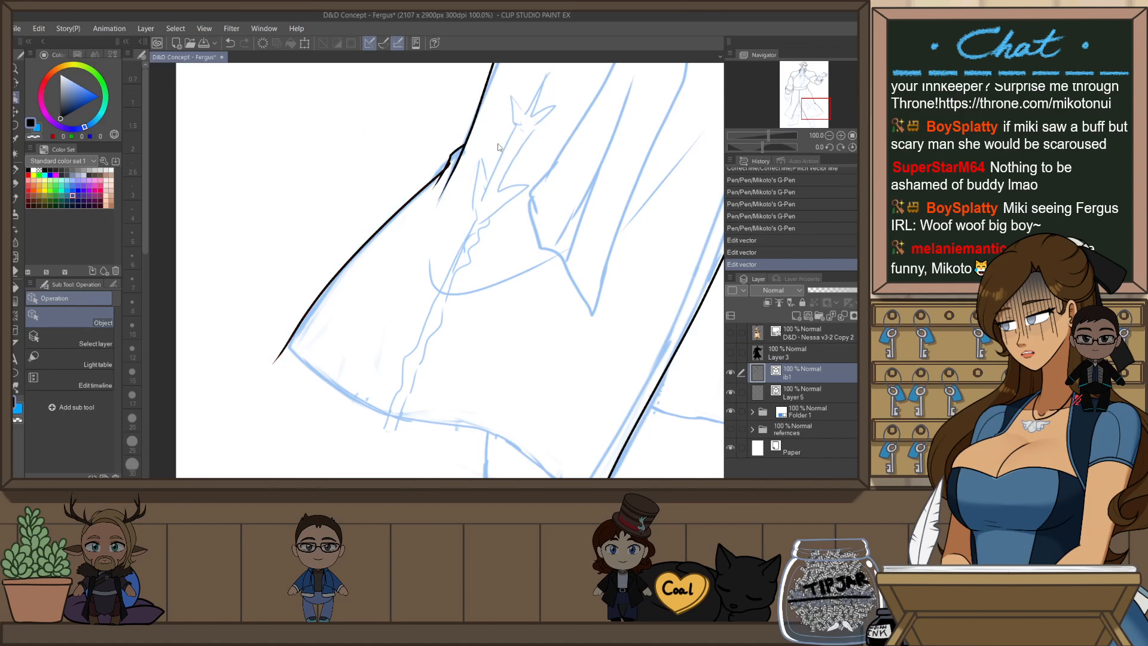
- Rotate the canvas, ink the raised-arm side's bottom hem from the outer corner to the front opening, and reset the rotation
{"action": "scroll", "coordinate": [469, 177], "scroll_direction": "down", "scroll_amount": 2}
{"action": "key", "text": "r"}
{"action": "left_click_drag", "start_coordinate": [469, 177], "coordinate": [499, 180]}
{"action": "key", "text": "o"}
{"action": "key", "text": "space"}
{"action": "left_click_drag", "start_coordinate": [468, 295], "coordinate": [438, 357]}
{"action": "key", "text": "r"}
{"action": "left_click_drag", "start_coordinate": [521, 320], "coordinate": [331, 348]}
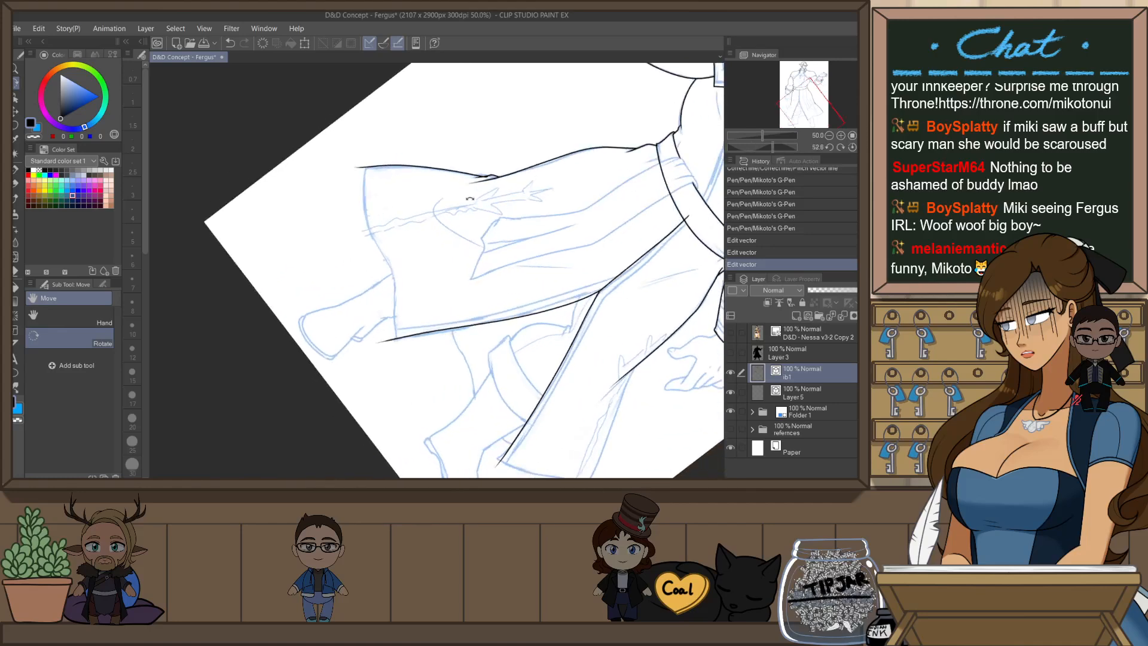
{"action": "left_click_drag", "start_coordinate": [470, 199], "coordinate": [478, 226]}
{"action": "key", "text": "p"}
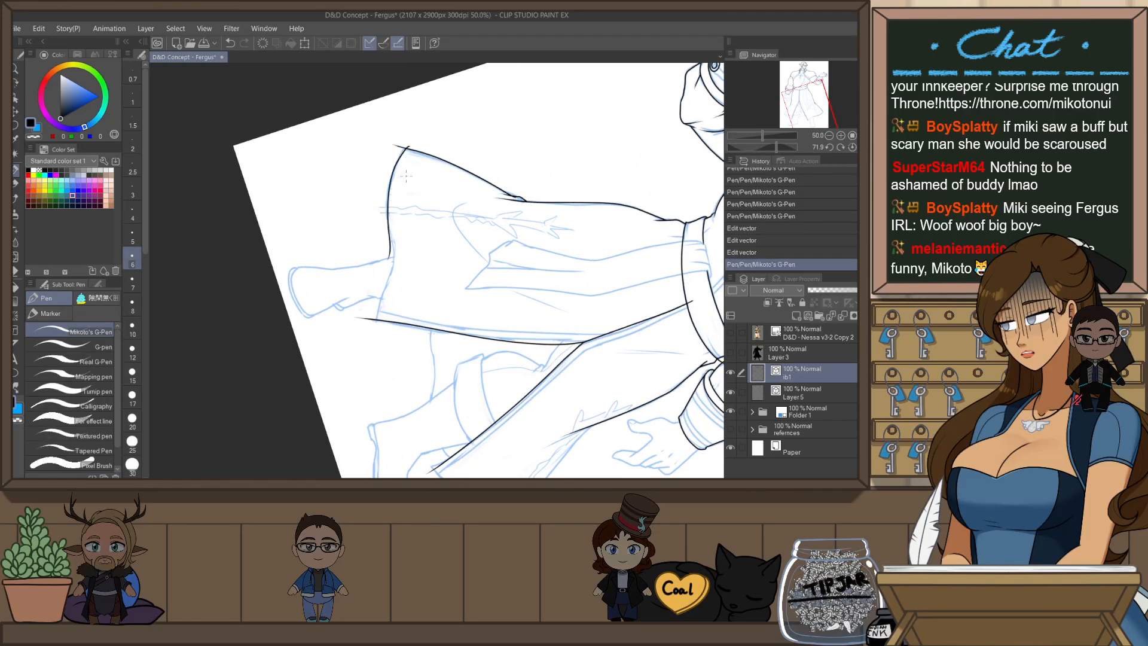
{"action": "key", "text": "ctrl+z"}
{"action": "left_click_drag", "start_coordinate": [410, 144], "coordinate": [391, 187]}
{"action": "left_click_drag", "start_coordinate": [381, 309], "coordinate": [375, 331]}
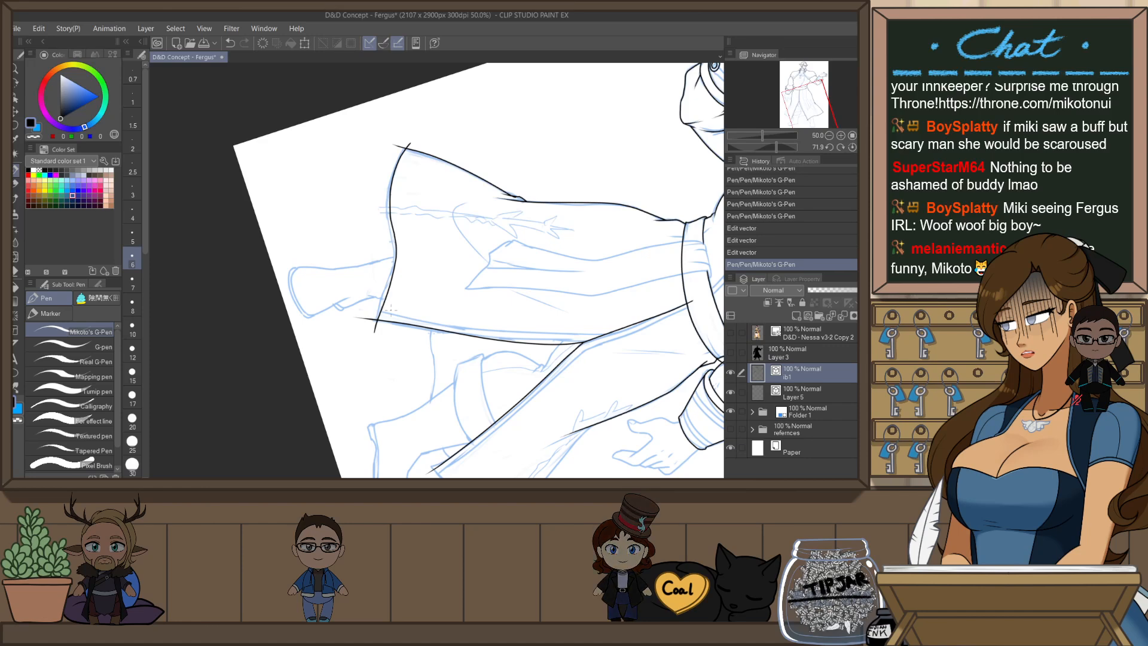
{"action": "key", "text": "ctrl+at"}
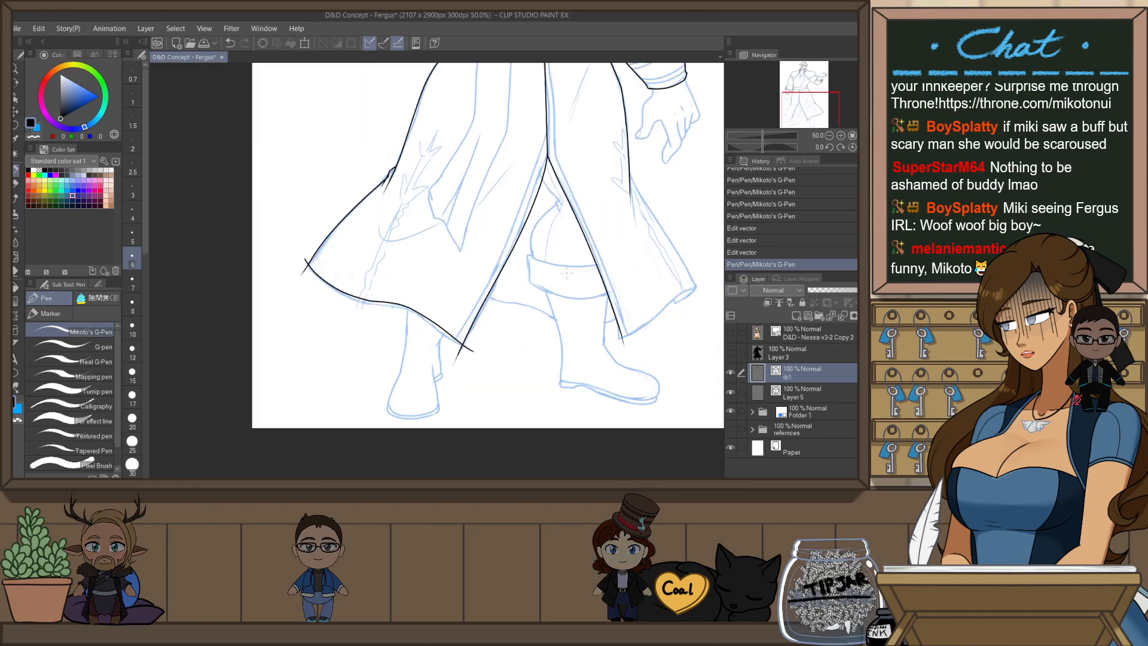
- Ink the lowered-arm side's bottom hem from the front opening to the outer corner, including its small turned-up fold
{"action": "left_click_drag", "start_coordinate": [622, 275], "coordinate": [499, 296]}
{"action": "scroll", "coordinate": [560, 349], "scroll_direction": "up", "scroll_amount": 1}
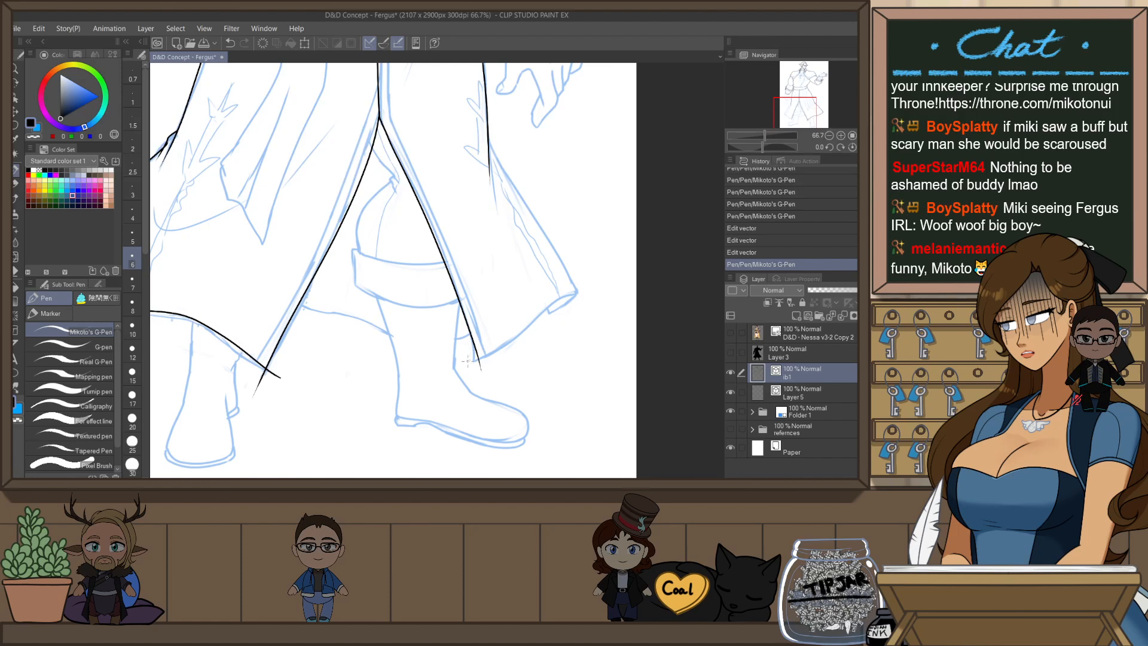
{"action": "left_click_drag", "start_coordinate": [581, 291], "coordinate": [581, 291]}
{"action": "key", "text": "ctrl+z"}
{"action": "left_click_drag", "start_coordinate": [498, 344], "coordinate": [579, 292]}
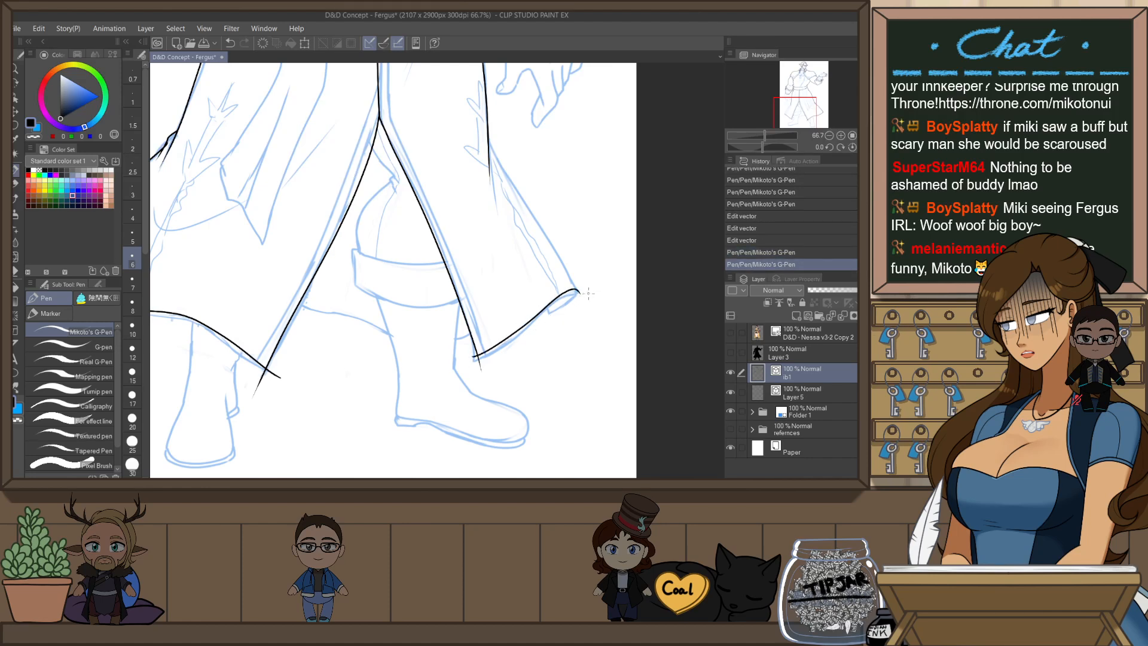
{"action": "key", "text": "ctrl+z"}
{"action": "key", "text": "ctrl+z"}
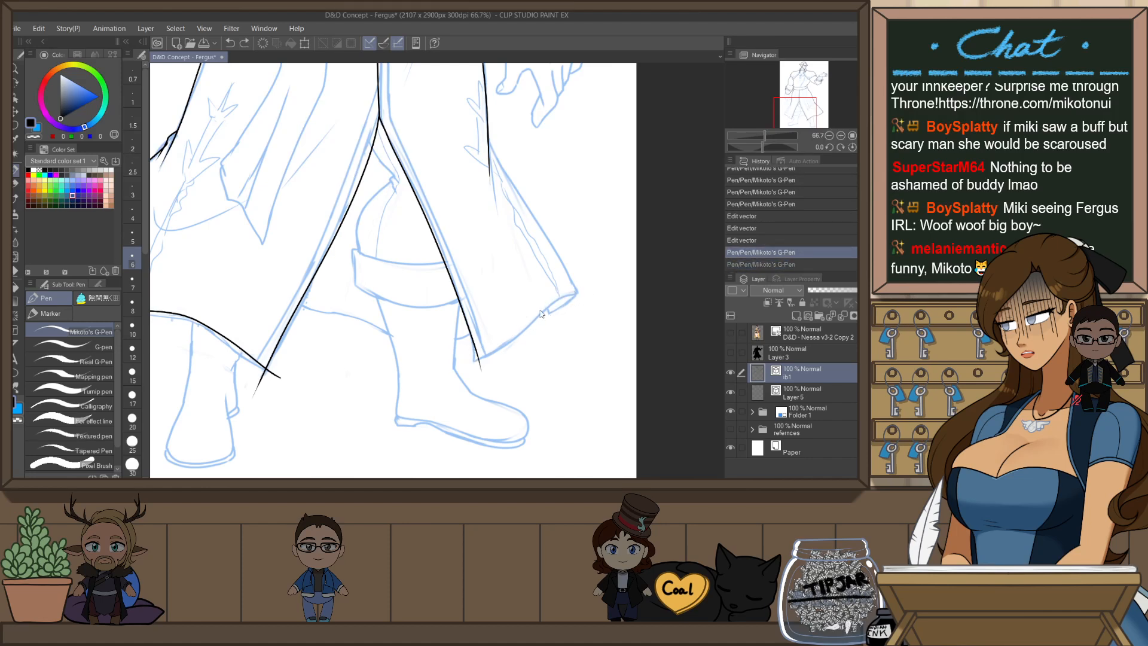
{"action": "mouse_move", "coordinate": [465, 357]}
{"action": "left_mouse_down"}
{"action": "mouse_move", "coordinate": [574, 286]}
{"action": "mouse_move", "coordinate": [545, 310]}
{"action": "left_mouse_up"}
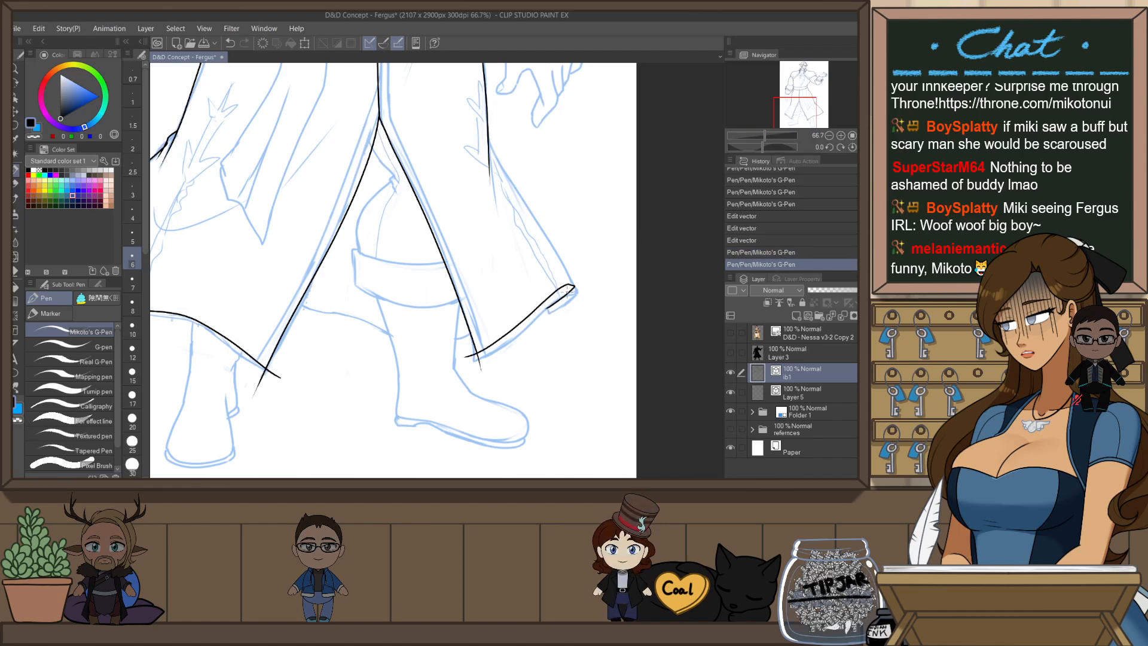
- Re-ink the lowered-arm side's bottom hem from the front opening to the outer corner, comparing versions with undo and redo
{"action": "key", "text": "ctrl+z"}
{"action": "mouse_move", "coordinate": [465, 359]}
{"action": "left_mouse_down"}
{"action": "mouse_move", "coordinate": [560, 287]}
{"action": "mouse_move", "coordinate": [542, 307]}
{"action": "left_mouse_up"}
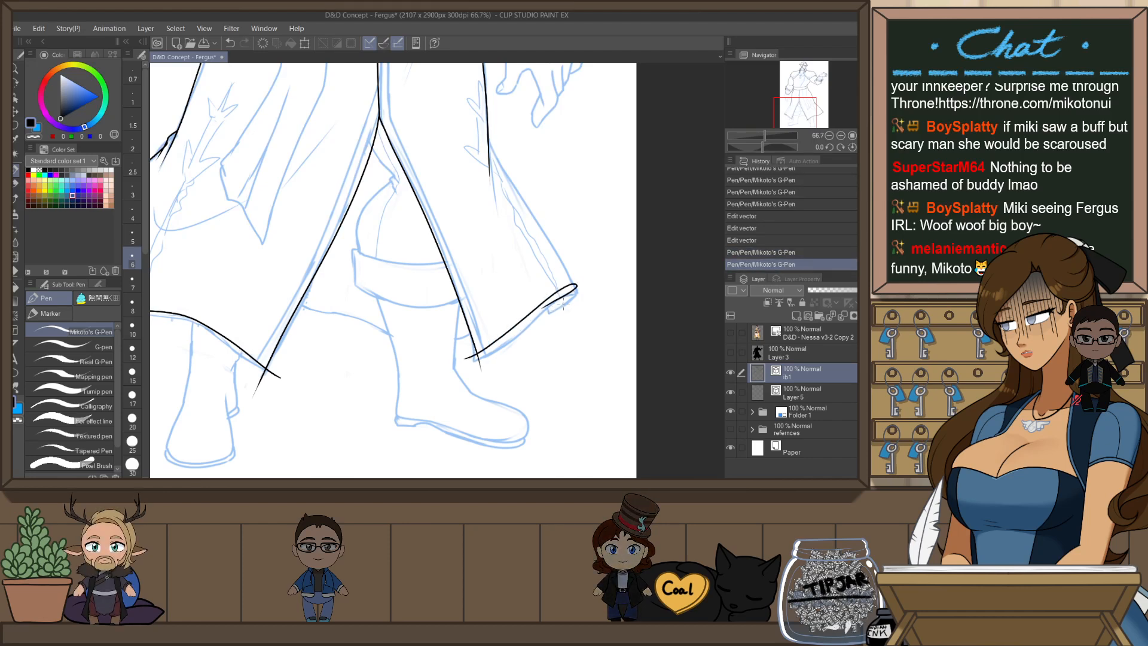
{"action": "key", "text": "ctrl+z"}
{"action": "left_click_drag", "start_coordinate": [468, 359], "coordinate": [570, 291]}
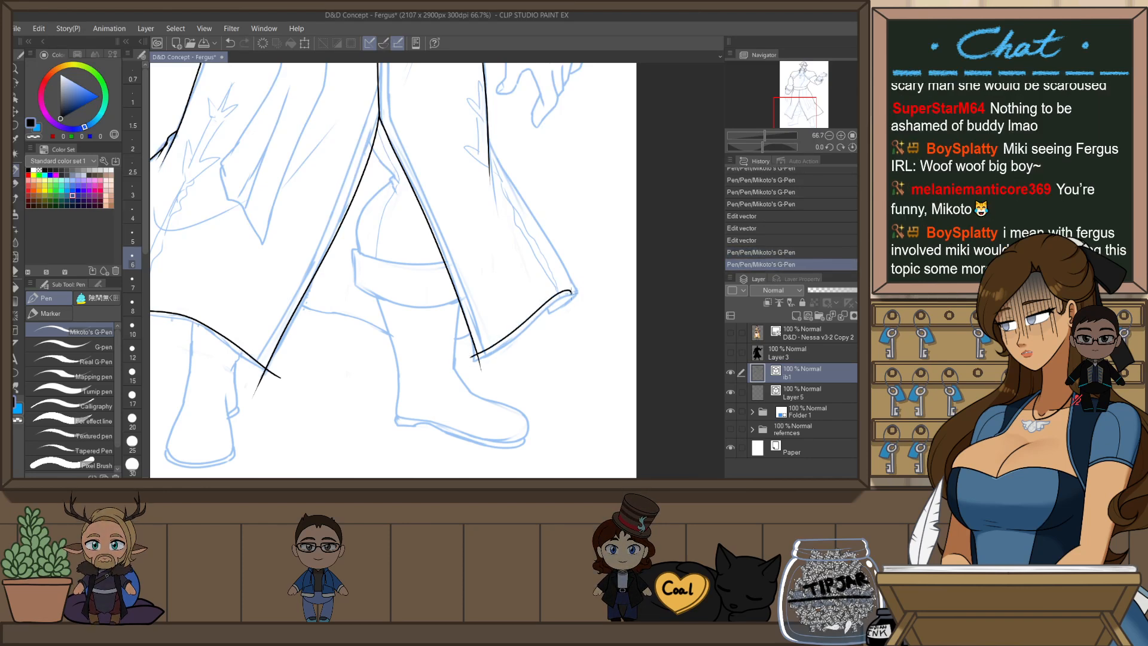
{"action": "key", "text": "ctrl+z"}
{"action": "key", "text": "ctrl+y"}
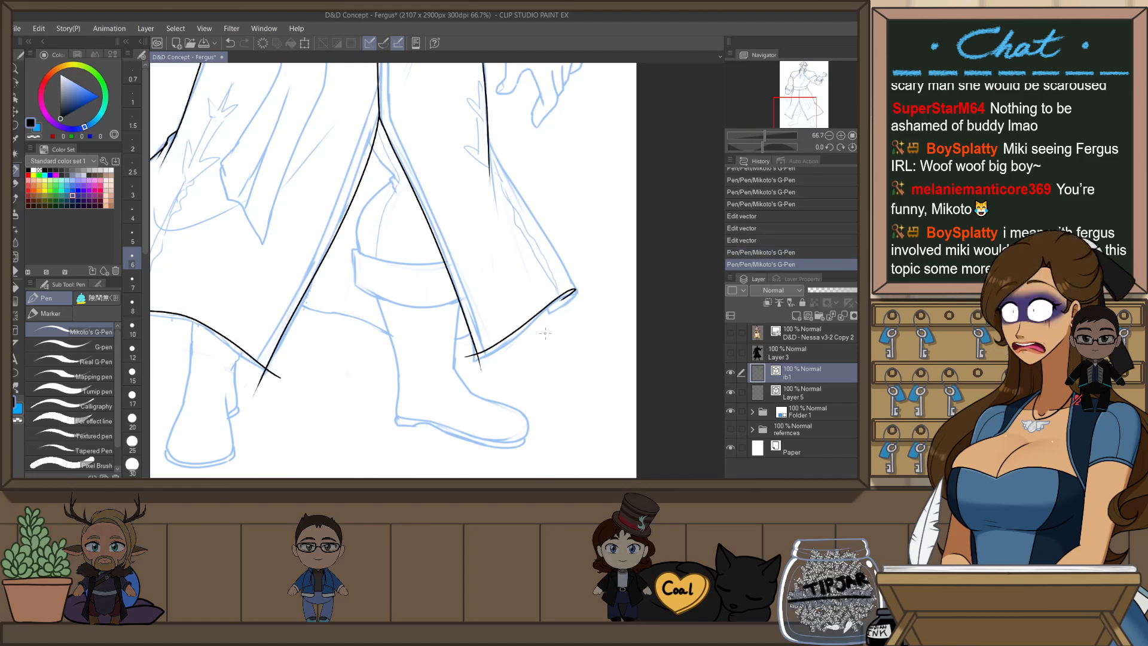
- Flip the canvas horizontally and ink the lowered-arm side's flared skirt edge from the outer hem corner up to the coat's side line
{"action": "key", "text": "h"}
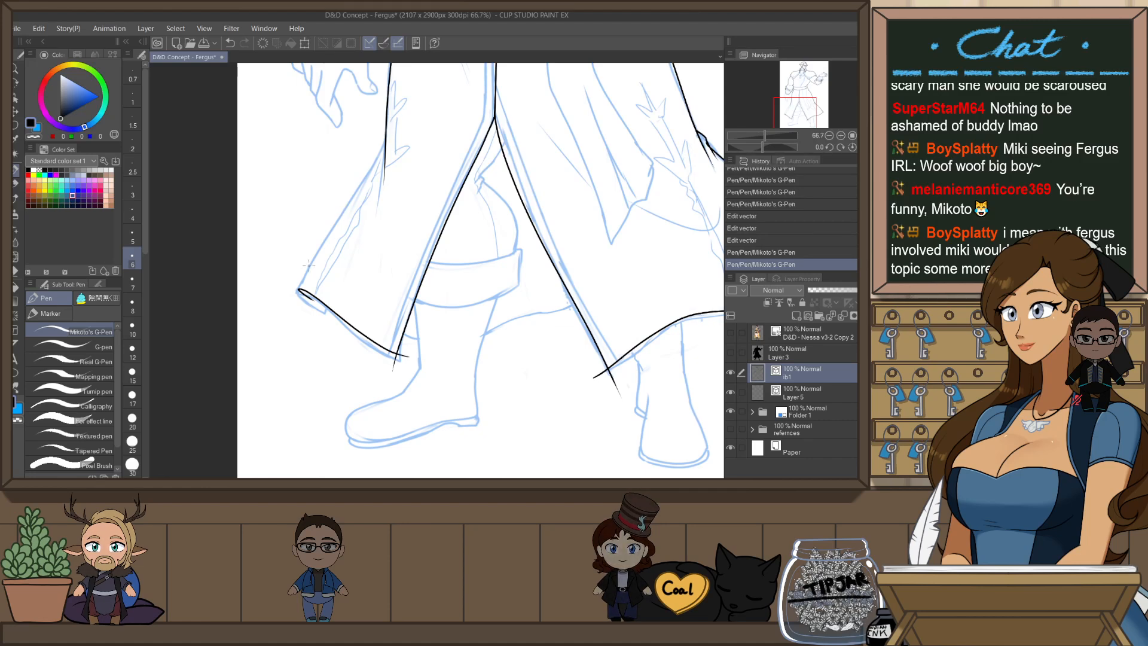
{"action": "scroll", "coordinate": [319, 261], "scroll_direction": "up", "scroll_amount": 1}
{"action": "left_click_drag", "start_coordinate": [330, 266], "coordinate": [310, 348]}
{"action": "left_click_drag", "start_coordinate": [269, 385], "coordinate": [400, 167]}
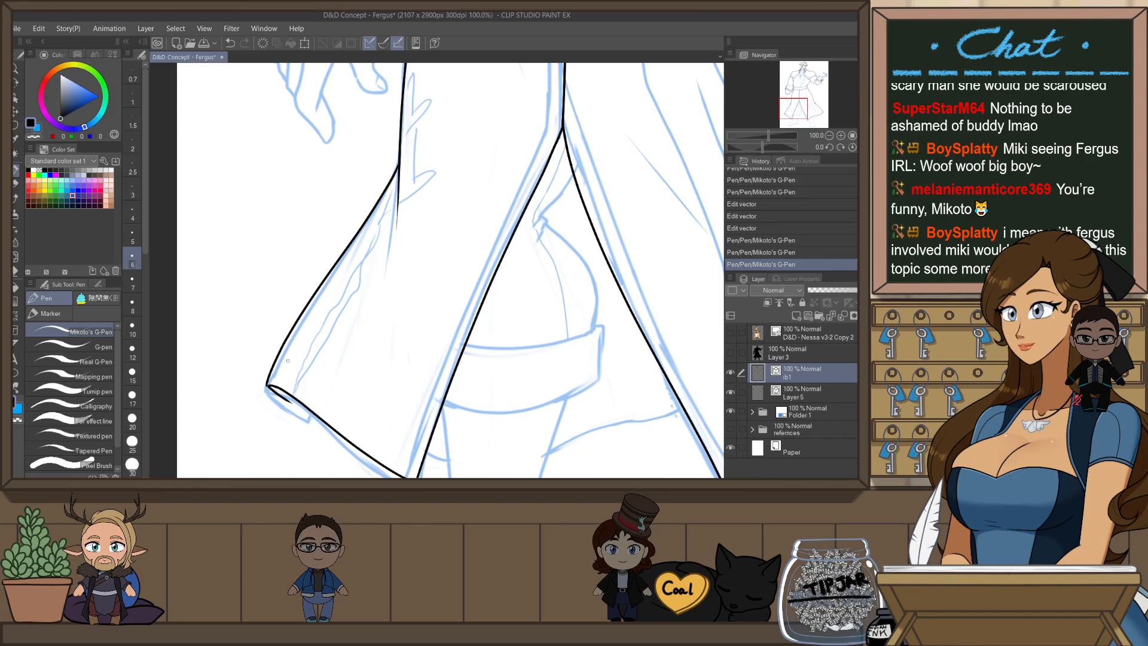
{"action": "key", "text": "ctrl+z"}
{"action": "left_click_drag", "start_coordinate": [269, 385], "coordinate": [402, 157]}
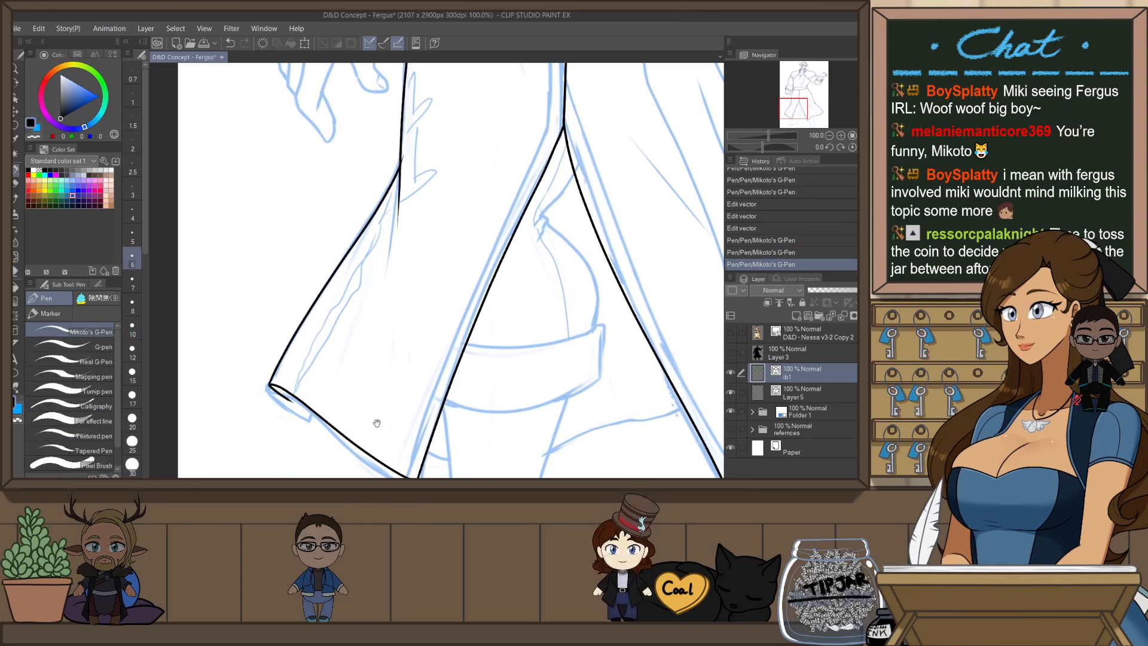
- Compare the turned-up fold at the lowered-arm side's outer hem corner with and without its last stroke, and keep the stroke
{"action": "left_click_drag", "start_coordinate": [376, 423], "coordinate": [434, 327]}
{"action": "scroll", "coordinate": [378, 318], "scroll_direction": "up", "scroll_amount": 1}
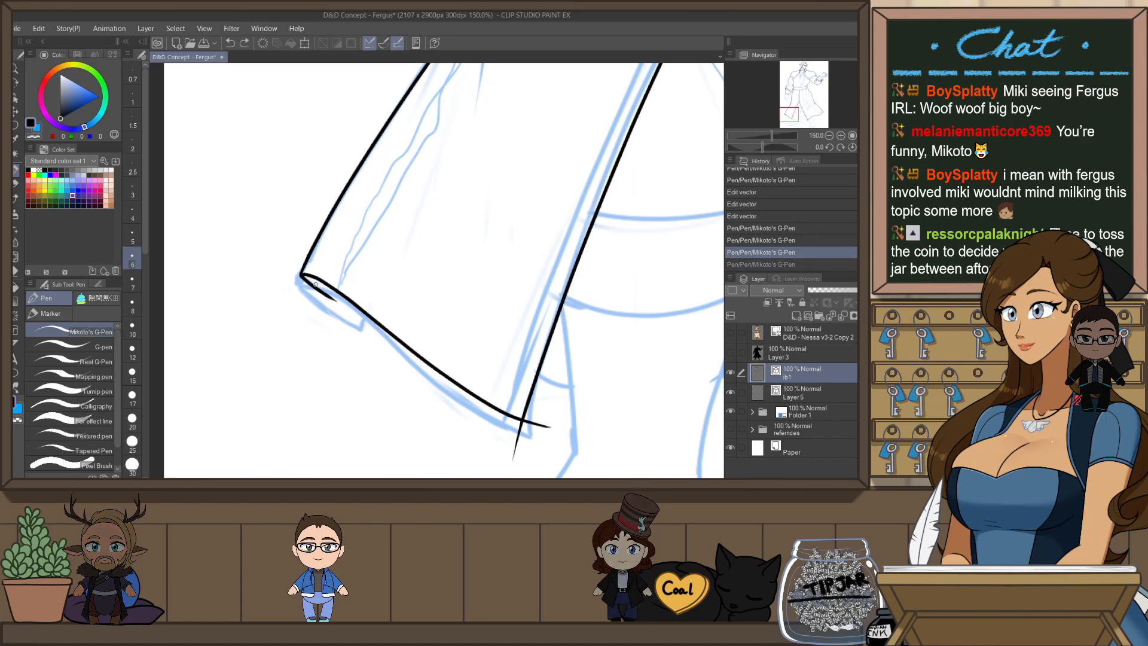
{"action": "key", "text": "ctrl+z"}
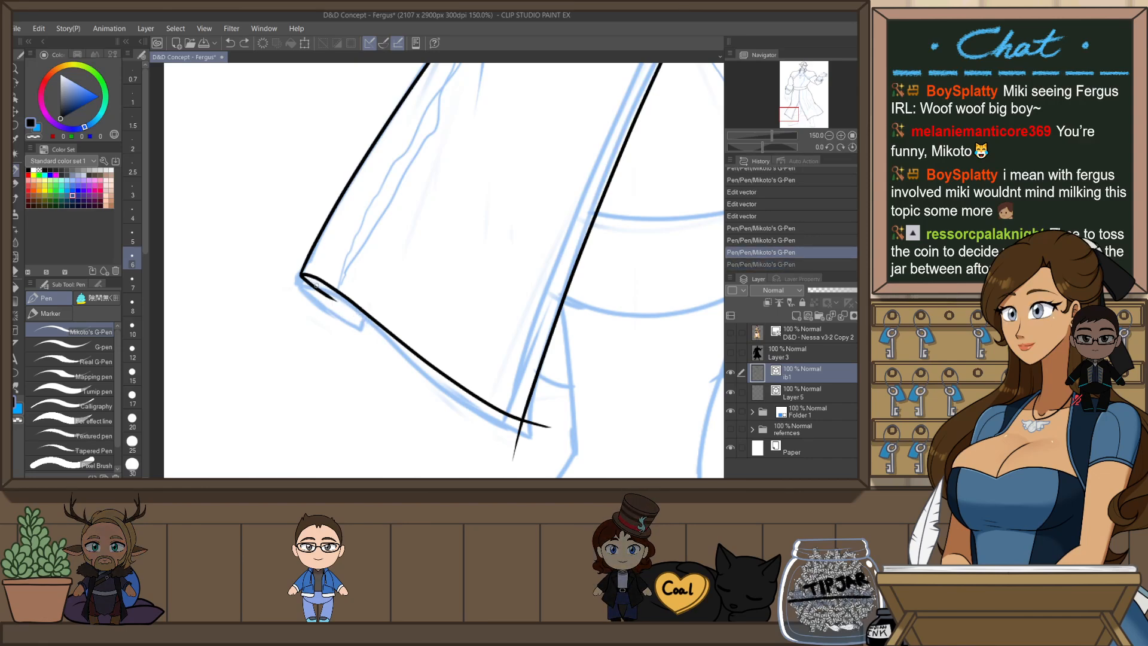
{"action": "key", "text": "ctrl+y"}
{"action": "key", "text": "ctrl+z"}
{"action": "key", "text": "ctrl+y"}
{"action": "scroll", "coordinate": [361, 293], "scroll_direction": "down", "scroll_amount": 3}
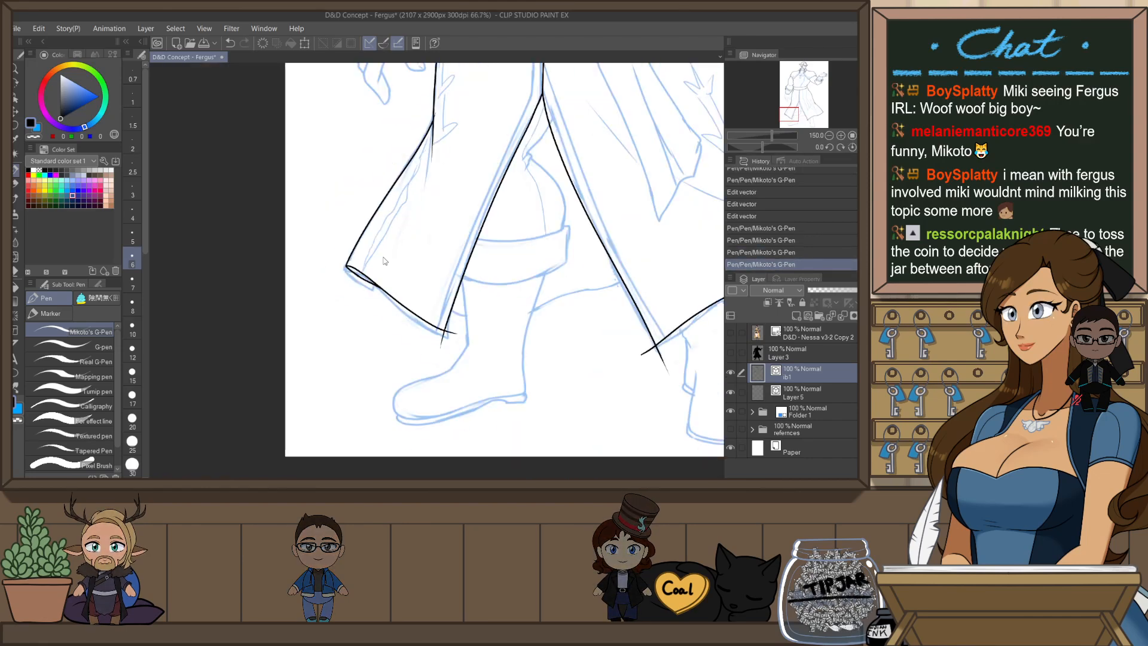
- Check the whole figure's line art and save the drawing
{"action": "scroll", "coordinate": [562, 282], "scroll_direction": "down", "scroll_amount": 2}
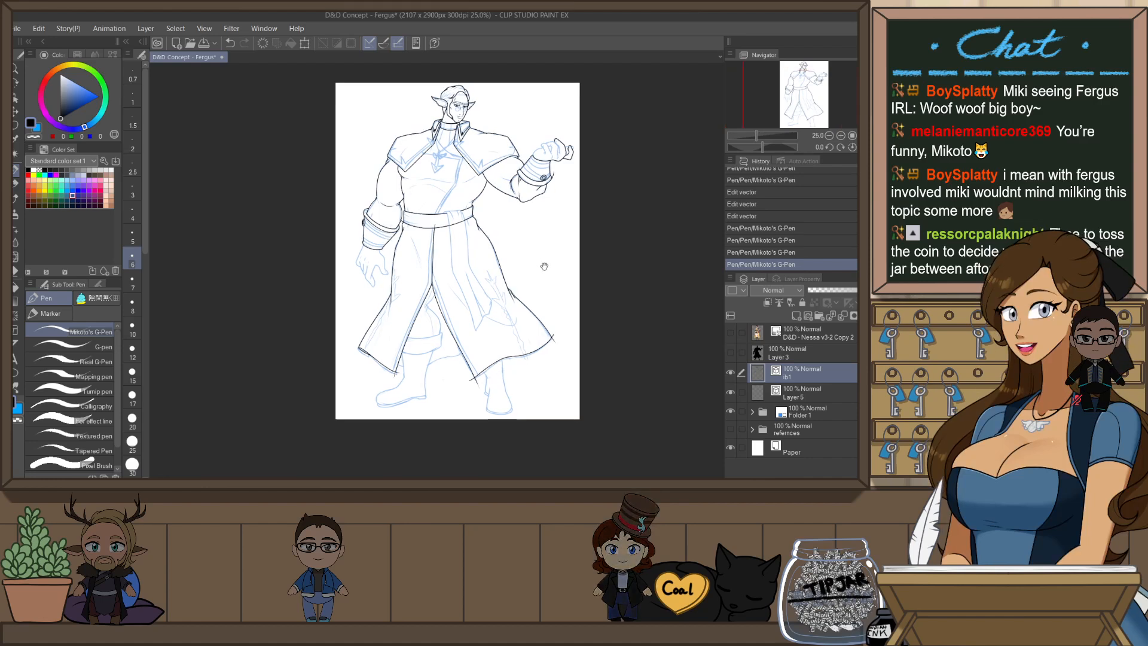
{"action": "scroll", "coordinate": [547, 299], "scroll_direction": "up", "scroll_amount": 2}
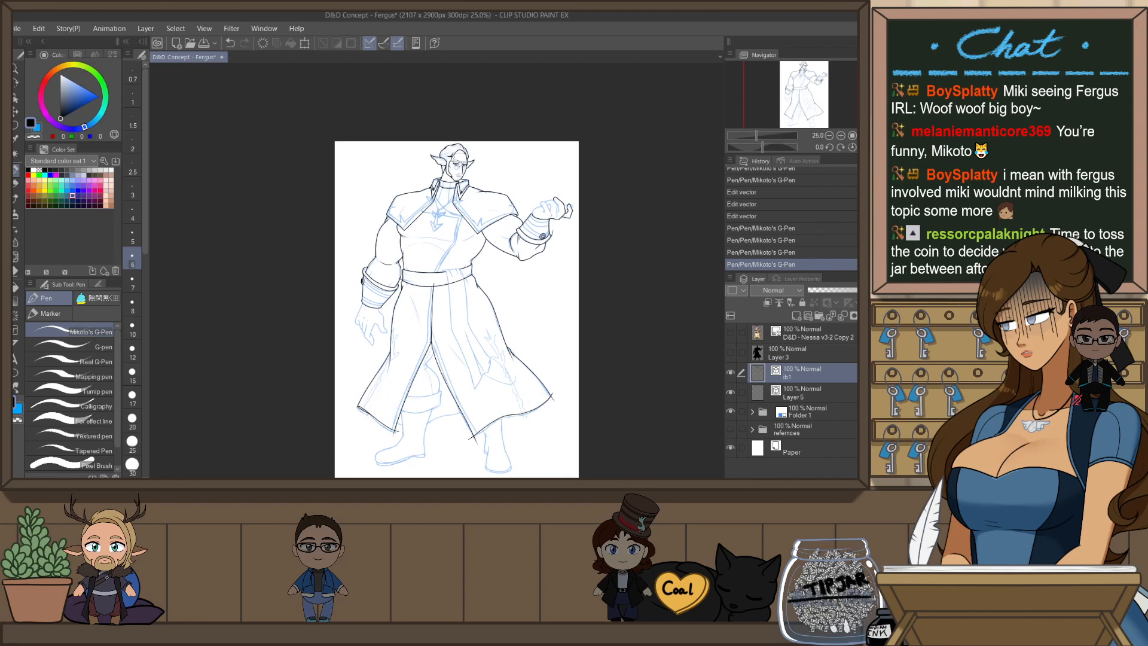
{"action": "left_click_drag", "start_coordinate": [420, 392], "coordinate": [463, 280]}
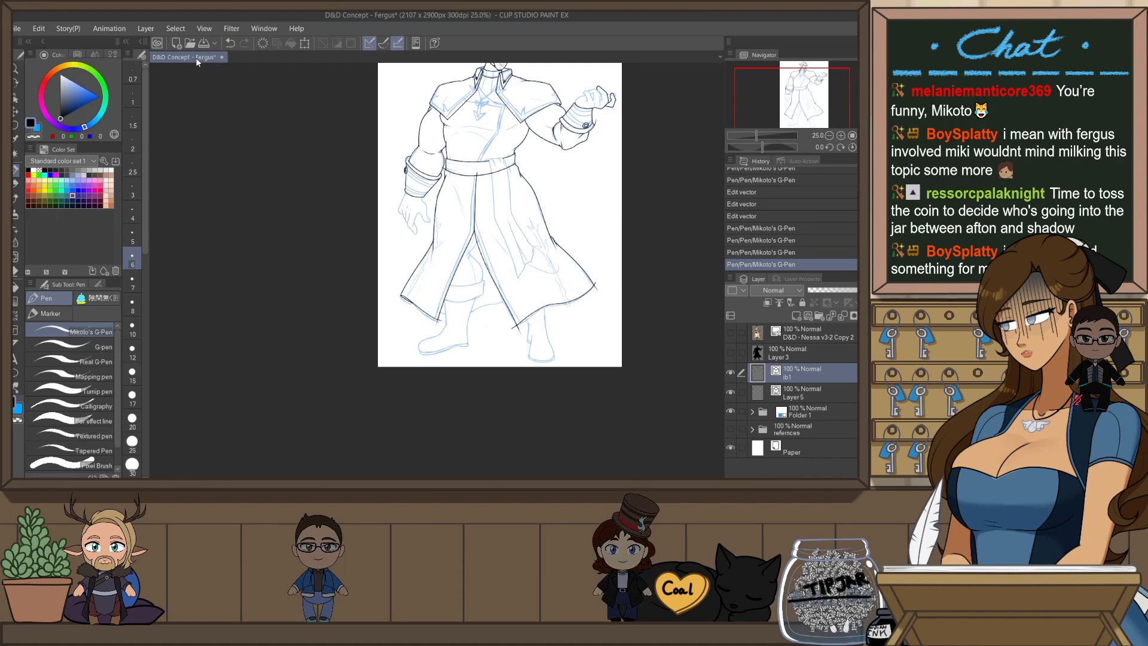
{"action": "key", "text": "ctrl+s"}
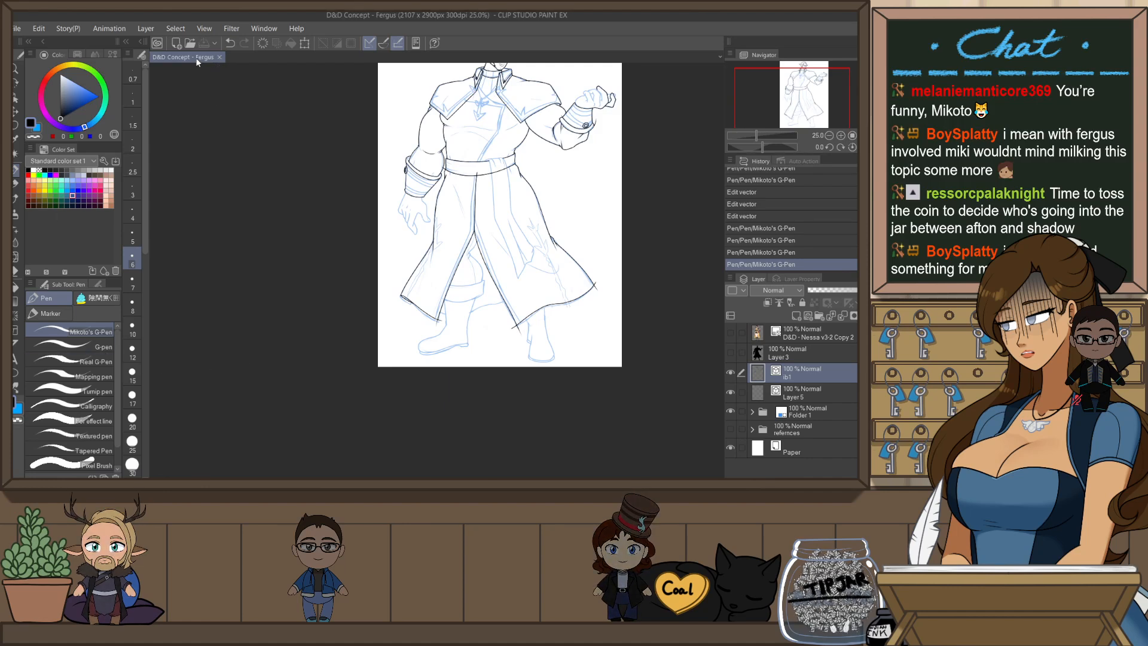
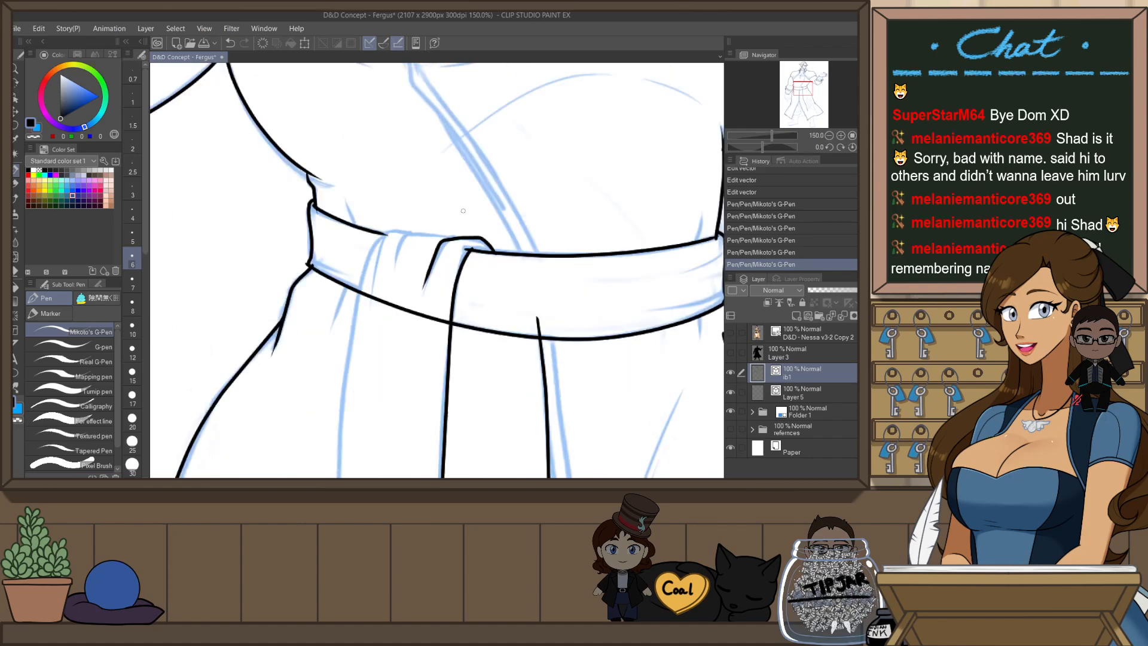
- Rotate the canvas, ink the belt's upper edge between the two sash folds with its curved fold line, and reset the rotation
{"action": "key", "text": "r"}
{"action": "mouse_move", "coordinate": [587, 299]}
{"action": "left_mouse_down"}
{"action": "mouse_move", "coordinate": [595, 243]}
{"action": "mouse_move", "coordinate": [579, 189]}
{"action": "left_mouse_up"}
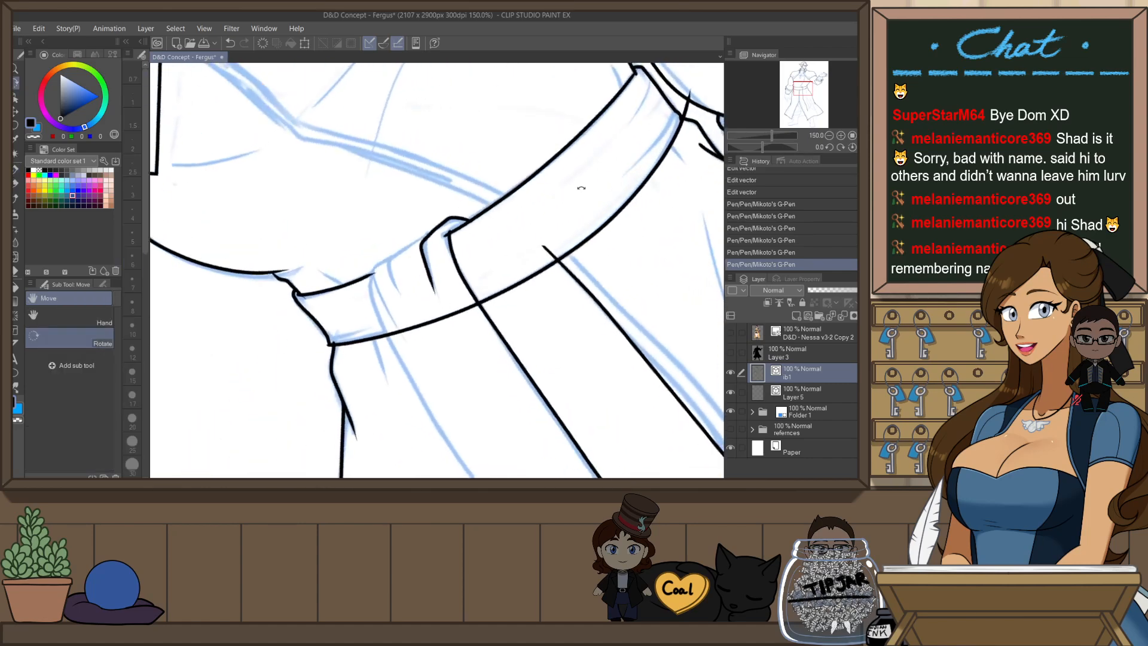
{"action": "mouse_move", "coordinate": [427, 238]}
{"action": "left_mouse_down"}
{"action": "mouse_move", "coordinate": [377, 266]}
{"action": "mouse_move", "coordinate": [372, 316]}
{"action": "left_mouse_up"}
{"action": "key", "text": "ctrl+z"}
{"action": "key", "text": "ctrl+z"}
{"action": "left_click_drag", "start_coordinate": [428, 234], "coordinate": [384, 327]}
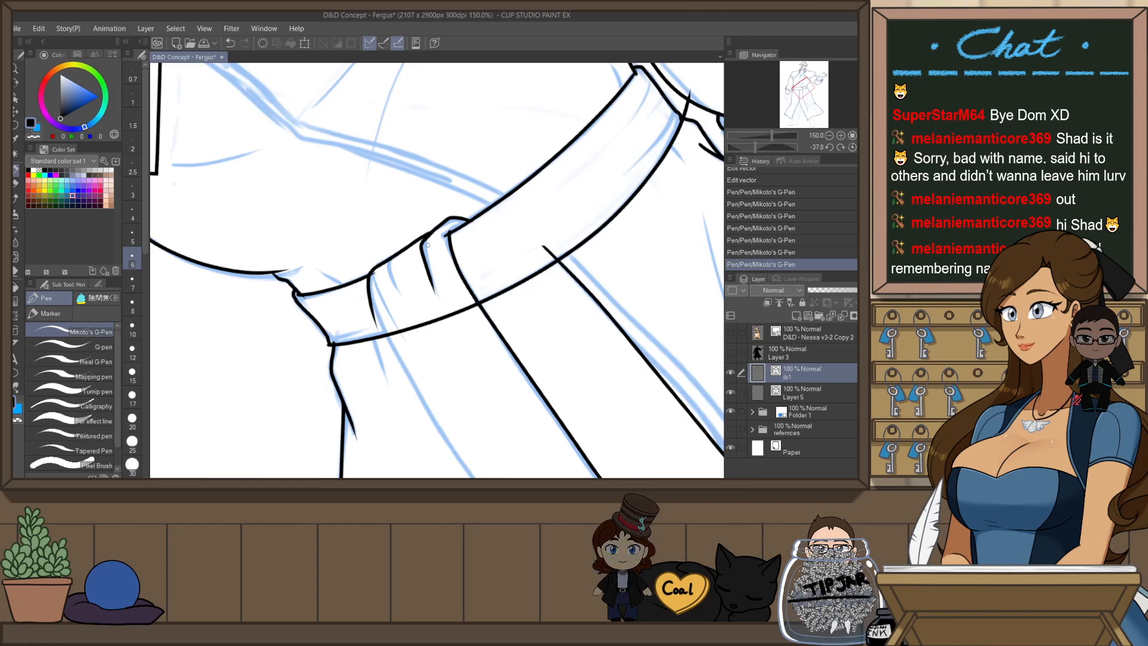
{"action": "key", "text": "ctrl+z"}
{"action": "mouse_move", "coordinate": [428, 234]}
{"action": "left_mouse_down"}
{"action": "mouse_move", "coordinate": [386, 260]}
{"action": "mouse_move", "coordinate": [378, 314]}
{"action": "left_mouse_up"}
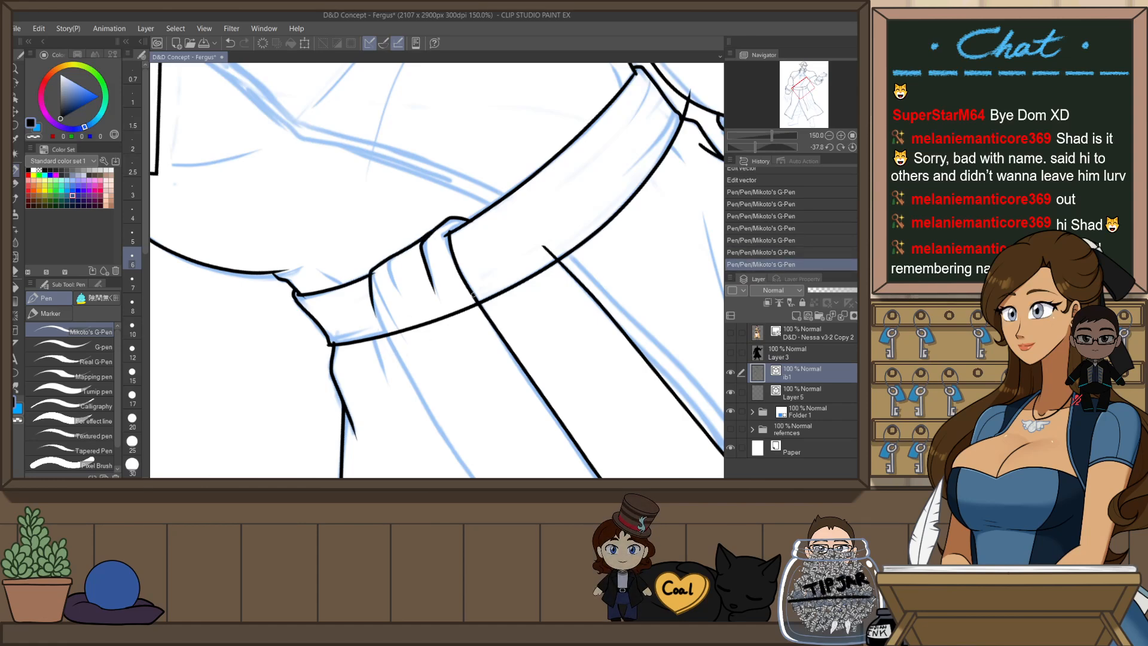
{"action": "key", "text": "ctrl+at"}
- Rotate the canvas and try to ink the hanging sash's outer edge from the belt fold down to its bend
{"action": "scroll", "coordinate": [589, 204], "scroll_direction": "down", "scroll_amount": 1}
{"action": "scroll", "coordinate": [589, 204], "scroll_direction": "down", "scroll_amount": 2}
{"action": "key", "text": "shift+space"}
{"action": "left_click_drag", "start_coordinate": [590, 204], "coordinate": [621, 268]}
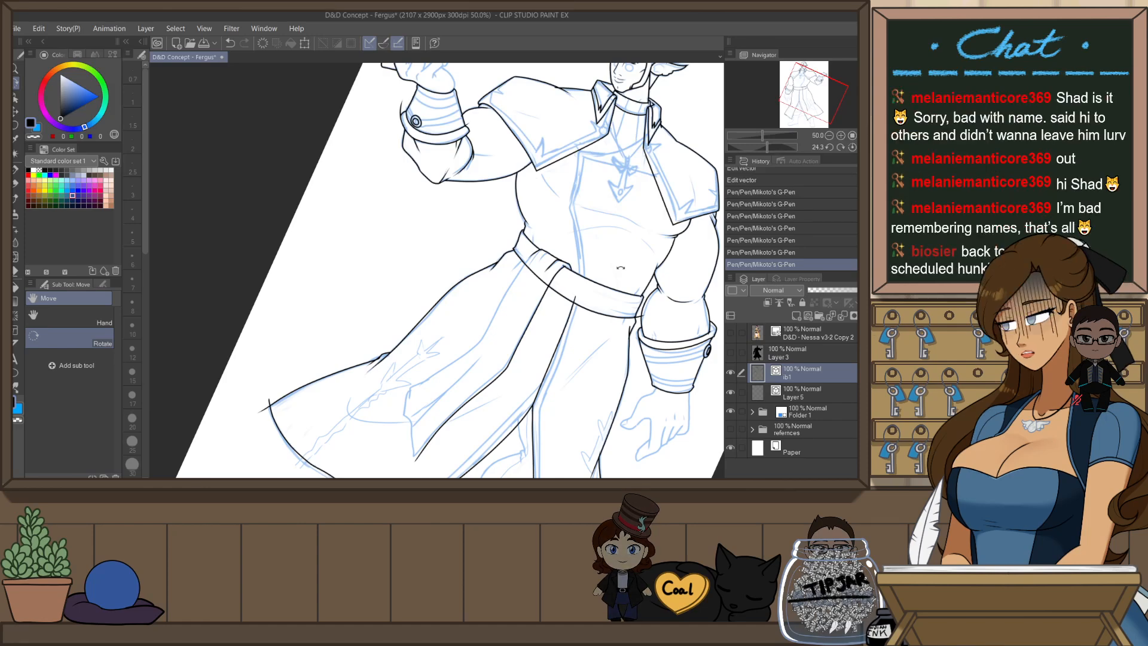
{"action": "scroll", "coordinate": [538, 317], "scroll_direction": "up", "scroll_amount": 2}
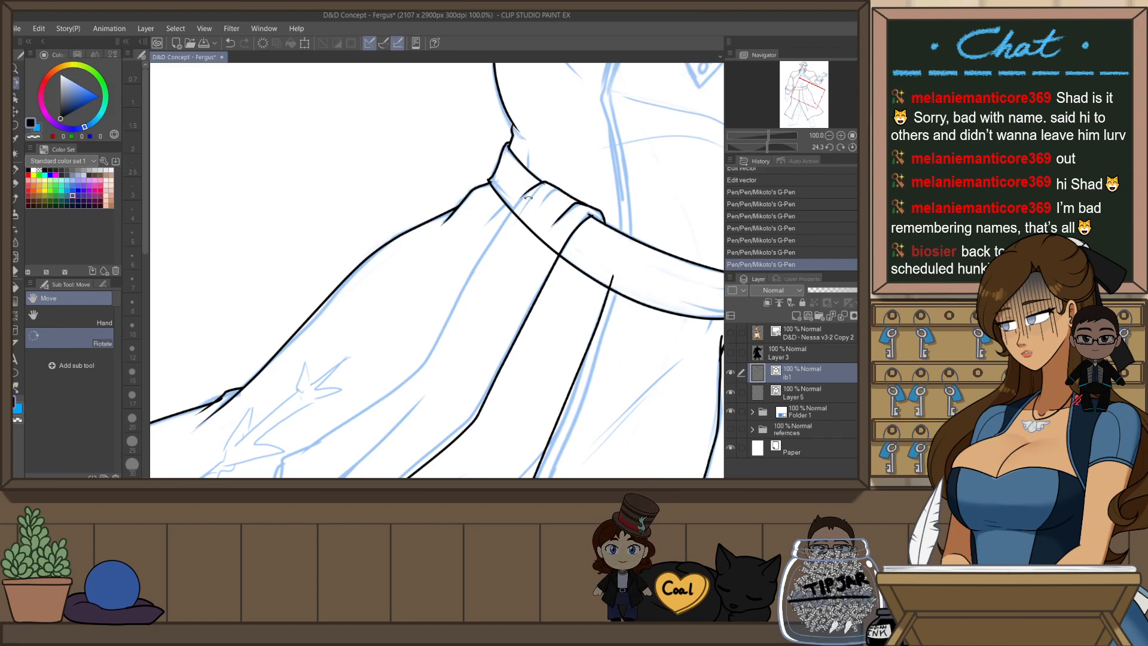
{"action": "key", "text": "p"}
{"action": "left_click_drag", "start_coordinate": [535, 184], "coordinate": [424, 369]}
{"action": "key", "text": "ctrl+z"}
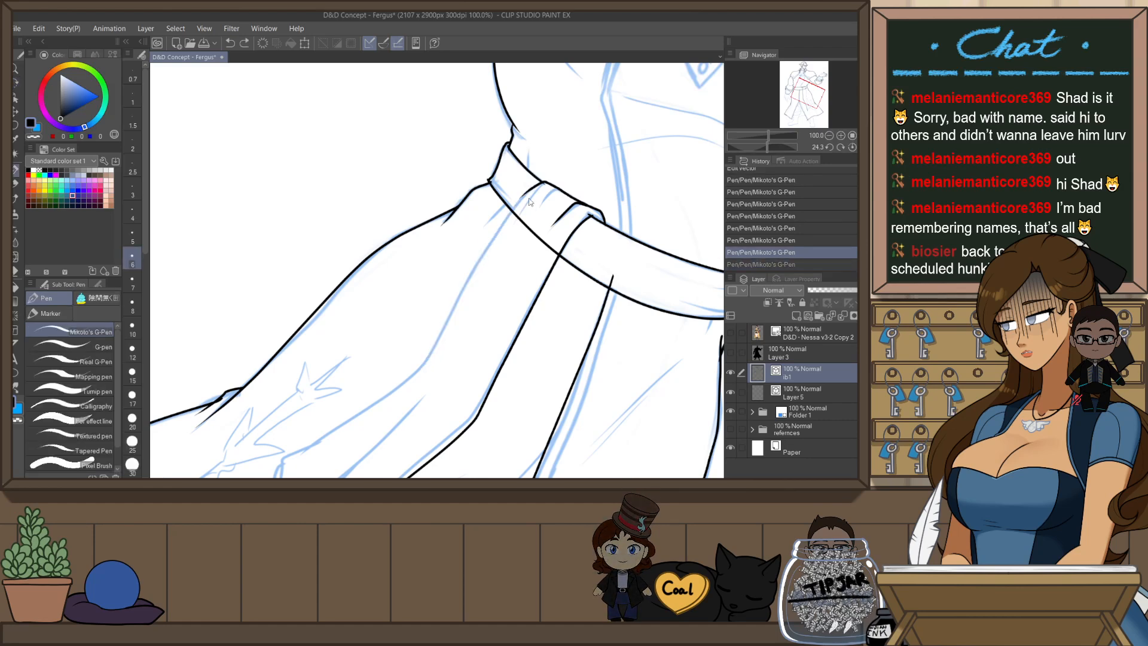
{"action": "left_click_drag", "start_coordinate": [447, 312], "coordinate": [418, 365]}
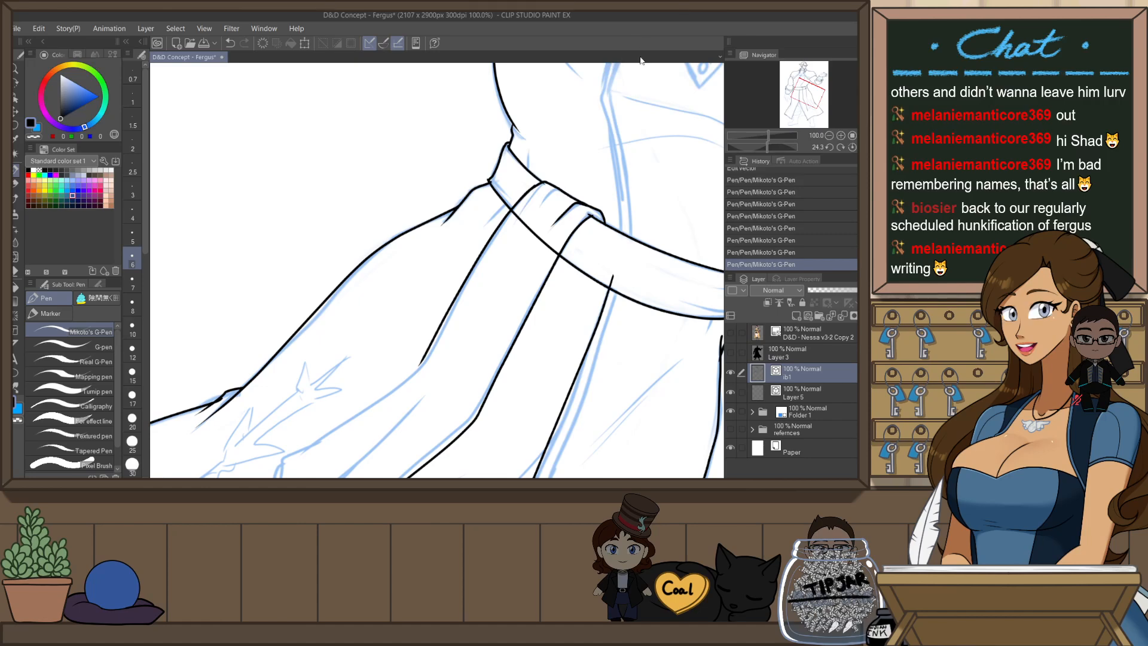
- Flip and rotate the canvas, redraw the hanging sash's outer edge from the belt fold to its bend, and reset the rotation
{"action": "key", "text": "h"}
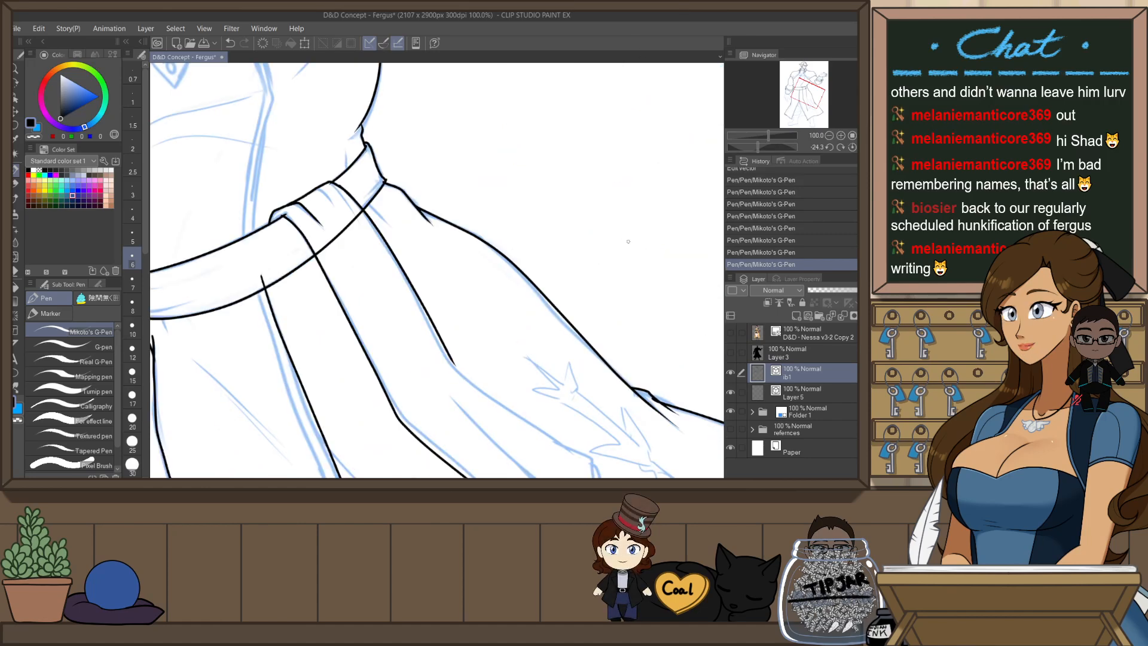
{"action": "key", "text": "r"}
{"action": "left_click_drag", "start_coordinate": [649, 269], "coordinate": [388, 88]}
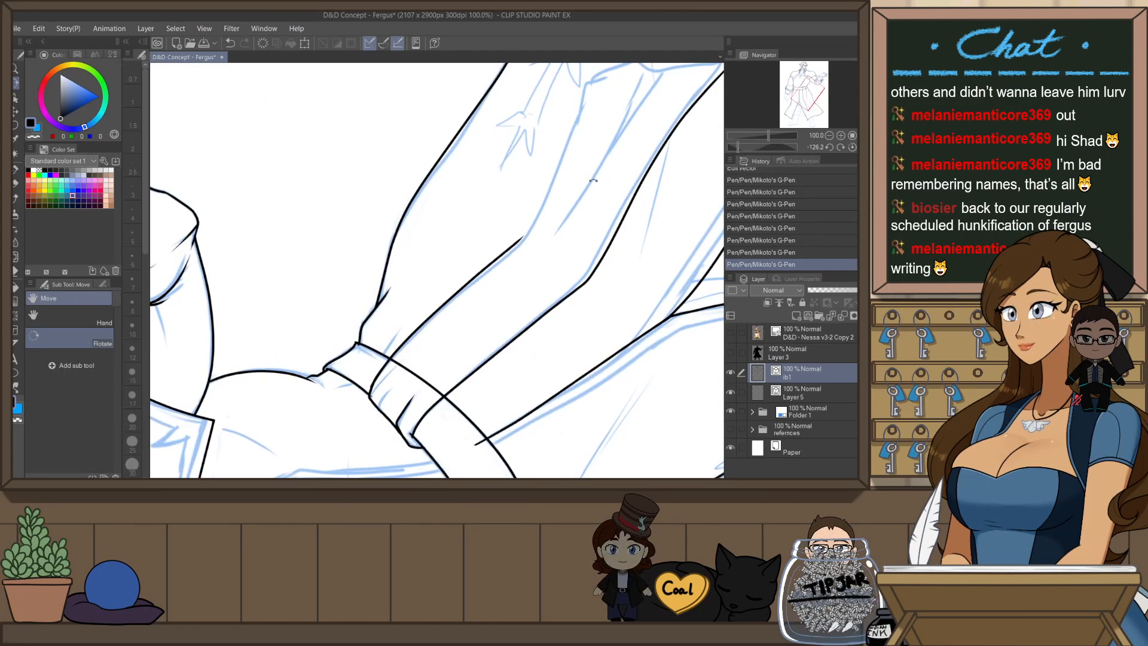
{"action": "key", "text": "p"}
{"action": "key", "text": "ctrl+z"}
{"action": "left_click_drag", "start_coordinate": [525, 238], "coordinate": [541, 219]}
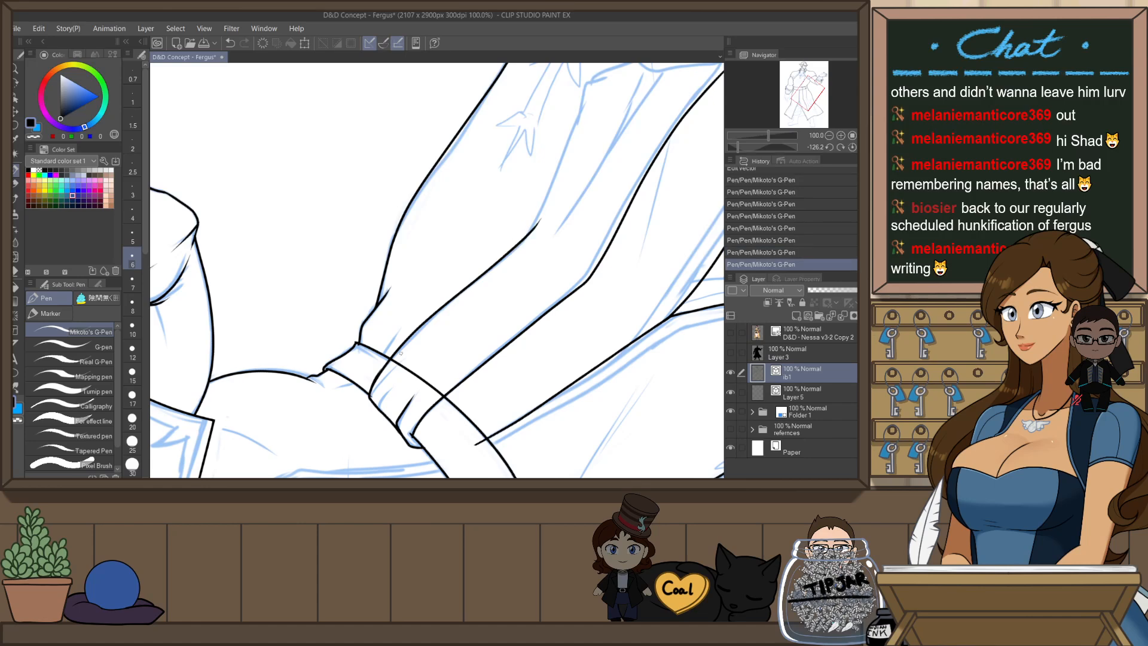
{"action": "key", "text": "ctrl+z"}
{"action": "left_click_drag", "start_coordinate": [488, 263], "coordinate": [527, 222]}
{"action": "key", "text": "ctrl+z"}
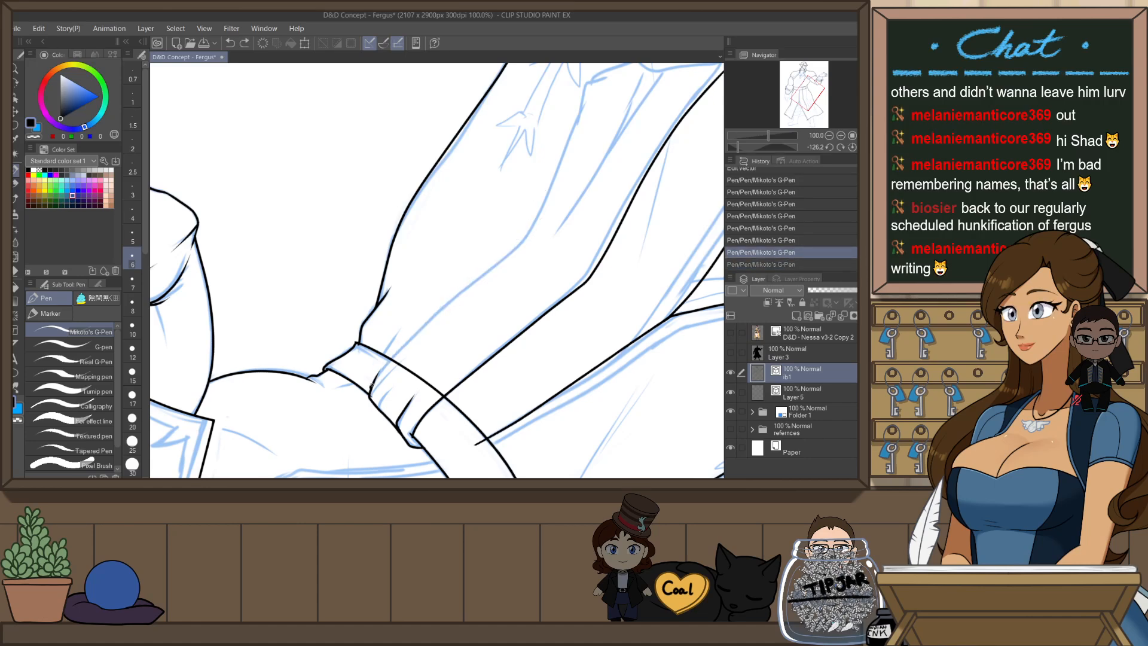
{"action": "left_click_drag", "start_coordinate": [370, 384], "coordinate": [531, 231]}
{"action": "key", "text": "ctrl+@"}
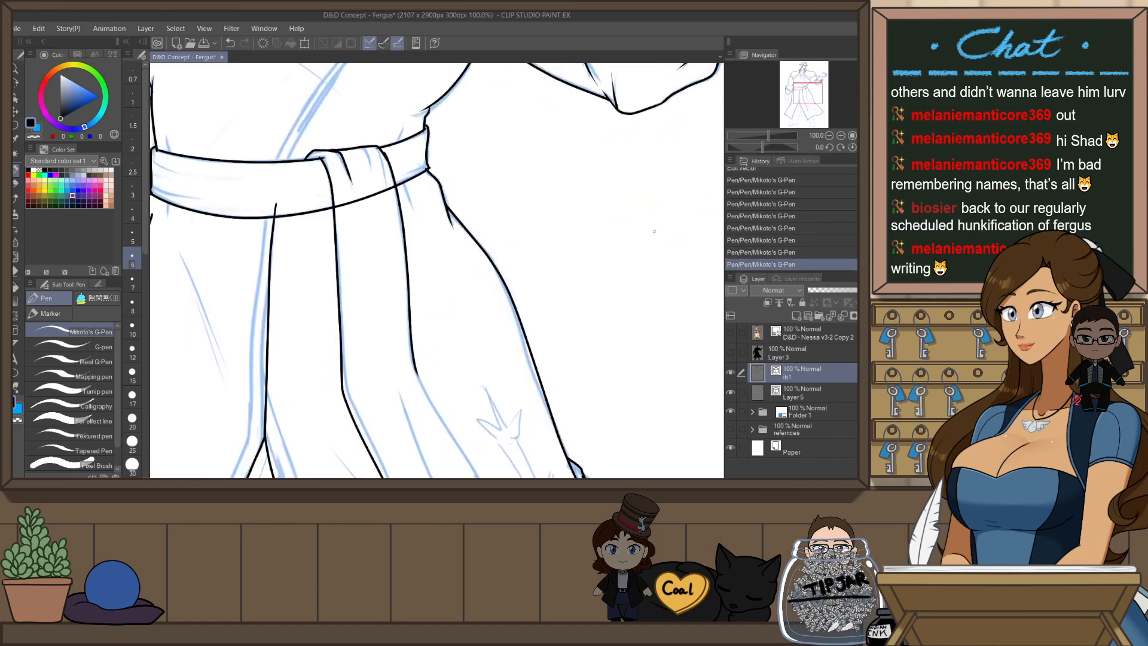
- Rotate the canvas, ink the hanging sash's lower outer edge and its wavy bottom end to the tip, and reset the rotation
{"action": "key", "text": "r"}
{"action": "mouse_move", "coordinate": [631, 254]}
{"action": "left_mouse_down"}
{"action": "mouse_move", "coordinate": [598, 163]}
{"action": "mouse_move", "coordinate": [497, 119]}
{"action": "mouse_move", "coordinate": [430, 120]}
{"action": "left_mouse_up"}
{"action": "scroll", "coordinate": [624, 235], "scroll_direction": "up", "scroll_amount": 4}
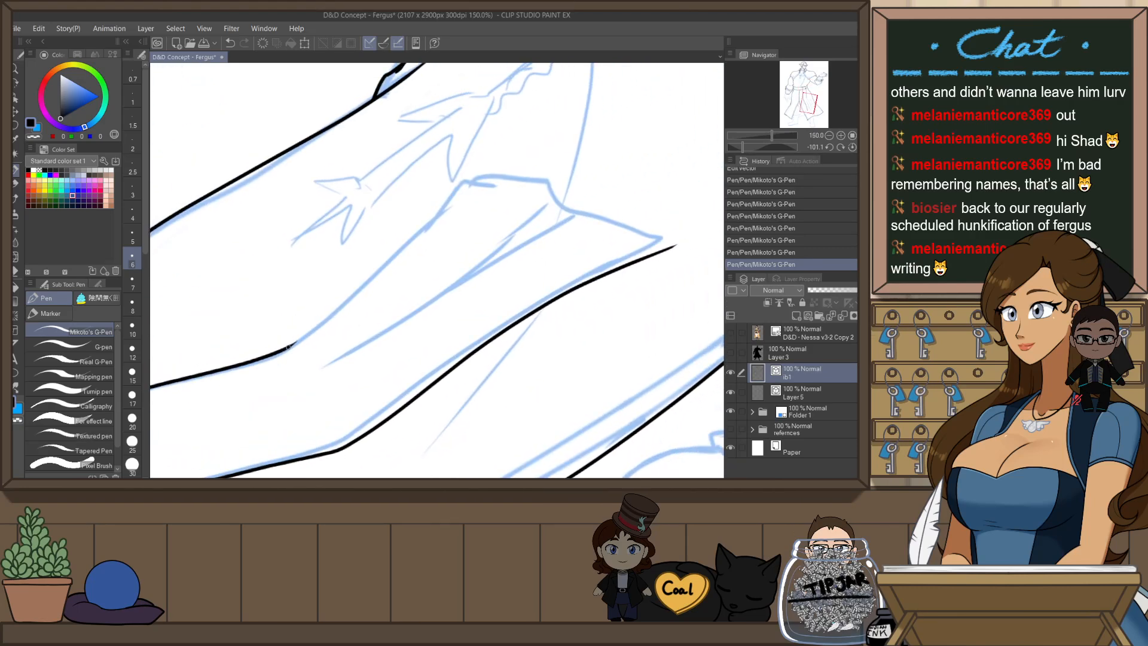
{"action": "left_click_drag", "start_coordinate": [289, 347], "coordinate": [466, 185]}
{"action": "key", "text": "ctrl+z"}
{"action": "left_click_drag", "start_coordinate": [290, 348], "coordinate": [467, 187]}
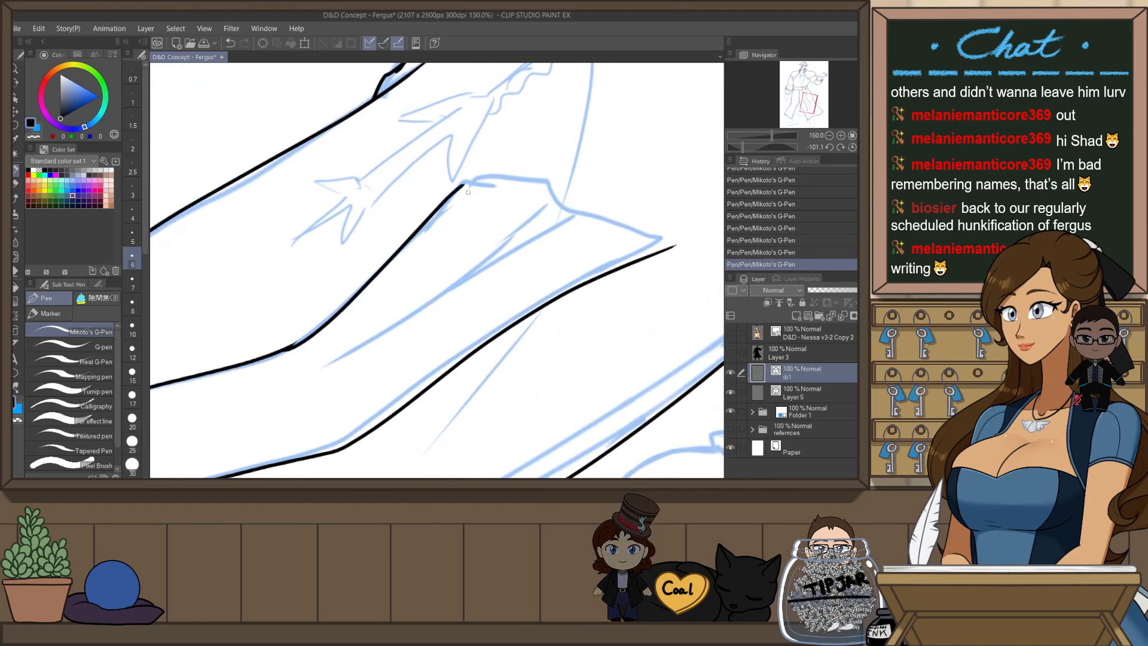
{"action": "key", "text": "ctrl+z"}
{"action": "mouse_move", "coordinate": [289, 347]}
{"action": "left_mouse_down"}
{"action": "mouse_move", "coordinate": [472, 169]}
{"action": "mouse_move", "coordinate": [547, 181]}
{"action": "mouse_move", "coordinate": [575, 211]}
{"action": "mouse_move", "coordinate": [674, 245]}
{"action": "left_mouse_up"}
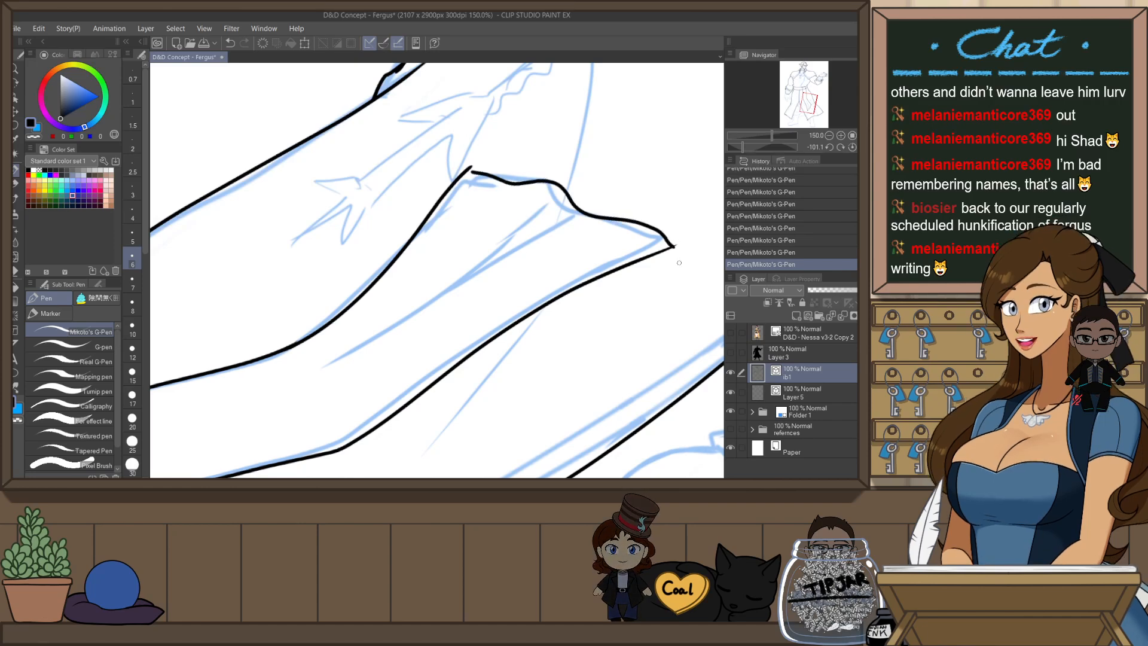
{"action": "key", "text": "r"}
{"action": "scroll", "coordinate": [649, 270], "scroll_direction": "down", "scroll_amount": 1}
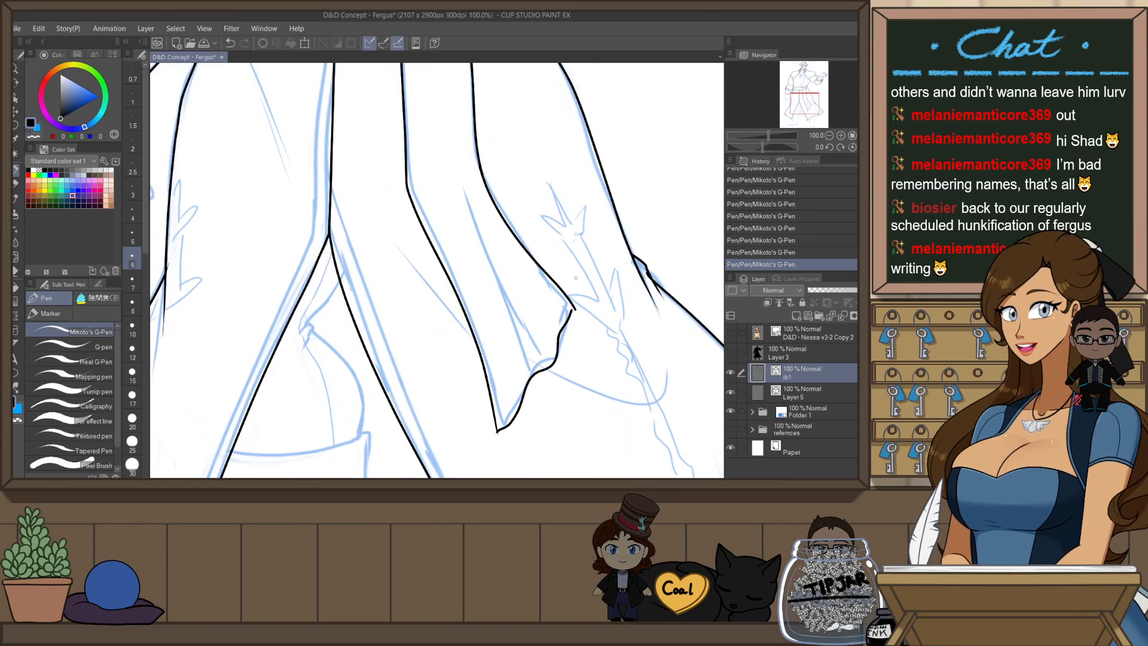
- Adjust the sash end's vector lines with the Object tool and erase the overshooting line at its lower tip
{"action": "key", "text": "o"}
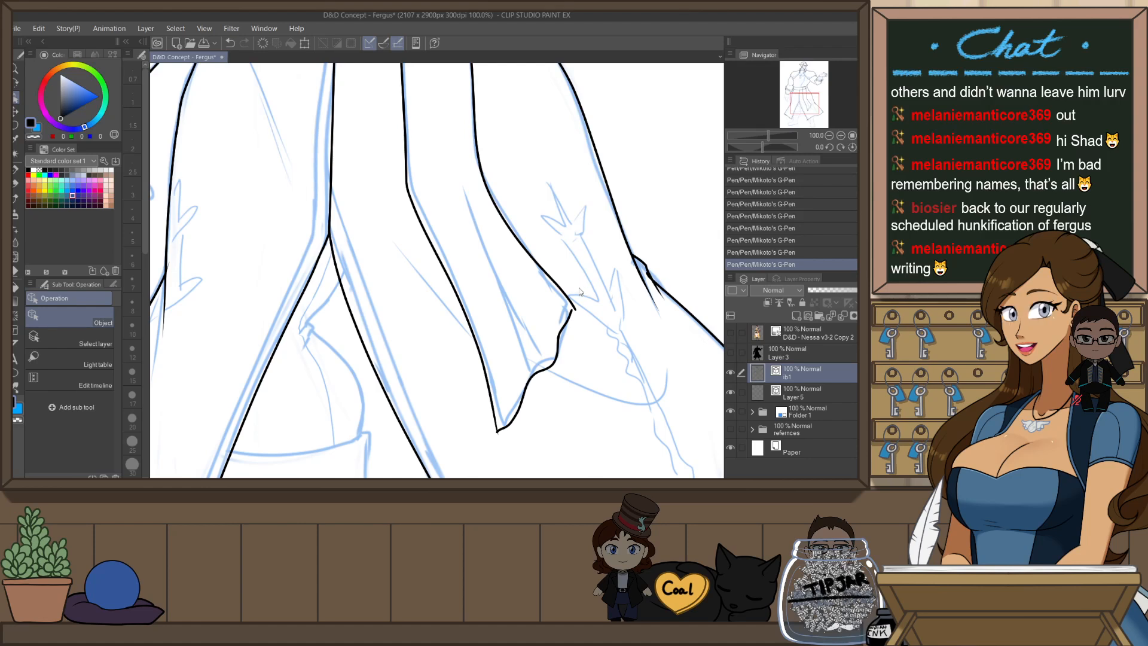
{"action": "left_click", "coordinate": [580, 298]}
{"action": "left_click_drag", "start_coordinate": [581, 298], "coordinate": [587, 286]}
{"action": "key", "text": "e"}
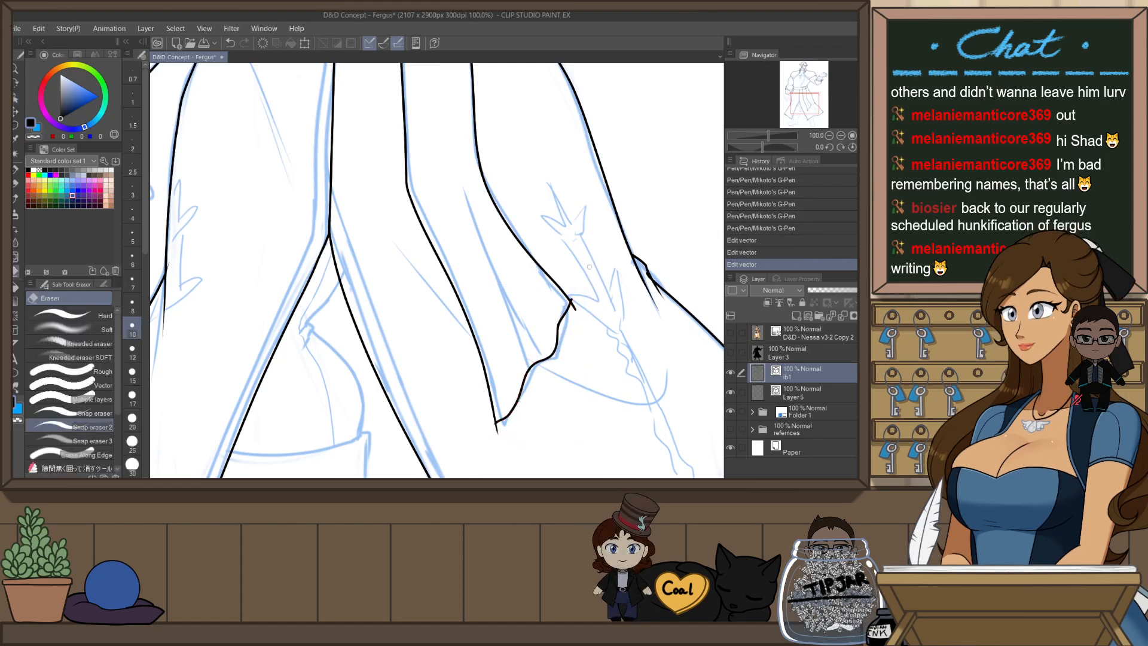
{"action": "left_click_drag", "start_coordinate": [496, 428], "coordinate": [499, 430]}
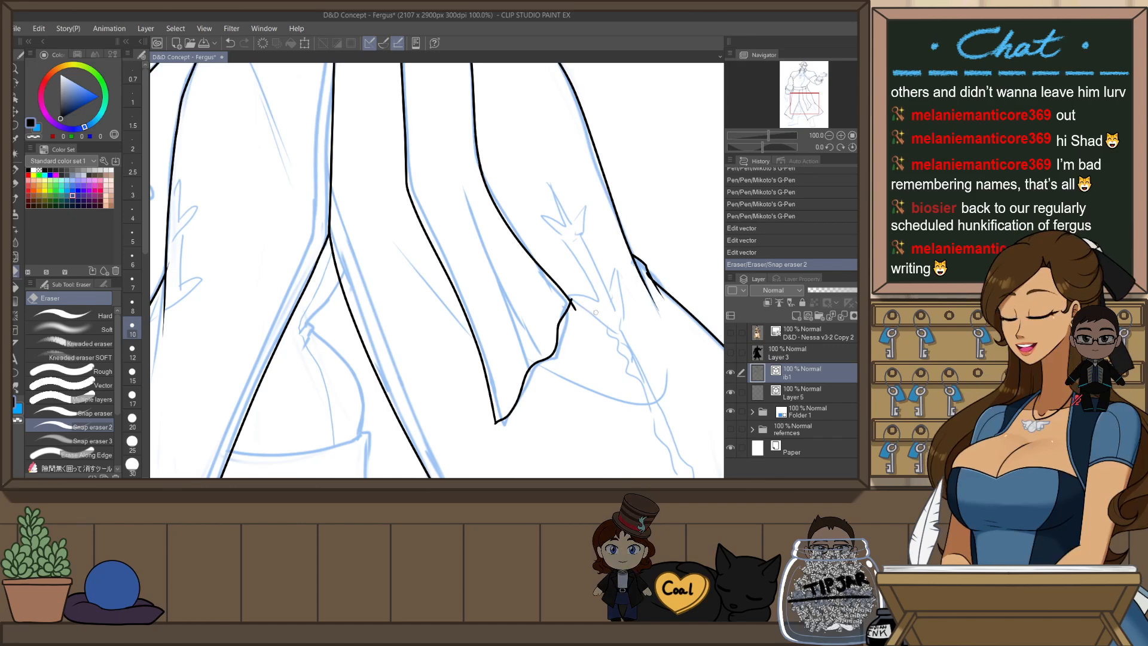
- Ink the short trouser fold and its small hooked crease just below the split of the coat's front opening
{"action": "scroll", "coordinate": [622, 284], "scroll_direction": "down", "scroll_amount": 2}
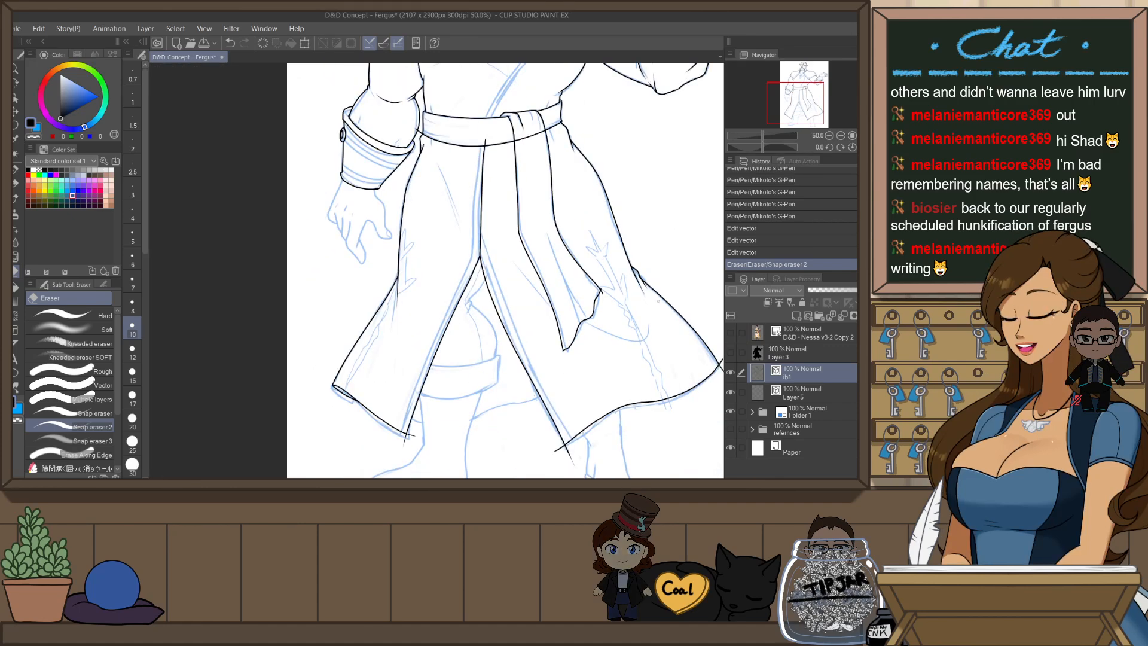
{"action": "scroll", "coordinate": [466, 340], "scroll_direction": "up", "scroll_amount": 2}
{"action": "key", "text": "p"}
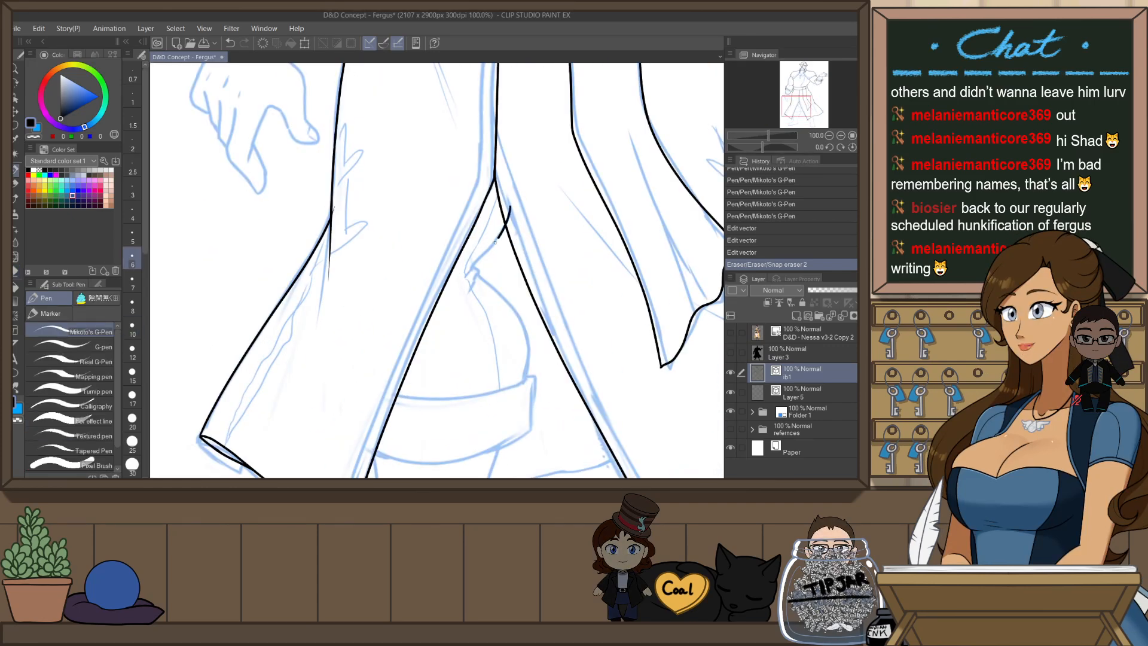
{"action": "left_click_drag", "start_coordinate": [510, 210], "coordinate": [459, 283]}
{"action": "key", "text": "ctrl+z"}
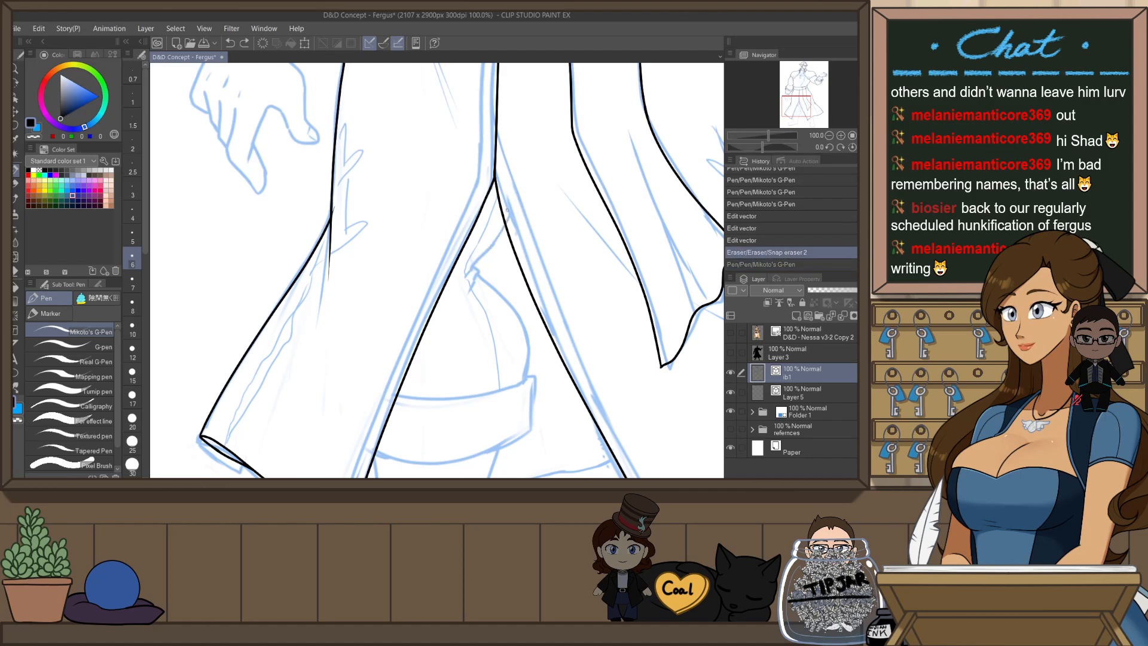
{"action": "mouse_move", "coordinate": [508, 207]}
{"action": "left_mouse_down"}
{"action": "mouse_move", "coordinate": [459, 284]}
{"action": "mouse_move", "coordinate": [476, 284]}
{"action": "left_mouse_up"}
{"action": "key", "text": "ctrl+z"}
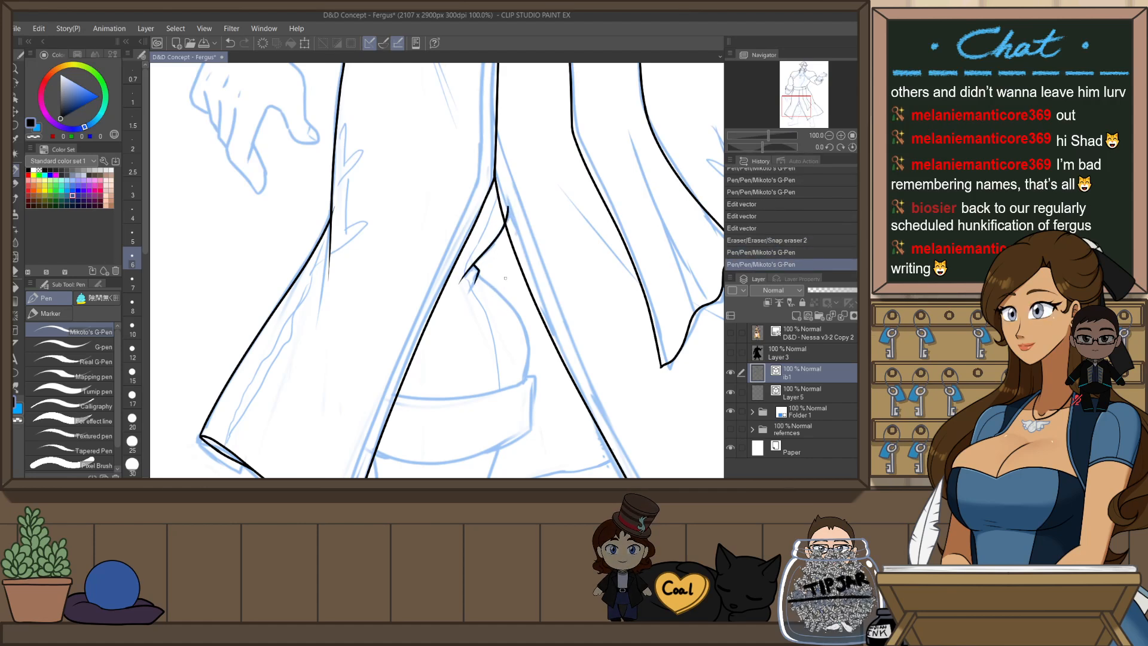
- Flip and rotate the canvas and ink the bulging outer curve of the trouser leg from the crease down to the boot cuff
{"action": "key", "text": "h"}
{"action": "left_click_drag", "start_coordinate": [512, 295], "coordinate": [598, 228]}
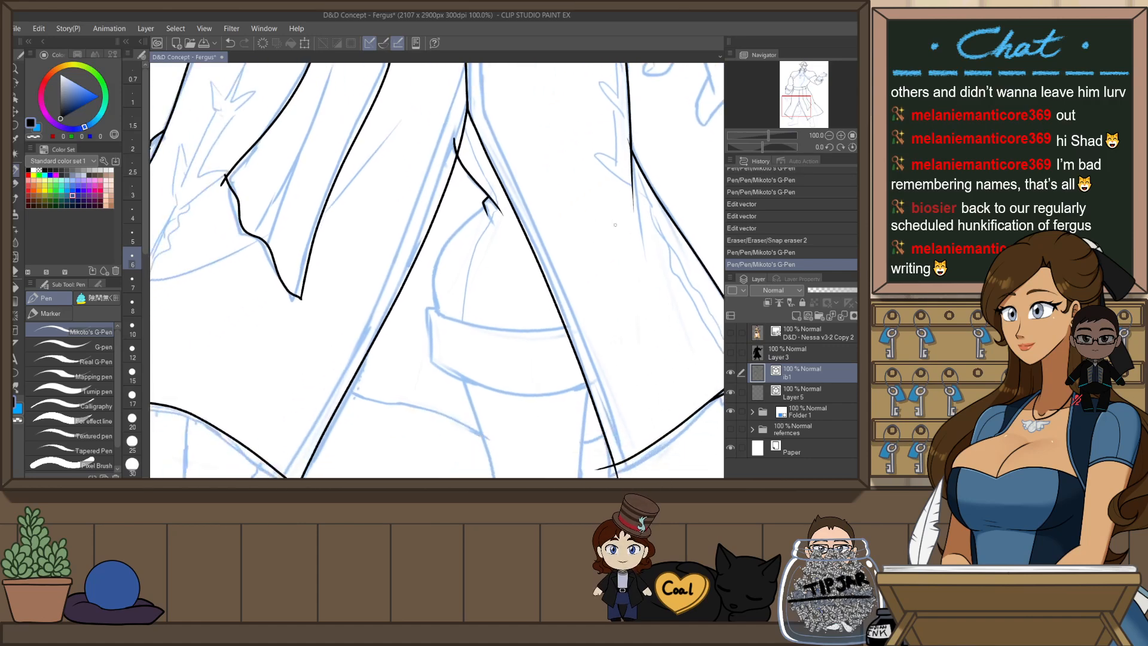
{"action": "key", "text": "r"}
{"action": "left_click_drag", "start_coordinate": [664, 170], "coordinate": [634, 235]}
{"action": "key", "text": "p"}
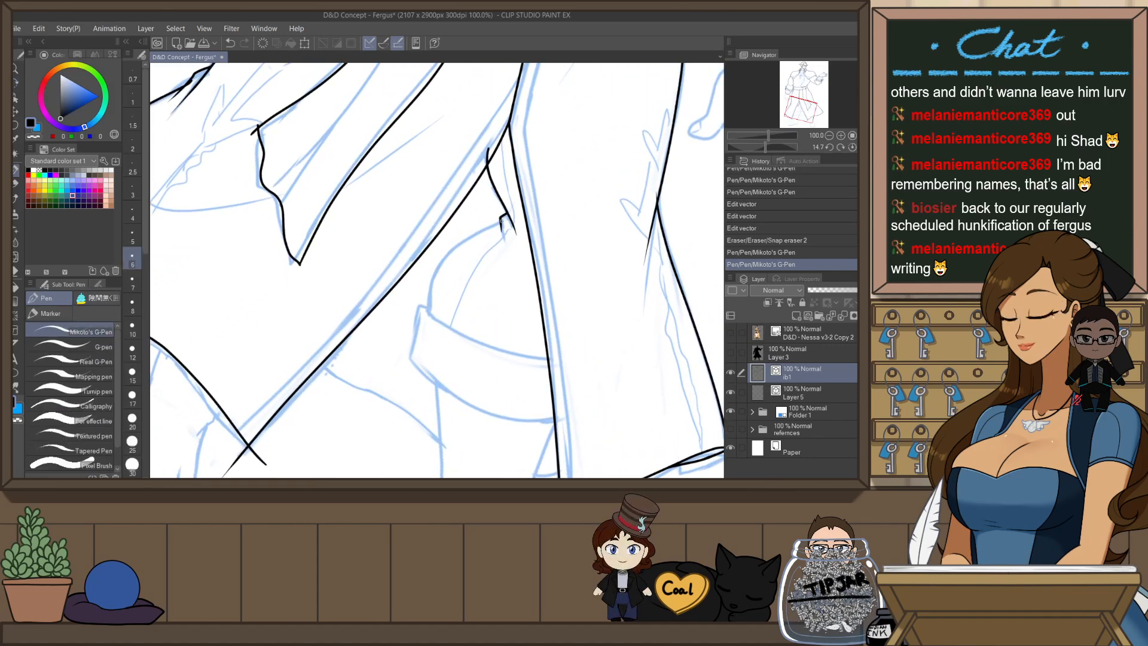
{"action": "left_click_drag", "start_coordinate": [501, 222], "coordinate": [425, 320]}
{"action": "key", "text": "ctrl+z"}
{"action": "left_click_drag", "start_coordinate": [501, 222], "coordinate": [426, 327]}
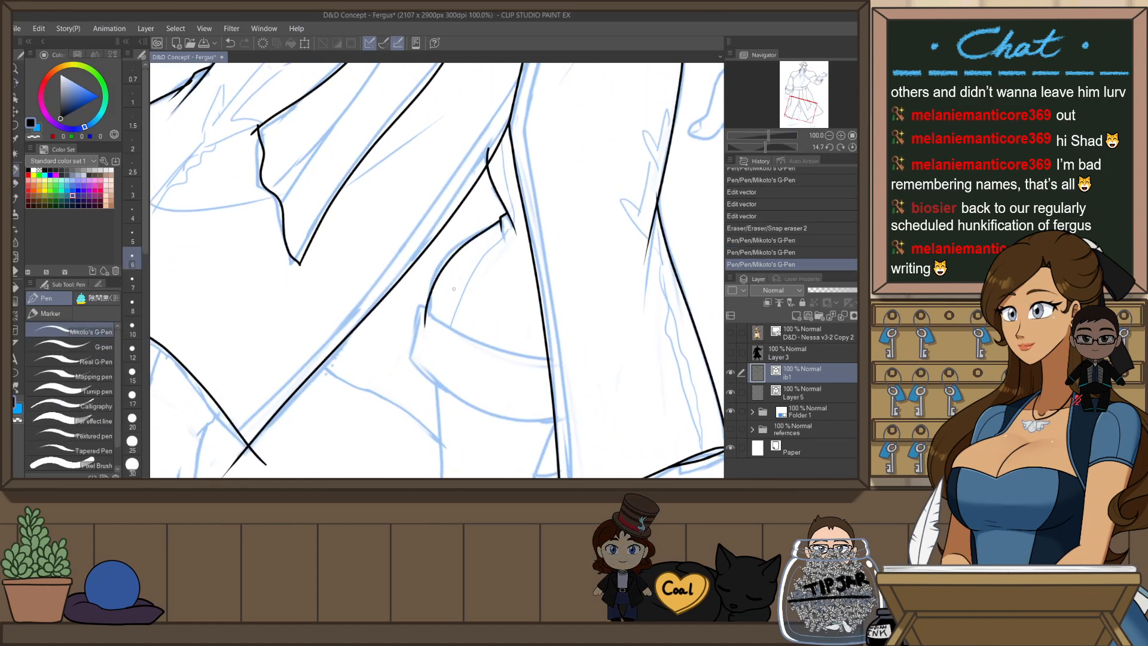
{"action": "key", "text": "ctrl+z"}
{"action": "left_click_drag", "start_coordinate": [504, 219], "coordinate": [429, 321]}
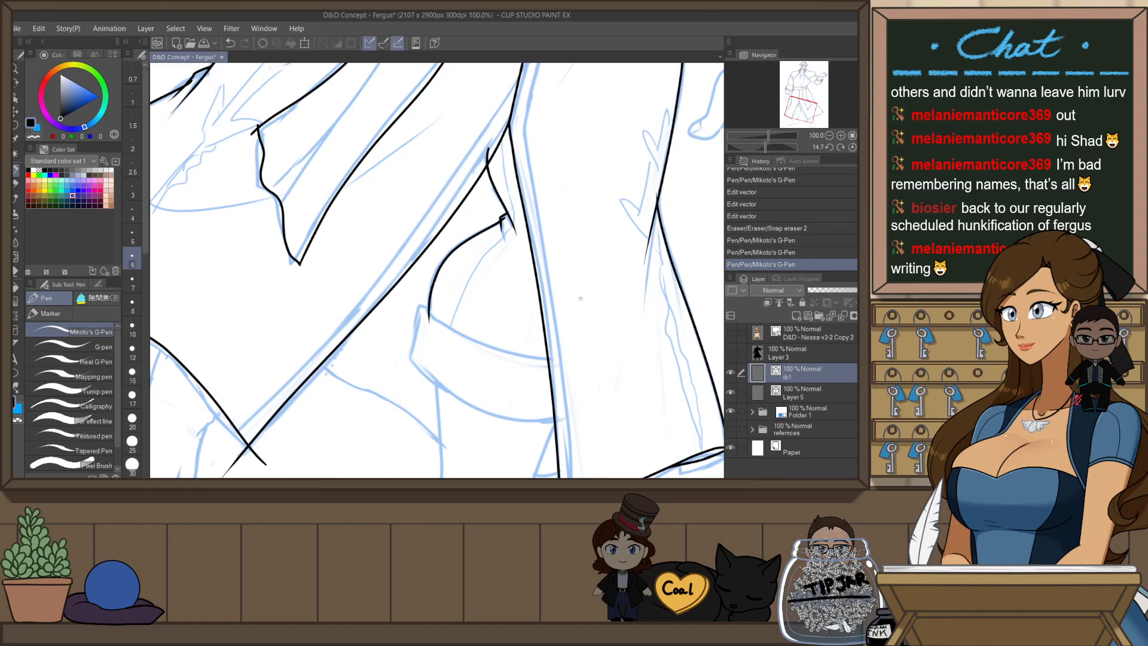
- Rotate the canvas, ink the boot cuff's curved upper and lower edges across the coat edge, and reset the rotation
{"action": "key", "text": "ctrl+at"}
{"action": "key", "text": "r"}
{"action": "left_click_drag", "start_coordinate": [618, 351], "coordinate": [402, 91]}
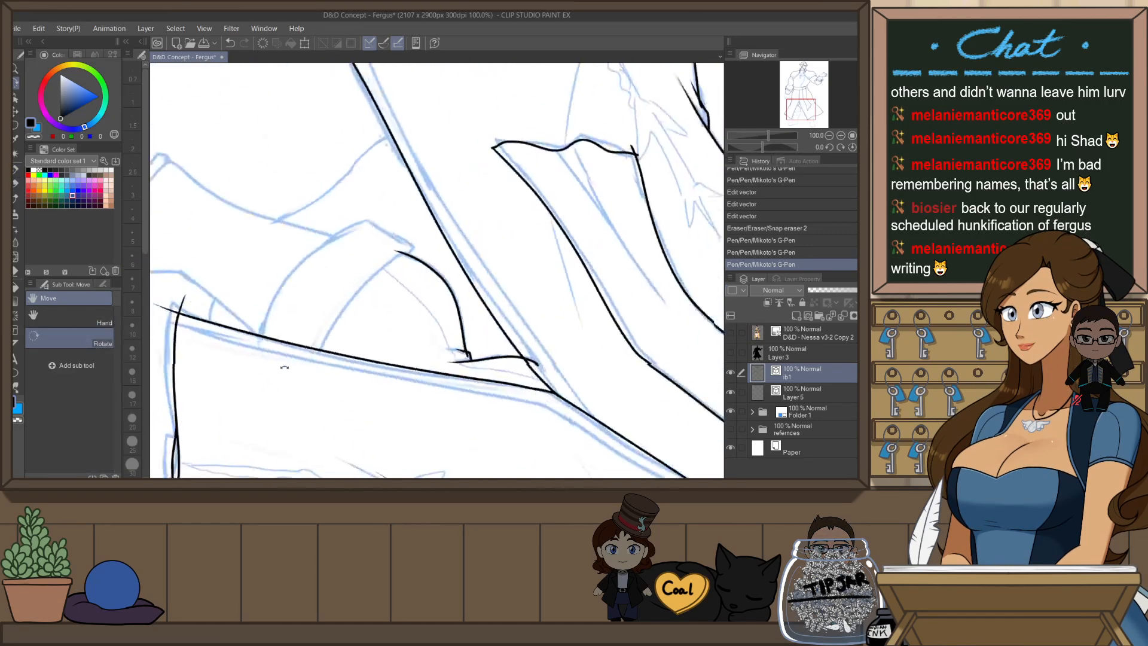
{"action": "key", "text": "p"}
{"action": "left_click_drag", "start_coordinate": [406, 253], "coordinate": [310, 354]}
{"action": "key", "text": "ctrl+z"}
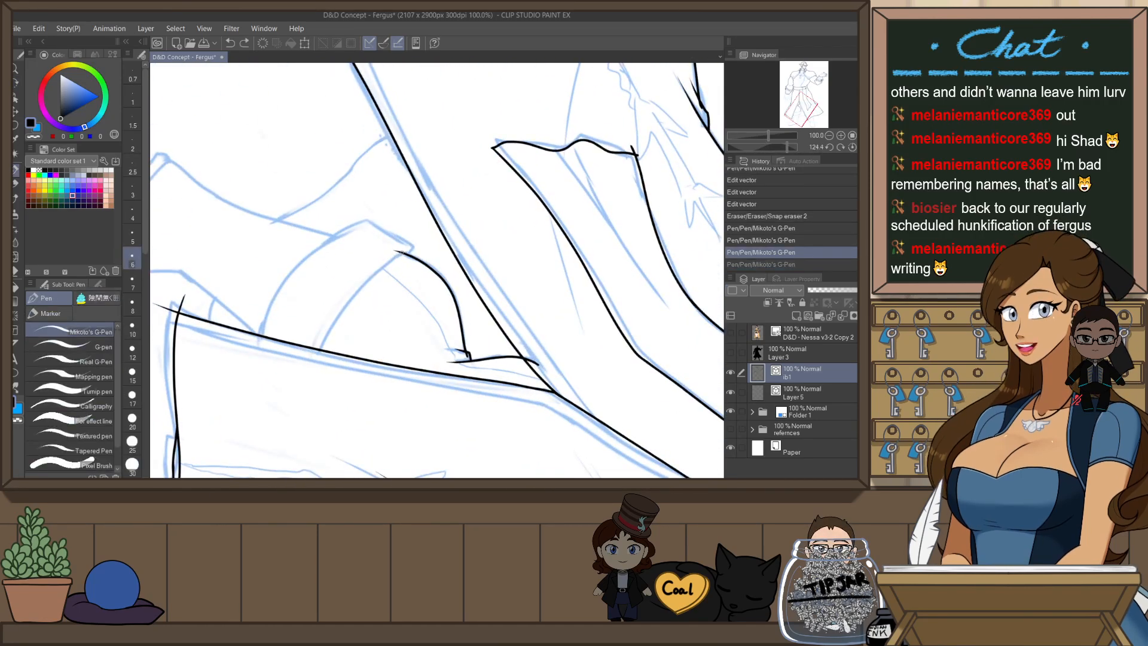
{"action": "mouse_move", "coordinate": [405, 252]}
{"action": "left_mouse_down"}
{"action": "mouse_move", "coordinate": [308, 369]}
{"action": "mouse_move", "coordinate": [405, 355]}
{"action": "left_mouse_up"}
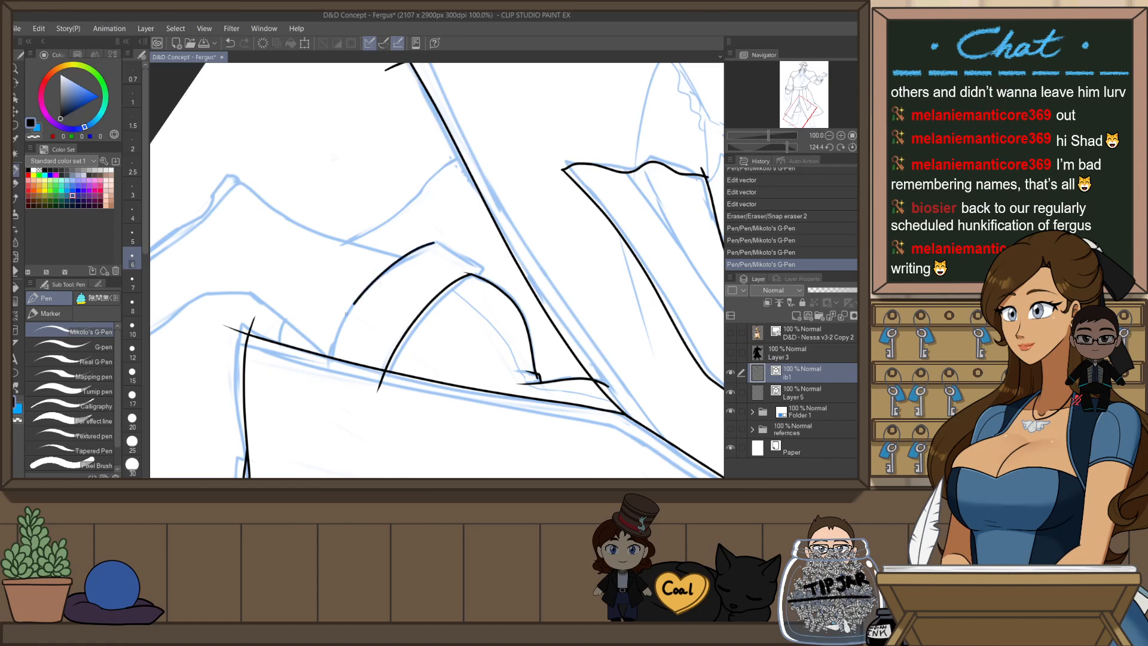
{"action": "left_click_drag", "start_coordinate": [347, 312], "coordinate": [320, 395]}
{"action": "key", "text": "ctrl+z"}
{"action": "mouse_move", "coordinate": [436, 246]}
{"action": "left_mouse_down"}
{"action": "mouse_move", "coordinate": [332, 392]}
{"action": "mouse_move", "coordinate": [405, 258]}
{"action": "mouse_move", "coordinate": [324, 391]}
{"action": "left_mouse_up"}
{"action": "key", "text": "ctrl+z"}
{"action": "key", "text": "ctrl+@"}
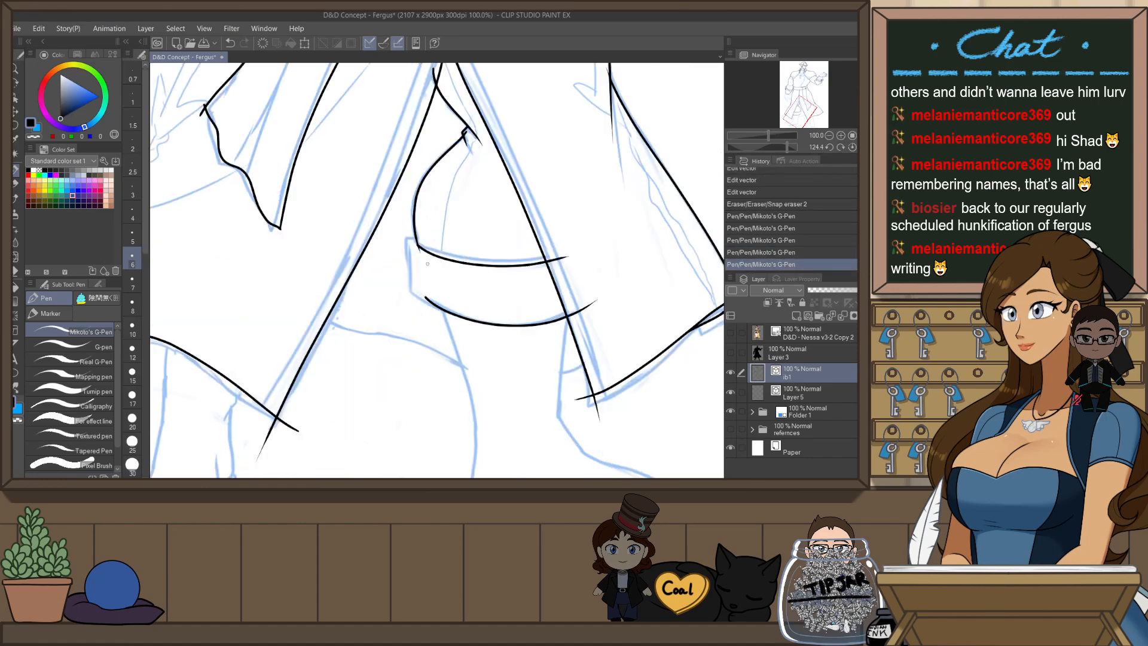
- Ink the short side edge of the boot cuff, joining its upper and lower curves
{"action": "scroll", "coordinate": [423, 242], "scroll_direction": "up", "scroll_amount": 3}
{"action": "mouse_move", "coordinate": [421, 236]}
{"action": "left_mouse_down"}
{"action": "mouse_move", "coordinate": [415, 277]}
{"action": "mouse_move", "coordinate": [439, 350]}
{"action": "left_mouse_up"}
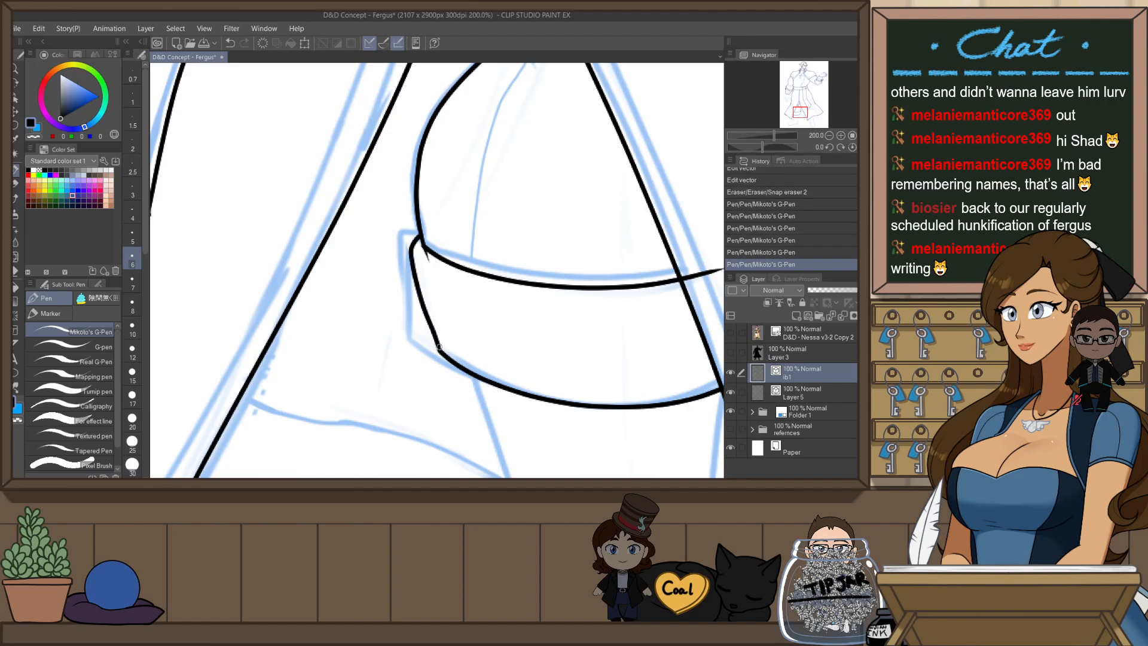
{"action": "key", "text": "ctrl+z"}
{"action": "left_click_drag", "start_coordinate": [420, 280], "coordinate": [440, 350]}
{"action": "key", "text": "ctrl+z"}
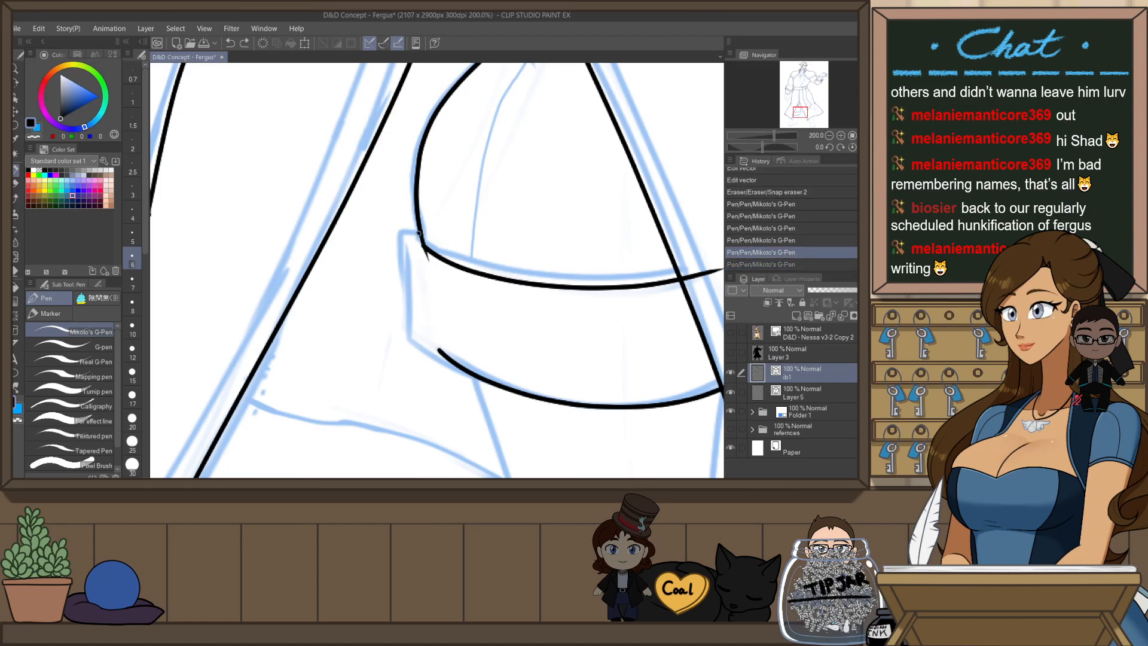
{"action": "mouse_move", "coordinate": [420, 237]}
{"action": "left_mouse_down"}
{"action": "mouse_move", "coordinate": [417, 281]}
{"action": "mouse_move", "coordinate": [440, 348]}
{"action": "left_mouse_up"}
- Flip and rotate the canvas and ink the boot shaft's front and back edges from the cuff down to the ankle and heel
{"action": "scroll", "coordinate": [453, 251], "scroll_direction": "down", "scroll_amount": 3}
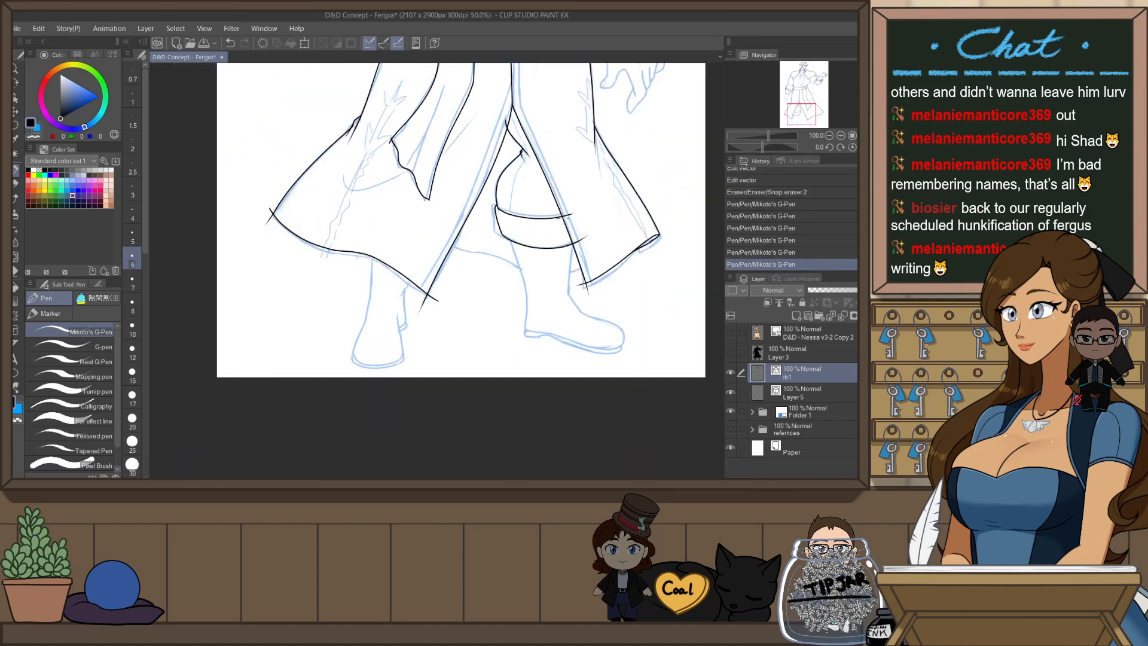
{"action": "scroll", "coordinate": [587, 272], "scroll_direction": "up", "scroll_amount": 3}
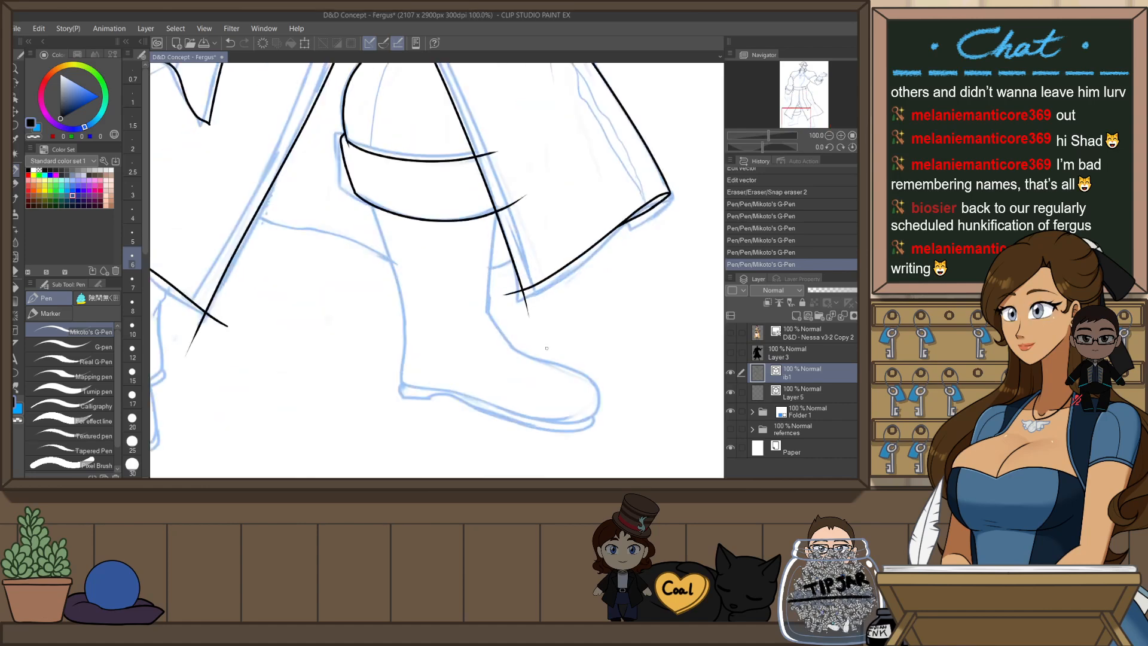
{"action": "key", "text": "h"}
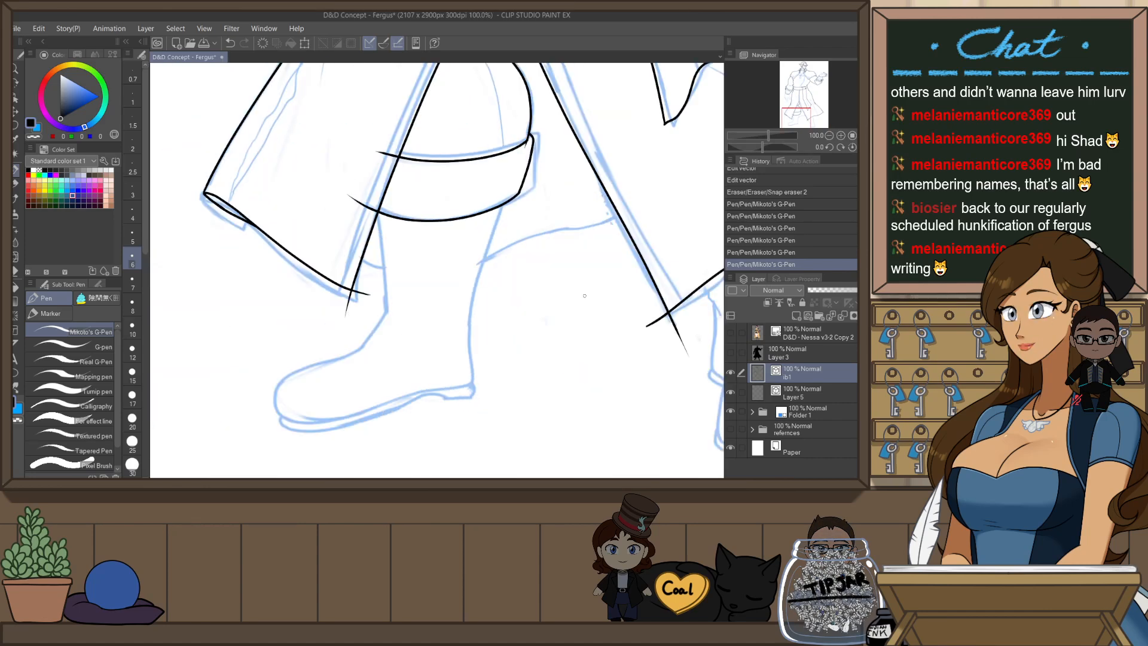
{"action": "key", "text": "shift+space"}
{"action": "left_click_drag", "start_coordinate": [602, 239], "coordinate": [597, 322]}
{"action": "scroll", "coordinate": [395, 221], "scroll_direction": "up", "scroll_amount": 1}
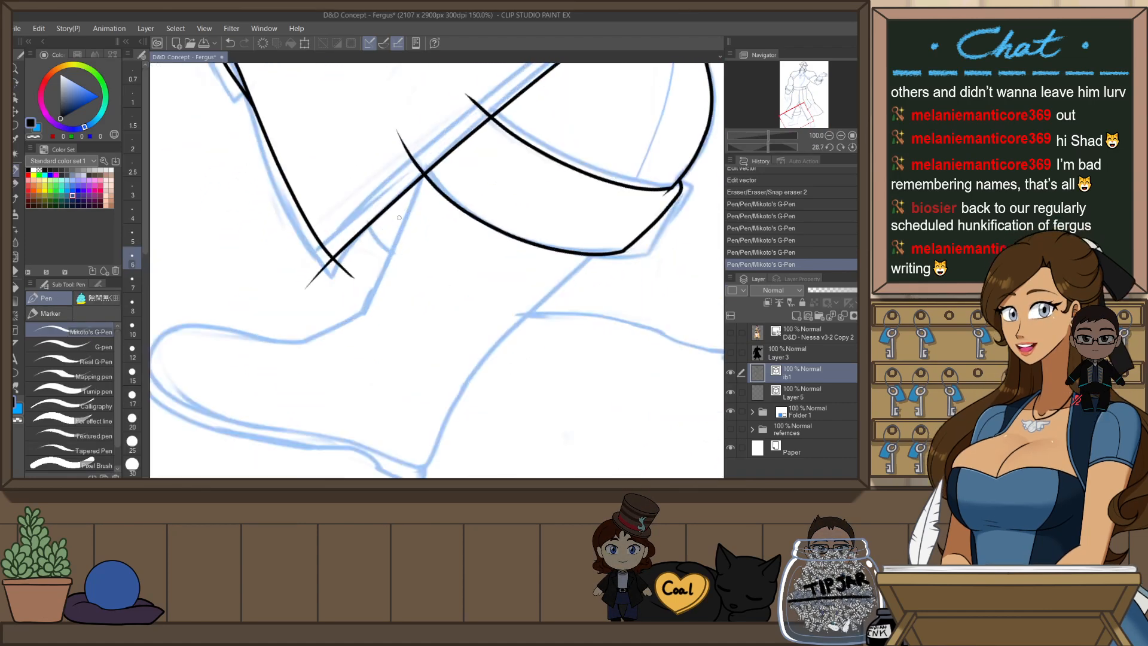
{"action": "left_click_drag", "start_coordinate": [424, 175], "coordinate": [366, 307]}
{"action": "key", "text": "ctrl+z"}
{"action": "left_click_drag", "start_coordinate": [425, 172], "coordinate": [365, 305]}
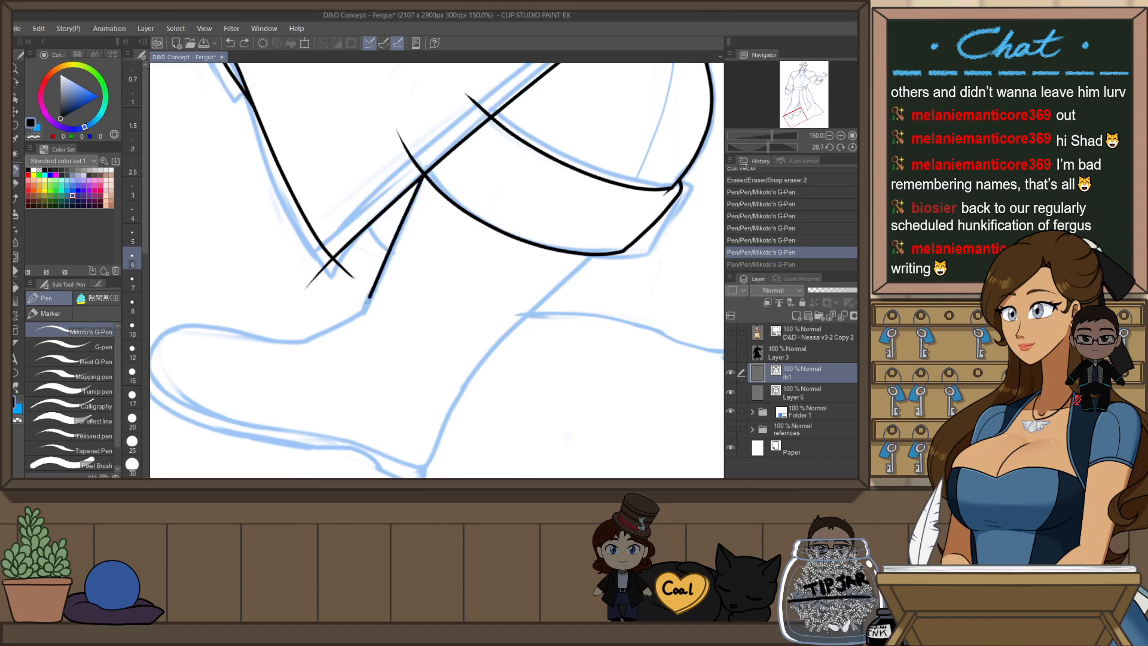
{"action": "key", "text": "ctrl+z"}
{"action": "left_click_drag", "start_coordinate": [421, 175], "coordinate": [363, 311]}
{"action": "scroll", "coordinate": [490, 346], "scroll_direction": "down", "scroll_amount": 2}
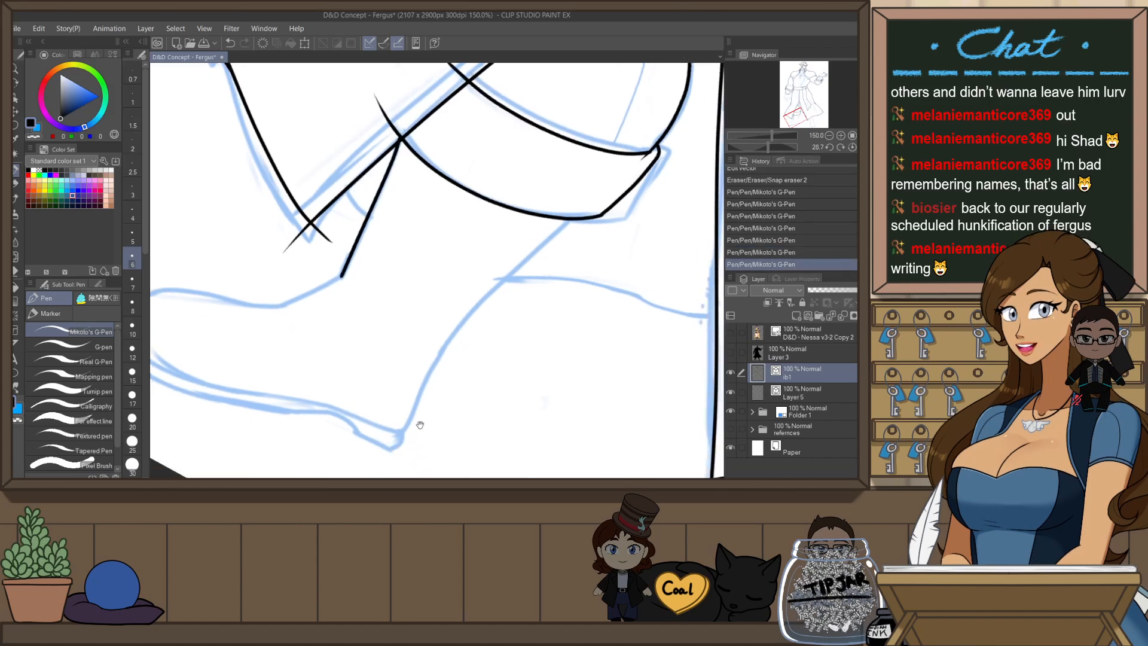
{"action": "left_click_drag", "start_coordinate": [516, 245], "coordinate": [577, 187]}
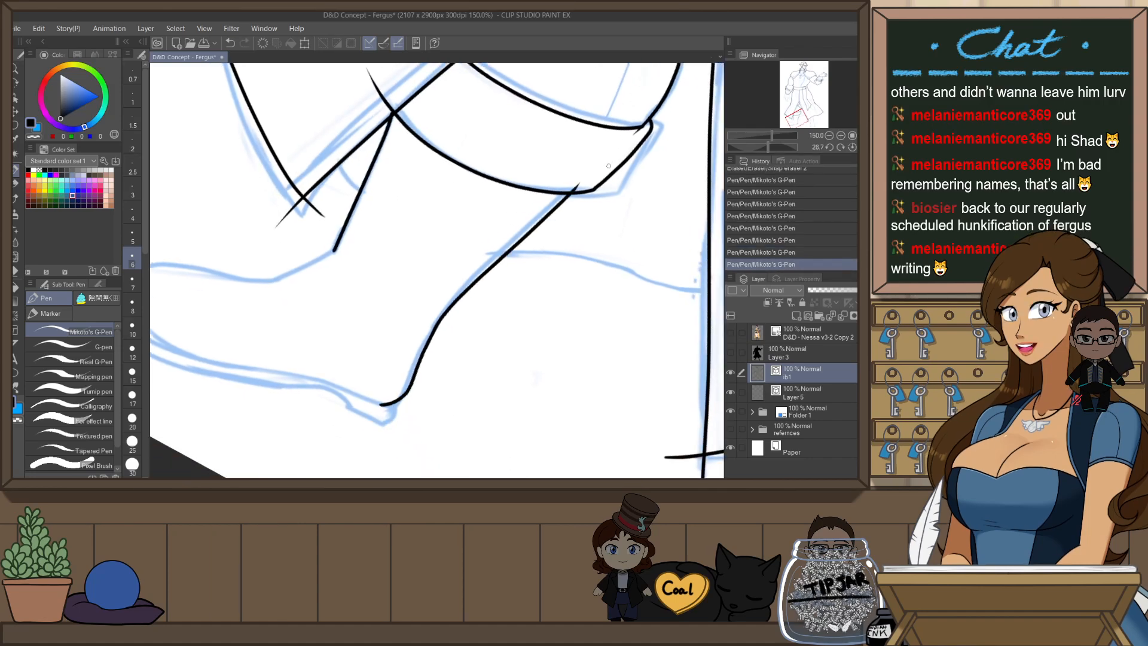
- Ink the two upper side edges of the other boot where it emerges below the coat hem
{"action": "scroll", "coordinate": [612, 220], "scroll_direction": "down", "scroll_amount": 3}
{"action": "left_click_drag", "start_coordinate": [693, 244], "coordinate": [569, 245]}
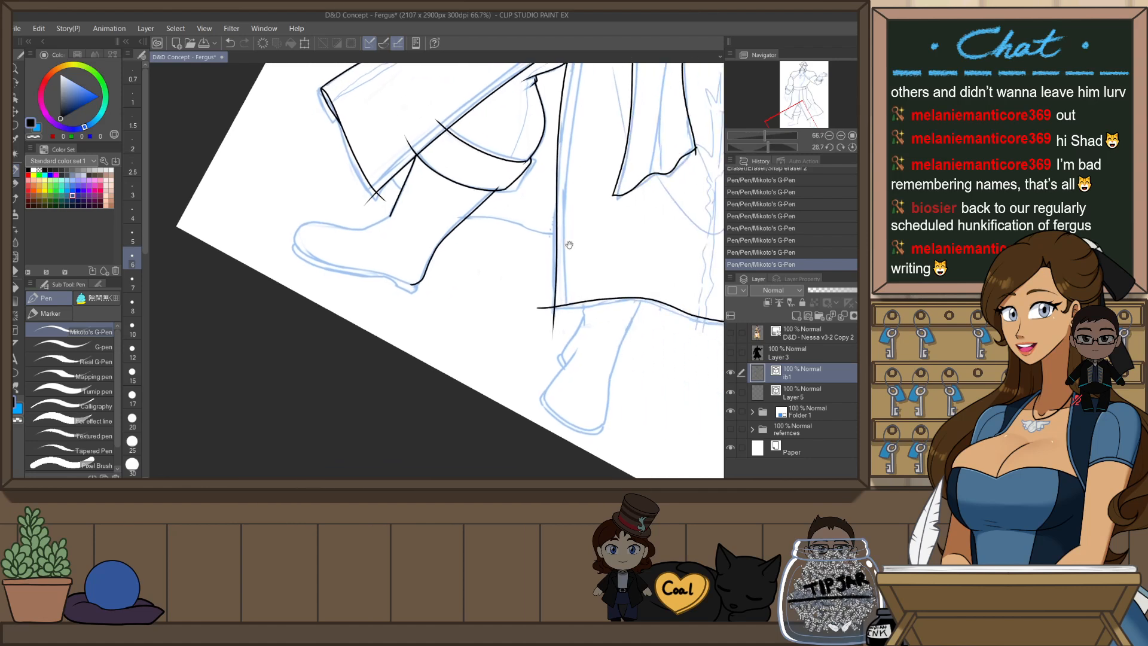
{"action": "left_click_drag", "start_coordinate": [608, 311], "coordinate": [530, 263]}
{"action": "scroll", "coordinate": [513, 255], "scroll_direction": "up", "scroll_amount": 3}
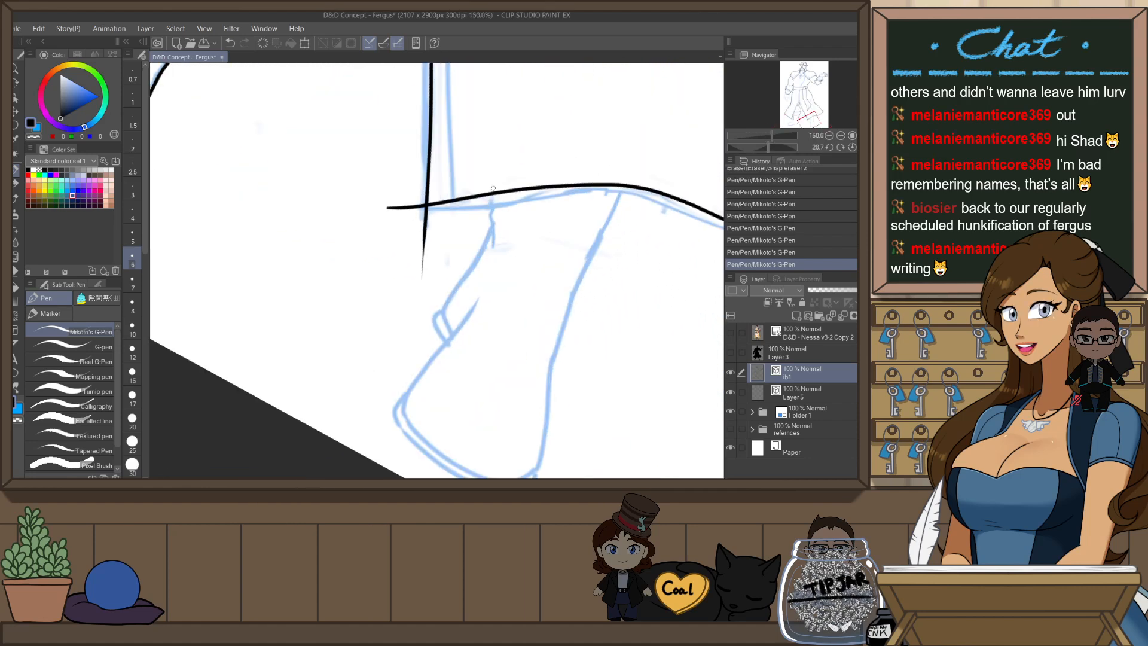
{"action": "left_click_drag", "start_coordinate": [490, 214], "coordinate": [493, 237]}
{"action": "mouse_move", "coordinate": [626, 180]}
{"action": "left_mouse_down"}
{"action": "mouse_move", "coordinate": [542, 342]}
{"action": "mouse_move", "coordinate": [623, 182]}
{"action": "mouse_move", "coordinate": [561, 317]}
{"action": "left_mouse_up"}
{"action": "key", "text": "ctrl+z"}
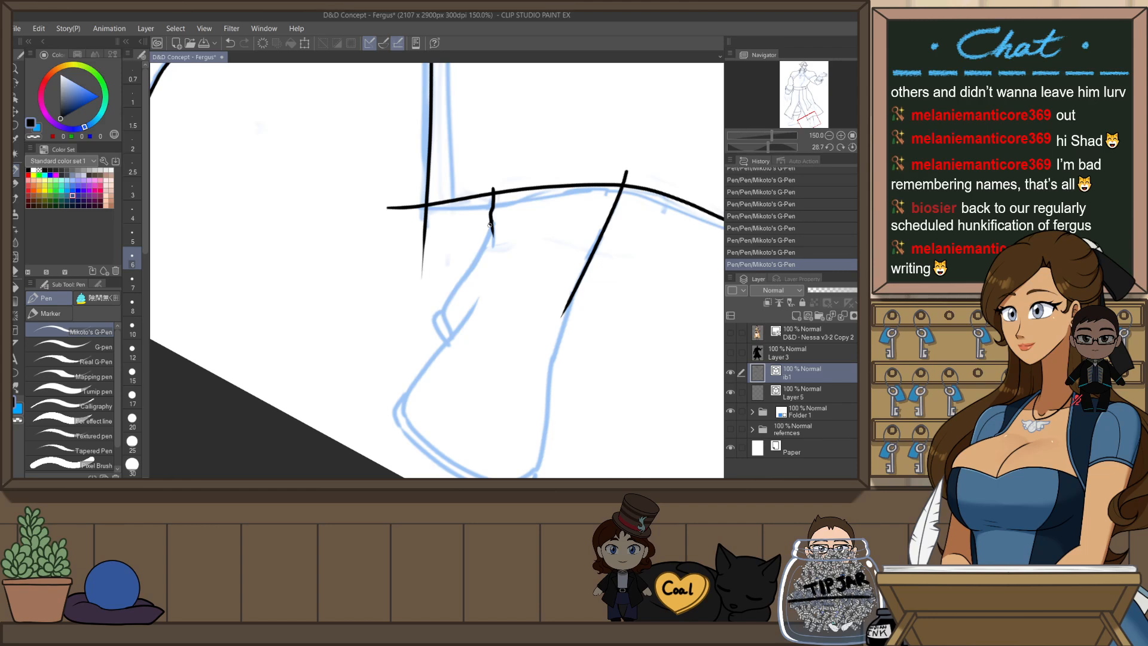
- Ink the other boot's inner back edge from the short upper line down to the hooked heel
{"action": "mouse_move", "coordinate": [490, 225]}
{"action": "left_mouse_down"}
{"action": "mouse_move", "coordinate": [452, 274]}
{"action": "mouse_move", "coordinate": [450, 327]}
{"action": "mouse_move", "coordinate": [485, 235]}
{"action": "mouse_move", "coordinate": [439, 307]}
{"action": "mouse_move", "coordinate": [447, 344]}
{"action": "left_mouse_up"}
{"action": "key", "text": "ctrl+z"}
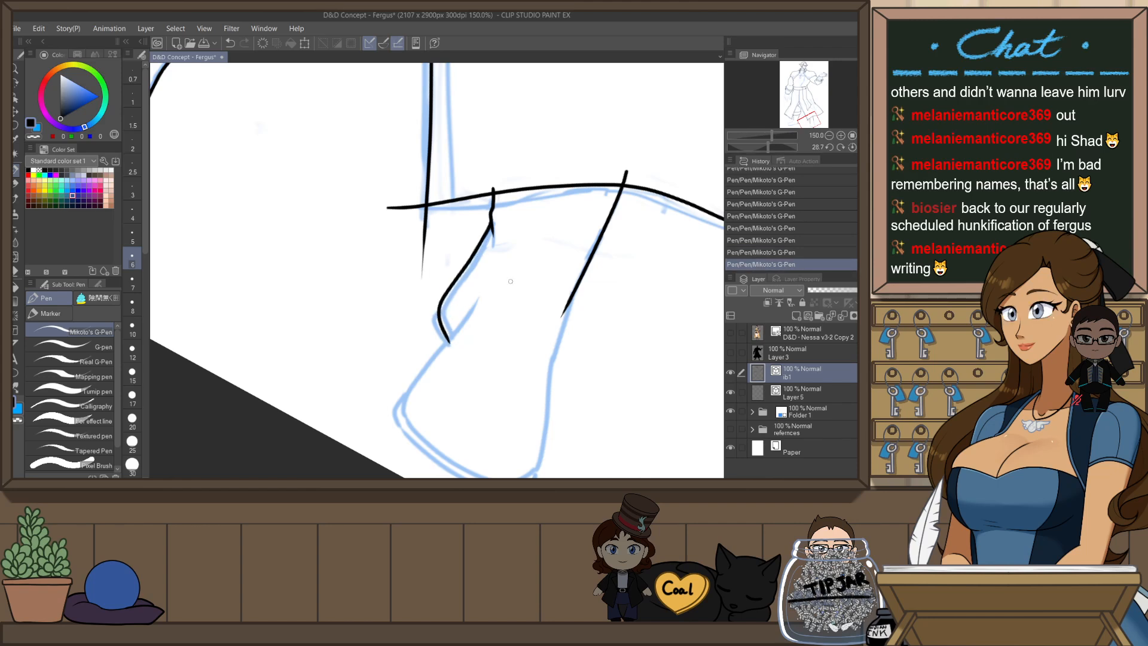
{"action": "key", "text": "ctrl+z"}
{"action": "left_click_drag", "start_coordinate": [442, 303], "coordinate": [455, 338]}
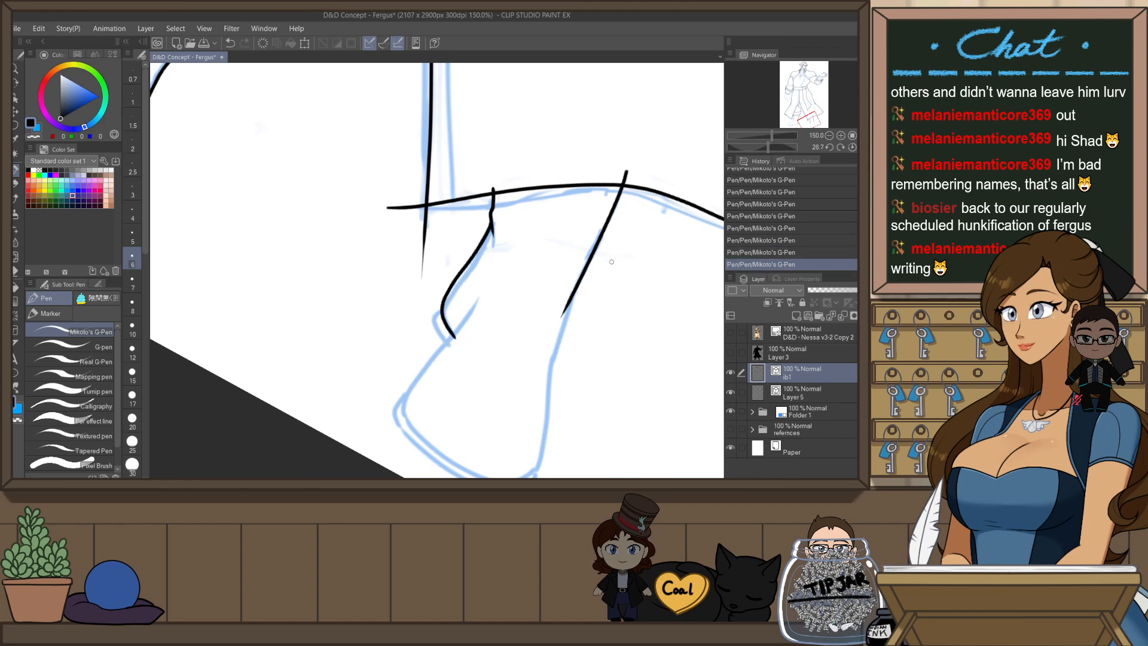
- Flip the canvas and reset its rotation, then extend the same boot's outer side down past the ankle
{"action": "key", "text": "h"}
{"action": "key", "text": "h"}
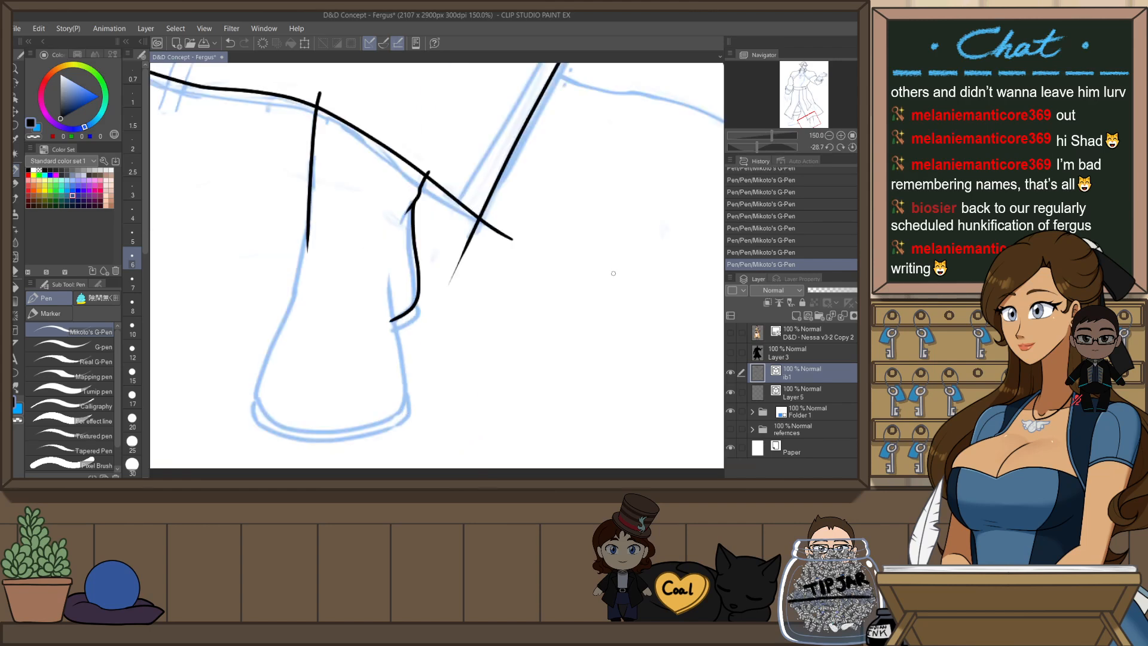
{"action": "scroll", "coordinate": [523, 318], "scroll_direction": "down", "scroll_amount": 3}
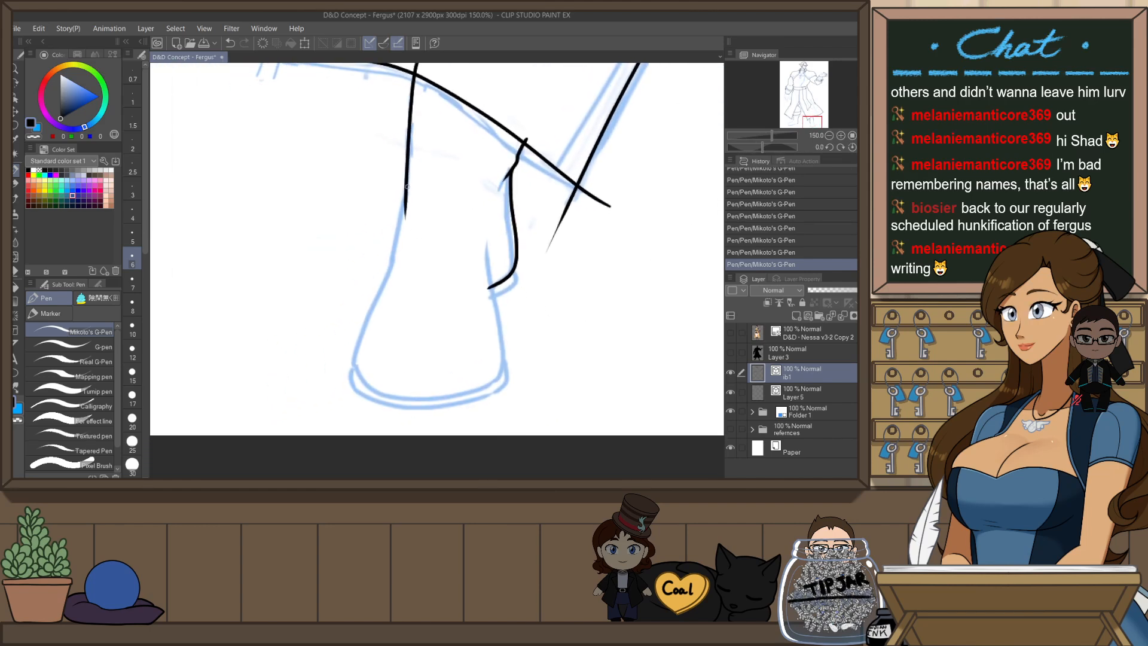
{"action": "left_click_drag", "start_coordinate": [407, 186], "coordinate": [385, 283]}
{"action": "key", "text": "ctrl+z"}
{"action": "key", "text": "ctrl+z"}
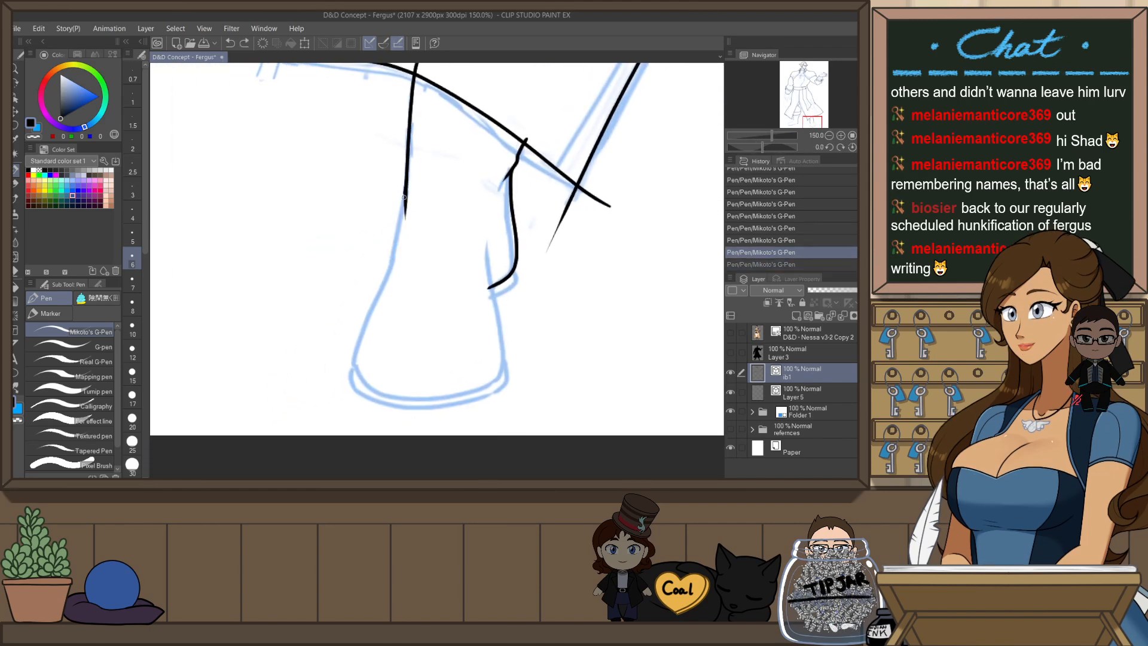
{"action": "left_click_drag", "start_coordinate": [405, 195], "coordinate": [383, 286]}
{"action": "key", "text": "ctrl+z"}
{"action": "left_click_drag", "start_coordinate": [408, 181], "coordinate": [356, 354]}
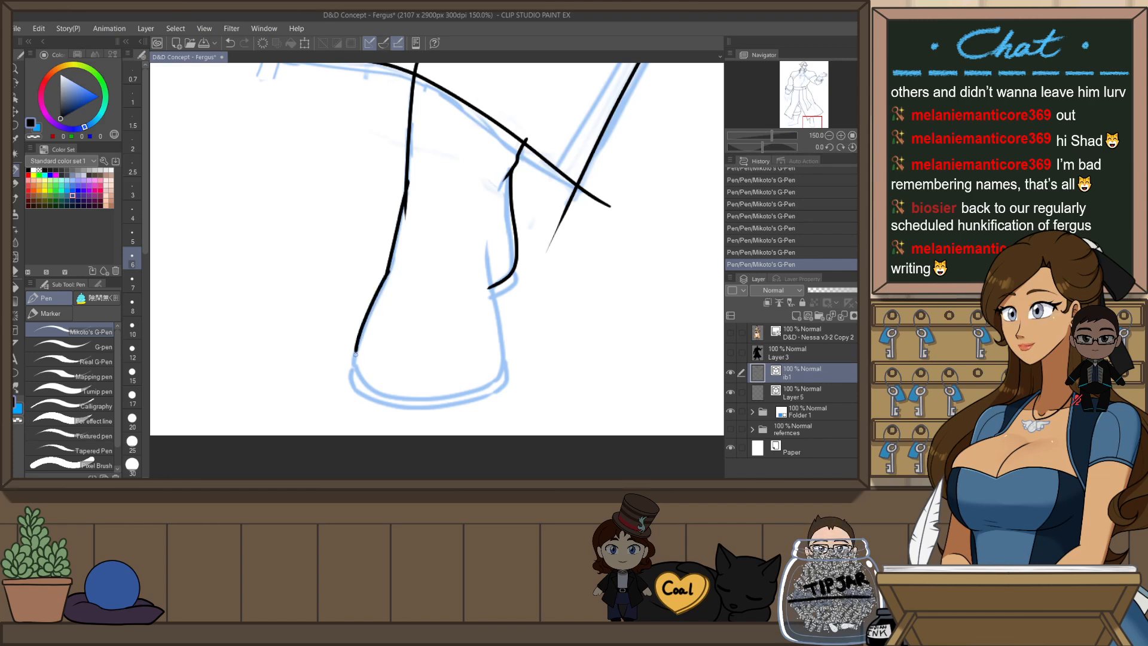
- Undo the last foot stroke and ink one continuous outline from the ankle around the boot's rounded toe
{"action": "key", "text": "ctrl+z"}
{"action": "mouse_move", "coordinate": [385, 280]}
{"action": "left_mouse_down"}
{"action": "mouse_move", "coordinate": [354, 377]}
{"action": "mouse_move", "coordinate": [360, 323]}
{"action": "mouse_move", "coordinate": [353, 367]}
{"action": "mouse_move", "coordinate": [510, 368]}
{"action": "left_mouse_up"}
{"action": "key", "text": "ctrl+z"}
{"action": "key", "text": "ctrl+z"}
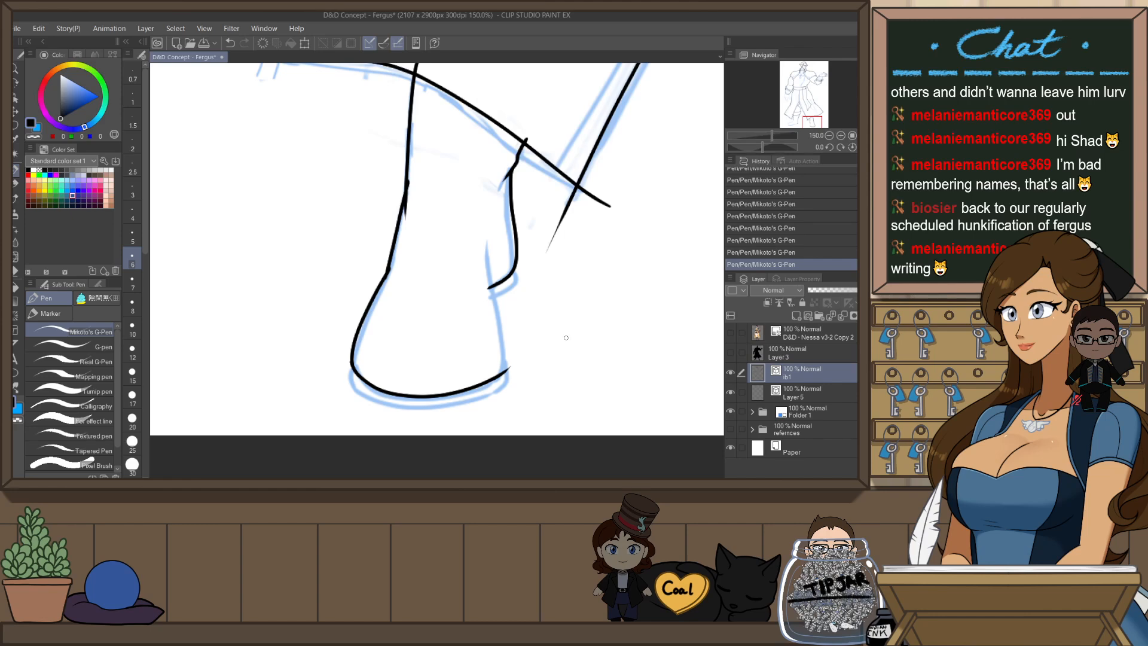
- Flip and rotate the canvas, ink the boot's inner side from the toe outline up past the heel, and reset the rotation
{"action": "key", "text": "h"}
{"action": "key", "text": "r"}
{"action": "mouse_move", "coordinate": [620, 353]}
{"action": "left_mouse_down"}
{"action": "mouse_move", "coordinate": [645, 320]}
{"action": "mouse_move", "coordinate": [341, 239]}
{"action": "mouse_move", "coordinate": [256, 353]}
{"action": "mouse_move", "coordinate": [328, 256]}
{"action": "mouse_move", "coordinate": [449, 246]}
{"action": "mouse_move", "coordinate": [425, 186]}
{"action": "left_mouse_up"}
{"action": "key", "text": "p"}
{"action": "left_click_drag", "start_coordinate": [543, 221], "coordinate": [452, 329]}
{"action": "key", "text": "ctrl+z"}
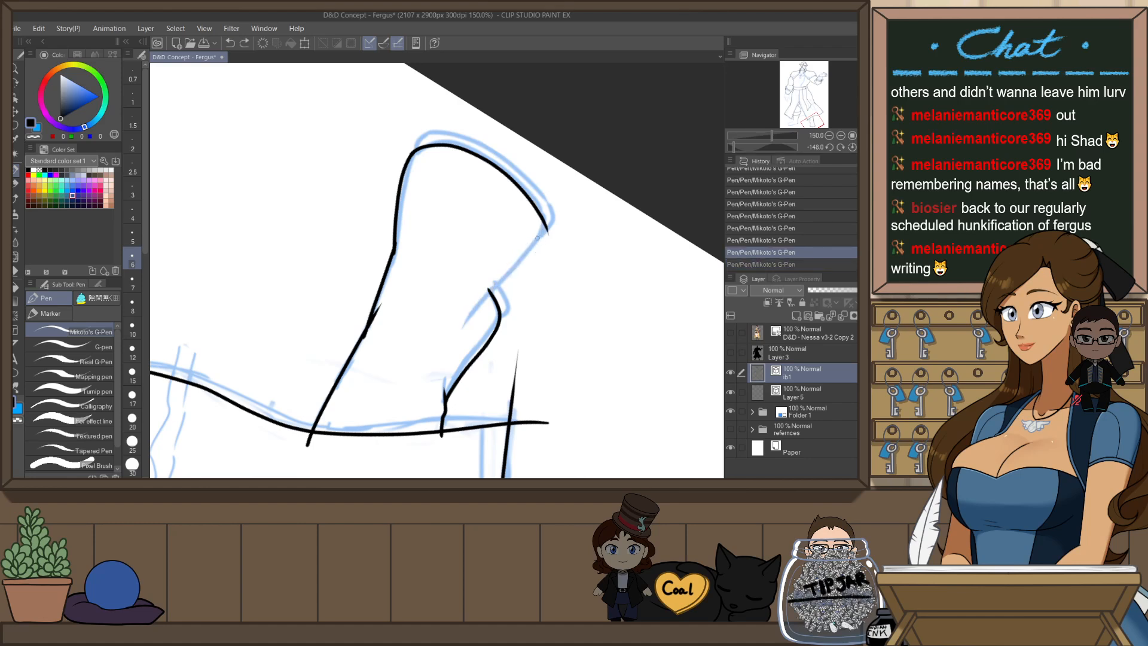
{"action": "left_click_drag", "start_coordinate": [531, 252], "coordinate": [461, 326]}
{"action": "key", "text": "ctrl+z"}
{"action": "left_click_drag", "start_coordinate": [545, 220], "coordinate": [466, 328]}
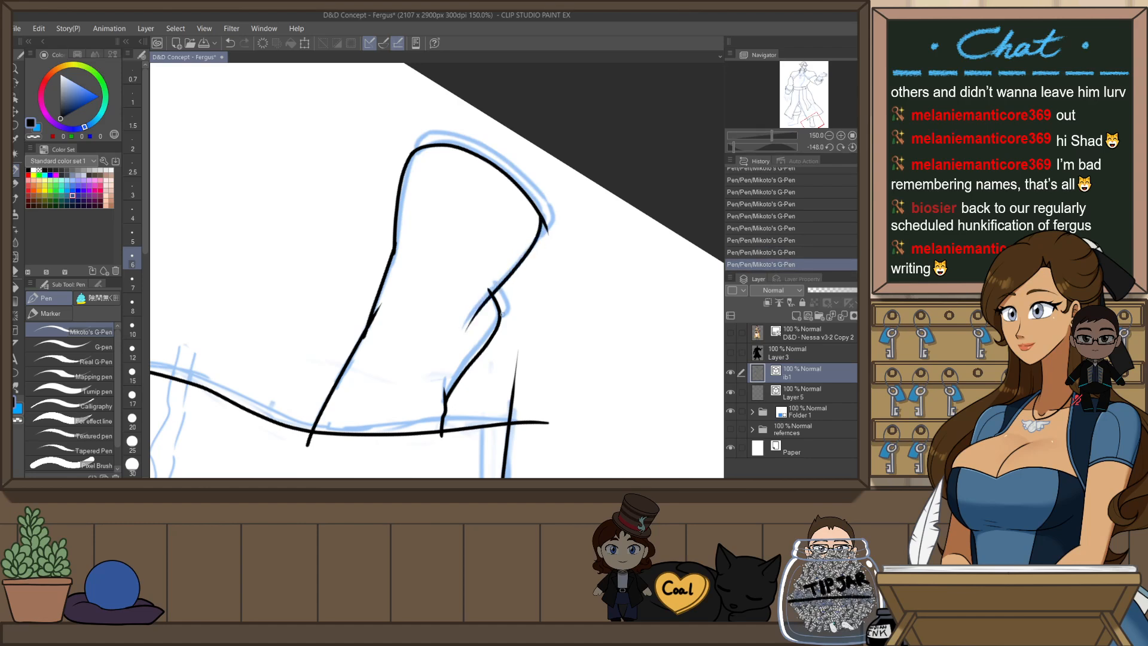
{"action": "key", "text": "ctrl+z"}
{"action": "key", "text": "ctrl+y"}
{"action": "key", "text": "at"}
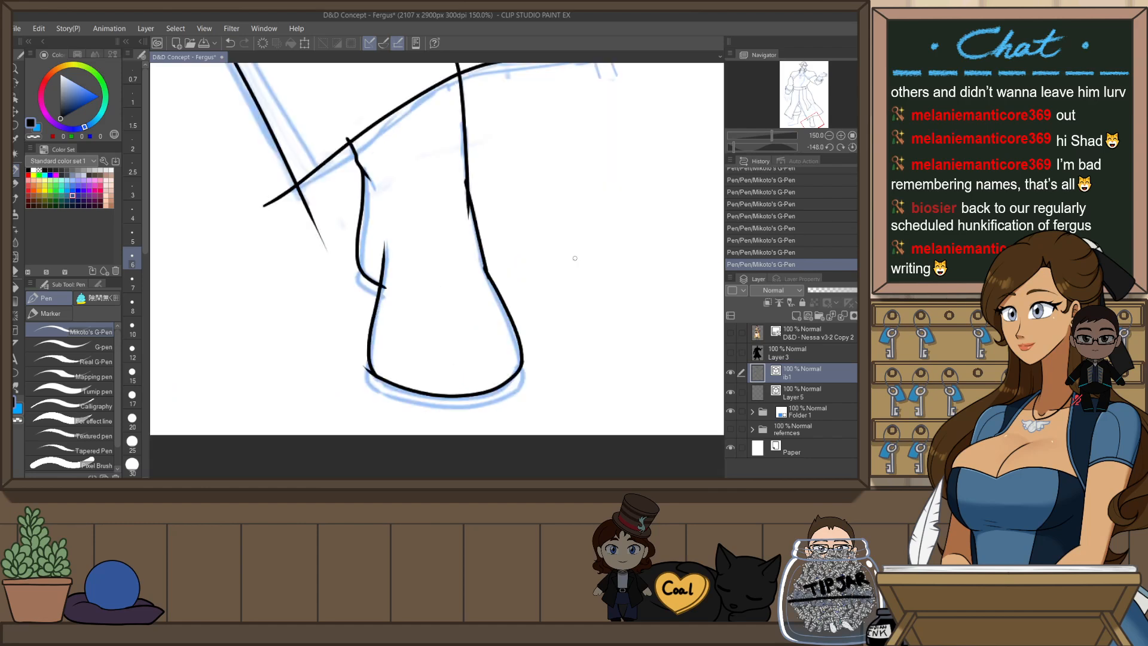
{"action": "scroll", "coordinate": [400, 390], "scroll_direction": "up", "scroll_amount": 1}
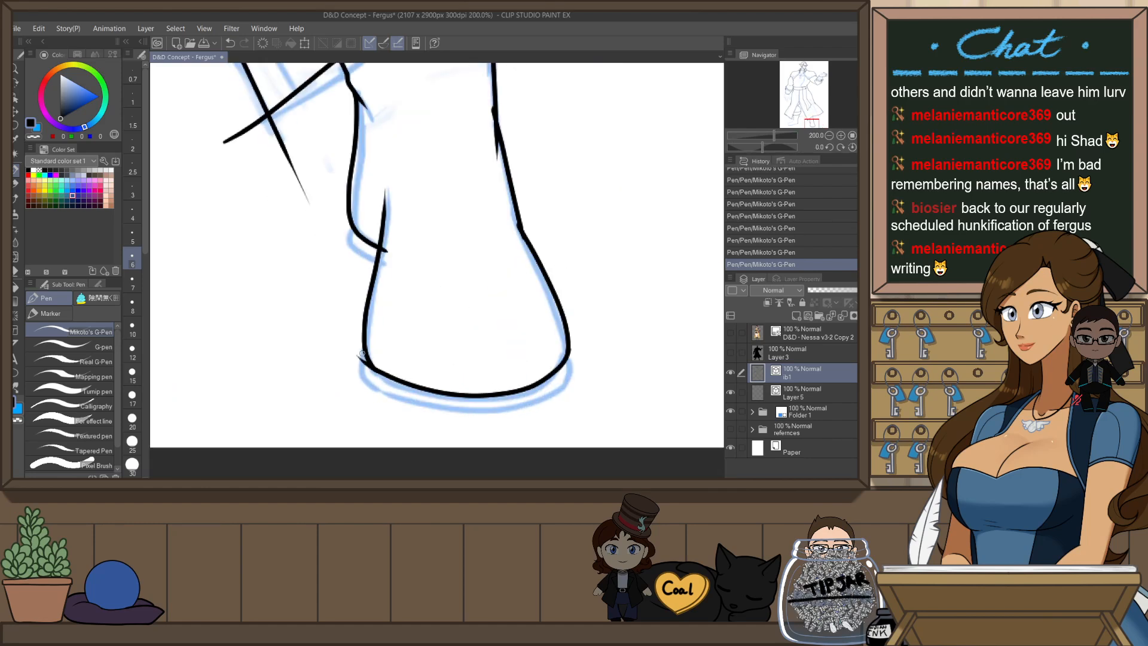
- Ink short sole-edge strokes at the toe outline's two ends and a second hooked line beside the heel
{"action": "key", "text": "ctrl+z"}
{"action": "left_click_drag", "start_coordinate": [361, 353], "coordinate": [365, 386]}
{"action": "key", "text": "ctrl+z"}
{"action": "key", "text": "h"}
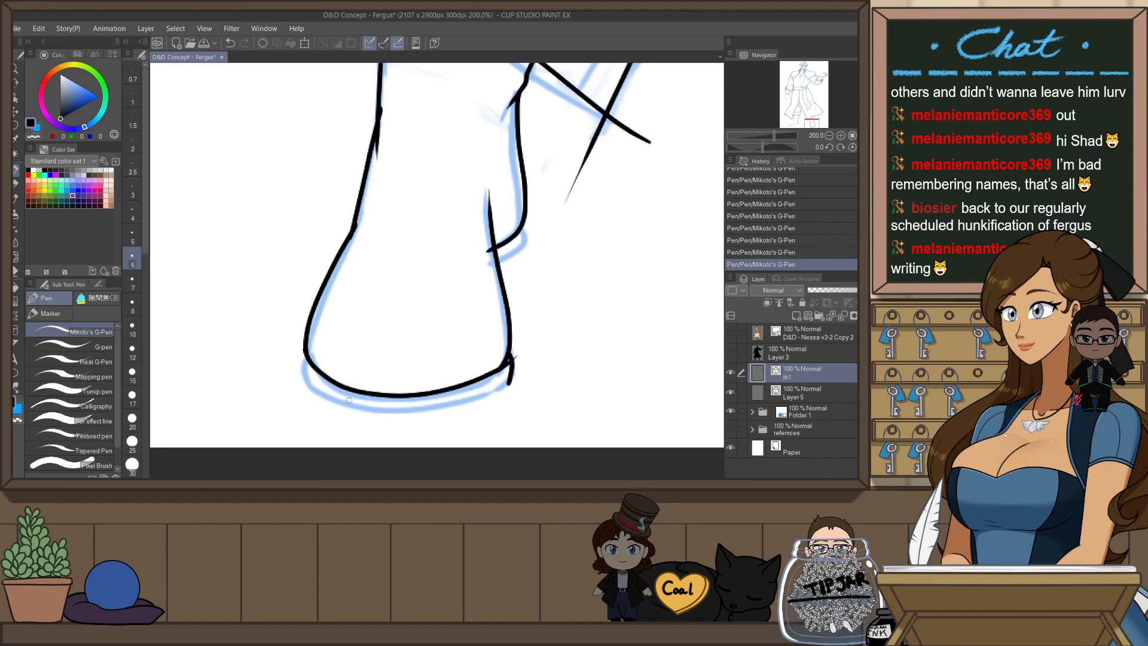
{"action": "key", "text": "ctrl+z"}
{"action": "key", "text": "ctrl+z"}
{"action": "left_click_drag", "start_coordinate": [302, 354], "coordinate": [313, 389]}
{"action": "left_click_drag", "start_coordinate": [525, 223], "coordinate": [514, 257]}
{"action": "key", "text": "ctrl+z"}
- Ink the sole's long curved lower edge around the boot's toe, joining the two short end strokes
{"action": "left_click_drag", "start_coordinate": [600, 315], "coordinate": [407, 235]}
{"action": "left_click_drag", "start_coordinate": [438, 293], "coordinate": [432, 301]}
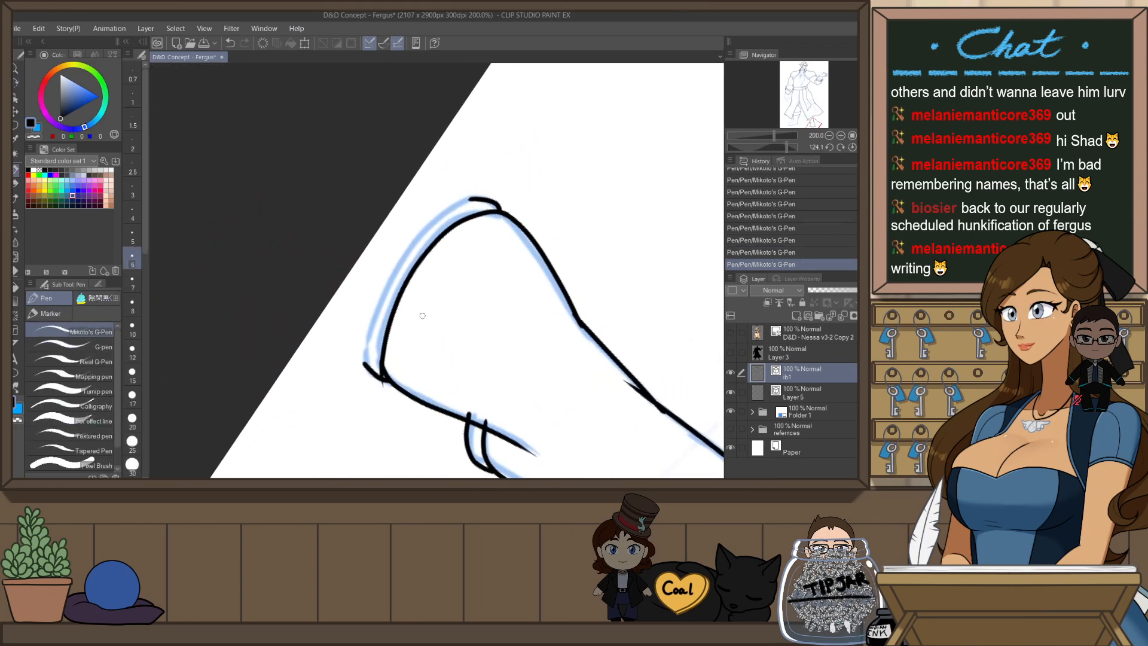
{"action": "left_click_drag", "start_coordinate": [371, 329], "coordinate": [477, 201]}
{"action": "key", "text": "ctrl+z"}
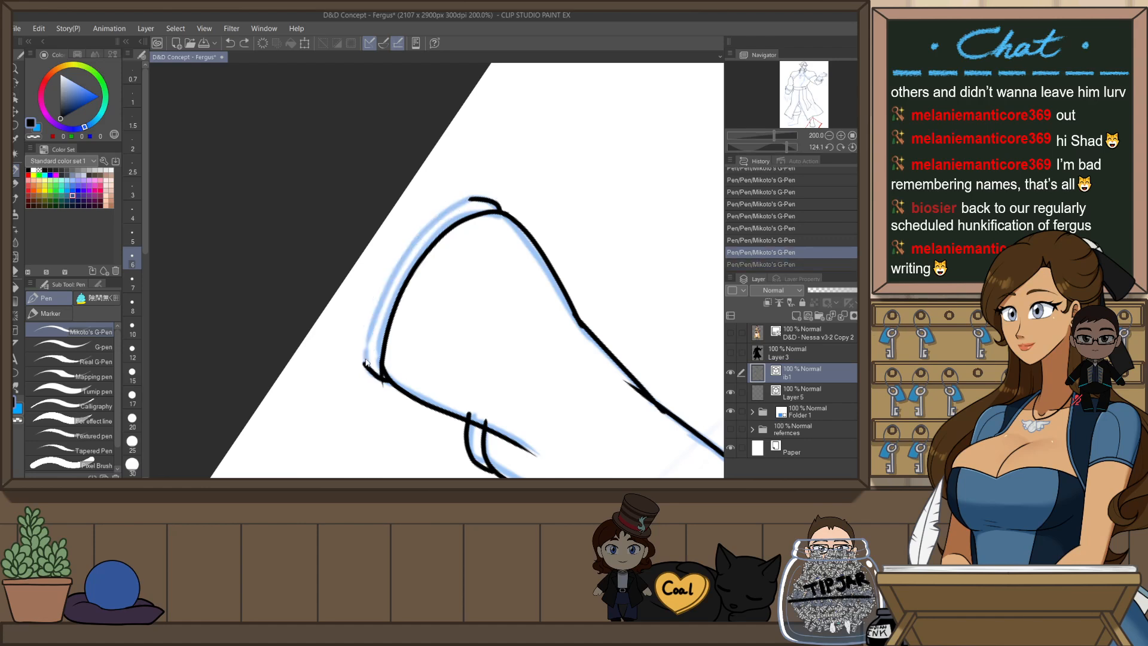
{"action": "mouse_move", "coordinate": [366, 366]}
{"action": "left_mouse_down"}
{"action": "mouse_move", "coordinate": [383, 299]}
{"action": "mouse_move", "coordinate": [497, 202]}
{"action": "left_mouse_up"}
{"action": "scroll", "coordinate": [625, 186], "scroll_direction": "down", "scroll_amount": 2}
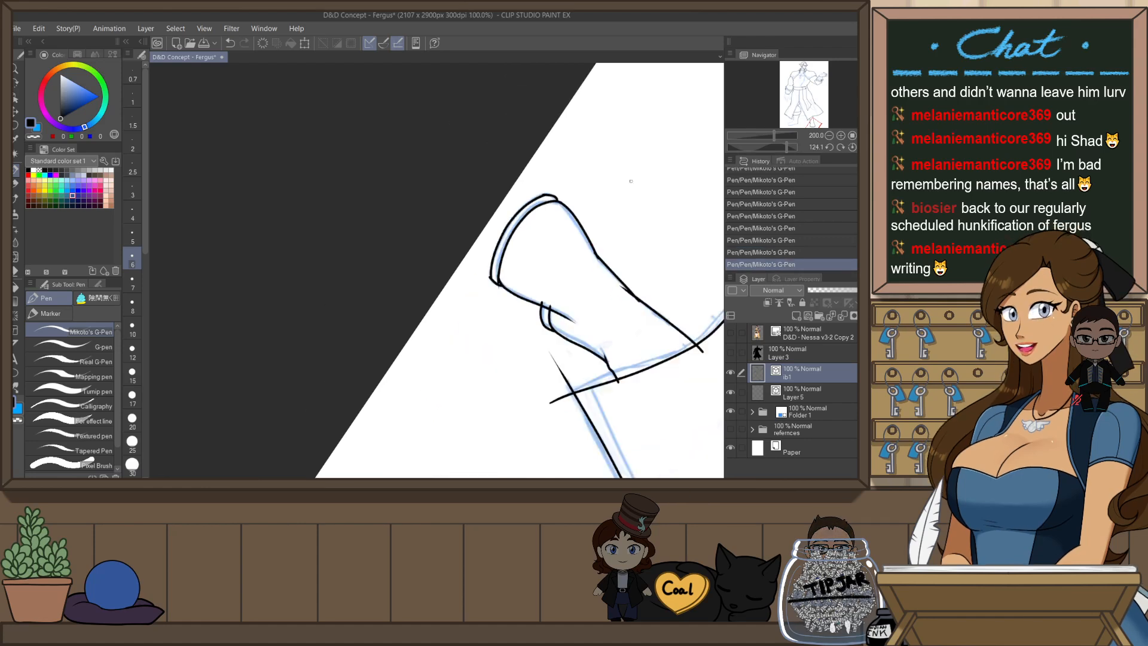
- Undo the short ankle line at the front of the opposite boot, below the shin line
{"action": "key", "text": "ctrl+at"}
{"action": "scroll", "coordinate": [633, 219], "scroll_direction": "down", "scroll_amount": 2}
{"action": "left_click_drag", "start_coordinate": [706, 179], "coordinate": [590, 279]}
{"action": "key", "text": "h"}
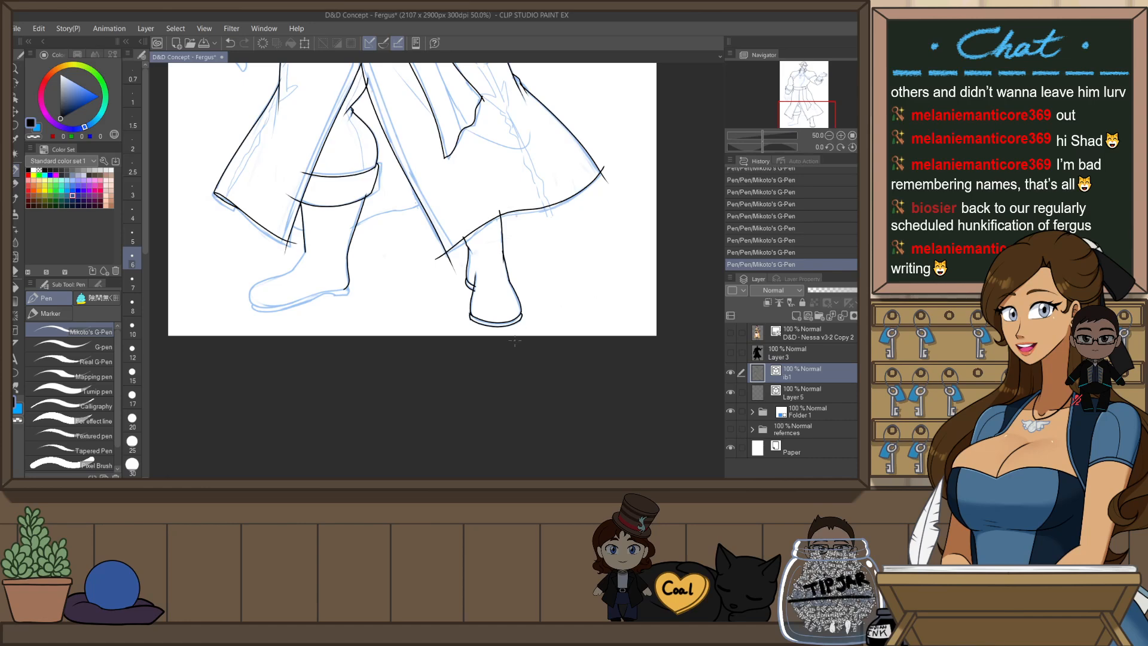
{"action": "left_click_drag", "start_coordinate": [412, 354], "coordinate": [576, 266]}
{"action": "key", "text": "r"}
{"action": "scroll", "coordinate": [473, 253], "scroll_direction": "up", "scroll_amount": 2}
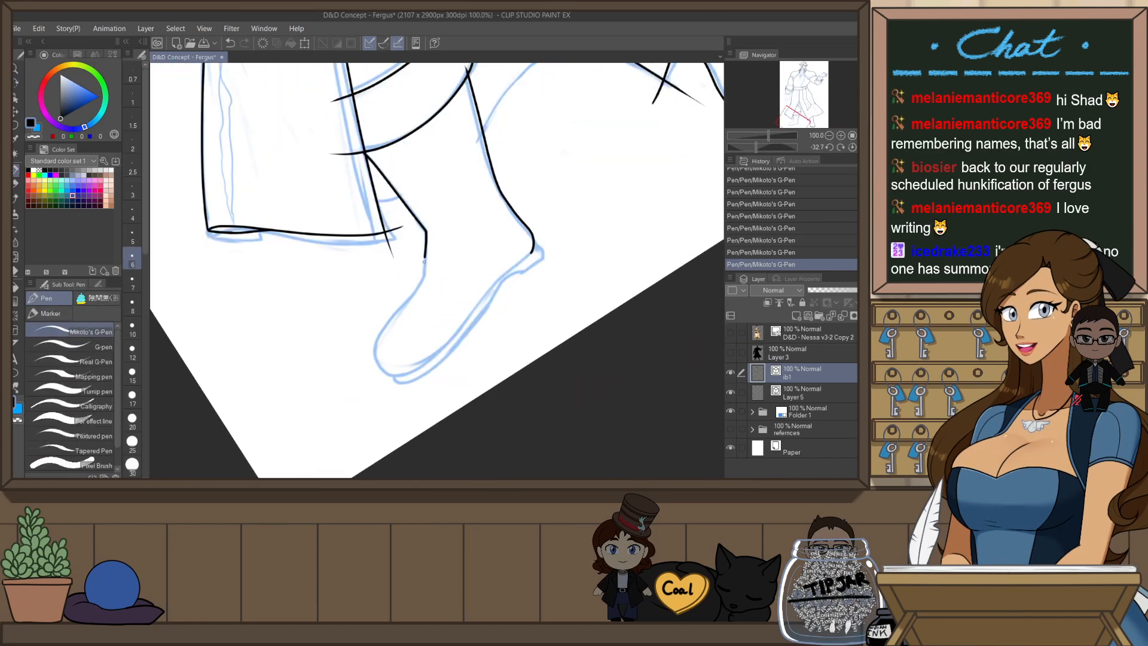
{"action": "scroll", "coordinate": [438, 304], "scroll_direction": "up", "scroll_amount": 1}
{"action": "key", "text": "ctrl+z"}
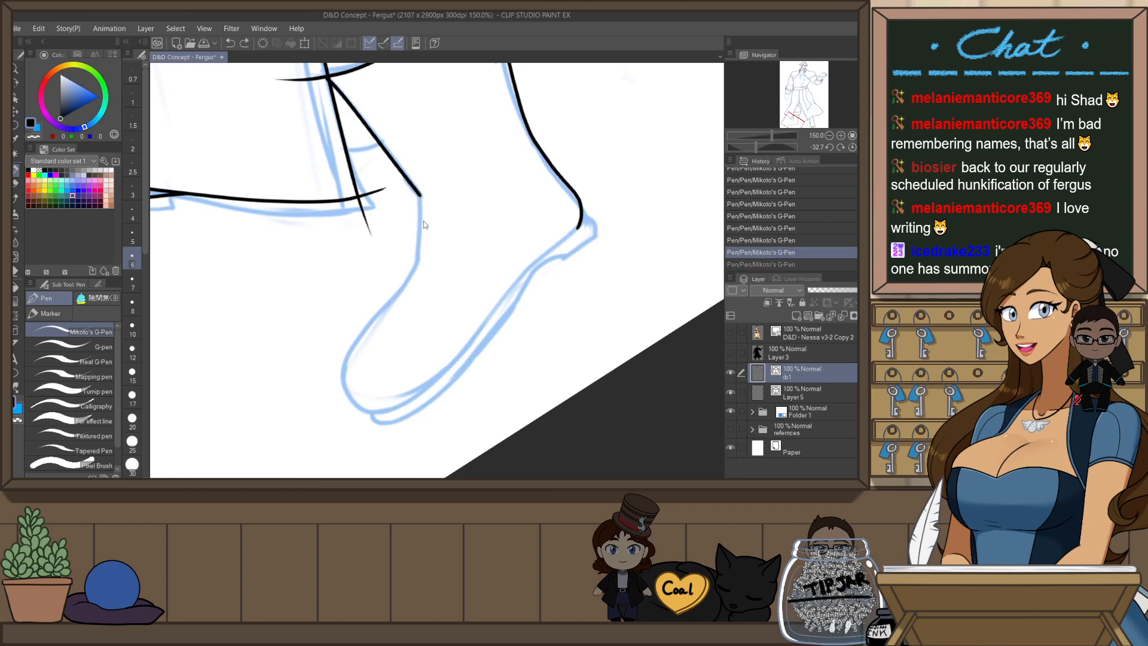
{"action": "left_click_drag", "start_coordinate": [421, 223], "coordinate": [419, 275]}
{"action": "key", "text": "ctrl+z"}
{"action": "left_click_drag", "start_coordinate": [420, 226], "coordinate": [414, 268]}
{"action": "key", "text": "ctrl+z"}
{"action": "left_click_drag", "start_coordinate": [422, 195], "coordinate": [414, 268]}
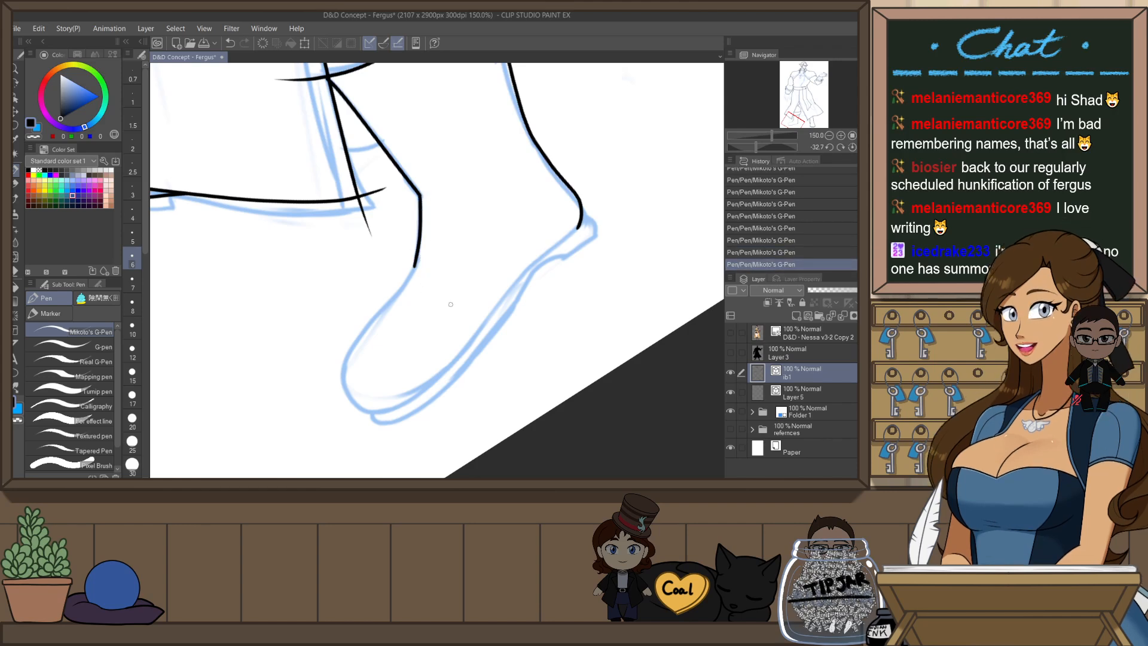
{"action": "left_click_drag", "start_coordinate": [413, 265], "coordinate": [347, 392]}
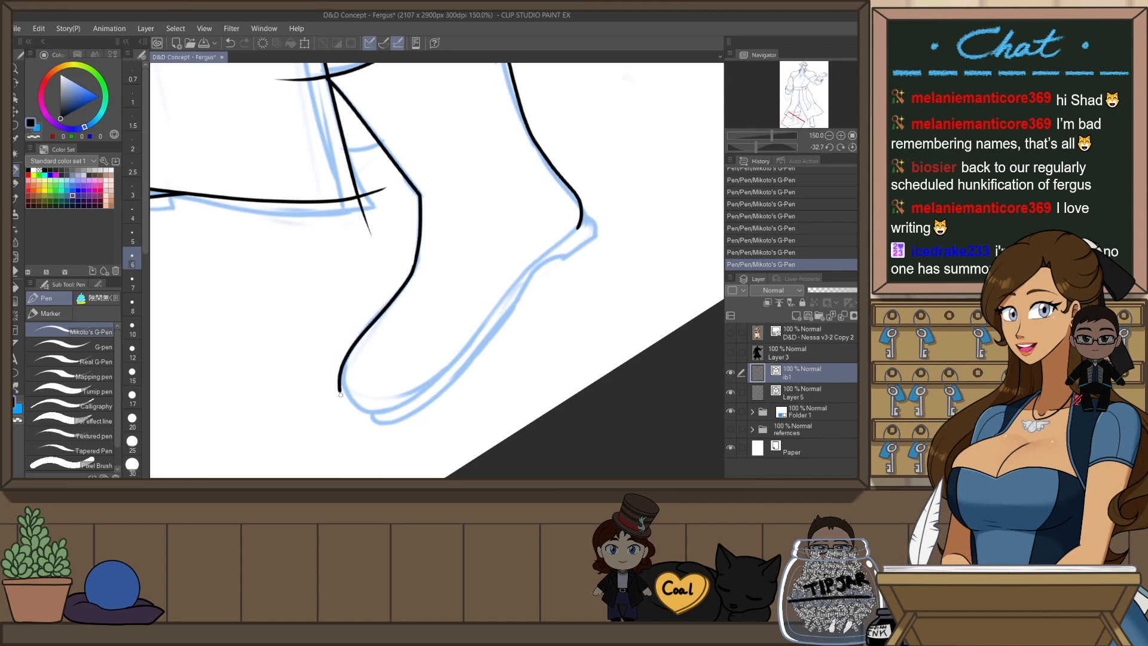
{"action": "key", "text": "ctrl+z"}
{"action": "key", "text": "ctrl+z"}
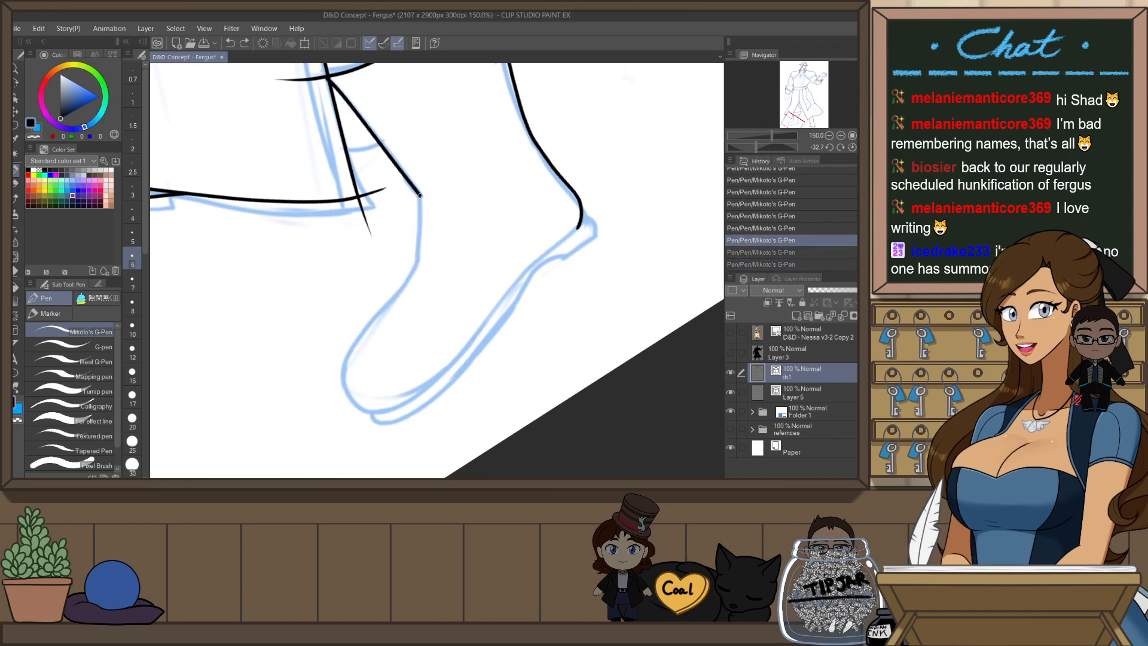
- Ink the front of the ankle as one curve from the shin line's end down to the instep
{"action": "left_click_drag", "start_coordinate": [421, 192], "coordinate": [401, 291]}
{"action": "key", "text": "ctrl+z"}
{"action": "left_click_drag", "start_coordinate": [422, 191], "coordinate": [400, 292]}
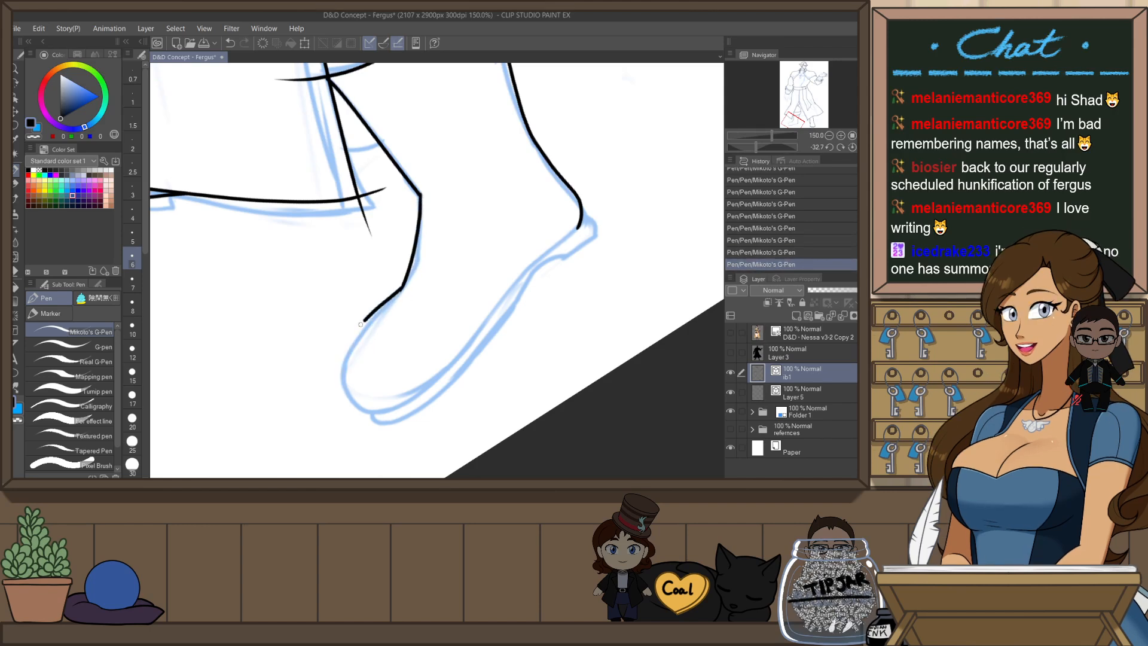
- Ink the boot's instep and rounded toe as one continuous curve, redrawing it until it follows the sketch
{"action": "left_click_drag", "start_coordinate": [361, 324], "coordinate": [354, 404]}
{"action": "key", "text": "ctrl+z"}
{"action": "mouse_move", "coordinate": [402, 290]}
{"action": "left_mouse_down"}
{"action": "mouse_move", "coordinate": [357, 343]}
{"action": "mouse_move", "coordinate": [385, 418]}
{"action": "left_mouse_up"}
{"action": "key", "text": "ctrl+z"}
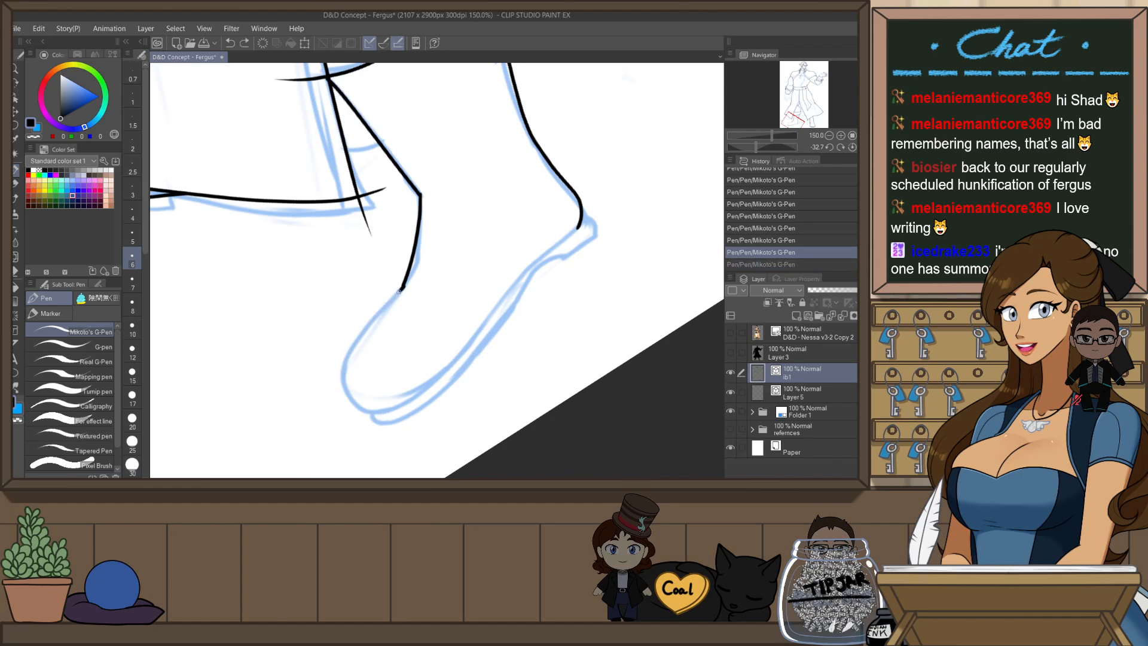
{"action": "mouse_move", "coordinate": [401, 291]}
{"action": "left_mouse_down"}
{"action": "mouse_move", "coordinate": [389, 411]}
{"action": "mouse_move", "coordinate": [419, 386]}
{"action": "mouse_move", "coordinate": [413, 404]}
{"action": "left_mouse_up"}
{"action": "key", "text": "ctrl+z"}
{"action": "key", "text": "ctrl+z"}
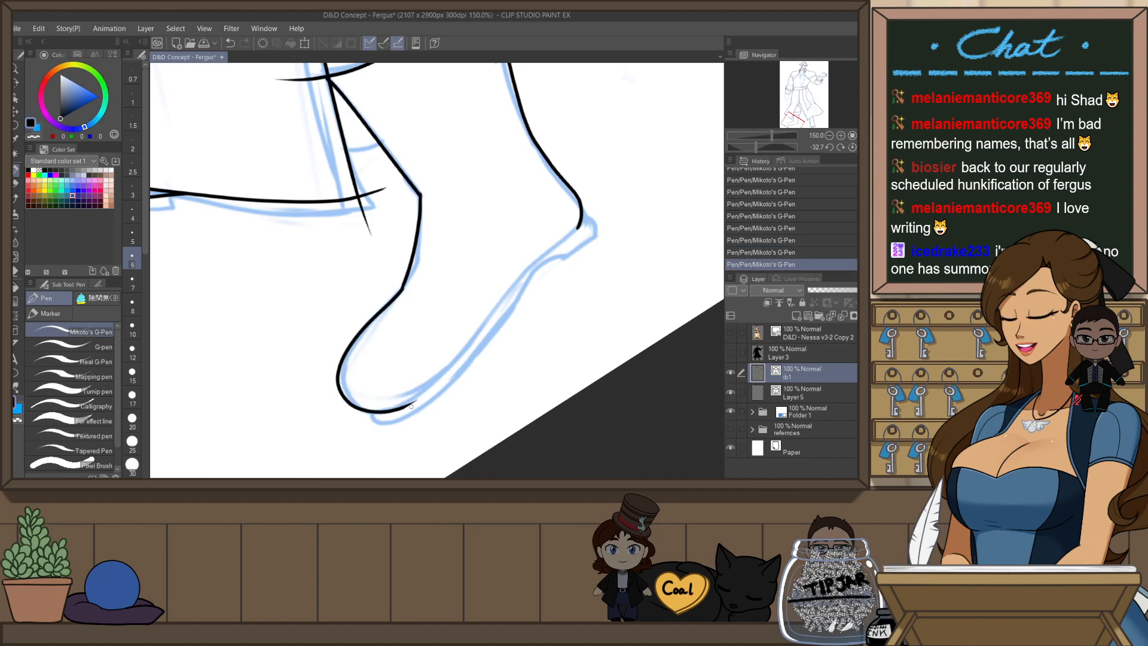
{"action": "key", "text": "ctrl+z"}
{"action": "mouse_move", "coordinate": [401, 291]}
{"action": "left_mouse_down"}
{"action": "mouse_move", "coordinate": [355, 342]}
{"action": "mouse_move", "coordinate": [412, 405]}
{"action": "left_mouse_up"}
{"action": "key", "text": "ctrl+z"}
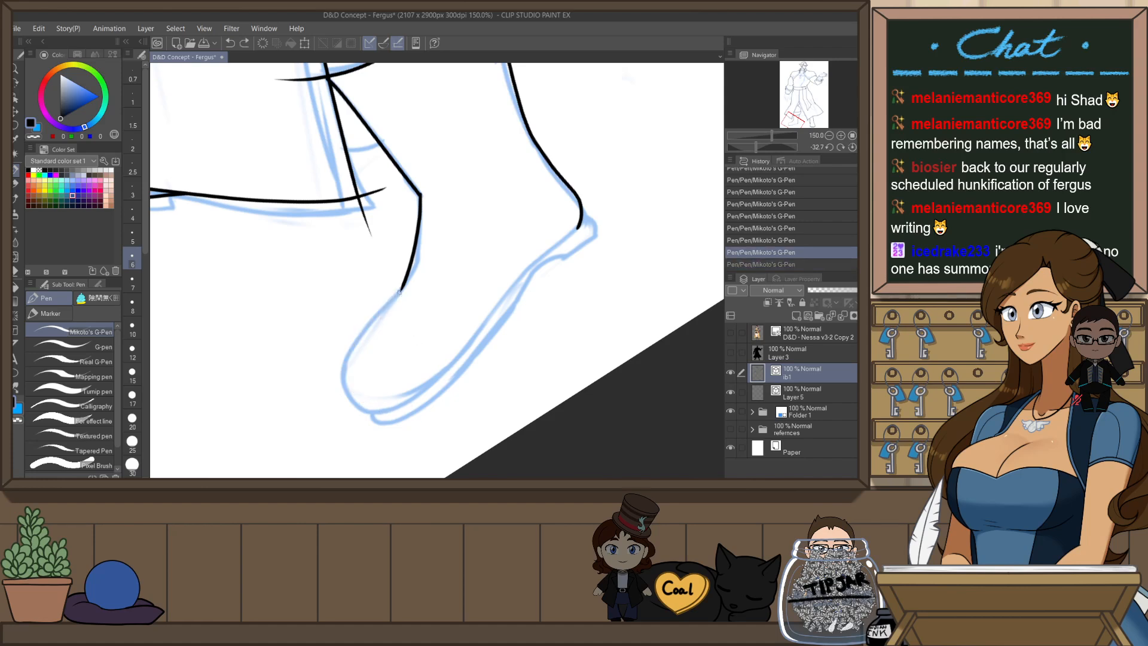
{"action": "left_click_drag", "start_coordinate": [342, 360], "coordinate": [413, 405]}
{"action": "key", "text": "ctrl+z"}
{"action": "mouse_move", "coordinate": [402, 287]}
{"action": "left_mouse_down"}
{"action": "mouse_move", "coordinate": [347, 345]}
{"action": "mouse_move", "coordinate": [412, 404]}
{"action": "left_mouse_up"}
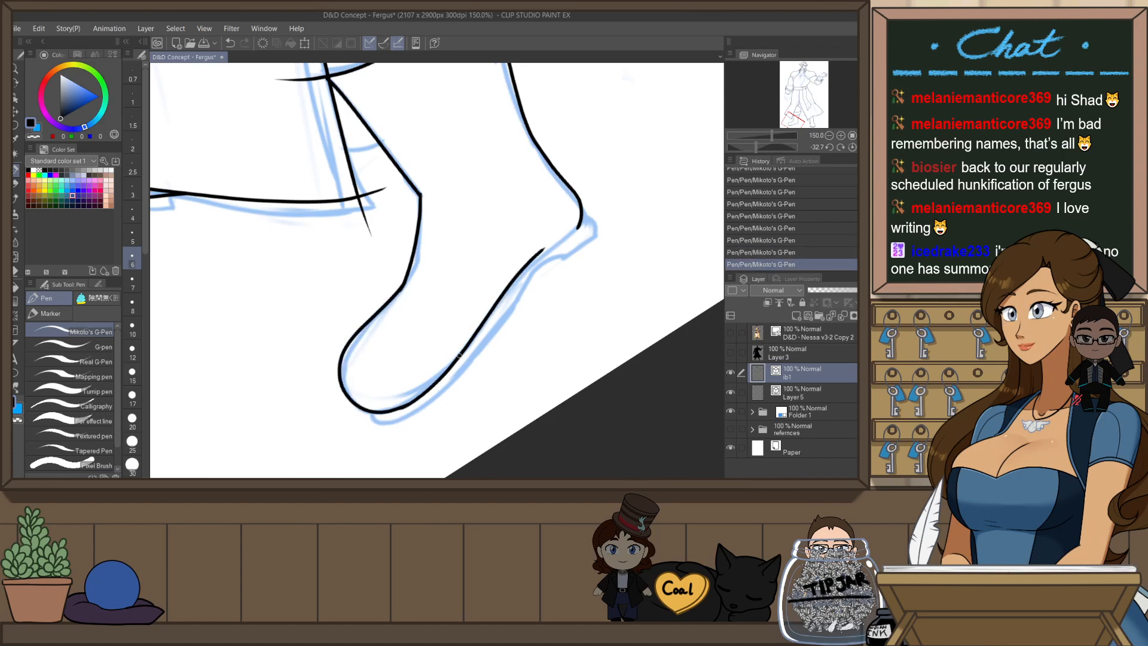
- Redraw the boot's lower edge from the toe to the heel and reset the canvas rotation
{"action": "key", "text": "ctrl+z"}
{"action": "left_click_drag", "start_coordinate": [527, 263], "coordinate": [583, 207]}
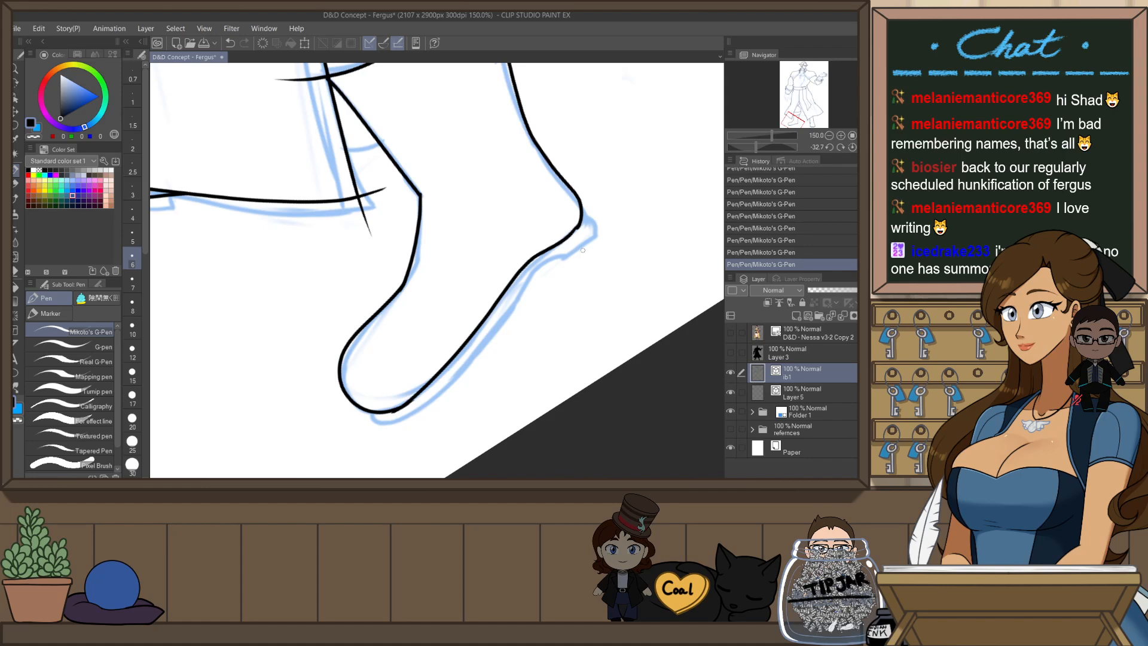
{"action": "key", "text": "ctrl+at"}
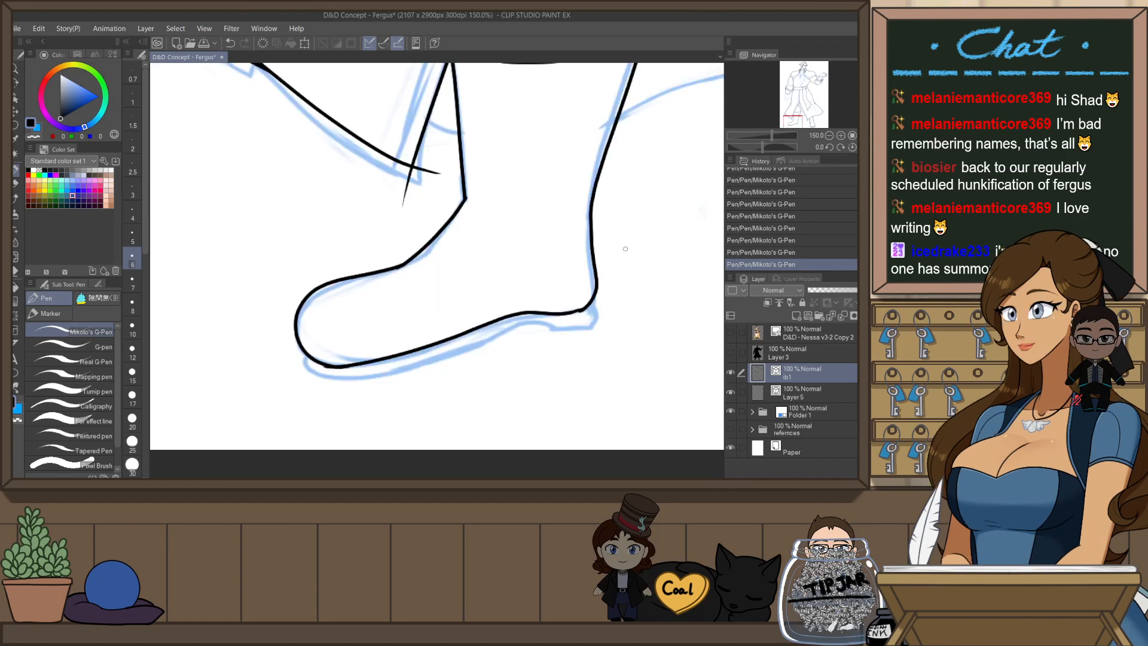
- Stretch the boot's lower-edge vector line slightly toward the heel with the Object tool
{"action": "key", "text": "o"}
{"action": "left_click", "coordinate": [581, 310]}
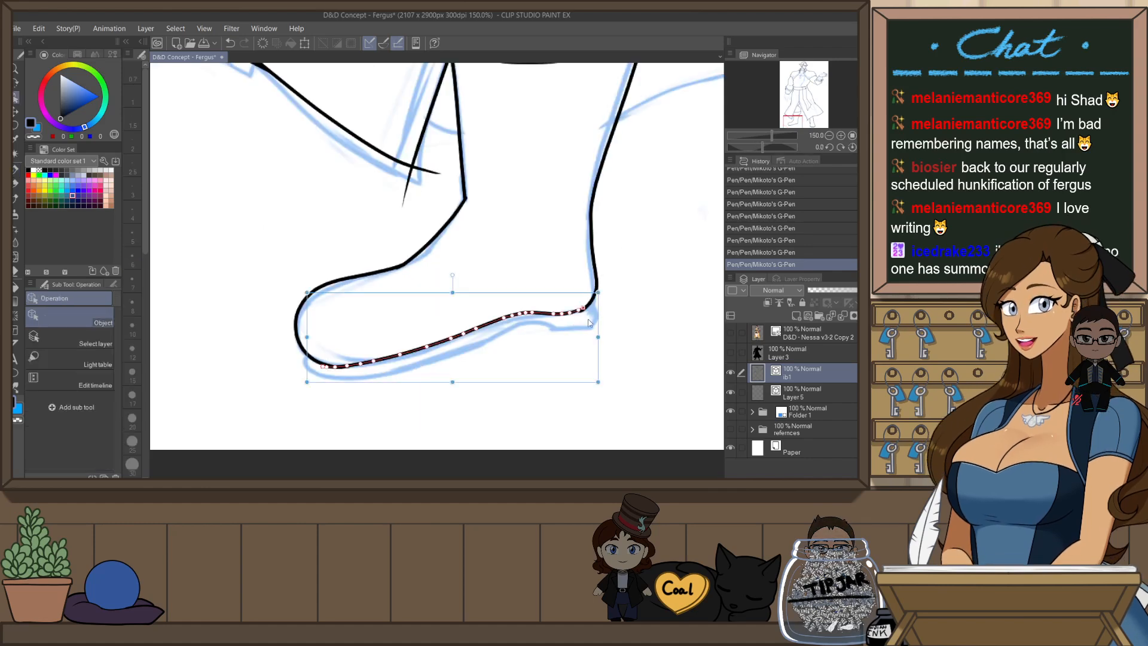
{"action": "left_click_drag", "start_coordinate": [598, 338], "coordinate": [604, 337]}
{"action": "left_click", "coordinate": [641, 295]}
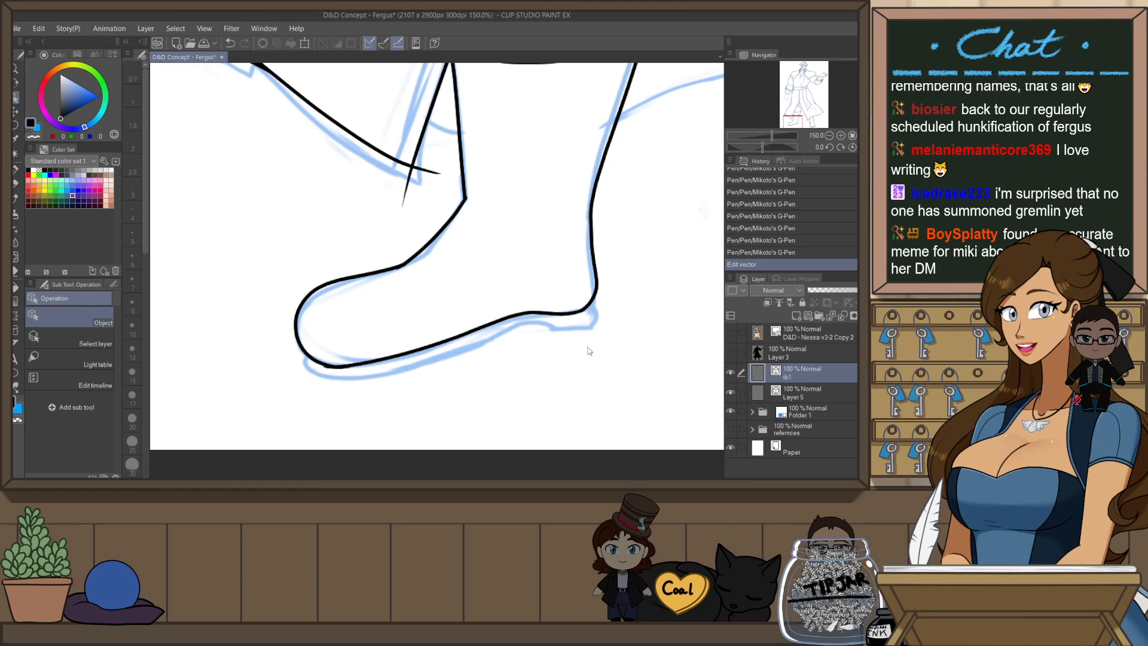
- Ink the short diagonal line beside the pointing finger's tip on the raised hand with the pen
{"action": "scroll", "coordinate": [590, 351], "scroll_direction": "down", "scroll_amount": 4}
{"action": "left_click_drag", "start_coordinate": [611, 304], "coordinate": [567, 370]}
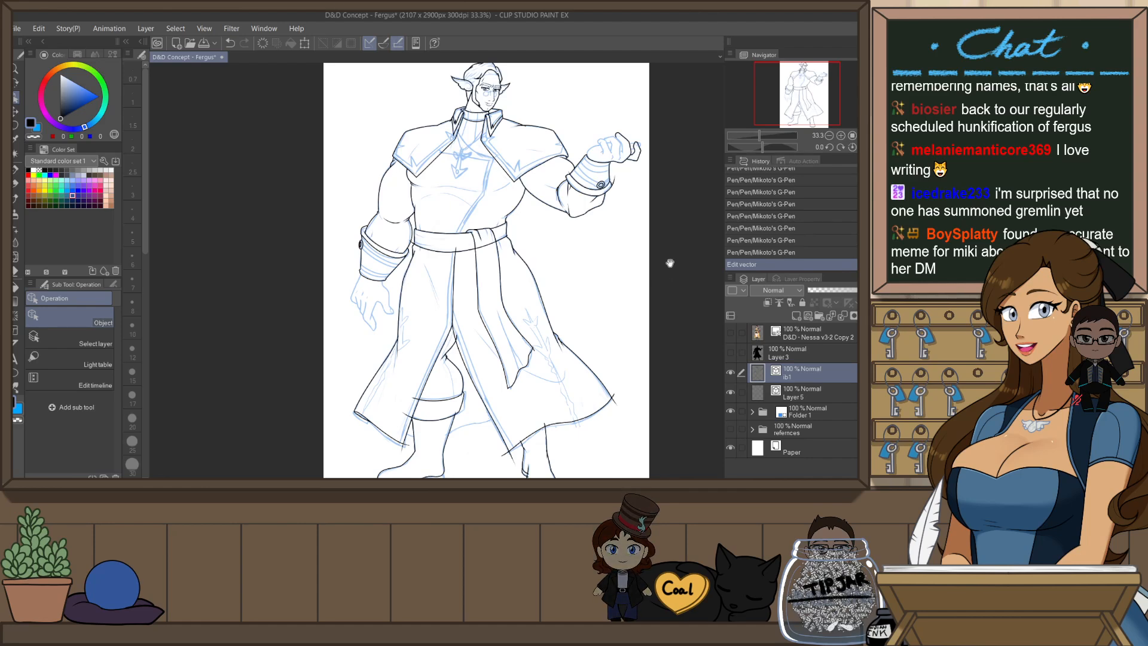
{"action": "left_click_drag", "start_coordinate": [670, 263], "coordinate": [667, 291]}
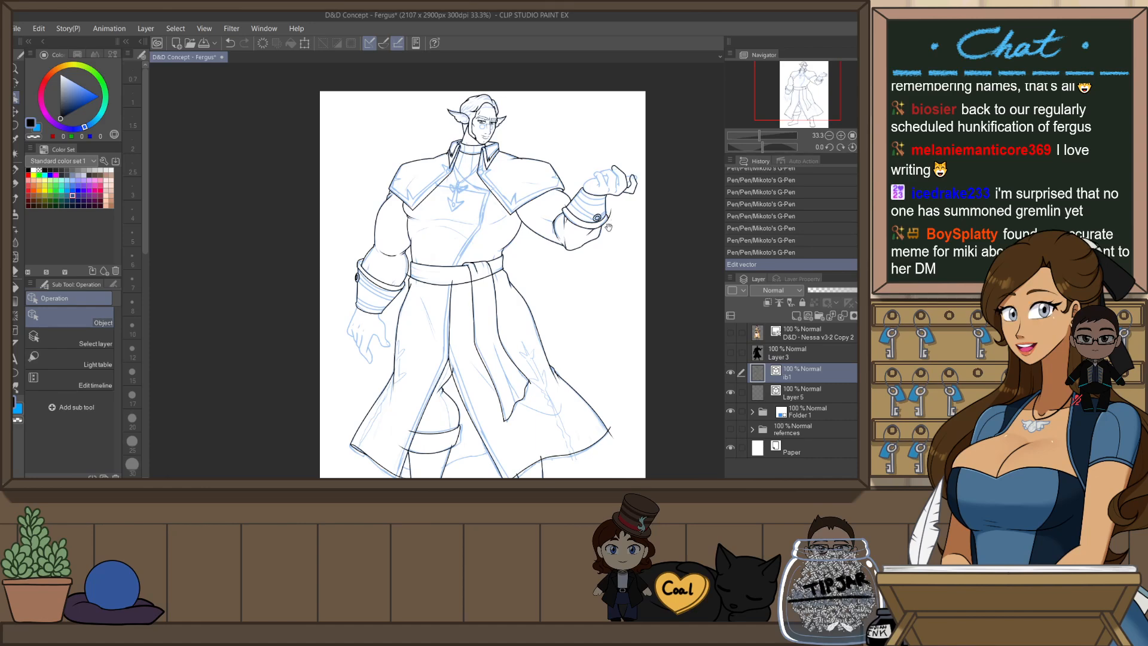
{"action": "scroll", "coordinate": [613, 213], "scroll_direction": "up", "scroll_amount": 5}
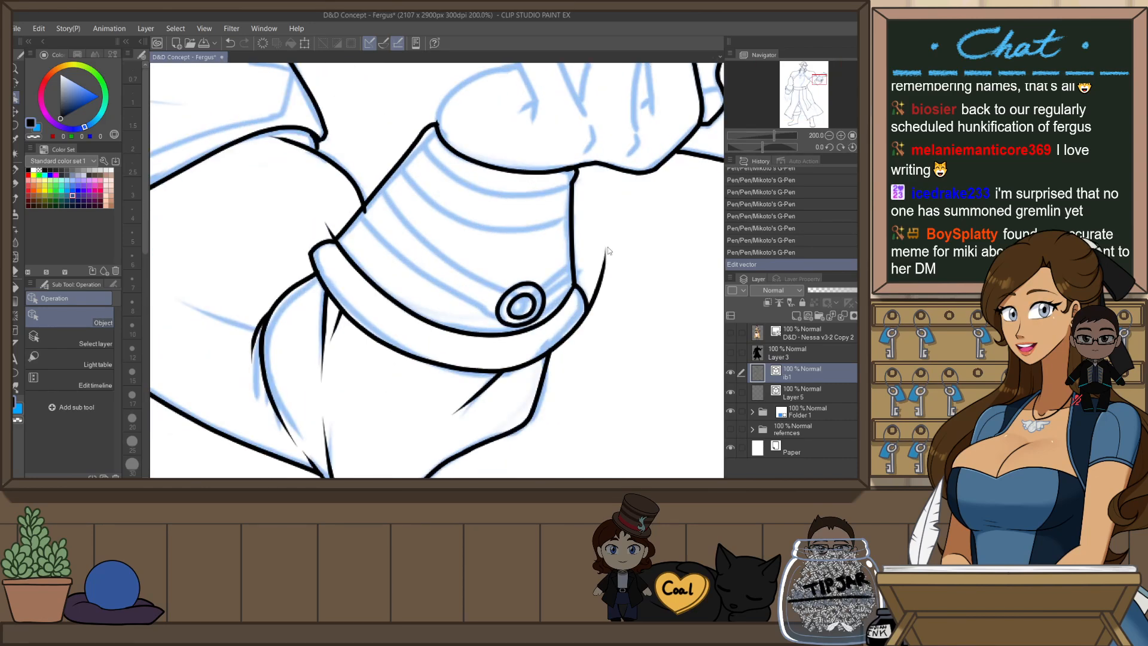
{"action": "left_click_drag", "start_coordinate": [631, 243], "coordinate": [541, 351]}
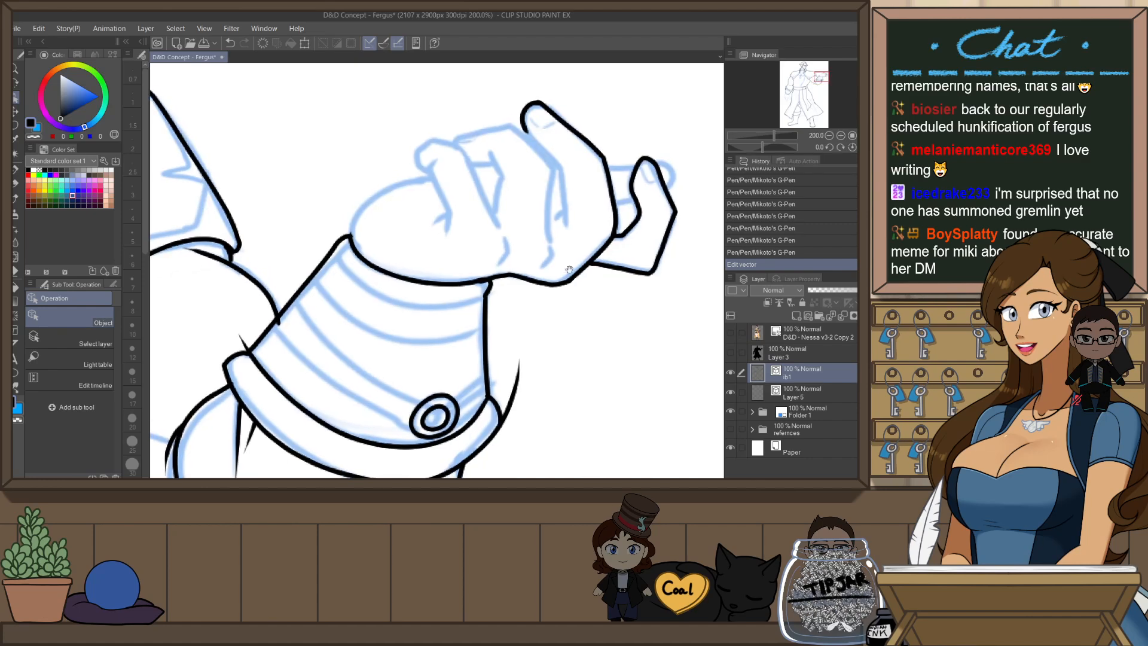
{"action": "key", "text": "h"}
{"action": "left_click_drag", "start_coordinate": [352, 333], "coordinate": [428, 395]}
{"action": "key", "text": "p"}
{"action": "left_click_drag", "start_coordinate": [400, 234], "coordinate": [441, 186]}
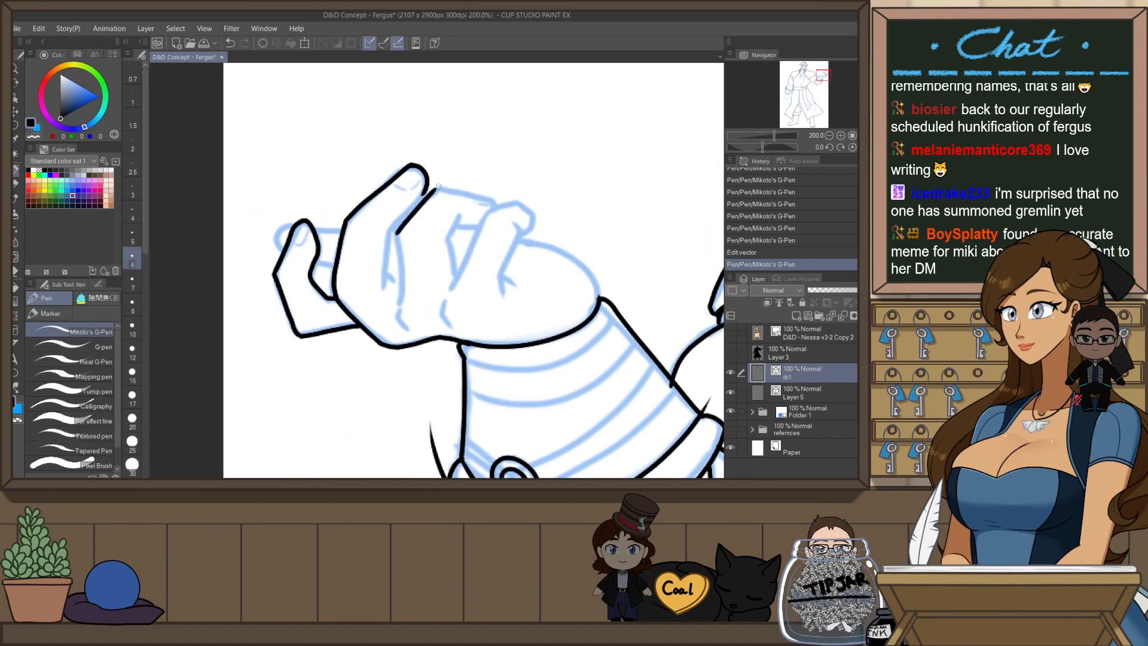
{"action": "key", "text": "ctrl+z"}
{"action": "left_click_drag", "start_coordinate": [394, 229], "coordinate": [441, 187]}
- Ink the line between the pointing finger and its neighbour, from the diagonal's end down into the palm
{"action": "left_click_drag", "start_coordinate": [399, 272], "coordinate": [400, 292]}
{"action": "key", "text": "ctrl+z"}
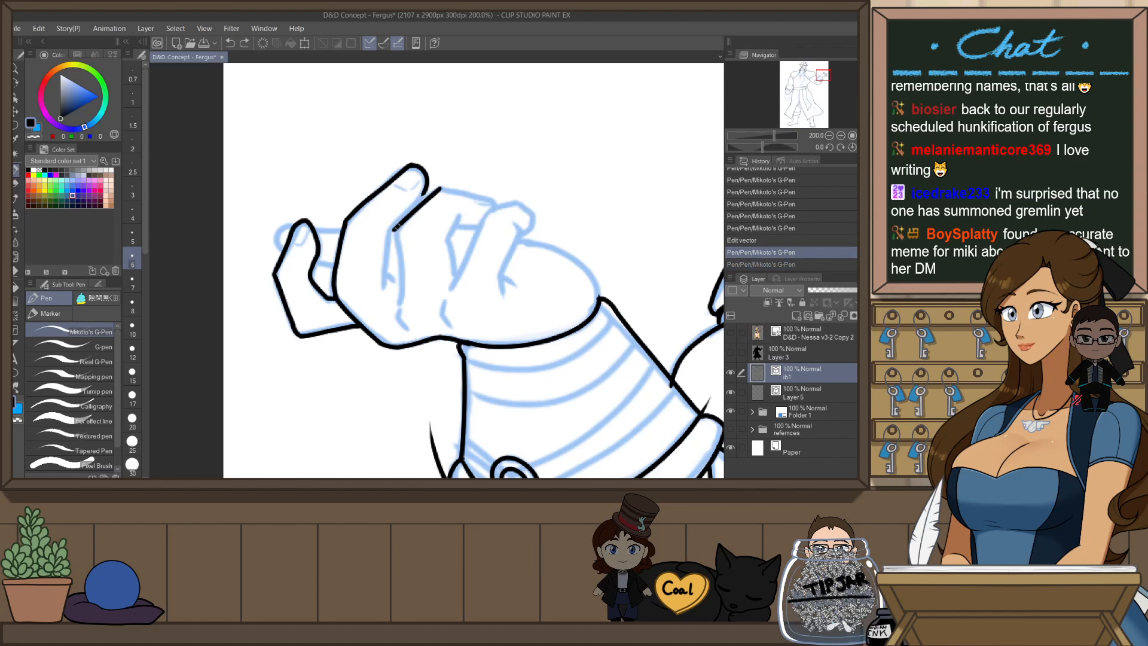
{"action": "left_click_drag", "start_coordinate": [395, 228], "coordinate": [404, 296]}
{"action": "key", "text": "ctrl+z"}
{"action": "left_click_drag", "start_coordinate": [395, 228], "coordinate": [403, 301]}
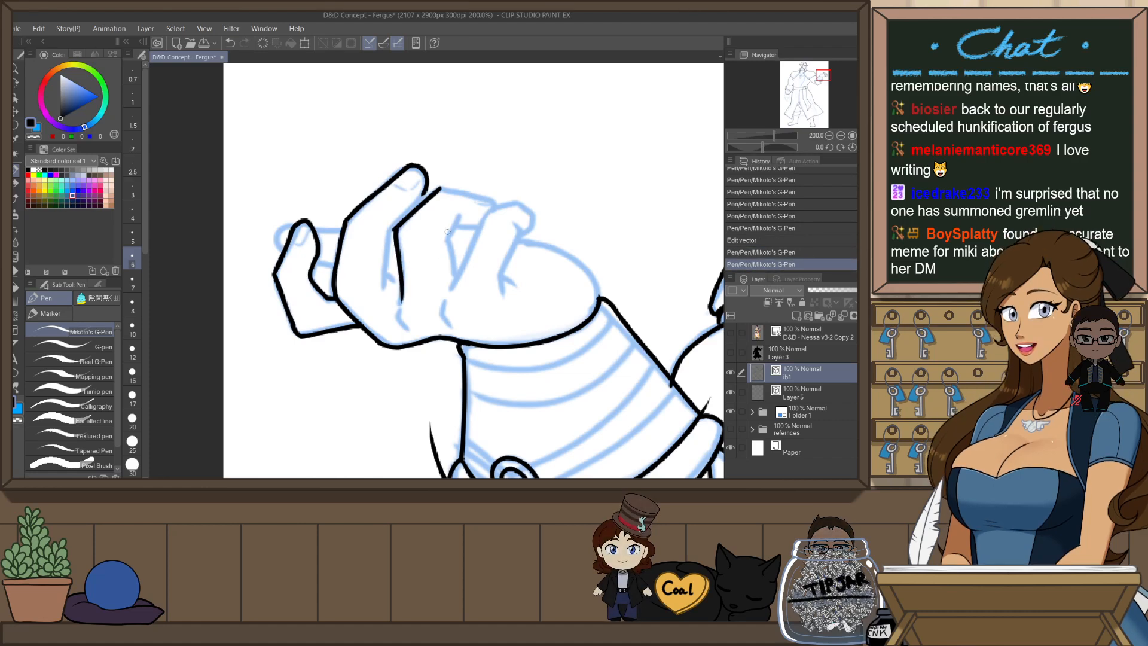
- Ink the remaining inner finger lines of the raised hand: the angled gap, its long diagonal and the little finger's curve
{"action": "mouse_move", "coordinate": [460, 217]}
{"action": "left_mouse_down"}
{"action": "mouse_move", "coordinate": [444, 242]}
{"action": "mouse_move", "coordinate": [457, 276]}
{"action": "left_mouse_up"}
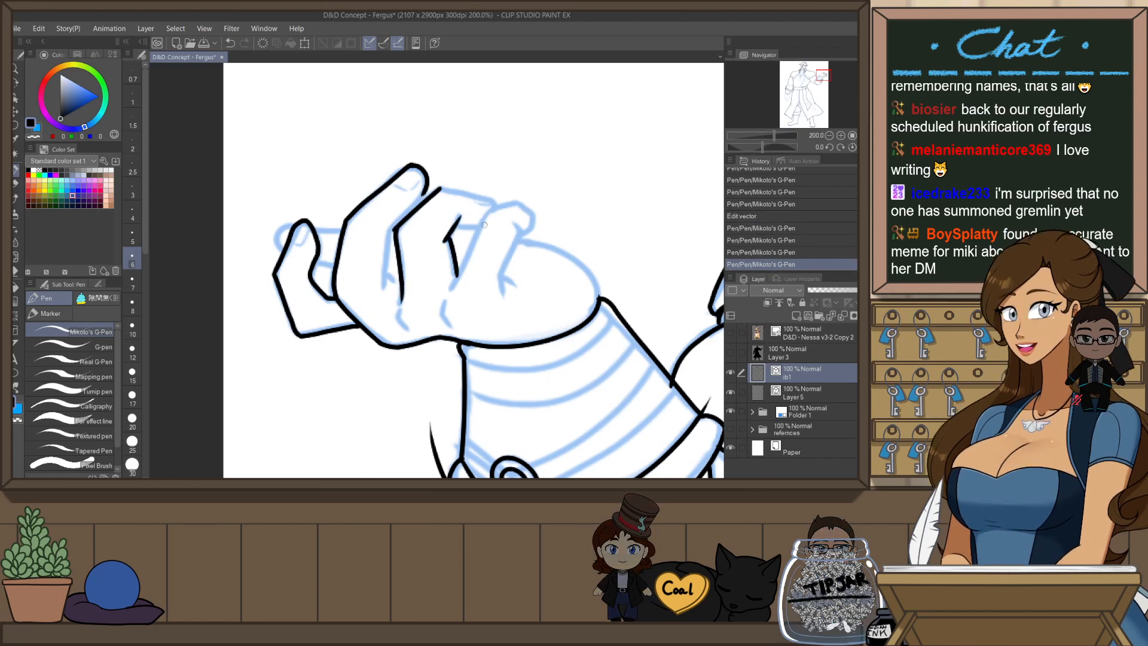
{"action": "key", "text": "ctrl+z"}
{"action": "left_click_drag", "start_coordinate": [488, 211], "coordinate": [453, 286]}
{"action": "left_click_drag", "start_coordinate": [518, 225], "coordinate": [500, 282]}
{"action": "key", "text": "ctrl+z"}
{"action": "key", "text": "ctrl+z"}
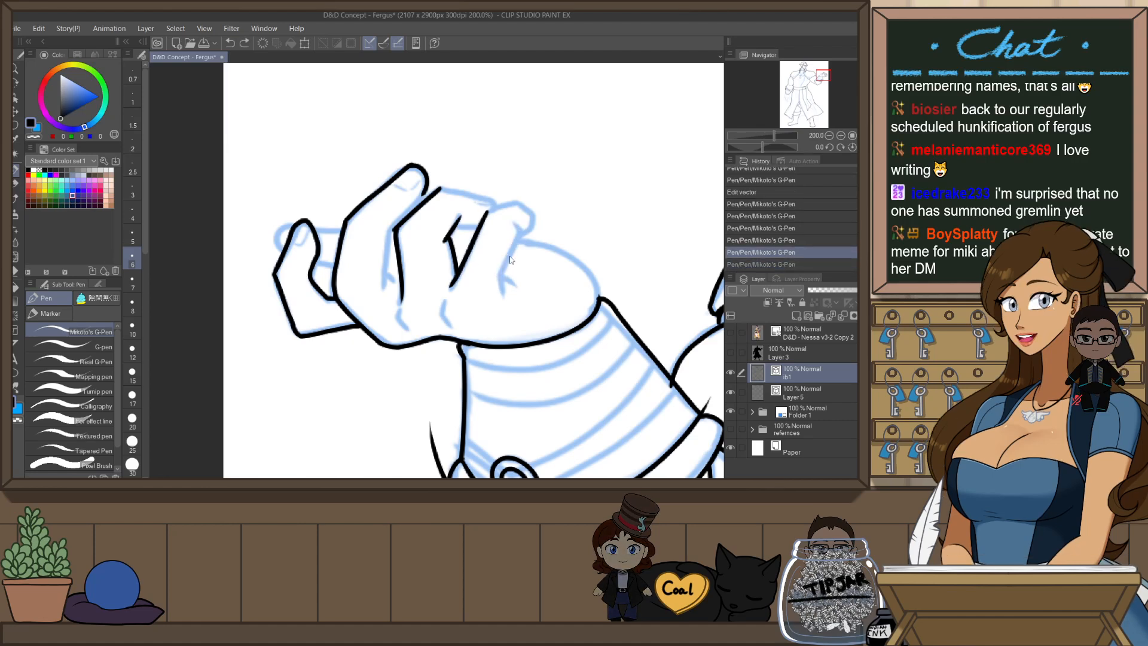
{"action": "left_click_drag", "start_coordinate": [516, 221], "coordinate": [505, 292]}
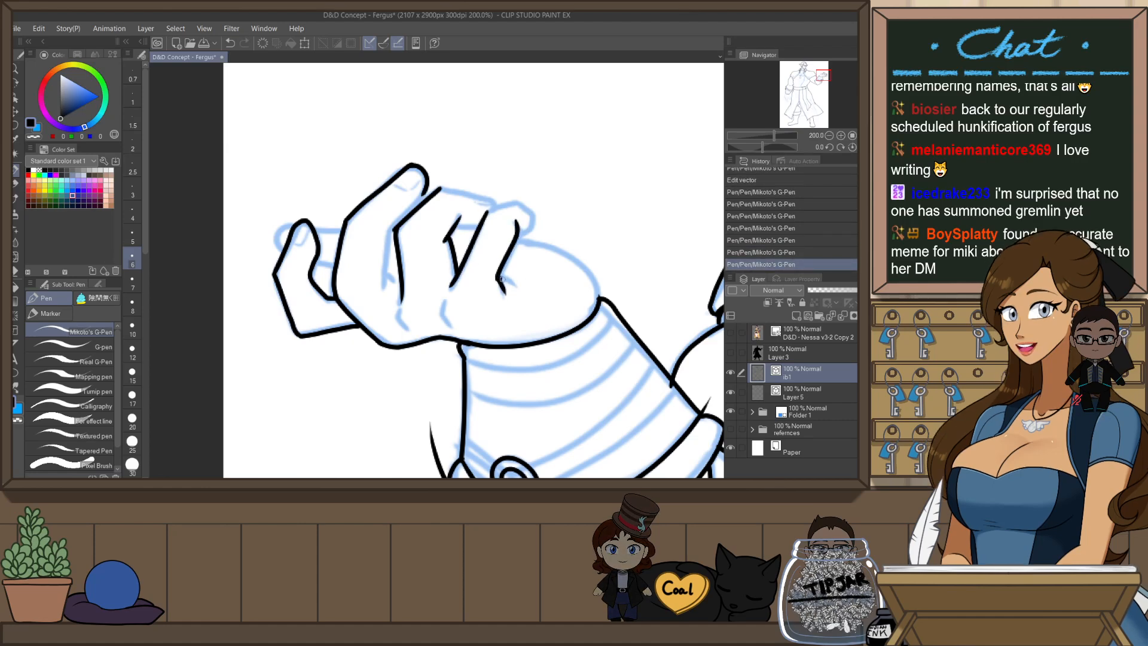
- Ink the curled little finger's outer edge and rounded tip, joining its two inner lines
{"action": "key", "text": "h"}
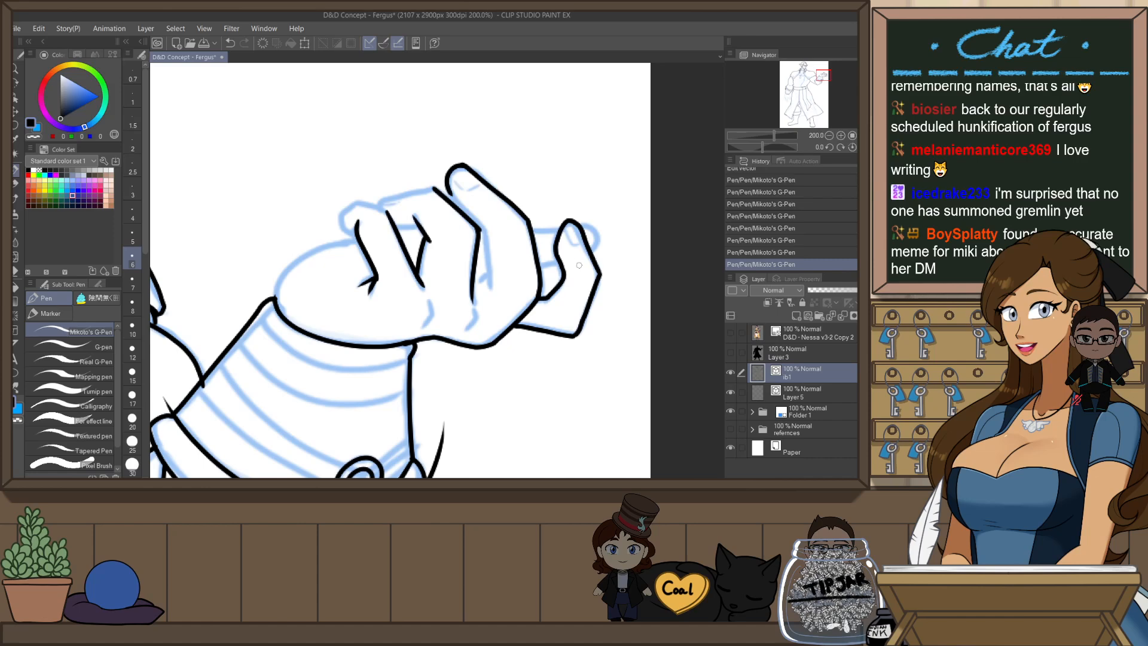
{"action": "key", "text": "r"}
{"action": "left_click_drag", "start_coordinate": [585, 280], "coordinate": [490, 133]}
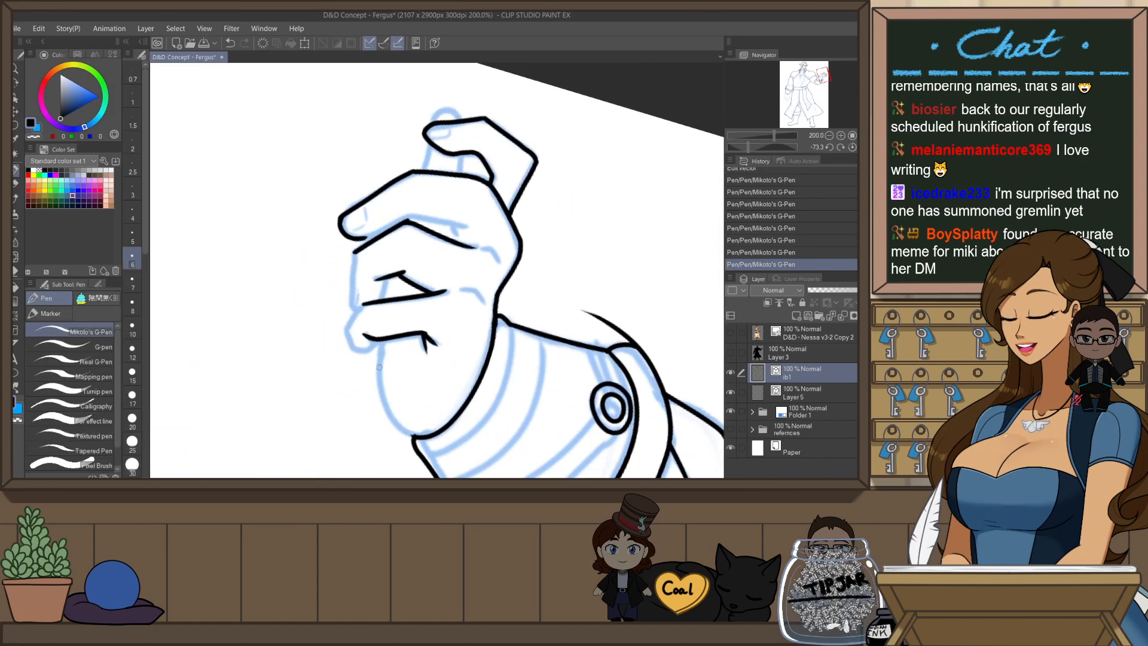
{"action": "left_click_drag", "start_coordinate": [372, 370], "coordinate": [469, 345]}
{"action": "scroll", "coordinate": [453, 319], "scroll_direction": "up", "scroll_amount": 2}
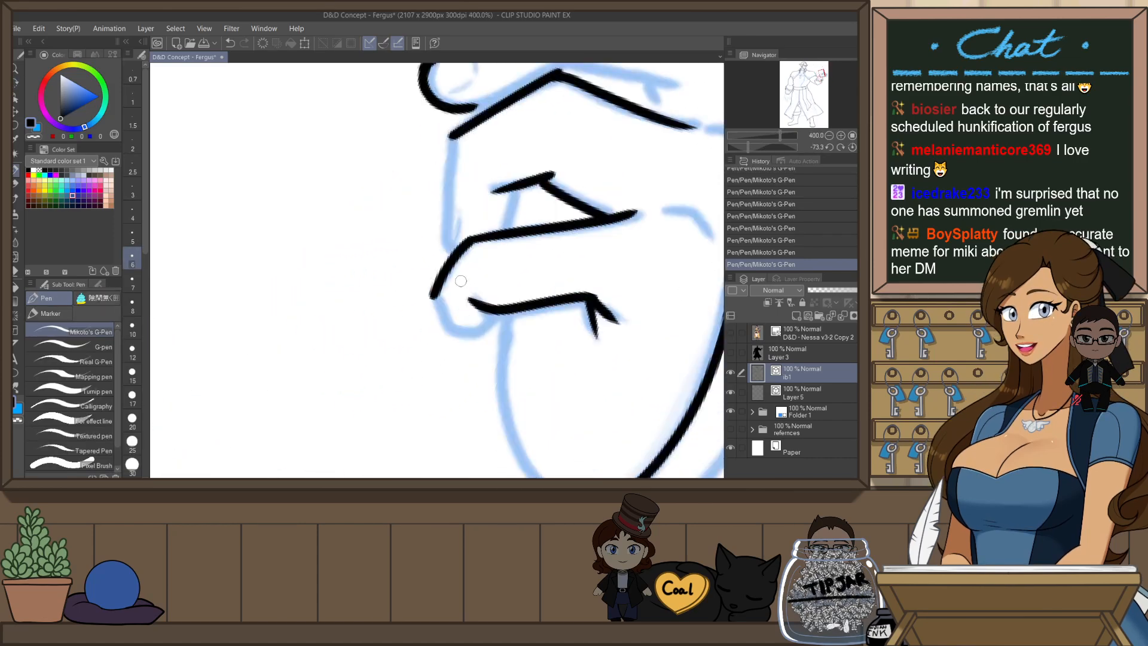
{"action": "key", "text": "ctrl+z"}
{"action": "mouse_move", "coordinate": [472, 240]}
{"action": "left_mouse_down"}
{"action": "mouse_move", "coordinate": [436, 295]}
{"action": "mouse_move", "coordinate": [485, 321]}
{"action": "mouse_move", "coordinate": [491, 302]}
{"action": "mouse_move", "coordinate": [467, 336]}
{"action": "mouse_move", "coordinate": [488, 316]}
{"action": "left_mouse_up"}
{"action": "key", "text": "ctrl+z"}
{"action": "key", "text": "ctrl+z"}
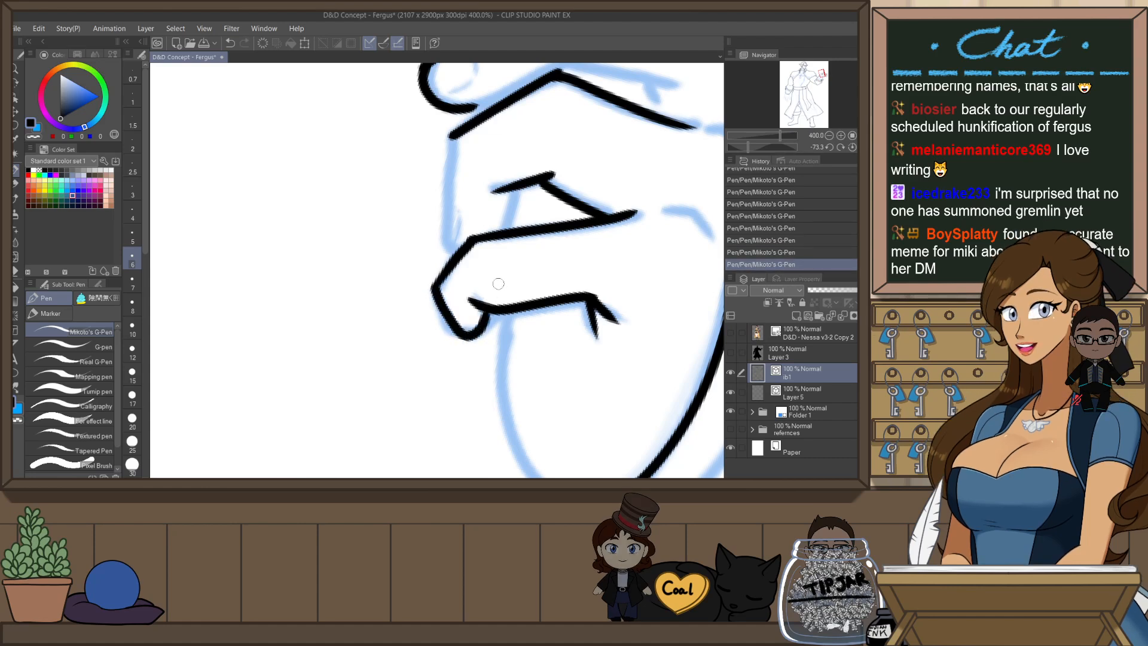
{"action": "key", "text": "ctrl+z"}
- Close the small gap between the curled fingers with a short line and ink the neighbouring finger's outer edge
{"action": "left_click_drag", "start_coordinate": [517, 188], "coordinate": [507, 229]}
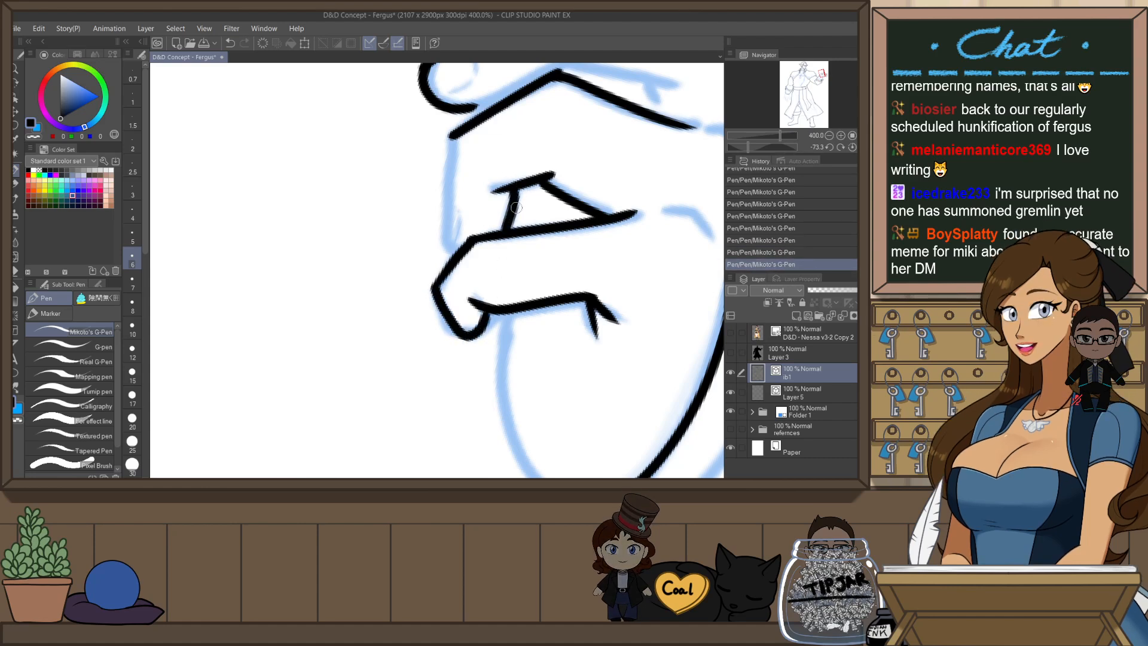
{"action": "mouse_move", "coordinate": [454, 135]}
{"action": "left_mouse_down"}
{"action": "mouse_move", "coordinate": [450, 248]}
{"action": "mouse_move", "coordinate": [452, 155]}
{"action": "mouse_move", "coordinate": [441, 233]}
{"action": "mouse_move", "coordinate": [463, 250]}
{"action": "left_mouse_up"}
{"action": "key", "text": "ctrl+z"}
- Ink the pointing finger's underside from its rounded tip back to the crease beside the next finger
{"action": "left_click_drag", "start_coordinate": [505, 172], "coordinate": [491, 262]}
{"action": "left_click_drag", "start_coordinate": [451, 199], "coordinate": [556, 148]}
{"action": "key", "text": "ctrl+z"}
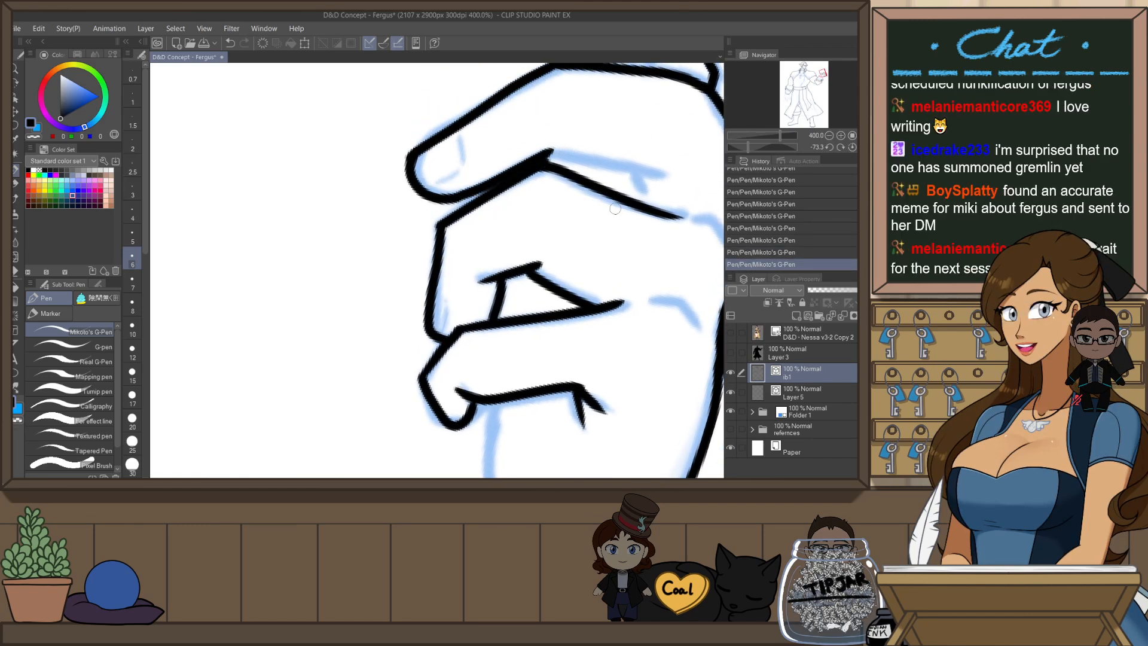
- Ink the narrow gap line between the raised hand's fingers and the two short knuckle creases beneath them
{"action": "key", "text": "h"}
{"action": "key", "text": "ctrl+at"}
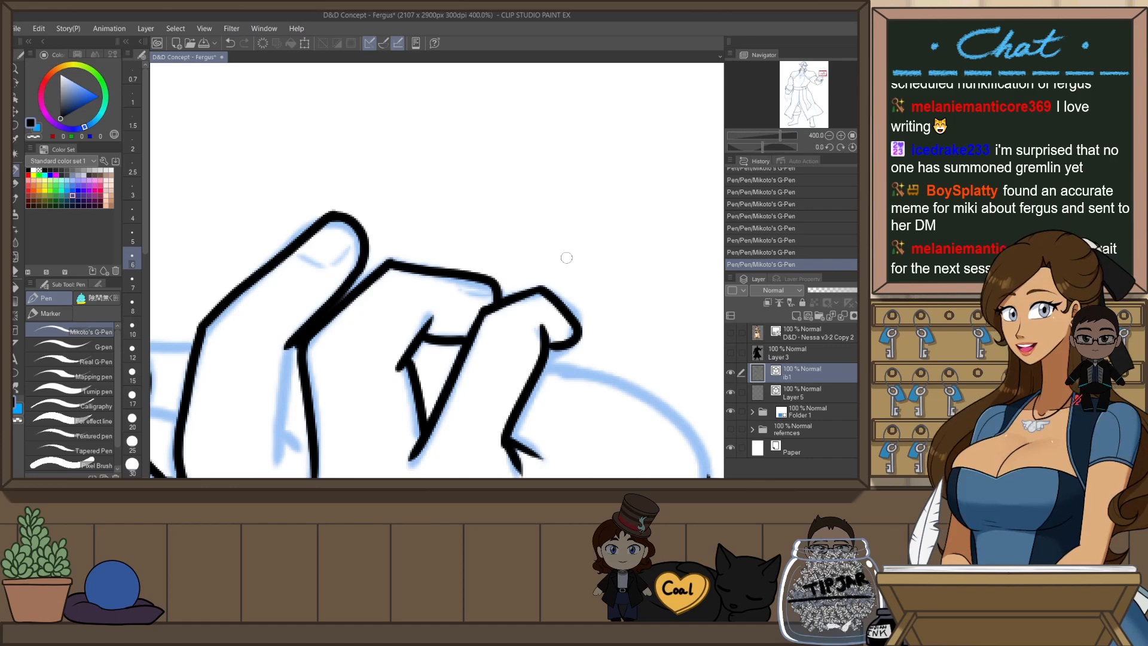
{"action": "left_click_drag", "start_coordinate": [392, 322], "coordinate": [534, 237]}
{"action": "left_click_drag", "start_coordinate": [427, 271], "coordinate": [421, 395]}
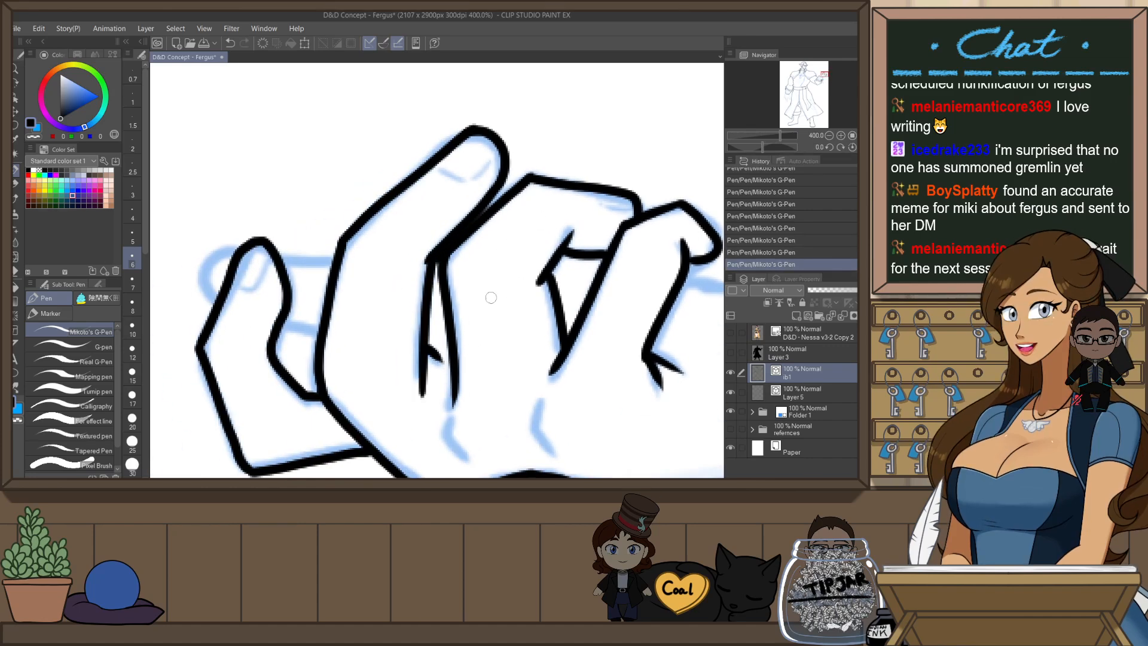
{"action": "mouse_move", "coordinate": [485, 459]}
{"action": "left_mouse_down"}
{"action": "mouse_move", "coordinate": [496, 372]}
{"action": "mouse_move", "coordinate": [483, 388]}
{"action": "left_mouse_up"}
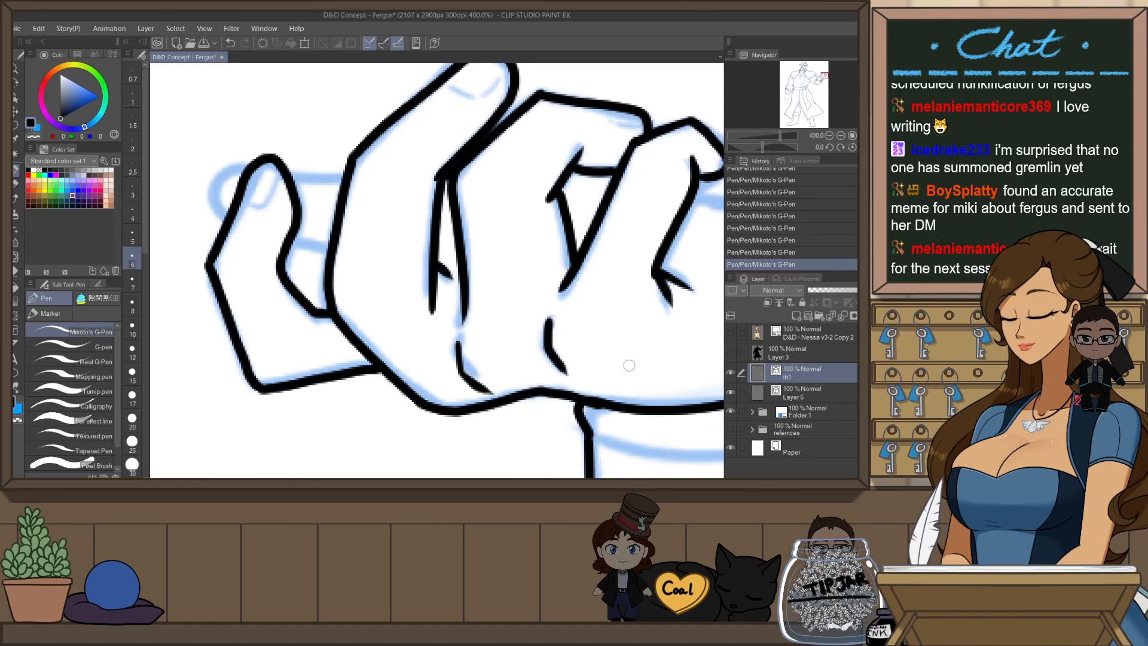
- Ink the partly hidden finger of the raised hand: its short upper edge, rounded tip and the short line within the gap
{"action": "mouse_move", "coordinate": [628, 364]}
{"action": "left_mouse_down"}
{"action": "mouse_move", "coordinate": [607, 261]}
{"action": "mouse_move", "coordinate": [530, 210]}
{"action": "left_mouse_up"}
{"action": "left_click_drag", "start_coordinate": [398, 407], "coordinate": [525, 260]}
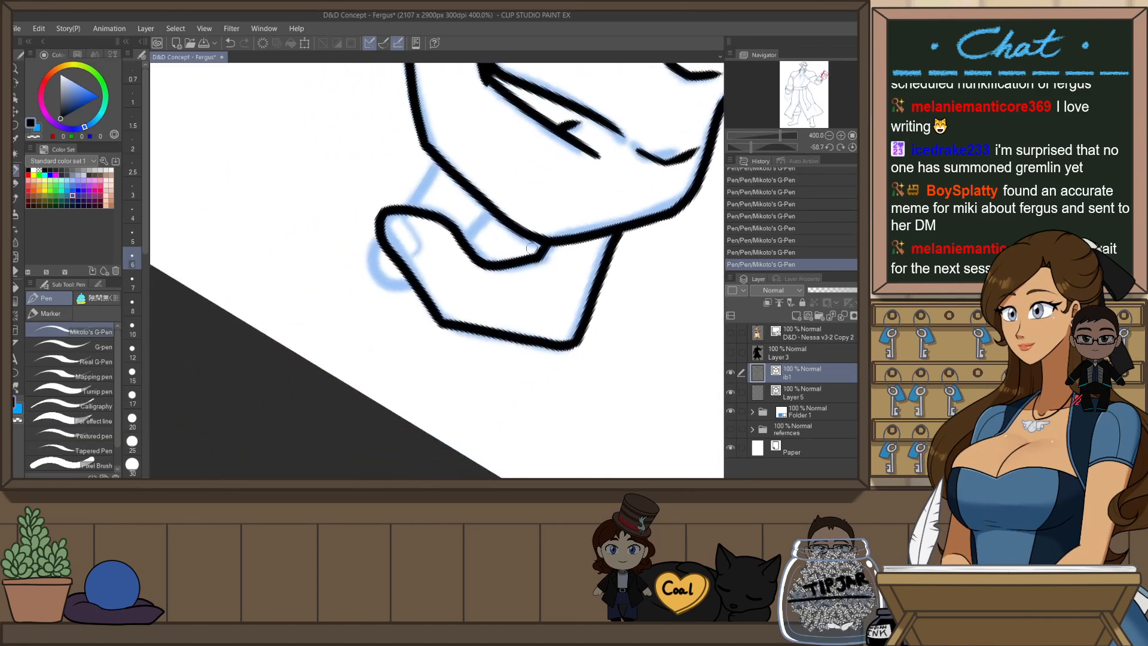
{"action": "left_click_drag", "start_coordinate": [440, 150], "coordinate": [414, 214]}
{"action": "key", "text": "ctrl+z"}
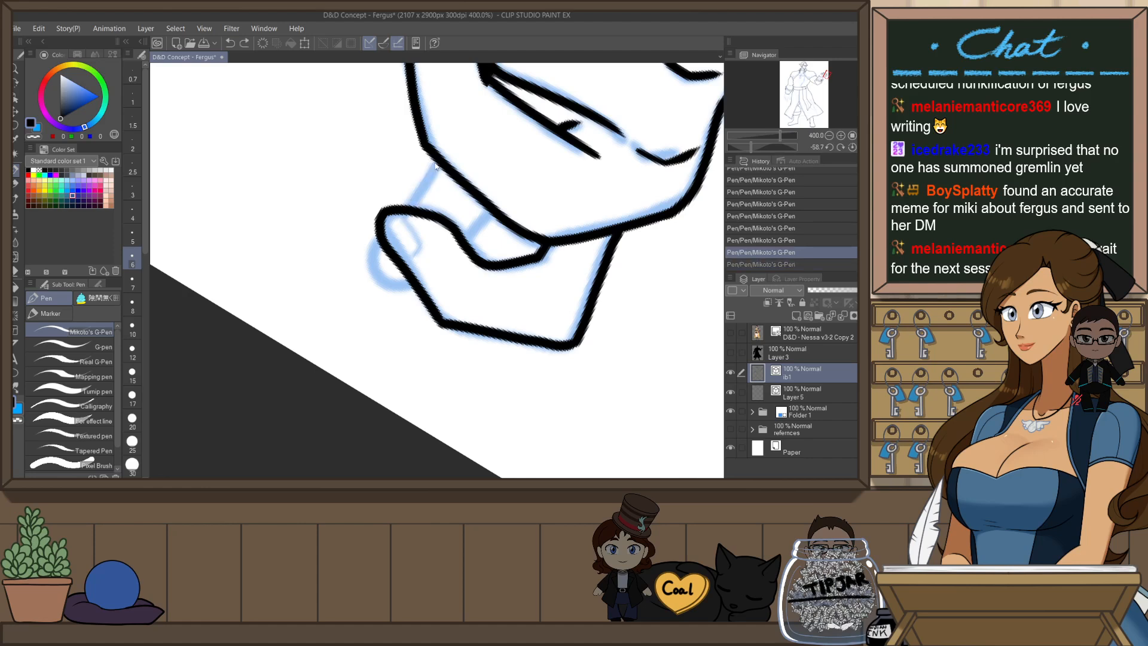
{"action": "mouse_move", "coordinate": [435, 160]}
{"action": "left_mouse_down"}
{"action": "mouse_move", "coordinate": [378, 244]}
{"action": "mouse_move", "coordinate": [402, 289]}
{"action": "left_mouse_up"}
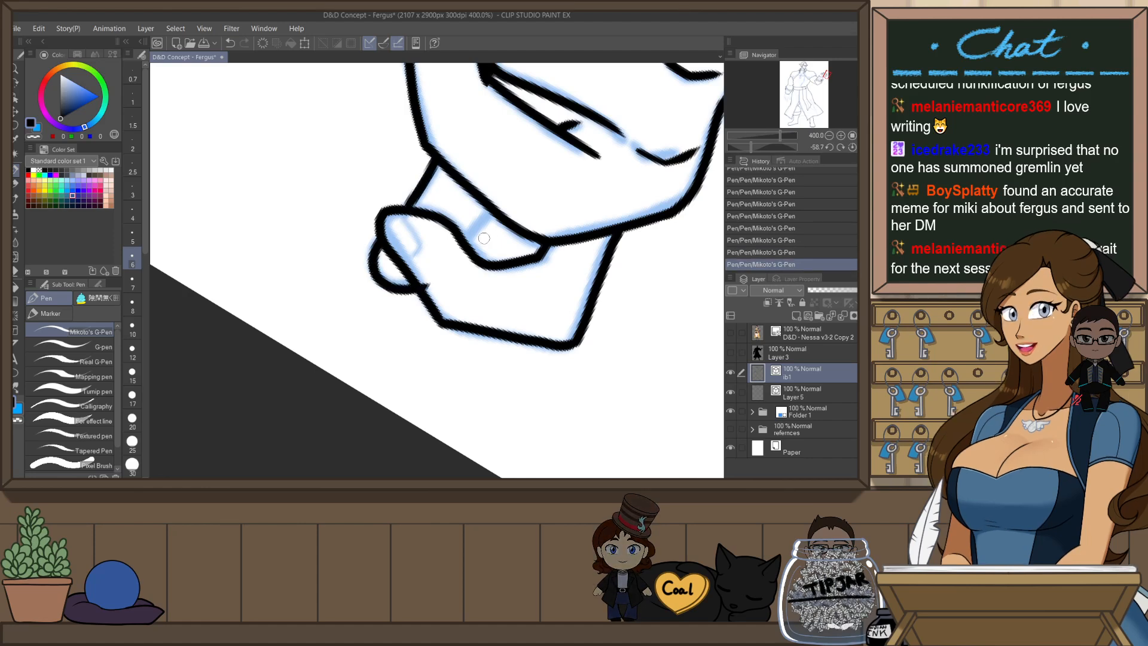
{"action": "key", "text": "ctrl+z"}
{"action": "left_click_drag", "start_coordinate": [386, 232], "coordinate": [412, 288]}
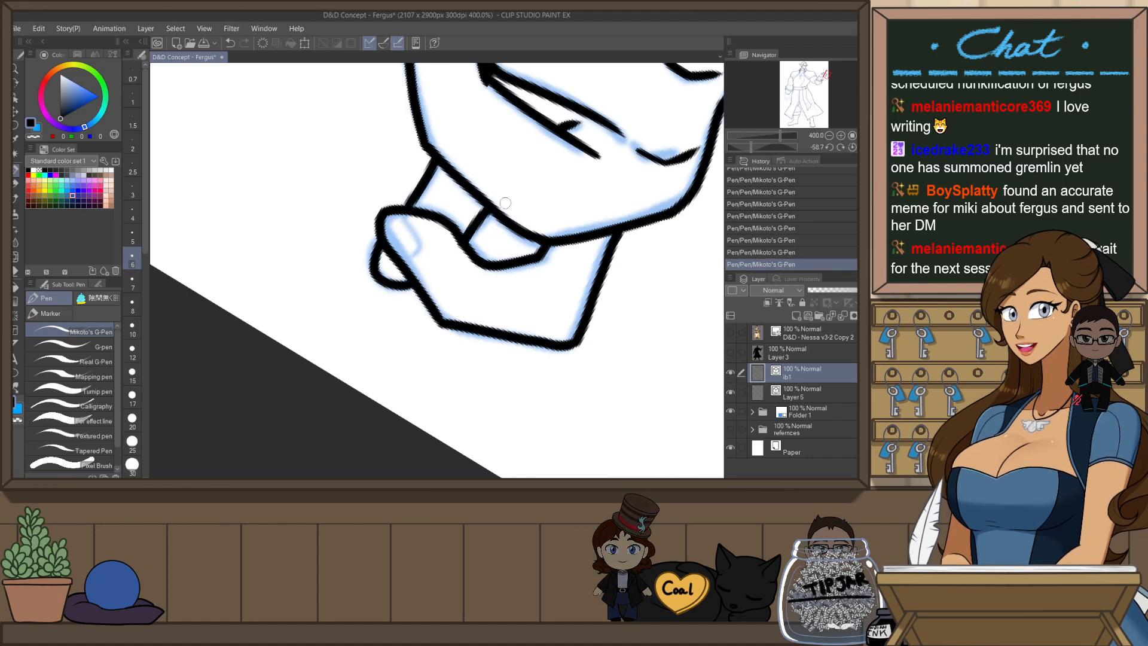
- Ink the rounded outer edge of the raised hand from the cuff up to the curled little finger
{"action": "scroll", "coordinate": [567, 237], "scroll_direction": "down", "scroll_amount": 3}
{"action": "key", "text": "ctrl+at"}
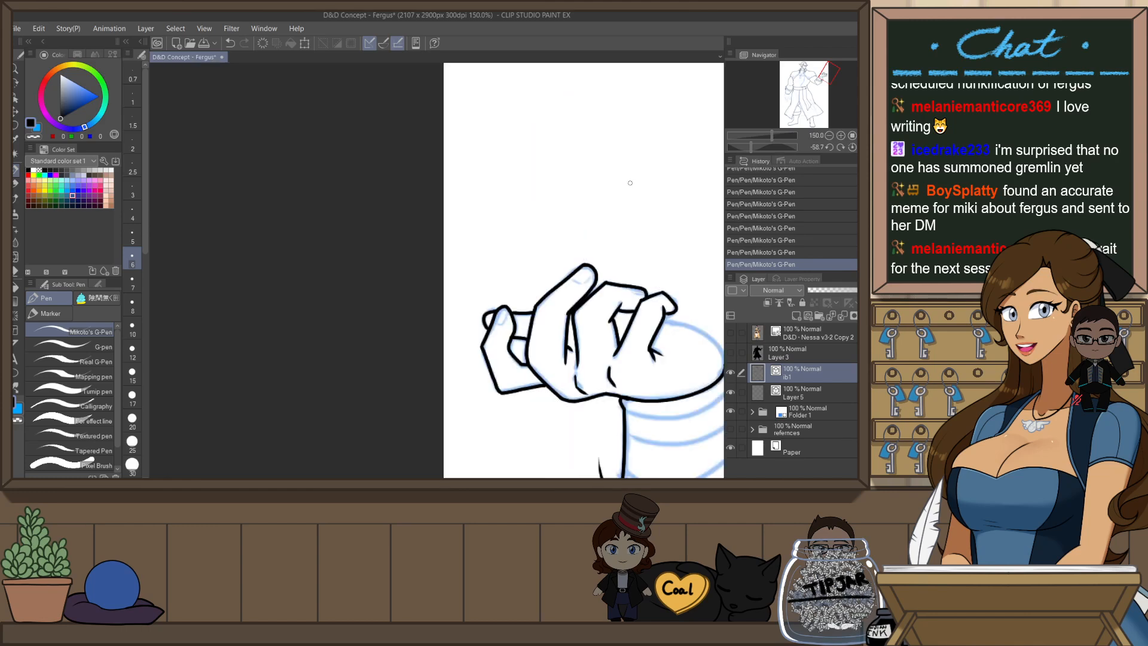
{"action": "scroll", "coordinate": [628, 188], "scroll_direction": "down", "scroll_amount": 3}
{"action": "scroll", "coordinate": [688, 257], "scroll_direction": "up", "scroll_amount": 3}
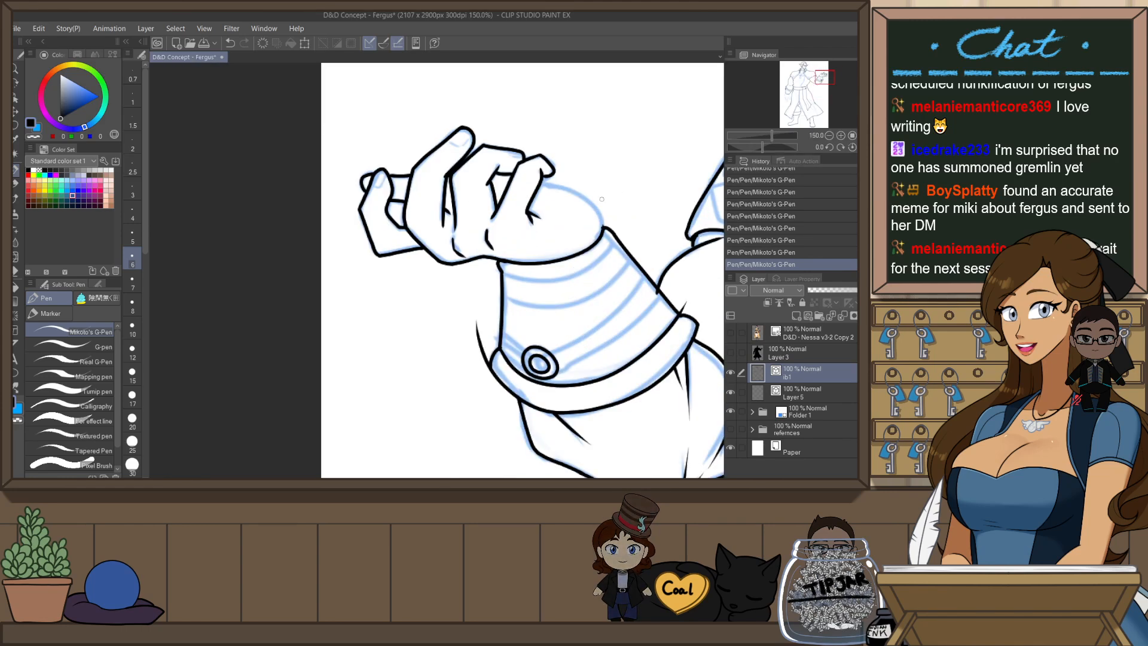
{"action": "key", "text": "h"}
{"action": "left_click_drag", "start_coordinate": [436, 351], "coordinate": [540, 377]}
{"action": "scroll", "coordinate": [466, 254], "scroll_direction": "up", "scroll_amount": 3}
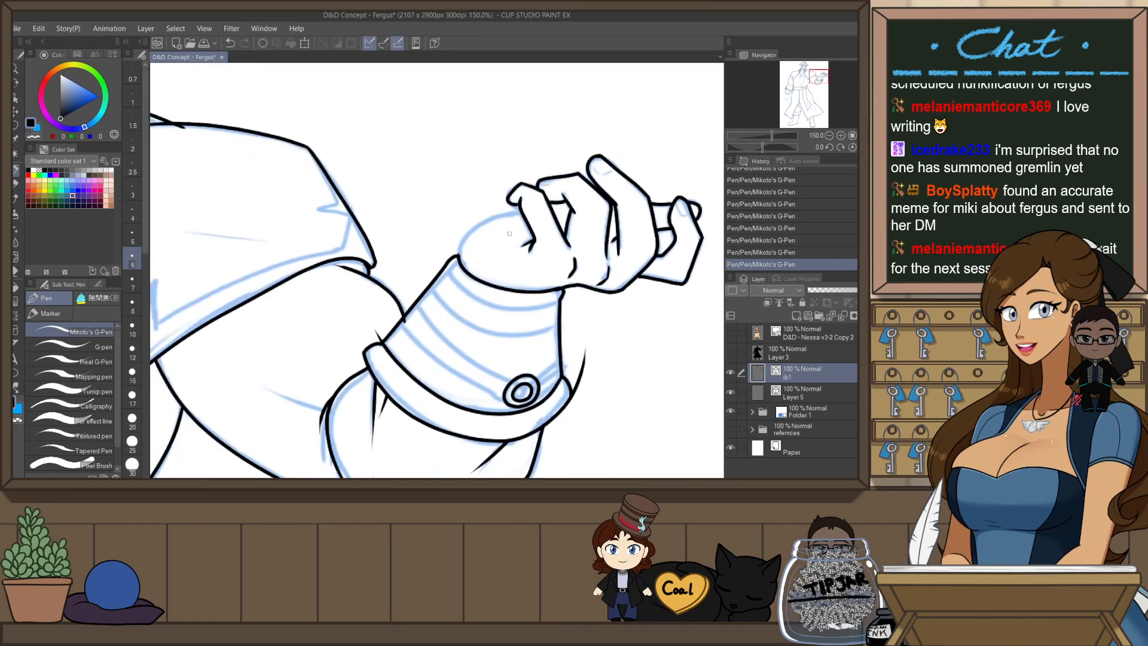
{"action": "mouse_move", "coordinate": [438, 247]}
{"action": "left_mouse_down"}
{"action": "mouse_move", "coordinate": [478, 192]}
{"action": "mouse_move", "coordinate": [601, 153]}
{"action": "left_mouse_up"}
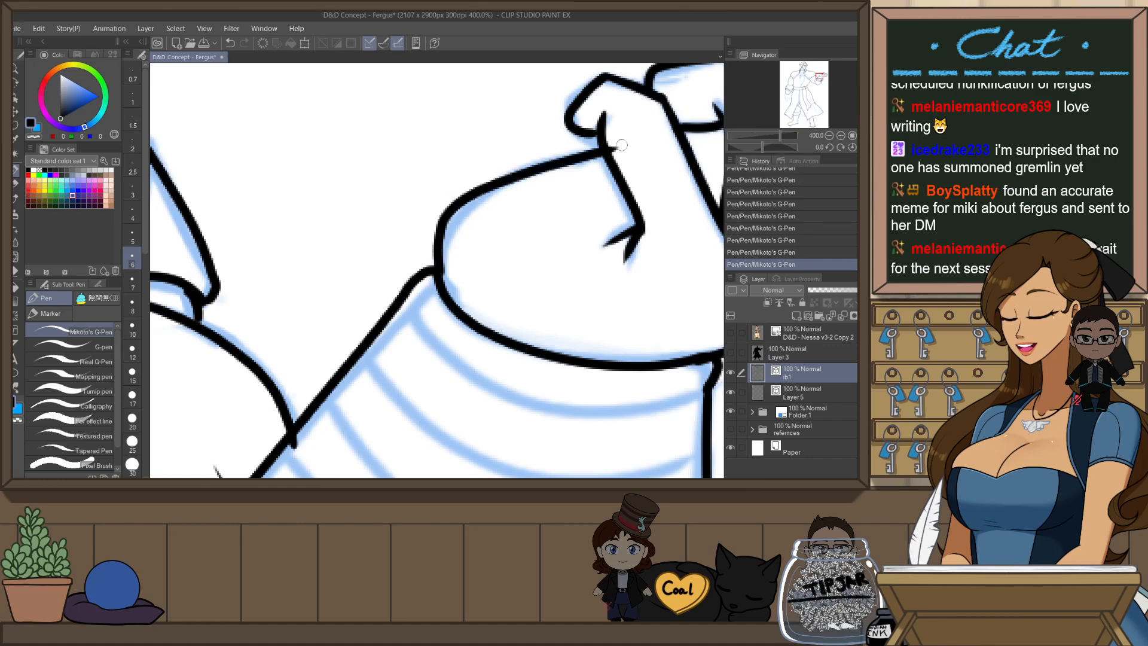
{"action": "key", "text": "ctrl+z"}
{"action": "mouse_move", "coordinate": [435, 281]}
{"action": "left_mouse_down"}
{"action": "mouse_move", "coordinate": [450, 224]}
{"action": "mouse_move", "coordinate": [601, 156]}
{"action": "left_mouse_up"}
{"action": "key", "text": "ctrl+z"}
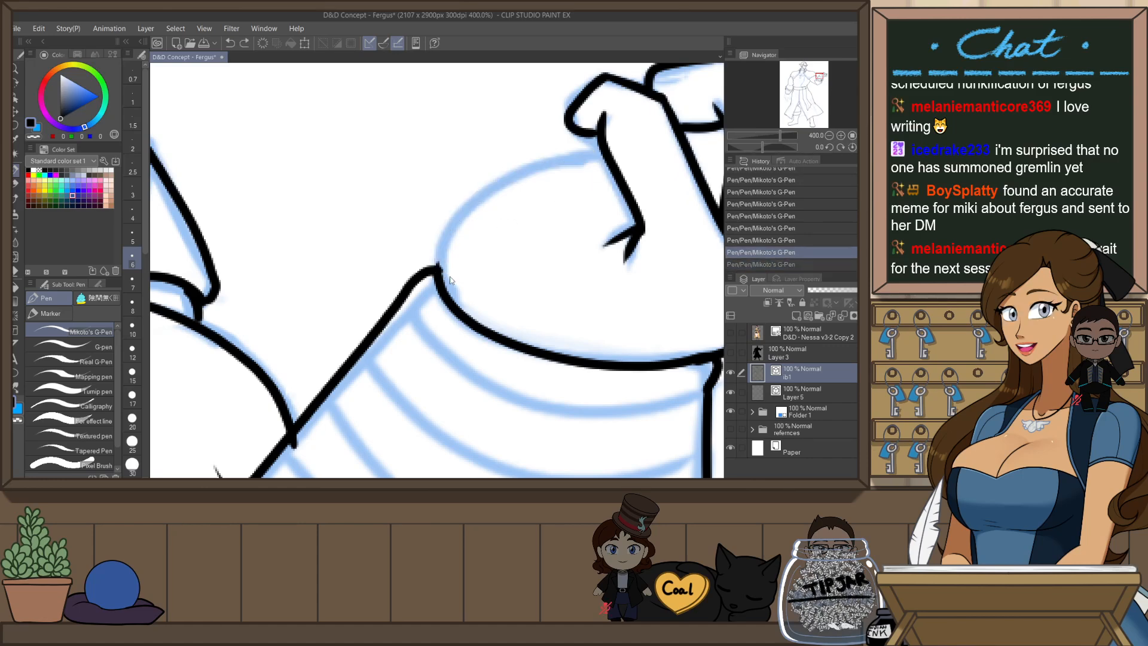
{"action": "mouse_move", "coordinate": [440, 287]}
{"action": "left_mouse_down"}
{"action": "mouse_move", "coordinate": [450, 222]}
{"action": "mouse_move", "coordinate": [619, 149]}
{"action": "left_mouse_up"}
{"action": "scroll", "coordinate": [619, 172], "scroll_direction": "down", "scroll_amount": 3}
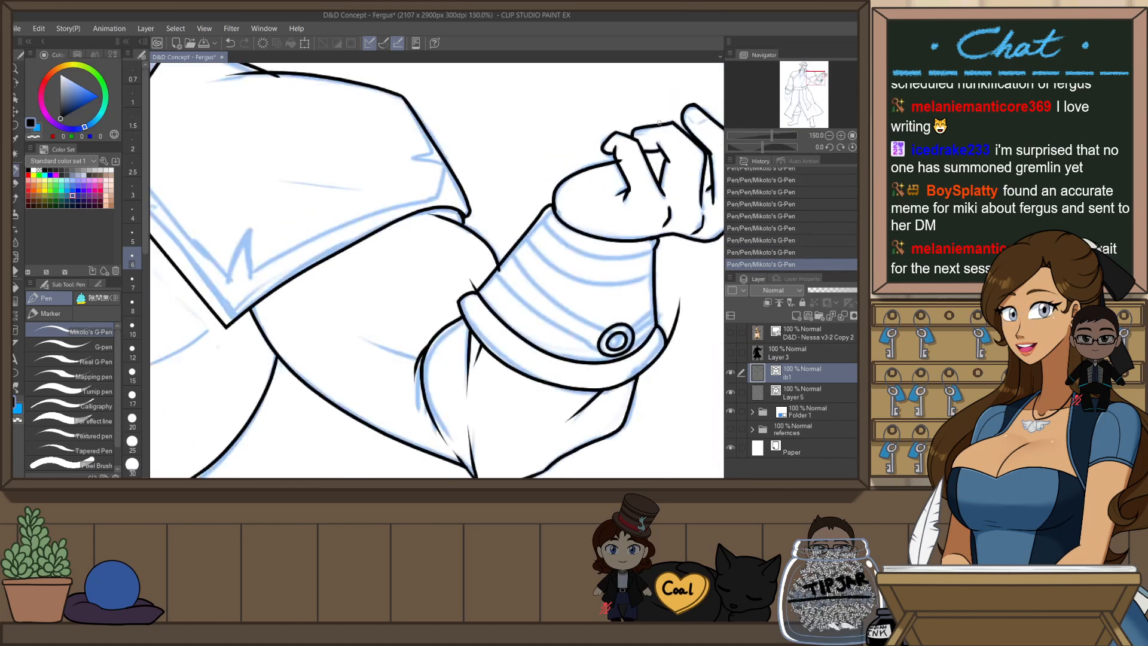
- Ink the thumb's outer edge on the lowered hand, from the cuff down to the tip
{"action": "scroll", "coordinate": [680, 142], "scroll_direction": "down", "scroll_amount": 4}
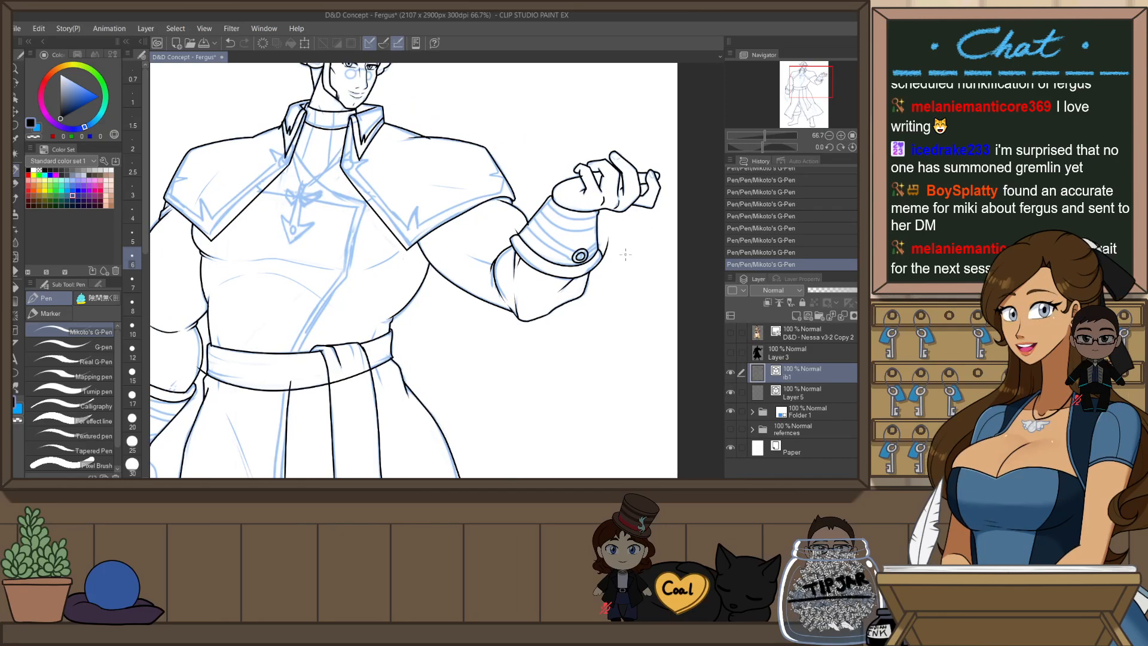
{"action": "left_click_drag", "start_coordinate": [563, 294], "coordinate": [621, 290]}
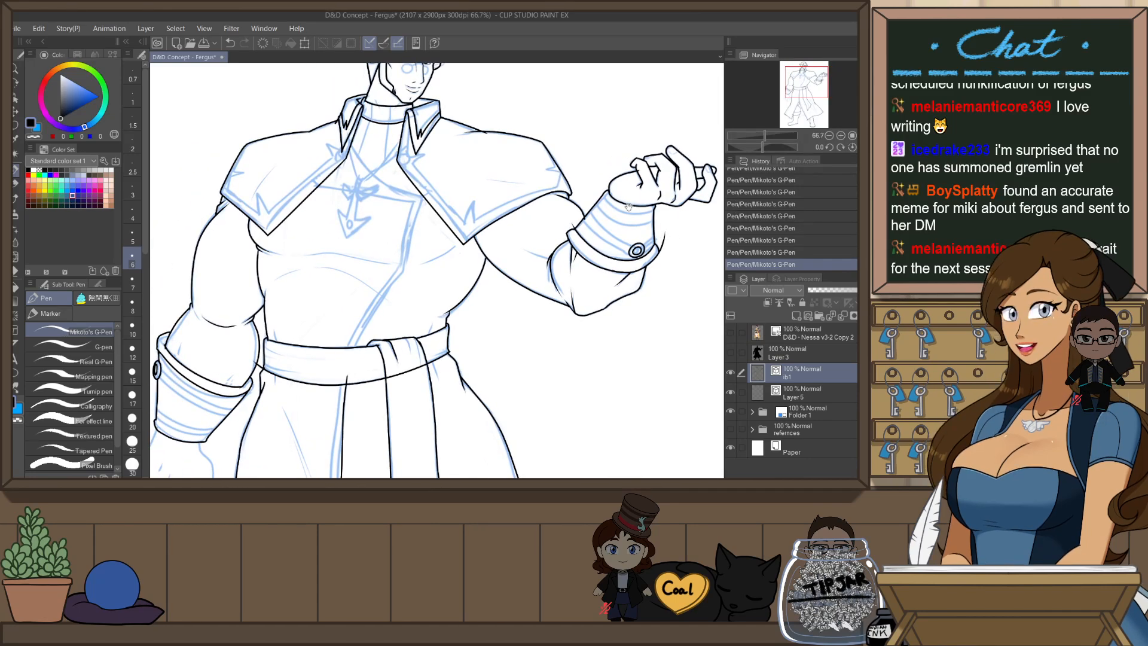
{"action": "left_click_drag", "start_coordinate": [429, 393], "coordinate": [572, 308]}
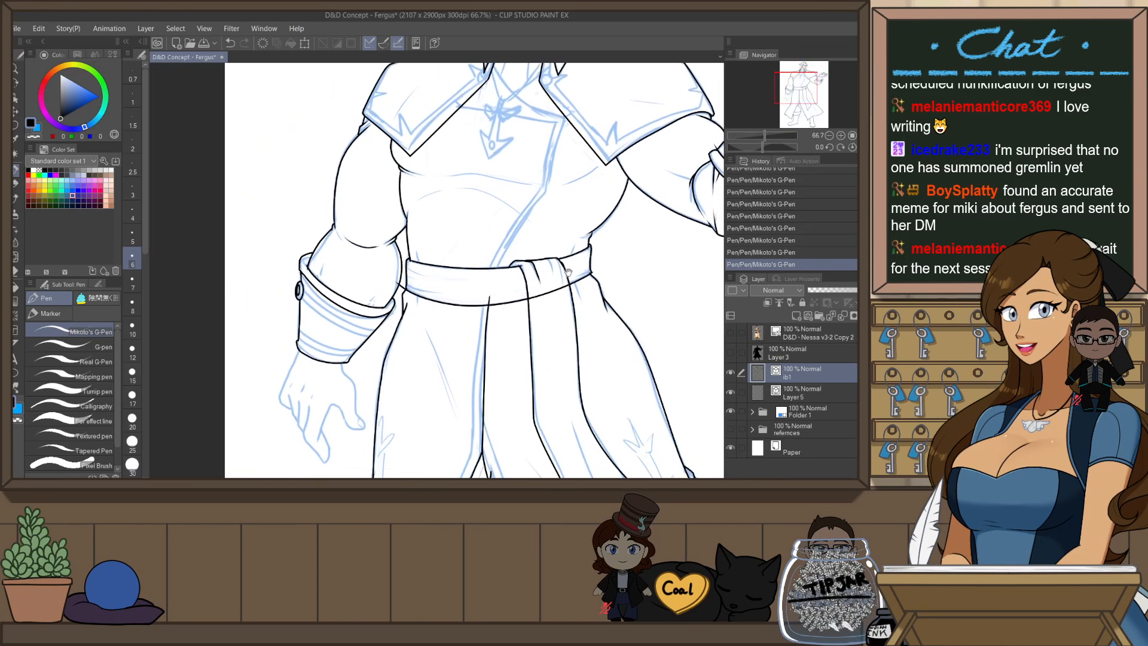
{"action": "scroll", "coordinate": [518, 233], "scroll_direction": "up", "scroll_amount": 4}
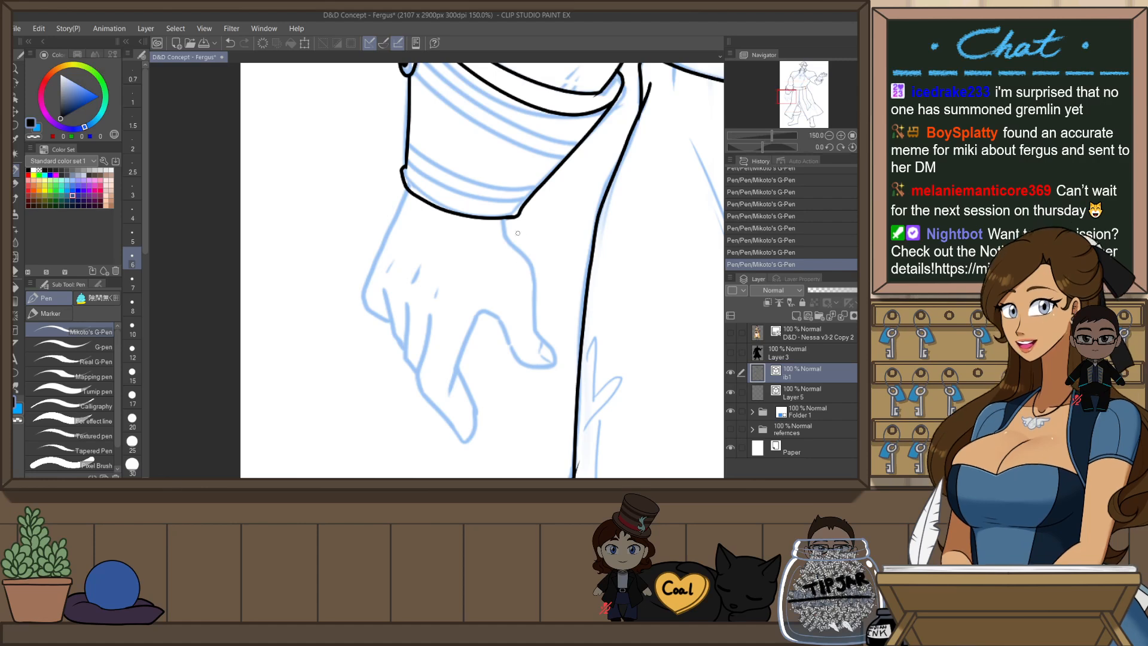
{"action": "key", "text": "ctrl+z"}
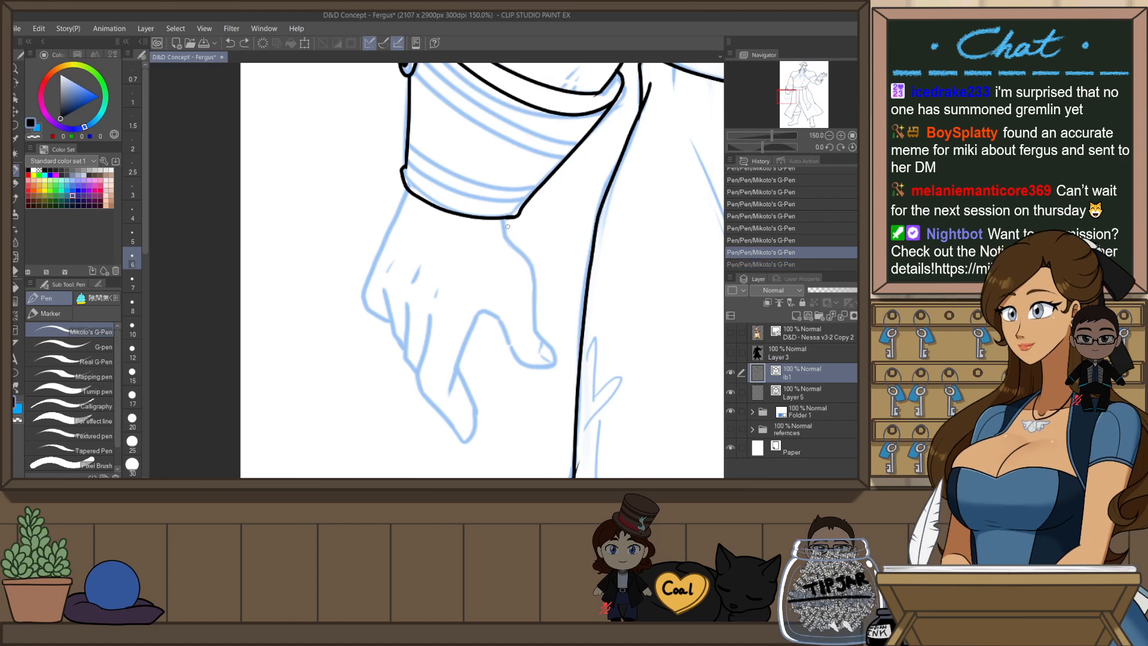
{"action": "left_click_drag", "start_coordinate": [536, 311], "coordinate": [550, 353]}
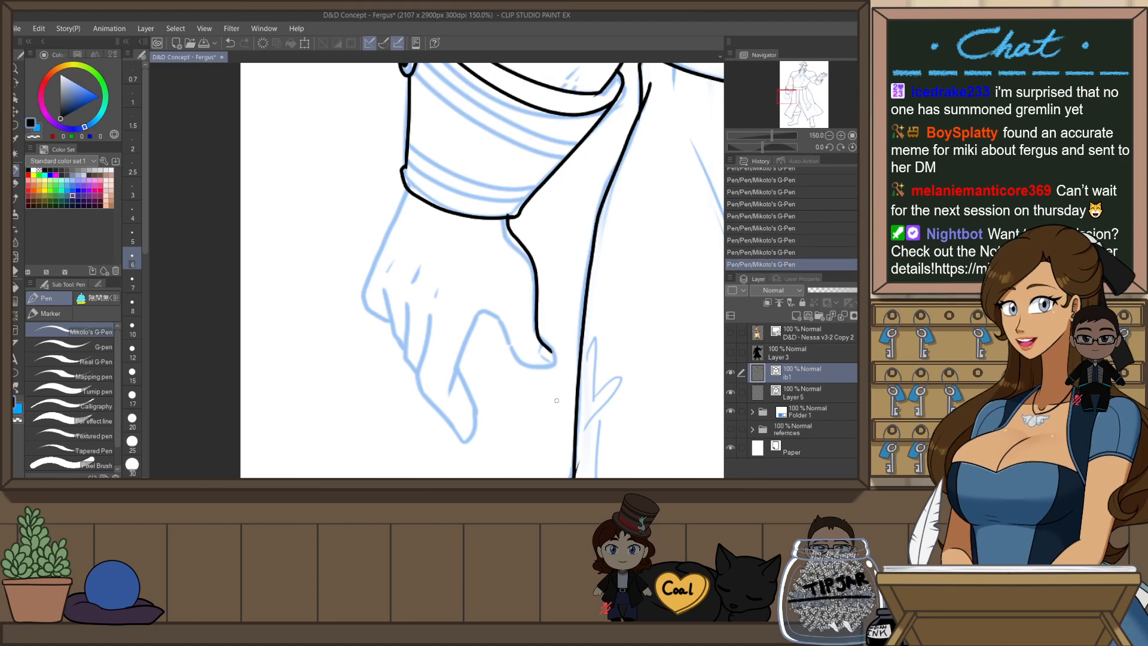
- Ink the lowered hand's rounded thumb tip and the thumb's inner edge up towards the palm
{"action": "key", "text": "h"}
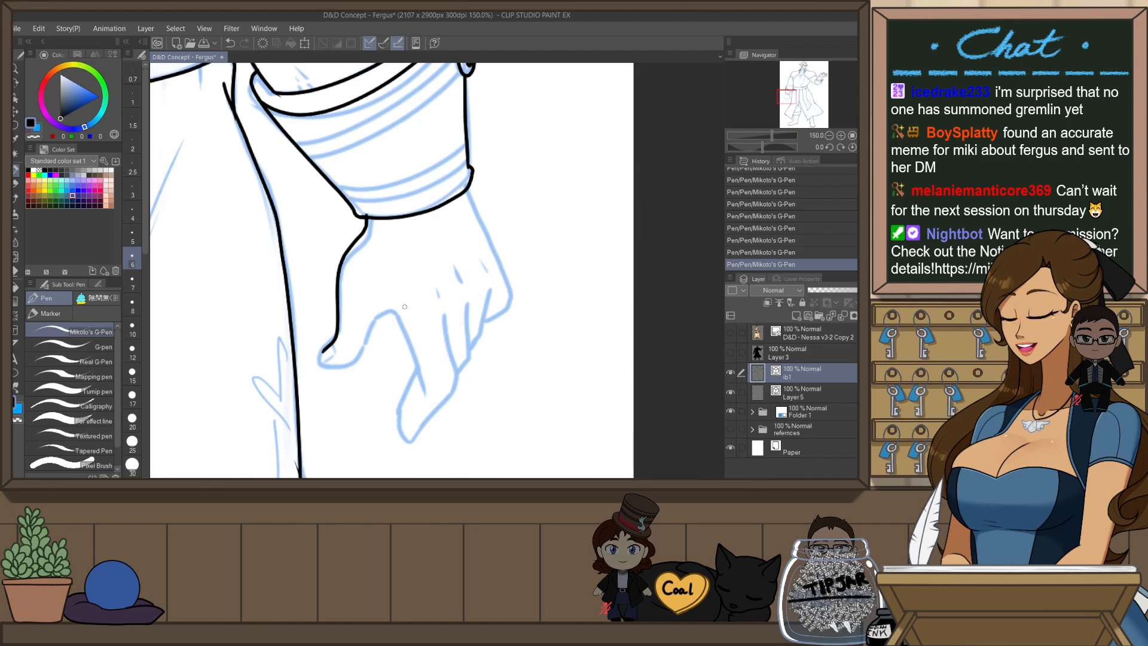
{"action": "scroll", "coordinate": [328, 370], "scroll_direction": "up", "scroll_amount": 1}
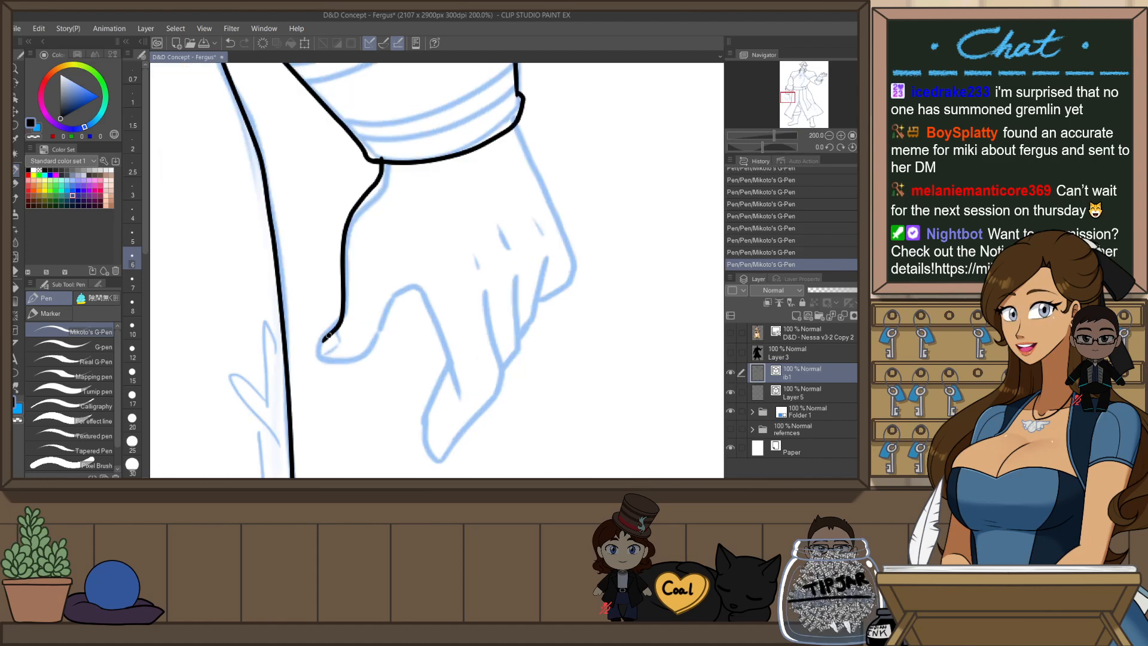
{"action": "key", "text": "ctrl+z"}
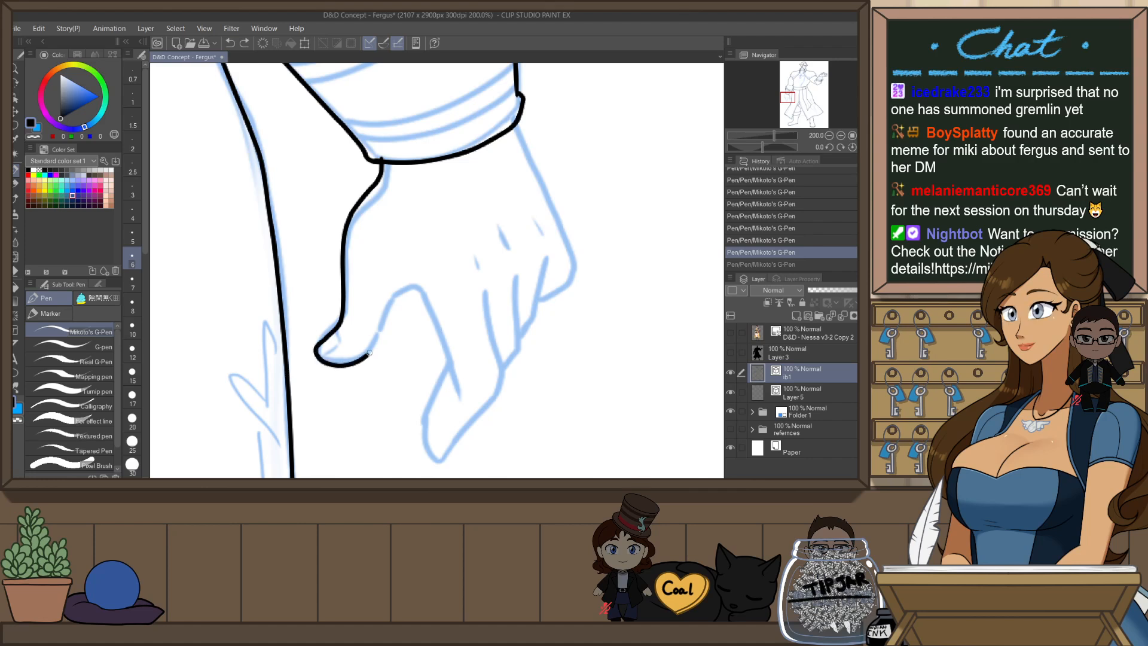
{"action": "left_click_drag", "start_coordinate": [366, 356], "coordinate": [375, 344]}
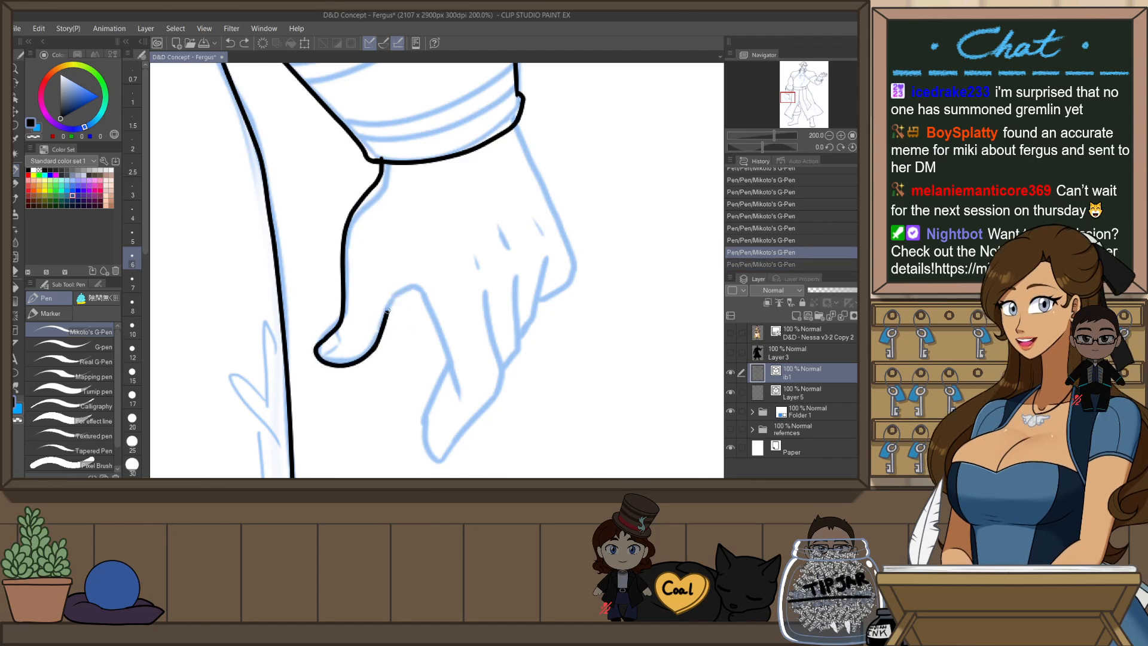
- Ink the curve joining the thumb to the index finger and continue down the index finger's inner edge
{"action": "mouse_move", "coordinate": [402, 294]}
{"action": "left_mouse_down"}
{"action": "mouse_move", "coordinate": [418, 293]}
{"action": "mouse_move", "coordinate": [461, 389]}
{"action": "left_mouse_up"}
{"action": "key", "text": "ctrl+z"}
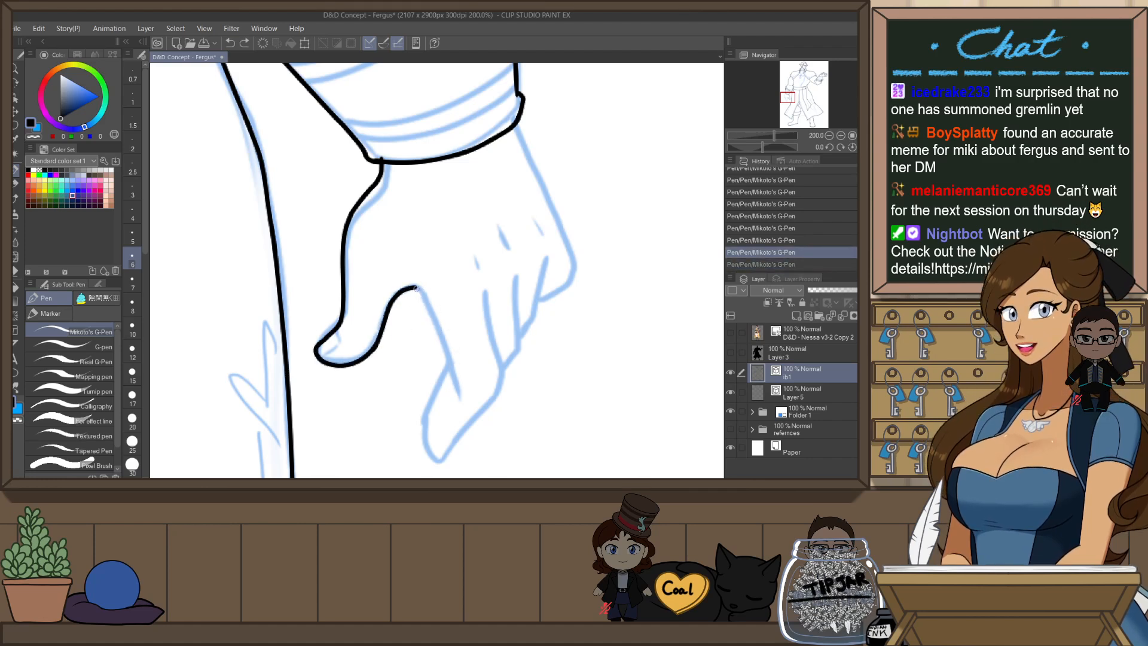
{"action": "left_click_drag", "start_coordinate": [416, 288], "coordinate": [461, 384]}
{"action": "scroll", "coordinate": [479, 389], "scroll_direction": "down", "scroll_amount": 3}
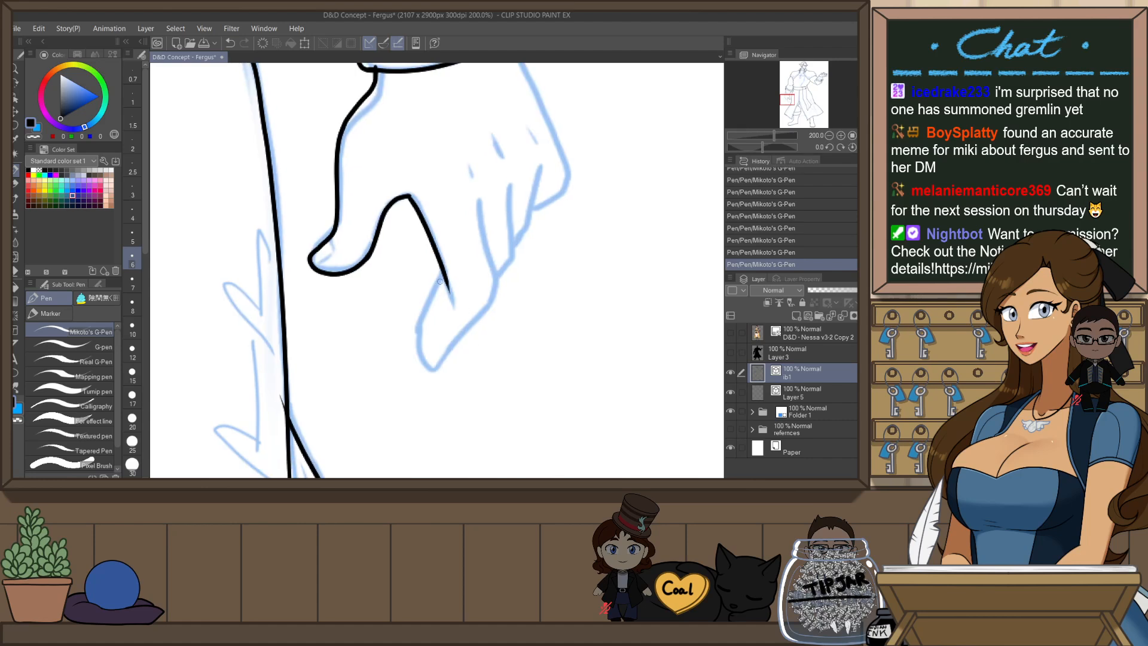
- Ink the lowered index finger's rounded tip and its outer edge back up towards the neighbouring finger
{"action": "key", "text": "ctrl+z"}
{"action": "mouse_move", "coordinate": [434, 297]}
{"action": "left_mouse_down"}
{"action": "mouse_move", "coordinate": [419, 348]}
{"action": "mouse_move", "coordinate": [427, 369]}
{"action": "mouse_move", "coordinate": [459, 327]}
{"action": "mouse_move", "coordinate": [423, 357]}
{"action": "mouse_move", "coordinate": [441, 361]}
{"action": "mouse_move", "coordinate": [506, 284]}
{"action": "mouse_move", "coordinate": [456, 342]}
{"action": "mouse_move", "coordinate": [493, 298]}
{"action": "left_mouse_up"}
{"action": "key", "text": "ctrl+z"}
{"action": "key", "text": "ctrl+z"}
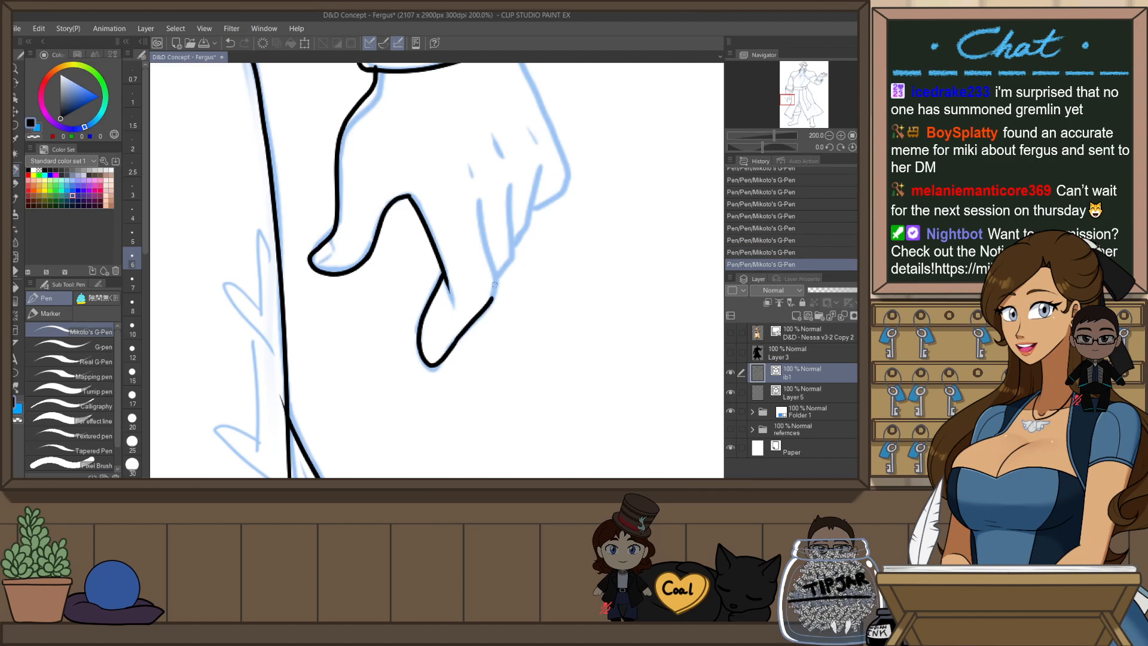
- Ink the diagonal line separating the lowered hand's index finger from the middle finger
{"action": "key", "text": "h"}
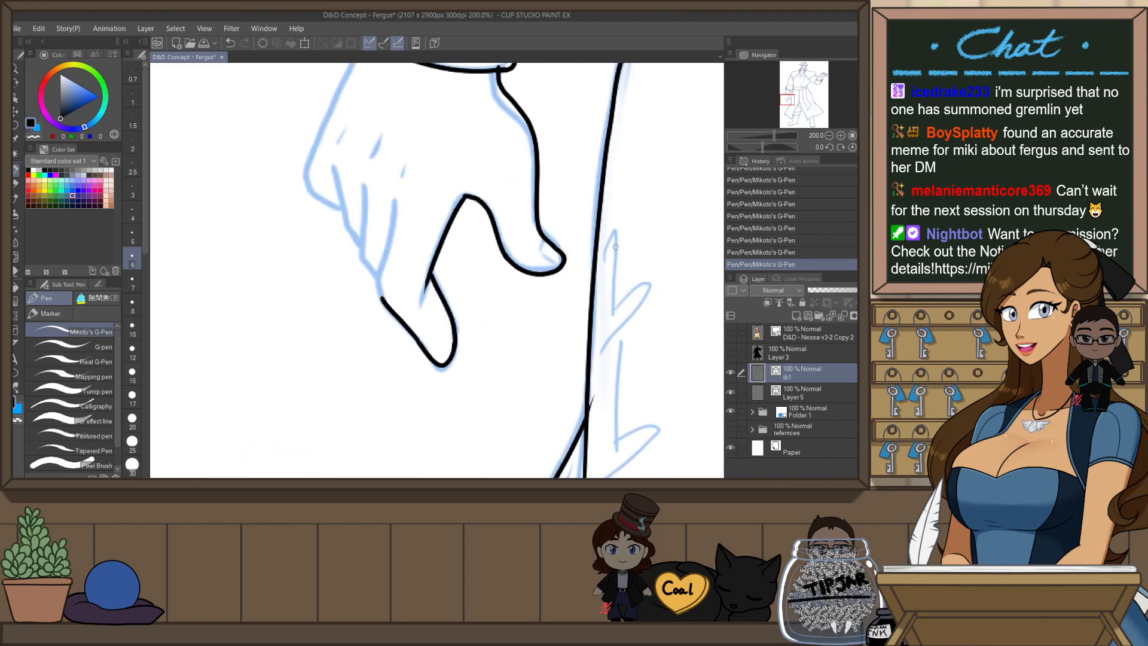
{"action": "key", "text": "r"}
{"action": "left_click_drag", "start_coordinate": [616, 256], "coordinate": [620, 332]}
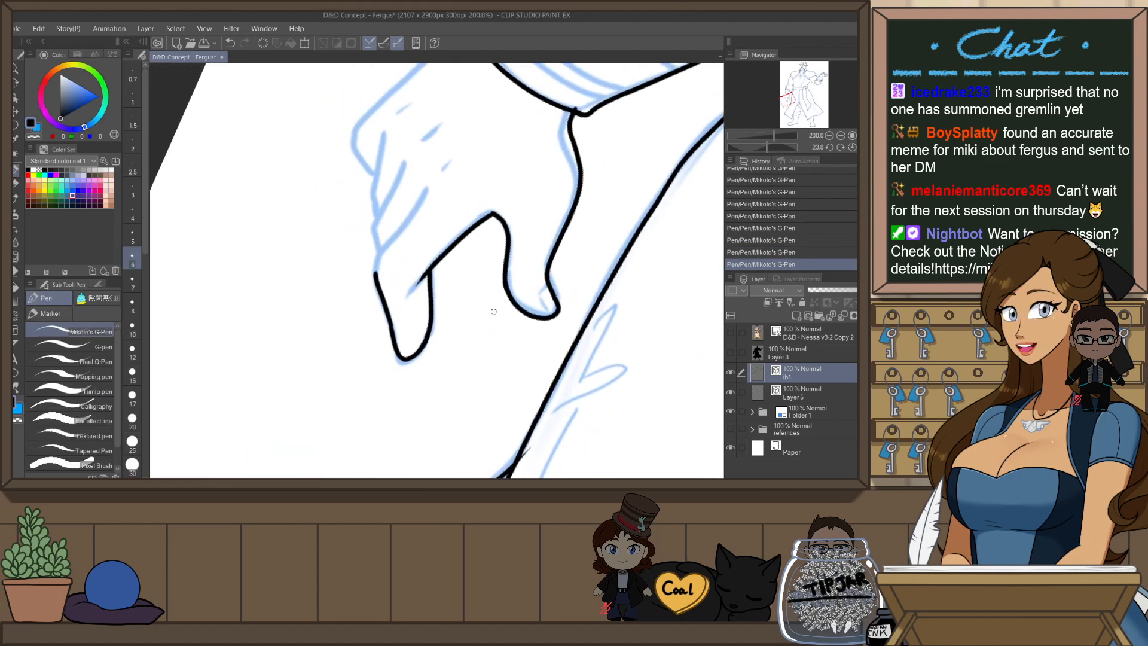
{"action": "scroll", "coordinate": [494, 311], "scroll_direction": "up", "scroll_amount": 3}
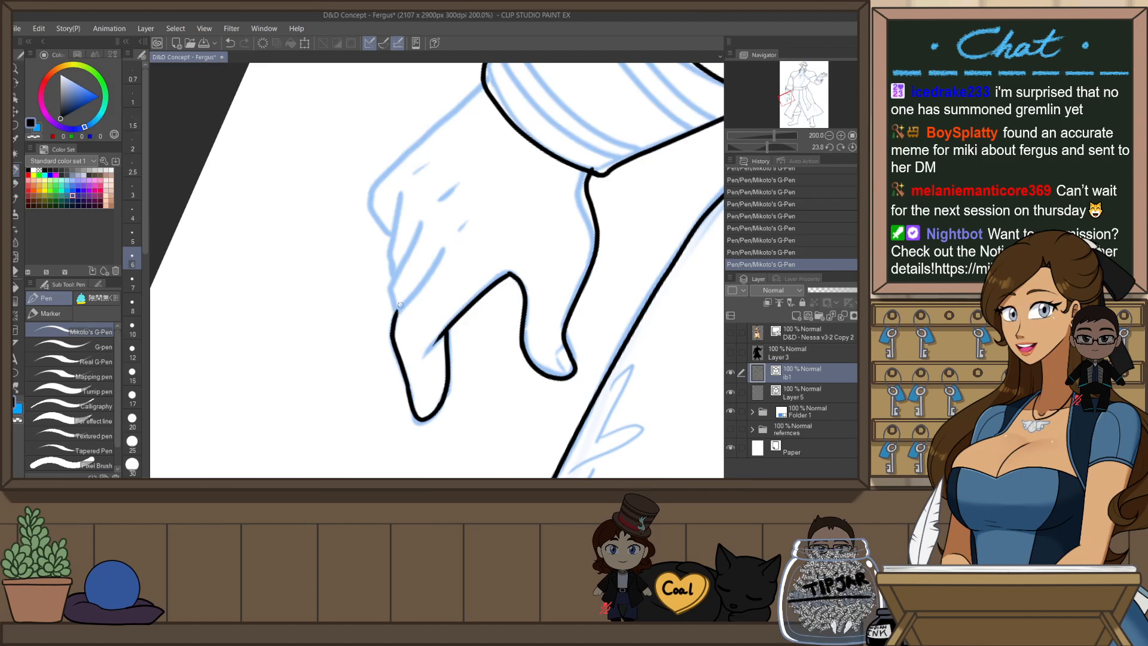
{"action": "key", "text": "ctrl+z"}
{"action": "key", "text": "ctrl+y"}
{"action": "scroll", "coordinate": [426, 345], "scroll_direction": "up", "scroll_amount": 2}
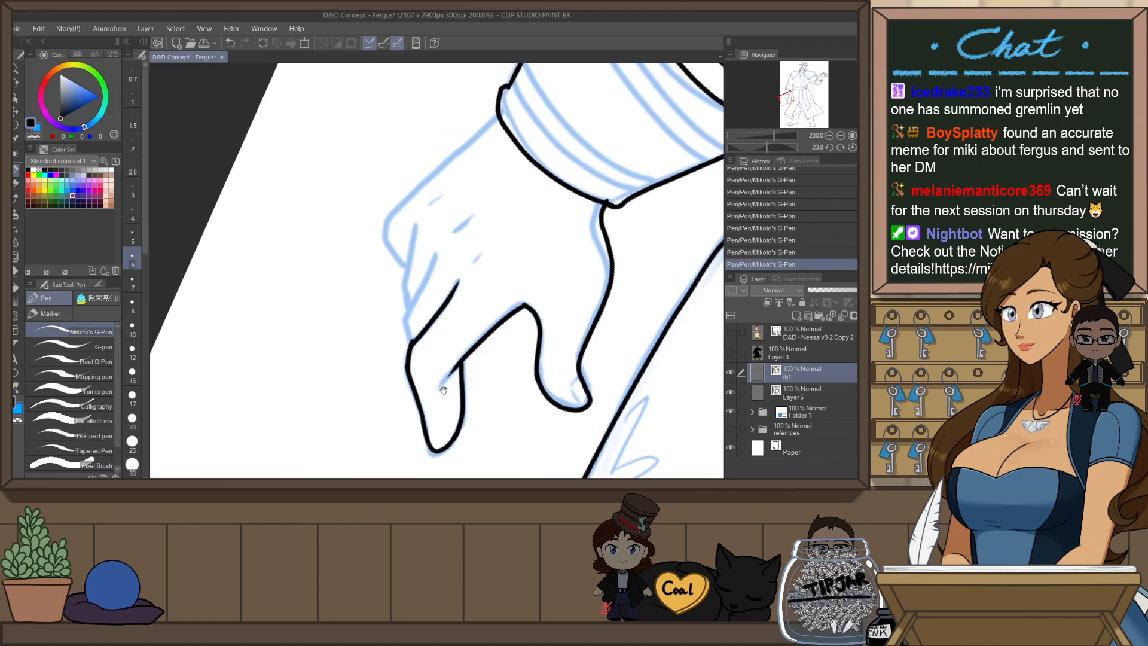
- Ink the middle finger's short outer edge and the diagonal line separating it from the ring finger on the lowered hand
{"action": "key", "text": "ctrl+z"}
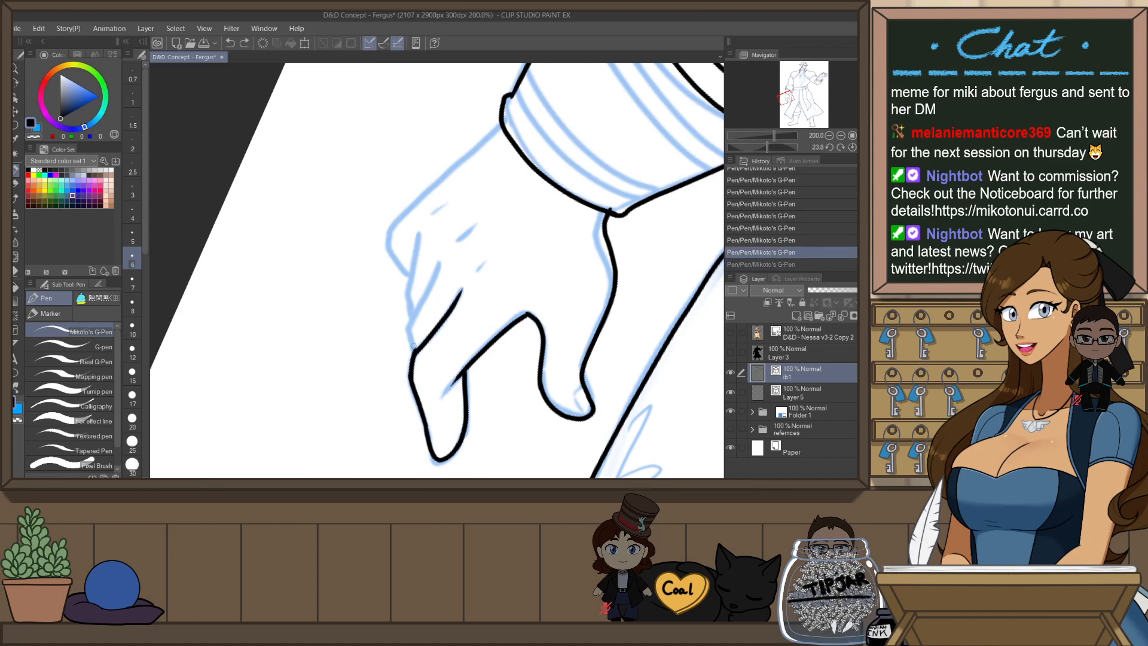
{"action": "key", "text": "ctrl+y"}
{"action": "key", "text": "ctrl+z"}
{"action": "left_click_drag", "start_coordinate": [411, 322], "coordinate": [443, 255]}
{"action": "key", "text": "ctrl+z"}
{"action": "key", "text": "ctrl+y"}
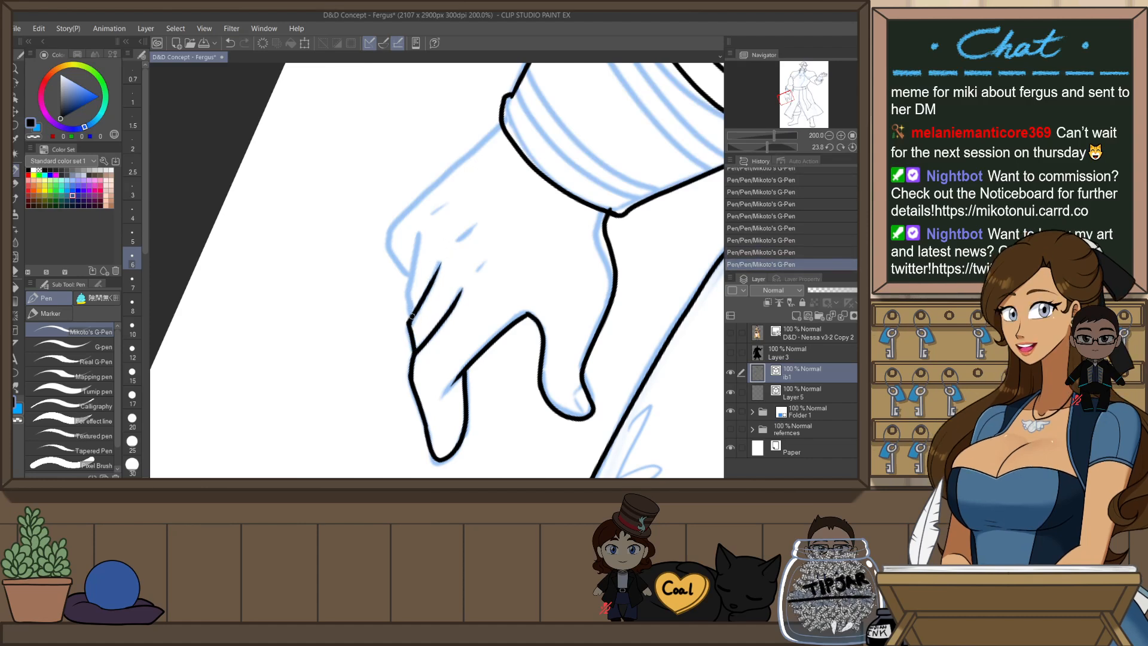
{"action": "key", "text": "ctrl+z"}
{"action": "left_click_drag", "start_coordinate": [411, 322], "coordinate": [436, 265]}
{"action": "key", "text": "ctrl+z"}
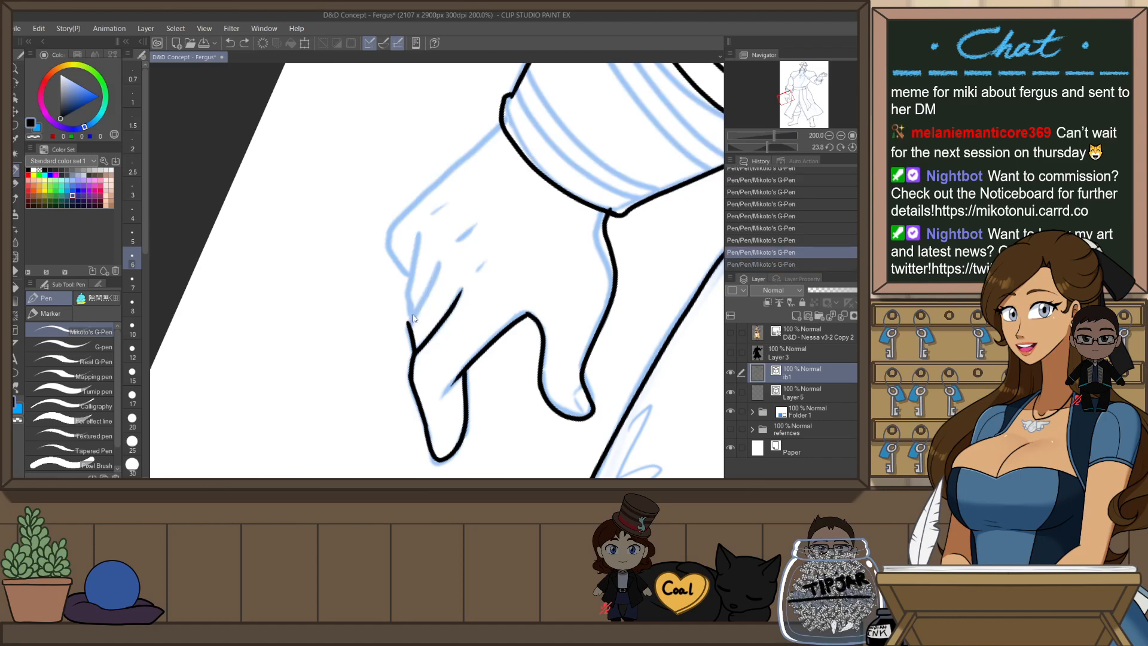
{"action": "left_click_drag", "start_coordinate": [410, 320], "coordinate": [439, 259]}
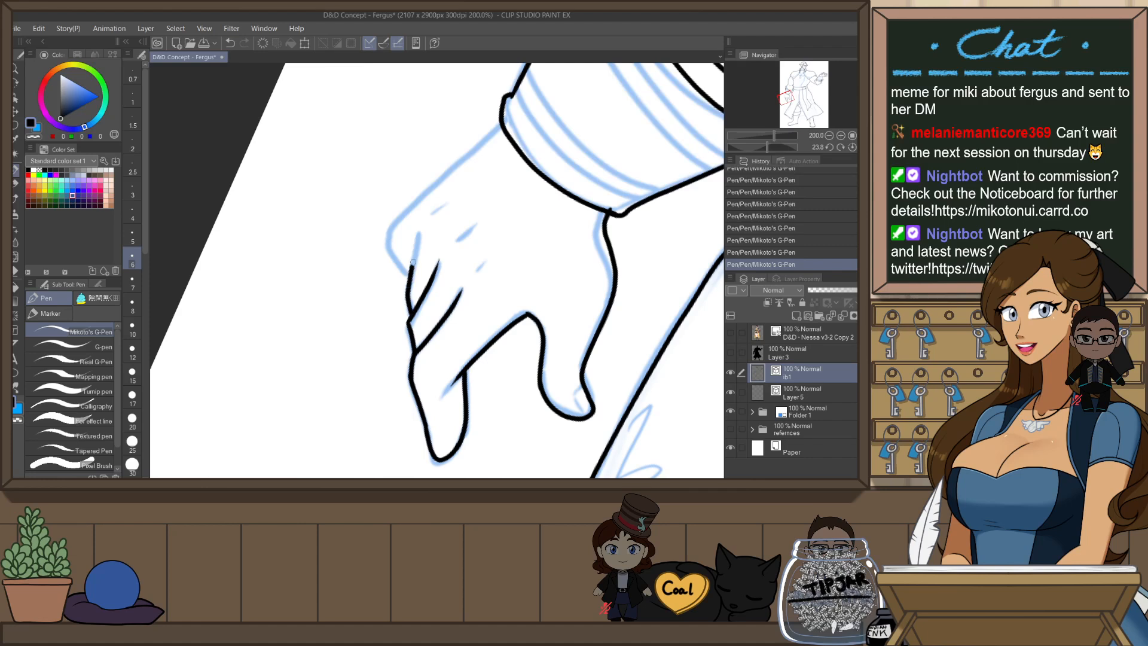
- Ink the lowered hand's outer edge from the cuff down around the little finger's knuckle to the neighbouring finger
{"action": "mouse_move", "coordinate": [392, 227]}
{"action": "left_mouse_down"}
{"action": "mouse_move", "coordinate": [471, 152]}
{"action": "mouse_move", "coordinate": [397, 220]}
{"action": "left_mouse_up"}
{"action": "key", "text": "ctrl+z"}
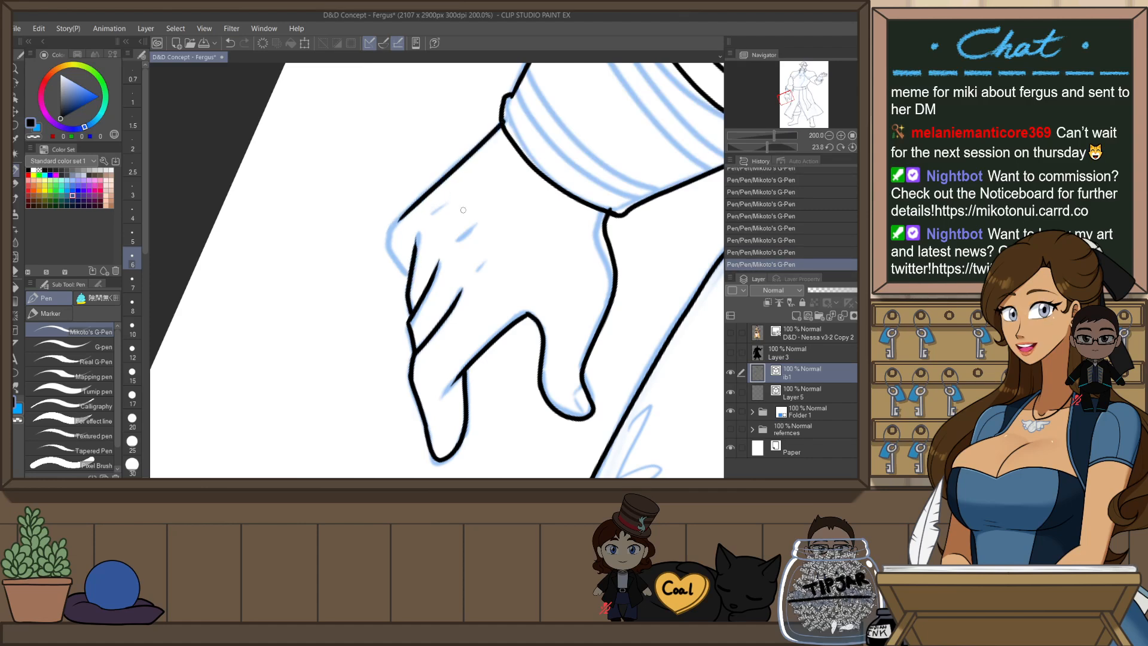
{"action": "mouse_move", "coordinate": [497, 192]}
{"action": "left_mouse_down"}
{"action": "mouse_move", "coordinate": [450, 188]}
{"action": "mouse_move", "coordinate": [459, 189]}
{"action": "left_mouse_up"}
{"action": "scroll", "coordinate": [396, 222], "scroll_direction": "up", "scroll_amount": 2}
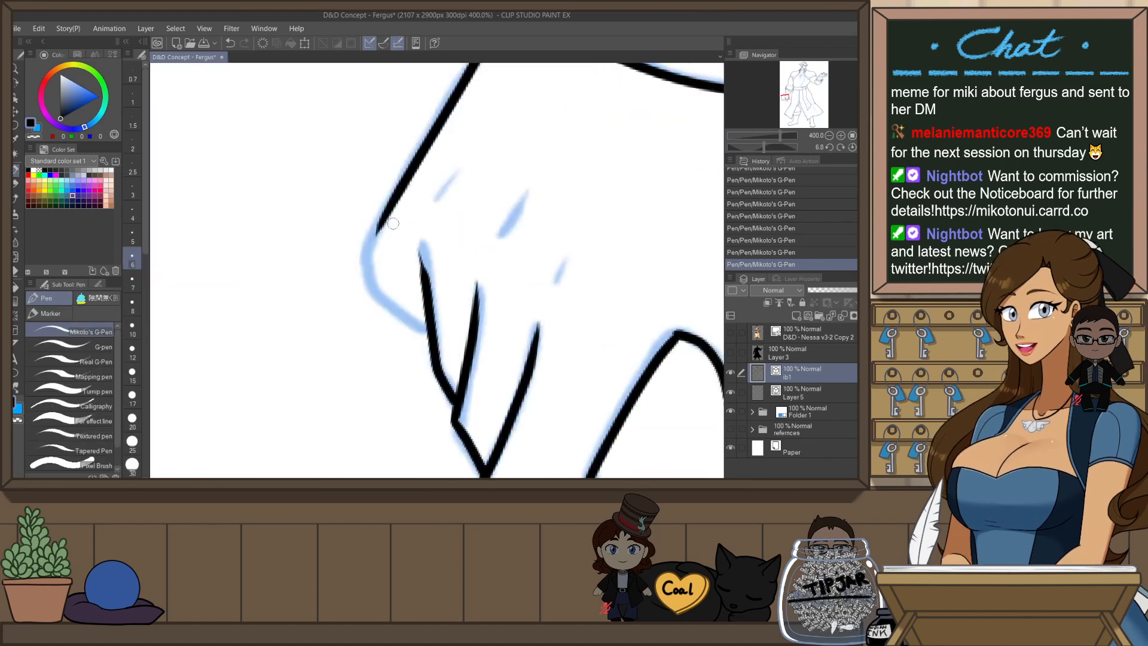
{"action": "left_click_drag", "start_coordinate": [375, 244], "coordinate": [418, 329]}
{"action": "key", "text": "ctrl+z"}
{"action": "mouse_move", "coordinate": [392, 200]}
{"action": "left_mouse_down"}
{"action": "mouse_move", "coordinate": [365, 265]}
{"action": "mouse_move", "coordinate": [402, 323]}
{"action": "mouse_move", "coordinate": [425, 332]}
{"action": "left_mouse_up"}
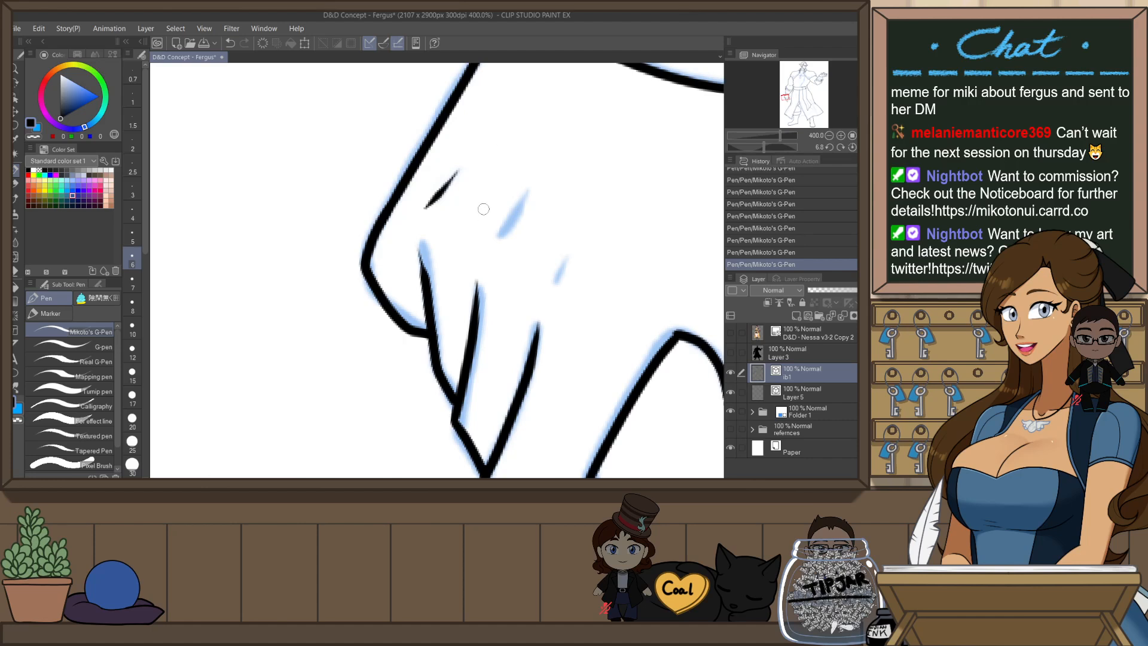
- Ink the short knuckle marks over the sketch on the back of the lowered hand
{"action": "left_click_drag", "start_coordinate": [523, 200], "coordinate": [491, 254]}
{"action": "left_click_drag", "start_coordinate": [589, 230], "coordinate": [550, 287]}
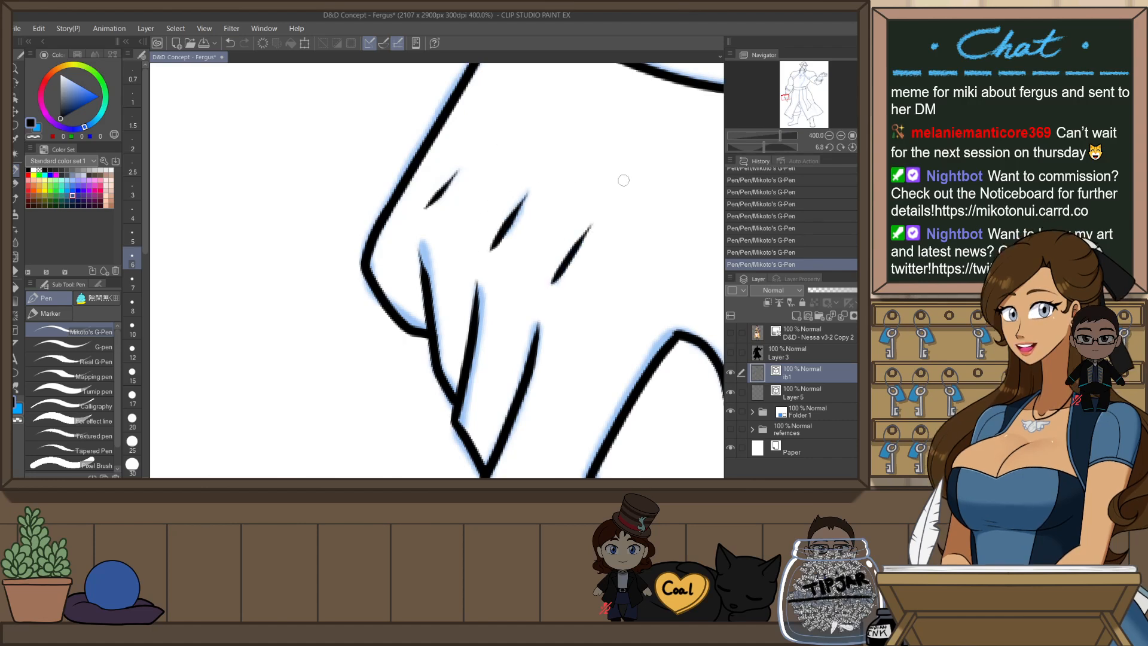
{"action": "scroll", "coordinate": [601, 233], "scroll_direction": "down", "scroll_amount": 2}
{"action": "scroll", "coordinate": [601, 234], "scroll_direction": "down", "scroll_amount": 1}
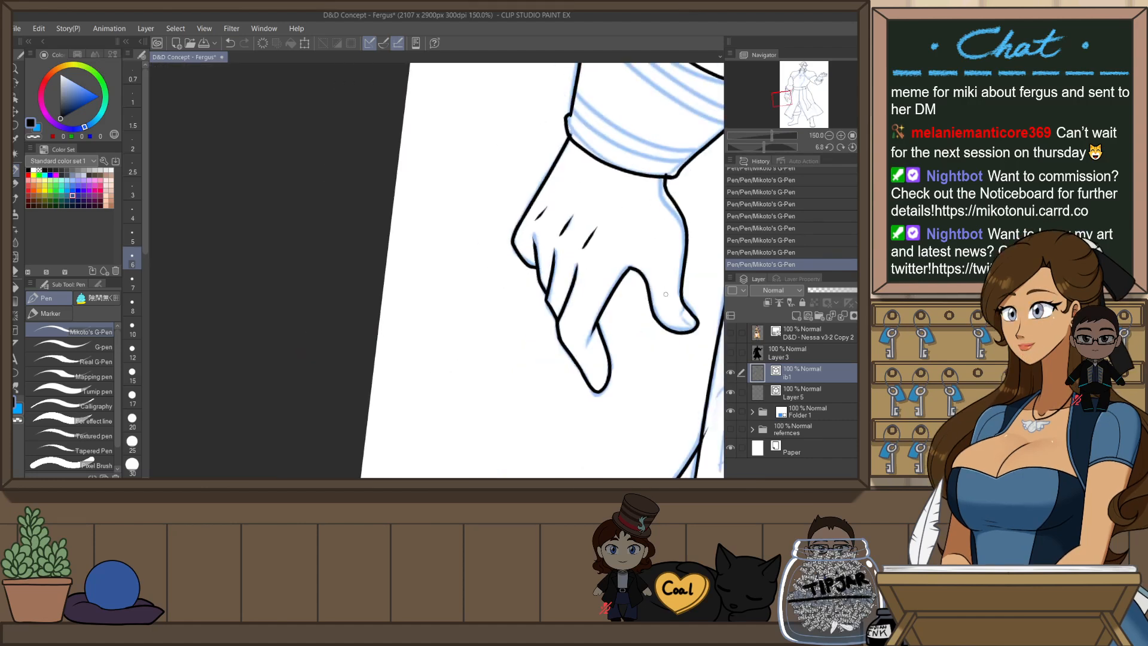
- Adjust the lowered index finger's inner vector line so its upper end meets the thumb curve cleanly
{"action": "left_click_drag", "start_coordinate": [663, 293], "coordinate": [571, 326]}
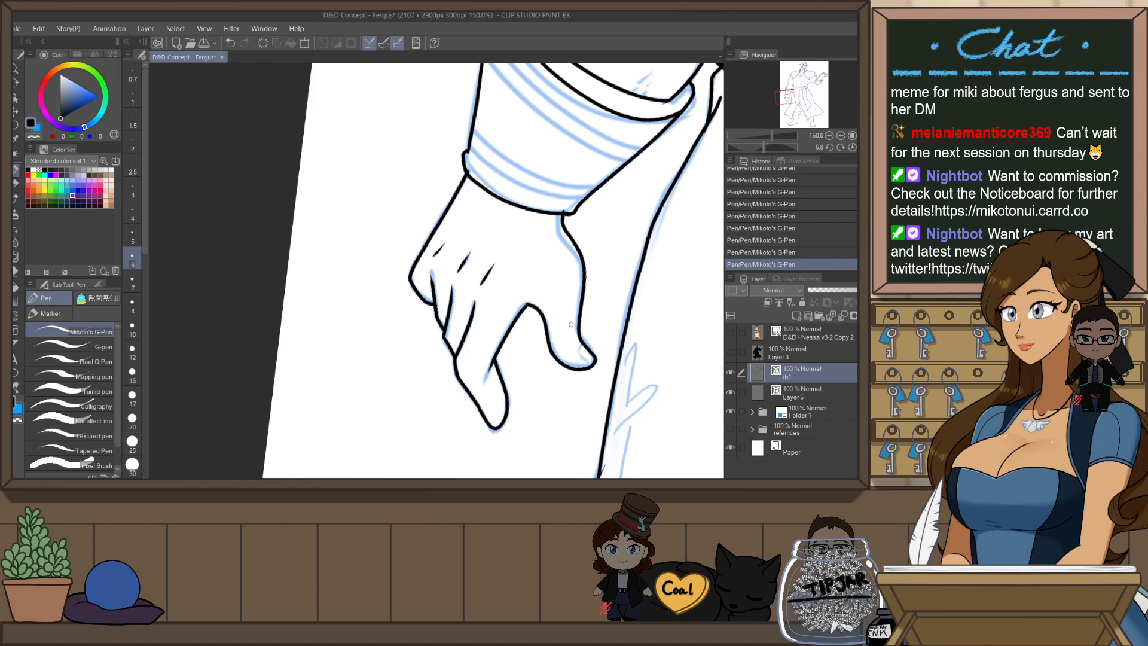
{"action": "scroll", "coordinate": [529, 338], "scroll_direction": "up", "scroll_amount": 1}
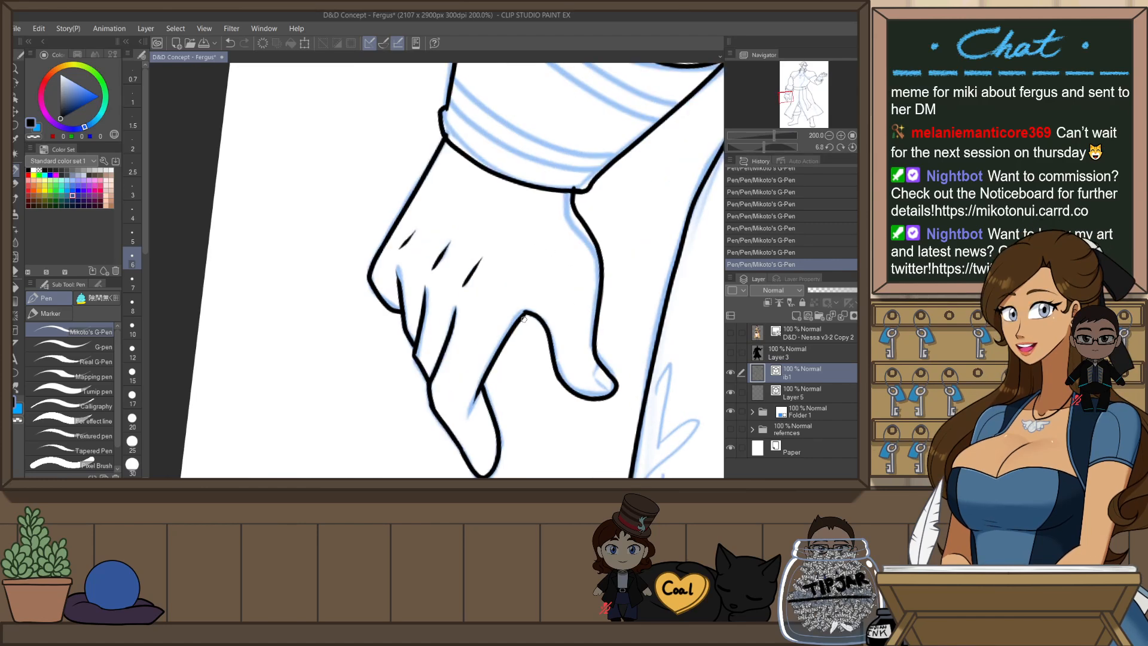
{"action": "key", "text": "o"}
{"action": "left_click", "coordinate": [524, 318]}
{"action": "scroll", "coordinate": [520, 317], "scroll_direction": "up", "scroll_amount": 3}
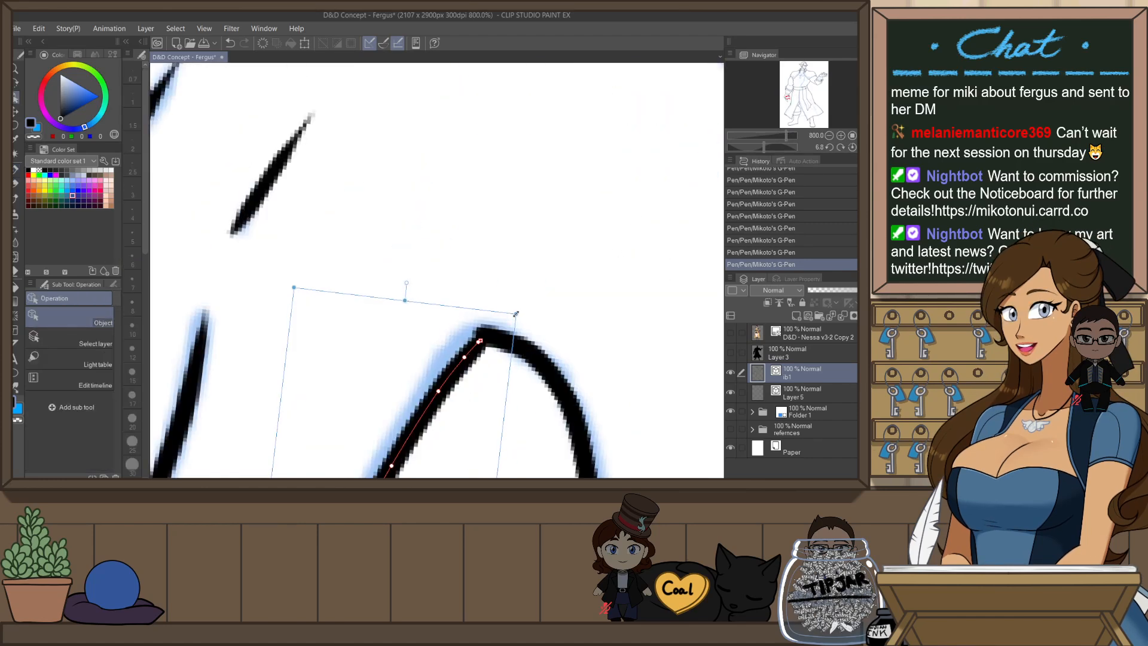
{"action": "left_click_drag", "start_coordinate": [516, 314], "coordinate": [522, 300]}
{"action": "left_click", "coordinate": [567, 246]}
{"action": "scroll", "coordinate": [574, 239], "scroll_direction": "down", "scroll_amount": 3}
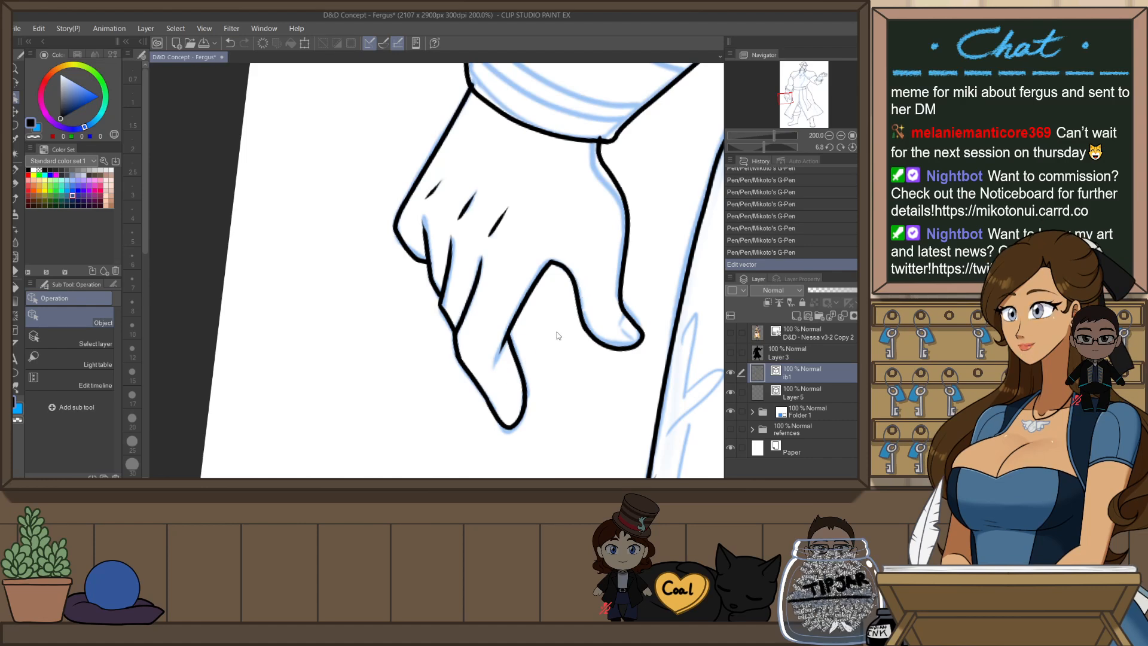
- Look over the inked arm, sash, coat skirt and boots for areas that still need line art
{"action": "key", "text": "r"}
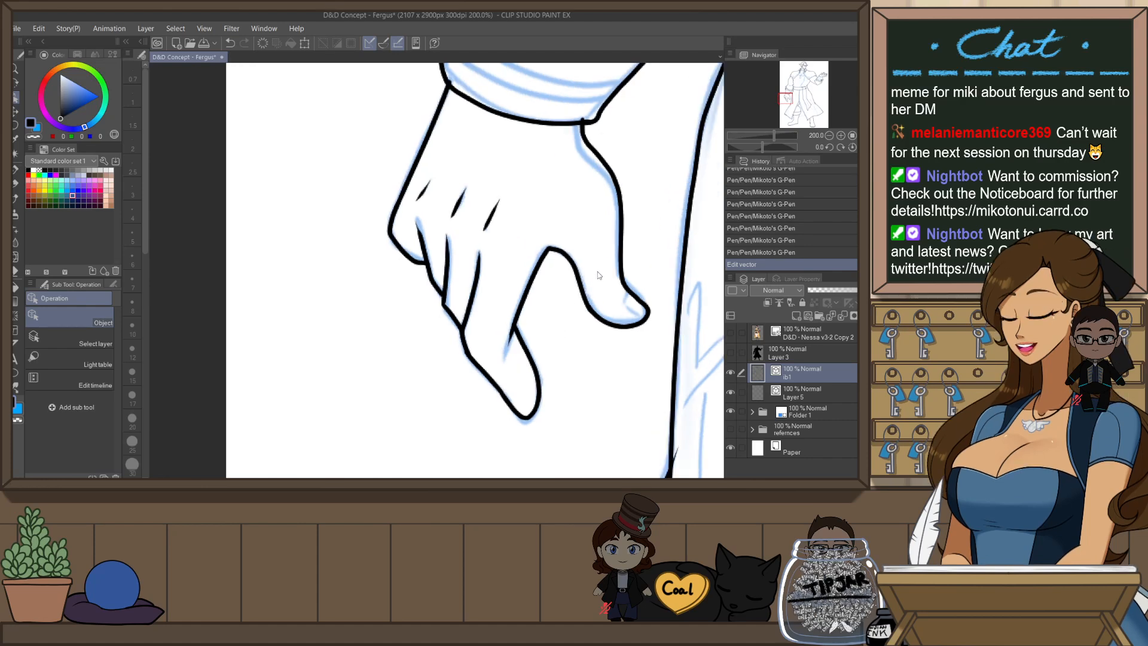
{"action": "left_click_drag", "start_coordinate": [603, 269], "coordinate": [549, 362]}
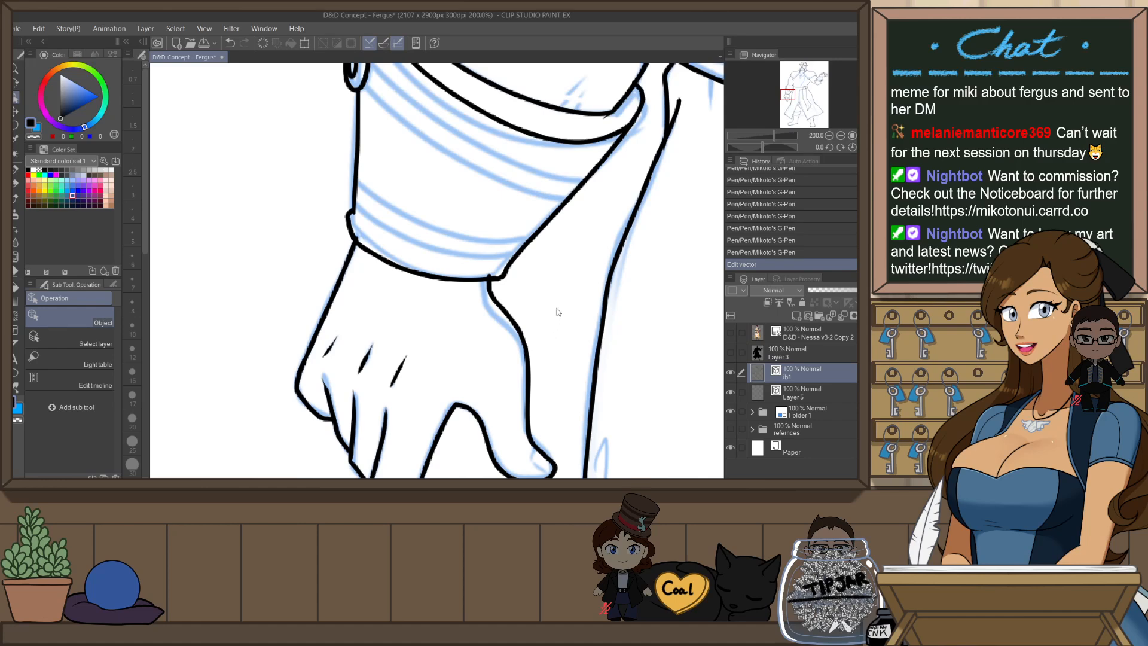
{"action": "scroll", "coordinate": [584, 253], "scroll_direction": "down", "scroll_amount": 2}
{"action": "left_click_drag", "start_coordinate": [656, 303], "coordinate": [525, 337]}
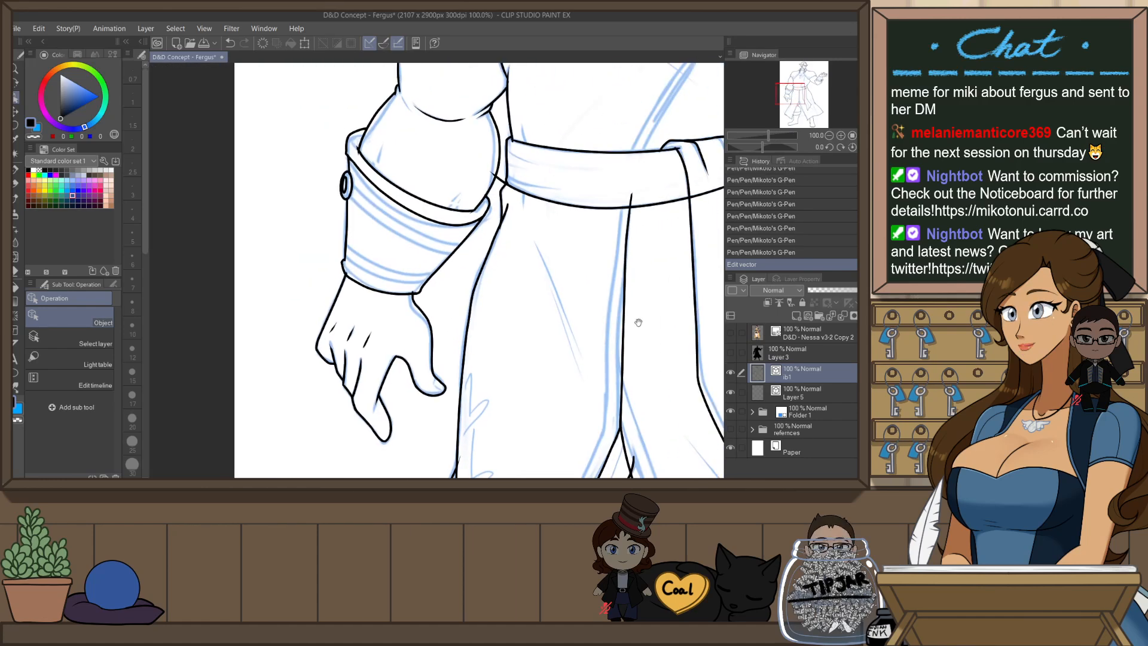
{"action": "left_click_drag", "start_coordinate": [702, 330], "coordinate": [524, 286]}
{"action": "scroll", "coordinate": [547, 271], "scroll_direction": "down", "scroll_amount": 2}
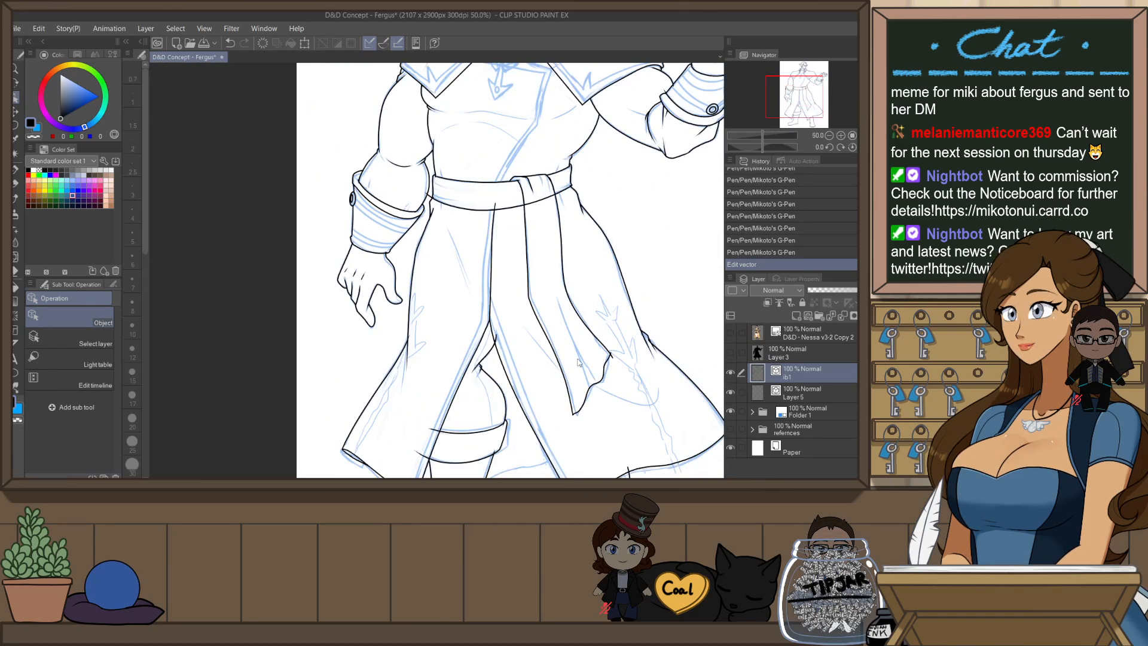
{"action": "left_click_drag", "start_coordinate": [586, 393], "coordinate": [550, 328]}
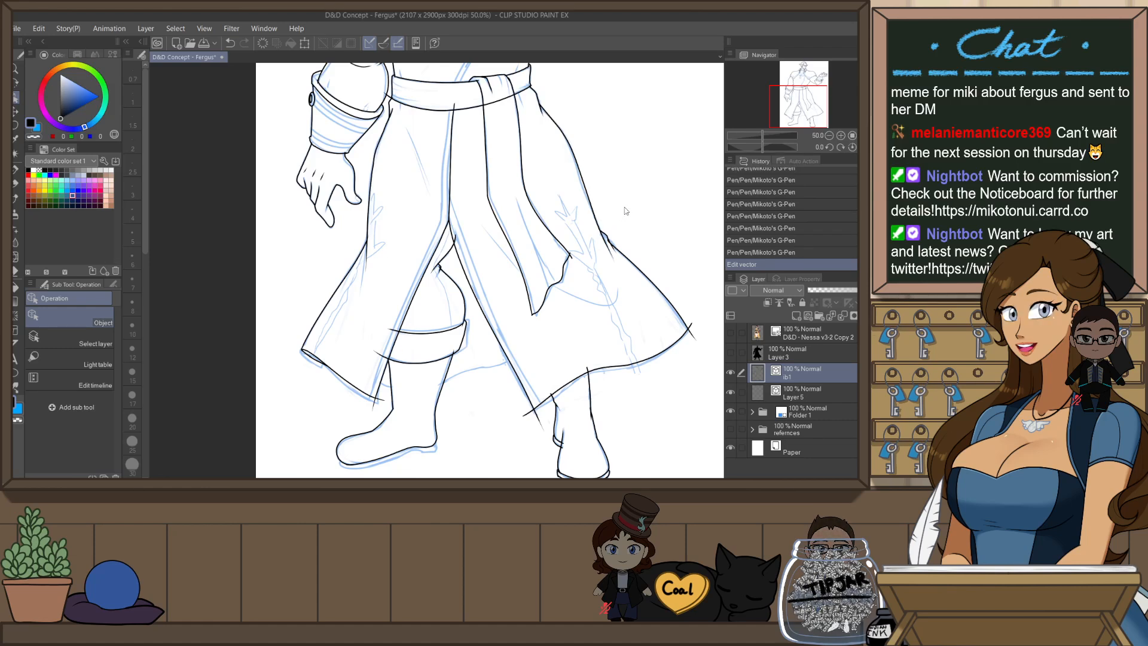
{"action": "left_click_drag", "start_coordinate": [631, 213], "coordinate": [640, 335]}
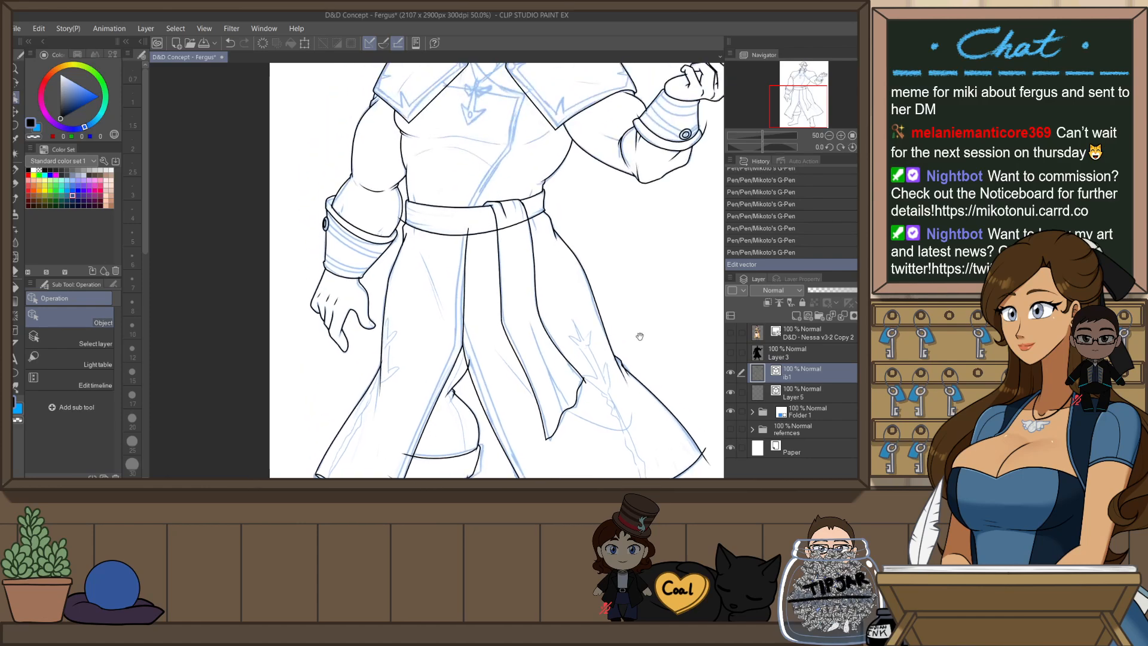
- Ink the jacket's overlapping front edge from the sash diagonally up to the chest and on to the shoulder cape
{"action": "left_click_drag", "start_coordinate": [588, 219], "coordinate": [582, 354]}
{"action": "scroll", "coordinate": [501, 303], "scroll_direction": "up", "scroll_amount": 2}
{"action": "key", "text": "p"}
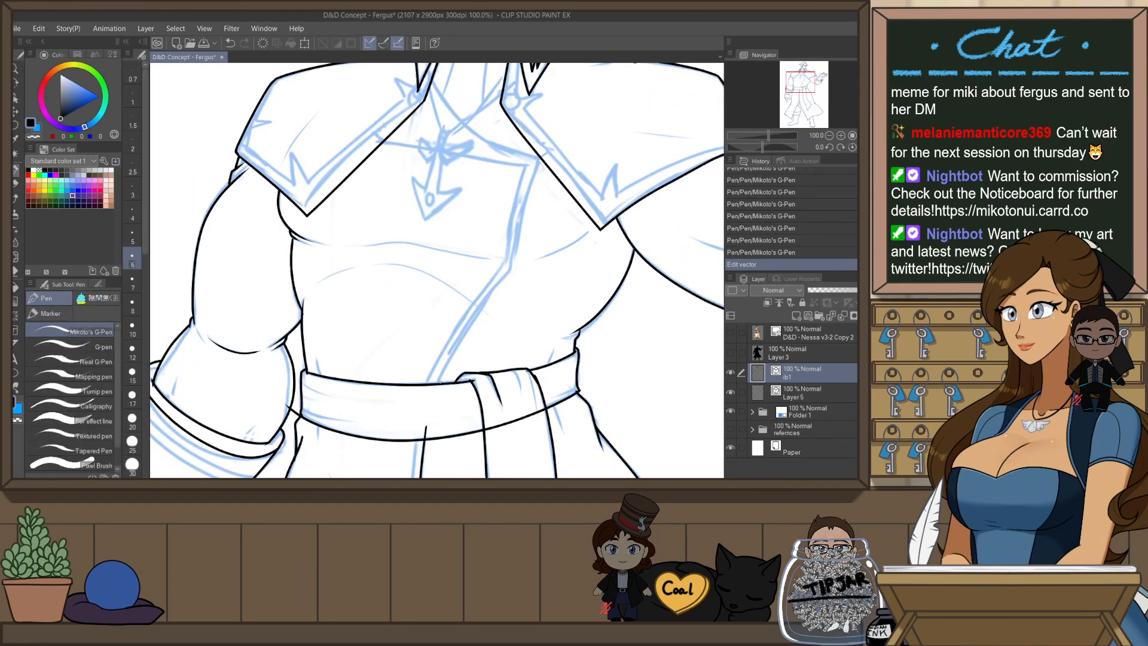
{"action": "mouse_move", "coordinate": [432, 398]}
{"action": "left_mouse_down"}
{"action": "mouse_move", "coordinate": [510, 277]}
{"action": "mouse_move", "coordinate": [479, 389]}
{"action": "mouse_move", "coordinate": [335, 335]}
{"action": "mouse_move", "coordinate": [384, 233]}
{"action": "left_mouse_up"}
{"action": "key", "text": "r"}
{"action": "key", "text": "p"}
{"action": "left_click_drag", "start_coordinate": [297, 342], "coordinate": [370, 244]}
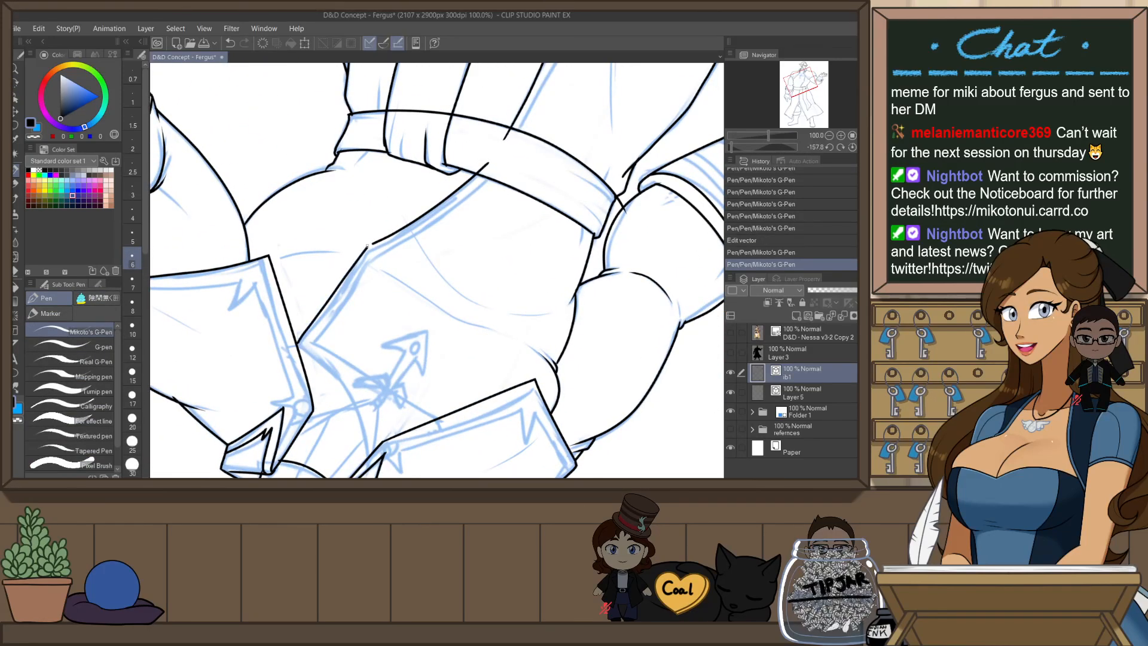
{"action": "key", "text": "ctrl+z"}
{"action": "left_click_drag", "start_coordinate": [296, 344], "coordinate": [350, 278]}
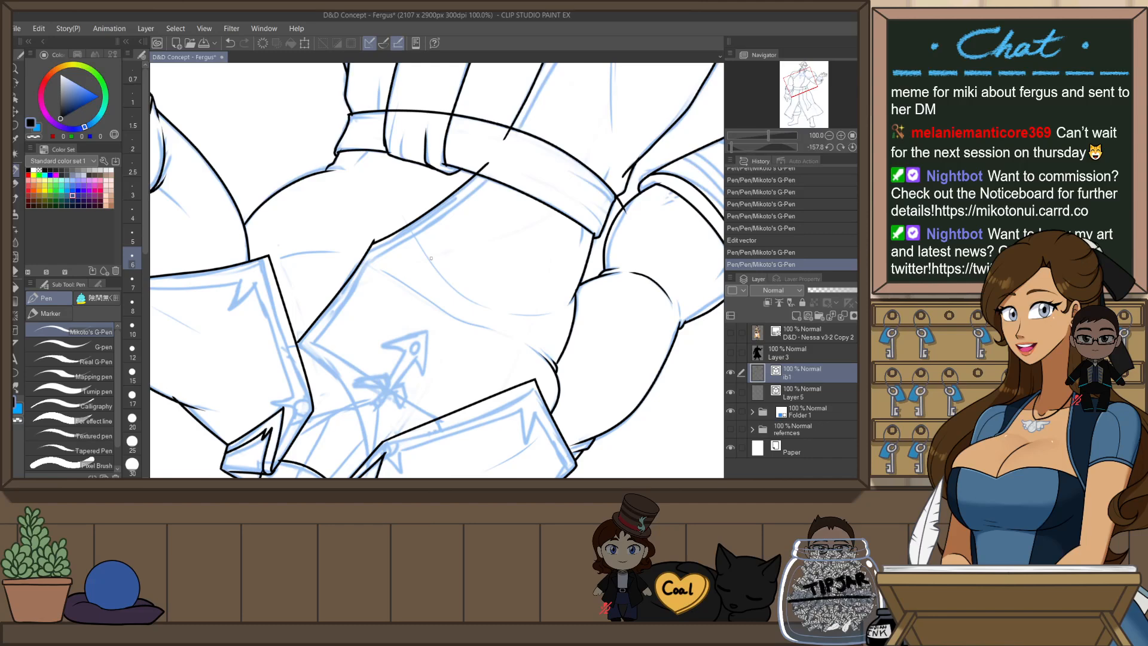
- Stretch the lower diagonal line of the jacket's front edge slightly so it joins the upper line at the corner
{"action": "key", "text": "ctrl+at"}
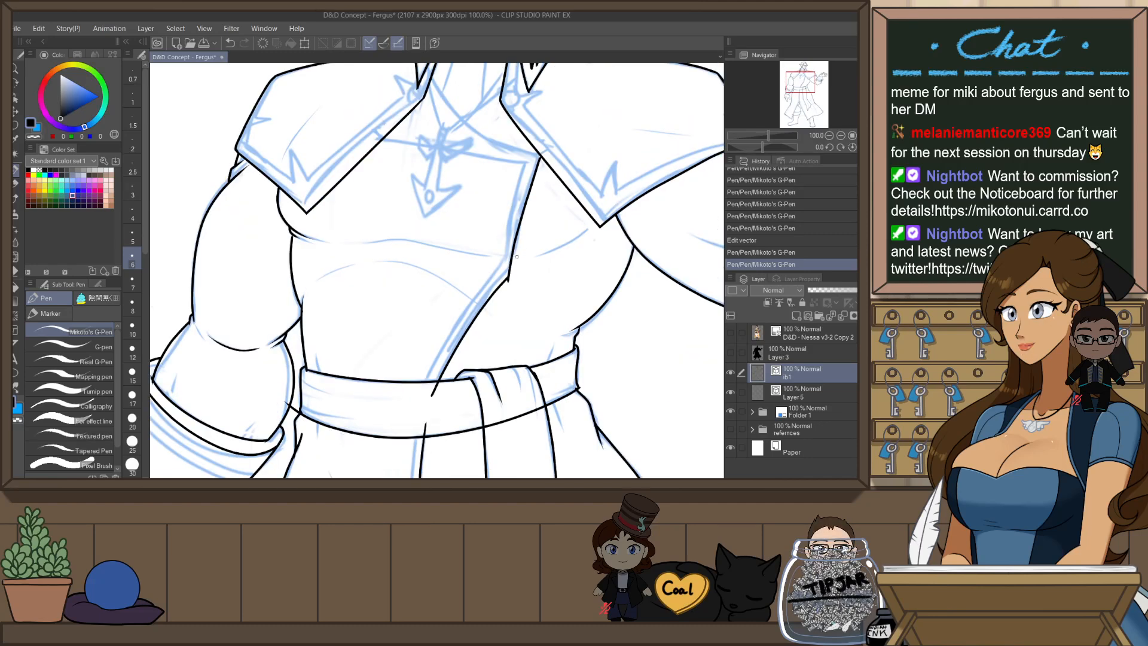
{"action": "key", "text": "o"}
{"action": "left_click", "coordinate": [512, 277]}
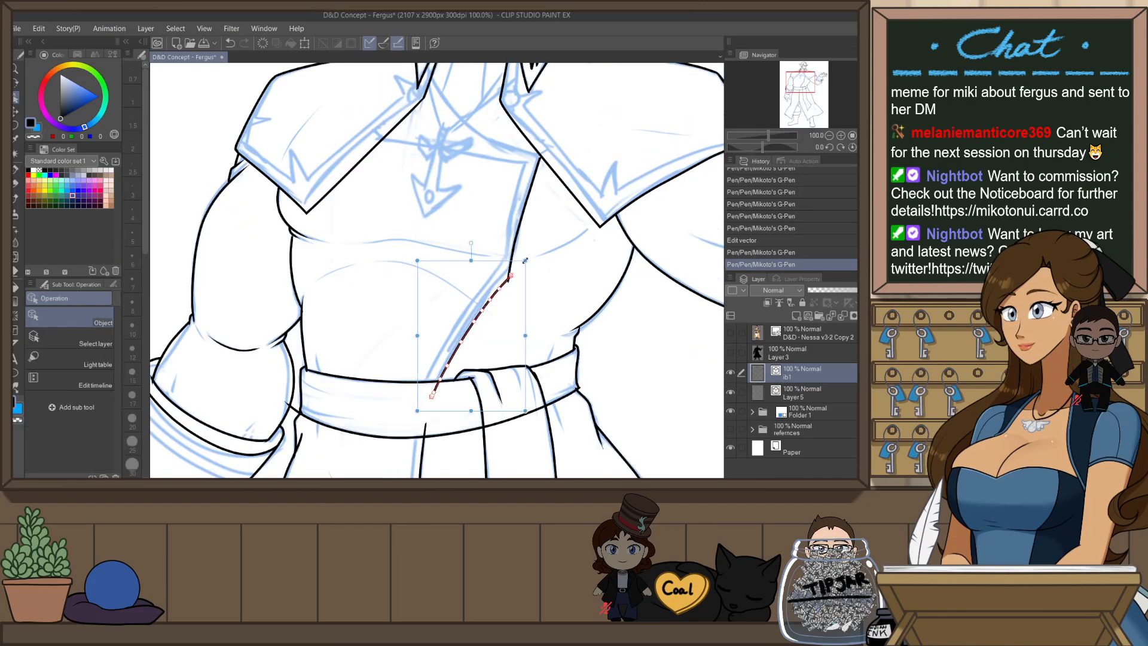
{"action": "left_click_drag", "start_coordinate": [525, 261], "coordinate": [527, 258]}
{"action": "left_click", "coordinate": [549, 238]}
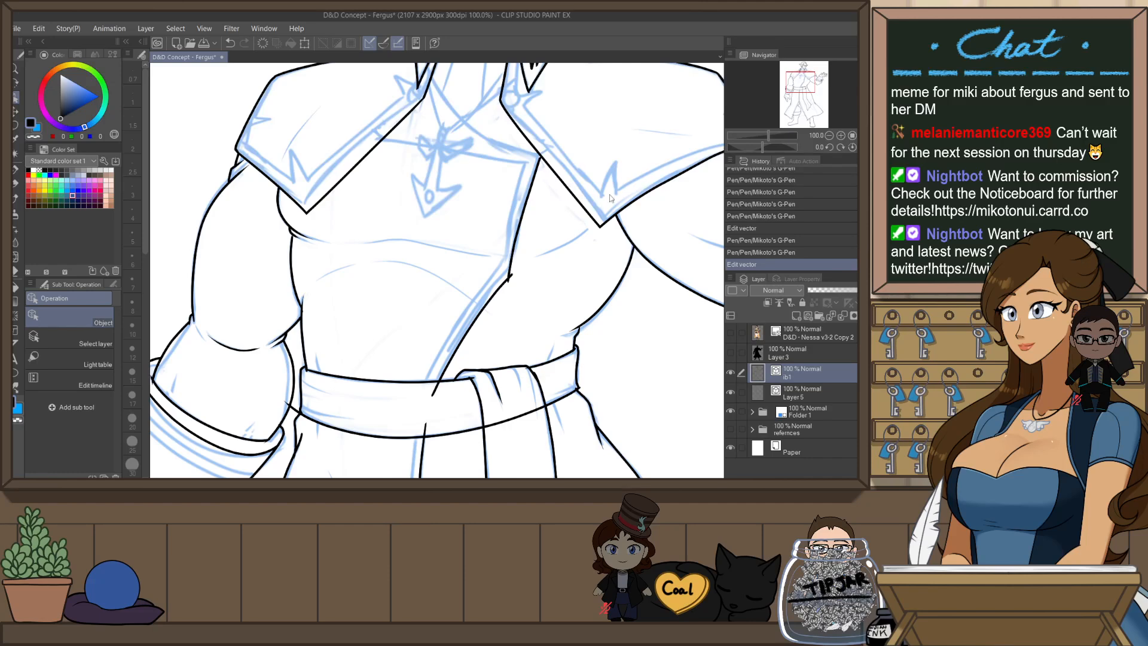
- Ink the curved upper edge of the jacket's front flap from its chest corner across to the opposite collar
{"action": "key", "text": "r"}
{"action": "left_click_drag", "start_coordinate": [611, 197], "coordinate": [512, 359]}
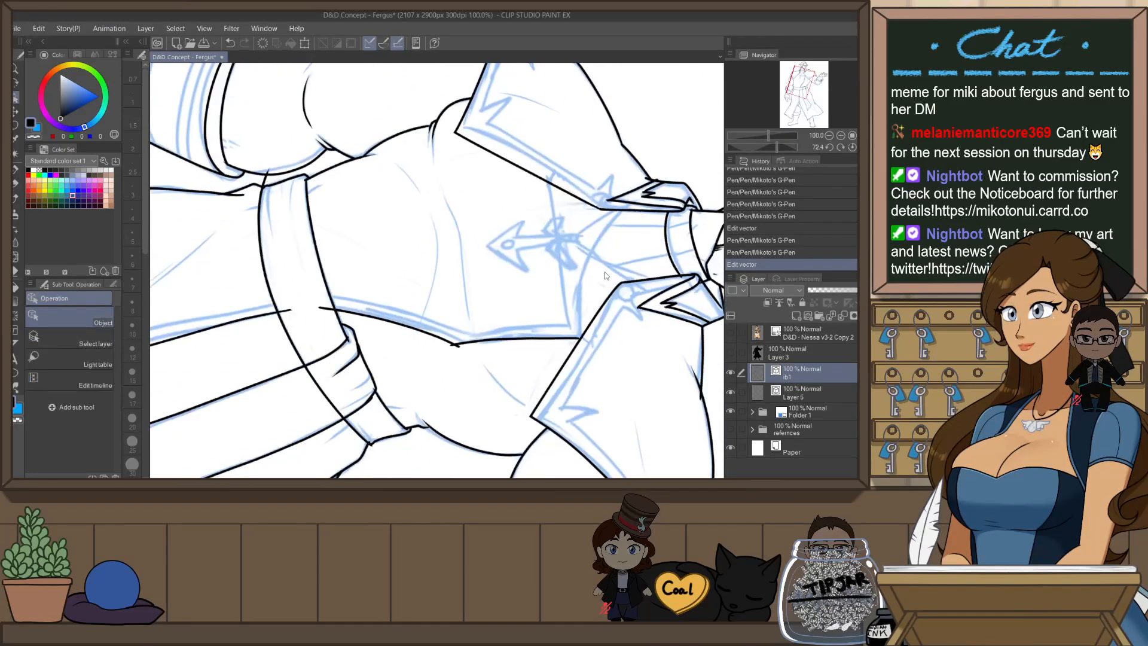
{"action": "key", "text": "space"}
{"action": "mouse_move", "coordinate": [606, 309]}
{"action": "left_mouse_down"}
{"action": "mouse_move", "coordinate": [538, 352]}
{"action": "mouse_move", "coordinate": [507, 333]}
{"action": "left_mouse_up"}
{"action": "key", "text": "ctrl+plus"}
{"action": "key", "text": "ctrl+plus"}
{"action": "key", "text": "p"}
{"action": "mouse_move", "coordinate": [497, 415]}
{"action": "left_mouse_down"}
{"action": "mouse_move", "coordinate": [501, 353]}
{"action": "mouse_move", "coordinate": [586, 162]}
{"action": "left_mouse_up"}
{"action": "key", "text": "ctrl+z"}
{"action": "mouse_move", "coordinate": [496, 417]}
{"action": "left_mouse_down"}
{"action": "mouse_move", "coordinate": [513, 288]}
{"action": "mouse_move", "coordinate": [586, 163]}
{"action": "left_mouse_up"}
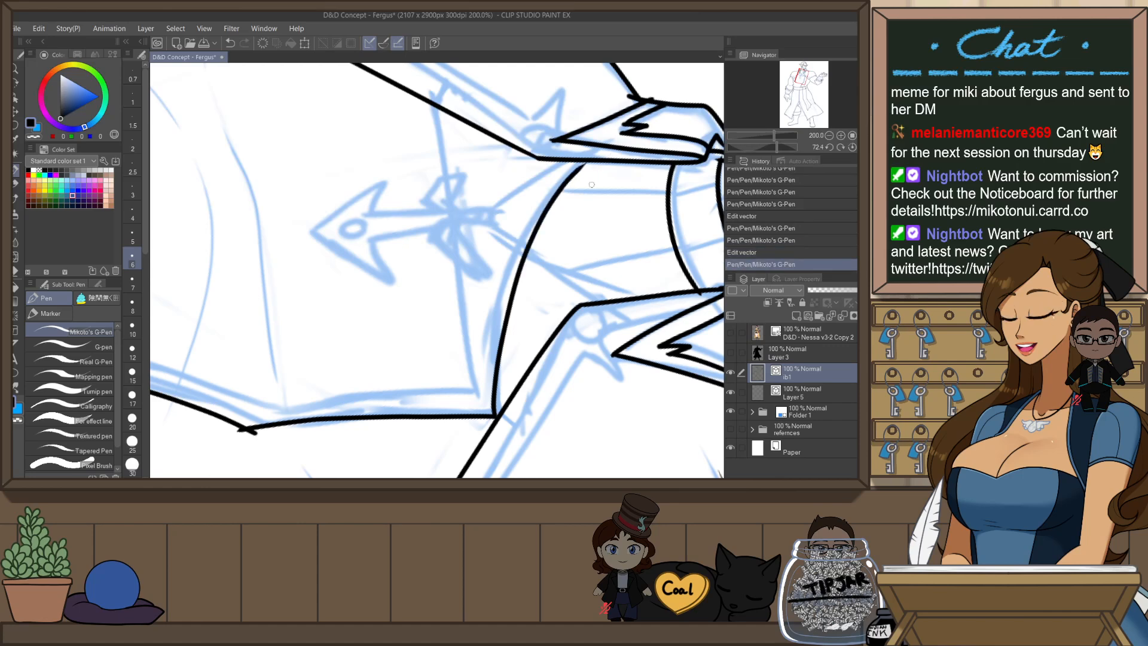
{"action": "key", "text": "ctrl+z"}
{"action": "mouse_move", "coordinate": [497, 419]}
{"action": "left_mouse_down"}
{"action": "mouse_move", "coordinate": [562, 182]}
{"action": "mouse_move", "coordinate": [585, 164]}
{"action": "left_mouse_up"}
{"action": "key", "text": "ctrl+z"}
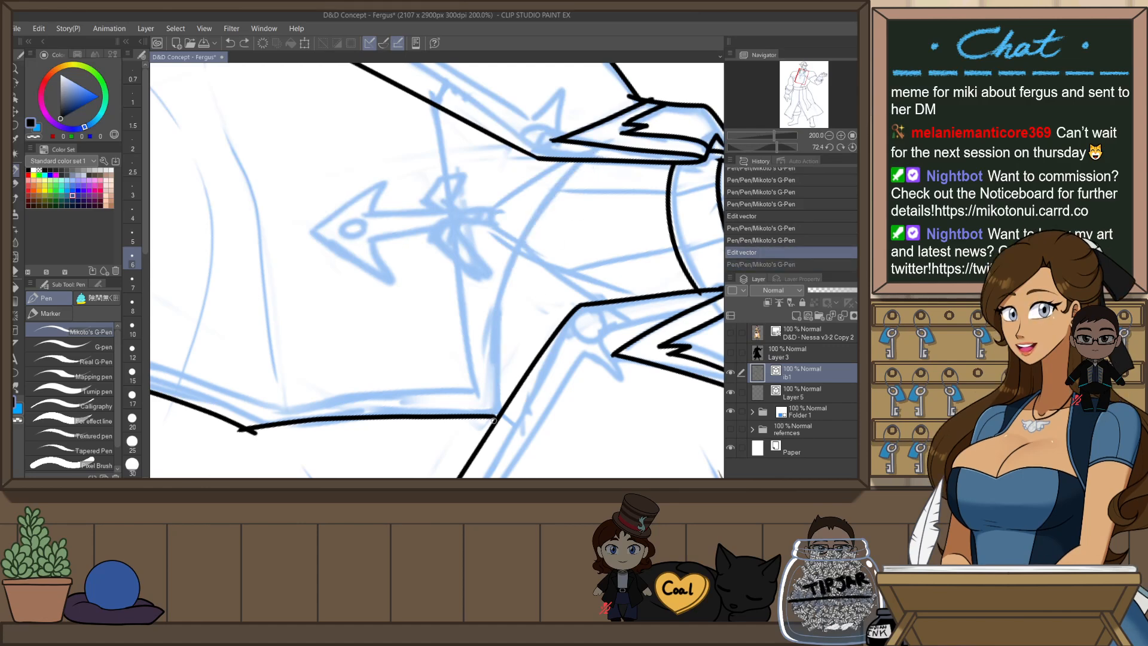
{"action": "mouse_move", "coordinate": [494, 421]}
{"action": "left_mouse_down"}
{"action": "mouse_move", "coordinate": [497, 342]}
{"action": "mouse_move", "coordinate": [583, 146]}
{"action": "left_mouse_up"}
{"action": "key", "text": "ctrl+z"}
{"action": "left_click_drag", "start_coordinate": [496, 397], "coordinate": [586, 159]}
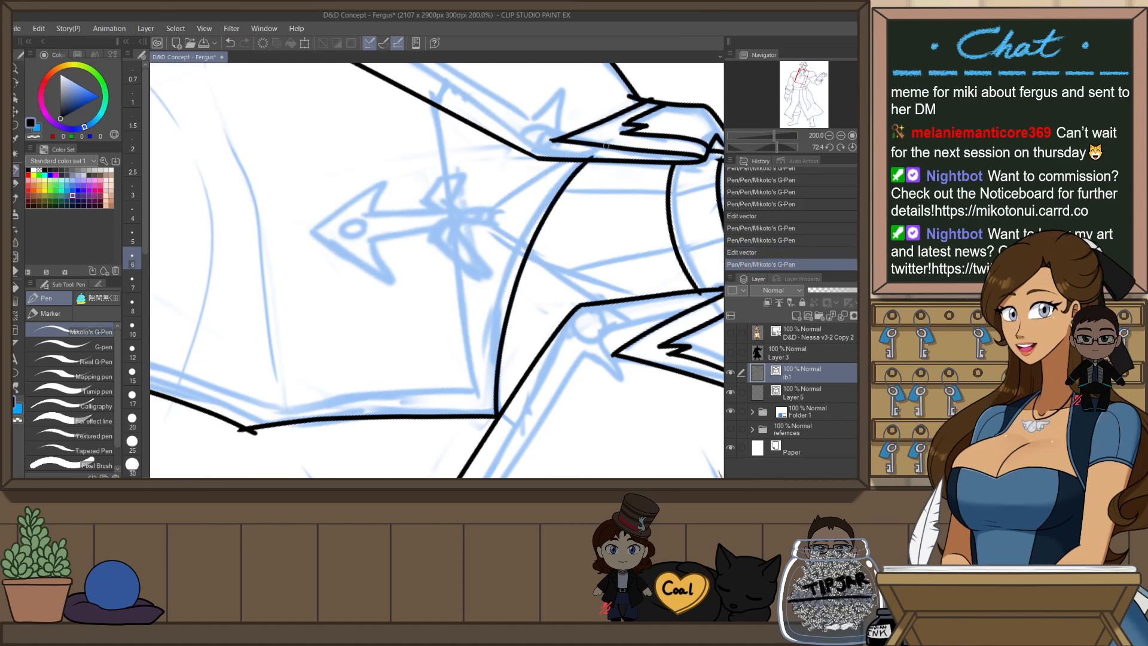
- Refine the bend of the jacket flap's curved upper edge with the Pinch vector line tool
{"action": "key", "text": "ctrl+at"}
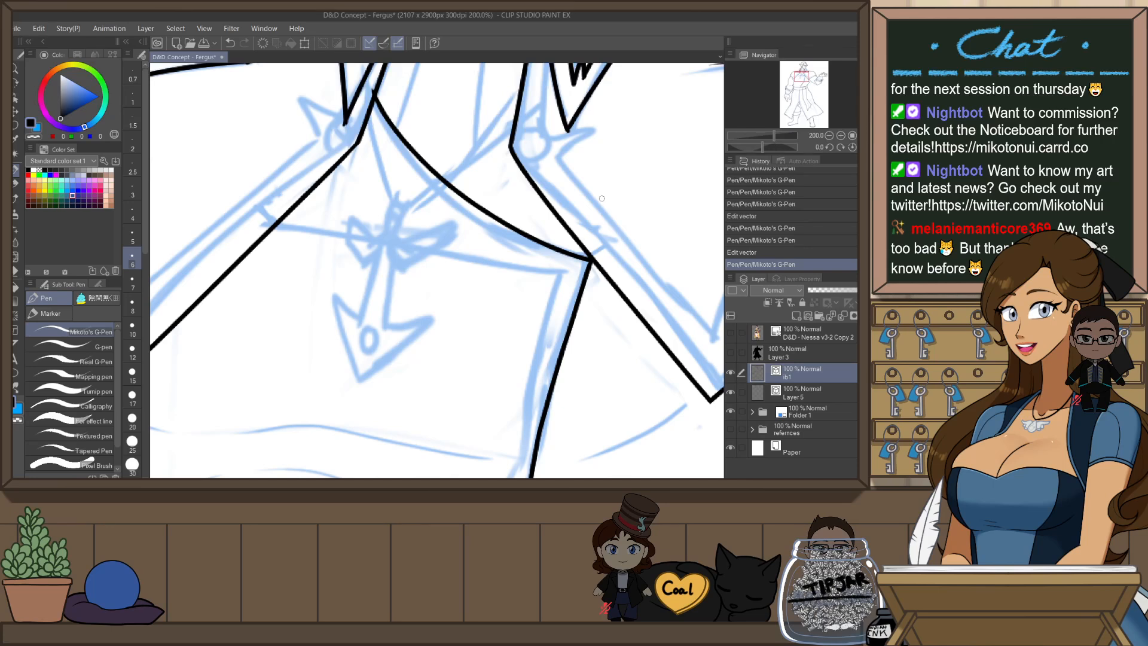
{"action": "key", "text": "y"}
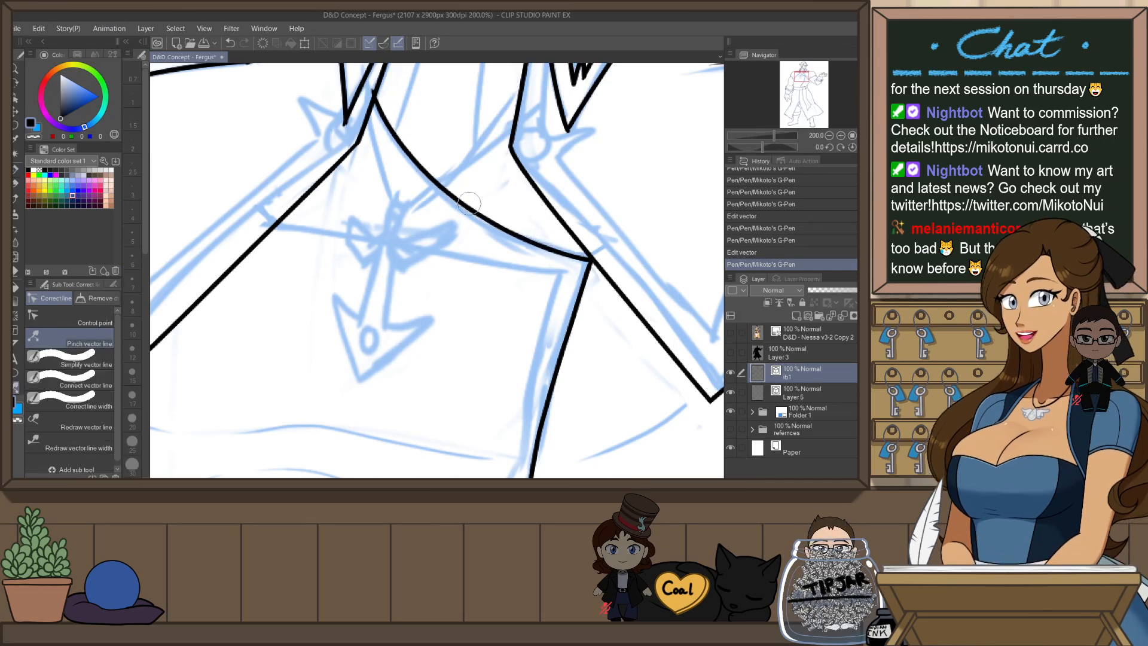
{"action": "left_click_drag", "start_coordinate": [548, 244], "coordinate": [543, 256]}
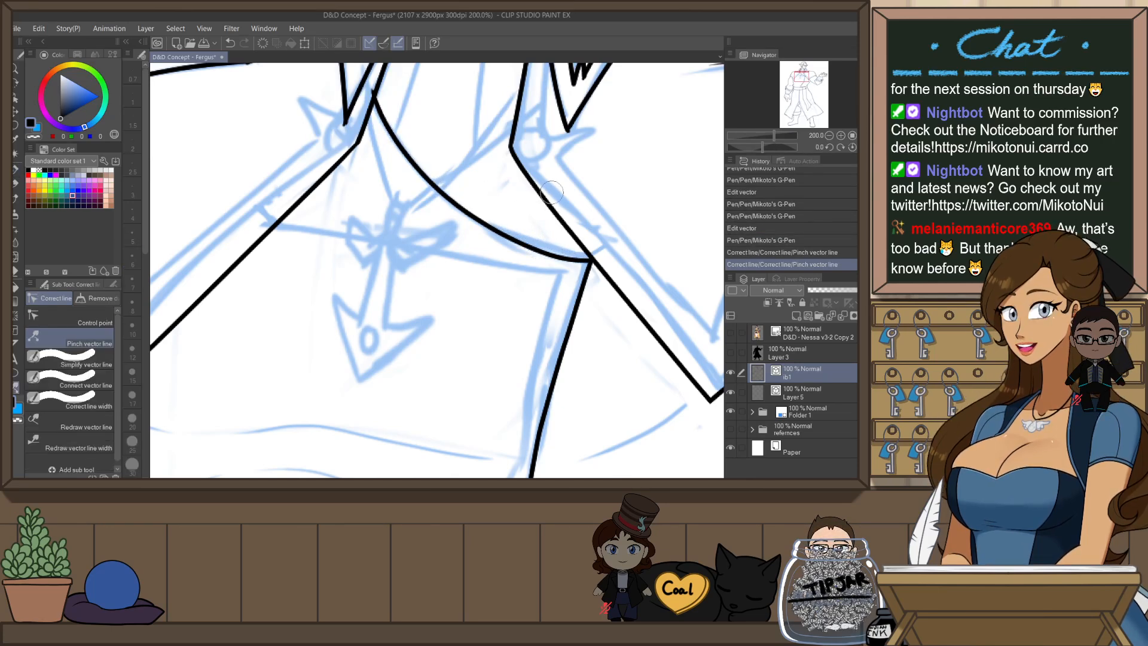
{"action": "key", "text": "ctrl+z"}
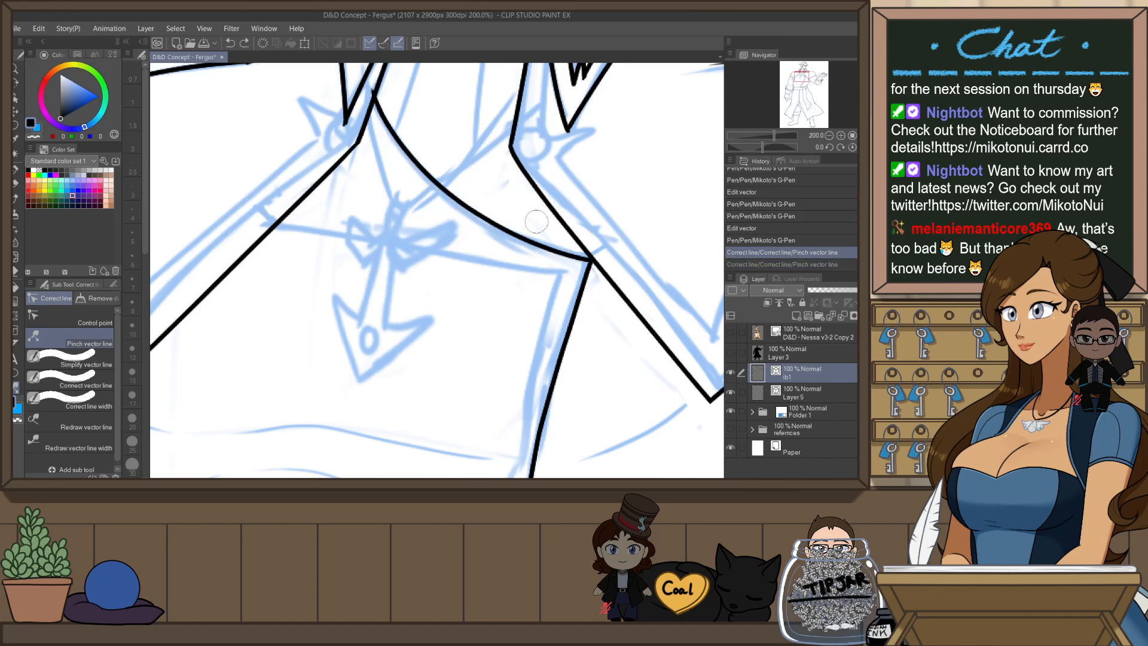
{"action": "mouse_move", "coordinate": [498, 229]}
{"action": "left_mouse_down"}
{"action": "mouse_move", "coordinate": [481, 223]}
{"action": "mouse_move", "coordinate": [515, 201]}
{"action": "left_mouse_up"}
- Ink the opposite neckline edge from the flap's curve up to the collar, and mirror the canvas view
{"action": "scroll", "coordinate": [454, 240], "scroll_direction": "up", "scroll_amount": 3}
{"action": "key", "text": "p"}
{"action": "key", "text": "ctrl+z"}
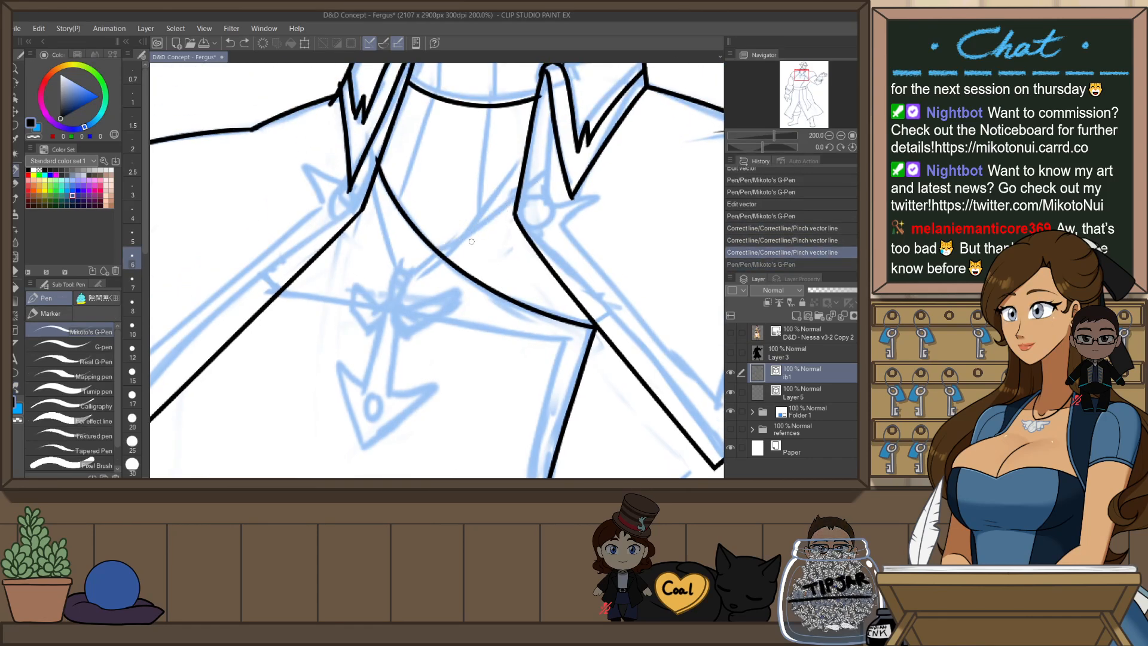
{"action": "scroll", "coordinate": [553, 173], "scroll_direction": "down", "scroll_amount": 2}
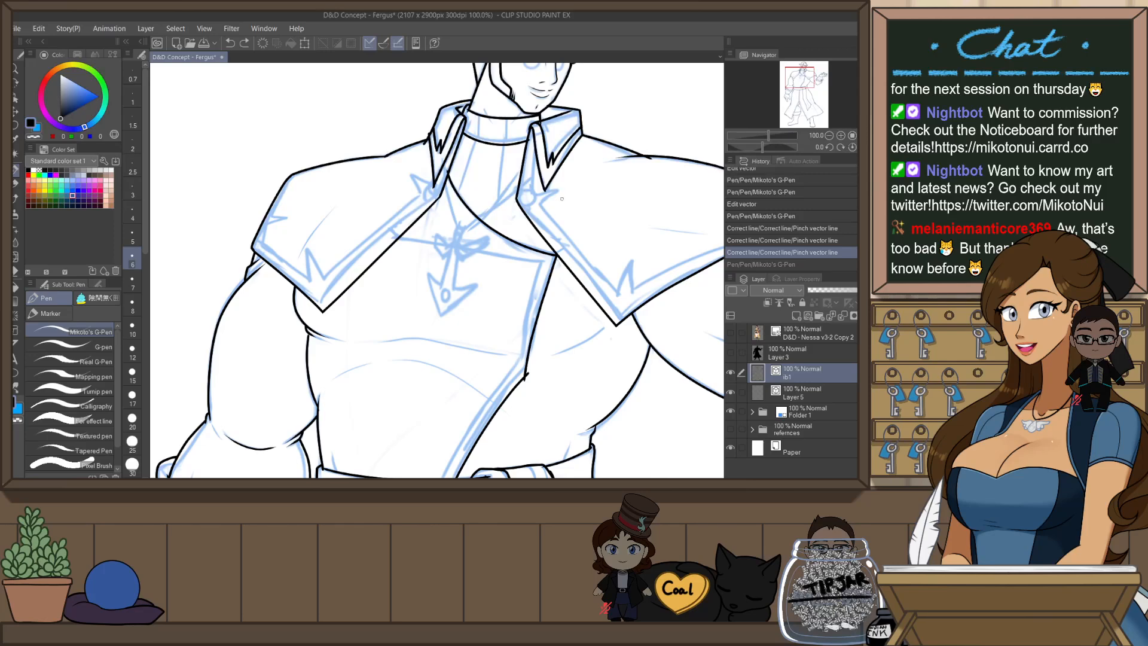
{"action": "scroll", "coordinate": [502, 191], "scroll_direction": "up", "scroll_amount": 1}
{"action": "left_click_drag", "start_coordinate": [460, 221], "coordinate": [527, 181]}
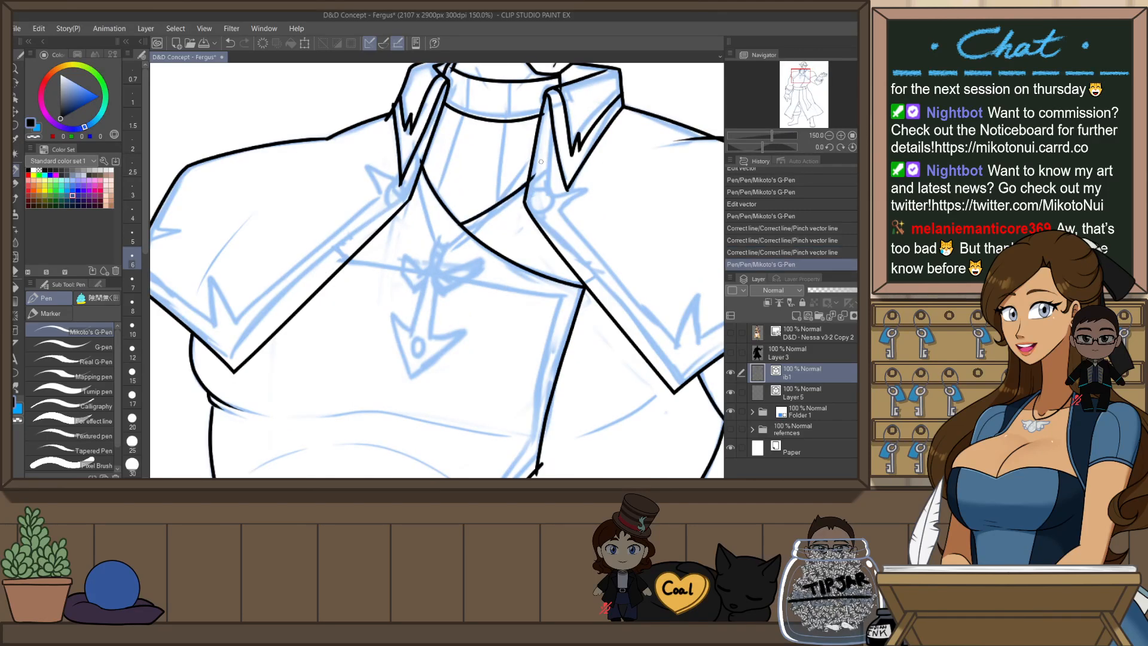
{"action": "key", "text": "ctrl+z"}
{"action": "left_click_drag", "start_coordinate": [457, 219], "coordinate": [533, 172]}
{"action": "key", "text": "ctrl+z"}
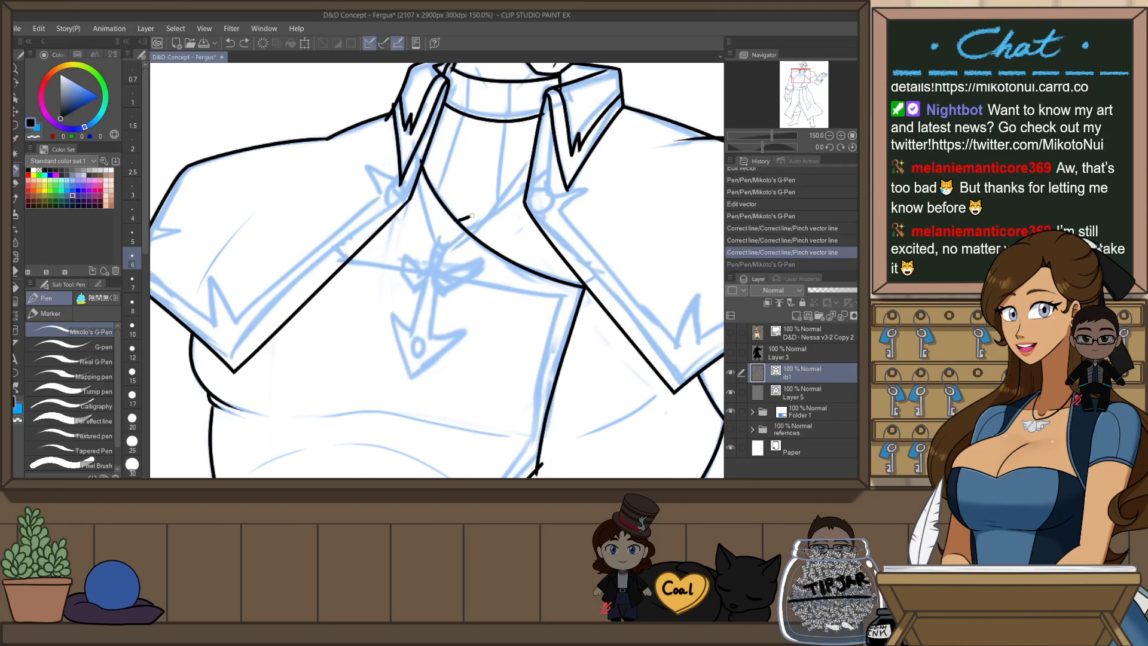
{"action": "key", "text": "ctrl+y"}
{"action": "key", "text": "ctrl+z"}
{"action": "left_click_drag", "start_coordinate": [451, 226], "coordinate": [537, 165]}
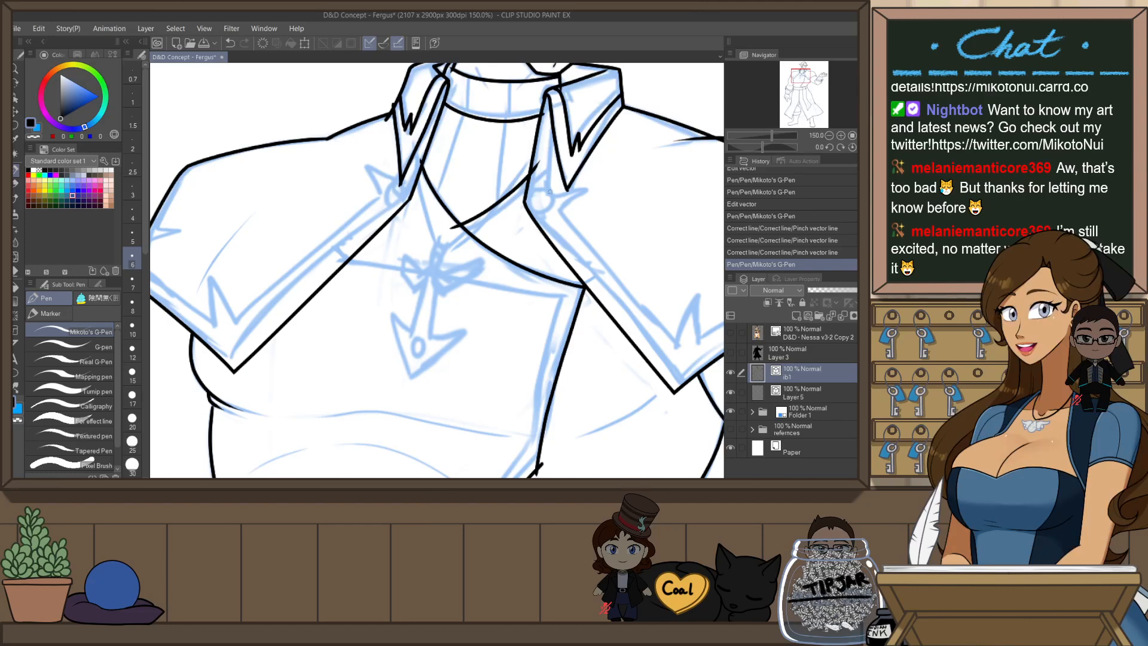
{"action": "key", "text": "h"}
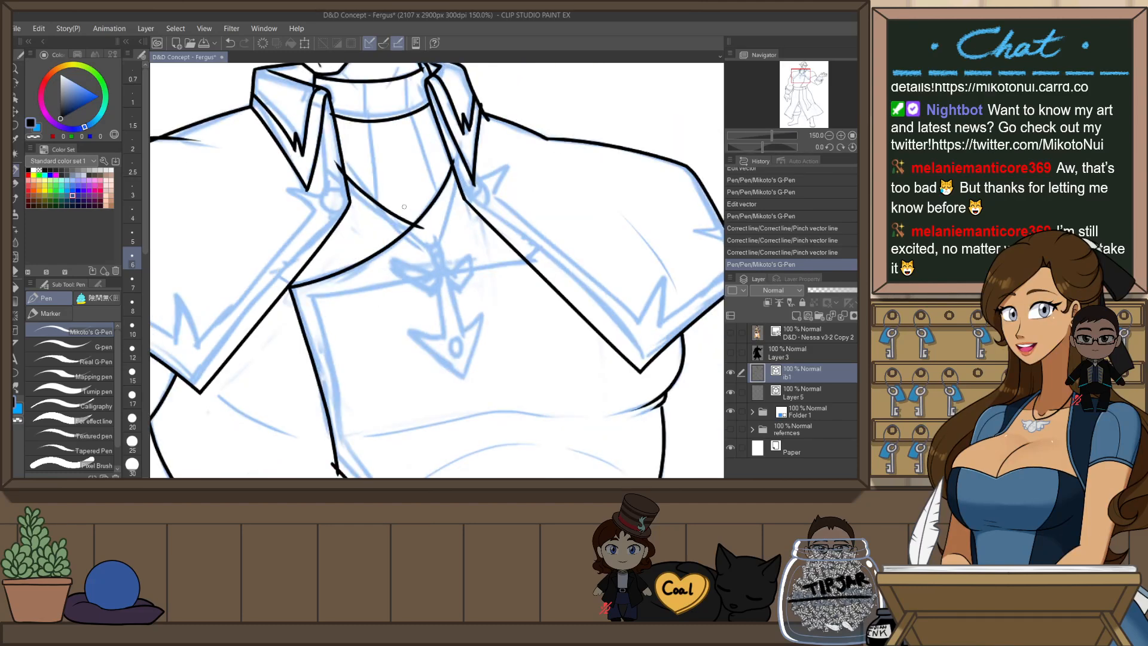
- Redraw the short neckline edge as a single curved stroke from beneath the collar down to the jacket flap's curved upper edge
{"action": "key", "text": "ctrl+z"}
{"action": "left_click_drag", "start_coordinate": [347, 183], "coordinate": [422, 219]}
{"action": "key", "text": "ctrl+z"}
{"action": "left_click_drag", "start_coordinate": [347, 183], "coordinate": [431, 215]}
{"action": "left_click_drag", "start_coordinate": [455, 252], "coordinate": [525, 297]}
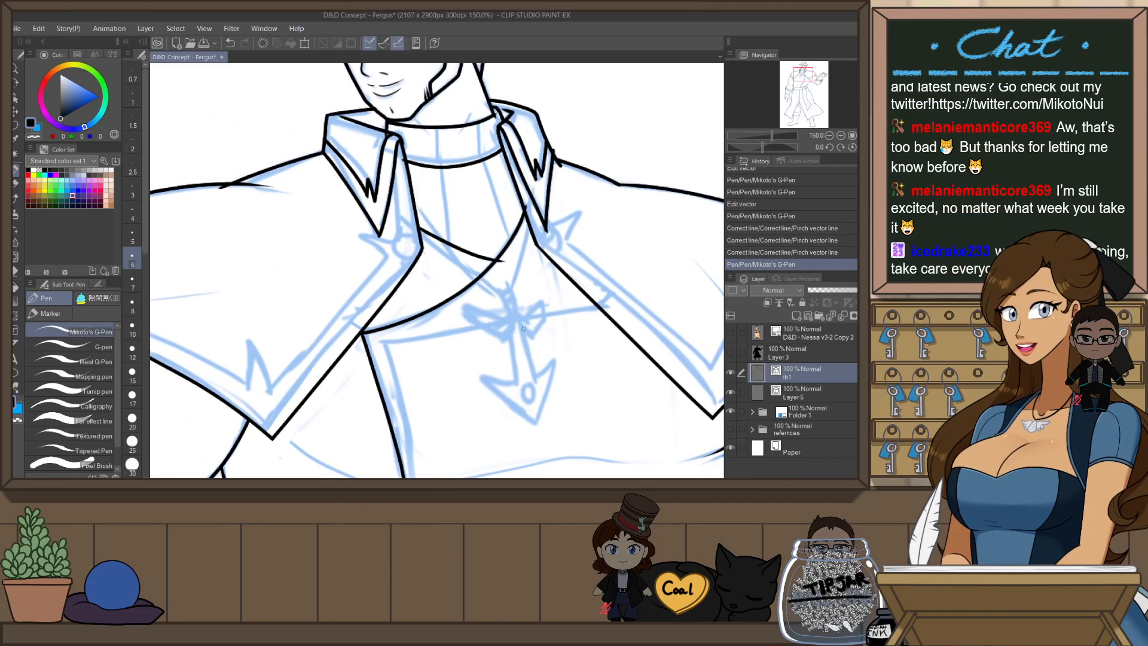
{"action": "key", "text": "ctrl+z"}
{"action": "left_click_drag", "start_coordinate": [421, 230], "coordinate": [483, 271]}
{"action": "key", "text": "ctrl+z"}
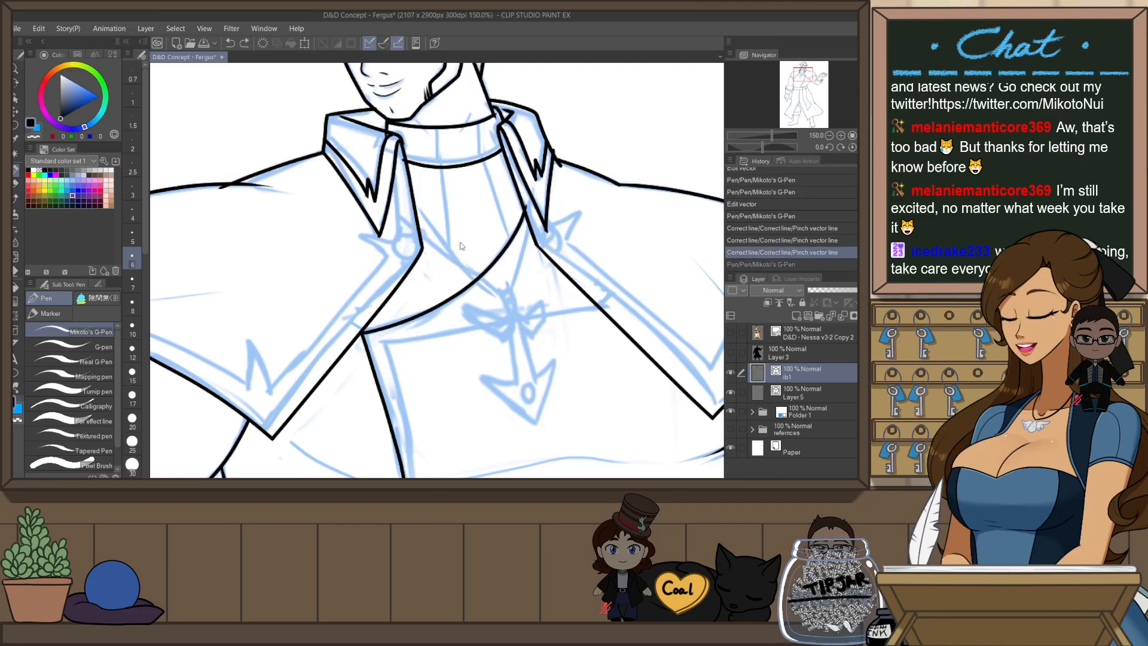
{"action": "left_click_drag", "start_coordinate": [403, 222], "coordinate": [495, 271]}
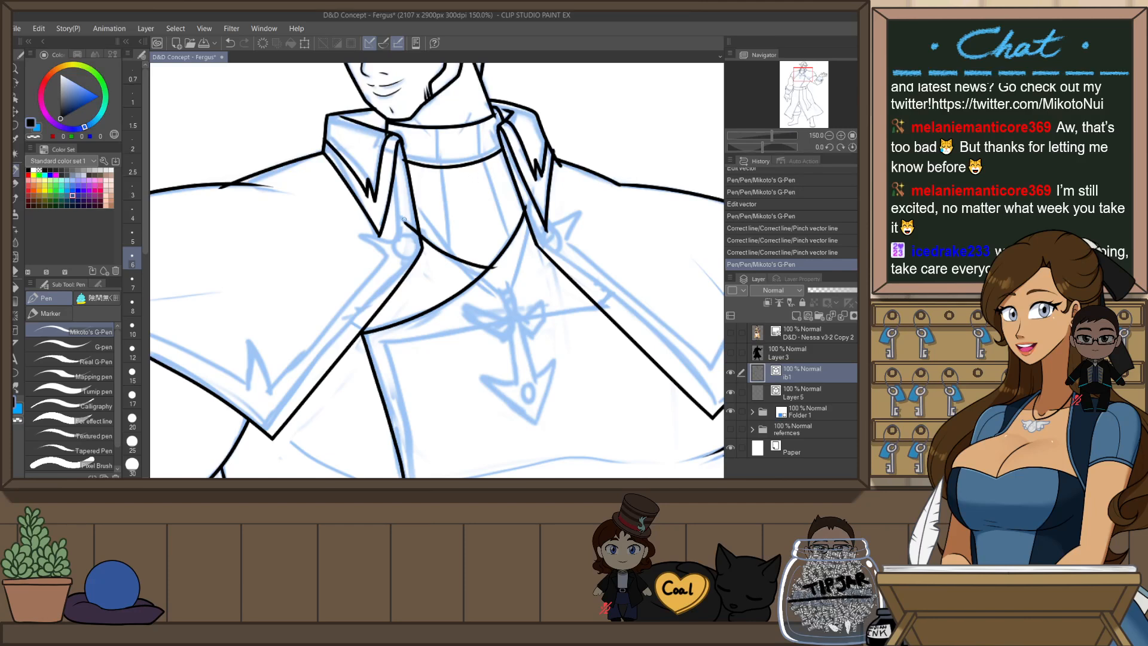
- Erase the overshooting line ends with Snap eraser 2 at the neckline edge, the flap's curve and the shoulder line beside the collar
{"action": "key", "text": "e"}
{"action": "left_click_drag", "start_coordinate": [405, 226], "coordinate": [407, 215]}
{"action": "left_click_drag", "start_coordinate": [492, 274], "coordinate": [493, 267]}
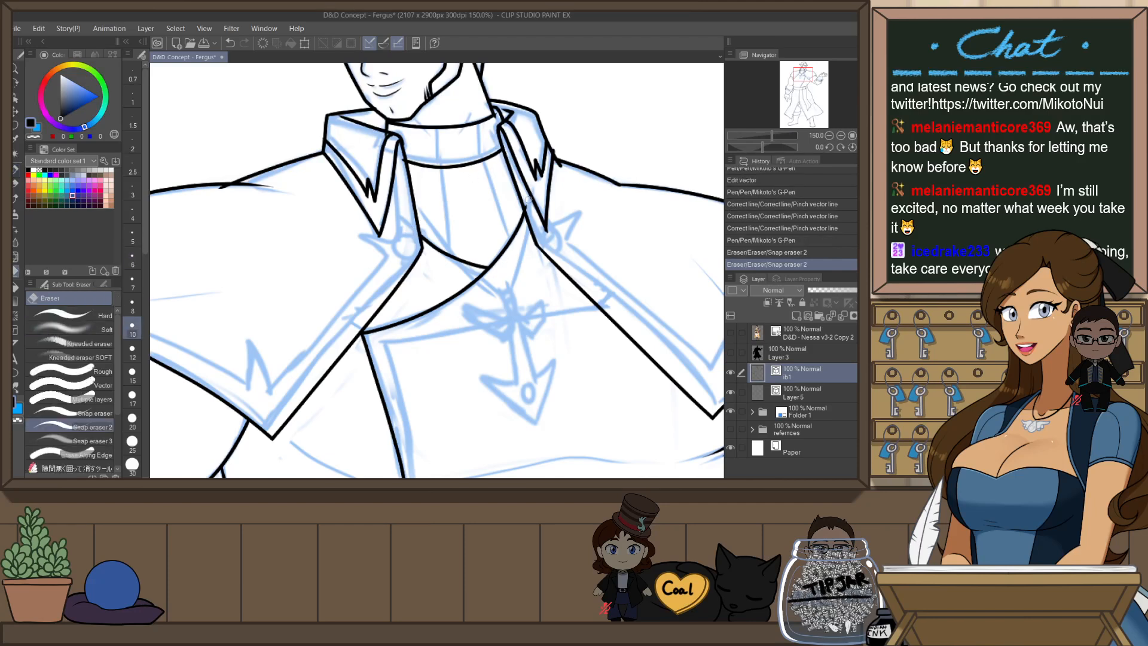
{"action": "left_click_drag", "start_coordinate": [528, 201], "coordinate": [526, 208]}
{"action": "left_click_drag", "start_coordinate": [561, 169], "coordinate": [558, 161]}
{"action": "left_click_drag", "start_coordinate": [567, 169], "coordinate": [570, 165]}
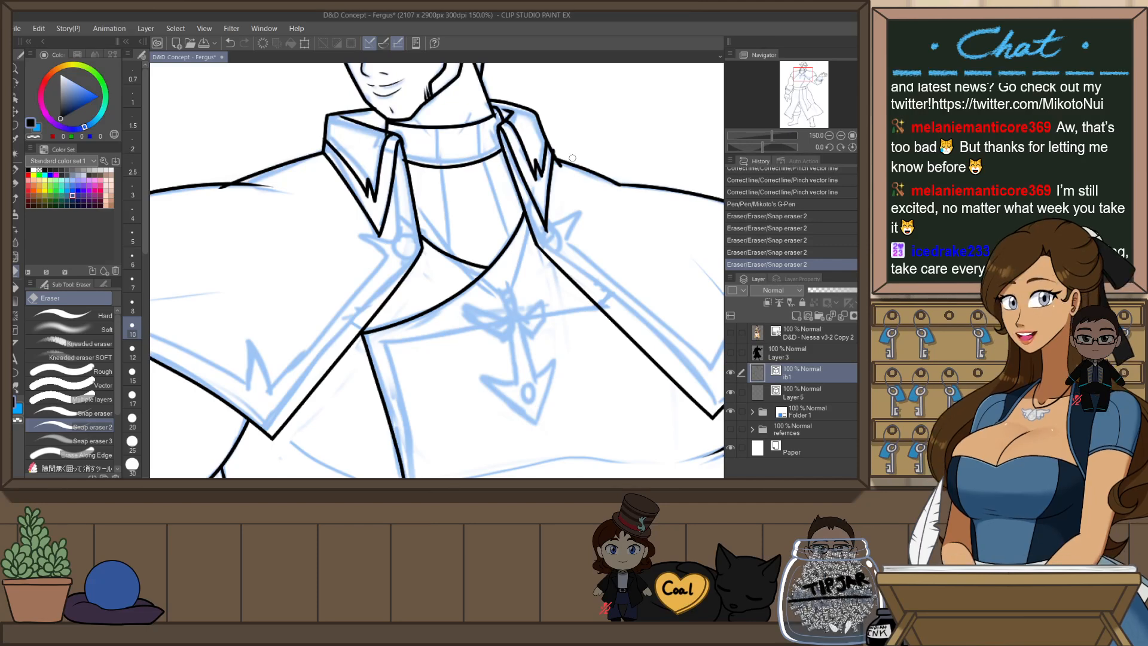
- Try to ink the small round button at the cape's inner corner below the collar with the G-Pen
{"action": "left_click_drag", "start_coordinate": [457, 290], "coordinate": [534, 255]}
{"action": "key", "text": "p"}
{"action": "left_click_drag", "start_coordinate": [490, 201], "coordinate": [486, 199]}
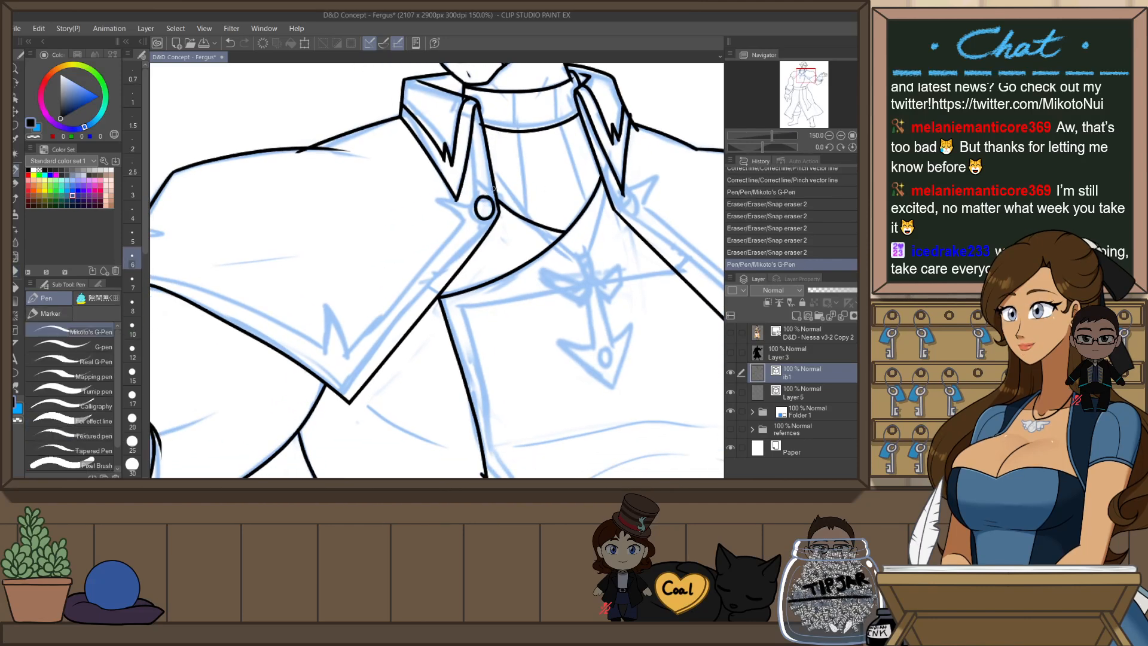
{"action": "key", "text": "ctrl+z"}
{"action": "key", "text": "ctrl+minus"}
{"action": "key", "text": "ctrl+minus"}
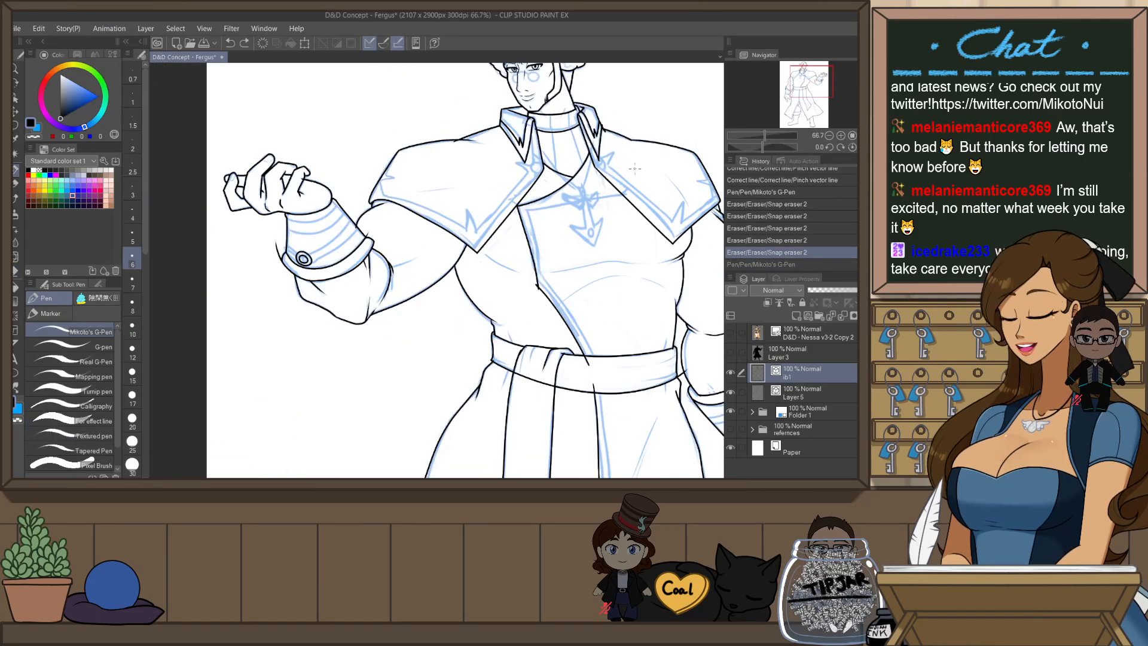
- Ink the missing short segments of the coat's back hem on either side of the bent leg's boot
{"action": "key", "text": "ctrl+minus"}
{"action": "key", "text": "ctrl+minus"}
{"action": "key", "text": "ctrl+plus"}
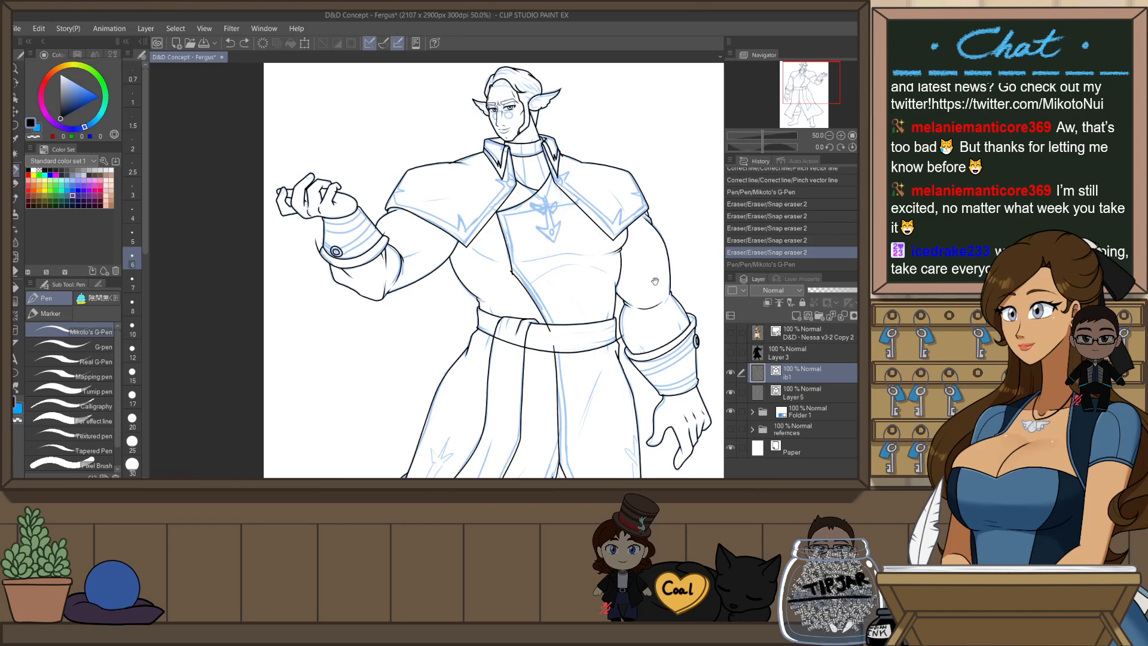
{"action": "left_click_drag", "start_coordinate": [655, 282], "coordinate": [642, 75]}
{"action": "key", "text": "ctrl+minus"}
{"action": "key", "text": "ctrl+minus"}
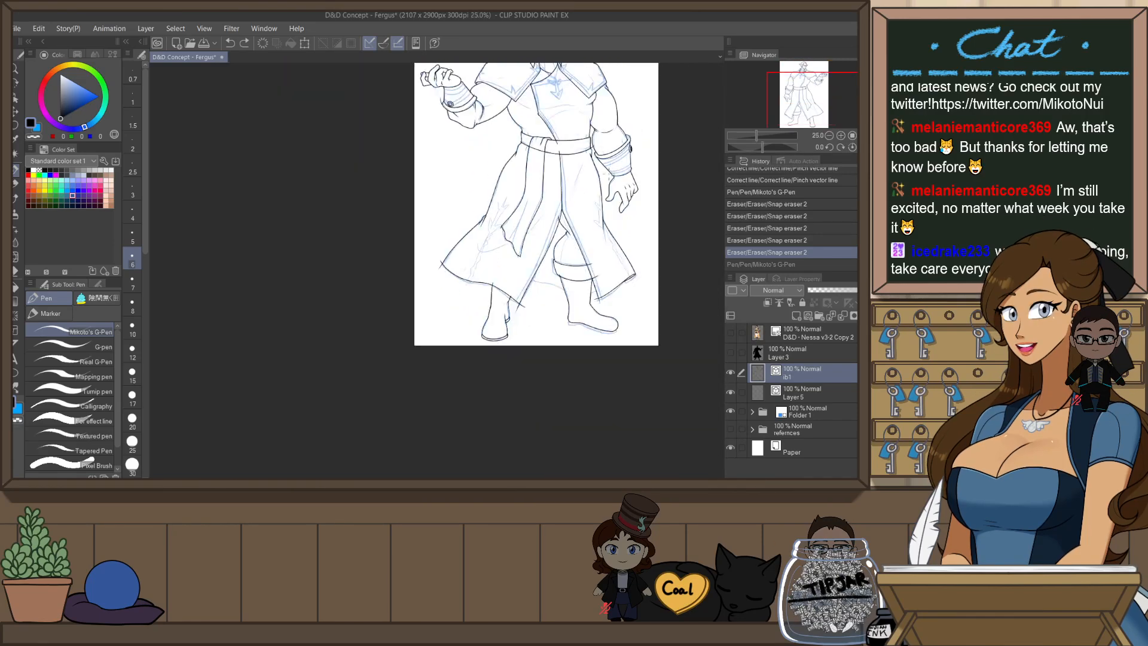
{"action": "left_click_drag", "start_coordinate": [652, 234], "coordinate": [625, 186]}
{"action": "key", "text": "r"}
{"action": "key", "text": "ctrl+plus"}
{"action": "key", "text": "ctrl+plus"}
{"action": "key", "text": "ctrl+plus"}
{"action": "key", "text": "p"}
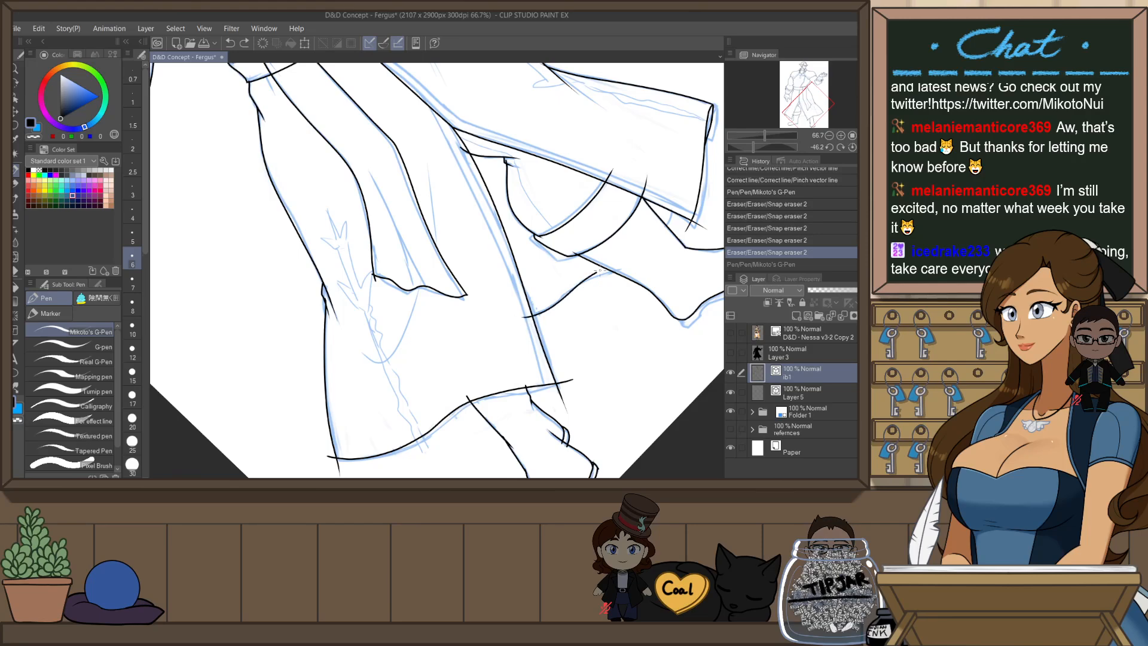
{"action": "left_click_drag", "start_coordinate": [596, 272], "coordinate": [624, 259]}
{"action": "left_click_drag", "start_coordinate": [672, 202], "coordinate": [658, 233]}
- Adjust the vector line along the underside of the front boot's foot by slightly resizing it at the toe end
{"action": "scroll", "coordinate": [670, 240], "scroll_direction": "down", "scroll_amount": 2}
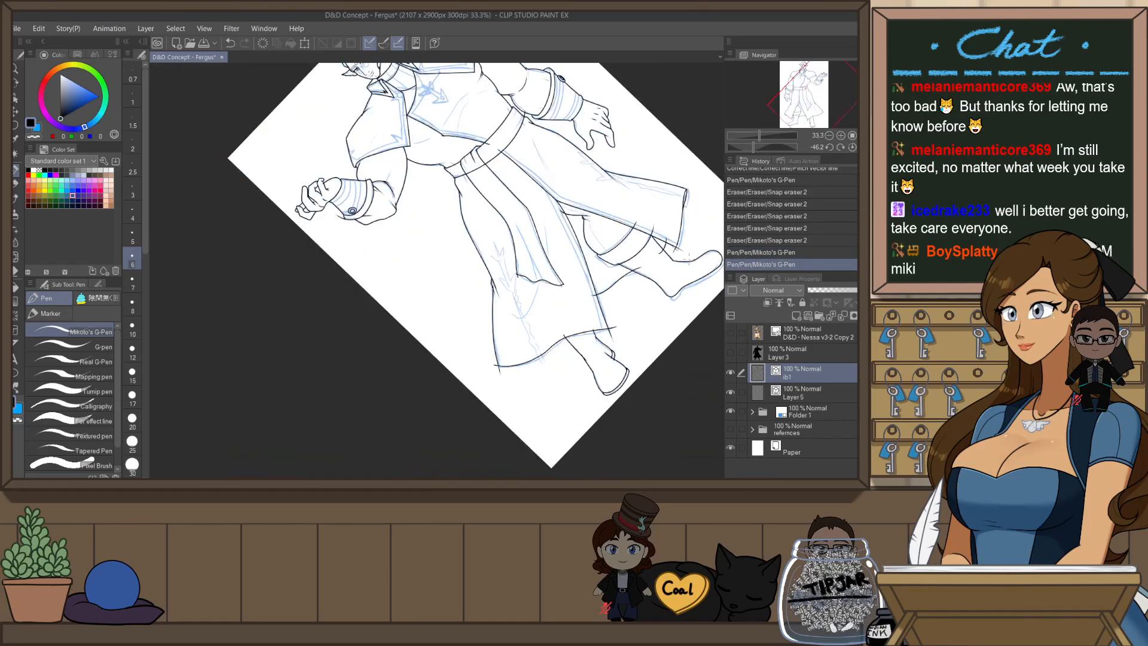
{"action": "key", "text": "ctrl+at"}
{"action": "left_click_drag", "start_coordinate": [636, 428], "coordinate": [628, 410]}
{"action": "scroll", "coordinate": [628, 410], "scroll_direction": "up", "scroll_amount": 2}
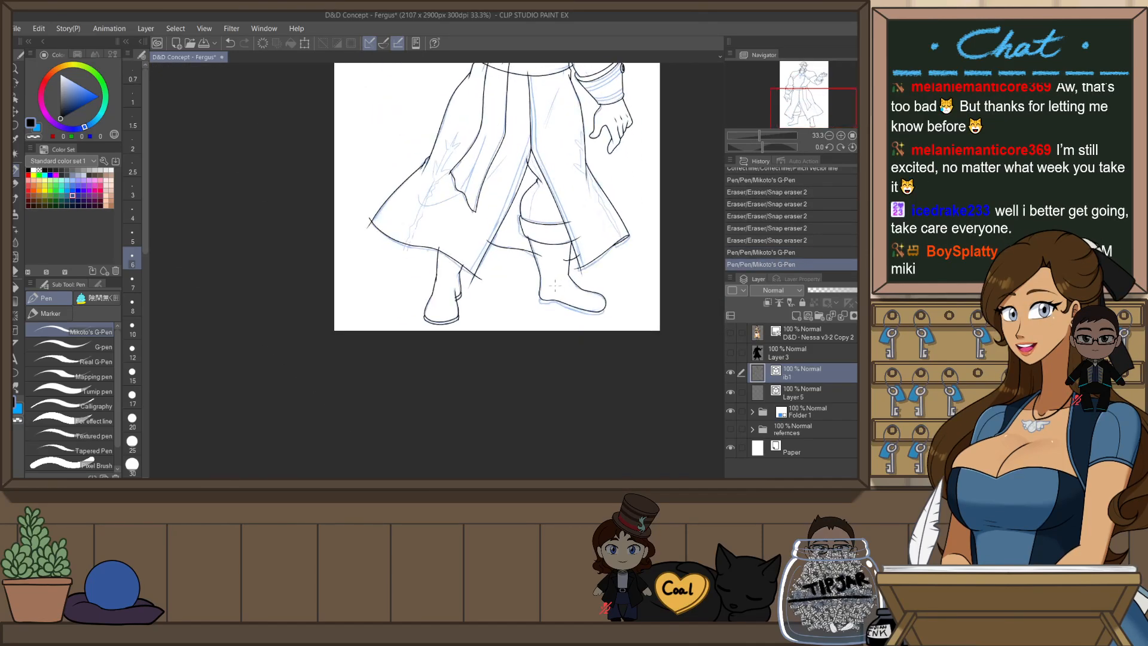
{"action": "key", "text": "h"}
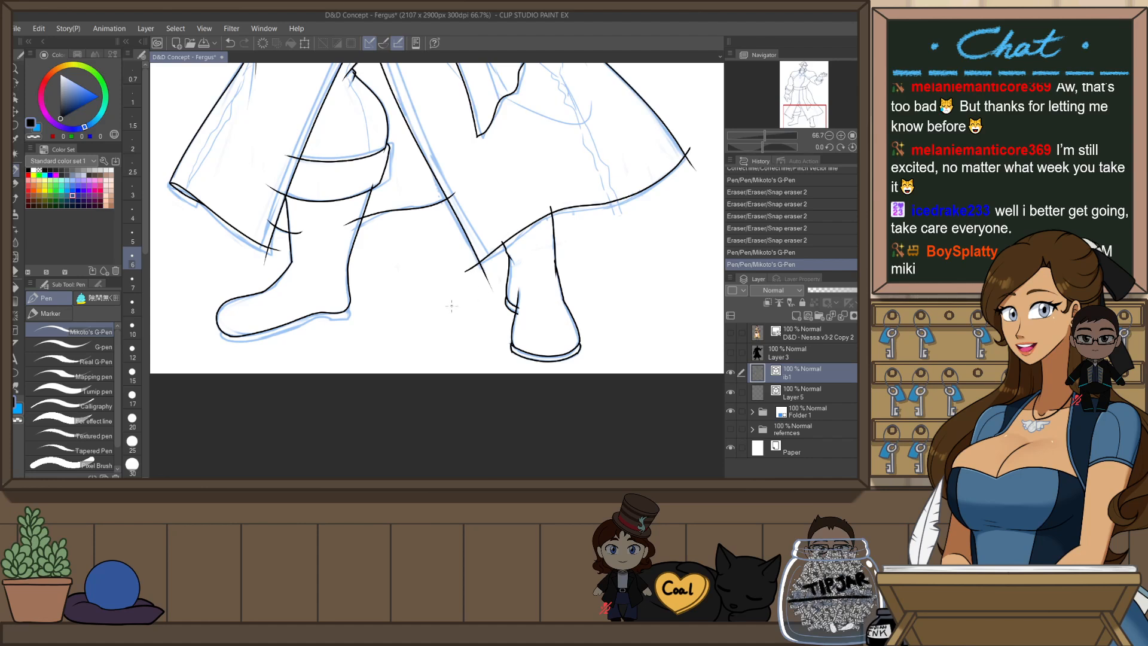
{"action": "left_click_drag", "start_coordinate": [405, 362], "coordinate": [541, 320]}
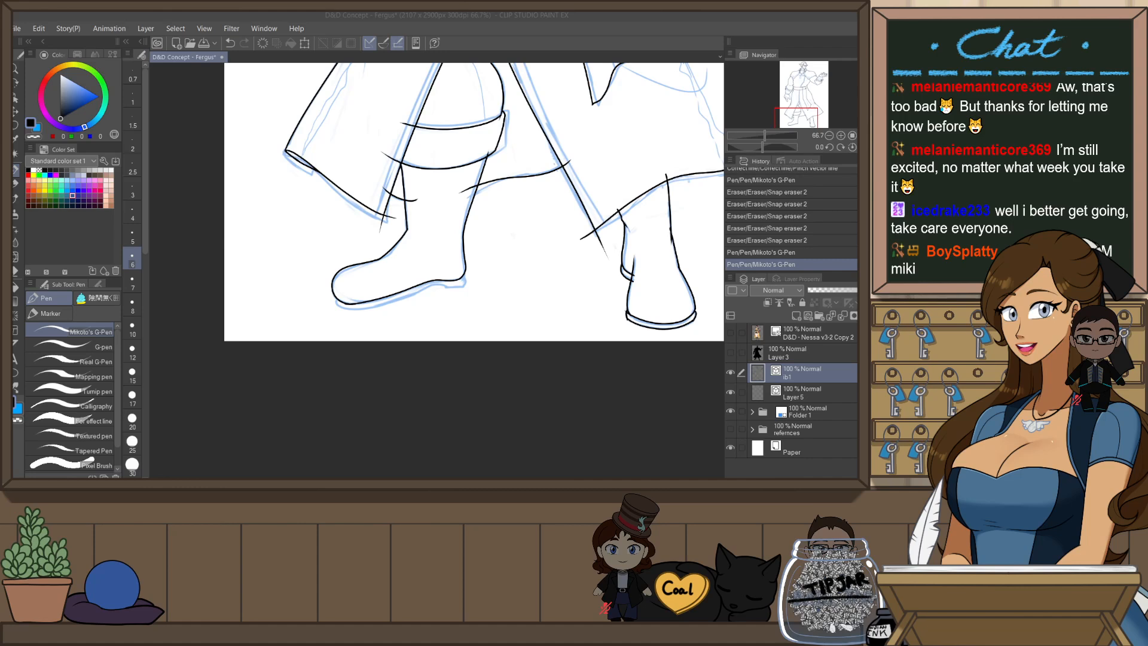
{"action": "left_click", "coordinate": [561, 95]}
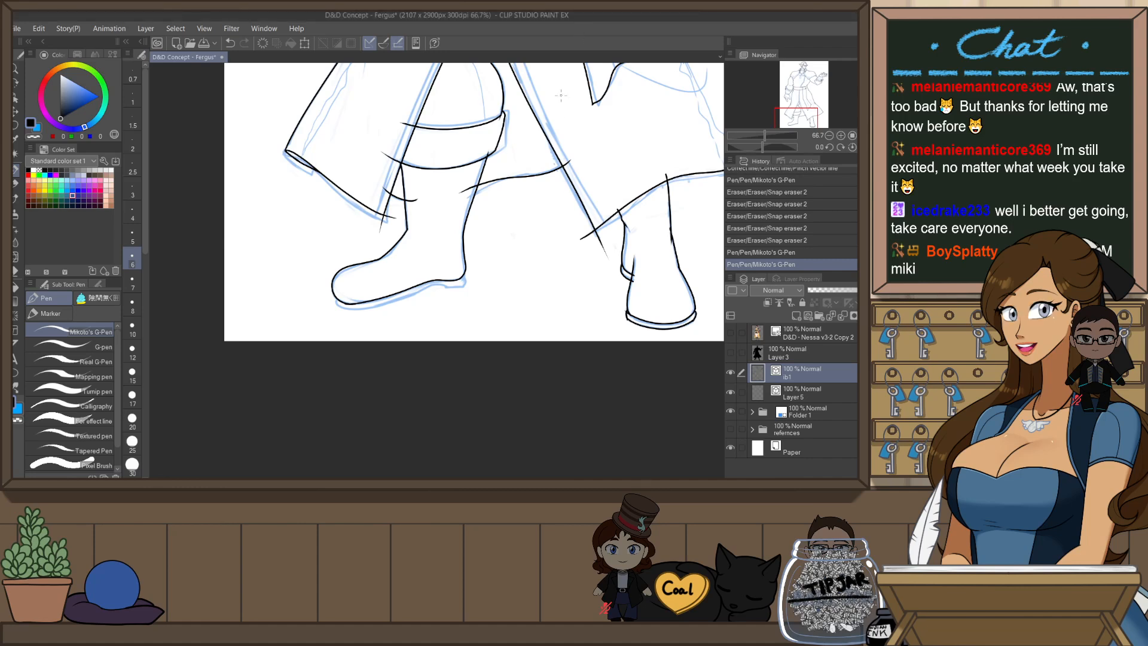
{"action": "scroll", "coordinate": [371, 308], "scroll_direction": "up", "scroll_amount": 3}
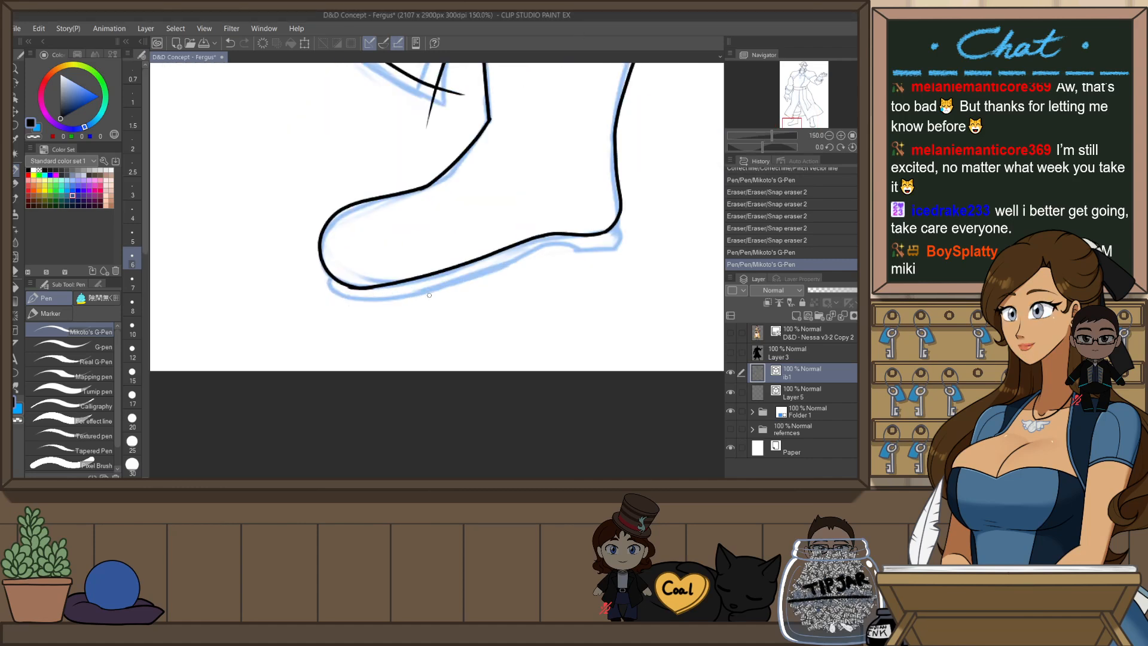
{"action": "key", "text": "o"}
{"action": "left_click", "coordinate": [436, 275]}
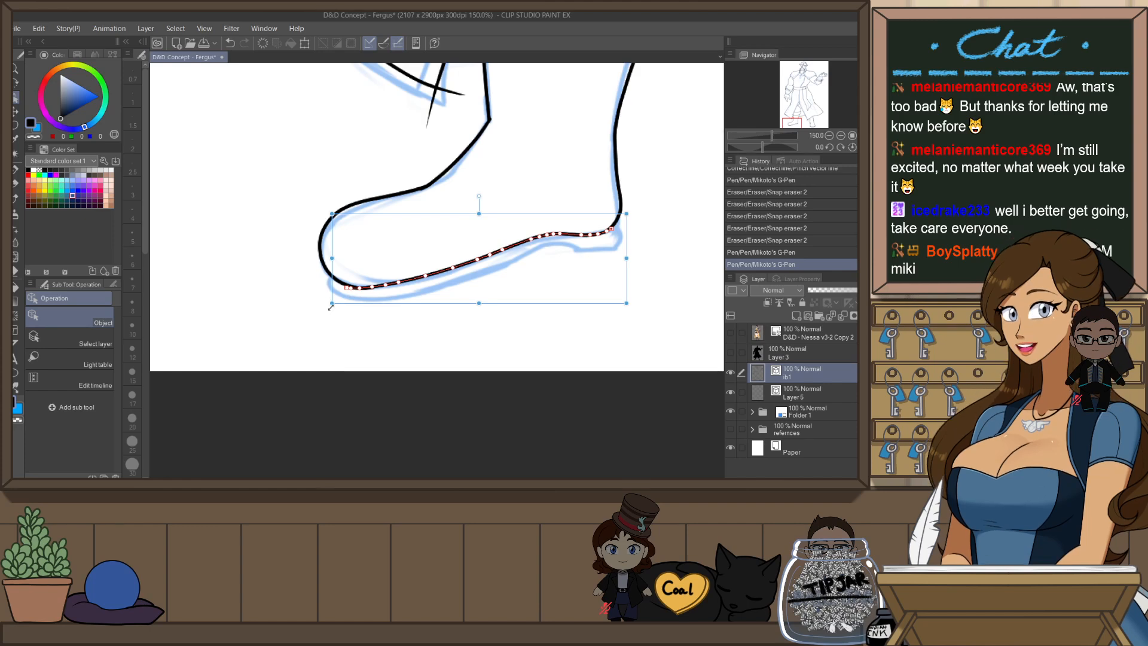
{"action": "left_click_drag", "start_coordinate": [328, 300], "coordinate": [326, 286]}
{"action": "key", "text": "ctrl+d"}
- Ink the heel block of the front boot's sole with Mikoto's G-Pen, redrawing the strokes that miss the sketch
{"action": "key", "text": "p"}
{"action": "key", "text": "ctrl+z"}
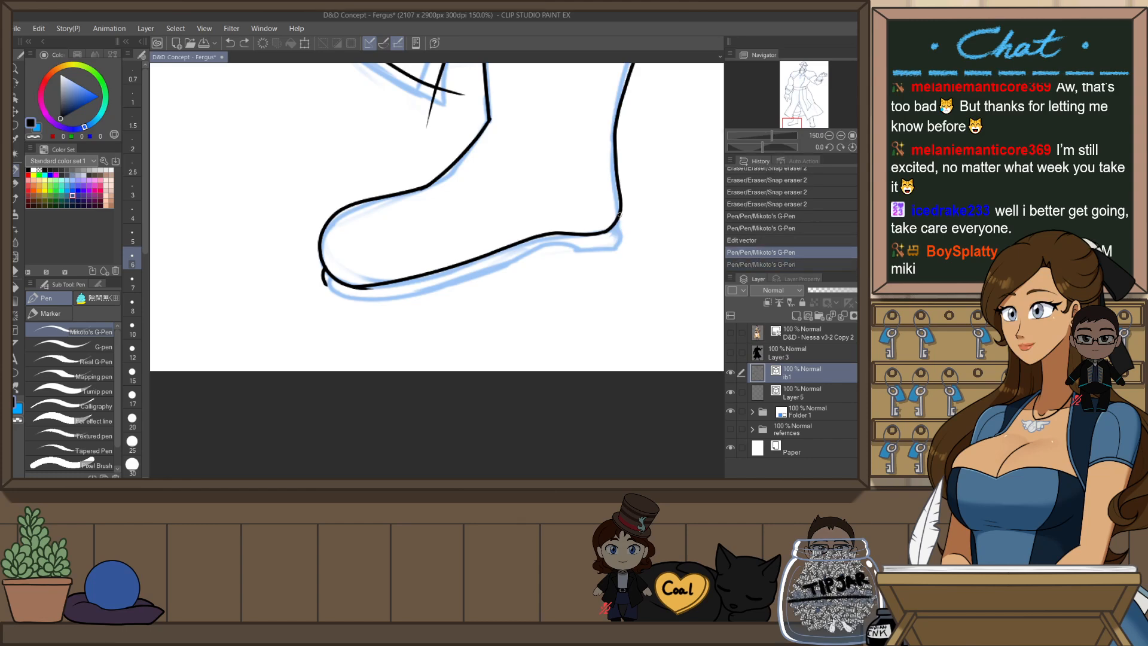
{"action": "left_click_drag", "start_coordinate": [619, 213], "coordinate": [622, 237]}
{"action": "mouse_move", "coordinate": [625, 323]}
{"action": "left_mouse_down"}
{"action": "mouse_move", "coordinate": [584, 205]}
{"action": "mouse_move", "coordinate": [295, 389]}
{"action": "mouse_move", "coordinate": [303, 397]}
{"action": "mouse_move", "coordinate": [356, 356]}
{"action": "left_mouse_up"}
{"action": "left_click_drag", "start_coordinate": [363, 441], "coordinate": [382, 397]}
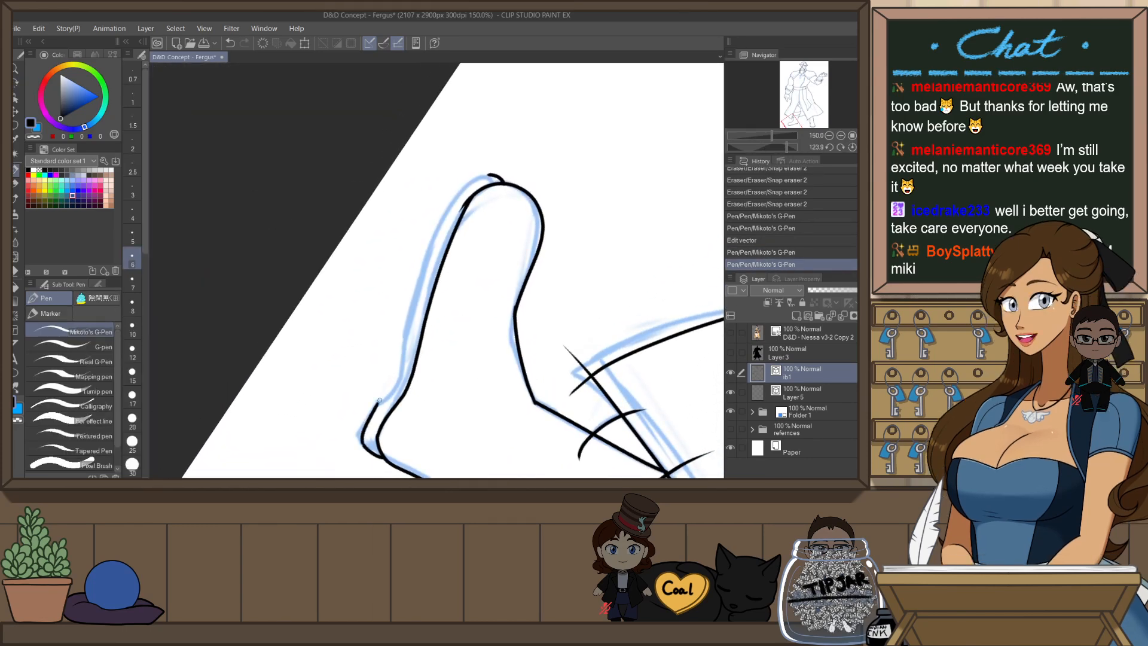
{"action": "key", "text": "ctrl+z"}
{"action": "left_click_drag", "start_coordinate": [363, 442], "coordinate": [384, 392]}
{"action": "key", "text": "ctrl+z"}
{"action": "mouse_move", "coordinate": [363, 443]}
{"action": "left_mouse_down"}
{"action": "mouse_move", "coordinate": [402, 378]}
{"action": "mouse_move", "coordinate": [393, 391]}
{"action": "mouse_move", "coordinate": [405, 328]}
{"action": "left_mouse_up"}
{"action": "key", "text": "ctrl+z"}
{"action": "key", "text": "ctrl+z"}
{"action": "key", "text": "ctrl+z"}
{"action": "key", "text": "ctrl+z"}
- Ink the outer edge of the boot's sole from the arch to the toe, retrying until it follows the sketch
{"action": "left_click_drag", "start_coordinate": [393, 392], "coordinate": [425, 277]}
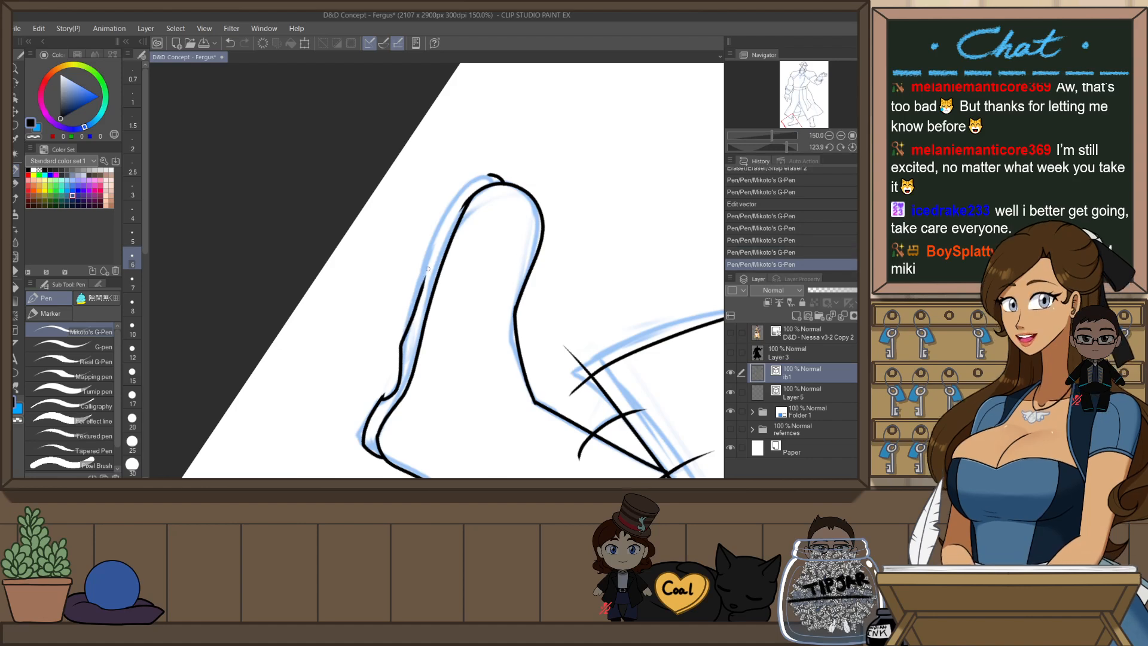
{"action": "key", "text": "ctrl+z"}
{"action": "left_click_drag", "start_coordinate": [402, 346], "coordinate": [460, 203]}
{"action": "key", "text": "ctrl+z"}
{"action": "left_click_drag", "start_coordinate": [412, 302], "coordinate": [459, 200]}
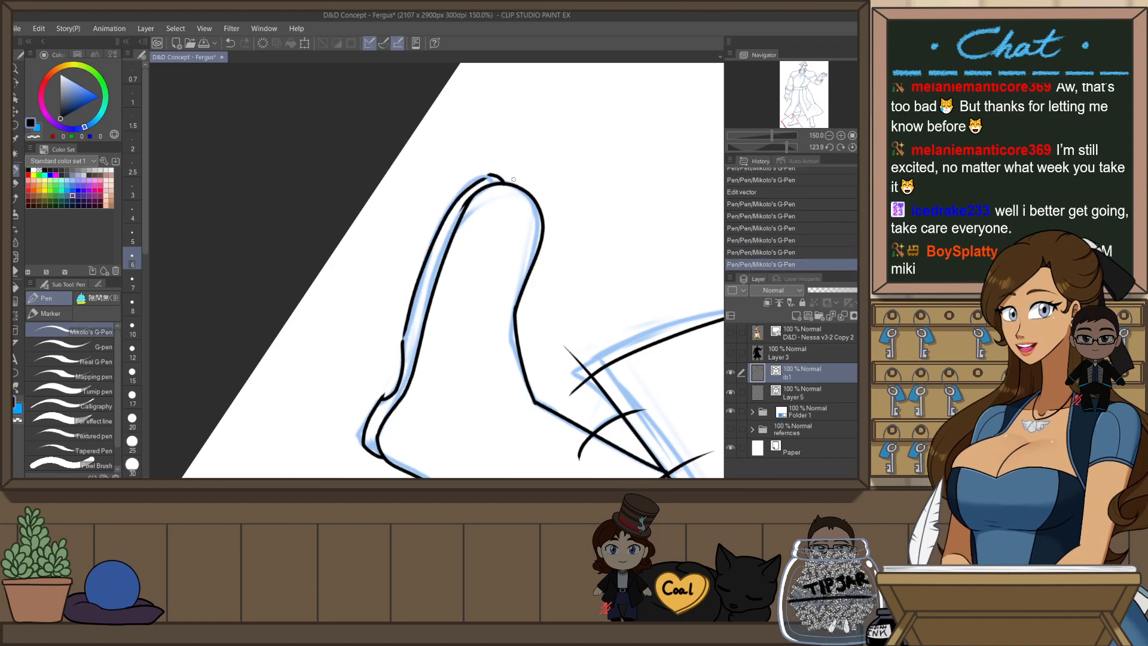
{"action": "key", "text": "ctrl+z"}
{"action": "mouse_move", "coordinate": [411, 306]}
{"action": "left_mouse_down"}
{"action": "mouse_move", "coordinate": [455, 203]}
{"action": "mouse_move", "coordinate": [486, 175]}
{"action": "left_mouse_up"}
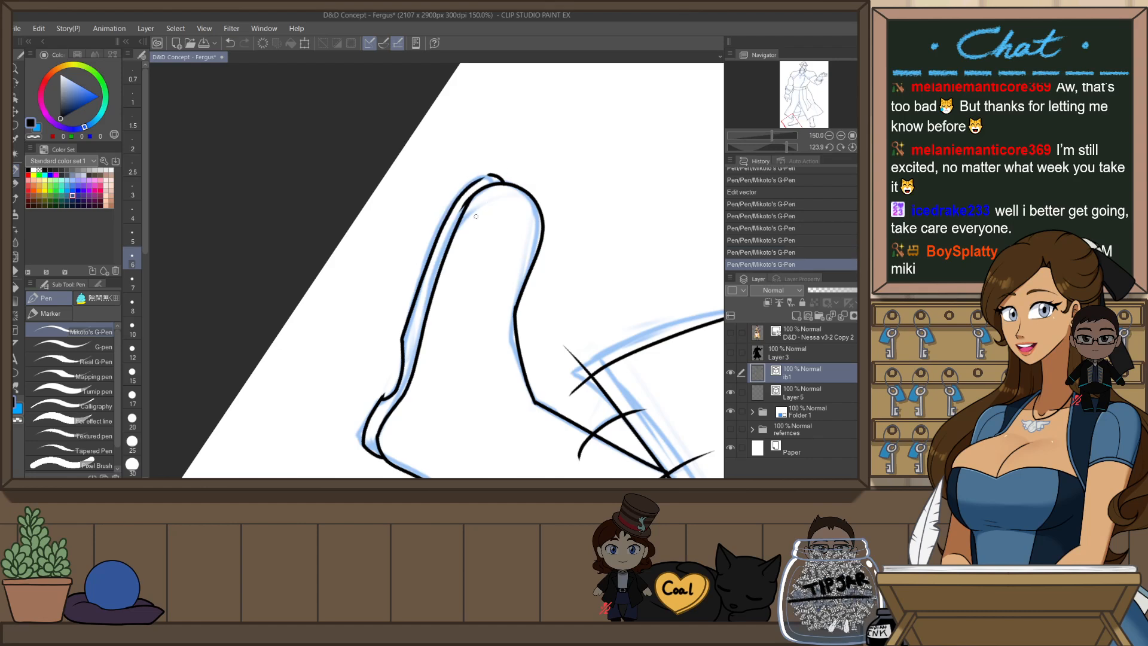
{"action": "key", "text": "ctrl+z"}
{"action": "mouse_move", "coordinate": [433, 242]}
{"action": "left_mouse_down"}
{"action": "mouse_move", "coordinate": [492, 173]}
{"action": "mouse_move", "coordinate": [419, 281]}
{"action": "mouse_move", "coordinate": [465, 185]}
{"action": "mouse_move", "coordinate": [495, 171]}
{"action": "left_mouse_up"}
{"action": "key", "text": "ctrl+z"}
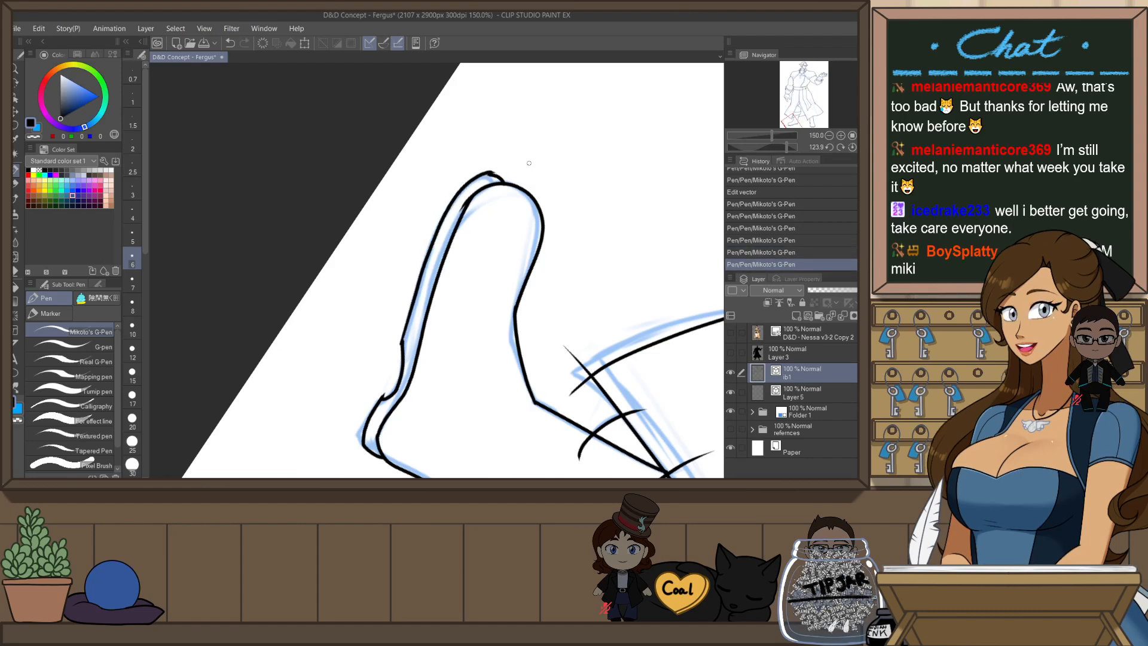
- Scale the vector line of the sole's lower edge slightly at the toe end
{"action": "key", "text": "ctrl+at"}
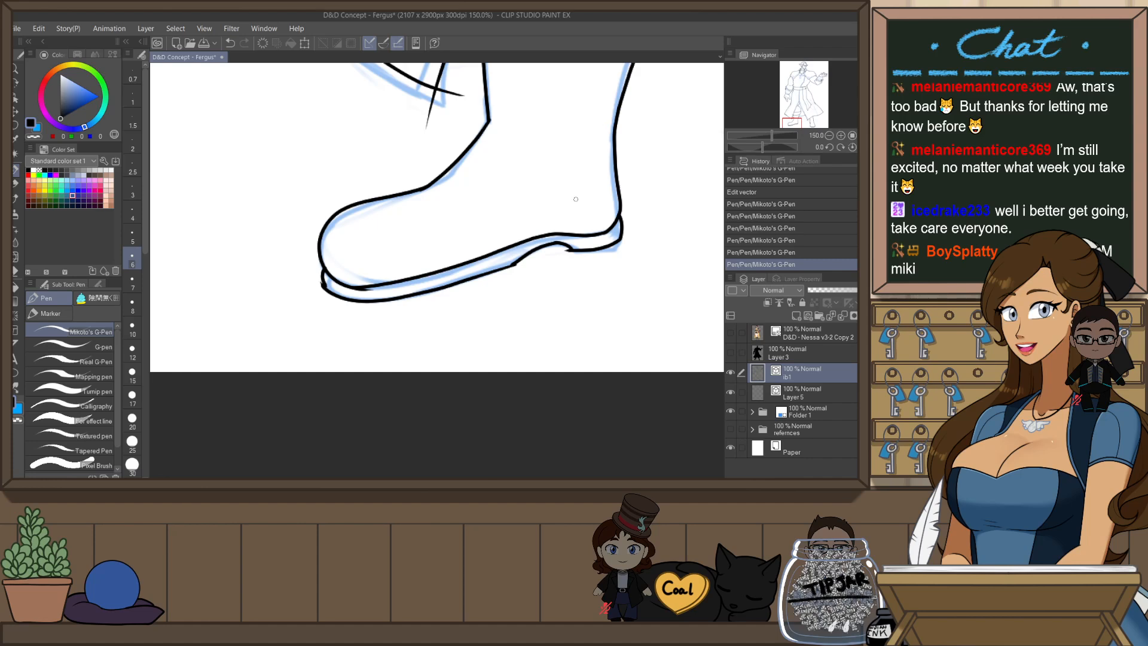
{"action": "key", "text": "o"}
{"action": "left_click", "coordinate": [409, 296]}
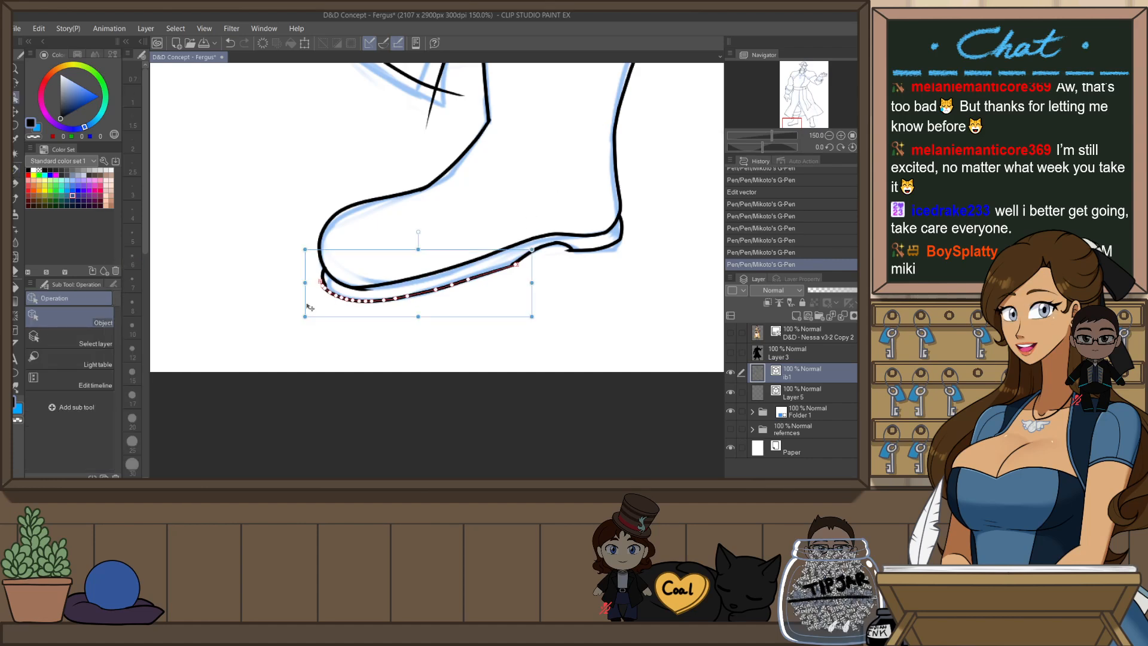
{"action": "left_click_drag", "start_coordinate": [304, 316], "coordinate": [307, 312]}
{"action": "left_click", "coordinate": [491, 201]}
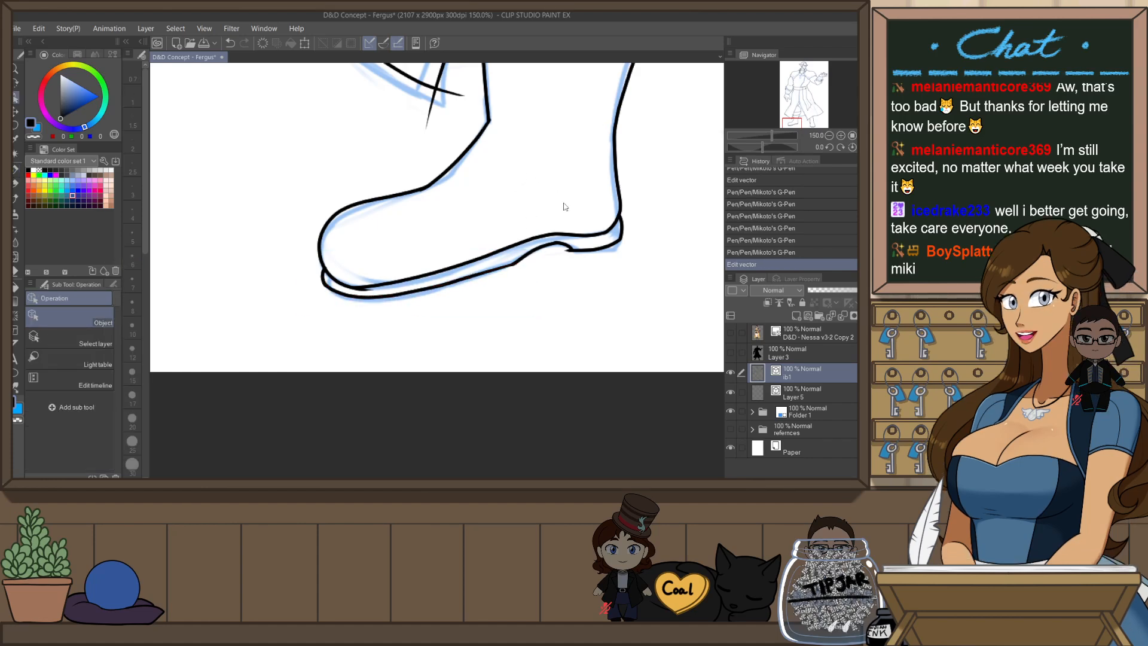
- Rotate, move and stretch the vector line of the heel's back edge so it joins the boot's back line
{"action": "left_click", "coordinate": [585, 239]}
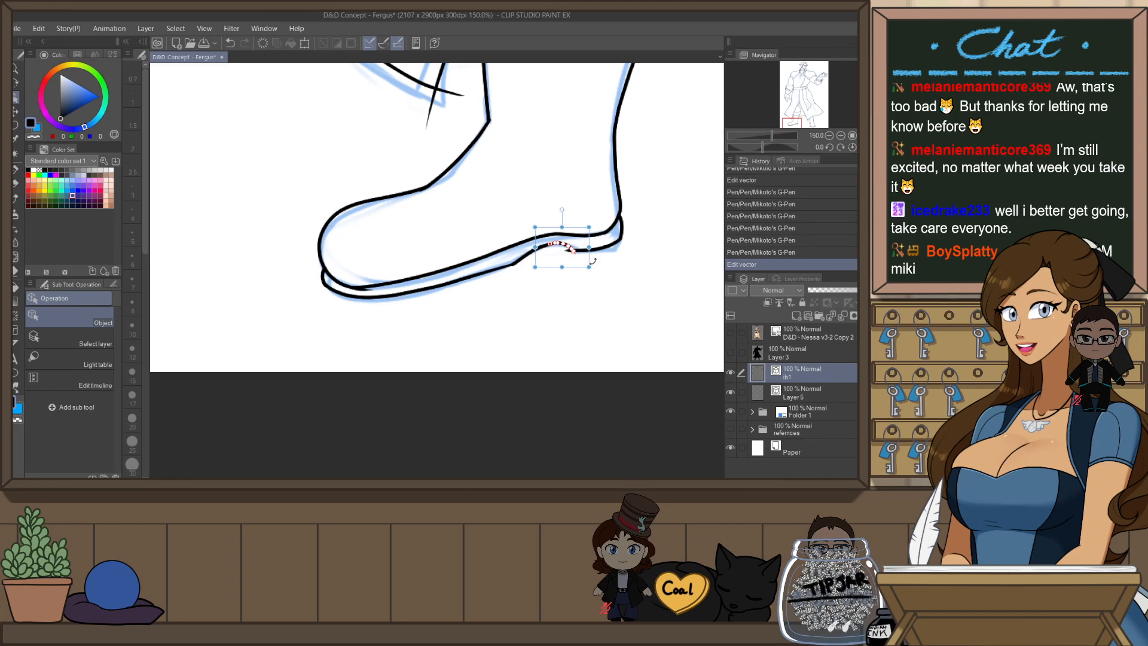
{"action": "scroll", "coordinate": [619, 323], "scroll_direction": "down", "scroll_amount": 2}
{"action": "scroll", "coordinate": [610, 287], "scroll_direction": "up", "scroll_amount": 5}
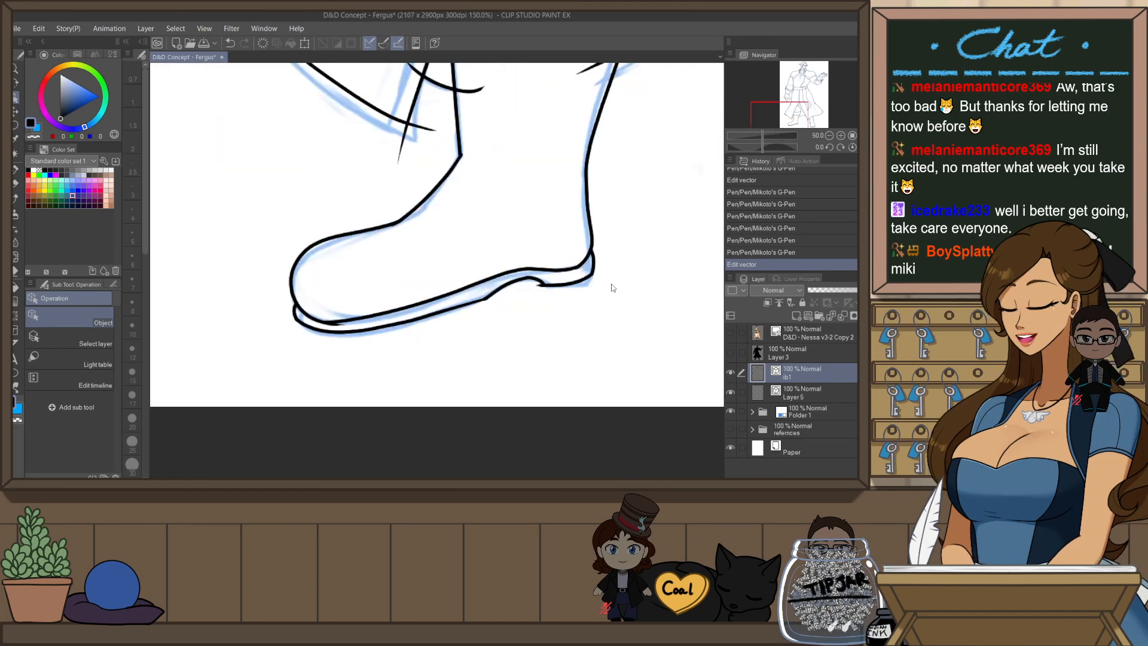
{"action": "left_click_drag", "start_coordinate": [612, 293], "coordinate": [602, 251]}
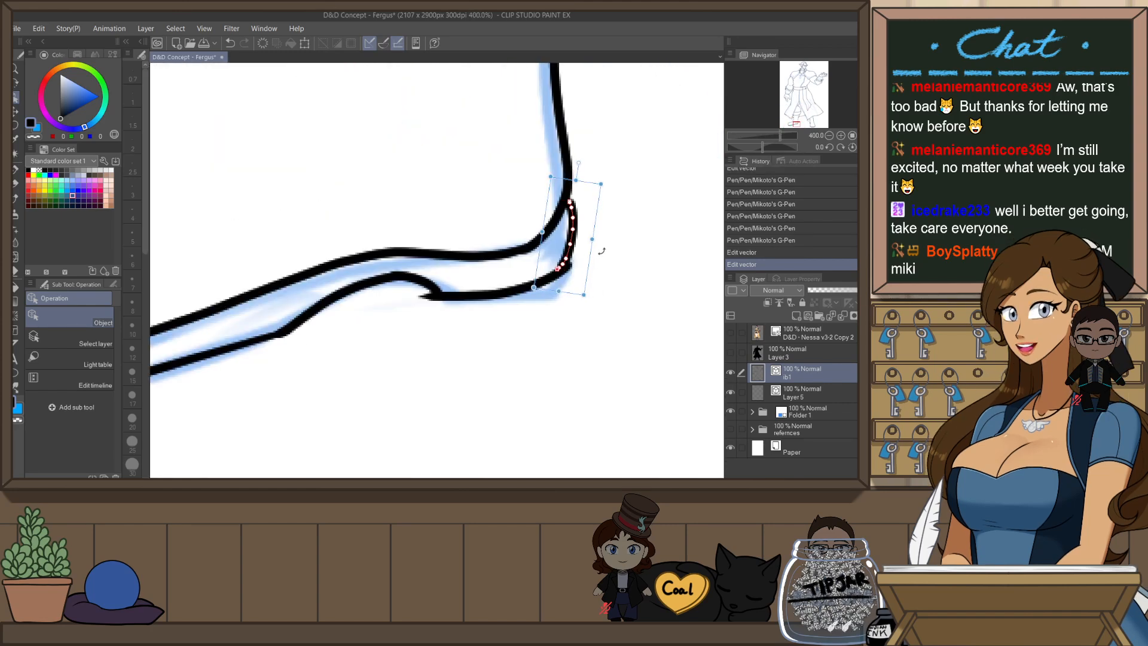
{"action": "left_click_drag", "start_coordinate": [559, 292], "coordinate": [551, 304]}
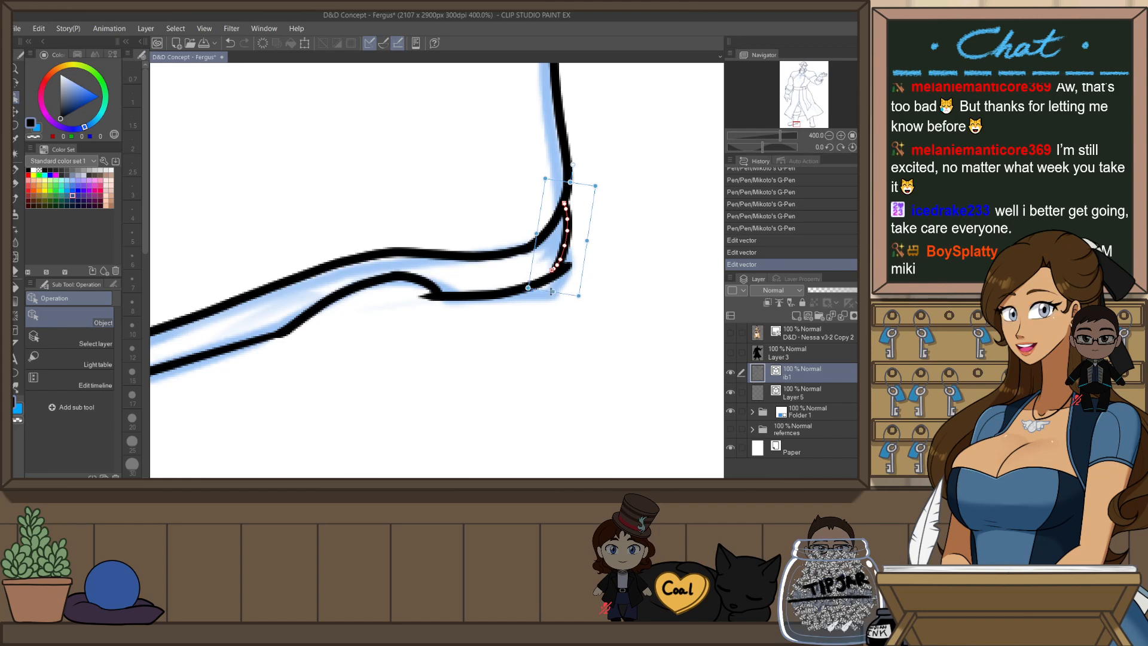
{"action": "left_click", "coordinate": [616, 240]}
{"action": "left_click", "coordinate": [567, 239]}
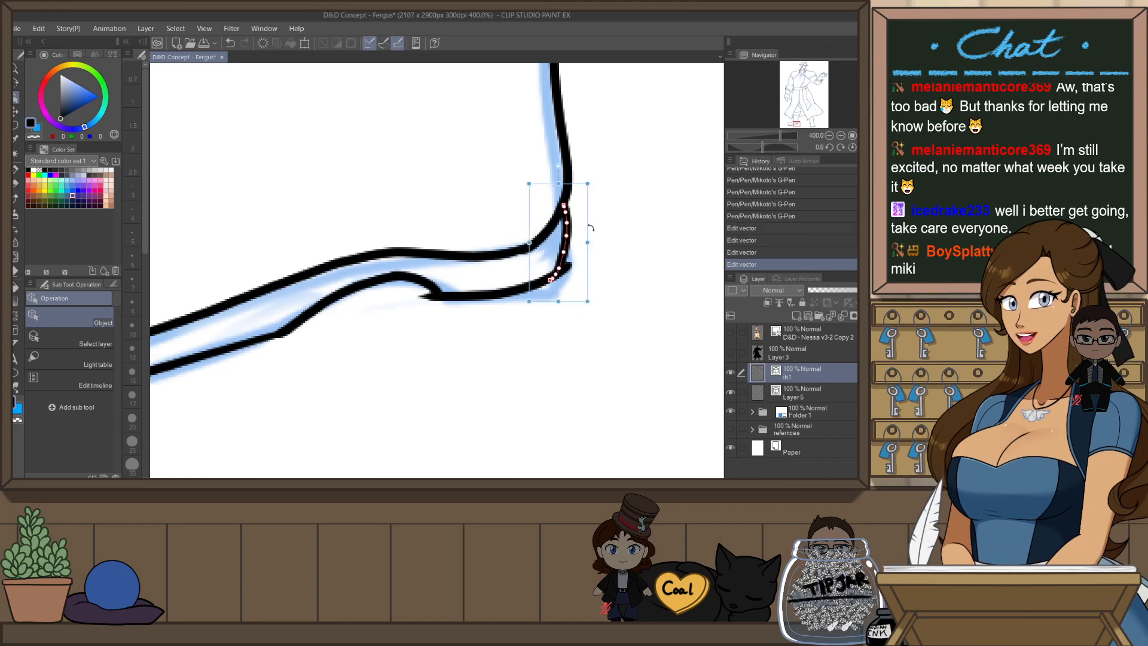
{"action": "left_click_drag", "start_coordinate": [588, 243], "coordinate": [594, 240]}
{"action": "left_click", "coordinate": [622, 206]}
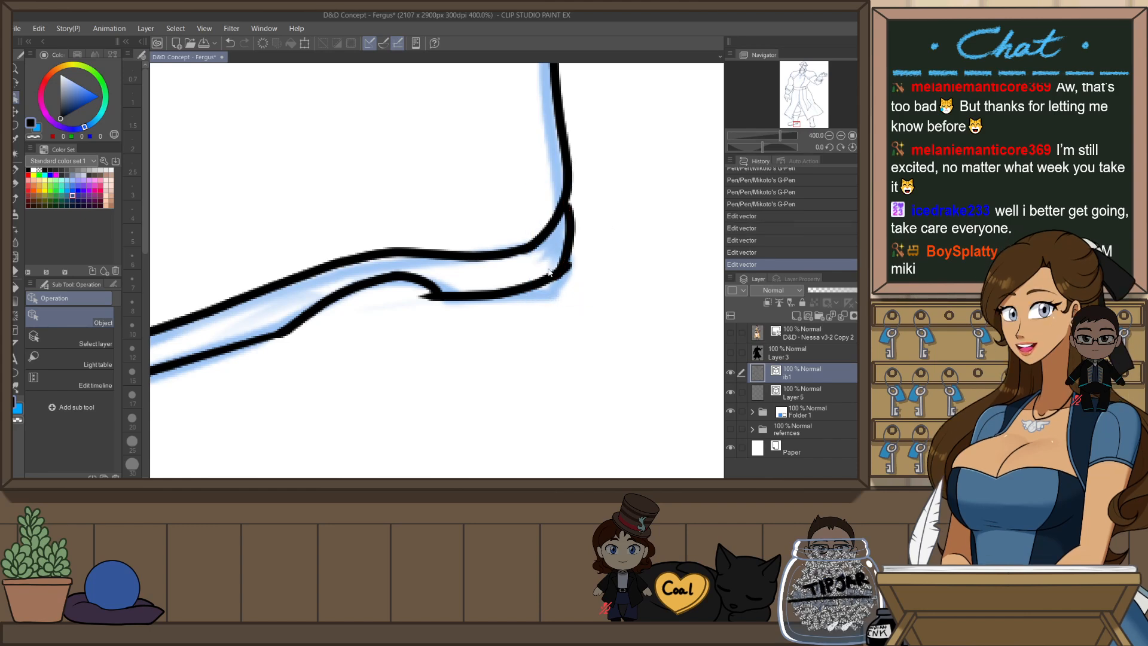
- Shorten the vector line along the heel's bottom so it ends at the heel's back edge
{"action": "left_click", "coordinate": [561, 272]}
{"action": "left_click_drag", "start_coordinate": [592, 279], "coordinate": [589, 279]}
{"action": "left_click", "coordinate": [624, 244]}
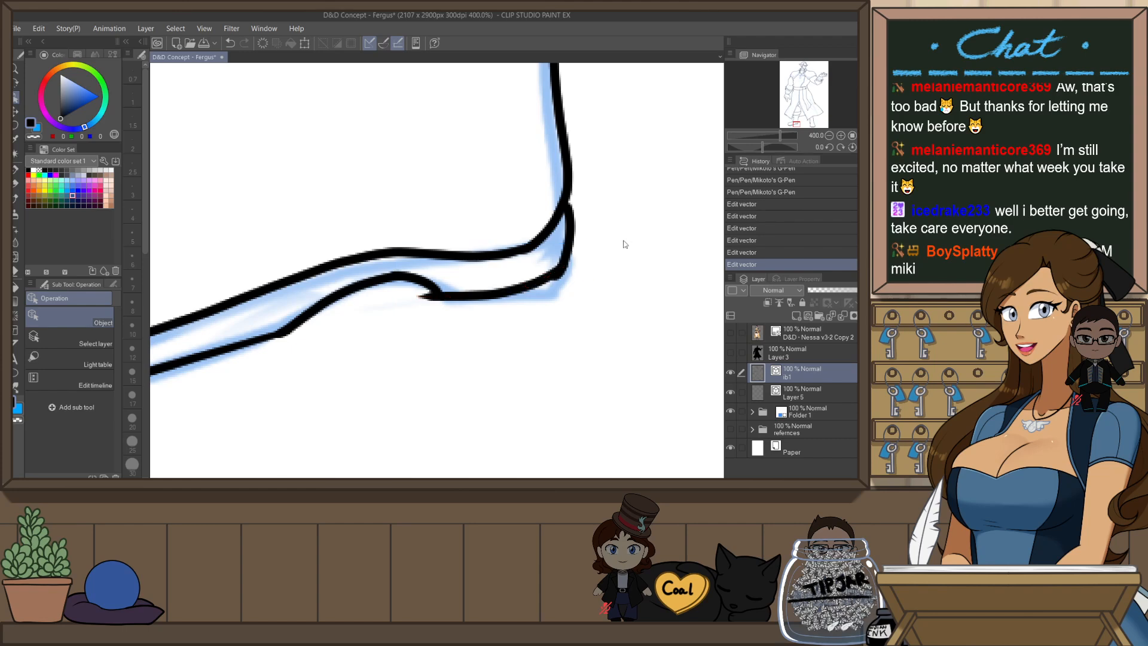
- Set the brush size of the line art's vector lines to 4.0
{"action": "scroll", "coordinate": [625, 256], "scroll_direction": "down", "scroll_amount": 5}
{"action": "left_click_drag", "start_coordinate": [660, 208], "coordinate": [539, 330]}
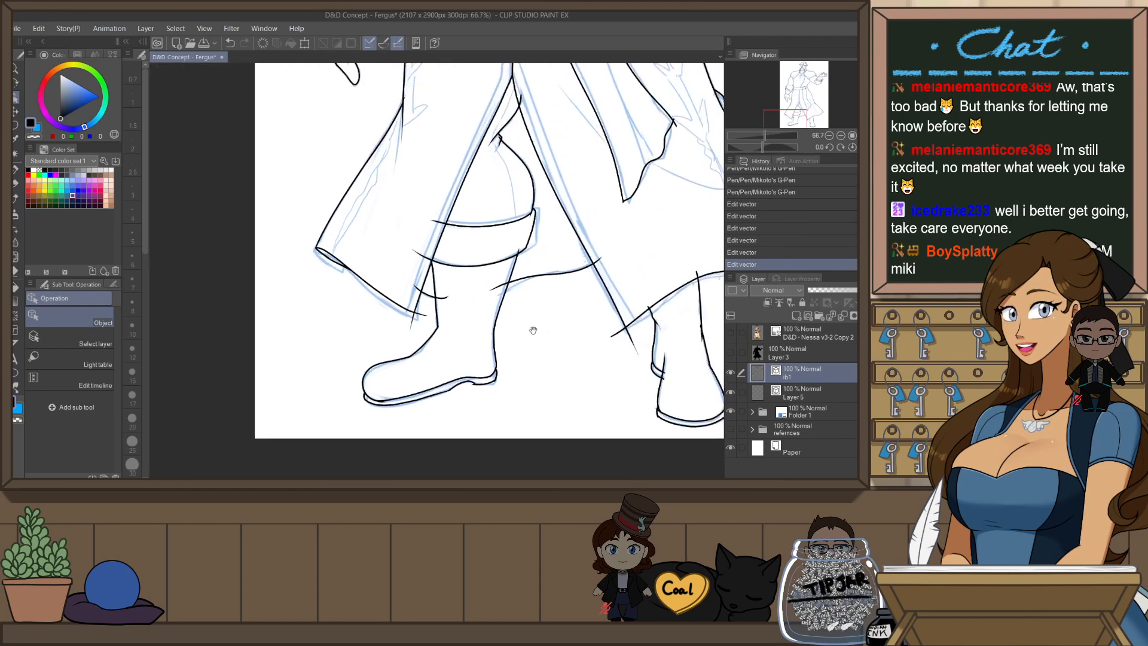
{"action": "left_click_drag", "start_coordinate": [665, 252], "coordinate": [561, 327]}
{"action": "key", "text": "e"}
{"action": "scroll", "coordinate": [537, 333], "scroll_direction": "down", "scroll_amount": 1}
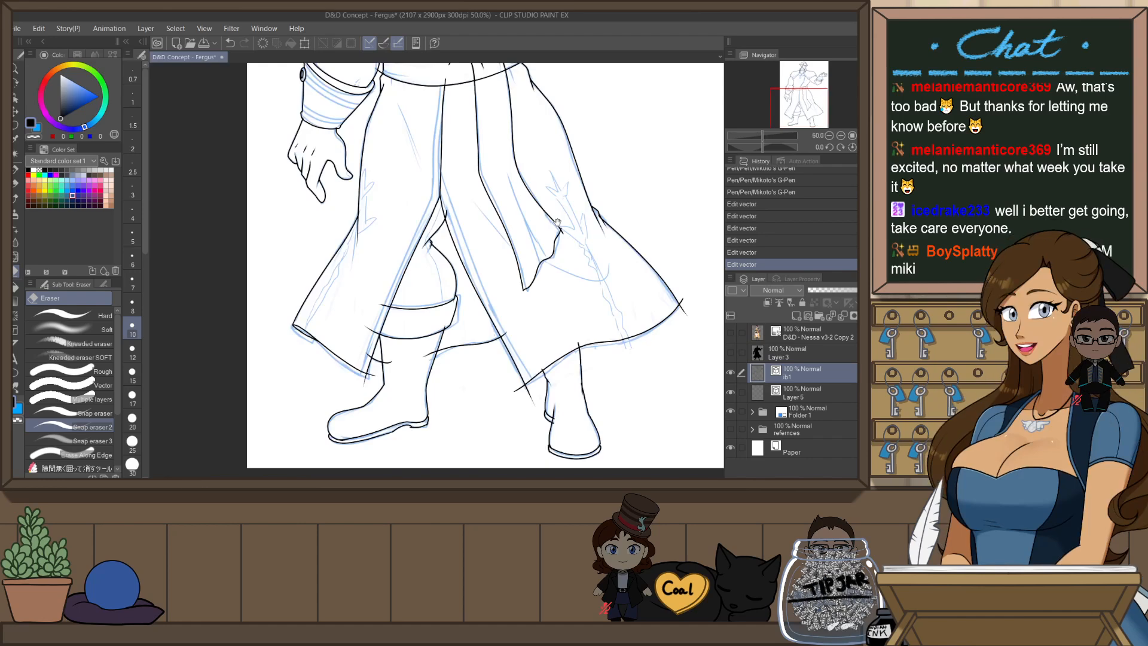
{"action": "left_click_drag", "start_coordinate": [556, 205], "coordinate": [560, 339]}
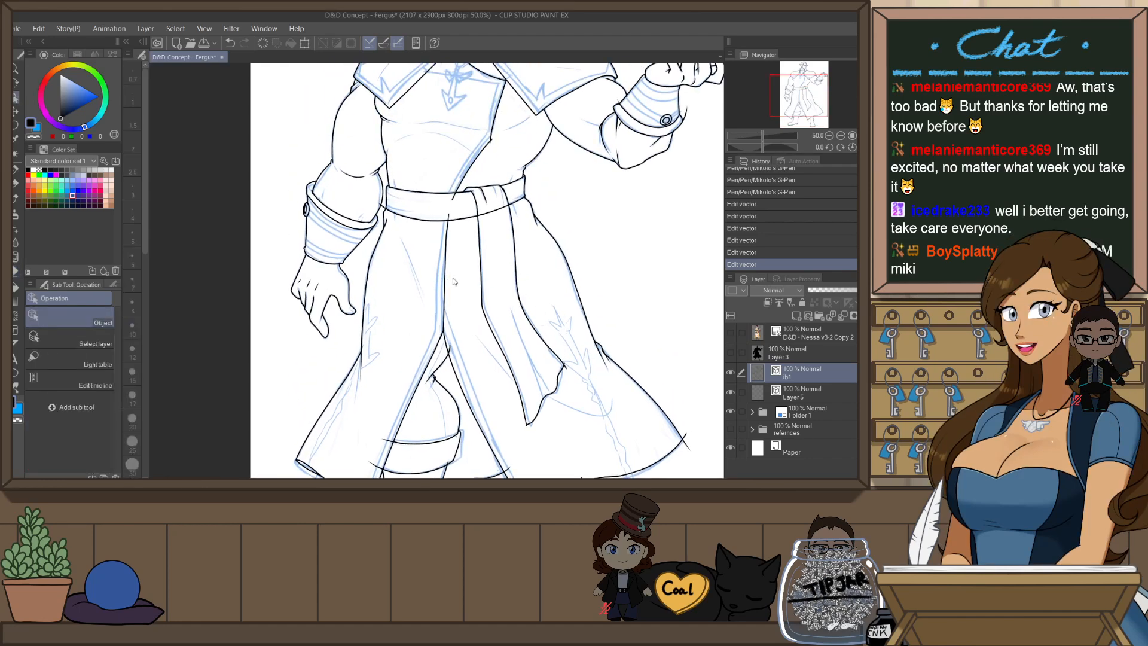
{"action": "key", "text": "o"}
{"action": "left_click", "coordinate": [99, 390]}
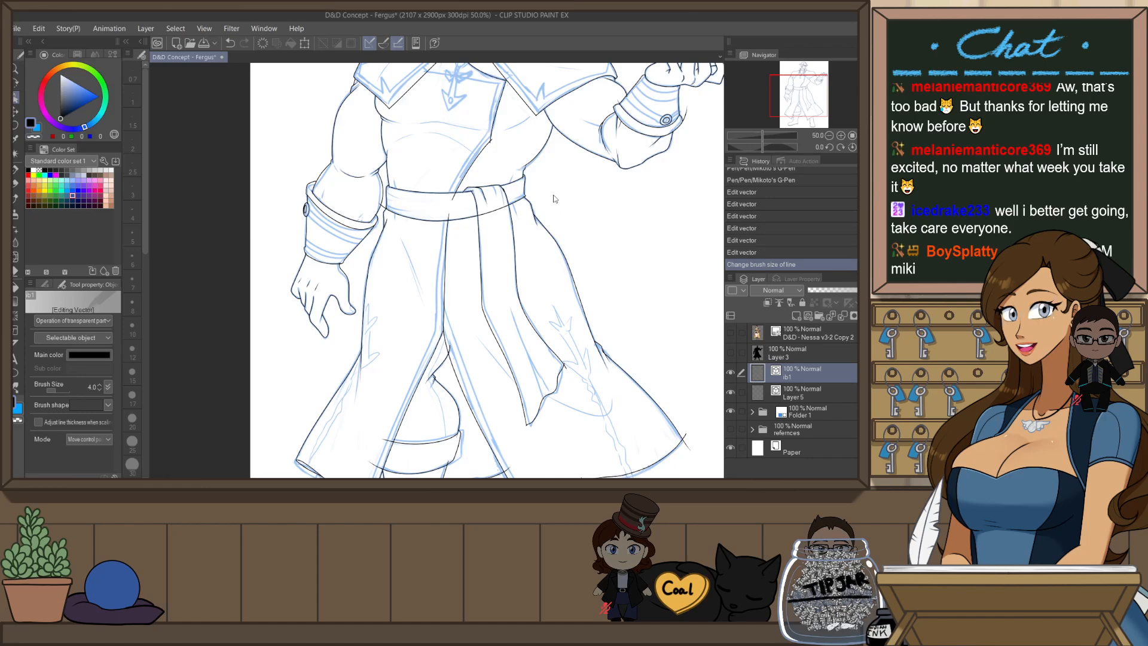
- Erase the overshooting line ends around the belt, jacket opening and sash fold with Snap eraser 2
{"action": "key", "text": "e"}
{"action": "scroll", "coordinate": [505, 188], "scroll_direction": "up", "scroll_amount": 2}
{"action": "left_click_drag", "start_coordinate": [399, 246], "coordinate": [388, 248]}
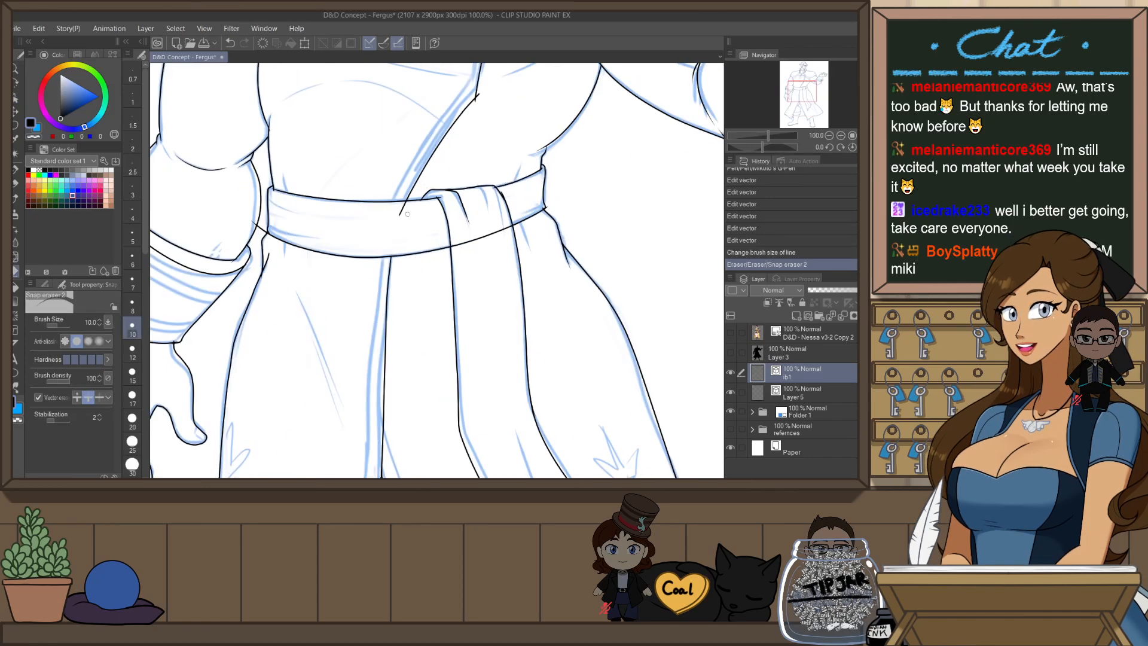
{"action": "left_click_drag", "start_coordinate": [407, 210], "coordinate": [397, 211]}
{"action": "left_click_drag", "start_coordinate": [536, 142], "coordinate": [510, 227]}
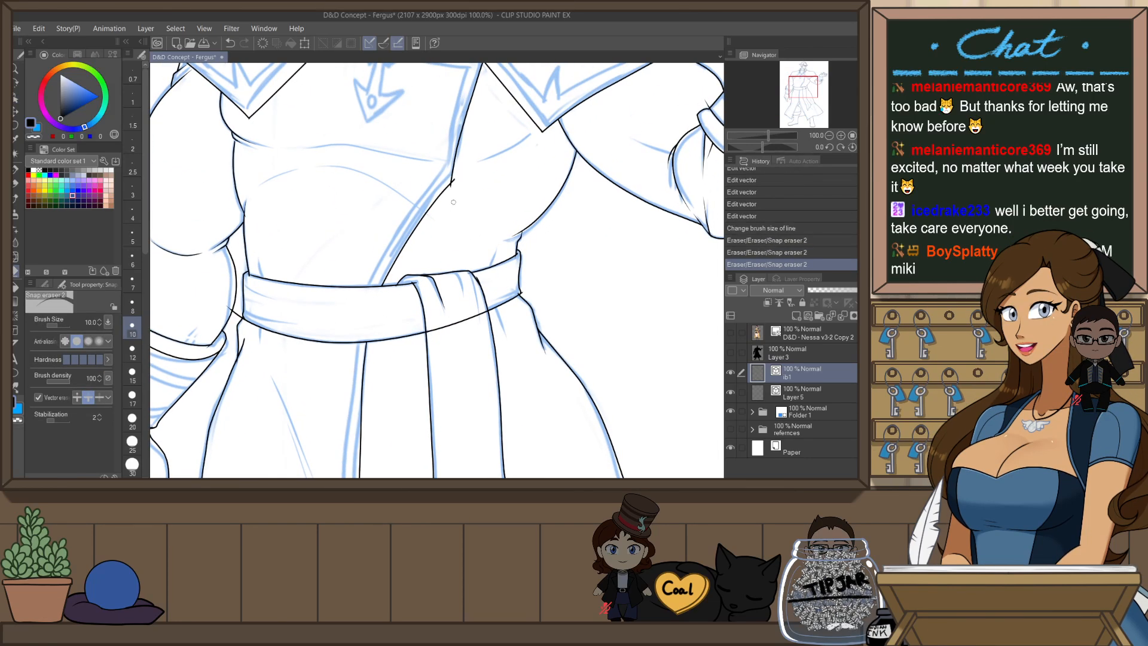
{"action": "scroll", "coordinate": [520, 265], "scroll_direction": "up", "scroll_amount": 2}
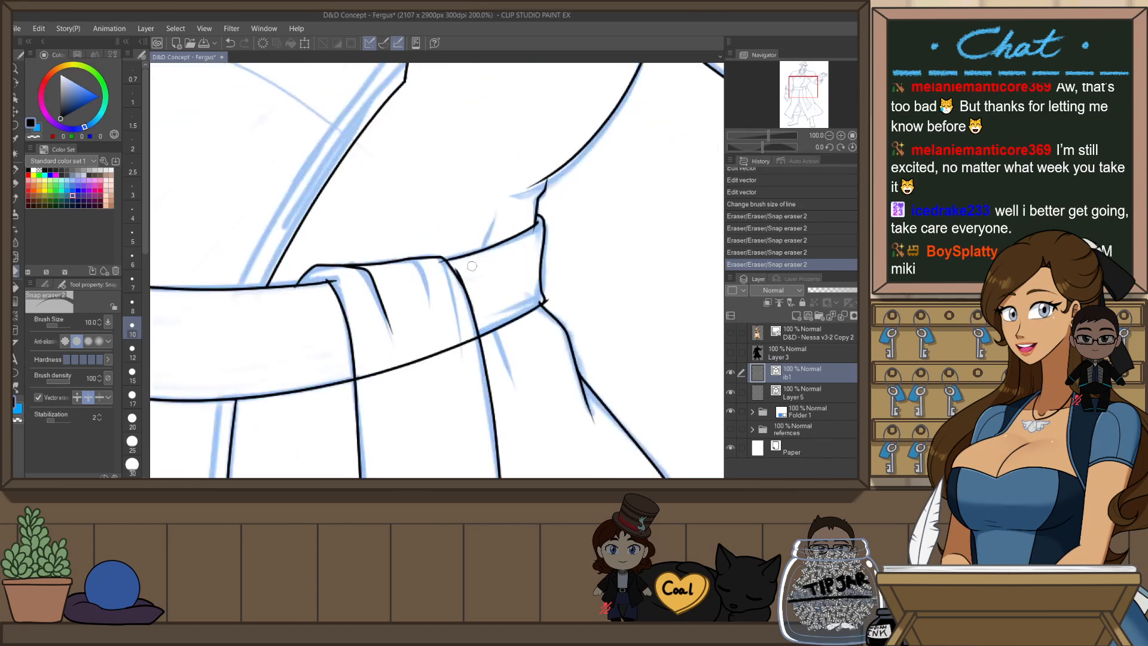
{"action": "left_click_drag", "start_coordinate": [441, 267], "coordinate": [461, 274]}
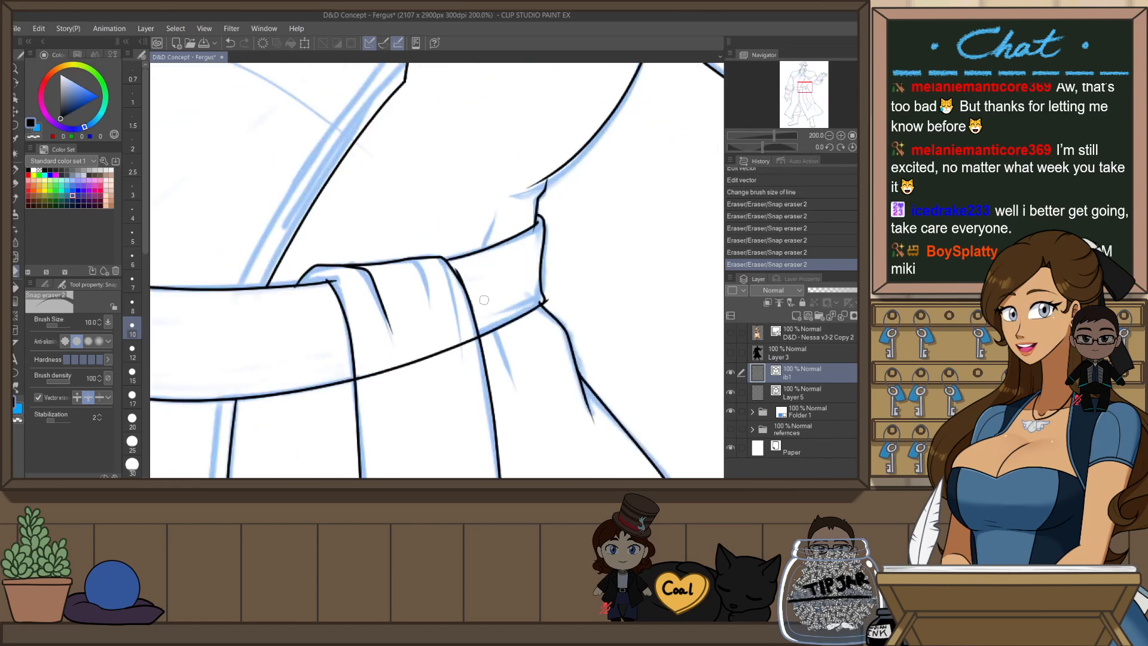
{"action": "key", "text": "o"}
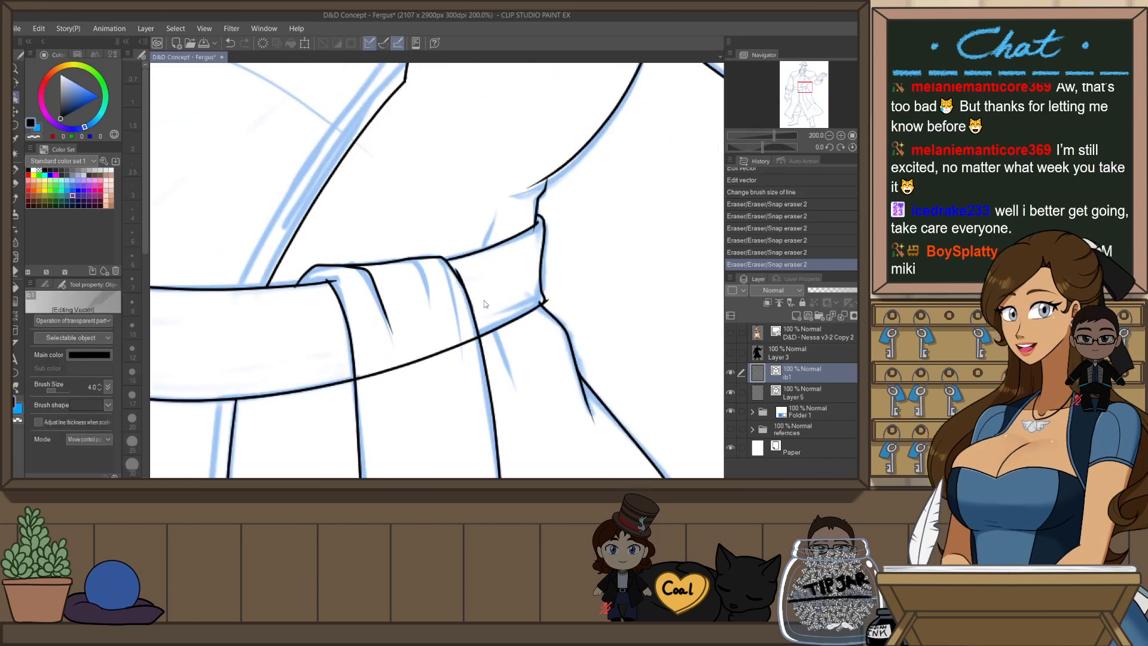
- Pinch the vector line of the sash's outer fold to fit where it passes over the belt's upper edge
{"action": "key", "text": "h"}
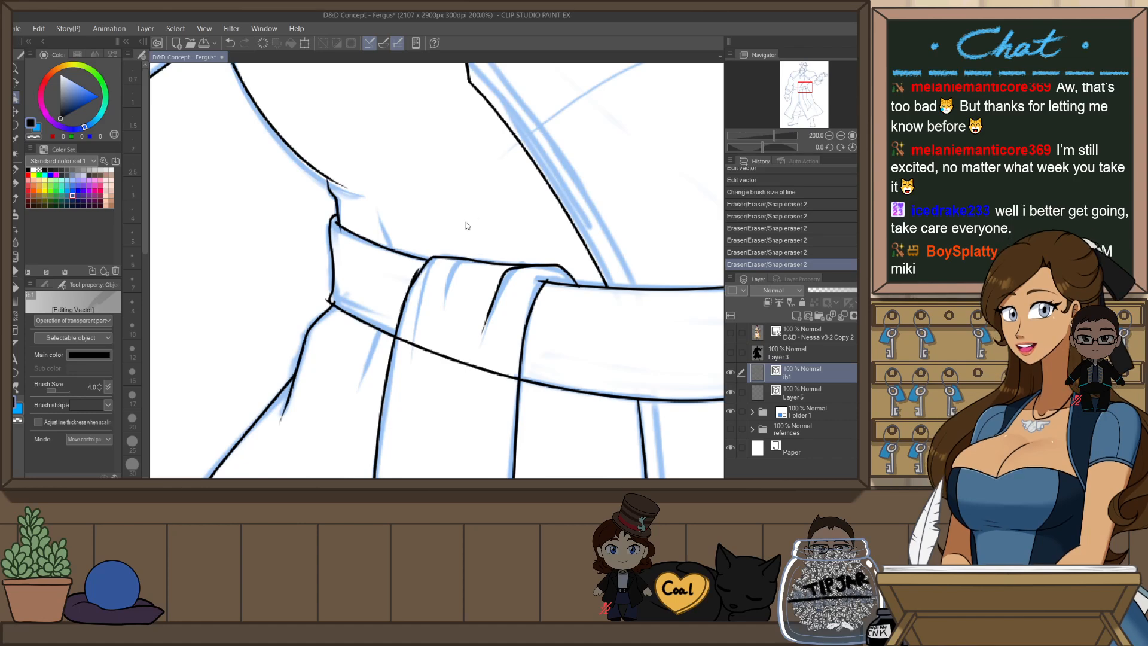
{"action": "key", "text": "y"}
{"action": "scroll", "coordinate": [433, 280], "scroll_direction": "up", "scroll_amount": 4}
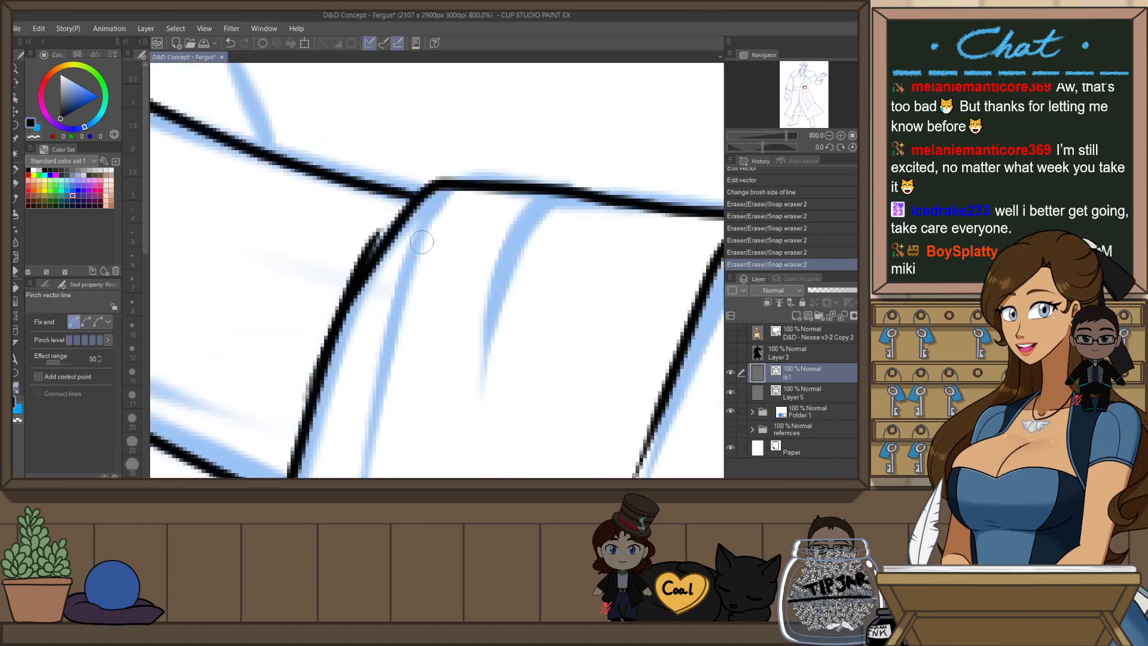
{"action": "scroll", "coordinate": [421, 241], "scroll_direction": "down", "scroll_amount": 2}
{"action": "left_click_drag", "start_coordinate": [424, 233], "coordinate": [414, 230]}
{"action": "key", "text": "ctrl+z"}
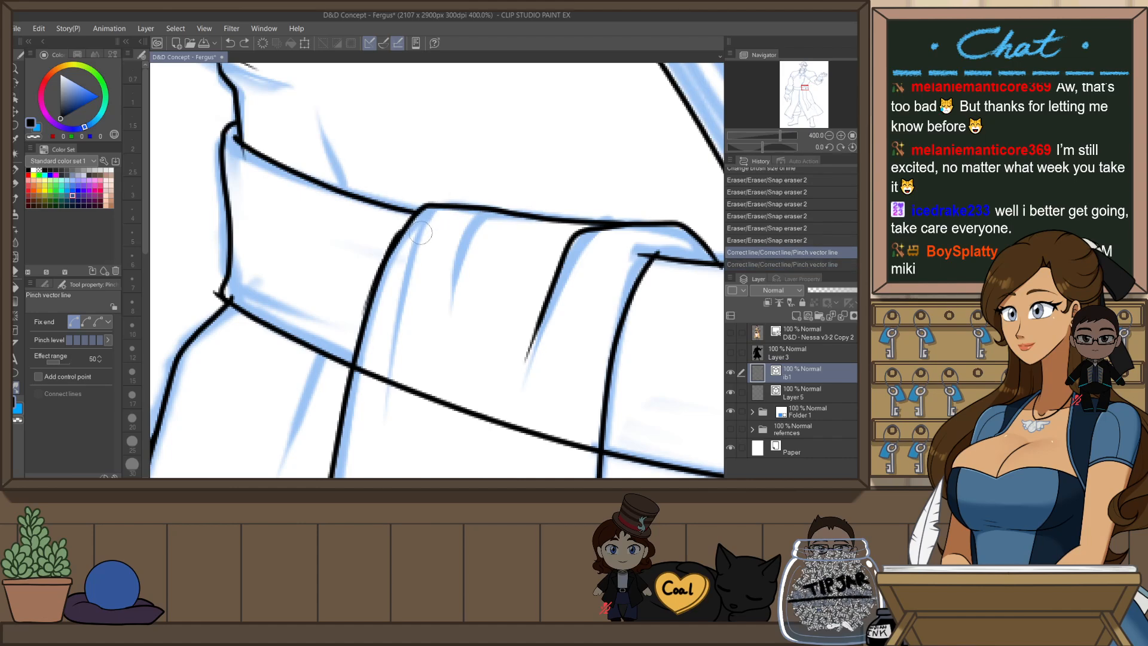
- Erase the overshooting line ends at the sash fold and the belt's side corners with Snap eraser 2
{"action": "key", "text": "e"}
{"action": "mouse_move", "coordinate": [647, 249]}
{"action": "left_mouse_down"}
{"action": "mouse_move", "coordinate": [615, 284]}
{"action": "mouse_move", "coordinate": [547, 297]}
{"action": "left_mouse_up"}
{"action": "scroll", "coordinate": [675, 230], "scroll_direction": "down", "scroll_amount": 3}
{"action": "scroll", "coordinate": [676, 230], "scroll_direction": "down", "scroll_amount": 1}
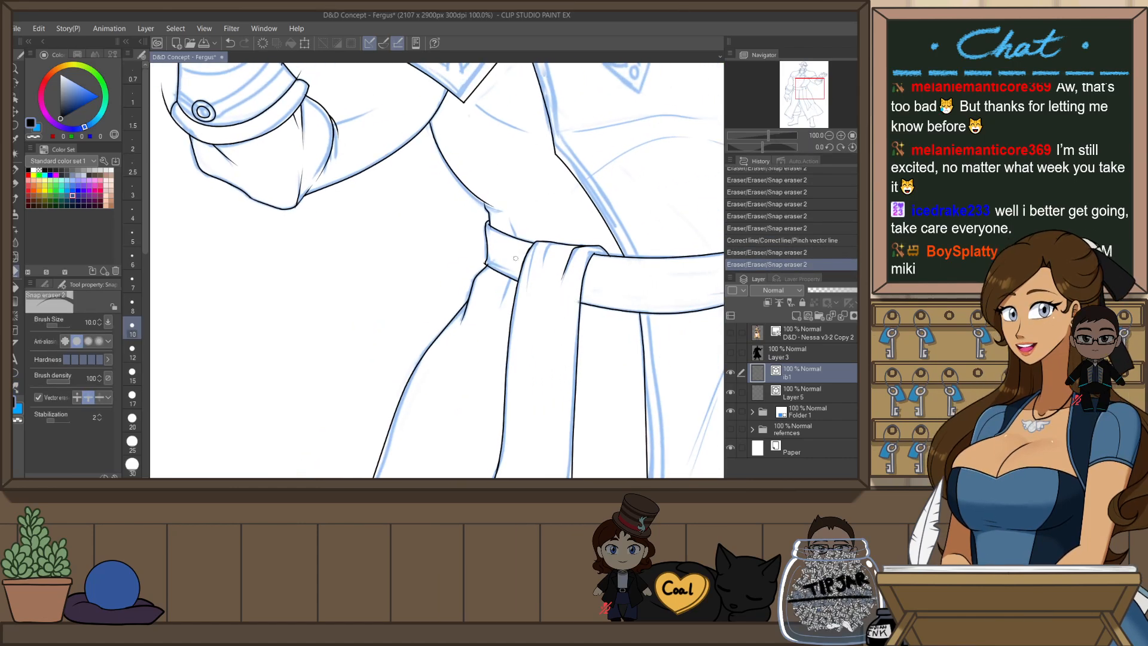
{"action": "scroll", "coordinate": [490, 263], "scroll_direction": "up", "scroll_amount": 4}
{"action": "left_click_drag", "start_coordinate": [490, 263], "coordinate": [497, 260]}
{"action": "left_click", "coordinate": [479, 260]}
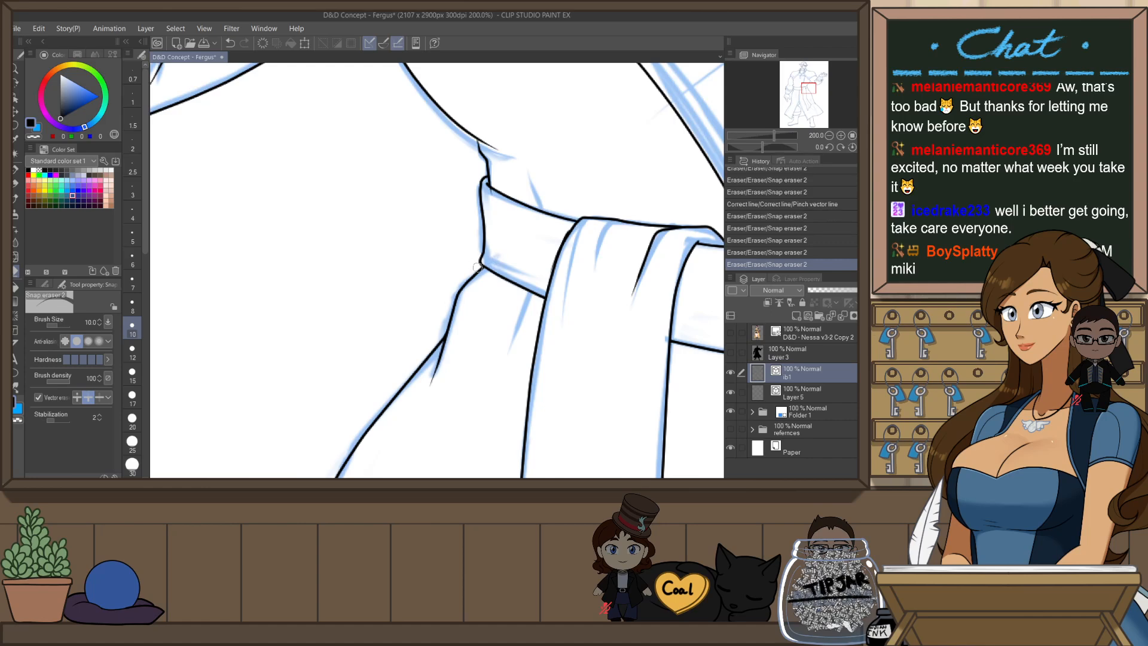
{"action": "left_click", "coordinate": [499, 198]}
{"action": "scroll", "coordinate": [571, 221], "scroll_direction": "down", "scroll_amount": 2}
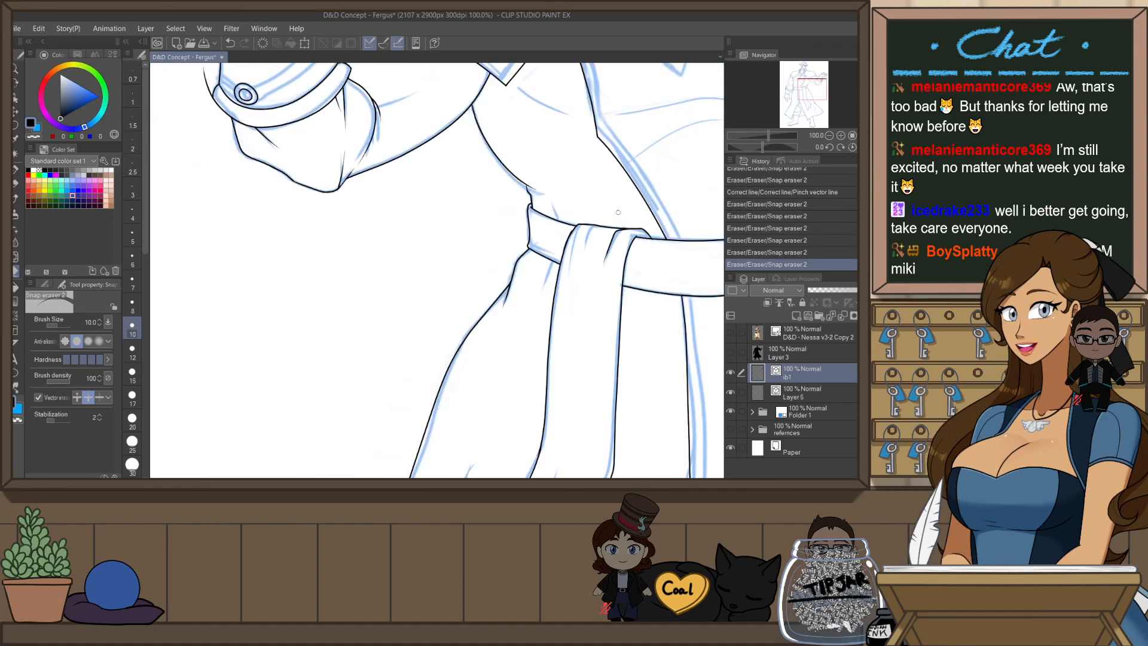
- Adjust the vector line where the jacket's side meets the waist above the belt, and erase its excess end
{"action": "scroll", "coordinate": [518, 172], "scroll_direction": "up", "scroll_amount": 2}
{"action": "key", "text": "o"}
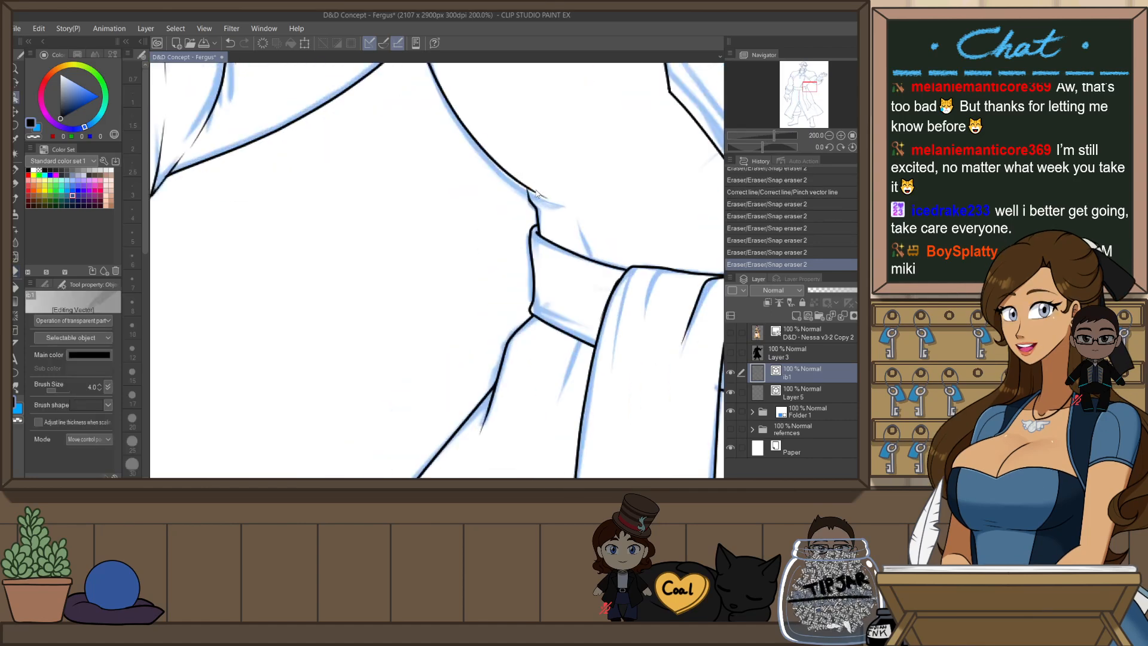
{"action": "left_click", "coordinate": [532, 186]}
{"action": "key", "text": "e"}
{"action": "left_click_drag", "start_coordinate": [534, 165], "coordinate": [550, 212]}
{"action": "left_click", "coordinate": [527, 182]}
- Ink short fold lines above and below the belt beside the sash with Mikoto's G-Pen at brush size 4.0
{"action": "key", "text": "p"}
{"action": "key", "text": "ctrl+z"}
{"action": "left_click", "coordinate": [134, 211]}
{"action": "key", "text": "ctrl+z"}
{"action": "key", "text": "ctrl+z"}
{"action": "left_click_drag", "start_coordinate": [596, 261], "coordinate": [587, 231]}
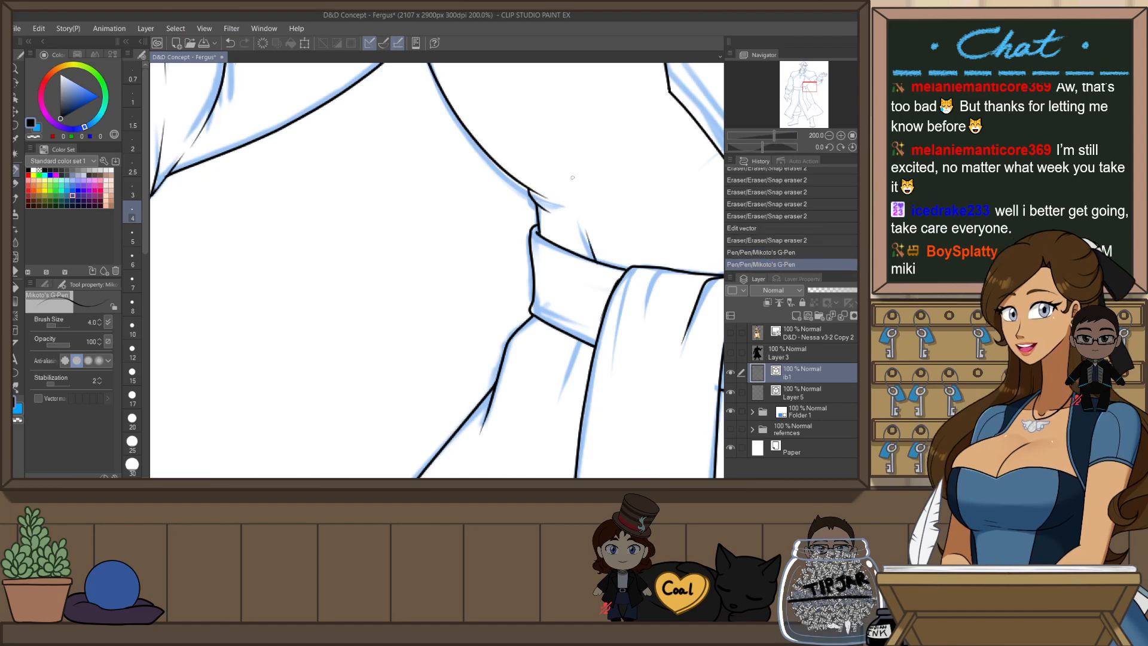
{"action": "left_click_drag", "start_coordinate": [583, 342], "coordinate": [564, 396]}
{"action": "key", "text": "ctrl+z"}
{"action": "left_click_drag", "start_coordinate": [627, 353], "coordinate": [507, 370]}
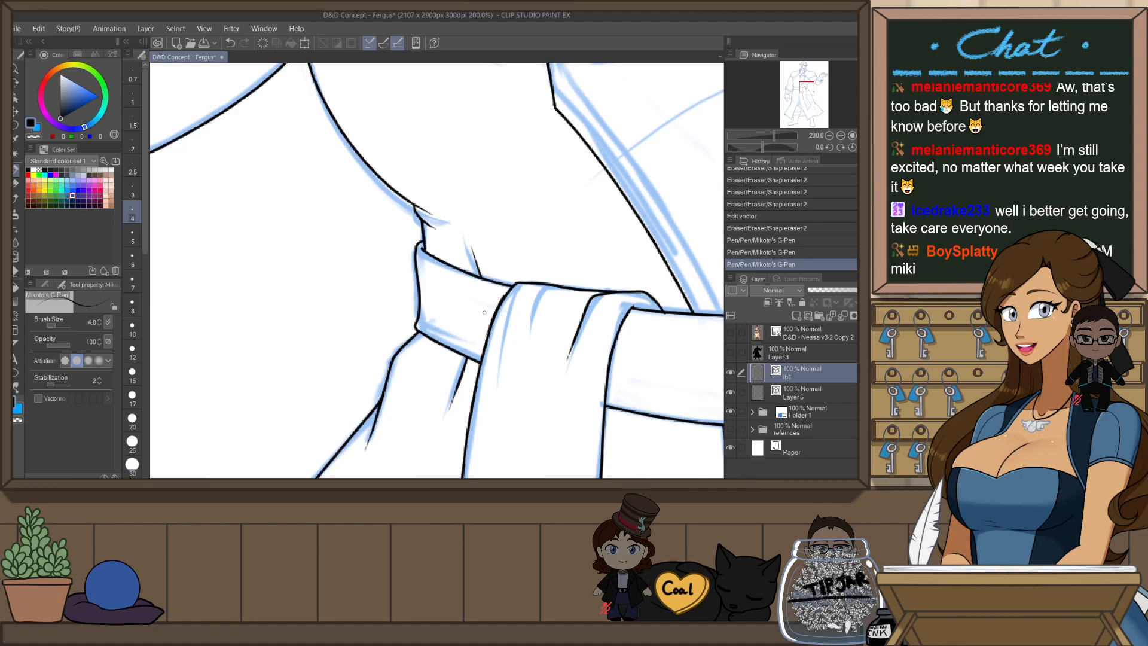
- Nudge the sash's outer edge line where it crosses the belt and erase the excess with Snap eraser 2
{"action": "key", "text": "h"}
{"action": "key", "text": "o"}
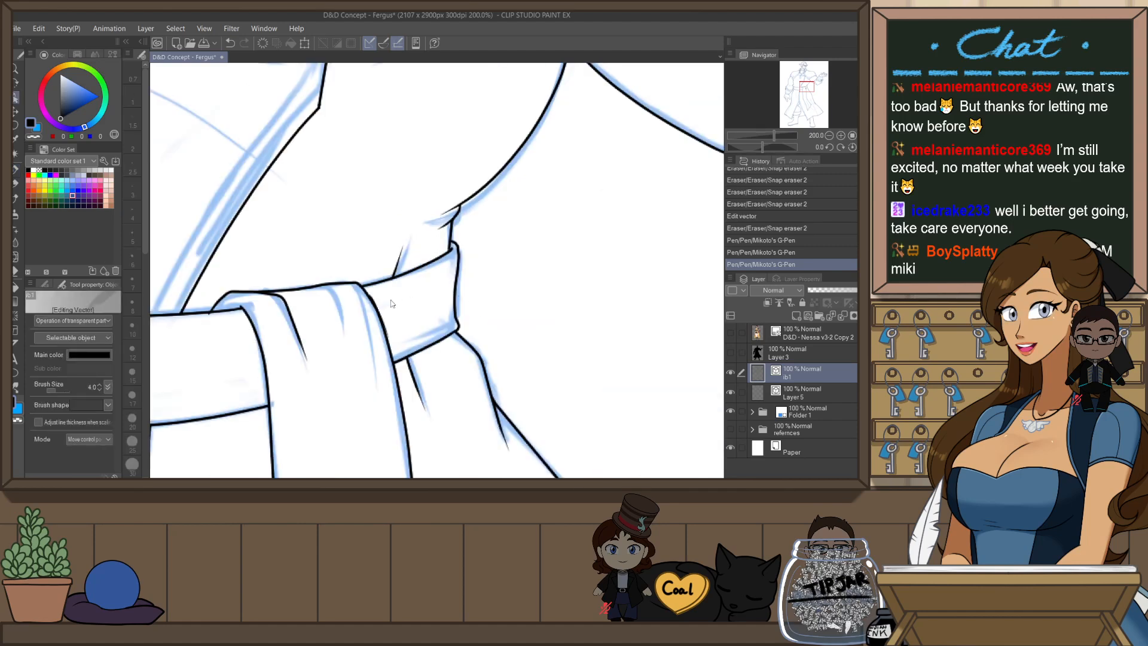
{"action": "left_click", "coordinate": [384, 306]}
{"action": "left_click_drag", "start_coordinate": [383, 326], "coordinate": [387, 325]}
{"action": "key", "text": "e"}
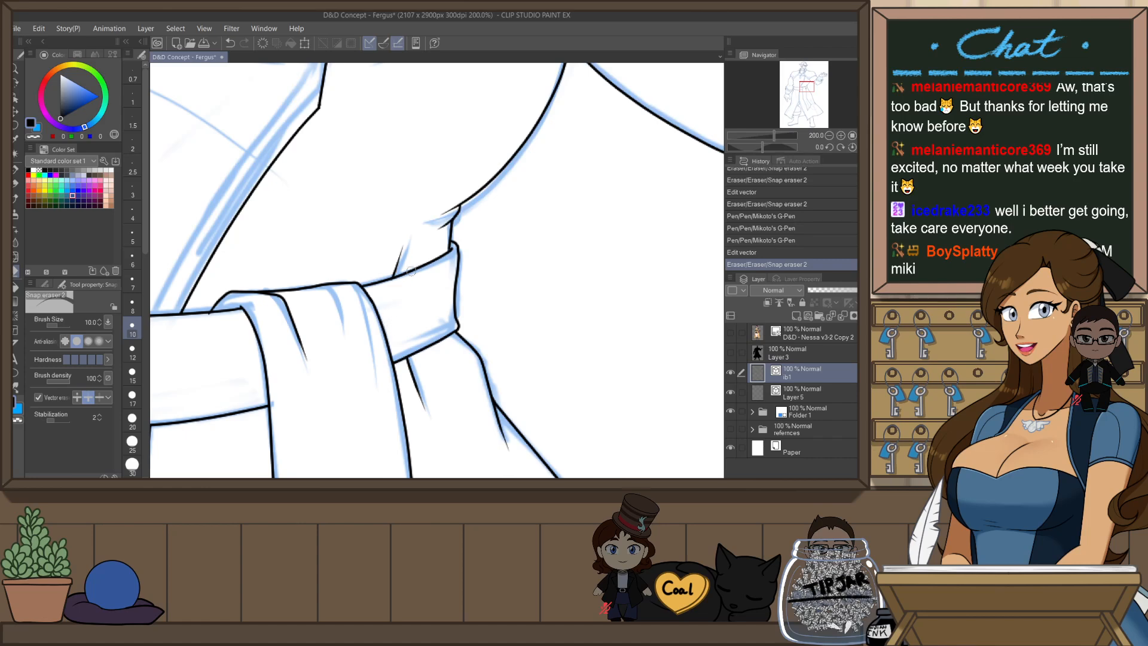
- Erase the overshooting line ends around the belt's end and the coat edge beside the lowered arm's cuff
{"action": "scroll", "coordinate": [455, 245], "scroll_direction": "down", "scroll_amount": 4}
{"action": "mouse_move", "coordinate": [260, 263]}
{"action": "left_mouse_down"}
{"action": "mouse_move", "coordinate": [367, 287]}
{"action": "mouse_move", "coordinate": [354, 282]}
{"action": "mouse_move", "coordinate": [379, 258]}
{"action": "left_mouse_up"}
{"action": "scroll", "coordinate": [368, 287], "scroll_direction": "up", "scroll_amount": 2}
{"action": "left_click_drag", "start_coordinate": [361, 303], "coordinate": [368, 319]}
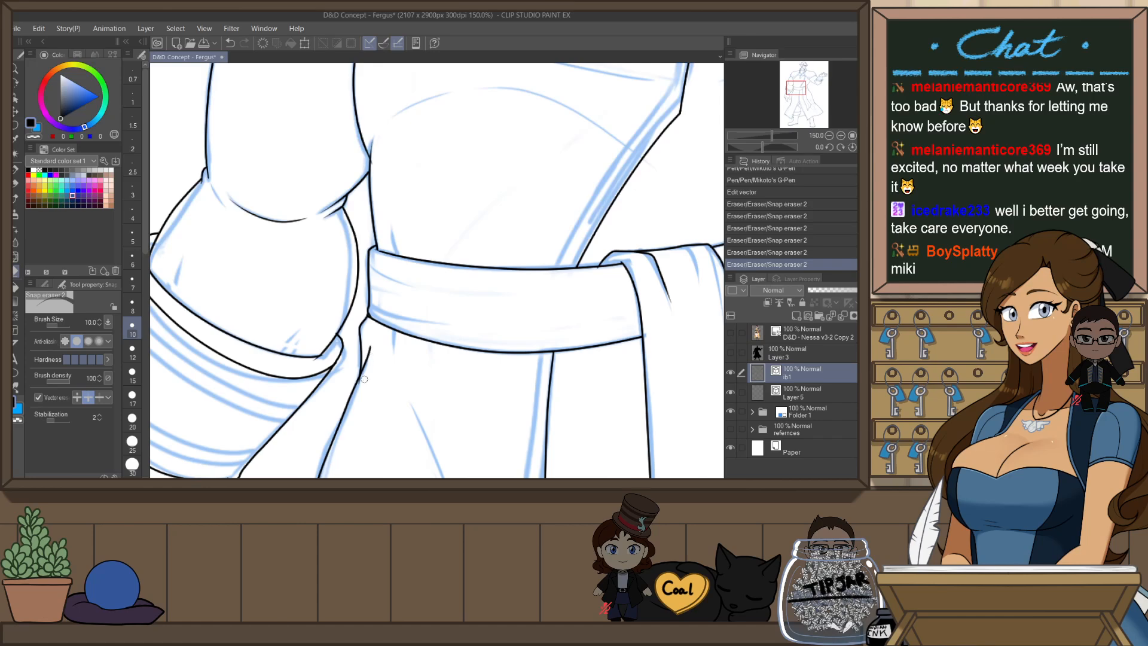
{"action": "left_click_drag", "start_coordinate": [364, 379], "coordinate": [363, 387]}
{"action": "left_click_drag", "start_coordinate": [309, 361], "coordinate": [419, 344]}
{"action": "scroll", "coordinate": [427, 295], "scroll_direction": "up", "scroll_amount": 3}
{"action": "mouse_move", "coordinate": [427, 294]}
{"action": "left_mouse_down"}
{"action": "mouse_move", "coordinate": [430, 303]}
{"action": "mouse_move", "coordinate": [414, 276]}
{"action": "left_mouse_up"}
{"action": "key", "text": "ctrl+z"}
{"action": "key", "text": "ctrl+z"}
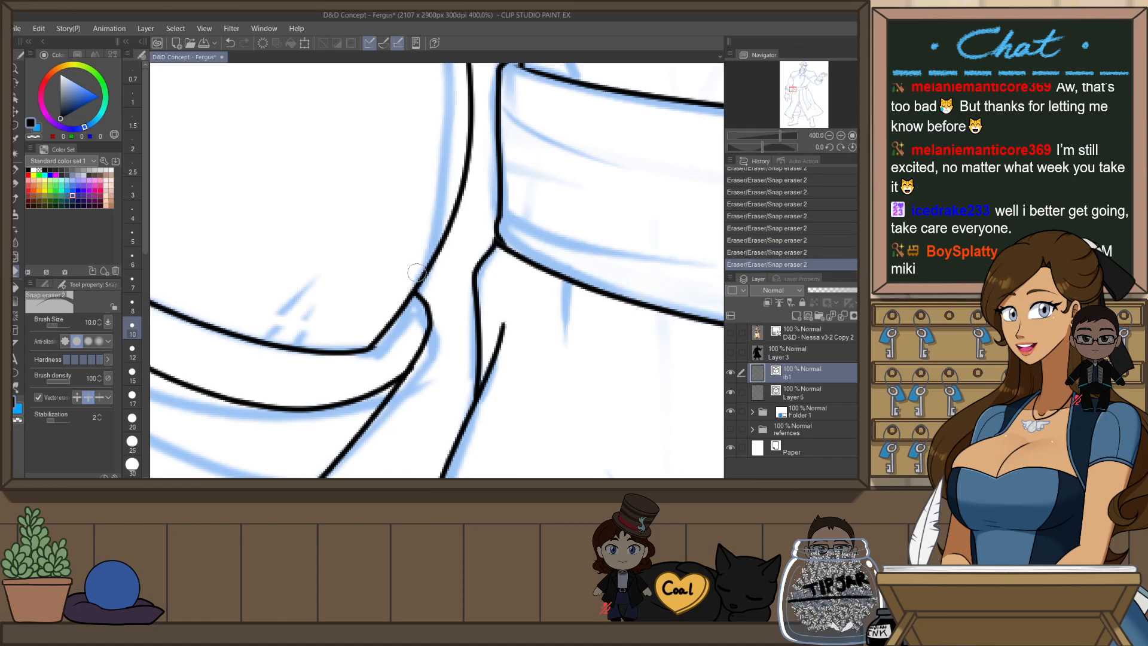
- Stretch the vector line of the lowered arm's upper cuff band slightly so its end meets the cuff's outer corner
{"action": "scroll", "coordinate": [380, 358], "scroll_direction": "down", "scroll_amount": 4}
{"action": "scroll", "coordinate": [320, 275], "scroll_direction": "up", "scroll_amount": 2}
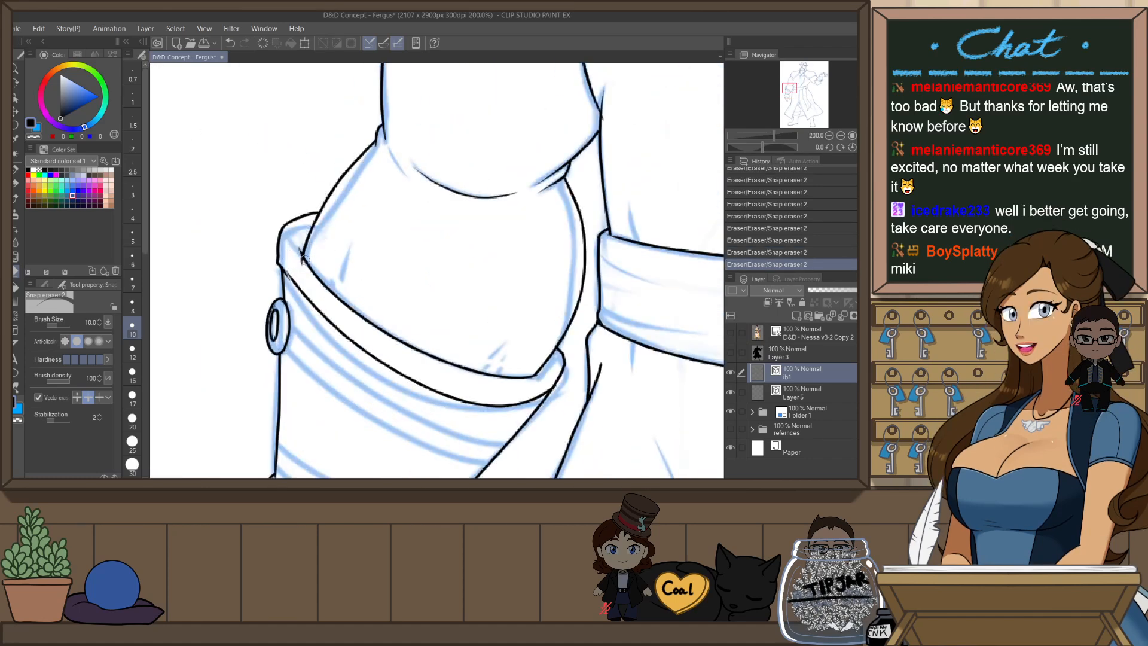
{"action": "left_click_drag", "start_coordinate": [407, 325], "coordinate": [460, 348]}
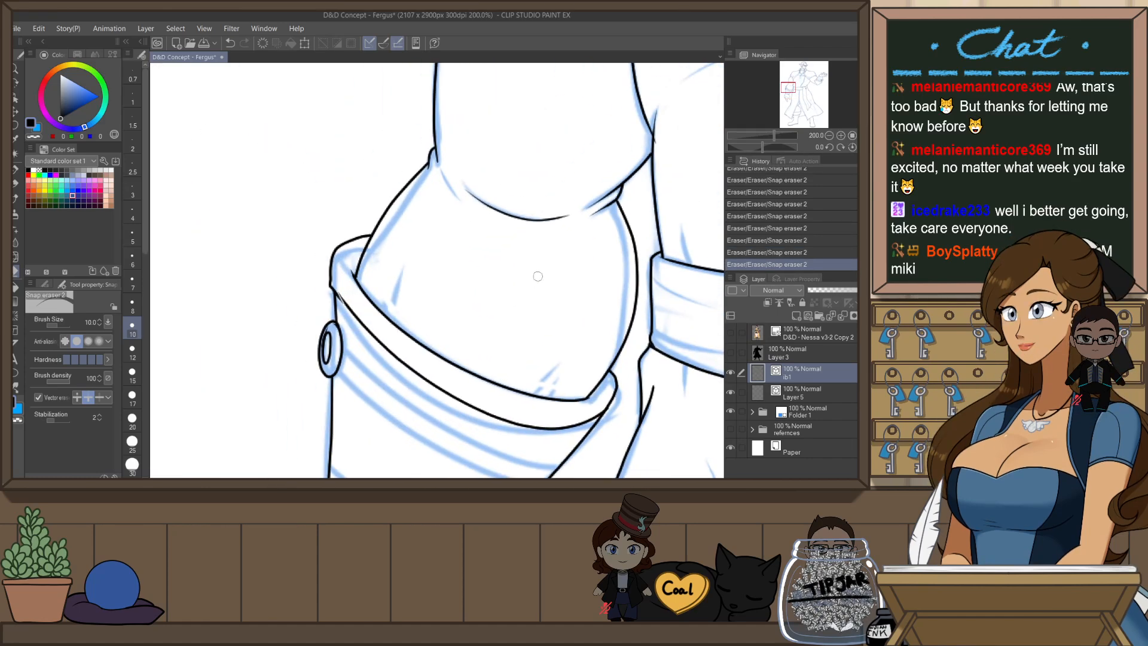
{"action": "key", "text": "h"}
{"action": "key", "text": "o"}
{"action": "left_click", "coordinate": [523, 310]}
{"action": "left_click", "coordinate": [548, 283]}
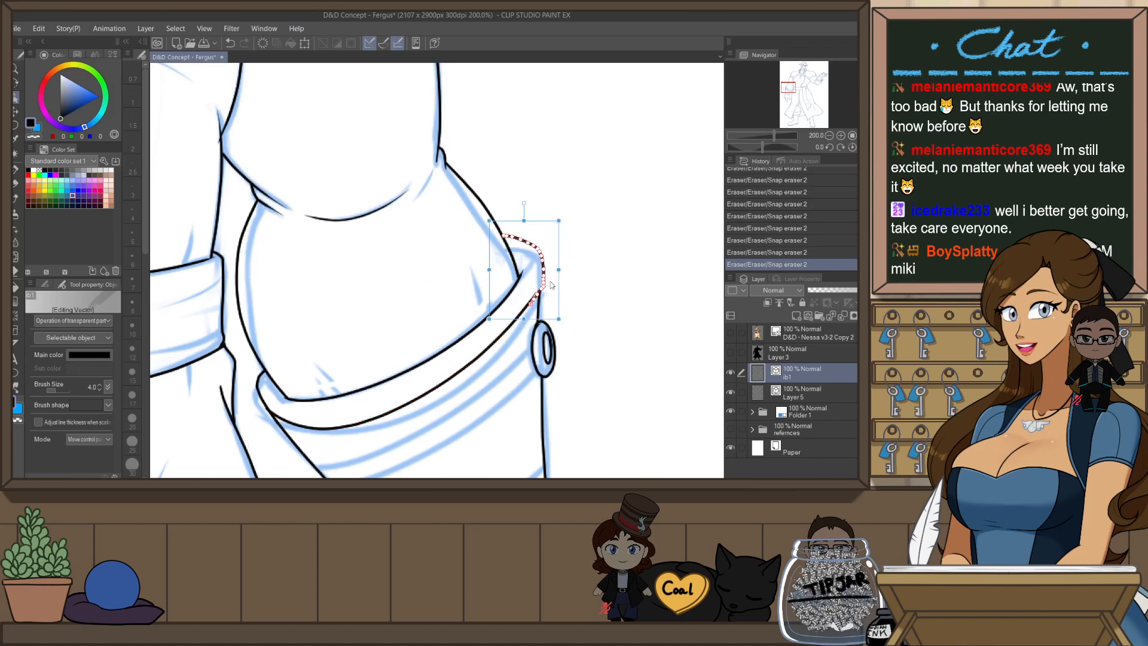
{"action": "left_click_drag", "start_coordinate": [551, 285], "coordinate": [549, 289]}
{"action": "key", "text": "ctrl+z"}
{"action": "left_click", "coordinate": [540, 292]}
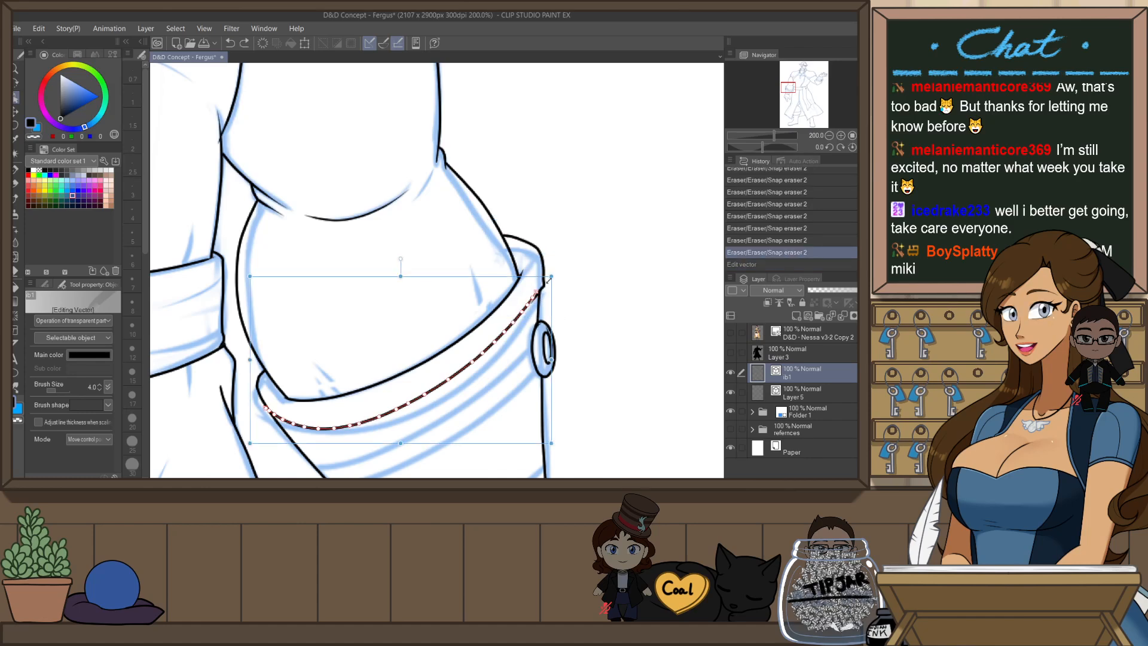
{"action": "left_click_drag", "start_coordinate": [555, 275], "coordinate": [558, 272]}
{"action": "left_click", "coordinate": [585, 251]}
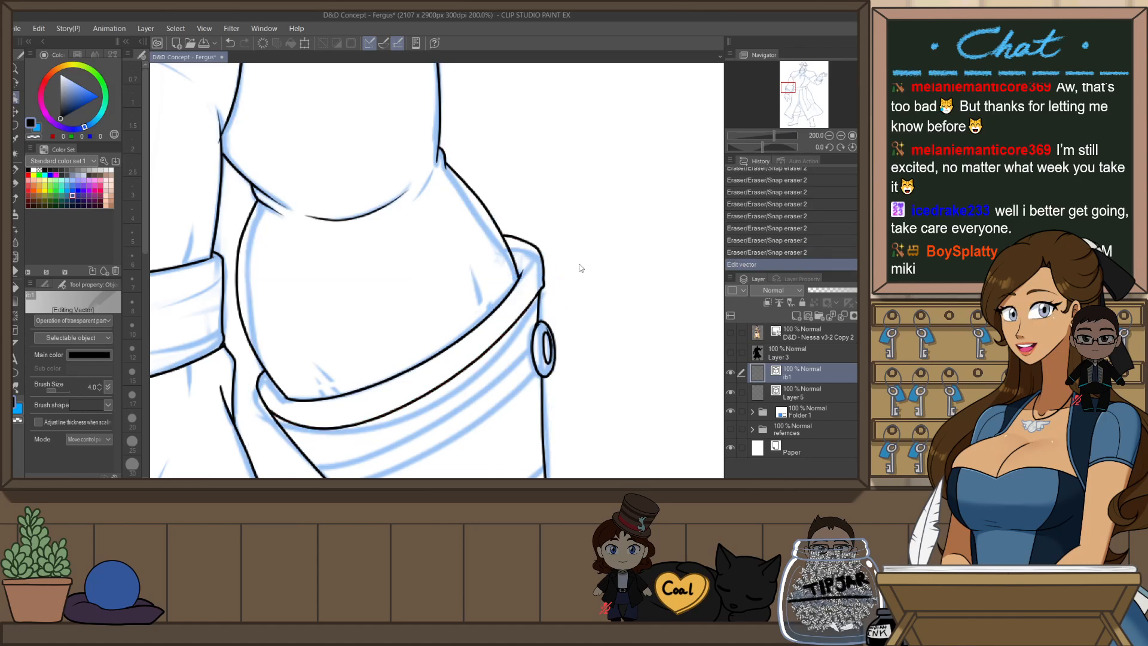
- Erase the overshooting line ends where the lowered hand's wrist meets the cuff's lower edge
{"action": "scroll", "coordinate": [579, 268], "scroll_direction": "down", "scroll_amount": 3}
{"action": "scroll", "coordinate": [592, 239], "scroll_direction": "up", "scroll_amount": 5}
{"action": "key", "text": "e"}
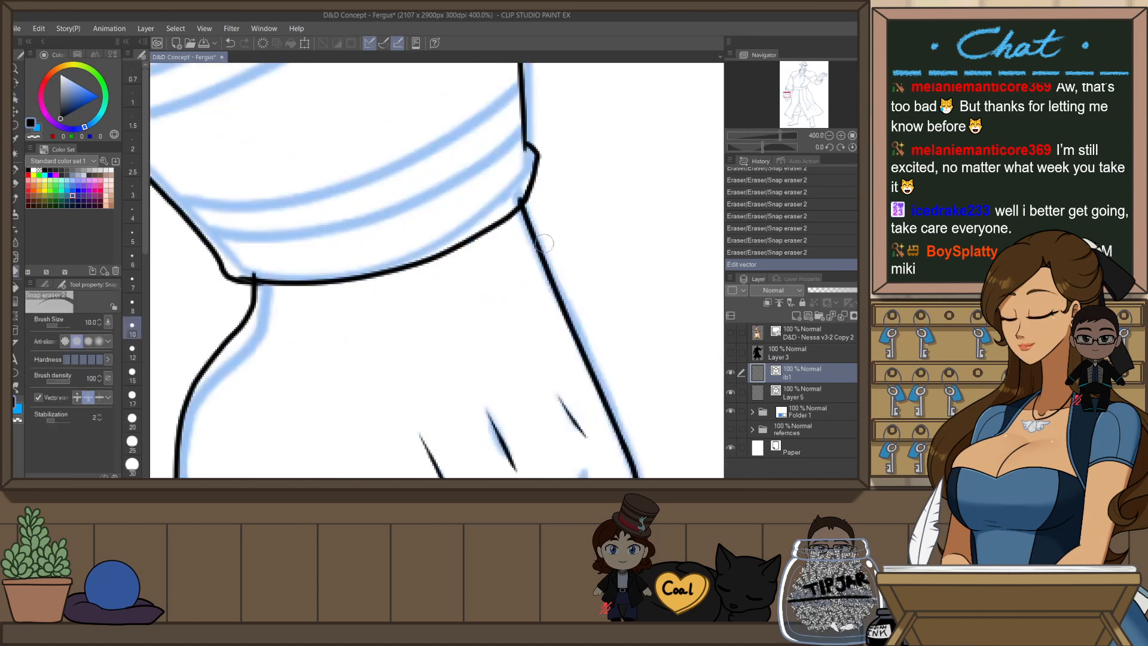
{"action": "left_click", "coordinate": [530, 174]}
{"action": "left_click", "coordinate": [248, 266]}
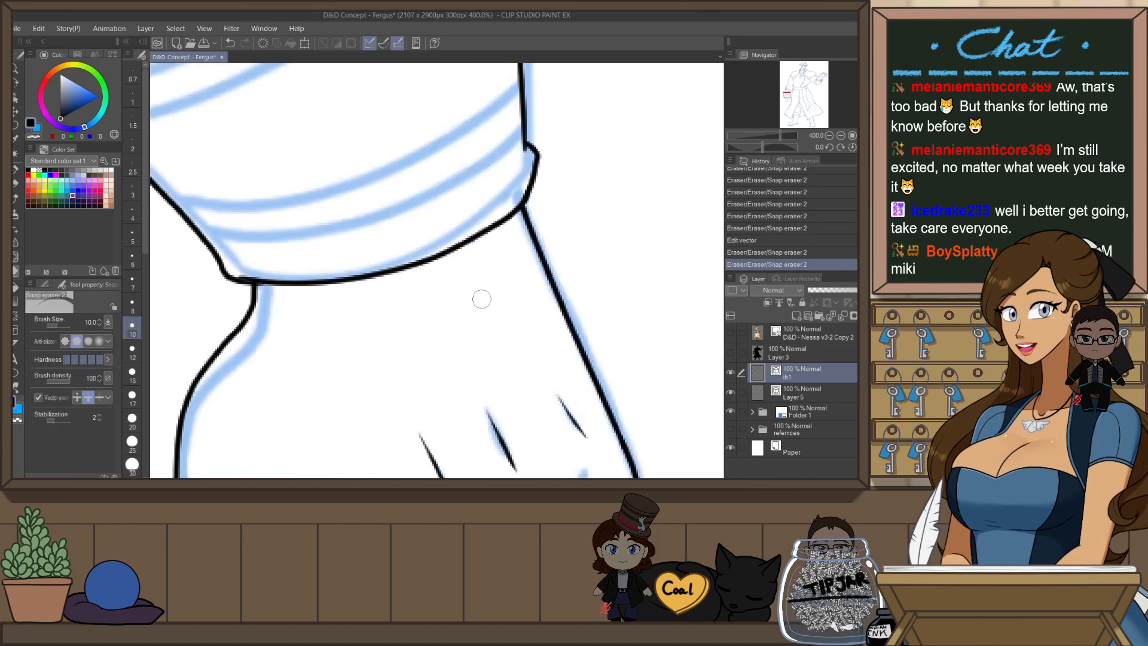
- Adjust the vector line at the inner corner of the lowered arm's cuff, next to the wrist
{"action": "key", "text": "h"}
{"action": "key", "text": "o"}
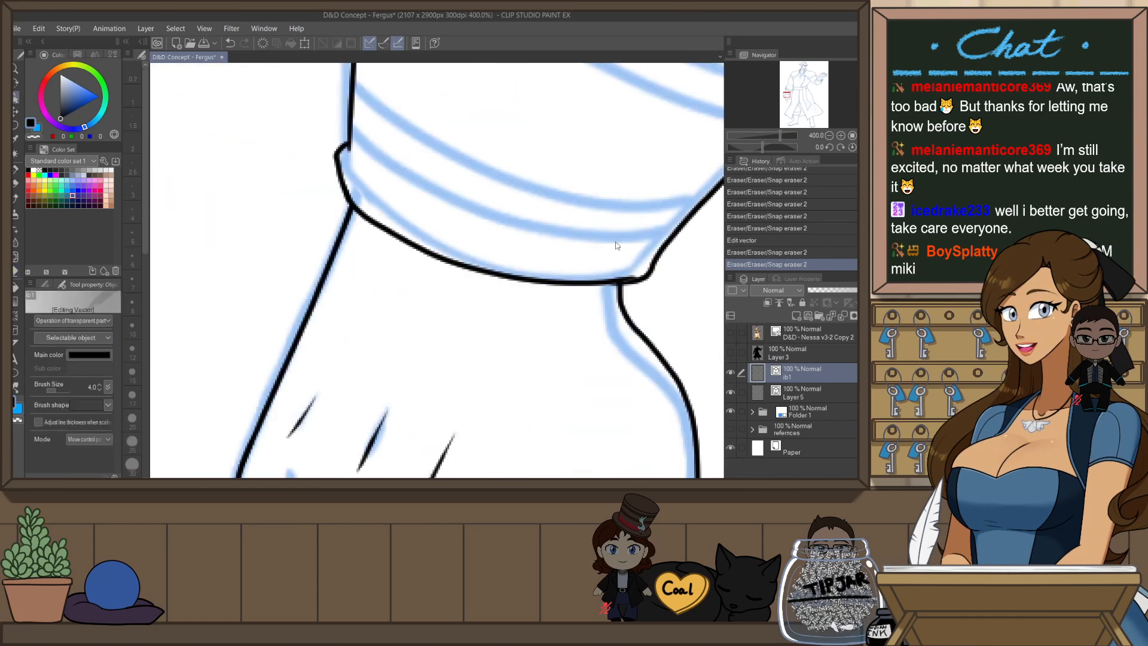
{"action": "left_click", "coordinate": [611, 270]}
{"action": "left_click_drag", "start_coordinate": [656, 304], "coordinate": [657, 309]}
{"action": "left_click", "coordinate": [675, 293]}
- Ink a line along the lowered arm's cuff at the wrist with Mikoto's G-Pen and trim its excess
{"action": "key", "text": "r"}
{"action": "left_click_drag", "start_coordinate": [646, 215], "coordinate": [487, 321]}
{"action": "key", "text": "p"}
{"action": "mouse_move", "coordinate": [369, 380]}
{"action": "left_mouse_down"}
{"action": "mouse_move", "coordinate": [574, 160]}
{"action": "mouse_move", "coordinate": [613, 158]}
{"action": "mouse_move", "coordinate": [467, 232]}
{"action": "mouse_move", "coordinate": [370, 383]}
{"action": "mouse_move", "coordinate": [374, 433]}
{"action": "left_mouse_up"}
{"action": "key", "text": "e"}
{"action": "scroll", "coordinate": [519, 282], "scroll_direction": "down", "scroll_amount": 4}
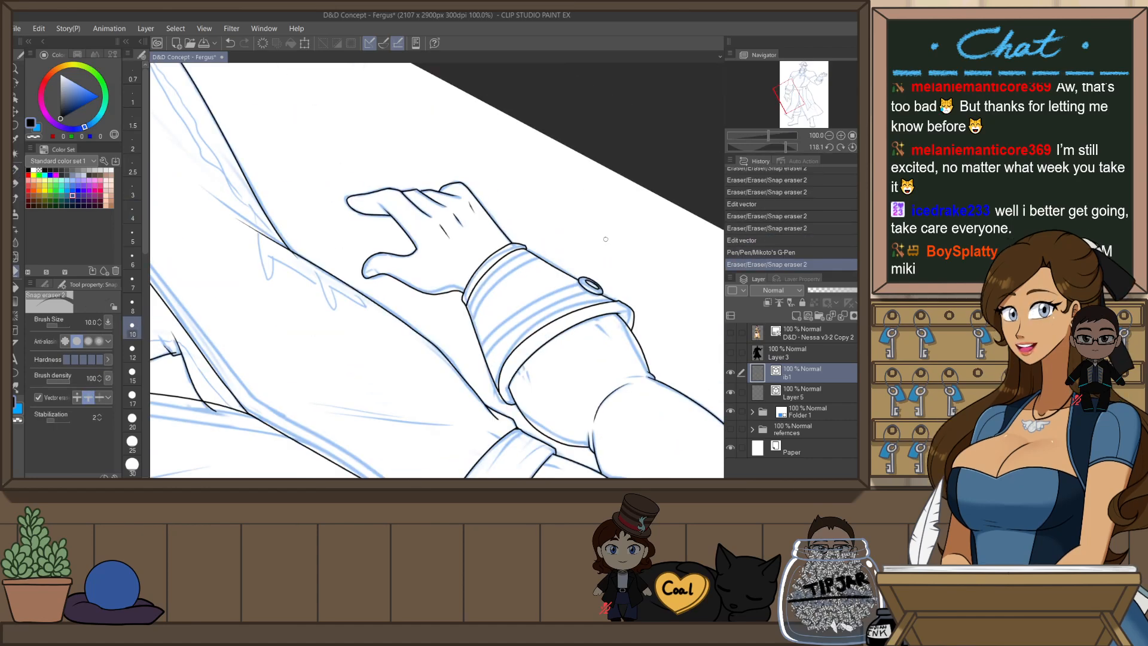
- Erase the stray line ends around the raised arm's cuff with Snap eraser 2
{"action": "key", "text": "ctrl+at"}
{"action": "scroll", "coordinate": [582, 268], "scroll_direction": "down", "scroll_amount": 3}
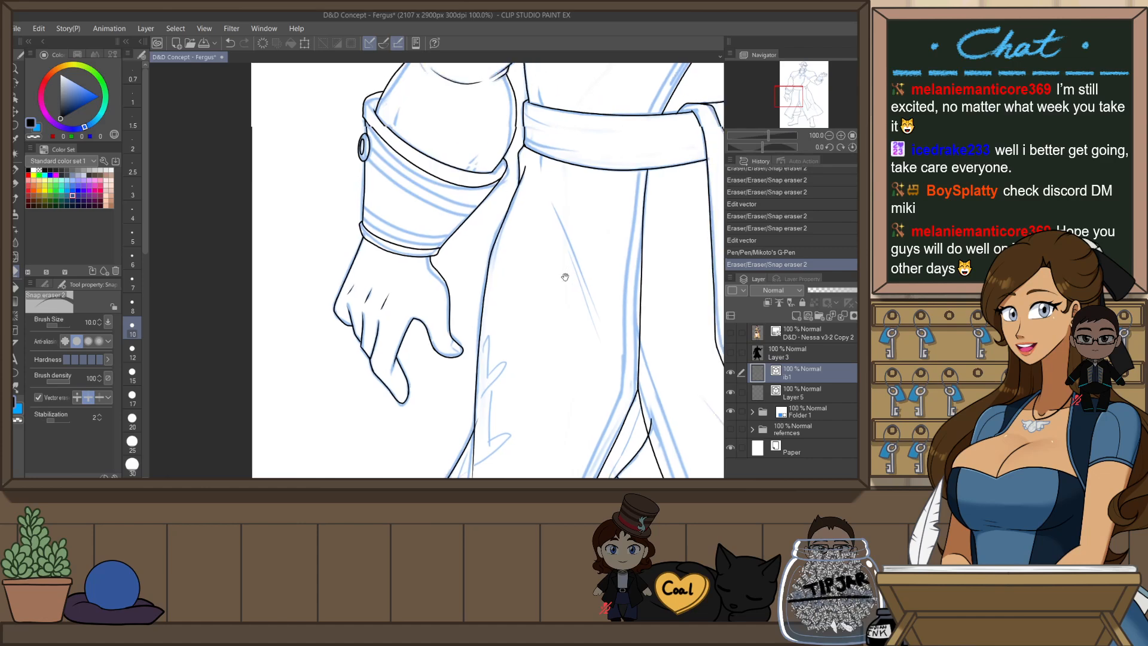
{"action": "scroll", "coordinate": [582, 201], "scroll_direction": "down", "scroll_amount": 2}
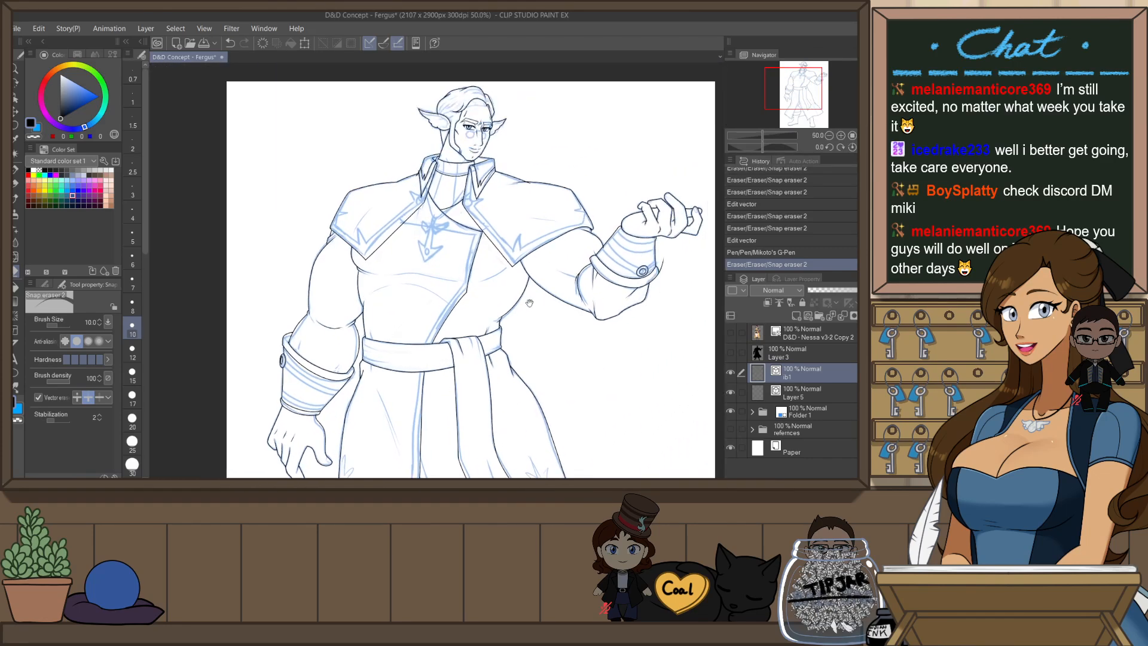
{"action": "scroll", "coordinate": [641, 267], "scroll_direction": "up", "scroll_amount": 5}
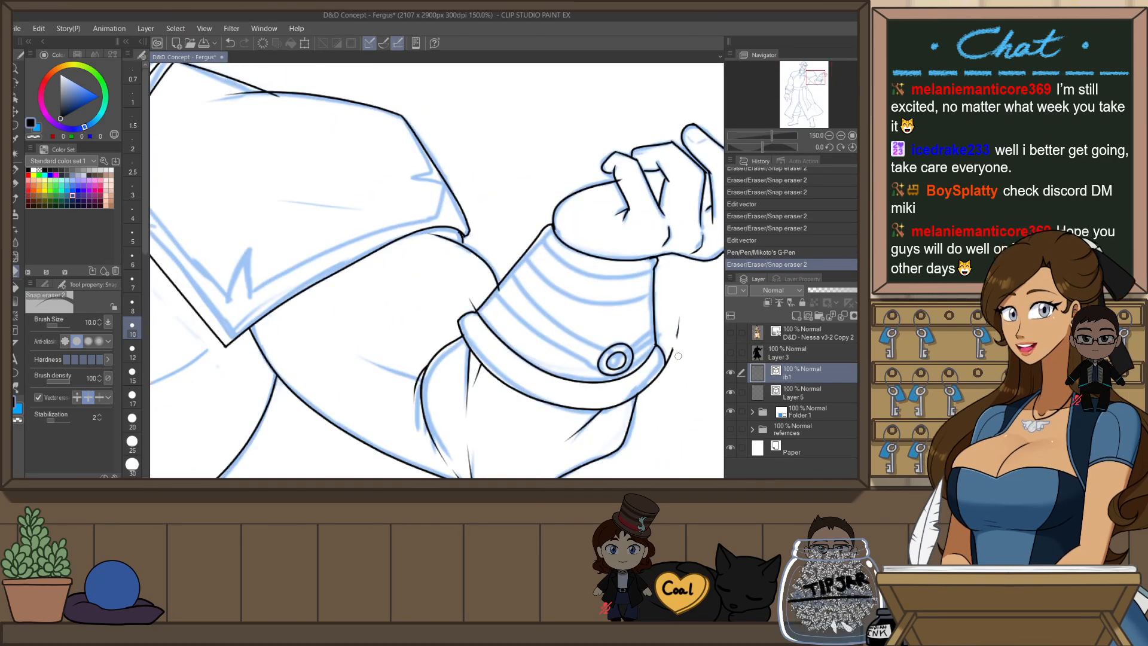
{"action": "left_click_drag", "start_coordinate": [668, 342], "coordinate": [679, 352]}
{"action": "left_click_drag", "start_coordinate": [471, 305], "coordinate": [504, 285]}
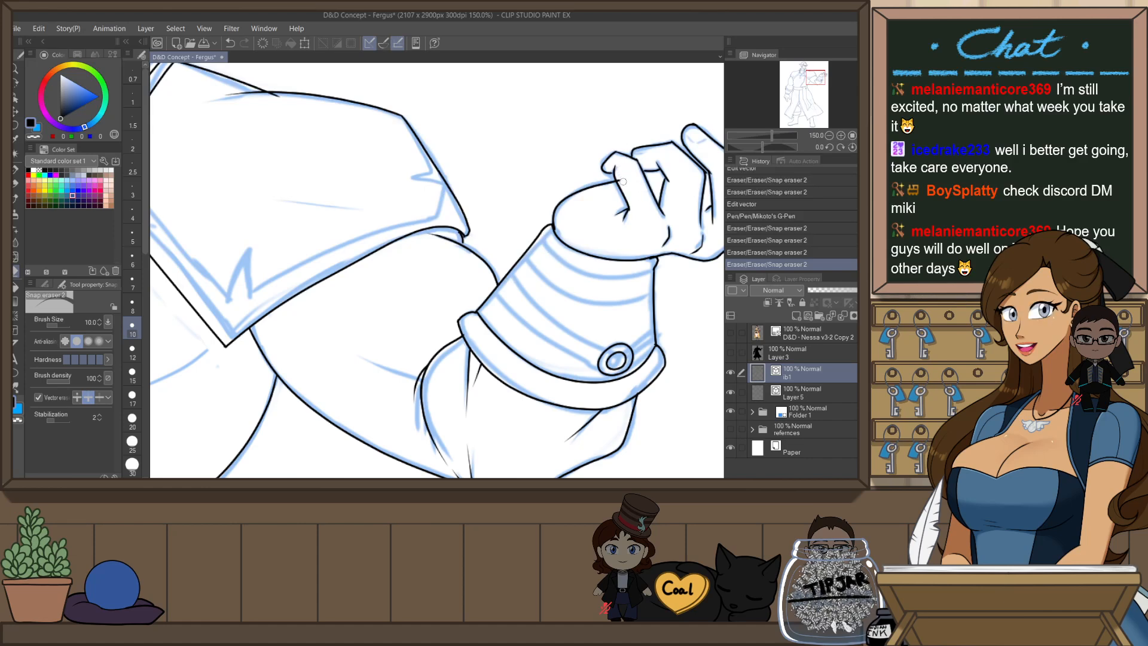
- Adjust the vector lines of the raised hand's bent fingers, including the curled fingertip, to connect their outlines
{"action": "mouse_move", "coordinate": [619, 176]}
{"action": "left_mouse_down"}
{"action": "mouse_move", "coordinate": [662, 217]}
{"action": "mouse_move", "coordinate": [575, 214]}
{"action": "left_mouse_up"}
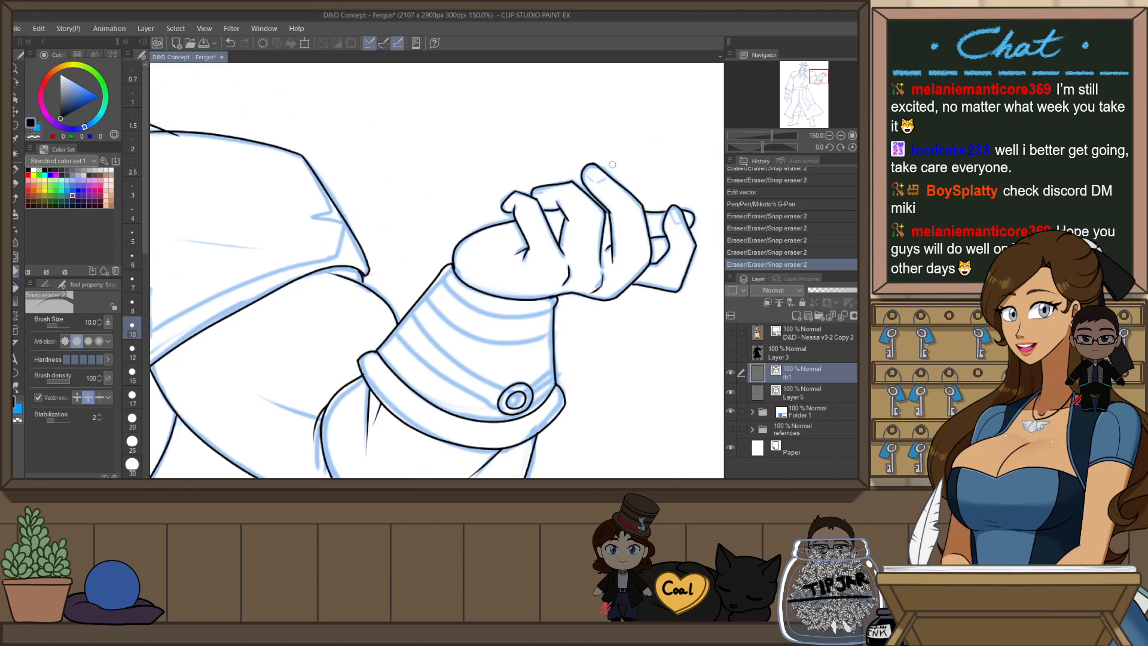
{"action": "scroll", "coordinate": [612, 165], "scroll_direction": "up", "scroll_amount": 1}
{"action": "key", "text": "h"}
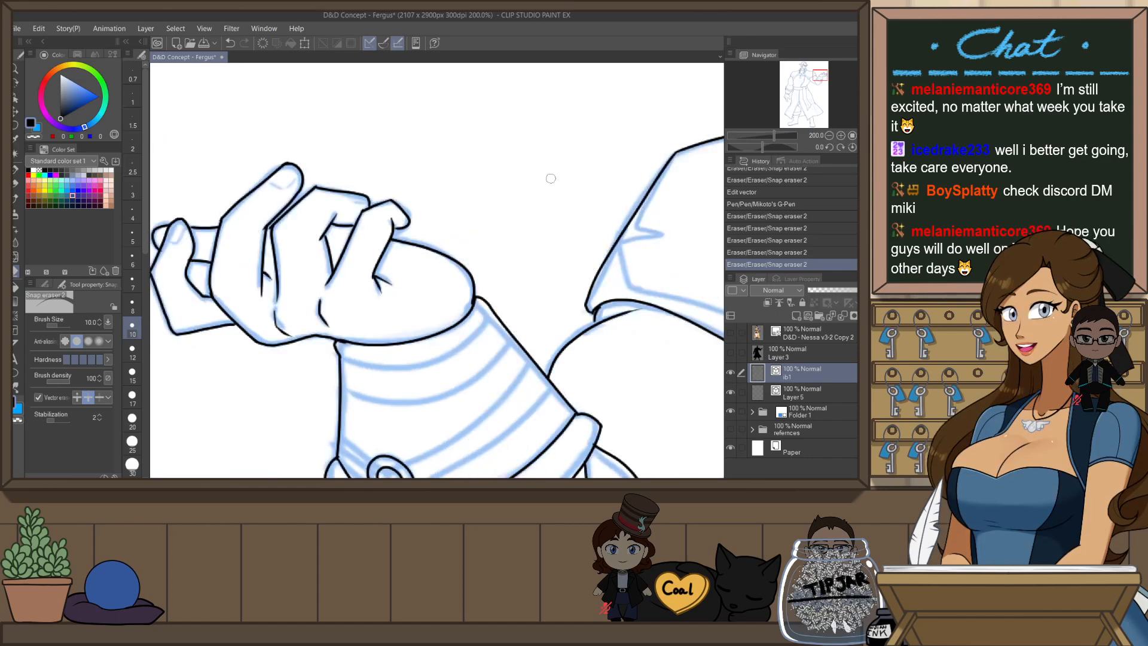
{"action": "key", "text": "o"}
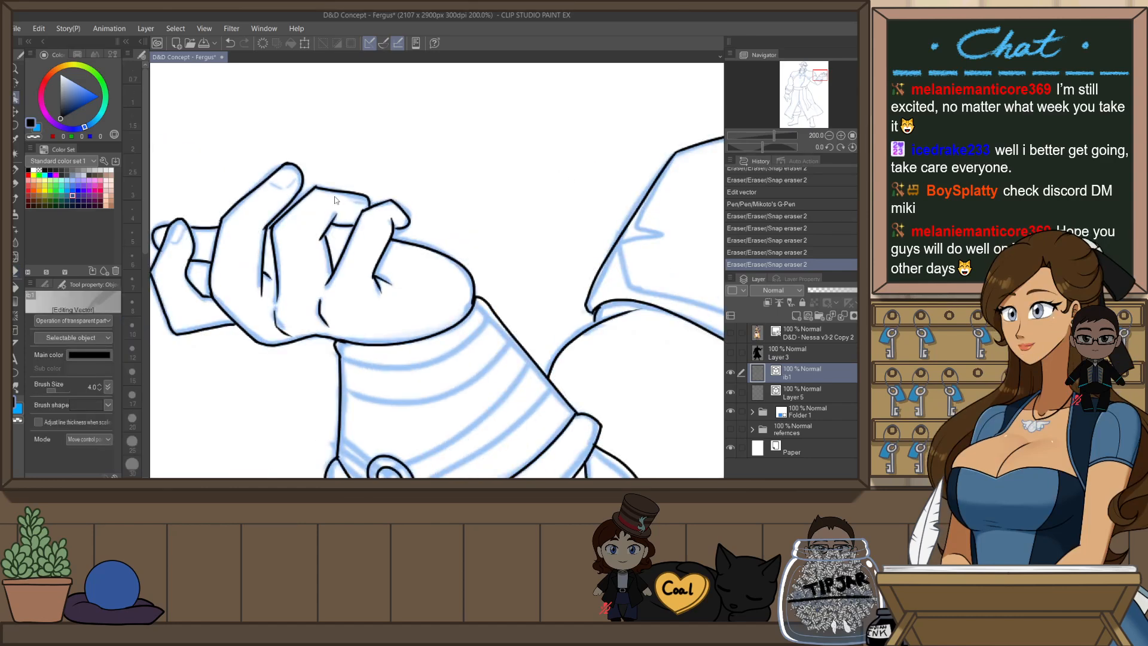
{"action": "scroll", "coordinate": [293, 223], "scroll_direction": "up", "scroll_amount": 2}
{"action": "left_click", "coordinate": [344, 252]}
{"action": "left_click_drag", "start_coordinate": [380, 246], "coordinate": [444, 257]}
{"action": "left_click", "coordinate": [431, 248]}
{"action": "left_click", "coordinate": [473, 247]}
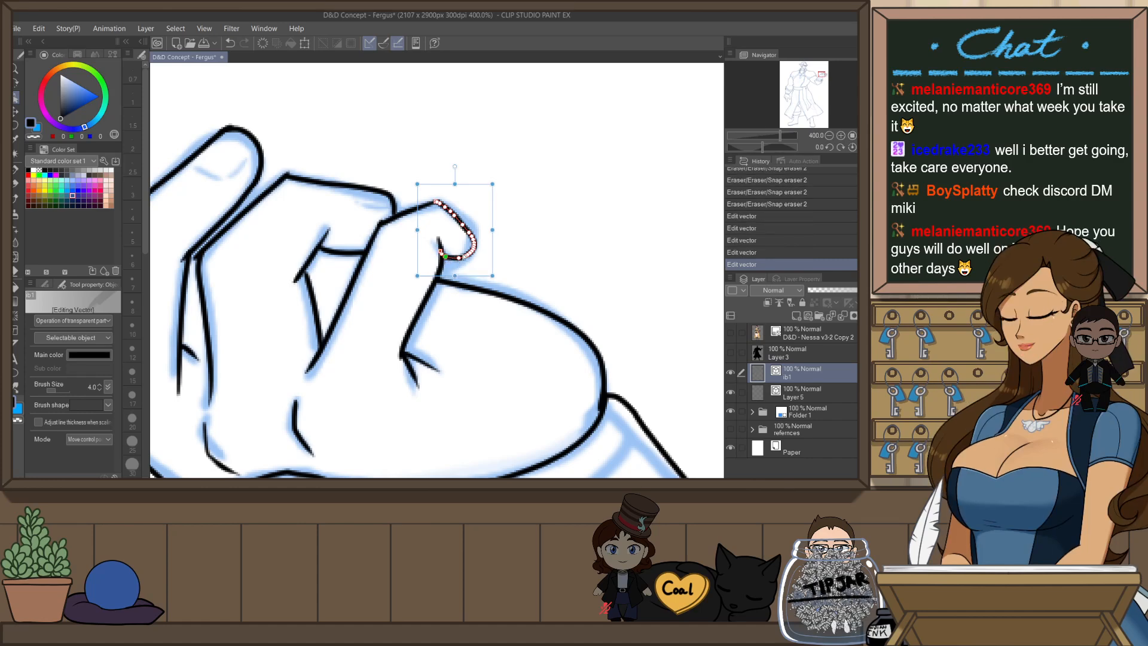
{"action": "left_click", "coordinate": [531, 201]}
- Ink the short line between the raised hand's bent fingers with Mikoto's G-Pen and trim it with Snap eraser 2
{"action": "scroll", "coordinate": [531, 202], "scroll_direction": "down", "scroll_amount": 3}
{"action": "key", "text": "shift+space"}
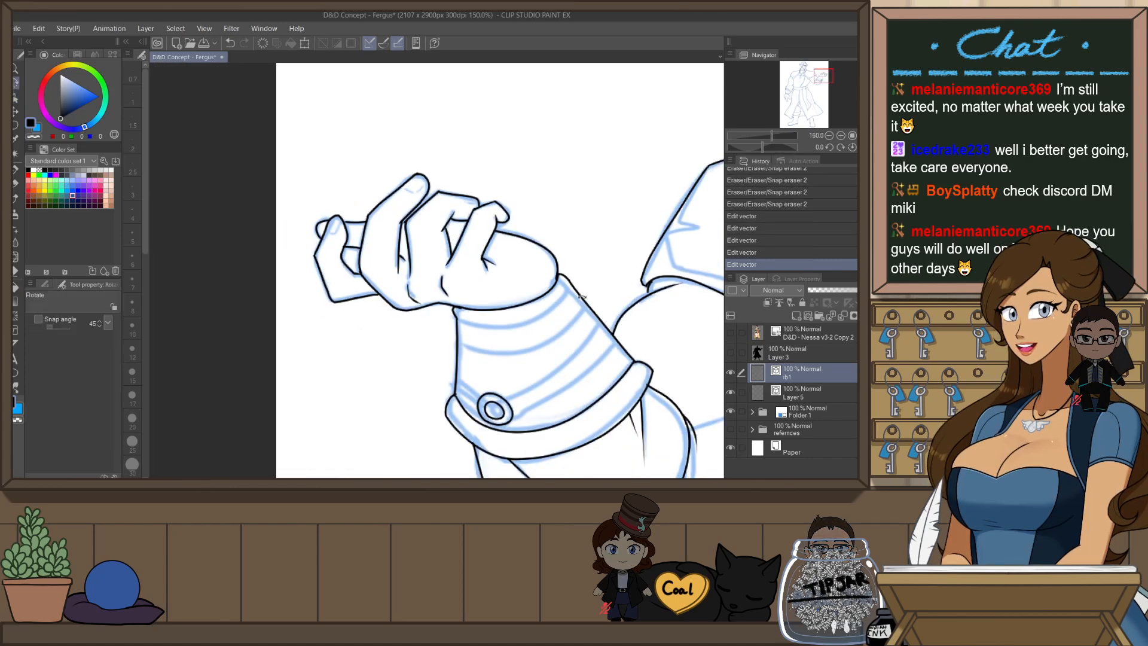
{"action": "left_click_drag", "start_coordinate": [578, 275], "coordinate": [472, 159]}
{"action": "key", "text": "p"}
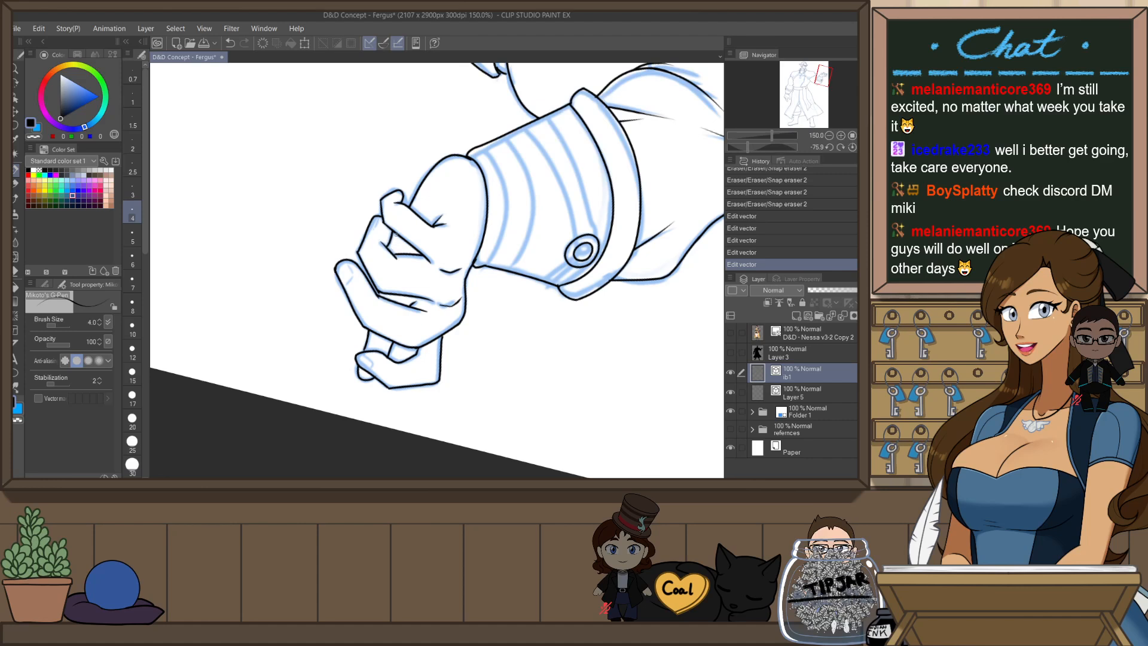
{"action": "scroll", "coordinate": [392, 247], "scroll_direction": "up", "scroll_amount": 1}
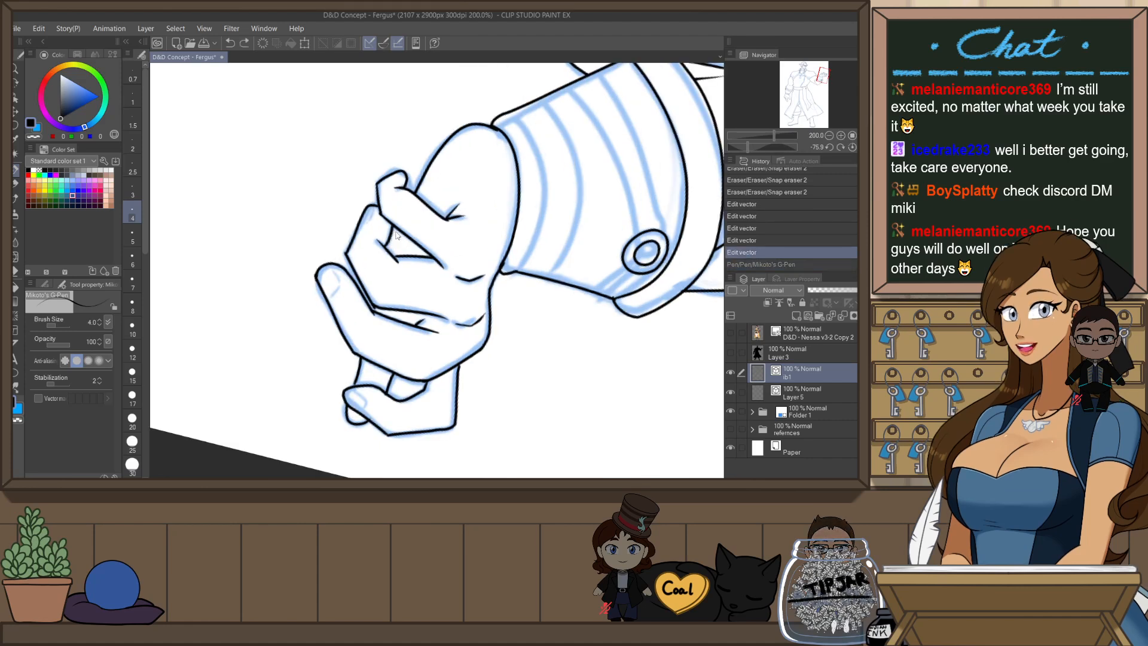
{"action": "key", "text": "e"}
{"action": "left_click", "coordinate": [413, 212]}
{"action": "key", "text": "ctrl+z"}
{"action": "key", "text": "ctrl+z"}
{"action": "key", "text": "p"}
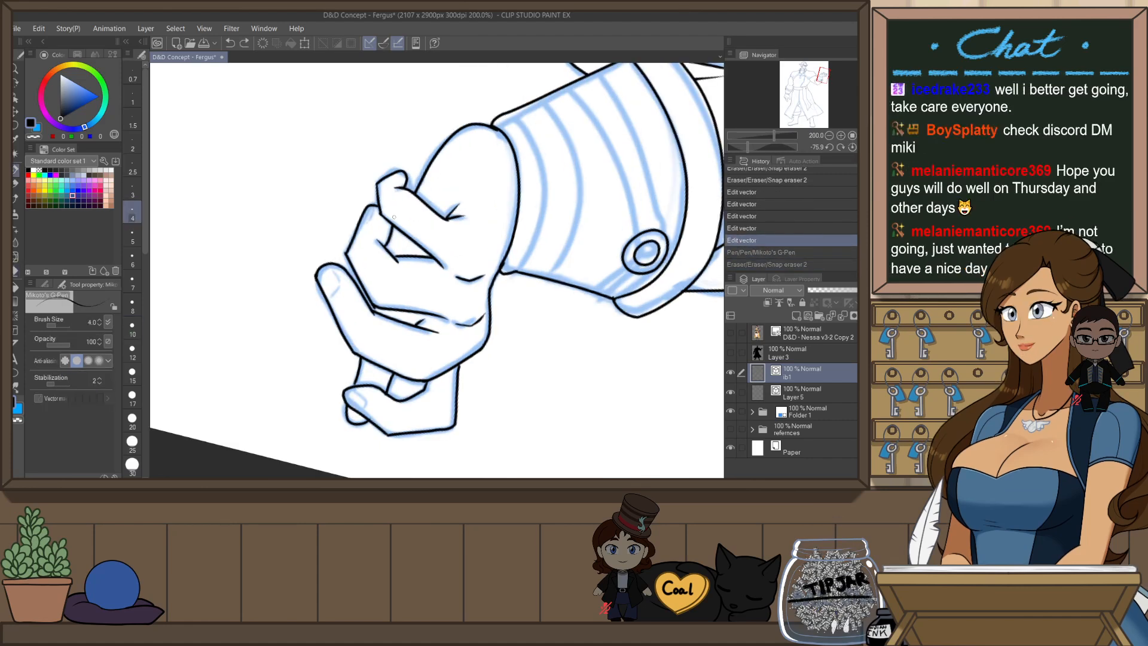
{"action": "mouse_move", "coordinate": [385, 257]}
{"action": "left_mouse_down"}
{"action": "mouse_move", "coordinate": [414, 182]}
{"action": "mouse_move", "coordinate": [385, 257]}
{"action": "left_mouse_up"}
{"action": "key", "text": "e"}
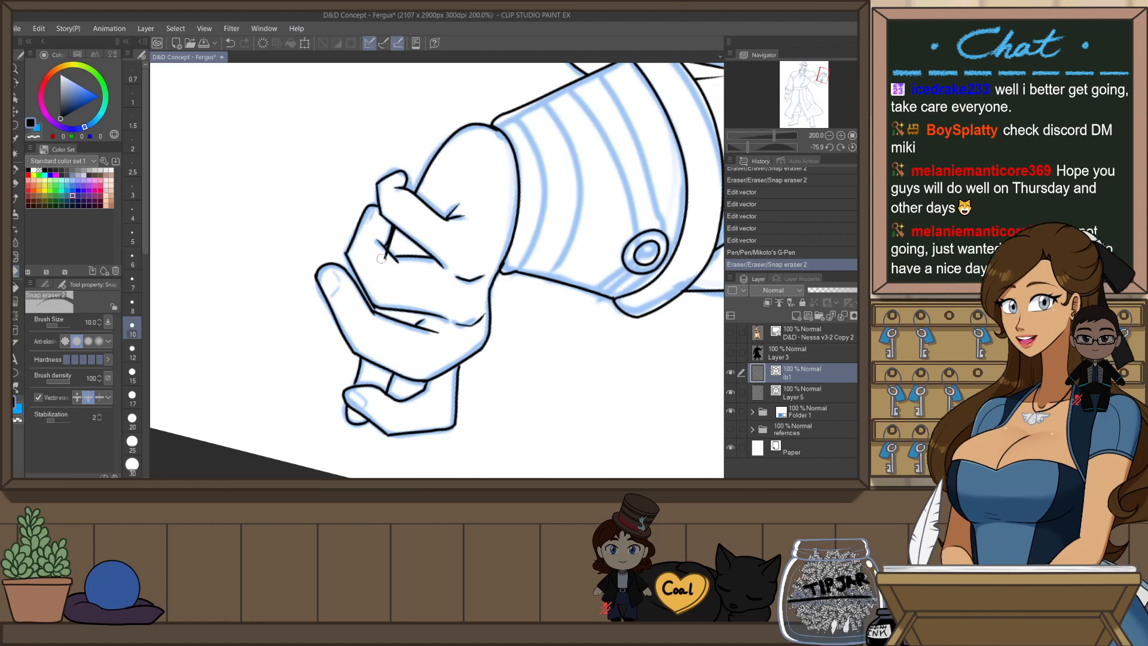
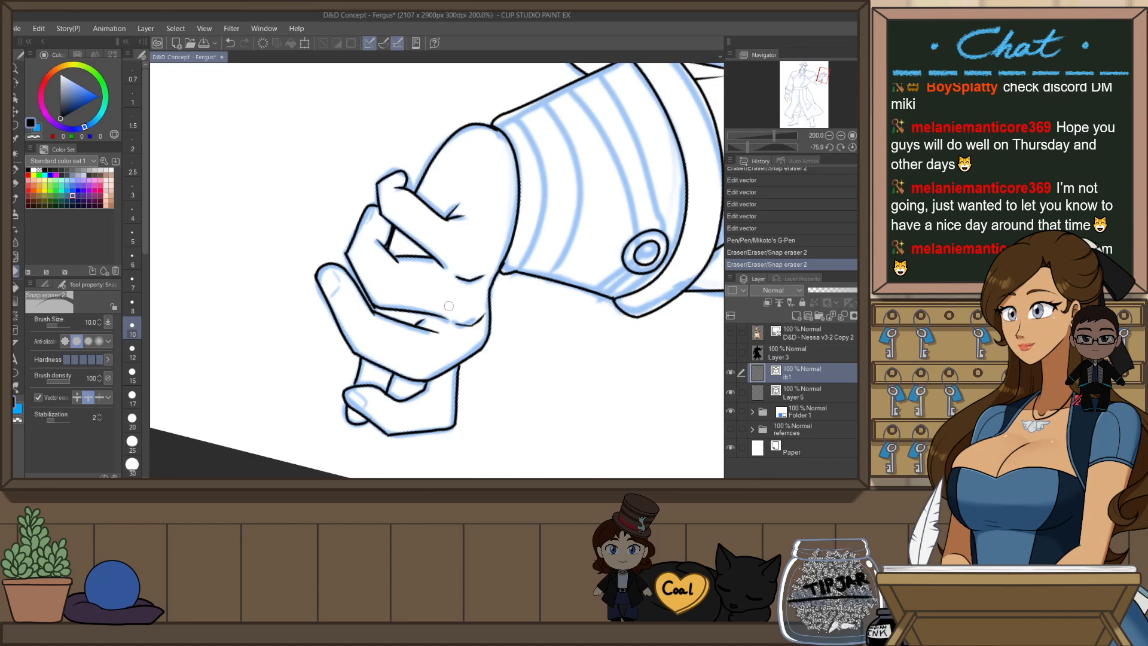
- Undo the last erasure, then adjust the extended finger's outer line at the knuckle and trim its excess with Snap eraser 2
{"action": "key", "text": "ctrl+at"}
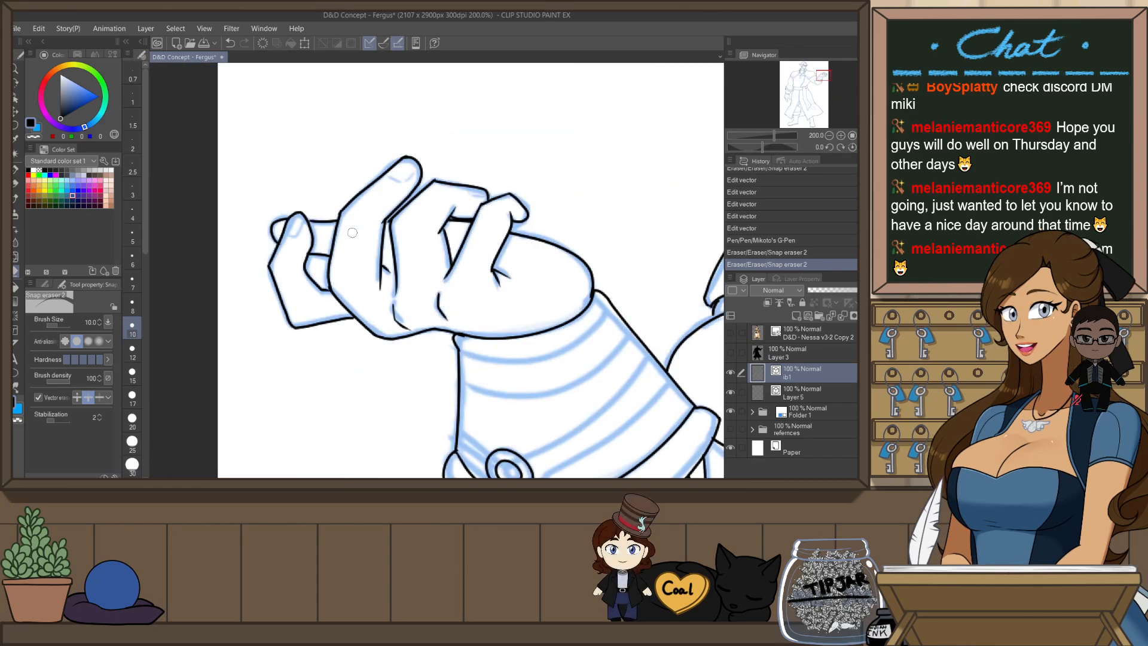
{"action": "scroll", "coordinate": [347, 221], "scroll_direction": "up", "scroll_amount": 4}
{"action": "key", "text": "ctrl+z"}
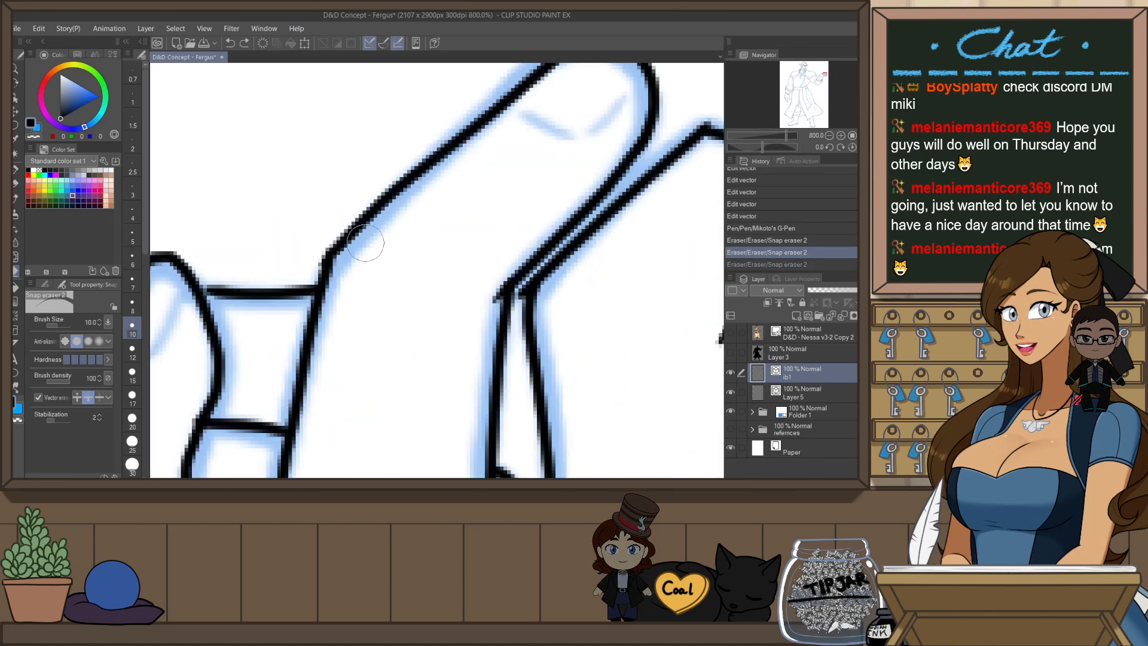
{"action": "key", "text": "o"}
{"action": "left_click", "coordinate": [326, 261]}
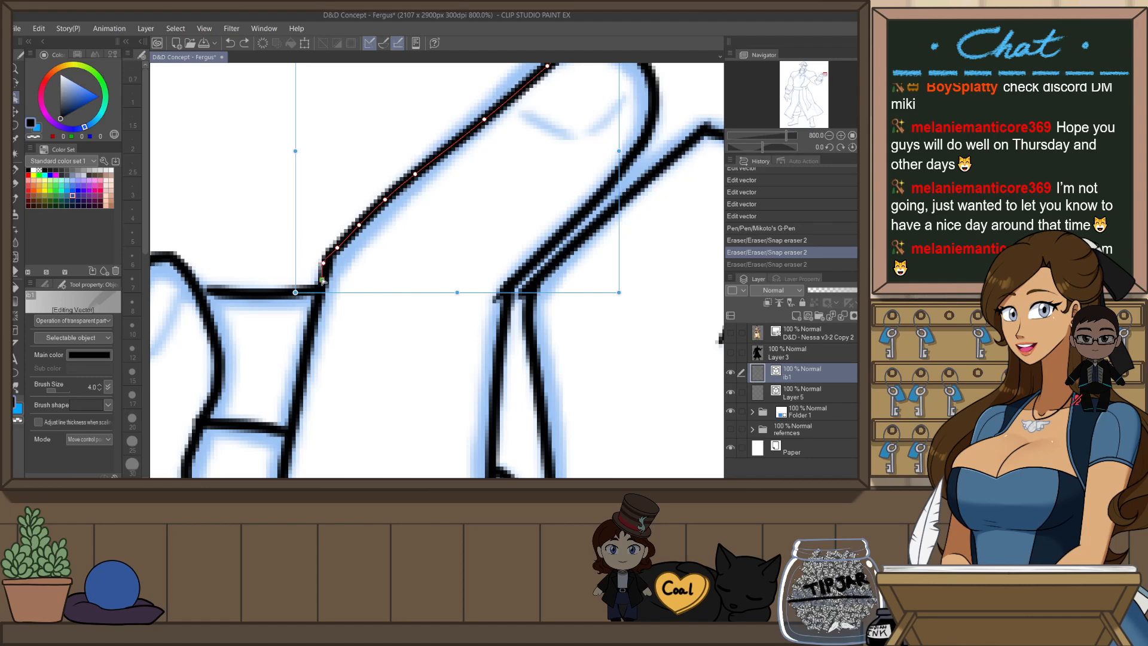
{"action": "left_click_drag", "start_coordinate": [322, 281], "coordinate": [321, 291]}
{"action": "left_click_drag", "start_coordinate": [324, 264], "coordinate": [294, 260]}
{"action": "left_click", "coordinate": [380, 255]}
{"action": "scroll", "coordinate": [395, 233], "scroll_direction": "down", "scroll_amount": 2}
{"action": "left_click", "coordinate": [303, 262]}
{"action": "key", "text": "e"}
{"action": "left_click", "coordinate": [299, 236]}
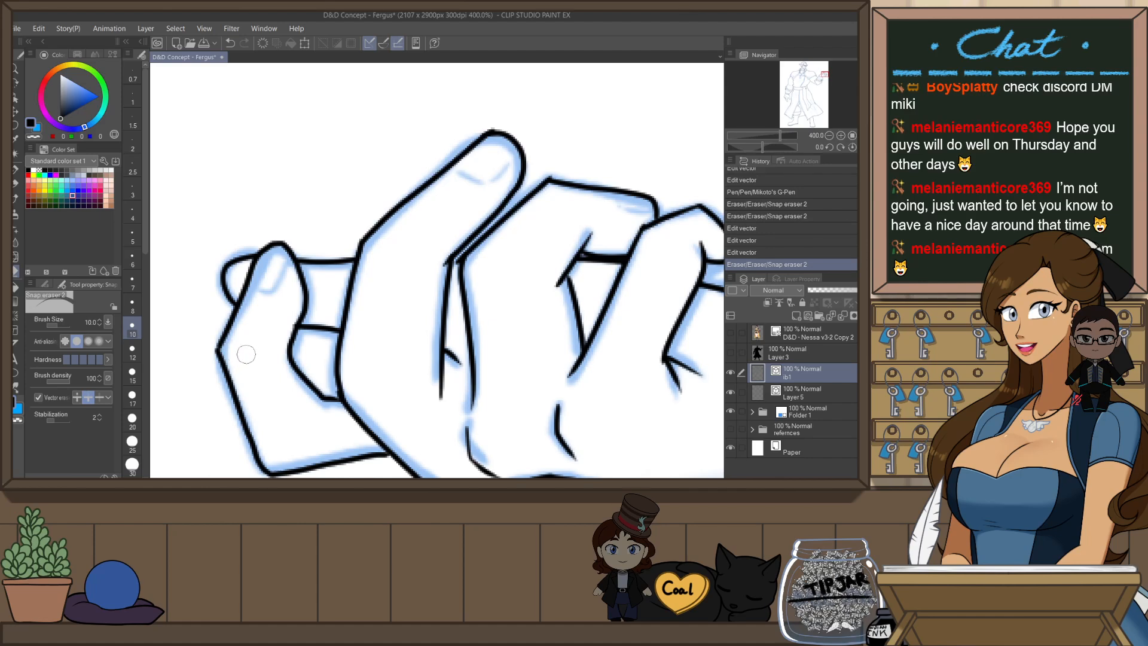
- Adjust the end of the outermost finger's vector outline to meet the line below it at the knuckle
{"action": "key", "text": "o"}
{"action": "left_click", "coordinate": [225, 345]}
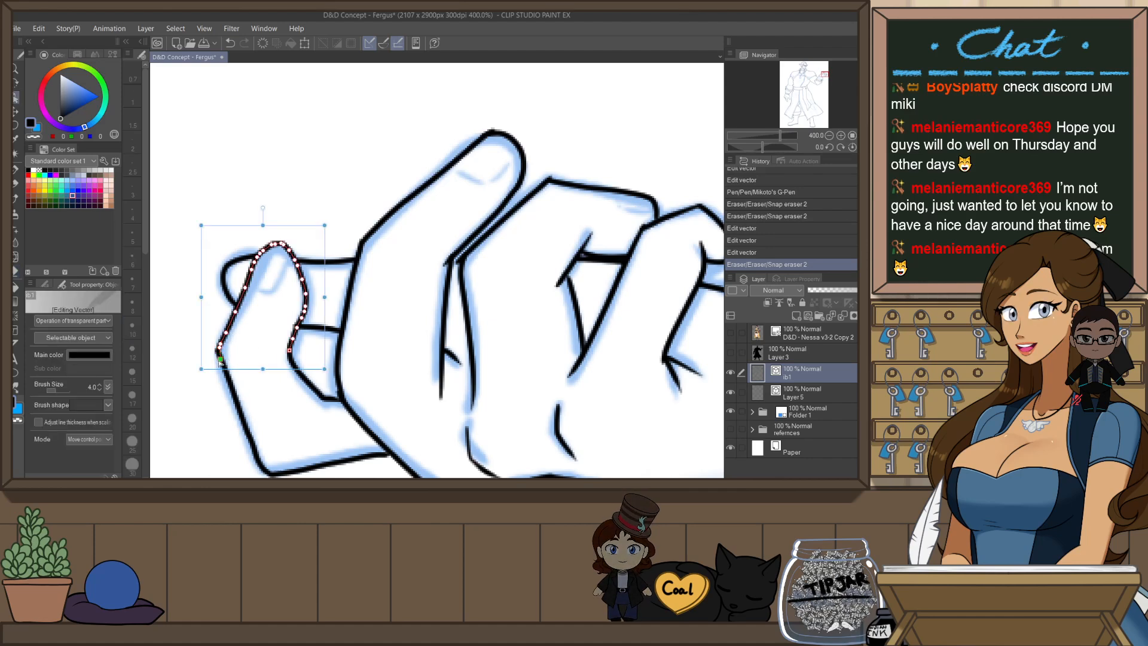
{"action": "left_click_drag", "start_coordinate": [220, 360], "coordinate": [216, 354]}
{"action": "left_click", "coordinate": [279, 380]}
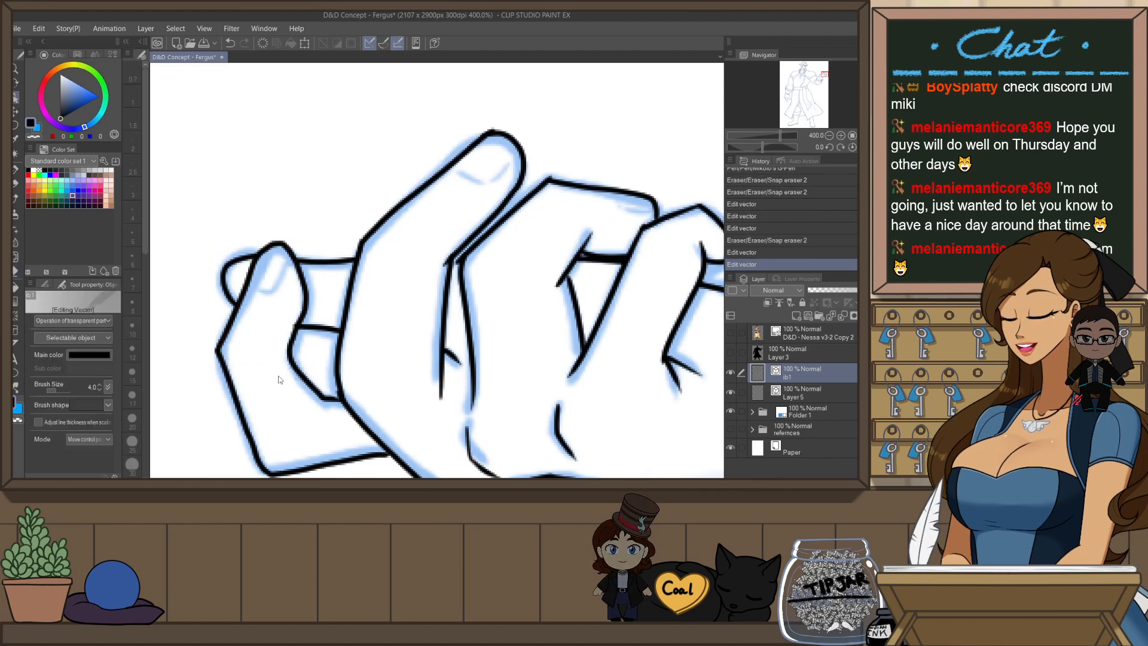
- Ink the fingernails of the raised hand's outermost and extended fingers with Mikoto's G-Pen at size 3
{"action": "left_click_drag", "start_coordinate": [317, 435], "coordinate": [395, 435]}
{"action": "key", "text": "p"}
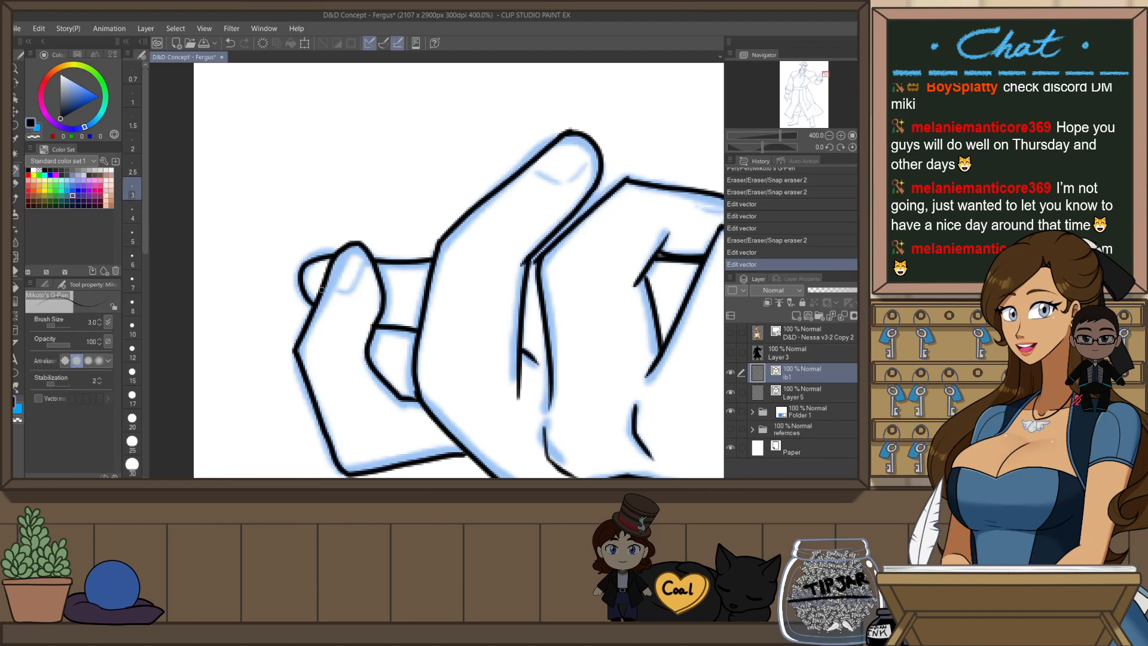
{"action": "mouse_move", "coordinate": [323, 289]}
{"action": "left_mouse_down"}
{"action": "mouse_move", "coordinate": [356, 296]}
{"action": "mouse_move", "coordinate": [361, 267]}
{"action": "left_mouse_up"}
{"action": "mouse_move", "coordinate": [503, 188]}
{"action": "left_mouse_down"}
{"action": "mouse_move", "coordinate": [526, 168]}
{"action": "mouse_move", "coordinate": [558, 180]}
{"action": "mouse_move", "coordinate": [595, 150]}
{"action": "left_mouse_up"}
{"action": "key", "text": "ctrl+z"}
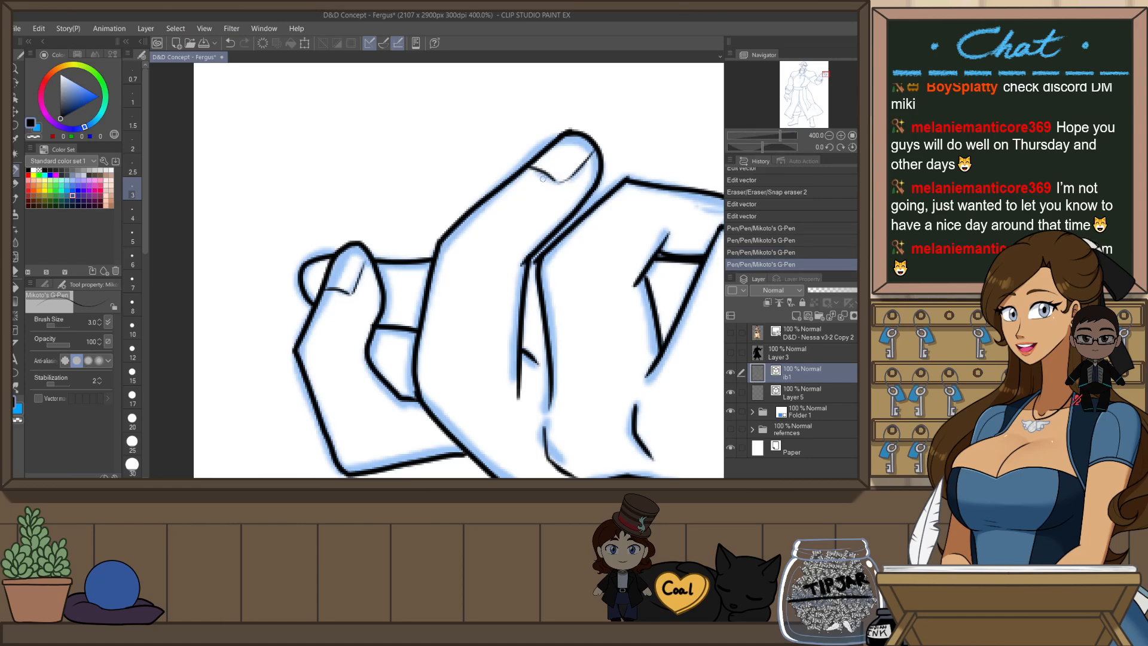
- Flip the canvas view horizontally and adjust the extended finger's outer vector line at the fingertip
{"action": "key", "text": "h"}
{"action": "key", "text": "o"}
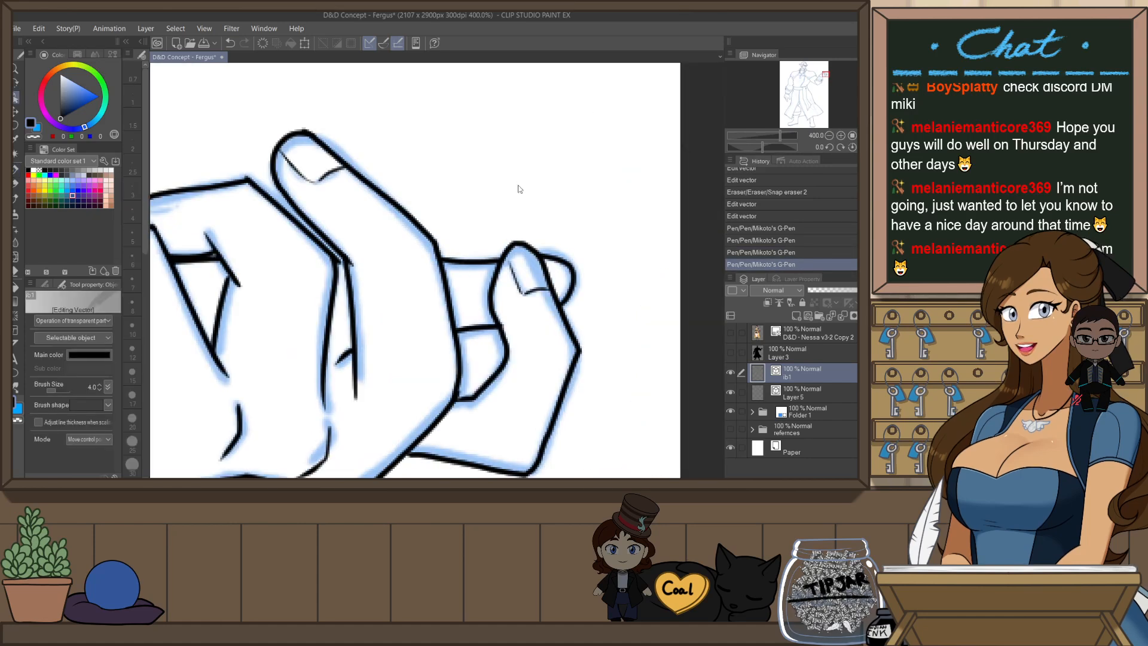
{"action": "left_click", "coordinate": [320, 135]}
{"action": "left_click", "coordinate": [317, 134]}
{"action": "left_click_drag", "start_coordinate": [306, 131], "coordinate": [310, 134]}
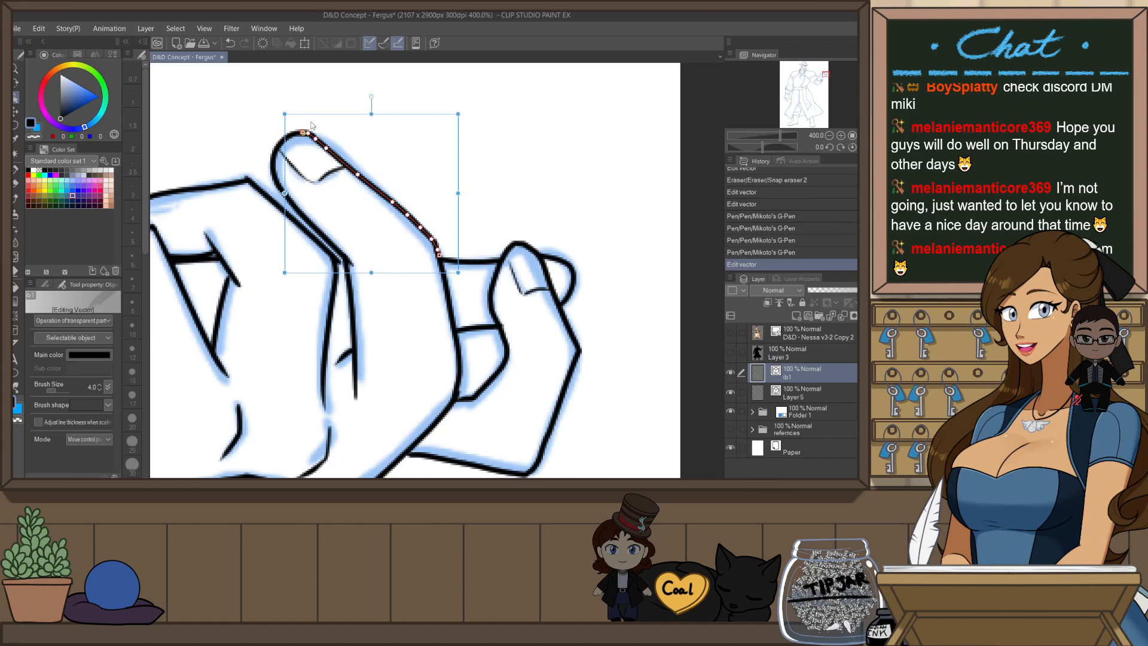
{"action": "left_click", "coordinate": [382, 80]}
- Adjust the line end at the upper knuckle corner of the bent finger beside the extended one
{"action": "scroll", "coordinate": [460, 181], "scroll_direction": "down", "scroll_amount": 4}
{"action": "scroll", "coordinate": [479, 206], "scroll_direction": "up", "scroll_amount": 4}
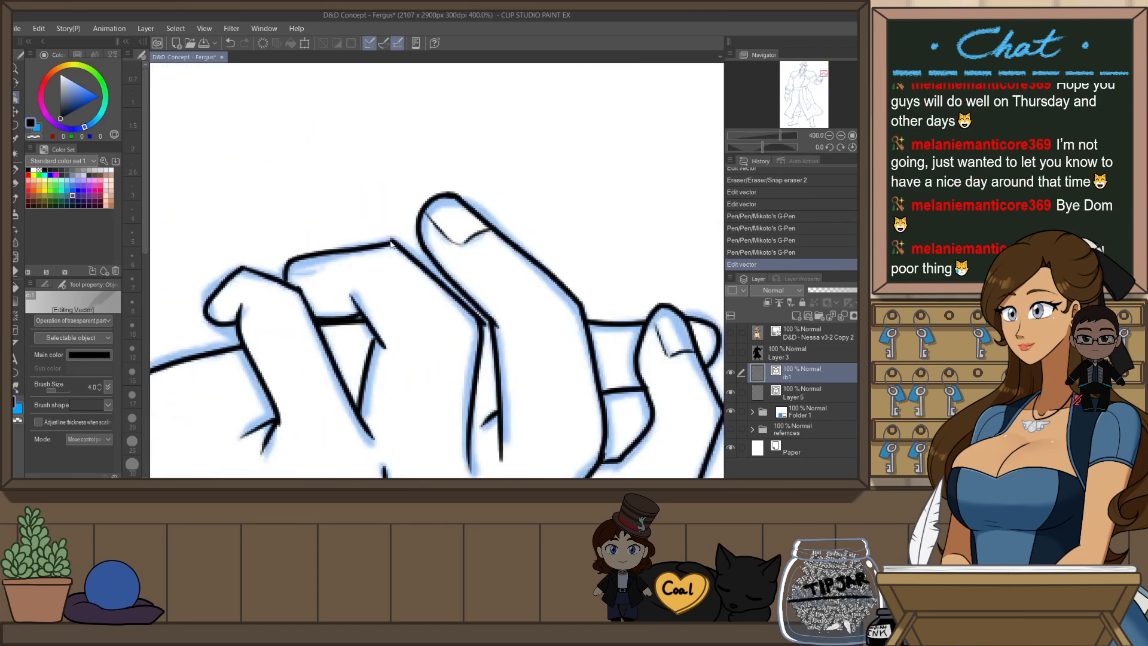
{"action": "left_click", "coordinate": [388, 243]}
{"action": "left_click_drag", "start_coordinate": [395, 242], "coordinate": [392, 240]}
{"action": "left_click", "coordinate": [458, 164]}
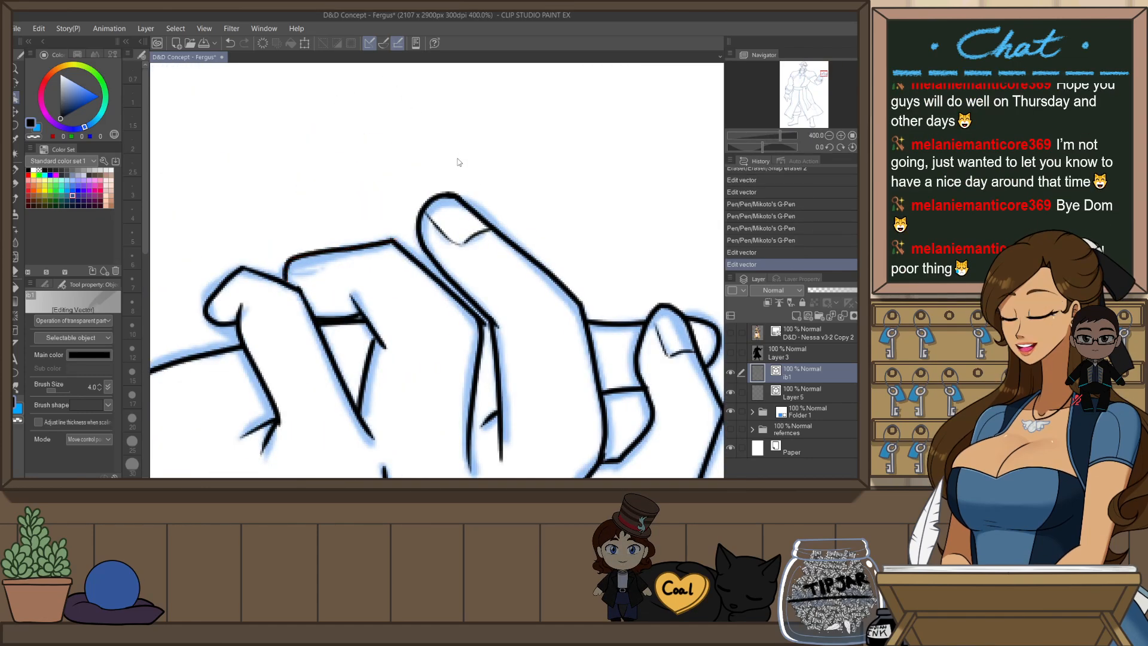
- Ink the fingernail line on the bent finger beside the extended one with Mikoto's G-Pen
{"action": "key", "text": "p"}
{"action": "left_click_drag", "start_coordinate": [287, 268], "coordinate": [332, 258]}
{"action": "key", "text": "ctrl+z"}
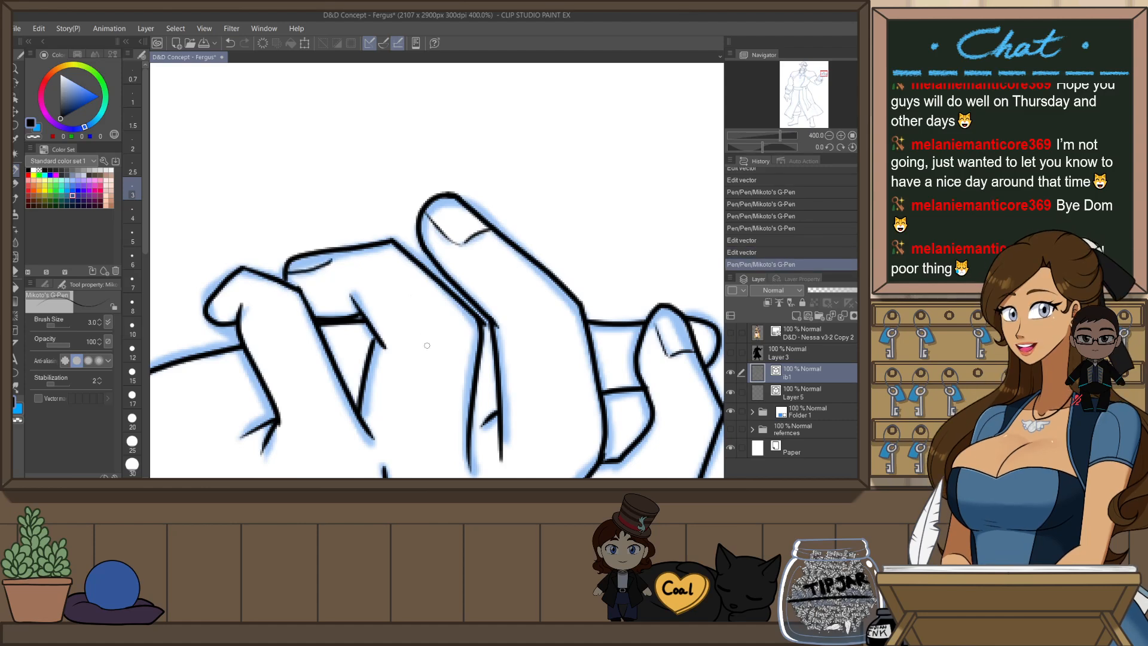
- Adjust the short crease line and the adjoining line beside the gap between the two bent fingers
{"action": "key", "text": "o"}
{"action": "left_click", "coordinate": [387, 336]}
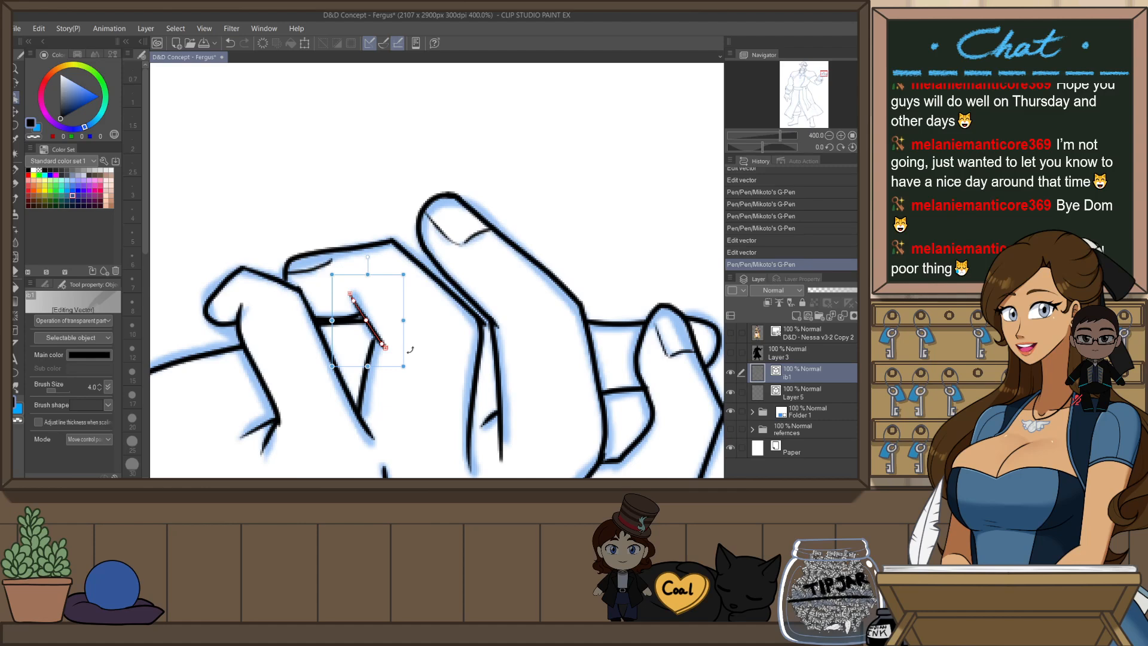
{"action": "left_click_drag", "start_coordinate": [410, 350], "coordinate": [406, 356]}
{"action": "left_click", "coordinate": [425, 329]}
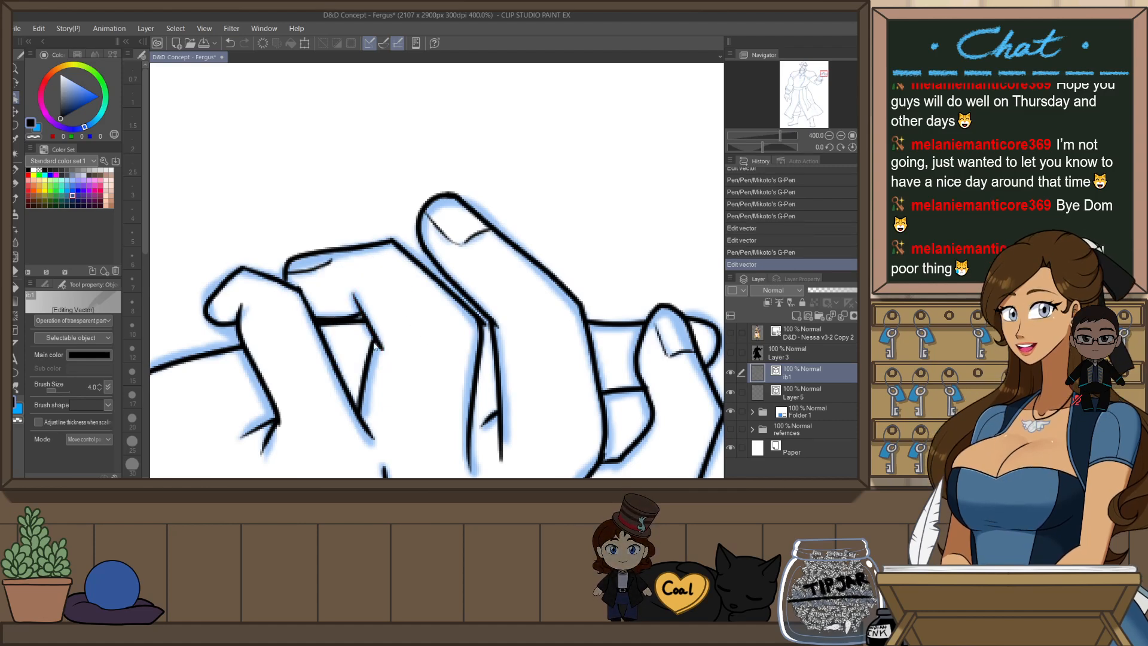
{"action": "left_click", "coordinate": [375, 345]}
{"action": "left_click_drag", "start_coordinate": [391, 317], "coordinate": [406, 326]}
{"action": "left_click", "coordinate": [414, 301]}
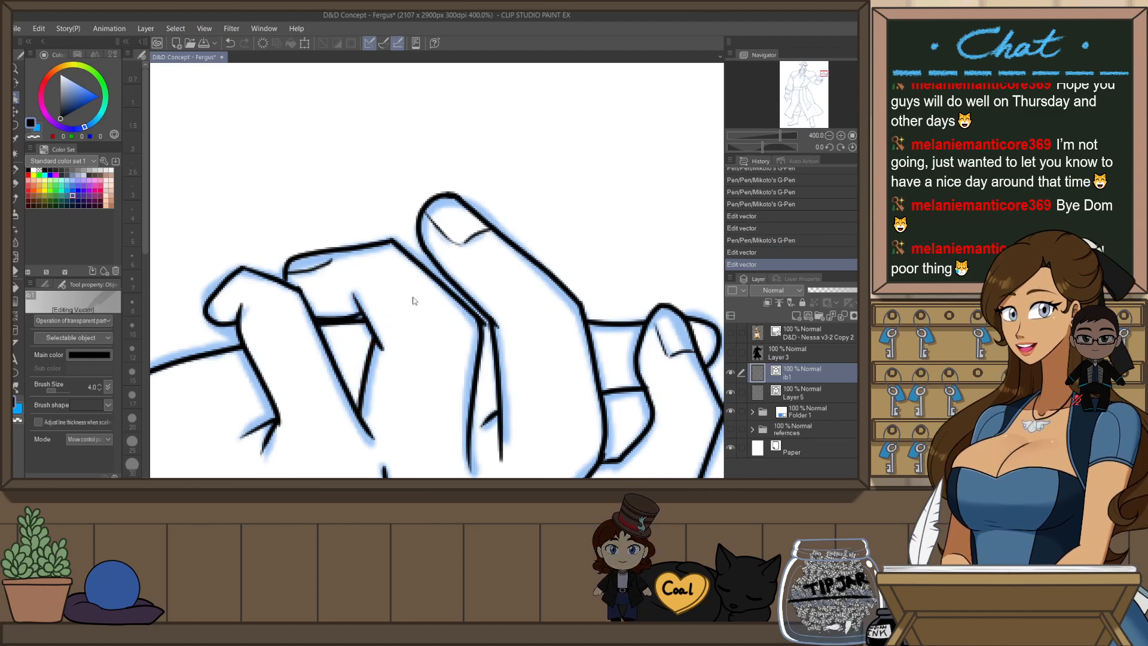
- Adjust the lower end of the bent finger's diagonal line next to the extended finger's base
{"action": "left_click", "coordinate": [478, 322]}
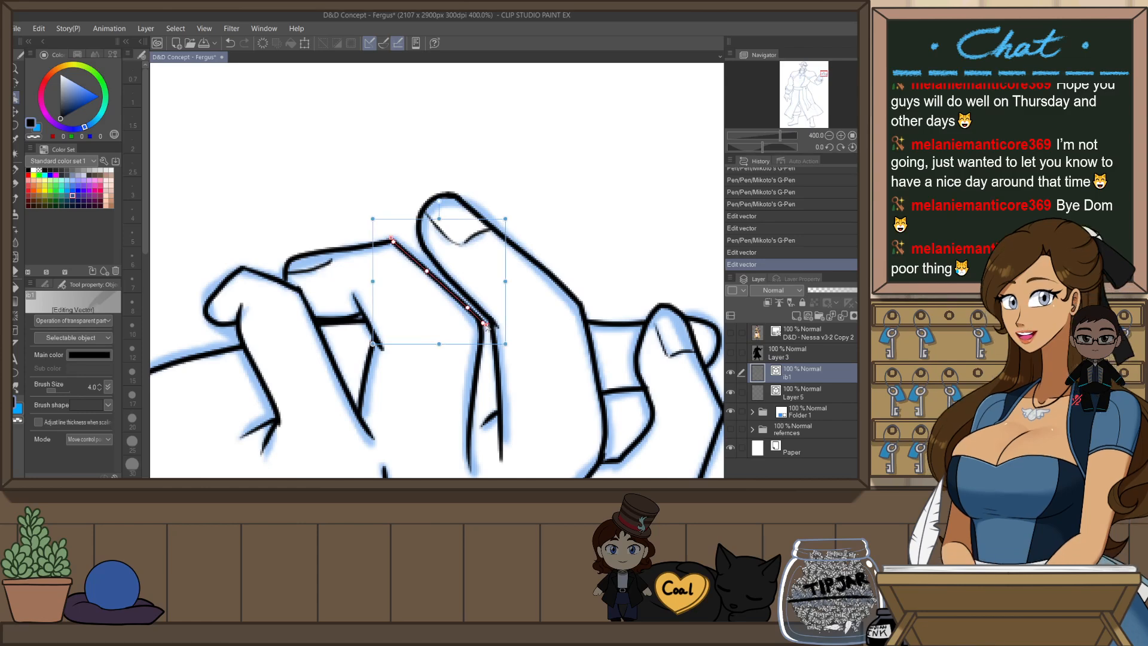
{"action": "mouse_move", "coordinate": [485, 326]}
{"action": "left_mouse_down"}
{"action": "mouse_move", "coordinate": [480, 345]}
{"action": "mouse_move", "coordinate": [480, 325]}
{"action": "left_mouse_up"}
{"action": "left_click", "coordinate": [552, 291]}
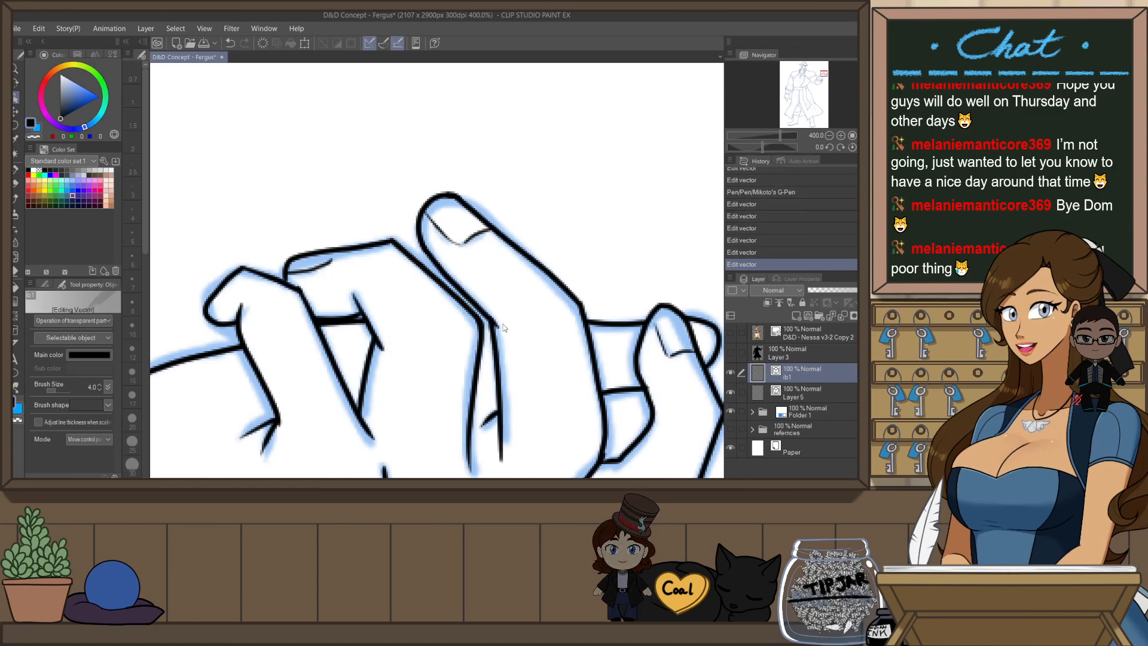
- Adjust the upper end of the line separating the two bent fingers and check the neighbouring fingertip's outline end
{"action": "scroll", "coordinate": [594, 249], "scroll_direction": "down", "scroll_amount": 4}
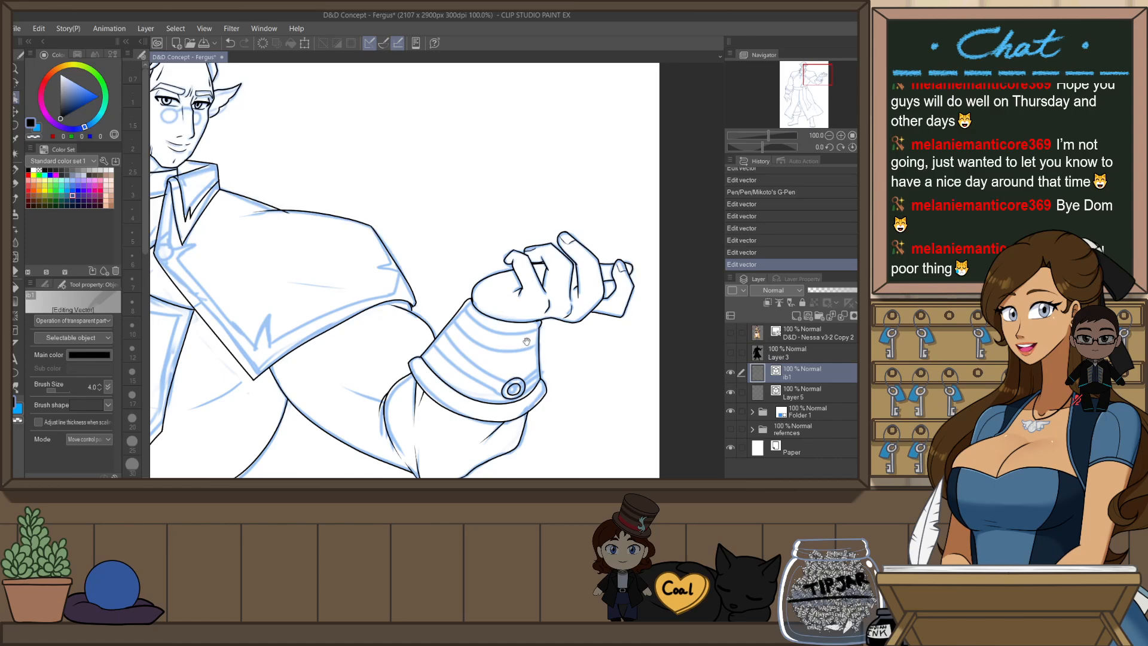
{"action": "left_click_drag", "start_coordinate": [527, 341], "coordinate": [575, 334]}
{"action": "scroll", "coordinate": [586, 254], "scroll_direction": "up", "scroll_amount": 4}
{"action": "left_click", "coordinate": [546, 234]}
{"action": "left_click_drag", "start_coordinate": [549, 235], "coordinate": [542, 232]}
{"action": "left_click", "coordinate": [554, 248]}
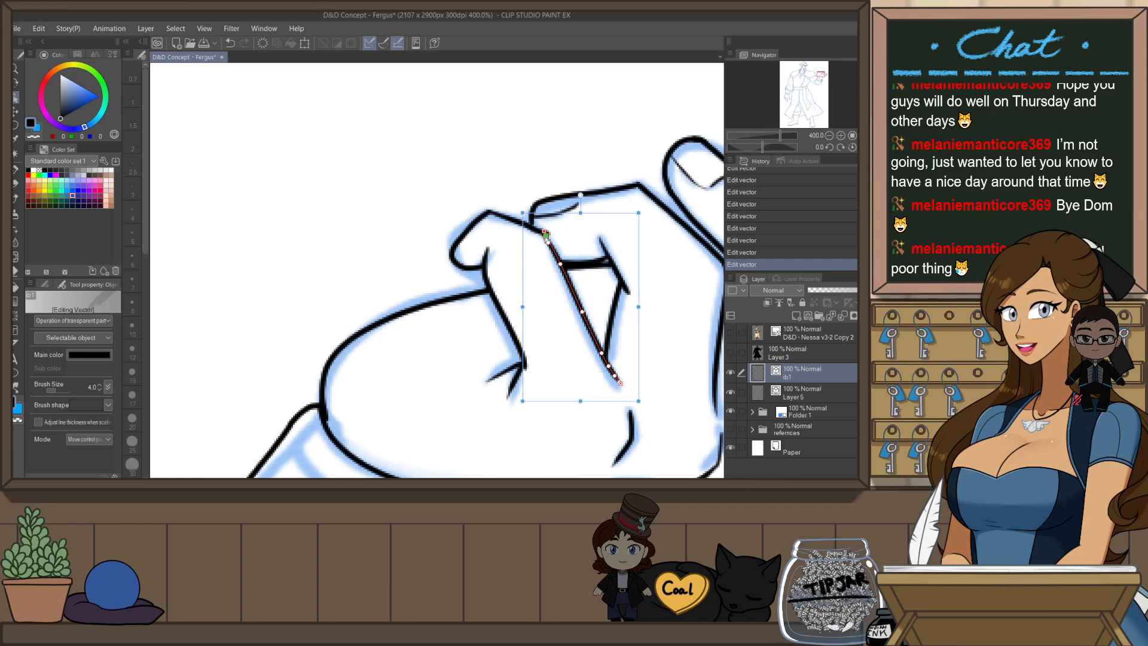
{"action": "left_click", "coordinate": [532, 224]}
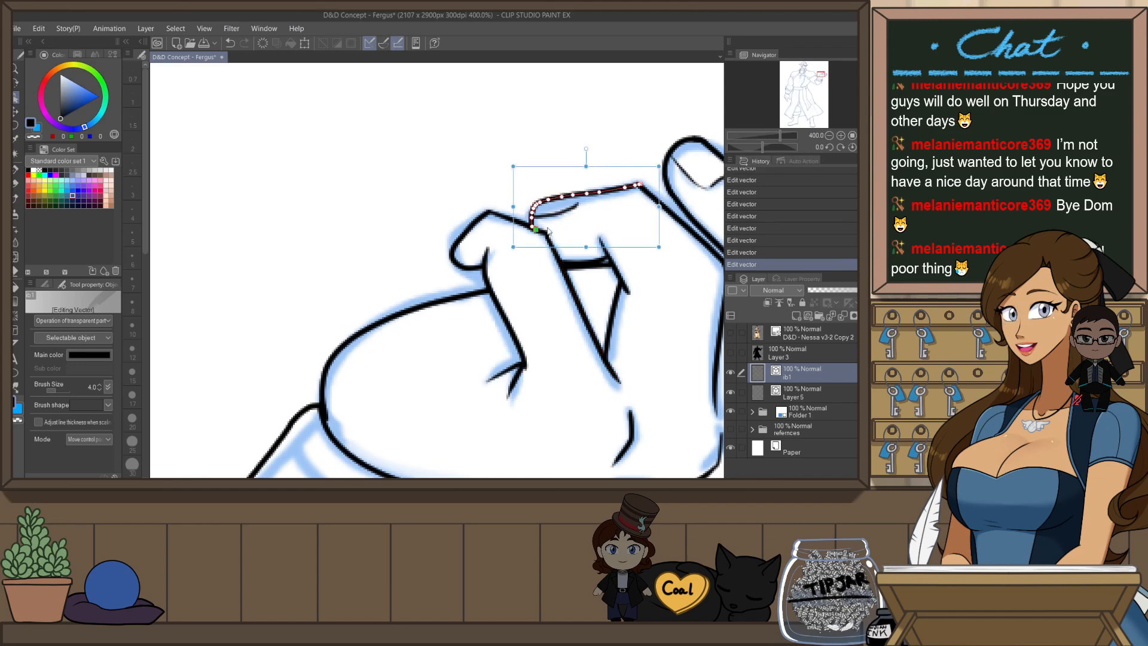
{"action": "left_click", "coordinate": [597, 220]}
- Extend the curled finger's upper vector line around the knuckle so it overlaps the line running down the finger
{"action": "left_click", "coordinate": [544, 233]}
{"action": "scroll", "coordinate": [556, 235], "scroll_direction": "up", "scroll_amount": 3}
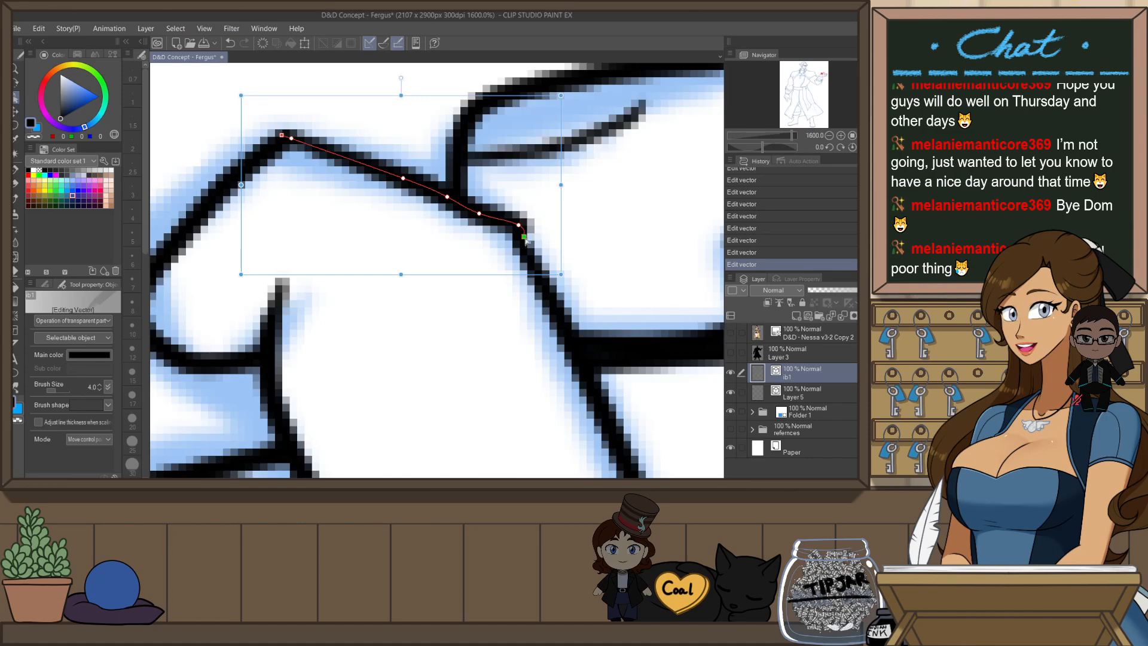
{"action": "left_click_drag", "start_coordinate": [525, 237], "coordinate": [545, 282]}
{"action": "left_click_drag", "start_coordinate": [519, 226], "coordinate": [525, 235]}
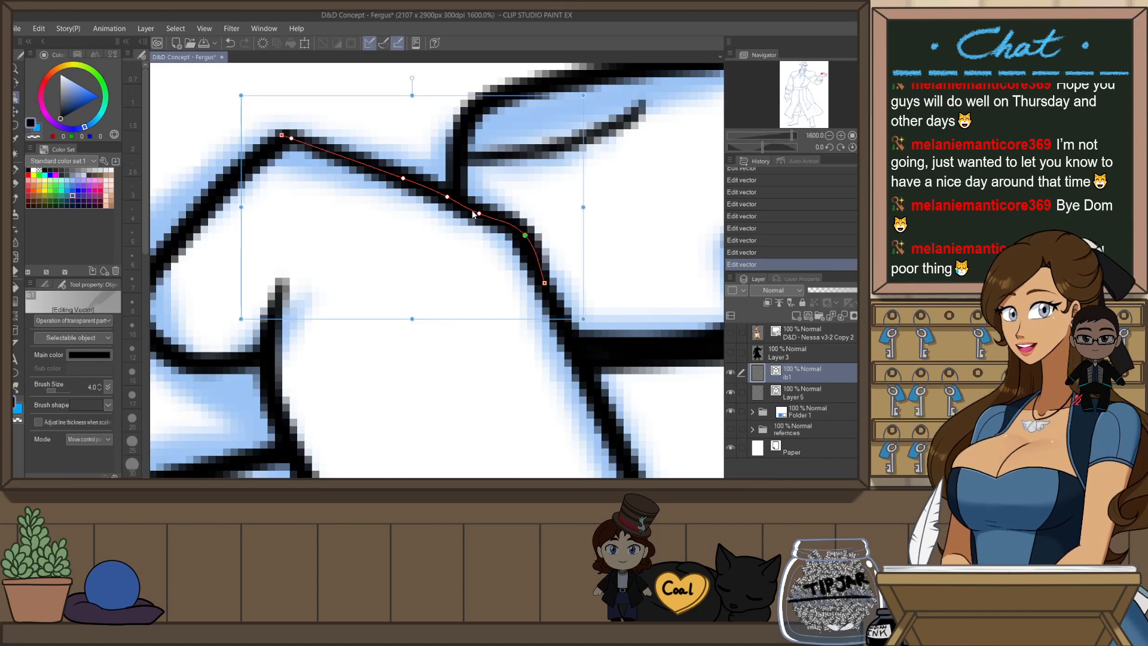
{"action": "left_click", "coordinate": [556, 217]}
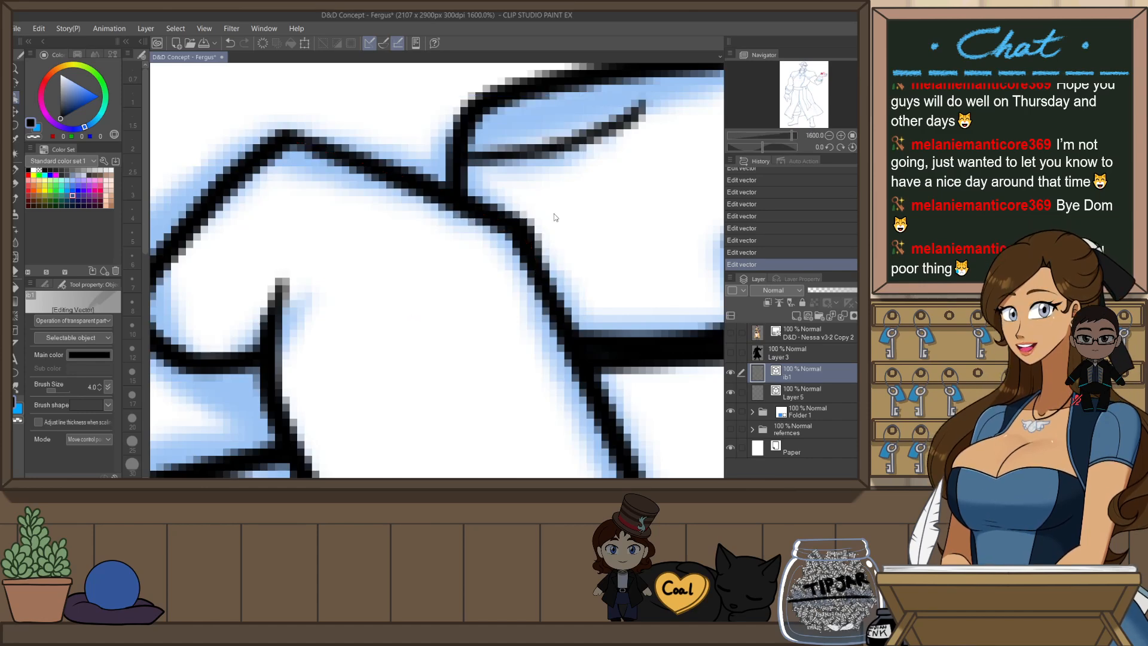
- Ink a short connecting stroke where the extended and bent fingers' lines meet, using Mikoto's G-Pen at size 4
{"action": "scroll", "coordinate": [555, 217], "scroll_direction": "down", "scroll_amount": 6}
{"action": "scroll", "coordinate": [662, 196], "scroll_direction": "down", "scroll_amount": 1}
{"action": "scroll", "coordinate": [711, 242], "scroll_direction": "up", "scroll_amount": 1}
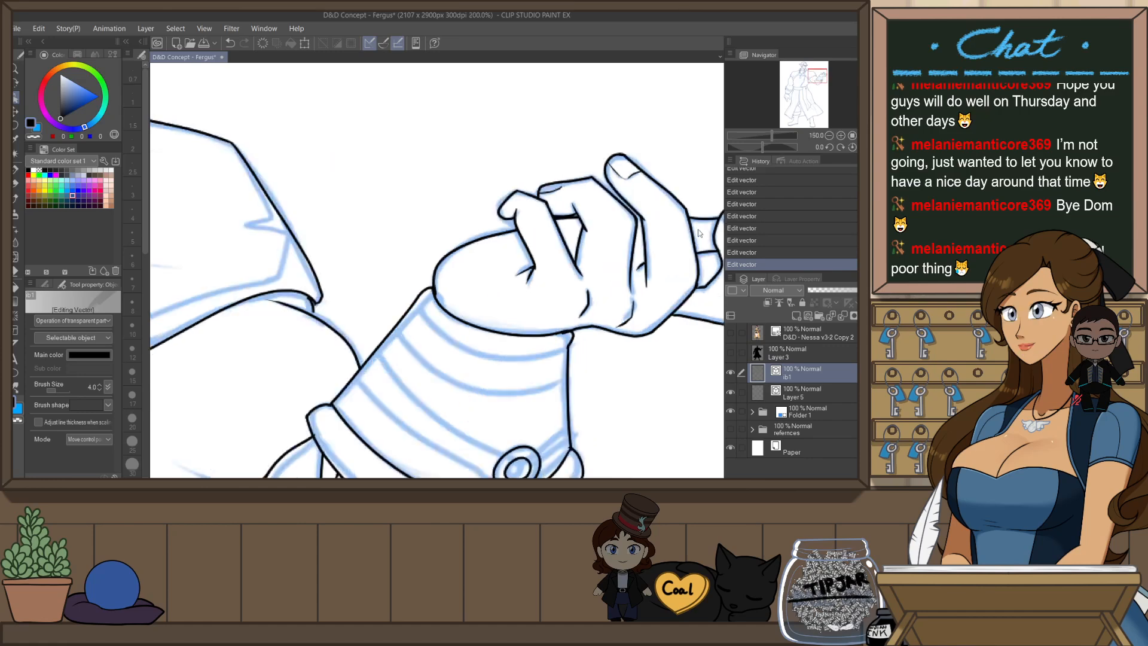
{"action": "key", "text": "r"}
{"action": "left_click_drag", "start_coordinate": [706, 256], "coordinate": [649, 120]}
{"action": "left_click_drag", "start_coordinate": [592, 127], "coordinate": [564, 242]}
{"action": "scroll", "coordinate": [541, 223], "scroll_direction": "up", "scroll_amount": 2}
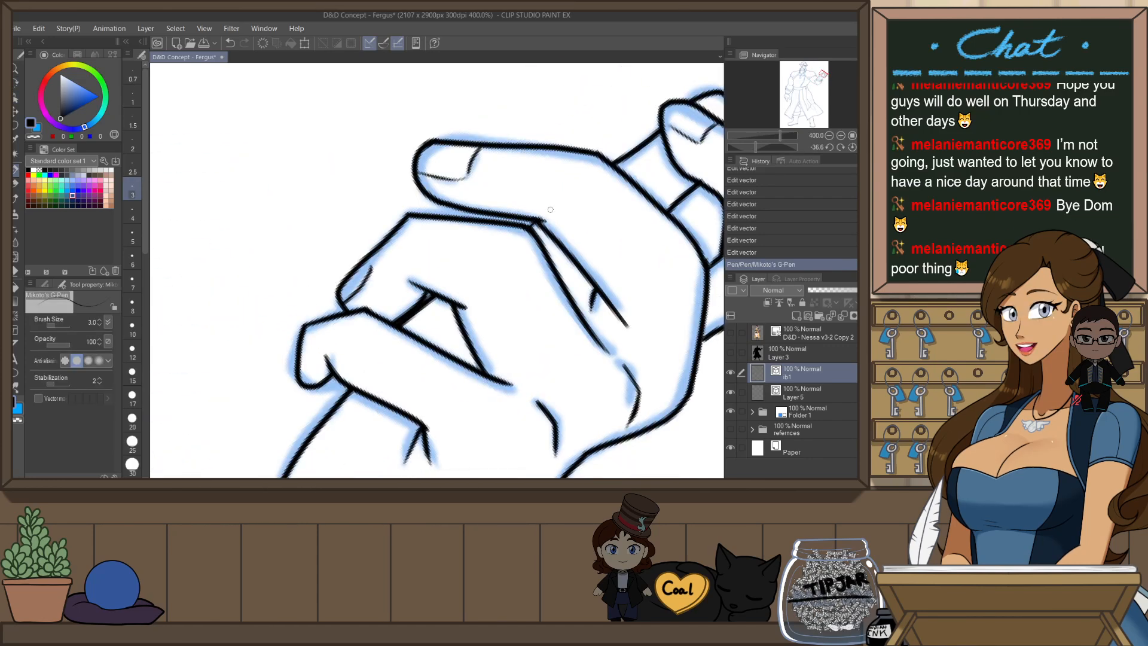
{"action": "key", "text": "bracketright"}
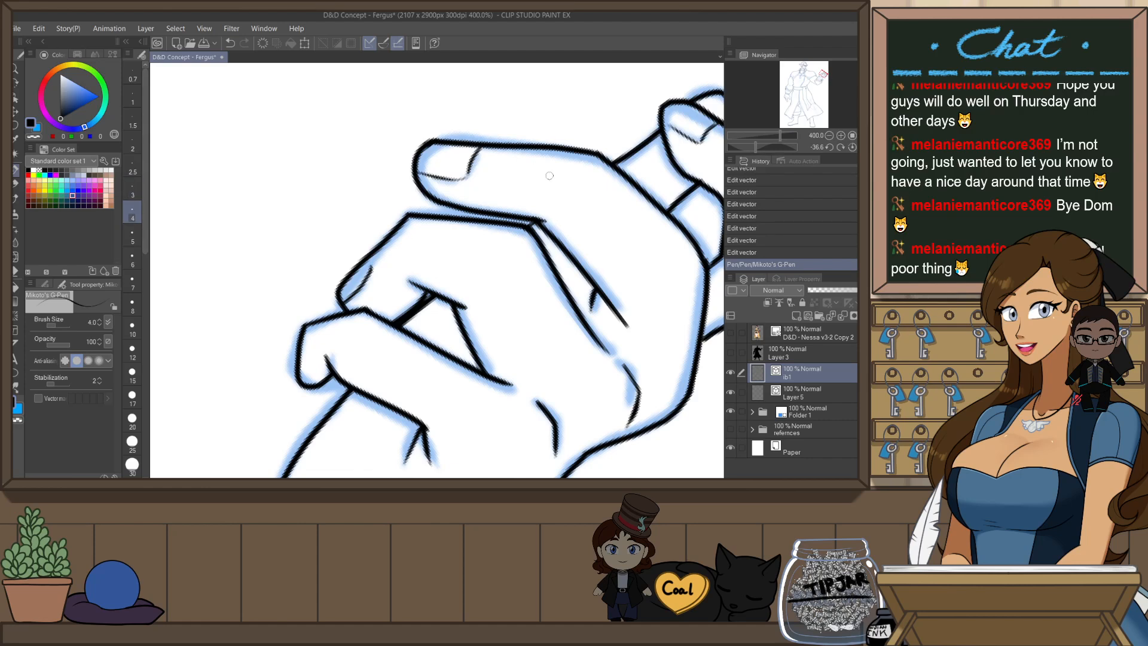
{"action": "key", "text": "ctrl+z"}
{"action": "left_click_drag", "start_coordinate": [541, 221], "coordinate": [529, 228]}
{"action": "key", "text": "ctrl+z"}
{"action": "key", "text": "ctrl+z"}
- Trim excess ink with Snap eraser 2 and adjust the outermost finger's inner line to meet the extended finger's outline
{"action": "scroll", "coordinate": [544, 306], "scroll_direction": "down", "scroll_amount": 4}
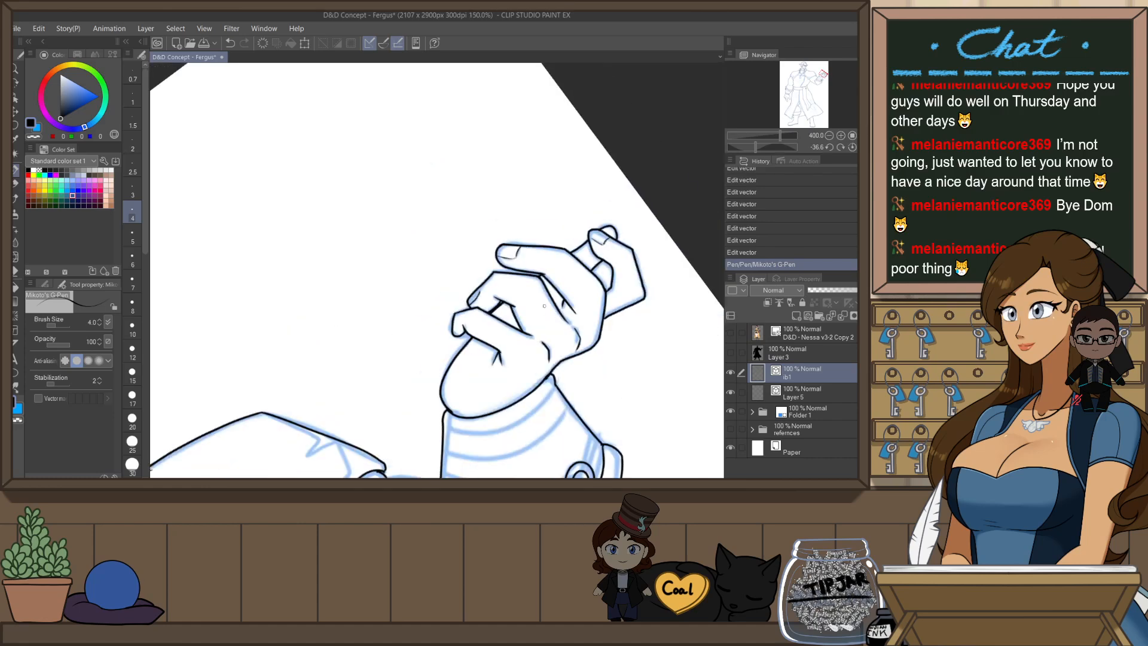
{"action": "scroll", "coordinate": [605, 265], "scroll_direction": "up", "scroll_amount": 1}
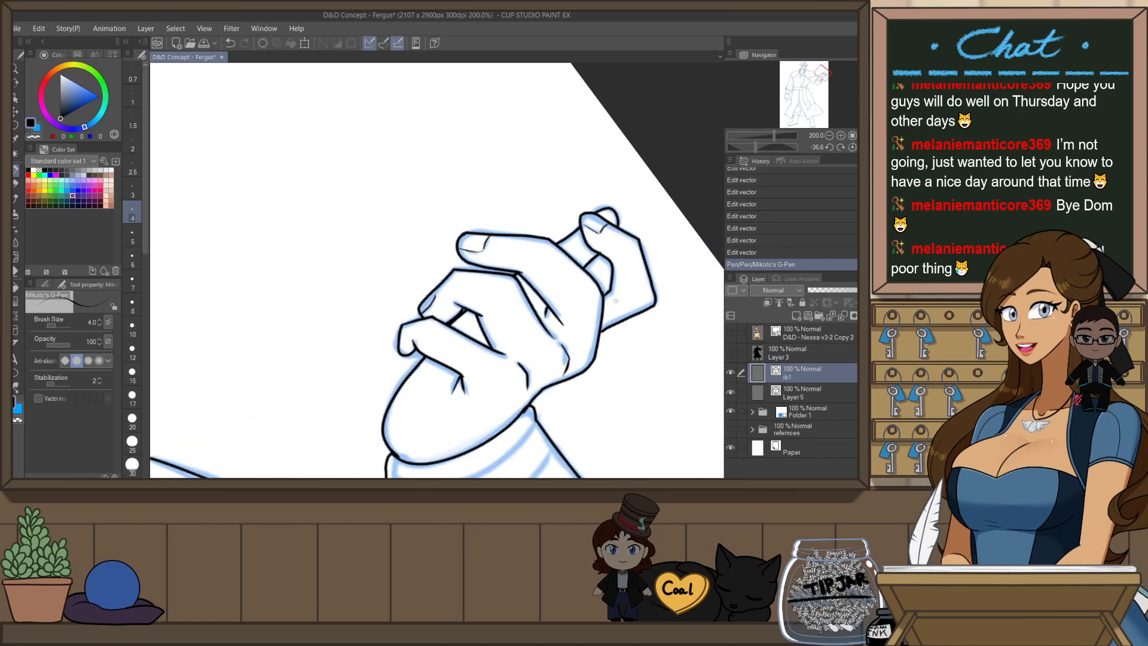
{"action": "scroll", "coordinate": [615, 301], "scroll_direction": "up", "scroll_amount": 3}
{"action": "key", "text": "e"}
{"action": "mouse_move", "coordinate": [569, 218]}
{"action": "left_mouse_down"}
{"action": "mouse_move", "coordinate": [583, 276]}
{"action": "mouse_move", "coordinate": [588, 265]}
{"action": "mouse_move", "coordinate": [563, 253]}
{"action": "mouse_move", "coordinate": [585, 292]}
{"action": "left_mouse_up"}
{"action": "key", "text": "o"}
{"action": "left_click", "coordinate": [579, 287]}
{"action": "left_click", "coordinate": [594, 284]}
{"action": "key", "text": "ctrl+z"}
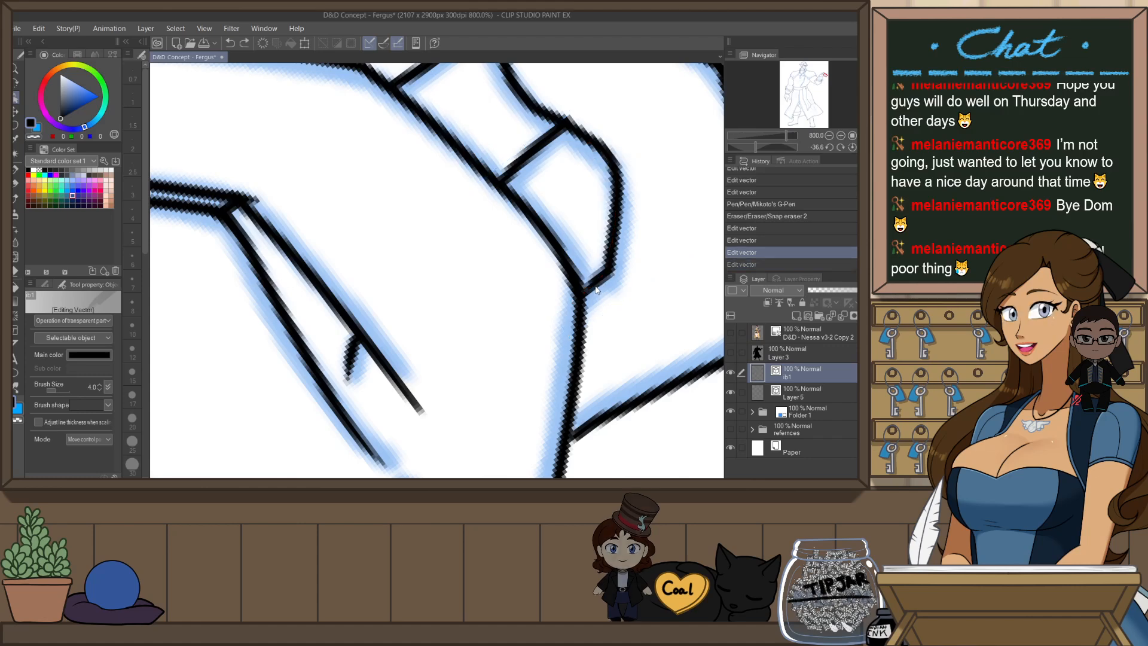
{"action": "left_click_drag", "start_coordinate": [583, 290], "coordinate": [582, 292]}
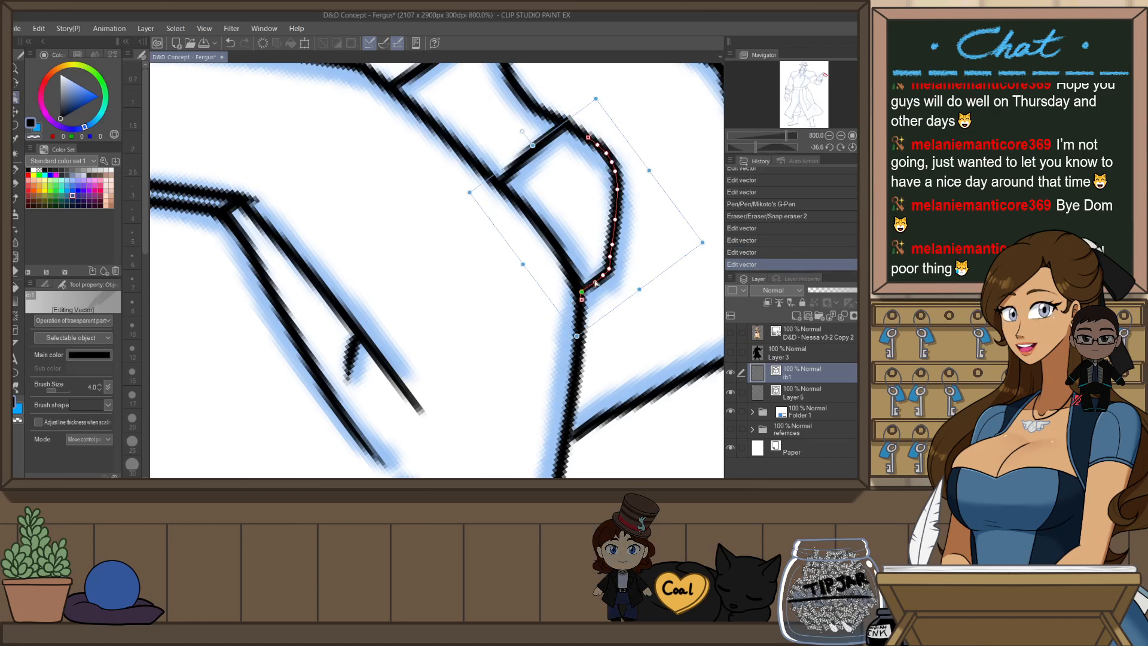
- Adjust the vector line along the heel of the raised hand where it meets the cuff
{"action": "scroll", "coordinate": [593, 255], "scroll_direction": "down", "scroll_amount": 6}
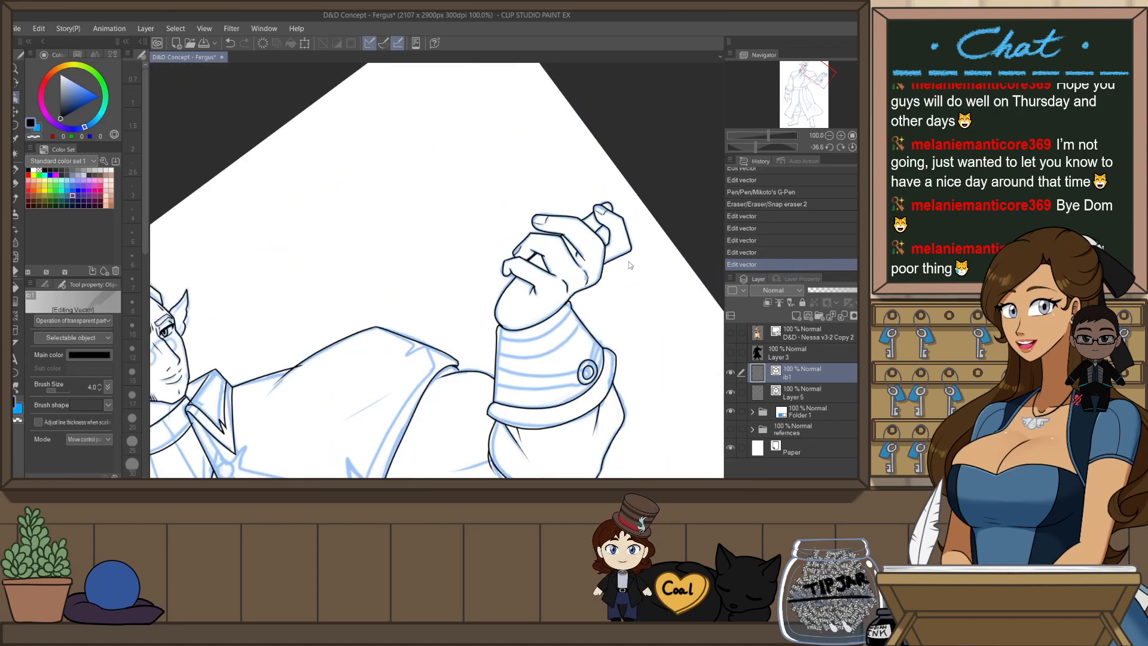
{"action": "scroll", "coordinate": [603, 339], "scroll_direction": "up", "scroll_amount": 4}
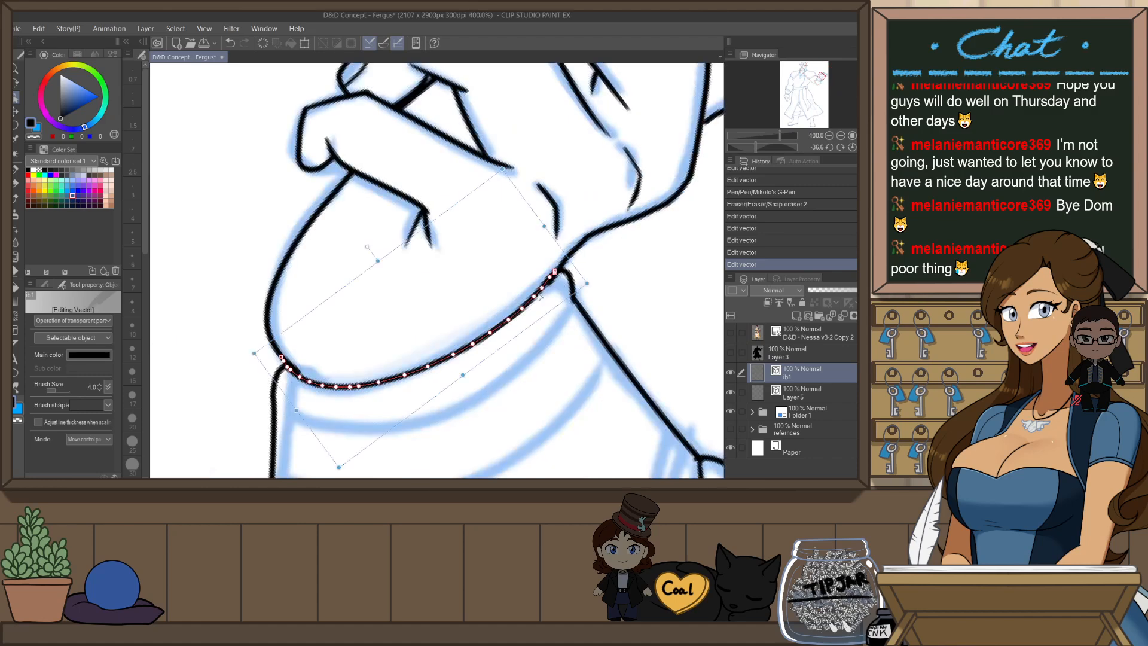
{"action": "left_click", "coordinate": [624, 266]}
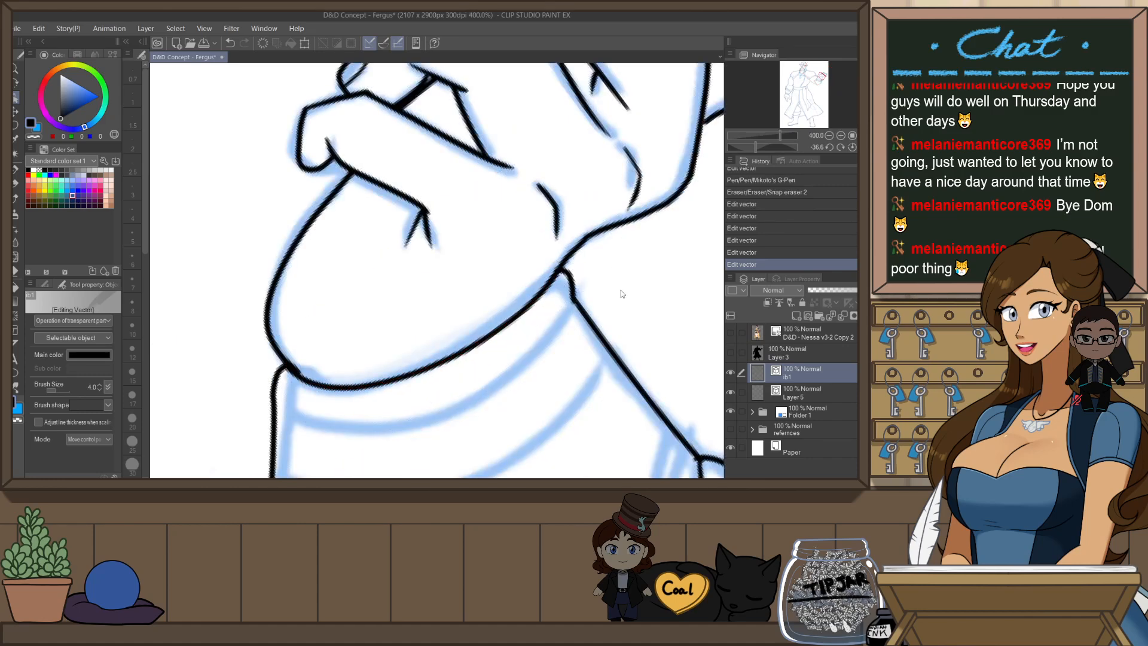
- Trim the overshooting vector line where the heel of the raised hand meets the cuff, using Snap eraser 2
{"action": "scroll", "coordinate": [638, 286], "scroll_direction": "down", "scroll_amount": 3}
{"action": "key", "text": "r"}
{"action": "left_click_drag", "start_coordinate": [638, 329], "coordinate": [281, 404]}
{"action": "scroll", "coordinate": [367, 311], "scroll_direction": "up", "scroll_amount": 1}
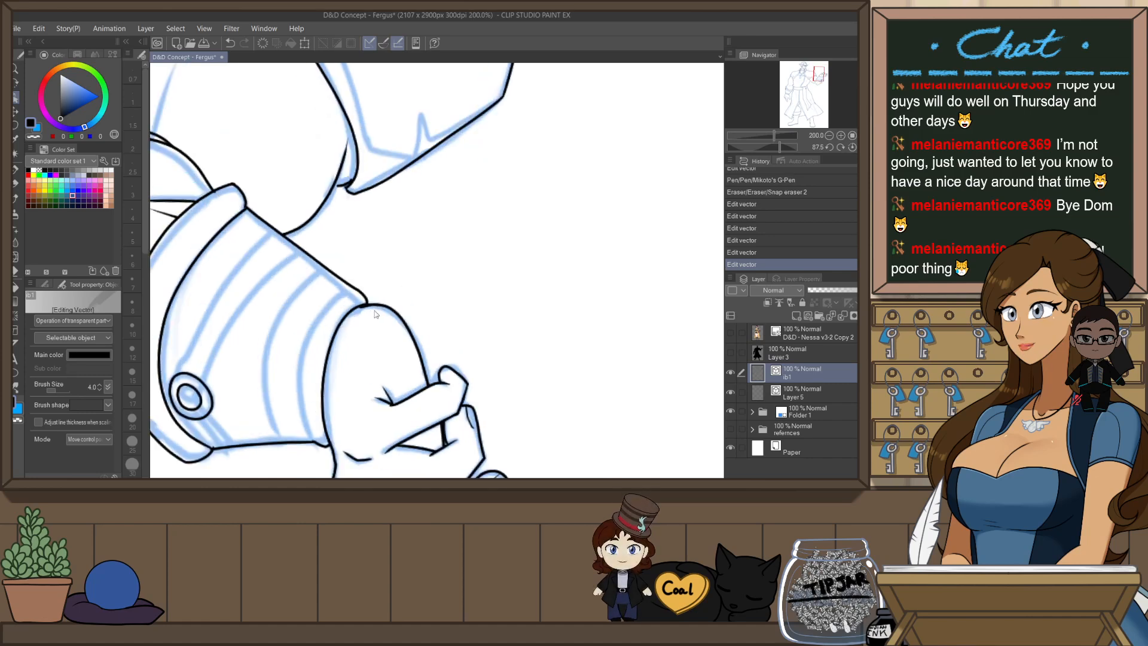
{"action": "left_click", "coordinate": [382, 307]}
{"action": "scroll", "coordinate": [381, 300], "scroll_direction": "up", "scroll_amount": 2}
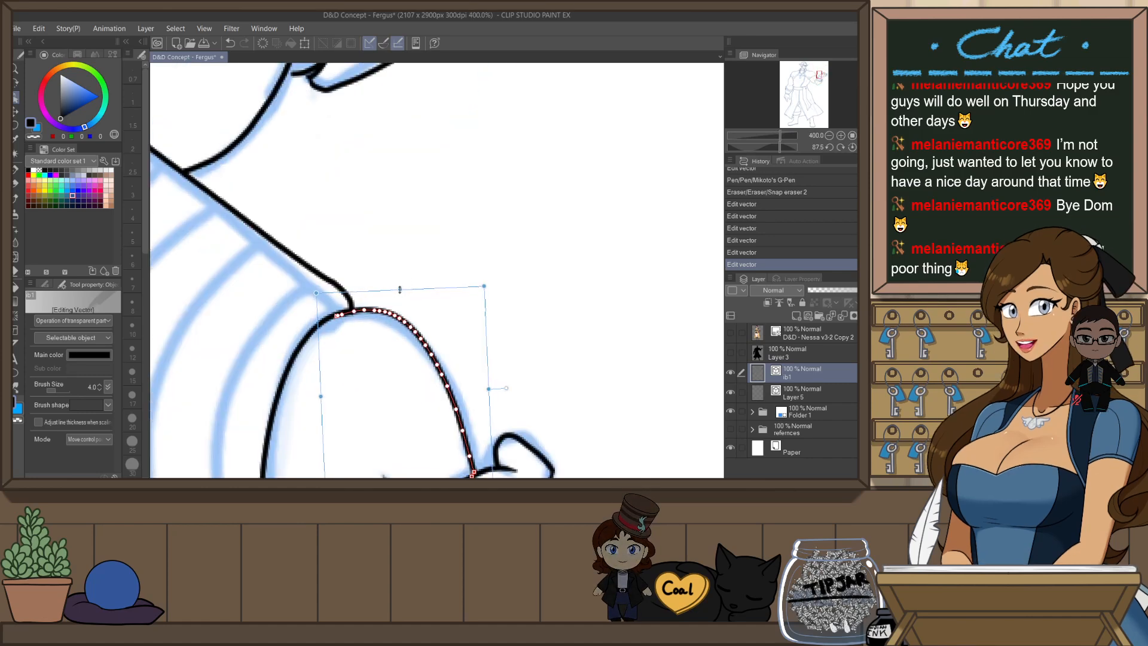
{"action": "key", "text": "e"}
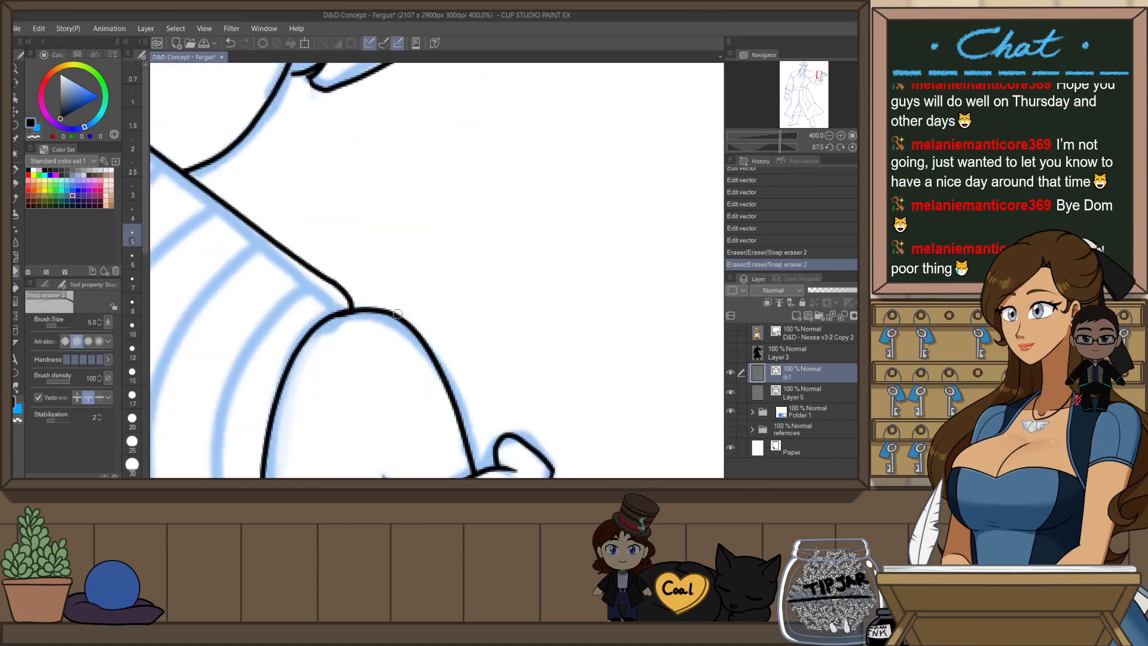
- Try to ink the chest flap's upper edge from its pointed corner to the opposite cape edge, using Mikoto's G-Pen at size 4
{"action": "scroll", "coordinate": [479, 275], "scroll_direction": "down", "scroll_amount": 5}
{"action": "key", "text": "ctrl+at"}
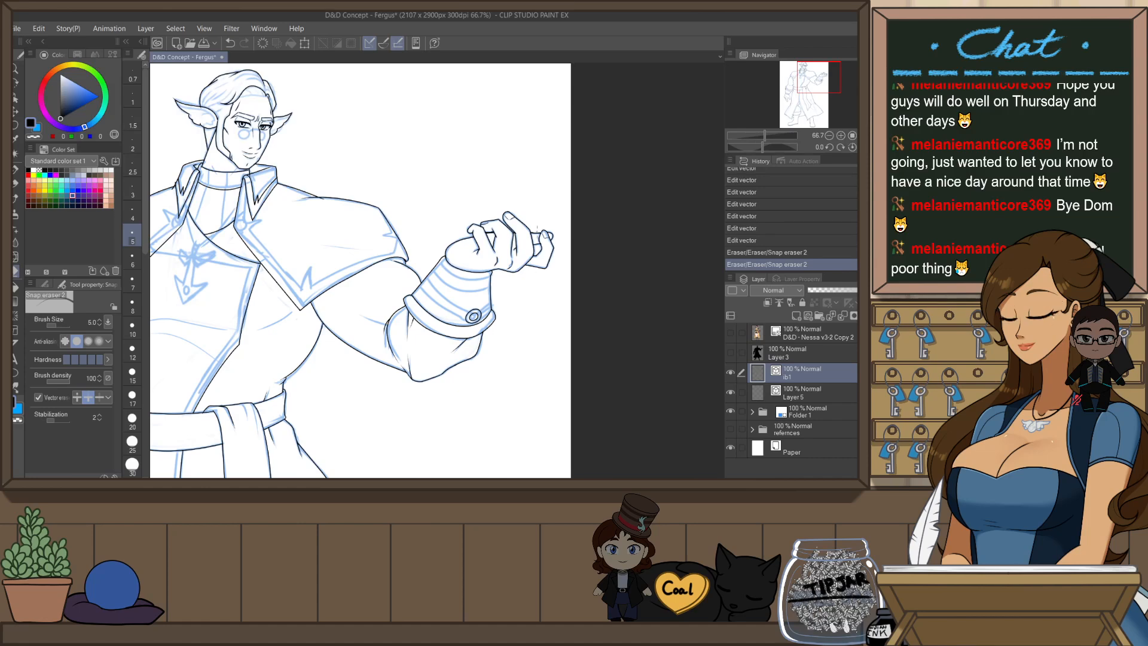
{"action": "left_click_drag", "start_coordinate": [397, 357], "coordinate": [577, 332]}
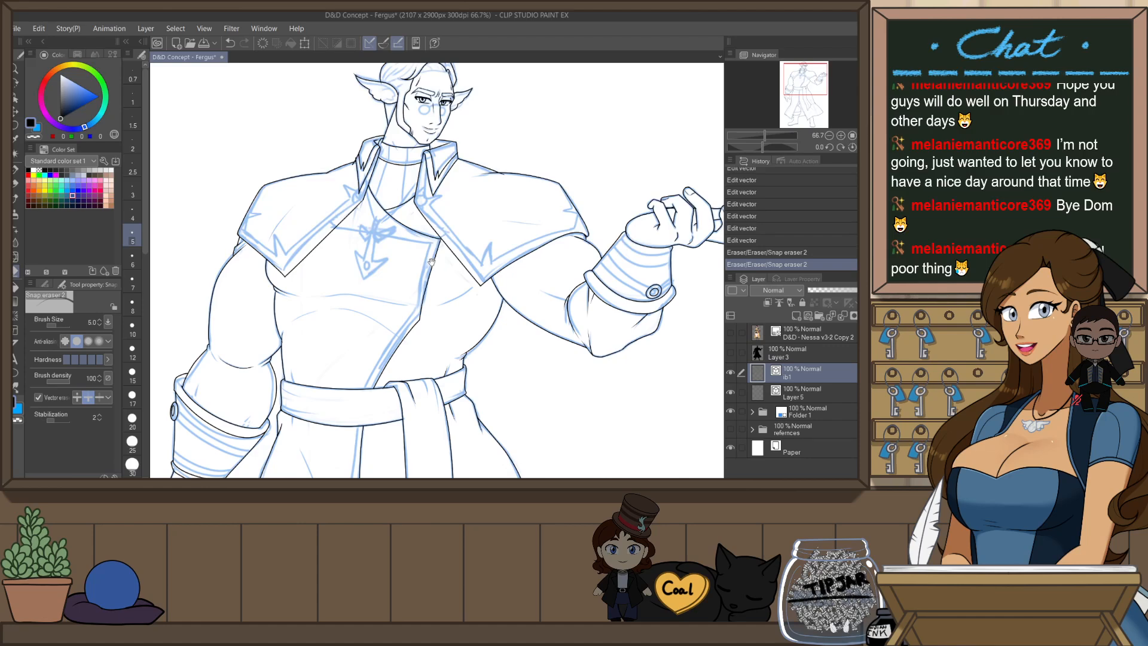
{"action": "left_click_drag", "start_coordinate": [413, 373], "coordinate": [490, 412]}
{"action": "left_click_drag", "start_coordinate": [557, 356], "coordinate": [574, 225]}
{"action": "scroll", "coordinate": [447, 246], "scroll_direction": "up", "scroll_amount": 1}
{"action": "scroll", "coordinate": [445, 246], "scroll_direction": "up", "scroll_amount": 2}
{"action": "key", "text": "p"}
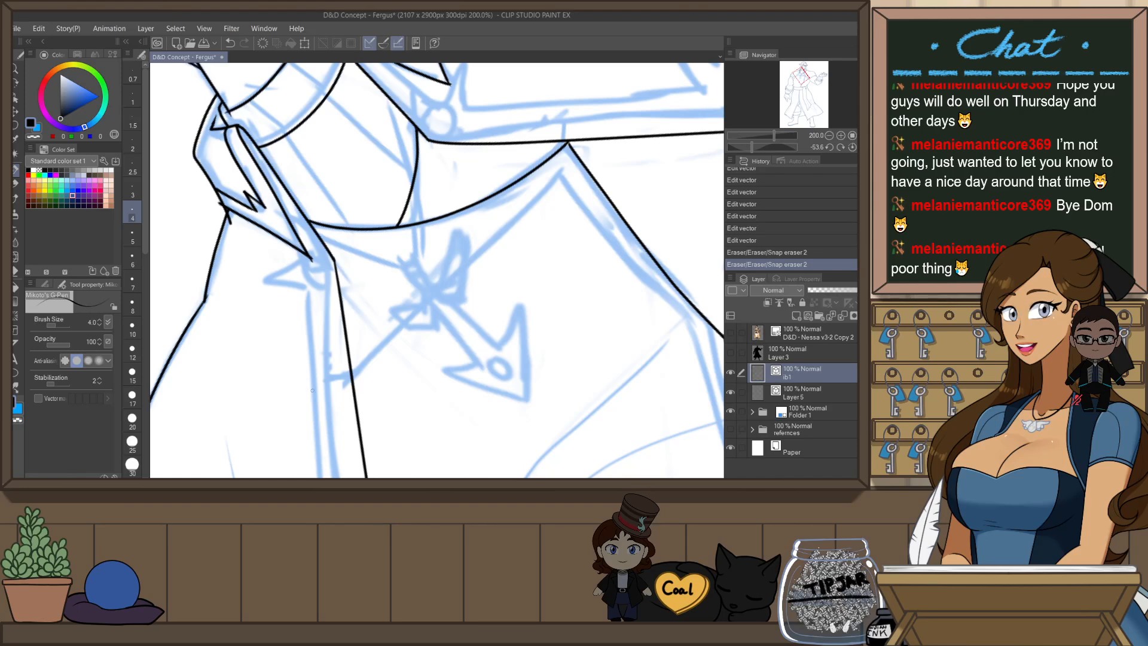
{"action": "left_click_drag", "start_coordinate": [532, 189], "coordinate": [554, 162]}
{"action": "key", "text": "ctrl+z"}
{"action": "left_click_drag", "start_coordinate": [385, 340], "coordinate": [575, 145]}
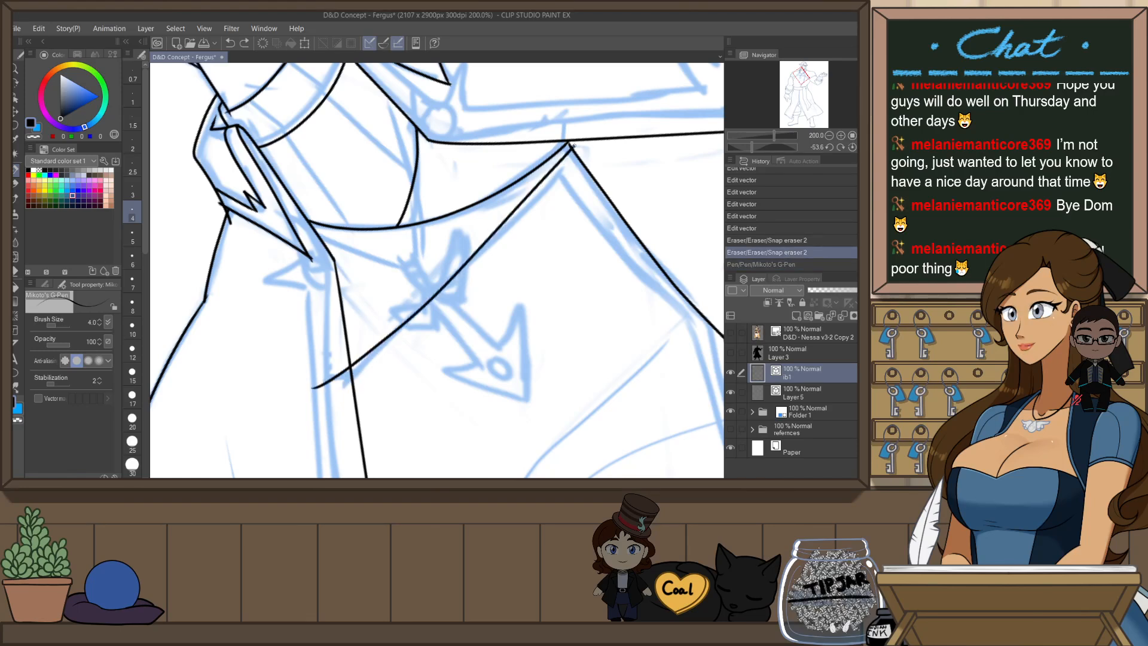
{"action": "key", "text": "ctrl+z"}
{"action": "mouse_move", "coordinate": [326, 381]}
{"action": "left_mouse_down"}
{"action": "mouse_move", "coordinate": [382, 353]}
{"action": "mouse_move", "coordinate": [573, 148]}
{"action": "left_mouse_up"}
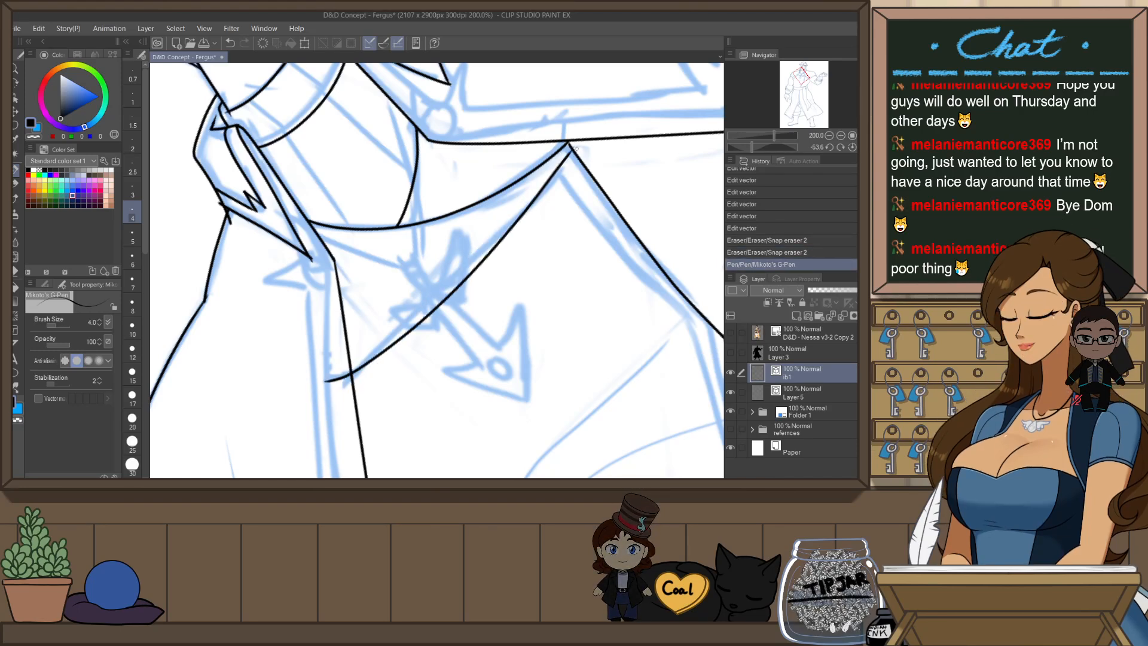
{"action": "key", "text": "ctrl+z"}
{"action": "left_click_drag", "start_coordinate": [395, 335], "coordinate": [353, 373]}
{"action": "key", "text": "ctrl+z"}
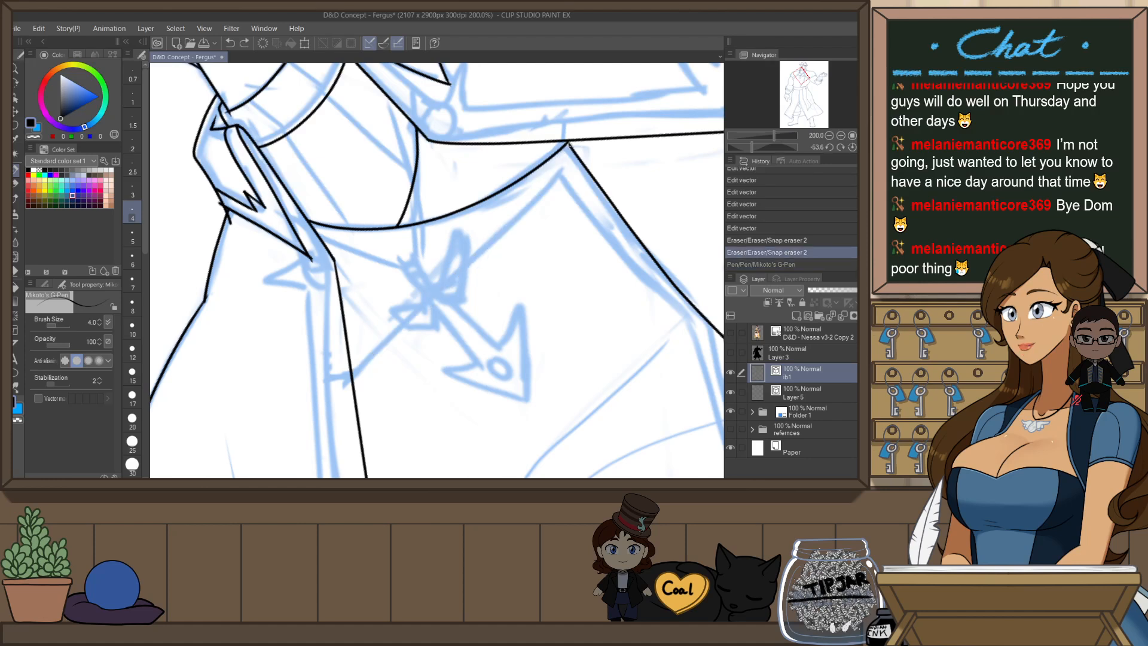
{"action": "mouse_move", "coordinate": [571, 143]}
{"action": "left_mouse_down"}
{"action": "mouse_move", "coordinate": [535, 202]}
{"action": "mouse_move", "coordinate": [510, 226]}
{"action": "left_mouse_up"}
{"action": "key", "text": "ctrl+z"}
{"action": "key", "text": "ctrl+z"}
{"action": "left_click_drag", "start_coordinate": [546, 184], "coordinate": [335, 391]}
{"action": "key", "text": "ctrl+z"}
- Ink the chest flap's upper edge from its pointed corner across to the cape edge and trim the overshoot with Snap eraser 2
{"action": "left_click_drag", "start_coordinate": [569, 143], "coordinate": [344, 390]}
{"action": "key", "text": "e"}
{"action": "scroll", "coordinate": [588, 121], "scroll_direction": "down", "scroll_amount": 1}
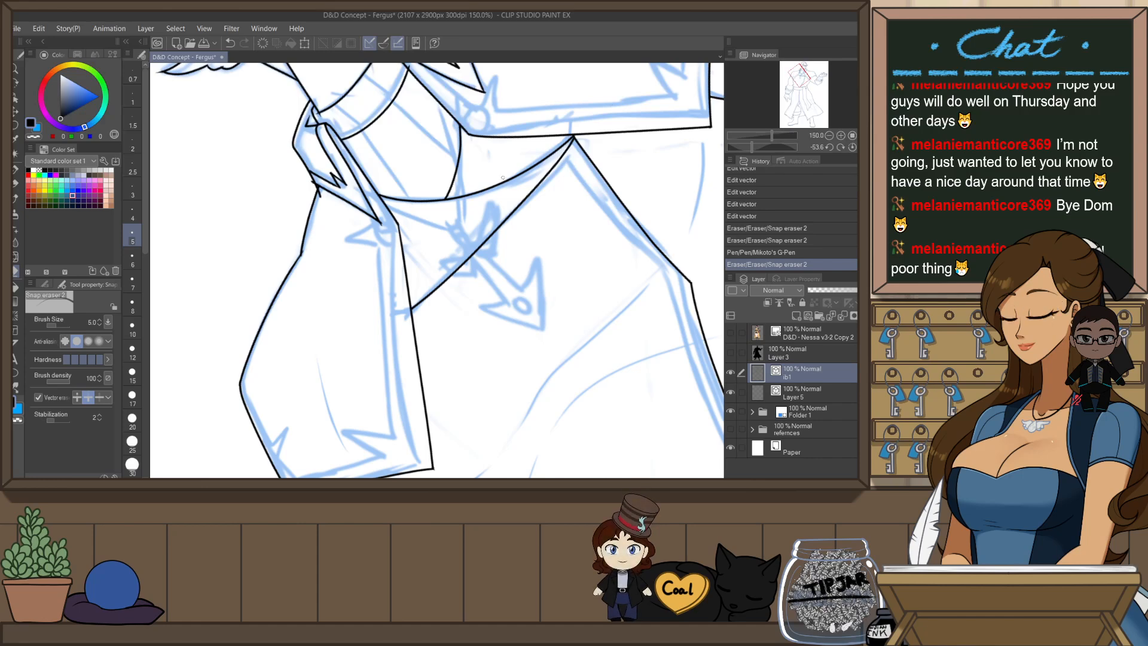
- Restore the collar's outer outline and adjust the vector points at the adjacent collar flap's tip so its two edges meet cleanly
{"action": "key", "text": "ctrl+at"}
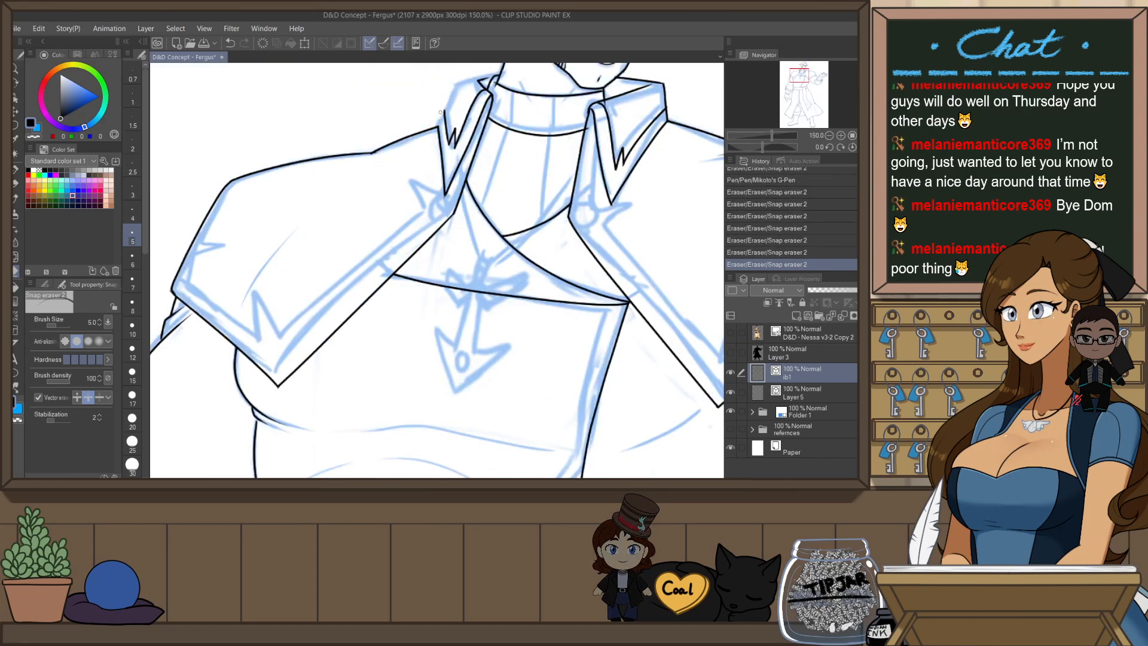
{"action": "key", "text": "ctrl+z"}
{"action": "left_click_drag", "start_coordinate": [435, 124], "coordinate": [453, 109]}
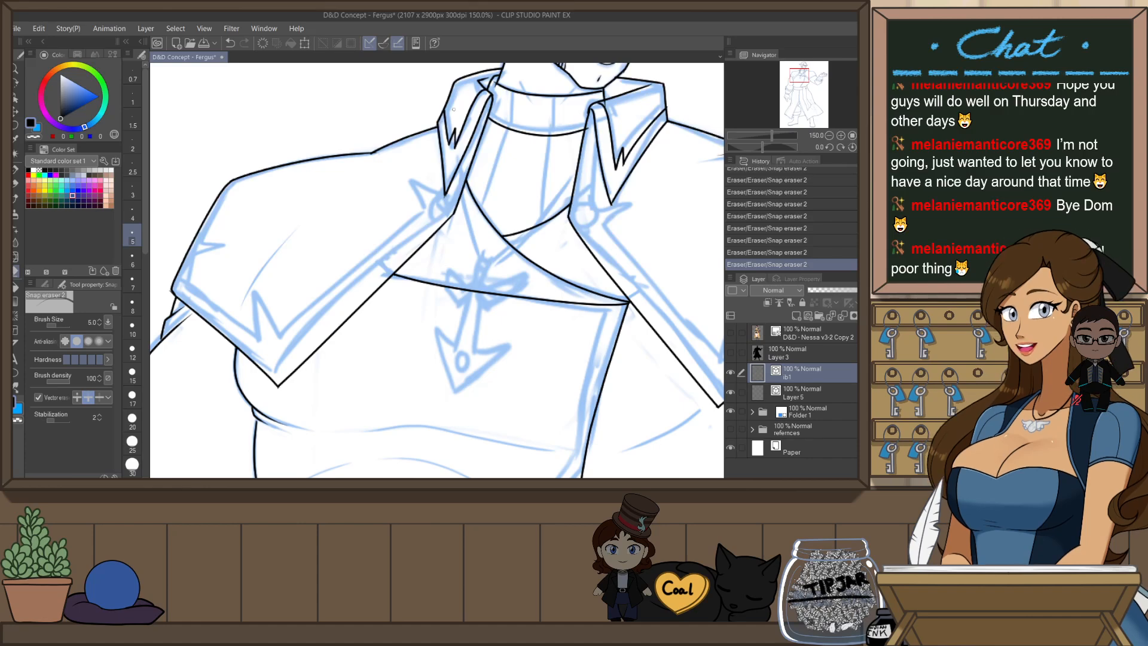
{"action": "scroll", "coordinate": [462, 168], "scroll_direction": "up", "scroll_amount": 4}
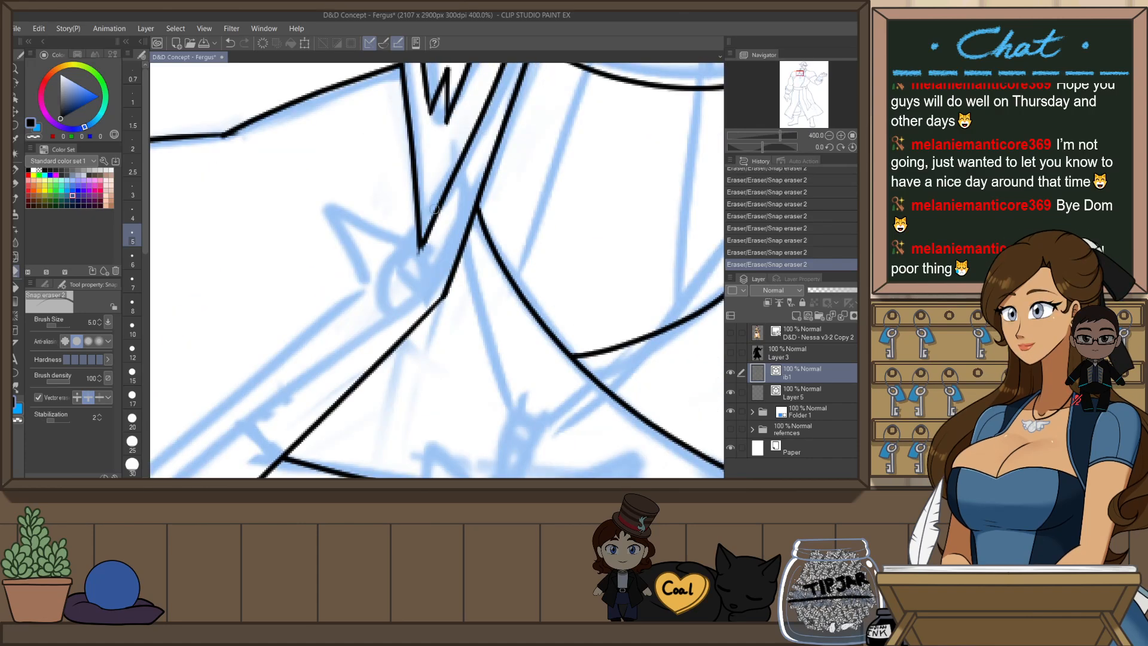
{"action": "key", "text": "o"}
{"action": "left_click", "coordinate": [426, 243]}
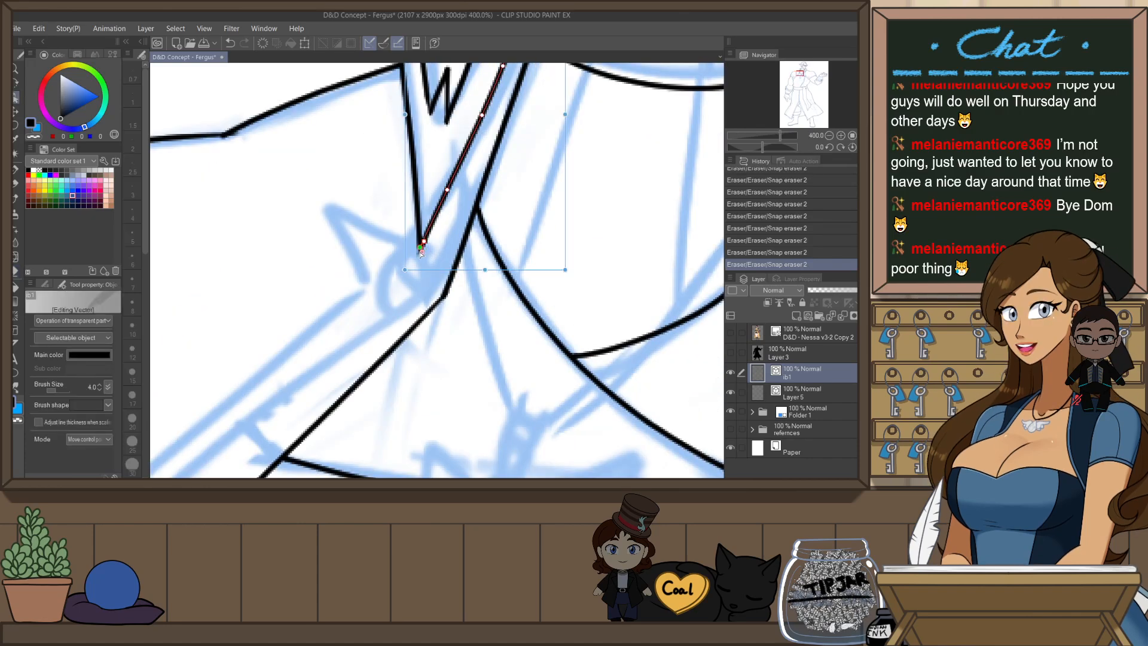
{"action": "left_click_drag", "start_coordinate": [421, 250], "coordinate": [424, 245]}
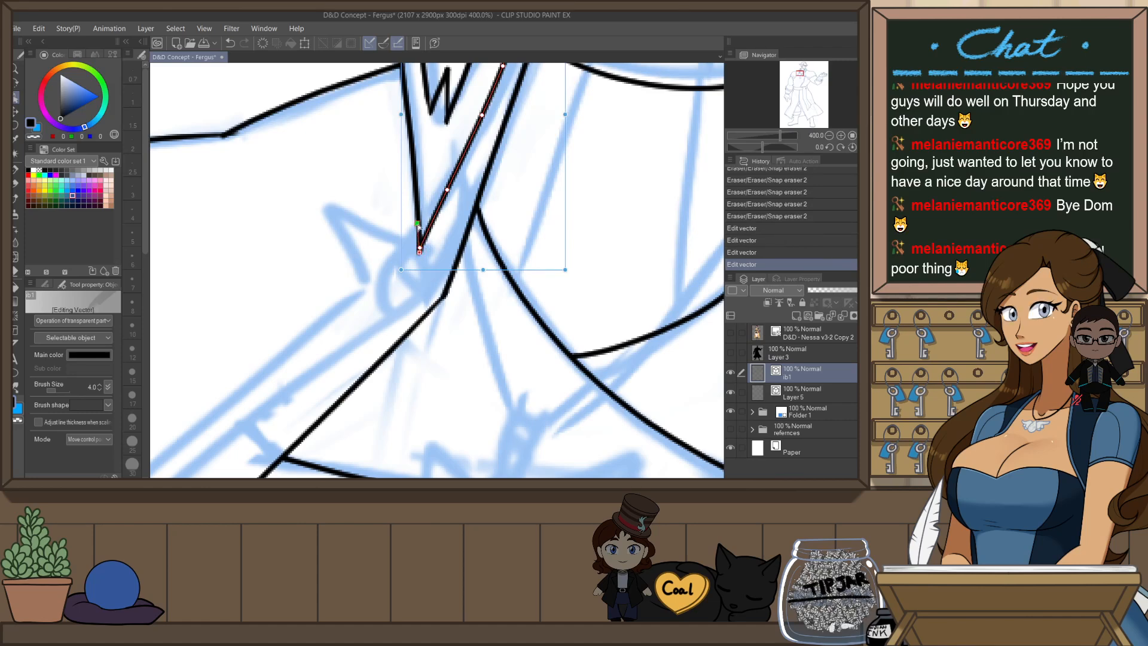
{"action": "left_click_drag", "start_coordinate": [419, 223], "coordinate": [418, 219]}
{"action": "left_click", "coordinate": [440, 215]}
{"action": "scroll", "coordinate": [466, 282], "scroll_direction": "down", "scroll_amount": 3}
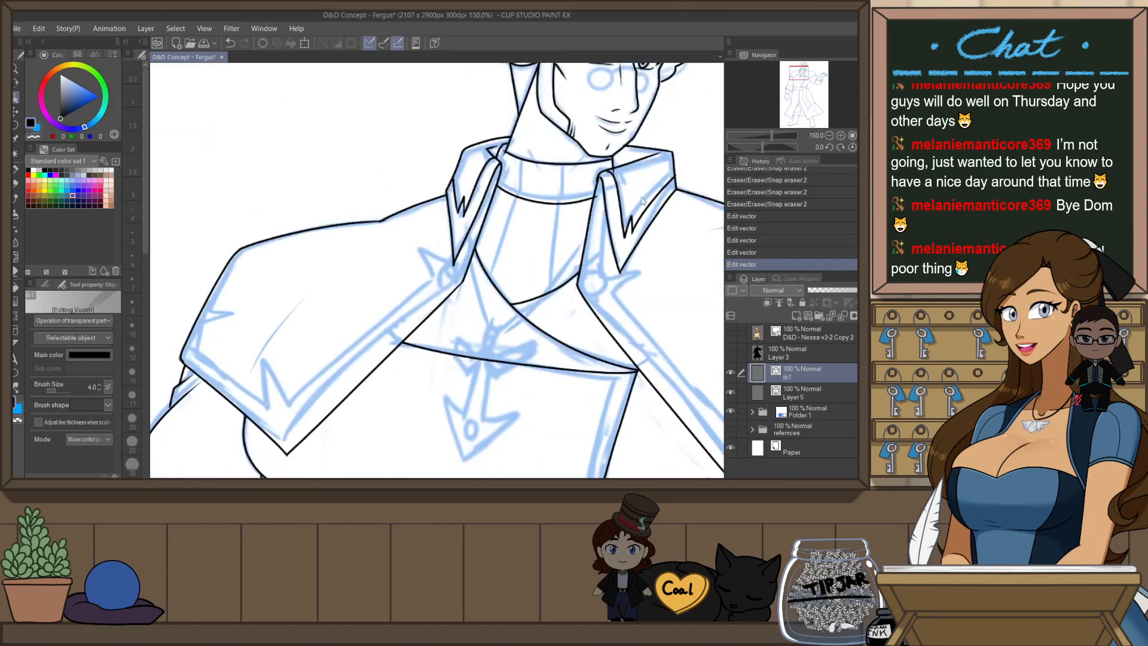
- Trim the excess ink at the tip and upper fold of the opposite collar flap with Snap eraser 2
{"action": "scroll", "coordinate": [625, 285], "scroll_direction": "up", "scroll_amount": 3}
{"action": "key", "text": "e"}
{"action": "left_click_drag", "start_coordinate": [596, 277], "coordinate": [600, 279]}
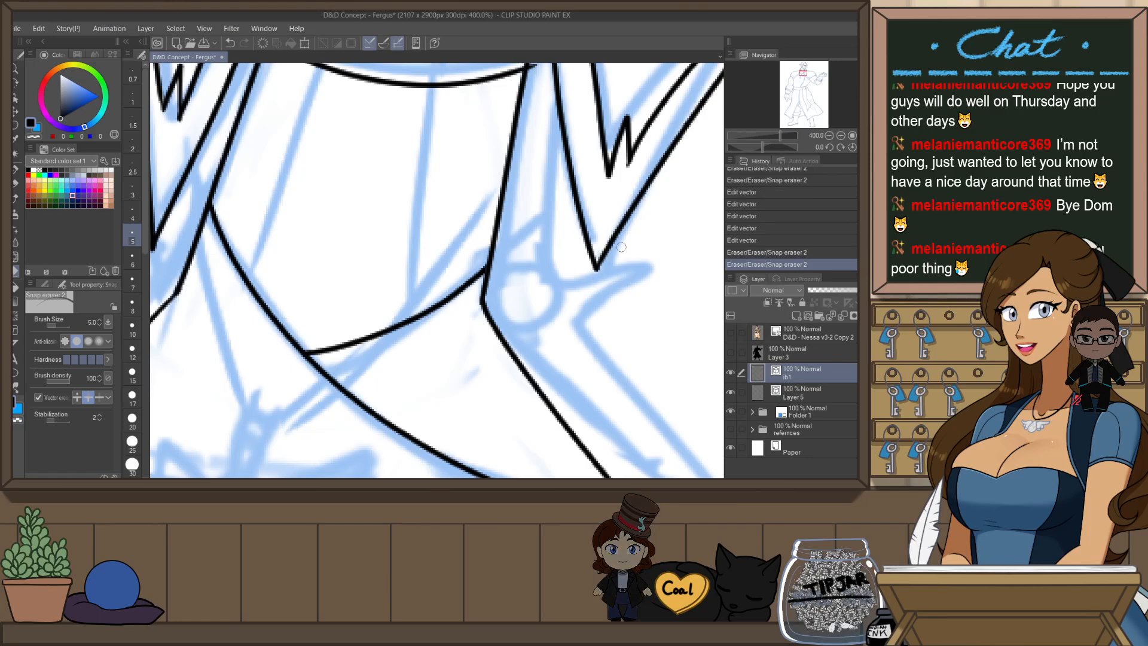
{"action": "scroll", "coordinate": [625, 344], "scroll_direction": "down", "scroll_amount": 3}
{"action": "scroll", "coordinate": [588, 226], "scroll_direction": "up", "scroll_amount": 3}
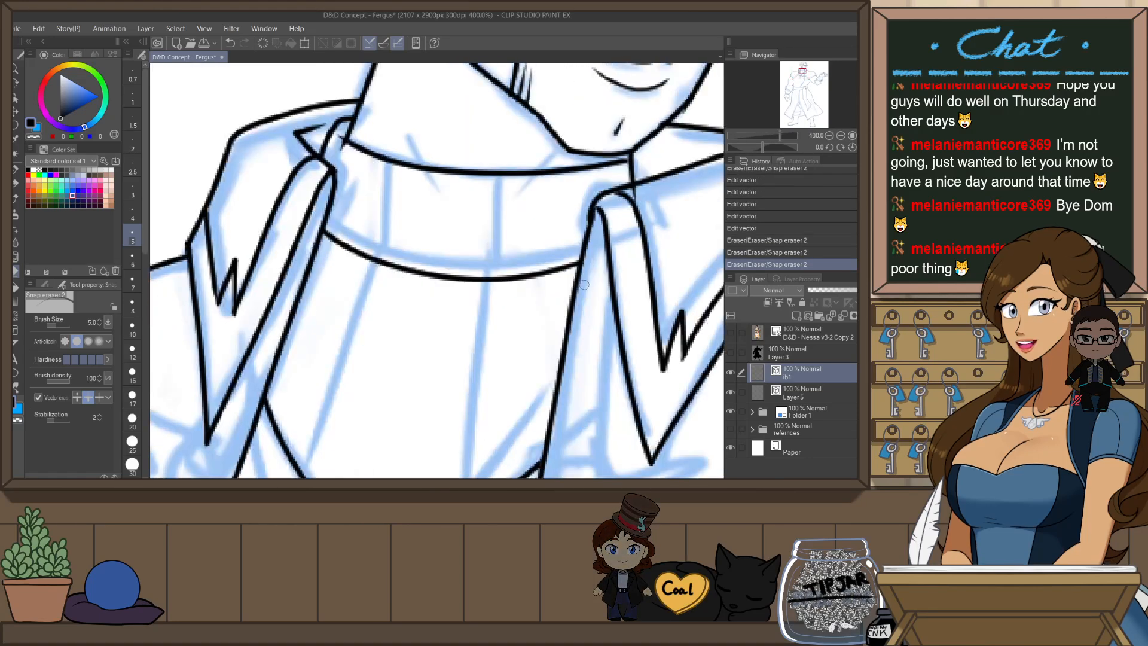
{"action": "left_click", "coordinate": [606, 220]}
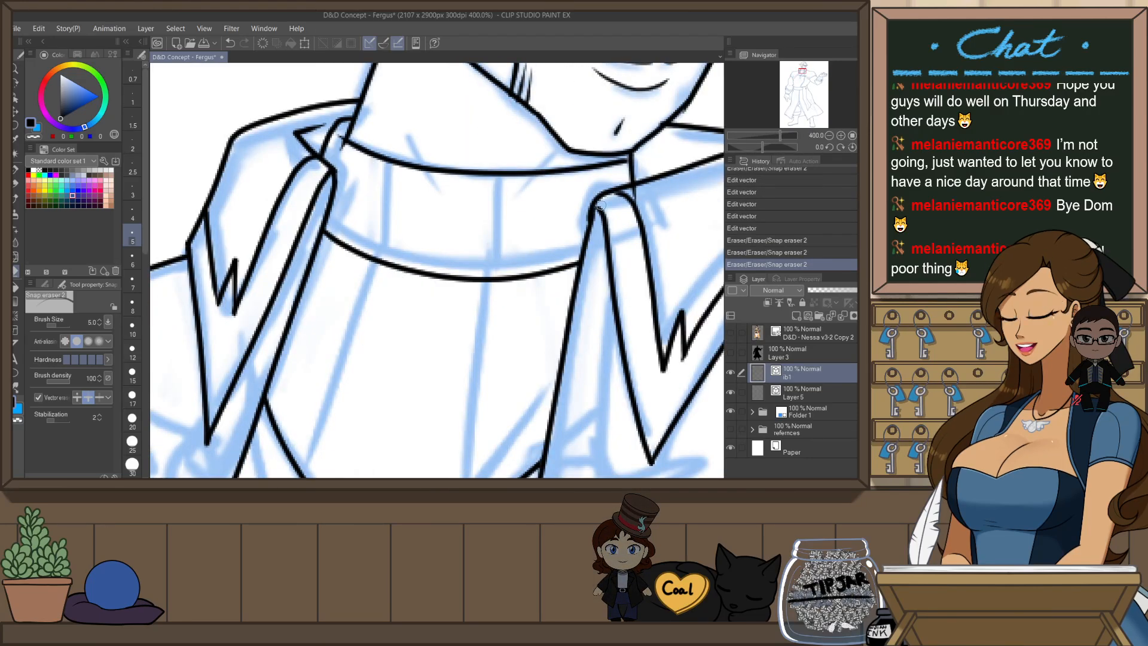
- Move the upper end of the line beside the collar flap onto the fold's outline, and trim the overshoot near the neck
{"action": "key", "text": "o"}
{"action": "left_click", "coordinate": [592, 219]}
{"action": "left_click_drag", "start_coordinate": [596, 207], "coordinate": [593, 207]}
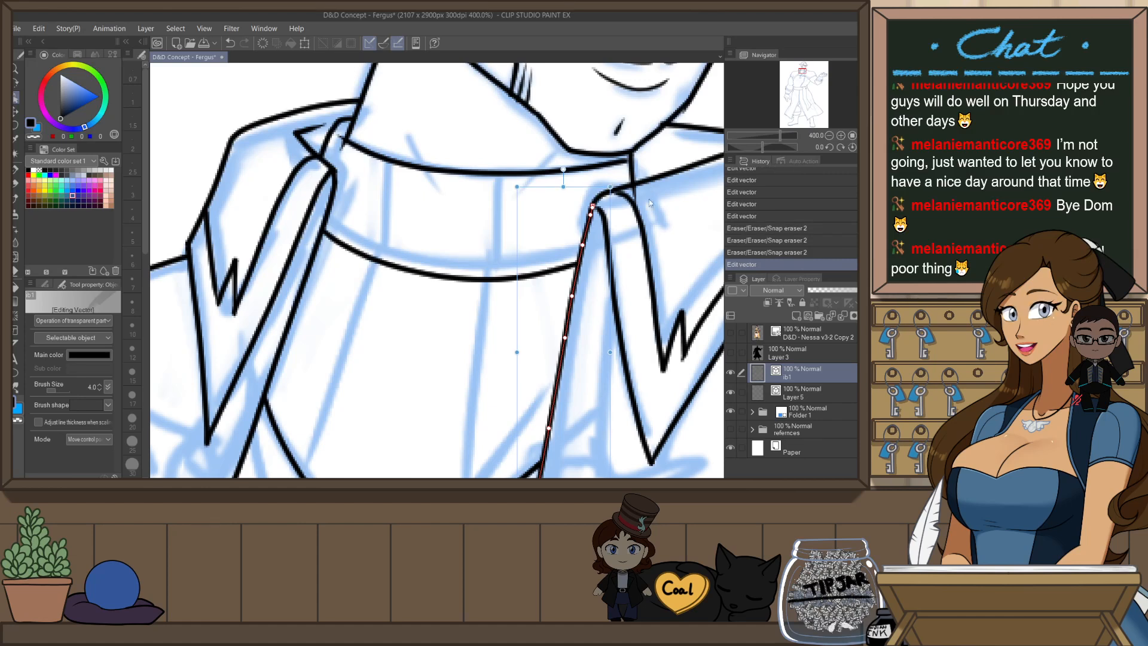
{"action": "key", "text": "e"}
{"action": "left_click", "coordinate": [641, 195]}
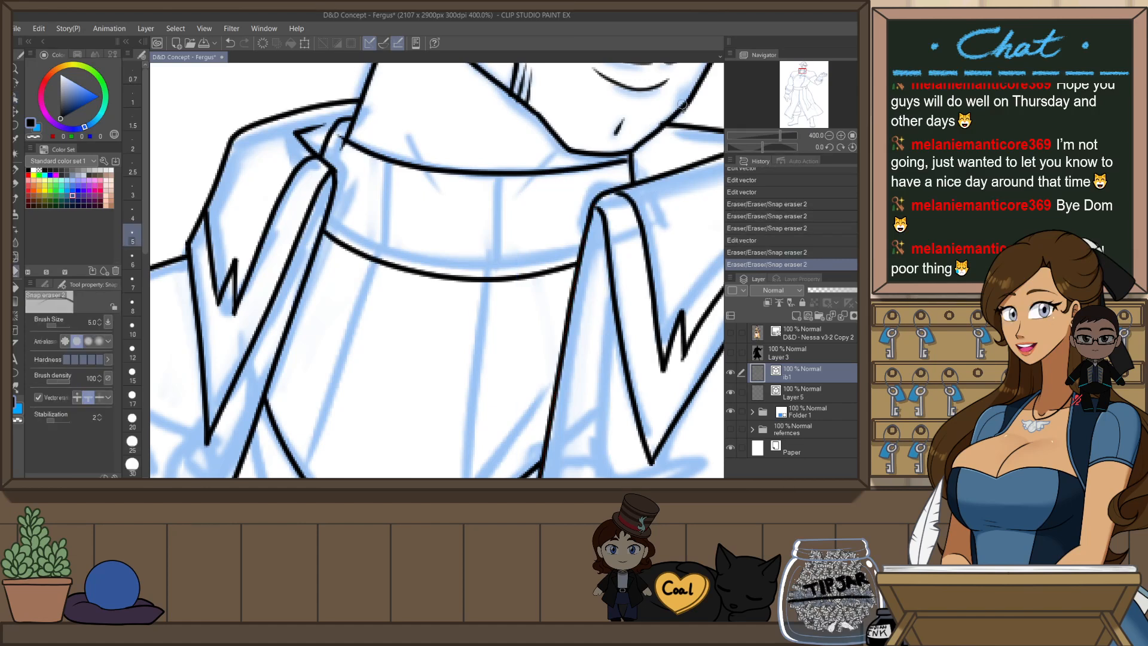
- Trim stray ink beside the jaw and adjust the jaw line's lower end to continue smoothly into the chin
{"action": "left_click", "coordinate": [654, 121]}
{"action": "left_click", "coordinate": [680, 104]}
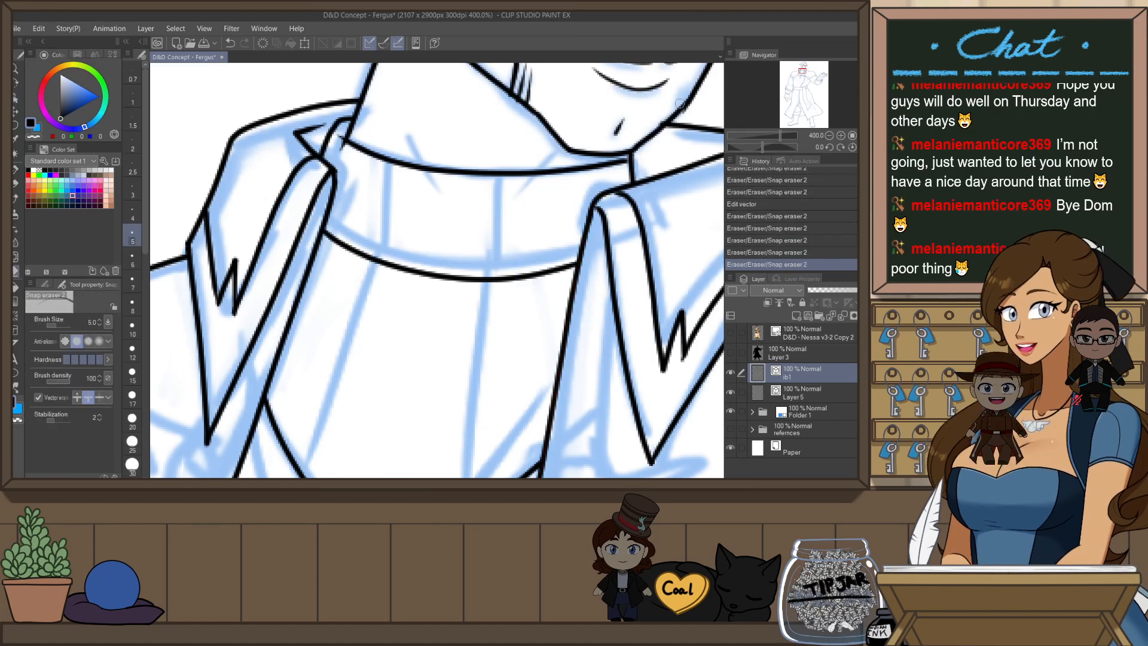
{"action": "left_click", "coordinate": [680, 108]}
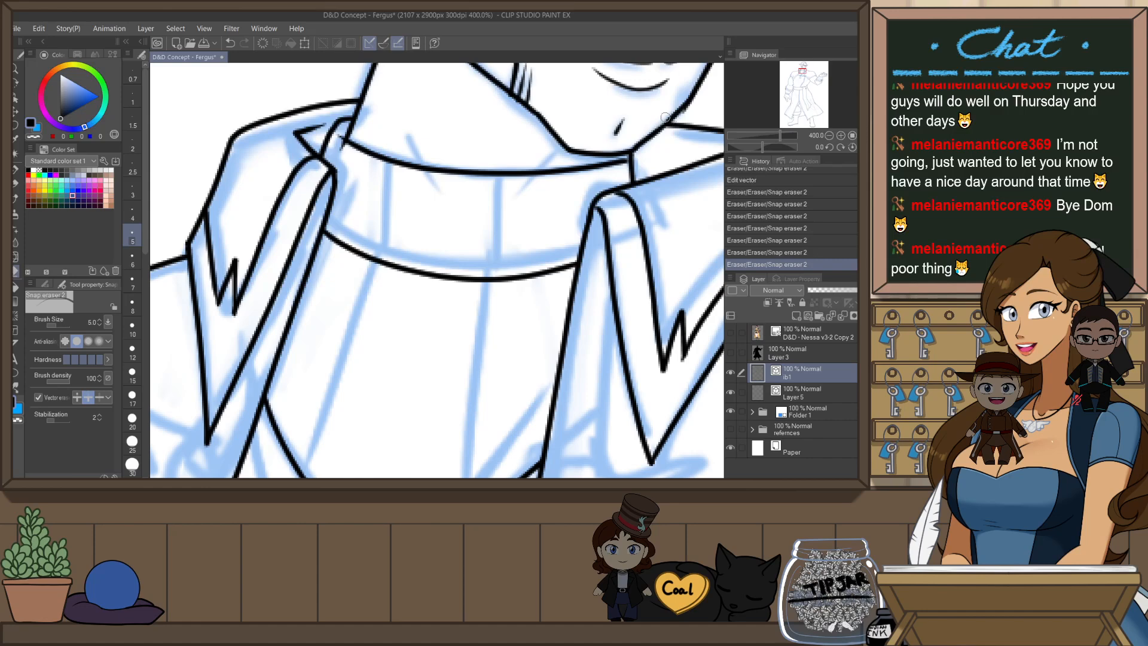
{"action": "key", "text": "ctrl+z"}
{"action": "left_click_drag", "start_coordinate": [689, 104], "coordinate": [574, 224]}
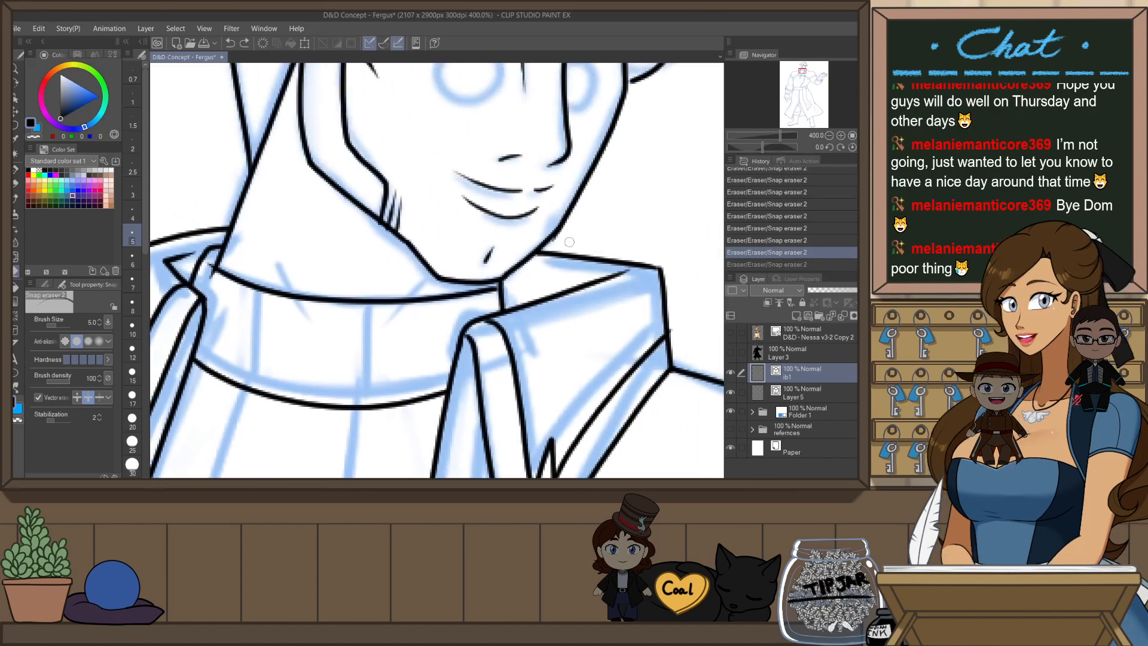
{"action": "key", "text": "o"}
{"action": "left_click", "coordinate": [553, 242]}
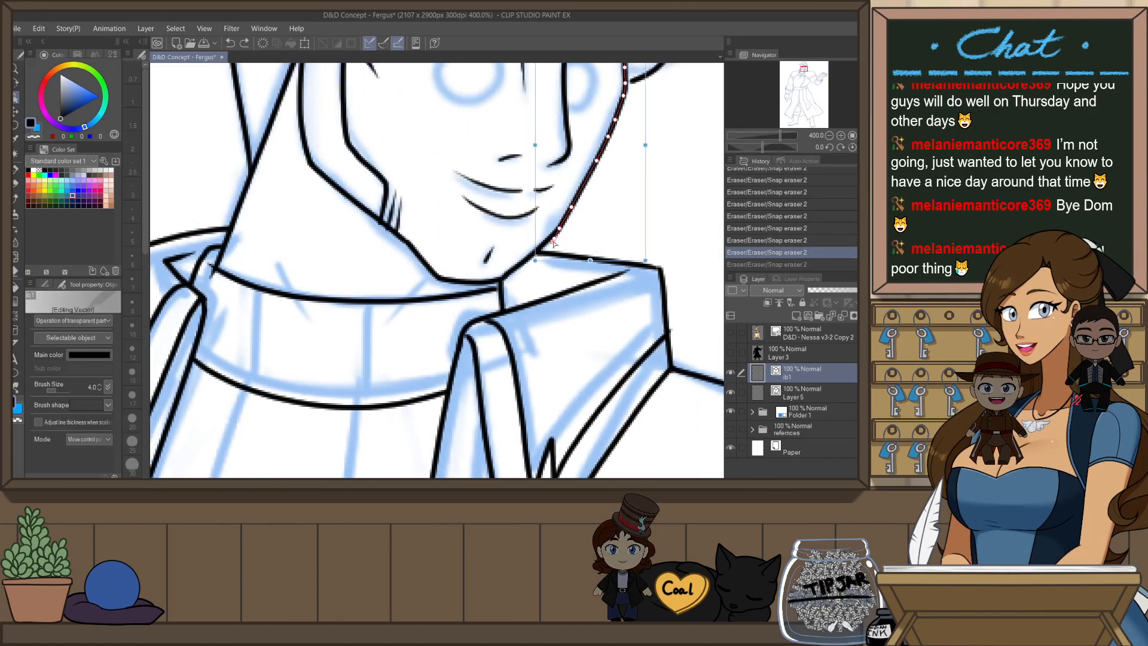
{"action": "left_click_drag", "start_coordinate": [545, 244], "coordinate": [551, 238]}
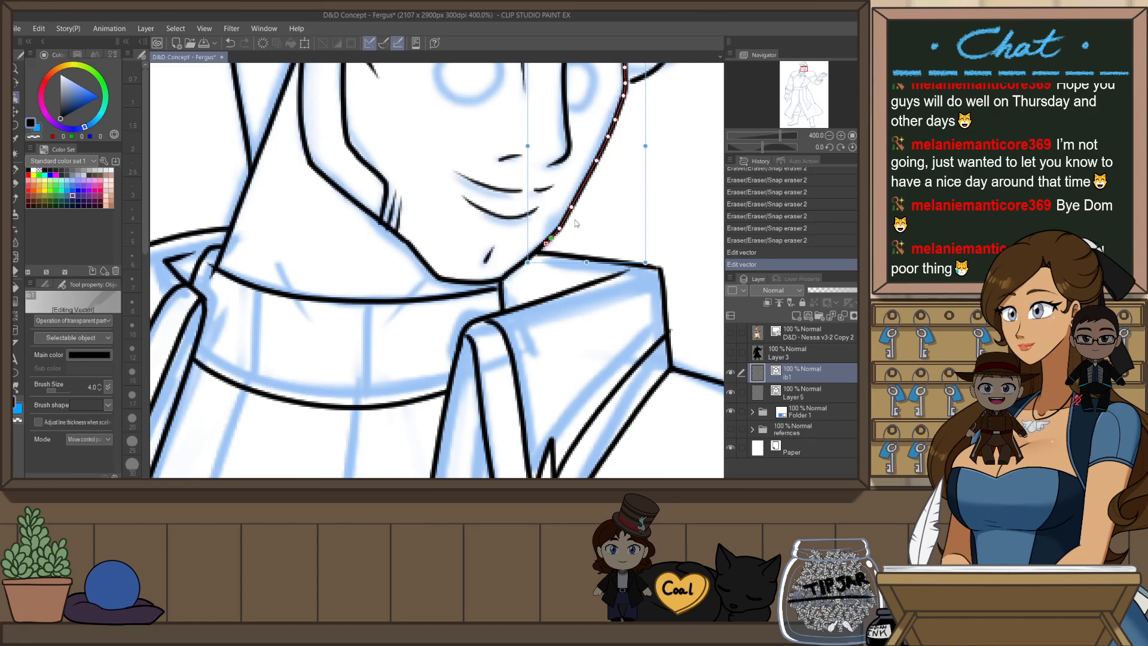
- Extend the end of the far ear's lower vector line so it meets the cheek outline
{"action": "left_click_drag", "start_coordinate": [635, 155], "coordinate": [570, 268]}
{"action": "left_click", "coordinate": [568, 195]}
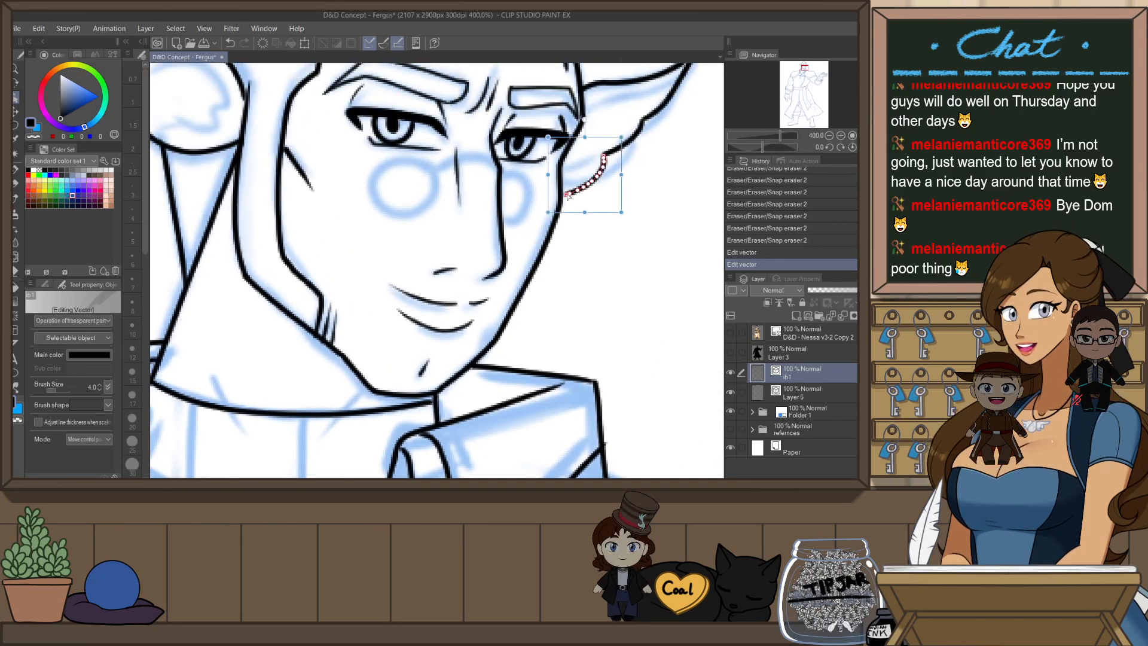
{"action": "left_click_drag", "start_coordinate": [567, 195], "coordinate": [560, 198]}
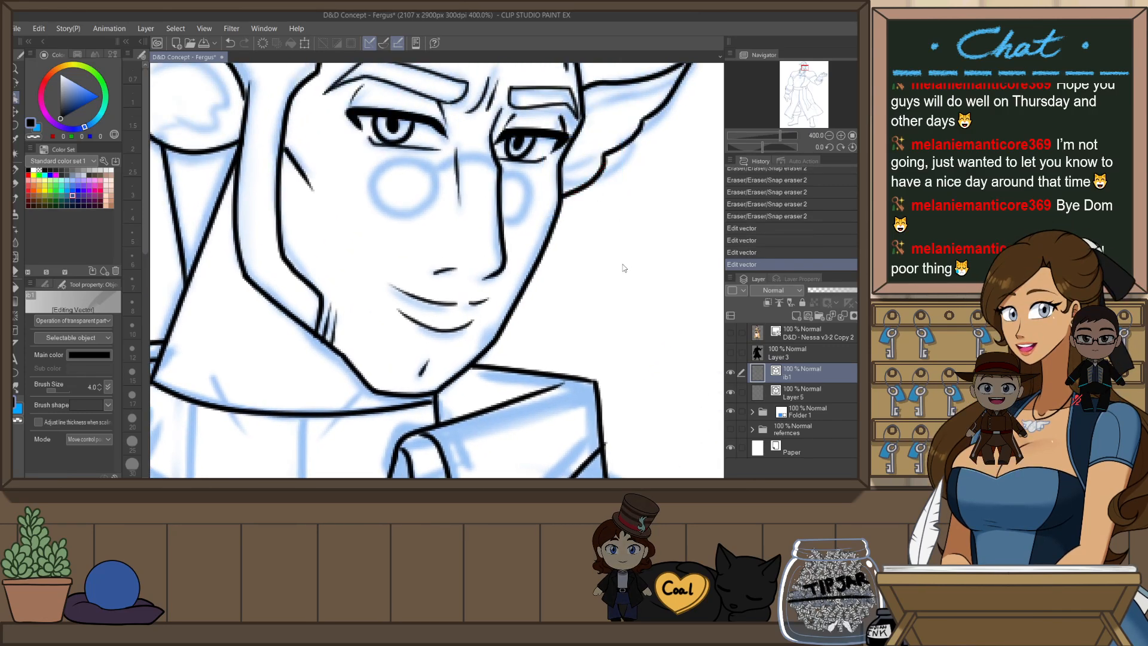
- Adjust the near winged ear's vector line where its upper edge meets the lock of hair beside the face
{"action": "left_click_drag", "start_coordinate": [554, 304], "coordinate": [608, 397]}
{"action": "left_click_drag", "start_coordinate": [477, 313], "coordinate": [592, 407]}
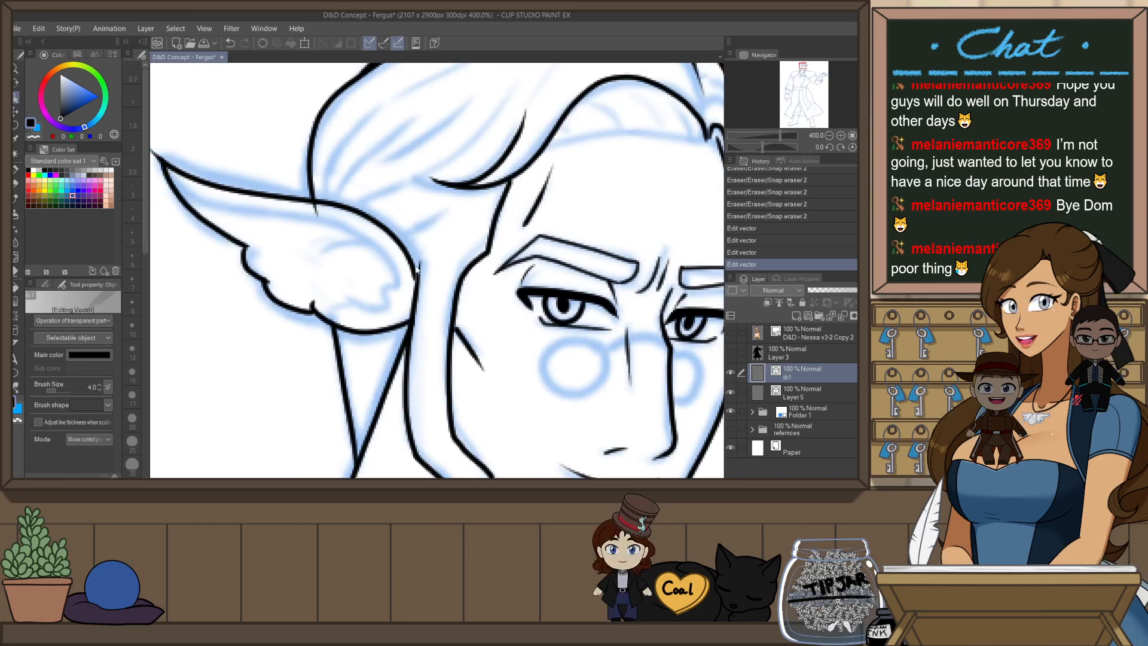
{"action": "left_click", "coordinate": [416, 273]}
{"action": "left_click_drag", "start_coordinate": [432, 298], "coordinate": [437, 297]}
- Trim the hair outline's overshoot into the near winged ear with Snap eraser 2, keeping the notch in the ear's lower edge
{"action": "key", "text": "e"}
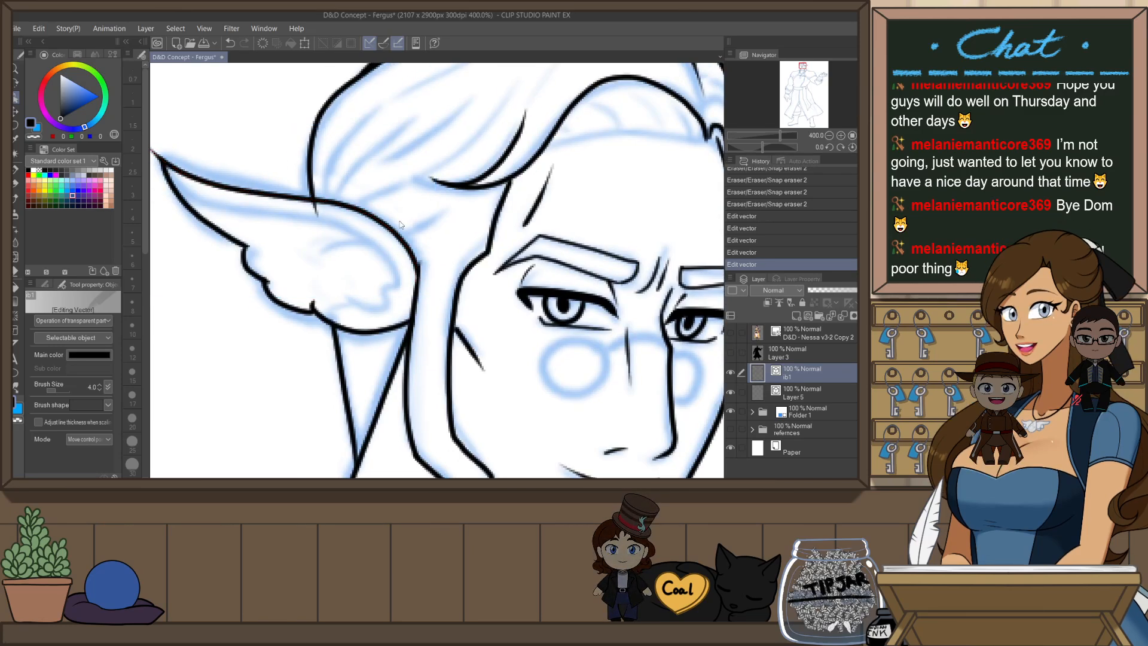
{"action": "left_click", "coordinate": [311, 209]}
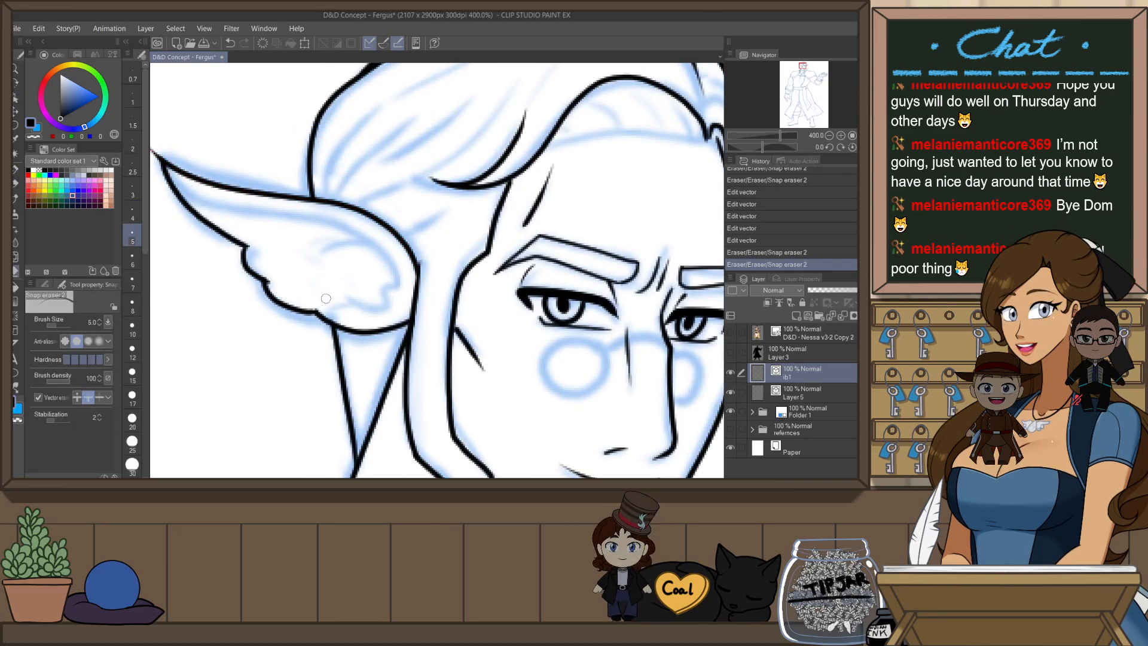
{"action": "key", "text": "ctrl+z"}
{"action": "left_click", "coordinate": [315, 303]}
{"action": "key", "text": "ctrl+z"}
{"action": "left_click", "coordinate": [269, 278]}
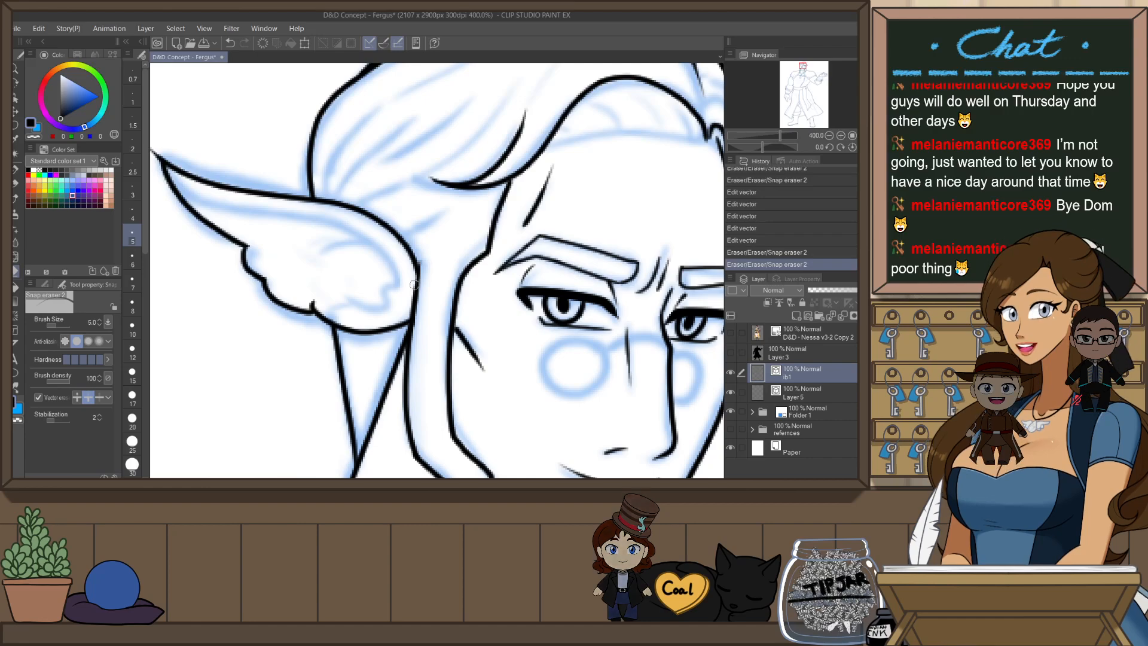
- Ink the near winged ear's inner rim line from its pointed tip around to the upper fold with Mikoto's G-Pen, size 4
{"action": "key", "text": "r"}
{"action": "mouse_move", "coordinate": [529, 298]}
{"action": "left_mouse_down"}
{"action": "mouse_move", "coordinate": [458, 177]}
{"action": "mouse_move", "coordinate": [440, 175]}
{"action": "mouse_move", "coordinate": [469, 231]}
{"action": "left_mouse_up"}
{"action": "left_click", "coordinate": [188, 454]}
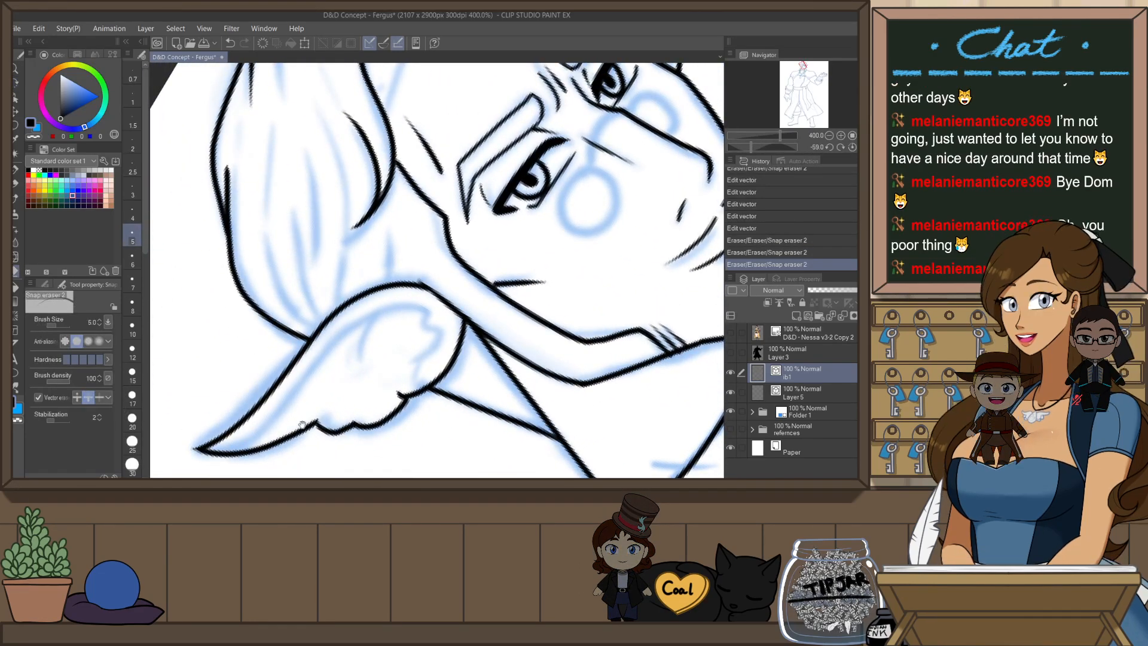
{"action": "left_click_drag", "start_coordinate": [240, 431], "coordinate": [336, 369]}
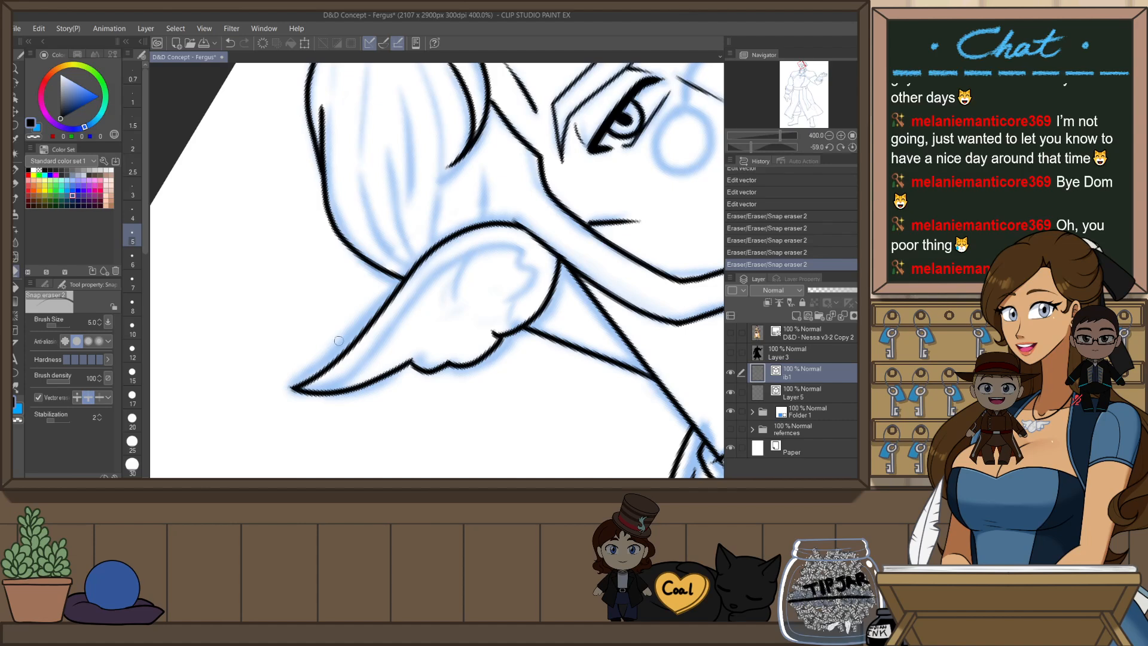
{"action": "key", "text": "p"}
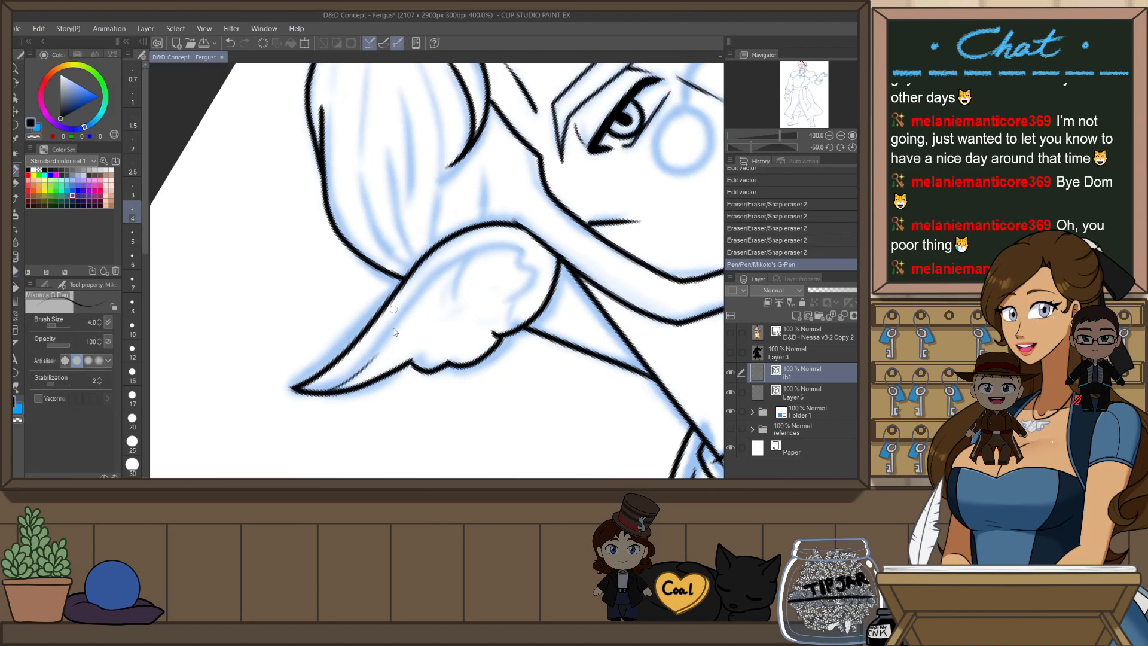
{"action": "key", "text": "ctrl+z"}
{"action": "mouse_move", "coordinate": [302, 391]}
{"action": "left_mouse_down"}
{"action": "mouse_move", "coordinate": [495, 250]}
{"action": "mouse_move", "coordinate": [516, 253]}
{"action": "left_mouse_up"}
{"action": "key", "text": "ctrl+z"}
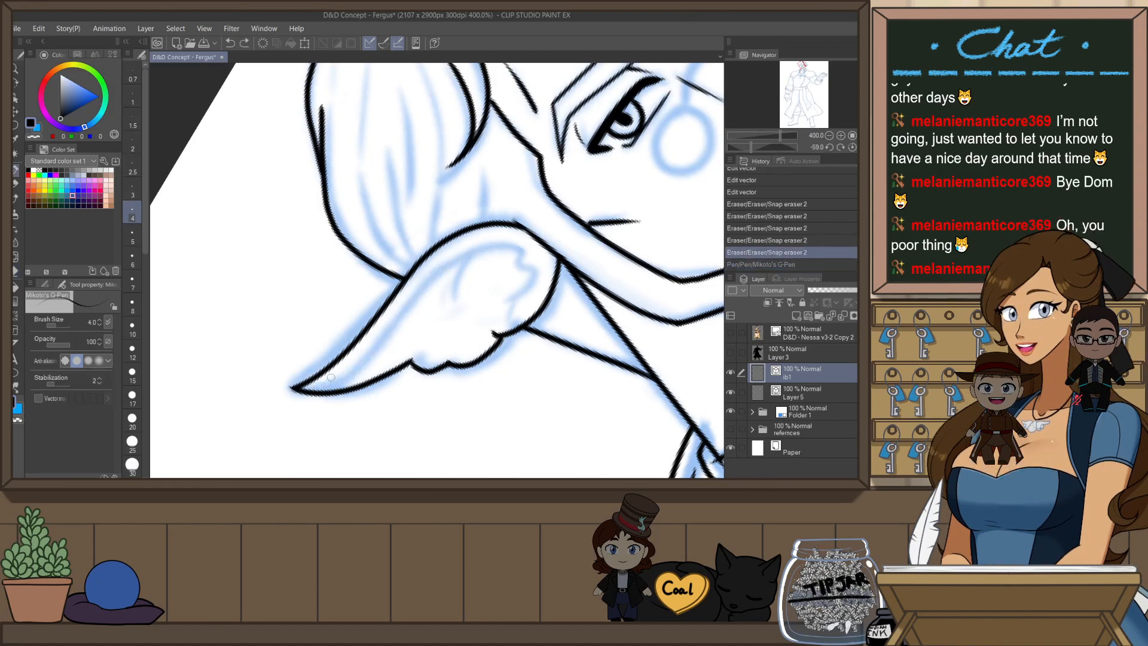
{"action": "left_click_drag", "start_coordinate": [408, 326], "coordinate": [521, 256]}
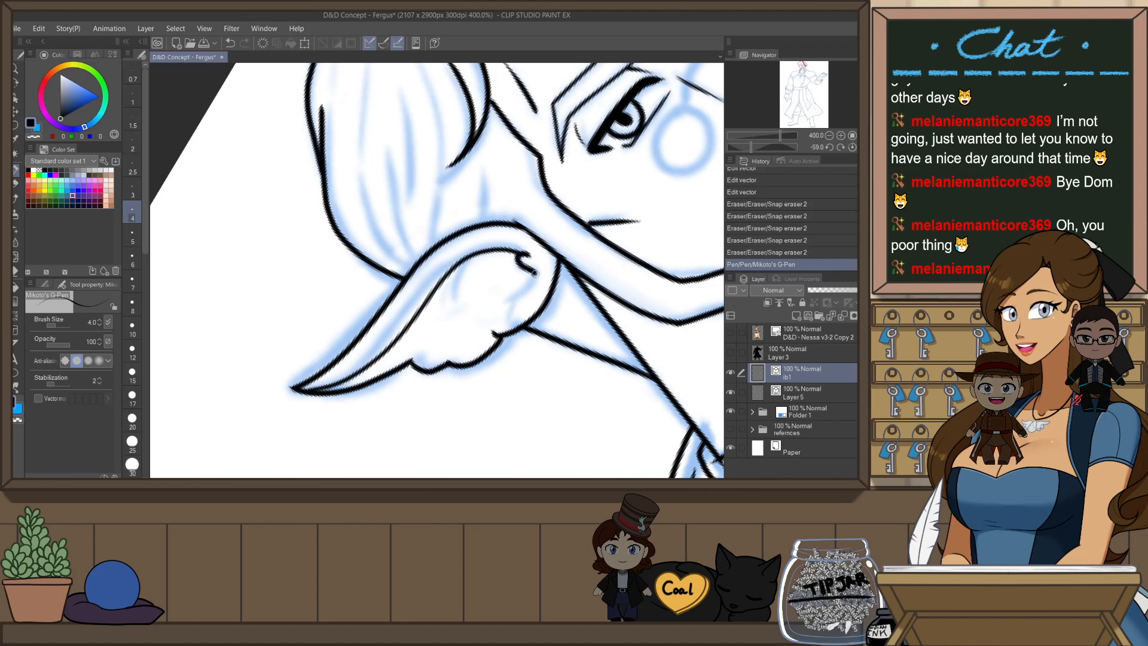
- Ink the scalloped inner contour of the near winged ear and the curved line enclosing the ear hollow
{"action": "mouse_move", "coordinate": [518, 313]}
{"action": "left_mouse_down"}
{"action": "mouse_move", "coordinate": [532, 263]}
{"action": "mouse_move", "coordinate": [480, 321]}
{"action": "left_mouse_up"}
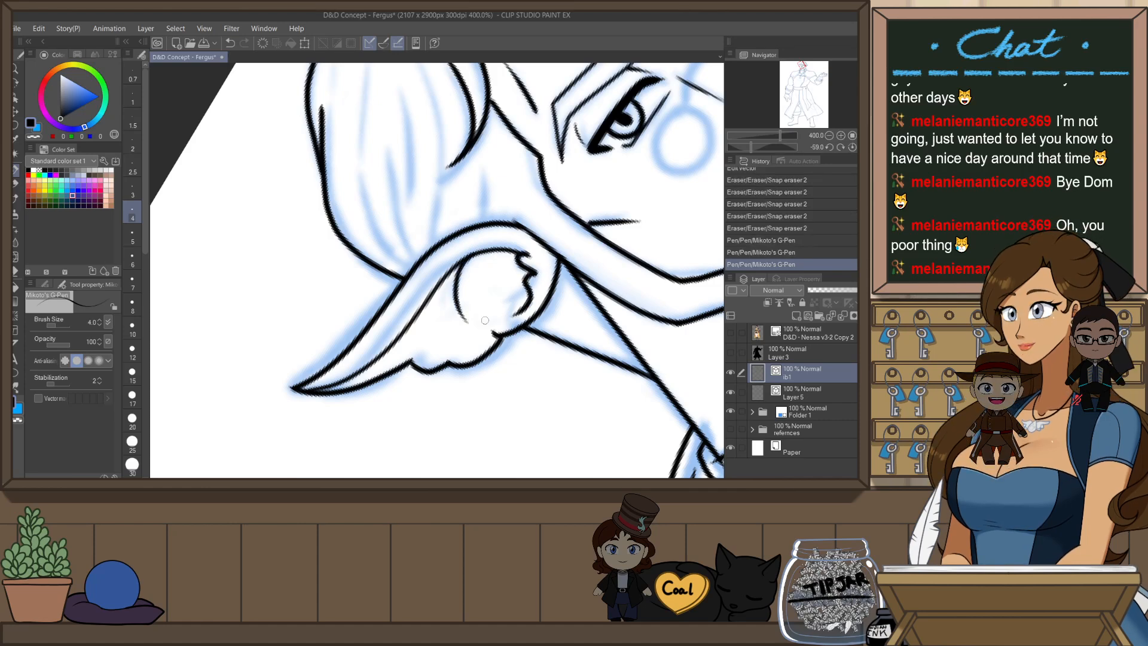
{"action": "key", "text": "ctrl+z"}
{"action": "mouse_move", "coordinate": [460, 265]}
{"action": "left_mouse_down"}
{"action": "mouse_move", "coordinate": [462, 314]}
{"action": "mouse_move", "coordinate": [440, 324]}
{"action": "left_mouse_up"}
{"action": "key", "text": "ctrl+z"}
{"action": "key", "text": "ctrl+z"}
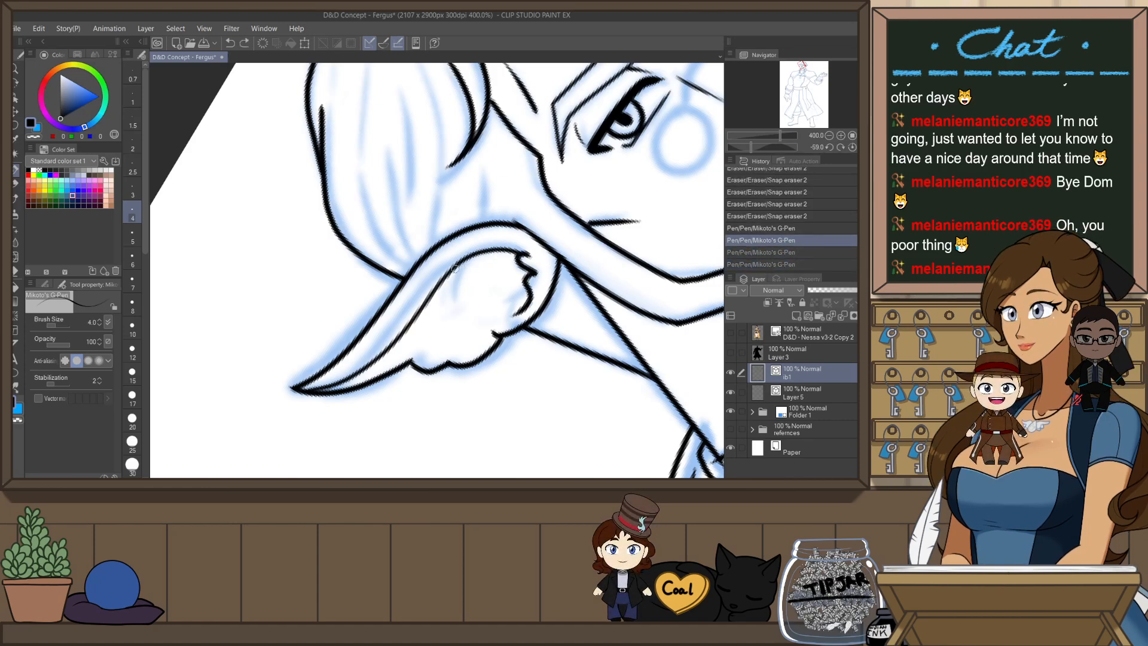
{"action": "mouse_move", "coordinate": [456, 267]}
{"action": "left_mouse_down"}
{"action": "mouse_move", "coordinate": [456, 315]}
{"action": "mouse_move", "coordinate": [443, 324]}
{"action": "left_mouse_up"}
- Clean up the lower end of the near ear's scalloped inner contour with Snap eraser 2
{"action": "scroll", "coordinate": [514, 270], "scroll_direction": "down", "scroll_amount": 4}
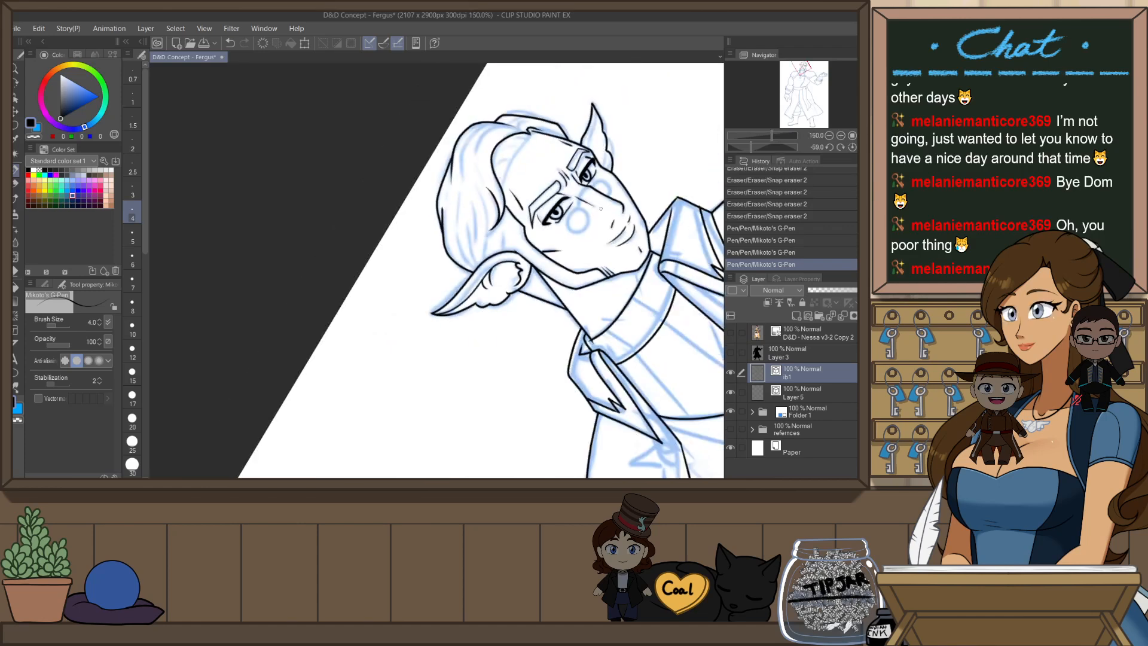
{"action": "scroll", "coordinate": [556, 243], "scroll_direction": "up", "scroll_amount": 4}
{"action": "key", "text": "e"}
{"action": "left_click_drag", "start_coordinate": [427, 366], "coordinate": [440, 355]}
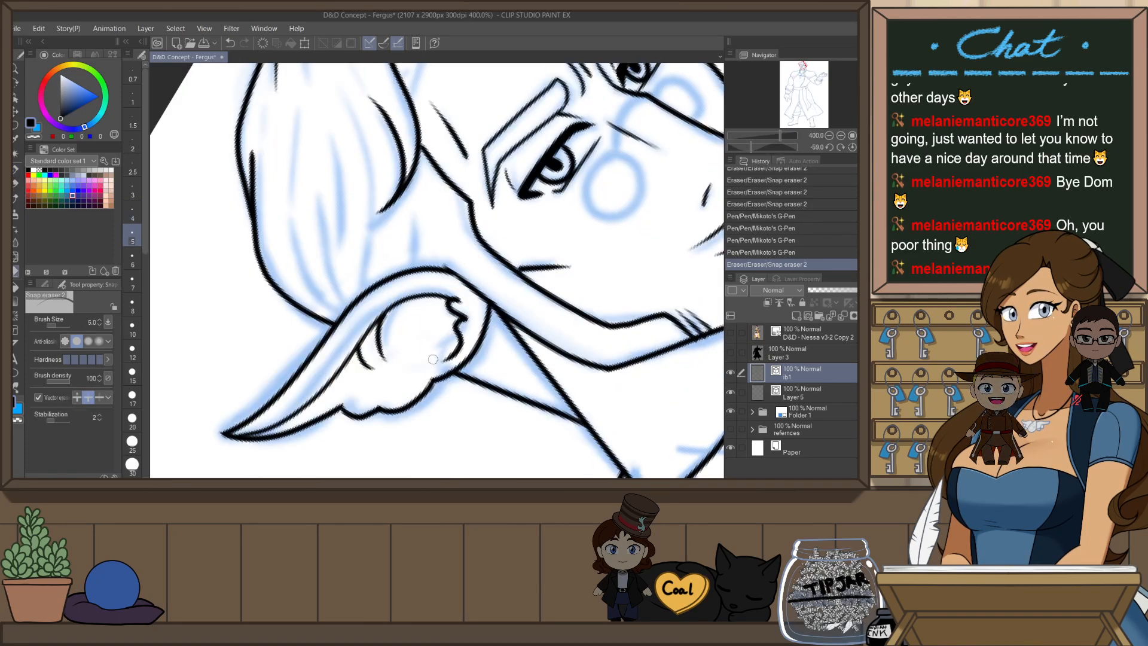
- Ink the inner contour lines of the far winged ear, comparing them by undoing and redoing, and reset the canvas rotation
{"action": "scroll", "coordinate": [485, 248], "scroll_direction": "down", "scroll_amount": 3}
{"action": "key", "text": "p"}
{"action": "scroll", "coordinate": [478, 260], "scroll_direction": "up", "scroll_amount": 1}
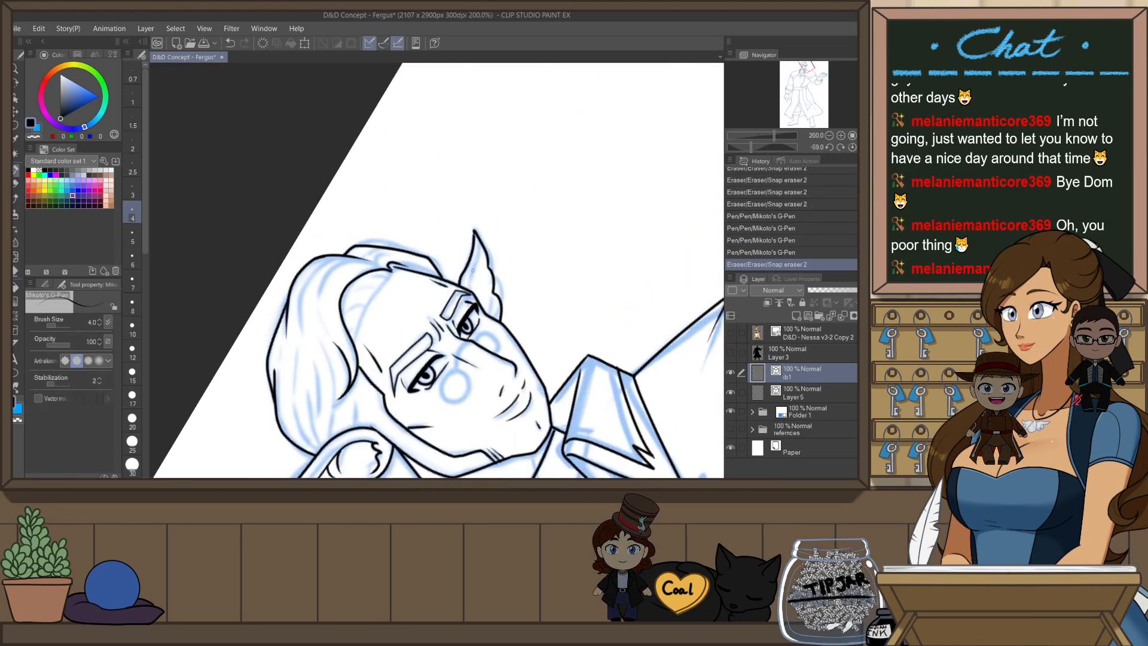
{"action": "left_click_drag", "start_coordinate": [475, 235], "coordinate": [473, 272]}
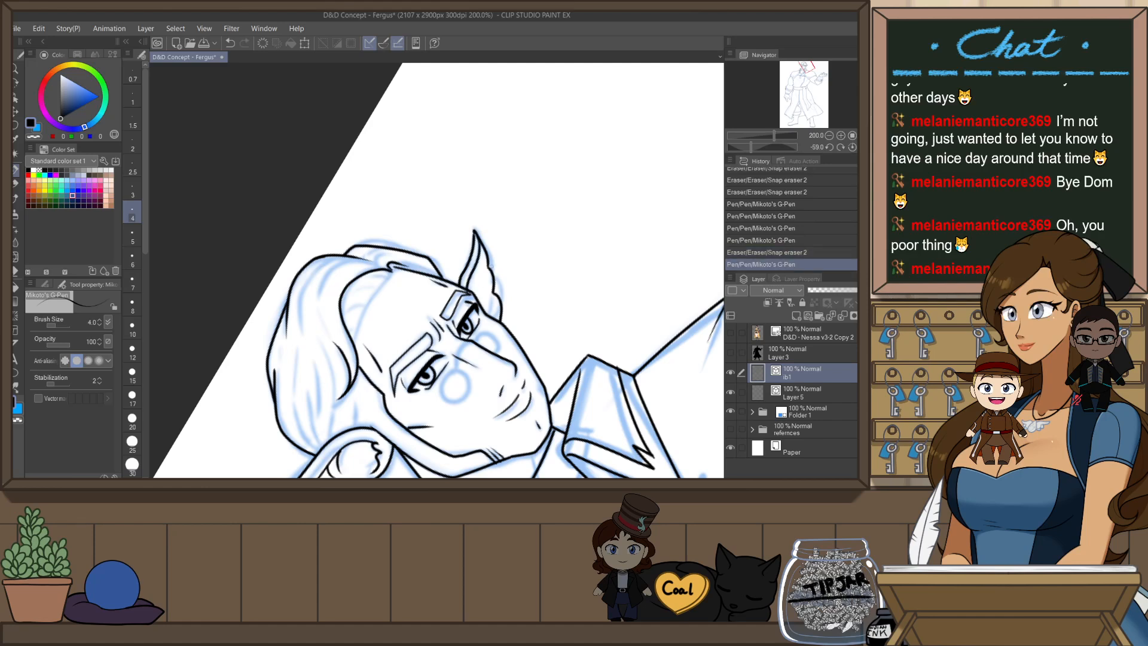
{"action": "key", "text": "ctrl+z"}
{"action": "left_click_drag", "start_coordinate": [476, 233], "coordinate": [488, 261]}
{"action": "key", "text": "ctrl+z"}
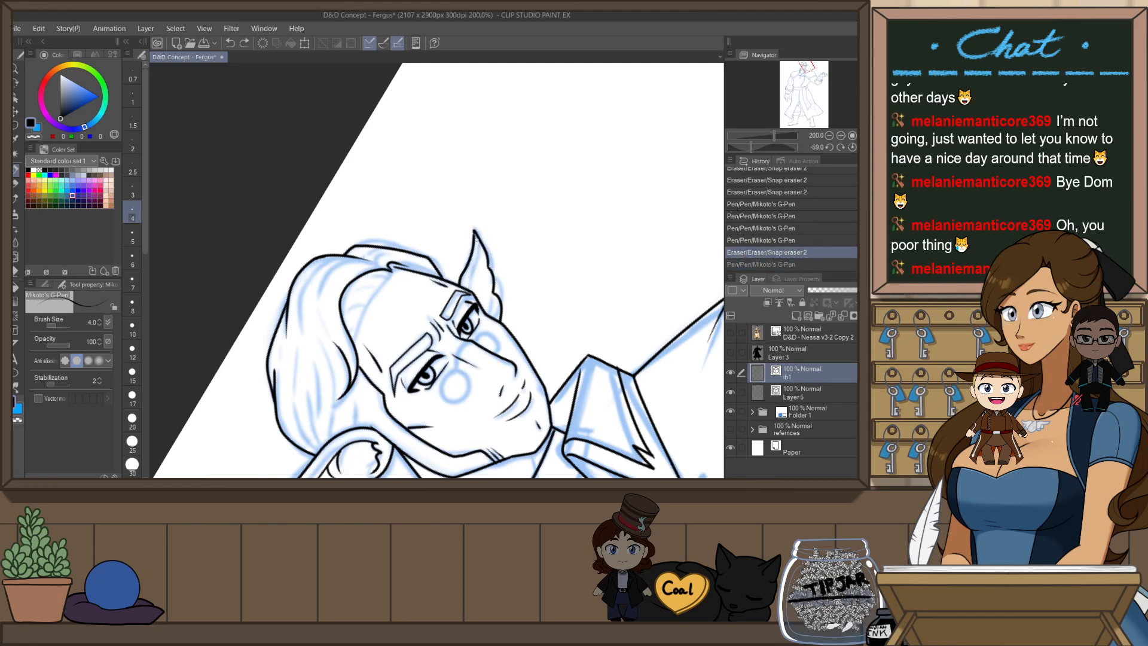
{"action": "key", "text": "ctrl+y"}
{"action": "key", "text": "ctrl+z"}
{"action": "key", "text": "ctrl+y"}
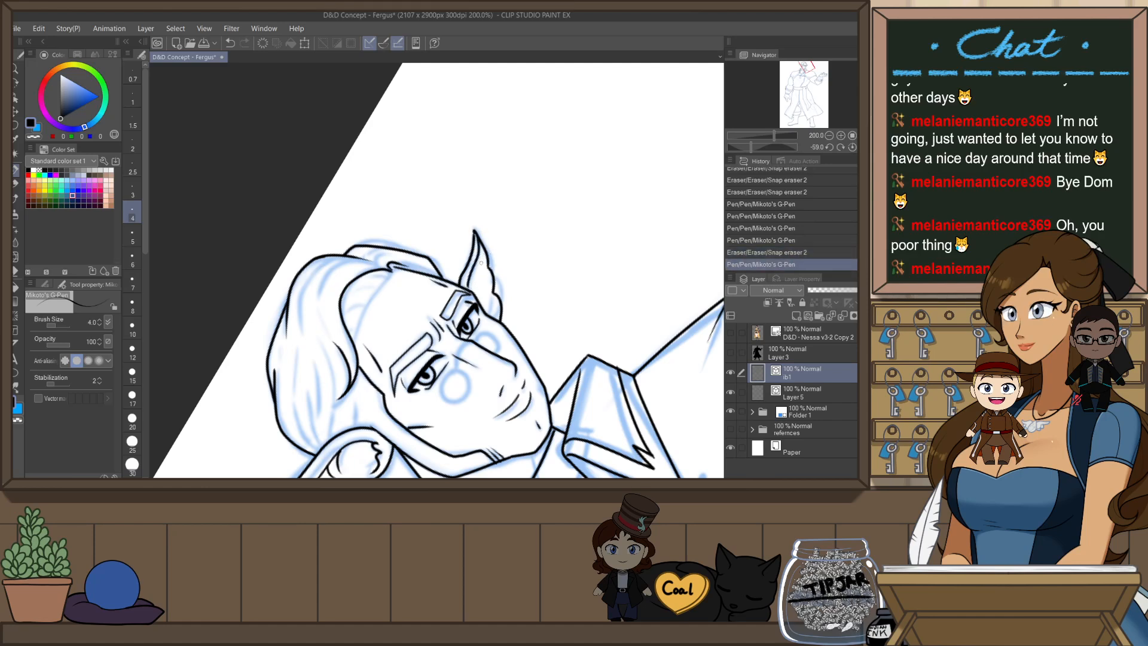
{"action": "key", "text": "ctrl+z"}
{"action": "key", "text": "ctrl+y"}
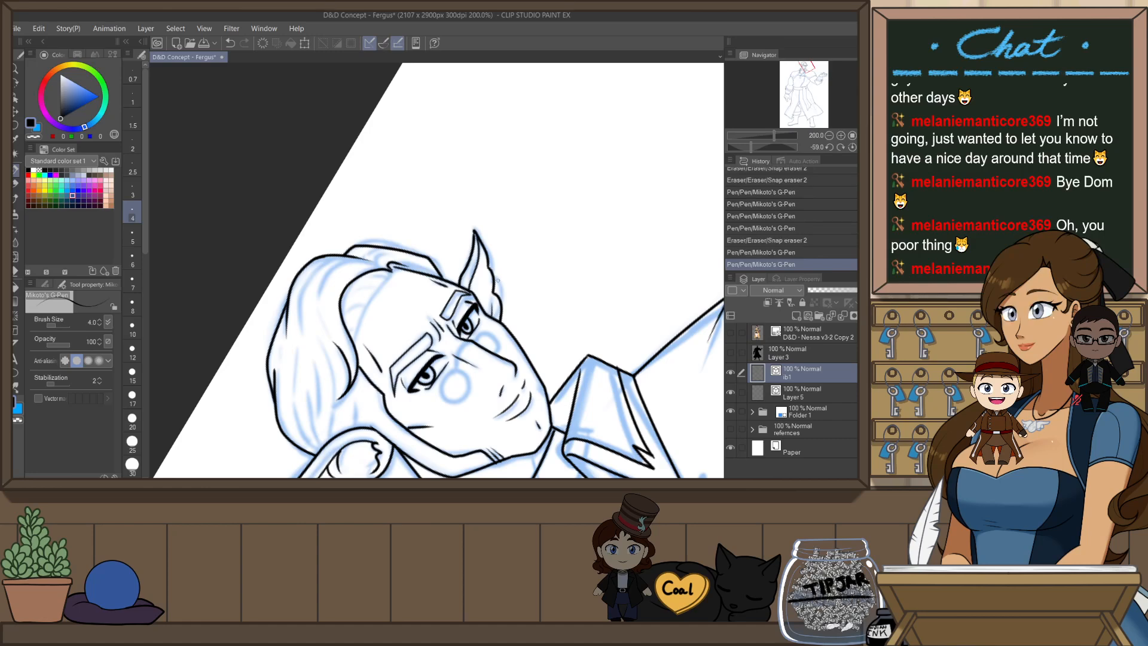
{"action": "key", "text": "ctrl+@"}
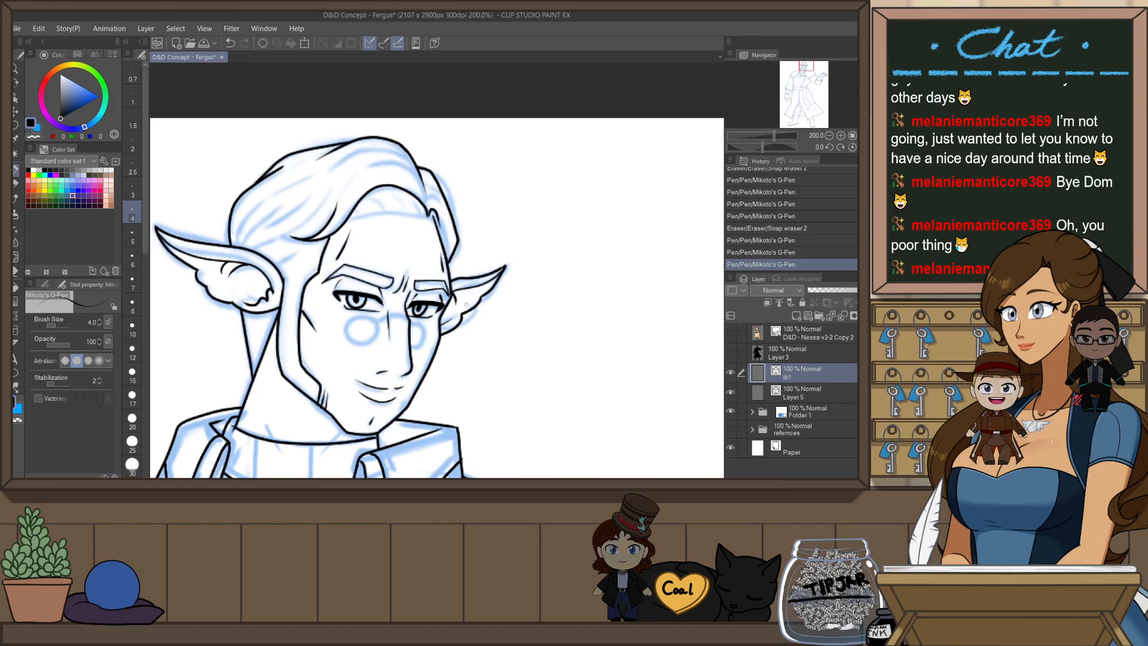
{"action": "left_click_drag", "start_coordinate": [450, 317], "coordinate": [497, 353]}
{"action": "left_click_drag", "start_coordinate": [564, 335], "coordinate": [554, 191]}
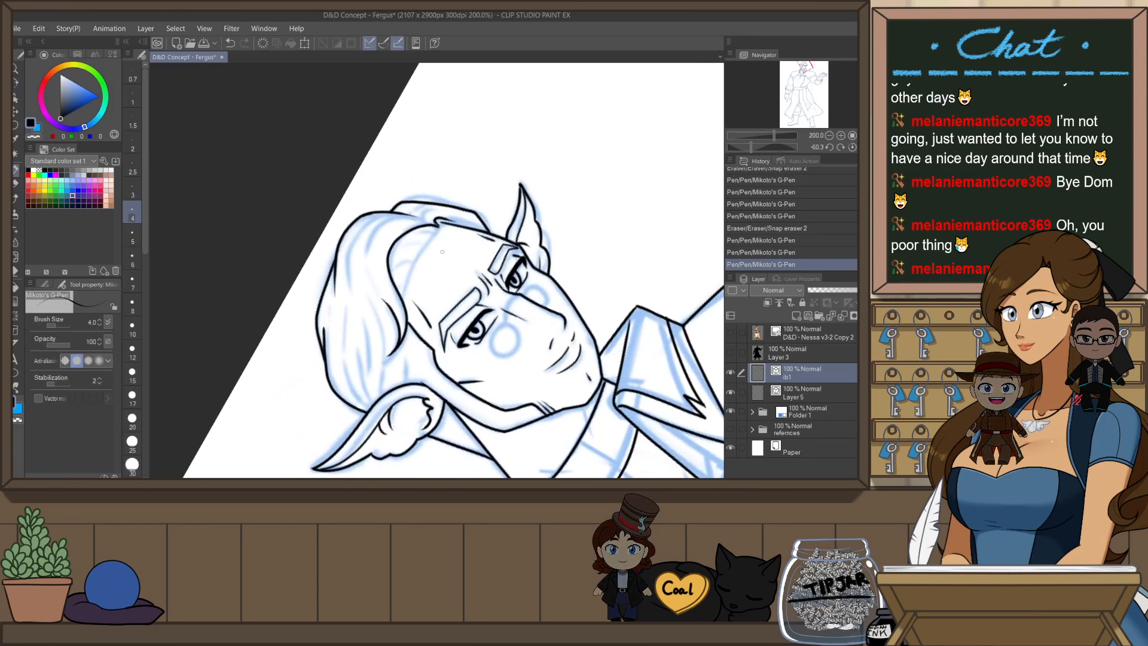
{"action": "left_click_drag", "start_coordinate": [443, 225], "coordinate": [405, 309]}
{"action": "key", "text": "ctrl+z"}
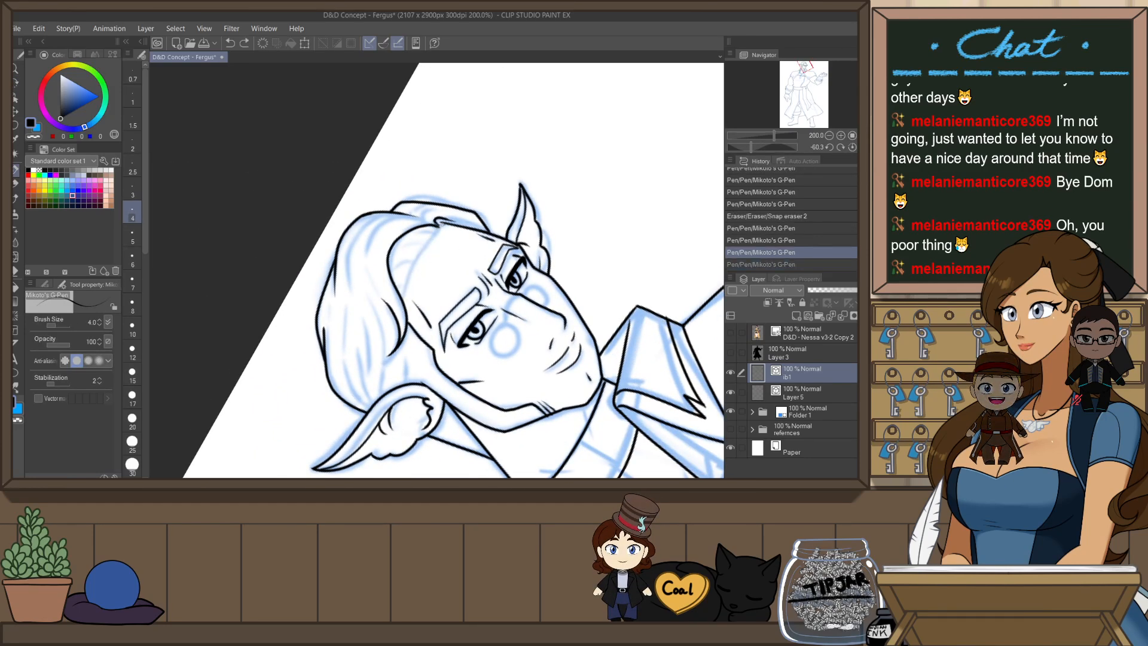
{"action": "mouse_move", "coordinate": [441, 225]}
{"action": "left_mouse_down"}
{"action": "mouse_move", "coordinate": [406, 295]}
{"action": "mouse_move", "coordinate": [435, 231]}
{"action": "left_mouse_up"}
{"action": "key", "text": "ctrl+z"}
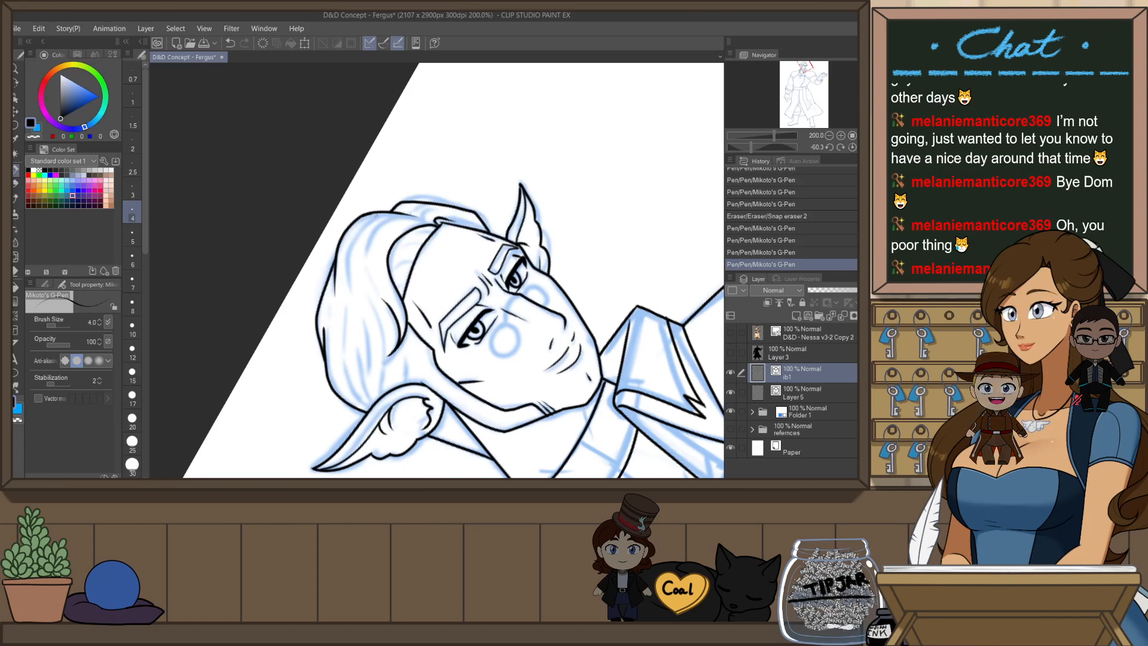
- Replace the forehead hairline stroke with a thinner curve at pen size 3, running beneath the front wave of hair
{"action": "left_click", "coordinate": [132, 189]}
{"action": "key", "text": "ctrl+plus"}
{"action": "key", "text": "ctrl+z"}
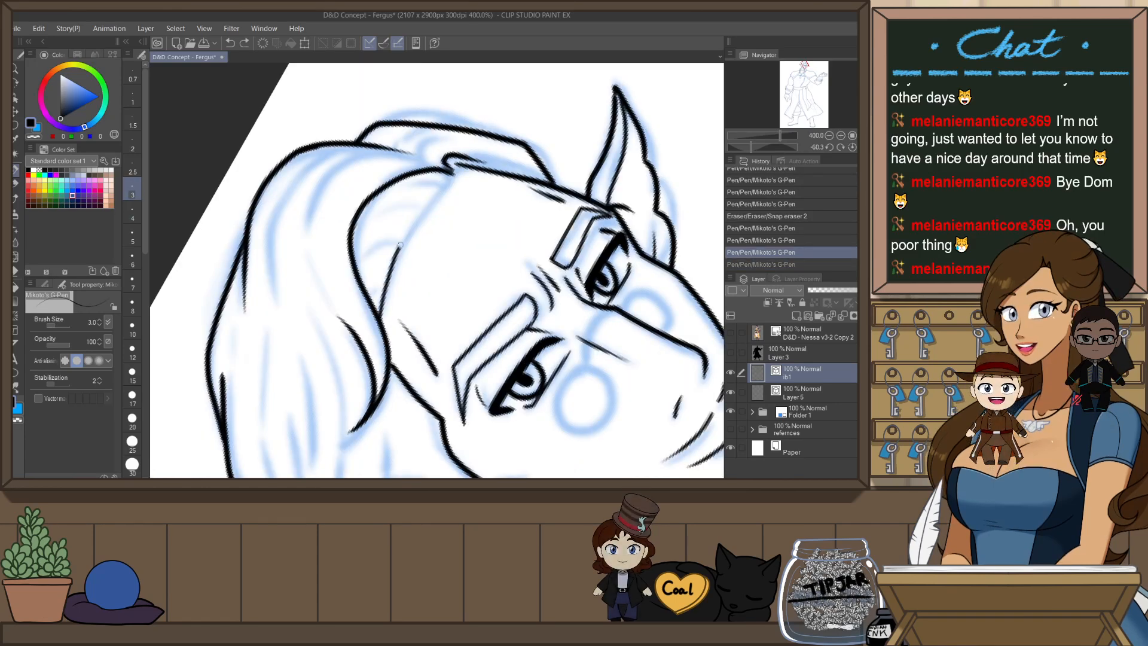
{"action": "mouse_move", "coordinate": [464, 166]}
{"action": "left_mouse_down"}
{"action": "mouse_move", "coordinate": [417, 225]}
{"action": "mouse_move", "coordinate": [380, 319]}
{"action": "left_mouse_up"}
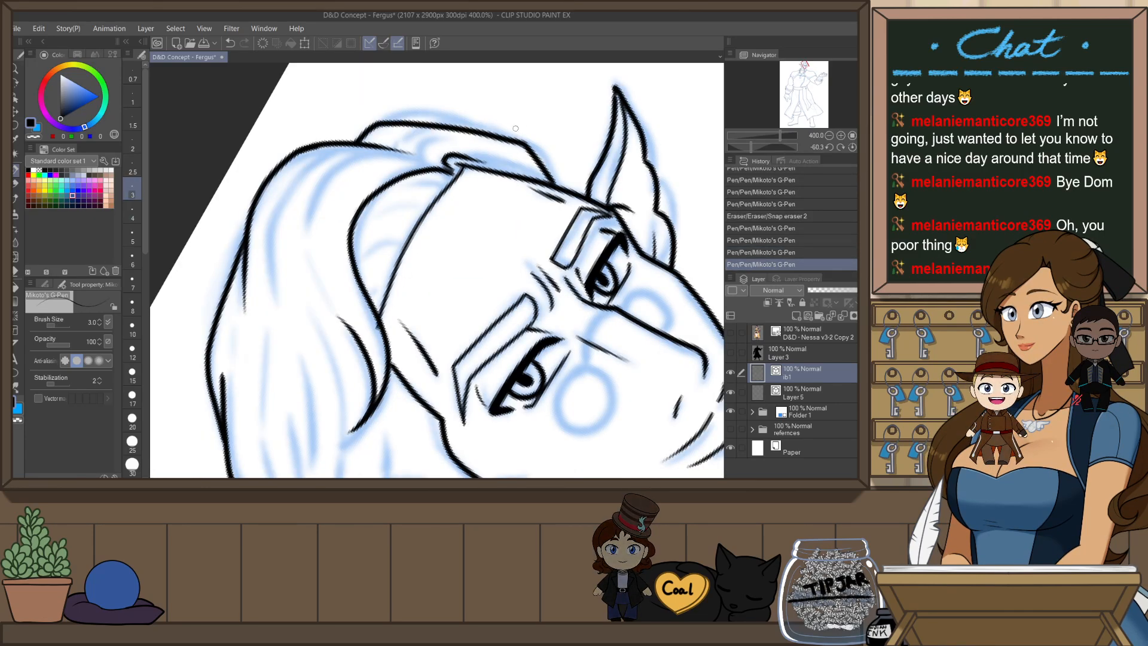
{"action": "key", "text": "ctrl+z"}
{"action": "mouse_move", "coordinate": [423, 214]}
{"action": "left_mouse_down"}
{"action": "mouse_move", "coordinate": [465, 166]}
{"action": "mouse_move", "coordinate": [454, 181]}
{"action": "left_mouse_up"}
{"action": "key", "text": "ctrl+z"}
{"action": "left_click_drag", "start_coordinate": [379, 321], "coordinate": [380, 323]}
{"action": "key", "text": "ctrl+@"}
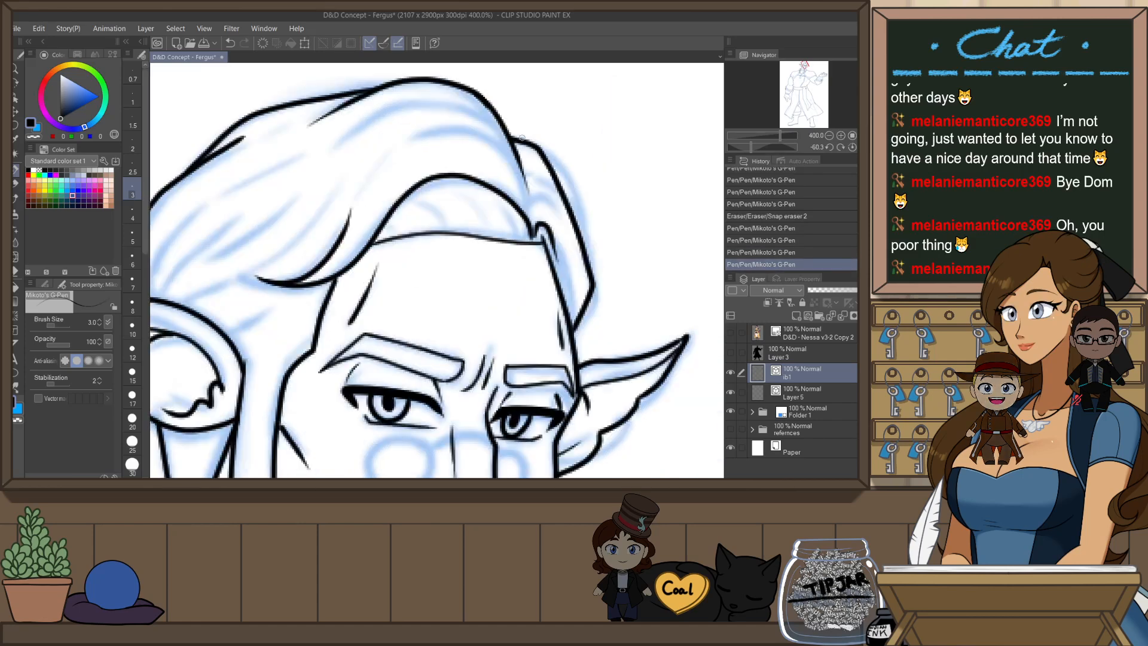
- Adjust the hairline's vector end so it meets the far temple outline, and trim the overshoot with Snap eraser 2
{"action": "scroll", "coordinate": [569, 104], "scroll_direction": "down", "scroll_amount": 3}
{"action": "scroll", "coordinate": [577, 122], "scroll_direction": "up", "scroll_amount": 3}
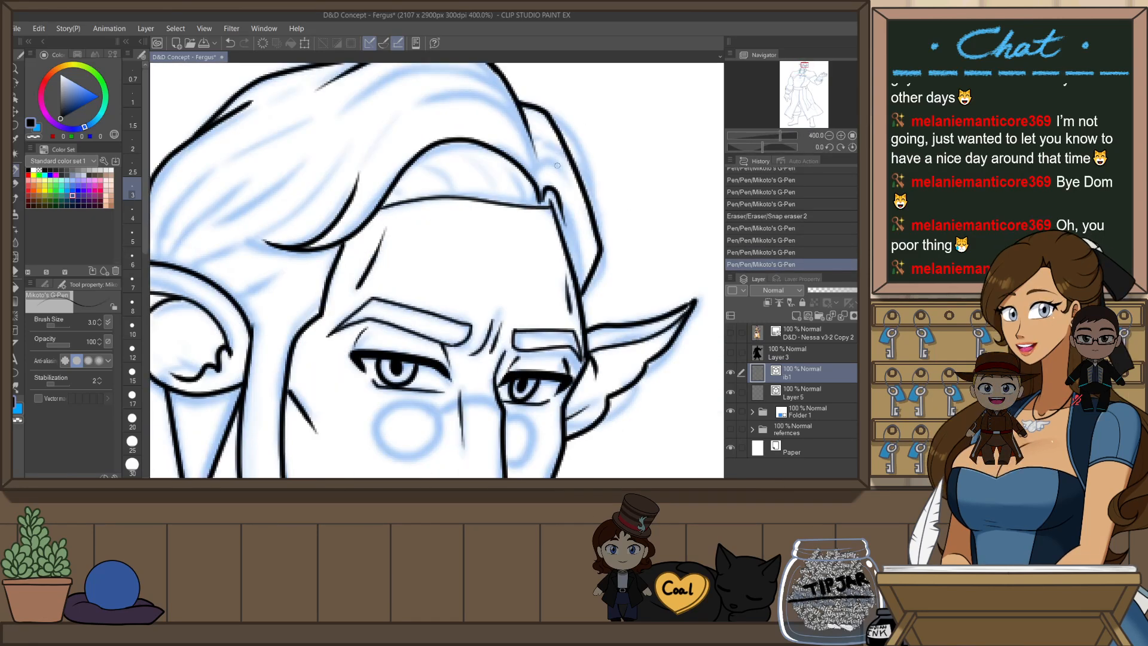
{"action": "key", "text": "o"}
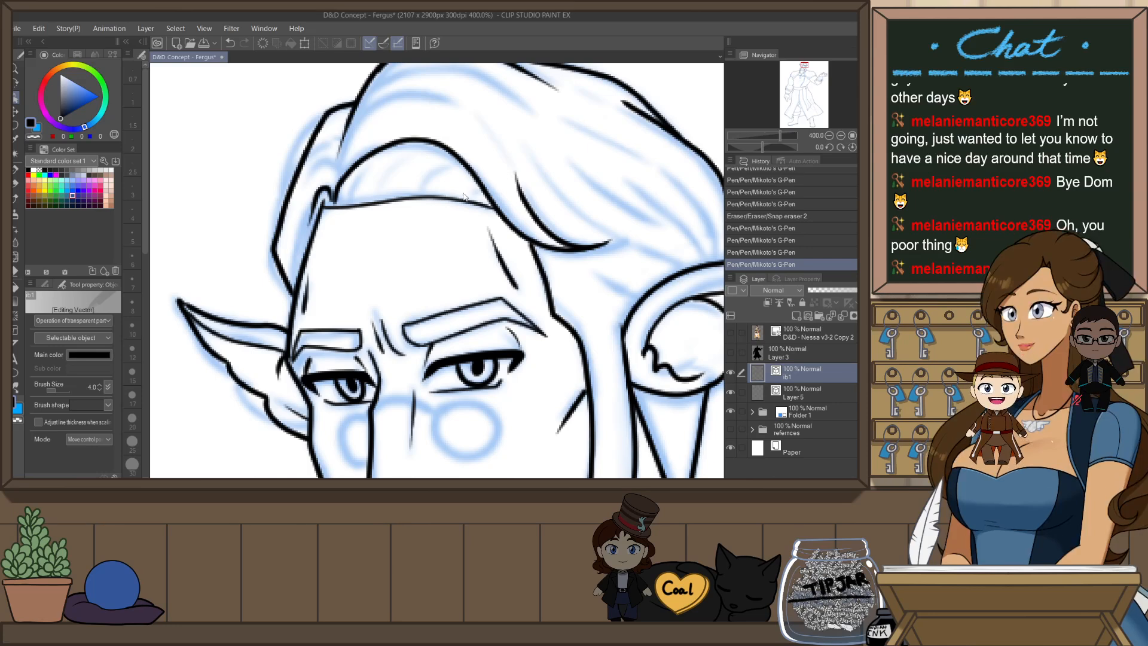
{"action": "mouse_move", "coordinate": [334, 207]}
{"action": "left_mouse_down"}
{"action": "mouse_move", "coordinate": [336, 194]}
{"action": "mouse_move", "coordinate": [330, 206]}
{"action": "left_mouse_up"}
{"action": "left_click", "coordinate": [322, 207]}
{"action": "key", "text": "e"}
{"action": "scroll", "coordinate": [451, 138], "scroll_direction": "down", "scroll_amount": 3}
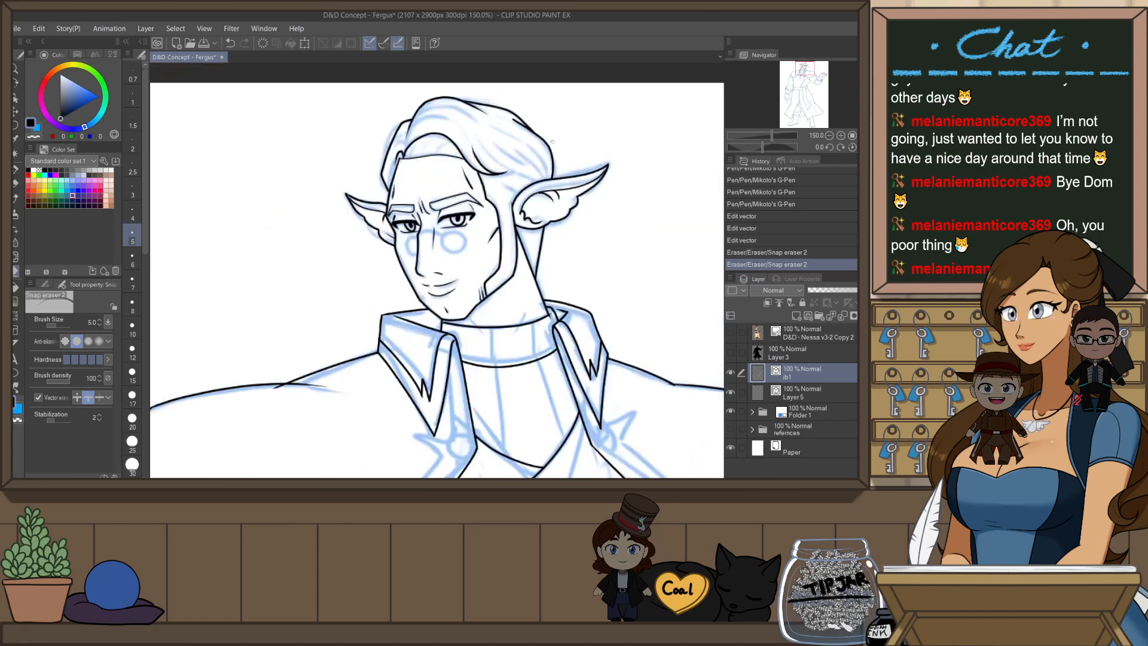
- Ink a row of curved hair strands between the forehead hairline and the front wave, using Mikoto's G-Pen at size 3
{"action": "scroll", "coordinate": [526, 156], "scroll_direction": "up", "scroll_amount": 1}
{"action": "key", "text": "p"}
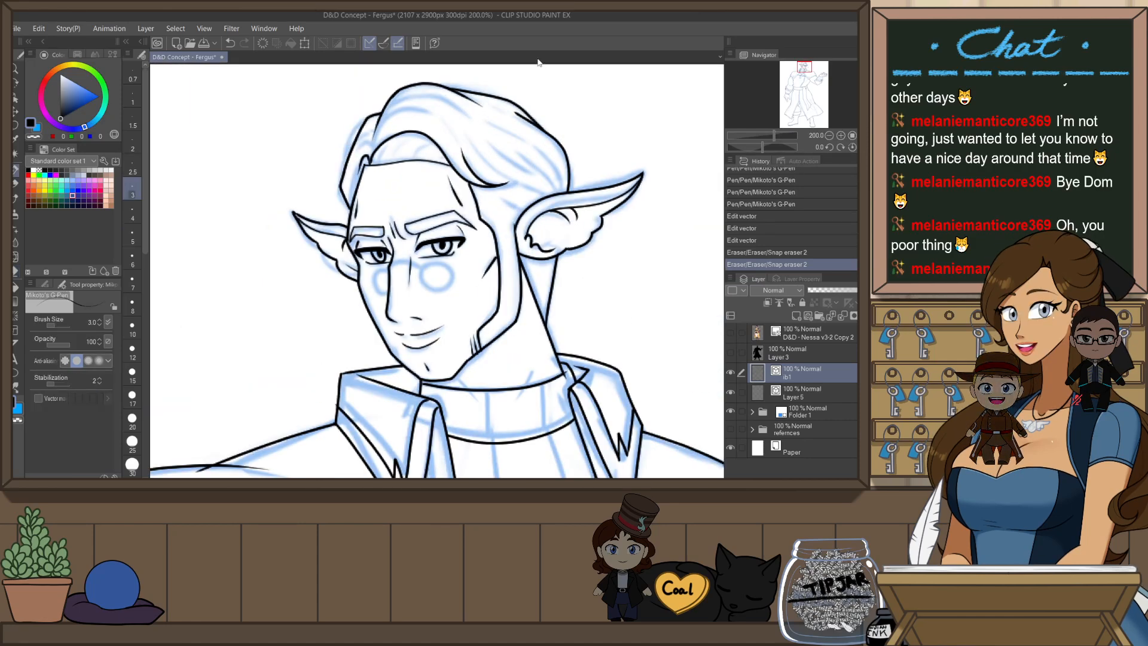
{"action": "key", "text": "r"}
{"action": "left_click_drag", "start_coordinate": [588, 146], "coordinate": [520, 105]}
{"action": "scroll", "coordinate": [336, 184], "scroll_direction": "up", "scroll_amount": 4}
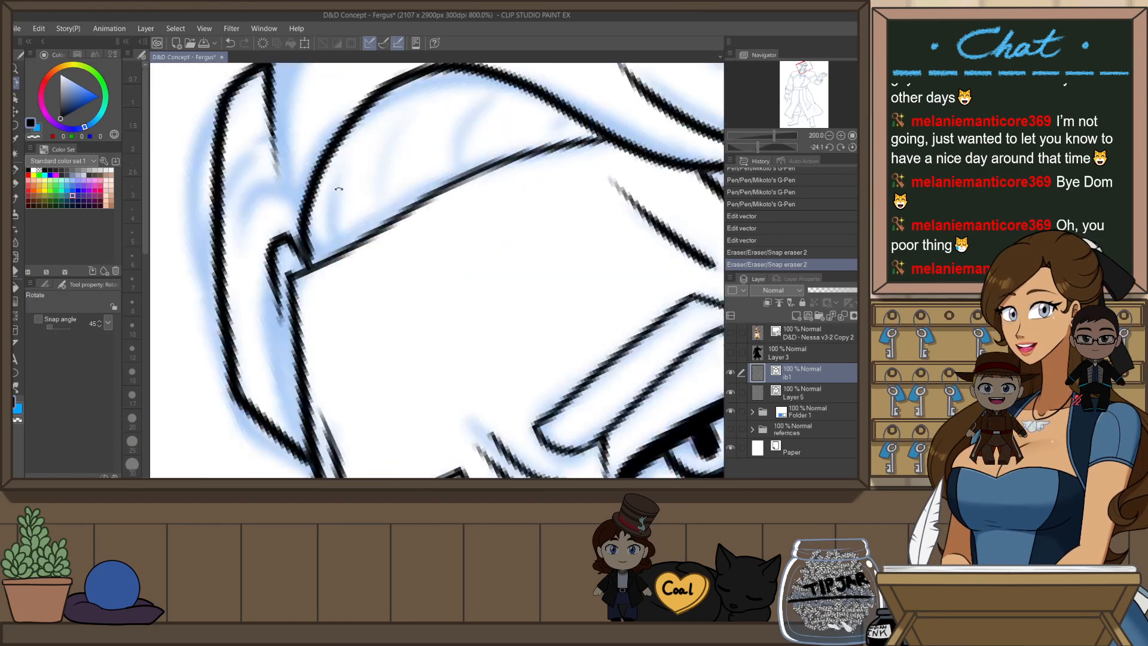
{"action": "scroll", "coordinate": [336, 184], "scroll_direction": "down", "scroll_amount": 2}
{"action": "key", "text": "p"}
{"action": "left_click_drag", "start_coordinate": [339, 236], "coordinate": [372, 150]}
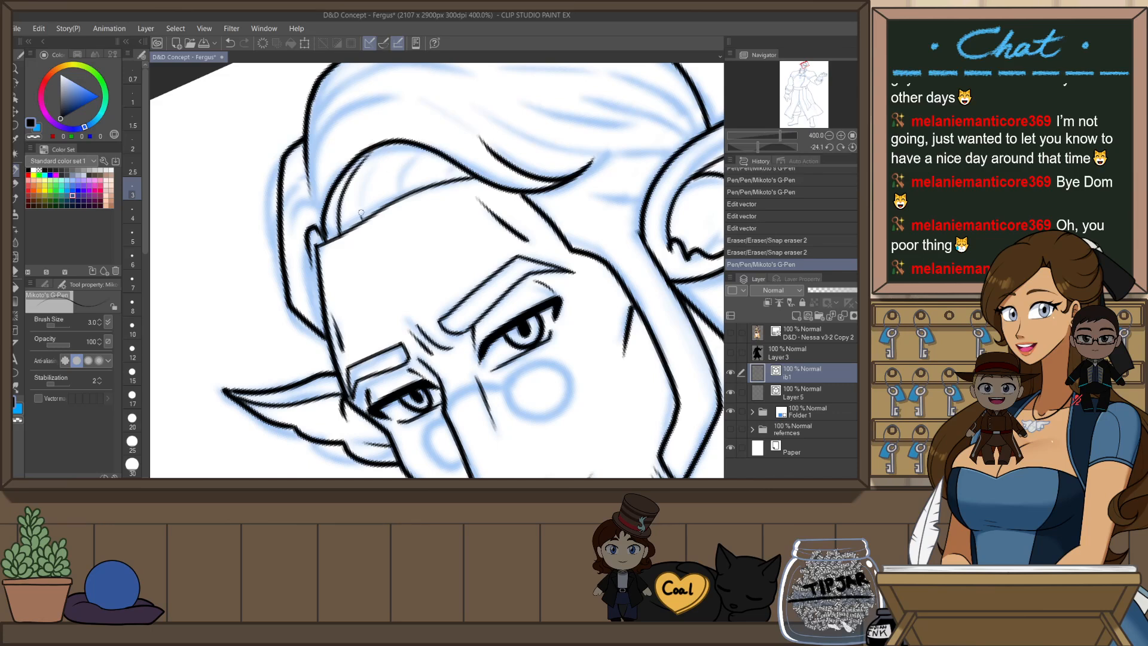
{"action": "mouse_move", "coordinate": [362, 214]}
{"action": "left_mouse_down"}
{"action": "mouse_move", "coordinate": [396, 145]}
{"action": "mouse_move", "coordinate": [425, 150]}
{"action": "left_mouse_up"}
{"action": "left_click_drag", "start_coordinate": [418, 208], "coordinate": [452, 155]}
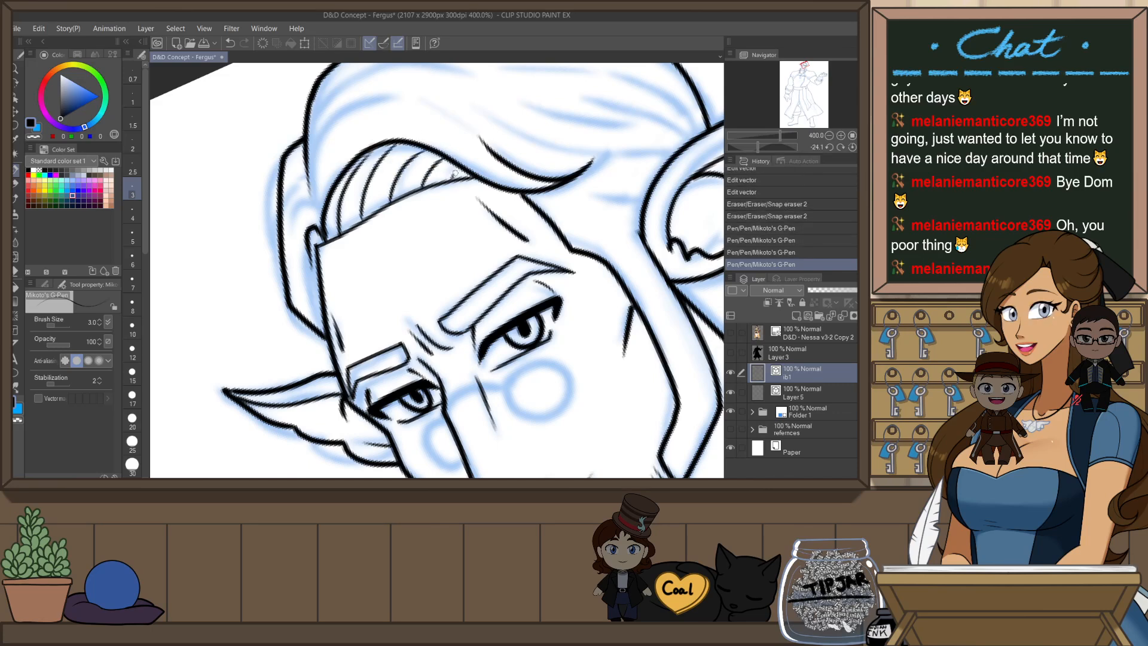
- Erase the short curl line beside the far temple and redraw it as a longer lock at pen size 3
{"action": "key", "text": "e"}
{"action": "mouse_move", "coordinate": [301, 263]}
{"action": "left_mouse_down"}
{"action": "mouse_move", "coordinate": [315, 256]}
{"action": "mouse_move", "coordinate": [314, 233]}
{"action": "mouse_move", "coordinate": [325, 323]}
{"action": "left_mouse_up"}
{"action": "key", "text": "p"}
{"action": "key", "text": "ctrl+z"}
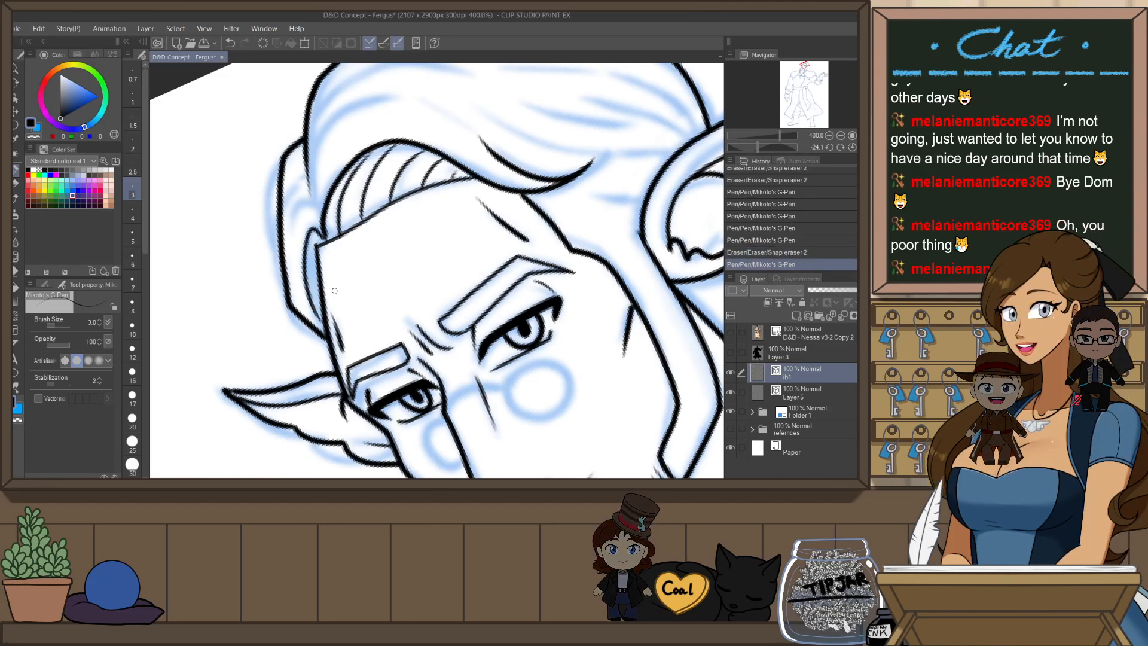
- Trim stray ink where the side lock meets the hairline with Snap eraser 2, and undo the last erasure at the temple corner
{"action": "key", "text": "e"}
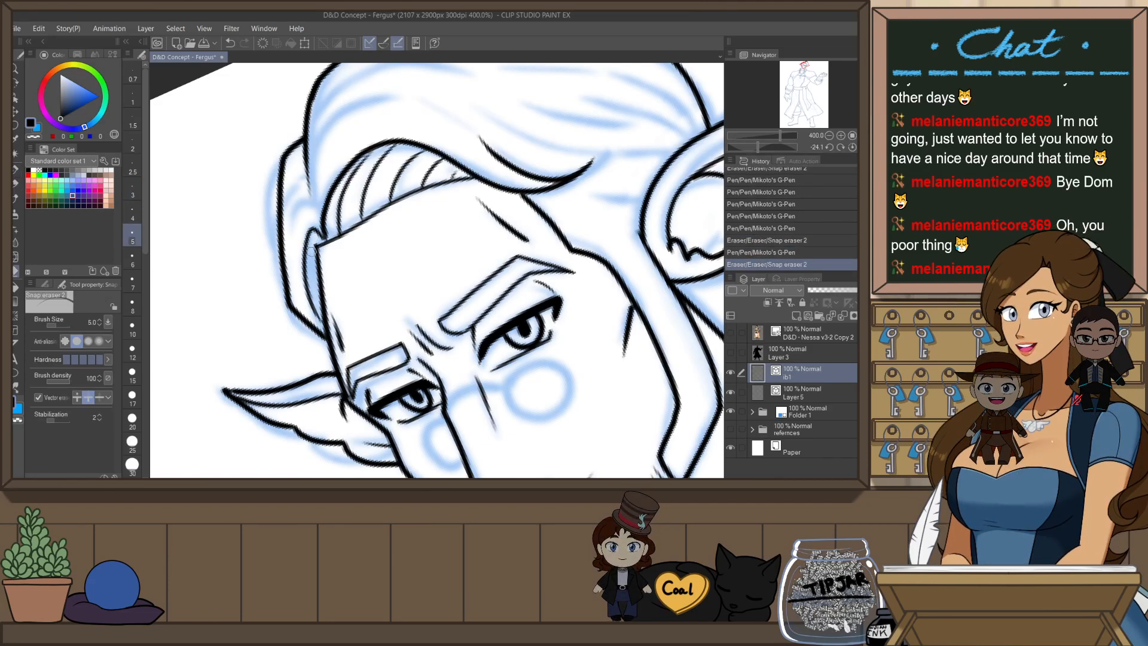
{"action": "left_click_drag", "start_coordinate": [337, 226], "coordinate": [332, 221]}
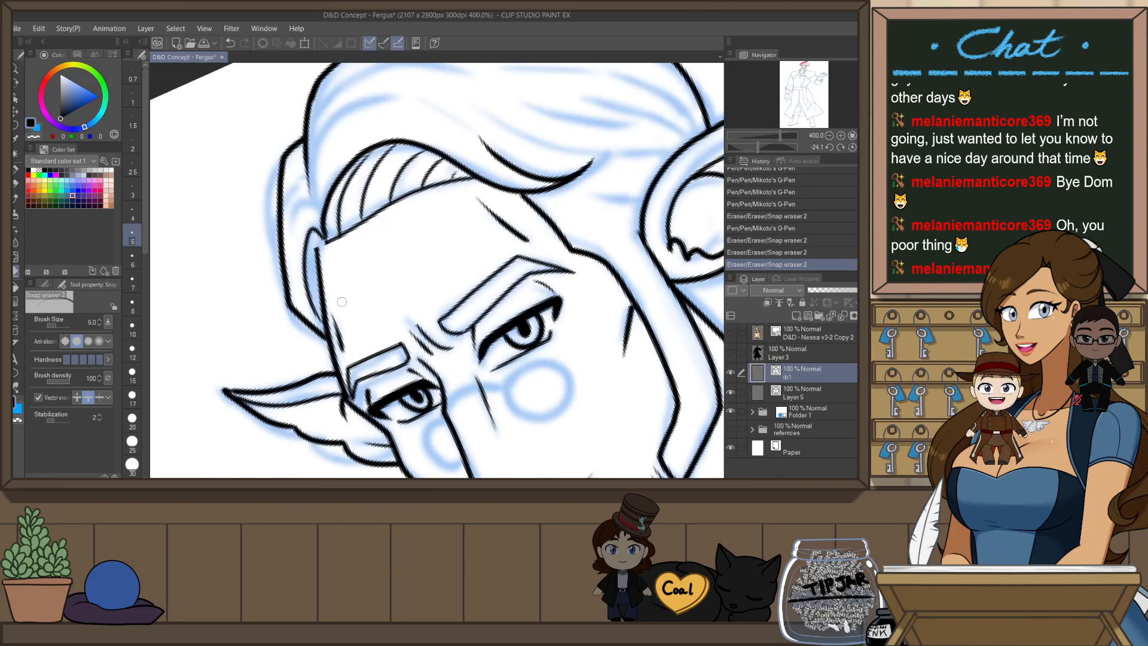
{"action": "left_click_drag", "start_coordinate": [337, 296], "coordinate": [412, 314]}
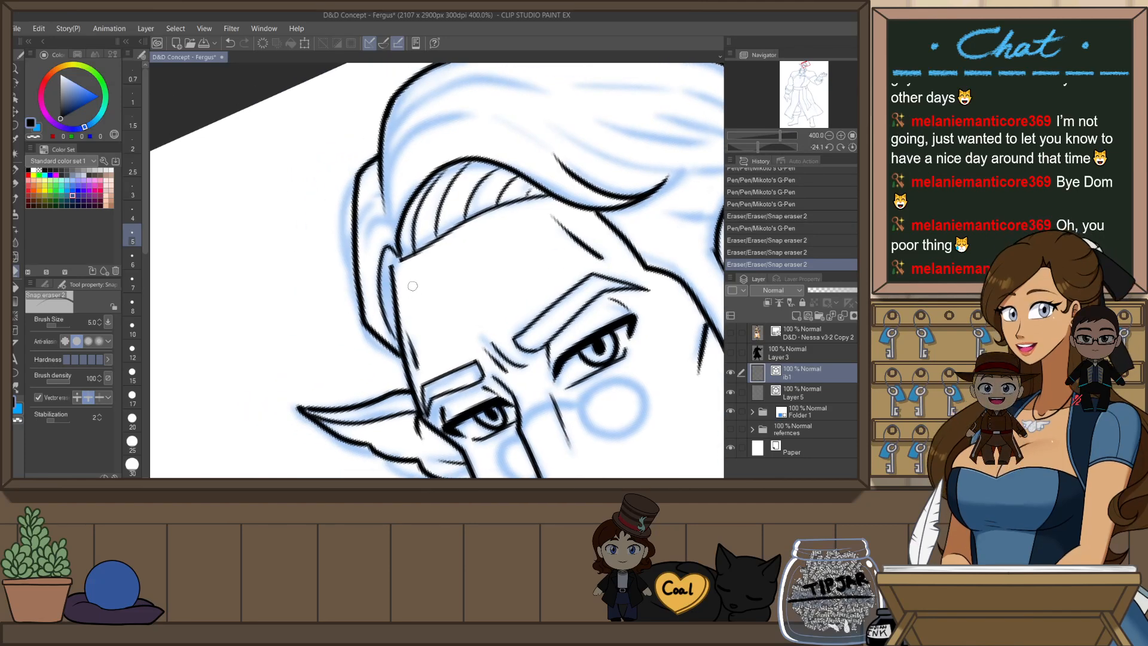
{"action": "key", "text": "ctrl+z"}
- Adjust the vector ends of the far temple outline and side lock so they meet the corner of the hairline
{"action": "key", "text": "o"}
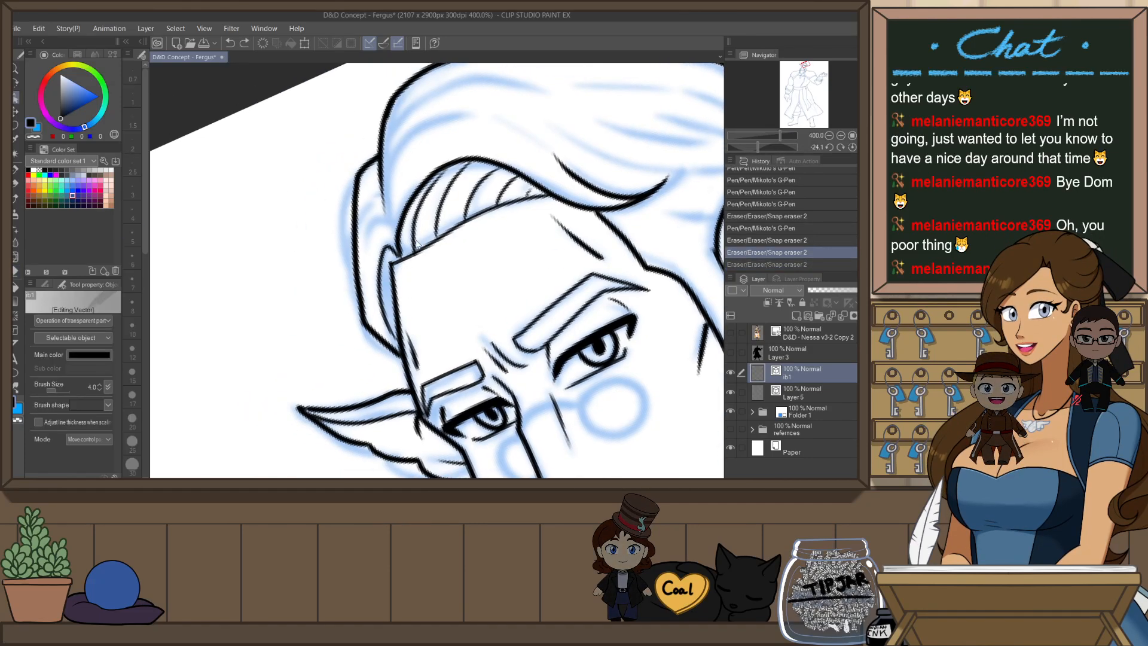
{"action": "scroll", "coordinate": [392, 269], "scroll_direction": "up", "scroll_amount": 5}
{"action": "left_click", "coordinate": [388, 275]}
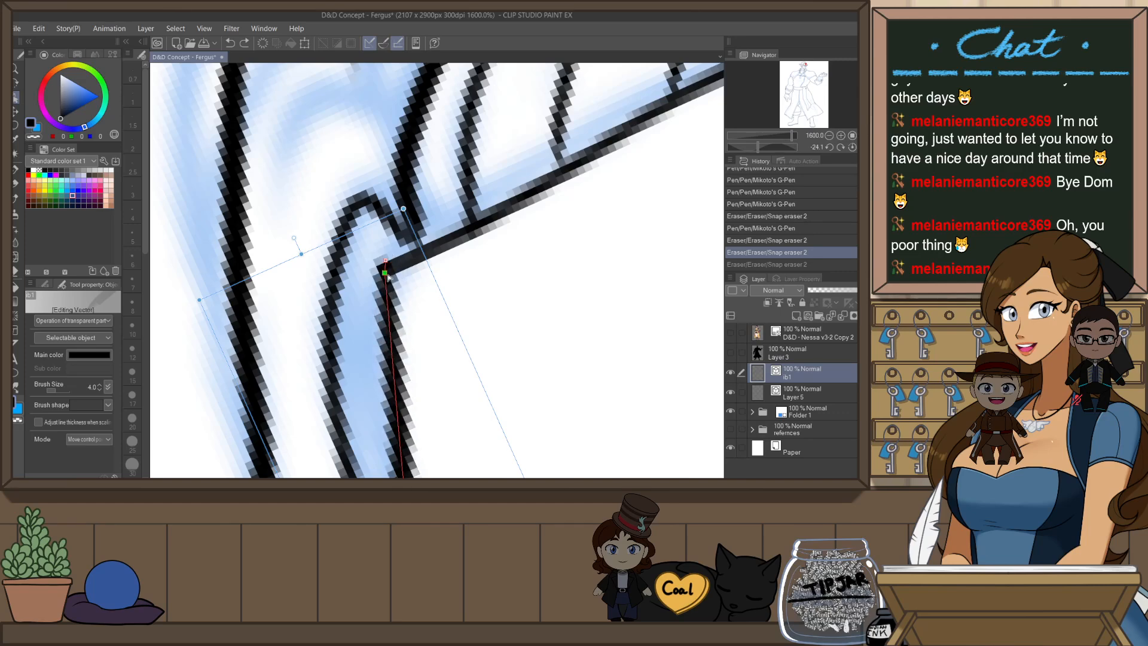
{"action": "left_click_drag", "start_coordinate": [386, 274], "coordinate": [387, 267]}
{"action": "left_click_drag", "start_coordinate": [386, 262], "coordinate": [405, 253]}
{"action": "left_click", "coordinate": [422, 290]}
{"action": "left_click", "coordinate": [409, 241]}
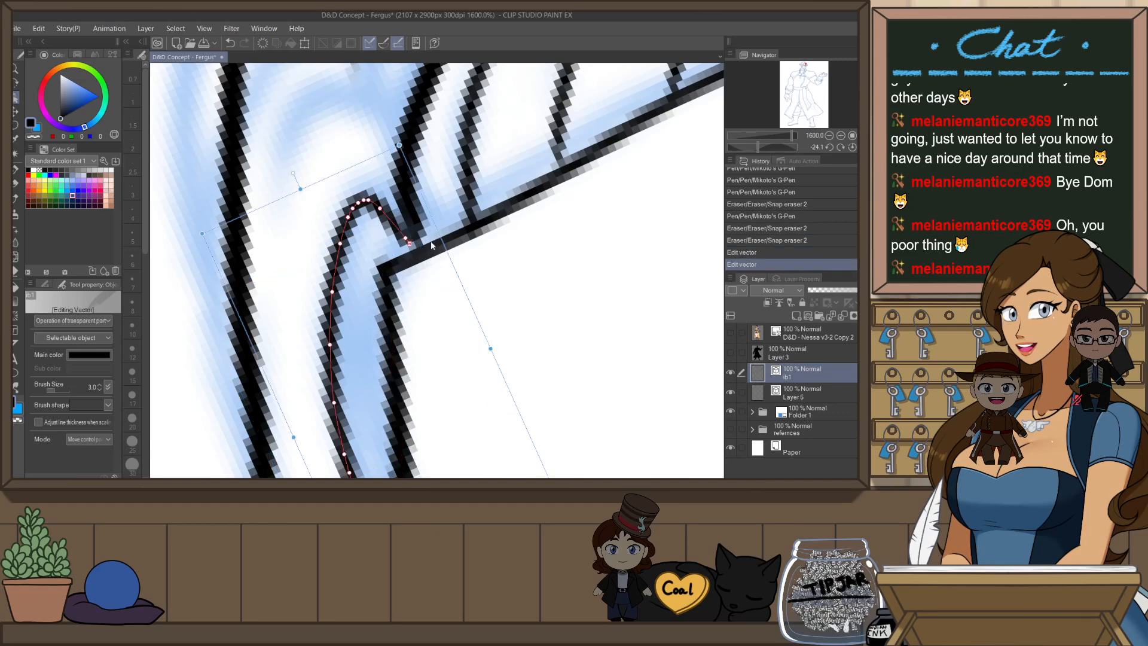
- Ink short curved strands inside the narrow lock beside the far temple, using Mikoto's G-Pen at size 3
{"action": "scroll", "coordinate": [465, 232], "scroll_direction": "down", "scroll_amount": 2}
{"action": "key", "text": "p"}
{"action": "left_click_drag", "start_coordinate": [406, 244], "coordinate": [428, 247]}
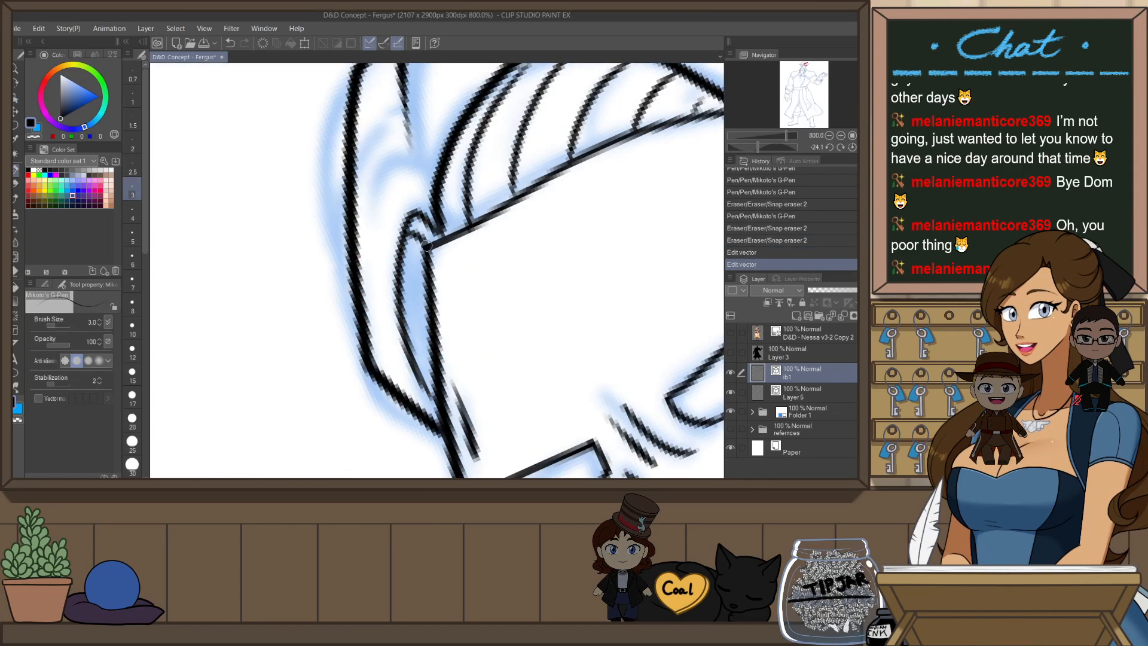
{"action": "left_click_drag", "start_coordinate": [404, 315], "coordinate": [431, 291]}
{"action": "key", "text": "ctrl+z"}
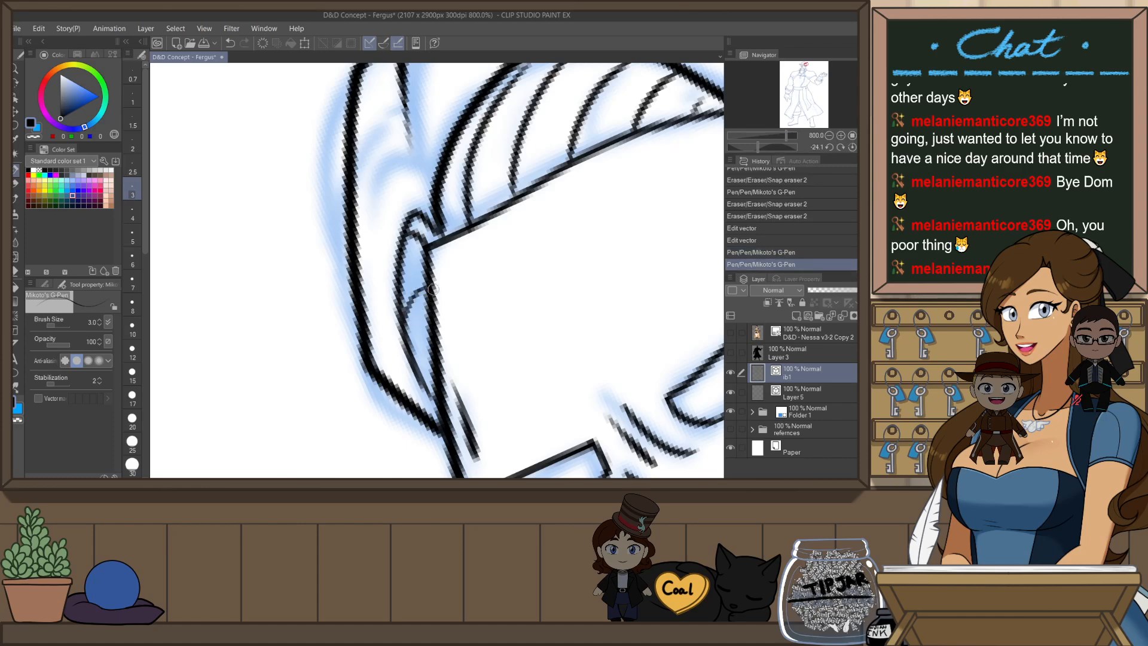
{"action": "scroll", "coordinate": [454, 209], "scroll_direction": "down", "scroll_amount": 7}
{"action": "scroll", "coordinate": [545, 156], "scroll_direction": "up", "scroll_amount": 1}
{"action": "key", "text": "ctrl+z"}
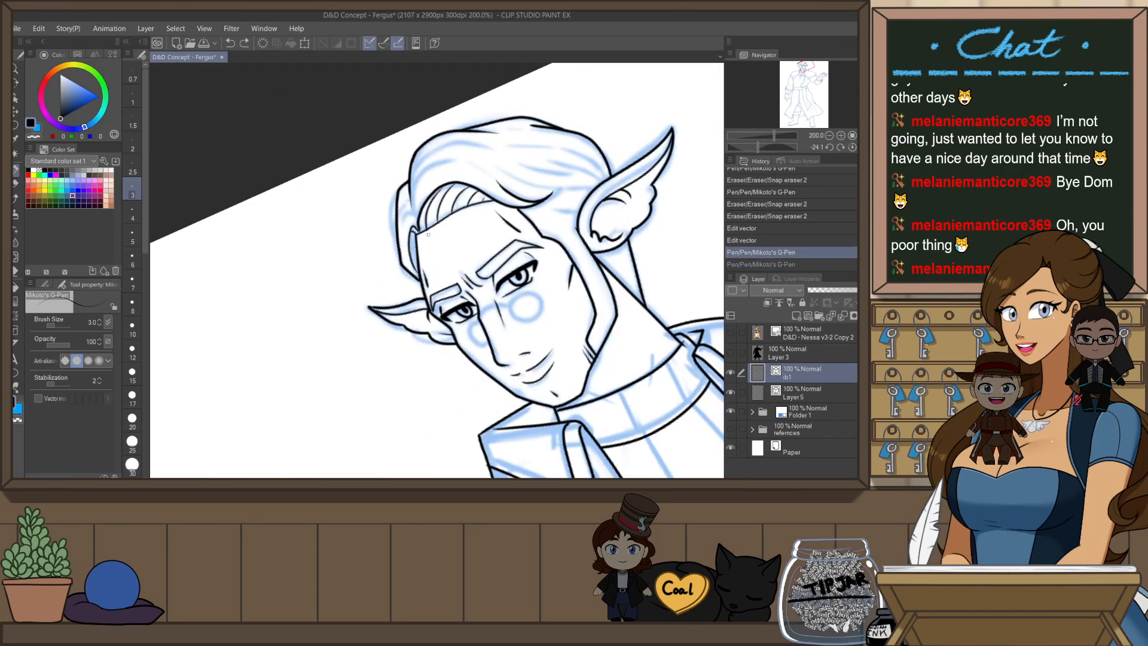
{"action": "scroll", "coordinate": [430, 222], "scroll_direction": "up", "scroll_amount": 6}
{"action": "key", "text": "ctrl+z"}
{"action": "mouse_move", "coordinate": [362, 259]}
{"action": "left_mouse_down"}
{"action": "mouse_move", "coordinate": [382, 262]}
{"action": "mouse_move", "coordinate": [396, 343]}
{"action": "left_mouse_up"}
{"action": "left_click_drag", "start_coordinate": [383, 396], "coordinate": [394, 414]}
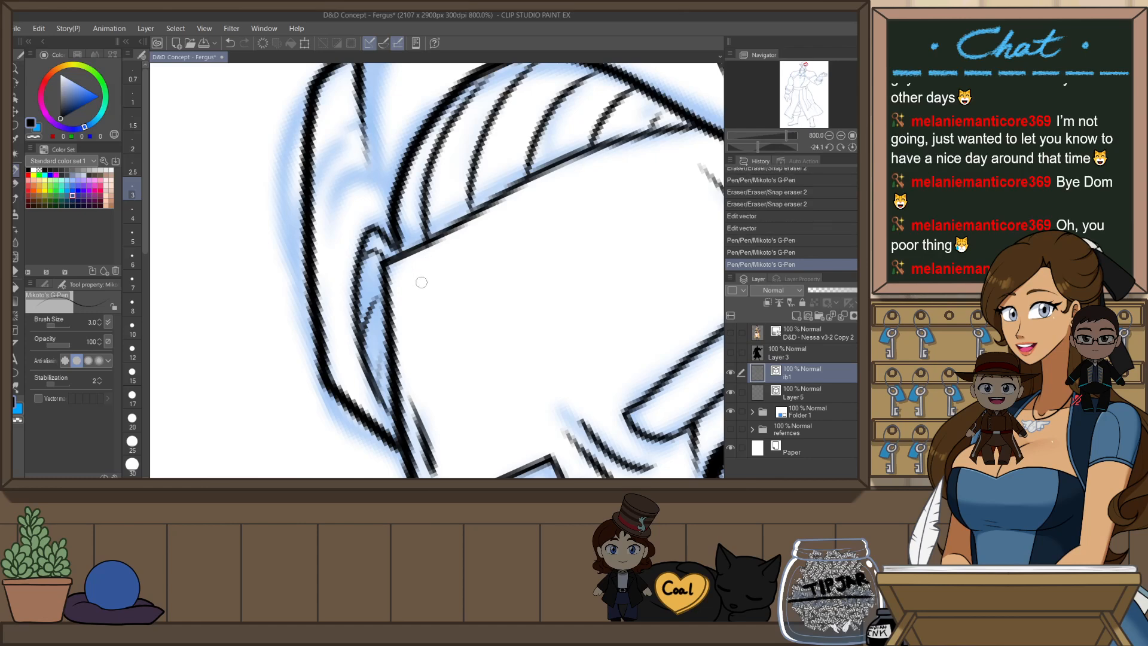
- Ink curved strands in the far-side hair section between the front wave and the outer hair outline at pen size 3
{"action": "scroll", "coordinate": [423, 280], "scroll_direction": "down", "scroll_amount": 6}
{"action": "key", "text": "ctrl+@"}
{"action": "scroll", "coordinate": [419, 246], "scroll_direction": "up", "scroll_amount": 2}
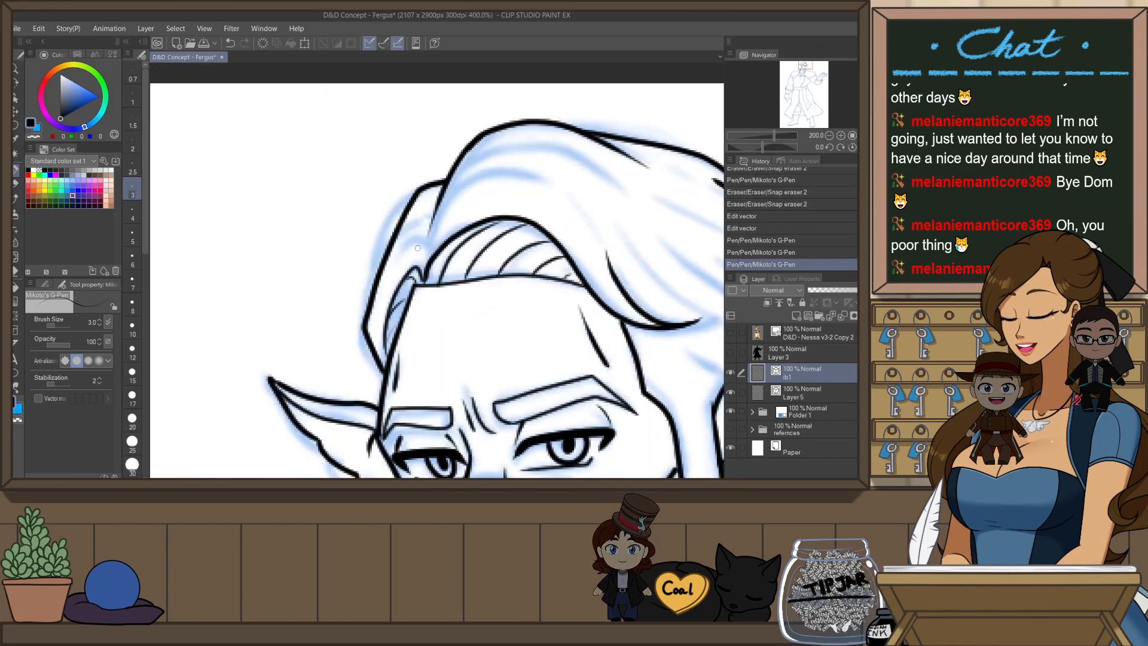
{"action": "mouse_move", "coordinate": [423, 284]}
{"action": "left_mouse_down"}
{"action": "mouse_move", "coordinate": [459, 186]}
{"action": "mouse_move", "coordinate": [431, 222]}
{"action": "left_mouse_up"}
{"action": "key", "text": "ctrl+z"}
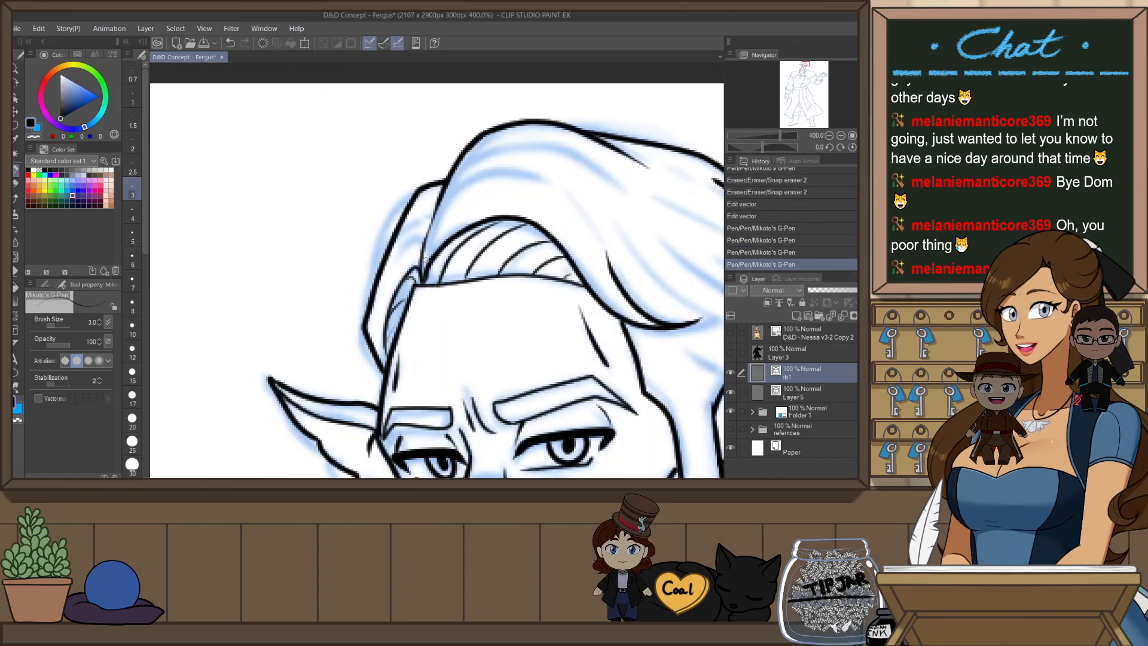
{"action": "key", "text": "ctrl+z"}
{"action": "mouse_move", "coordinate": [424, 282]}
{"action": "left_mouse_down"}
{"action": "mouse_move", "coordinate": [429, 231]}
{"action": "mouse_move", "coordinate": [454, 189]}
{"action": "mouse_move", "coordinate": [435, 241]}
{"action": "mouse_move", "coordinate": [418, 241]}
{"action": "mouse_move", "coordinate": [378, 294]}
{"action": "mouse_move", "coordinate": [429, 234]}
{"action": "mouse_move", "coordinate": [395, 247]}
{"action": "left_mouse_up"}
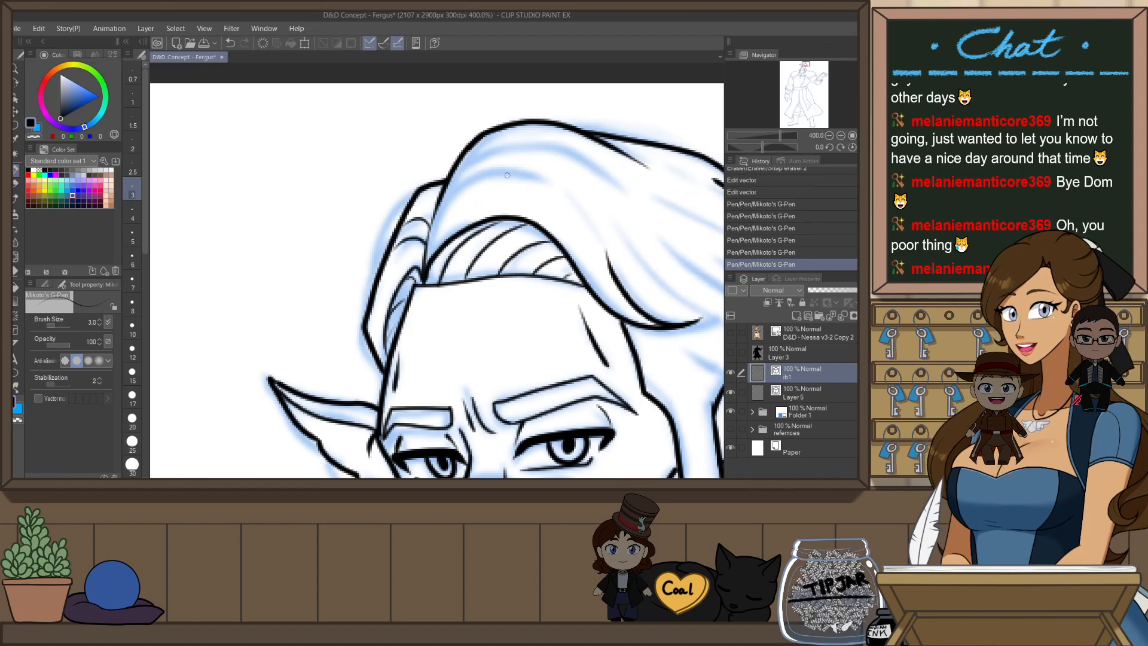
- Mirror and rotate the canvas, and ink a long curved strand through the front wave, following its sweep above the forehead
{"action": "key", "text": "h"}
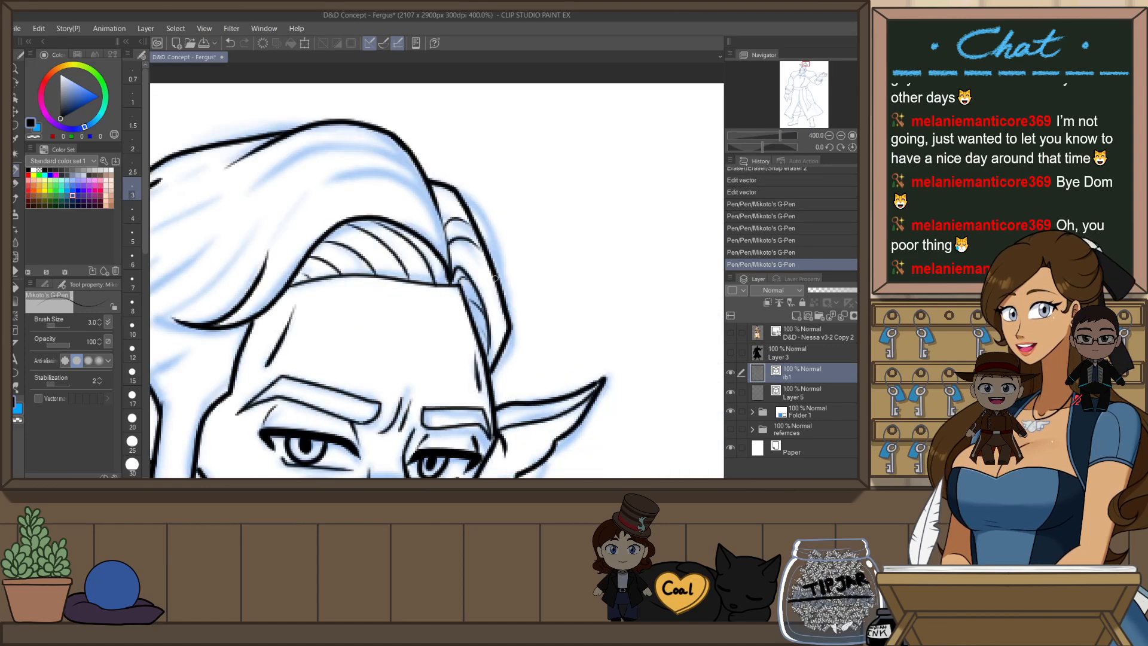
{"action": "scroll", "coordinate": [553, 213], "scroll_direction": "down", "scroll_amount": 3}
{"action": "key", "text": "r"}
{"action": "left_click_drag", "start_coordinate": [576, 273], "coordinate": [470, 163]}
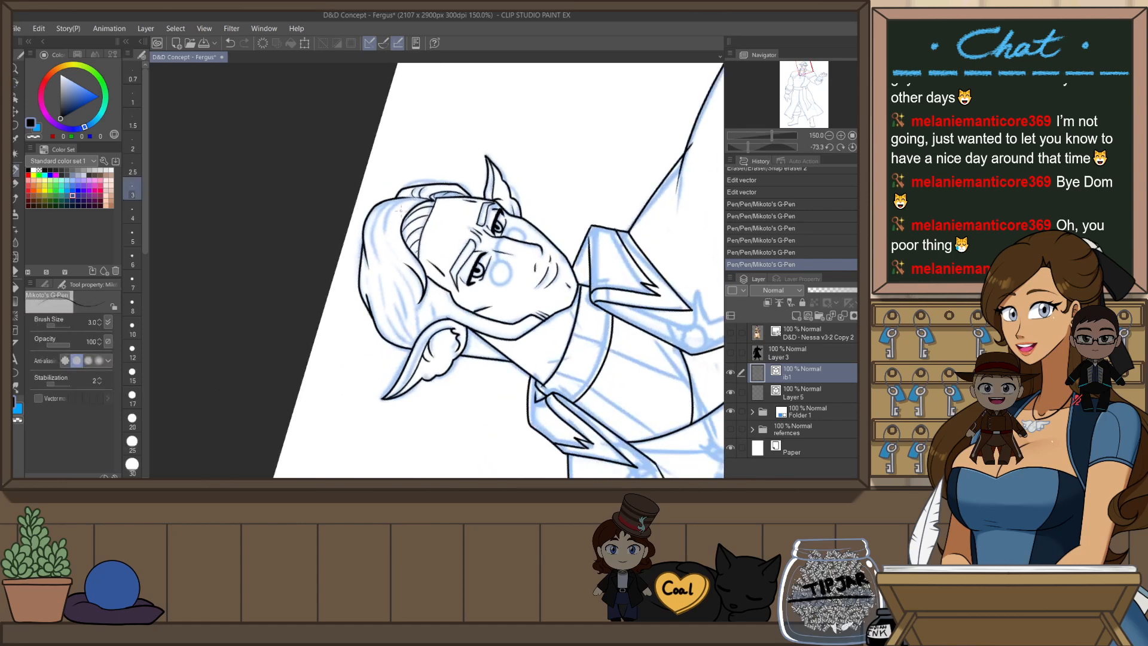
{"action": "scroll", "coordinate": [400, 209], "scroll_direction": "up", "scroll_amount": 3}
{"action": "mouse_move", "coordinate": [396, 177]}
{"action": "left_mouse_down"}
{"action": "mouse_move", "coordinate": [360, 281]}
{"action": "mouse_move", "coordinate": [389, 317]}
{"action": "left_mouse_up"}
{"action": "key", "text": "ctrl+z"}
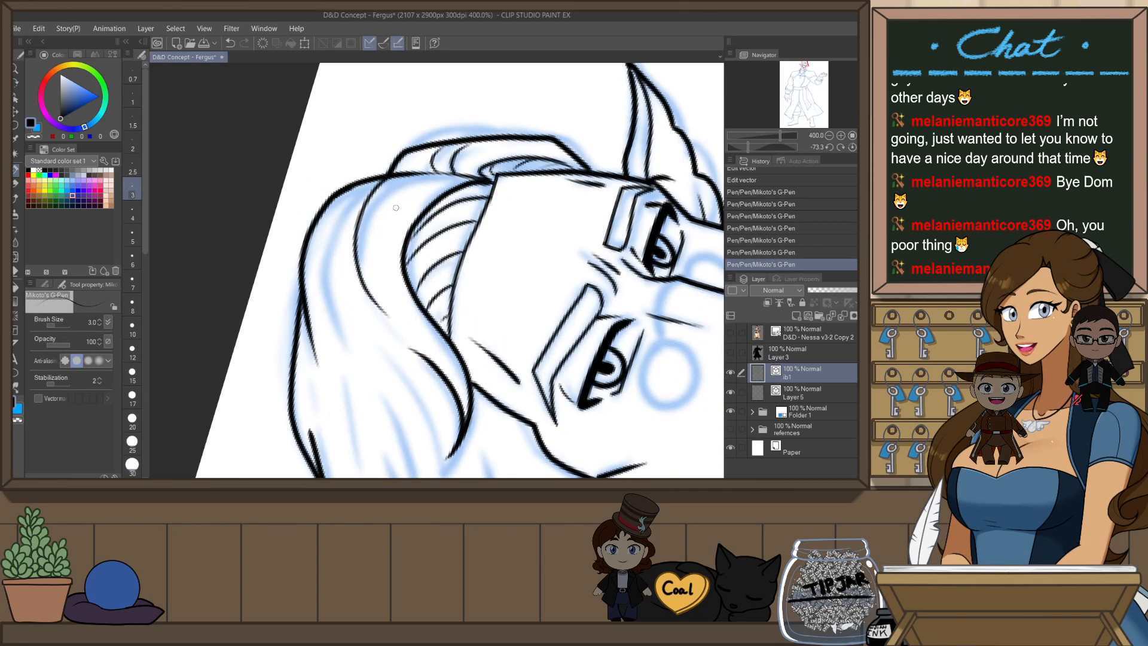
{"action": "key", "text": "ctrl+z"}
{"action": "left_click_drag", "start_coordinate": [390, 176], "coordinate": [394, 322]}
{"action": "key", "text": "ctrl+z"}
{"action": "left_click_drag", "start_coordinate": [389, 175], "coordinate": [394, 322]}
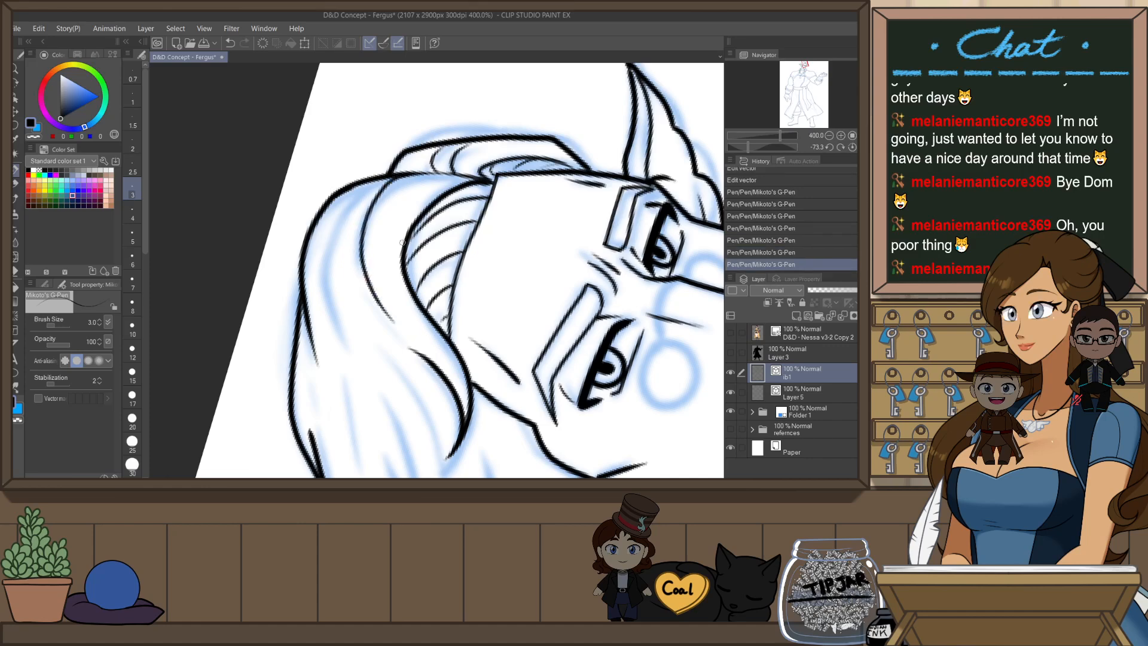
- Ink a second strand nearer the crown outline, reset the canvas rotation, and clean up the wave's lines with Snap eraser 2
{"action": "mouse_move", "coordinate": [351, 191]}
{"action": "left_mouse_down"}
{"action": "mouse_move", "coordinate": [338, 306]}
{"action": "mouse_move", "coordinate": [336, 237]}
{"action": "mouse_move", "coordinate": [339, 308]}
{"action": "left_mouse_up"}
{"action": "key", "text": "ctrl+z"}
{"action": "scroll", "coordinate": [502, 118], "scroll_direction": "down", "scroll_amount": 2}
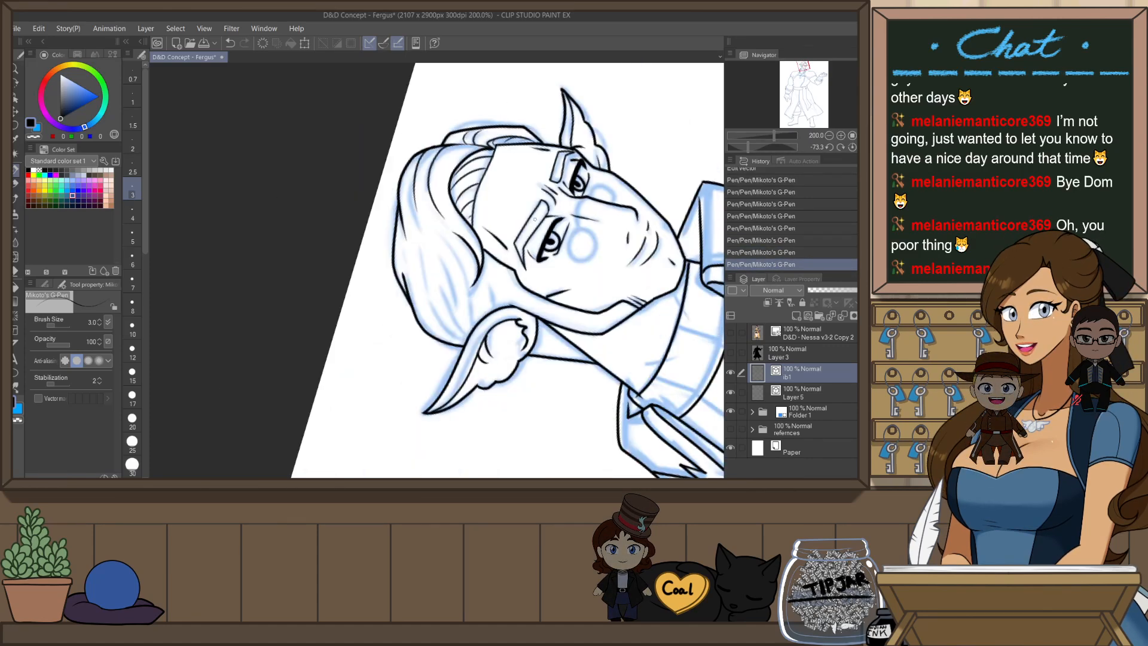
{"action": "key", "text": "shift+r"}
{"action": "scroll", "coordinate": [412, 314], "scroll_direction": "up", "scroll_amount": 2}
{"action": "scroll", "coordinate": [510, 227], "scroll_direction": "down", "scroll_amount": 2}
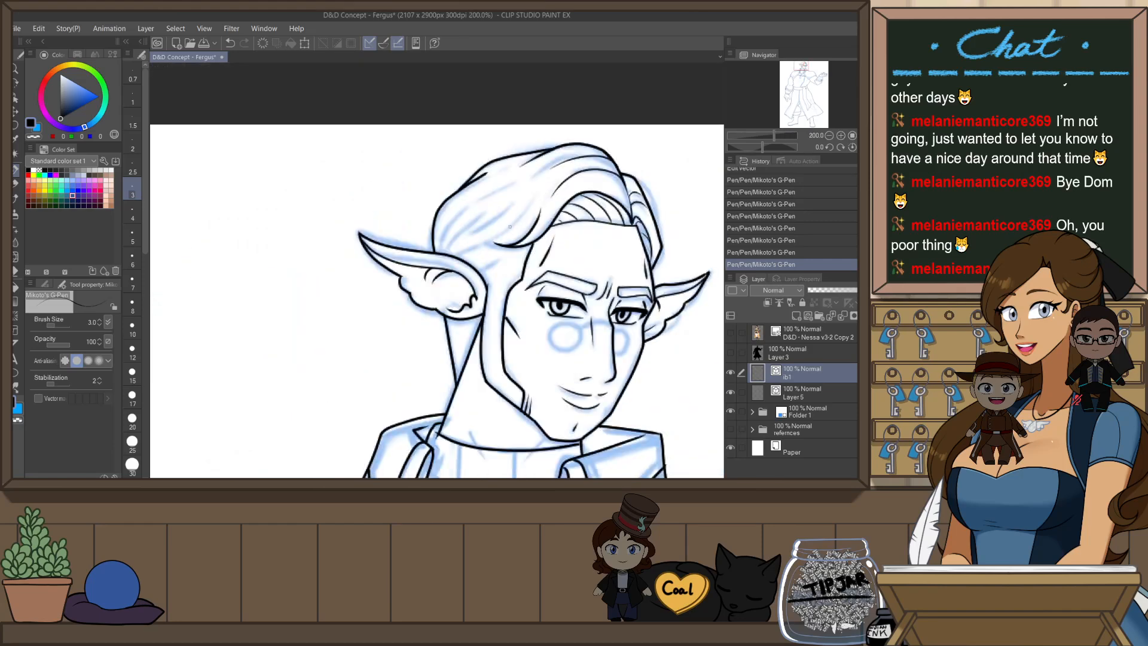
{"action": "scroll", "coordinate": [510, 227], "scroll_direction": "up", "scroll_amount": 2}
{"action": "key", "text": "e"}
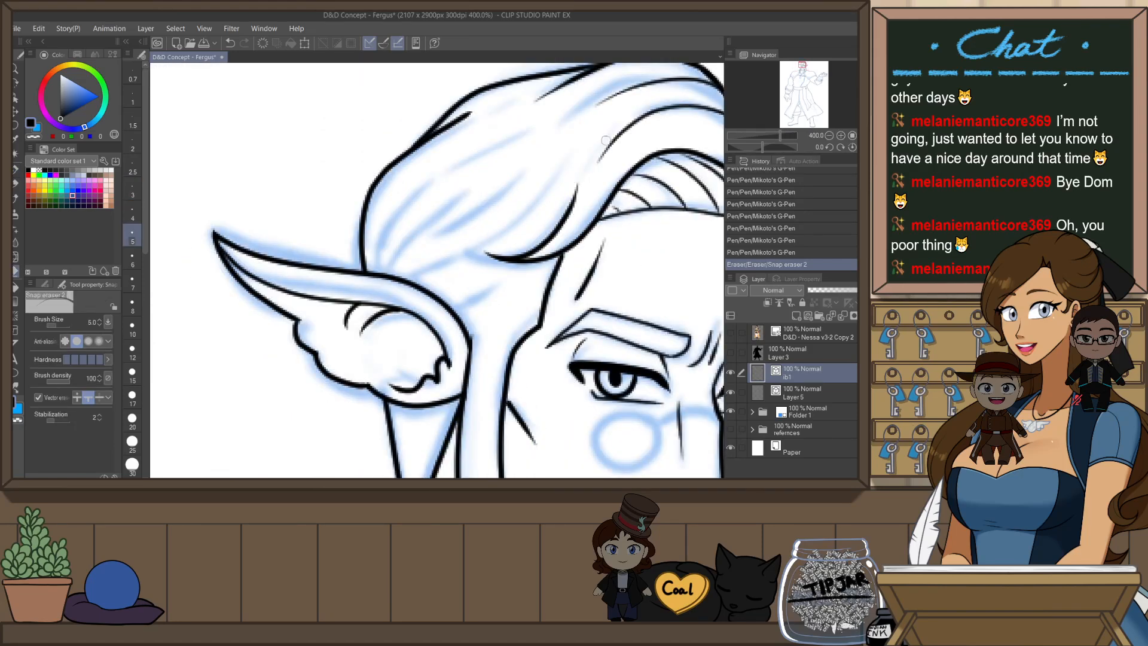
- Ink a long sweeping strand from the near ear's upper edge toward the front wave with Mikoto's G-Pen at size 3
{"action": "key", "text": "p"}
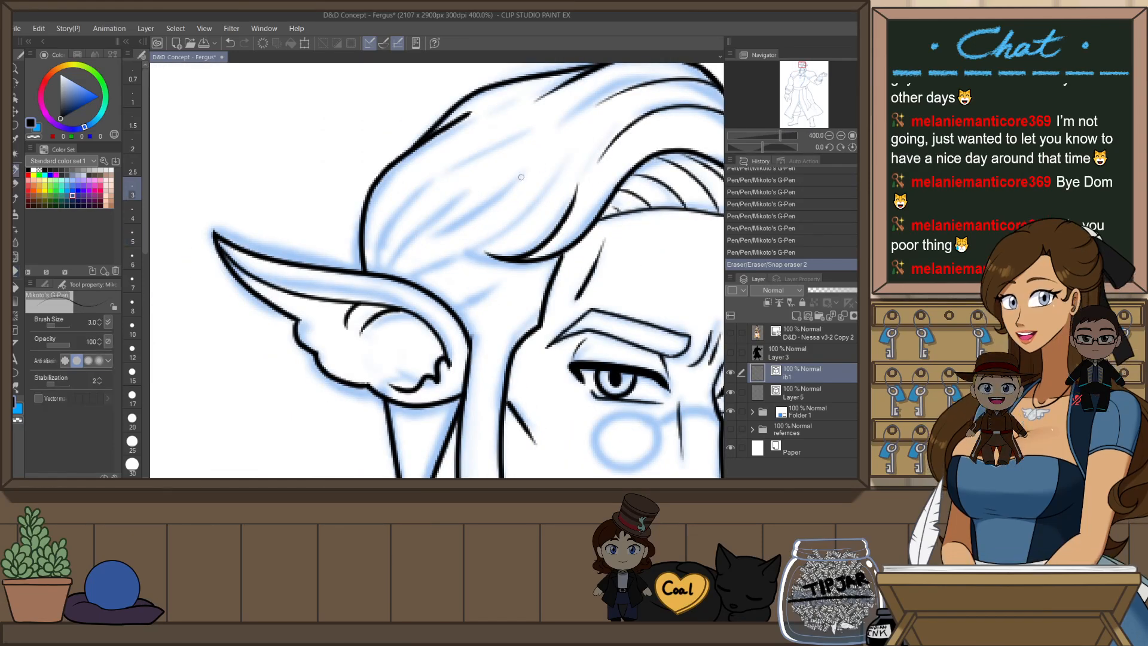
{"action": "left_click_drag", "start_coordinate": [407, 279], "coordinate": [538, 207]}
{"action": "key", "text": "ctrl+z"}
{"action": "mouse_move", "coordinate": [402, 280]}
{"action": "left_mouse_down"}
{"action": "mouse_move", "coordinate": [458, 259]}
{"action": "mouse_move", "coordinate": [558, 185]}
{"action": "left_mouse_up"}
{"action": "key", "text": "ctrl+z"}
{"action": "left_click_drag", "start_coordinate": [418, 282], "coordinate": [558, 182]}
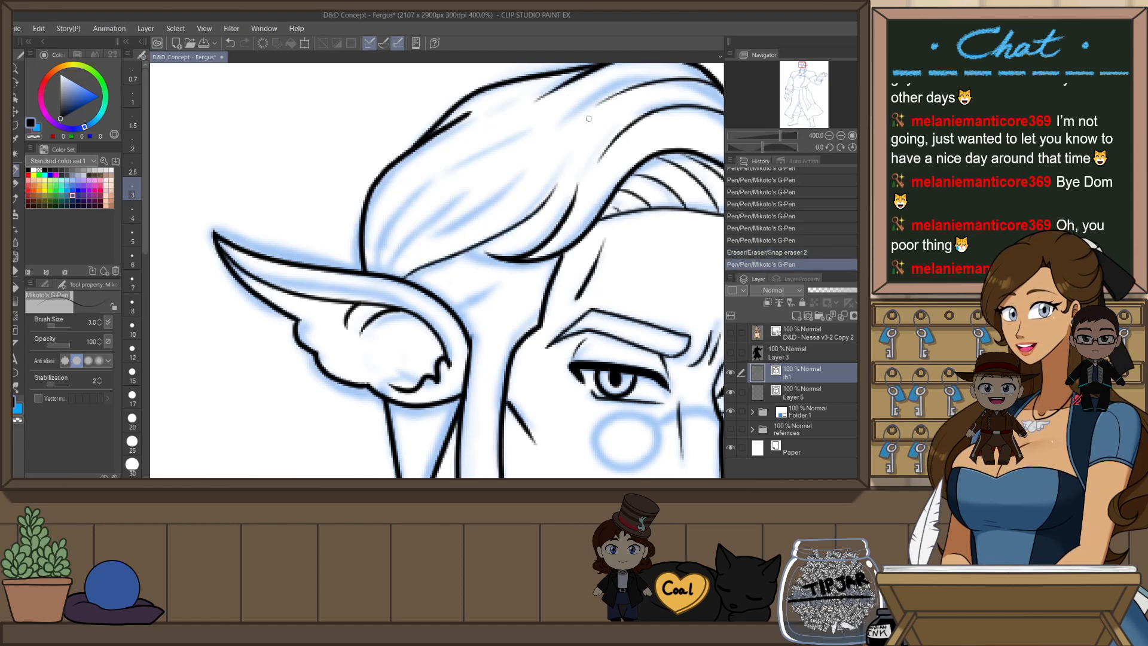
- Ink further flowing strands through the swept-back hair between the near ear and the crown, following the blue sketch
{"action": "left_click_drag", "start_coordinate": [383, 272], "coordinate": [462, 196]}
{"action": "key", "text": "ctrl+z"}
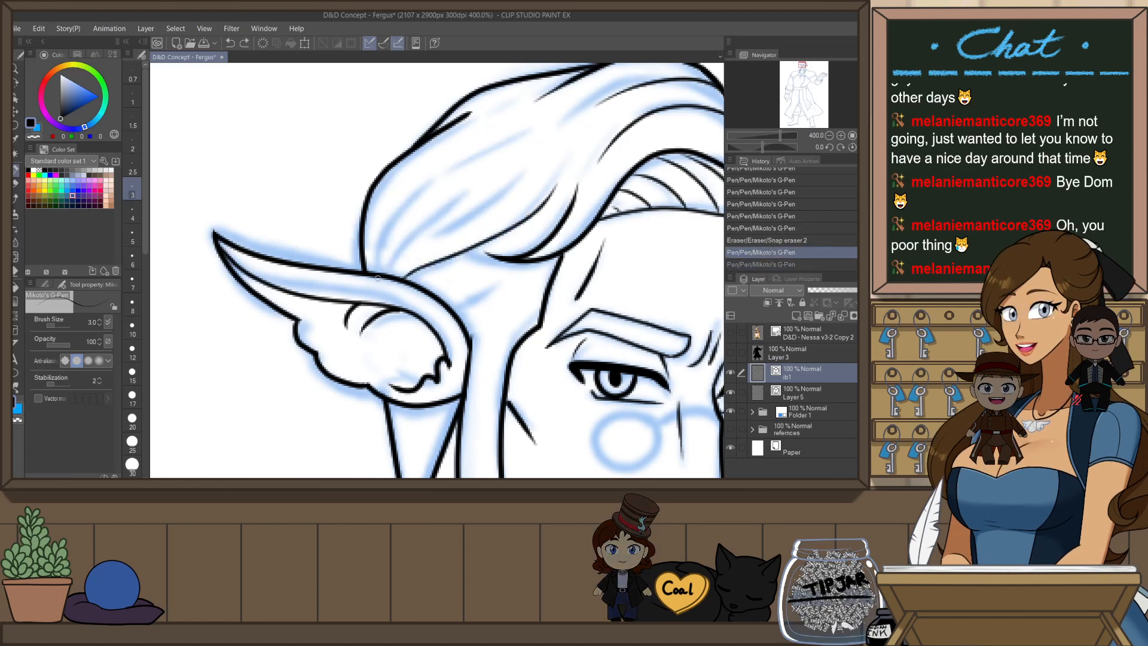
{"action": "left_click_drag", "start_coordinate": [380, 275], "coordinate": [484, 183]}
{"action": "left_click_drag", "start_coordinate": [421, 236], "coordinate": [556, 137]}
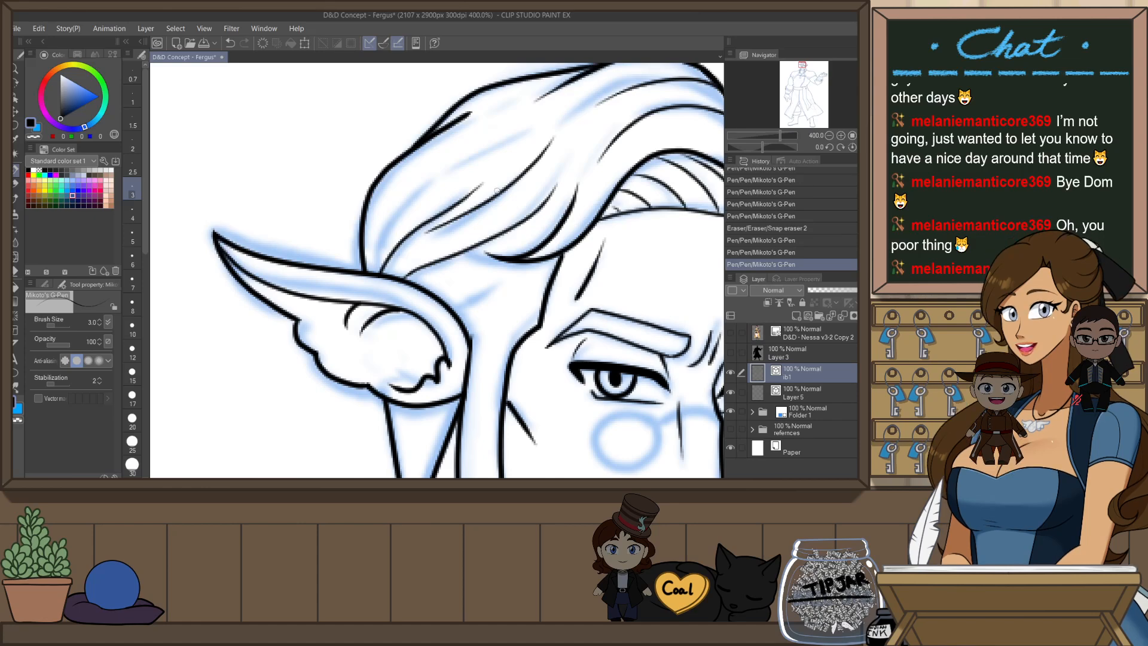
{"action": "mouse_move", "coordinate": [373, 268]}
{"action": "left_mouse_down"}
{"action": "mouse_move", "coordinate": [472, 155]}
{"action": "mouse_move", "coordinate": [504, 175]}
{"action": "mouse_move", "coordinate": [500, 191]}
{"action": "left_mouse_up"}
{"action": "key", "text": "ctrl+z"}
{"action": "left_click_drag", "start_coordinate": [354, 325], "coordinate": [504, 178]}
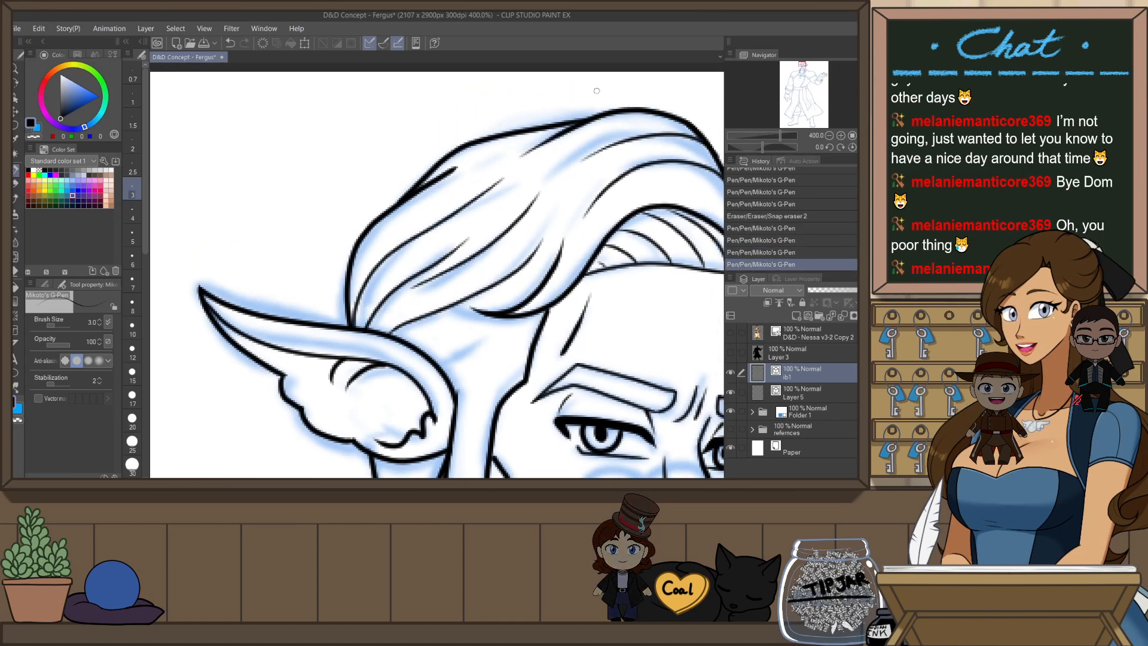
- Ink short strands at the near sideburn, between the ear's upper curve and the front wave, at pen size 3
{"action": "scroll", "coordinate": [590, 142], "scroll_direction": "down", "scroll_amount": 3}
{"action": "scroll", "coordinate": [519, 278], "scroll_direction": "up", "scroll_amount": 3}
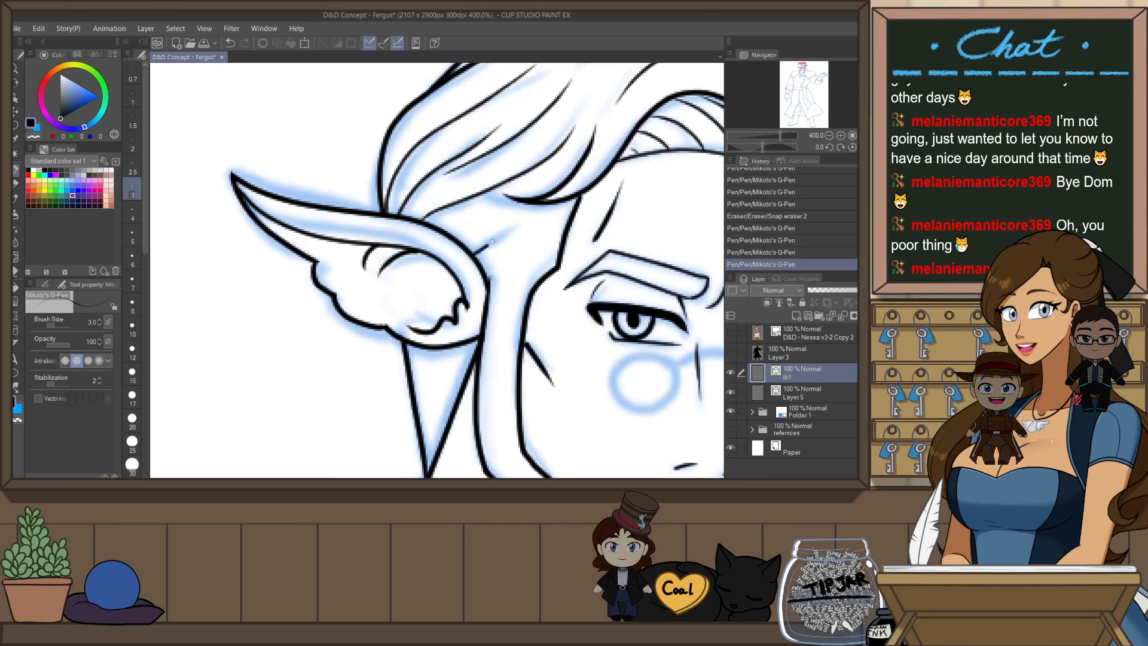
{"action": "left_click_drag", "start_coordinate": [489, 287], "coordinate": [499, 259]}
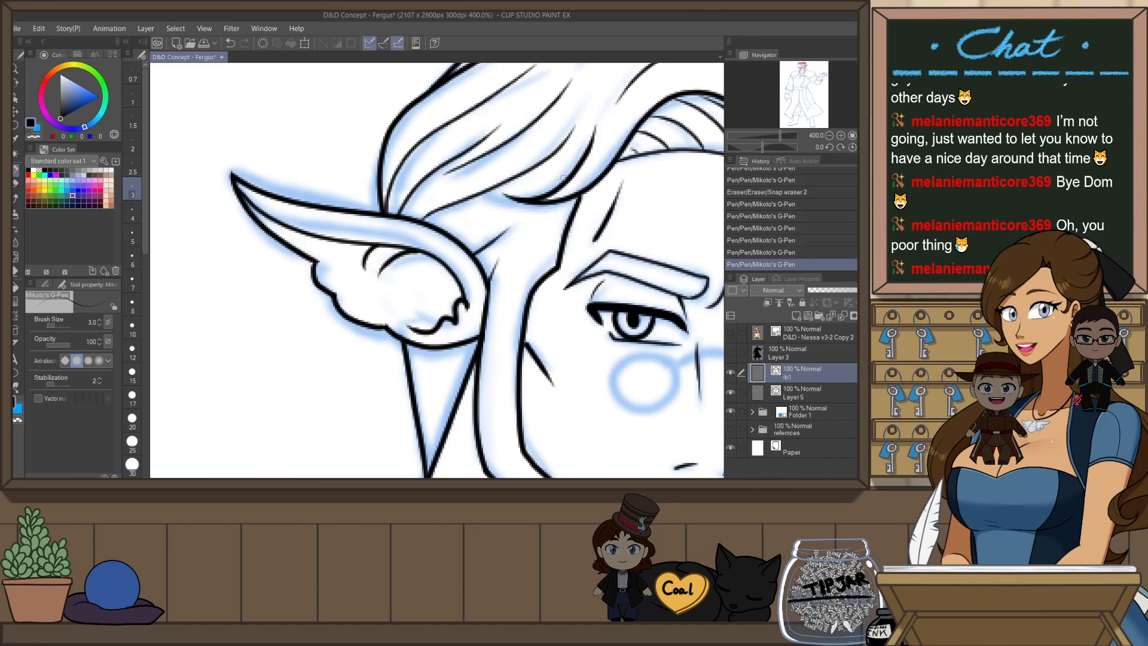
{"action": "key", "text": "ctrl+z"}
{"action": "key", "text": "ctrl+z"}
{"action": "mouse_move", "coordinate": [488, 283]}
{"action": "left_mouse_down"}
{"action": "mouse_move", "coordinate": [495, 228]}
{"action": "mouse_move", "coordinate": [495, 238]}
{"action": "left_mouse_up"}
{"action": "key", "text": "ctrl+z"}
{"action": "key", "text": "ctrl+z"}
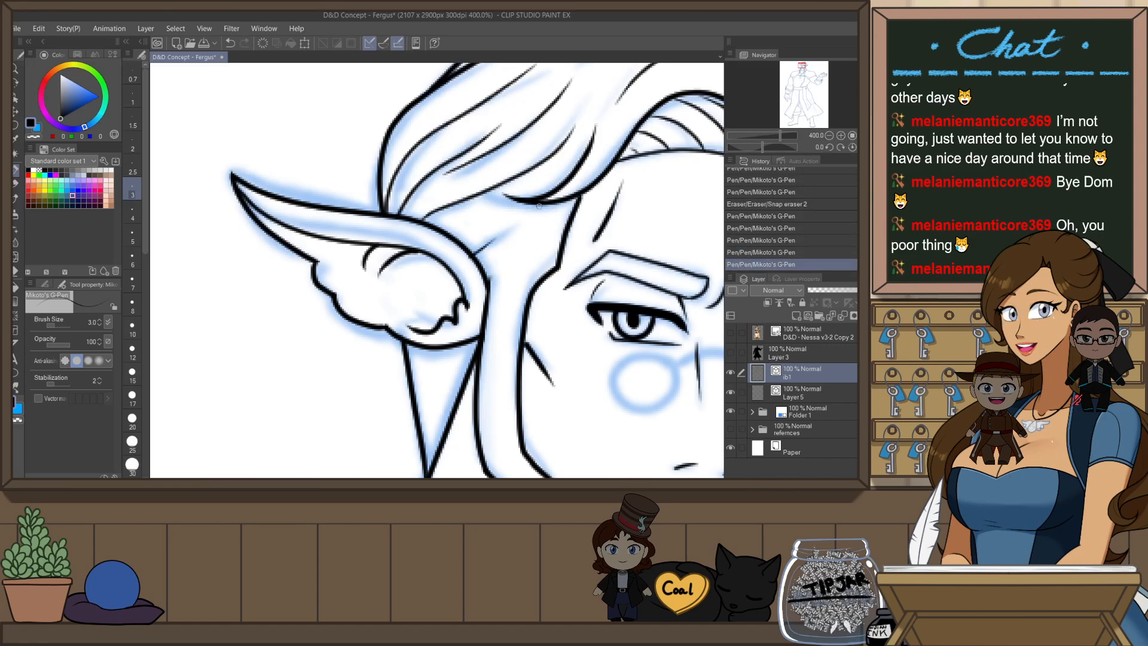
- Mirror the canvas and stretch the vector outline at the back of the hair slightly outward above the near ear
{"action": "key", "text": "ctrl+alt+0"}
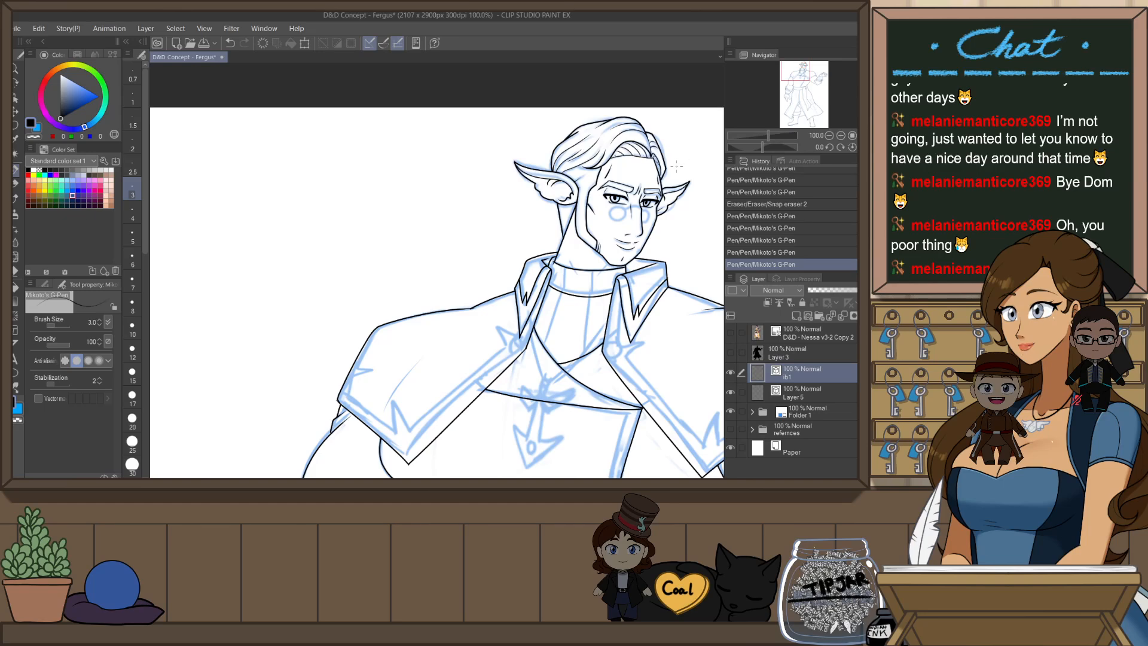
{"action": "scroll", "coordinate": [677, 166], "scroll_direction": "up", "scroll_amount": 1}
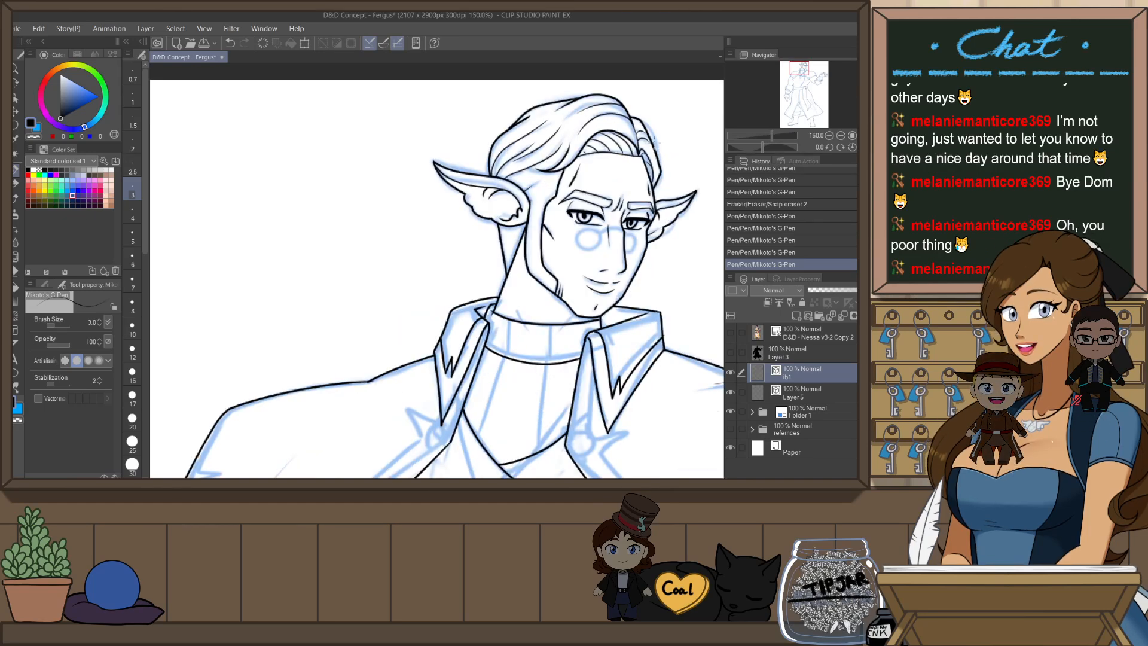
{"action": "scroll", "coordinate": [654, 142], "scroll_direction": "up", "scroll_amount": 3}
{"action": "key", "text": "h"}
{"action": "key", "text": "o"}
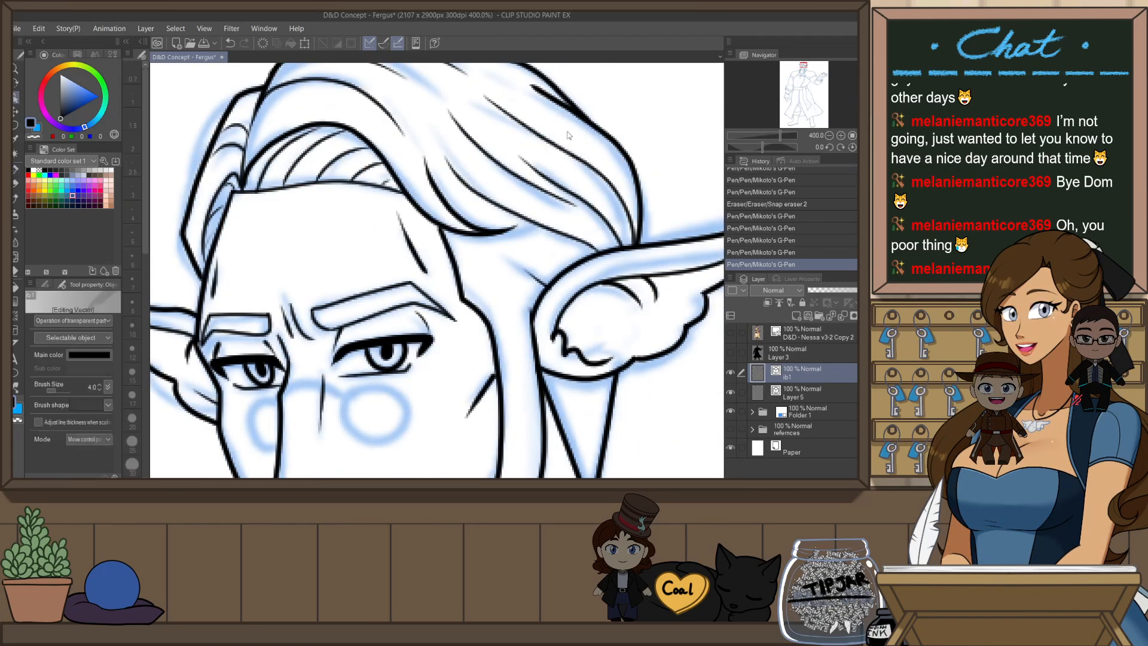
{"action": "left_click", "coordinate": [651, 204]}
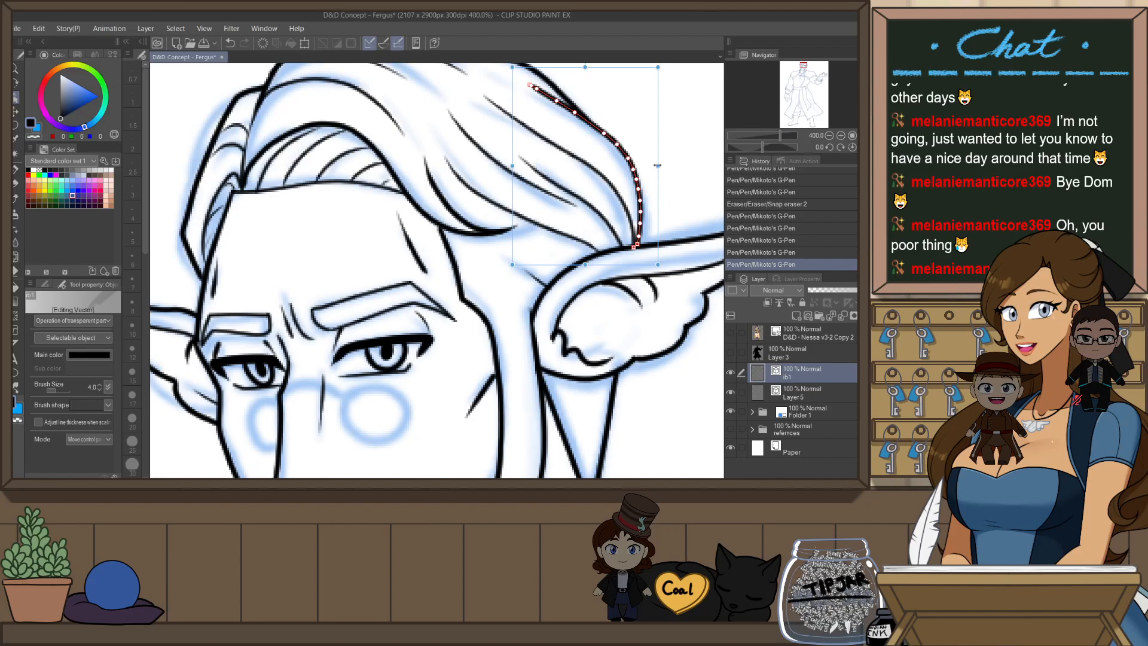
{"action": "left_click_drag", "start_coordinate": [658, 165], "coordinate": [670, 164]}
{"action": "left_click", "coordinate": [689, 158]}
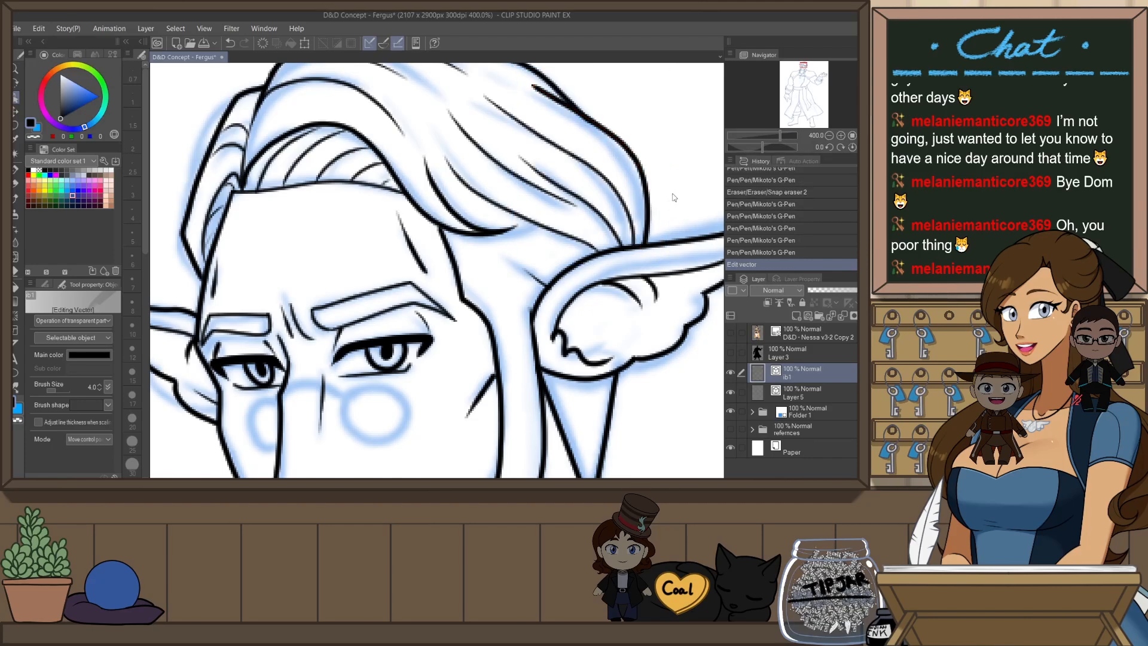
{"action": "scroll", "coordinate": [663, 217], "scroll_direction": "down", "scroll_amount": 3}
{"action": "scroll", "coordinate": [658, 213], "scroll_direction": "up", "scroll_amount": 1}
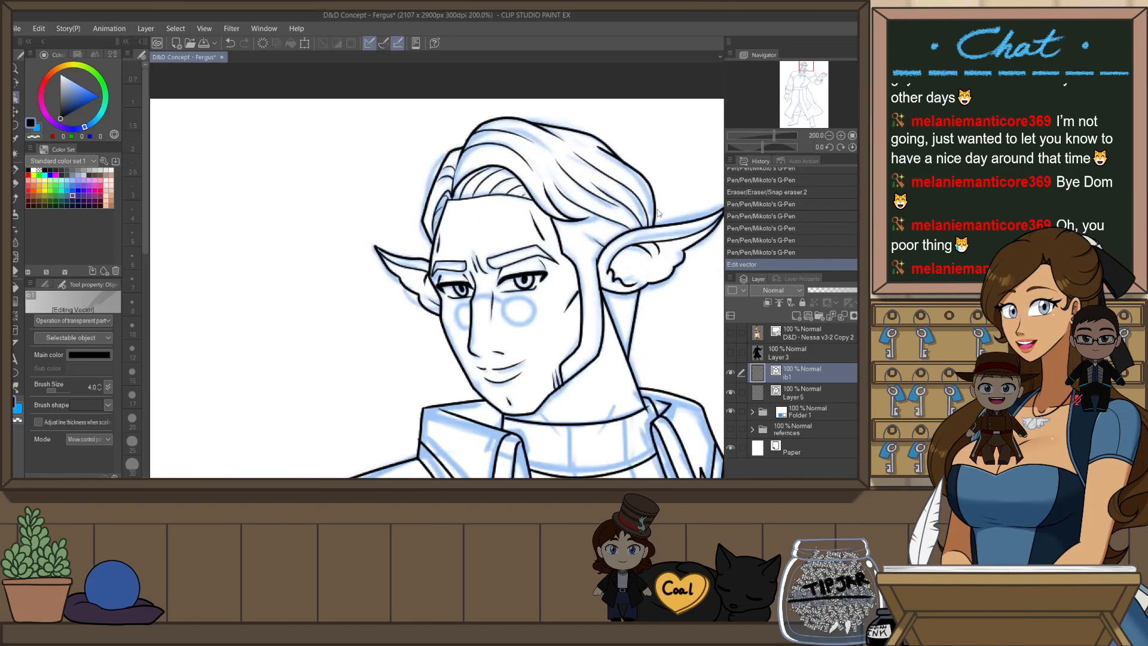
- Unmirror the canvas and fine-tune the vector outline at the back of the hair above the near ear
{"action": "key", "text": "h"}
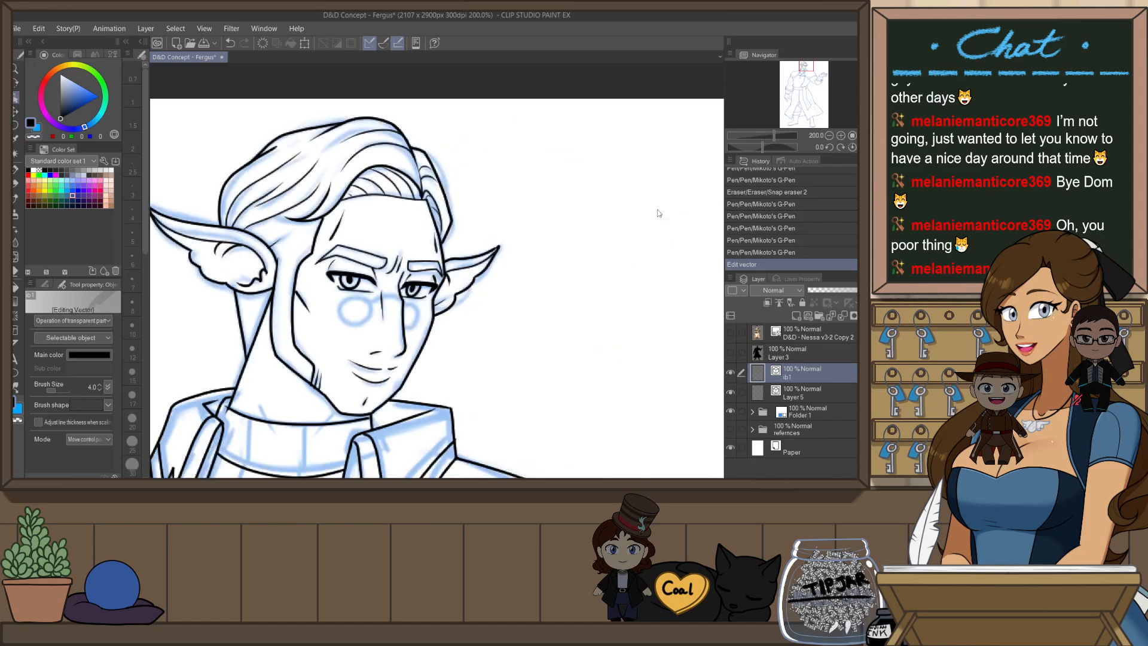
{"action": "key", "text": "y"}
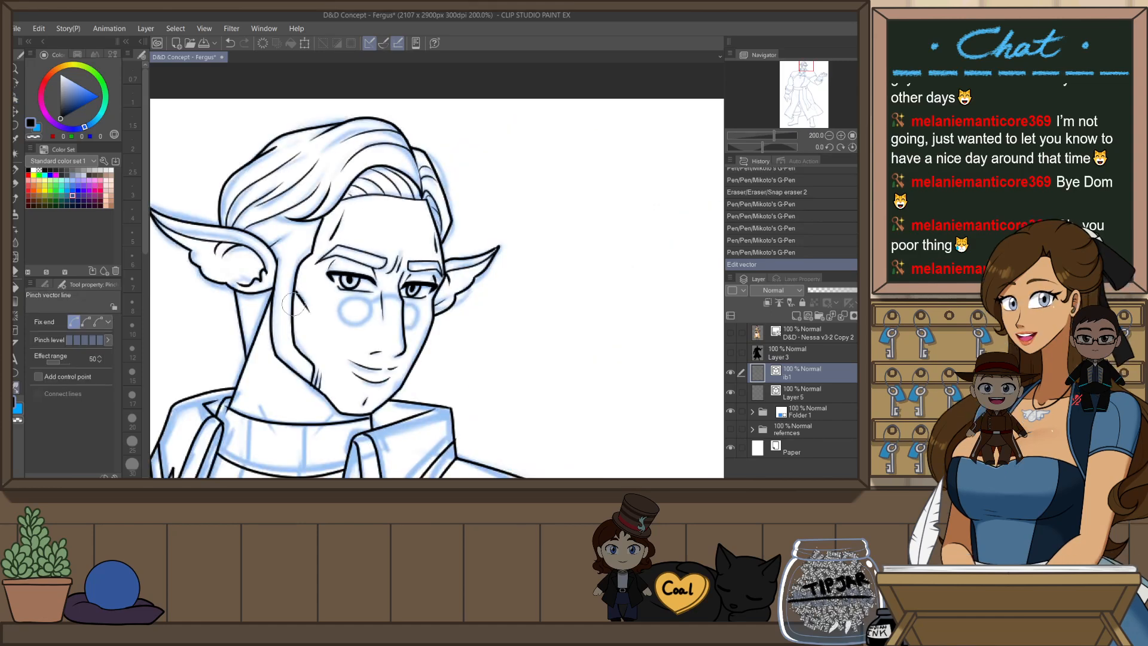
{"action": "left_click_drag", "start_coordinate": [386, 184], "coordinate": [513, 238]}
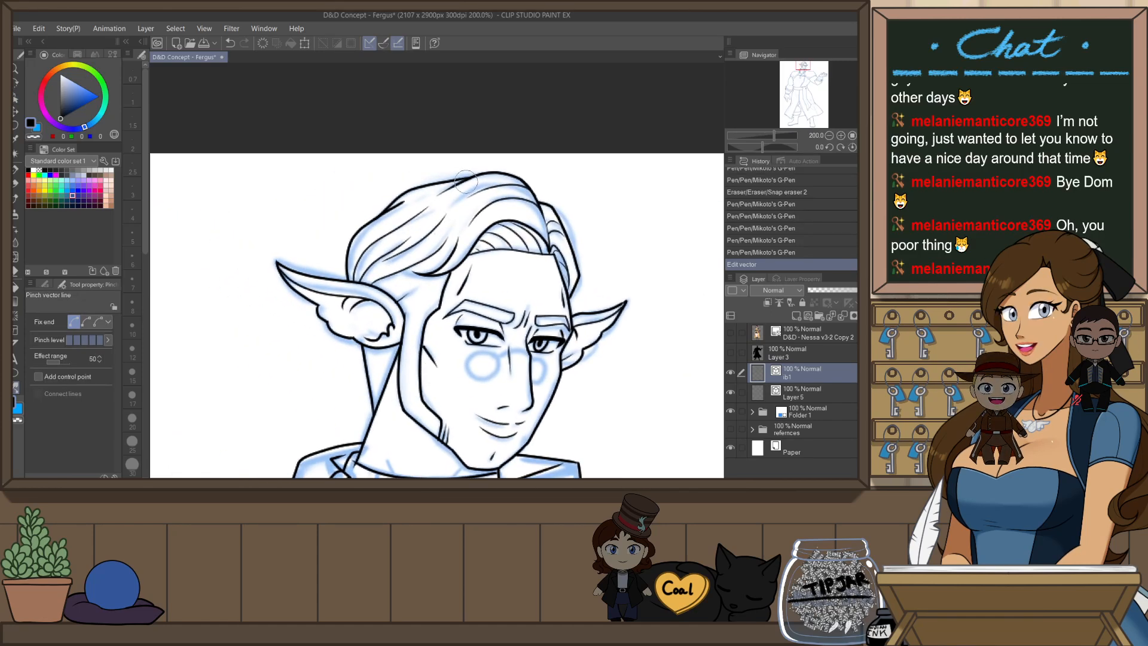
{"action": "key", "text": "o"}
{"action": "left_click", "coordinate": [402, 207]}
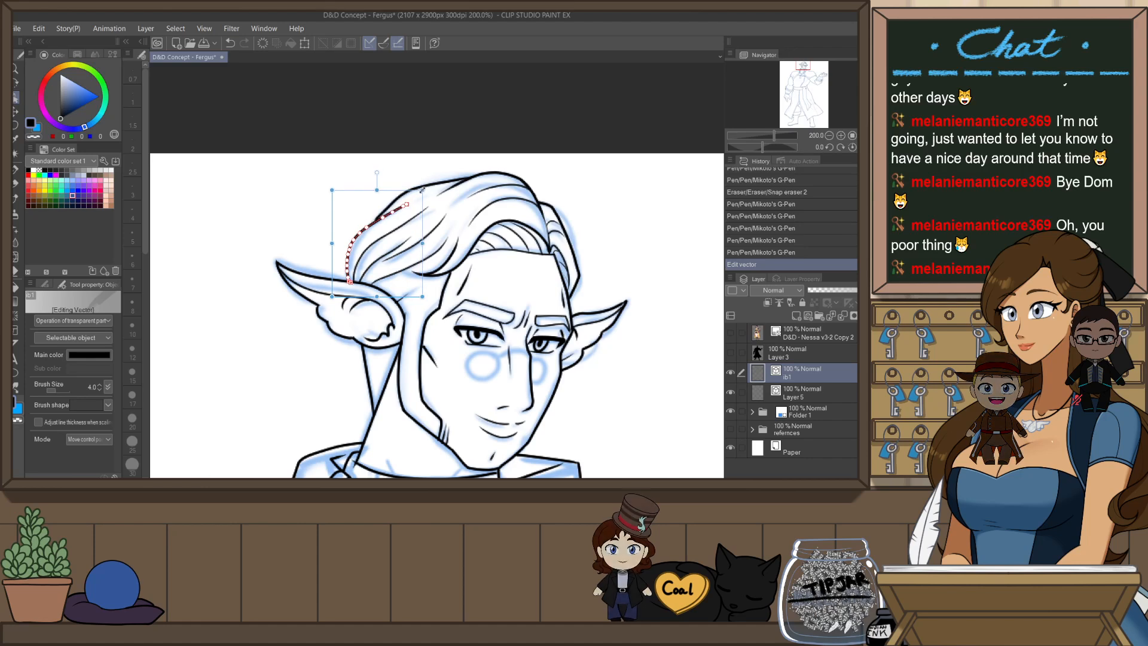
{"action": "key", "text": "Delete"}
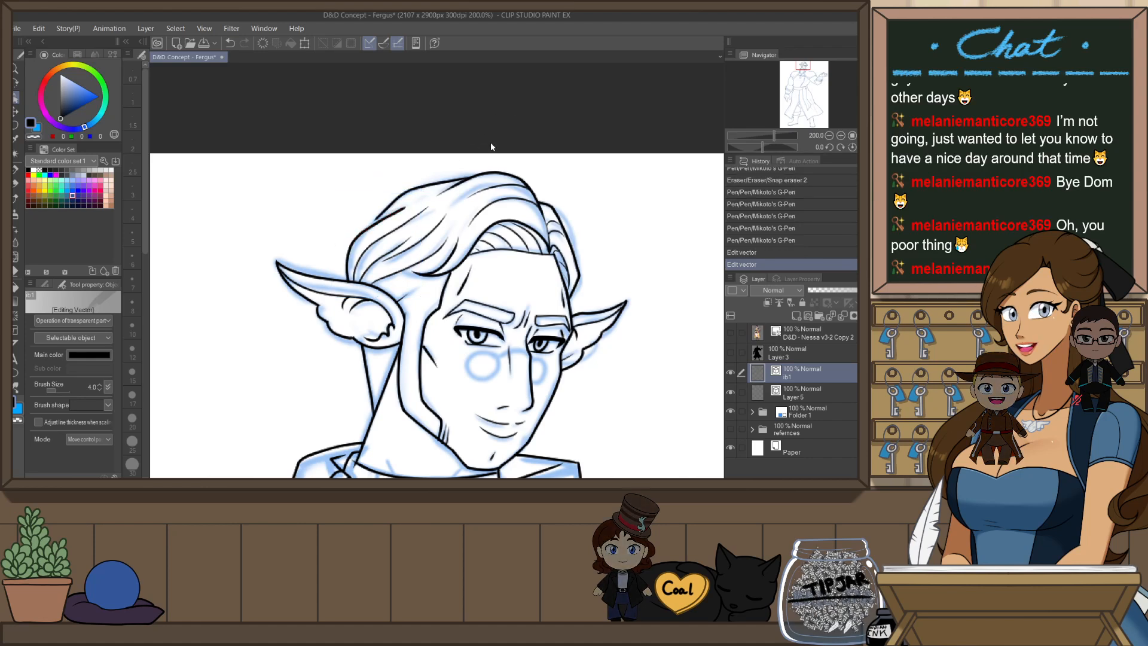
- Reshape the vector outline along the top back of the hair in mirrored view and smooth it with Pinch vector line
{"action": "left_click", "coordinate": [439, 184]}
{"action": "key", "text": "h"}
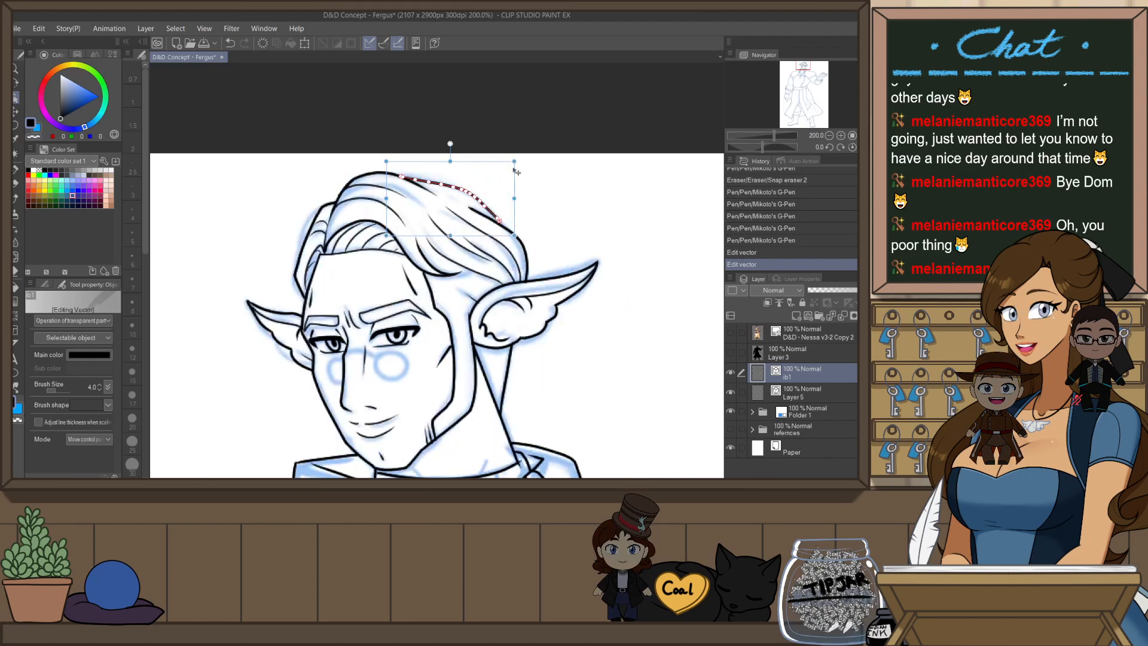
{"action": "left_click_drag", "start_coordinate": [518, 174], "coordinate": [524, 195]}
{"action": "left_click", "coordinate": [541, 181]}
{"action": "key", "text": "h"}
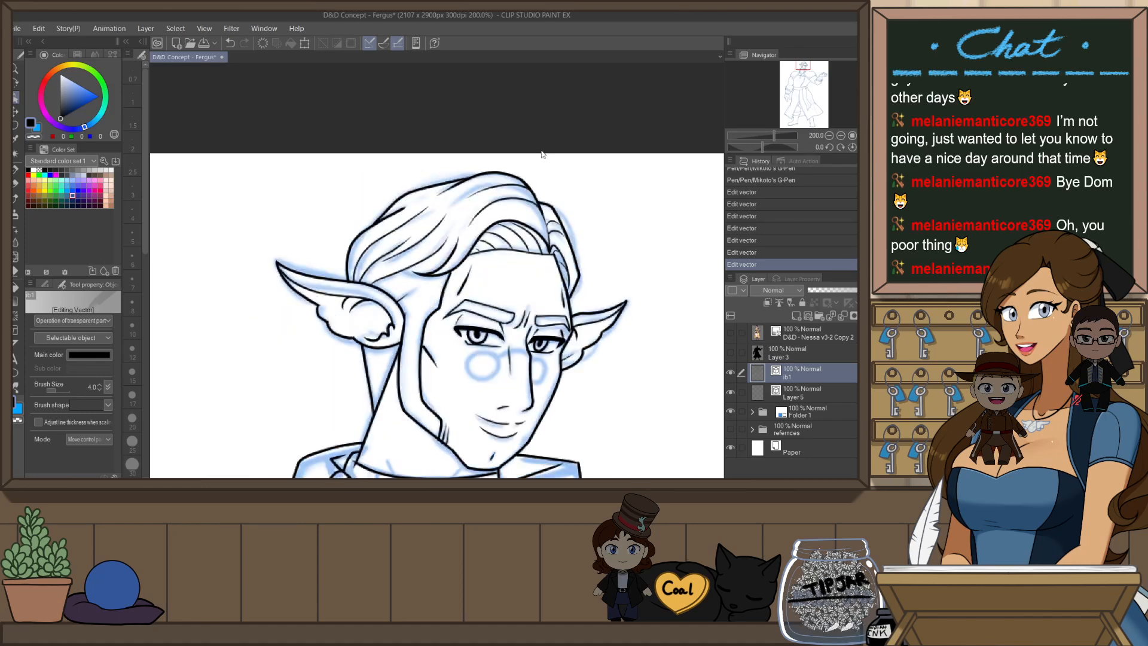
{"action": "key", "text": "h"}
{"action": "key", "text": "y"}
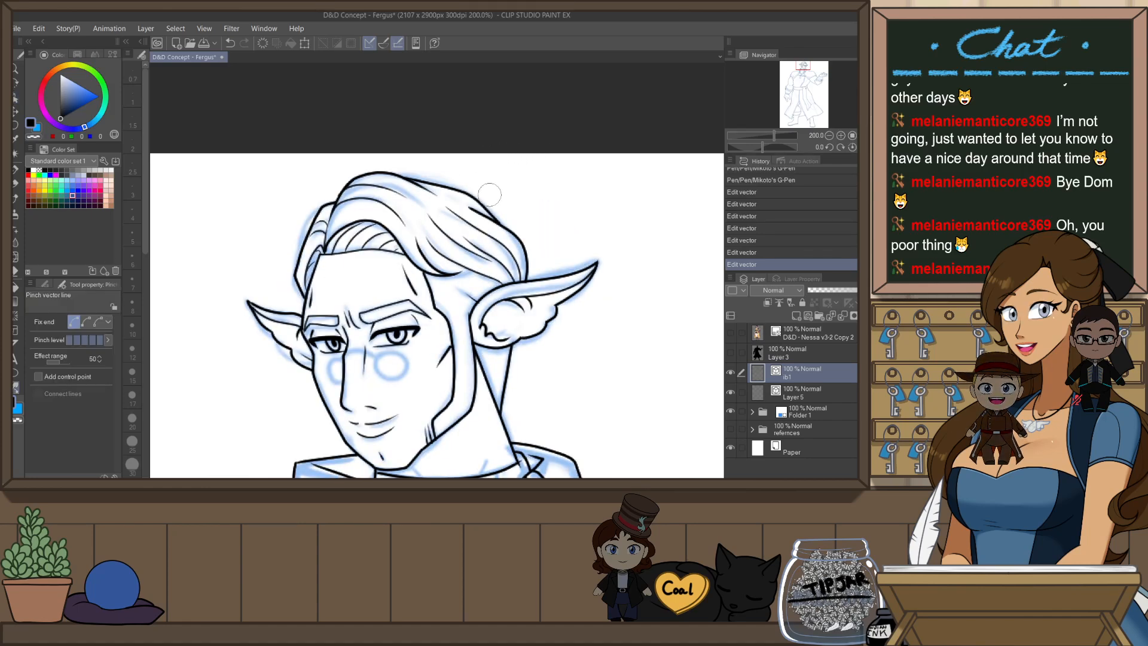
{"action": "left_click_drag", "start_coordinate": [480, 197], "coordinate": [481, 196]}
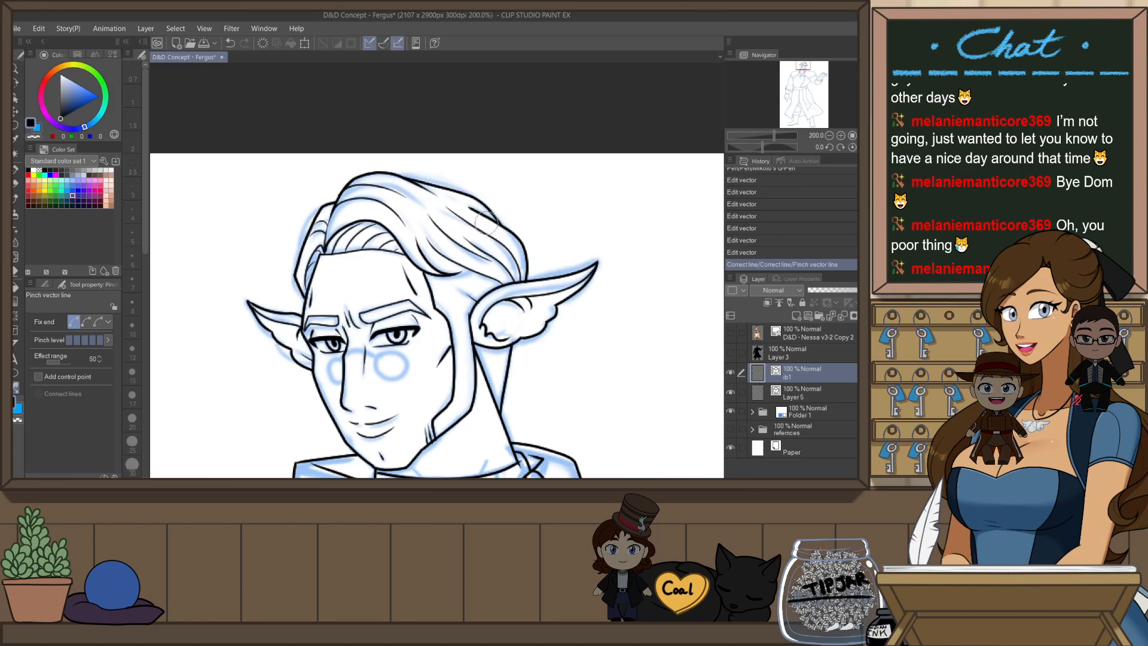
- Touch up the near ear's inner detail with Mikoto's G-Pen at size 3 and trim stray lines with Snap eraser 2 at size 5
{"action": "key", "text": "h"}
{"action": "key", "text": "p"}
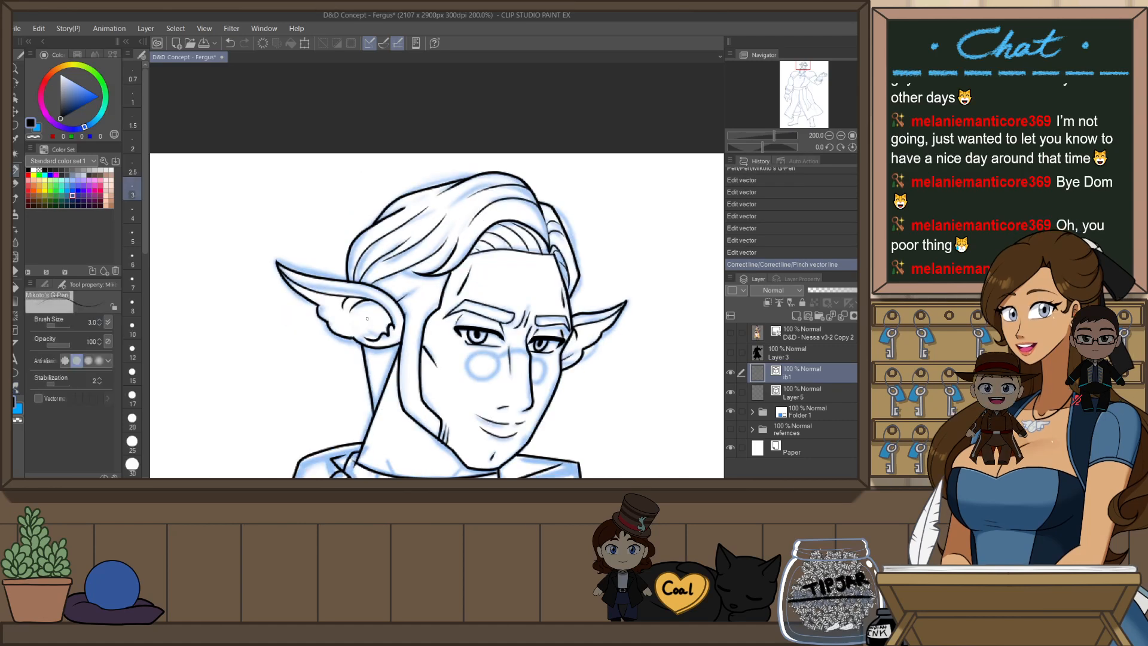
{"action": "mouse_move", "coordinate": [375, 349]}
{"action": "left_mouse_down"}
{"action": "mouse_move", "coordinate": [365, 371]}
{"action": "mouse_move", "coordinate": [367, 355]}
{"action": "left_mouse_up"}
{"action": "key", "text": "ctrl+z"}
{"action": "key", "text": "ctrl+z"}
{"action": "key", "text": "ctrl+z"}
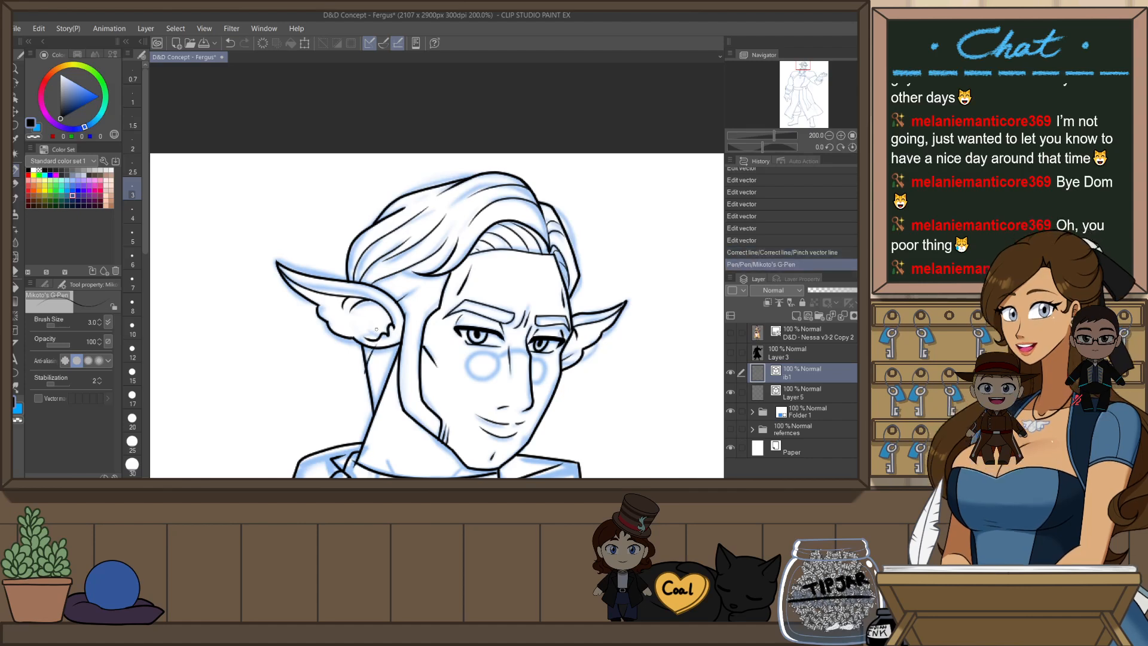
{"action": "key", "text": "e"}
{"action": "left_click", "coordinate": [386, 257]}
{"action": "left_click", "coordinate": [390, 250]}
{"action": "left_click", "coordinate": [393, 247]}
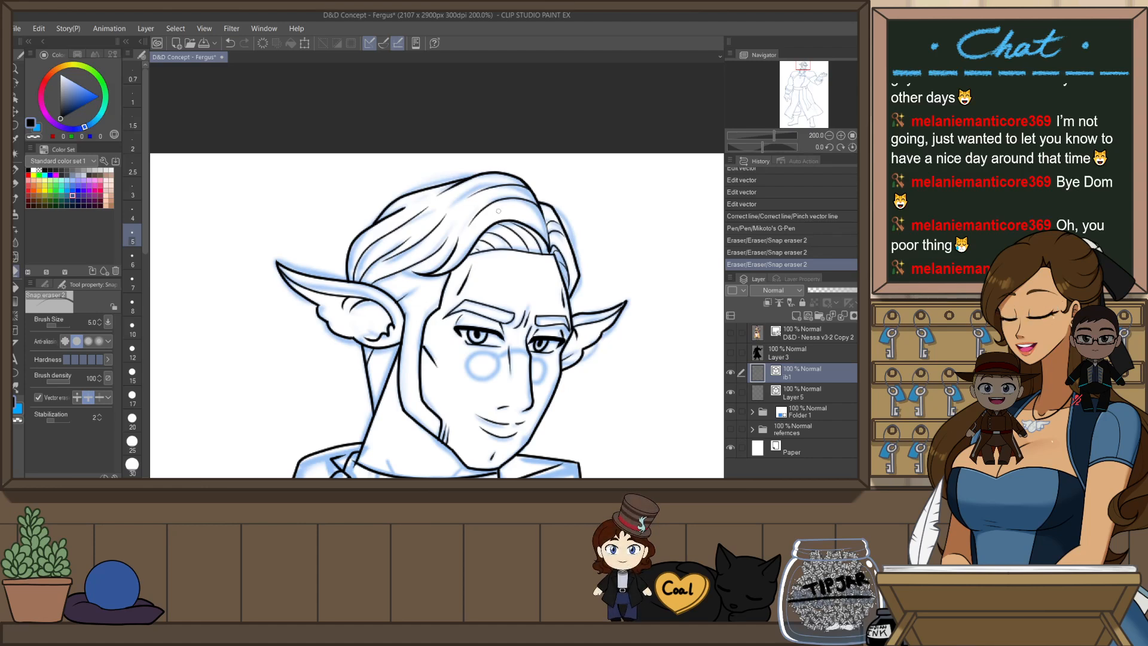
- Add a new vector layer above the line art for the glasses and set Mikoto's G-Pen to size 5
{"action": "scroll", "coordinate": [498, 220], "scroll_direction": "down", "scroll_amount": 1}
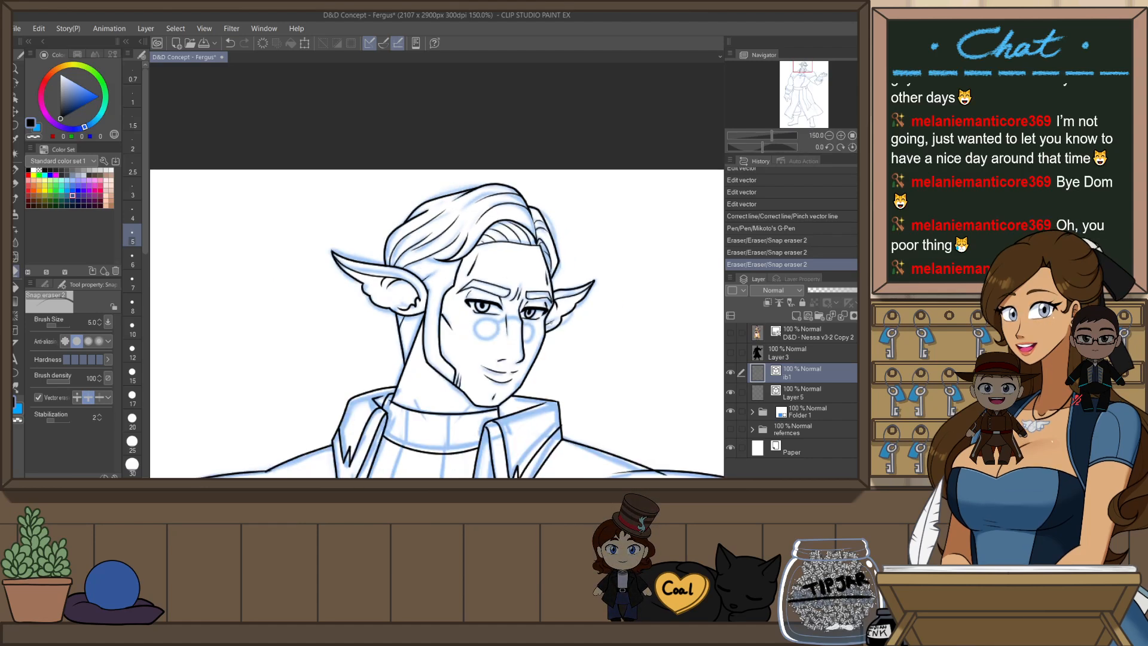
{"action": "left_click_drag", "start_coordinate": [600, 287], "coordinate": [596, 165]}
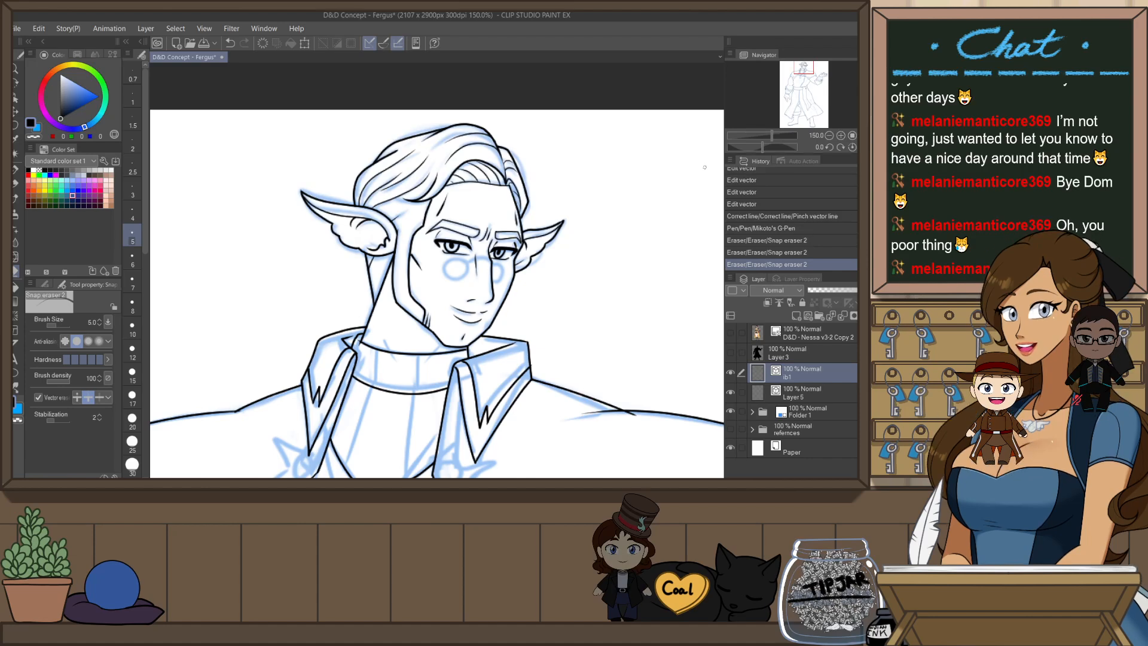
{"action": "left_click_drag", "start_coordinate": [639, 241], "coordinate": [650, 269]}
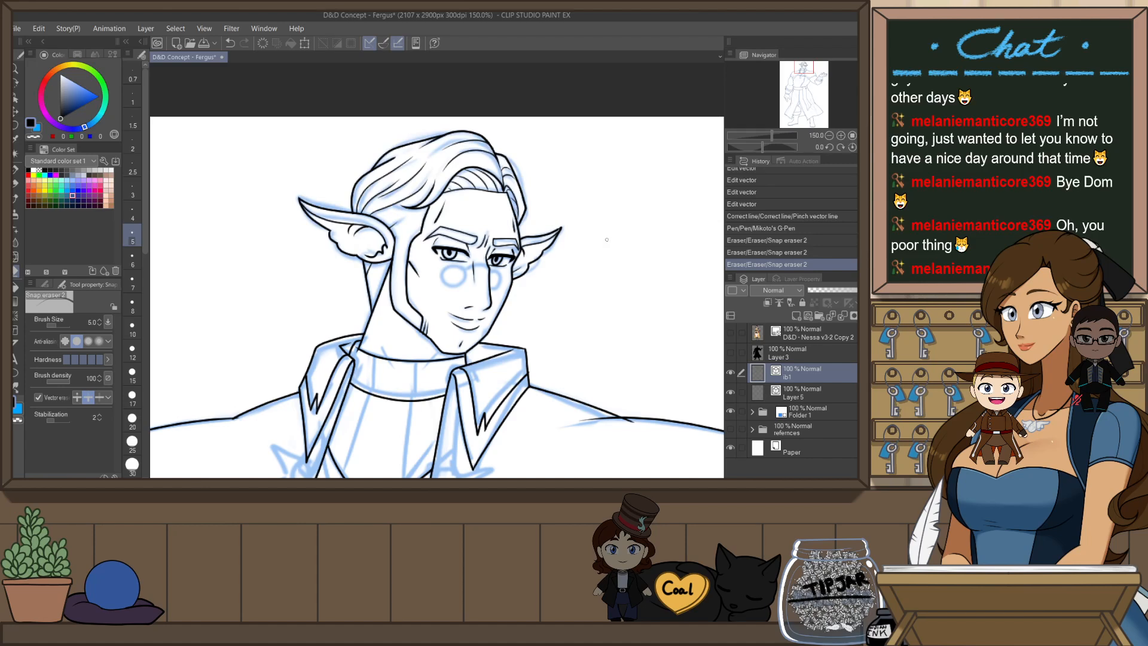
{"action": "left_click", "coordinate": [656, 148]}
{"action": "key", "text": "p"}
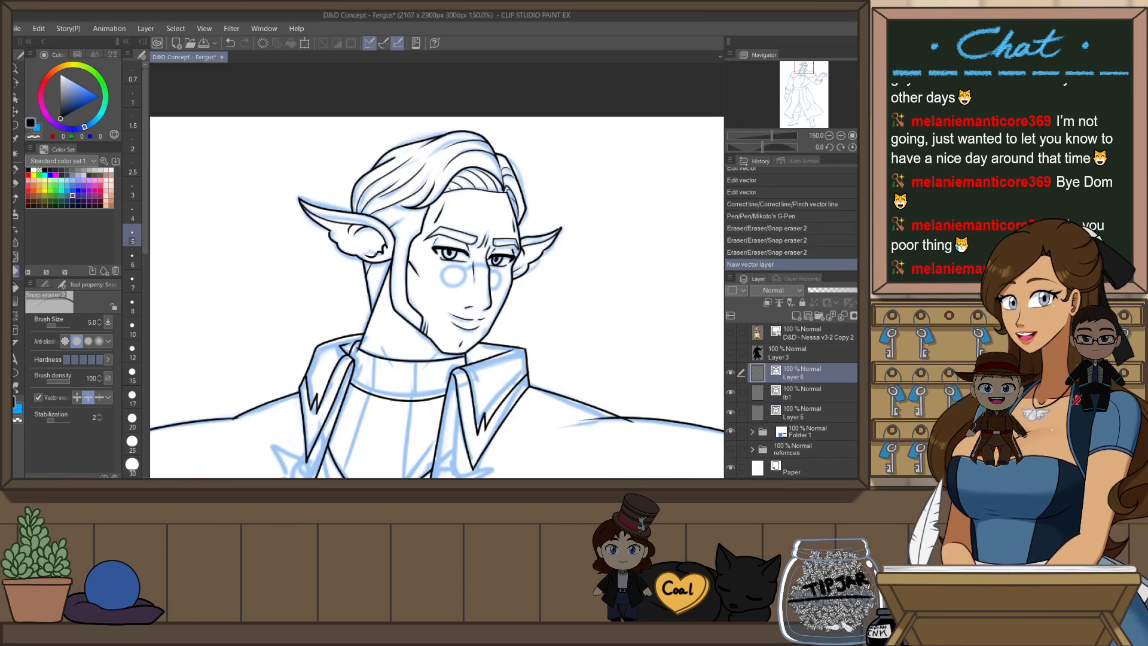
{"action": "left_click", "coordinate": [138, 233]}
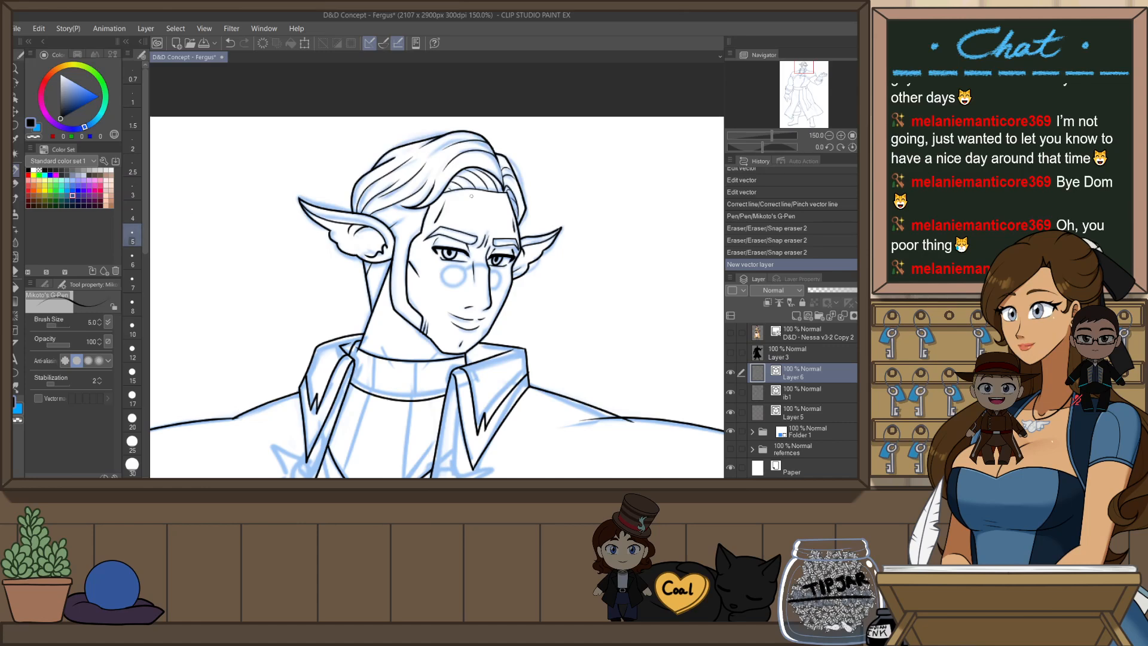
- Place a circular figure ruler over the sketched near lens and ink the lens rim along it at pen size 5
{"action": "key", "text": "ctrl+plus"}
{"action": "key", "text": "ctrl+plus"}
{"action": "key", "text": "ctrl+plus"}
{"action": "scroll", "coordinate": [579, 170], "scroll_direction": "down", "scroll_amount": 2}
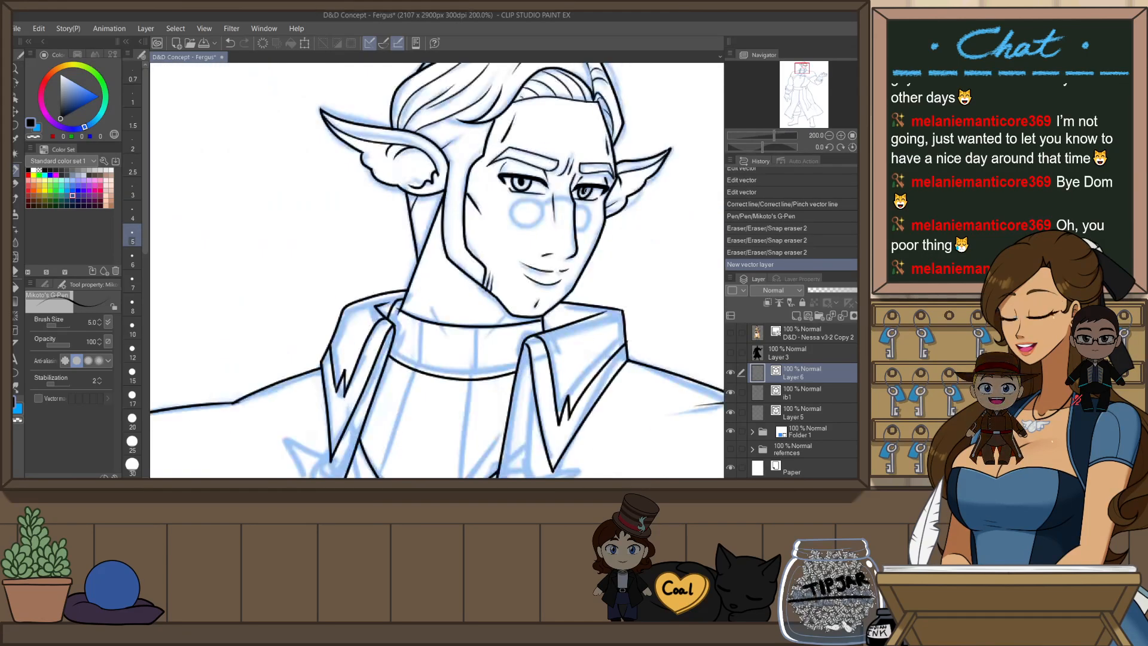
{"action": "key", "text": "u"}
{"action": "key", "text": "u"}
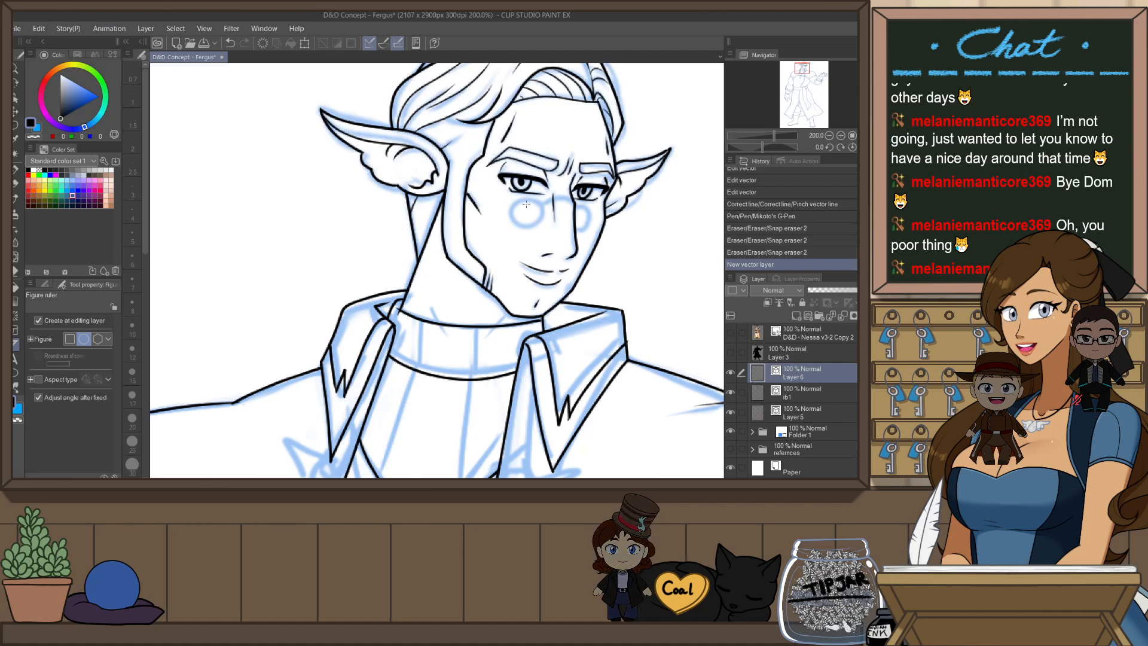
{"action": "left_click_drag", "start_coordinate": [506, 192], "coordinate": [542, 230]}
{"action": "left_click", "coordinate": [549, 226]}
{"action": "scroll", "coordinate": [631, 106], "scroll_direction": "up", "scroll_amount": 2}
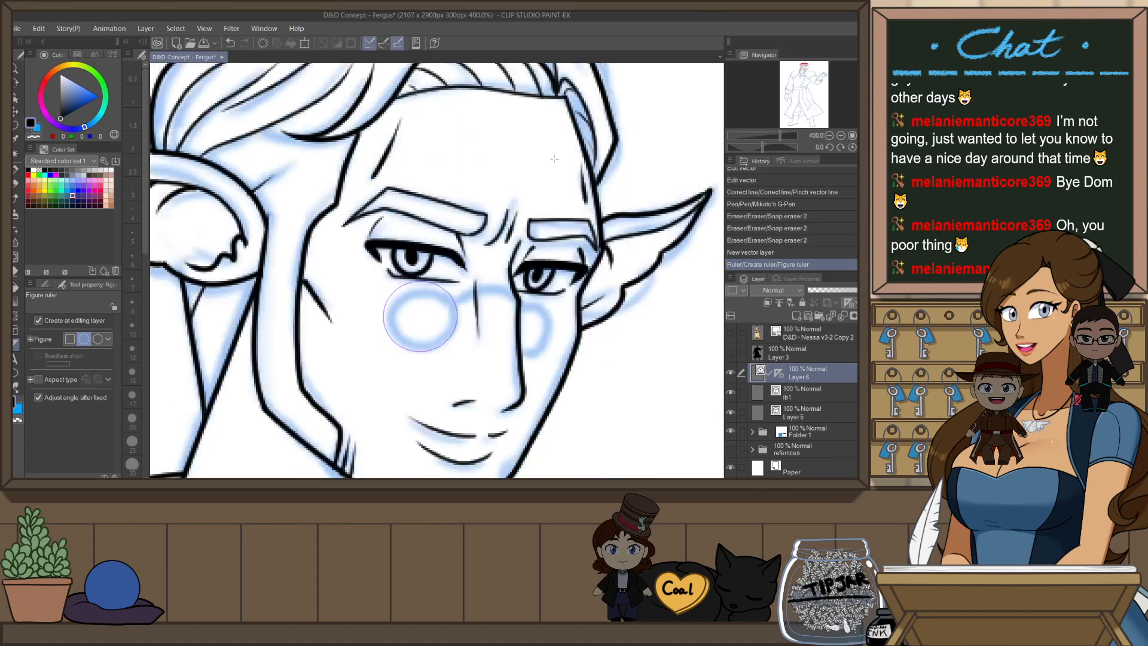
{"action": "key", "text": "p"}
{"action": "mouse_move", "coordinate": [413, 283]}
{"action": "left_mouse_down"}
{"action": "mouse_move", "coordinate": [398, 371]}
{"action": "mouse_move", "coordinate": [439, 275]}
{"action": "left_mouse_up"}
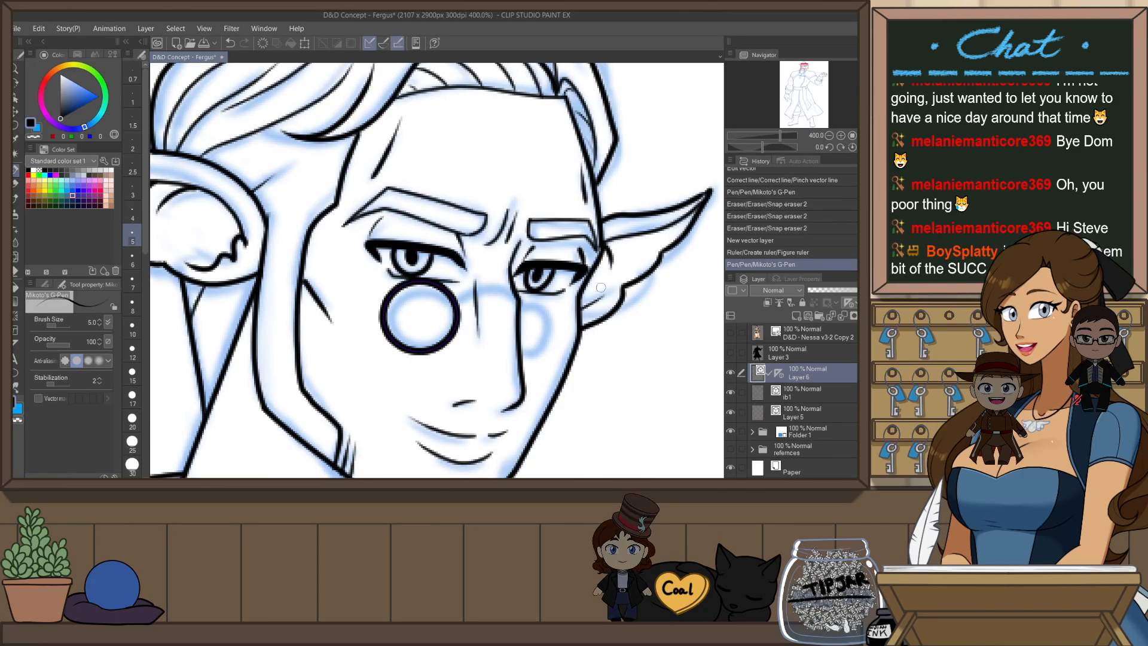
- Duplicate the inked lens circle, move the copy over the sketched far lens and shrink it slightly
{"action": "key", "text": "o"}
{"action": "left_click", "coordinate": [460, 321]}
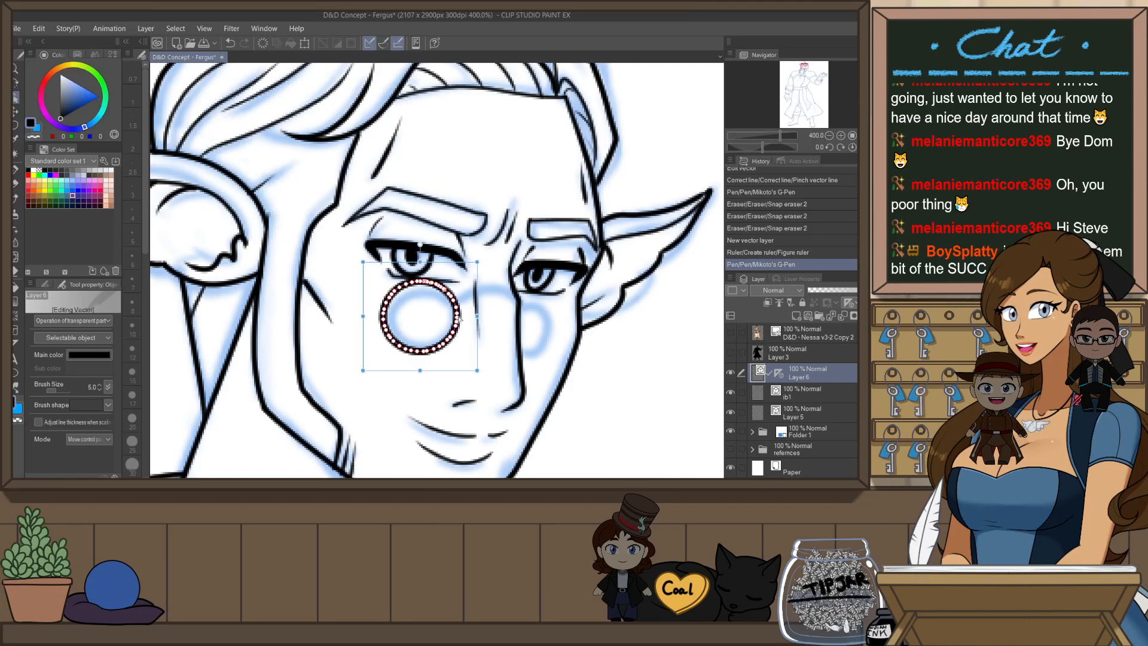
{"action": "key", "text": "ctrl+c"}
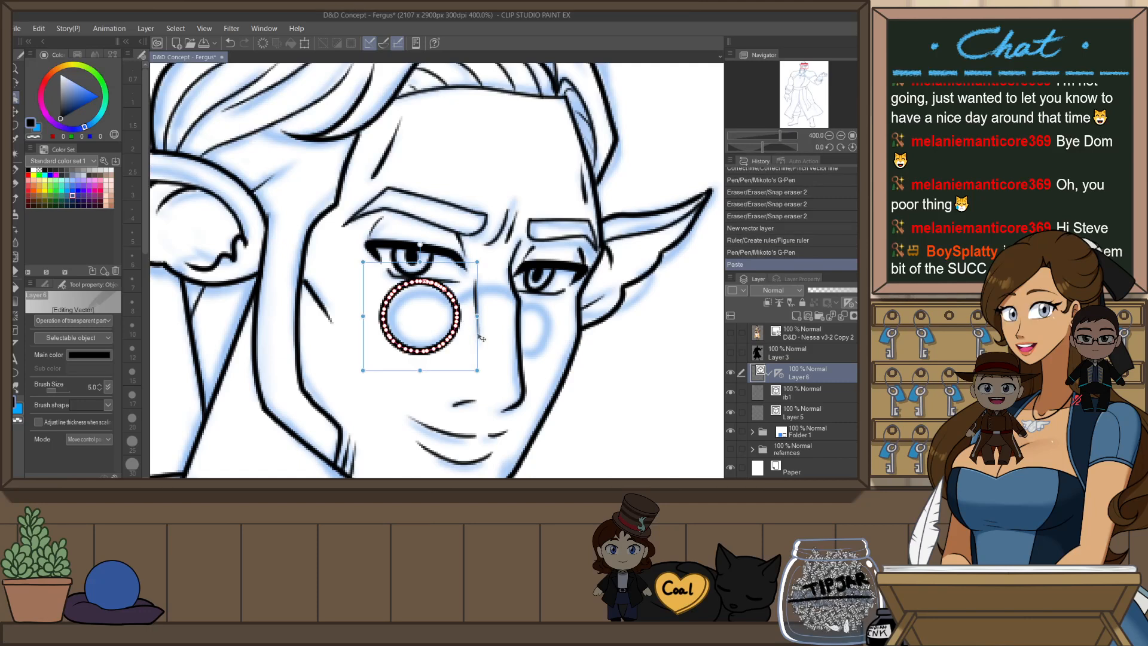
{"action": "key", "text": "ctrl+v"}
{"action": "left_click_drag", "start_coordinate": [459, 321], "coordinate": [573, 332]}
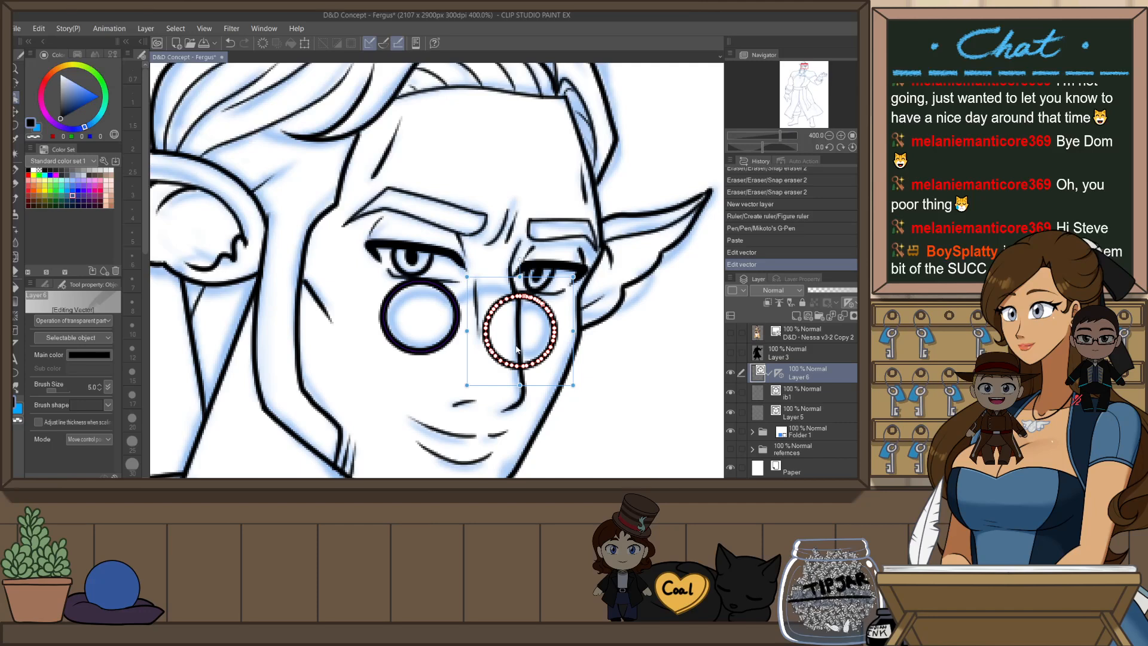
{"action": "left_click_drag", "start_coordinate": [467, 385], "coordinate": [471, 380]}
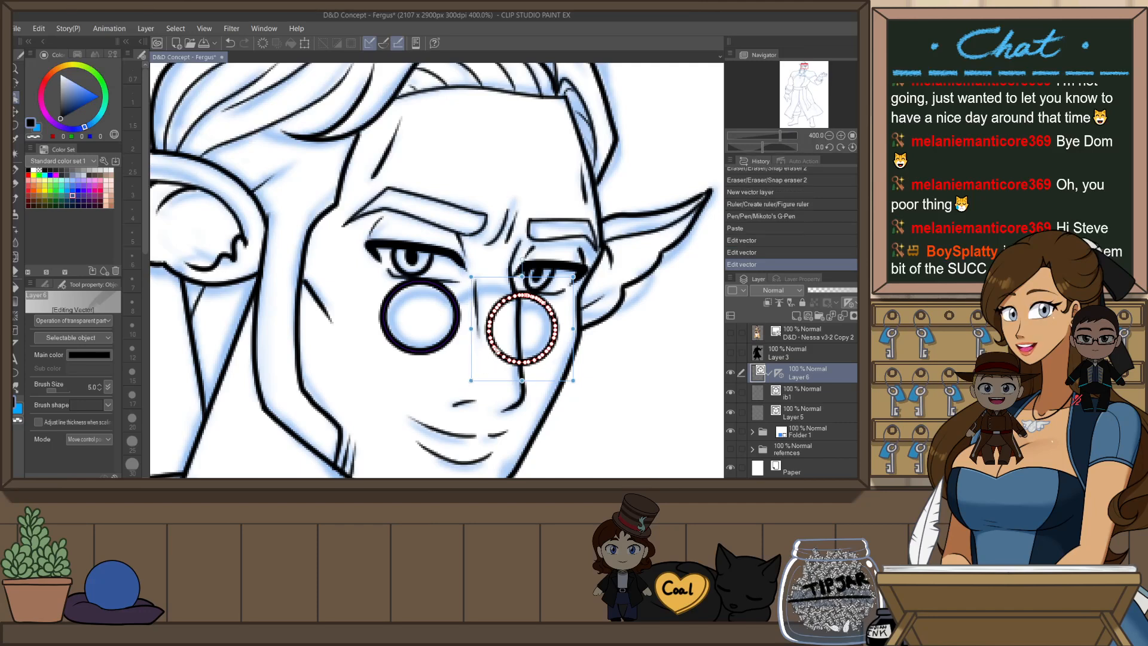
{"action": "left_click_drag", "start_coordinate": [553, 285], "coordinate": [559, 285]}
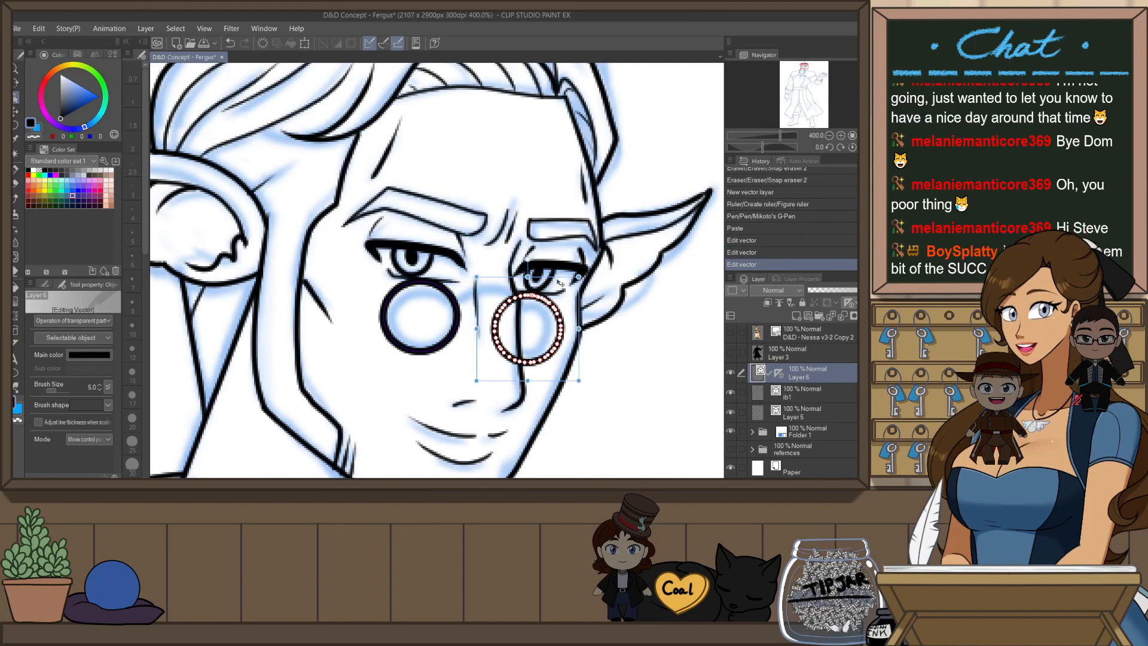
- Erase the part of the far lens rim that overlaps the nose with Snap eraser 2
{"action": "left_click", "coordinate": [696, 383]}
{"action": "key", "text": "e"}
{"action": "left_click_drag", "start_coordinate": [506, 297], "coordinate": [508, 353]}
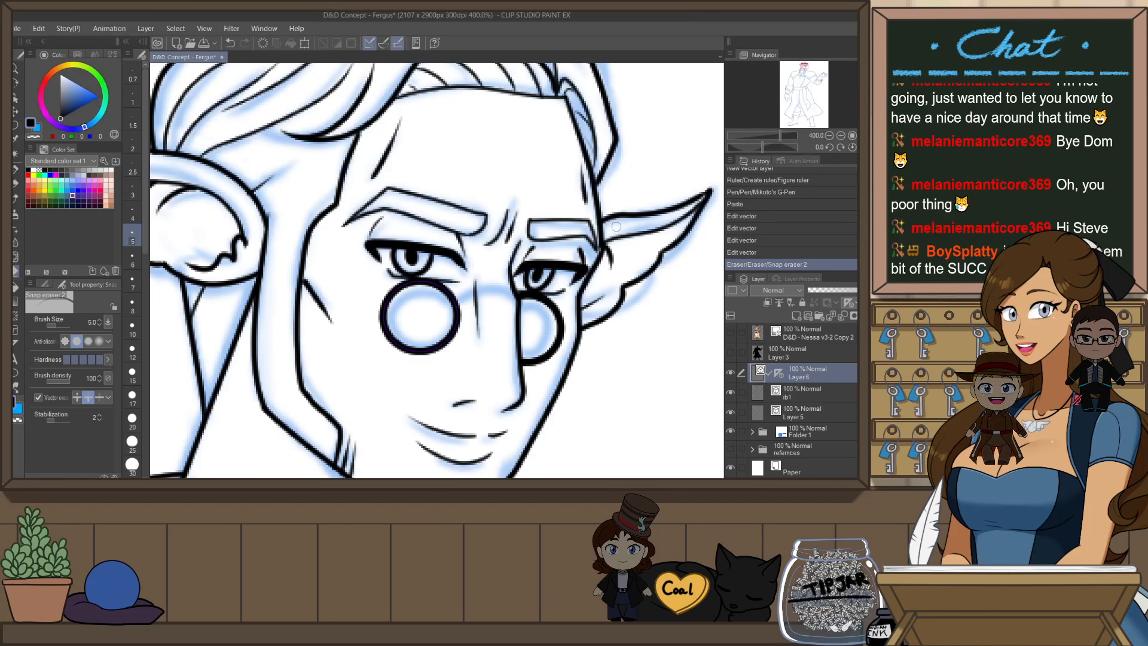
- Try to ink the glasses' bridge between the two lenses at pen size 5 on the tilted canvas
{"action": "key", "text": "o"}
{"action": "left_click", "coordinate": [455, 305]}
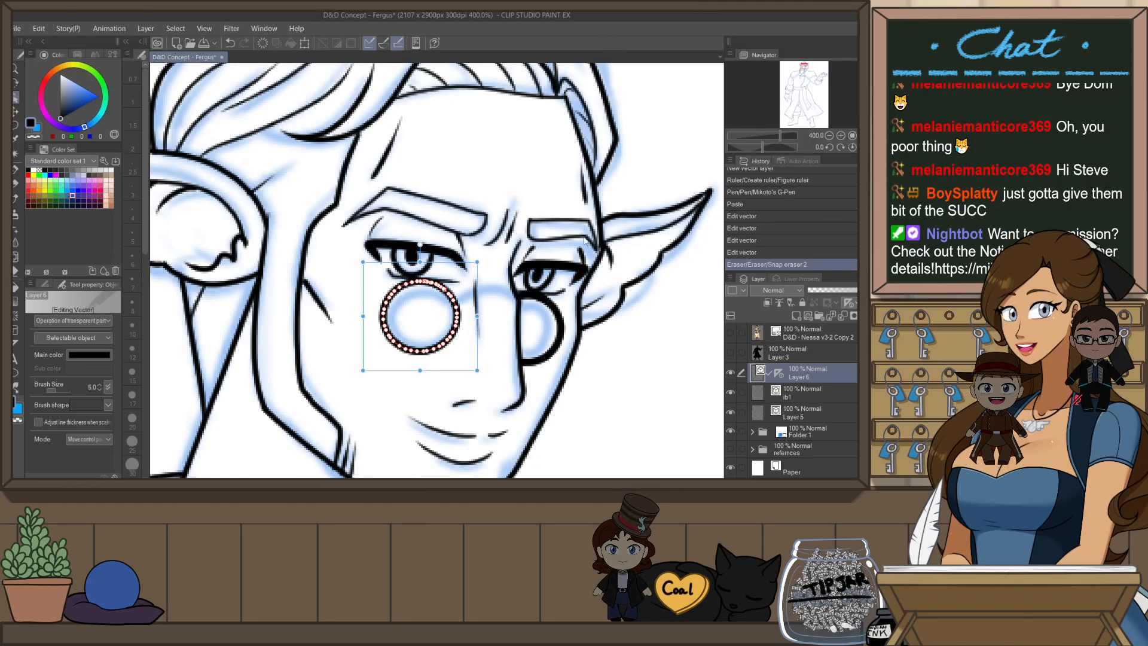
{"action": "key", "text": "r"}
{"action": "left_click_drag", "start_coordinate": [644, 363], "coordinate": [664, 232]}
{"action": "key", "text": "p"}
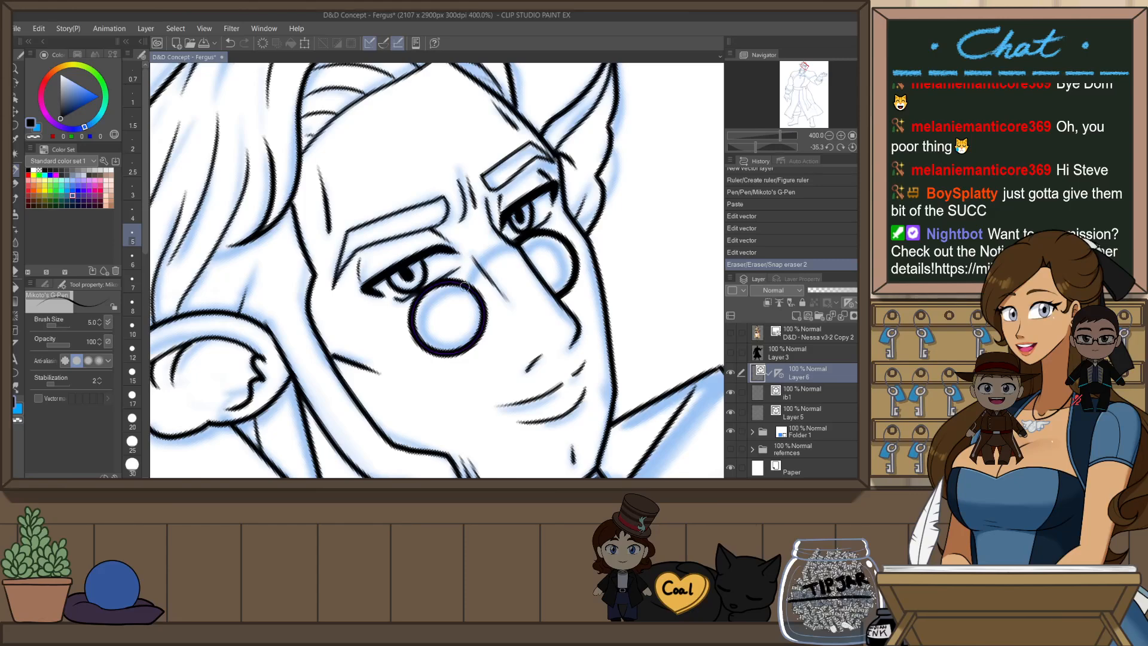
{"action": "left_click_drag", "start_coordinate": [465, 287], "coordinate": [529, 252]}
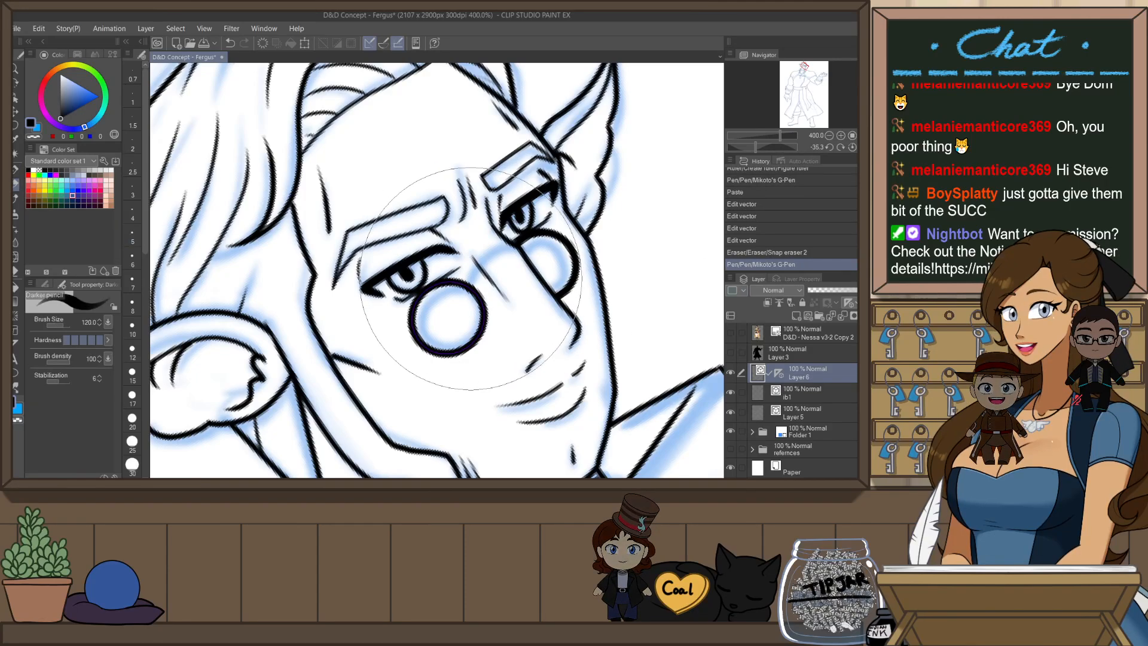
{"action": "key", "text": "ctrl+z"}
- Move the circular ruler from the glasses layer to the references folder and try inking the bridge at pen size 6
{"action": "key", "text": "bracketright"}
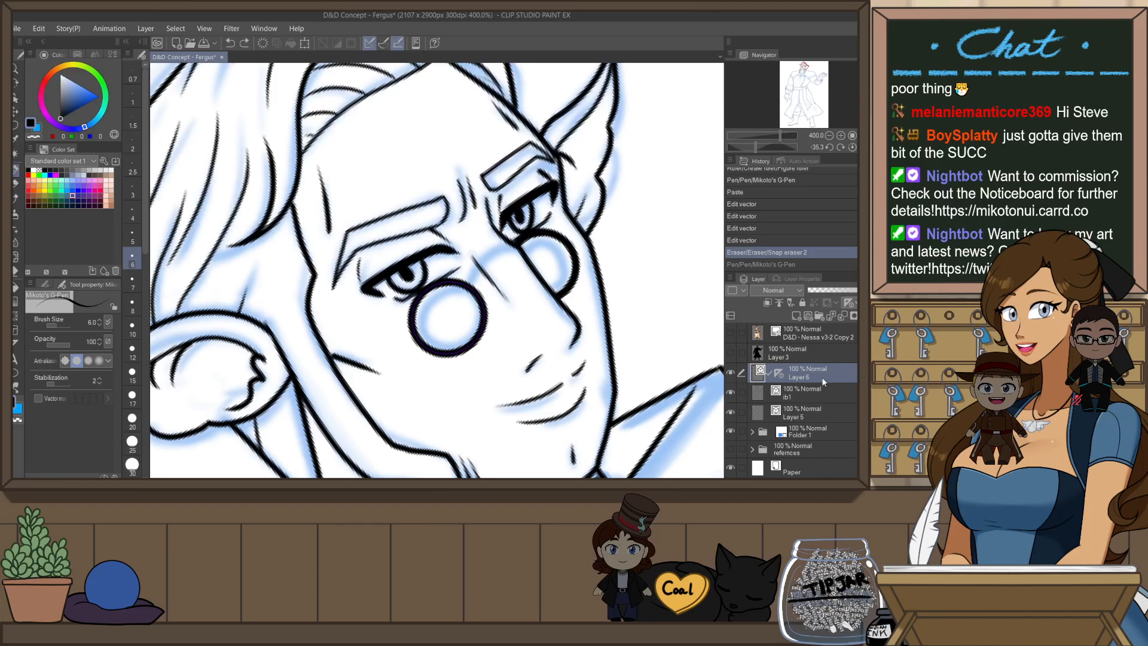
{"action": "left_click_drag", "start_coordinate": [814, 449], "coordinate": [815, 448]}
{"action": "mouse_move", "coordinate": [466, 269]}
{"action": "left_mouse_down"}
{"action": "mouse_move", "coordinate": [492, 253]}
{"action": "mouse_move", "coordinate": [539, 239]}
{"action": "left_mouse_up"}
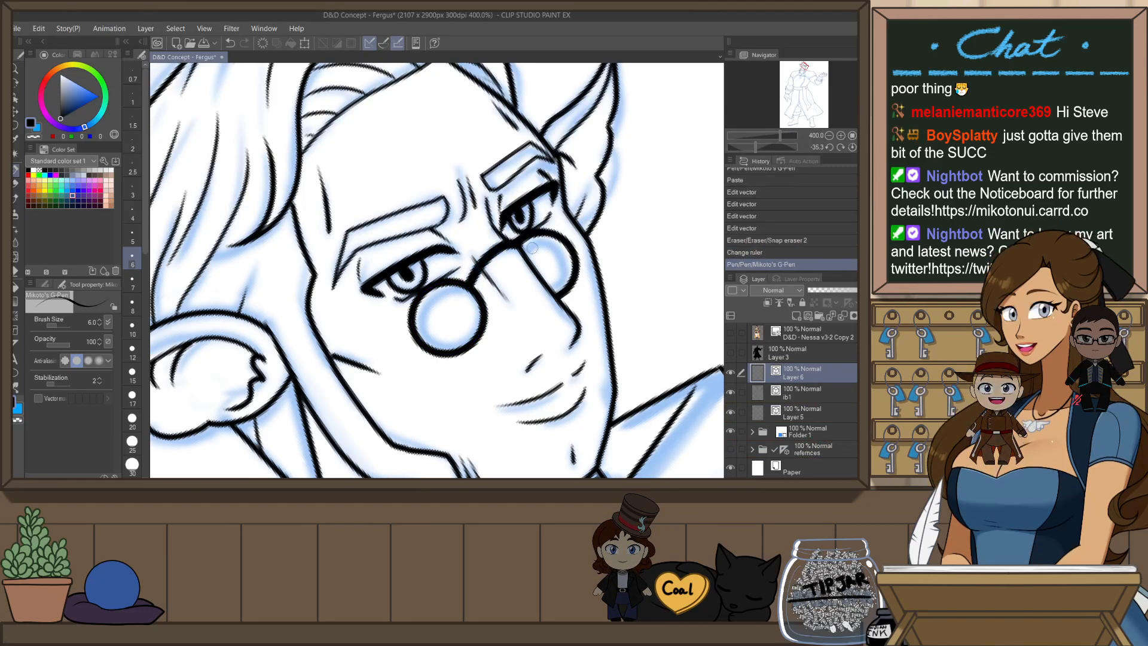
{"action": "key", "text": "ctrl+z"}
- Ink the curved bridge between the two lenses over the nose with Mikoto's G-Pen at size 5
{"action": "left_click", "coordinate": [136, 238]}
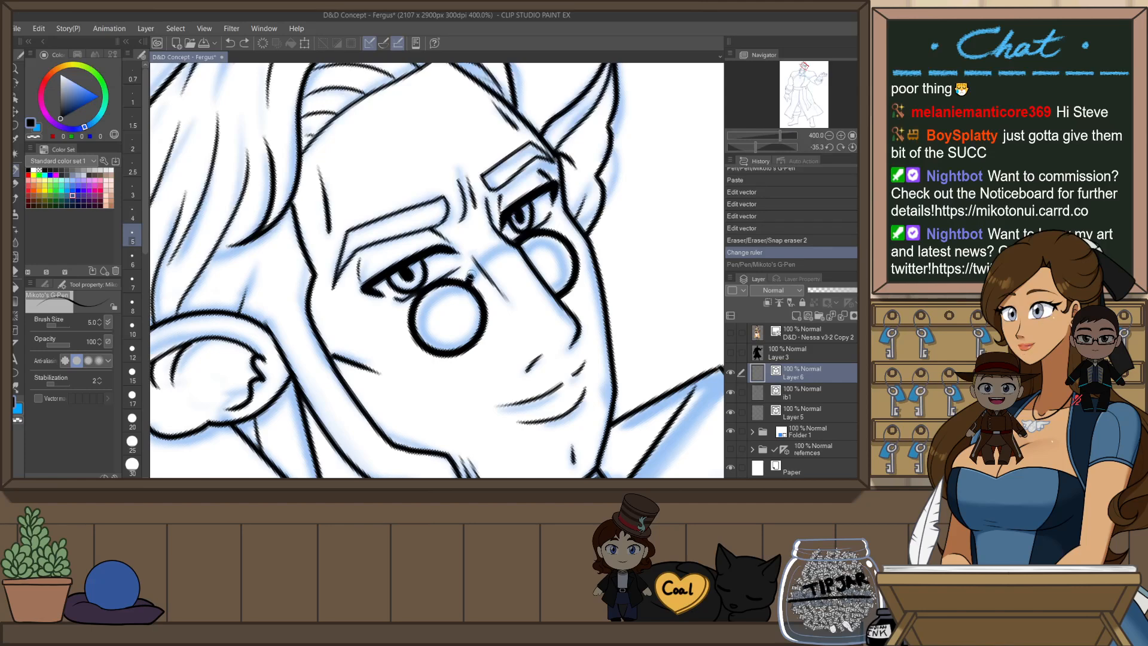
{"action": "left_click_drag", "start_coordinate": [471, 279], "coordinate": [519, 249]}
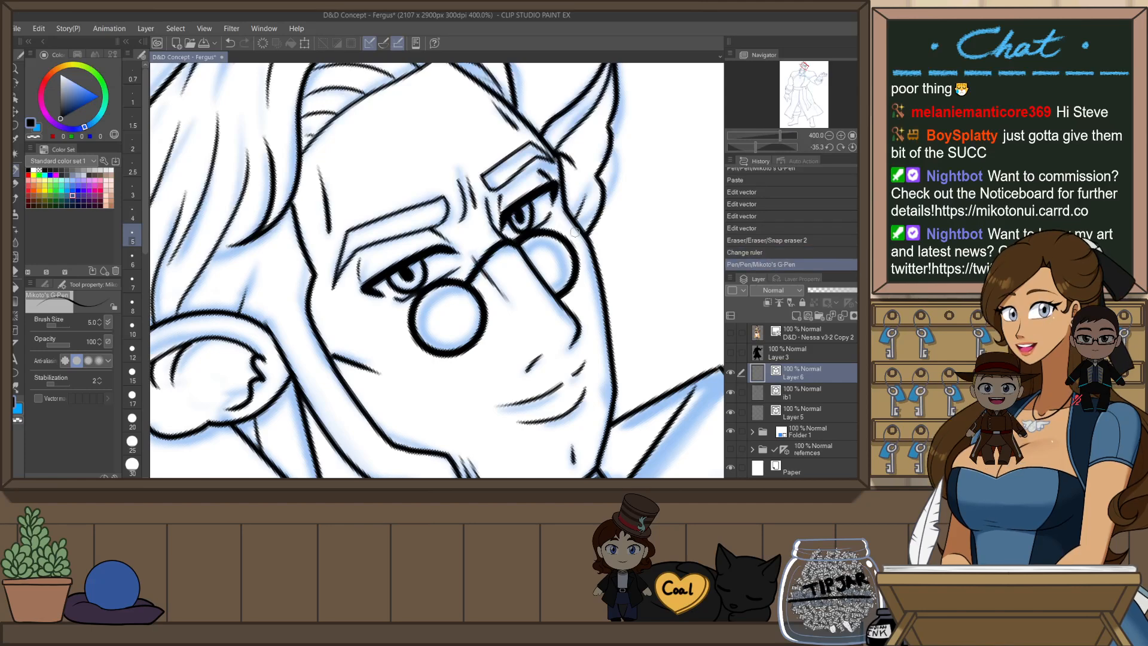
{"action": "key", "text": "ctrl+at"}
{"action": "scroll", "coordinate": [514, 211], "scroll_direction": "down", "scroll_amount": 5}
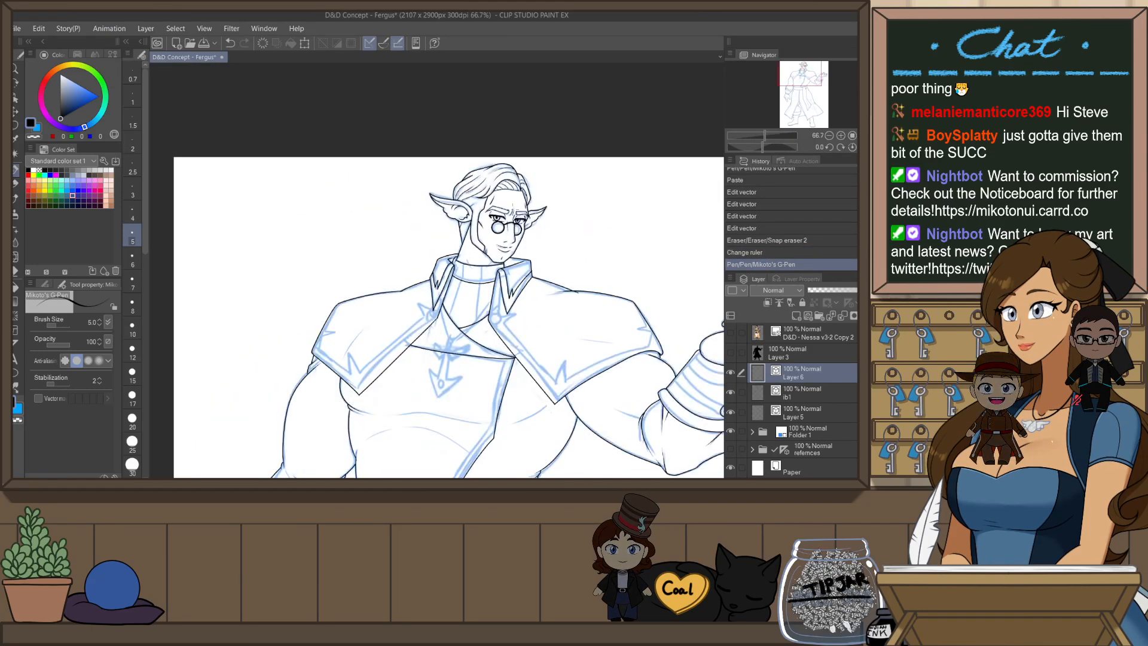
- Shift the near lens rim of the glasses slightly outward, away from the nose, on the mirrored canvas
{"action": "scroll", "coordinate": [510, 204], "scroll_direction": "up", "scroll_amount": 5}
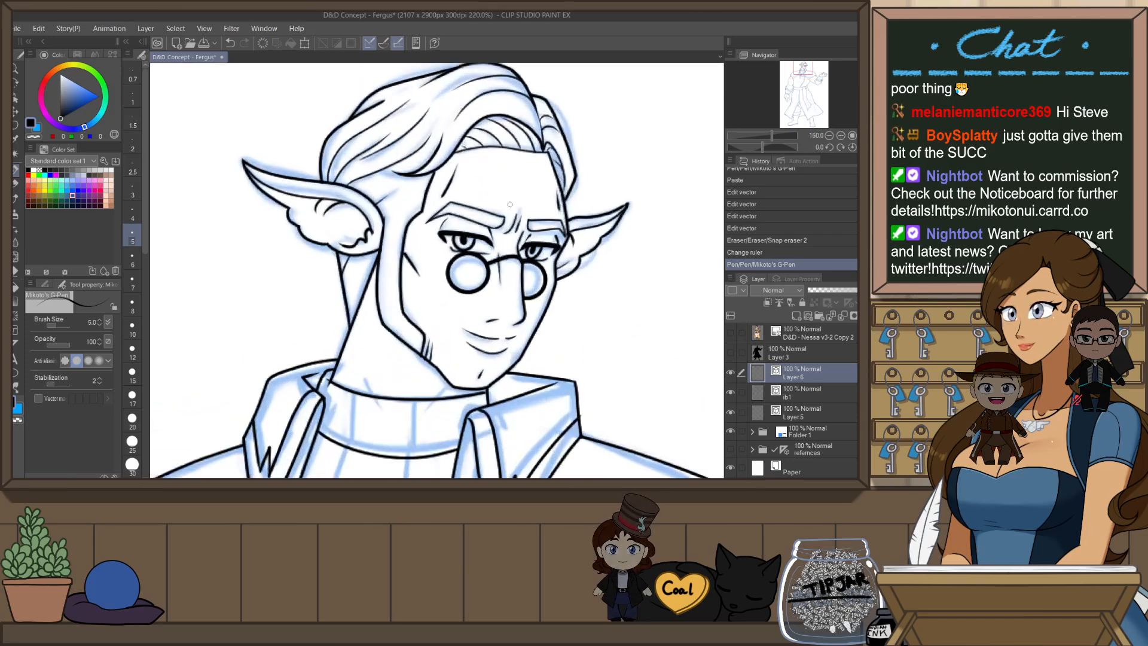
{"action": "scroll", "coordinate": [511, 204], "scroll_direction": "up", "scroll_amount": 2}
{"action": "scroll", "coordinate": [500, 207], "scroll_direction": "up", "scroll_amount": 2}
{"action": "key", "text": "o"}
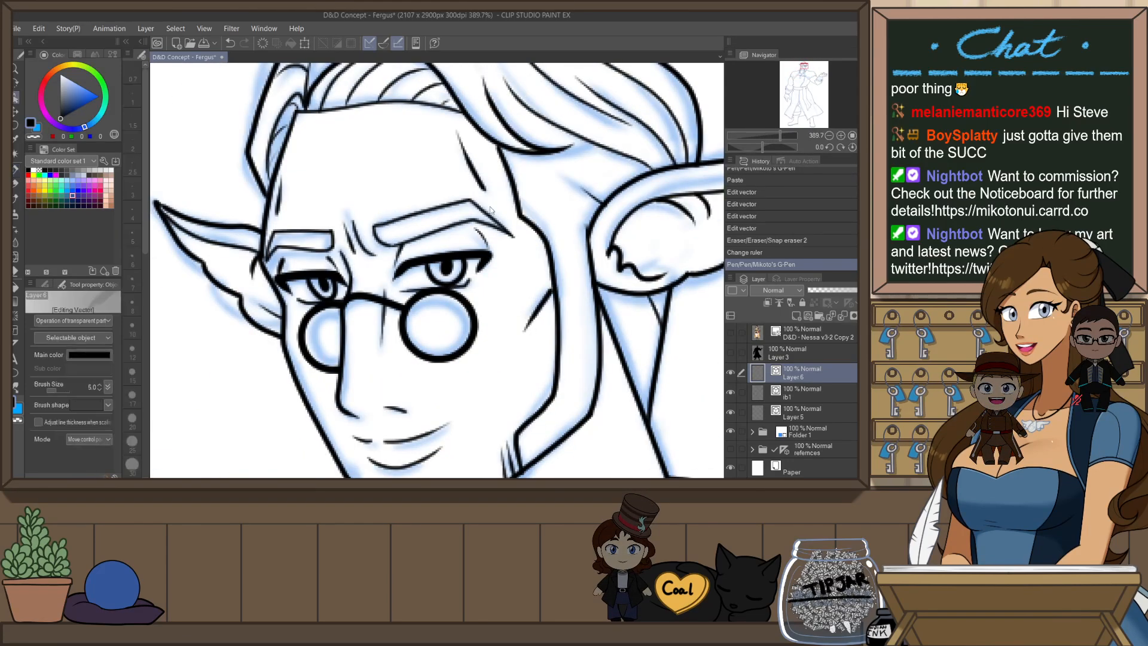
{"action": "left_click", "coordinate": [469, 304]}
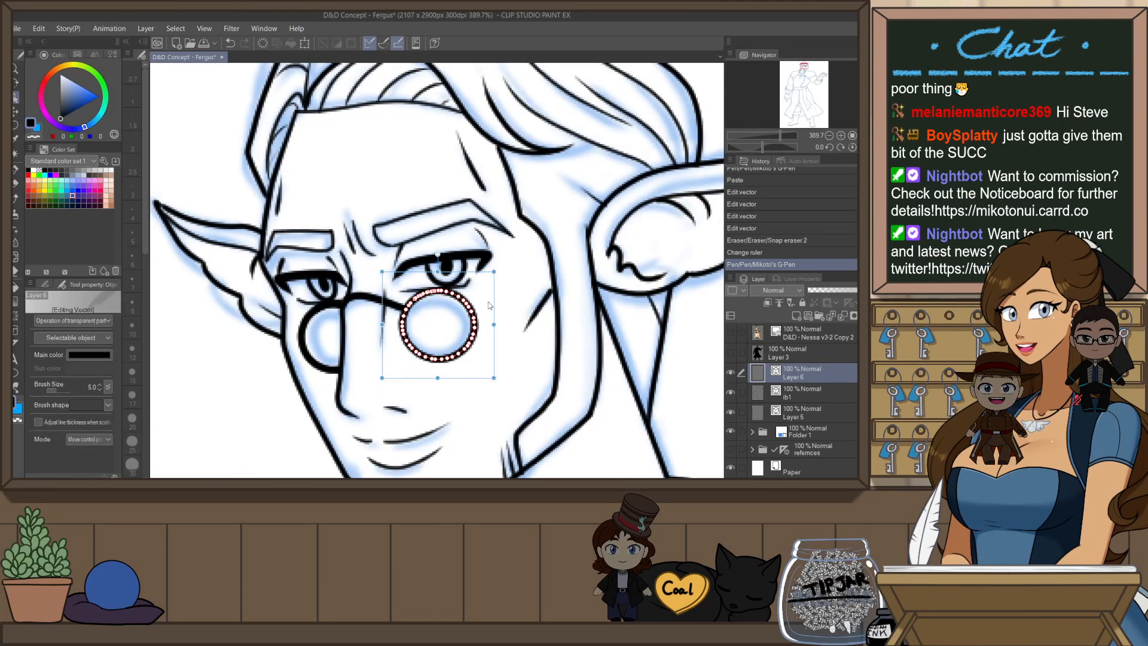
{"action": "left_click_drag", "start_coordinate": [494, 307], "coordinate": [498, 307]}
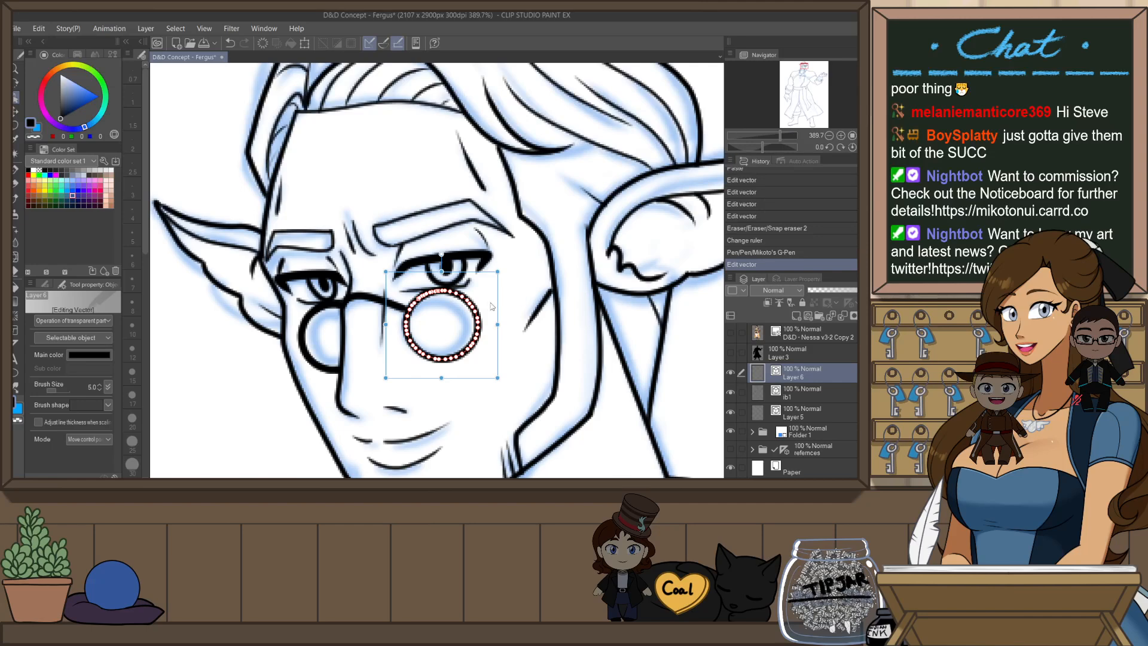
- Stretch the glasses' bridge toward the near lens to meet its rim and flip the canvas back
{"action": "left_click", "coordinate": [409, 306]}
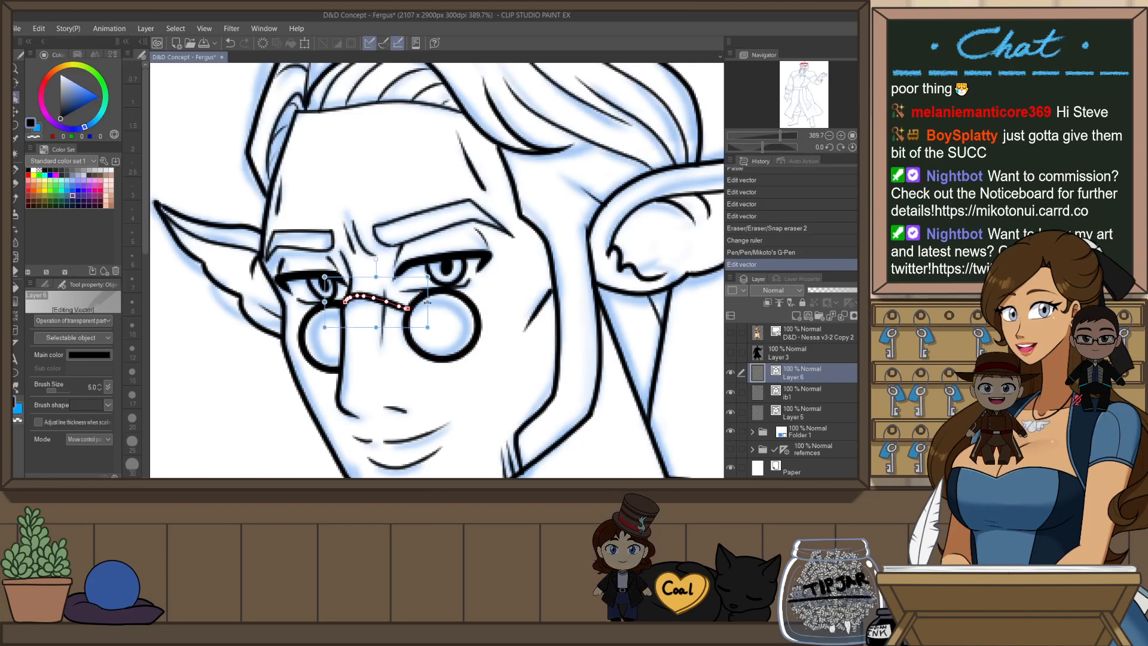
{"action": "left_click_drag", "start_coordinate": [435, 303], "coordinate": [436, 303]}
{"action": "left_click", "coordinate": [458, 316]}
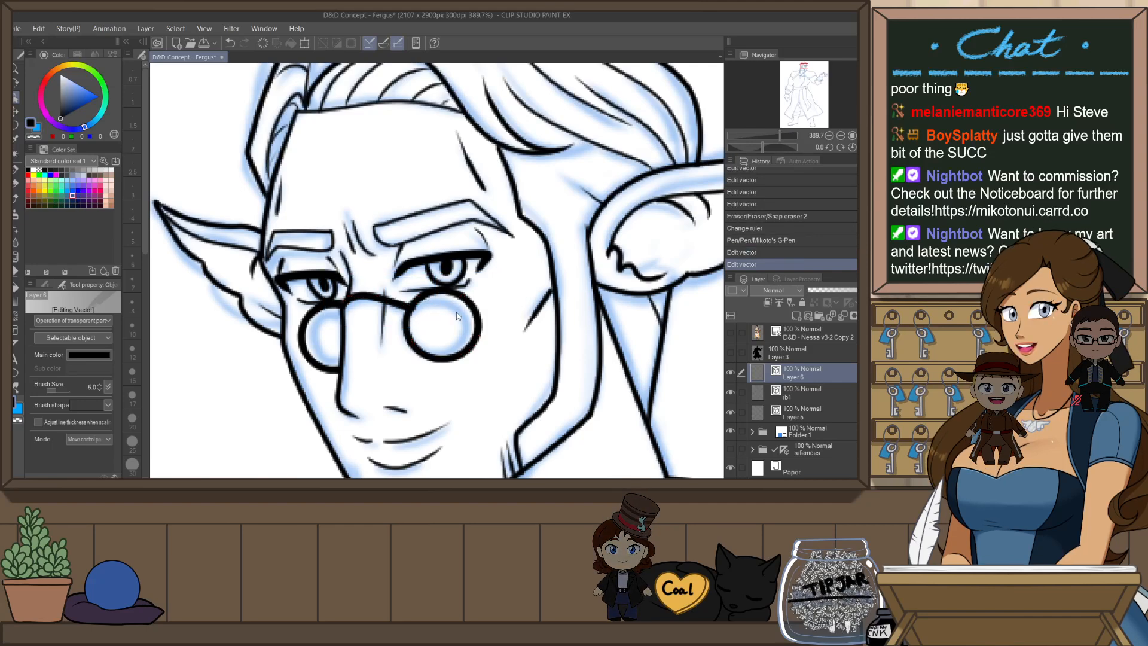
{"action": "key", "text": "h"}
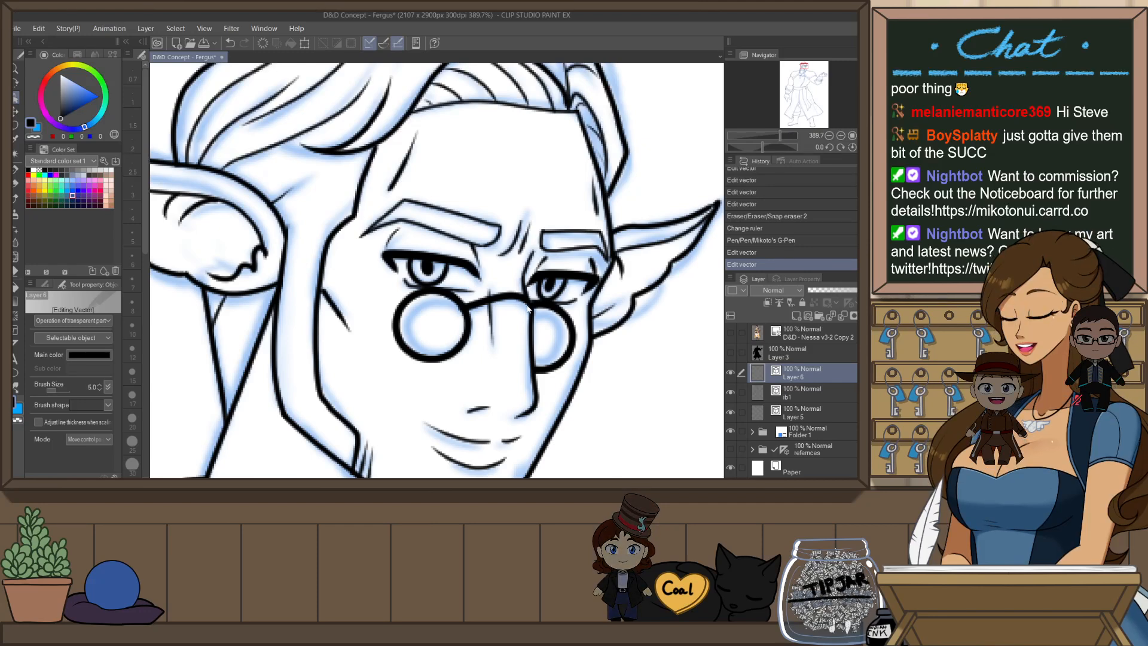
- Cut the cropped far lens rim out of the glasses layer
{"action": "left_click", "coordinate": [549, 306]}
{"action": "left_click", "coordinate": [573, 322]}
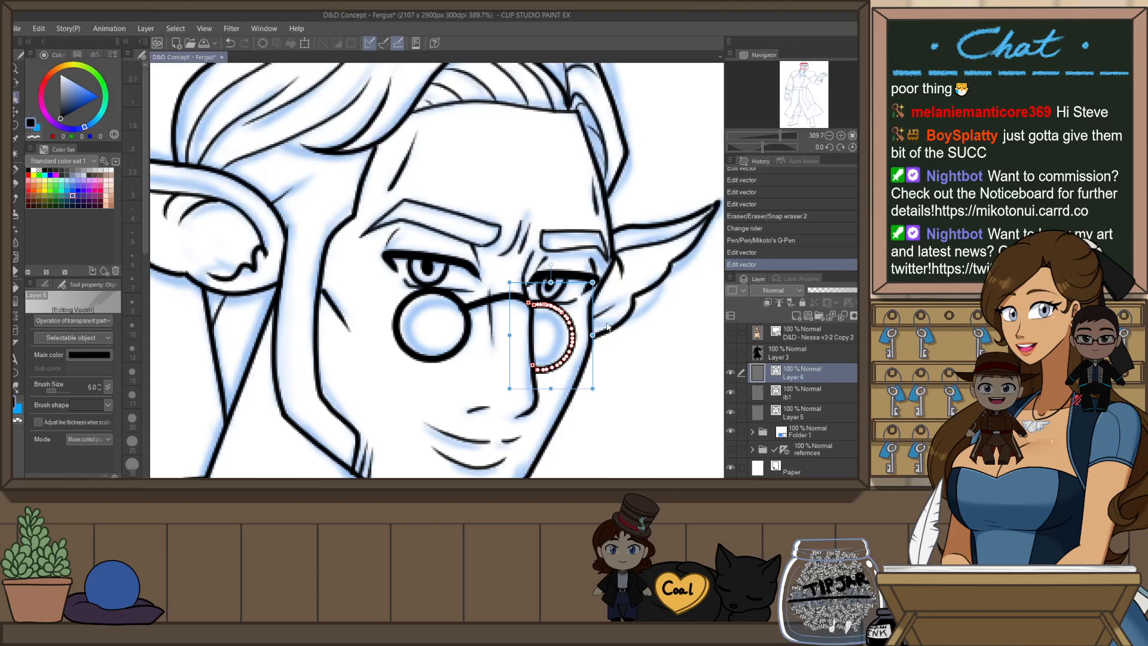
{"action": "key", "text": "ctrl+x"}
- Duplicate the full near lens rim and place the copy over the sketched far lens, checking it on the mirrored canvas
{"action": "left_click", "coordinate": [474, 313]}
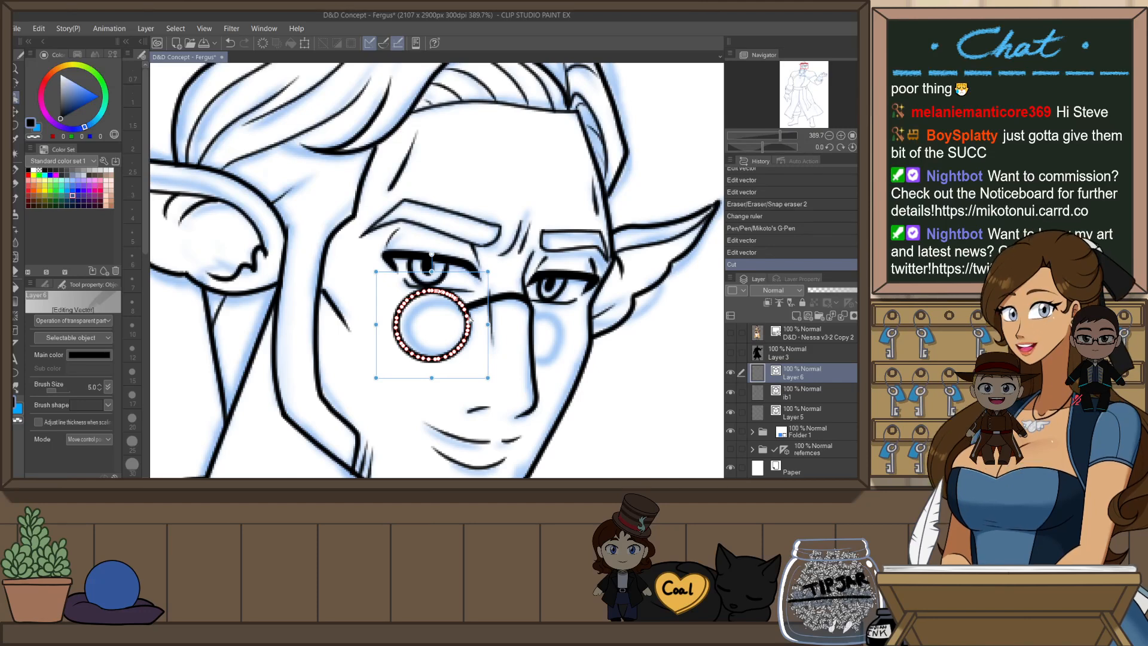
{"action": "left_click", "coordinate": [520, 338]}
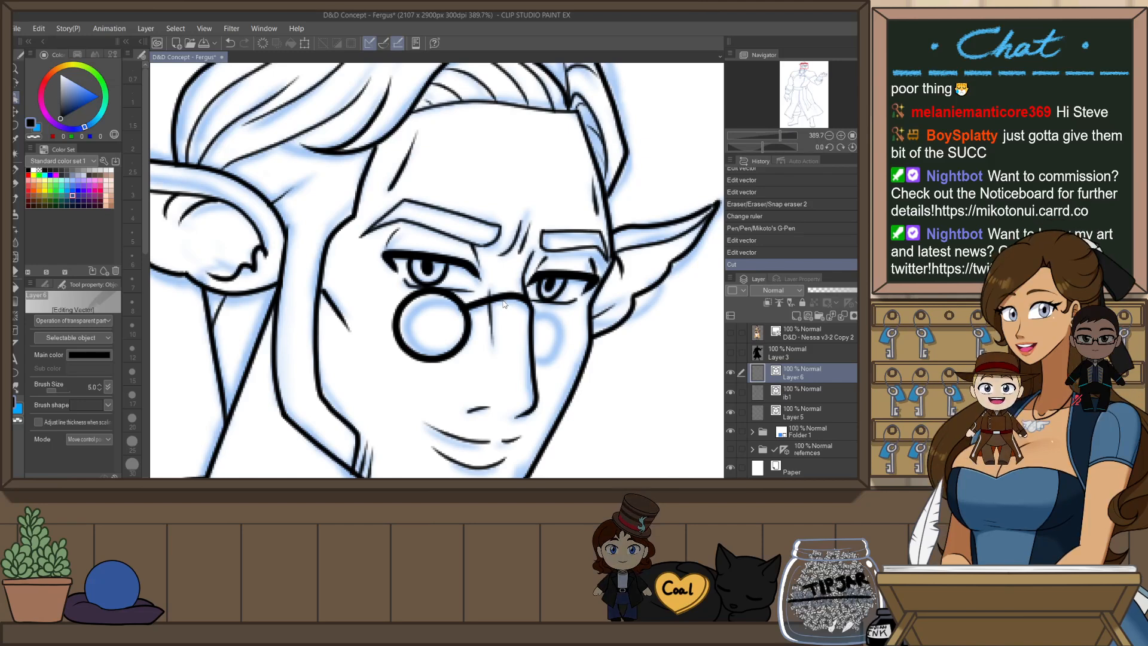
{"action": "left_click", "coordinate": [458, 311]}
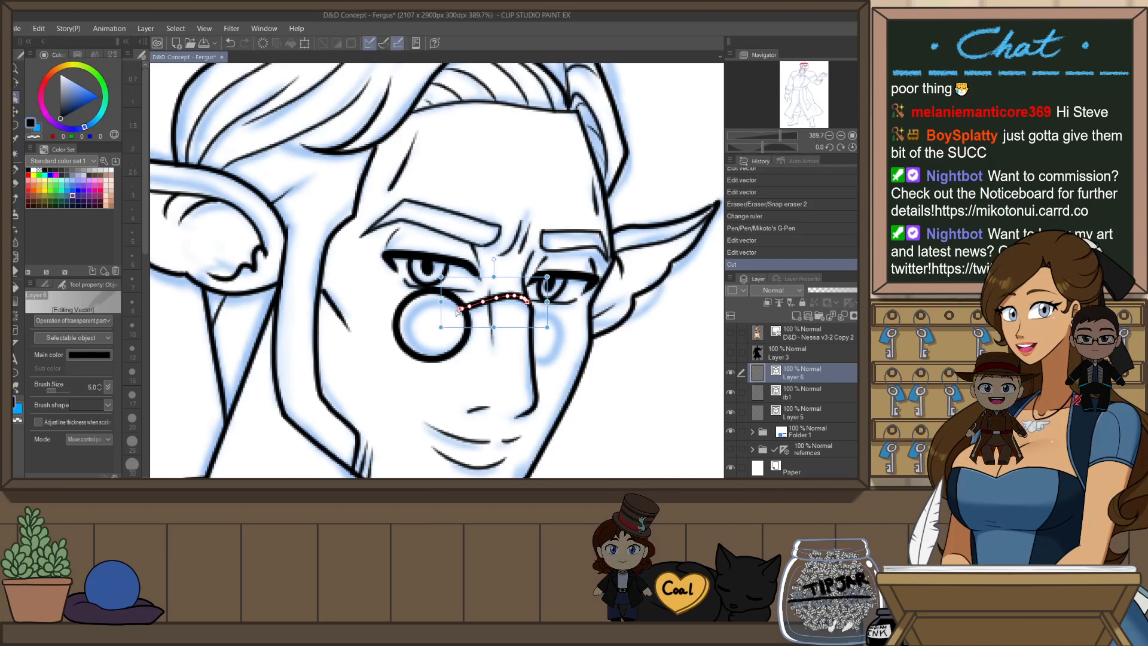
{"action": "left_click", "coordinate": [466, 318]}
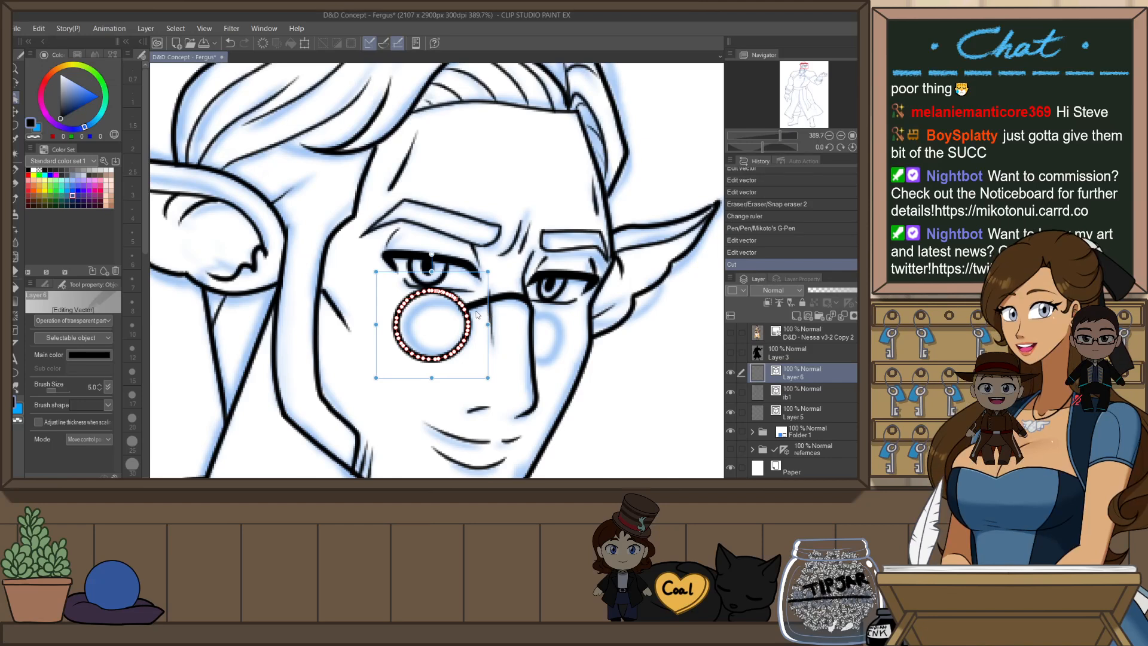
{"action": "key", "text": "ctrl+v"}
{"action": "left_click_drag", "start_coordinate": [492, 313], "coordinate": [604, 326]}
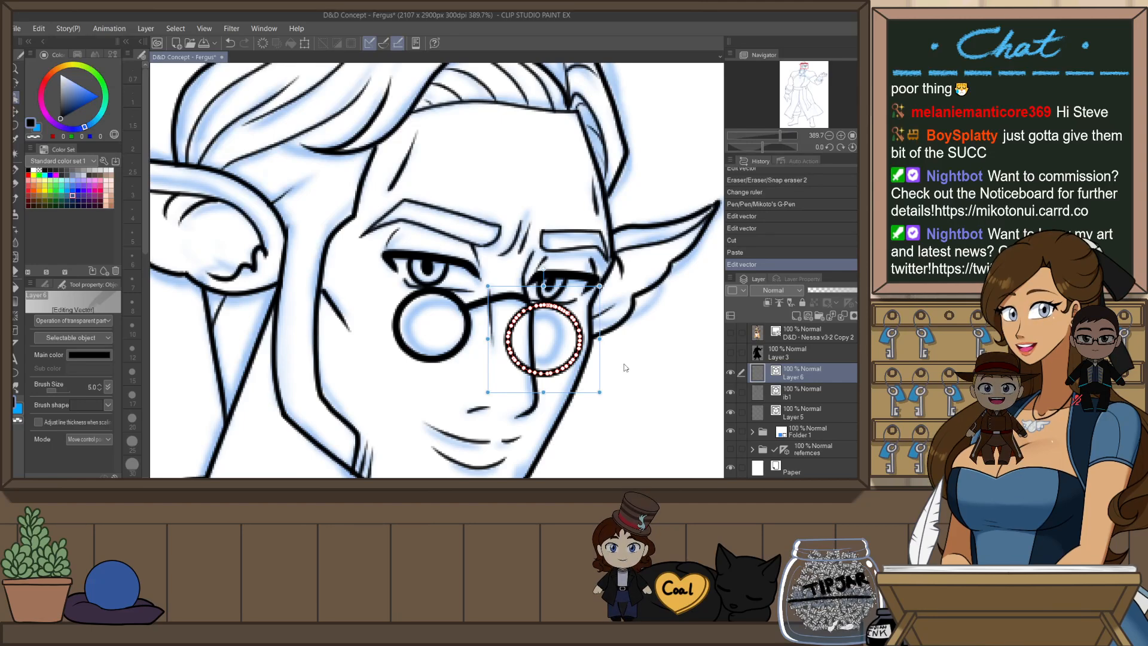
{"action": "key", "text": "h"}
{"action": "left_click", "coordinate": [363, 381]}
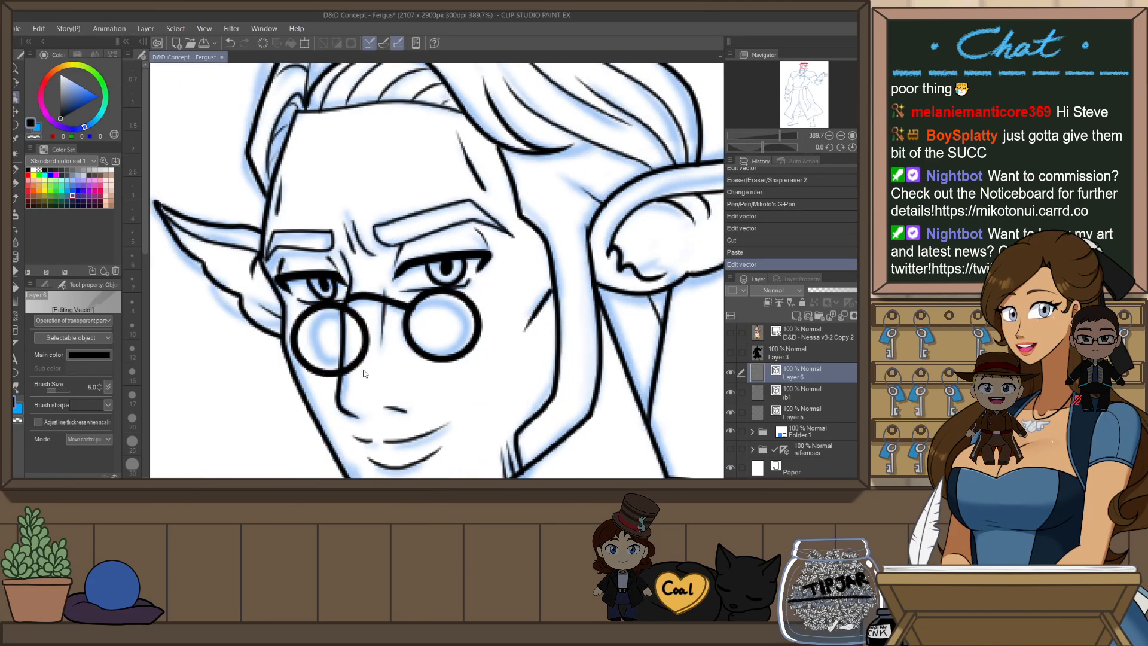
- Shrink the copied far lens rim so it is smaller than the near one and adjust its position under the far eye
{"action": "left_click", "coordinate": [367, 338]}
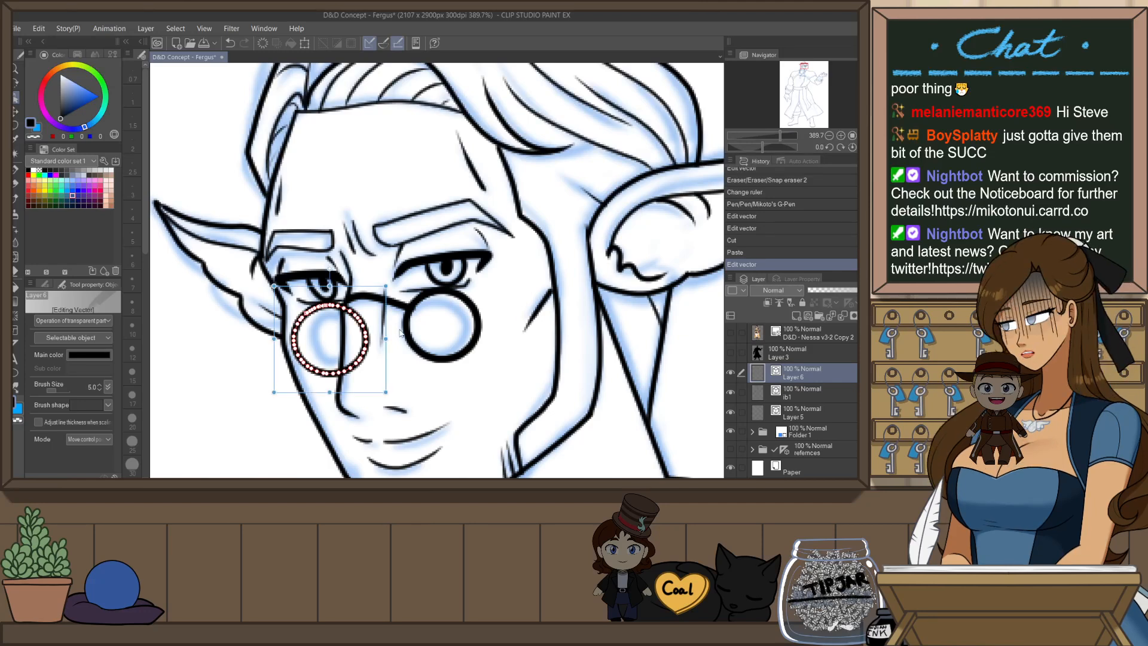
{"action": "left_click_drag", "start_coordinate": [386, 392], "coordinate": [374, 378]}
{"action": "key", "text": "ctrl+z"}
{"action": "left_click", "coordinate": [362, 358]}
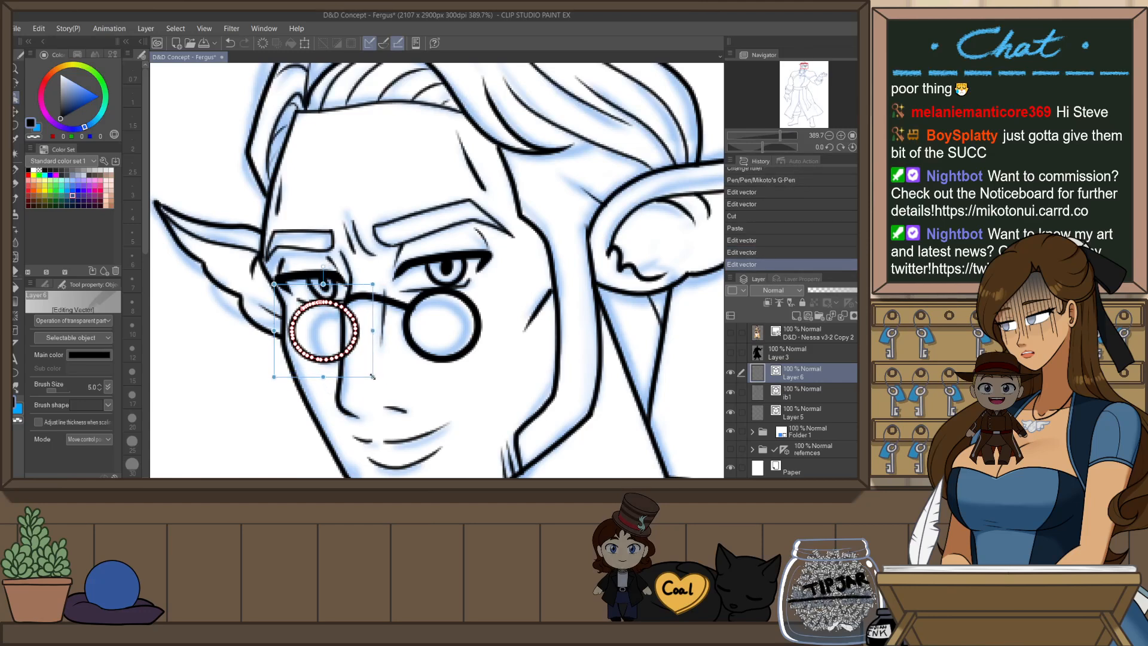
{"action": "key", "text": "ctrl+z"}
{"action": "left_click", "coordinate": [353, 358]}
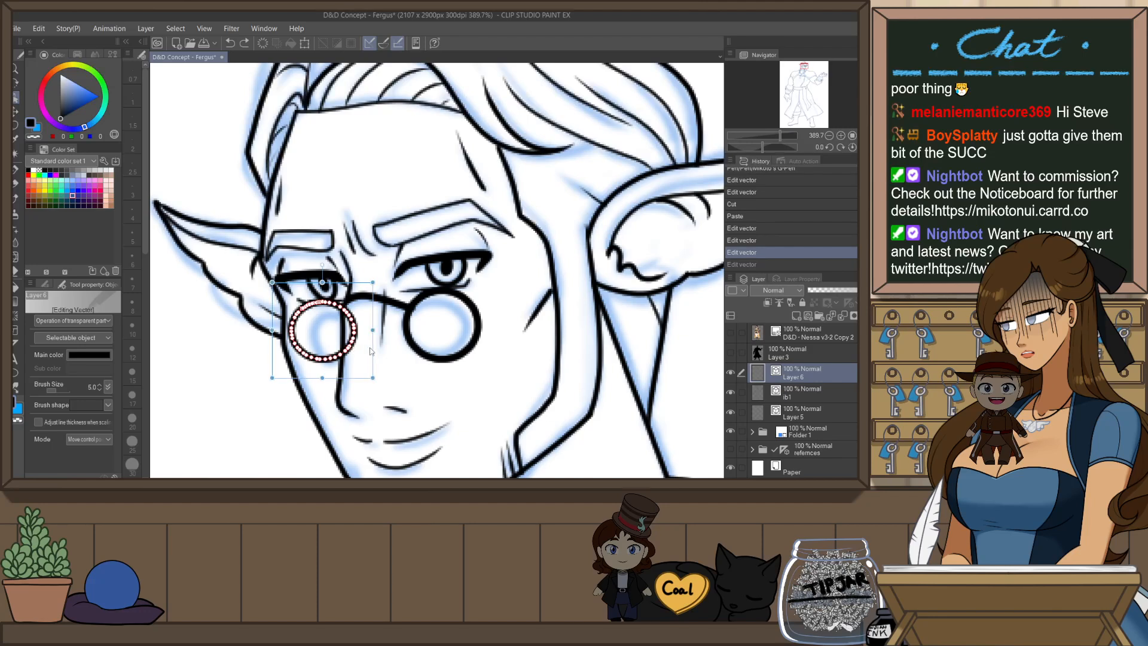
{"action": "key", "text": "ctrl+y"}
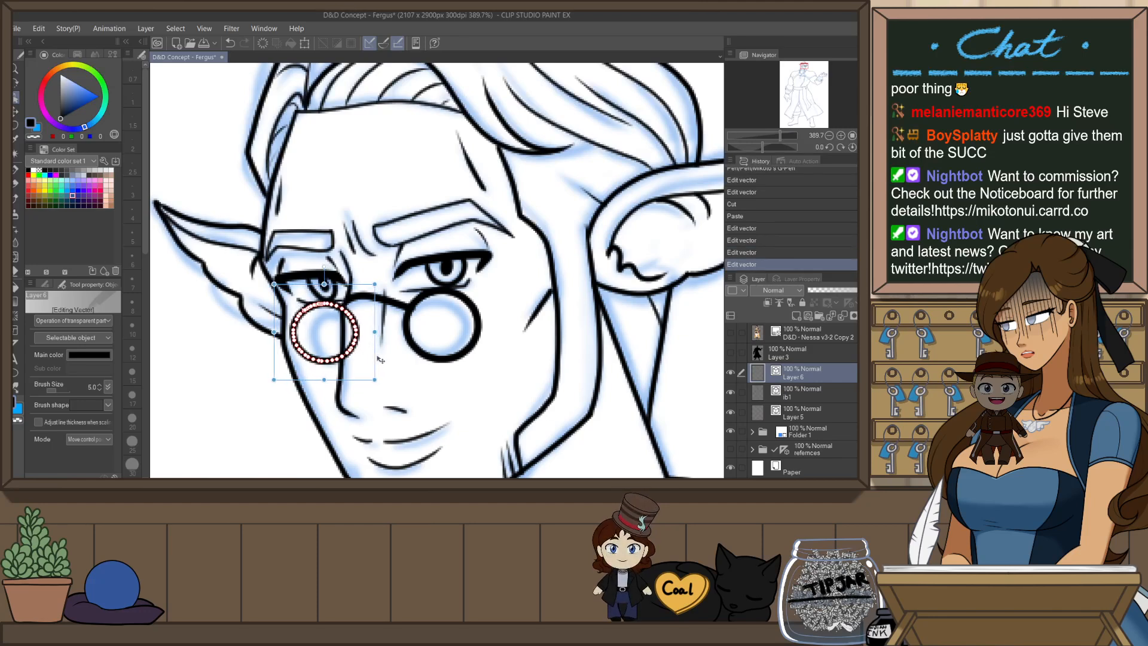
- Stretch the bridge to meet the far lens and erase the part of its rim overlapping the nose with Snap eraser 2
{"action": "left_click", "coordinate": [362, 303]}
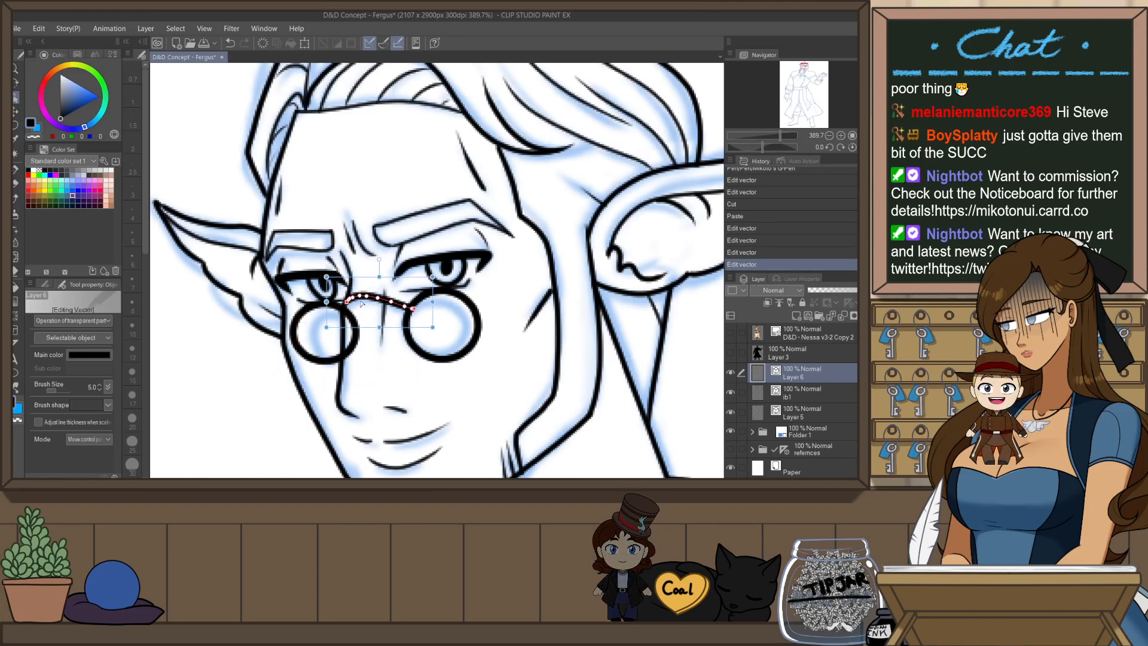
{"action": "left_click_drag", "start_coordinate": [326, 309], "coordinate": [320, 308]}
{"action": "left_click", "coordinate": [391, 361]}
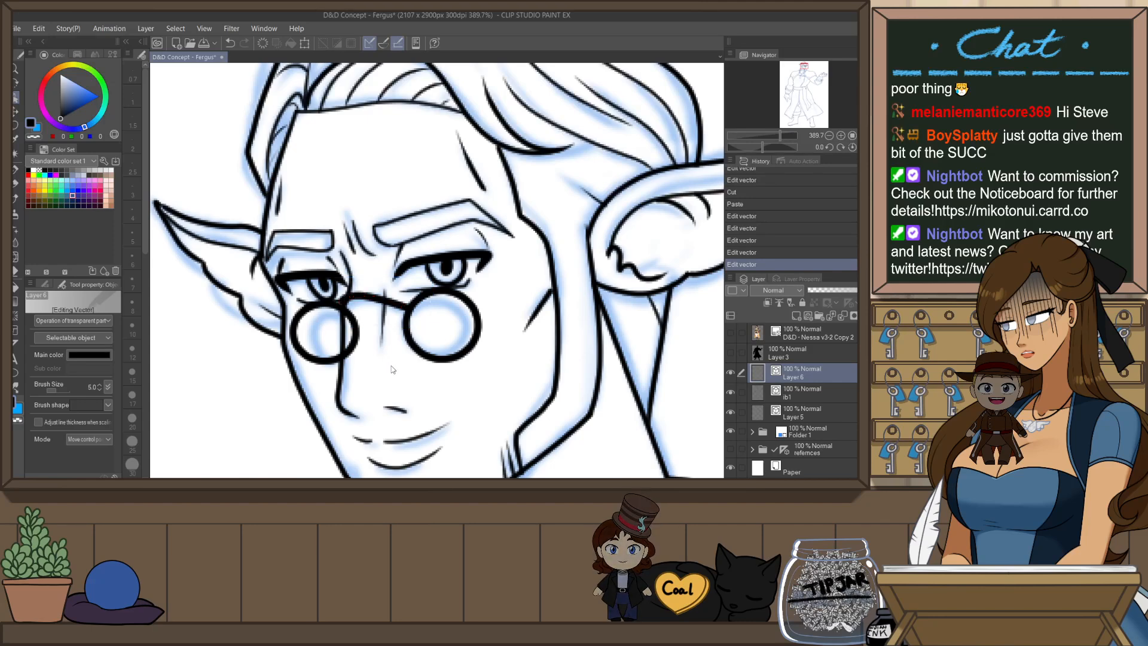
{"action": "key", "text": "e"}
{"action": "left_click_drag", "start_coordinate": [345, 312], "coordinate": [365, 357]}
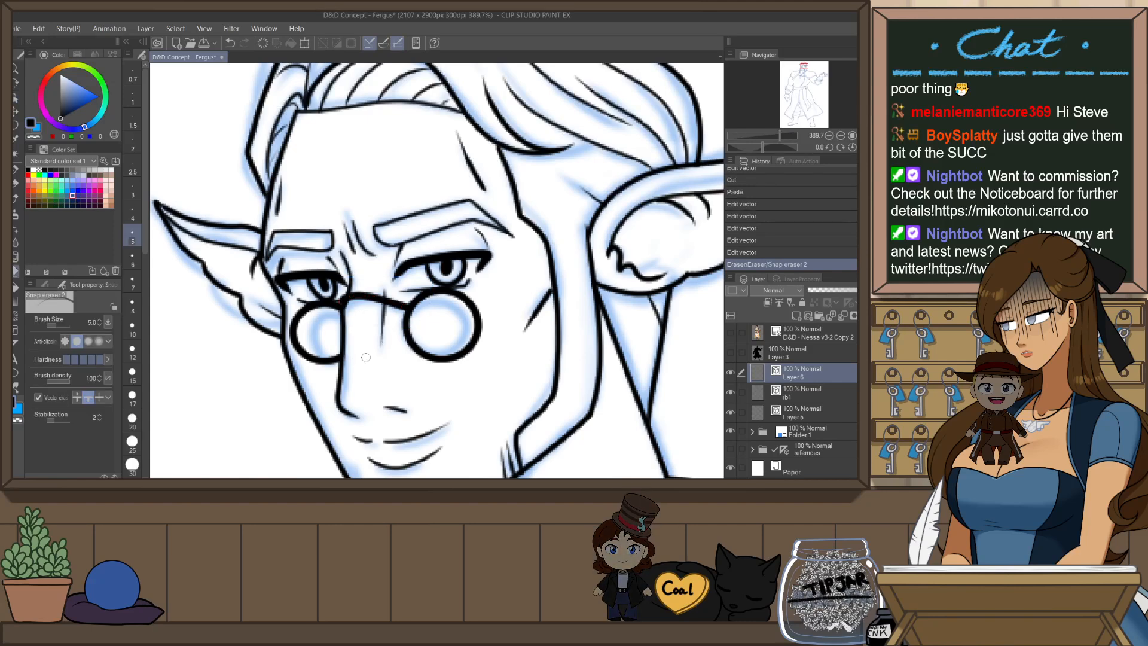
{"action": "key", "text": "h"}
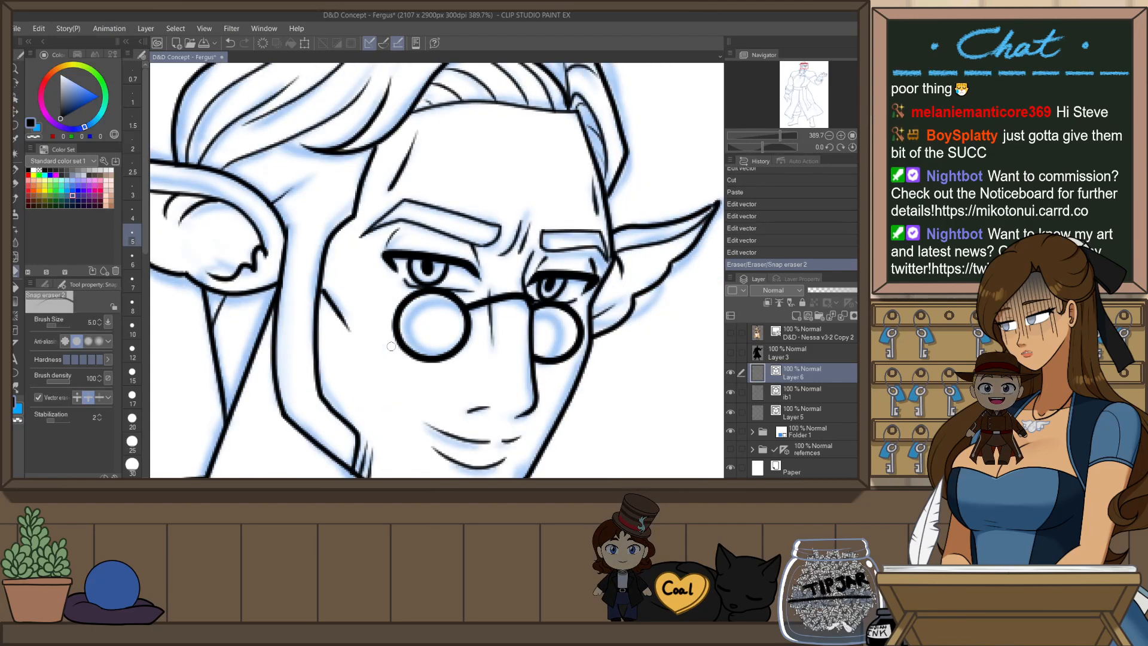
- Compare the face with and without the glasses by hiding and reshowing the glasses layer
{"action": "scroll", "coordinate": [326, 286], "scroll_direction": "down", "scroll_amount": 2}
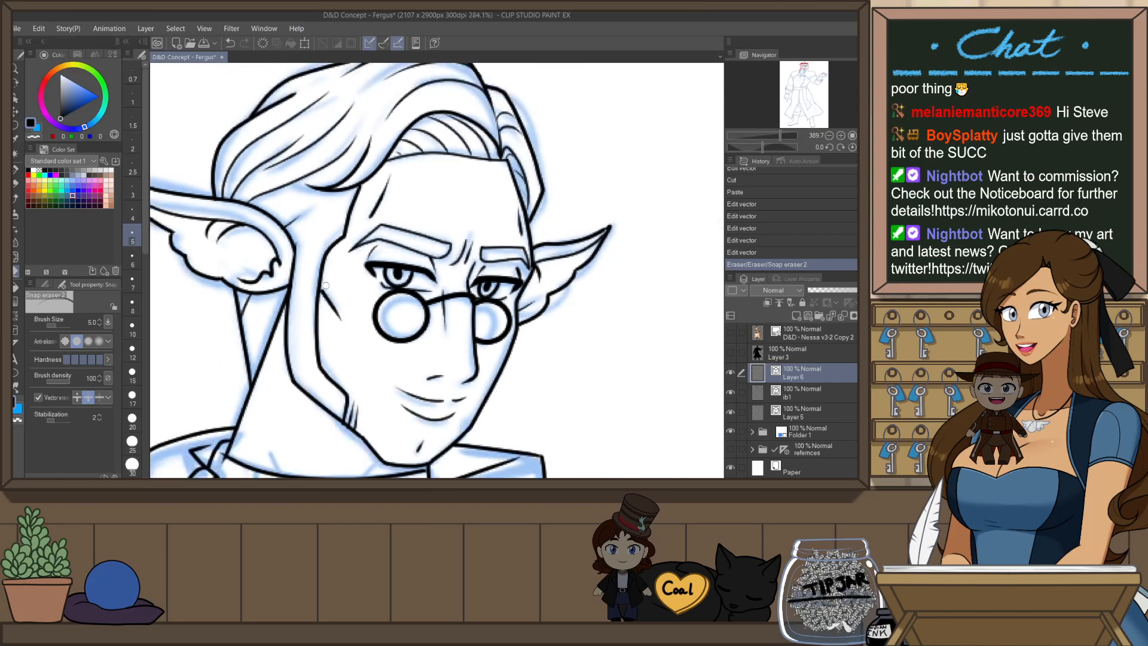
{"action": "scroll", "coordinate": [326, 286], "scroll_direction": "down", "scroll_amount": 4}
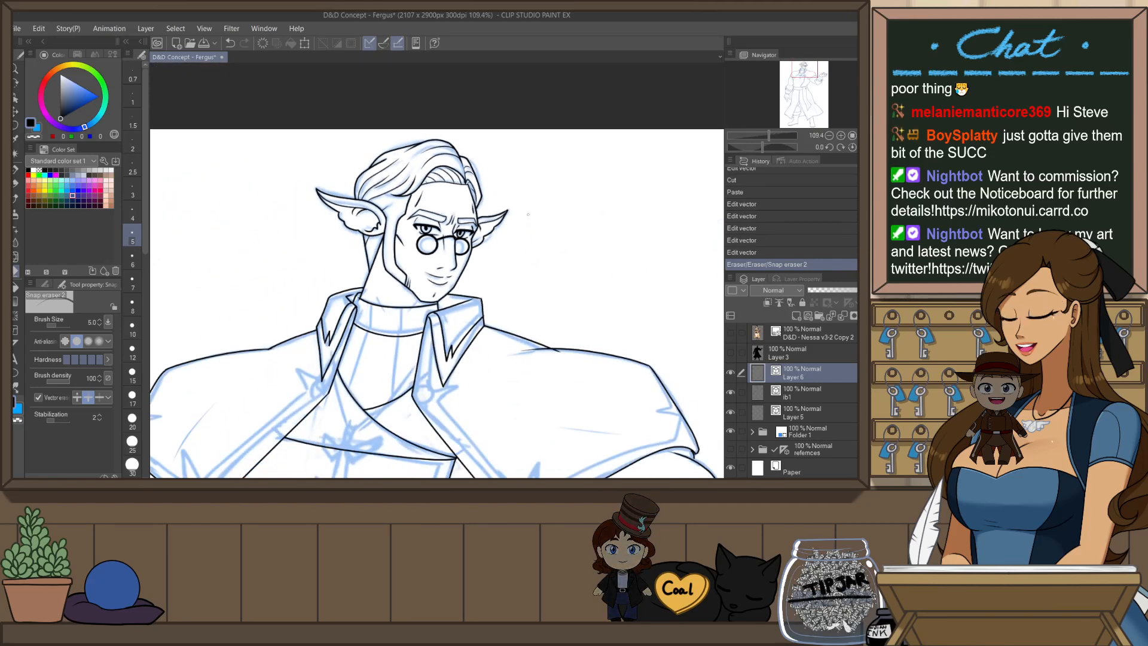
{"action": "key", "text": "o"}
{"action": "scroll", "coordinate": [488, 223], "scroll_direction": "down", "scroll_amount": 2}
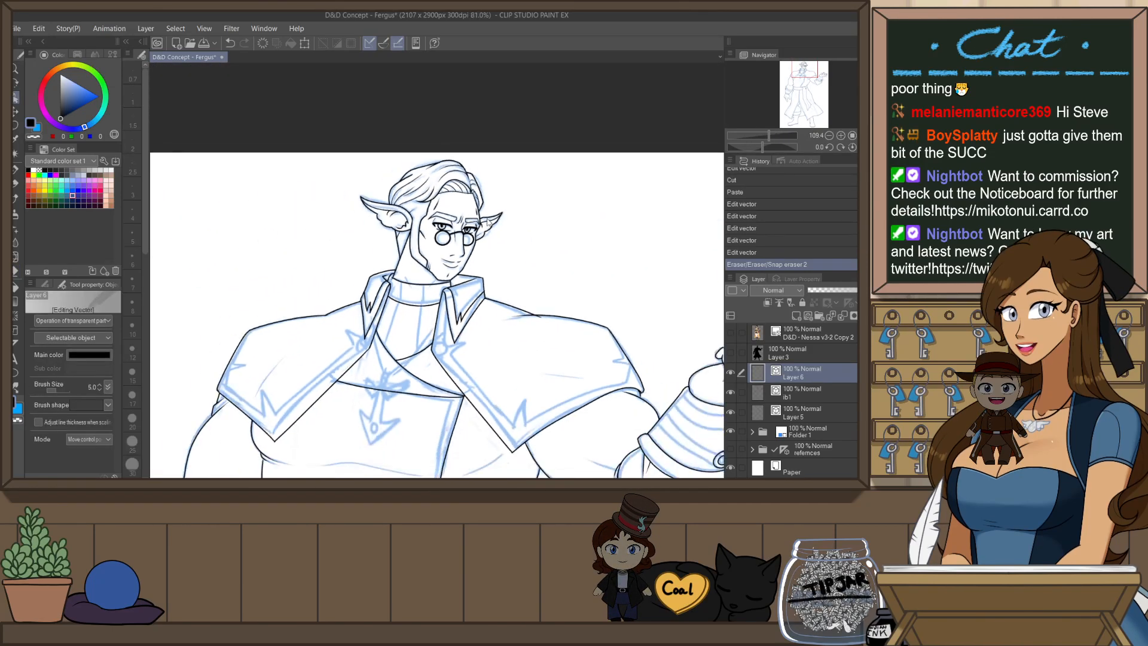
{"action": "scroll", "coordinate": [449, 228], "scroll_direction": "up", "scroll_amount": 3}
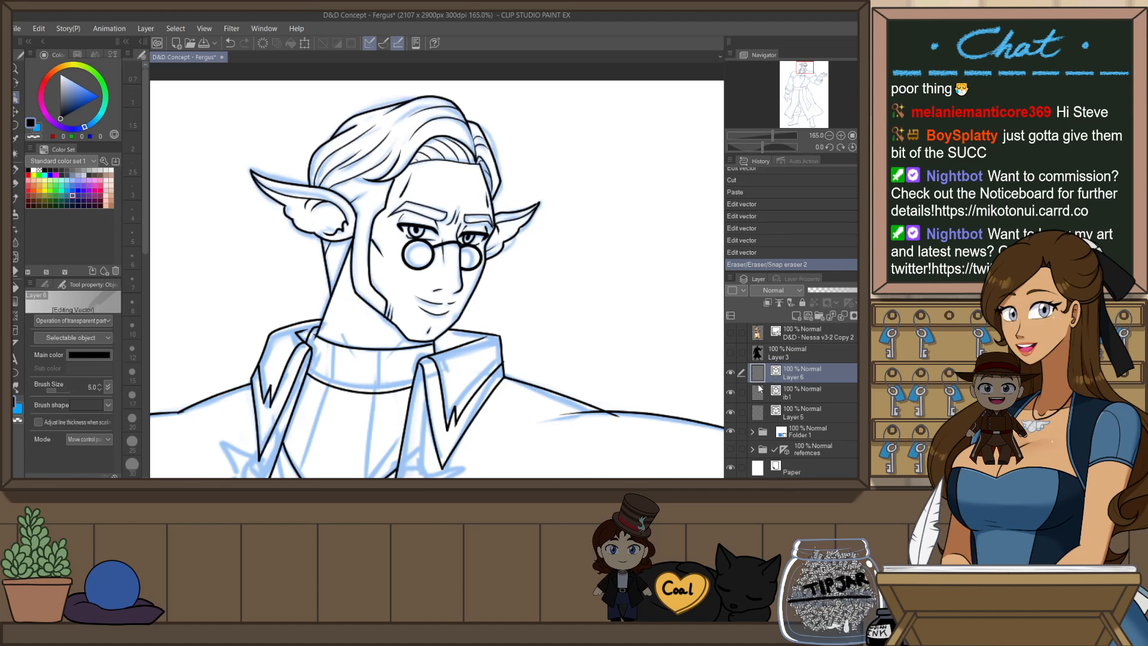
{"action": "left_click", "coordinate": [731, 373]}
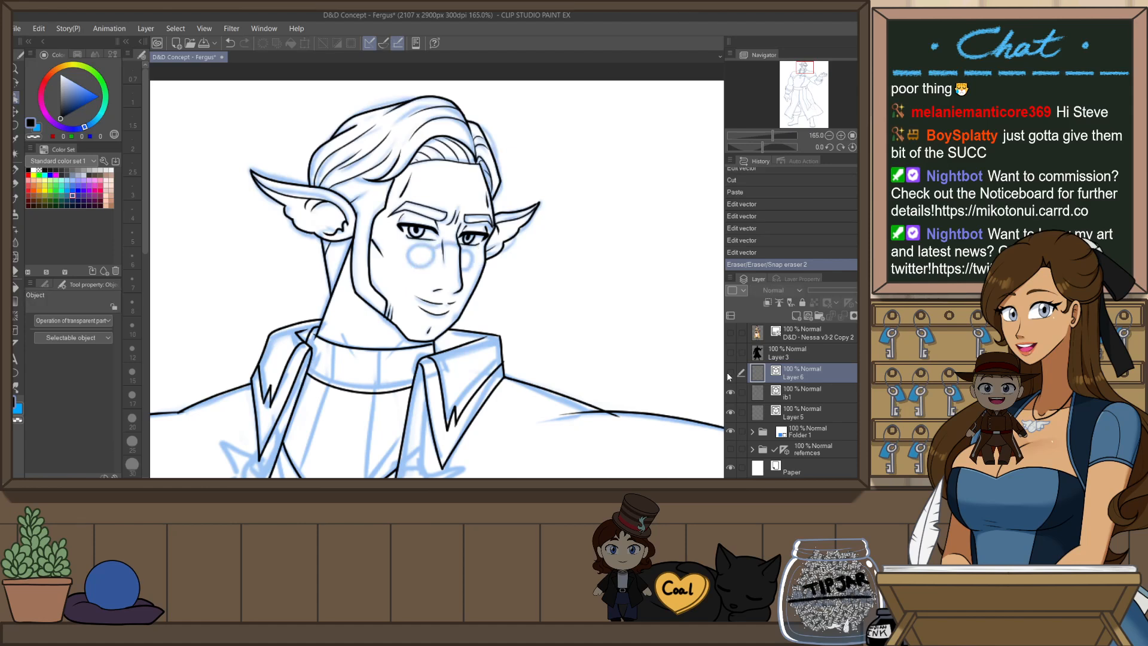
{"action": "left_click", "coordinate": [730, 374]}
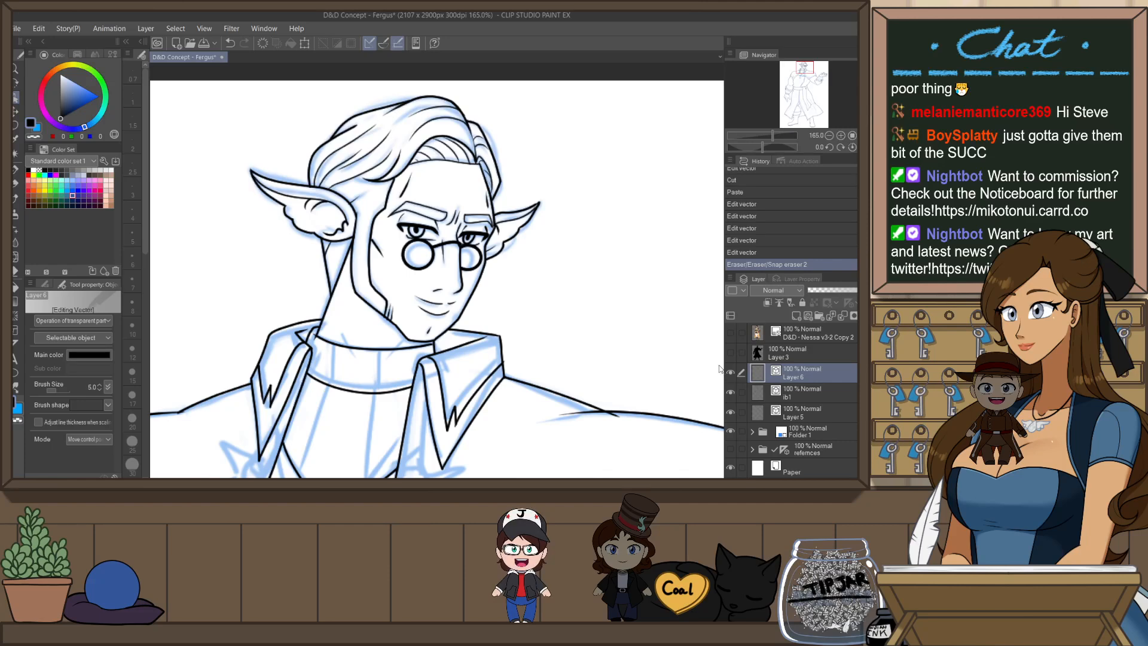
- On the line art layer below the glasses, ink a vertical rib line on the turtleneck collar with Mikoto's G-Pen at size 4
{"action": "scroll", "coordinate": [469, 133], "scroll_direction": "down", "scroll_amount": 2}
{"action": "scroll", "coordinate": [469, 133], "scroll_direction": "up", "scroll_amount": 3}
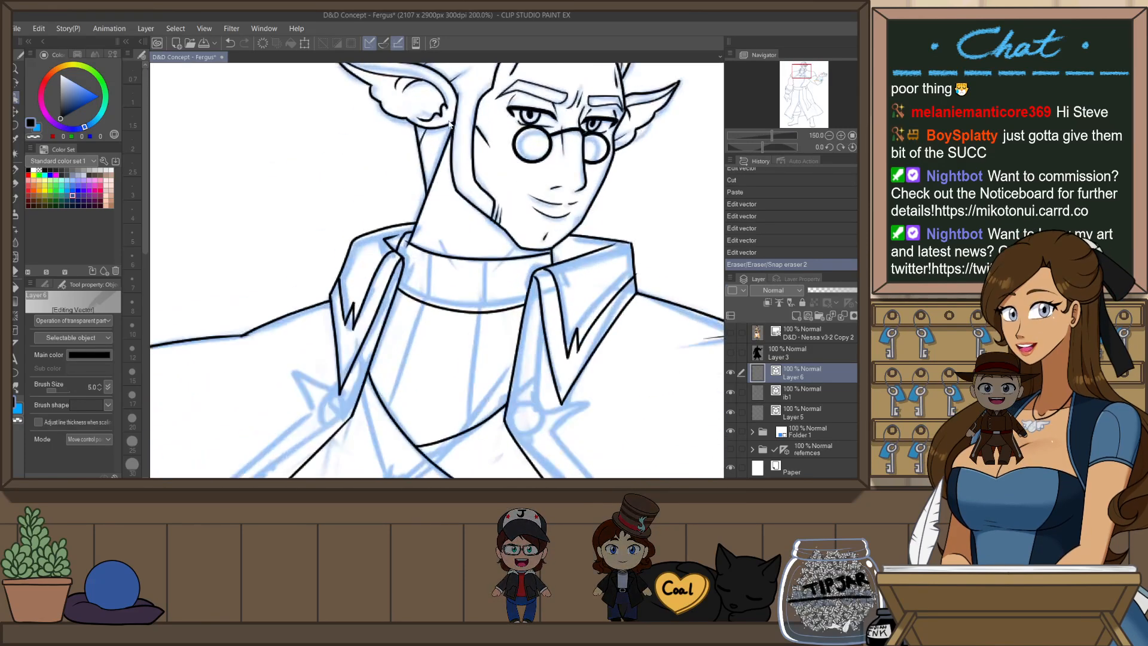
{"action": "left_click", "coordinate": [815, 390]}
{"action": "key", "text": "e"}
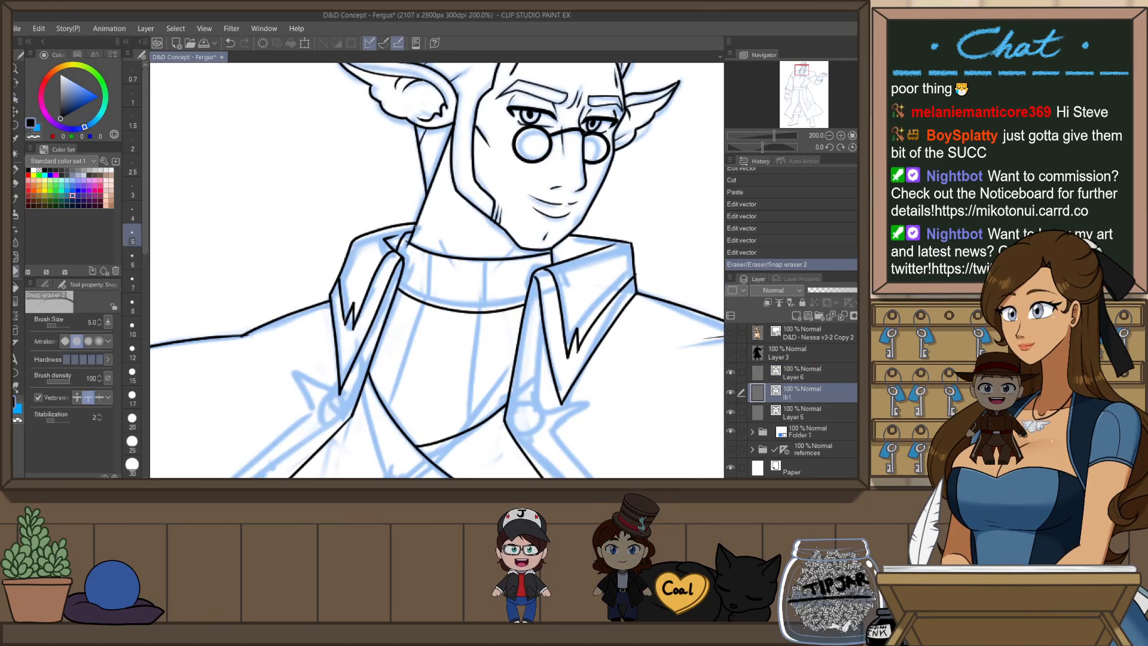
{"action": "key", "text": "p"}
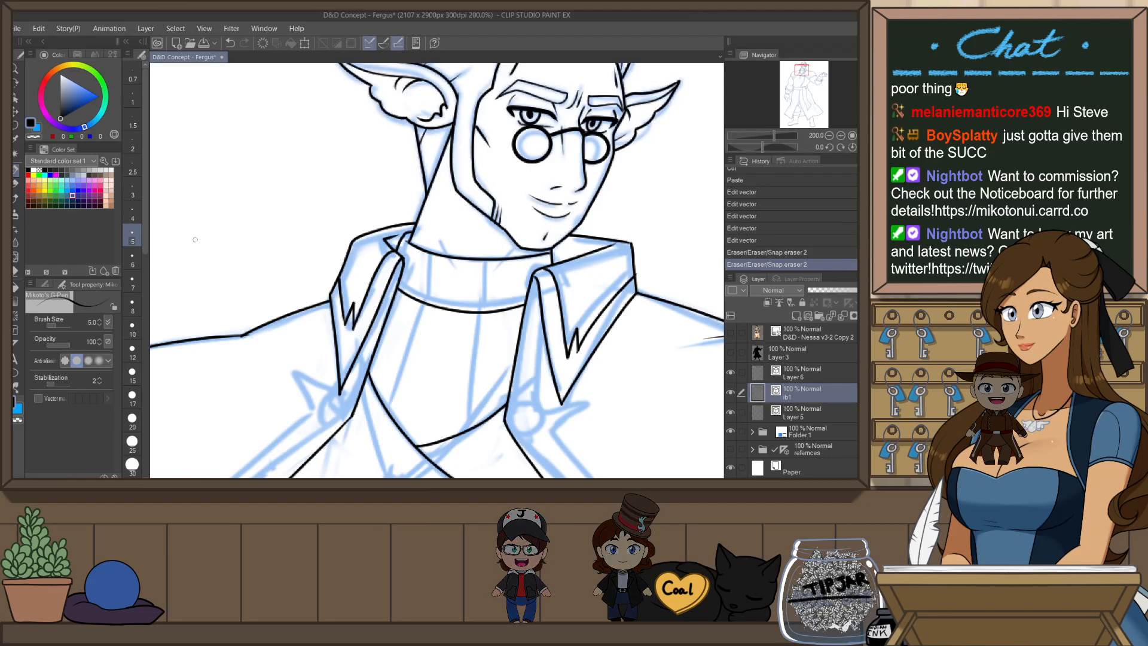
{"action": "left_click", "coordinate": [443, 243]}
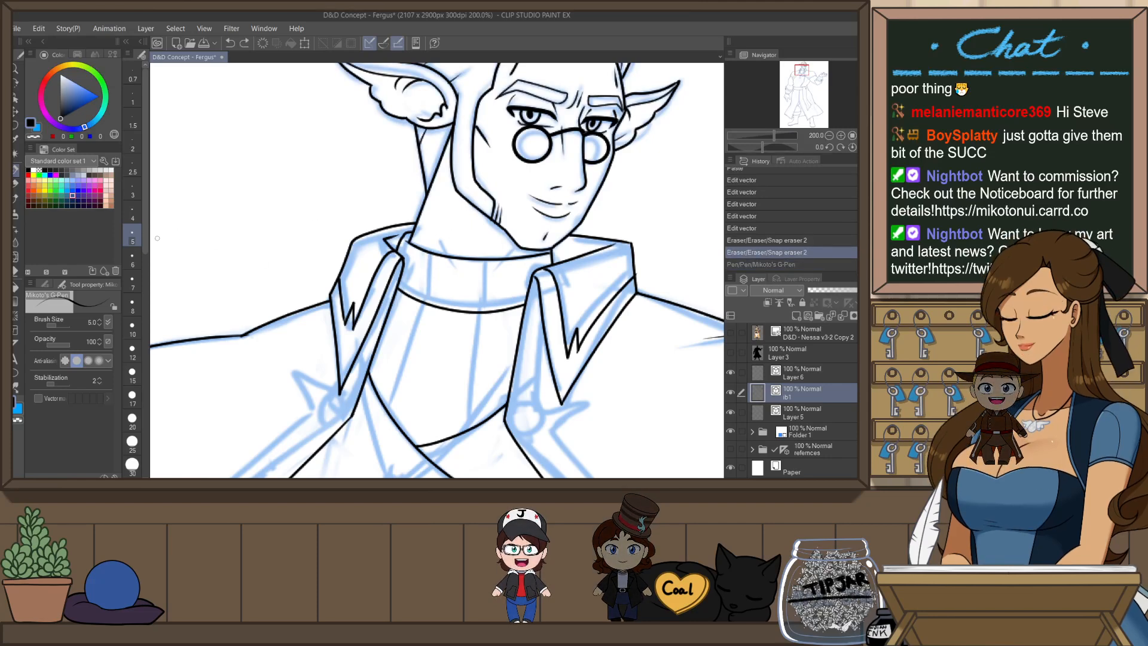
{"action": "key", "text": "bracketleft"}
{"action": "key", "text": "ctrl+y"}
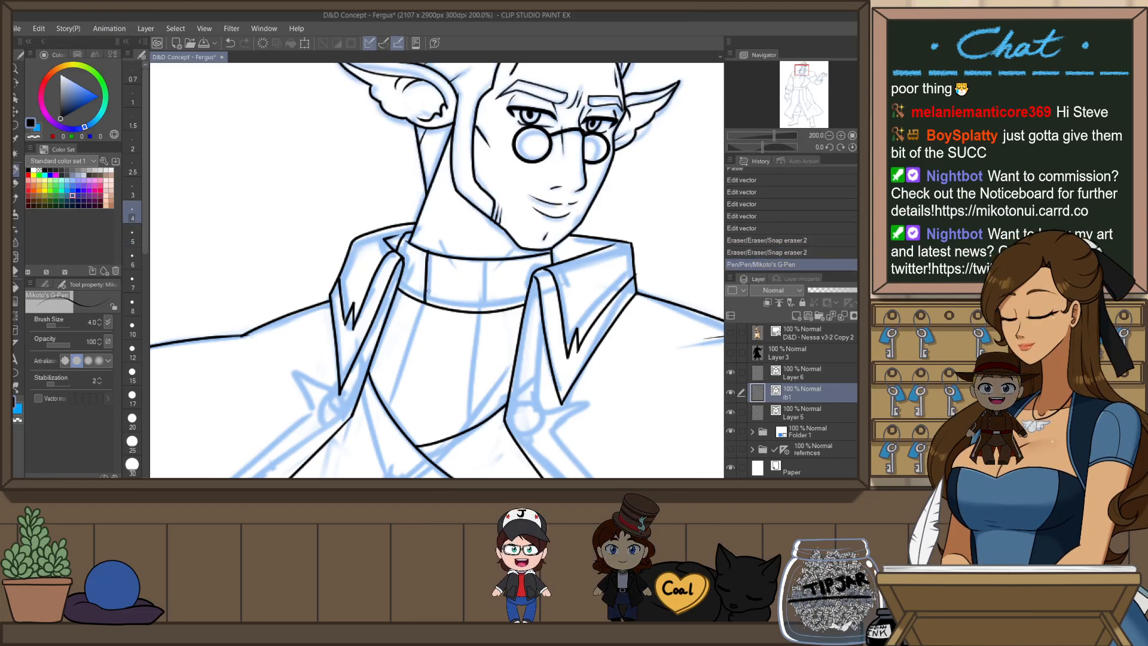
- Ink a second vertical rib line at the middle of the turtleneck collar and redraw the first one at size 4
{"action": "mouse_move", "coordinate": [482, 260]}
{"action": "left_mouse_down"}
{"action": "mouse_move", "coordinate": [483, 301]}
{"action": "mouse_move", "coordinate": [481, 260]}
{"action": "mouse_move", "coordinate": [481, 311]}
{"action": "left_mouse_up"}
{"action": "key", "text": "ctrl+z"}
{"action": "key", "text": "ctrl+z"}
{"action": "key", "text": "ctrl+z"}
{"action": "left_click_drag", "start_coordinate": [429, 254], "coordinate": [429, 305]}
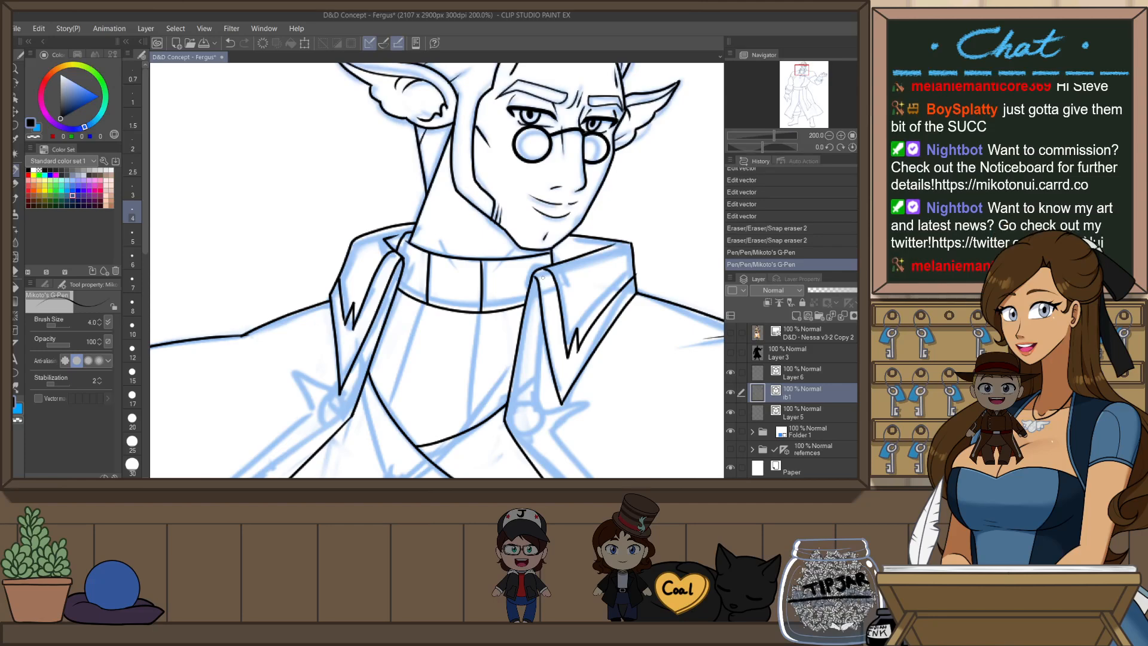
{"action": "scroll", "coordinate": [542, 280], "scroll_direction": "down", "scroll_amount": 1}
{"action": "left_click_drag", "start_coordinate": [625, 209], "coordinate": [537, 257]}
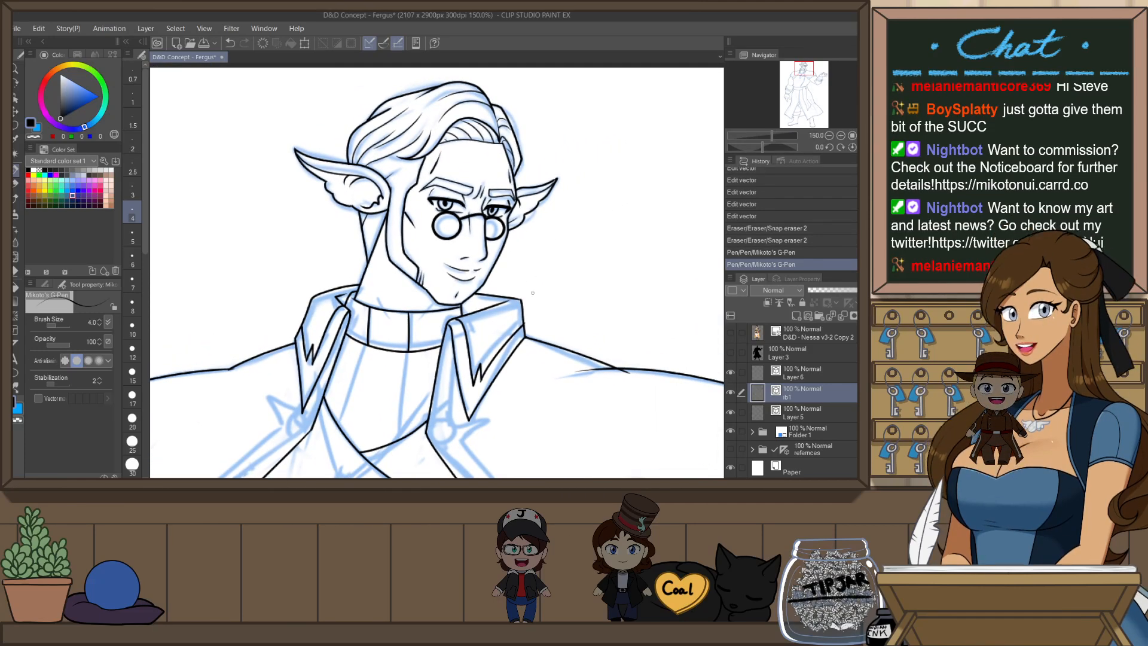
- Clean up the new rib lines on the turtleneck collar with Snap eraser 2 at size 5
{"action": "key", "text": "e"}
{"action": "left_click_drag", "start_coordinate": [526, 321], "coordinate": [529, 328]}
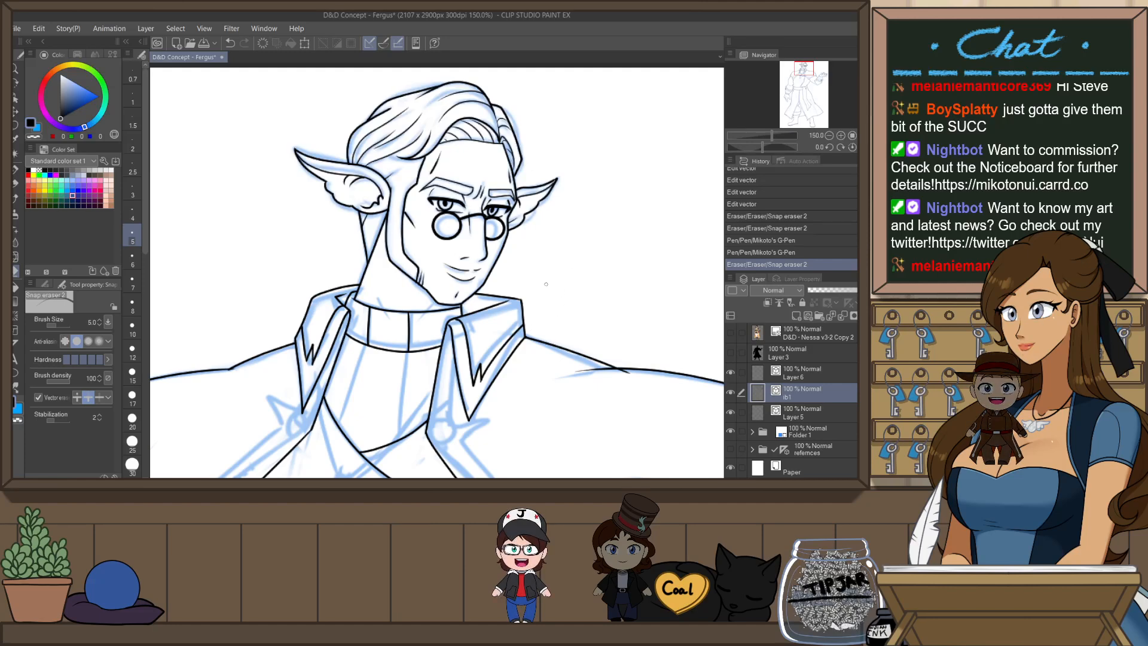
- Select the eye lines on Layer 5 as a vector object and set their brush size to 6
{"action": "mouse_move", "coordinate": [559, 411]}
{"action": "left_mouse_down"}
{"action": "mouse_move", "coordinate": [556, 328]}
{"action": "mouse_move", "coordinate": [559, 377]}
{"action": "left_mouse_up"}
{"action": "scroll", "coordinate": [552, 319], "scroll_direction": "up", "scroll_amount": 1}
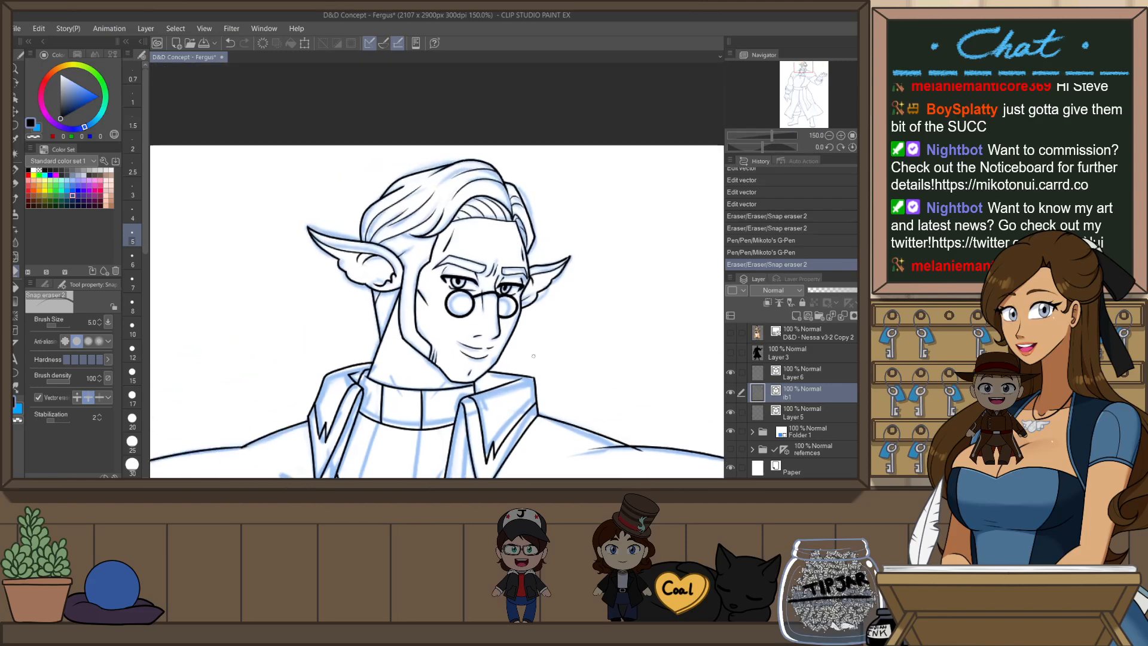
{"action": "key", "text": "o"}
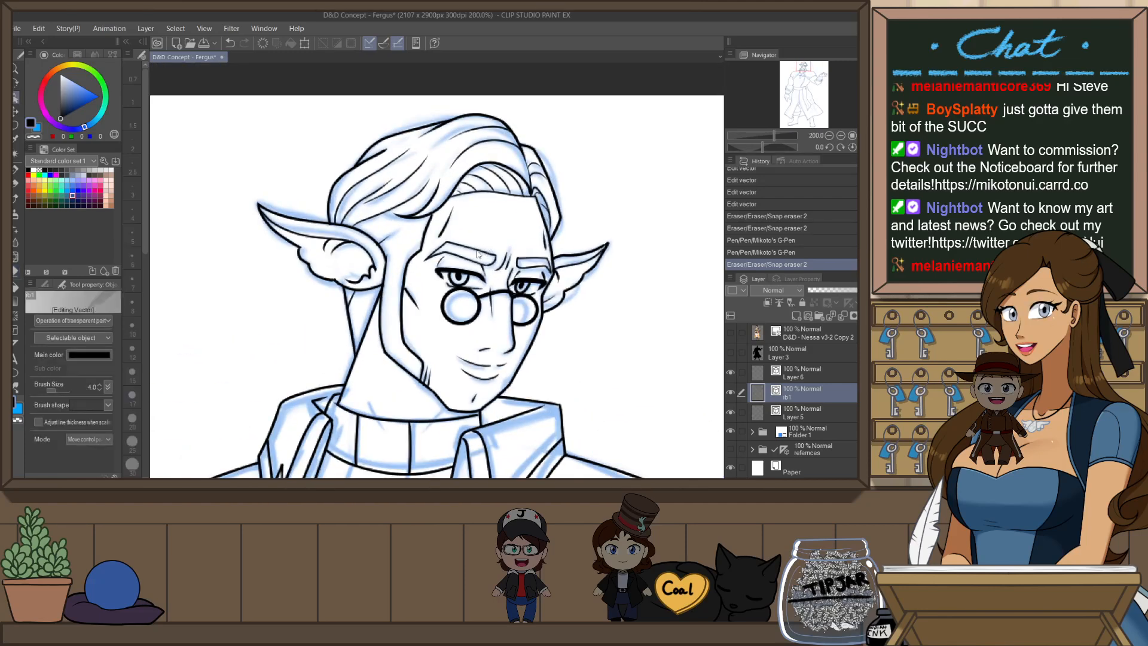
{"action": "left_click", "coordinate": [462, 277]}
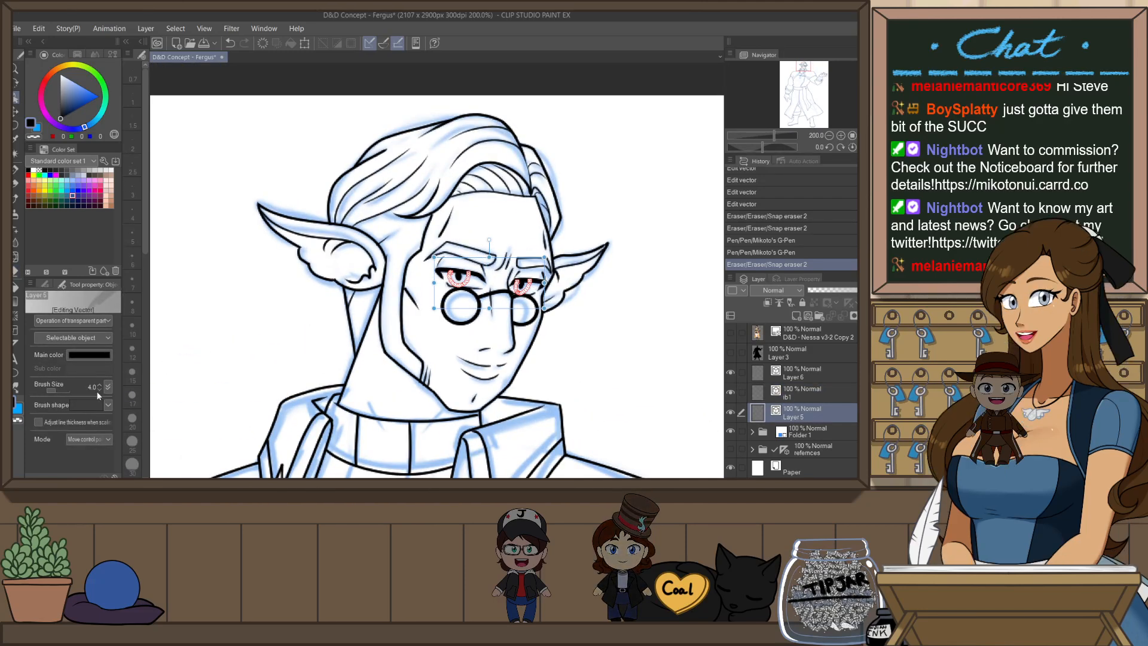
{"action": "key", "text": "bracketright"}
{"action": "key", "text": "bracketright"}
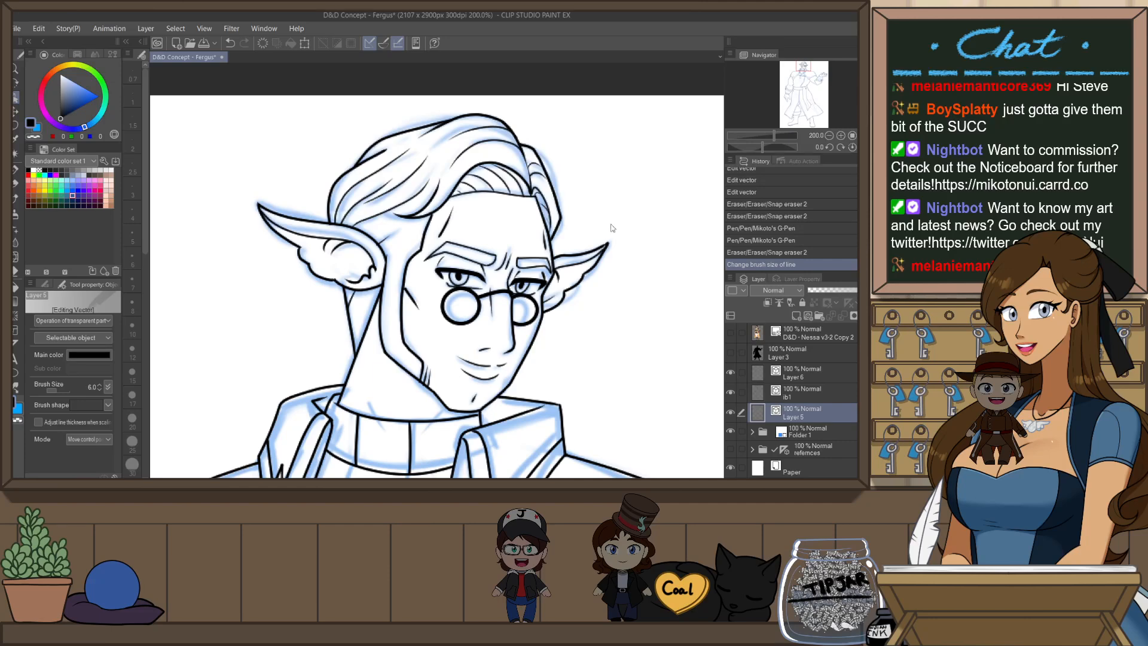
- Transform the near eye's pupil lines slightly as a vector object, then check the whole figure in mirrored view
{"action": "scroll", "coordinate": [508, 212], "scroll_direction": "up", "scroll_amount": 3}
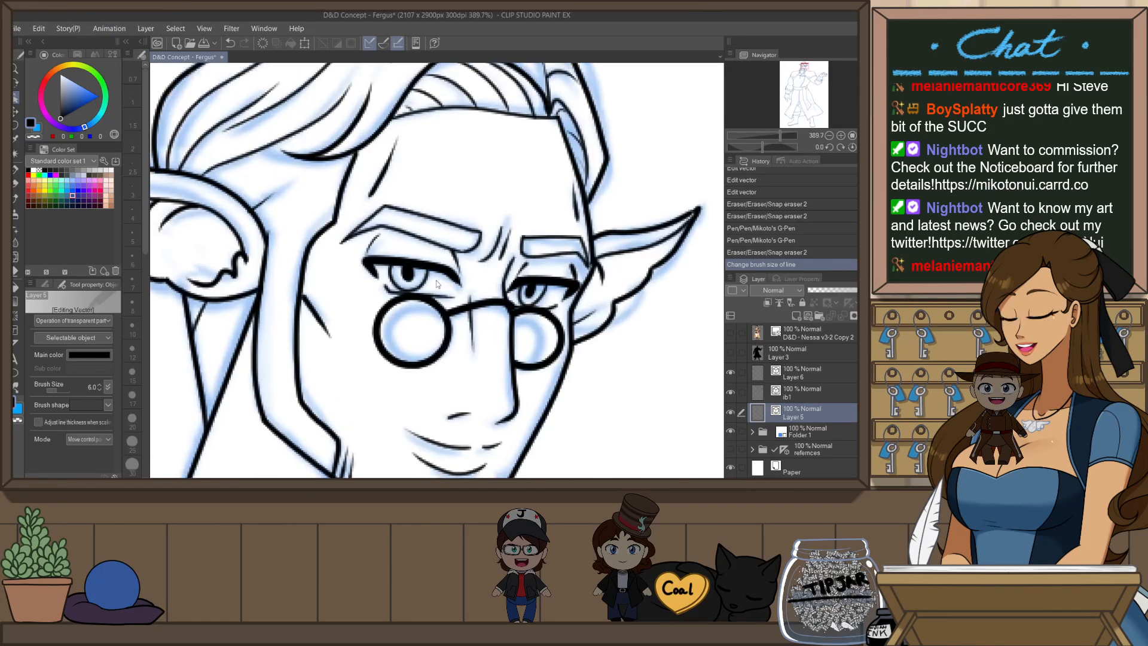
{"action": "left_click", "coordinate": [409, 275]}
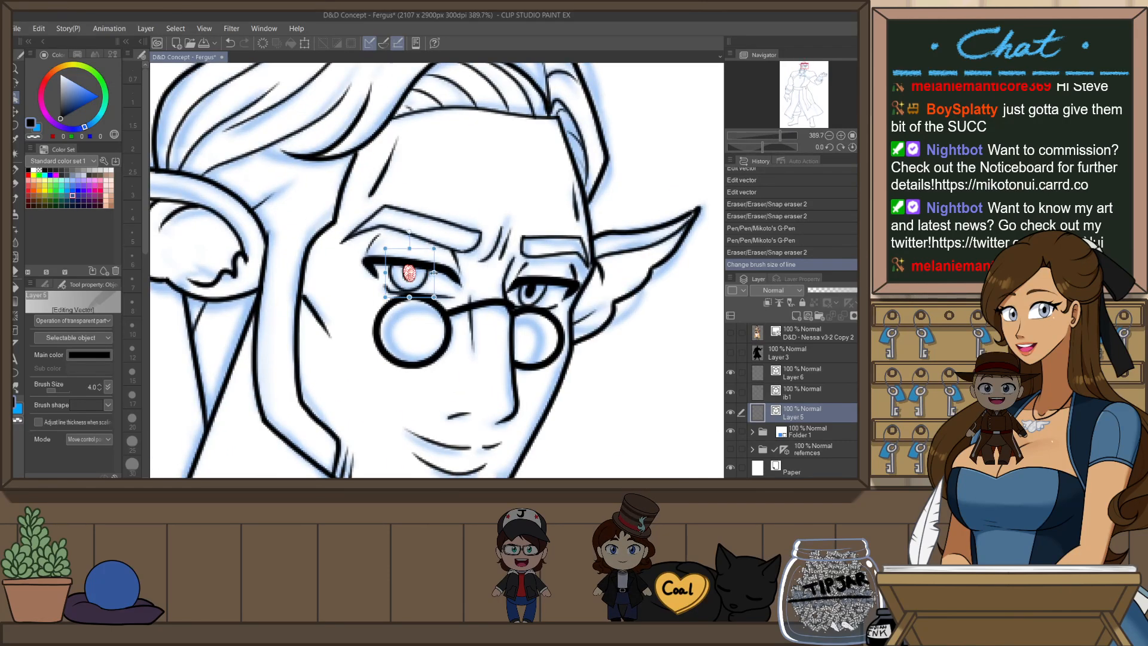
{"action": "left_click_drag", "start_coordinate": [434, 273], "coordinate": [436, 283]}
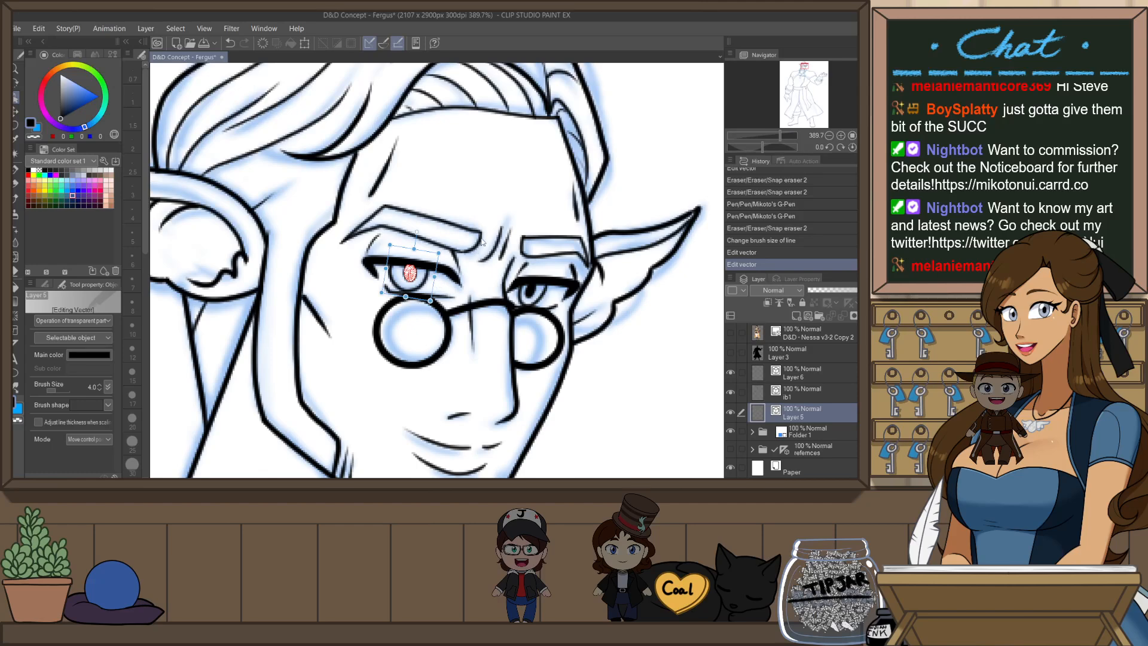
{"action": "scroll", "coordinate": [483, 204], "scroll_direction": "down", "scroll_amount": 3}
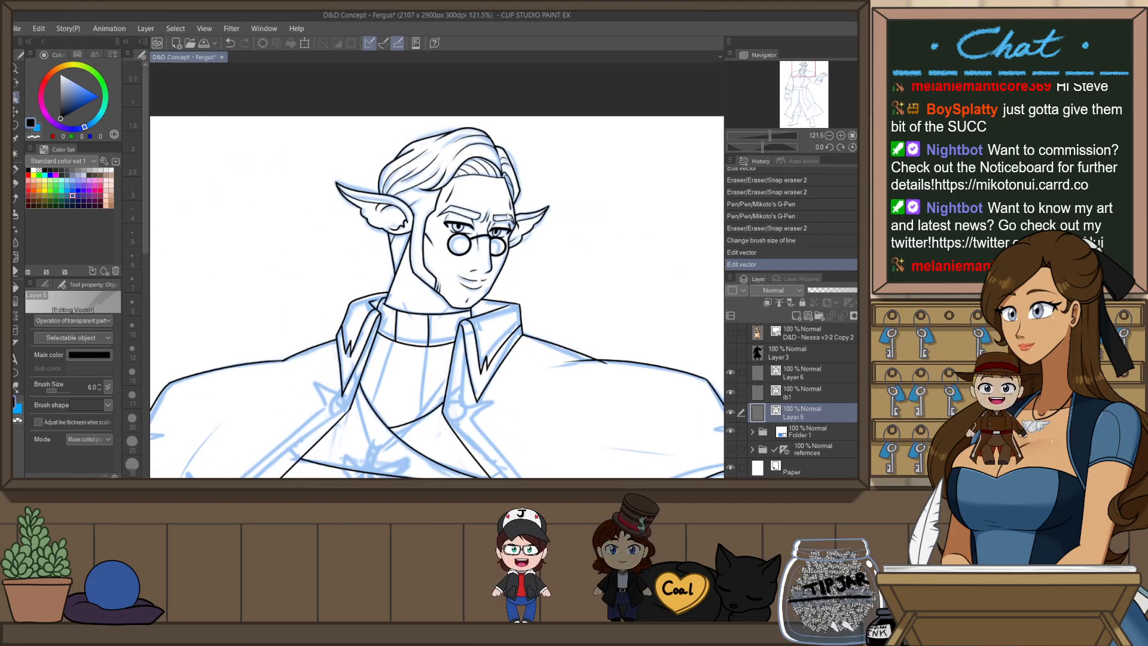
{"action": "scroll", "coordinate": [505, 230], "scroll_direction": "up", "scroll_amount": 2}
{"action": "scroll", "coordinate": [479, 242], "scroll_direction": "up", "scroll_amount": 2}
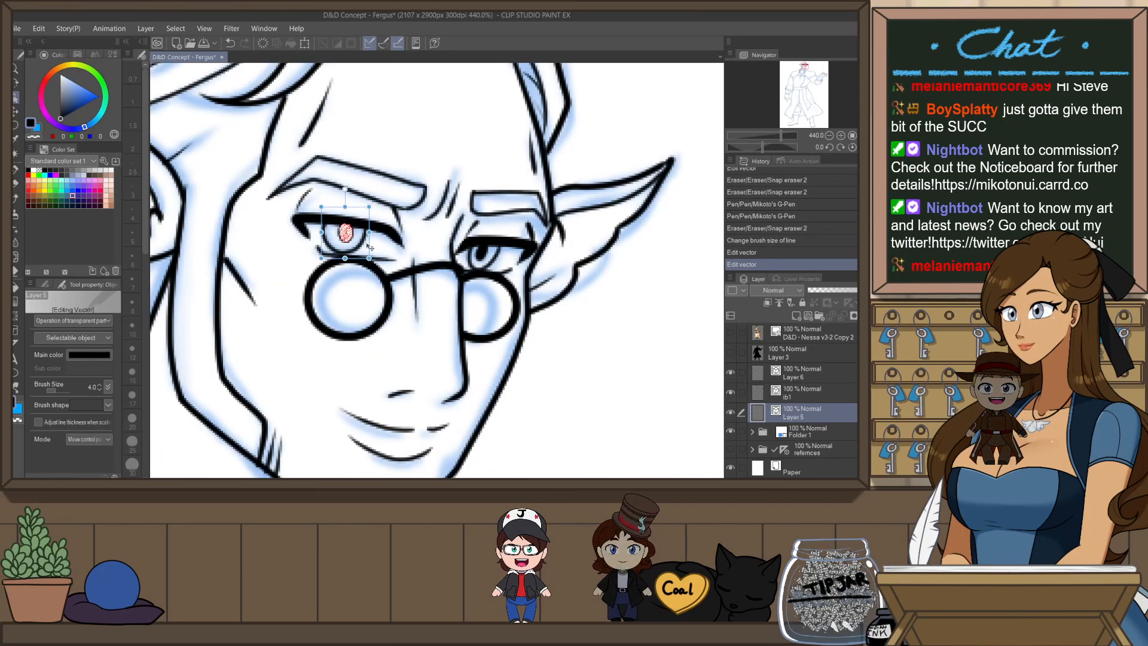
{"action": "left_click_drag", "start_coordinate": [371, 245], "coordinate": [372, 246]}
{"action": "left_click", "coordinate": [434, 156]}
{"action": "scroll", "coordinate": [486, 148], "scroll_direction": "down", "scroll_amount": 6}
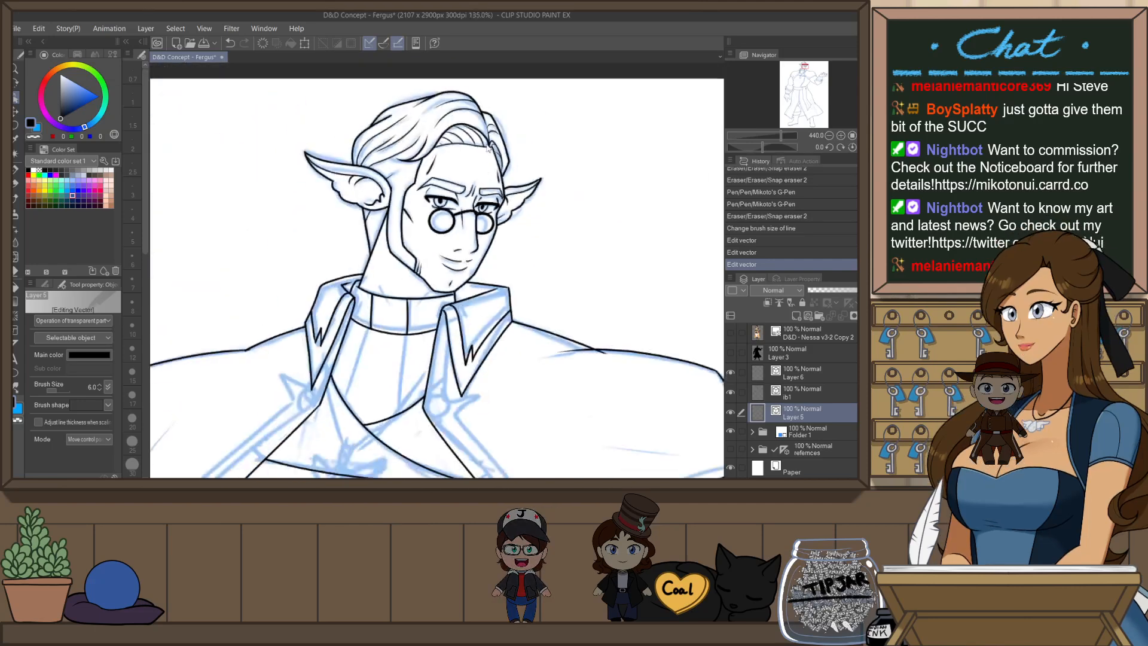
{"action": "scroll", "coordinate": [529, 197], "scroll_direction": "down", "scroll_amount": 1}
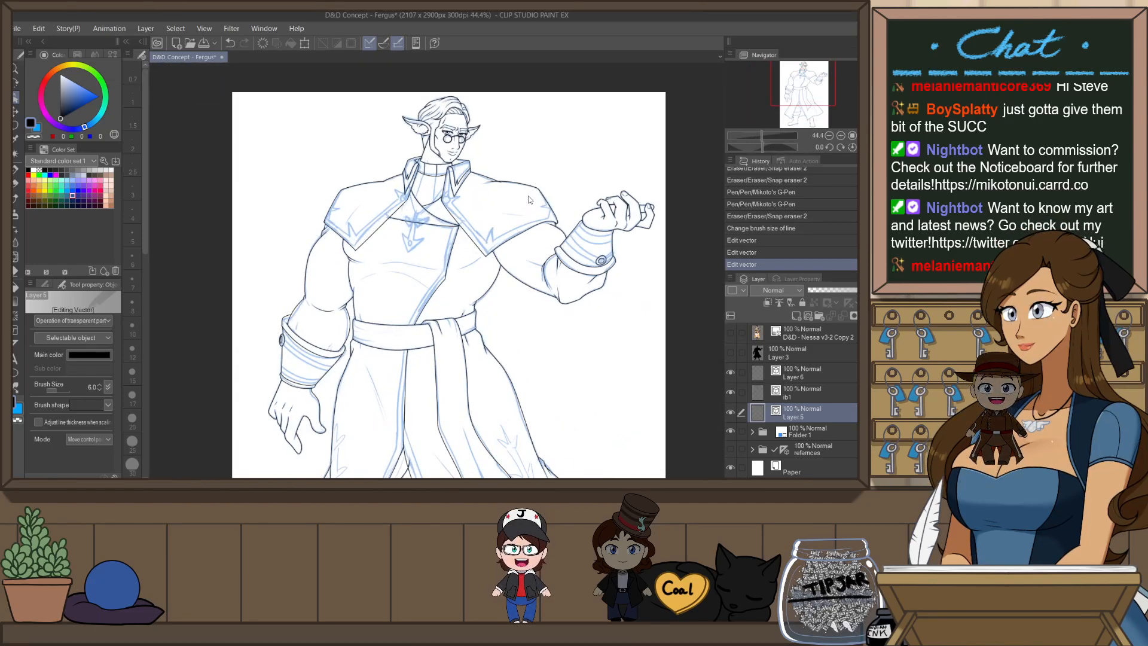
{"action": "key", "text": "h"}
{"action": "key", "text": "h"}
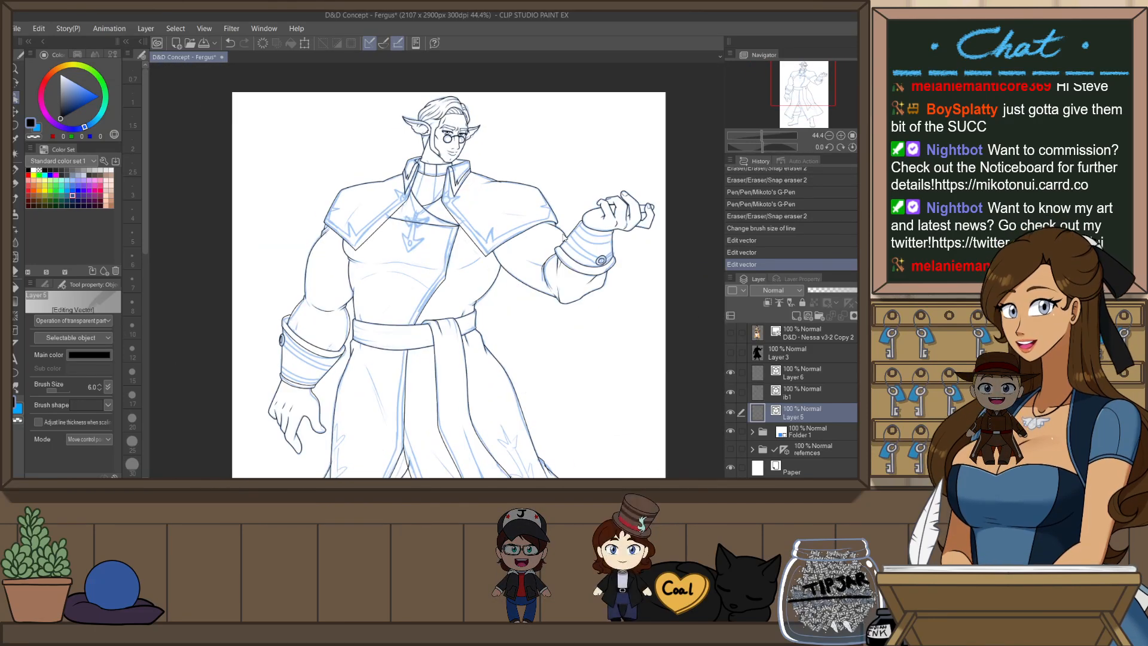
- Adjust the hair's outer contour on the near side of the crown with Pinch vector line
{"action": "scroll", "coordinate": [474, 73], "scroll_direction": "up", "scroll_amount": 8}
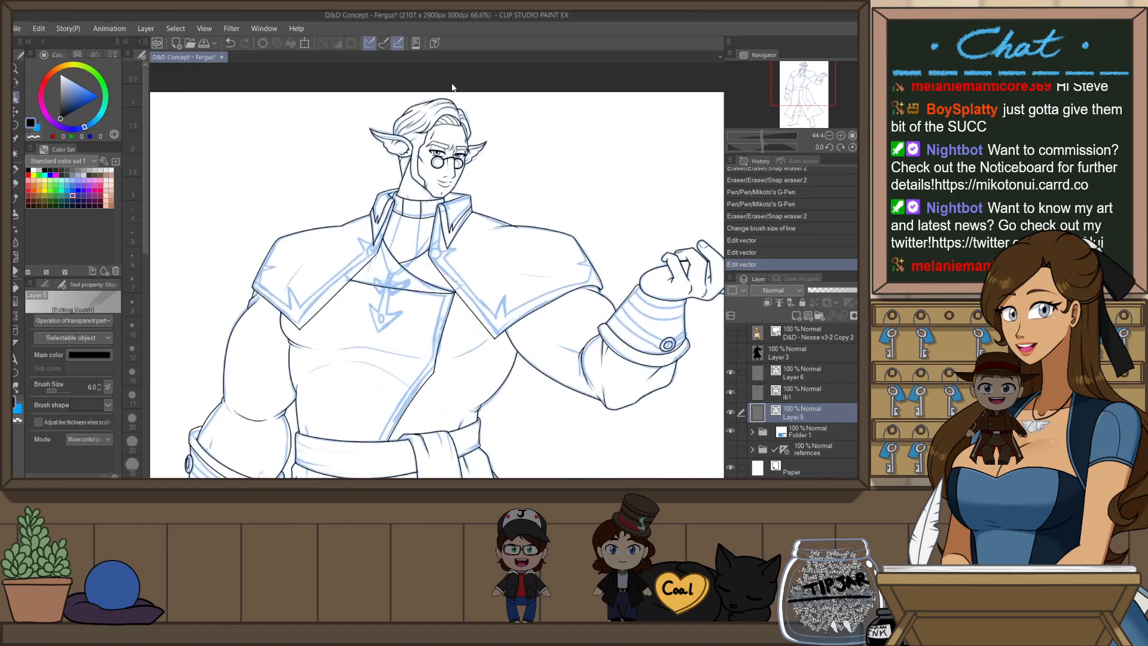
{"action": "key", "text": "y"}
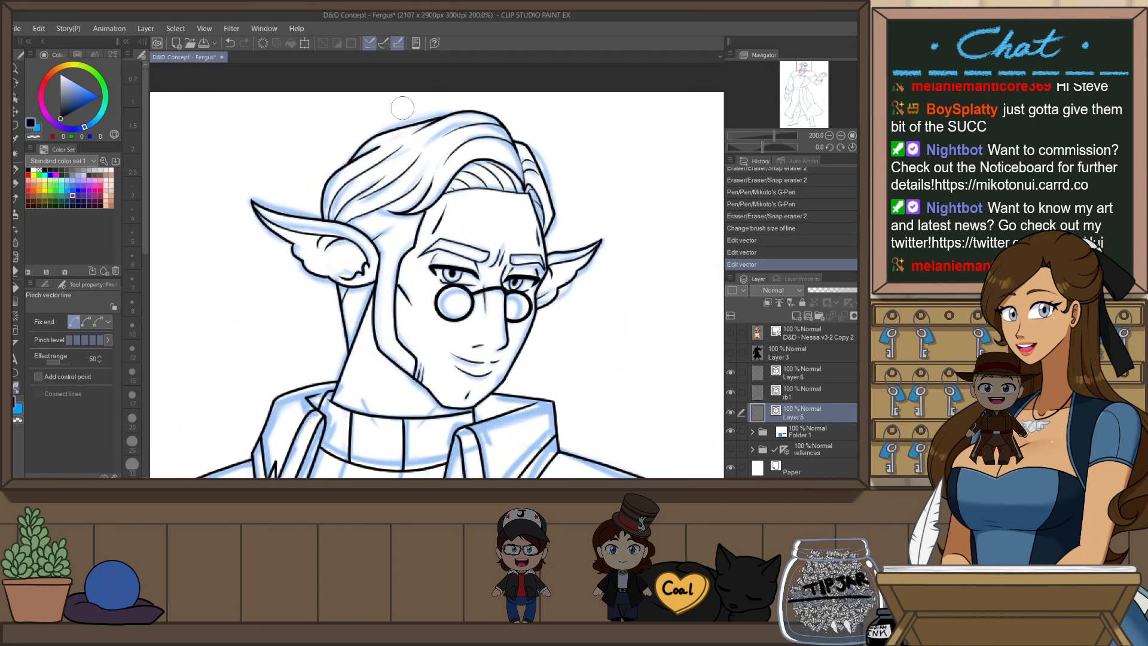
{"action": "left_click_drag", "start_coordinate": [375, 124], "coordinate": [377, 127]}
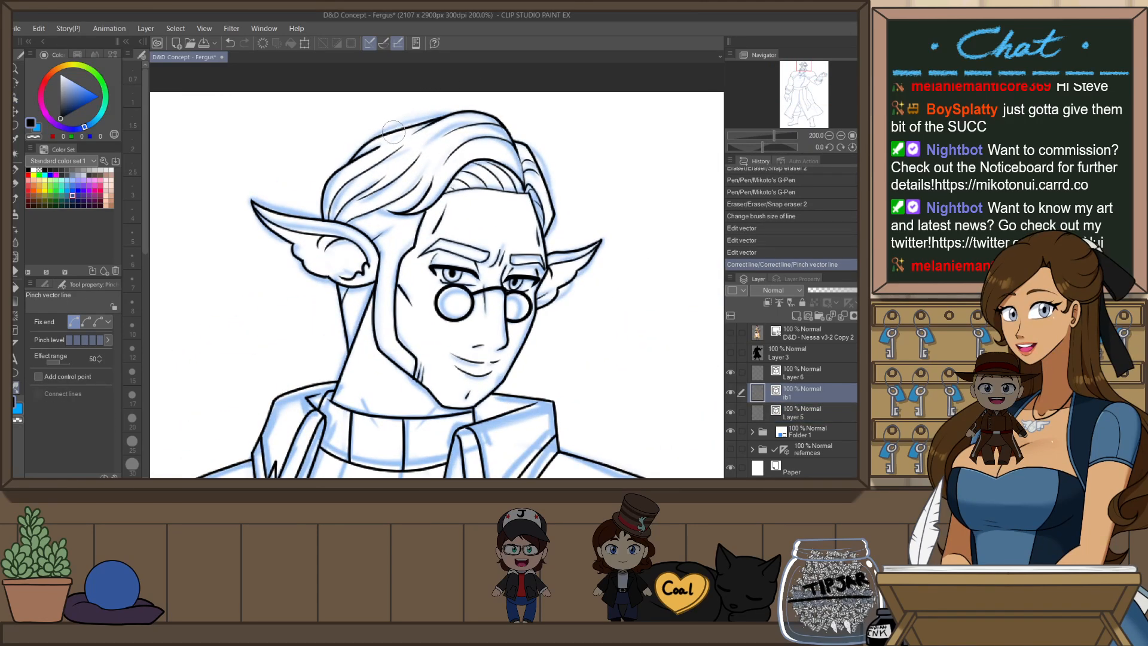
- Select and cut two surplus strand lines from the upper part of the hair
{"action": "key", "text": "o"}
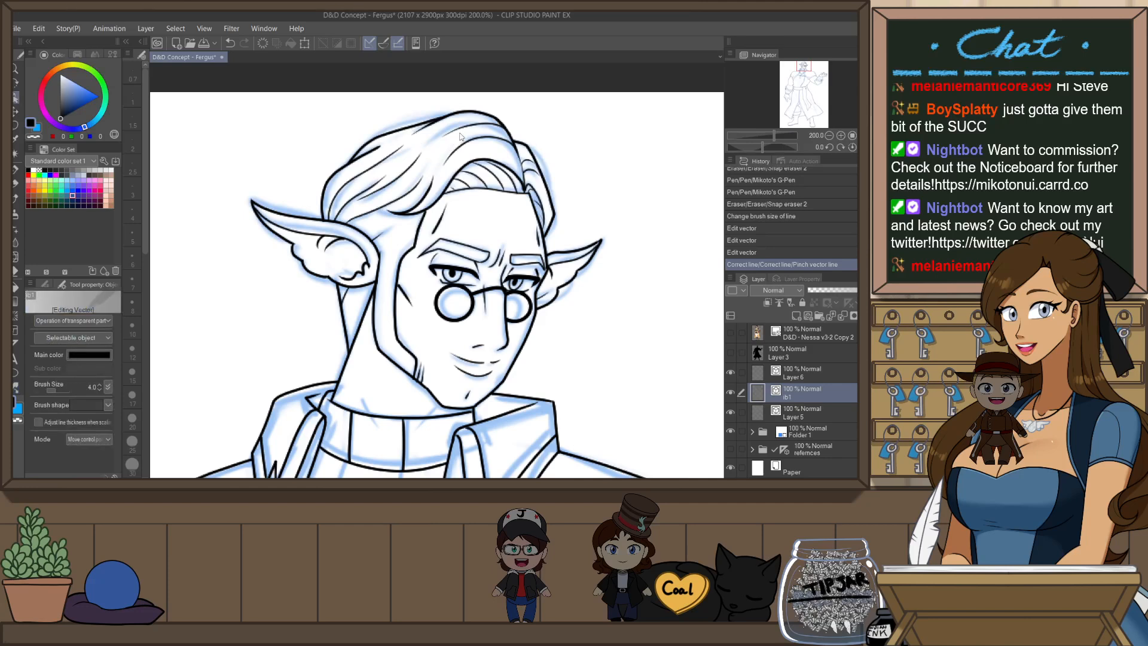
{"action": "left_click", "coordinate": [463, 130]}
{"action": "key", "text": "ctrl+x"}
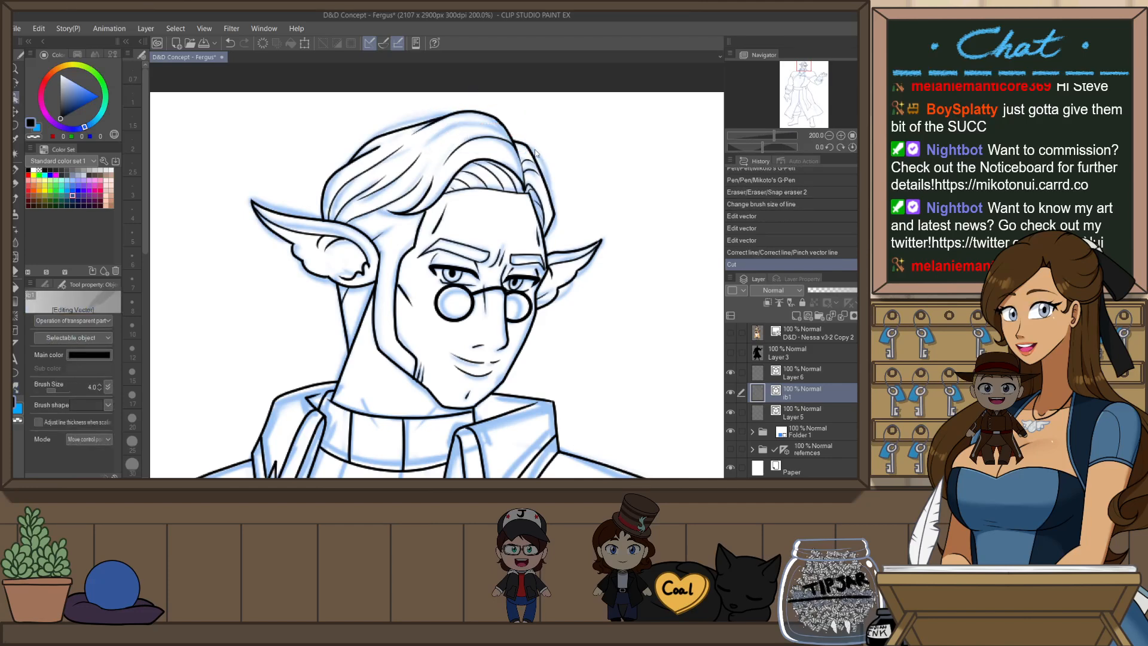
{"action": "key", "text": "ctrl+x"}
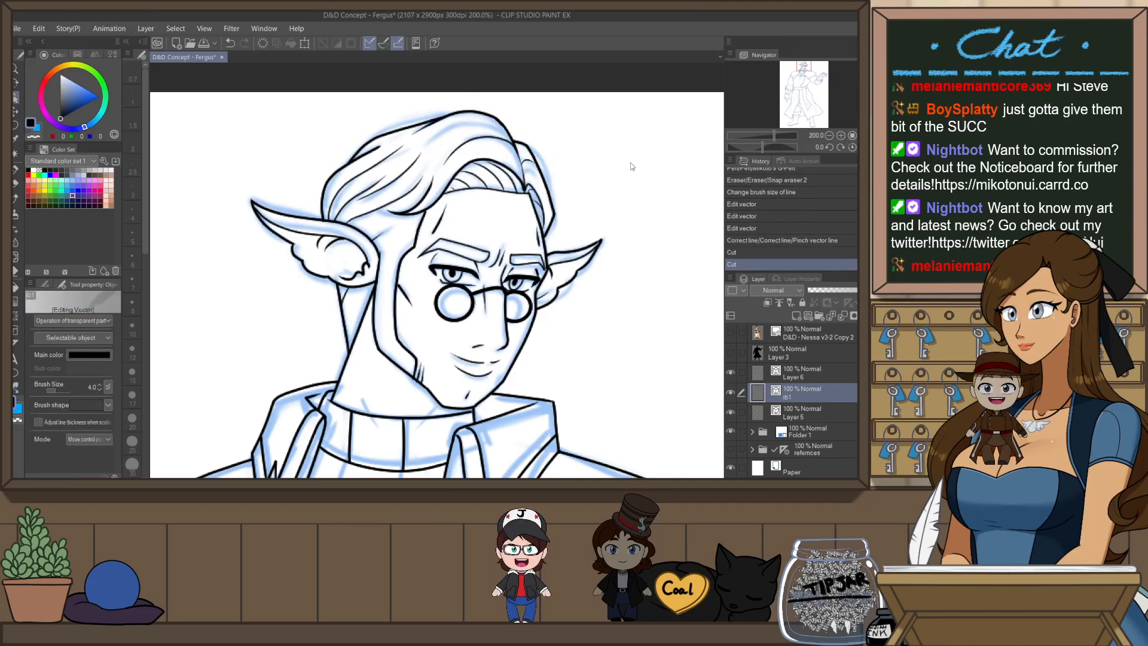
- Reshape a strand line above the near ear slightly and cut a strand line from that same part of the hair
{"action": "scroll", "coordinate": [403, 165], "scroll_direction": "down", "scroll_amount": 1}
{"action": "left_click", "coordinate": [374, 185]}
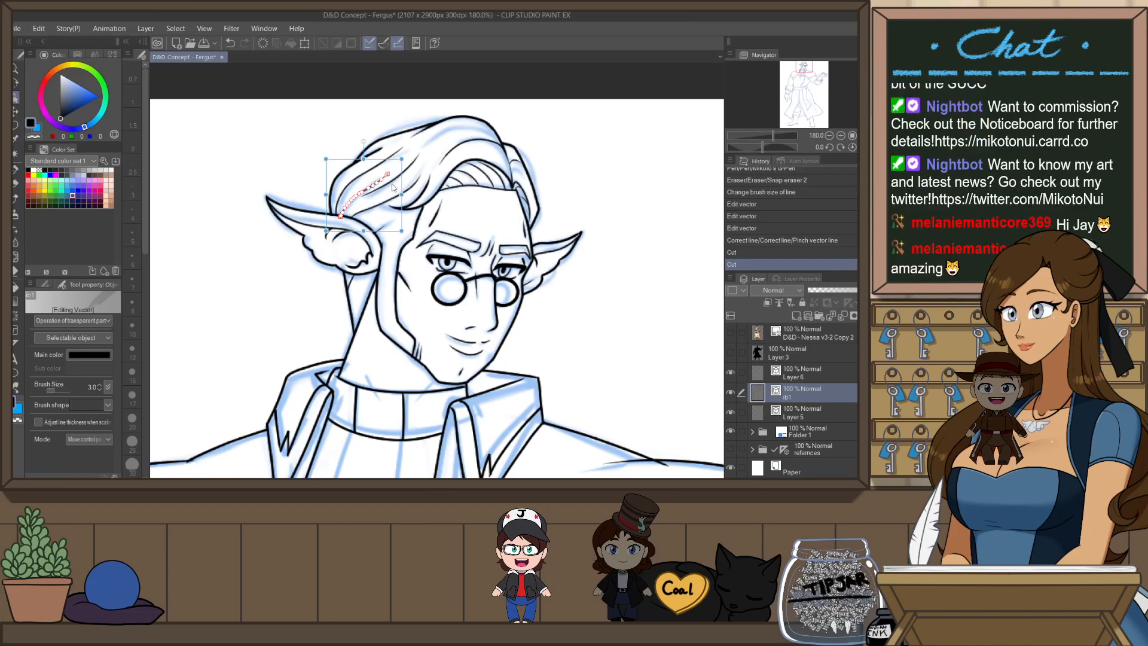
{"action": "left_click_drag", "start_coordinate": [409, 157], "coordinate": [408, 153]}
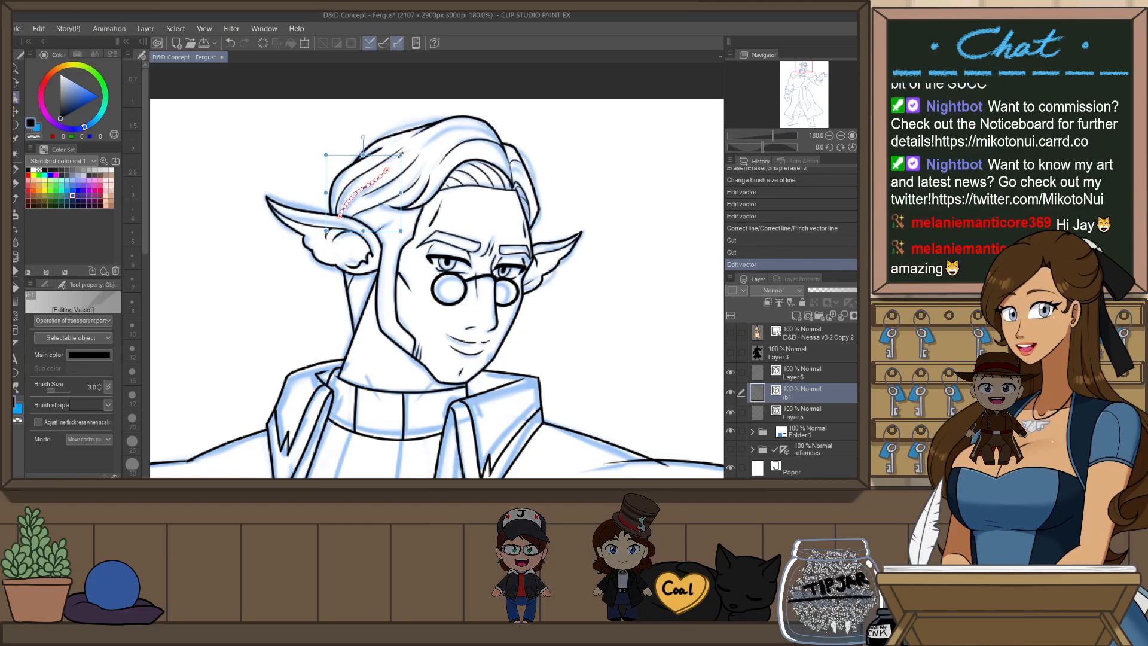
{"action": "left_click", "coordinate": [612, 144]}
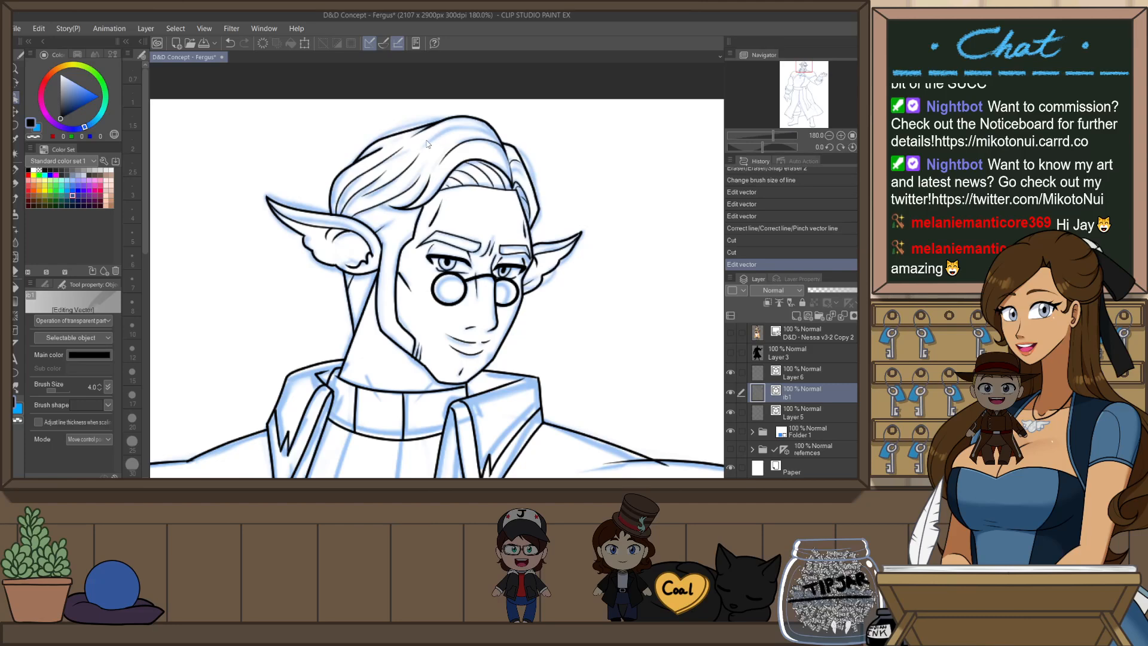
{"action": "left_click", "coordinate": [383, 175]}
{"action": "key", "text": "ctrl+x"}
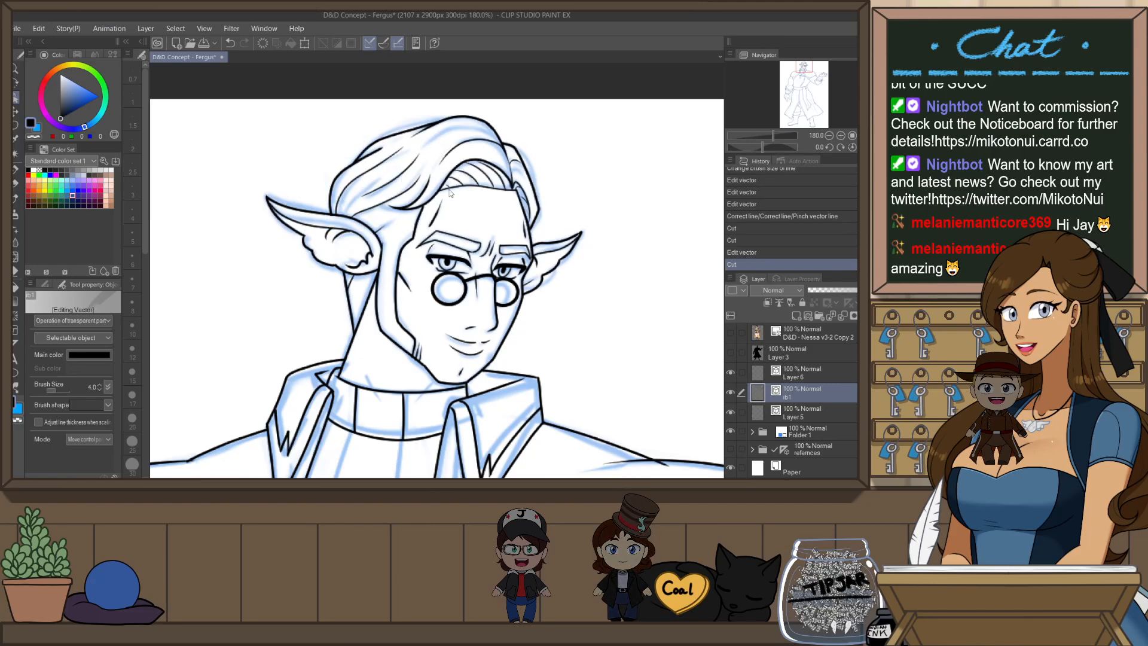
- Stretch the short hair line beside the base of the near ear slightly by its bounding handle
{"action": "scroll", "coordinate": [373, 234], "scroll_direction": "up", "scroll_amount": 3}
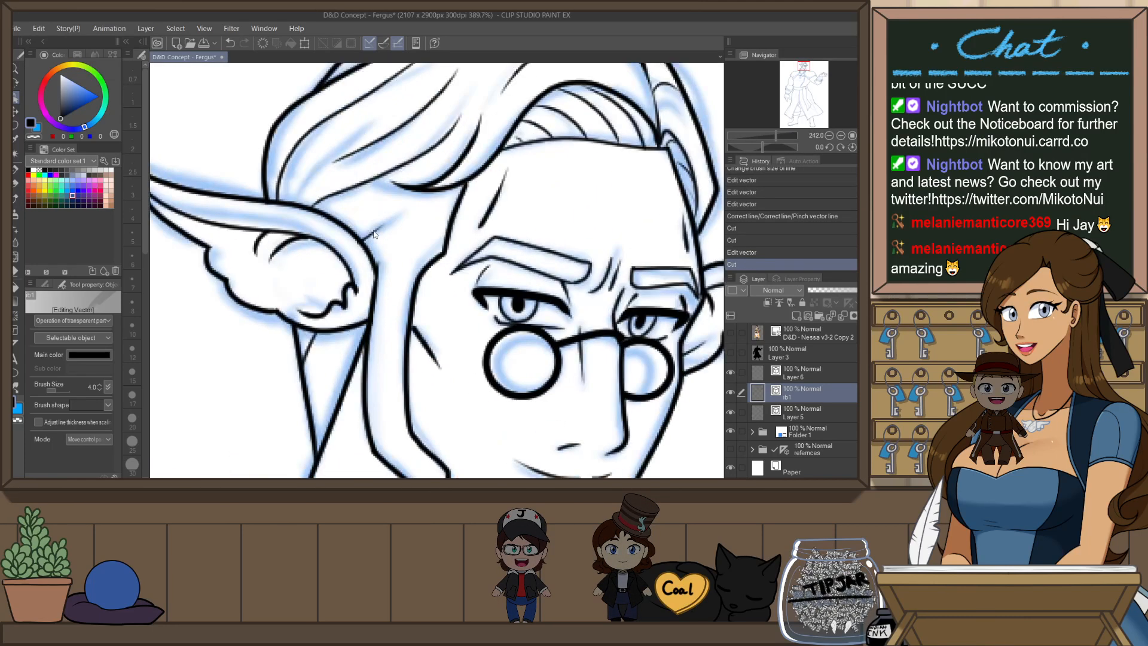
{"action": "left_click", "coordinate": [374, 233]}
{"action": "left_click_drag", "start_coordinate": [405, 218], "coordinate": [407, 213]}
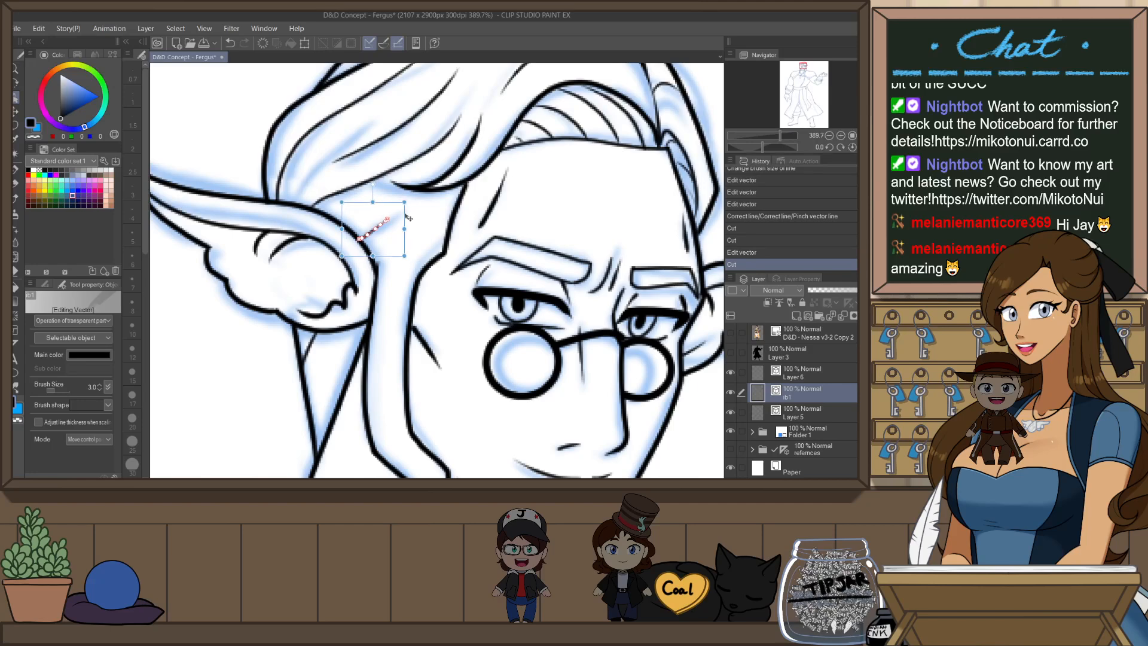
{"action": "left_click", "coordinate": [343, 175]}
- Check the head and collar in mirrored view, save the drawing, and restore the normal view
{"action": "scroll", "coordinate": [343, 174], "scroll_direction": "down", "scroll_amount": 3}
{"action": "scroll", "coordinate": [343, 177], "scroll_direction": "down", "scroll_amount": 3}
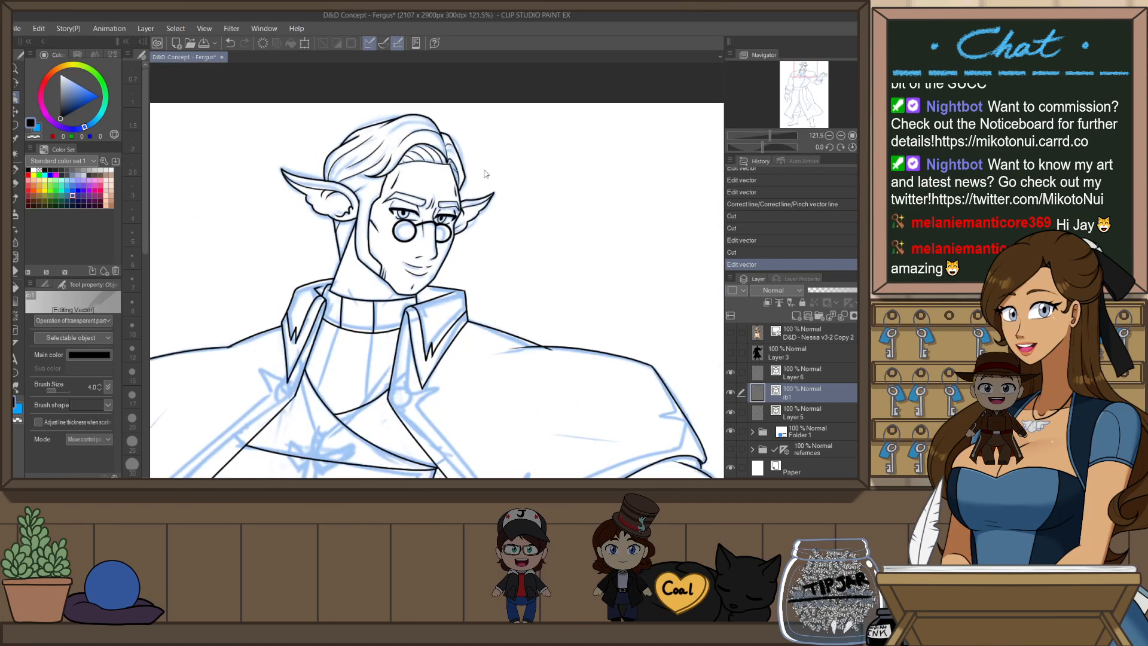
{"action": "key", "text": "h"}
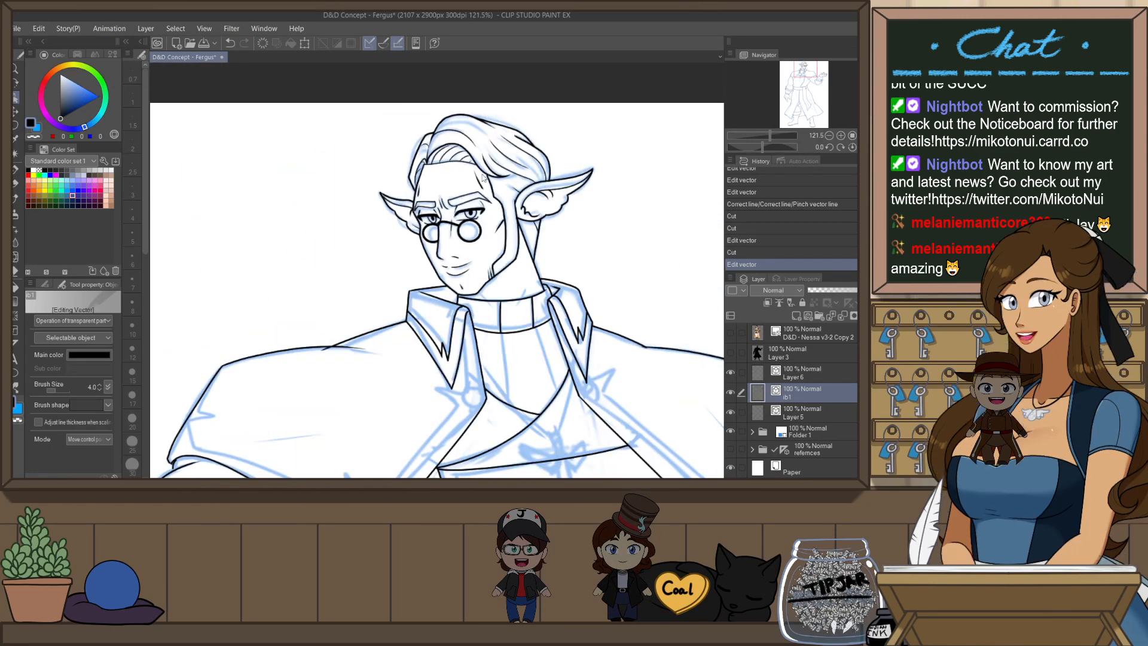
{"action": "key", "text": "ctrl+s"}
{"action": "key", "text": "h"}
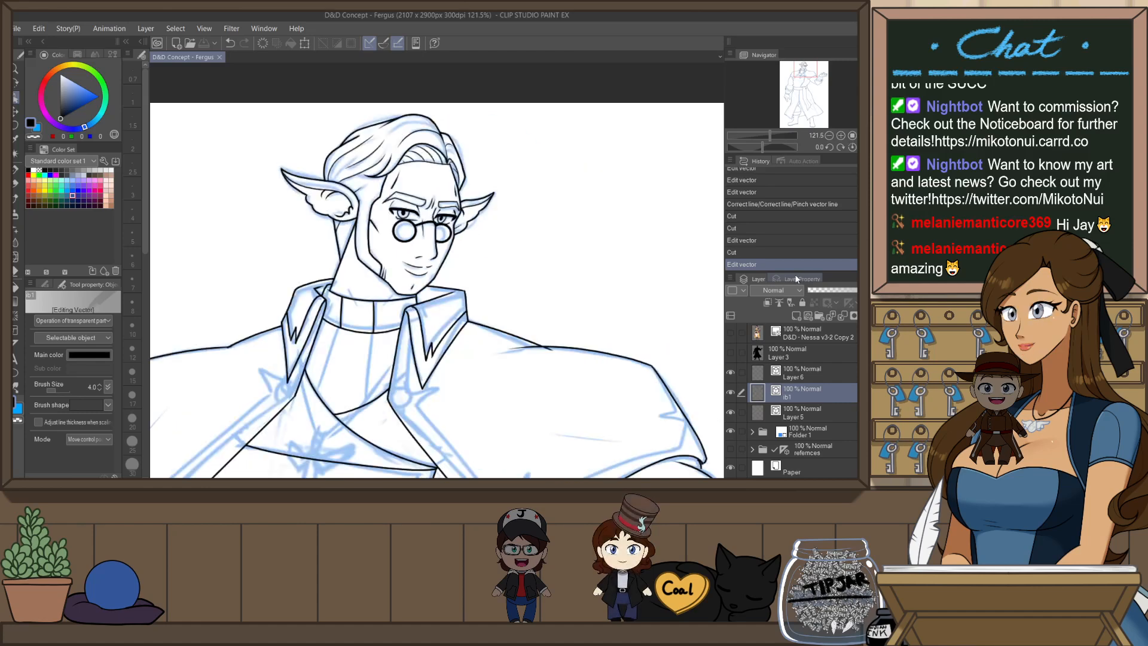
- Select and cut another strand line in the hair above the near ear
{"action": "scroll", "coordinate": [353, 138], "scroll_direction": "up", "scroll_amount": 3}
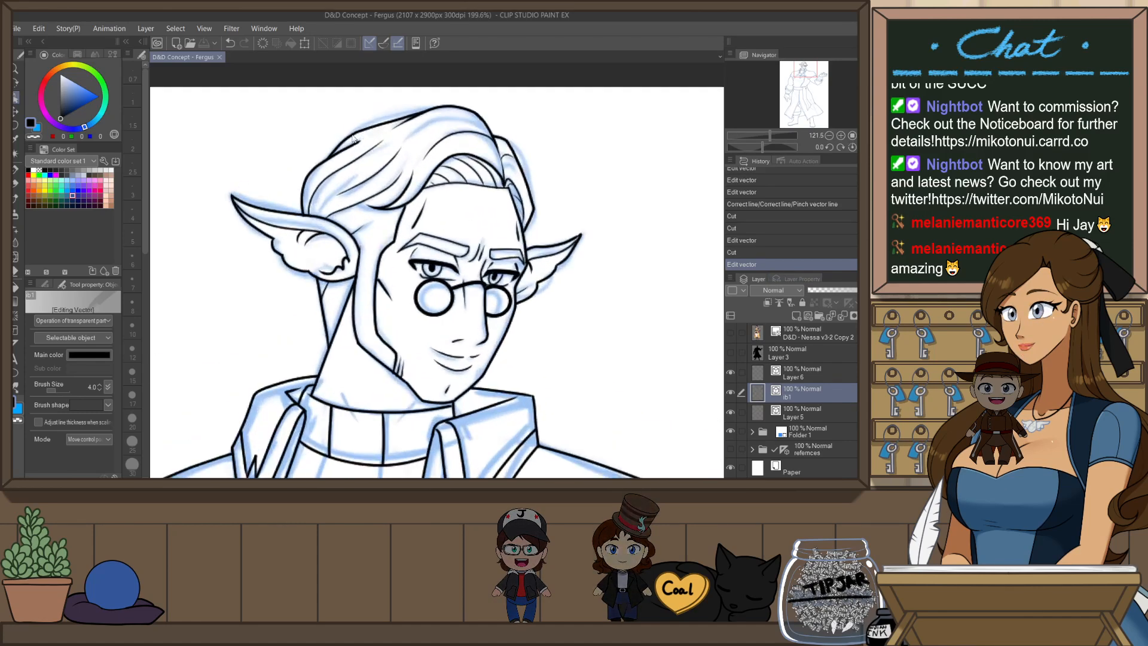
{"action": "scroll", "coordinate": [351, 157], "scroll_direction": "up", "scroll_amount": 2}
{"action": "left_click", "coordinate": [353, 159]}
{"action": "key", "text": "ctrl+x"}
- Try inking a replacement strand above the near ear with Mikoto's G-Pen at size 3
{"action": "key", "text": "p"}
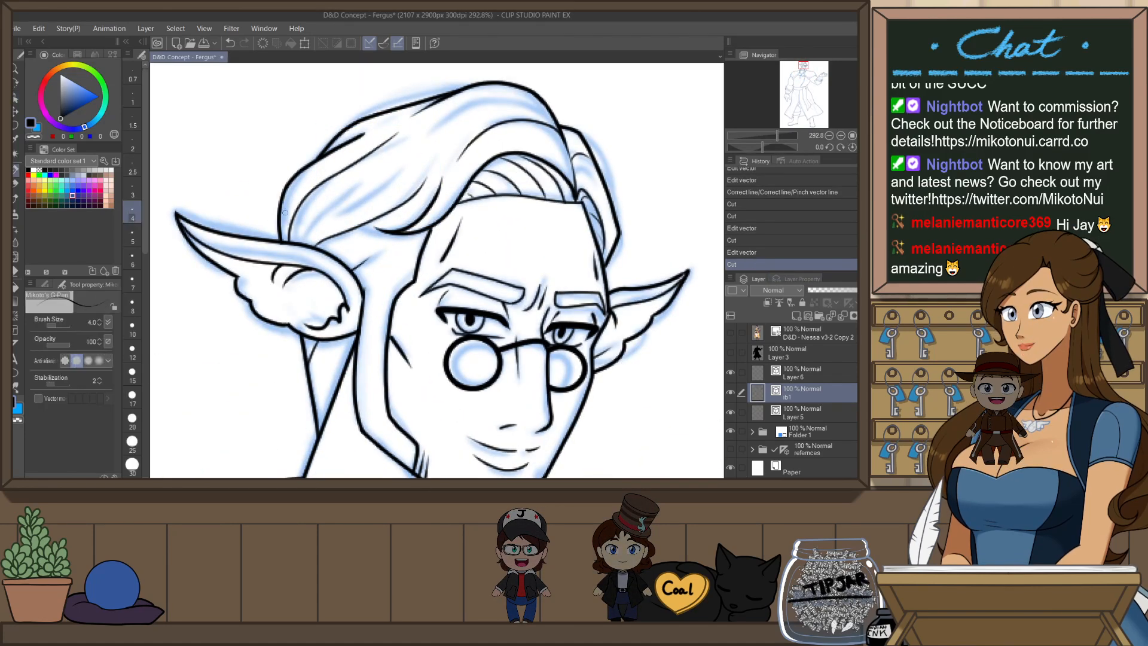
{"action": "left_click", "coordinate": [132, 193]}
{"action": "left_click_drag", "start_coordinate": [302, 243], "coordinate": [318, 218]}
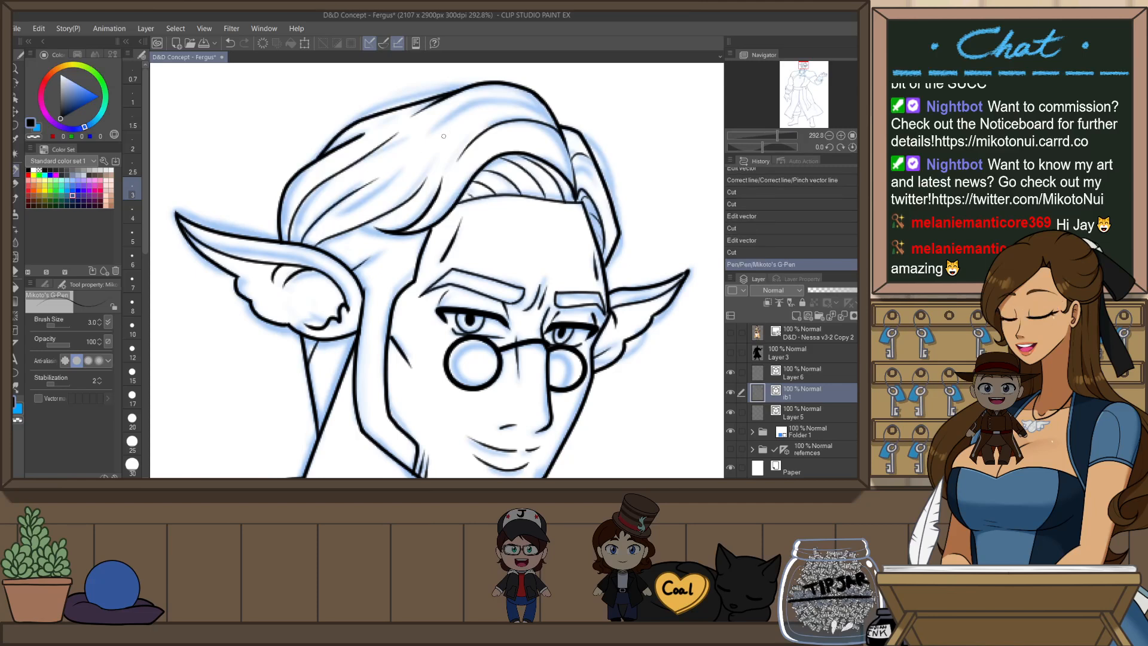
{"action": "key", "text": "ctrl+z"}
- Ink the replacement strand above the near ear with Mikoto's G-Pen at size 2.5 and tidy it with Snap eraser 2
{"action": "key", "text": "p"}
{"action": "key", "text": "["}
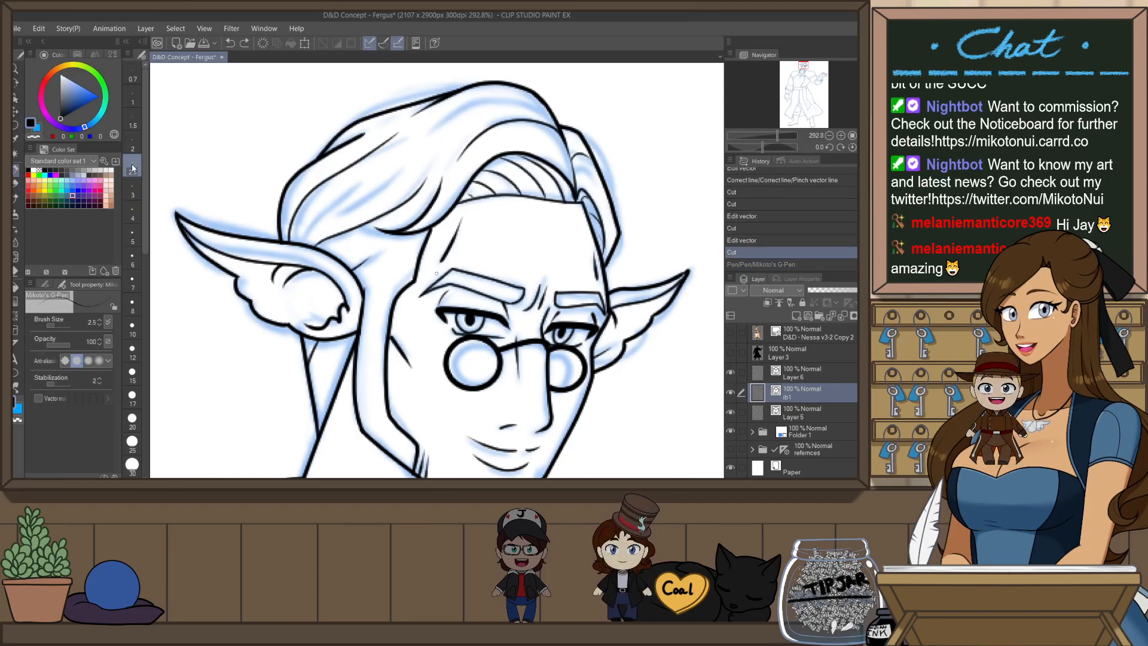
{"action": "left_click_drag", "start_coordinate": [349, 182], "coordinate": [298, 243]}
{"action": "key", "text": "ctrl+z"}
{"action": "left_click_drag", "start_coordinate": [378, 174], "coordinate": [301, 250]}
{"action": "key", "text": "e"}
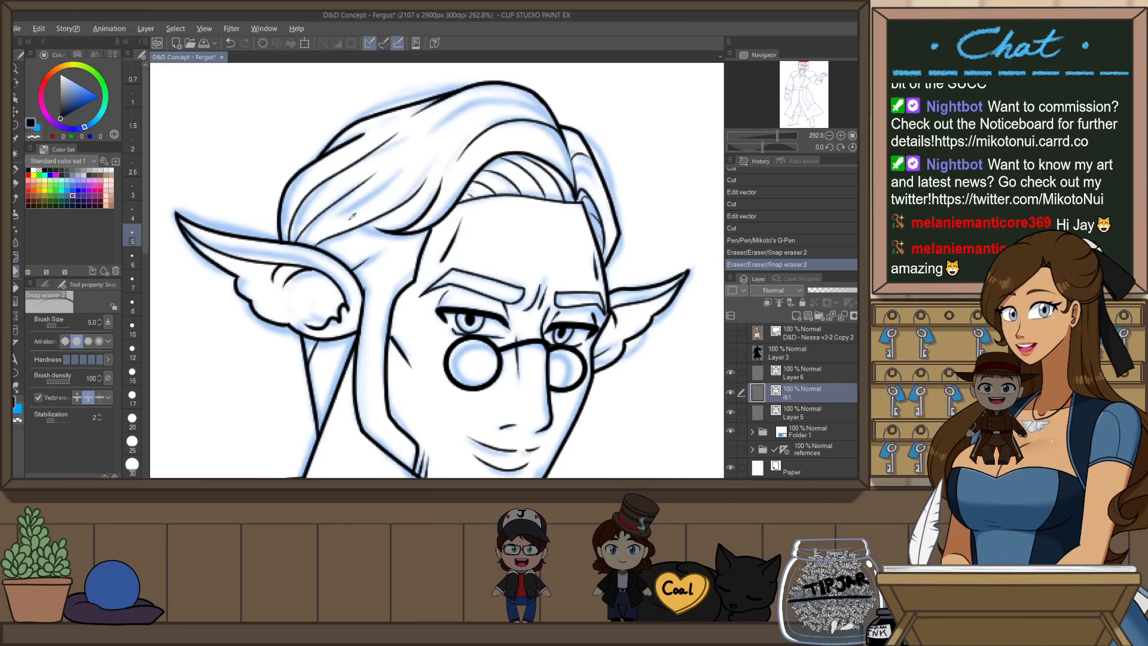
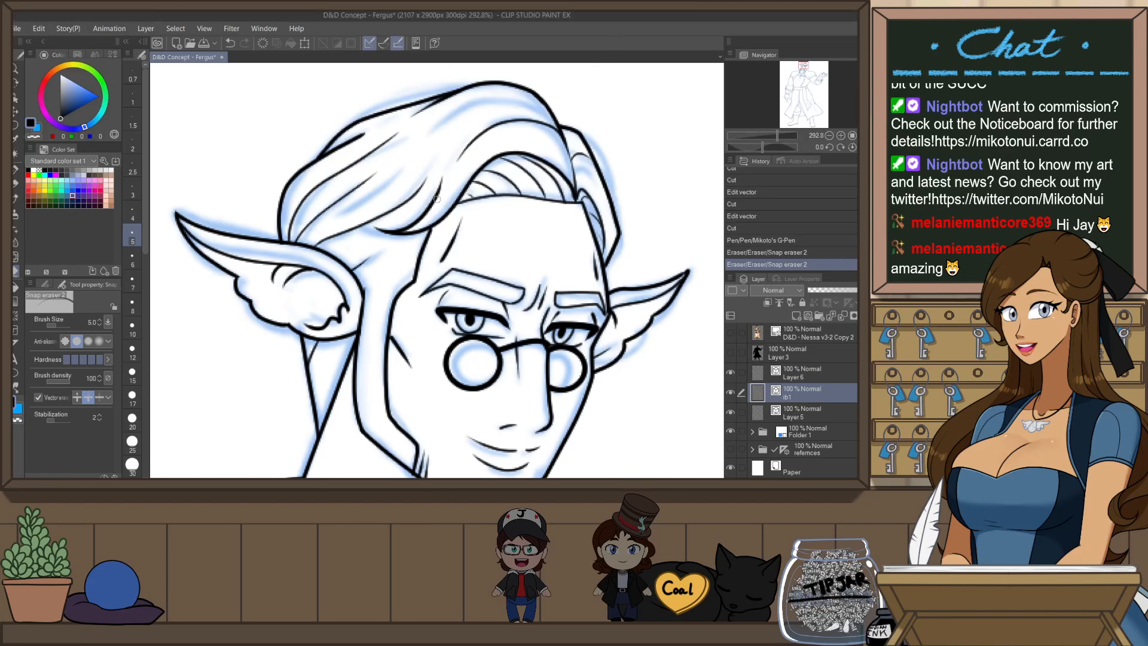
- Select the two hair strand lines above the near ear and stretch them slightly sideways, checking them in mirrored view
{"action": "key", "text": "h"}
{"action": "key", "text": "o"}
{"action": "left_click", "coordinate": [578, 212]}
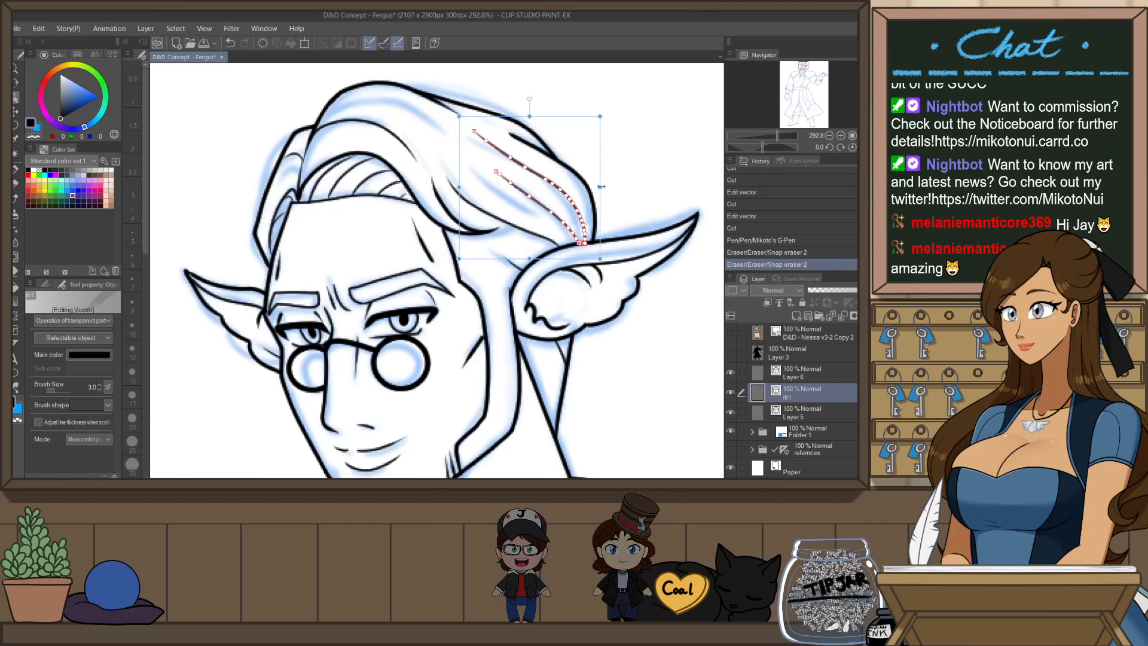
{"action": "left_click", "coordinate": [572, 231], "text": "shift"}
{"action": "left_click_drag", "start_coordinate": [608, 187], "coordinate": [614, 187]}
{"action": "left_click", "coordinate": [639, 180]}
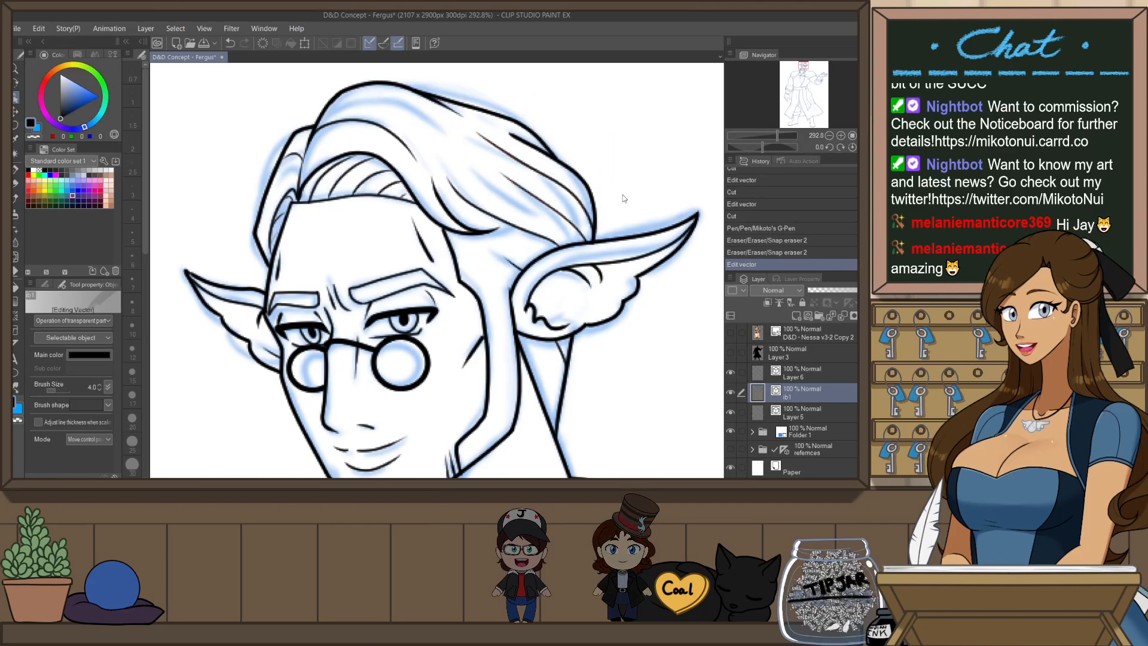
{"action": "key", "text": "h"}
- Adjust the vector lines of the collar fold and the neckband where they meet beneath the chin
{"action": "scroll", "coordinate": [503, 197], "scroll_direction": "down", "scroll_amount": 7}
{"action": "scroll", "coordinate": [403, 126], "scroll_direction": "down", "scroll_amount": 6}
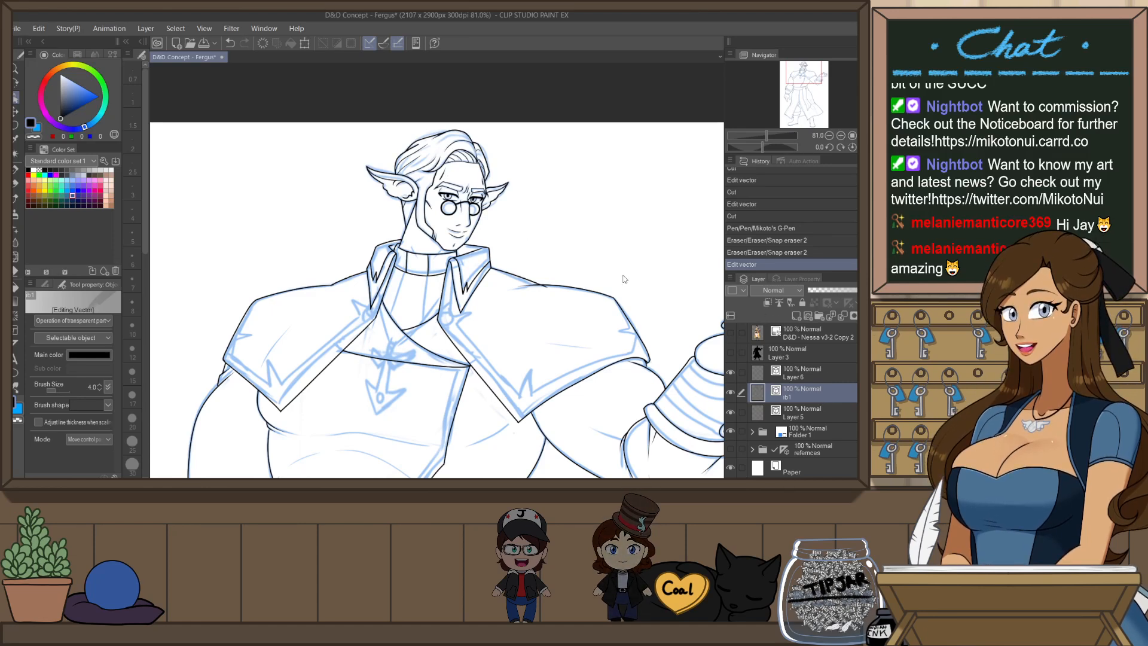
{"action": "scroll", "coordinate": [406, 244], "scroll_direction": "up", "scroll_amount": 2}
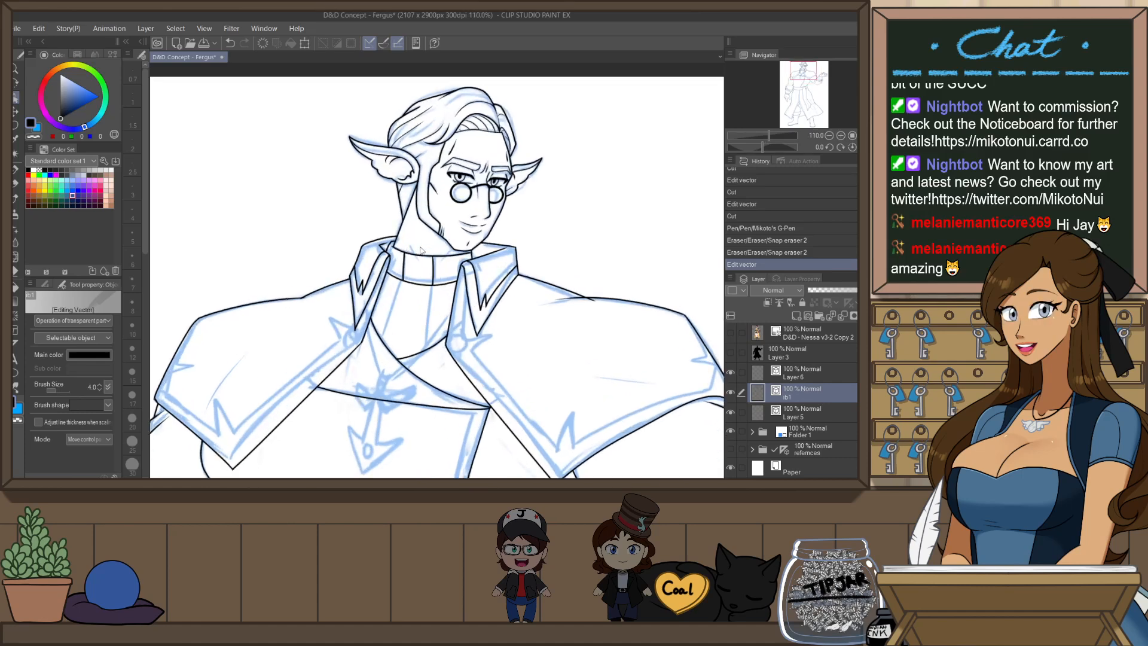
{"action": "scroll", "coordinate": [421, 250], "scroll_direction": "up", "scroll_amount": 8}
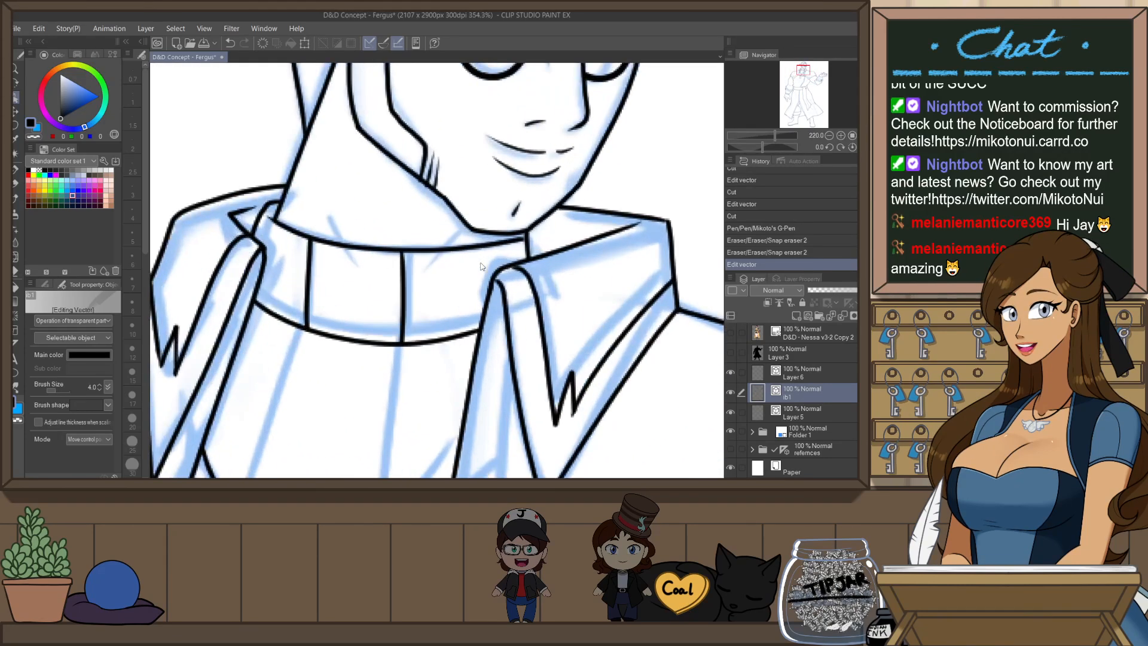
{"action": "key", "text": "h"}
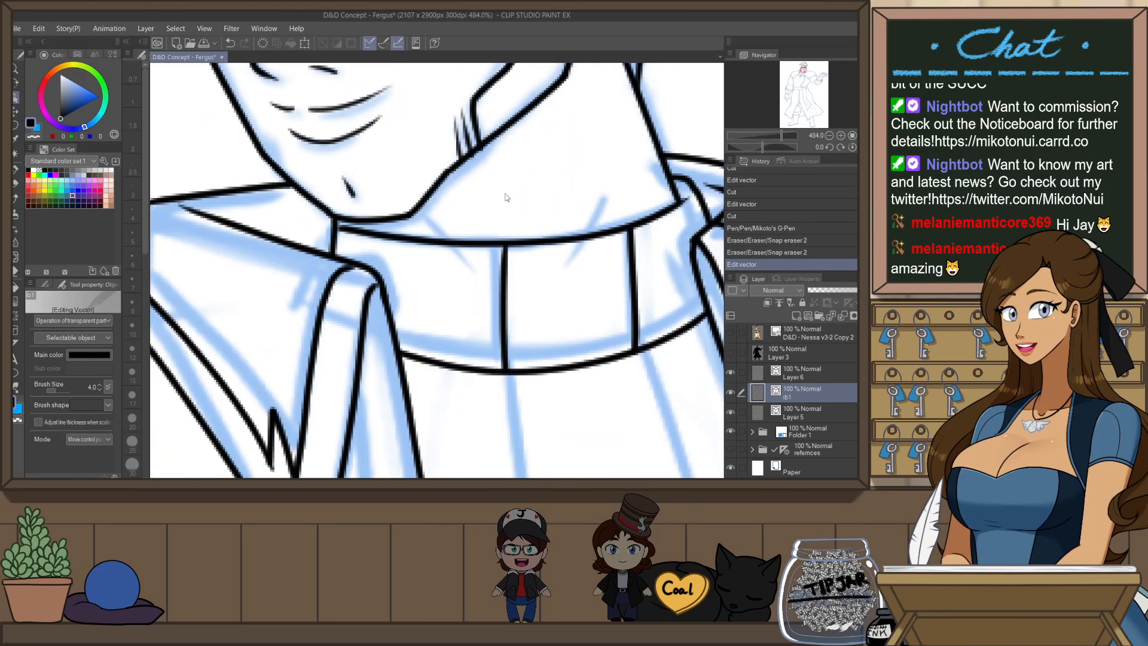
{"action": "left_click", "coordinate": [379, 283]}
{"action": "left_click_drag", "start_coordinate": [377, 284], "coordinate": [335, 229]}
{"action": "left_click", "coordinate": [423, 262]}
{"action": "left_click", "coordinate": [356, 268]}
{"action": "left_click", "coordinate": [425, 259]}
{"action": "left_click", "coordinate": [436, 241]}
{"action": "left_click", "coordinate": [496, 279]}
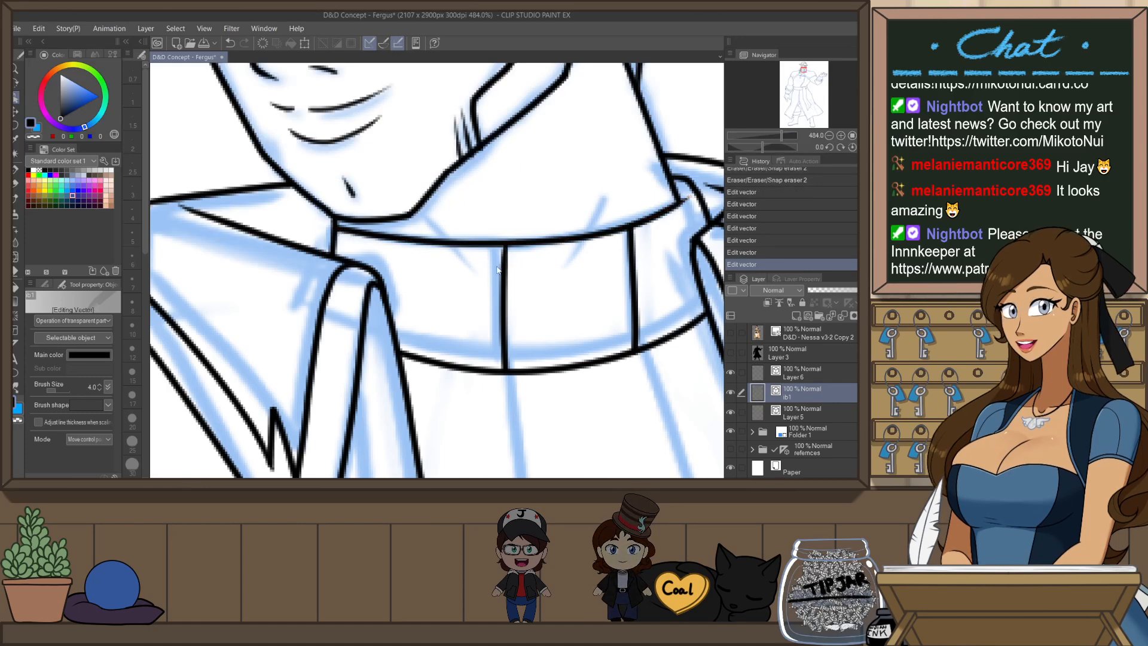
{"action": "key", "text": "h"}
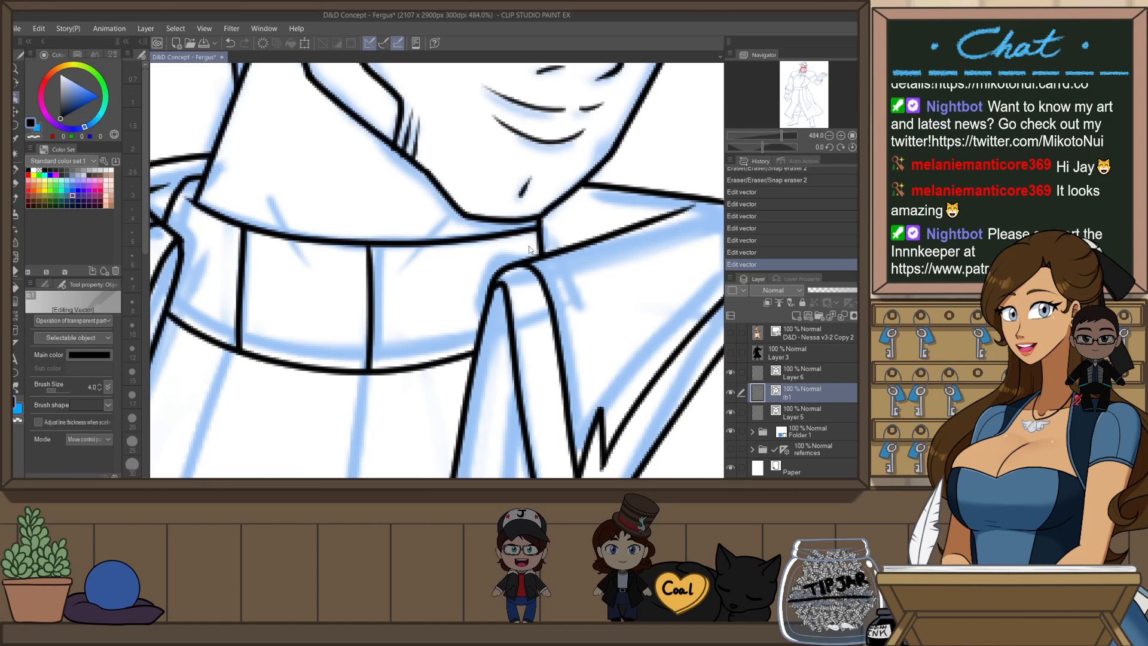
- Ink two short neck crease lines above the neckband with Mikoto's G-Pen at size 2.5 and trim their ends with Snap eraser 2
{"action": "scroll", "coordinate": [529, 250], "scroll_direction": "down", "scroll_amount": 4}
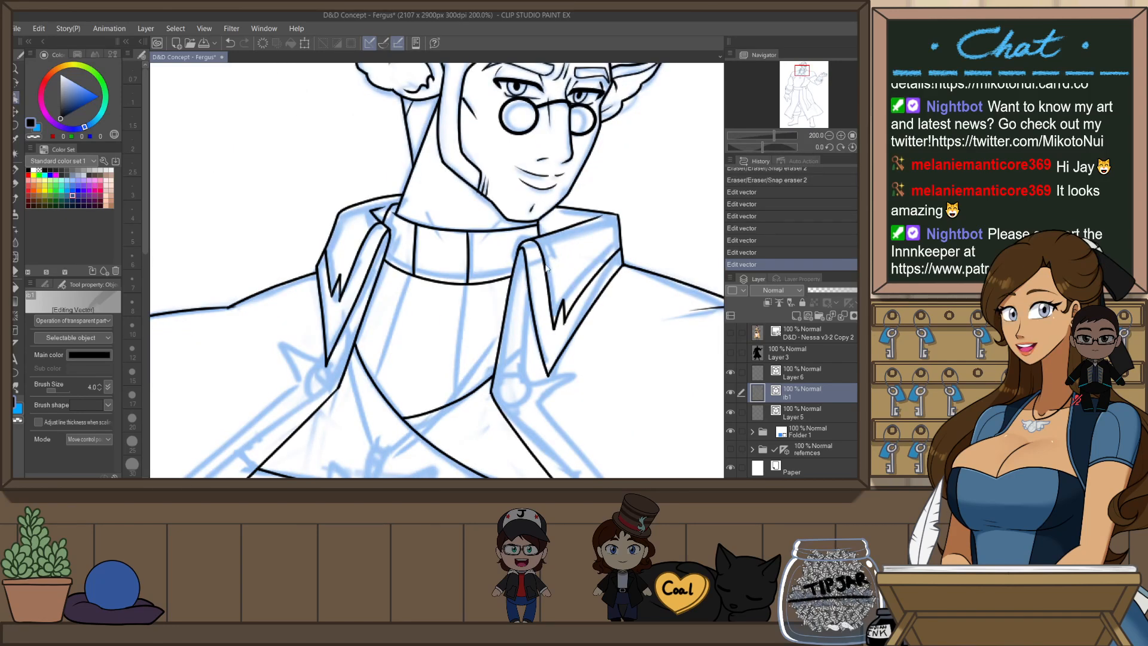
{"action": "key", "text": "p"}
{"action": "key", "text": "ctrl+z"}
{"action": "left_click_drag", "start_coordinate": [425, 209], "coordinate": [442, 244]}
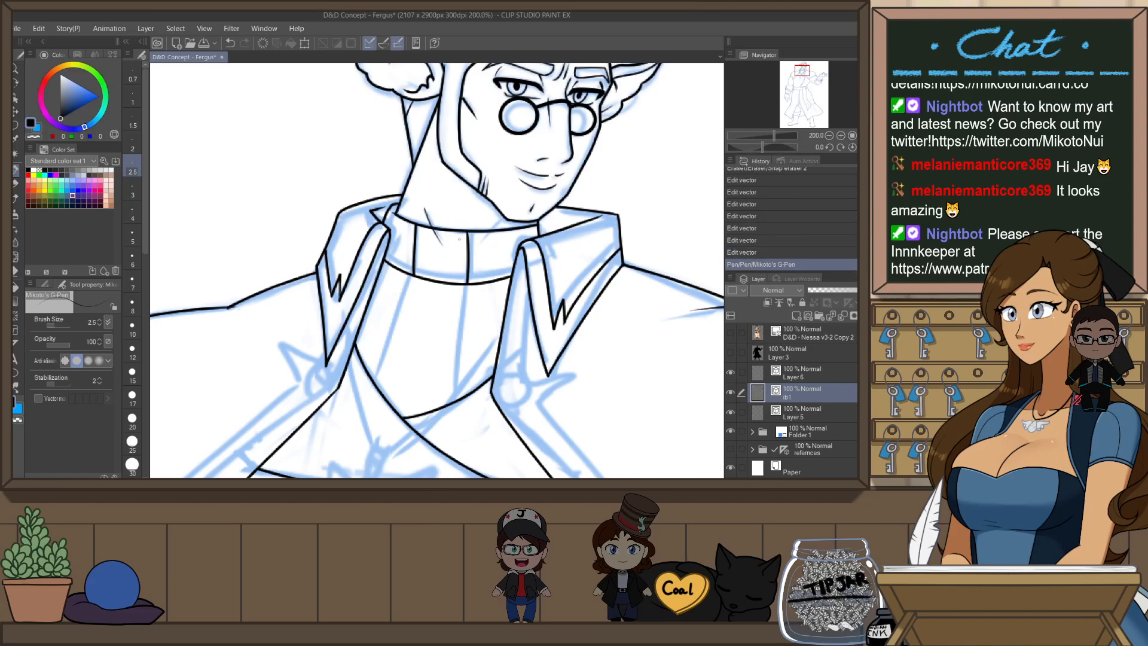
{"action": "mouse_move", "coordinate": [499, 215]}
{"action": "left_mouse_down"}
{"action": "mouse_move", "coordinate": [480, 229]}
{"action": "mouse_move", "coordinate": [509, 222]}
{"action": "left_mouse_up"}
{"action": "key", "text": "e"}
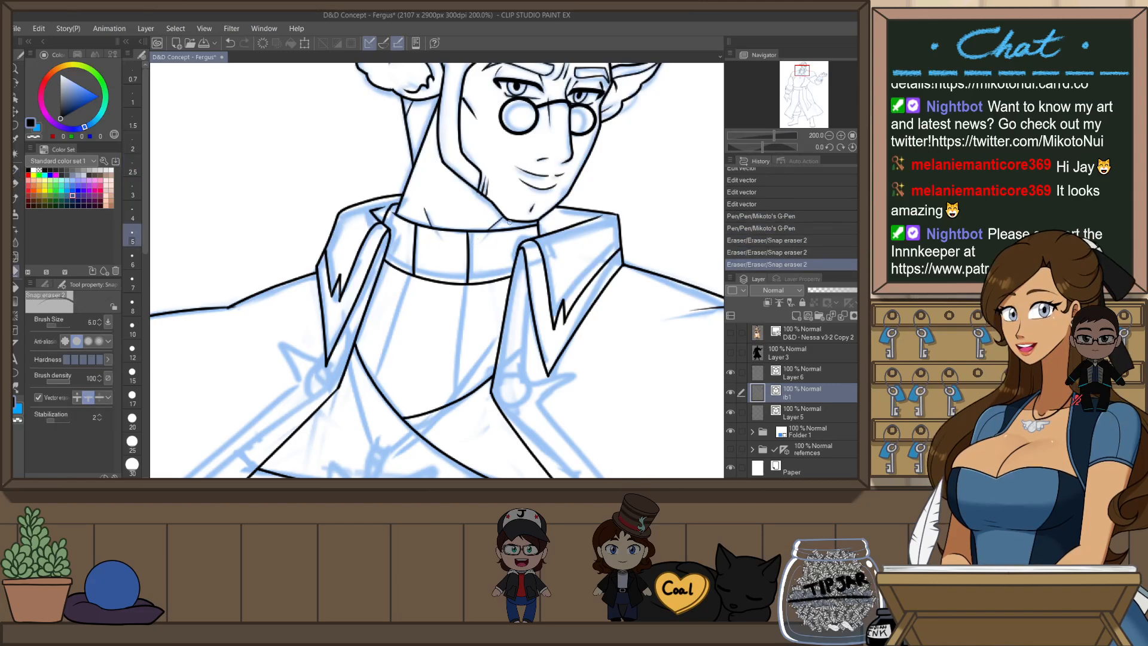
- Adjust the lower ends of the sideburn line and its hatch stroke so they meet the near jaw line
{"action": "scroll", "coordinate": [503, 231], "scroll_direction": "up", "scroll_amount": 5}
{"action": "scroll", "coordinate": [504, 224], "scroll_direction": "down", "scroll_amount": 3}
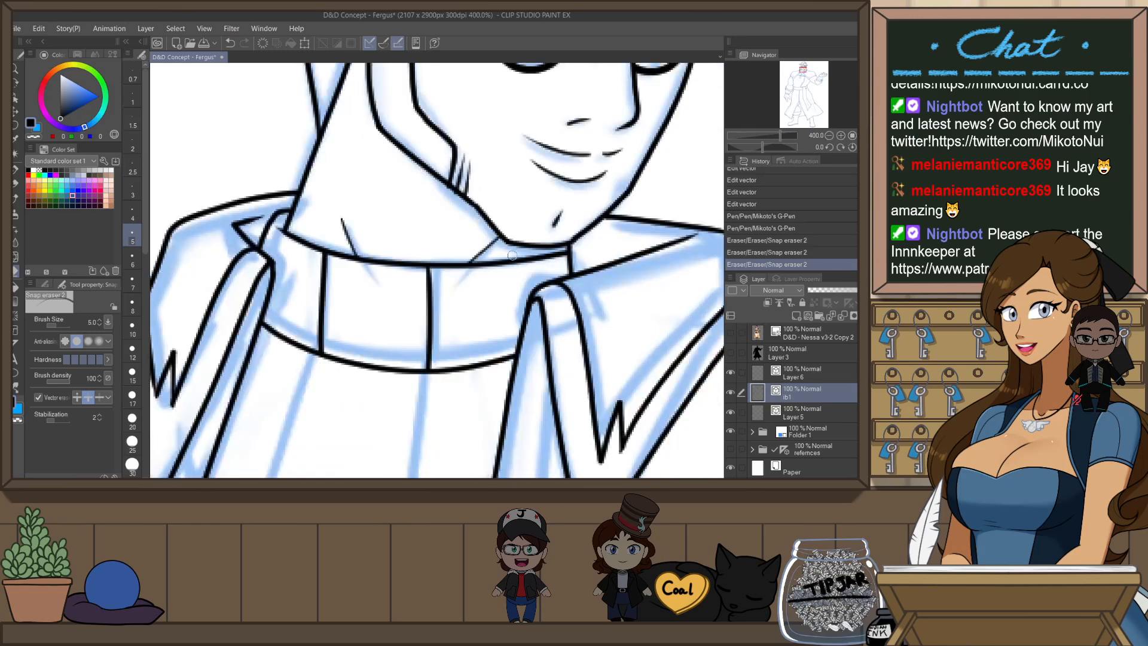
{"action": "scroll", "coordinate": [534, 177], "scroll_direction": "right", "scroll_amount": 5}
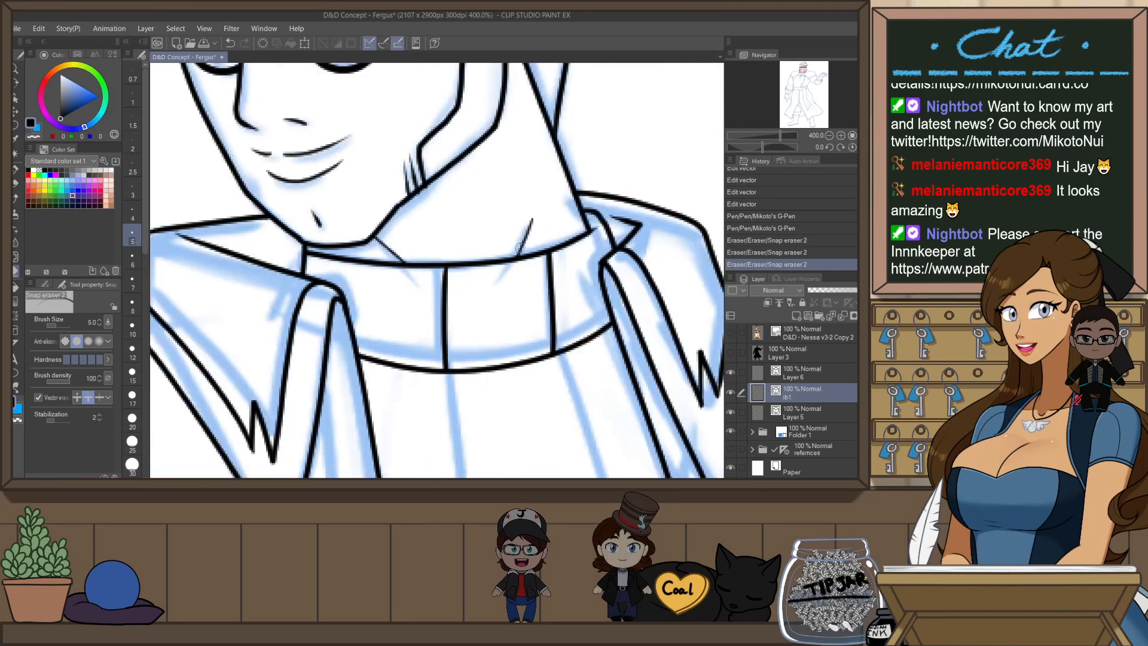
{"action": "key", "text": "o"}
{"action": "left_click", "coordinate": [395, 210]}
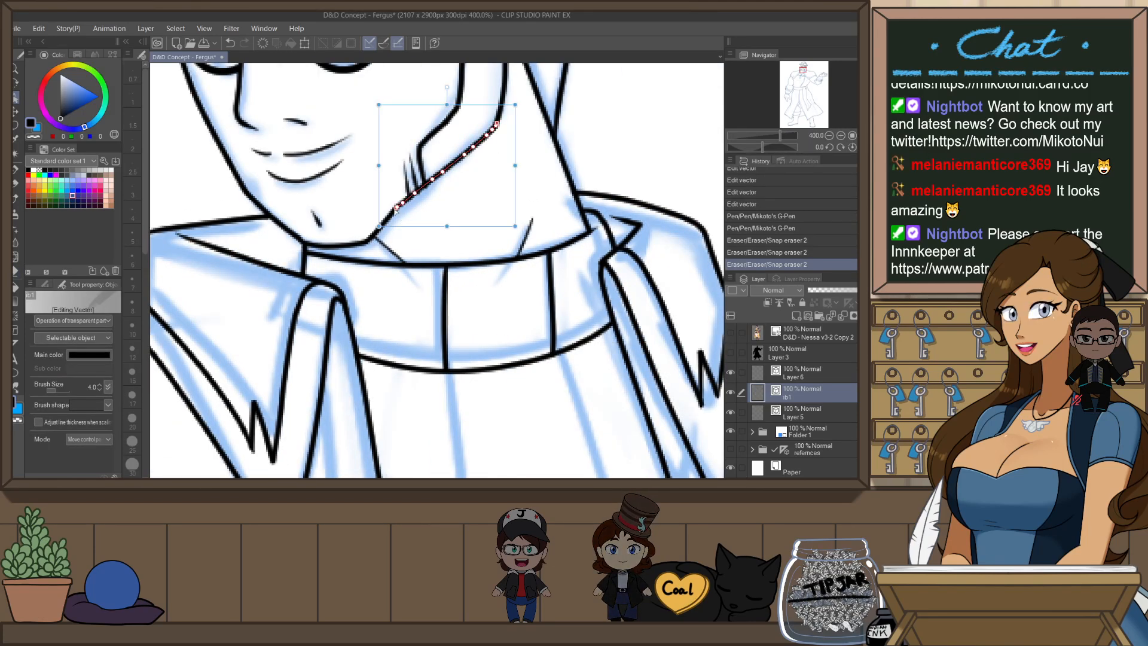
{"action": "left_click", "coordinate": [423, 174]}
{"action": "left_click_drag", "start_coordinate": [424, 181], "coordinate": [426, 184]}
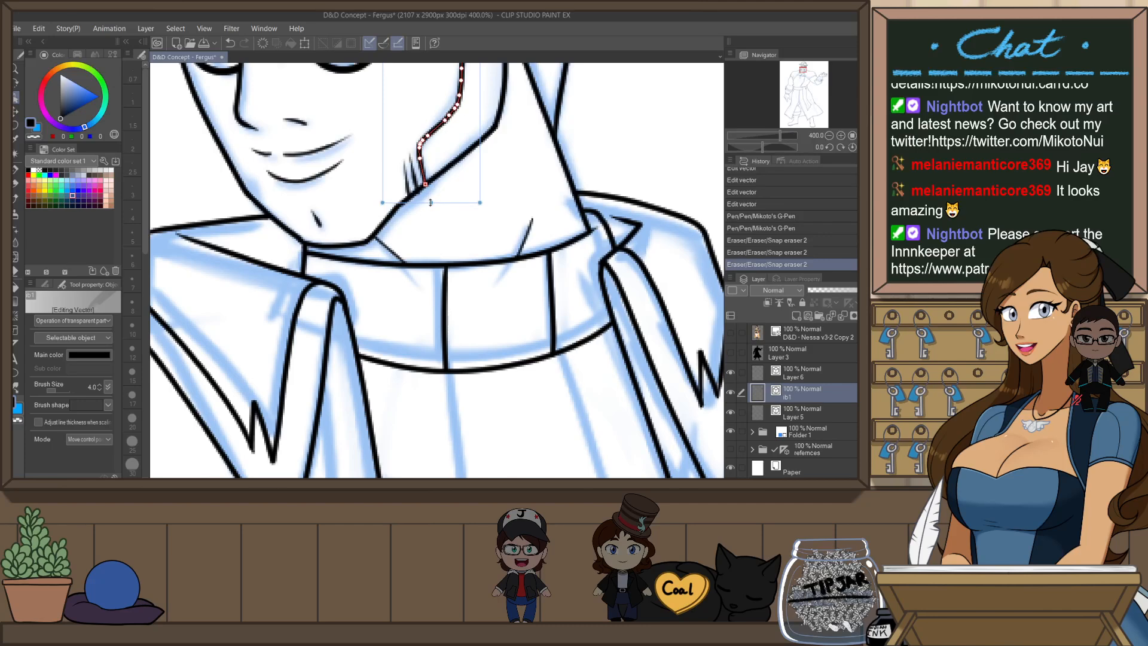
{"action": "left_click", "coordinate": [419, 180]}
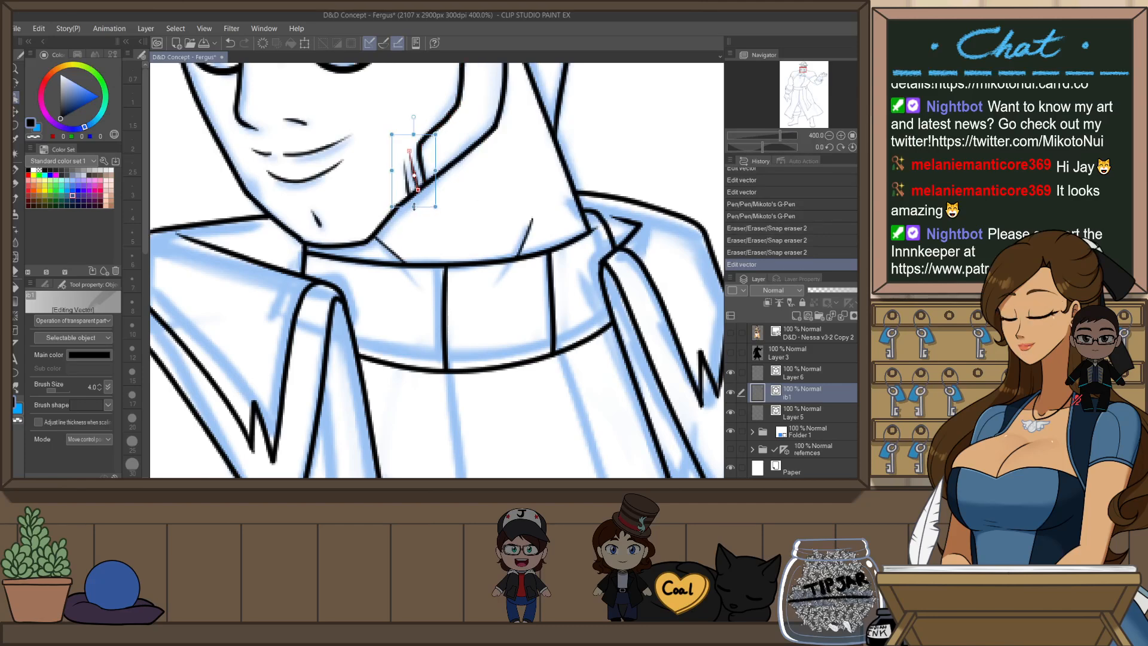
{"action": "left_click_drag", "start_coordinate": [423, 207], "coordinate": [408, 194]}
- Ink short hatching strokes beside the near sideburn and along the far jaw with Mikoto's G-Pen at size 2.5
{"action": "key", "text": "p"}
{"action": "key", "text": "h"}
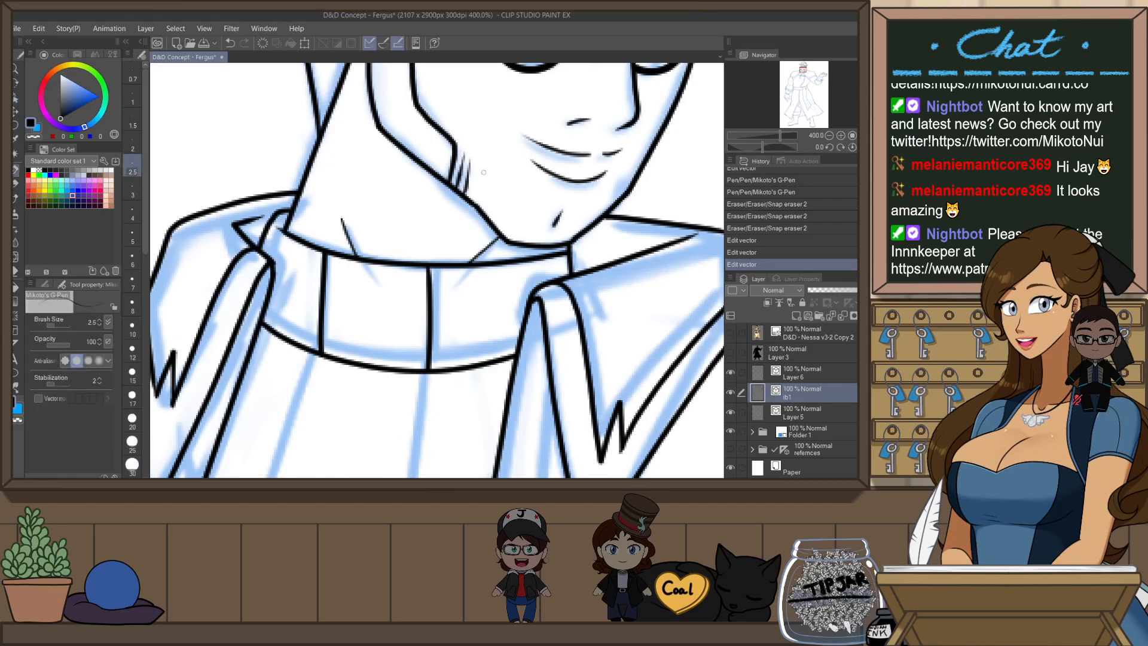
{"action": "left_click_drag", "start_coordinate": [475, 168], "coordinate": [467, 193]}
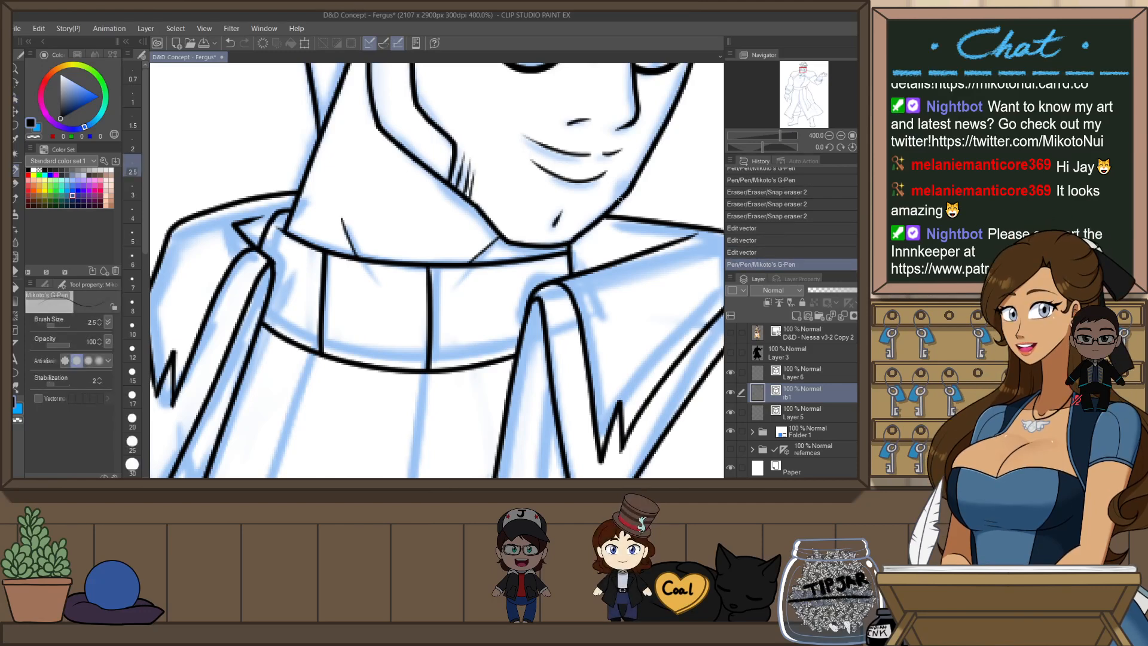
{"action": "left_click_drag", "start_coordinate": [621, 198], "coordinate": [637, 166]}
{"action": "key", "text": "ctrl+z"}
{"action": "key", "text": "ctrl+z"}
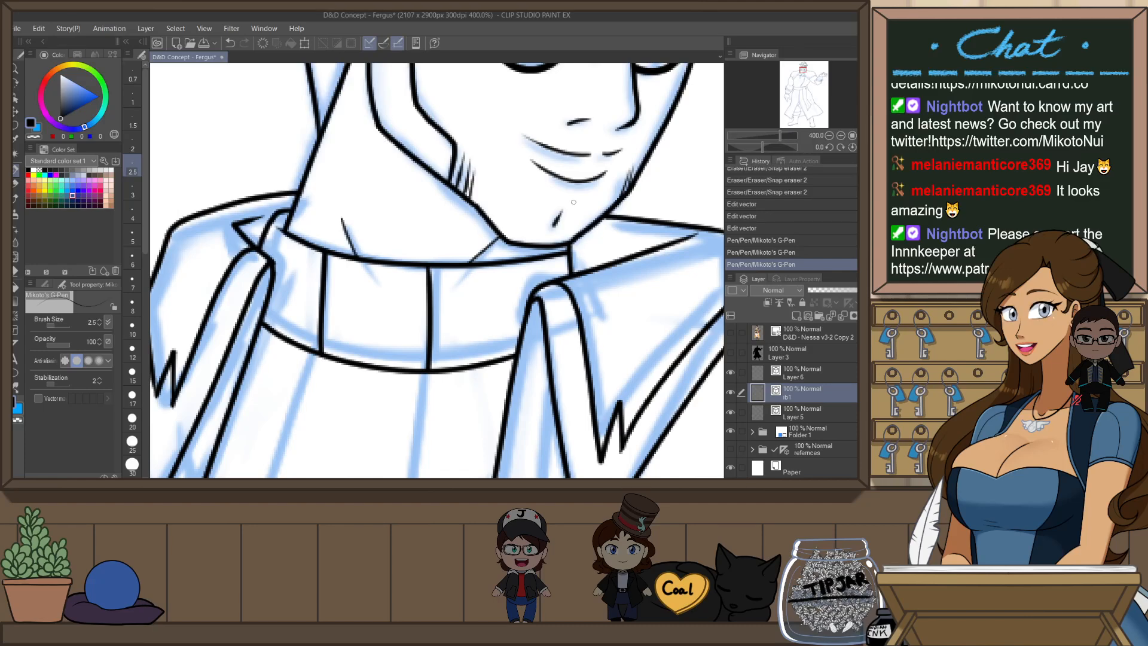
- Ink the inner trim line along the cape's front edge on the near-ear side with Mikoto's G-Pen at size 4, redoing unsatisfactory strokes
{"action": "key", "text": "ctrl+alt+0"}
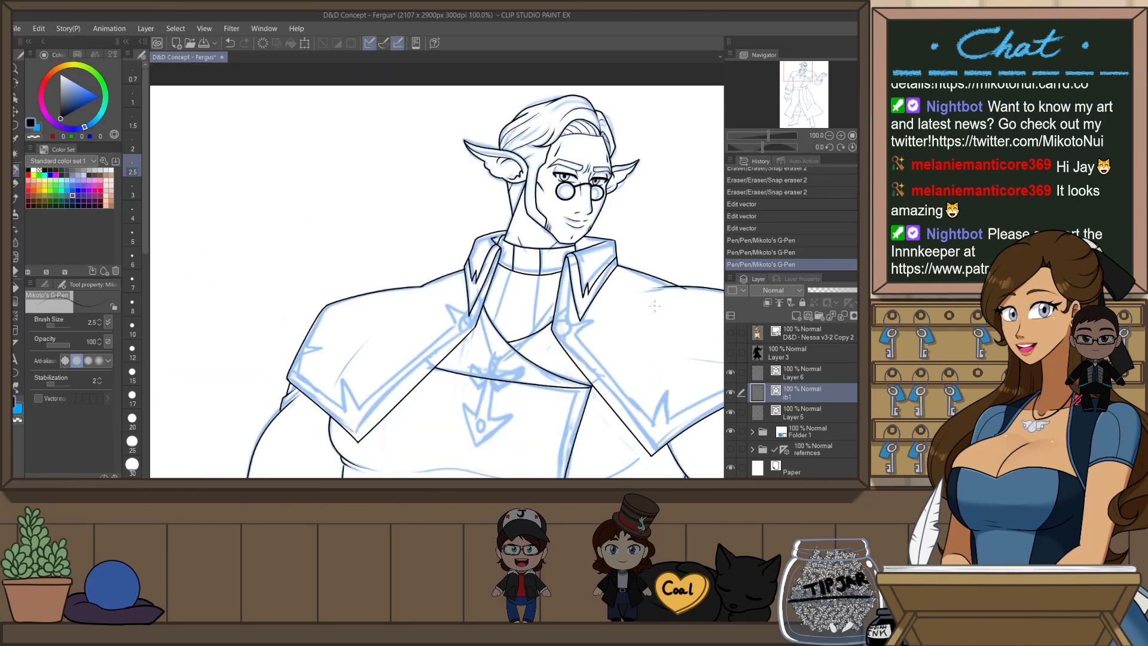
{"action": "scroll", "coordinate": [654, 306], "scroll_direction": "up", "scroll_amount": 3}
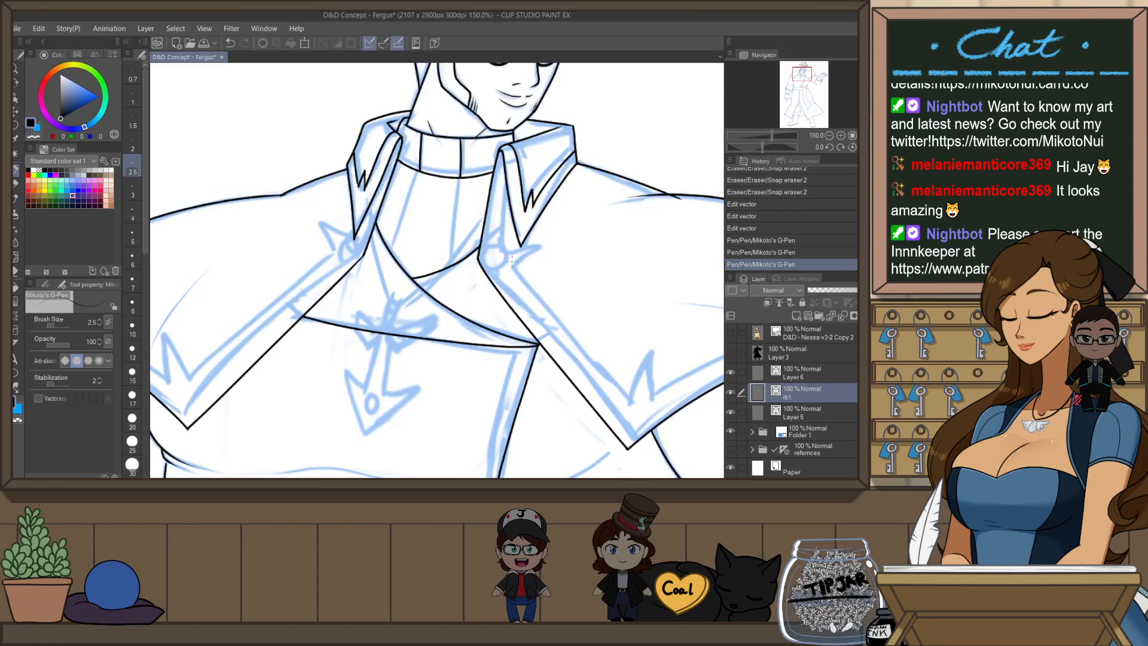
{"action": "left_click", "coordinate": [133, 219]}
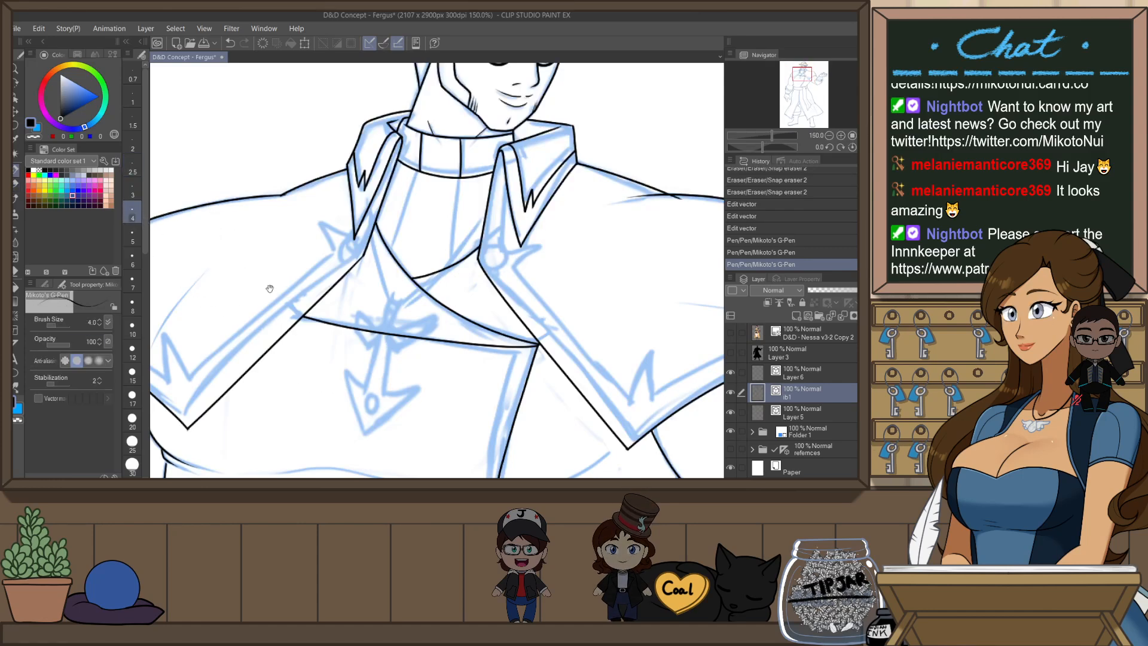
{"action": "left_click_drag", "start_coordinate": [270, 288], "coordinate": [366, 274]}
{"action": "left_click_drag", "start_coordinate": [282, 381], "coordinate": [435, 238]}
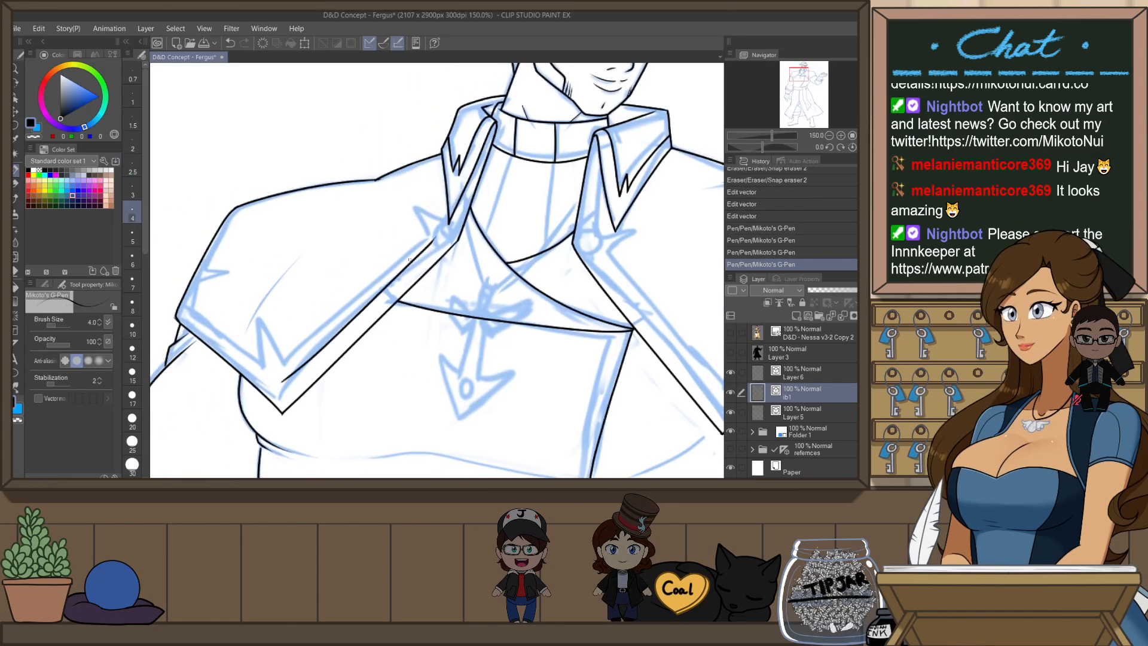
{"action": "key", "text": "ctrl+z"}
{"action": "left_click_drag", "start_coordinate": [288, 378], "coordinate": [456, 229]}
{"action": "key", "text": "ctrl+z"}
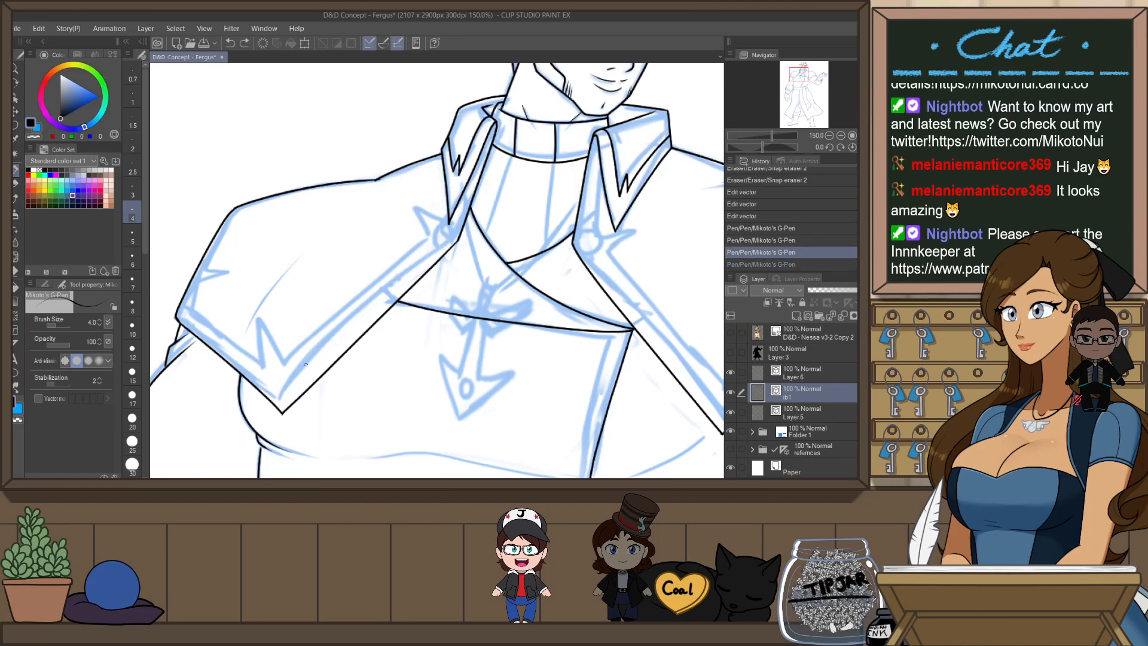
{"action": "left_click_drag", "start_coordinate": [291, 379], "coordinate": [458, 220]}
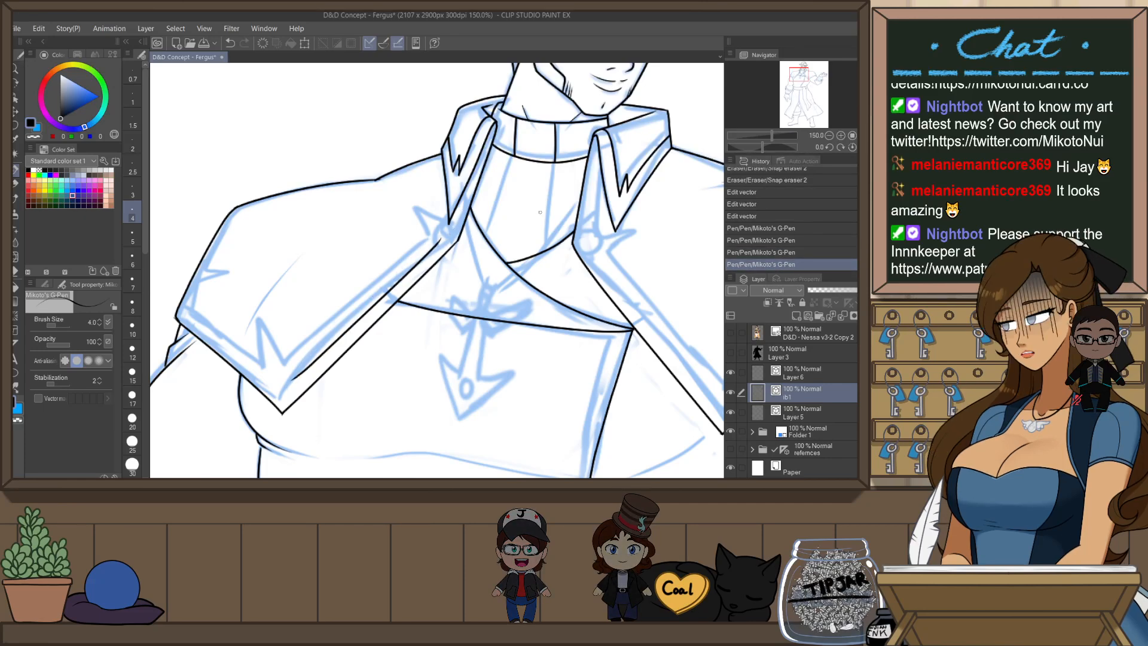
- Ink the pointed spike of the cape trim beneath the near-ear side collar tip and clean up its overlap with Snap eraser 2
{"action": "key", "text": "h"}
{"action": "scroll", "coordinate": [457, 200], "scroll_direction": "up", "scroll_amount": 1}
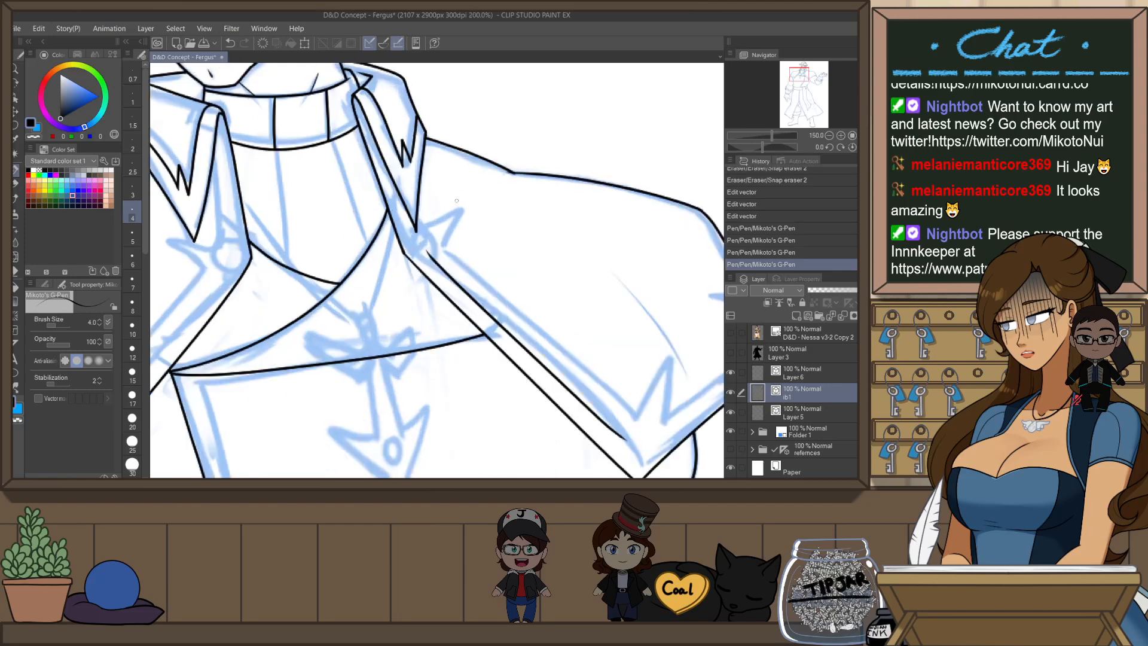
{"action": "key", "text": "ctrl+z"}
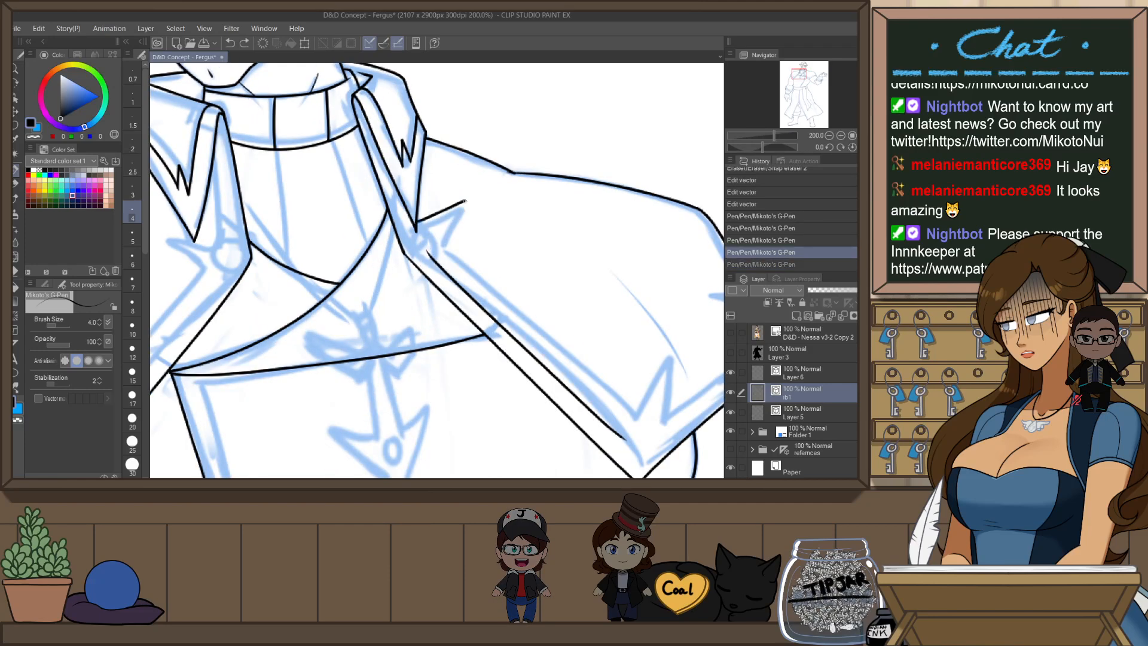
{"action": "mouse_move", "coordinate": [464, 202]}
{"action": "left_mouse_down"}
{"action": "mouse_move", "coordinate": [427, 254]}
{"action": "mouse_move", "coordinate": [468, 205]}
{"action": "mouse_move", "coordinate": [434, 251]}
{"action": "mouse_move", "coordinate": [471, 210]}
{"action": "mouse_move", "coordinate": [439, 240]}
{"action": "mouse_move", "coordinate": [465, 274]}
{"action": "mouse_move", "coordinate": [489, 282]}
{"action": "left_mouse_up"}
{"action": "key", "text": "ctrl+z"}
{"action": "key", "text": "ctrl+z"}
{"action": "key", "text": "ctrl+z"}
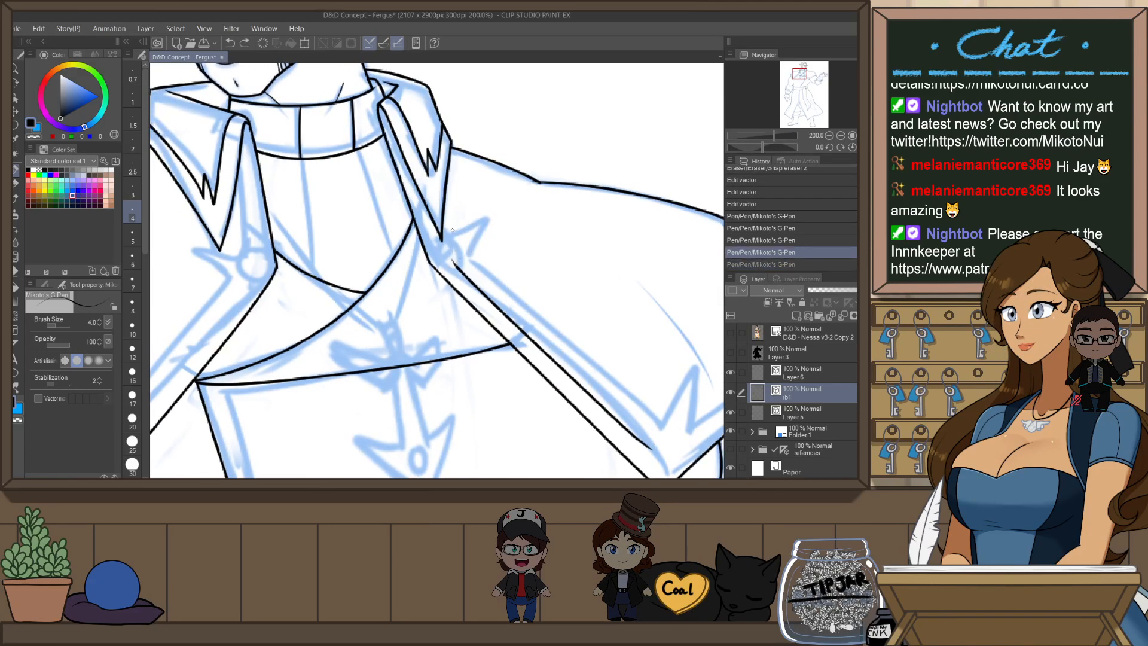
{"action": "mouse_move", "coordinate": [442, 229]}
{"action": "left_mouse_down"}
{"action": "mouse_move", "coordinate": [495, 221]}
{"action": "mouse_move", "coordinate": [450, 269]}
{"action": "left_mouse_up"}
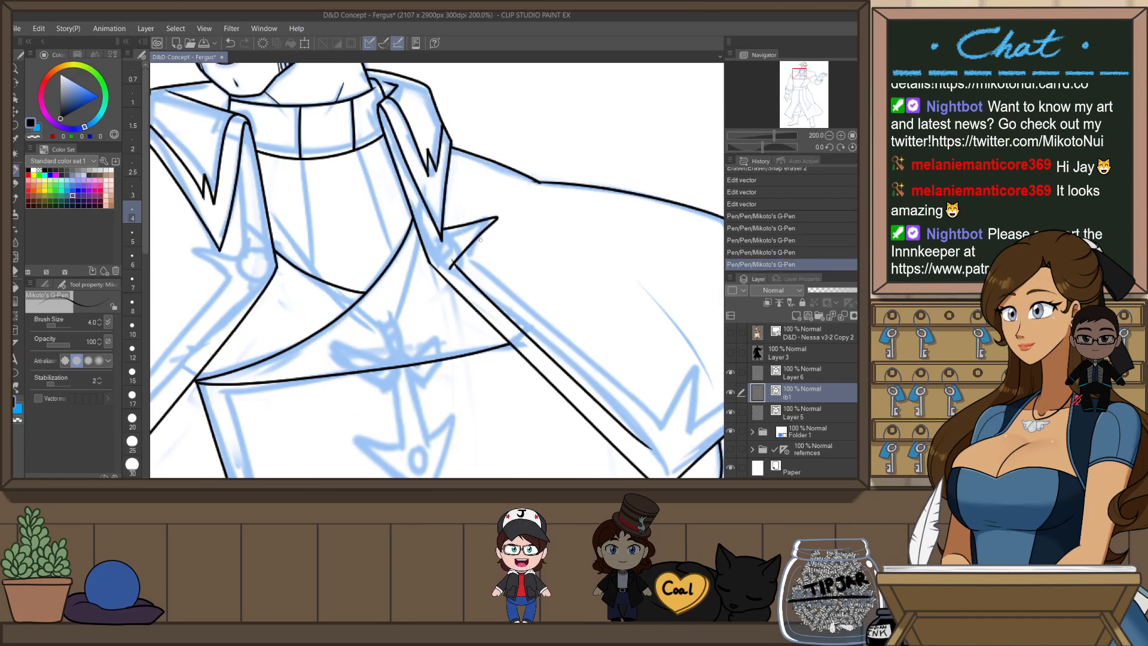
{"action": "key", "text": "e"}
{"action": "left_click", "coordinate": [450, 266]}
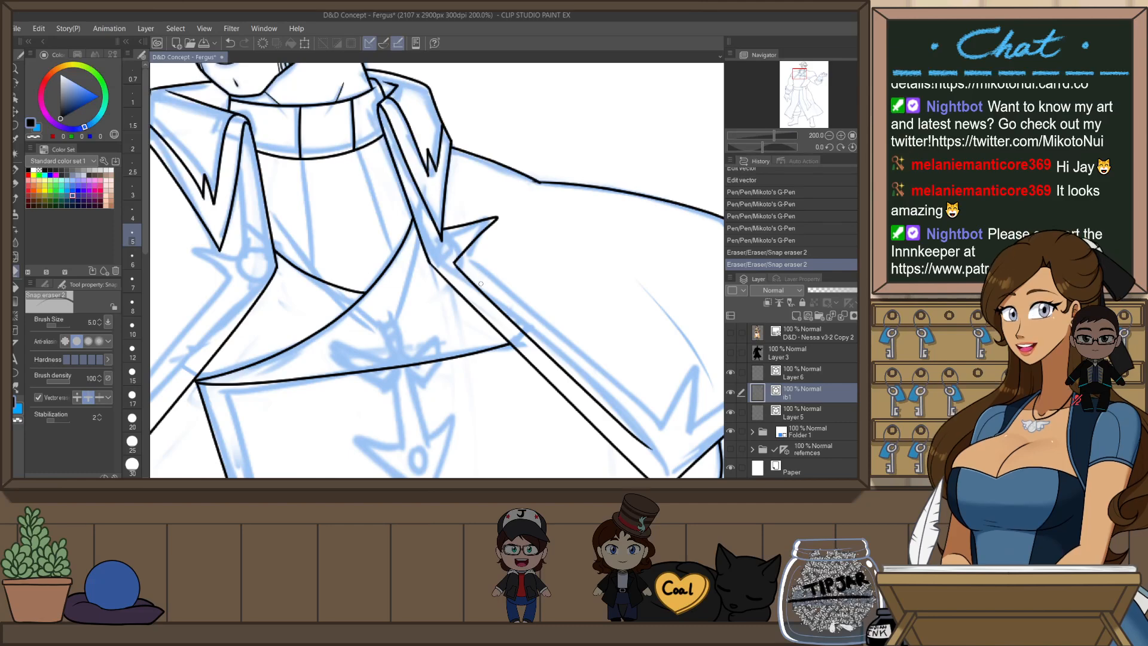
- Ink the matching trim spike beneath the opposite collar tip with Mikoto's G-Pen at size 4 and erase the overshoot with Snap eraser 2
{"action": "key", "text": "h"}
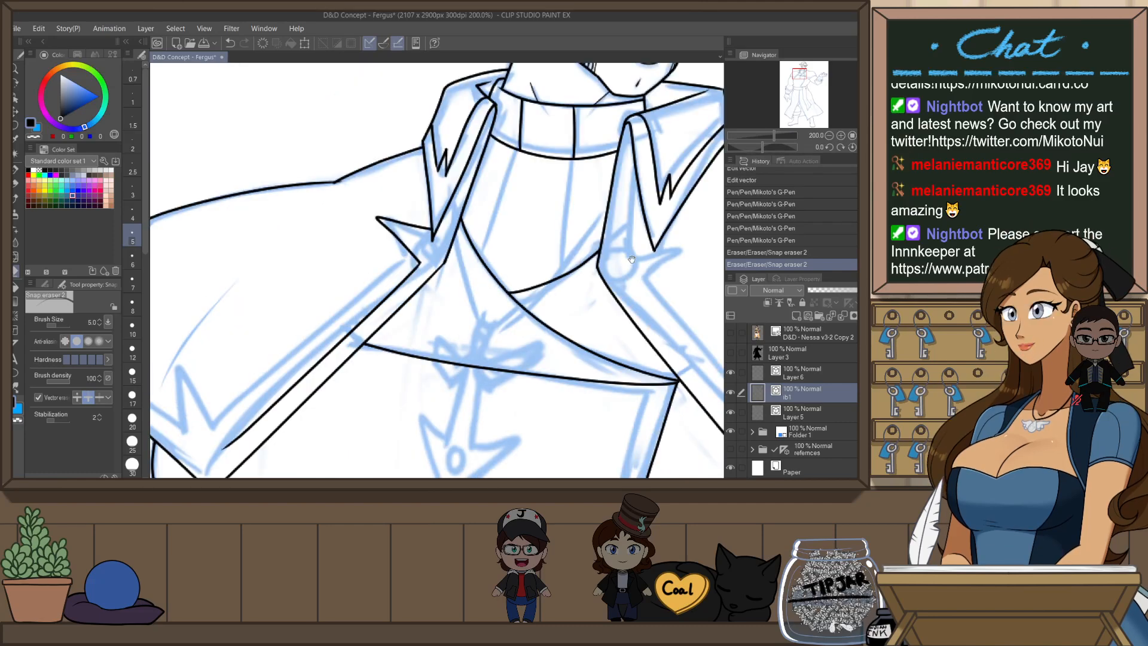
{"action": "mouse_move", "coordinate": [613, 201]}
{"action": "left_mouse_down"}
{"action": "mouse_move", "coordinate": [446, 206]}
{"action": "mouse_move", "coordinate": [461, 257]}
{"action": "left_mouse_up"}
{"action": "key", "text": "p"}
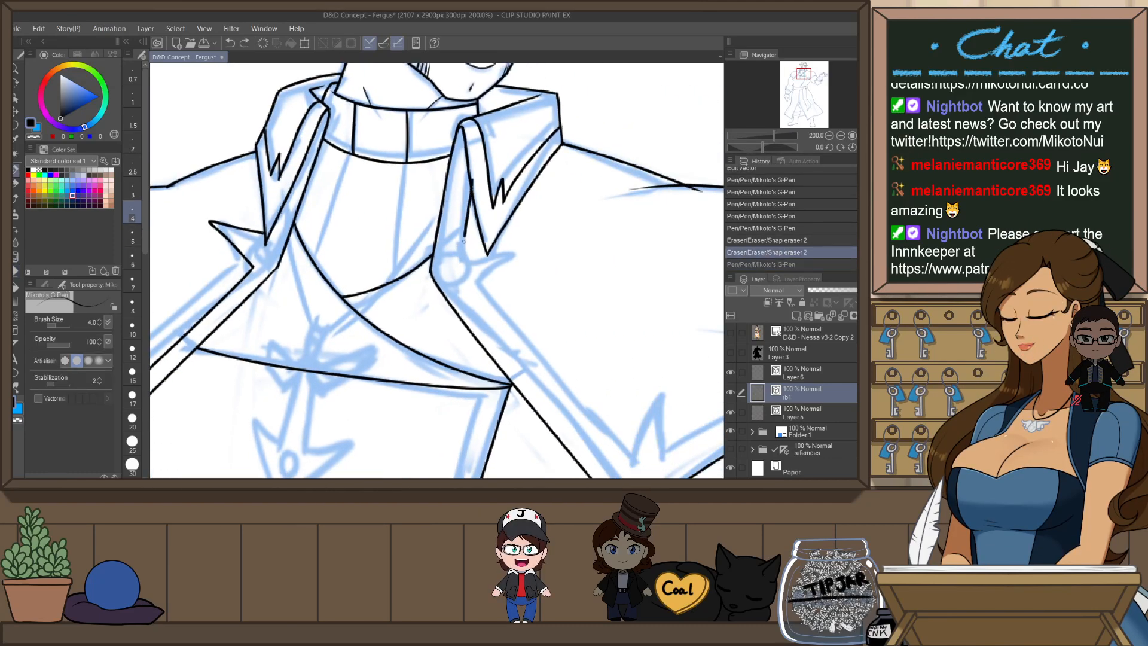
{"action": "key", "text": "ctrl+z"}
{"action": "left_click_drag", "start_coordinate": [470, 178], "coordinate": [463, 255]}
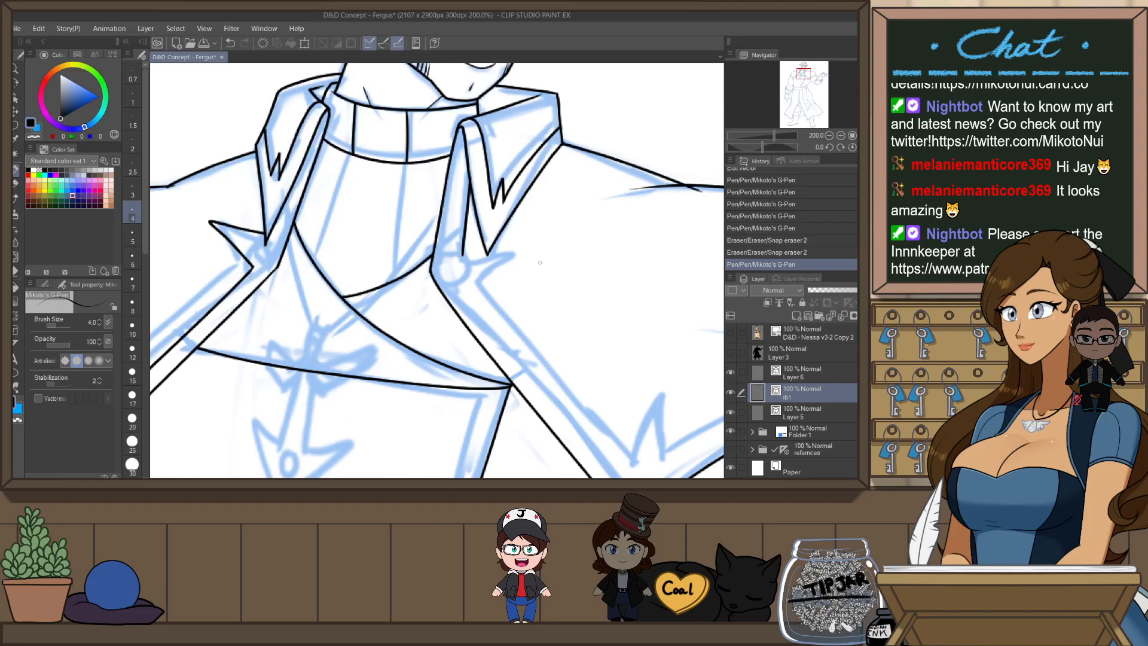
{"action": "key", "text": "r"}
{"action": "left_click_drag", "start_coordinate": [562, 312], "coordinate": [585, 221]}
{"action": "mouse_move", "coordinate": [447, 241]}
{"action": "left_mouse_down"}
{"action": "mouse_move", "coordinate": [500, 206]}
{"action": "mouse_move", "coordinate": [472, 259]}
{"action": "left_mouse_up"}
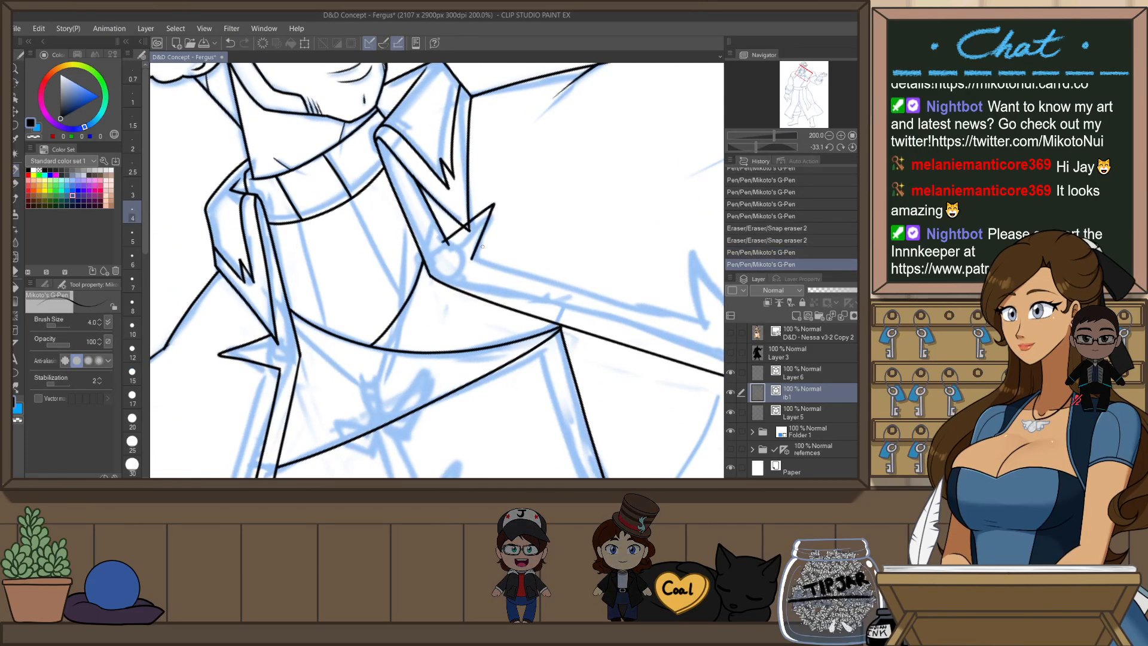
{"action": "key", "text": "e"}
{"action": "left_click_drag", "start_coordinate": [442, 240], "coordinate": [468, 227]}
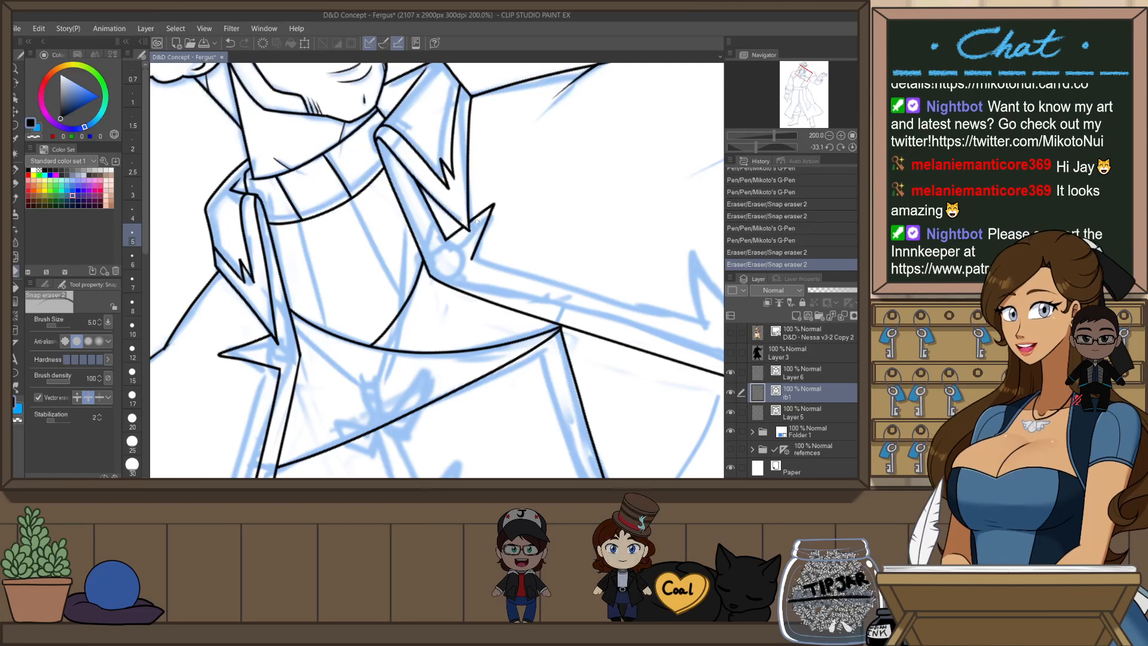
- Ink the inner trim line along the cape's other front edge, from the collar spike to the lower corner, with Mikoto's G-Pen at size 4
{"action": "key", "text": "ctrl+at"}
{"action": "scroll", "coordinate": [555, 197], "scroll_direction": "down", "scroll_amount": 3}
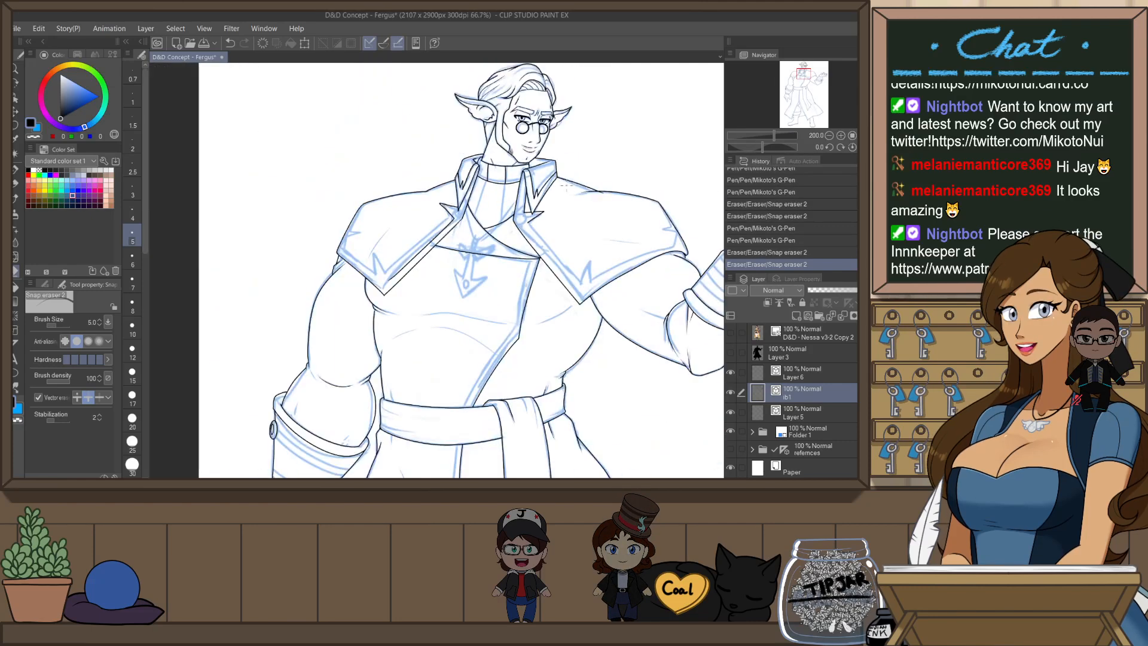
{"action": "scroll", "coordinate": [610, 199], "scroll_direction": "up", "scroll_amount": 2}
{"action": "key", "text": "h"}
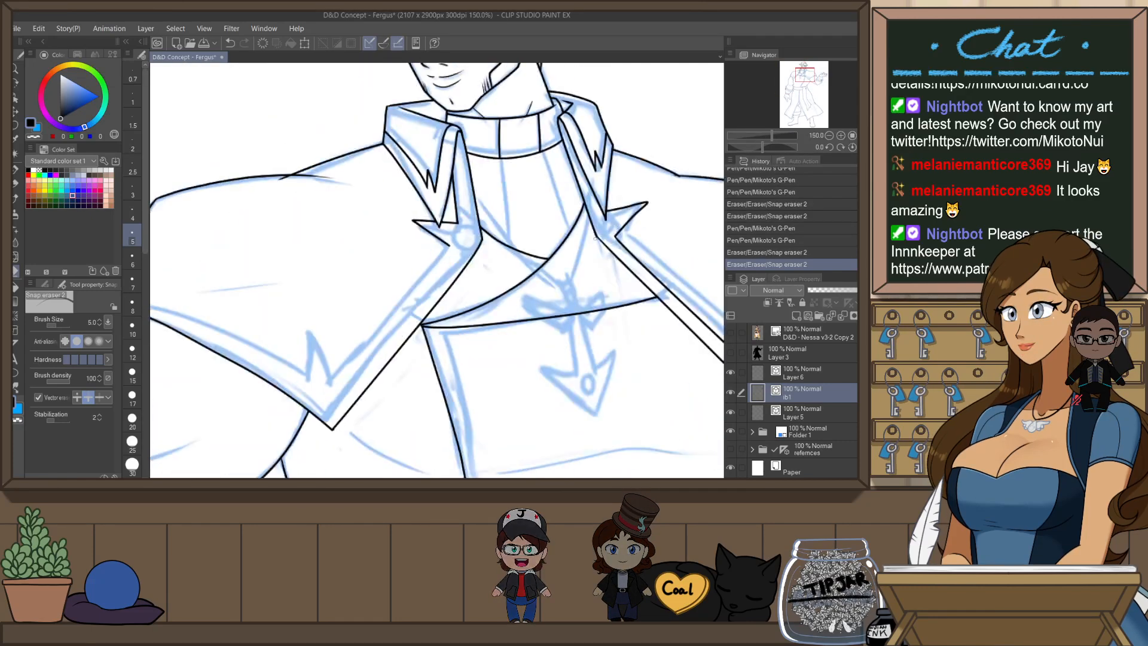
{"action": "key", "text": "p"}
{"action": "left_click_drag", "start_coordinate": [449, 246], "coordinate": [347, 384]}
{"action": "key", "text": "ctrl+z"}
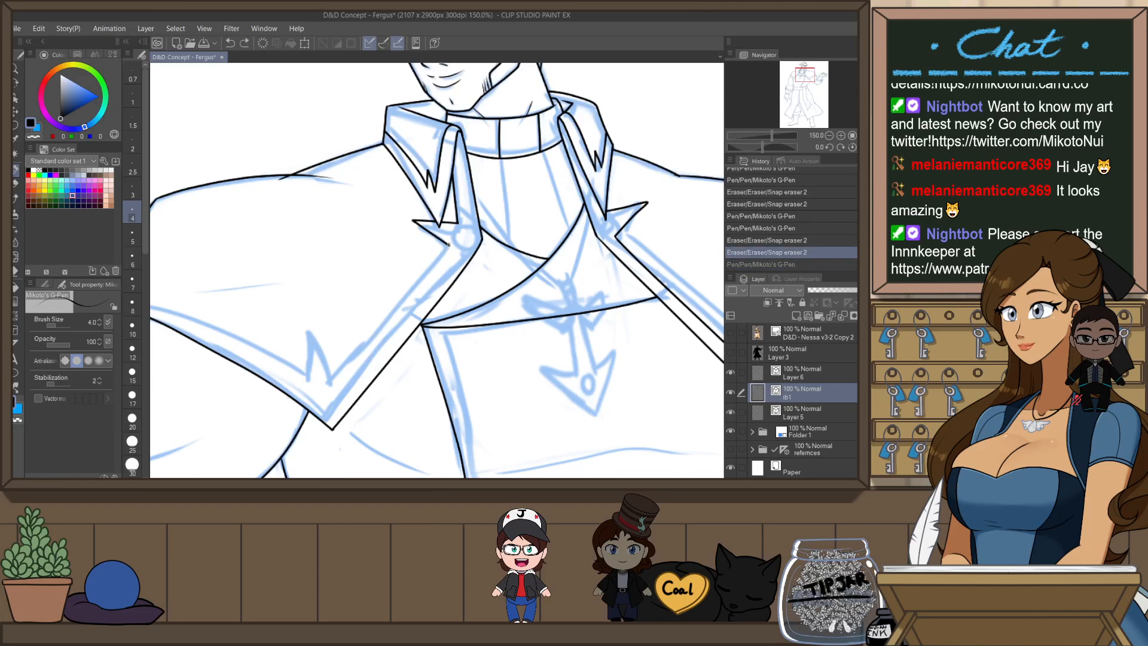
{"action": "left_click_drag", "start_coordinate": [449, 245], "coordinate": [339, 383]}
{"action": "key", "text": "ctrl+z"}
{"action": "left_click_drag", "start_coordinate": [449, 245], "coordinate": [332, 385]}
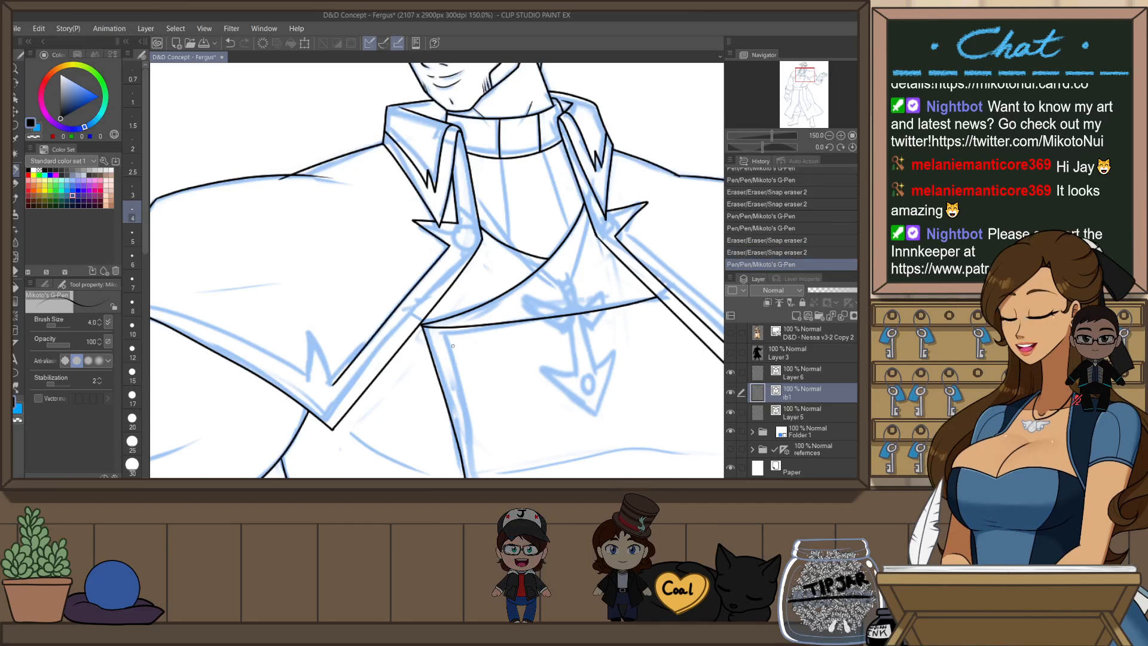
- Ink the trim spike at that cape side's lower front corner and the inner trim line along its hem, redoing unsatisfactory strokes
{"action": "mouse_move", "coordinate": [449, 370]}
{"action": "left_mouse_down"}
{"action": "mouse_move", "coordinate": [539, 353]}
{"action": "mouse_move", "coordinate": [476, 365]}
{"action": "left_mouse_up"}
{"action": "key", "text": "h"}
{"action": "key", "text": "ctrl+z"}
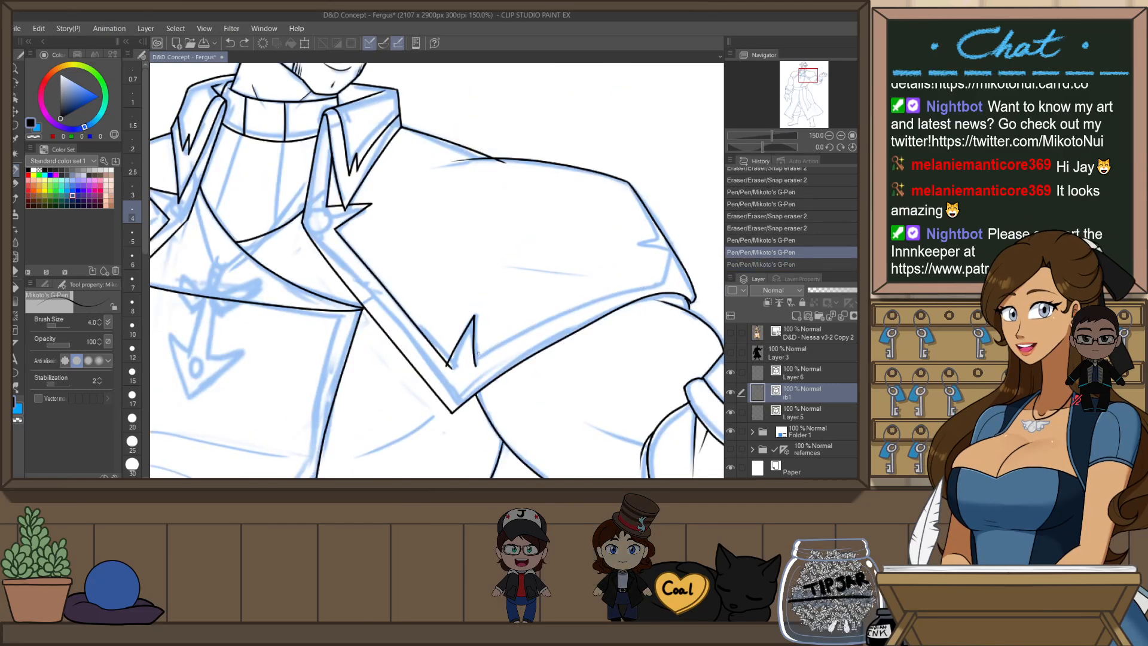
{"action": "left_click_drag", "start_coordinate": [646, 279], "coordinate": [653, 277]}
{"action": "key", "text": "ctrl+z"}
{"action": "mouse_move", "coordinate": [475, 362]}
{"action": "left_mouse_down"}
{"action": "mouse_move", "coordinate": [591, 296]}
{"action": "mouse_move", "coordinate": [670, 279]}
{"action": "left_mouse_up"}
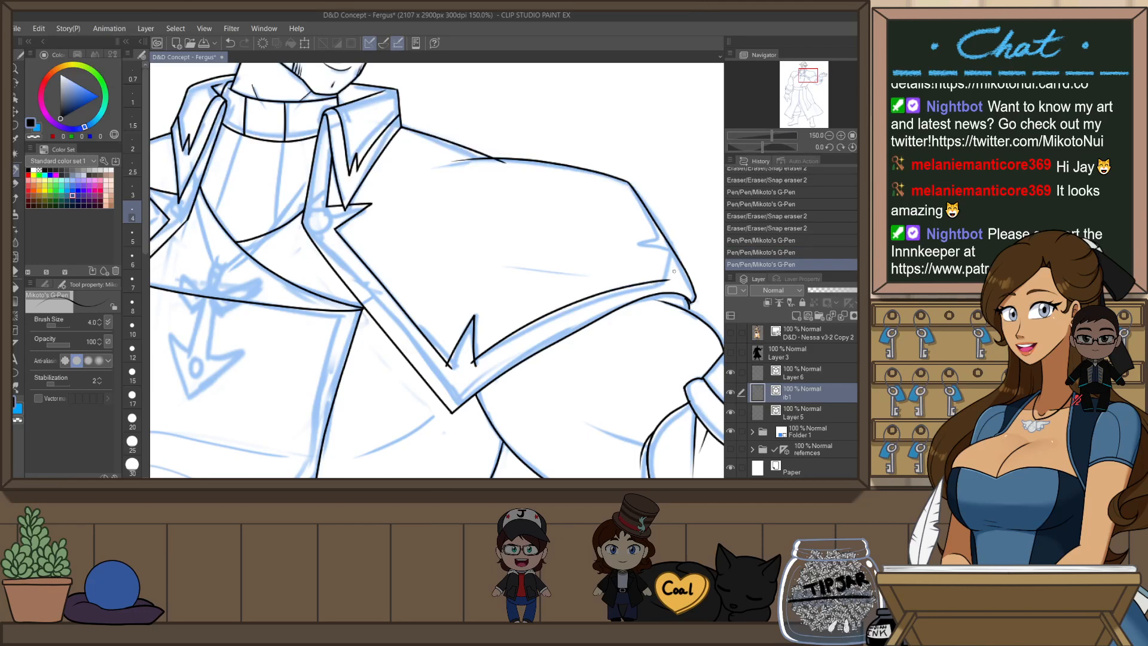
- Ink the short inner trim line up the cape's outer shoulder edge and clean up where it meets the hem line with Snap eraser 2
{"action": "key", "text": "ctrl+z"}
{"action": "left_click_drag", "start_coordinate": [665, 237], "coordinate": [665, 283]}
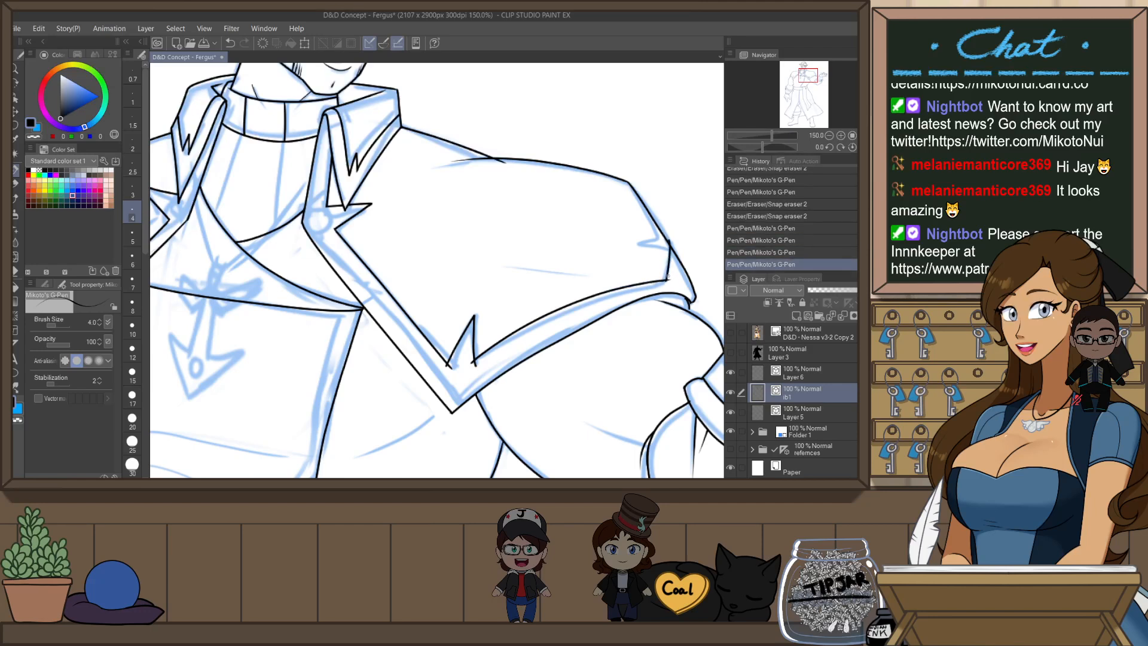
{"action": "key", "text": "ctrl+z"}
{"action": "mouse_move", "coordinate": [666, 240]}
{"action": "left_mouse_down"}
{"action": "mouse_move", "coordinate": [680, 260]}
{"action": "mouse_move", "coordinate": [675, 241]}
{"action": "mouse_move", "coordinate": [669, 283]}
{"action": "left_mouse_up"}
{"action": "key", "text": "e"}
{"action": "left_click_drag", "start_coordinate": [661, 284], "coordinate": [667, 284]}
- Adjust the short vector line closing the cape's outer hem corner by resizing it and moving its control points with the Object tool
{"action": "scroll", "coordinate": [703, 322], "scroll_direction": "up", "scroll_amount": 1}
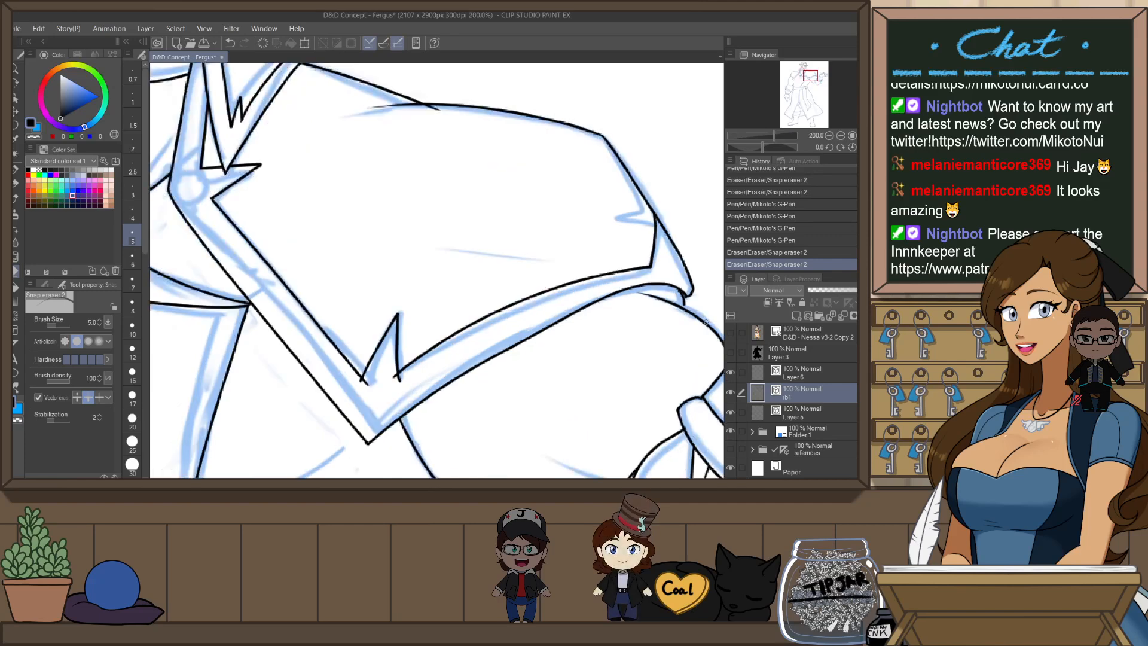
{"action": "mouse_move", "coordinate": [703, 323]}
{"action": "left_mouse_down"}
{"action": "mouse_move", "coordinate": [637, 330]}
{"action": "mouse_move", "coordinate": [620, 316]}
{"action": "left_mouse_up"}
{"action": "key", "text": "o"}
{"action": "left_click", "coordinate": [617, 304]}
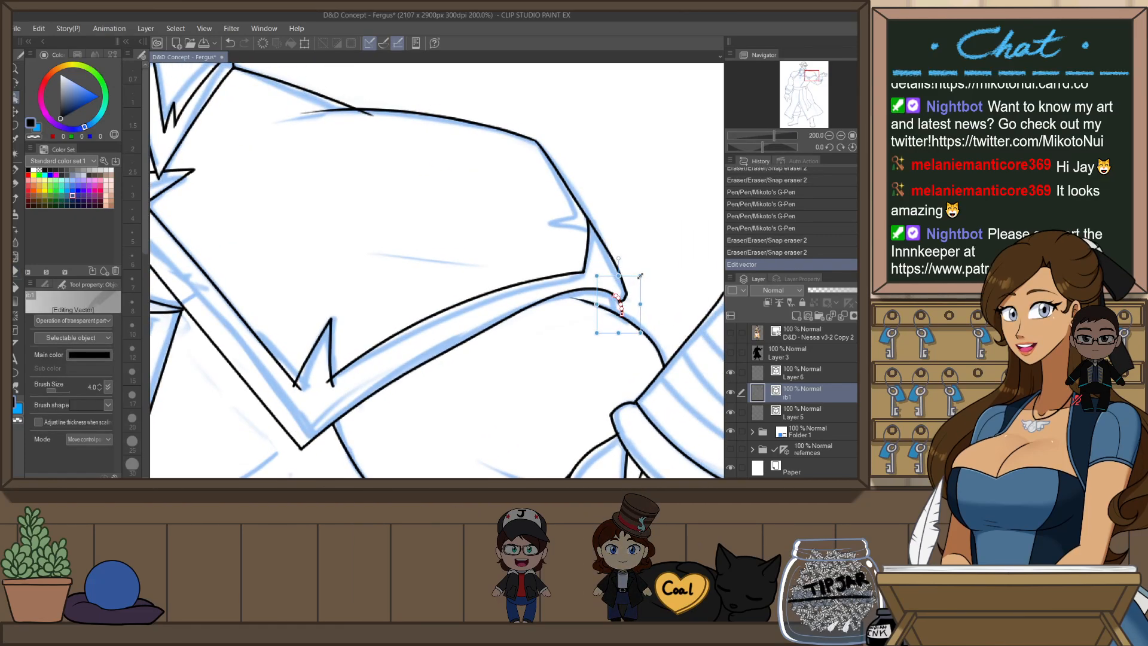
{"action": "left_click", "coordinate": [640, 276]}
{"action": "left_click", "coordinate": [651, 299]}
{"action": "left_click", "coordinate": [631, 314]}
{"action": "left_click", "coordinate": [622, 311]}
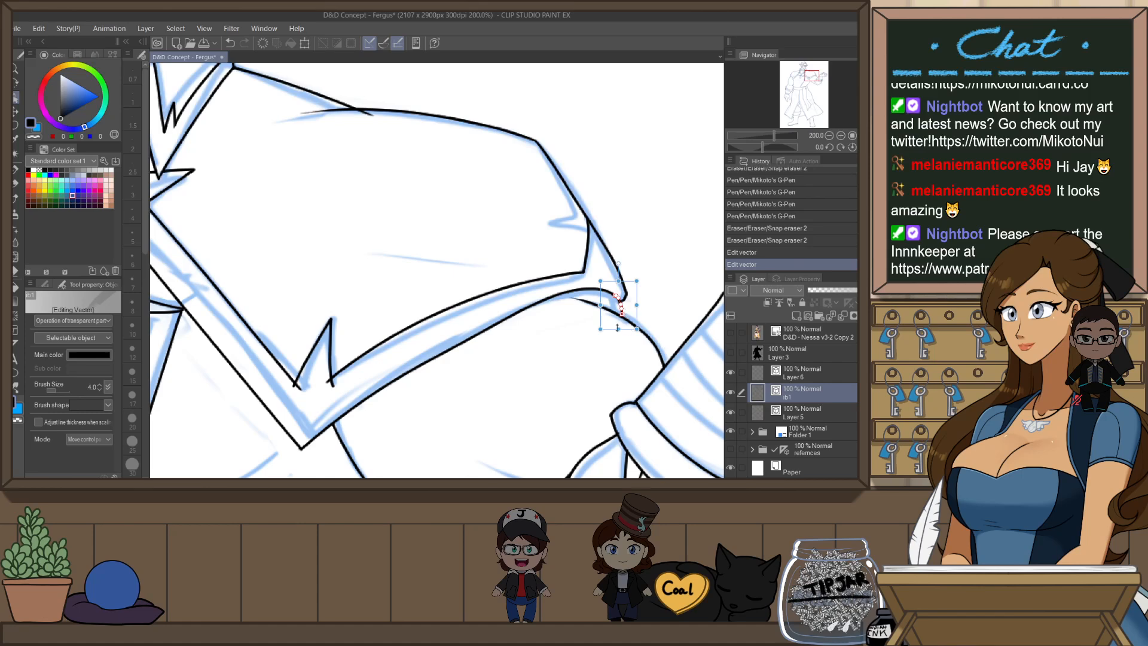
{"action": "left_click_drag", "start_coordinate": [622, 313], "coordinate": [623, 315]}
{"action": "left_click", "coordinate": [658, 273]}
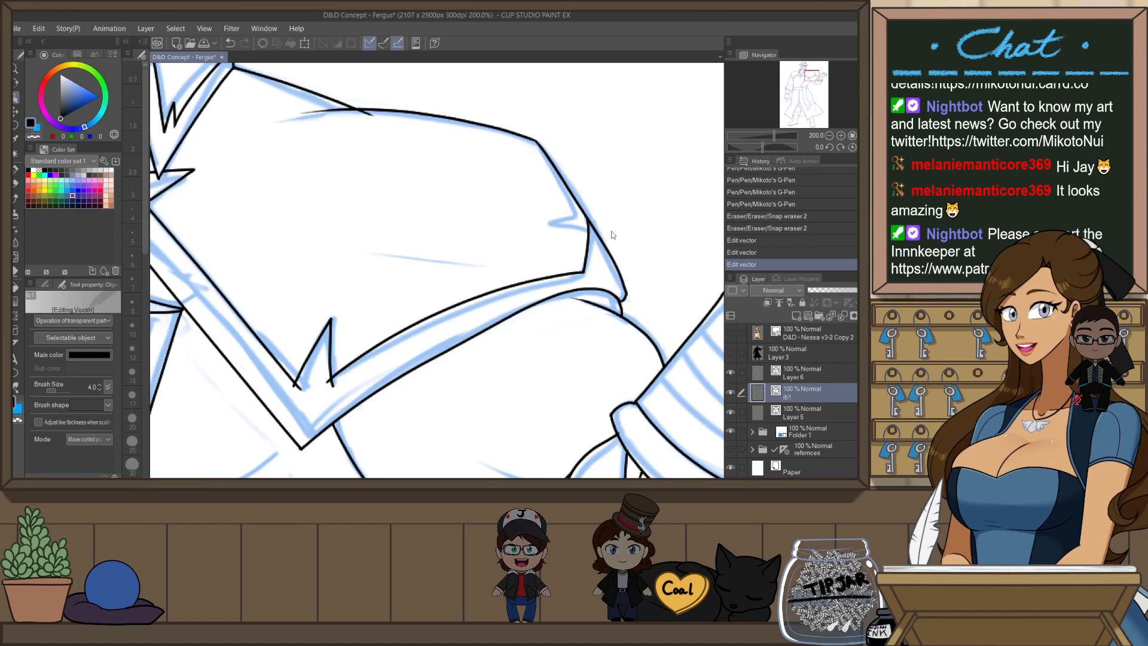
- Ink the small trim spike on the cape's outer shoulder edge with Mikoto's G-Pen at size 4, undoing the first attempt to redraw it
{"action": "key", "text": "h"}
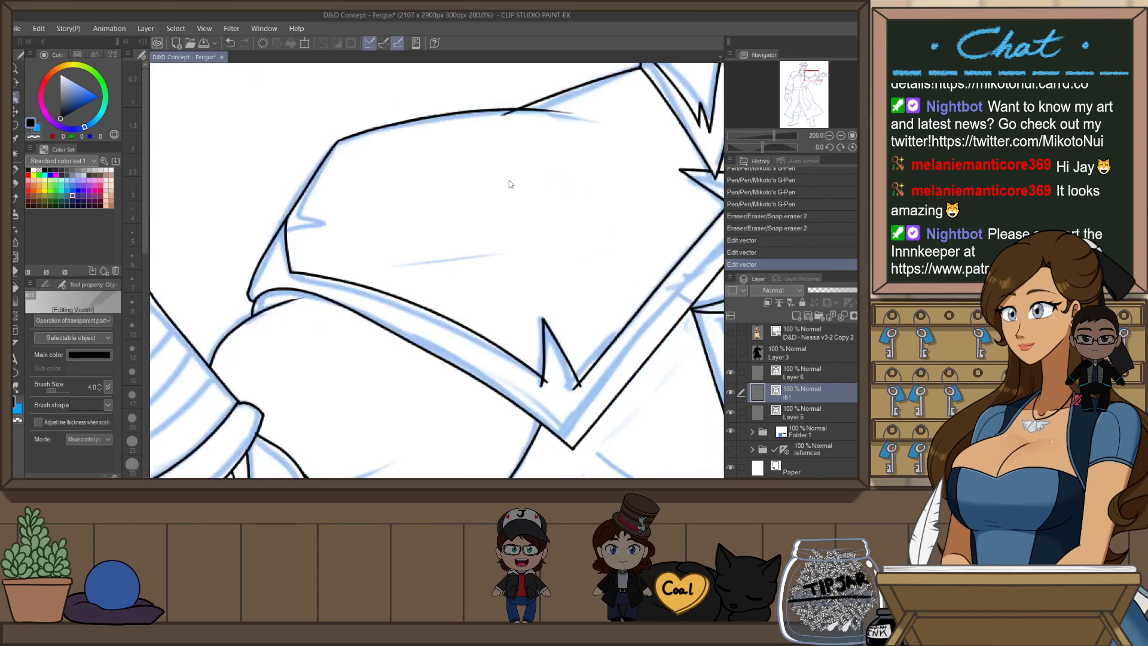
{"action": "key", "text": "p"}
{"action": "mouse_move", "coordinate": [338, 141]}
{"action": "left_mouse_down"}
{"action": "mouse_move", "coordinate": [304, 205]}
{"action": "mouse_move", "coordinate": [331, 205]}
{"action": "mouse_move", "coordinate": [287, 223]}
{"action": "left_mouse_up"}
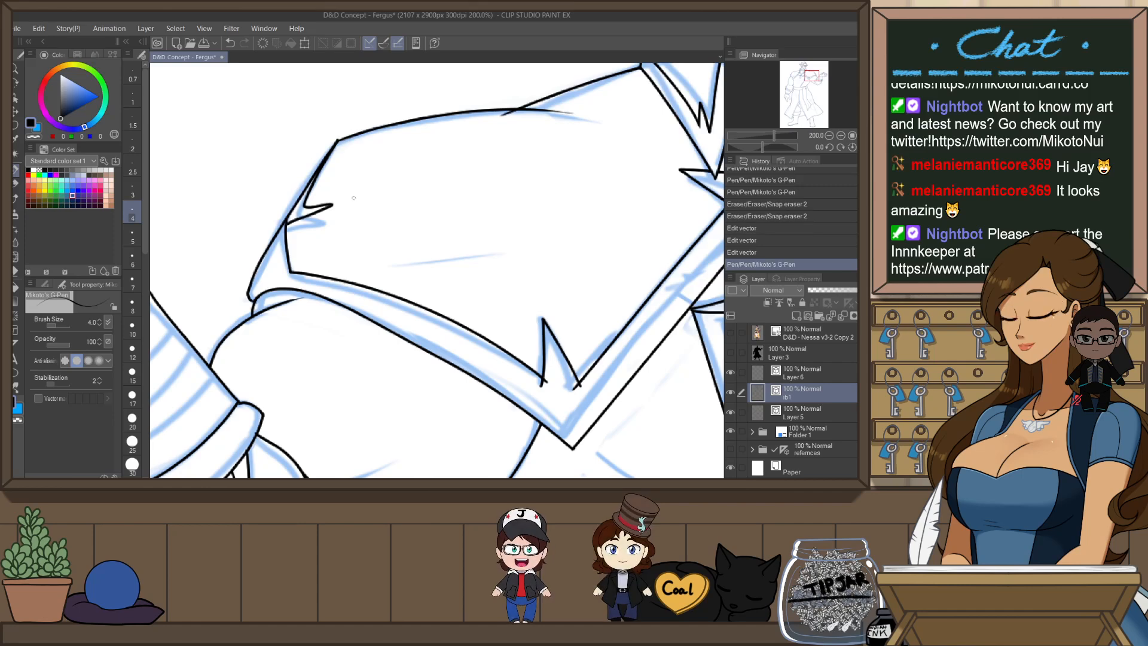
{"action": "key", "text": "r"}
{"action": "left_click_drag", "start_coordinate": [543, 270], "coordinate": [501, 183]}
{"action": "scroll", "coordinate": [295, 316], "scroll_direction": "up", "scroll_amount": 3}
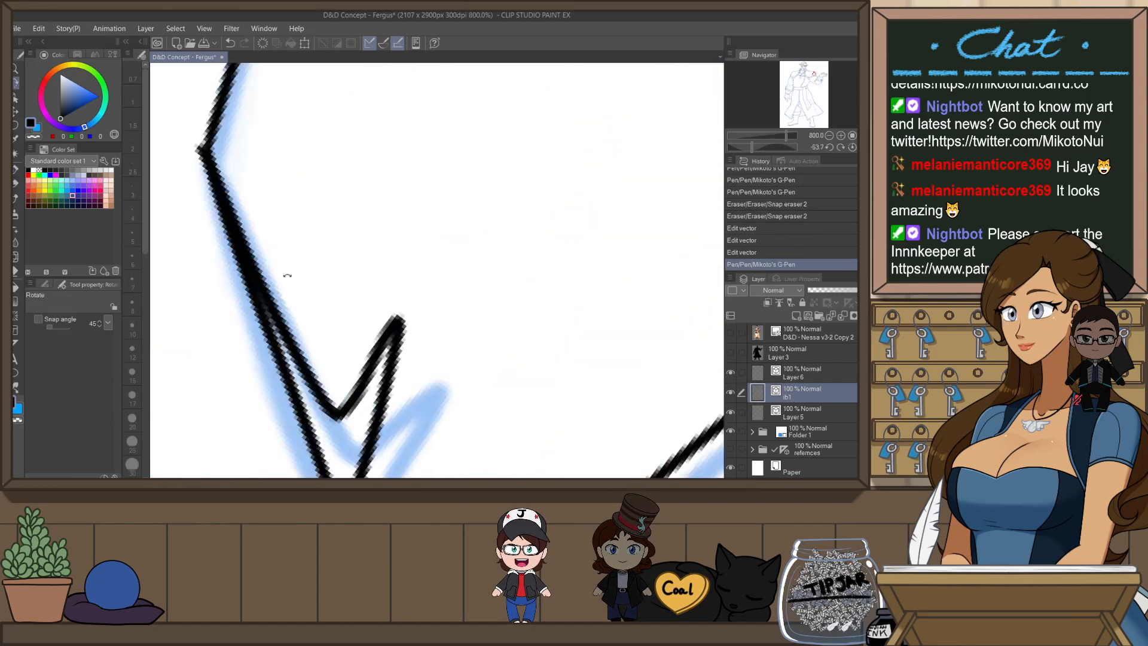
{"action": "scroll", "coordinate": [331, 257], "scroll_direction": "down", "scroll_amount": 3}
{"action": "key", "text": "ctrl+z"}
{"action": "key", "text": "p"}
{"action": "scroll", "coordinate": [303, 239], "scroll_direction": "up", "scroll_amount": 2}
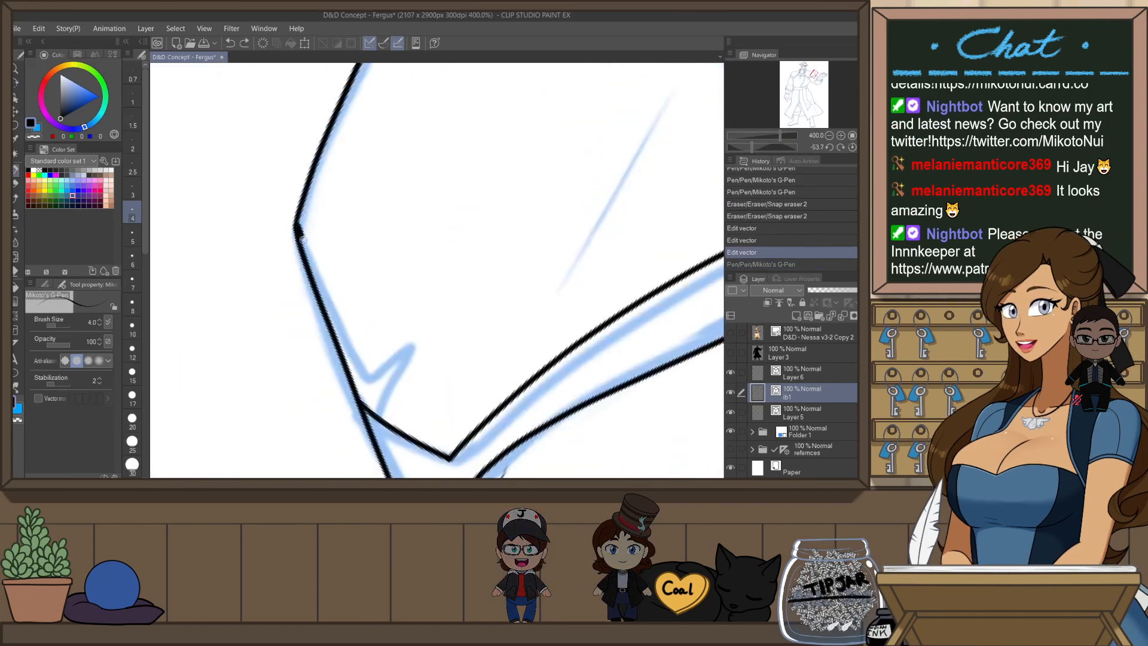
- Ink the zigzag trim notch on the outer edge of the raised arm's shoulder cape and trim its overlapping end
{"action": "mouse_move", "coordinate": [297, 229]}
{"action": "left_mouse_down"}
{"action": "mouse_move", "coordinate": [375, 364]}
{"action": "mouse_move", "coordinate": [406, 339]}
{"action": "mouse_move", "coordinate": [368, 420]}
{"action": "left_mouse_up"}
{"action": "key", "text": "ctrl+z"}
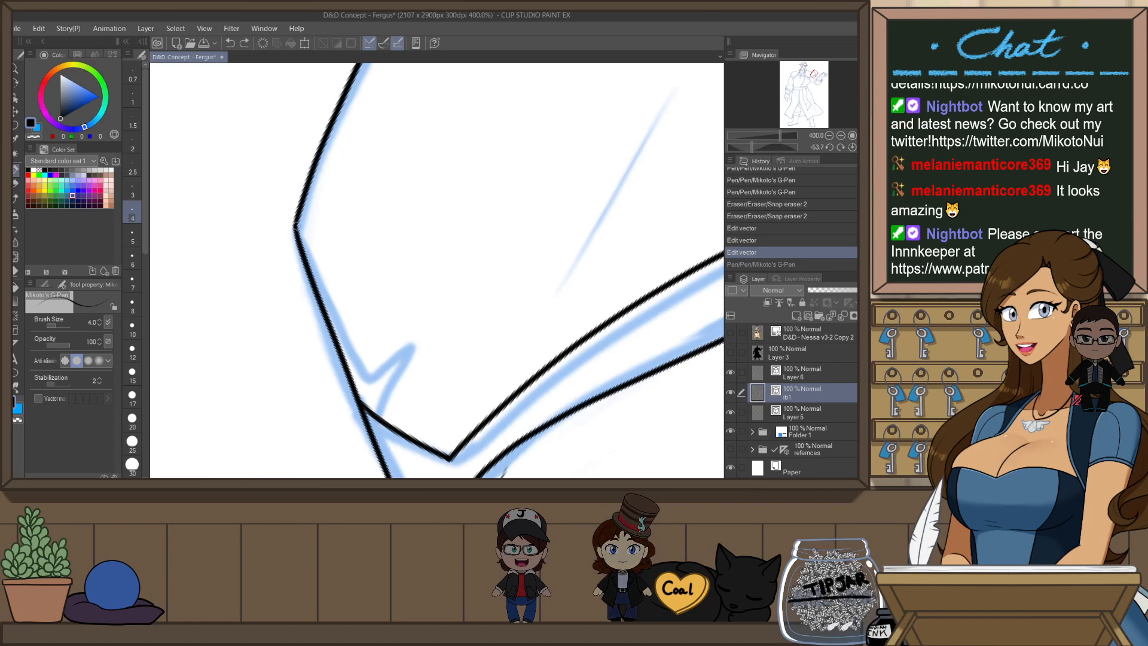
{"action": "left_click_drag", "start_coordinate": [295, 226], "coordinate": [372, 365]}
{"action": "key", "text": "ctrl+z"}
{"action": "mouse_move", "coordinate": [295, 226]}
{"action": "left_mouse_down"}
{"action": "mouse_move", "coordinate": [351, 339]}
{"action": "mouse_move", "coordinate": [375, 361]}
{"action": "mouse_move", "coordinate": [405, 343]}
{"action": "mouse_move", "coordinate": [376, 419]}
{"action": "left_mouse_up"}
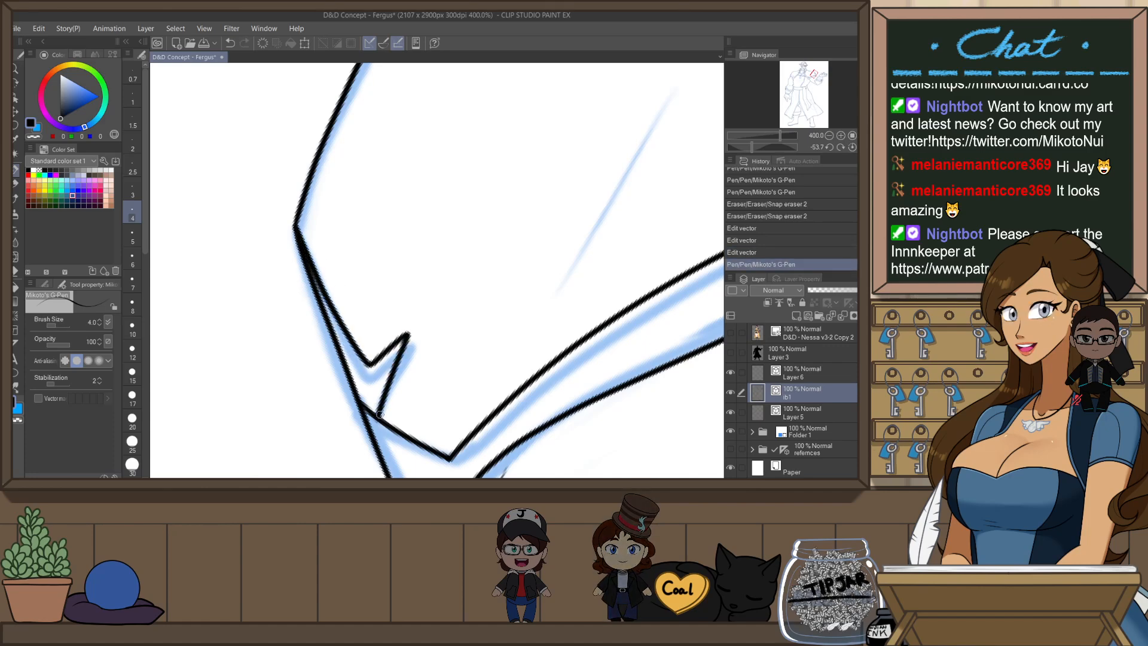
{"action": "key", "text": "e"}
{"action": "left_click", "coordinate": [374, 414]}
{"action": "scroll", "coordinate": [443, 301], "scroll_direction": "down", "scroll_amount": 4}
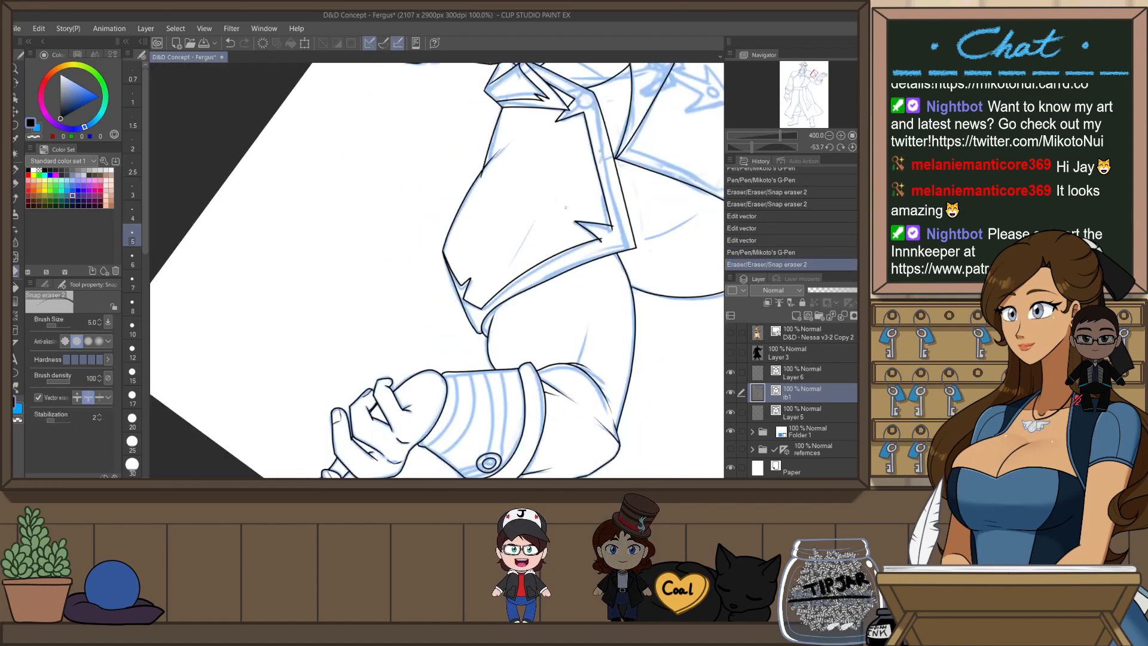
- Ink the pointed trim spike at the lower corner of the shoulder cape over the lowered arm
{"action": "key", "text": "ctrl+@"}
{"action": "scroll", "coordinate": [588, 233], "scroll_direction": "down", "scroll_amount": 2}
{"action": "left_click_drag", "start_coordinate": [680, 276], "coordinate": [584, 281]}
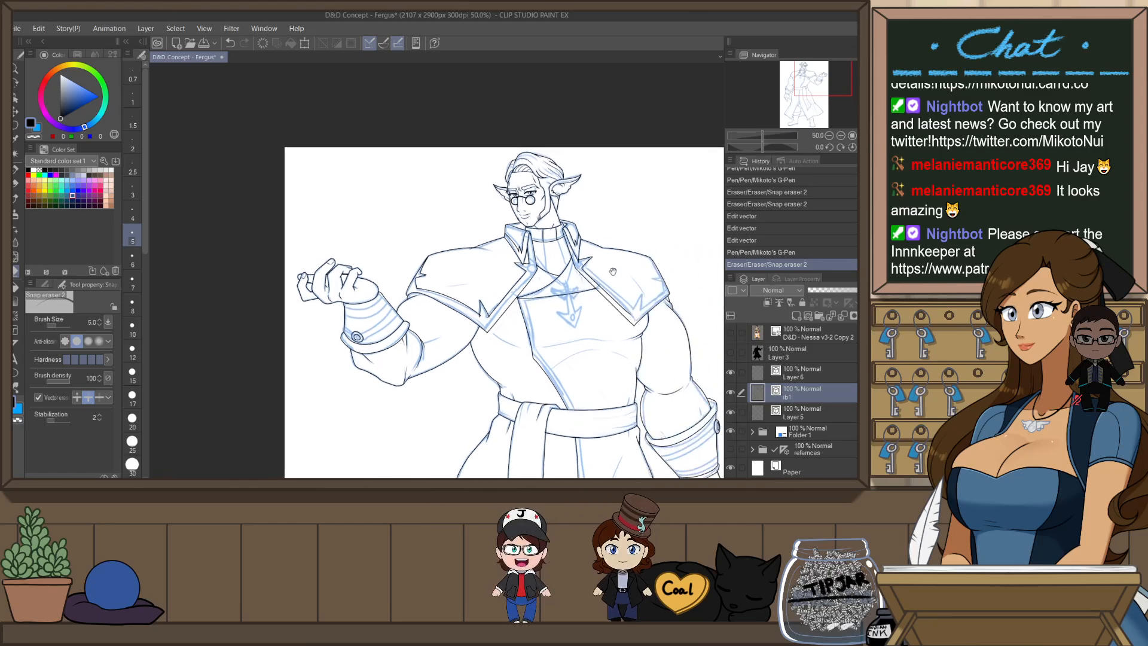
{"action": "key", "text": "h"}
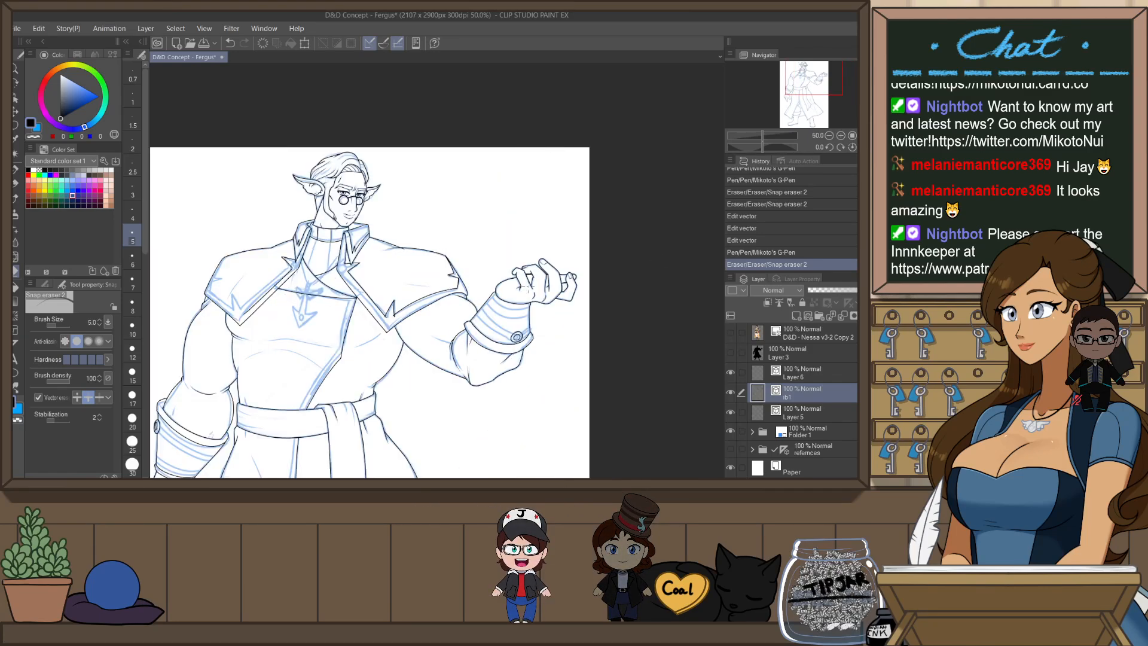
{"action": "left_click_drag", "start_coordinate": [392, 395], "coordinate": [589, 407]}
{"action": "scroll", "coordinate": [451, 353], "scroll_direction": "up", "scroll_amount": 5}
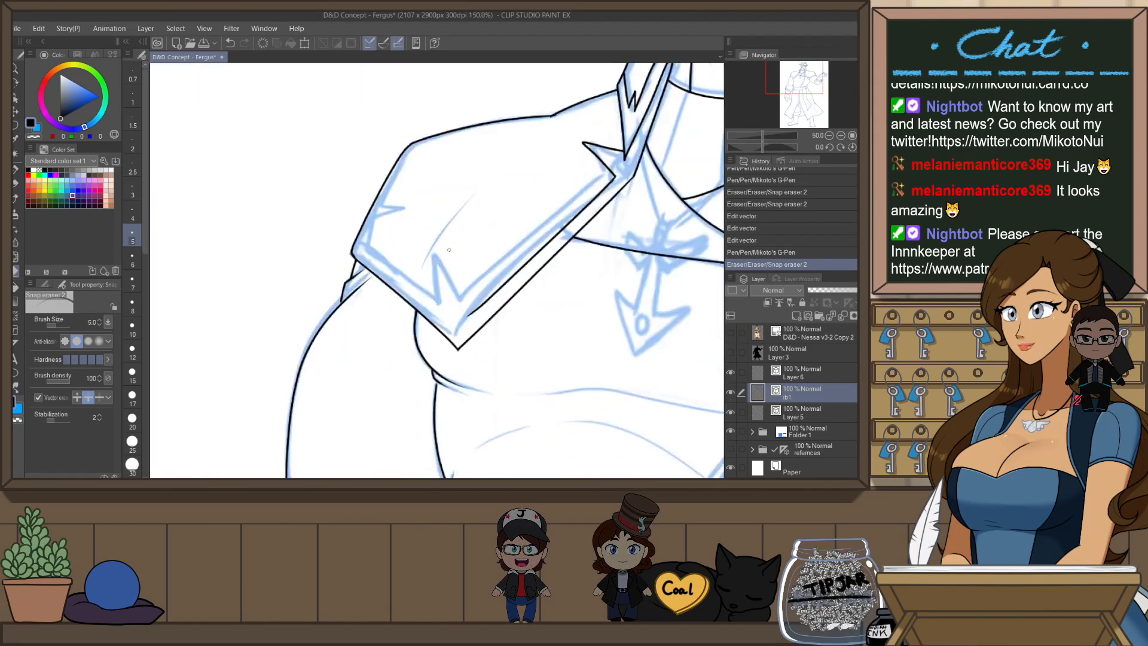
{"action": "key", "text": "p"}
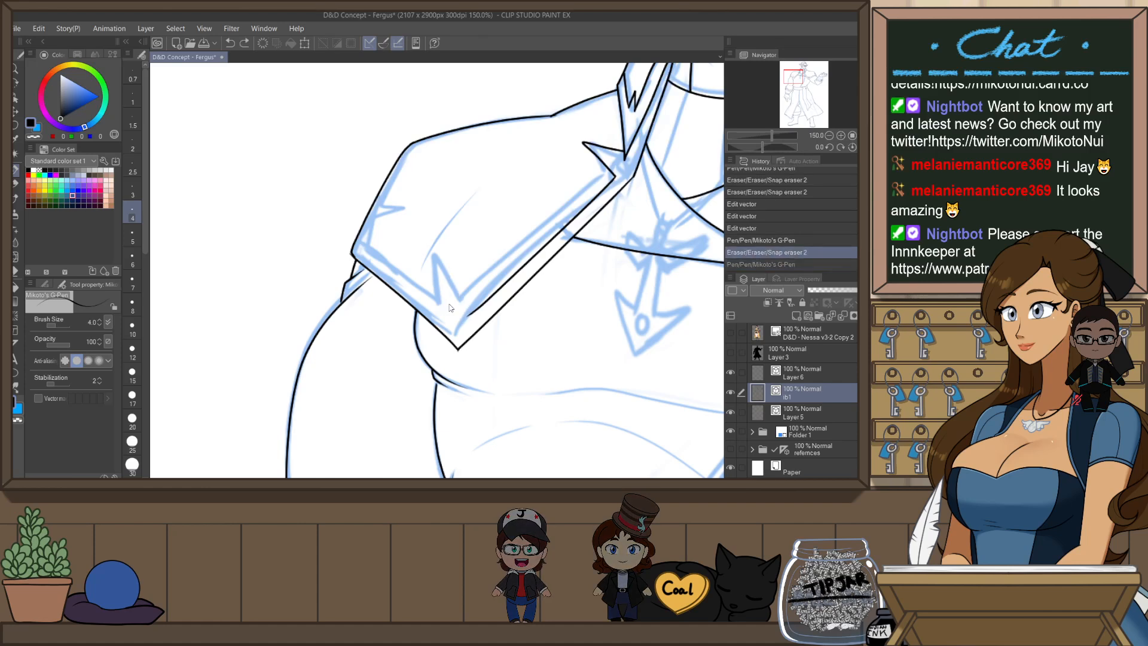
{"action": "key", "text": "ctrl+z"}
{"action": "mouse_move", "coordinate": [444, 317]}
{"action": "left_mouse_down"}
{"action": "mouse_move", "coordinate": [451, 272]}
{"action": "mouse_move", "coordinate": [471, 319]}
{"action": "left_mouse_up"}
{"action": "key", "text": "e"}
{"action": "key", "text": "ctrl+z"}
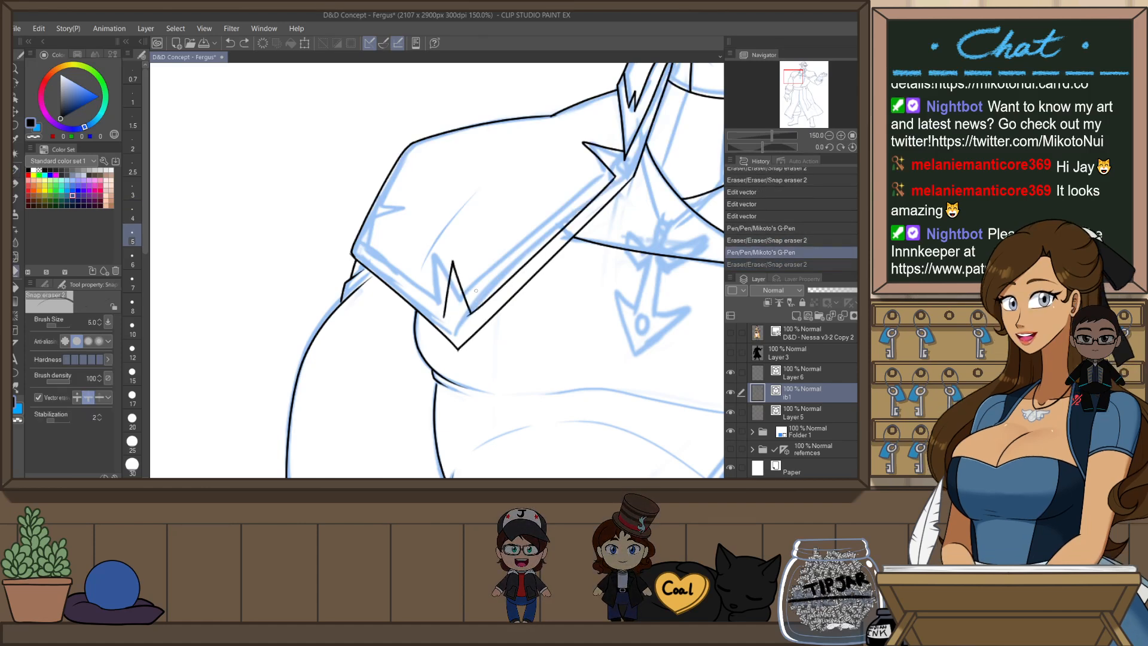
- Adjust the spike's vector line to meet the chest-side trim line and erase the overshoot at its base
{"action": "key", "text": "o"}
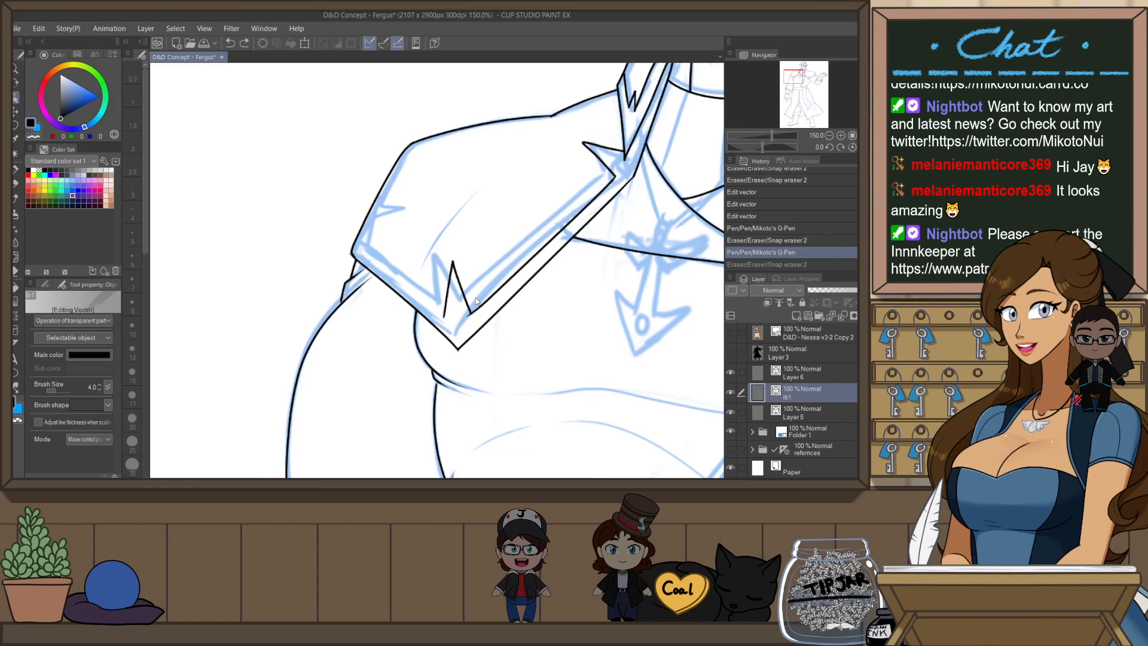
{"action": "scroll", "coordinate": [468, 299], "scroll_direction": "up", "scroll_amount": 3}
{"action": "left_click", "coordinate": [479, 323]}
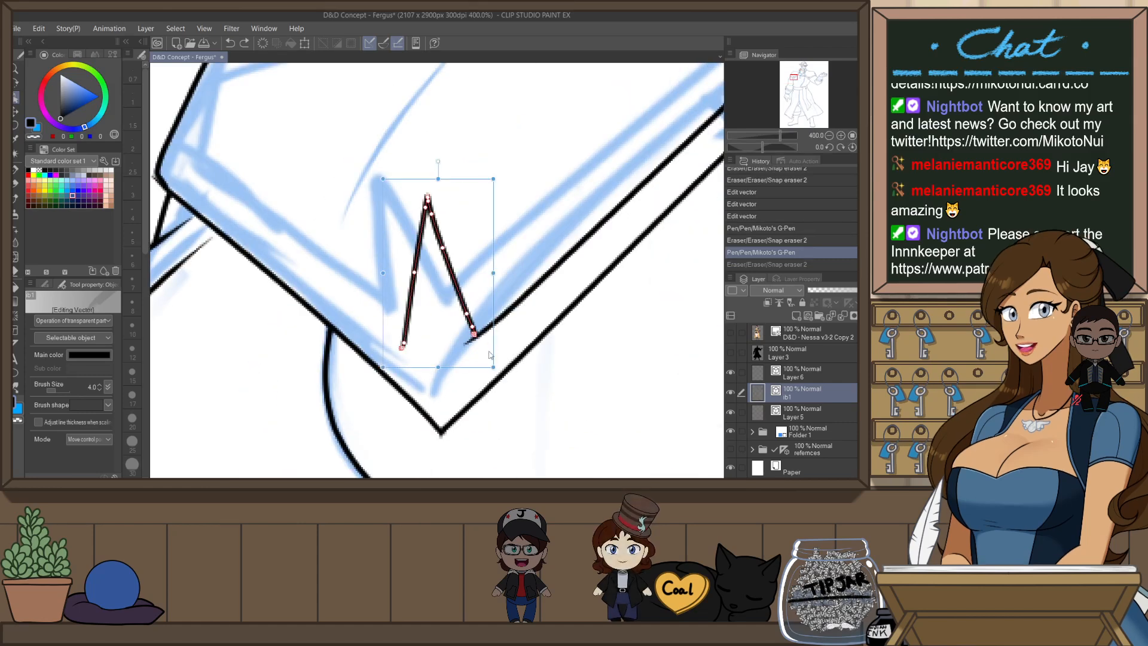
{"action": "key", "text": "e"}
{"action": "left_click_drag", "start_coordinate": [467, 338], "coordinate": [478, 341]}
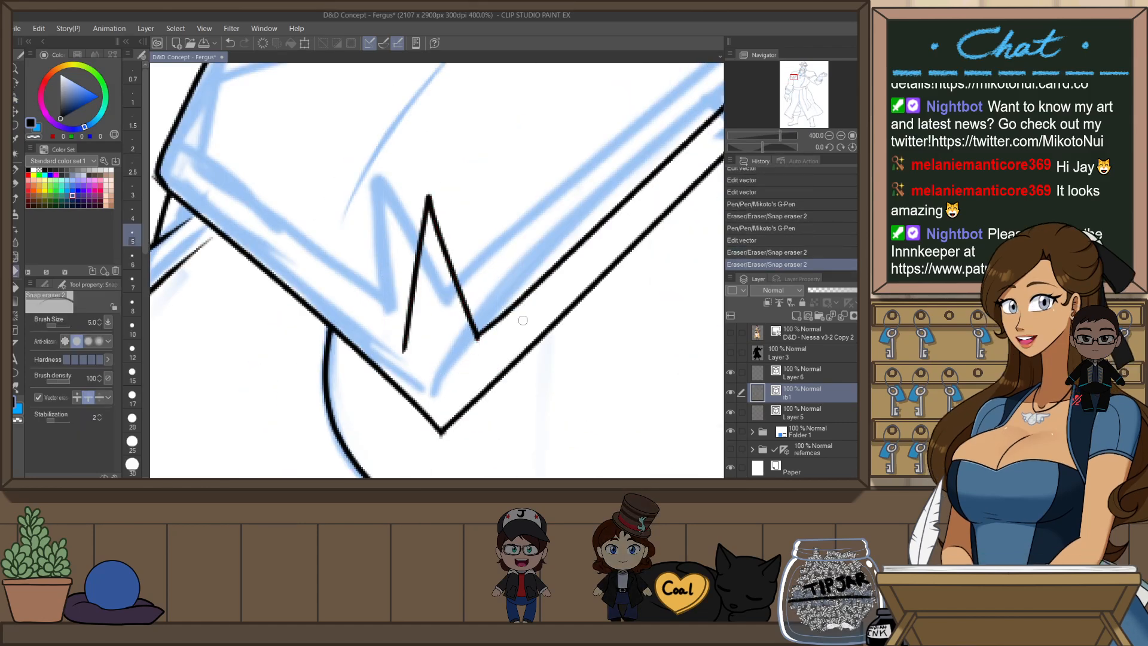
- Ink the trim line from the spike's base along the cape's lower hem to its outer corner, then erase the overlap
{"action": "scroll", "coordinate": [519, 341], "scroll_direction": "down", "scroll_amount": 3}
{"action": "key", "text": "h"}
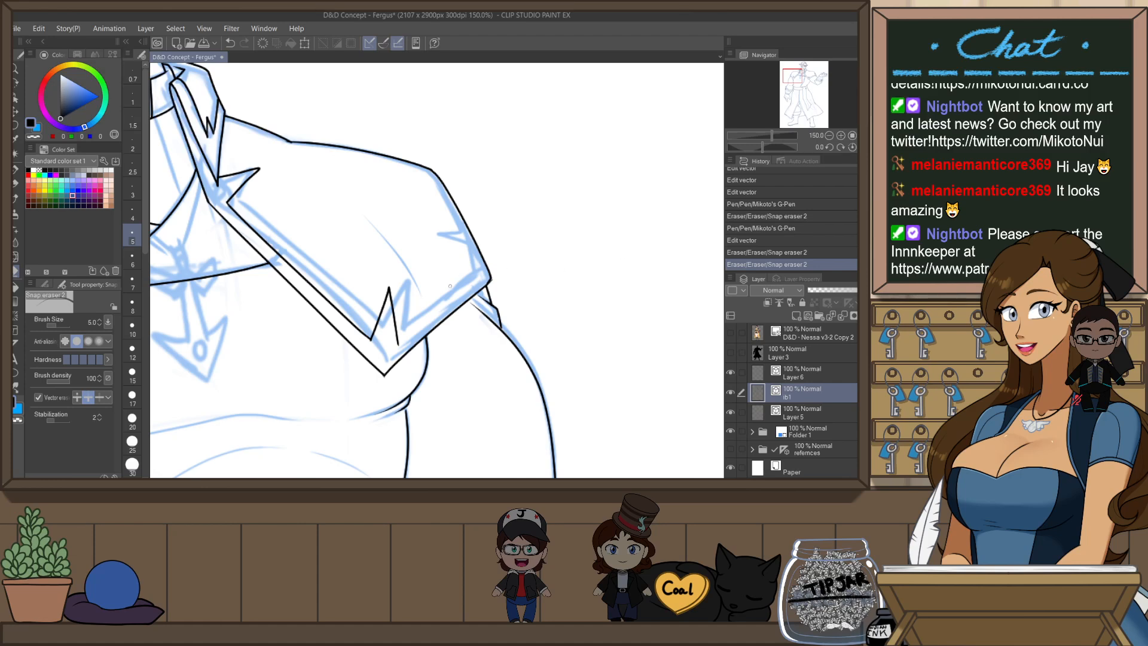
{"action": "key", "text": "p"}
{"action": "scroll", "coordinate": [398, 329], "scroll_direction": "up", "scroll_amount": 1}
{"action": "mouse_move", "coordinate": [409, 326]}
{"action": "left_mouse_down"}
{"action": "mouse_move", "coordinate": [508, 246]}
{"action": "mouse_move", "coordinate": [495, 265]}
{"action": "mouse_move", "coordinate": [516, 251]}
{"action": "left_mouse_up"}
{"action": "key", "text": "ctrl+z"}
{"action": "key", "text": "e"}
{"action": "left_click_drag", "start_coordinate": [390, 347], "coordinate": [400, 350]}
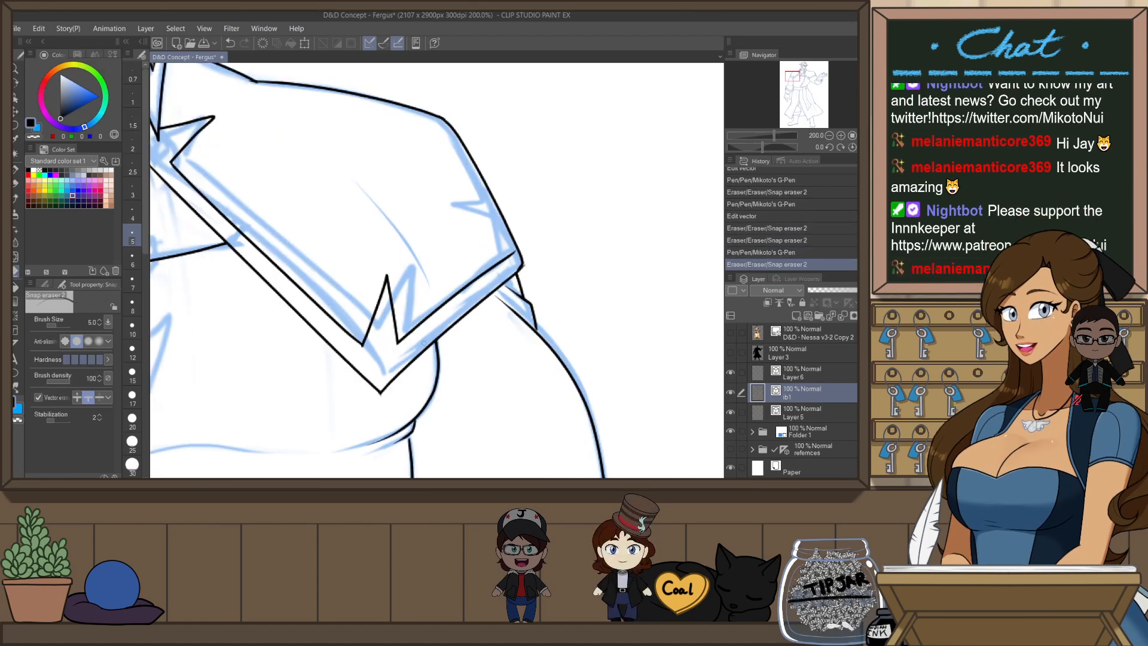
- Ink the short inner trim line rising from the hem's outer corner to the cape's side edge
{"action": "left_click_drag", "start_coordinate": [528, 260], "coordinate": [547, 302]}
{"action": "key", "text": "shift+space"}
{"action": "scroll", "coordinate": [518, 270], "scroll_direction": "up", "scroll_amount": 2}
{"action": "key", "text": "p"}
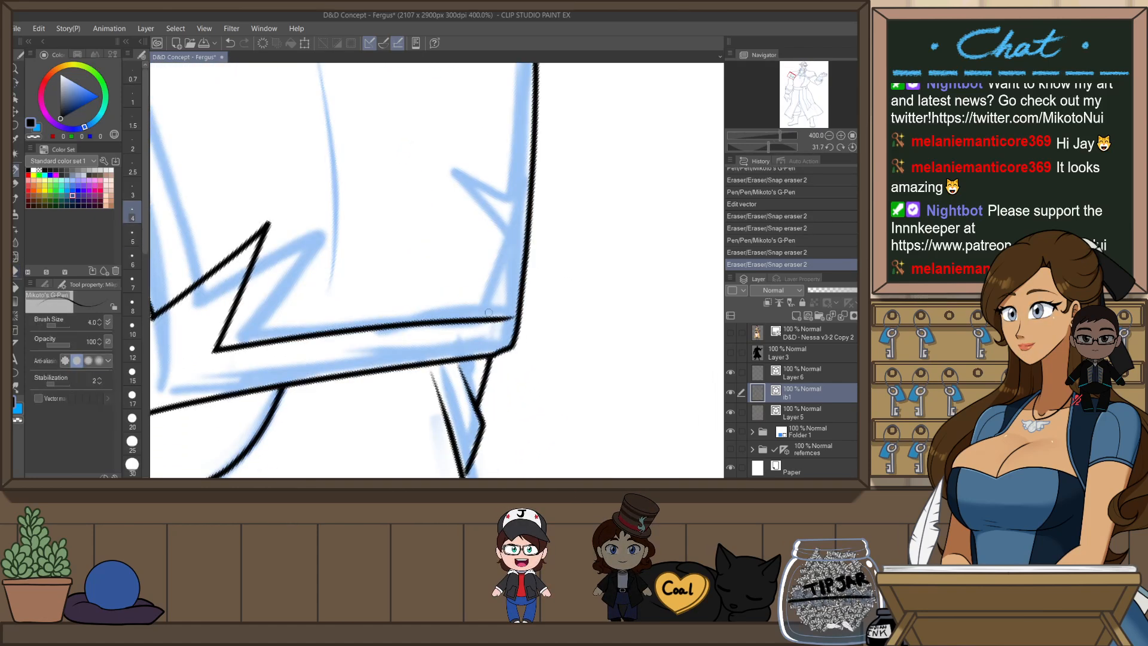
{"action": "left_click_drag", "start_coordinate": [472, 324], "coordinate": [538, 197]}
{"action": "key", "text": "ctrl+z"}
{"action": "mouse_move", "coordinate": [482, 323]}
{"action": "left_mouse_down"}
{"action": "mouse_move", "coordinate": [535, 206]}
{"action": "mouse_move", "coordinate": [533, 335]}
{"action": "left_mouse_up"}
- Ink the small pointed notch on the lowered arm's cape edge, join it to the outline and erase the excess lines
{"action": "key", "text": "h"}
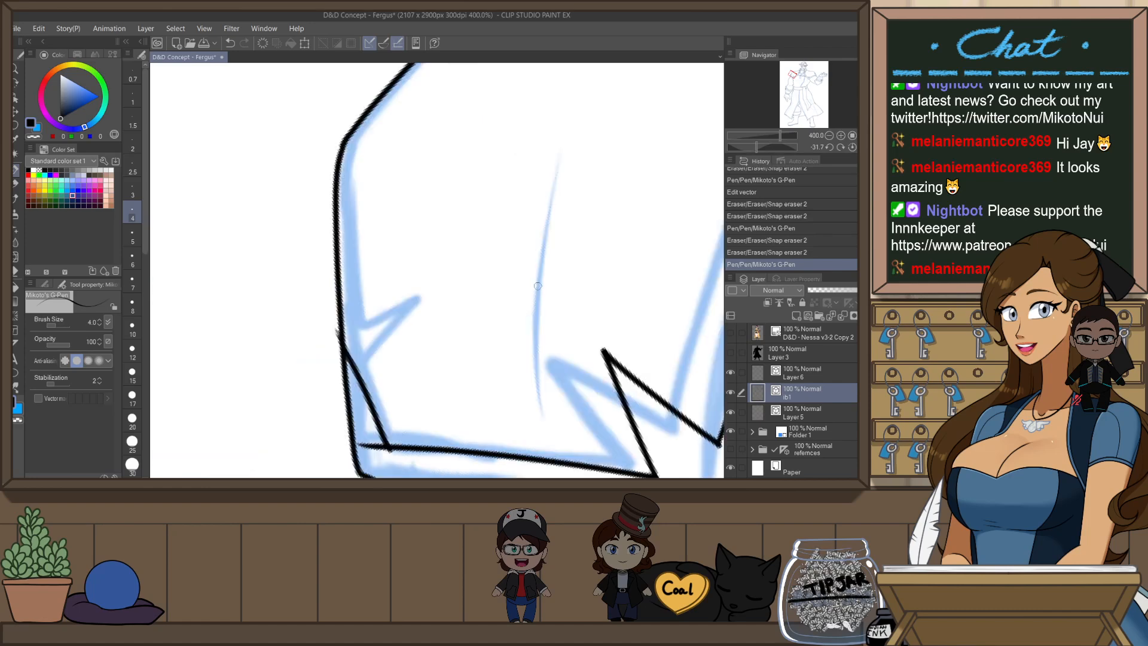
{"action": "left_click_drag", "start_coordinate": [403, 292], "coordinate": [386, 353]}
{"action": "key", "text": "ctrl+z"}
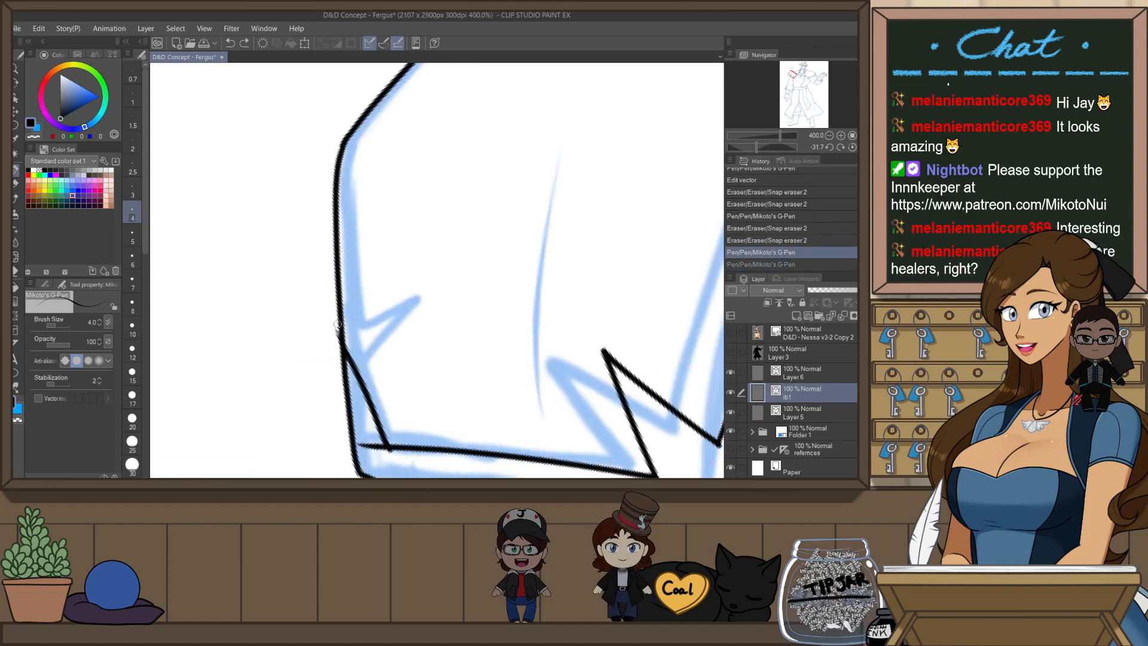
{"action": "left_click_drag", "start_coordinate": [339, 324], "coordinate": [349, 357]}
{"action": "key", "text": "ctrl+@"}
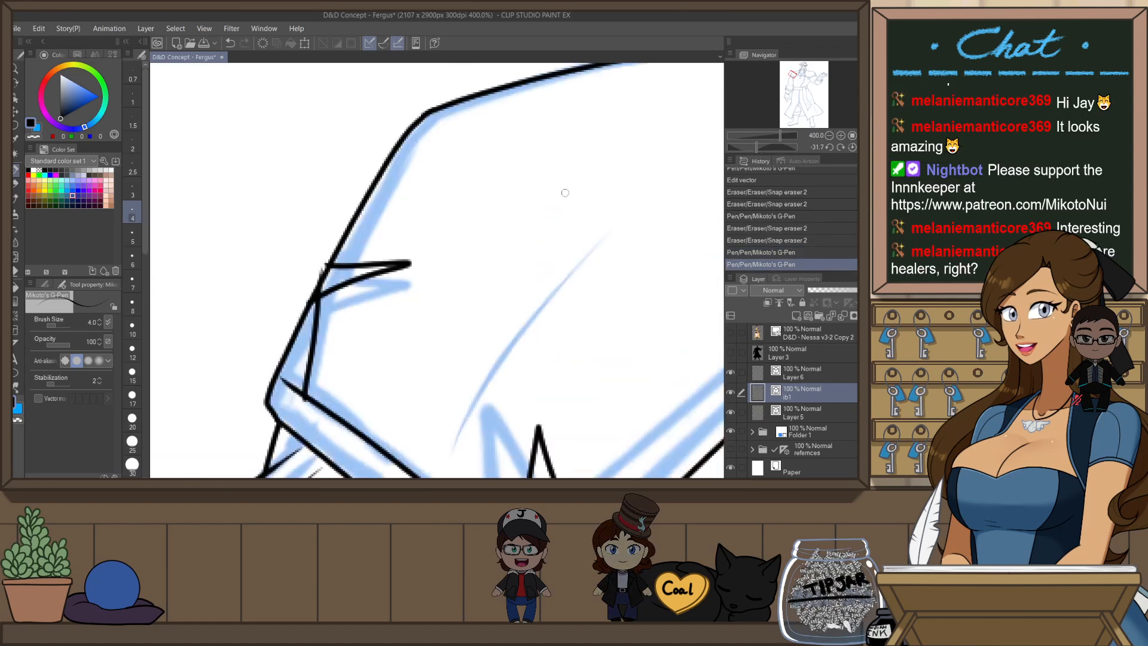
{"action": "mouse_move", "coordinate": [345, 266]}
{"action": "left_mouse_down"}
{"action": "mouse_move", "coordinate": [398, 151]}
{"action": "mouse_move", "coordinate": [423, 138]}
{"action": "mouse_move", "coordinate": [378, 177]}
{"action": "mouse_move", "coordinate": [321, 290]}
{"action": "left_mouse_up"}
{"action": "key", "text": "ctrl+z"}
{"action": "key", "text": "e"}
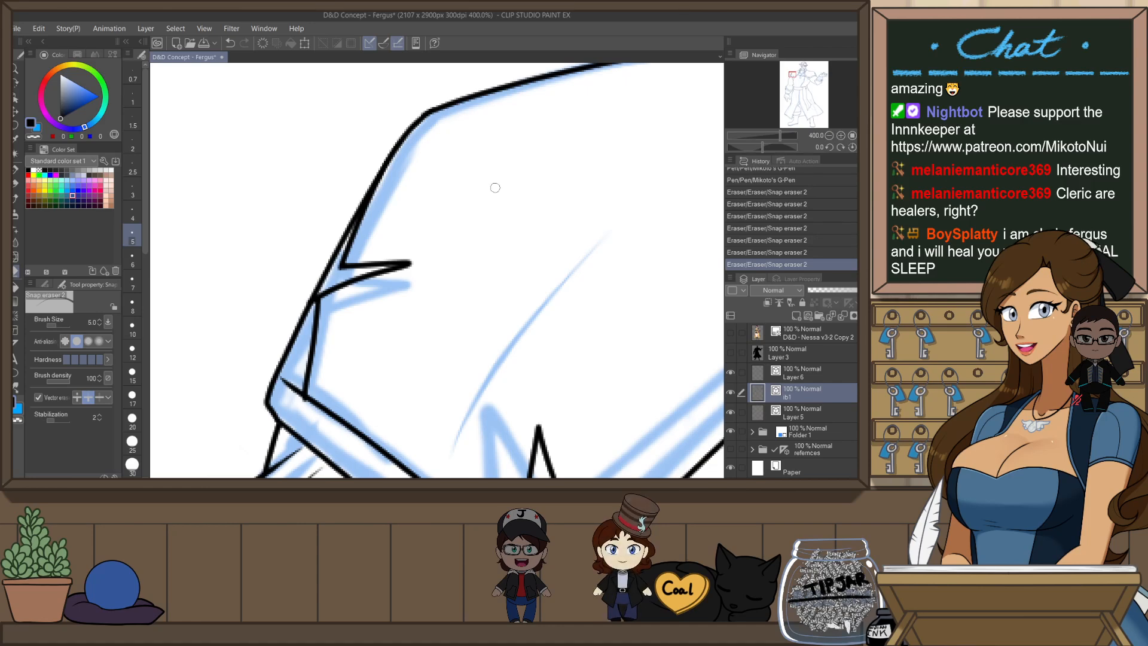
- Move the end control point of the cape's side outline so it joins the shoulder line at the upper corner
{"action": "scroll", "coordinate": [499, 179], "scroll_direction": "down", "scroll_amount": 2}
{"action": "scroll", "coordinate": [461, 160], "scroll_direction": "up", "scroll_amount": 2}
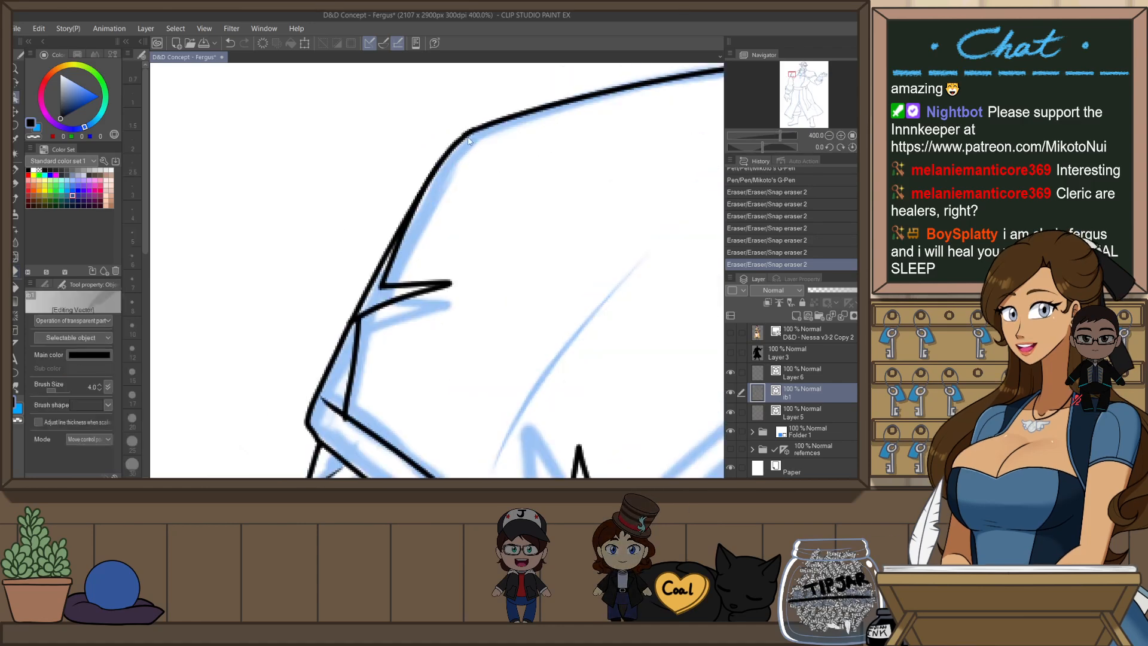
{"action": "key", "text": "o"}
{"action": "left_click", "coordinate": [477, 129]}
{"action": "left_click_drag", "start_coordinate": [475, 128], "coordinate": [469, 131]}
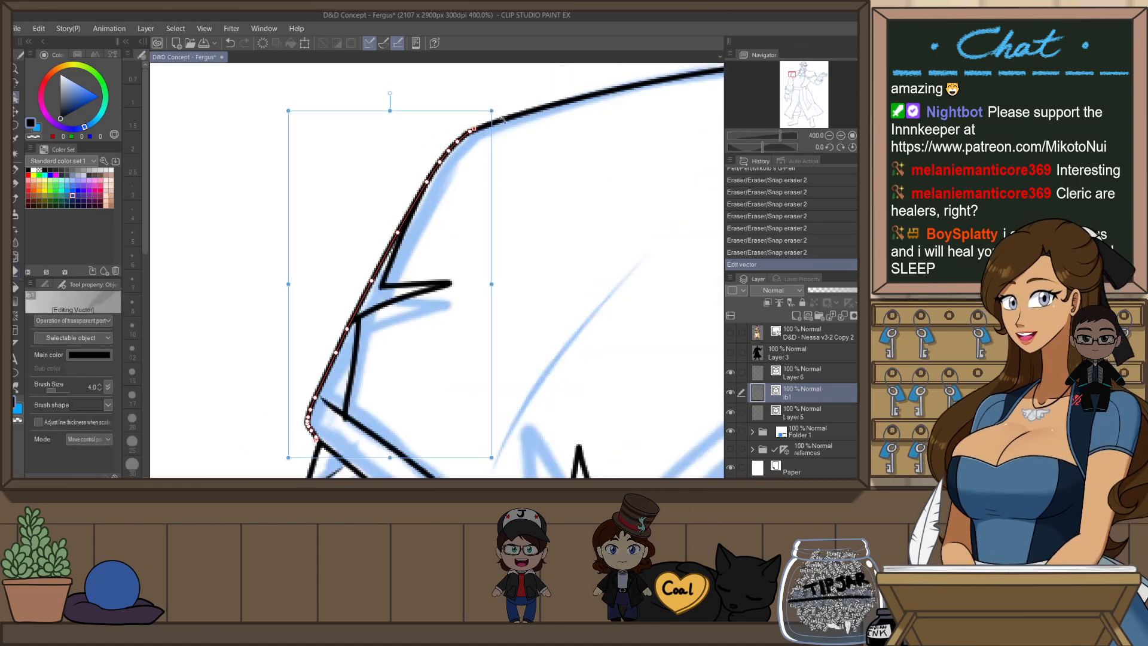
{"action": "left_click", "coordinate": [520, 133]}
{"action": "scroll", "coordinate": [513, 154], "scroll_direction": "down", "scroll_amount": 5}
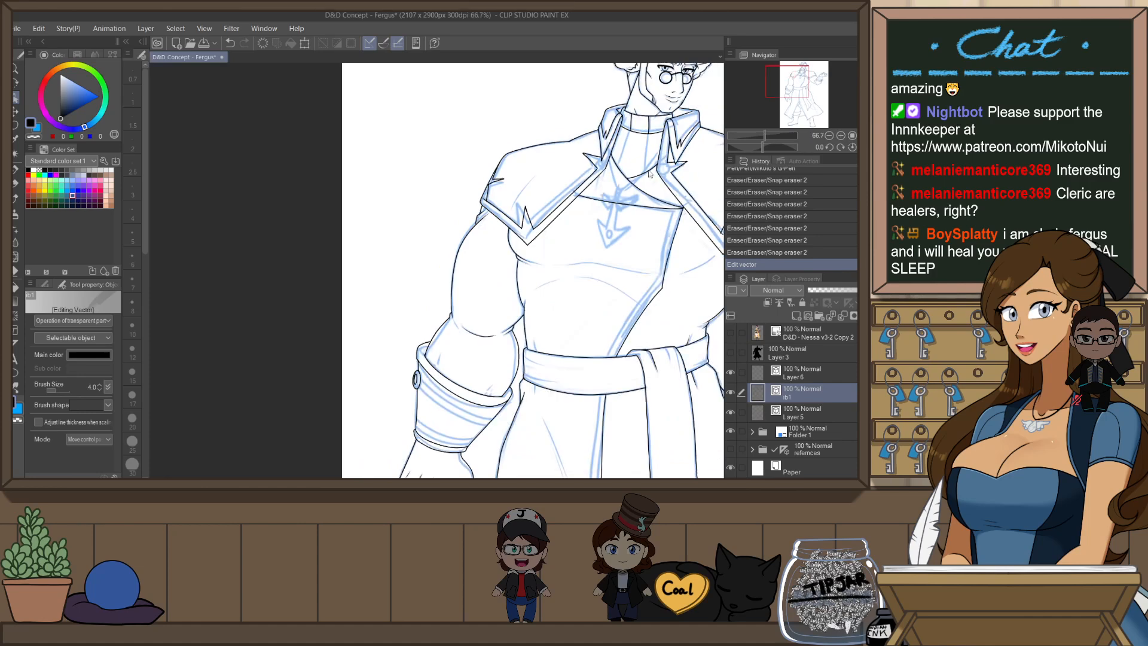
- Erase excess line on the lowered arm's shoulder cape and undo the last erasure
{"action": "scroll", "coordinate": [475, 175], "scroll_direction": "up", "scroll_amount": 1}
{"action": "key", "text": "e"}
{"action": "left_click", "coordinate": [562, 182]}
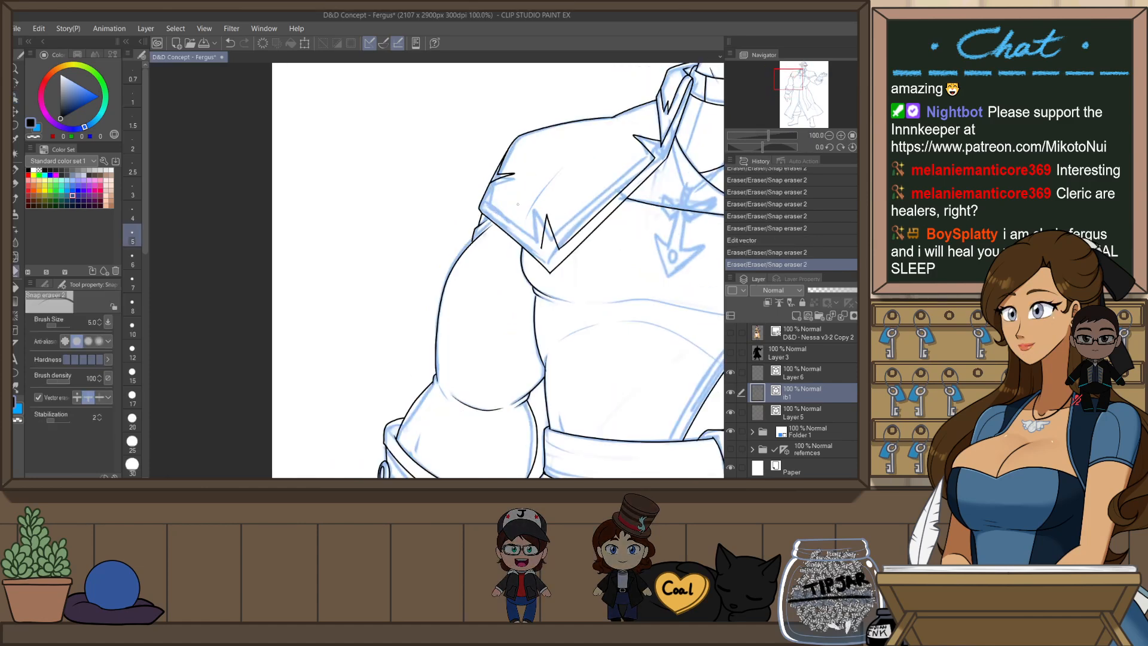
{"action": "left_click", "coordinate": [566, 179]}
{"action": "scroll", "coordinate": [567, 179], "scroll_direction": "down", "scroll_amount": 3}
{"action": "key", "text": "ctrl+z"}
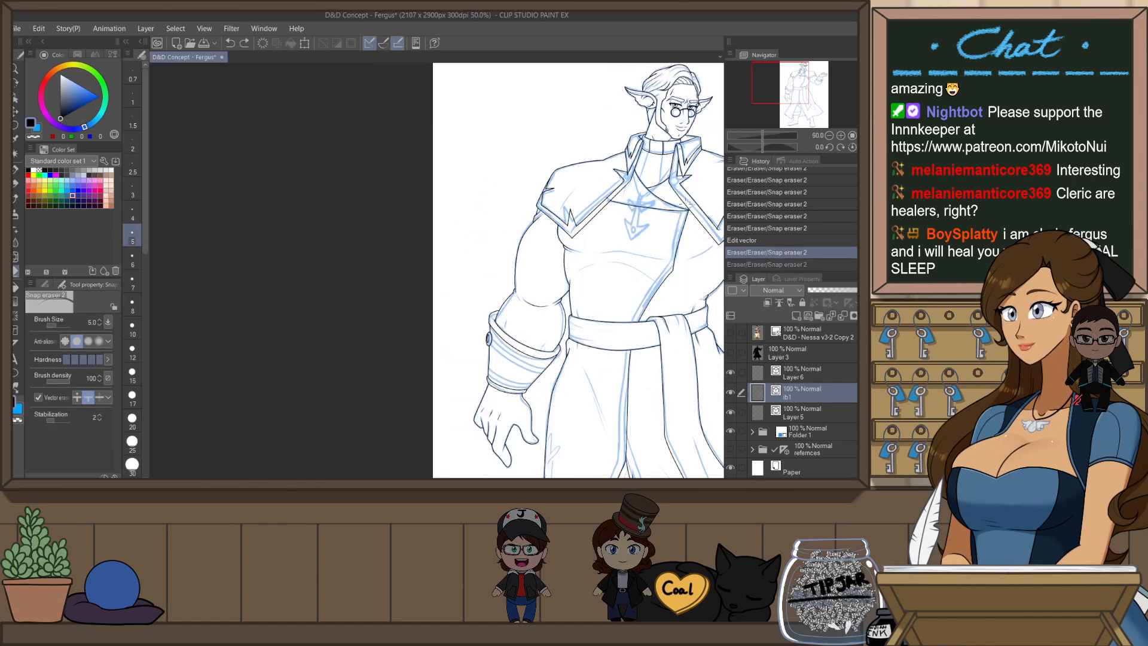
- Reposition both ends of the lower trim line on the raised arm's cape to meet the spike and the side notch
{"action": "scroll", "coordinate": [654, 184], "scroll_direction": "up", "scroll_amount": 2}
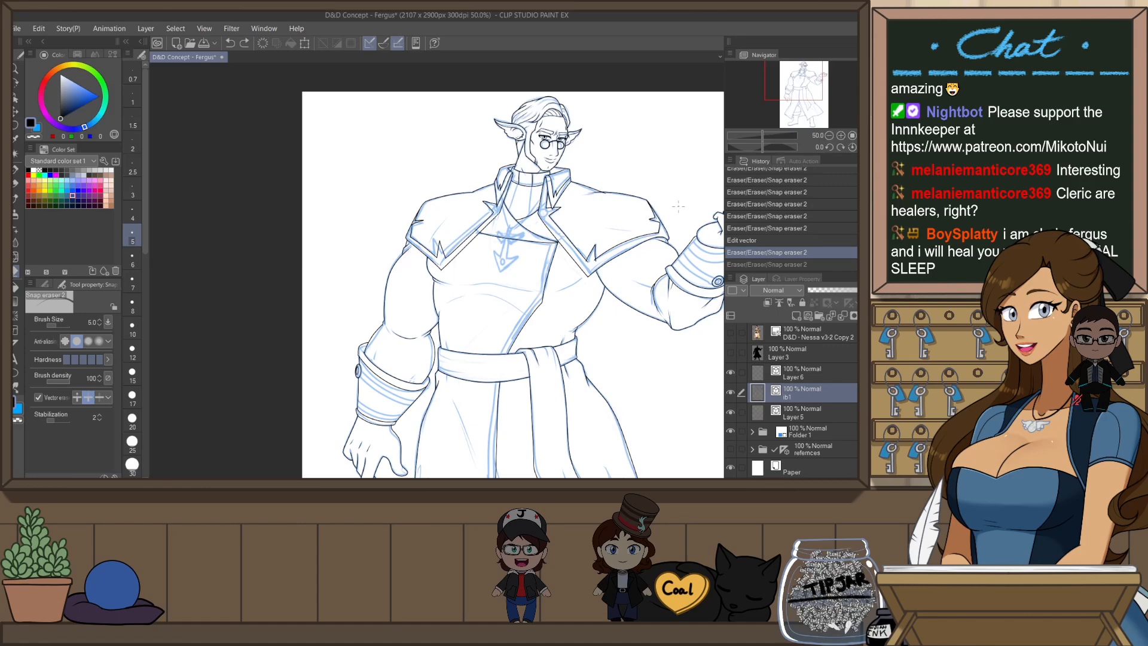
{"action": "scroll", "coordinate": [679, 206], "scroll_direction": "up", "scroll_amount": 3}
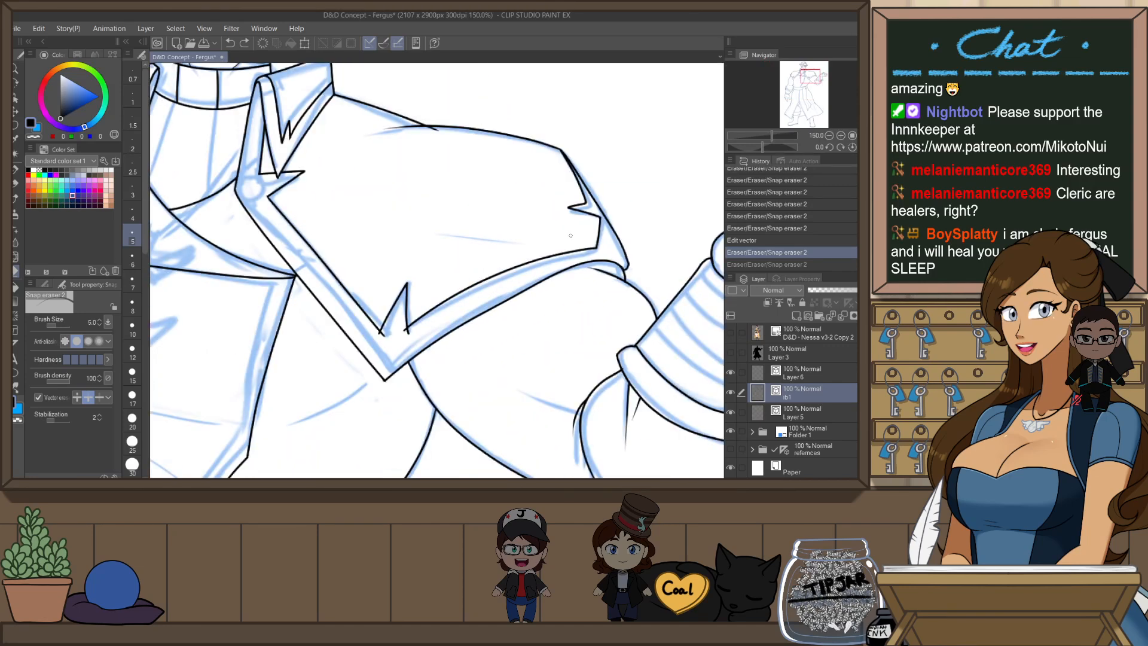
{"action": "key", "text": "o"}
{"action": "left_click", "coordinate": [411, 329]}
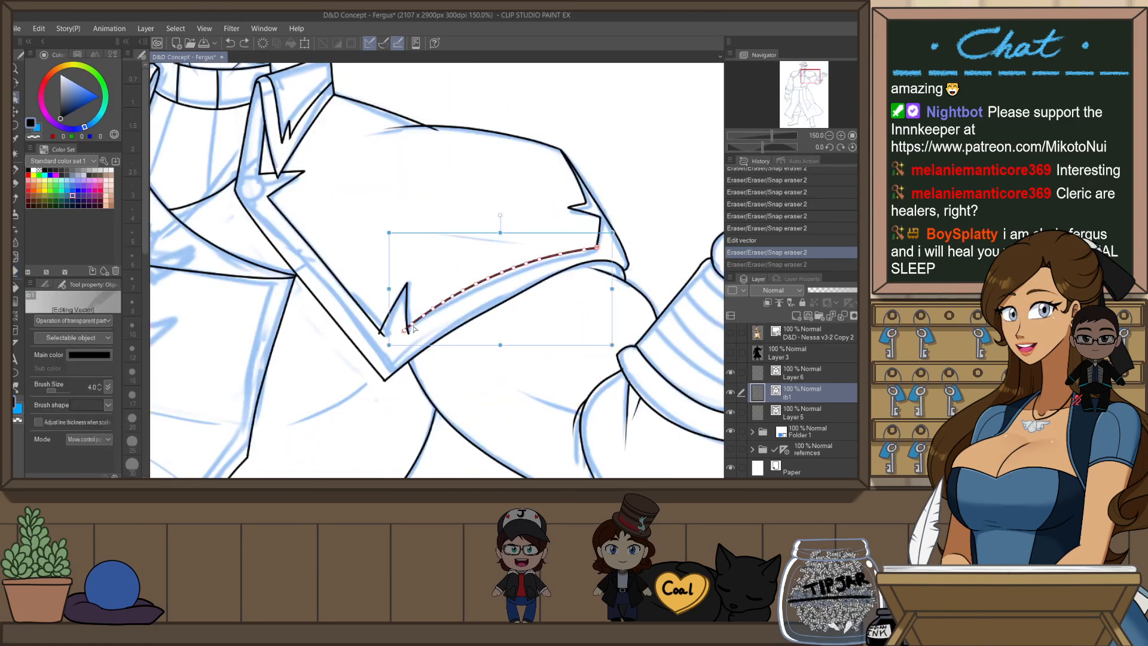
{"action": "left_click_drag", "start_coordinate": [388, 349], "coordinate": [391, 356]}
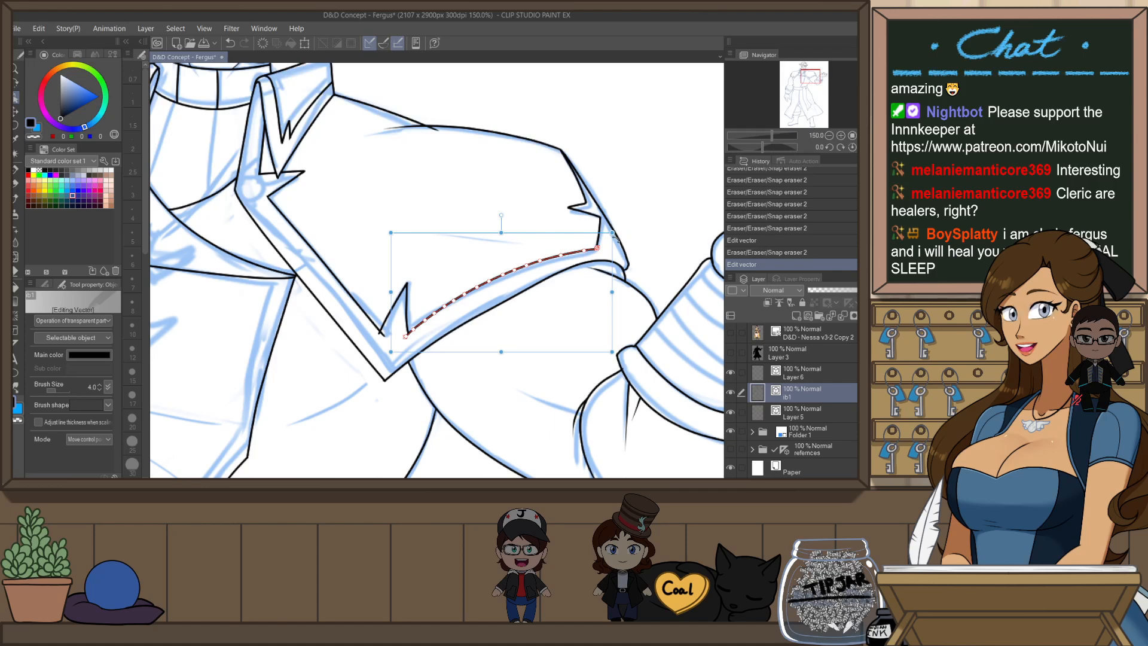
{"action": "left_click_drag", "start_coordinate": [616, 236], "coordinate": [612, 233]}
{"action": "key", "text": "e"}
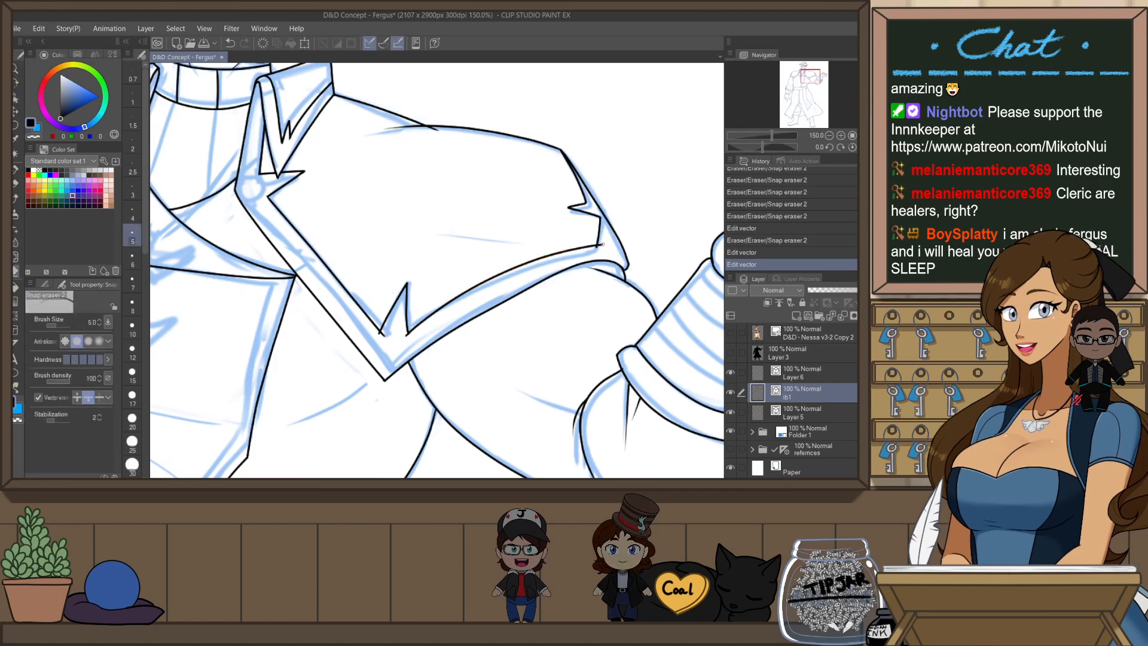
- Erase the overshooting line ends at the outer corner and spike base of the raised arm's cape trim
{"action": "left_click", "coordinate": [602, 245]}
{"action": "left_click", "coordinate": [603, 247]}
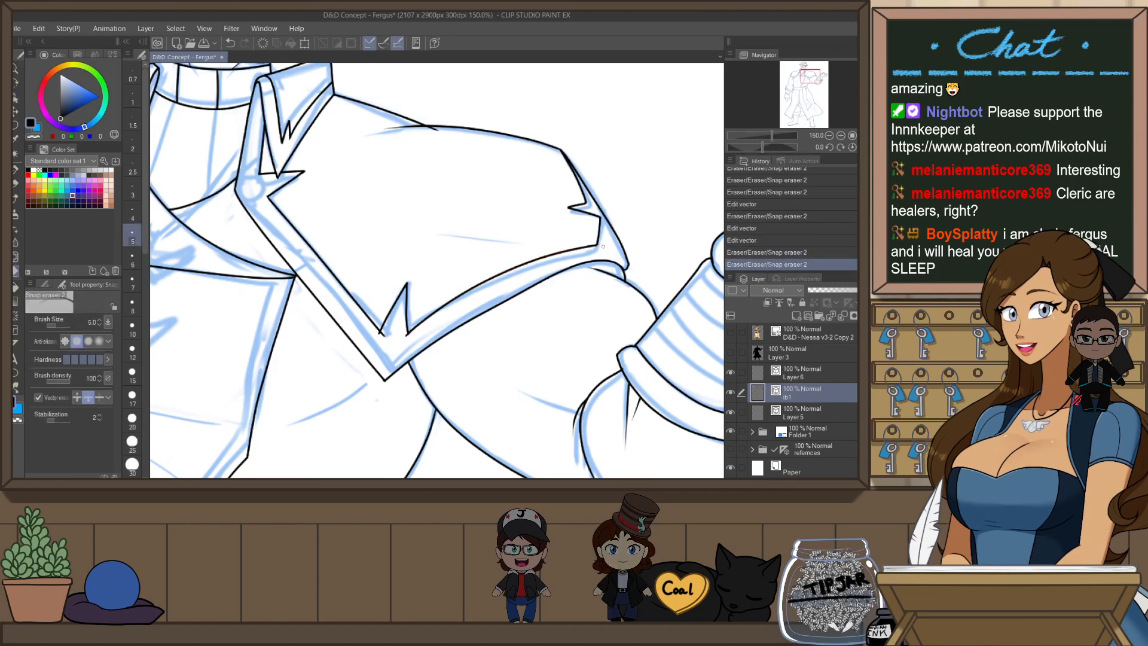
{"action": "key", "text": "ctrl+z"}
{"action": "key", "text": "ctrl+z"}
{"action": "left_click", "coordinate": [603, 245]}
{"action": "left_click", "coordinate": [601, 249]}
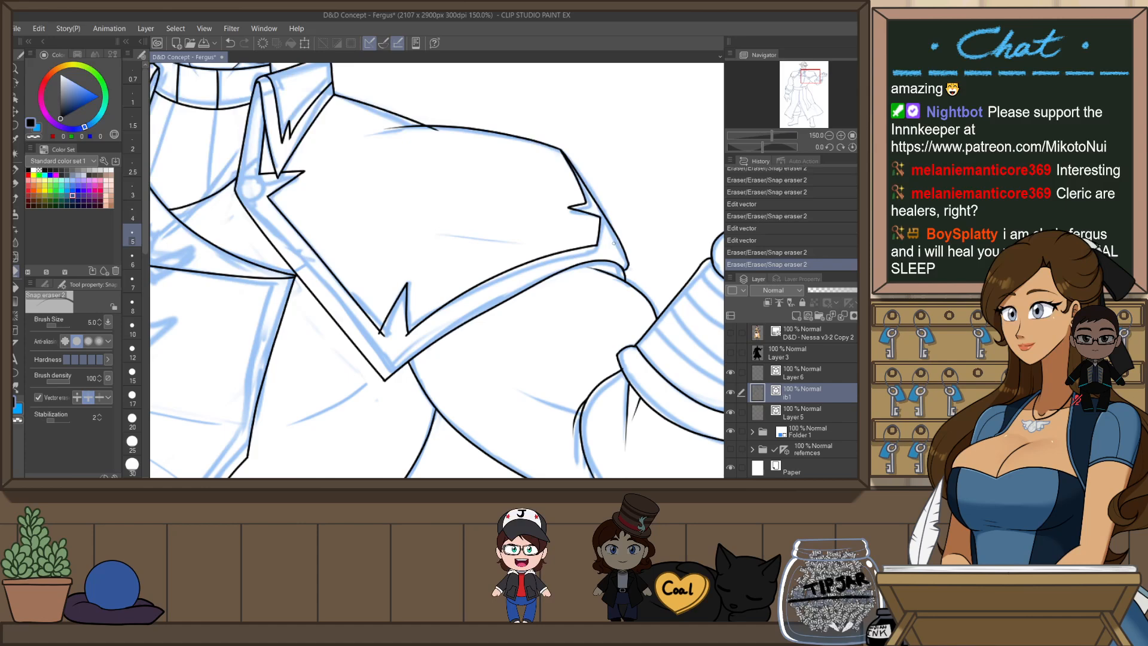
{"action": "left_click", "coordinate": [404, 333]}
{"action": "left_click", "coordinate": [399, 340]}
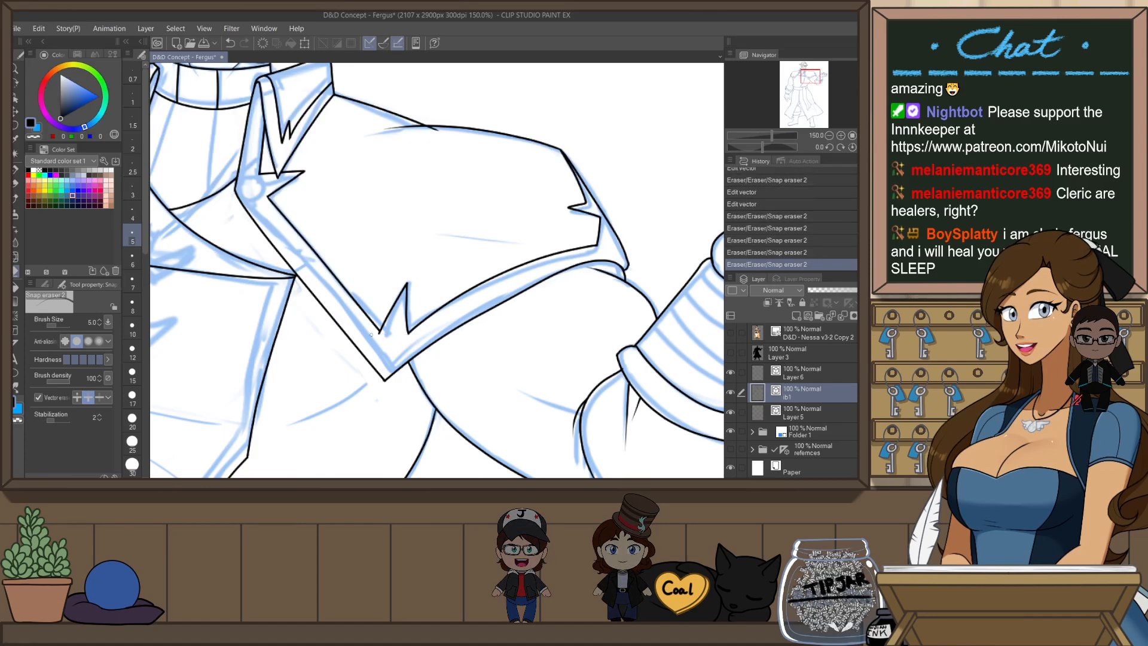
{"action": "left_click_drag", "start_coordinate": [401, 341], "coordinate": [556, 343]}
{"action": "scroll", "coordinate": [628, 222], "scroll_direction": "down", "scroll_amount": 2}
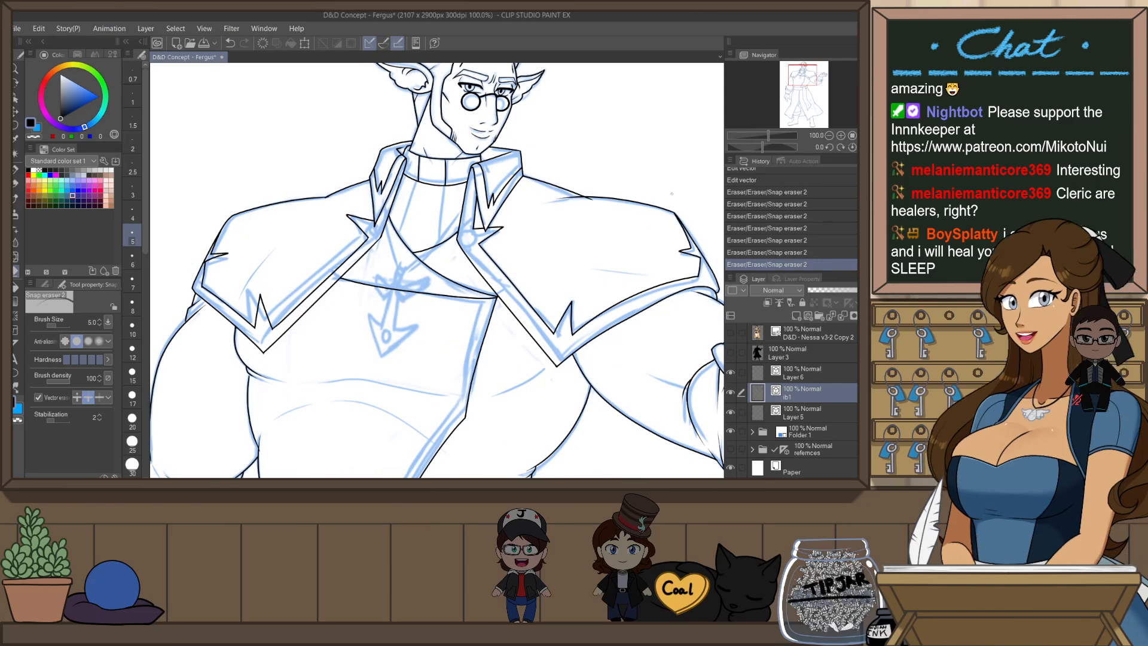
- Ink a small round clasp on the cape trim below the collar with the G-Pen, undoing and redrawing failed circles
{"action": "scroll", "coordinate": [518, 293], "scroll_direction": "up", "scroll_amount": 2}
{"action": "scroll", "coordinate": [519, 293], "scroll_direction": "up", "scroll_amount": 1}
{"action": "key", "text": "p"}
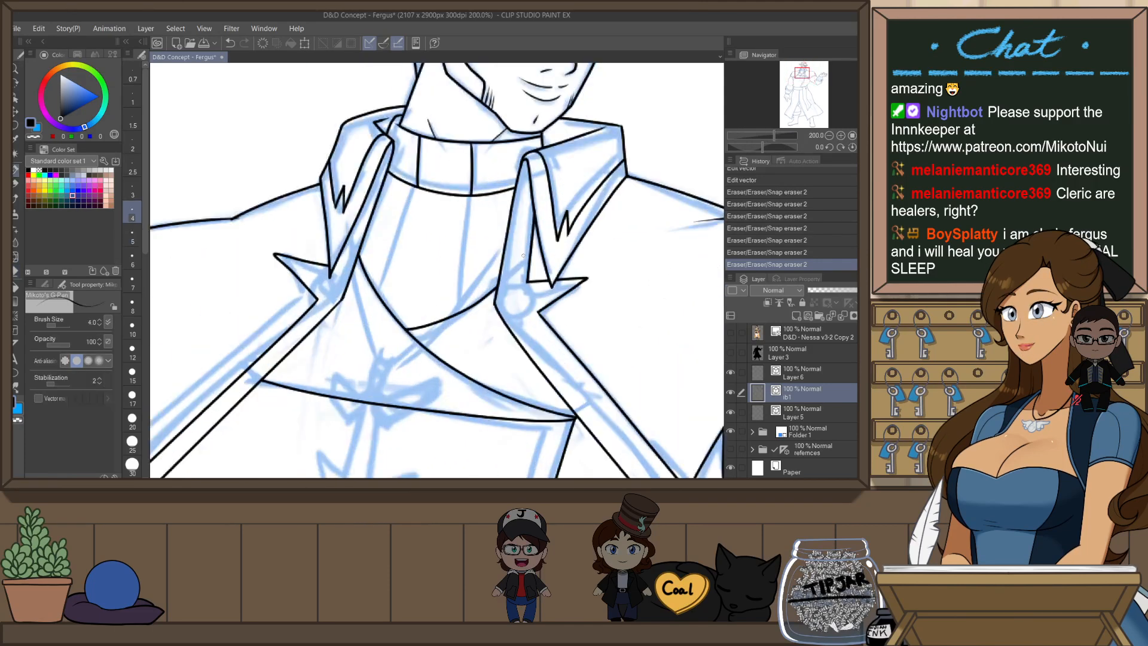
{"action": "mouse_move", "coordinate": [508, 314]}
{"action": "left_mouse_down"}
{"action": "mouse_move", "coordinate": [519, 284]}
{"action": "mouse_move", "coordinate": [501, 298]}
{"action": "mouse_move", "coordinate": [520, 285]}
{"action": "mouse_move", "coordinate": [501, 302]}
{"action": "mouse_move", "coordinate": [521, 285]}
{"action": "mouse_move", "coordinate": [530, 292]}
{"action": "mouse_move", "coordinate": [504, 285]}
{"action": "mouse_move", "coordinate": [527, 287]}
{"action": "mouse_move", "coordinate": [503, 296]}
{"action": "mouse_move", "coordinate": [529, 292]}
{"action": "mouse_move", "coordinate": [526, 283]}
{"action": "left_mouse_up"}
{"action": "key", "text": "ctrl+z"}
{"action": "key", "text": "ctrl+z"}
{"action": "key", "text": "ctrl+z"}
{"action": "key", "text": "ctrl+z"}
{"action": "key", "text": "ctrl+z"}
{"action": "key", "text": "ctrl+z"}
{"action": "key", "text": "ctrl+z"}
{"action": "key", "text": "ctrl+z"}
{"action": "key", "text": "ctrl+z"}
{"action": "key", "text": "ctrl+z"}
{"action": "key", "text": "ctrl+z"}
{"action": "key", "text": "ctrl+z"}
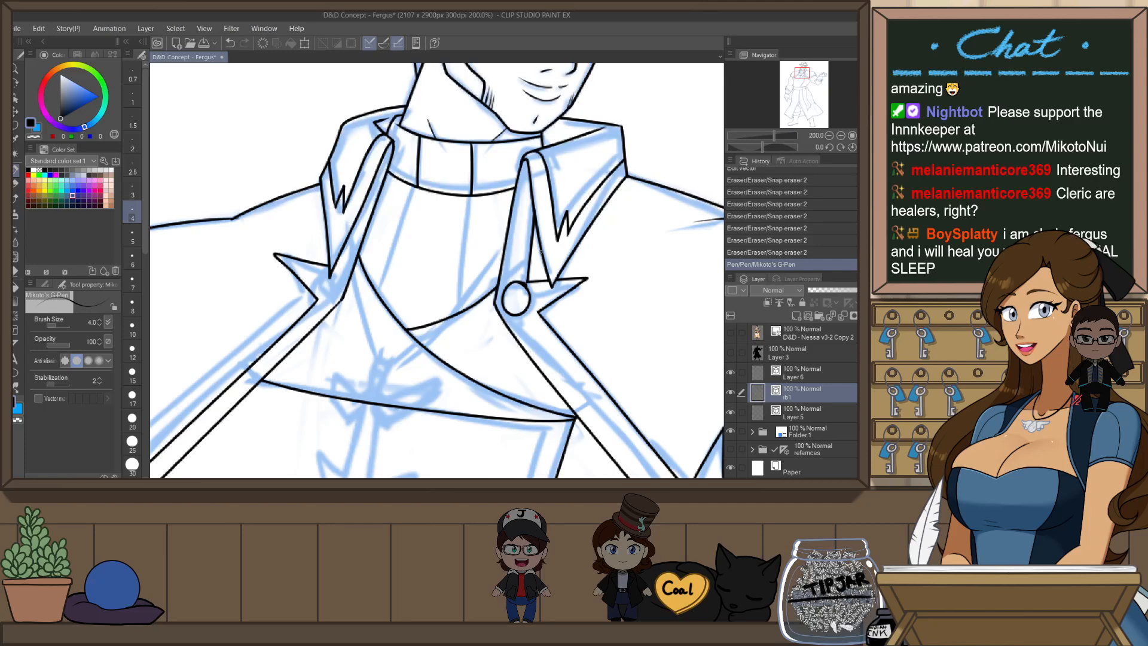
{"action": "key", "text": "h"}
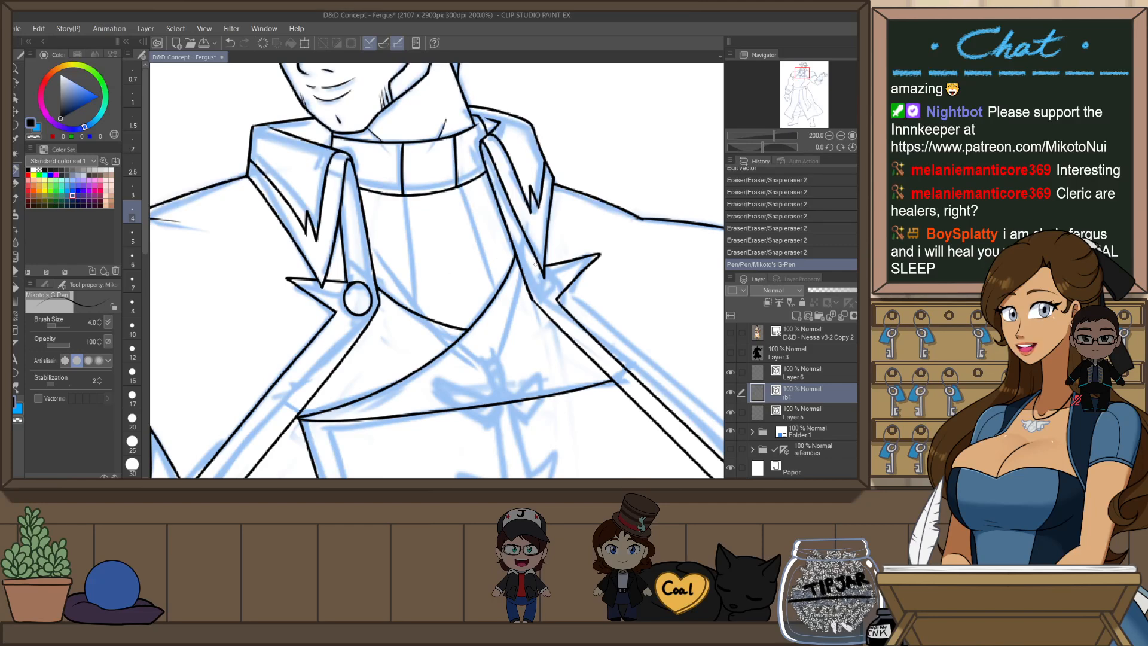
- Ink a narrow oval clasp on the lowered arm's cape trim with the G-Pen, undoing failed tries, and erase the excess lines around it
{"action": "mouse_move", "coordinate": [536, 265]}
{"action": "left_mouse_down"}
{"action": "mouse_move", "coordinate": [553, 281]}
{"action": "mouse_move", "coordinate": [543, 267]}
{"action": "mouse_move", "coordinate": [552, 278]}
{"action": "mouse_move", "coordinate": [543, 267]}
{"action": "mouse_move", "coordinate": [536, 281]}
{"action": "mouse_move", "coordinate": [552, 274]}
{"action": "mouse_move", "coordinate": [536, 283]}
{"action": "mouse_move", "coordinate": [550, 281]}
{"action": "left_mouse_up"}
{"action": "key", "text": "ctrl+z"}
{"action": "key", "text": "ctrl+z"}
{"action": "key", "text": "ctrl+z"}
{"action": "key", "text": "ctrl+z"}
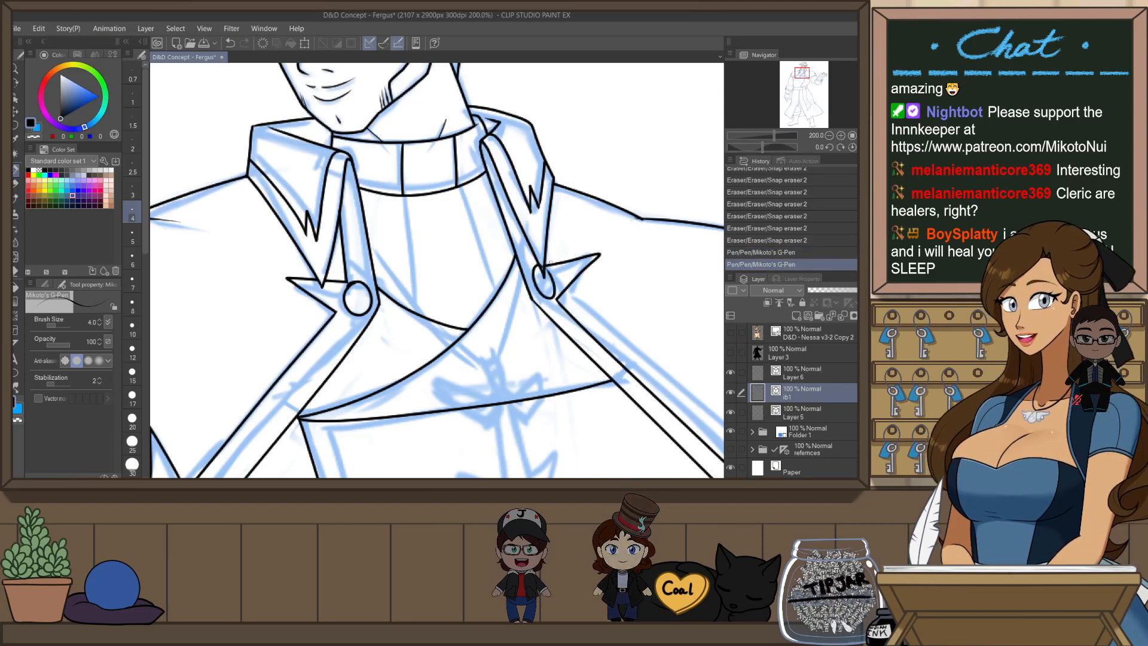
{"action": "key", "text": "e"}
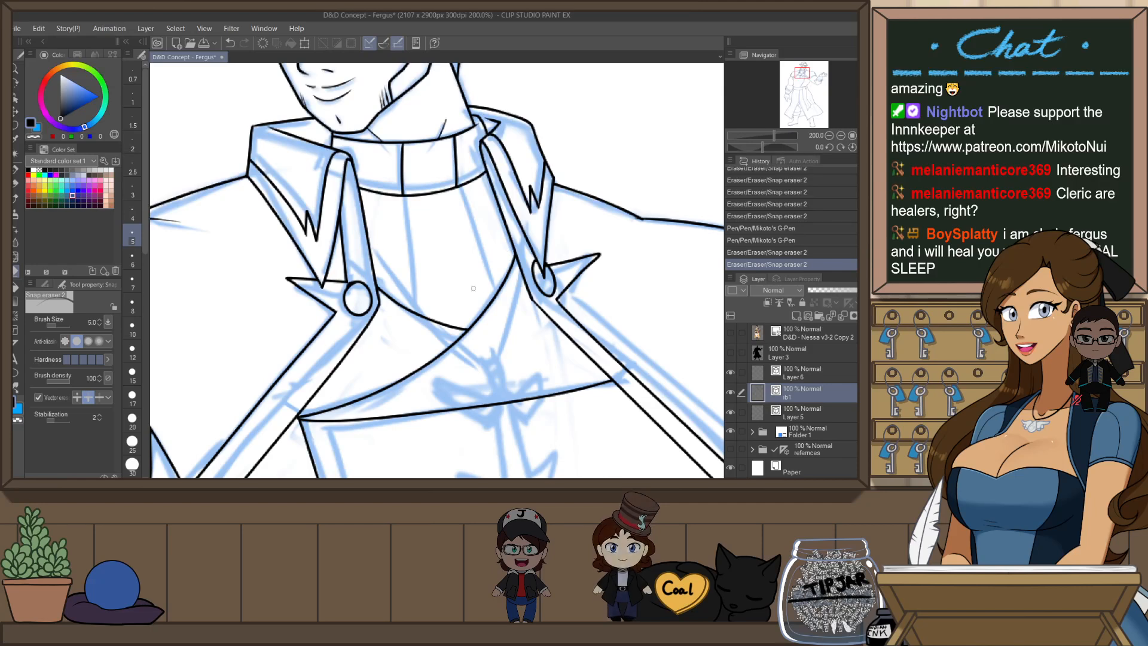
- Cut the round clasp from the raised arm's cape trim and redraw it with the G-Pen over the sketched circle, undoing failed circles
{"action": "key", "text": "o"}
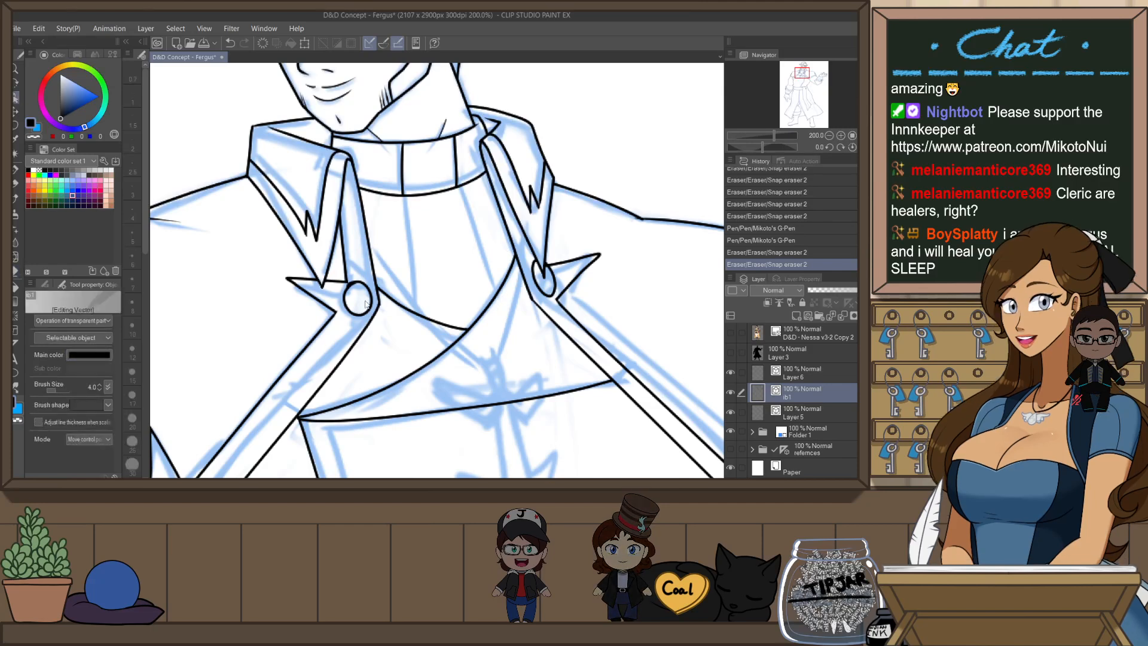
{"action": "key", "text": "ctrl+x"}
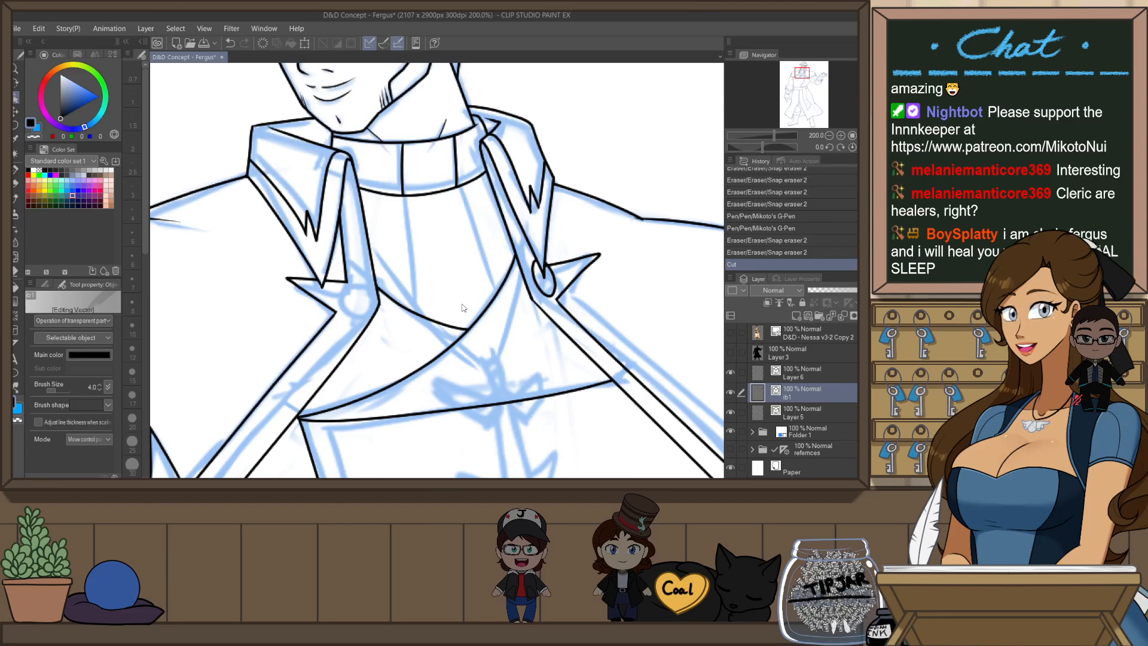
{"action": "left_click_drag", "start_coordinate": [464, 308], "coordinate": [488, 400]}
{"action": "scroll", "coordinate": [397, 337], "scroll_direction": "up", "scroll_amount": 2}
{"action": "key", "text": "p"}
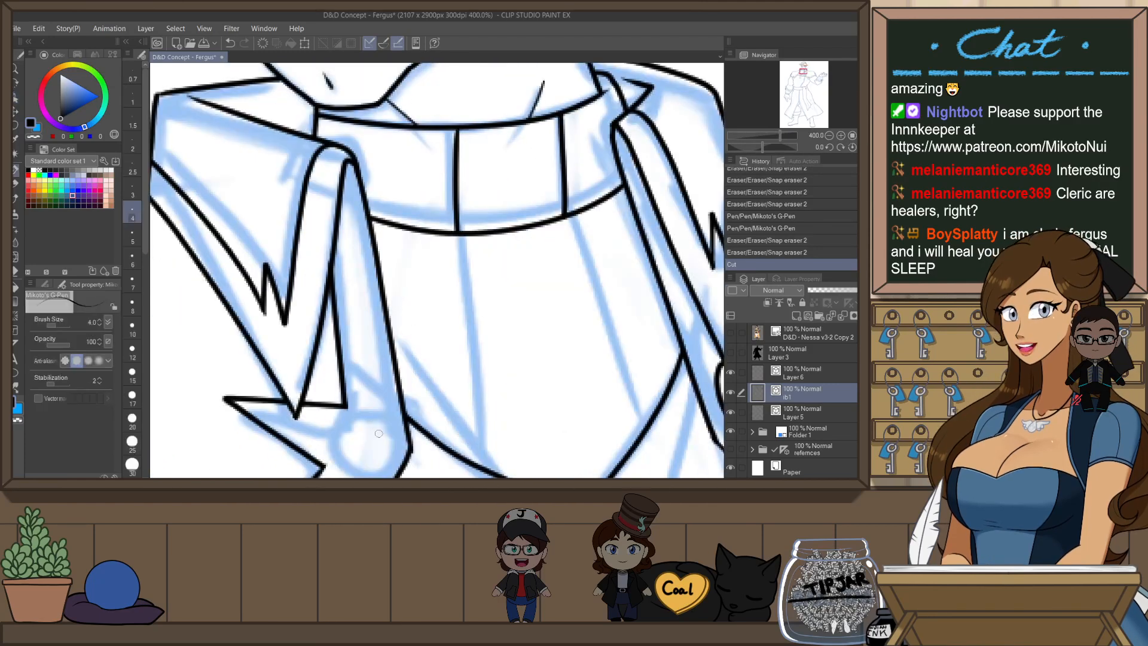
{"action": "mouse_move", "coordinate": [397, 411]}
{"action": "left_mouse_down"}
{"action": "mouse_move", "coordinate": [435, 372]}
{"action": "mouse_move", "coordinate": [399, 282]}
{"action": "mouse_move", "coordinate": [439, 328]}
{"action": "mouse_move", "coordinate": [387, 335]}
{"action": "mouse_move", "coordinate": [445, 280]}
{"action": "left_mouse_up"}
{"action": "key", "text": "ctrl+z"}
{"action": "key", "text": "ctrl+z"}
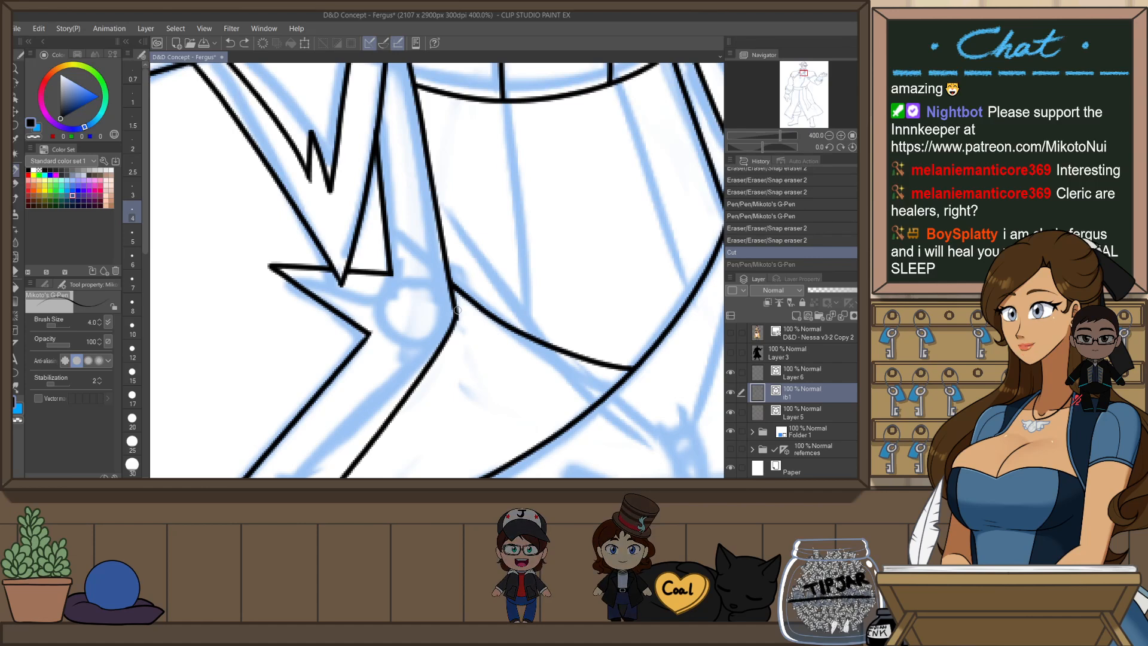
{"action": "mouse_move", "coordinate": [413, 272]}
{"action": "left_mouse_down"}
{"action": "mouse_move", "coordinate": [391, 297]}
{"action": "mouse_move", "coordinate": [444, 302]}
{"action": "mouse_move", "coordinate": [430, 271]}
{"action": "mouse_move", "coordinate": [415, 335]}
{"action": "left_mouse_up"}
{"action": "key", "text": "ctrl+z"}
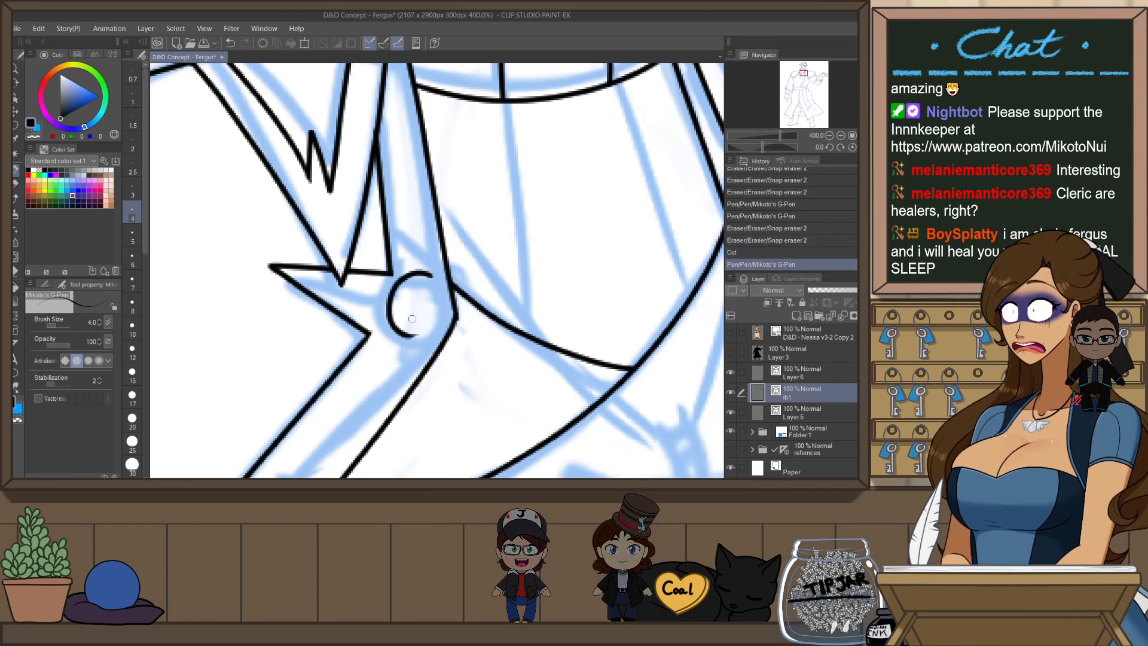
{"action": "key", "text": "ctrl+z"}
{"action": "mouse_move", "coordinate": [429, 273]}
{"action": "left_mouse_down"}
{"action": "mouse_move", "coordinate": [380, 318]}
{"action": "mouse_move", "coordinate": [432, 294]}
{"action": "mouse_move", "coordinate": [411, 280]}
{"action": "left_mouse_up"}
{"action": "key", "text": "ctrl+z"}
{"action": "mouse_move", "coordinate": [432, 277]}
{"action": "left_mouse_down"}
{"action": "mouse_move", "coordinate": [421, 268]}
{"action": "mouse_move", "coordinate": [397, 280]}
{"action": "mouse_move", "coordinate": [446, 268]}
{"action": "left_mouse_up"}
{"action": "key", "text": "ctrl+z"}
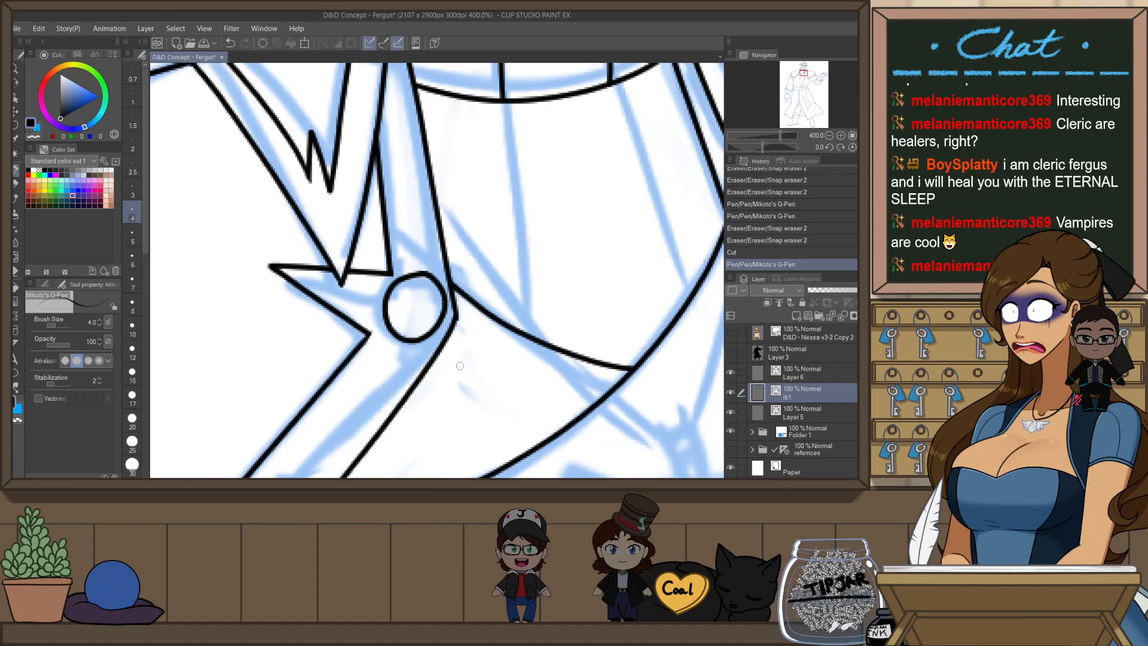
- Ink two seam lines running from the collar band down the turtleneck to the neckline, undoing failed strokes, and erase their overshooting ends
{"action": "scroll", "coordinate": [472, 321], "scroll_direction": "down", "scroll_amount": 3}
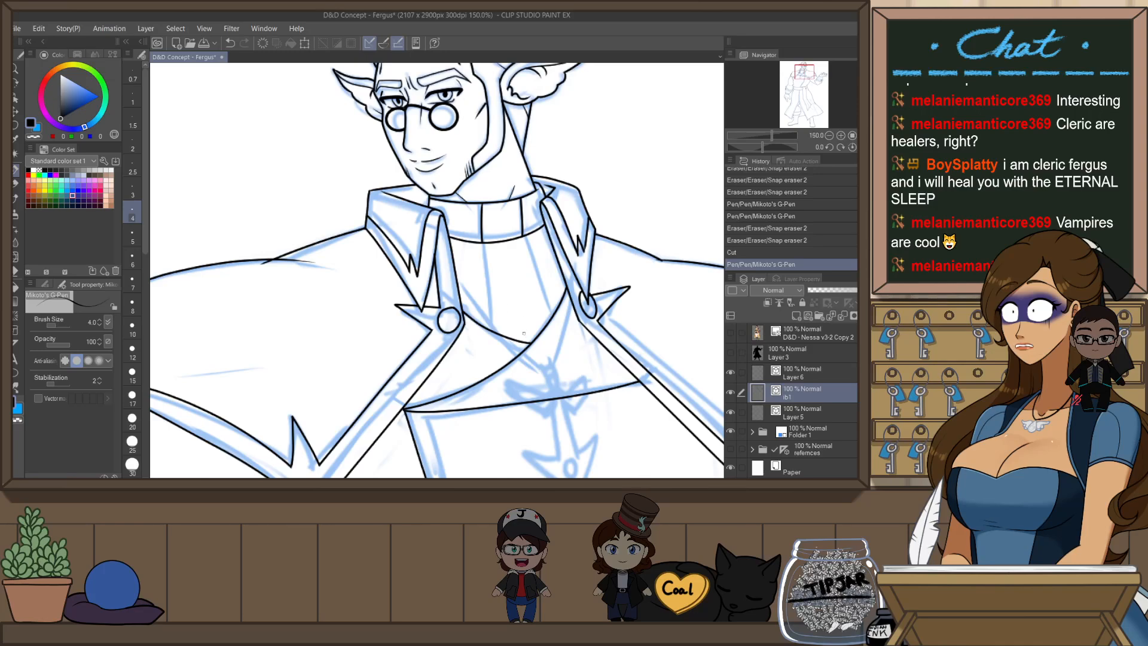
{"action": "scroll", "coordinate": [524, 333], "scroll_direction": "up", "scroll_amount": 3}
{"action": "scroll", "coordinate": [508, 315], "scroll_direction": "down", "scroll_amount": 2}
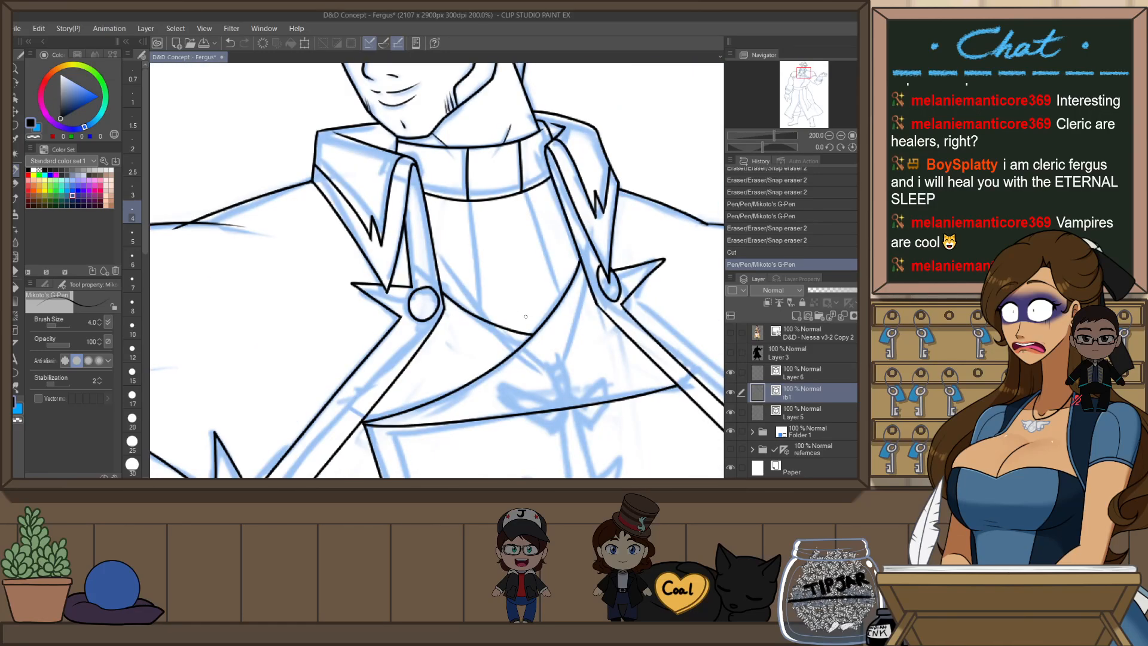
{"action": "key", "text": "h"}
{"action": "left_click_drag", "start_coordinate": [353, 194], "coordinate": [310, 313]}
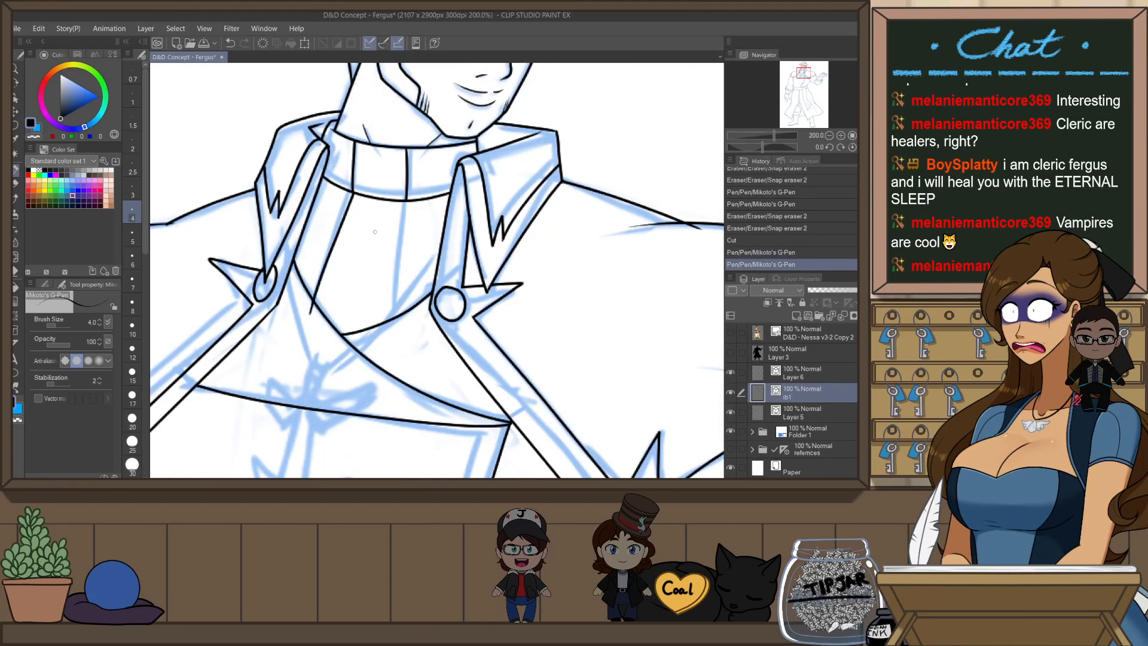
{"action": "left_click_drag", "start_coordinate": [405, 207], "coordinate": [402, 337]}
{"action": "key", "text": "ctrl+z"}
{"action": "mouse_move", "coordinate": [406, 201]}
{"action": "left_mouse_down"}
{"action": "mouse_move", "coordinate": [400, 335]}
{"action": "mouse_move", "coordinate": [389, 335]}
{"action": "left_mouse_up"}
{"action": "key", "text": "ctrl+z"}
{"action": "key", "text": "ctrl+z"}
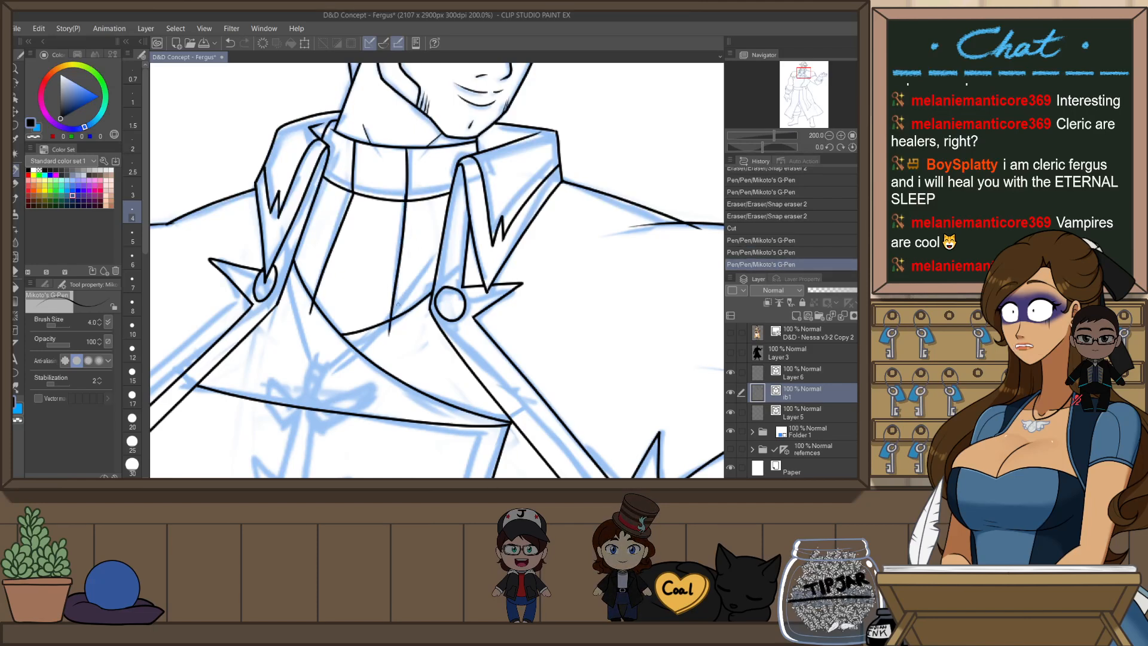
{"action": "key", "text": "ctrl+z"}
{"action": "mouse_move", "coordinate": [405, 202]}
{"action": "left_mouse_down"}
{"action": "mouse_move", "coordinate": [388, 344]}
{"action": "mouse_move", "coordinate": [362, 313]}
{"action": "left_mouse_up"}
{"action": "key", "text": "e"}
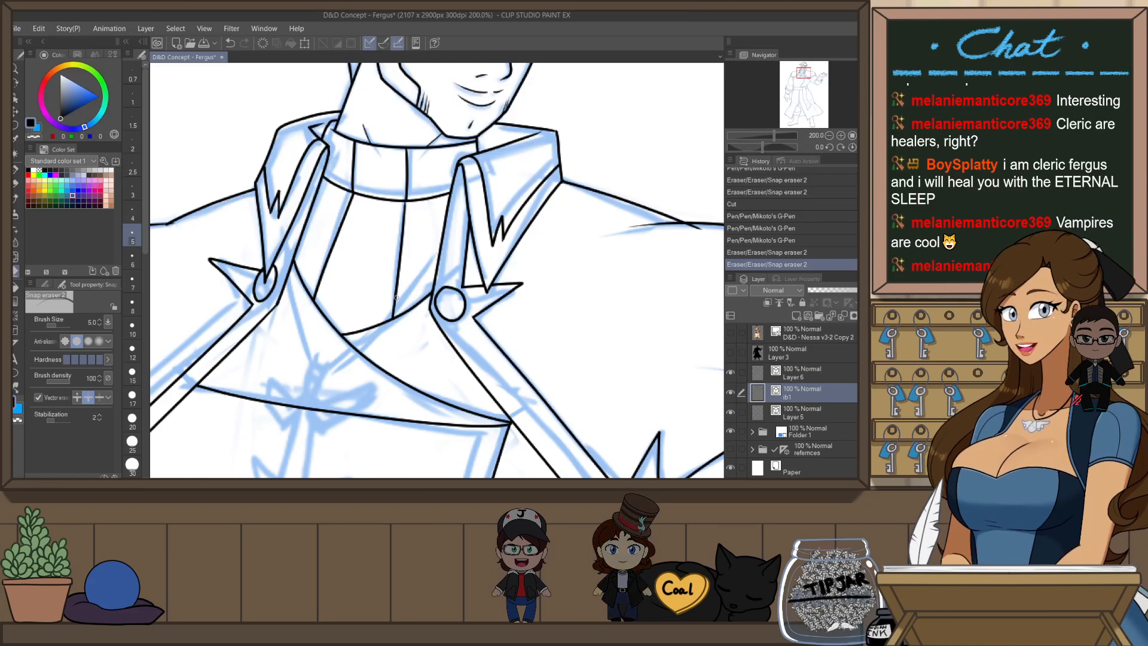
- Duplicate the angled edge line of the chest flap and offset the copy slightly inward to form a parallel trim
{"action": "scroll", "coordinate": [527, 342], "scroll_direction": "down", "scroll_amount": 1}
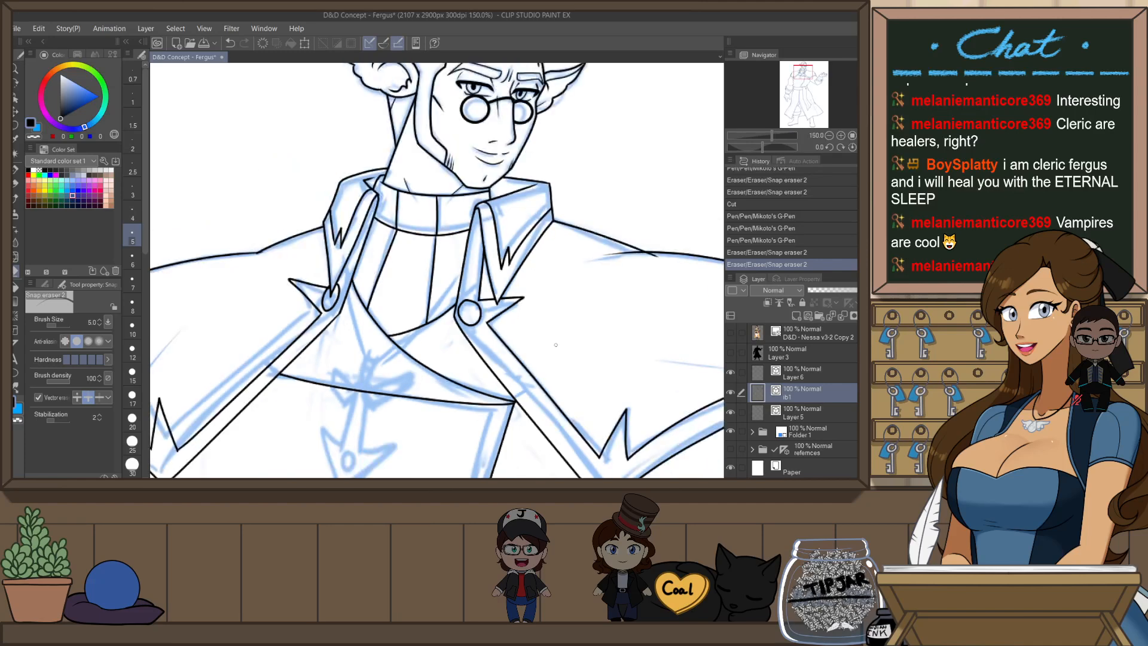
{"action": "scroll", "coordinate": [562, 339], "scroll_direction": "down", "scroll_amount": 2}
{"action": "left_click_drag", "start_coordinate": [607, 411], "coordinate": [595, 301]}
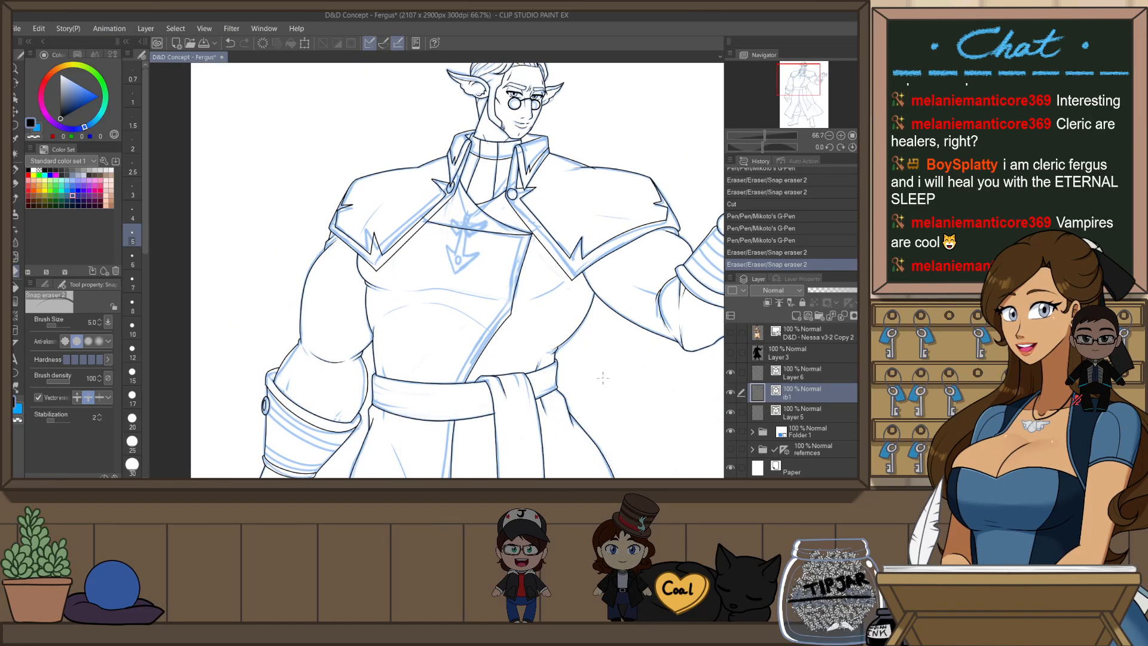
{"action": "scroll", "coordinate": [565, 324], "scroll_direction": "up", "scroll_amount": 3}
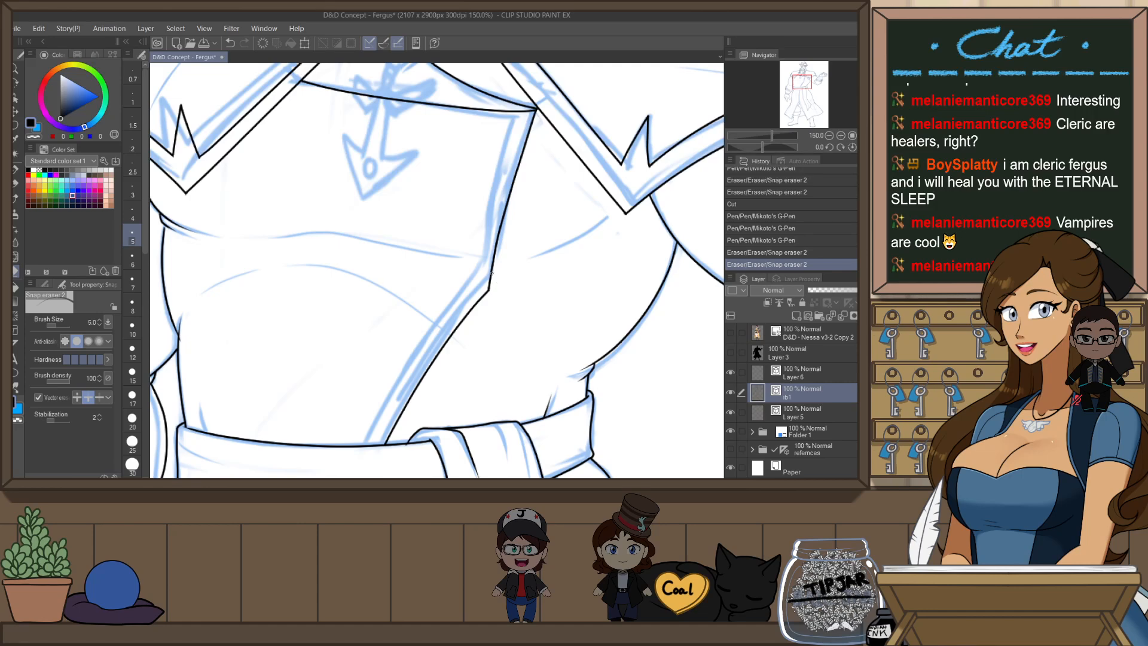
{"action": "key", "text": "o"}
{"action": "left_click", "coordinate": [492, 273]}
{"action": "left_click", "coordinate": [482, 298], "text": "shift"}
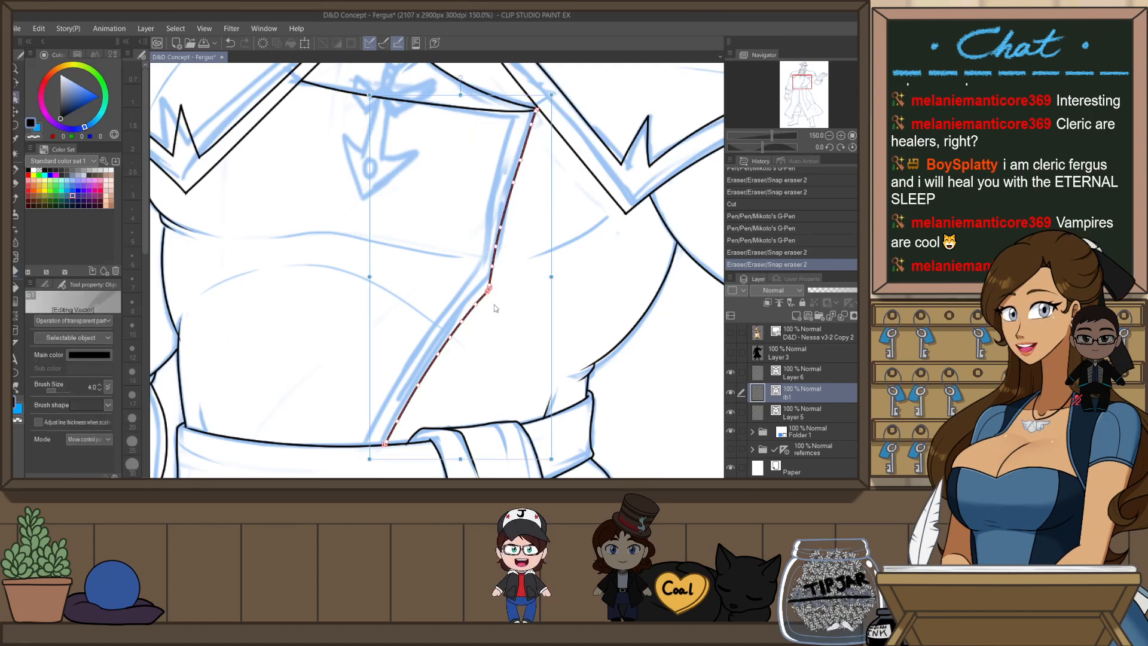
{"action": "key", "text": "h"}
{"action": "key", "text": "ctrl+v"}
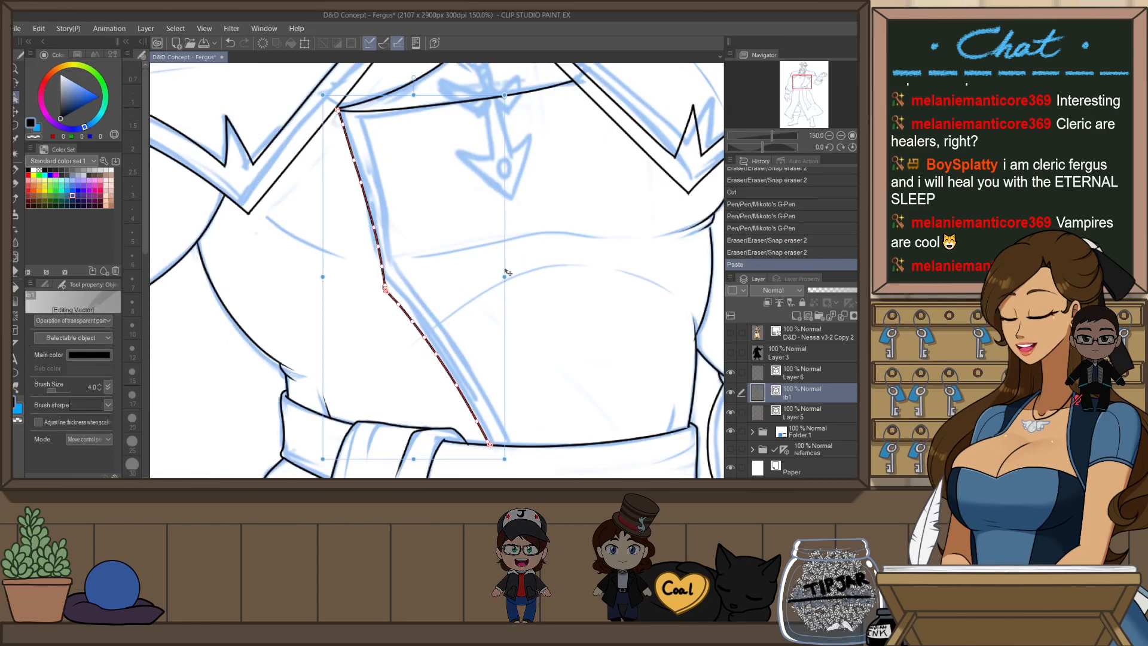
{"action": "left_click_drag", "start_coordinate": [506, 267], "coordinate": [520, 268]}
{"action": "left_click", "coordinate": [545, 277]}
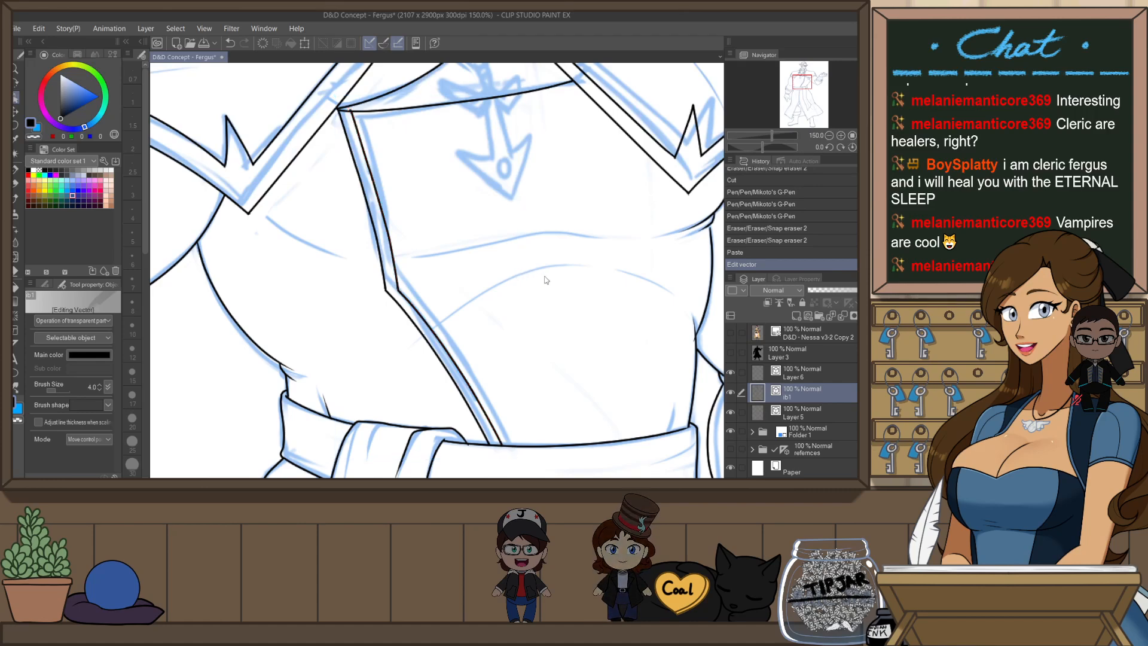
- Erase the overshooting ends of the flap's inner trim line at the upper edge and at the belt
{"action": "key", "text": "e"}
{"action": "left_click_drag", "start_coordinate": [348, 107], "coordinate": [355, 107]}
{"action": "left_click_drag", "start_coordinate": [498, 449], "coordinate": [506, 448]}
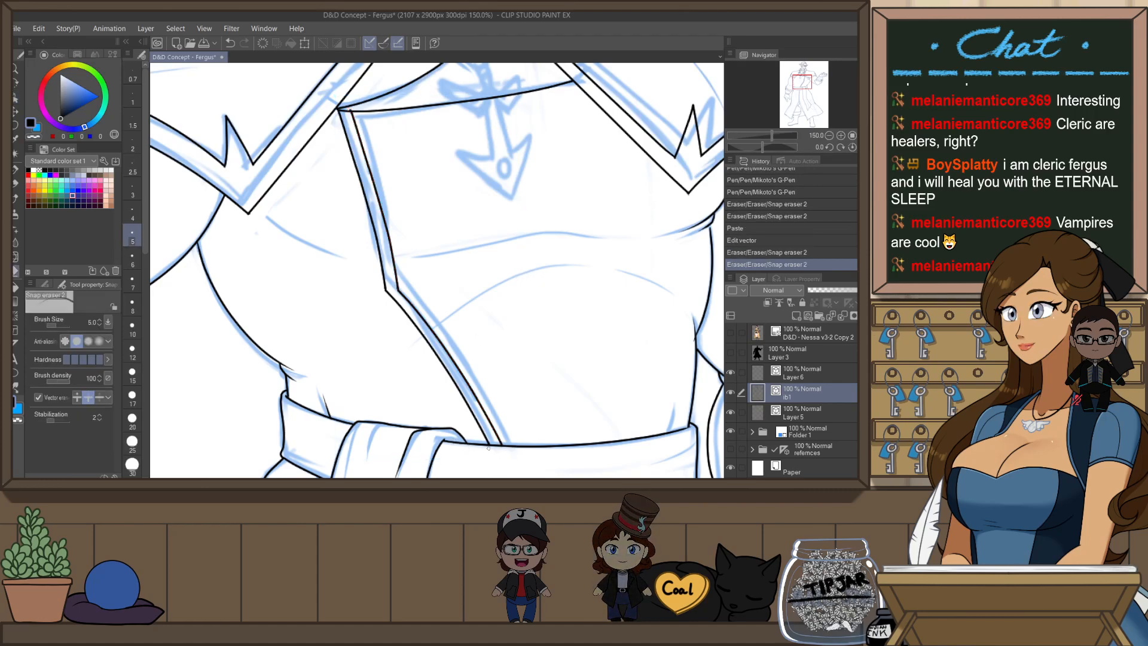
{"action": "scroll", "coordinate": [512, 431], "scroll_direction": "down", "scroll_amount": 2}
- Expand Folder 1, hide the sketch layer Layer 1 Copy 3, and toggle the ink layer's visibility to compare it with the sketch
{"action": "left_click", "coordinate": [753, 431]}
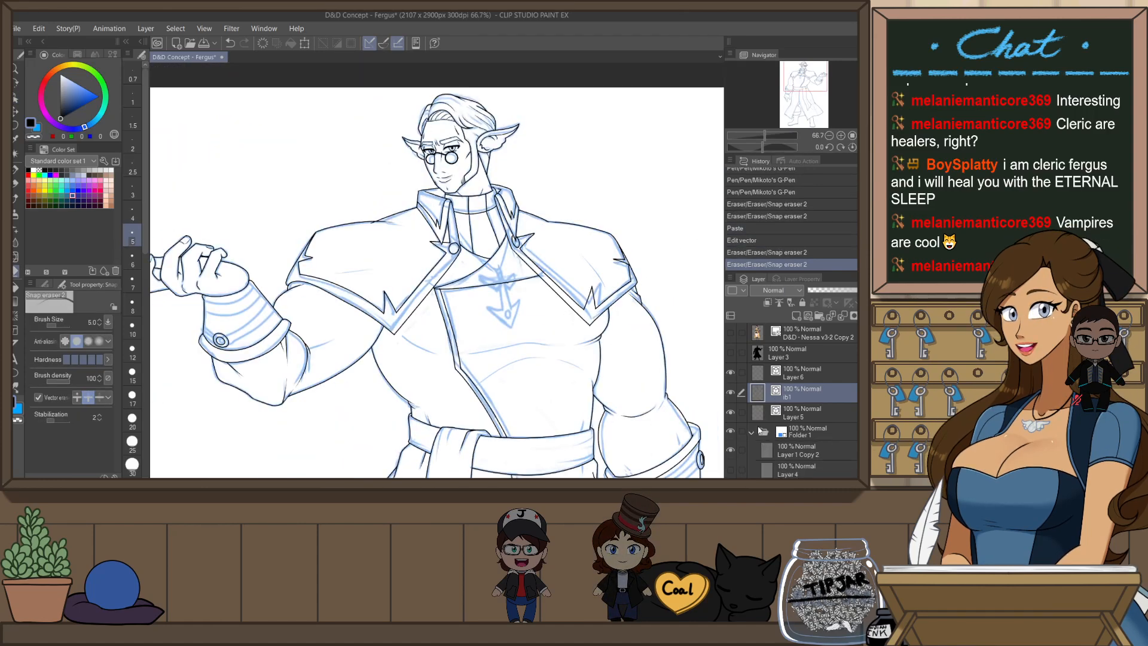
{"action": "scroll", "coordinate": [764, 387], "scroll_direction": "down", "scroll_amount": 3}
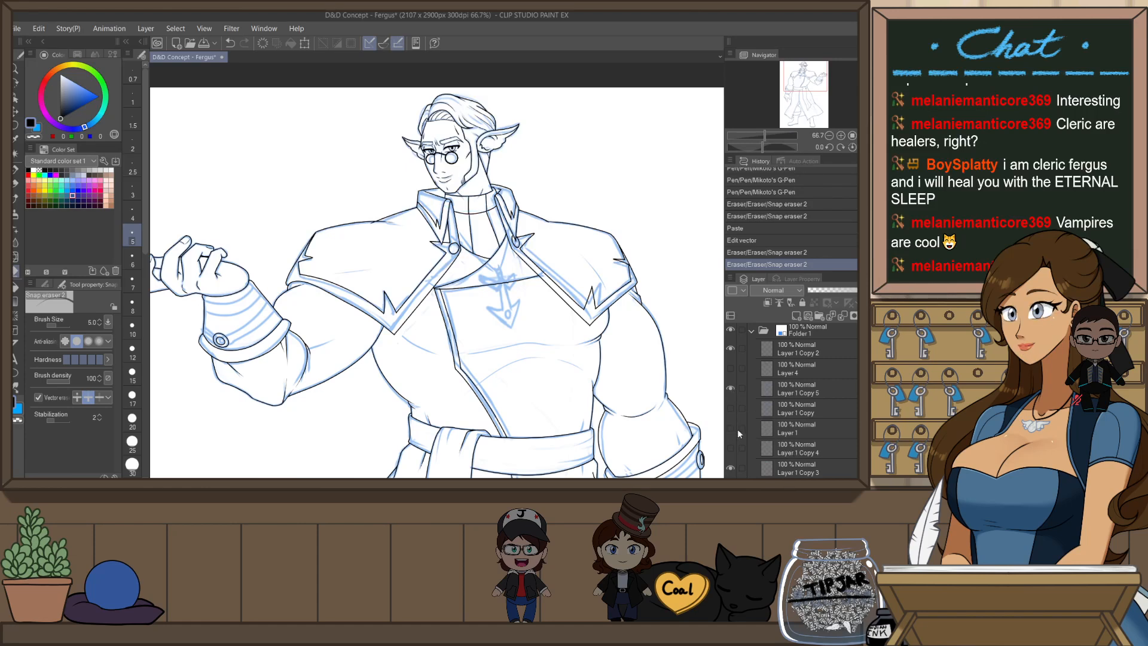
{"action": "scroll", "coordinate": [796, 431], "scroll_direction": "down", "scroll_amount": 3}
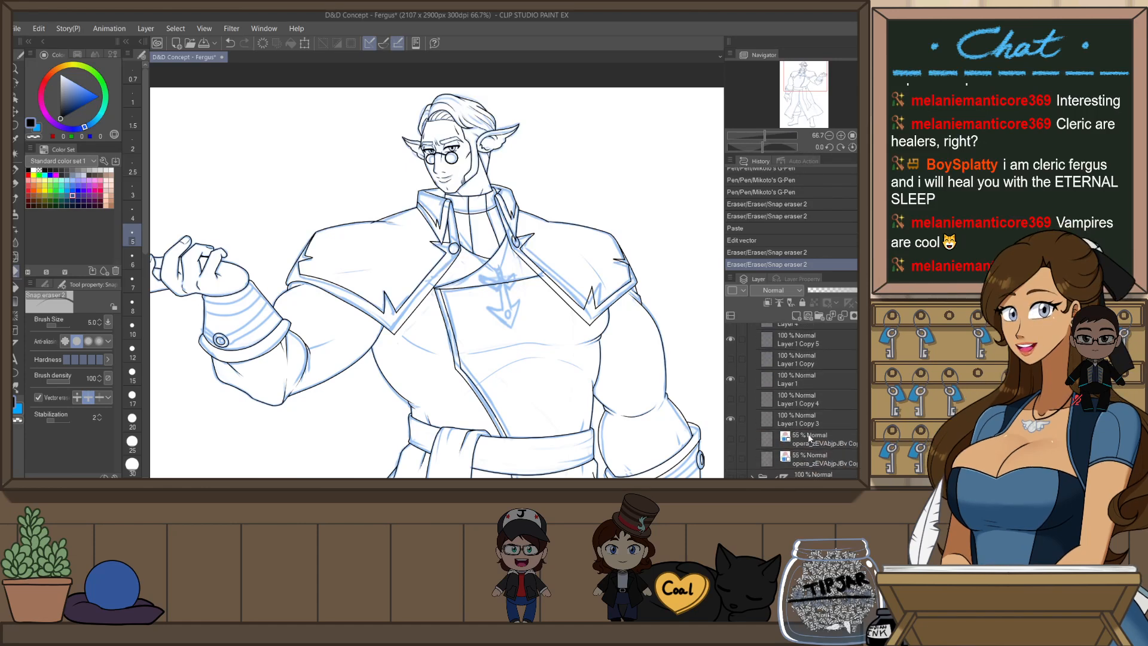
{"action": "left_click", "coordinate": [732, 418]}
{"action": "left_click", "coordinate": [735, 399]}
{"action": "scroll", "coordinate": [795, 401], "scroll_direction": "up", "scroll_amount": 5}
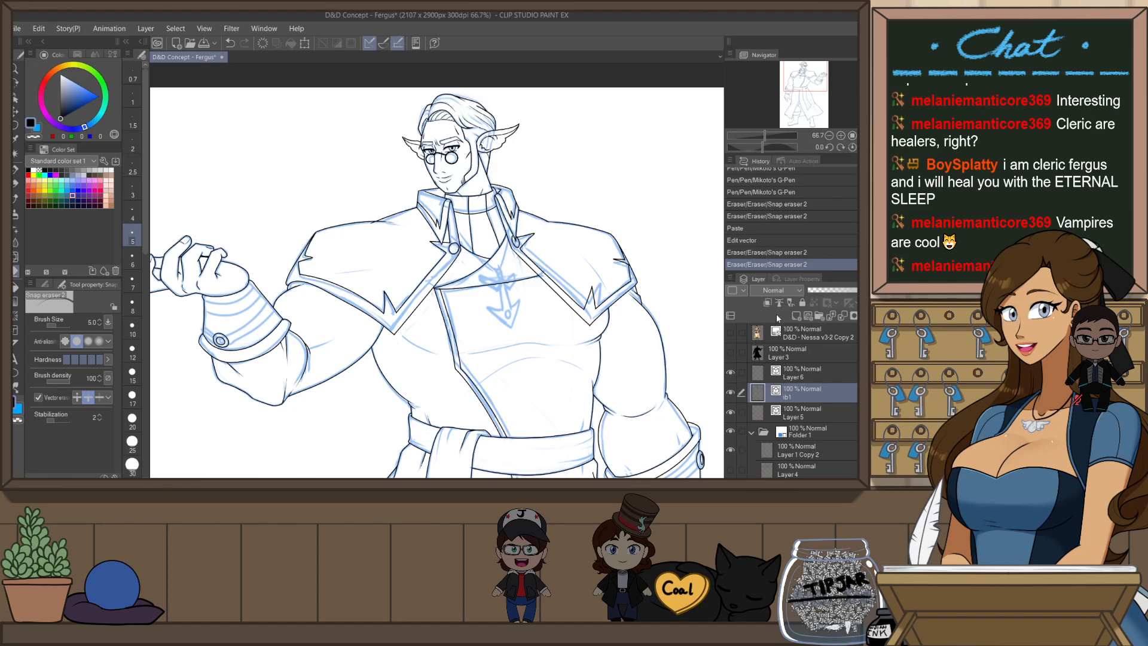
{"action": "left_click", "coordinate": [732, 394]}
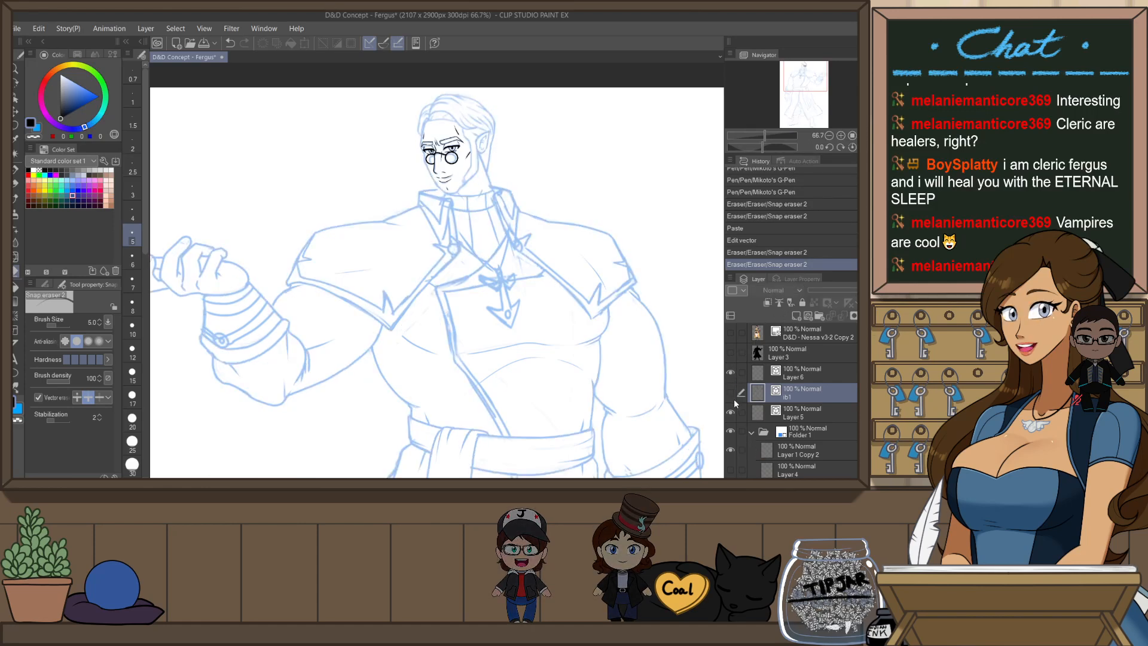
{"action": "left_click", "coordinate": [731, 392]}
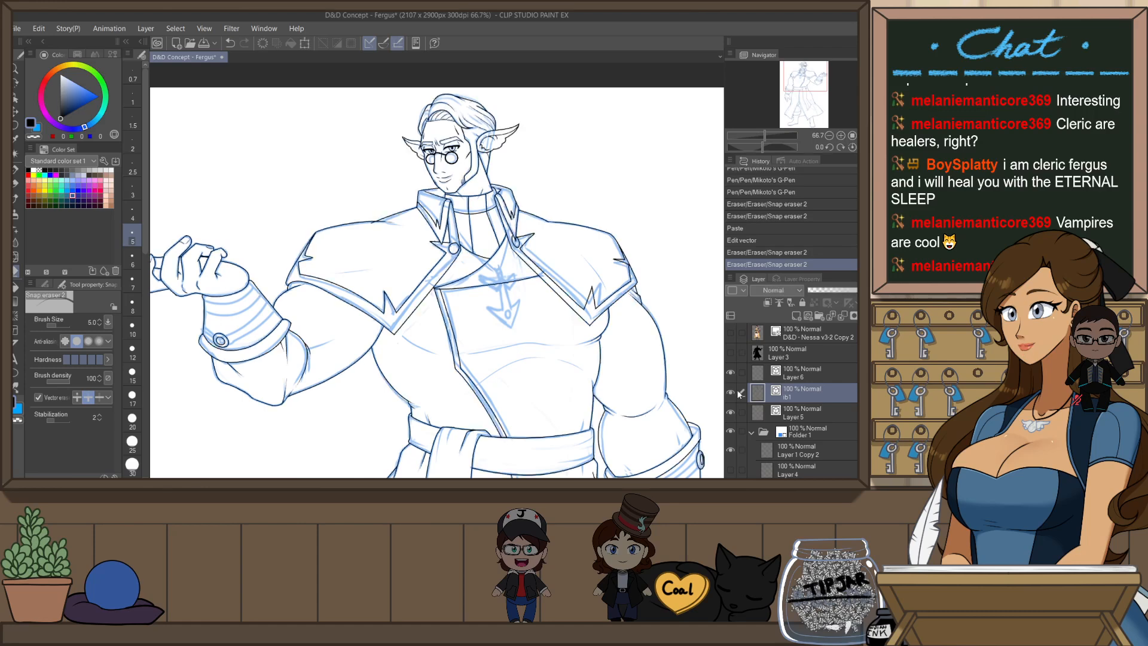
{"action": "scroll", "coordinate": [792, 401], "scroll_direction": "down", "scroll_amount": 6}
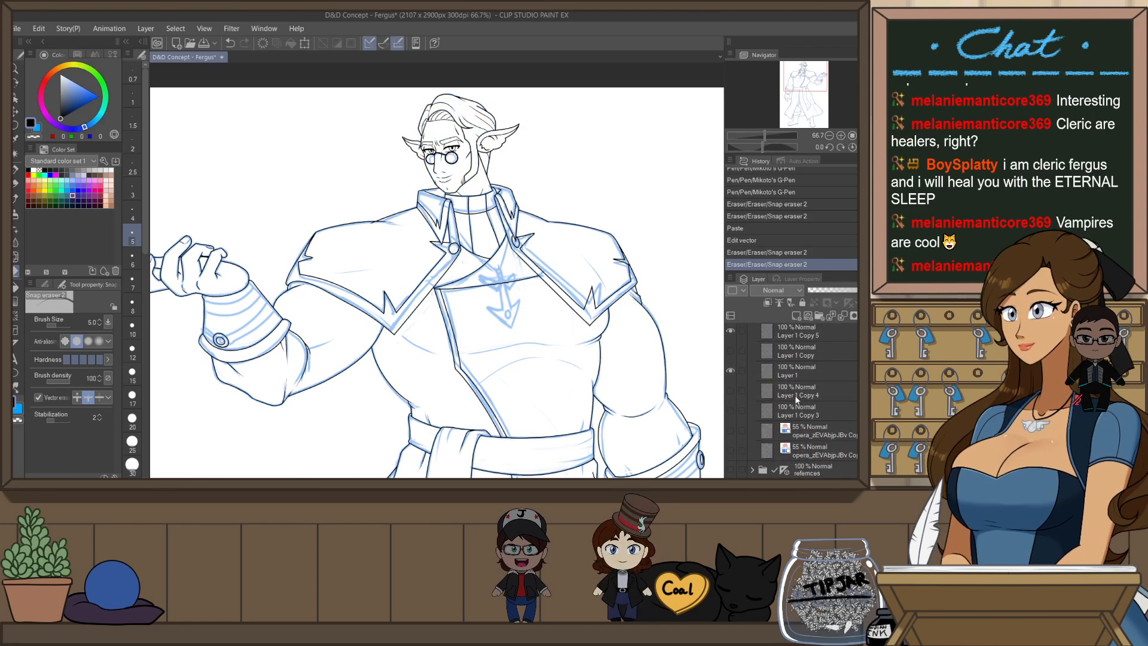
{"action": "scroll", "coordinate": [792, 401], "scroll_direction": "up", "scroll_amount": 7}
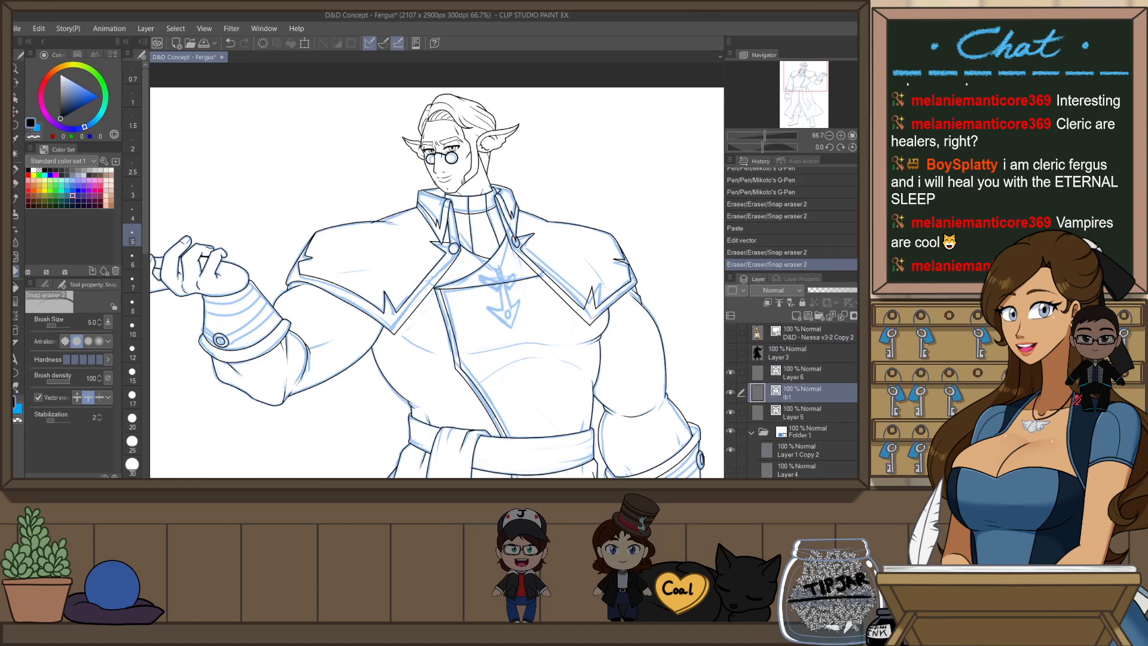
- Flip the canvas and erase the stray line end at the chest flap's upper corner beside the cape trim
{"action": "key", "text": "h"}
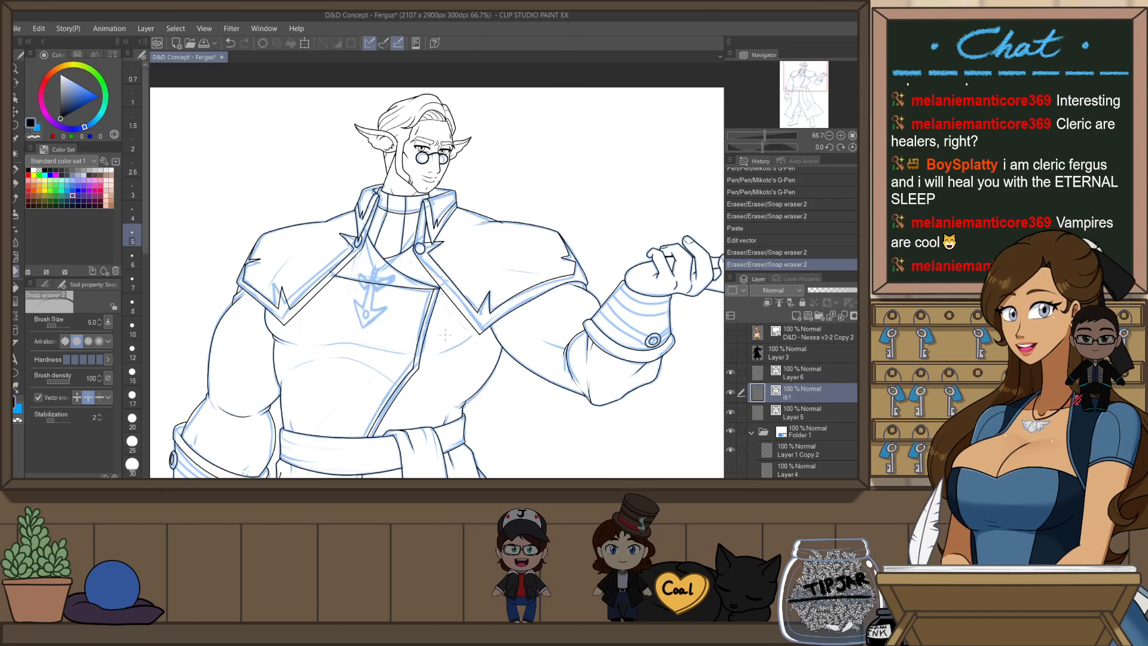
{"action": "scroll", "coordinate": [445, 334], "scroll_direction": "up", "scroll_amount": 5}
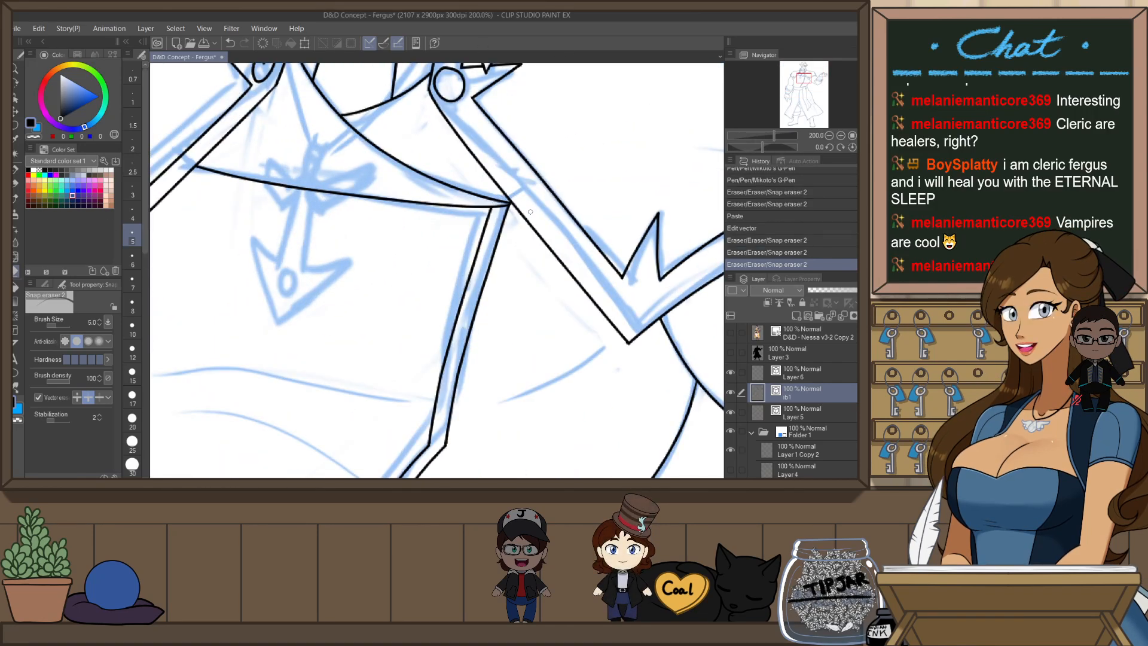
{"action": "scroll", "coordinate": [530, 212], "scroll_direction": "down", "scroll_amount": 4}
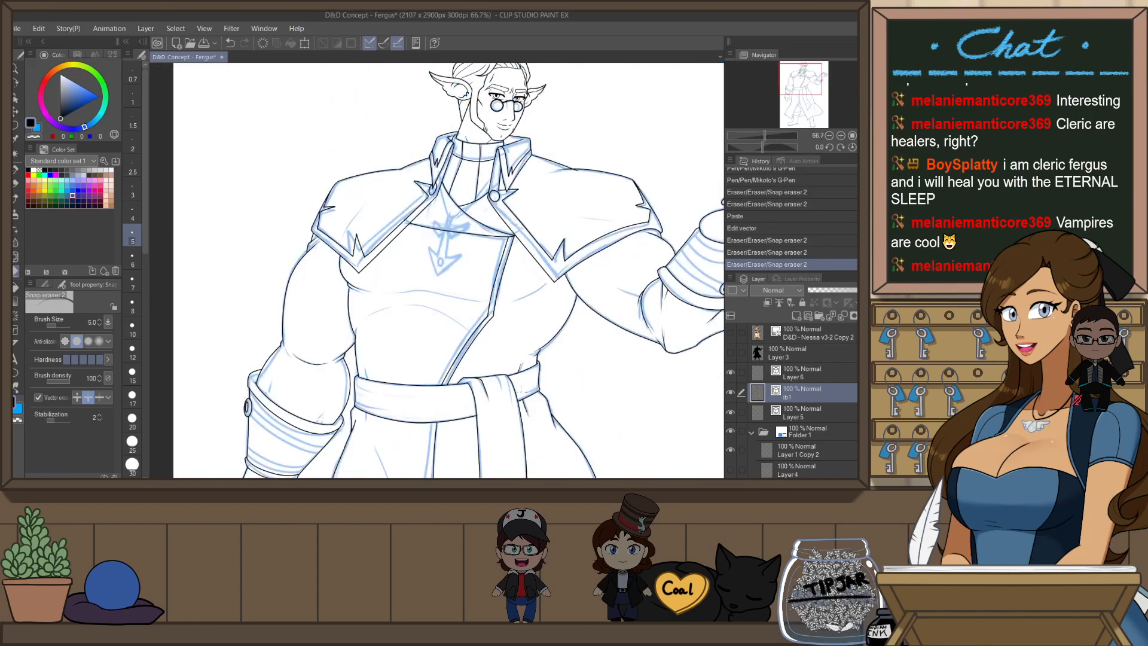
- Duplicate the edge line of the robe skirt's front opening and offset the copy slightly inward to form a parallel trim
{"action": "left_click_drag", "start_coordinate": [521, 391], "coordinate": [558, 174]}
{"action": "key", "text": "r"}
{"action": "mouse_move", "coordinate": [535, 358]}
{"action": "left_mouse_down"}
{"action": "mouse_move", "coordinate": [465, 183]}
{"action": "mouse_move", "coordinate": [446, 180]}
{"action": "left_mouse_up"}
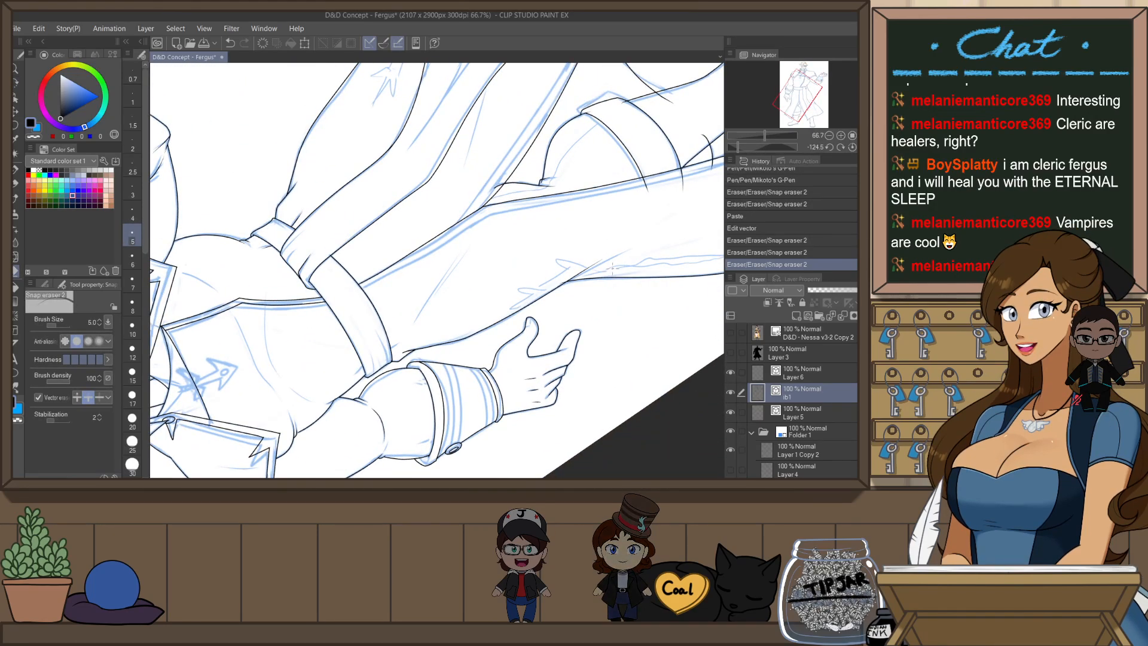
{"action": "key", "text": "shift+r"}
{"action": "key", "text": "h"}
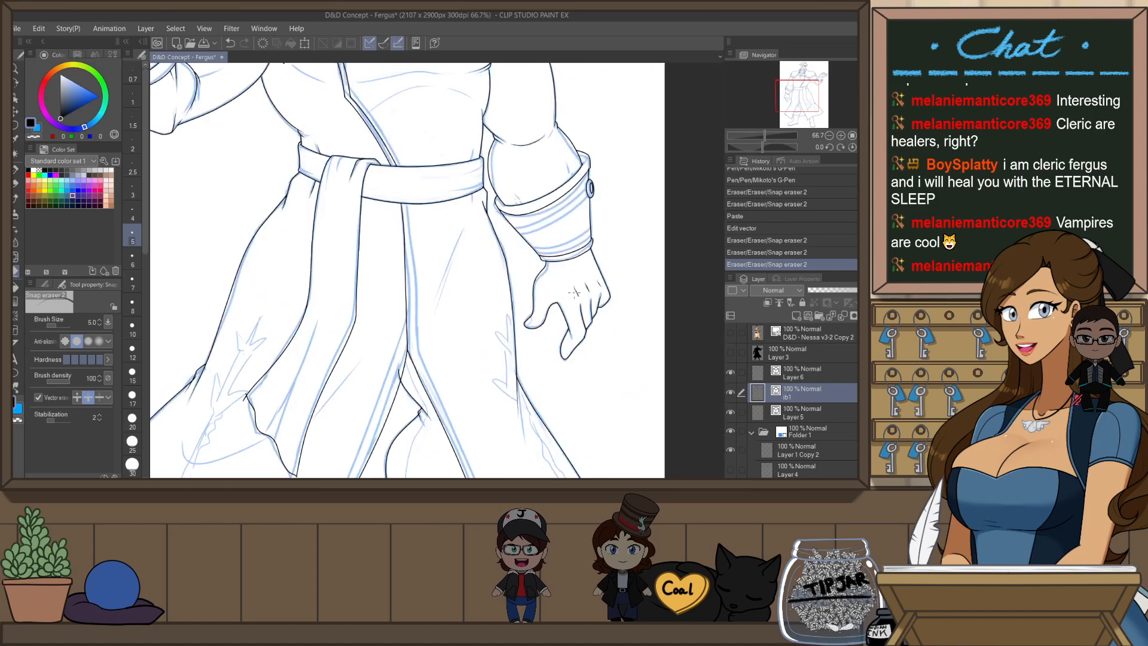
{"action": "key", "text": "o"}
{"action": "left_click", "coordinate": [409, 332]}
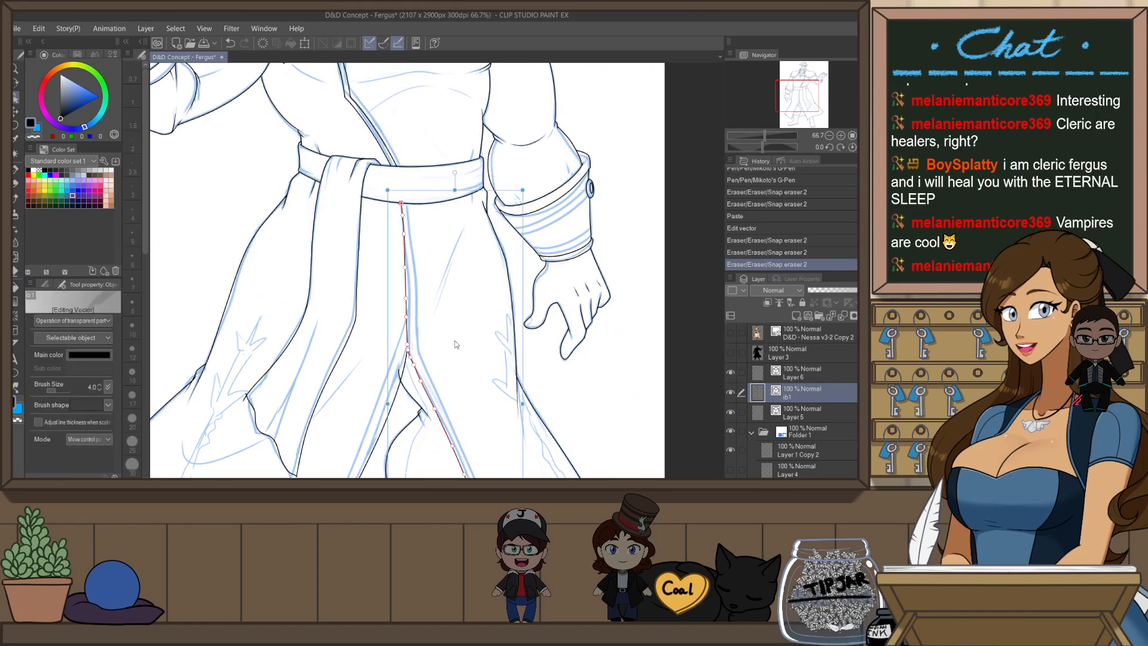
{"action": "scroll", "coordinate": [455, 340], "scroll_direction": "down", "scroll_amount": 4}
{"action": "scroll", "coordinate": [457, 259], "scroll_direction": "up", "scroll_amount": 3}
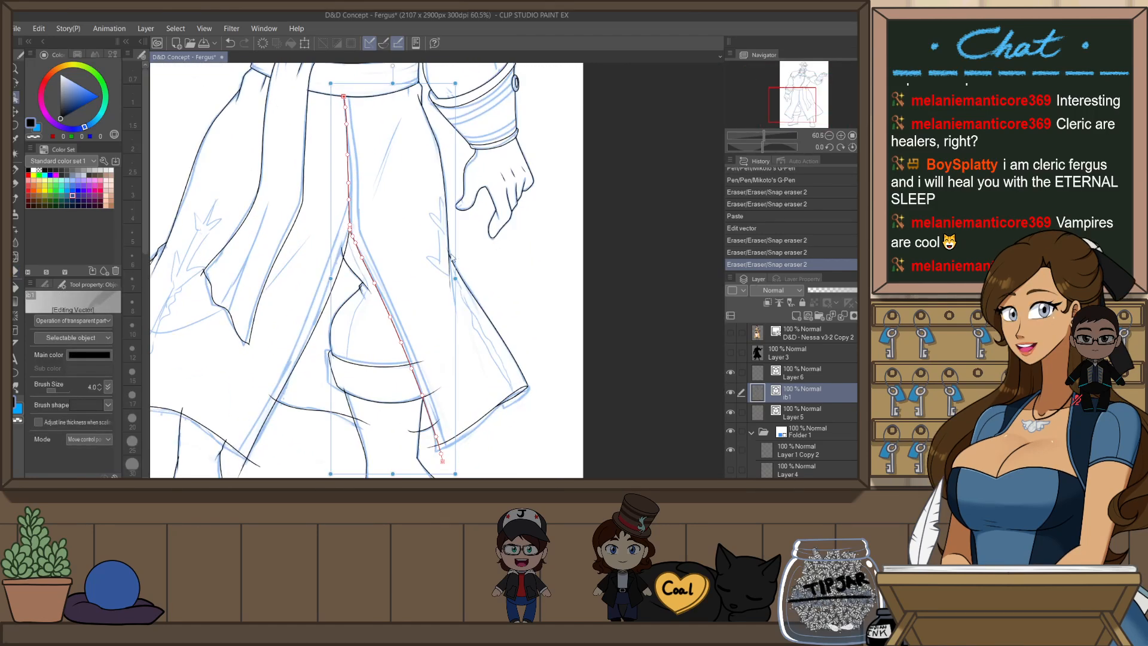
{"action": "key", "text": "ctrl+v"}
{"action": "left_click_drag", "start_coordinate": [459, 226], "coordinate": [466, 224]}
{"action": "left_click", "coordinate": [564, 263]}
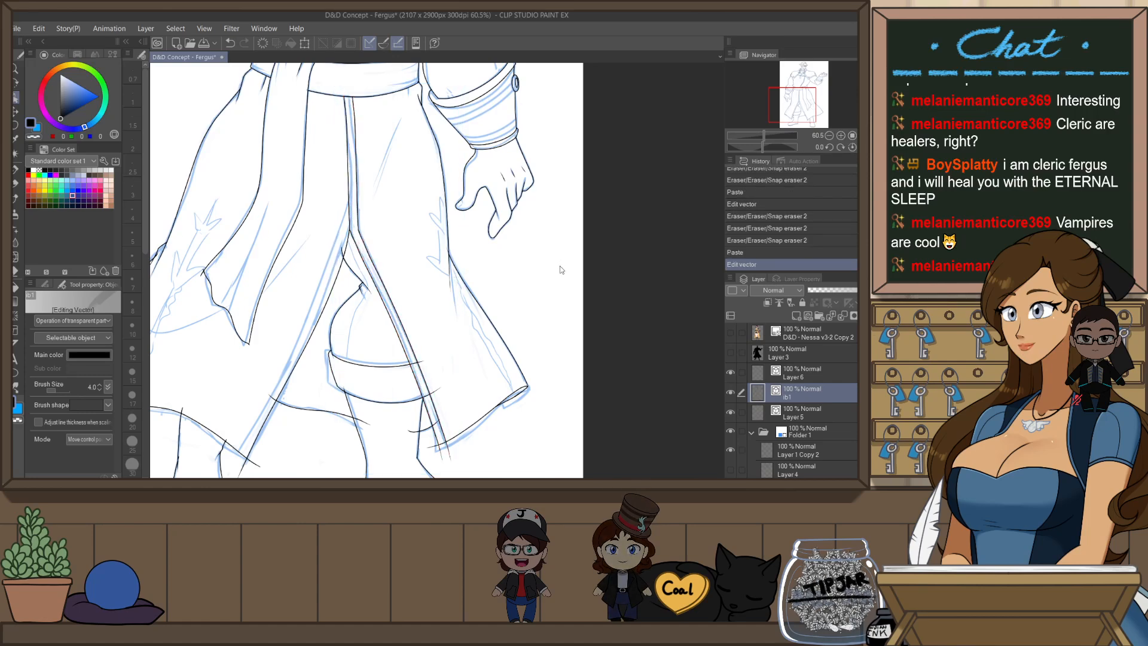
- Flip the canvas and nudge the skirt opening's inner trim line slightly closer to the edge line
{"action": "scroll", "coordinate": [532, 316], "scroll_direction": "down", "scroll_amount": 3}
{"action": "key", "text": "h"}
{"action": "scroll", "coordinate": [448, 187], "scroll_direction": "up", "scroll_amount": 4}
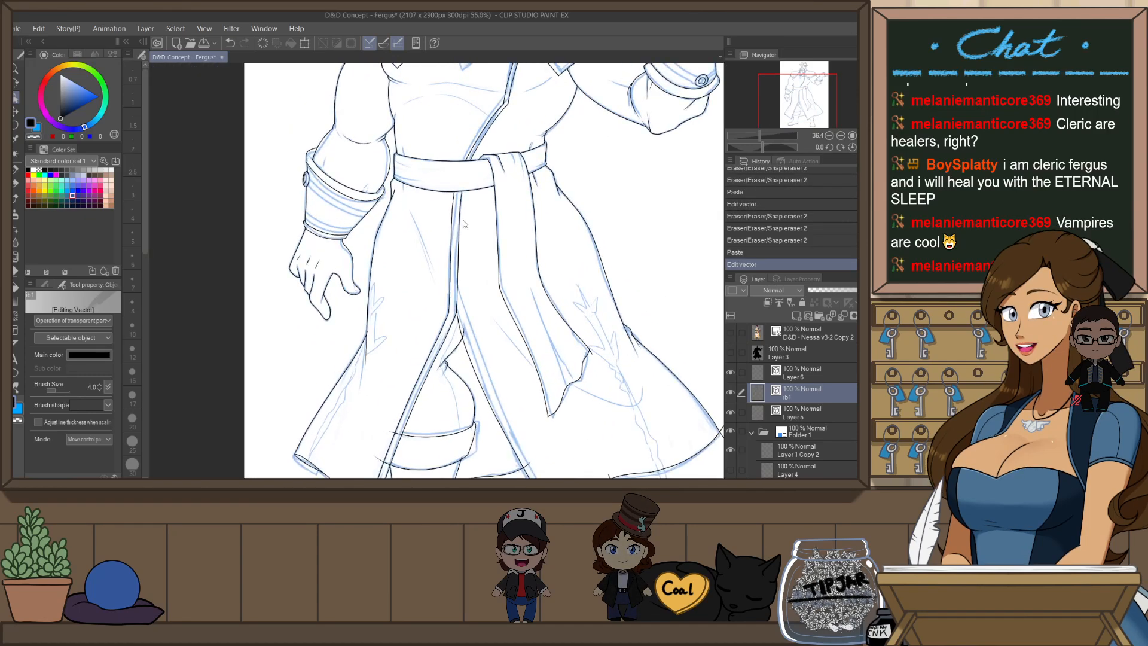
{"action": "scroll", "coordinate": [446, 209], "scroll_direction": "down", "scroll_amount": 1}
{"action": "scroll", "coordinate": [441, 231], "scroll_direction": "up", "scroll_amount": 1}
{"action": "left_click", "coordinate": [441, 231]}
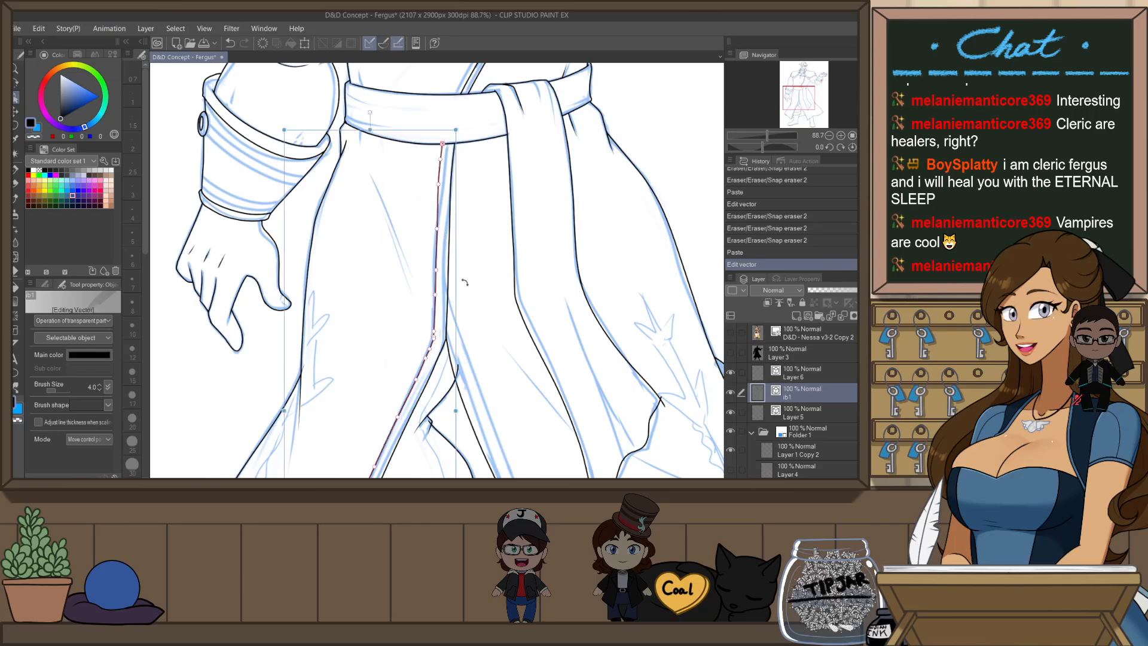
{"action": "left_click_drag", "start_coordinate": [456, 407], "coordinate": [460, 404]}
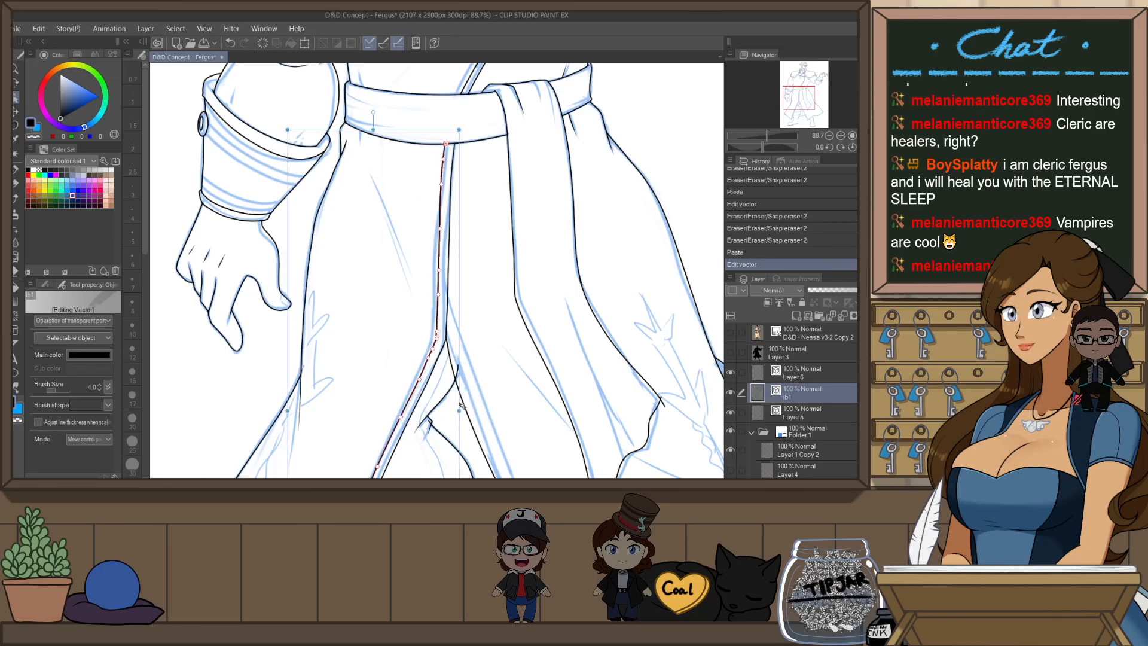
{"action": "left_click", "coordinate": [496, 334]}
- Adjust an inked line on the torso by moving its vector control point slightly
{"action": "scroll", "coordinate": [469, 176], "scroll_direction": "down", "scroll_amount": 5}
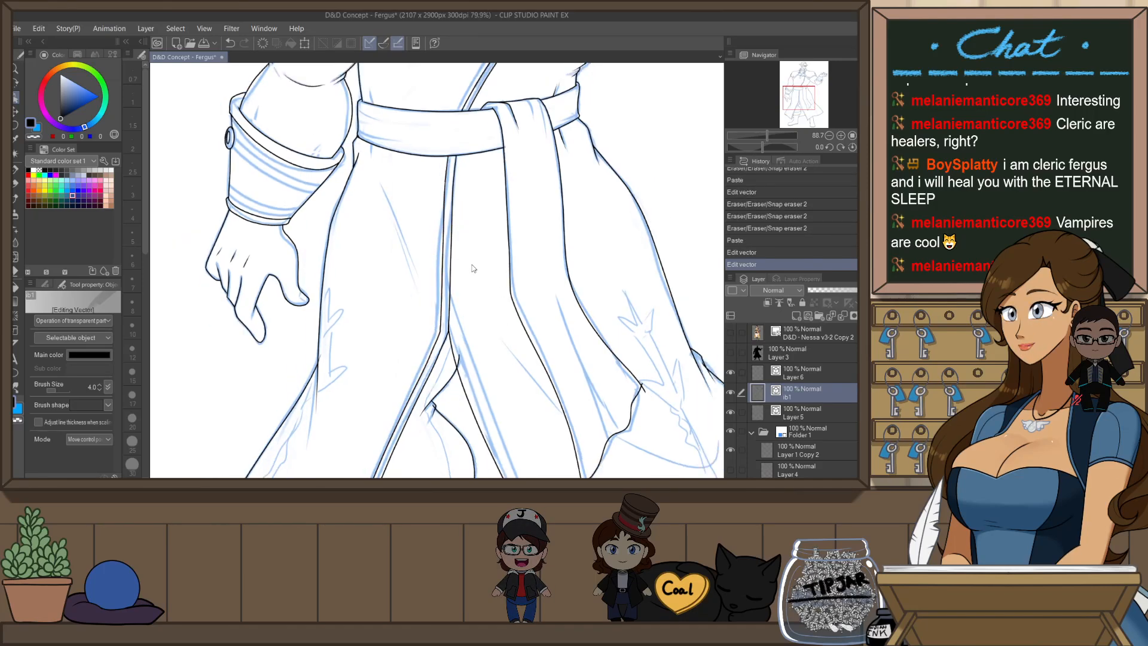
{"action": "scroll", "coordinate": [469, 177], "scroll_direction": "up", "scroll_amount": 5}
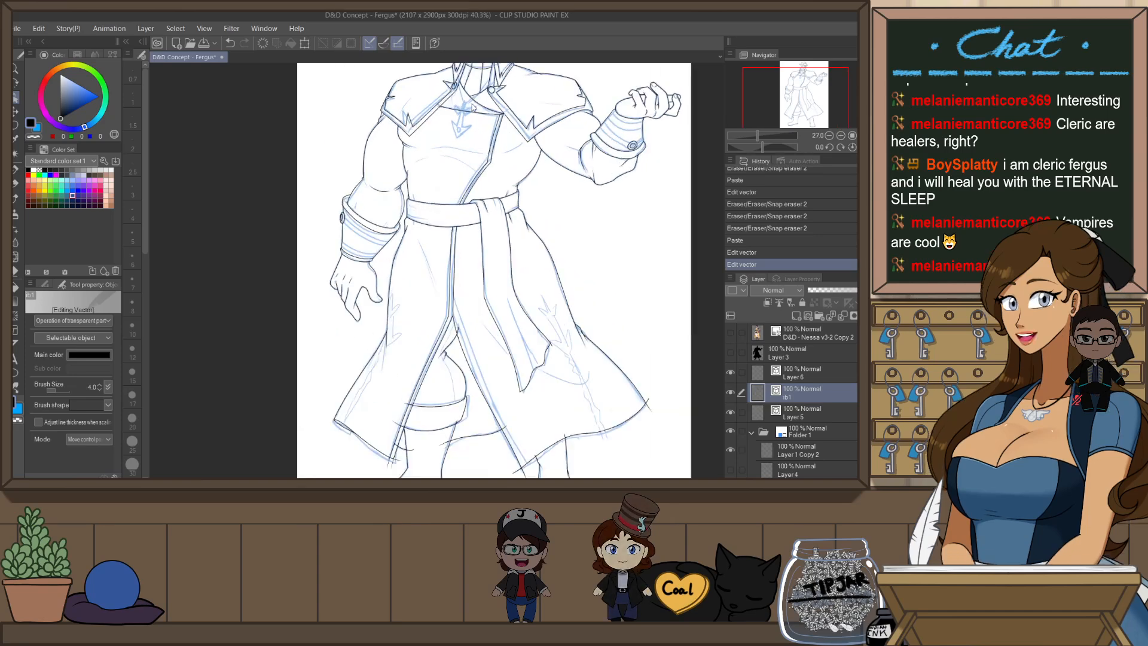
{"action": "scroll", "coordinate": [437, 301], "scroll_direction": "down", "scroll_amount": 4}
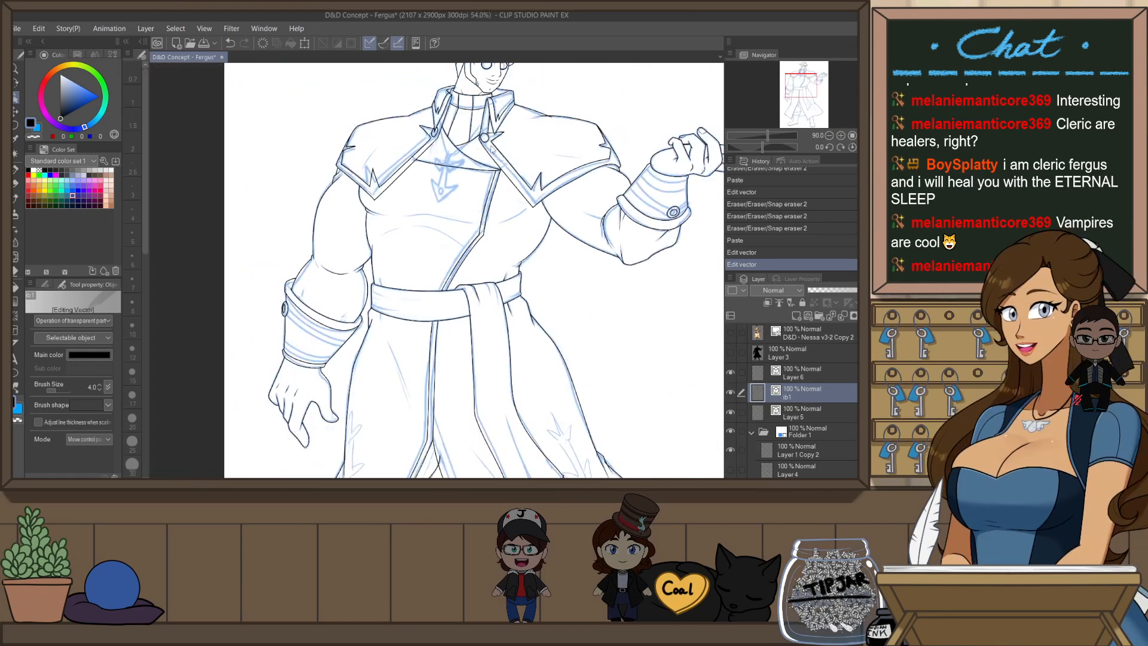
{"action": "scroll", "coordinate": [485, 125], "scroll_direction": "up", "scroll_amount": 3}
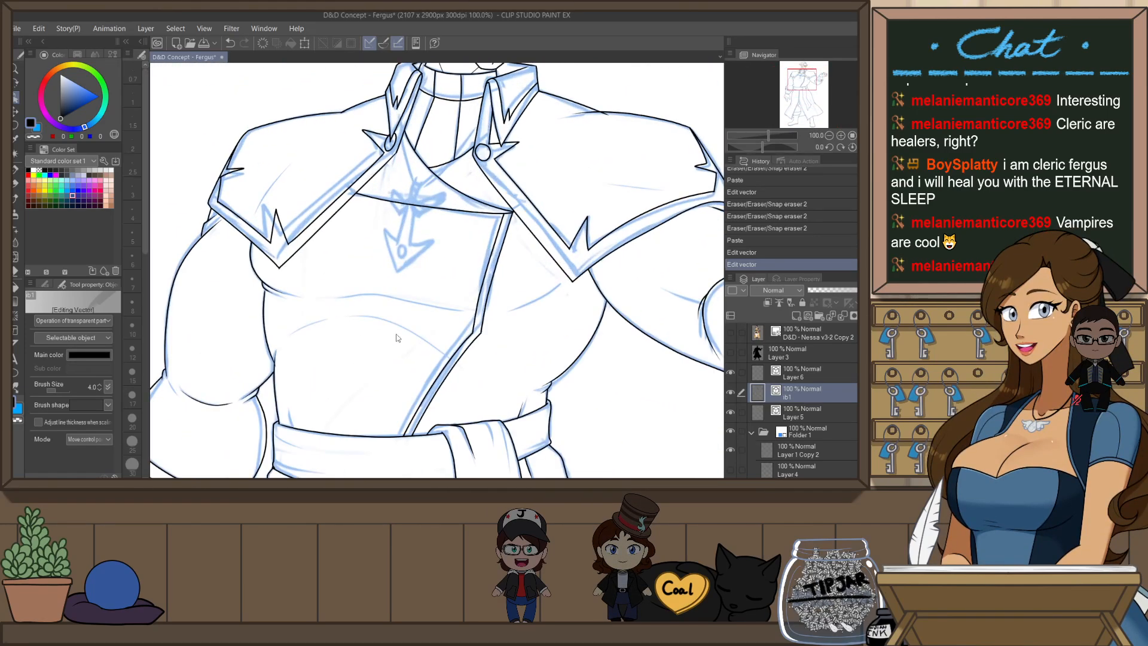
{"action": "scroll", "coordinate": [258, 293], "scroll_direction": "up", "scroll_amount": 6}
{"action": "left_click", "coordinate": [254, 293]}
{"action": "left_click_drag", "start_coordinate": [268, 254], "coordinate": [269, 244]}
{"action": "left_click", "coordinate": [362, 193]}
- Ink the lower chest contour with the G-Pen at size 4.0, following the sketch from the armpit toward the chest flap's trim
{"action": "scroll", "coordinate": [464, 180], "scroll_direction": "down", "scroll_amount": 3}
{"action": "key", "text": "r"}
{"action": "left_click_drag", "start_coordinate": [653, 289], "coordinate": [453, 294]}
{"action": "key", "text": "p"}
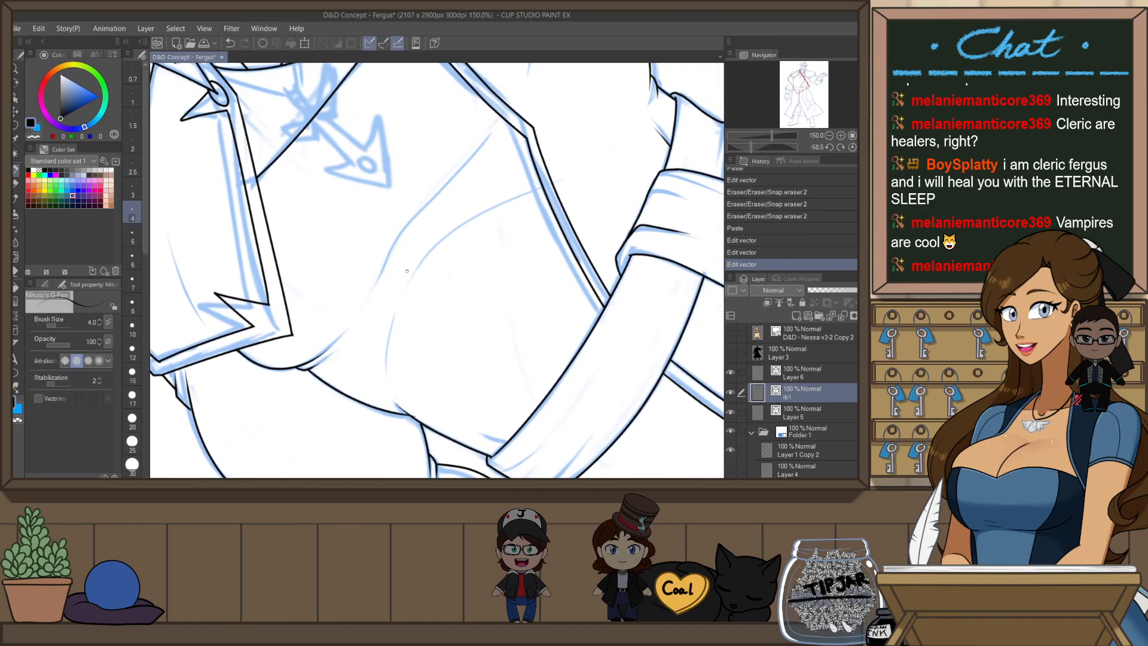
{"action": "left_click_drag", "start_coordinate": [387, 248], "coordinate": [349, 328]}
{"action": "left_click_drag", "start_coordinate": [418, 281], "coordinate": [397, 349]}
{"action": "key", "text": "ctrl+z"}
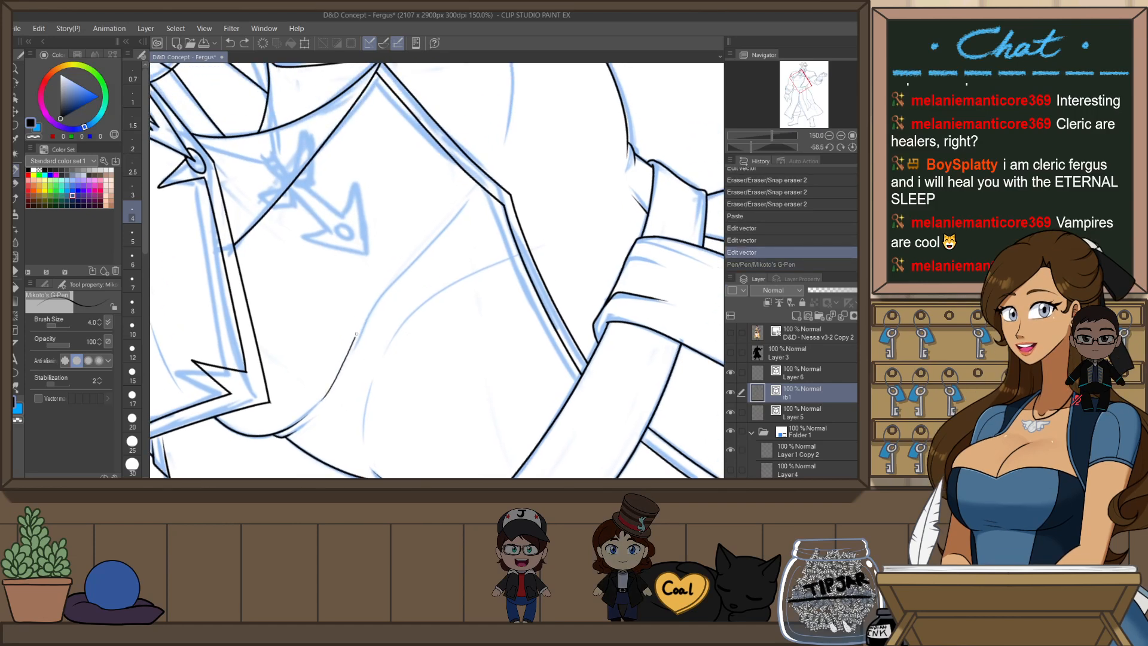
{"action": "left_click_drag", "start_coordinate": [453, 224], "coordinate": [452, 223]}
{"action": "key", "text": "ctrl+z"}
{"action": "left_click_drag", "start_coordinate": [326, 394], "coordinate": [457, 210]}
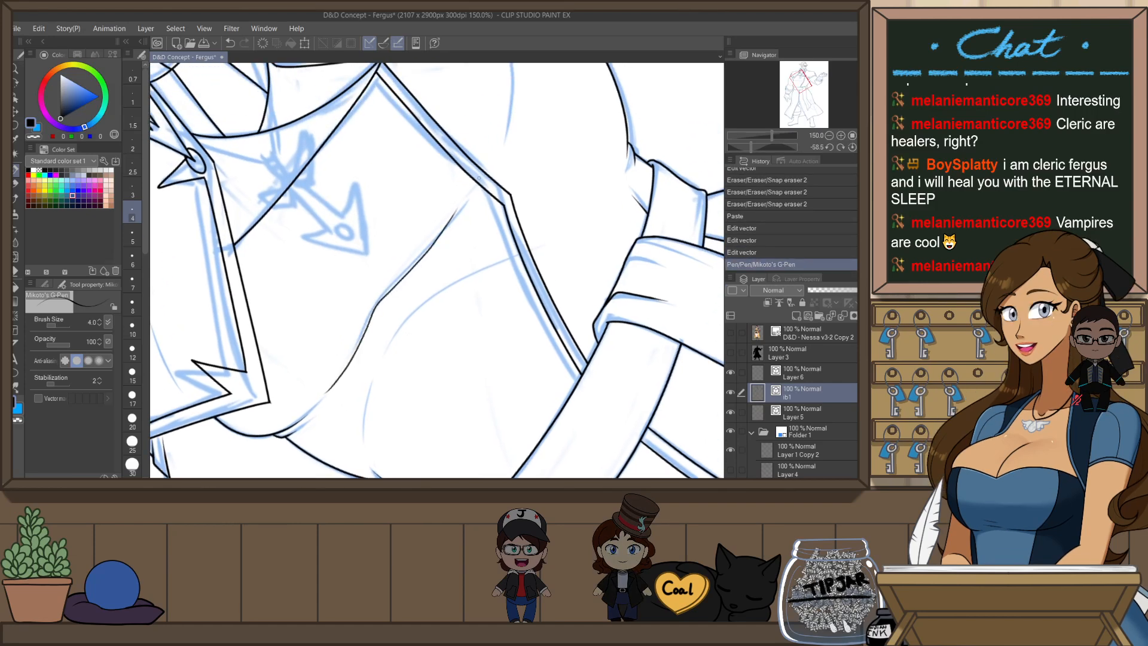
{"action": "key", "text": "ctrl+z"}
{"action": "left_click_drag", "start_coordinate": [339, 375], "coordinate": [456, 209]}
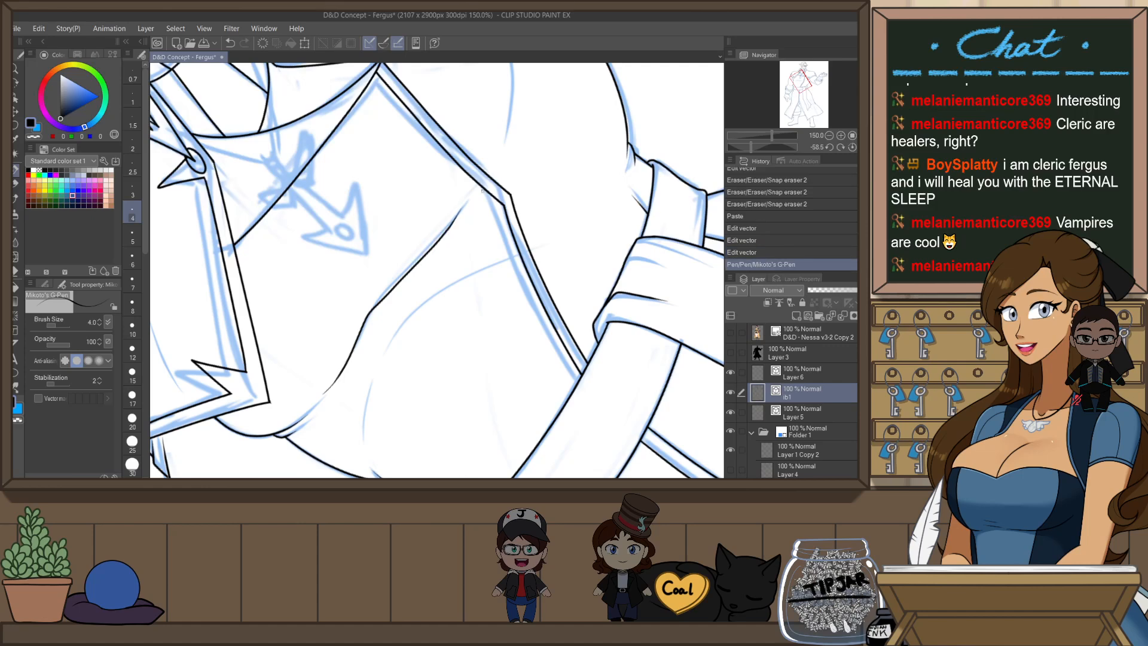
{"action": "key", "text": "ctrl+z"}
{"action": "left_click_drag", "start_coordinate": [366, 321], "coordinate": [470, 201]}
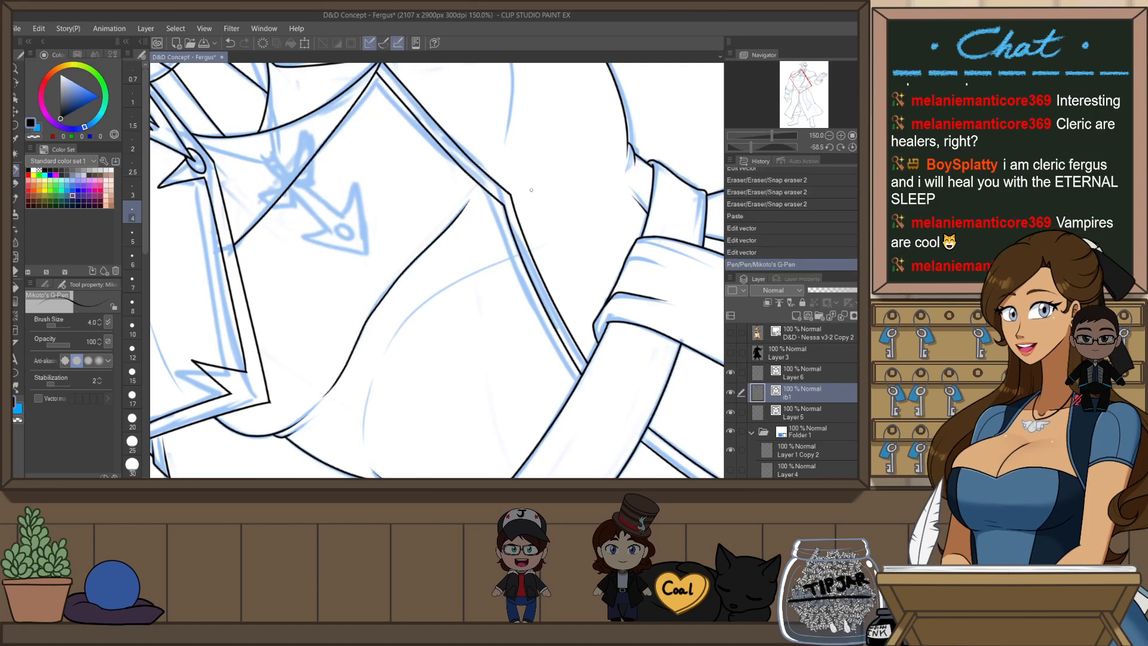
- Flip the canvas and ink the short chest contour on the other side of the flap, starting at the cape's pointed corner
{"action": "key", "text": "ctrl+@"}
{"action": "scroll", "coordinate": [566, 267], "scroll_direction": "down", "scroll_amount": 2}
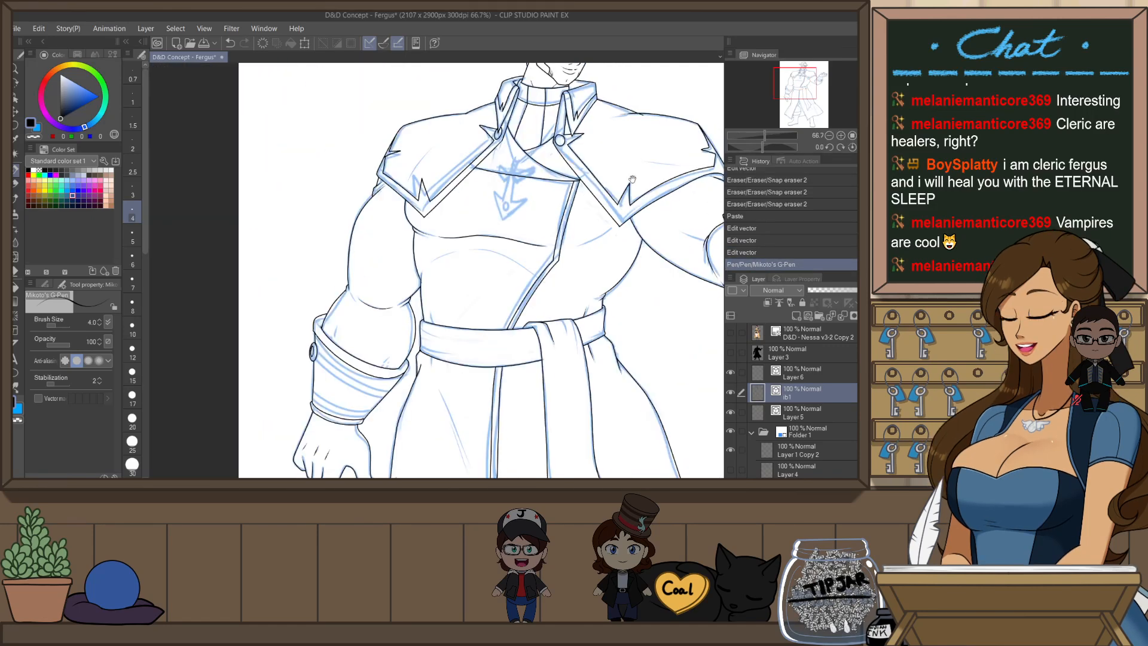
{"action": "left_click_drag", "start_coordinate": [640, 190], "coordinate": [612, 246]}
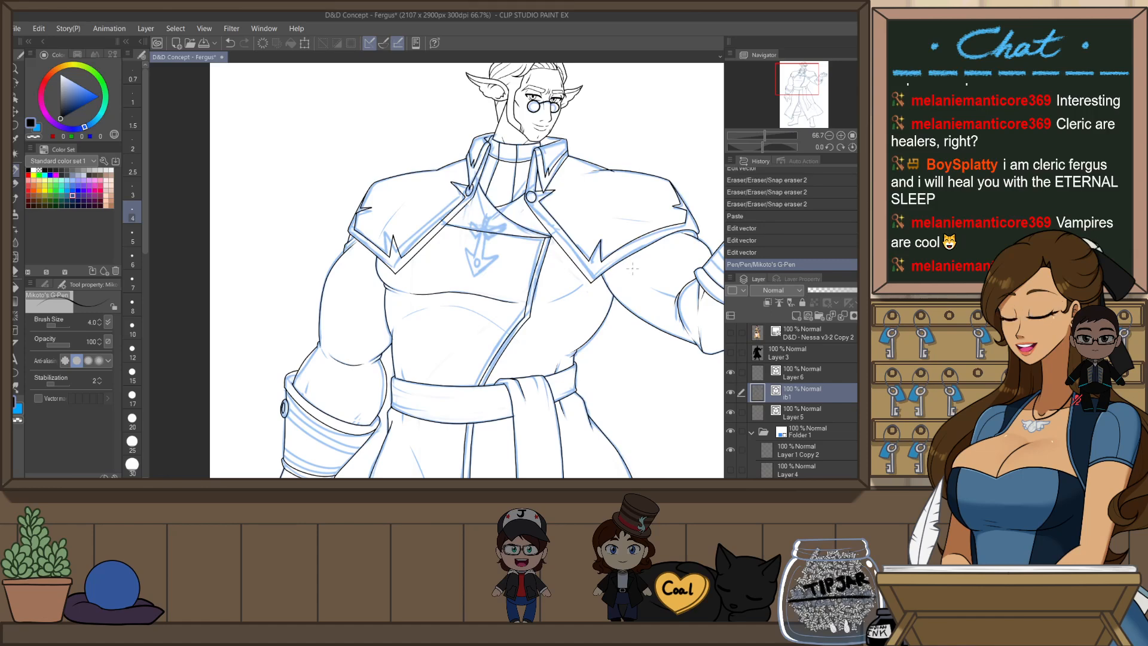
{"action": "key", "text": "h"}
{"action": "mouse_move", "coordinate": [608, 283]}
{"action": "left_mouse_down"}
{"action": "mouse_move", "coordinate": [556, 382]}
{"action": "mouse_move", "coordinate": [444, 268]}
{"action": "mouse_move", "coordinate": [441, 328]}
{"action": "left_mouse_up"}
{"action": "scroll", "coordinate": [444, 267], "scroll_direction": "up", "scroll_amount": 1}
{"action": "scroll", "coordinate": [434, 293], "scroll_direction": "up", "scroll_amount": 1}
{"action": "key", "text": "ctrl+z"}
{"action": "mouse_move", "coordinate": [443, 233]}
{"action": "left_mouse_down"}
{"action": "mouse_move", "coordinate": [435, 279]}
{"action": "mouse_move", "coordinate": [437, 321]}
{"action": "left_mouse_up"}
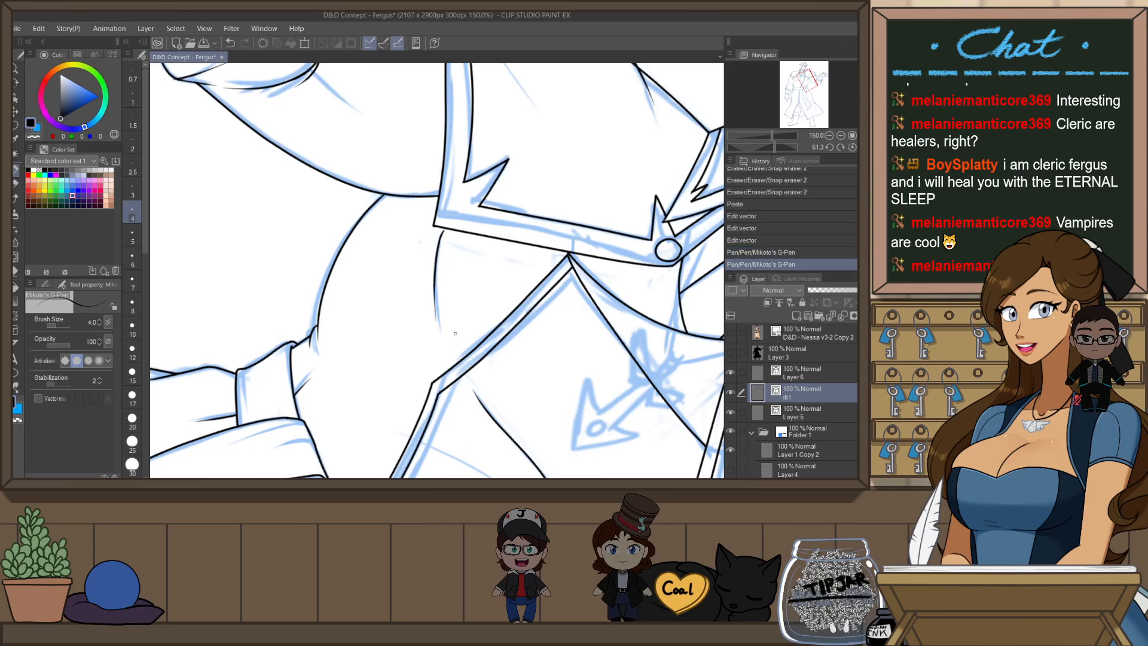
{"action": "key", "text": "ctrl+z"}
{"action": "key", "text": "ctrl+y"}
- Move the vector points at the cape's pointed corner and its spiked inner trim so the line ends meet cleanly
{"action": "key", "text": "ctrl+shift+r"}
{"action": "key", "text": "h"}
{"action": "key", "text": "o"}
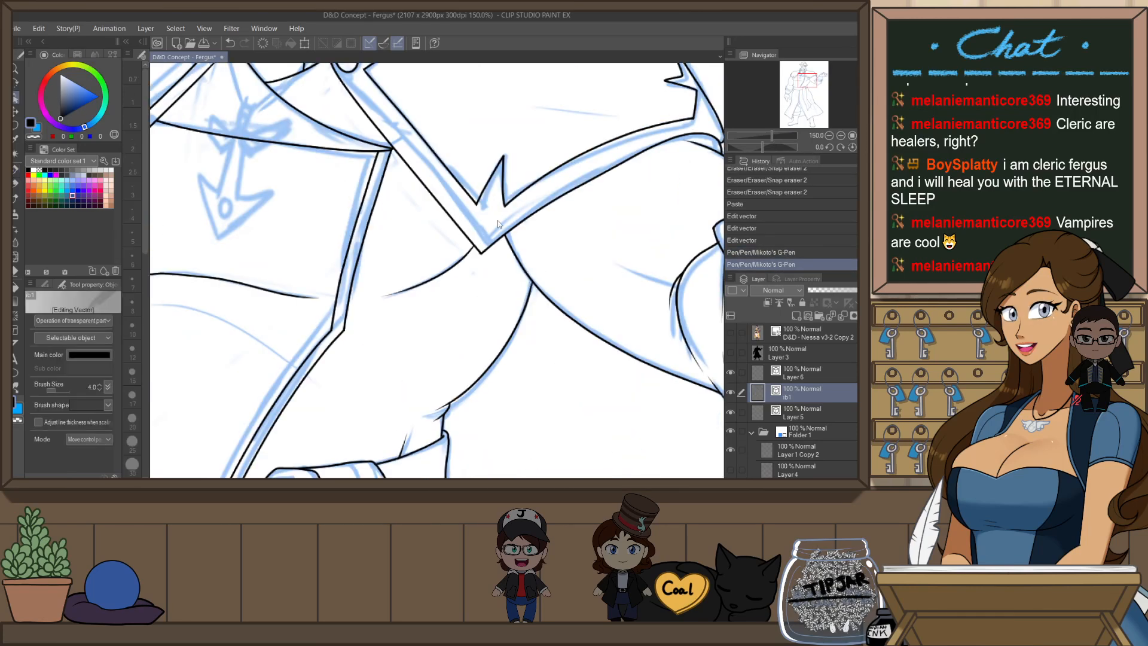
{"action": "scroll", "coordinate": [485, 258], "scroll_direction": "up", "scroll_amount": 1}
{"action": "left_click", "coordinate": [489, 247]}
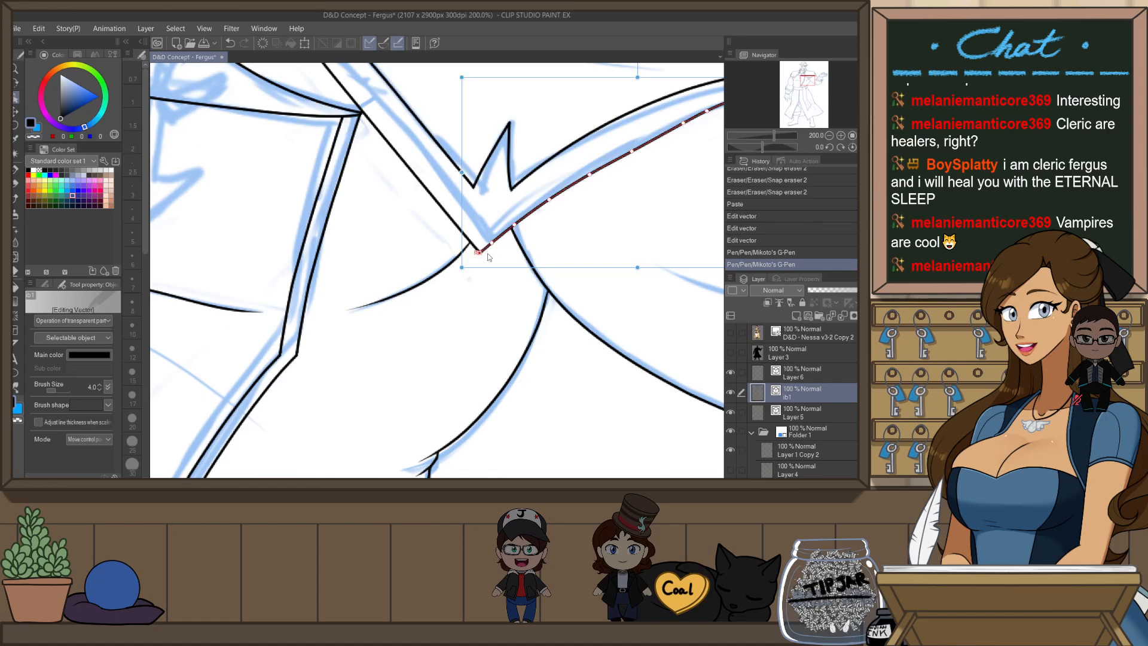
{"action": "scroll", "coordinate": [488, 257], "scroll_direction": "up", "scroll_amount": 2}
{"action": "left_click_drag", "start_coordinate": [468, 247], "coordinate": [482, 243]}
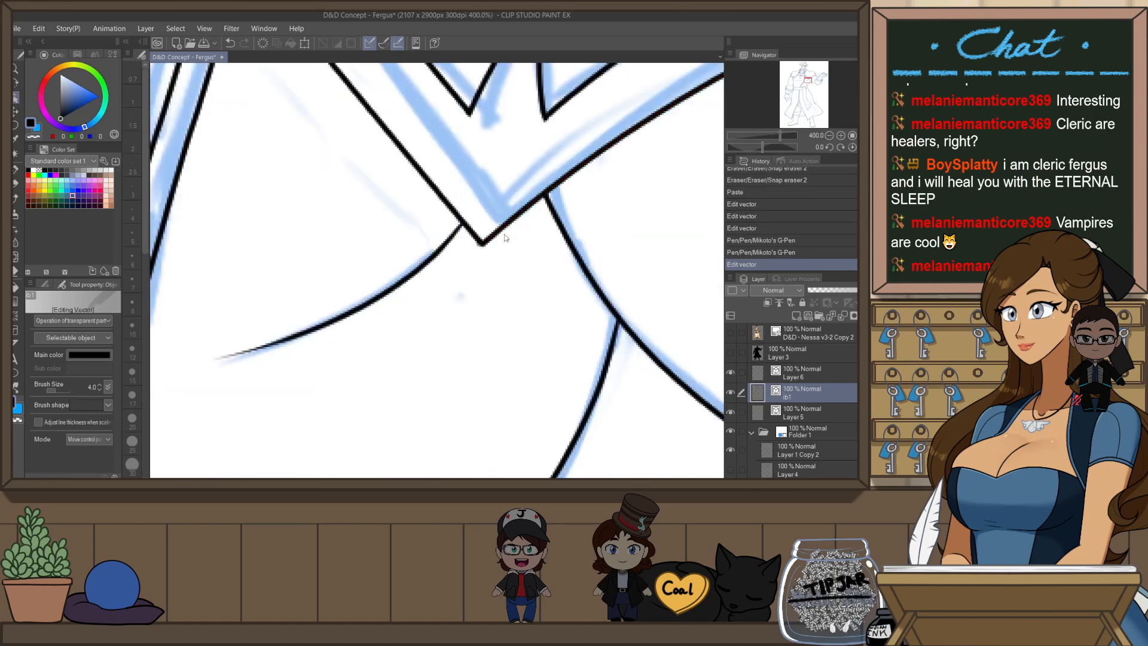
{"action": "scroll", "coordinate": [556, 278], "scroll_direction": "down", "scroll_amount": 3}
{"action": "scroll", "coordinate": [562, 246], "scroll_direction": "up", "scroll_amount": 4}
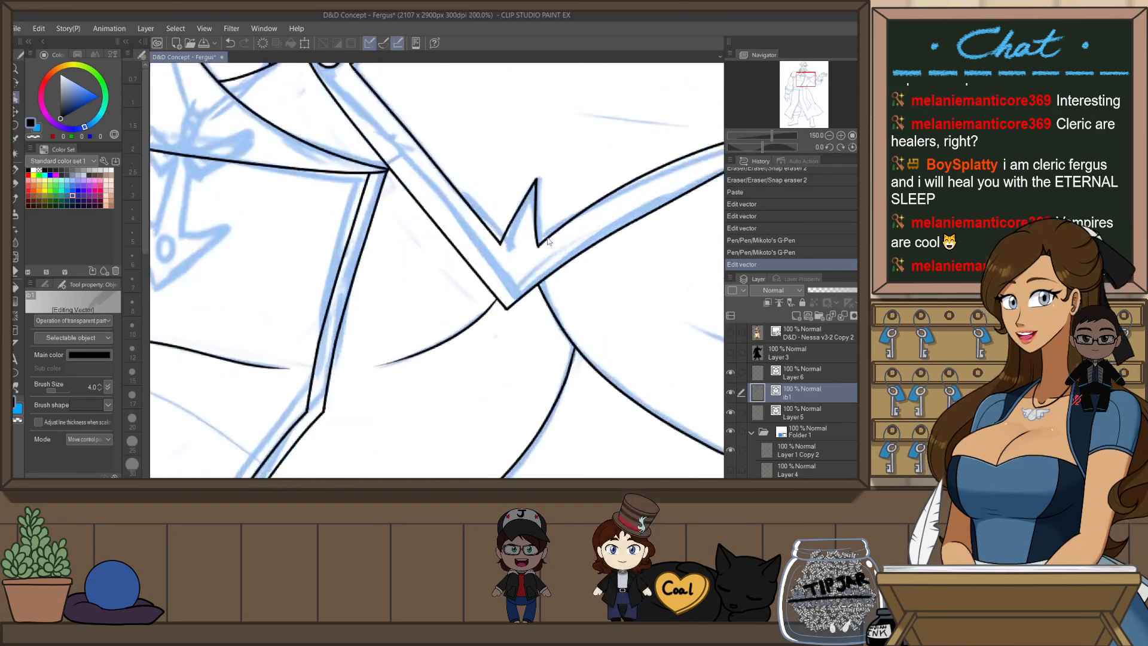
{"action": "left_click", "coordinate": [541, 261]}
{"action": "left_click_drag", "start_coordinate": [527, 259], "coordinate": [530, 253]}
{"action": "scroll", "coordinate": [656, 238], "scroll_direction": "down", "scroll_amount": 6}
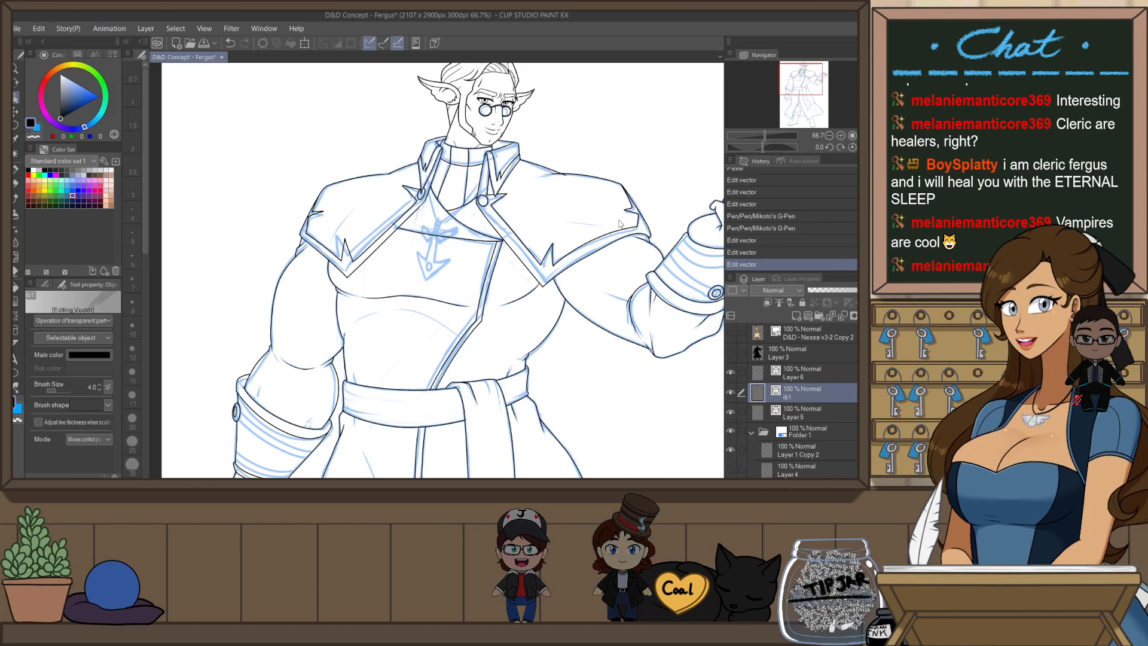
- Flip and rotate the canvas, and ink a short piece of the midriff contour on the outer side of the flap's trim
{"action": "scroll", "coordinate": [572, 235], "scroll_direction": "up", "scroll_amount": 4}
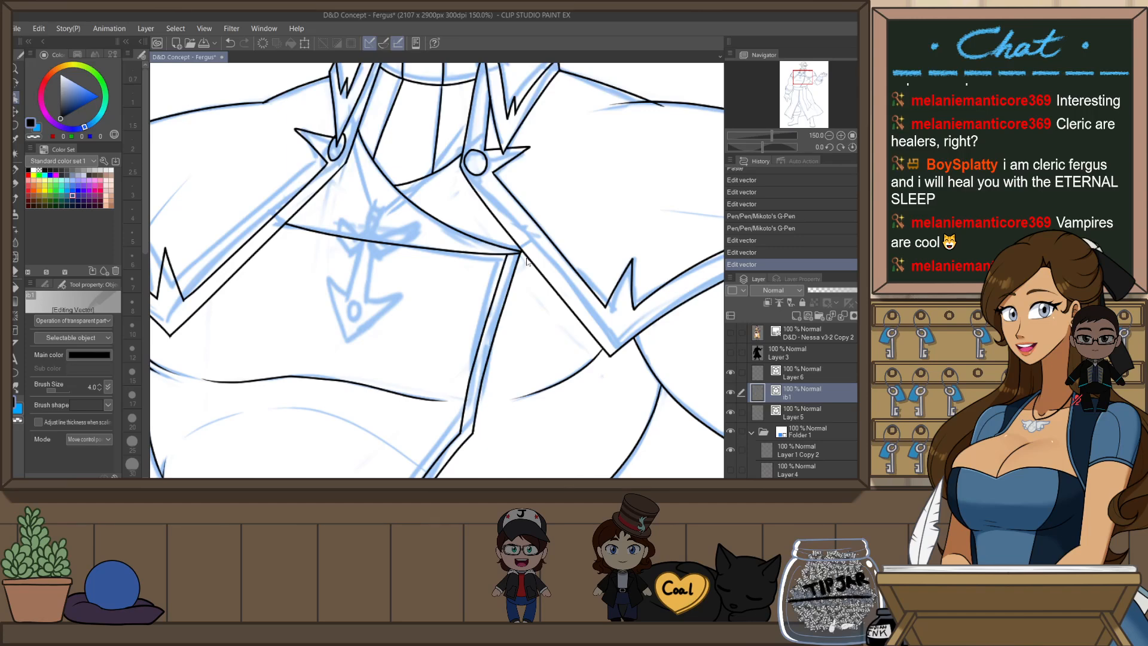
{"action": "left_click_drag", "start_coordinate": [527, 216], "coordinate": [544, 192]}
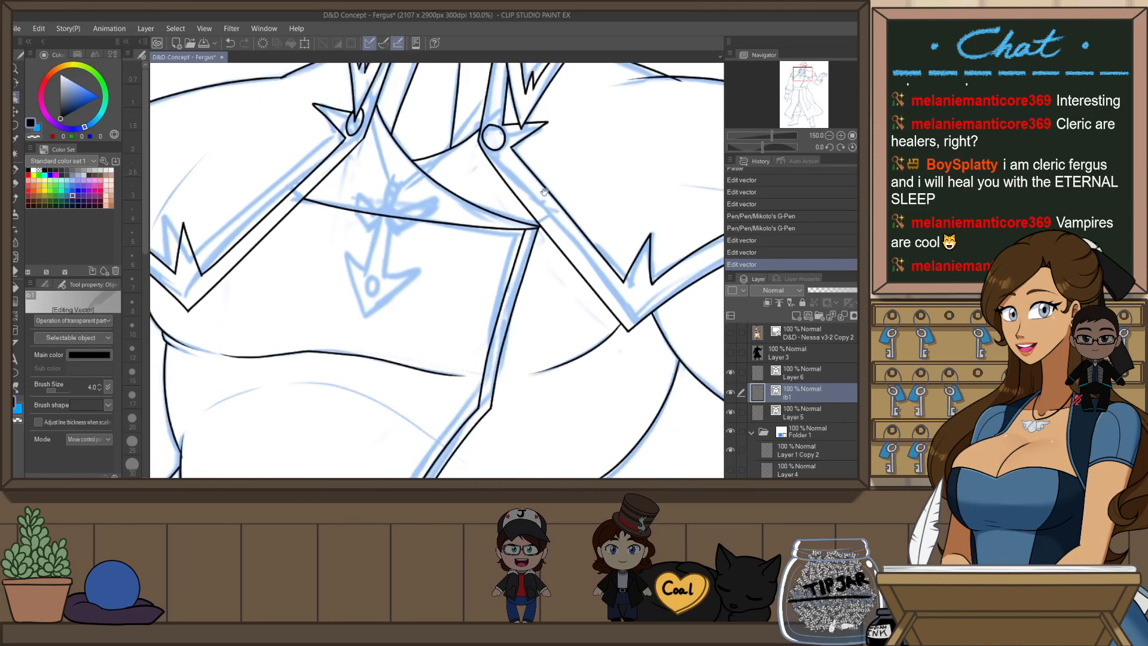
{"action": "scroll", "coordinate": [544, 286], "scroll_direction": "down", "scroll_amount": 2}
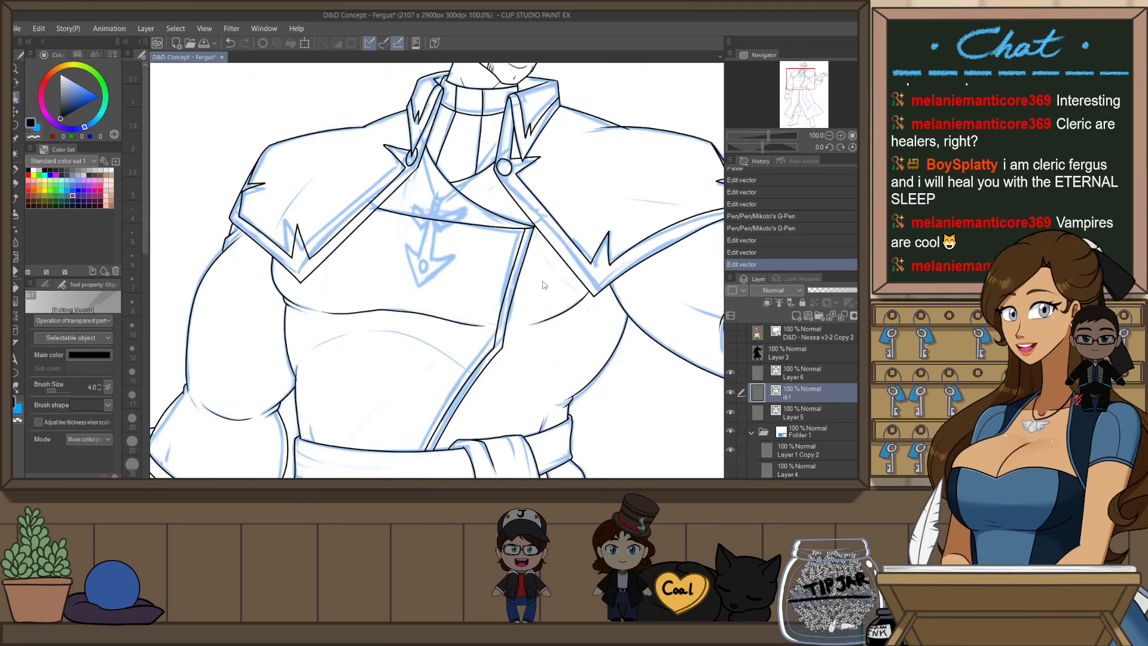
{"action": "scroll", "coordinate": [534, 299], "scroll_direction": "down", "scroll_amount": 1}
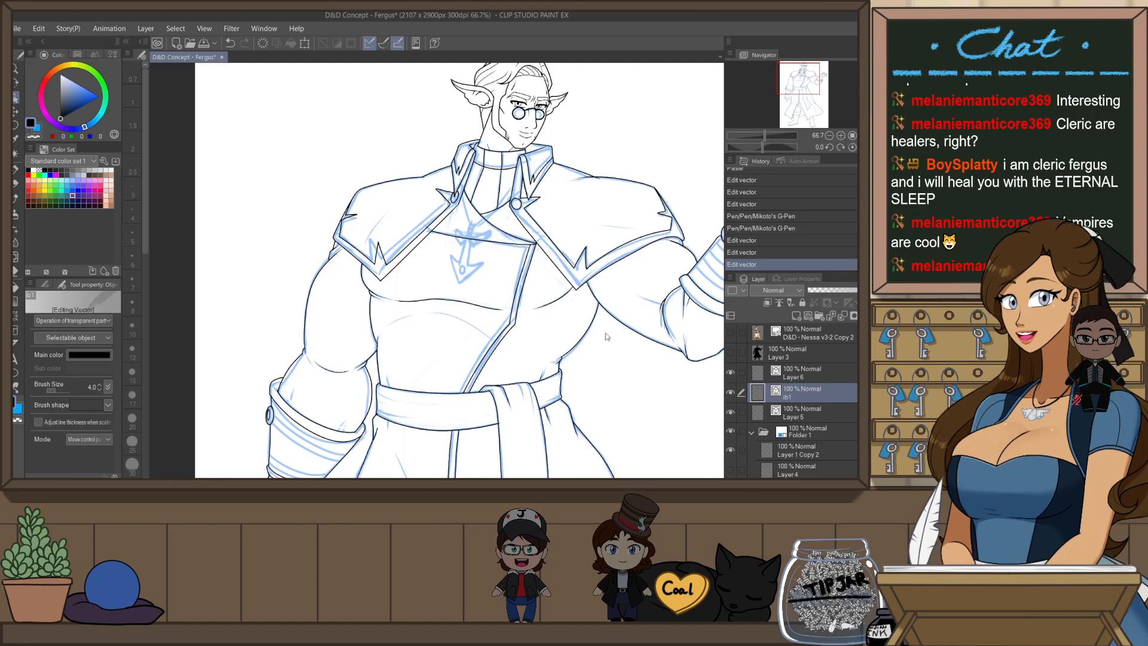
{"action": "scroll", "coordinate": [598, 323], "scroll_direction": "right", "scroll_amount": 3}
{"action": "key", "text": "r"}
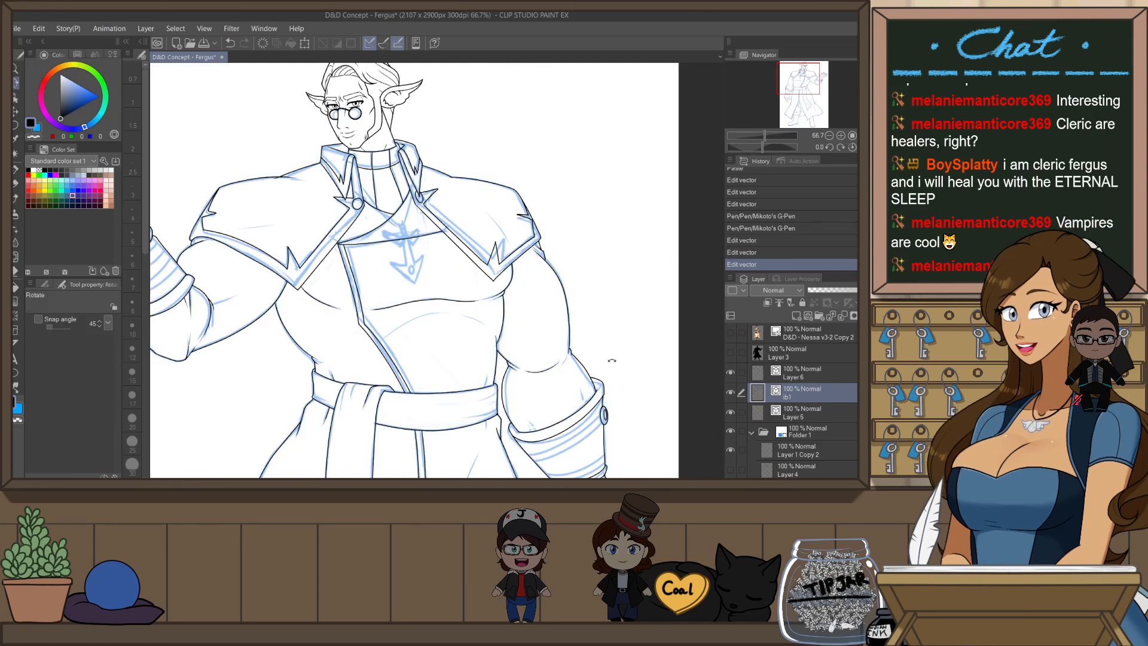
{"action": "left_click_drag", "start_coordinate": [609, 353], "coordinate": [609, 230]}
{"action": "scroll", "coordinate": [431, 351], "scroll_direction": "up", "scroll_amount": 2}
{"action": "key", "text": "p"}
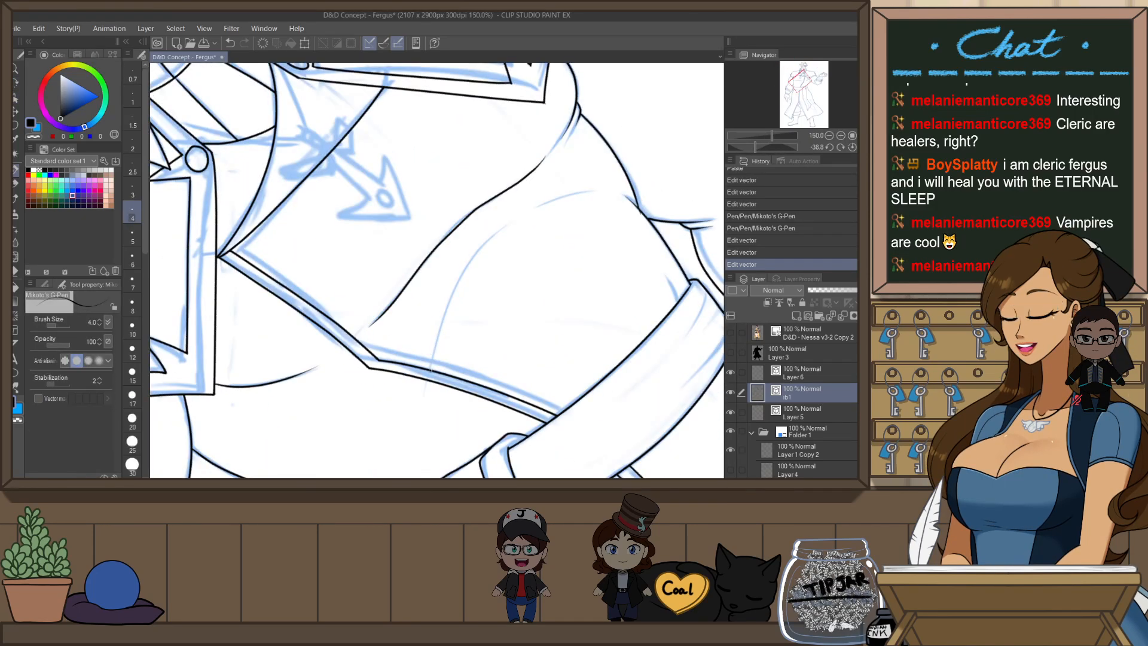
{"action": "left_click_drag", "start_coordinate": [429, 379], "coordinate": [422, 407]}
{"action": "key", "text": "ctrl+z"}
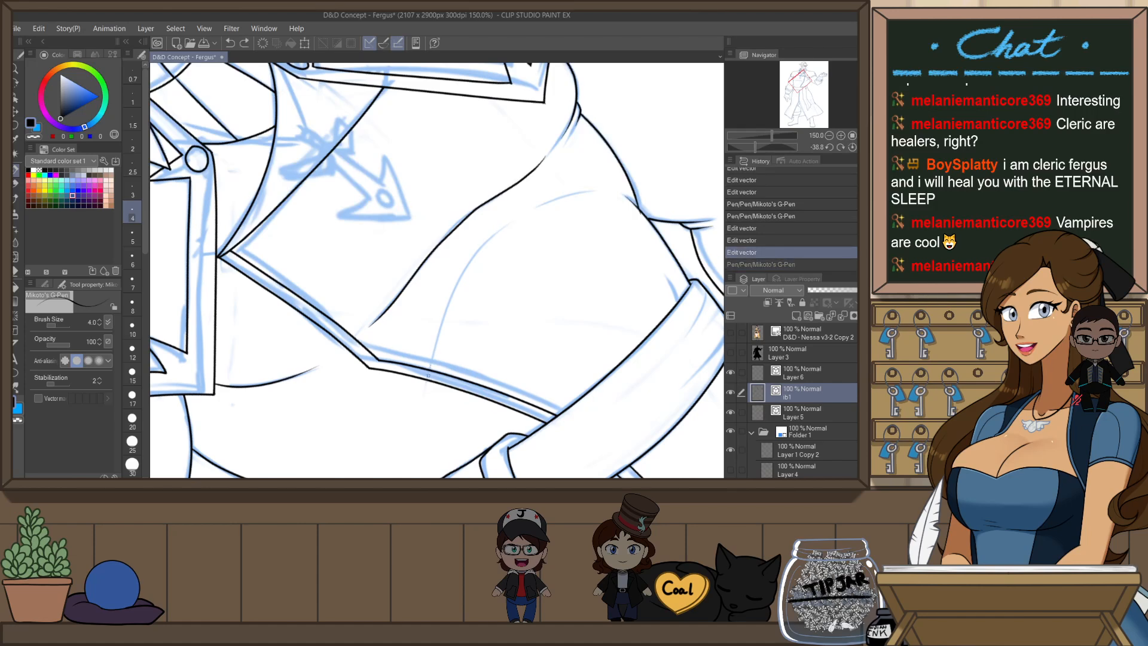
{"action": "key", "text": "ctrl+y"}
- Ink the midriff arc below the chest with the G-Pen at size 4.0, following the blue sketch from the flap's trim outward
{"action": "left_click_drag", "start_coordinate": [431, 358], "coordinate": [497, 230]}
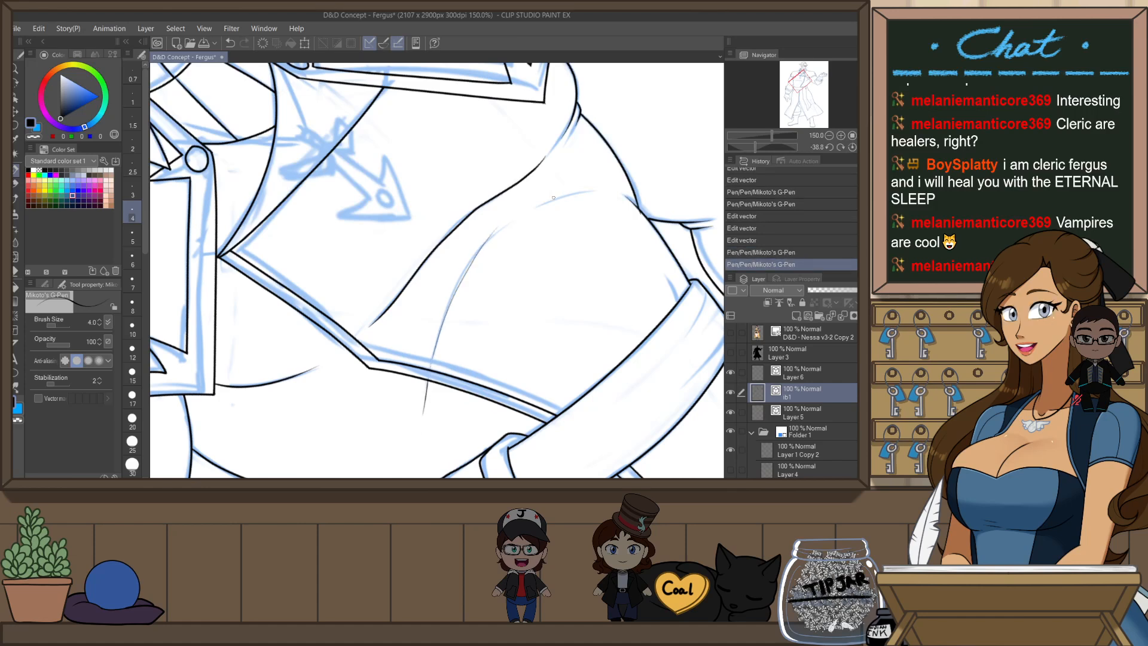
{"action": "key", "text": "ctrl+z"}
{"action": "left_click_drag", "start_coordinate": [433, 358], "coordinate": [499, 232]}
{"action": "key", "text": "ctrl+z"}
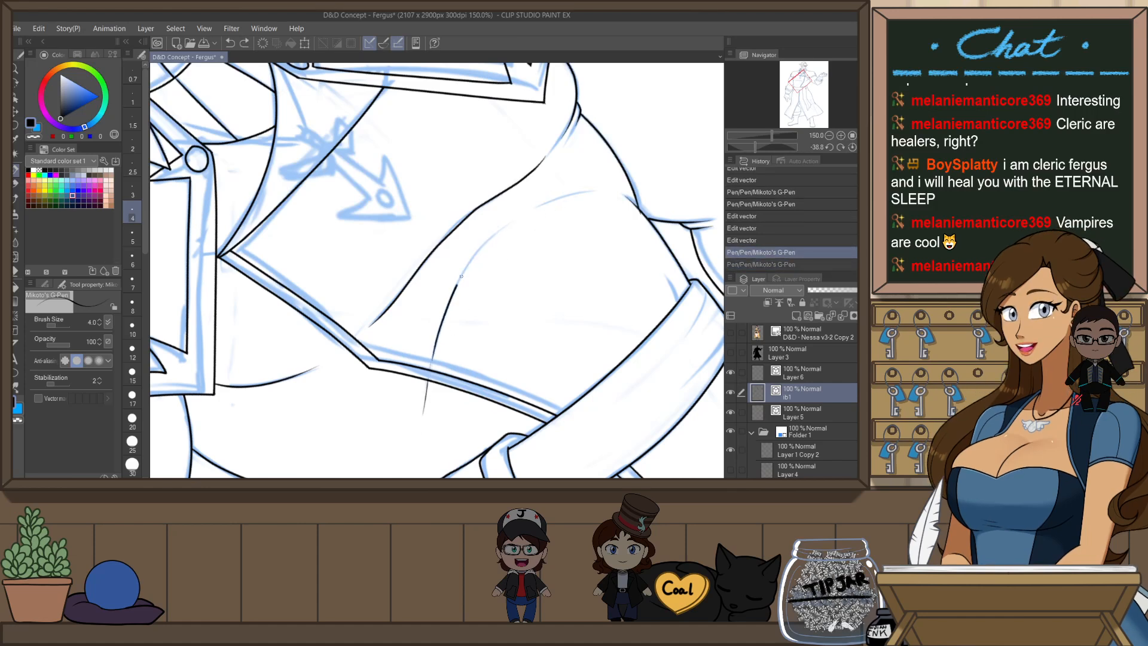
{"action": "left_click_drag", "start_coordinate": [461, 277], "coordinate": [515, 217]}
{"action": "key", "text": "ctrl+z"}
{"action": "left_click_drag", "start_coordinate": [433, 358], "coordinate": [519, 218]}
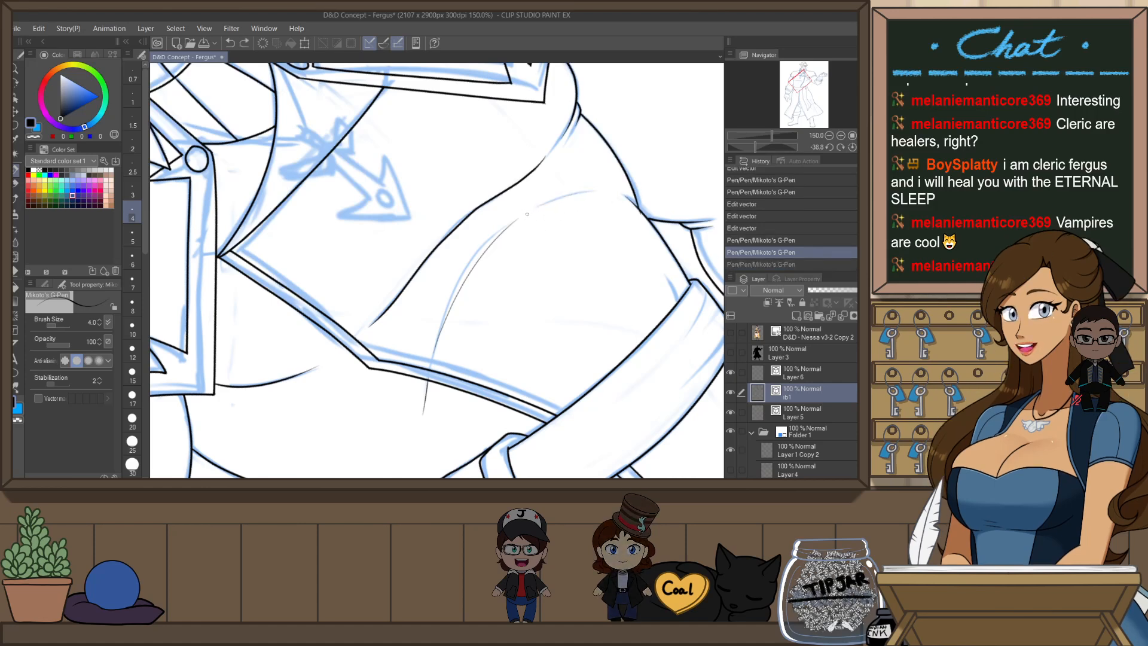
{"action": "key", "text": "ctrl+z"}
{"action": "key", "text": "ctrl+z"}
{"action": "mouse_move", "coordinate": [432, 358]}
{"action": "left_mouse_down"}
{"action": "mouse_move", "coordinate": [465, 275]}
{"action": "mouse_move", "coordinate": [519, 218]}
{"action": "left_mouse_up"}
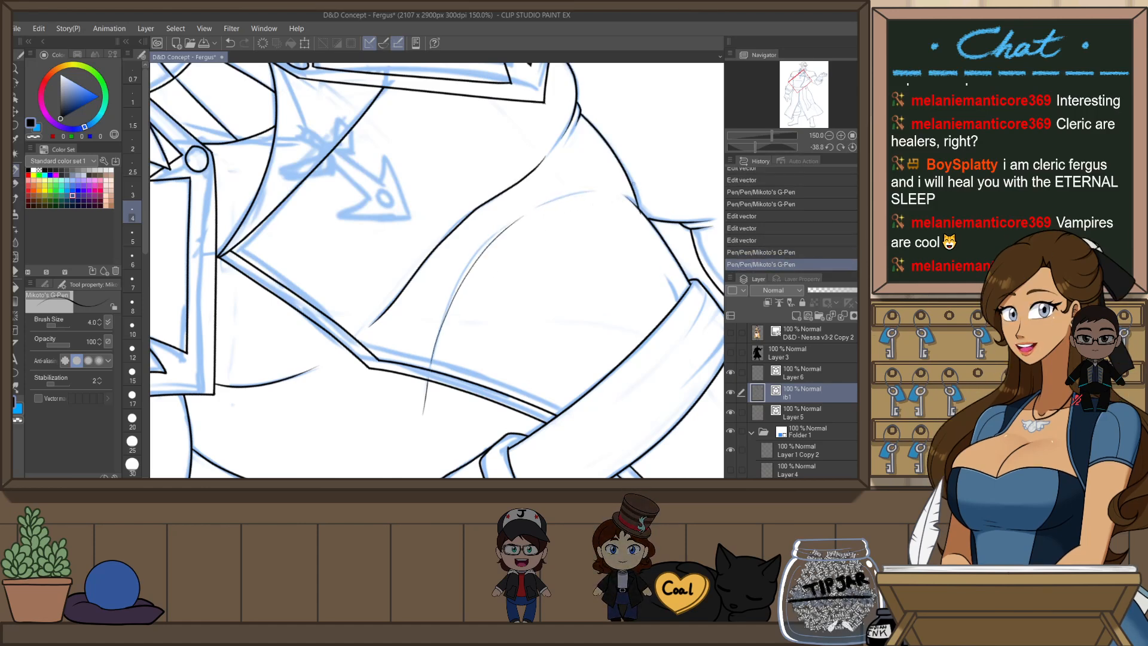
- Try to add a short thin stroke alongside the middle of the lower chest contour, checking it in the flipped, unrotated view
{"action": "left_click_drag", "start_coordinate": [439, 249], "coordinate": [475, 214]}
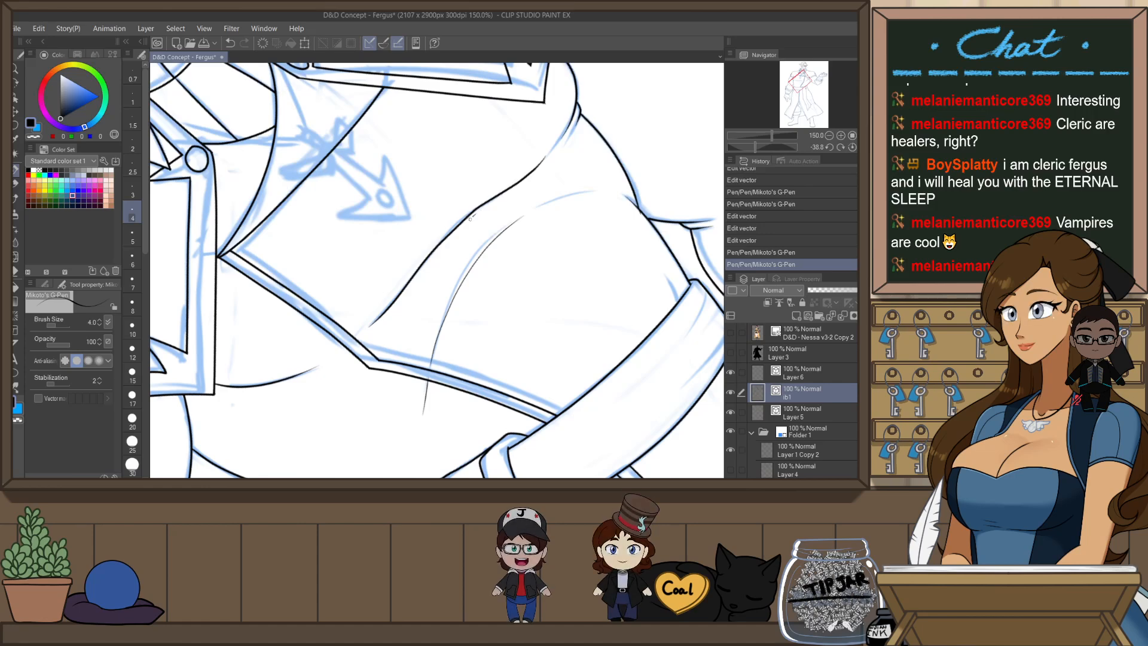
{"action": "key", "text": "ctrl+z"}
{"action": "left_click_drag", "start_coordinate": [439, 249], "coordinate": [474, 214]}
{"action": "key", "text": "ctrl+z"}
{"action": "left_click_drag", "start_coordinate": [434, 251], "coordinate": [479, 211]}
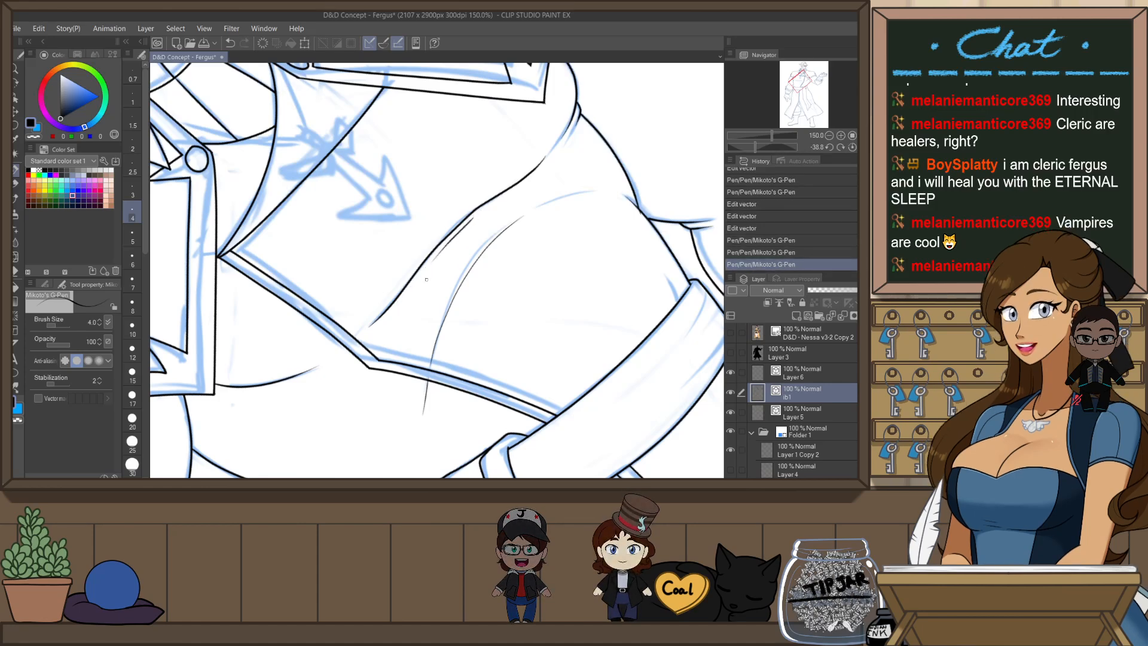
{"action": "scroll", "coordinate": [476, 263], "scroll_direction": "down", "scroll_amount": 2}
{"action": "key", "text": "ctrl+at"}
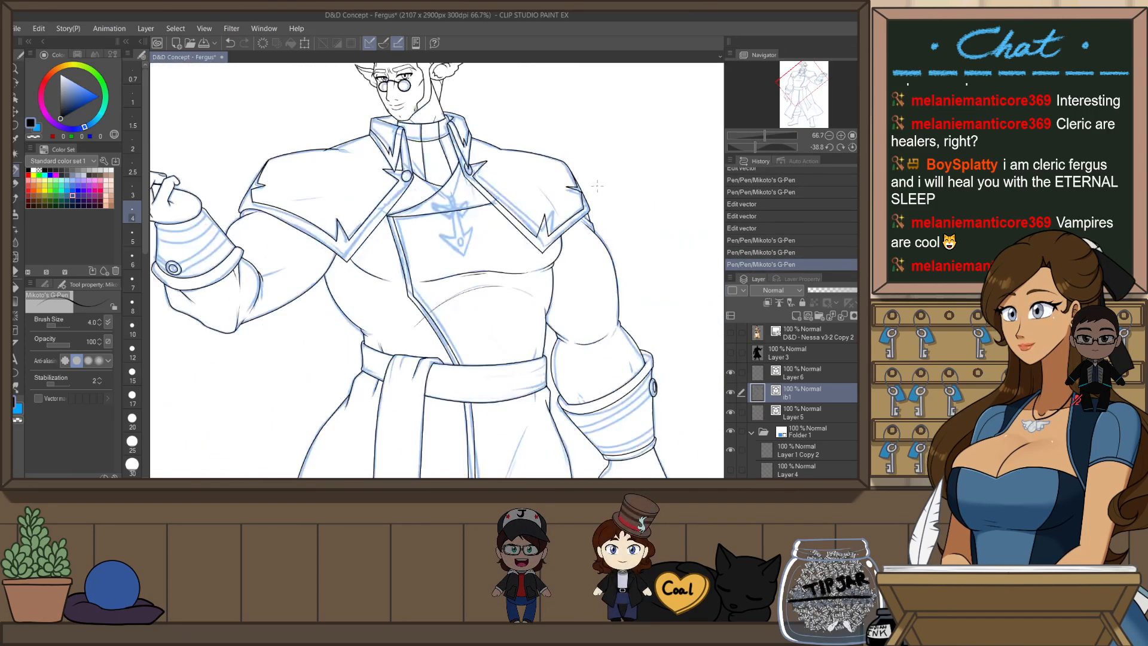
{"action": "key", "text": "h"}
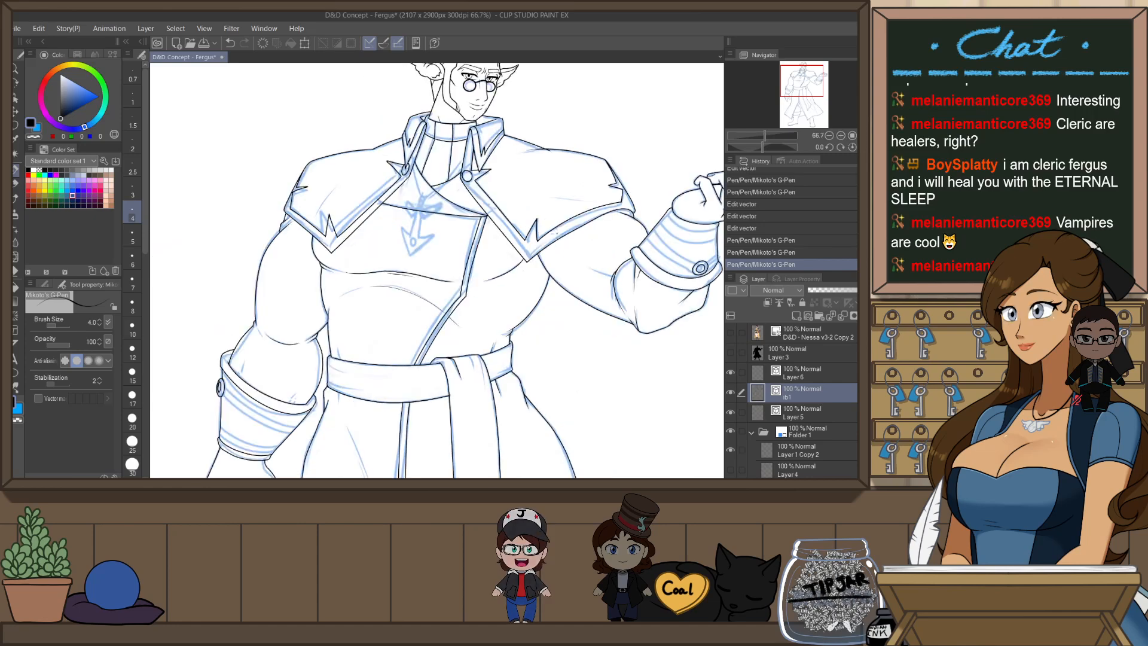
{"action": "scroll", "coordinate": [521, 265], "scroll_direction": "up", "scroll_amount": 2}
{"action": "key", "text": "ctrl+z"}
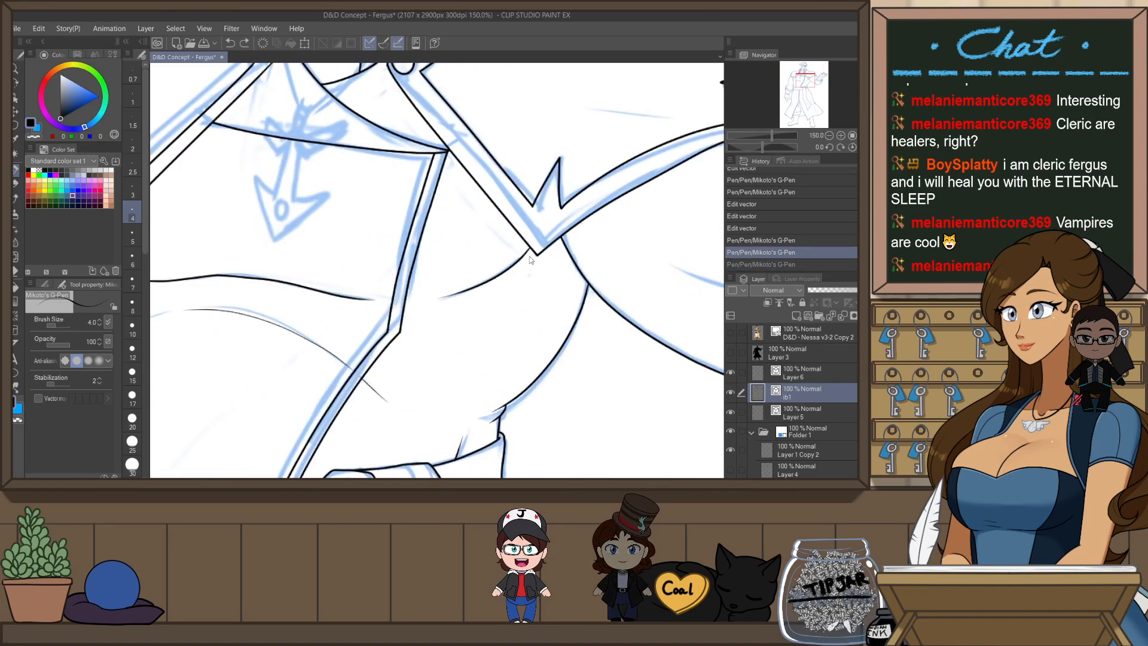
- Ink a short thickening stroke beside the chest contour under the cape's pointed corner and trim it at the cape edge with the Snap eraser
{"action": "left_click_drag", "start_coordinate": [529, 257], "coordinate": [491, 291]}
{"action": "key", "text": "ctrl+z"}
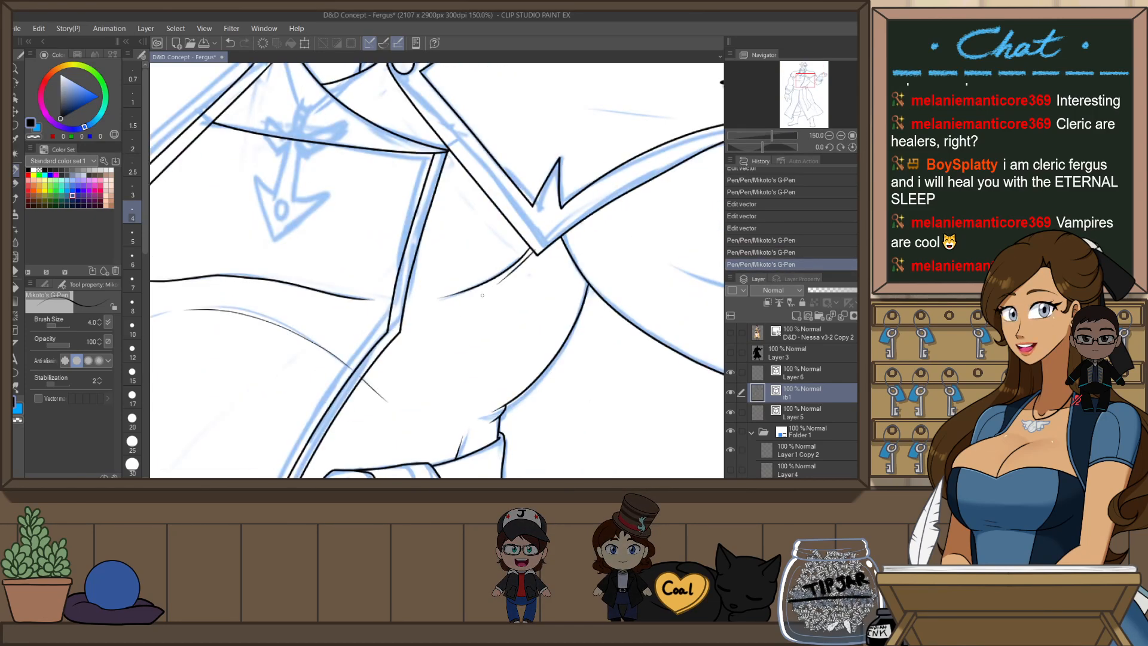
{"action": "key", "text": "e"}
{"action": "left_click_drag", "start_coordinate": [530, 256], "coordinate": [539, 245]}
- Erase the overshooting line ends at the boot cuff, the back hem and the lower corners of the robe's front panels with the Snap eraser
{"action": "scroll", "coordinate": [538, 245], "scroll_direction": "down", "scroll_amount": 4}
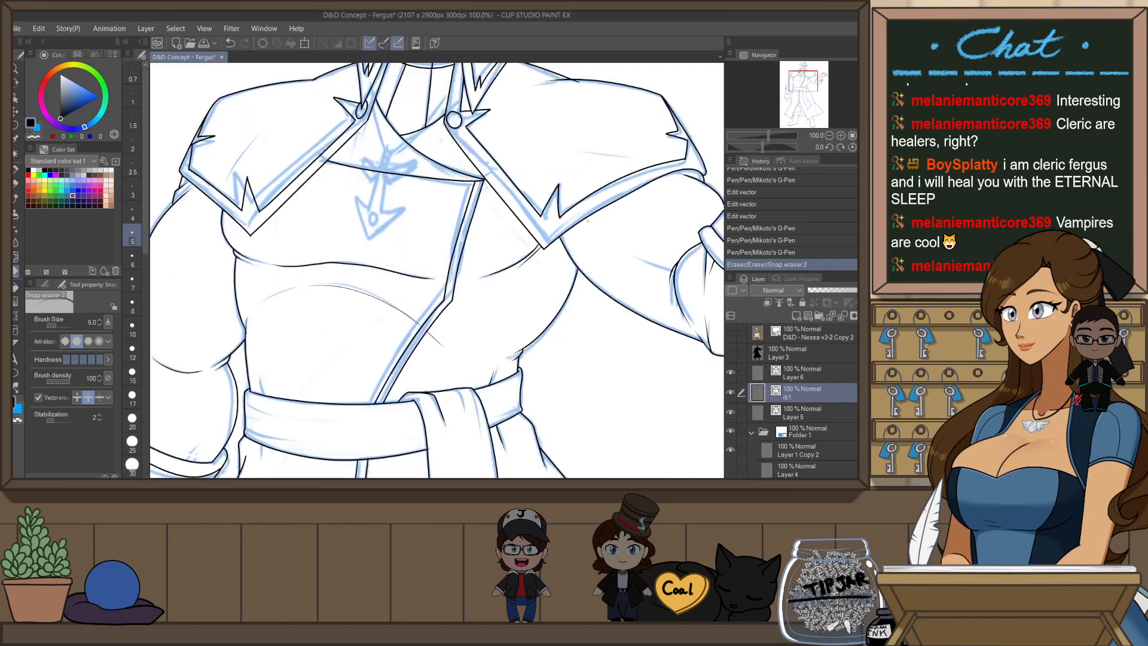
{"action": "left_click_drag", "start_coordinate": [649, 303], "coordinate": [562, 328]}
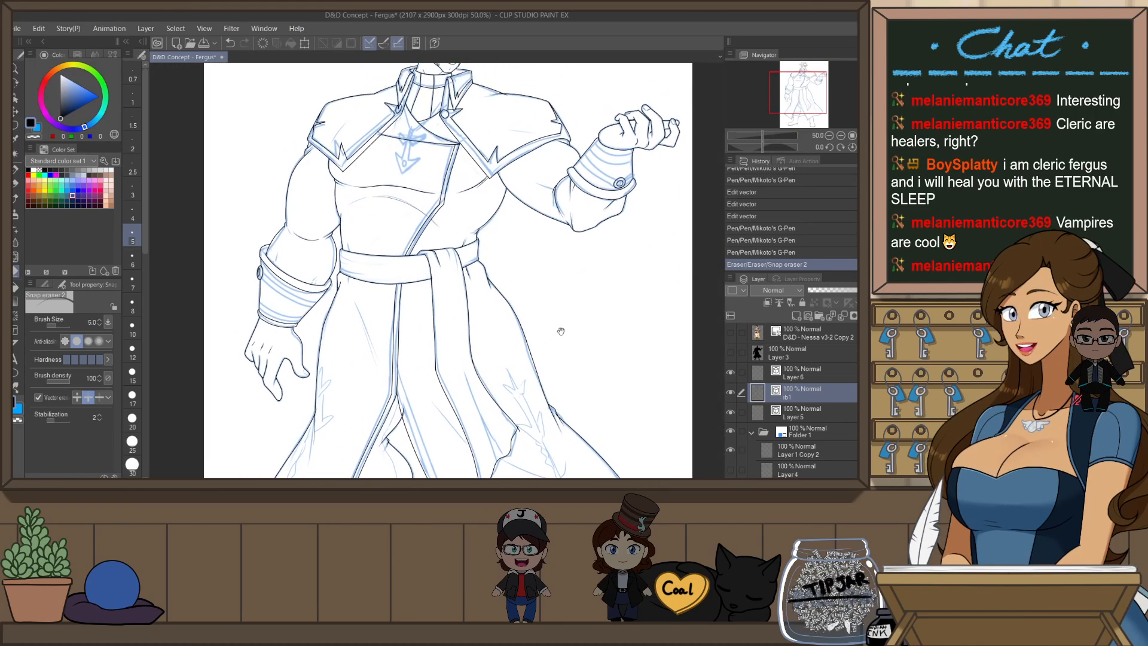
{"action": "left_click_drag", "start_coordinate": [567, 376], "coordinate": [563, 248]}
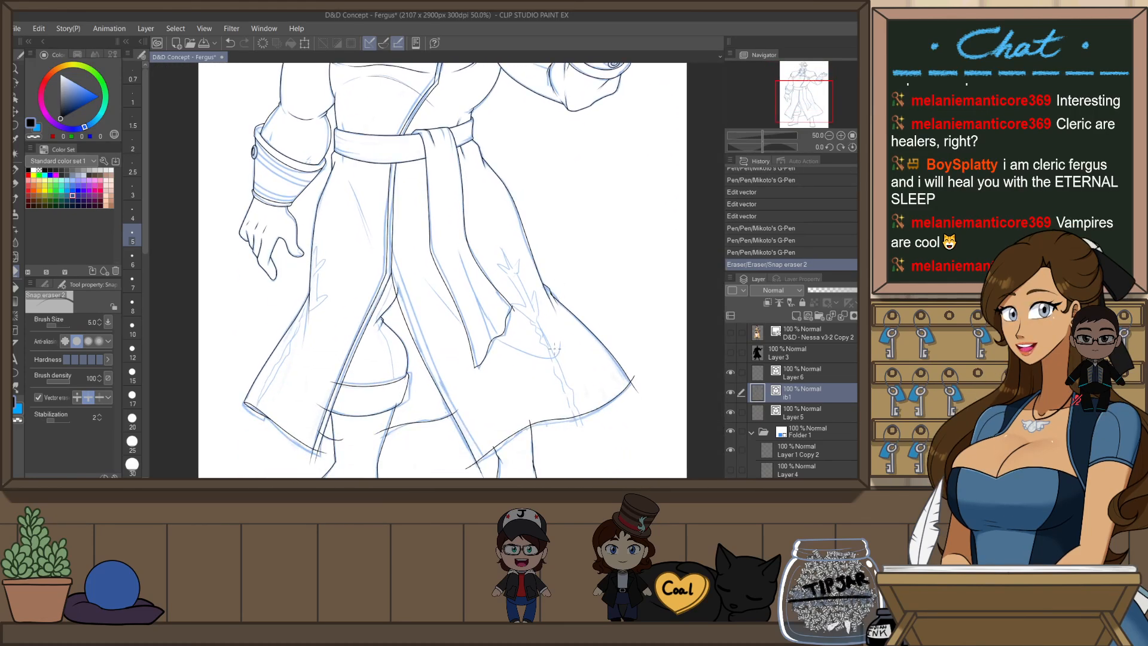
{"action": "left_click_drag", "start_coordinate": [314, 430], "coordinate": [358, 359]}
{"action": "scroll", "coordinate": [358, 360], "scroll_direction": "up", "scroll_amount": 1}
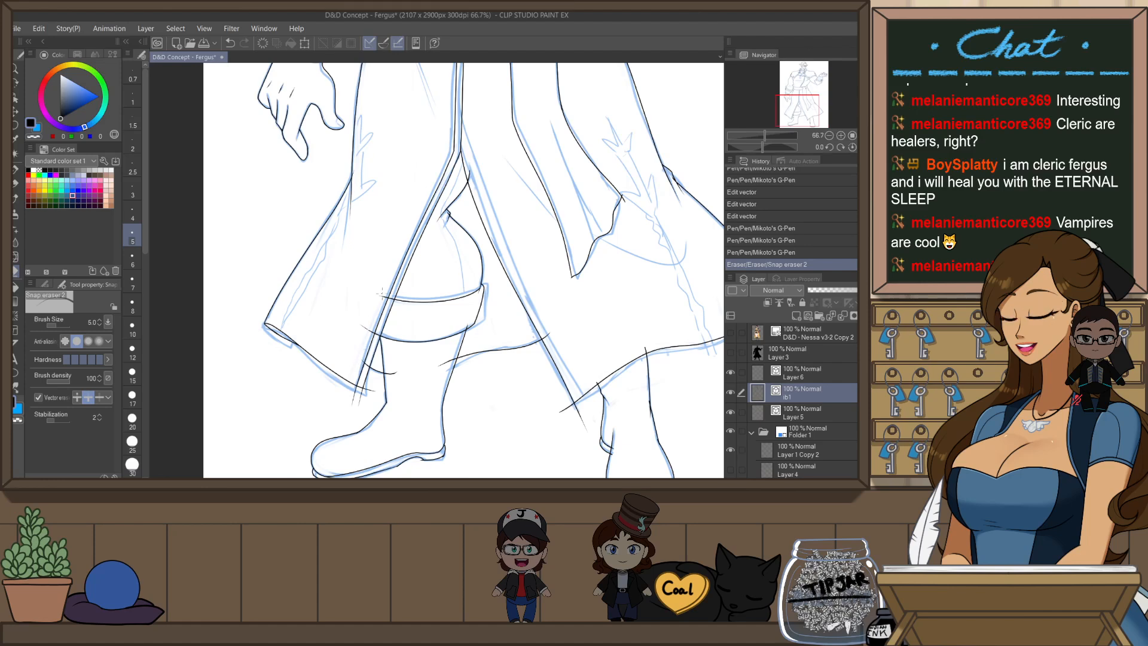
{"action": "left_click_drag", "start_coordinate": [380, 292], "coordinate": [392, 293]}
{"action": "left_click_drag", "start_coordinate": [360, 359], "coordinate": [370, 395]}
{"action": "left_click_drag", "start_coordinate": [392, 369], "coordinate": [391, 379]}
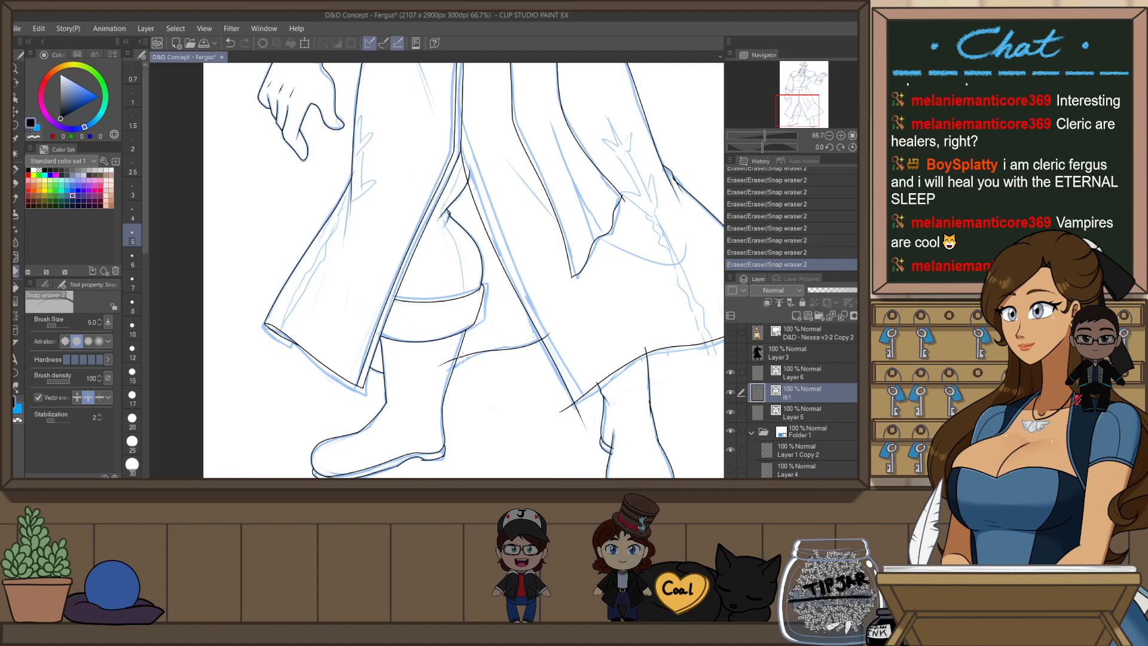
{"action": "left_click_drag", "start_coordinate": [543, 333], "coordinate": [548, 341]}
{"action": "left_click_drag", "start_coordinate": [564, 407], "coordinate": [583, 421]}
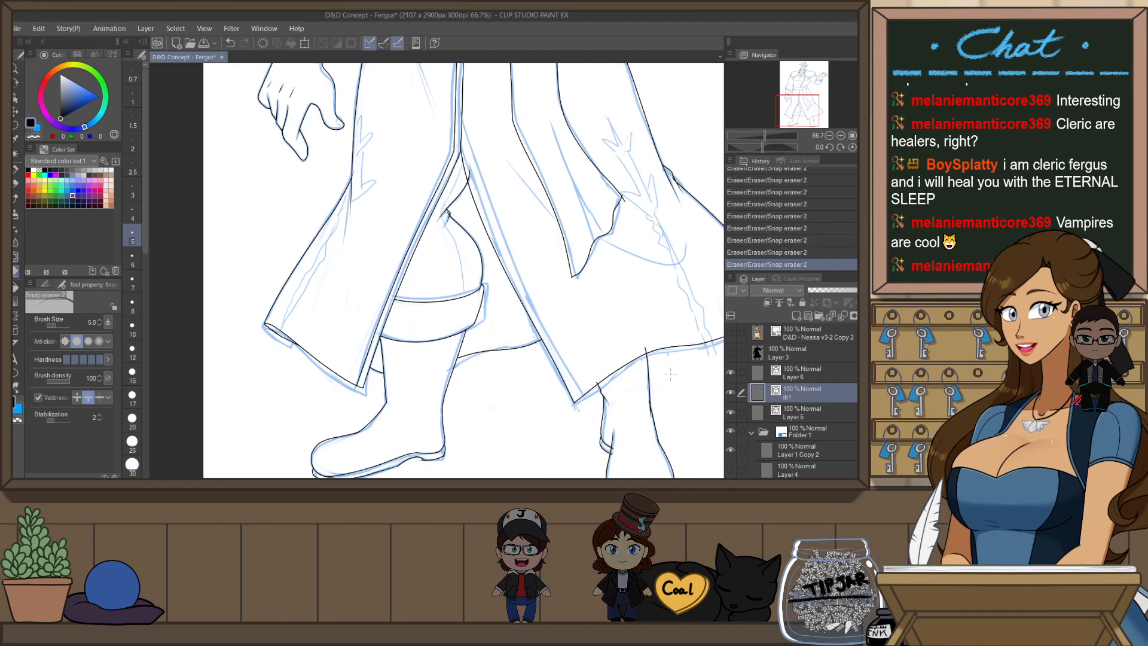
- Duplicate the front edge line of the robe panel beside the sash and offset the copy inward as its trim line
{"action": "left_click_drag", "start_coordinate": [660, 358], "coordinate": [580, 353]}
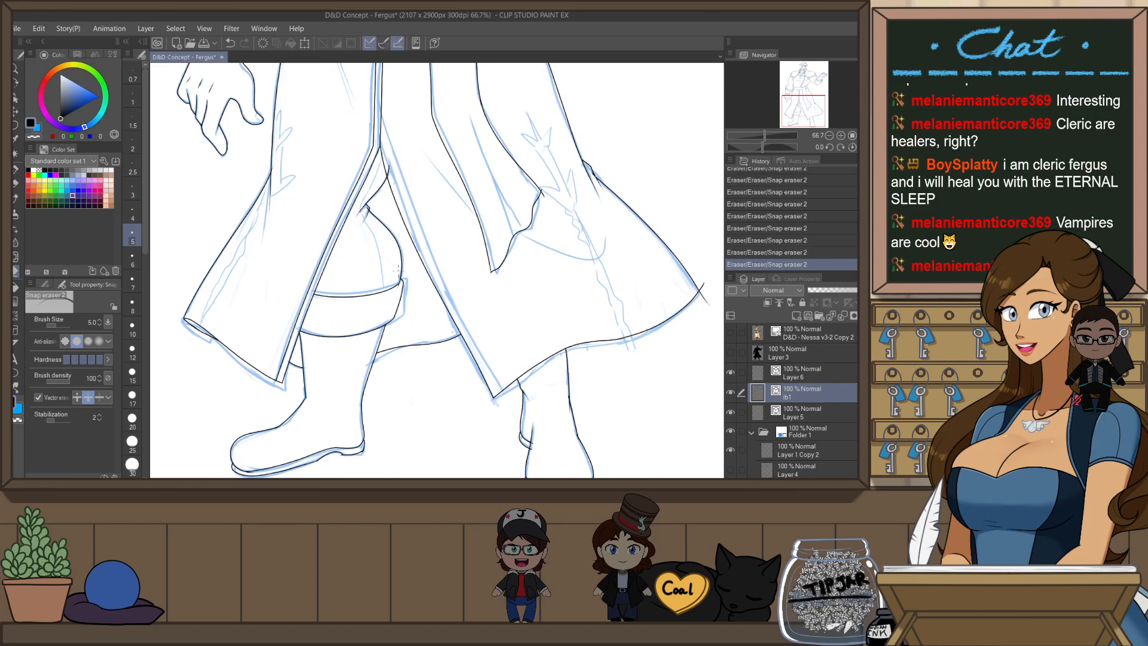
{"action": "scroll", "coordinate": [396, 270], "scroll_direction": "up", "scroll_amount": 4}
{"action": "scroll", "coordinate": [430, 306], "scroll_direction": "down", "scroll_amount": 4}
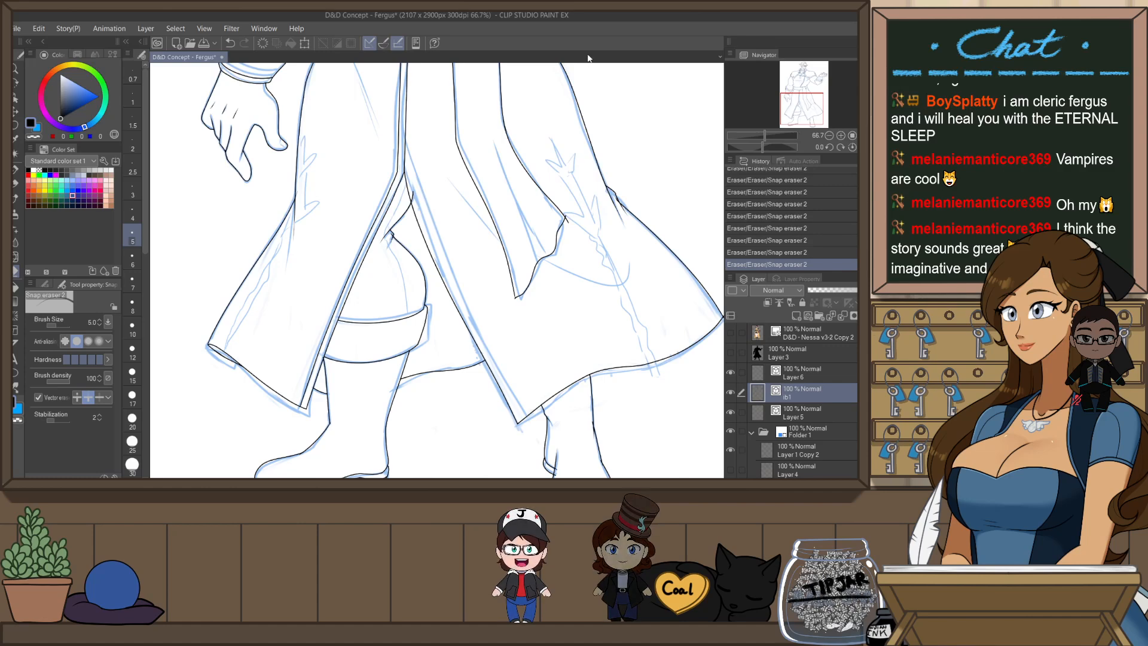
{"action": "key", "text": "h"}
{"action": "key", "text": "o"}
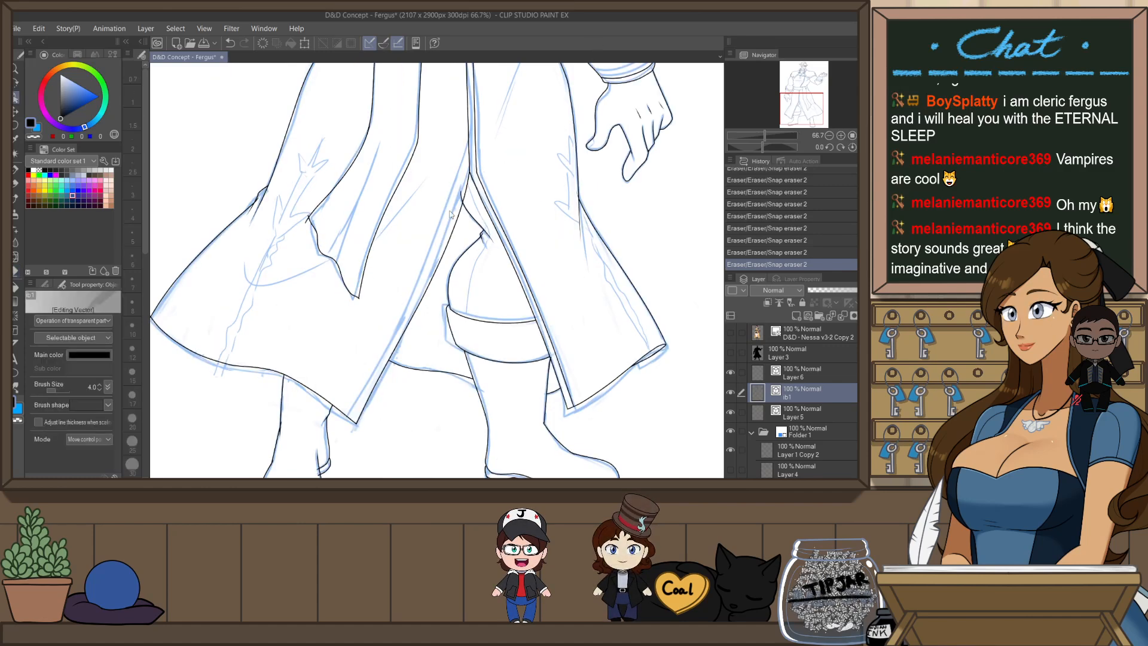
{"action": "left_click", "coordinate": [453, 241]}
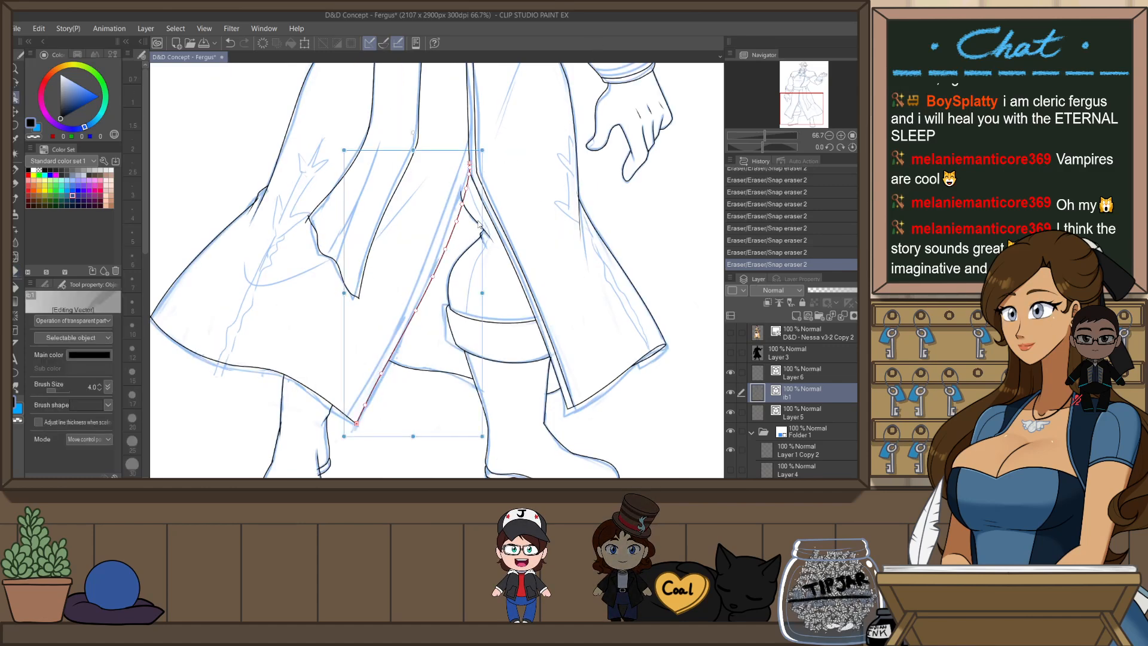
{"action": "key", "text": "ctrl+v"}
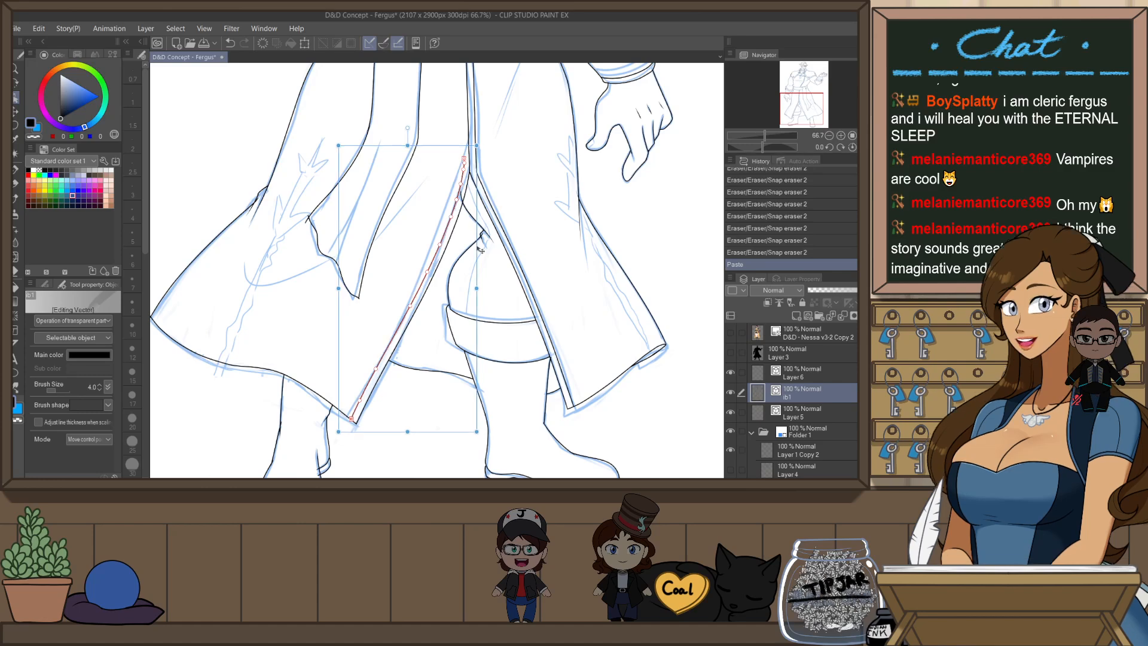
{"action": "left_click_drag", "start_coordinate": [477, 145], "coordinate": [482, 127]}
{"action": "left_click", "coordinate": [475, 217]}
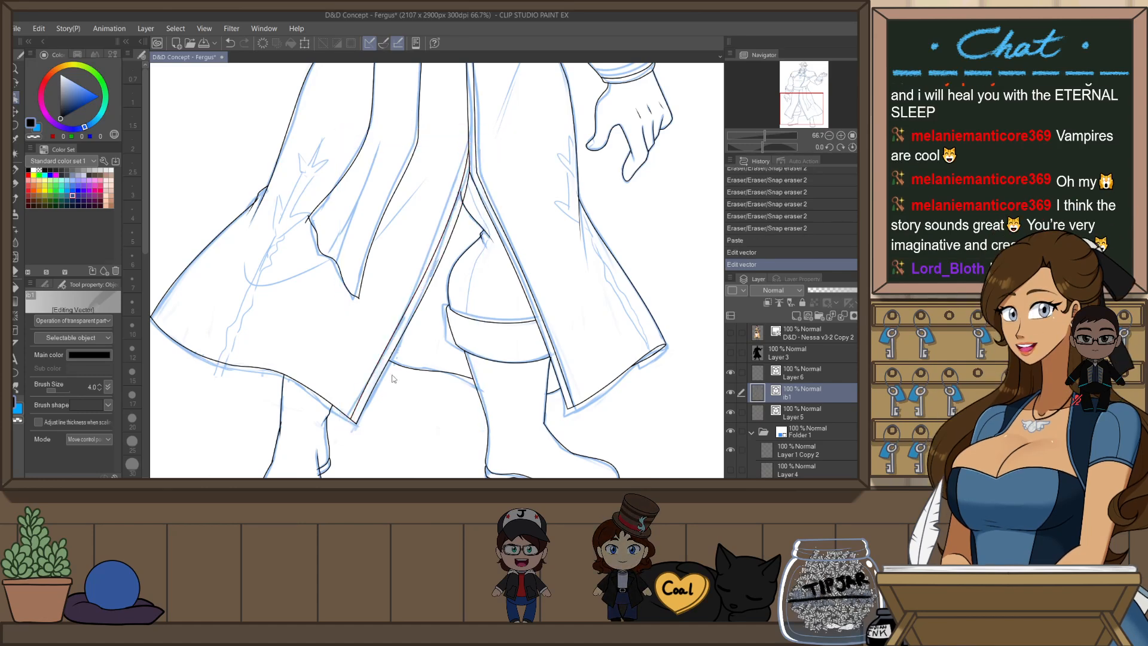
- Adjust the new trim line's lower vector point at the hem corner and erase the excess lines at the top of the robe's opening
{"action": "key", "text": "h"}
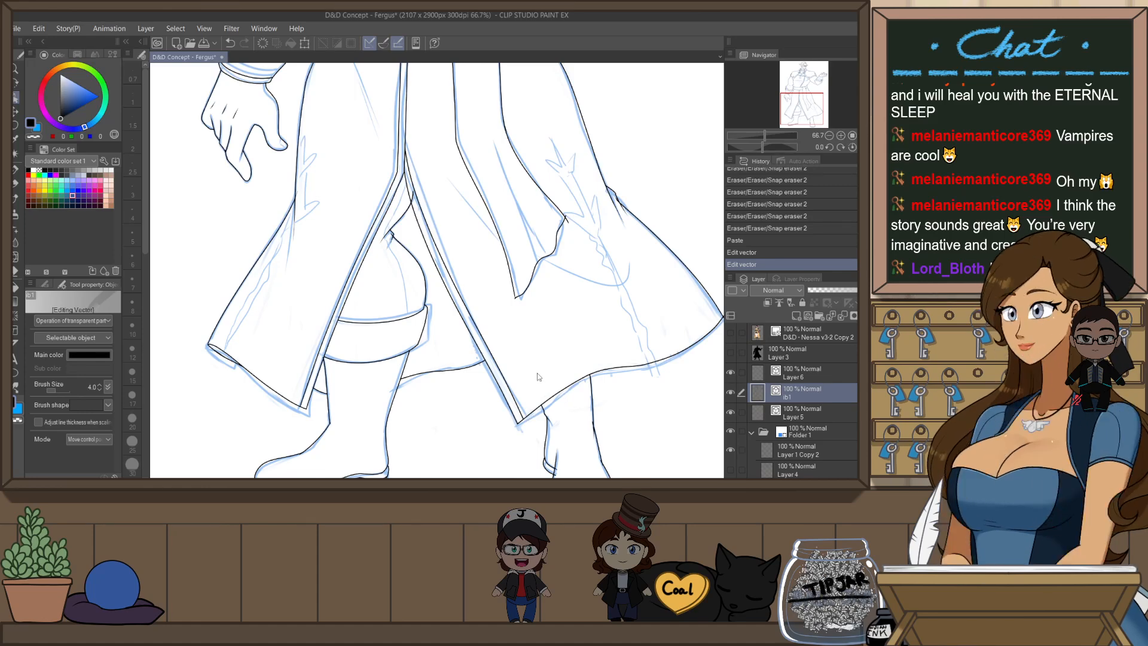
{"action": "scroll", "coordinate": [538, 377], "scroll_direction": "up", "scroll_amount": 1}
{"action": "left_click", "coordinate": [514, 437]}
{"action": "left_click_drag", "start_coordinate": [515, 440], "coordinate": [518, 442]}
{"action": "left_click_drag", "start_coordinate": [463, 287], "coordinate": [526, 456]}
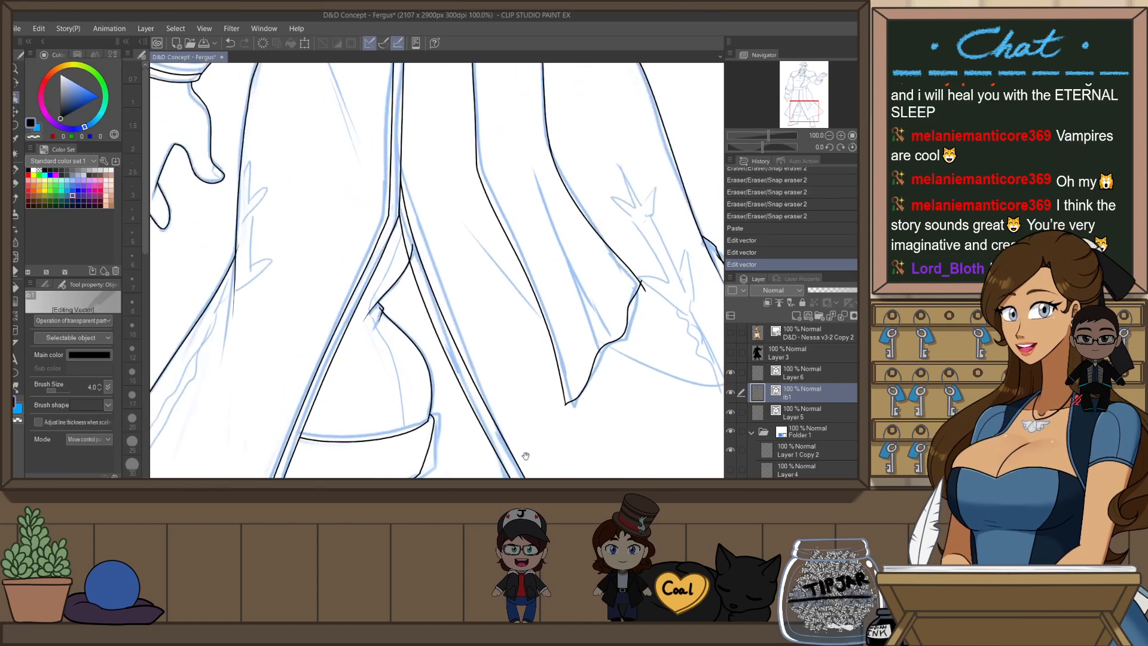
{"action": "key", "text": "e"}
{"action": "left_click_drag", "start_coordinate": [420, 235], "coordinate": [429, 274]}
{"action": "left_click_drag", "start_coordinate": [405, 225], "coordinate": [413, 246]}
- Erase the overshooting line ends at the robe's outer hem corner, its side fold and the tip of the hanging sash
{"action": "scroll", "coordinate": [468, 240], "scroll_direction": "down", "scroll_amount": 2}
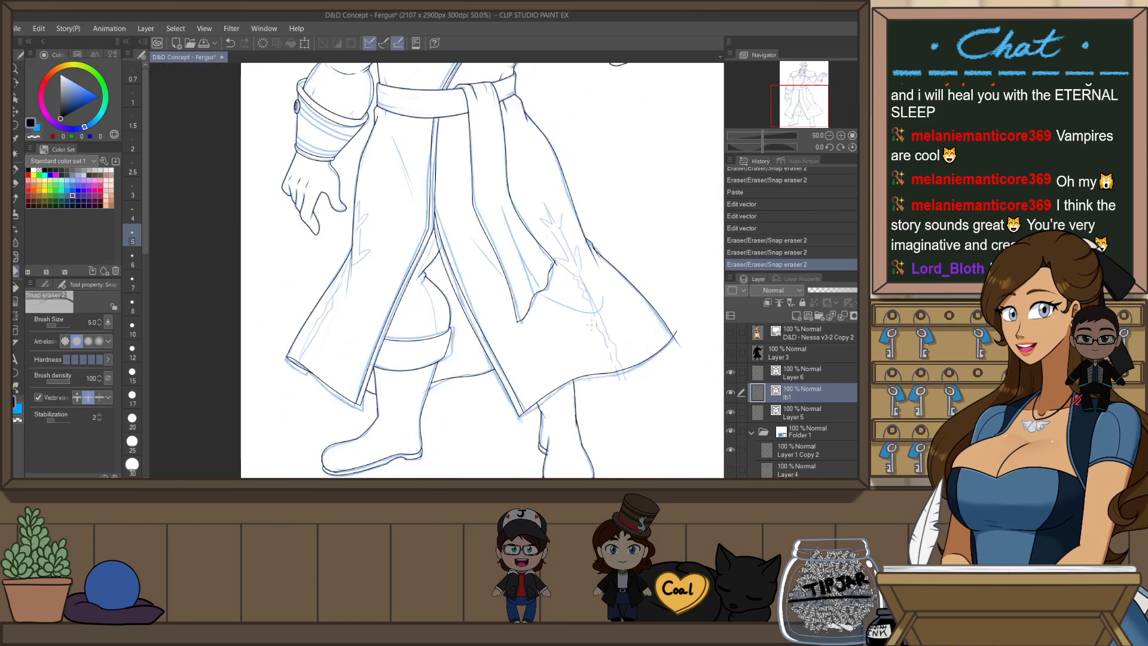
{"action": "left_click_drag", "start_coordinate": [626, 324], "coordinate": [620, 353]}
{"action": "left_click_drag", "start_coordinate": [644, 288], "coordinate": [639, 321]}
{"action": "scroll", "coordinate": [667, 396], "scroll_direction": "up", "scroll_amount": 2}
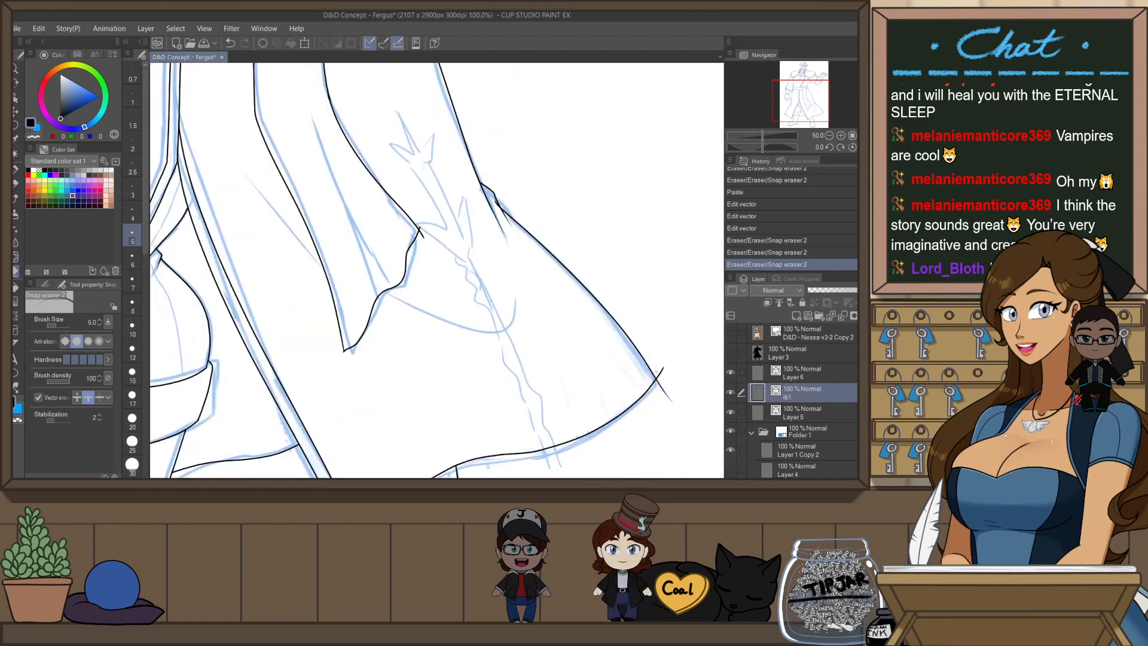
{"action": "left_click_drag", "start_coordinate": [663, 368], "coordinate": [667, 400]}
{"action": "scroll", "coordinate": [655, 318], "scroll_direction": "down", "scroll_amount": 1}
{"action": "scroll", "coordinate": [541, 237], "scroll_direction": "up", "scroll_amount": 3}
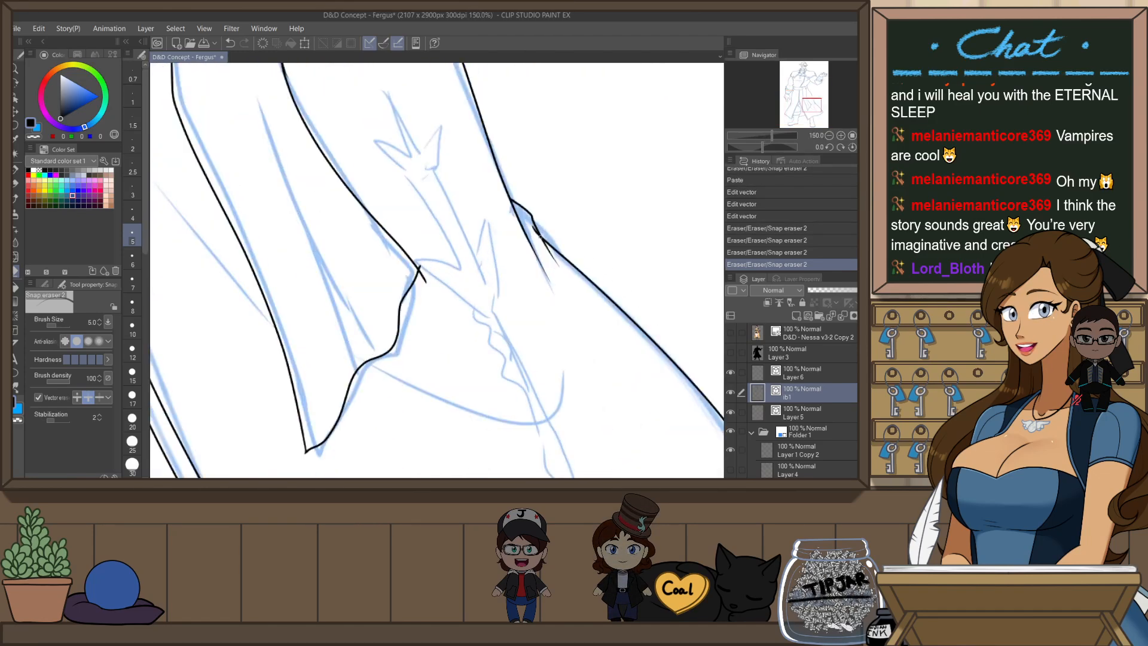
{"action": "key", "text": "ctrl+z"}
{"action": "left_click_drag", "start_coordinate": [532, 232], "coordinate": [536, 224]}
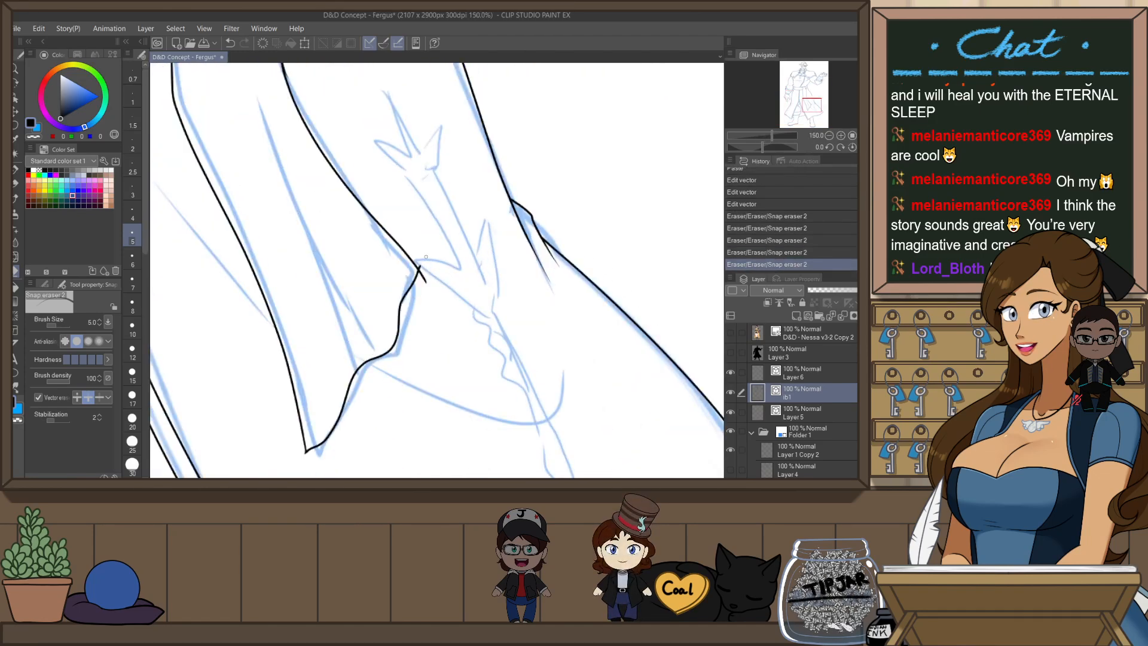
{"action": "left_click_drag", "start_coordinate": [418, 263], "coordinate": [424, 267]}
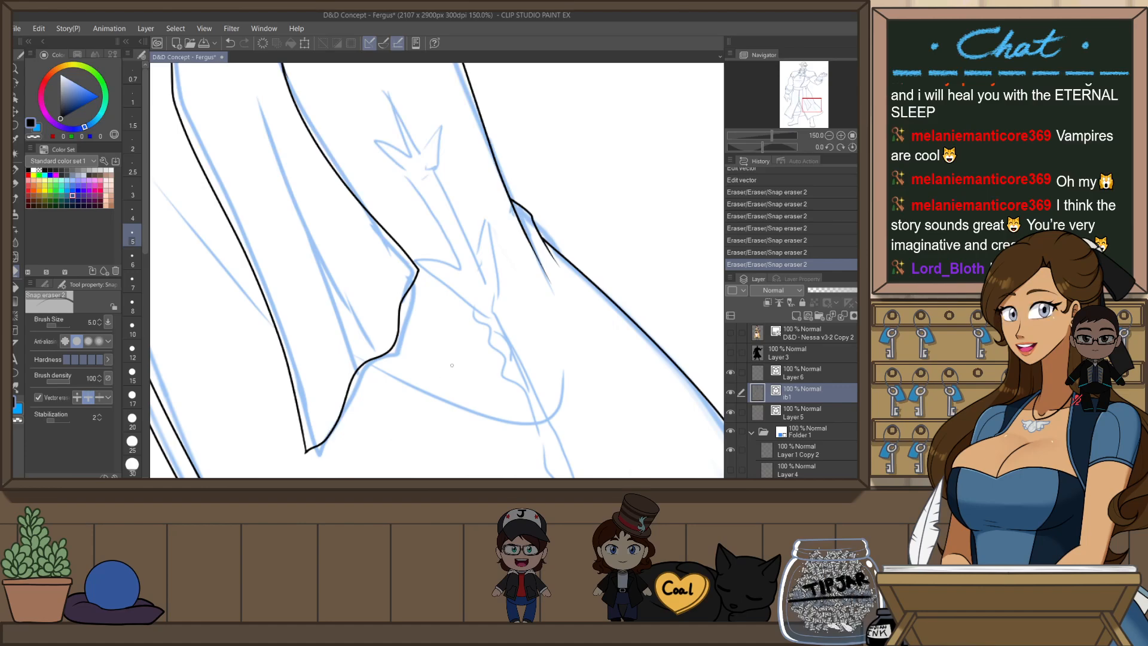
- Ink short fold lines where the hanging sash wraps over the belt with the G-Pen, and trim their ends with the Snap eraser
{"action": "scroll", "coordinate": [474, 429], "scroll_direction": "down", "scroll_amount": 2}
{"action": "left_click_drag", "start_coordinate": [585, 457], "coordinate": [586, 267]}
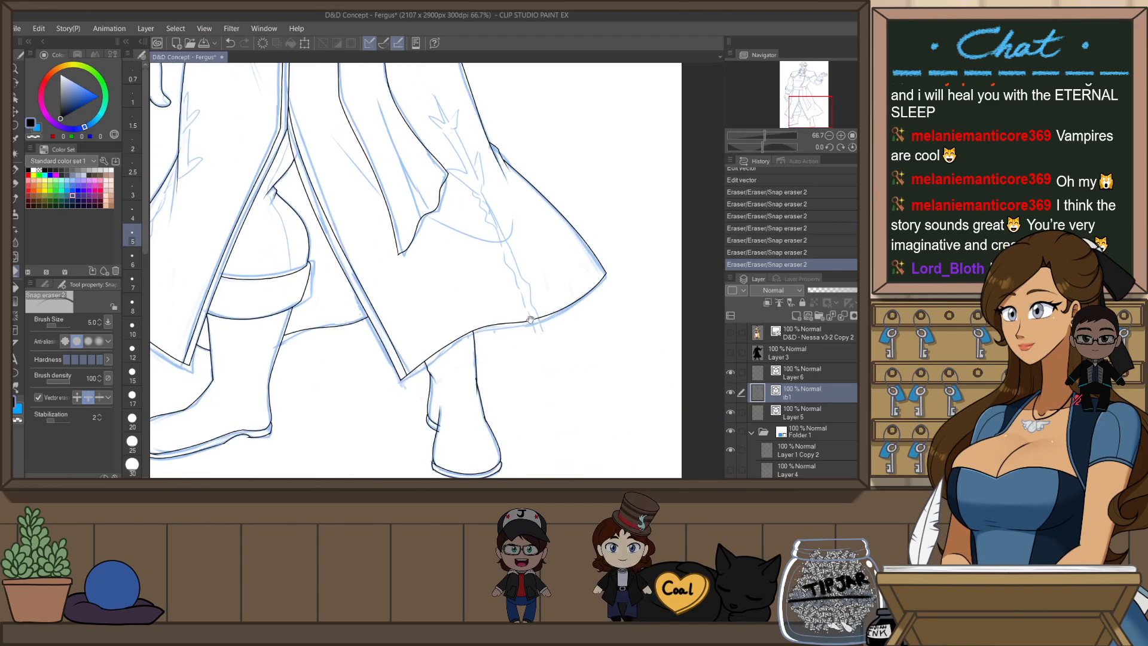
{"action": "left_click_drag", "start_coordinate": [478, 177], "coordinate": [522, 364]}
{"action": "left_click_drag", "start_coordinate": [489, 295], "coordinate": [528, 374]}
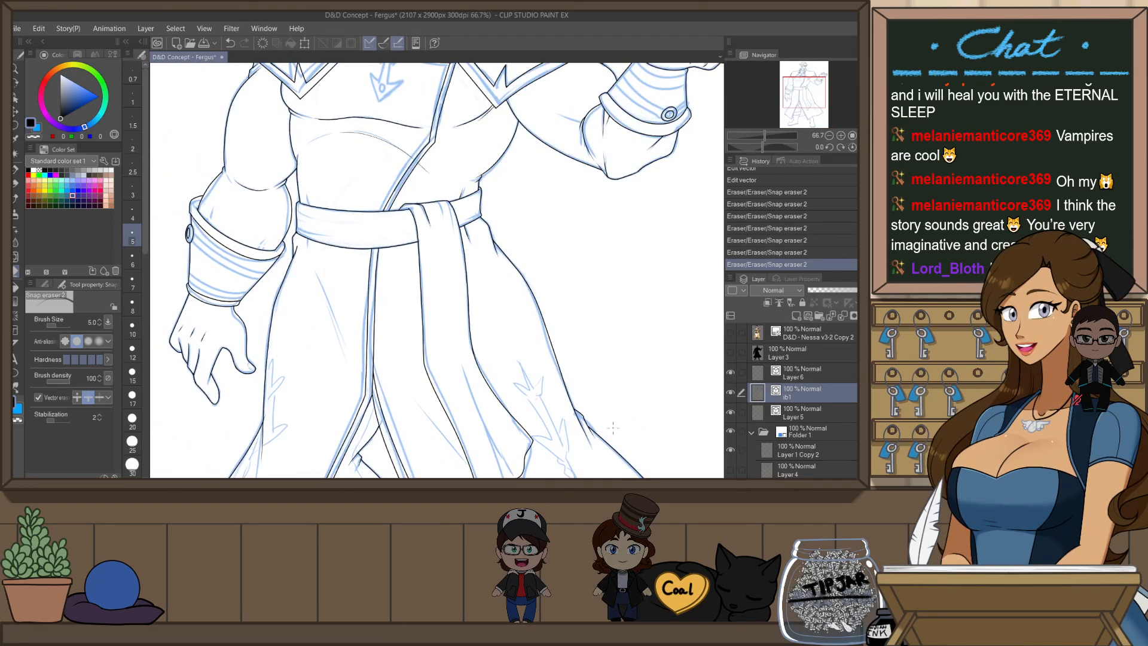
{"action": "mouse_move", "coordinate": [613, 428]}
{"action": "left_mouse_down"}
{"action": "mouse_move", "coordinate": [535, 157]}
{"action": "mouse_move", "coordinate": [426, 172]}
{"action": "left_mouse_up"}
{"action": "key", "text": "p"}
{"action": "scroll", "coordinate": [393, 303], "scroll_direction": "up", "scroll_amount": 2}
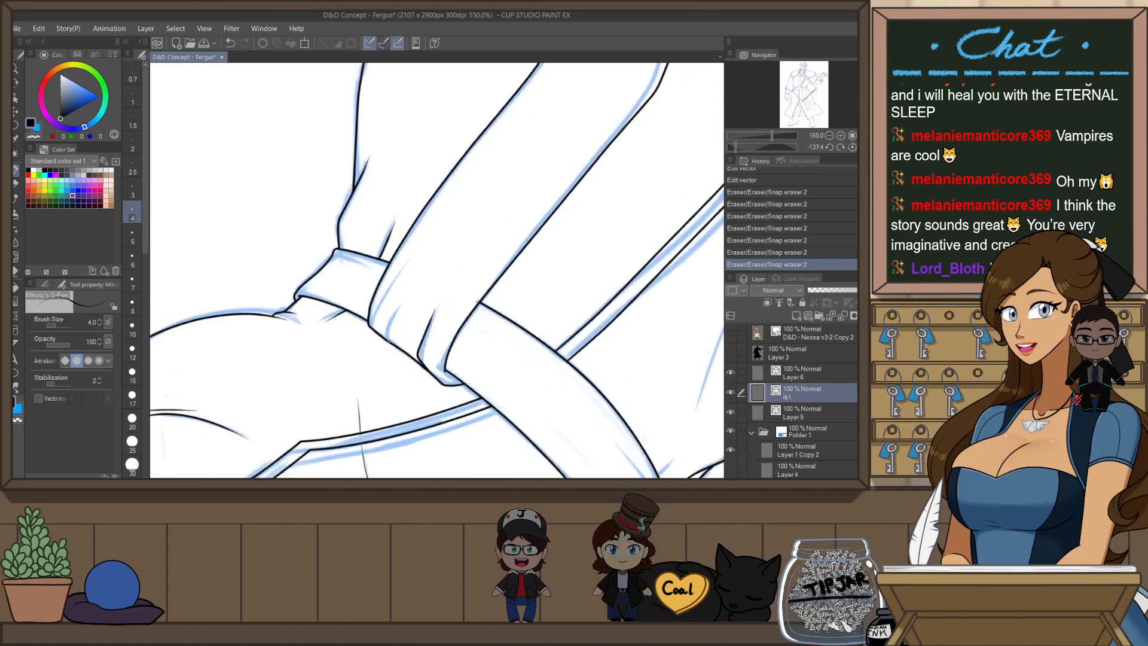
{"action": "key", "text": "ctrl+z"}
{"action": "left_click_drag", "start_coordinate": [389, 341], "coordinate": [413, 253]}
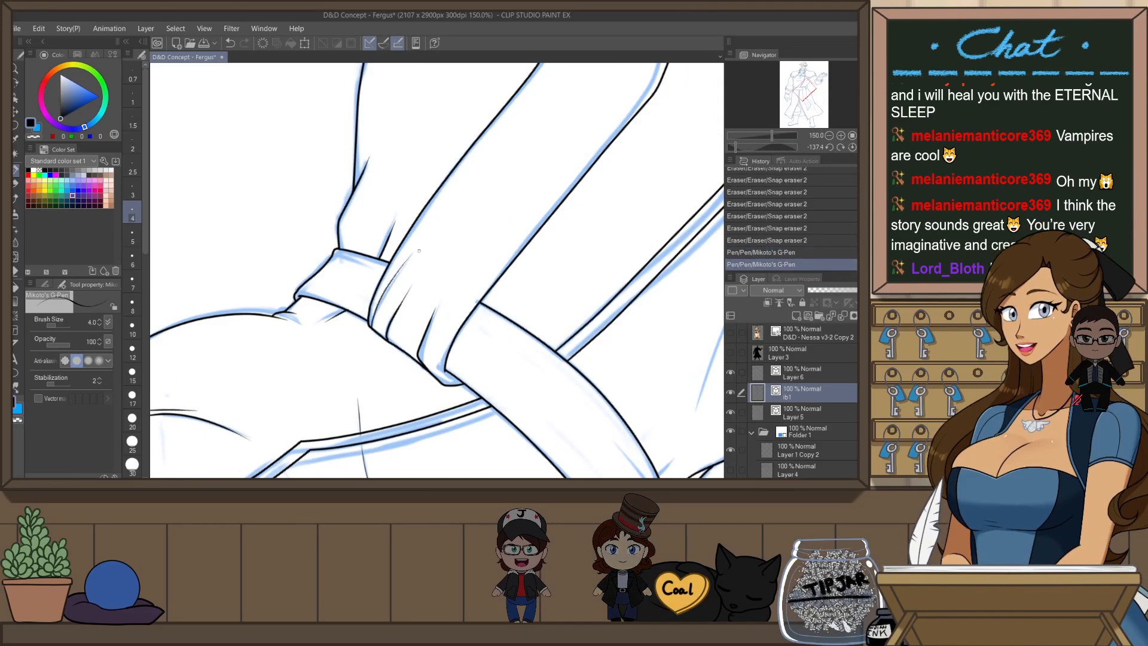
{"action": "key", "text": "e"}
{"action": "left_click_drag", "start_coordinate": [390, 338], "coordinate": [370, 329]}
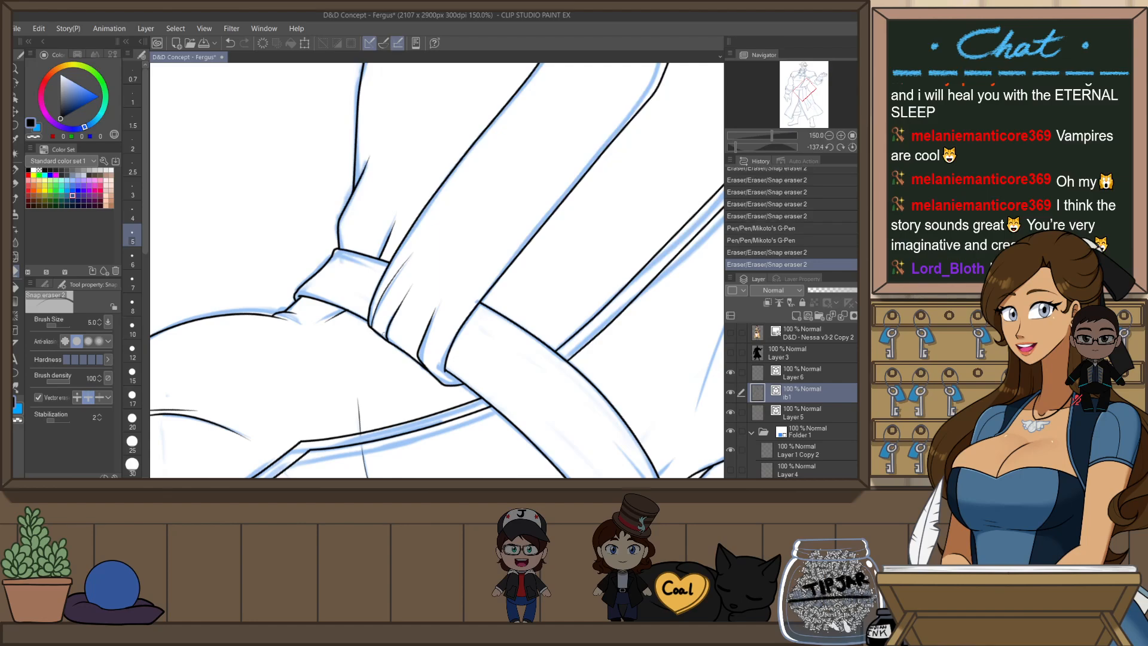
{"action": "key", "text": "ctrl+minus"}
{"action": "key", "text": "ctrl+minus"}
{"action": "left_click_drag", "start_coordinate": [571, 210], "coordinate": [465, 386]}
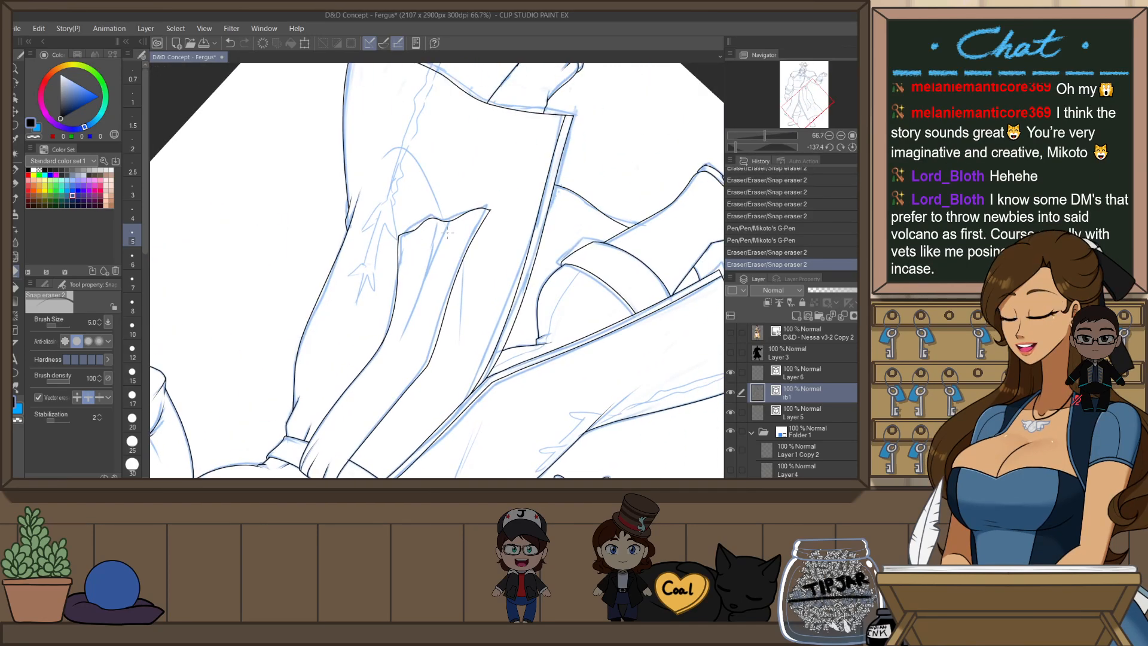
- Ink a long tapering fold line running up from the lower edge of the hanging sash with the G-Pen
{"action": "key", "text": "p"}
{"action": "left_click_drag", "start_coordinate": [449, 223], "coordinate": [411, 318]}
{"action": "key", "text": "ctrl+at"}
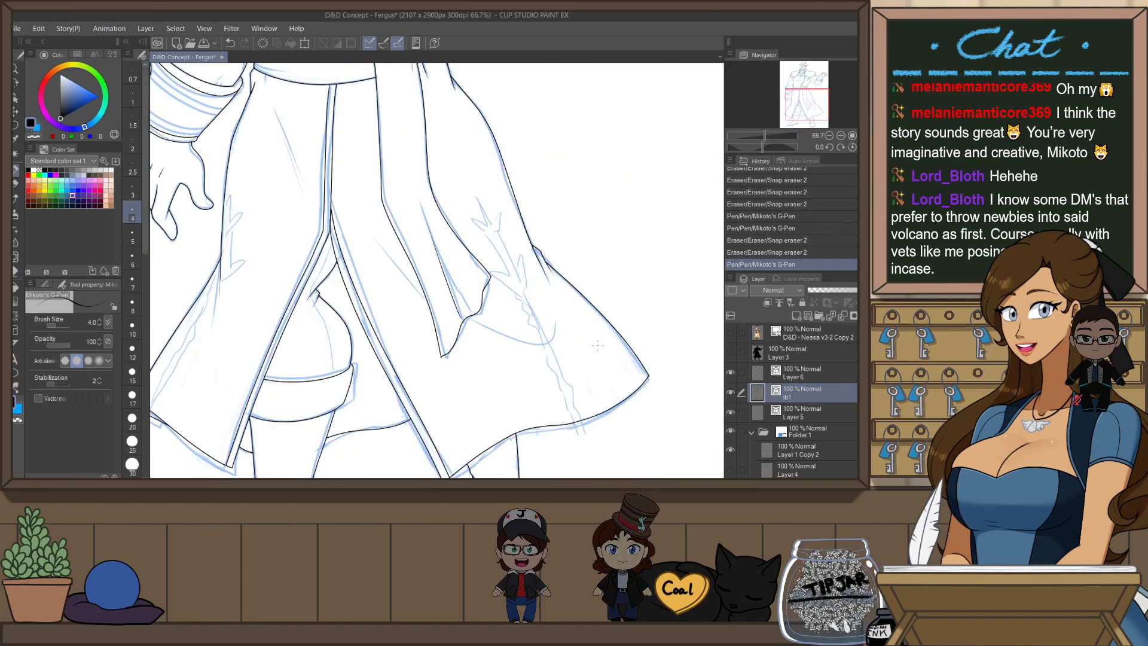
{"action": "key", "text": "r"}
{"action": "mouse_move", "coordinate": [598, 342]}
{"action": "left_mouse_down"}
{"action": "mouse_move", "coordinate": [525, 234]}
{"action": "mouse_move", "coordinate": [385, 275]}
{"action": "mouse_move", "coordinate": [540, 171]}
{"action": "mouse_move", "coordinate": [386, 291]}
{"action": "mouse_move", "coordinate": [416, 330]}
{"action": "mouse_move", "coordinate": [464, 332]}
{"action": "mouse_move", "coordinate": [440, 333]}
{"action": "left_mouse_up"}
{"action": "key", "text": "p"}
{"action": "key", "text": "ctrl+z"}
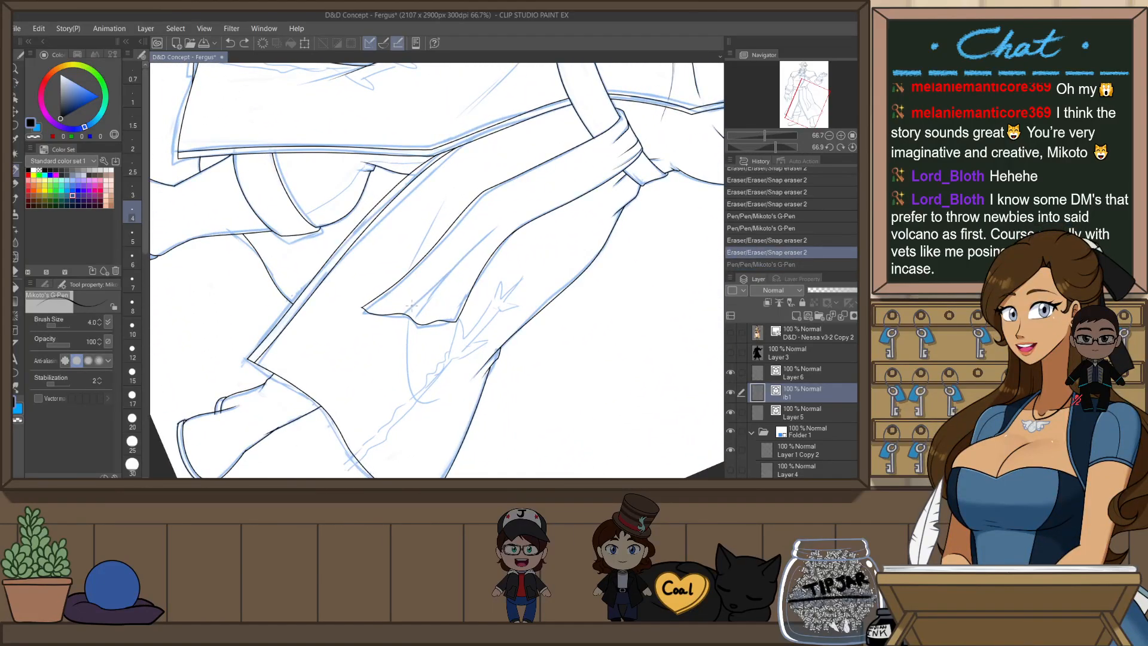
{"action": "left_click_drag", "start_coordinate": [492, 224], "coordinate": [494, 224]}
{"action": "key", "text": "ctrl+z"}
{"action": "mouse_move", "coordinate": [407, 315]}
{"action": "left_mouse_down"}
{"action": "mouse_move", "coordinate": [491, 232]}
{"action": "mouse_move", "coordinate": [459, 264]}
{"action": "left_mouse_up"}
{"action": "key", "text": "ctrl+z"}
{"action": "left_click_drag", "start_coordinate": [411, 317], "coordinate": [467, 254]}
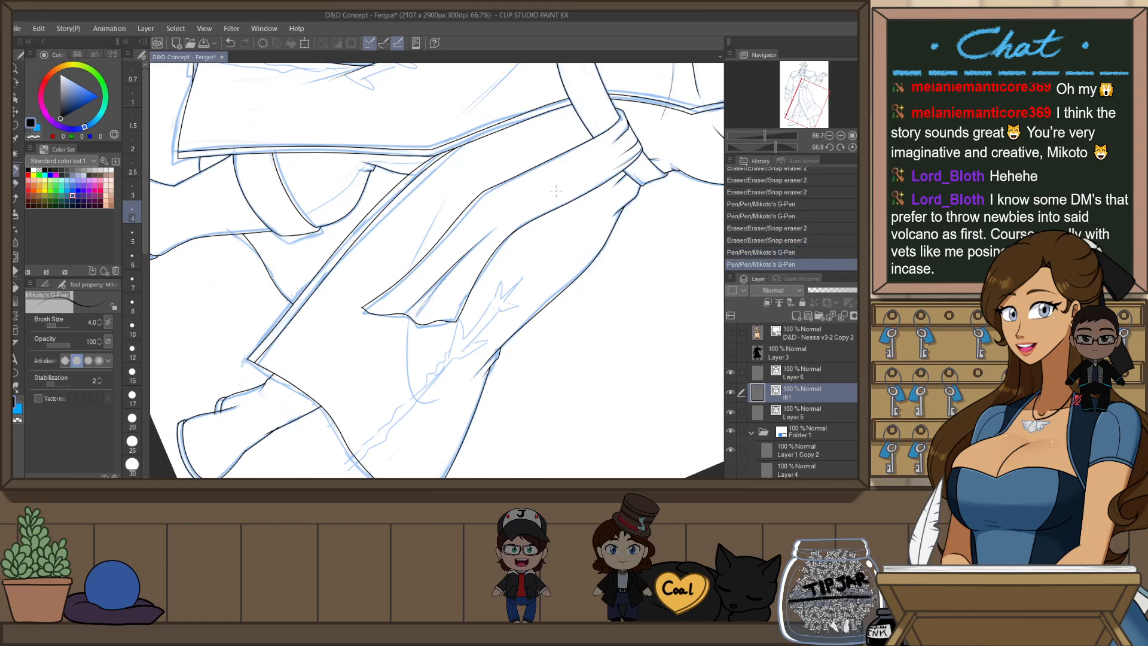
{"action": "key", "text": "ctrl+@"}
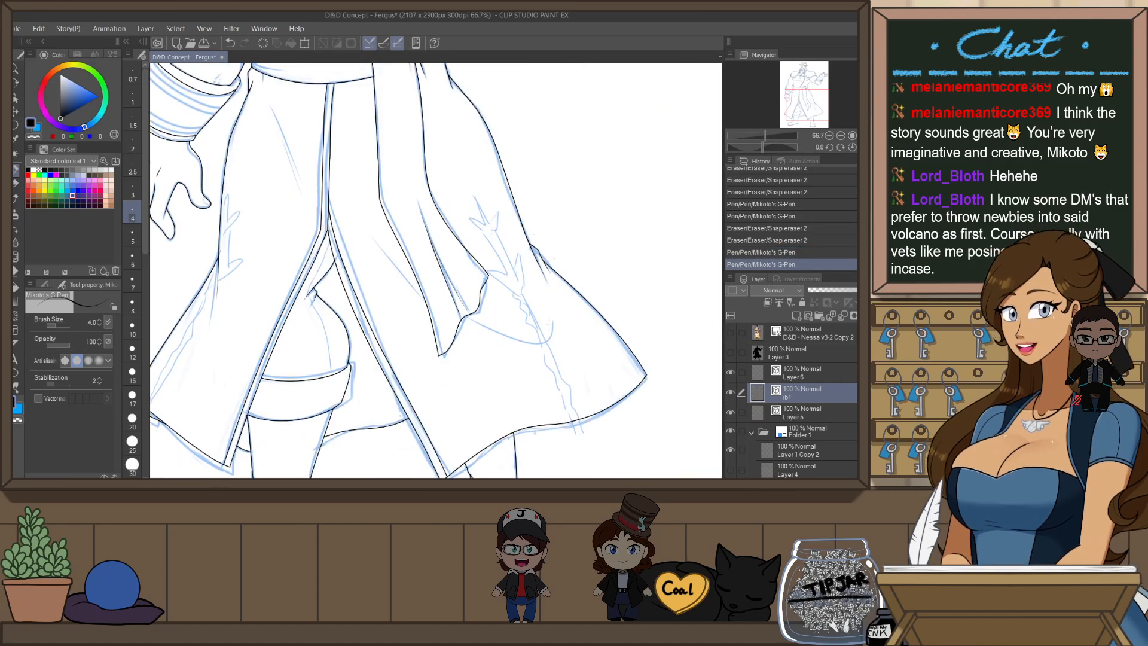
- Ink the curved robe fold behind the hanging sash's tip and a slanted fold line beside the sash with the G-Pen
{"action": "scroll", "coordinate": [541, 235], "scroll_direction": "down", "scroll_amount": 1}
{"action": "left_click_drag", "start_coordinate": [528, 207], "coordinate": [549, 308]}
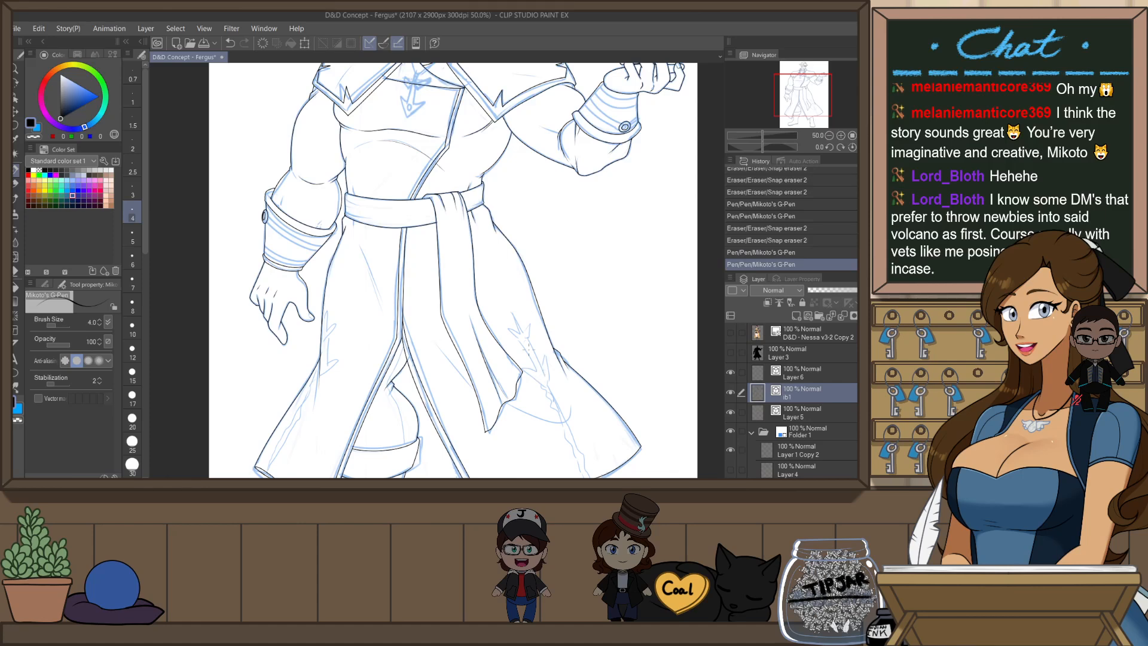
{"action": "key", "text": "h"}
{"action": "scroll", "coordinate": [418, 430], "scroll_direction": "up", "scroll_amount": 1}
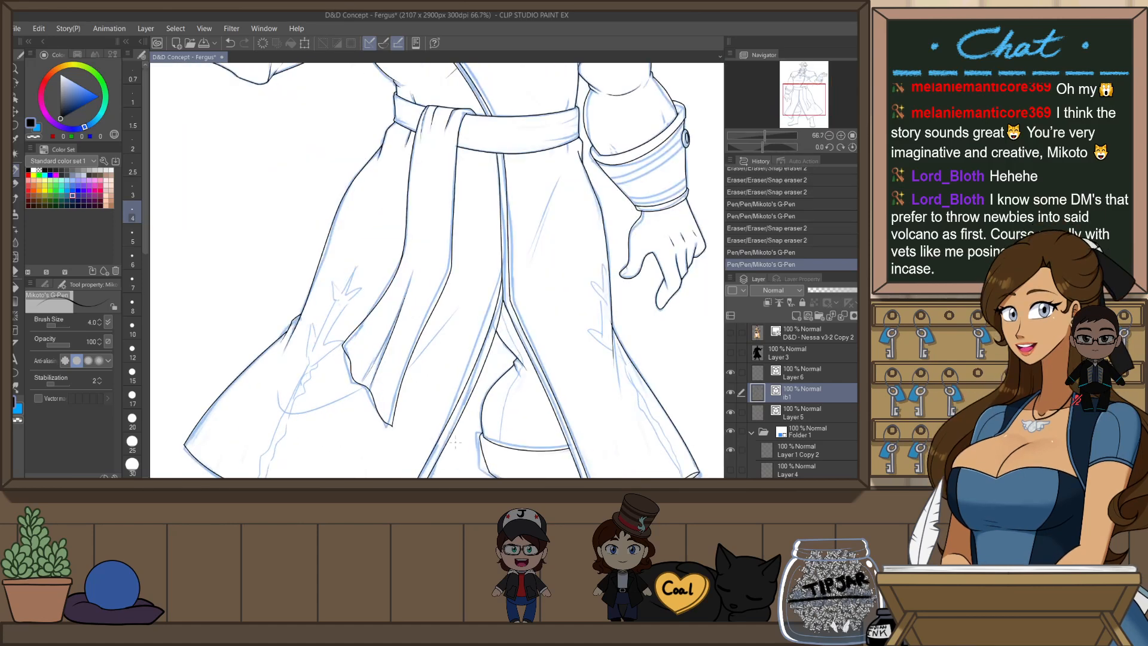
{"action": "left_click_drag", "start_coordinate": [406, 413], "coordinate": [510, 350]}
{"action": "mouse_move", "coordinate": [372, 311]}
{"action": "left_mouse_down"}
{"action": "mouse_move", "coordinate": [373, 341]}
{"action": "mouse_move", "coordinate": [367, 332]}
{"action": "mouse_move", "coordinate": [388, 355]}
{"action": "mouse_move", "coordinate": [374, 349]}
{"action": "mouse_move", "coordinate": [466, 328]}
{"action": "mouse_move", "coordinate": [546, 257]}
{"action": "mouse_move", "coordinate": [426, 325]}
{"action": "mouse_move", "coordinate": [372, 305]}
{"action": "mouse_move", "coordinate": [366, 319]}
{"action": "mouse_move", "coordinate": [366, 330]}
{"action": "mouse_move", "coordinate": [466, 328]}
{"action": "left_mouse_up"}
{"action": "key", "text": "ctrl+z"}
{"action": "key", "text": "ctrl+z"}
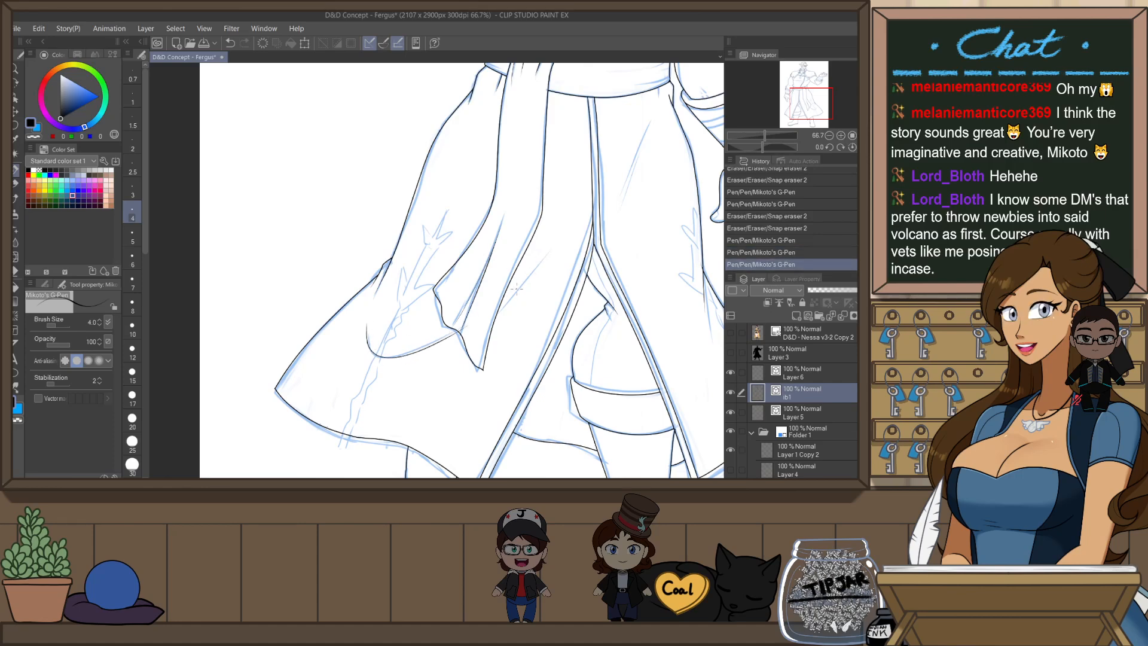
{"action": "mouse_move", "coordinate": [547, 260]}
{"action": "left_mouse_down"}
{"action": "mouse_move", "coordinate": [503, 312]}
{"action": "mouse_move", "coordinate": [558, 241]}
{"action": "left_mouse_up"}
{"action": "key", "text": "ctrl+z"}
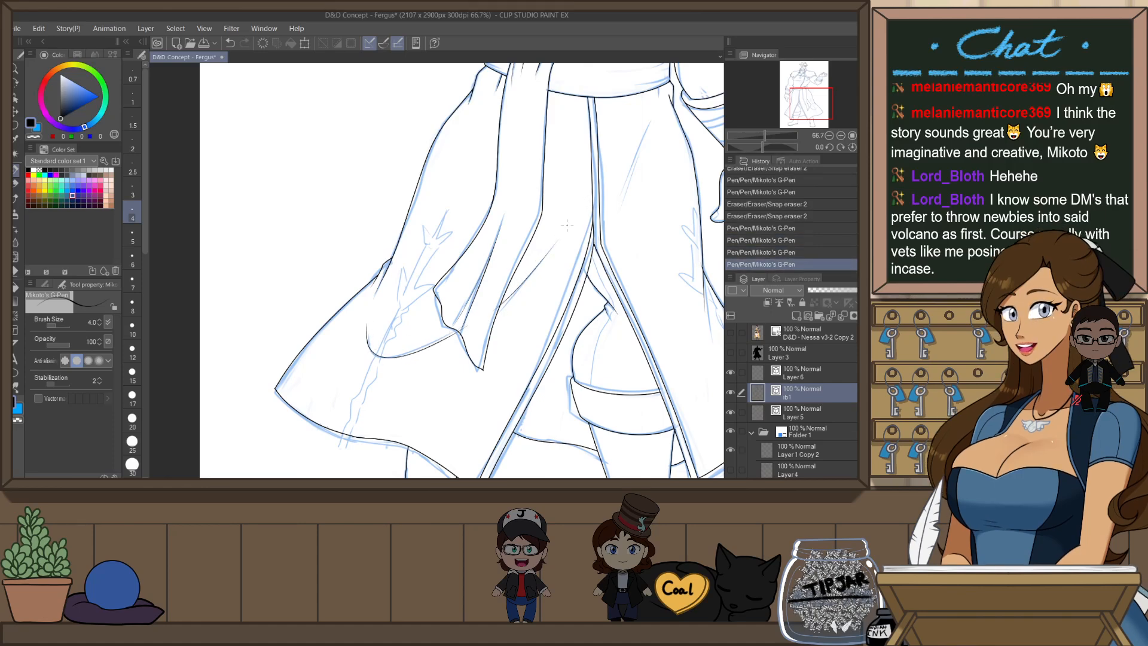
- Cut the stray piece of the curved fold line overlapping the sash and trim the sash's line ends with the Snap eraser
{"action": "key", "text": "e"}
{"action": "scroll", "coordinate": [493, 314], "scroll_direction": "up", "scroll_amount": 1}
{"action": "left_click_drag", "start_coordinate": [500, 307], "coordinate": [444, 340]}
{"action": "key", "text": "ctrl+z"}
{"action": "scroll", "coordinate": [453, 343], "scroll_direction": "up", "scroll_amount": 2}
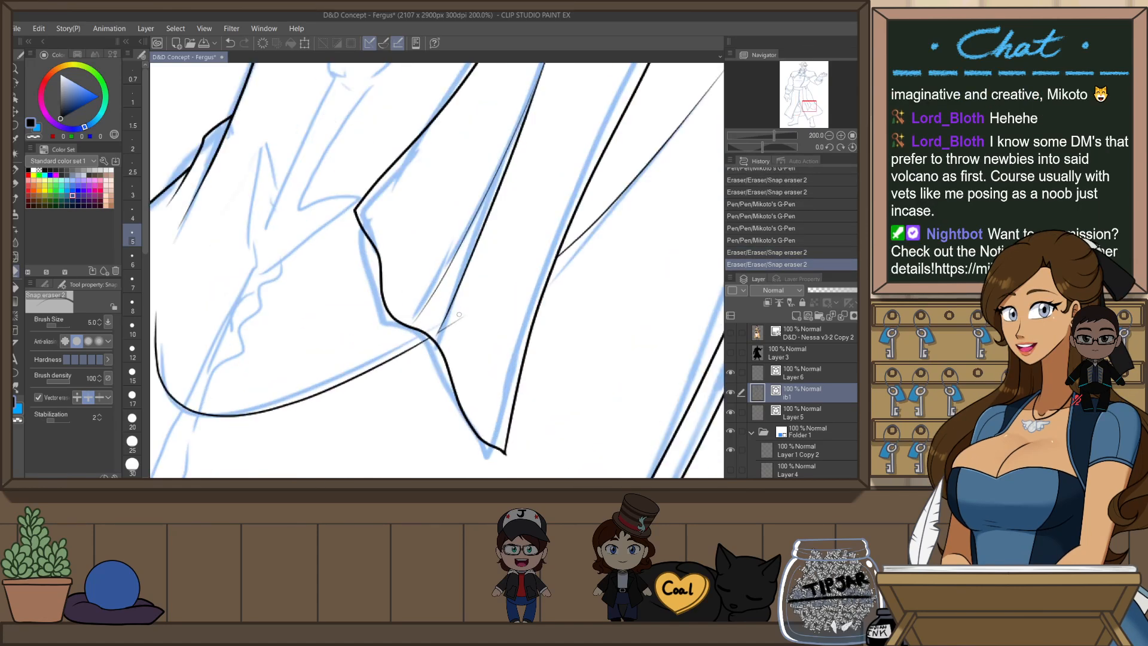
{"action": "key", "text": "o"}
{"action": "left_click", "coordinate": [462, 322]}
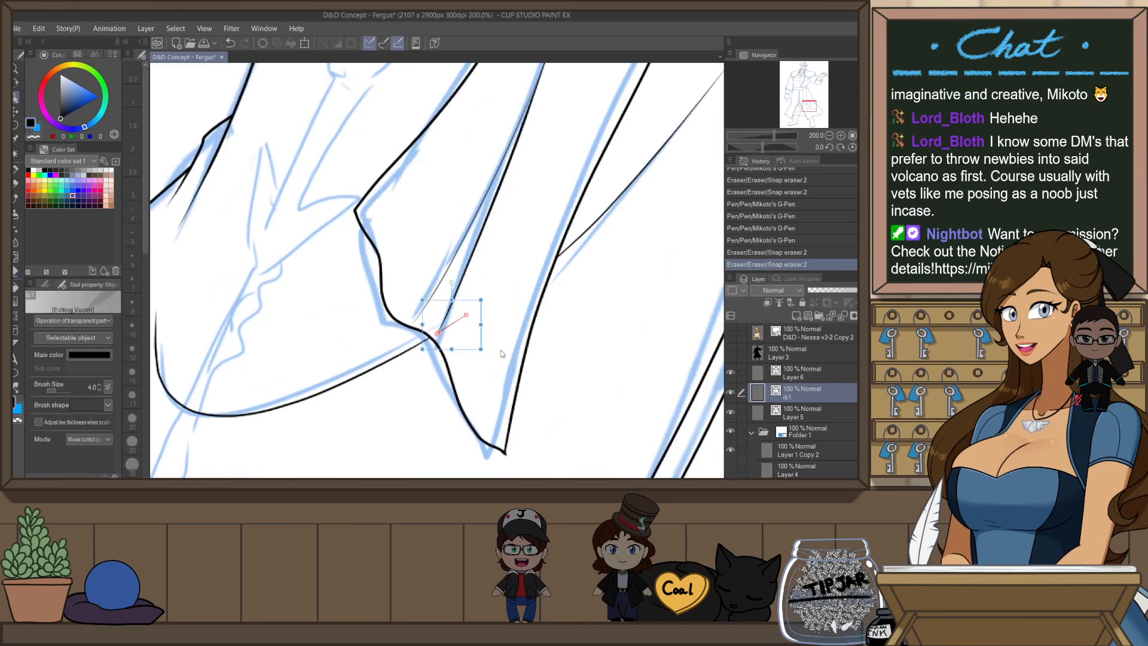
{"action": "key", "text": "ctrl+x"}
{"action": "key", "text": "e"}
{"action": "left_click", "coordinate": [508, 456]}
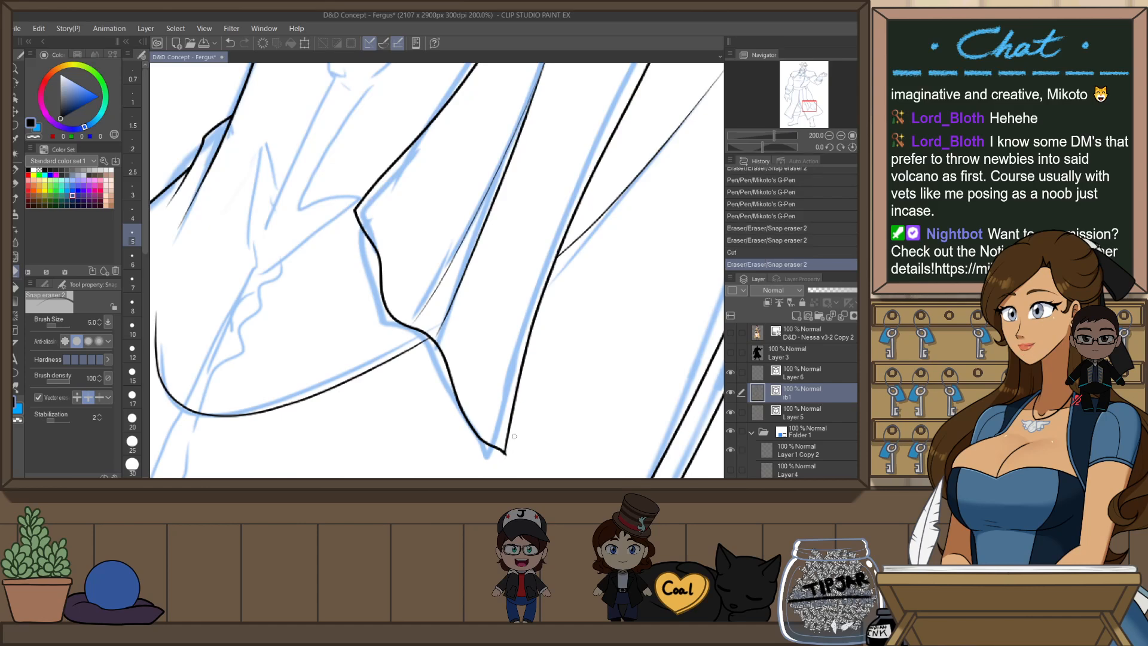
- Trim the overshooting line end at the robe's side fold below the lowered hand with the Snap eraser
{"action": "scroll", "coordinate": [525, 404], "scroll_direction": "down", "scroll_amount": 2}
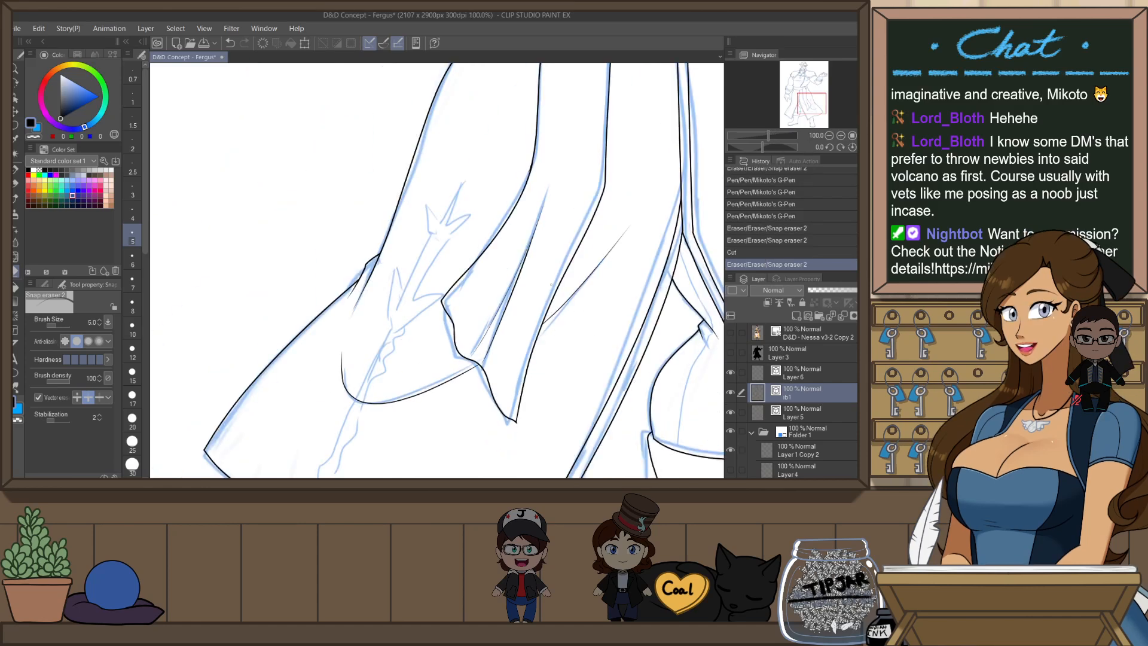
{"action": "scroll", "coordinate": [617, 334], "scroll_direction": "down", "scroll_amount": 2}
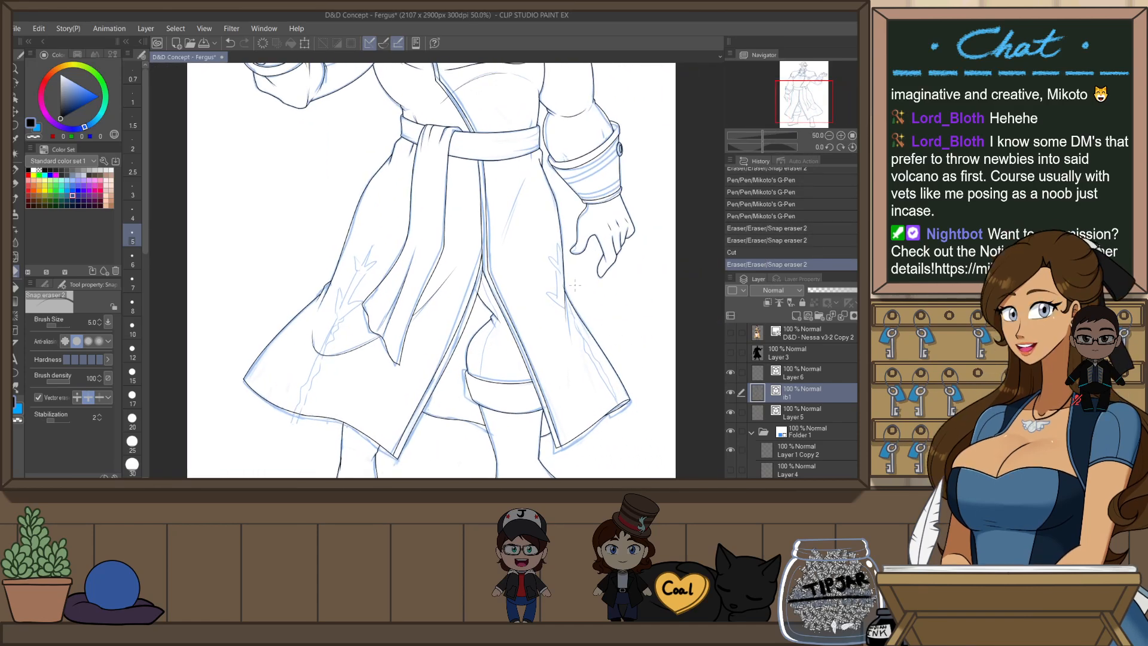
{"action": "scroll", "coordinate": [573, 284], "scroll_direction": "up", "scroll_amount": 3}
{"action": "left_click", "coordinate": [568, 299]}
{"action": "scroll", "coordinate": [586, 277], "scroll_direction": "down", "scroll_amount": 2}
{"action": "scroll", "coordinate": [604, 342], "scroll_direction": "up", "scroll_amount": 1}
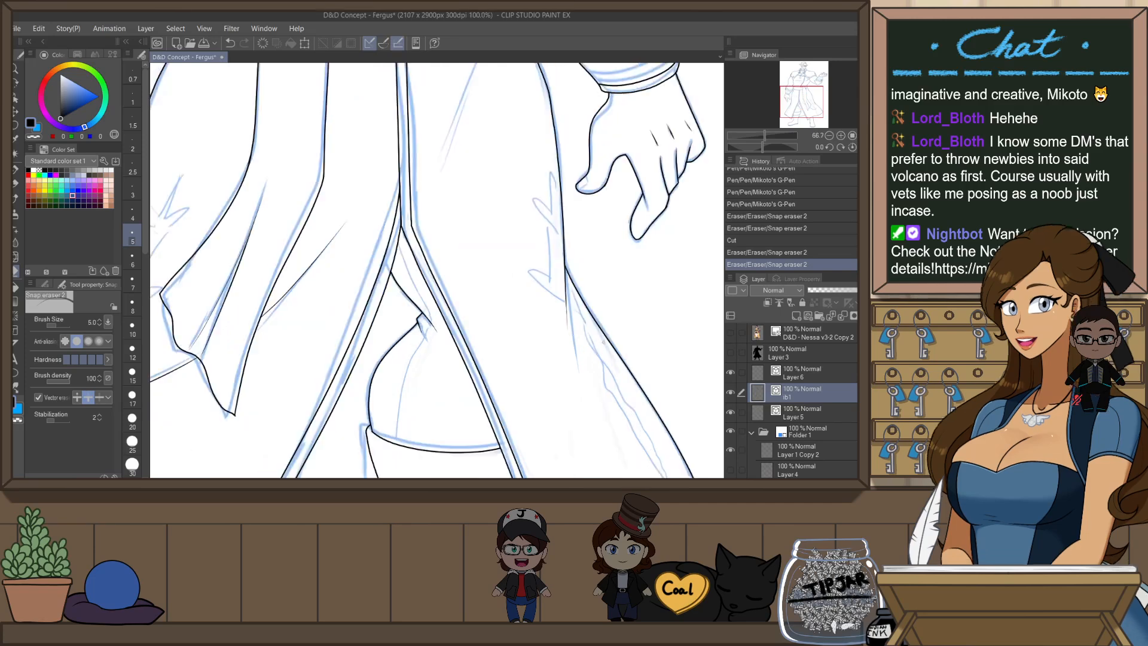
{"action": "scroll", "coordinate": [595, 296], "scroll_direction": "down", "scroll_amount": 2}
{"action": "key", "text": "h"}
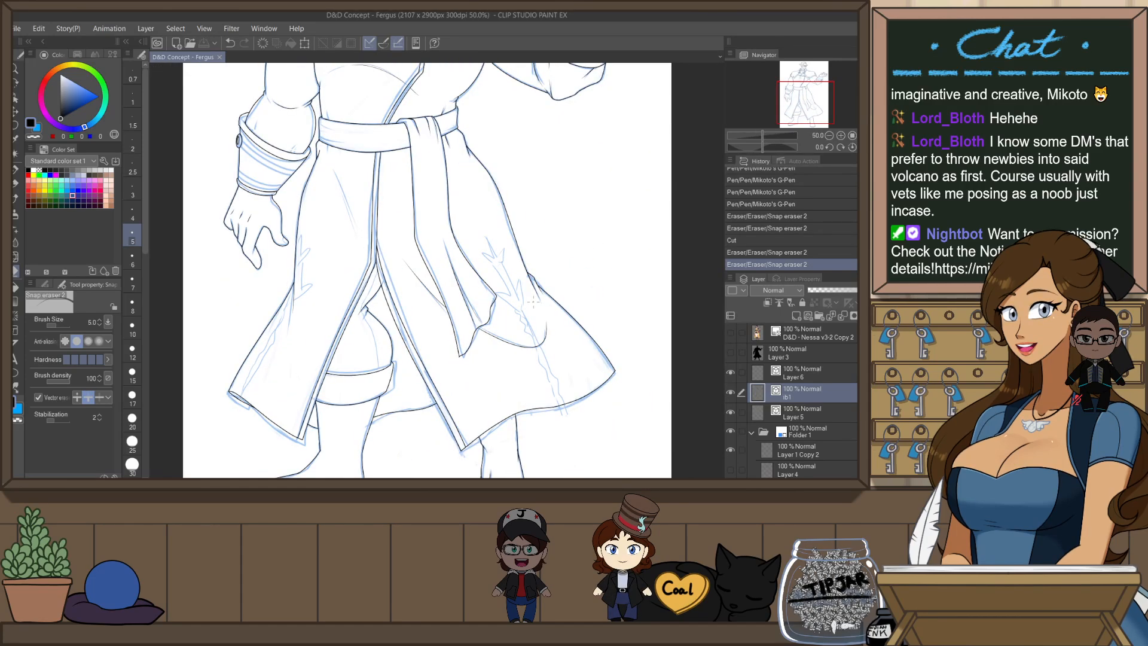
- Ink thin parallel fold lines down the robe's front panel below the belt with the G-Pen
{"action": "scroll", "coordinate": [324, 159], "scroll_direction": "up", "scroll_amount": 1}
{"action": "key", "text": "p"}
{"action": "left_click_drag", "start_coordinate": [340, 174], "coordinate": [373, 264]}
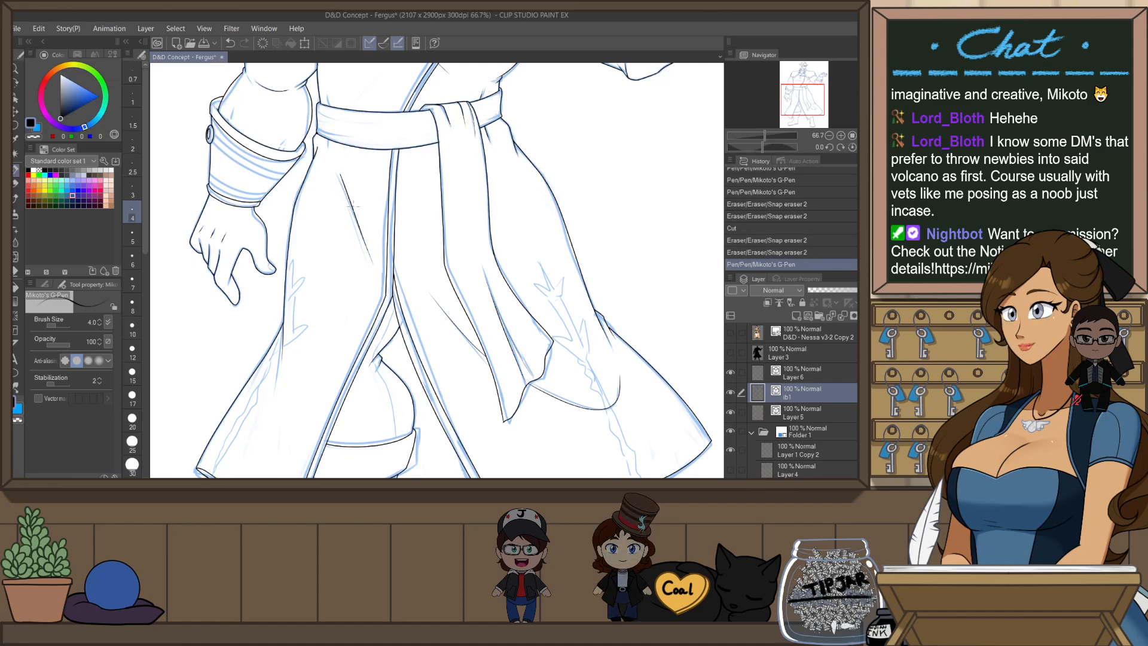
{"action": "left_click_drag", "start_coordinate": [349, 199], "coordinate": [362, 237]}
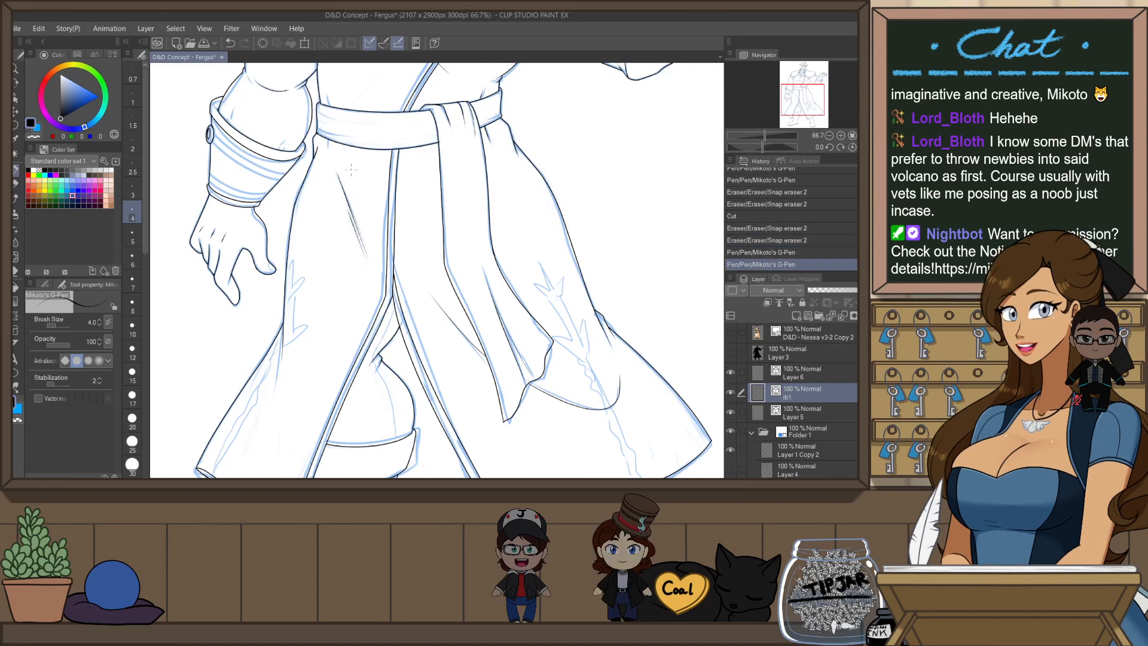
{"action": "left_click_drag", "start_coordinate": [361, 168], "coordinate": [395, 251]}
- Ink short creases above and below the belt at the waist side near the lowered arm, trimming the overlap at the belt edge
{"action": "scroll", "coordinate": [422, 246], "scroll_direction": "up", "scroll_amount": 1}
{"action": "mouse_move", "coordinate": [334, 209]}
{"action": "left_mouse_down"}
{"action": "mouse_move", "coordinate": [328, 244]}
{"action": "mouse_move", "coordinate": [348, 297]}
{"action": "left_mouse_up"}
{"action": "scroll", "coordinate": [337, 213], "scroll_direction": "up", "scroll_amount": 1}
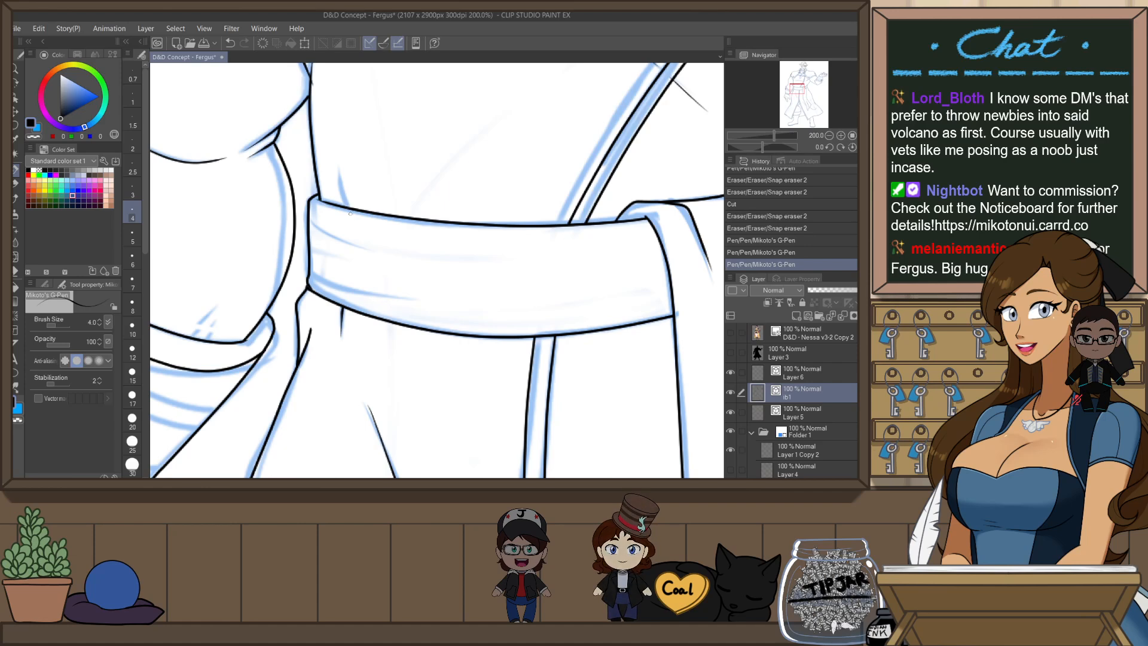
{"action": "left_click_drag", "start_coordinate": [339, 159], "coordinate": [363, 216]}
{"action": "key", "text": "e"}
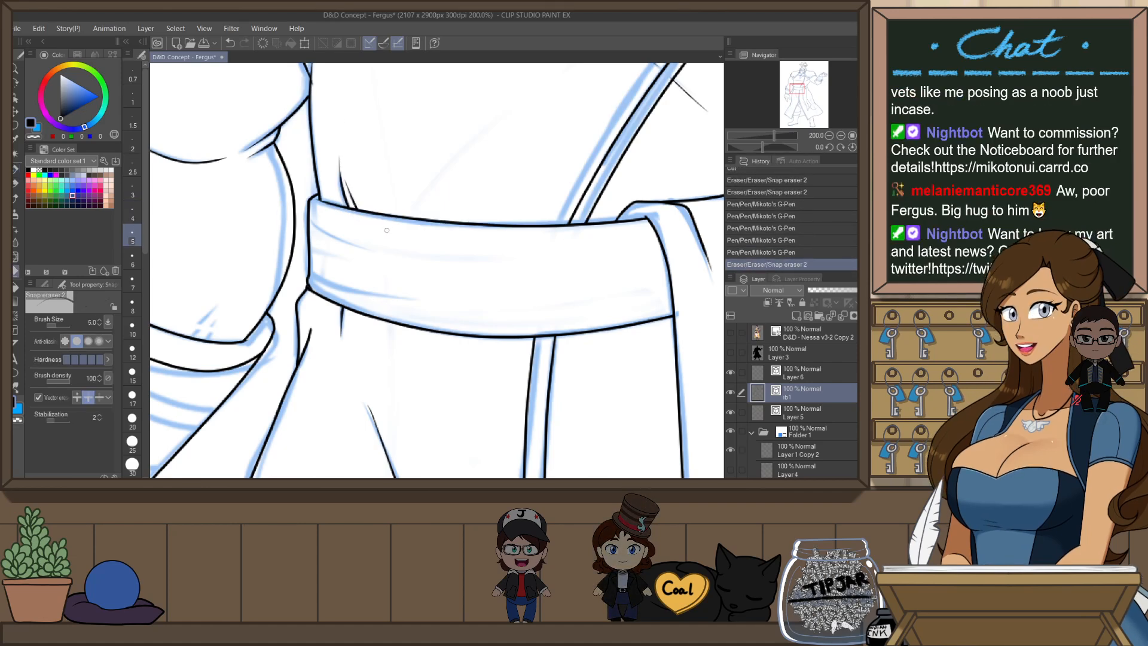
{"action": "key", "text": "p"}
{"action": "left_click_drag", "start_coordinate": [351, 310], "coordinate": [353, 327]}
{"action": "scroll", "coordinate": [420, 211], "scroll_direction": "down", "scroll_amount": 2}
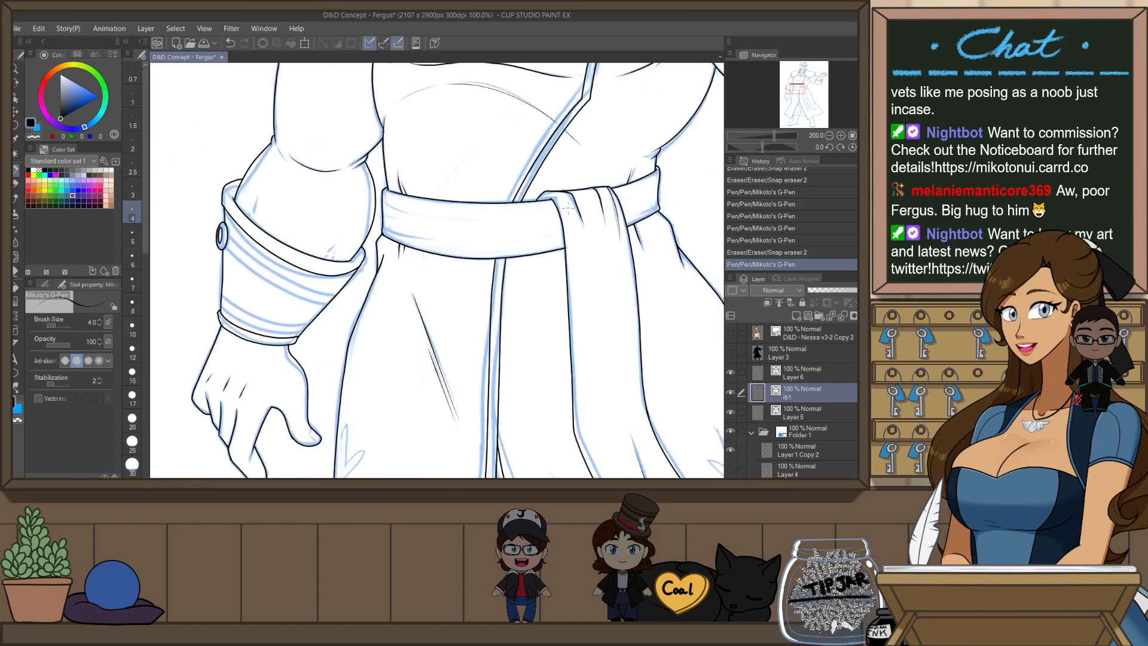
- Ink short creases above and below the belt on the far side of the sash and trim their ends at the belt
{"action": "left_click_drag", "start_coordinate": [595, 257], "coordinate": [542, 302]}
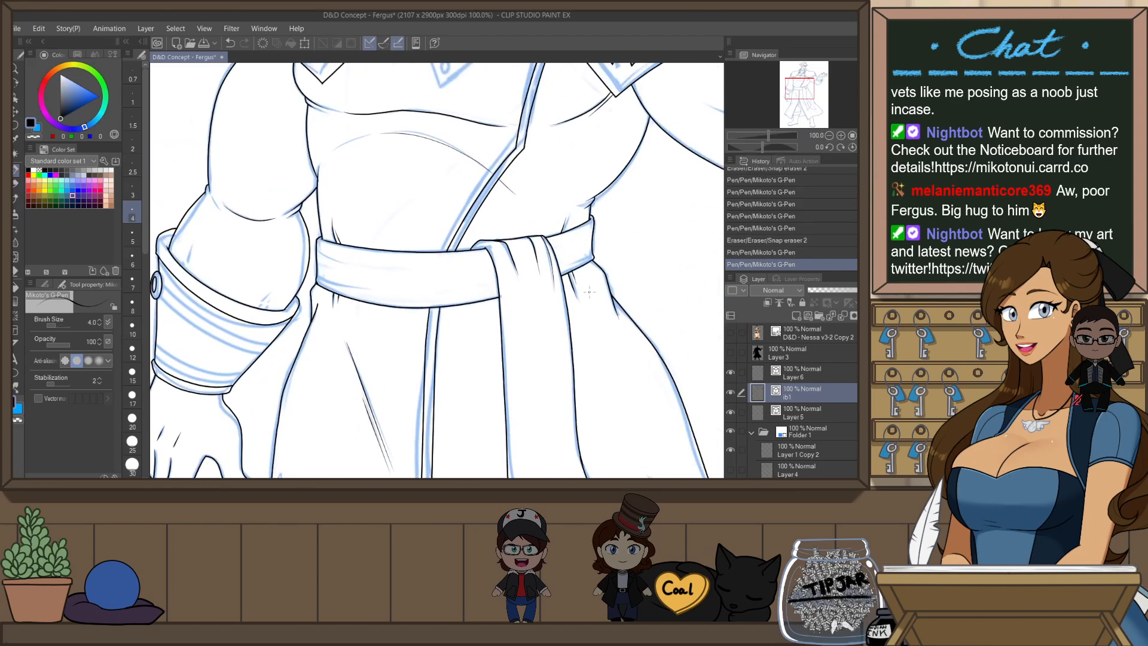
{"action": "scroll", "coordinate": [590, 293], "scroll_direction": "up", "scroll_amount": 2}
{"action": "key", "text": "ctrl+z"}
{"action": "mouse_move", "coordinate": [552, 241]}
{"action": "left_mouse_down"}
{"action": "mouse_move", "coordinate": [573, 287]}
{"action": "mouse_move", "coordinate": [556, 242]}
{"action": "left_mouse_up"}
{"action": "key", "text": "e"}
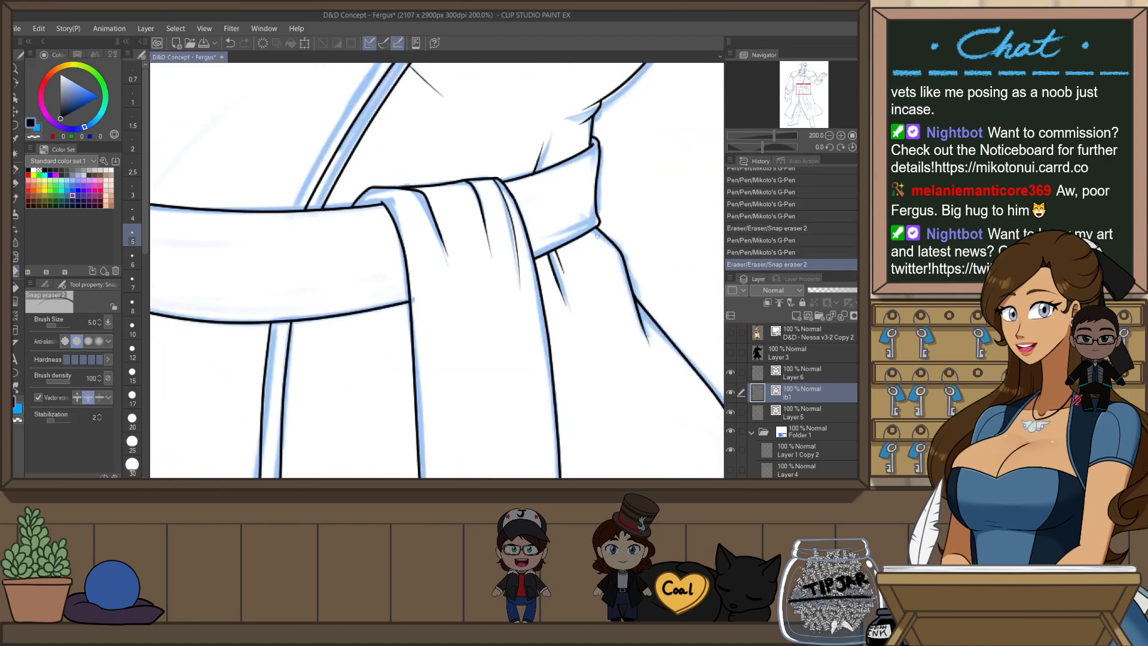
- Ink crease lines on the short section of belt beside the sash wrap with the G-Pen
{"action": "scroll", "coordinate": [597, 236], "scroll_direction": "down", "scroll_amount": 2}
{"action": "key", "text": "r"}
{"action": "mouse_move", "coordinate": [455, 335]}
{"action": "left_mouse_down"}
{"action": "mouse_move", "coordinate": [408, 370]}
{"action": "mouse_move", "coordinate": [386, 361]}
{"action": "left_mouse_up"}
{"action": "key", "text": "e"}
{"action": "scroll", "coordinate": [411, 443], "scroll_direction": "up", "scroll_amount": 1}
{"action": "left_click_drag", "start_coordinate": [435, 453], "coordinate": [440, 440]}
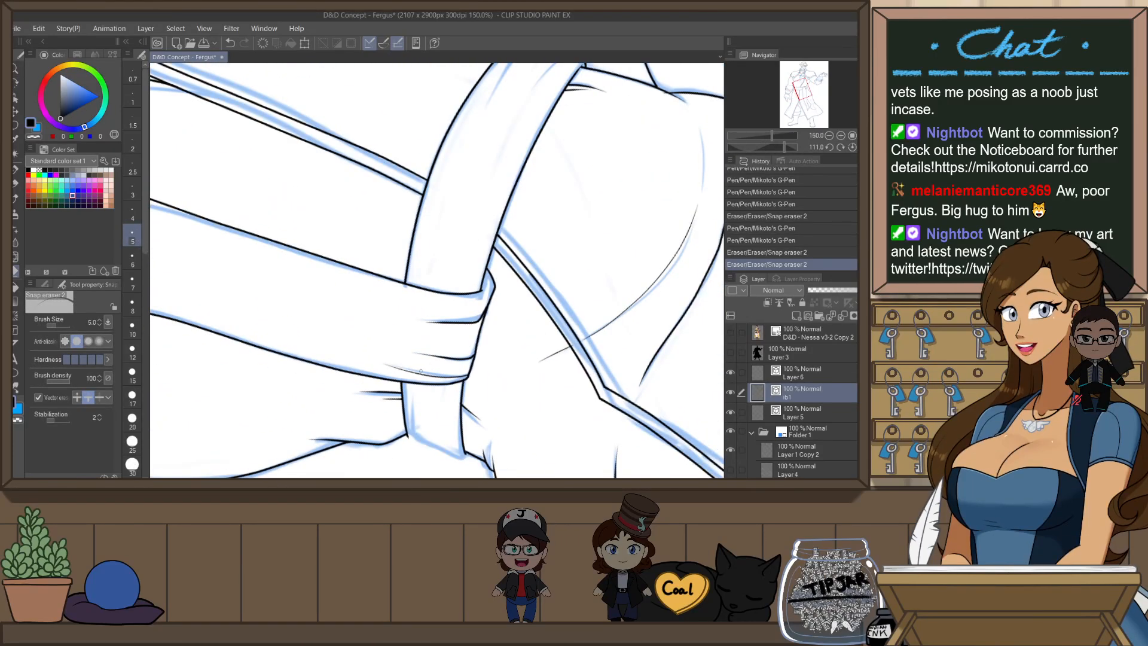
{"action": "key", "text": "ctrl+z"}
{"action": "key", "text": "p"}
{"action": "mouse_move", "coordinate": [413, 386]}
{"action": "left_mouse_down"}
{"action": "mouse_move", "coordinate": [414, 437]}
{"action": "mouse_move", "coordinate": [447, 410]}
{"action": "left_mouse_up"}
- Ink short crease lines on the belt's outer end near the lowered arm
{"action": "mouse_move", "coordinate": [445, 450]}
{"action": "left_mouse_down"}
{"action": "mouse_move", "coordinate": [439, 419]}
{"action": "mouse_move", "coordinate": [497, 248]}
{"action": "left_mouse_up"}
{"action": "key", "text": "ctrl+z"}
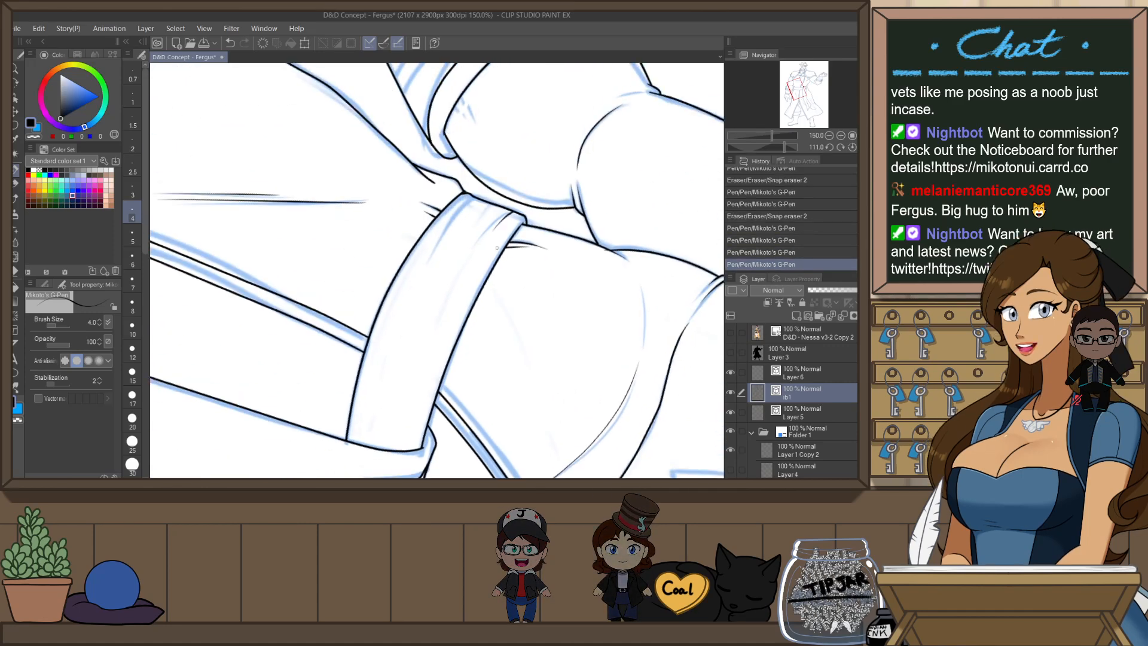
{"action": "left_click_drag", "start_coordinate": [474, 196], "coordinate": [461, 205]}
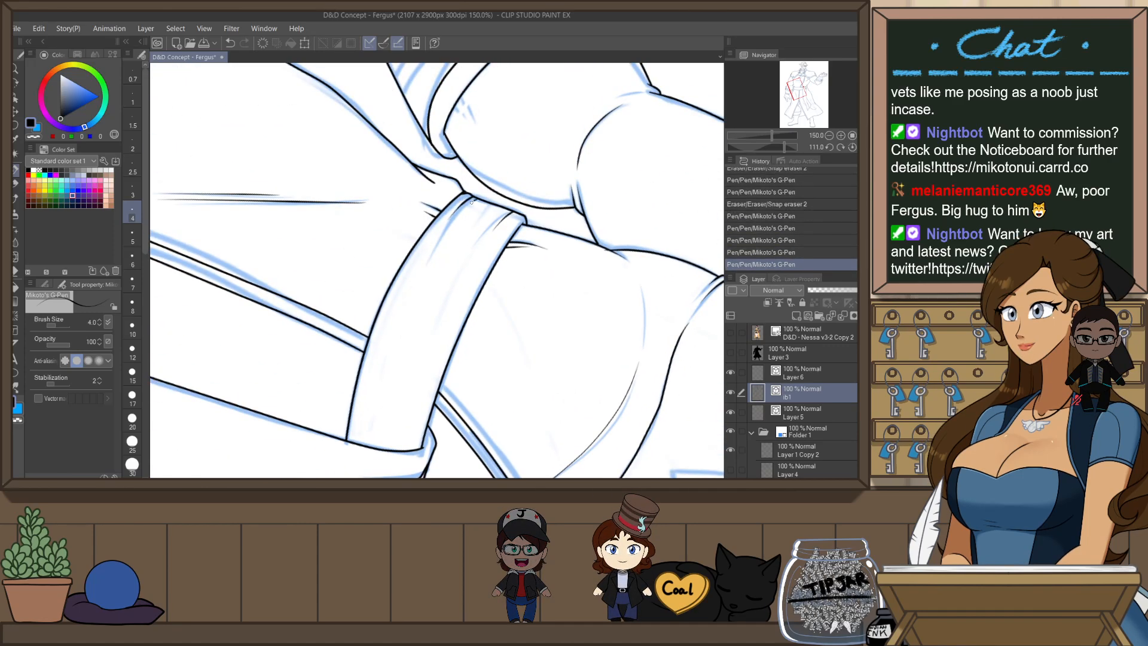
{"action": "key", "text": "ctrl+minus"}
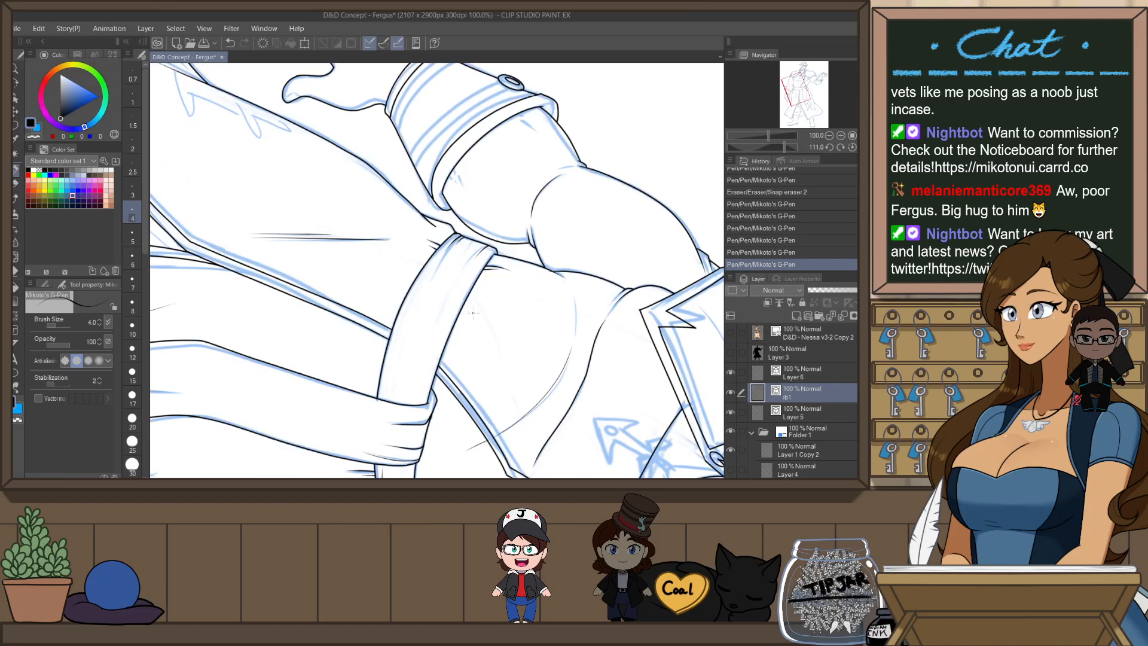
{"action": "key", "text": "ctrl+at"}
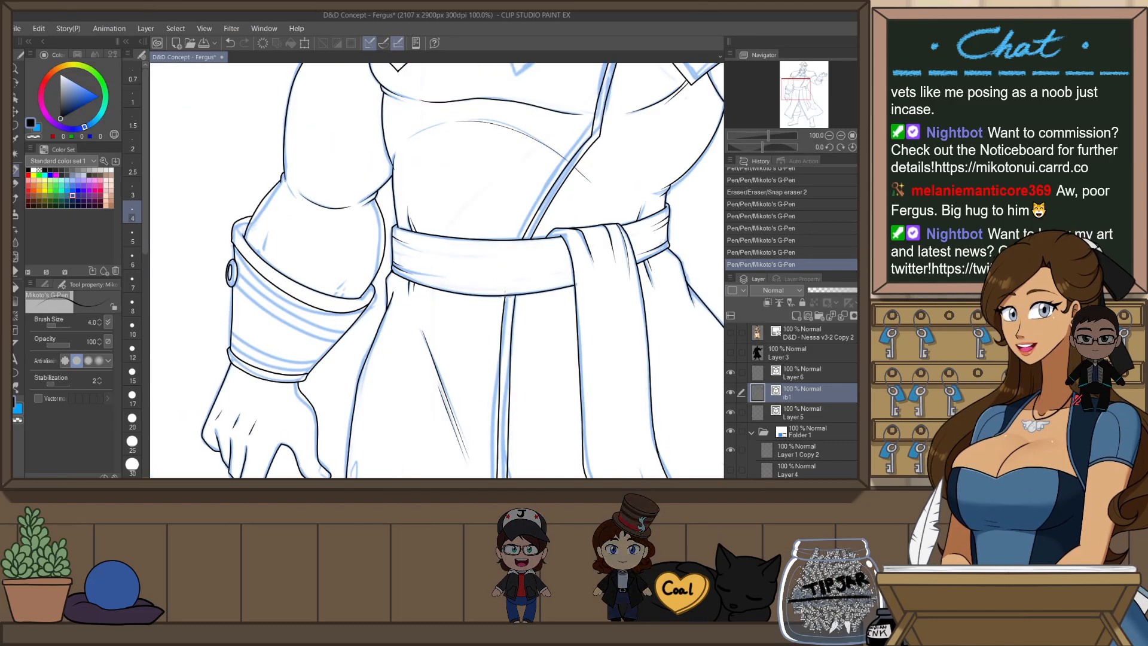
- Trim the excess line where the belt meets the sash wrap with the Snap eraser
{"action": "key", "text": "r"}
{"action": "left_click_drag", "start_coordinate": [582, 365], "coordinate": [339, 379]}
{"action": "left_click_drag", "start_coordinate": [501, 274], "coordinate": [521, 308]}
{"action": "key", "text": "p"}
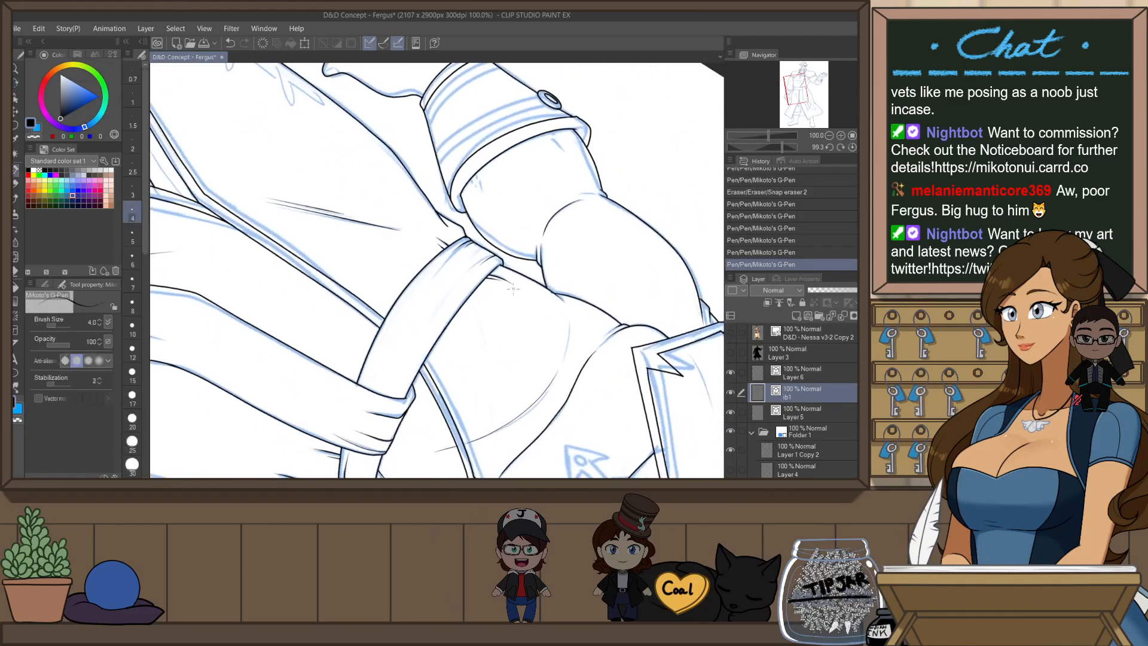
{"action": "key", "text": "e"}
{"action": "left_click_drag", "start_coordinate": [389, 389], "coordinate": [404, 386]}
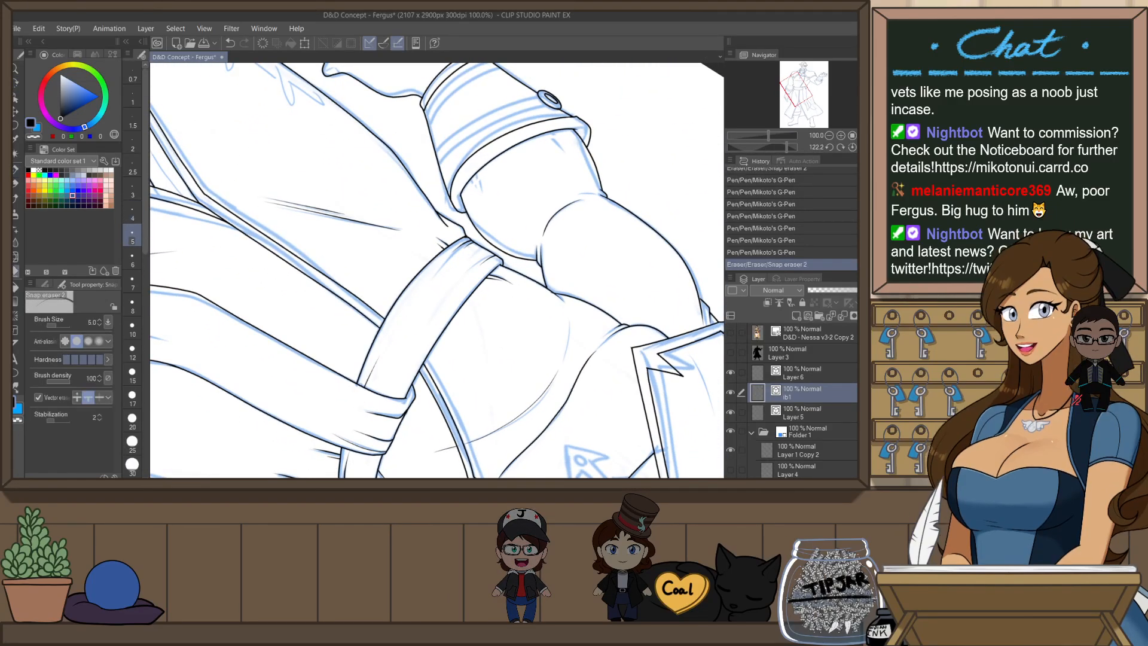
- Adjust the line at the bracer's upper rim on the lowered arm with the Pinch vector line tool
{"action": "key", "text": "p"}
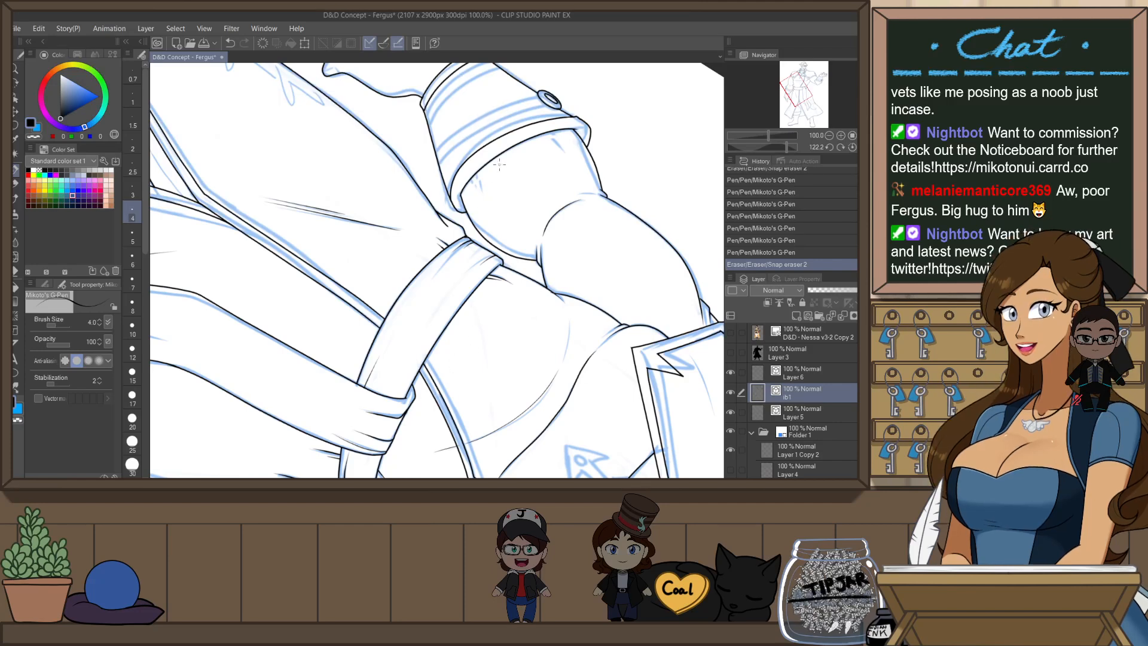
{"action": "key", "text": "y"}
{"action": "left_click_drag", "start_coordinate": [538, 126], "coordinate": [540, 130]}
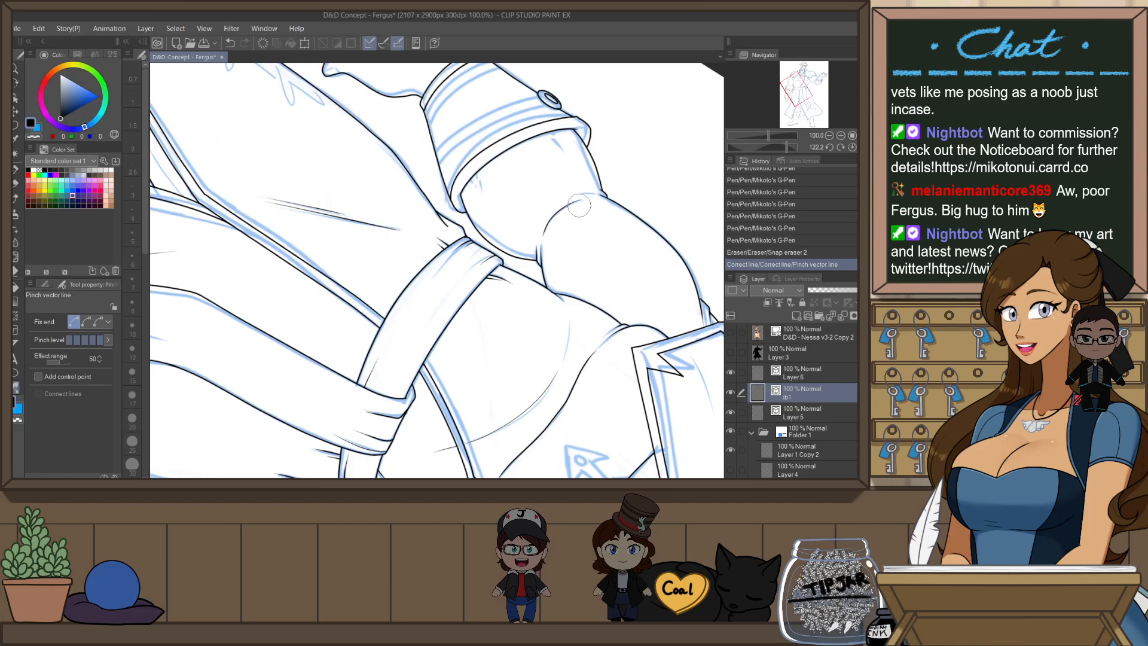
{"action": "key", "text": "ctrl+@"}
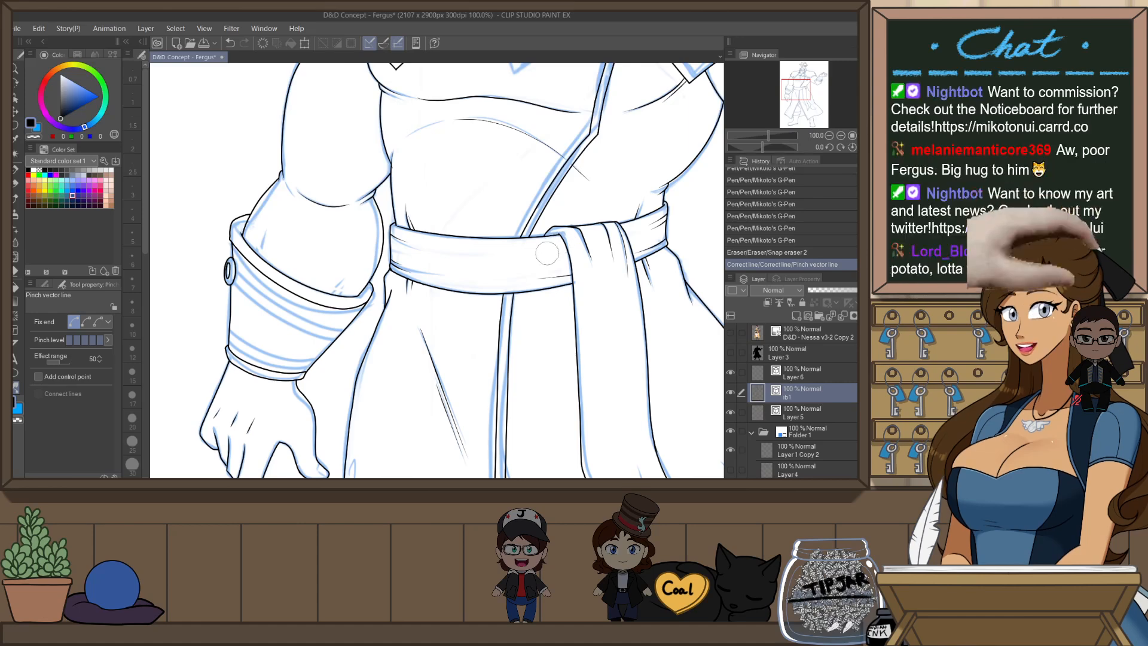
- Move the end control points of the belt's upper edge line to meet the torso line at the belt's outer corner
{"action": "key", "text": "h"}
{"action": "key", "text": "o"}
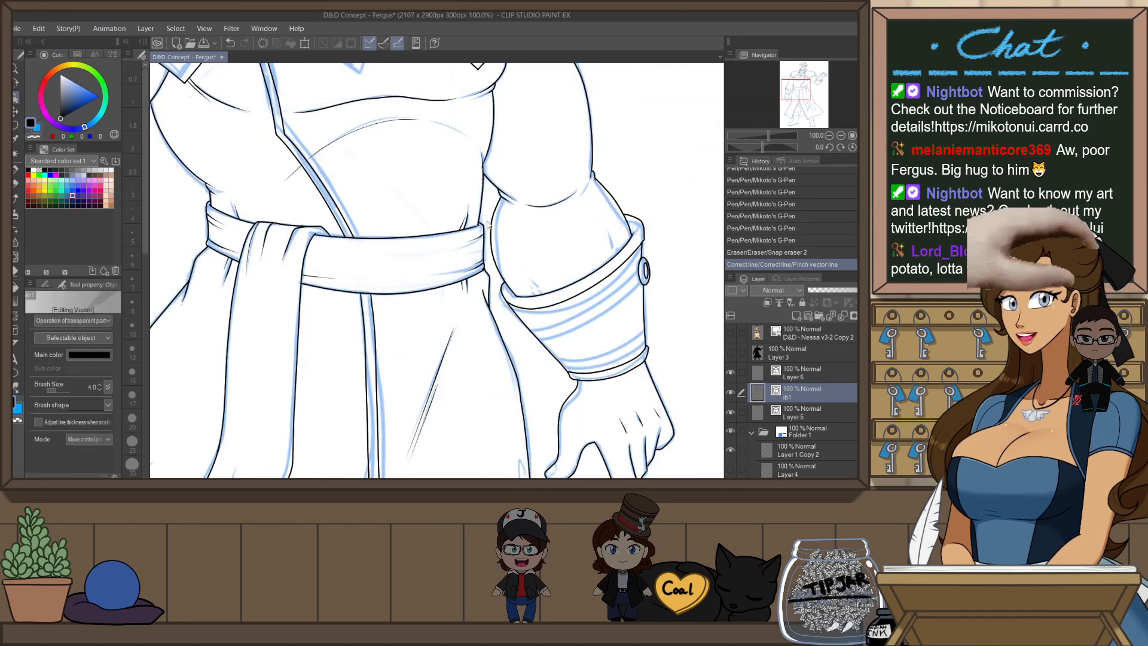
{"action": "scroll", "coordinate": [486, 221], "scroll_direction": "up", "scroll_amount": 6}
{"action": "left_click", "coordinate": [461, 235]}
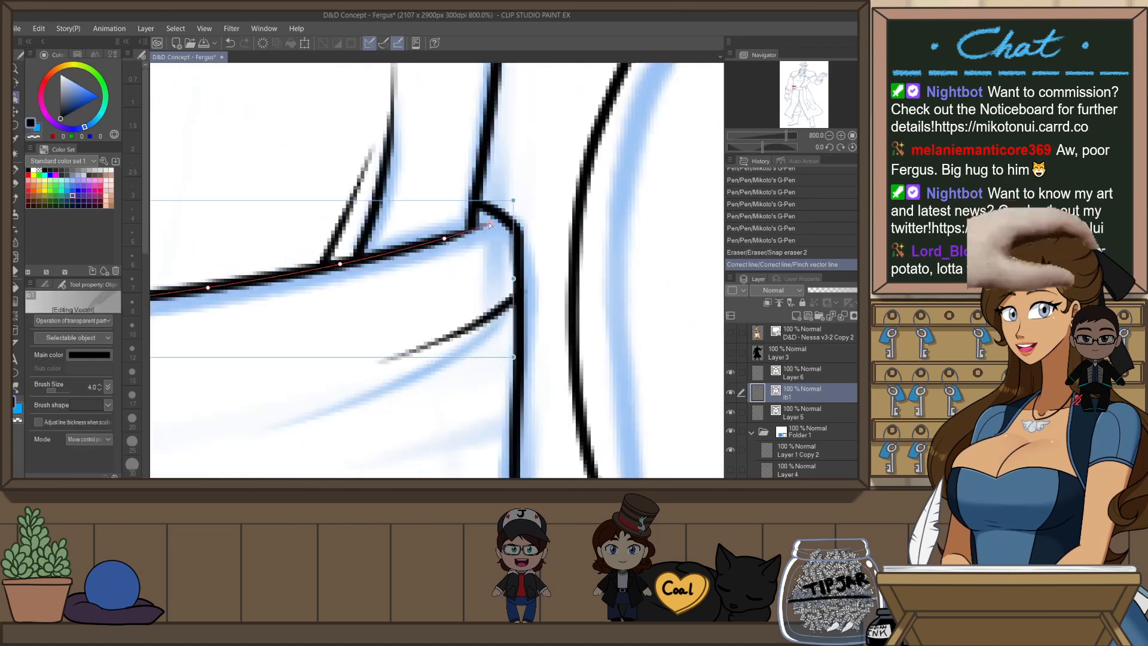
{"action": "left_click_drag", "start_coordinate": [461, 235], "coordinate": [491, 216]}
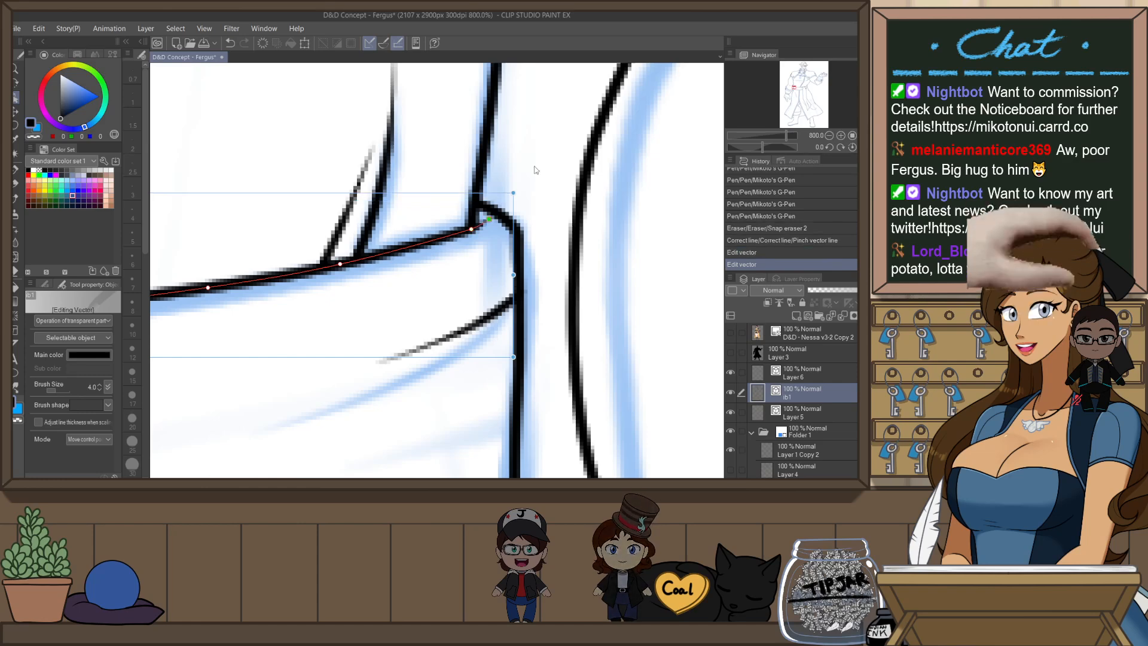
- Adjust the vector line at the belt's lower outer corner, where the belt meets the robe's side
{"action": "scroll", "coordinate": [540, 177], "scroll_direction": "down", "scroll_amount": 4}
{"action": "scroll", "coordinate": [540, 179], "scroll_direction": "down", "scroll_amount": 2}
{"action": "scroll", "coordinate": [546, 228], "scroll_direction": "up", "scroll_amount": 4}
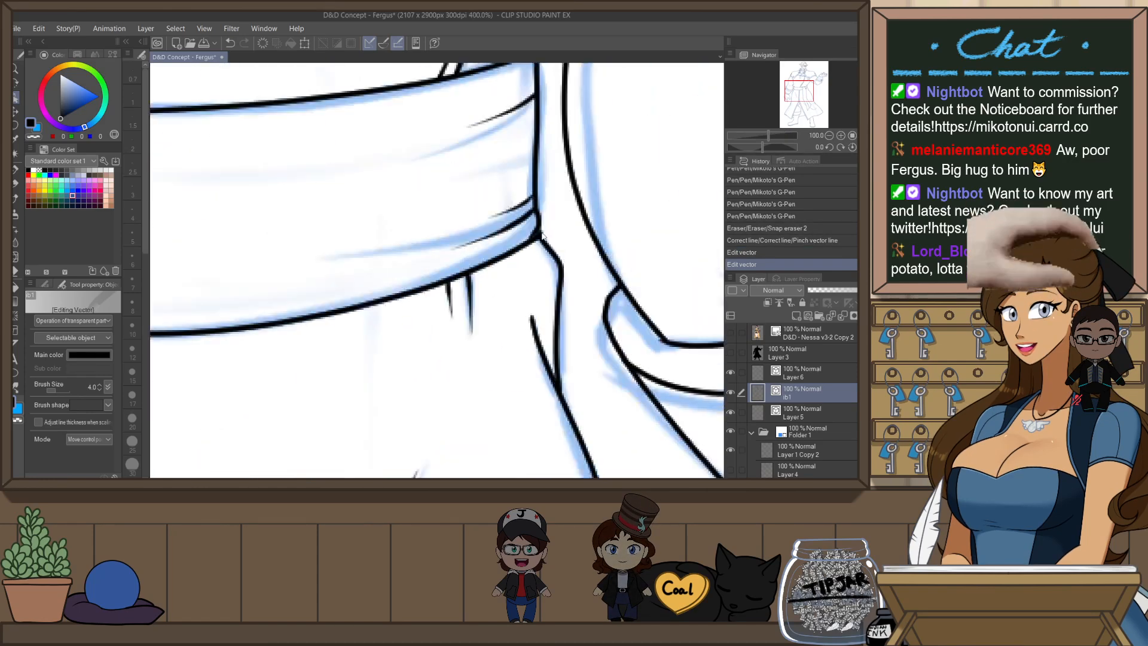
{"action": "left_click", "coordinate": [549, 237]}
{"action": "left_click", "coordinate": [542, 231]}
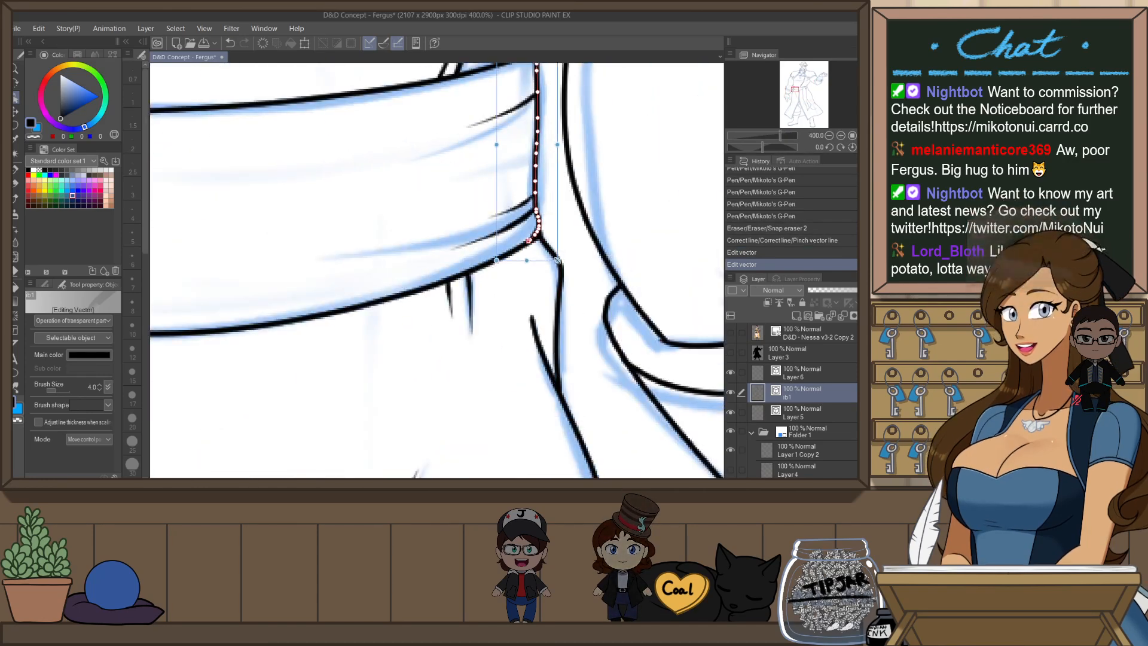
{"action": "left_click_drag", "start_coordinate": [559, 263], "coordinate": [557, 261]}
{"action": "left_click", "coordinate": [591, 288]}
{"action": "scroll", "coordinate": [591, 289], "scroll_direction": "down", "scroll_amount": 5}
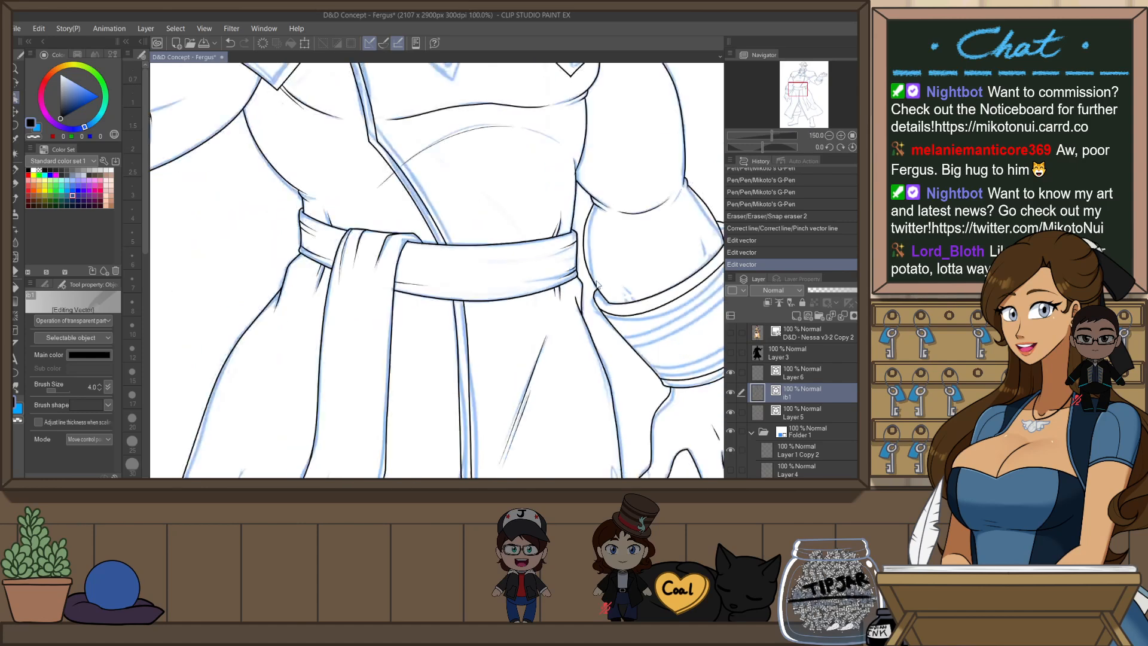
- Mirror the canvas view horizontally and examine the linework of the whole torso, cape and collar
{"action": "scroll", "coordinate": [640, 236], "scroll_direction": "down", "scroll_amount": 3}
{"action": "scroll", "coordinate": [662, 207], "scroll_direction": "up", "scroll_amount": 2}
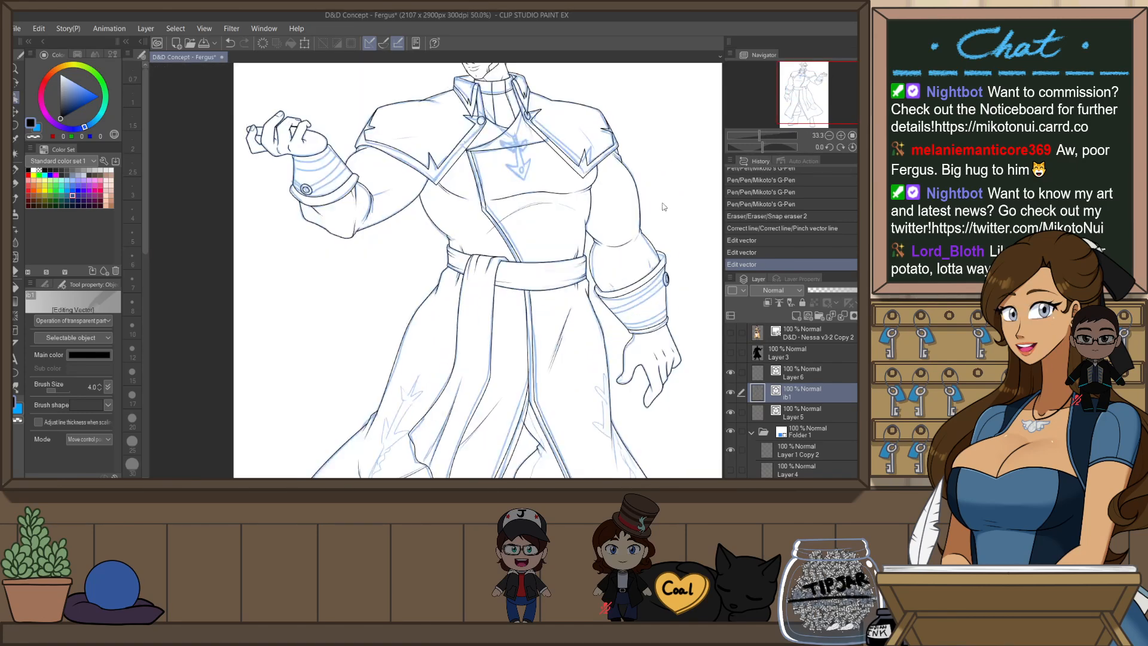
{"action": "scroll", "coordinate": [645, 164], "scroll_direction": "up", "scroll_amount": 4}
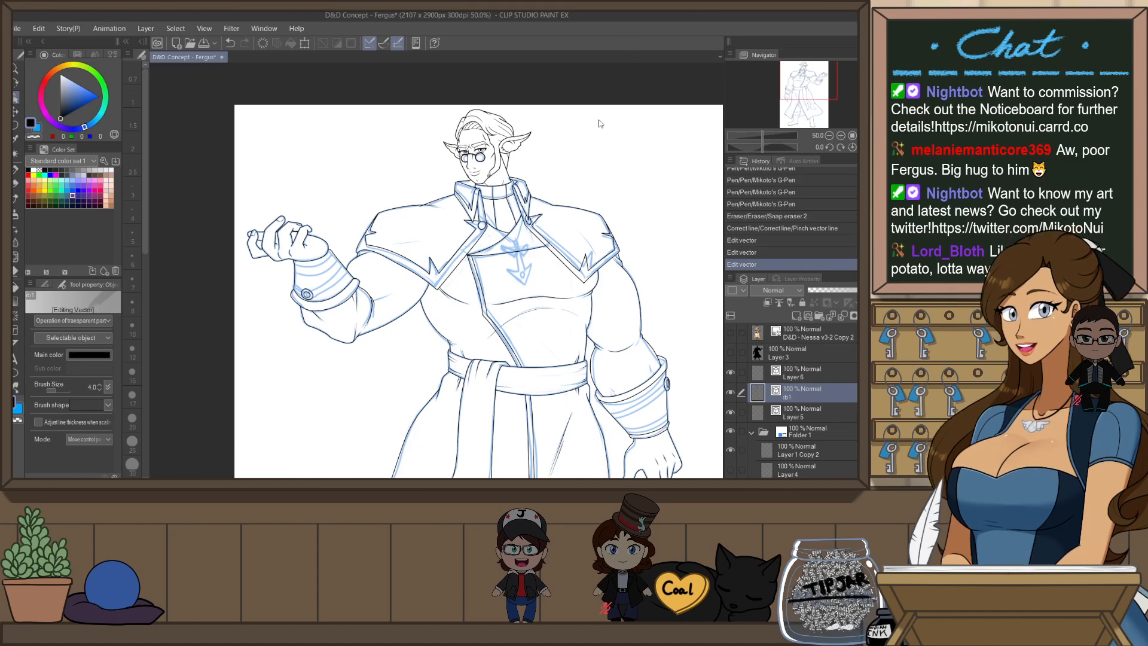
{"action": "key", "text": "h"}
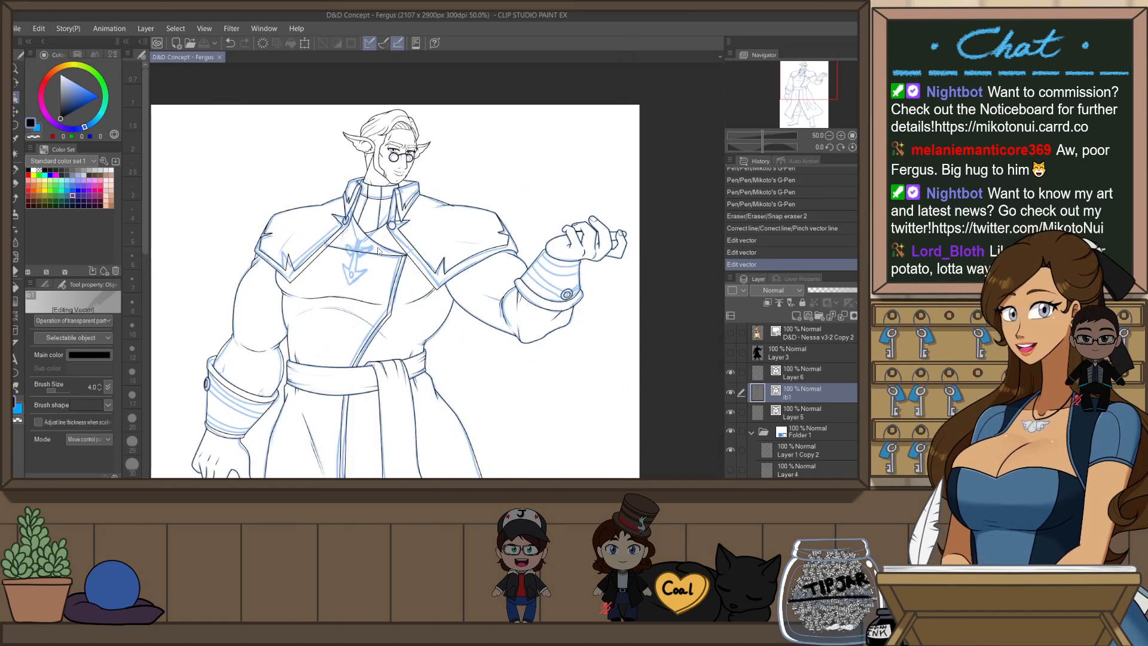
{"action": "scroll", "coordinate": [377, 247], "scroll_direction": "up", "scroll_amount": 2}
{"action": "left_click_drag", "start_coordinate": [374, 266], "coordinate": [419, 300]}
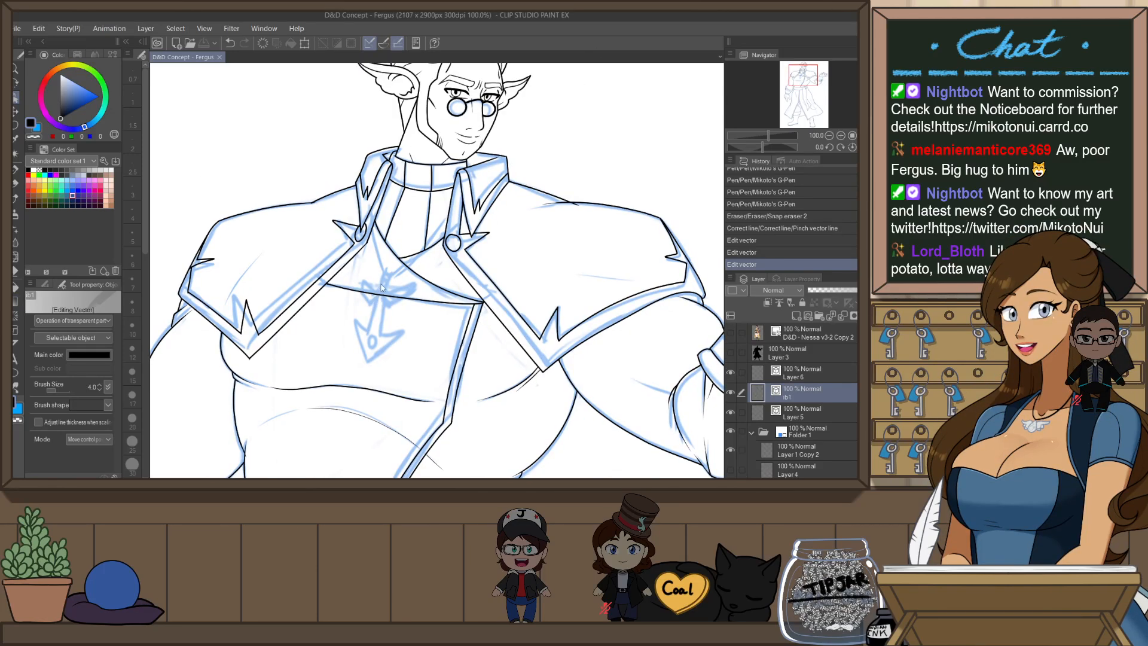
{"action": "key", "text": "p"}
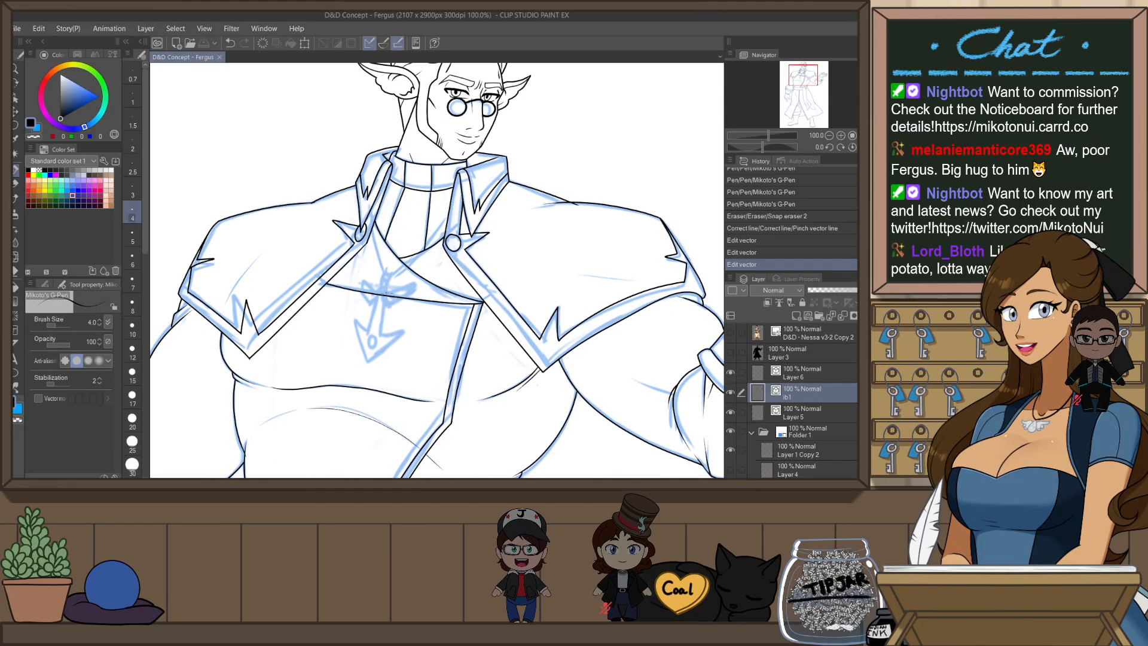
{"action": "scroll", "coordinate": [371, 228], "scroll_direction": "up", "scroll_amount": 1}
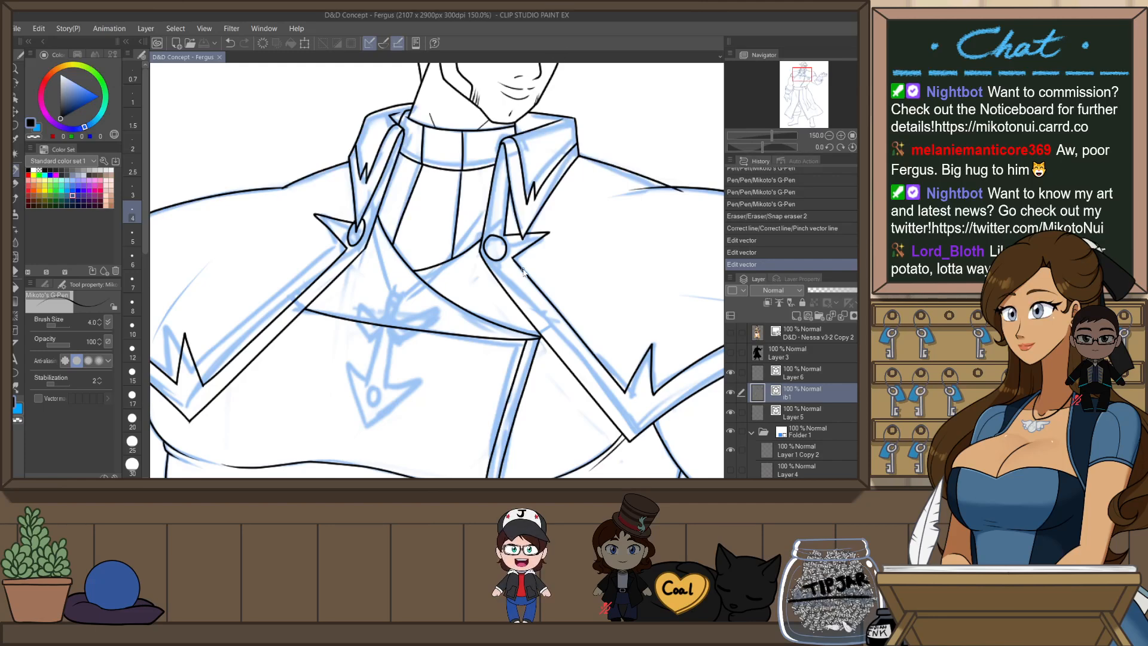
{"action": "scroll", "coordinate": [522, 272], "scroll_direction": "down", "scroll_amount": 1}
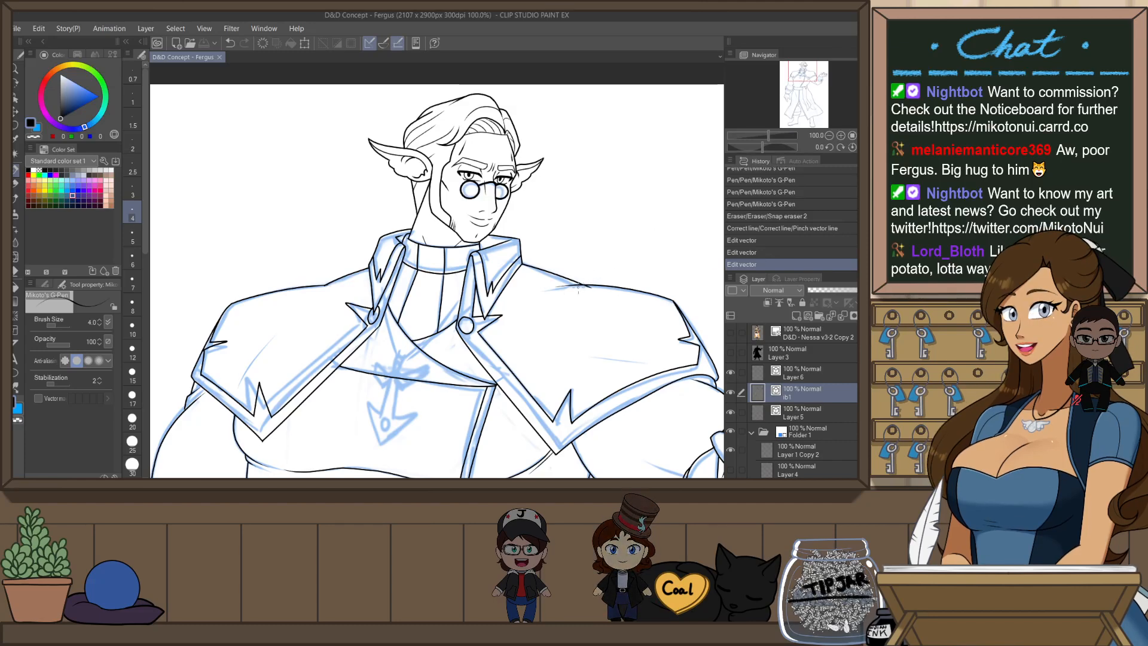
- Trim the overshooting ends of the shoulder lines on both sides of the cape with the Snap eraser
{"action": "scroll", "coordinate": [326, 293], "scroll_direction": "up", "scroll_amount": 2}
{"action": "key", "text": "e"}
{"action": "left_click_drag", "start_coordinate": [329, 276], "coordinate": [335, 280]}
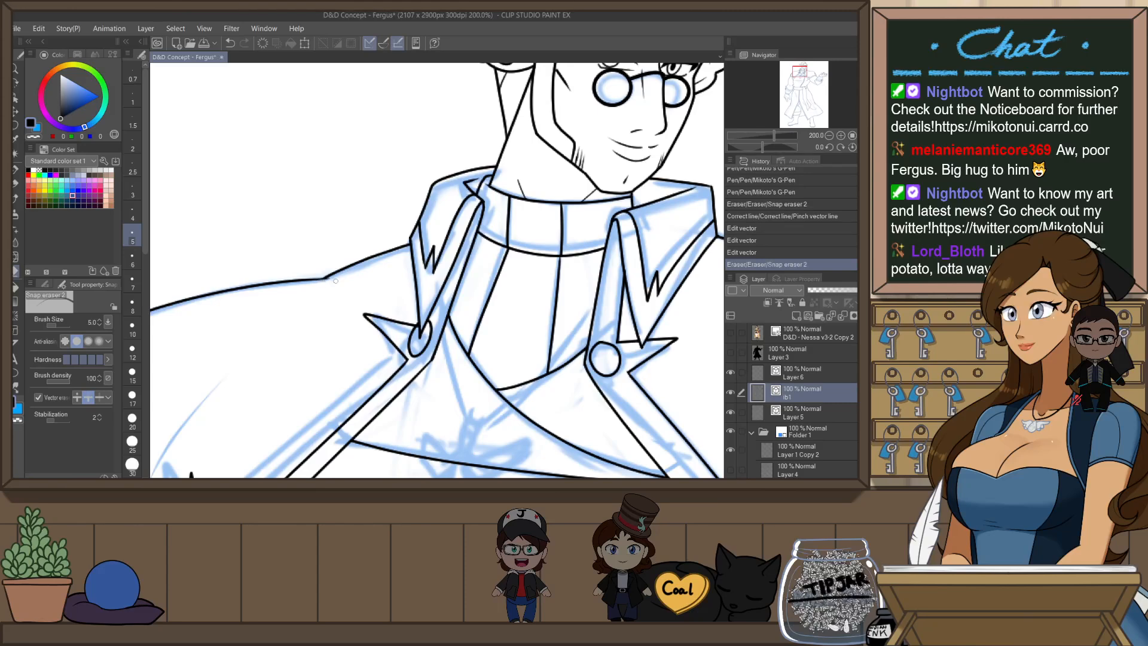
{"action": "left_click", "coordinate": [326, 279]}
{"action": "scroll", "coordinate": [435, 210], "scroll_direction": "down", "scroll_amount": 3}
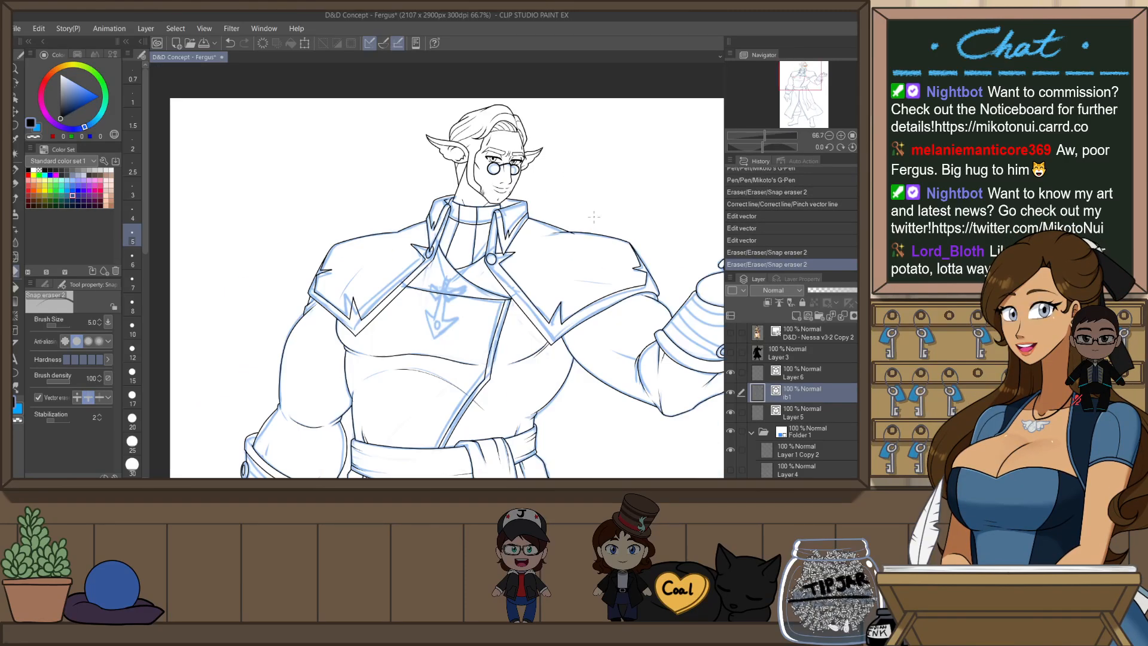
{"action": "scroll", "coordinate": [582, 236], "scroll_direction": "up", "scroll_amount": 3}
{"action": "left_click", "coordinate": [625, 210]}
{"action": "scroll", "coordinate": [625, 210], "scroll_direction": "down", "scroll_amount": 2}
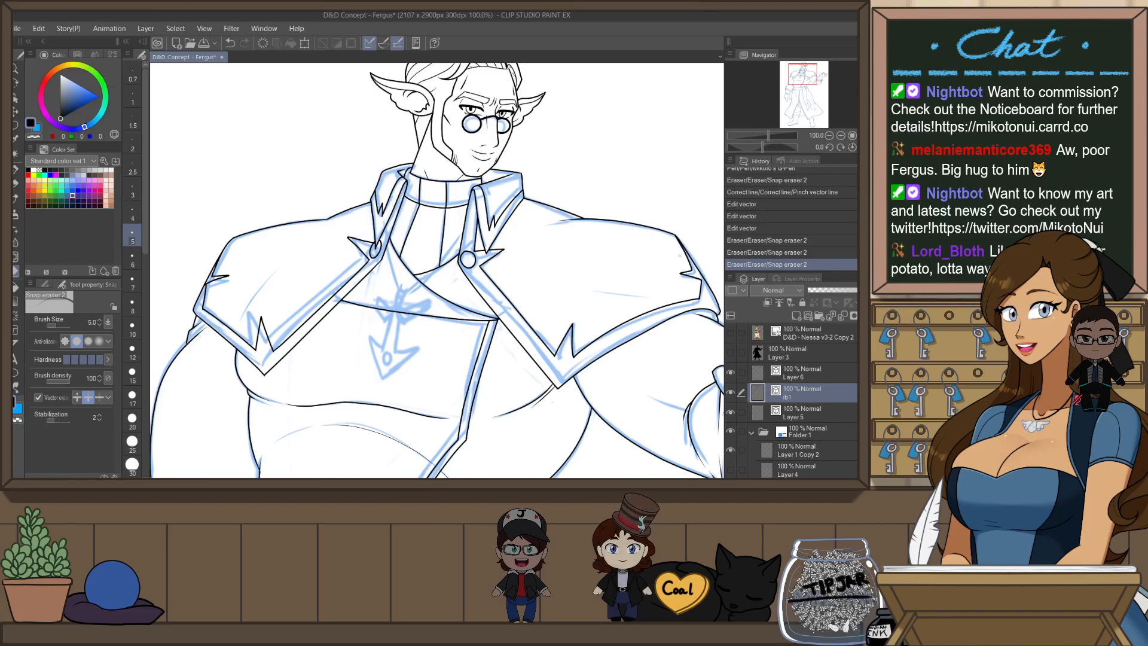
- Adjust the control points at the cape's outer shoulder corner on the lowered-arm side so the outline joins cleanly
{"action": "left_click_drag", "start_coordinate": [678, 210], "coordinate": [622, 218]}
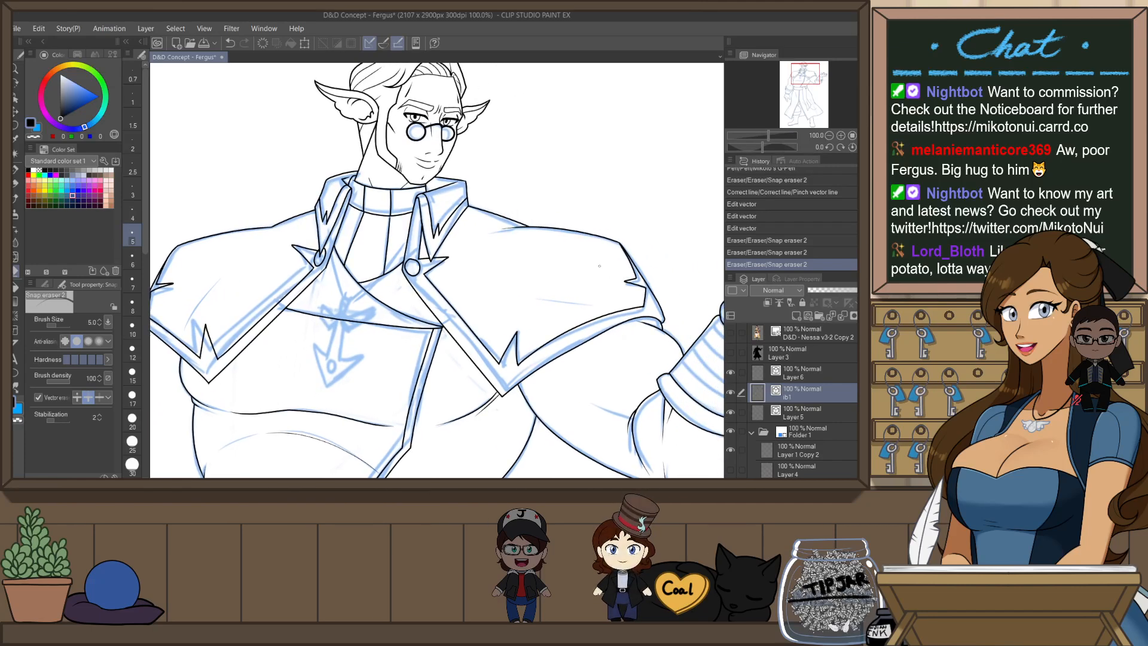
{"action": "left_click_drag", "start_coordinate": [180, 259], "coordinate": [342, 279]}
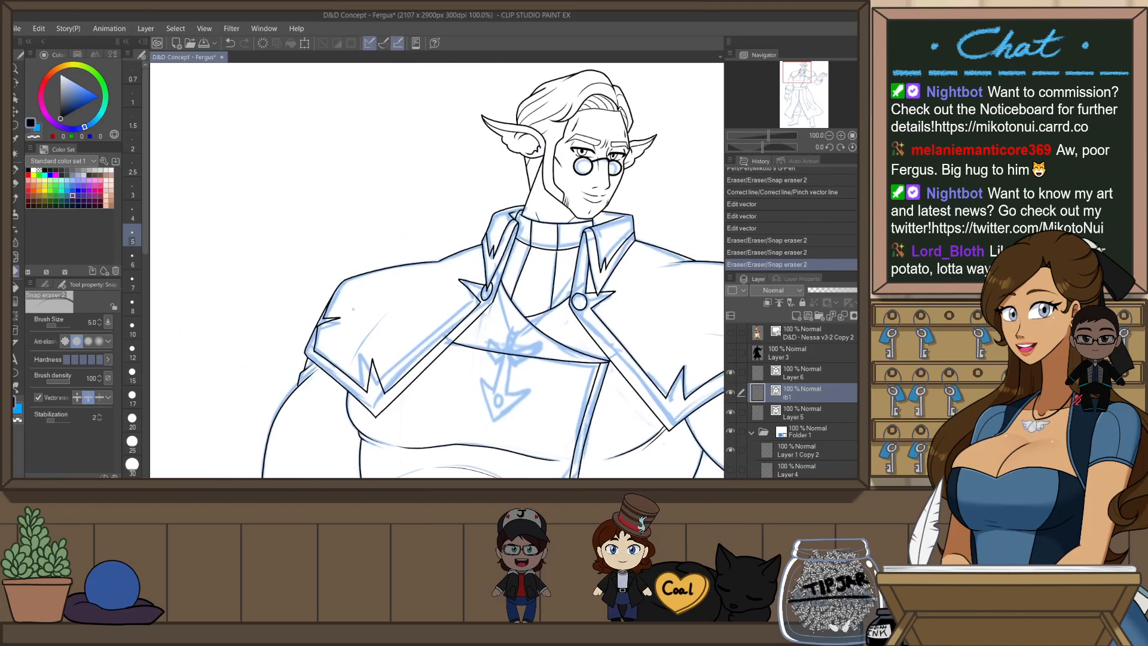
{"action": "scroll", "coordinate": [341, 278], "scroll_direction": "up", "scroll_amount": 1}
{"action": "key", "text": "o"}
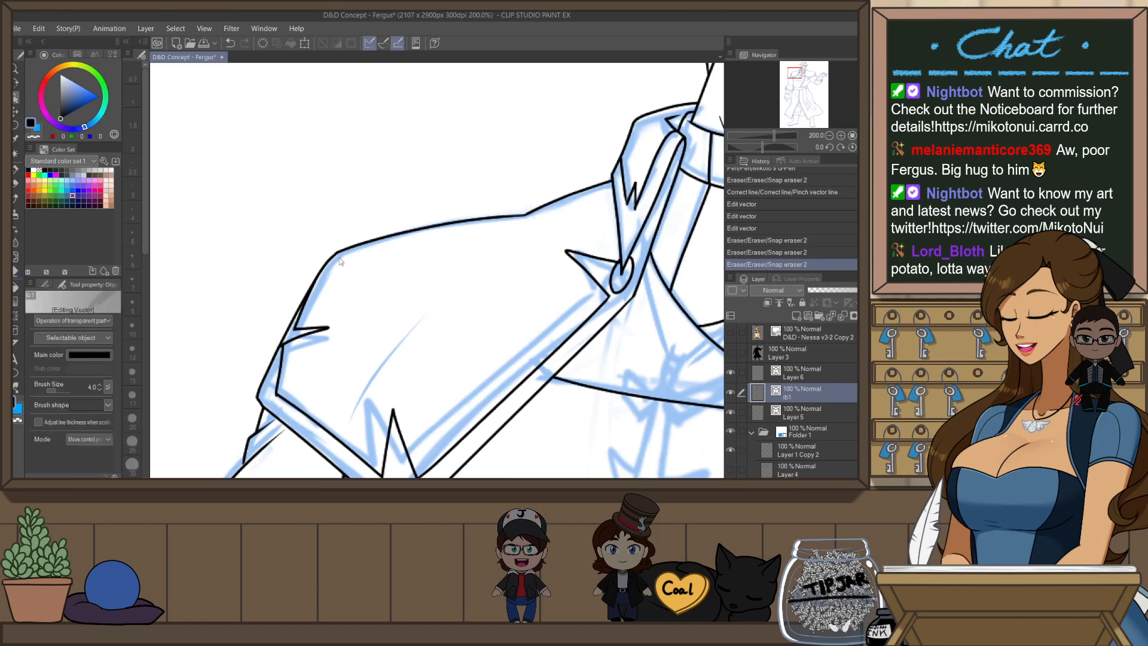
{"action": "left_click", "coordinate": [339, 255]}
{"action": "scroll", "coordinate": [336, 264], "scroll_direction": "up", "scroll_amount": 2}
{"action": "left_click_drag", "start_coordinate": [323, 244], "coordinate": [300, 262]}
{"action": "key", "text": "ctrl+z"}
{"action": "left_click", "coordinate": [330, 233]}
{"action": "scroll", "coordinate": [379, 209], "scroll_direction": "down", "scroll_amount": 2}
{"action": "scroll", "coordinate": [380, 210], "scroll_direction": "down", "scroll_amount": 3}
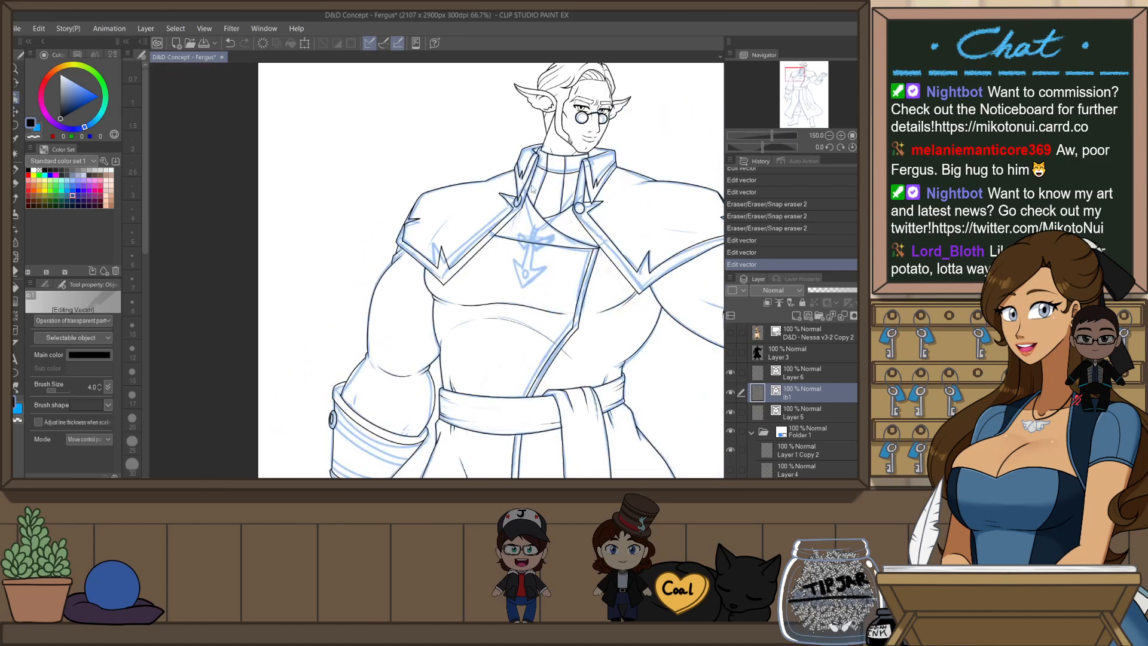
- Fit the whole figure in view and save the file
{"action": "left_click_drag", "start_coordinate": [606, 280], "coordinate": [544, 320]}
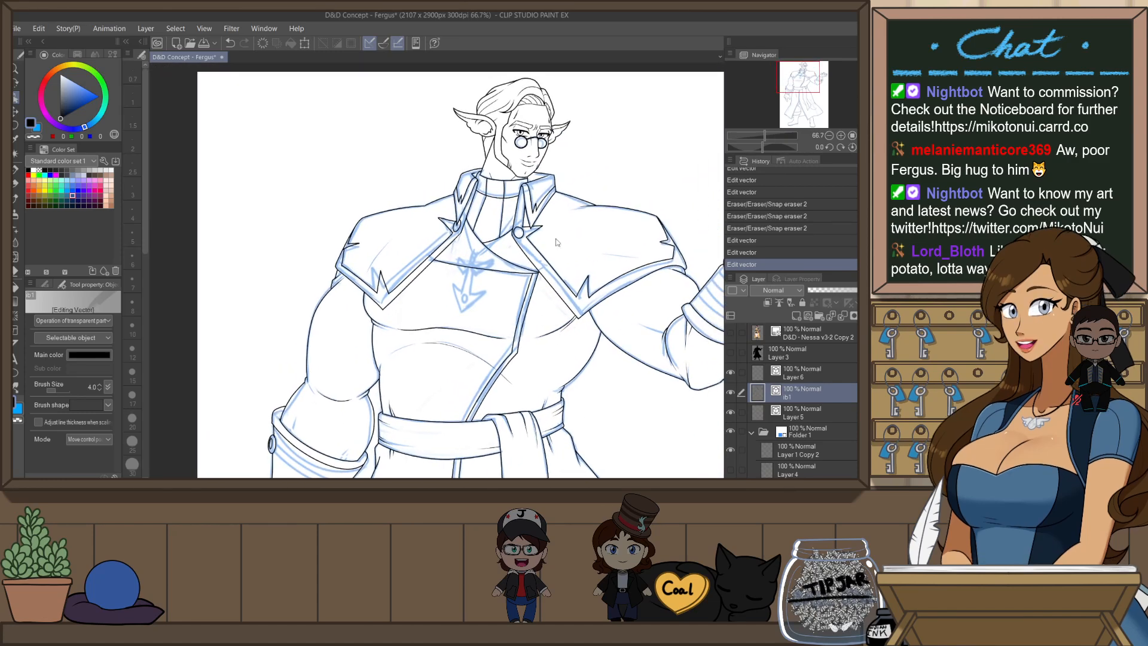
{"action": "left_click_drag", "start_coordinate": [653, 273], "coordinate": [597, 291]}
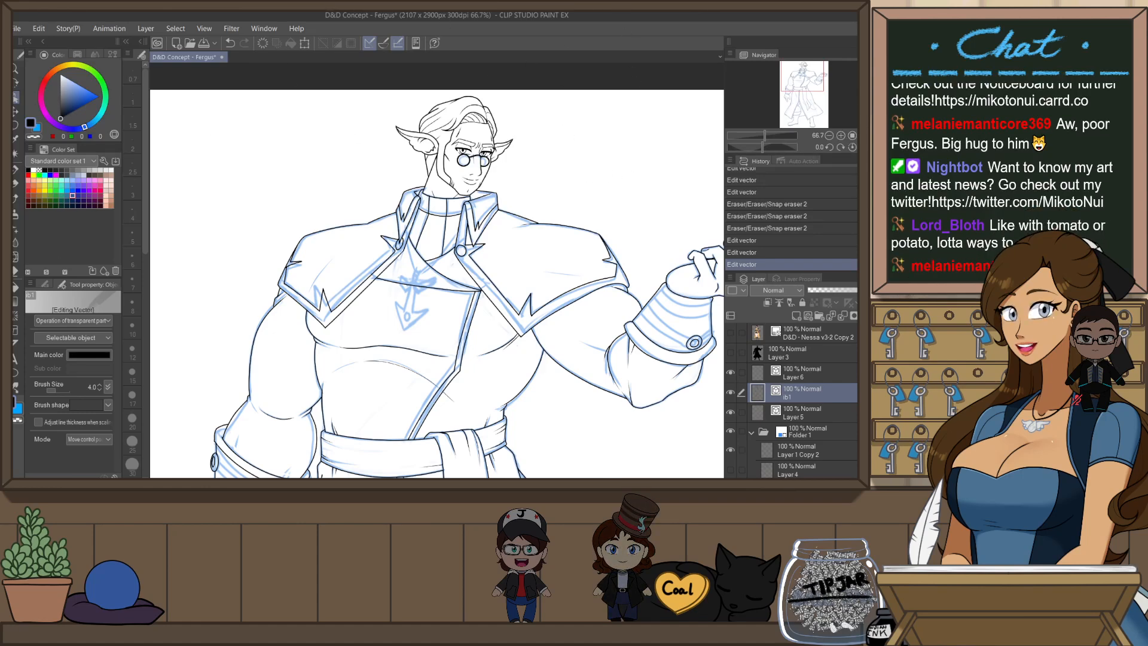
{"action": "key", "text": "ctrl+0"}
{"action": "key", "text": "ctrl+s"}
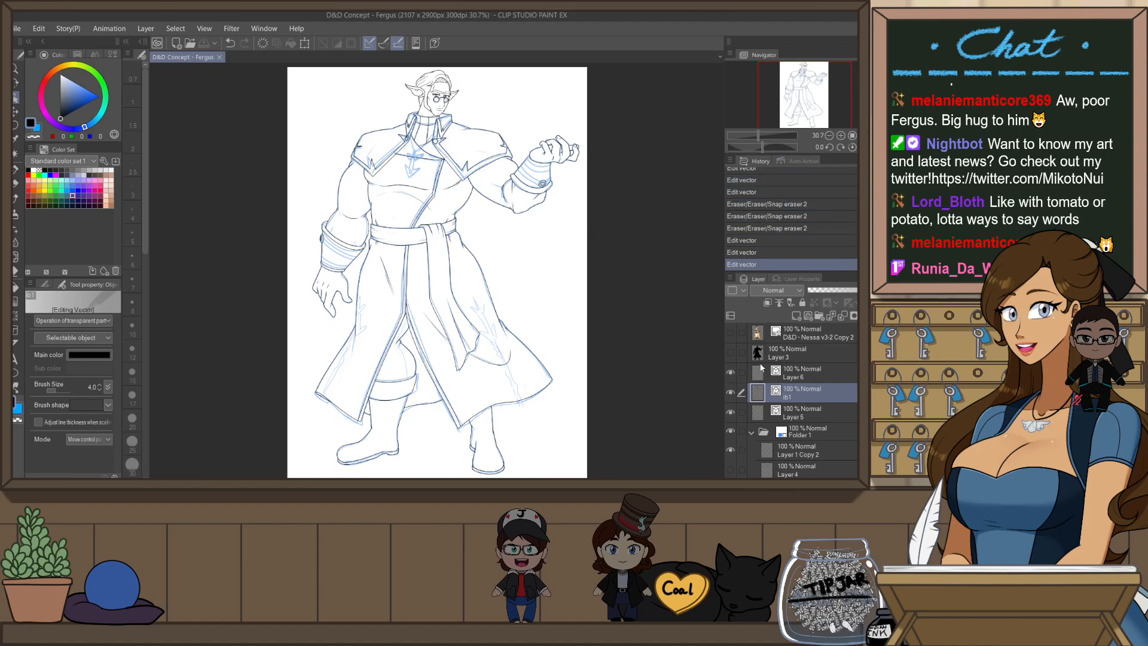
- Ink the two curved stripe lines beside the button on the raised arm's bracer, continuing them past the button with Mikoto's G-Pen
{"action": "scroll", "coordinate": [546, 181], "scroll_direction": "up", "scroll_amount": 6}
{"action": "key", "text": "r"}
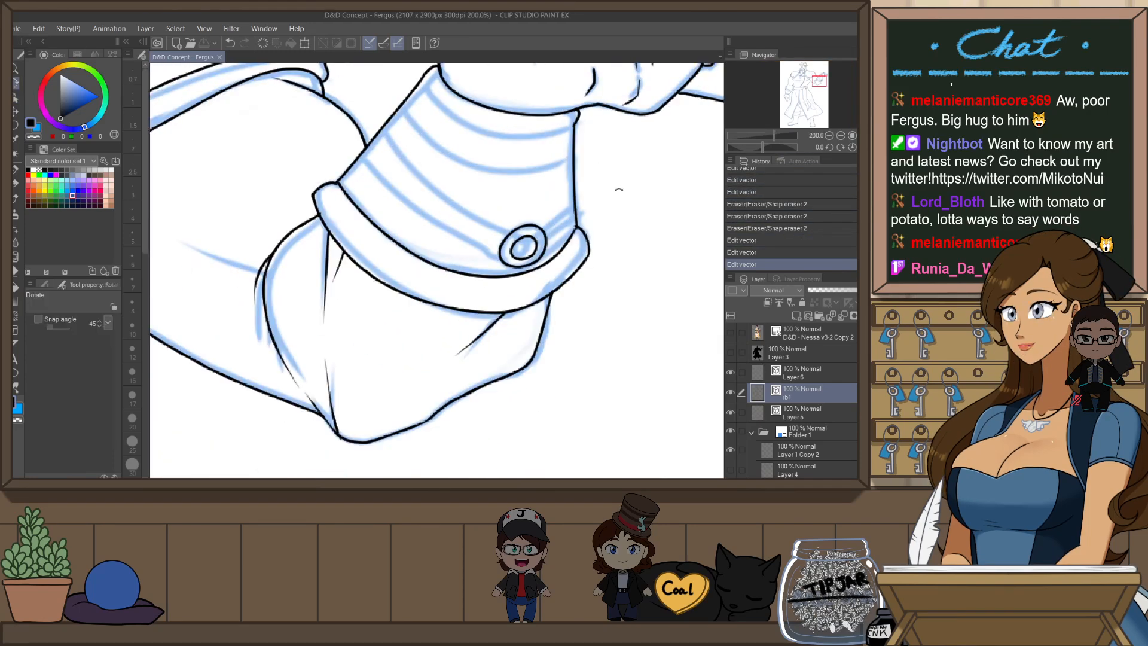
{"action": "left_click_drag", "start_coordinate": [617, 190], "coordinate": [456, 395]}
{"action": "key", "text": "p"}
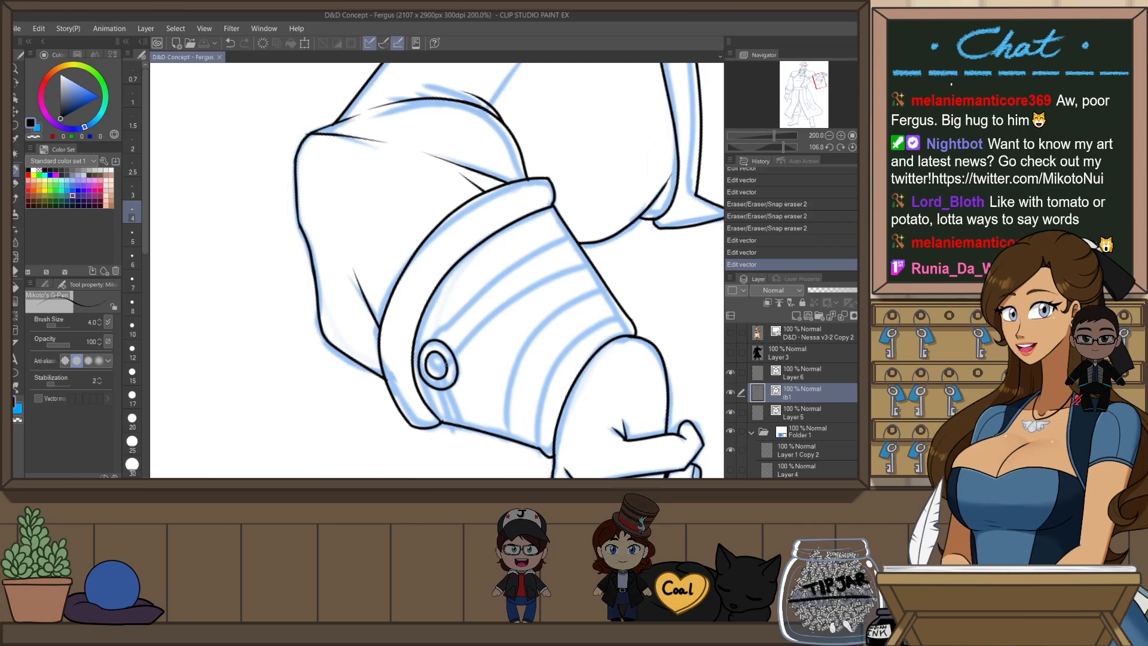
{"action": "mouse_move", "coordinate": [613, 253]}
{"action": "left_mouse_down"}
{"action": "mouse_move", "coordinate": [446, 363]}
{"action": "mouse_move", "coordinate": [566, 270]}
{"action": "mouse_move", "coordinate": [614, 256]}
{"action": "left_mouse_up"}
{"action": "key", "text": "ctrl+z"}
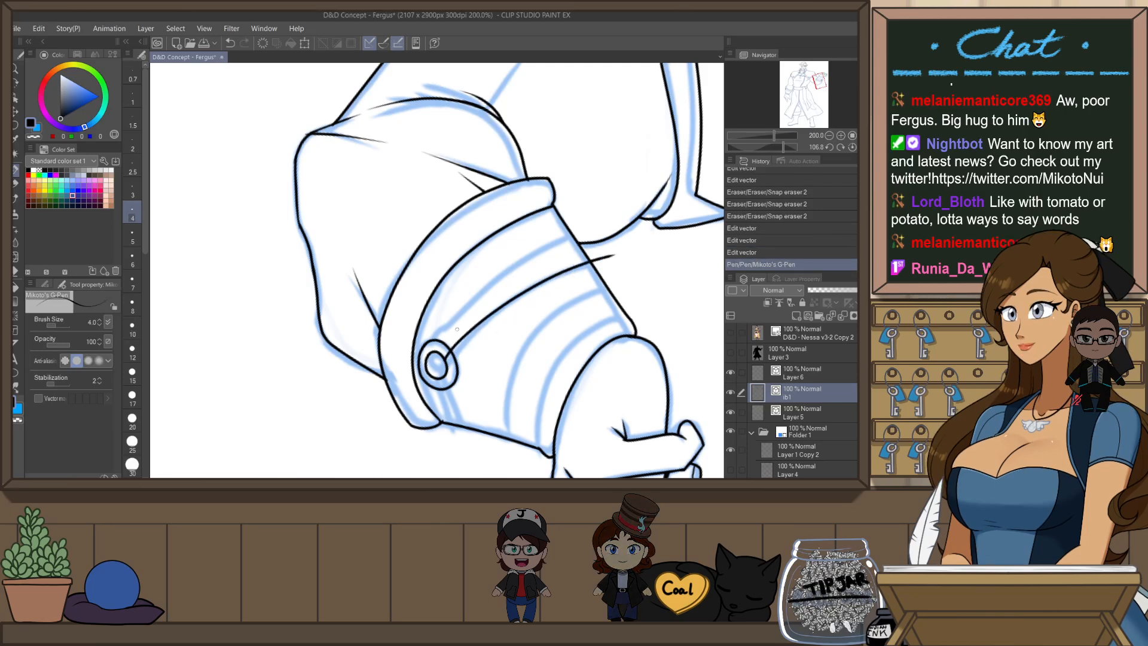
{"action": "left_click_drag", "start_coordinate": [440, 347], "coordinate": [588, 223]}
{"action": "key", "text": "ctrl+z"}
{"action": "left_click_drag", "start_coordinate": [439, 350], "coordinate": [585, 225]}
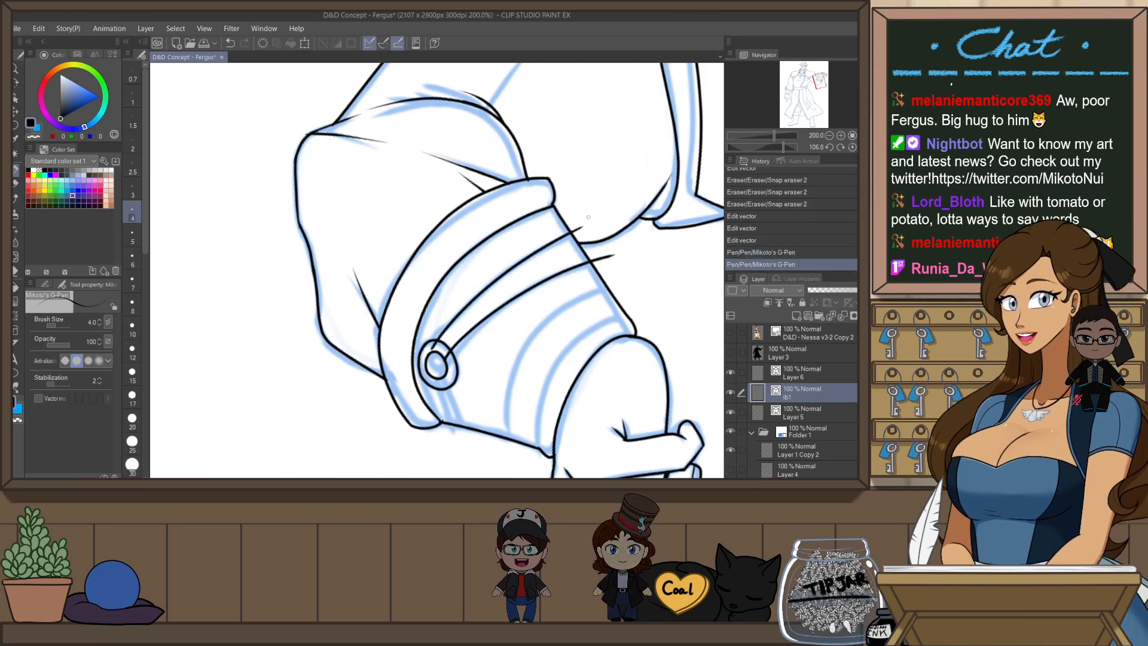
{"action": "key", "text": "ctrl+z"}
{"action": "mouse_move", "coordinate": [434, 350]}
{"action": "left_mouse_down"}
{"action": "mouse_move", "coordinate": [586, 220]}
{"action": "mouse_move", "coordinate": [430, 359]}
{"action": "left_mouse_up"}
- Trim the ends of the new stripe lines that overshoot both edges of the raised arm's bracer
{"action": "key", "text": "ctrl+at"}
{"action": "mouse_move", "coordinate": [367, 428]}
{"action": "left_mouse_down"}
{"action": "mouse_move", "coordinate": [371, 357]}
{"action": "mouse_move", "coordinate": [345, 406]}
{"action": "left_mouse_up"}
{"action": "key", "text": "e"}
{"action": "left_click", "coordinate": [345, 405]}
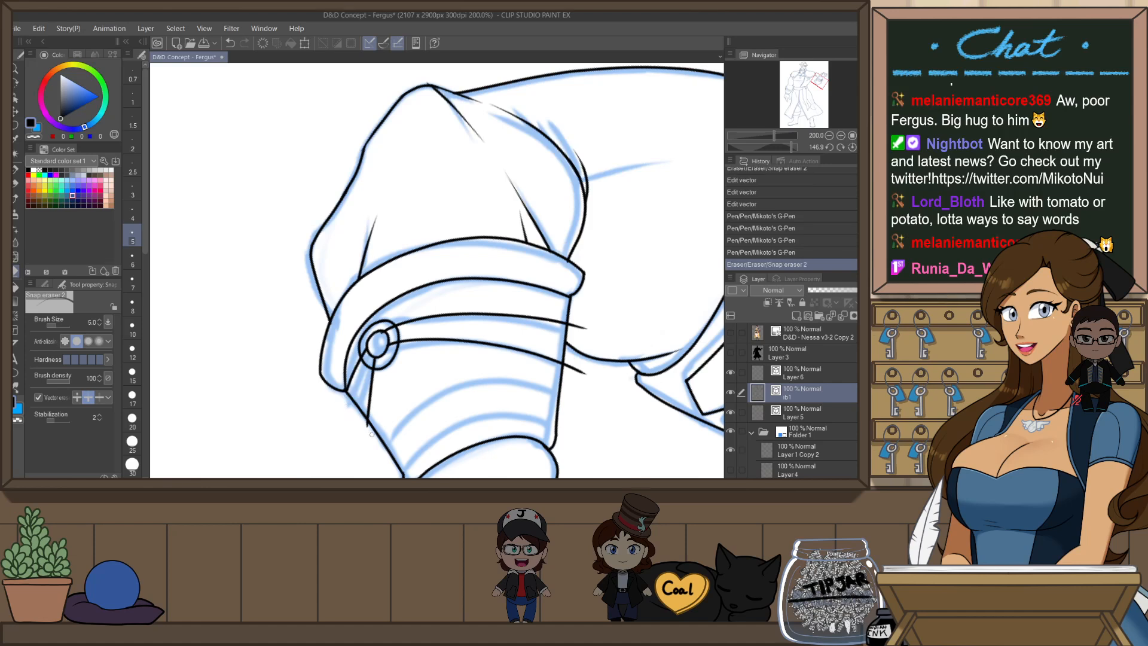
{"action": "left_click", "coordinate": [353, 395]}
{"action": "left_click", "coordinate": [576, 325]}
{"action": "left_click", "coordinate": [574, 368]}
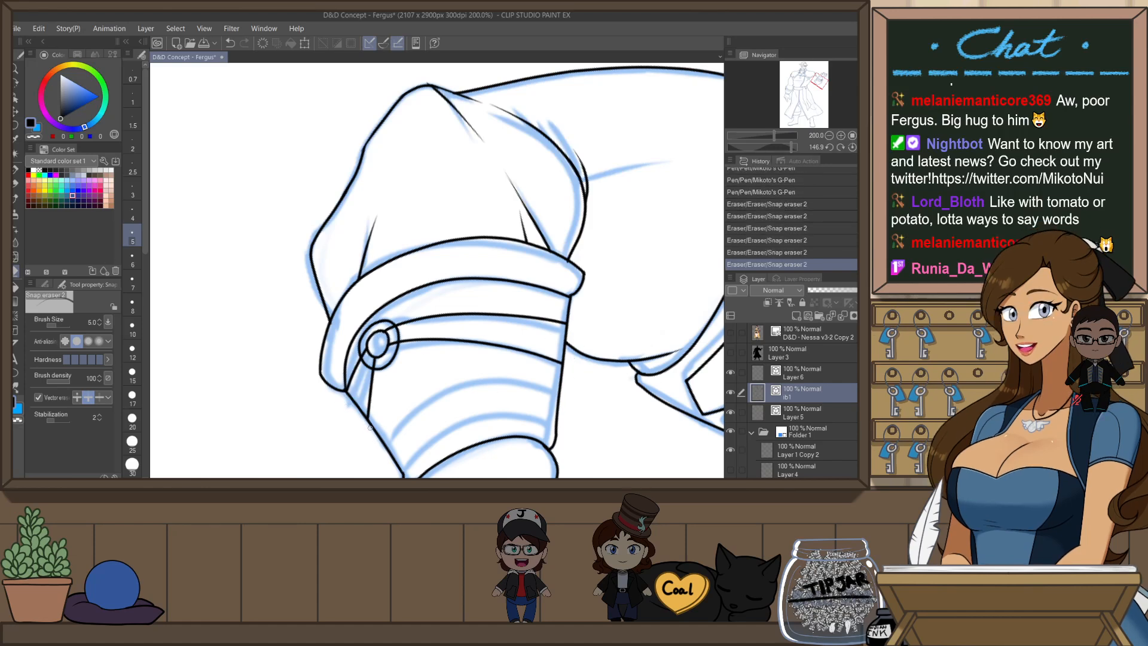
{"action": "mouse_move", "coordinate": [333, 326]}
{"action": "left_mouse_down"}
{"action": "mouse_move", "coordinate": [455, 149]}
{"action": "mouse_move", "coordinate": [439, 150]}
{"action": "left_mouse_up"}
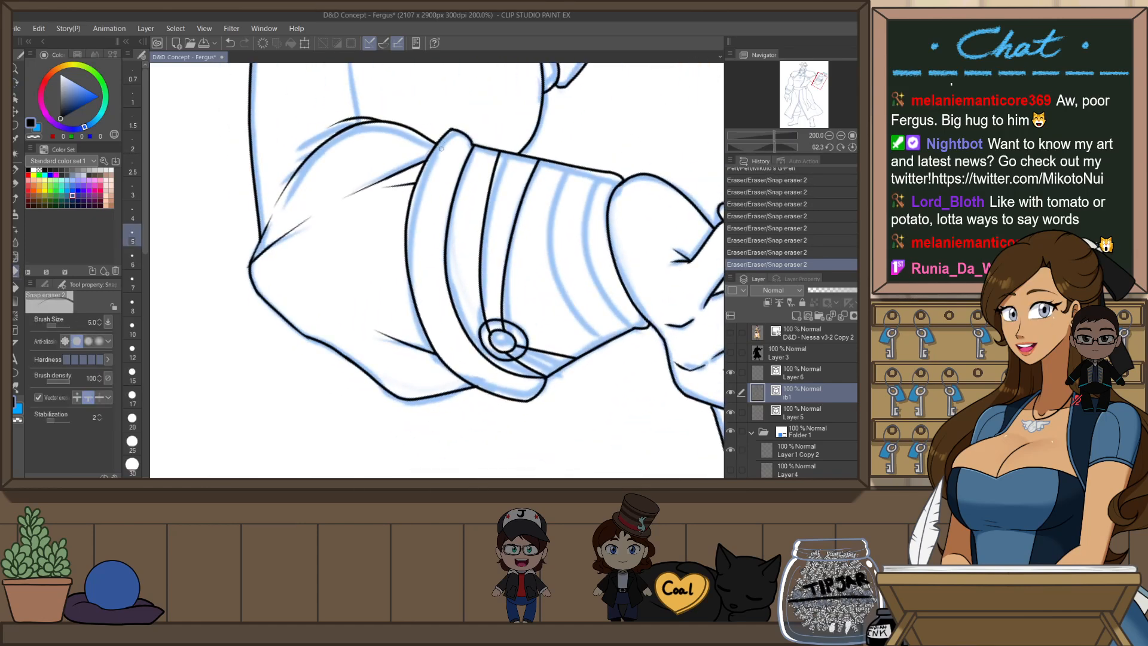
{"action": "left_click", "coordinate": [479, 392]}
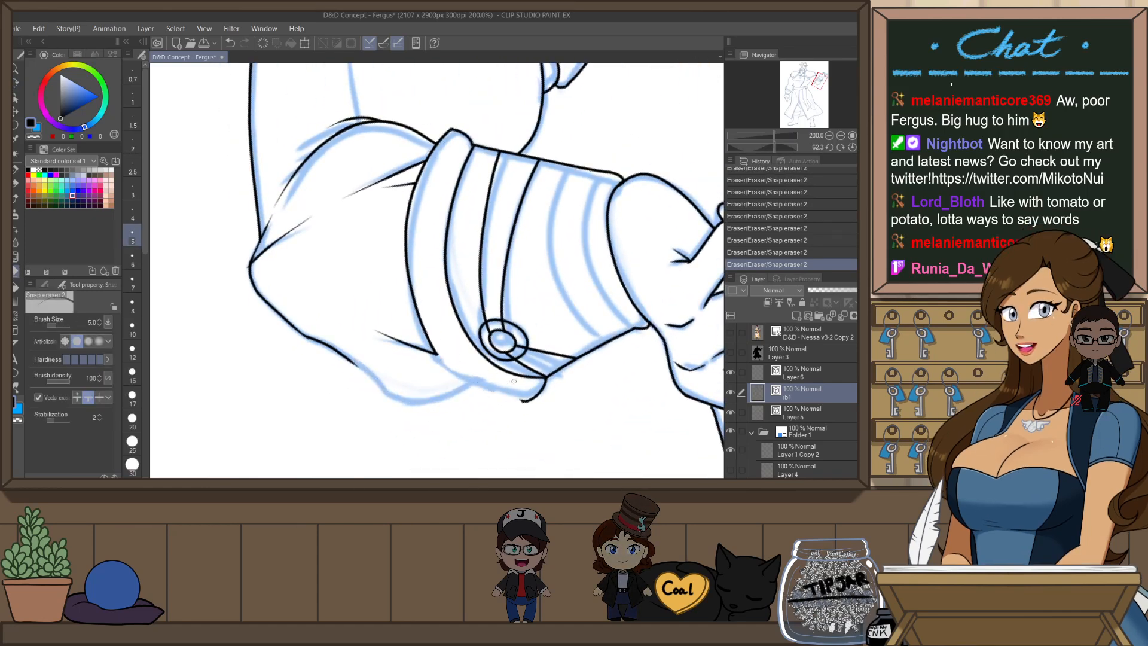
{"action": "key", "text": "ctrl+z"}
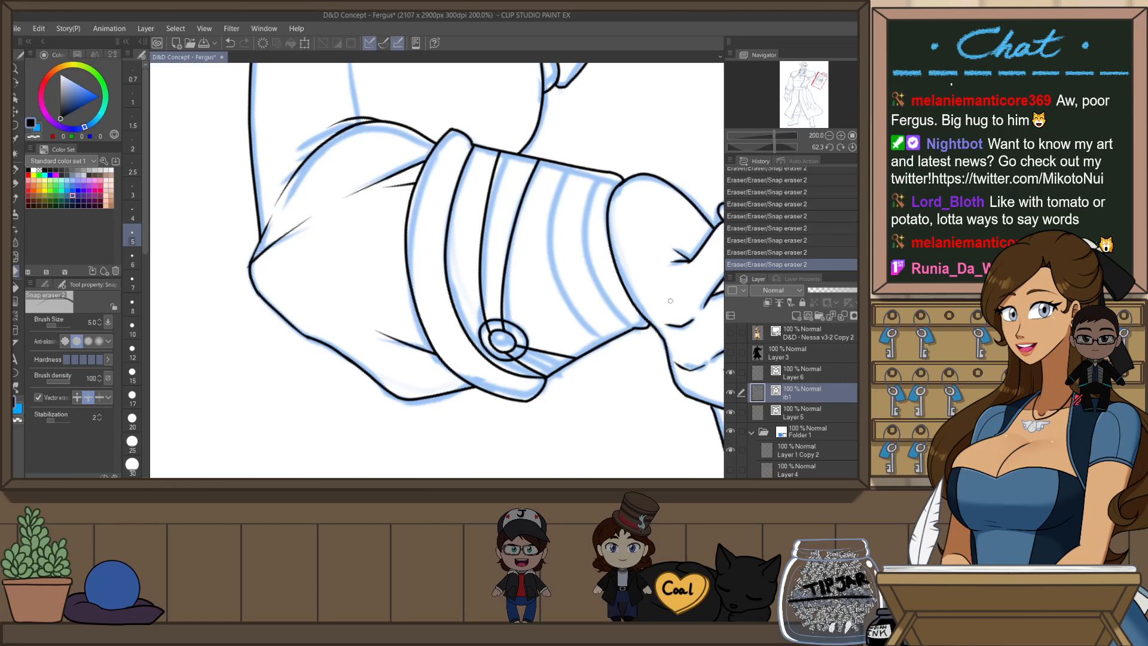
- Ink the two curved stripe lines nearest the wrist on the raised arm's bracer, trim the overshoot and reset the view rotation
{"action": "left_click_drag", "start_coordinate": [651, 354], "coordinate": [570, 365]}
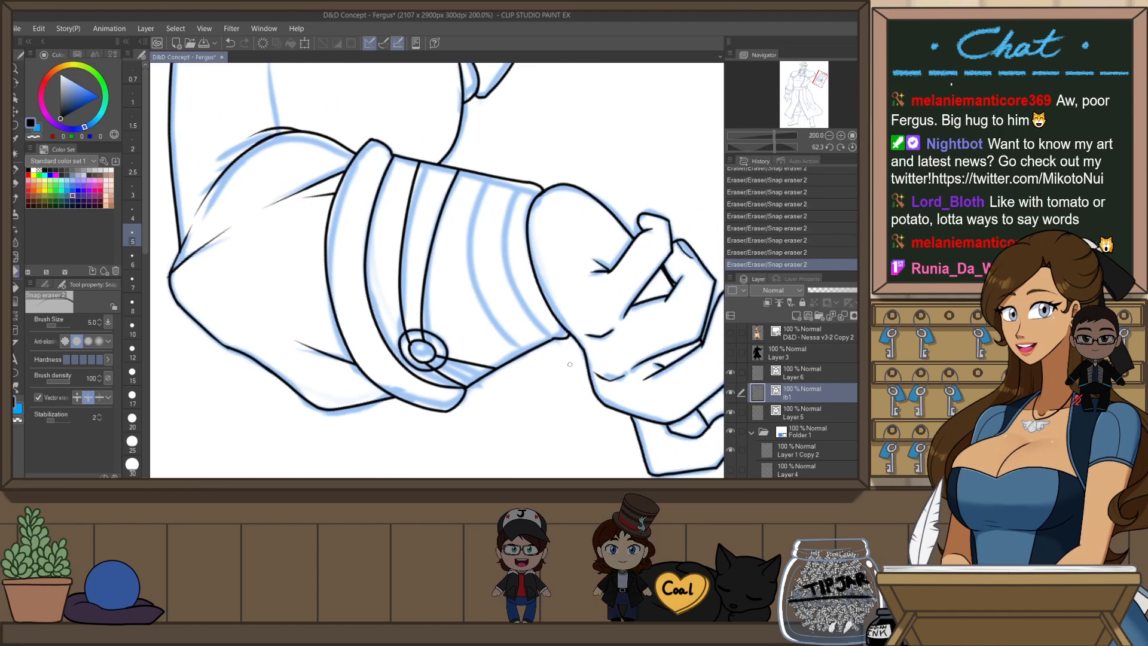
{"action": "left_click_drag", "start_coordinate": [570, 364], "coordinate": [536, 407]}
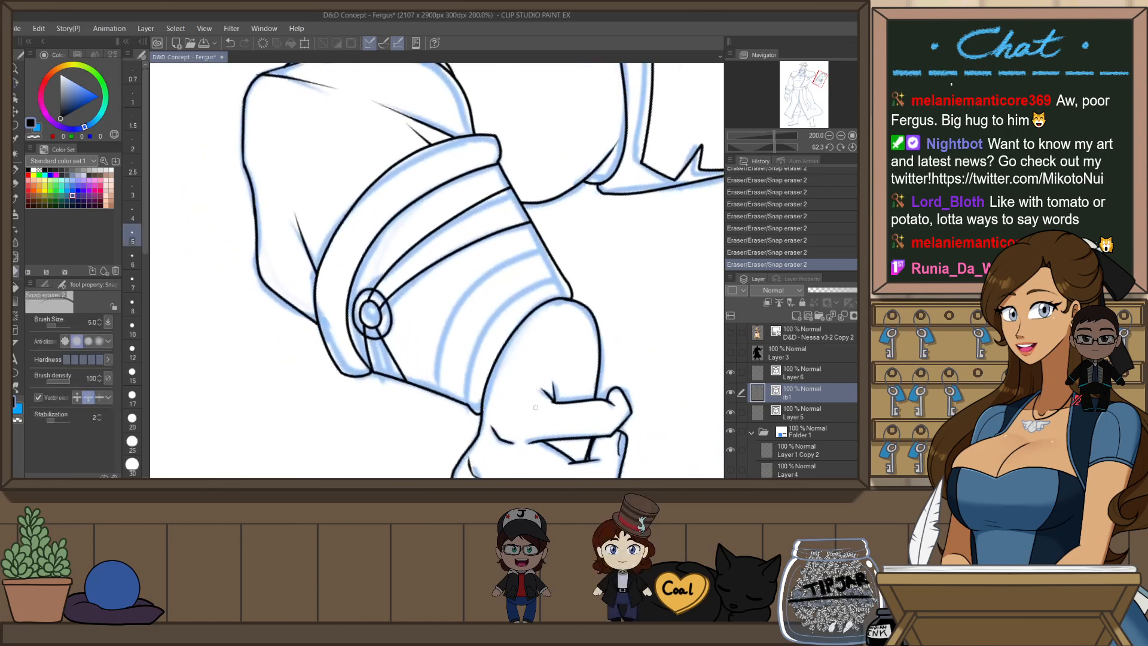
{"action": "key", "text": "p"}
{"action": "key", "text": "ctrl+z"}
{"action": "mouse_move", "coordinate": [565, 287]}
{"action": "left_mouse_down"}
{"action": "mouse_move", "coordinate": [479, 371]}
{"action": "mouse_move", "coordinate": [574, 275]}
{"action": "left_mouse_up"}
{"action": "mouse_move", "coordinate": [452, 395]}
{"action": "left_mouse_down"}
{"action": "mouse_move", "coordinate": [488, 291]}
{"action": "mouse_move", "coordinate": [568, 250]}
{"action": "mouse_move", "coordinate": [577, 283]}
{"action": "left_mouse_up"}
{"action": "key", "text": "e"}
{"action": "key", "text": "ctrl+at"}
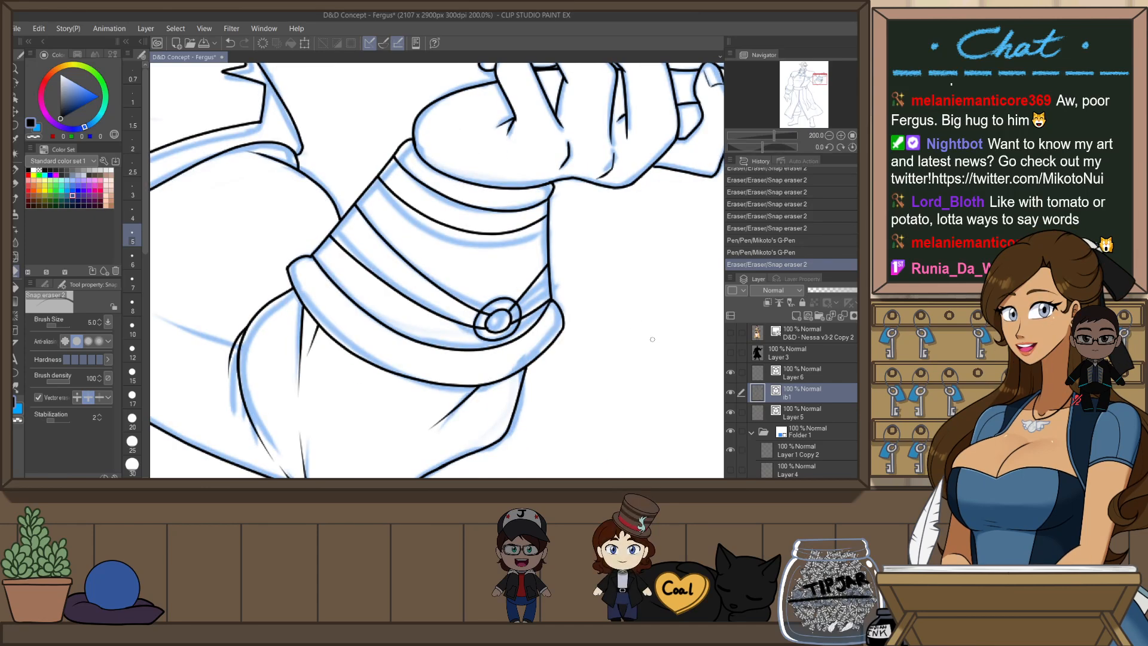
- Move the end of the second wrist stripe onto the bracer's outer edge and trim the excess with the Snap eraser
{"action": "key", "text": "o"}
{"action": "left_click", "coordinate": [536, 223]}
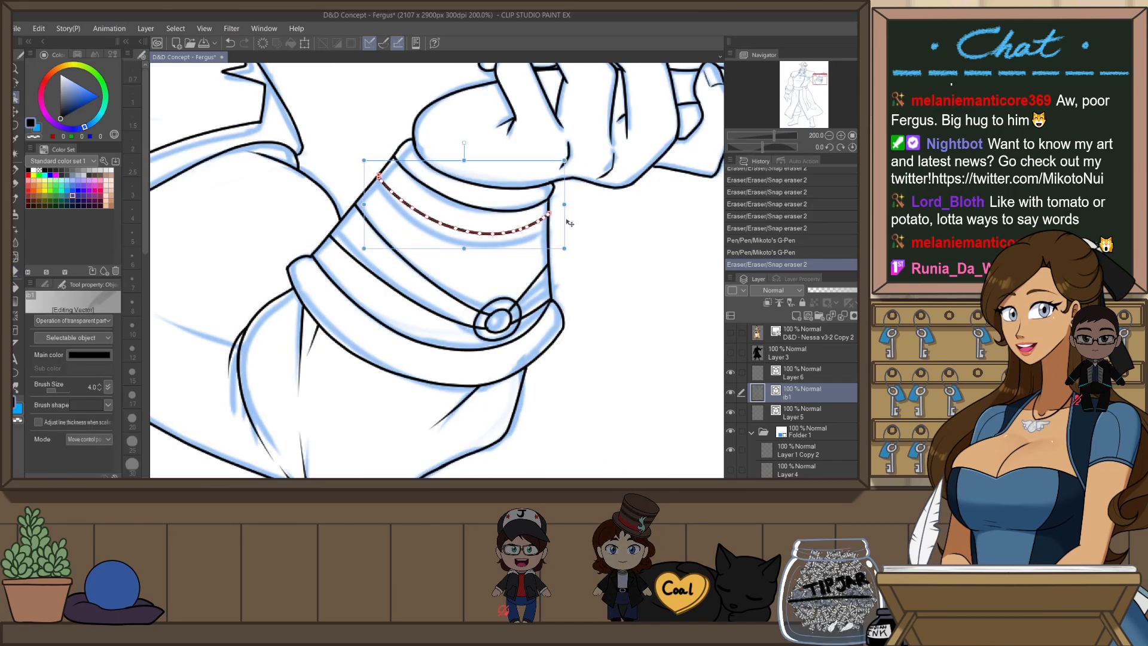
{"action": "left_click_drag", "start_coordinate": [546, 217], "coordinate": [554, 223]}
{"action": "left_click", "coordinate": [604, 228]}
{"action": "key", "text": "e"}
{"action": "scroll", "coordinate": [565, 277], "scroll_direction": "down", "scroll_amount": 4}
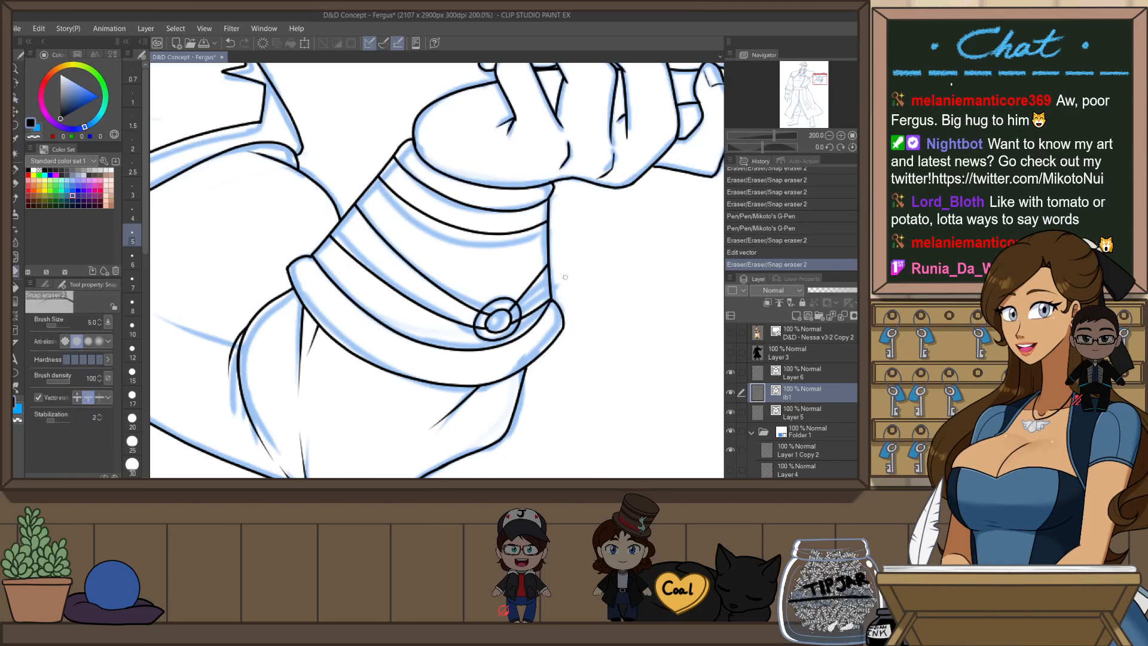
{"action": "left_click_drag", "start_coordinate": [387, 446], "coordinate": [573, 347]}
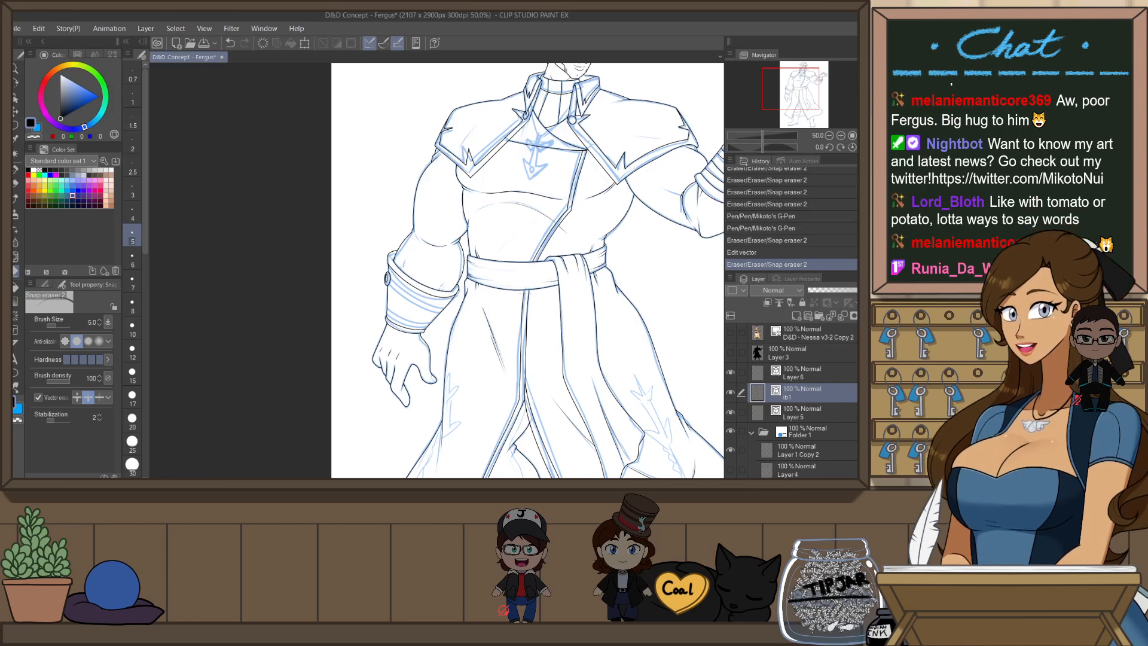
- Ink the two curved stripe lines running from the button across the lowered arm's bracer with Mikoto's G-Pen
{"action": "left_click_drag", "start_coordinate": [382, 323], "coordinate": [385, 219]}
{"action": "scroll", "coordinate": [420, 238], "scroll_direction": "up", "scroll_amount": 1}
{"action": "scroll", "coordinate": [419, 235], "scroll_direction": "up", "scroll_amount": 2}
{"action": "key", "text": "p"}
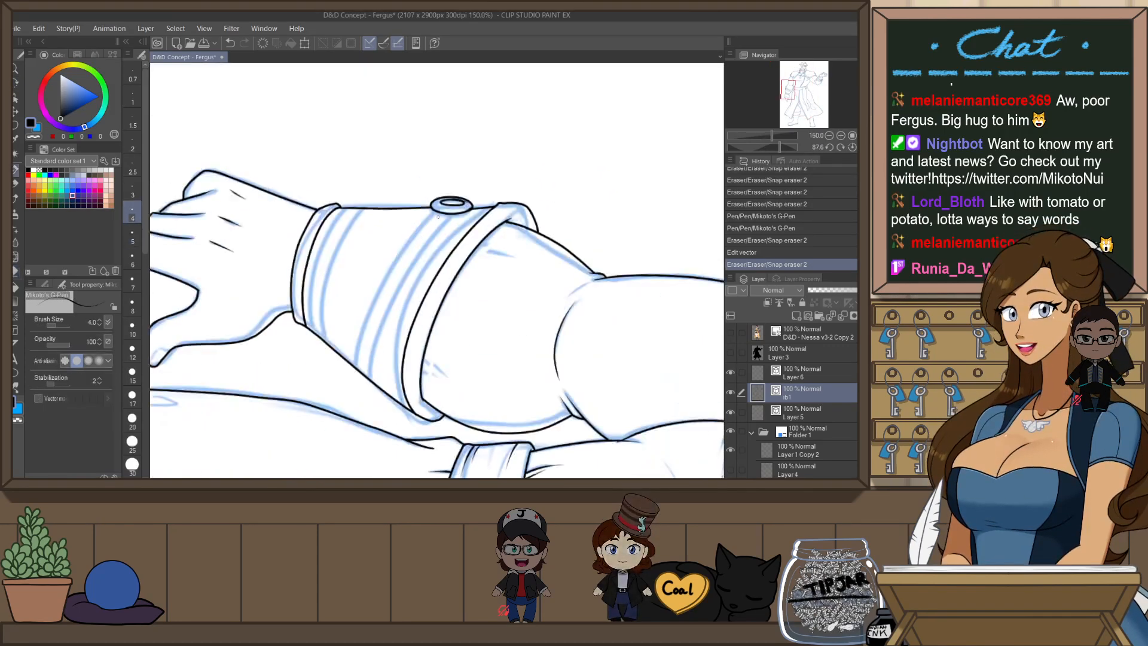
{"action": "left_click_drag", "start_coordinate": [452, 209], "coordinate": [370, 391]}
{"action": "key", "text": "ctrl+z"}
{"action": "left_click_drag", "start_coordinate": [452, 207], "coordinate": [363, 409]}
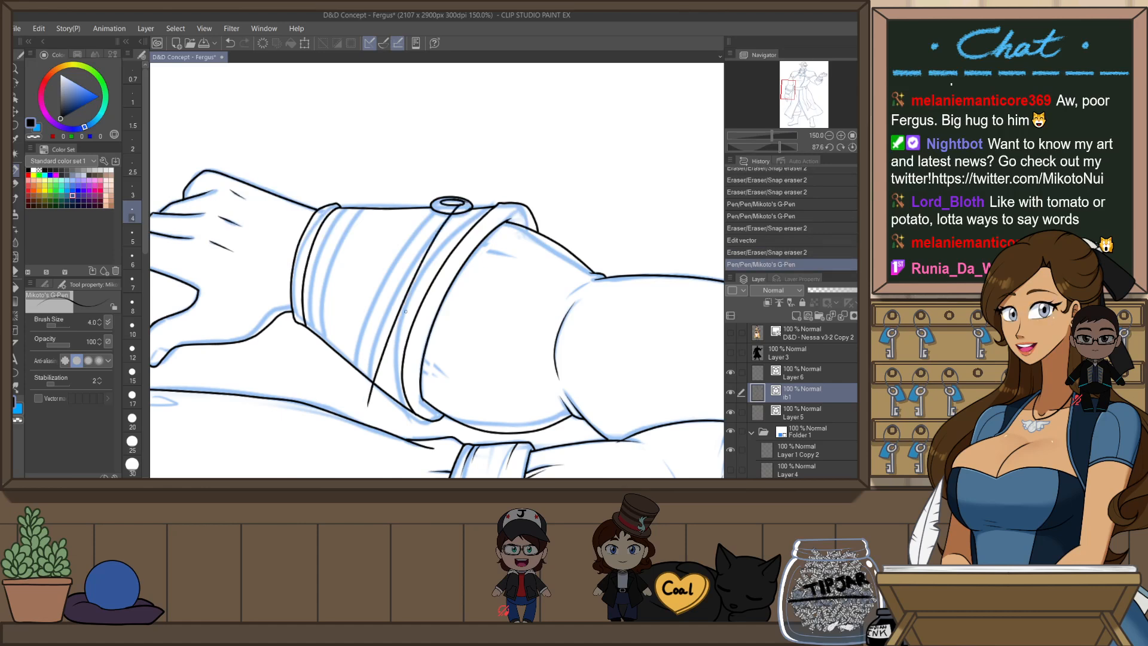
{"action": "mouse_move", "coordinate": [448, 206]}
{"action": "left_mouse_down"}
{"action": "mouse_move", "coordinate": [427, 217]}
{"action": "mouse_move", "coordinate": [363, 410]}
{"action": "left_mouse_up"}
{"action": "key", "text": "ctrl+z"}
{"action": "left_click_drag", "start_coordinate": [448, 206], "coordinate": [352, 397]}
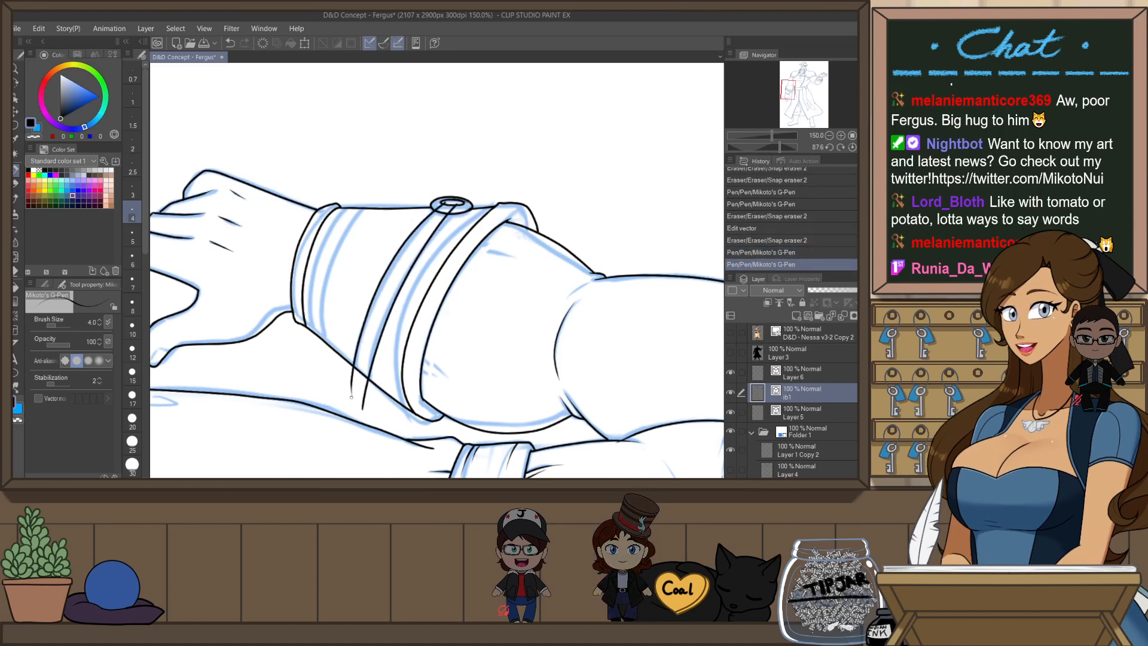
- Trim the new stripe lines where they overshoot the lowered arm's bracer edge and run inside the button with the Snap eraser
{"action": "key", "text": "e"}
{"action": "left_click", "coordinate": [403, 294]}
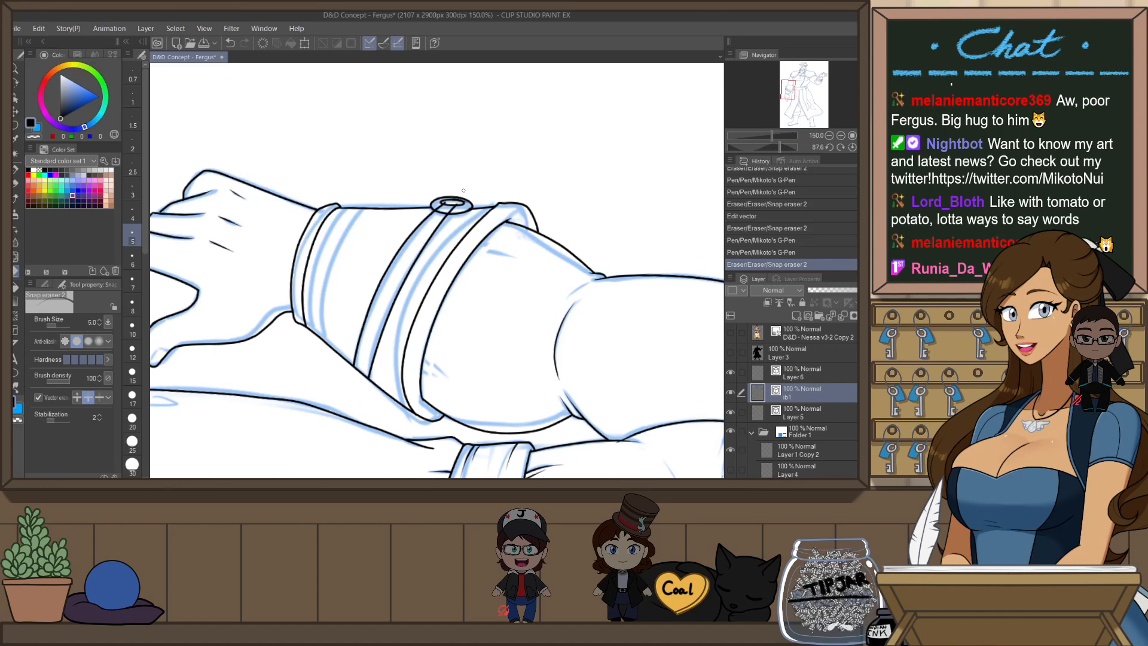
{"action": "scroll", "coordinate": [463, 190], "scroll_direction": "up", "scroll_amount": 5}
{"action": "left_click", "coordinate": [427, 215]}
{"action": "left_click", "coordinate": [419, 217]}
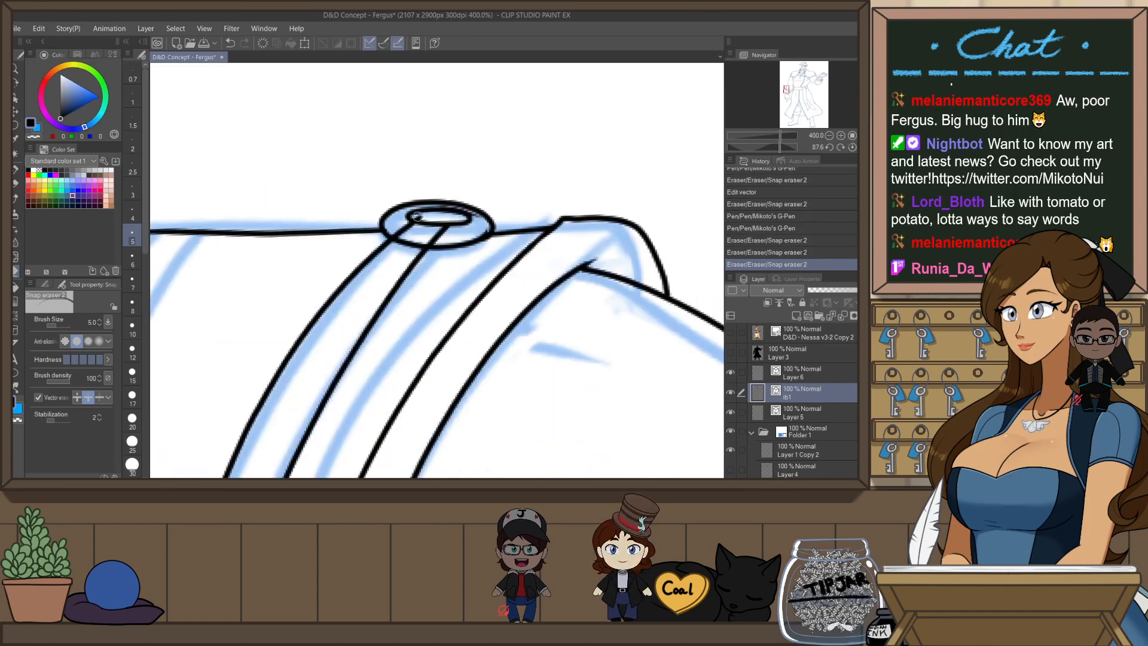
{"action": "left_click", "coordinate": [417, 217]}
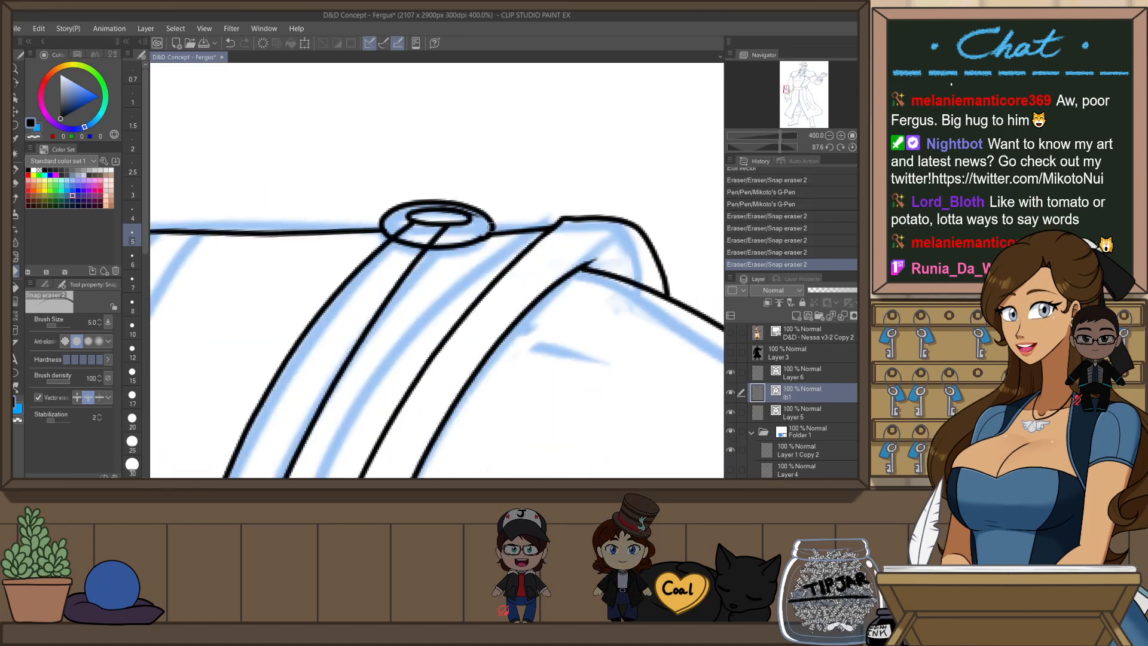
{"action": "left_click", "coordinate": [478, 233]}
- Ink a curved stripe line near the wrist of the lowered arm's bracer, redrawing it until it follows the sketch
{"action": "scroll", "coordinate": [525, 183], "scroll_direction": "down", "scroll_amount": 4}
{"action": "scroll", "coordinate": [420, 232], "scroll_direction": "up", "scroll_amount": 2}
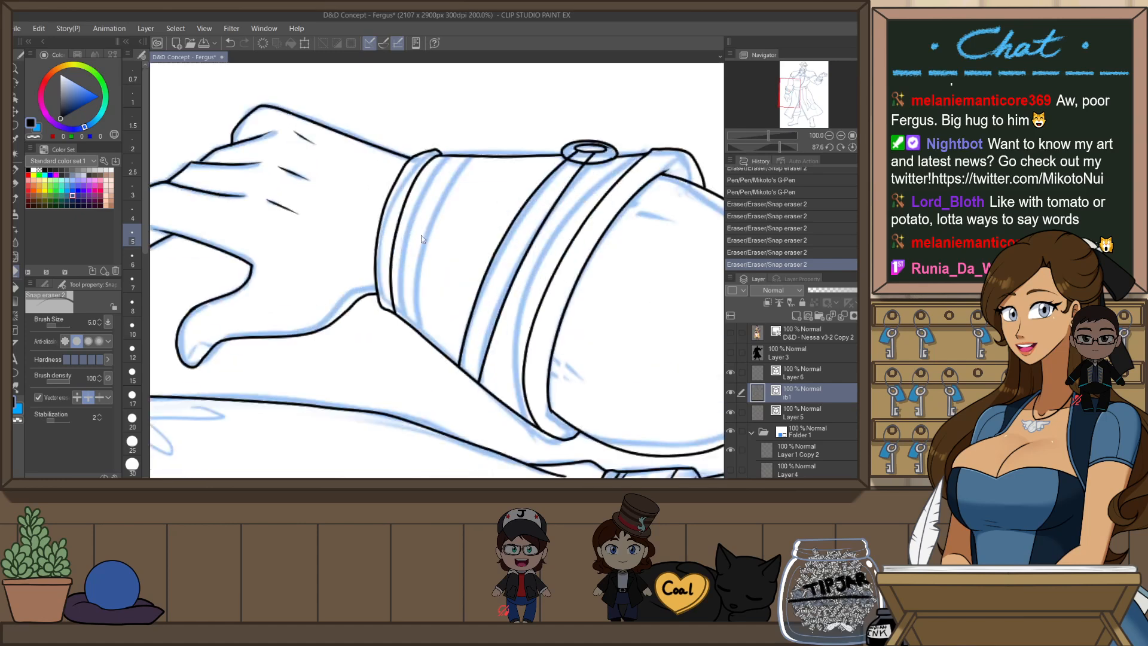
{"action": "key", "text": "p"}
{"action": "left_click_drag", "start_coordinate": [473, 158], "coordinate": [425, 372]}
{"action": "key", "text": "ctrl+z"}
{"action": "left_click_drag", "start_coordinate": [476, 152], "coordinate": [449, 385]}
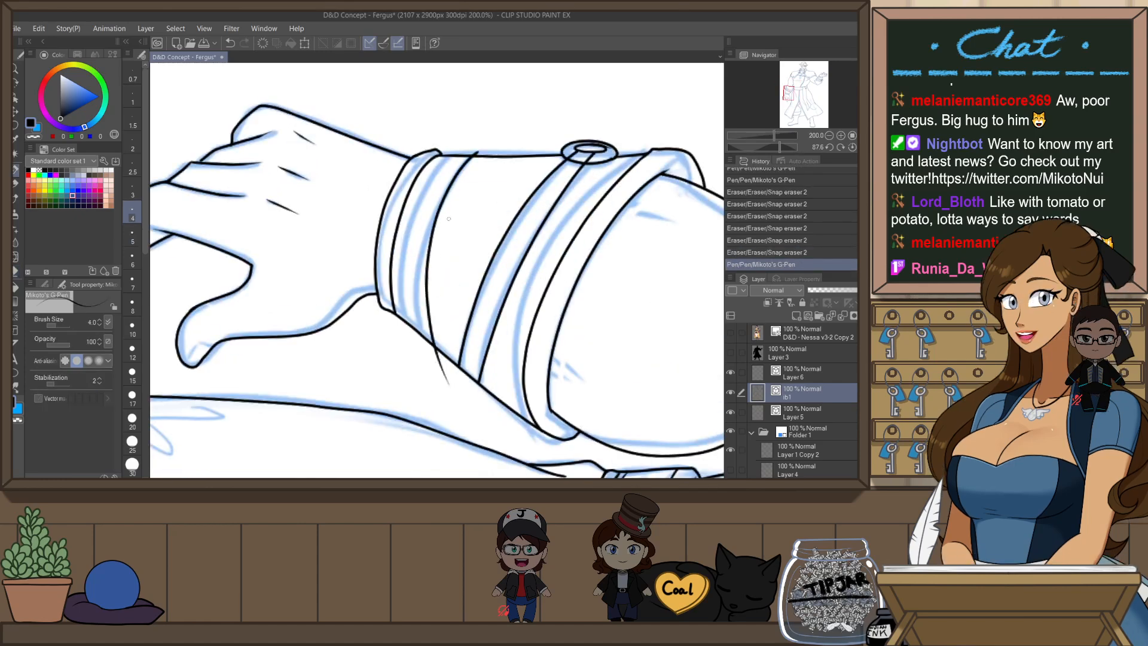
{"action": "left_click_drag", "start_coordinate": [458, 148], "coordinate": [434, 412]}
{"action": "key", "text": "ctrl+z"}
{"action": "key", "text": "ctrl+z"}
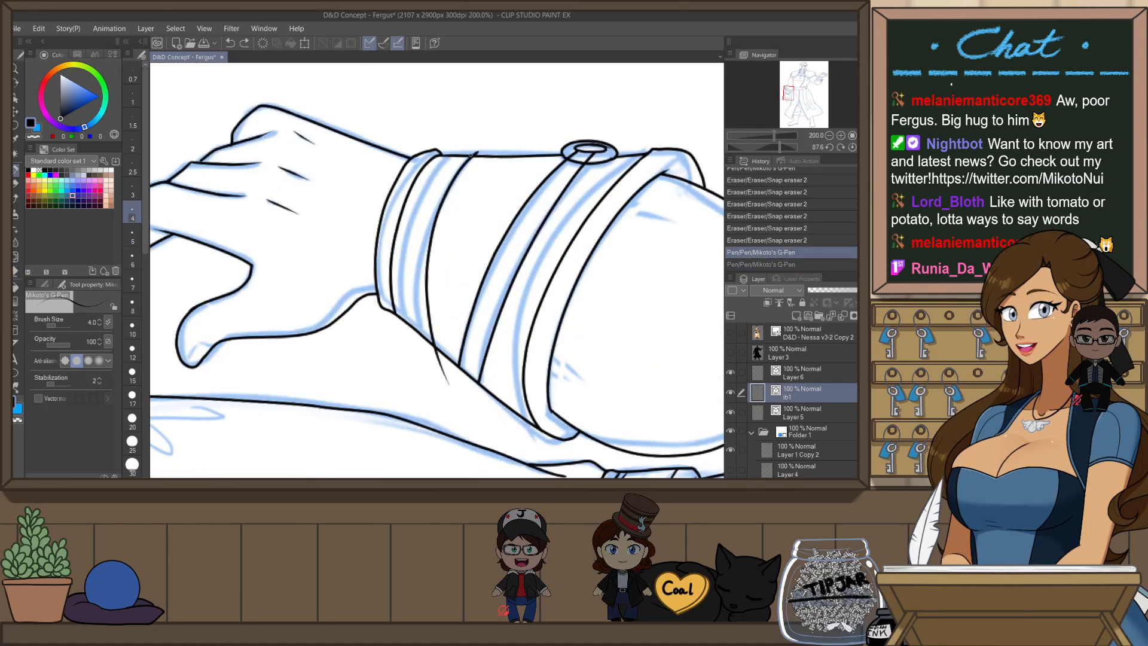
{"action": "left_click_drag", "start_coordinate": [474, 152], "coordinate": [445, 398]}
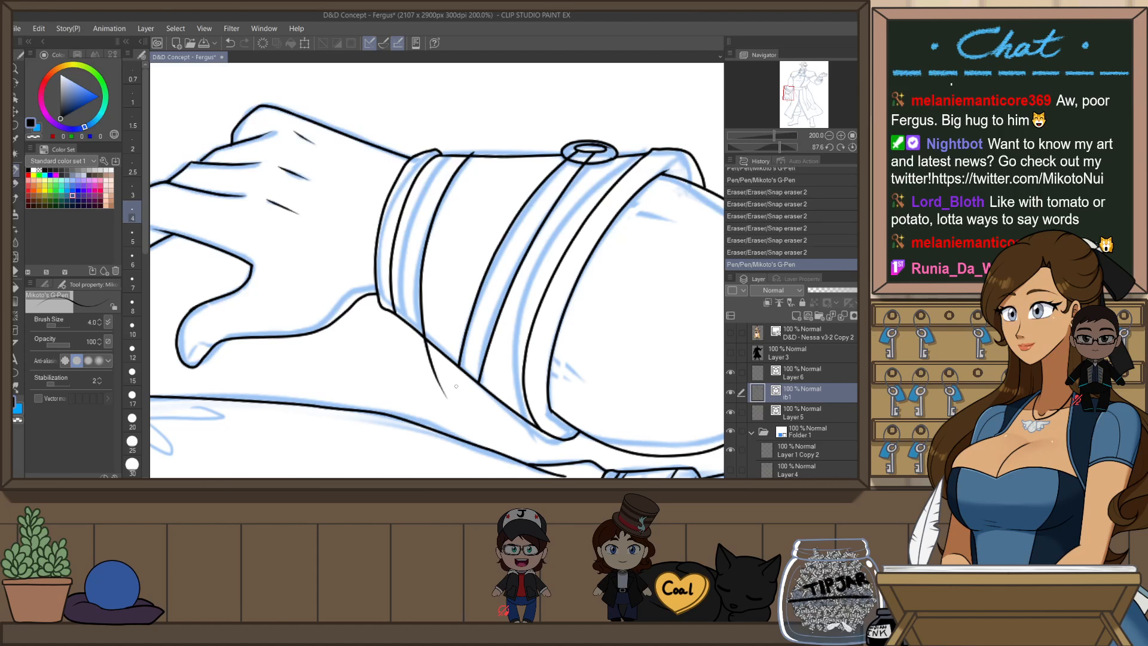
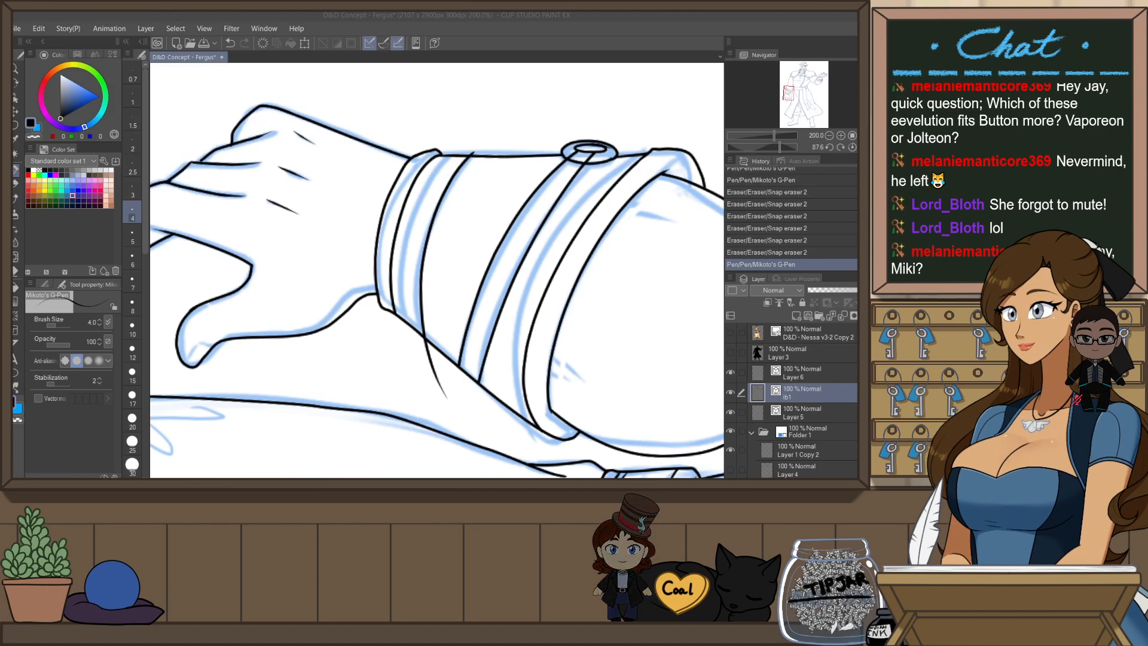
- Duplicate the new wrist stripe line and move the copy slightly toward the hand to form the stripe's second edge
{"action": "left_click", "coordinate": [489, 158]}
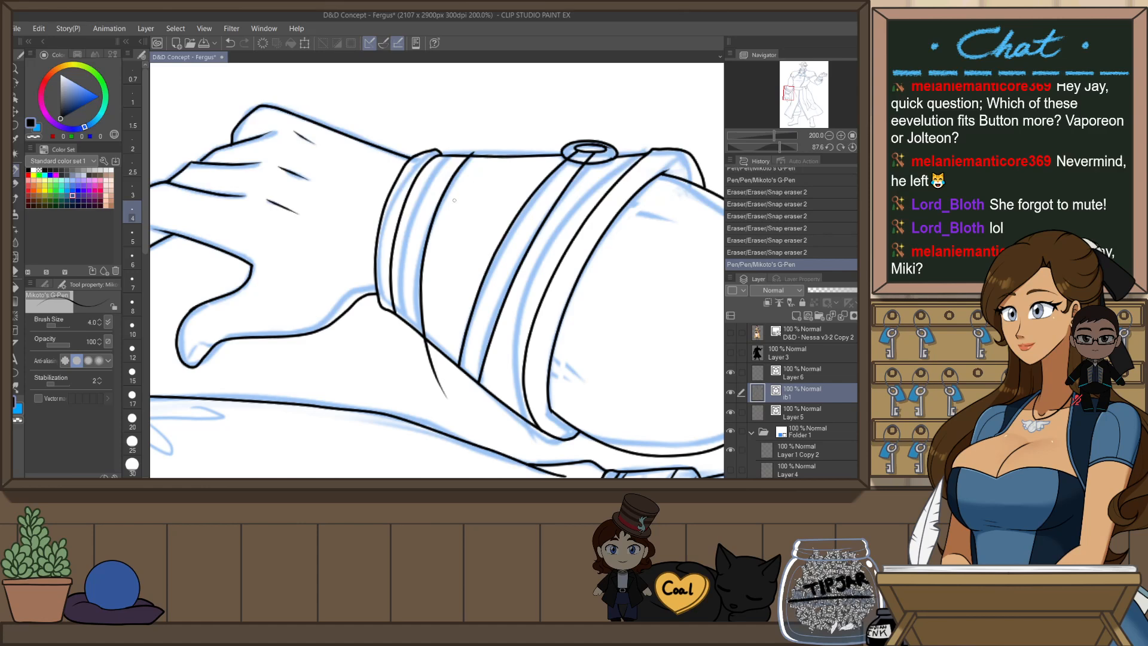
{"action": "key", "text": "h"}
{"action": "key", "text": "o"}
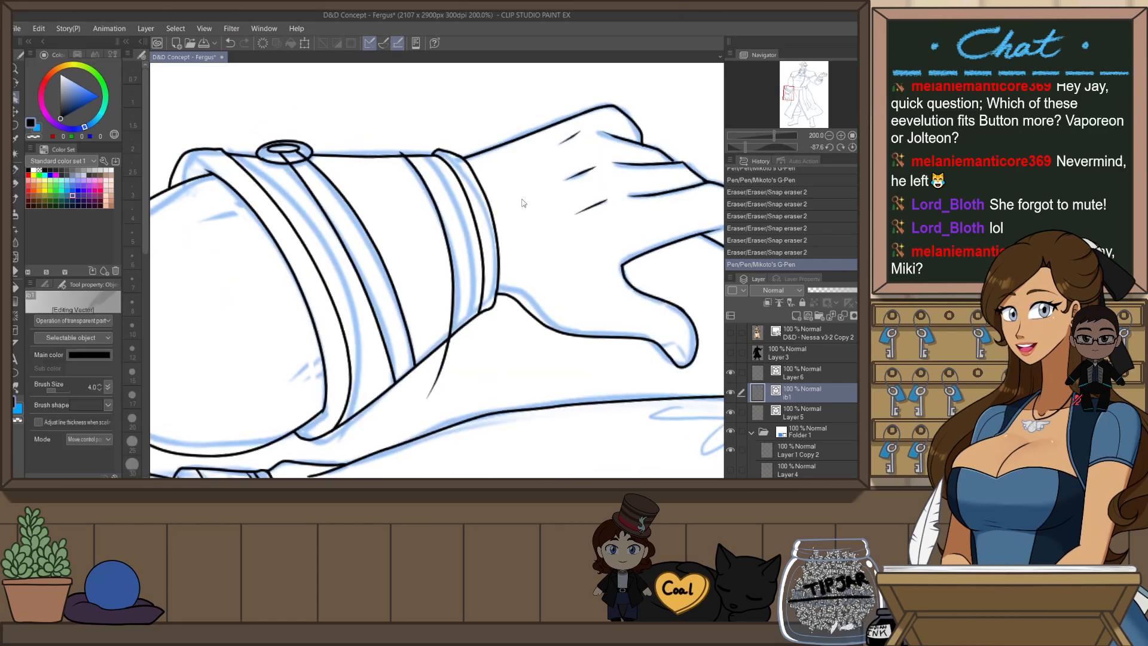
{"action": "key", "text": "h"}
{"action": "left_click", "coordinate": [444, 205]}
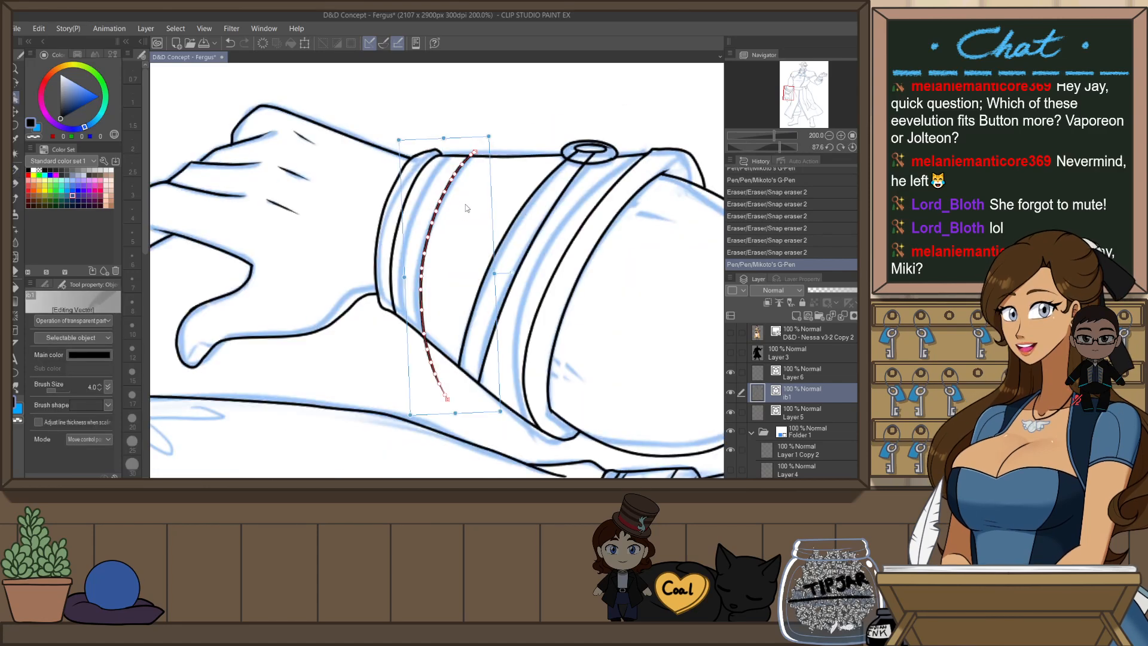
{"action": "key", "text": "ctrl+v"}
{"action": "left_click_drag", "start_coordinate": [497, 232], "coordinate": [483, 224]}
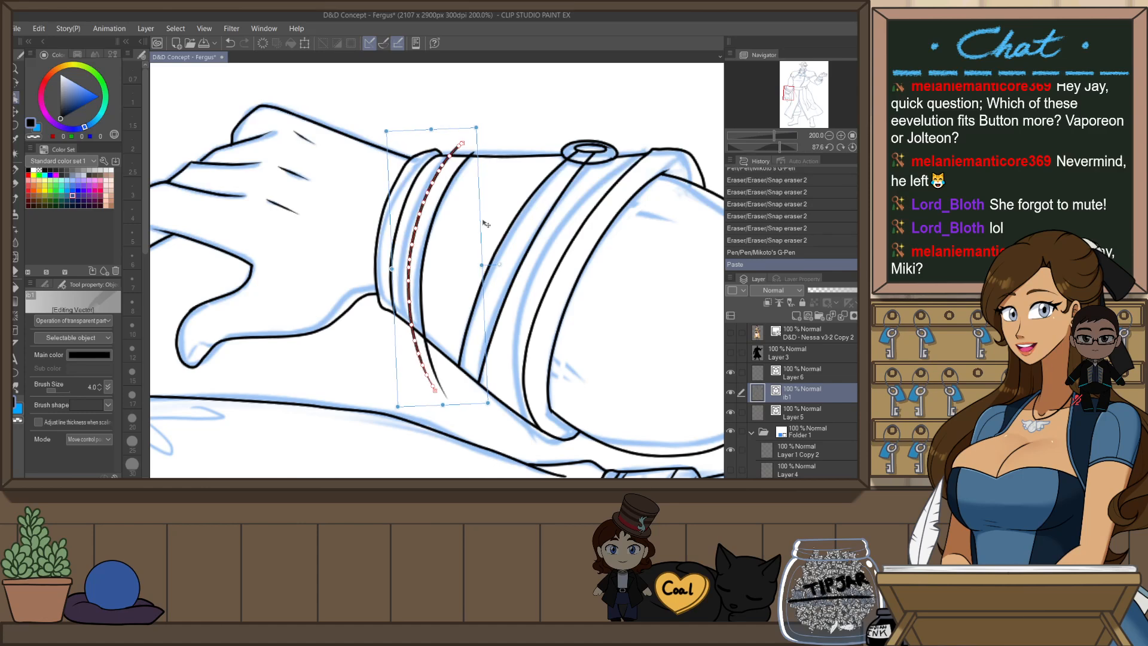
- Trim both wrist stripe lines where they overshoot the bracer's two edges and check the result in the mirrored view
{"action": "key", "text": "e"}
{"action": "left_click_drag", "start_coordinate": [444, 366], "coordinate": [429, 372]}
{"action": "left_click_drag", "start_coordinate": [427, 357], "coordinate": [415, 364]}
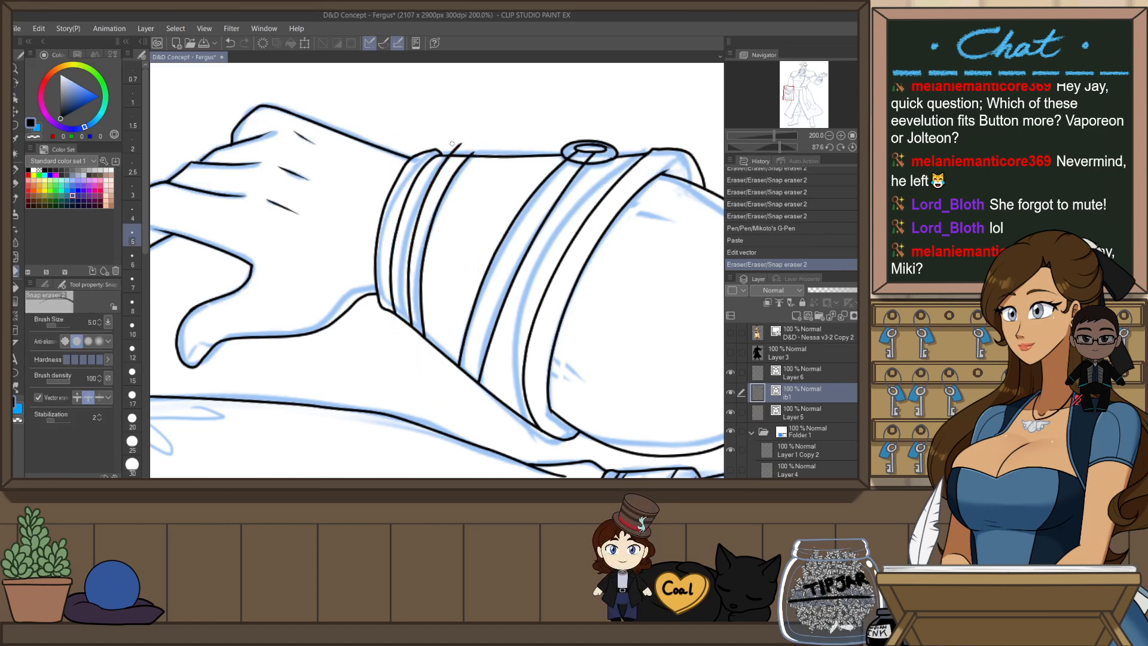
{"action": "left_click_drag", "start_coordinate": [450, 144], "coordinate": [477, 154]}
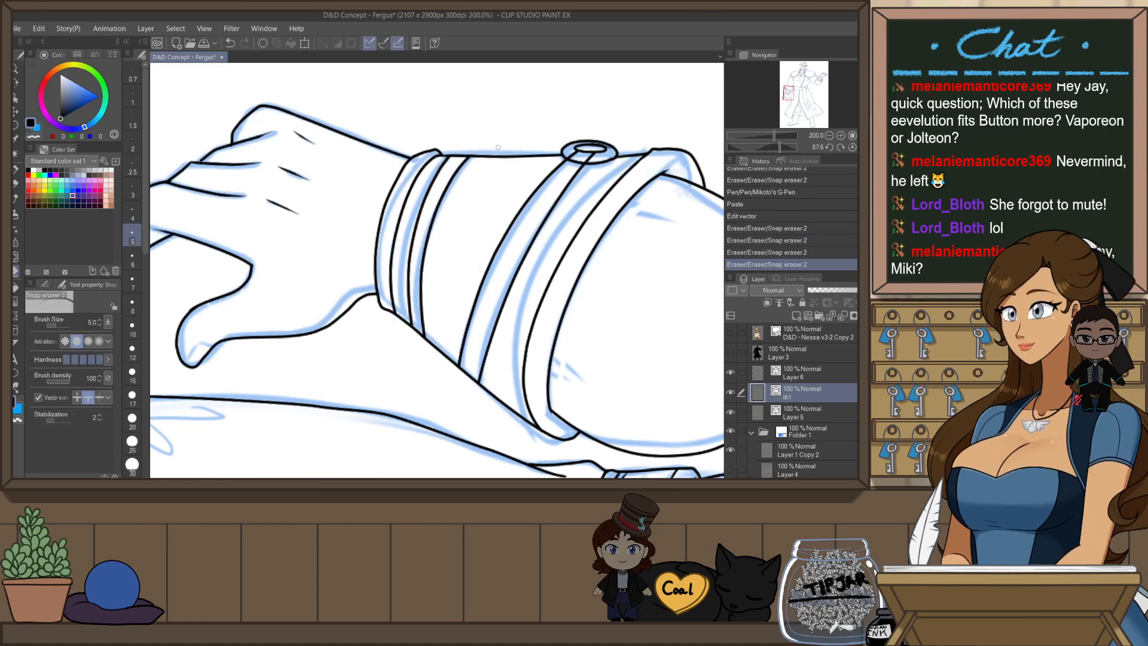
{"action": "key", "text": "h"}
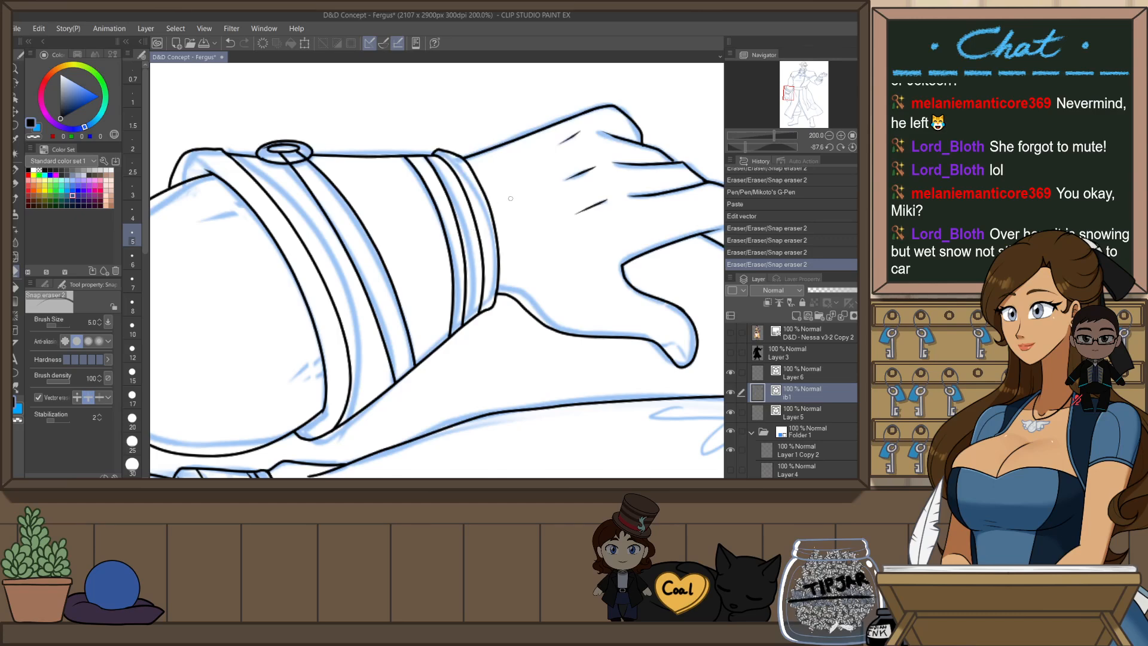
- Rotate the canvas and ink a short fold line on the cape shoulder above the raised arm with Mikoto's G-Pen
{"action": "scroll", "coordinate": [510, 197], "scroll_direction": "down", "scroll_amount": 4}
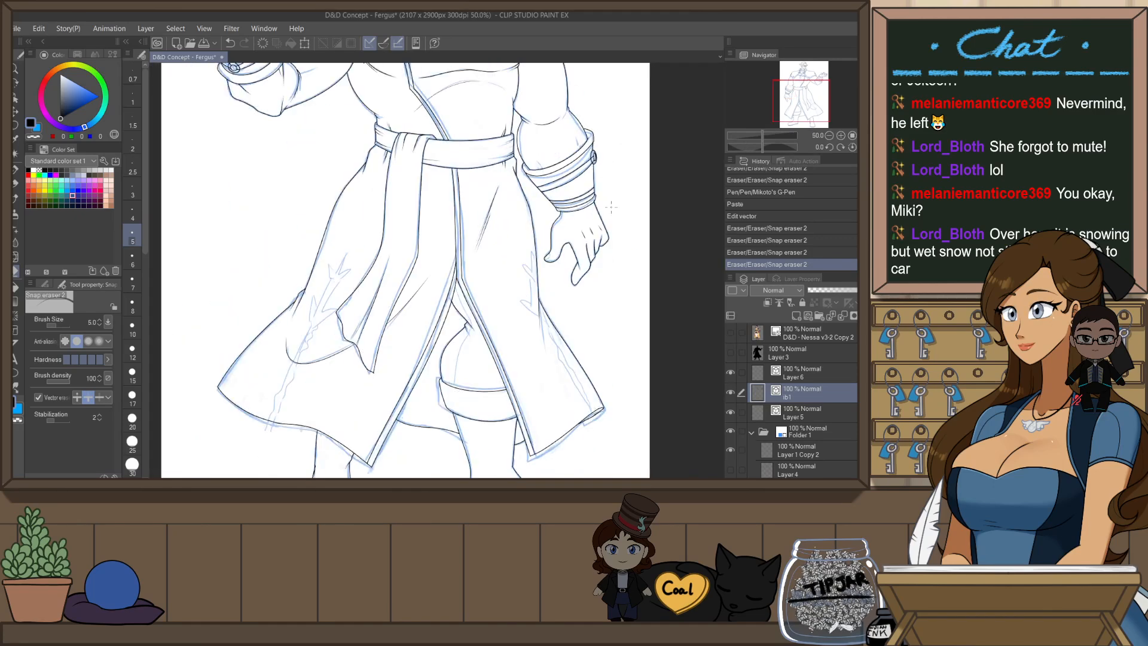
{"action": "left_click_drag", "start_coordinate": [604, 118], "coordinate": [622, 287]}
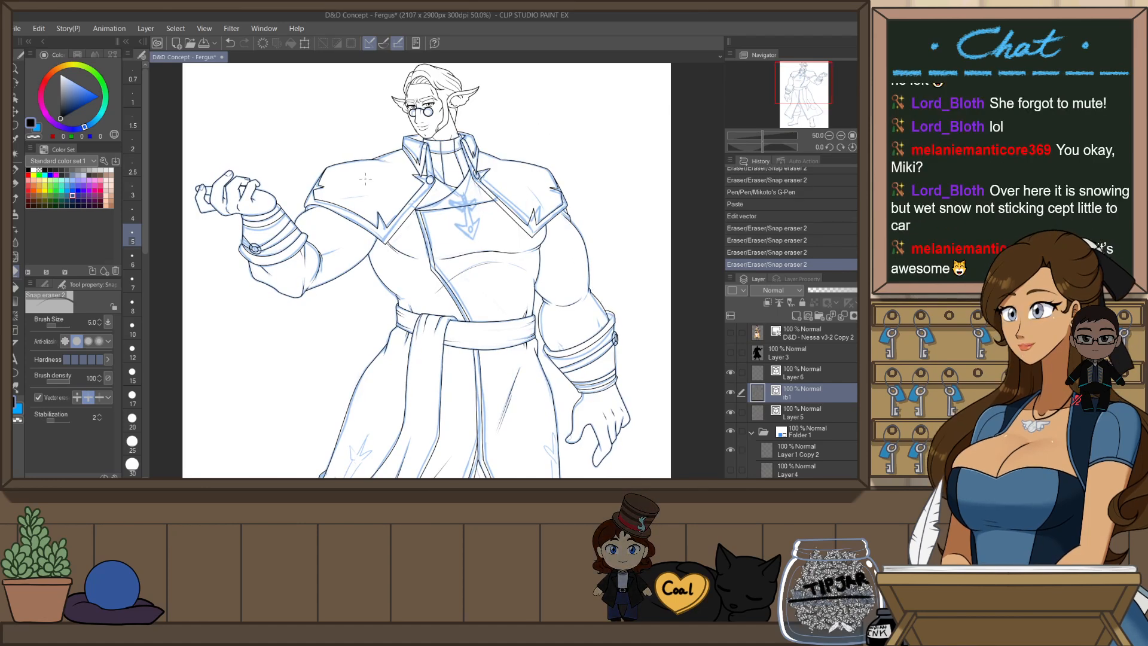
{"action": "scroll", "coordinate": [365, 178], "scroll_direction": "up", "scroll_amount": 2}
{"action": "key", "text": "p"}
{"action": "mouse_move", "coordinate": [522, 284]}
{"action": "left_mouse_down"}
{"action": "mouse_move", "coordinate": [541, 259]}
{"action": "mouse_move", "coordinate": [531, 216]}
{"action": "left_mouse_up"}
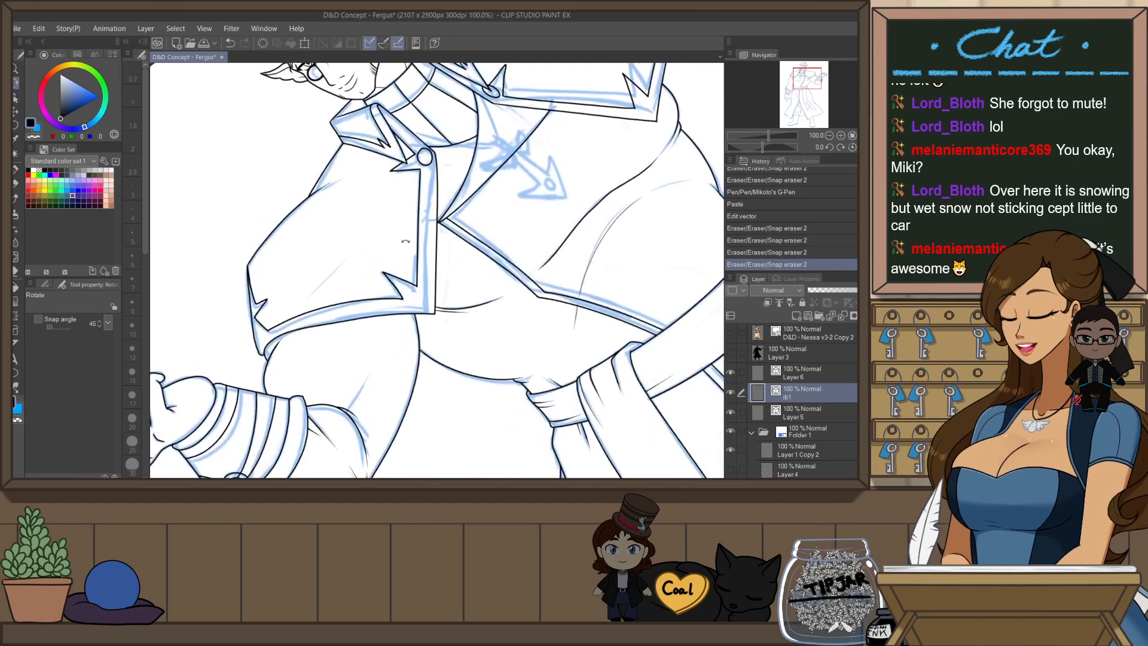
{"action": "left_click_drag", "start_coordinate": [308, 301], "coordinate": [351, 259]}
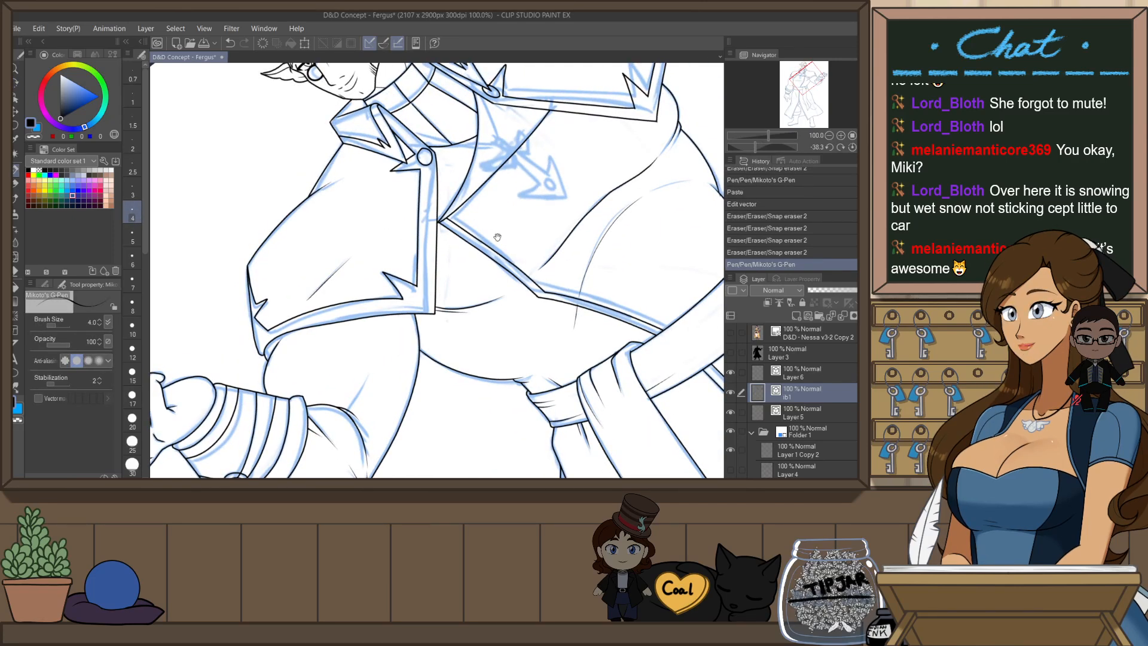
- Mirror the view, reset its rotation and ink a curved fold line on the cape shoulder above the lowered arm
{"action": "left_click_drag", "start_coordinate": [498, 238], "coordinate": [334, 402]}
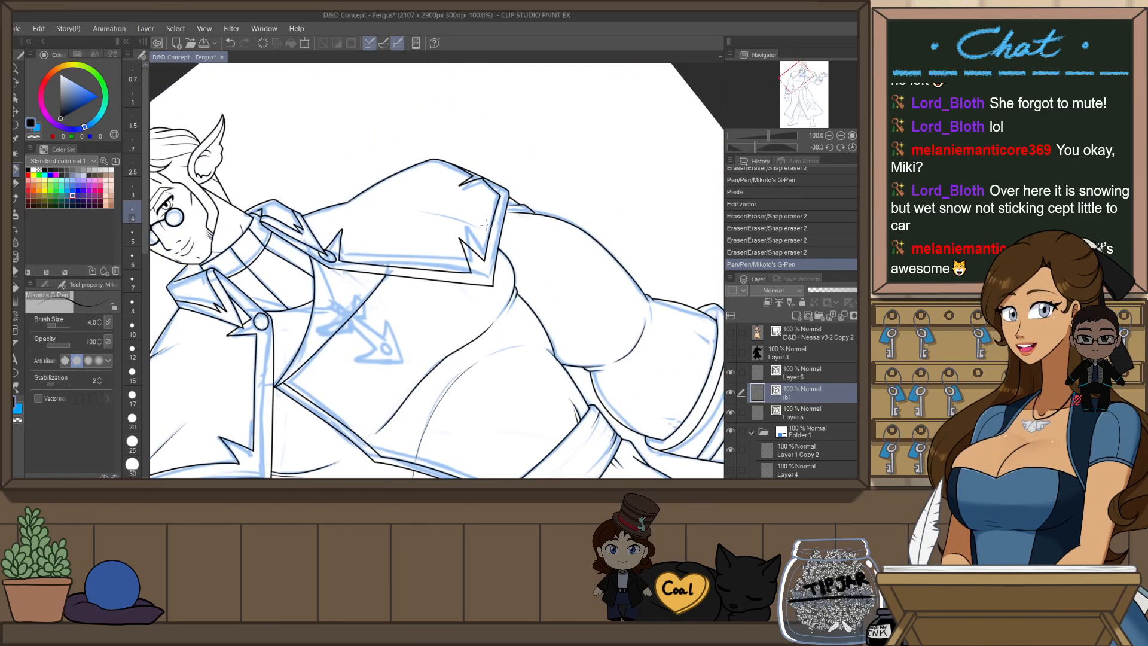
{"action": "key", "text": "h"}
{"action": "key", "text": "ctrl+@"}
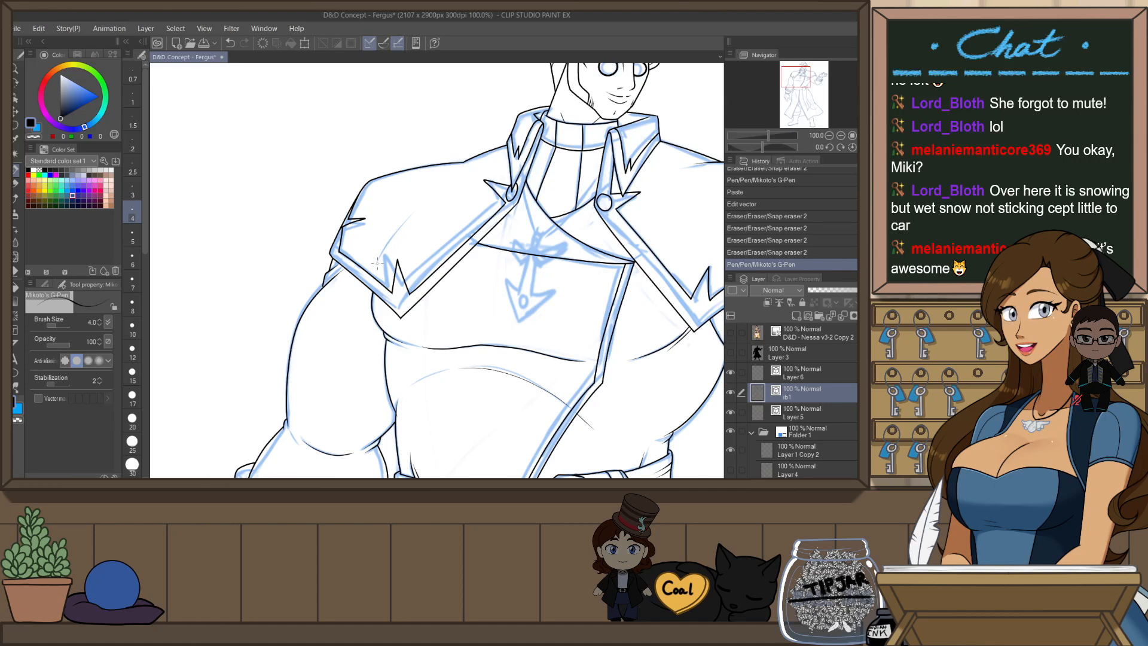
{"action": "left_click_drag", "start_coordinate": [377, 263], "coordinate": [407, 219]}
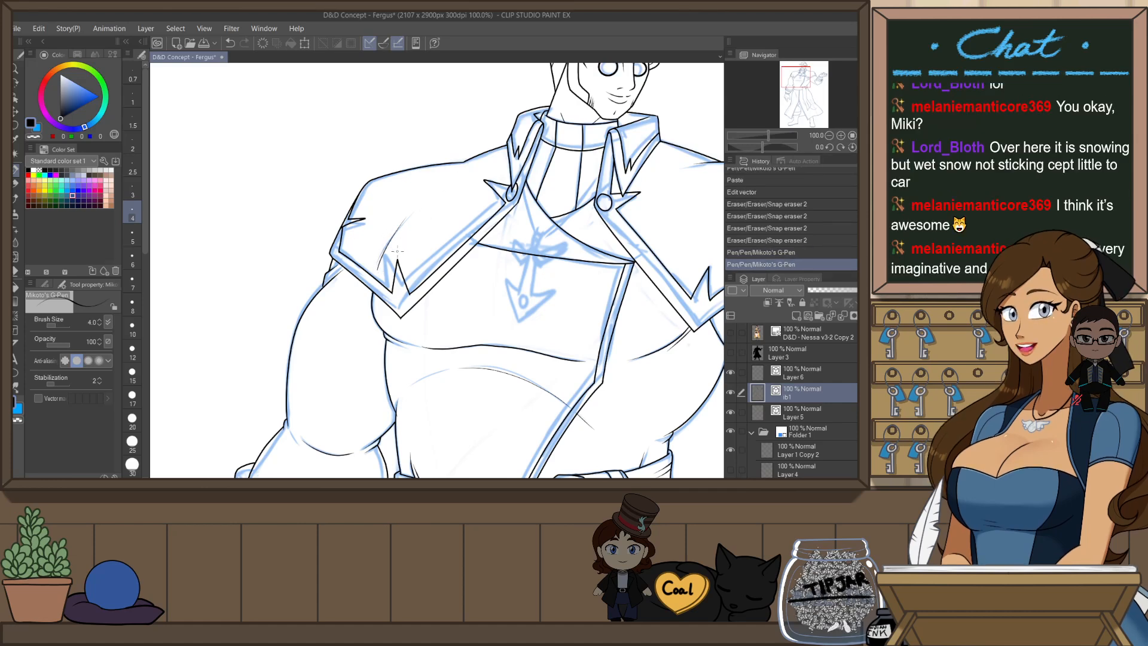
{"action": "key", "text": "ctrl+z"}
{"action": "key", "text": "ctrl+y"}
{"action": "key", "text": "ctrl+z"}
{"action": "key", "text": "ctrl+y"}
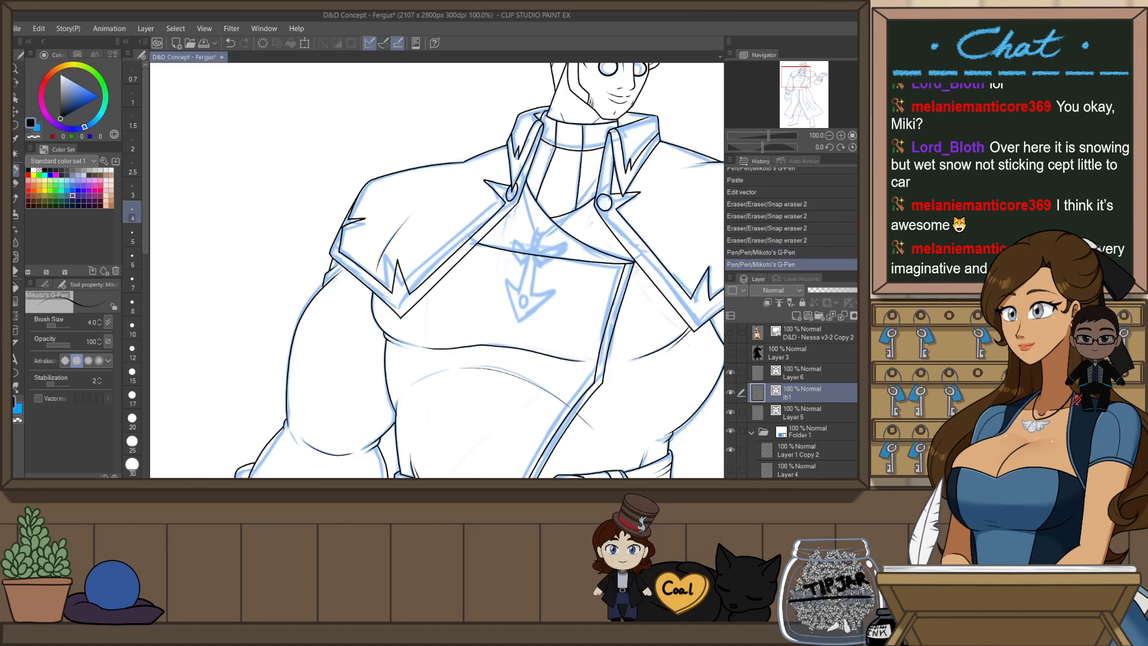
- Duplicate the bottom hem line of the coat's wide sash-side panel and move the copy just above the original
{"action": "key", "text": "ctrl+minus"}
{"action": "left_click_drag", "start_coordinate": [618, 263], "coordinate": [531, 252]}
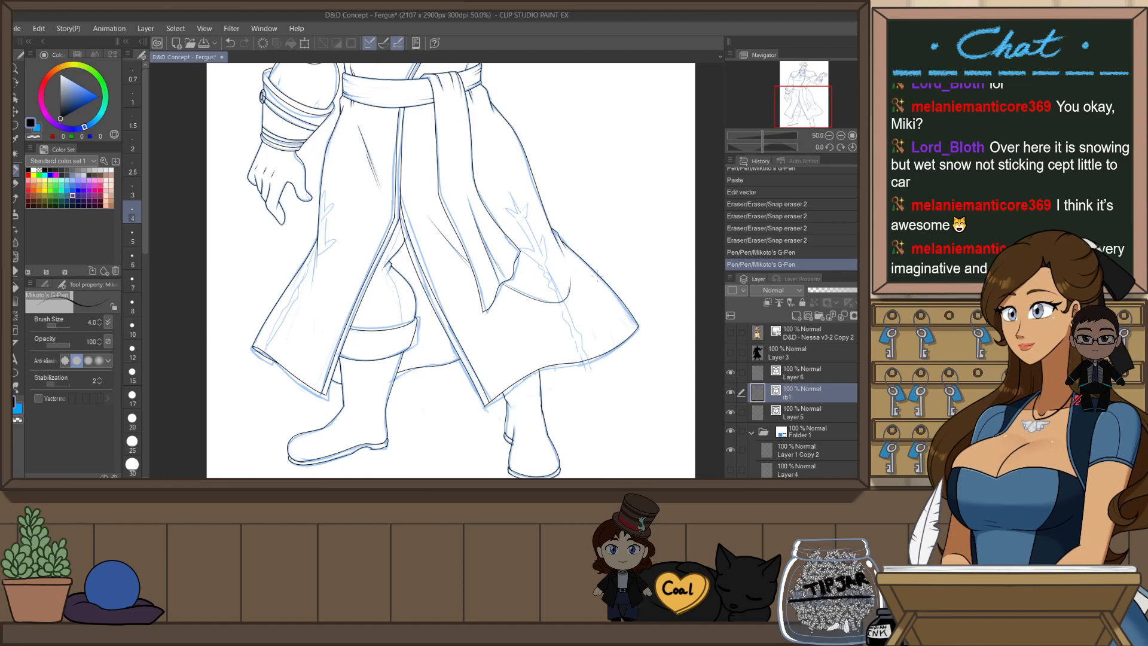
{"action": "key", "text": "ctrl+v"}
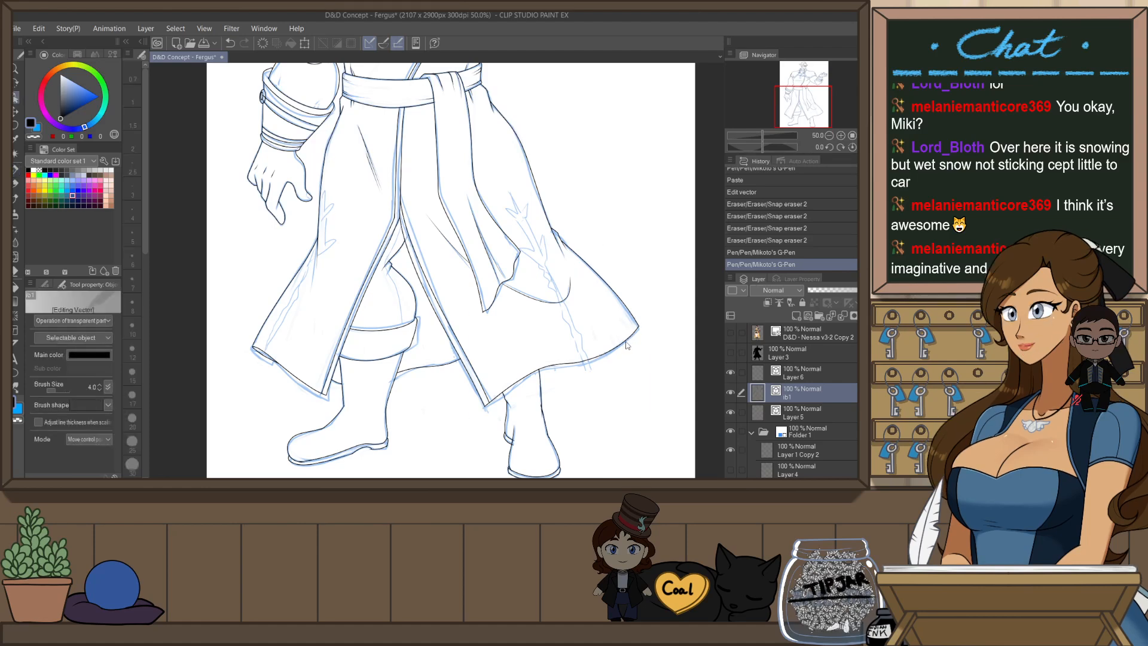
{"action": "scroll", "coordinate": [574, 329], "scroll_direction": "up", "scroll_amount": 3}
{"action": "left_click_drag", "start_coordinate": [568, 322], "coordinate": [566, 320]}
{"action": "left_click", "coordinate": [623, 297]}
- Move the outer end of the copied hem line onto the coat panel's side edge
{"action": "scroll", "coordinate": [674, 297], "scroll_direction": "up", "scroll_amount": 3}
{"action": "scroll", "coordinate": [628, 344], "scroll_direction": "up", "scroll_amount": 2}
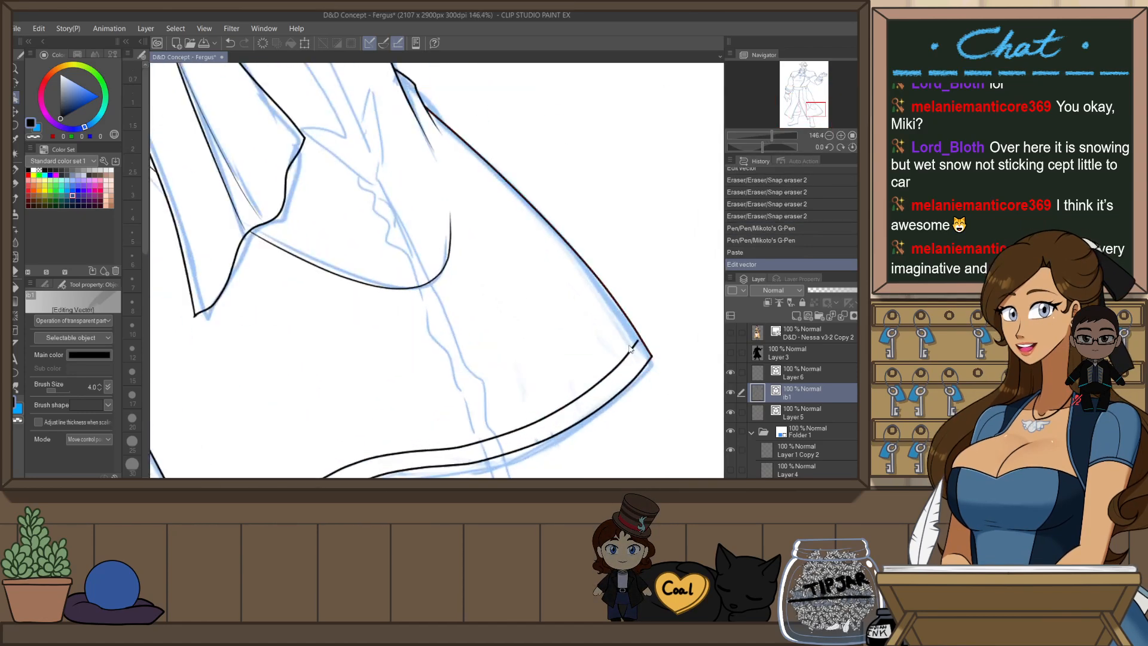
{"action": "left_click", "coordinate": [644, 344]}
{"action": "left_click_drag", "start_coordinate": [646, 328], "coordinate": [651, 328]}
{"action": "left_click", "coordinate": [671, 266]}
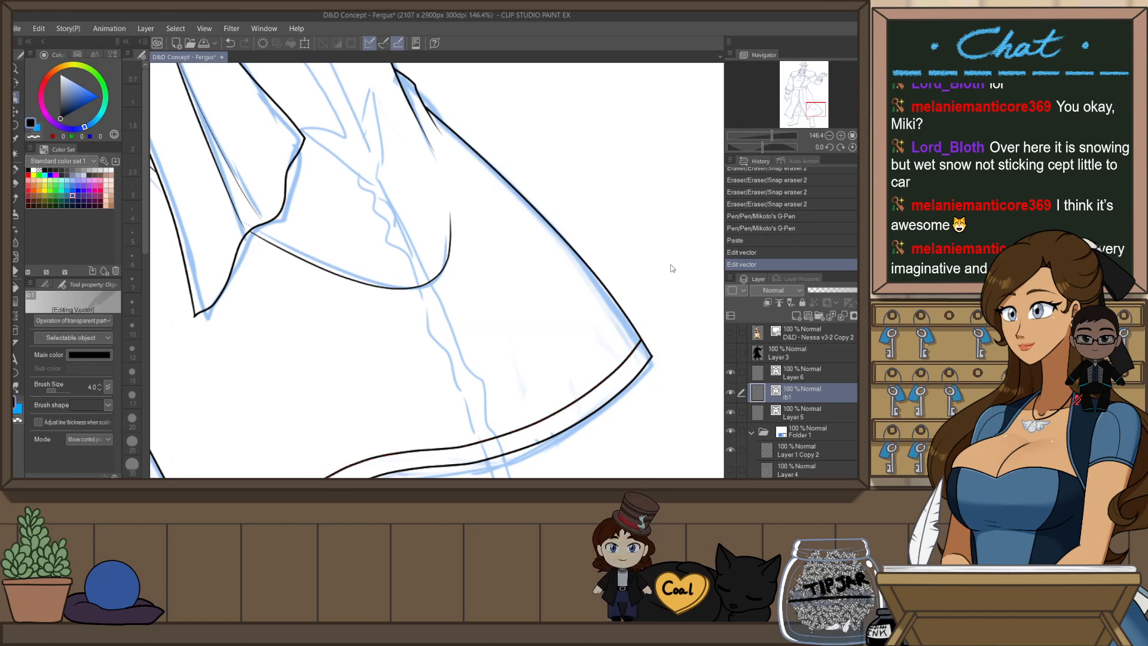
- Trim the copied hem line and the front trim line where they cross at the coat panel's inner corner
{"action": "scroll", "coordinate": [666, 268], "scroll_direction": "down", "scroll_amount": 5}
{"action": "scroll", "coordinate": [482, 386], "scroll_direction": "up", "scroll_amount": 3}
{"action": "scroll", "coordinate": [482, 386], "scroll_direction": "up", "scroll_amount": 2}
{"action": "key", "text": "e"}
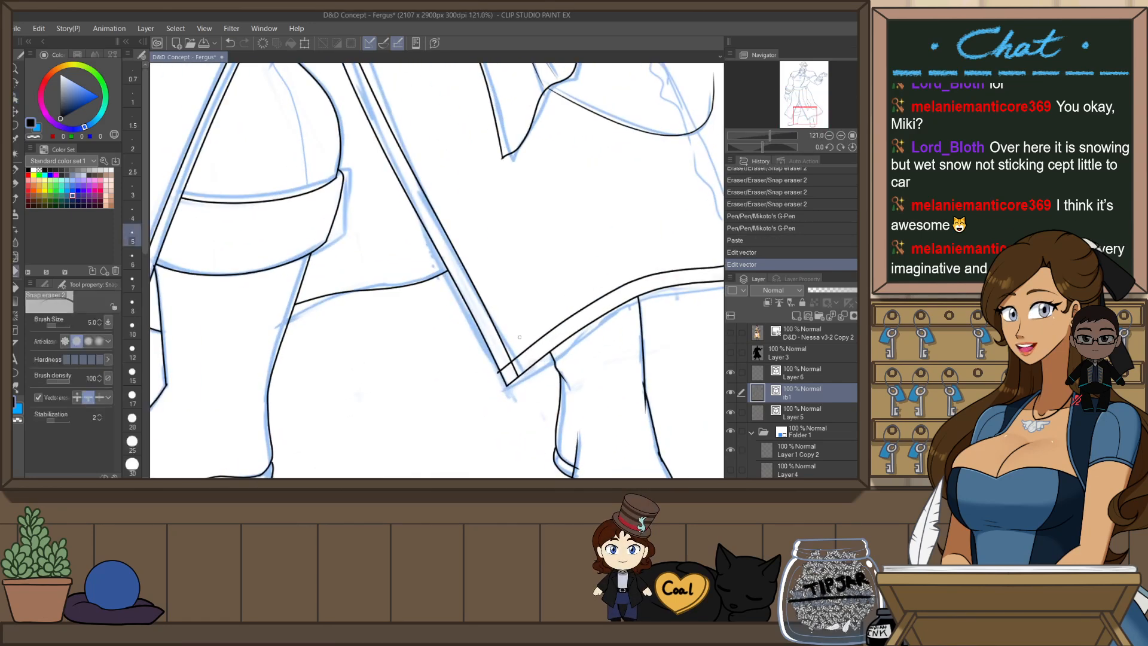
{"action": "left_click", "coordinate": [495, 375]}
{"action": "left_click", "coordinate": [497, 374]}
{"action": "left_click", "coordinate": [499, 372]}
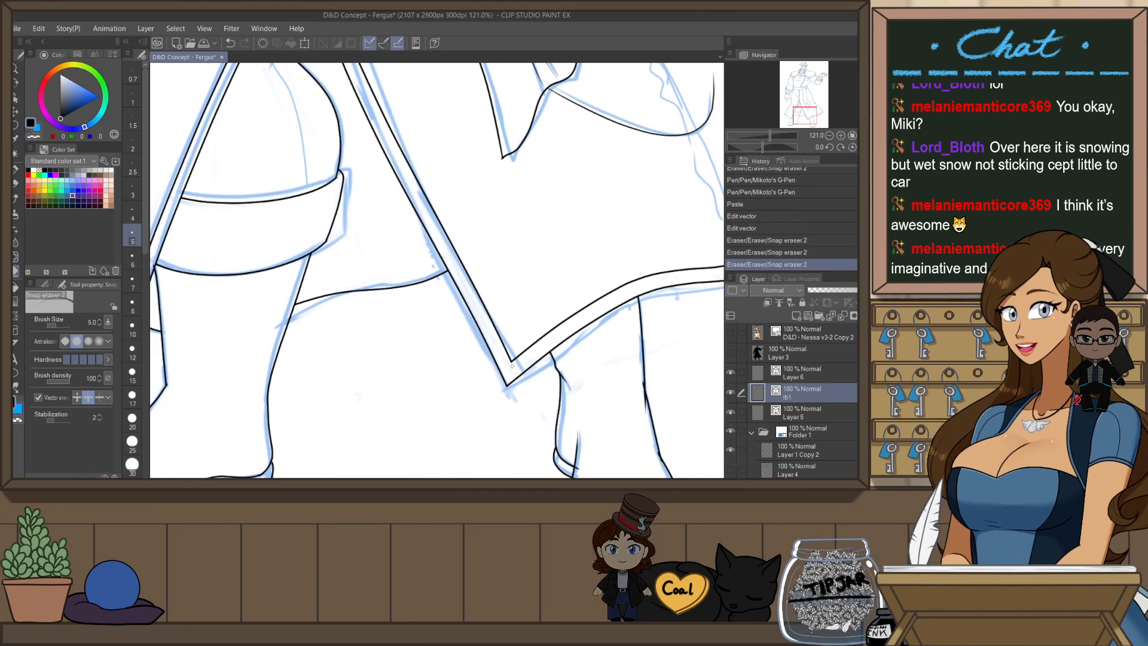
- Mirror the view, duplicate the hem line of the narrower coat panel and move the copy just above the original
{"action": "scroll", "coordinate": [603, 327], "scroll_direction": "down", "scroll_amount": 5}
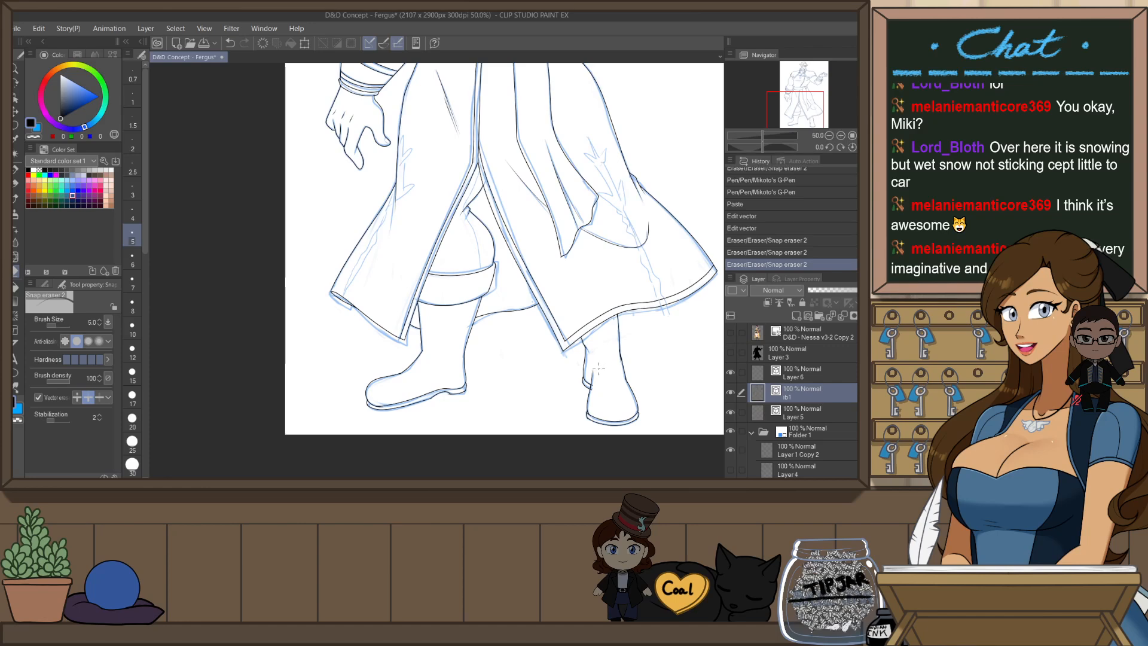
{"action": "key", "text": "h"}
{"action": "key", "text": "o"}
{"action": "left_click", "coordinate": [511, 313]}
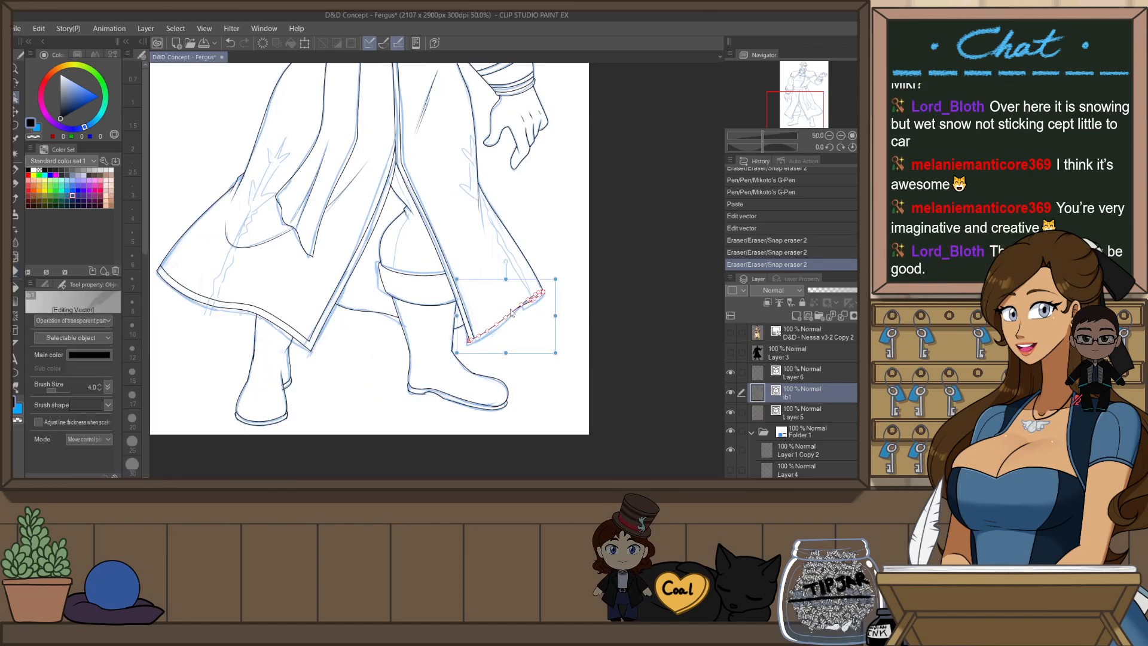
{"action": "scroll", "coordinate": [566, 282], "scroll_direction": "up", "scroll_amount": 4}
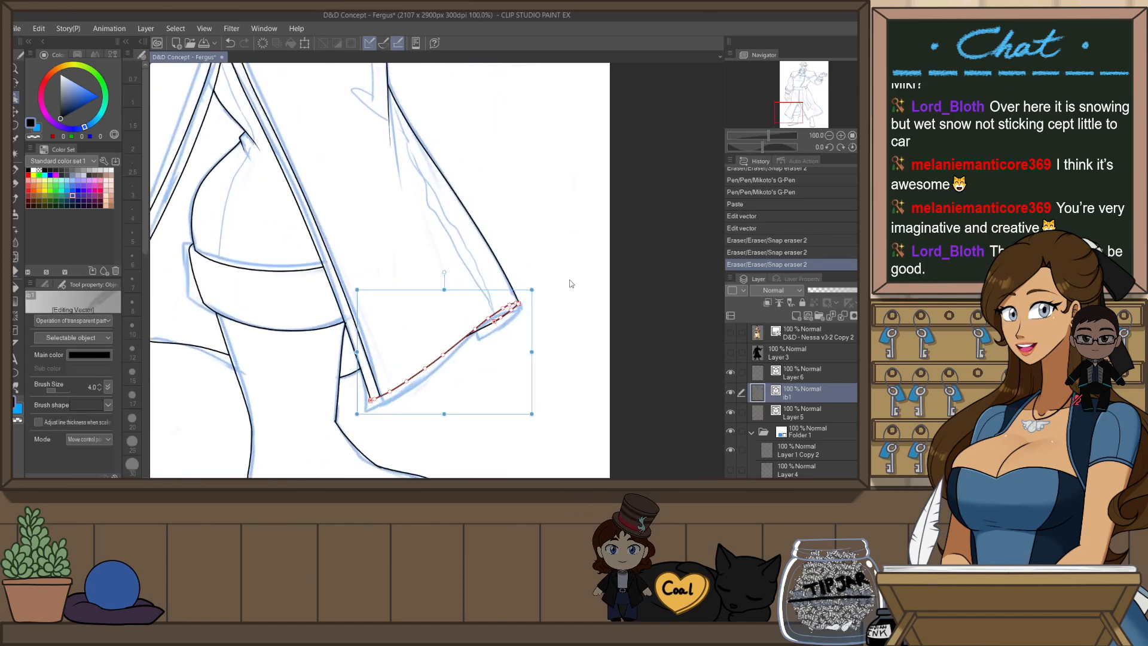
{"action": "scroll", "coordinate": [502, 341], "scroll_direction": "up", "scroll_amount": 1}
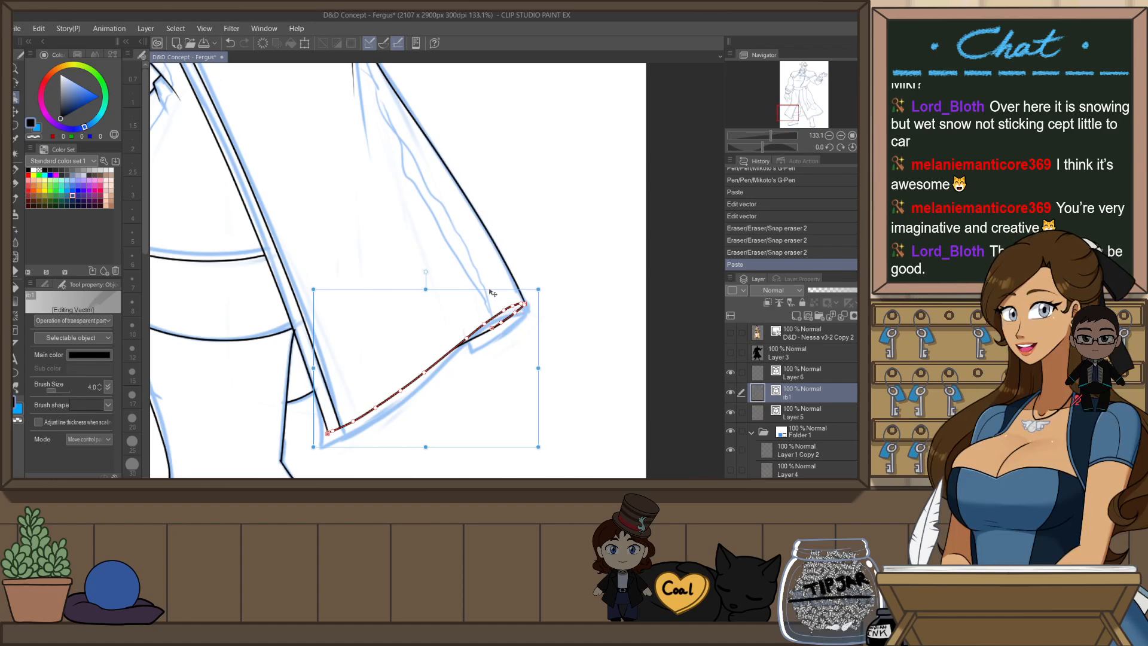
{"action": "key", "text": "ctrl+v"}
{"action": "left_click_drag", "start_coordinate": [485, 271], "coordinate": [487, 269]}
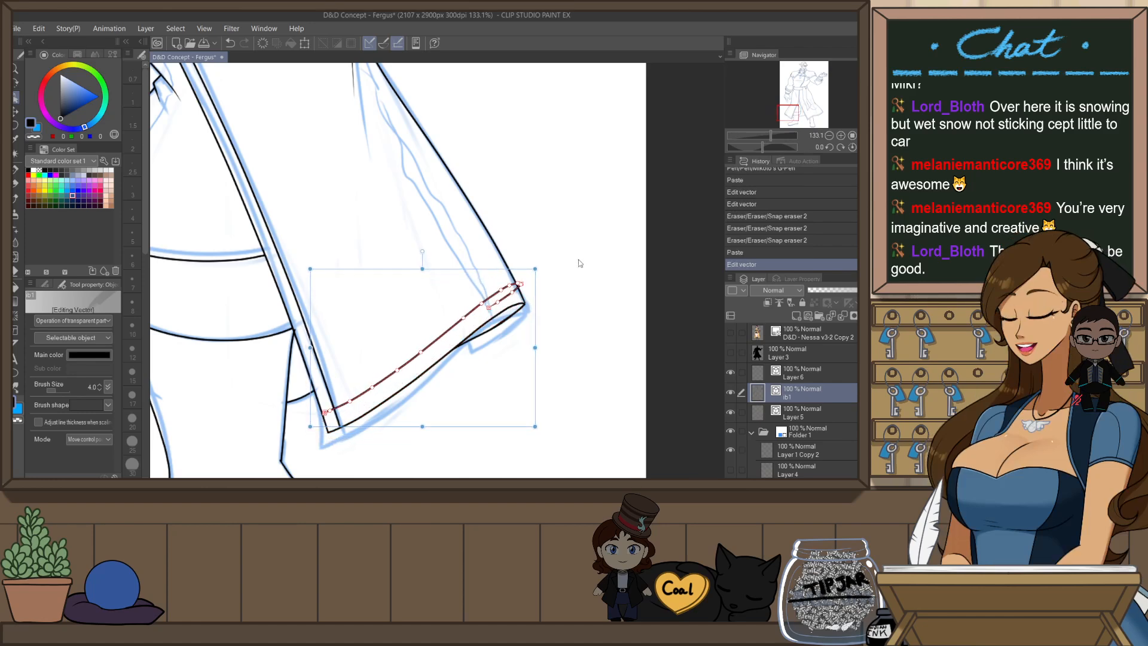
{"action": "left_click", "coordinate": [580, 260]}
- Nudge the copied hem line into place between the narrower panel's front trim and its side edge
{"action": "scroll", "coordinate": [581, 263], "scroll_direction": "up", "scroll_amount": 1}
{"action": "scroll", "coordinate": [465, 311], "scroll_direction": "down", "scroll_amount": 1}
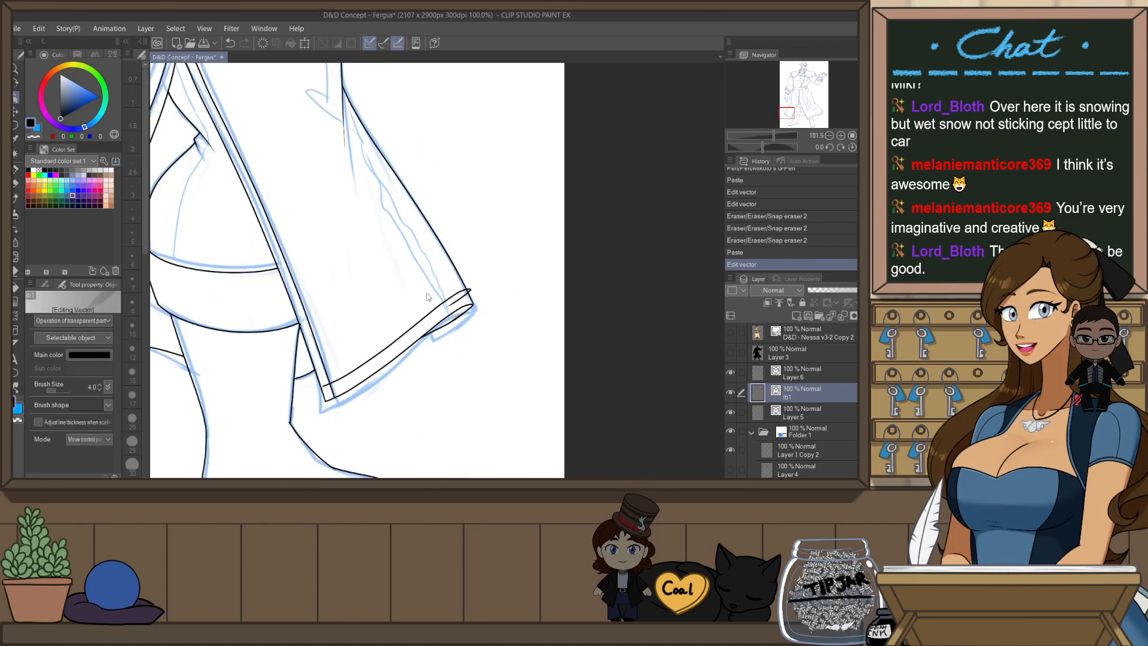
{"action": "left_click", "coordinate": [467, 301]}
{"action": "left_click_drag", "start_coordinate": [429, 264], "coordinate": [432, 266]}
{"action": "left_click", "coordinate": [541, 236]}
- Trim the copied hem line where it overshoots the panel's side edge and where it crosses the front trim at the inner corner
{"action": "key", "text": "e"}
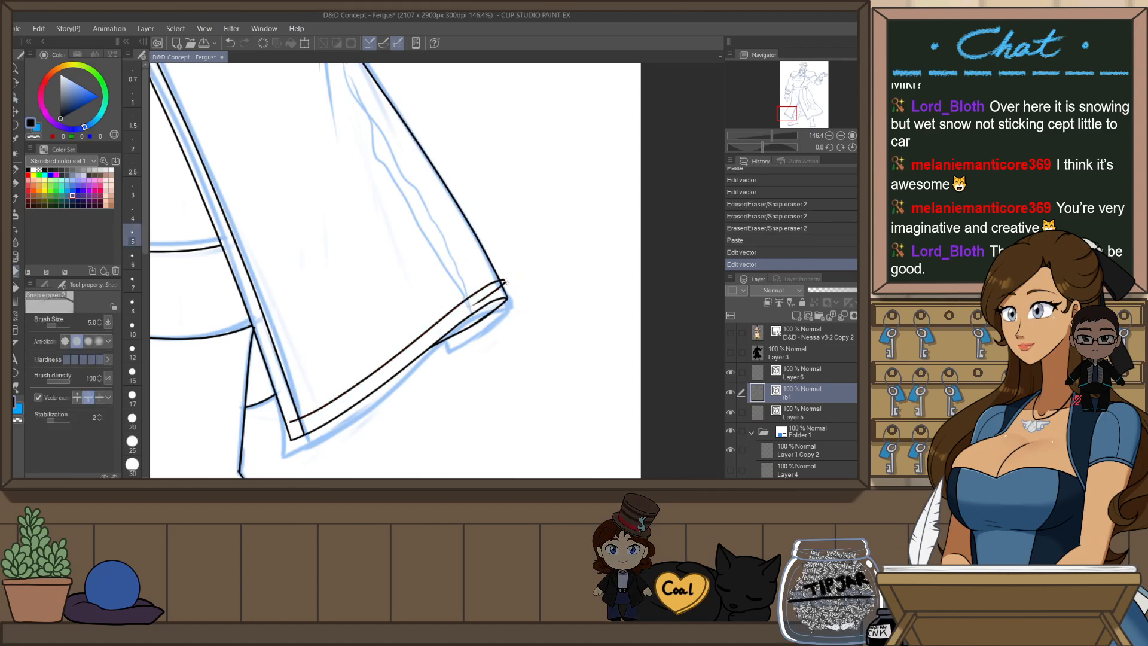
{"action": "left_click", "coordinate": [499, 290]}
{"action": "left_click", "coordinate": [467, 305]}
{"action": "left_click", "coordinate": [431, 320]}
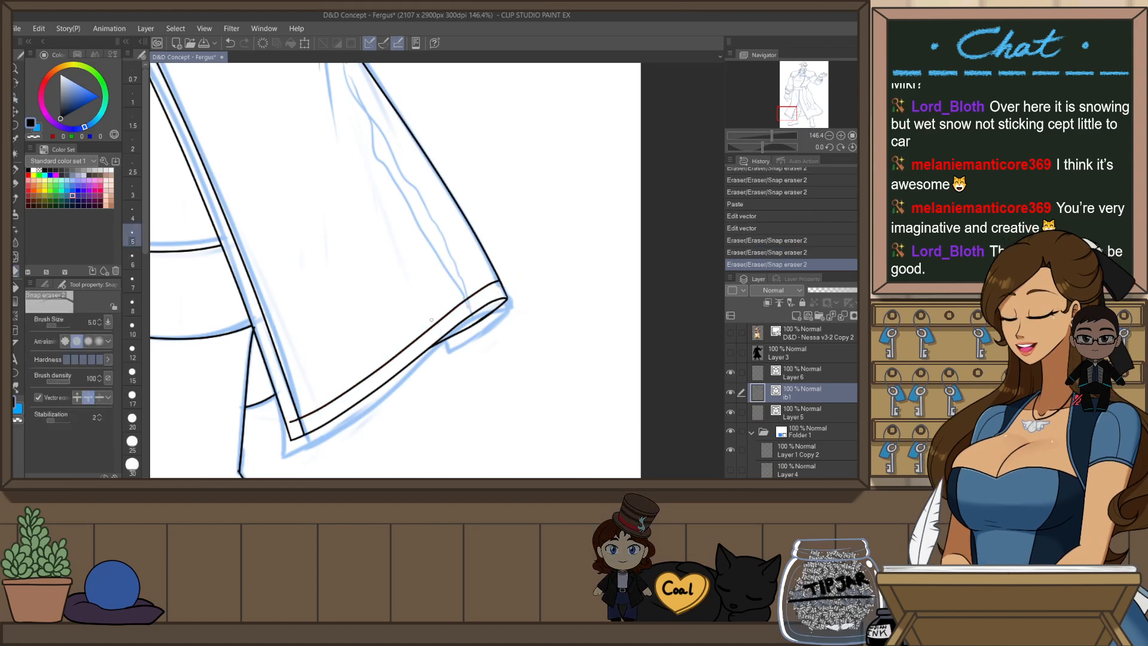
{"action": "left_click", "coordinate": [289, 418]}
{"action": "left_click", "coordinate": [294, 418]}
{"action": "left_click", "coordinate": [298, 419]}
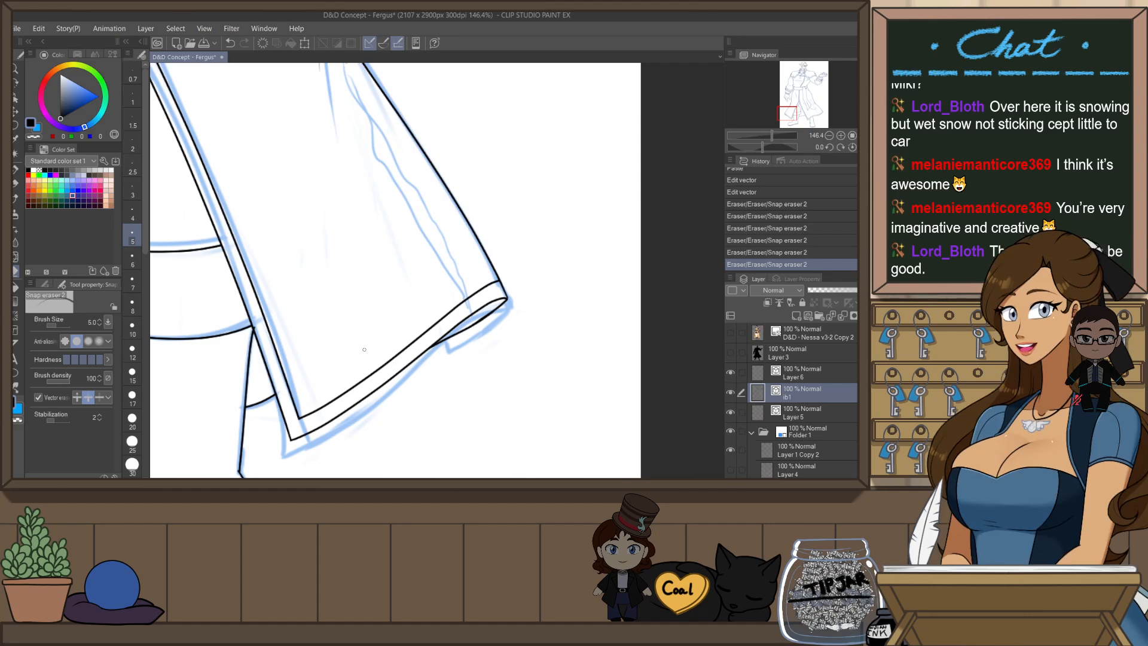
- Flip the view back to its normal orientation and save the drawing
{"action": "scroll", "coordinate": [571, 287], "scroll_direction": "down", "scroll_amount": 3}
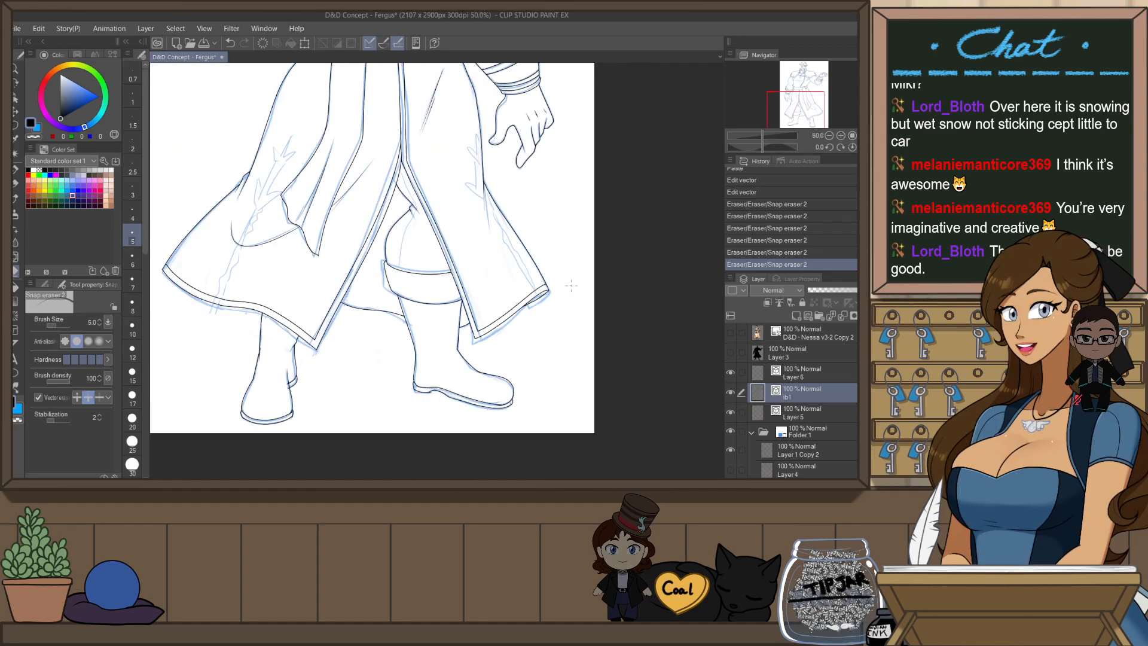
{"action": "scroll", "coordinate": [571, 285], "scroll_direction": "down", "scroll_amount": 2}
{"action": "scroll", "coordinate": [565, 143], "scroll_direction": "up", "scroll_amount": 2}
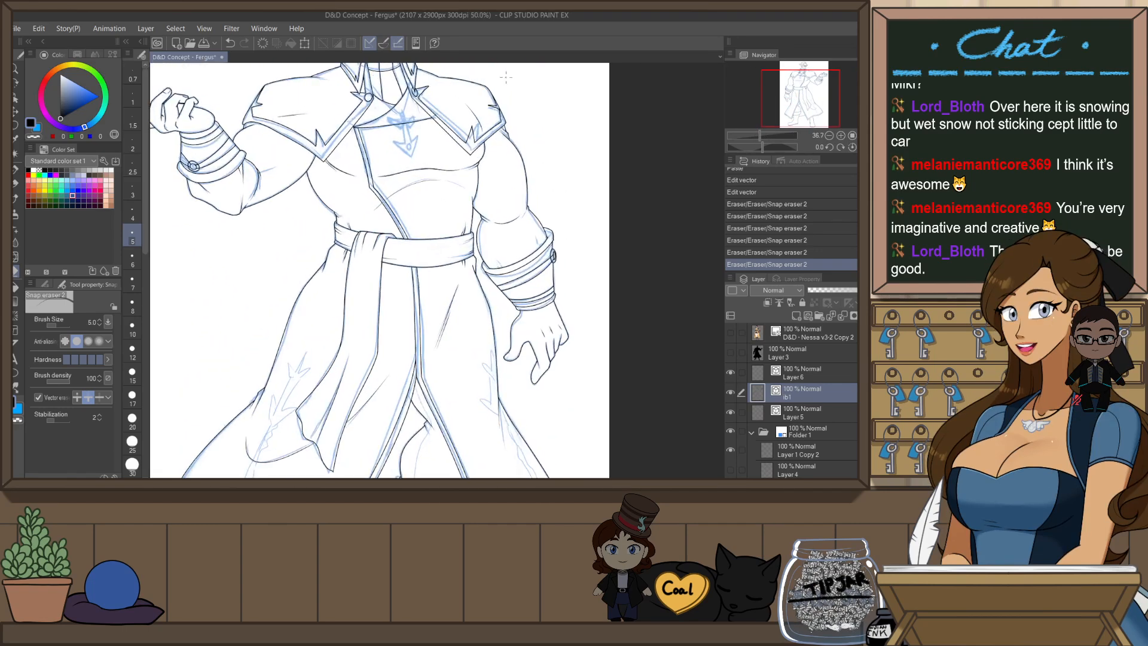
{"action": "key", "text": "h"}
{"action": "key", "text": "ctrl+s"}
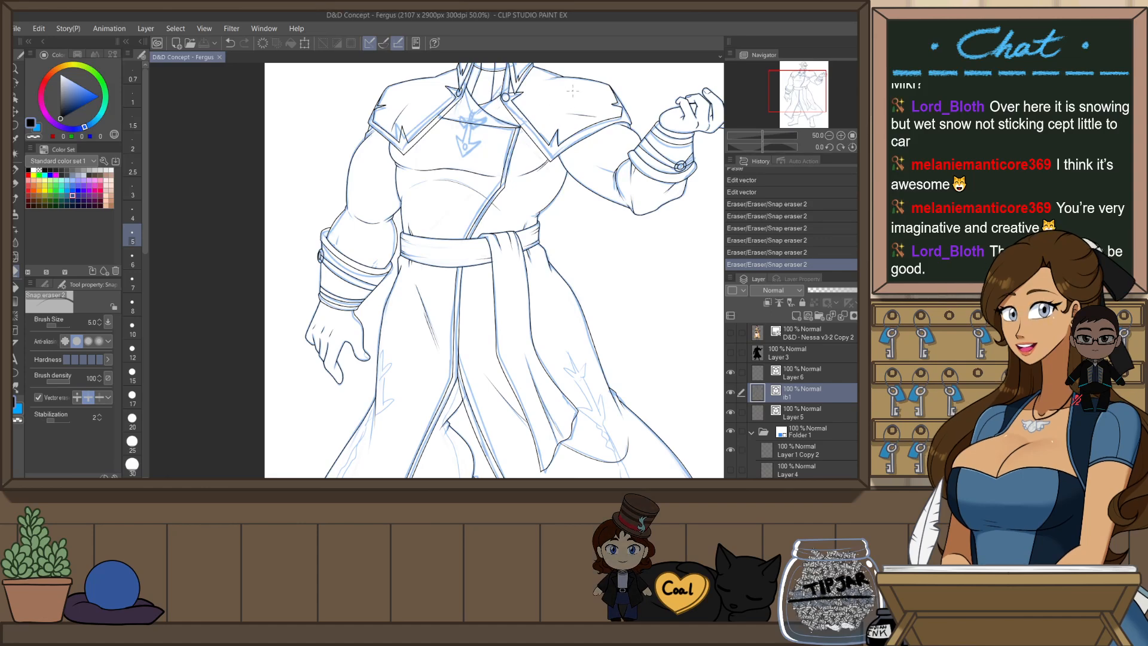
- Create a new vector layer named "id" directly below Layer 6 for the chest emblem
{"action": "scroll", "coordinate": [462, 154], "scroll_direction": "down", "scroll_amount": 2}
{"action": "scroll", "coordinate": [498, 78], "scroll_direction": "up", "scroll_amount": 4}
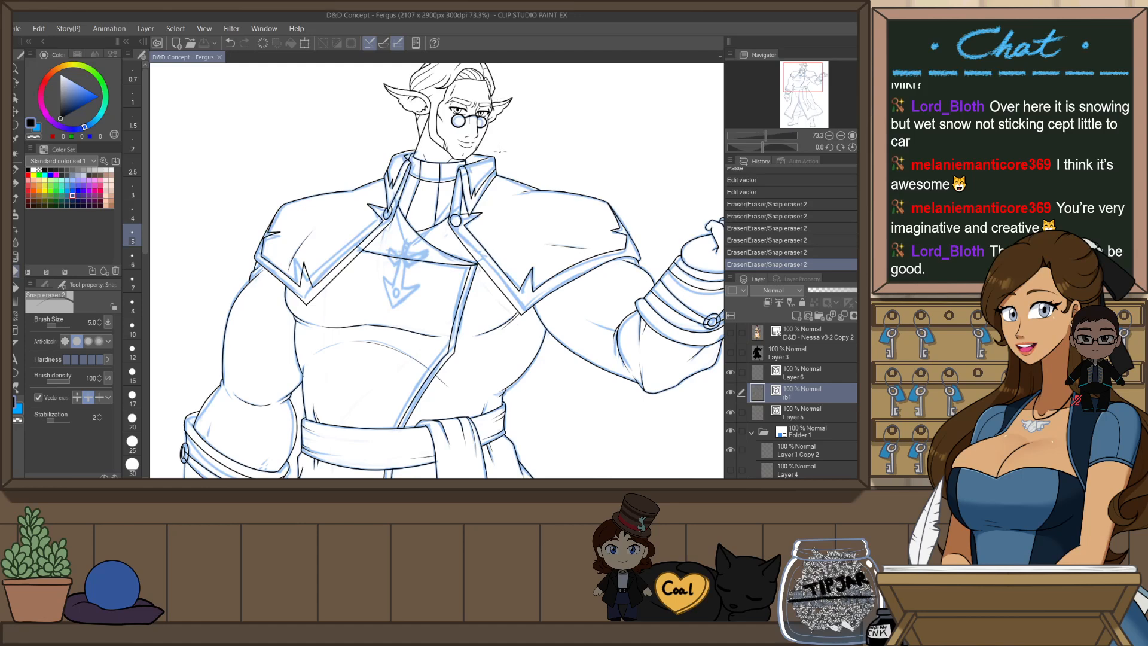
{"action": "scroll", "coordinate": [421, 226], "scroll_direction": "down", "scroll_amount": 1}
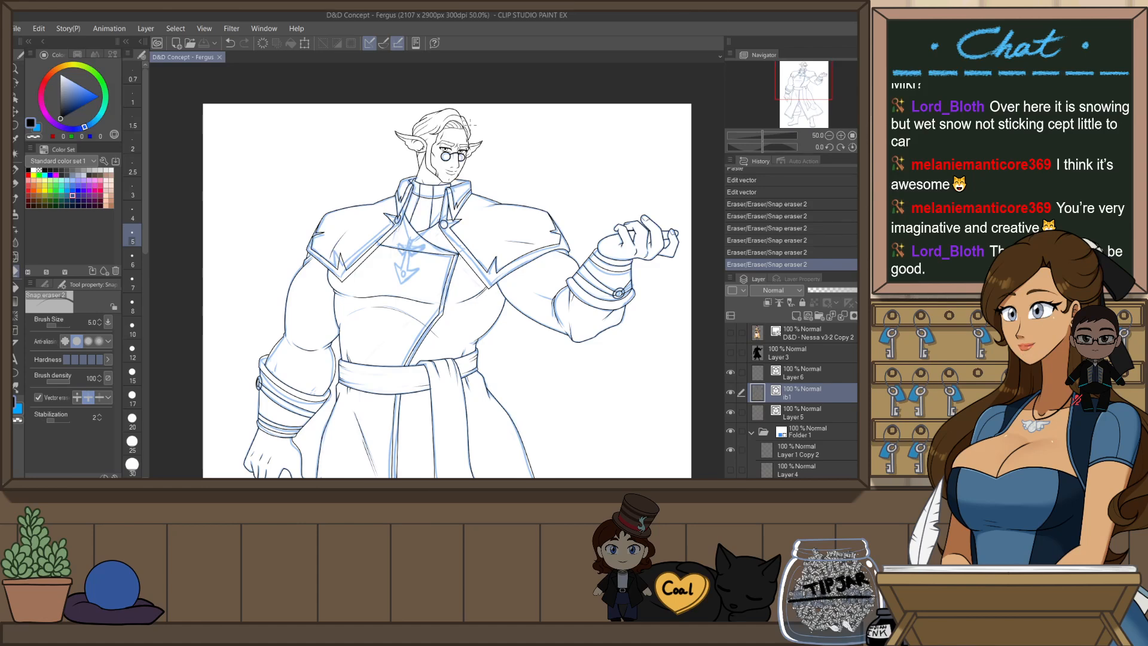
{"action": "scroll", "coordinate": [435, 232], "scroll_direction": "up", "scroll_amount": 10}
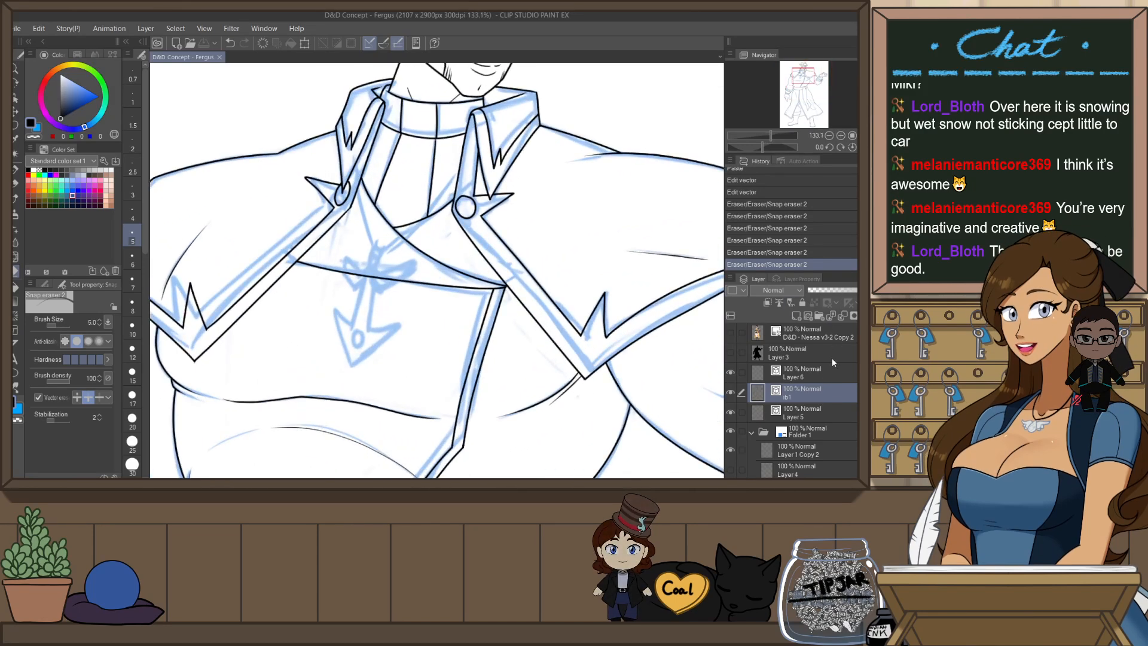
{"action": "left_click", "coordinate": [731, 371]}
{"action": "left_click", "coordinate": [731, 372]}
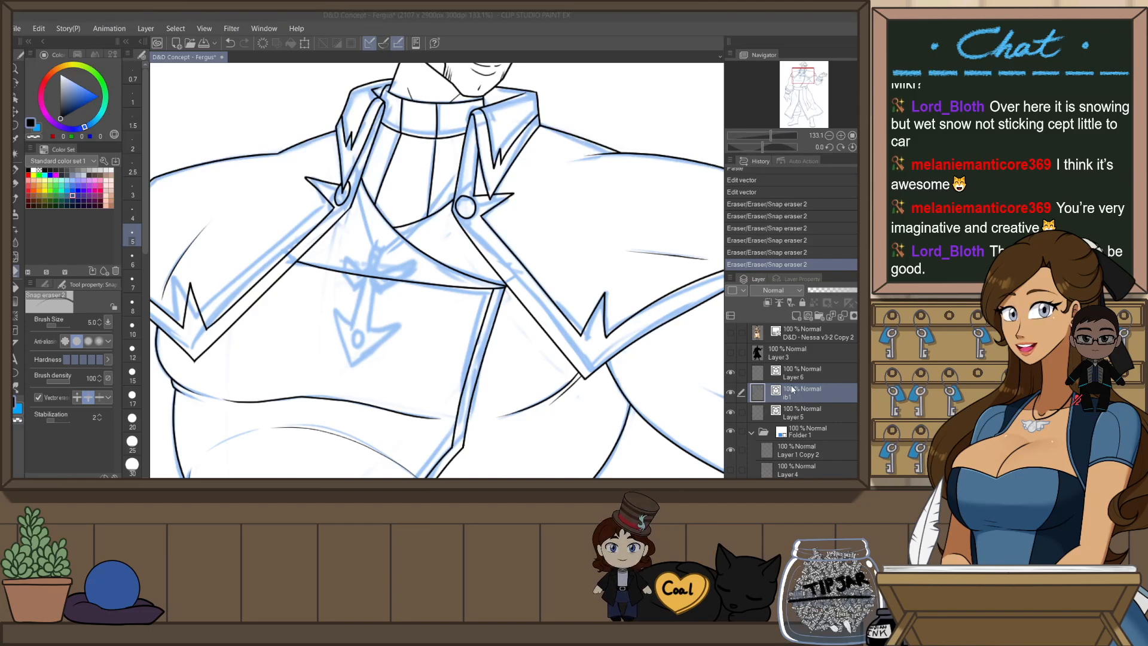
{"action": "type", "text": "id"}
{"action": "key", "text": "Return"}
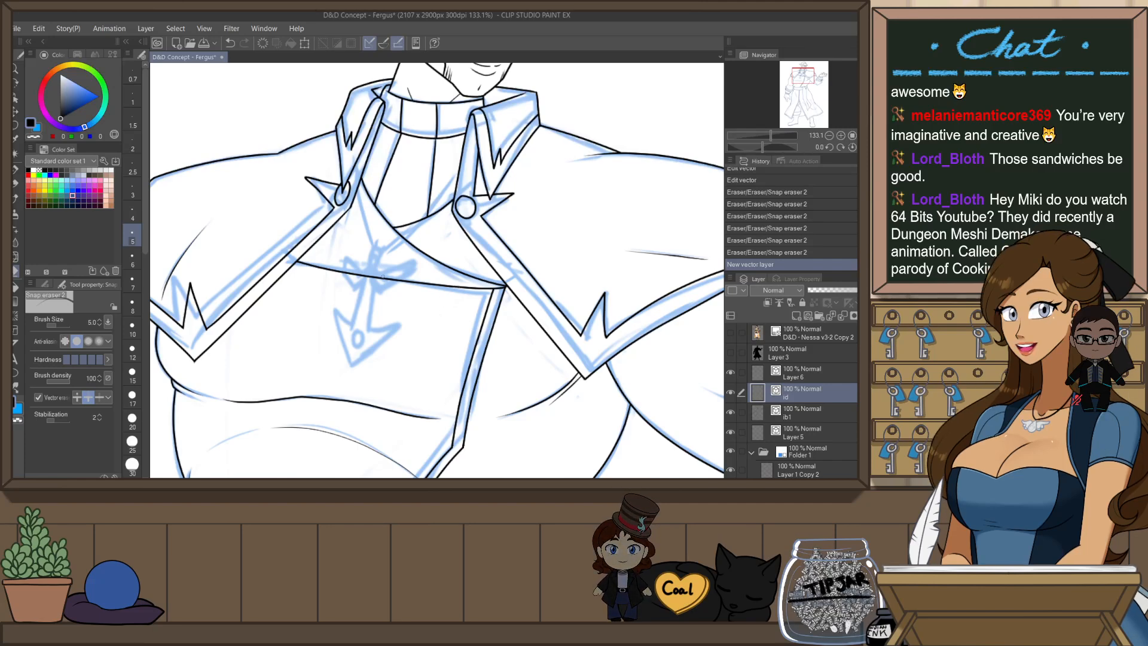
- Ink the rounded top and both sides of the arrow emblem's stem on the chest with the 4.0 G-Pen
{"action": "scroll", "coordinate": [383, 277], "scroll_direction": "up", "scroll_amount": 2}
{"action": "key", "text": "p"}
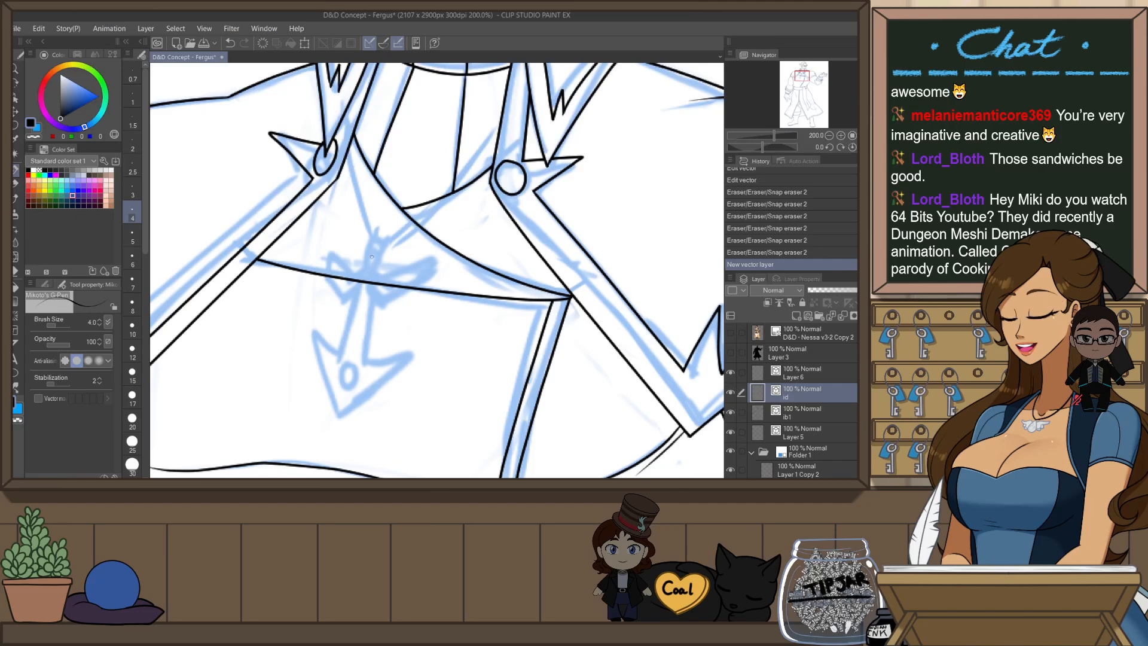
{"action": "left_click_drag", "start_coordinate": [363, 261], "coordinate": [379, 265]}
{"action": "key", "text": "ctrl+z"}
{"action": "key", "text": "ctrl+z"}
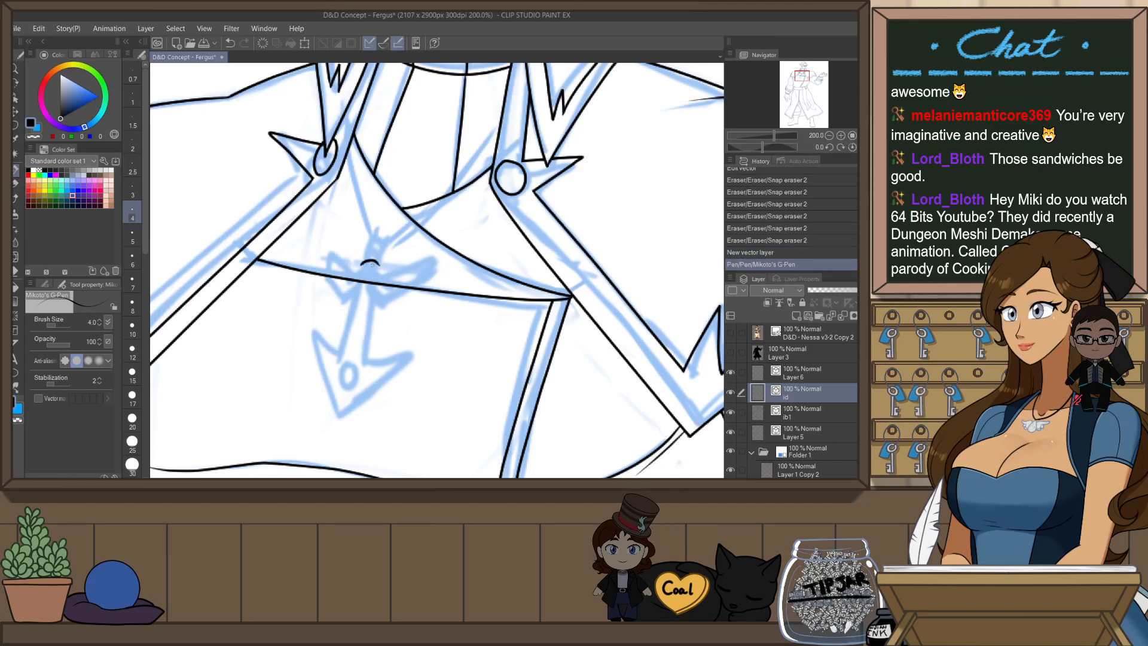
{"action": "key", "text": "ctrl+z"}
{"action": "key", "text": "ctrl+z"}
{"action": "left_click_drag", "start_coordinate": [363, 264], "coordinate": [339, 360]}
{"action": "key", "text": "ctrl+z"}
{"action": "mouse_move", "coordinate": [363, 263]}
{"action": "left_mouse_down"}
{"action": "mouse_move", "coordinate": [339, 353]}
{"action": "mouse_move", "coordinate": [368, 361]}
{"action": "mouse_move", "coordinate": [395, 310]}
{"action": "mouse_move", "coordinate": [434, 300]}
{"action": "mouse_move", "coordinate": [475, 260]}
{"action": "left_mouse_up"}
- Ink the arrowhead's first barb beside the stem and its long straight edge down to the tip
{"action": "scroll", "coordinate": [426, 287], "scroll_direction": "up", "scroll_amount": 3}
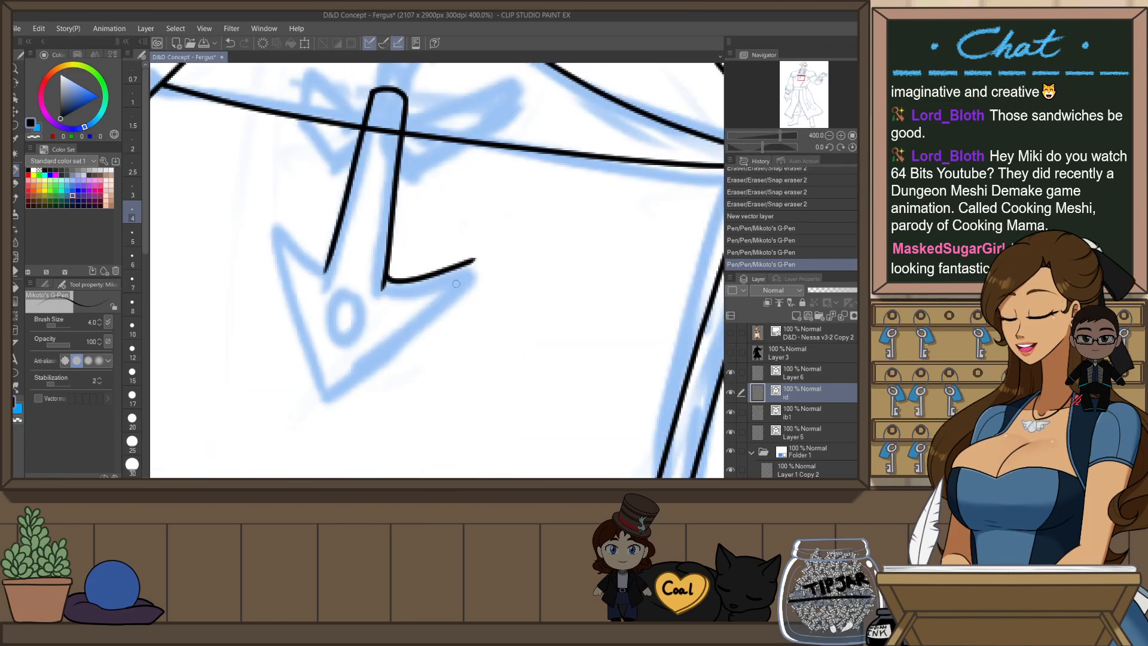
{"action": "key", "text": "ctrl+z"}
{"action": "mouse_move", "coordinate": [383, 273]}
{"action": "left_mouse_down"}
{"action": "mouse_move", "coordinate": [413, 280]}
{"action": "mouse_move", "coordinate": [482, 262]}
{"action": "mouse_move", "coordinate": [390, 277]}
{"action": "mouse_move", "coordinate": [473, 268]}
{"action": "mouse_move", "coordinate": [338, 387]}
{"action": "left_mouse_up"}
{"action": "key", "text": "ctrl+z"}
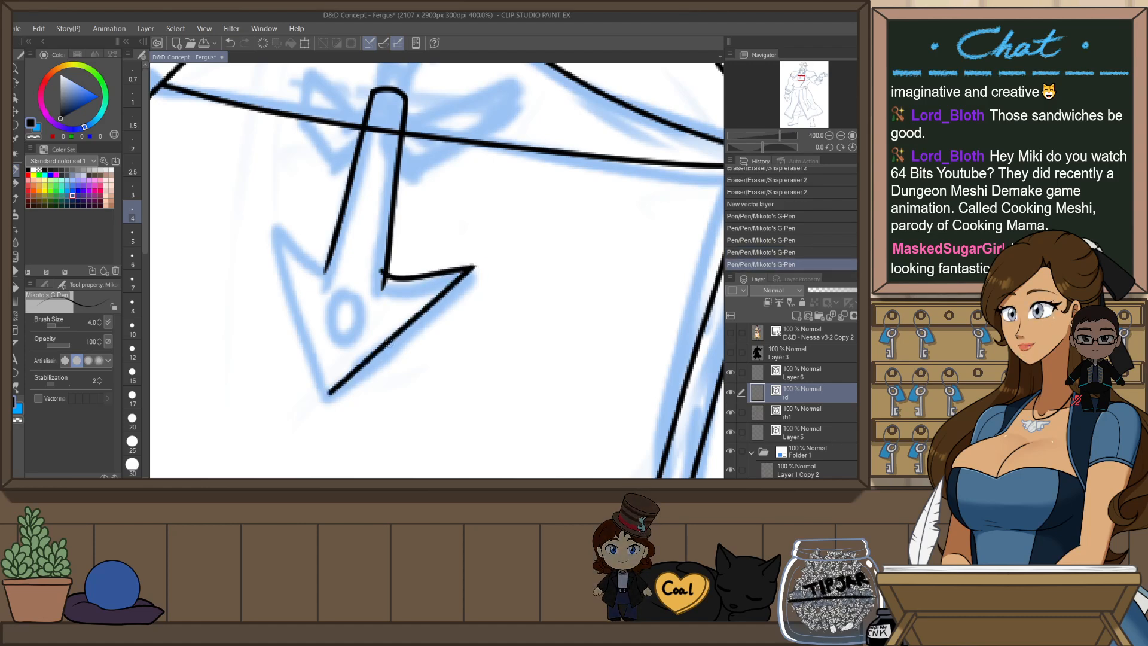
{"action": "key", "text": "ctrl+z"}
{"action": "left_click_drag", "start_coordinate": [475, 267], "coordinate": [326, 399]}
{"action": "key", "text": "ctrl+z"}
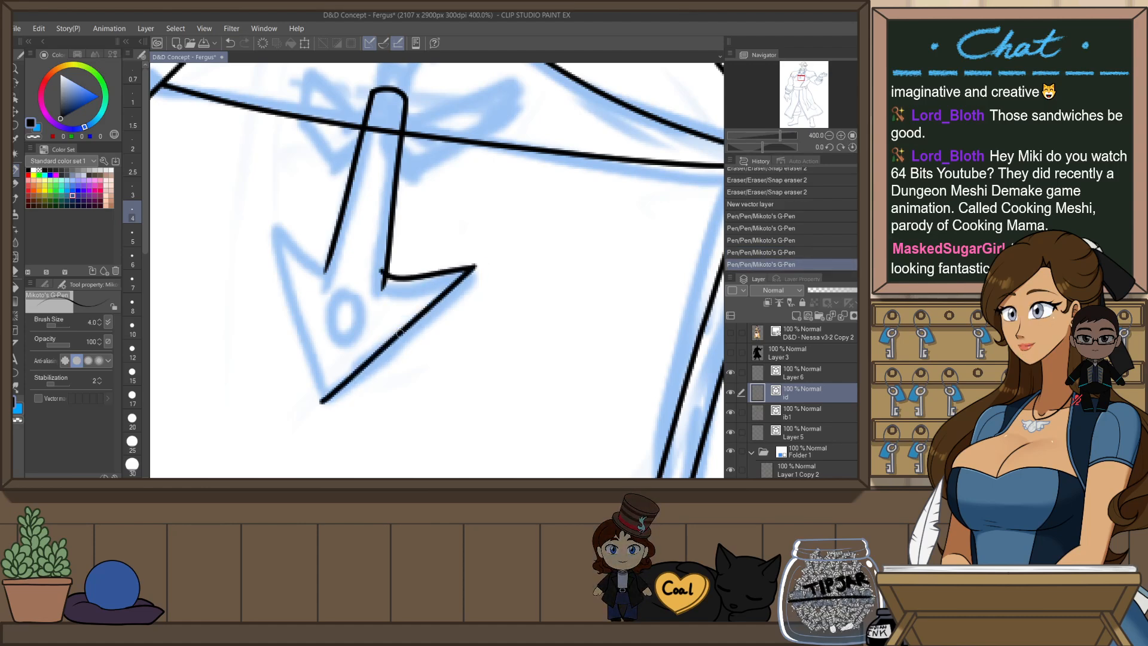
{"action": "key", "text": "ctrl+z"}
{"action": "left_click_drag", "start_coordinate": [474, 267], "coordinate": [335, 389]}
{"action": "key", "text": "ctrl+z"}
{"action": "left_click_drag", "start_coordinate": [475, 267], "coordinate": [330, 390]}
- Mirror the view and ink the arrowhead's opposite barb and its outer edge down to meet the tip
{"action": "key", "text": "h"}
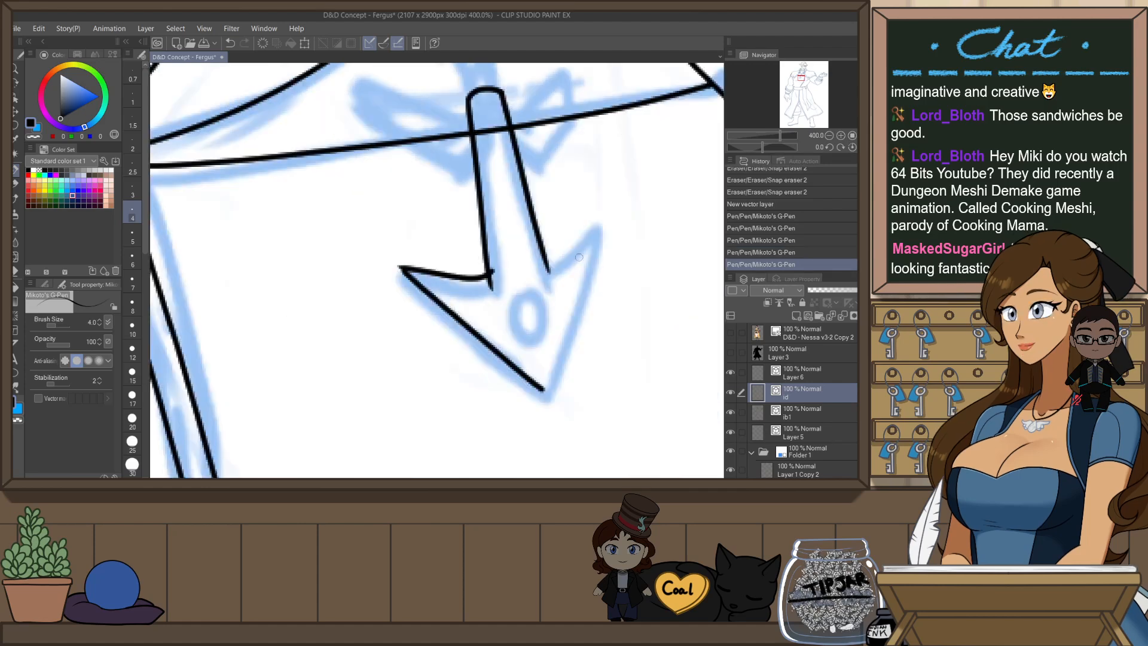
{"action": "left_click_drag", "start_coordinate": [561, 304], "coordinate": [445, 333]}
{"action": "left_click_drag", "start_coordinate": [433, 291], "coordinate": [485, 256]}
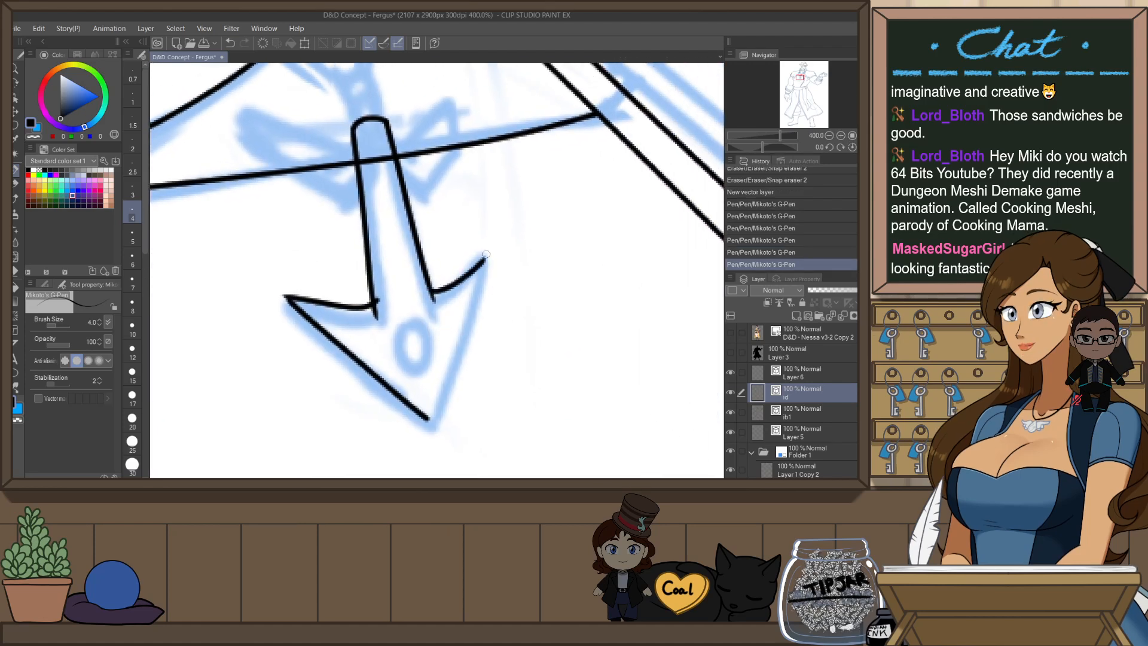
{"action": "key", "text": "ctrl+z"}
{"action": "mouse_move", "coordinate": [433, 288]}
{"action": "left_mouse_down"}
{"action": "mouse_move", "coordinate": [482, 260]}
{"action": "mouse_move", "coordinate": [419, 428]}
{"action": "left_mouse_up"}
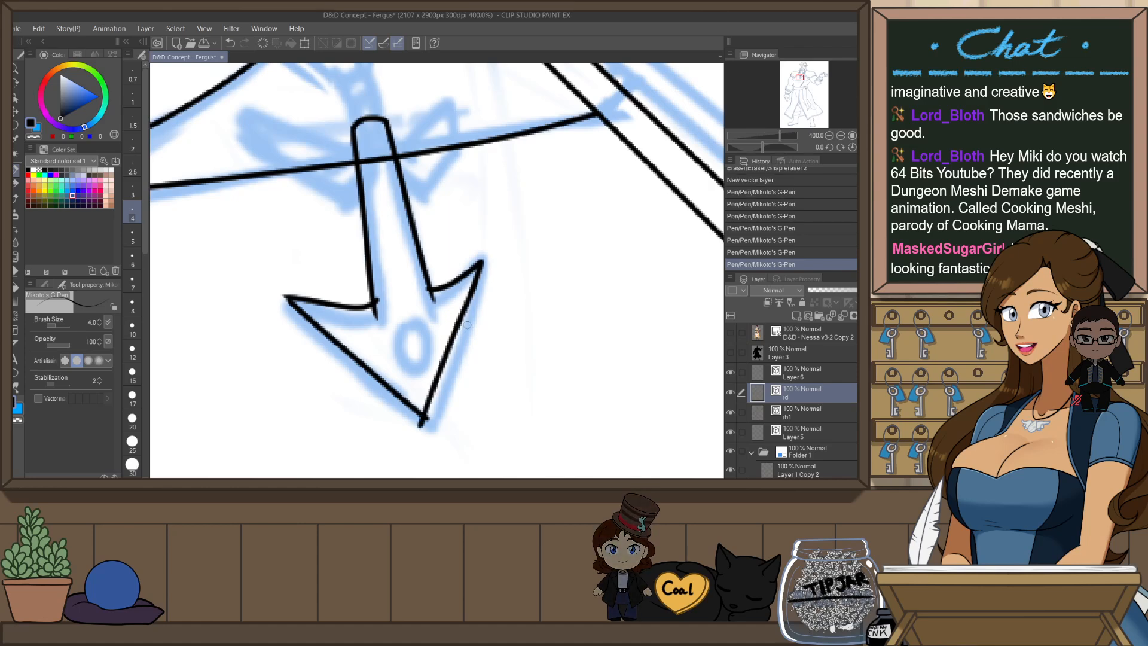
{"action": "key", "text": "ctrl+z"}
{"action": "left_click_drag", "start_coordinate": [481, 264], "coordinate": [458, 328]}
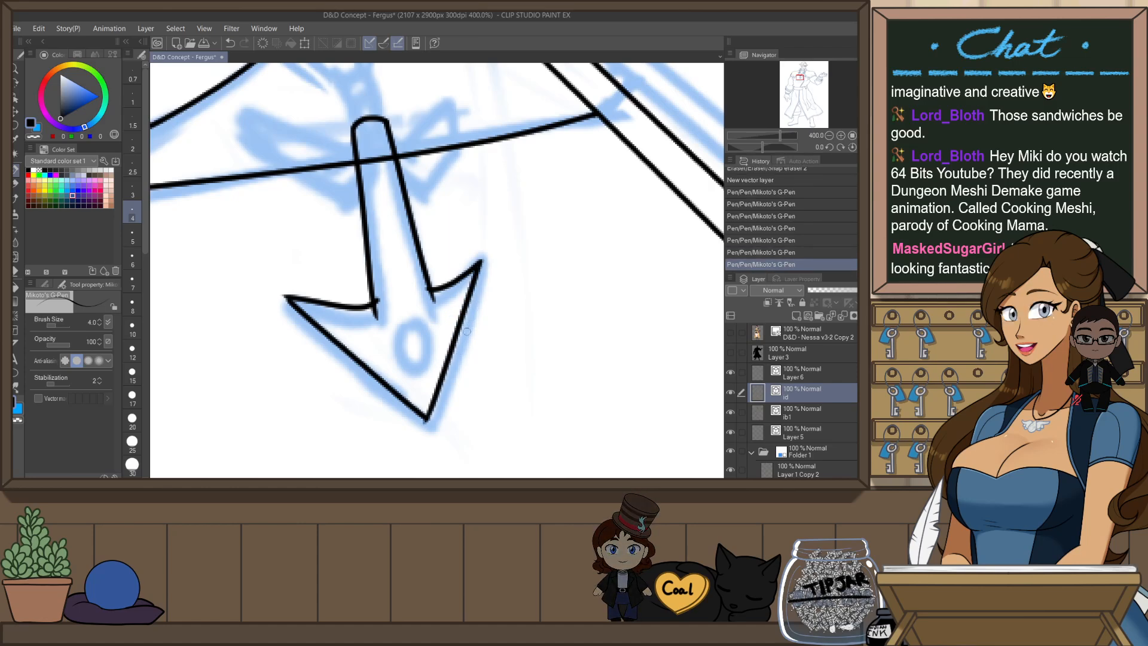
- Flip the view back and set the brush size of the vector lines on Layer 6 to 4.0
{"action": "key", "text": "ctrl+alt+0"}
{"action": "left_click_drag", "start_coordinate": [504, 288], "coordinate": [476, 374]}
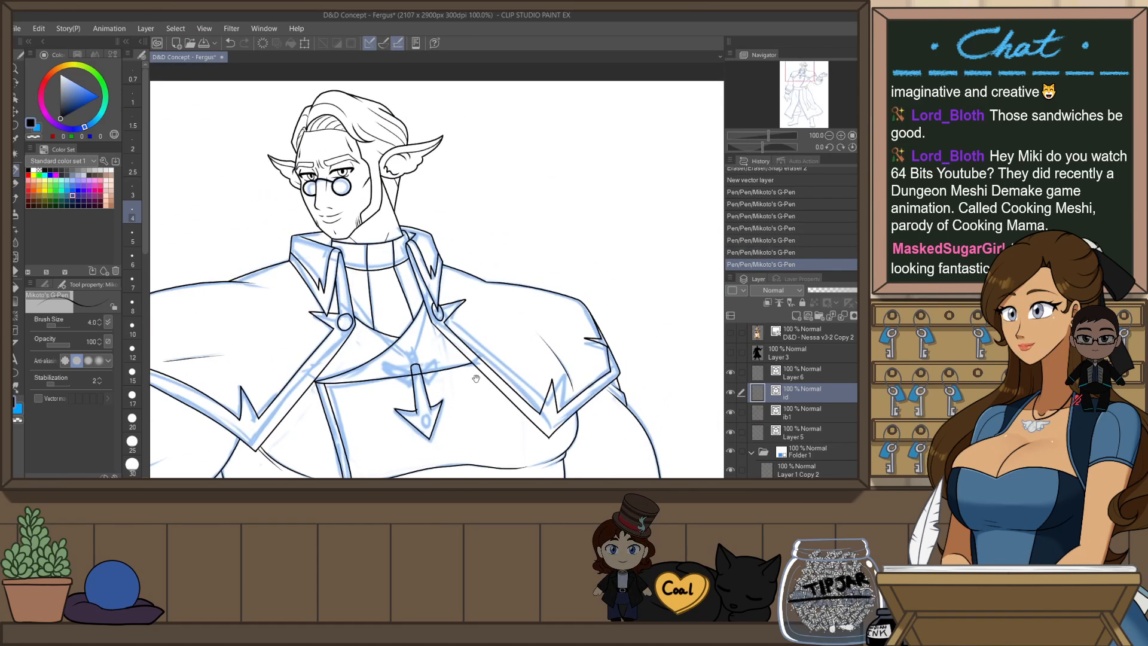
{"action": "key", "text": "h"}
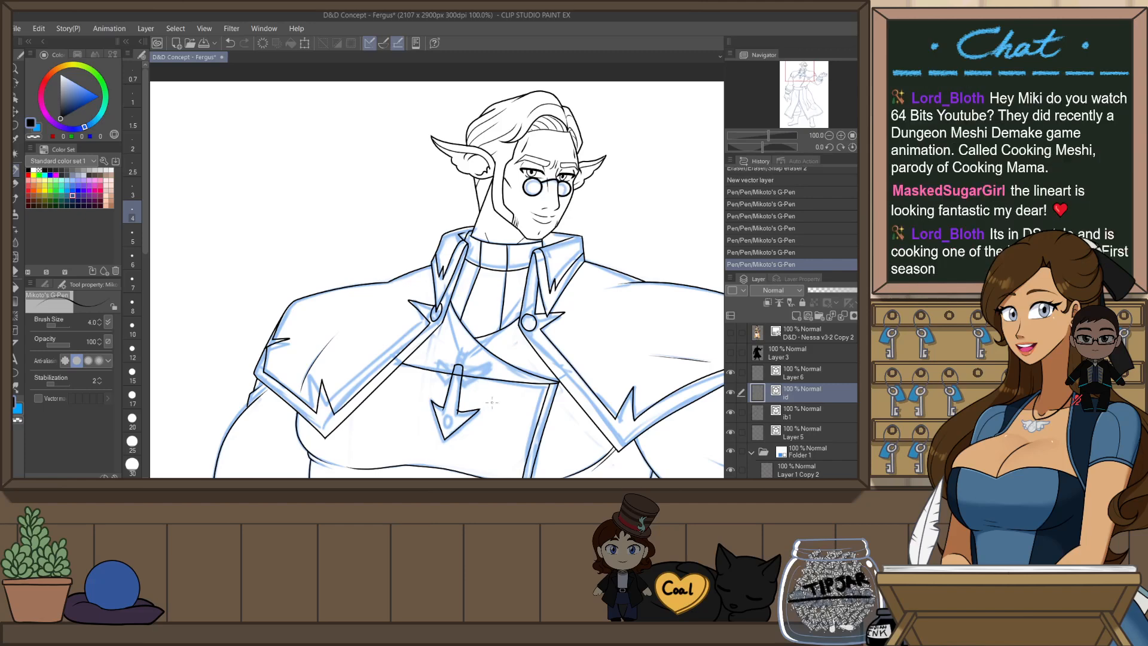
{"action": "left_click", "coordinate": [768, 375]}
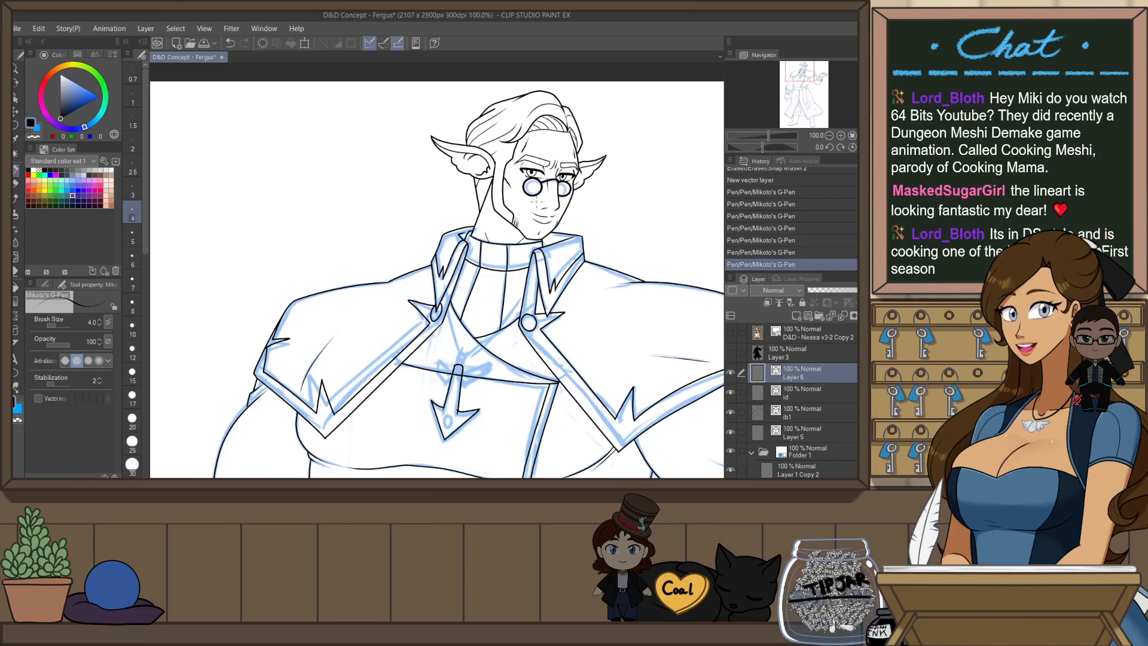
{"action": "key", "text": "o"}
{"action": "left_click", "coordinate": [100, 390]}
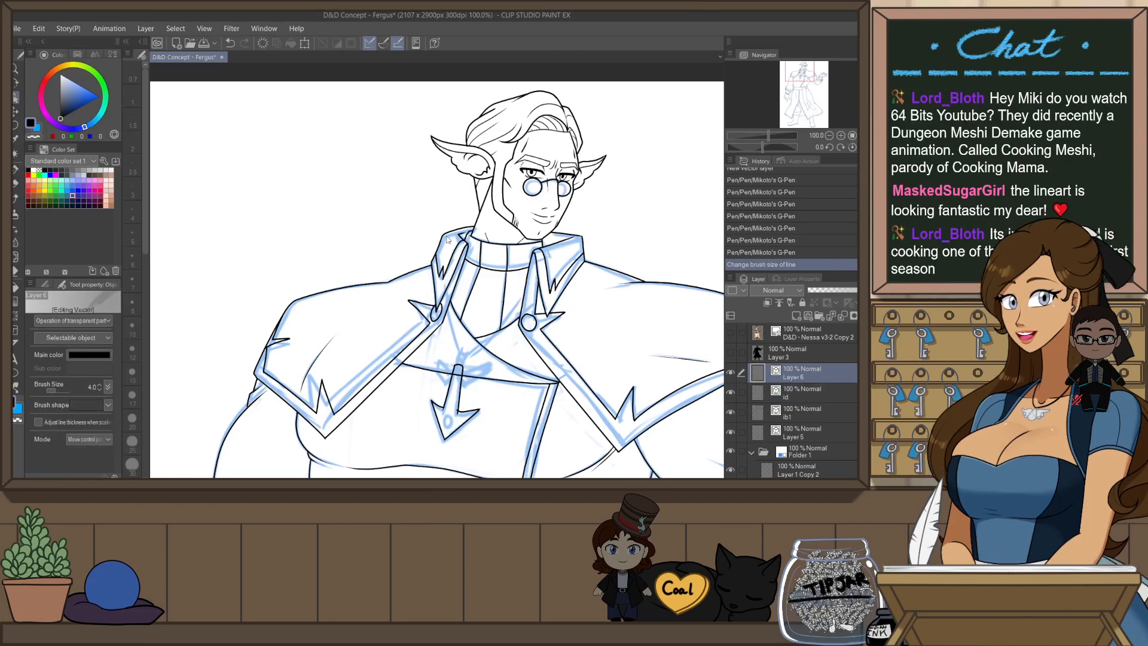
{"action": "left_click_drag", "start_coordinate": [594, 332], "coordinate": [514, 254]}
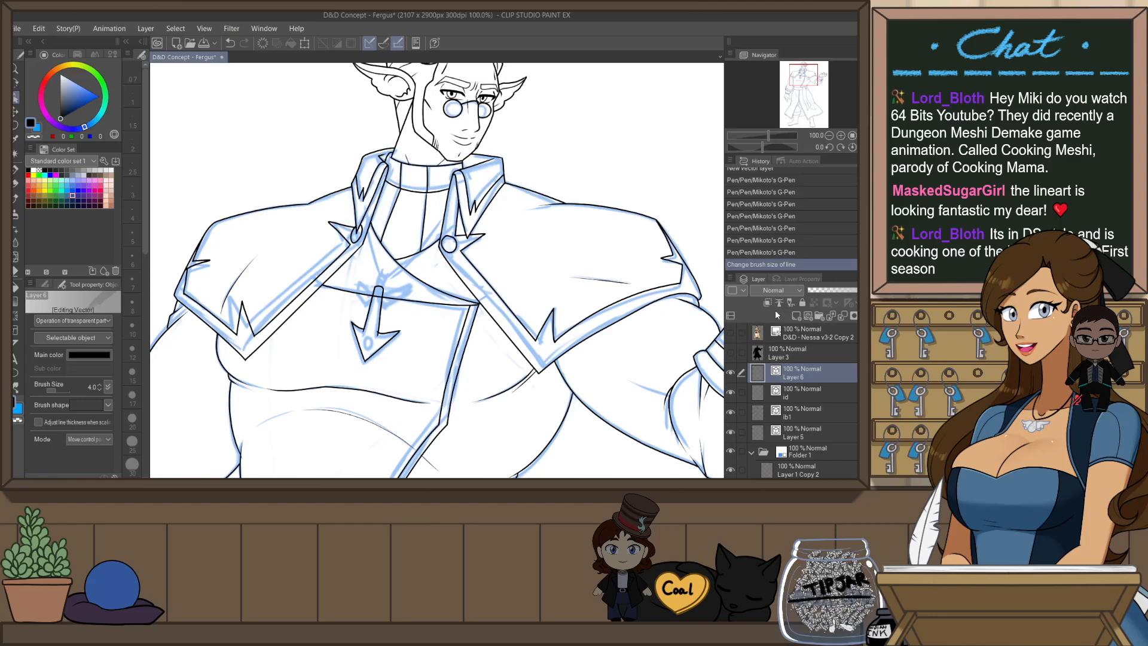
- Trim the overshooting line ends at the arrow emblem's tip and stem joints on the "id" layer
{"action": "left_click", "coordinate": [784, 390]}
{"action": "scroll", "coordinate": [382, 320], "scroll_direction": "up", "scroll_amount": 1}
{"action": "key", "text": "e"}
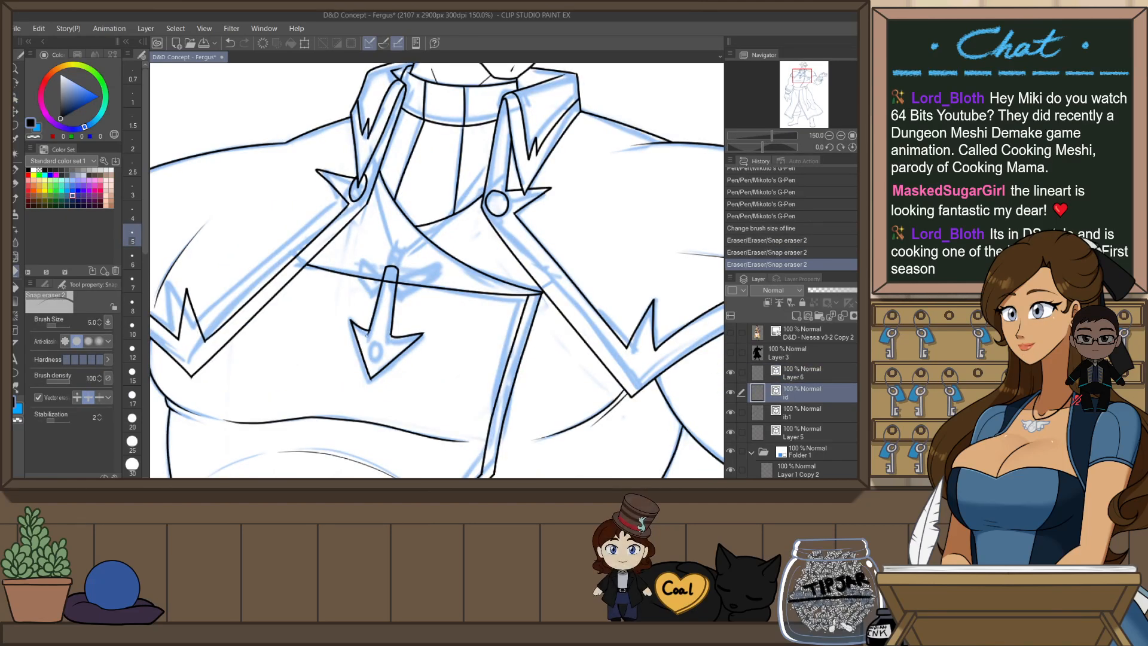
{"action": "left_click_drag", "start_coordinate": [375, 384], "coordinate": [372, 381]}
{"action": "scroll", "coordinate": [378, 384], "scroll_direction": "up", "scroll_amount": 1}
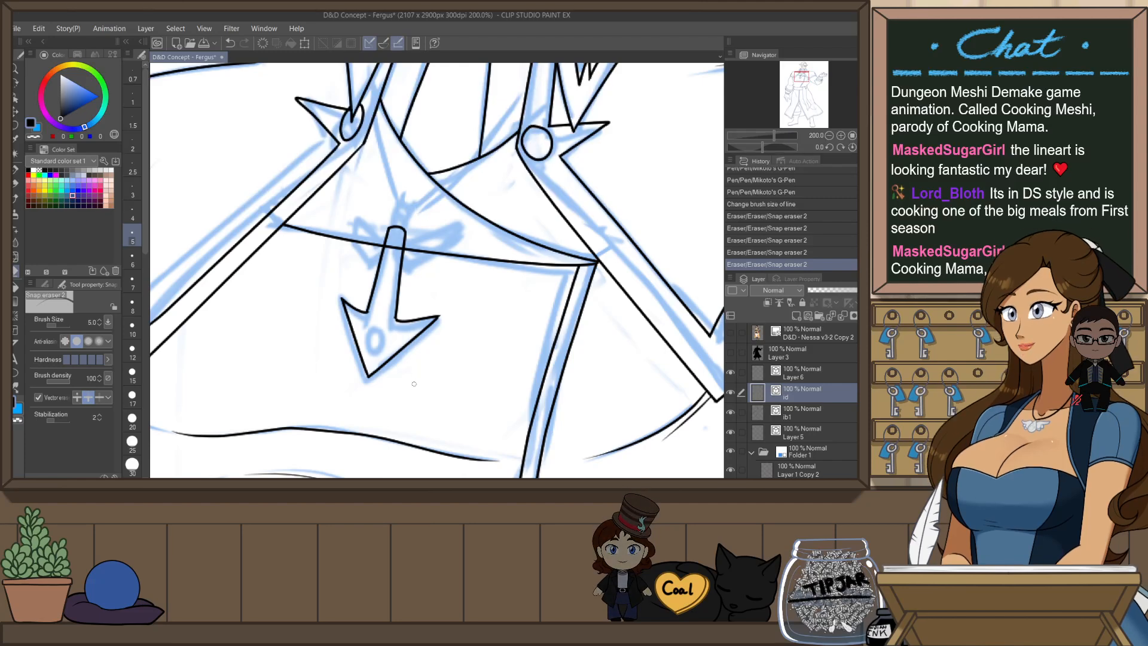
- Ink the small oval hole inside the arrowhead of the chest emblem with the 4.0 G-Pen
{"action": "scroll", "coordinate": [407, 377], "scroll_direction": "up", "scroll_amount": 2}
{"action": "key", "text": "p"}
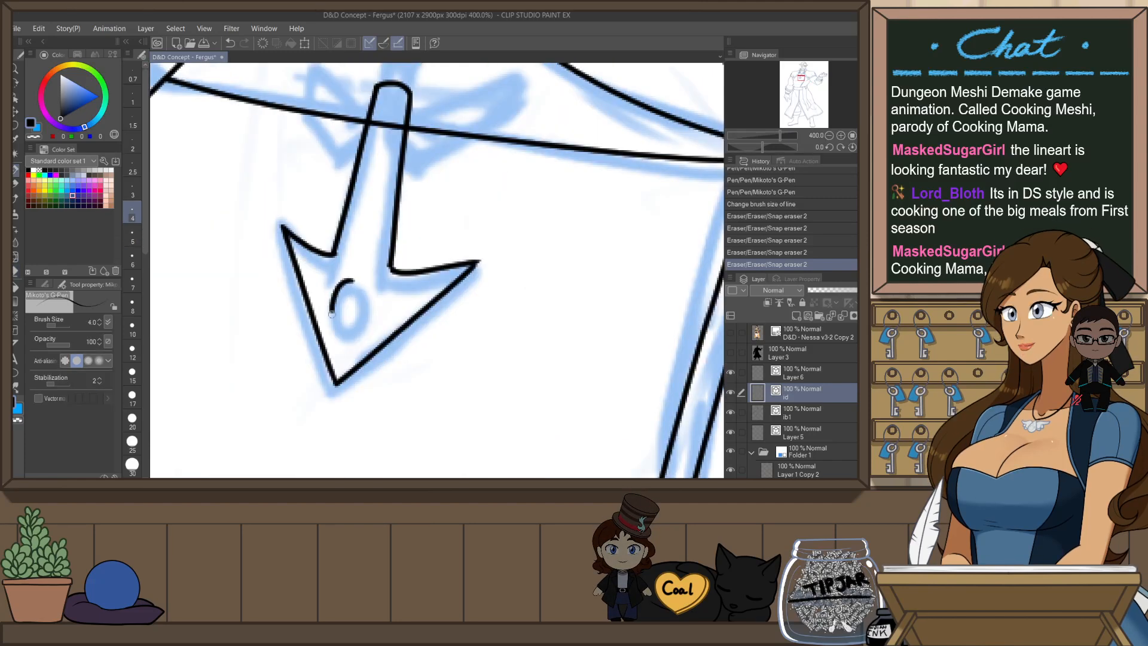
{"action": "left_click_drag", "start_coordinate": [332, 314], "coordinate": [332, 317]}
{"action": "key", "text": "ctrl+z"}
{"action": "mouse_move", "coordinate": [359, 276]}
{"action": "left_mouse_down"}
{"action": "mouse_move", "coordinate": [335, 299]}
{"action": "mouse_move", "coordinate": [366, 308]}
{"action": "mouse_move", "coordinate": [360, 277]}
{"action": "mouse_move", "coordinate": [336, 320]}
{"action": "mouse_move", "coordinate": [368, 310]}
{"action": "mouse_move", "coordinate": [349, 280]}
{"action": "mouse_move", "coordinate": [335, 299]}
{"action": "mouse_move", "coordinate": [366, 303]}
{"action": "mouse_move", "coordinate": [358, 277]}
{"action": "left_mouse_up"}
{"action": "key", "text": "ctrl+z"}
{"action": "key", "text": "ctrl+z"}
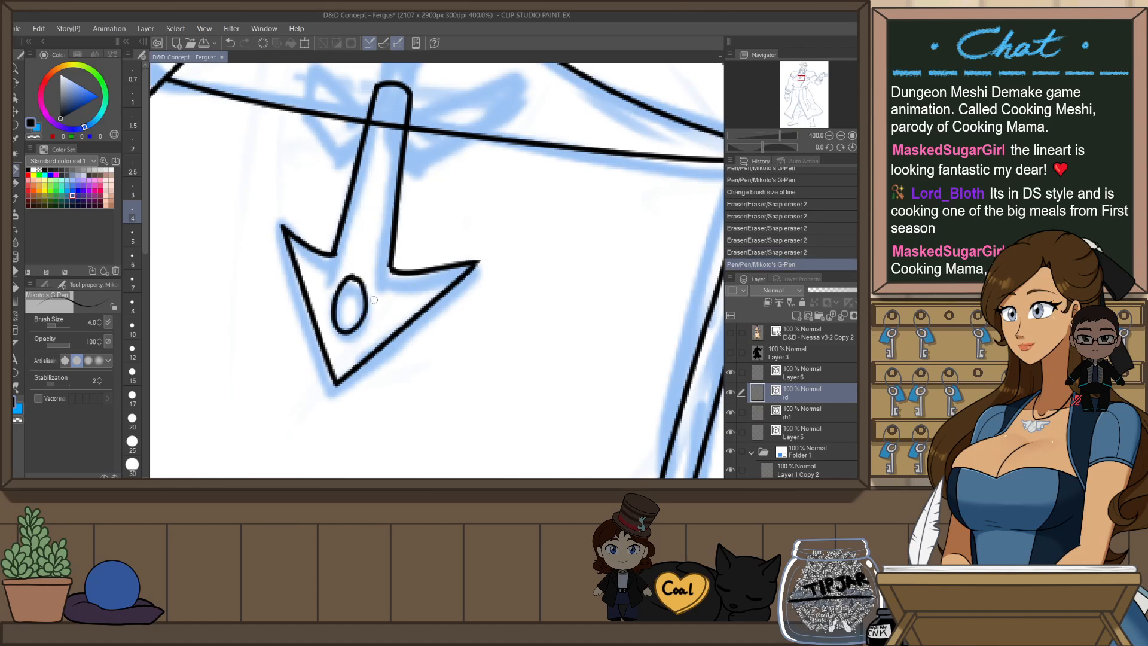
- Redraw the small oval hole inside the arrowhead of the chest emblem
{"action": "key", "text": "ctrl+z"}
{"action": "mouse_move", "coordinate": [338, 325]}
{"action": "left_mouse_down"}
{"action": "mouse_move", "coordinate": [344, 278]}
{"action": "mouse_move", "coordinate": [363, 292]}
{"action": "left_mouse_up"}
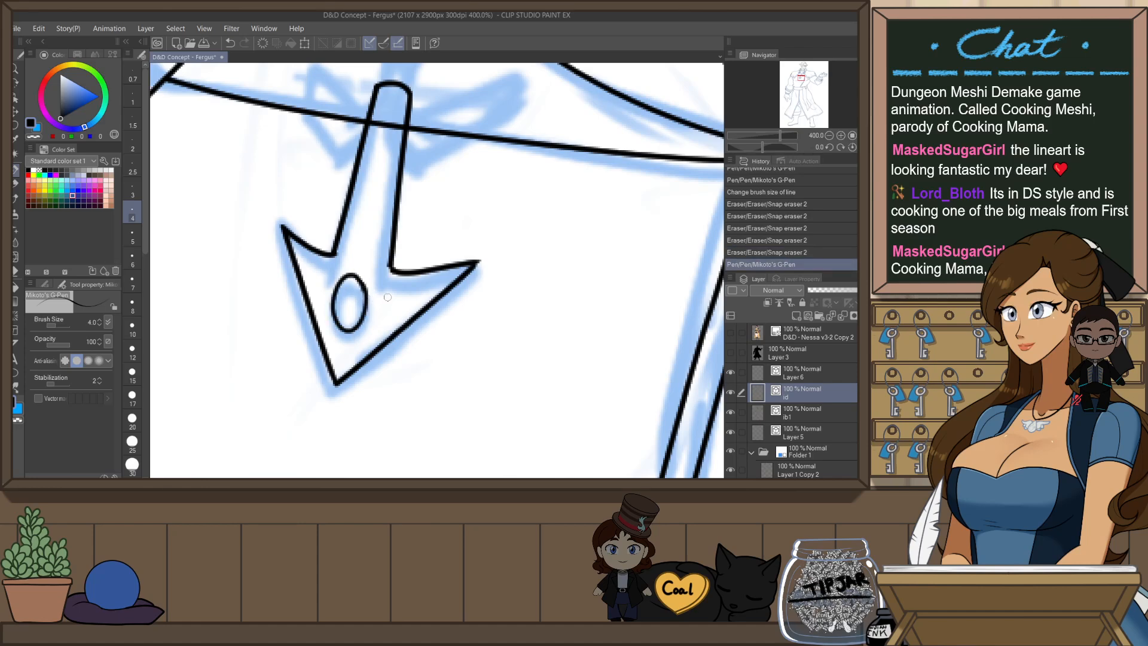
{"action": "left_click_drag", "start_coordinate": [497, 253], "coordinate": [451, 375]}
{"action": "left_click_drag", "start_coordinate": [376, 250], "coordinate": [391, 274]}
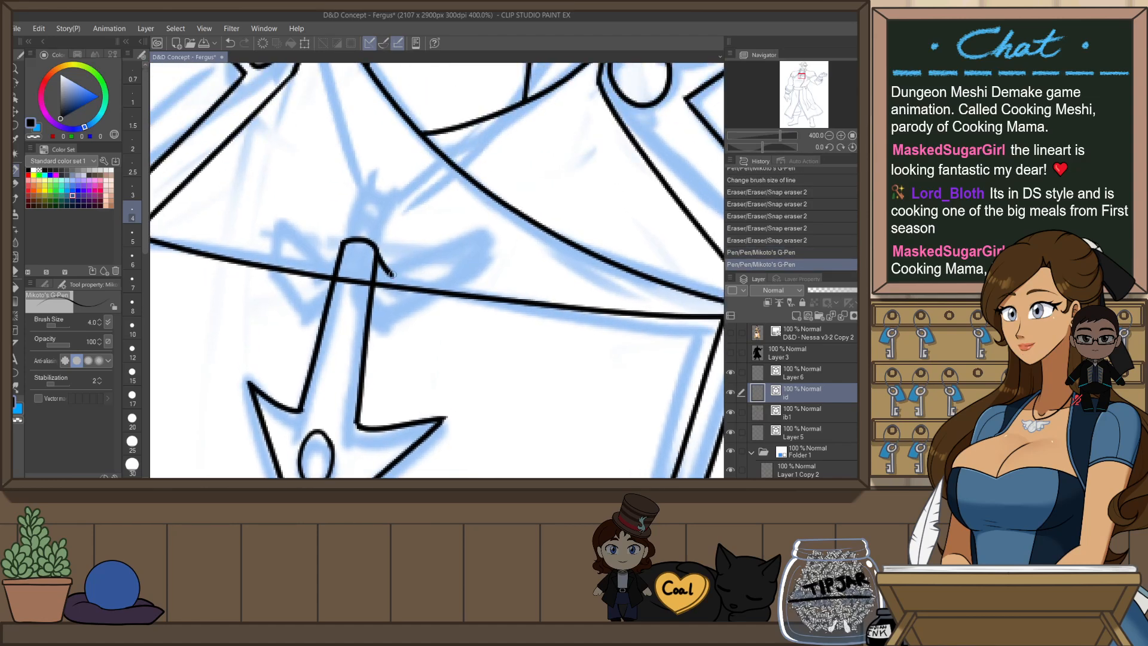
{"action": "key", "text": "ctrl+z"}
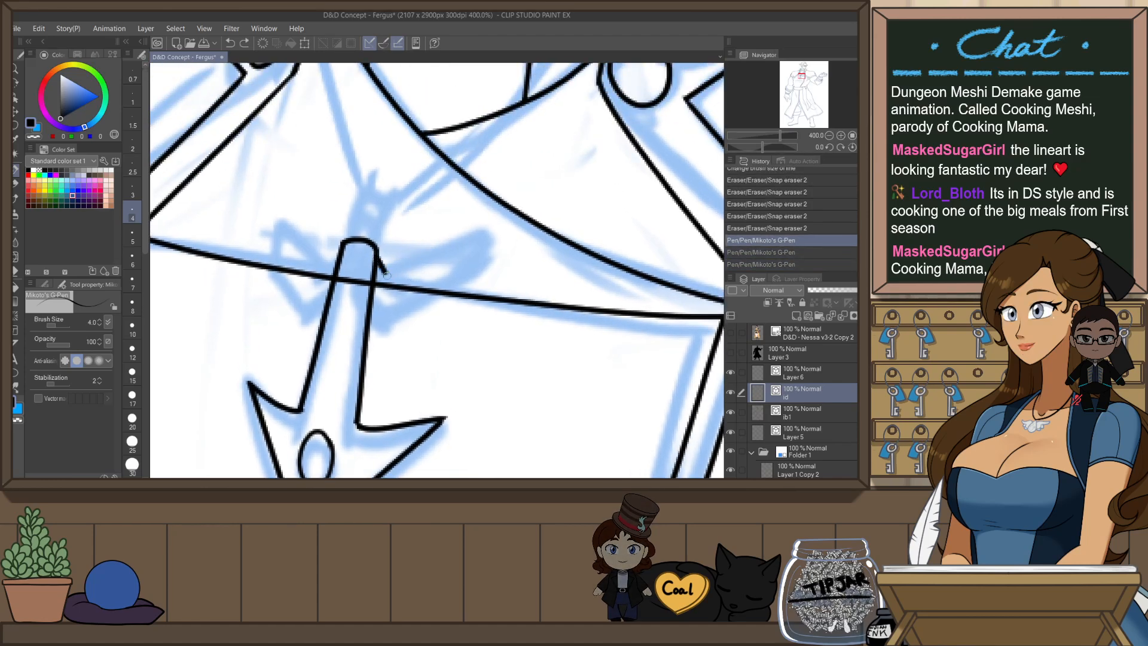
{"action": "mouse_move", "coordinate": [384, 268]}
{"action": "left_mouse_down"}
{"action": "mouse_move", "coordinate": [393, 278]}
{"action": "mouse_move", "coordinate": [454, 244]}
{"action": "mouse_move", "coordinate": [449, 287]}
{"action": "left_mouse_up"}
{"action": "key", "text": "ctrl+z"}
{"action": "key", "text": "ctrl+y"}
{"action": "key", "text": "ctrl+z"}
{"action": "key", "text": "ctrl+z"}
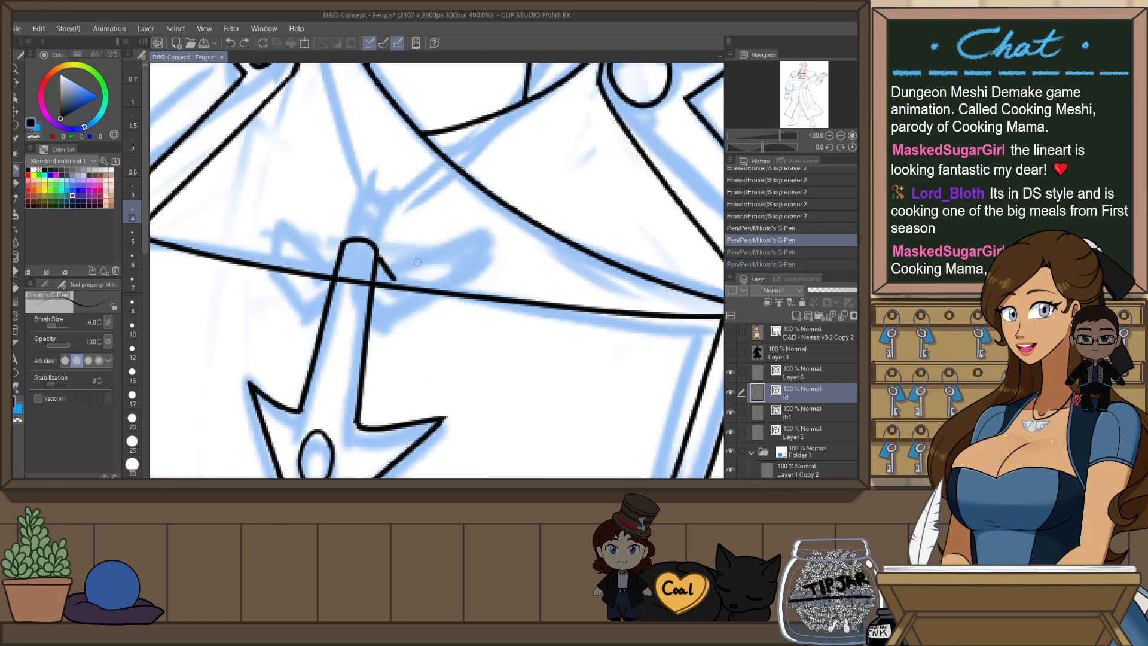
{"action": "key", "text": "ctrl+z"}
- Ink the pointed crossguard wing on the longer-barb side of the emblem's stem and trim its overshooting line ends
{"action": "mouse_move", "coordinate": [375, 253]}
{"action": "left_mouse_down"}
{"action": "mouse_move", "coordinate": [392, 272]}
{"action": "mouse_move", "coordinate": [451, 244]}
{"action": "left_mouse_up"}
{"action": "mouse_move", "coordinate": [451, 244]}
{"action": "left_mouse_down"}
{"action": "mouse_move", "coordinate": [420, 301]}
{"action": "mouse_move", "coordinate": [394, 309]}
{"action": "left_mouse_up"}
{"action": "key", "text": "ctrl+z"}
{"action": "mouse_move", "coordinate": [393, 309]}
{"action": "left_mouse_down"}
{"action": "mouse_move", "coordinate": [434, 288]}
{"action": "mouse_move", "coordinate": [383, 307]}
{"action": "left_mouse_up"}
{"action": "key", "text": "ctrl+z"}
{"action": "key", "text": "ctrl+z"}
{"action": "mouse_move", "coordinate": [383, 307]}
{"action": "left_mouse_down"}
{"action": "mouse_move", "coordinate": [437, 282]}
{"action": "mouse_move", "coordinate": [446, 256]}
{"action": "mouse_move", "coordinate": [415, 314]}
{"action": "mouse_move", "coordinate": [433, 285]}
{"action": "left_mouse_up"}
{"action": "key", "text": "e"}
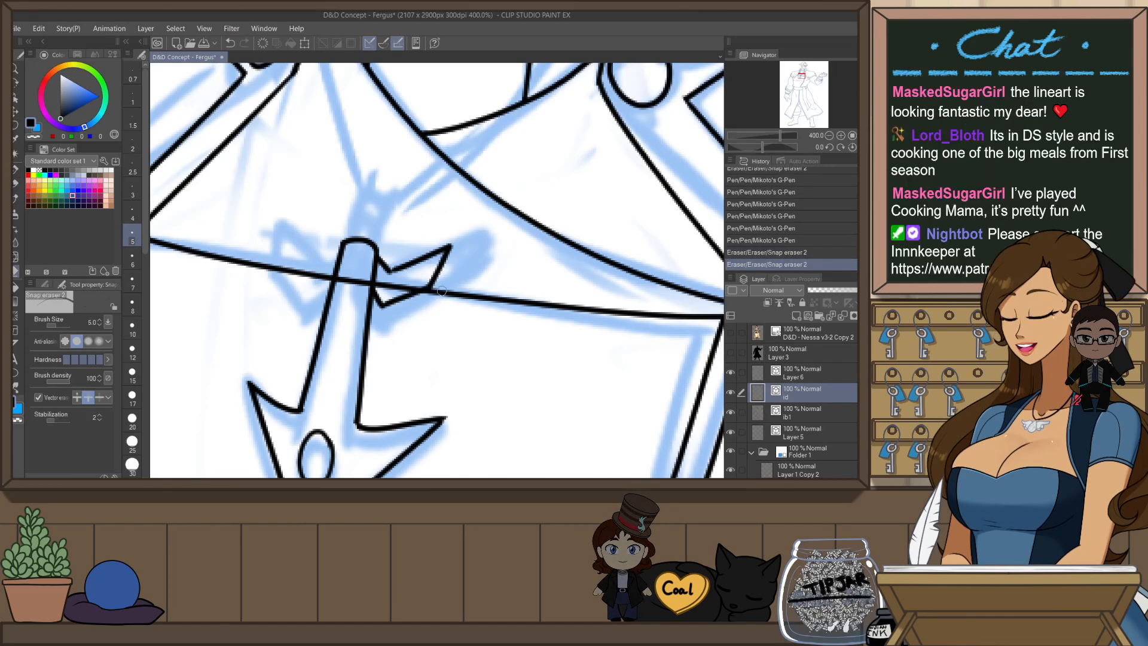
- Mirror the view and ink the opposite crossguard wing, giving it an upper edge, an underside and an outer edge meeting at a tip
{"action": "key", "text": "h"}
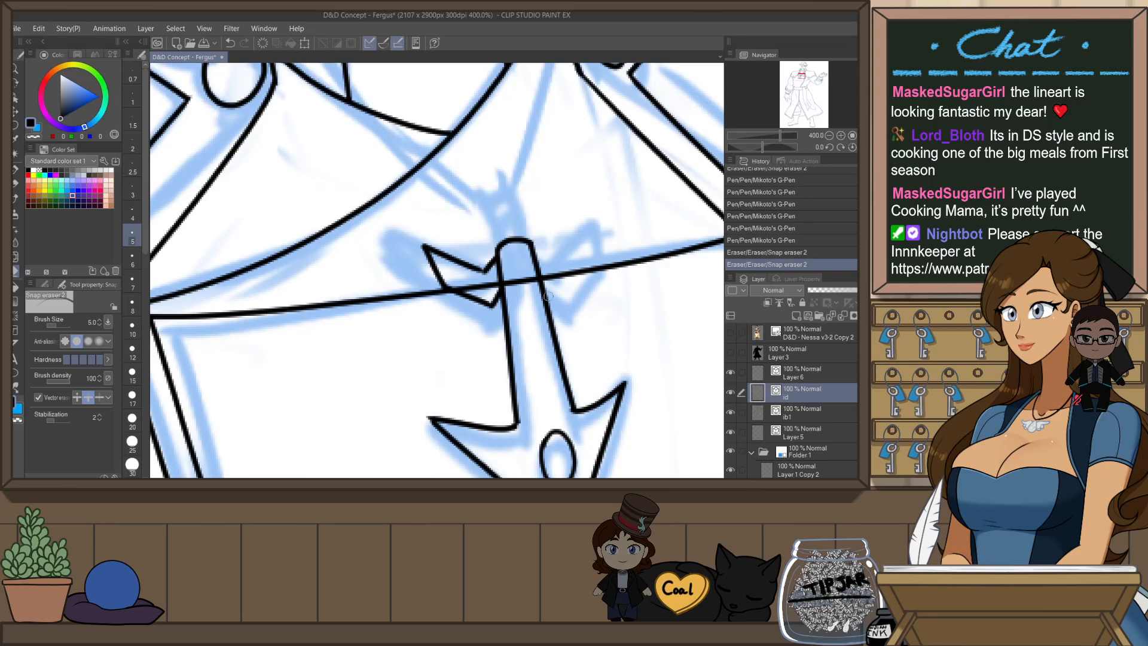
{"action": "left_click_drag", "start_coordinate": [549, 296], "coordinate": [441, 313]}
{"action": "key", "text": "p"}
{"action": "mouse_move", "coordinate": [425, 262]}
{"action": "left_mouse_down"}
{"action": "mouse_move", "coordinate": [448, 275]}
{"action": "mouse_move", "coordinate": [481, 242]}
{"action": "left_mouse_up"}
{"action": "key", "text": "ctrl+z"}
{"action": "key", "text": "ctrl+z"}
{"action": "mouse_move", "coordinate": [443, 275]}
{"action": "left_mouse_down"}
{"action": "mouse_move", "coordinate": [475, 240]}
{"action": "mouse_move", "coordinate": [475, 281]}
{"action": "left_mouse_up"}
{"action": "key", "text": "ctrl+z"}
{"action": "left_click_drag", "start_coordinate": [476, 241], "coordinate": [477, 281]}
{"action": "key", "text": "ctrl+z"}
{"action": "key", "text": "ctrl+z"}
{"action": "mouse_move", "coordinate": [476, 241]}
{"action": "left_mouse_down"}
{"action": "mouse_move", "coordinate": [476, 274]}
{"action": "mouse_move", "coordinate": [450, 311]}
{"action": "mouse_move", "coordinate": [480, 269]}
{"action": "left_mouse_up"}
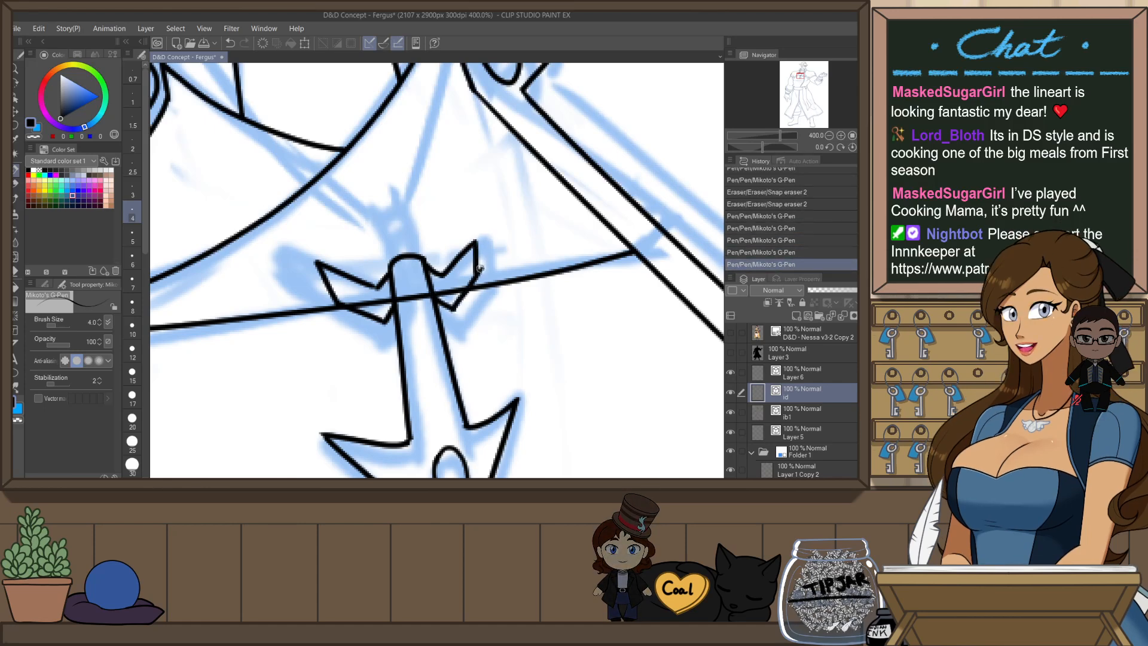
{"action": "key", "text": "ctrl+z"}
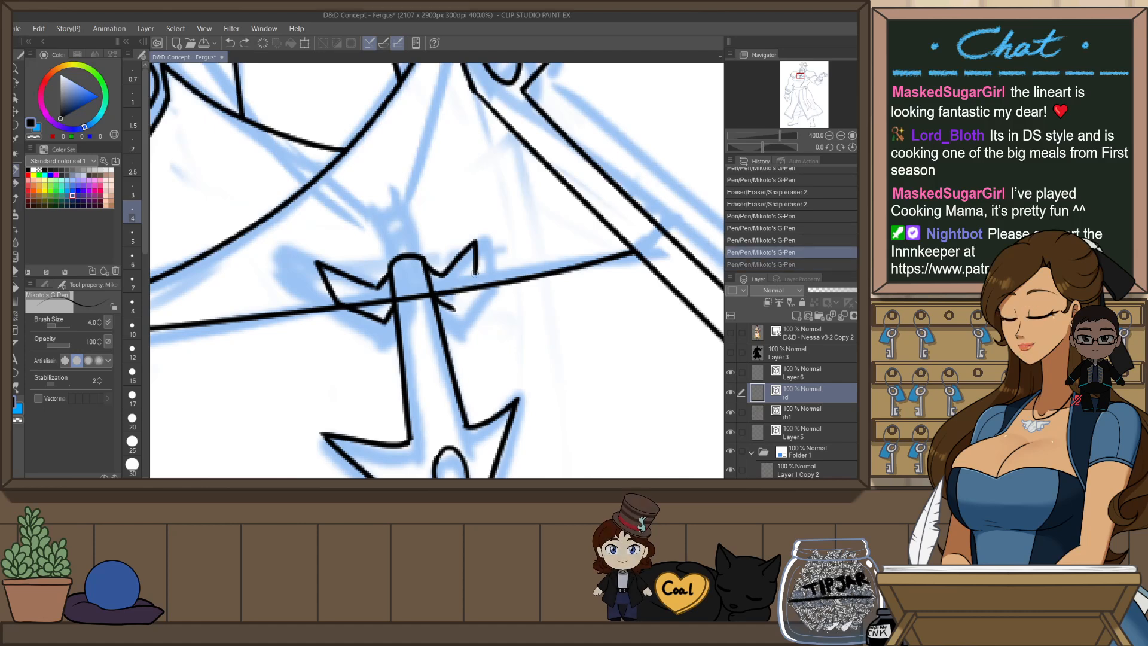
{"action": "key", "text": "ctrl+y"}
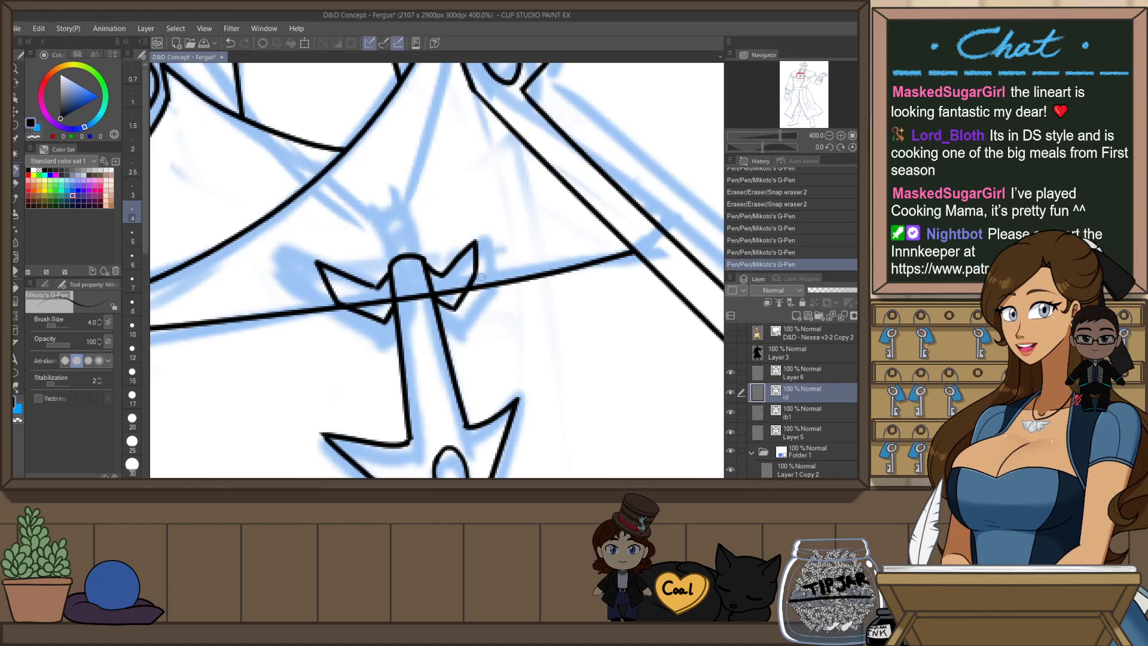
- Ink the small curved finial rising from the rounded top of the emblem's stem
{"action": "mouse_move", "coordinate": [395, 233]}
{"action": "left_mouse_down"}
{"action": "mouse_move", "coordinate": [419, 215]}
{"action": "mouse_move", "coordinate": [412, 250]}
{"action": "left_mouse_up"}
{"action": "key", "text": "ctrl+z"}
{"action": "key", "text": "ctrl+z"}
{"action": "mouse_move", "coordinate": [386, 213]}
{"action": "left_mouse_down"}
{"action": "mouse_move", "coordinate": [412, 234]}
{"action": "mouse_move", "coordinate": [414, 250]}
{"action": "mouse_move", "coordinate": [393, 221]}
{"action": "mouse_move", "coordinate": [395, 258]}
{"action": "left_mouse_up"}
{"action": "key", "text": "ctrl+z"}
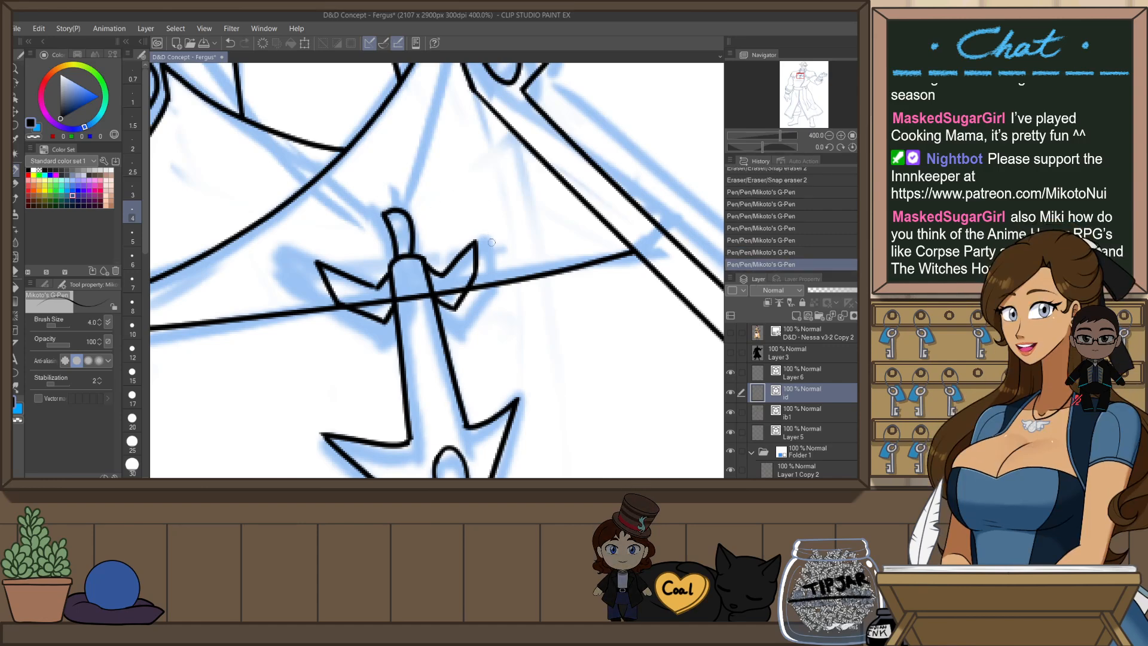
- Flip the view back and adjust the vector control points where the stem meets the longer arrowhead barb to tidy the corner
{"action": "scroll", "coordinate": [491, 243], "scroll_direction": "down", "scroll_amount": 5}
{"action": "scroll", "coordinate": [500, 319], "scroll_direction": "up", "scroll_amount": 4}
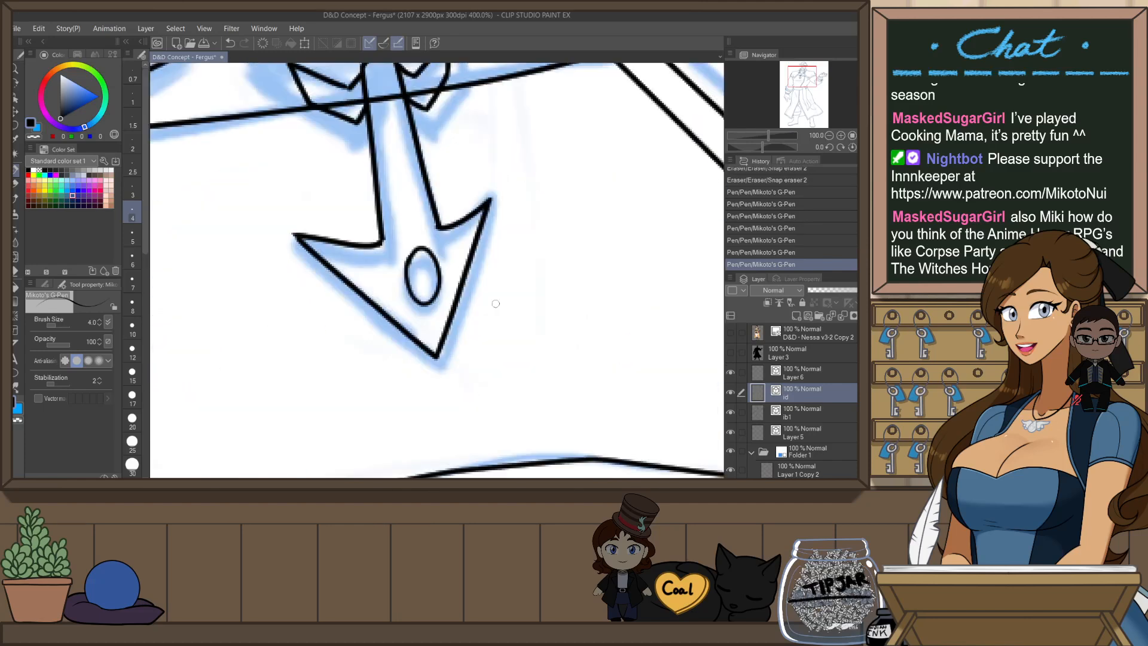
{"action": "key", "text": "h"}
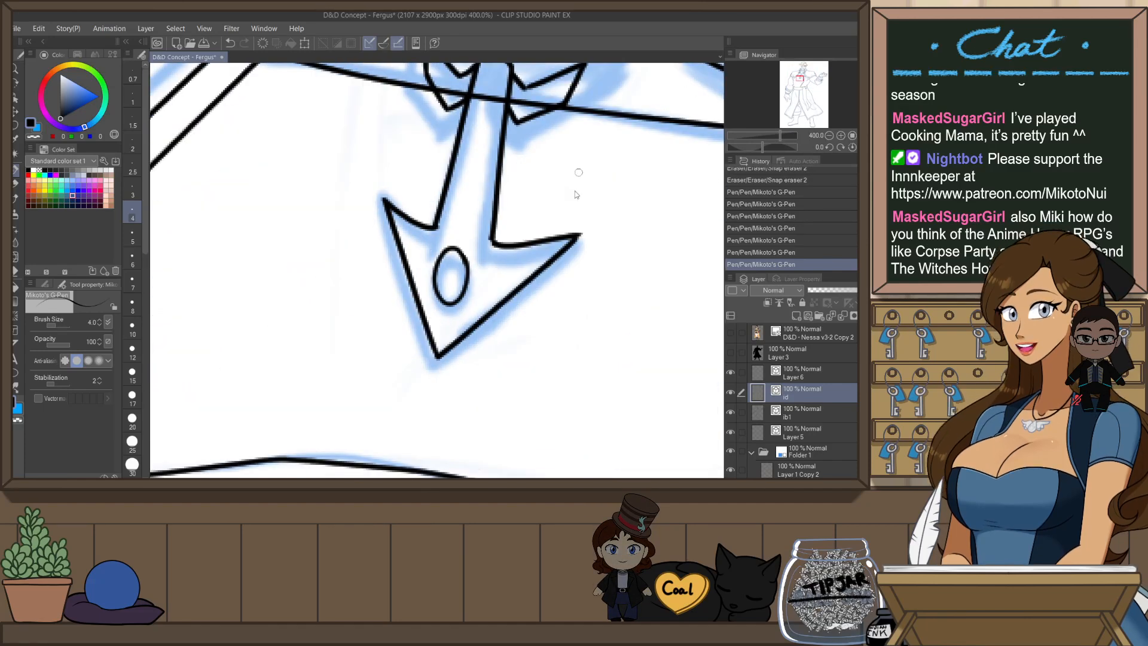
{"action": "key", "text": "o"}
{"action": "left_click", "coordinate": [494, 226]}
{"action": "mouse_move", "coordinate": [495, 224]}
{"action": "left_mouse_down"}
{"action": "mouse_move", "coordinate": [493, 240]}
{"action": "mouse_move", "coordinate": [494, 221]}
{"action": "left_mouse_up"}
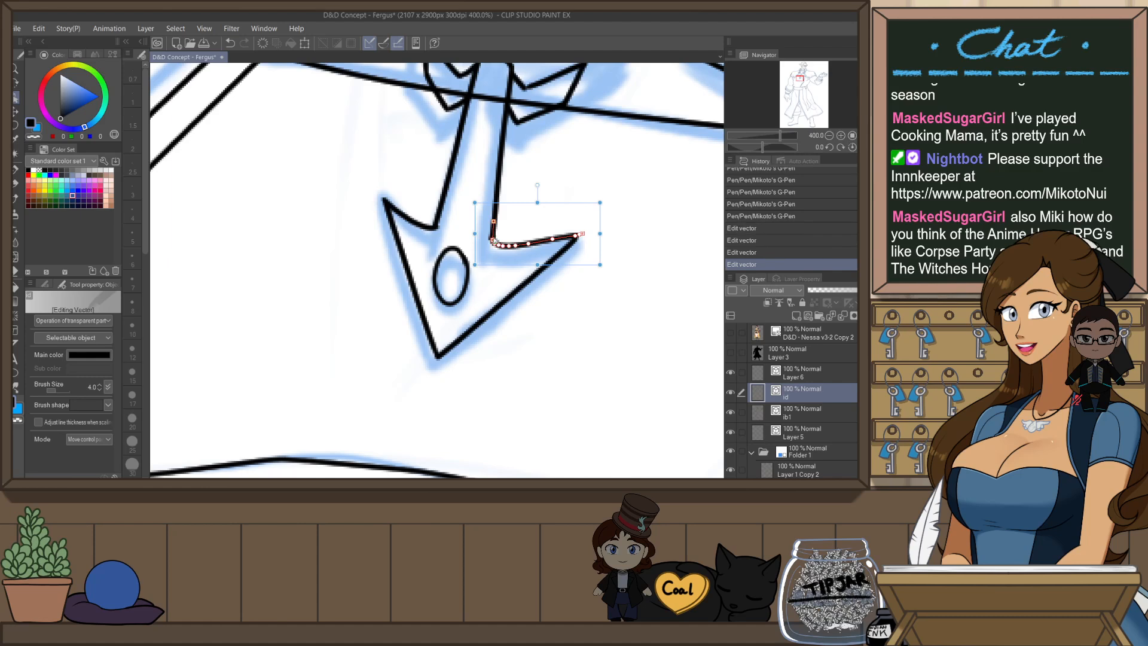
{"action": "left_click", "coordinate": [494, 241]}
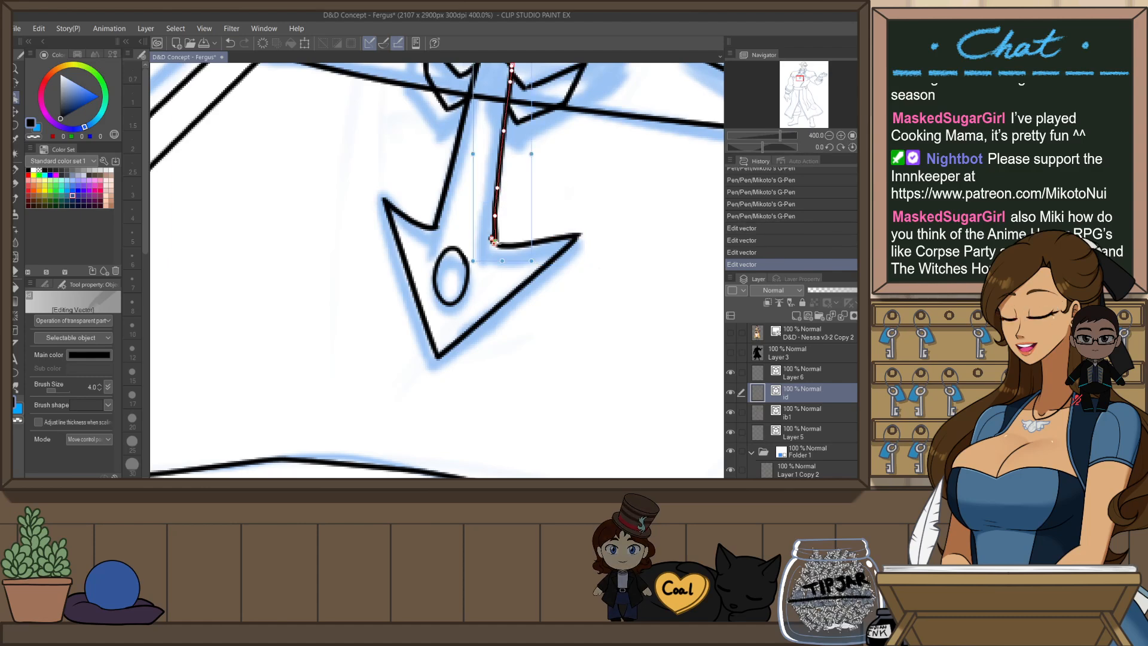
{"action": "left_click_drag", "start_coordinate": [493, 239], "coordinate": [506, 246]}
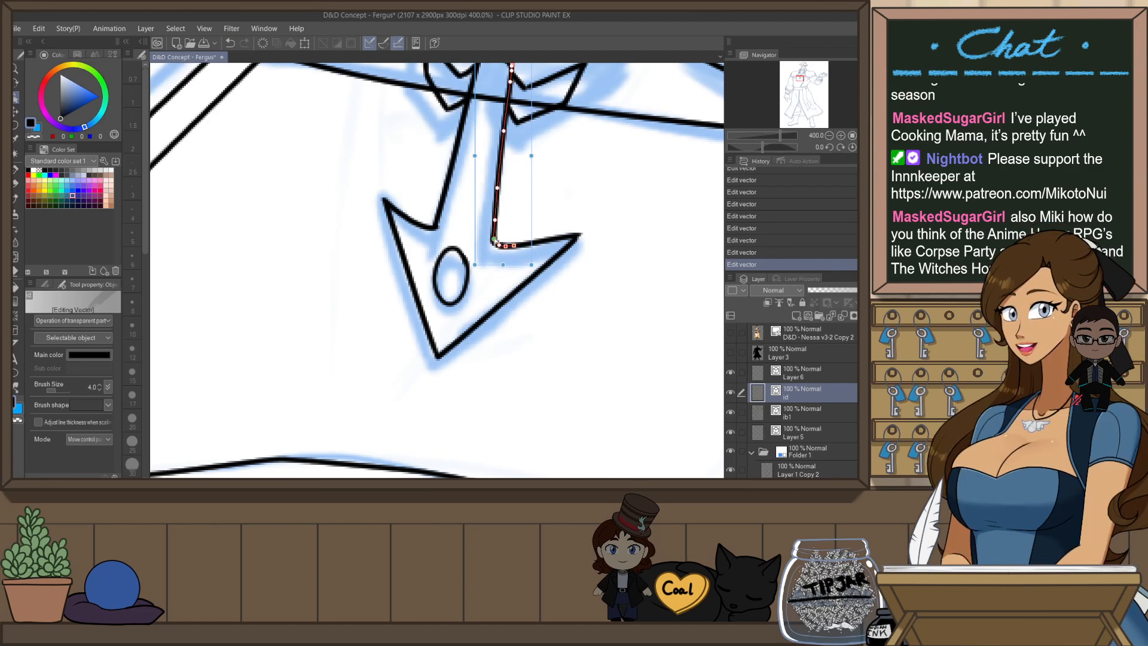
{"action": "left_click", "coordinate": [496, 224]}
{"action": "left_click", "coordinate": [556, 197]}
{"action": "left_click", "coordinate": [541, 243]}
{"action": "left_click", "coordinate": [499, 176]}
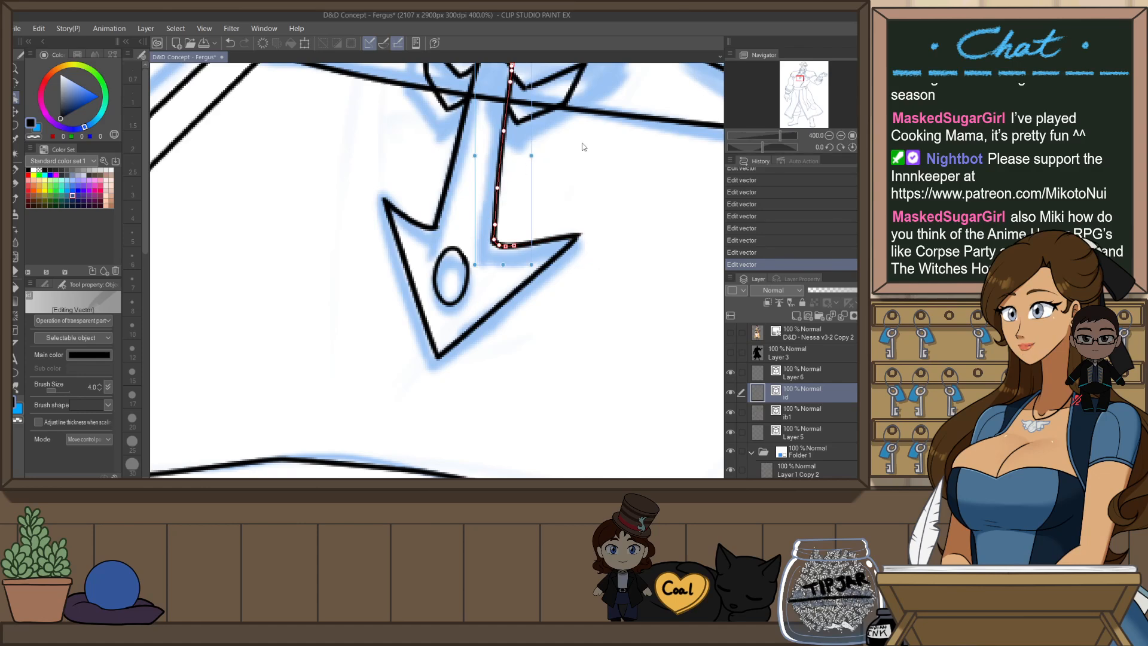
{"action": "left_click", "coordinate": [584, 198]}
- Select all the vector lines of the wider crossguard wing and scale them down slightly toward the stem
{"action": "scroll", "coordinate": [559, 266], "scroll_direction": "down", "scroll_amount": 4}
{"action": "left_click_drag", "start_coordinate": [618, 223], "coordinate": [507, 241]}
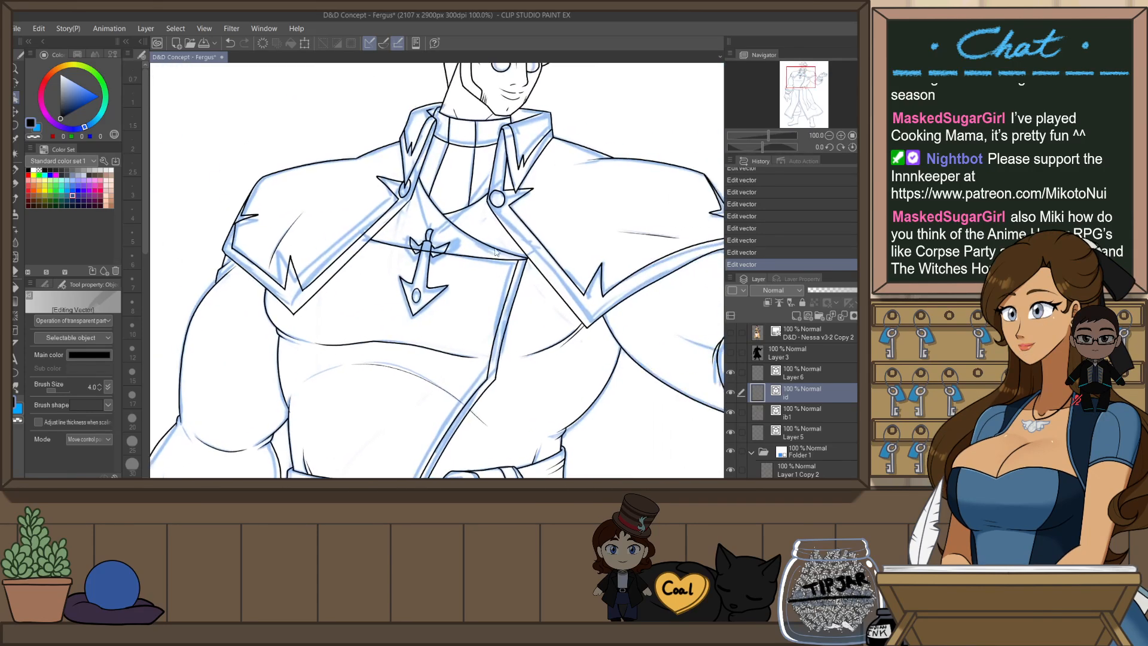
{"action": "scroll", "coordinate": [496, 252], "scroll_direction": "up", "scroll_amount": 1}
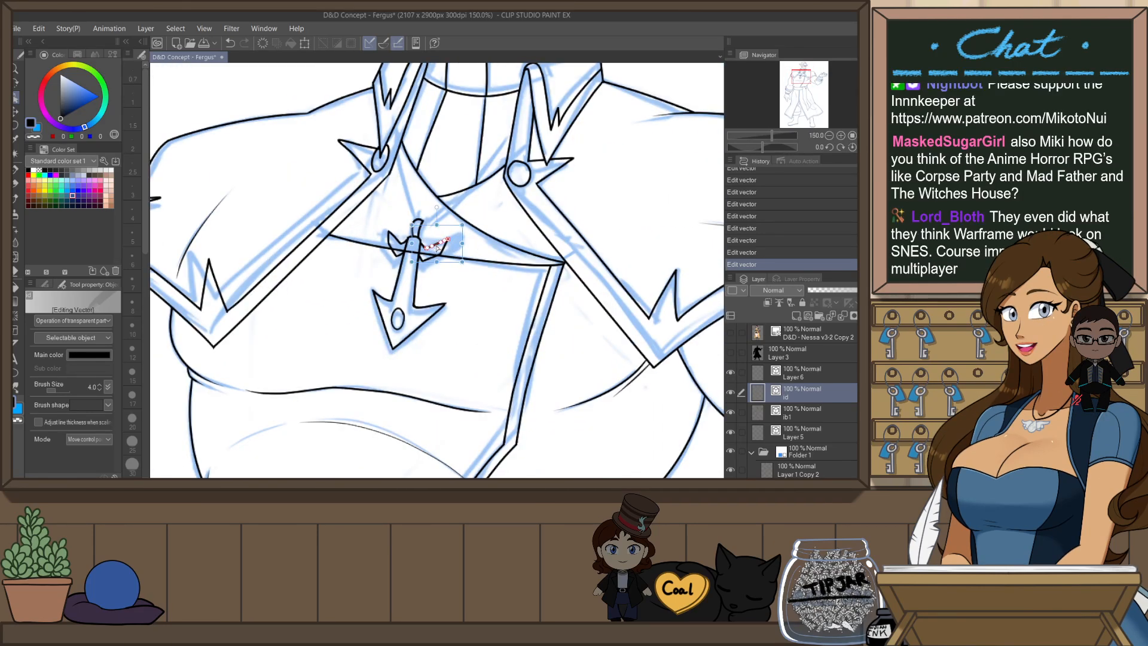
{"action": "scroll", "coordinate": [438, 247], "scroll_direction": "up", "scroll_amount": 1}
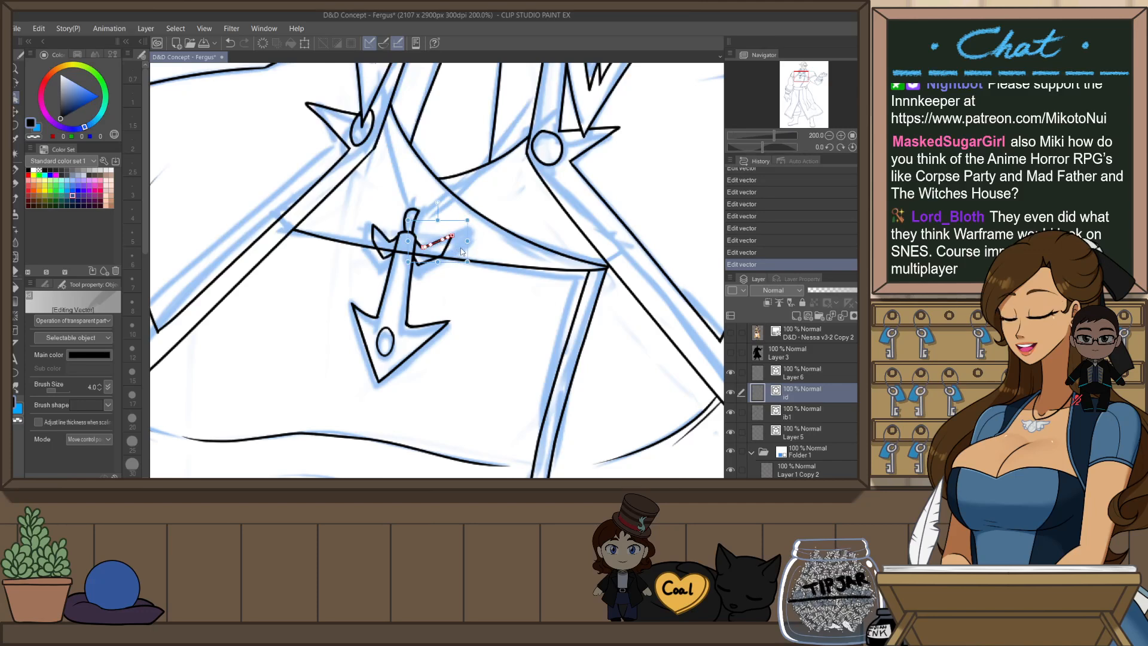
{"action": "left_click", "coordinate": [449, 246], "text": "shift"}
{"action": "left_click", "coordinate": [426, 264], "text": "shift"}
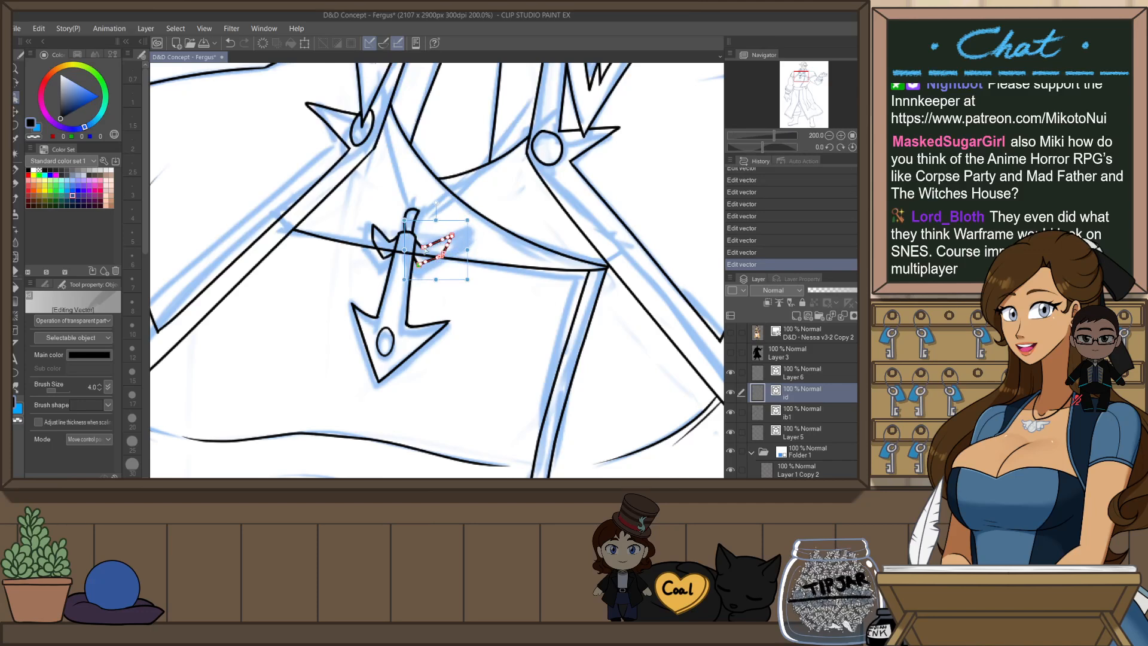
{"action": "left_click", "coordinate": [416, 259], "text": "shift"}
{"action": "left_click_drag", "start_coordinate": [466, 251], "coordinate": [460, 251]}
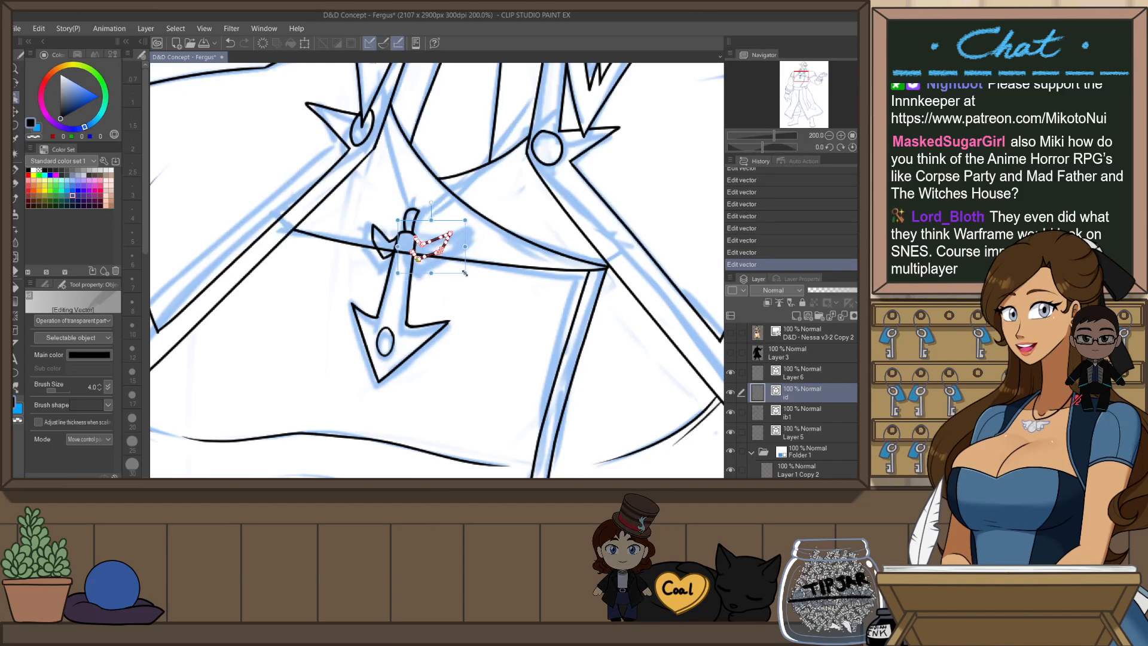
{"action": "left_click", "coordinate": [478, 262]}
- Mirror the view, select all the vector lines of the narrower crossguard wing and reduce their height slightly
{"action": "key", "text": "h"}
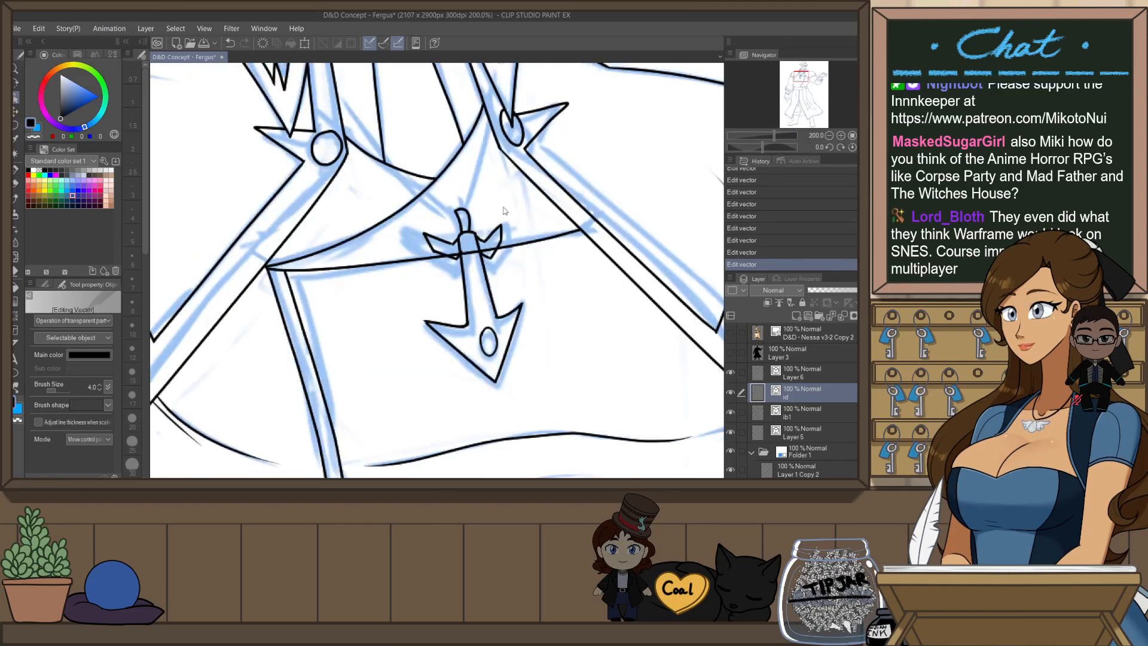
{"action": "left_click", "coordinate": [506, 273]}
{"action": "key", "text": "ctrl+z"}
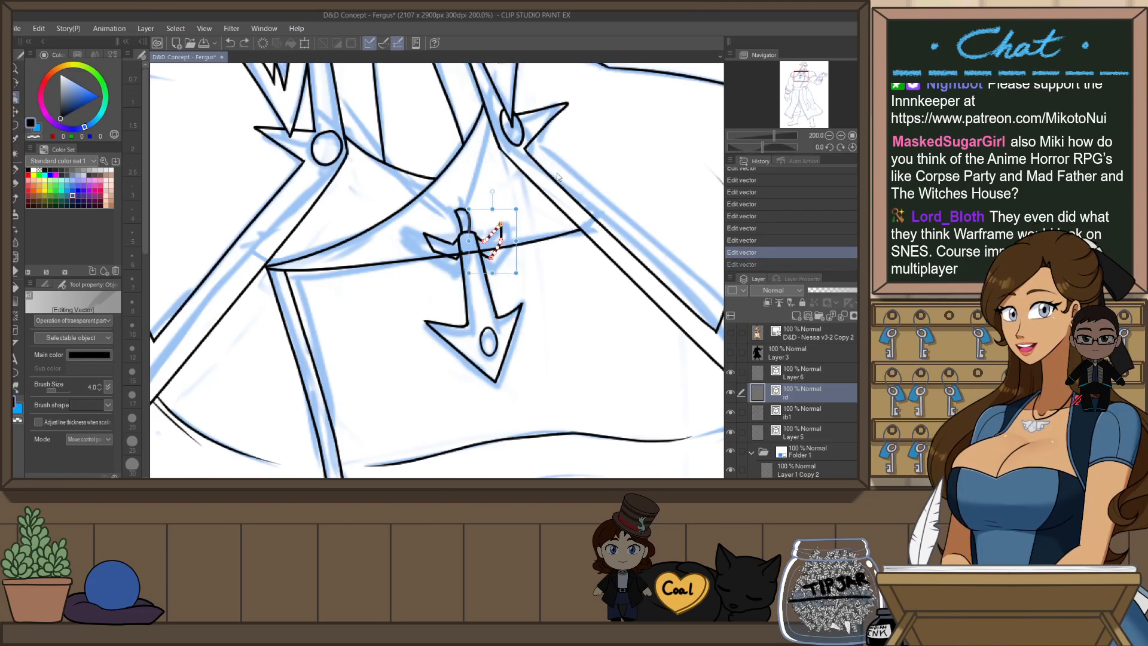
{"action": "scroll", "coordinate": [526, 197], "scroll_direction": "up", "scroll_amount": 3}
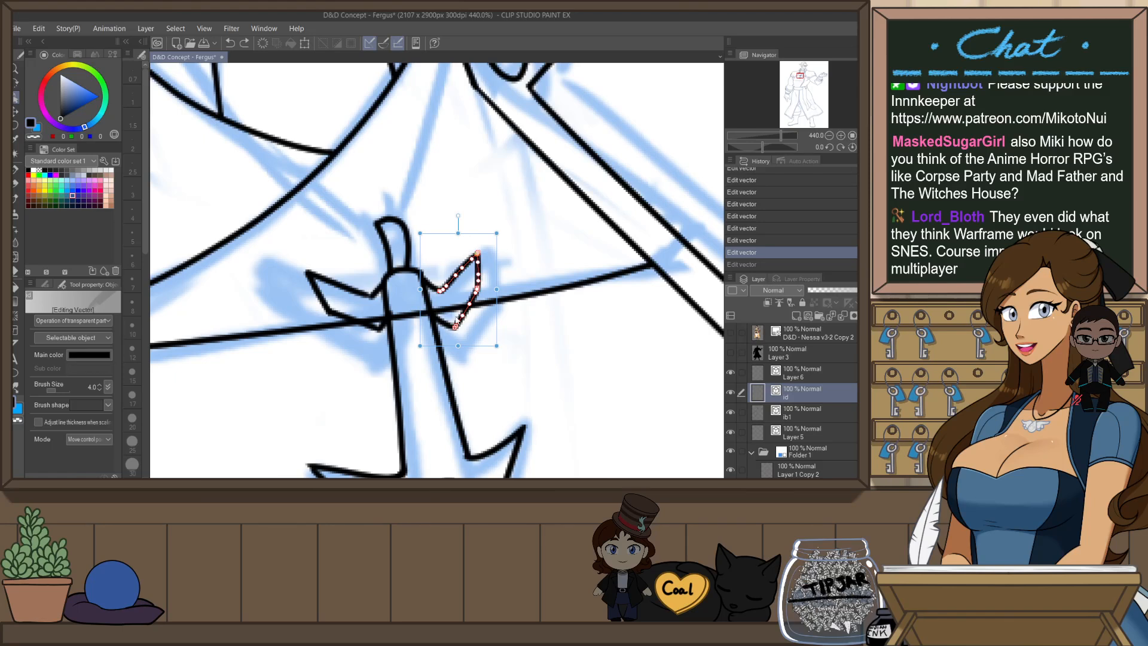
{"action": "left_click", "coordinate": [447, 324], "text": "shift"}
{"action": "left_click", "coordinate": [431, 287], "text": "shift"}
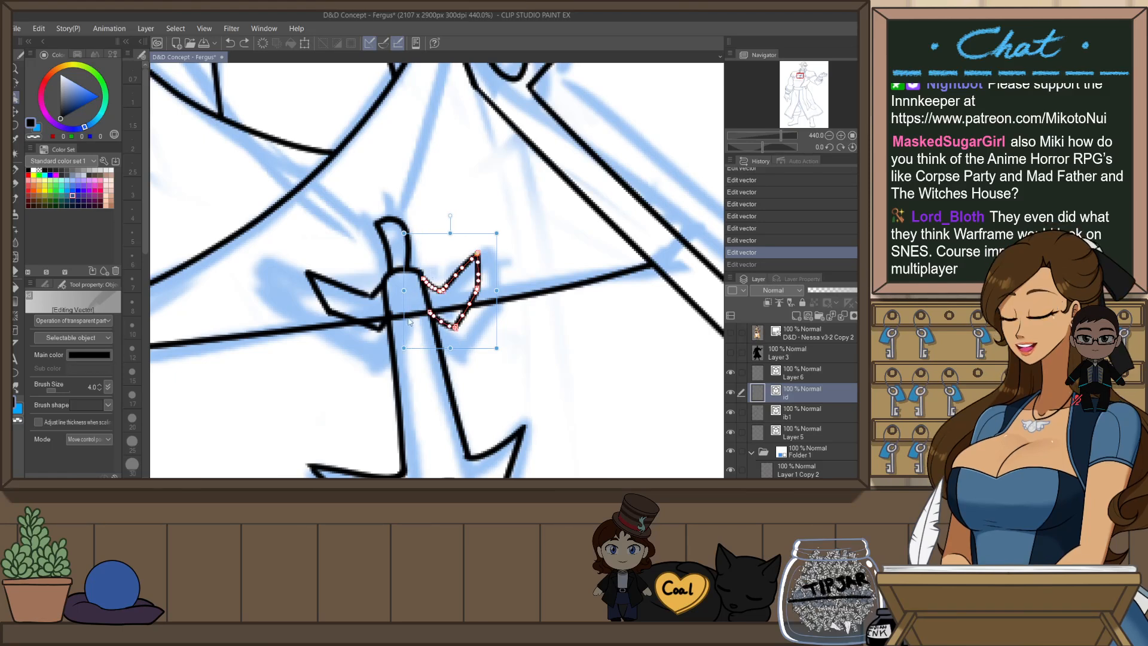
{"action": "left_click_drag", "start_coordinate": [401, 353], "coordinate": [405, 339]}
{"action": "left_click", "coordinate": [549, 363]}
- Transform the narrower wing's underside and lower outer edge individually so they join at the bottom corner and the stem
{"action": "left_click", "coordinate": [434, 318]}
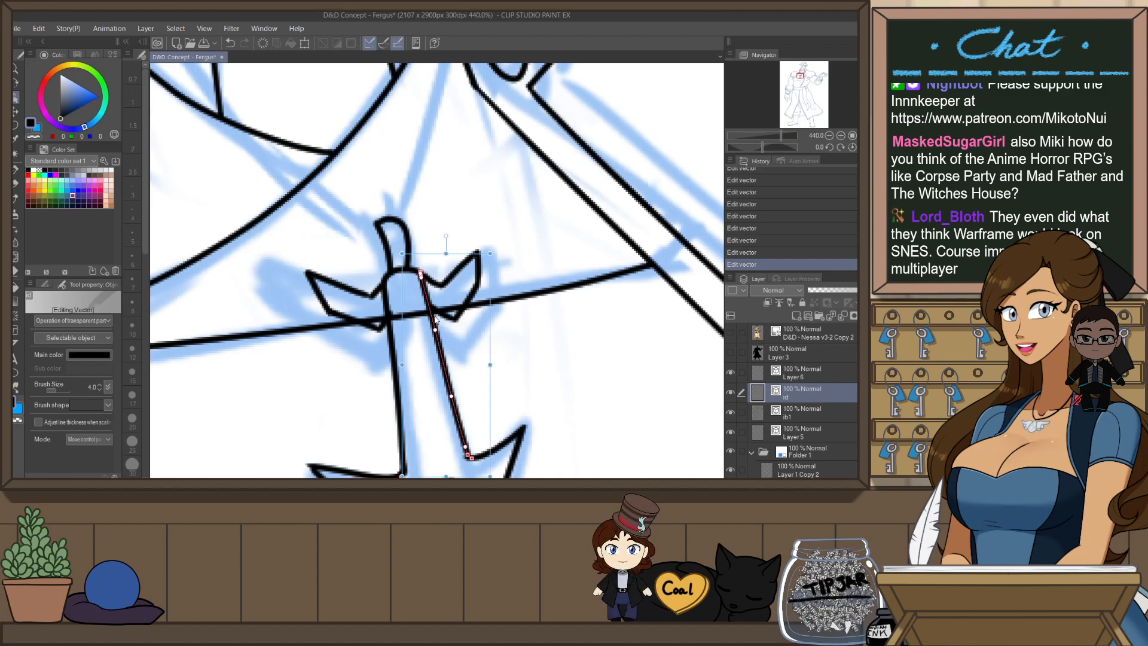
{"action": "left_click", "coordinate": [469, 325]}
{"action": "left_click", "coordinate": [452, 321]}
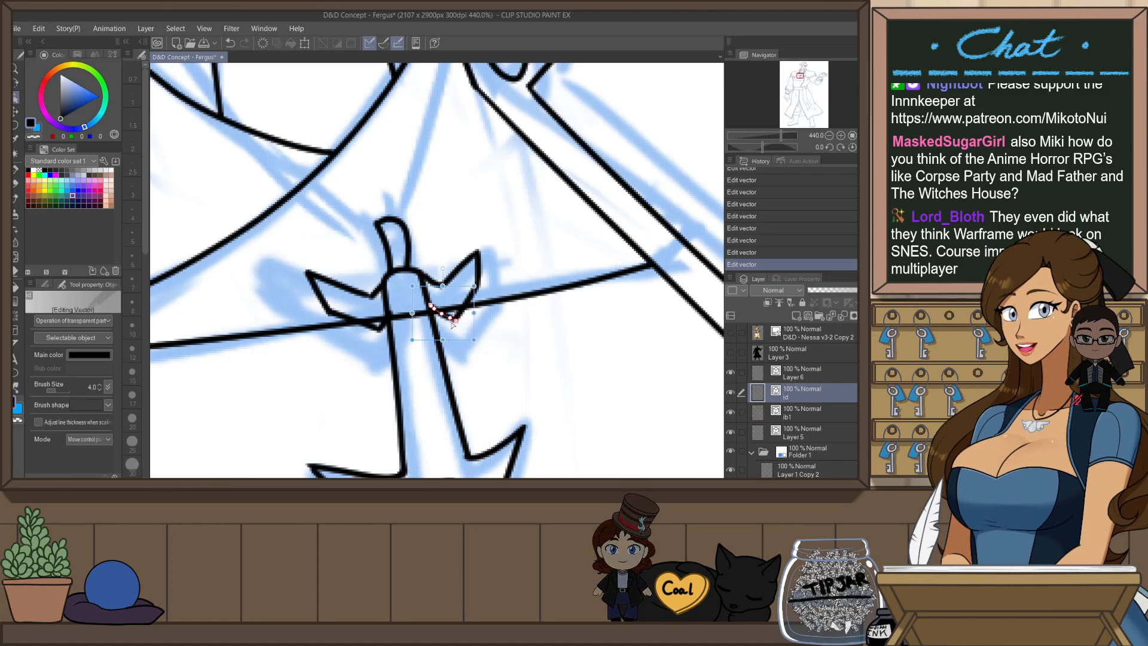
{"action": "left_click_drag", "start_coordinate": [473, 340], "coordinate": [468, 347]}
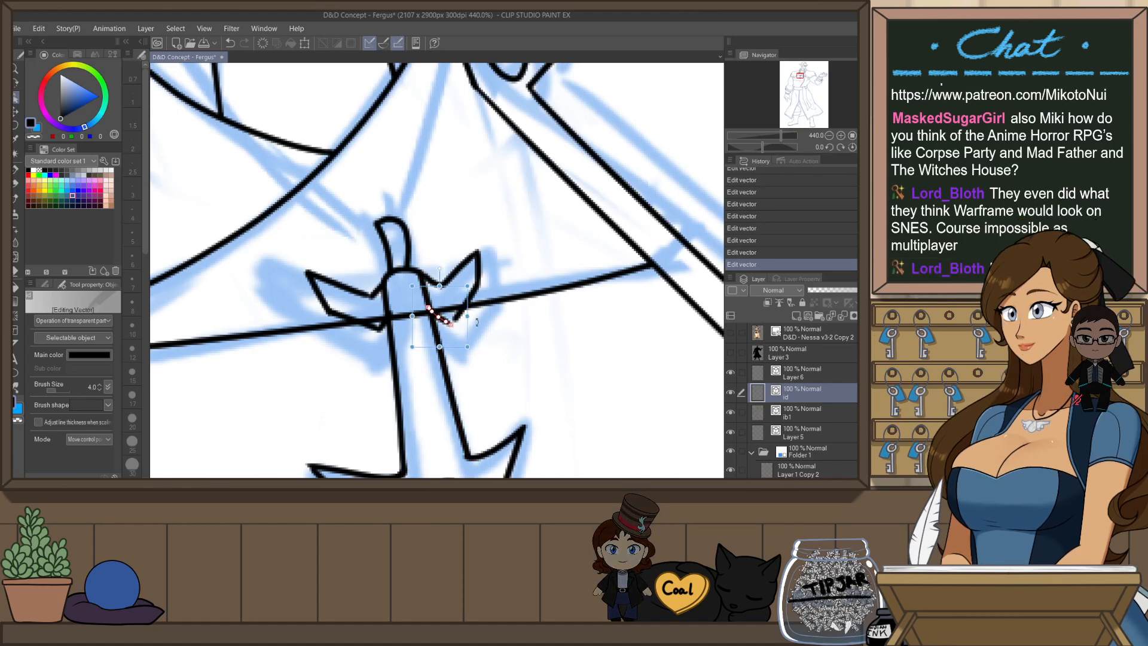
{"action": "left_click_drag", "start_coordinate": [420, 288], "coordinate": [417, 284]}
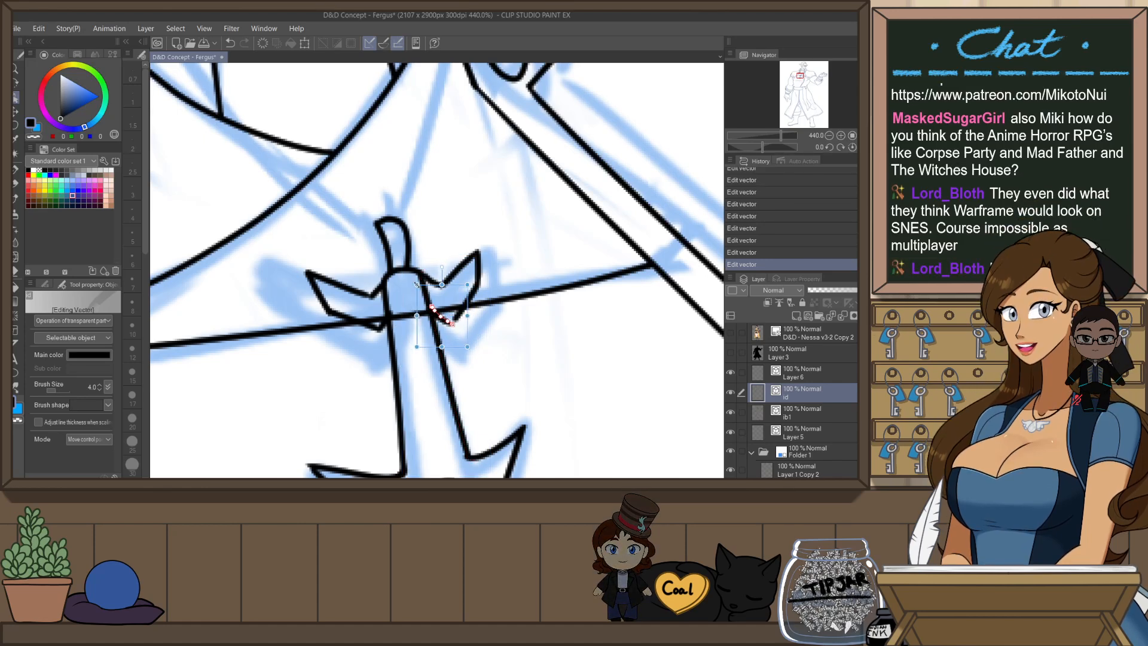
{"action": "left_click", "coordinate": [459, 312]}
{"action": "left_click_drag", "start_coordinate": [453, 323], "coordinate": [448, 321]}
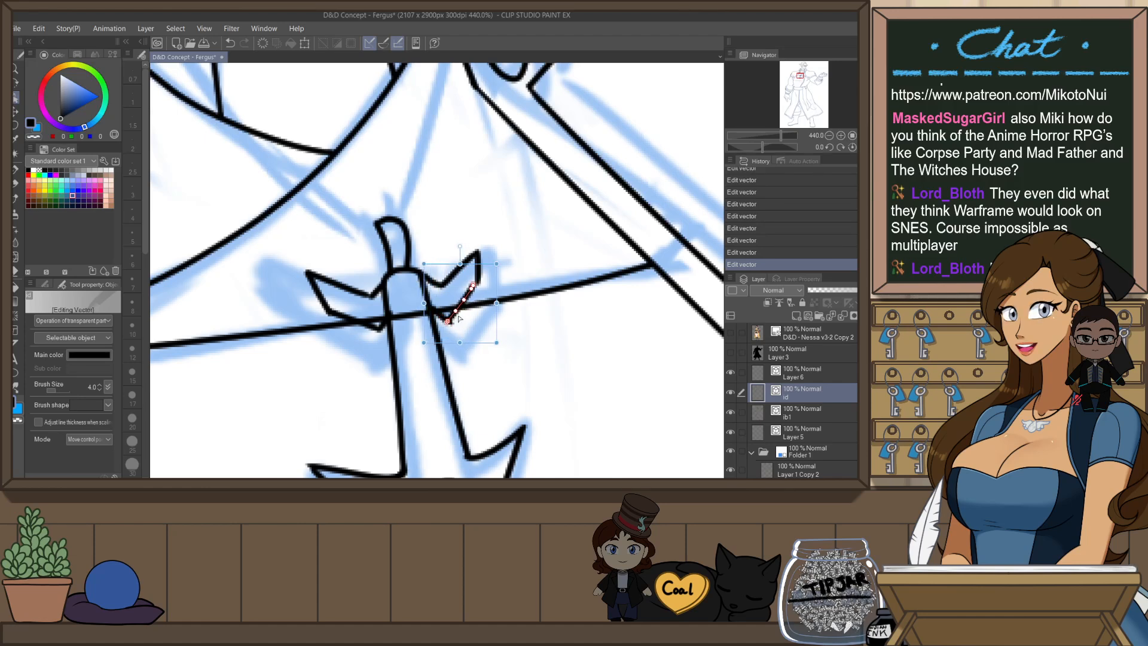
{"action": "left_click_drag", "start_coordinate": [498, 262], "coordinate": [504, 261]}
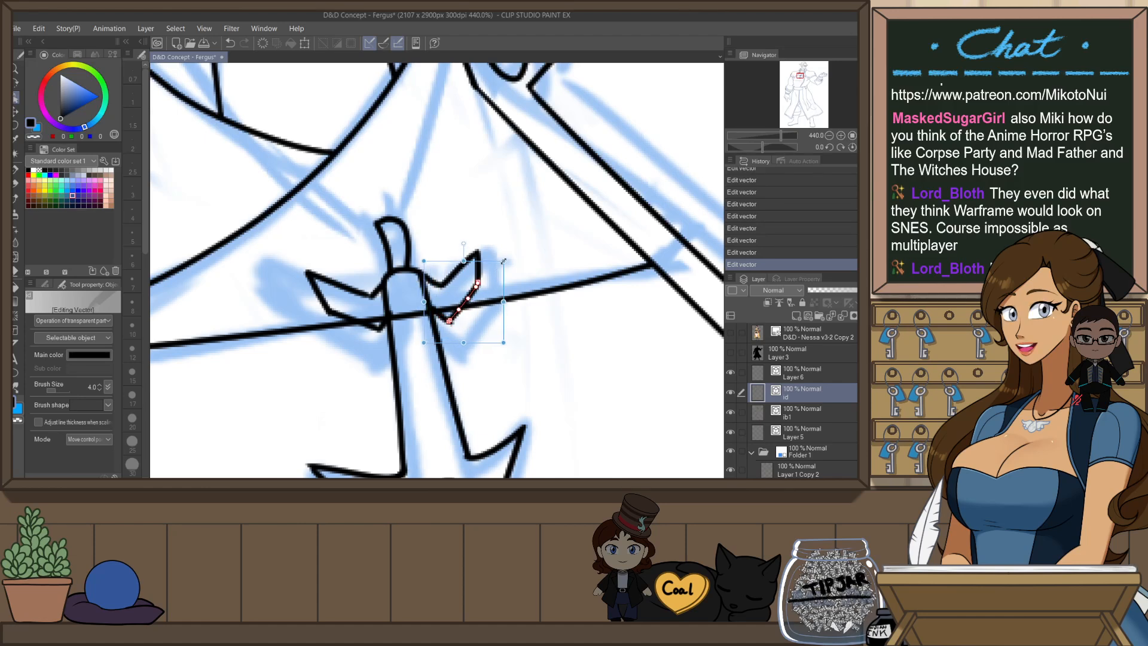
{"action": "left_click", "coordinate": [533, 247]}
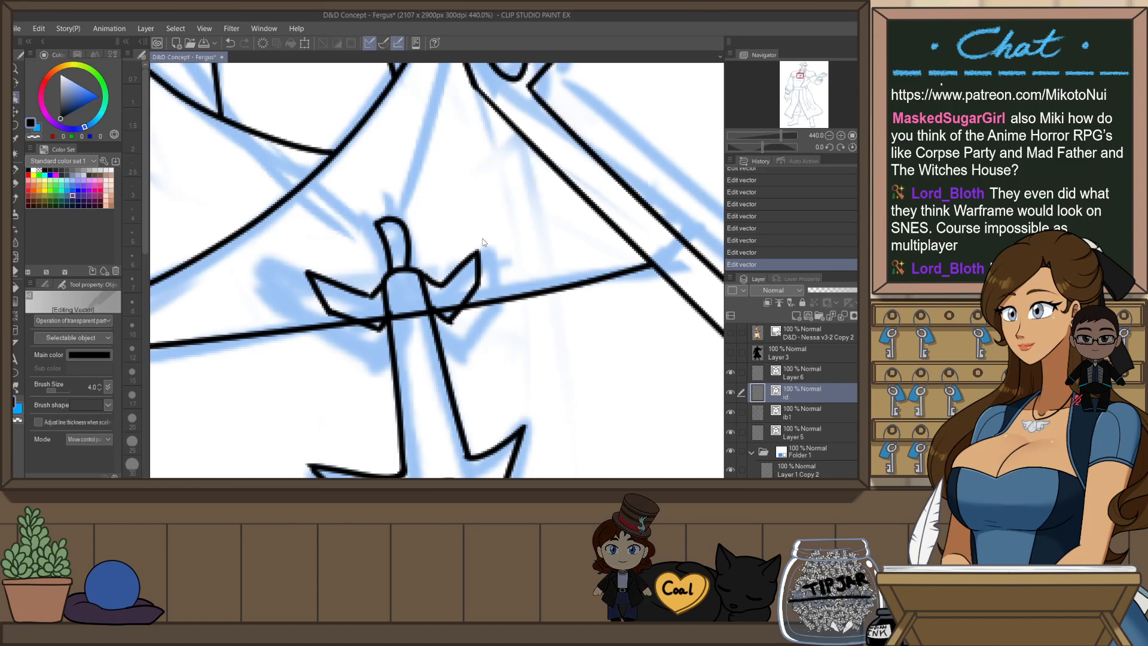
- Flip the view back and check the finished emblem against the whole figure
{"action": "scroll", "coordinate": [487, 228], "scroll_direction": "down", "scroll_amount": 4}
{"action": "scroll", "coordinate": [486, 228], "scroll_direction": "up", "scroll_amount": 2}
{"action": "key", "text": "h"}
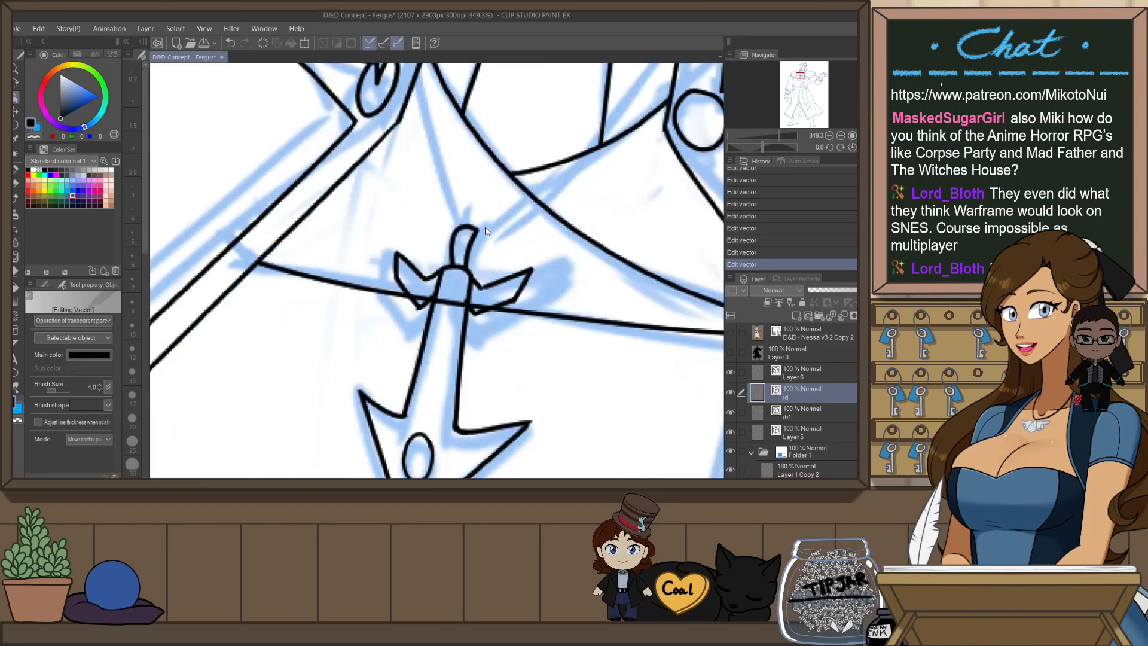
{"action": "scroll", "coordinate": [486, 230], "scroll_direction": "down", "scroll_amount": 6}
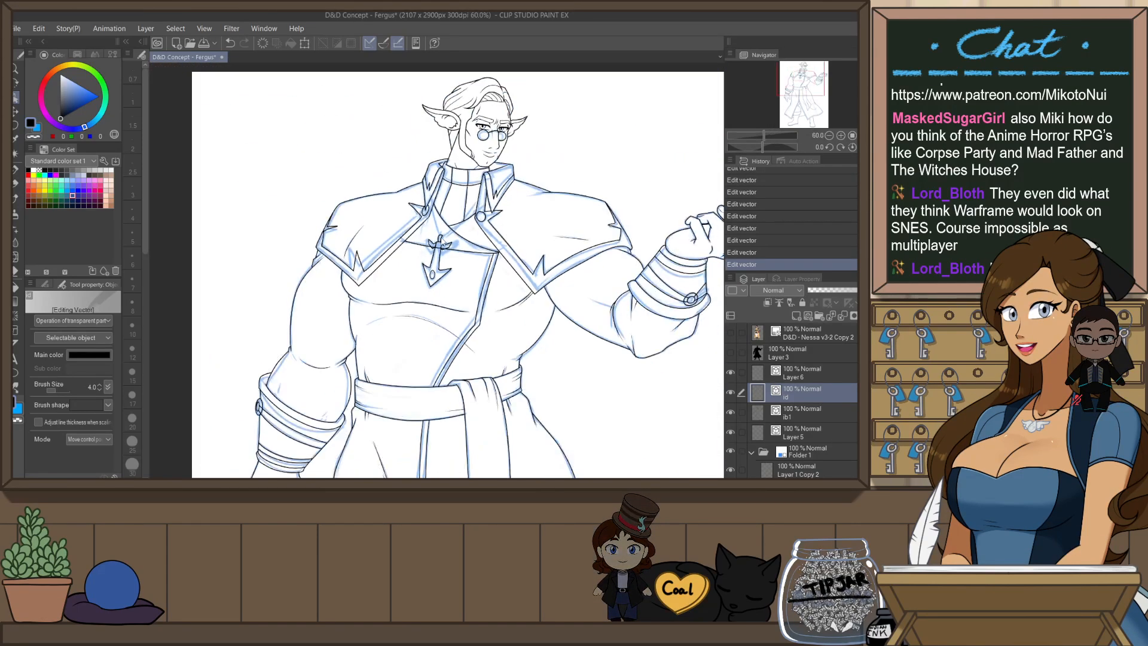
{"action": "scroll", "coordinate": [486, 231], "scroll_direction": "down", "scroll_amount": 3}
{"action": "scroll", "coordinate": [486, 231], "scroll_direction": "up", "scroll_amount": 2}
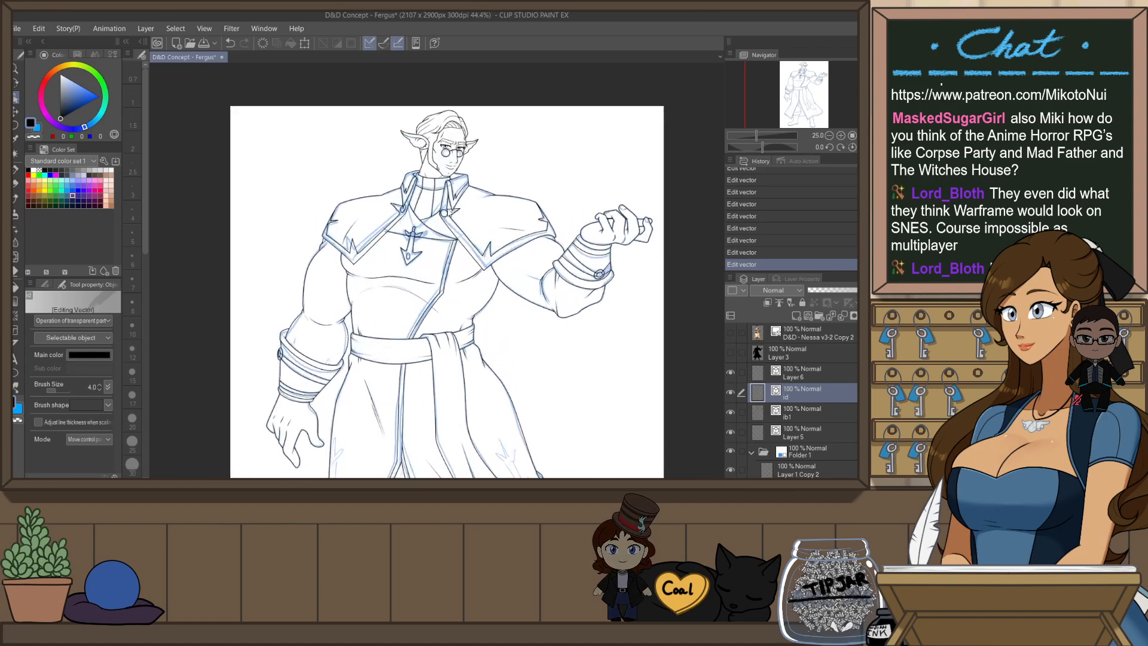
- Slightly transform the wider crossguard wing's short inner lines individually so they meet the emblem's stem
{"action": "scroll", "coordinate": [448, 212], "scroll_direction": "up", "scroll_amount": 1}
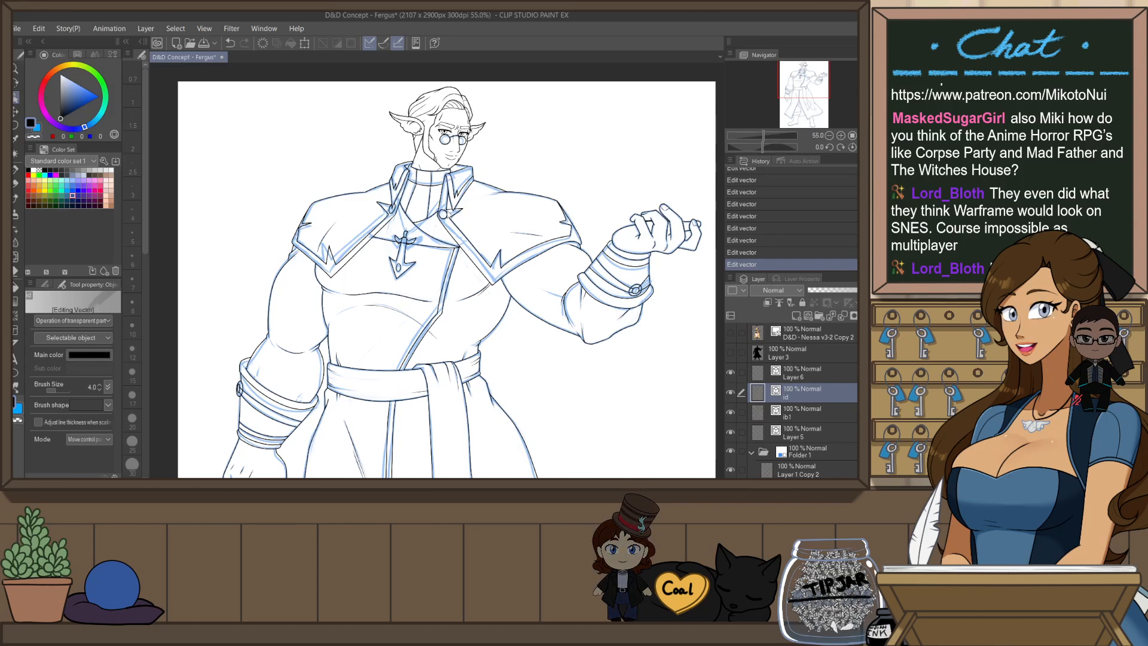
{"action": "scroll", "coordinate": [403, 260], "scroll_direction": "up", "scroll_amount": 10}
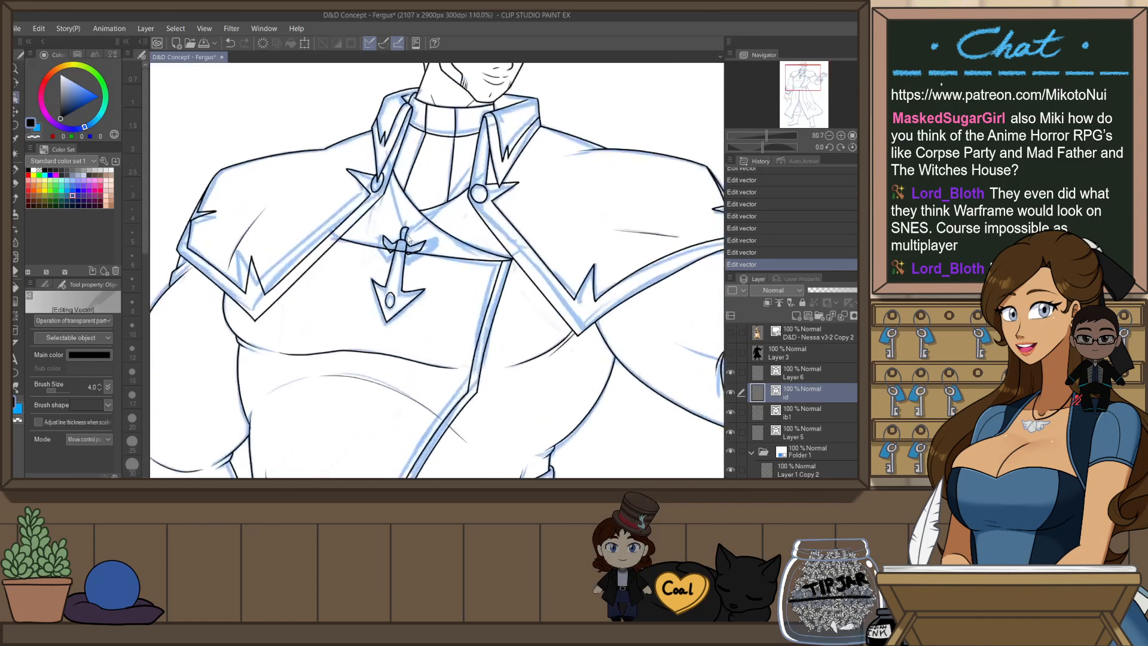
{"action": "left_click", "coordinate": [394, 243]}
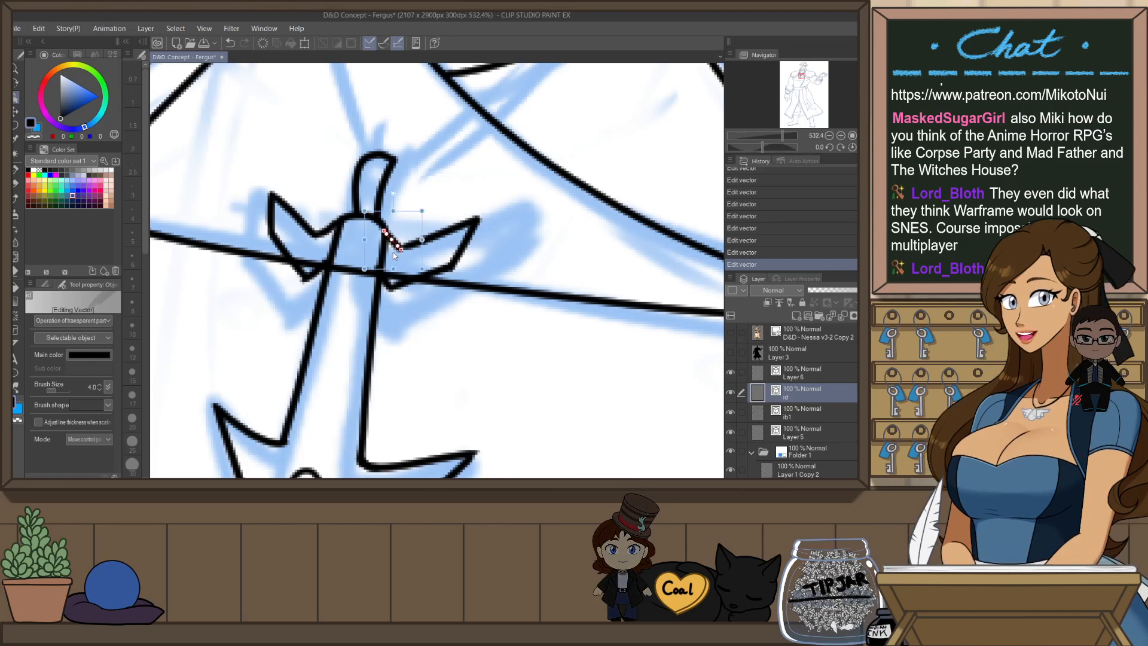
{"action": "left_click_drag", "start_coordinate": [423, 267], "coordinate": [425, 266]}
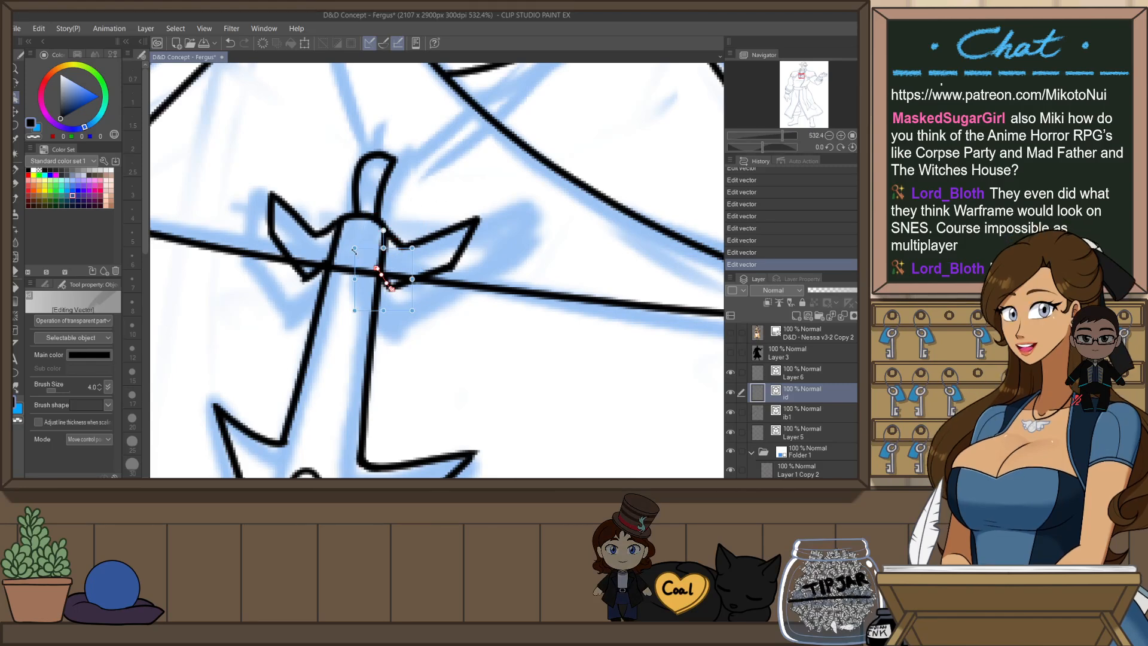
{"action": "left_click_drag", "start_coordinate": [354, 250], "coordinate": [362, 247]}
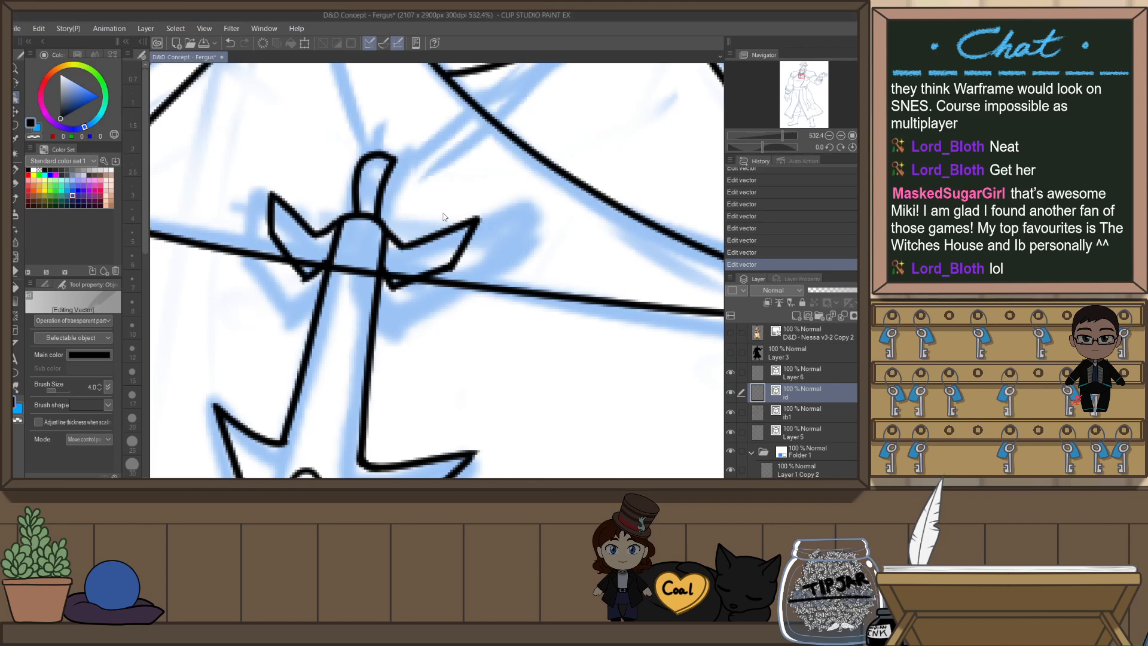
- Rotate the stem's edge on the wider wing's side slightly so its lower end flares outward
{"action": "scroll", "coordinate": [495, 183], "scroll_direction": "down", "scroll_amount": 5}
{"action": "scroll", "coordinate": [495, 182], "scroll_direction": "up", "scroll_amount": 2}
{"action": "scroll", "coordinate": [437, 264], "scroll_direction": "up", "scroll_amount": 2}
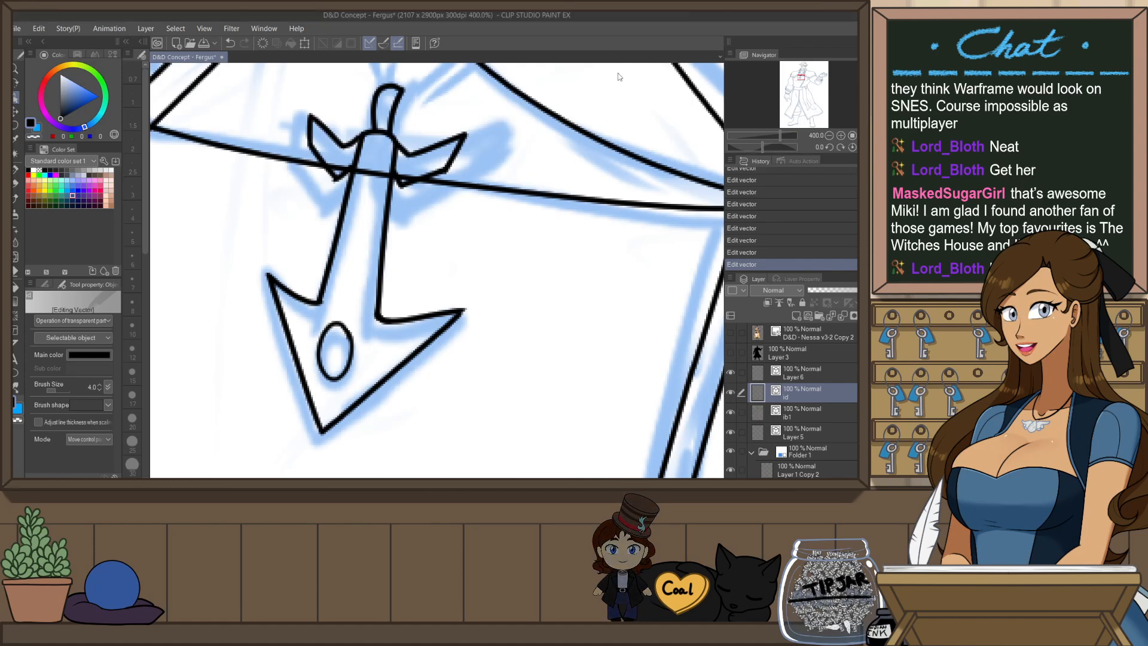
{"action": "left_click", "coordinate": [382, 308]}
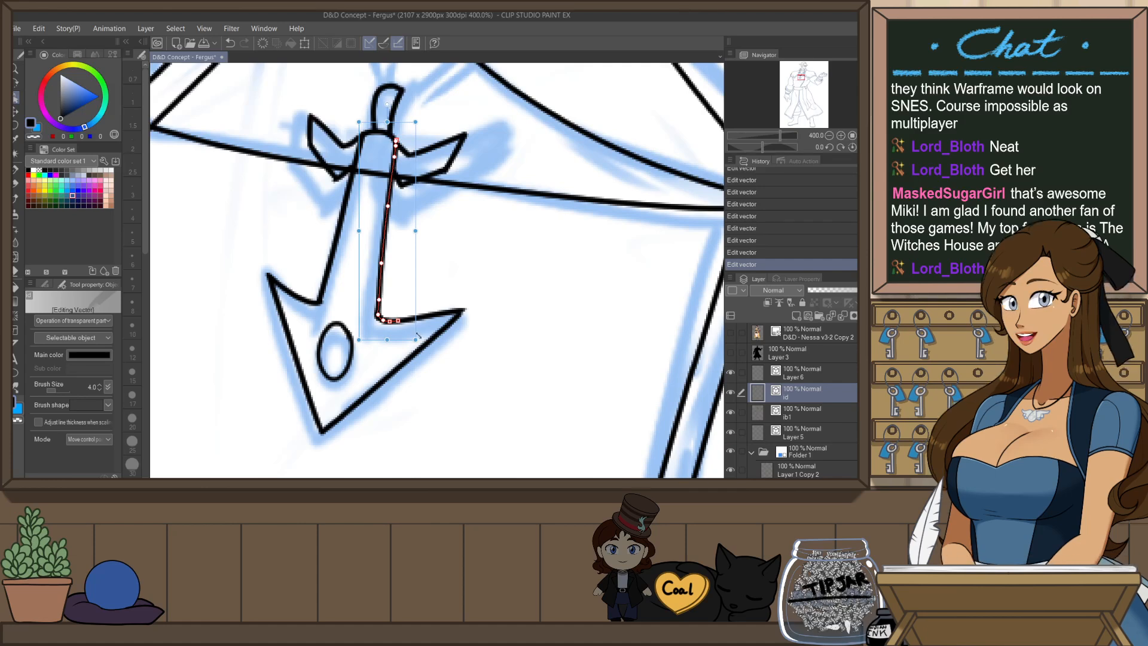
{"action": "left_click_drag", "start_coordinate": [417, 336], "coordinate": [427, 288]}
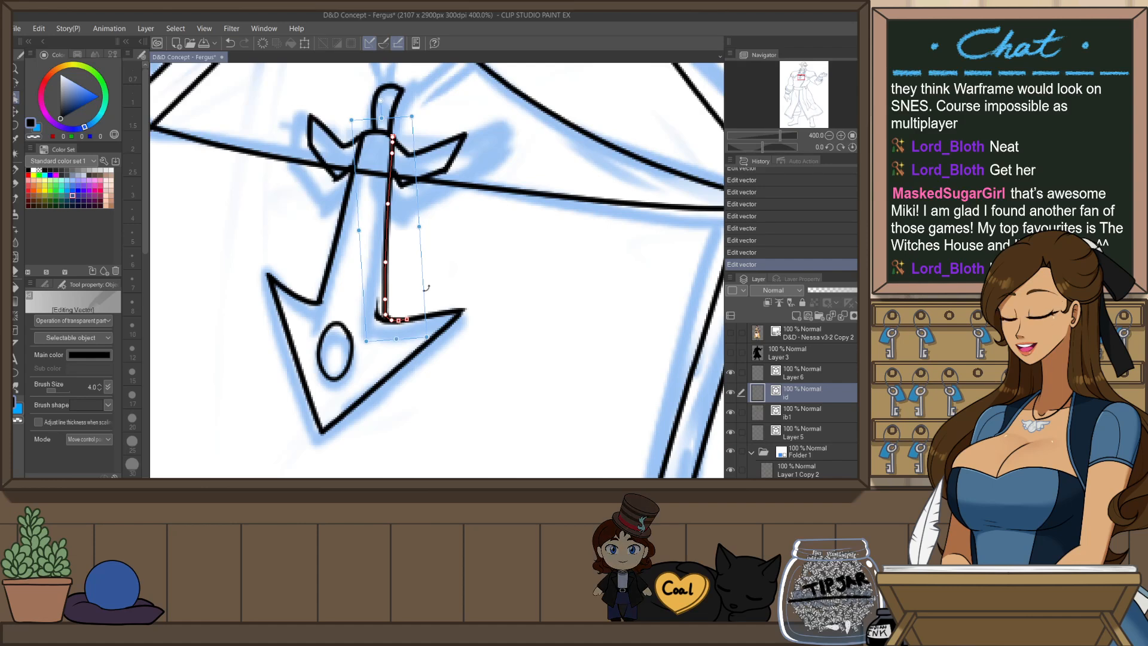
{"action": "left_click", "coordinate": [461, 266]}
- Transform the stem's opposite edge so its lower end flares outward toward the arrowhead's other barb
{"action": "left_click", "coordinate": [328, 276]}
{"action": "left_click_drag", "start_coordinate": [299, 322], "coordinate": [283, 321]}
{"action": "left_click_drag", "start_coordinate": [377, 173], "coordinate": [375, 199]}
{"action": "left_click_drag", "start_coordinate": [336, 116], "coordinate": [338, 111]}
{"action": "left_click", "coordinate": [442, 113]}
{"action": "left_click", "coordinate": [307, 287]}
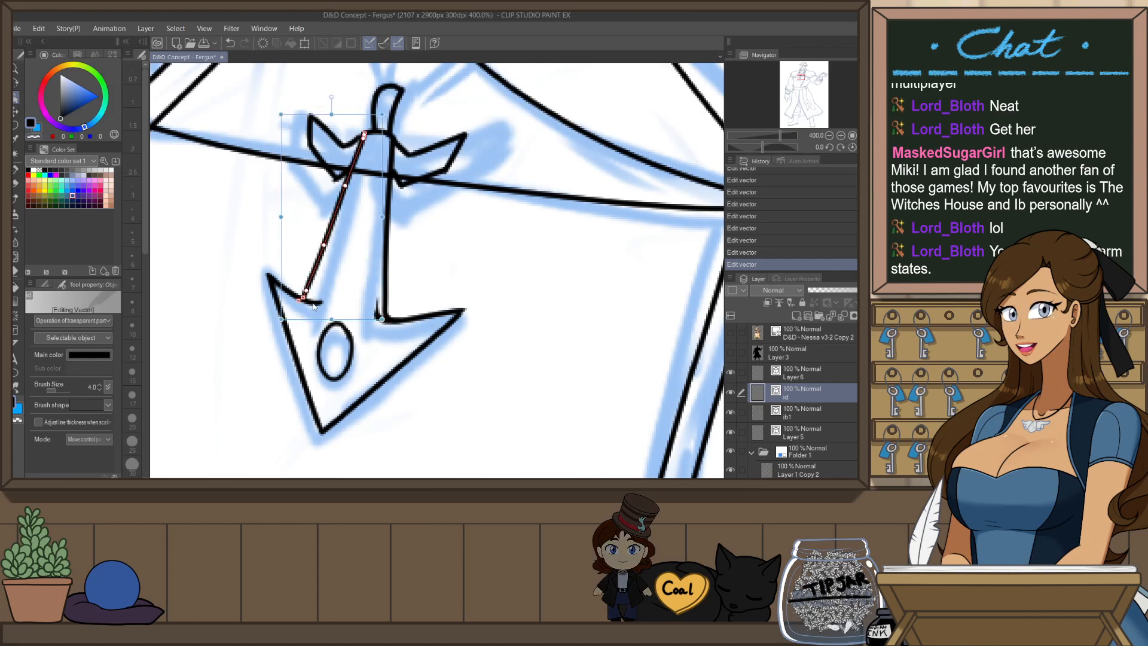
{"action": "left_click_drag", "start_coordinate": [281, 319], "coordinate": [292, 322]}
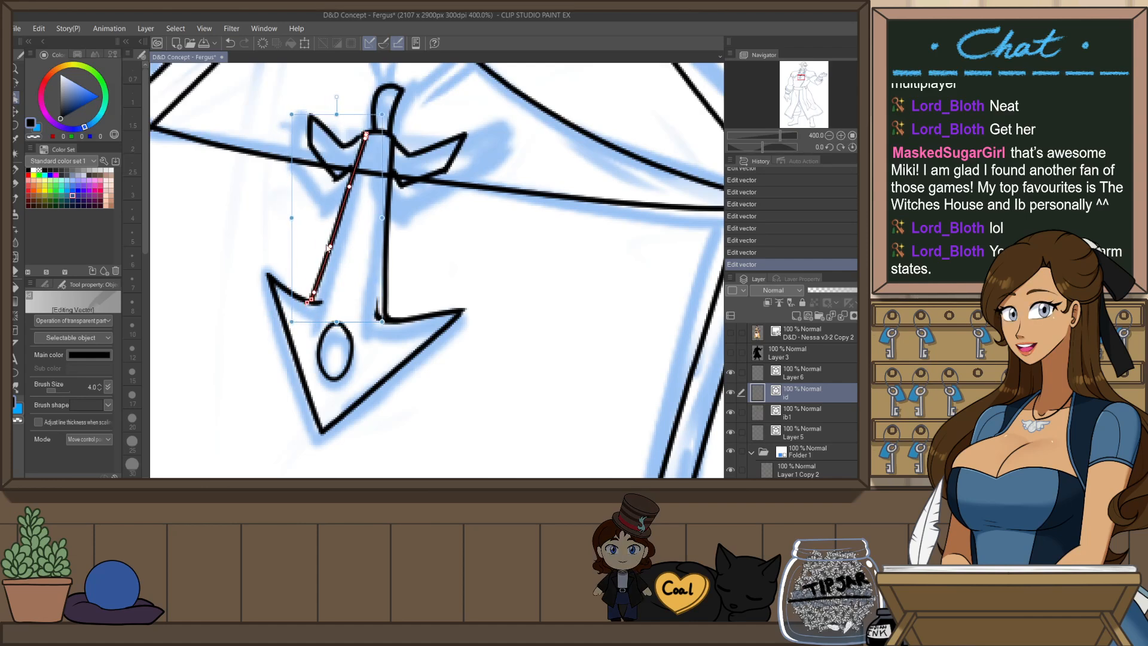
{"action": "left_click", "coordinate": [423, 147]}
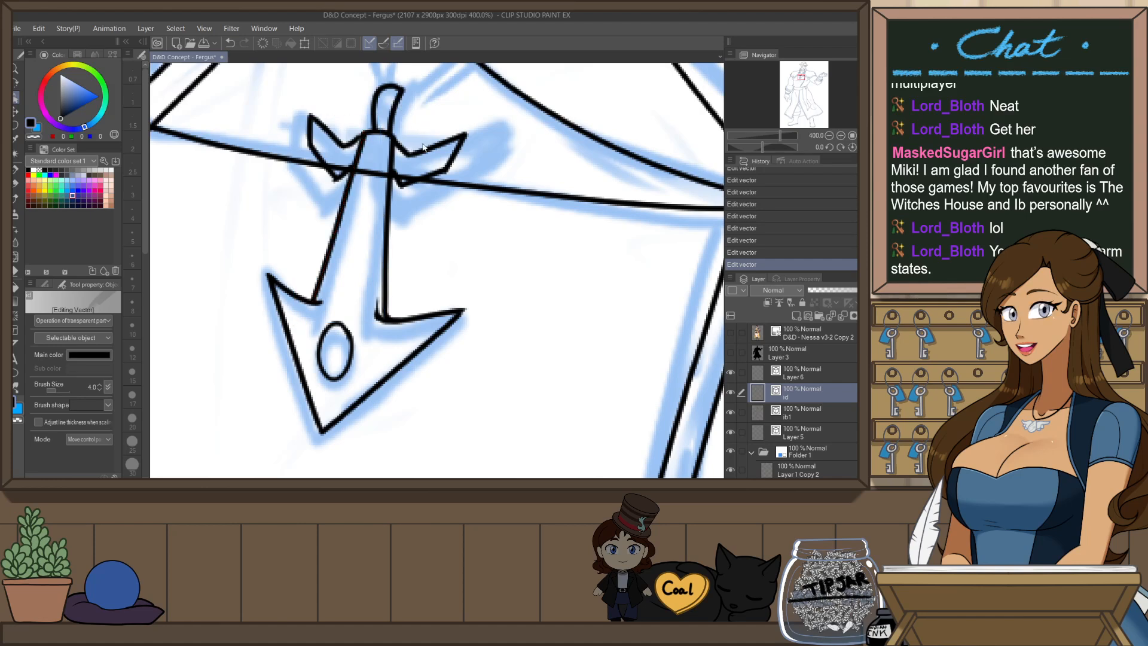
- Erase the overshooting line ends where the widened stem meets the arrowhead, using the Snap eraser
{"action": "left_click", "coordinate": [387, 307]}
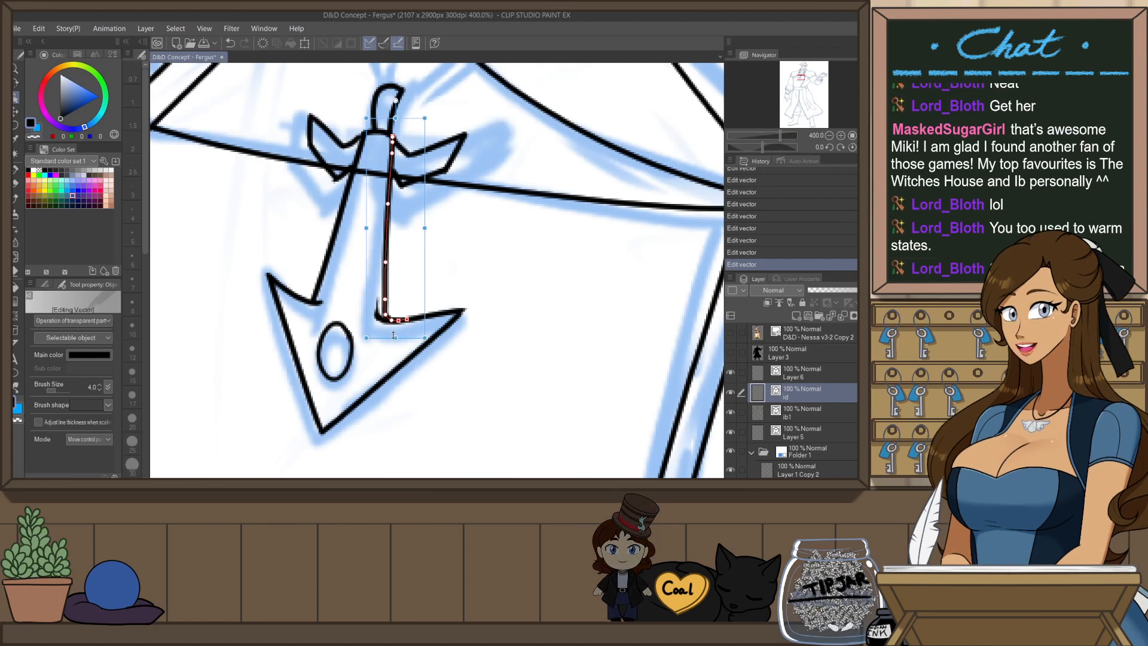
{"action": "left_click", "coordinate": [444, 293]}
{"action": "left_click", "coordinate": [384, 307]}
{"action": "left_click", "coordinate": [461, 253]}
{"action": "key", "text": "e"}
{"action": "mouse_move", "coordinate": [326, 295]}
{"action": "left_mouse_down"}
{"action": "mouse_move", "coordinate": [368, 250]}
{"action": "mouse_move", "coordinate": [307, 317]}
{"action": "left_mouse_up"}
{"action": "scroll", "coordinate": [365, 291], "scroll_direction": "down", "scroll_amount": 4}
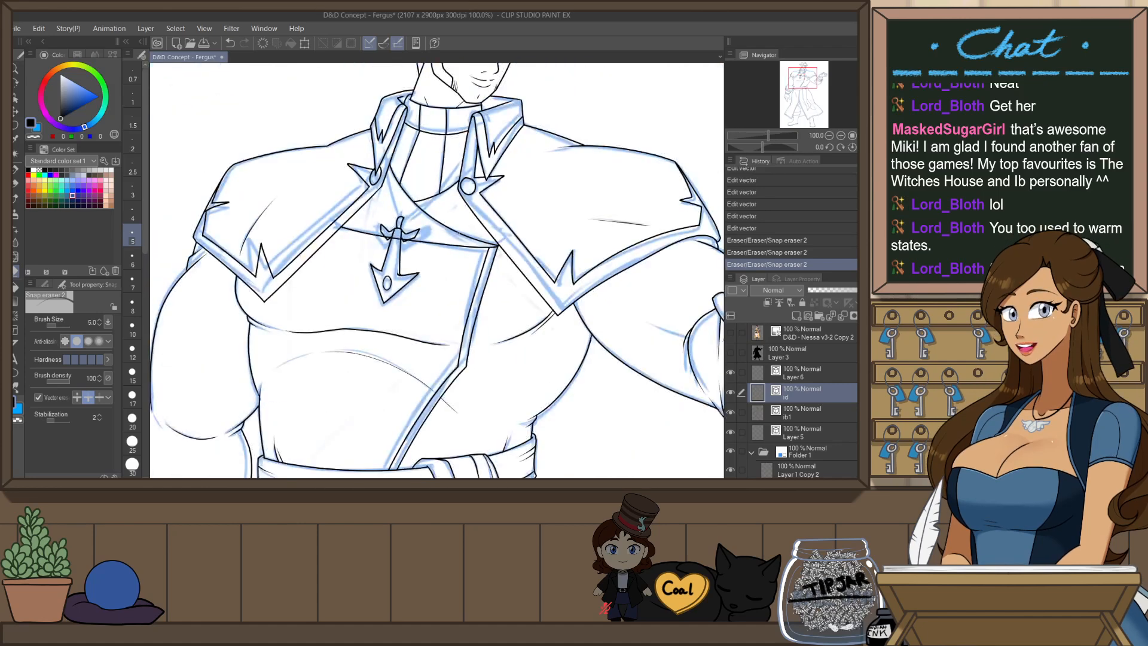
{"action": "scroll", "coordinate": [425, 224], "scroll_direction": "up", "scroll_amount": 4}
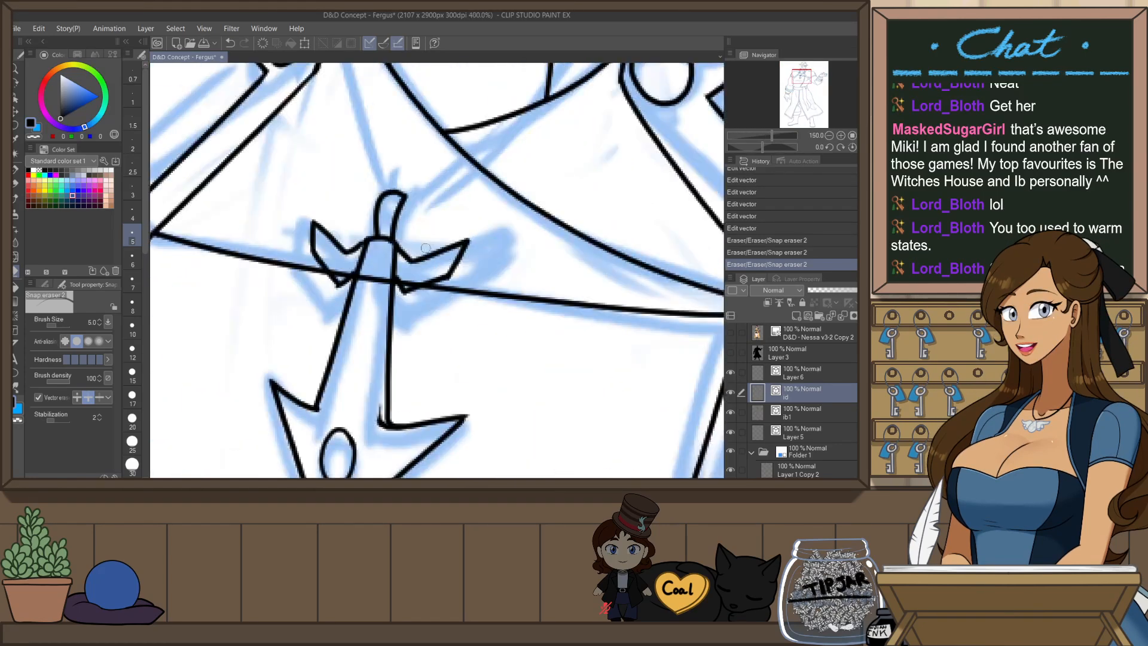
{"action": "key", "text": "p"}
{"action": "mouse_move", "coordinate": [469, 239]}
{"action": "left_mouse_down"}
{"action": "mouse_move", "coordinate": [457, 292]}
{"action": "mouse_move", "coordinate": [450, 275]}
{"action": "mouse_move", "coordinate": [475, 245]}
{"action": "left_mouse_up"}
{"action": "key", "text": "ctrl+z"}
{"action": "key", "text": "ctrl+z"}
{"action": "key", "text": "ctrl+z"}
{"action": "key", "text": "ctrl+z"}
{"action": "key", "text": "ctrl+z"}
{"action": "key", "text": "ctrl+z"}
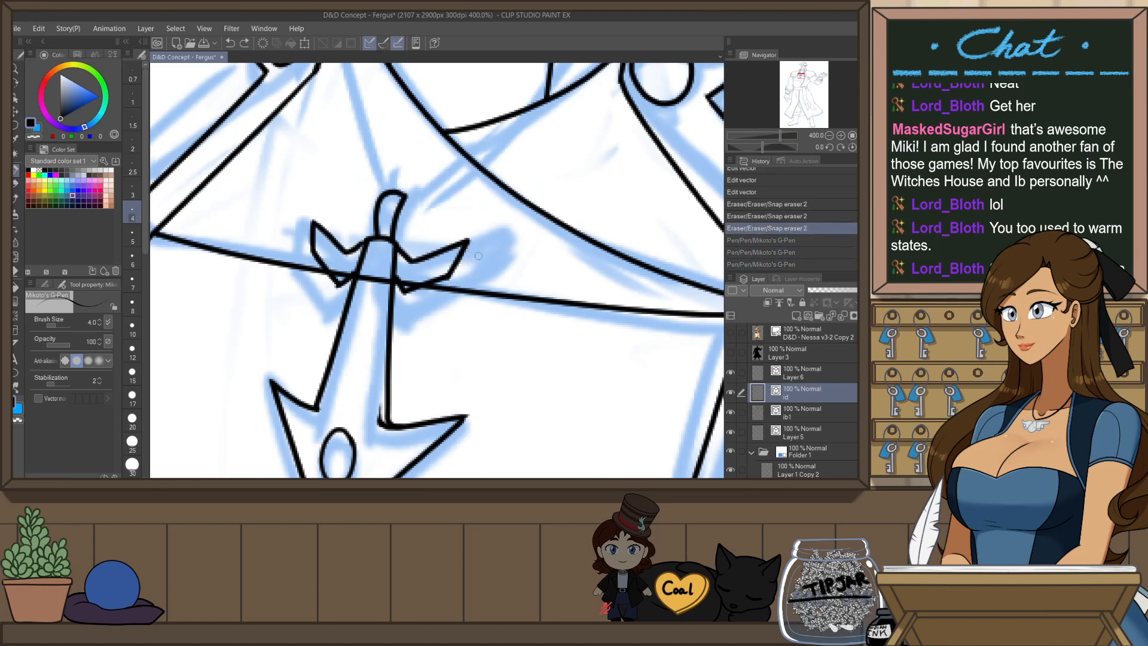
{"action": "key", "text": "o"}
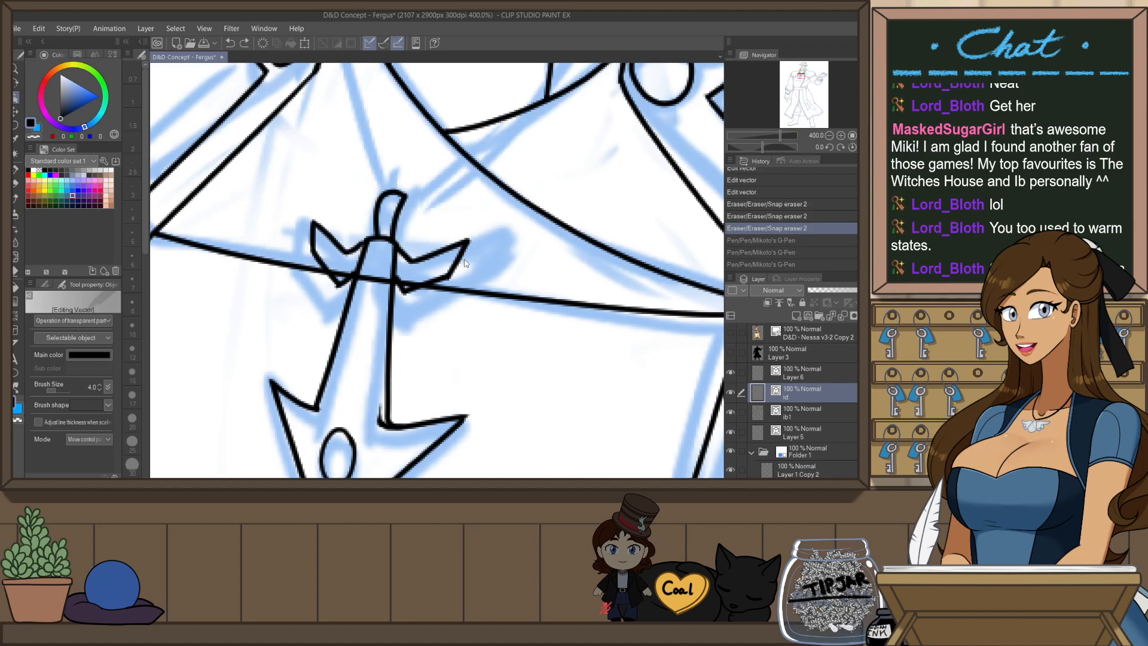
{"action": "left_click", "coordinate": [462, 264]}
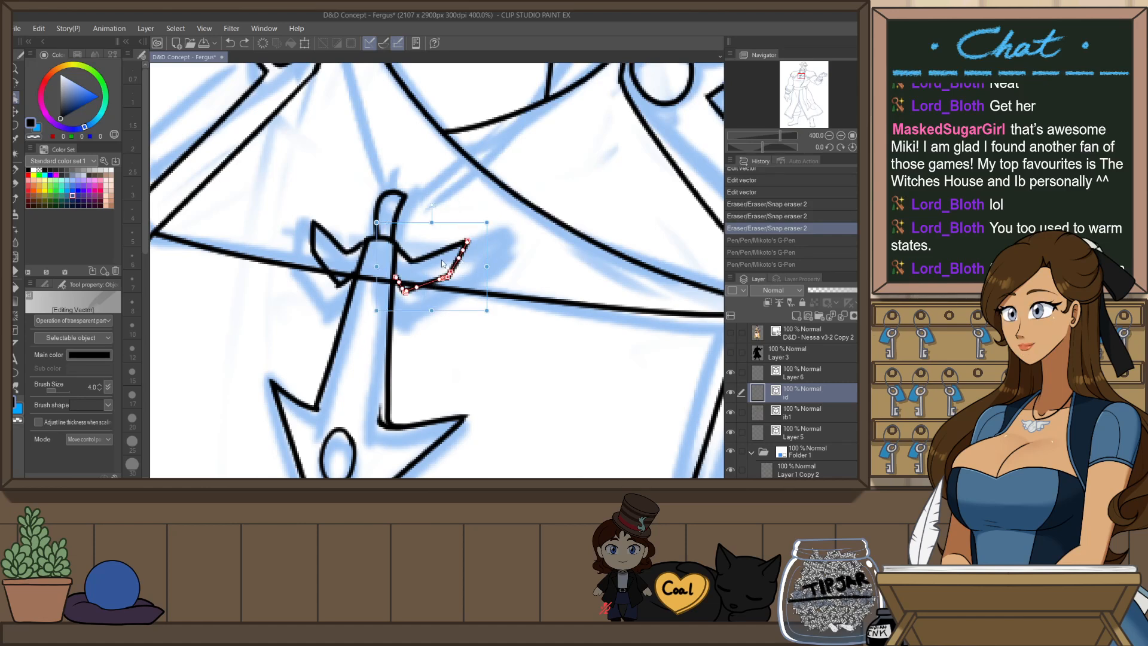
{"action": "key", "text": "ctrl+v"}
{"action": "key", "text": "ctrl+b"}
{"action": "key", "text": "ctrl+z"}
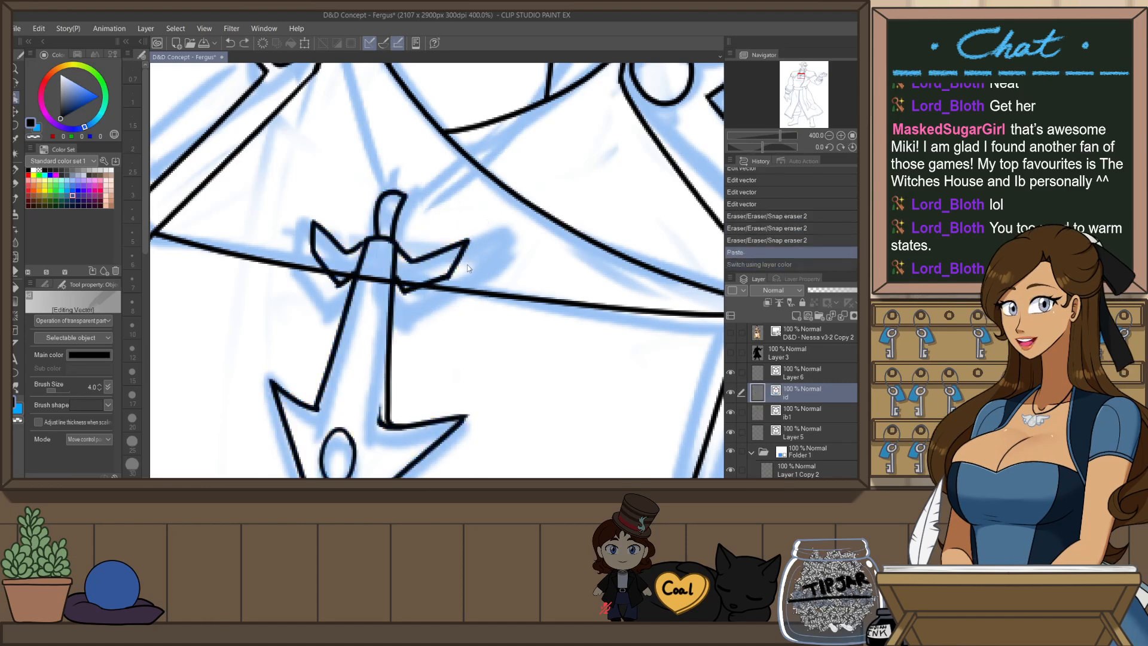
{"action": "left_click", "coordinate": [457, 269]}
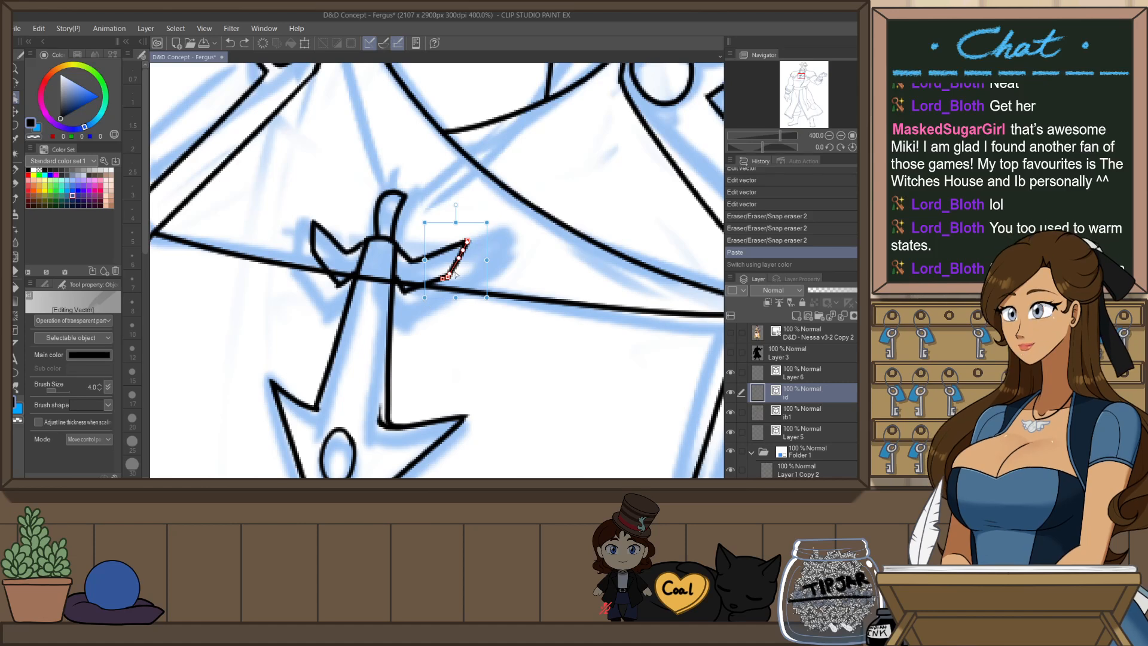
{"action": "left_click", "coordinate": [455, 312]}
{"action": "left_click_drag", "start_coordinate": [457, 321], "coordinate": [455, 287]}
{"action": "key", "text": "ctrl+z"}
{"action": "key", "text": "ctrl+z"}
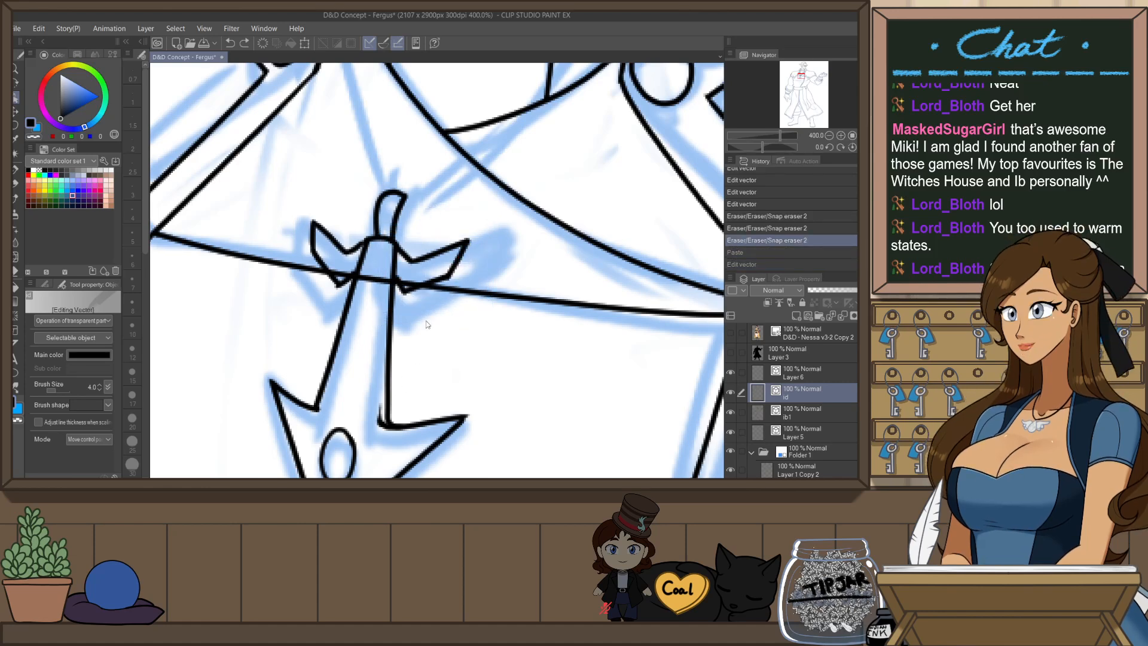
- Duplicate the wider wing's lower outline and offset the copy slightly downward and outward as a thickness edge
{"action": "left_click", "coordinate": [453, 272]}
{"action": "left_click", "coordinate": [436, 273]}
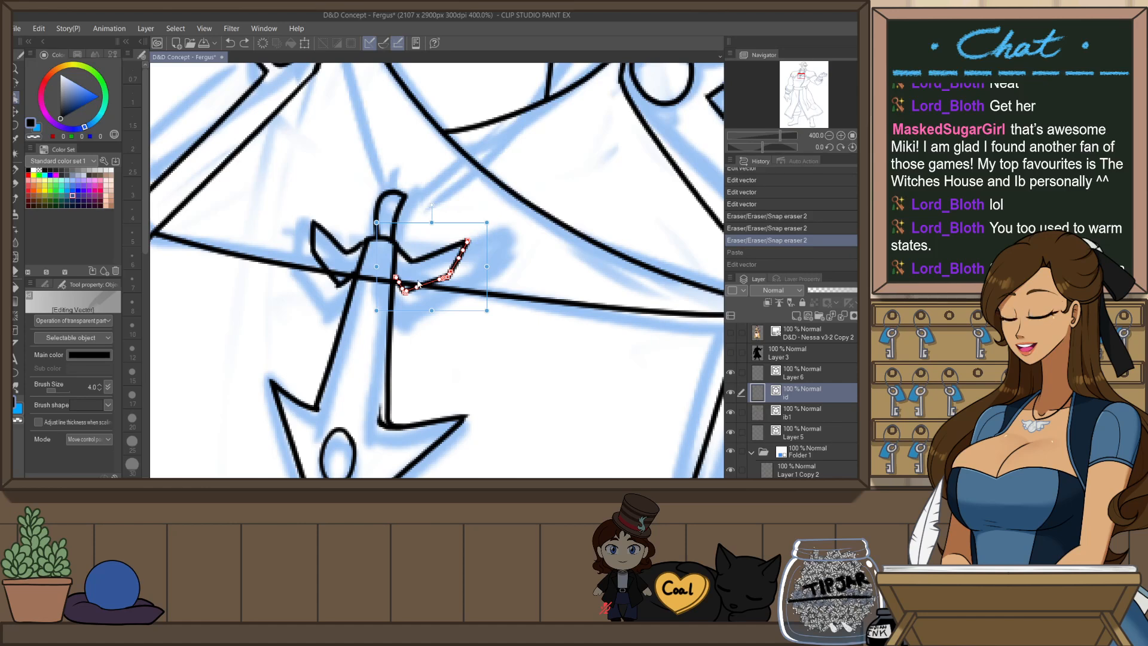
{"action": "key", "text": "ctrl+v"}
{"action": "left_click_drag", "start_coordinate": [456, 311], "coordinate": [454, 324]}
{"action": "left_click_drag", "start_coordinate": [487, 279], "coordinate": [492, 280]}
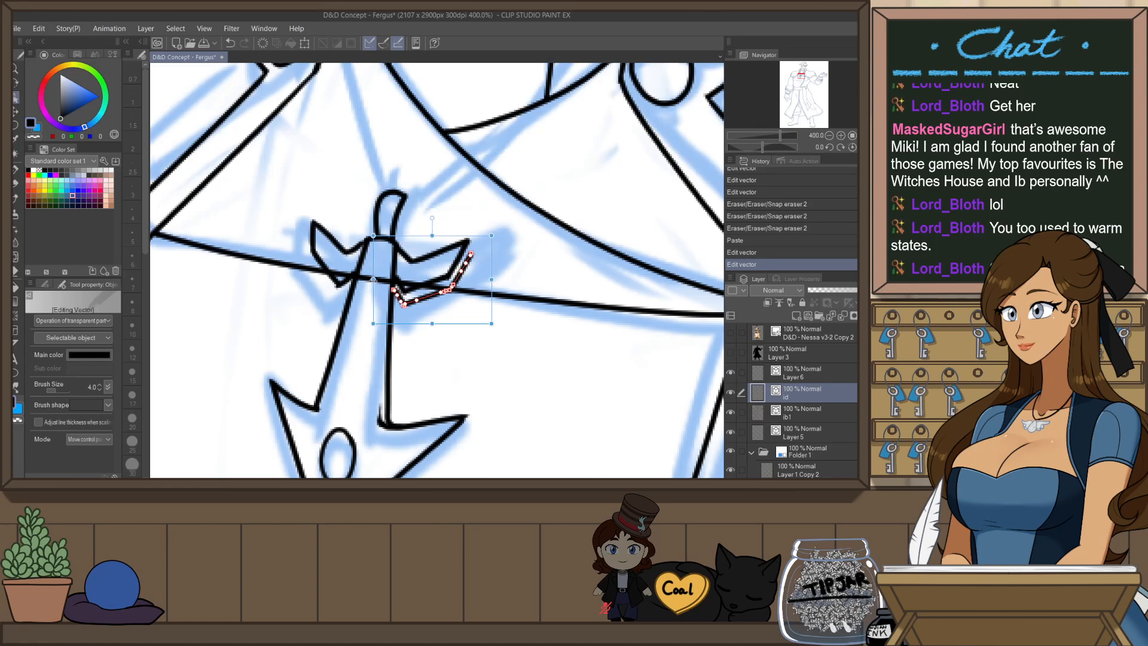
{"action": "left_click", "coordinate": [510, 255]}
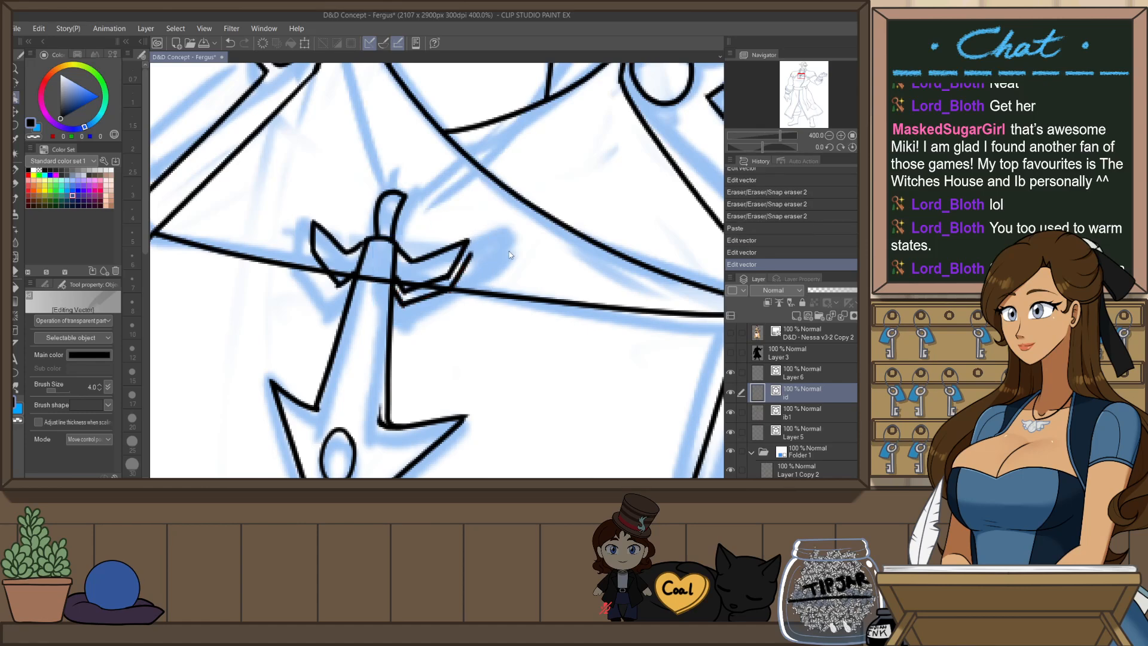
- Select the body line art layer beneath the emblem layer and display it in its blue layer color
{"action": "left_click", "coordinate": [385, 366]}
{"action": "scroll", "coordinate": [476, 322], "scroll_direction": "down", "scroll_amount": 4}
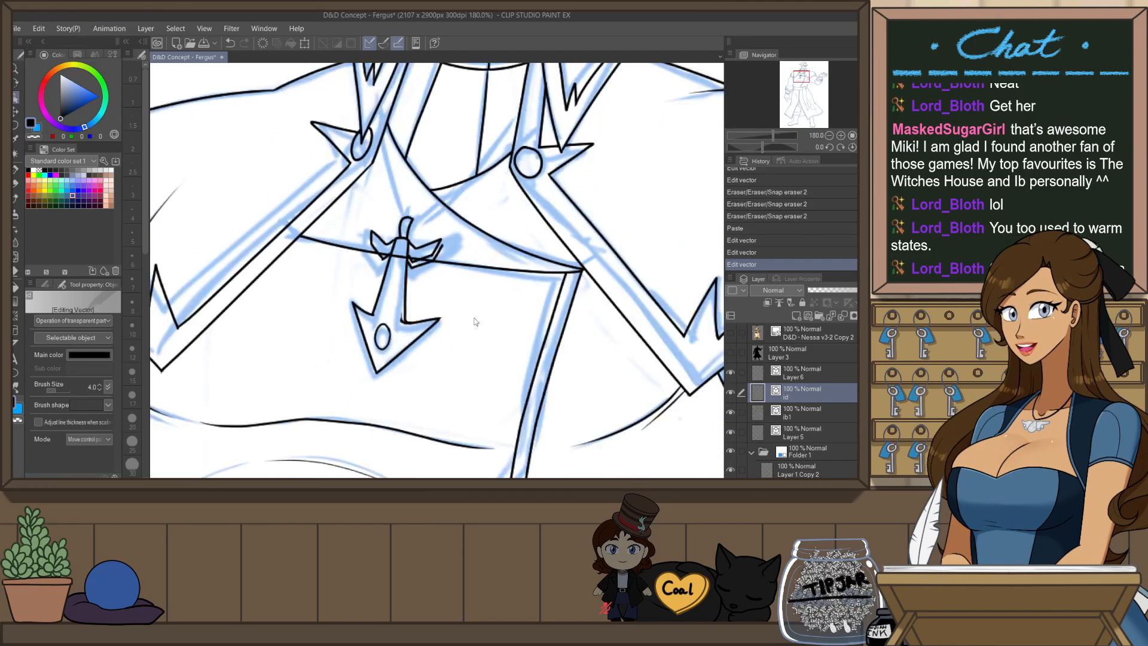
{"action": "scroll", "coordinate": [395, 251], "scroll_direction": "down", "scroll_amount": 2}
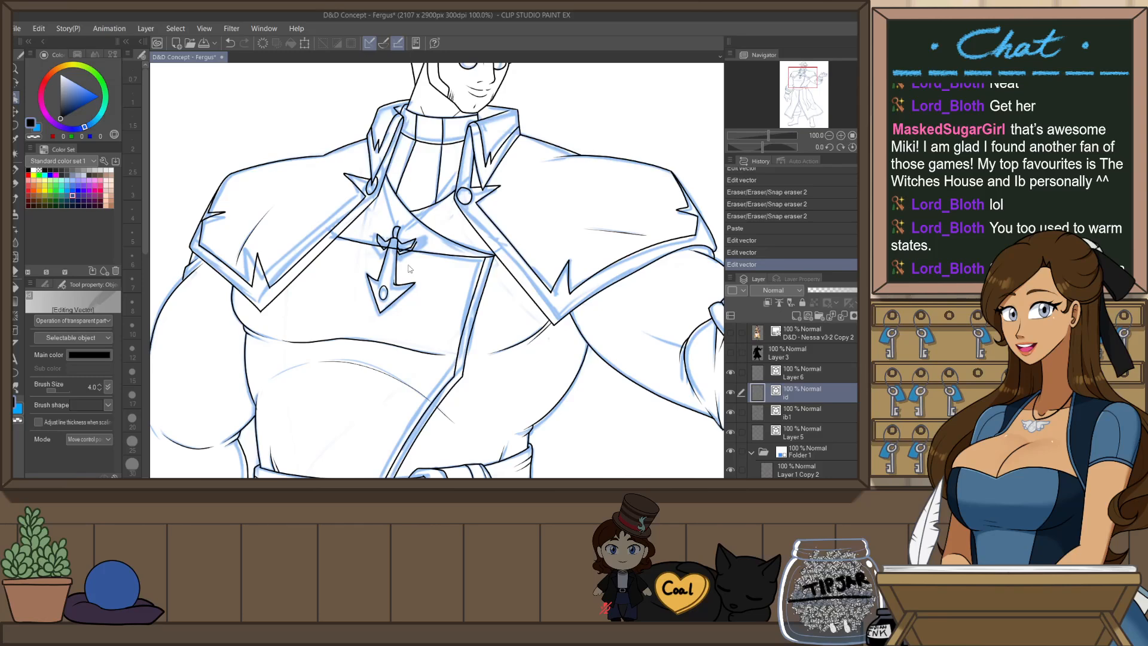
{"action": "scroll", "coordinate": [410, 269], "scroll_direction": "down", "scroll_amount": 1}
{"action": "left_click", "coordinate": [804, 412]}
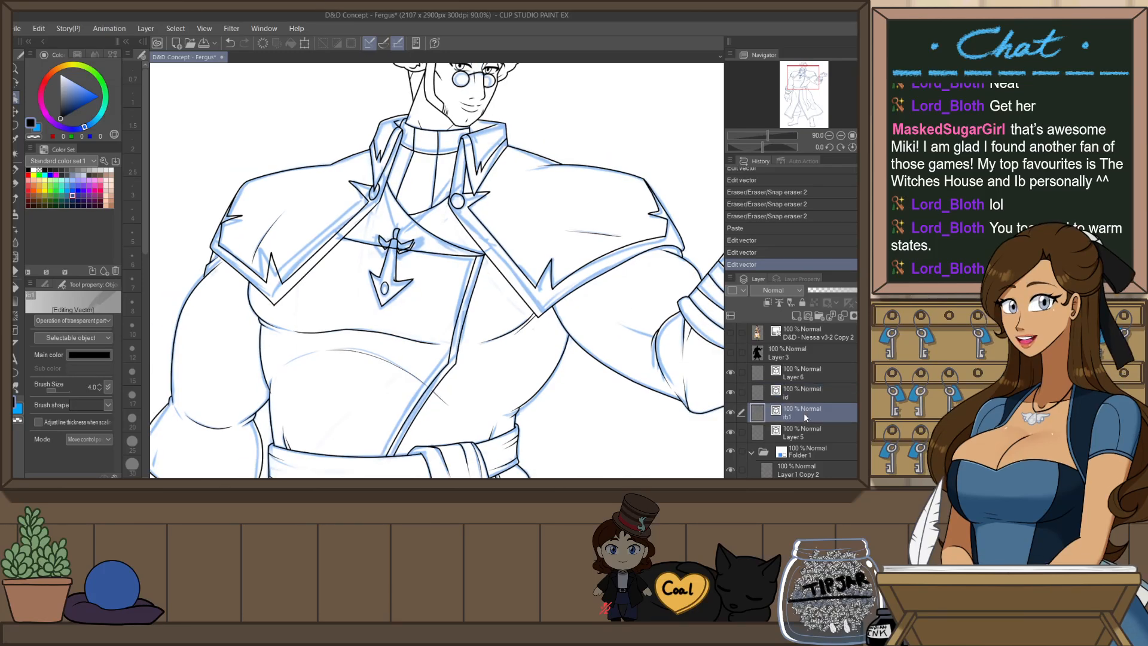
{"action": "left_click", "coordinate": [868, 302]}
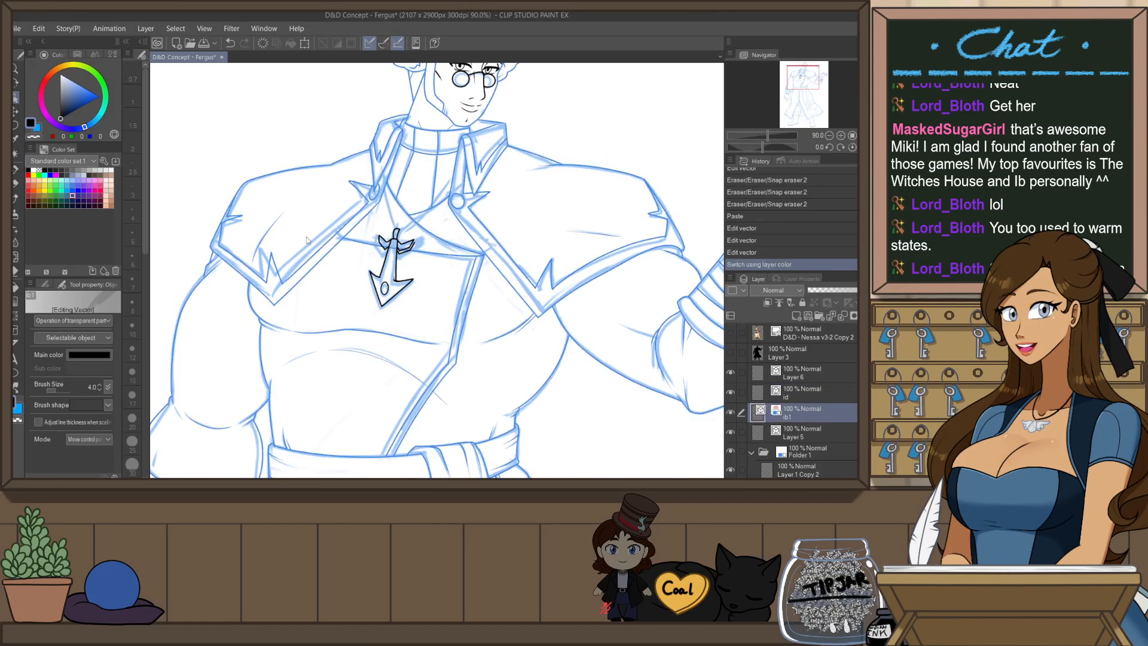
- On the emblem layer, duplicate the arrowhead's long lower edge and offset the copy slightly down and outward
{"action": "scroll", "coordinate": [356, 244], "scroll_direction": "up", "scroll_amount": 2}
{"action": "left_click", "coordinate": [807, 397]}
{"action": "scroll", "coordinate": [299, 305], "scroll_direction": "up", "scroll_amount": 1}
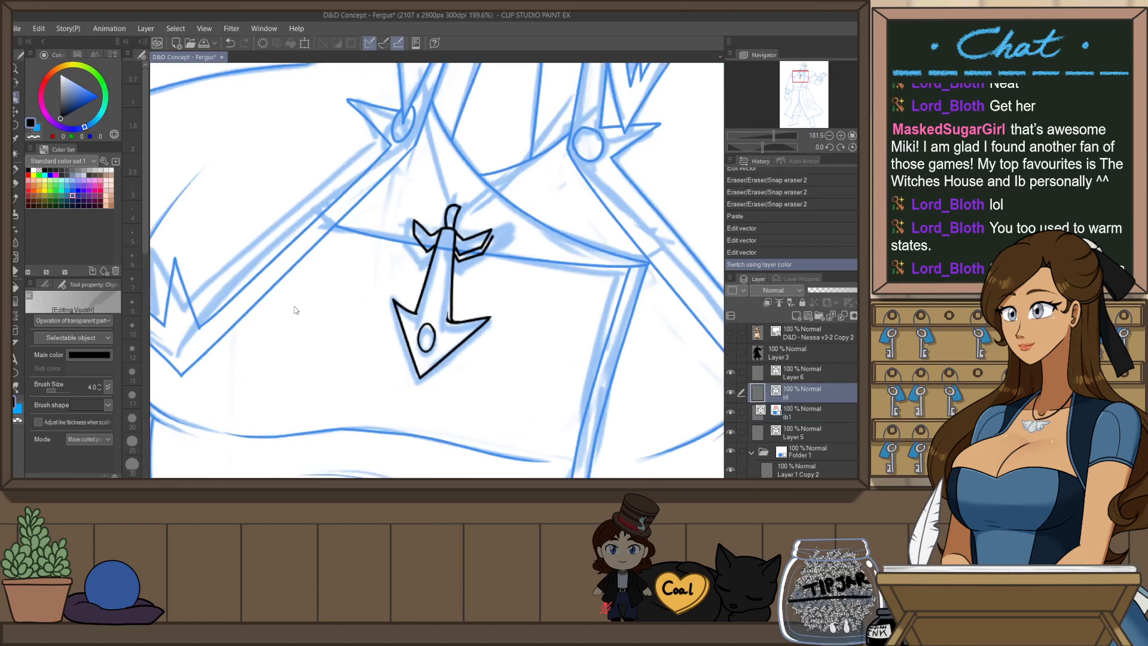
{"action": "left_click", "coordinate": [510, 338]}
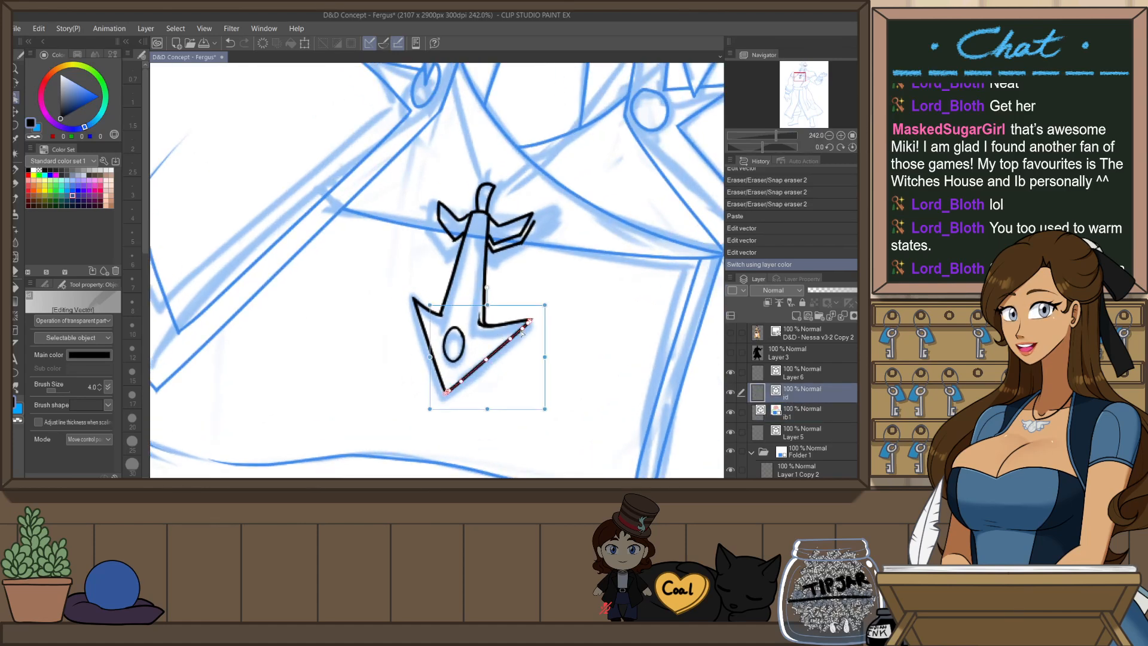
{"action": "key", "text": "ctrl+v"}
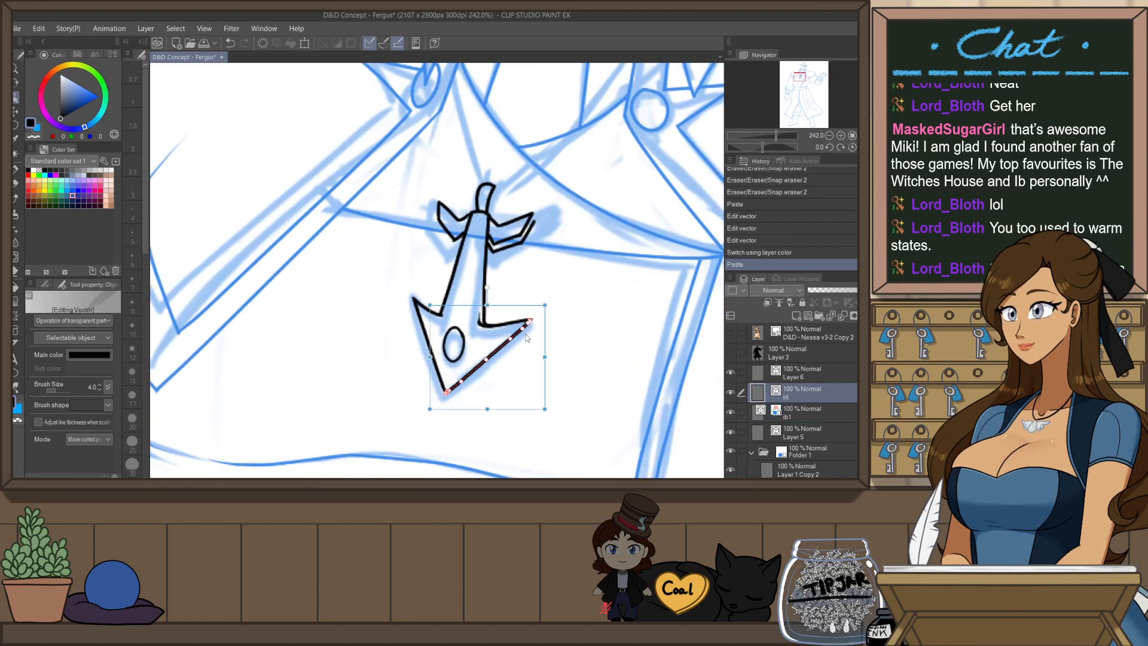
{"action": "left_click_drag", "start_coordinate": [544, 367], "coordinate": [551, 389]}
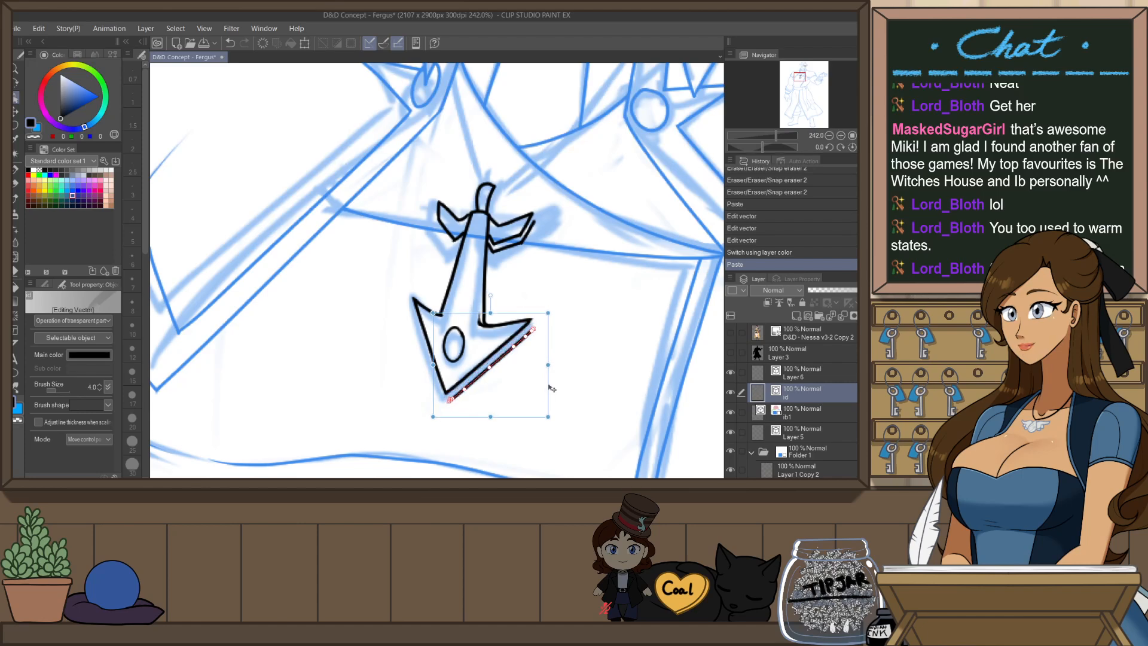
{"action": "left_click", "coordinate": [564, 357]}
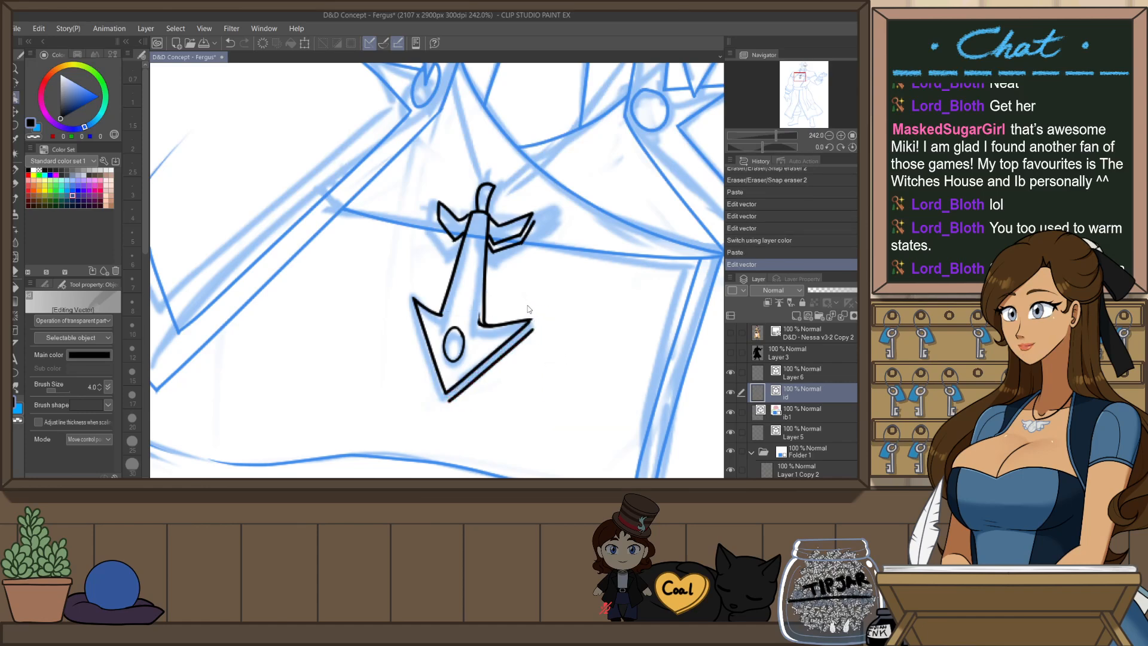
{"action": "left_click", "coordinate": [537, 330]}
{"action": "left_click", "coordinate": [562, 317]}
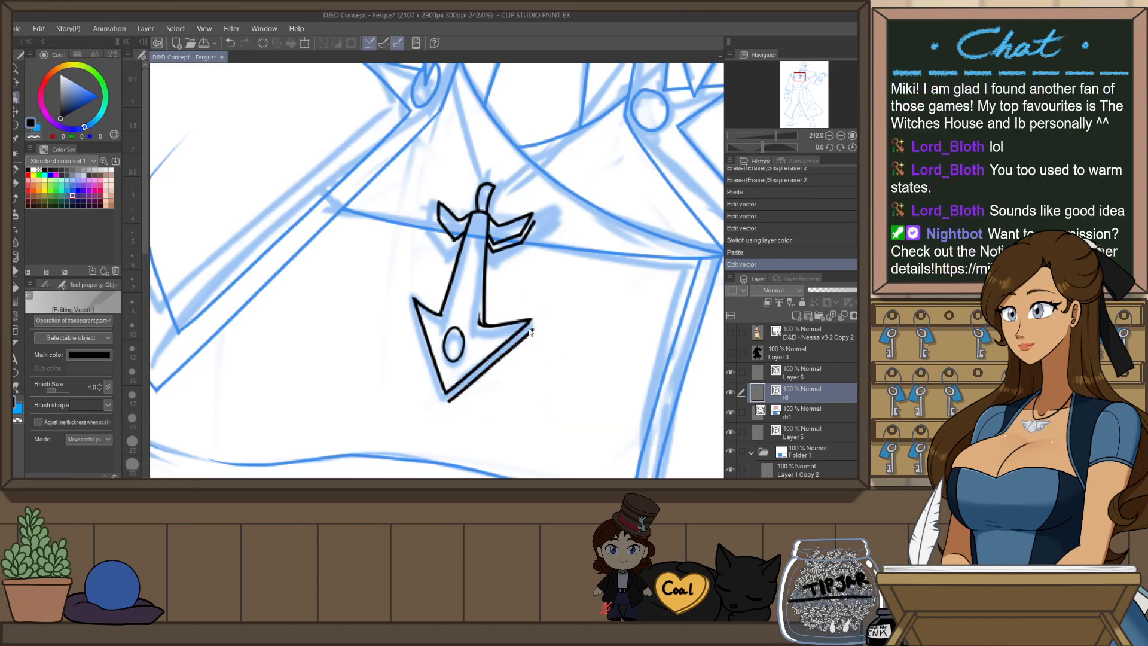
- Ink short connecting strokes with the G-Pen between the arrowhead's original and offset edges at the barb and bottom point
{"action": "key", "text": "p"}
{"action": "scroll", "coordinate": [542, 333], "scroll_direction": "up", "scroll_amount": 5}
{"action": "left_click_drag", "start_coordinate": [542, 333], "coordinate": [551, 361]}
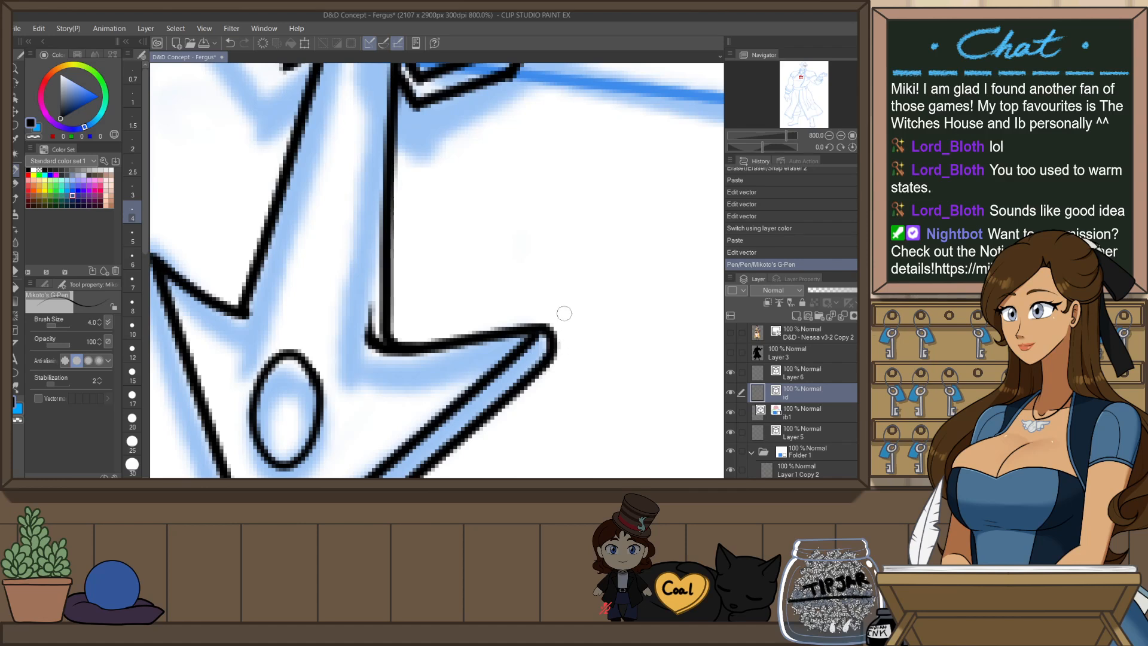
{"action": "scroll", "coordinate": [569, 267], "scroll_direction": "down", "scroll_amount": 2}
{"action": "mouse_move", "coordinate": [413, 416]}
{"action": "left_mouse_down"}
{"action": "mouse_move", "coordinate": [454, 369]}
{"action": "mouse_move", "coordinate": [414, 417]}
{"action": "mouse_move", "coordinate": [420, 431]}
{"action": "mouse_move", "coordinate": [430, 409]}
{"action": "left_mouse_up"}
{"action": "key", "text": "ctrl+z"}
{"action": "key", "text": "ctrl+z"}
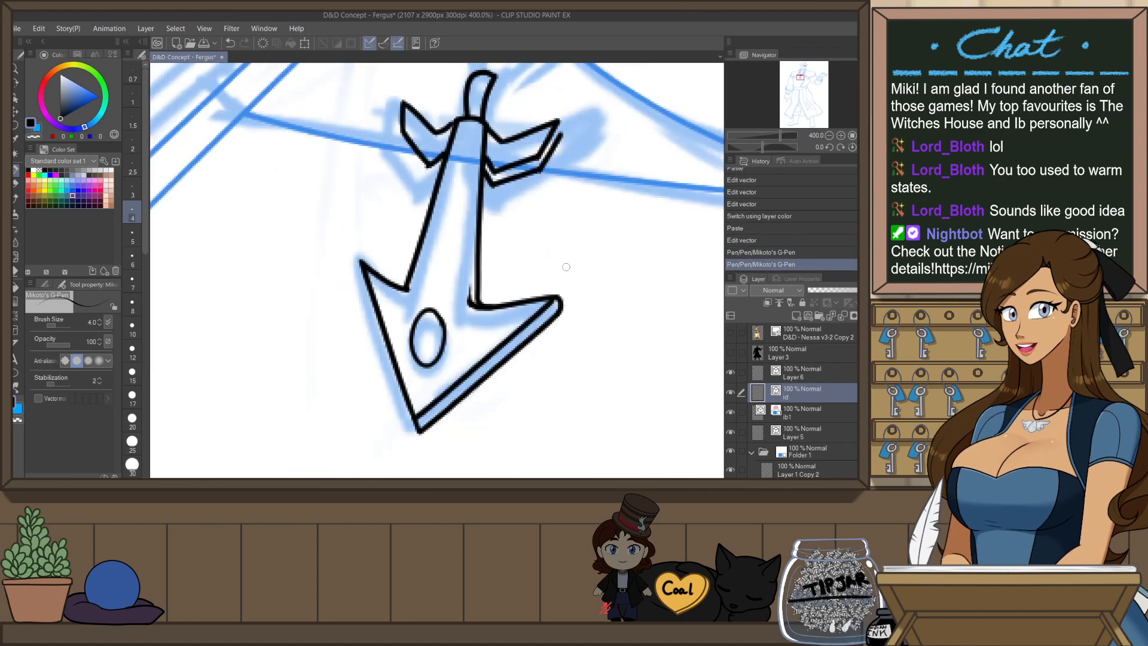
- Ink a straight thickness line in black with the G-Pen alongside the shaft's edge, running from the wider wing down to the arrowhead
{"action": "left_click_drag", "start_coordinate": [543, 279], "coordinate": [522, 324]}
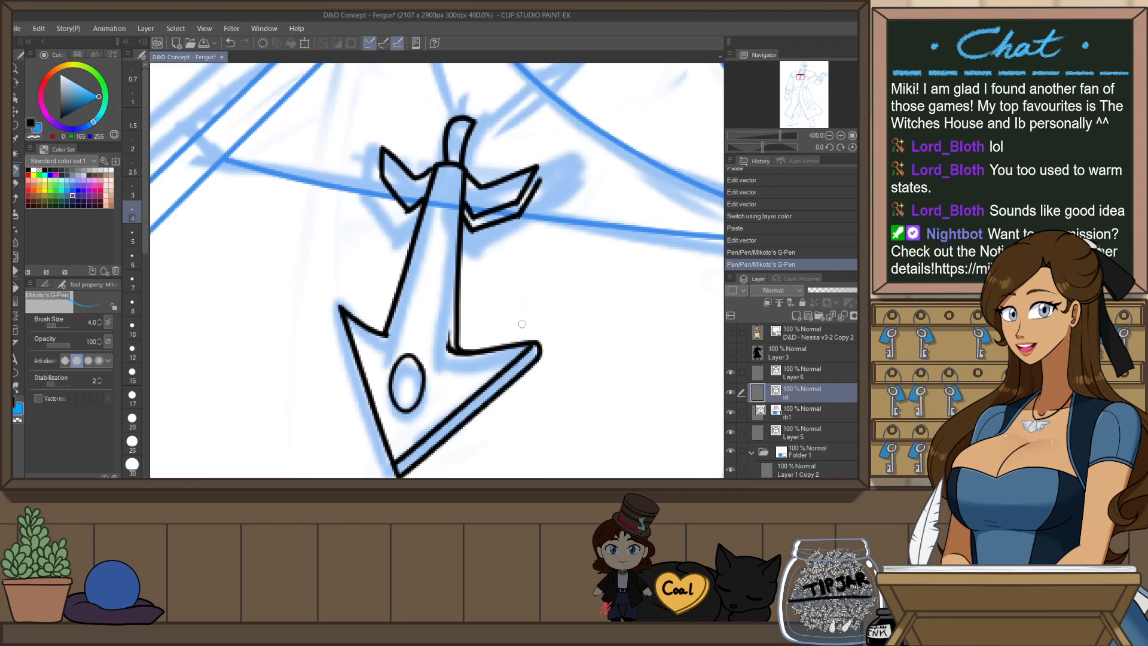
{"action": "key", "text": "x"}
{"action": "key", "text": "h"}
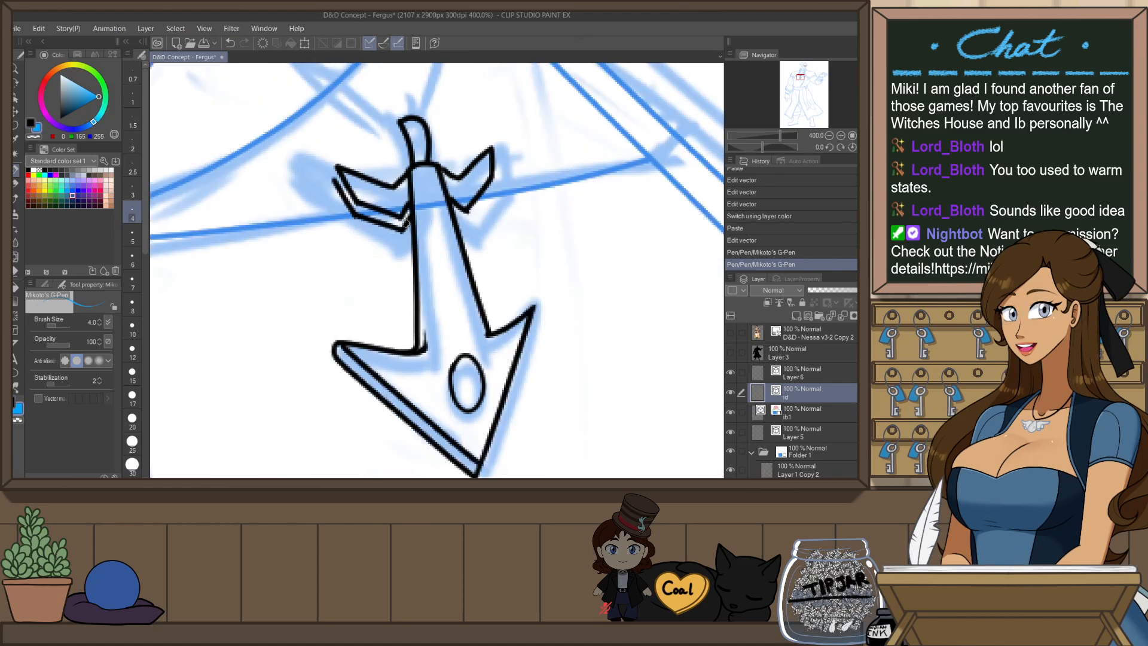
{"action": "left_click_drag", "start_coordinate": [406, 222], "coordinate": [407, 351]}
{"action": "key", "text": "ctrl+z"}
{"action": "key", "text": "x"}
{"action": "left_click_drag", "start_coordinate": [406, 221], "coordinate": [407, 351]}
{"action": "key", "text": "ctrl+z"}
{"action": "left_click_drag", "start_coordinate": [406, 220], "coordinate": [408, 353]}
{"action": "key", "text": "ctrl+z"}
{"action": "key", "text": "ctrl+z"}
{"action": "left_click_drag", "start_coordinate": [406, 224], "coordinate": [408, 353]}
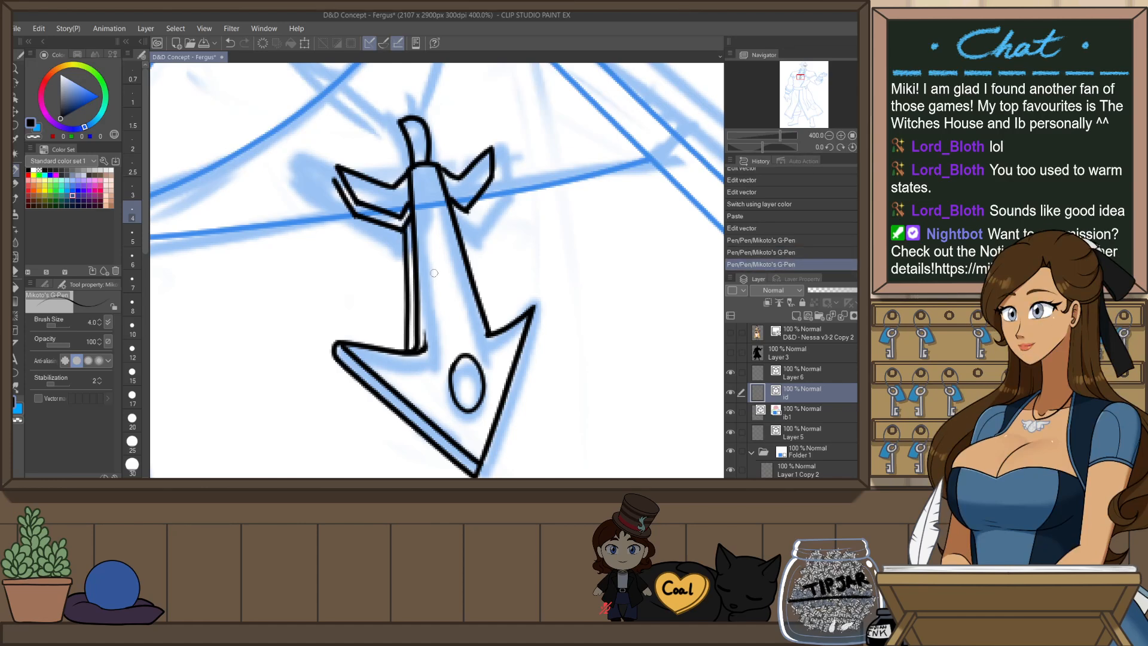
- Erase the line overlap where the wider wing meets the shaft, and ink short connecting strokes at its base and tip, using brush size 3
{"action": "key", "text": "e"}
{"action": "left_click", "coordinate": [409, 204]}
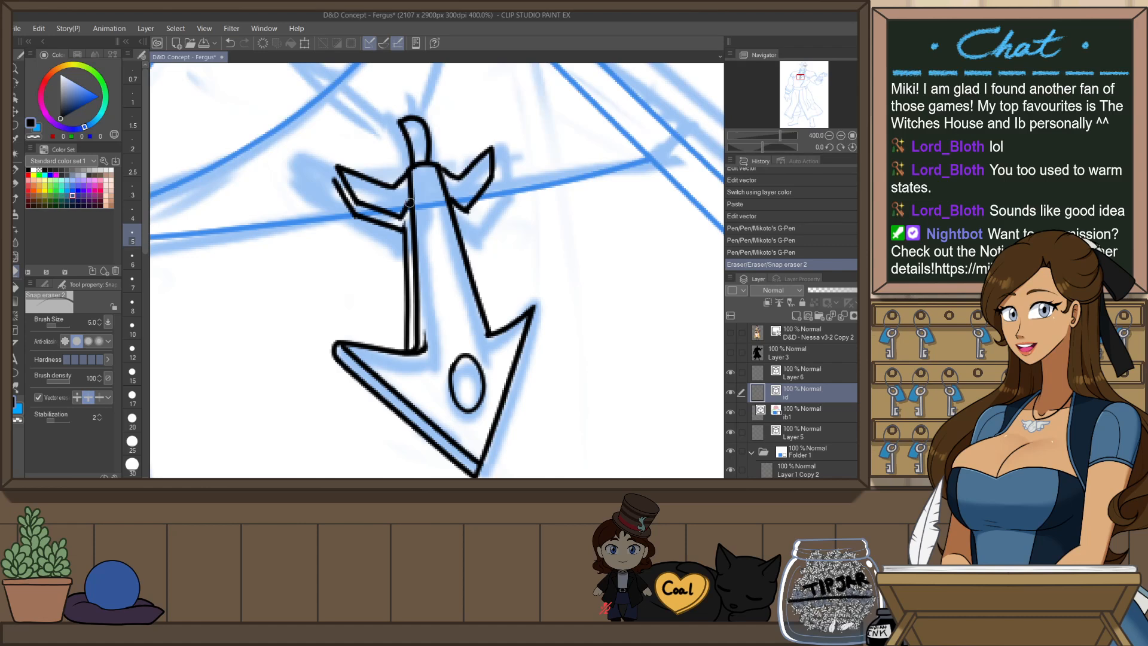
{"action": "key", "text": "p"}
{"action": "left_click_drag", "start_coordinate": [402, 216], "coordinate": [412, 196]}
{"action": "mouse_move", "coordinate": [339, 167]}
{"action": "left_mouse_down"}
{"action": "mouse_move", "coordinate": [336, 185]}
{"action": "mouse_move", "coordinate": [335, 172]}
{"action": "left_mouse_up"}
{"action": "key", "text": "ctrl+z"}
{"action": "key", "text": "bracketleft"}
{"action": "key", "text": "ctrl+z"}
{"action": "key", "text": "ctrl+z"}
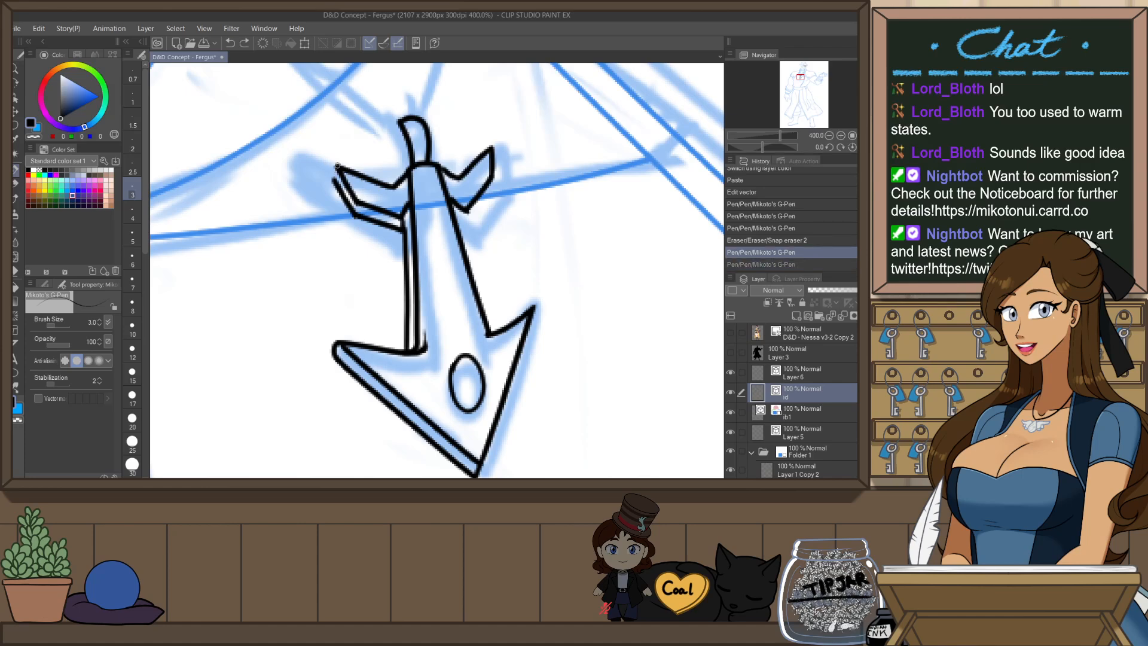
{"action": "left_click_drag", "start_coordinate": [335, 183], "coordinate": [339, 167]}
{"action": "key", "text": "ctrl+z"}
{"action": "key", "text": "h"}
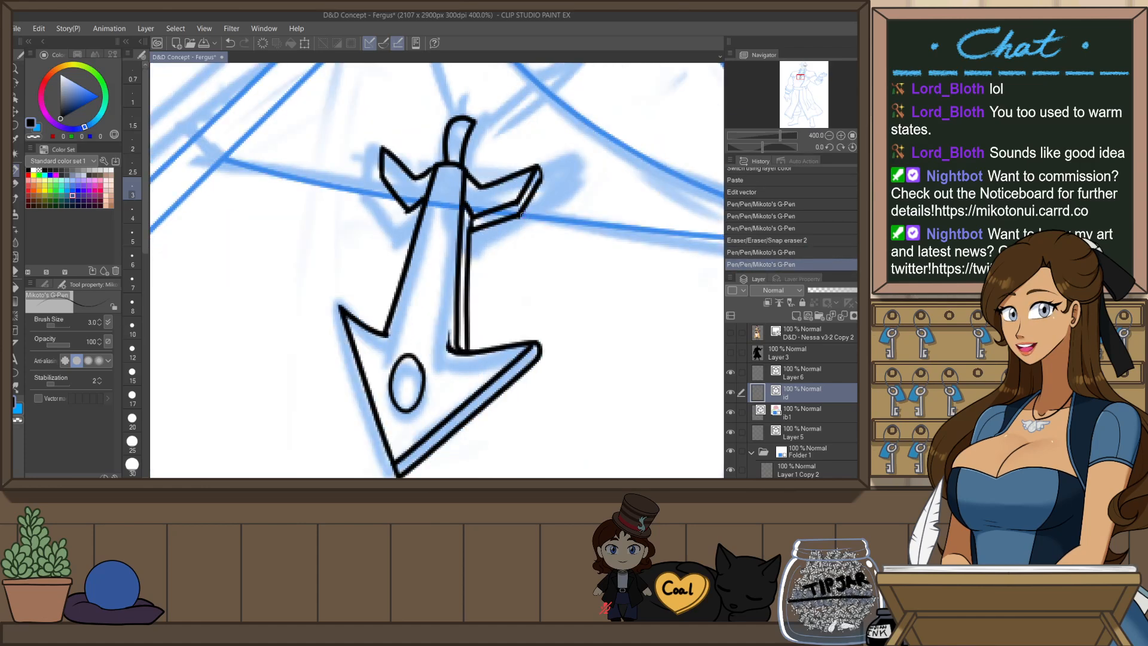
- Nudge the control points of the wider wing's lower thickness edge to refine its outer bend
{"action": "key", "text": "o"}
{"action": "left_click", "coordinate": [516, 218]}
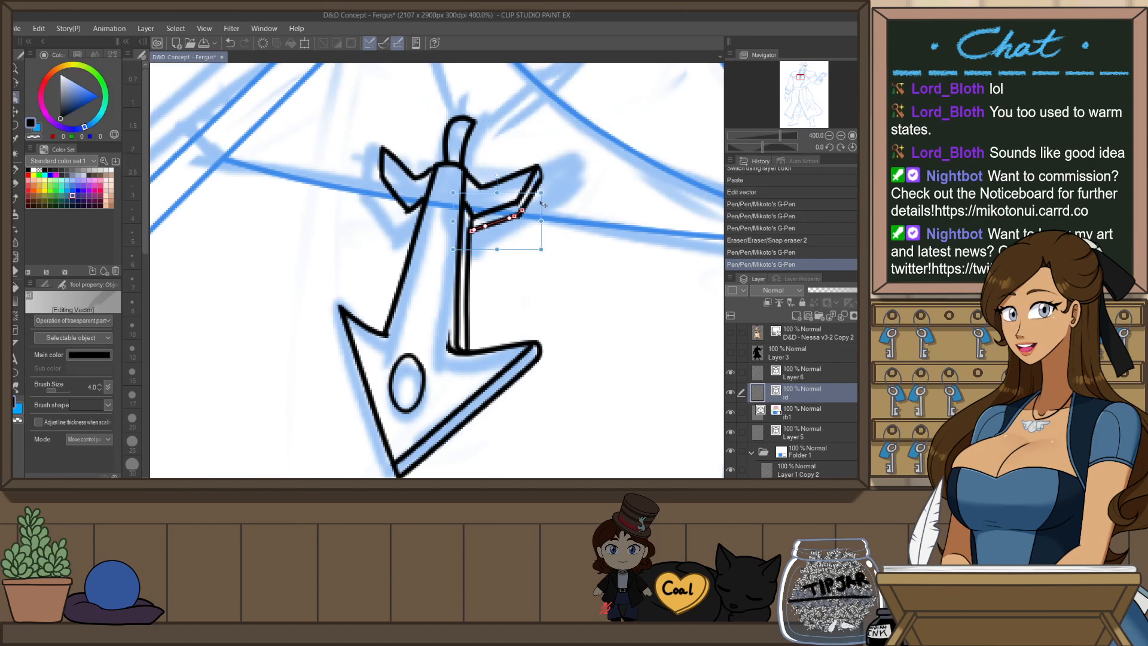
{"action": "left_click_drag", "start_coordinate": [516, 217], "coordinate": [518, 217]}
{"action": "left_click_drag", "start_coordinate": [523, 211], "coordinate": [523, 208]}
{"action": "left_click", "coordinate": [536, 260]}
{"action": "scroll", "coordinate": [538, 296], "scroll_direction": "down", "scroll_amount": 2}
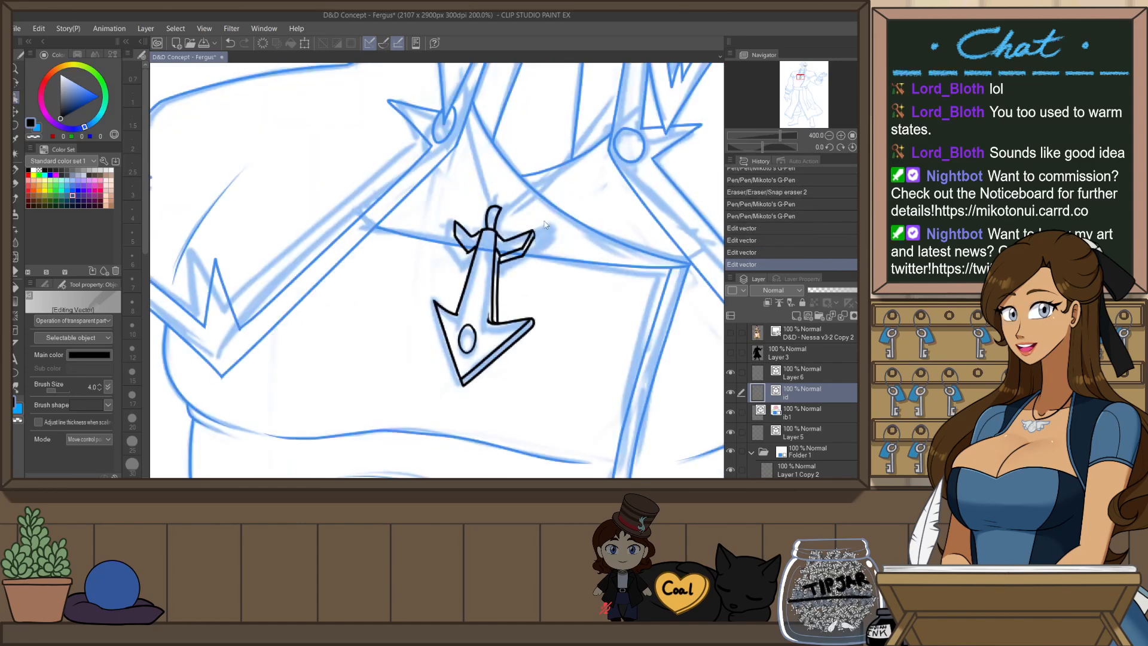
{"action": "scroll", "coordinate": [551, 247], "scroll_direction": "down", "scroll_amount": 2}
- Adjust the short vector line joining the wider wing's base to the shaft so the corner lines up
{"action": "scroll", "coordinate": [551, 252], "scroll_direction": "up", "scroll_amount": 6}
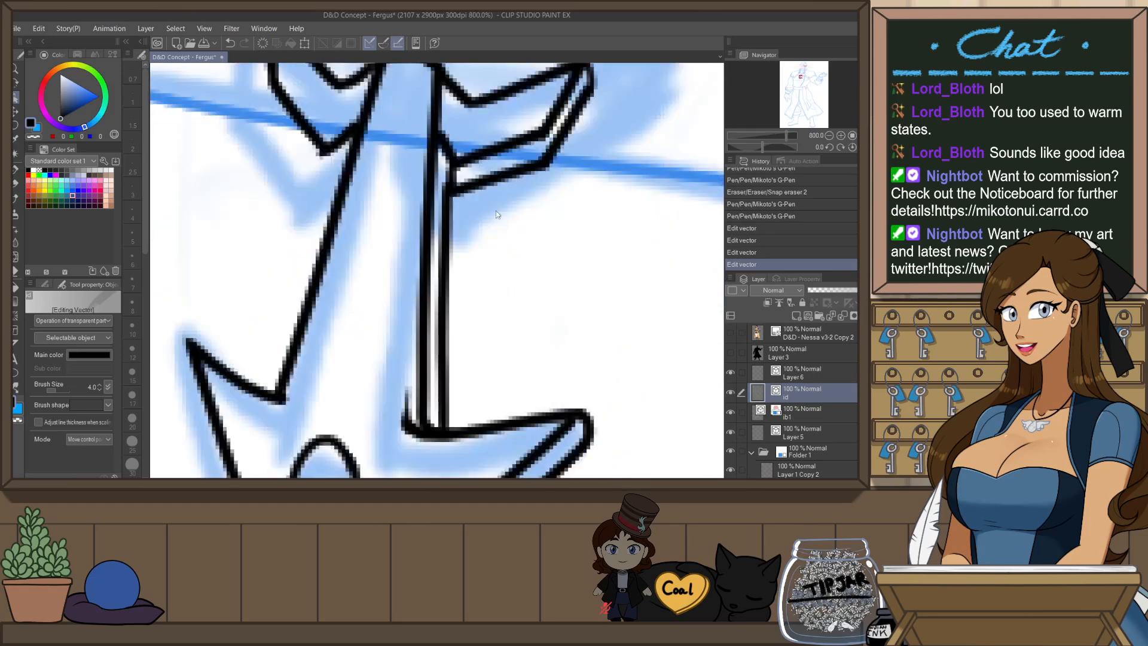
{"action": "left_click", "coordinate": [453, 173]}
{"action": "left_click_drag", "start_coordinate": [477, 172], "coordinate": [475, 173]}
{"action": "left_click_drag", "start_coordinate": [479, 127], "coordinate": [485, 136]}
{"action": "left_click_drag", "start_coordinate": [479, 218], "coordinate": [468, 217]}
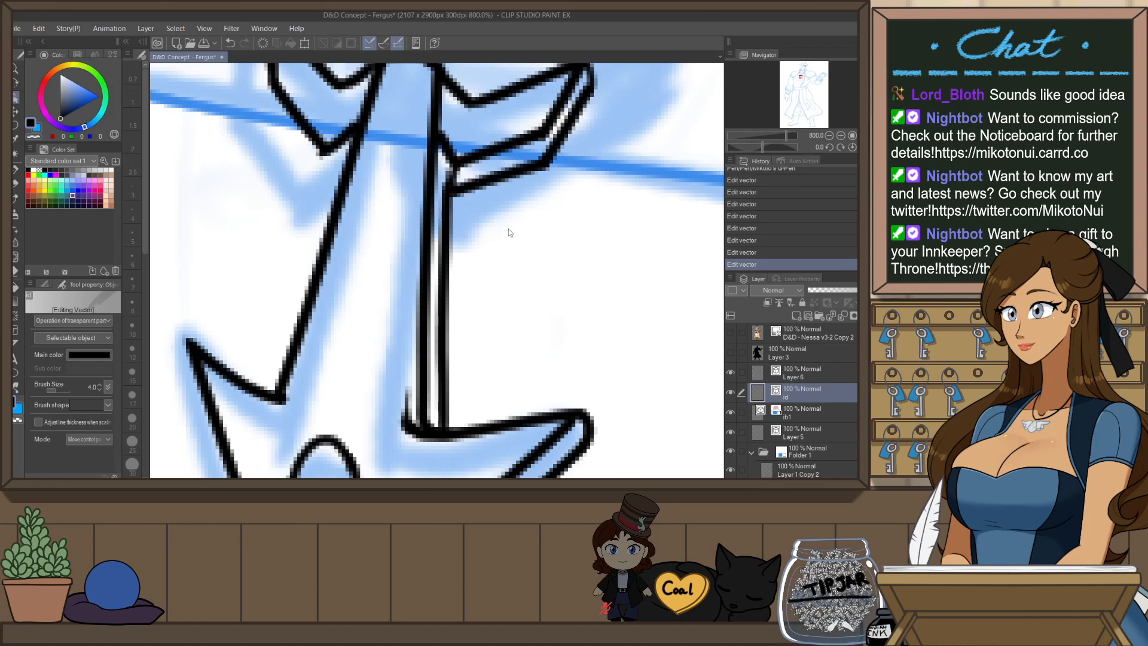
- Duplicate the narrower wing's two lower outline strokes and offset the copy straight down as a thickness edge
{"action": "scroll", "coordinate": [512, 231], "scroll_direction": "down", "scroll_amount": 5}
{"action": "scroll", "coordinate": [461, 179], "scroll_direction": "up", "scroll_amount": 5}
{"action": "left_click", "coordinate": [403, 301]}
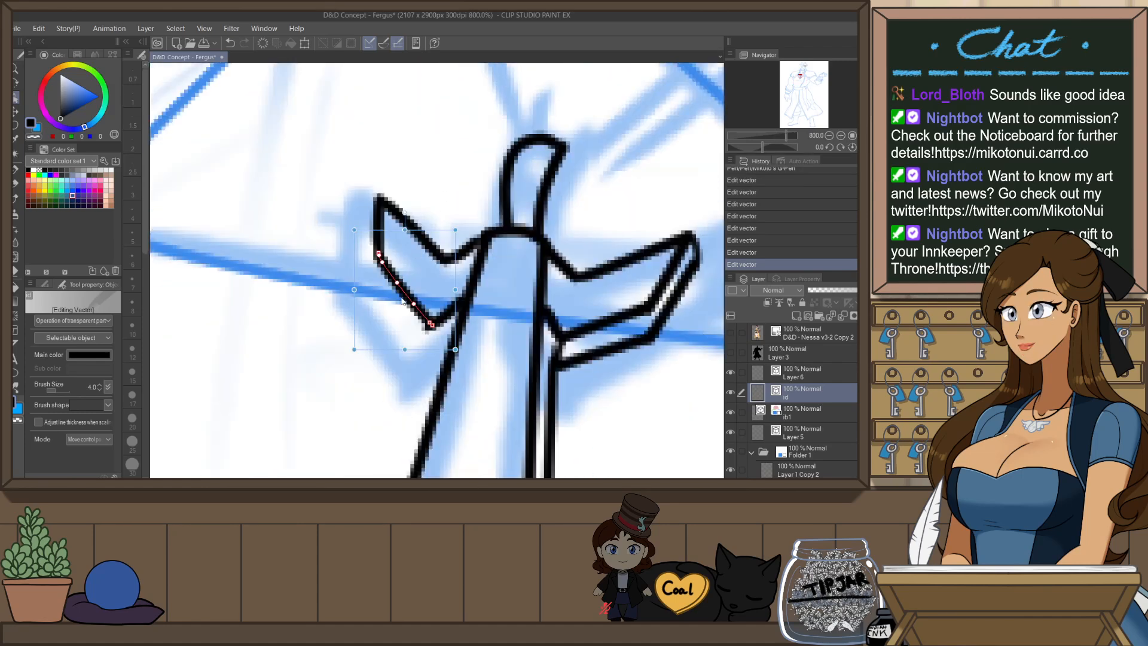
{"action": "left_click", "coordinate": [448, 312]}
{"action": "left_click", "coordinate": [424, 315], "text": "shift"}
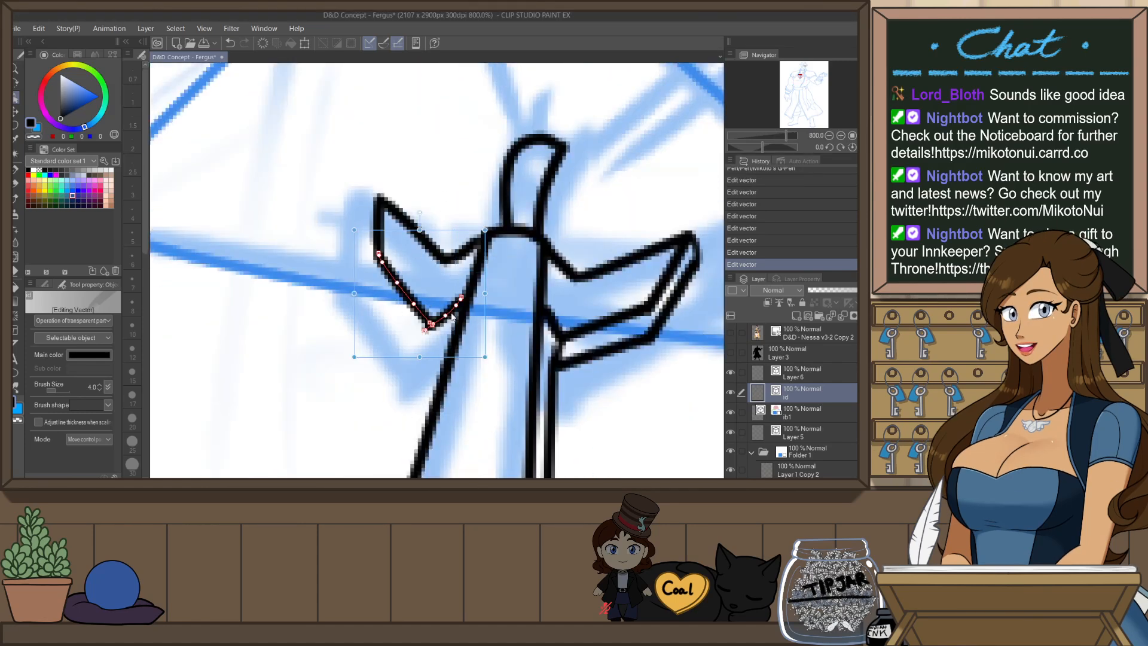
{"action": "key", "text": "ctrl+c"}
{"action": "key", "text": "ctrl+v"}
{"action": "left_click_drag", "start_coordinate": [485, 321], "coordinate": [487, 356]}
{"action": "left_click", "coordinate": [529, 312]}
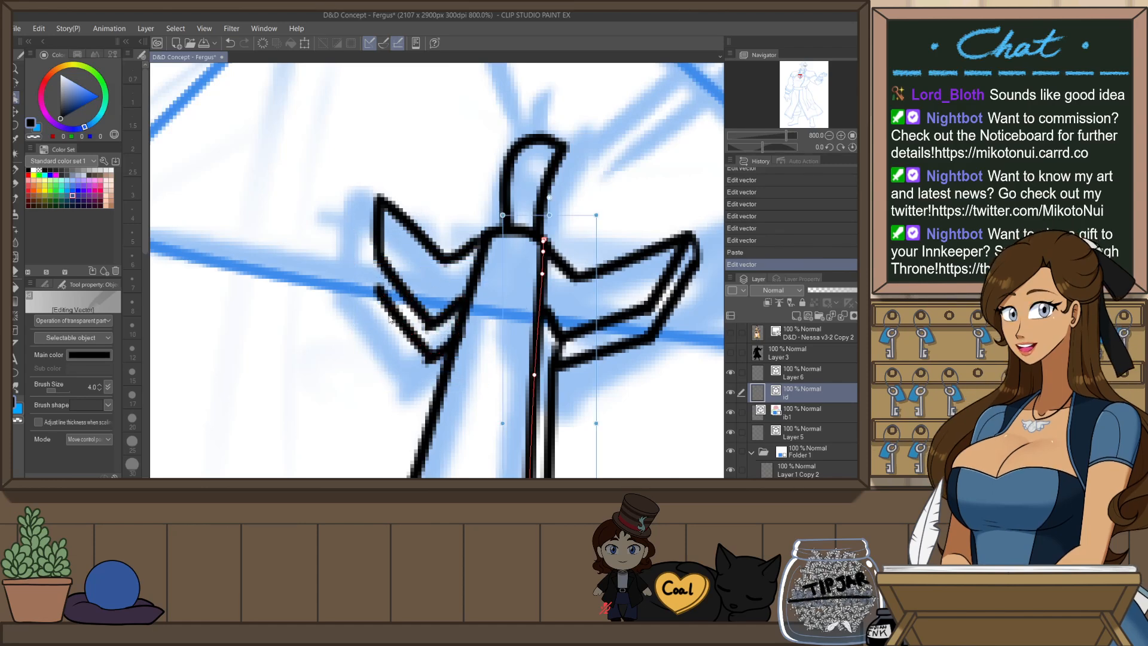
- Ink a short G-Pen stroke joining the narrower wing's original and offset edges at the outer end
{"action": "key", "text": "p"}
{"action": "left_click_drag", "start_coordinate": [377, 296], "coordinate": [376, 251]}
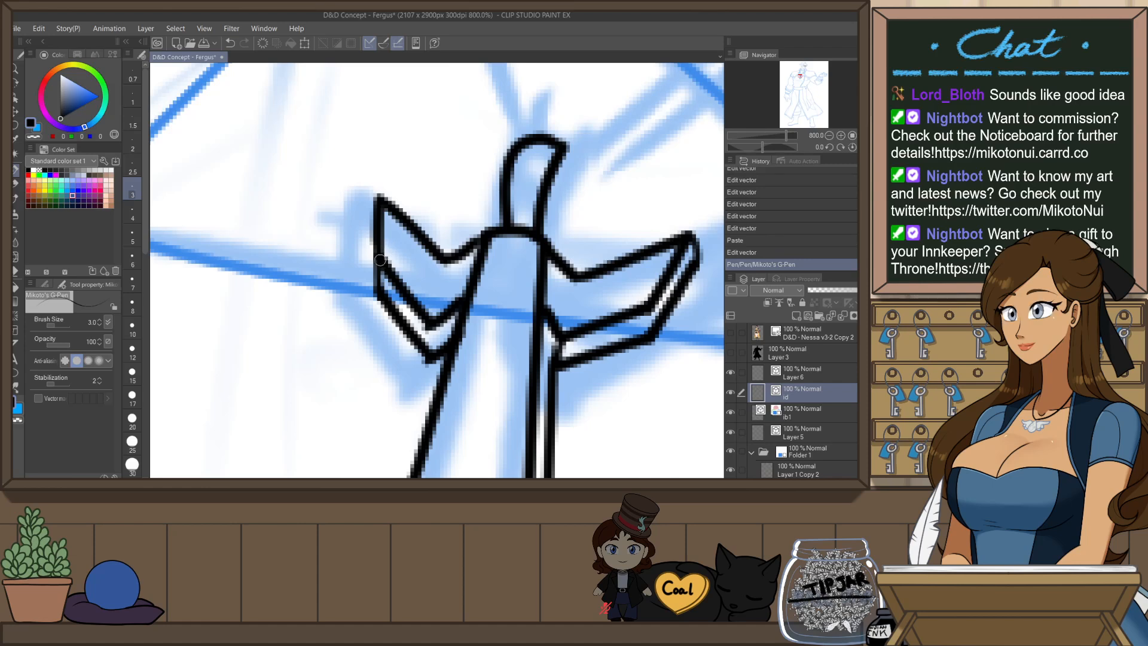
{"action": "key", "text": "o"}
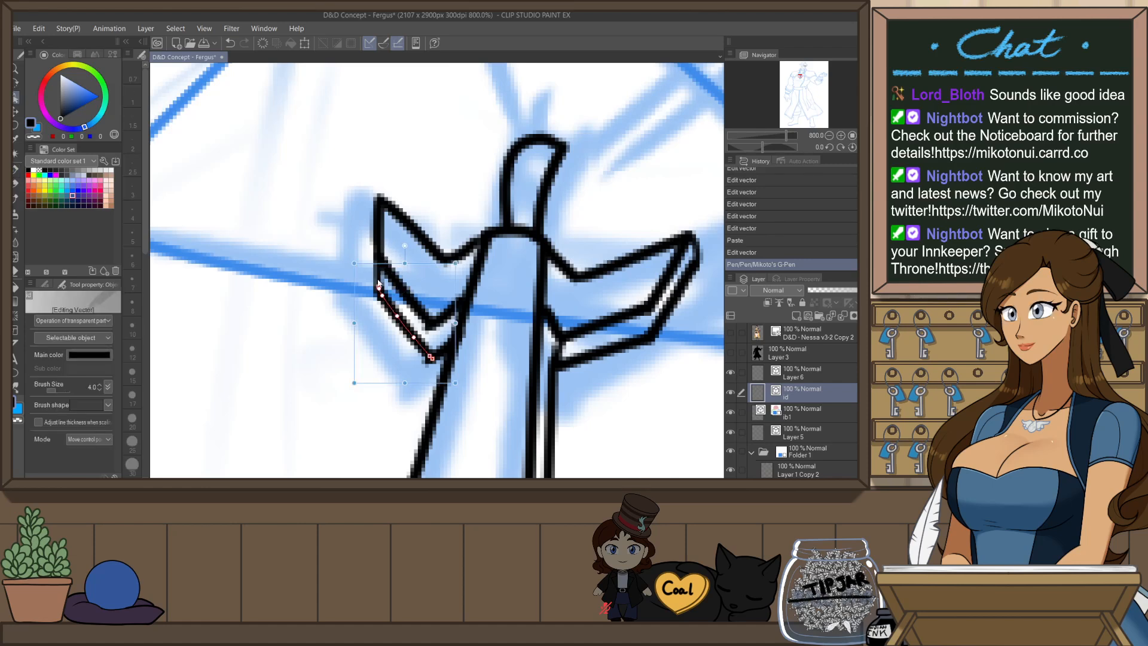
- Adjust the vector control points of the lower-left crossguard line on the chest pendant so its ends meet the neighbouring outlines
{"action": "left_click", "coordinate": [439, 357]}
{"action": "left_click_drag", "start_coordinate": [381, 301], "coordinate": [382, 301]}
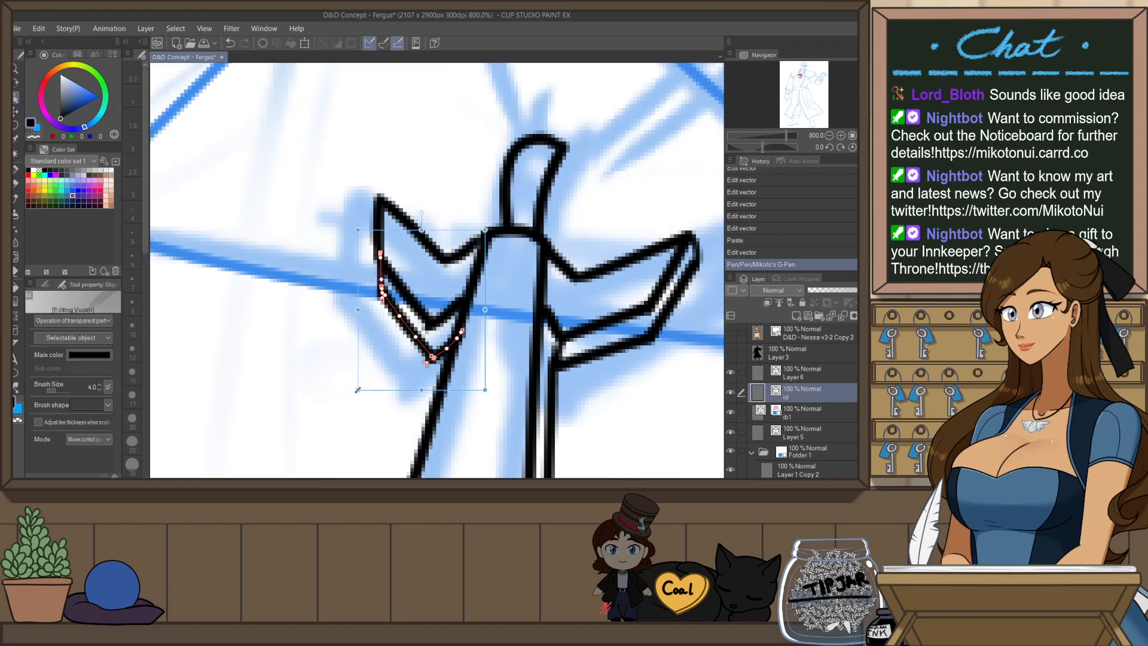
{"action": "left_click_drag", "start_coordinate": [494, 254], "coordinate": [487, 244]}
- Erase the overshooting line ends around the pendant's lower-left crossguard with the size 5 snap eraser
{"action": "key", "text": "e"}
{"action": "left_click", "coordinate": [436, 358]}
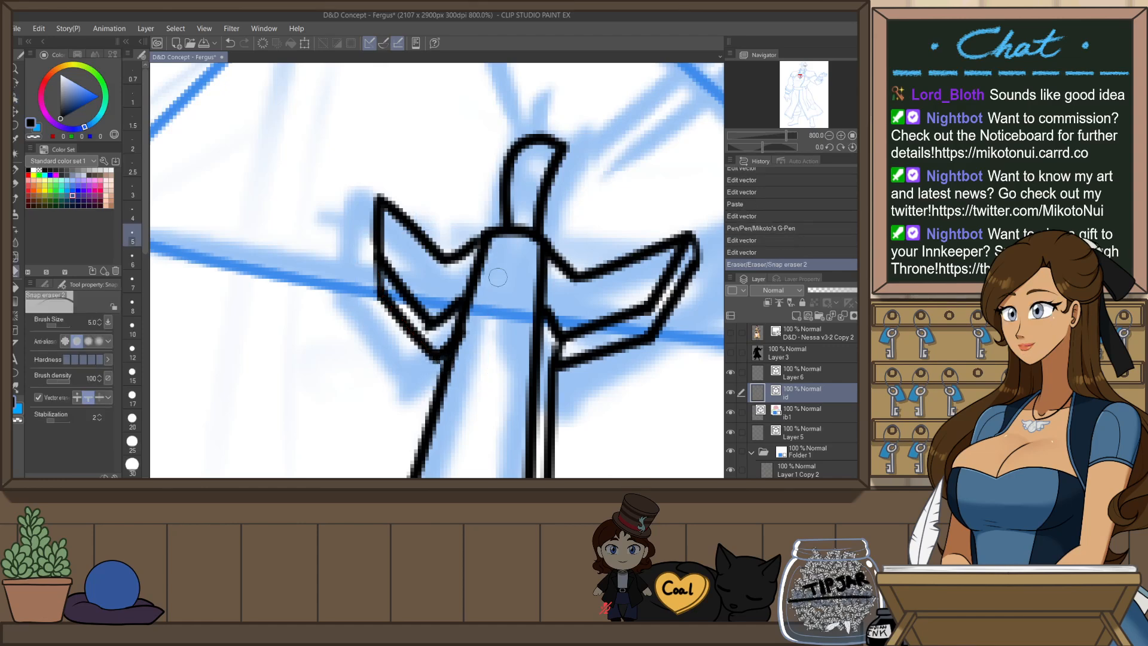
{"action": "left_click_drag", "start_coordinate": [470, 329], "coordinate": [460, 358]}
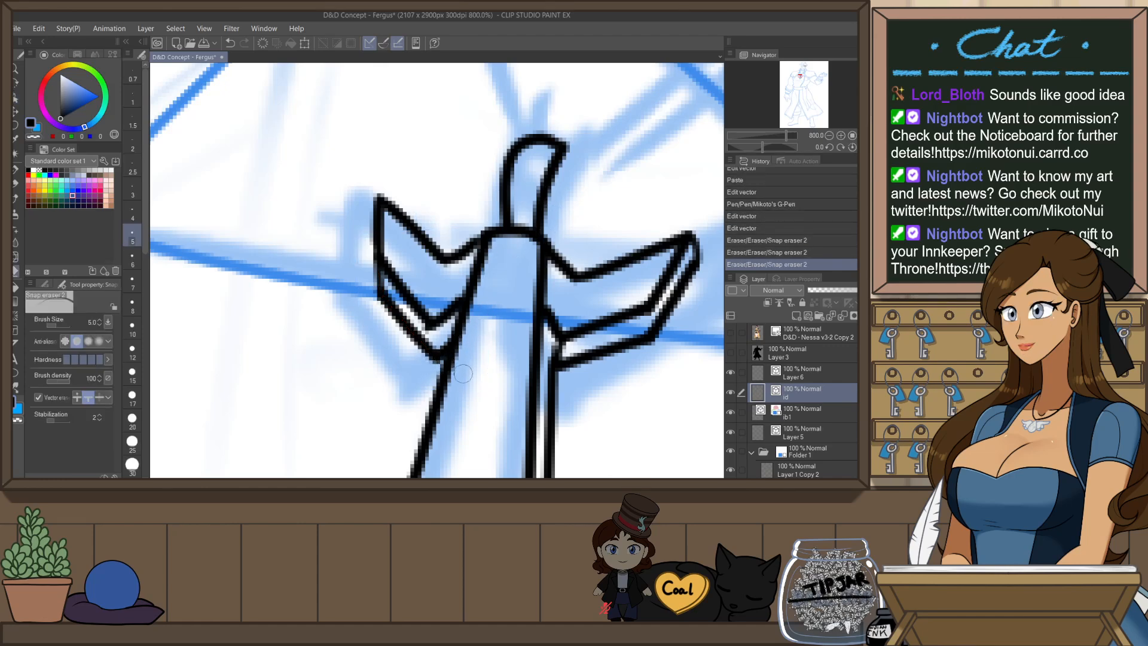
{"action": "scroll", "coordinate": [542, 257], "scroll_direction": "down", "scroll_amount": 7}
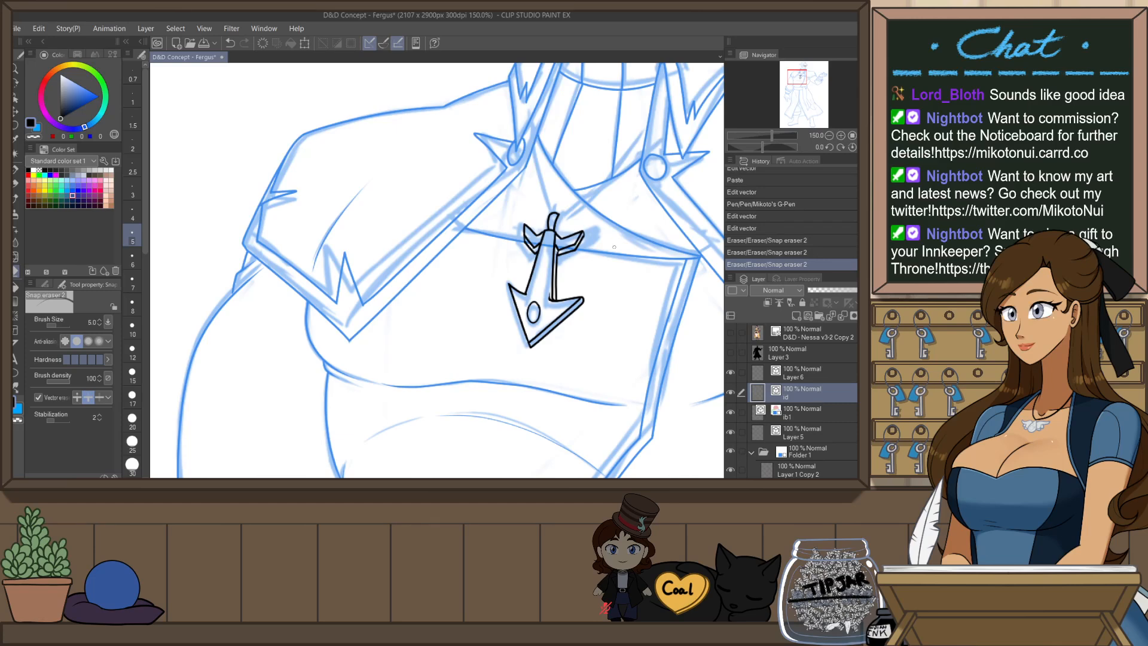
{"action": "left_click", "coordinate": [583, 274]}
- Turn off the layer color on the body line-art layer directly below the pendant layer
{"action": "scroll", "coordinate": [599, 257], "scroll_direction": "down", "scroll_amount": 3}
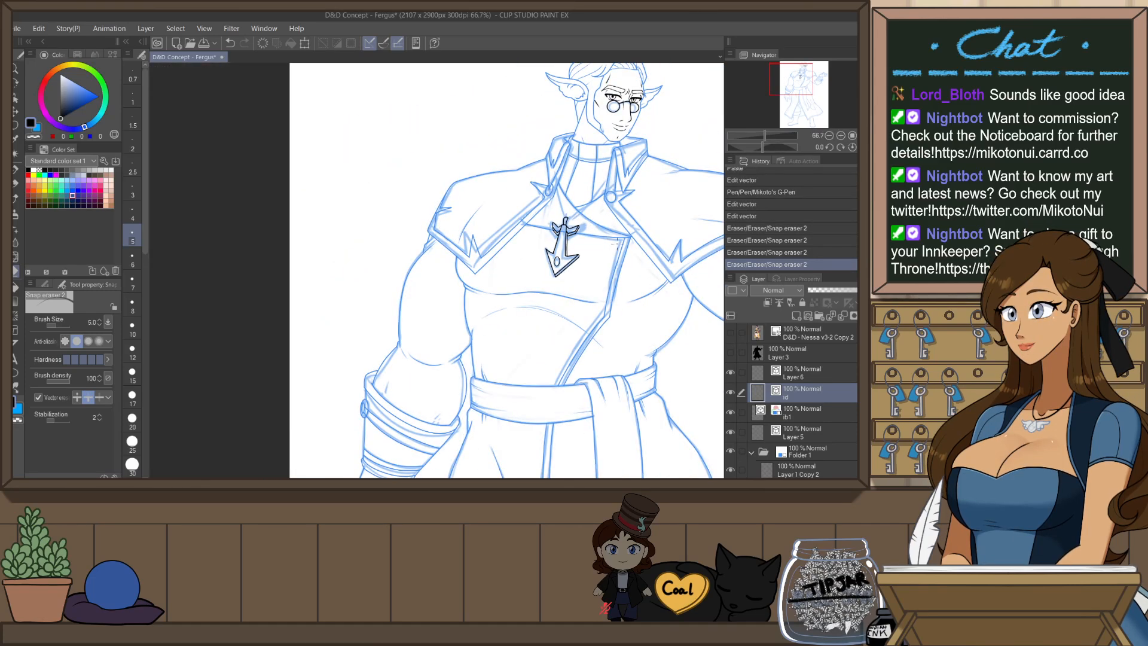
{"action": "left_click_drag", "start_coordinate": [640, 250], "coordinate": [563, 286]}
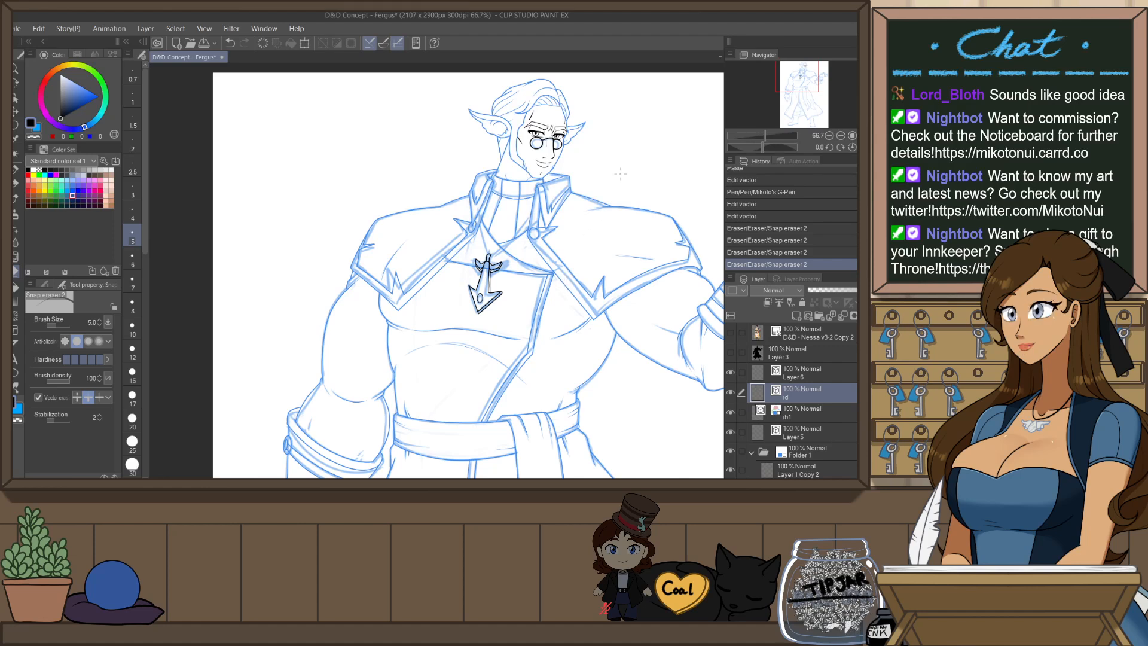
{"action": "left_click_drag", "start_coordinate": [620, 173], "coordinate": [590, 196]}
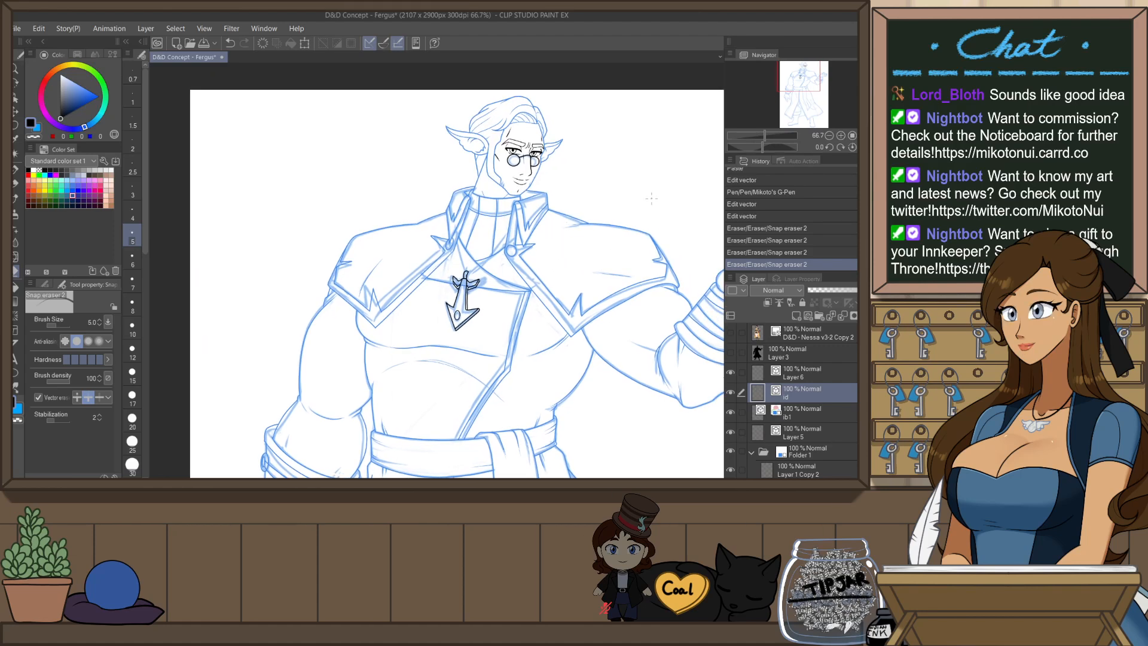
{"action": "left_click", "coordinate": [841, 407]}
{"action": "key", "text": "ctrl+b"}
- Hide the Folder 1 sketch so only the line art shows
{"action": "scroll", "coordinate": [467, 186], "scroll_direction": "down", "scroll_amount": 3}
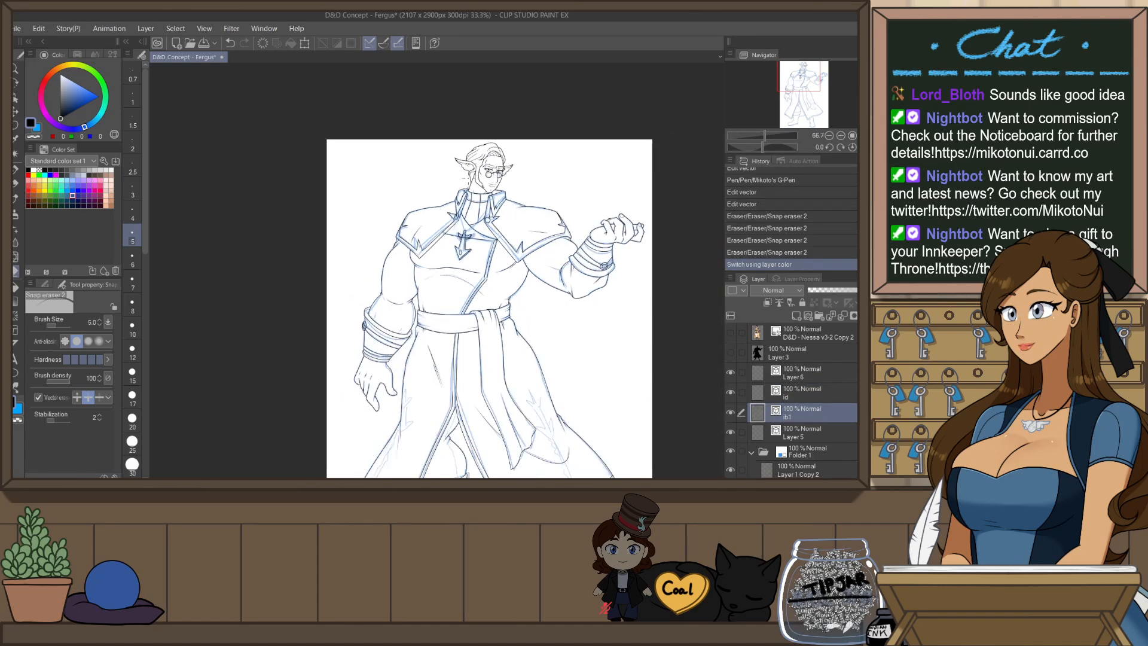
{"action": "scroll", "coordinate": [504, 347], "scroll_direction": "up", "scroll_amount": 1}
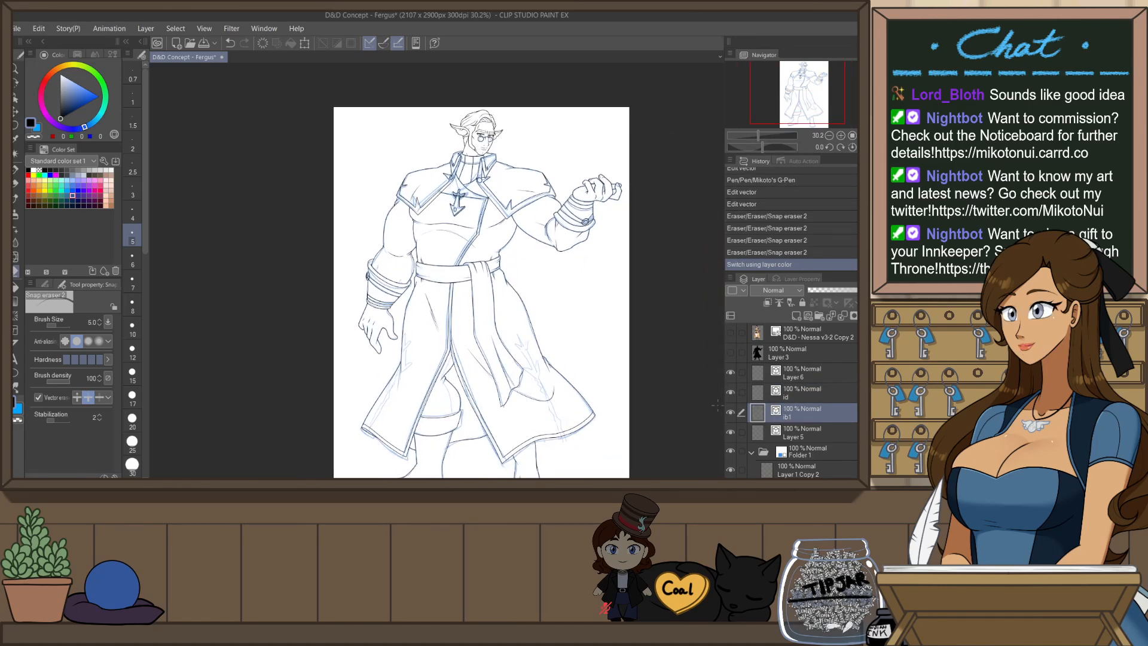
{"action": "scroll", "coordinate": [751, 390], "scroll_direction": "down", "scroll_amount": 2}
{"action": "left_click", "coordinate": [752, 378]}
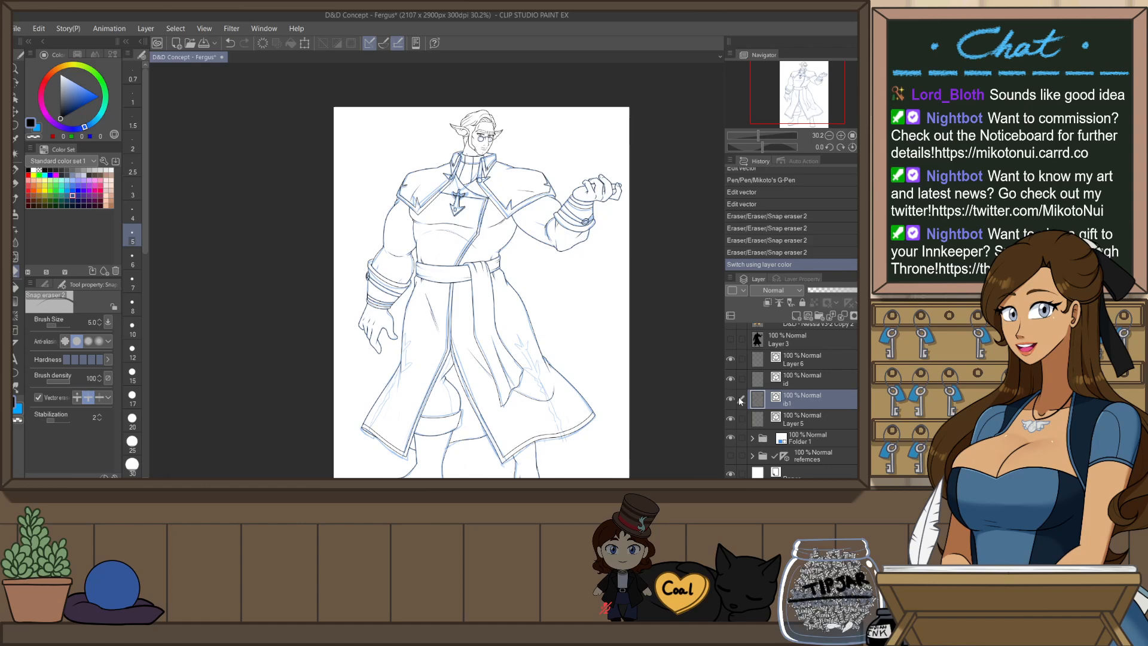
{"action": "left_click", "coordinate": [731, 438]}
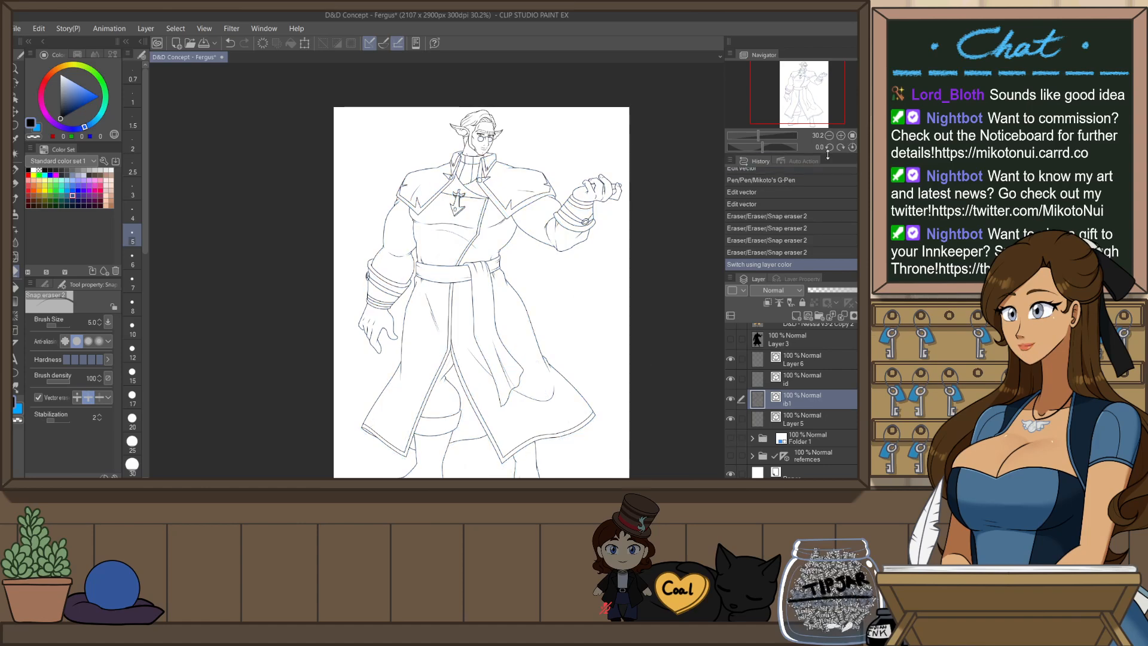
- Erase the stray line ends along the leg and boot on the picture's right side, from below the coat hem to the sole
{"action": "left_click_drag", "start_coordinate": [481, 299], "coordinate": [436, 262]}
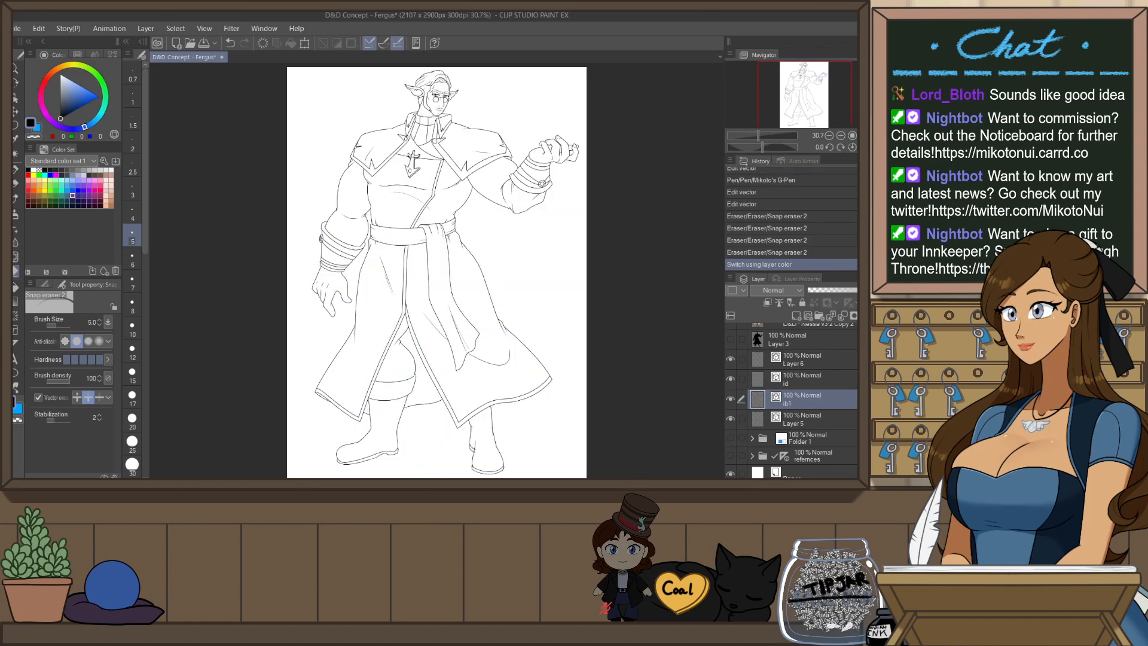
{"action": "scroll", "coordinate": [476, 440], "scroll_direction": "up", "scroll_amount": 6}
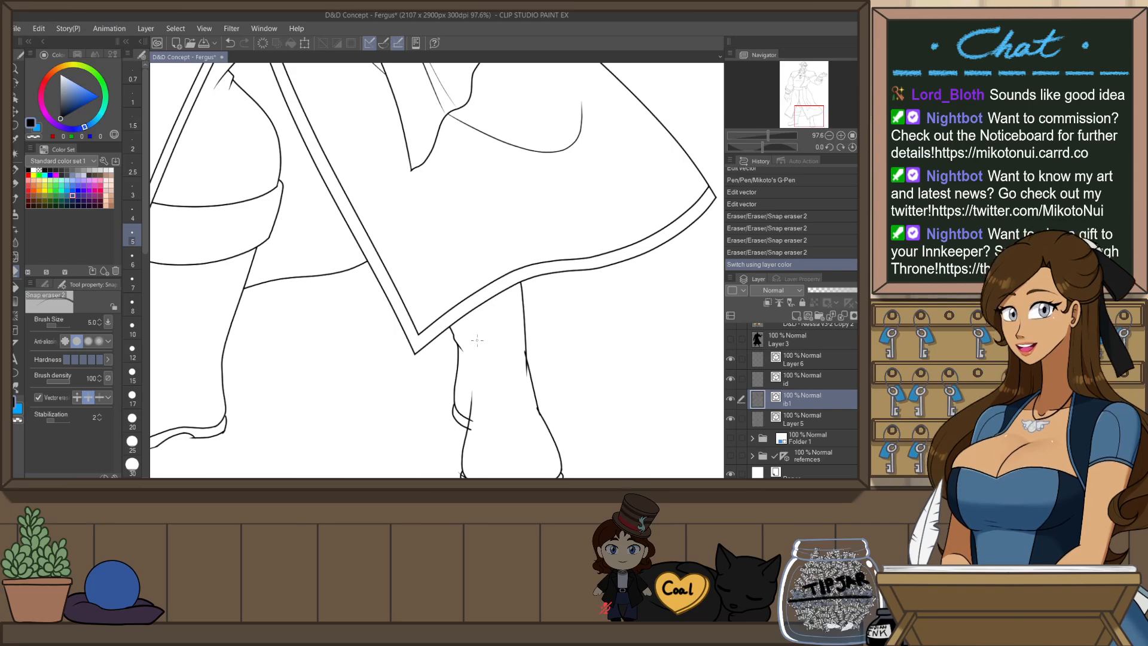
{"action": "left_click", "coordinate": [473, 414]}
{"action": "left_click", "coordinate": [526, 359]}
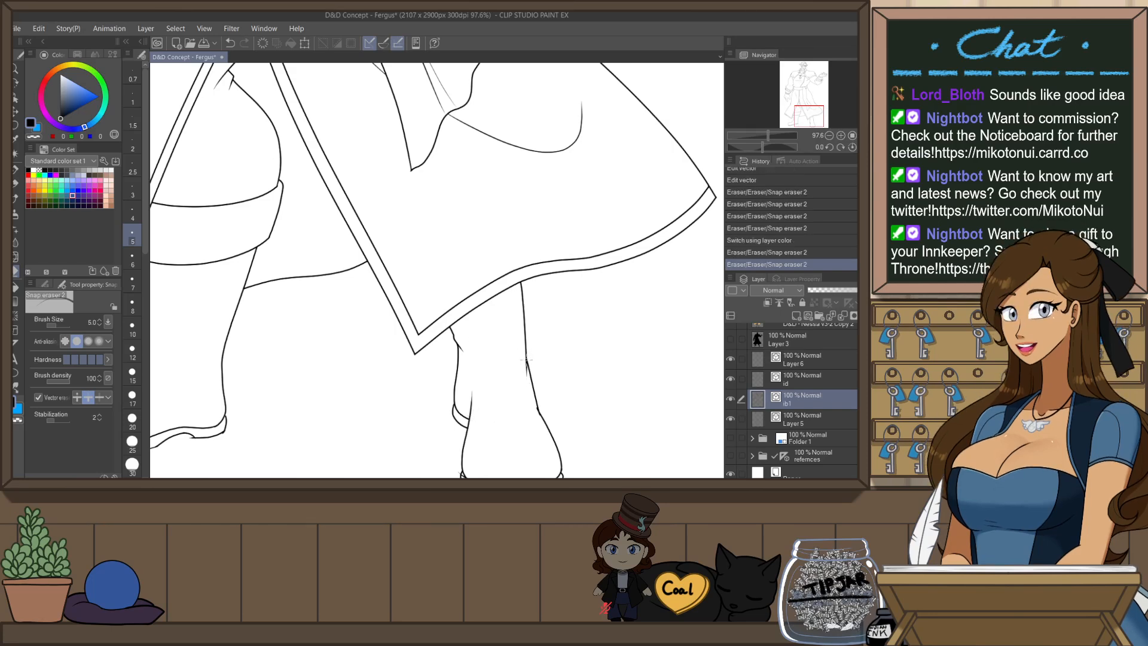
{"action": "left_click", "coordinate": [527, 368]}
{"action": "left_click", "coordinate": [539, 412]}
{"action": "left_click_drag", "start_coordinate": [554, 432], "coordinate": [545, 340]}
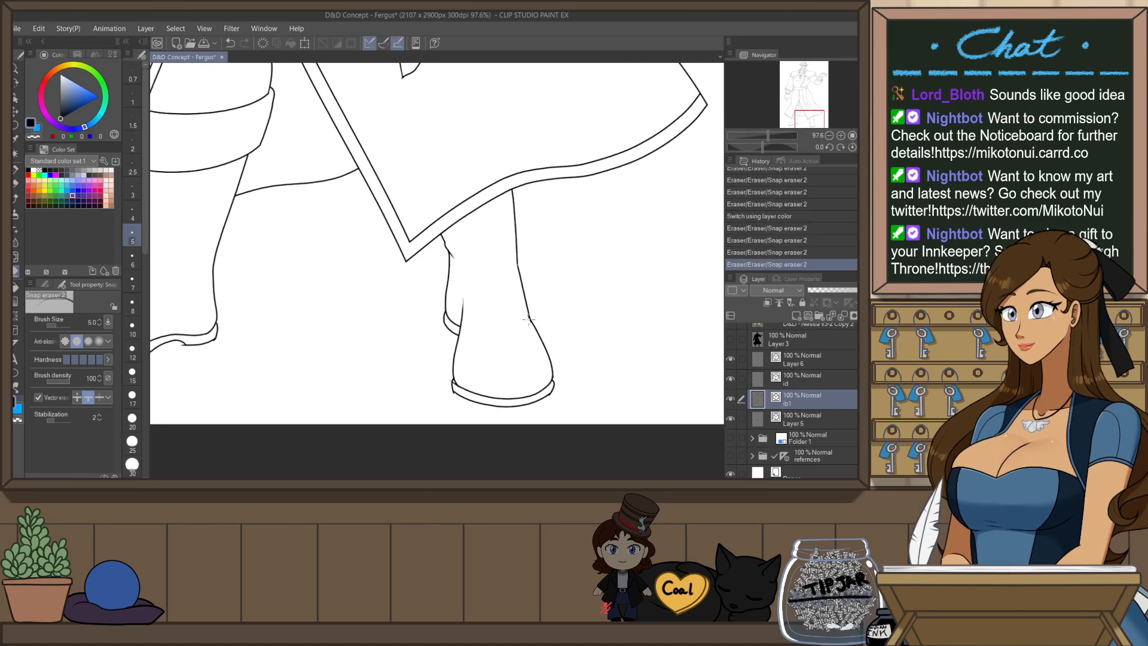
{"action": "left_click", "coordinate": [529, 322]}
{"action": "left_click", "coordinate": [529, 323]}
{"action": "left_click", "coordinate": [529, 323]}
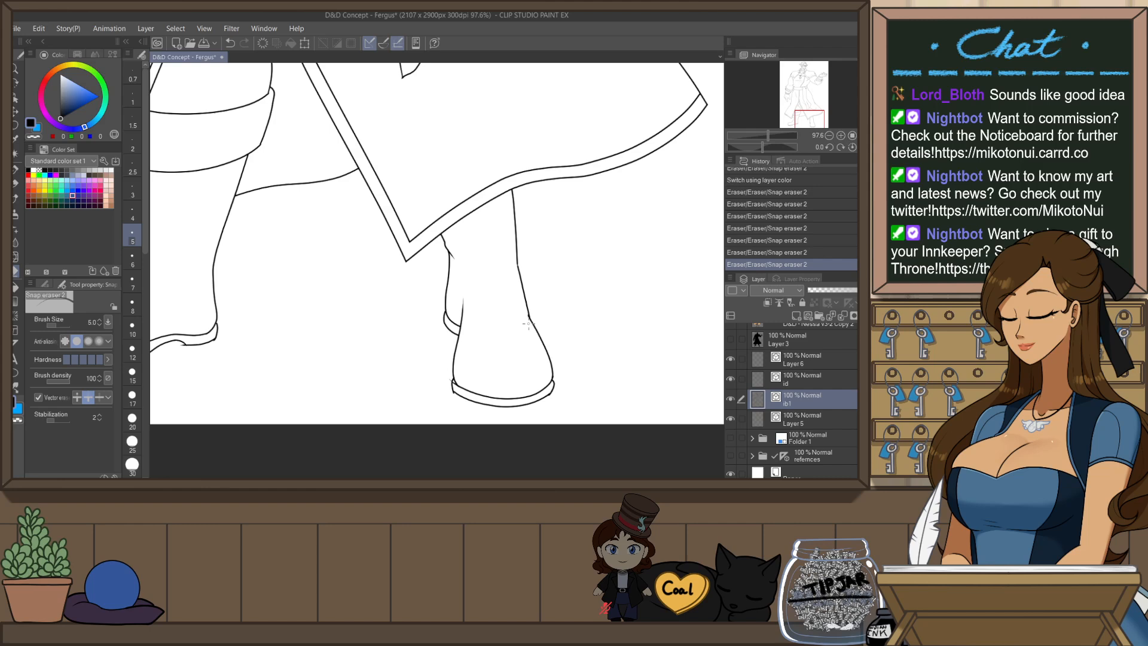
{"action": "left_click", "coordinate": [454, 389]}
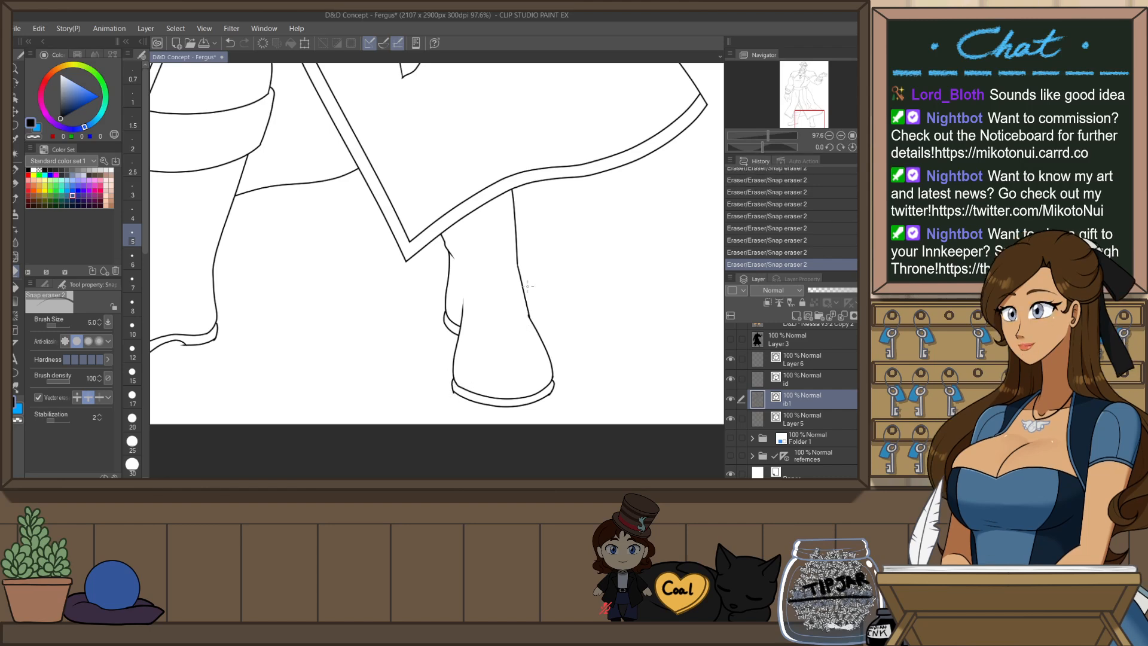
- Reshape the left end of that boot's sole by moving its vector points until the outline joins the bottom edge
{"action": "scroll", "coordinate": [553, 393], "scroll_direction": "up", "scroll_amount": 5}
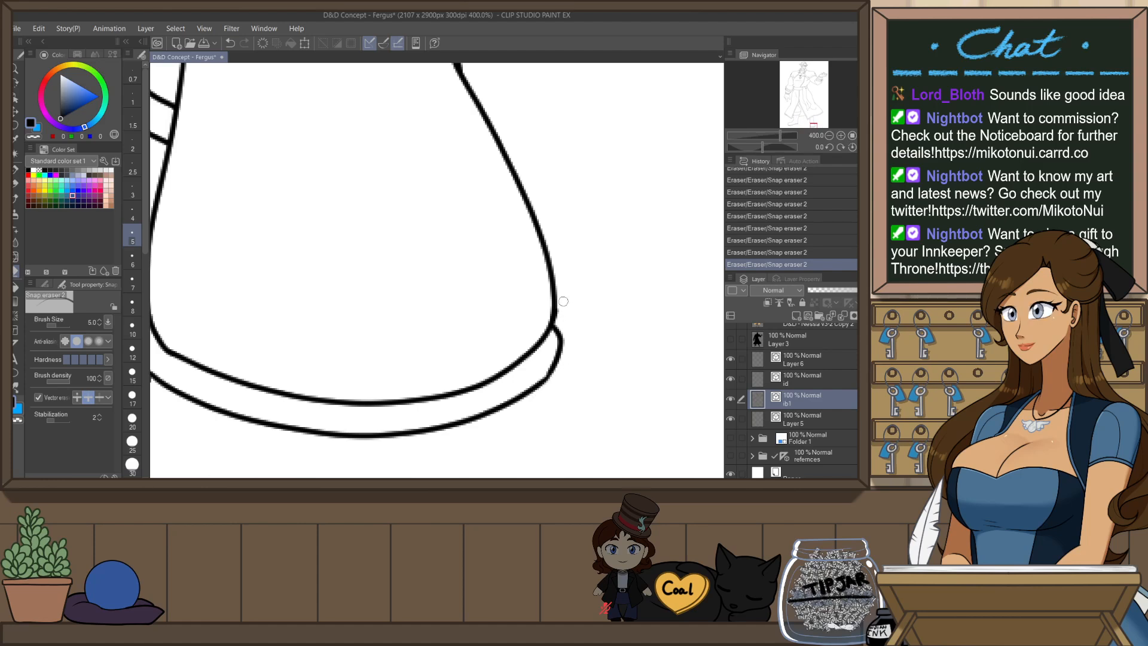
{"action": "left_click_drag", "start_coordinate": [488, 387], "coordinate": [646, 370]}
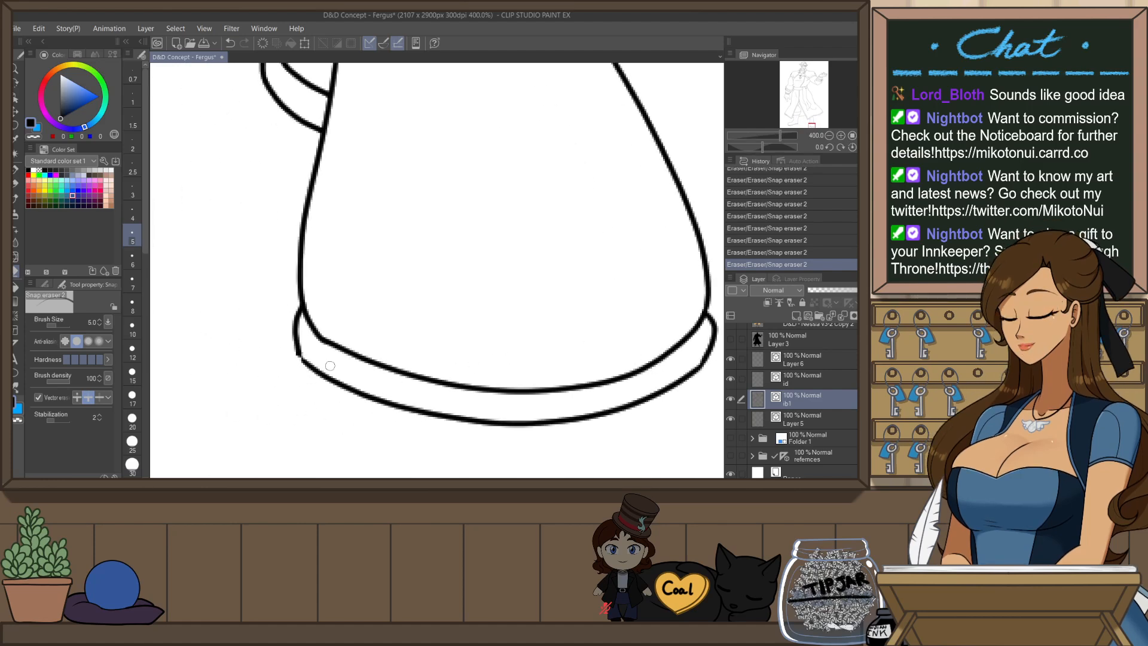
{"action": "key", "text": "o"}
{"action": "left_click", "coordinate": [299, 356]}
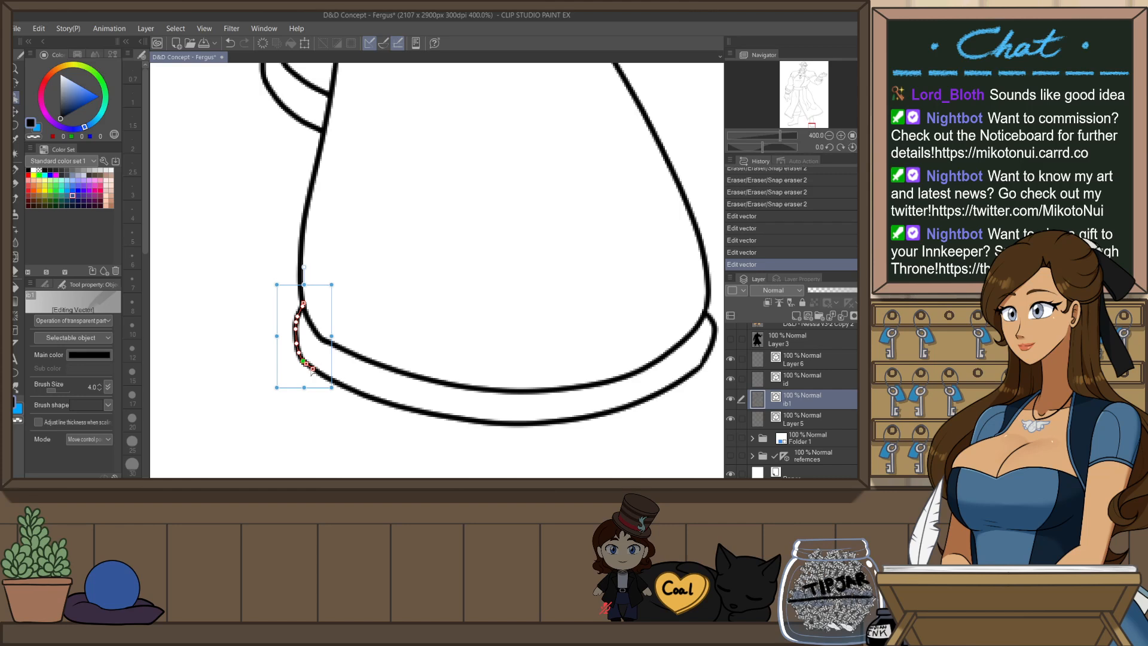
{"action": "left_click_drag", "start_coordinate": [313, 369], "coordinate": [323, 371]}
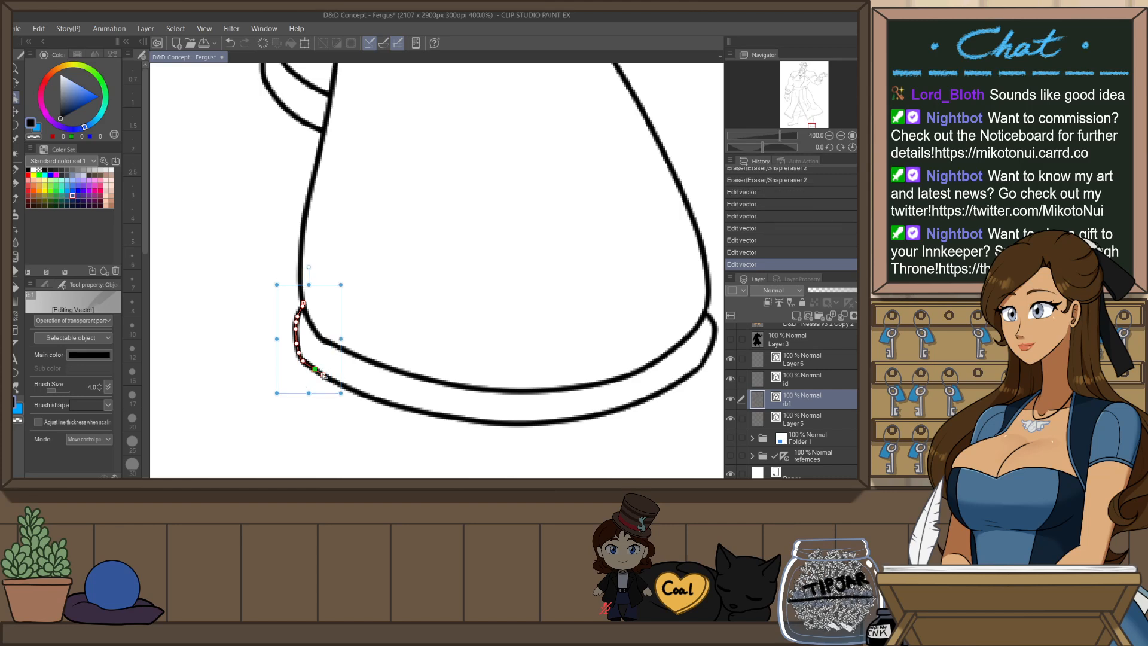
{"action": "left_click", "coordinate": [422, 328]}
- Adjust the vector points at the right end of the same boot's sole so the side outline and sole curve meet cleanly
{"action": "scroll", "coordinate": [518, 271], "scroll_direction": "down", "scroll_amount": 4}
{"action": "scroll", "coordinate": [503, 331], "scroll_direction": "up", "scroll_amount": 2}
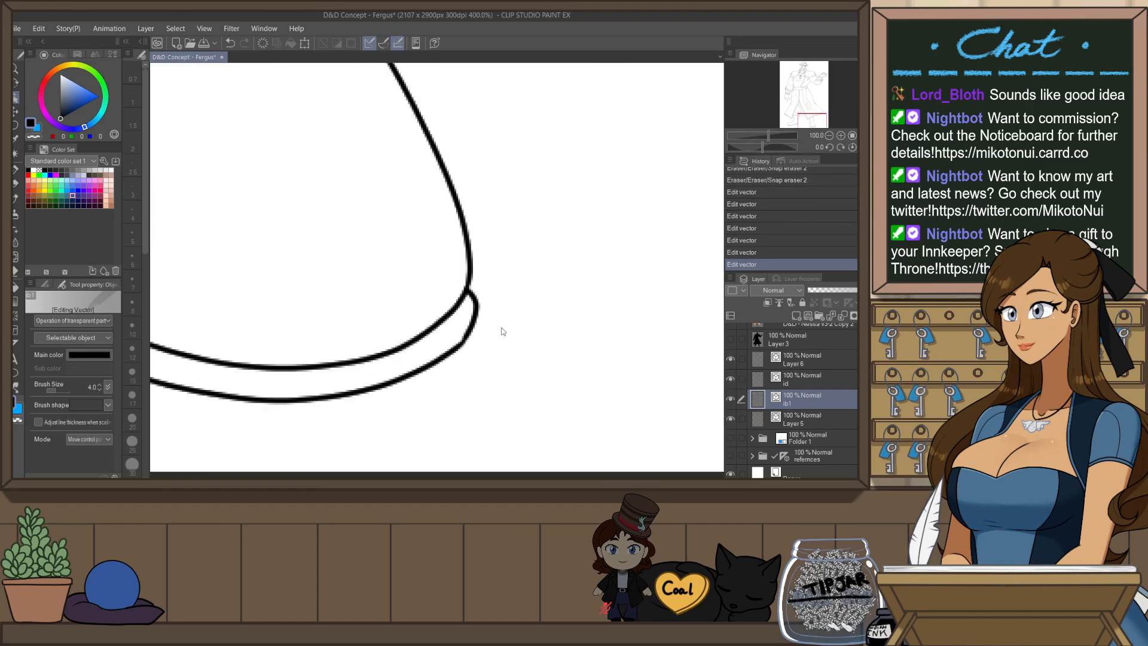
{"action": "left_click", "coordinate": [473, 282]}
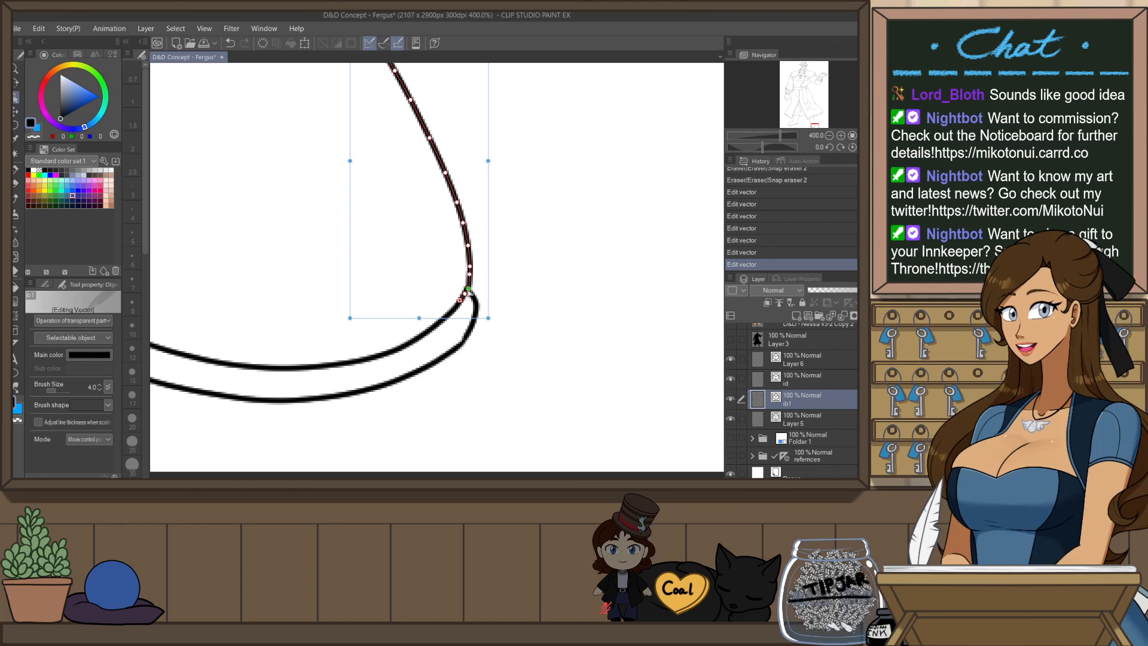
{"action": "left_click_drag", "start_coordinate": [469, 292], "coordinate": [470, 279]}
{"action": "left_click", "coordinate": [467, 293]}
{"action": "left_click", "coordinate": [518, 238]}
{"action": "left_click", "coordinate": [475, 322]}
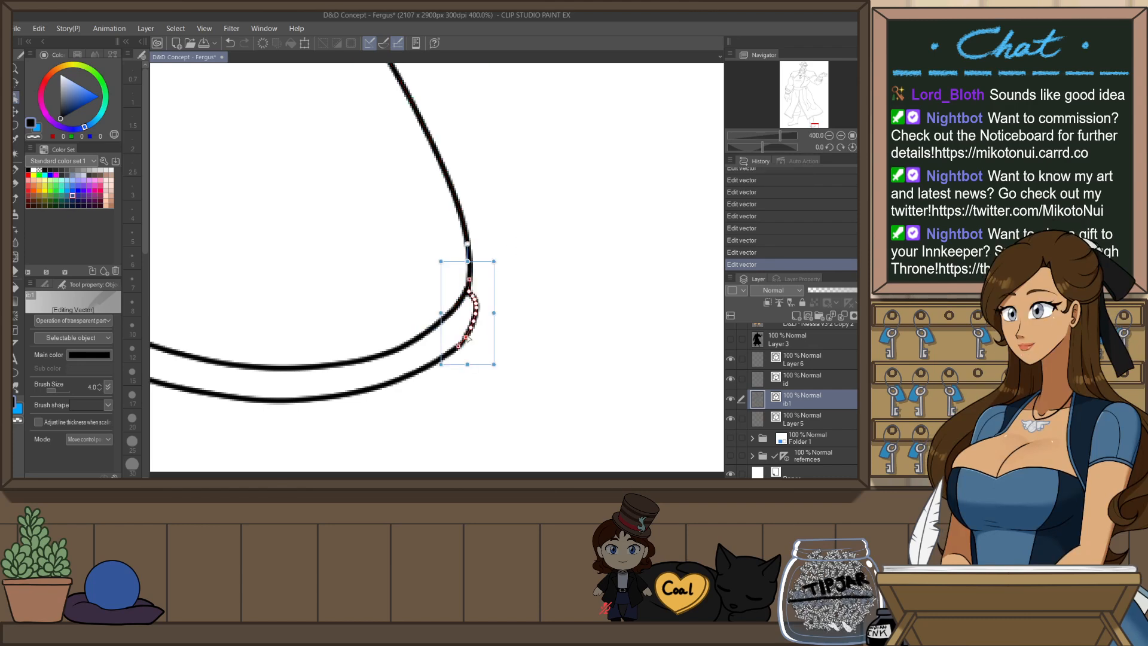
{"action": "left_click", "coordinate": [531, 261]}
- Erase the stray line ends on the front boot's instep and sole with the size 5 snap eraser
{"action": "scroll", "coordinate": [531, 289], "scroll_direction": "down", "scroll_amount": 4}
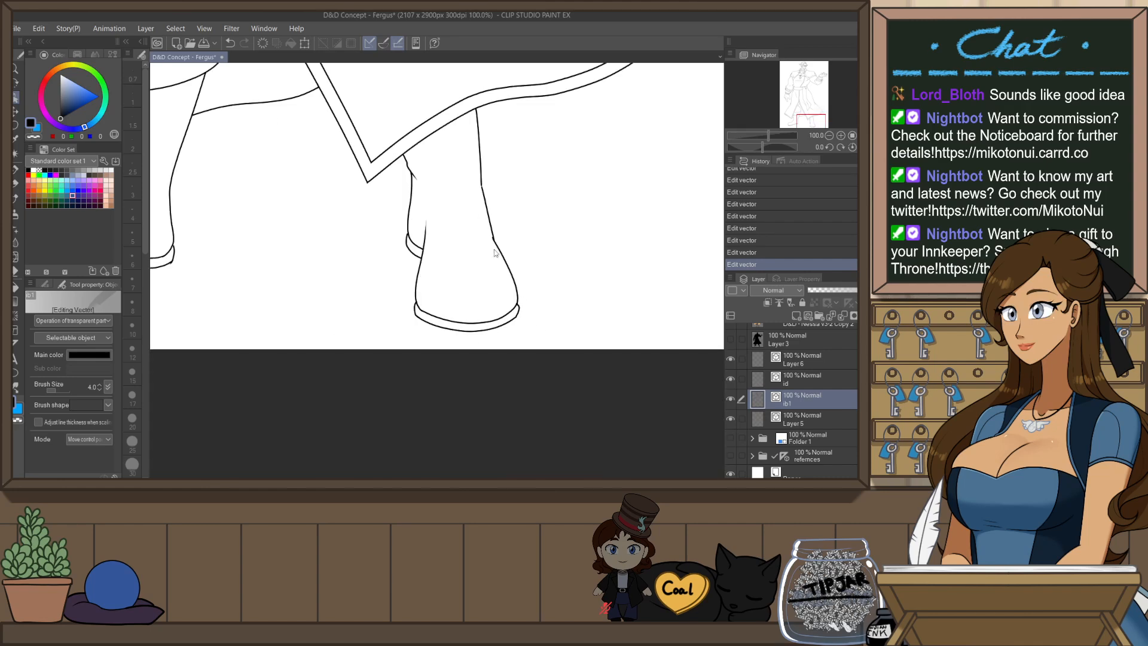
{"action": "scroll", "coordinate": [436, 262], "scroll_direction": "up", "scroll_amount": 2}
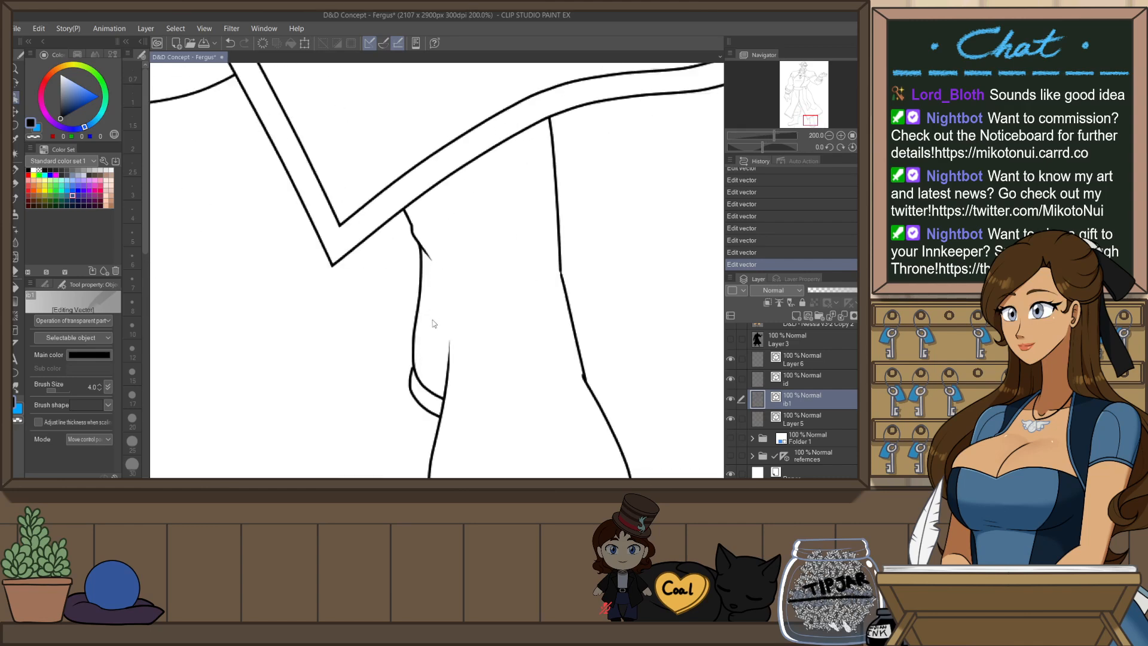
{"action": "scroll", "coordinate": [433, 324], "scroll_direction": "down", "scroll_amount": 4}
{"action": "key", "text": "e"}
{"action": "scroll", "coordinate": [487, 333], "scroll_direction": "up", "scroll_amount": 3}
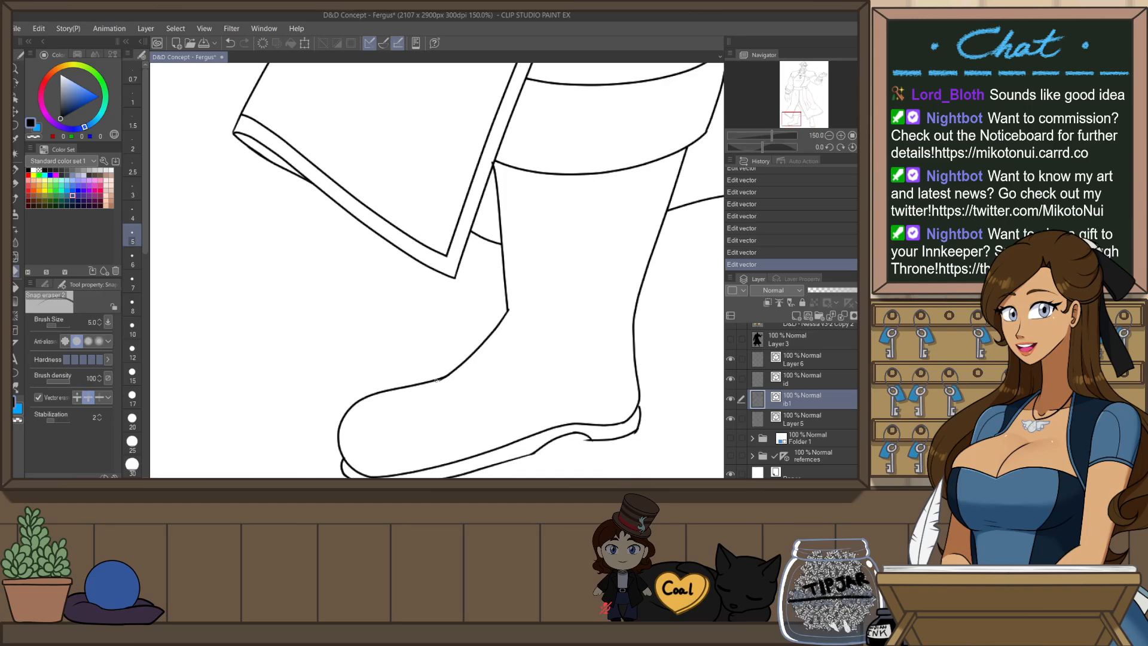
{"action": "left_click", "coordinate": [431, 421]}
{"action": "scroll", "coordinate": [431, 421], "scroll_direction": "down", "scroll_amount": 2}
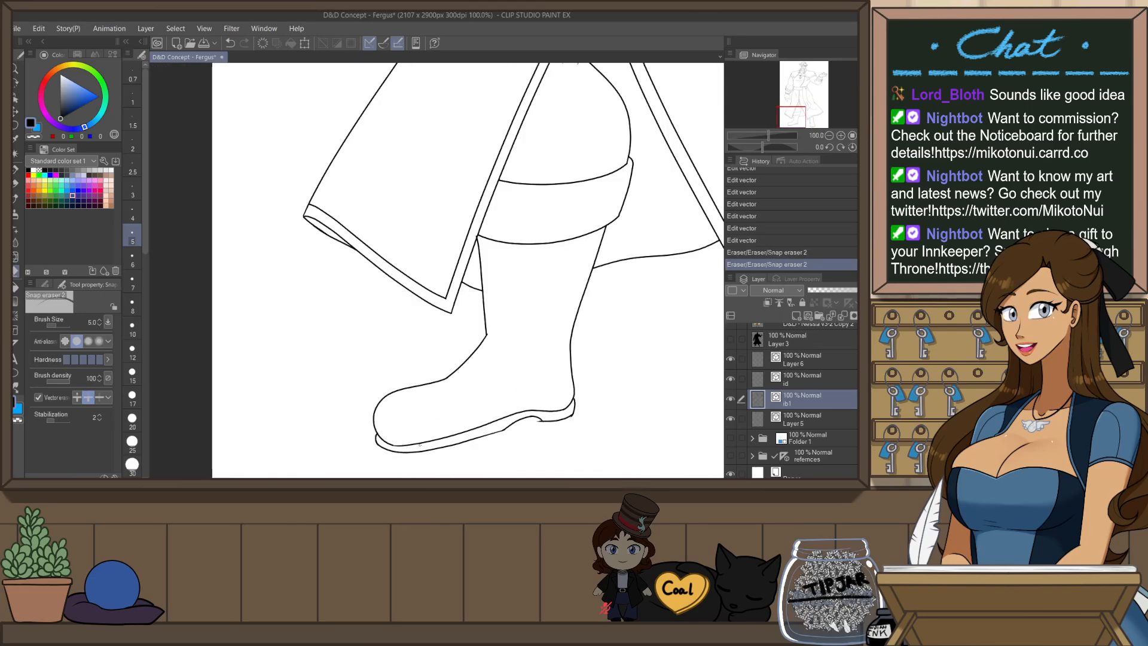
{"action": "scroll", "coordinate": [557, 327], "scroll_direction": "up", "scroll_amount": 3}
{"action": "left_click", "coordinate": [553, 411]}
{"action": "left_click", "coordinate": [553, 410]}
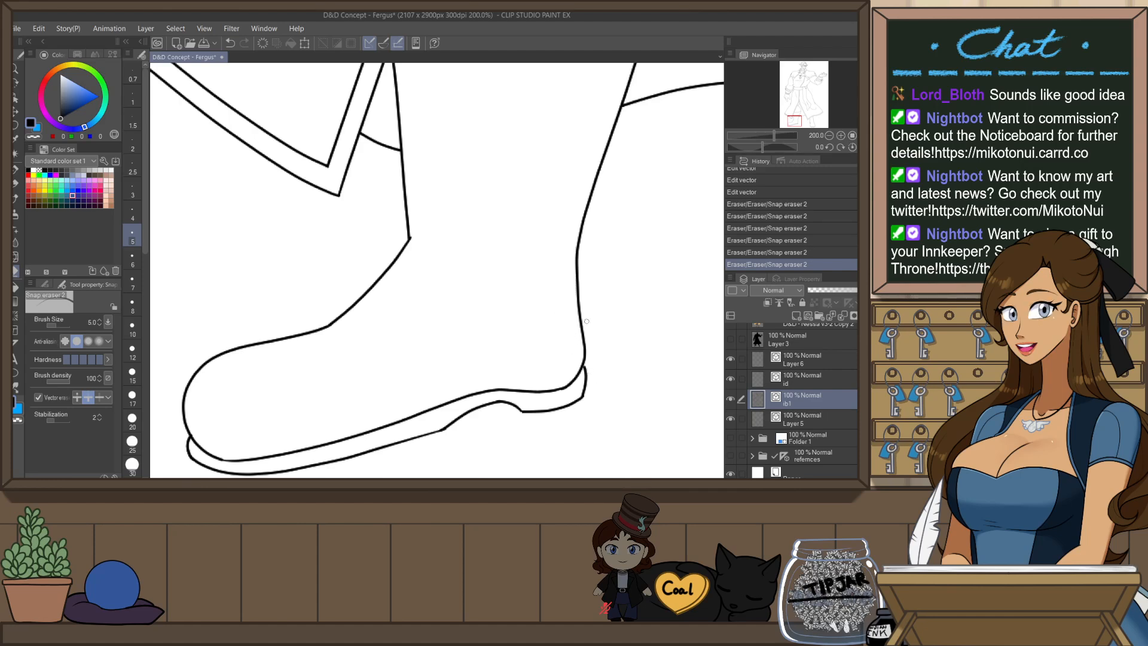
- Move the vector points of the front boot's heel line so it connects with the upper outline and the sole
{"action": "key", "text": "o"}
{"action": "left_click", "coordinate": [585, 374]}
{"action": "left_click", "coordinate": [613, 320]}
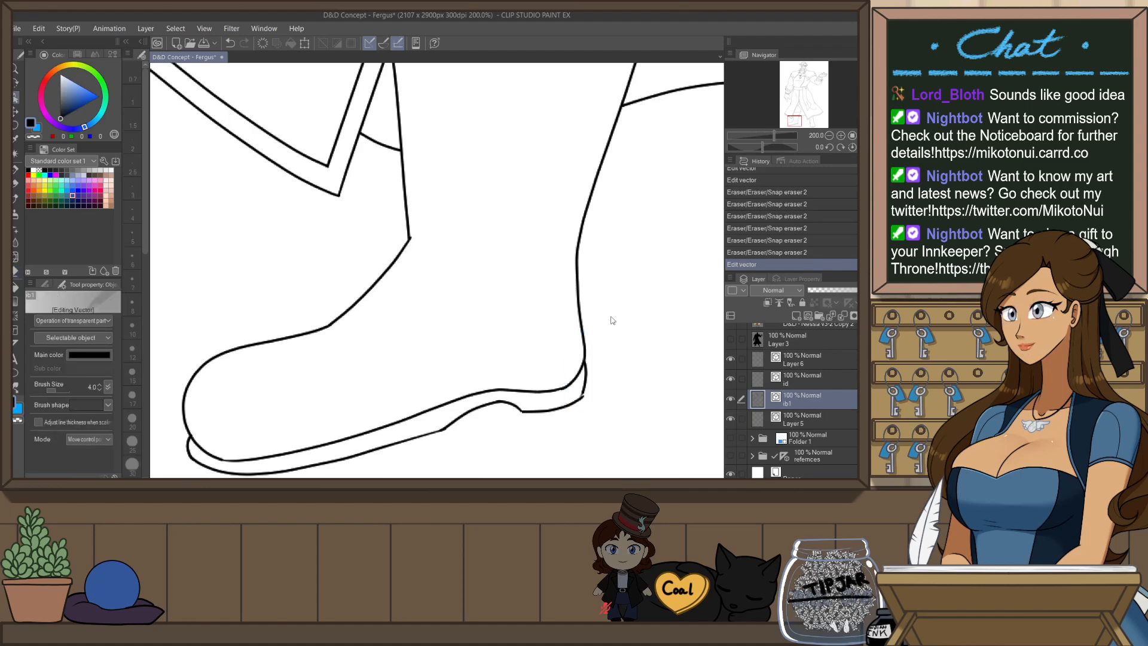
{"action": "left_click", "coordinate": [584, 389]}
{"action": "left_click_drag", "start_coordinate": [582, 398], "coordinate": [583, 400]}
{"action": "left_click", "coordinate": [654, 347]}
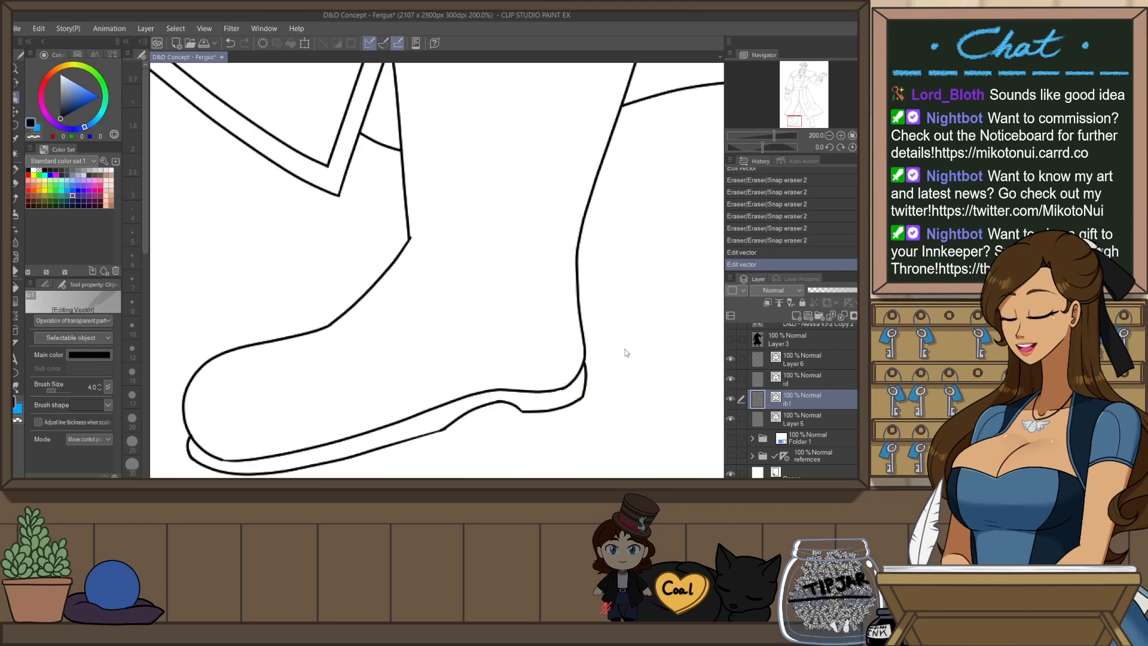
- Erase the overshooting line ends where the front boot's cuff meets the coat's trim
{"action": "scroll", "coordinate": [653, 347], "scroll_direction": "down", "scroll_amount": 4}
{"action": "left_click_drag", "start_coordinate": [688, 286], "coordinate": [583, 351]}
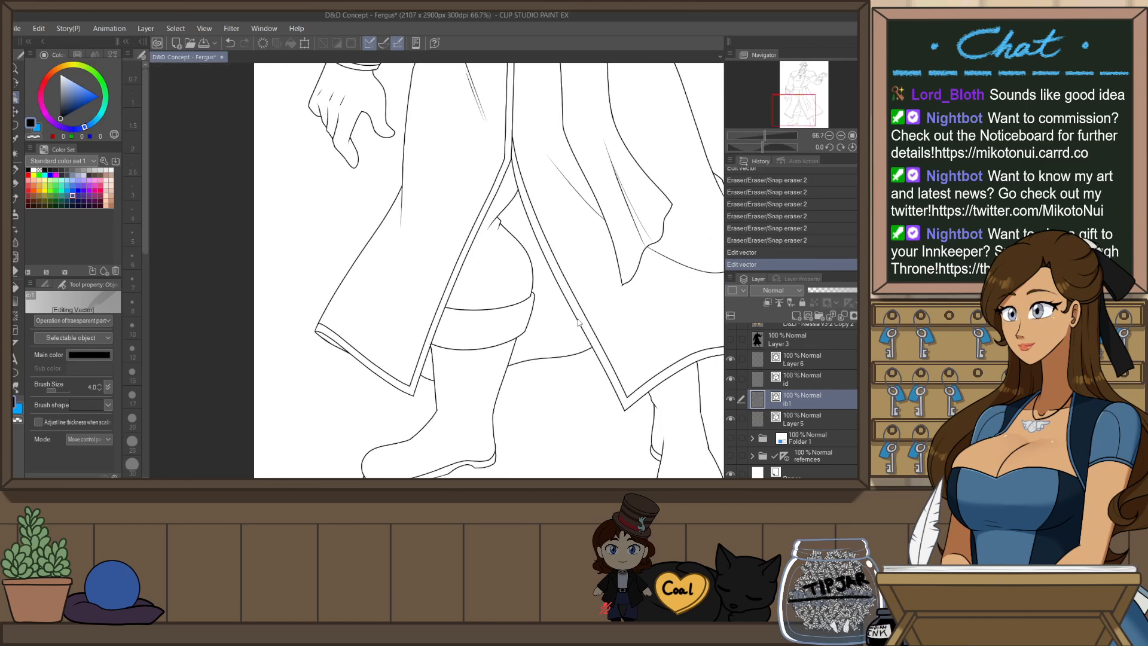
{"action": "scroll", "coordinate": [442, 346], "scroll_direction": "up", "scroll_amount": 2}
{"action": "key", "text": "e"}
{"action": "left_click", "coordinate": [416, 341]}
{"action": "left_click", "coordinate": [416, 341]}
{"action": "left_click", "coordinate": [415, 339]}
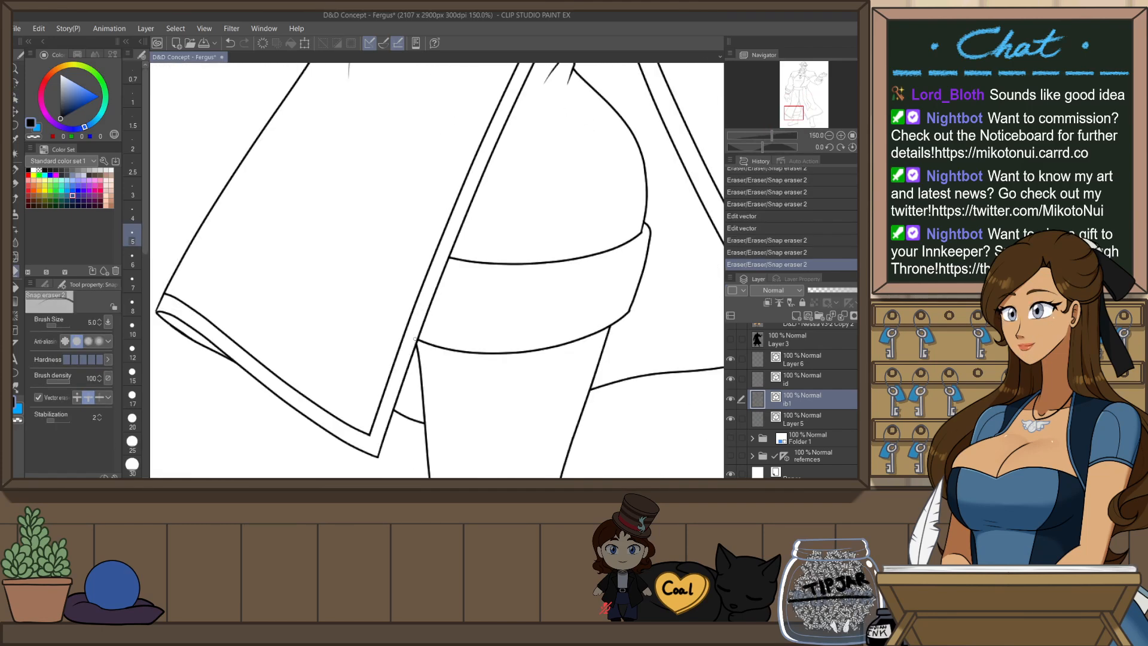
- Rotate the whole pendant slightly, about 2.6 degrees, and reposition it on the character's chest with Scale/Rotate
{"action": "scroll", "coordinate": [415, 339], "scroll_direction": "down", "scroll_amount": 5}
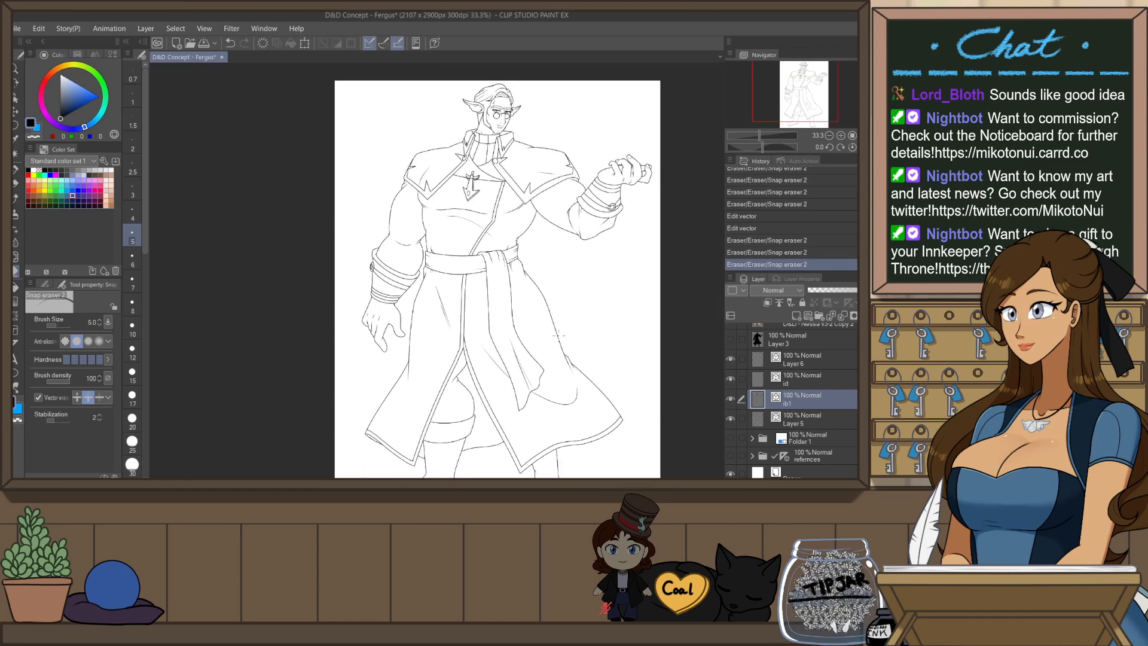
{"action": "left_click", "coordinate": [794, 379]}
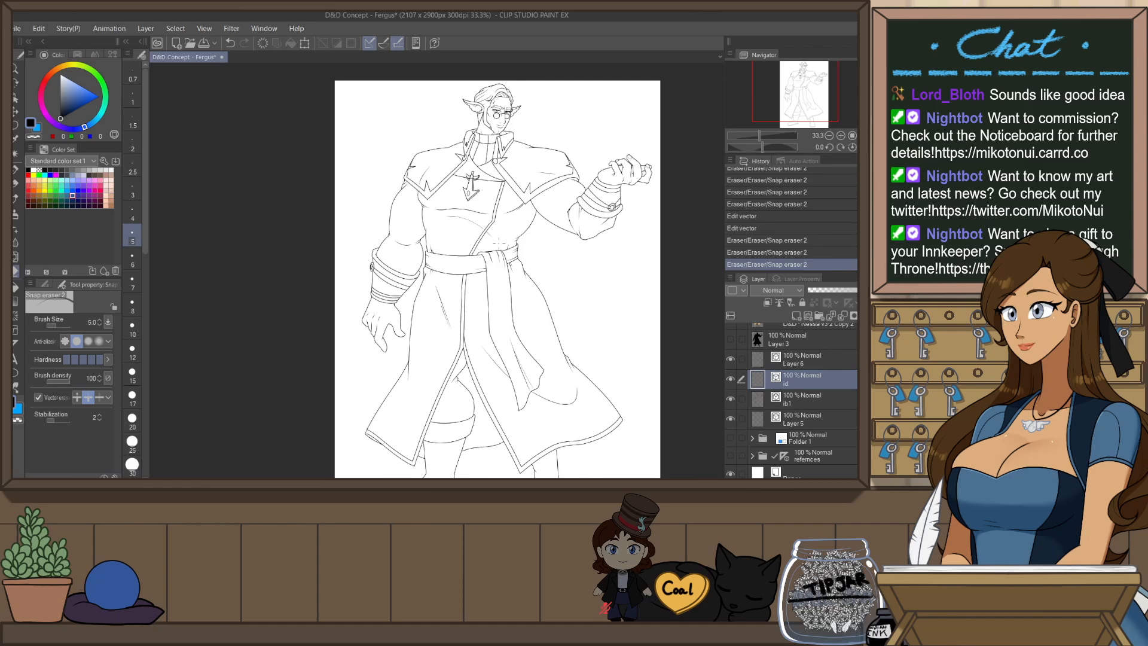
{"action": "key", "text": "ctrl+t"}
{"action": "left_click_drag", "start_coordinate": [501, 198], "coordinate": [501, 200]}
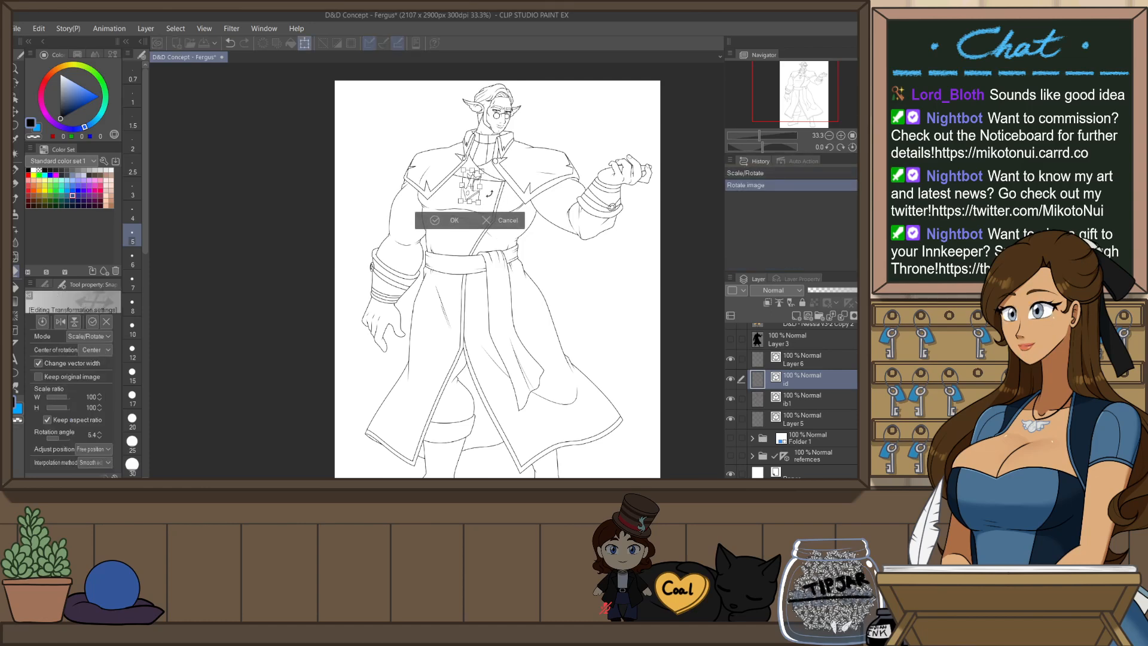
{"action": "scroll", "coordinate": [487, 157], "scroll_direction": "up", "scroll_amount": 3}
{"action": "left_click_drag", "start_coordinate": [469, 235], "coordinate": [472, 268]}
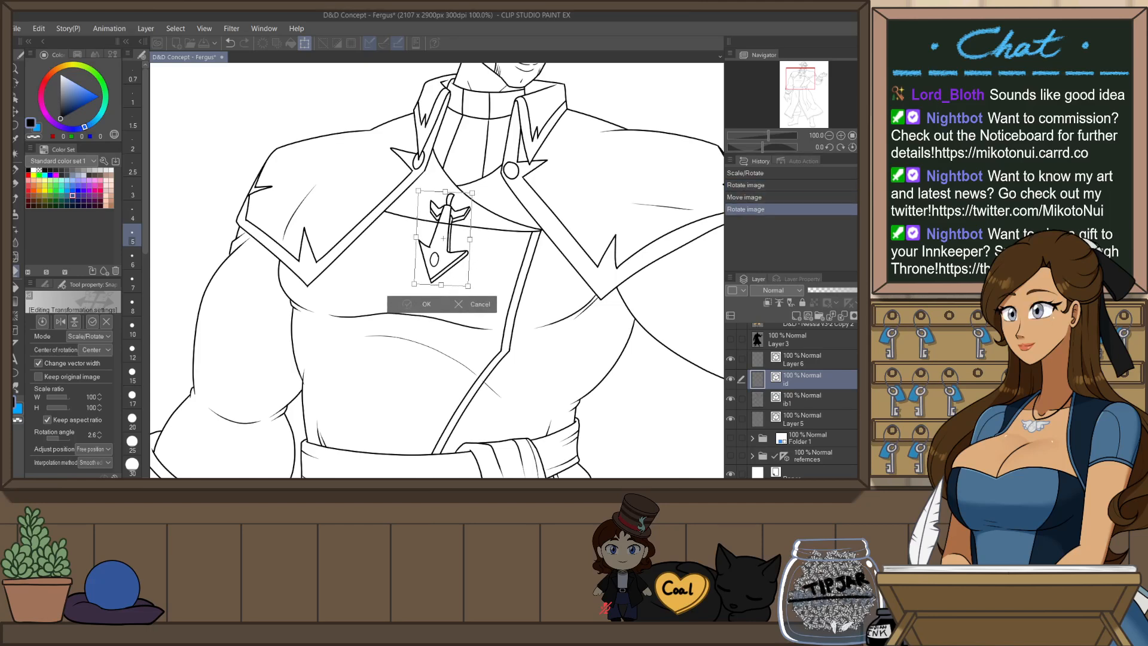
{"action": "left_click", "coordinate": [426, 304]}
- Erase the stray bit on the pendant's shaft and shift the oval slightly within the arrowhead
{"action": "key", "text": "e"}
{"action": "left_click", "coordinate": [449, 223]}
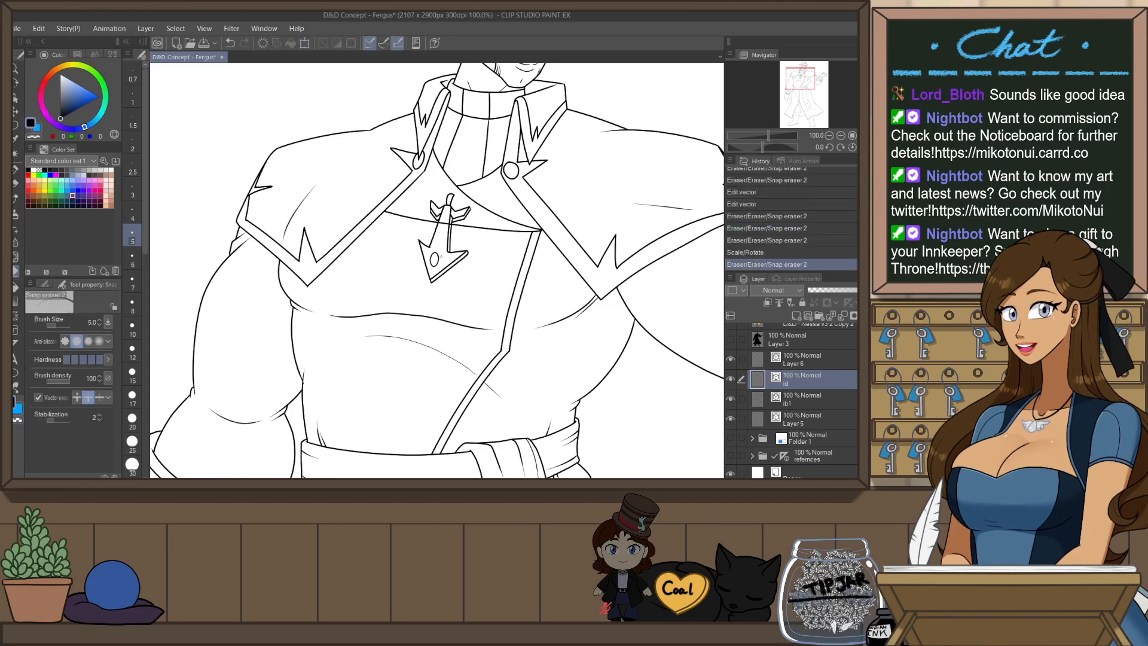
{"action": "key", "text": "o"}
{"action": "left_click", "coordinate": [440, 260]}
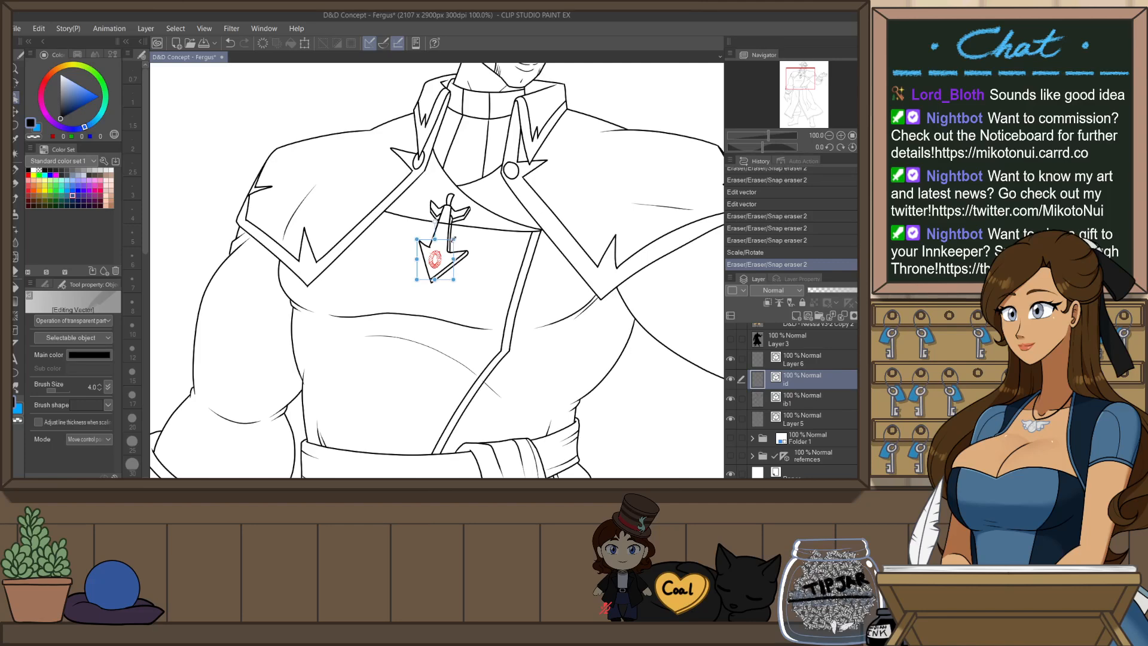
{"action": "left_click", "coordinate": [479, 236]}
{"action": "left_click", "coordinate": [479, 298]}
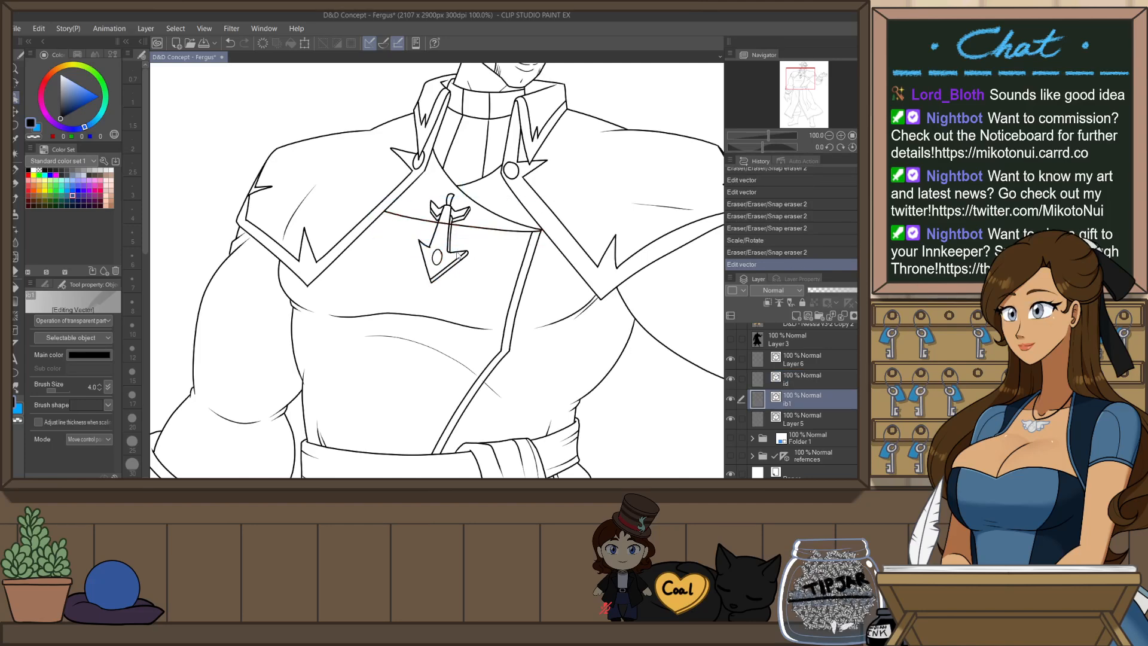
- Try to erase the line ends where the pendant's shaft meets the right side of the arrowhead
{"action": "scroll", "coordinate": [452, 242], "scroll_direction": "up", "scroll_amount": 2}
{"action": "left_click", "coordinate": [447, 246]}
{"action": "key", "text": "e"}
{"action": "left_click_drag", "start_coordinate": [450, 262], "coordinate": [460, 264]}
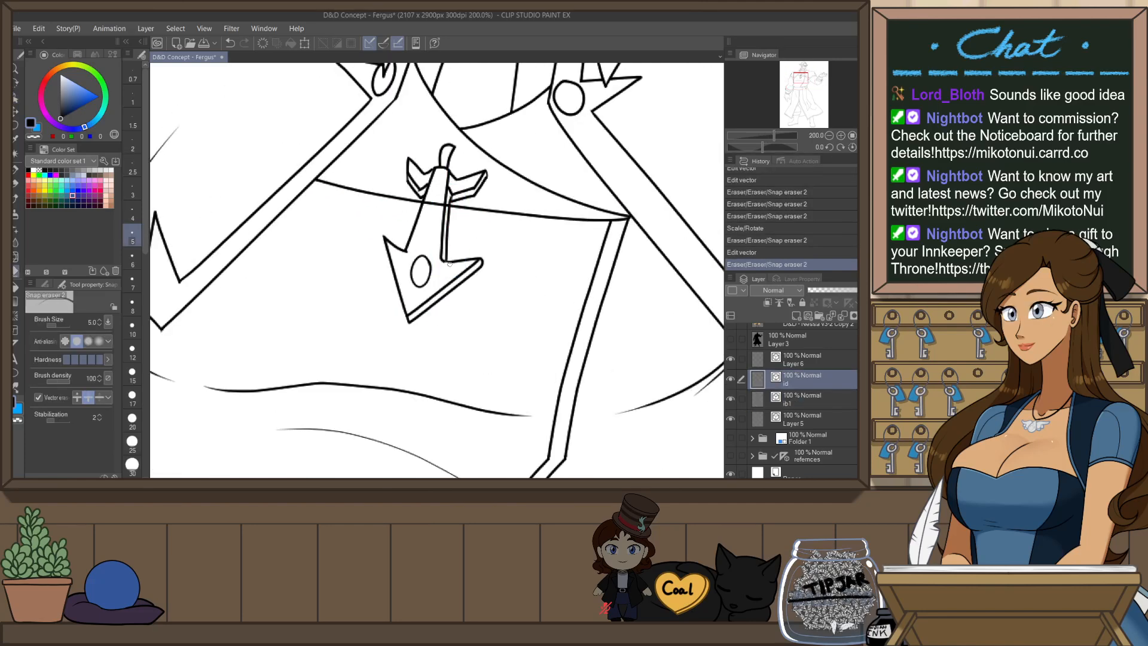
{"action": "left_click", "coordinate": [446, 242]}
{"action": "key", "text": "ctrl+z"}
{"action": "key", "text": "ctrl+z"}
- Adjust the lower vector points of the shaft's right line so it meets the arrowhead's upper edge
{"action": "scroll", "coordinate": [447, 245], "scroll_direction": "up", "scroll_amount": 3}
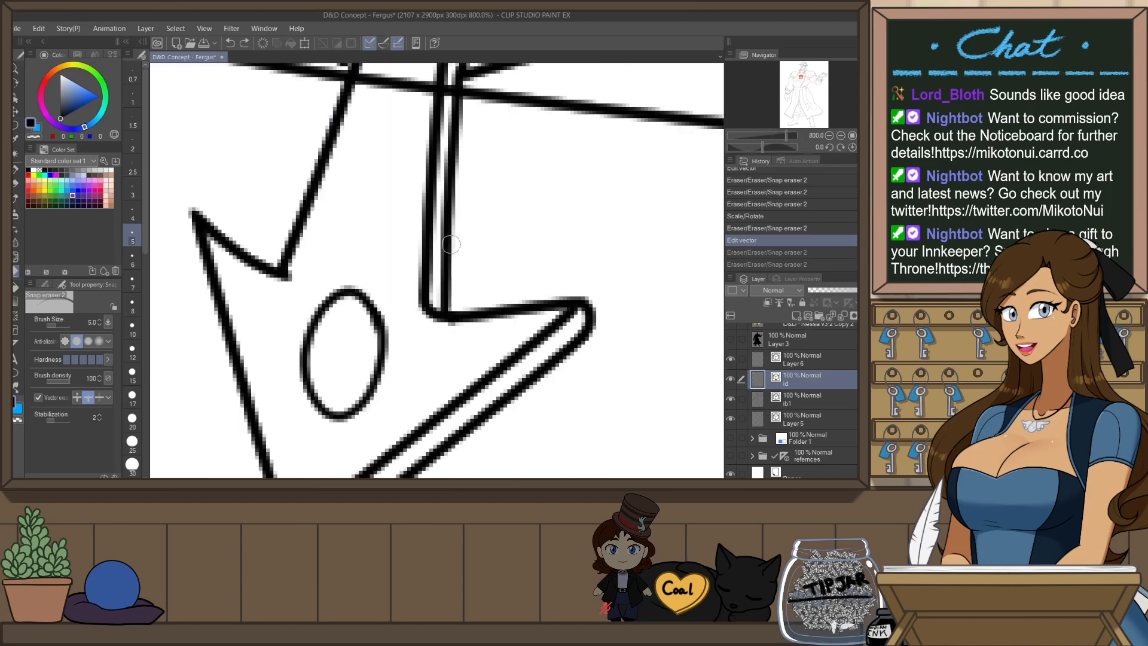
{"action": "key", "text": "o"}
{"action": "left_click", "coordinate": [448, 263]}
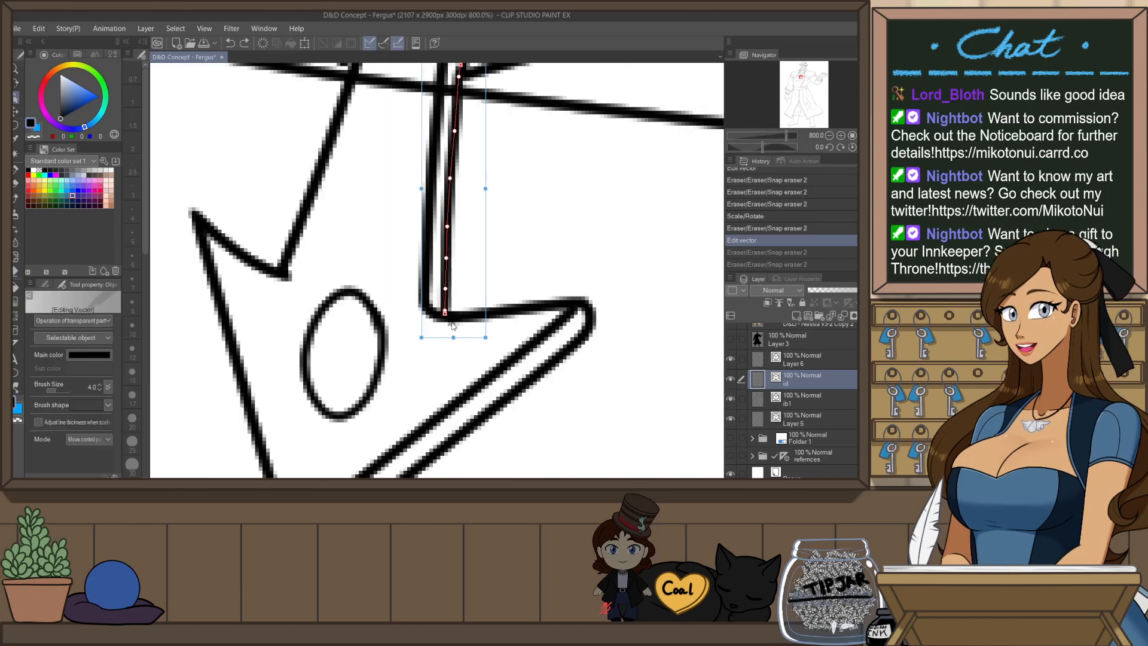
{"action": "left_click", "coordinate": [453, 319]}
{"action": "mouse_move", "coordinate": [453, 319]}
{"action": "left_mouse_down"}
{"action": "mouse_move", "coordinate": [439, 304]}
{"action": "mouse_move", "coordinate": [459, 314]}
{"action": "left_mouse_up"}
{"action": "left_click", "coordinate": [509, 240]}
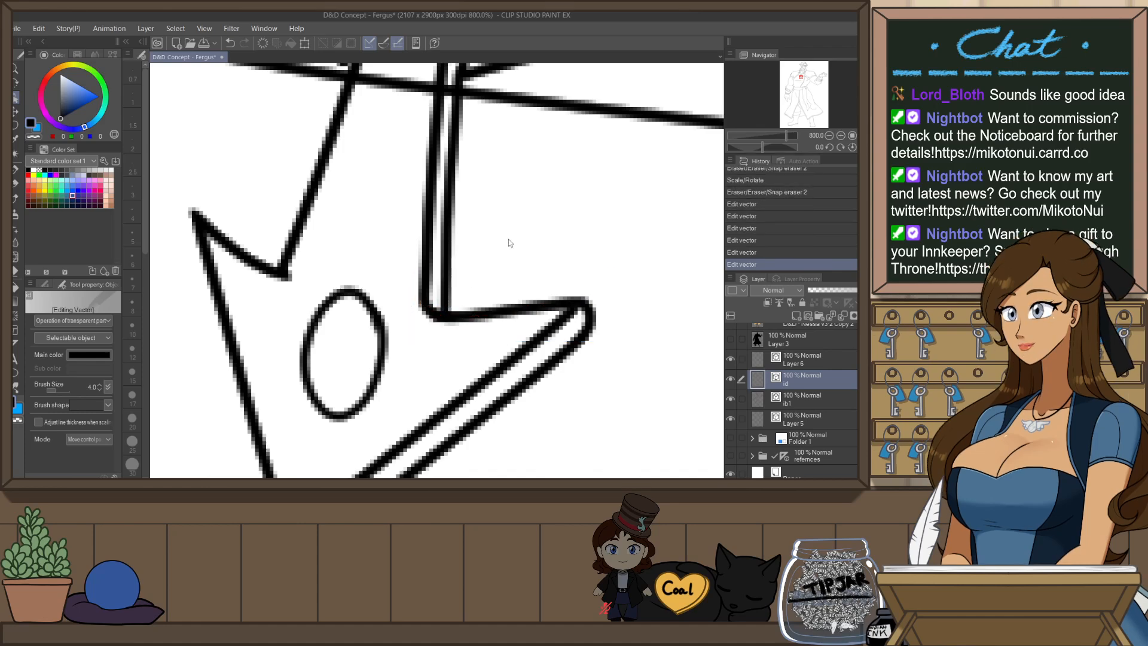
- Adjust the vector line of the pendant's left wing so its inner end joins the top of the shaft
{"action": "scroll", "coordinate": [484, 280], "scroll_direction": "down", "scroll_amount": 5}
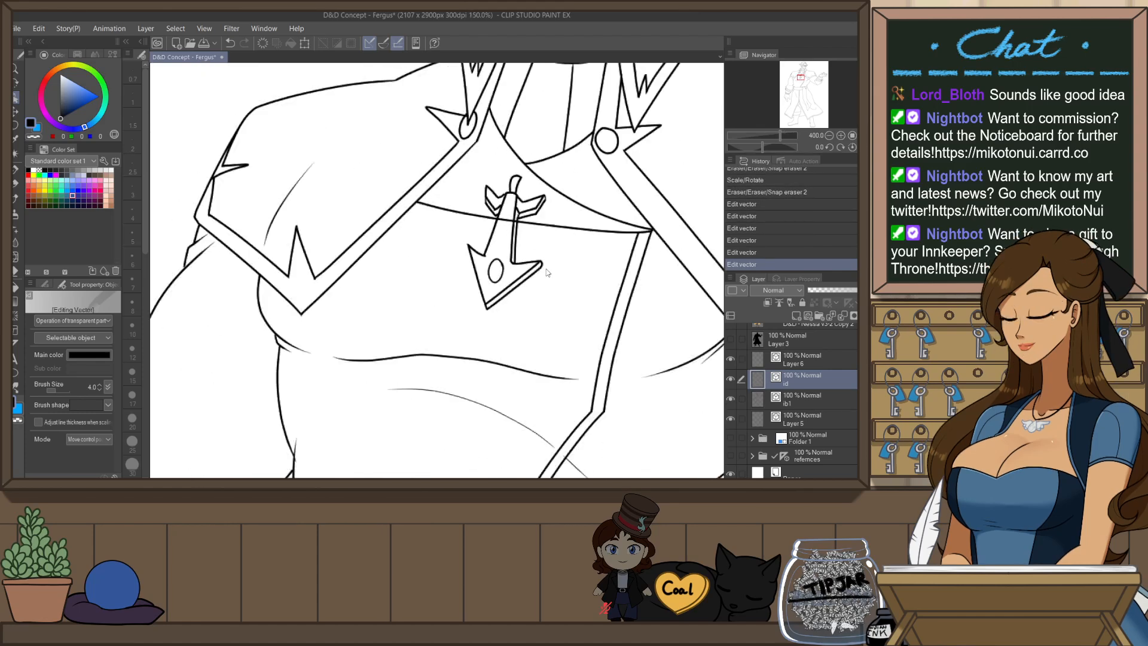
{"action": "scroll", "coordinate": [509, 178], "scroll_direction": "up", "scroll_amount": 3}
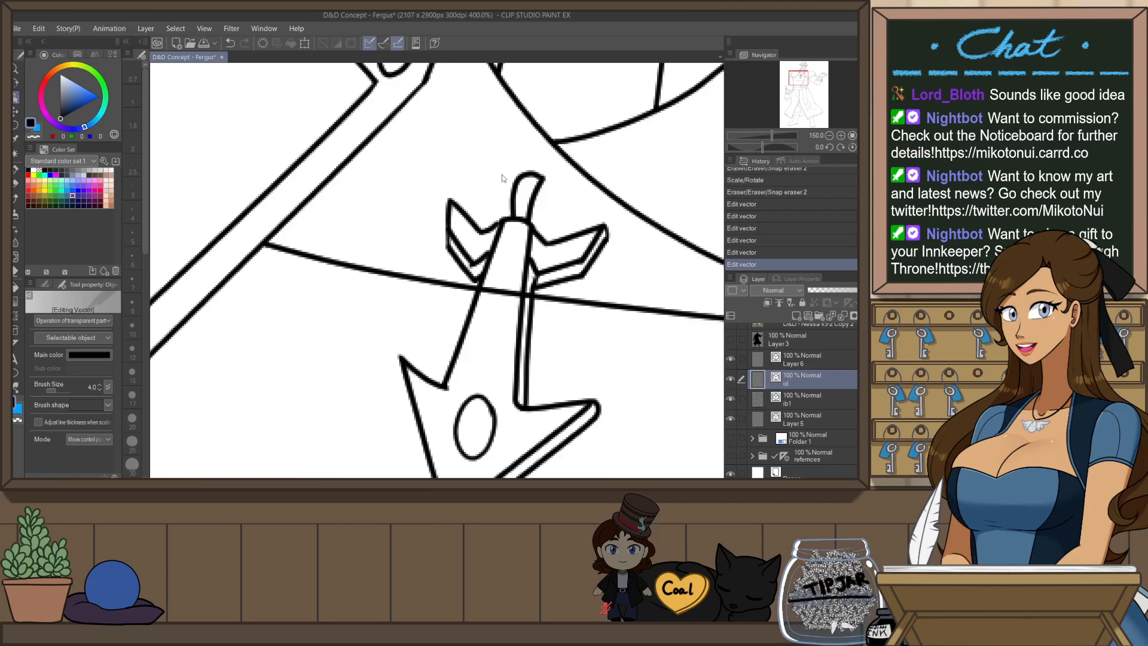
{"action": "left_click", "coordinate": [495, 228]}
{"action": "scroll", "coordinate": [514, 217], "scroll_direction": "up", "scroll_amount": 2}
{"action": "left_click_drag", "start_coordinate": [509, 209], "coordinate": [516, 204]}
{"action": "left_click_drag", "start_coordinate": [421, 277], "coordinate": [418, 280]}
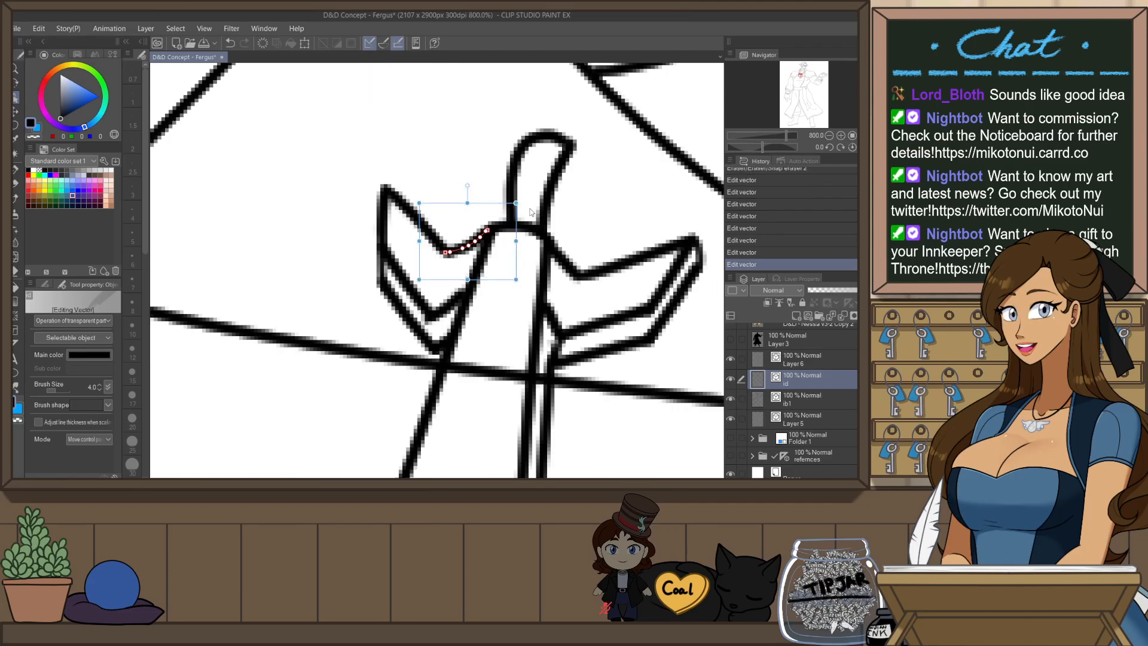
- Try to shift both lines of the pendant's top hook to the left
{"action": "left_click", "coordinate": [525, 336]}
{"action": "left_click", "coordinate": [512, 207]}
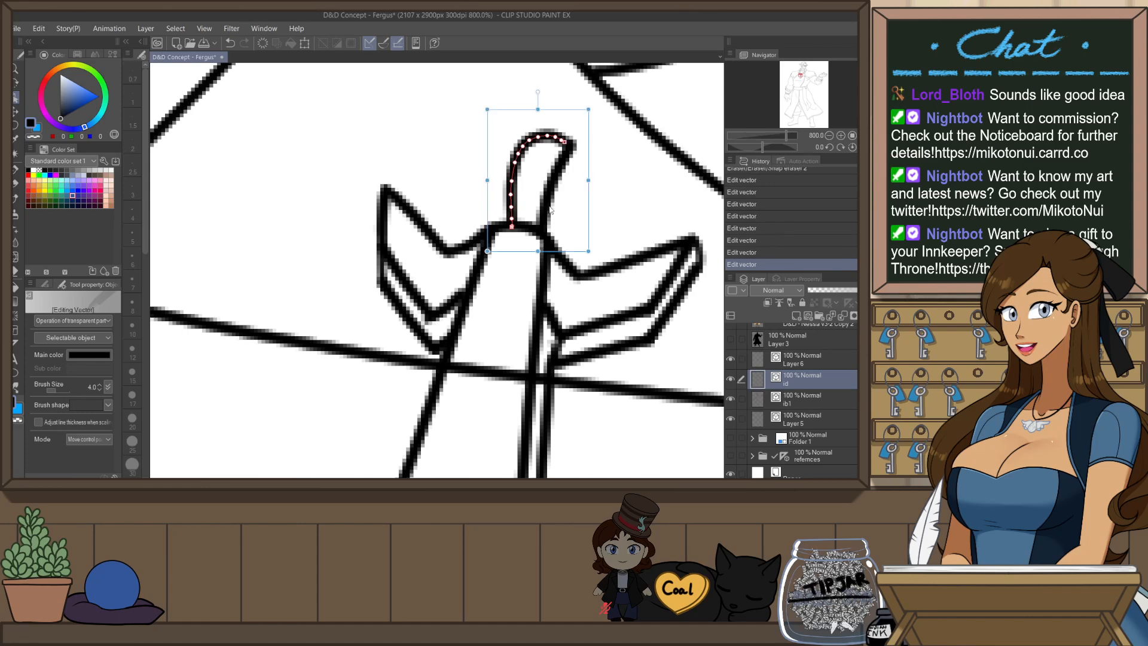
{"action": "left_click", "coordinate": [549, 193], "text": "shift"}
{"action": "left_click_drag", "start_coordinate": [603, 168], "coordinate": [601, 163]}
{"action": "left_click_drag", "start_coordinate": [598, 201], "coordinate": [587, 197]}
{"action": "left_click", "coordinate": [609, 191]}
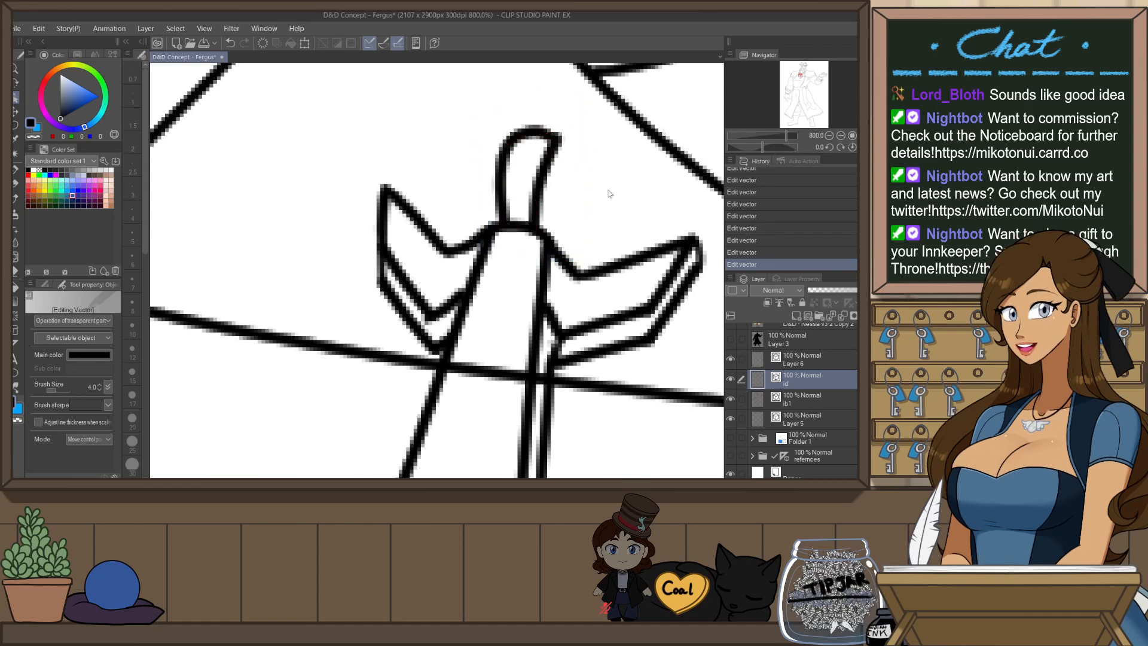
{"action": "scroll", "coordinate": [564, 242], "scroll_direction": "down", "scroll_amount": 7}
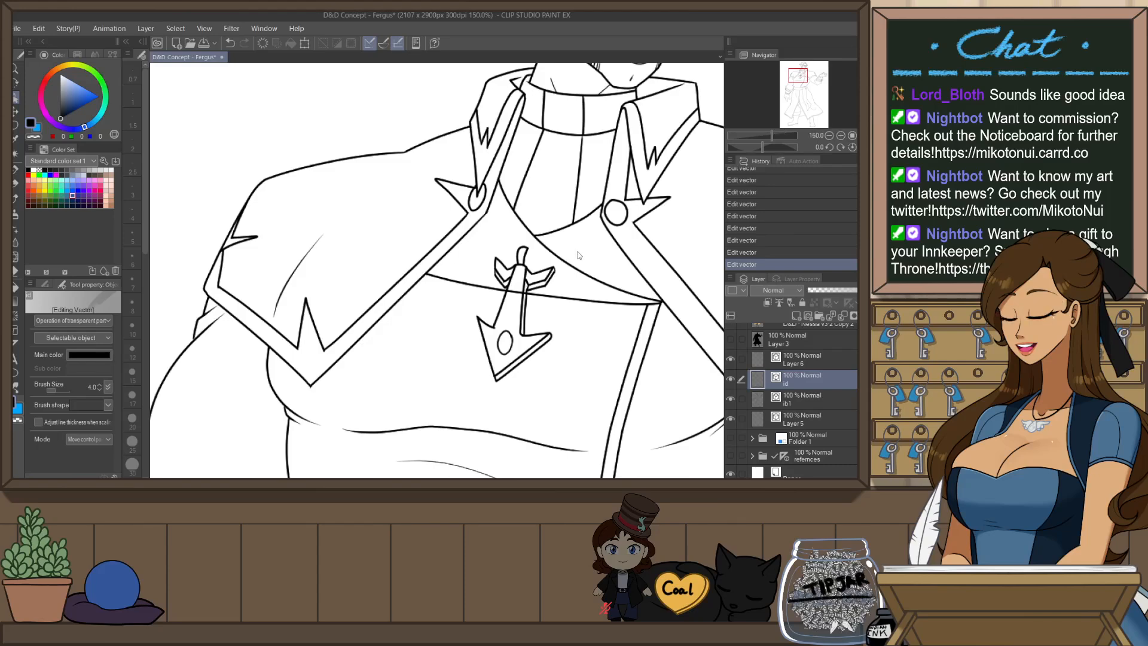
{"action": "scroll", "coordinate": [597, 297], "scroll_direction": "up", "scroll_amount": 4}
{"action": "key", "text": "ctrl+z"}
{"action": "key", "text": "ctrl+z"}
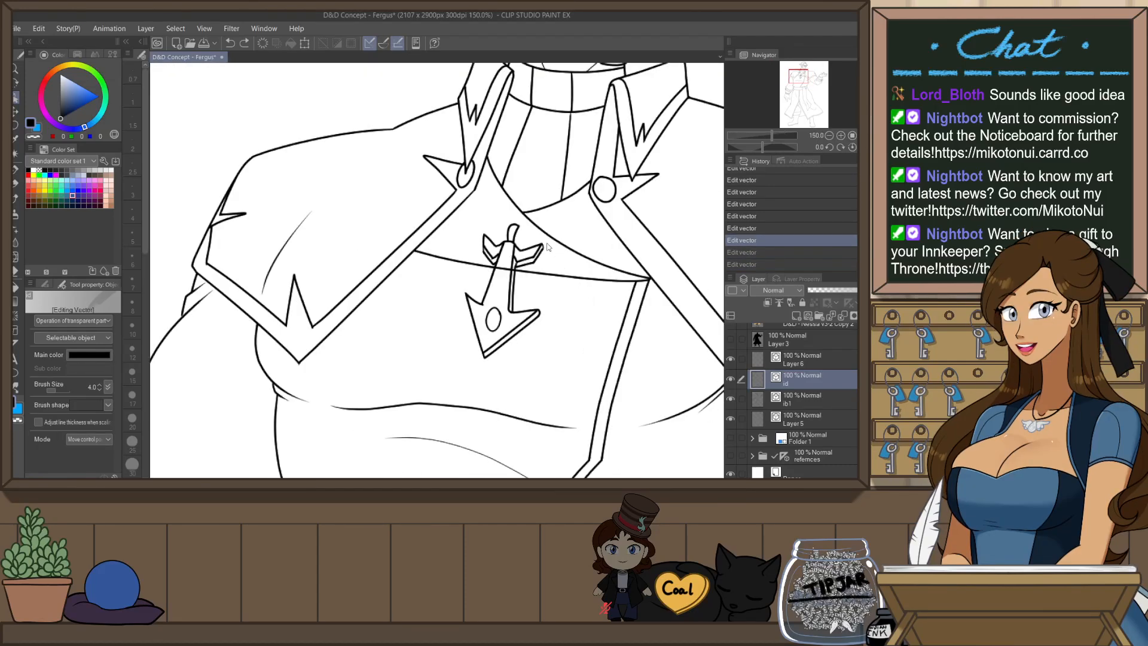
- Widen the left curve of the pendant's top hook so the hook's base spans the top of the shaft
{"action": "scroll", "coordinate": [521, 226], "scroll_direction": "up", "scroll_amount": 5}
{"action": "left_click", "coordinate": [487, 239]}
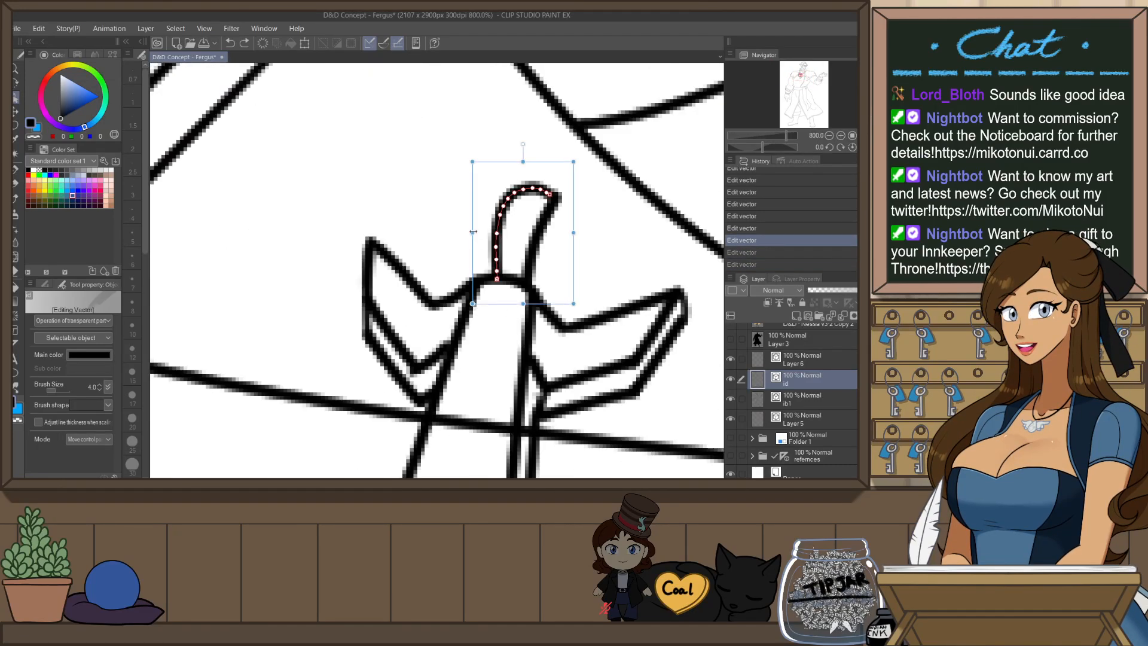
{"action": "key", "text": "ctrl+y"}
{"action": "key", "text": "ctrl+y"}
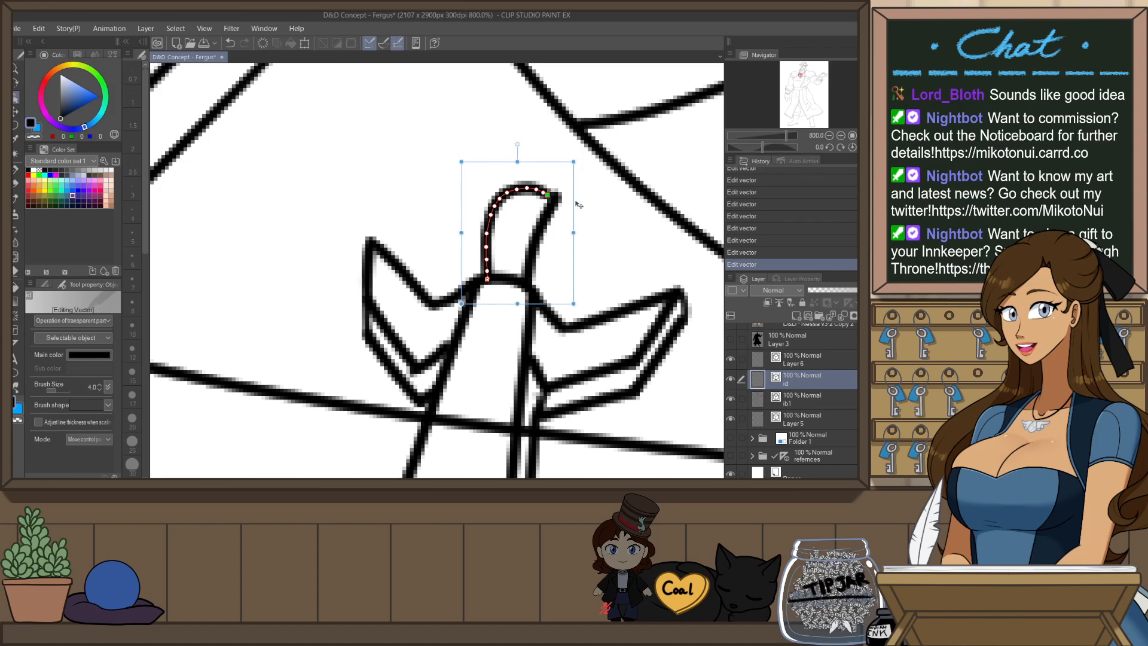
{"action": "left_click", "coordinate": [562, 196]}
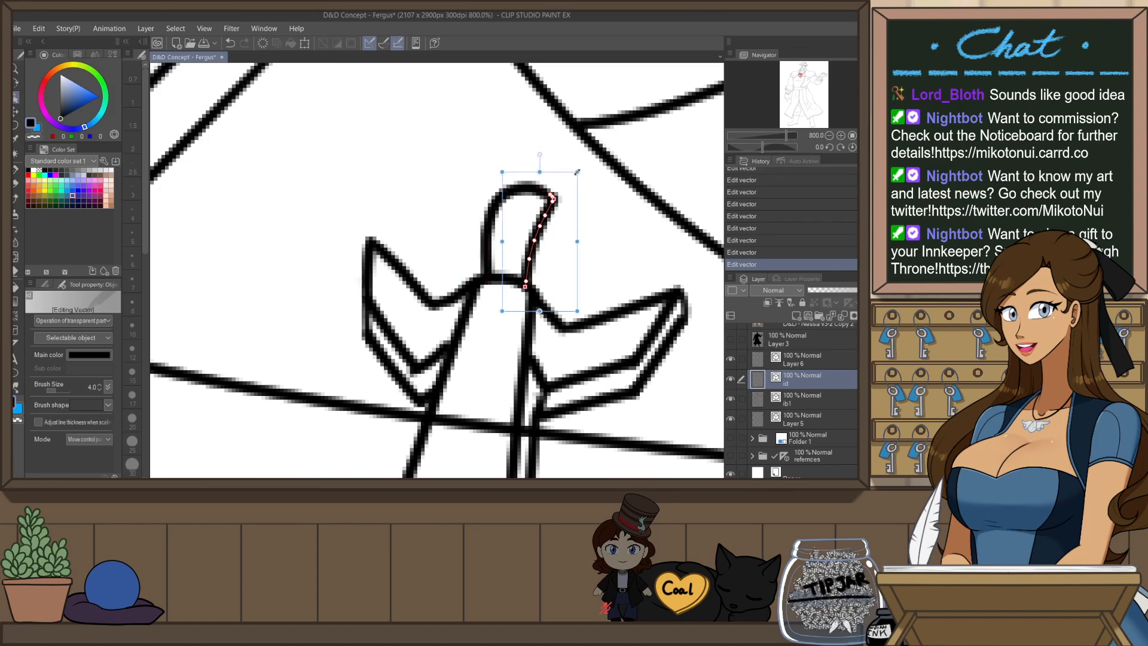
{"action": "left_click", "coordinate": [563, 236]}
- Draw a thin inner fold line along the top edge of the right collar with the size 3 G-Pen
{"action": "scroll", "coordinate": [562, 236], "scroll_direction": "down", "scroll_amount": 10}
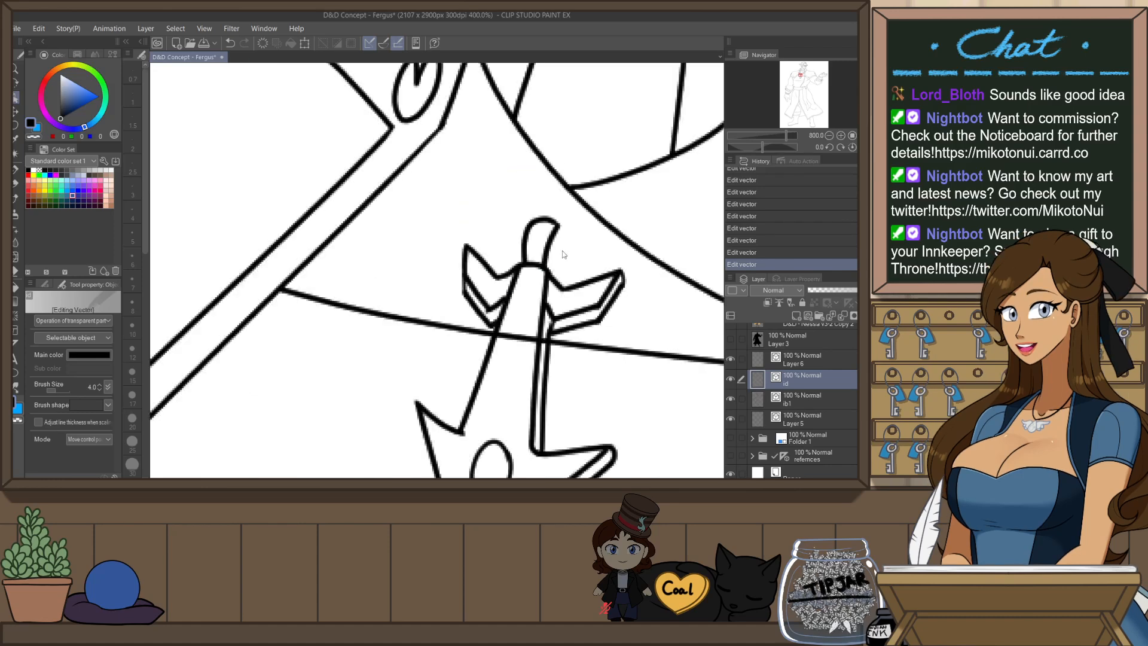
{"action": "scroll", "coordinate": [615, 229], "scroll_direction": "down", "scroll_amount": 2}
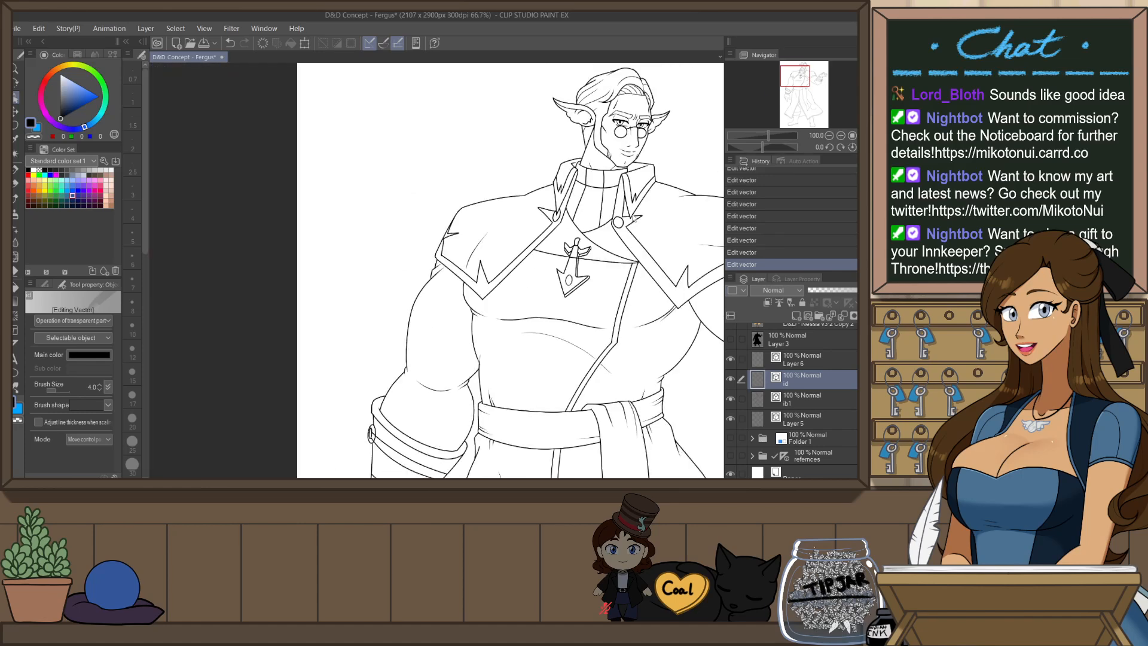
{"action": "scroll", "coordinate": [518, 220], "scroll_direction": "up", "scroll_amount": 3}
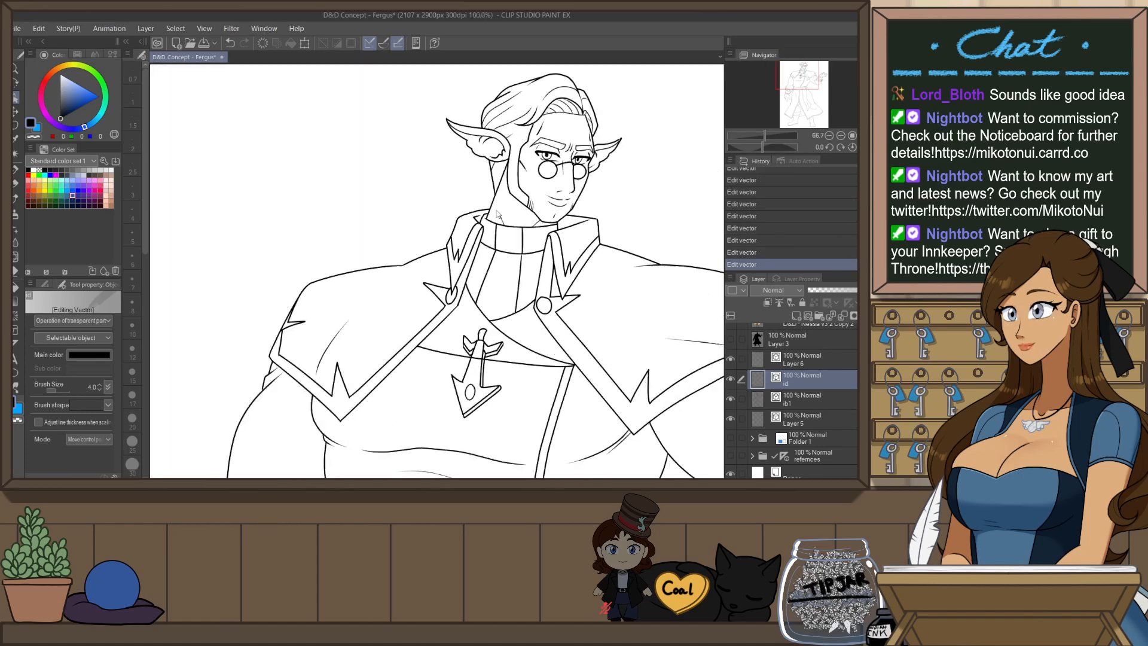
{"action": "mouse_move", "coordinate": [640, 304]}
{"action": "left_mouse_down"}
{"action": "mouse_move", "coordinate": [639, 268]}
{"action": "mouse_move", "coordinate": [510, 129]}
{"action": "mouse_move", "coordinate": [427, 270]}
{"action": "mouse_move", "coordinate": [427, 223]}
{"action": "left_mouse_up"}
{"action": "key", "text": "p"}
{"action": "scroll", "coordinate": [421, 233], "scroll_direction": "up", "scroll_amount": 1}
{"action": "key", "text": "ctrl+z"}
{"action": "key", "text": "ctrl+z"}
{"action": "key", "text": "ctrl+z"}
{"action": "key", "text": "ctrl+z"}
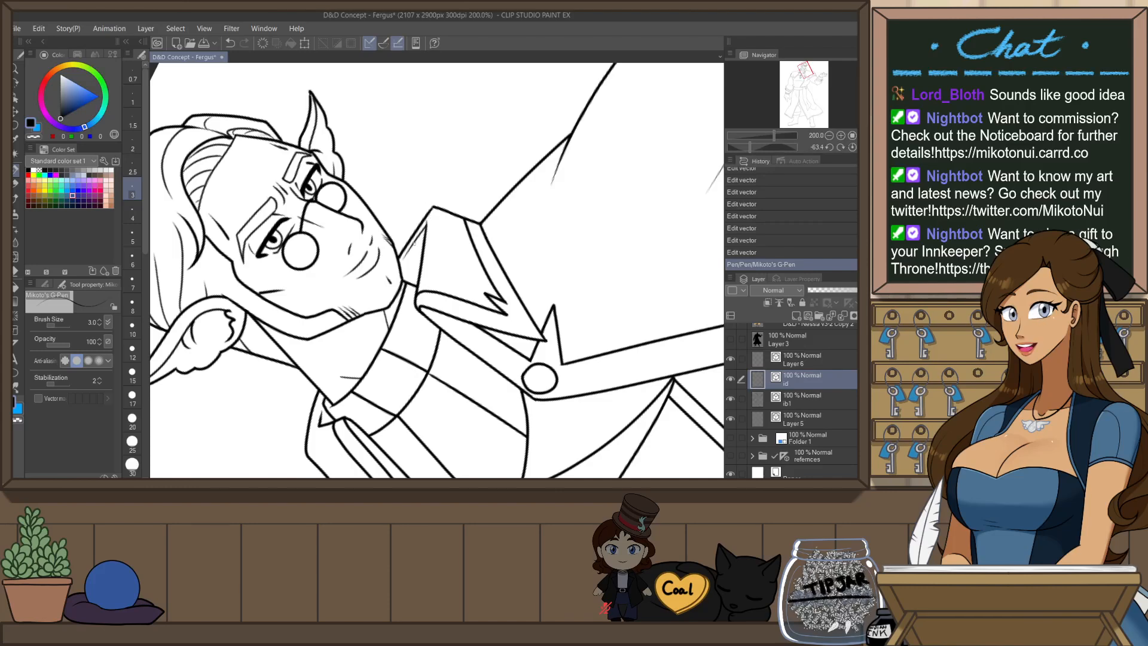
- Erase the overshooting end of the new fold line at the right collar's tip with the size 5 snap eraser
{"action": "scroll", "coordinate": [450, 207], "scroll_direction": "down", "scroll_amount": 2}
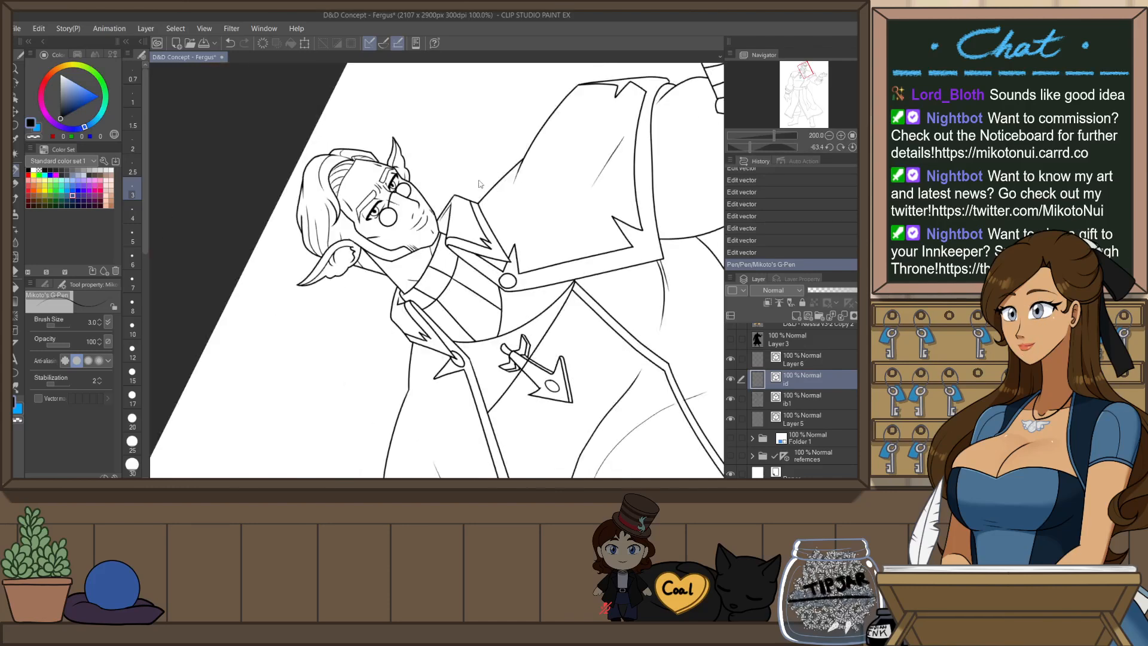
{"action": "key", "text": "ctrl+at"}
{"action": "scroll", "coordinate": [495, 231], "scroll_direction": "up", "scroll_amount": 1}
{"action": "scroll", "coordinate": [500, 251], "scroll_direction": "up", "scroll_amount": 3}
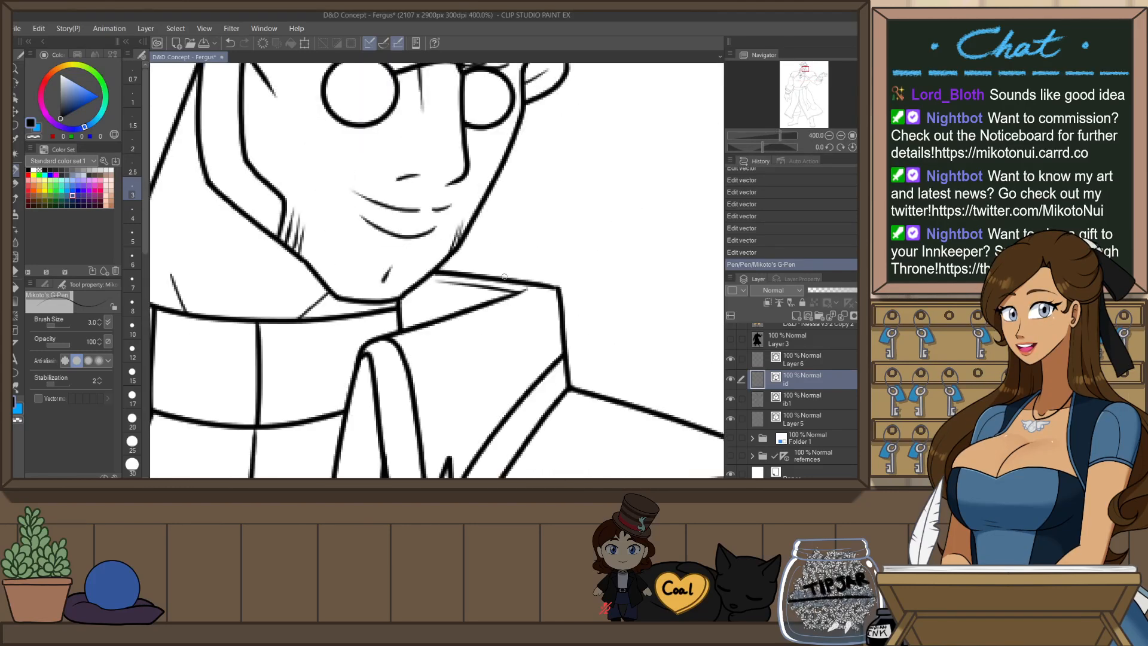
{"action": "key", "text": "e"}
{"action": "left_click_drag", "start_coordinate": [522, 289], "coordinate": [536, 292]}
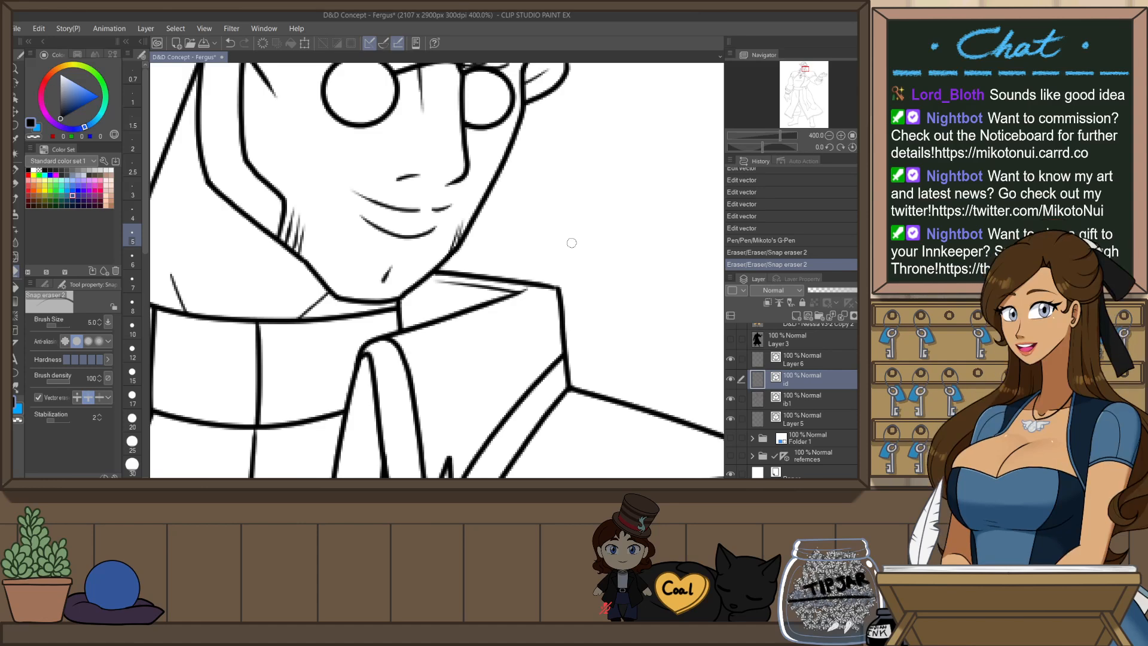
- Turn on layer color for the pendant layer and move the collar's fold line from it to the line art layer directly below
{"action": "scroll", "coordinate": [482, 264], "scroll_direction": "down", "scroll_amount": 4}
{"action": "key", "text": "ctrl+b"}
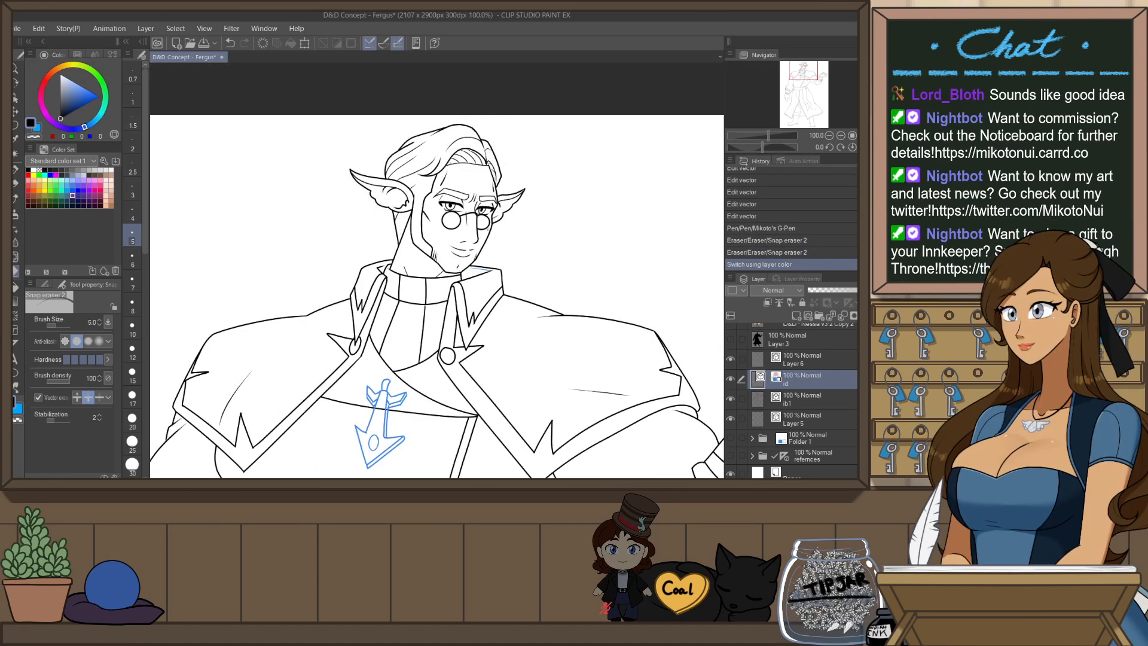
{"action": "key", "text": "o"}
{"action": "left_click", "coordinate": [477, 272]}
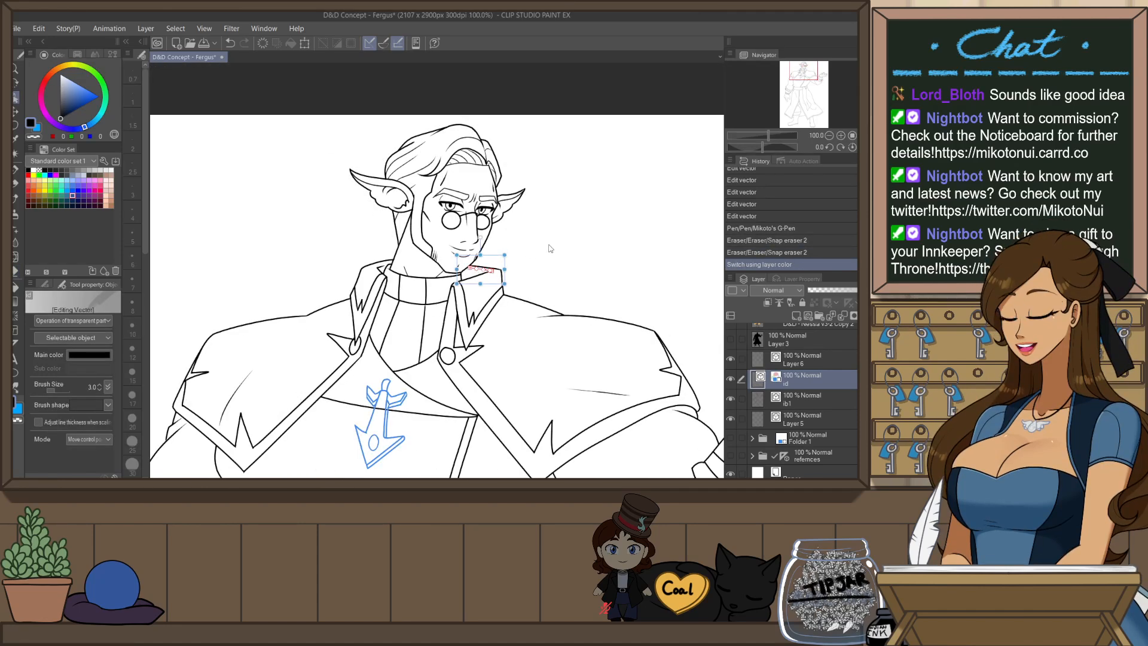
{"action": "key", "text": "ctrl+x"}
{"action": "left_click", "coordinate": [818, 398]}
{"action": "key", "text": "ctrl+v"}
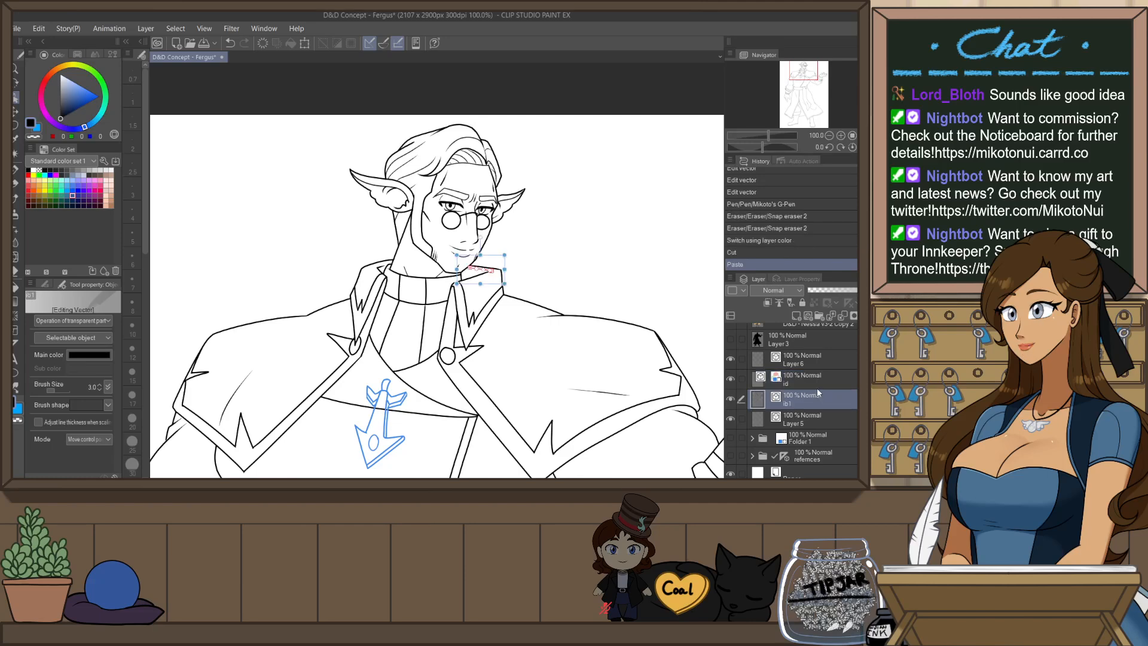
- Erase the excess end of the moved fold line where it meets the right collar's edge
{"action": "key", "text": "e"}
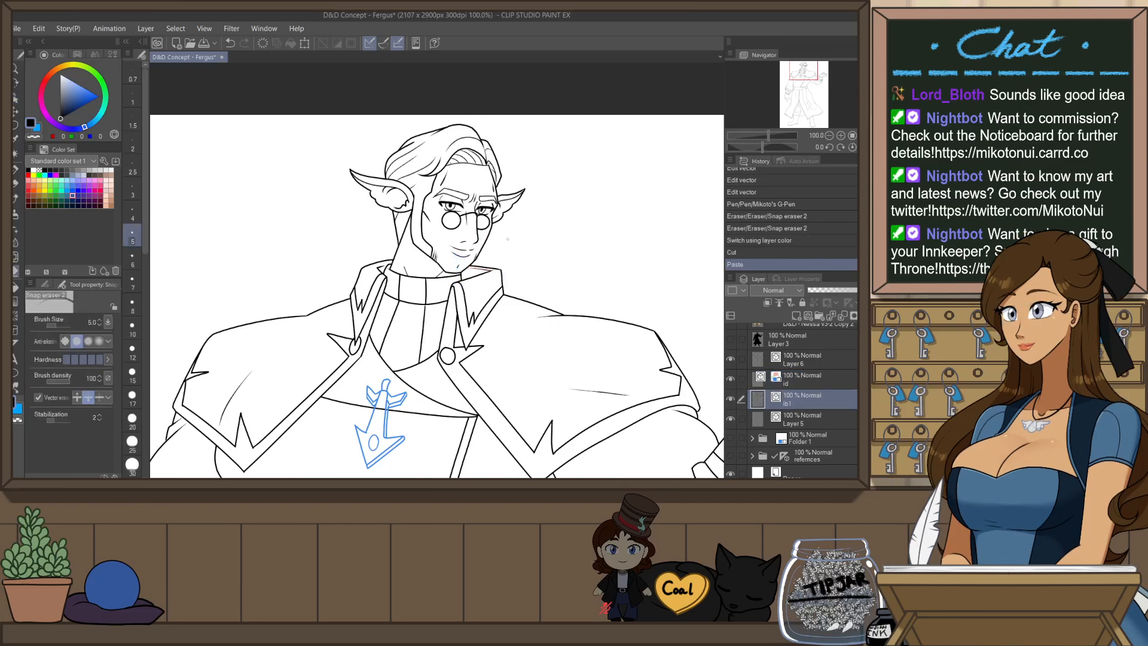
{"action": "scroll", "coordinate": [494, 272], "scroll_direction": "up", "scroll_amount": 4}
{"action": "left_click", "coordinate": [494, 272]}
{"action": "scroll", "coordinate": [508, 263], "scroll_direction": "down", "scroll_amount": 6}
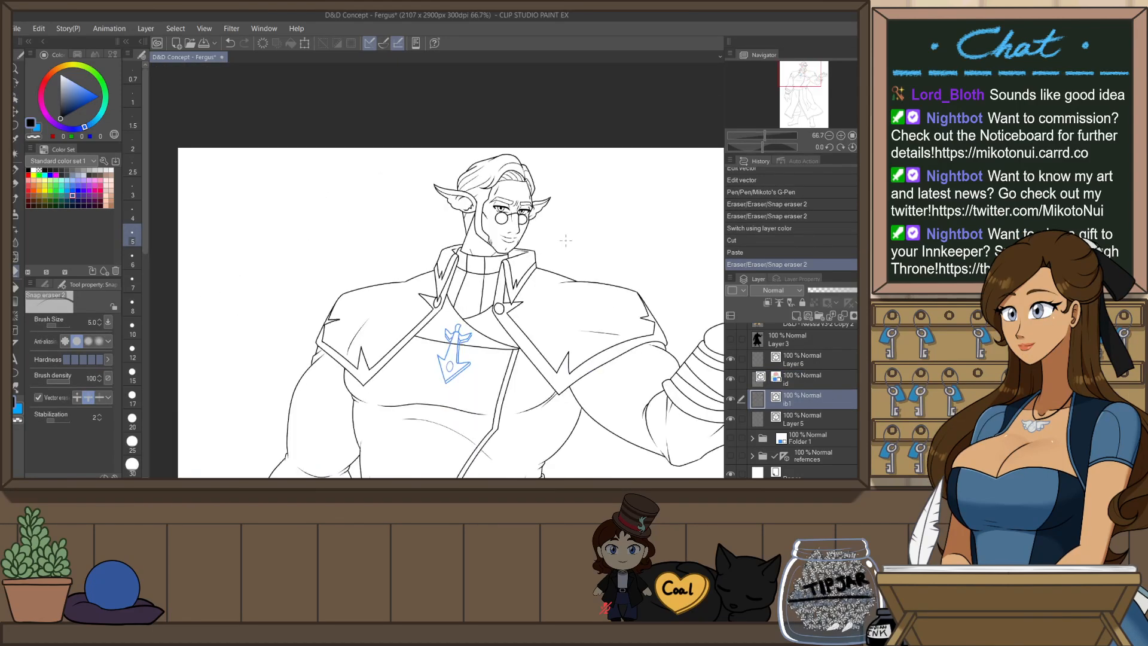
- Try to draw a matching inner fold line on the left collar with the size 3 G-Pen
{"action": "scroll", "coordinate": [563, 281], "scroll_direction": "up", "scroll_amount": 1}
{"action": "key", "text": "r"}
{"action": "left_click_drag", "start_coordinate": [565, 261], "coordinate": [509, 192]}
{"action": "key", "text": "p"}
{"action": "scroll", "coordinate": [399, 243], "scroll_direction": "up", "scroll_amount": 4}
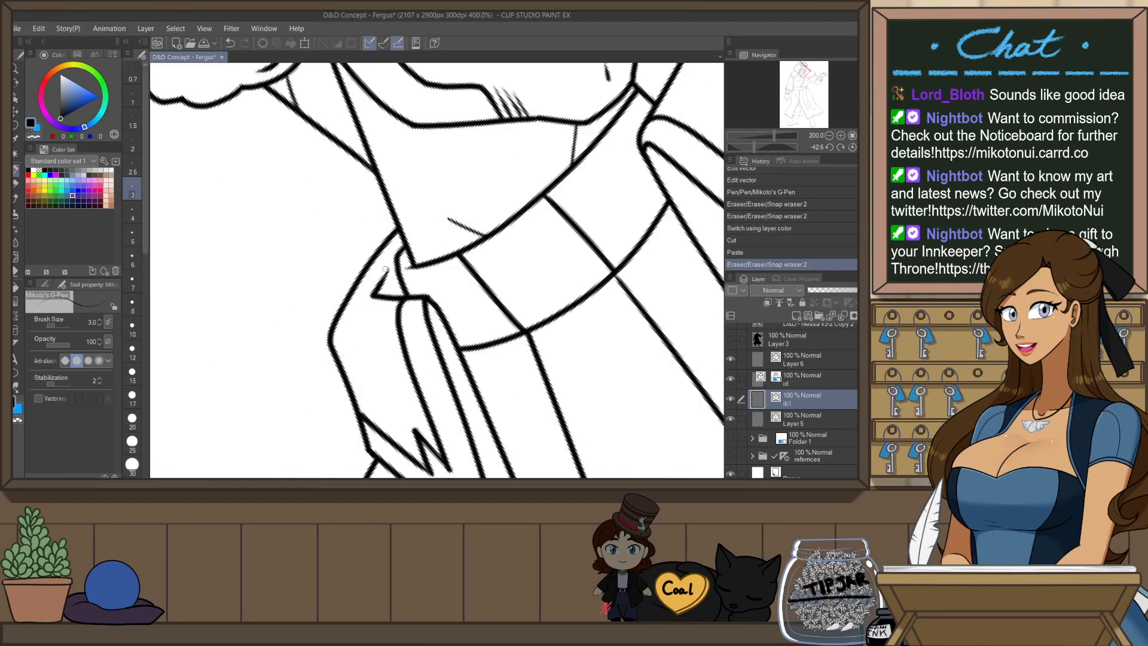
{"action": "left_click_drag", "start_coordinate": [400, 243], "coordinate": [401, 241]}
{"action": "key", "text": "ctrl+z"}
{"action": "mouse_move", "coordinate": [376, 290]}
{"action": "left_mouse_down"}
{"action": "mouse_move", "coordinate": [436, 202]}
{"action": "mouse_move", "coordinate": [441, 245]}
{"action": "mouse_move", "coordinate": [415, 276]}
{"action": "left_mouse_up"}
{"action": "key", "text": "ctrl+z"}
- Erase the stray line end overshooting the left collar's outline with the size 5 snap eraser
{"action": "key", "text": "e"}
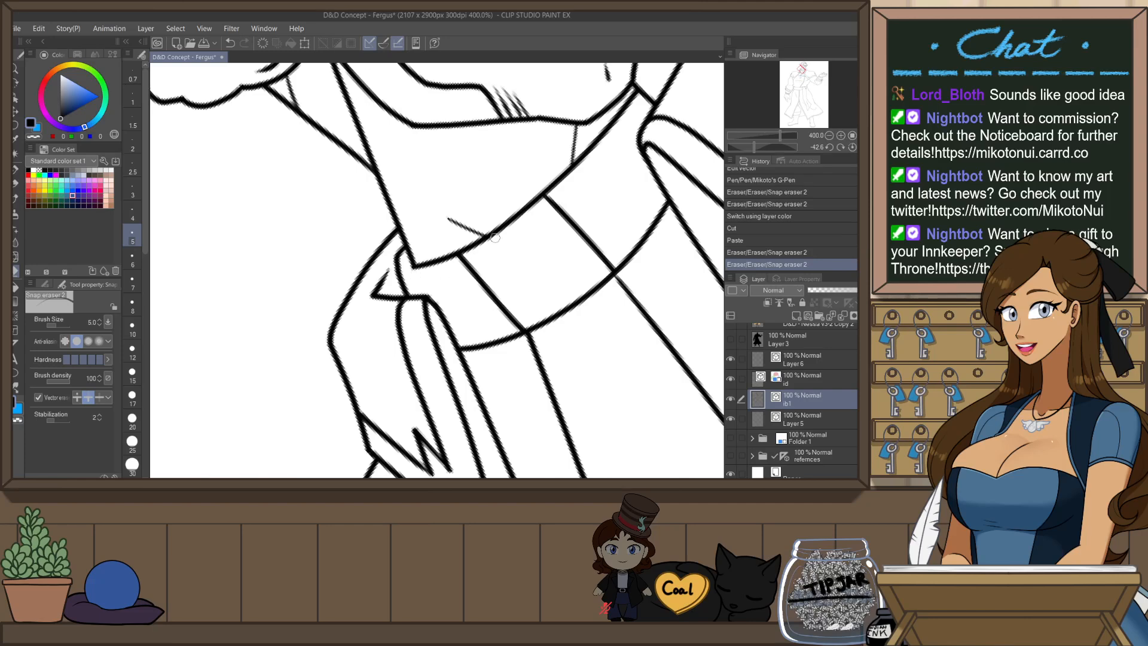
{"action": "scroll", "coordinate": [495, 237], "scroll_direction": "down", "scroll_amount": 4}
{"action": "key", "text": "ctrl+at"}
{"action": "scroll", "coordinate": [590, 293], "scroll_direction": "up", "scroll_amount": 4}
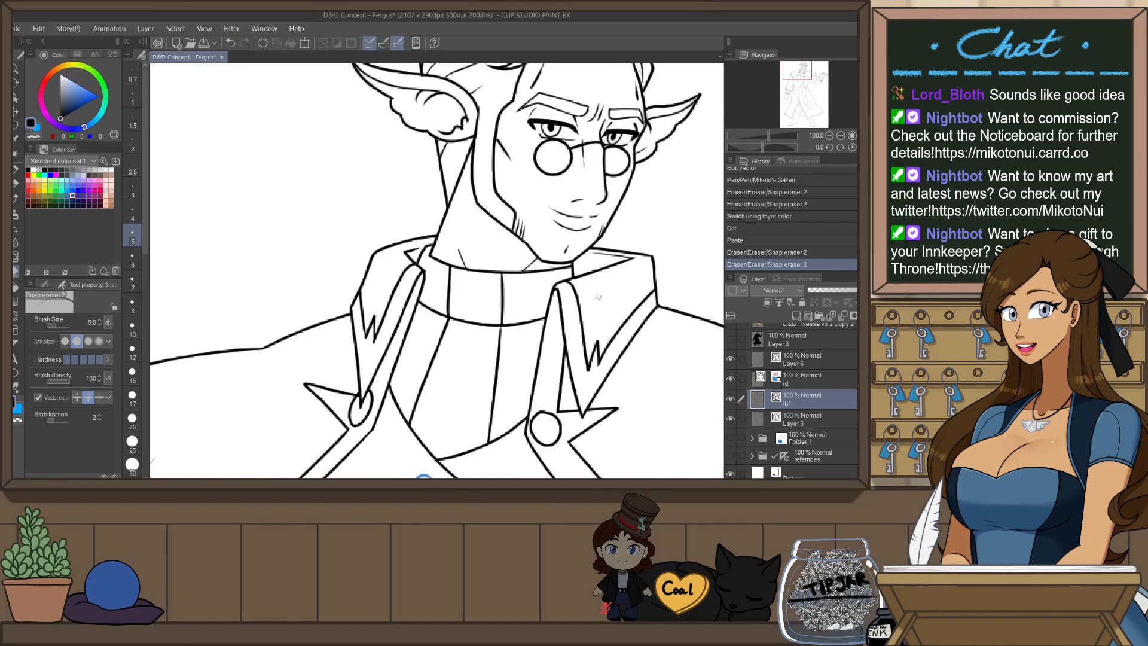
- Draw the short closing edge of the neck band below the chin with the size 4 G-Pen and erase its excess ends
{"action": "key", "text": "p"}
{"action": "key", "text": "ctrl+z"}
{"action": "left_click_drag", "start_coordinate": [558, 238], "coordinate": [558, 258]}
{"action": "left_click", "coordinate": [132, 213]}
{"action": "key", "text": "e"}
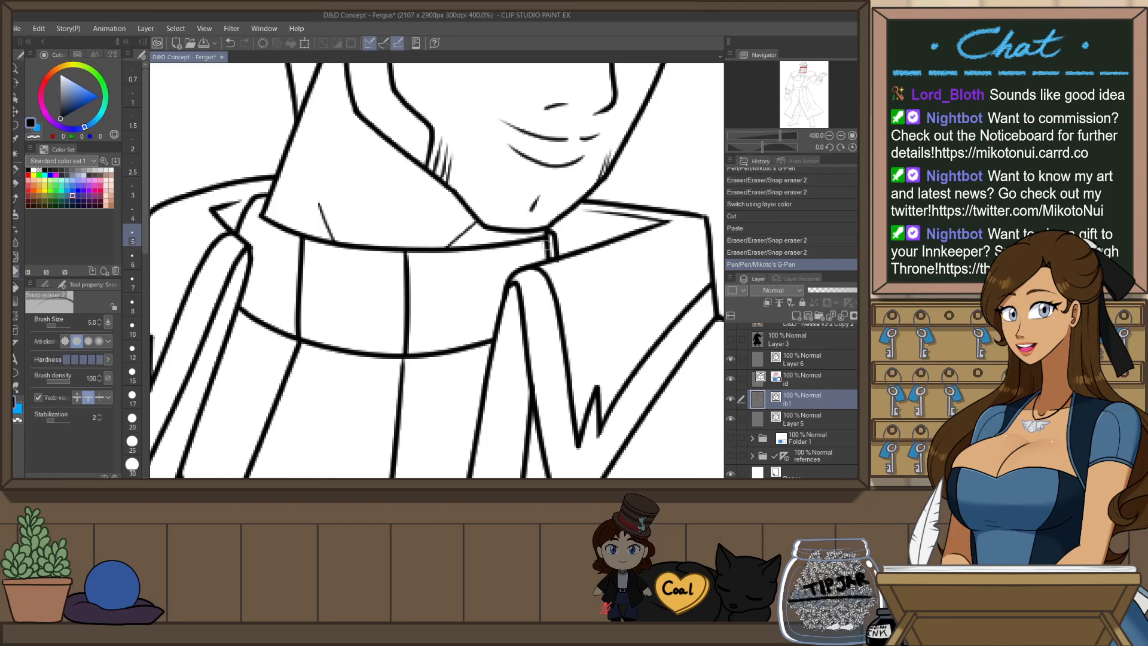
{"action": "left_click", "coordinate": [547, 246]}
{"action": "left_click", "coordinate": [552, 234]}
{"action": "scroll", "coordinate": [561, 255], "scroll_direction": "down", "scroll_amount": 4}
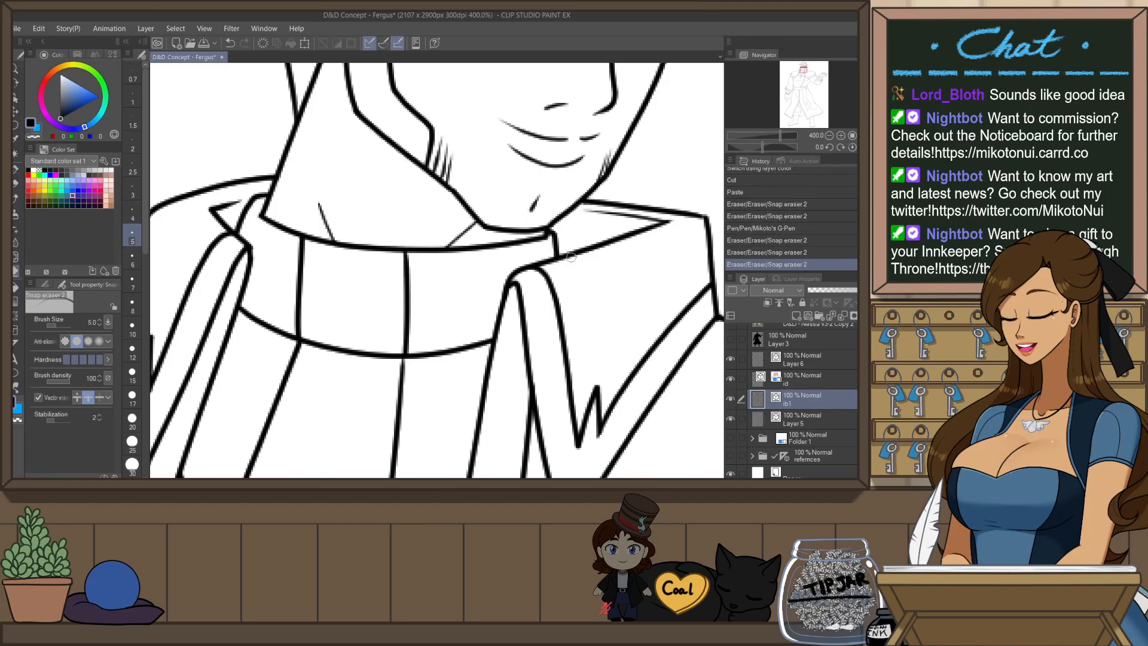
- Erase the overshooting line end where the hanging arm meets the side of the torso
{"action": "scroll", "coordinate": [608, 227], "scroll_direction": "down", "scroll_amount": 3}
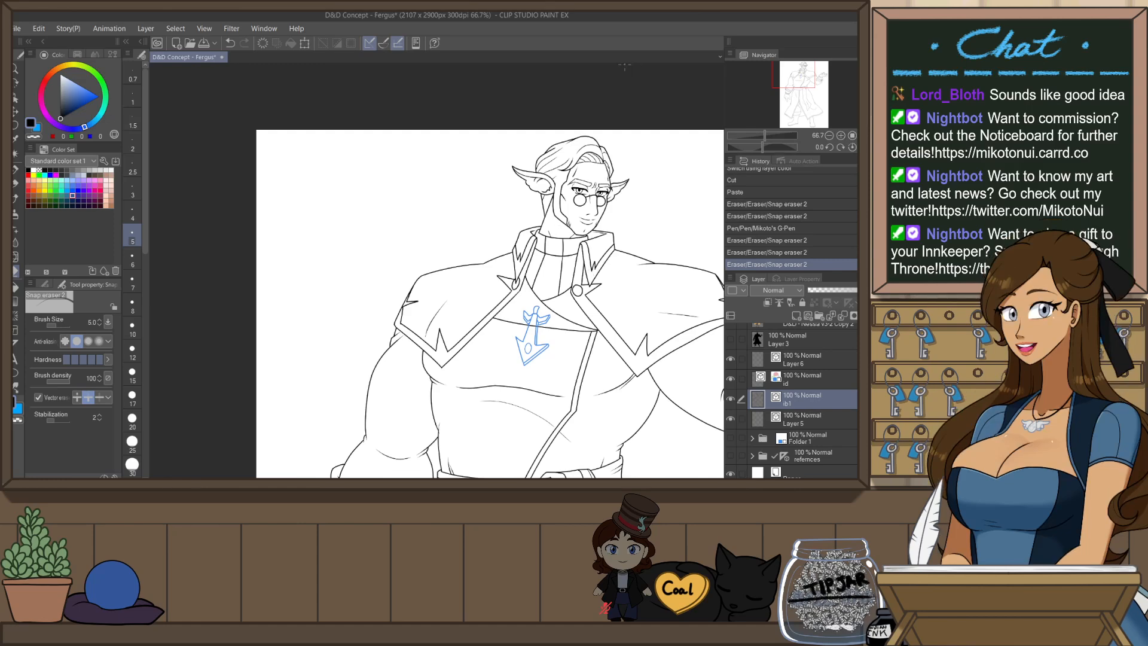
{"action": "left_click_drag", "start_coordinate": [638, 327], "coordinate": [566, 213]}
{"action": "scroll", "coordinate": [385, 355], "scroll_direction": "up", "scroll_amount": 4}
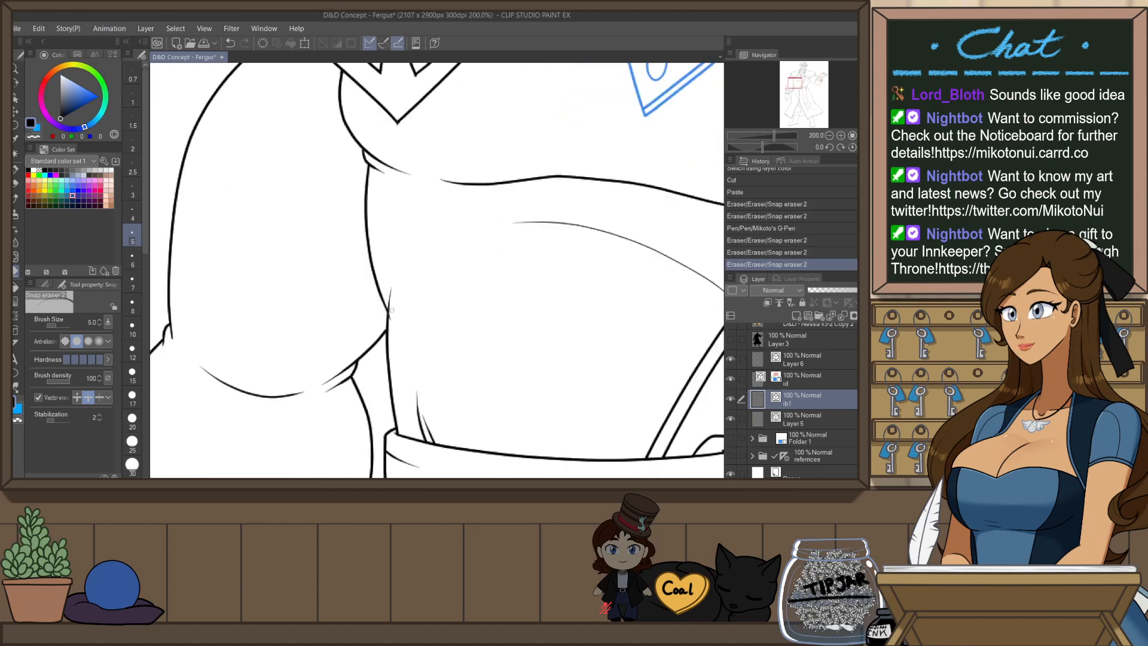
{"action": "scroll", "coordinate": [385, 355], "scroll_direction": "down", "scroll_amount": 4}
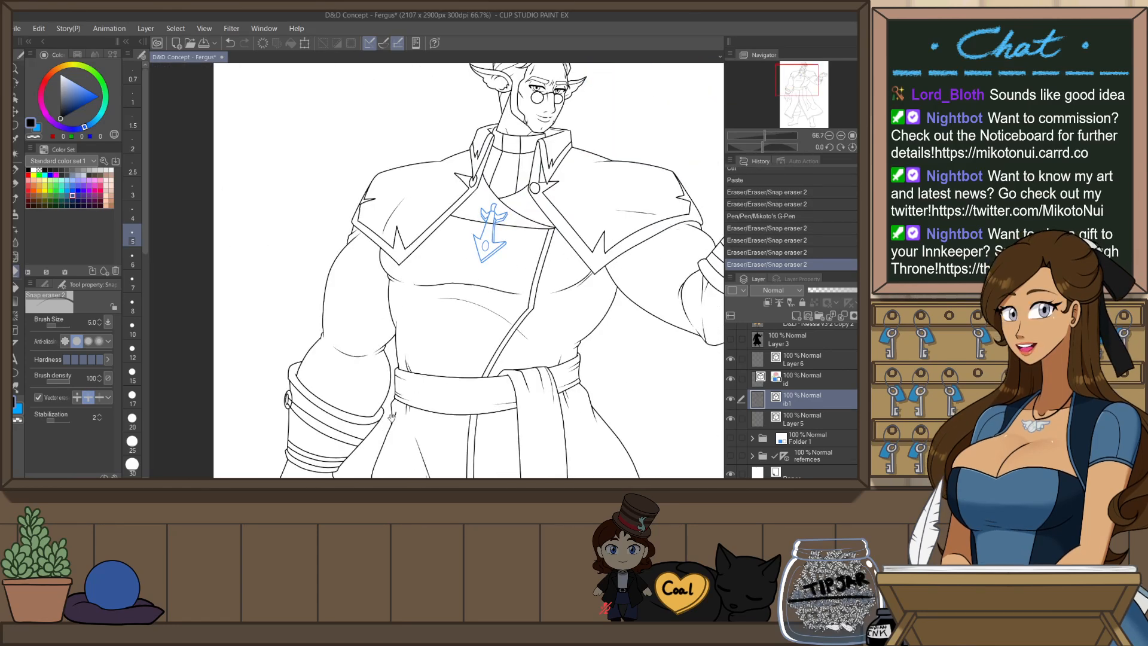
{"action": "left_click_drag", "start_coordinate": [362, 415], "coordinate": [434, 378]}
{"action": "scroll", "coordinate": [415, 361], "scroll_direction": "up", "scroll_amount": 3}
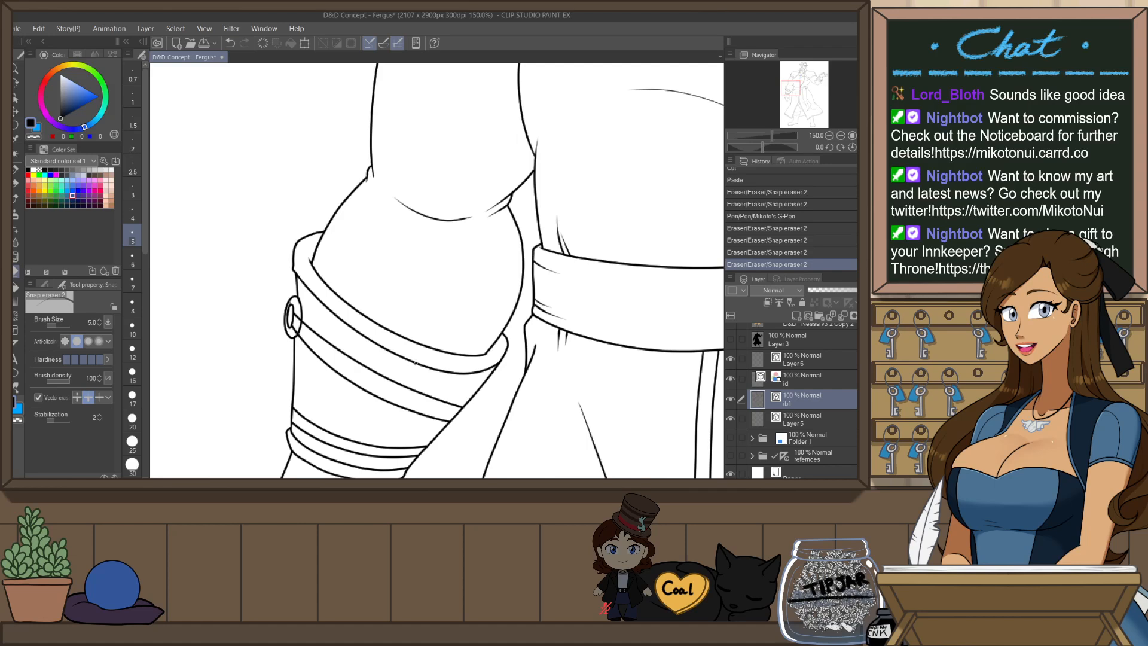
- Mirror the canvas view and slightly stretch the upper strap line of the hanging arm's bracer upward toward the buckle ring
{"action": "key", "text": "h"}
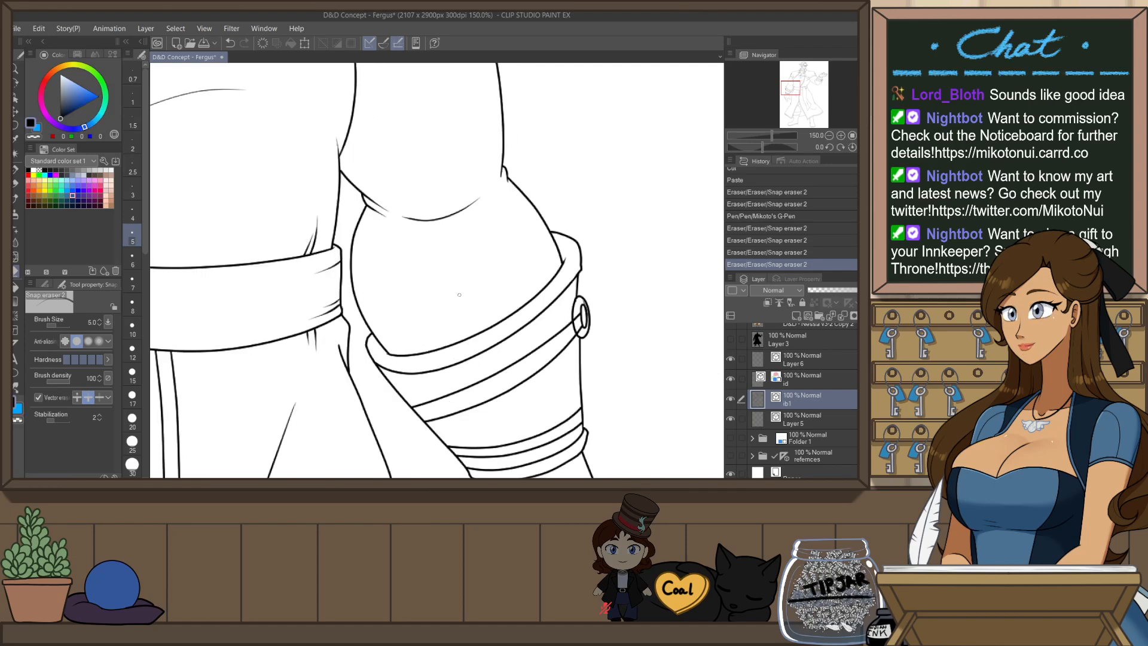
{"action": "key", "text": "o"}
{"action": "left_click", "coordinate": [569, 327]}
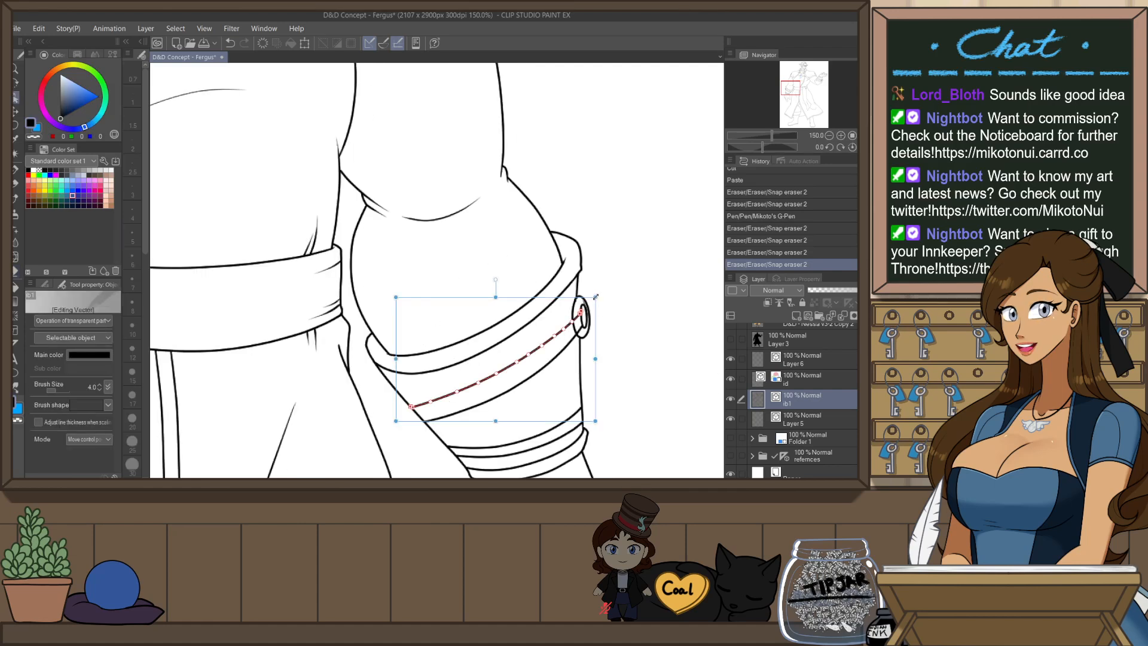
{"action": "left_click_drag", "start_coordinate": [596, 297], "coordinate": [596, 290]}
{"action": "left_click", "coordinate": [614, 262]}
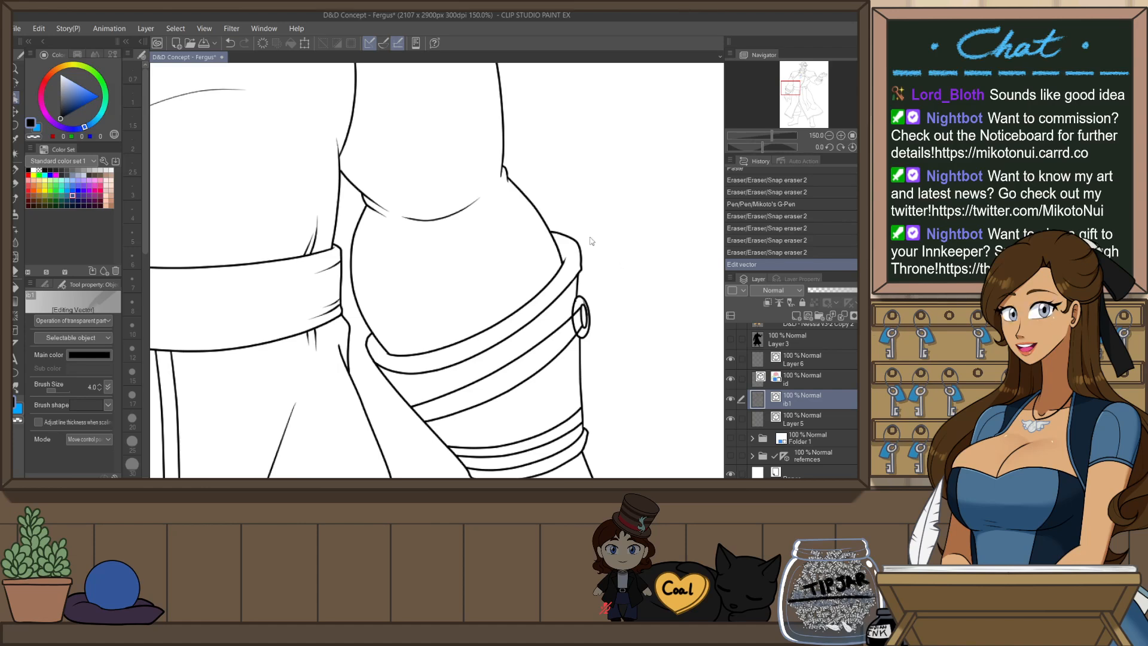
- Reshape the strap lines across the hanging arm's bracer with the Pinch vector line tool
{"action": "key", "text": "y"}
{"action": "left_click_drag", "start_coordinate": [549, 341], "coordinate": [529, 372]}
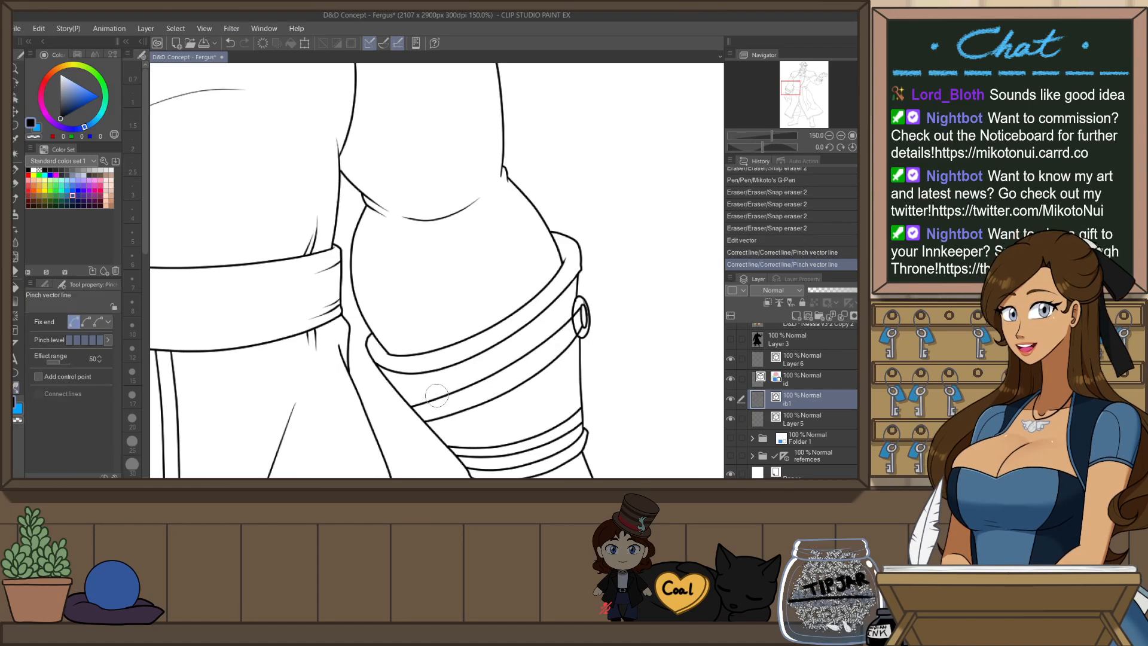
{"action": "left_click_drag", "start_coordinate": [436, 396], "coordinate": [441, 400]}
{"action": "left_click_drag", "start_coordinate": [509, 364], "coordinate": [546, 363]}
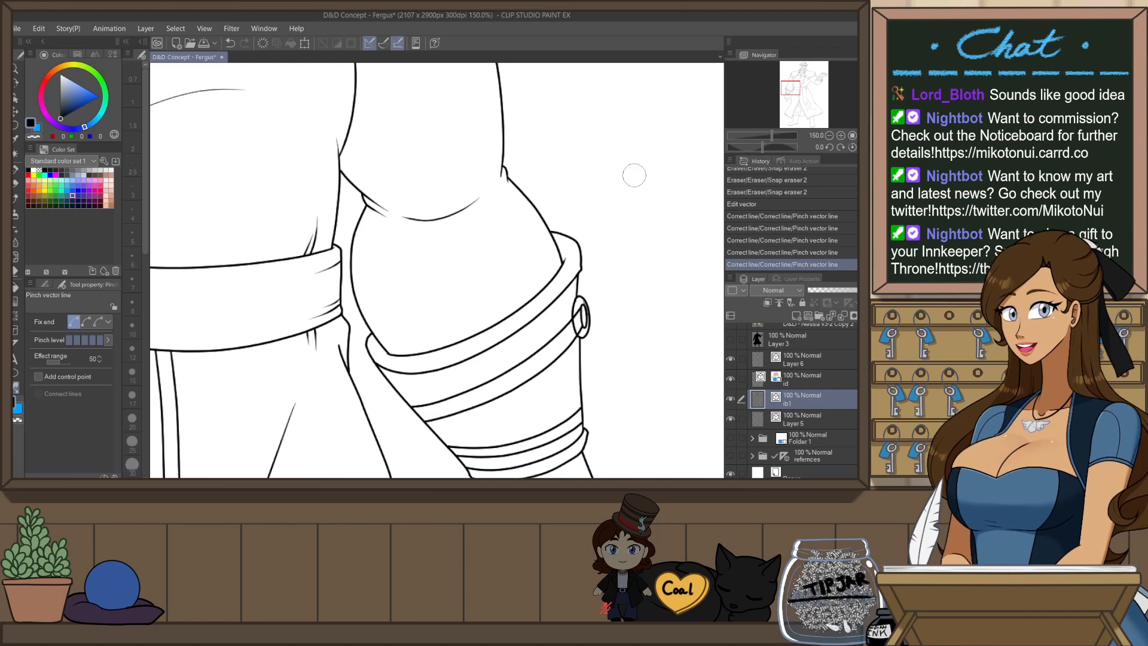
- Erase the excess line pieces around the bracer's buckle ring with the size 5 snap eraser
{"action": "key", "text": "e"}
{"action": "scroll", "coordinate": [592, 307], "scroll_direction": "up", "scroll_amount": 1}
{"action": "left_click_drag", "start_coordinate": [582, 304], "coordinate": [576, 310]}
{"action": "scroll", "coordinate": [576, 310], "scroll_direction": "up", "scroll_amount": 3}
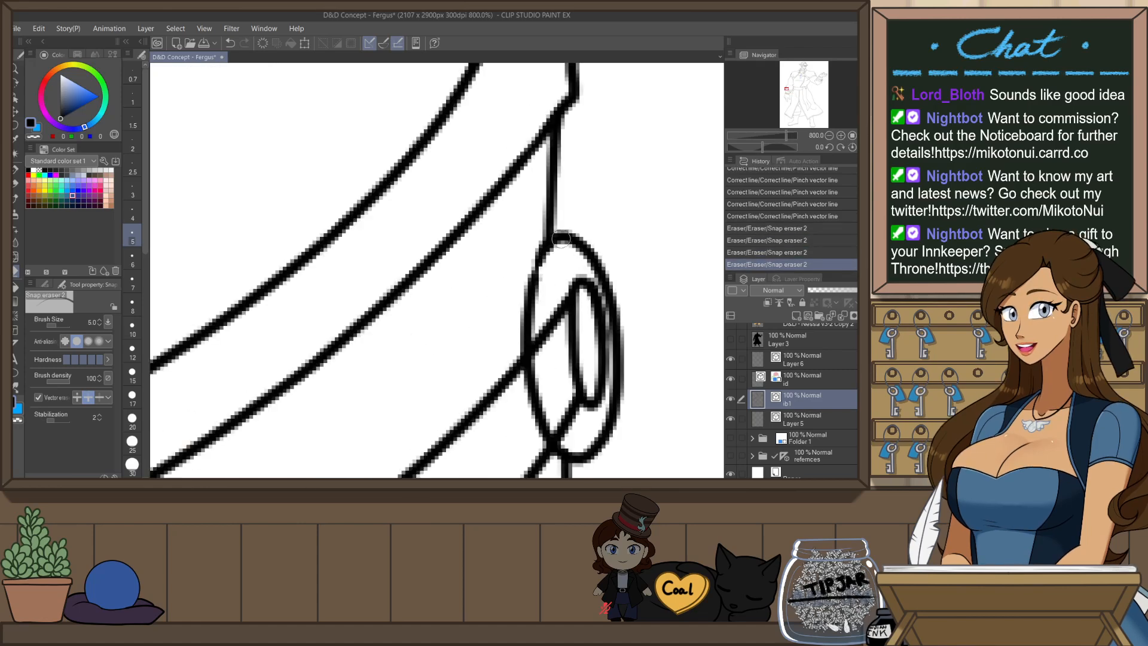
- Adjust the control points of the buckle ring's outer ellipse to smooth the join of its ends
{"action": "key", "text": "o"}
{"action": "left_click", "coordinate": [542, 268]}
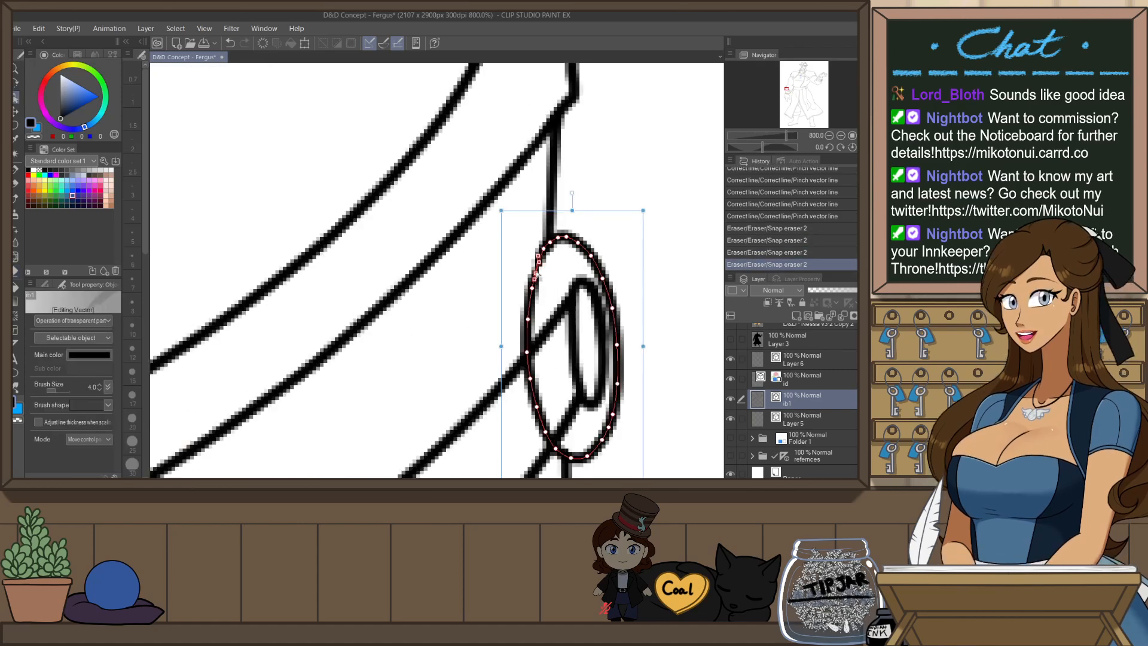
{"action": "left_click_drag", "start_coordinate": [539, 257], "coordinate": [541, 247]}
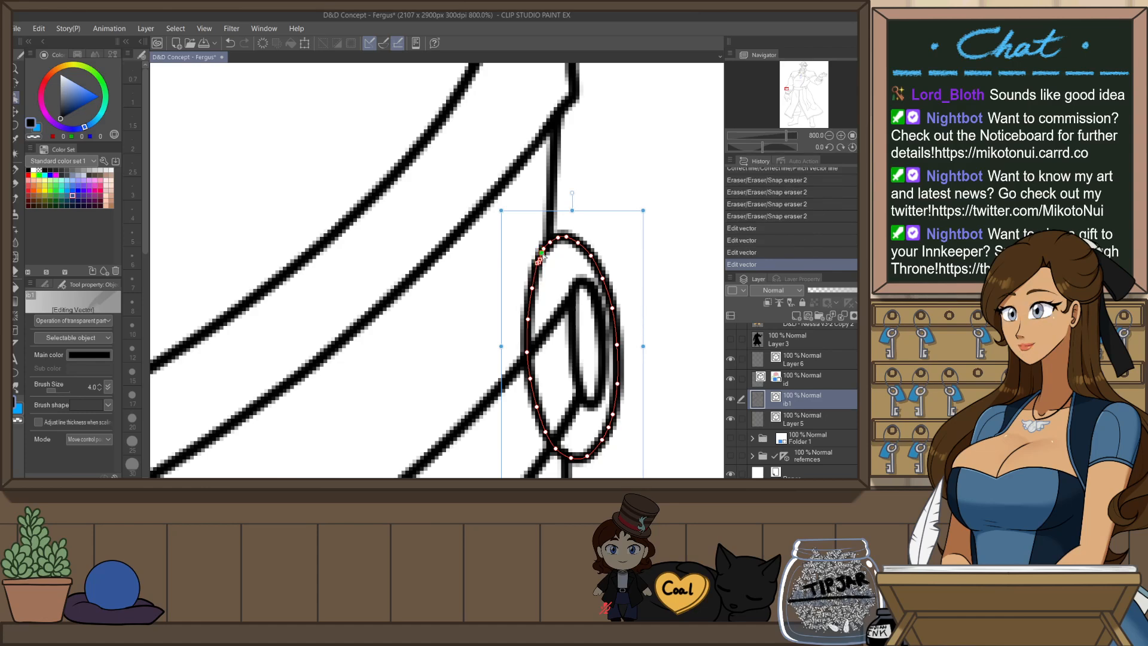
{"action": "left_click", "coordinate": [609, 181]}
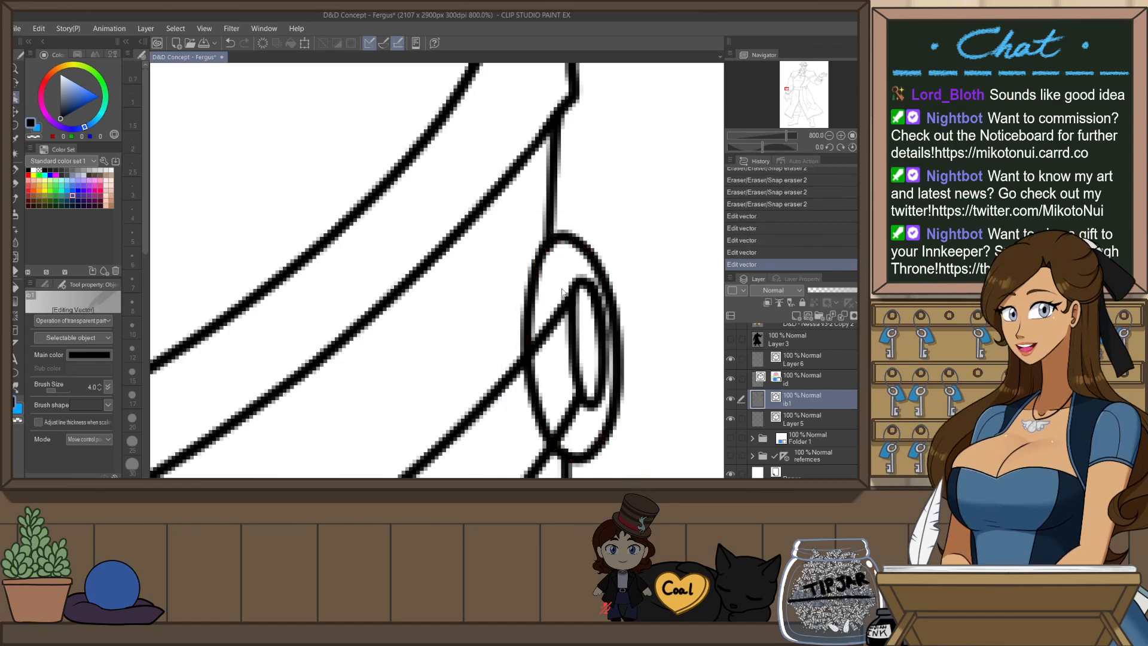
- Add a short stroke to the side of the bracer's buckle ring with the size 4 G-Pen
{"action": "scroll", "coordinate": [563, 264], "scroll_direction": "down", "scroll_amount": 5}
{"action": "scroll", "coordinate": [563, 265], "scroll_direction": "up", "scroll_amount": 2}
{"action": "key", "text": "p"}
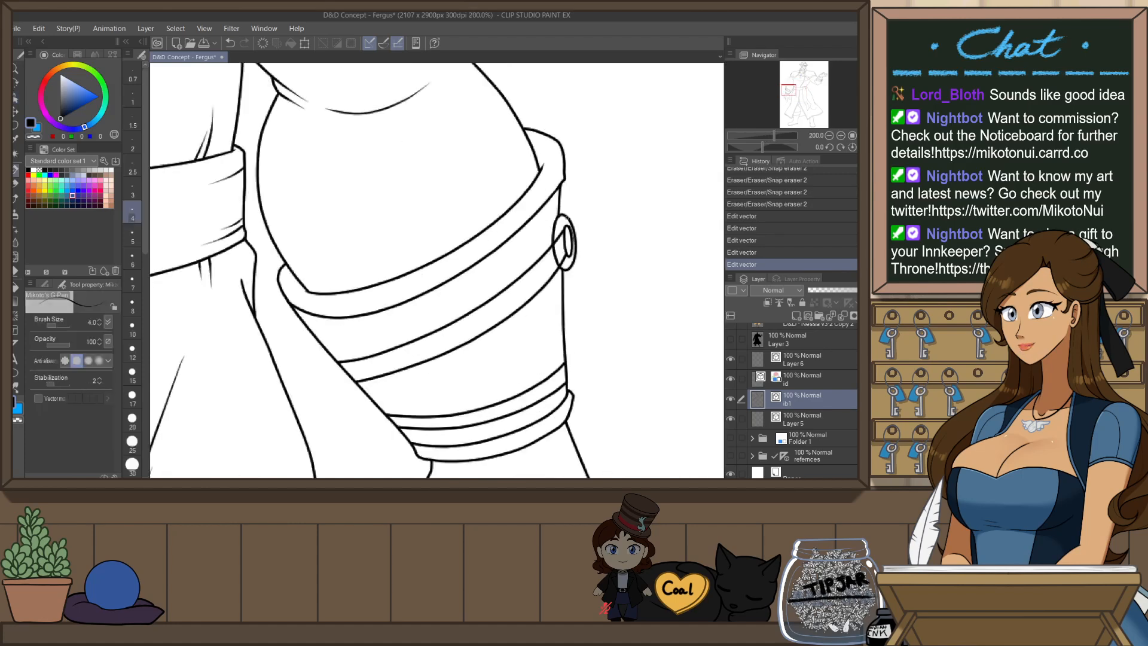
{"action": "left_click_drag", "start_coordinate": [570, 223], "coordinate": [573, 247]}
{"action": "scroll", "coordinate": [573, 259], "scroll_direction": "down", "scroll_amount": 3}
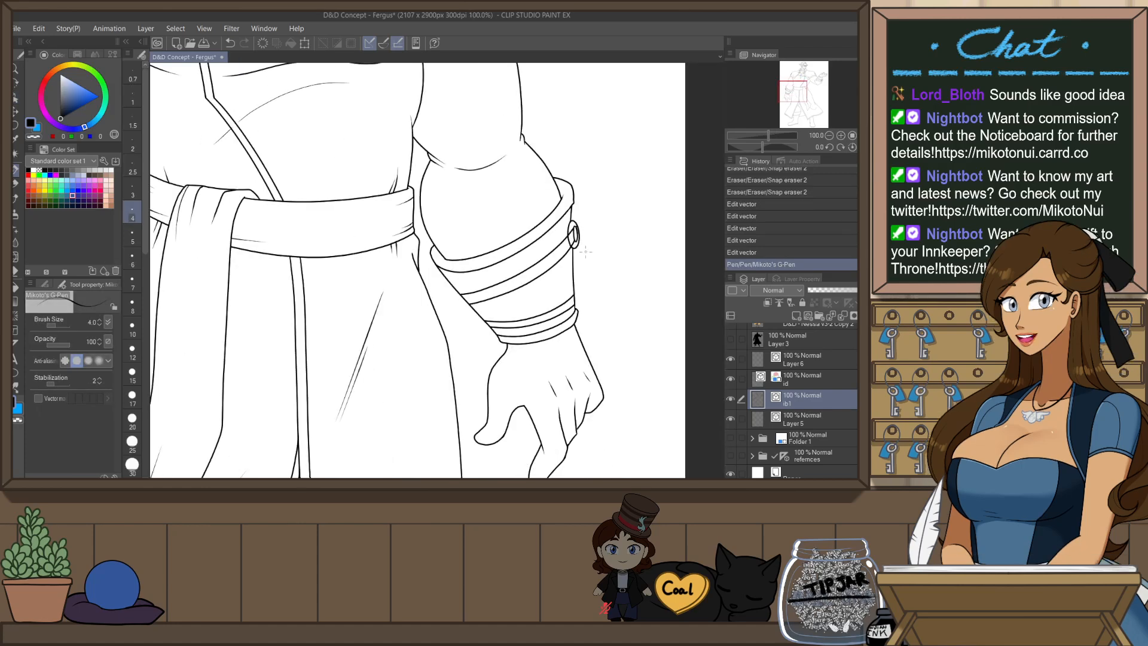
- Draw fingernail lines on the thumb and index fingertip of the hanging hand with the size 3 G-Pen
{"action": "scroll", "coordinate": [575, 273], "scroll_direction": "down", "scroll_amount": 1}
{"action": "scroll", "coordinate": [575, 359], "scroll_direction": "up", "scroll_amount": 4}
{"action": "key", "text": "p"}
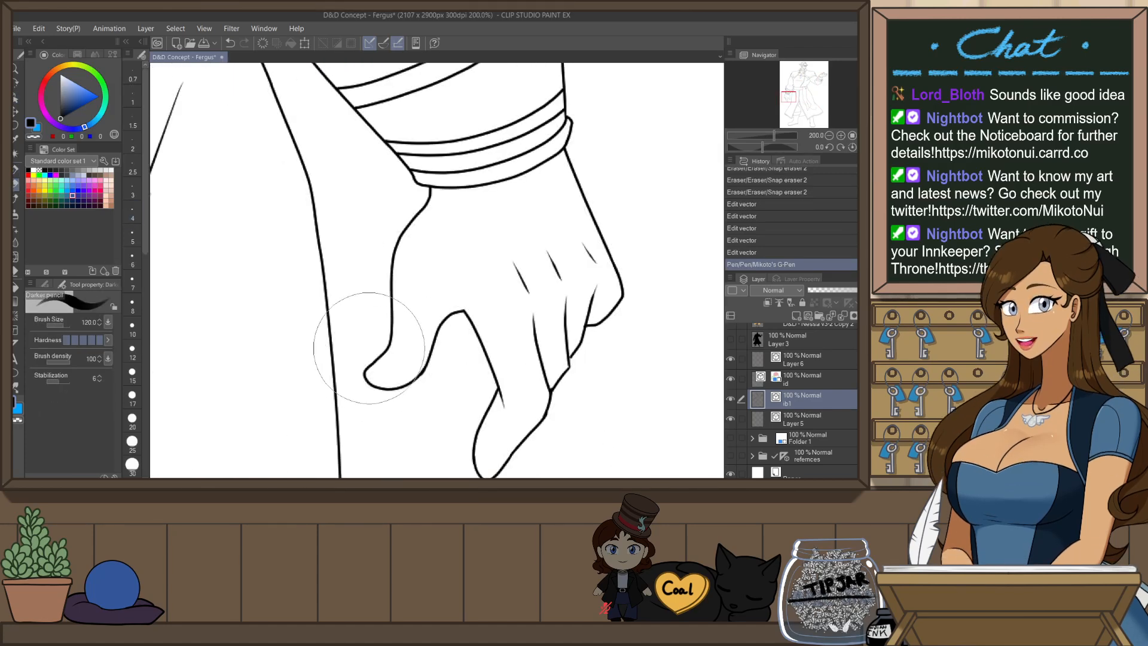
{"action": "key", "text": "p"}
{"action": "left_click_drag", "start_coordinate": [365, 372], "coordinate": [395, 359]}
{"action": "key", "text": "ctrl+z"}
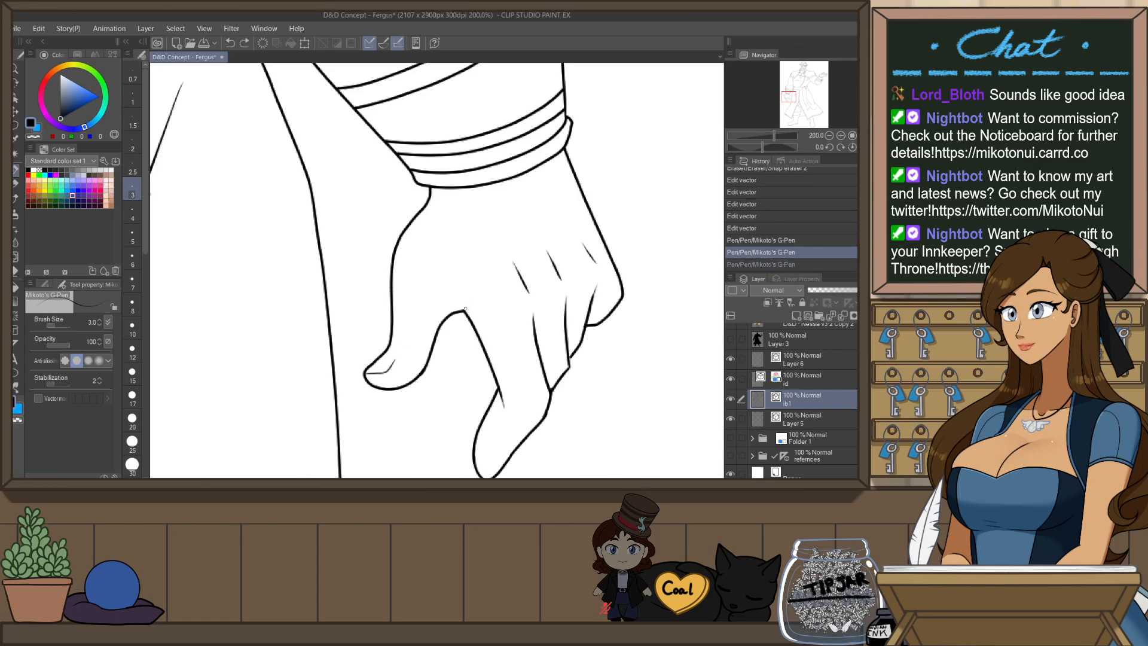
{"action": "scroll", "coordinate": [492, 392], "scroll_direction": "down", "scroll_amount": 1}
{"action": "scroll", "coordinate": [492, 391], "scroll_direction": "up", "scroll_amount": 1}
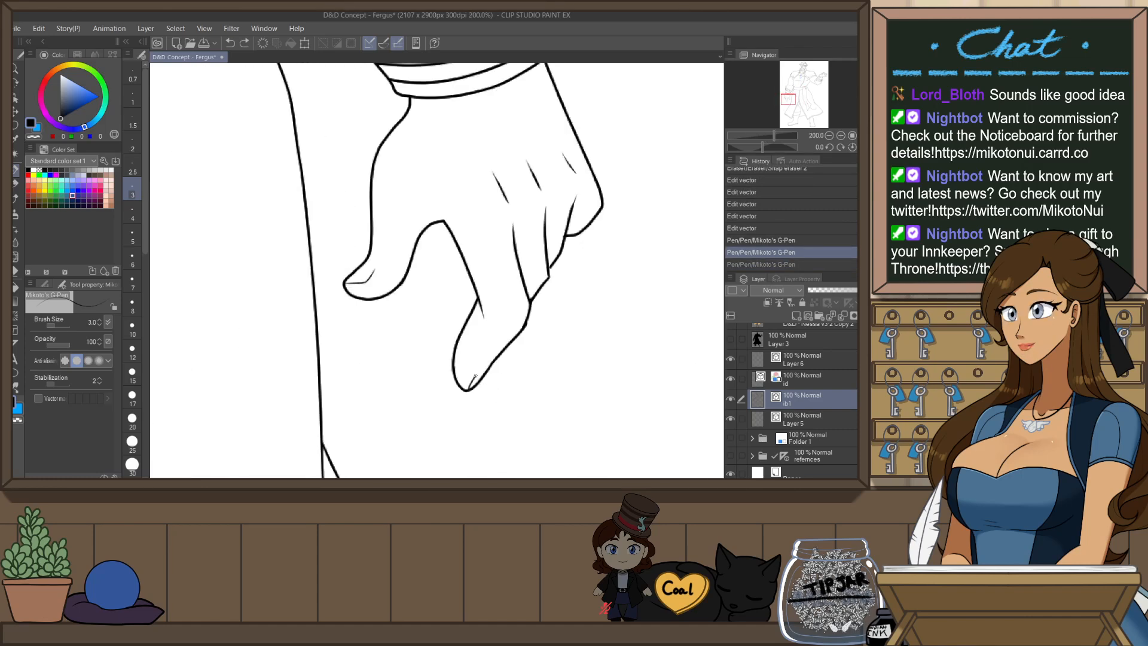
{"action": "key", "text": "ctrl+y"}
{"action": "scroll", "coordinate": [526, 235], "scroll_direction": "down", "scroll_amount": 5}
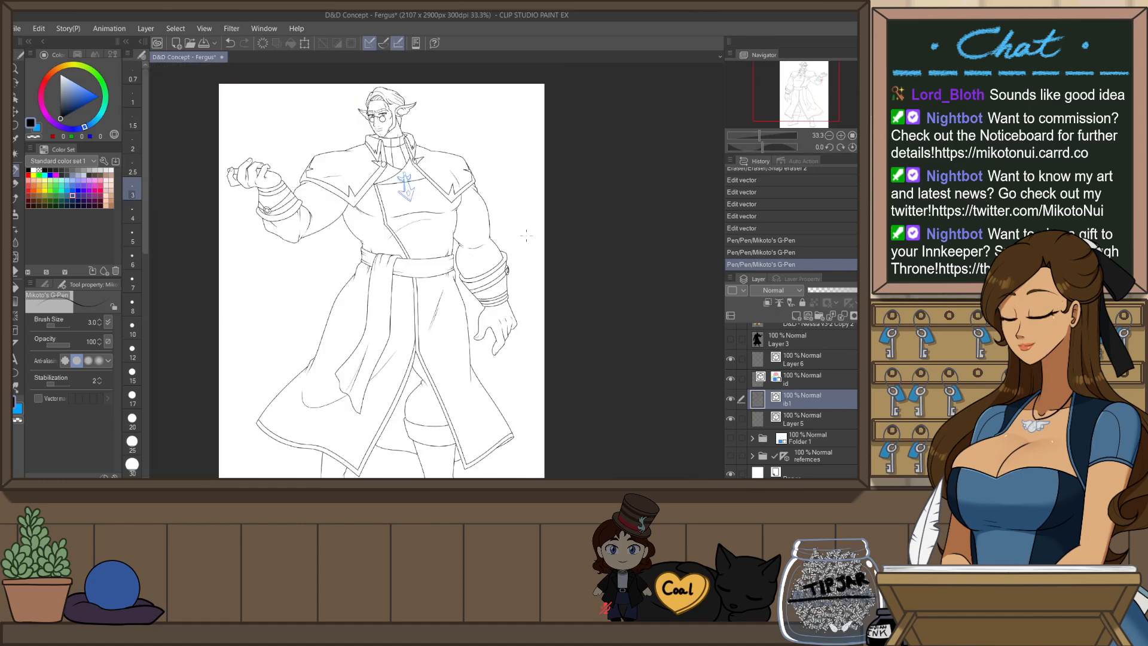
- Thicken the outlines around the waist and the hanging arm with Correct line width, scaling width up by 1.30 at brush size 30
{"action": "mouse_move", "coordinate": [517, 275]}
{"action": "left_mouse_down"}
{"action": "mouse_move", "coordinate": [533, 282]}
{"action": "mouse_move", "coordinate": [520, 284]}
{"action": "mouse_move", "coordinate": [528, 315]}
{"action": "left_mouse_up"}
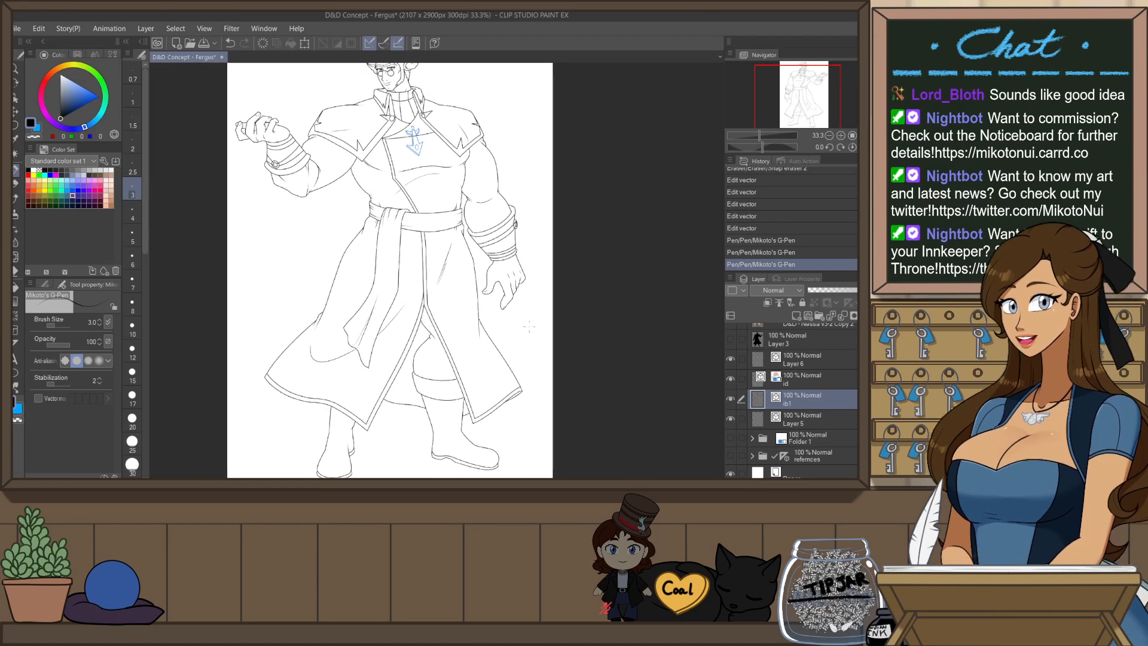
{"action": "key", "text": "h"}
{"action": "key", "text": "y"}
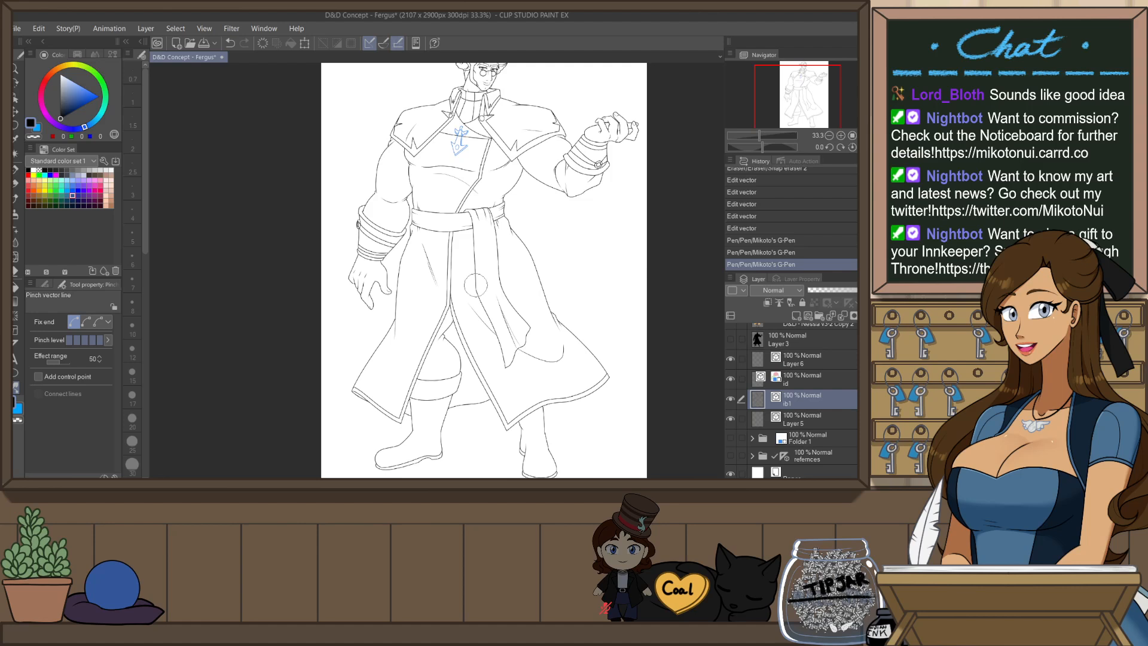
{"action": "left_click", "coordinate": [46, 285]}
{"action": "left_click", "coordinate": [95, 398]}
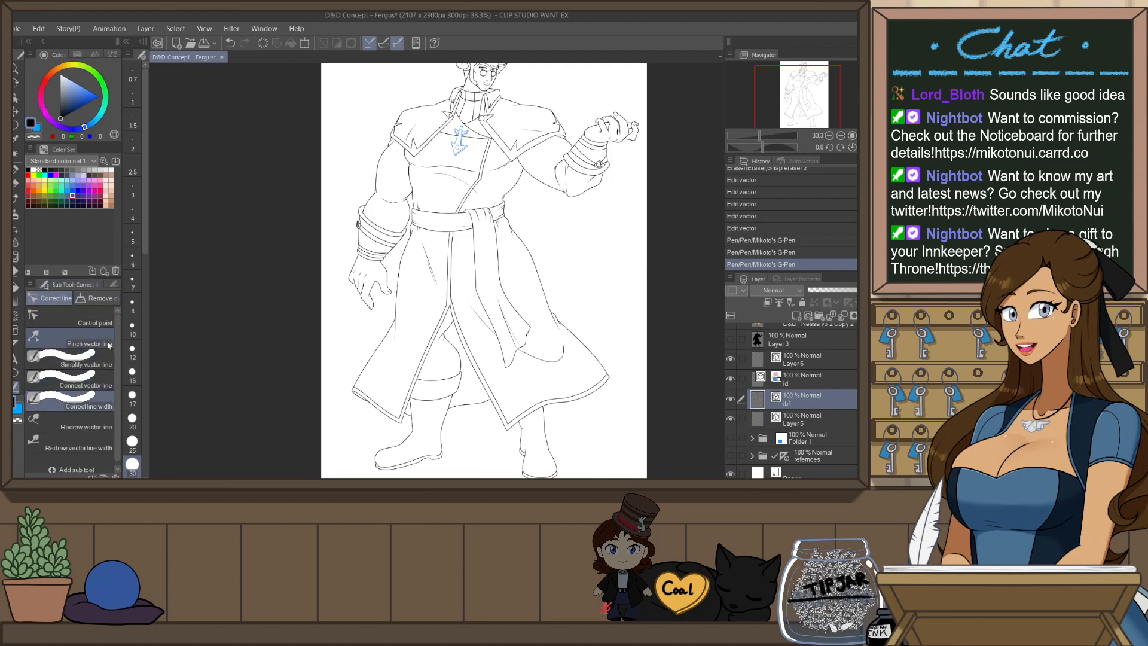
{"action": "left_click", "coordinate": [113, 285]}
{"action": "mouse_move", "coordinate": [488, 180]}
{"action": "left_mouse_down"}
{"action": "mouse_move", "coordinate": [440, 276]}
{"action": "mouse_move", "coordinate": [500, 204]}
{"action": "mouse_move", "coordinate": [516, 221]}
{"action": "mouse_move", "coordinate": [494, 198]}
{"action": "left_mouse_up"}
{"action": "key", "text": "ctrl+z"}
{"action": "left_click_drag", "start_coordinate": [505, 200], "coordinate": [517, 211]}
{"action": "left_click_drag", "start_coordinate": [350, 203], "coordinate": [378, 194]}
{"action": "mouse_move", "coordinate": [359, 199]}
{"action": "left_mouse_down"}
{"action": "mouse_move", "coordinate": [383, 195]}
{"action": "mouse_move", "coordinate": [346, 229]}
{"action": "mouse_move", "coordinate": [313, 290]}
{"action": "mouse_move", "coordinate": [288, 389]}
{"action": "left_mouse_up"}
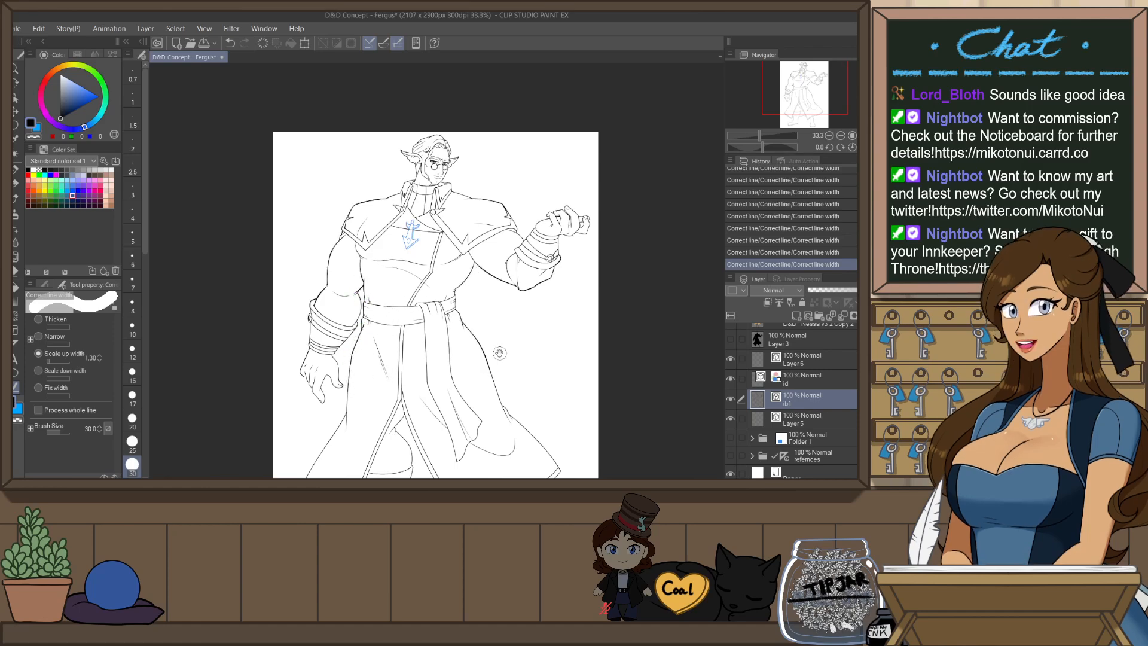
- Draw a fold line on the coat's front panel below the hanging hand with the size 3 G-Pen
{"action": "left_click_drag", "start_coordinate": [491, 374], "coordinate": [479, 245]}
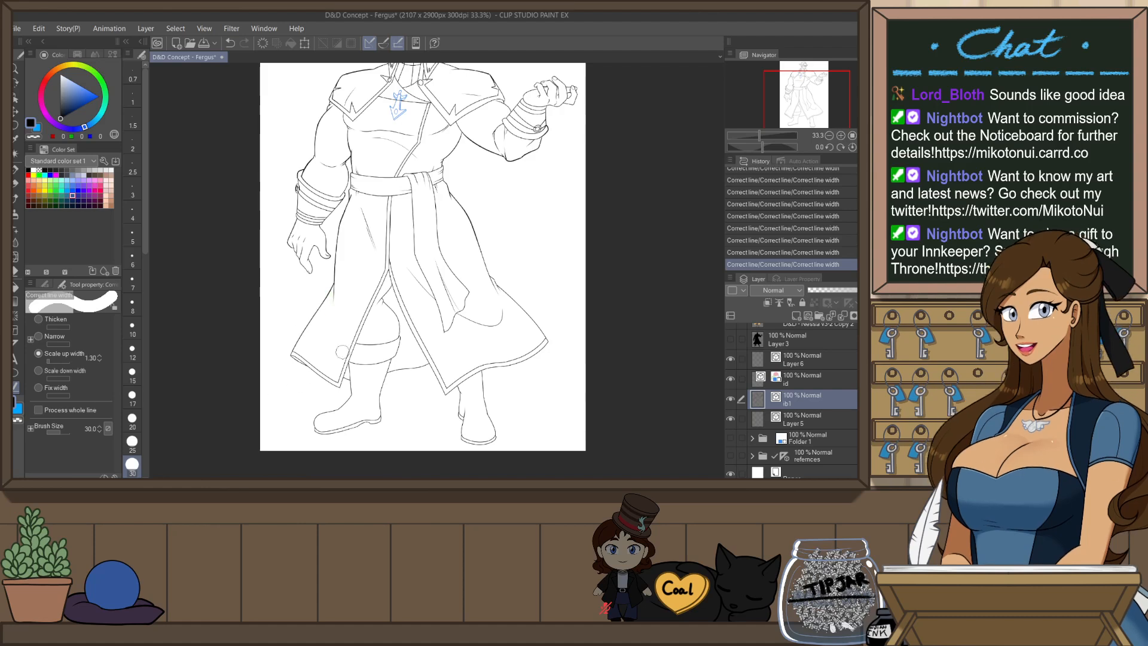
{"action": "key", "text": "p"}
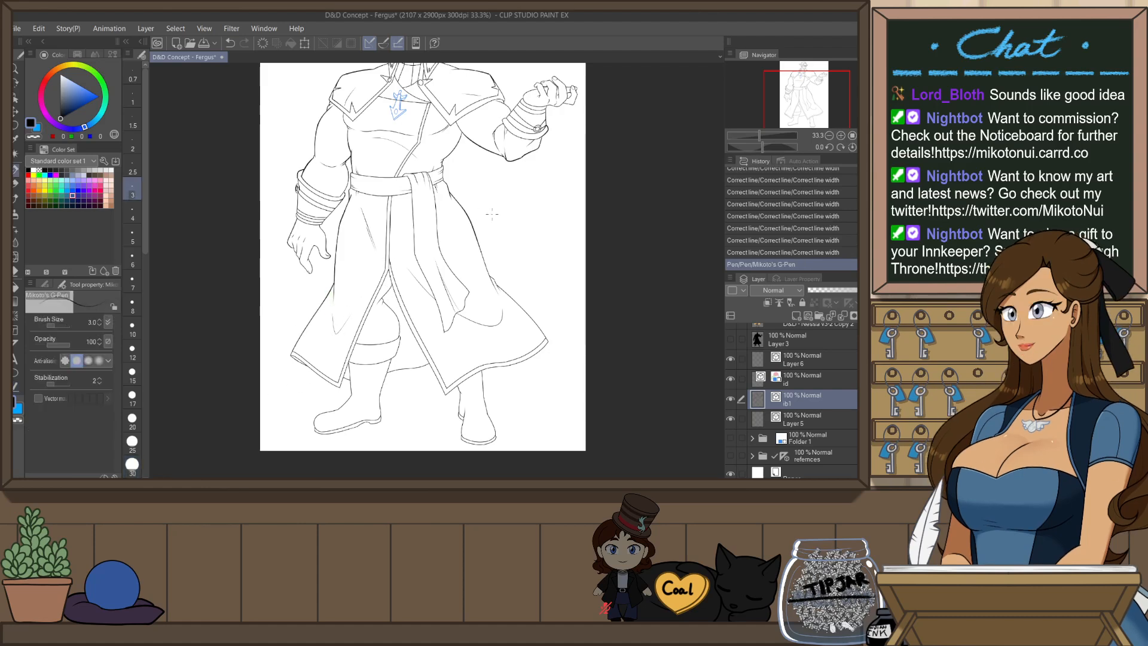
{"action": "left_click_drag", "start_coordinate": [419, 228], "coordinate": [427, 236]}
{"action": "key", "text": "ctrl+z"}
{"action": "left_click_drag", "start_coordinate": [337, 324], "coordinate": [360, 299]}
- Thicken the outlines of both boots and the coat's flared outer edge with Correct line width, scaling width up by 1.30
{"action": "key", "text": "y"}
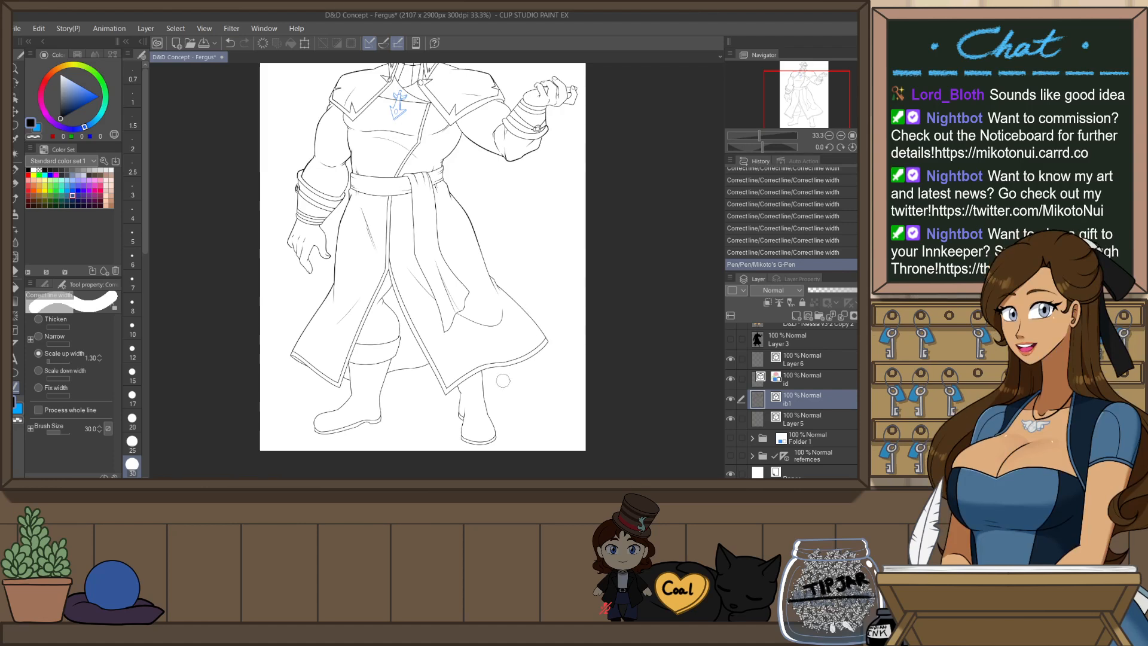
{"action": "left_click_drag", "start_coordinate": [494, 375], "coordinate": [490, 425]}
{"action": "mouse_move", "coordinate": [495, 418]}
{"action": "left_mouse_down"}
{"action": "mouse_move", "coordinate": [505, 437]}
{"action": "mouse_move", "coordinate": [459, 389]}
{"action": "left_mouse_up"}
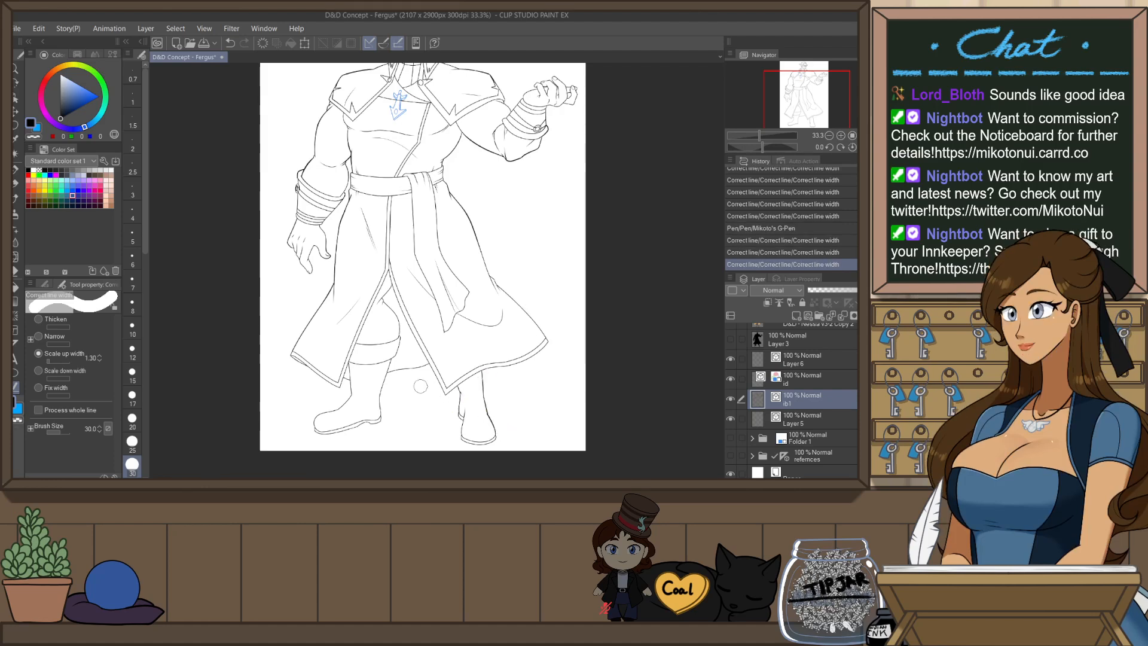
{"action": "left_click_drag", "start_coordinate": [380, 417], "coordinate": [390, 367]}
{"action": "left_click_drag", "start_coordinate": [333, 408], "coordinate": [351, 394]}
{"action": "left_click_drag", "start_coordinate": [353, 392], "coordinate": [352, 373]}
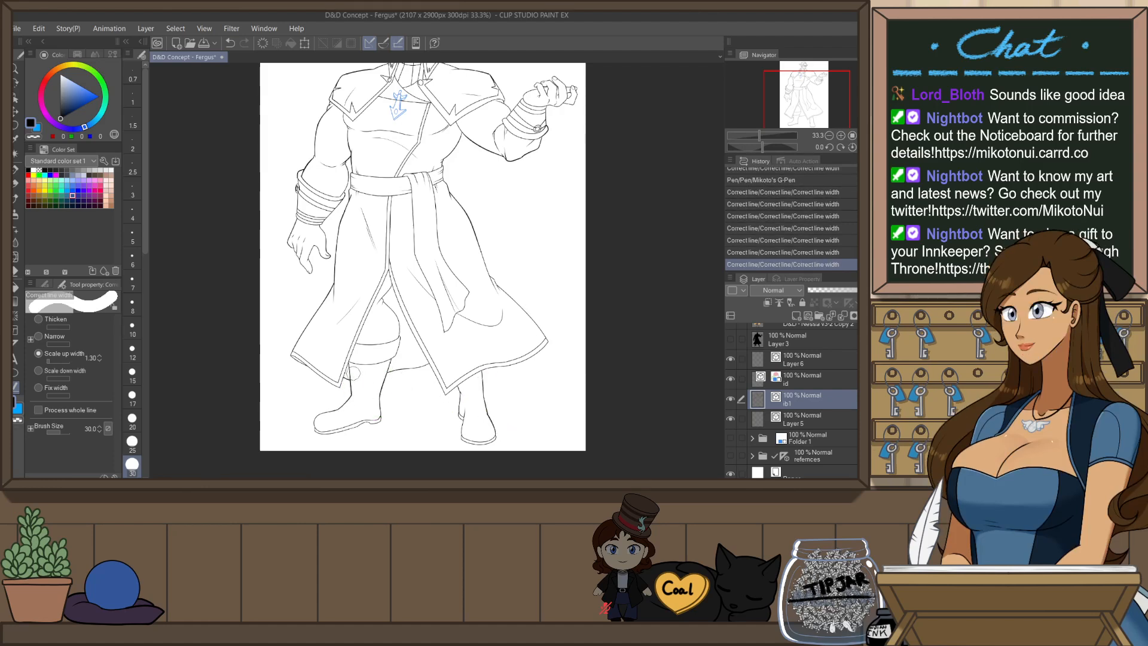
{"action": "left_click_drag", "start_coordinate": [324, 413], "coordinate": [315, 426]}
{"action": "left_click_drag", "start_coordinate": [508, 283], "coordinate": [540, 325]}
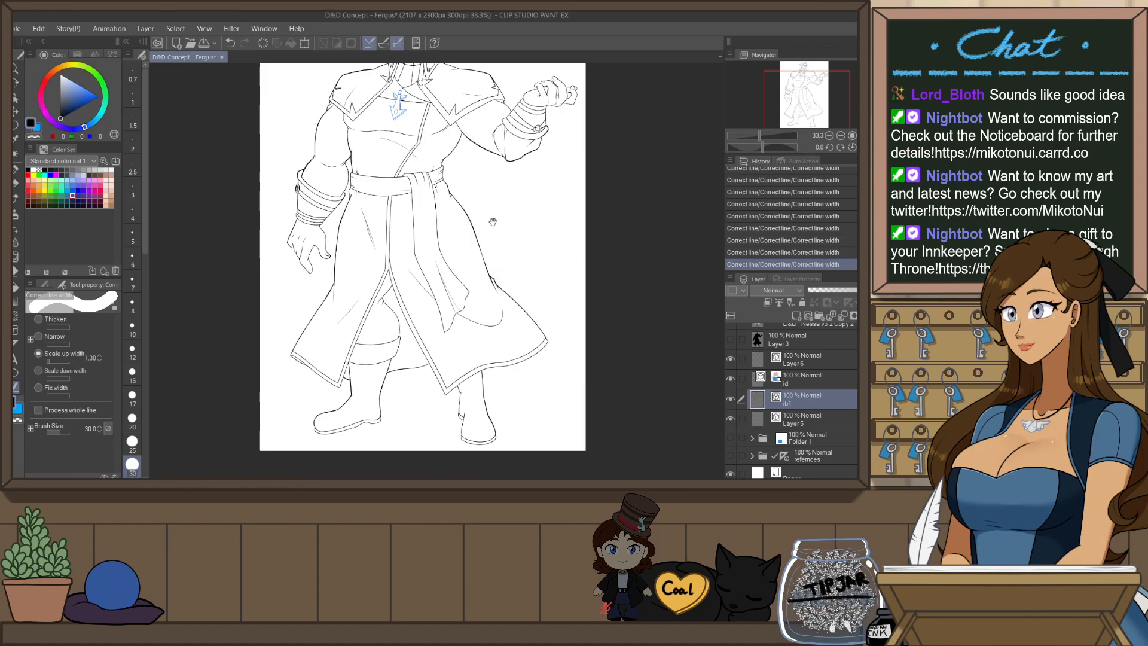
{"action": "scroll", "coordinate": [491, 252], "scroll_direction": "up", "scroll_amount": 5}
{"action": "scroll", "coordinate": [459, 260], "scroll_direction": "up", "scroll_amount": 5}
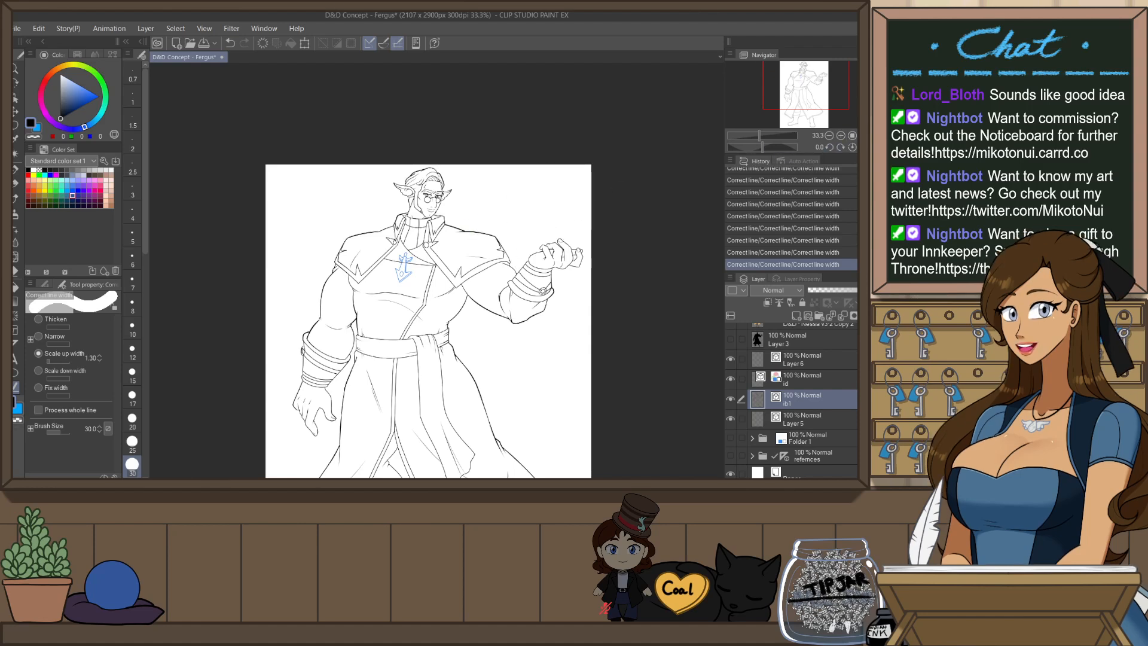
{"action": "key", "text": "ctrl+0"}
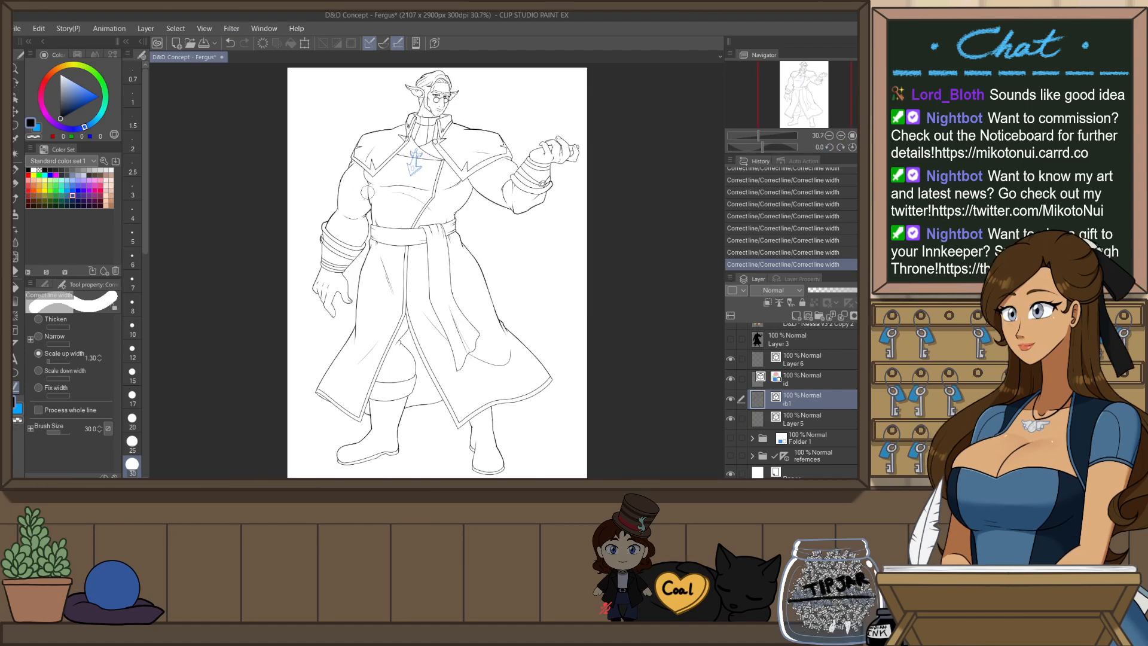
- Save the drawing with its latest line corrections
{"action": "mouse_move", "coordinate": [372, 198]}
{"action": "left_mouse_down"}
{"action": "mouse_move", "coordinate": [360, 274]}
{"action": "mouse_move", "coordinate": [337, 209]}
{"action": "left_mouse_up"}
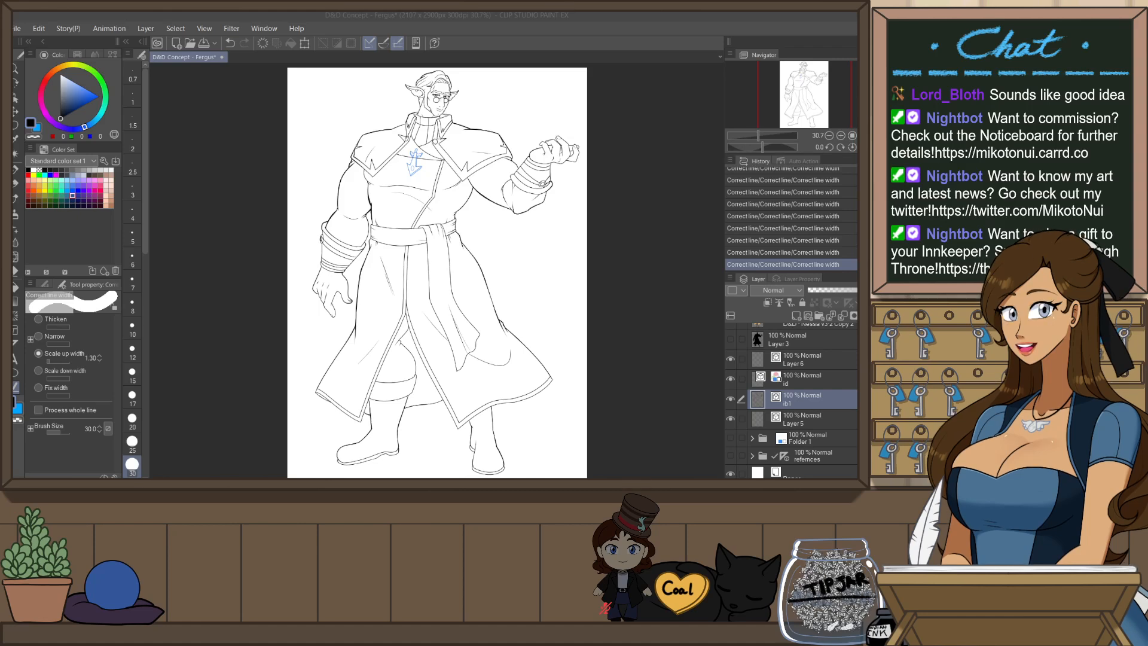
{"action": "key", "text": "alt+Tab"}
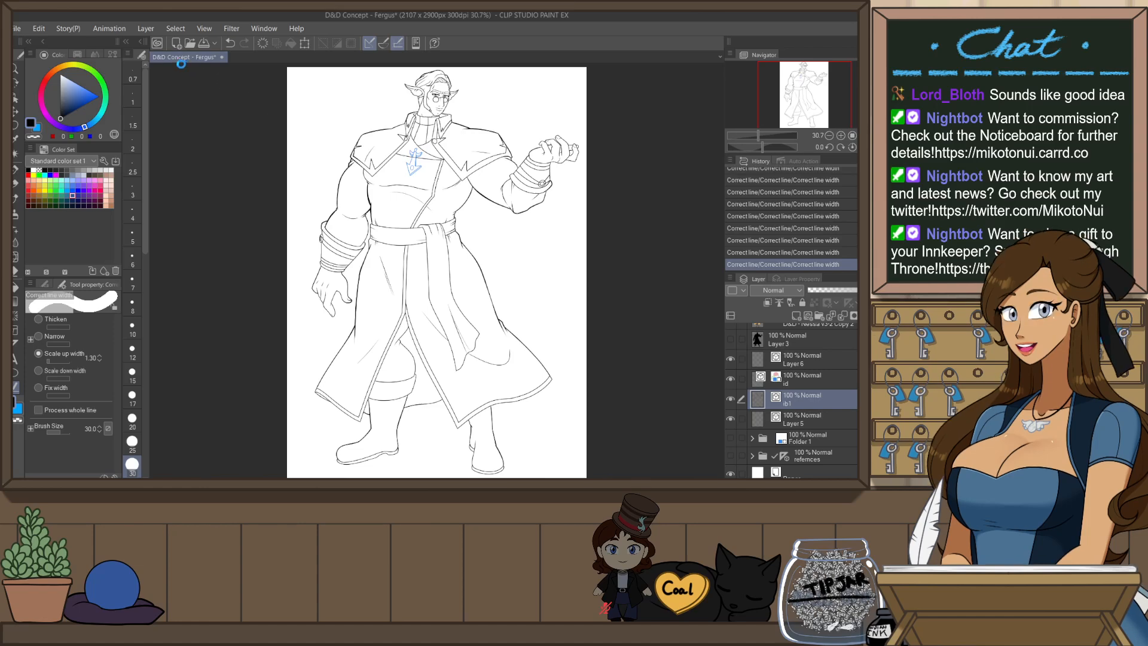
{"action": "key", "text": "ctrl+s"}
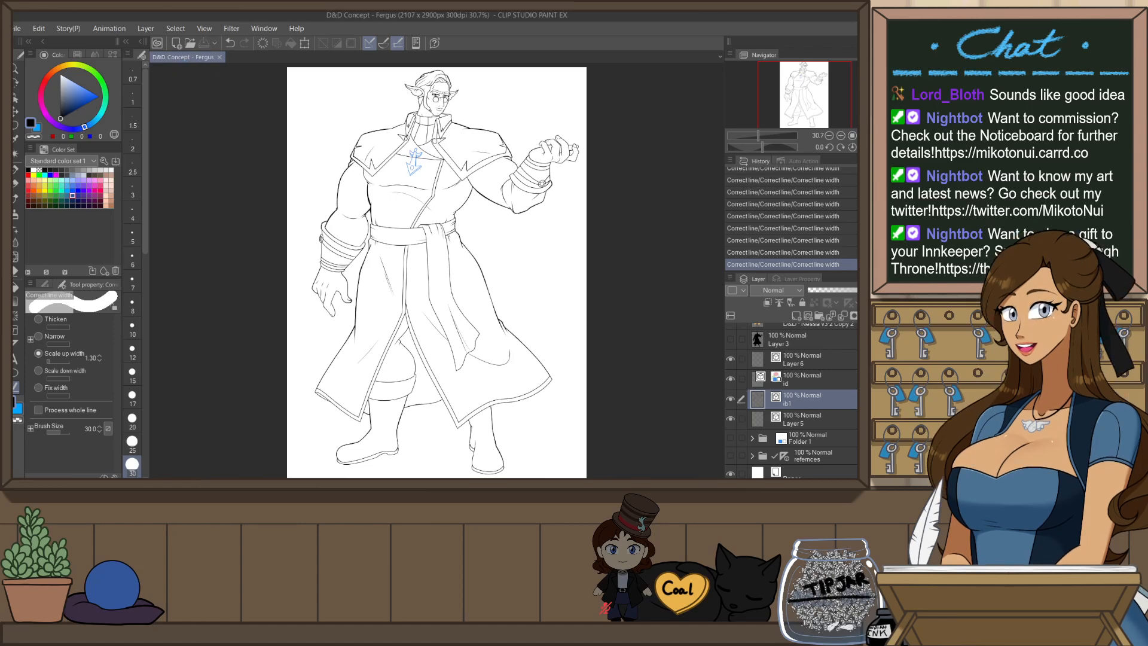
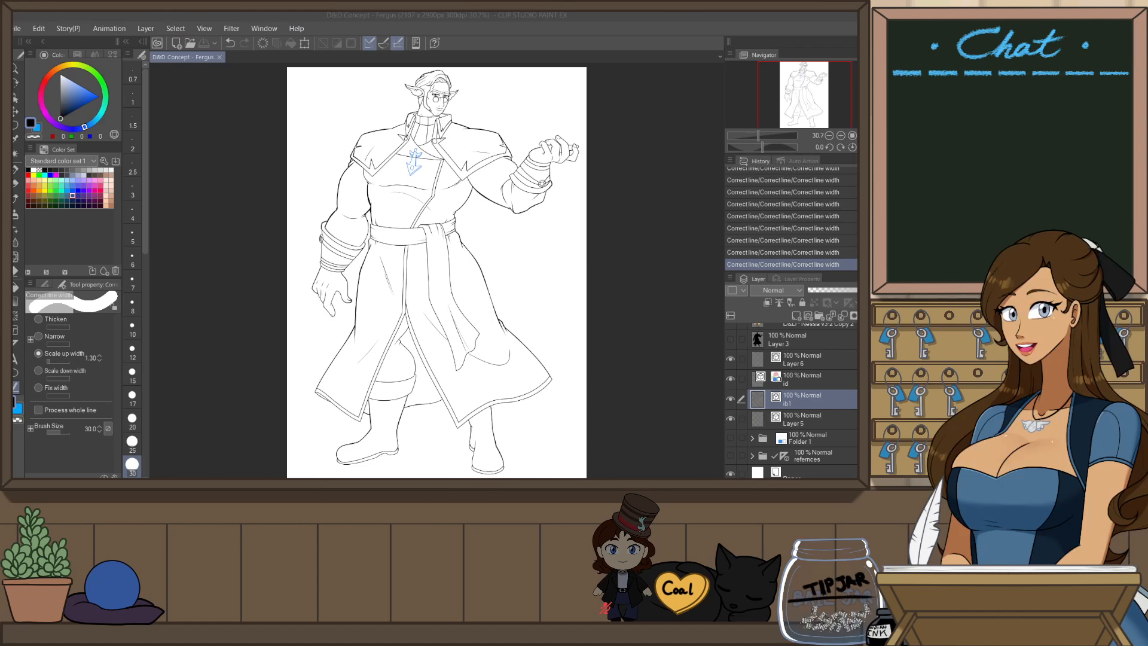
- Add a new raster layer directly above the line art layer for the necklace chain at the collar
{"action": "left_click", "coordinate": [582, 53]}
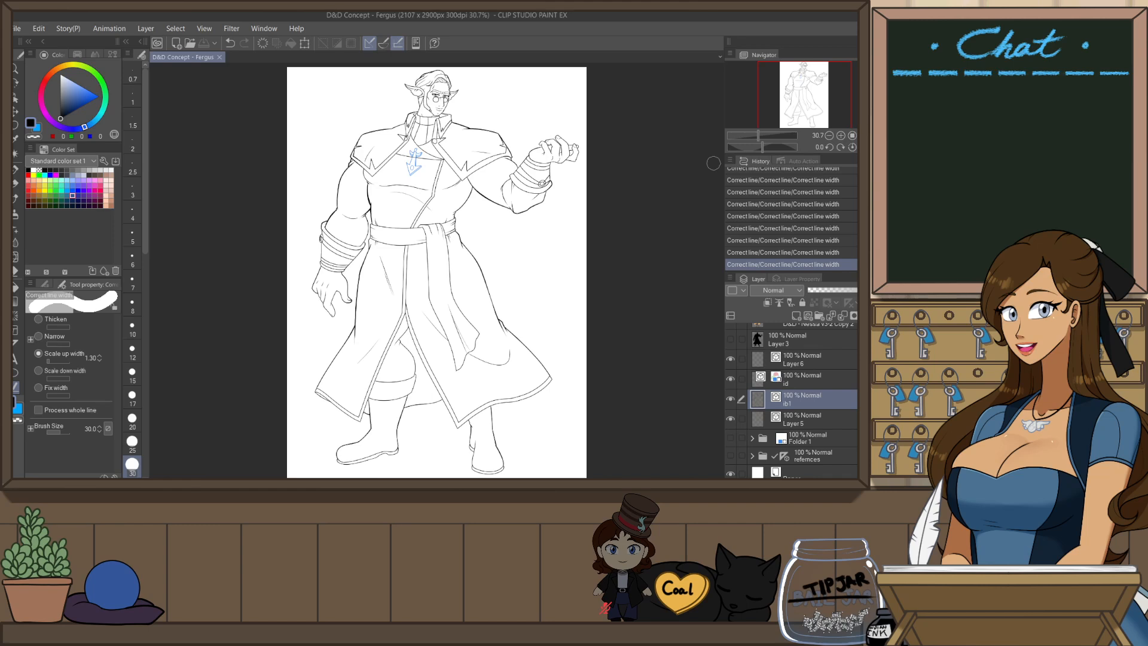
{"action": "scroll", "coordinate": [830, 385], "scroll_direction": "up", "scroll_amount": 1}
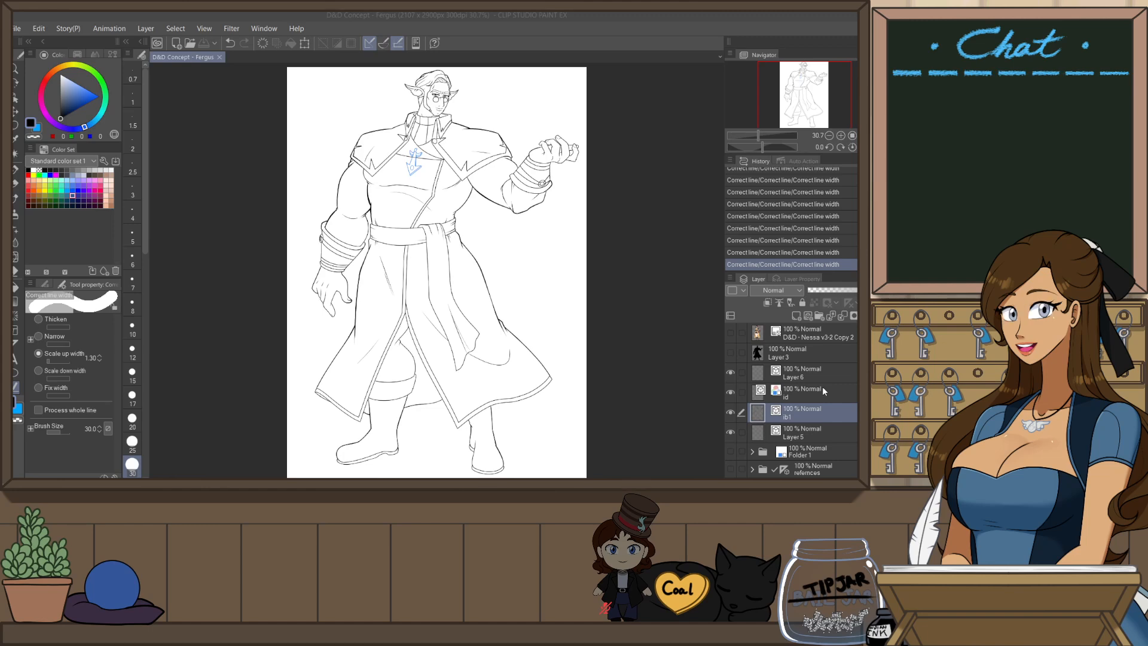
{"action": "key", "text": "ctrl+shift+n"}
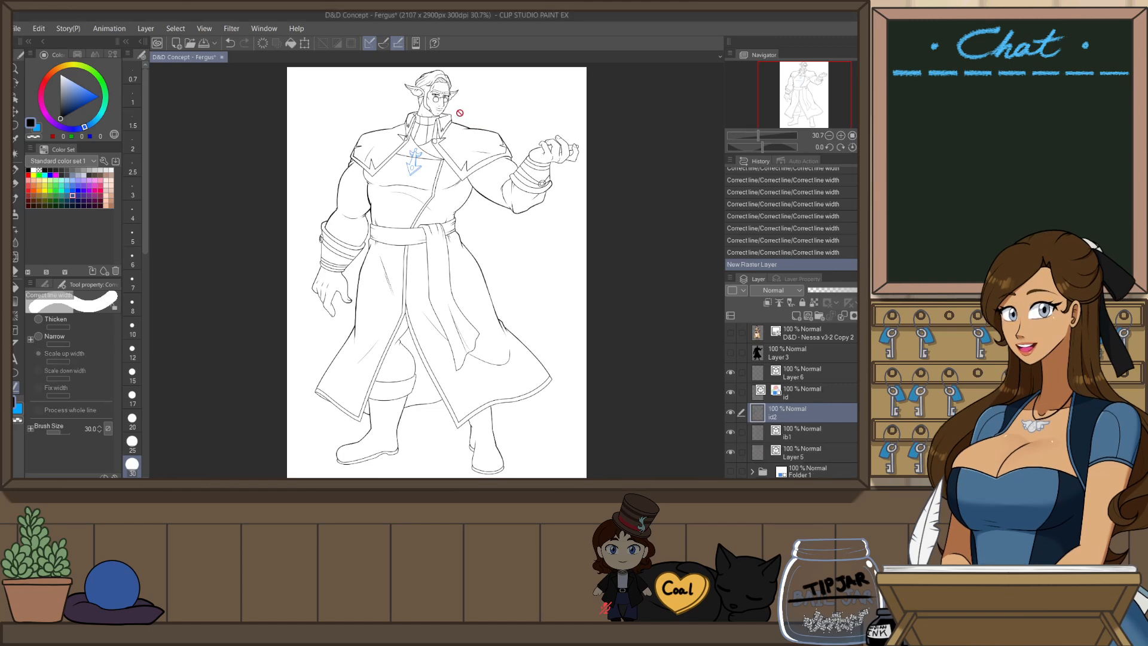
{"action": "scroll", "coordinate": [412, 98], "scroll_direction": "up", "scroll_amount": 6}
{"action": "left_click_drag", "start_coordinate": [560, 275], "coordinate": [539, 370]}
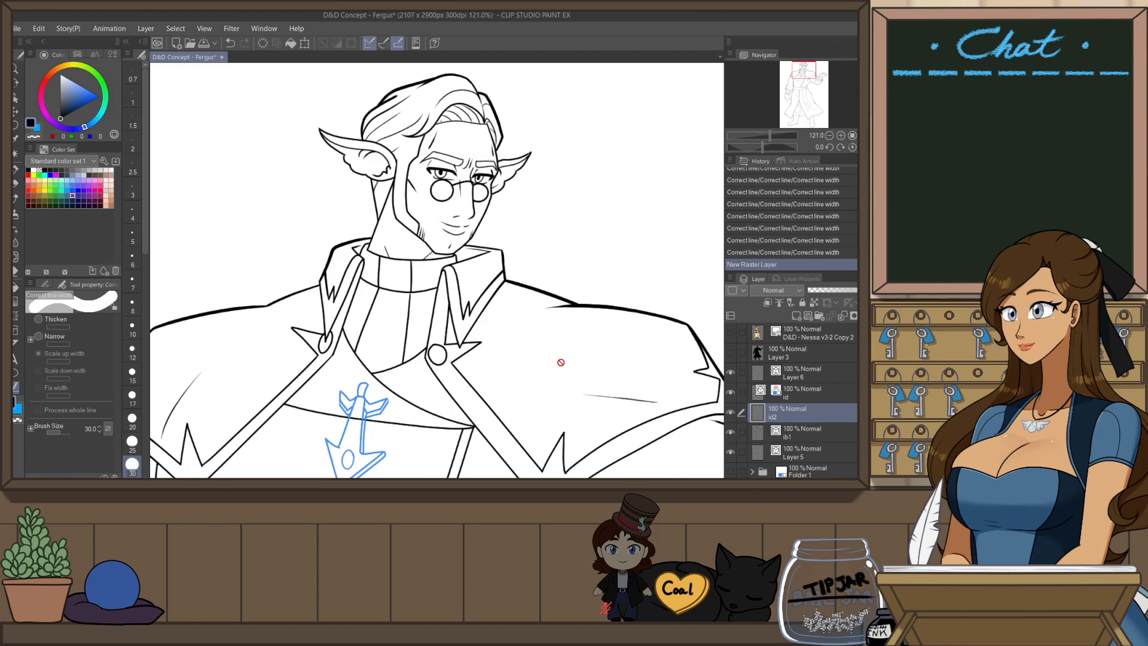
- Choose the chala chains 1 brush at size 15 from the Clothing decoration brushes
{"action": "key", "text": "o"}
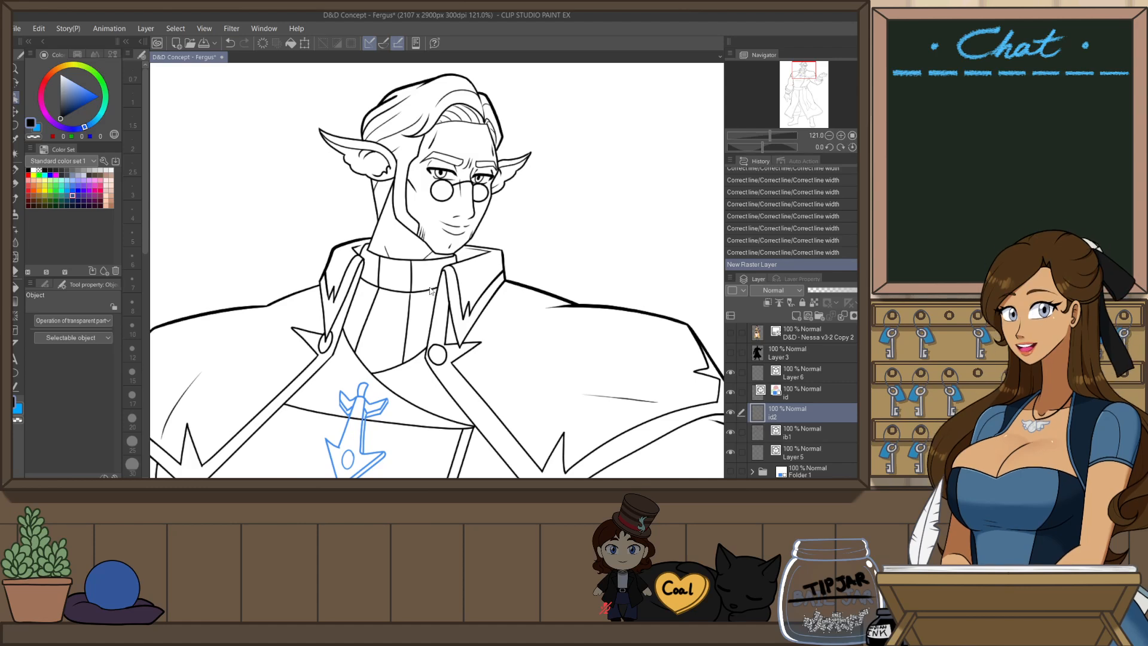
{"action": "key", "text": "k"}
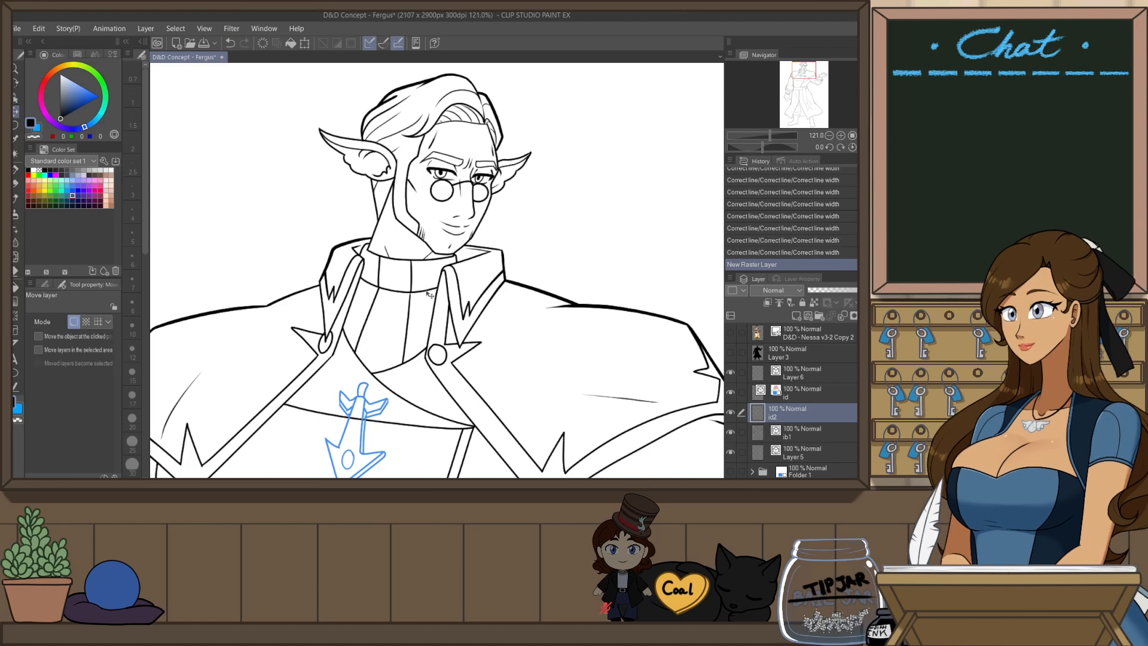
{"action": "key", "text": "u"}
{"action": "key", "text": "u"}
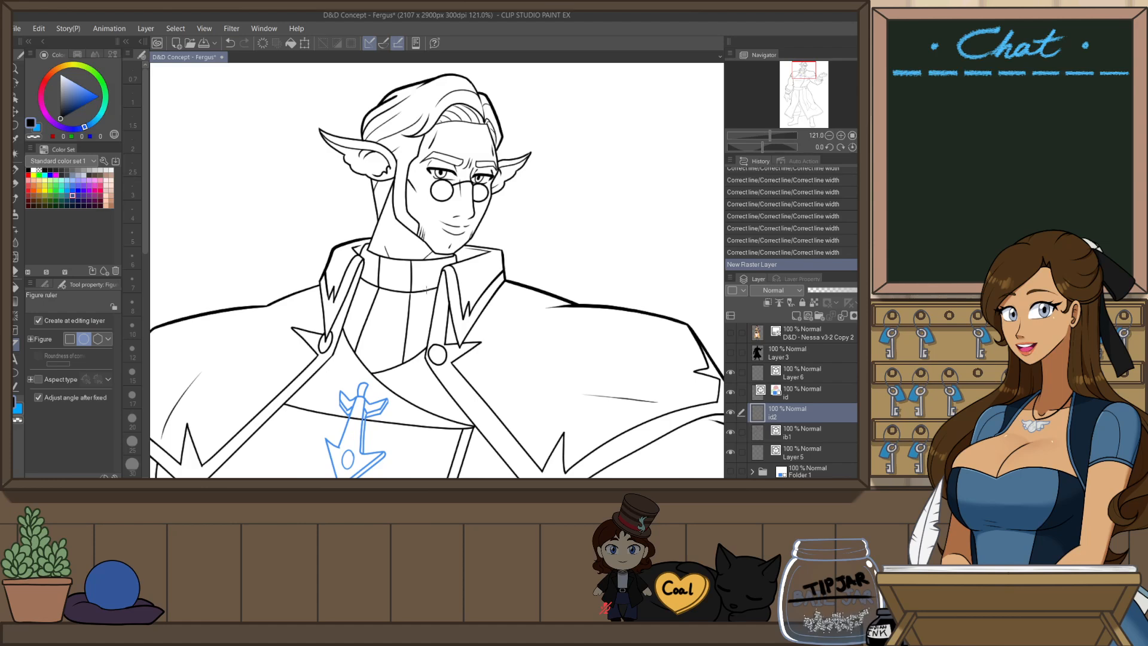
{"action": "left_click", "coordinate": [46, 284]}
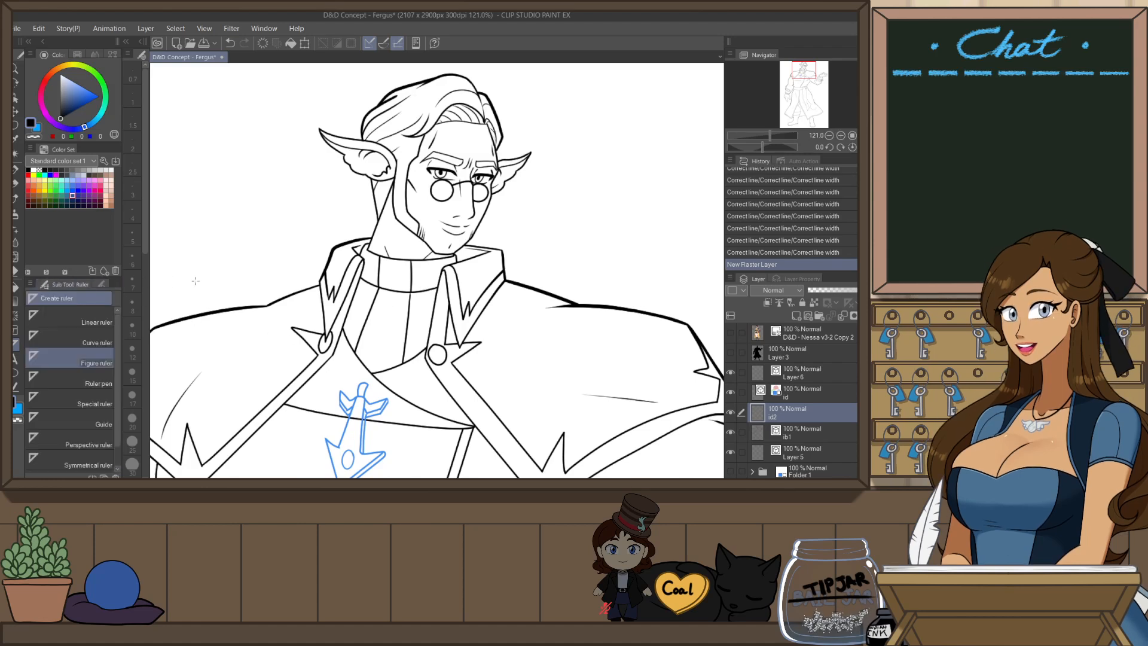
{"action": "key", "text": "j"}
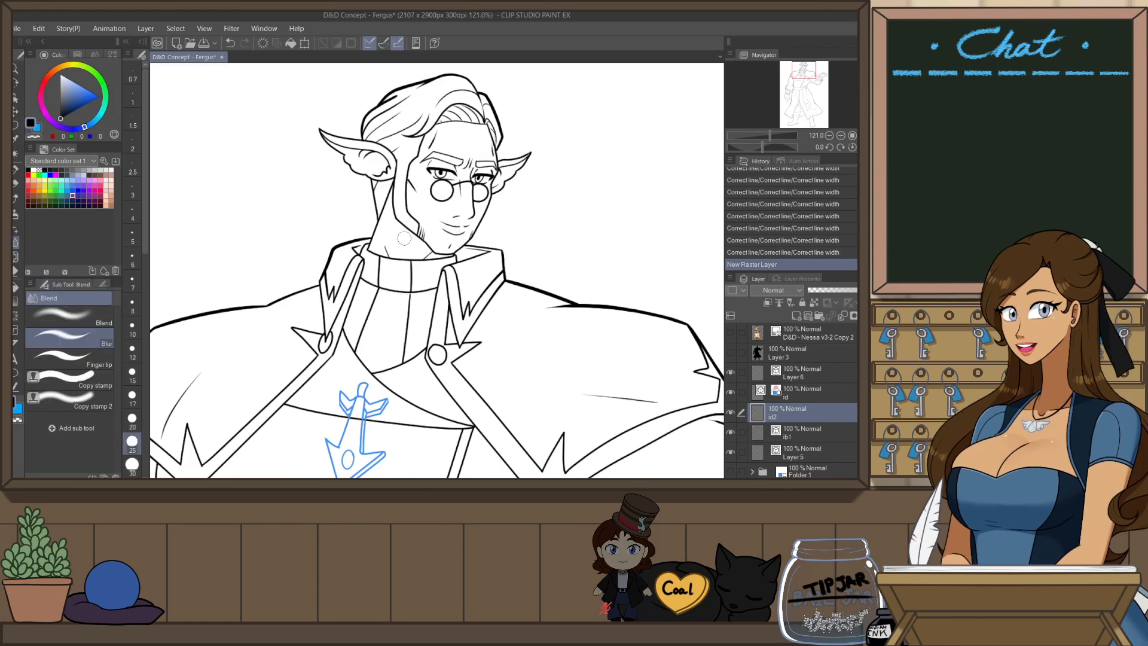
{"action": "key", "text": "b"}
{"action": "key", "text": "b"}
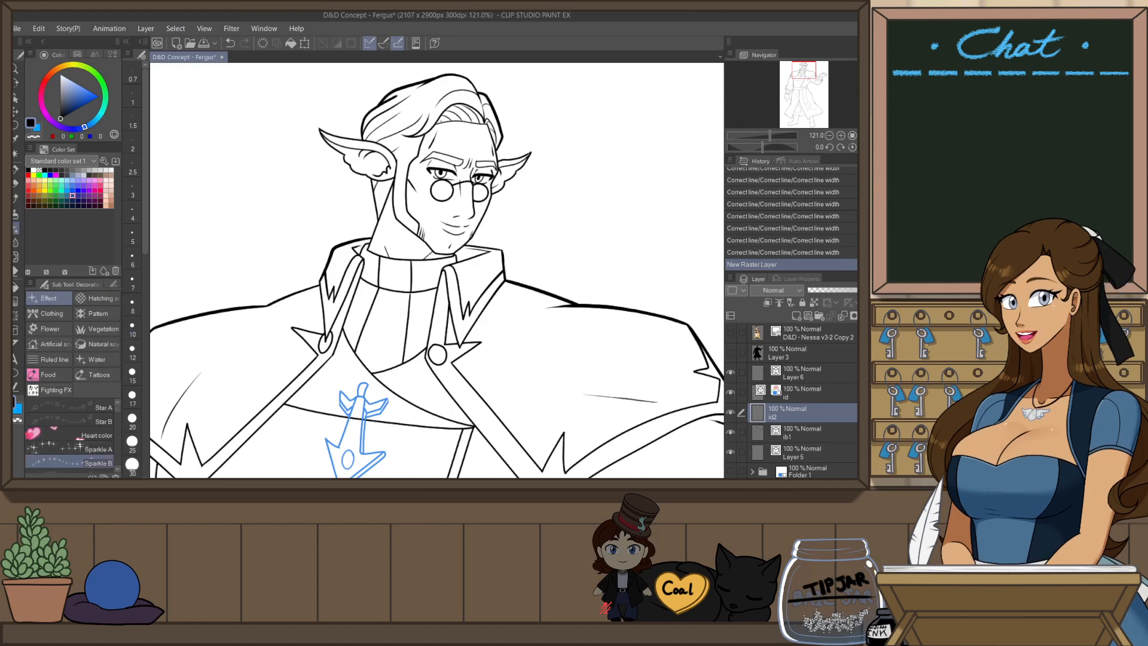
{"action": "left_click", "coordinate": [52, 313]}
{"action": "scroll", "coordinate": [118, 413], "scroll_direction": "down", "scroll_amount": 10}
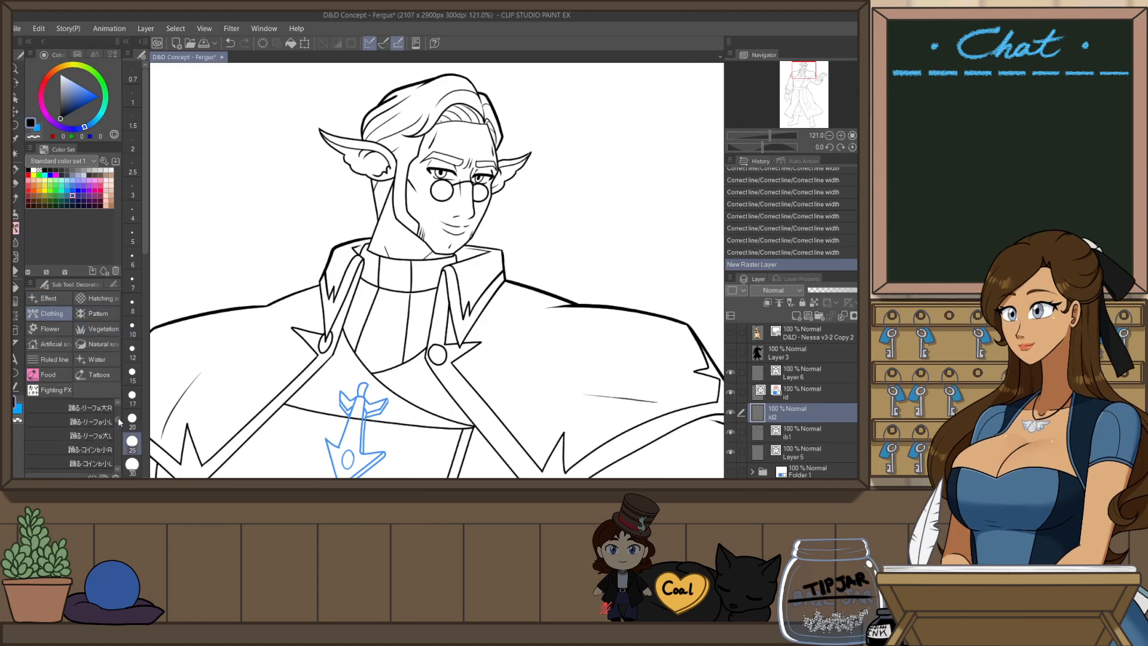
{"action": "scroll", "coordinate": [118, 413], "scroll_direction": "up", "scroll_amount": 8}
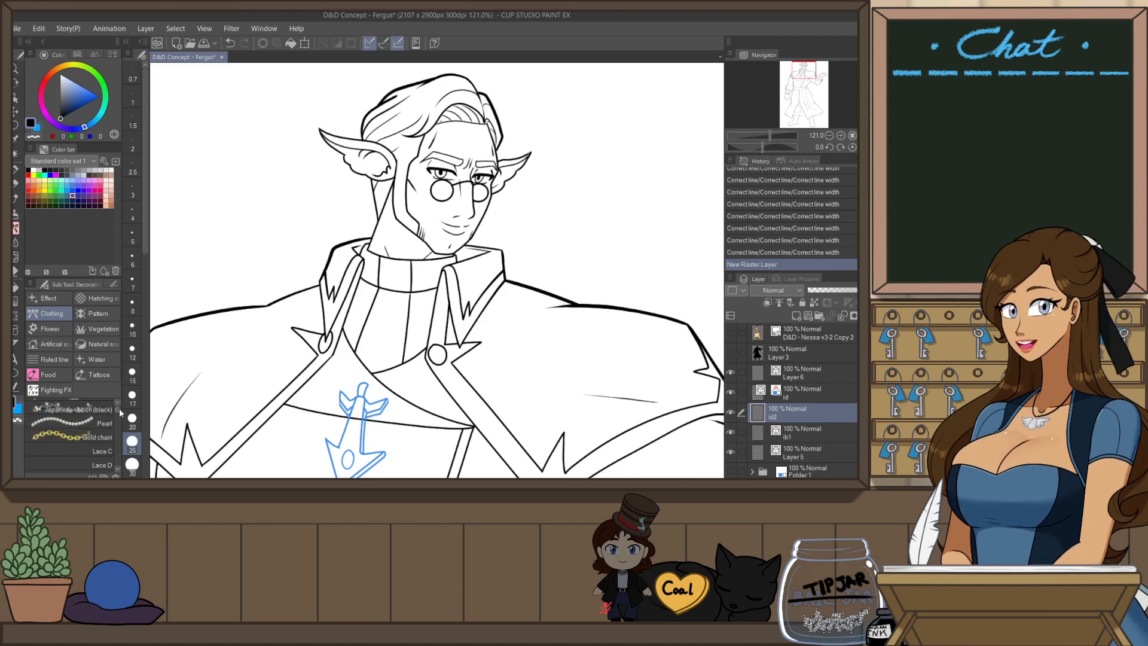
{"action": "scroll", "coordinate": [119, 410], "scroll_direction": "down", "scroll_amount": 5}
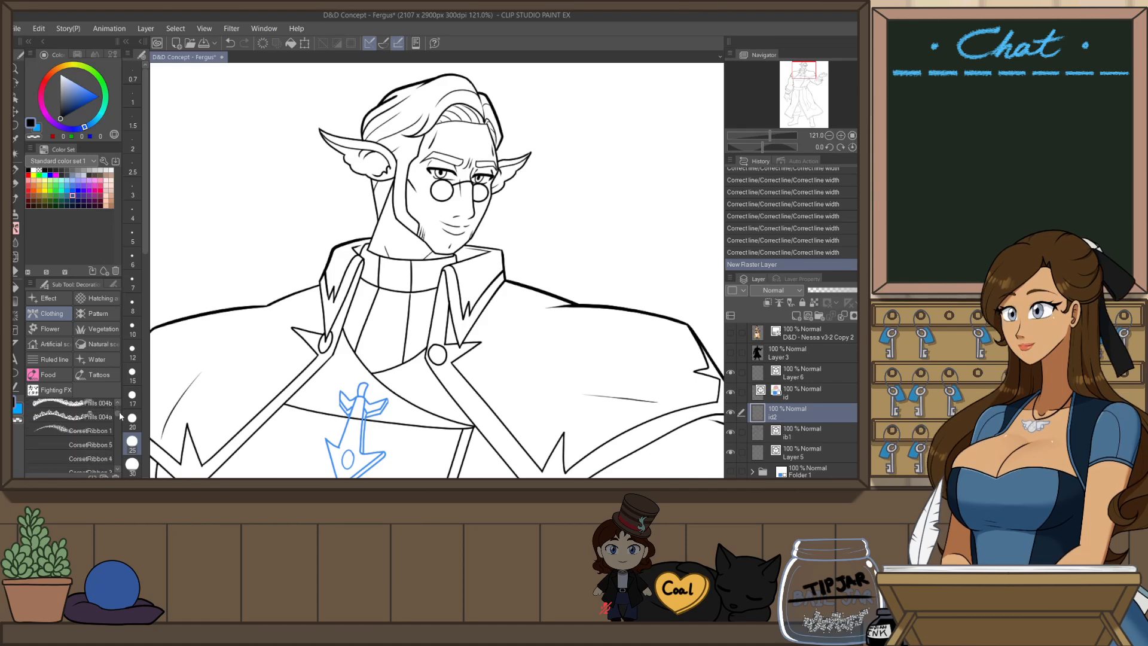
{"action": "scroll", "coordinate": [120, 413], "scroll_direction": "down", "scroll_amount": 5}
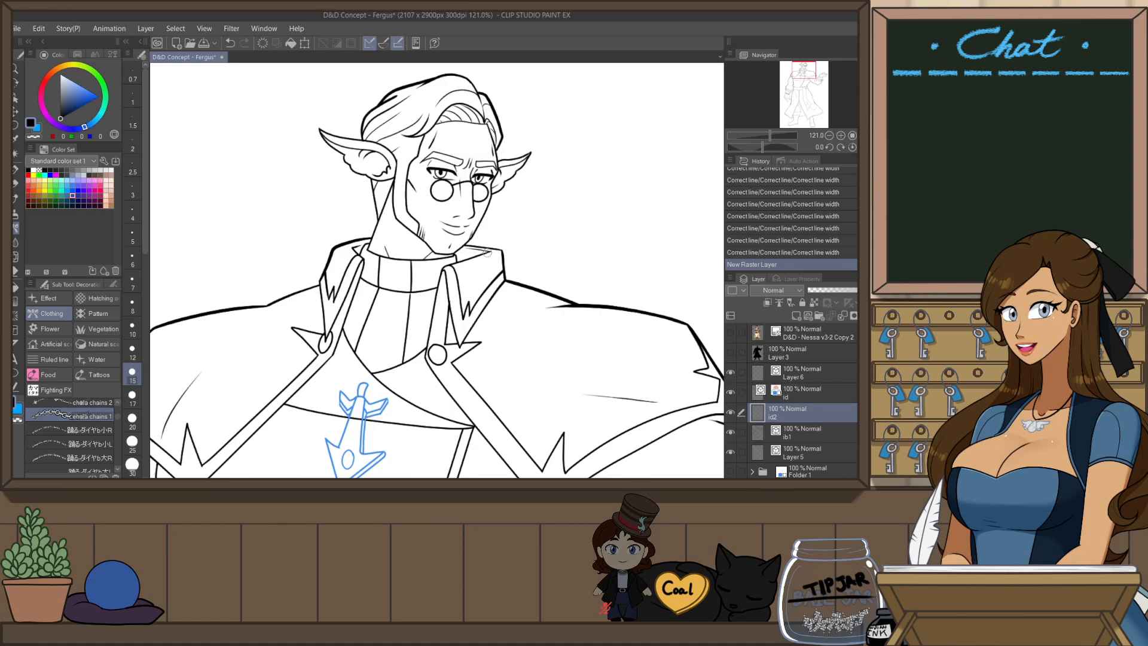
- Try a chain stroke from the top of the blue pendant up to the collar
{"action": "key", "text": "r"}
{"action": "left_click_drag", "start_coordinate": [531, 239], "coordinate": [482, 357]}
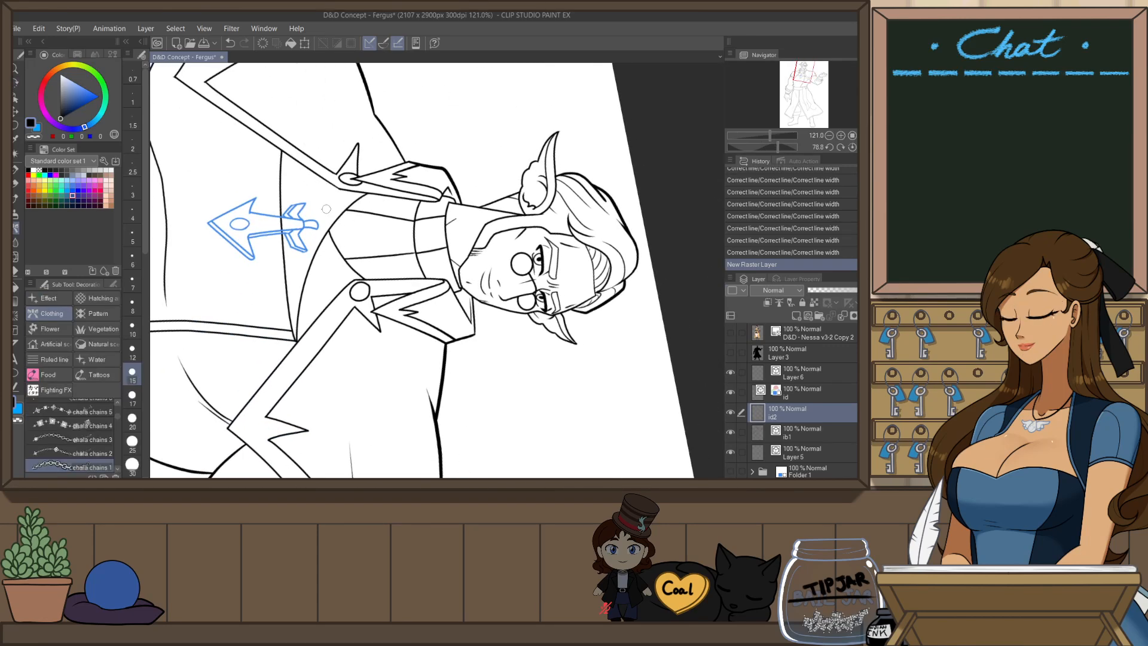
{"action": "left_click_drag", "start_coordinate": [308, 223], "coordinate": [396, 193]}
{"action": "key", "text": "ctrl+at"}
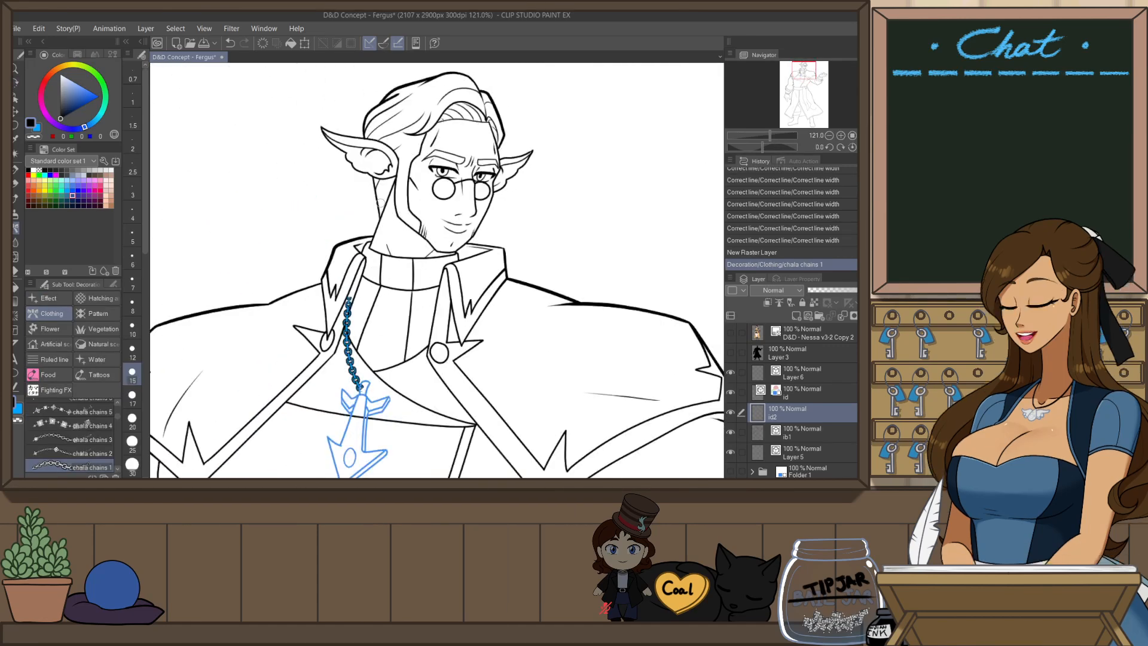
- Change the secondary drawing colour from blue to white and undo the blue-filled chain stroke
{"action": "left_click", "coordinate": [37, 128]}
{"action": "left_click", "coordinate": [61, 76]}
{"action": "left_click", "coordinate": [30, 122]}
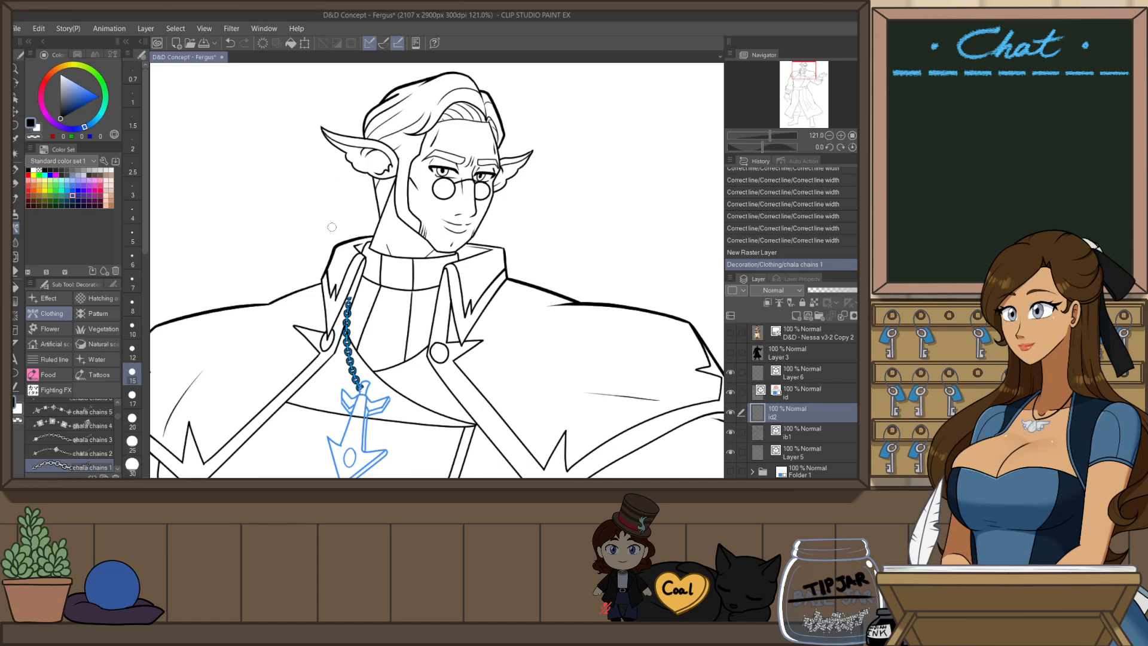
{"action": "key", "text": "ctrl+z"}
- Try a white-filled size 15 chain stroke from the pendant to the nearest collar clasp, and undo it
{"action": "key", "text": "shift+space"}
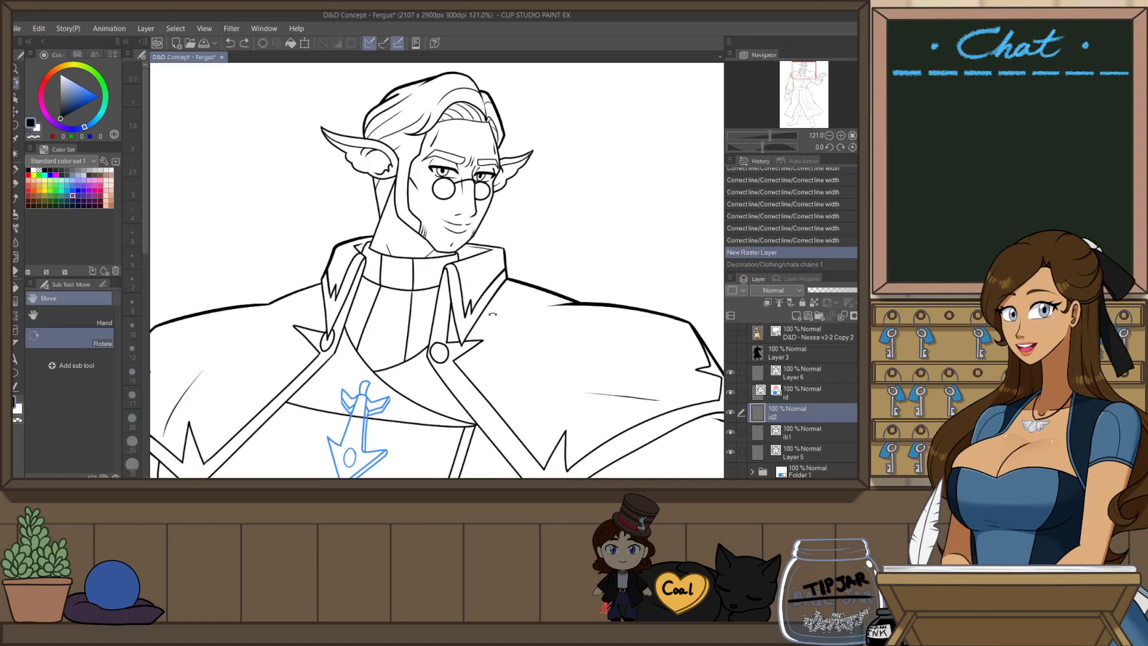
{"action": "left_click_drag", "start_coordinate": [494, 305], "coordinate": [445, 400]}
{"action": "scroll", "coordinate": [304, 281], "scroll_direction": "up", "scroll_amount": 1}
{"action": "left_click_drag", "start_coordinate": [304, 291], "coordinate": [333, 229]}
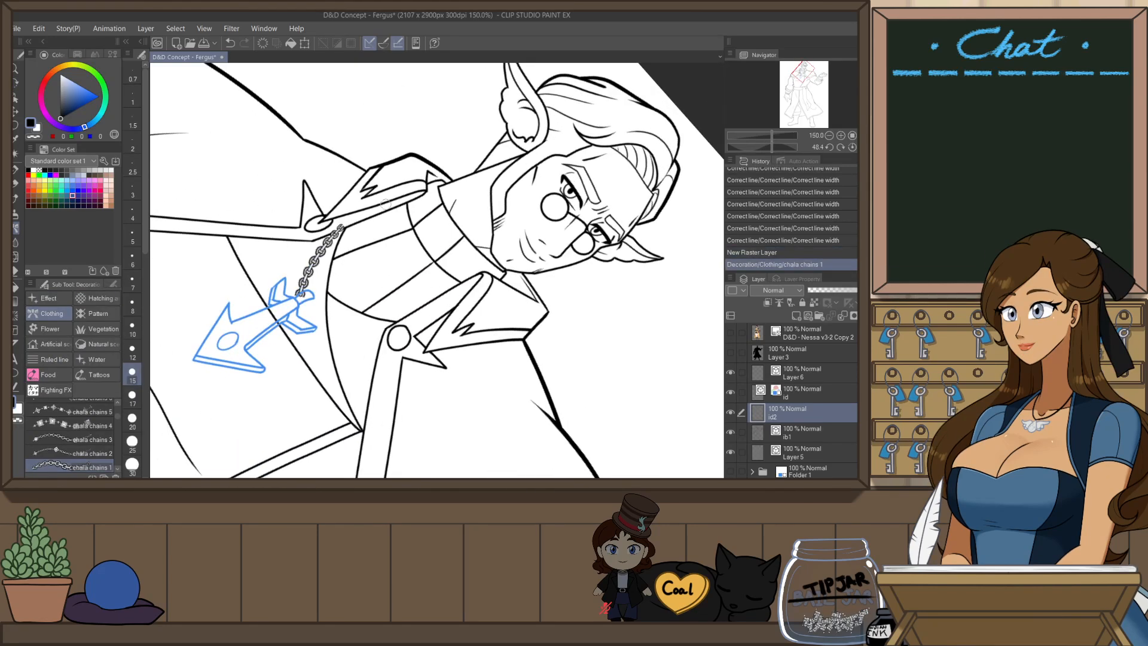
{"action": "key", "text": "ctrl+z"}
- Set the chain brush to size 17 and redraw the chain from the pendant to the collar clasp
{"action": "key", "text": "]"}
{"action": "left_click_drag", "start_coordinate": [303, 298], "coordinate": [346, 233]}
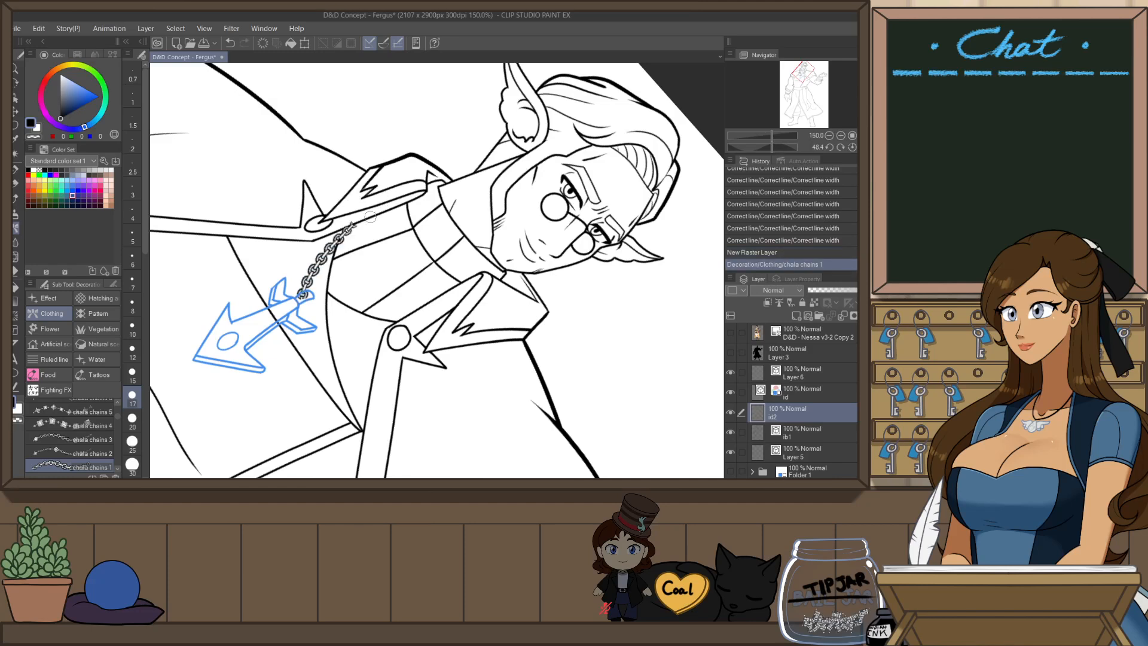
{"action": "key", "text": "ctrl+z"}
{"action": "left_click_drag", "start_coordinate": [304, 296], "coordinate": [358, 217]}
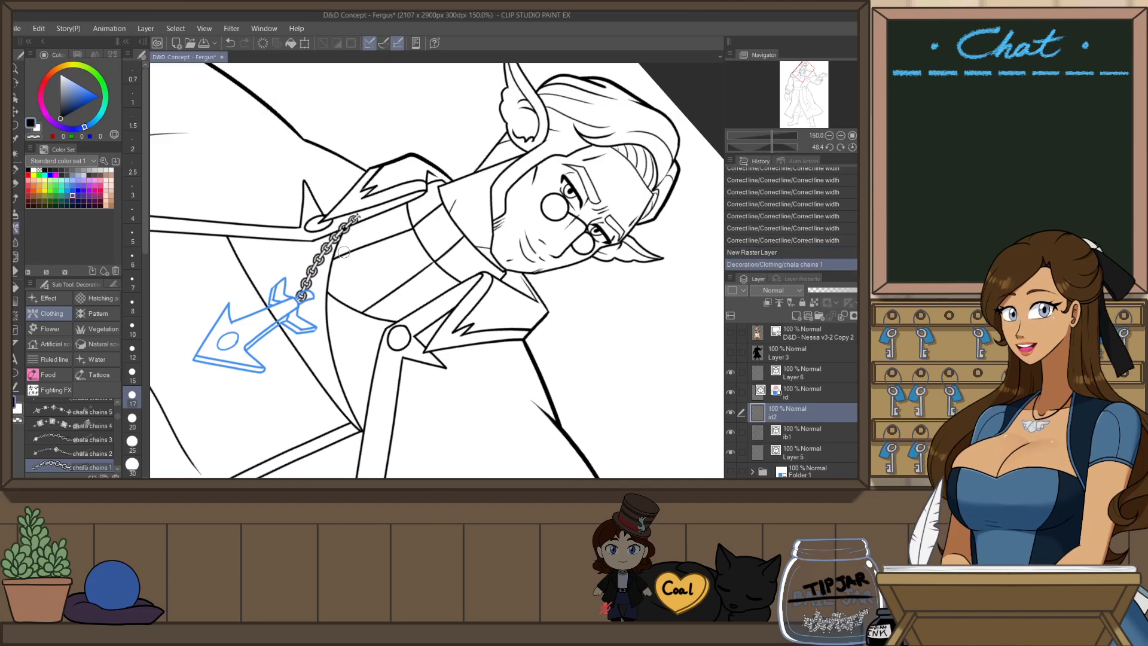
{"action": "key", "text": "ctrl+z"}
{"action": "left_click_drag", "start_coordinate": [304, 295], "coordinate": [342, 223]}
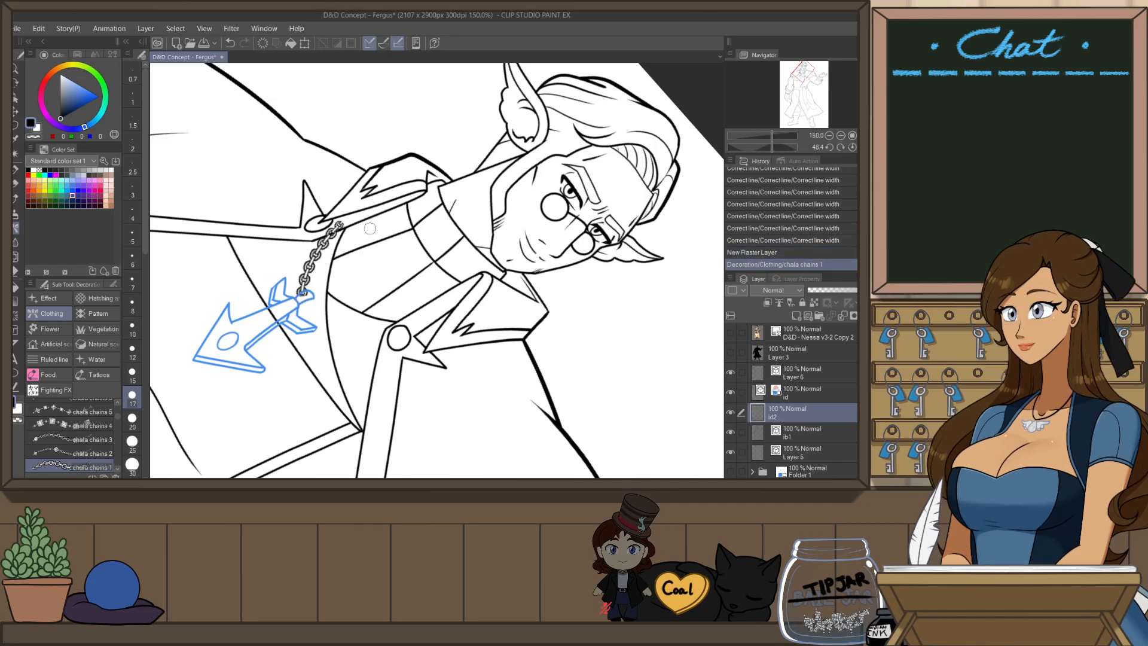
- Draw a second chain from the pendant to the opposite round collar clasp with the canvas flipped horizontally
{"action": "key", "text": "h"}
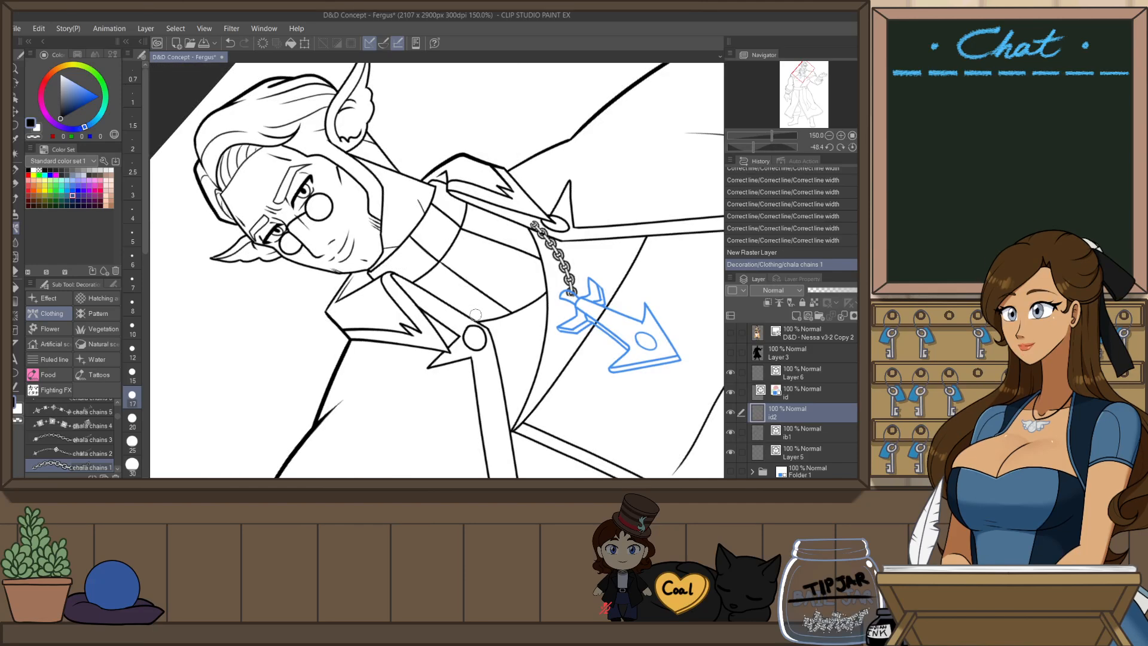
{"action": "mouse_move", "coordinate": [476, 314]}
{"action": "left_mouse_down"}
{"action": "mouse_move", "coordinate": [472, 177]}
{"action": "mouse_move", "coordinate": [338, 269]}
{"action": "mouse_move", "coordinate": [350, 320]}
{"action": "mouse_move", "coordinate": [365, 250]}
{"action": "left_mouse_up"}
{"action": "key", "text": "ctrl+z"}
{"action": "key", "text": "ctrl+y"}
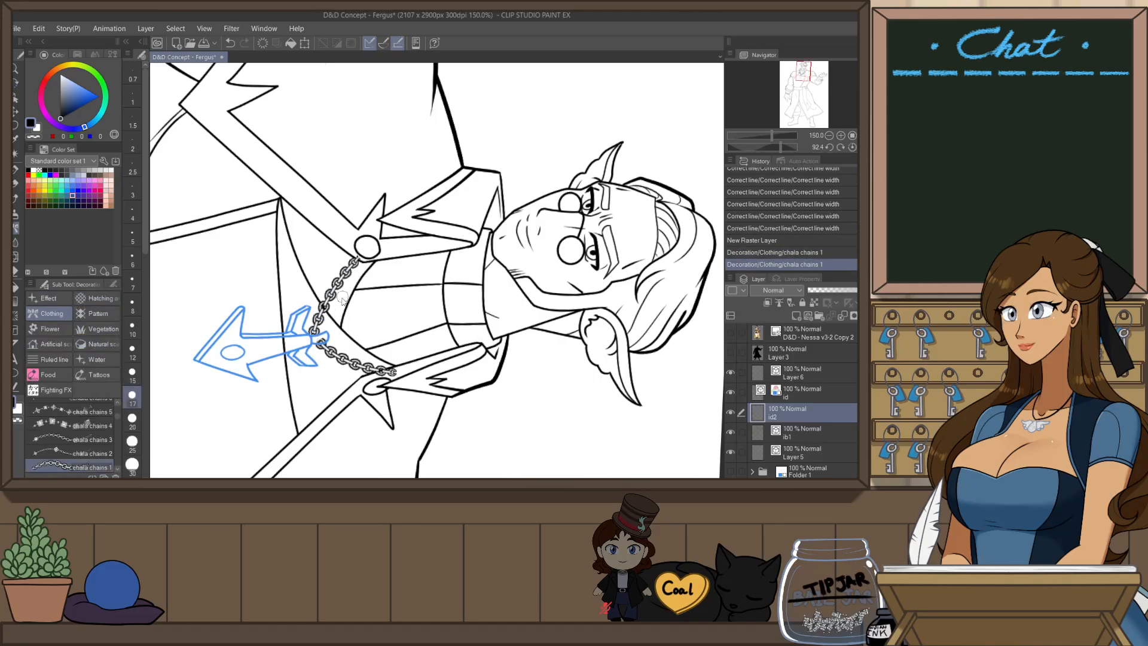
{"action": "key", "text": "ctrl+z"}
{"action": "left_click_drag", "start_coordinate": [318, 333], "coordinate": [361, 258]}
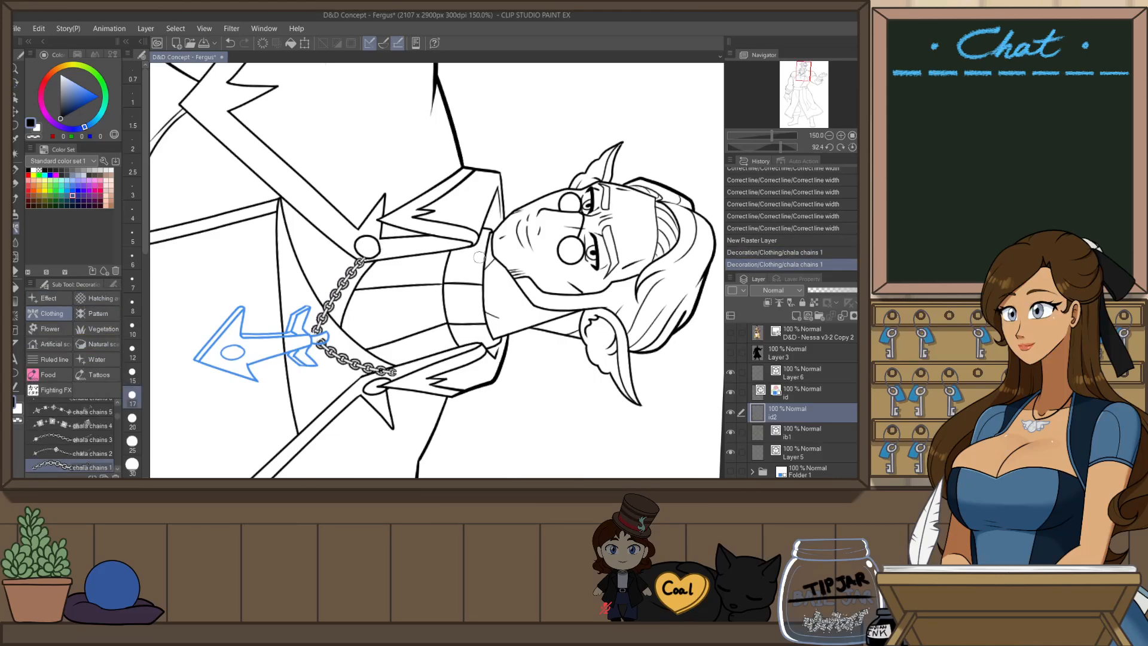
- Check the V-shaped necklace from a distance and undo both of its chain strokes
{"action": "key", "text": "ctrl+at"}
{"action": "scroll", "coordinate": [548, 238], "scroll_direction": "down", "scroll_amount": 3}
{"action": "left_click_drag", "start_coordinate": [606, 298], "coordinate": [516, 271]}
{"action": "scroll", "coordinate": [511, 272], "scroll_direction": "up", "scroll_amount": 2}
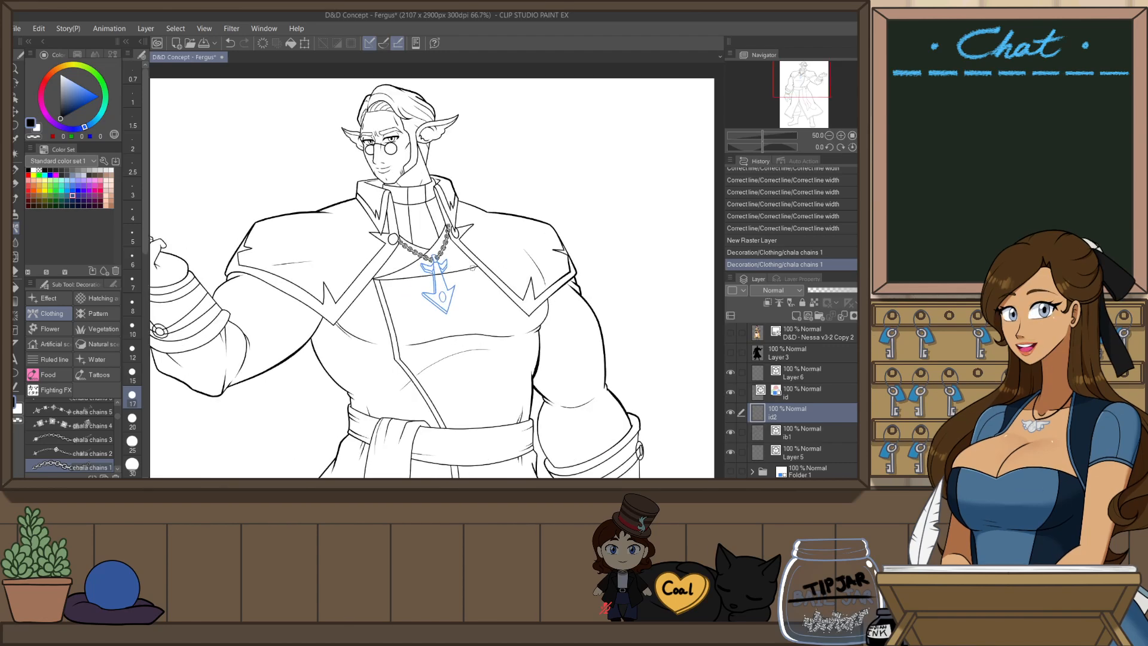
{"action": "scroll", "coordinate": [522, 213], "scroll_direction": "up", "scroll_amount": 3}
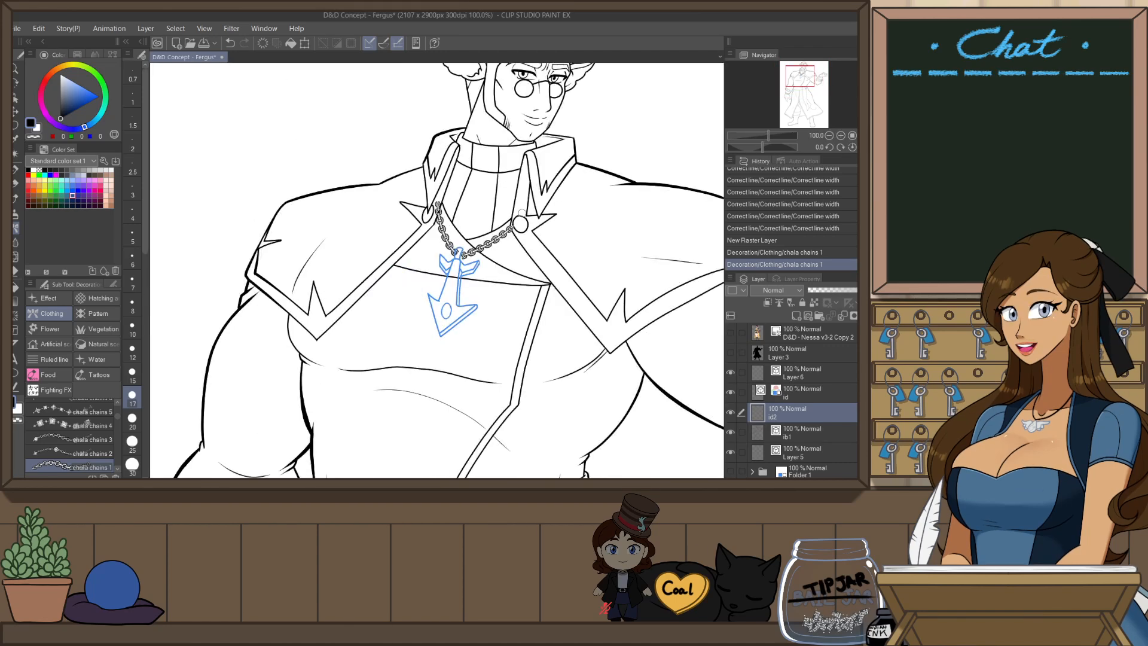
{"action": "key", "text": "ctrl+z"}
{"action": "key", "text": "ctrl+z"}
{"action": "scroll", "coordinate": [490, 217], "scroll_direction": "down", "scroll_amount": 3}
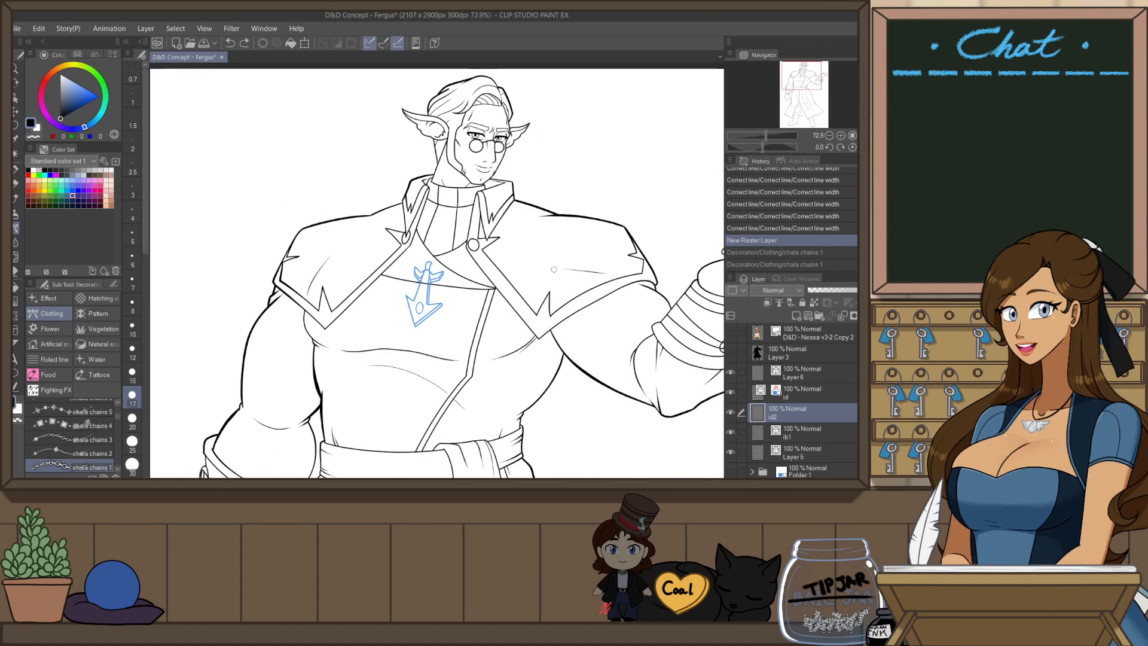
- Draw a single size 17 chain curving across the turtleneck between the two collar clasps, redoing the stroke until it sags well
{"action": "scroll", "coordinate": [535, 265], "scroll_direction": "up", "scroll_amount": 2}
{"action": "left_click_drag", "start_coordinate": [269, 210], "coordinate": [380, 222]}
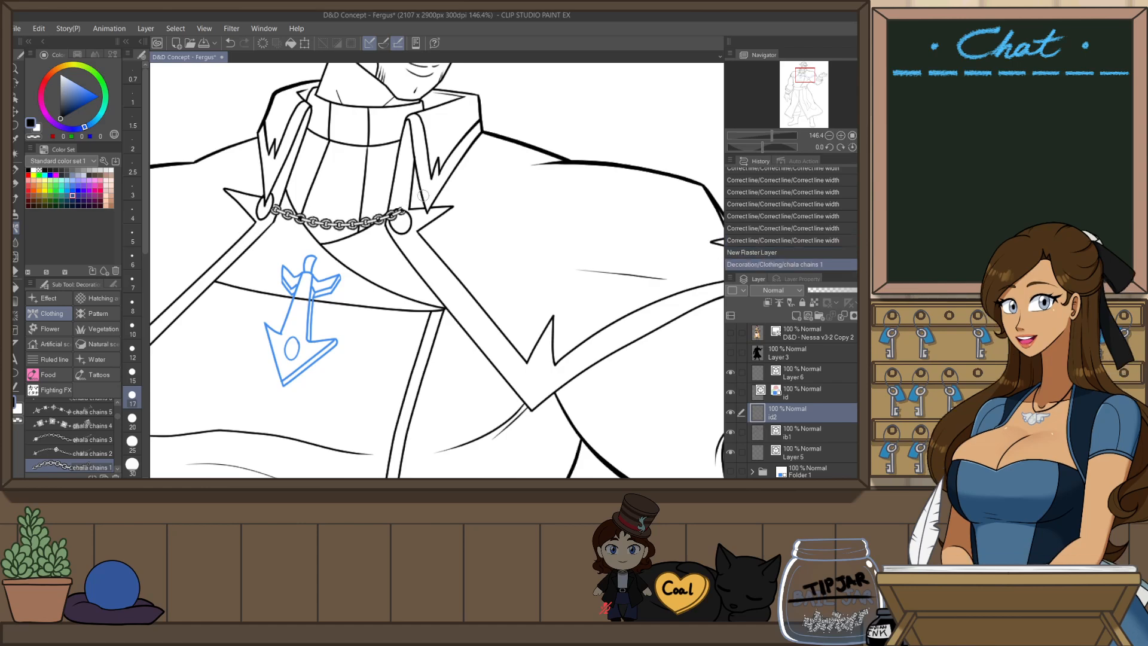
{"action": "key", "text": "ctrl+z"}
{"action": "left_click_drag", "start_coordinate": [268, 211], "coordinate": [386, 233]}
{"action": "key", "text": "ctrl+z"}
{"action": "left_click_drag", "start_coordinate": [266, 212], "coordinate": [393, 226]}
{"action": "scroll", "coordinate": [438, 196], "scroll_direction": "down", "scroll_amount": 6}
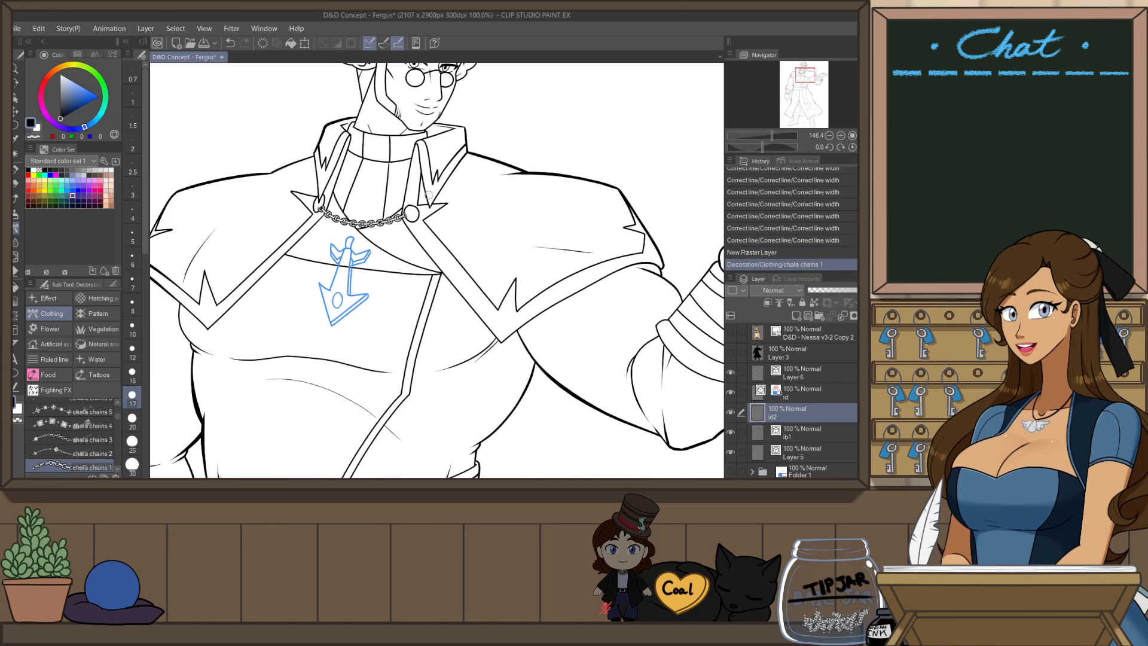
{"action": "scroll", "coordinate": [438, 196], "scroll_direction": "up", "scroll_amount": 1}
{"action": "scroll", "coordinate": [419, 190], "scroll_direction": "up", "scroll_amount": 2}
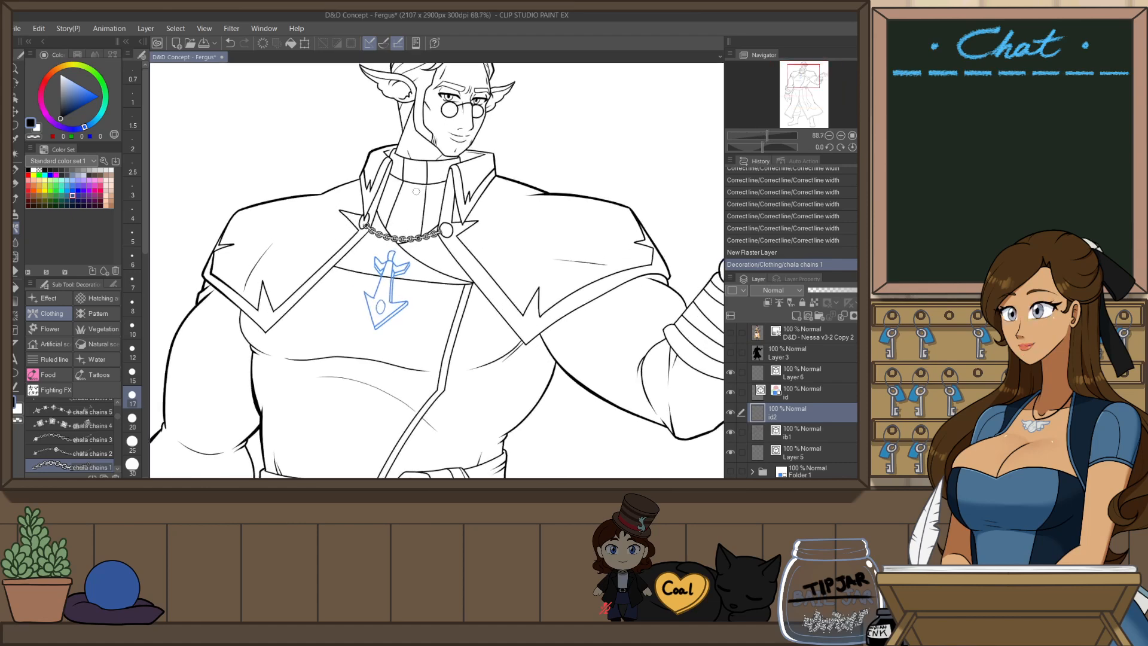
- Shift and slightly rotate the blue anchor pendant sketch on the id layer and check the figure mirrored
{"action": "left_click", "coordinate": [772, 392]}
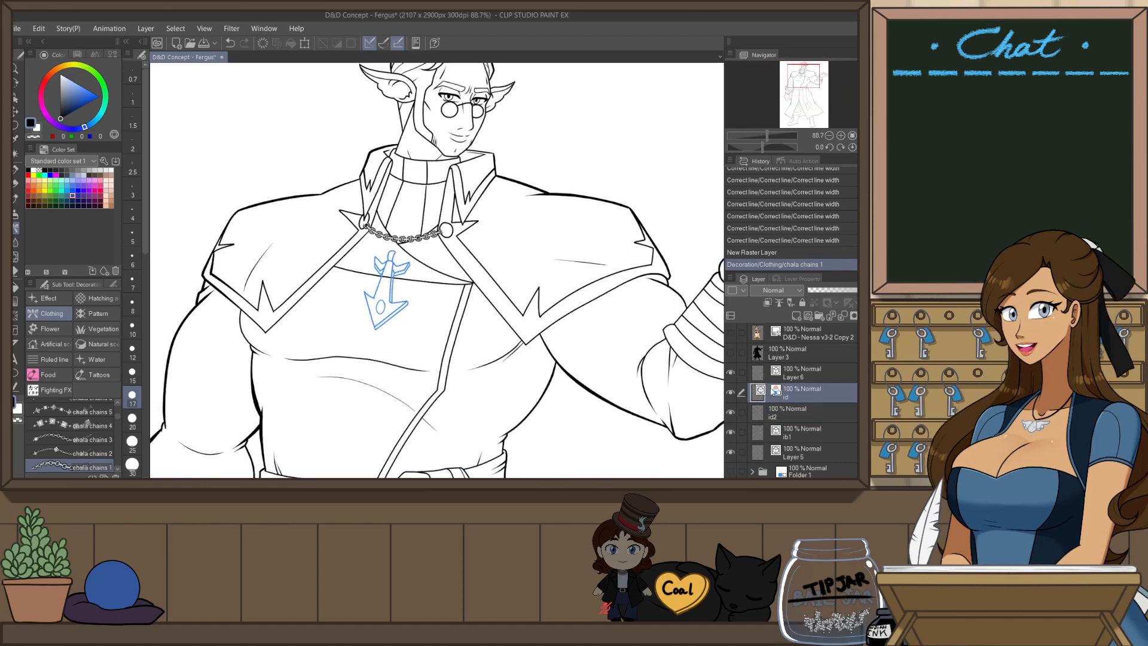
{"action": "key", "text": "ctrl+t"}
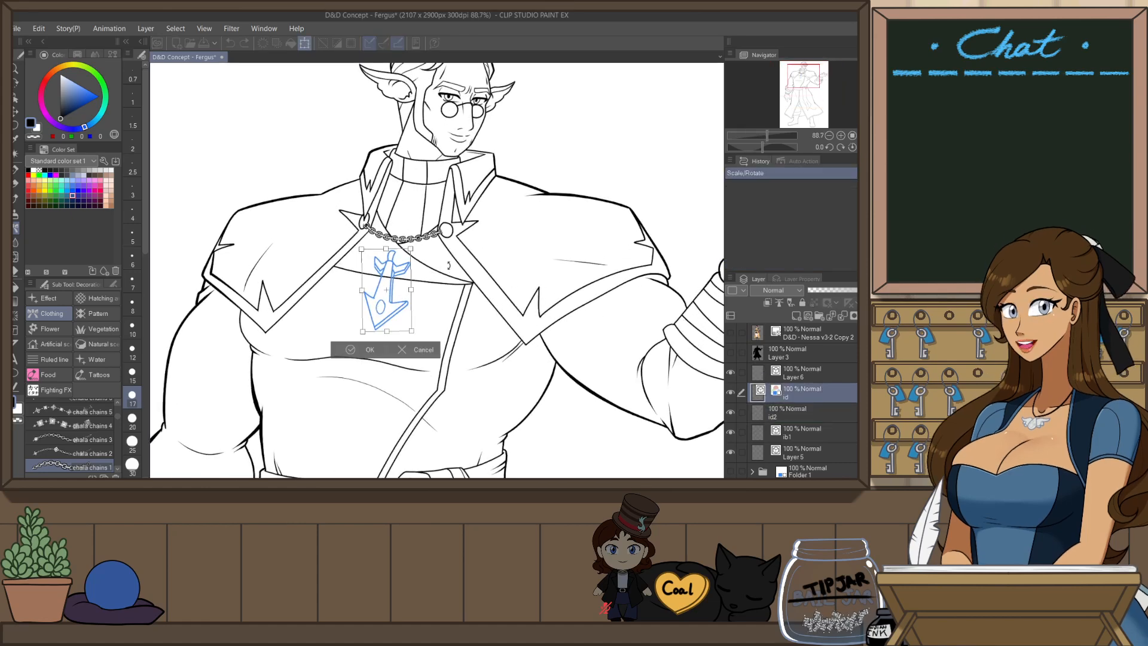
{"action": "left_click_drag", "start_coordinate": [443, 255], "coordinate": [449, 263]}
{"action": "mouse_move", "coordinate": [421, 308]}
{"action": "left_mouse_down"}
{"action": "mouse_move", "coordinate": [395, 326]}
{"action": "mouse_move", "coordinate": [438, 299]}
{"action": "left_mouse_up"}
{"action": "left_click", "coordinate": [361, 359]}
{"action": "scroll", "coordinate": [438, 169], "scroll_direction": "down", "scroll_amount": 4}
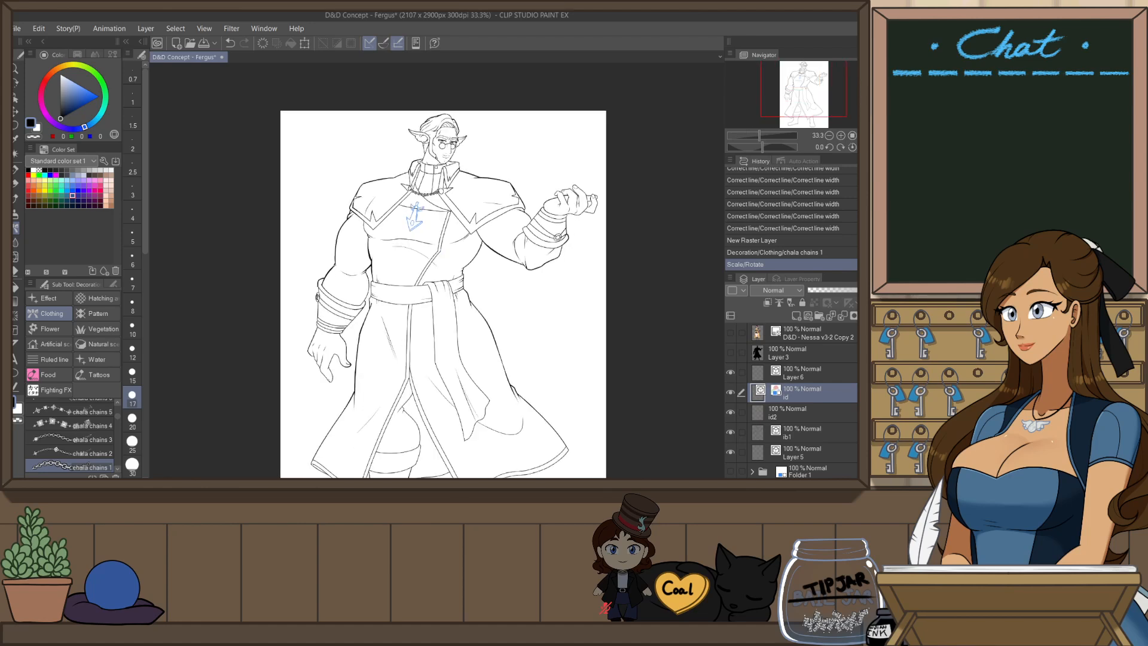
{"action": "key", "text": "h"}
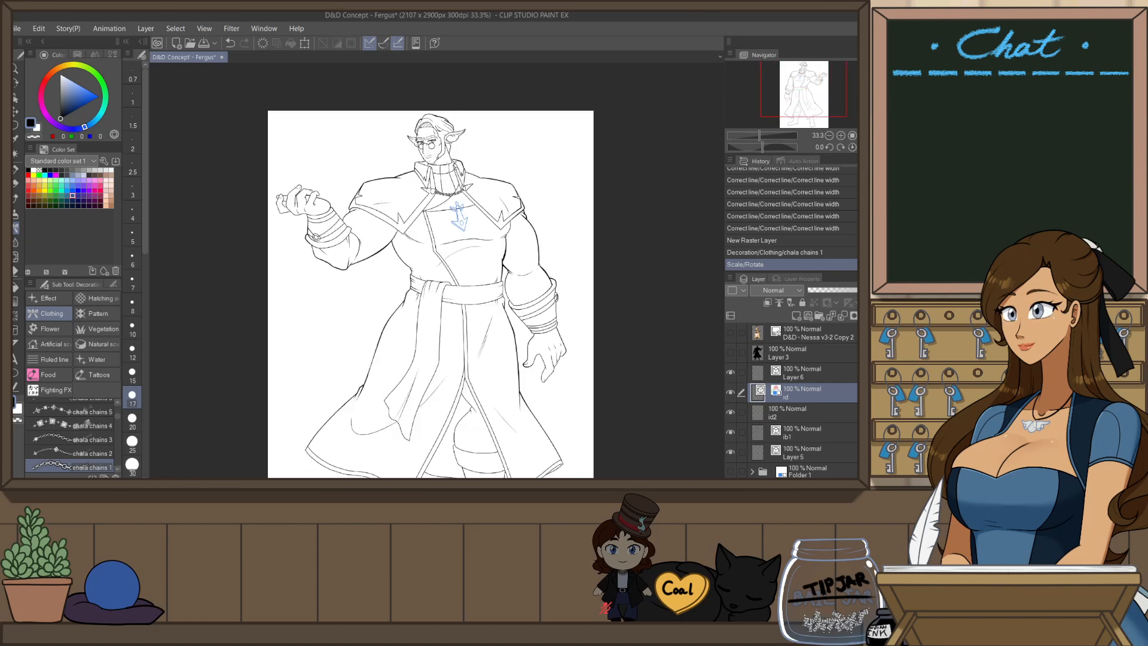
{"action": "key", "text": "h"}
{"action": "scroll", "coordinate": [433, 203], "scroll_direction": "up", "scroll_amount": 8}
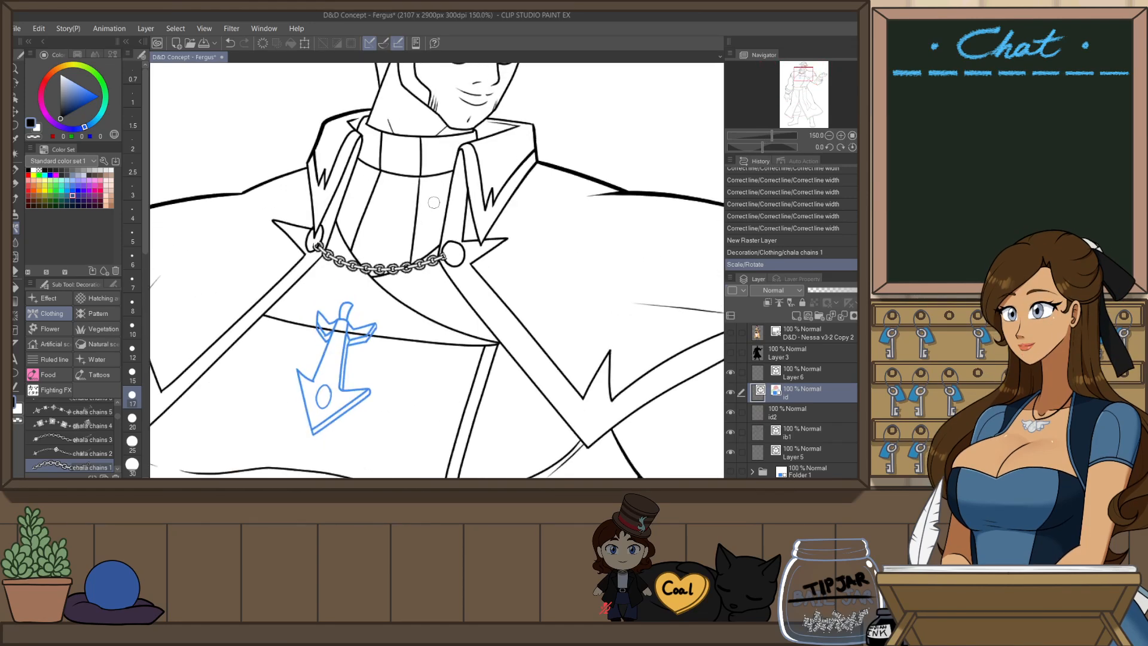
- Lasso the collar chain on the id2 layer, cut it out and clear the selection
{"action": "key", "text": "e"}
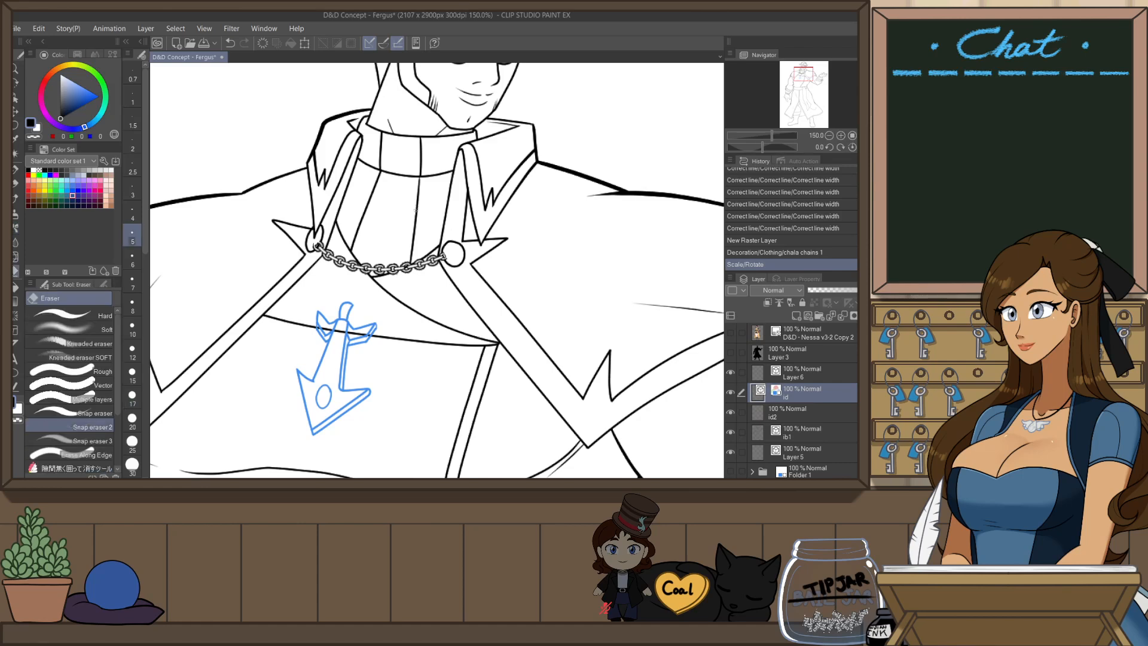
{"action": "key", "text": "bracketright"}
{"action": "scroll", "coordinate": [470, 249], "scroll_direction": "up", "scroll_amount": 1}
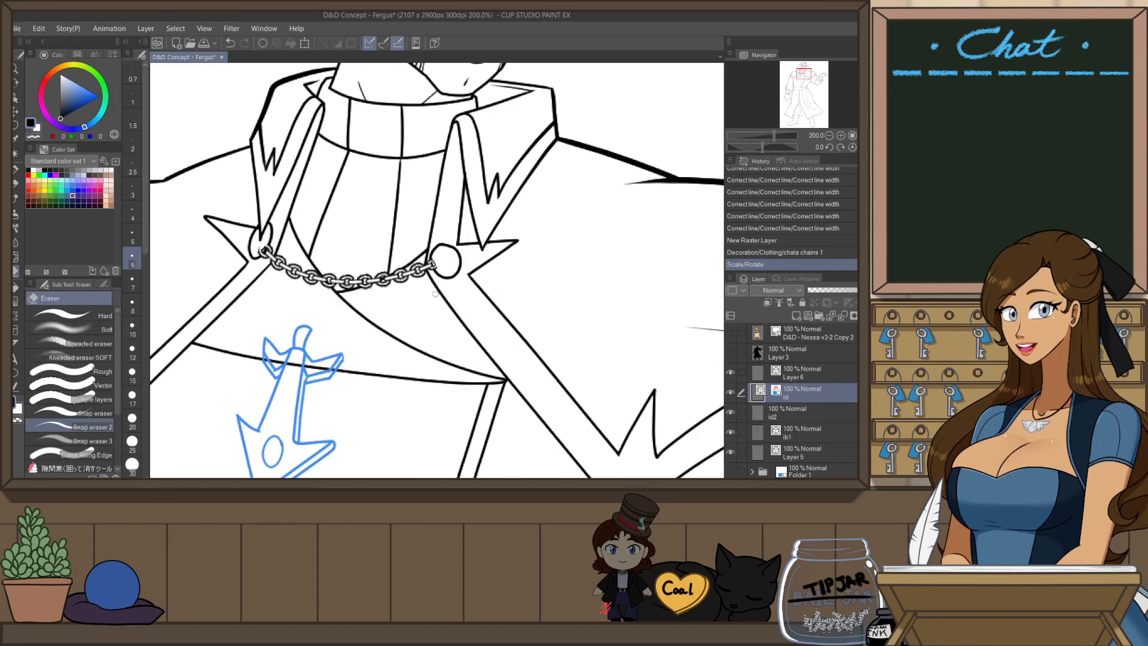
{"action": "left_click", "coordinate": [805, 411]}
{"action": "key", "text": "m"}
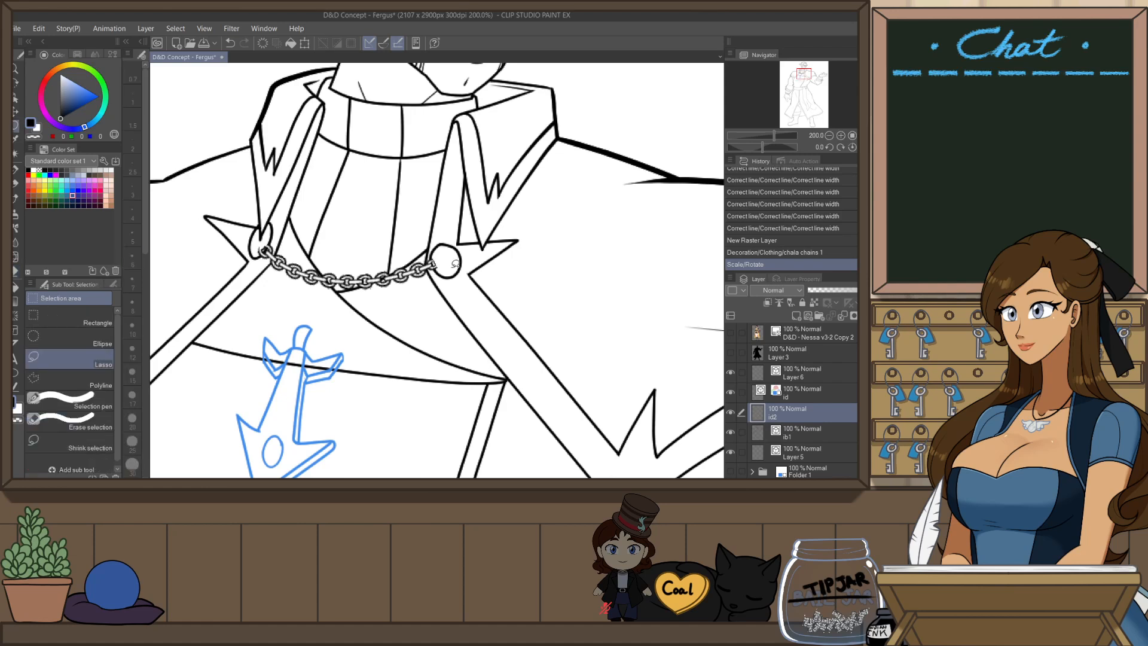
{"action": "left_click_drag", "start_coordinate": [221, 260], "coordinate": [461, 272]}
{"action": "key", "text": "ctrl+t"}
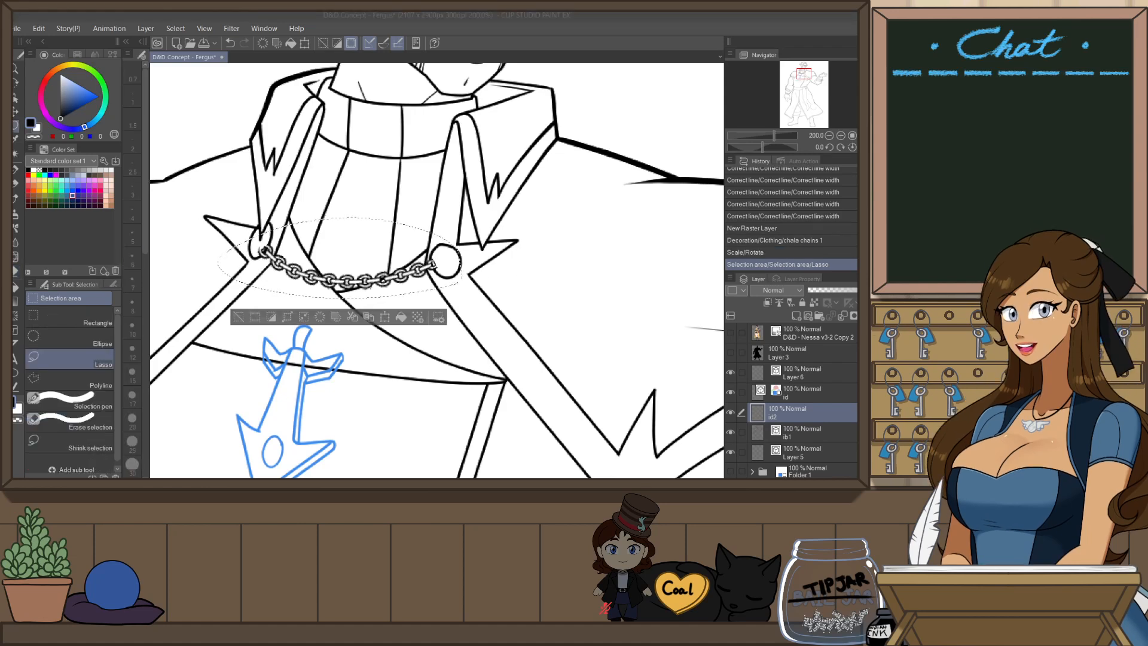
{"action": "key", "text": "ctrl+x"}
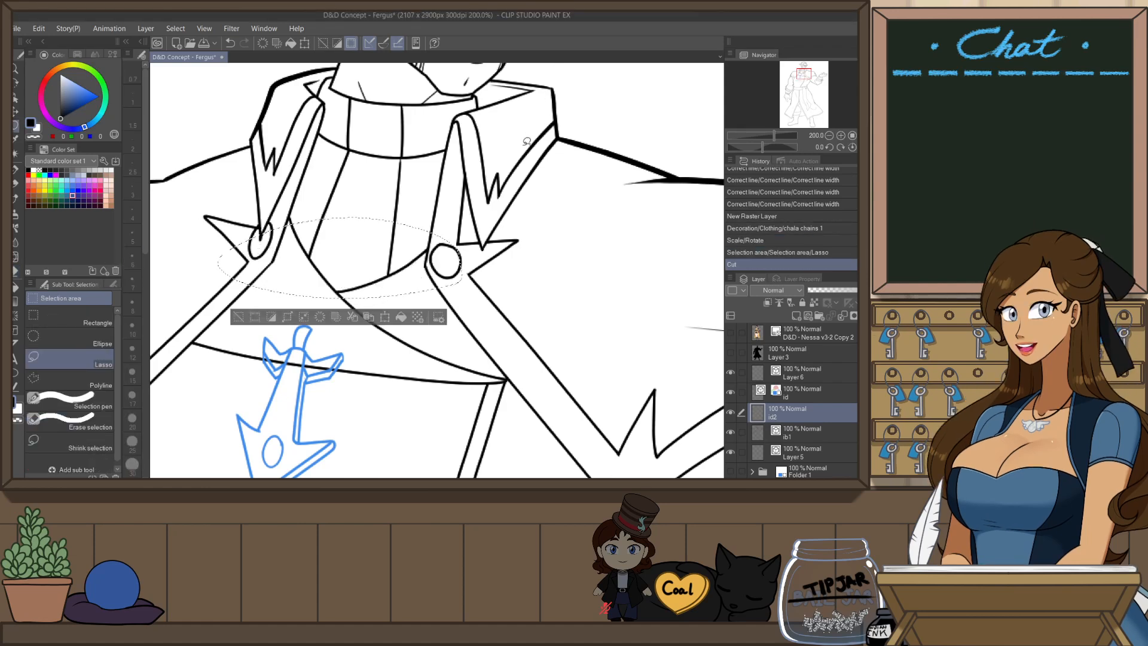
{"action": "key", "text": "ctrl+d"}
- Redraw the collar chain between the two clasps with the chala chains 1 brush on a rotated canvas, retrying the stroke until it sags cleanly
{"action": "left_click", "coordinate": [16, 229]}
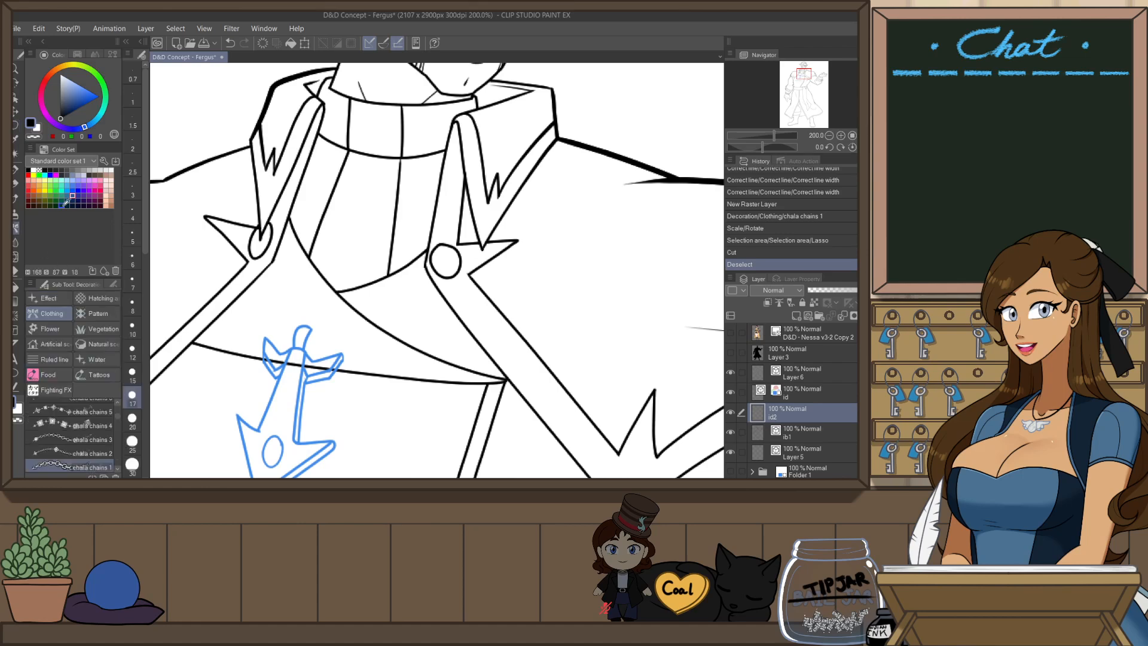
{"action": "key", "text": "r"}
{"action": "left_click_drag", "start_coordinate": [534, 248], "coordinate": [436, 353]}
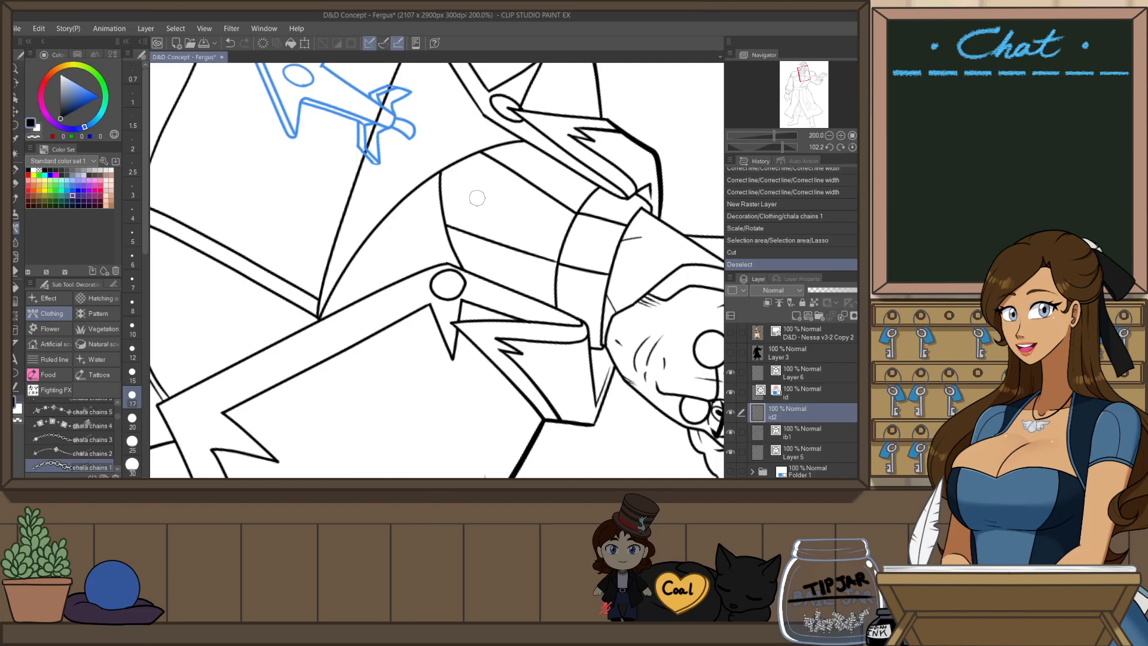
{"action": "left_click_drag", "start_coordinate": [477, 198], "coordinate": [424, 283]}
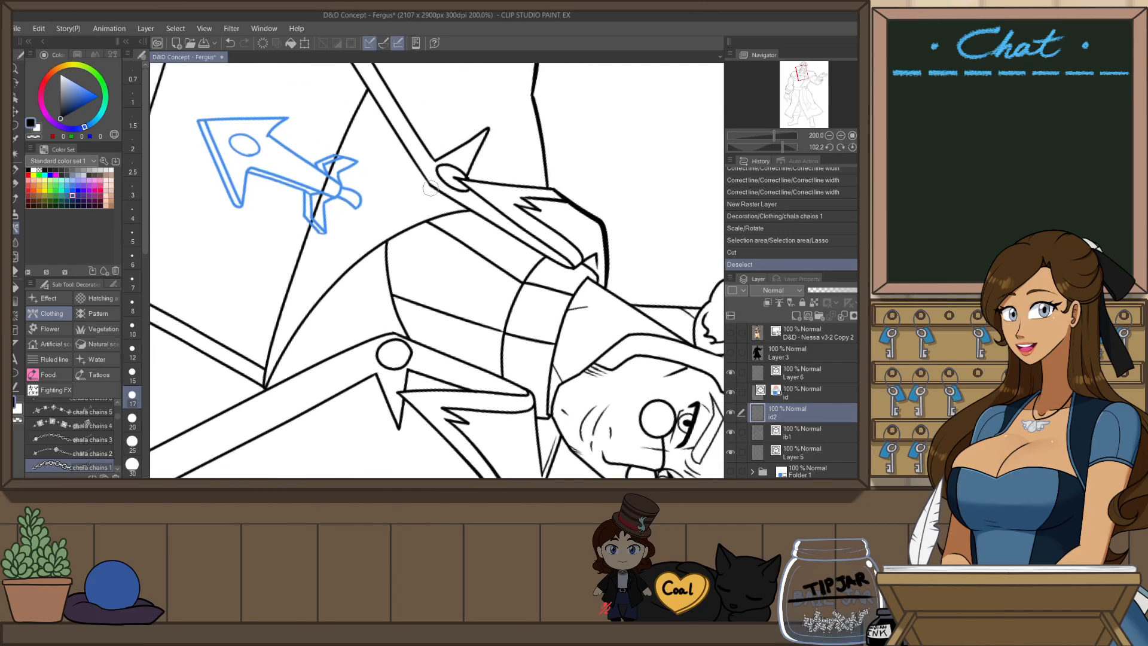
{"action": "left_click_drag", "start_coordinate": [444, 174], "coordinate": [385, 335]}
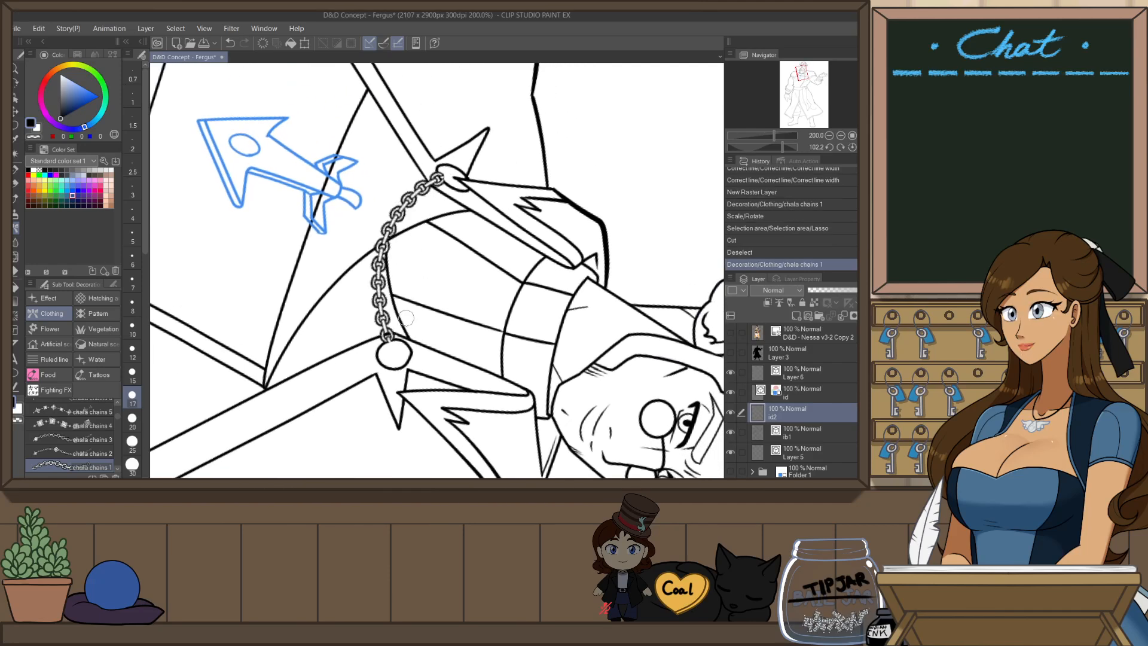
{"action": "key", "text": "ctrl+z"}
{"action": "left_click_drag", "start_coordinate": [441, 174], "coordinate": [388, 336]}
{"action": "key", "text": "ctrl+z"}
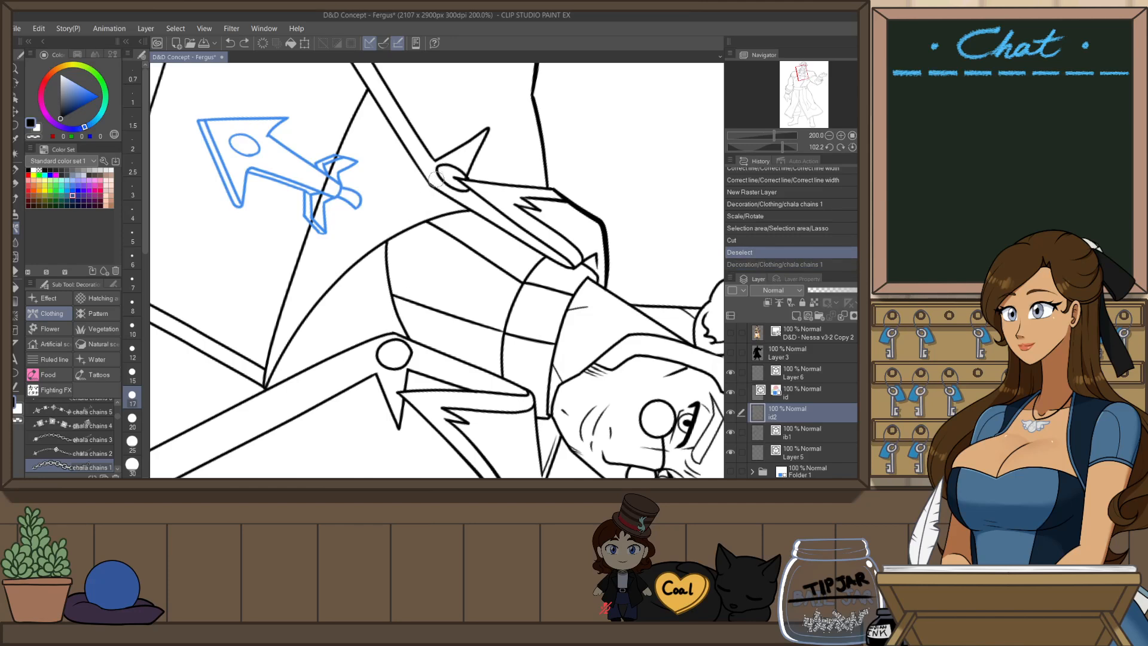
{"action": "mouse_move", "coordinate": [441, 173]}
{"action": "left_mouse_down"}
{"action": "mouse_move", "coordinate": [378, 290]}
{"action": "mouse_move", "coordinate": [380, 318]}
{"action": "left_mouse_up"}
{"action": "key", "text": "ctrl+z"}
{"action": "mouse_move", "coordinate": [441, 174]}
{"action": "left_mouse_down"}
{"action": "mouse_move", "coordinate": [414, 193]}
{"action": "mouse_move", "coordinate": [386, 334]}
{"action": "left_mouse_up"}
{"action": "key", "text": "ctrl+z"}
{"action": "mouse_move", "coordinate": [441, 174]}
{"action": "left_mouse_down"}
{"action": "mouse_move", "coordinate": [390, 245]}
{"action": "mouse_move", "coordinate": [395, 341]}
{"action": "left_mouse_up"}
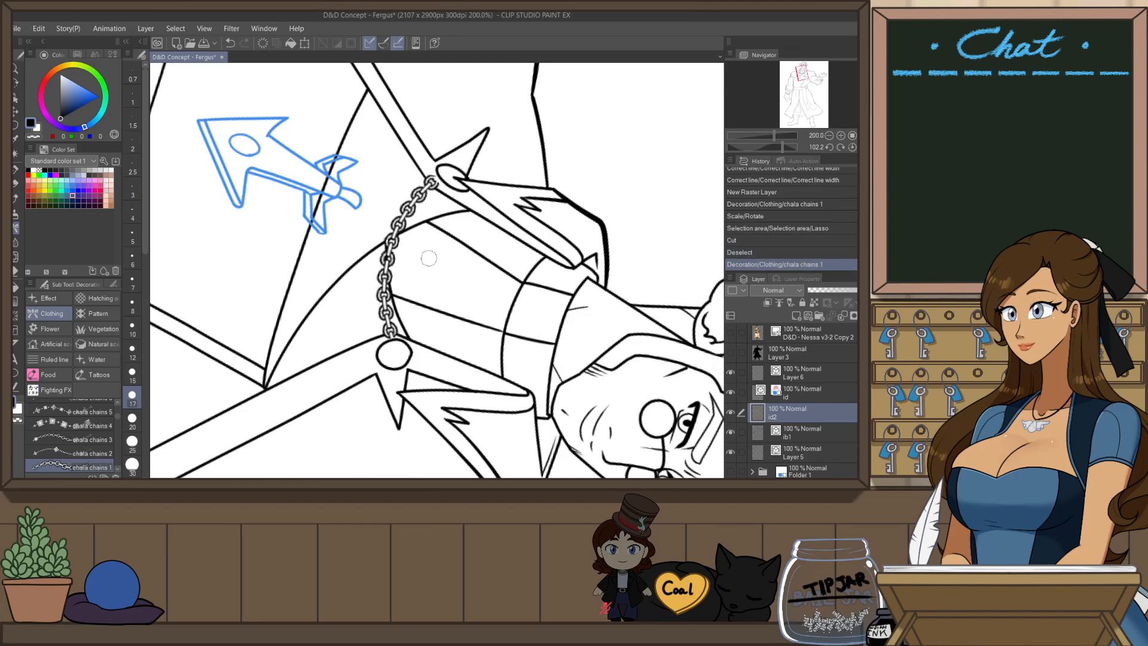
{"action": "key", "text": "ctrl+z"}
{"action": "left_click_drag", "start_coordinate": [441, 173], "coordinate": [399, 358]}
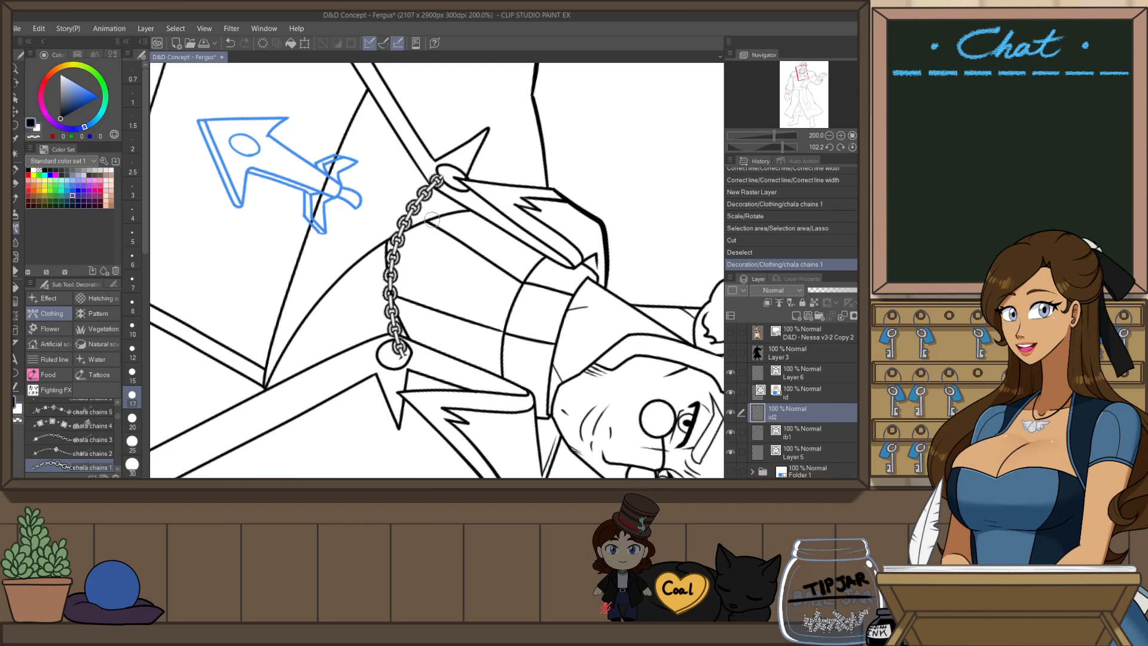
{"action": "key", "text": "ctrl+z"}
{"action": "mouse_move", "coordinate": [441, 173]}
{"action": "left_mouse_down"}
{"action": "mouse_move", "coordinate": [386, 255]}
{"action": "mouse_move", "coordinate": [395, 353]}
{"action": "left_mouse_up"}
{"action": "key", "text": "ctrl+z"}
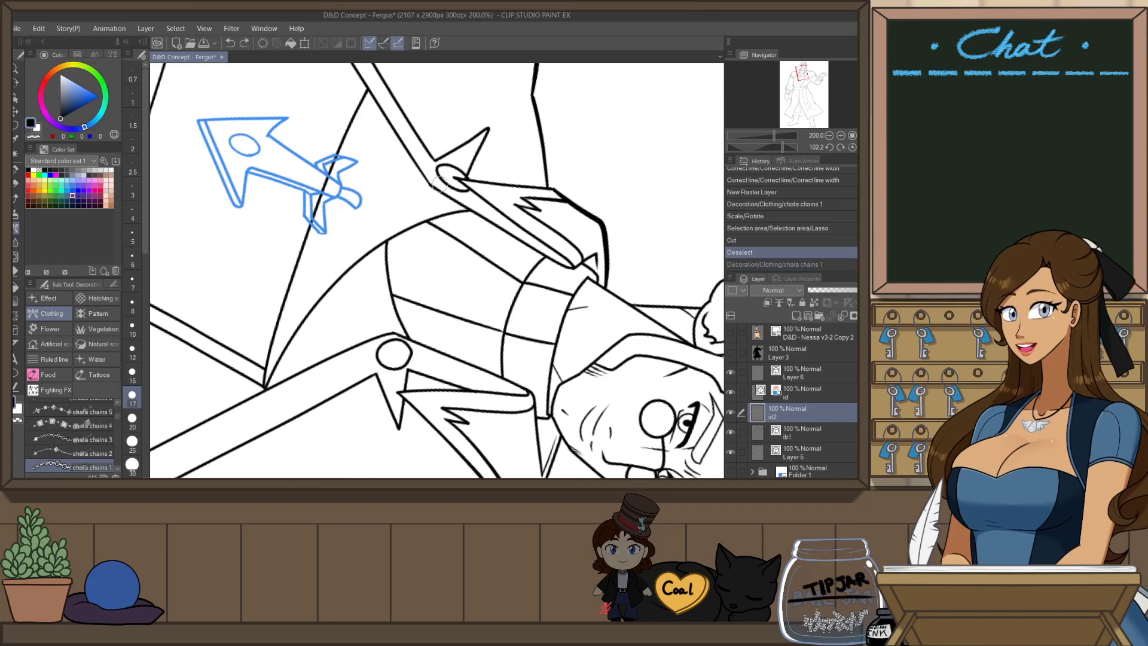
{"action": "mouse_move", "coordinate": [441, 175]}
{"action": "left_mouse_down"}
{"action": "mouse_move", "coordinate": [413, 222]}
{"action": "mouse_move", "coordinate": [395, 354]}
{"action": "left_mouse_up"}
{"action": "key", "text": "ctrl+z"}
{"action": "left_click_drag", "start_coordinate": [441, 174], "coordinate": [386, 299]}
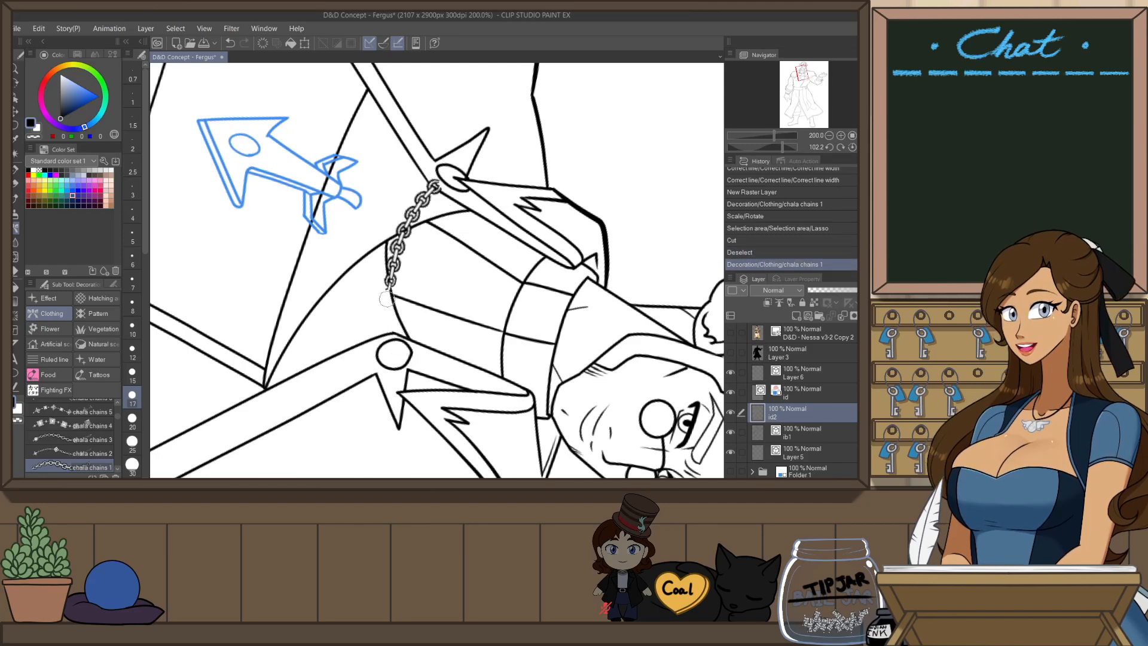
{"action": "key", "text": "ctrl+z"}
{"action": "mouse_move", "coordinate": [441, 175]}
{"action": "left_mouse_down"}
{"action": "mouse_move", "coordinate": [393, 257]}
{"action": "mouse_move", "coordinate": [393, 344]}
{"action": "left_mouse_up"}
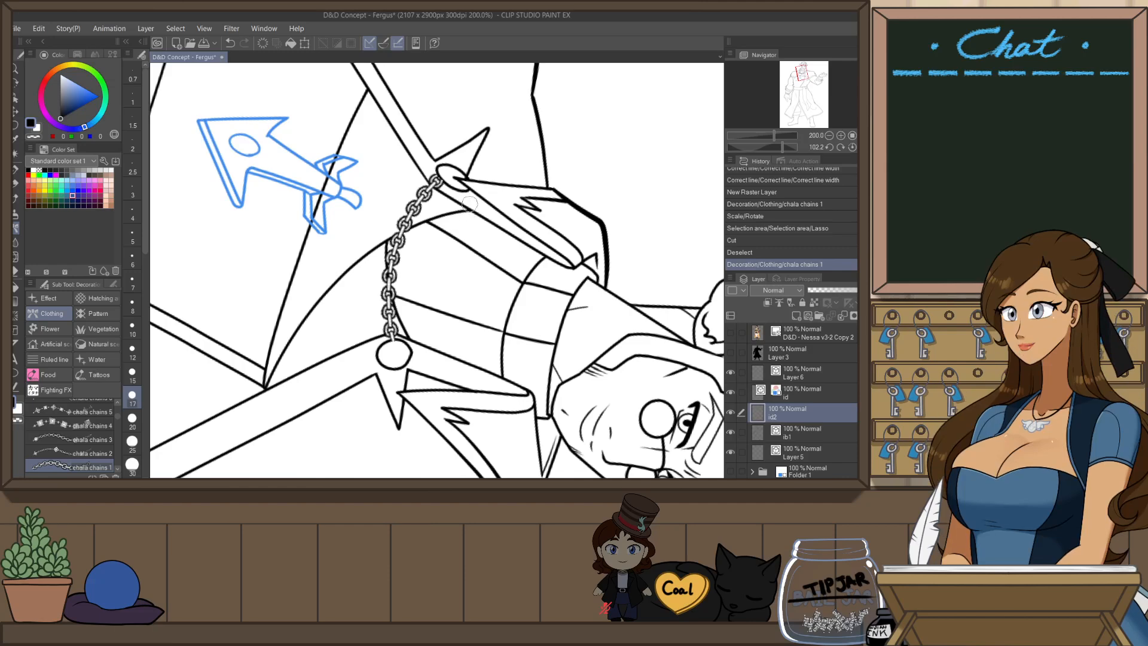
{"action": "key", "text": "ctrl+z"}
{"action": "left_click_drag", "start_coordinate": [441, 175], "coordinate": [385, 310]}
{"action": "key", "text": "ctrl+z"}
{"action": "mouse_move", "coordinate": [446, 175]}
{"action": "left_mouse_down"}
{"action": "mouse_move", "coordinate": [391, 262]}
{"action": "mouse_move", "coordinate": [395, 349]}
{"action": "left_mouse_up"}
{"action": "key", "text": "ctrl+at"}
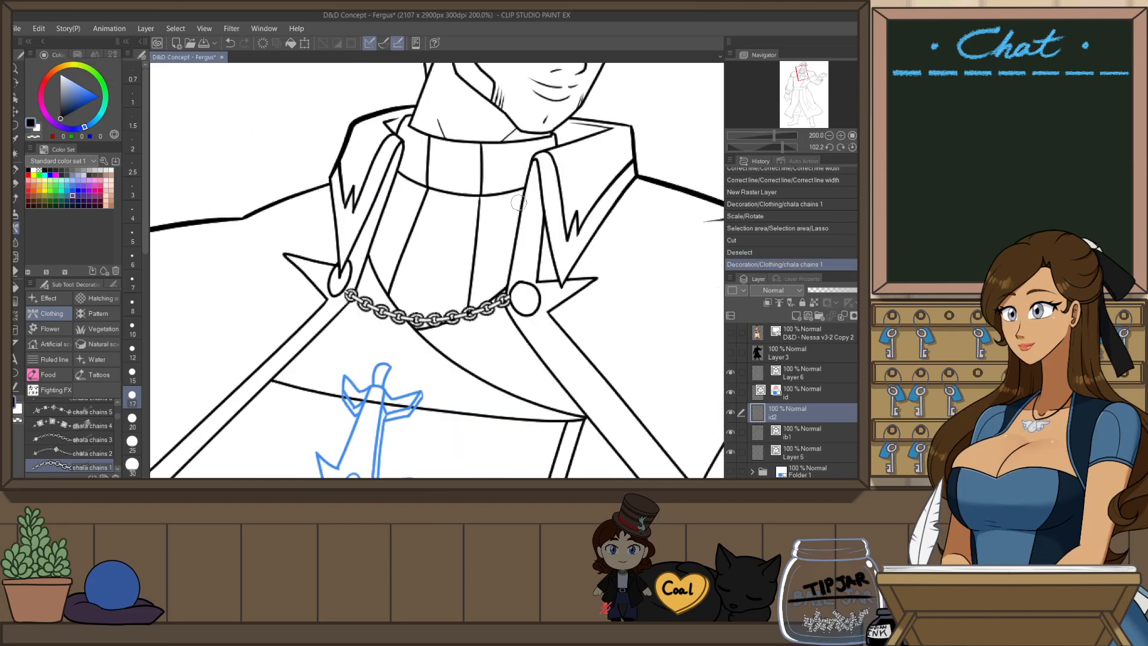
- Duplicate the id2 layer, empty the copy and place it directly beneath id2
{"action": "scroll", "coordinate": [570, 232], "scroll_direction": "down", "scroll_amount": 4}
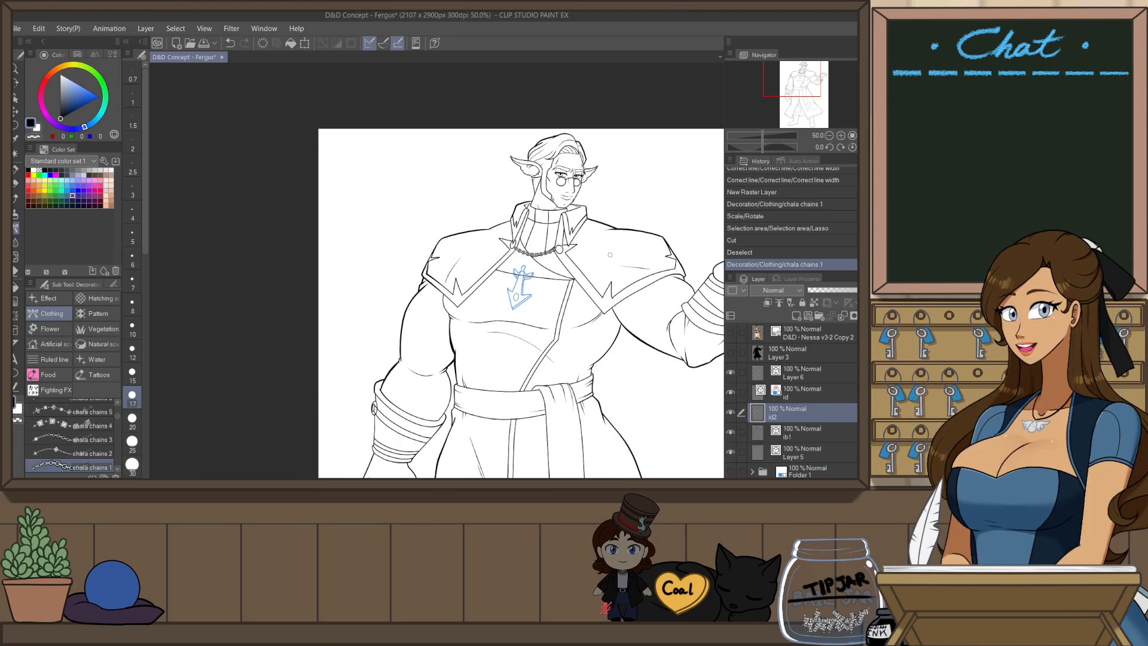
{"action": "left_click_drag", "start_coordinate": [606, 259], "coordinate": [532, 281]}
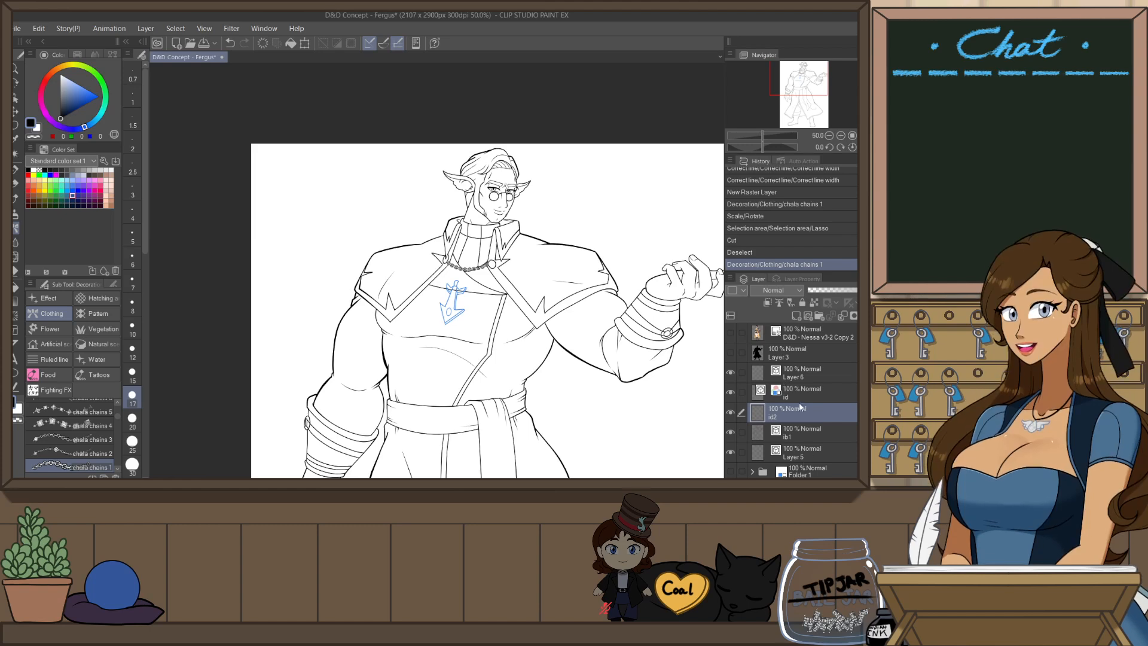
{"action": "left_click", "coordinate": [823, 220]}
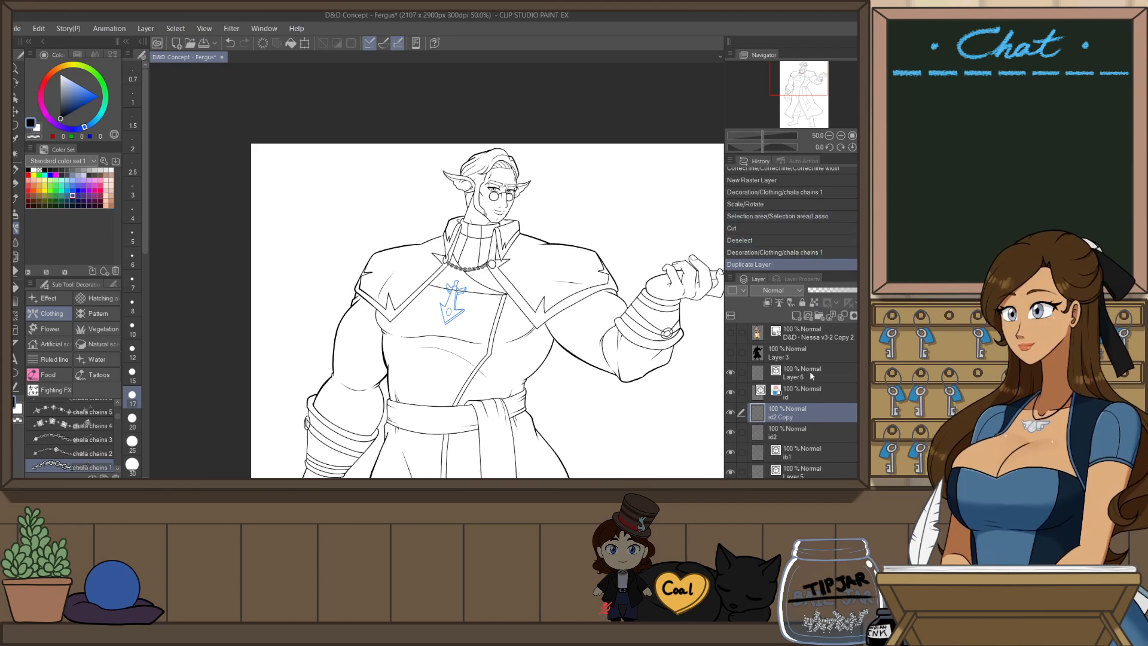
{"action": "key", "text": "ctrl+a"}
{"action": "key", "text": "ctrl+x"}
{"action": "key", "text": "ctrl+d"}
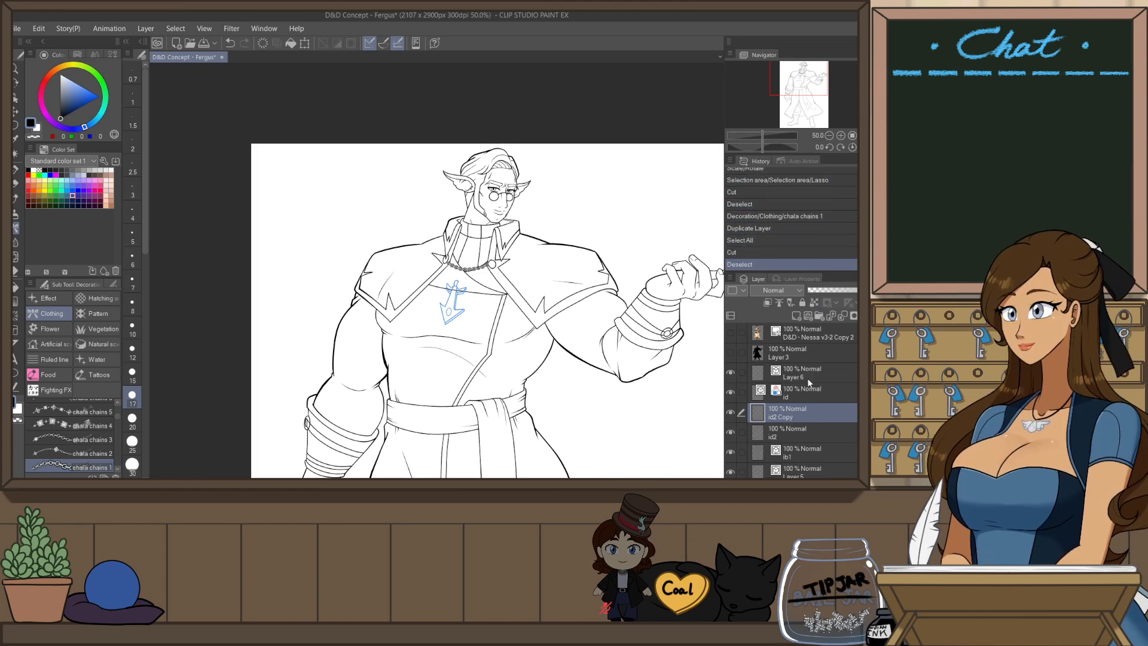
{"action": "left_click_drag", "start_coordinate": [790, 436], "coordinate": [787, 433]}
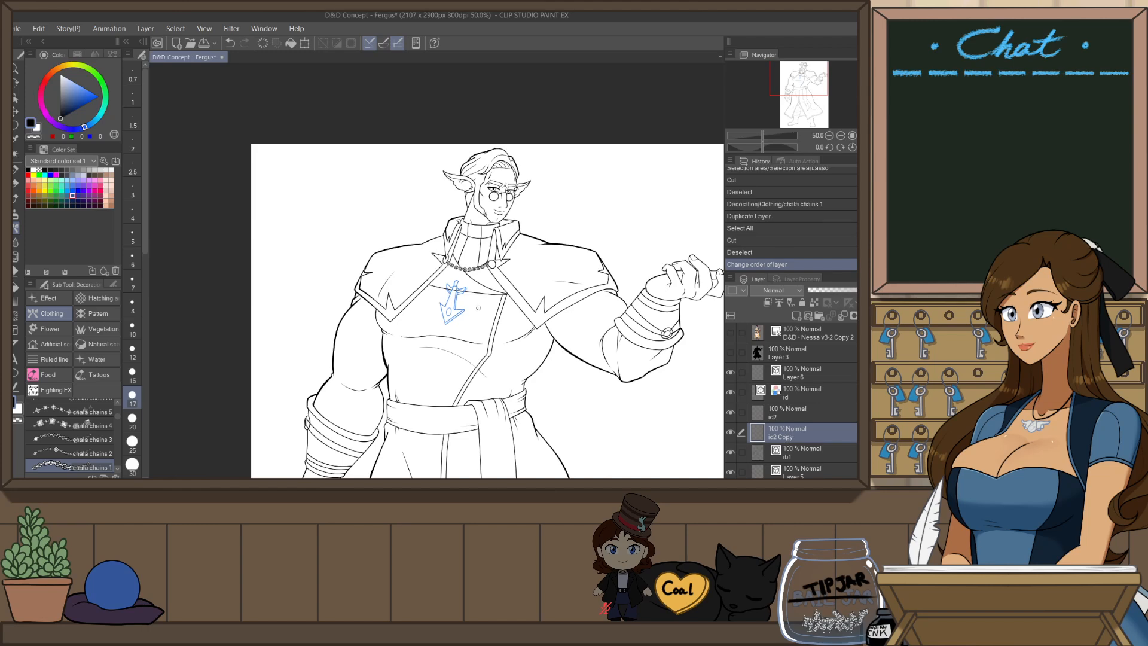
- Look through the Clothing decoration brushes for a chain, cord or bead brush suited to the chest necklace
{"action": "scroll", "coordinate": [427, 294], "scroll_direction": "up", "scroll_amount": 3}
{"action": "scroll", "coordinate": [99, 422], "scroll_direction": "up", "scroll_amount": 7}
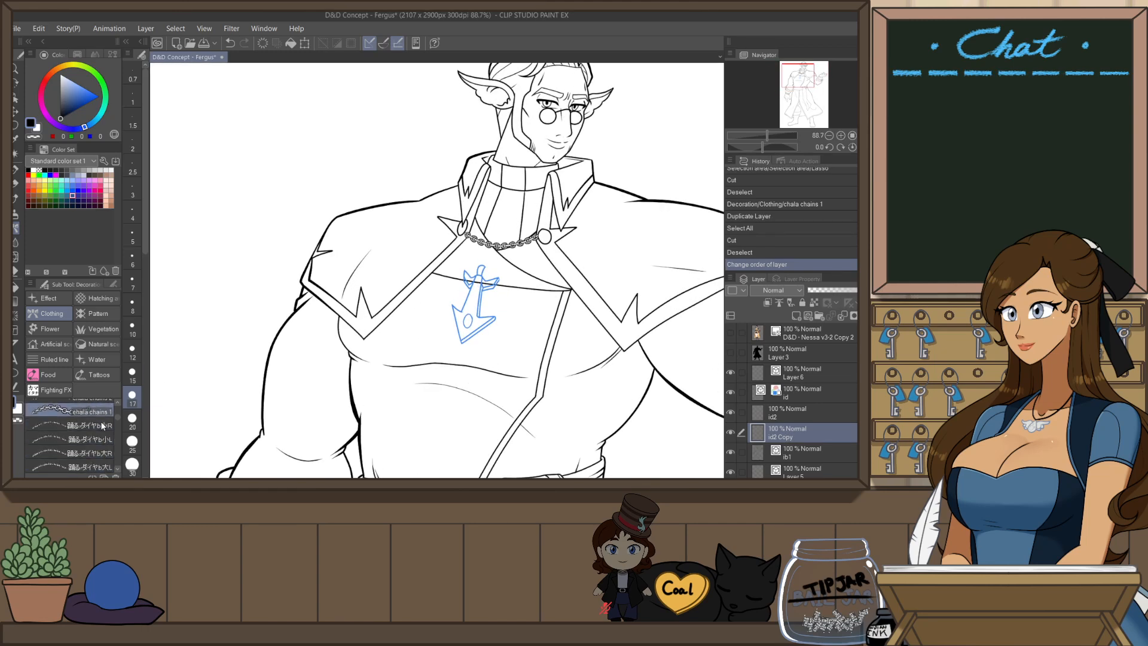
{"action": "scroll", "coordinate": [97, 419], "scroll_direction": "up", "scroll_amount": 5}
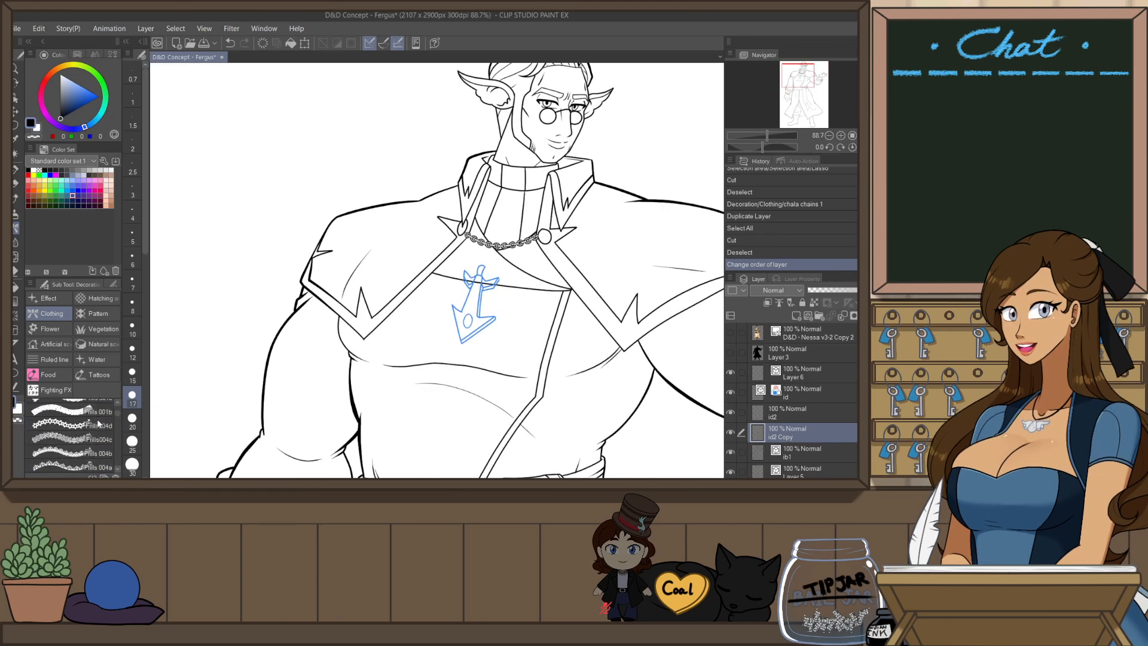
{"action": "scroll", "coordinate": [97, 418], "scroll_direction": "up", "scroll_amount": 4}
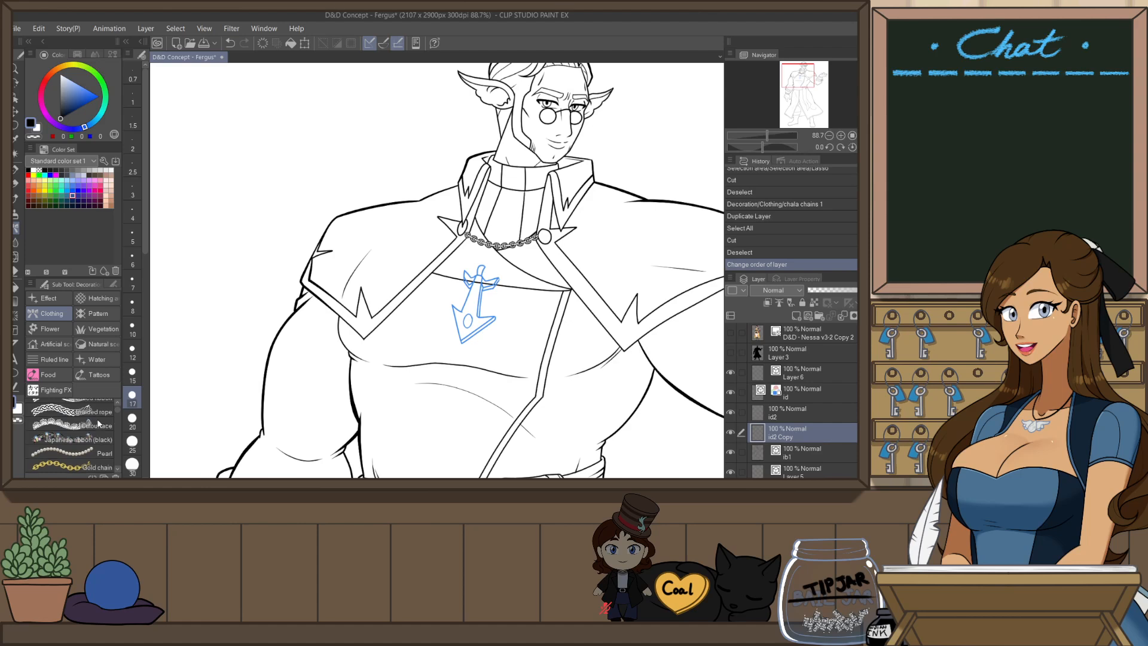
{"action": "scroll", "coordinate": [97, 419], "scroll_direction": "down", "scroll_amount": 7}
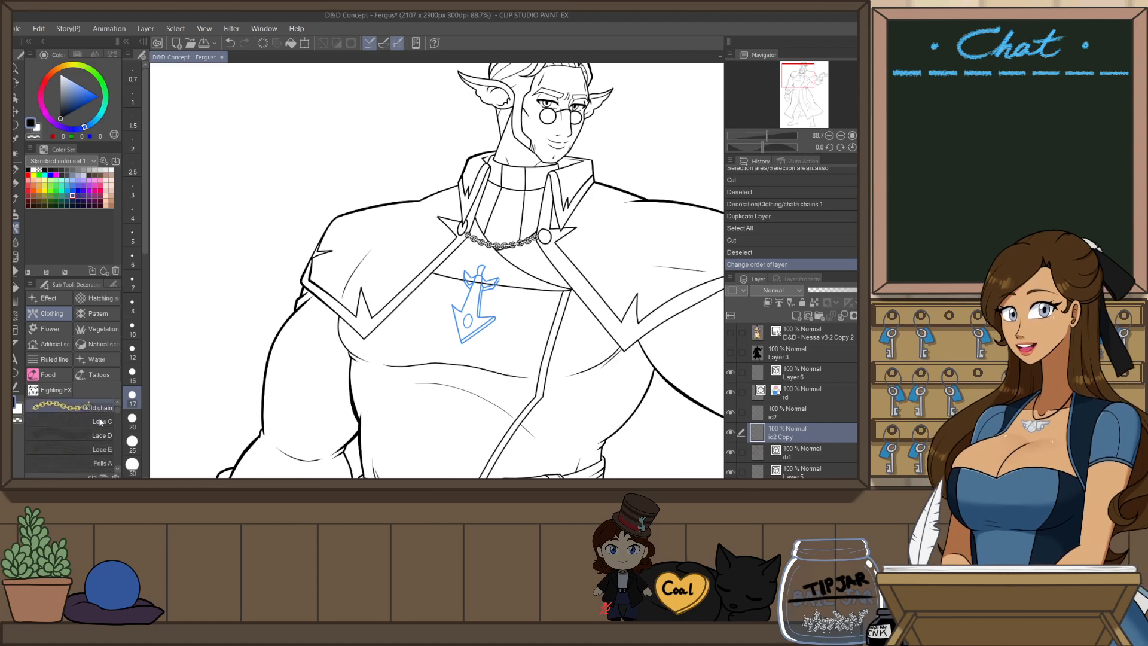
{"action": "scroll", "coordinate": [100, 422], "scroll_direction": "down", "scroll_amount": 6}
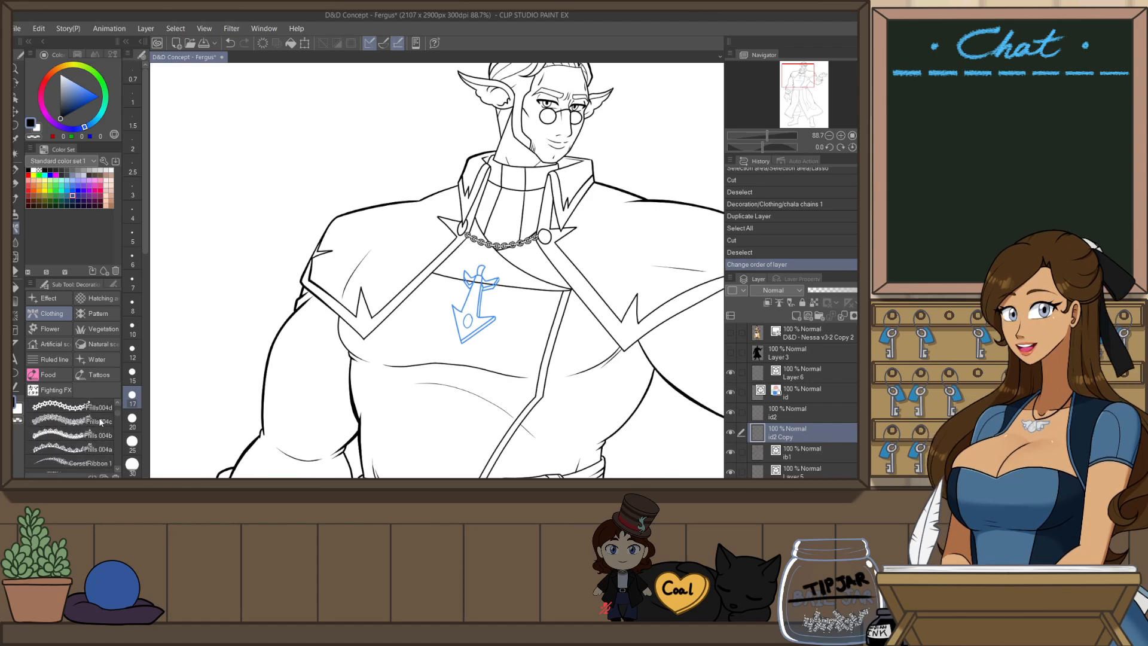
{"action": "scroll", "coordinate": [100, 422], "scroll_direction": "down", "scroll_amount": 5}
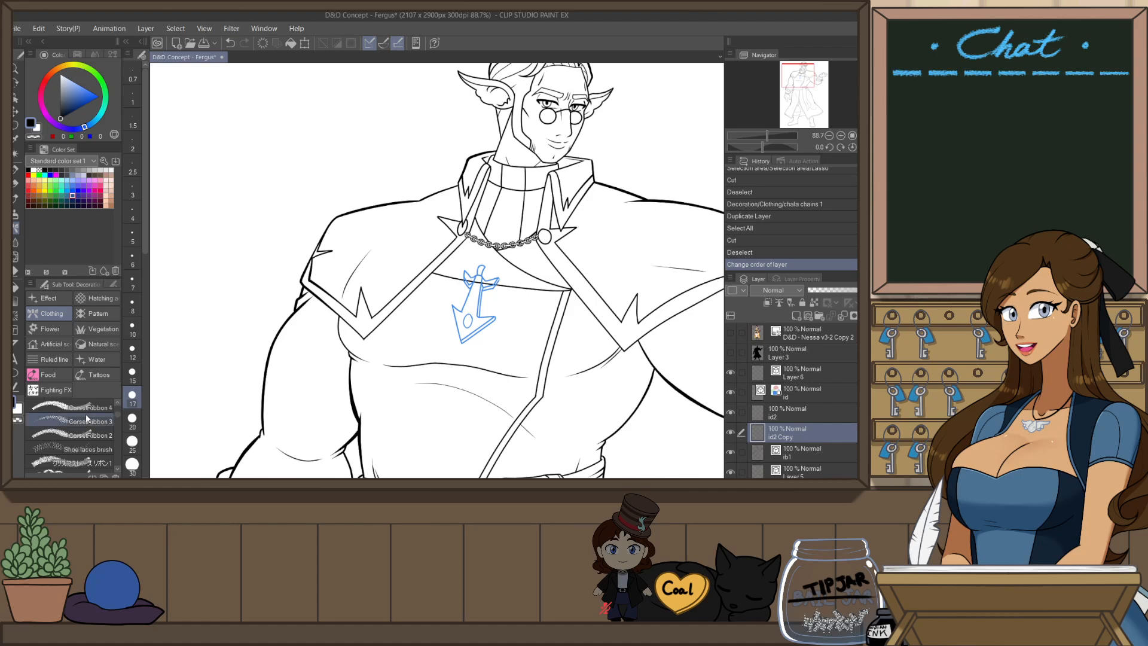
{"action": "scroll", "coordinate": [87, 418], "scroll_direction": "down", "scroll_amount": 6}
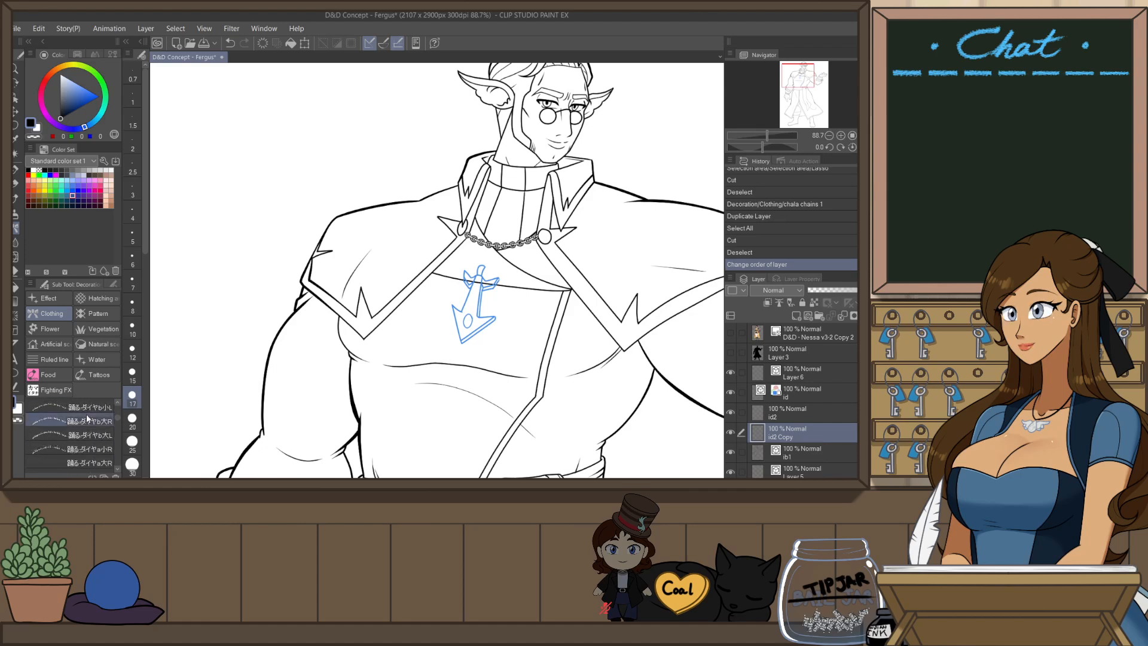
{"action": "scroll", "coordinate": [92, 452], "scroll_direction": "down", "scroll_amount": 5}
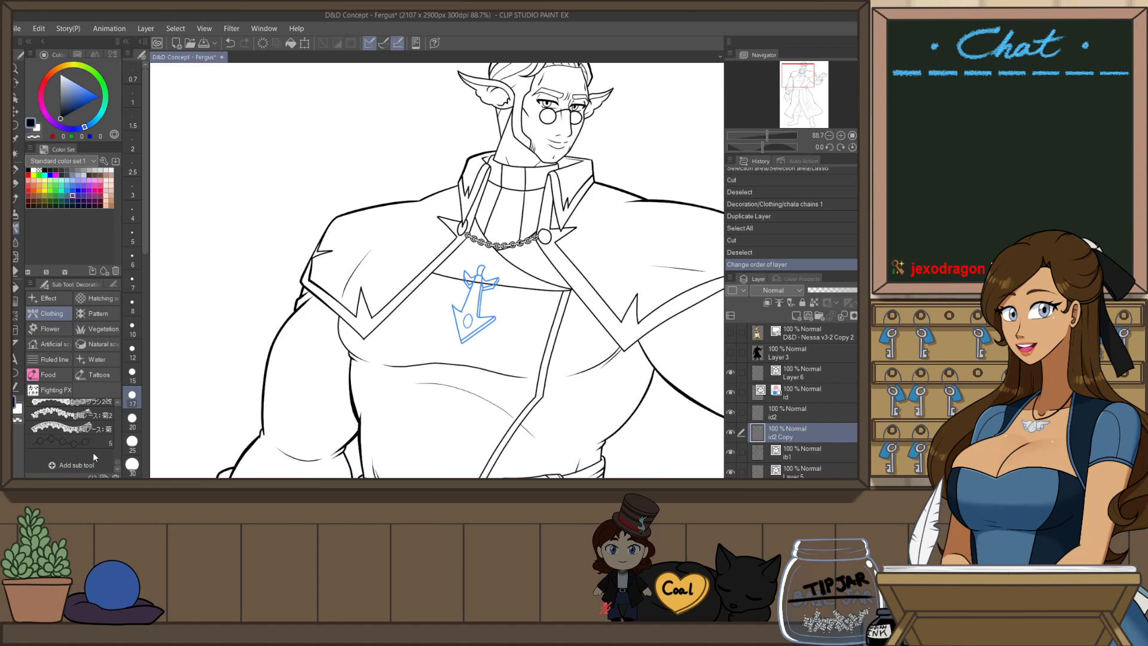
{"action": "scroll", "coordinate": [93, 453], "scroll_direction": "up", "scroll_amount": 3}
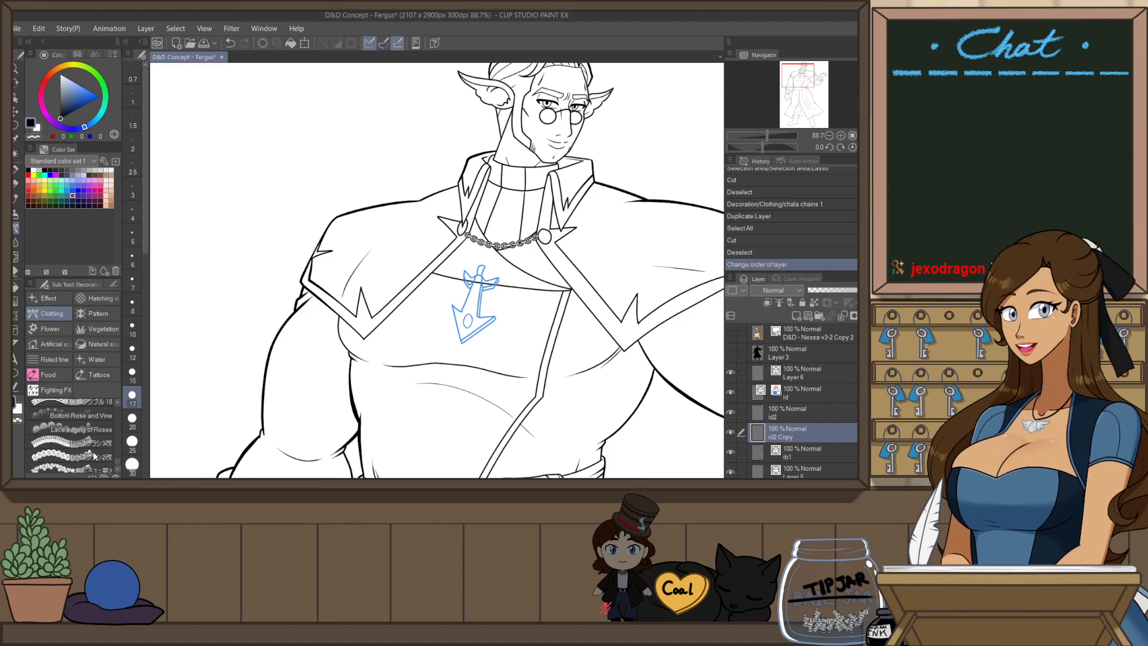
{"action": "scroll", "coordinate": [94, 454], "scroll_direction": "up", "scroll_amount": 4}
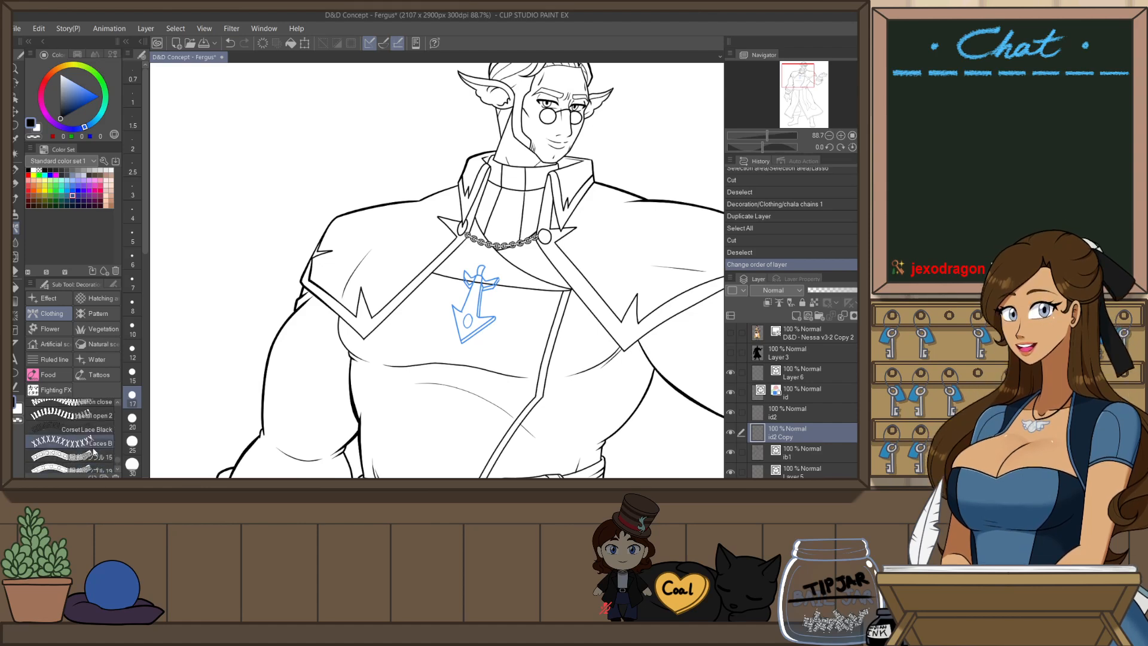
{"action": "scroll", "coordinate": [94, 453], "scroll_direction": "up", "scroll_amount": 4}
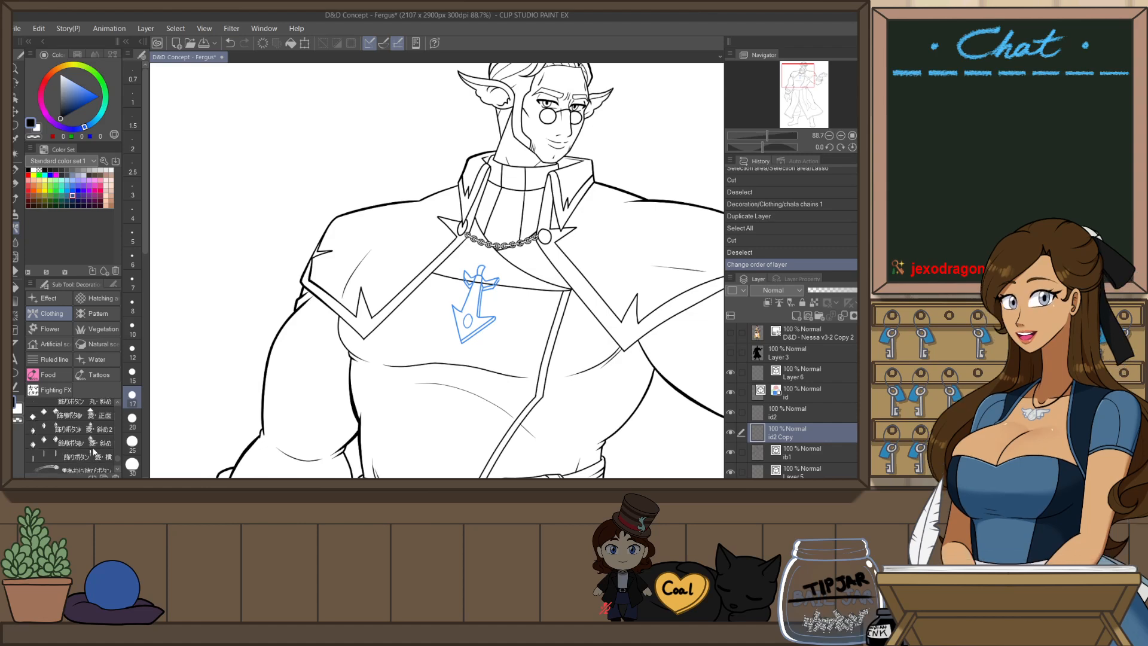
{"action": "scroll", "coordinate": [94, 453], "scroll_direction": "up", "scroll_amount": 4}
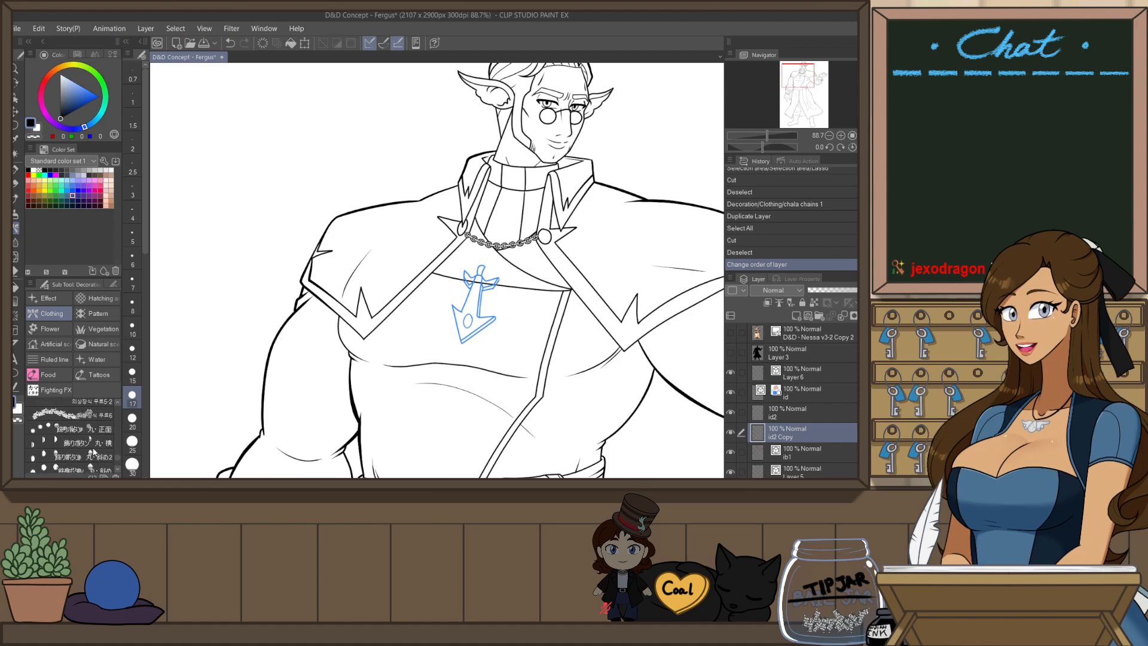
{"action": "scroll", "coordinate": [94, 453], "scroll_direction": "up", "scroll_amount": 4}
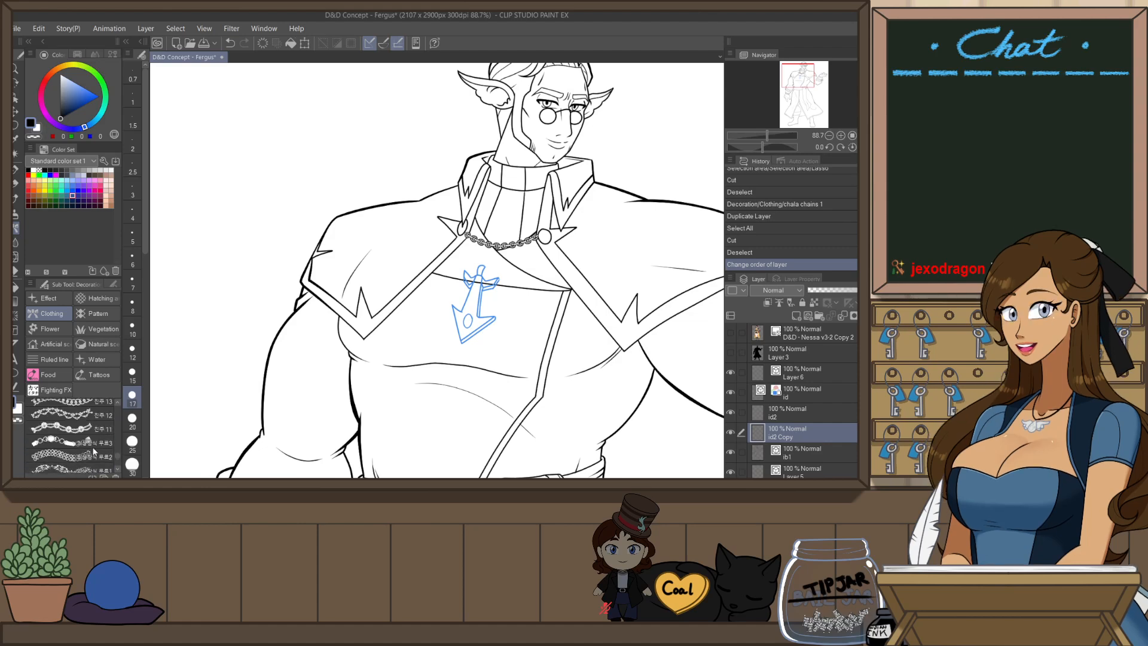
{"action": "scroll", "coordinate": [94, 453], "scroll_direction": "up", "scroll_amount": 4}
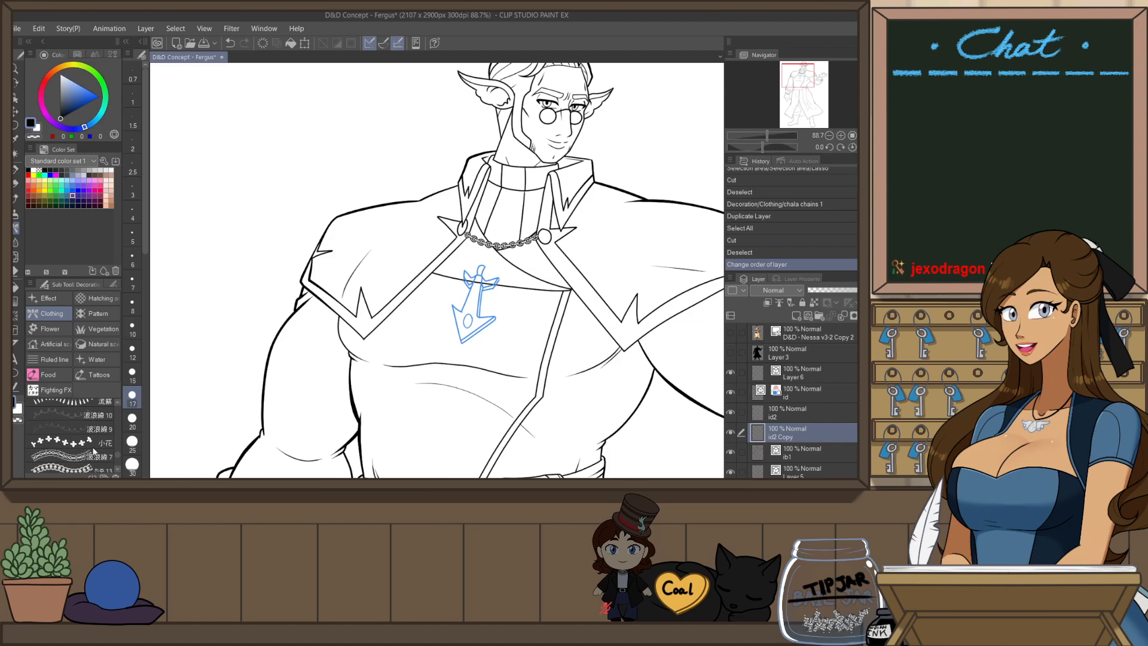
{"action": "scroll", "coordinate": [94, 453], "scroll_direction": "up", "scroll_amount": 4}
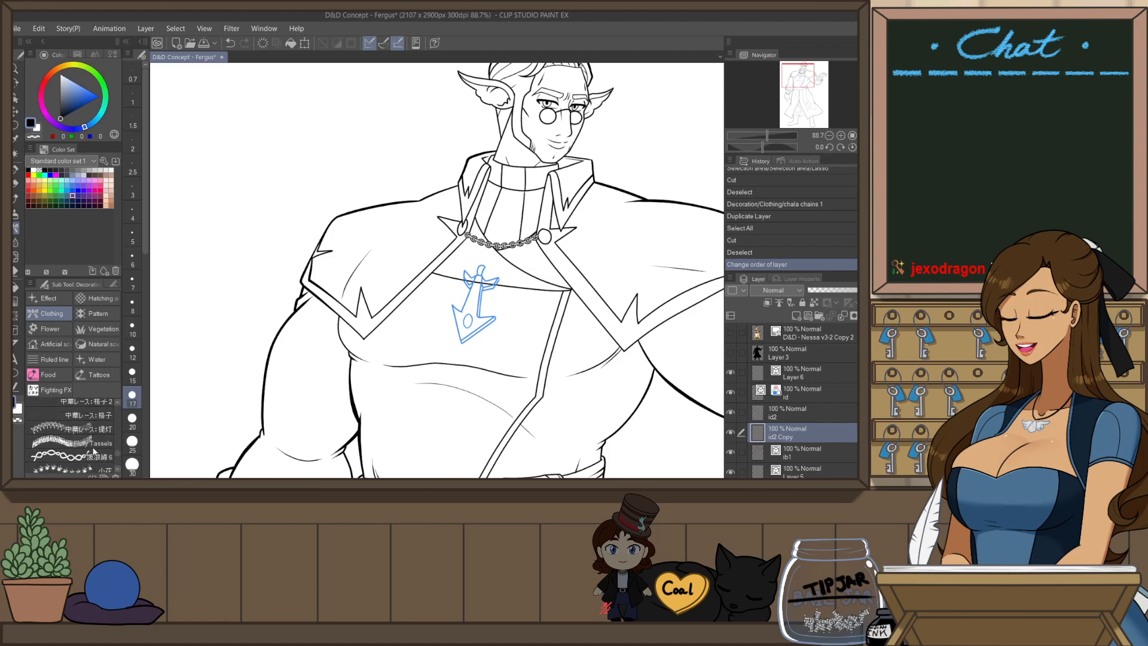
{"action": "scroll", "coordinate": [94, 450], "scroll_direction": "up", "scroll_amount": 4}
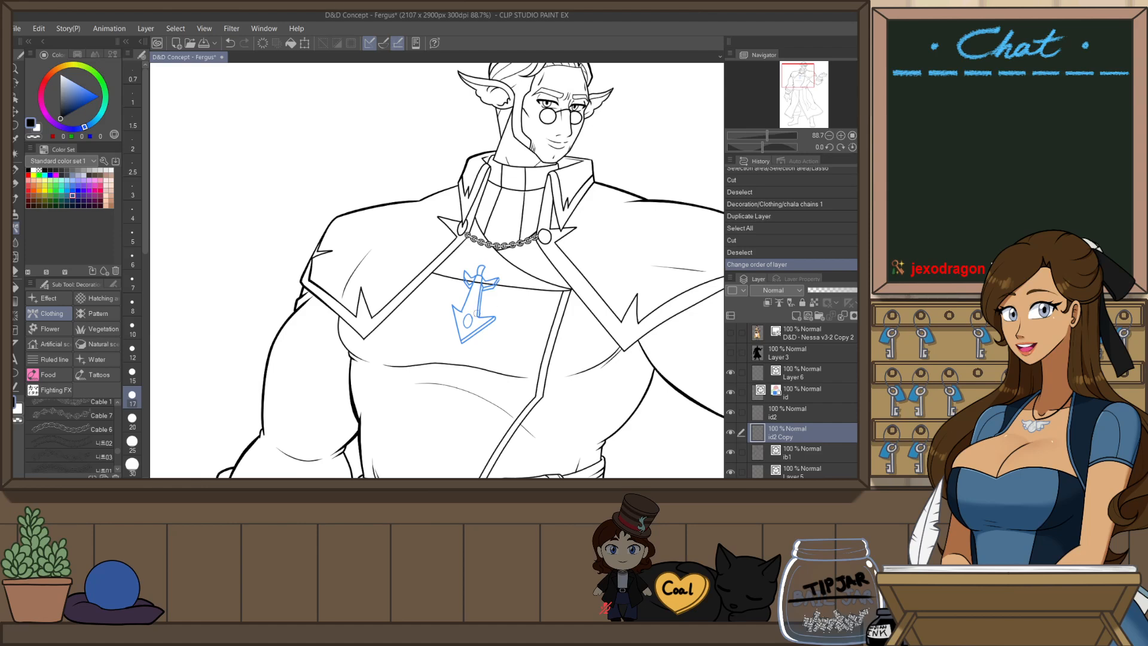
- Look through the Ruled line brushes, including vine 3 and vine 11, and check the Pattern brushes for a suitable necklace strand
{"action": "left_click", "coordinate": [59, 359]}
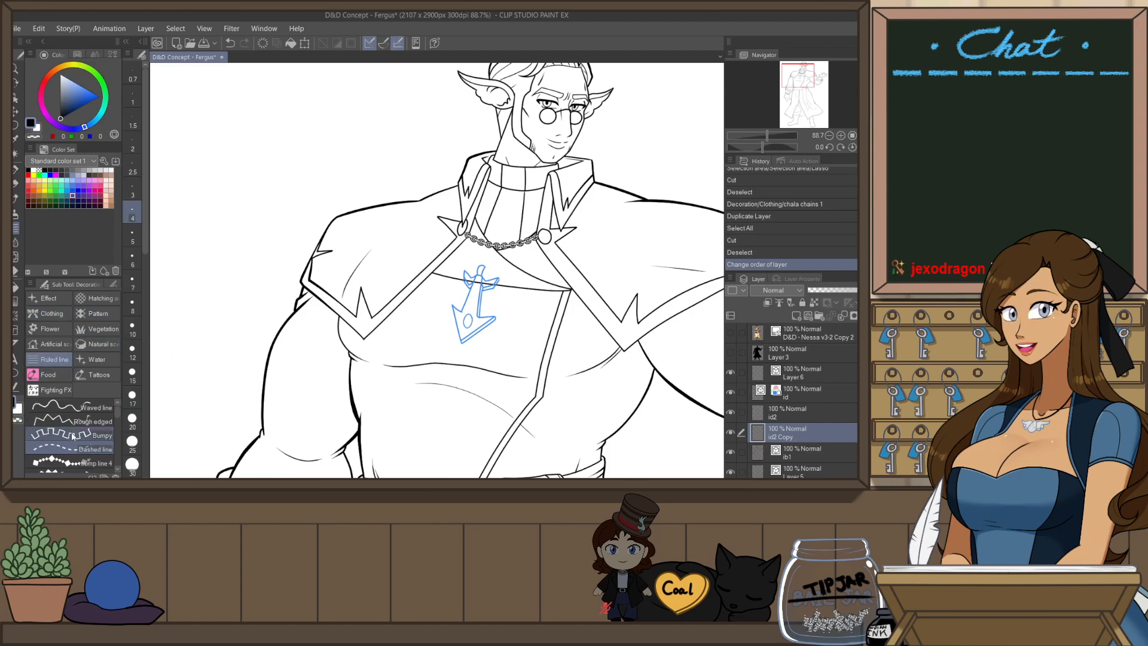
{"action": "scroll", "coordinate": [84, 420], "scroll_direction": "down", "scroll_amount": 3}
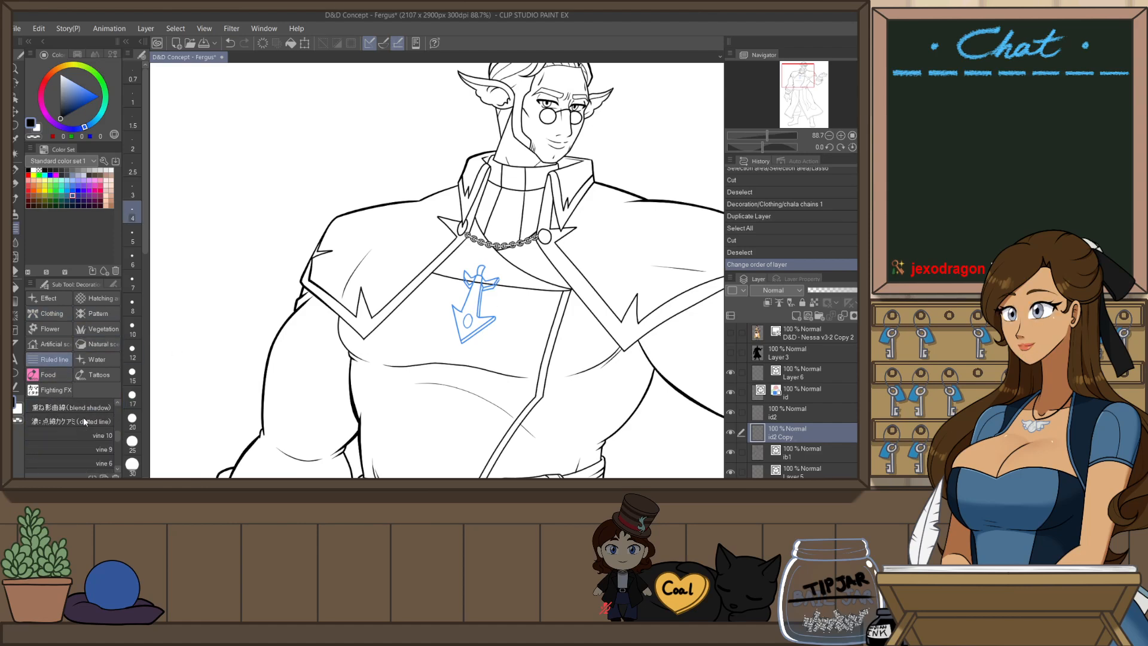
{"action": "scroll", "coordinate": [84, 420], "scroll_direction": "down", "scroll_amount": 1}
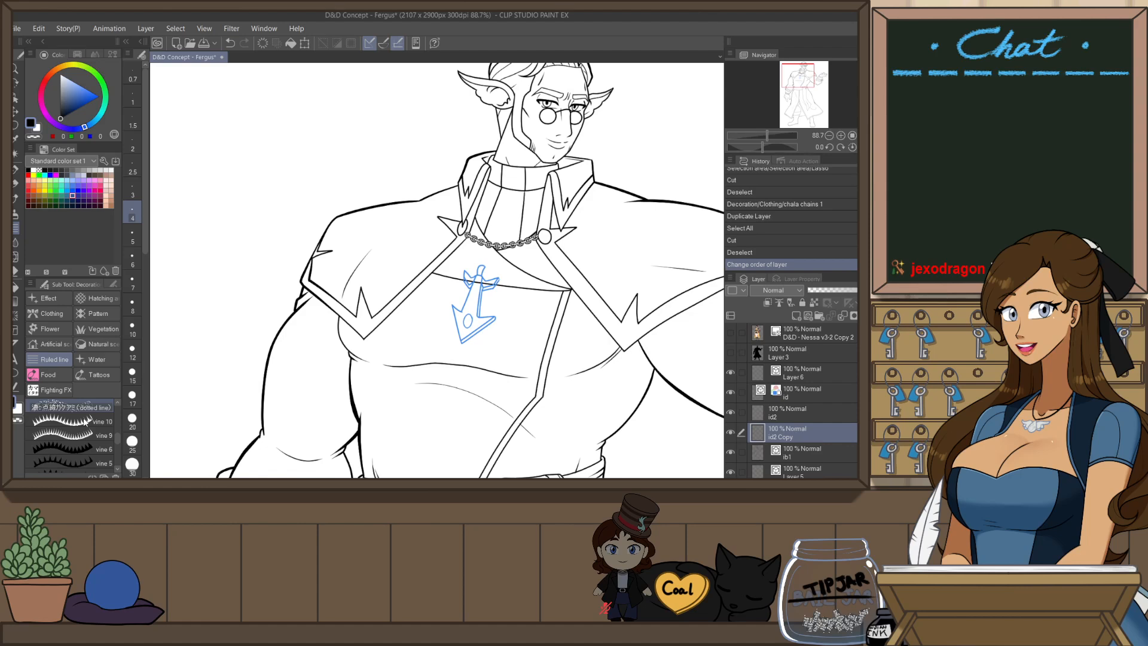
{"action": "scroll", "coordinate": [84, 422], "scroll_direction": "down", "scroll_amount": 3}
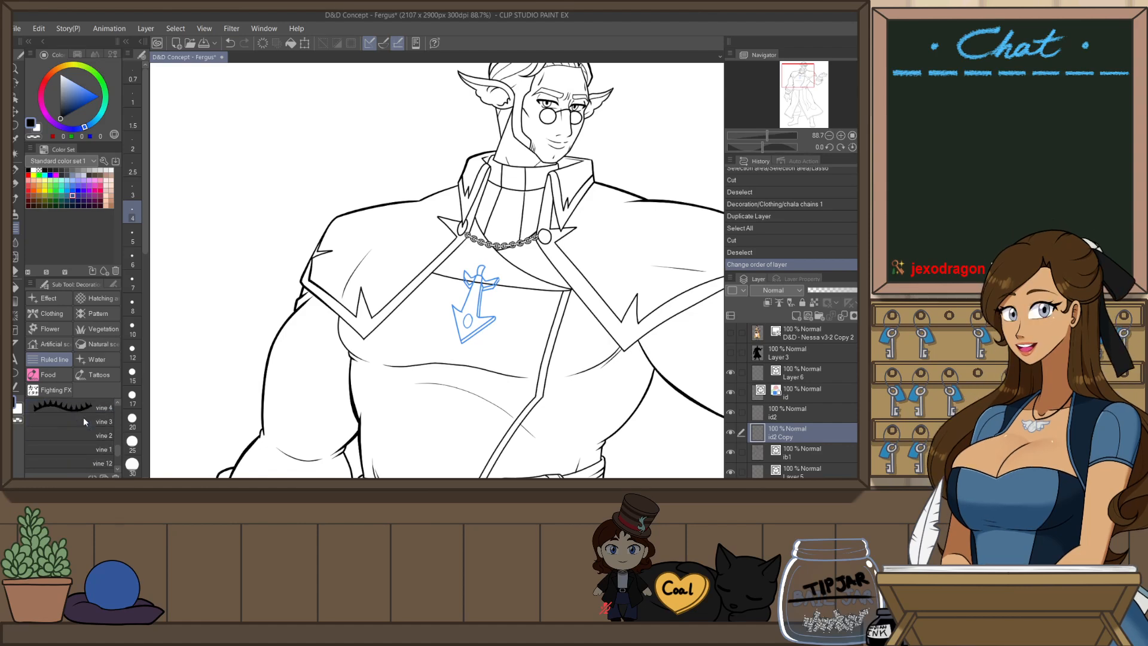
{"action": "scroll", "coordinate": [84, 418], "scroll_direction": "down", "scroll_amount": 3}
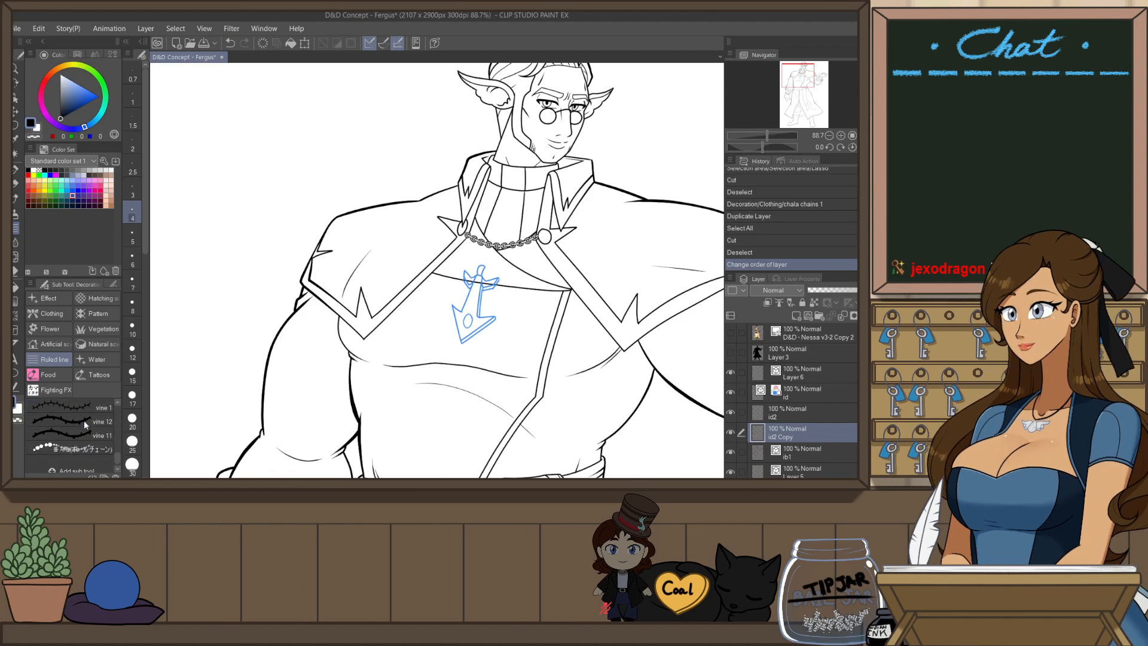
{"action": "scroll", "coordinate": [85, 418], "scroll_direction": "up", "scroll_amount": 3}
{"action": "left_click", "coordinate": [97, 423]}
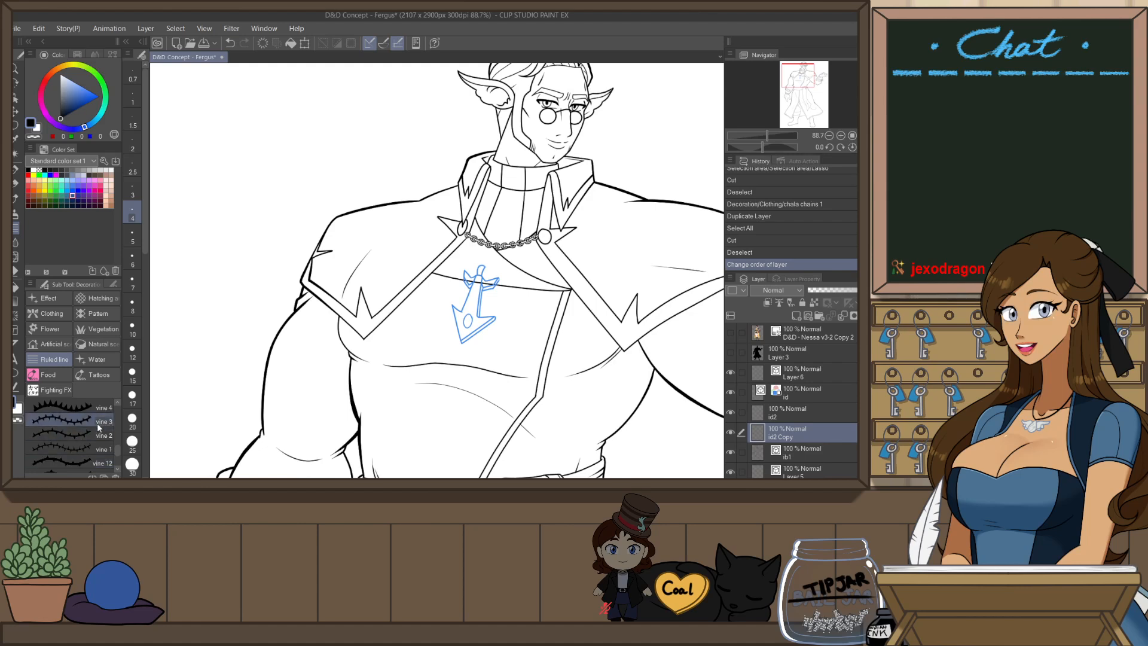
{"action": "scroll", "coordinate": [93, 425], "scroll_direction": "down", "scroll_amount": 3}
{"action": "left_click", "coordinate": [68, 432]}
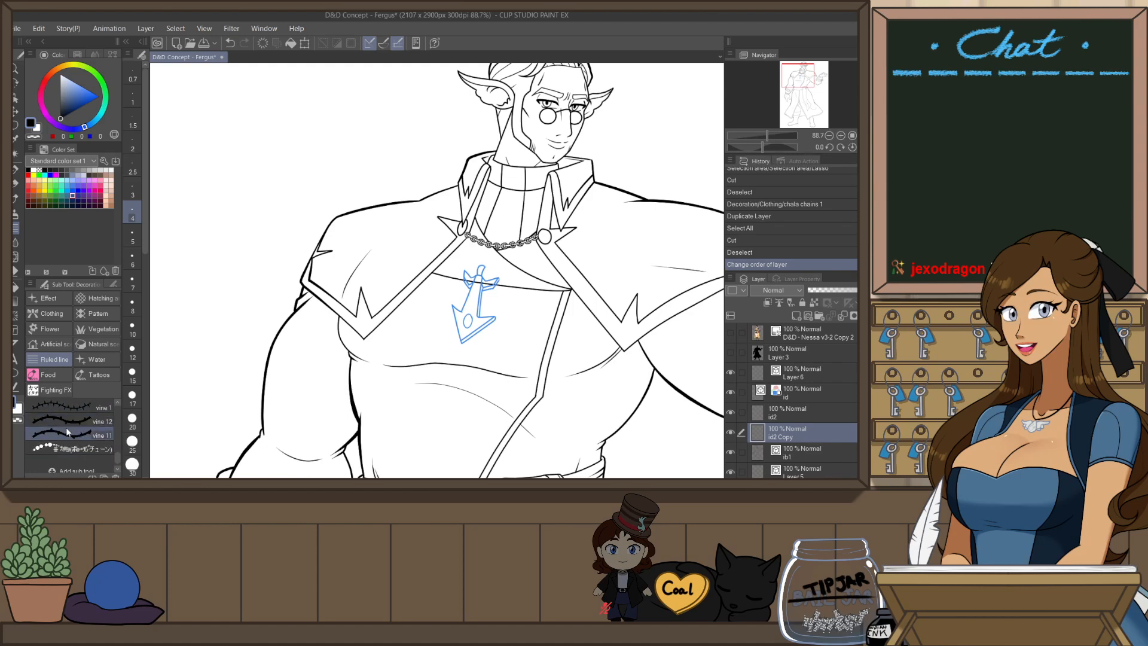
{"action": "scroll", "coordinate": [67, 426], "scroll_direction": "up", "scroll_amount": 6}
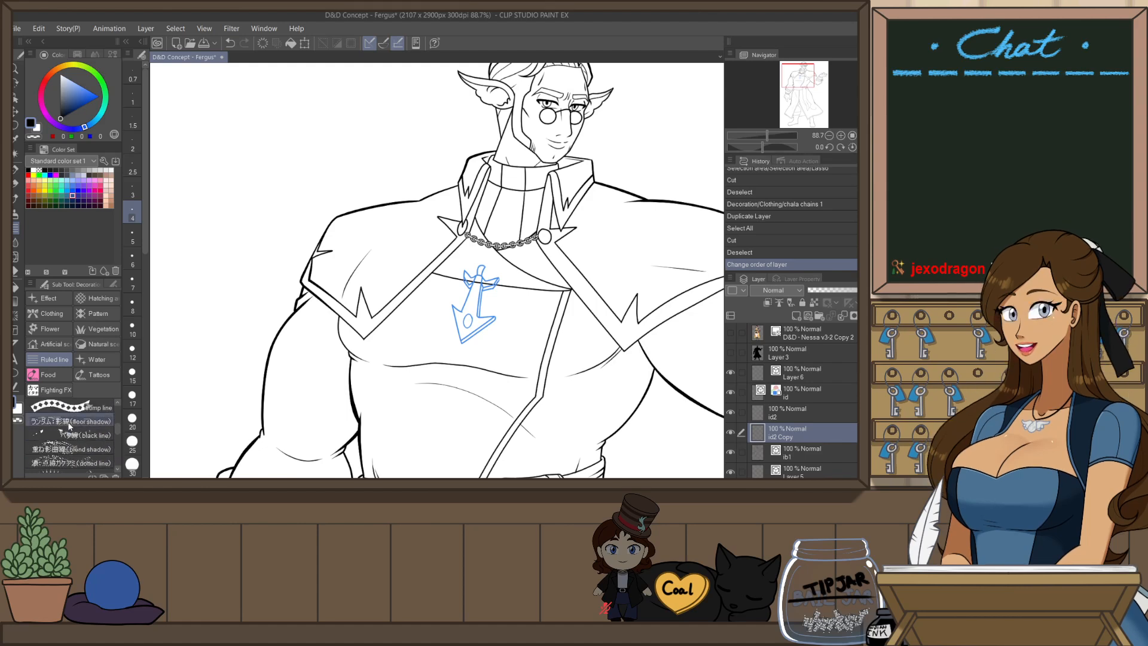
{"action": "left_click", "coordinate": [60, 298]}
{"action": "left_click", "coordinate": [96, 314]}
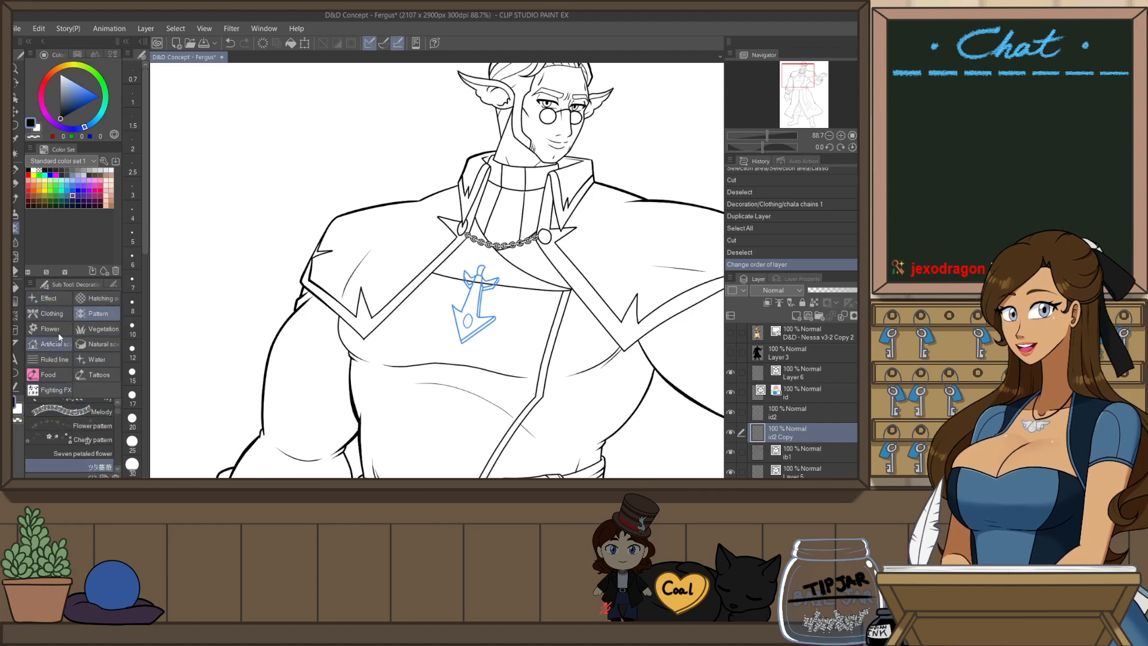
- Find the thick bead brush 数珠ブラシ(太) among the Clothing decoration brushes and choose it
{"action": "left_click", "coordinate": [58, 315]}
{"action": "scroll", "coordinate": [95, 432], "scroll_direction": "down", "scroll_amount": 5}
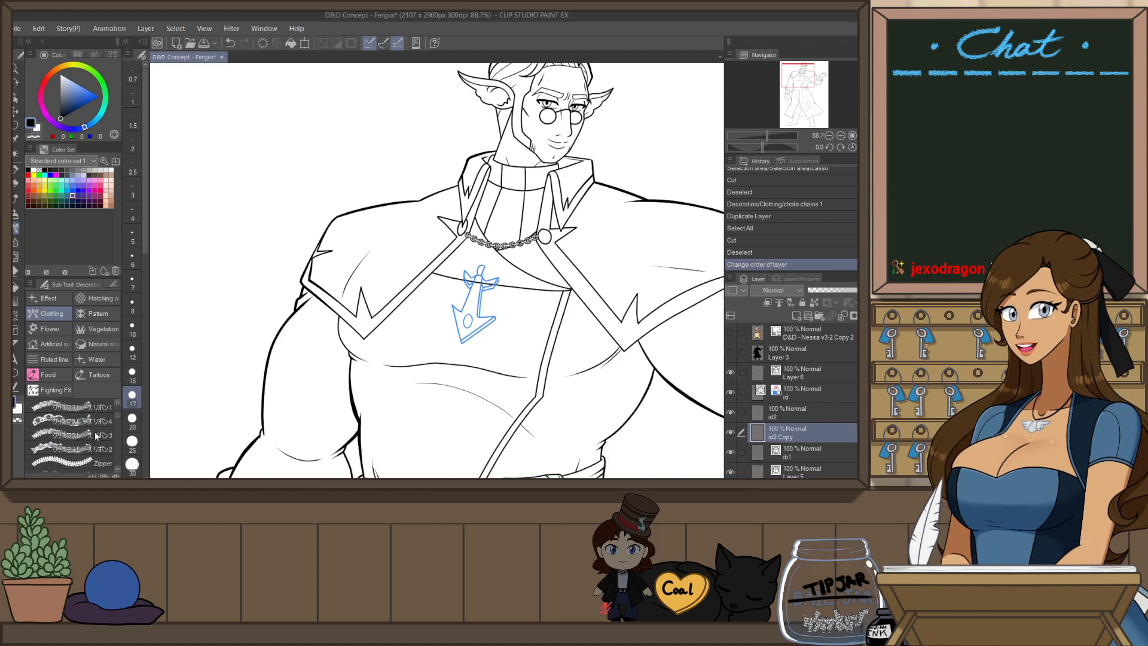
{"action": "scroll", "coordinate": [94, 432], "scroll_direction": "down", "scroll_amount": 5}
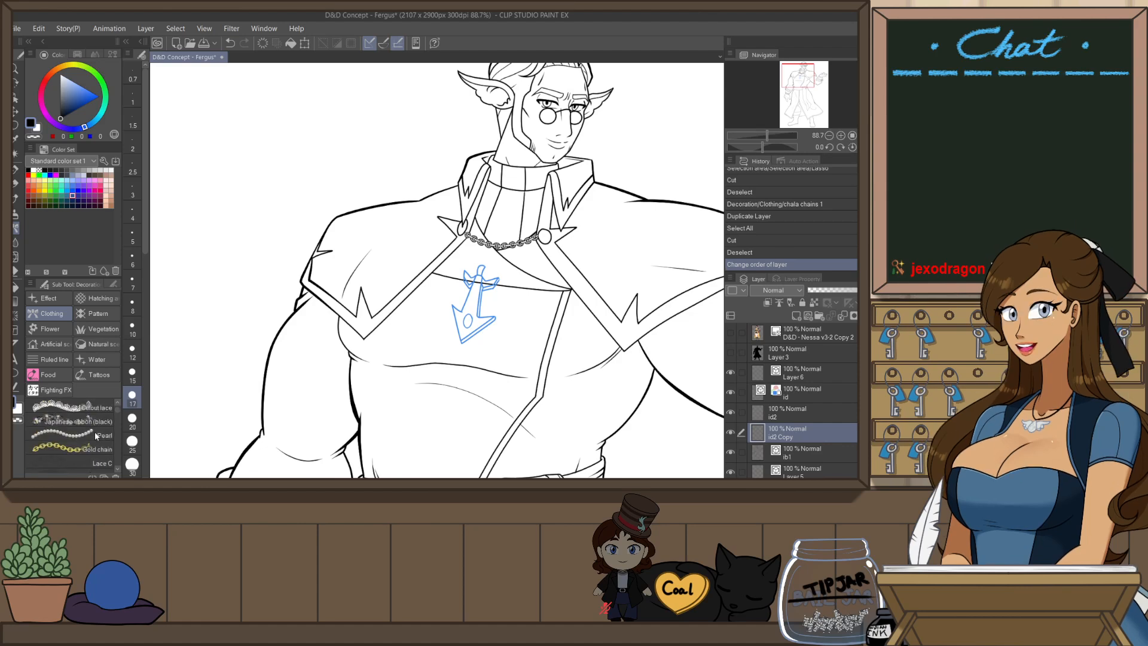
{"action": "scroll", "coordinate": [95, 435], "scroll_direction": "up", "scroll_amount": 5}
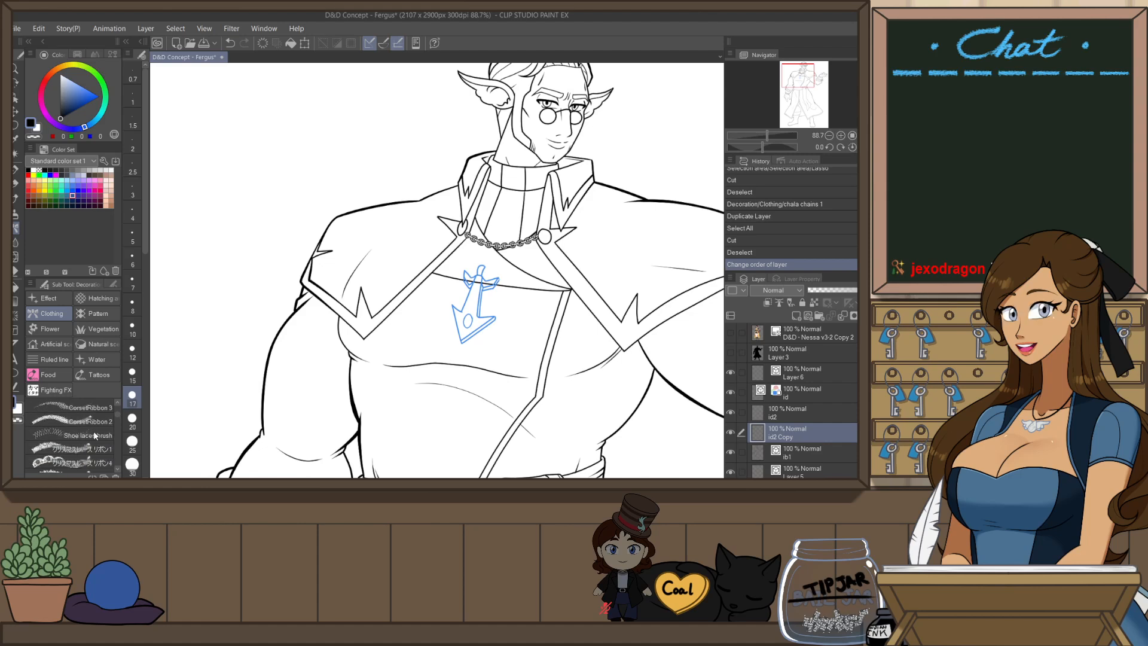
{"action": "scroll", "coordinate": [94, 433], "scroll_direction": "up", "scroll_amount": 3}
{"action": "scroll", "coordinate": [94, 436], "scroll_direction": "down", "scroll_amount": 3}
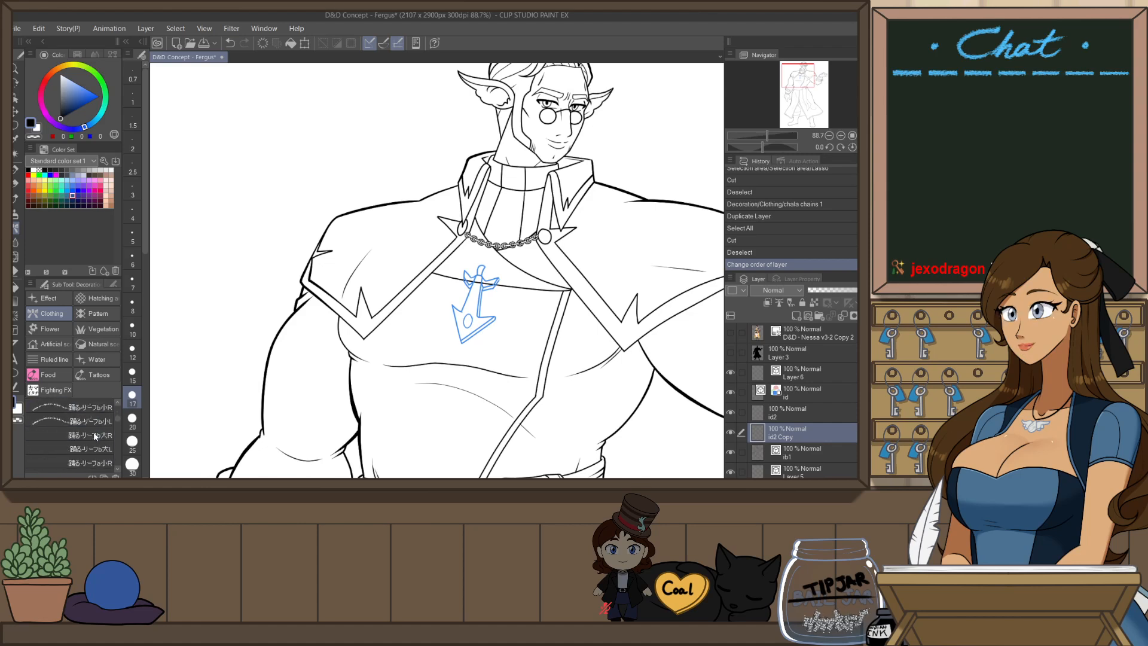
{"action": "scroll", "coordinate": [94, 435], "scroll_direction": "down", "scroll_amount": 3}
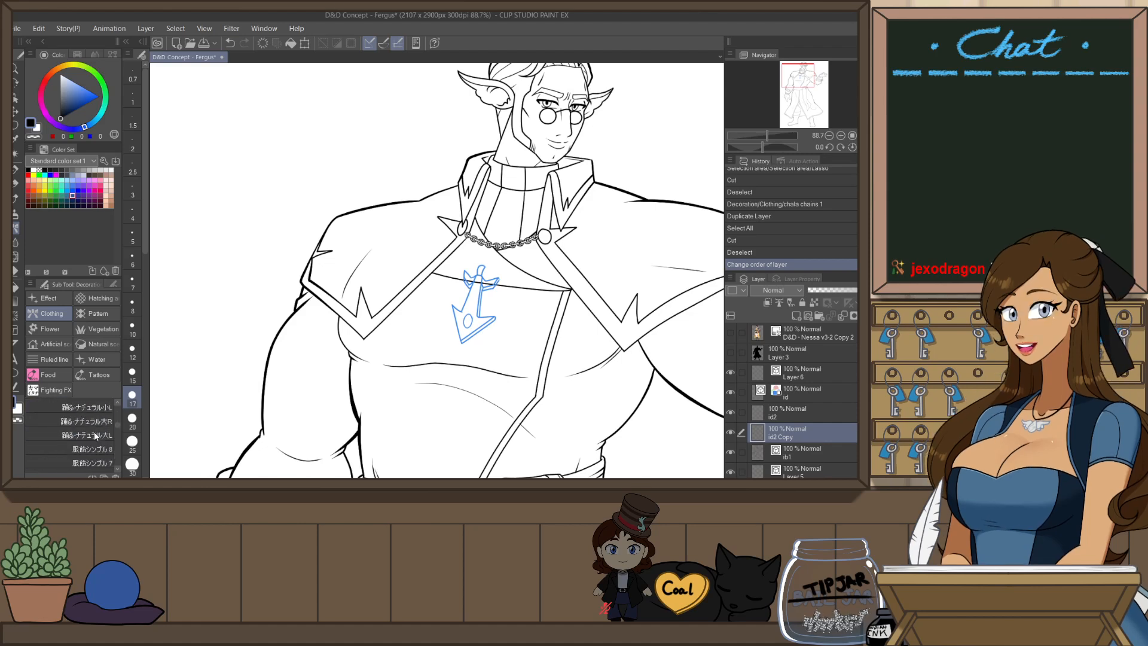
{"action": "scroll", "coordinate": [94, 430], "scroll_direction": "down", "scroll_amount": 3}
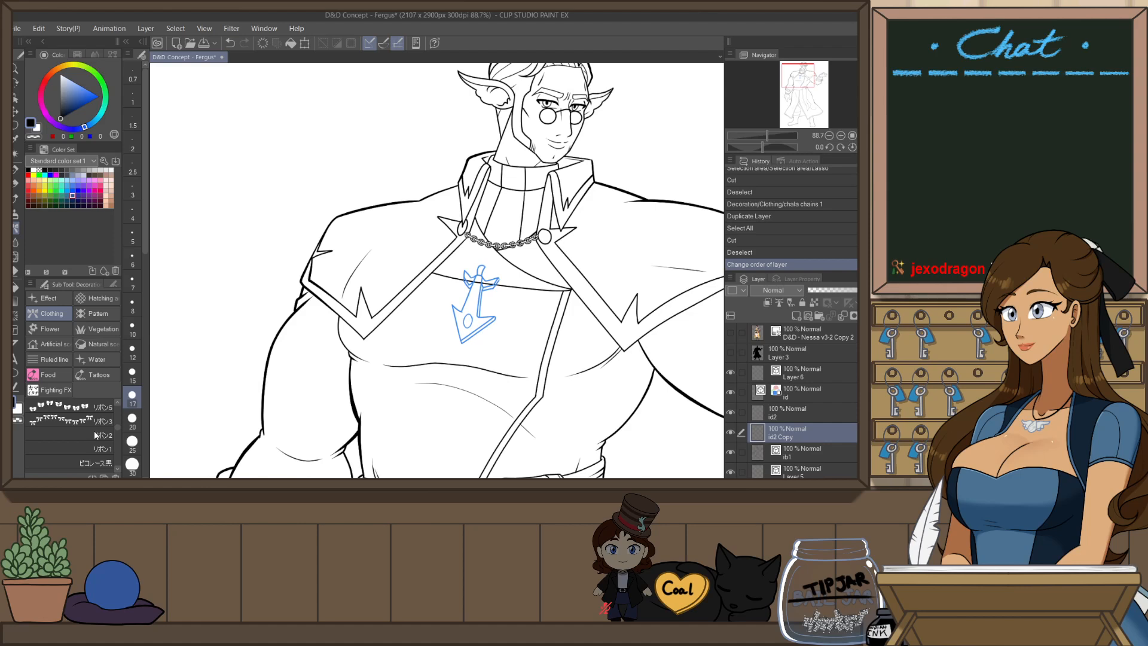
{"action": "scroll", "coordinate": [94, 431], "scroll_direction": "down", "scroll_amount": 3}
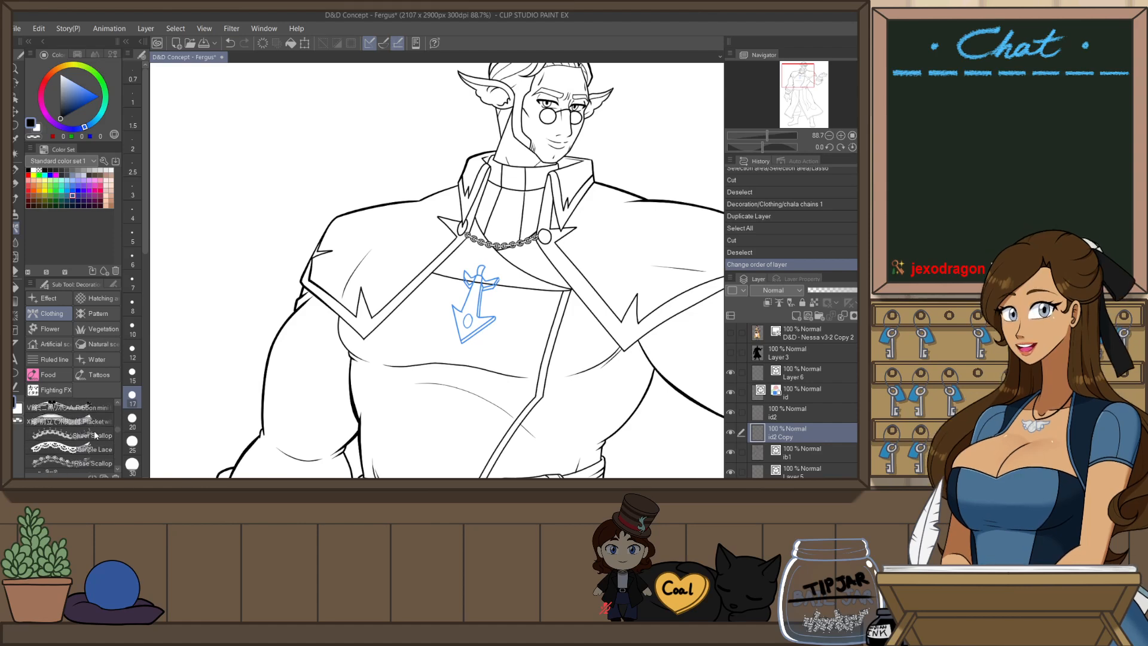
{"action": "scroll", "coordinate": [94, 432], "scroll_direction": "down", "scroll_amount": 3}
{"action": "scroll", "coordinate": [95, 435], "scroll_direction": "down", "scroll_amount": 5}
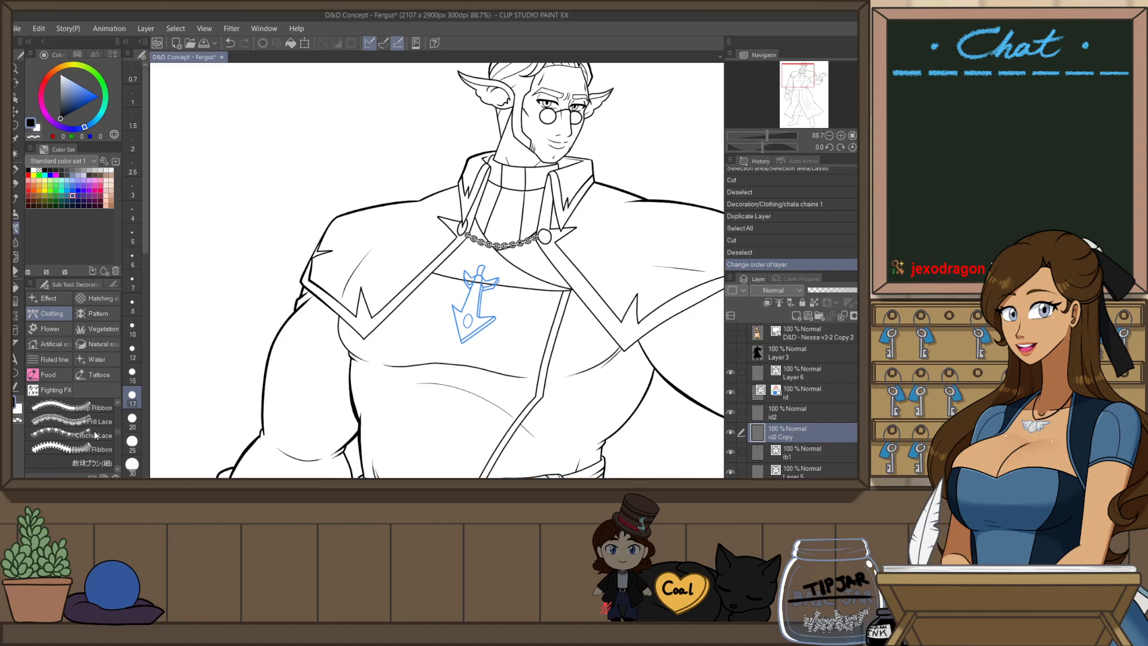
{"action": "scroll", "coordinate": [95, 435], "scroll_direction": "up", "scroll_amount": 3}
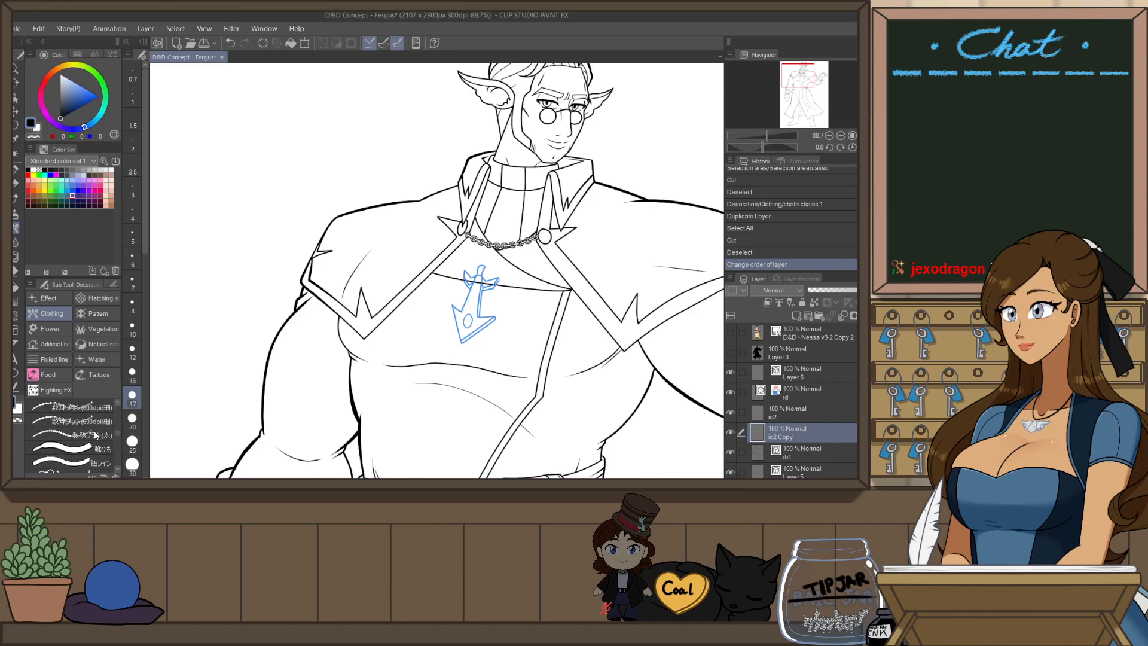
{"action": "left_click", "coordinate": [84, 436]}
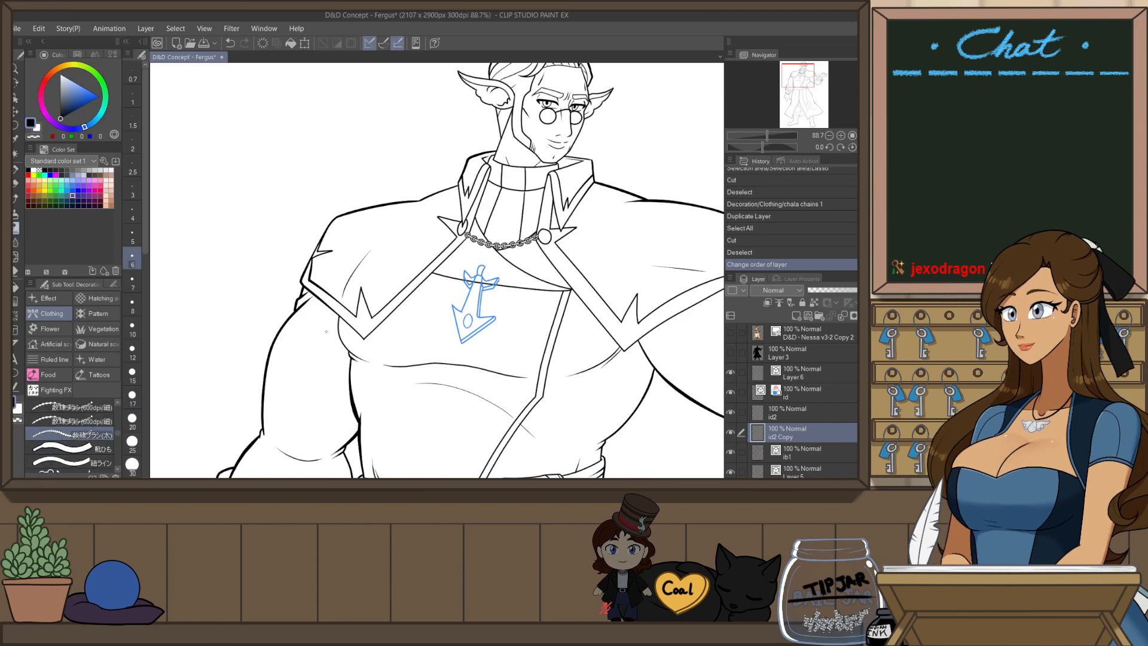
- Try the thick bead brush 数珠ブラシ(太) for the necklace strand, undo the stroke and set the brush size to 15
{"action": "scroll", "coordinate": [479, 207], "scroll_direction": "up", "scroll_amount": 1}
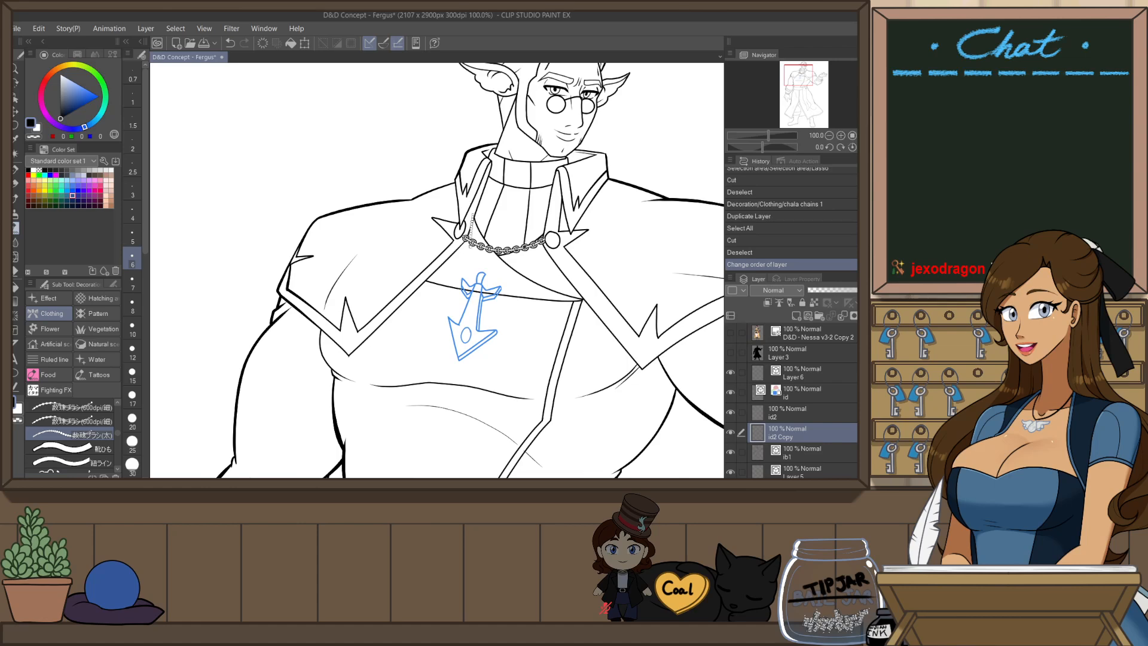
{"action": "key", "text": "ctrl+z"}
{"action": "left_click", "coordinate": [135, 372]}
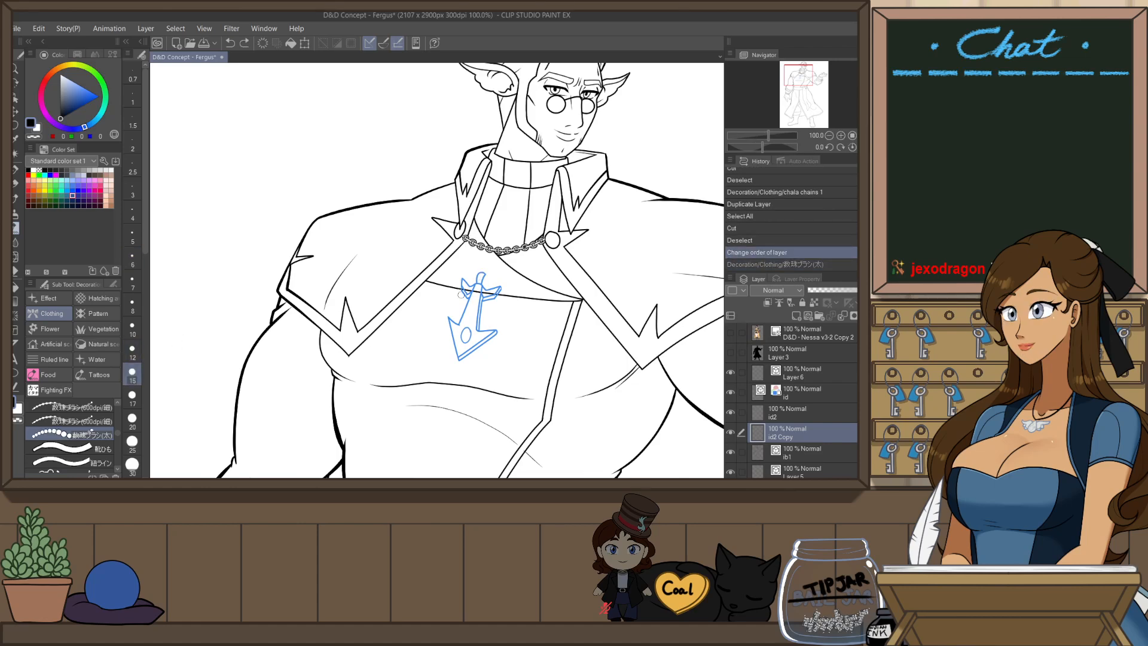
{"action": "left_click_drag", "start_coordinate": [531, 300], "coordinate": [488, 308]}
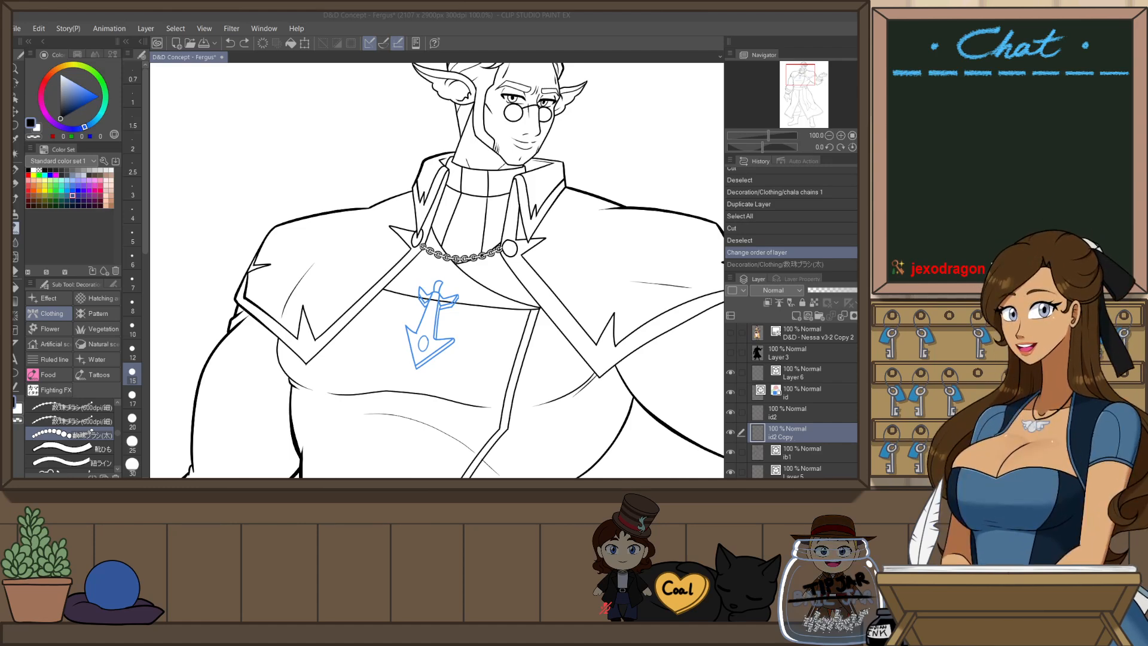
- Switch to the cord brush 紐ライン, try a stroke near the collar and undo it
{"action": "left_click", "coordinate": [73, 463]}
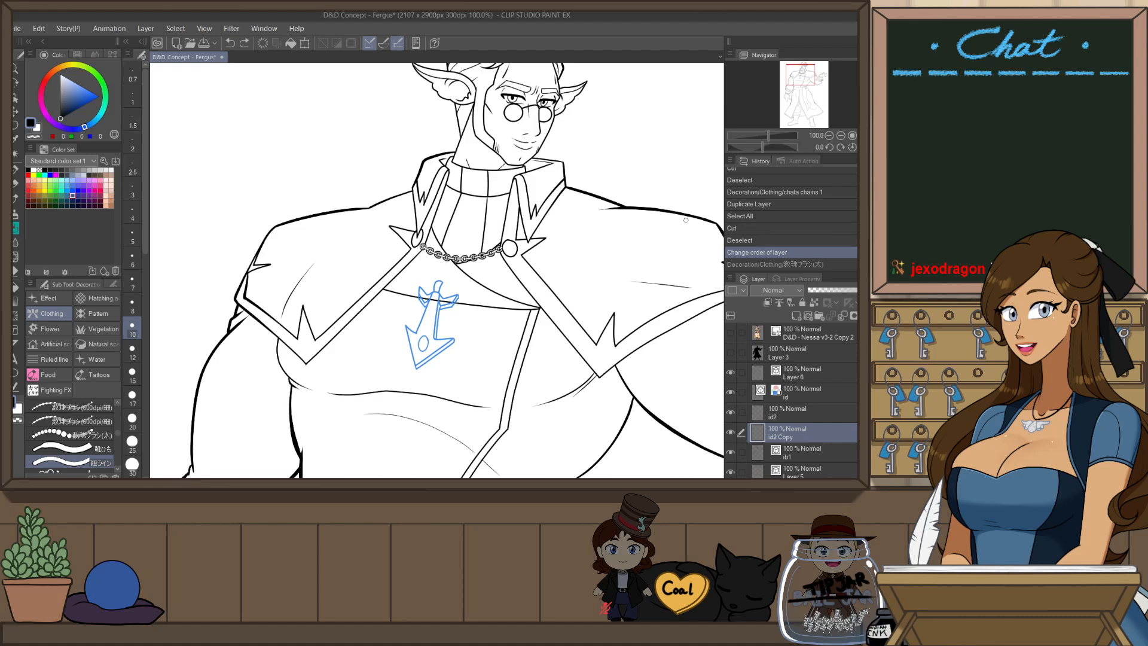
{"action": "left_click_drag", "start_coordinate": [435, 283], "coordinate": [425, 250]}
{"action": "key", "text": "ctrl+z"}
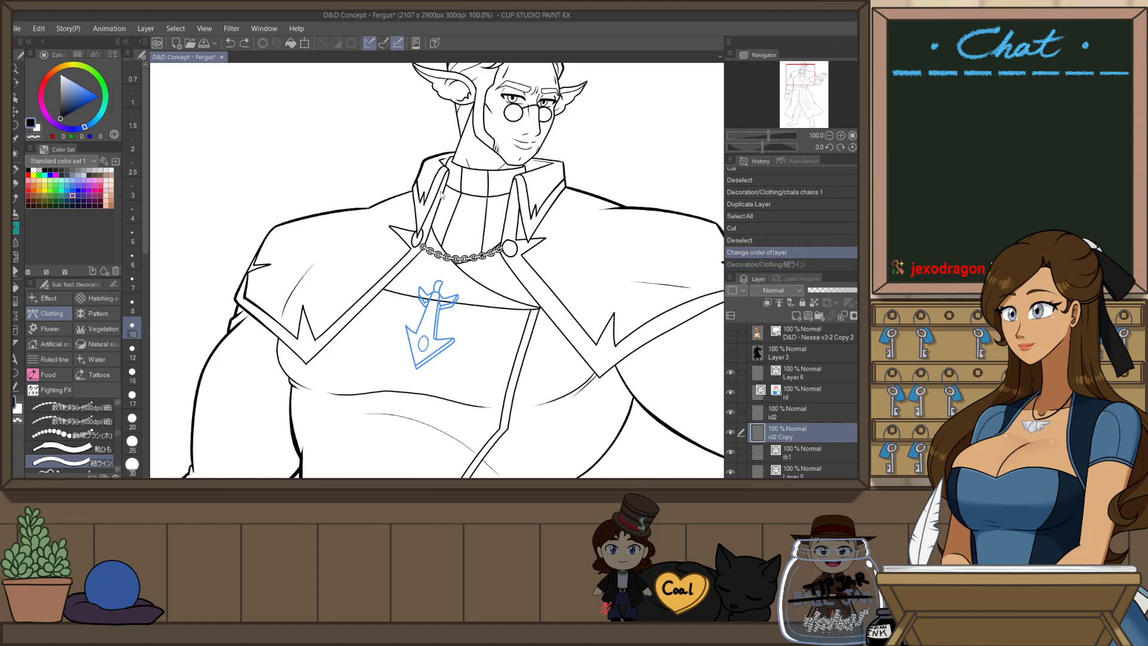
- Give the id2 Copy layer a border effect with a black edge color and an edge thickness of 1.0
{"action": "left_click", "coordinate": [804, 278]}
{"action": "left_click", "coordinate": [847, 314]}
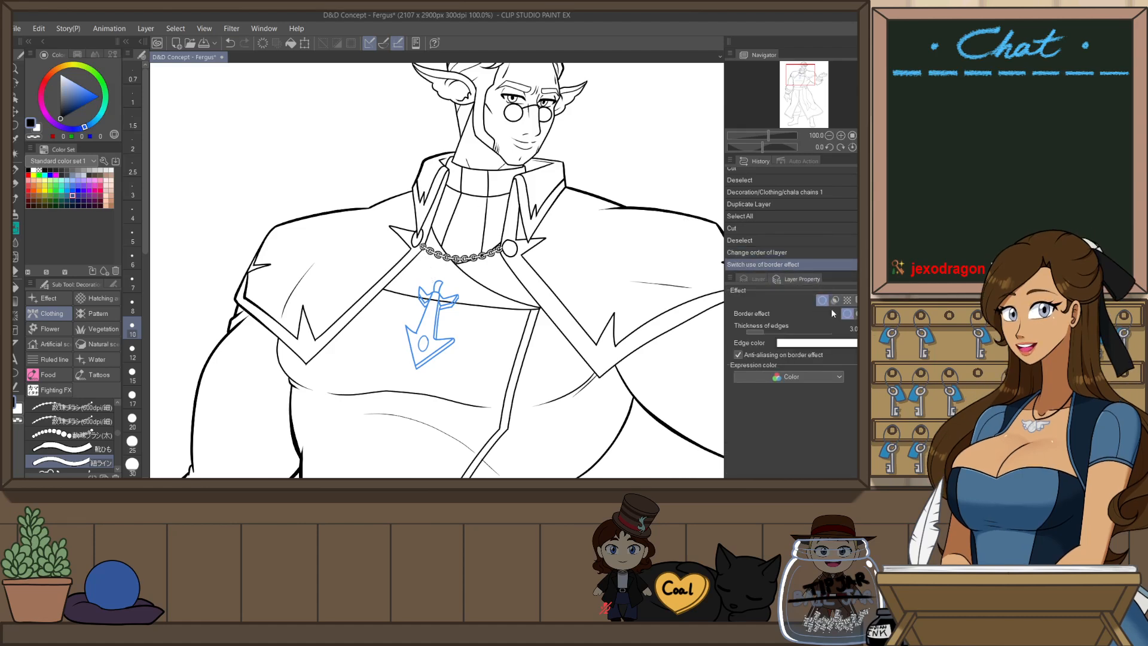
{"action": "left_click", "coordinate": [762, 270]}
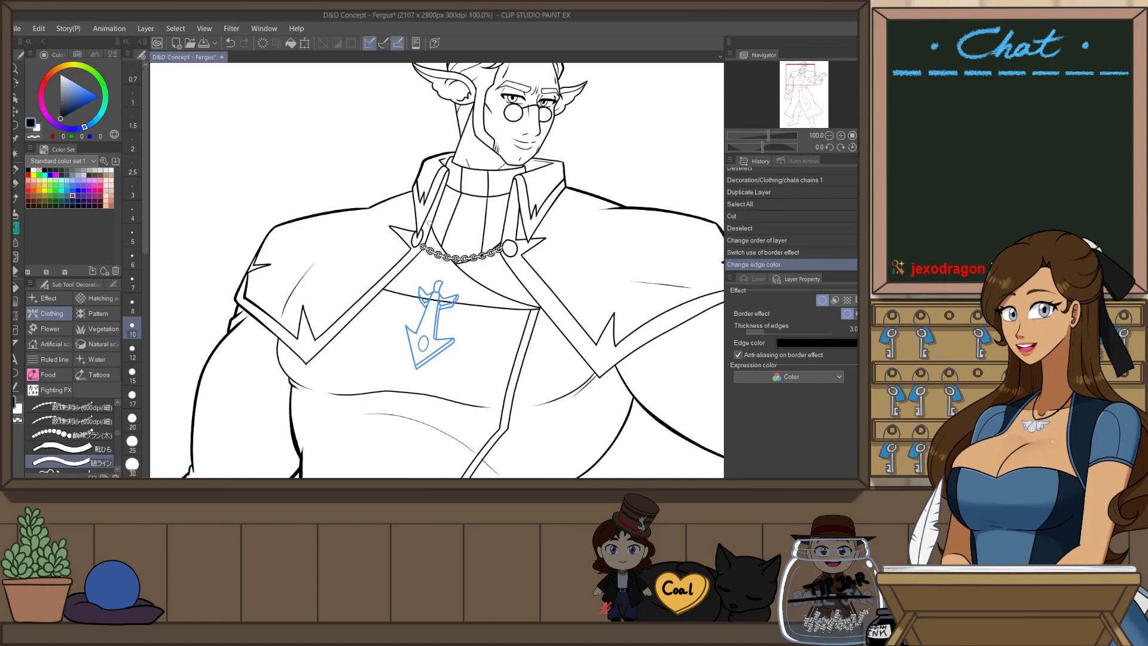
{"action": "left_click_drag", "start_coordinate": [428, 227], "coordinate": [441, 290]}
{"action": "scroll", "coordinate": [462, 248], "scroll_direction": "up", "scroll_amount": 2}
{"action": "key", "text": "ctrl+z"}
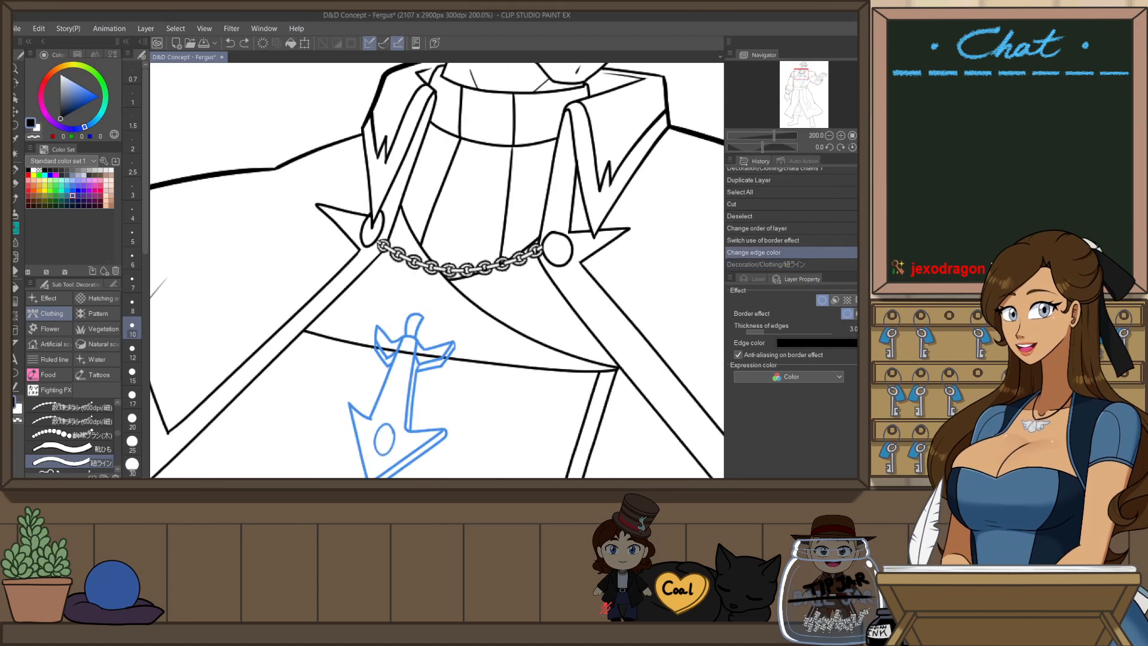
{"action": "left_click_drag", "start_coordinate": [757, 332], "coordinate": [746, 332]}
- Try drawing both cord strands from the collar to the anchor's ring, view the figure and undo the strokes
{"action": "mouse_move", "coordinate": [387, 235]}
{"action": "left_mouse_down"}
{"action": "mouse_move", "coordinate": [397, 308]}
{"action": "mouse_move", "coordinate": [412, 326]}
{"action": "mouse_move", "coordinate": [551, 262]}
{"action": "left_mouse_up"}
{"action": "key", "text": "ctrl+z"}
{"action": "mouse_move", "coordinate": [413, 329]}
{"action": "left_mouse_down"}
{"action": "mouse_move", "coordinate": [493, 290]}
{"action": "mouse_move", "coordinate": [542, 257]}
{"action": "left_mouse_up"}
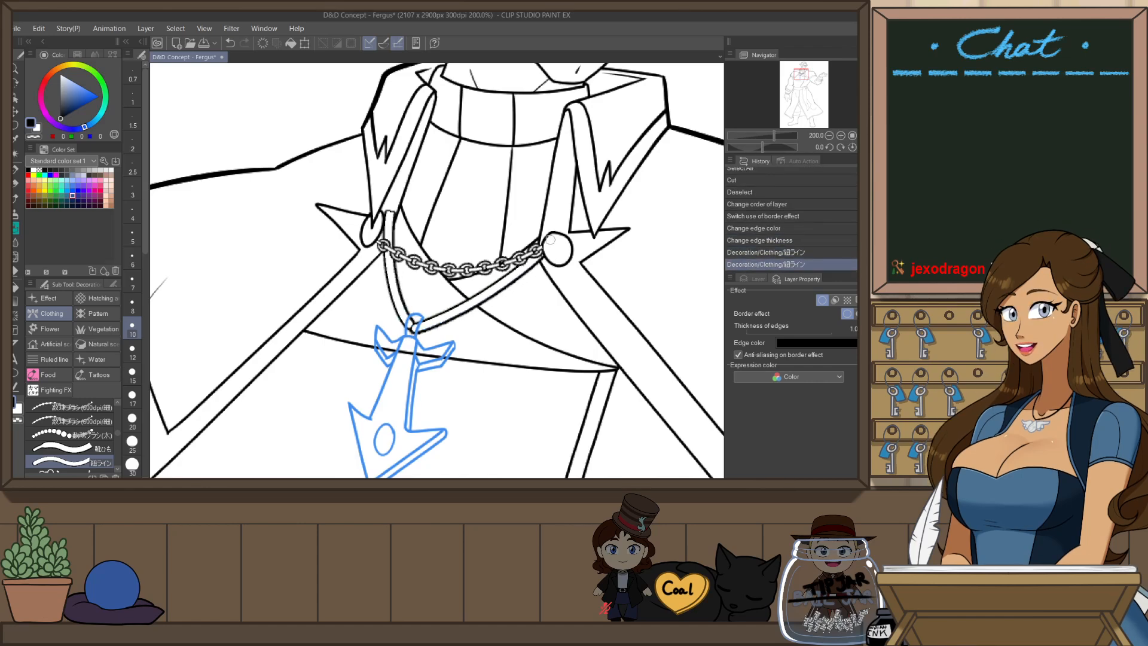
{"action": "scroll", "coordinate": [526, 279], "scroll_direction": "down", "scroll_amount": 4}
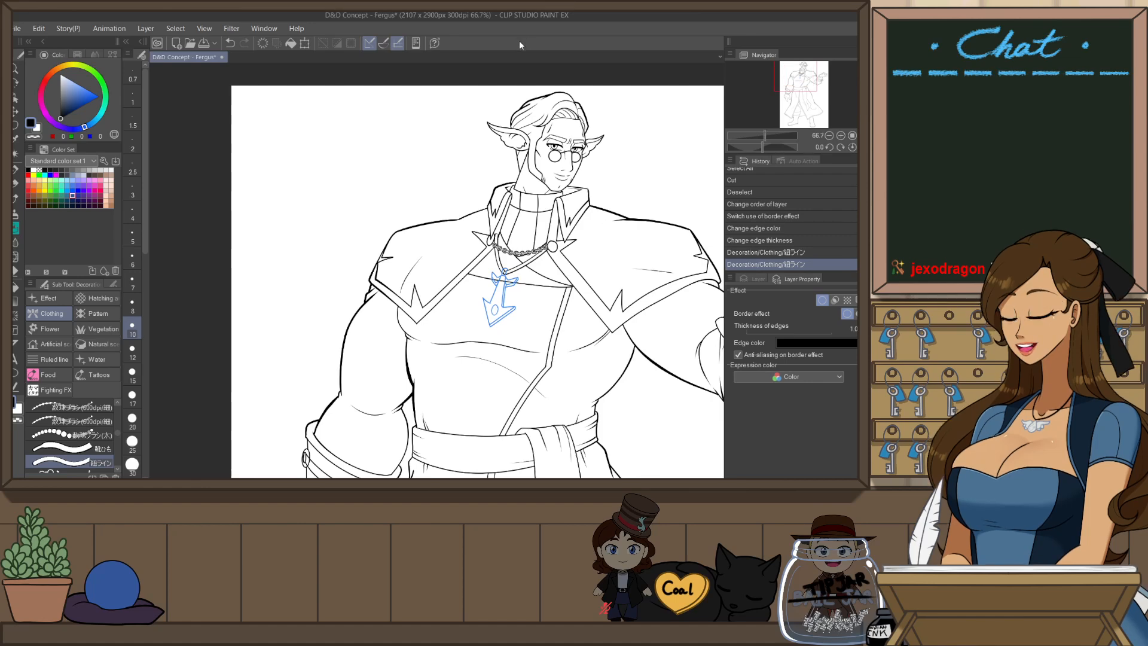
{"action": "scroll", "coordinate": [602, 132], "scroll_direction": "up", "scroll_amount": 2}
{"action": "scroll", "coordinate": [491, 167], "scroll_direction": "up", "scroll_amount": 2}
{"action": "key", "text": "ctrl+z"}
{"action": "key", "text": "ctrl+z"}
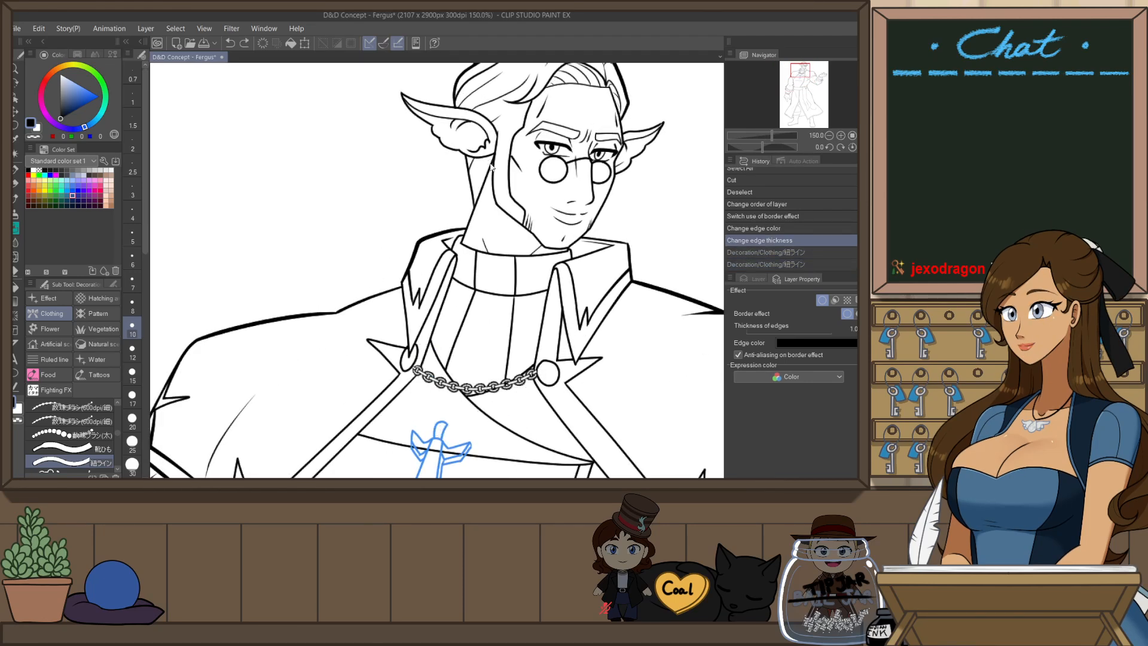
- Rotate the canvas and draw two cord strands from the anchor's ring up to both sides of the collar, then reset the rotation
{"action": "mouse_move", "coordinate": [492, 167]}
{"action": "left_mouse_down"}
{"action": "mouse_move", "coordinate": [574, 391]}
{"action": "mouse_move", "coordinate": [442, 345]}
{"action": "left_mouse_up"}
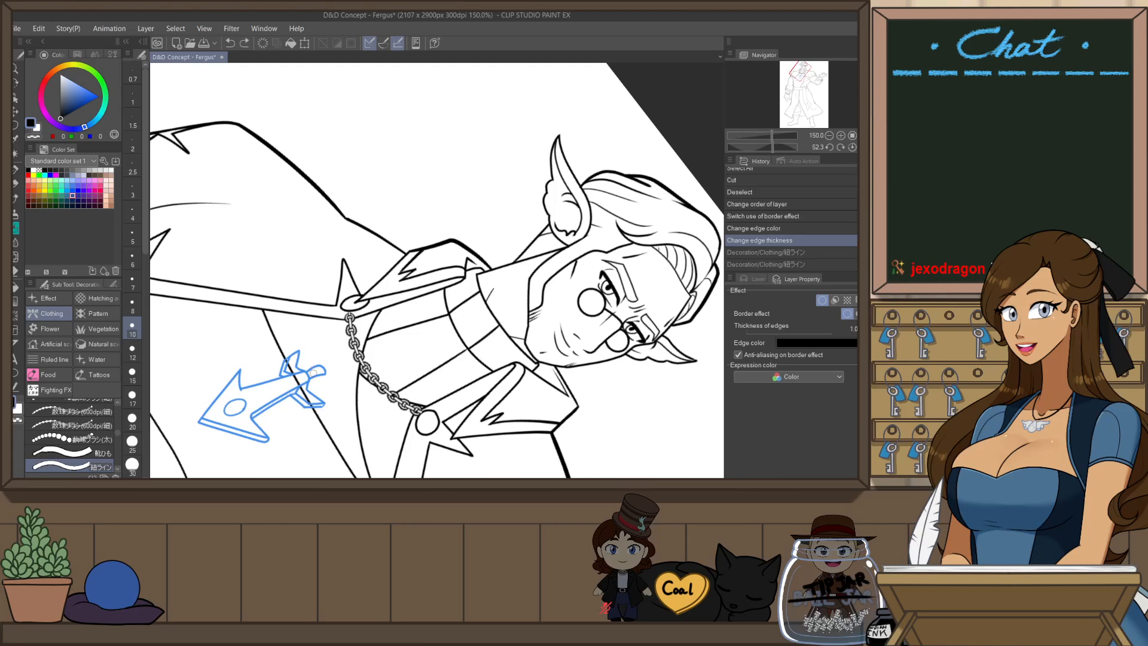
{"action": "left_click_drag", "start_coordinate": [313, 374], "coordinate": [439, 283]}
{"action": "key", "text": "ctrl+z"}
{"action": "left_click_drag", "start_coordinate": [314, 372], "coordinate": [428, 287]}
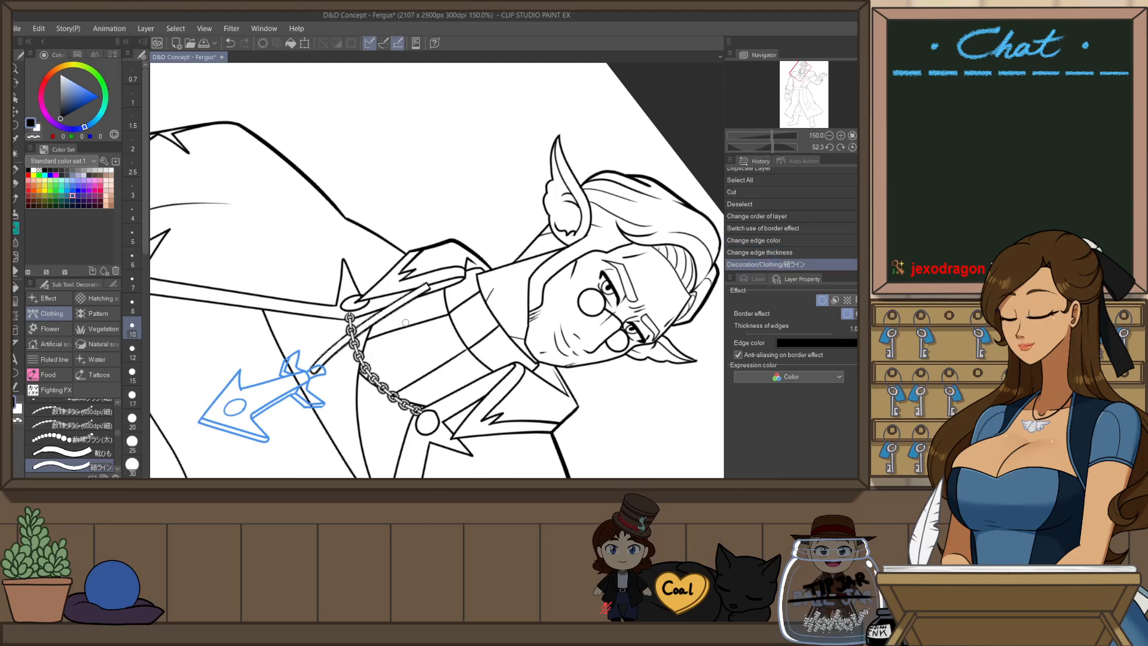
{"action": "left_click_drag", "start_coordinate": [313, 376], "coordinate": [462, 367]}
{"action": "key", "text": "ctrl+z"}
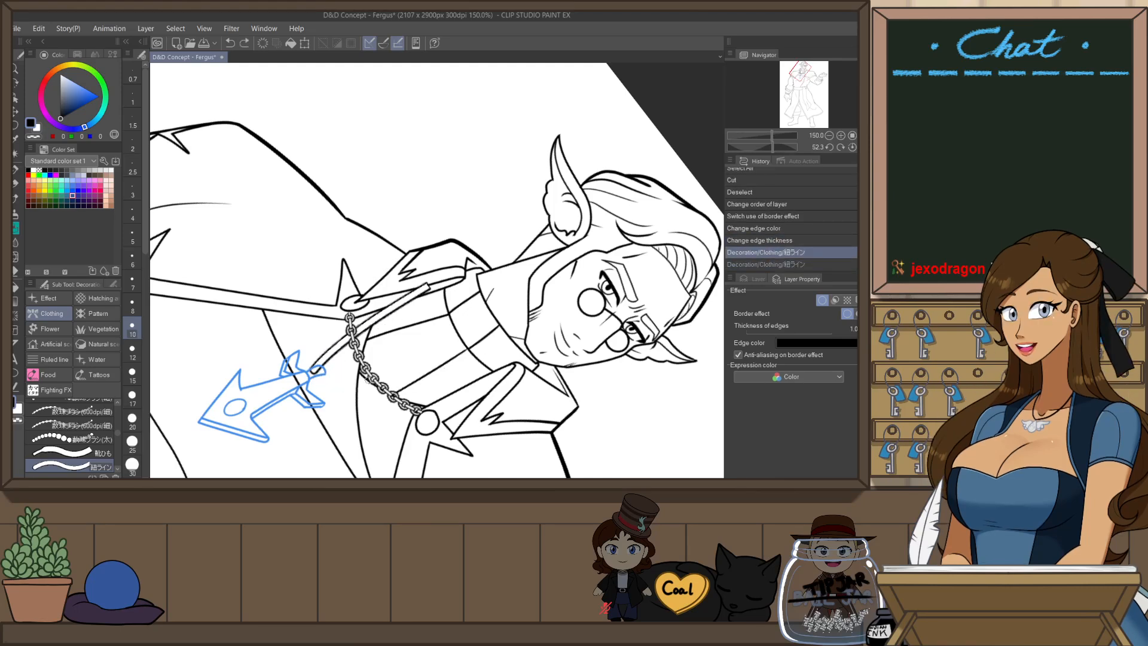
{"action": "mouse_move", "coordinate": [313, 374]}
{"action": "left_mouse_down"}
{"action": "mouse_move", "coordinate": [358, 388]}
{"action": "mouse_move", "coordinate": [499, 371]}
{"action": "left_mouse_up"}
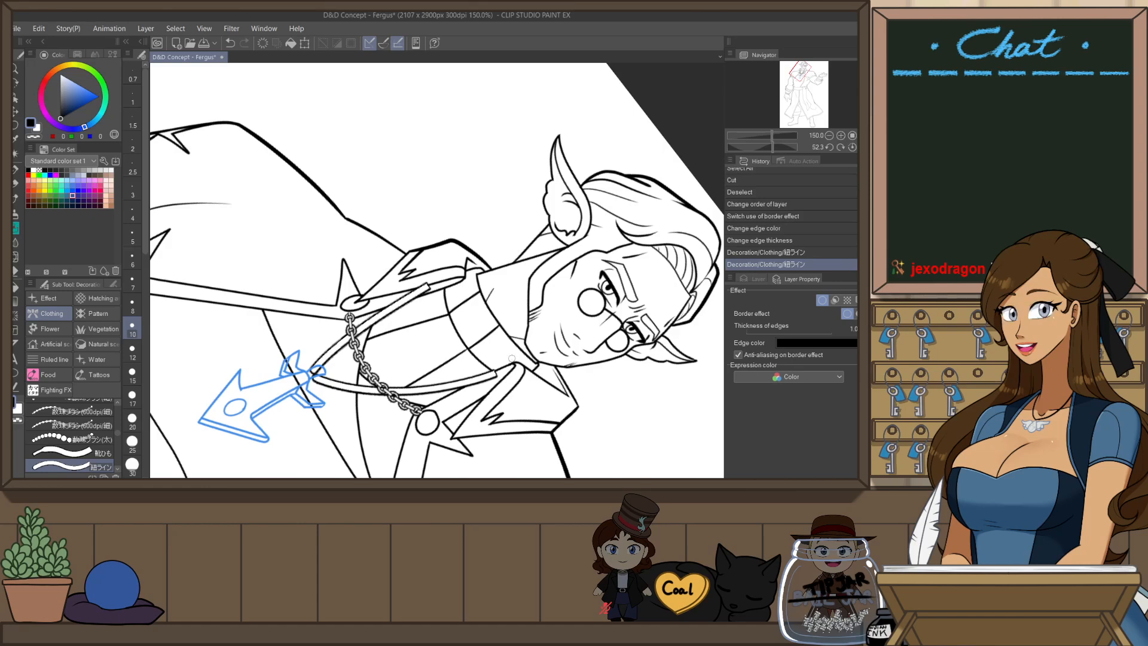
{"action": "scroll", "coordinate": [511, 358], "scroll_direction": "down", "scroll_amount": 2}
{"action": "key", "text": "ctrl+@"}
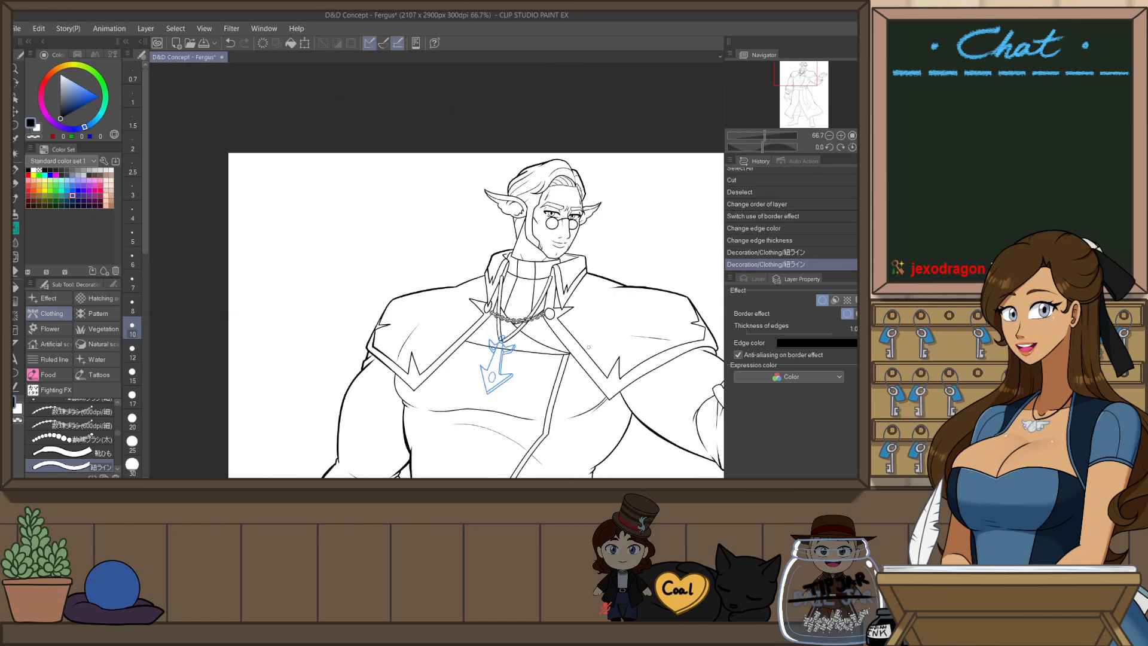
{"action": "left_click_drag", "start_coordinate": [600, 371], "coordinate": [561, 329]}
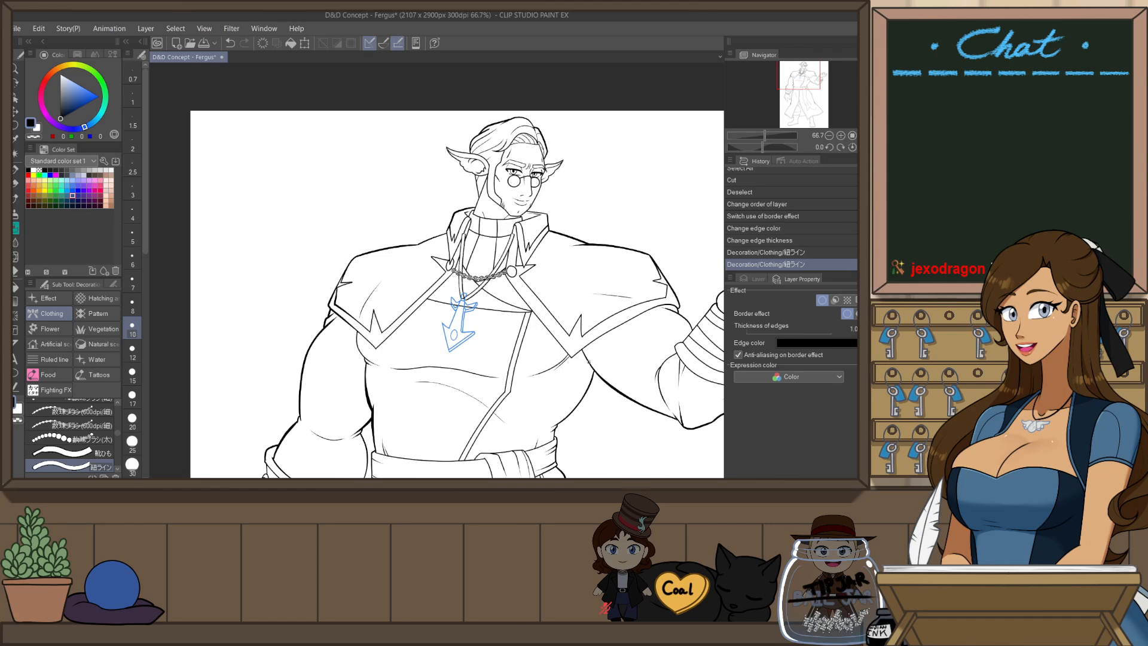
{"action": "left_click", "coordinate": [758, 279]}
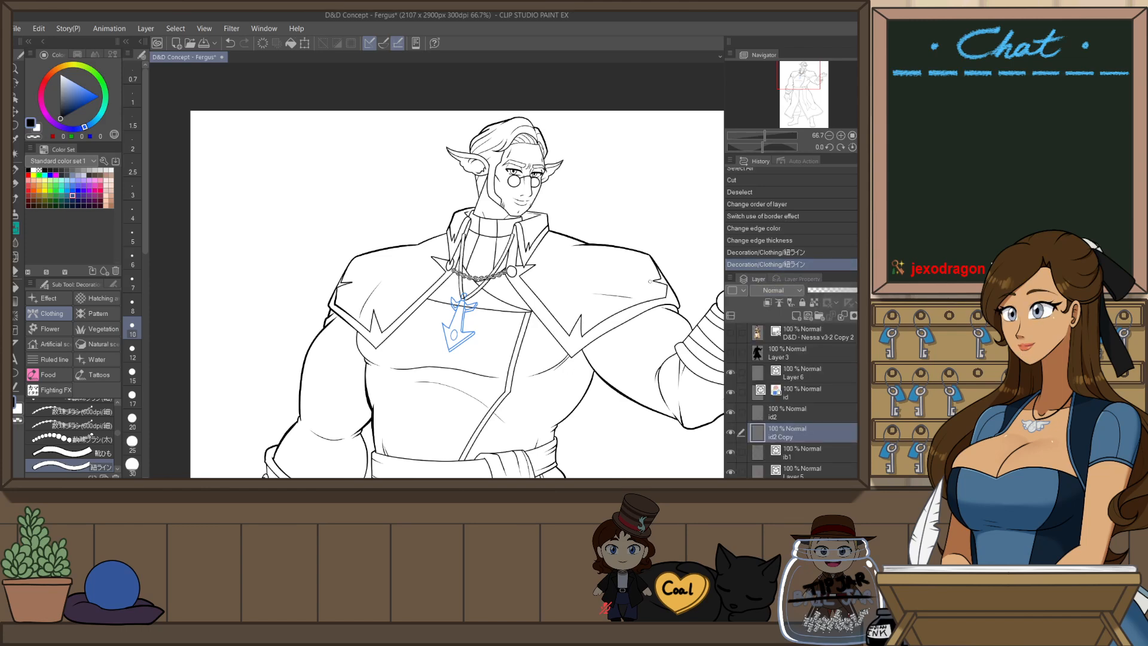
- Select the id layer, then rotate the anchor pendant slightly and position it so it hangs from the cord
{"action": "scroll", "coordinate": [552, 236], "scroll_direction": "down", "scroll_amount": 5}
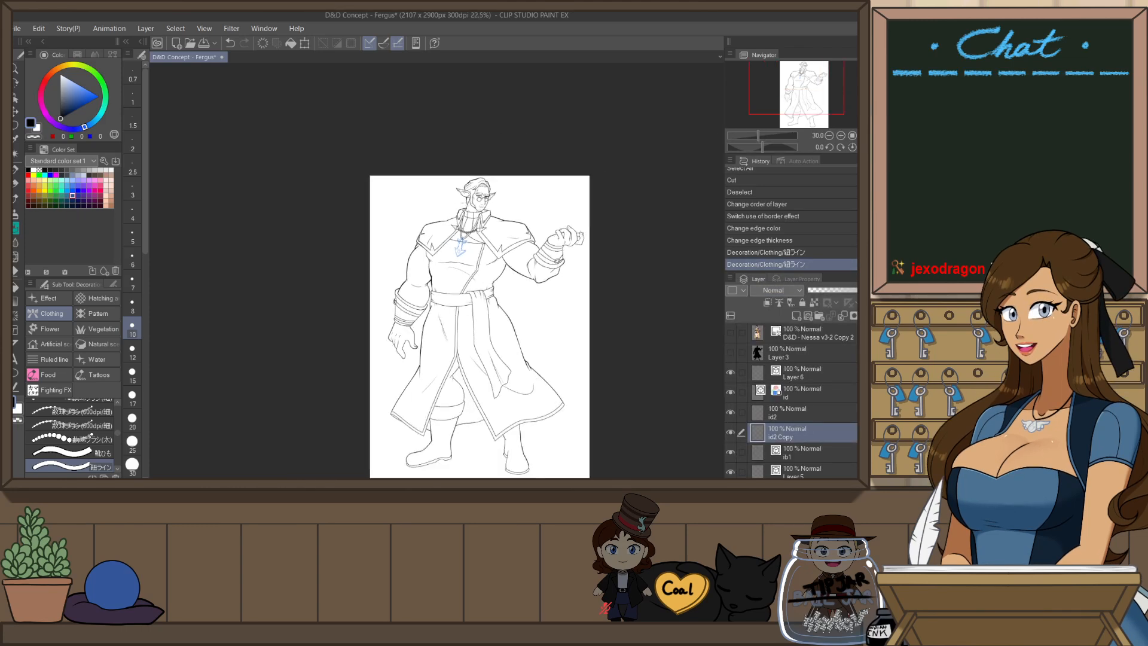
{"action": "scroll", "coordinate": [462, 215], "scroll_direction": "up", "scroll_amount": 5}
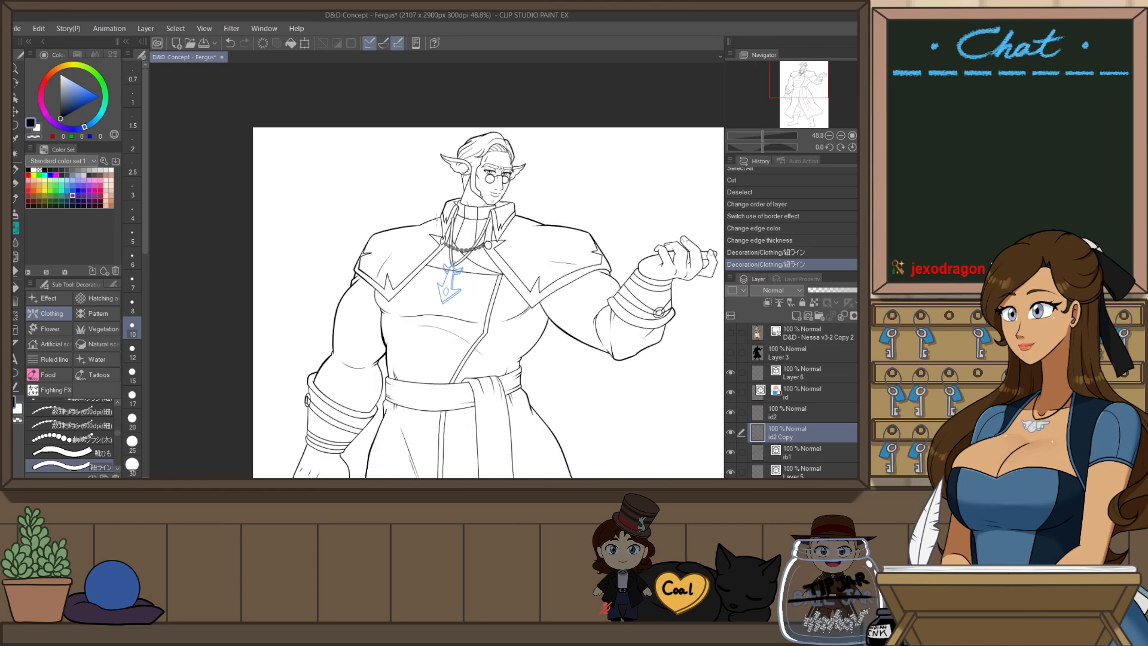
{"action": "left_click", "coordinate": [829, 402]}
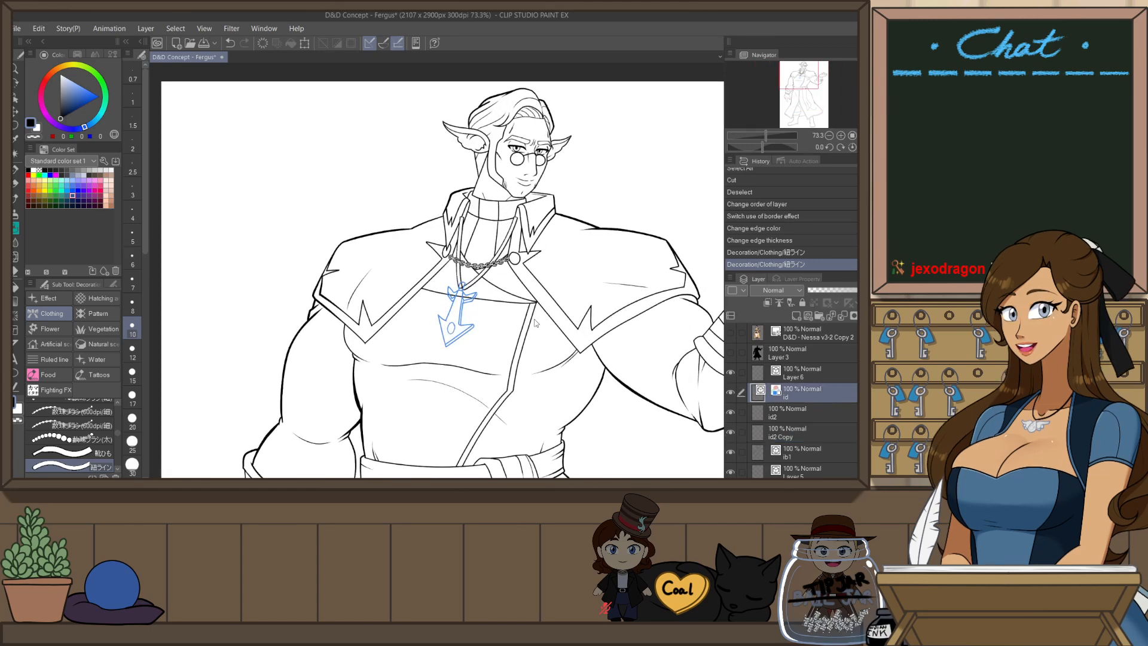
{"action": "key", "text": "ctrl+t"}
{"action": "scroll", "coordinate": [491, 305], "scroll_direction": "up", "scroll_amount": 2}
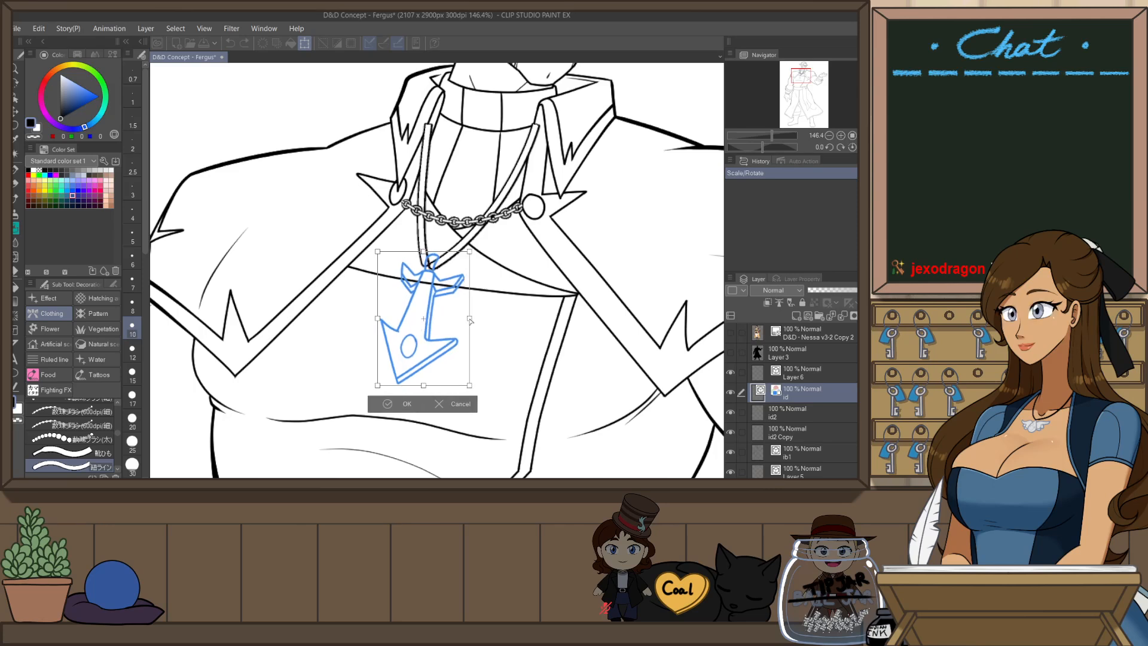
{"action": "mouse_move", "coordinate": [470, 321]}
{"action": "left_mouse_down"}
{"action": "mouse_move", "coordinate": [478, 311]}
{"action": "mouse_move", "coordinate": [468, 327]}
{"action": "left_mouse_up"}
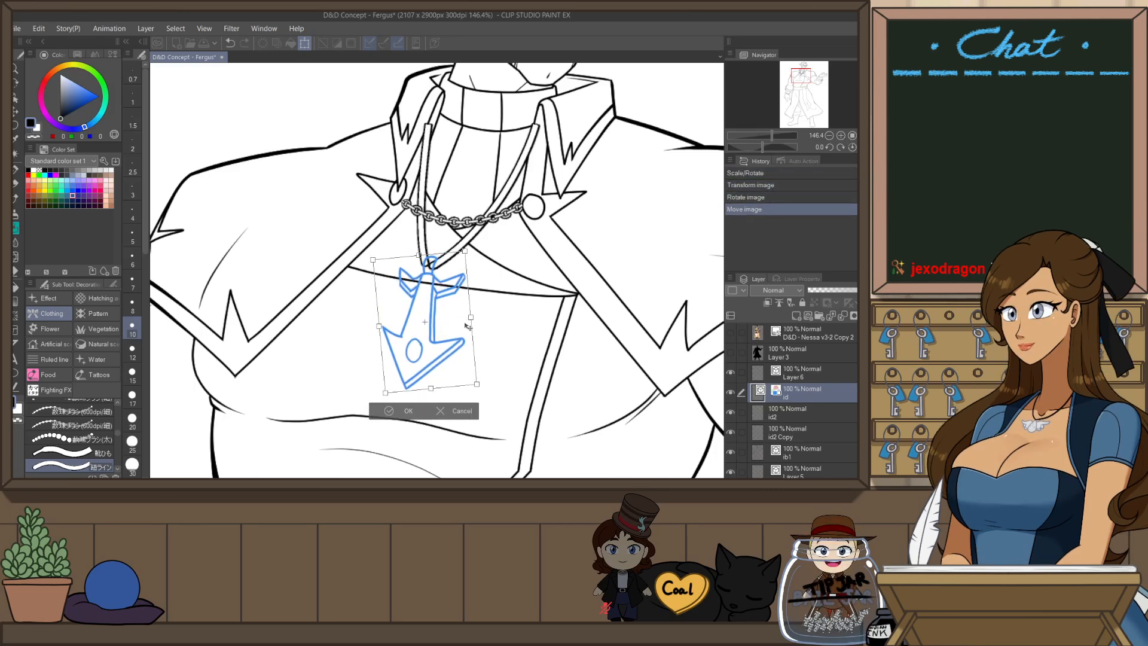
{"action": "left_click", "coordinate": [409, 410]}
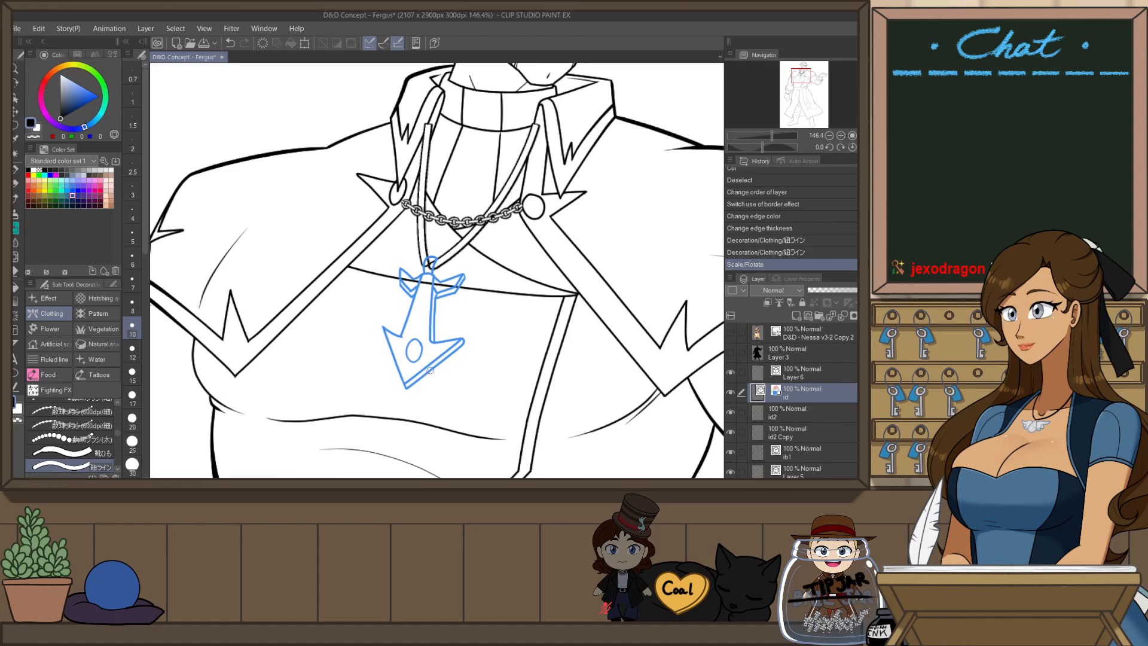
- Select the small oval inside the anchor's pointed lower part as a vector object and adjust it within the tip
{"action": "scroll", "coordinate": [421, 350], "scroll_direction": "up", "scroll_amount": 1}
{"action": "key", "text": "o"}
{"action": "left_click", "coordinate": [422, 350]}
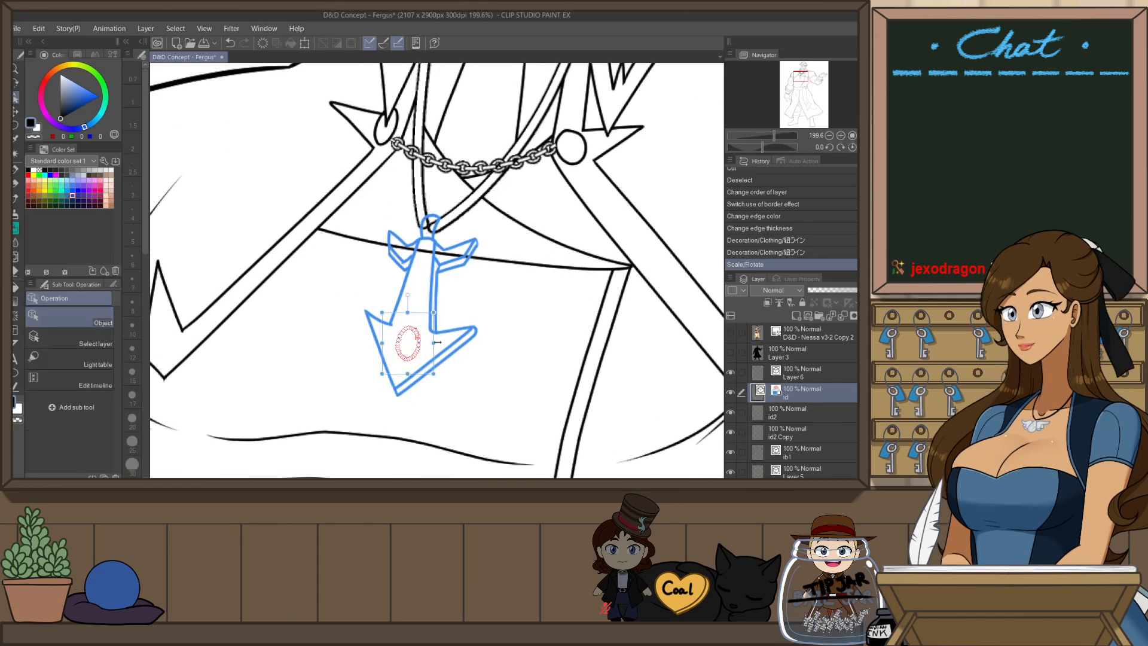
{"action": "left_click_drag", "start_coordinate": [435, 343], "coordinate": [437, 336]}
{"action": "scroll", "coordinate": [437, 339], "scroll_direction": "down", "scroll_amount": 6}
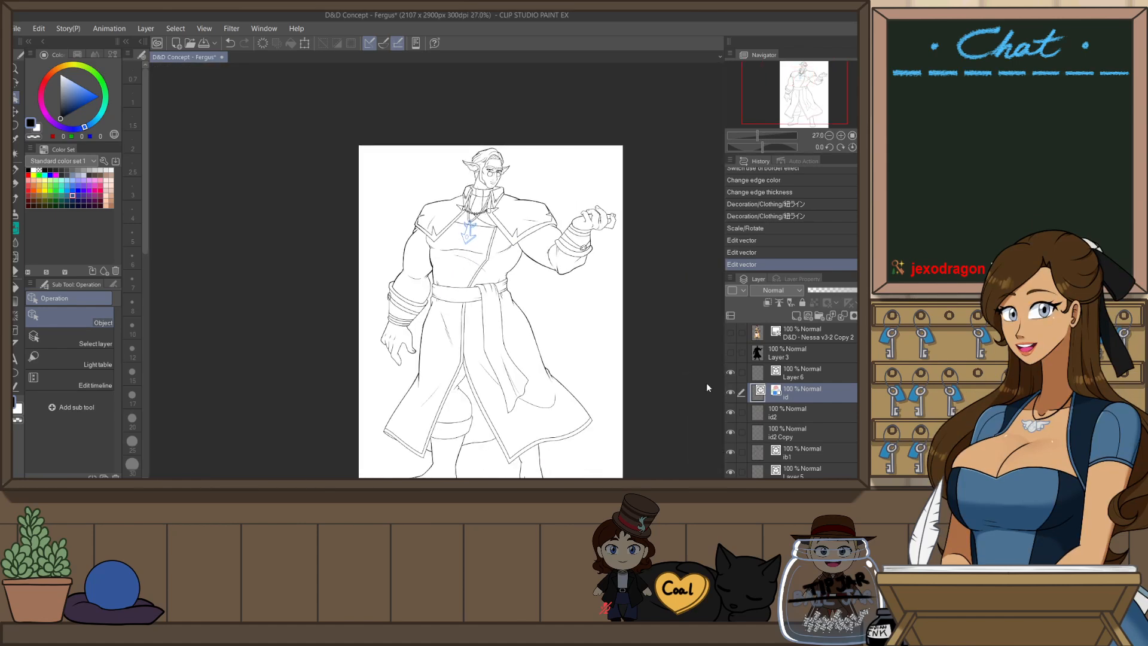
- Show the D&D - Nessa v3-2 Copy 2 reference layer to compare both characters, make id2 the active layer and hide the reference again
{"action": "left_click", "coordinate": [731, 332]}
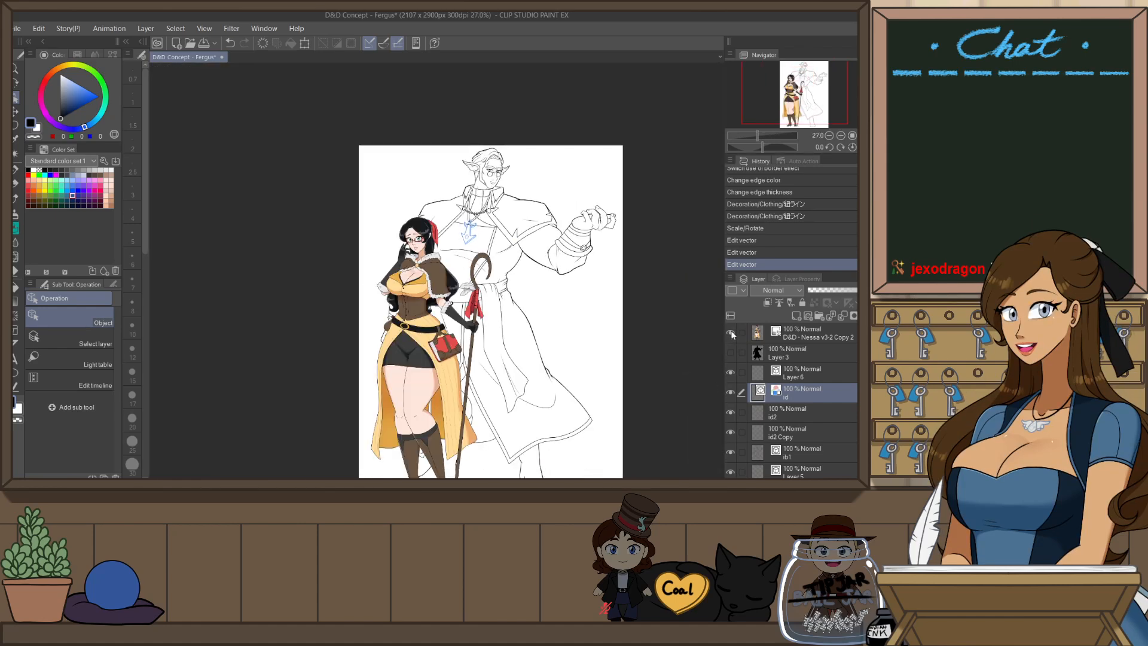
{"action": "left_click", "coordinate": [731, 333]}
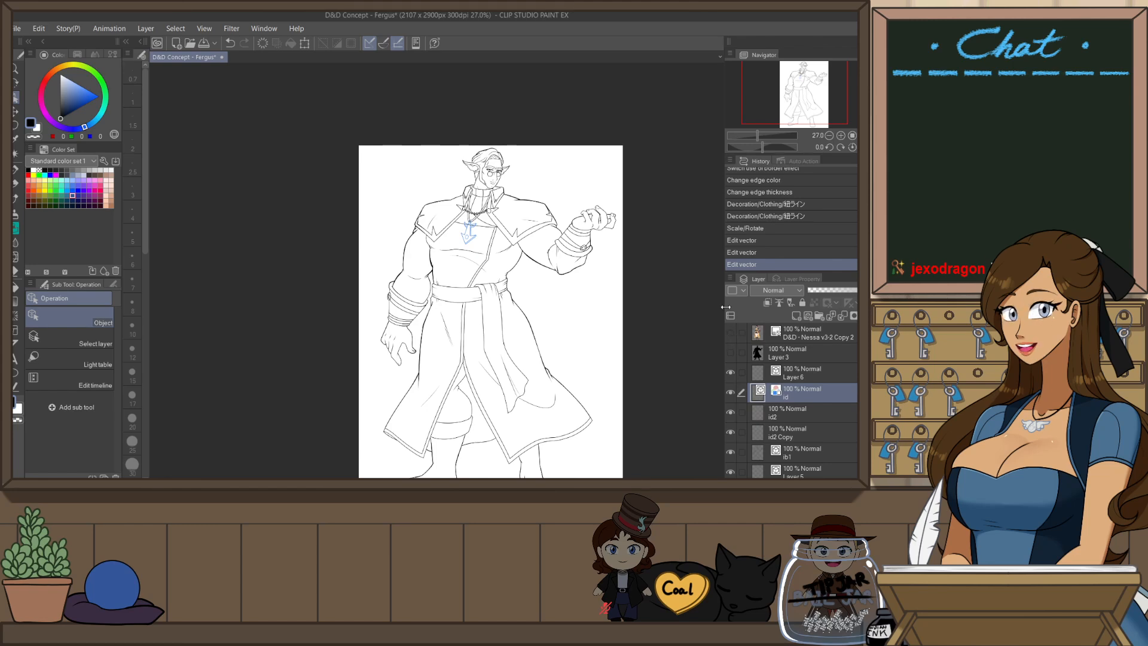
{"action": "scroll", "coordinate": [470, 186], "scroll_direction": "up", "scroll_amount": 2}
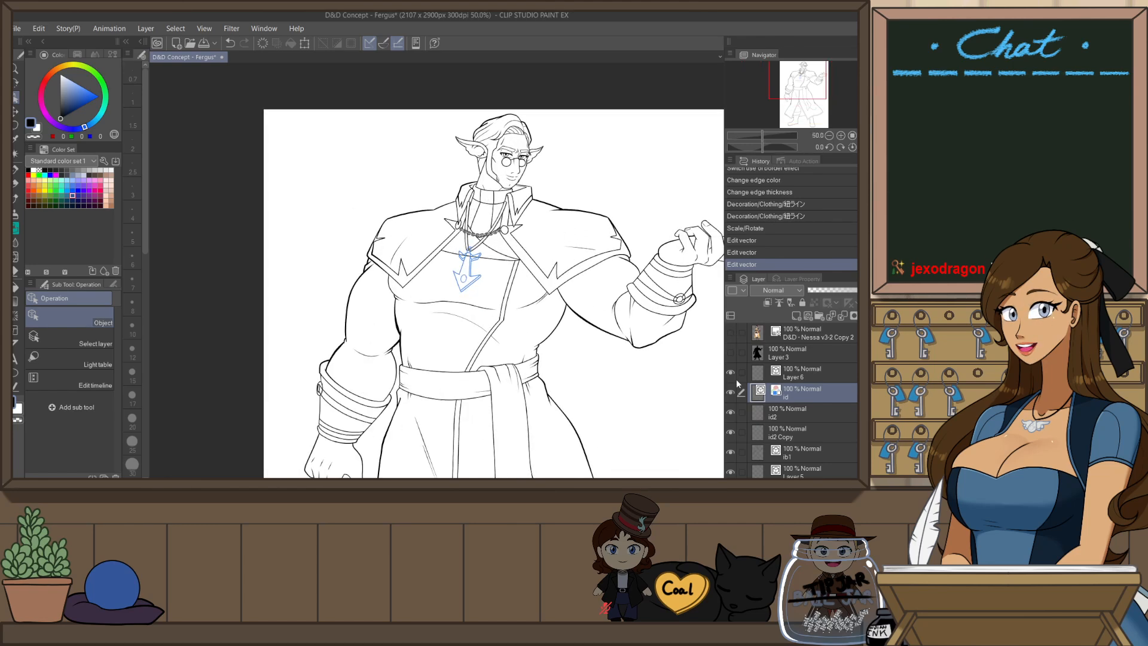
{"action": "scroll", "coordinate": [591, 256], "scroll_direction": "up", "scroll_amount": 5}
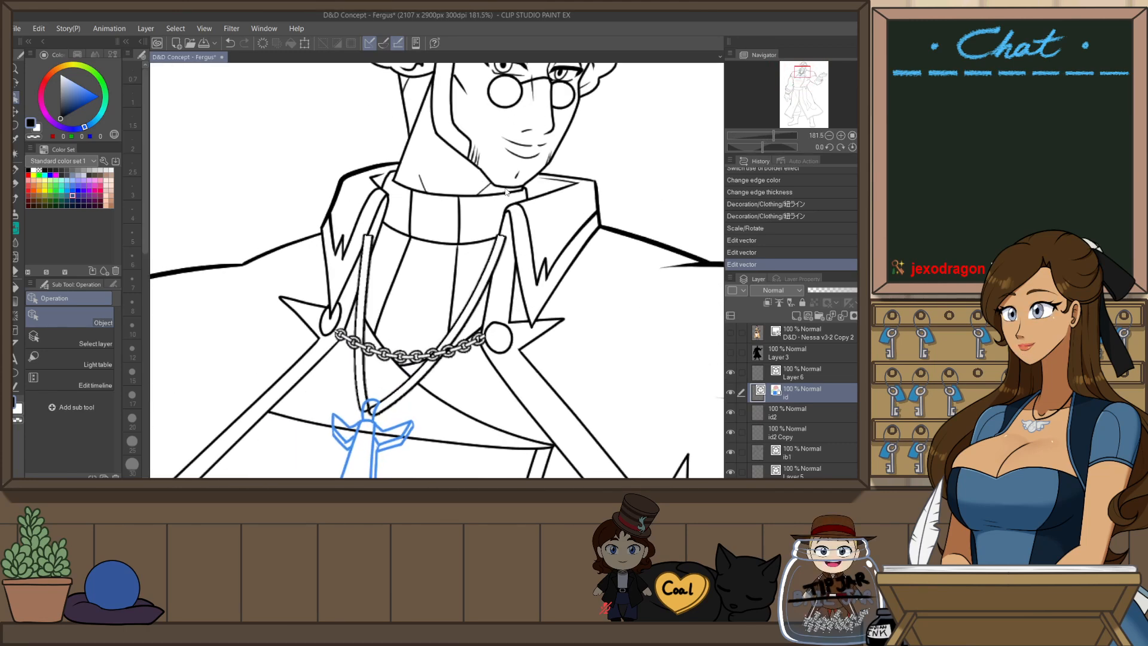
{"action": "left_click", "coordinate": [792, 409]}
{"action": "left_click", "coordinate": [731, 332]}
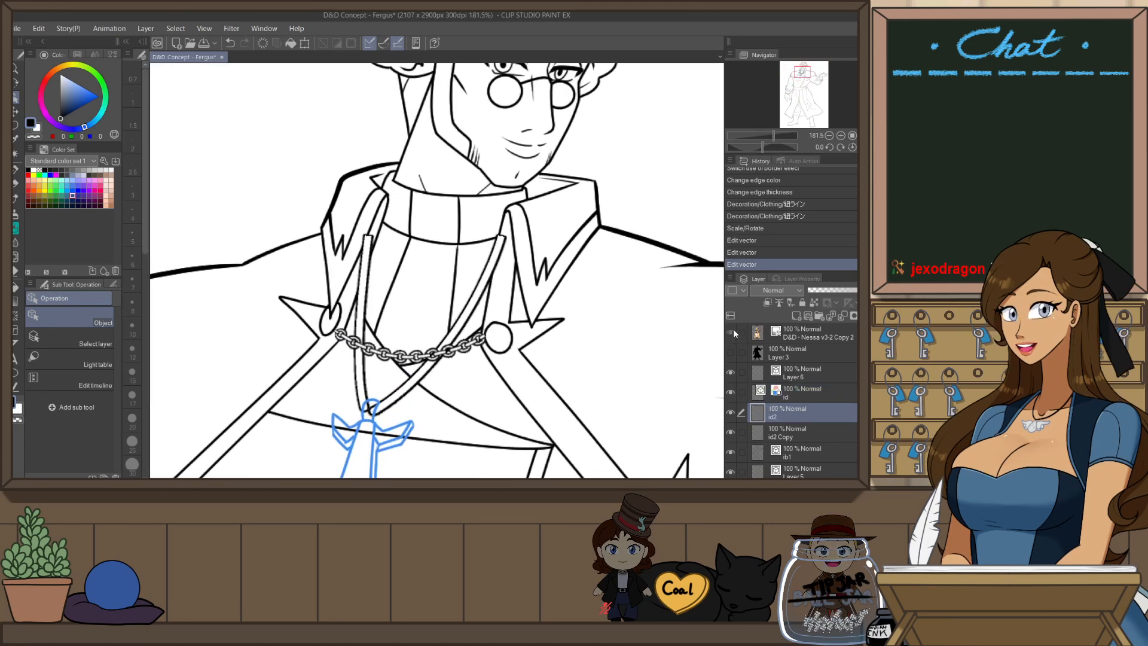
{"action": "scroll", "coordinate": [524, 217], "scroll_direction": "down", "scroll_amount": 4}
{"action": "scroll", "coordinate": [524, 217], "scroll_direction": "up", "scroll_amount": 1}
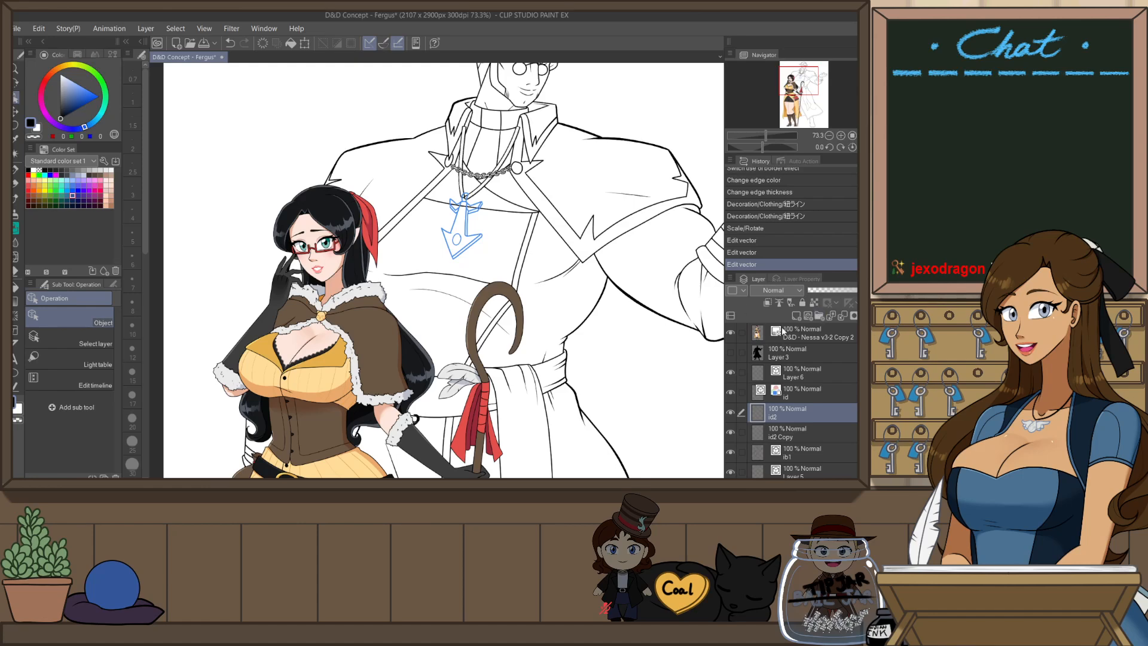
{"action": "left_click", "coordinate": [731, 334]}
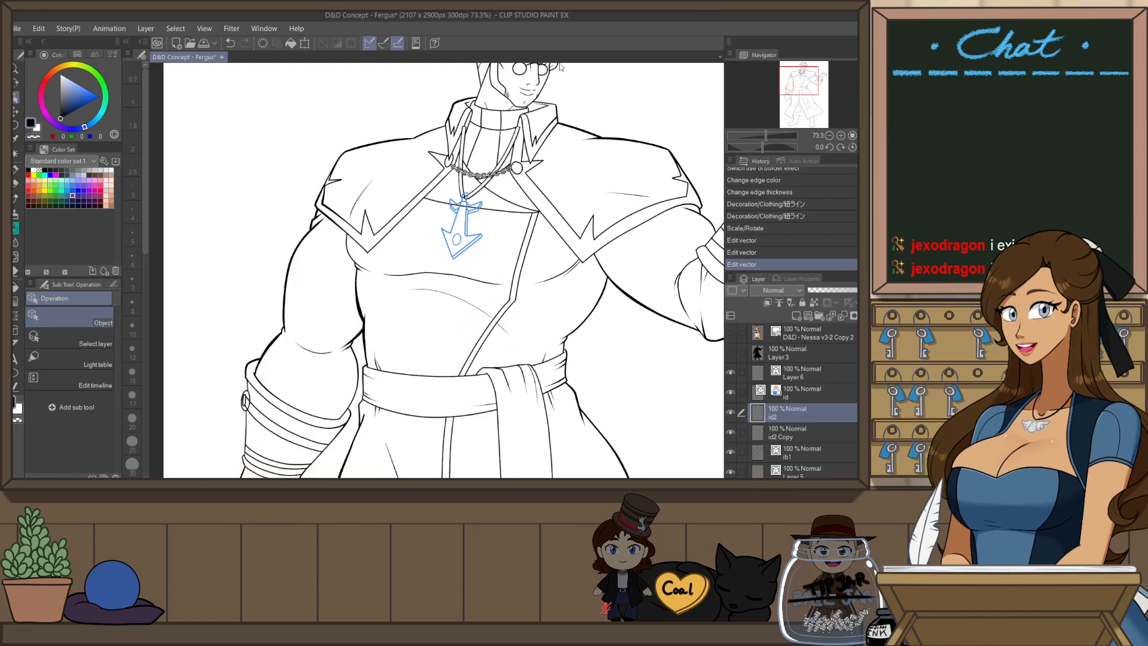
- Choose the snap eraser, toggle the id2 layer to find which layer holds the cord, and make id2 Copy the active layer
{"action": "scroll", "coordinate": [542, 130], "scroll_direction": "up", "scroll_amount": 1}
{"action": "scroll", "coordinate": [542, 129], "scroll_direction": "up", "scroll_amount": 1}
{"action": "scroll", "coordinate": [515, 125], "scroll_direction": "up", "scroll_amount": 1}
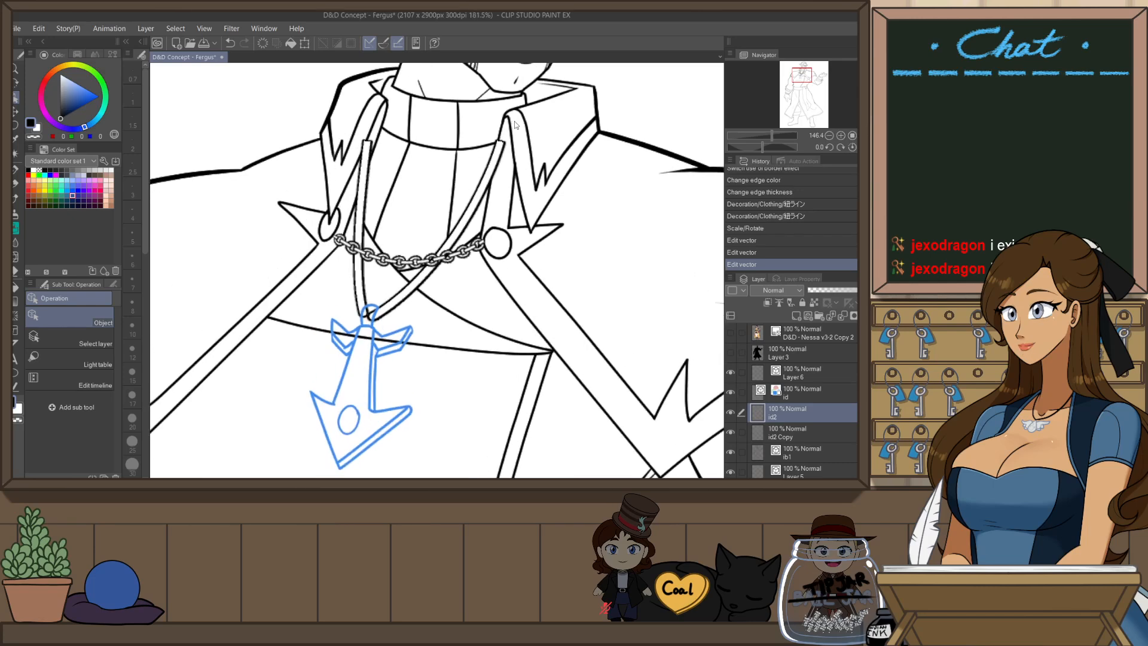
{"action": "key", "text": "e"}
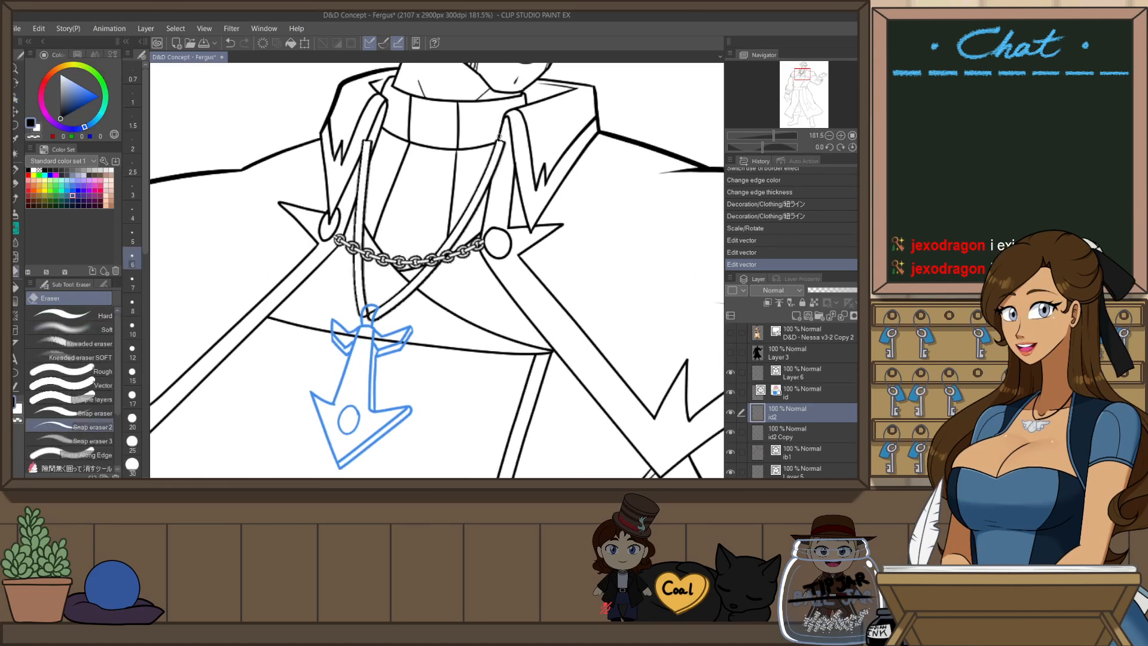
{"action": "left_click_drag", "start_coordinate": [515, 124], "coordinate": [497, 165]}
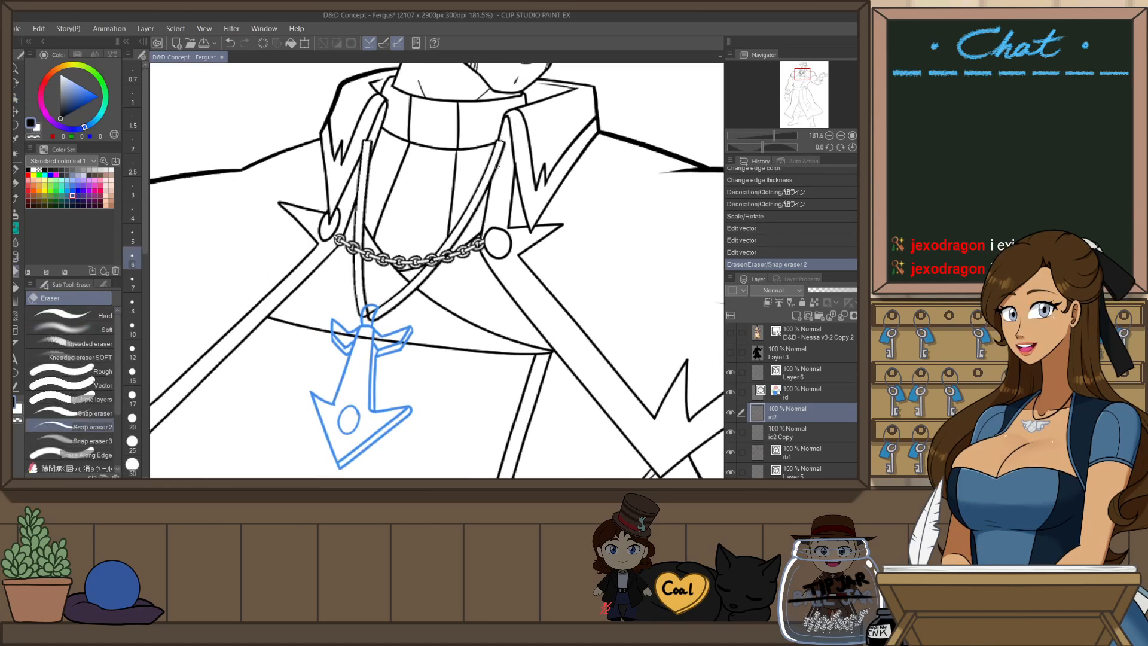
{"action": "key", "text": "ctrl+z"}
{"action": "left_click", "coordinate": [731, 412]}
{"action": "left_click", "coordinate": [730, 412]}
{"action": "left_click", "coordinate": [787, 435]}
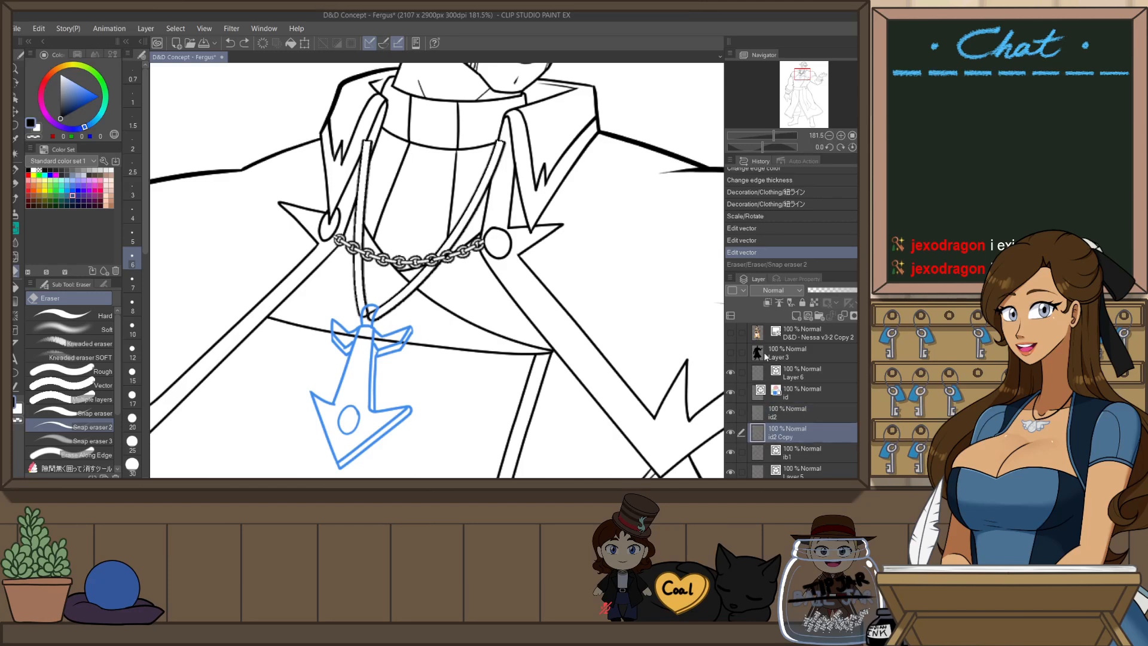
- Erase the upper end of the longer diagonal cord strand where it overlaps the collar lapel
{"action": "left_click", "coordinate": [500, 146]}
{"action": "left_click", "coordinate": [500, 146]}
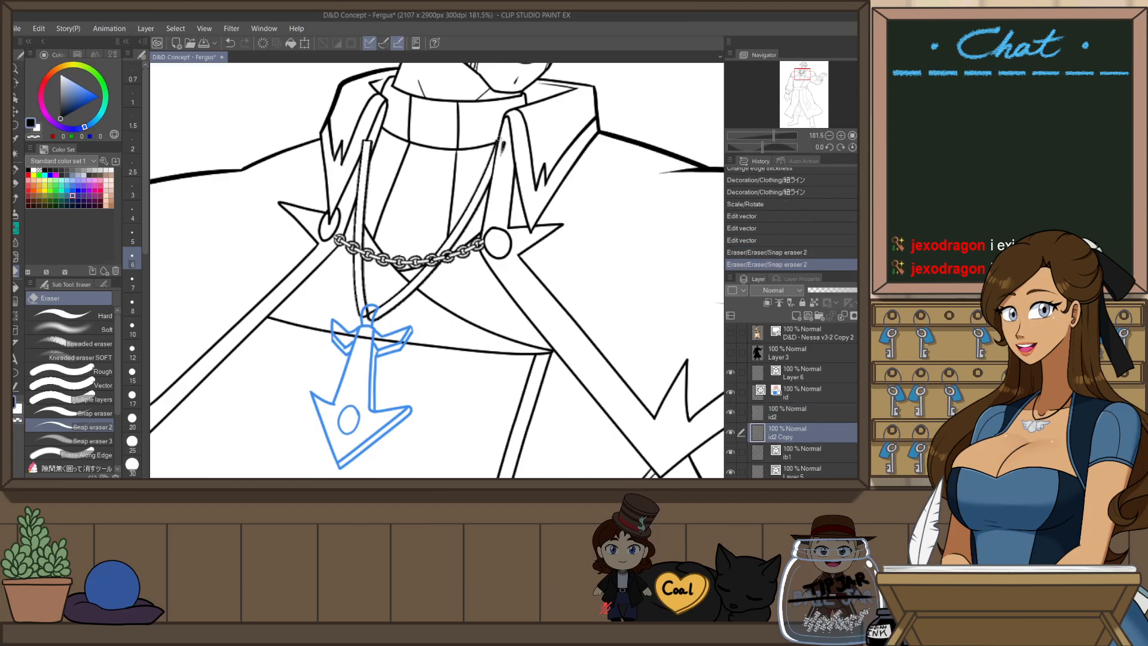
{"action": "left_click", "coordinate": [501, 143]}
{"action": "key", "text": "ctrl+z"}
{"action": "left_click", "coordinate": [501, 137]}
{"action": "left_click_drag", "start_coordinate": [497, 144], "coordinate": [489, 179]}
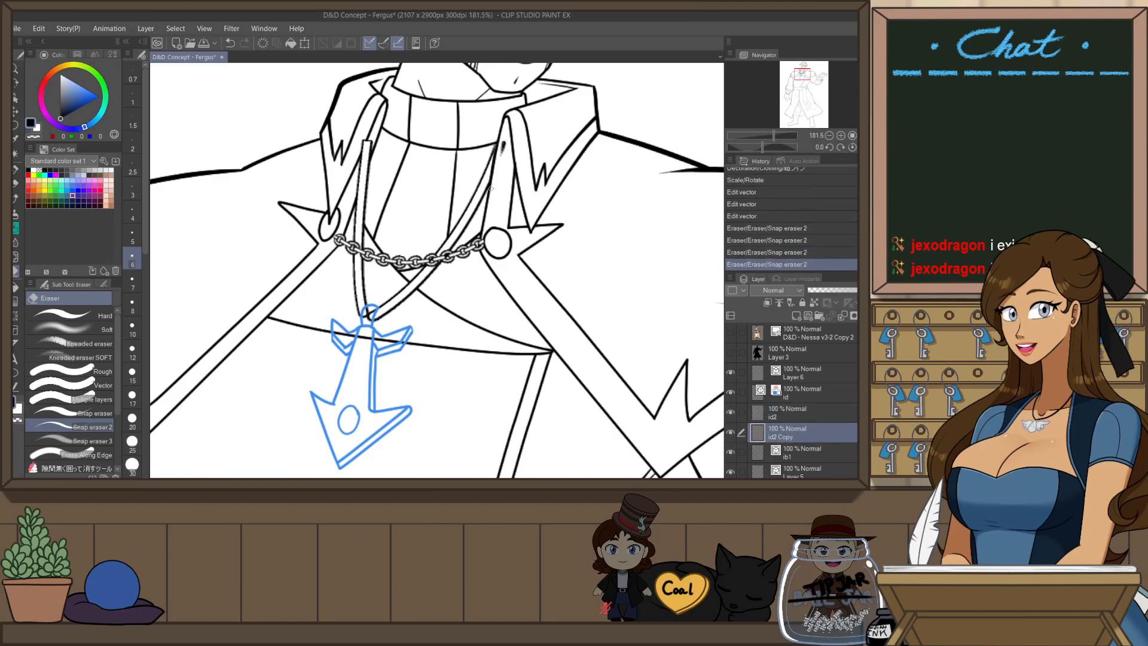
{"action": "key", "text": "ctrl+z"}
{"action": "left_click", "coordinate": [502, 134]}
{"action": "left_click", "coordinate": [503, 144]}
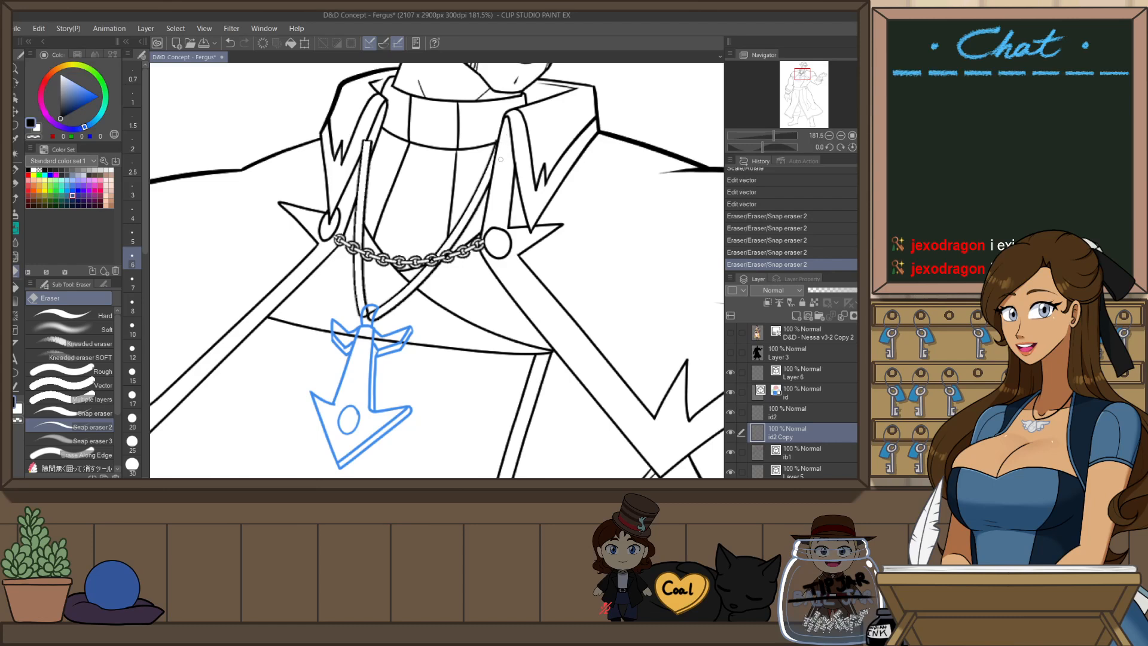
{"action": "left_click", "coordinate": [500, 159]}
- Mirror the canvas view, erase the other strand's upper end over the opposite lapel, and restore the normal view
{"action": "key", "text": "h"}
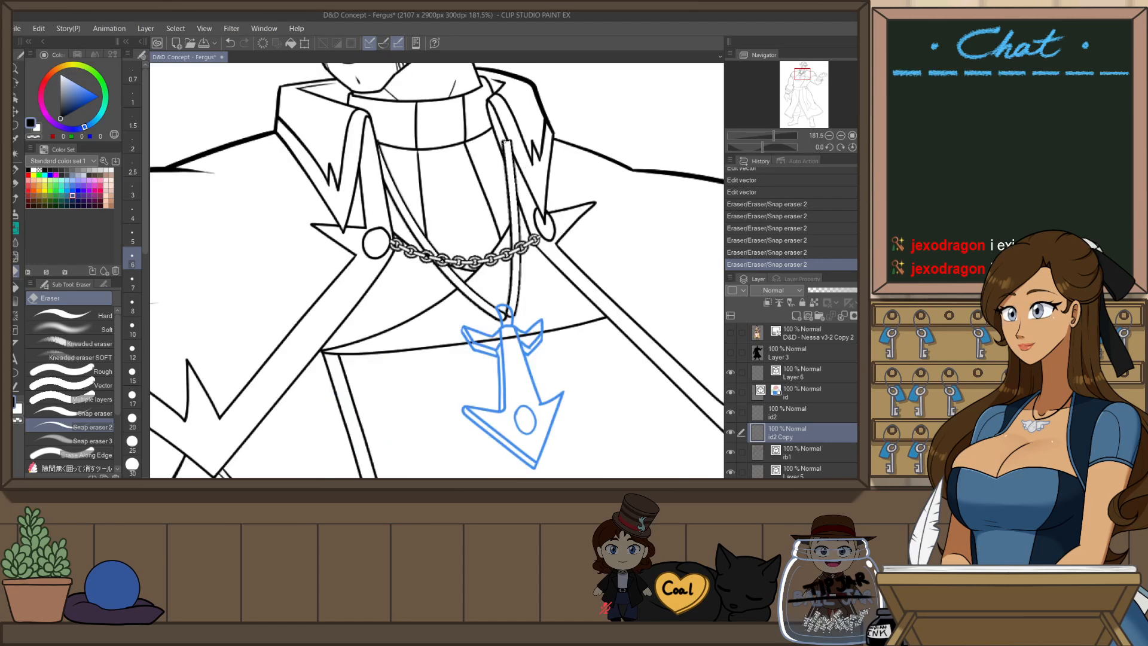
{"action": "left_click", "coordinate": [505, 144]}
{"action": "left_click_drag", "start_coordinate": [506, 149], "coordinate": [510, 167]}
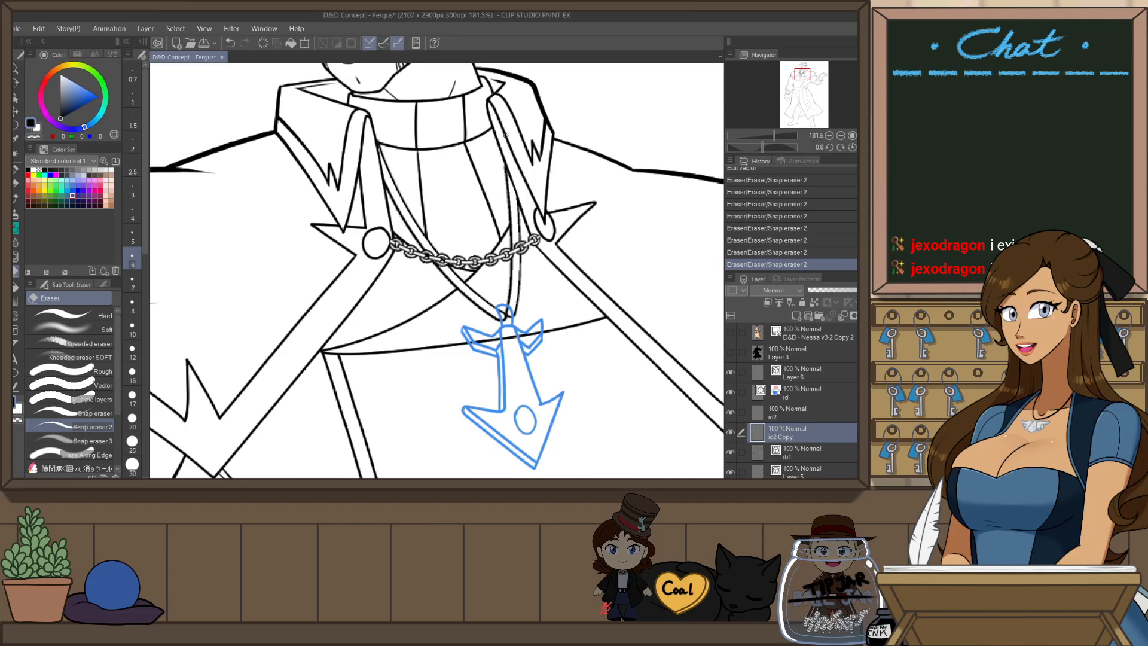
{"action": "left_click", "coordinate": [505, 134]}
{"action": "key", "text": "bracketright"}
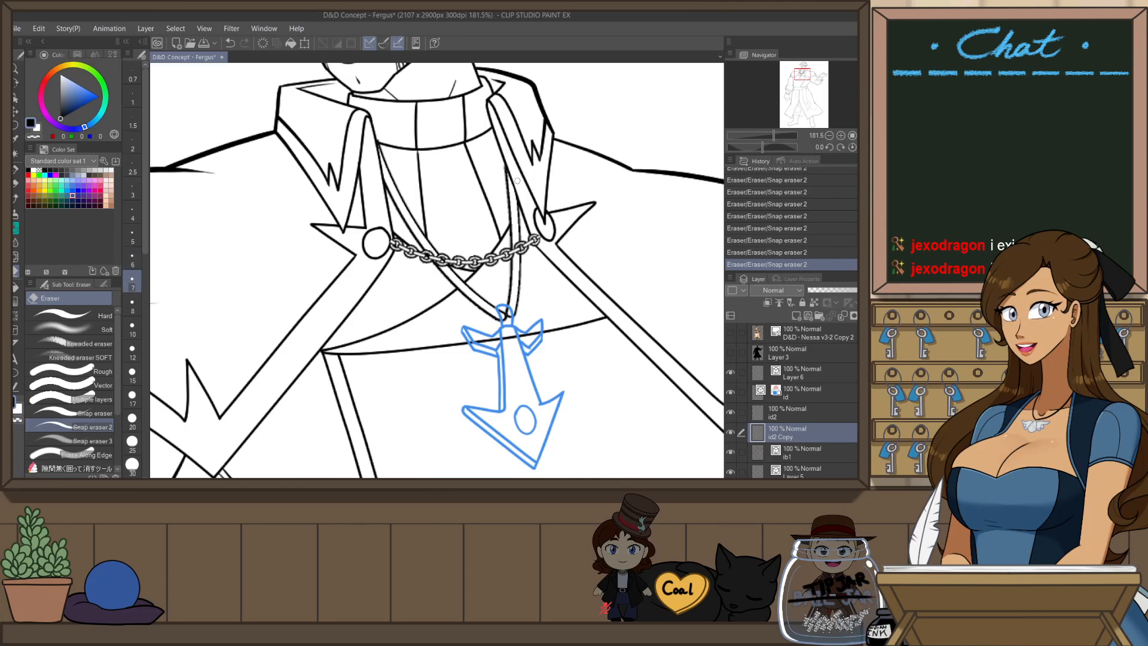
{"action": "key", "text": "h"}
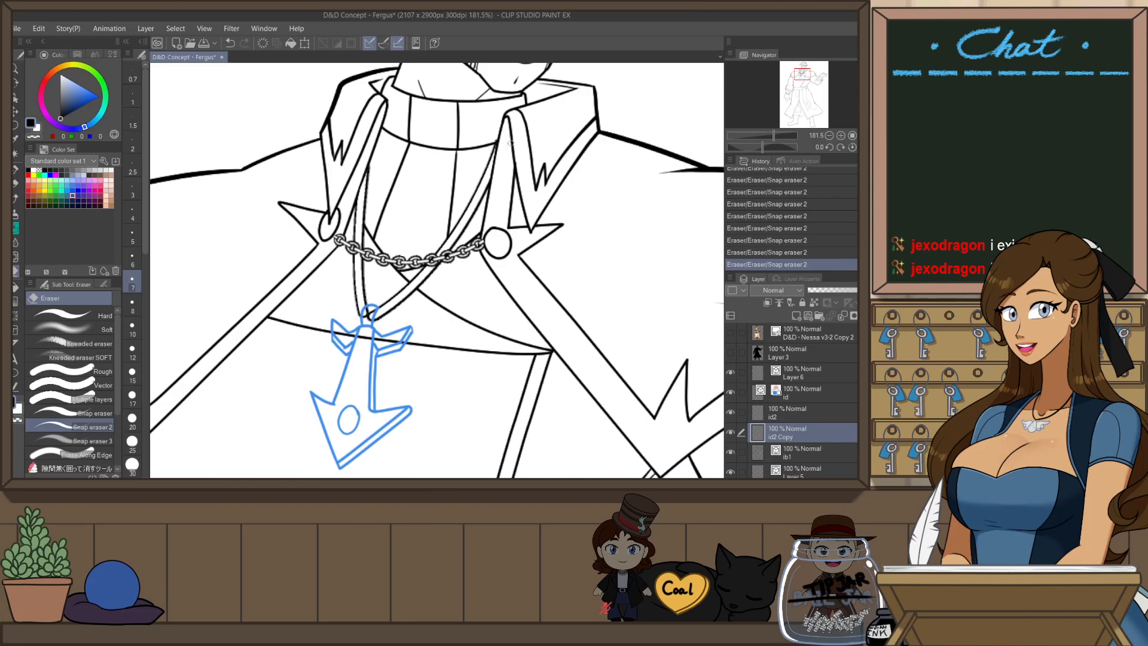
- Erase the cord ends showing inside the anchor pendant's ring
{"action": "scroll", "coordinate": [415, 271], "scroll_direction": "down", "scroll_amount": 9}
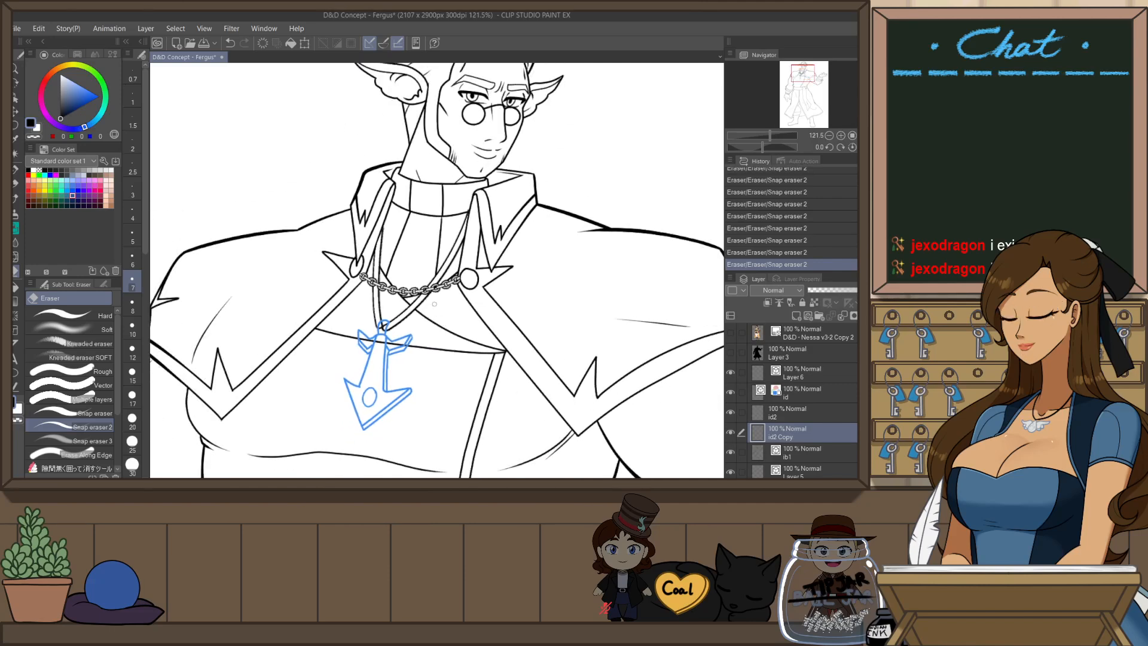
{"action": "scroll", "coordinate": [391, 302], "scroll_direction": "up", "scroll_amount": 15}
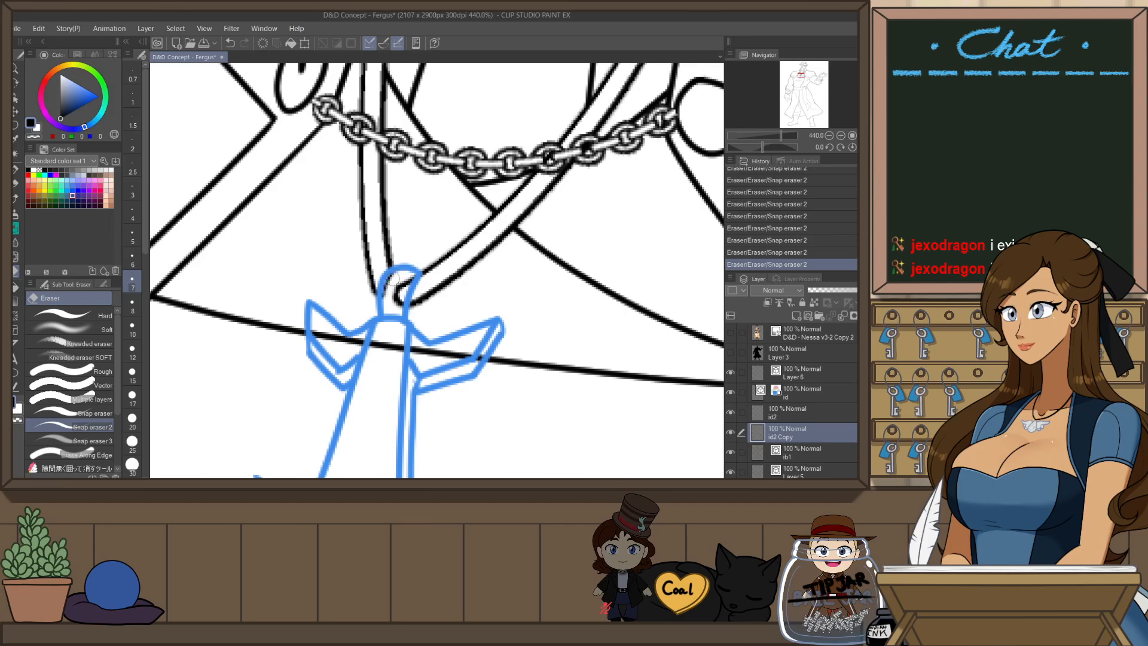
{"action": "left_click_drag", "start_coordinate": [399, 278], "coordinate": [404, 288]}
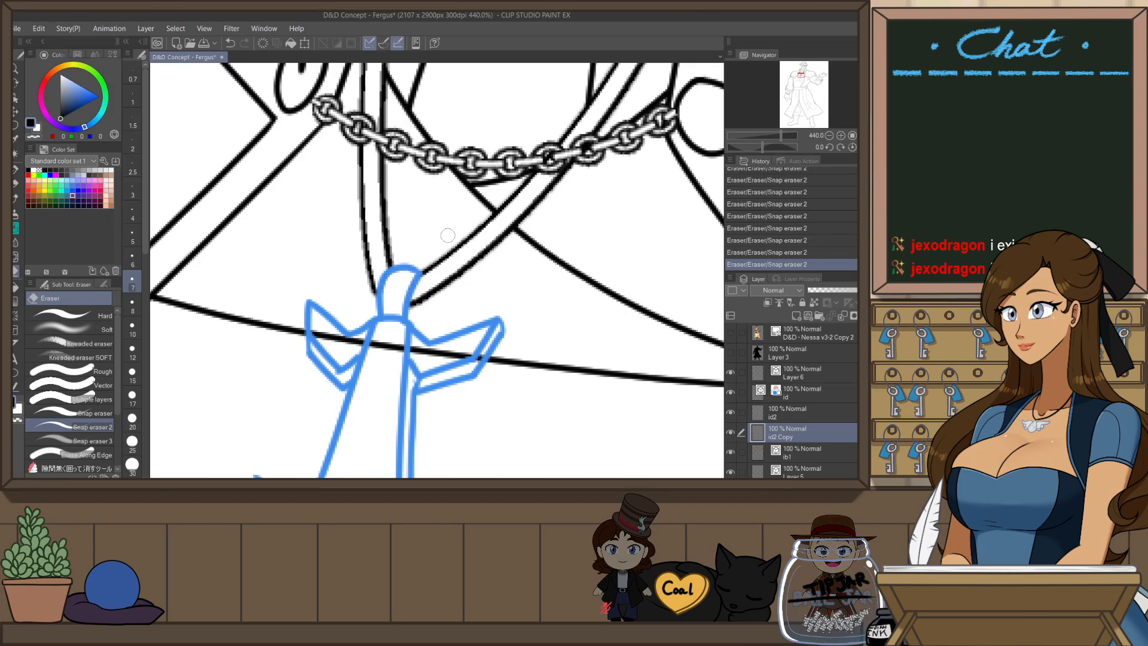
{"action": "scroll", "coordinate": [447, 235], "scroll_direction": "down", "scroll_amount": 10}
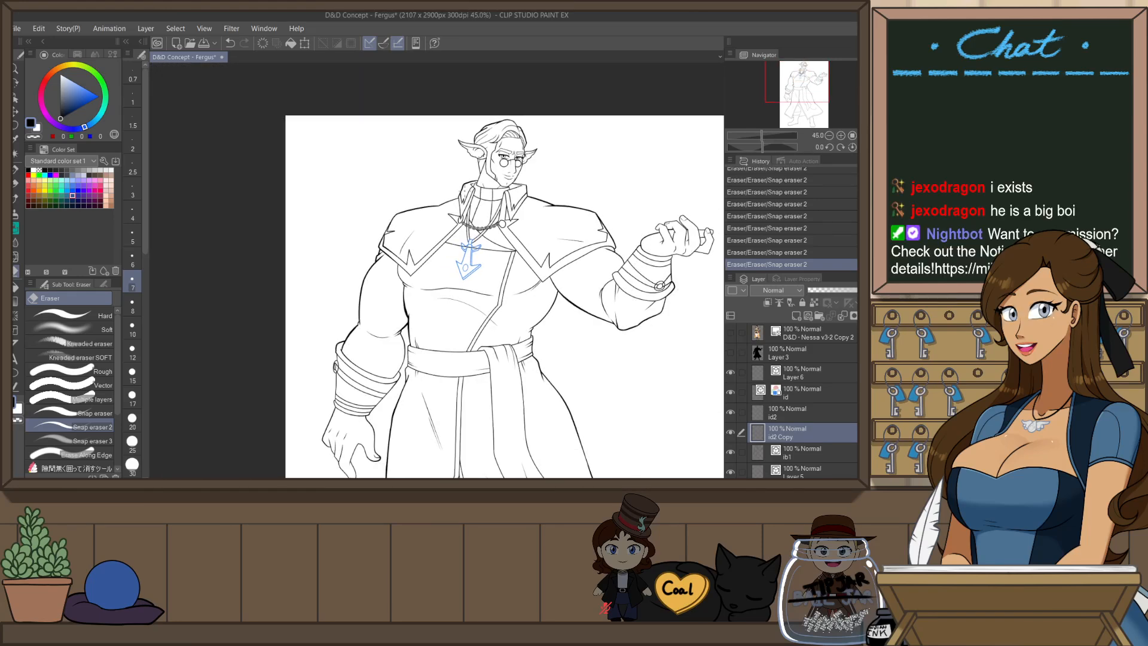
- Lasso the steeper, nearly vertical cord strand between the lapel and the anchor's ring, cut it and clear the selection
{"action": "scroll", "coordinate": [492, 202], "scroll_direction": "up", "scroll_amount": 5}
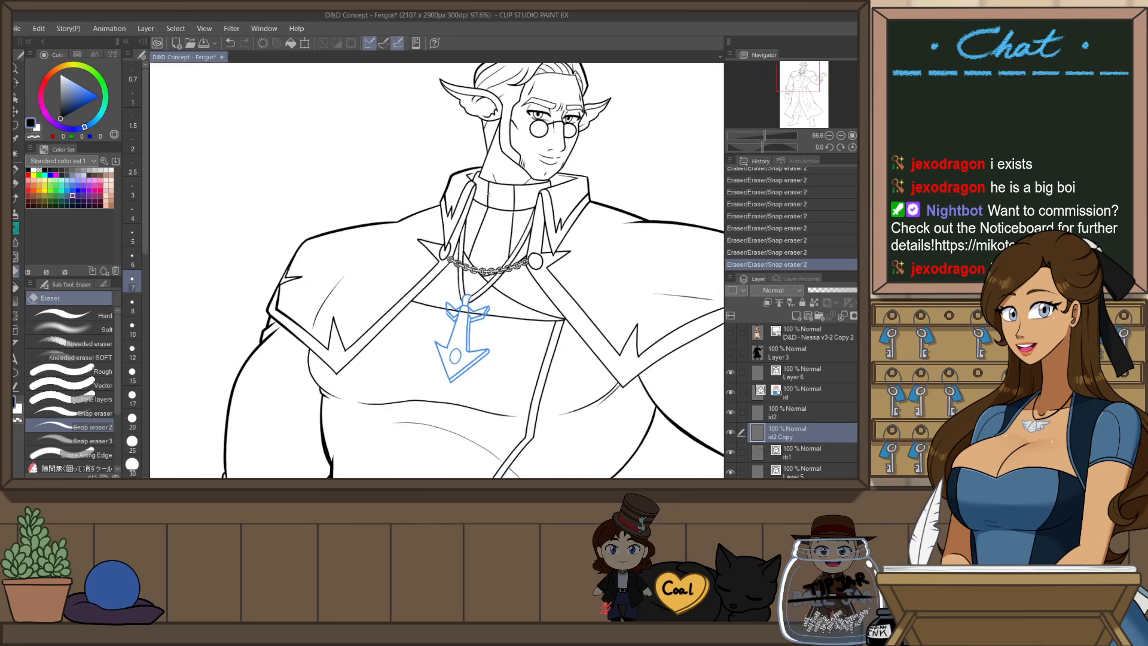
{"action": "scroll", "coordinate": [493, 201], "scroll_direction": "up", "scroll_amount": 3}
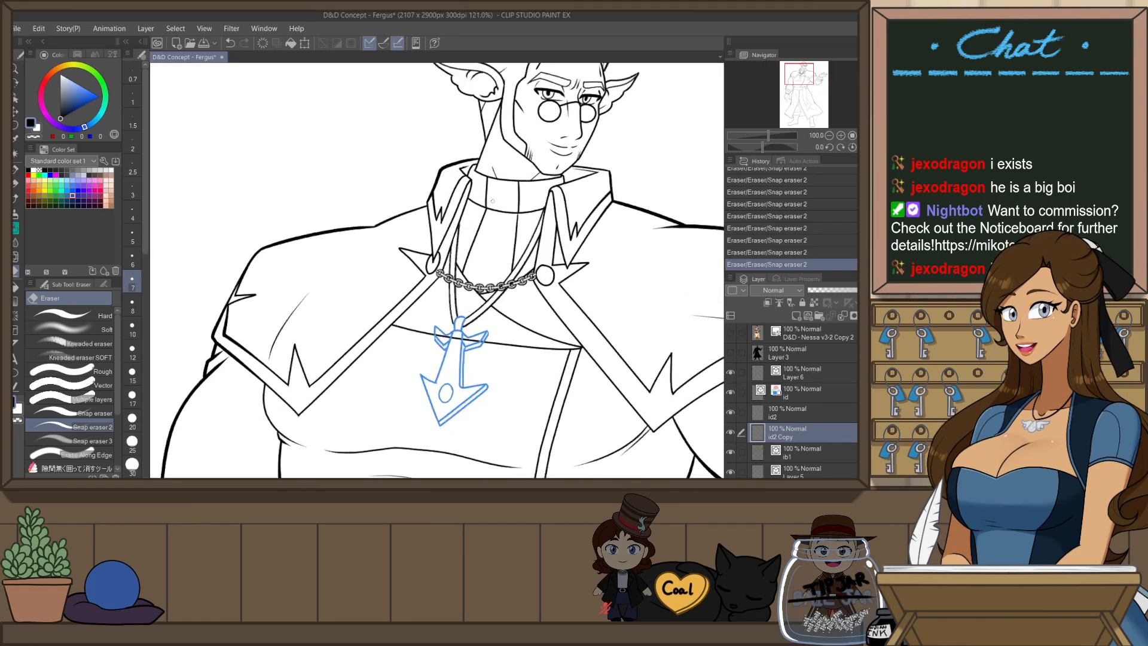
{"action": "key", "text": "m"}
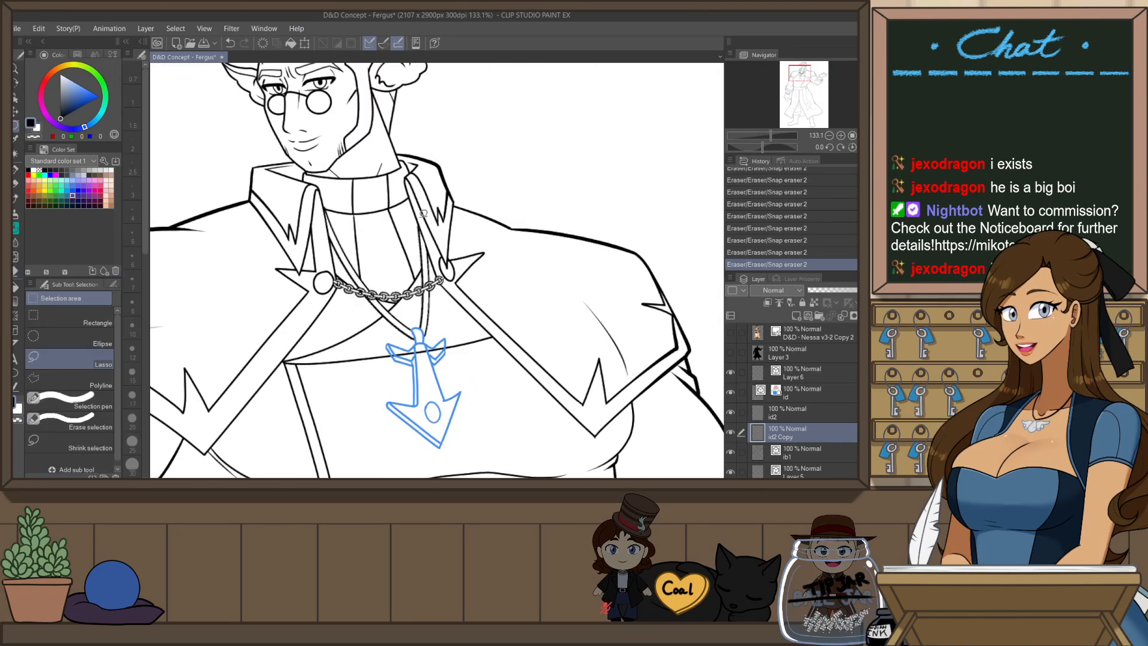
{"action": "scroll", "coordinate": [449, 231], "scroll_direction": "up", "scroll_amount": 2}
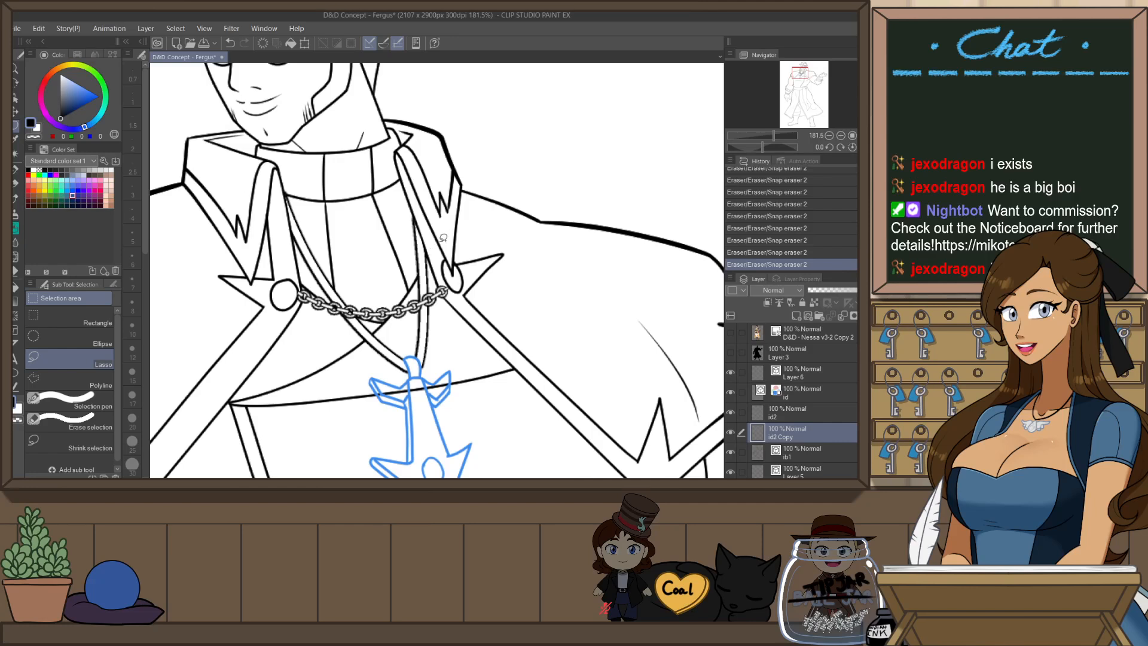
{"action": "mouse_move", "coordinate": [443, 237]}
{"action": "left_mouse_down"}
{"action": "mouse_move", "coordinate": [410, 200]}
{"action": "mouse_move", "coordinate": [412, 353]}
{"action": "mouse_move", "coordinate": [441, 332]}
{"action": "mouse_move", "coordinate": [444, 299]}
{"action": "left_mouse_up"}
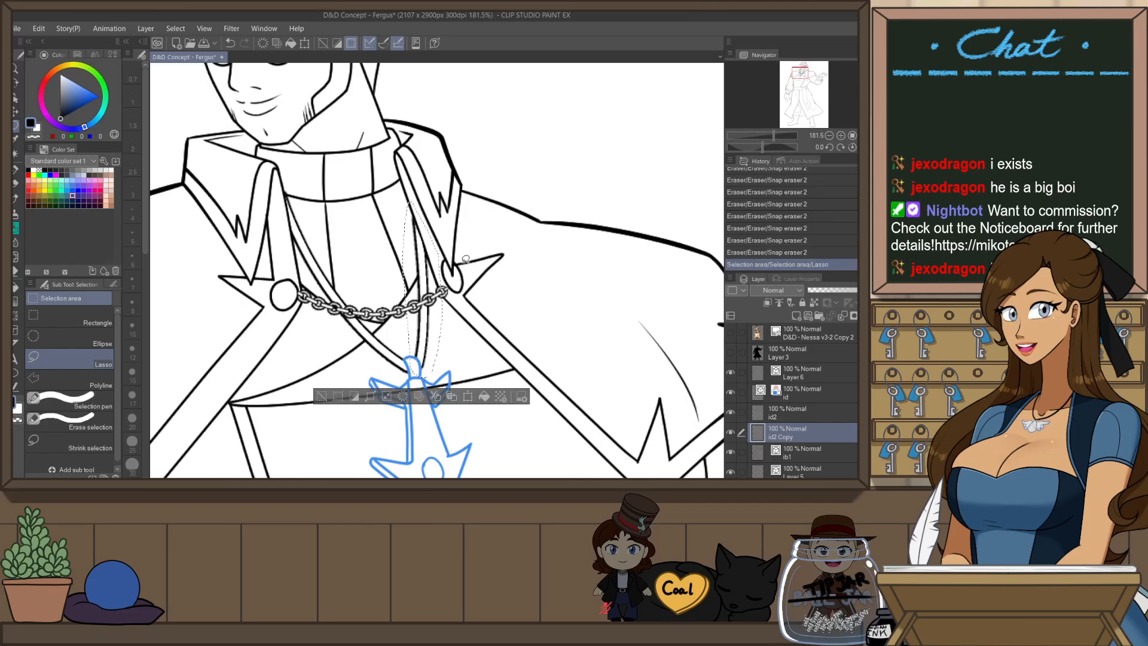
{"action": "key", "text": "ctrl+x"}
{"action": "key", "text": "ctrl+d"}
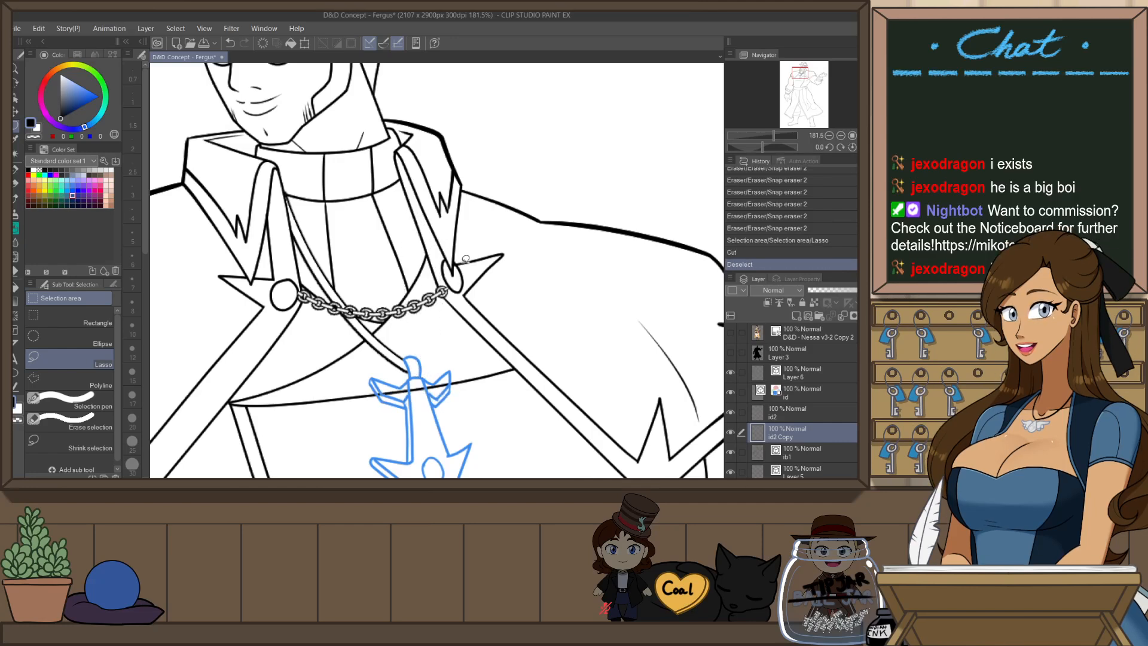
- Rotate the canvas and redraw the removed strand with the 紐ライン clothing brush as a curve from the anchor's ring to the collar lapel
{"action": "left_click", "coordinate": [16, 229]}
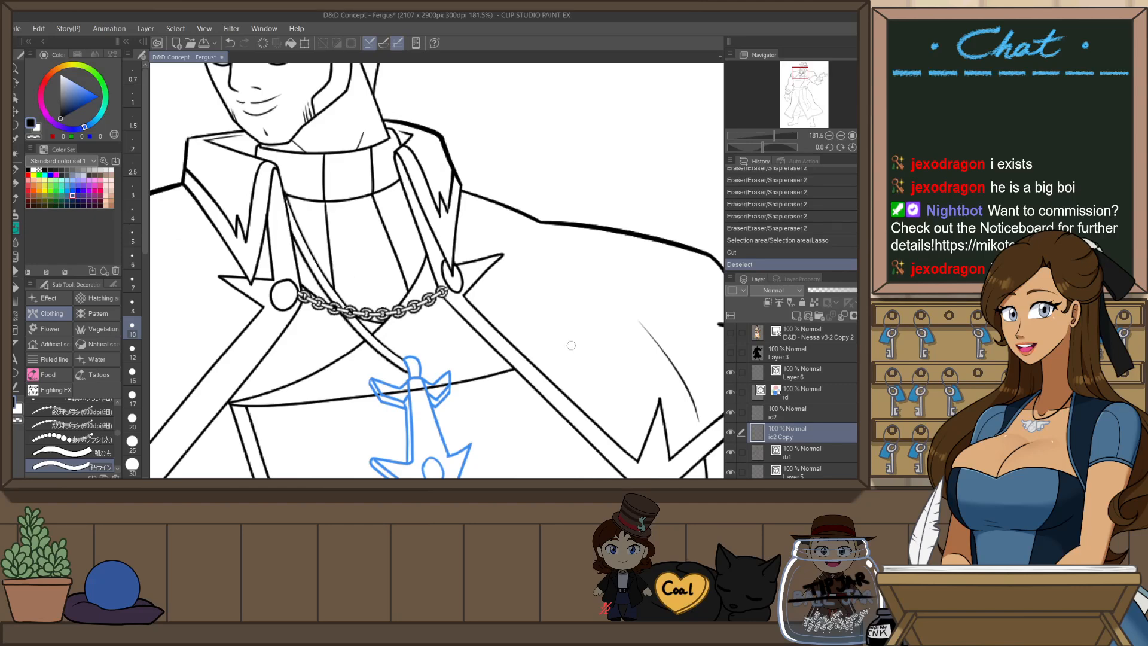
{"action": "left_click_drag", "start_coordinate": [571, 346], "coordinate": [409, 305]}
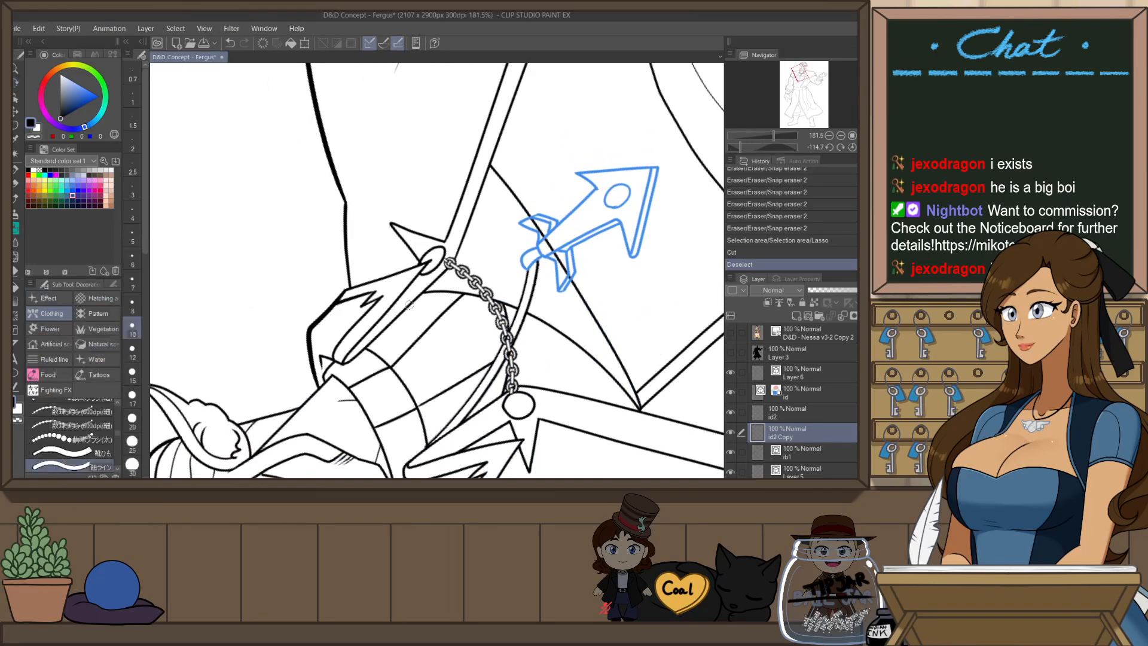
{"action": "left_click_drag", "start_coordinate": [448, 263], "coordinate": [531, 248]}
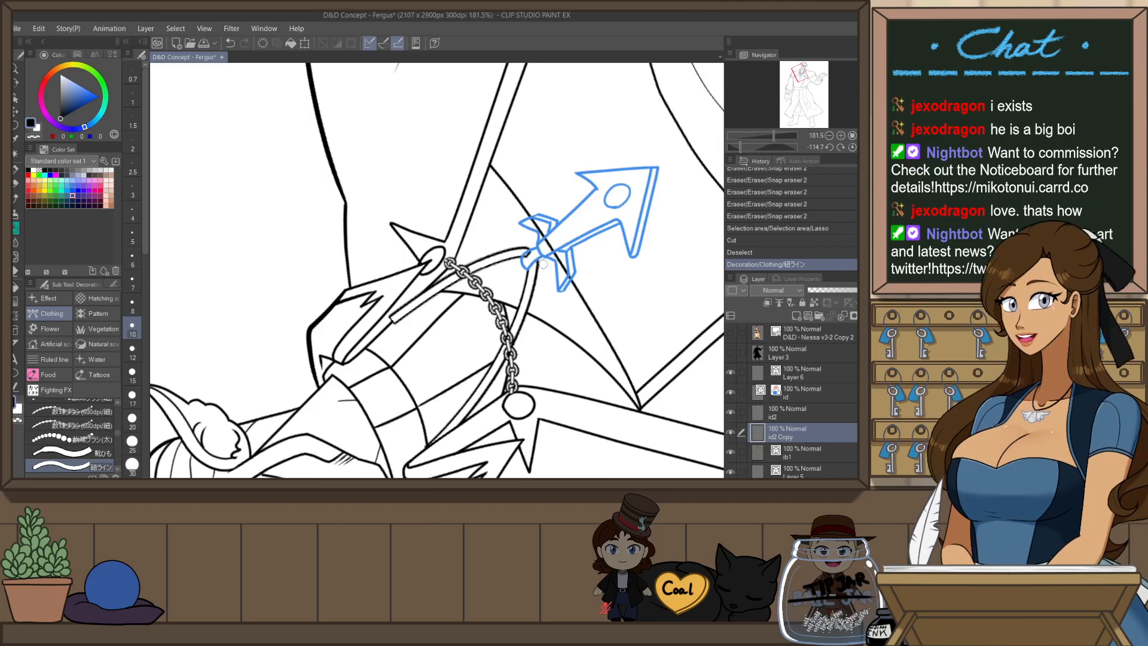
{"action": "key", "text": "ctrl+z"}
{"action": "mouse_move", "coordinate": [534, 254]}
{"action": "left_mouse_down"}
{"action": "mouse_move", "coordinate": [482, 263]}
{"action": "mouse_move", "coordinate": [401, 314]}
{"action": "left_mouse_up"}
{"action": "key", "text": "ctrl+z"}
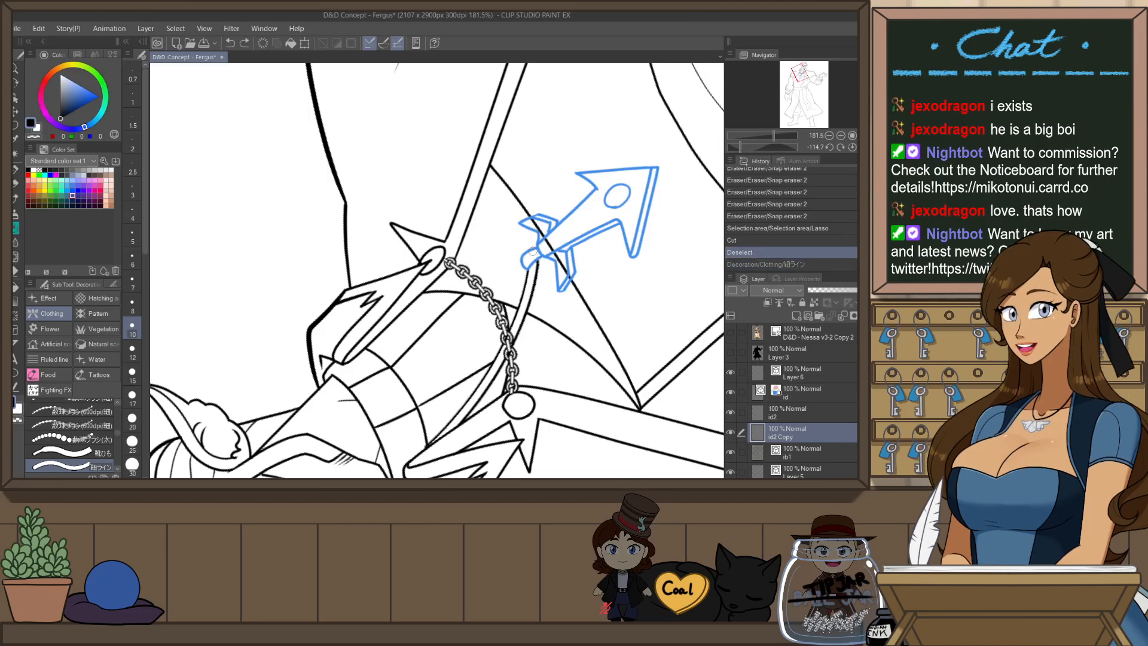
{"action": "left_click_drag", "start_coordinate": [534, 252], "coordinate": [381, 328]}
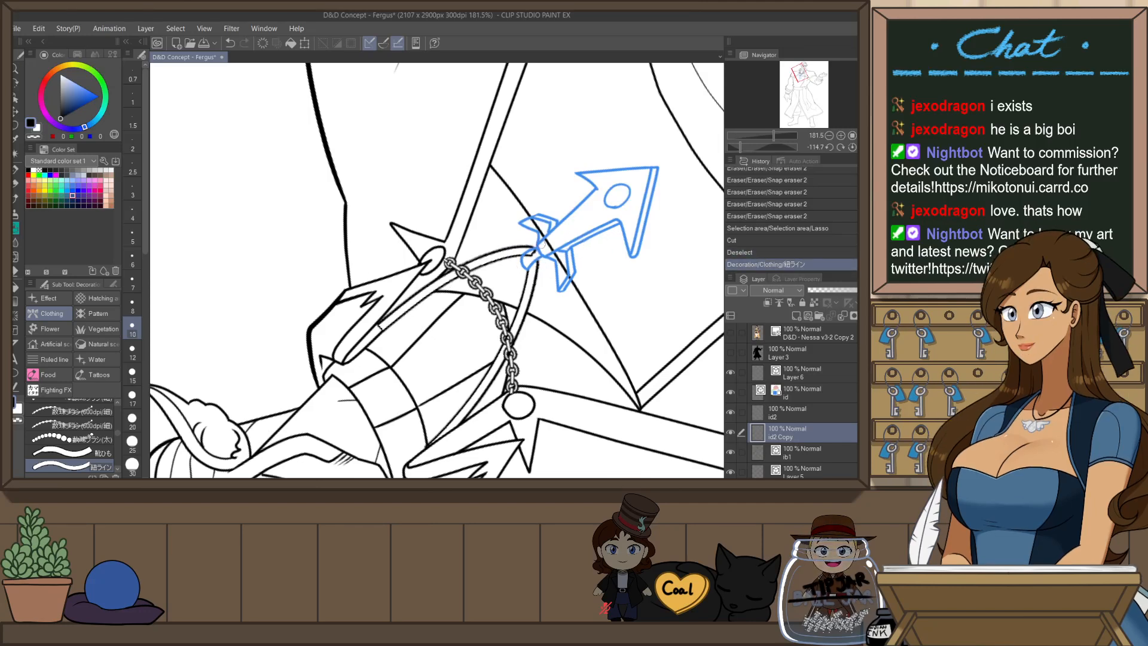
- Erase the redrawn strand's overlaps at the collar lapel and inside the anchor's ring, and reset the canvas rotation
{"action": "key", "text": "e"}
{"action": "mouse_move", "coordinate": [382, 325]}
{"action": "left_mouse_down"}
{"action": "mouse_move", "coordinate": [445, 266]}
{"action": "mouse_move", "coordinate": [379, 325]}
{"action": "left_mouse_up"}
{"action": "key", "text": "ctrl+z"}
{"action": "key", "text": "ctrl+z"}
{"action": "key", "text": "ctrl+z"}
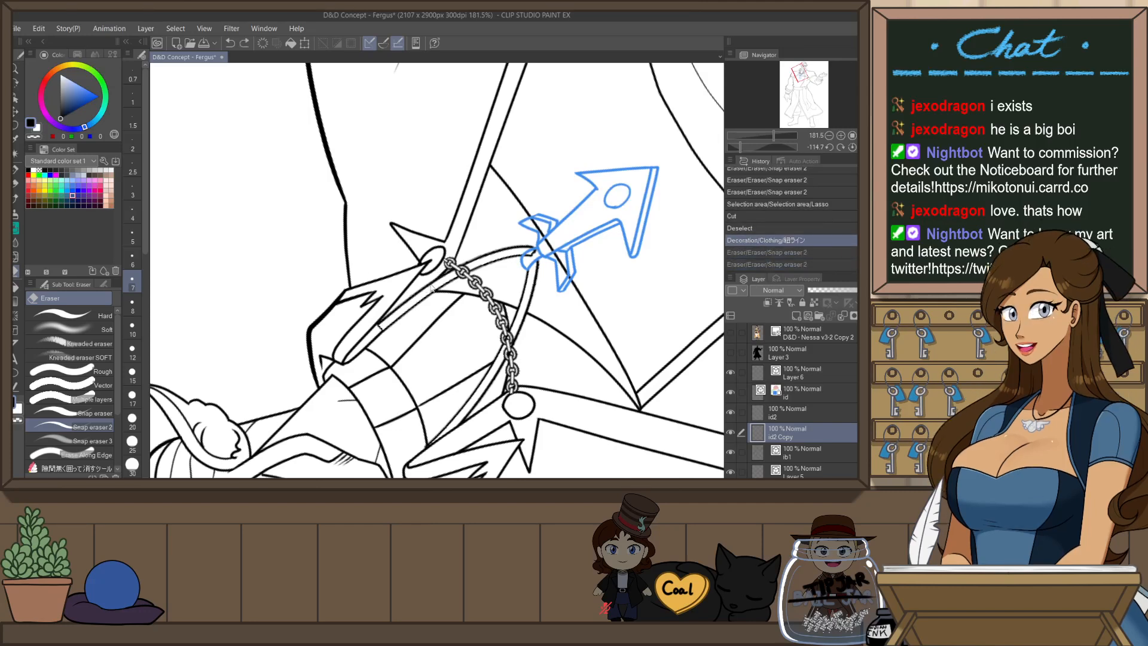
{"action": "mouse_move", "coordinate": [445, 272]}
{"action": "left_mouse_down"}
{"action": "mouse_move", "coordinate": [358, 346]}
{"action": "mouse_move", "coordinate": [433, 279]}
{"action": "left_mouse_up"}
{"action": "key", "text": "ctrl+y"}
{"action": "key", "text": "ctrl+y"}
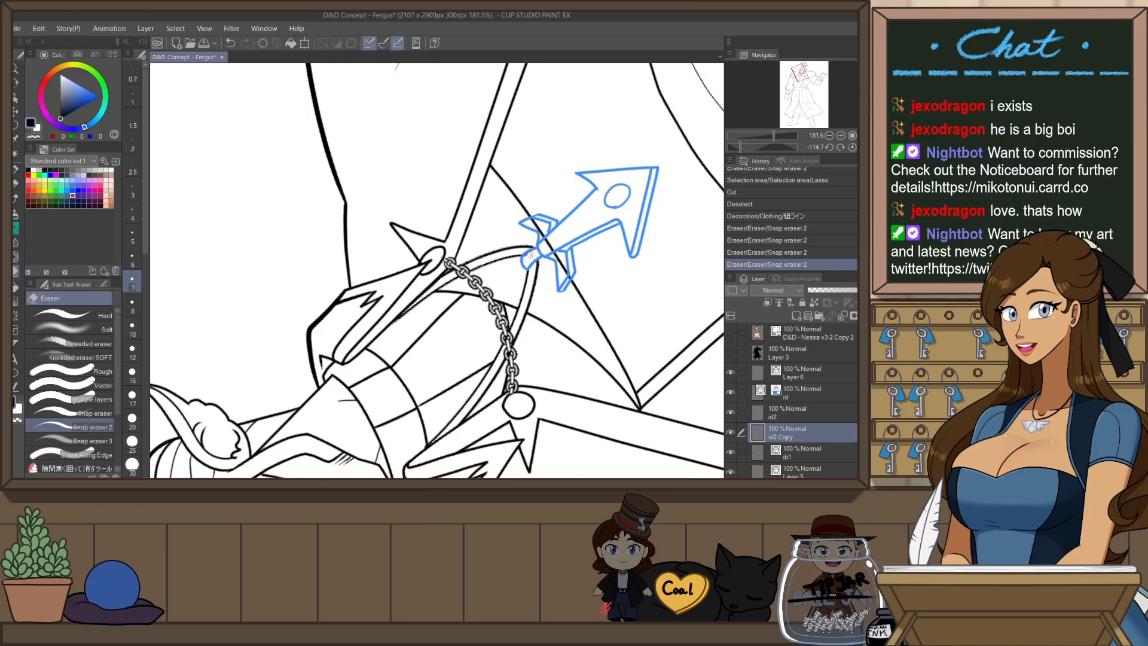
{"action": "left_click", "coordinate": [527, 256]}
{"action": "key", "text": "ctrl+z"}
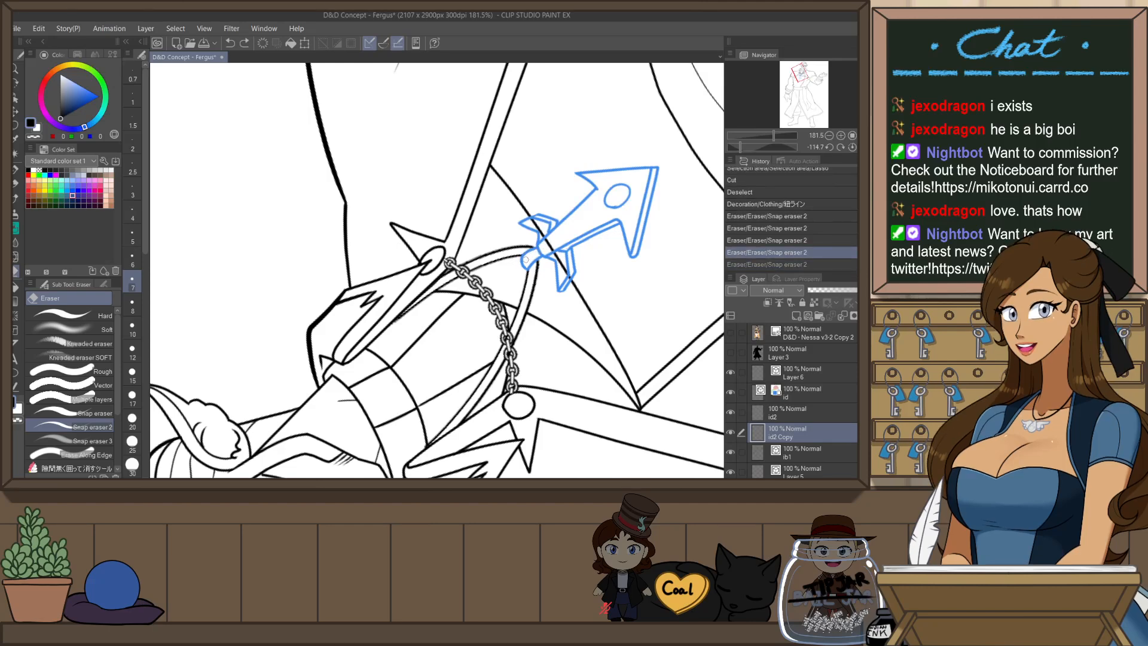
{"action": "left_click", "coordinate": [526, 259]}
{"action": "key", "text": "ctrl+at"}
- Clean up the remaining cord lines that overlap the lapel beside the redrawn strand
{"action": "scroll", "coordinate": [596, 285], "scroll_direction": "down", "scroll_amount": 6}
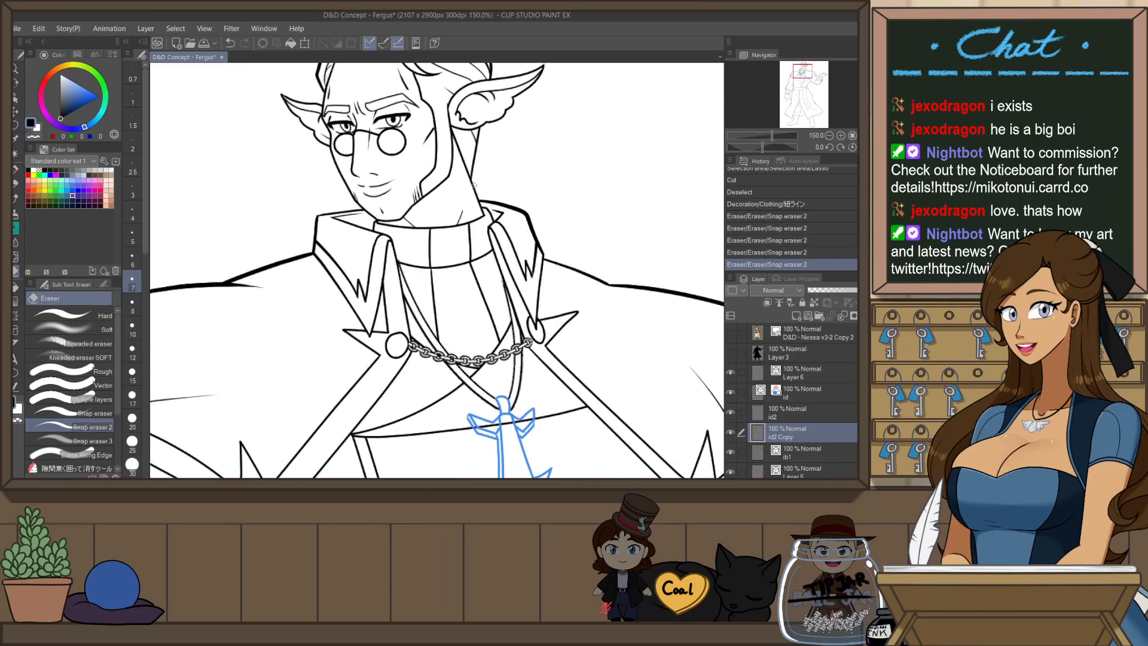
{"action": "scroll", "coordinate": [373, 279], "scroll_direction": "up", "scroll_amount": 2}
{"action": "mouse_move", "coordinate": [374, 280]}
{"action": "left_mouse_down"}
{"action": "mouse_move", "coordinate": [366, 316]}
{"action": "mouse_move", "coordinate": [379, 254]}
{"action": "left_mouse_up"}
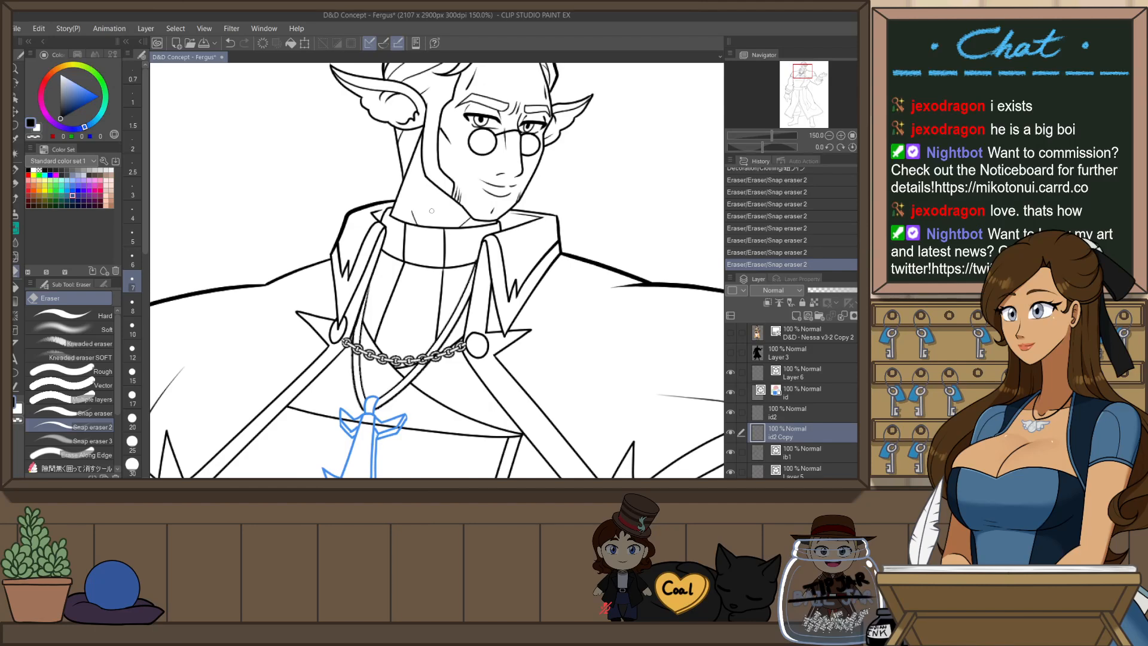
{"action": "scroll", "coordinate": [448, 230], "scroll_direction": "down", "scroll_amount": 4}
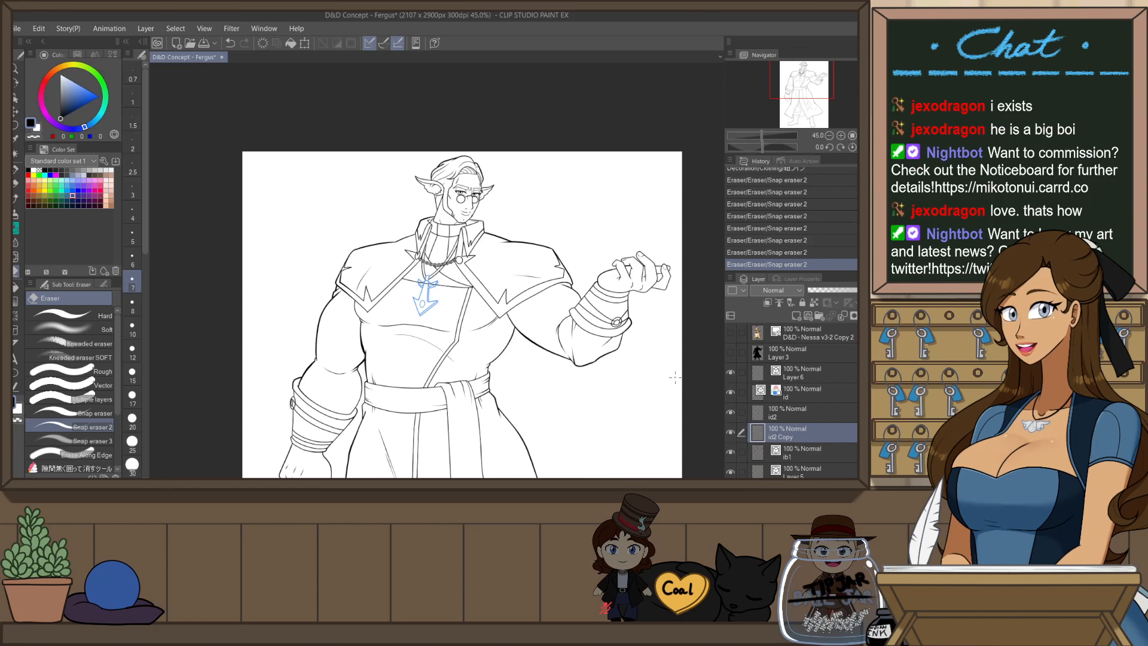
{"action": "key", "text": "h"}
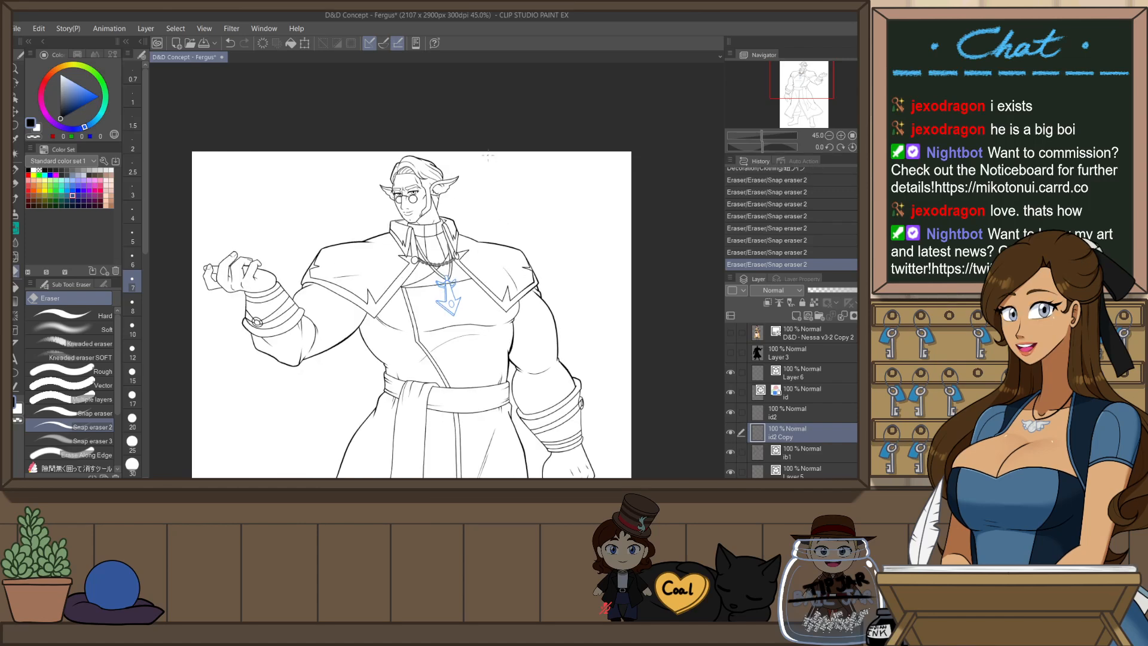
{"action": "scroll", "coordinate": [489, 156], "scroll_direction": "down", "scroll_amount": 4}
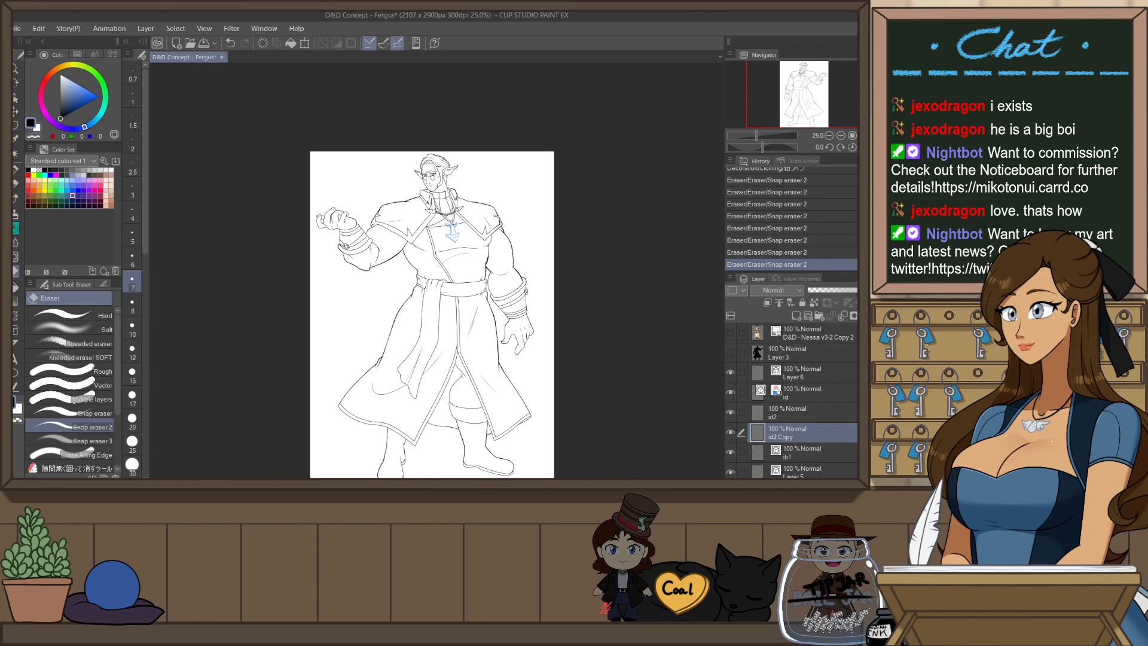
{"action": "scroll", "coordinate": [436, 273], "scroll_direction": "up", "scroll_amount": 1}
{"action": "key", "text": "h"}
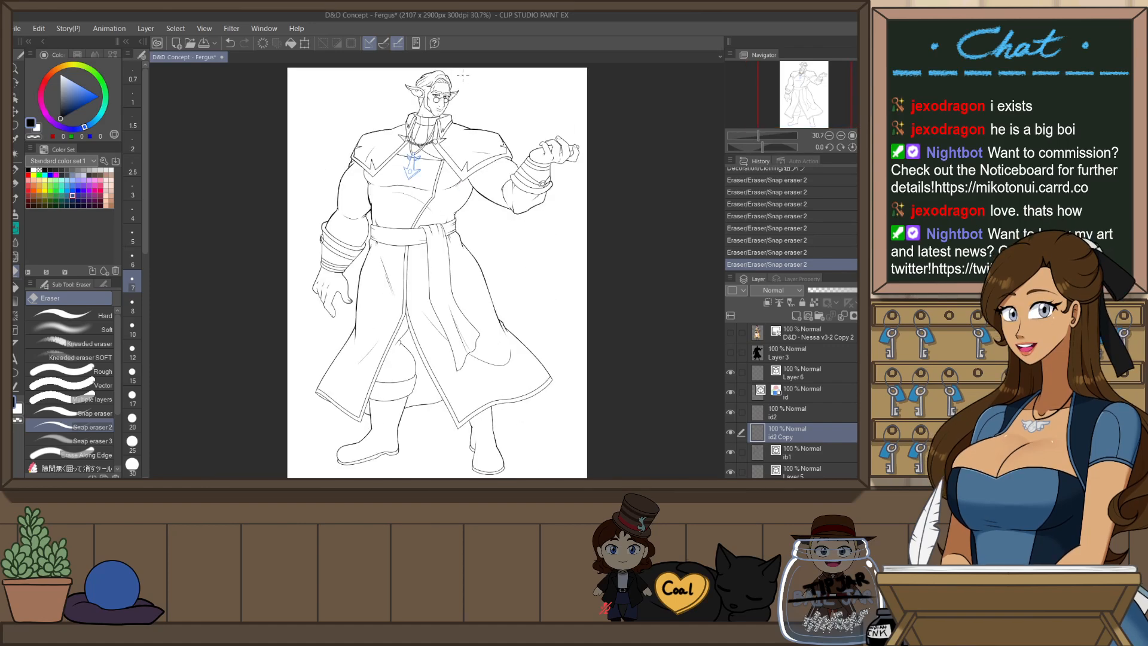
- Select the iris and pupil lines of the character's far eye and slightly adjust their position and width
{"action": "scroll", "coordinate": [464, 74], "scroll_direction": "up", "scroll_amount": 5}
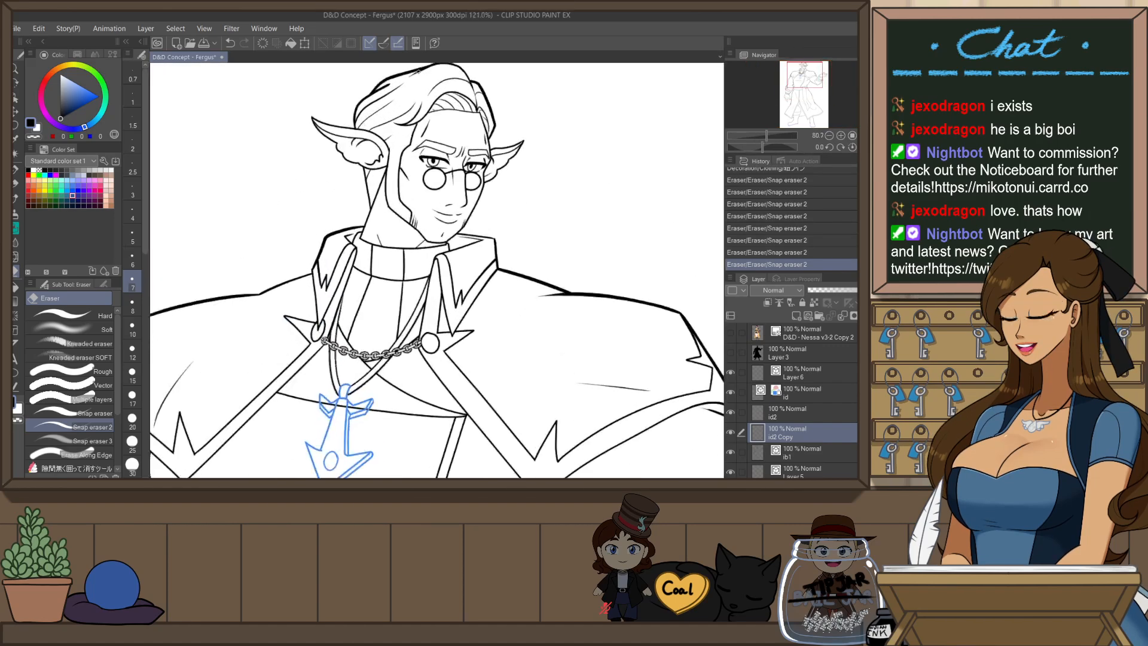
{"action": "scroll", "coordinate": [418, 71], "scroll_direction": "up", "scroll_amount": 4}
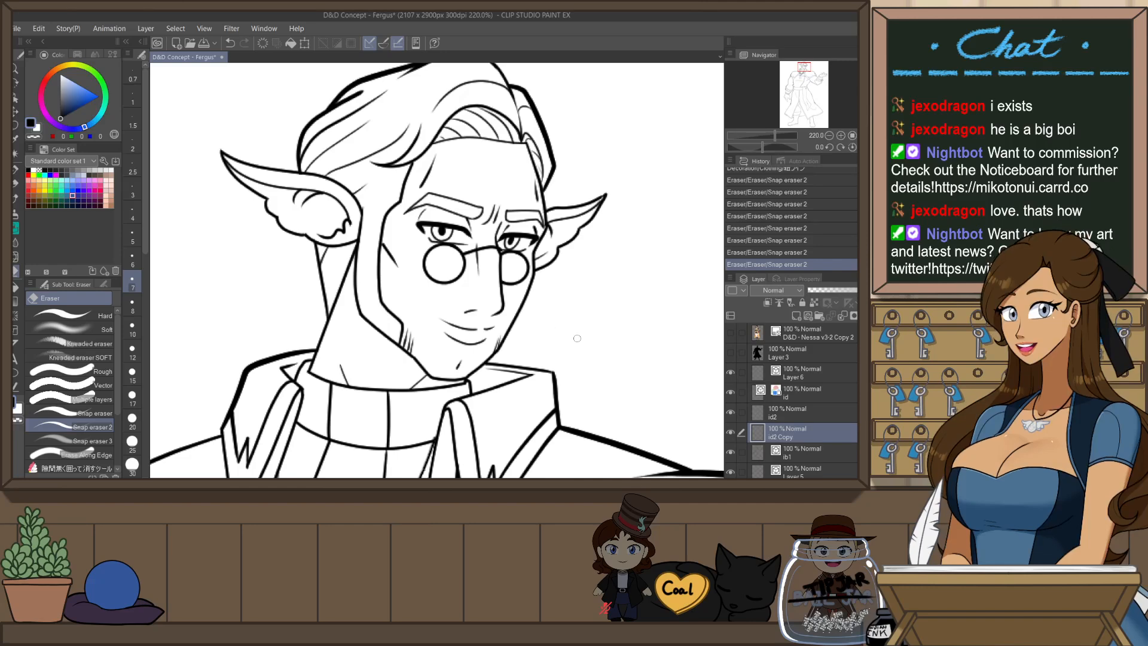
{"action": "left_click", "coordinate": [805, 452]}
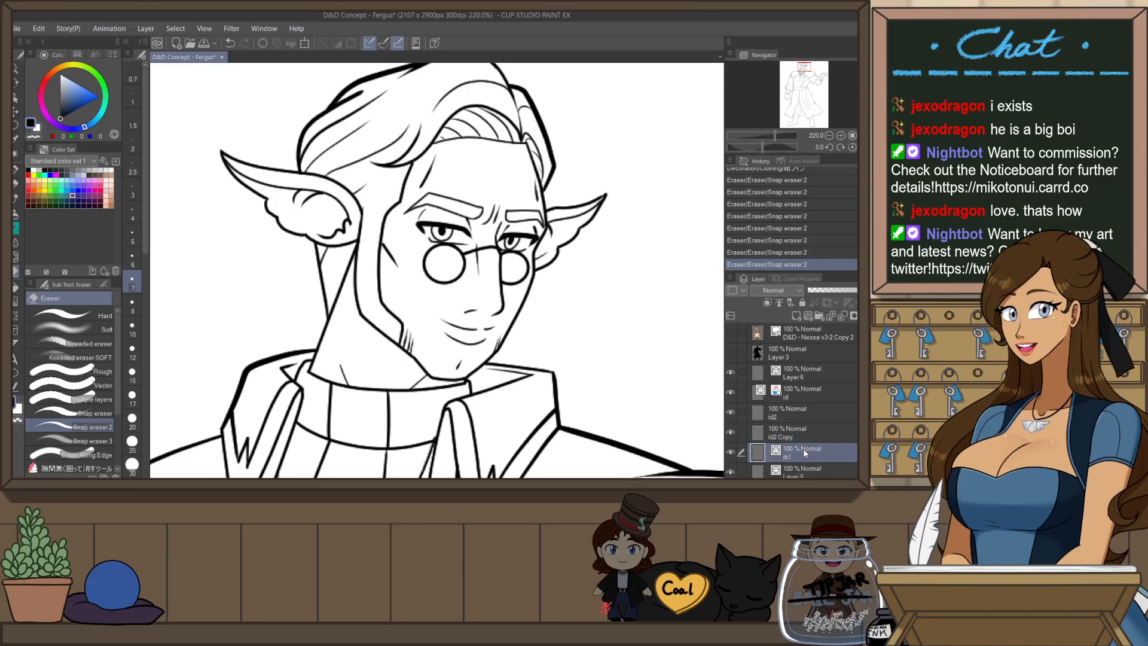
{"action": "scroll", "coordinate": [430, 190], "scroll_direction": "up", "scroll_amount": 2}
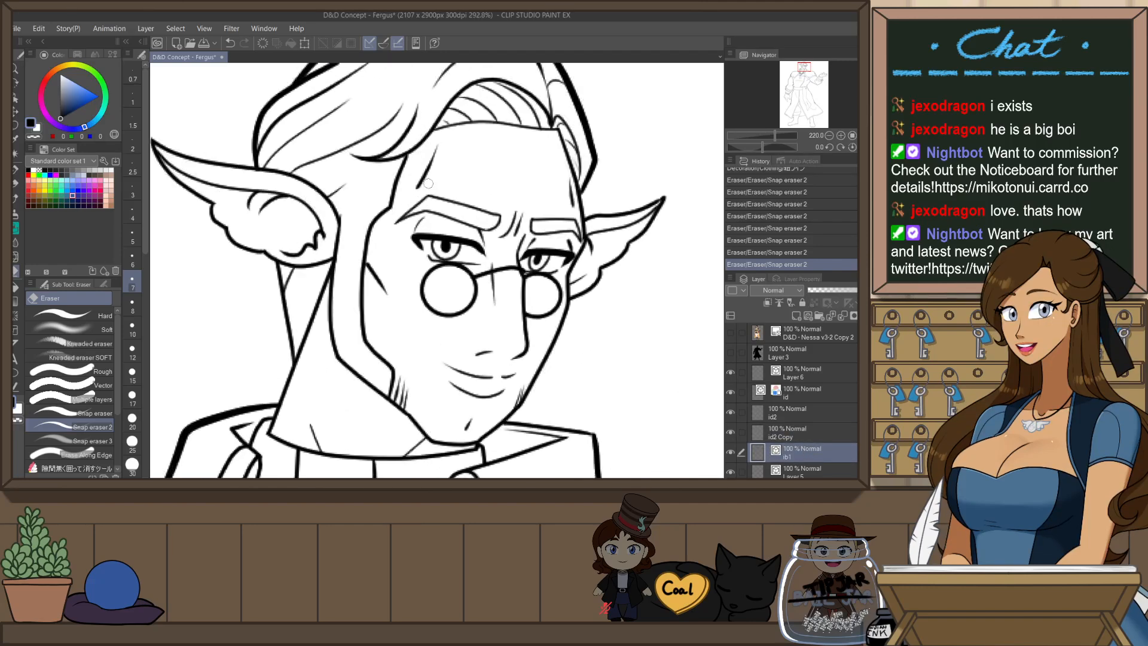
{"action": "key", "text": "o"}
{"action": "left_click", "coordinate": [540, 255]}
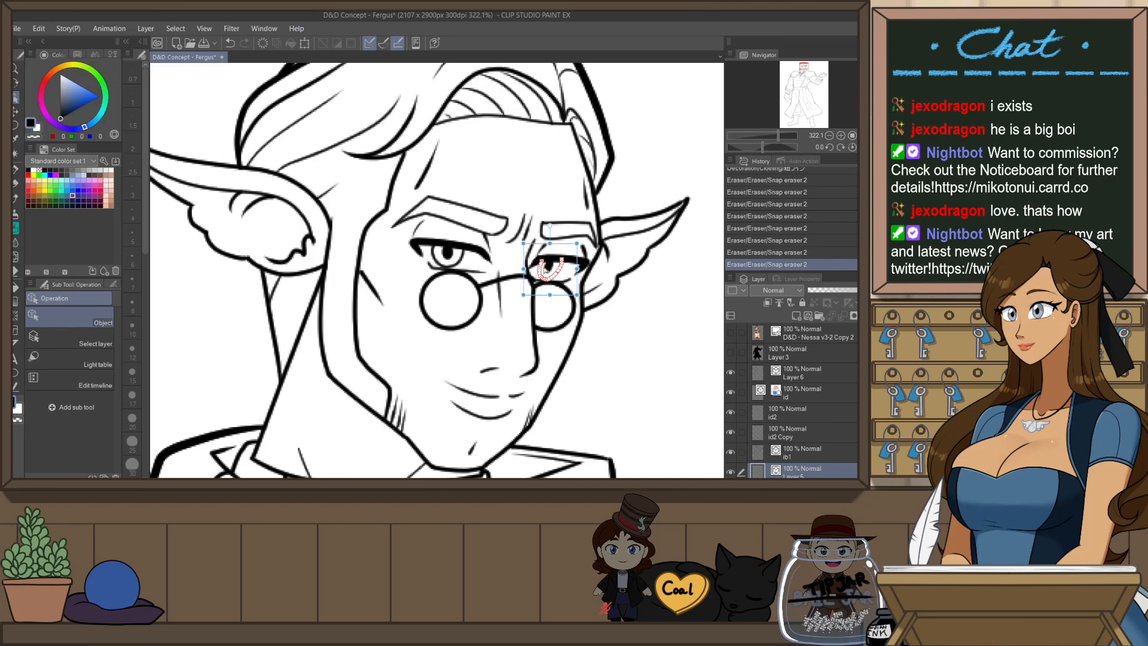
{"action": "left_click_drag", "start_coordinate": [543, 277], "coordinate": [542, 276]}
{"action": "left_click", "coordinate": [549, 268]}
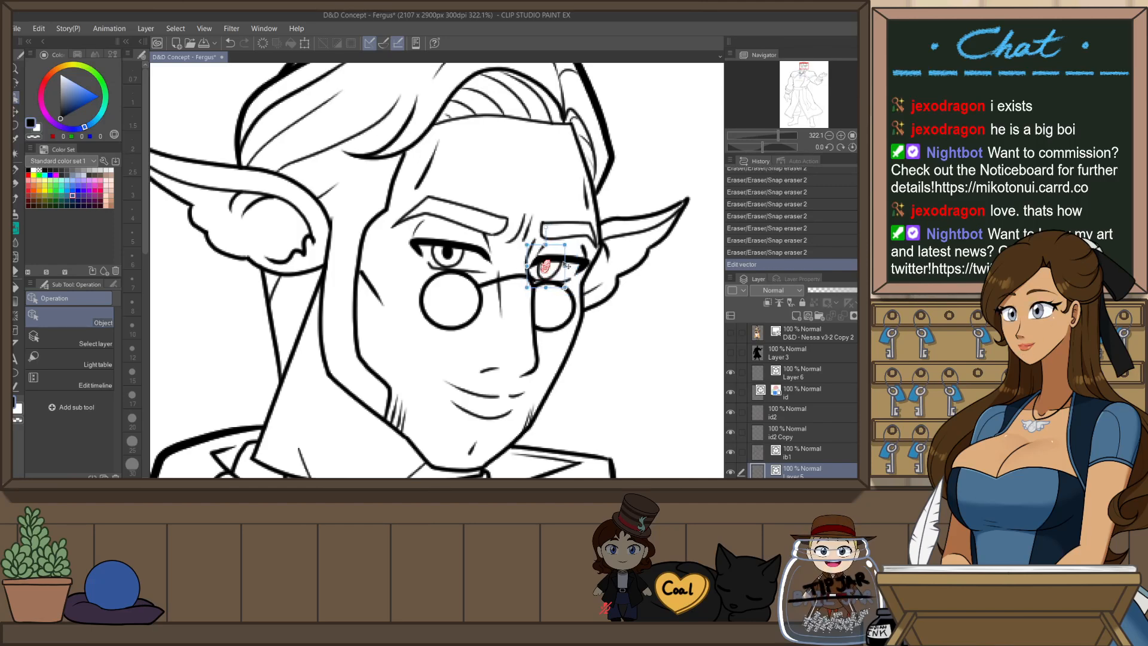
{"action": "left_click_drag", "start_coordinate": [570, 266], "coordinate": [569, 267]}
- Select the far eye's upper lash line, rotate it slightly counter-clockwise and nudge it into place, then deselect it
{"action": "scroll", "coordinate": [568, 266], "scroll_direction": "down", "scroll_amount": 5}
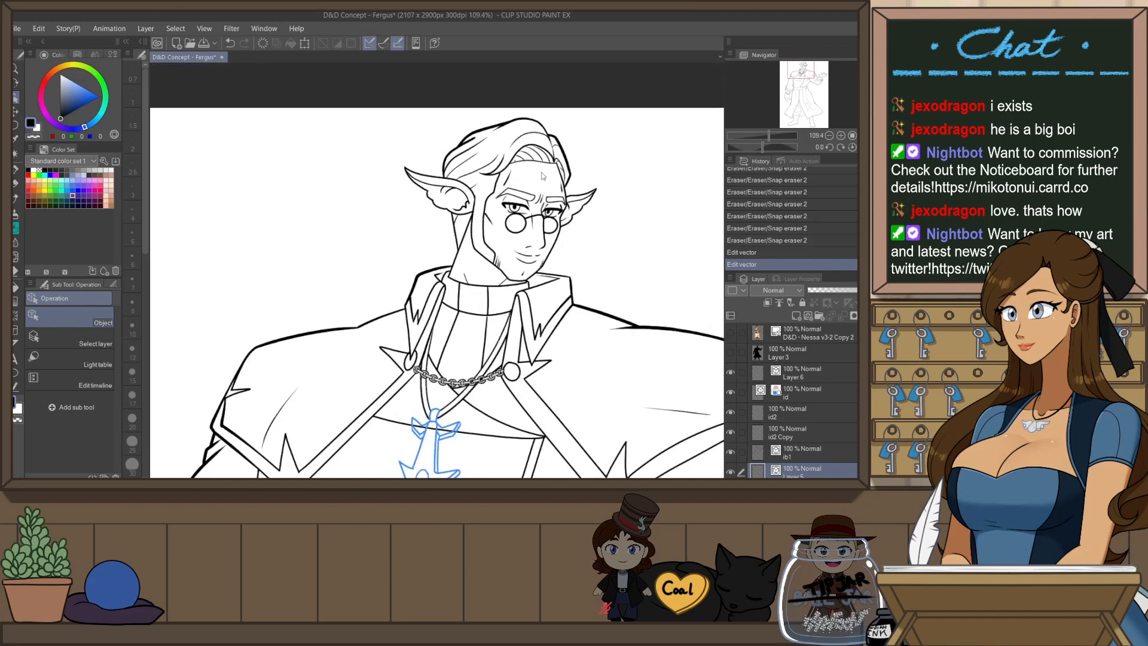
{"action": "scroll", "coordinate": [551, 191], "scroll_direction": "up", "scroll_amount": 1}
{"action": "scroll", "coordinate": [551, 192], "scroll_direction": "up", "scroll_amount": 6}
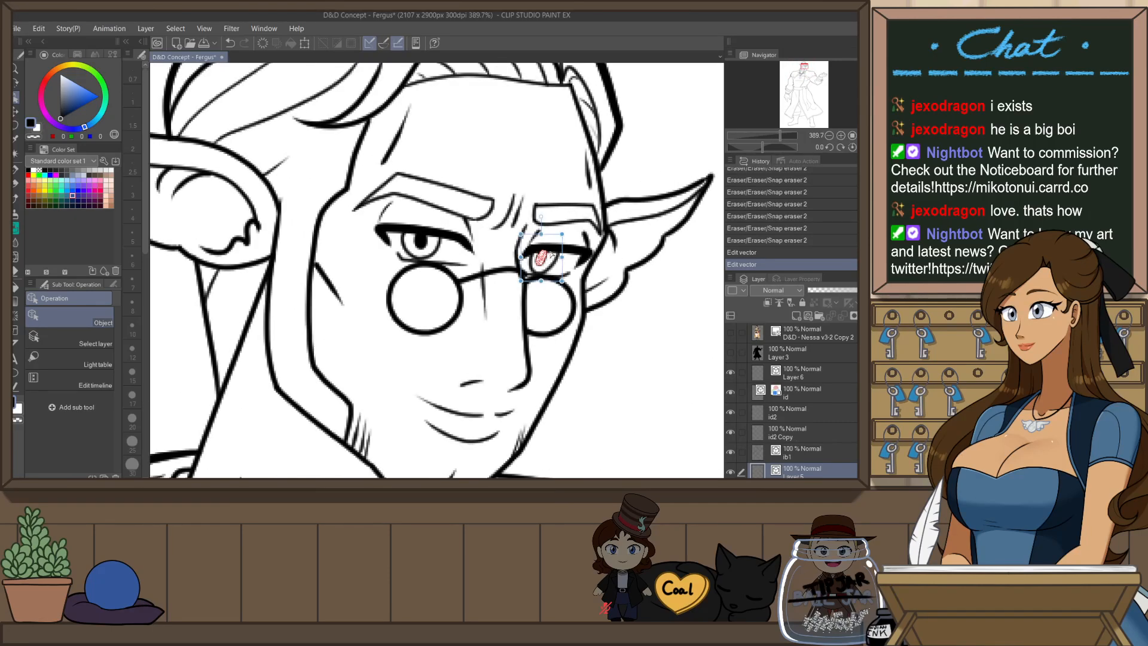
{"action": "left_click", "coordinate": [552, 250]}
{"action": "key", "text": "y"}
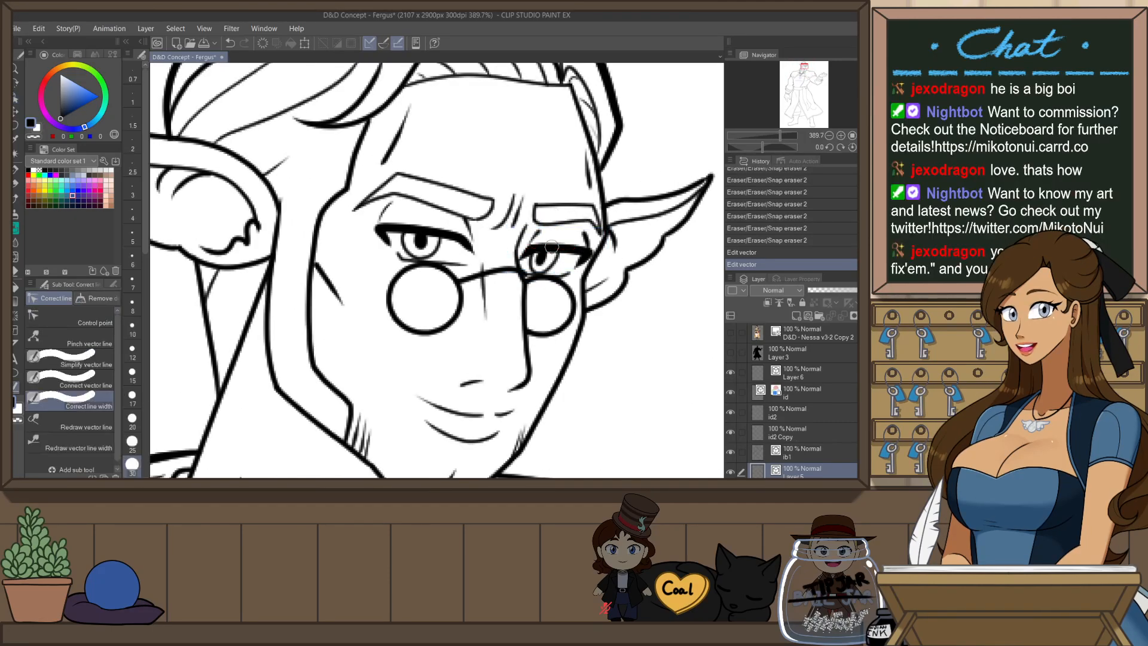
{"action": "key", "text": "o"}
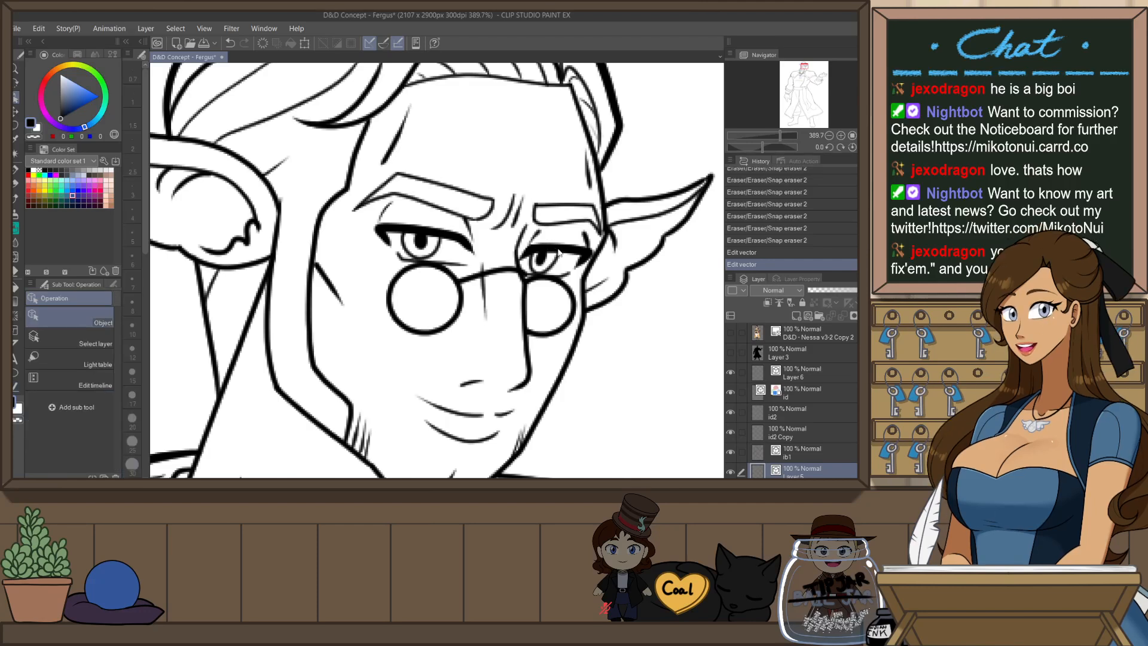
{"action": "left_click", "coordinate": [596, 257]}
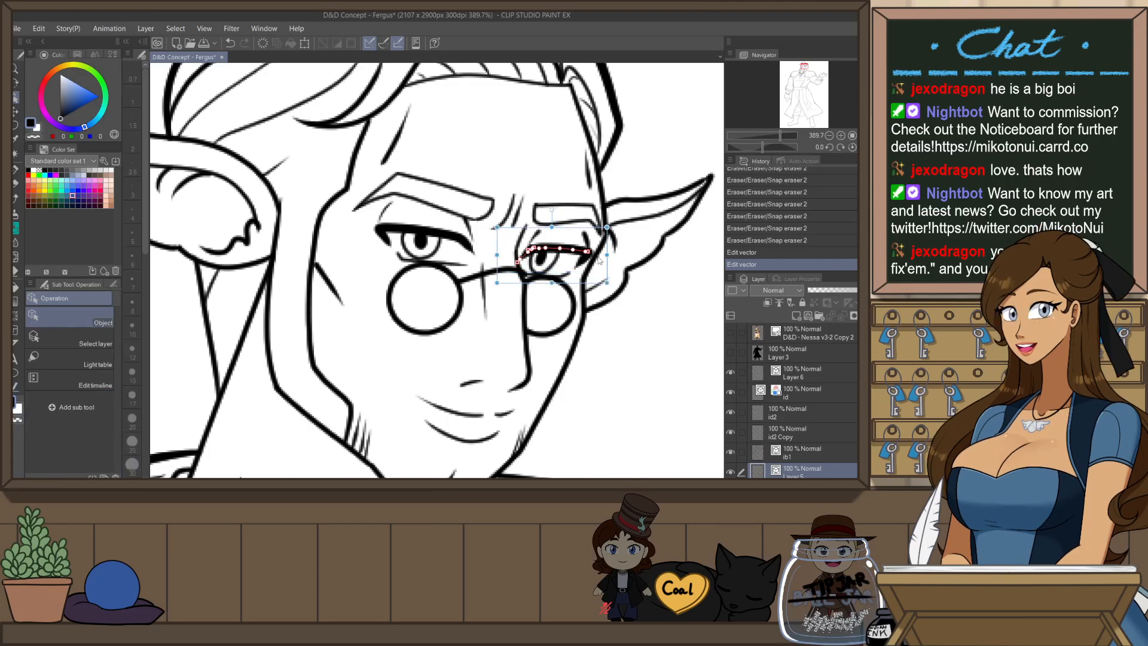
{"action": "left_click_drag", "start_coordinate": [610, 255], "coordinate": [610, 252]}
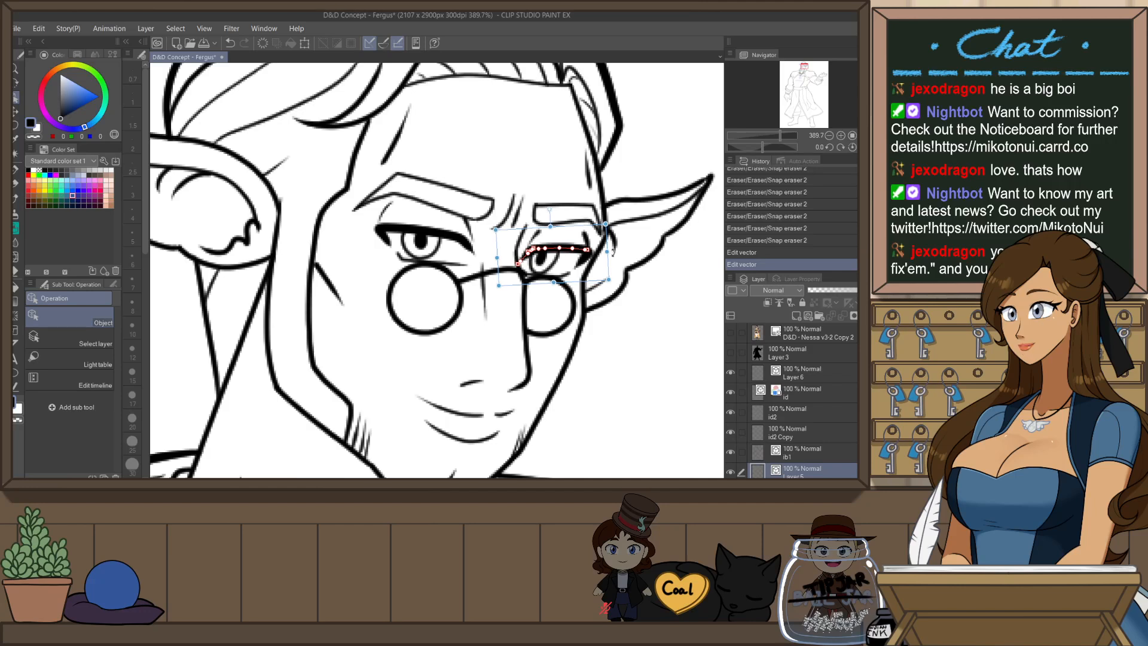
{"action": "left_click_drag", "start_coordinate": [539, 249], "coordinate": [543, 250]}
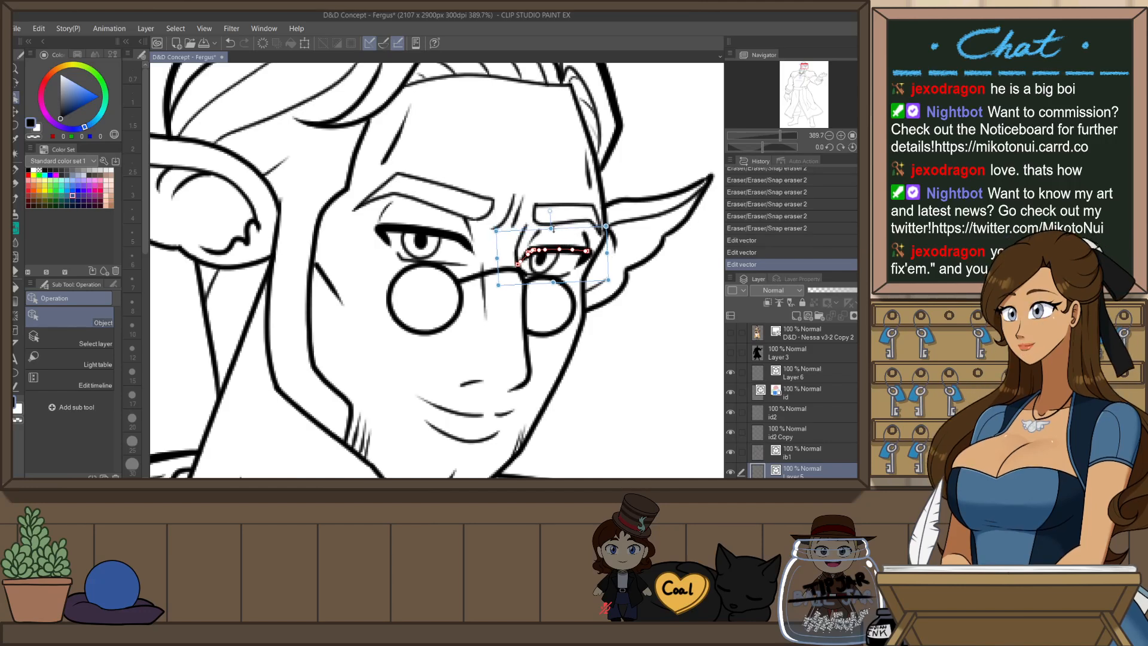
{"action": "left_click", "coordinate": [669, 162]}
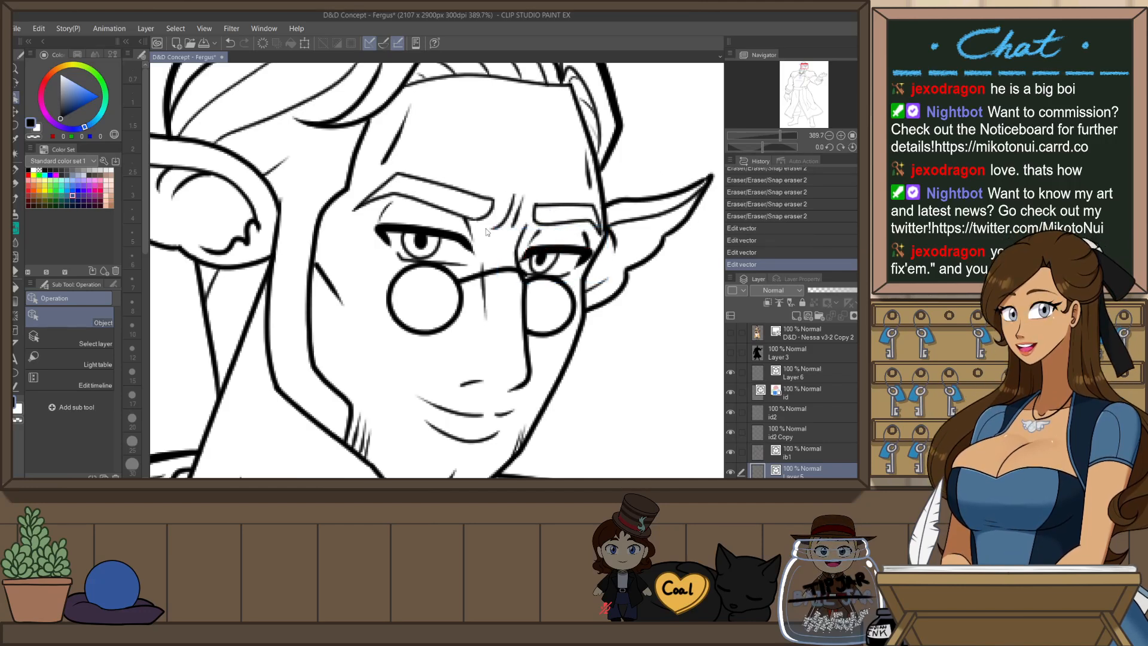
- Tilt the near eye's upper lash line slightly clockwise, comparing it with the previous version through undo and redo
{"action": "left_click", "coordinate": [468, 247]}
{"action": "left_click_drag", "start_coordinate": [504, 244], "coordinate": [505, 248]}
{"action": "key", "text": "ctrl+z"}
{"action": "left_click", "coordinate": [445, 229]}
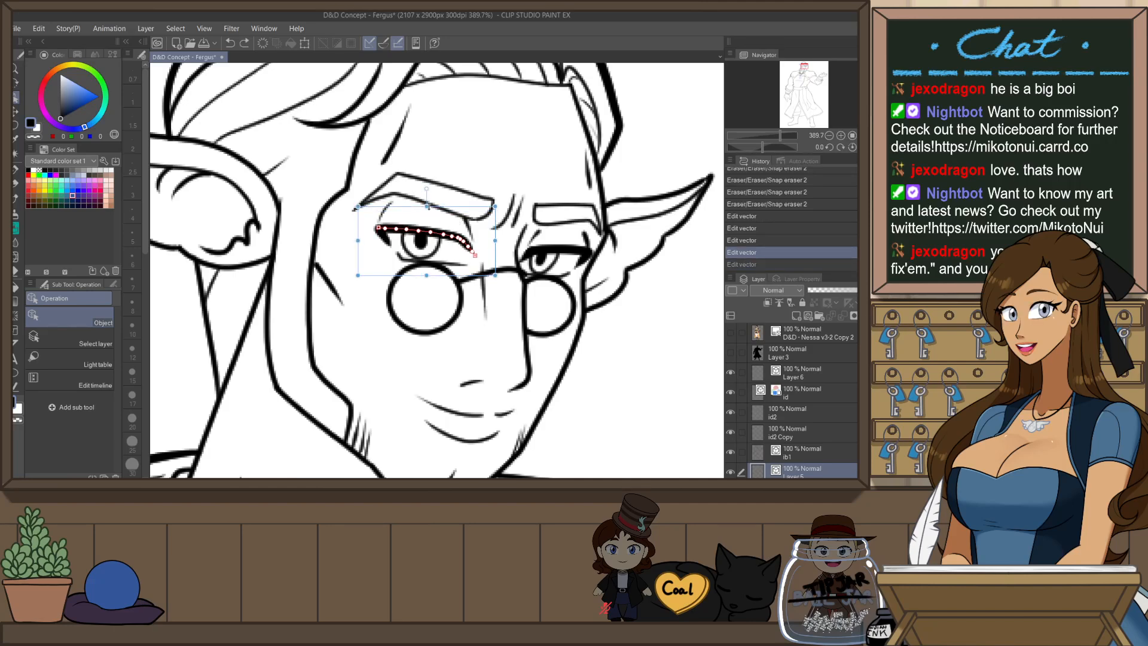
{"action": "key", "text": "ctrl+y"}
{"action": "scroll", "coordinate": [465, 166], "scroll_direction": "down", "scroll_amount": 5}
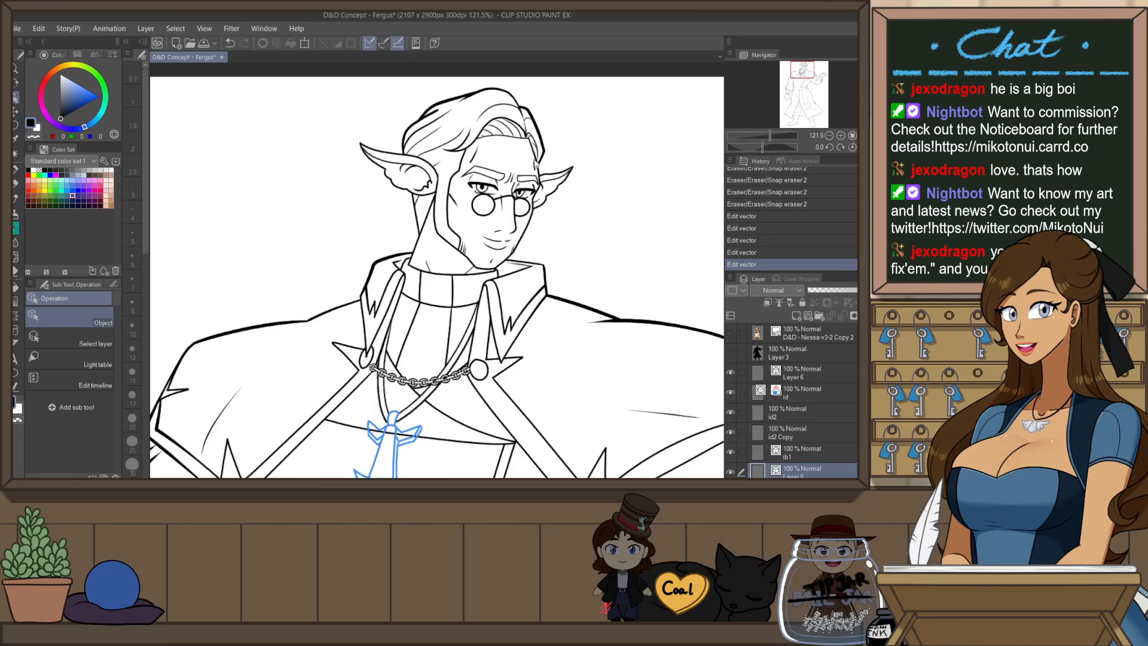
- Adjust the upper control point of the sideburn's back line beside the near ear and deselect the line
{"action": "scroll", "coordinate": [524, 180], "scroll_direction": "up", "scroll_amount": 3}
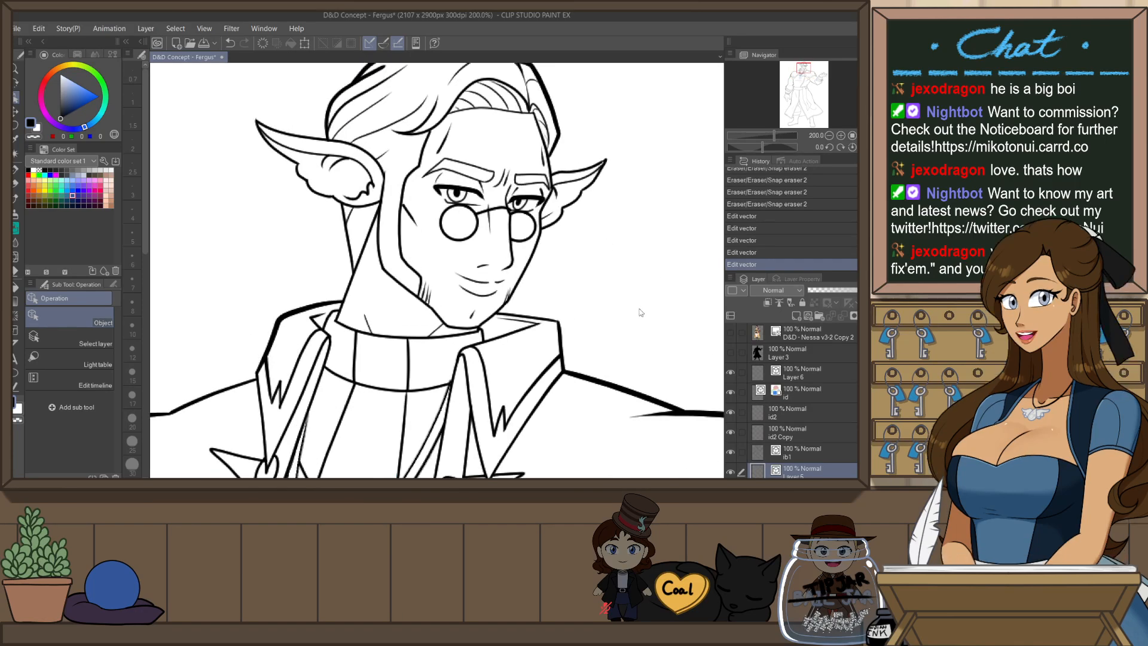
{"action": "scroll", "coordinate": [638, 310], "scroll_direction": "down", "scroll_amount": 3}
{"action": "scroll", "coordinate": [579, 248], "scroll_direction": "up", "scroll_amount": 2}
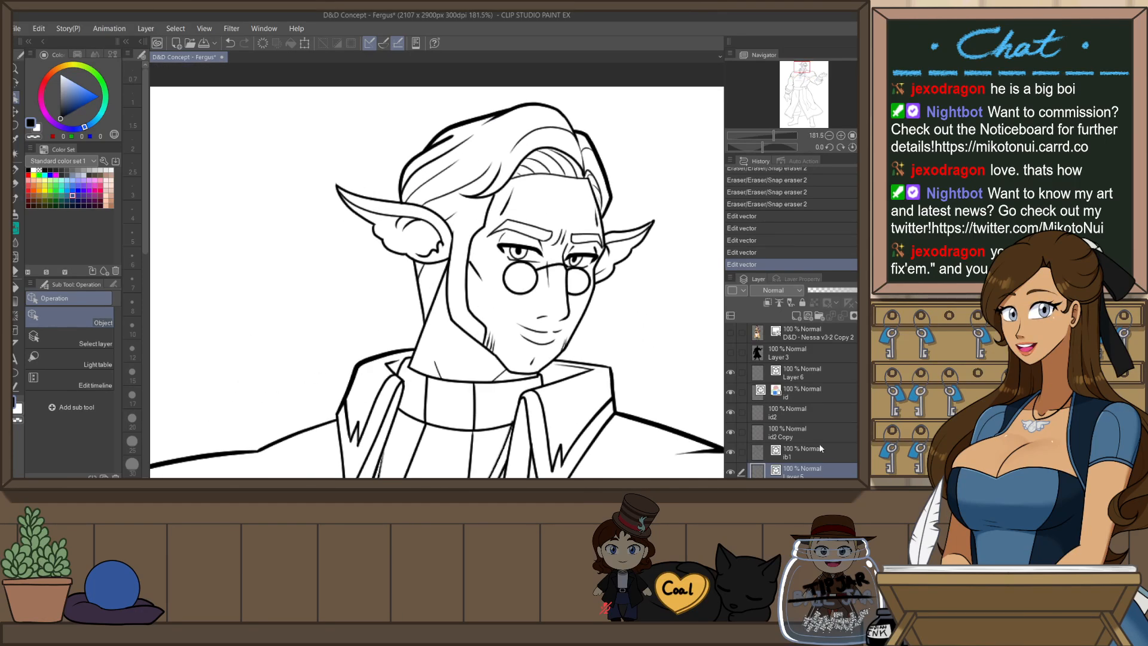
{"action": "scroll", "coordinate": [576, 335], "scroll_direction": "up", "scroll_amount": 2}
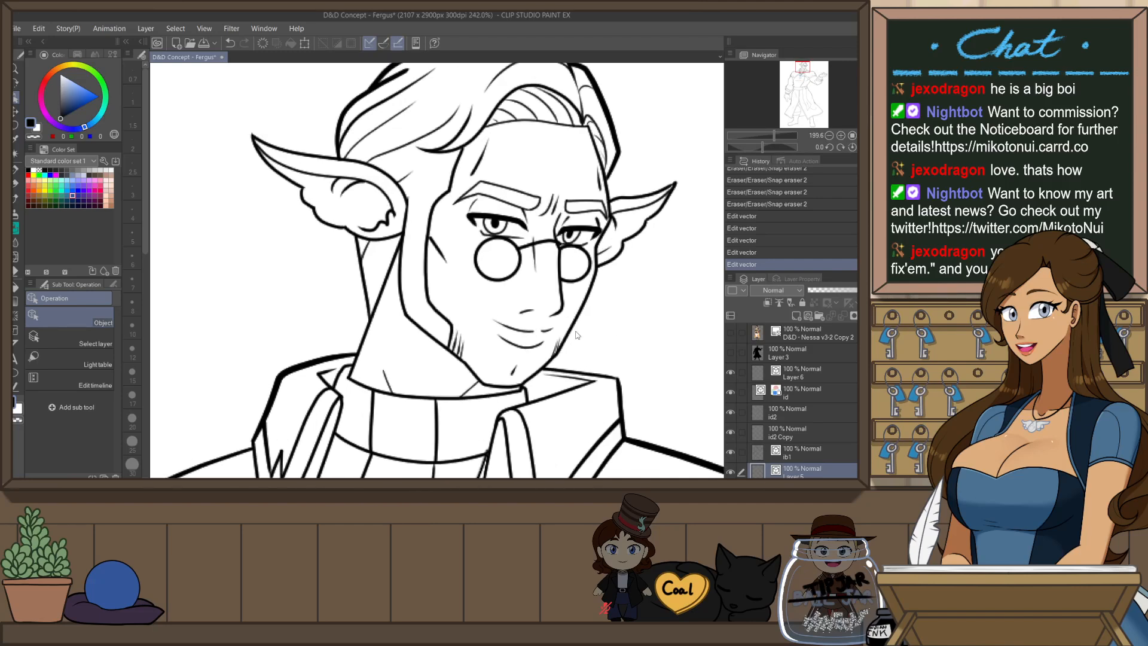
{"action": "left_click", "coordinate": [406, 214]}
{"action": "scroll", "coordinate": [406, 209], "scroll_direction": "up", "scroll_amount": 2}
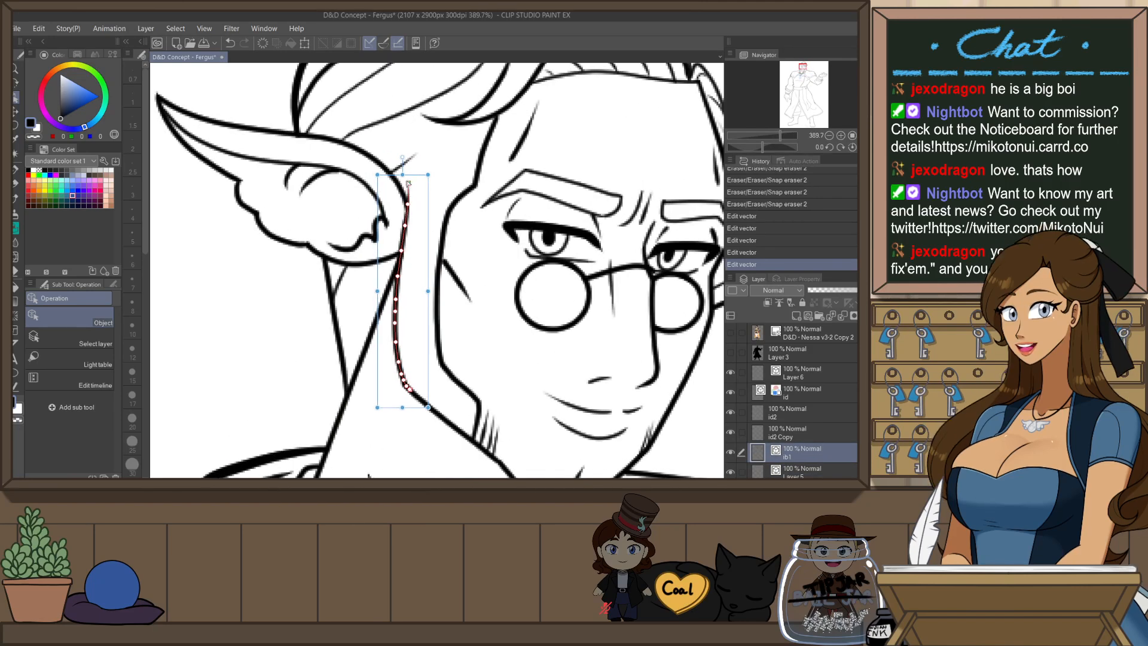
{"action": "left_click_drag", "start_coordinate": [408, 183], "coordinate": [408, 201]}
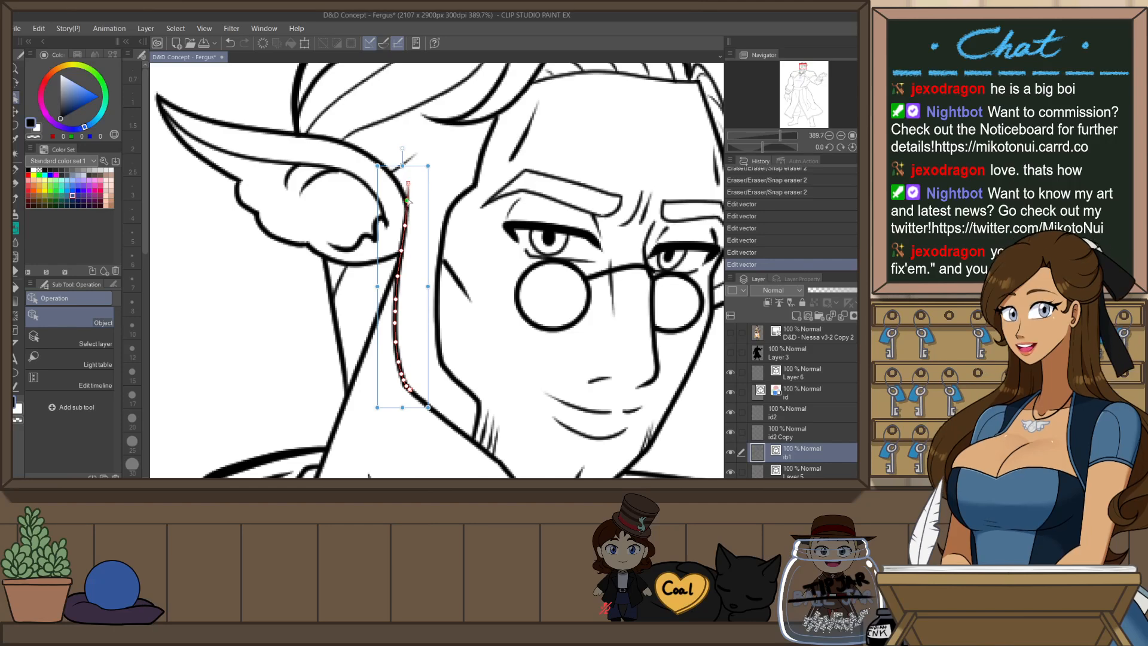
{"action": "left_click", "coordinate": [418, 205]}
{"action": "scroll", "coordinate": [429, 206], "scroll_direction": "down", "scroll_amount": 2}
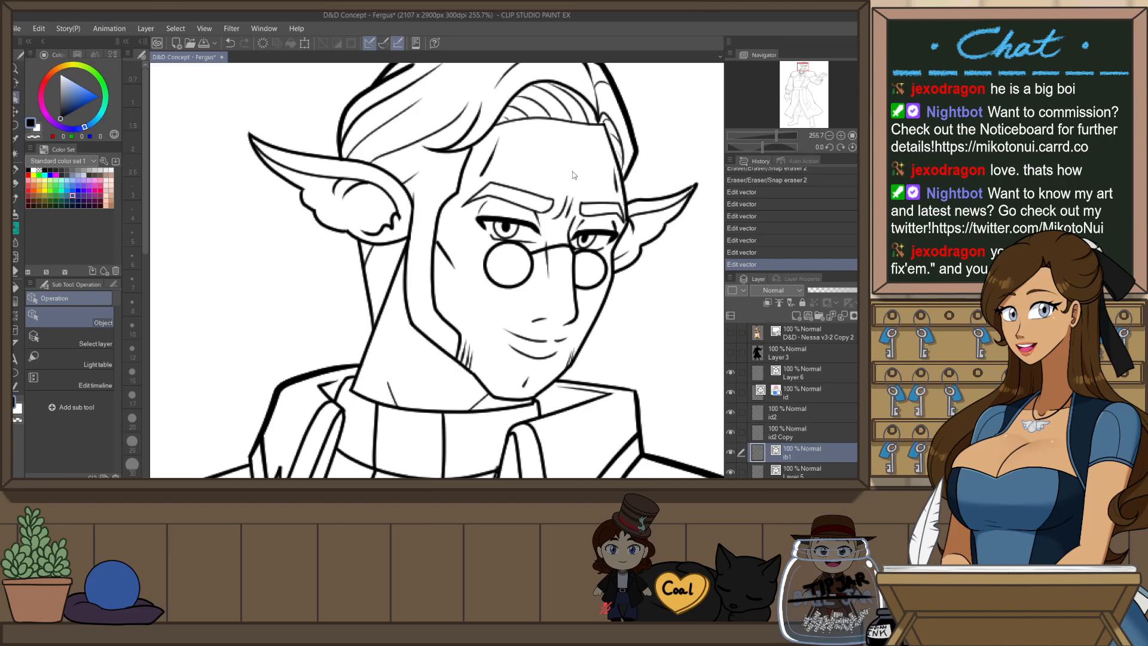
- Select all lines of the near eyebrow, slightly adjust its width toward the nose, move it down a little and deselect it
{"action": "left_click", "coordinate": [557, 205]}
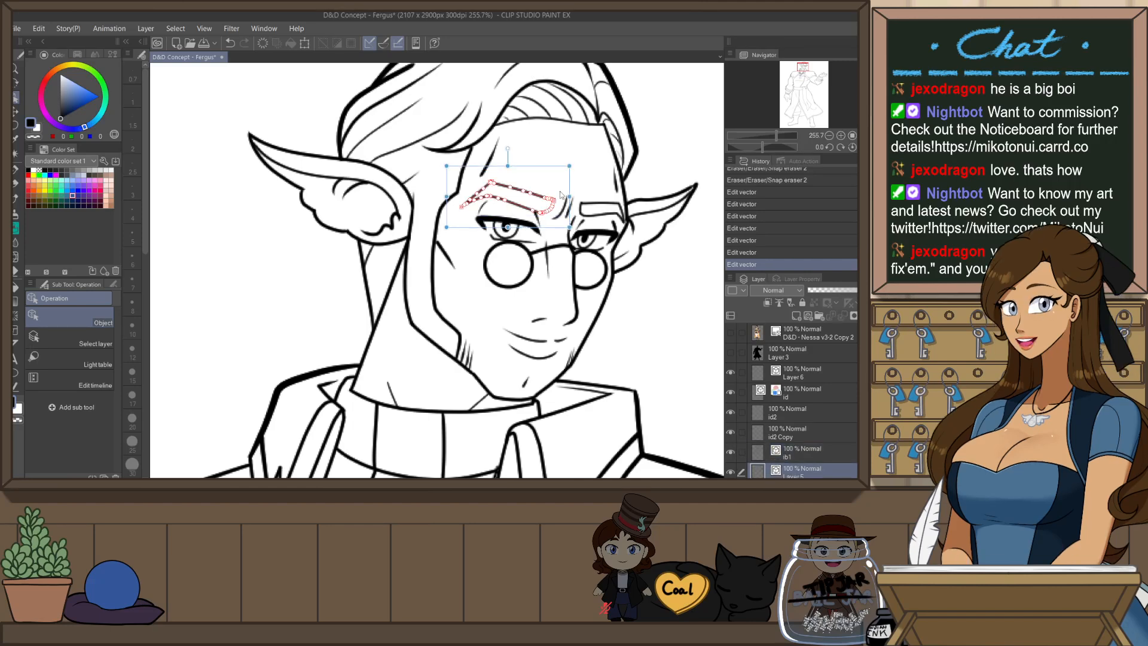
{"action": "scroll", "coordinate": [557, 192], "scroll_direction": "up", "scroll_amount": 2}
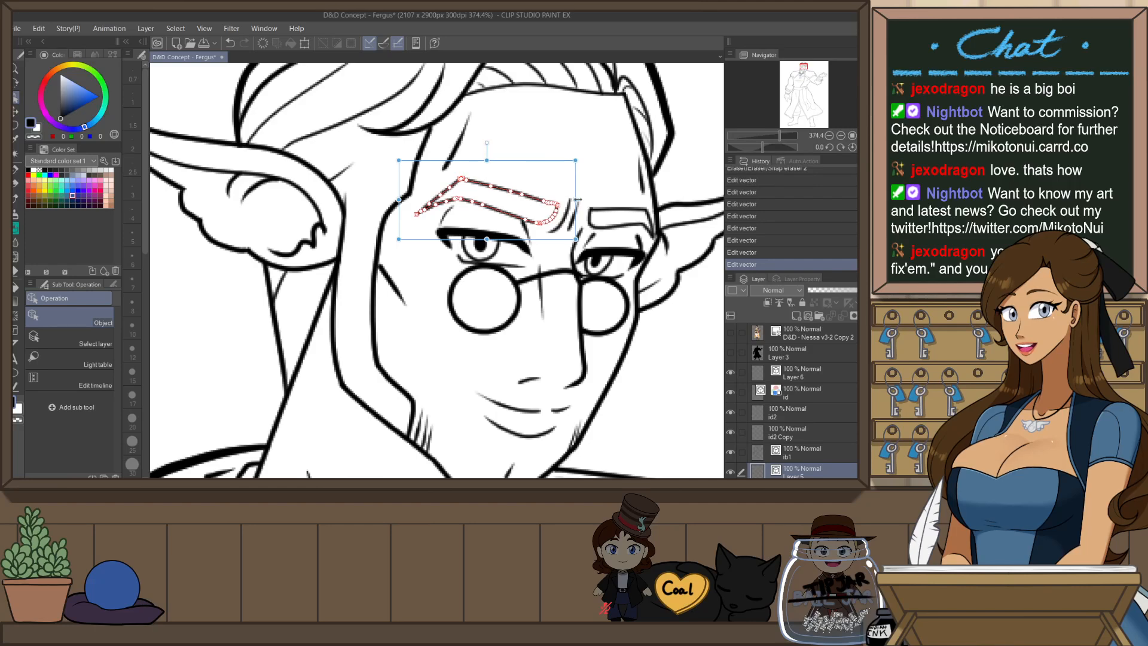
{"action": "left_click_drag", "start_coordinate": [576, 199], "coordinate": [580, 200]}
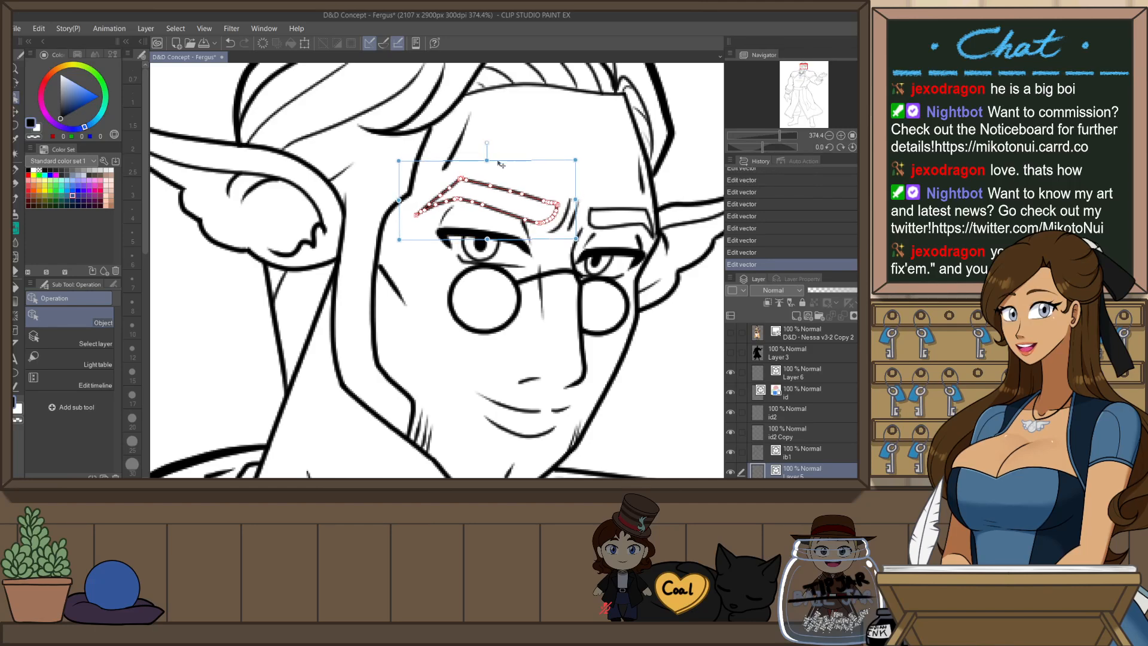
{"action": "left_click_drag", "start_coordinate": [498, 162], "coordinate": [499, 163]}
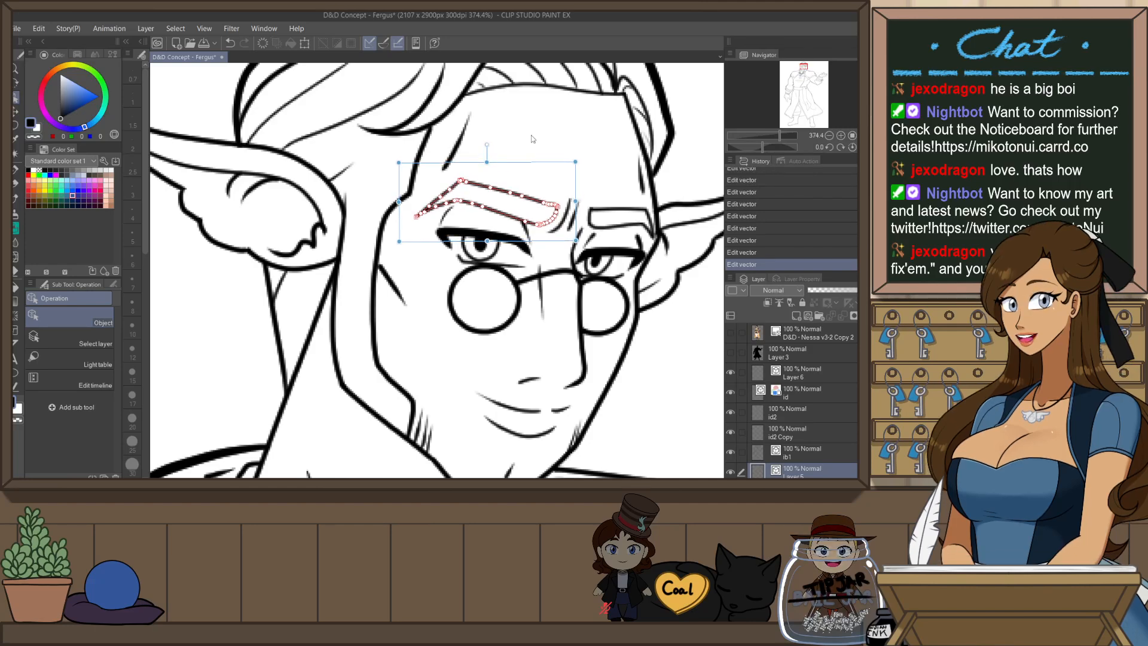
{"action": "left_click", "coordinate": [543, 144]}
- Move a control point on the near eyebrow's curved inner end to smooth its lower edge, checking the face in a mirrored view
{"action": "scroll", "coordinate": [538, 155], "scroll_direction": "up", "scroll_amount": 2}
{"action": "left_click", "coordinate": [529, 182]}
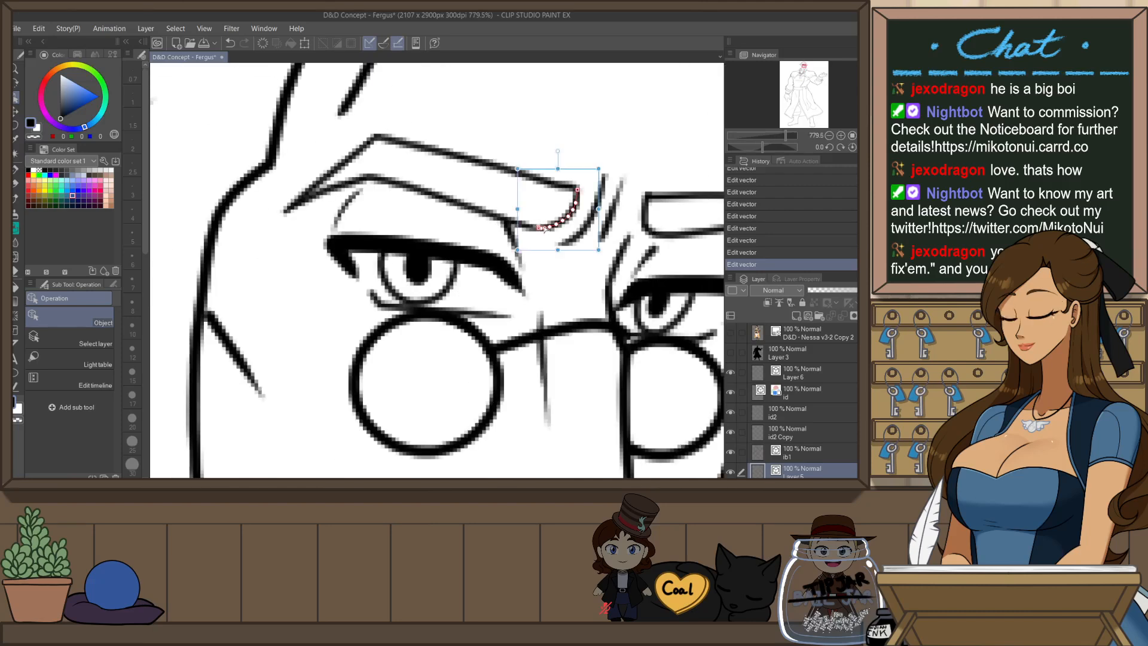
{"action": "scroll", "coordinate": [481, 228], "scroll_direction": "up", "scroll_amount": 1}
{"action": "mouse_move", "coordinate": [336, 227]}
{"action": "left_mouse_down"}
{"action": "mouse_move", "coordinate": [367, 221]}
{"action": "mouse_move", "coordinate": [347, 225]}
{"action": "left_mouse_up"}
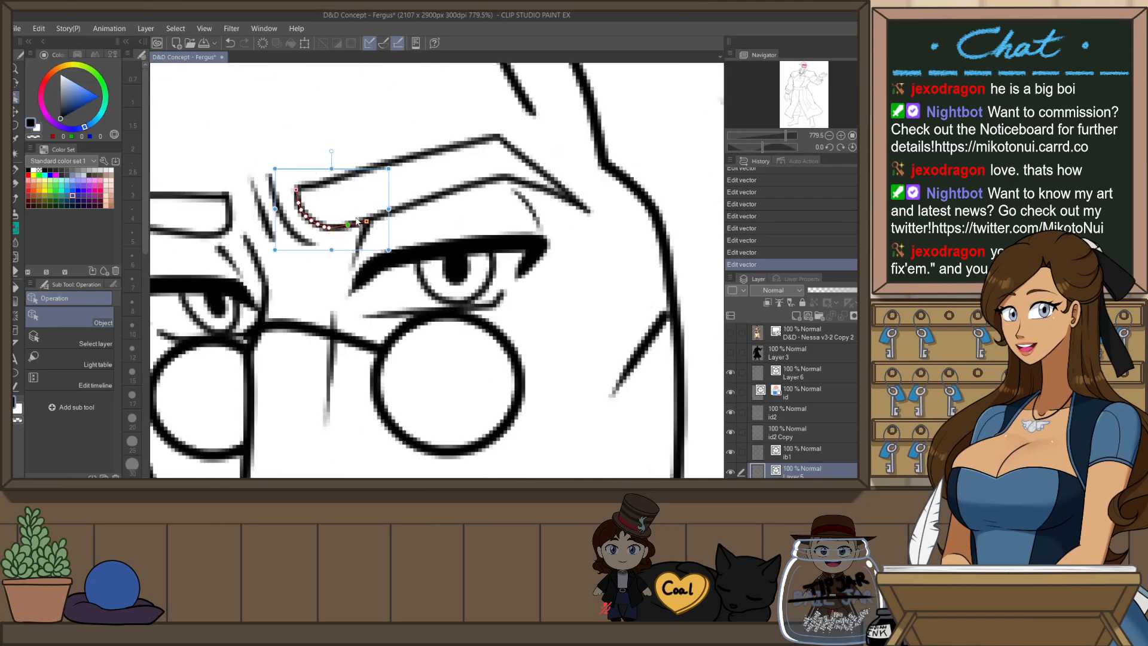
{"action": "scroll", "coordinate": [358, 222], "scroll_direction": "down", "scroll_amount": 5}
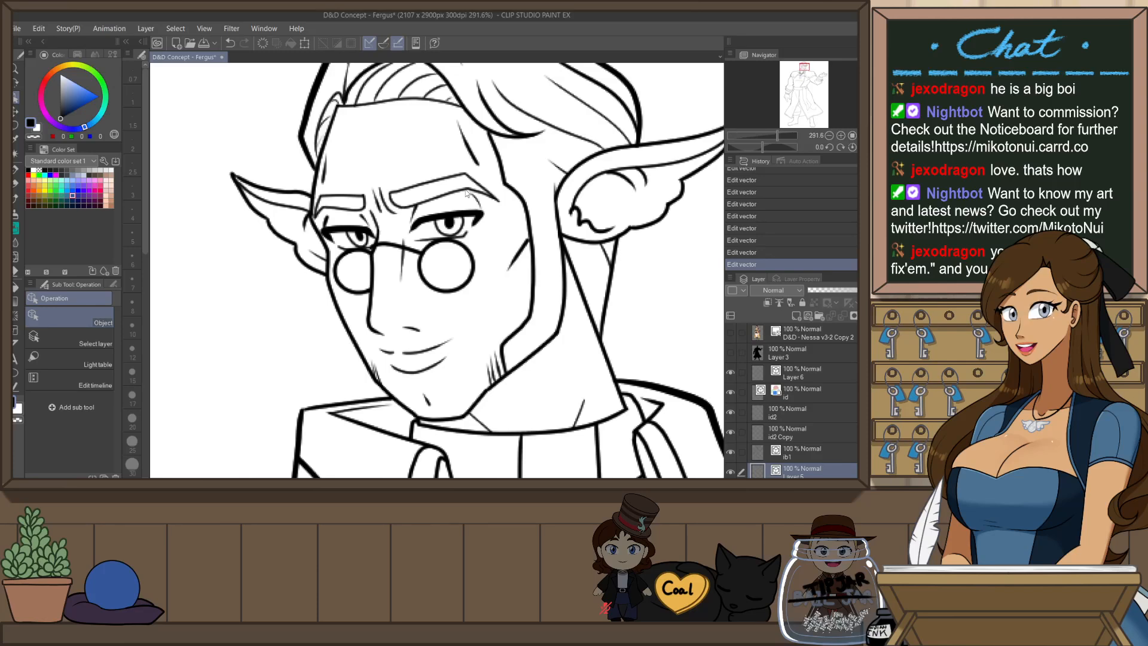
{"action": "key", "text": "h"}
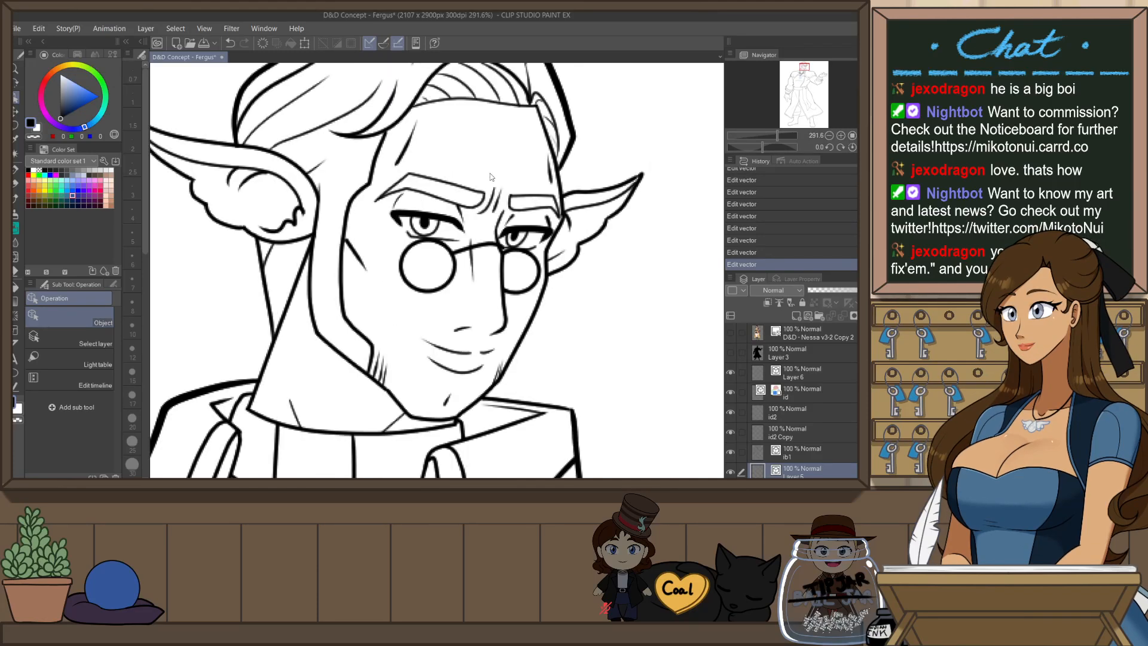
- Select all lines of the far eyebrow, widen it slightly toward the nose and rotate it a little counter-clockwise
{"action": "scroll", "coordinate": [490, 176], "scroll_direction": "up", "scroll_amount": 5}
{"action": "left_click", "coordinate": [535, 218]}
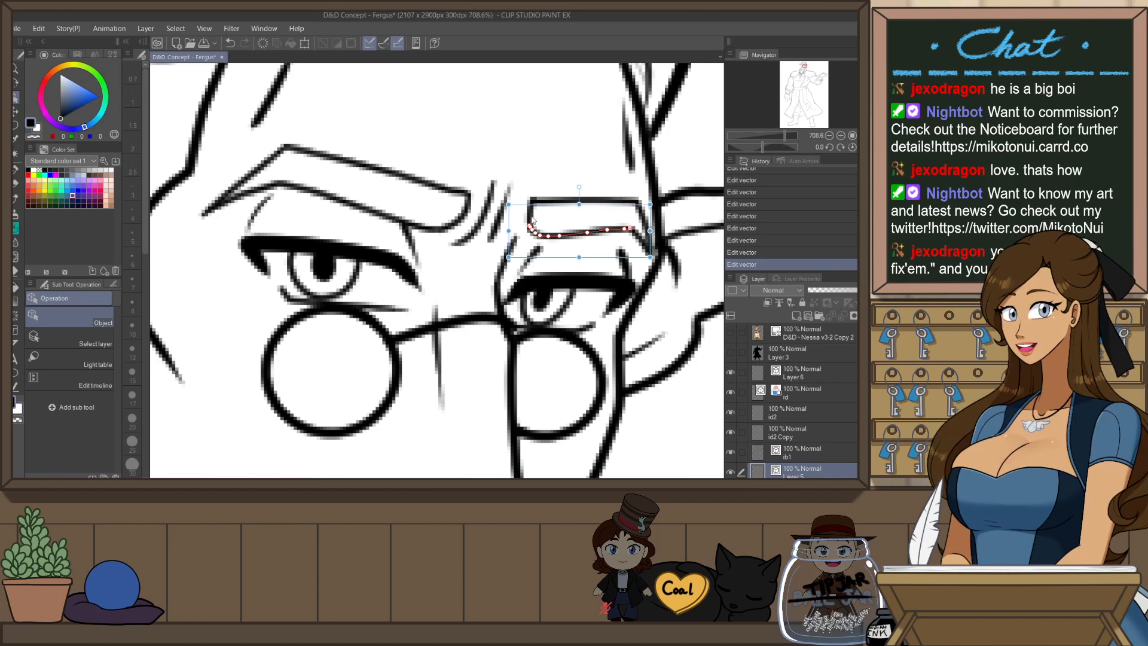
{"action": "left_click", "coordinate": [532, 219]}
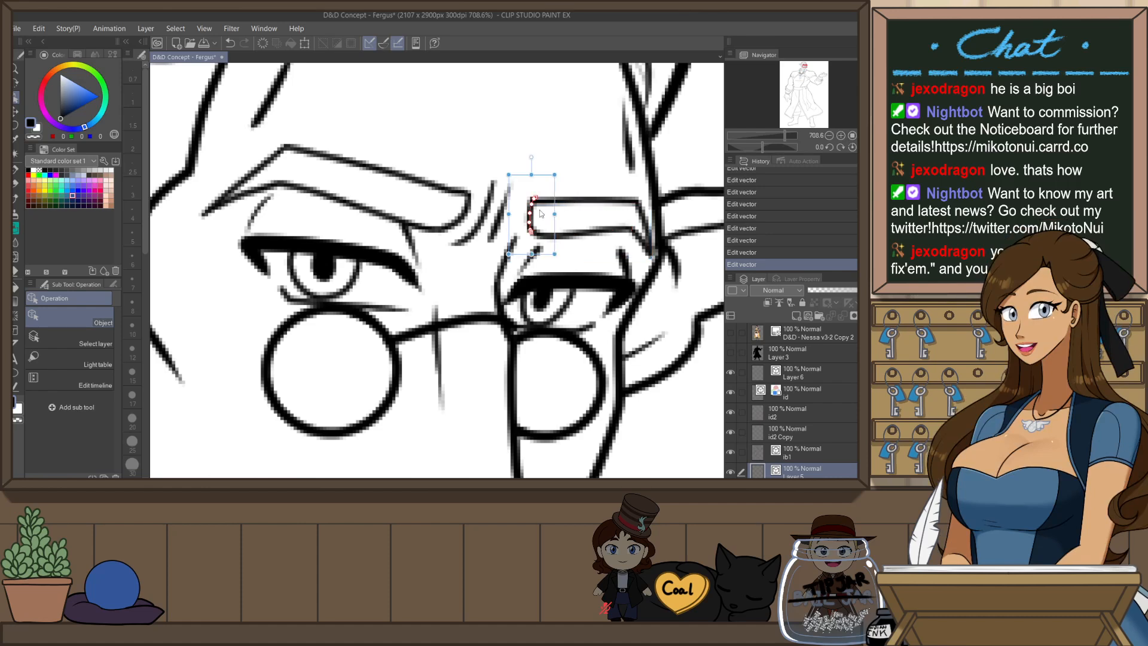
{"action": "left_click", "coordinate": [626, 228], "text": "shift"}
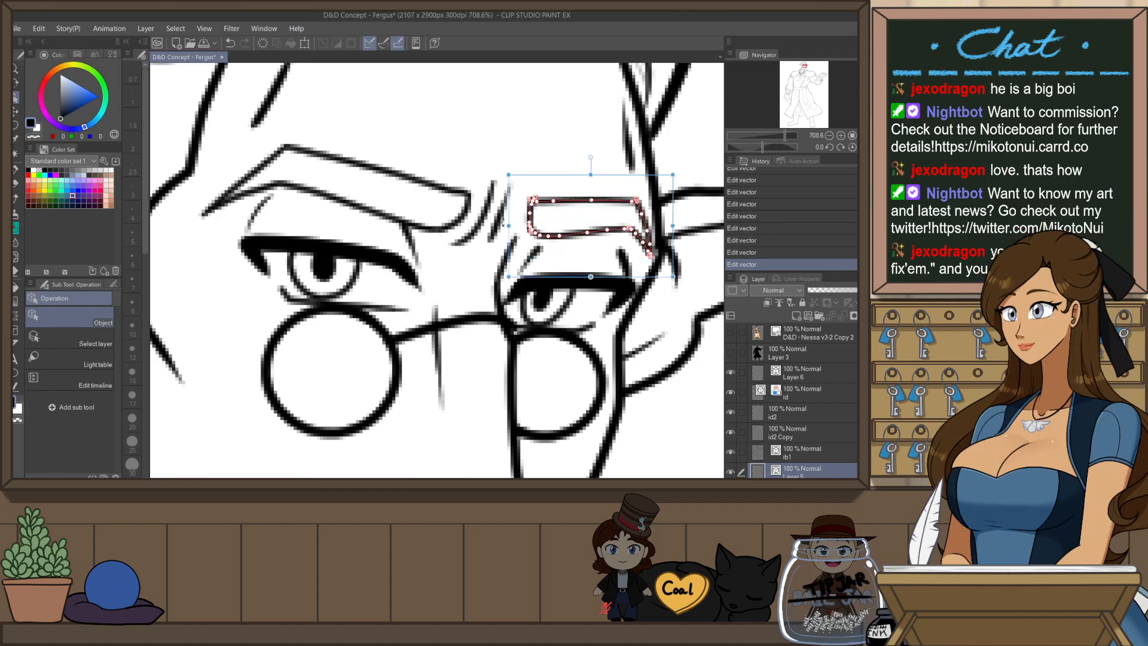
{"action": "left_click_drag", "start_coordinate": [502, 223], "coordinate": [499, 224]}
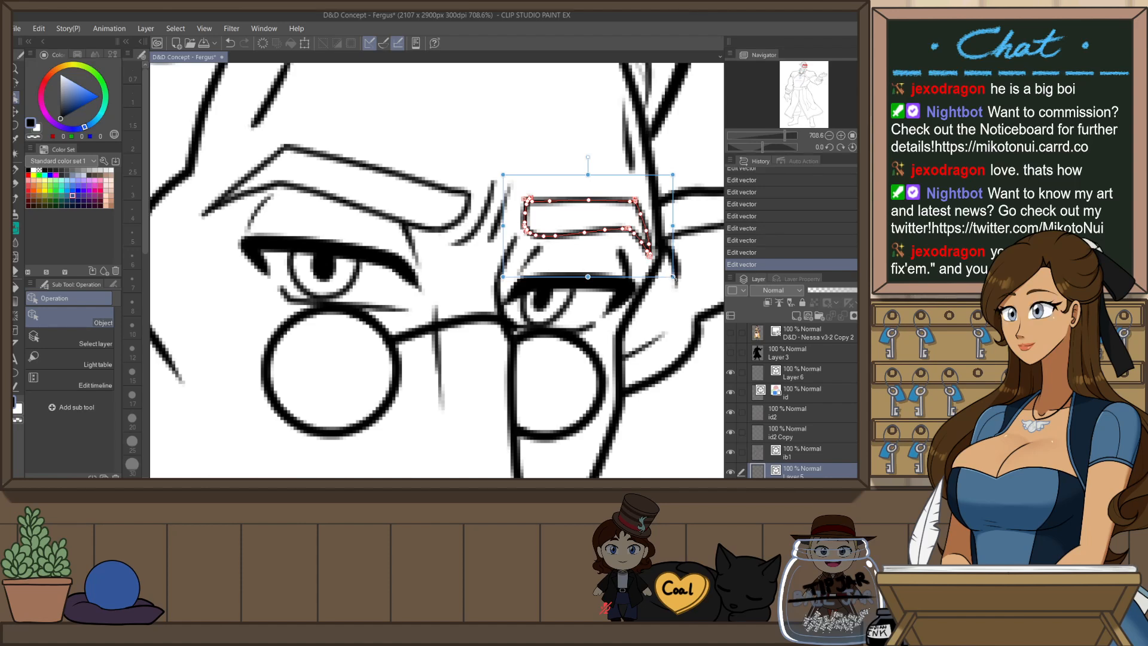
{"action": "left_click_drag", "start_coordinate": [682, 280], "coordinate": [682, 278]}
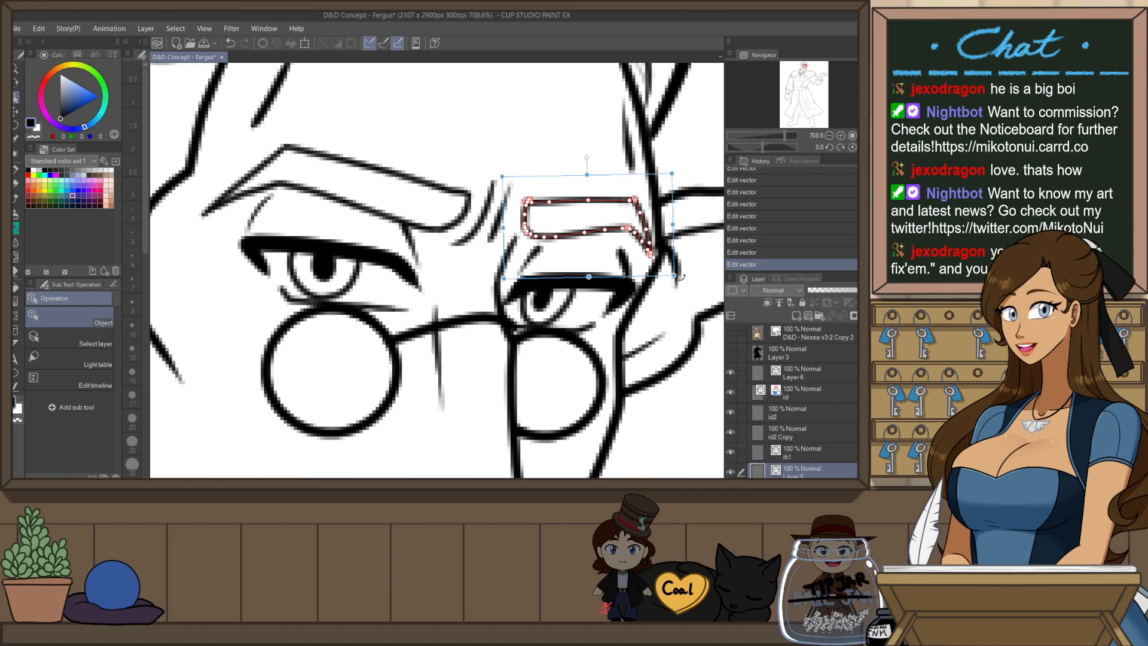
- Reselect all lines of the far eyebrow, move it slightly down and away from the nose, and save the file
{"action": "left_click", "coordinate": [605, 182]}
{"action": "left_click", "coordinate": [588, 202]}
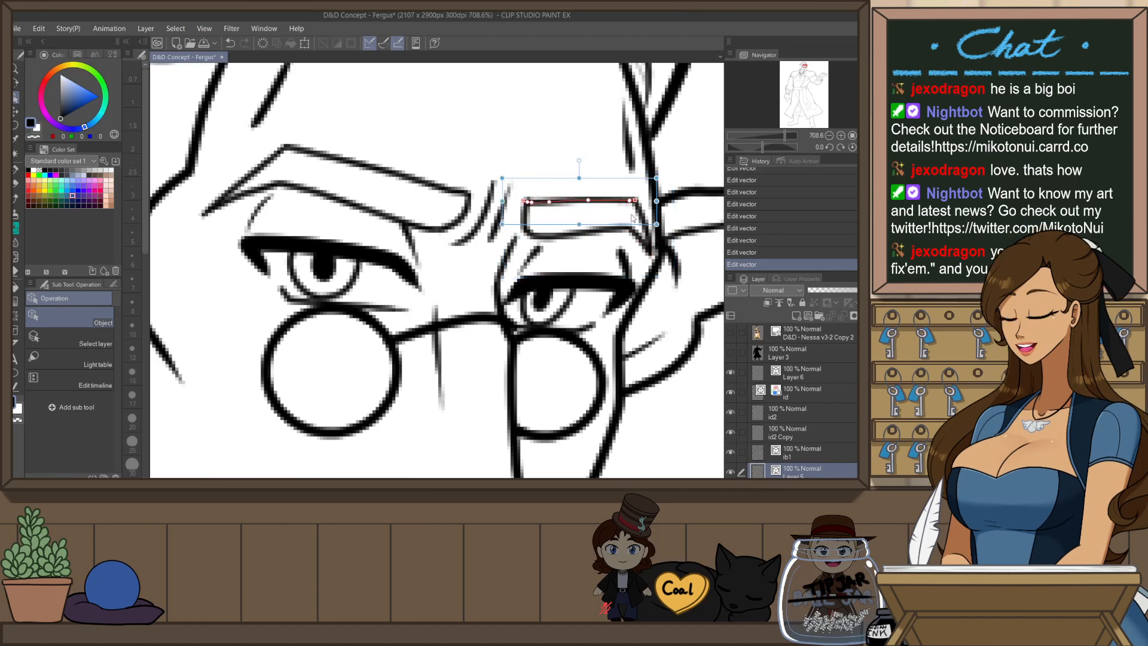
{"action": "left_click", "coordinate": [614, 230], "text": "shift"}
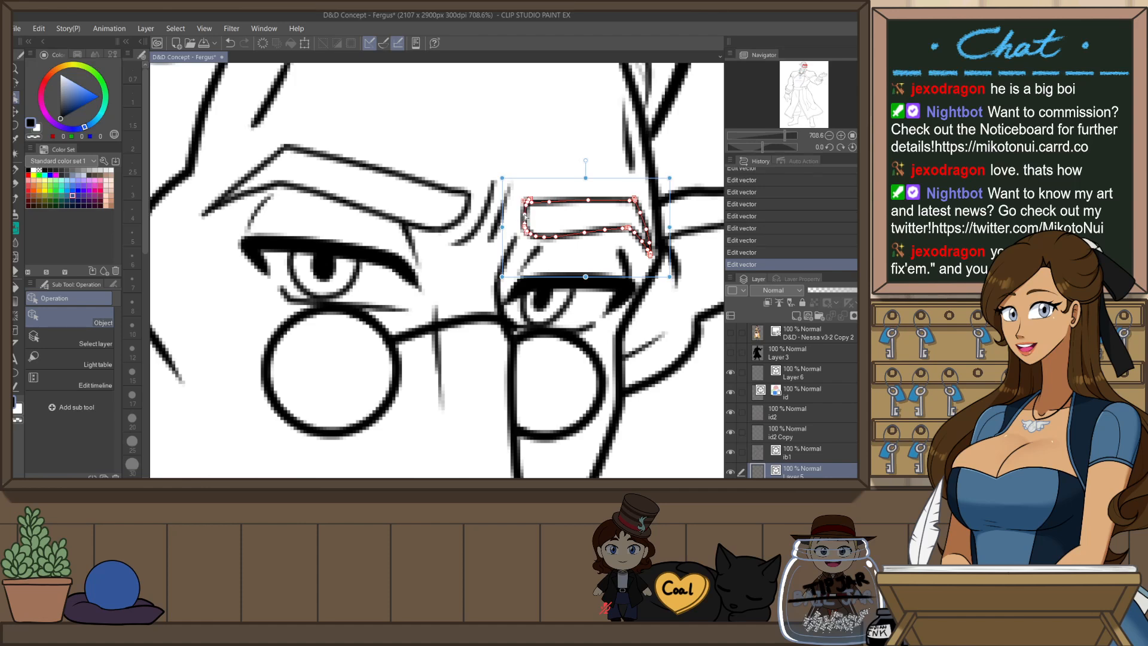
{"action": "left_click", "coordinate": [557, 188]}
{"action": "left_click", "coordinate": [552, 199]}
{"action": "left_click", "coordinate": [522, 210], "text": "shift"}
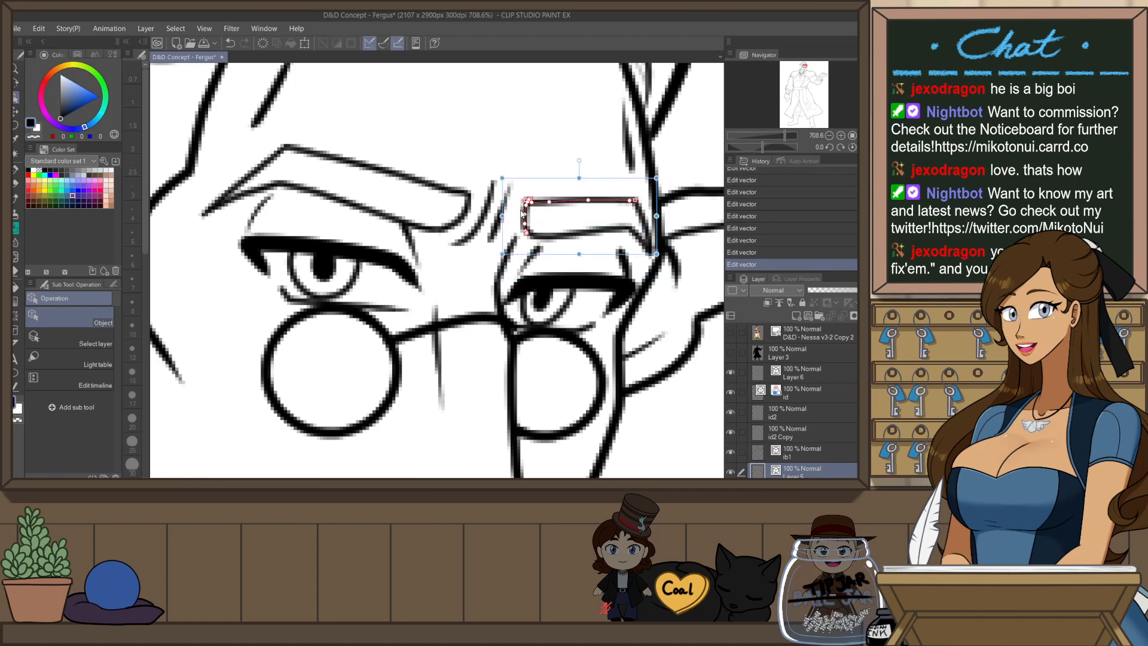
{"action": "left_click", "coordinate": [638, 221], "text": "shift"}
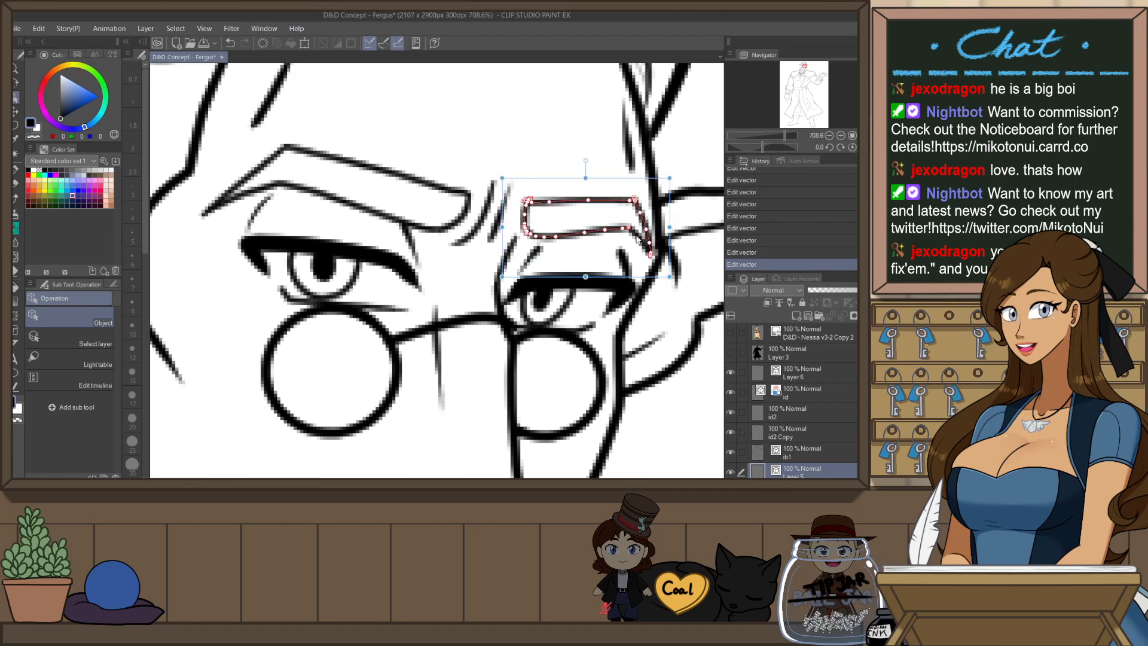
{"action": "left_click_drag", "start_coordinate": [578, 180], "coordinate": [582, 187]}
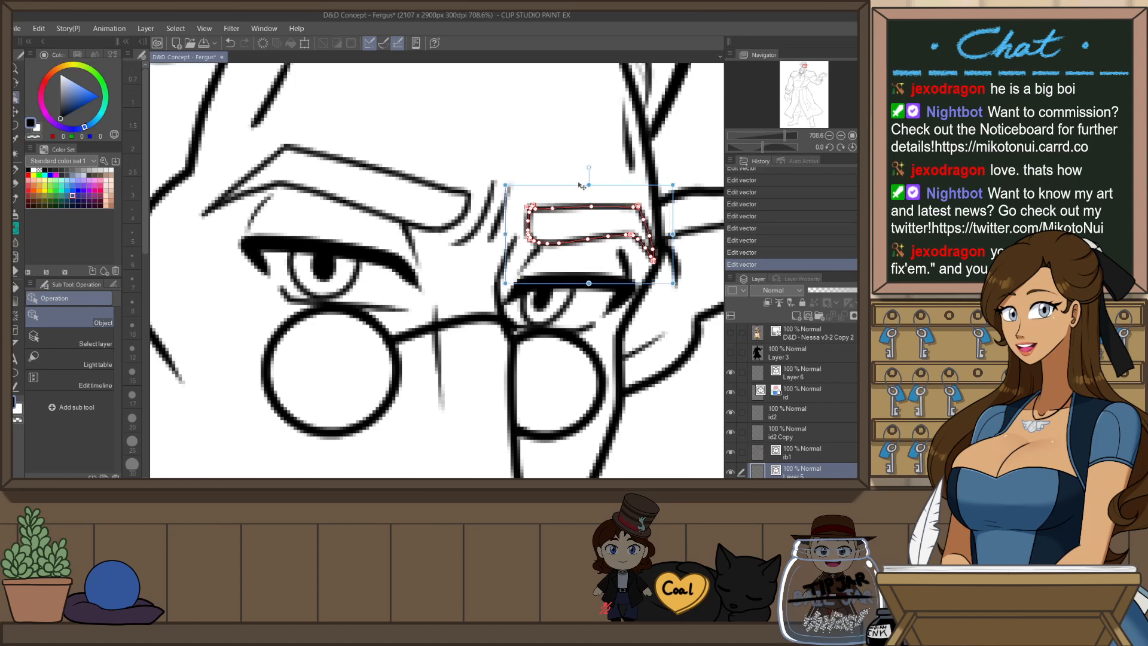
{"action": "scroll", "coordinate": [582, 185], "scroll_direction": "down", "scroll_amount": 8}
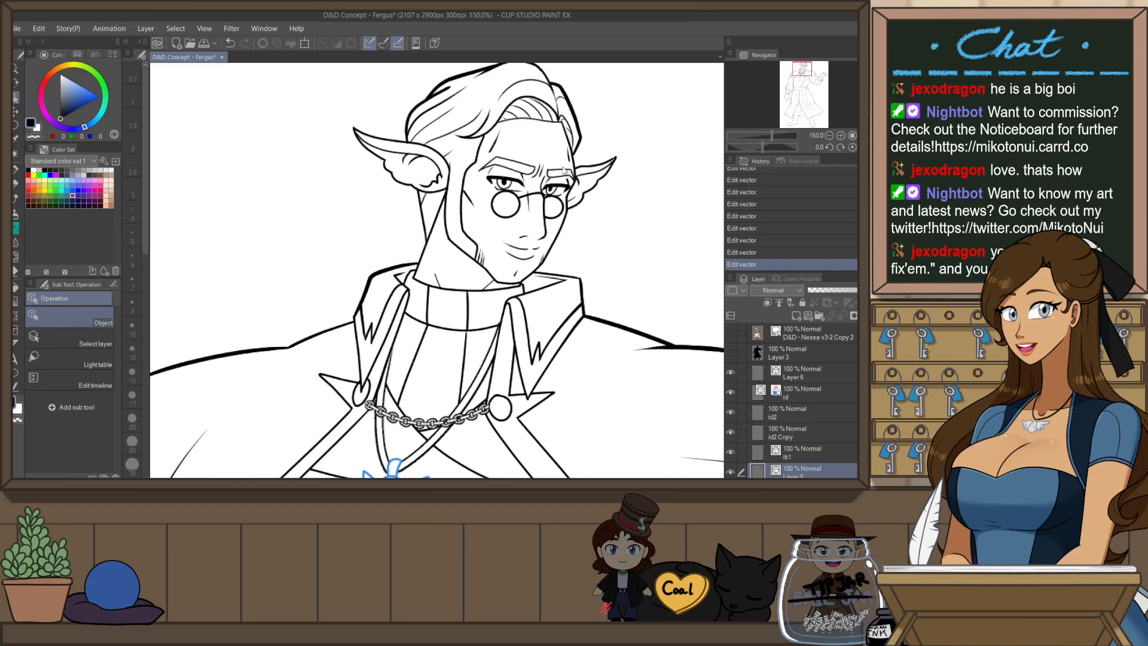
{"action": "key", "text": "ctrl+s"}
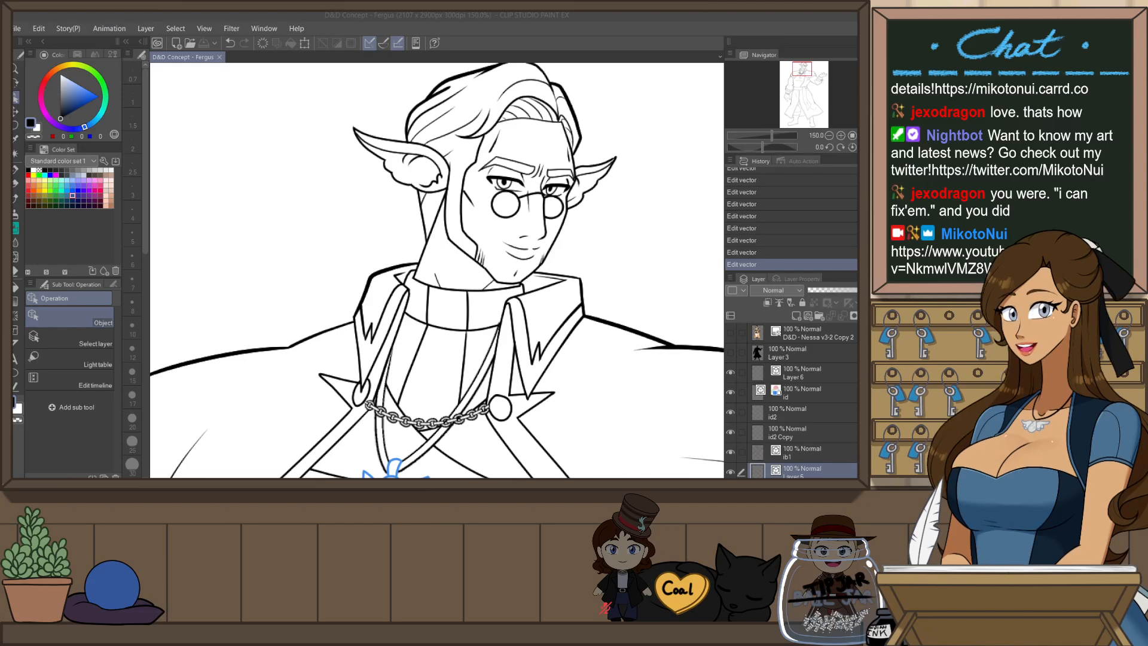
{"action": "scroll", "coordinate": [479, 144], "scroll_direction": "down", "scroll_amount": 6}
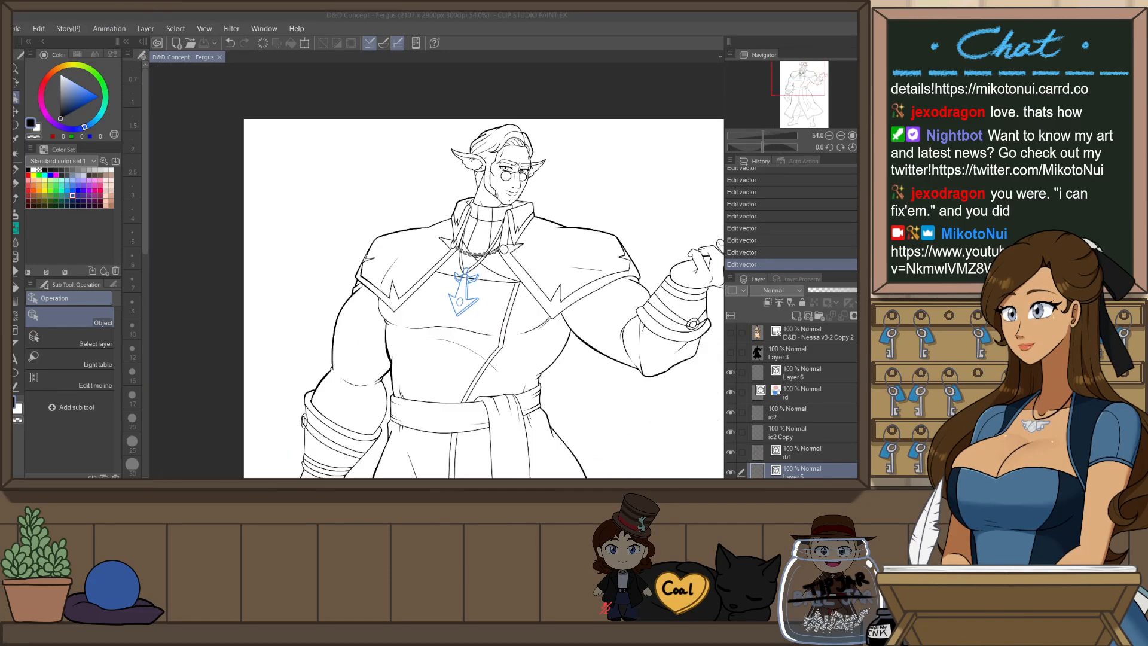
- Group the line art layers from Layer 6 down to Layer 5 into a folder named "ink master"
{"action": "scroll", "coordinate": [486, 298], "scroll_direction": "down", "scroll_amount": 1}
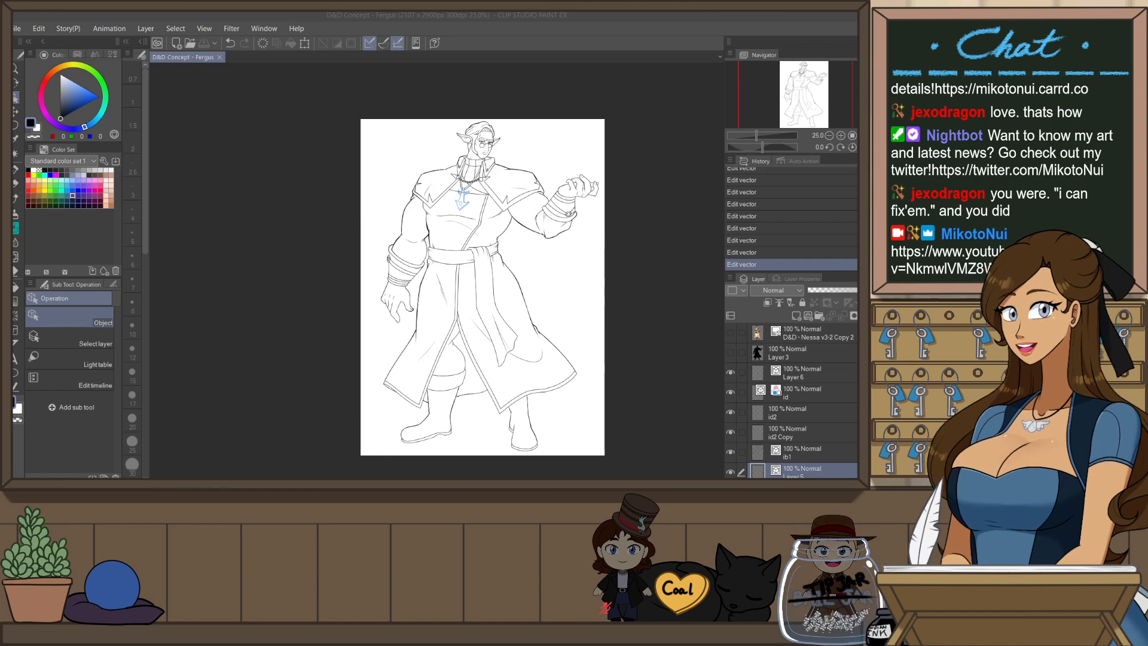
{"action": "scroll", "coordinate": [808, 371], "scroll_direction": "down", "scroll_amount": 3}
{"action": "scroll", "coordinate": [808, 371], "scroll_direction": "up", "scroll_amount": 2}
{"action": "left_click", "coordinate": [808, 371]}
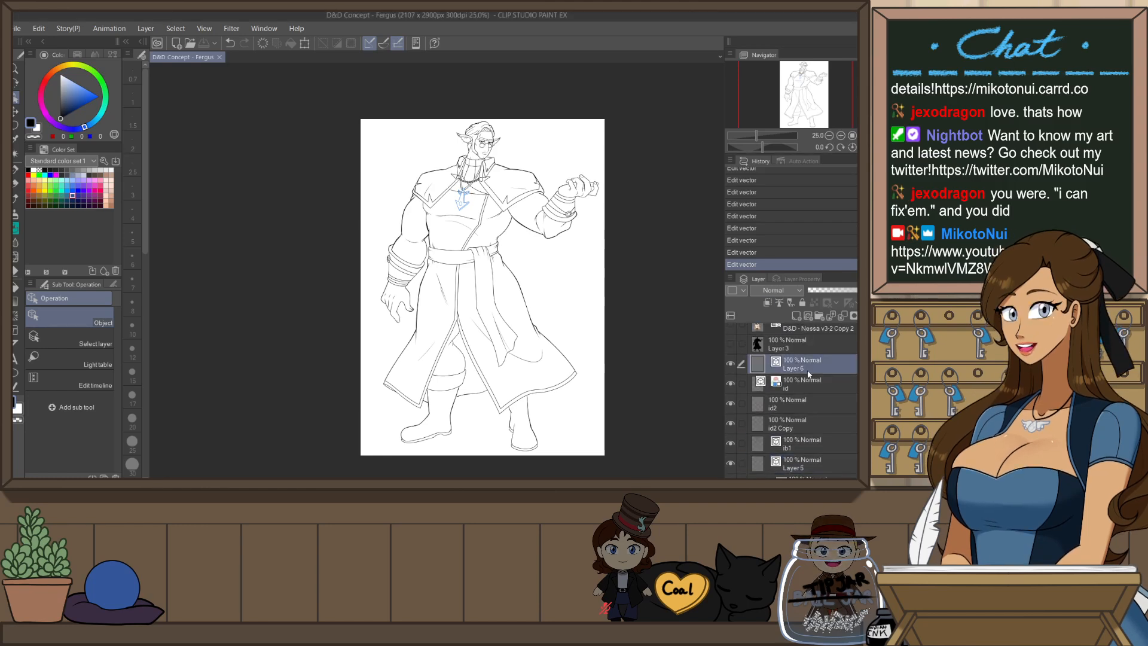
{"action": "scroll", "coordinate": [813, 410], "scroll_direction": "down", "scroll_amount": 2}
{"action": "left_click", "coordinate": [820, 433], "text": "shift"}
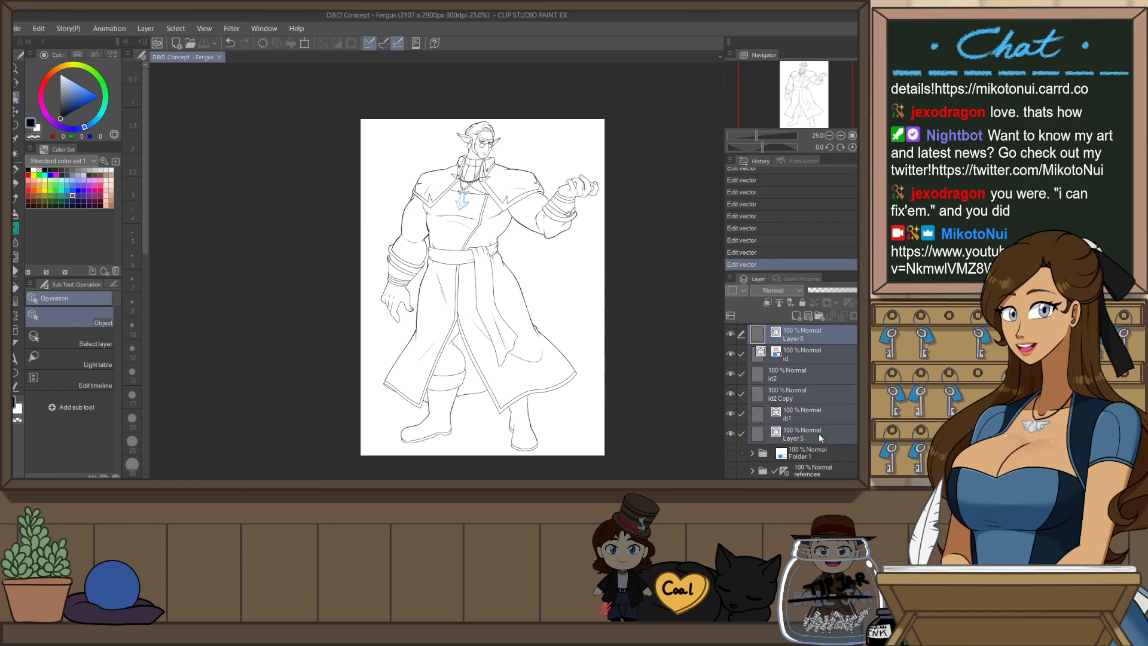
{"action": "key", "text": "ctrl+g"}
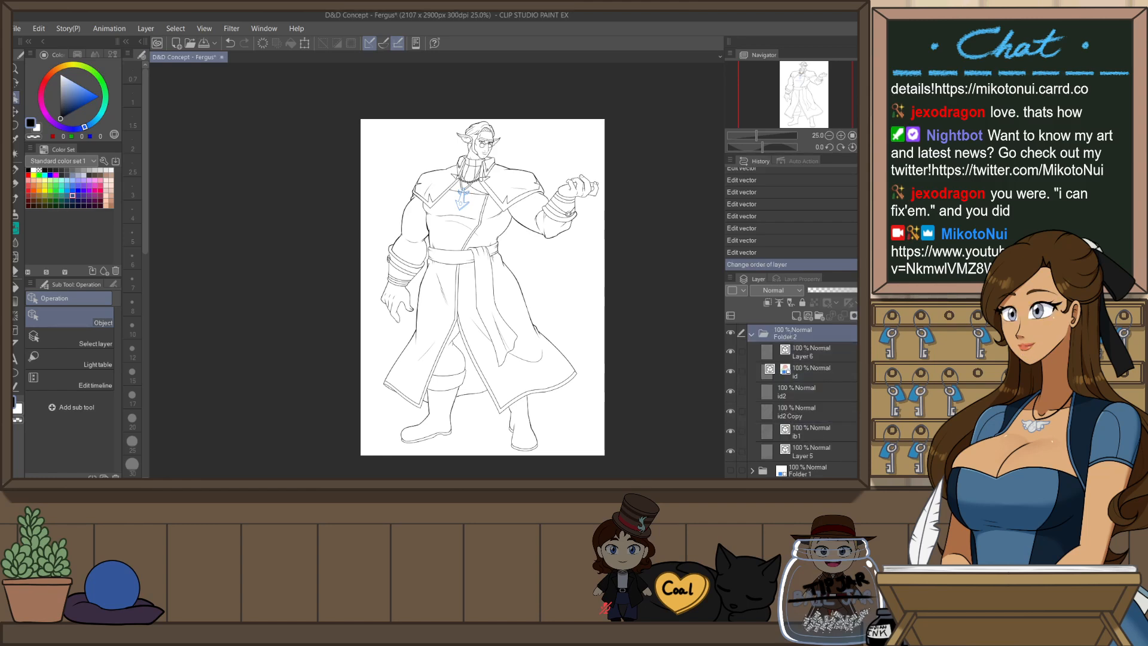
{"action": "type", "text": "ink master"}
{"action": "key", "text": "Return"}
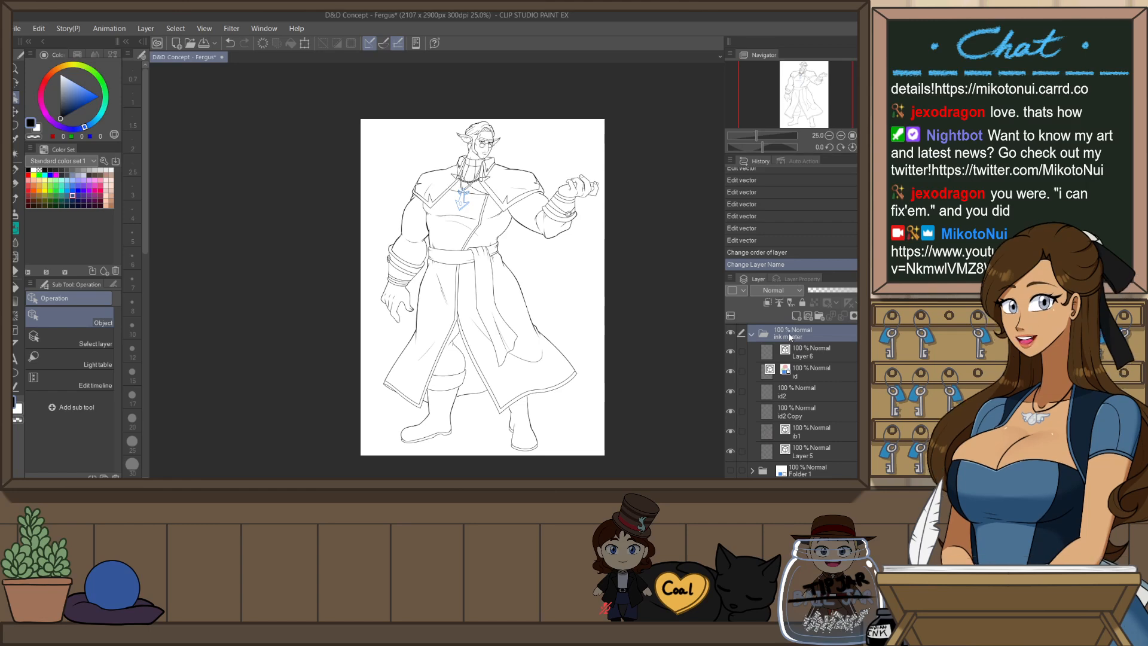
- Duplicate the ib1 layer and hide the original
{"action": "left_click", "coordinate": [808, 436]}
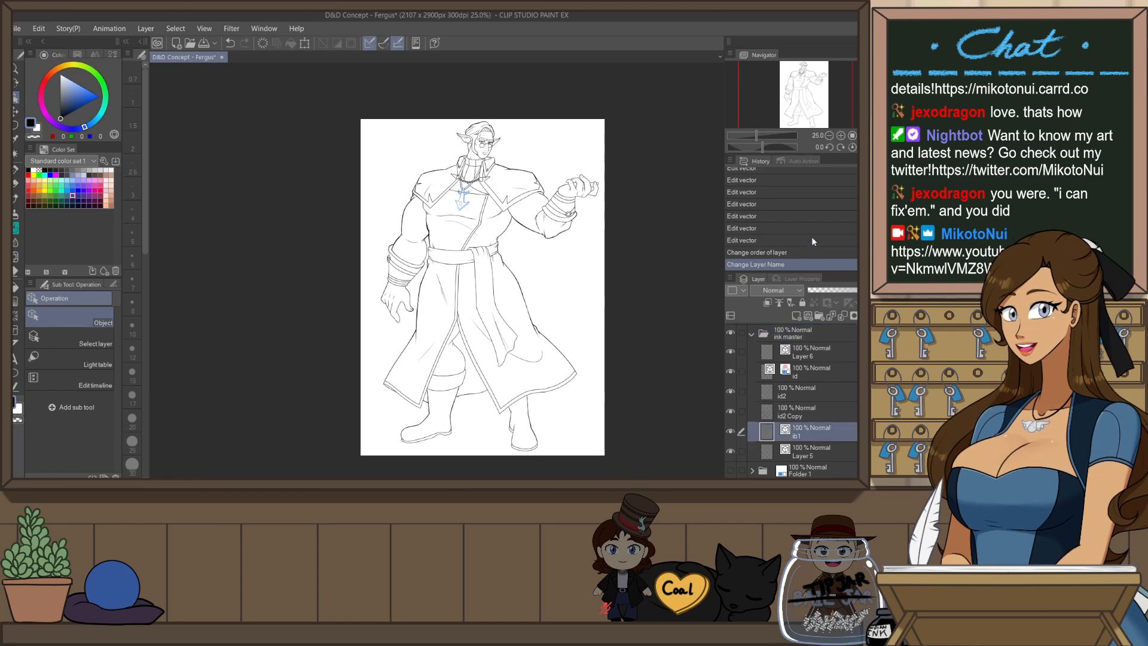
{"action": "key", "text": "ctrl+j"}
{"action": "left_click", "coordinate": [731, 452]}
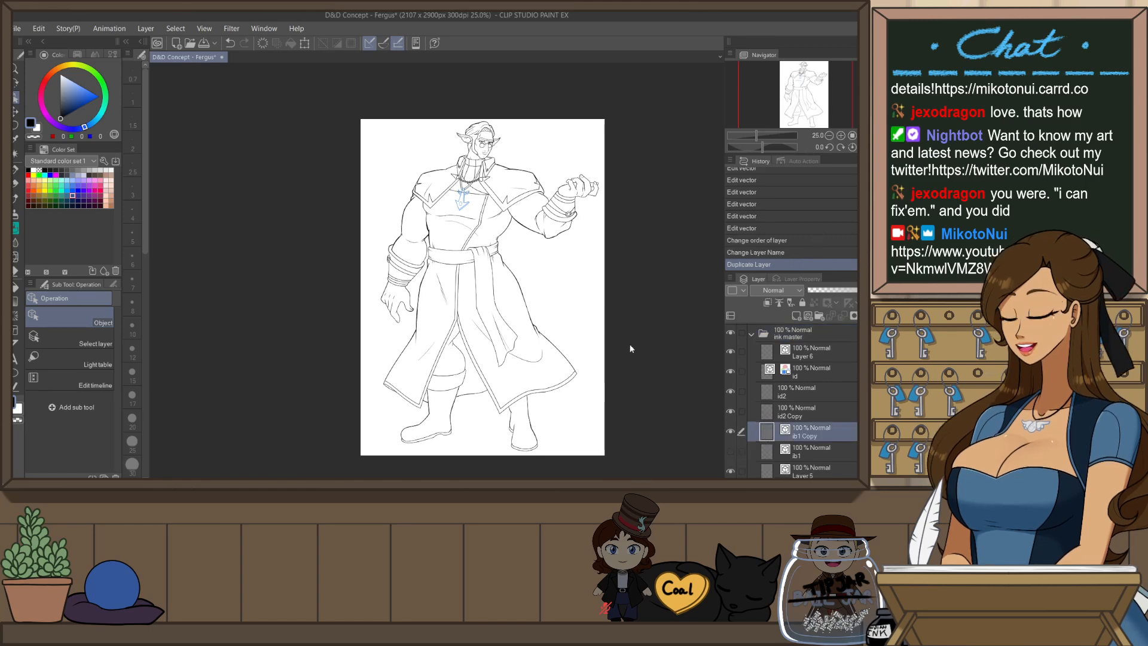
- On the ib1 copy, erase the chest seam pieces that cross the pendant's wing with Snap eraser 2
{"action": "scroll", "coordinate": [527, 266], "scroll_direction": "up", "scroll_amount": 11}
{"action": "scroll", "coordinate": [419, 183], "scroll_direction": "up", "scroll_amount": 7}
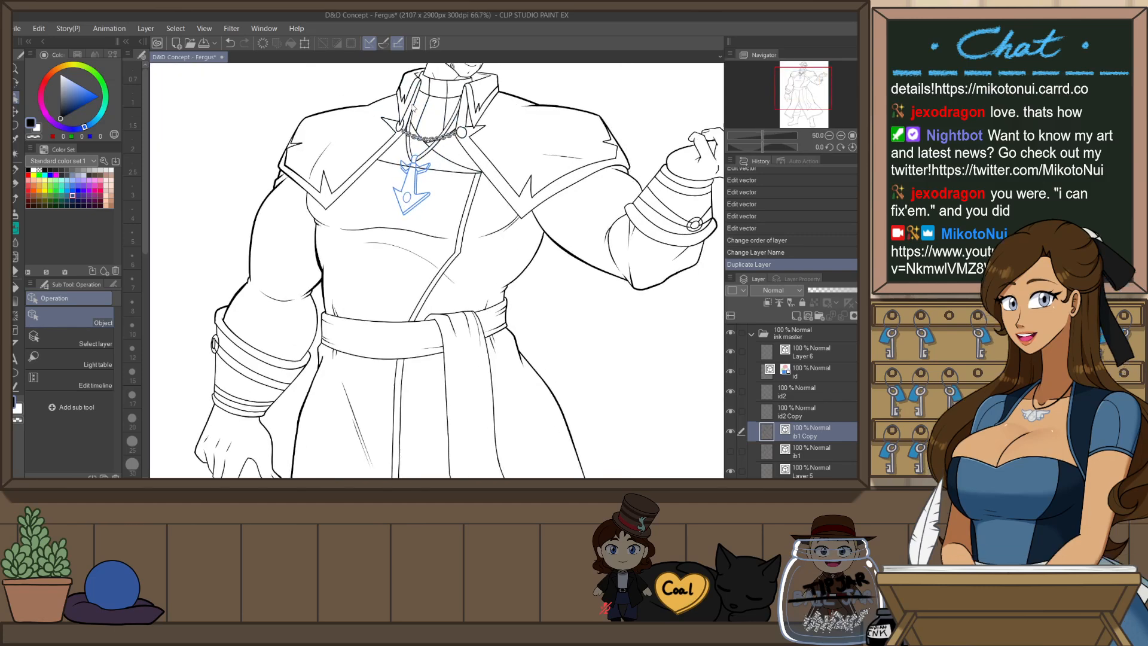
{"action": "key", "text": "e"}
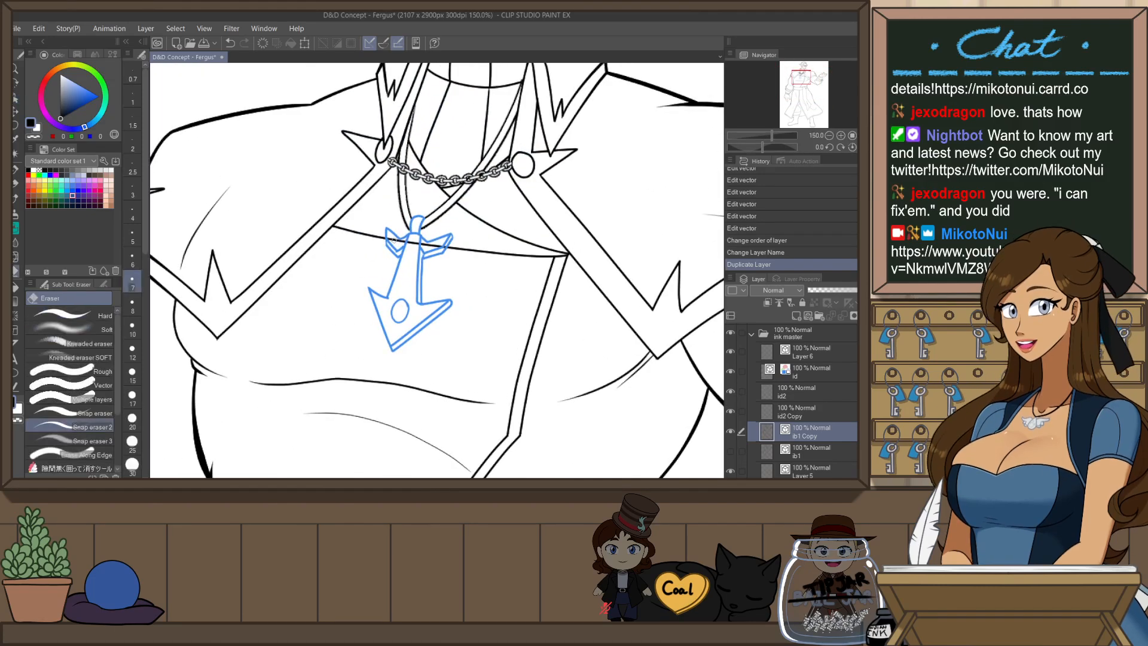
{"action": "left_click", "coordinate": [435, 247]}
{"action": "left_click", "coordinate": [456, 229]}
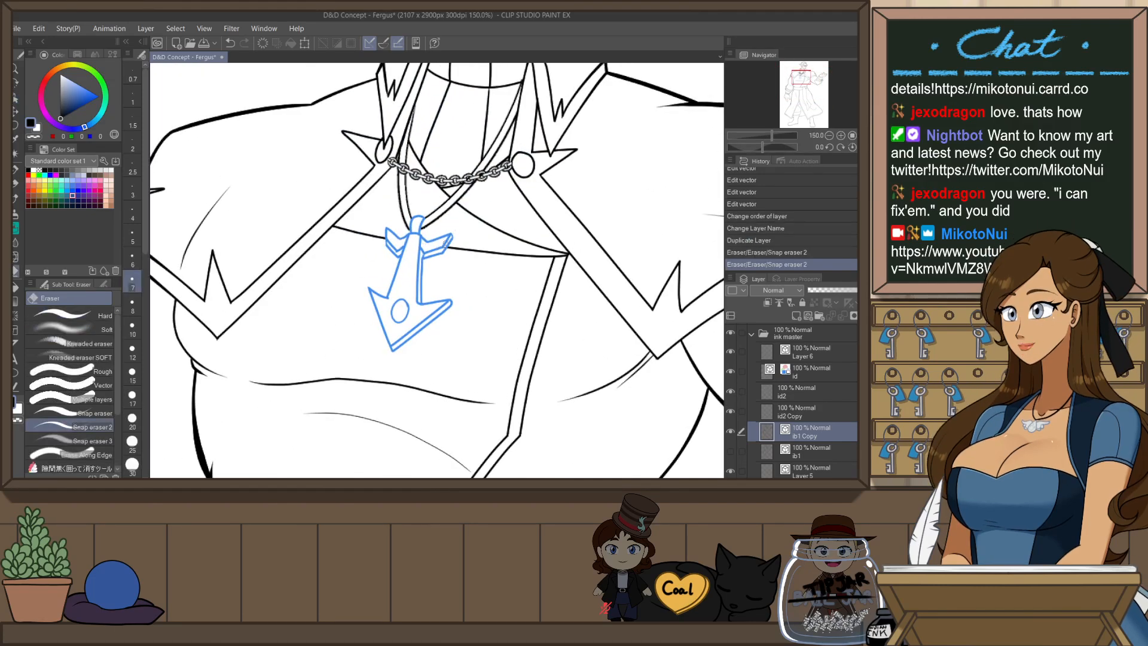
{"action": "left_click", "coordinate": [445, 241]}
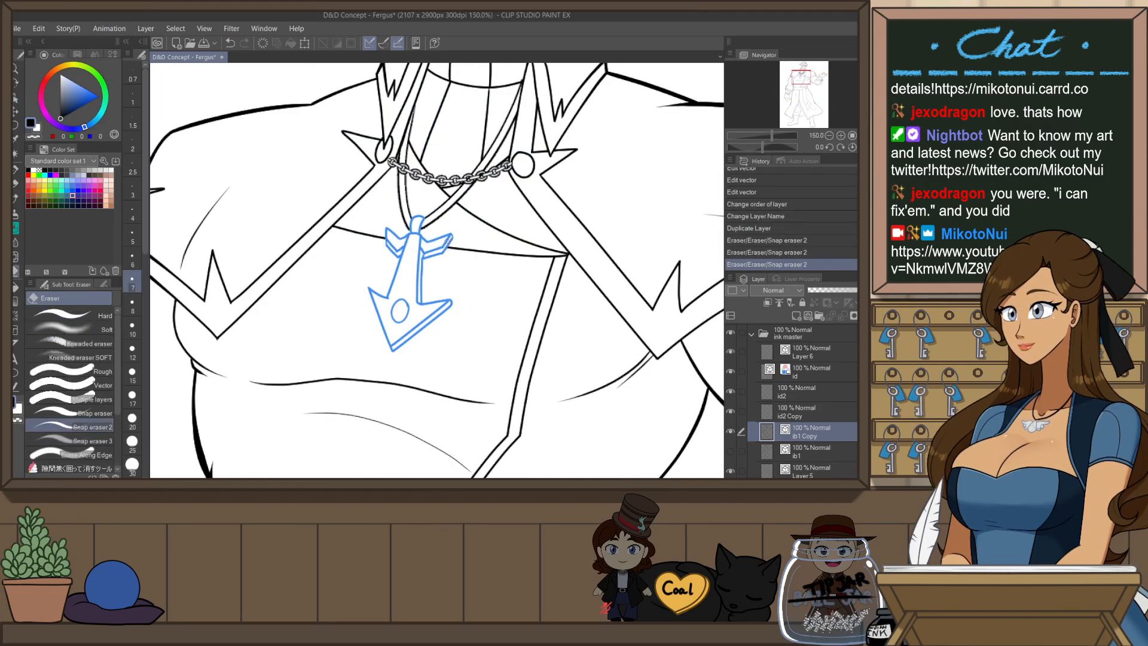
- Turn off the blue layer colour on the pendant's line layer and swap the main and sub drawing colours
{"action": "left_click", "coordinate": [823, 373]}
{"action": "left_click", "coordinate": [864, 303]}
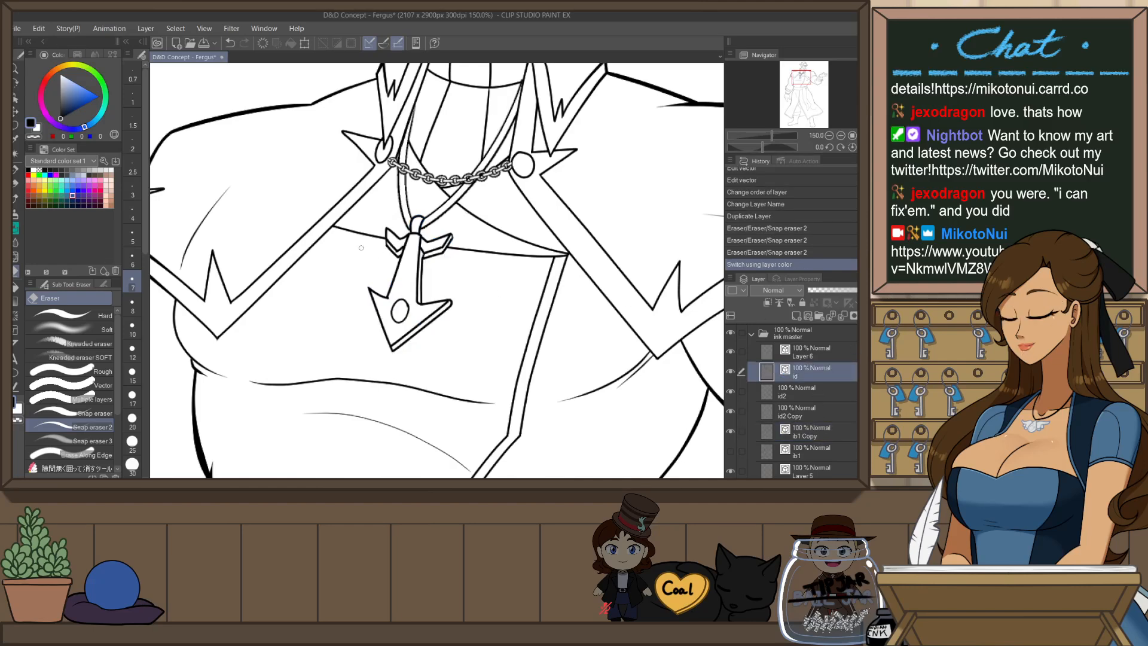
{"action": "scroll", "coordinate": [358, 246], "scroll_direction": "up", "scroll_amount": 3}
{"action": "key", "text": "x"}
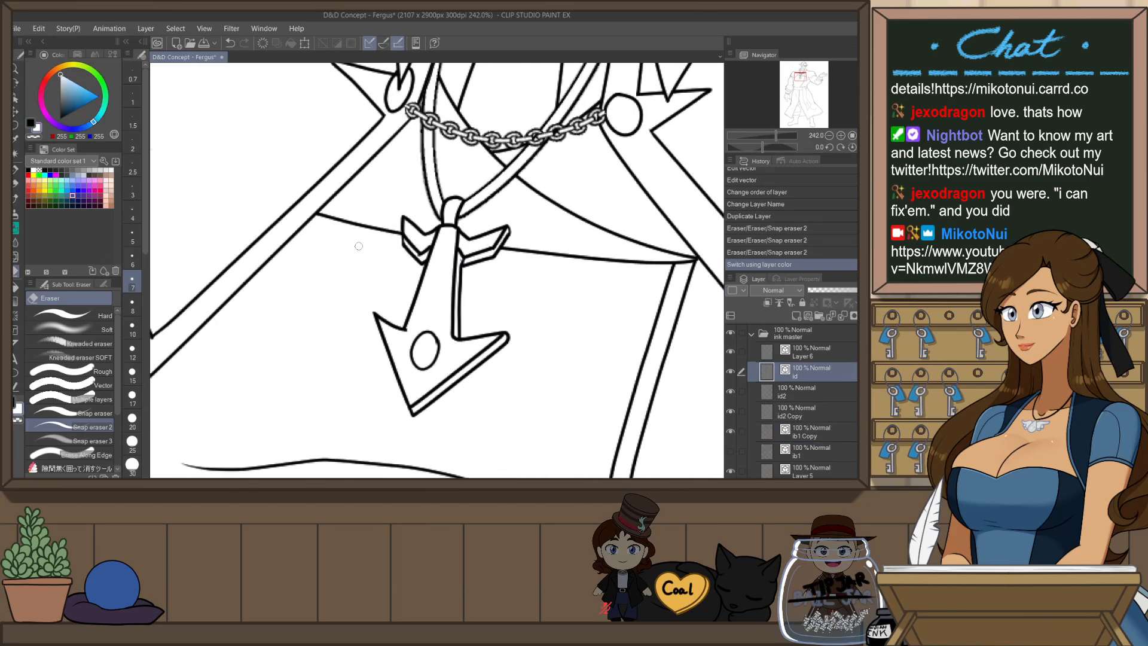
- Mirror the view, identify the pendant's line layer and erase the overshooting line at the arrowhead's inner notch
{"action": "left_click", "coordinate": [812, 433]}
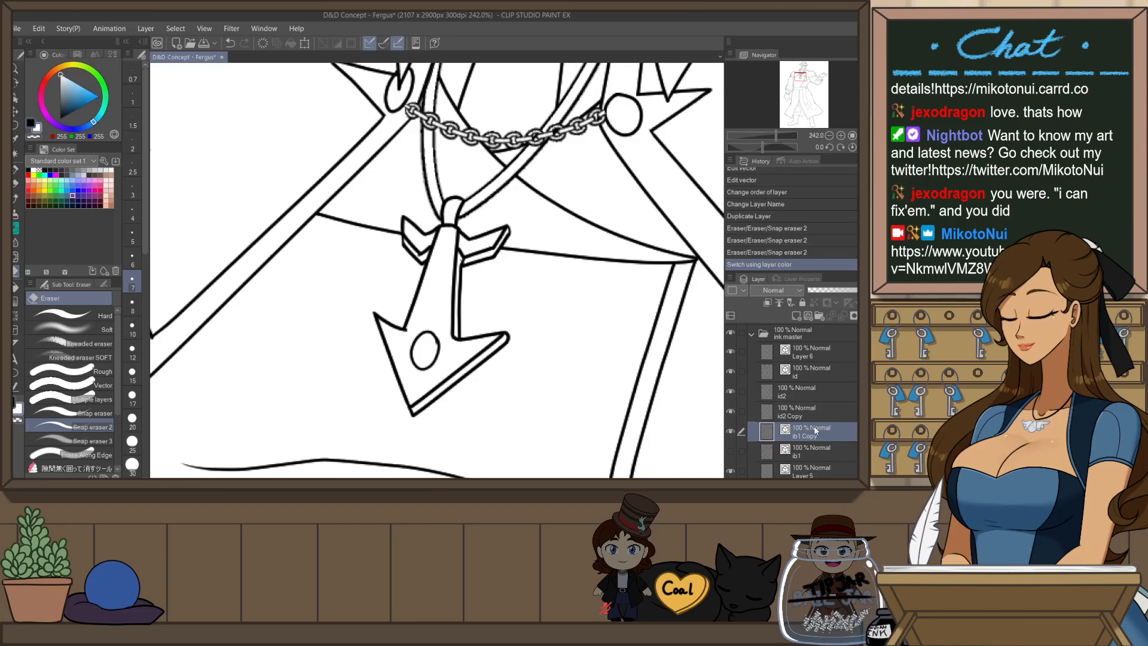
{"action": "key", "text": "h"}
{"action": "left_click", "coordinate": [823, 369]}
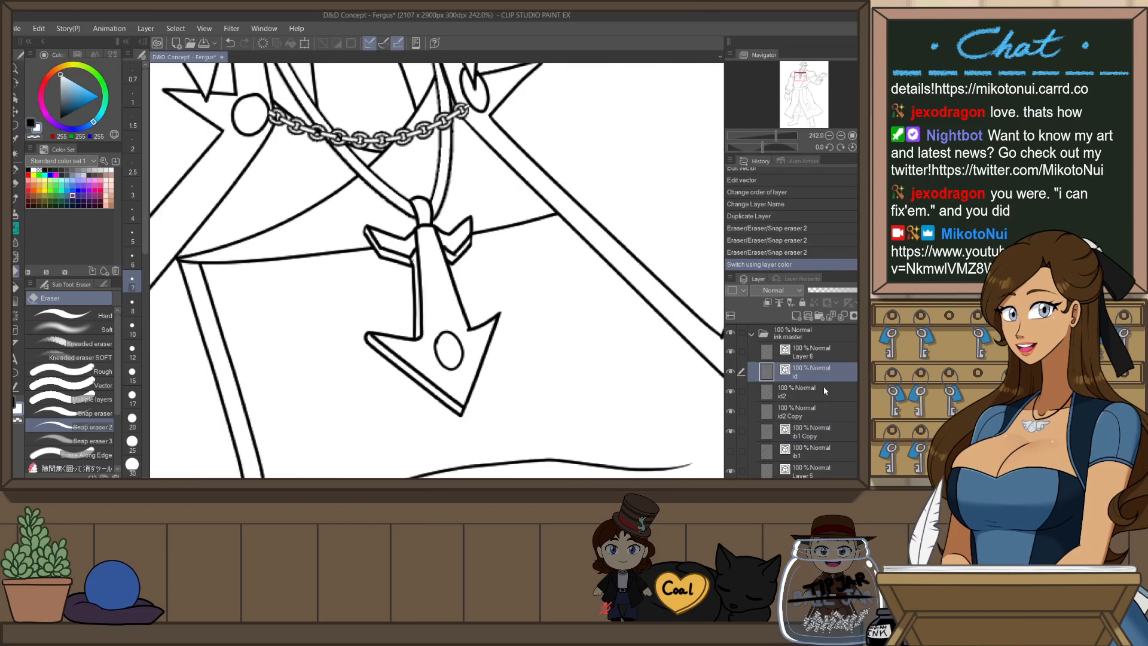
{"action": "left_click", "coordinate": [731, 370]}
{"action": "left_click", "coordinate": [730, 370]}
{"action": "left_click_drag", "start_coordinate": [465, 327], "coordinate": [477, 336]}
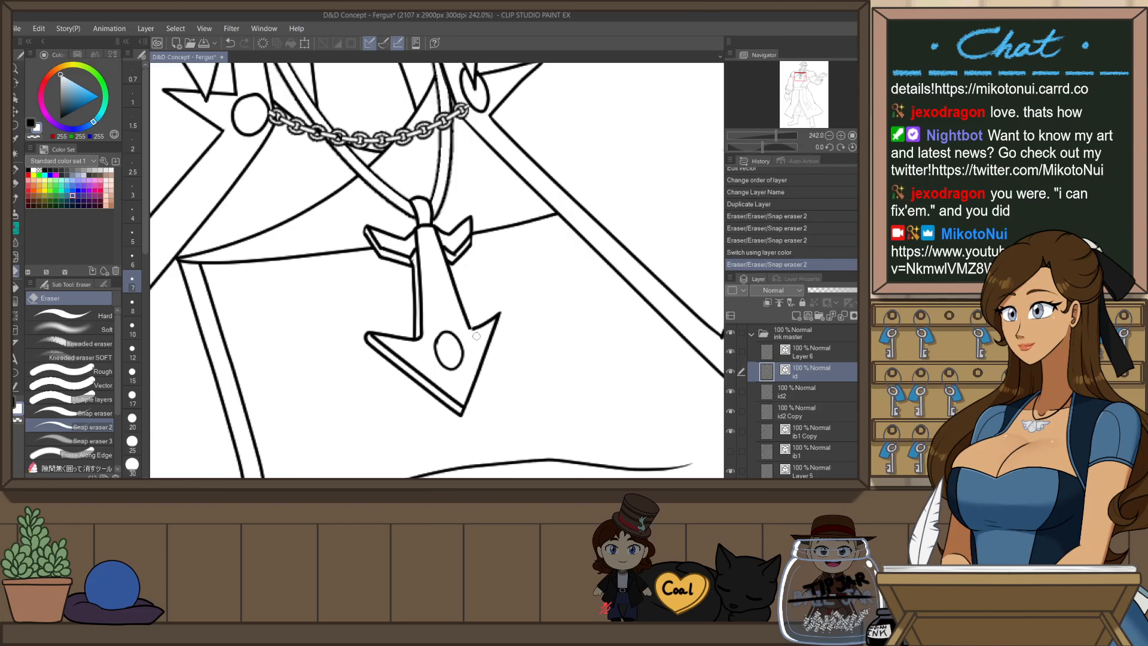
- Adjust the vector lines meeting at the pendant arrowhead's notch and cut the stray line piece beside the wing
{"action": "key", "text": "o"}
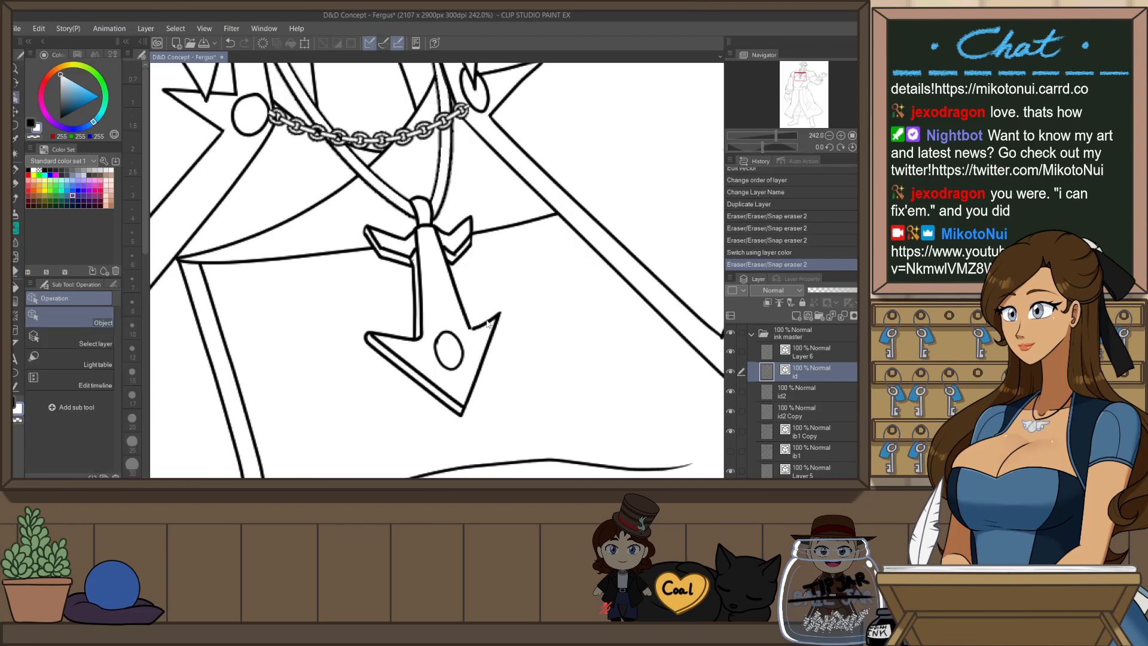
{"action": "left_click", "coordinate": [488, 321]}
{"action": "scroll", "coordinate": [475, 329], "scroll_direction": "up", "scroll_amount": 2}
{"action": "left_click_drag", "start_coordinate": [470, 329], "coordinate": [464, 318]}
{"action": "left_click", "coordinate": [377, 223]}
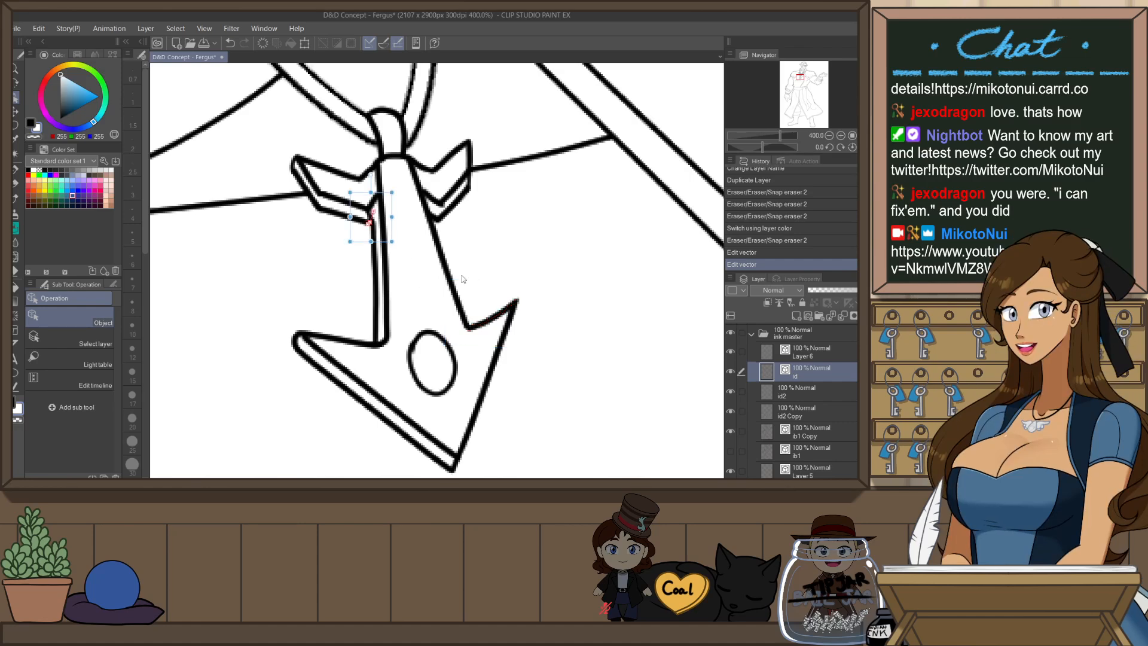
{"action": "key", "text": "ctrl+x"}
- Restore the unmirrored view, collapse the ink master folder and fit the whole canvas in view
{"action": "scroll", "coordinate": [461, 280], "scroll_direction": "down", "scroll_amount": 10}
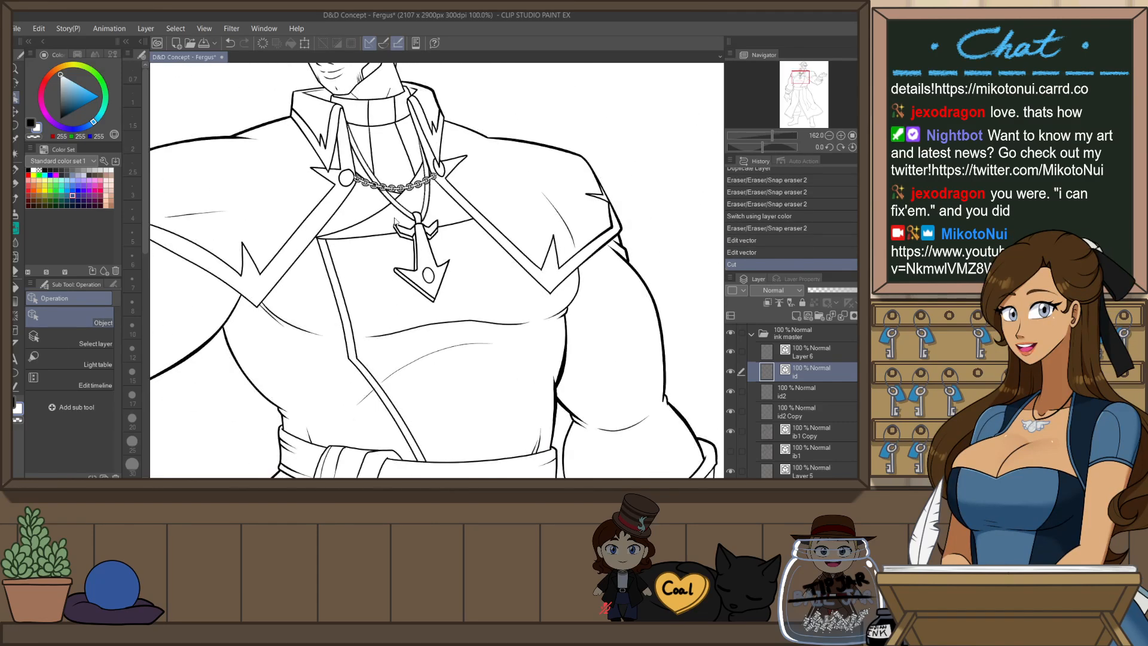
{"action": "scroll", "coordinate": [439, 232], "scroll_direction": "up", "scroll_amount": 3}
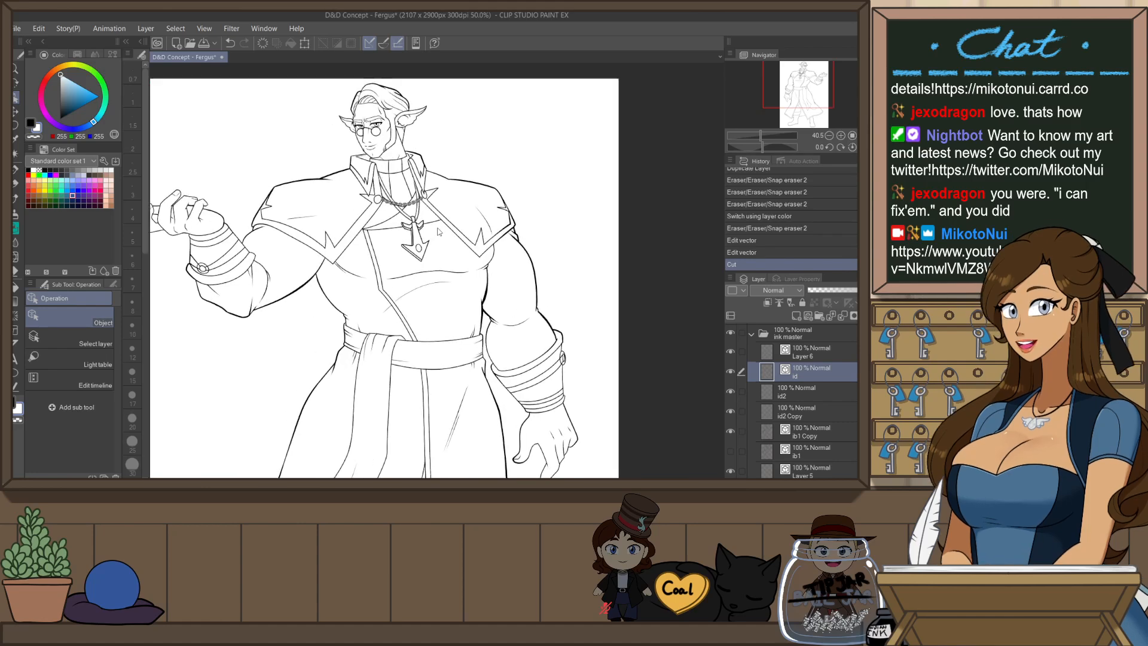
{"action": "key", "text": "h"}
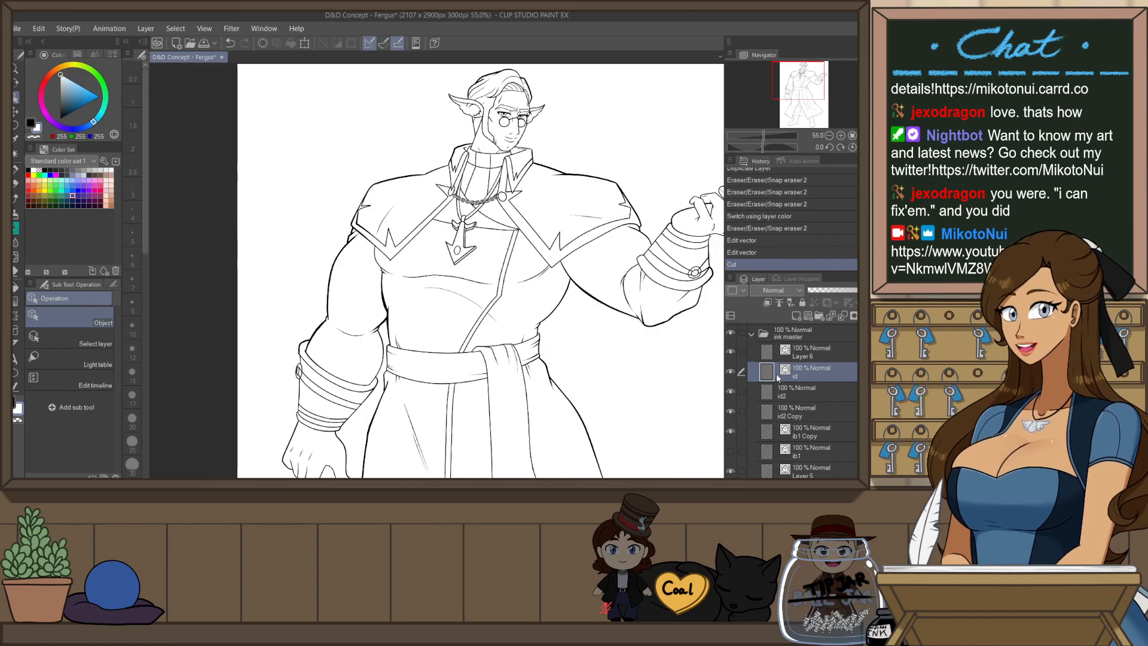
{"action": "left_click", "coordinate": [751, 333]}
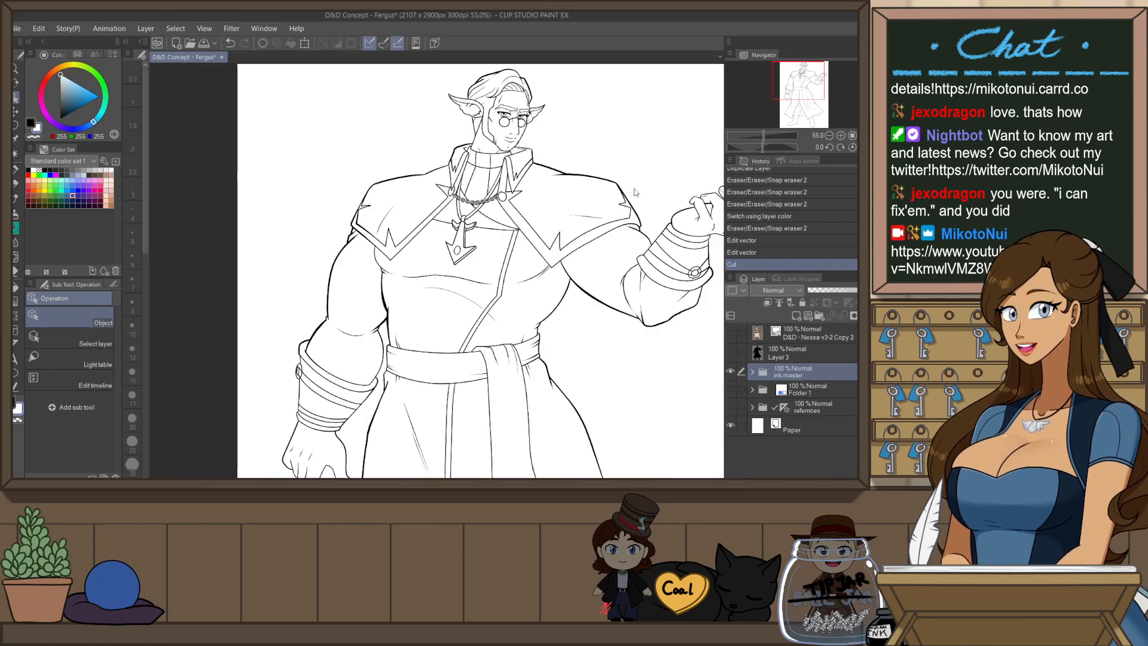
{"action": "scroll", "coordinate": [484, 201], "scroll_direction": "down", "scroll_amount": 2}
{"action": "scroll", "coordinate": [534, 193], "scroll_direction": "down", "scroll_amount": 1}
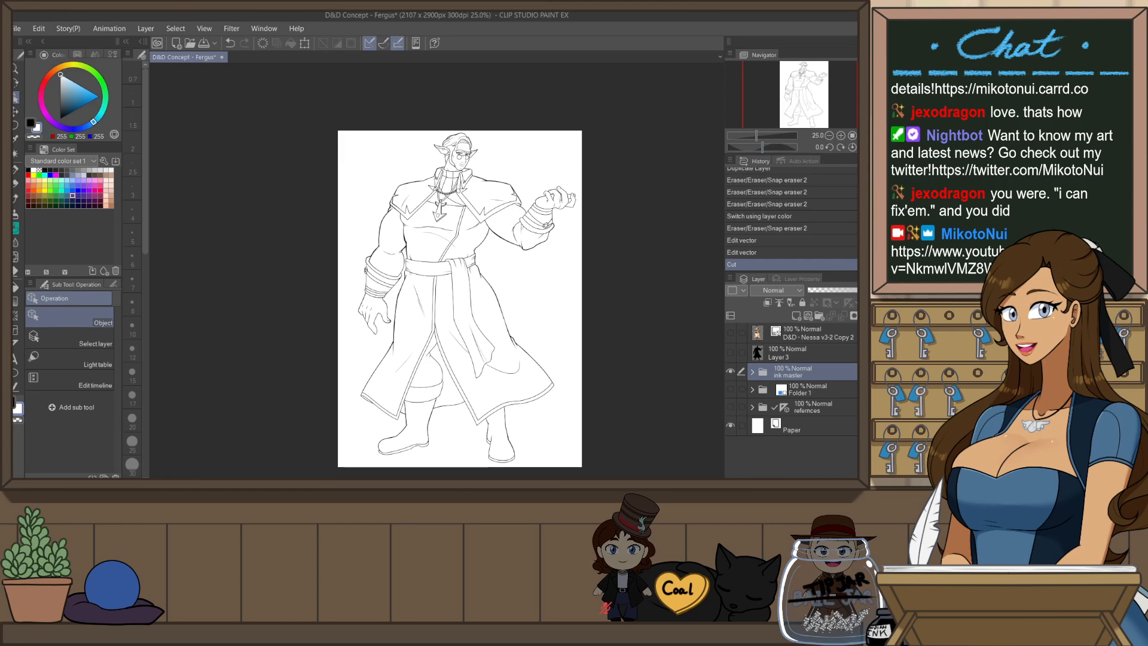
{"action": "key", "text": "ctrl+0"}
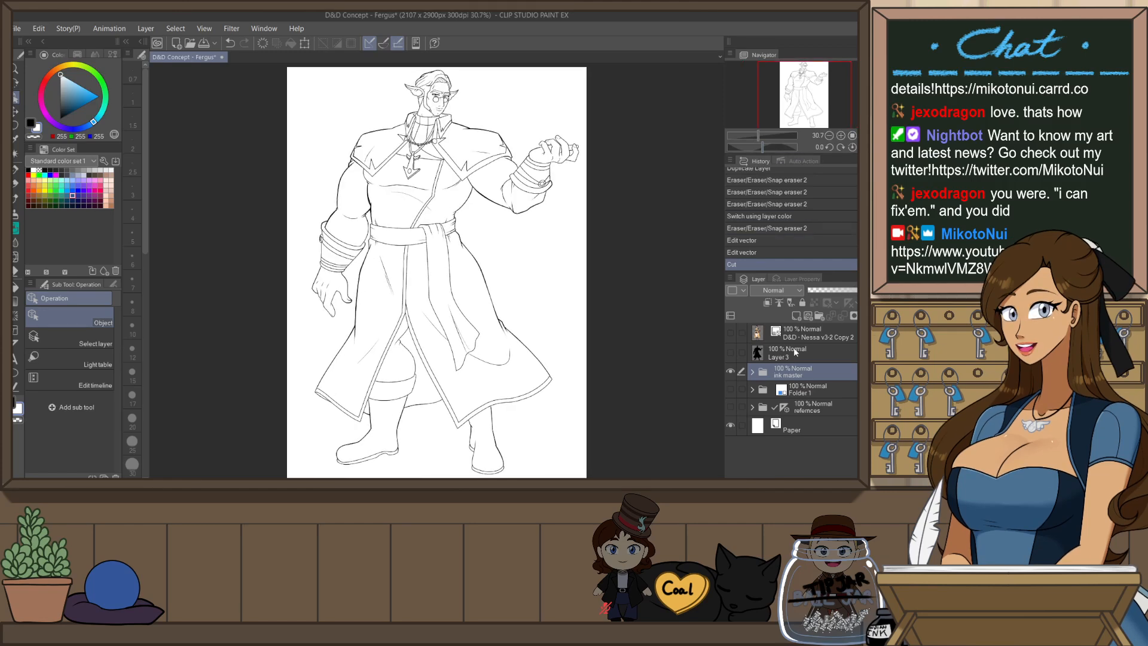
- Show Layer 3, cut its entire black silhouette and remove the selection
{"action": "left_click", "coordinate": [739, 353]}
{"action": "left_click", "coordinate": [731, 354]}
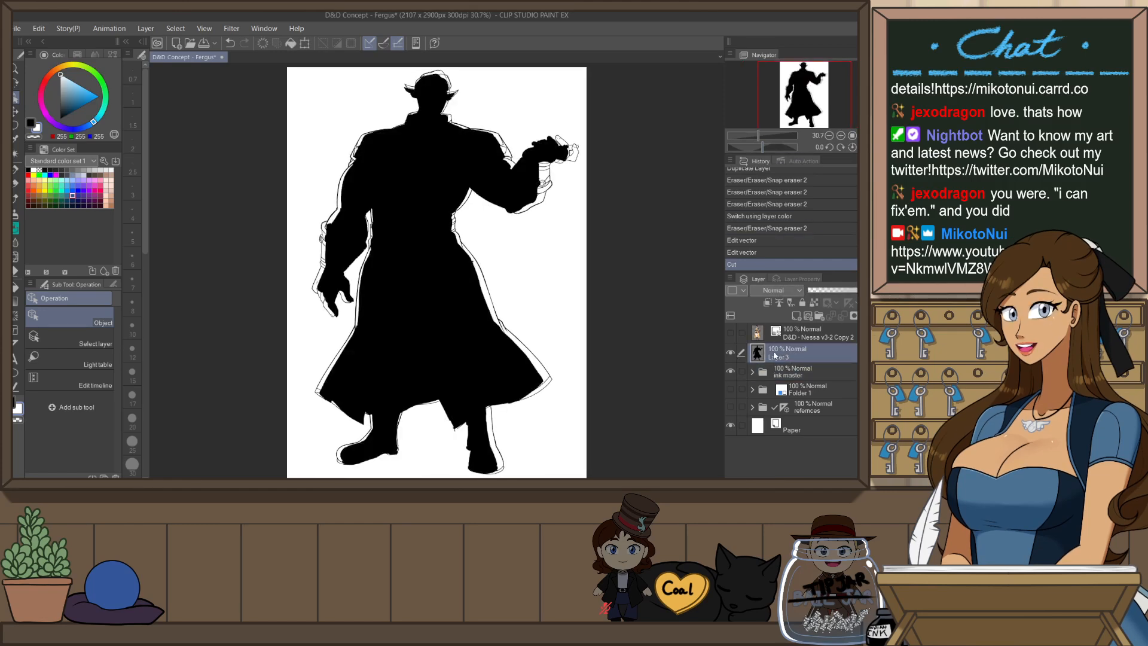
{"action": "key", "text": "ctrl+a"}
{"action": "key", "text": "ctrl+x"}
{"action": "key", "text": "ctrl+d"}
- Auto-select the empty background around the character with the ink master folder active, using Refer to all layers
{"action": "left_click", "coordinate": [766, 370]}
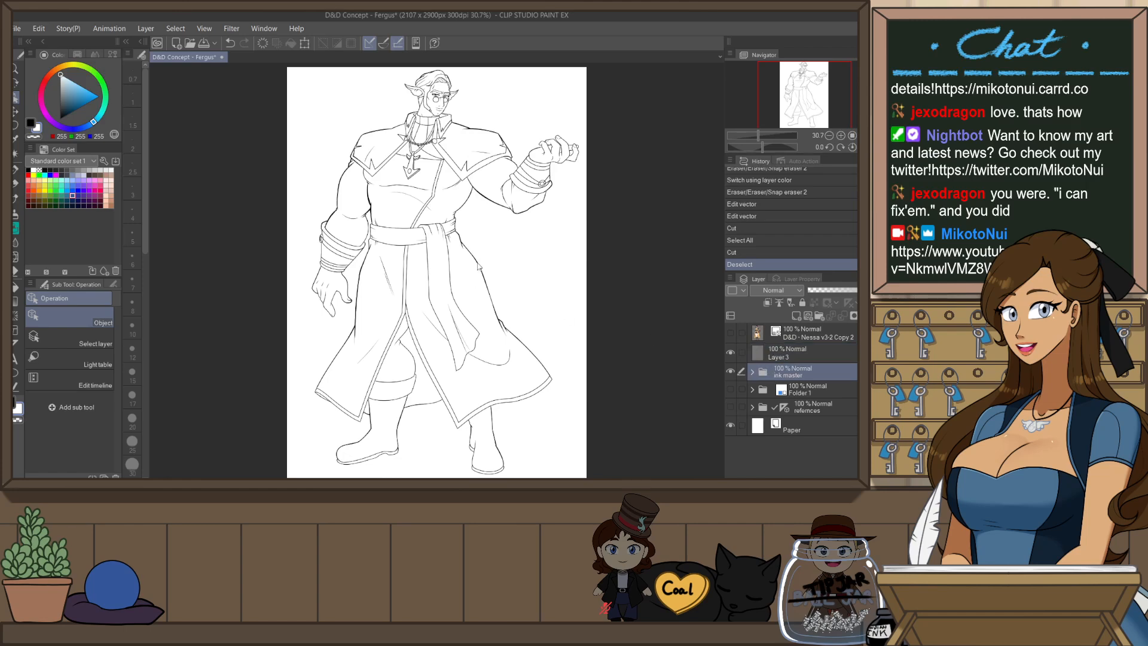
{"action": "key", "text": "w"}
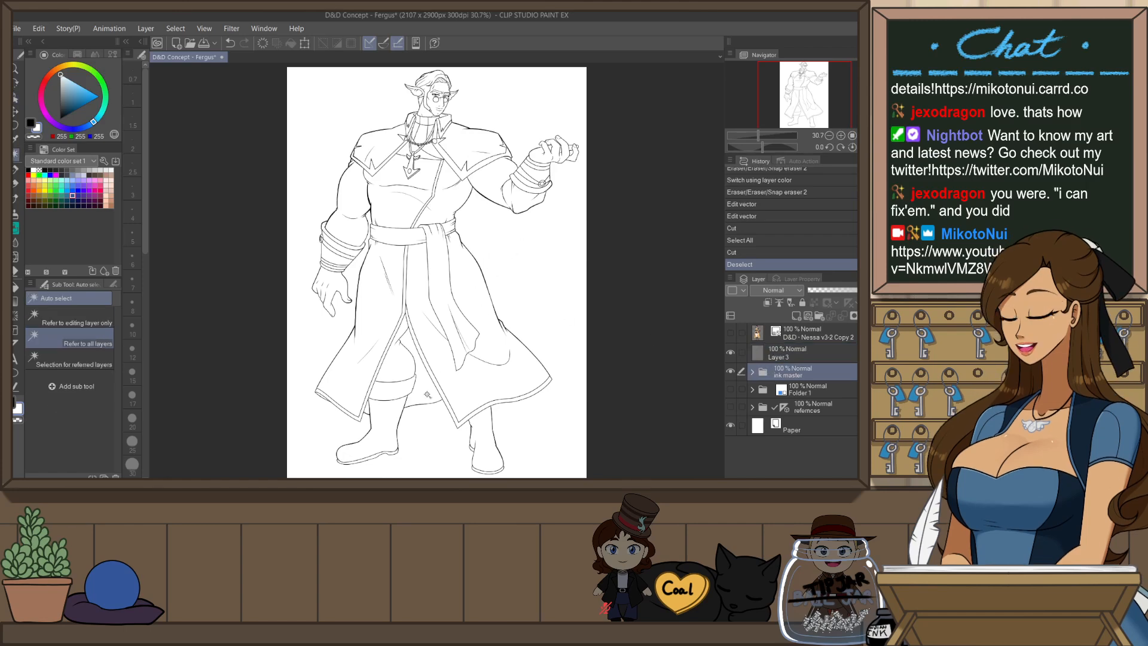
{"action": "left_click", "coordinate": [520, 235]}
{"action": "scroll", "coordinate": [574, 150], "scroll_direction": "up", "scroll_amount": 5}
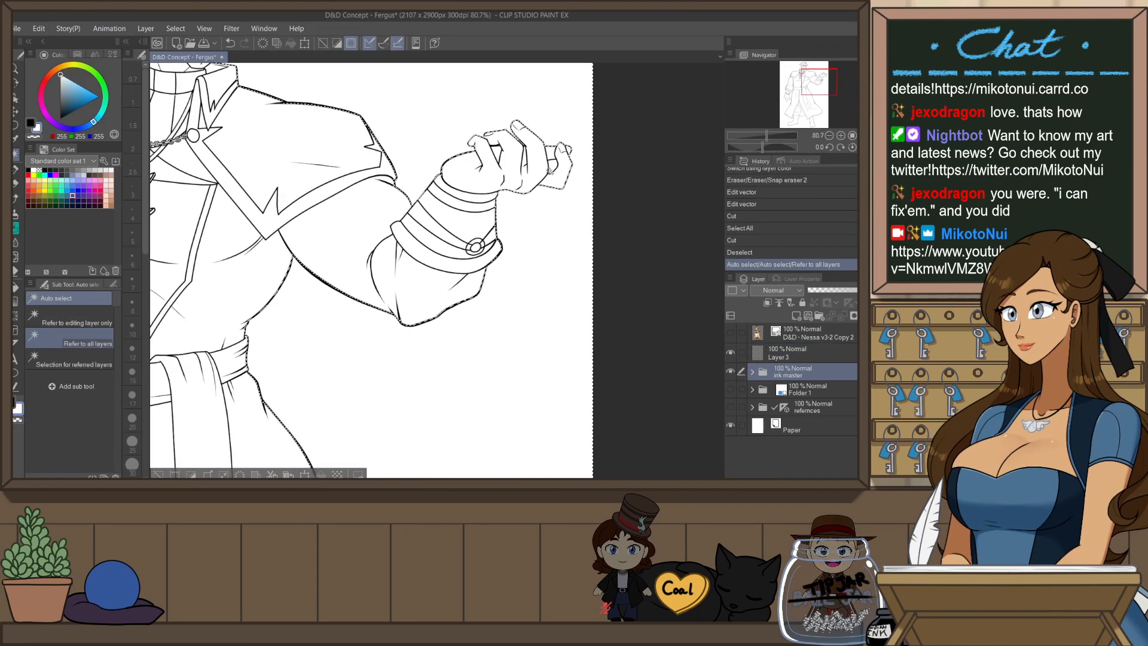
{"action": "scroll", "coordinate": [551, 159], "scroll_direction": "up", "scroll_amount": 6}
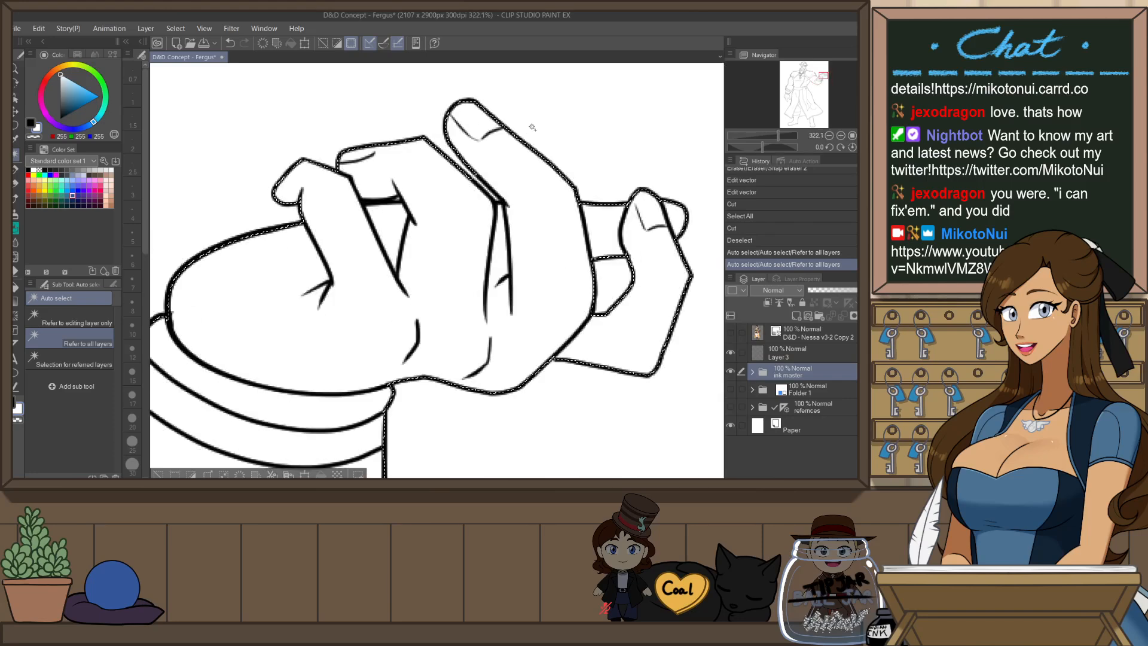
- Refine the background selection with the Lasso at the gaps between the raised hand's fingers in a mirrored view, then restore the unmirrored full view
{"action": "key", "text": "m"}
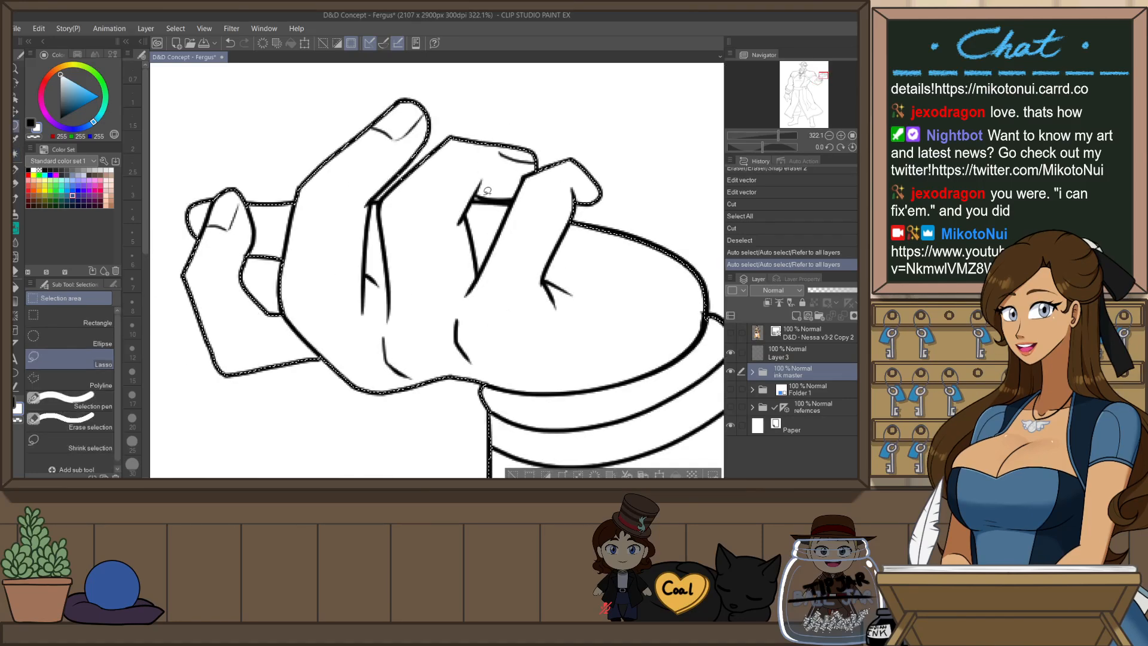
{"action": "left_click_drag", "start_coordinate": [480, 191], "coordinate": [478, 199]}
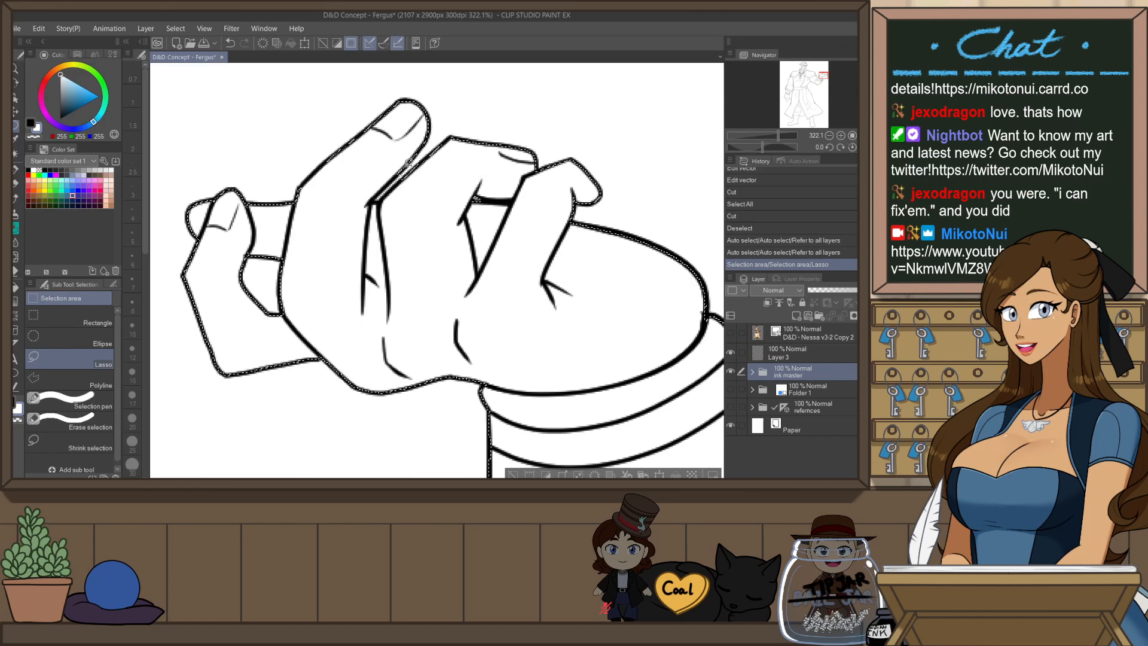
{"action": "mouse_move", "coordinate": [385, 186]}
{"action": "left_mouse_down"}
{"action": "mouse_move", "coordinate": [373, 200]}
{"action": "mouse_move", "coordinate": [391, 187]}
{"action": "left_mouse_up"}
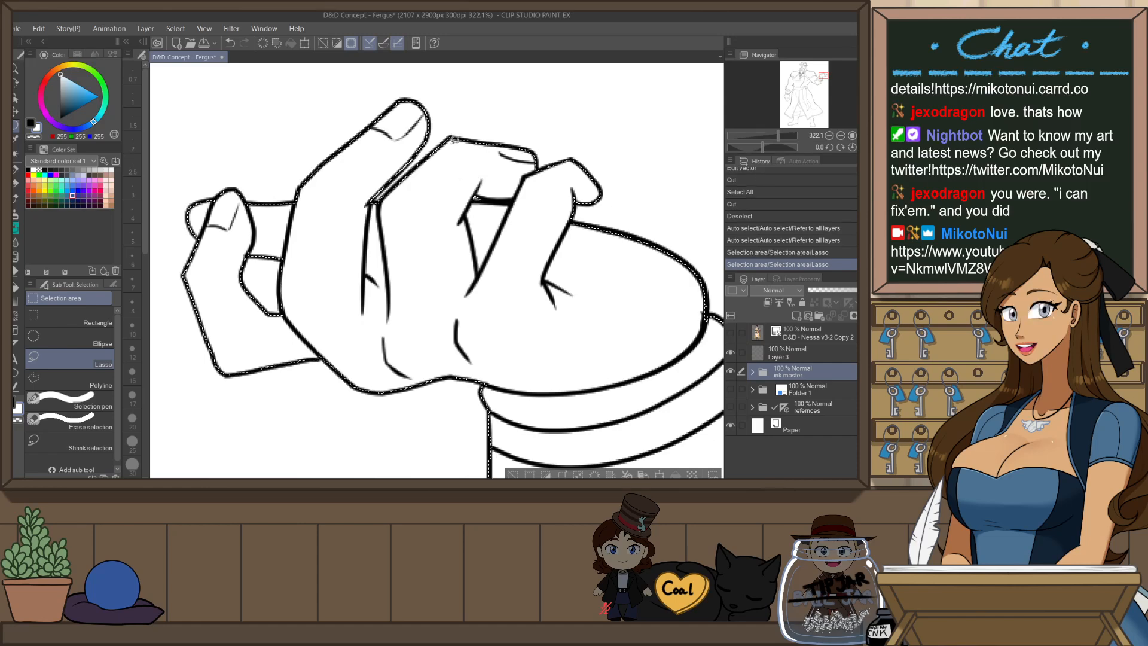
{"action": "scroll", "coordinate": [467, 154], "scroll_direction": "down", "scroll_amount": 12}
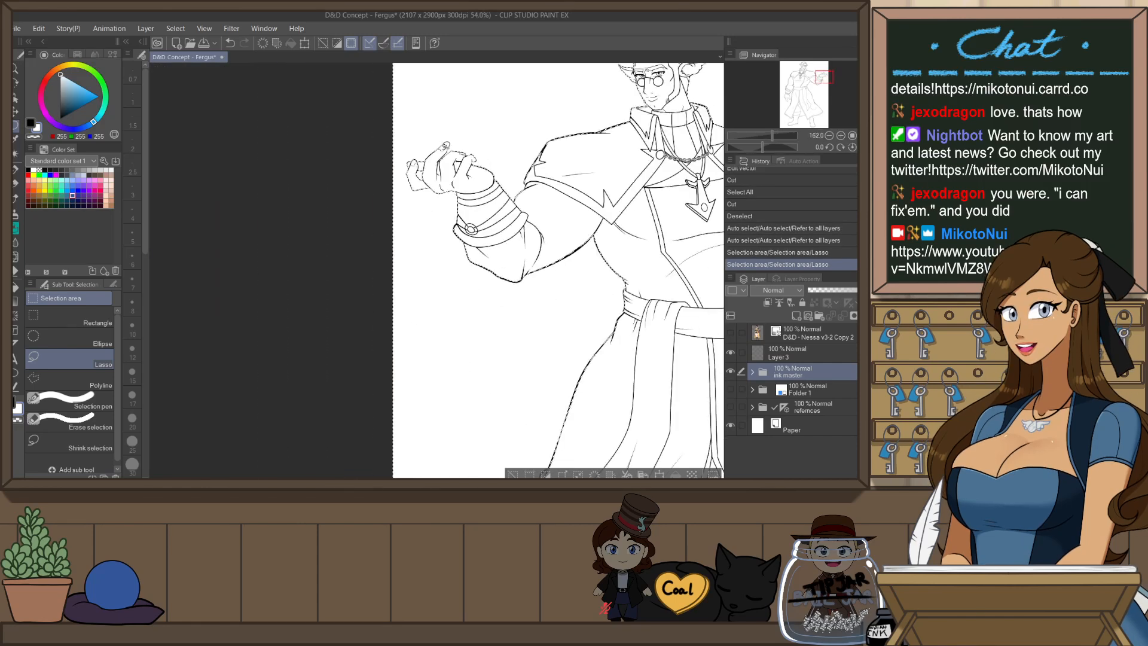
{"action": "scroll", "coordinate": [419, 160], "scroll_direction": "down", "scroll_amount": 1}
{"action": "scroll", "coordinate": [466, 162], "scroll_direction": "up", "scroll_amount": 1}
{"action": "key", "text": "h"}
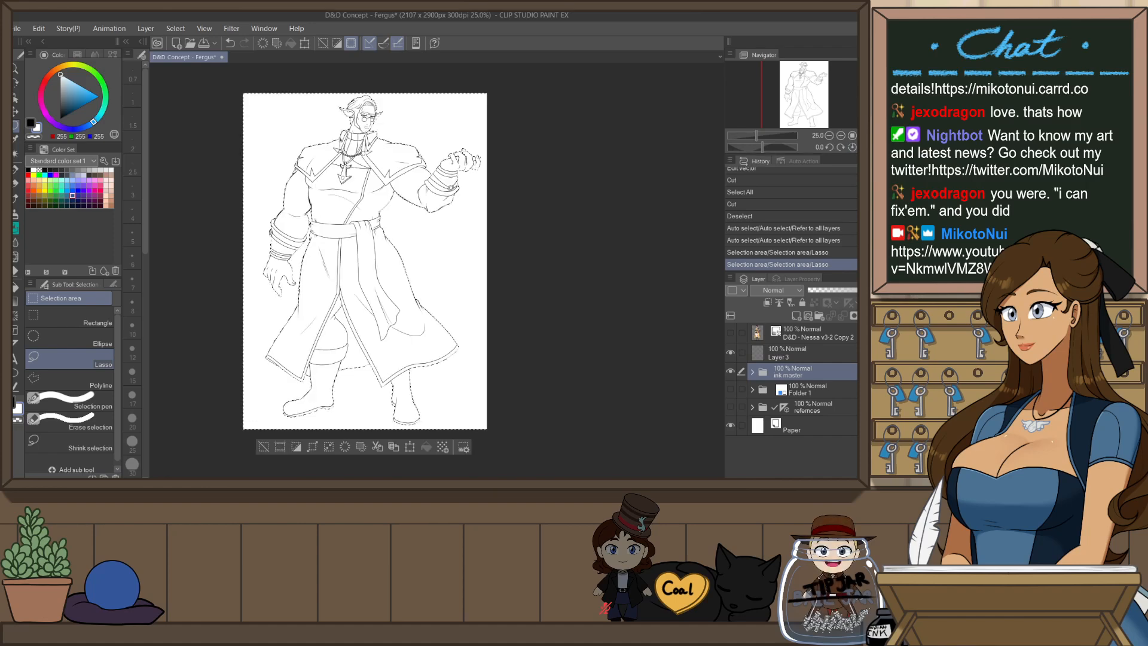
{"action": "key", "text": "ctrl+0"}
- Invert the background selection and fill the character's silhouette with black on Layer 3, then remove the selection
{"action": "left_click", "coordinate": [815, 353]}
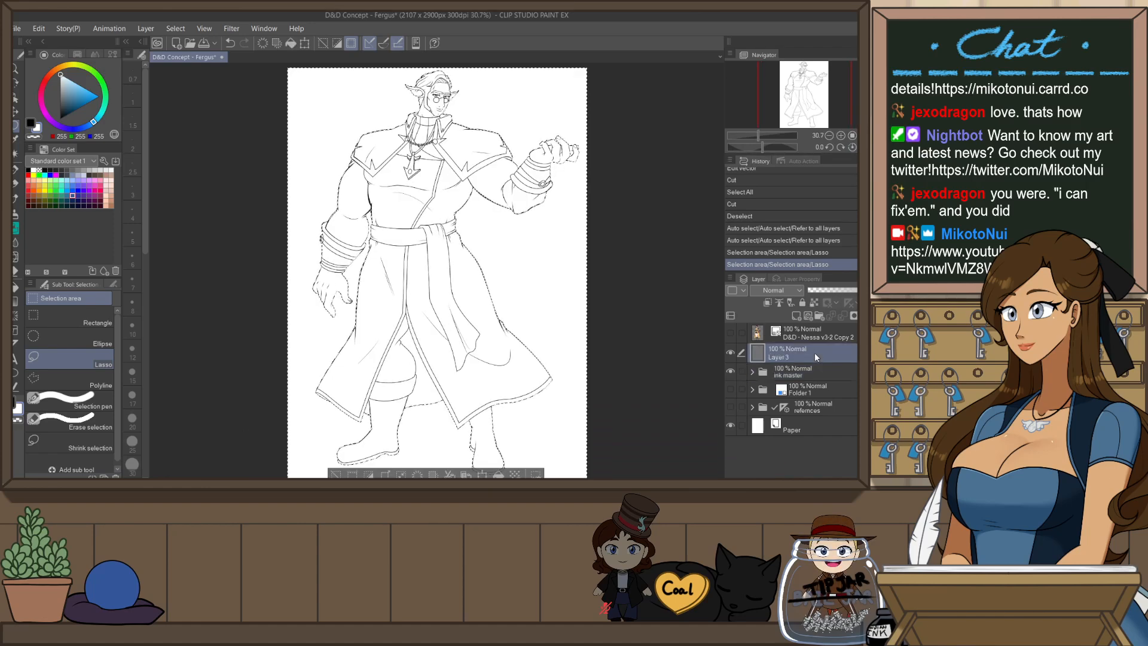
{"action": "key", "text": "x"}
{"action": "key", "text": "alt+Delete"}
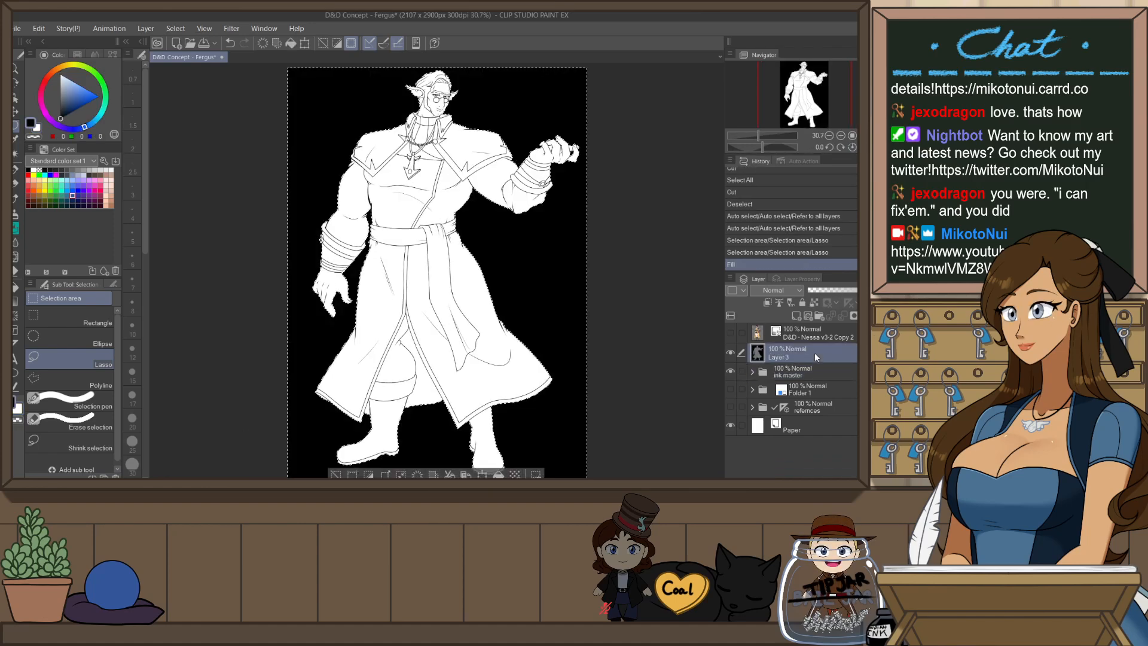
{"action": "key", "text": "ctrl+z"}
{"action": "key", "text": "ctrl+i"}
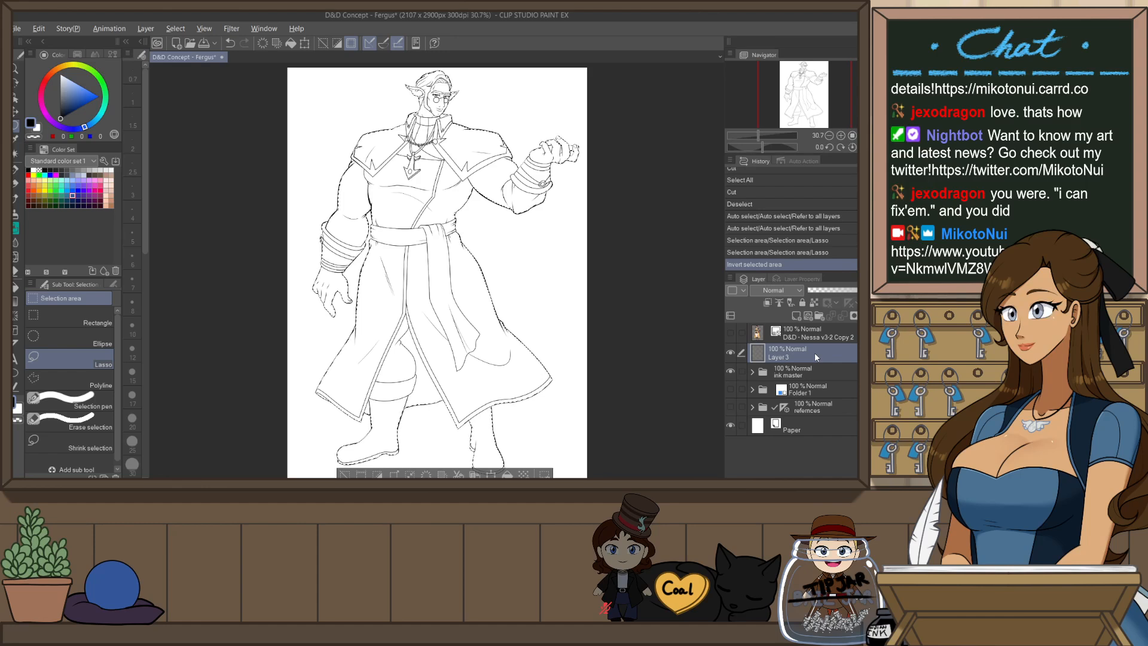
{"action": "key", "text": "alt+Delete"}
{"action": "key", "text": "ctrl+d"}
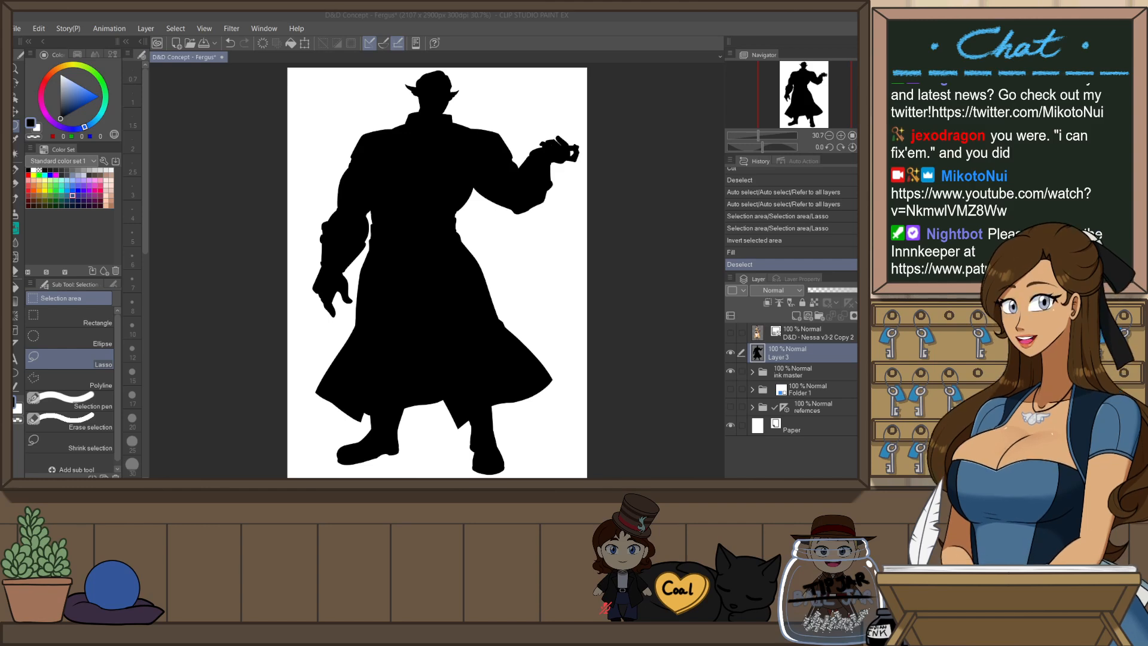
- Place Layer 3 directly beneath the ink master folder, refill its silhouette with grey-blue (148, 161, 176) from the OC Color Set and deselect
{"action": "left_click_drag", "start_coordinate": [800, 355], "coordinate": [797, 375]}
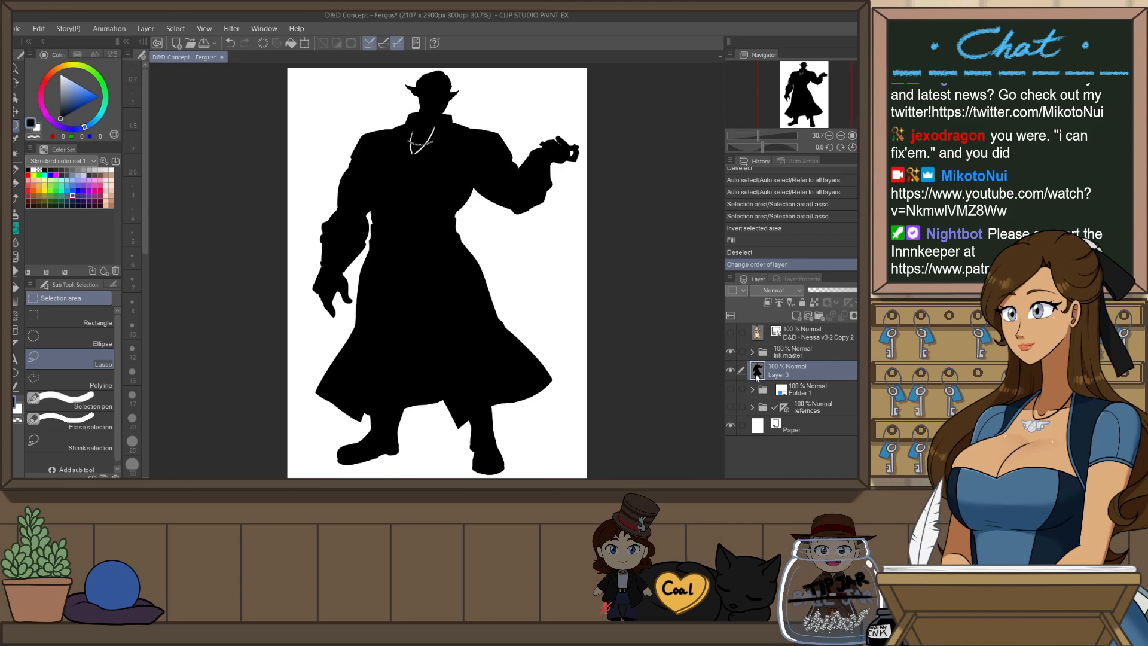
{"action": "left_click", "coordinate": [756, 372], "text": "ctrl"}
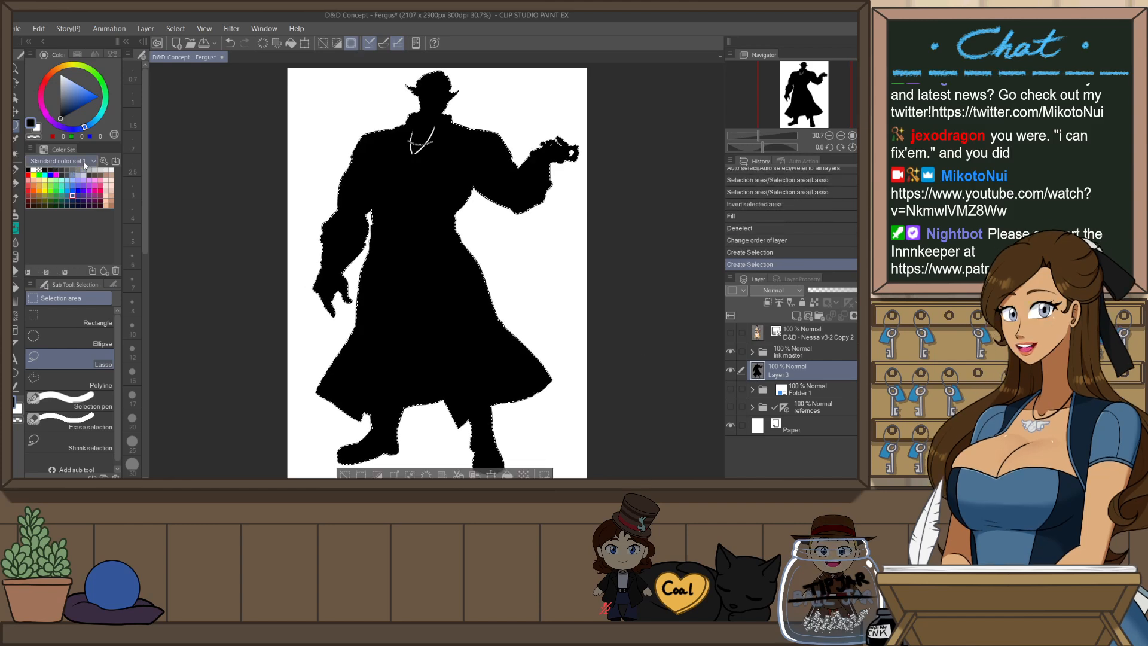
{"action": "scroll", "coordinate": [85, 161], "scroll_direction": "down", "scroll_amount": 1}
{"action": "scroll", "coordinate": [85, 165], "scroll_direction": "down", "scroll_amount": 1}
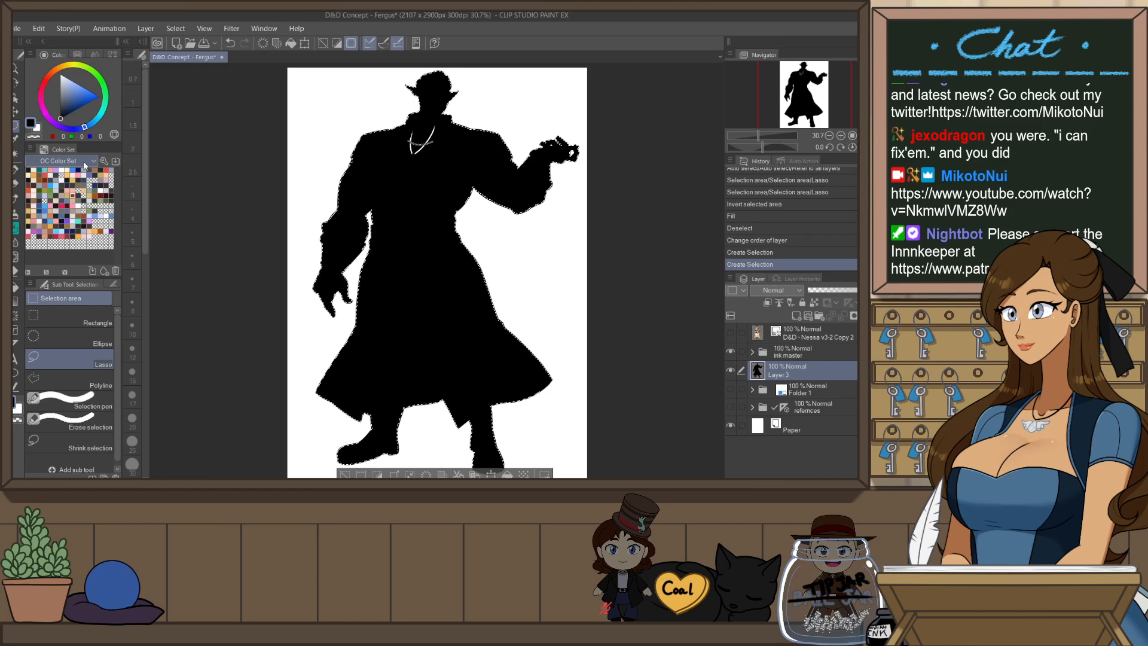
{"action": "left_click", "coordinate": [42, 182]}
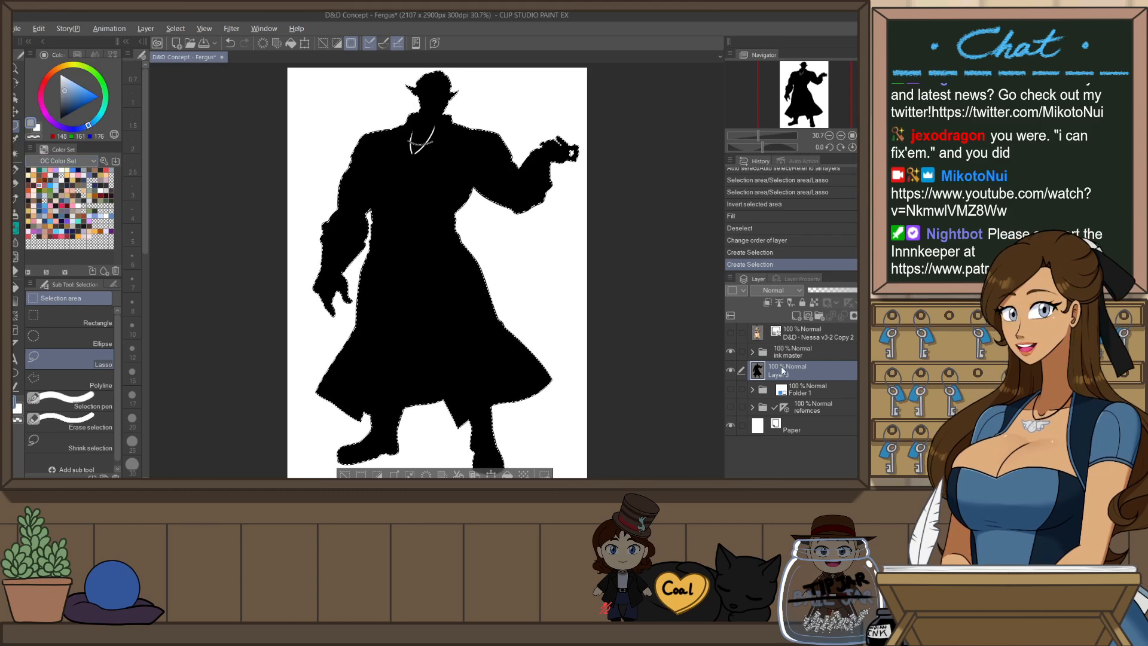
{"action": "key", "text": "alt+BackSpace"}
{"action": "key", "text": "ctrl+d"}
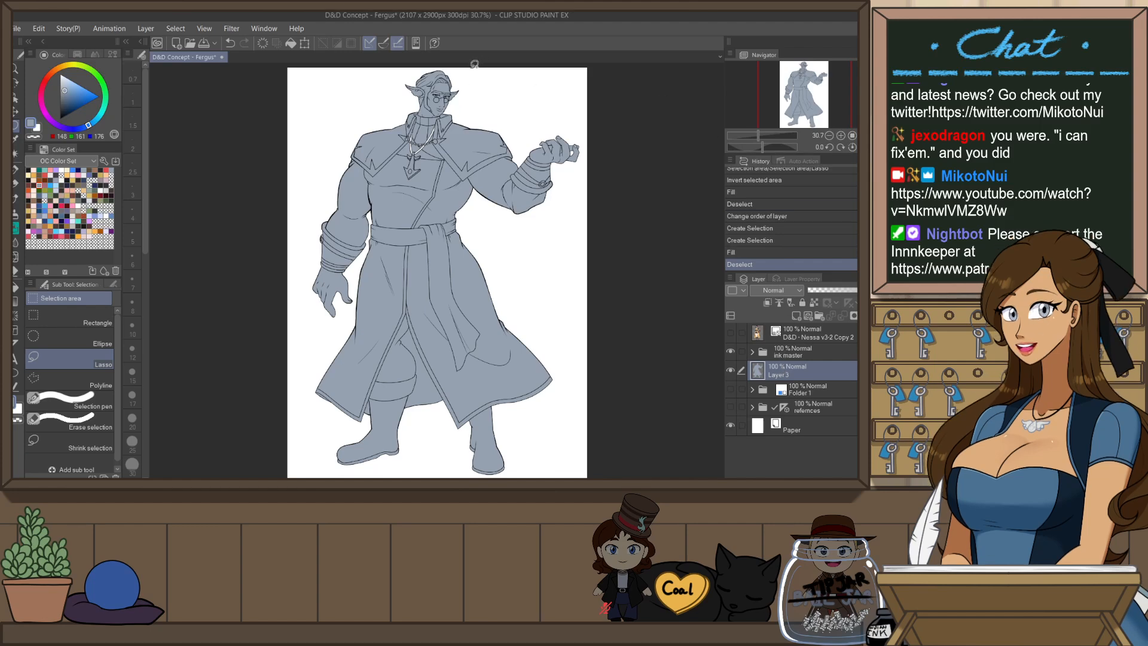
- Switch to Snap eraser 2 to clean up the fill on Layer 3 around the raised hand's fingers
{"action": "scroll", "coordinate": [463, 60], "scroll_direction": "up", "scroll_amount": 1}
{"action": "scroll", "coordinate": [573, 151], "scroll_direction": "up", "scroll_amount": 10}
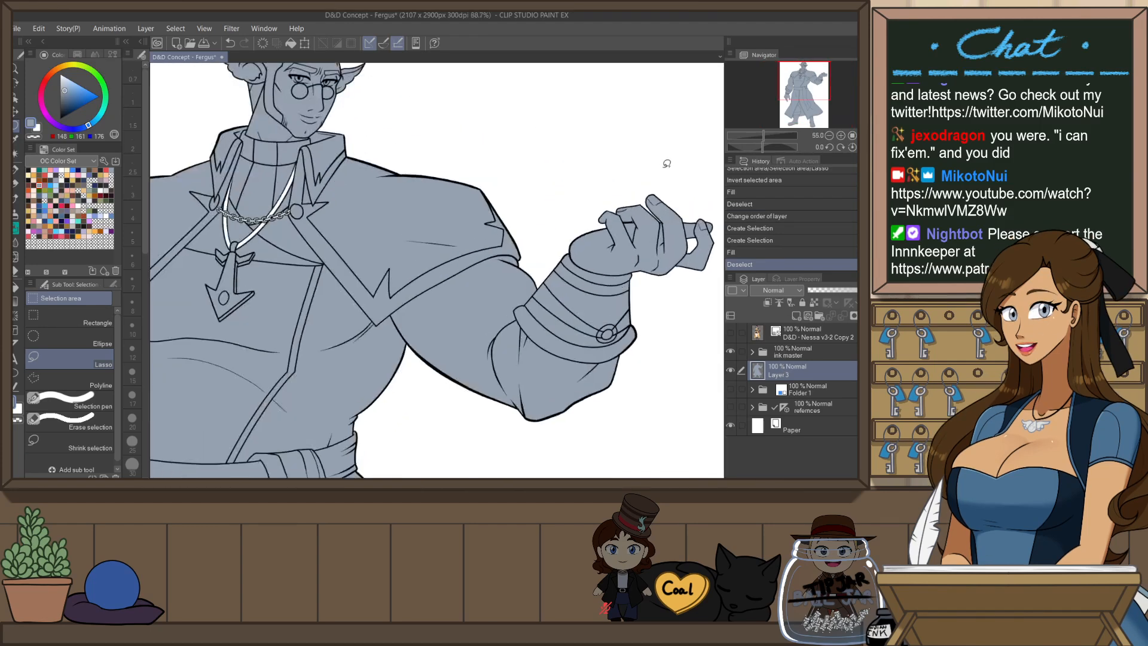
{"action": "key", "text": "e"}
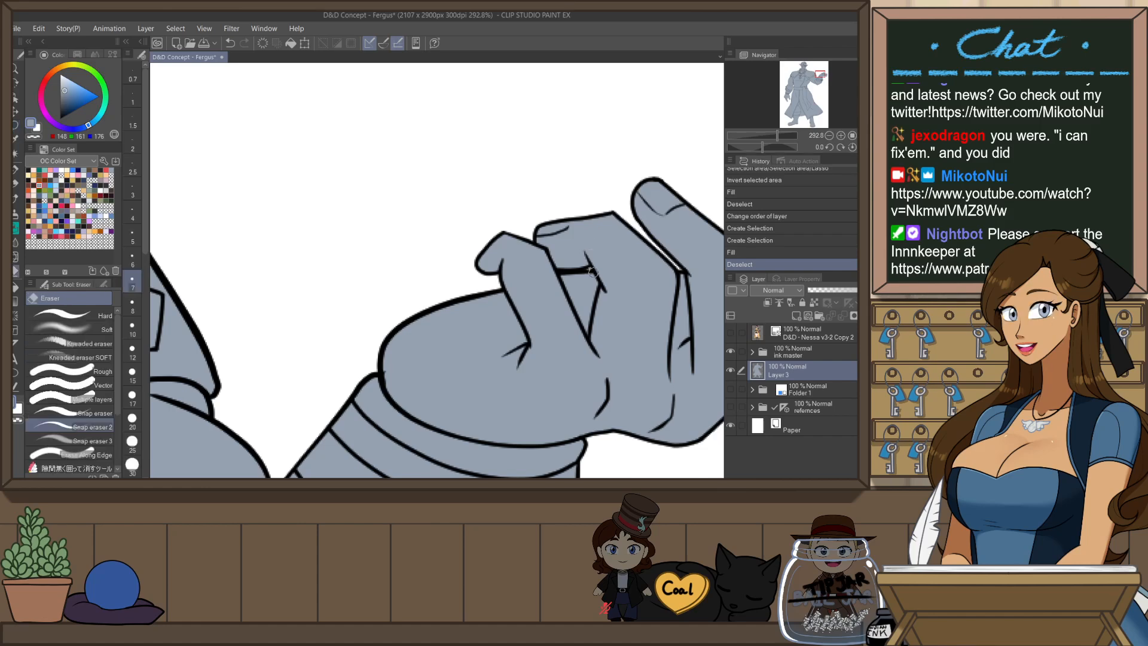
- Outline the tip of the nose in muted red on Layer 3 with Mikoto's G-Pen
{"action": "scroll", "coordinate": [474, 224], "scroll_direction": "down", "scroll_amount": 9}
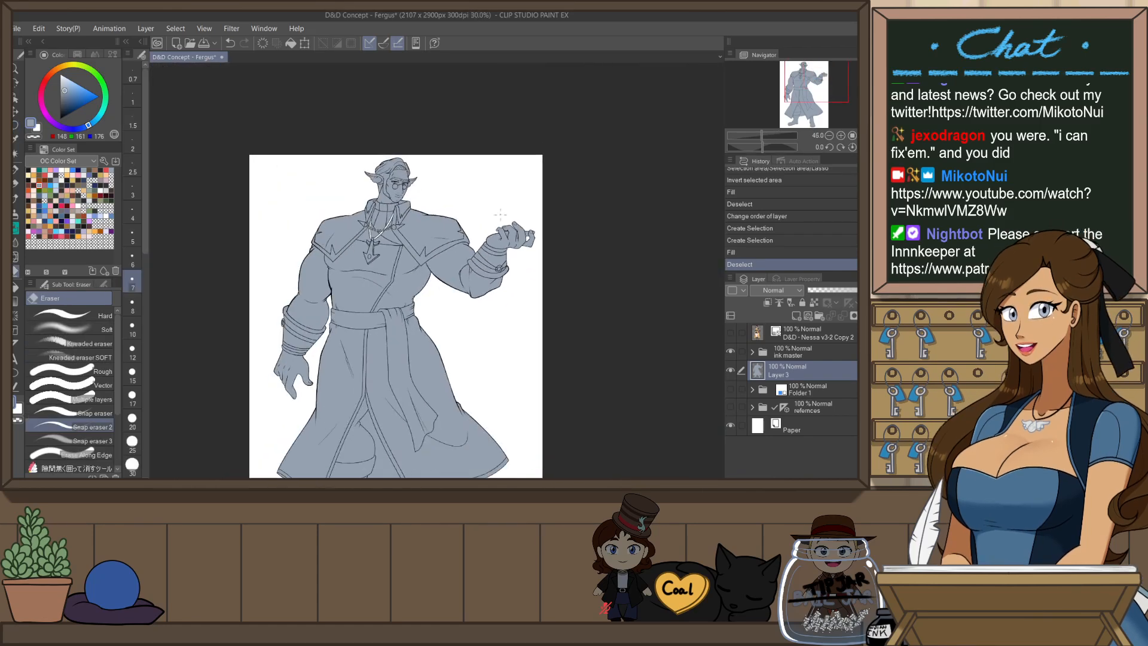
{"action": "scroll", "coordinate": [366, 157], "scroll_direction": "up", "scroll_amount": 5}
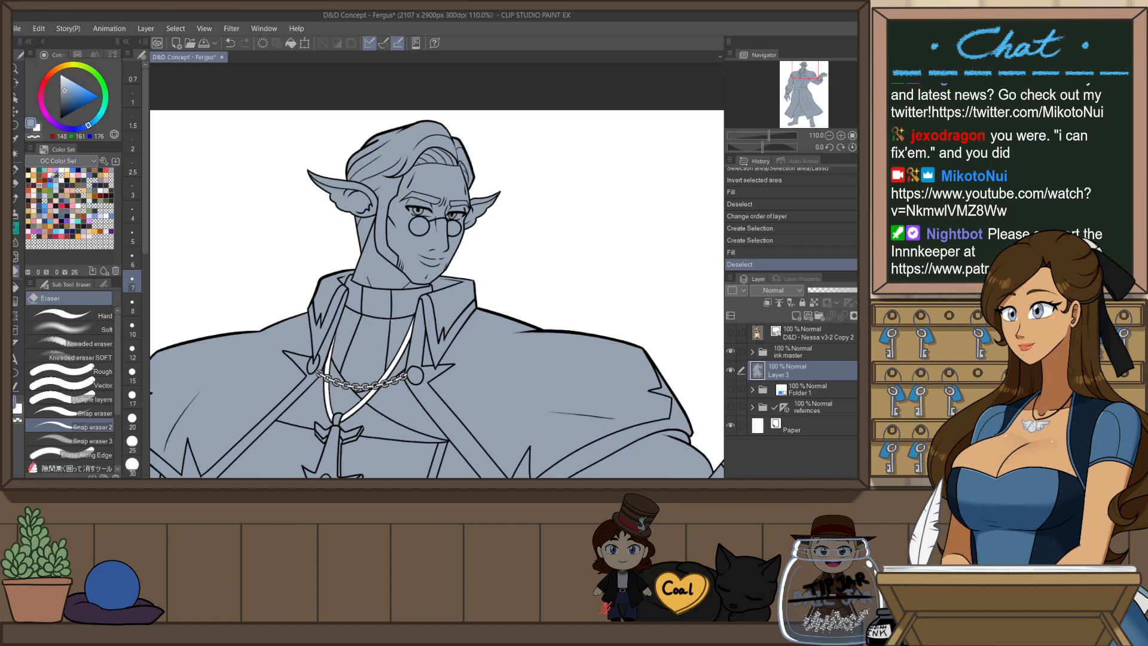
{"action": "key", "text": "shift+space"}
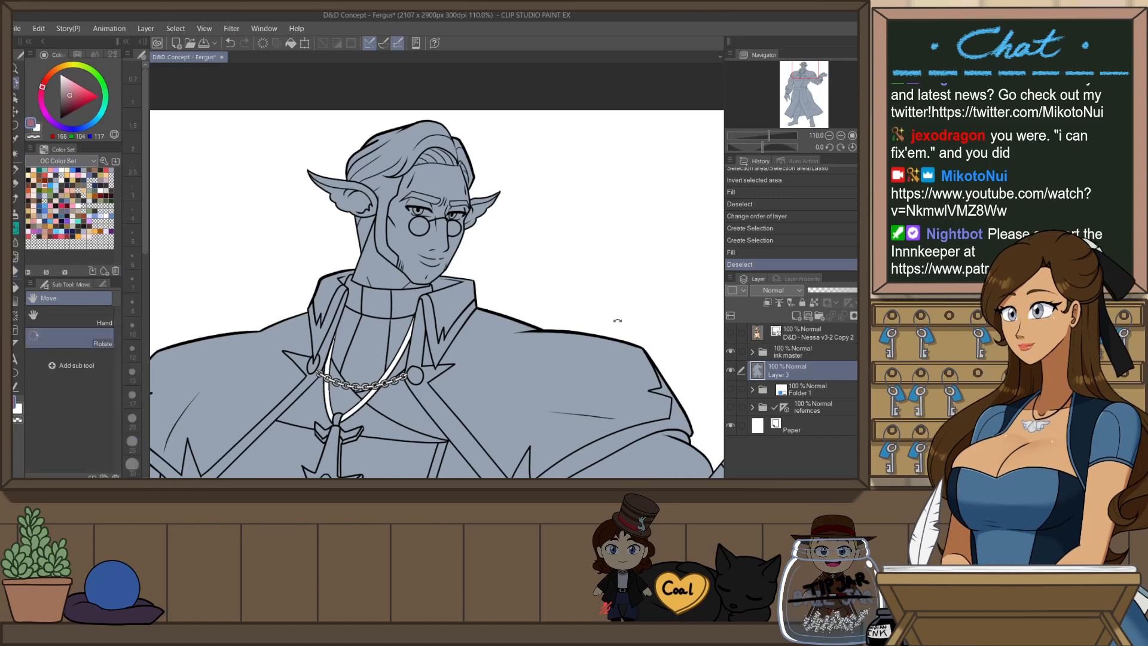
{"action": "left_click_drag", "start_coordinate": [617, 321], "coordinate": [583, 155]}
{"action": "scroll", "coordinate": [422, 248], "scroll_direction": "up", "scroll_amount": 5}
{"action": "key", "text": "p"}
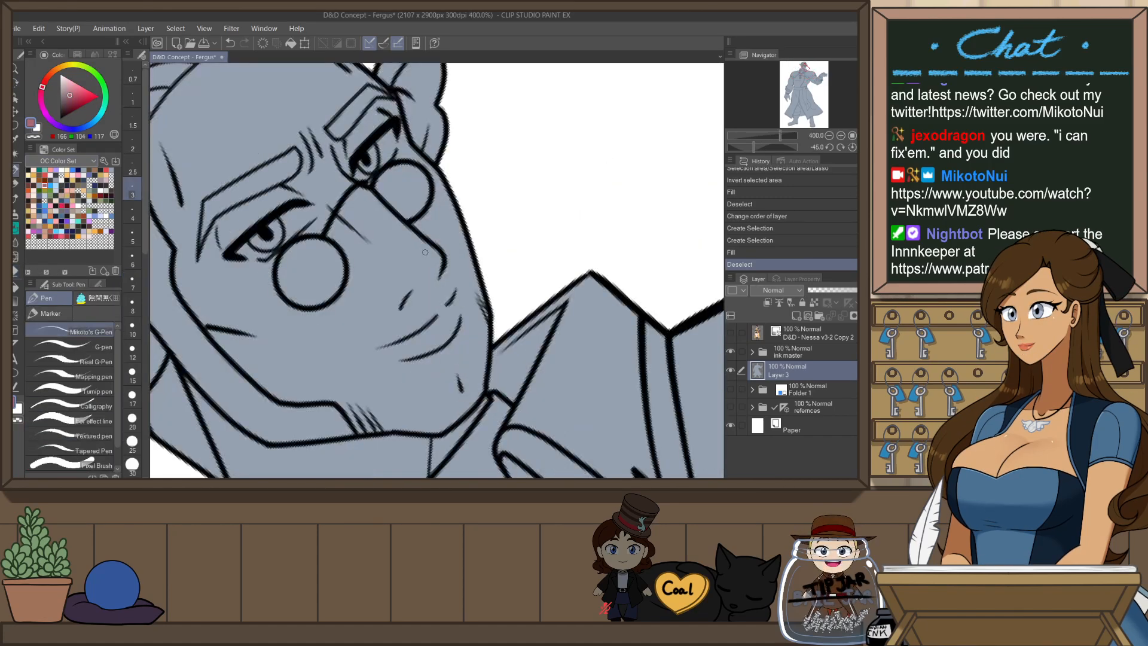
{"action": "mouse_move", "coordinate": [429, 247]}
{"action": "left_mouse_down"}
{"action": "mouse_move", "coordinate": [401, 278]}
{"action": "mouse_move", "coordinate": [401, 305]}
{"action": "mouse_move", "coordinate": [441, 272]}
{"action": "left_mouse_up"}
{"action": "key", "text": "ctrl+z"}
{"action": "key", "text": "ctrl+z"}
{"action": "key", "text": "ctrl+z"}
{"action": "key", "text": "ctrl+z"}
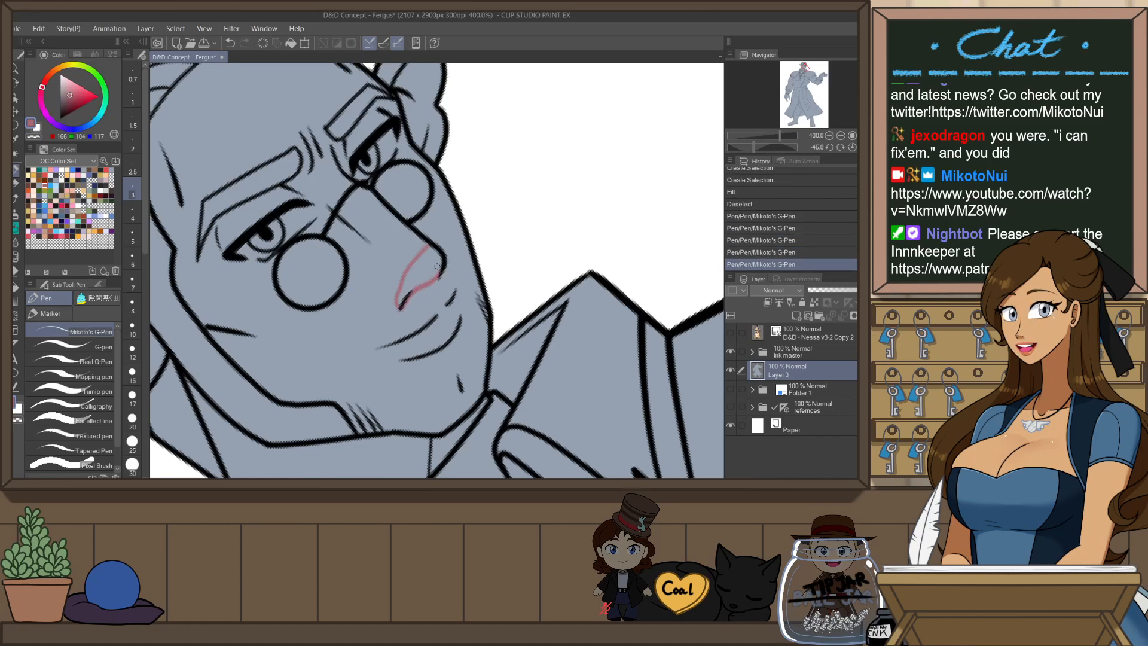
{"action": "key", "text": "g"}
{"action": "left_click", "coordinate": [424, 251]}
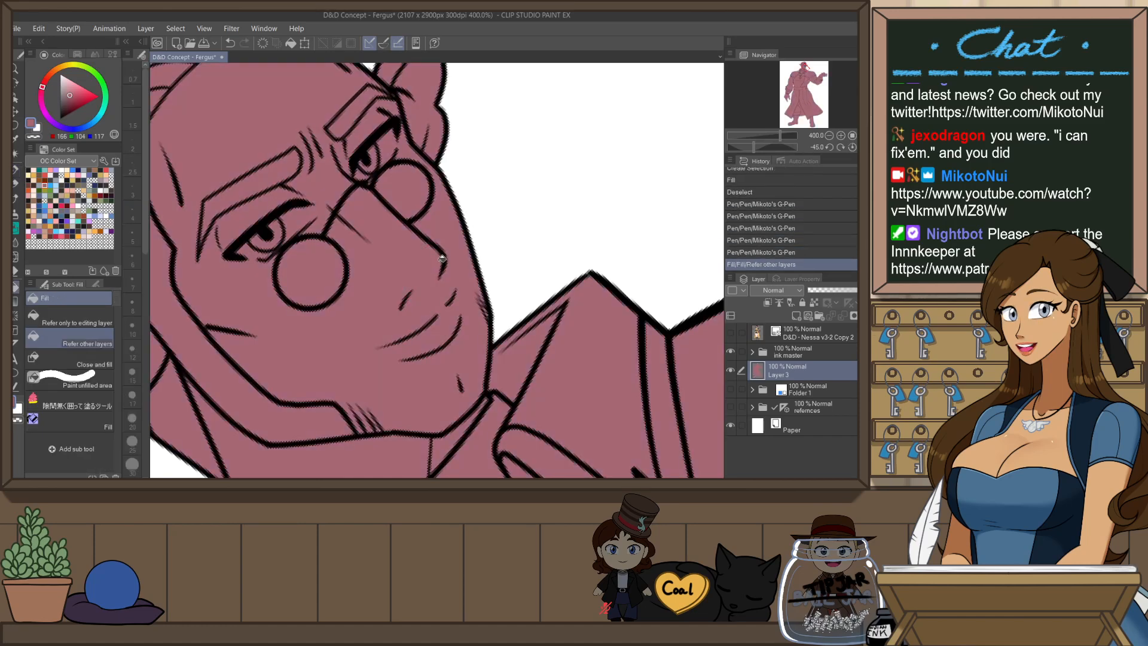
{"action": "key", "text": "ctrl+z"}
- Paint the inside of the nose outline solid muted red with a larger Mikoto's G-Pen
{"action": "key", "text": "p"}
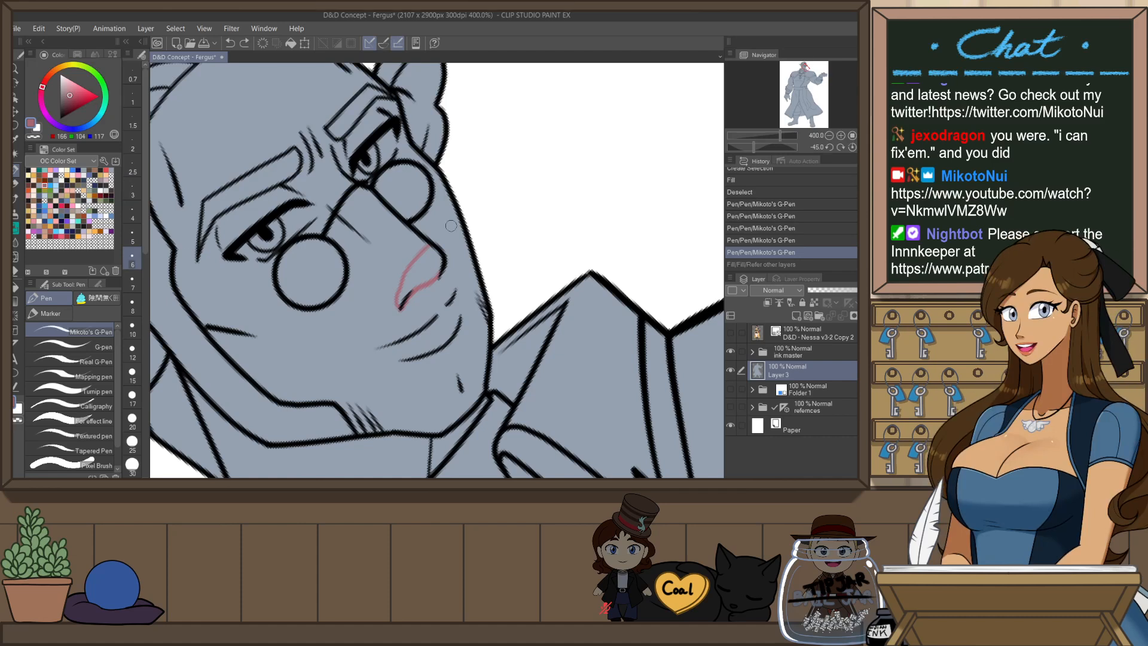
{"action": "left_click_drag", "start_coordinate": [429, 249], "coordinate": [438, 270]}
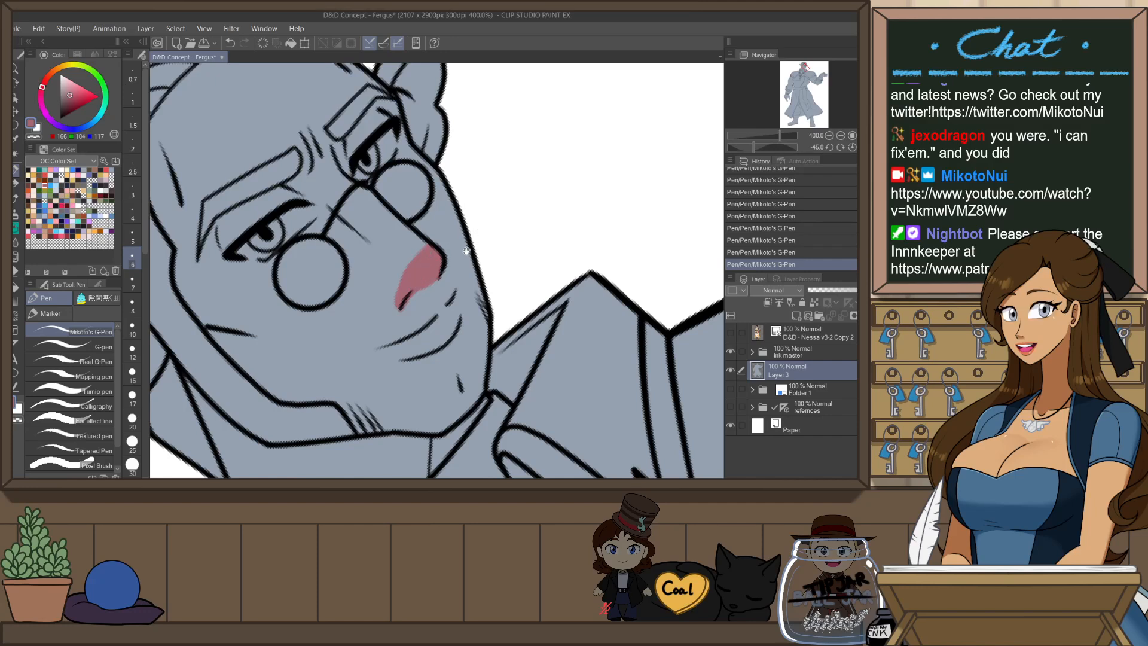
- Paint the whites of both eyes pure white on Layer 3 with Mikoto's G-Pen
{"action": "left_click_drag", "start_coordinate": [503, 202], "coordinate": [551, 190]}
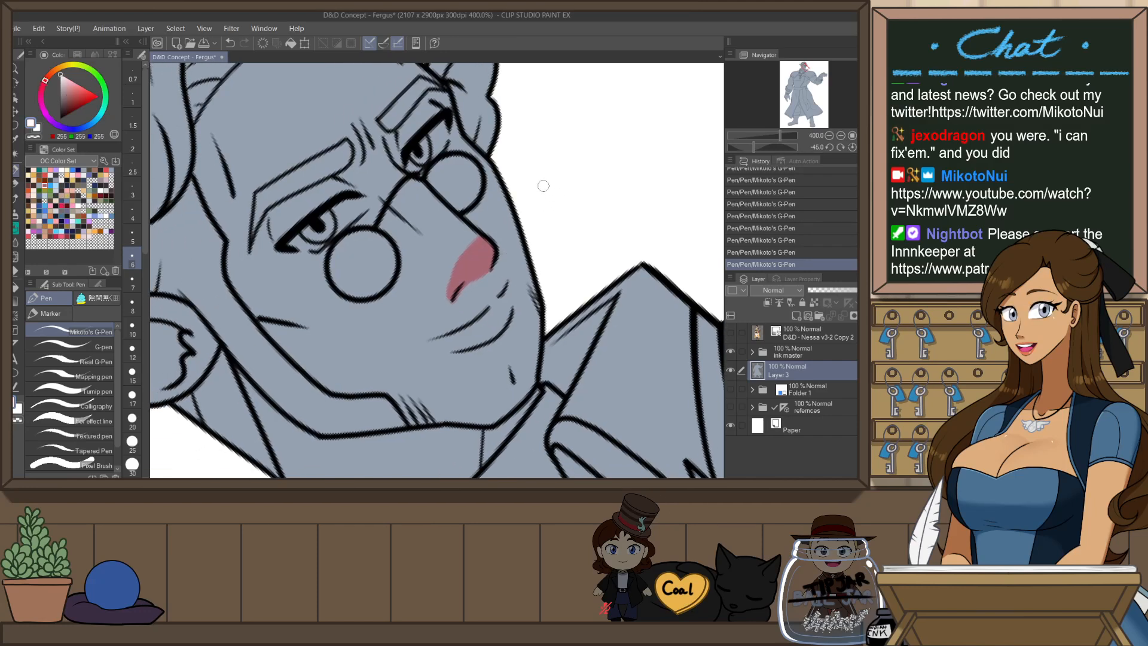
{"action": "scroll", "coordinate": [428, 281], "scroll_direction": "up", "scroll_amount": 3}
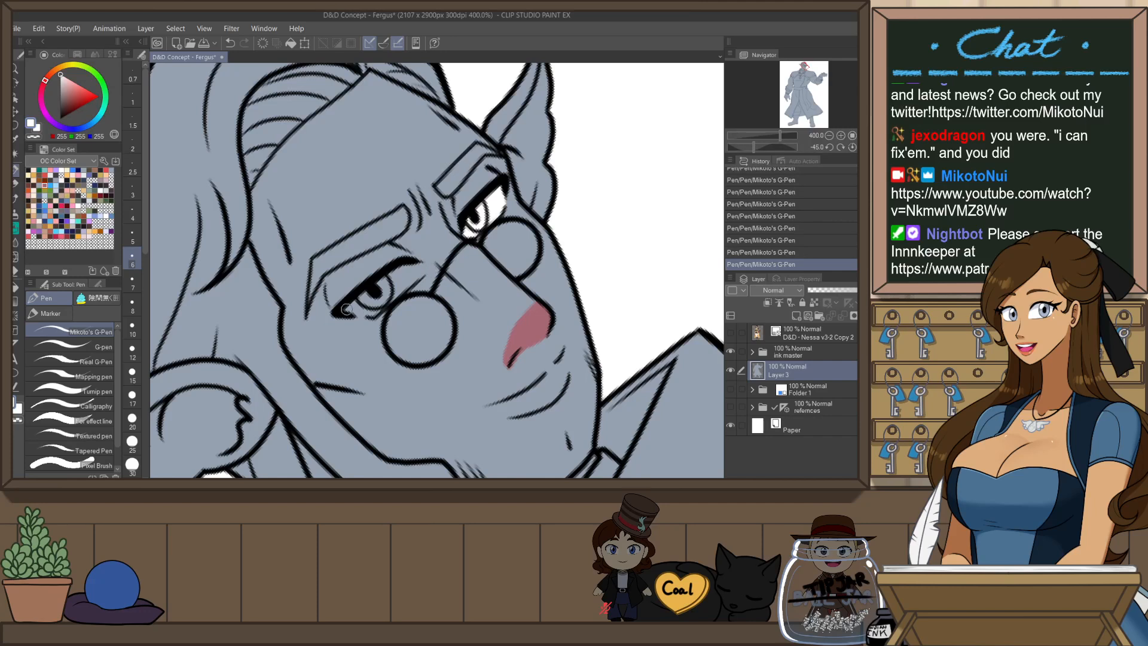
{"action": "mouse_move", "coordinate": [386, 298]}
{"action": "left_mouse_down"}
{"action": "mouse_move", "coordinate": [418, 271]}
{"action": "mouse_move", "coordinate": [386, 281]}
{"action": "left_mouse_up"}
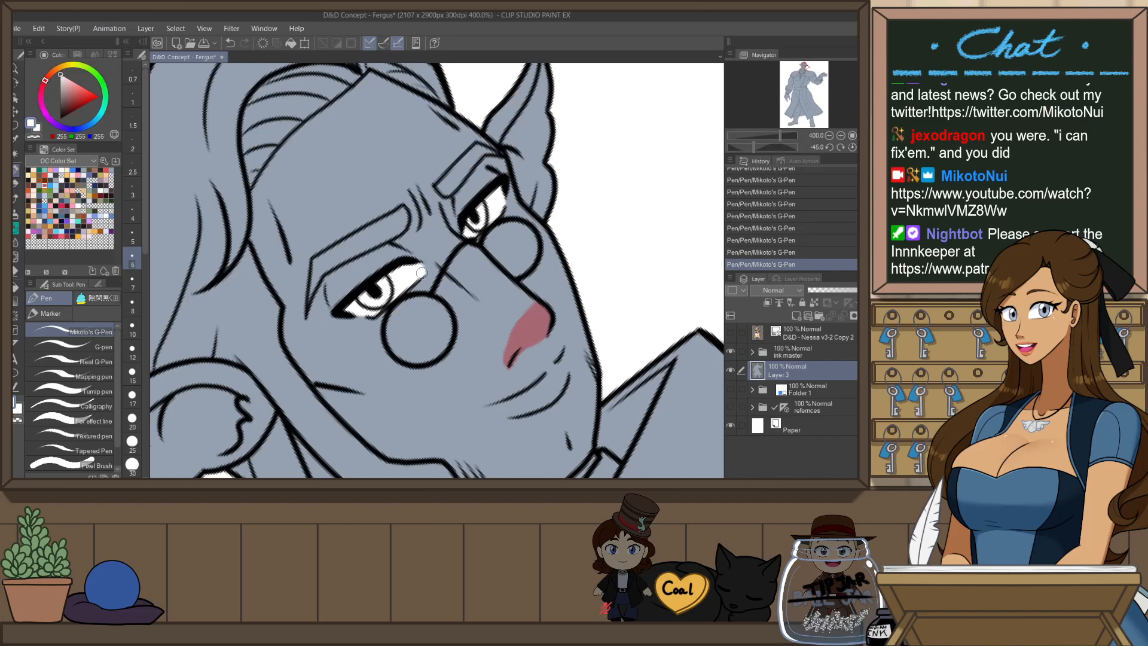
{"action": "key", "text": "ctrl+z"}
{"action": "key", "text": "ctrl+z"}
{"action": "left_click_drag", "start_coordinate": [422, 271], "coordinate": [417, 277]}
- Add a new raster layer above Layer 3 and choose light blue from the OC Color Set
{"action": "key", "text": "^"}
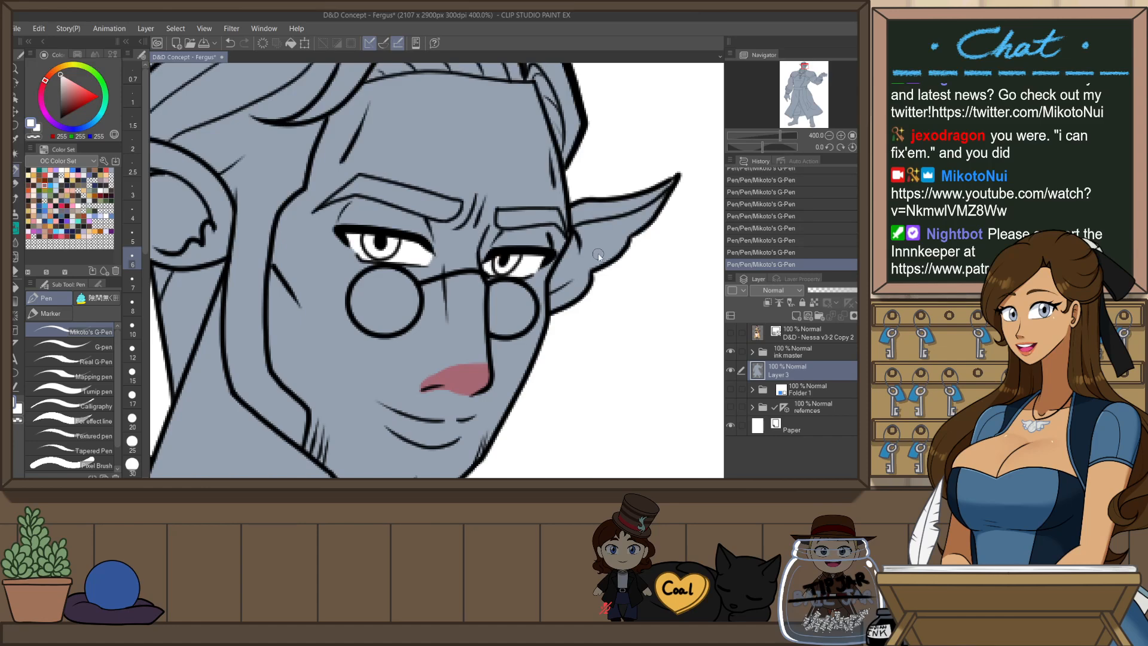
{"action": "scroll", "coordinate": [598, 256], "scroll_direction": "down", "scroll_amount": 3}
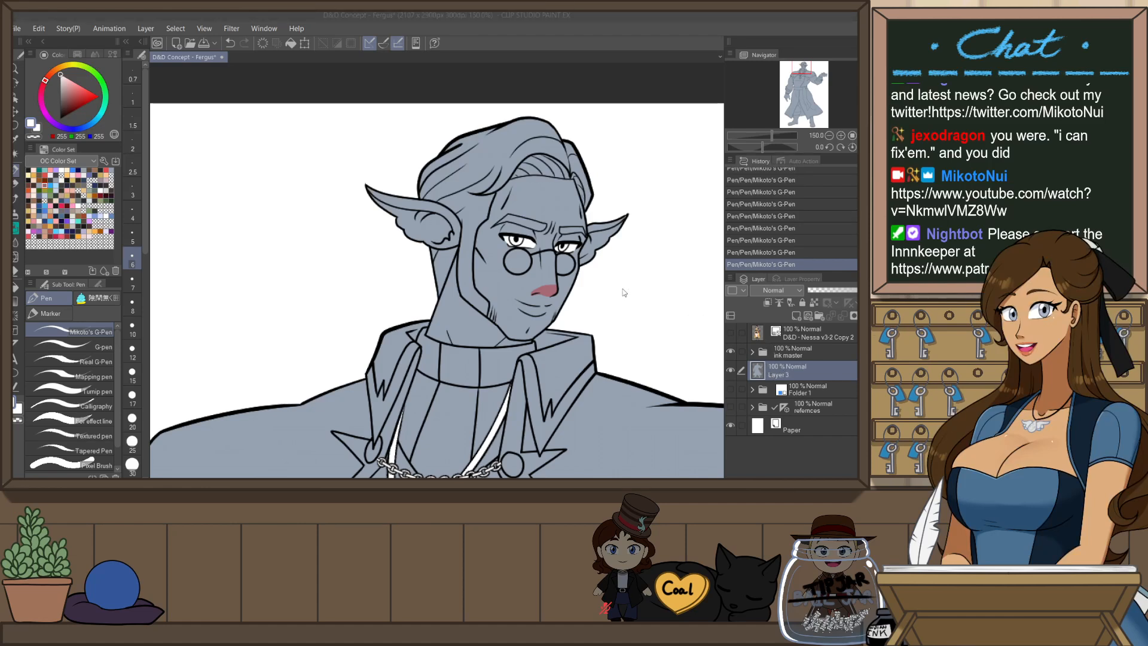
{"action": "key", "text": "ctrl+shift+n"}
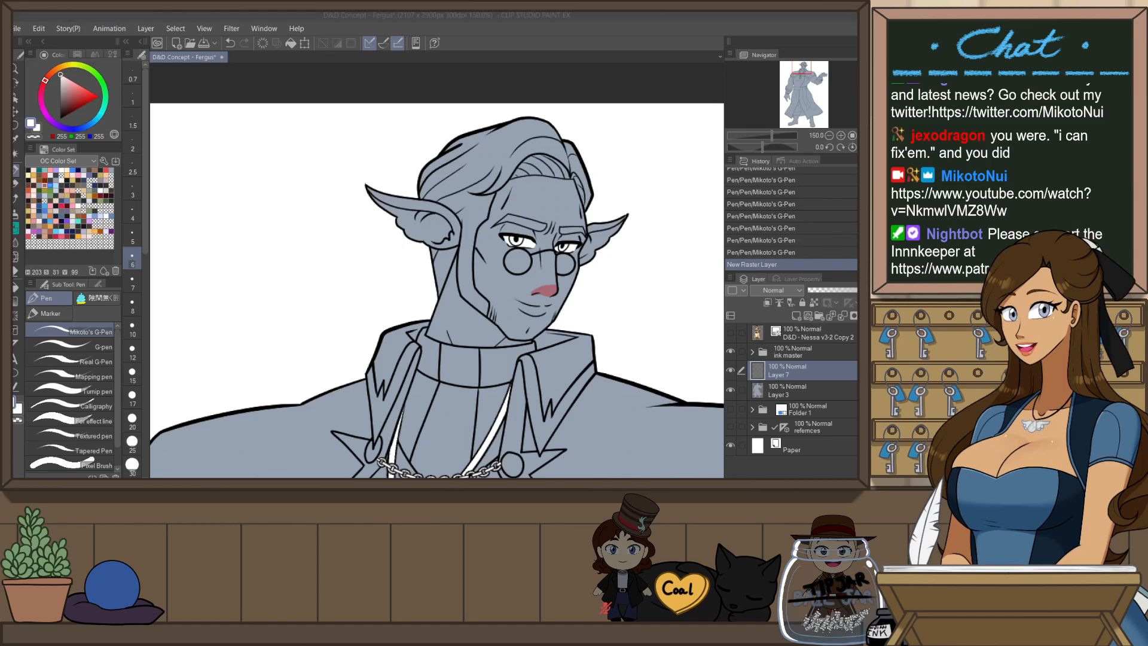
{"action": "left_click", "coordinate": [51, 186]}
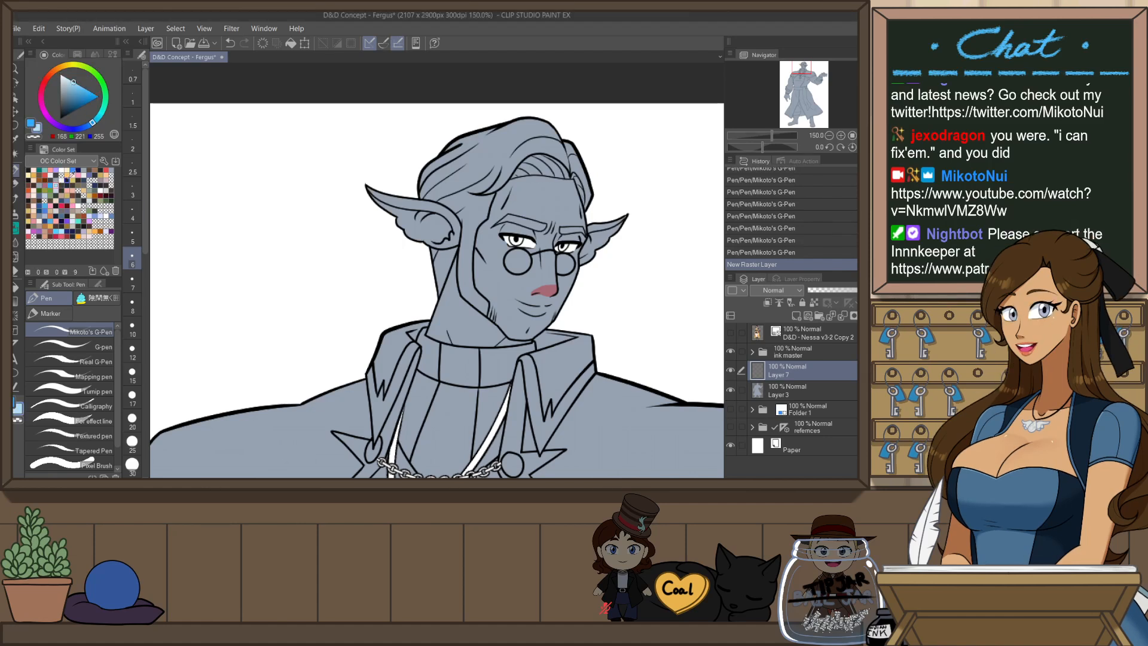
- Select the irises of both eyes with Auto select referring to all layers, refining the selection with the Lasso
{"action": "scroll", "coordinate": [577, 264], "scroll_direction": "up", "scroll_amount": 5}
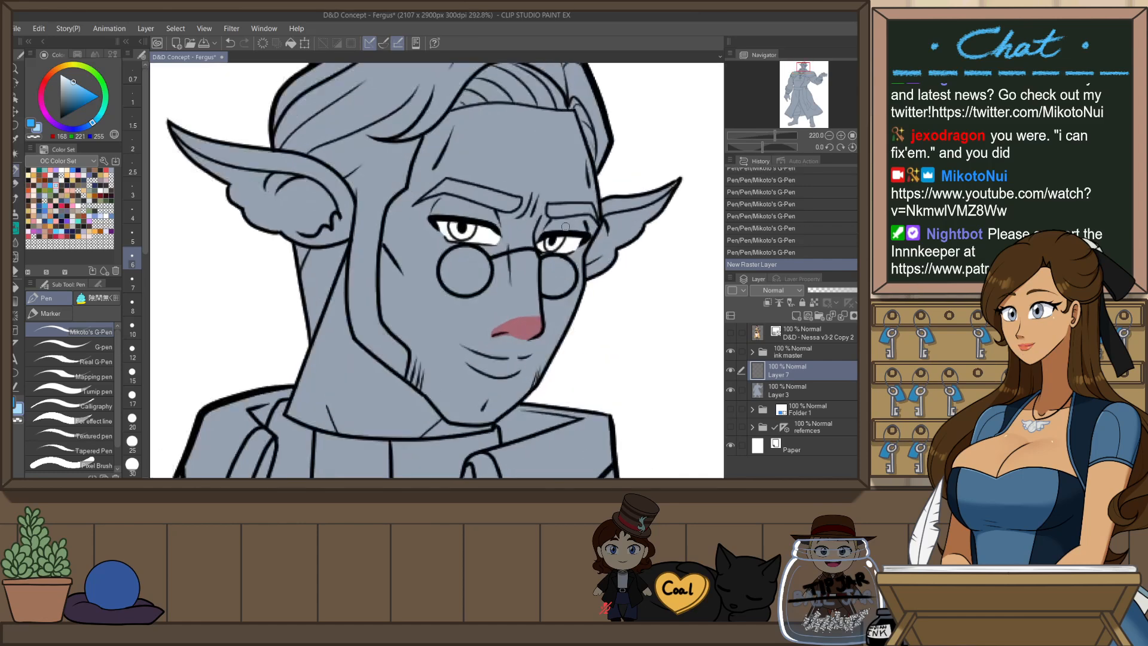
{"action": "key", "text": "w"}
{"action": "left_click", "coordinate": [446, 238]}
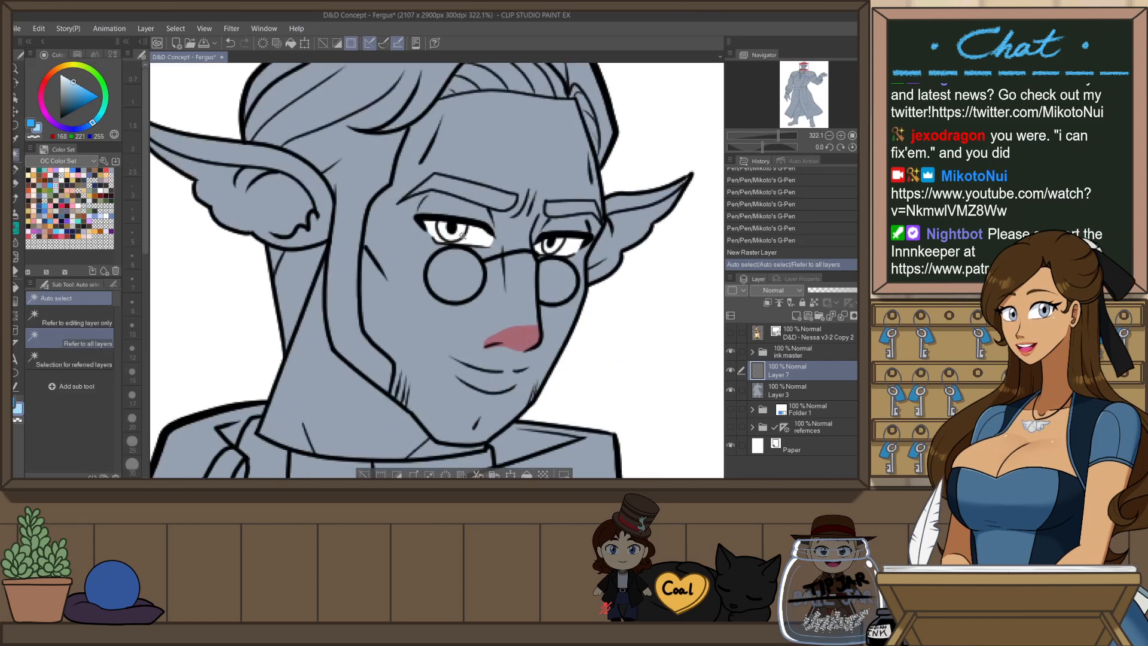
{"action": "left_click", "coordinate": [449, 234]}
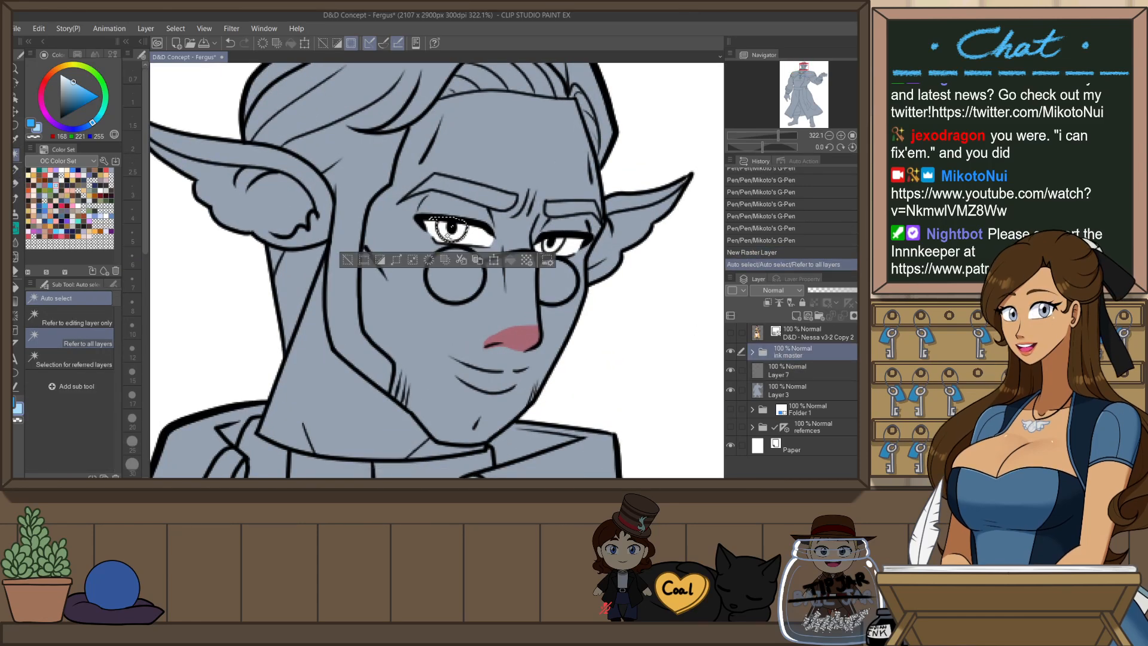
{"action": "left_click", "coordinate": [552, 246], "text": "shift"}
{"action": "scroll", "coordinate": [553, 245], "scroll_direction": "up", "scroll_amount": 5}
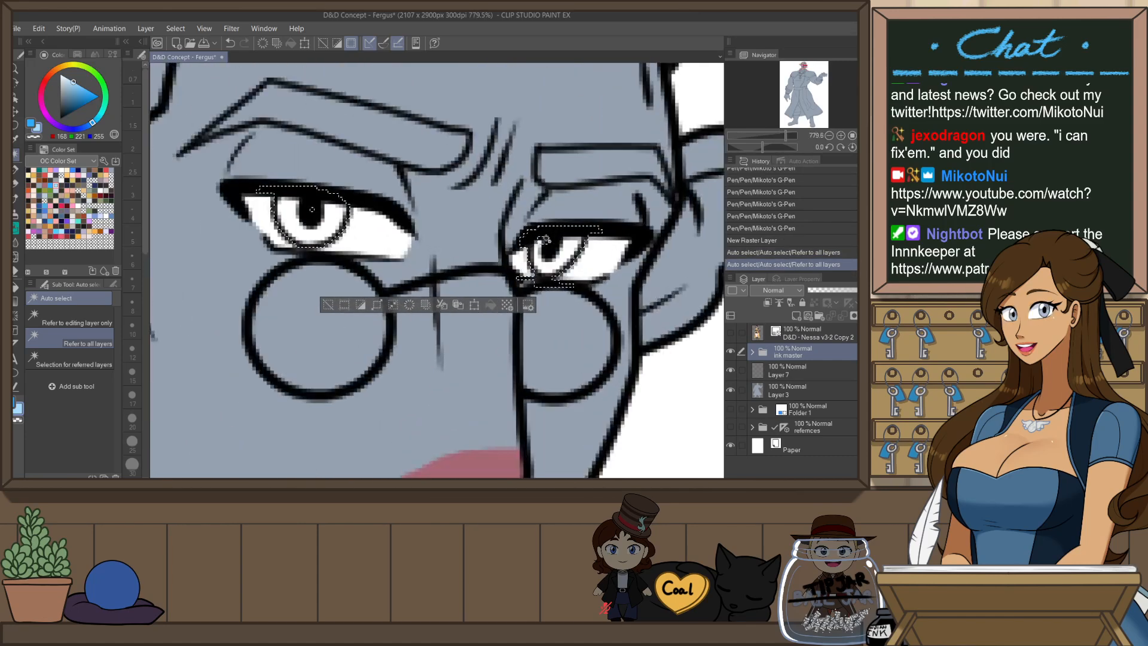
{"action": "scroll", "coordinate": [548, 262], "scroll_direction": "up", "scroll_amount": 1}
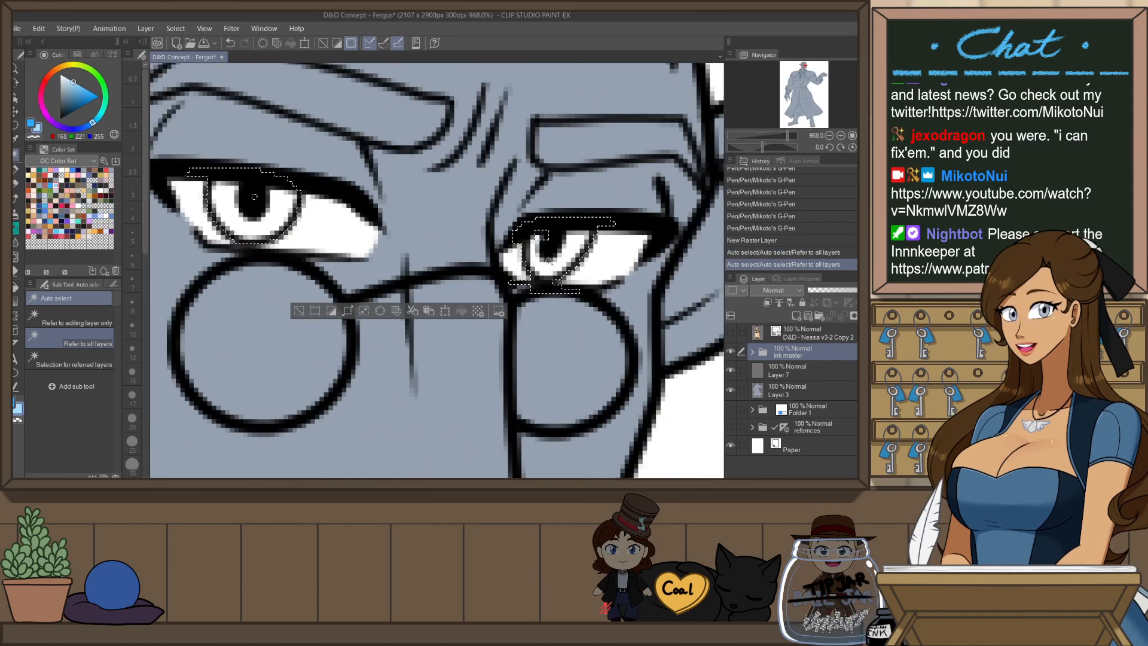
{"action": "key", "text": "m"}
{"action": "left_click_drag", "start_coordinate": [556, 224], "coordinate": [561, 228]}
- Fill the selected irises with bright blue on Layer 7 and touch up the iris beside the glasses bridge
{"action": "left_click", "coordinate": [799, 375]}
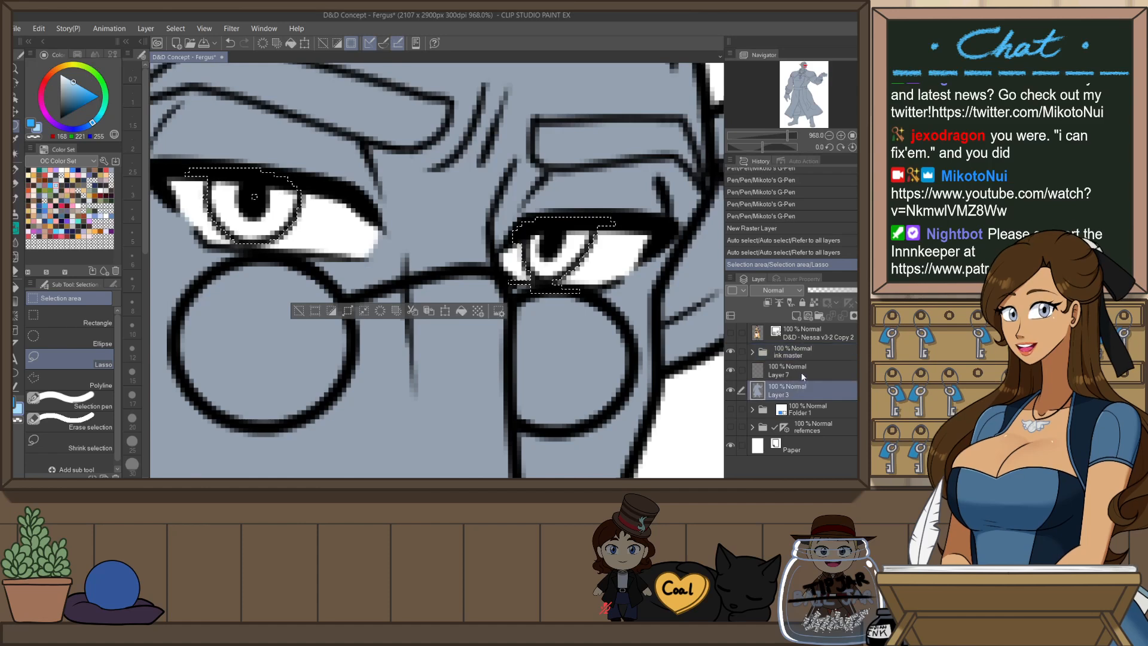
{"action": "key", "text": "x"}
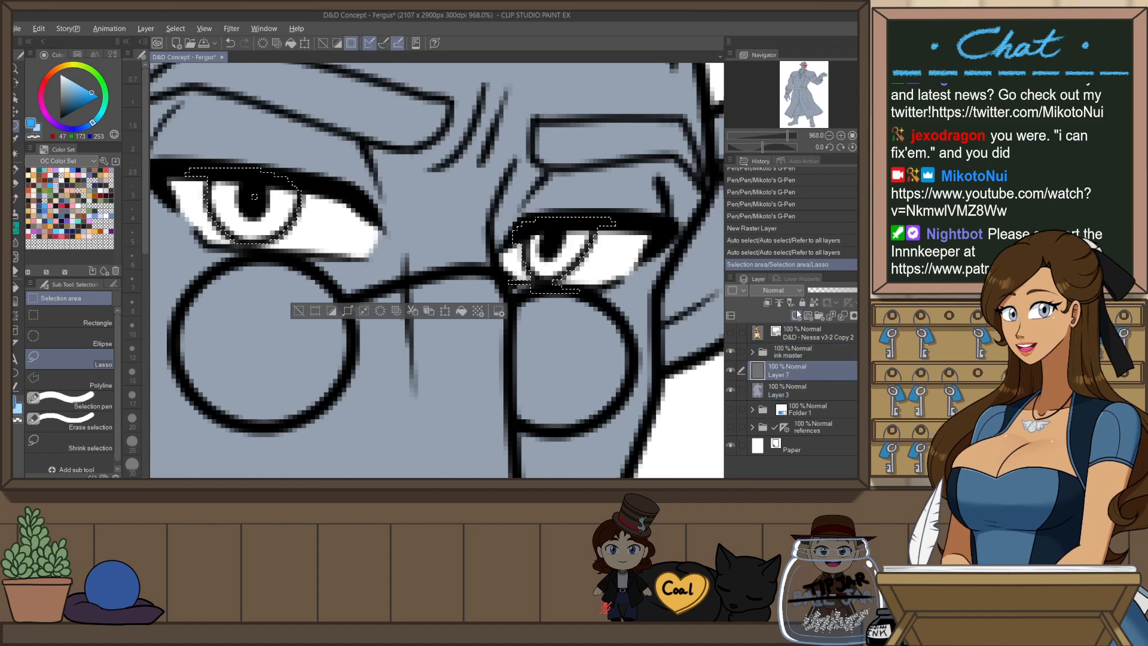
{"action": "key", "text": "alt+BackSpace"}
{"action": "key", "text": "p"}
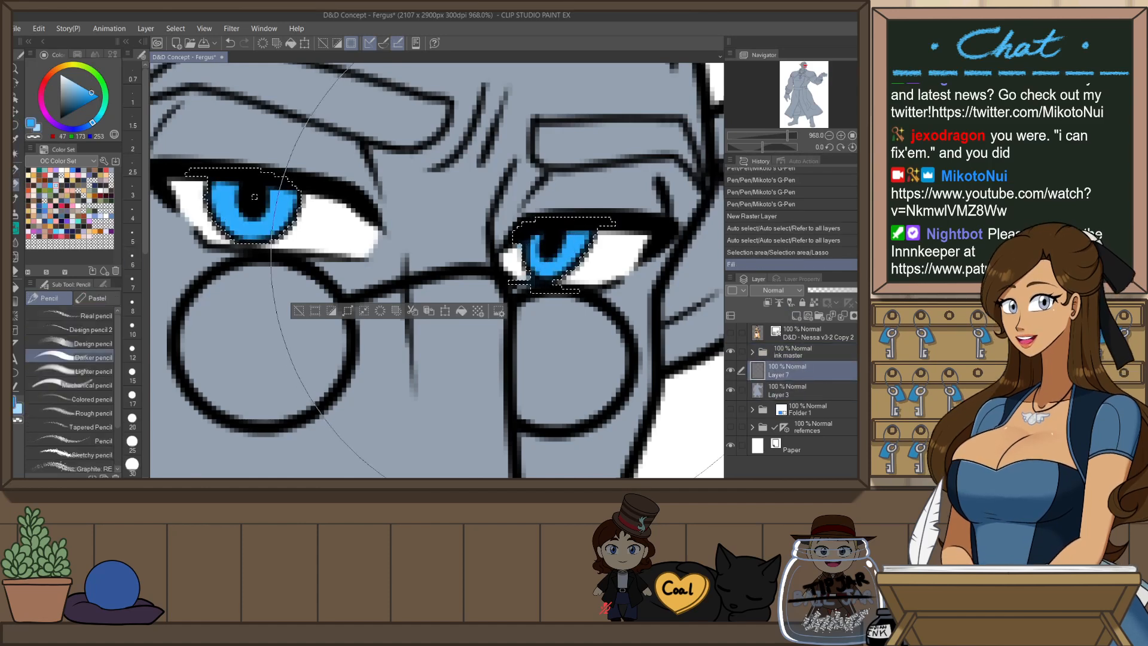
{"action": "key", "text": "p"}
{"action": "left_click_drag", "start_coordinate": [562, 261], "coordinate": [557, 249]}
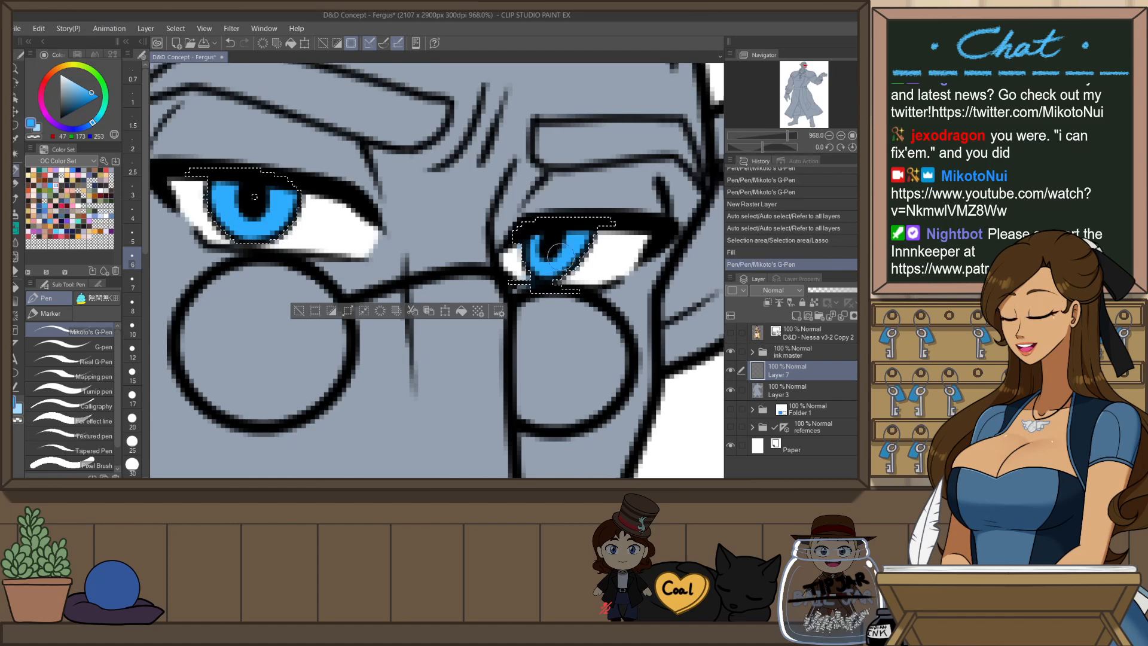
- Paint light blue highlights in the lower part of both irises and clear the selection
{"action": "key", "text": "x"}
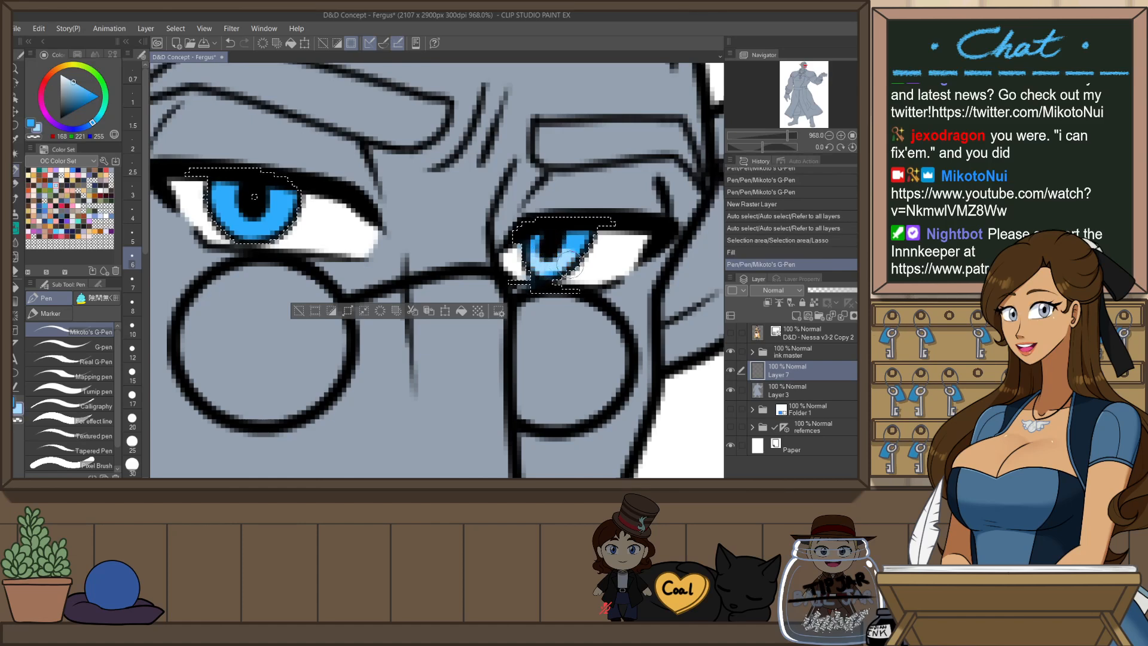
{"action": "left_click_drag", "start_coordinate": [539, 277], "coordinate": [534, 269]}
{"action": "mouse_move", "coordinate": [276, 221]}
{"action": "left_mouse_down"}
{"action": "mouse_move", "coordinate": [226, 225]}
{"action": "mouse_move", "coordinate": [269, 226]}
{"action": "left_mouse_up"}
{"action": "key", "text": "ctrl+d"}
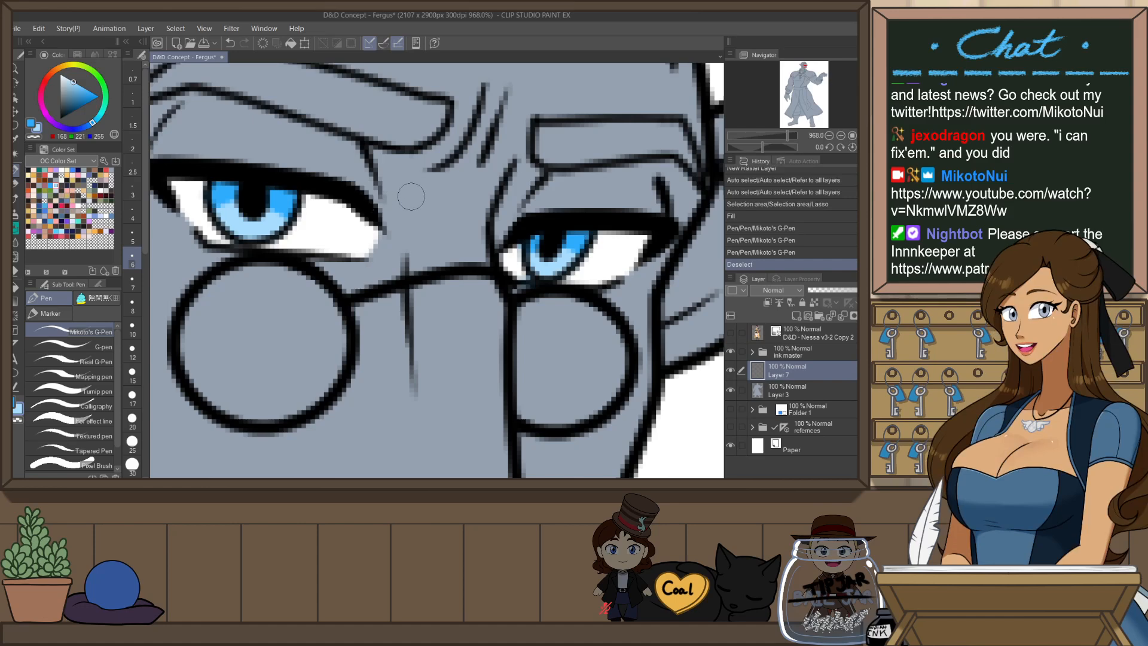
- Add another raster layer above Layer 7 and choose dark reddish brown from the OC Color Set
{"action": "scroll", "coordinate": [419, 196], "scroll_direction": "down", "scroll_amount": 3}
{"action": "scroll", "coordinate": [468, 180], "scroll_direction": "down", "scroll_amount": 5}
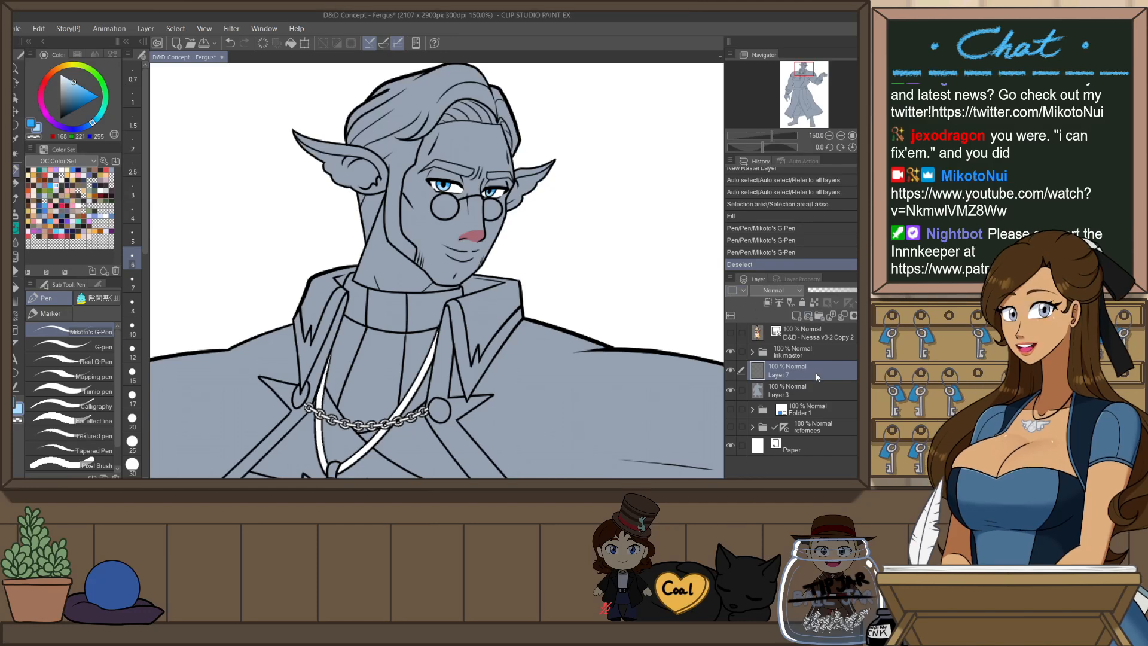
{"action": "key", "text": "ctrl+shift+n"}
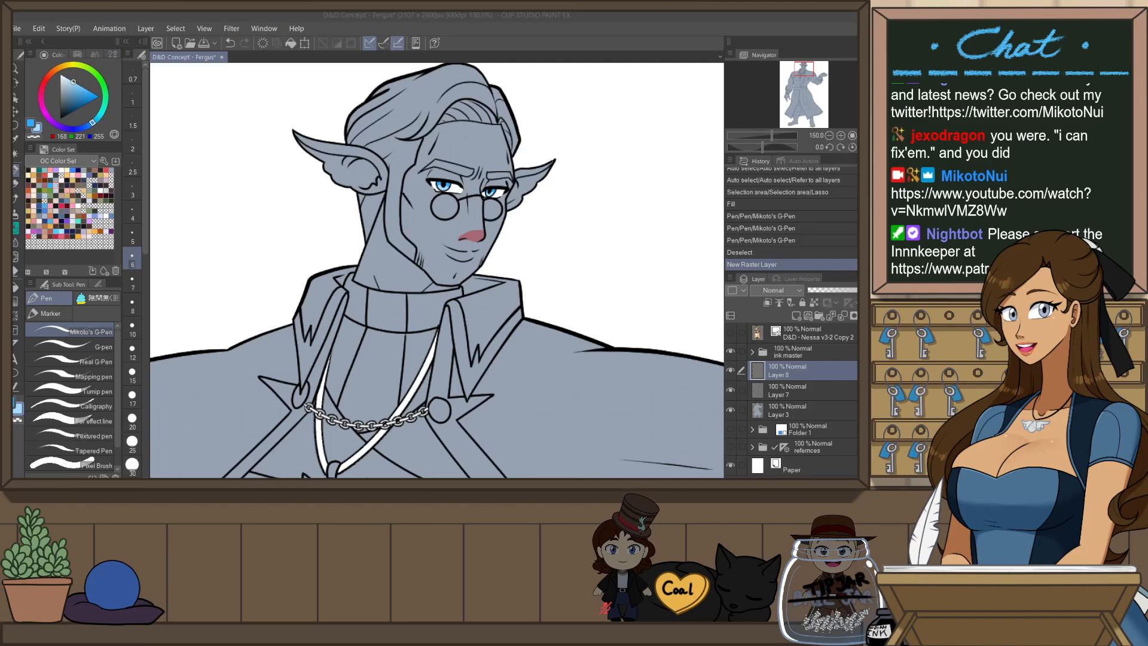
{"action": "left_click", "coordinate": [28, 186]}
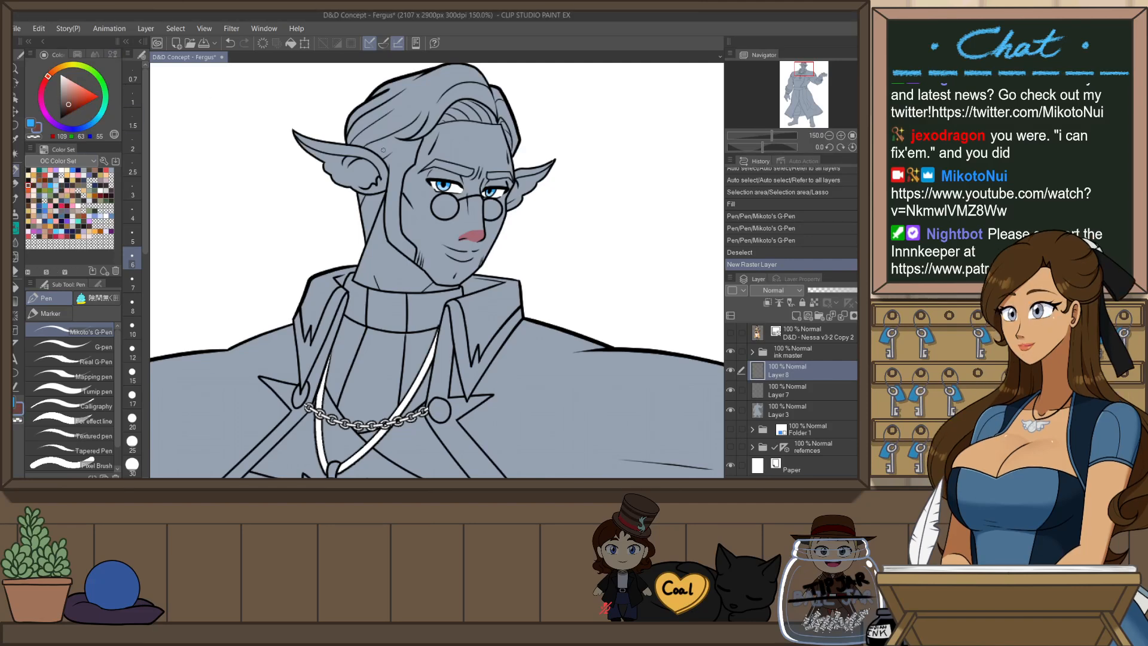
{"action": "scroll", "coordinate": [377, 221], "scroll_direction": "down", "scroll_amount": 2}
{"action": "scroll", "coordinate": [396, 93], "scroll_direction": "up", "scroll_amount": 3}
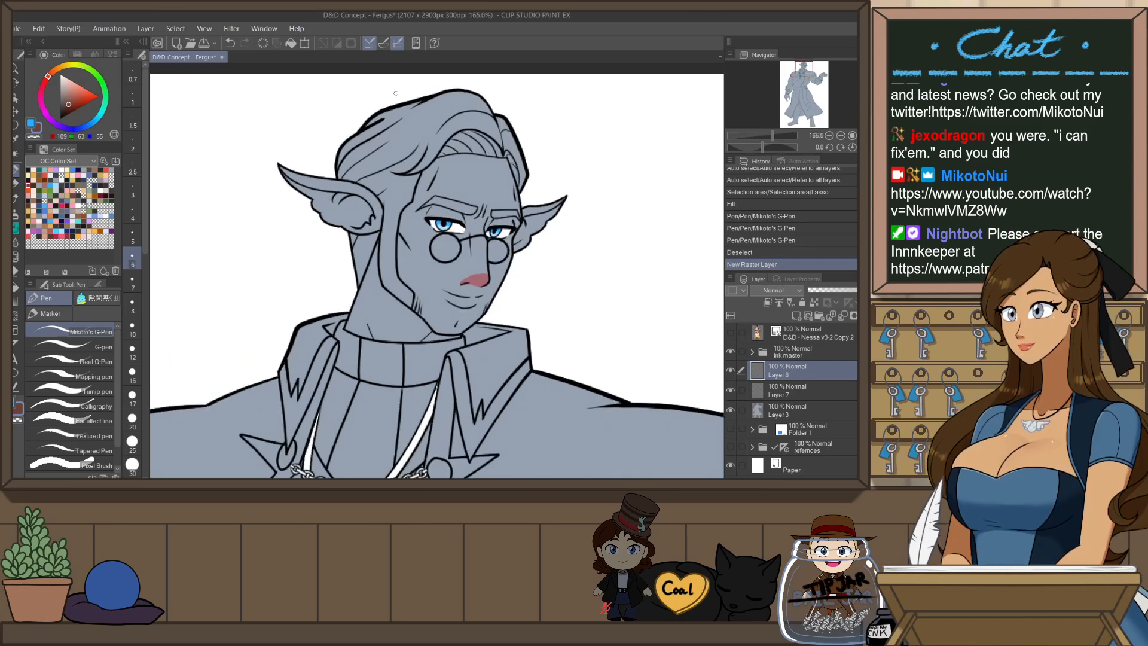
{"action": "key", "text": "g"}
{"action": "left_click", "coordinate": [422, 130]}
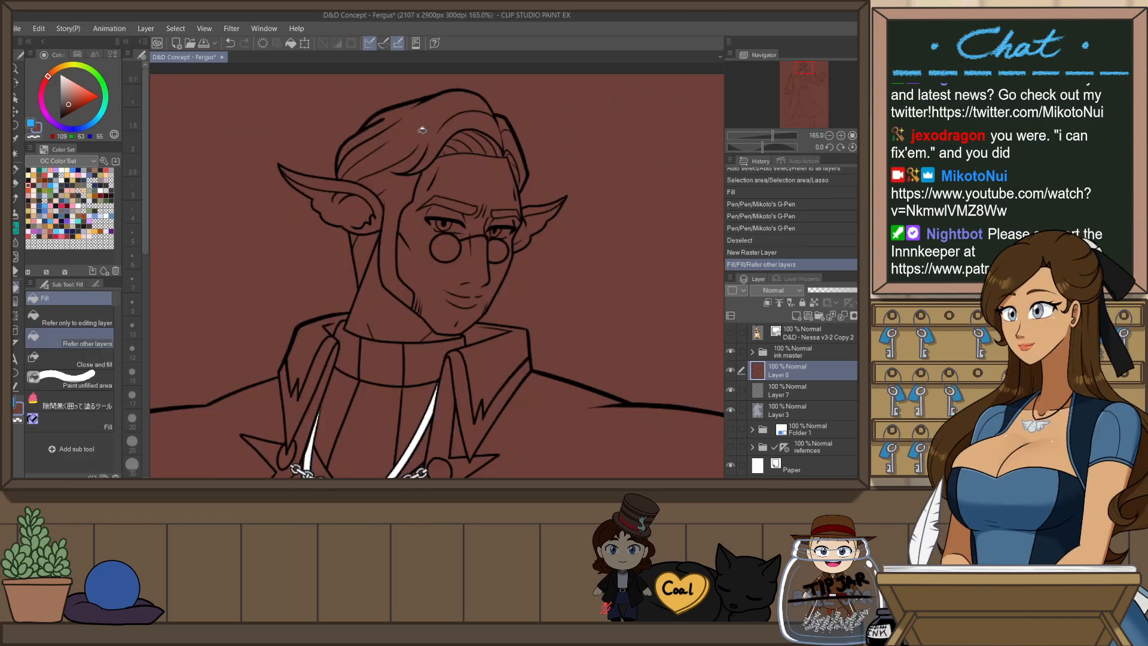
{"action": "key", "text": "ctrl+z"}
- With the ink master folder active, select the sideburn section of the hair using Auto select referring to all layers
{"action": "left_click", "coordinate": [793, 352]}
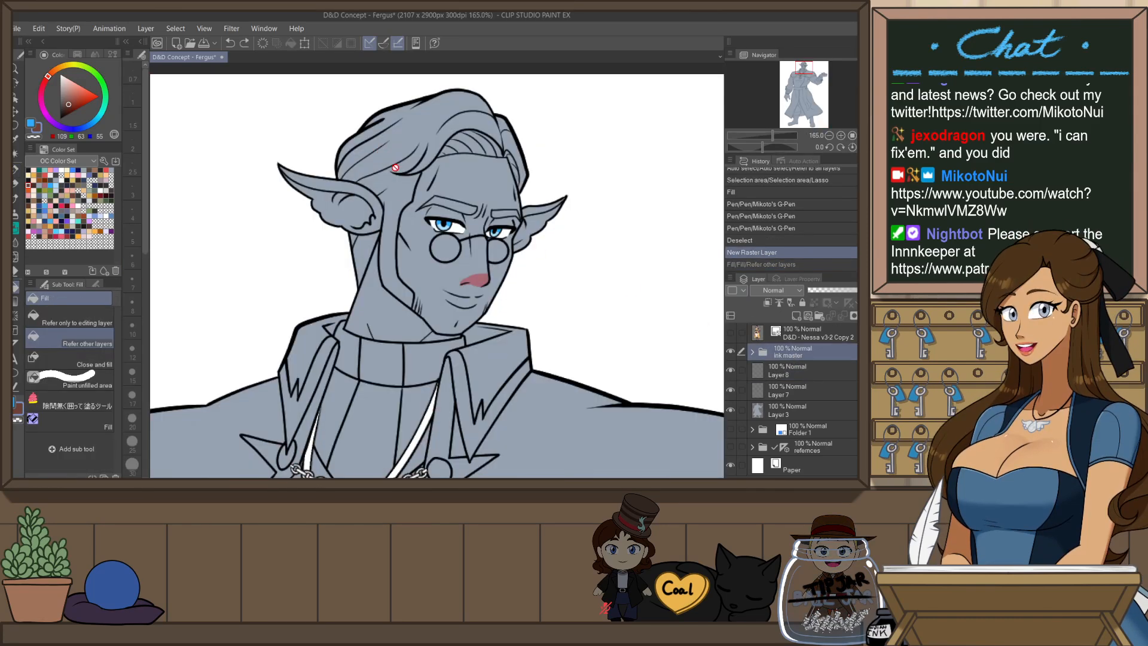
{"action": "key", "text": "w"}
{"action": "left_click", "coordinate": [399, 170]}
{"action": "left_click", "coordinate": [445, 133], "text": "shift"}
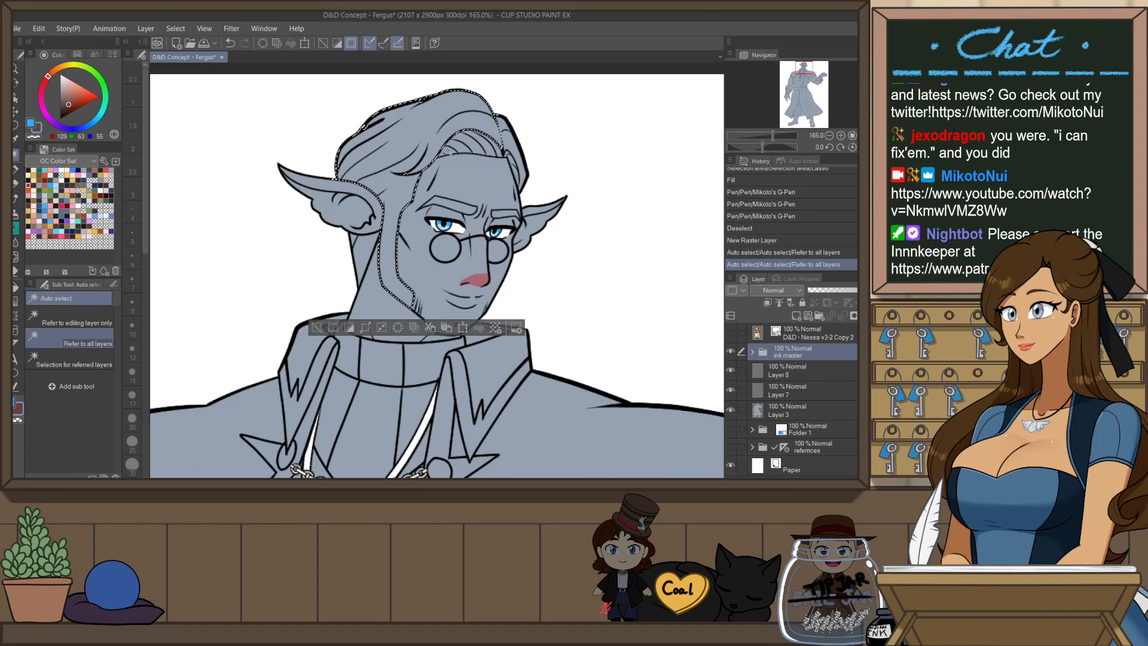
{"action": "scroll", "coordinate": [493, 150], "scroll_direction": "up", "scroll_amount": 1}
{"action": "left_click", "coordinate": [510, 167], "text": "shift"}
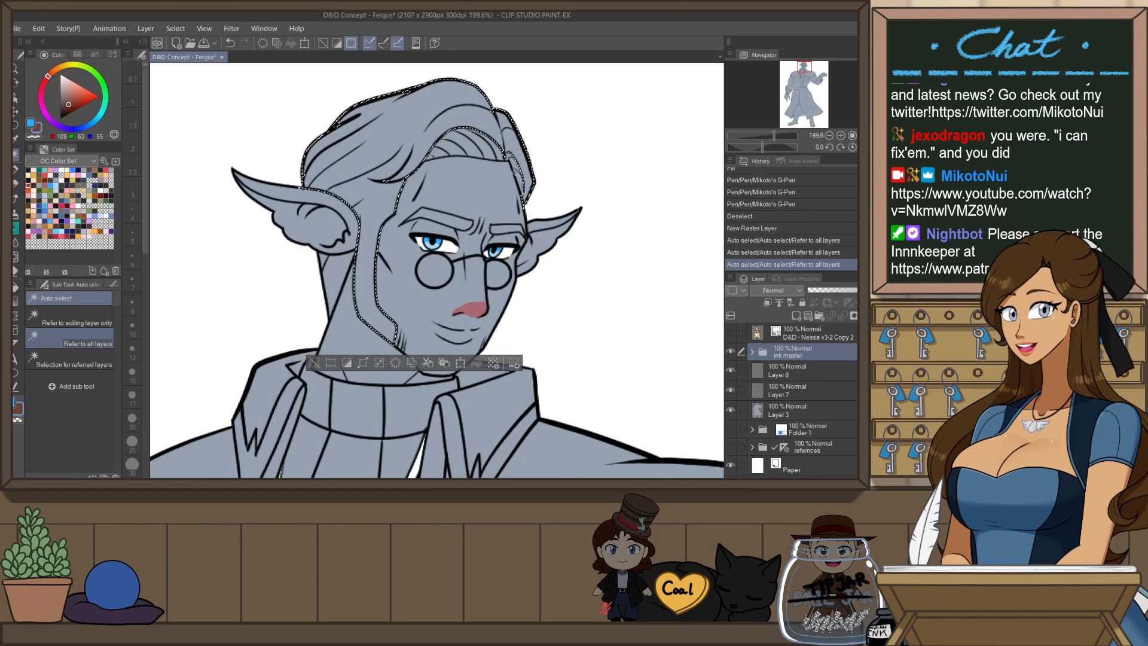
{"action": "key", "text": "ctrl+z"}
{"action": "key", "text": "ctrl+z"}
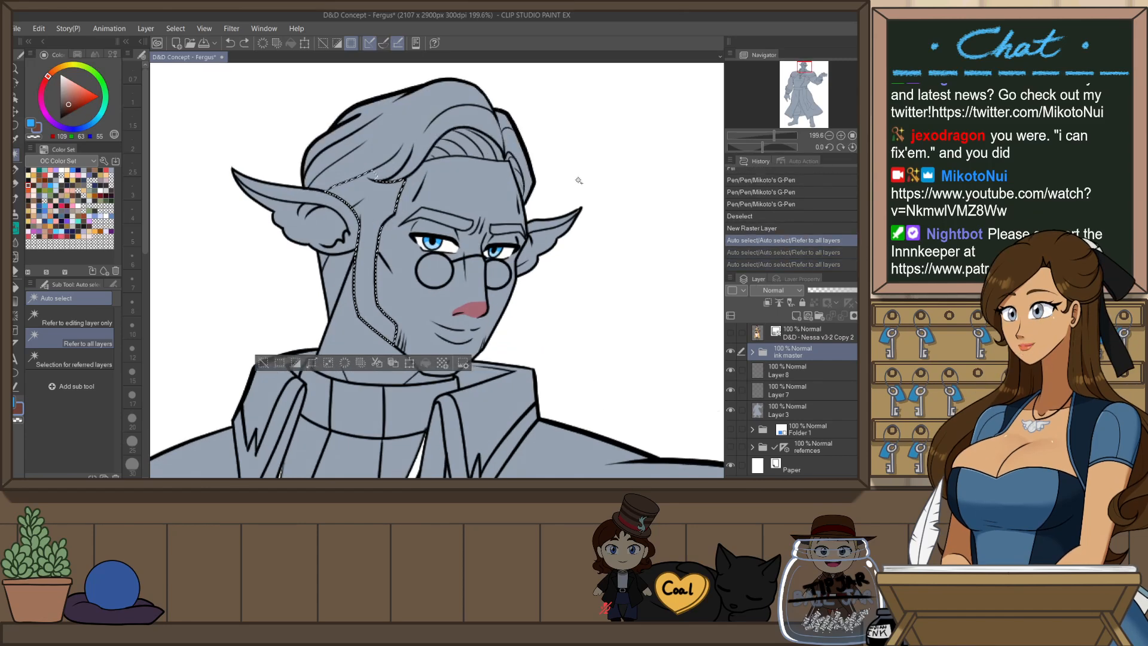
- Undo the sideburn auto-selections, switch to the enclose-and-fill pen and activate Layer 8
{"action": "key", "text": "p"}
{"action": "key", "text": "ctrl+z"}
{"action": "left_click", "coordinate": [97, 298]}
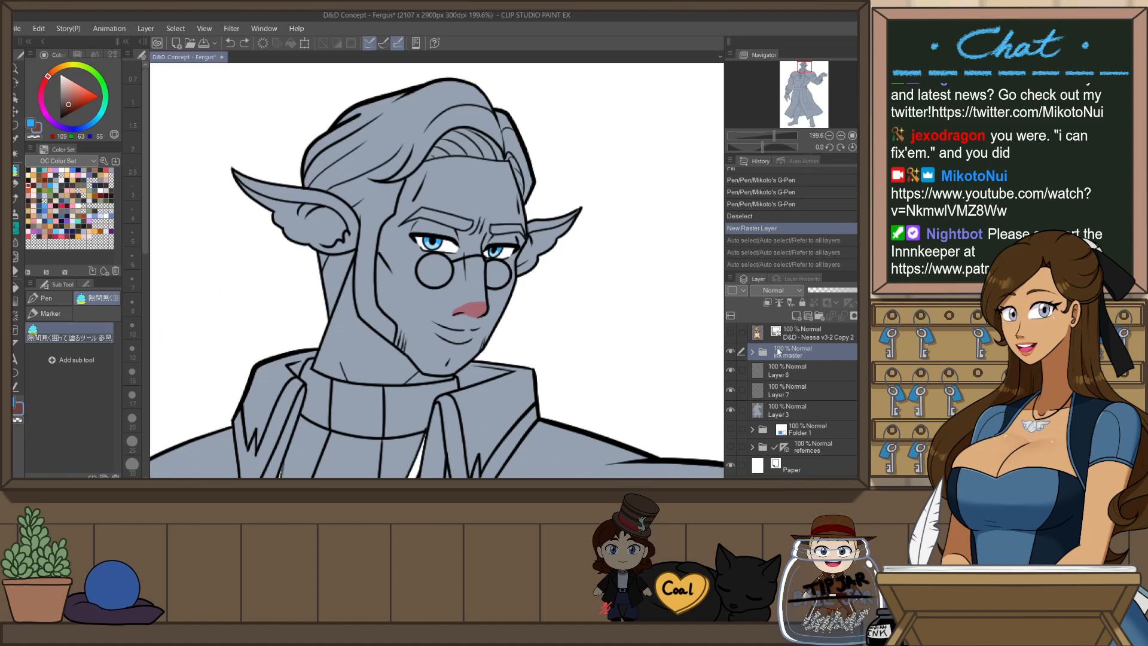
{"action": "left_click", "coordinate": [785, 370]}
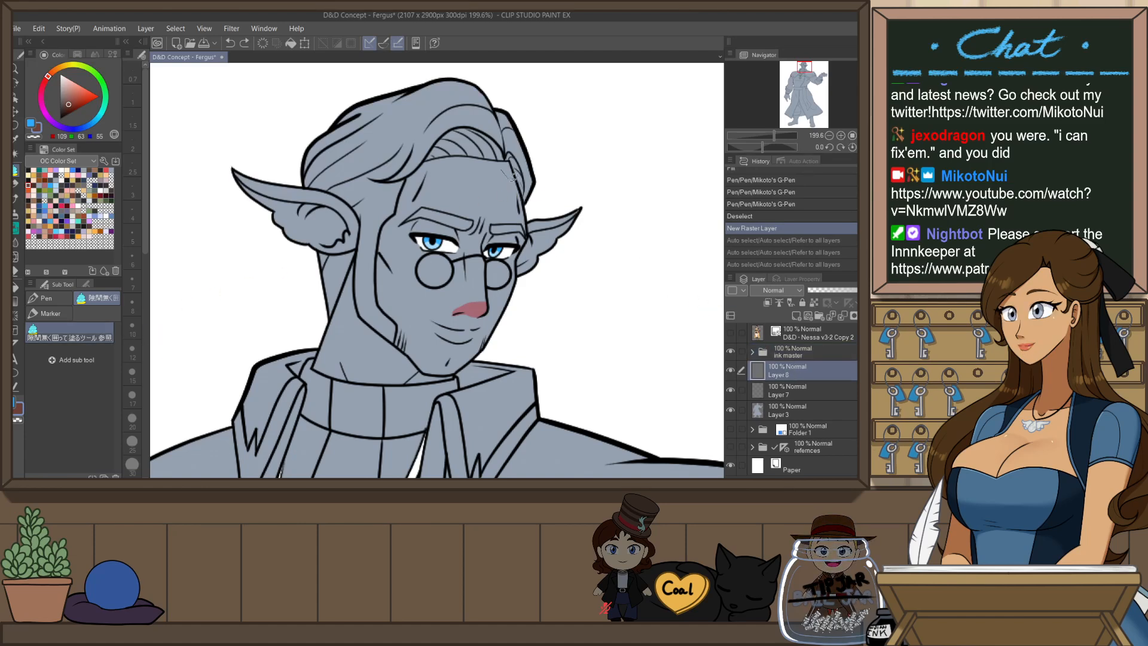
- Try to fill the hair on Layer 8 by encircling it with the enclose-and-fill pen
{"action": "mouse_move", "coordinate": [510, 175]}
{"action": "left_mouse_down"}
{"action": "mouse_move", "coordinate": [522, 198]}
{"action": "mouse_move", "coordinate": [542, 203]}
{"action": "mouse_move", "coordinate": [541, 118]}
{"action": "mouse_move", "coordinate": [429, 58]}
{"action": "mouse_move", "coordinate": [324, 107]}
{"action": "mouse_move", "coordinate": [295, 175]}
{"action": "mouse_move", "coordinate": [355, 212]}
{"action": "mouse_move", "coordinate": [357, 242]}
{"action": "mouse_move", "coordinate": [315, 245]}
{"action": "mouse_move", "coordinate": [313, 296]}
{"action": "left_mouse_up"}
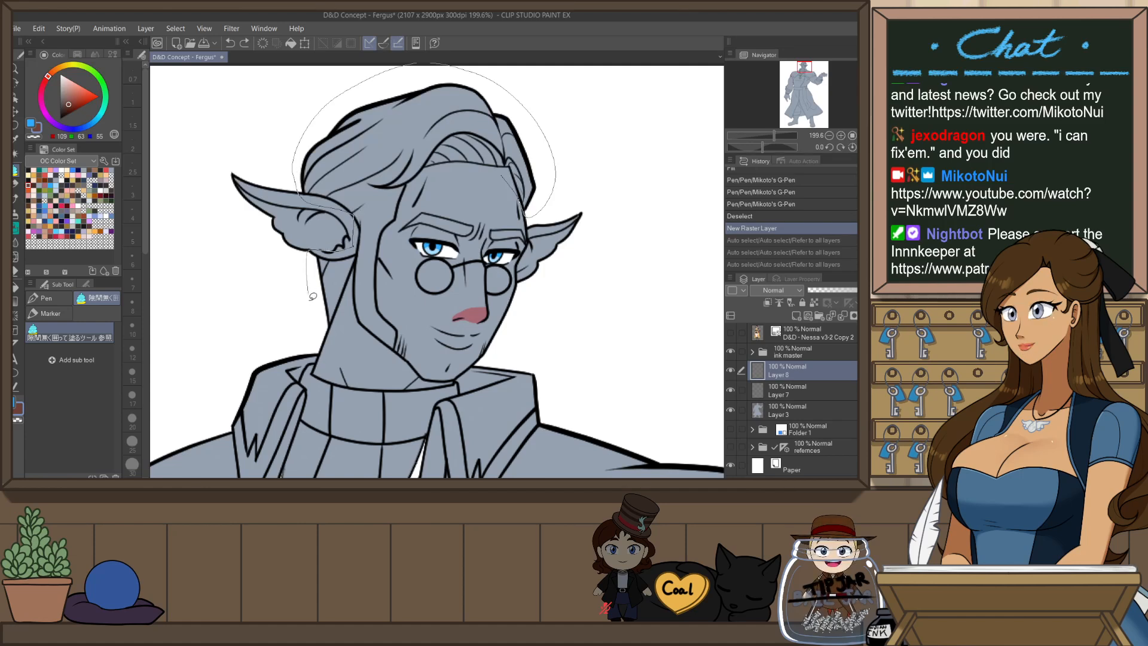
{"action": "mouse_move", "coordinate": [400, 344]}
{"action": "left_mouse_down"}
{"action": "mouse_move", "coordinate": [406, 321]}
{"action": "mouse_move", "coordinate": [382, 256]}
{"action": "mouse_move", "coordinate": [390, 229]}
{"action": "left_mouse_up"}
{"action": "left_click_drag", "start_coordinate": [498, 177], "coordinate": [506, 177]}
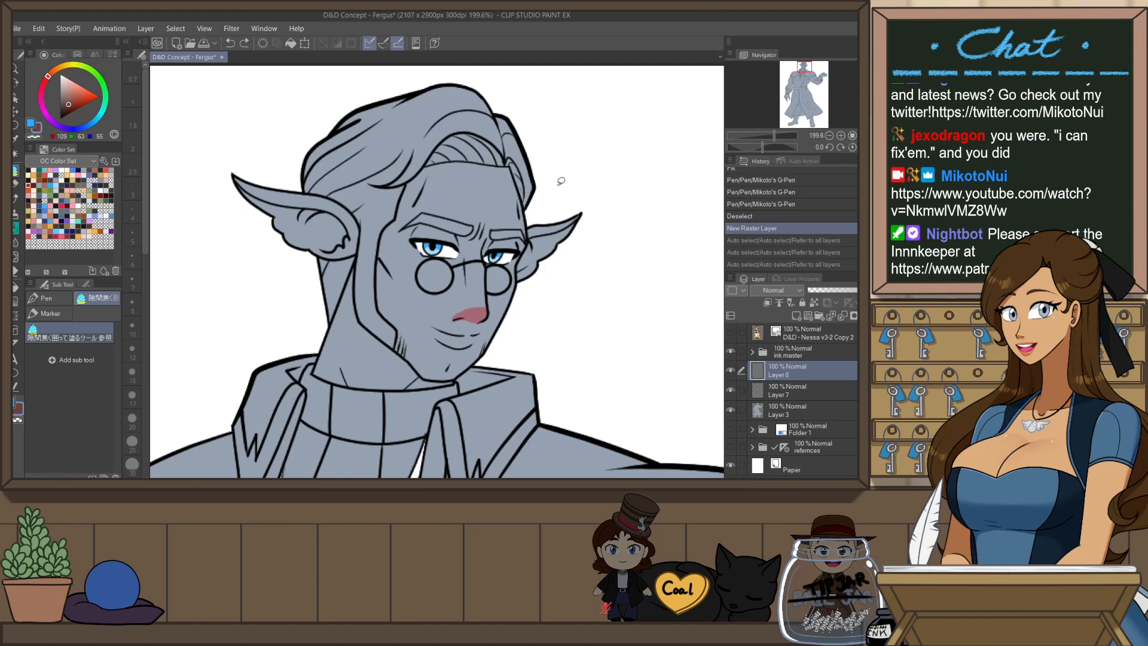
- Set the ink master folder as reference layer, and fill the hair, sideburns and both eyebrows on Layer 8 with dark reddish brown
{"action": "left_click", "coordinate": [742, 352]}
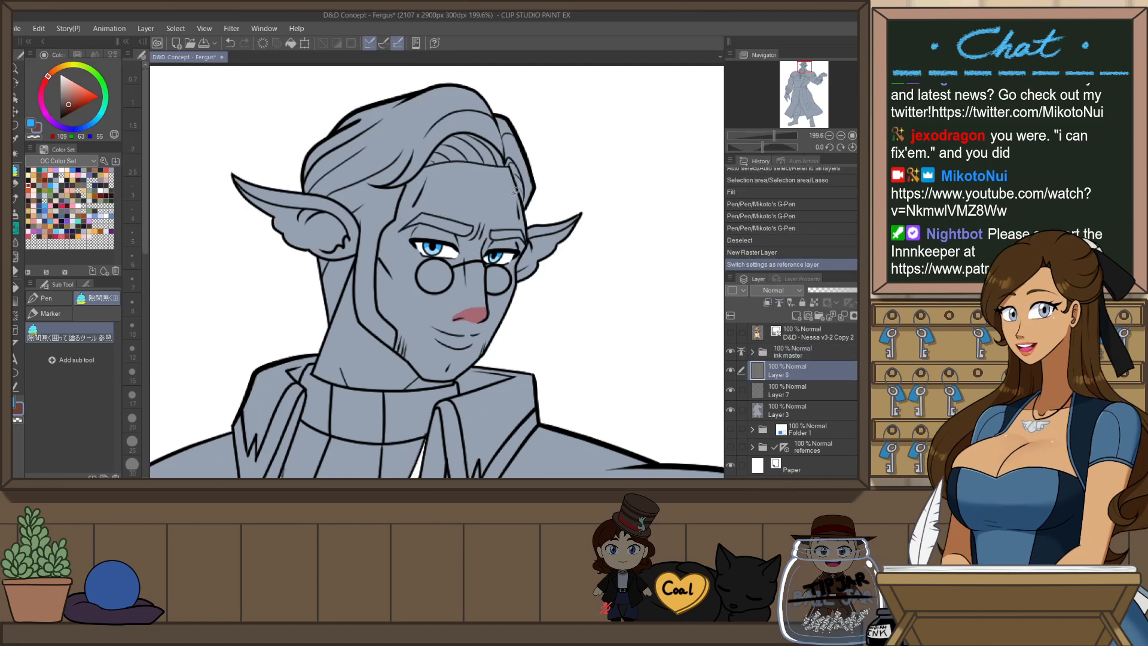
{"action": "mouse_move", "coordinate": [518, 191]}
{"action": "left_mouse_down"}
{"action": "mouse_move", "coordinate": [541, 205]}
{"action": "mouse_move", "coordinate": [537, 118]}
{"action": "mouse_move", "coordinate": [455, 62]}
{"action": "mouse_move", "coordinate": [361, 89]}
{"action": "mouse_move", "coordinate": [296, 166]}
{"action": "mouse_move", "coordinate": [299, 188]}
{"action": "mouse_move", "coordinate": [352, 213]}
{"action": "mouse_move", "coordinate": [360, 234]}
{"action": "mouse_move", "coordinate": [353, 246]}
{"action": "mouse_move", "coordinate": [316, 250]}
{"action": "mouse_move", "coordinate": [317, 315]}
{"action": "mouse_move", "coordinate": [349, 306]}
{"action": "mouse_move", "coordinate": [354, 286]}
{"action": "mouse_move", "coordinate": [358, 335]}
{"action": "mouse_move", "coordinate": [392, 359]}
{"action": "mouse_move", "coordinate": [401, 305]}
{"action": "mouse_move", "coordinate": [382, 288]}
{"action": "left_mouse_up"}
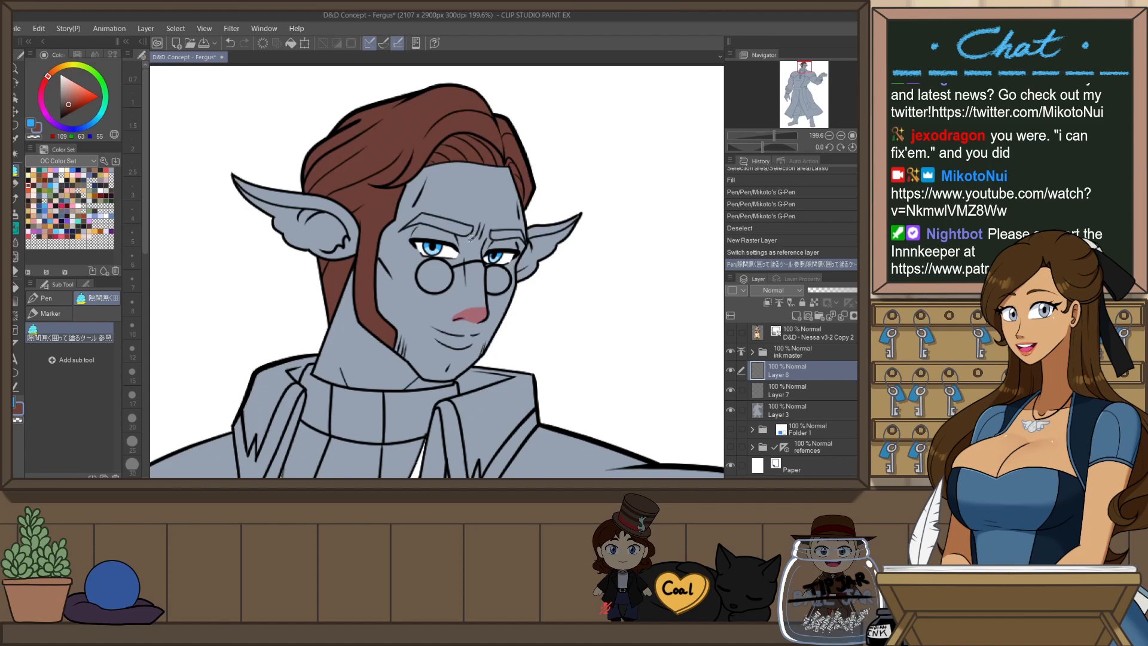
{"action": "left_click_drag", "start_coordinate": [399, 222], "coordinate": [397, 225]}
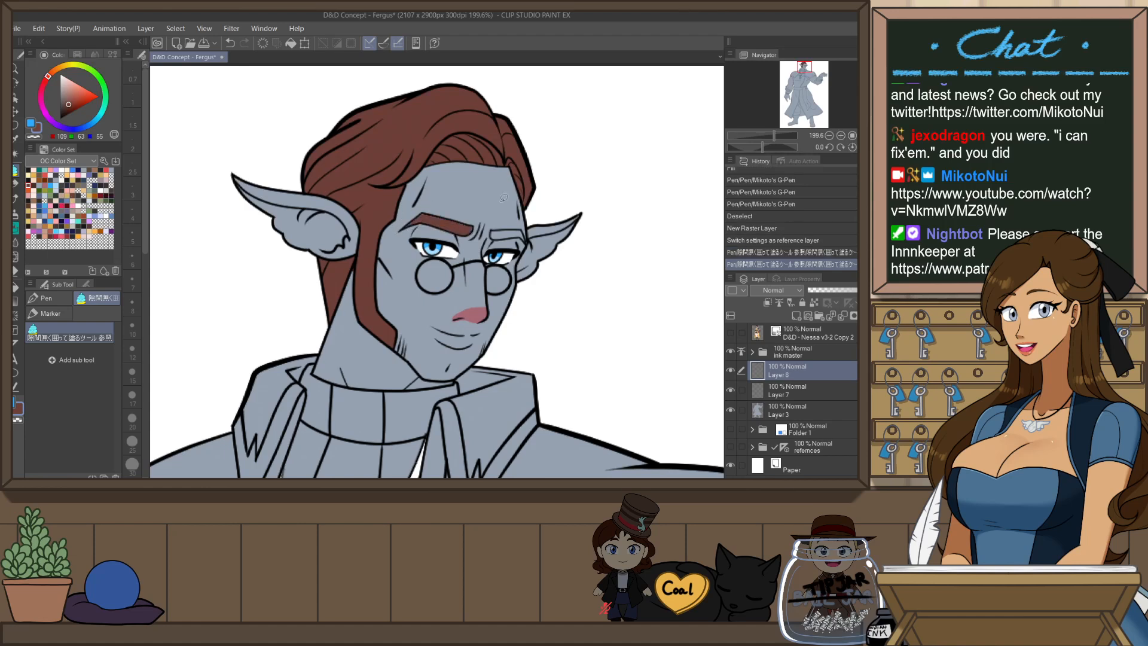
{"action": "left_click_drag", "start_coordinate": [515, 238], "coordinate": [488, 235]}
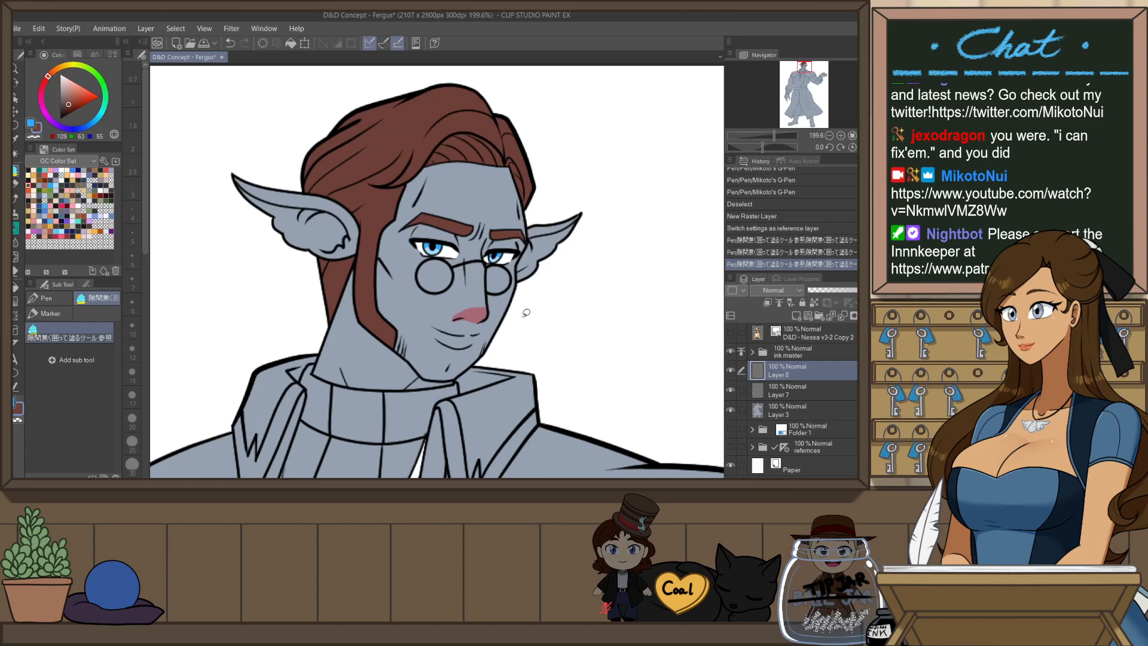
{"action": "key", "text": "h"}
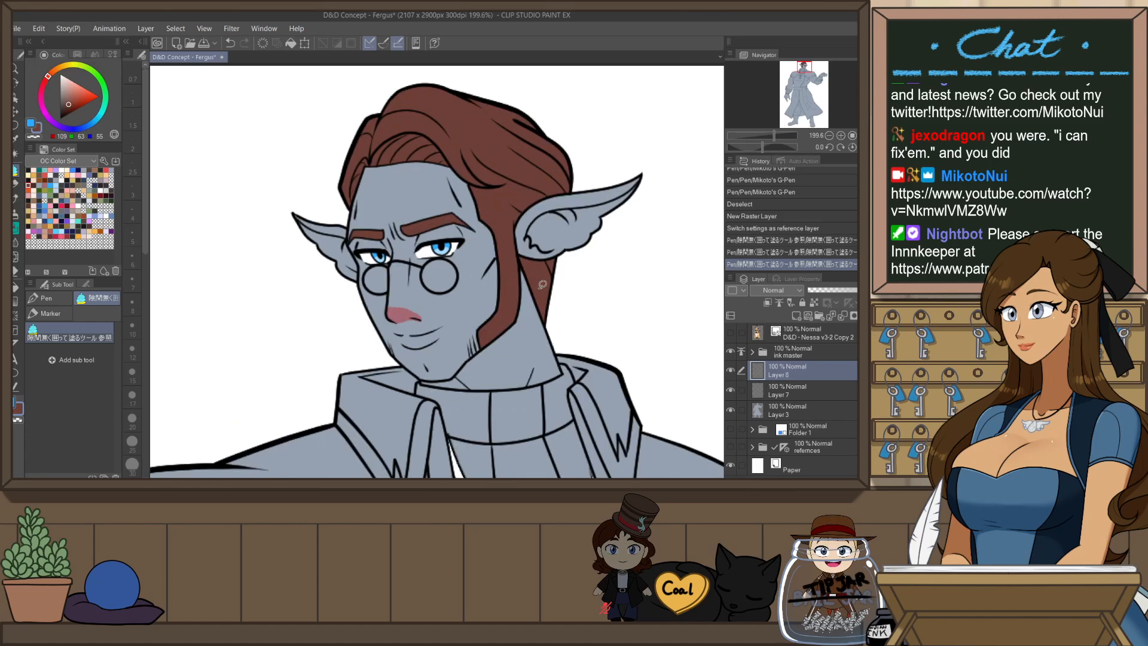
{"action": "scroll", "coordinate": [543, 285], "scroll_direction": "down", "scroll_amount": 6}
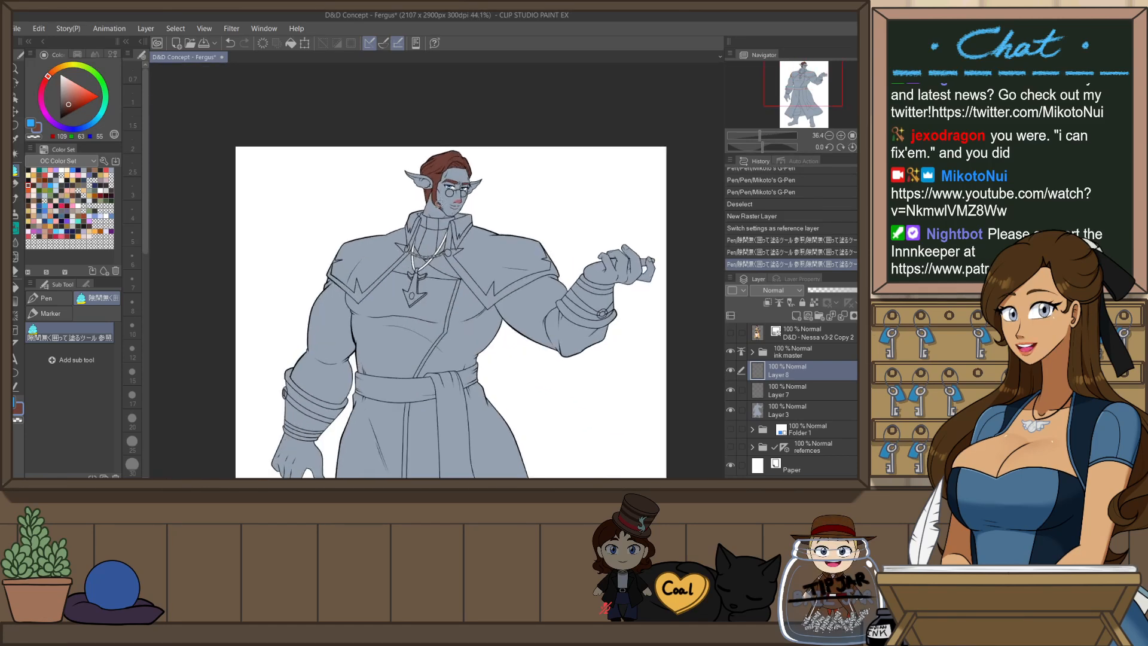
{"action": "scroll", "coordinate": [440, 203], "scroll_direction": "up", "scroll_amount": 1}
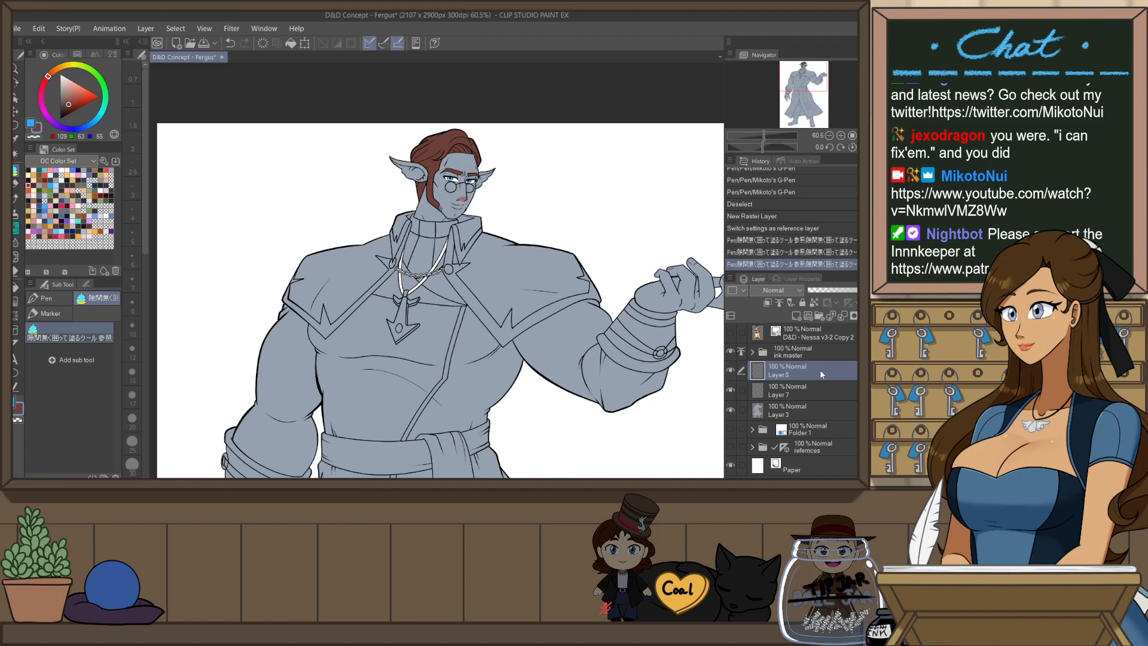
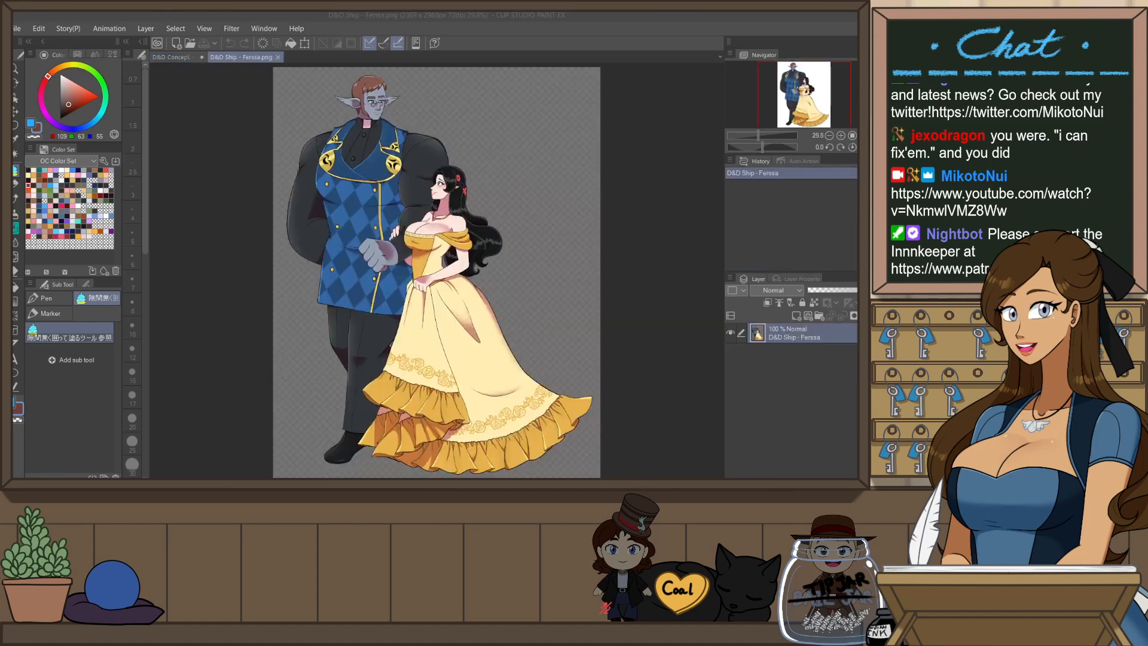
- Sample the blue of the man's coat from the D&D Ship - Ferssa.png reference as the drawing colour
{"action": "scroll", "coordinate": [368, 84], "scroll_direction": "up", "scroll_amount": 12}
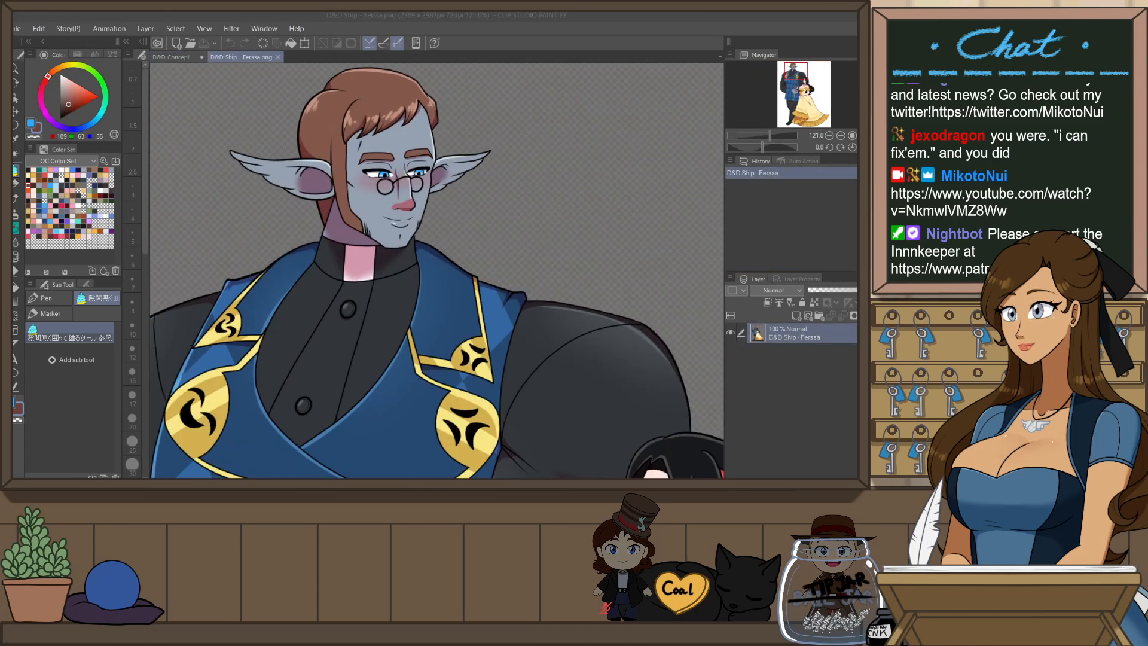
{"action": "scroll", "coordinate": [420, 160], "scroll_direction": "down", "scroll_amount": 8}
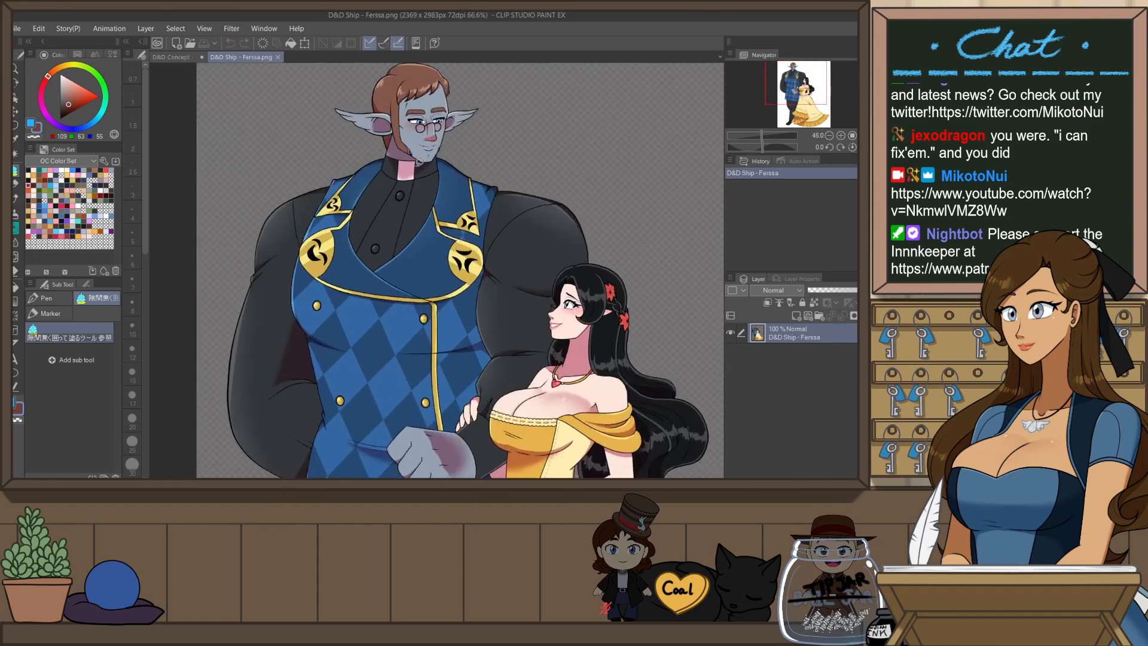
{"action": "key", "text": "p"}
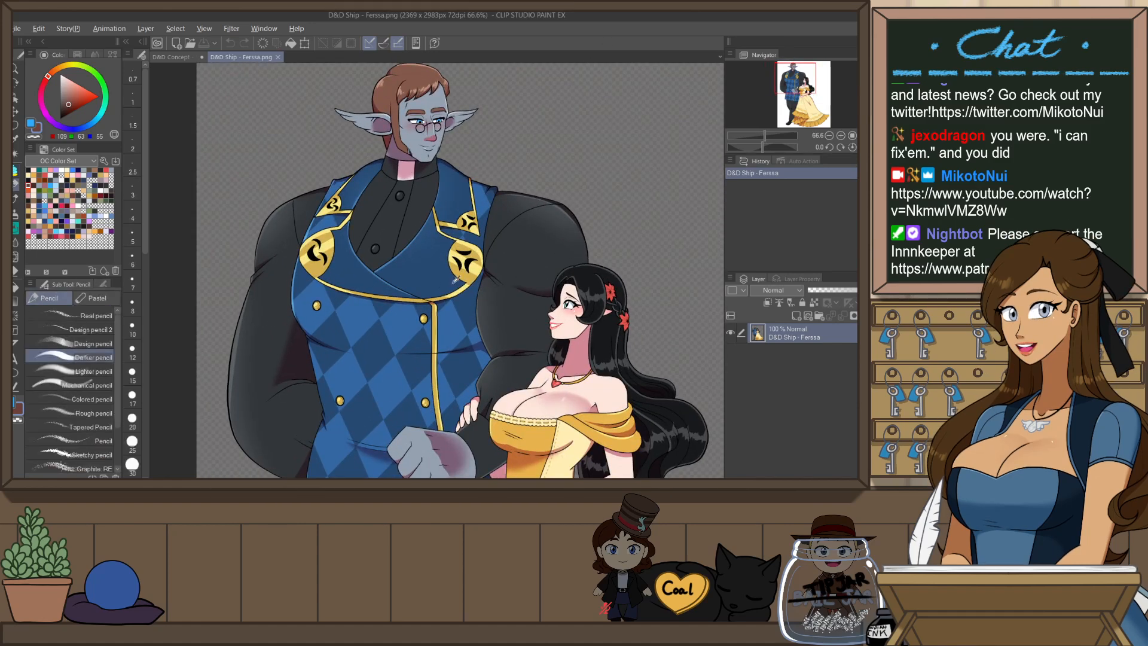
{"action": "left_click", "coordinate": [456, 280], "text": "alt"}
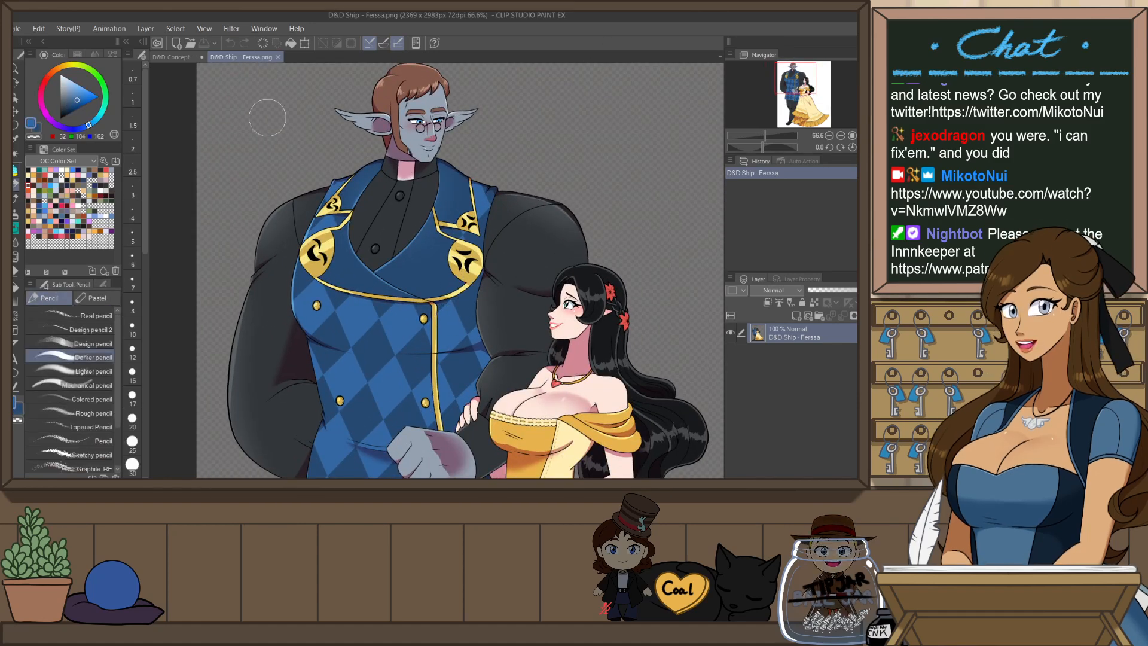
- Dock the opera_zEVAbjpJBv.png reference in a narrow pane beside the canvas and bring up the D&D Concept - Fergus drawing
{"action": "left_click", "coordinate": [177, 56]}
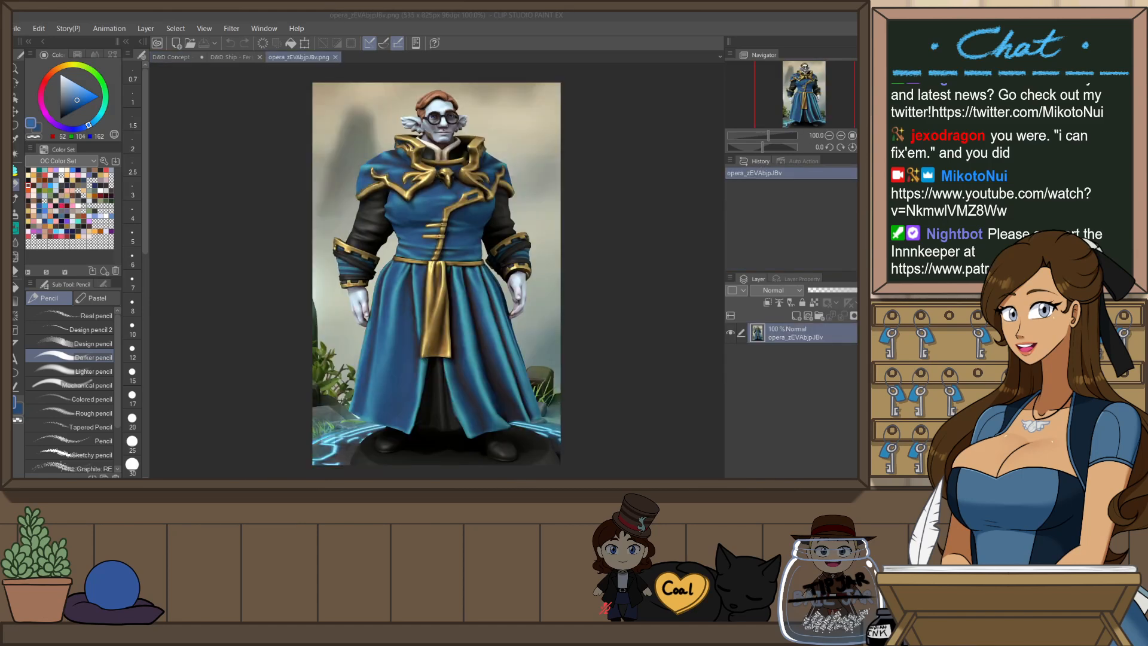
{"action": "left_click_drag", "start_coordinate": [297, 57], "coordinate": [153, 75]}
{"action": "scroll", "coordinate": [280, 94], "scroll_direction": "down", "scroll_amount": 4}
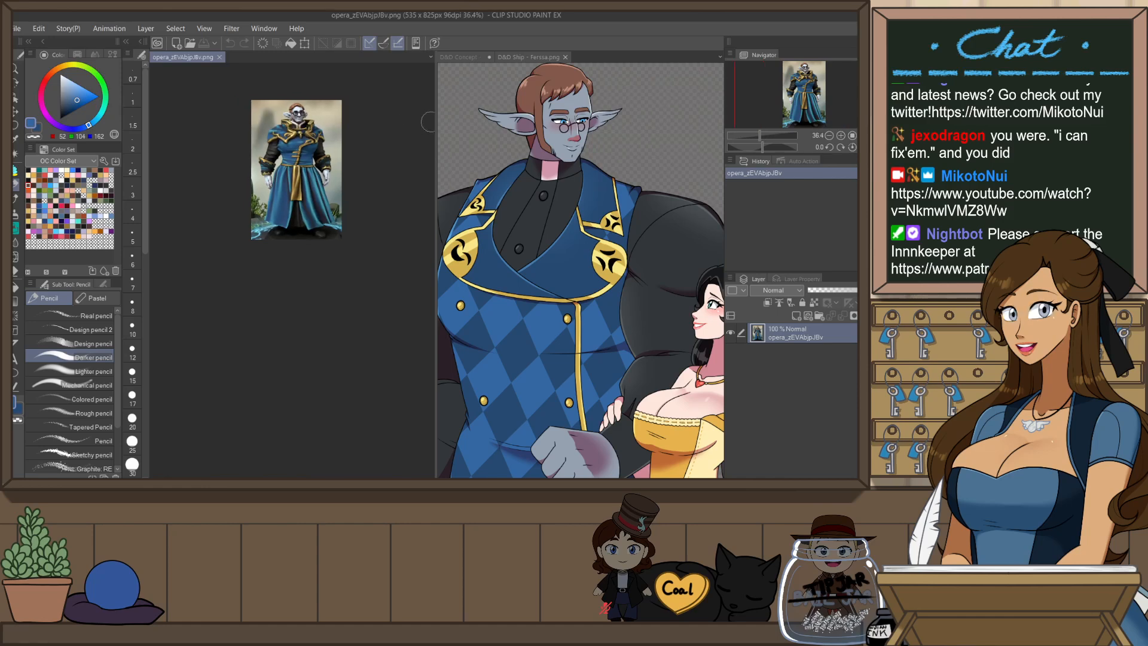
{"action": "left_click_drag", "start_coordinate": [435, 121], "coordinate": [266, 78]}
{"action": "left_click", "coordinate": [300, 57]}
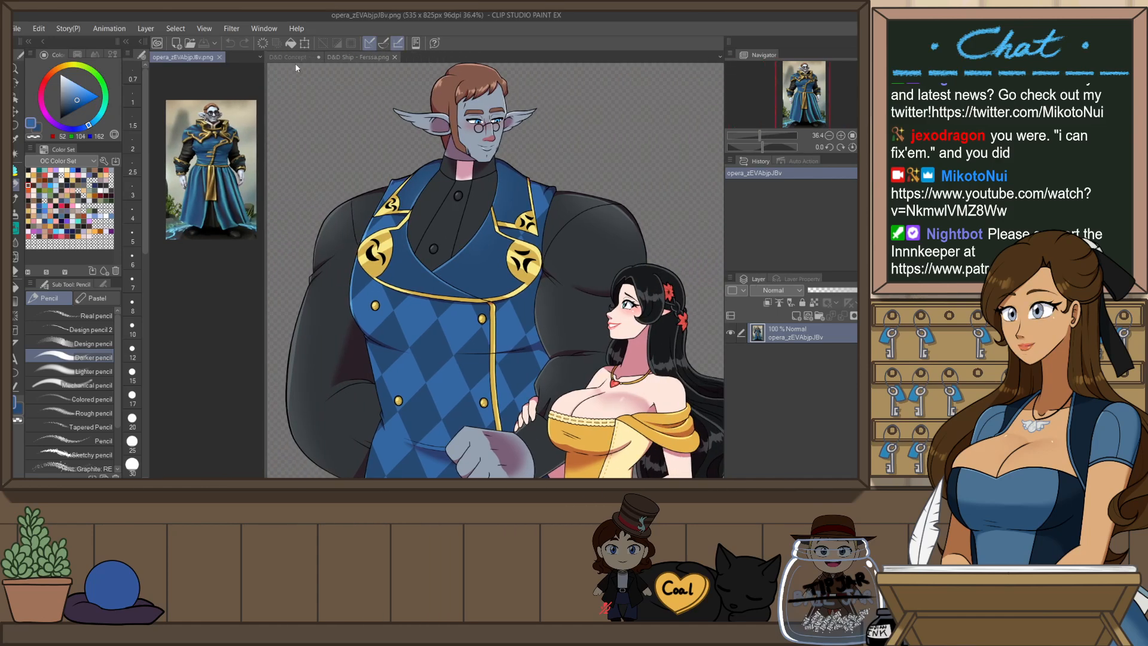
{"action": "scroll", "coordinate": [464, 72], "scroll_direction": "up", "scroll_amount": 2}
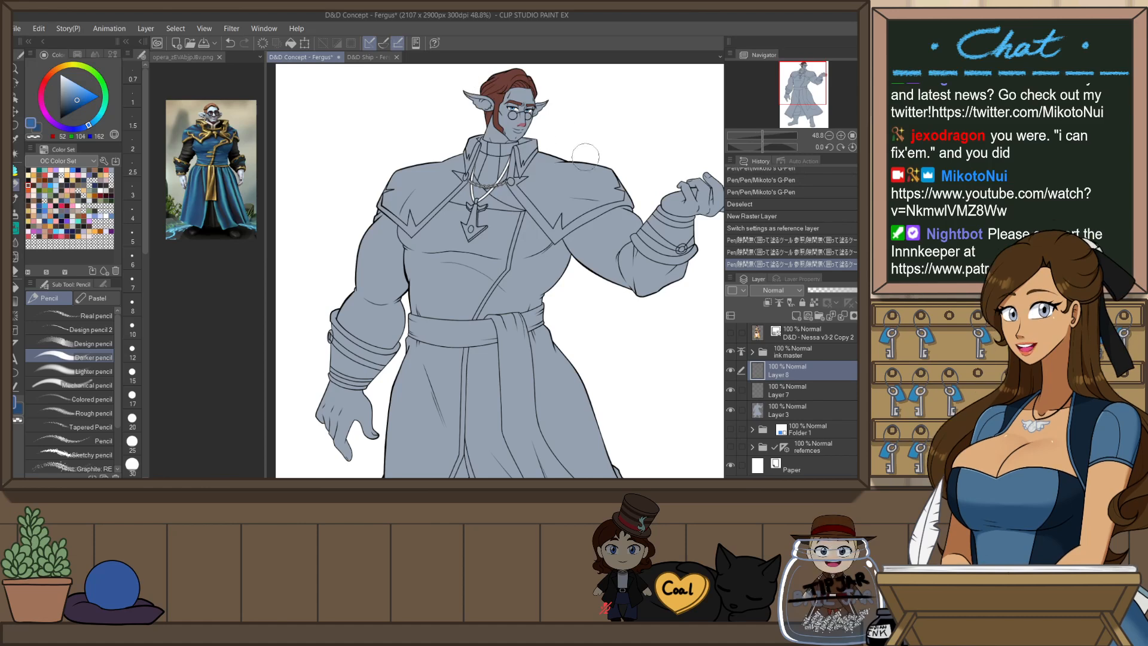
- Add a raster layer above Layer 8 and fill both shoulder halves of the cape with the sampled blue
{"action": "key", "text": "g"}
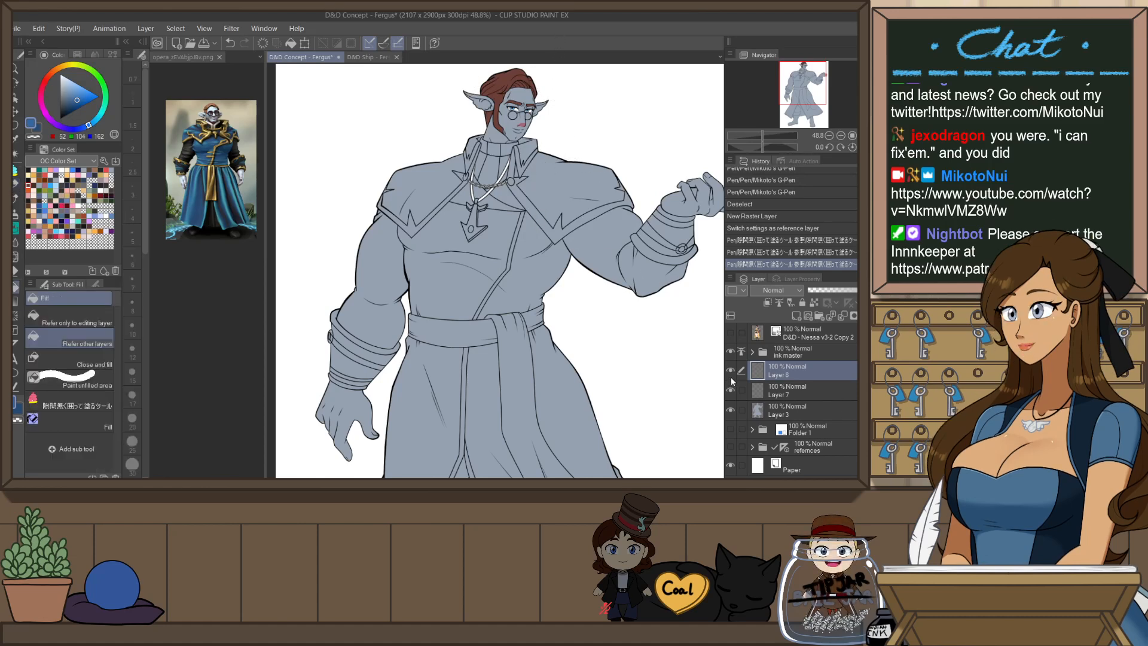
{"action": "key", "text": "ctrl+shift+n"}
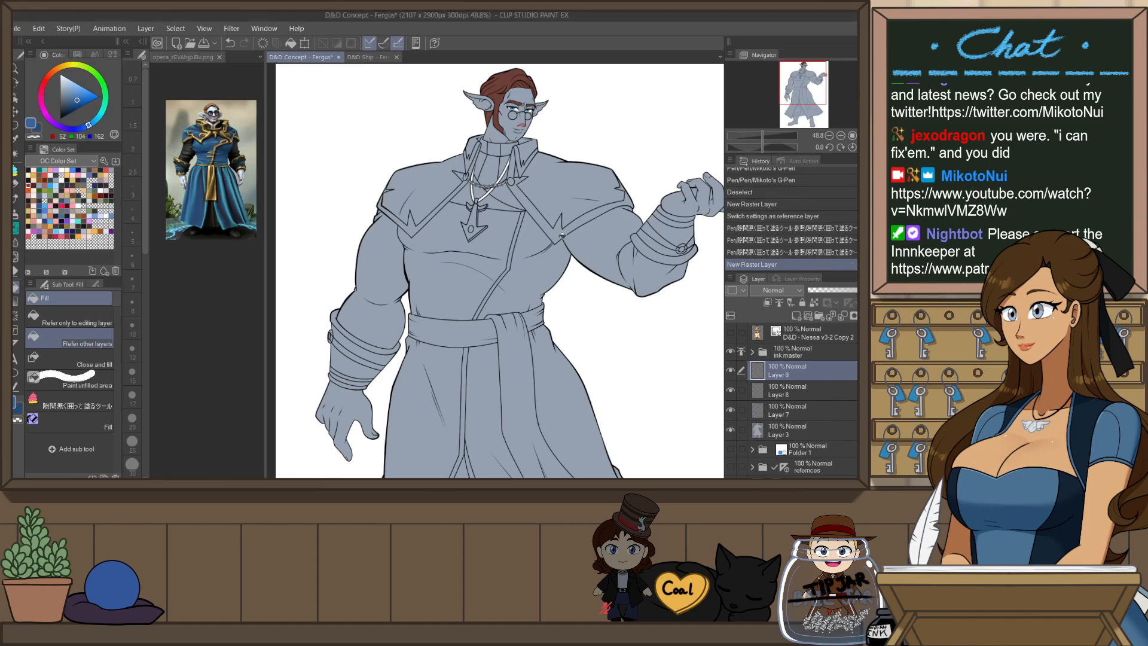
{"action": "scroll", "coordinate": [573, 250], "scroll_direction": "up", "scroll_amount": 3}
{"action": "scroll", "coordinate": [573, 250], "scroll_direction": "down", "scroll_amount": 4}
{"action": "scroll", "coordinate": [505, 146], "scroll_direction": "up", "scroll_amount": 2}
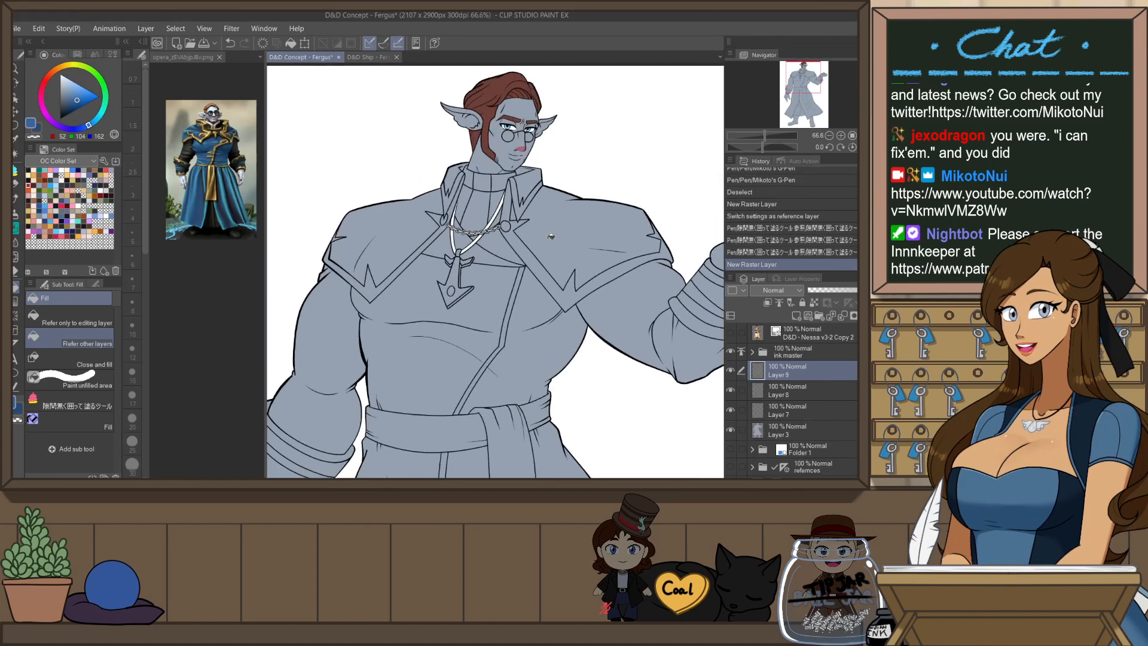
{"action": "left_click", "coordinate": [551, 237]}
{"action": "left_click", "coordinate": [416, 228]}
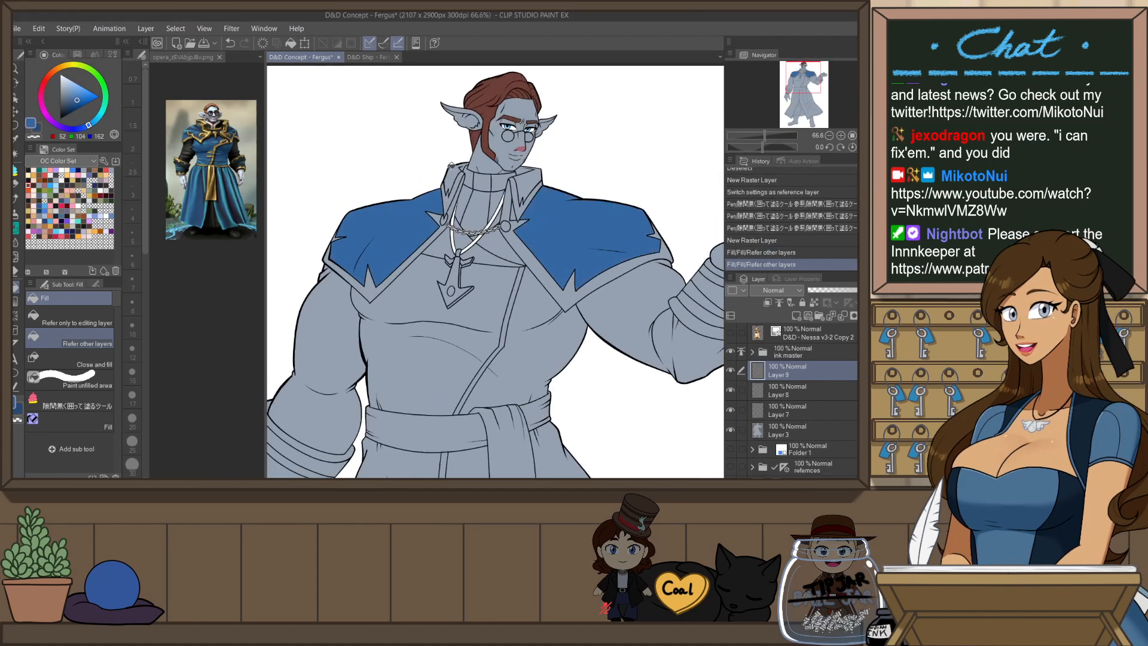
- Fill both sides of the cape's standing collar, including the small gap by the neck, with the same blue
{"action": "left_click", "coordinate": [450, 172]}
{"action": "scroll", "coordinate": [530, 176], "scroll_direction": "up", "scroll_amount": 1}
{"action": "left_click", "coordinate": [531, 176]}
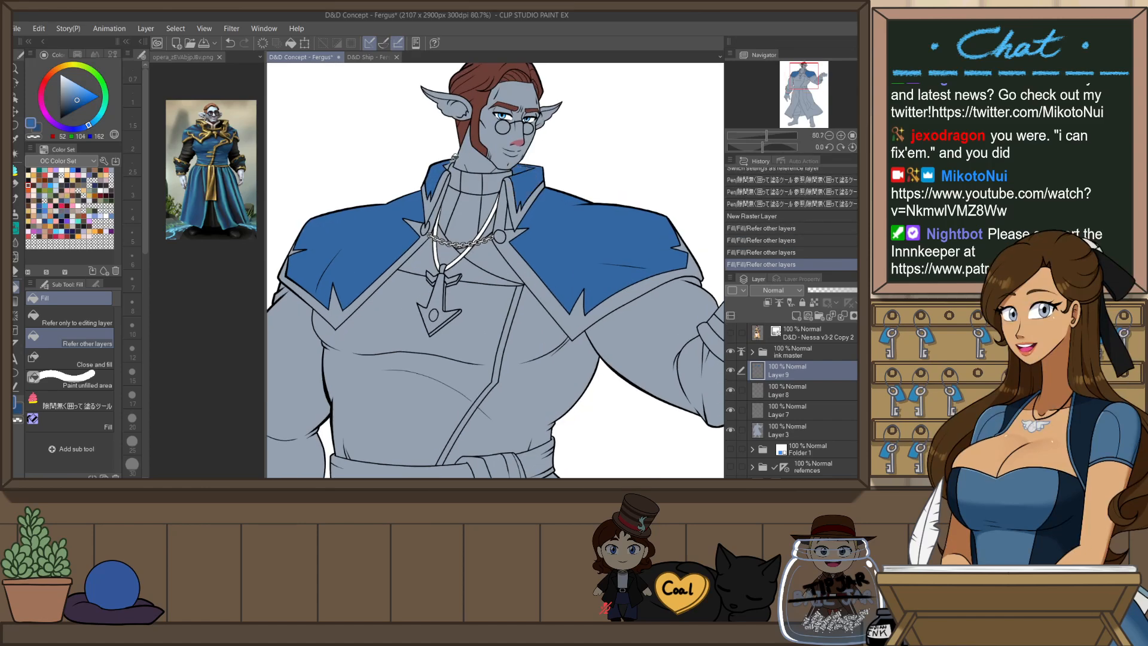
{"action": "left_click", "coordinate": [454, 161]}
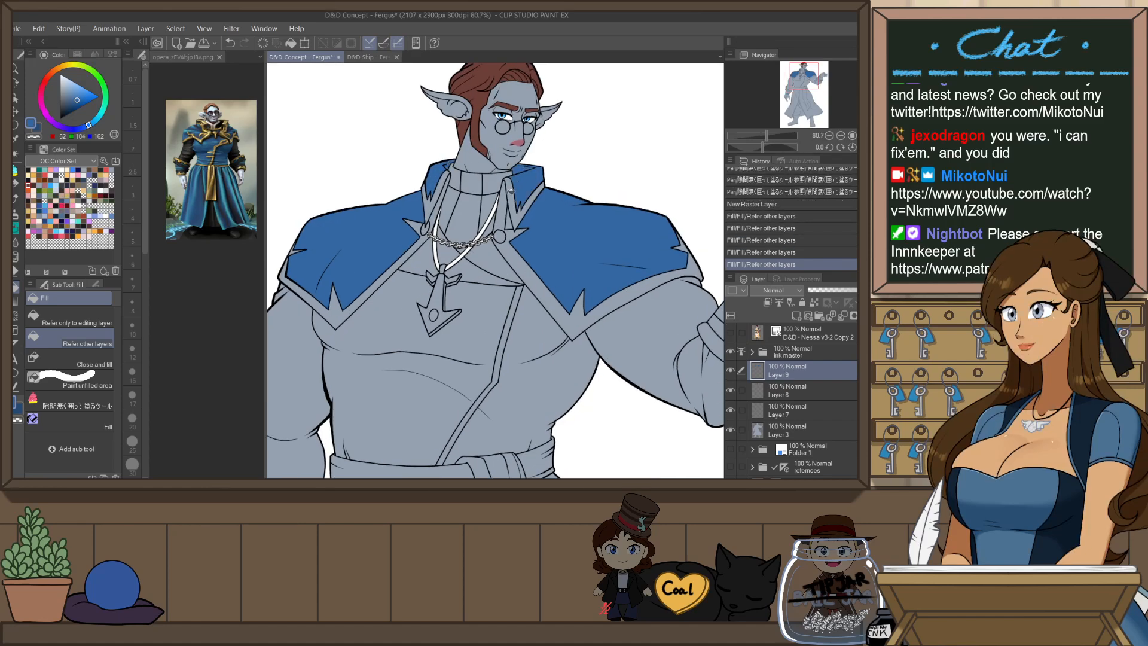
- Fill the coat's chest panels and both skirt panels with the same blue, leaving the trim and sash unfilled
{"action": "scroll", "coordinate": [512, 192], "scroll_direction": "down", "scroll_amount": 2}
{"action": "left_click", "coordinate": [463, 311]}
{"action": "left_click", "coordinate": [507, 317]}
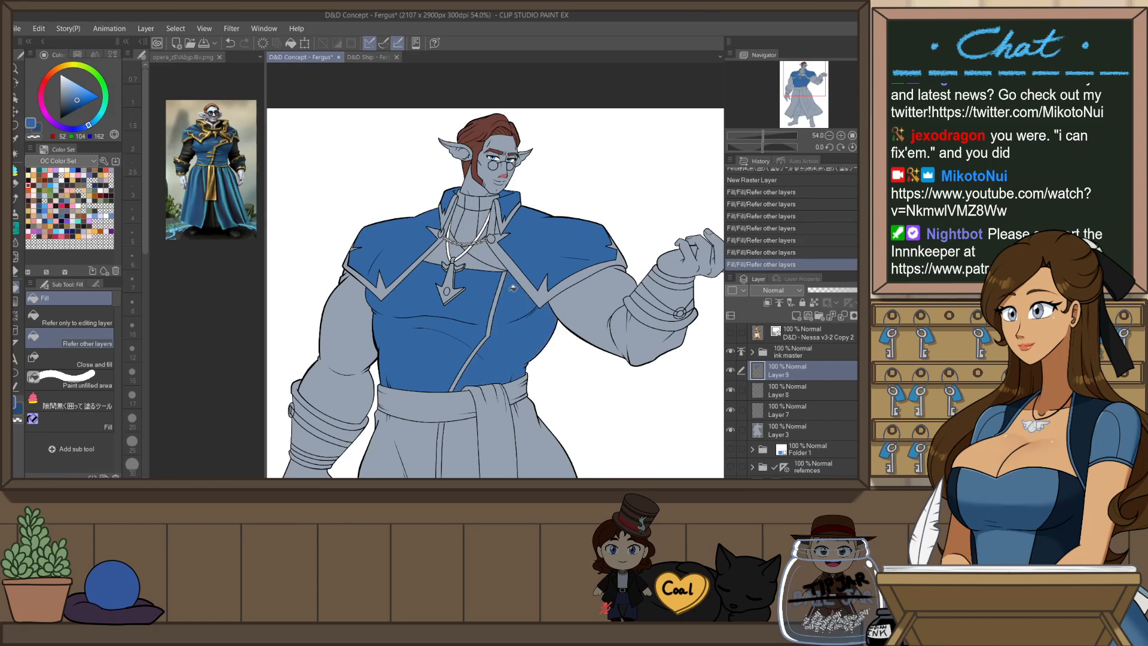
{"action": "left_click", "coordinate": [493, 256]}
{"action": "key", "text": "ctrl+z"}
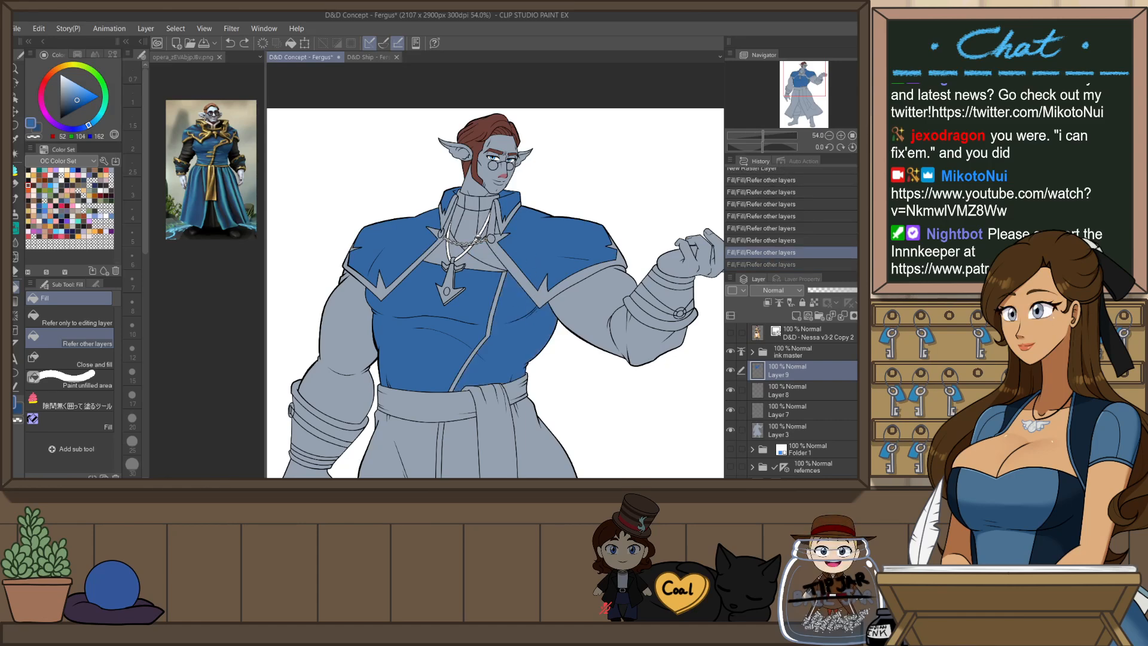
{"action": "scroll", "coordinate": [479, 237], "scroll_direction": "down", "scroll_amount": 2}
{"action": "left_click", "coordinate": [476, 359]}
{"action": "left_click", "coordinate": [419, 371]}
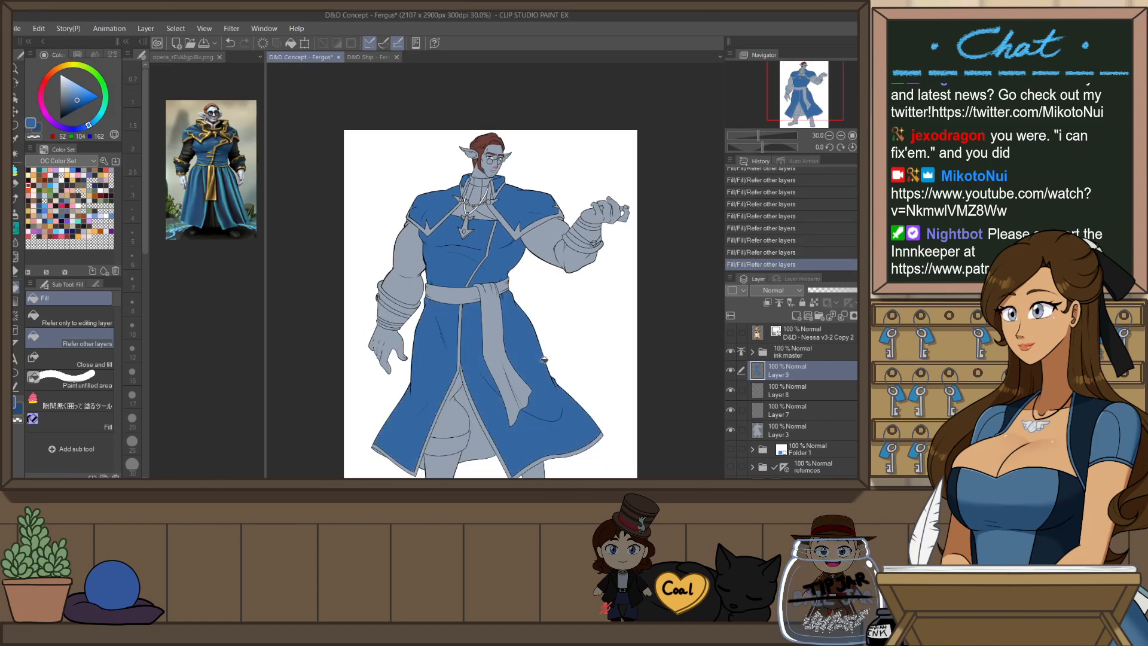
- Switch to a darker blue (RGB 38, 73, 113) and fill the wide bands of both forearm bracers
{"action": "scroll", "coordinate": [507, 256], "scroll_direction": "up", "scroll_amount": 1}
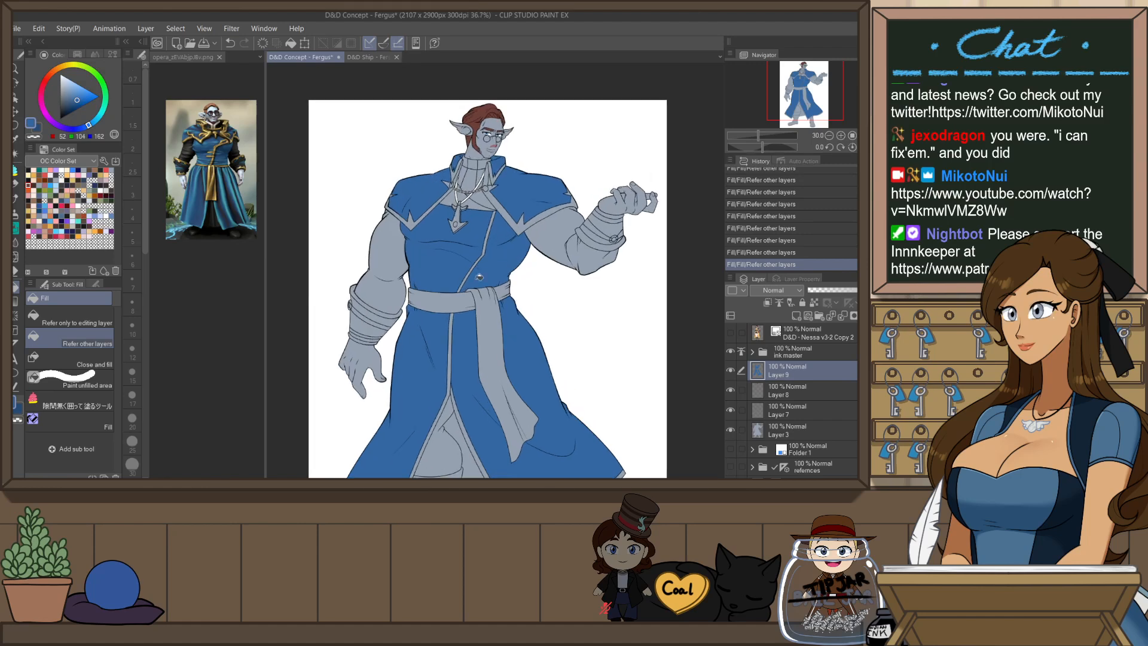
{"action": "left_click", "coordinate": [378, 328], "text": "alt"}
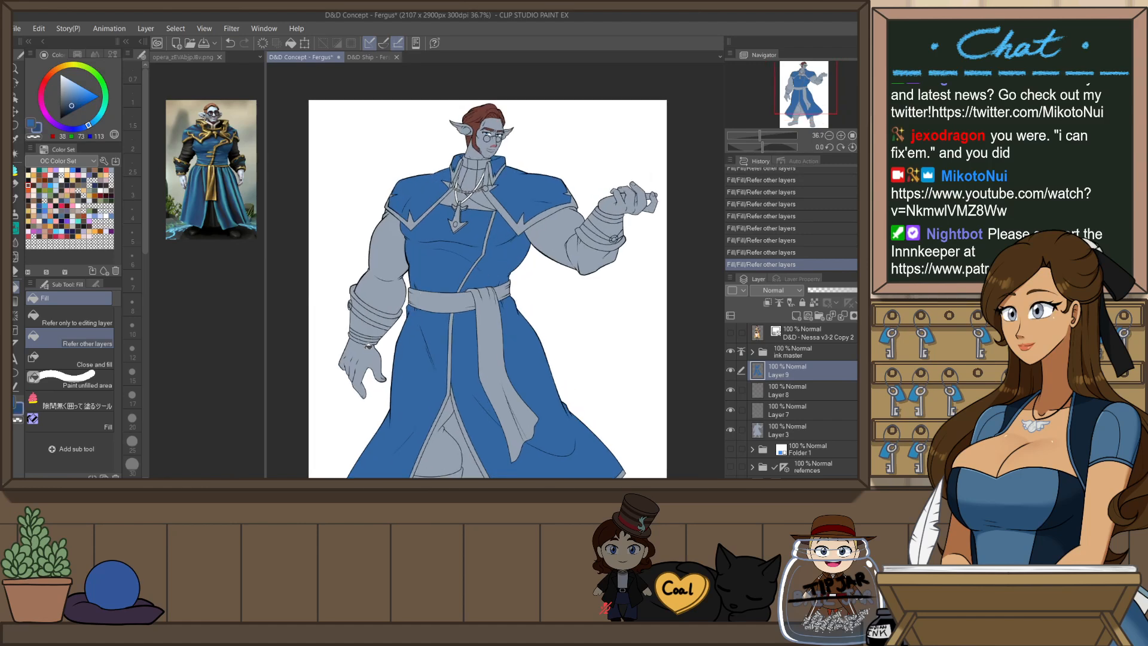
{"action": "left_click", "coordinate": [370, 323]}
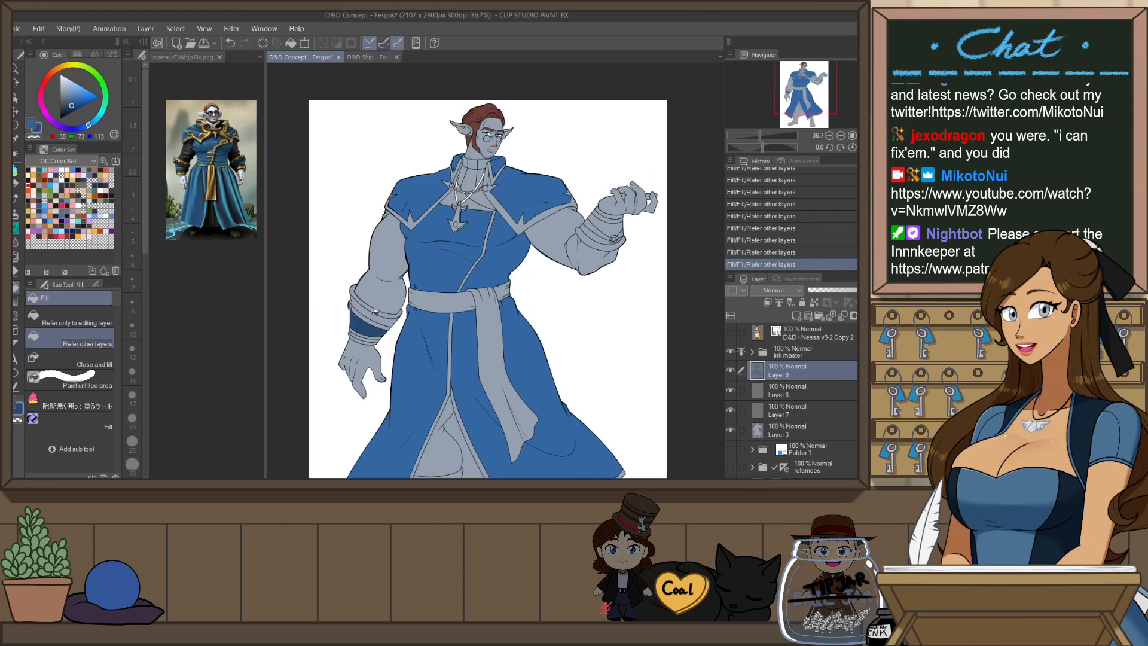
{"action": "left_click", "coordinate": [375, 312]}
{"action": "left_click", "coordinate": [600, 235]}
{"action": "left_click", "coordinate": [613, 227]}
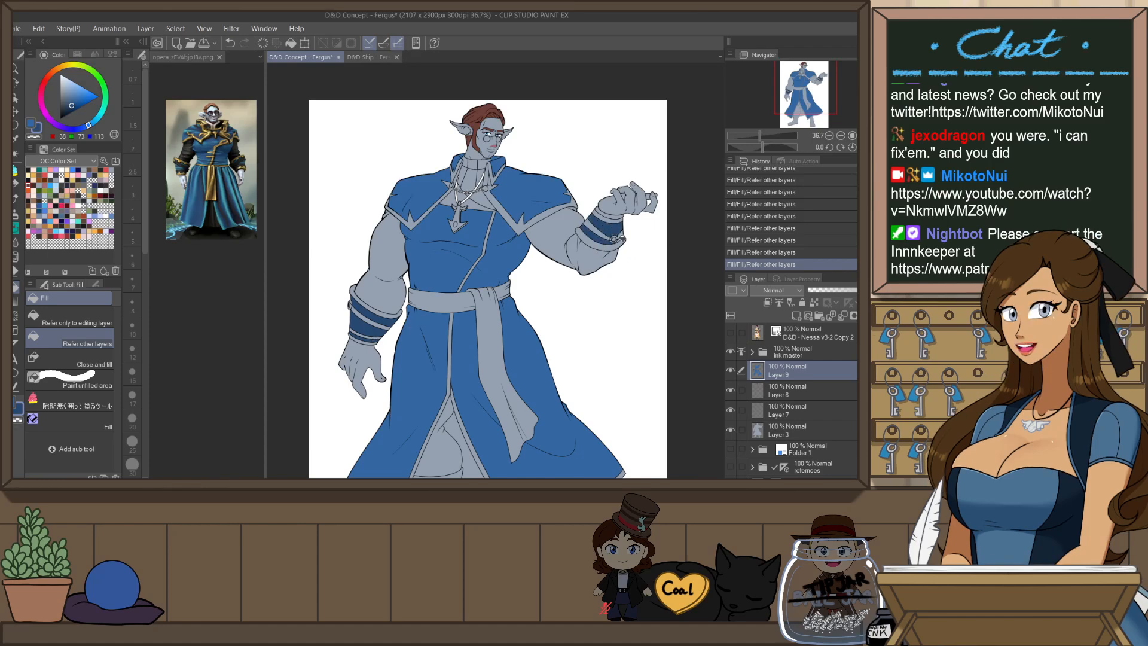
{"action": "scroll", "coordinate": [616, 239], "scroll_direction": "up", "scroll_amount": 3}
{"action": "scroll", "coordinate": [616, 236], "scroll_direction": "down", "scroll_amount": 4}
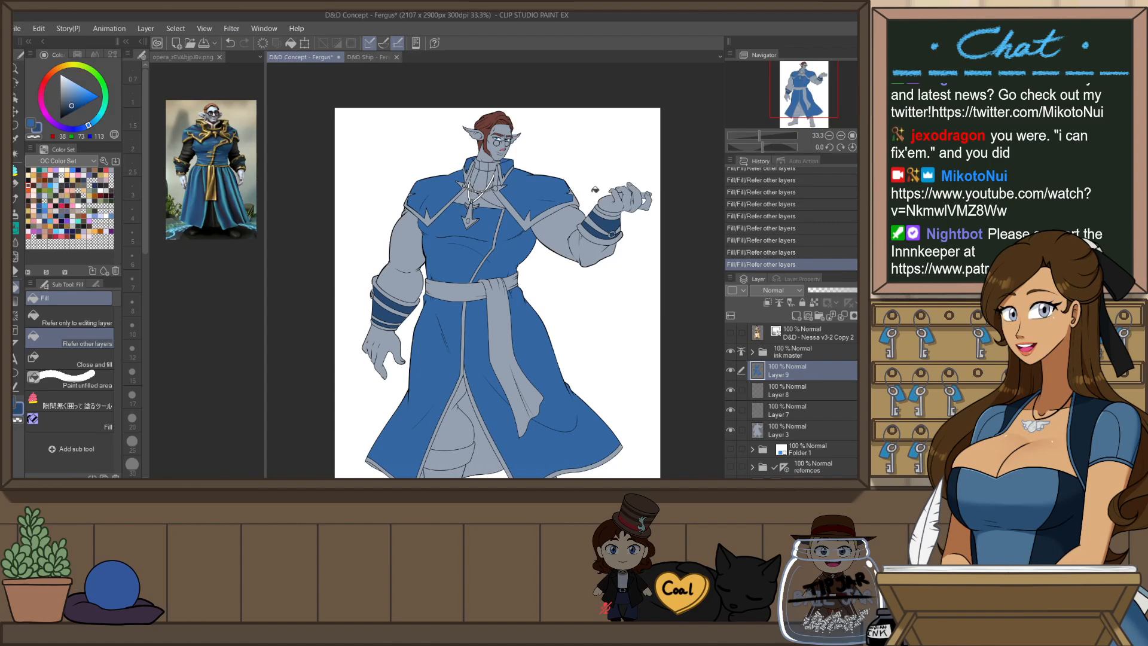
{"action": "scroll", "coordinate": [595, 190], "scroll_direction": "up", "scroll_amount": 3}
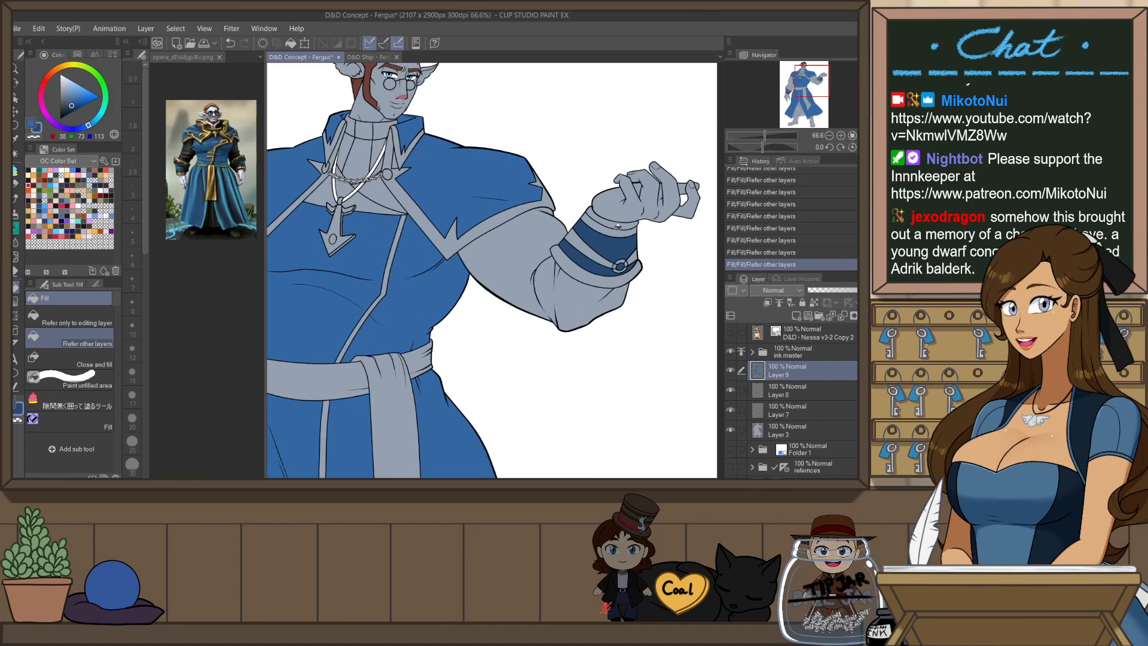
- Sample the black shirt colour (RGB 50, 54, 57) from the D&D Ship reference and fill the raised arm's sleeve with it
{"action": "scroll", "coordinate": [617, 227], "scroll_direction": "down", "scroll_amount": 2}
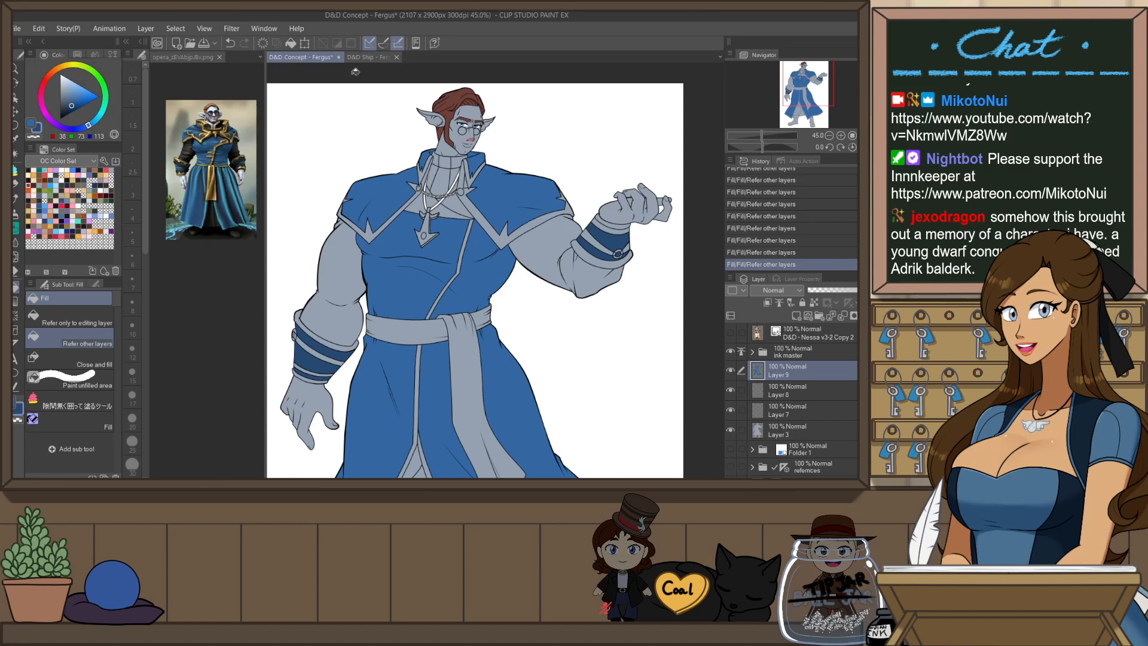
{"action": "left_click", "coordinate": [382, 56]}
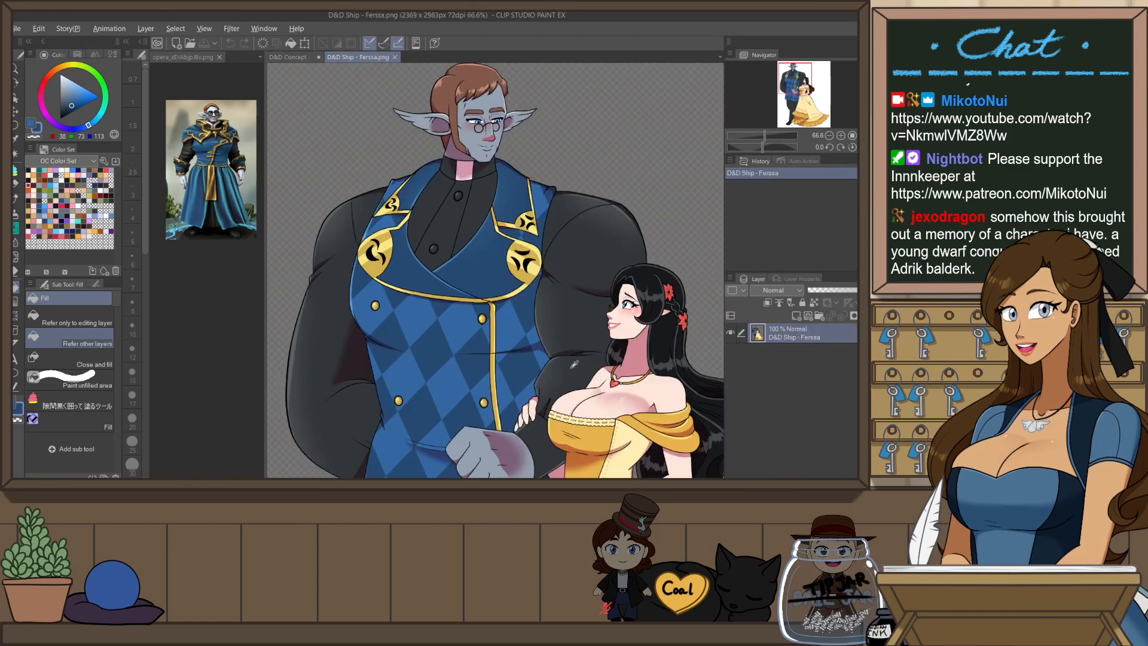
{"action": "left_click", "coordinate": [473, 230], "text": "alt"}
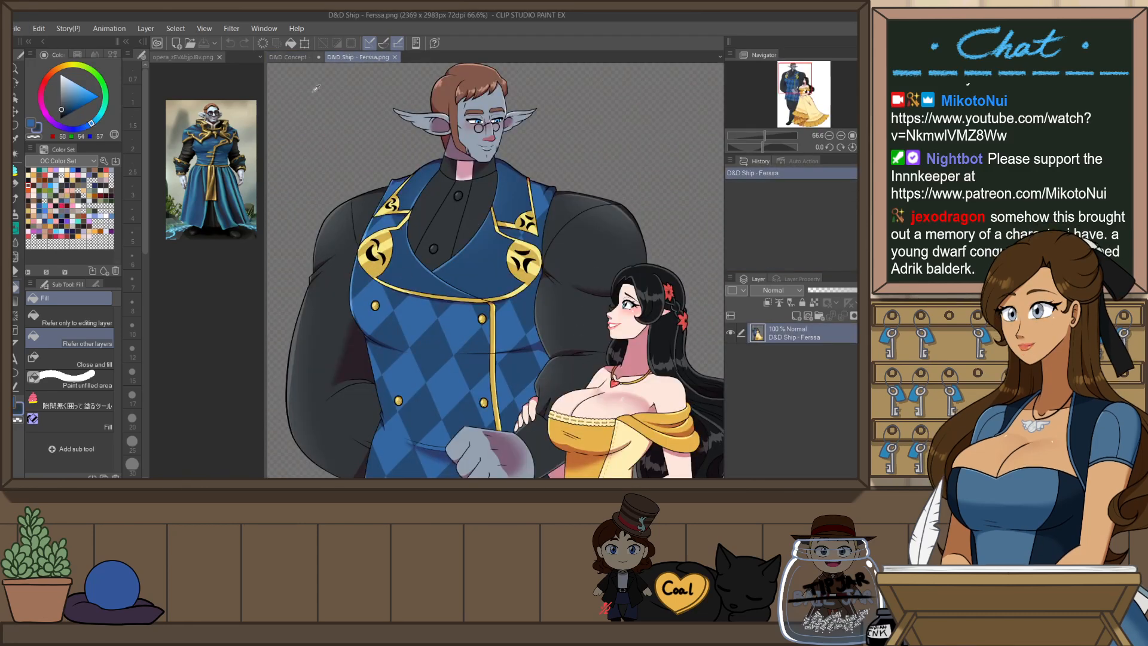
{"action": "left_click", "coordinate": [300, 57]}
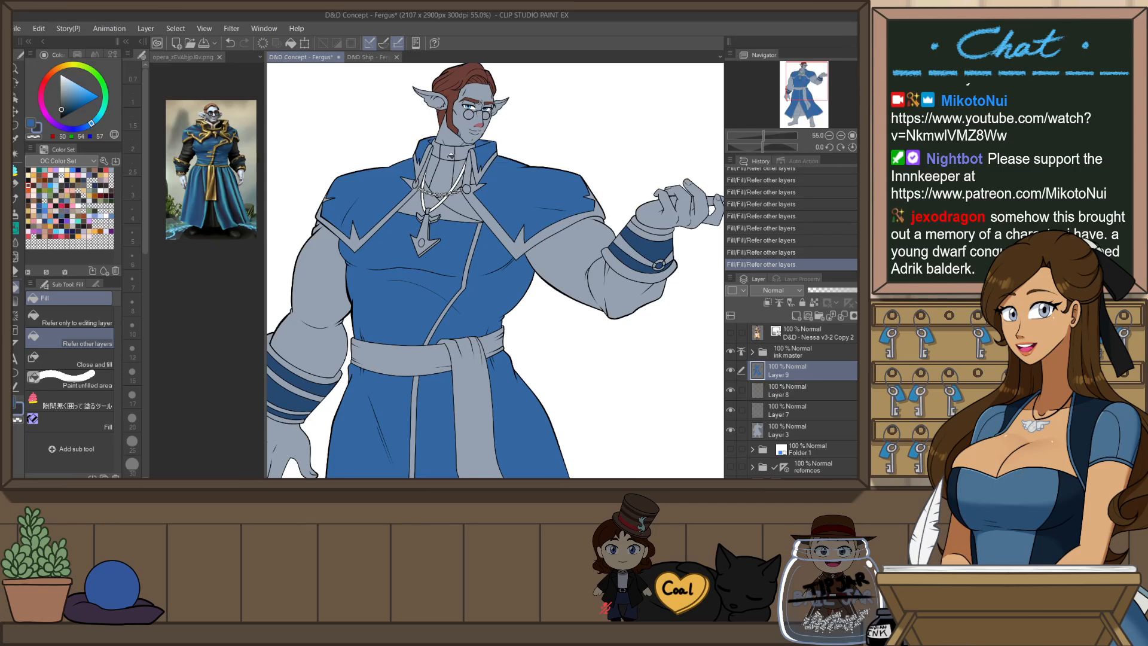
{"action": "left_click", "coordinate": [606, 244]}
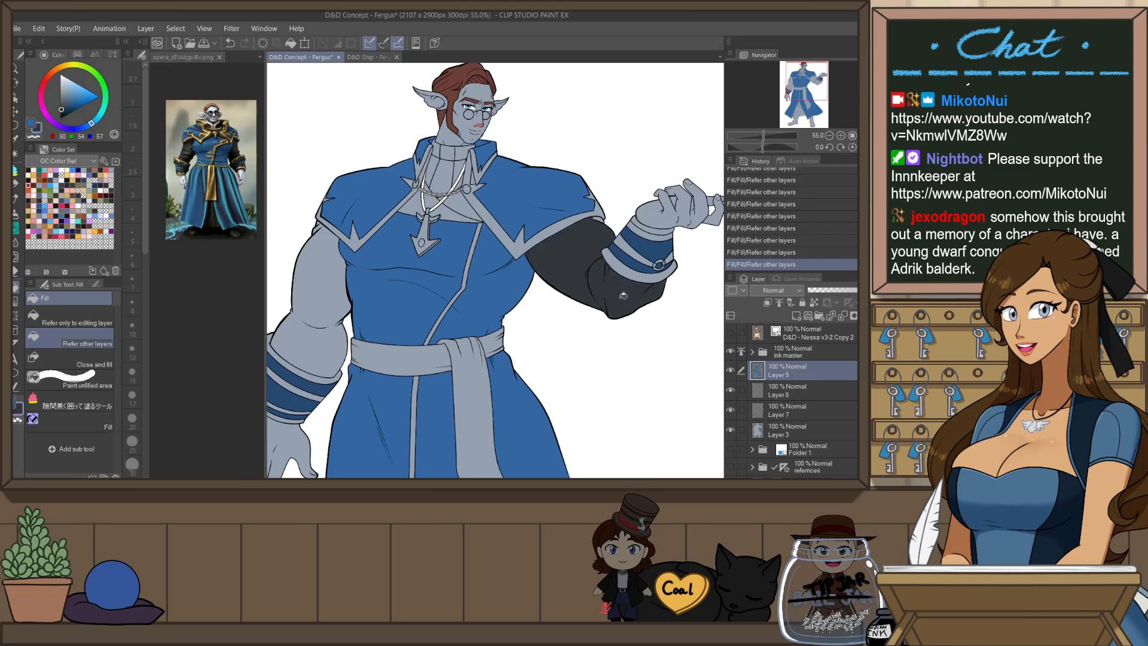
- Fill the turtleneck's panels and the lowered arm's sleeve with the same charcoal black
{"action": "left_click", "coordinate": [460, 168]}
{"action": "left_click", "coordinate": [465, 153]}
{"action": "left_click", "coordinate": [446, 174]}
{"action": "left_click", "coordinate": [431, 172]}
{"action": "left_click", "coordinate": [437, 150]}
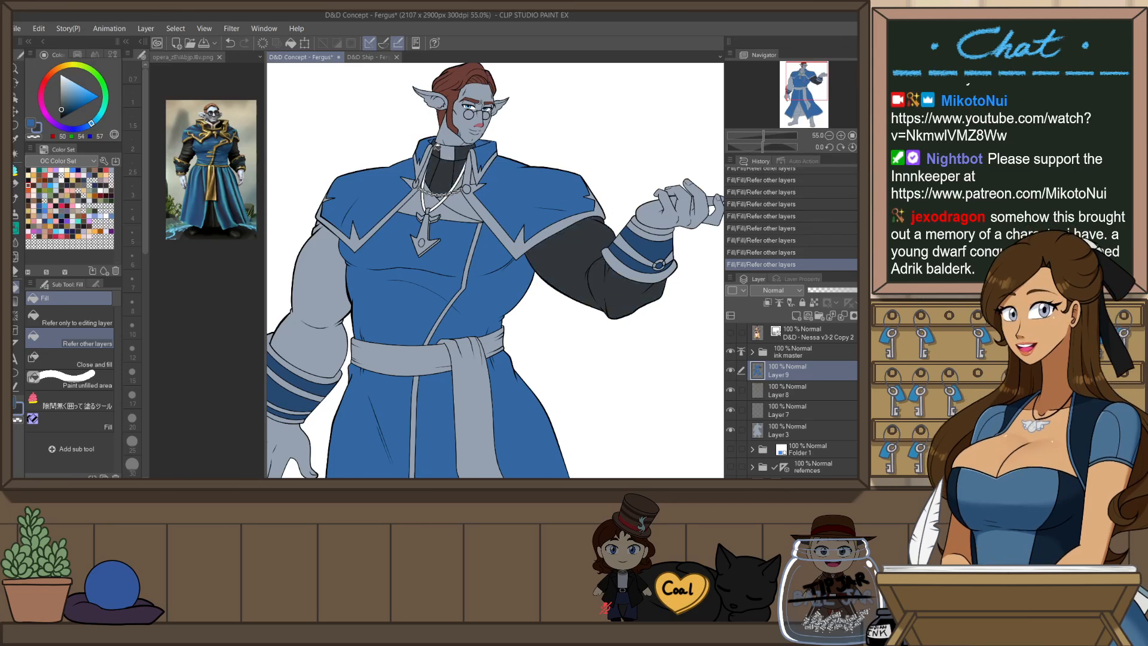
{"action": "left_click", "coordinate": [338, 275]}
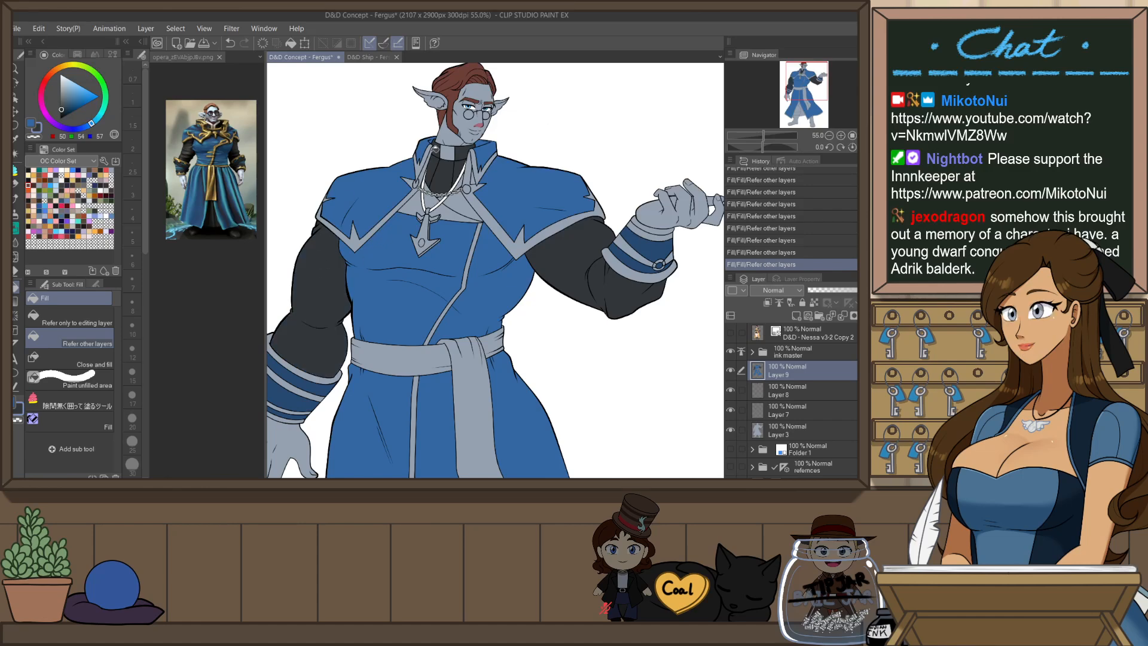
- Fill the exposed thigh, both lower legs and both boots with the charcoal black, leaving the coat's lining unfilled
{"action": "scroll", "coordinate": [482, 115], "scroll_direction": "down", "scroll_amount": 6}
{"action": "scroll", "coordinate": [448, 323], "scroll_direction": "up", "scroll_amount": 3}
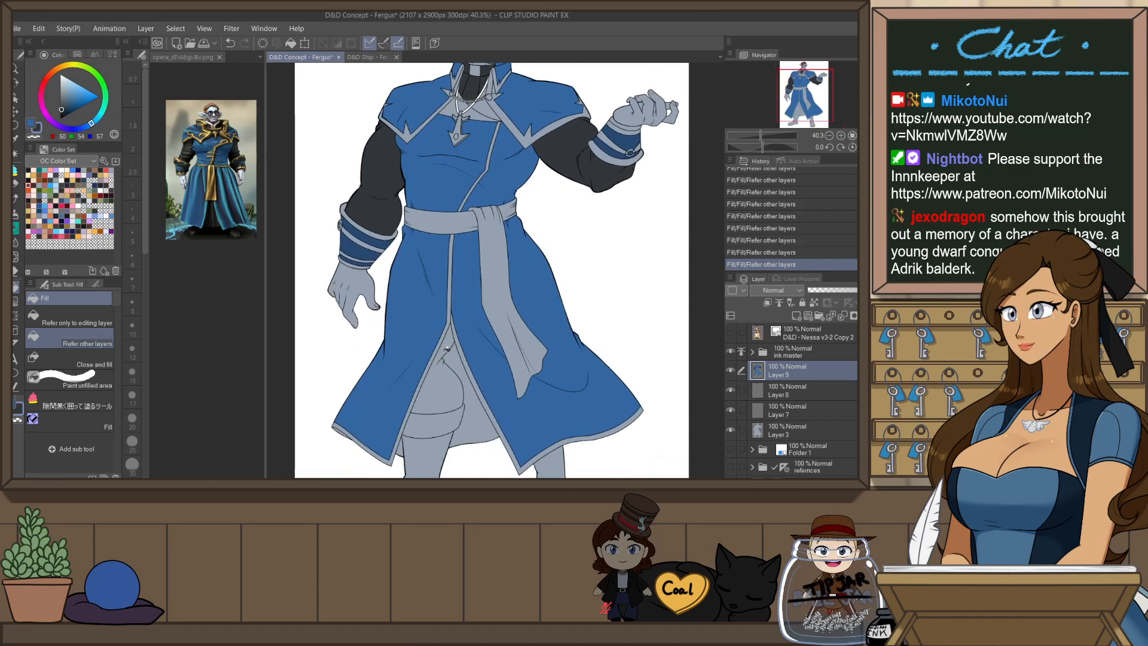
{"action": "left_click", "coordinate": [450, 349]}
{"action": "key", "text": "ctrl+z"}
{"action": "left_click", "coordinate": [446, 390]}
{"action": "scroll", "coordinate": [515, 426], "scroll_direction": "down", "scroll_amount": 2}
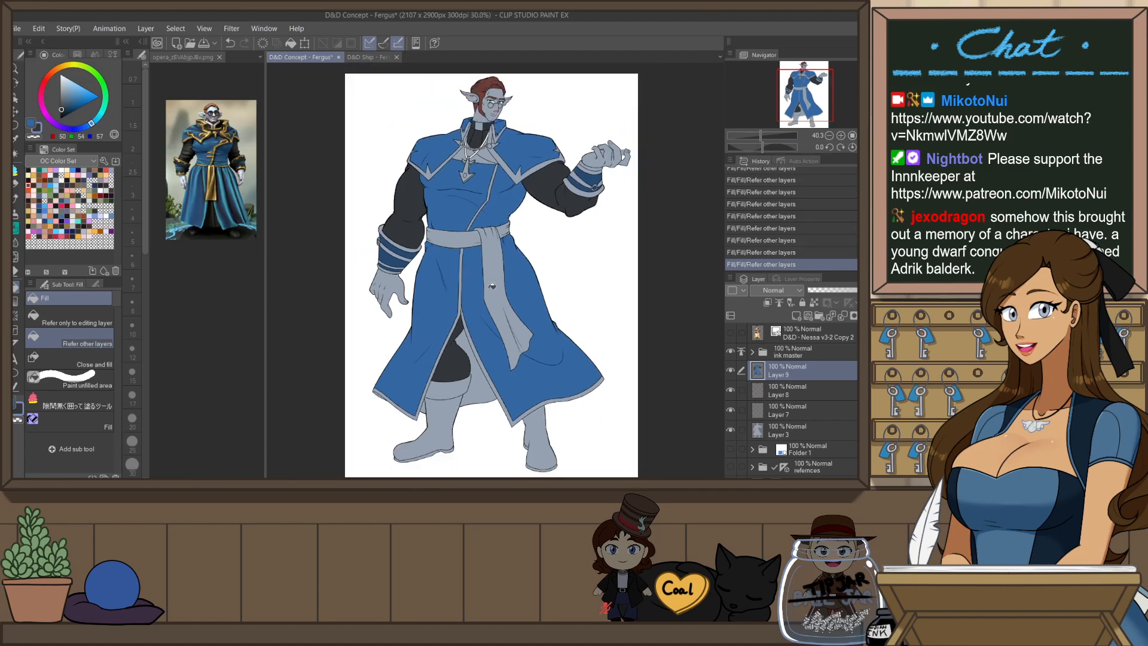
{"action": "left_click", "coordinate": [449, 393]}
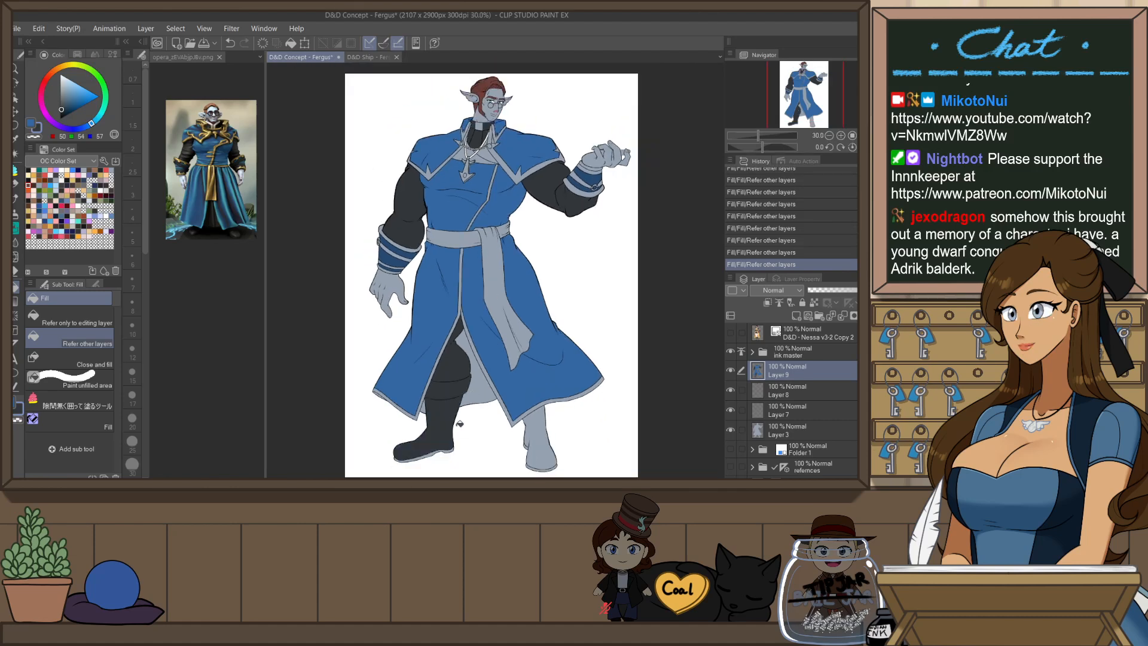
{"action": "left_click", "coordinate": [542, 455]}
{"action": "left_click", "coordinate": [541, 464]}
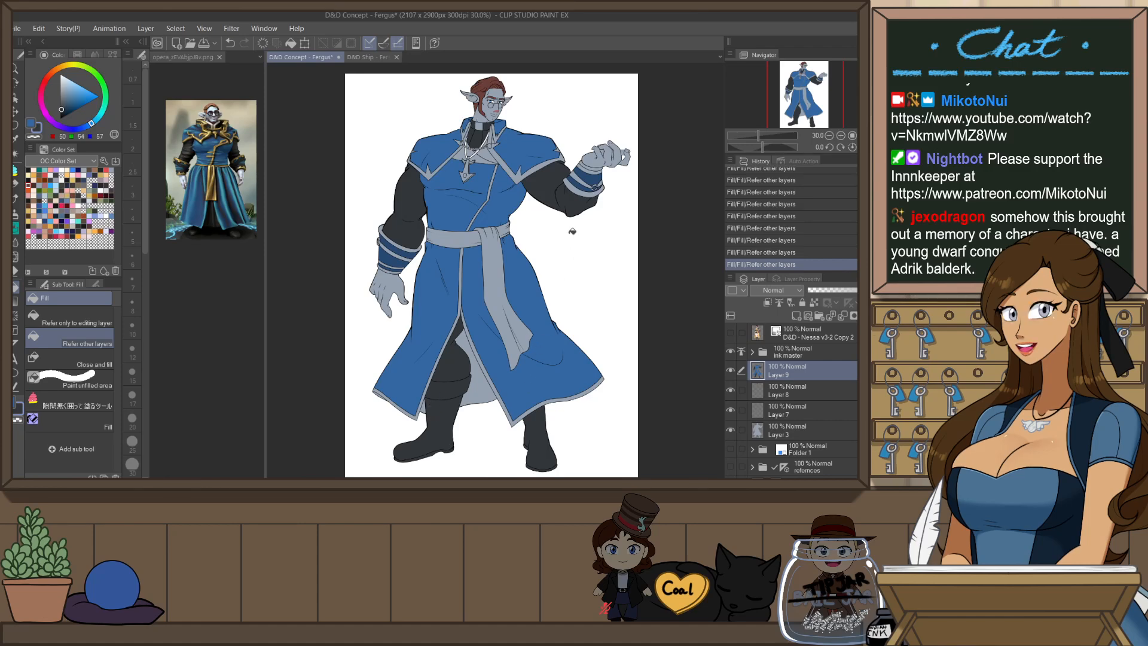
- Sample the darker blue (RGB 38, 73, 113) from the coat in the D&D Ship reference and return to the Fergus drawing
{"action": "scroll", "coordinate": [532, 164], "scroll_direction": "up", "scroll_amount": 1}
{"action": "key", "text": "x"}
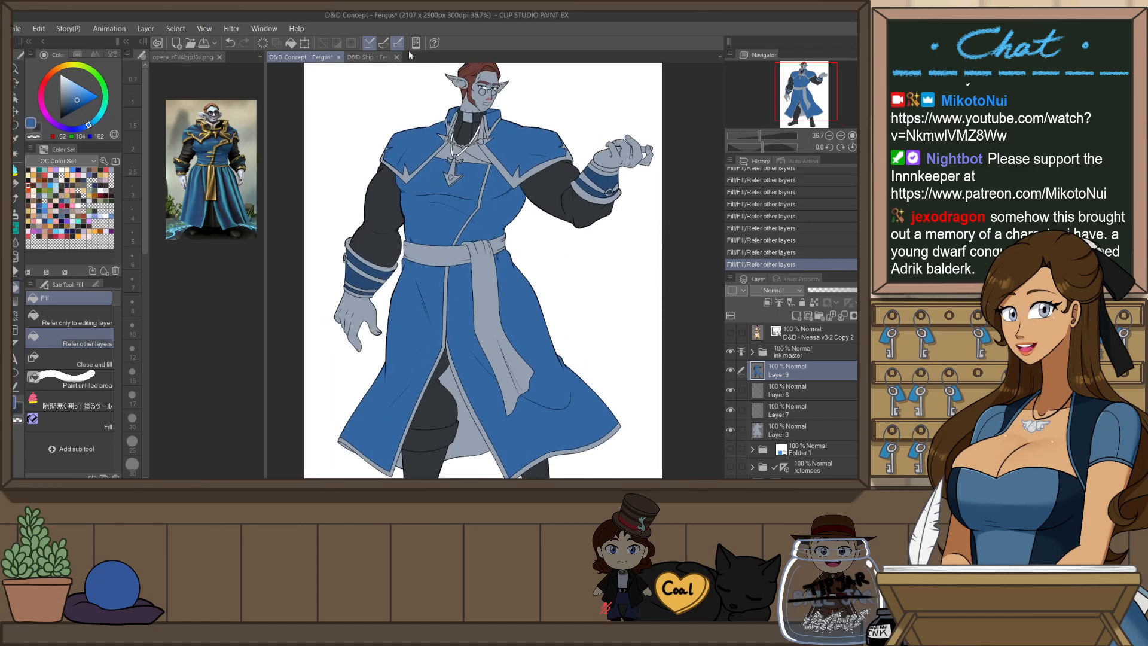
{"action": "left_click", "coordinate": [366, 57]}
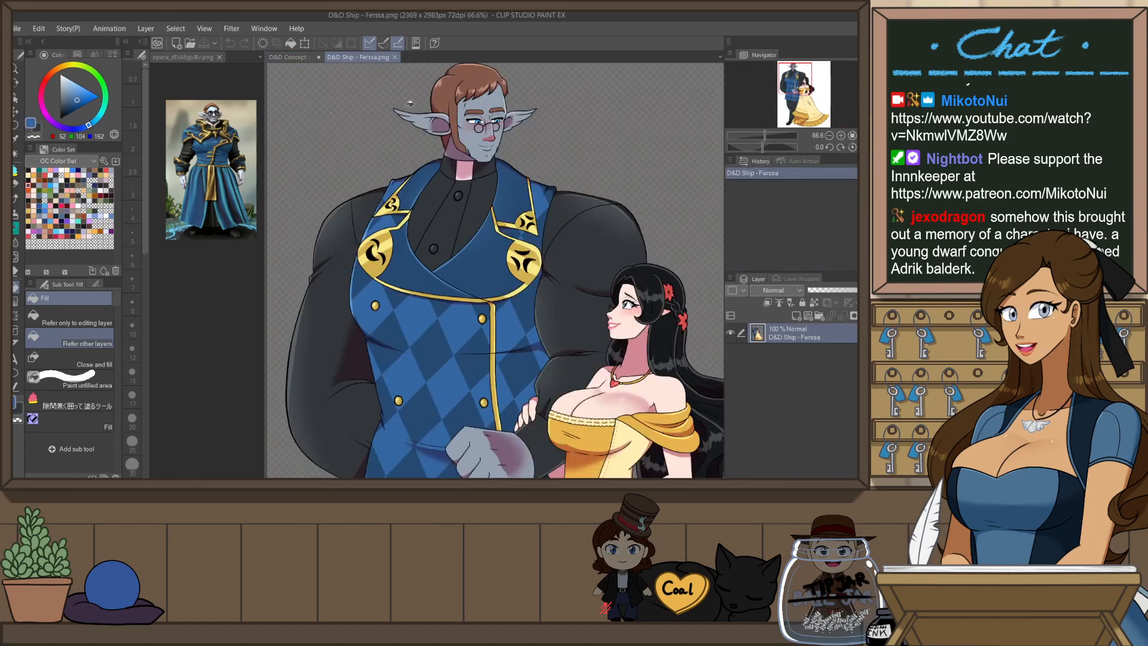
{"action": "left_click", "coordinate": [502, 289], "text": "alt"}
{"action": "left_click", "coordinate": [289, 58]}
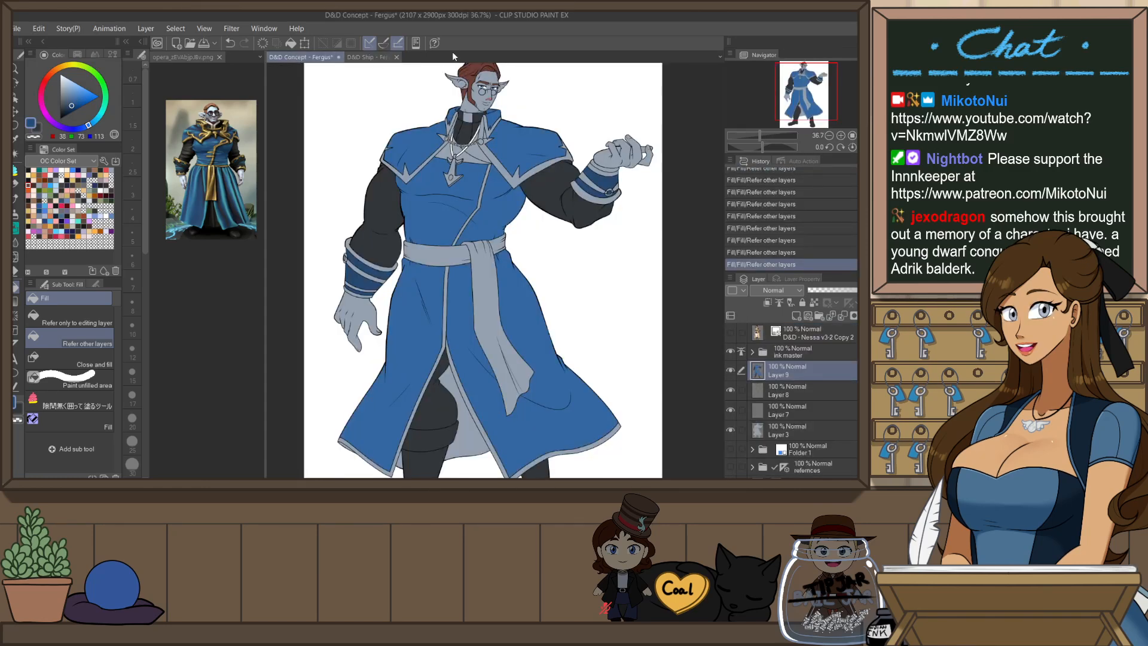
- Recolour both shoulder halves of the cape and its standing collar with the darker blue
{"action": "scroll", "coordinate": [481, 157], "scroll_direction": "up", "scroll_amount": 1}
{"action": "scroll", "coordinate": [424, 239], "scroll_direction": "down", "scroll_amount": 1}
{"action": "scroll", "coordinate": [421, 135], "scroll_direction": "up", "scroll_amount": 2}
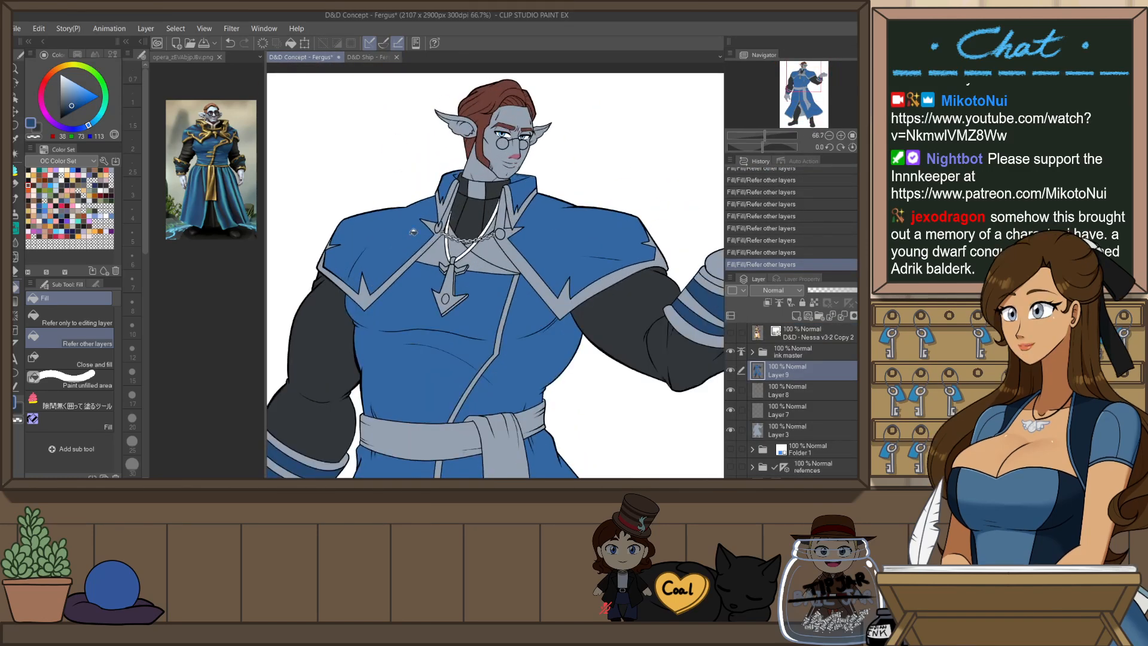
{"action": "left_click", "coordinate": [418, 223]}
{"action": "left_click", "coordinate": [529, 183]}
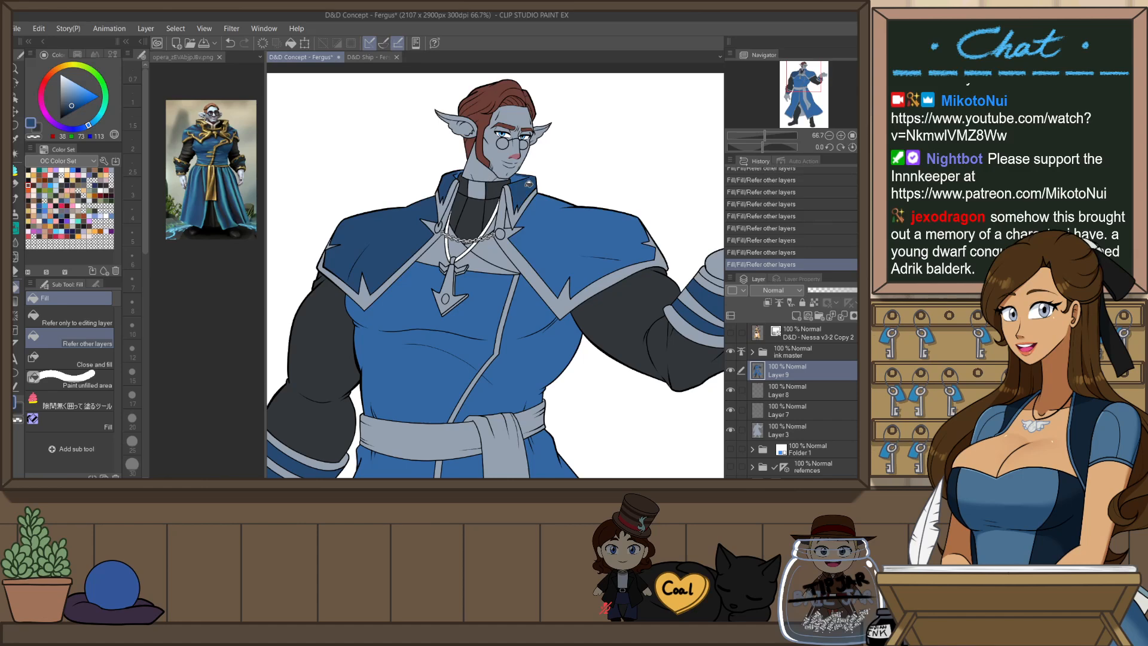
{"action": "left_click", "coordinate": [549, 231]}
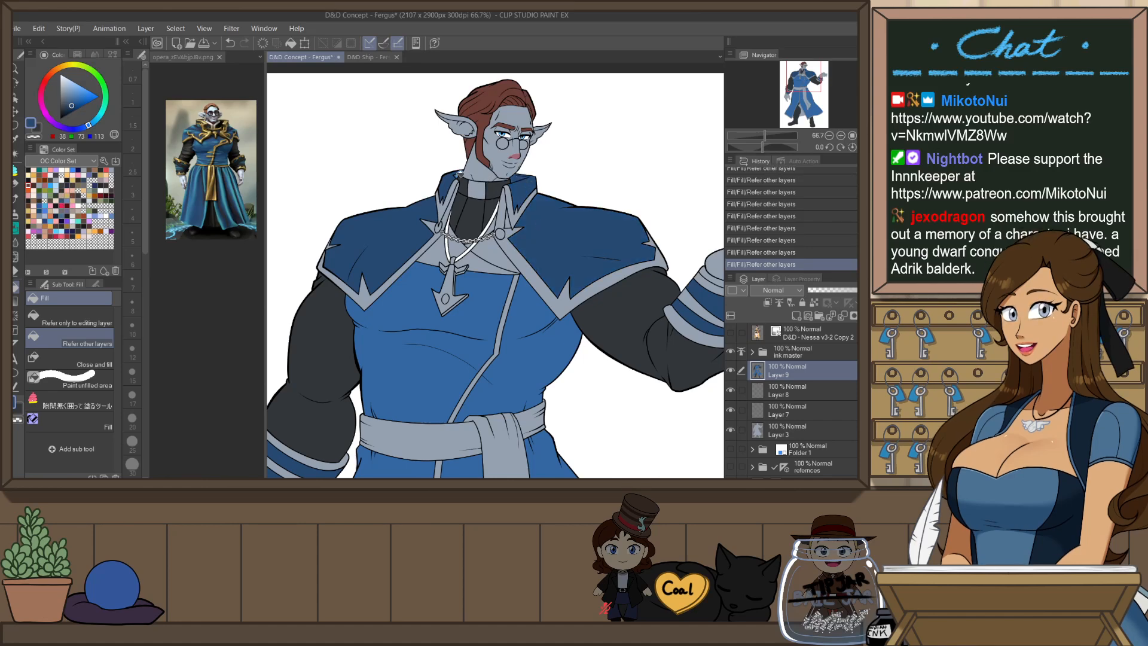
{"action": "scroll", "coordinate": [471, 163], "scroll_direction": "up", "scroll_amount": 4}
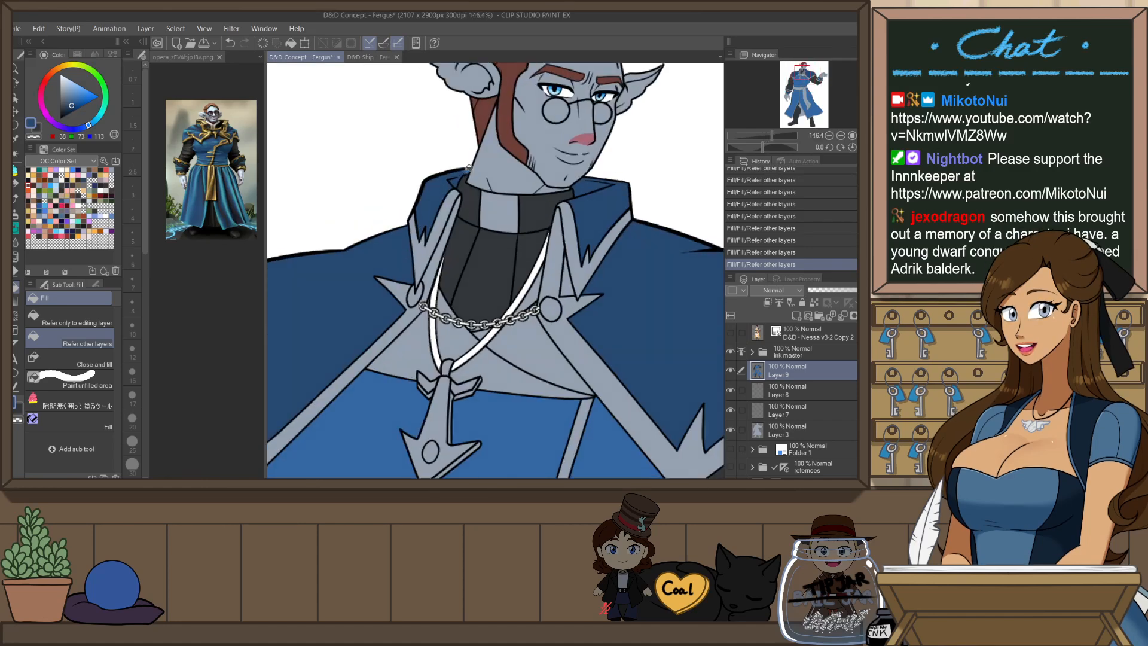
{"action": "key", "text": "ctrl+z"}
{"action": "key", "text": "ctrl+y"}
{"action": "scroll", "coordinate": [508, 153], "scroll_direction": "down", "scroll_amount": 5}
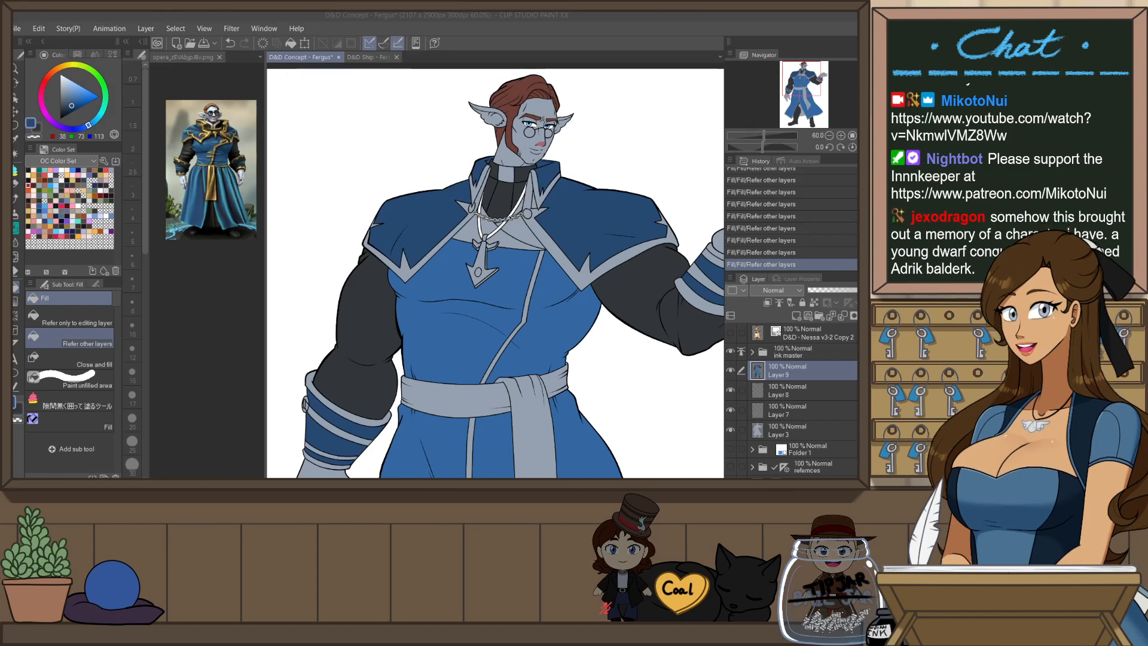
{"action": "scroll", "coordinate": [552, 188], "scroll_direction": "up", "scroll_amount": 2}
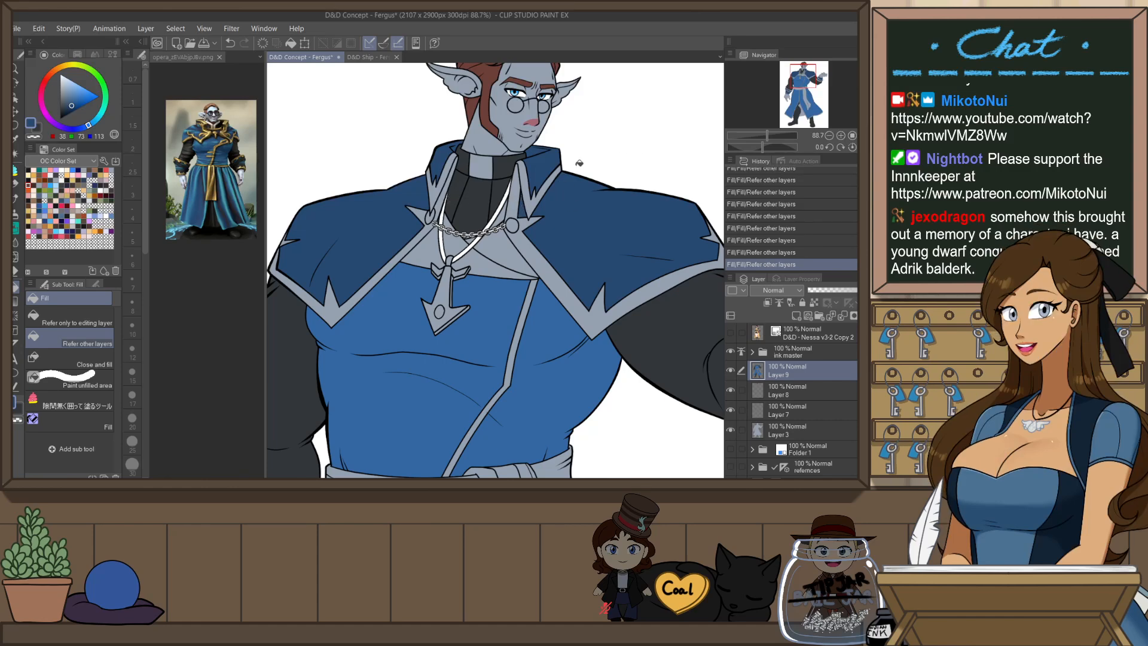
{"action": "scroll", "coordinate": [579, 162], "scroll_direction": "down", "scroll_amount": 2}
{"action": "scroll", "coordinate": [662, 185], "scroll_direction": "down", "scroll_amount": 2}
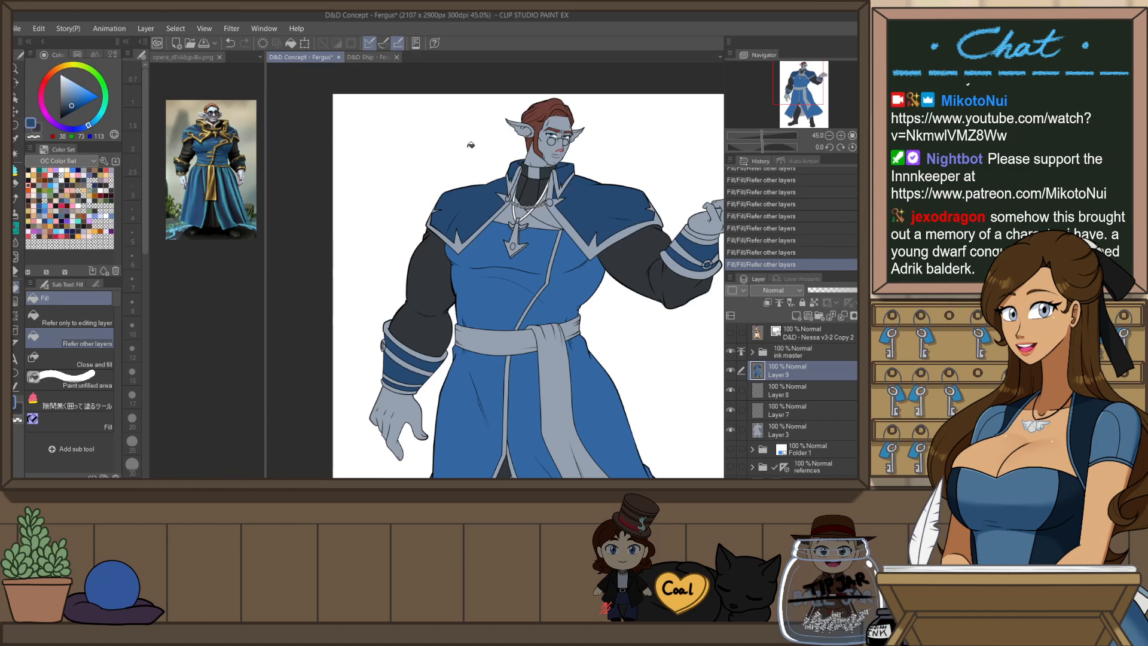
{"action": "scroll", "coordinate": [471, 145], "scroll_direction": "down", "scroll_amount": 1}
{"action": "scroll", "coordinate": [589, 173], "scroll_direction": "up", "scroll_amount": 1}
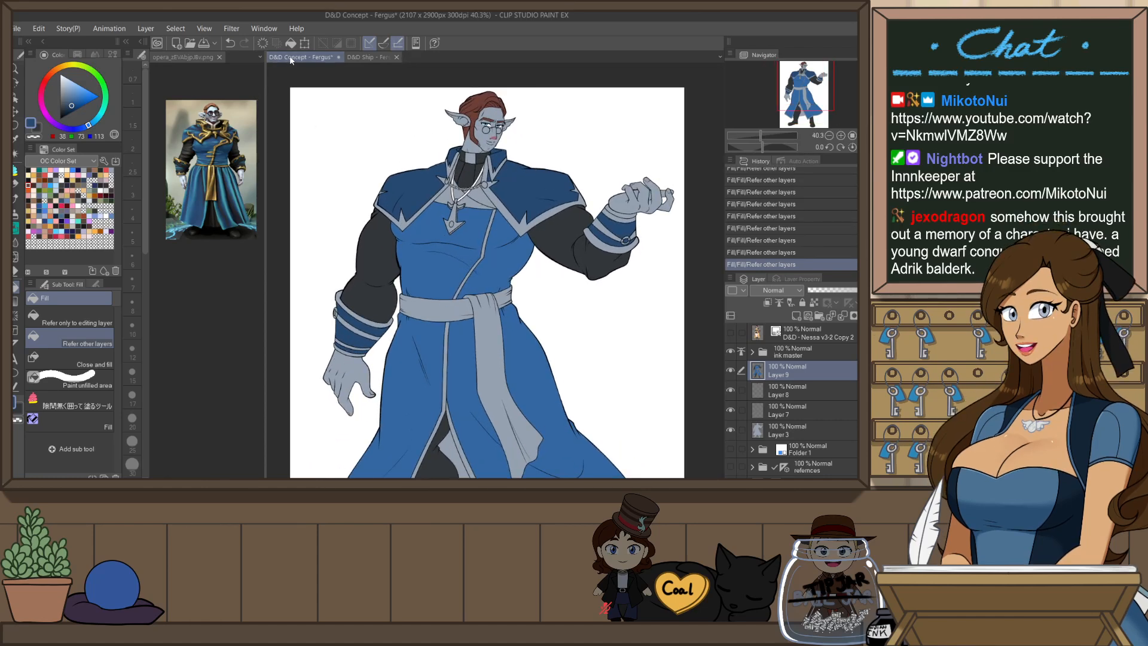
- Sample the gold of the coat trim (RGB 211, 177, 80) from the D&D Ship reference and return to the Fergus drawing
{"action": "left_click", "coordinate": [380, 58]}
{"action": "scroll", "coordinate": [489, 287], "scroll_direction": "up", "scroll_amount": 4}
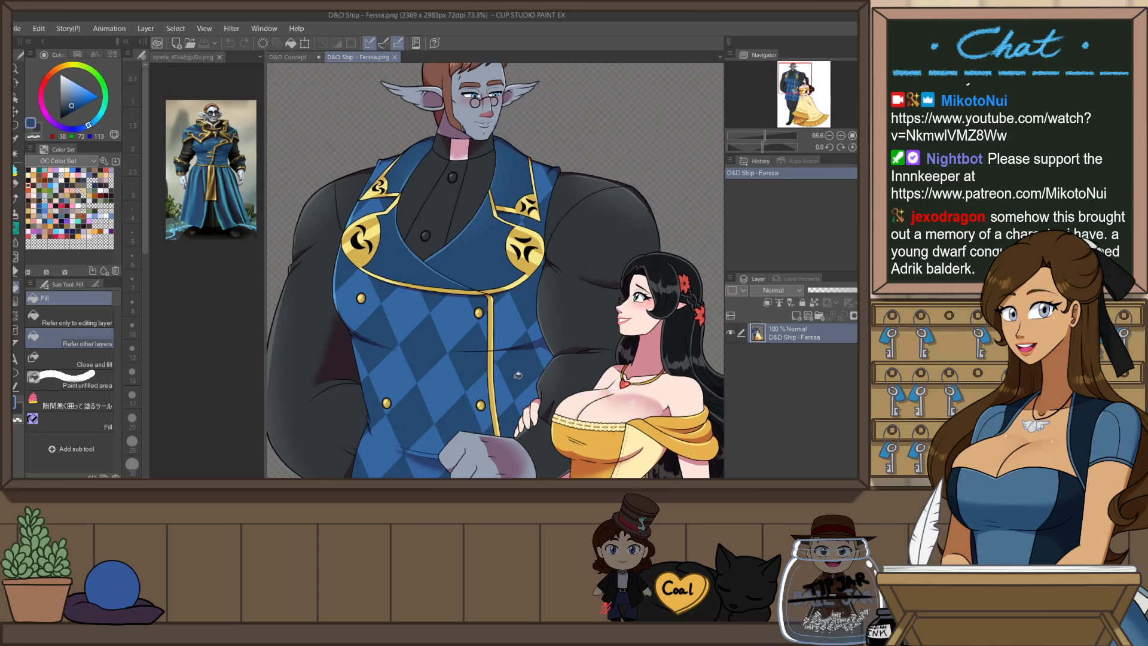
{"action": "scroll", "coordinate": [489, 287], "scroll_direction": "down", "scroll_amount": 2}
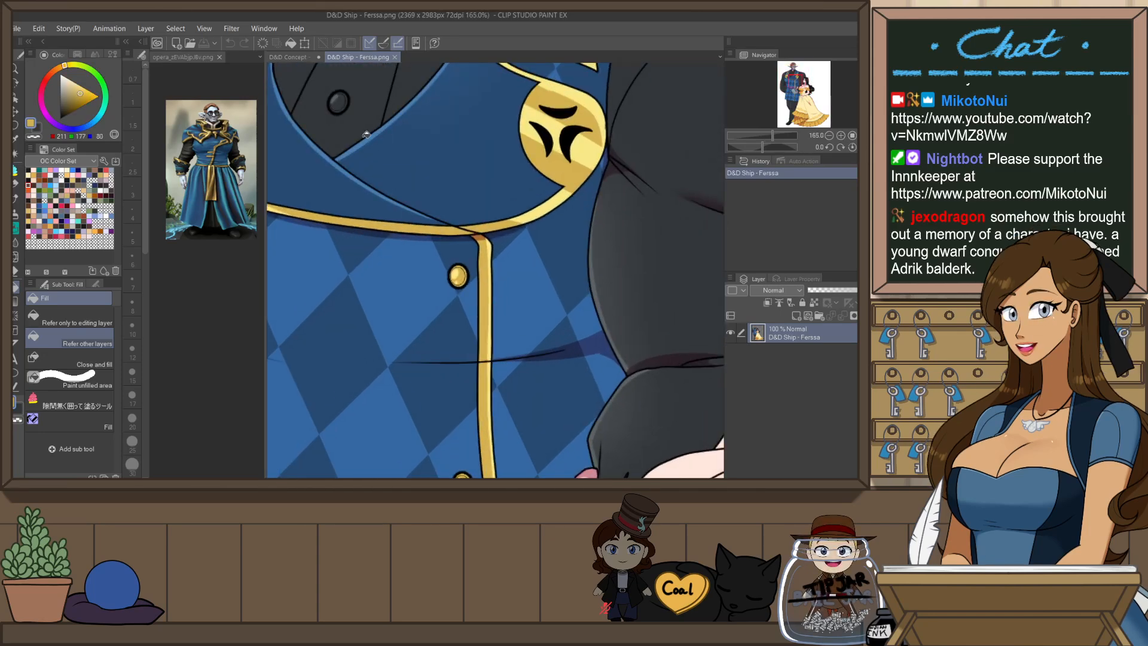
{"action": "left_click", "coordinate": [290, 58]}
- Add a raster layer above Layer 9 and fill the cape's lower trim, one side's collar trim and its round clasp with gold
{"action": "scroll", "coordinate": [483, 169], "scroll_direction": "up", "scroll_amount": 1}
{"action": "scroll", "coordinate": [490, 177], "scroll_direction": "up", "scroll_amount": 1}
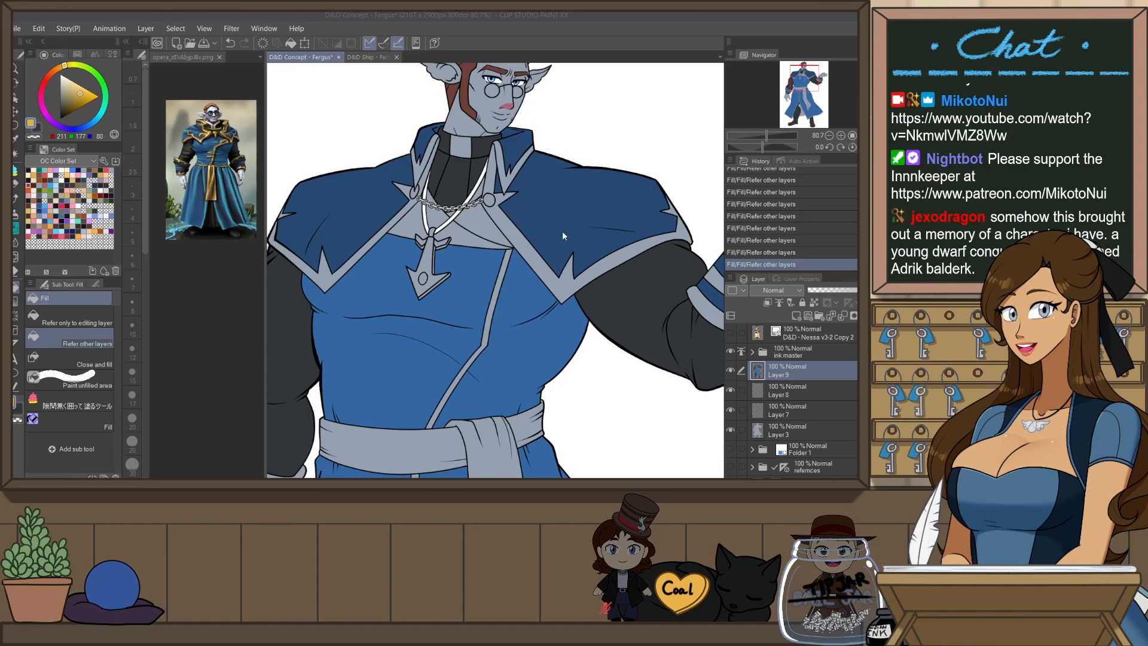
{"action": "key", "text": "ctrl+shift+n"}
{"action": "scroll", "coordinate": [490, 158], "scroll_direction": "up", "scroll_amount": 1}
{"action": "left_click_drag", "start_coordinate": [519, 181], "coordinate": [496, 162]}
{"action": "left_click", "coordinate": [504, 223]}
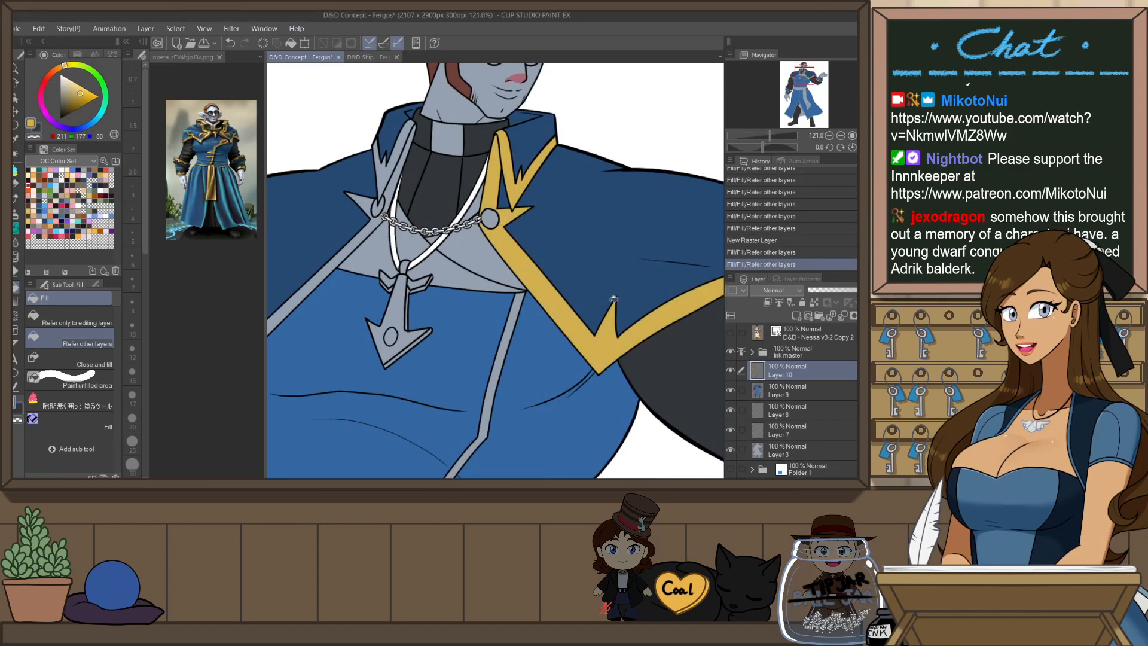
{"action": "left_click", "coordinate": [490, 218]}
{"action": "left_click", "coordinate": [389, 197]}
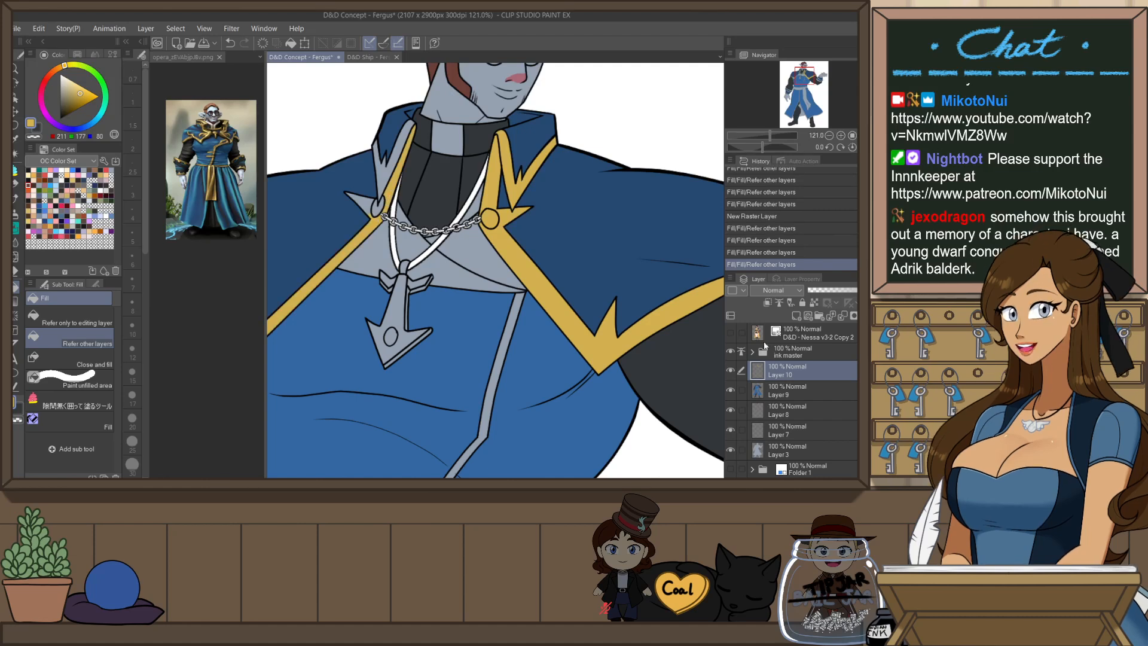
- Hide the id2 Copy layer with the necklace cord in the ink master folder and fill the remaining collar trim gold
{"action": "left_click", "coordinate": [753, 352]}
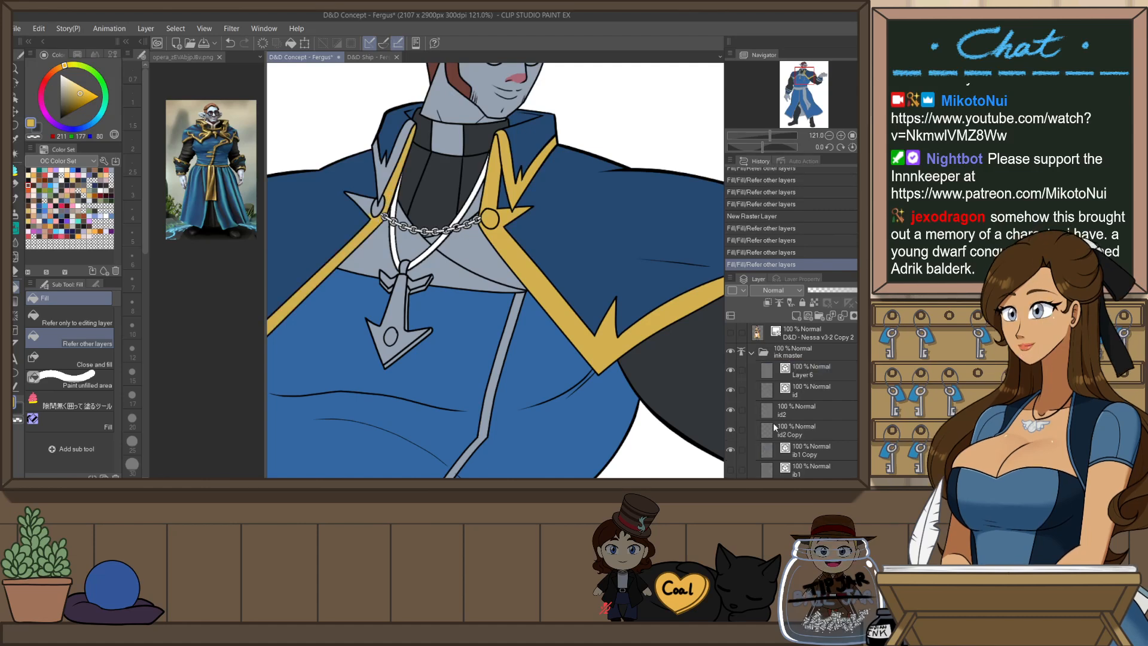
{"action": "left_click", "coordinate": [731, 431]}
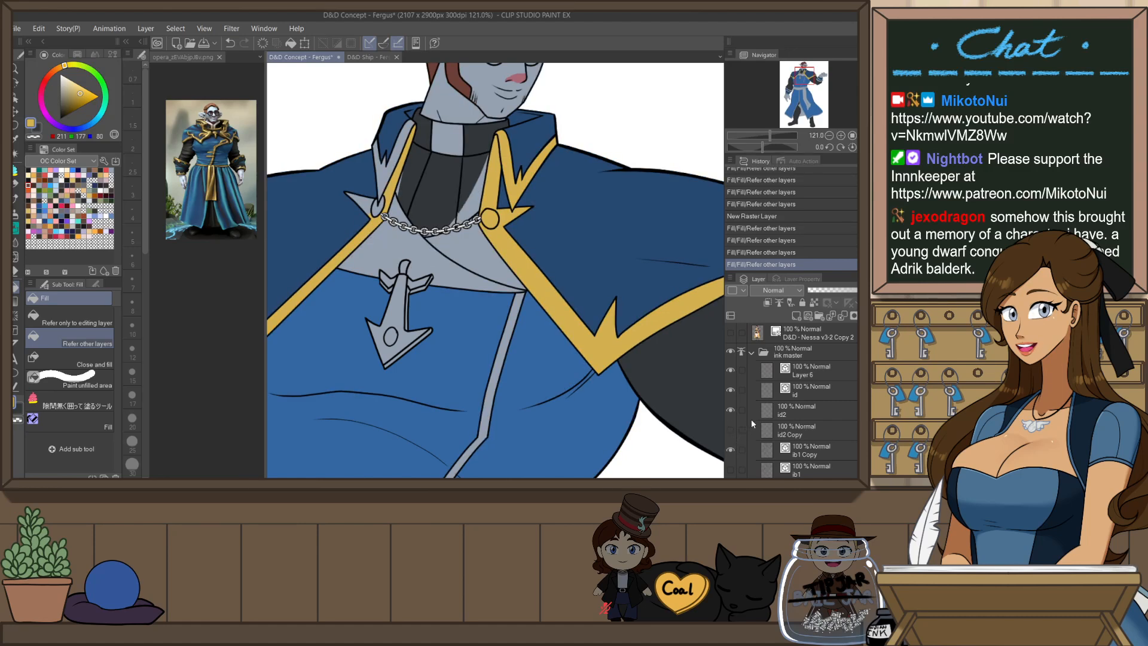
{"action": "left_click", "coordinate": [752, 351]}
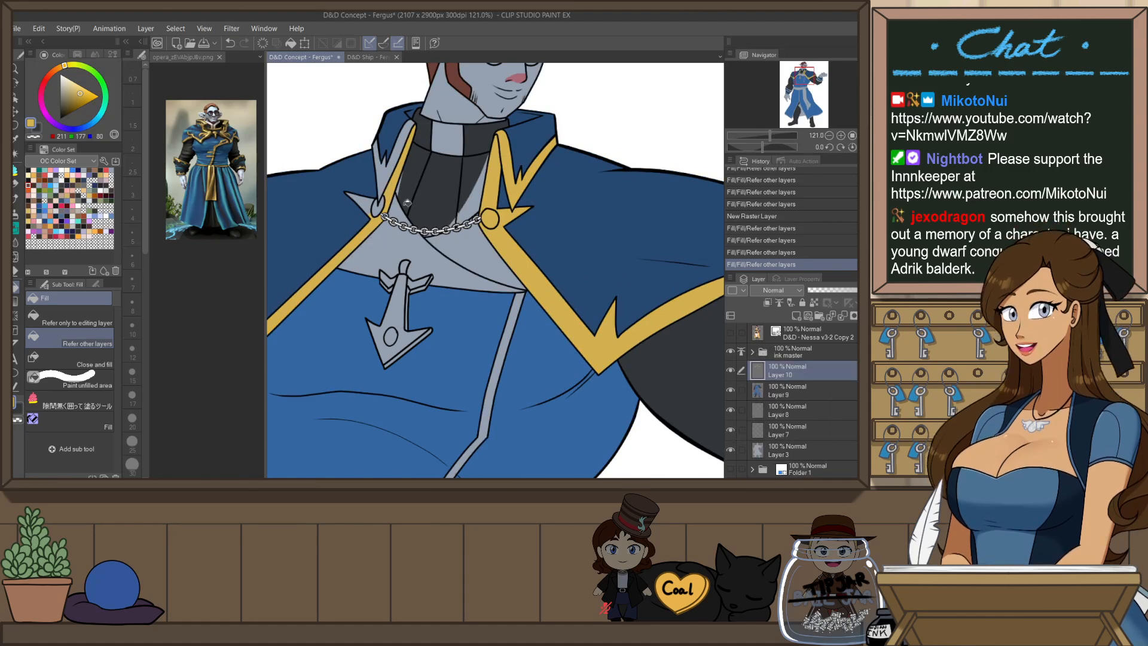
{"action": "left_click", "coordinate": [383, 185]}
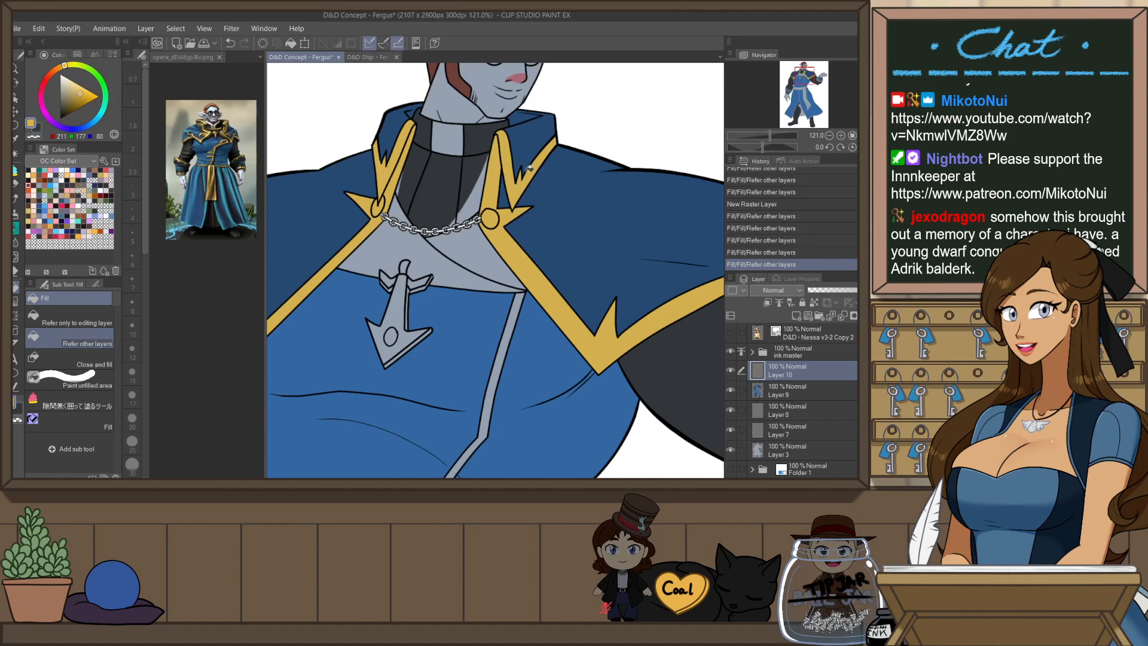
- Fill the diagonal trim down the coat's chest and the inset panels below the neck with gold
{"action": "scroll", "coordinate": [507, 182], "scroll_direction": "down", "scroll_amount": 3}
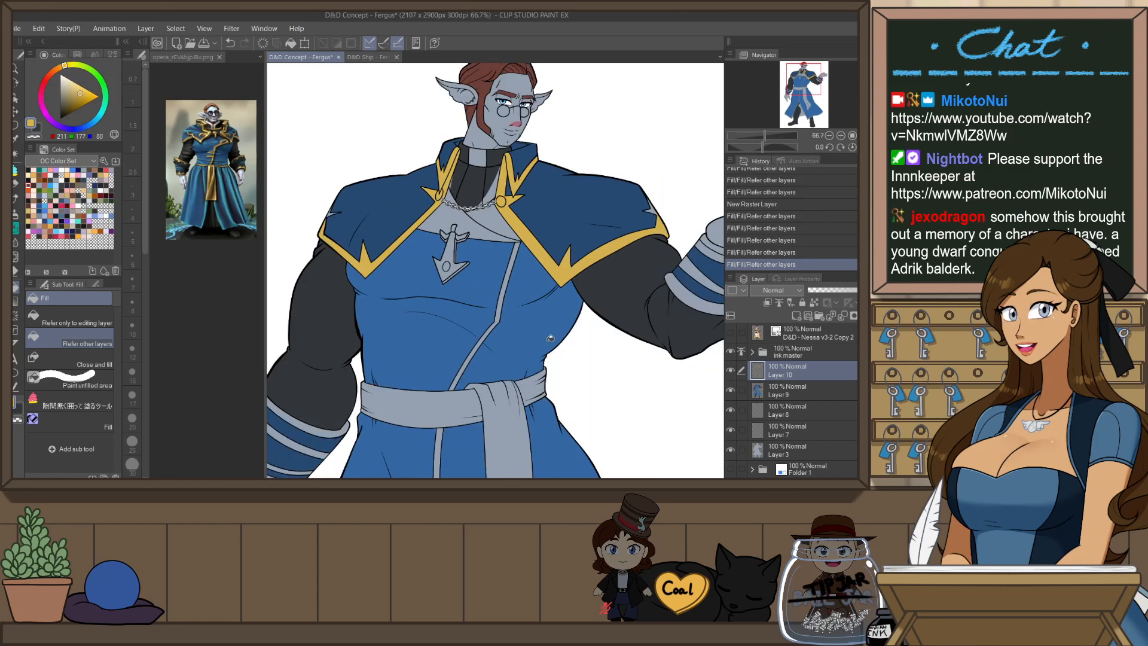
{"action": "left_click_drag", "start_coordinate": [531, 363], "coordinate": [550, 308]}
{"action": "left_click", "coordinate": [523, 246]}
{"action": "left_click", "coordinate": [520, 182]}
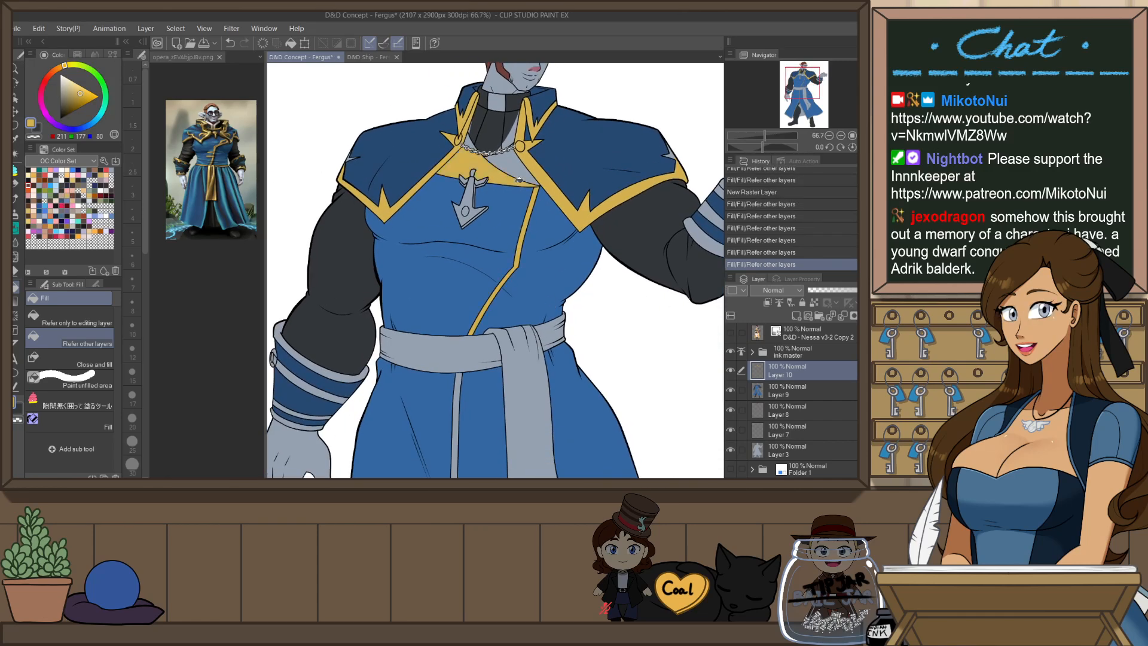
- Fill the skirt's vertical centre trim and the waist sash with its knot and hanging end in gold
{"action": "left_click", "coordinate": [464, 374]}
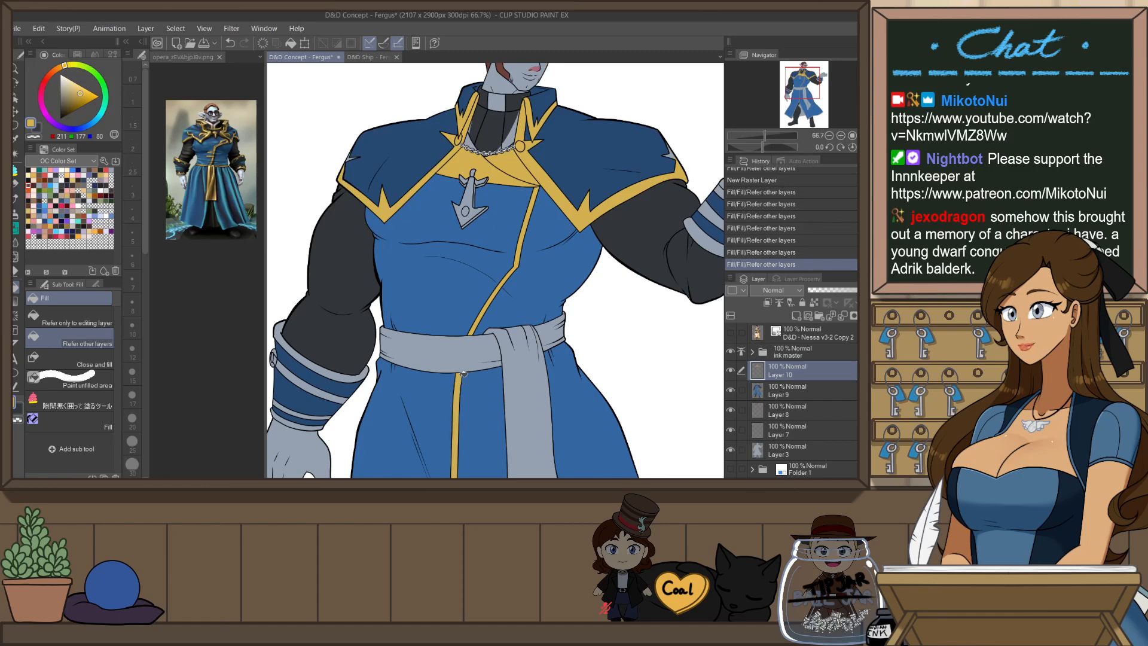
{"action": "left_click", "coordinate": [463, 372]}
{"action": "left_click", "coordinate": [555, 340]}
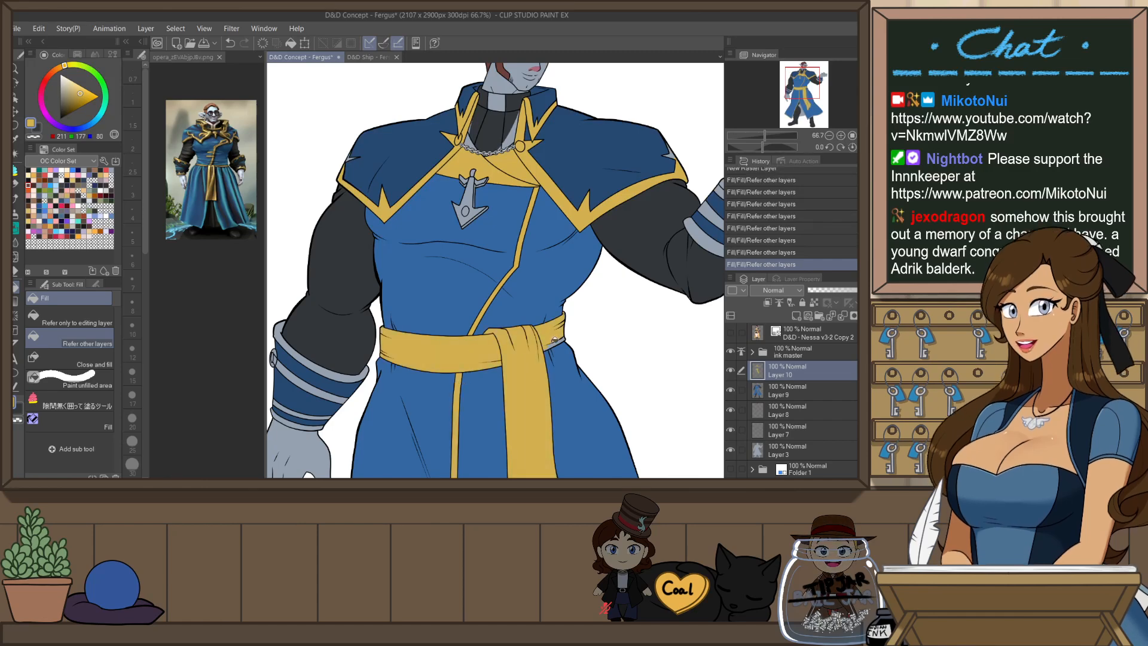
- Fill the remaining trim along the skirt's front opening and hem with gold
{"action": "scroll", "coordinate": [554, 341], "scroll_direction": "down", "scroll_amount": 2}
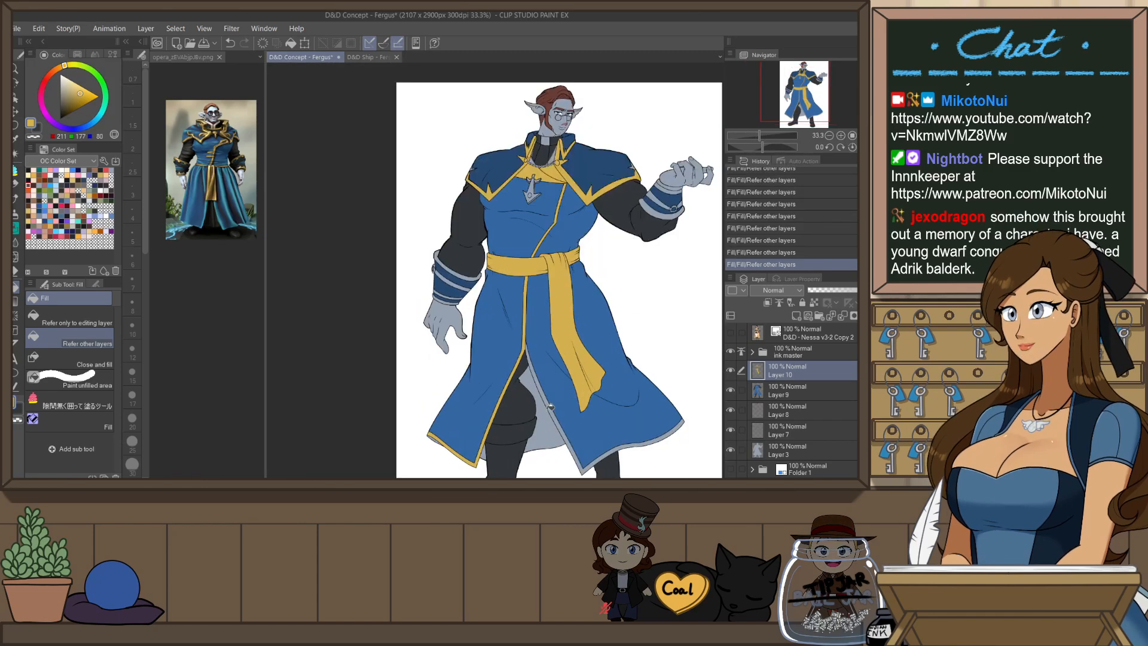
{"action": "left_click_drag", "start_coordinate": [665, 378], "coordinate": [608, 380]}
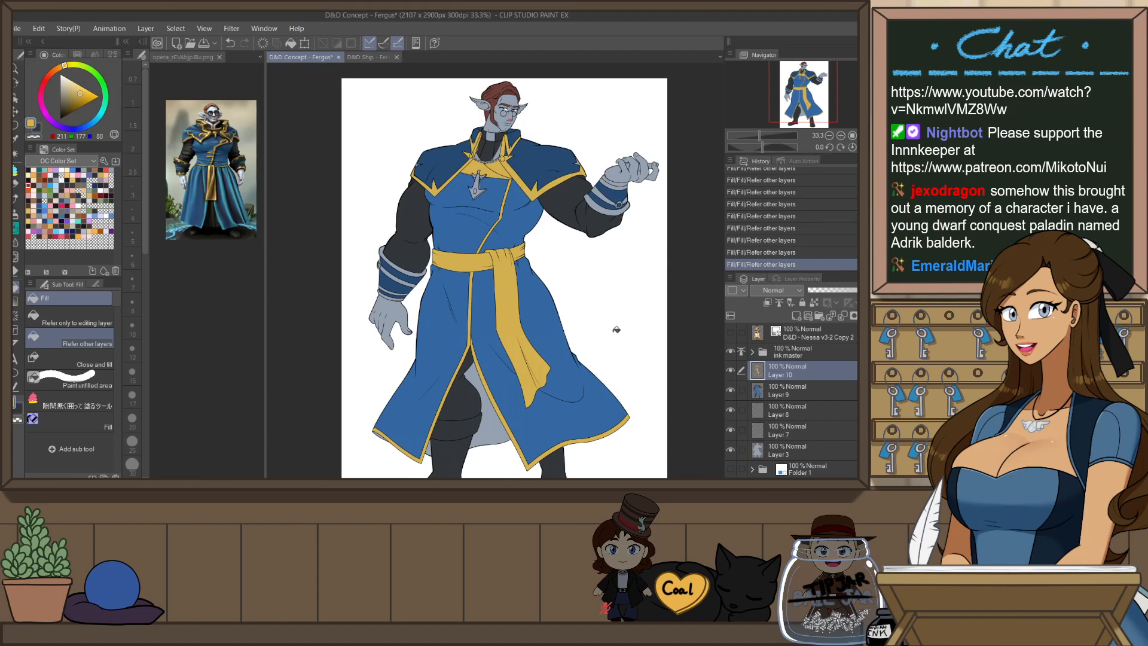
{"action": "left_click_drag", "start_coordinate": [607, 358], "coordinate": [585, 372]}
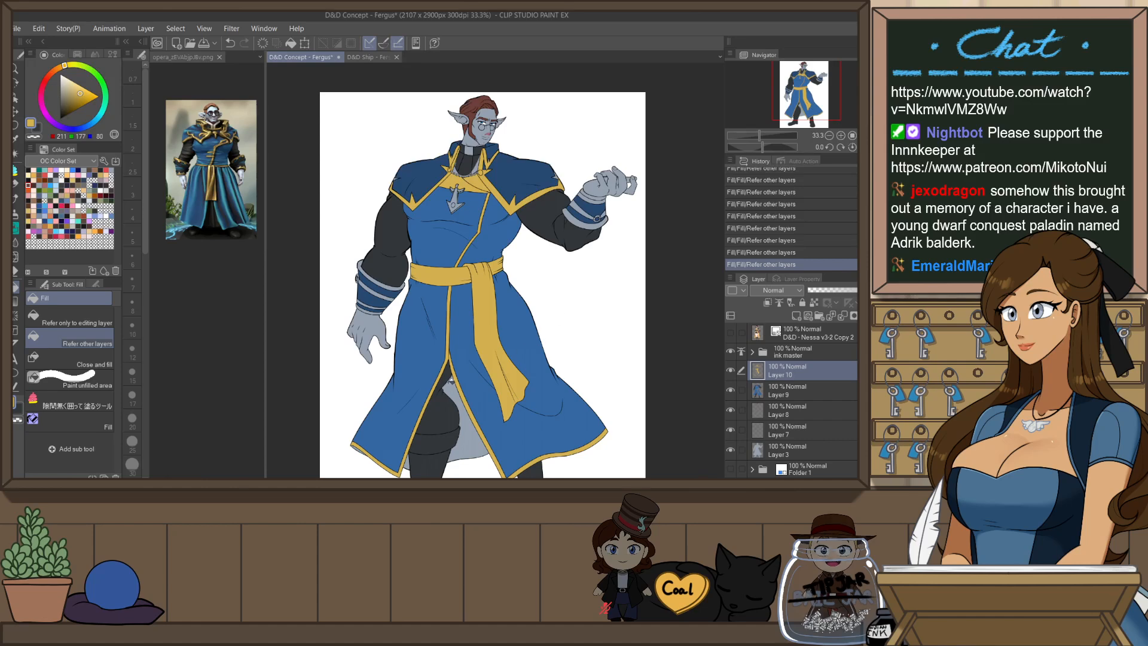
- Fill the edge trims of both wrist cuffs and the raised arm's round buckle with gold
{"action": "scroll", "coordinate": [410, 311], "scroll_direction": "up", "scroll_amount": 1}
{"action": "left_click", "coordinate": [398, 284]}
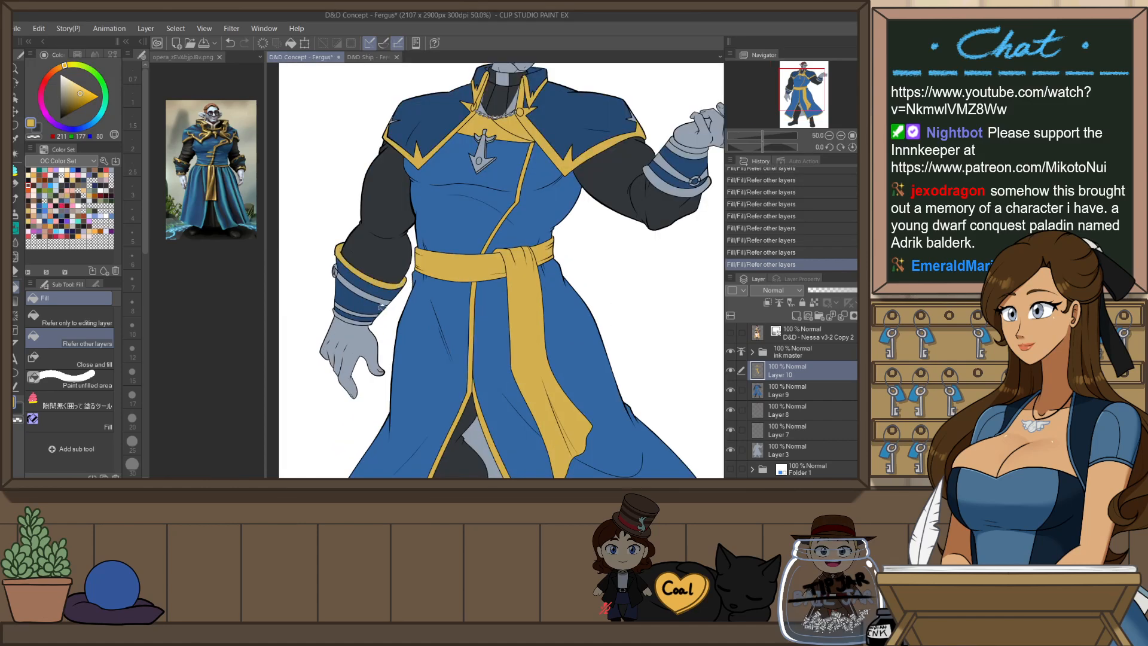
{"action": "left_click_drag", "start_coordinate": [592, 221], "coordinate": [506, 272]}
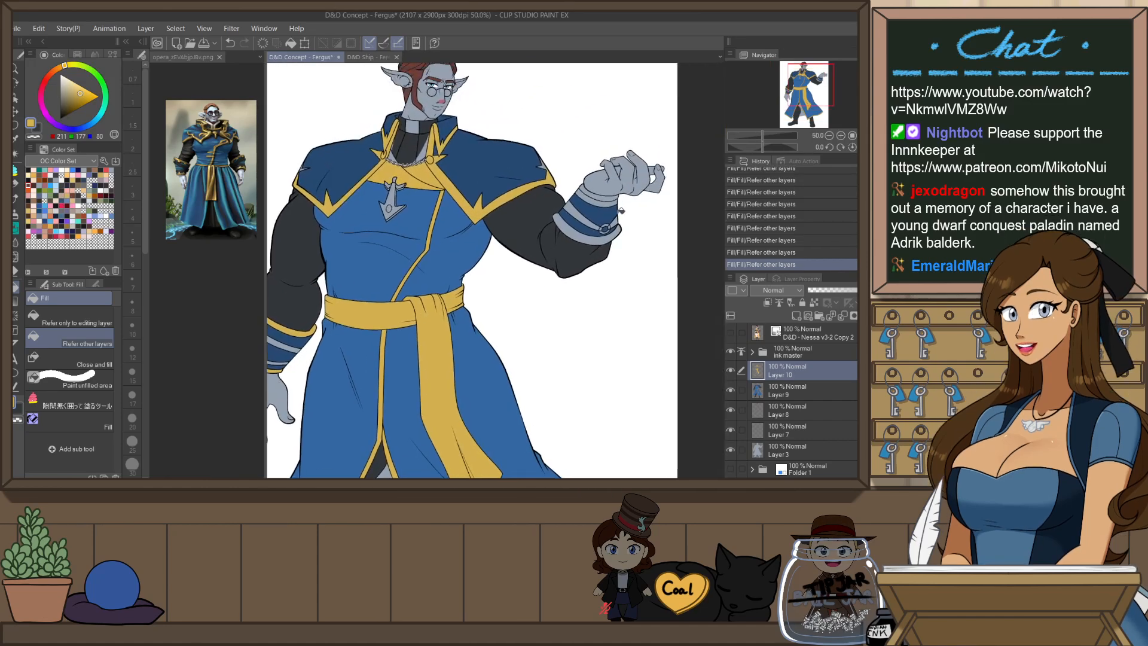
{"action": "left_click", "coordinate": [613, 228]}
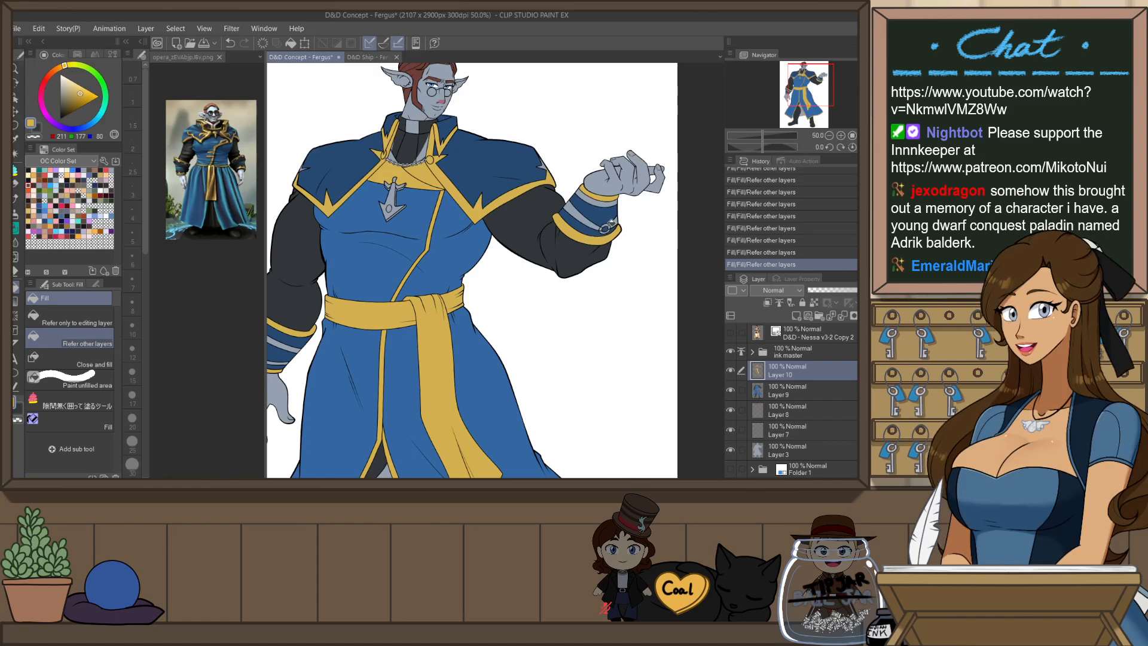
{"action": "scroll", "coordinate": [610, 226], "scroll_direction": "up", "scroll_amount": 3}
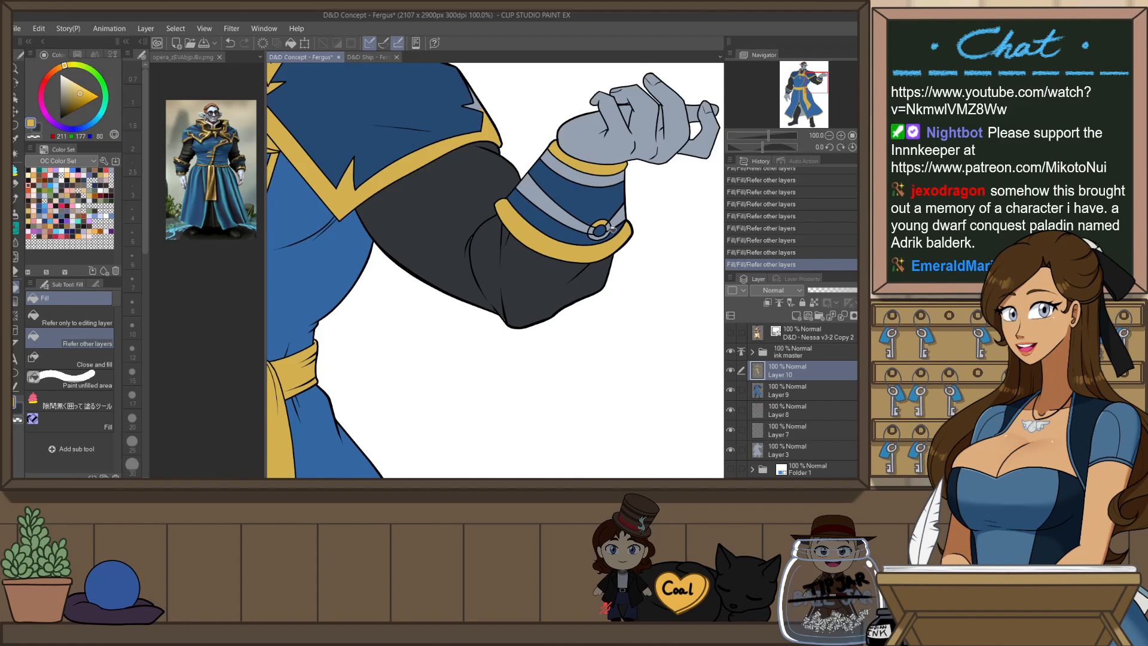
{"action": "left_click", "coordinate": [609, 228]}
- Sample the sleeve's black and fill the unpainted slivers at the raised arm's elbow crease with the enclose-and-fill pen
{"action": "left_click", "coordinate": [493, 264], "text": "alt"}
{"action": "key", "text": "p"}
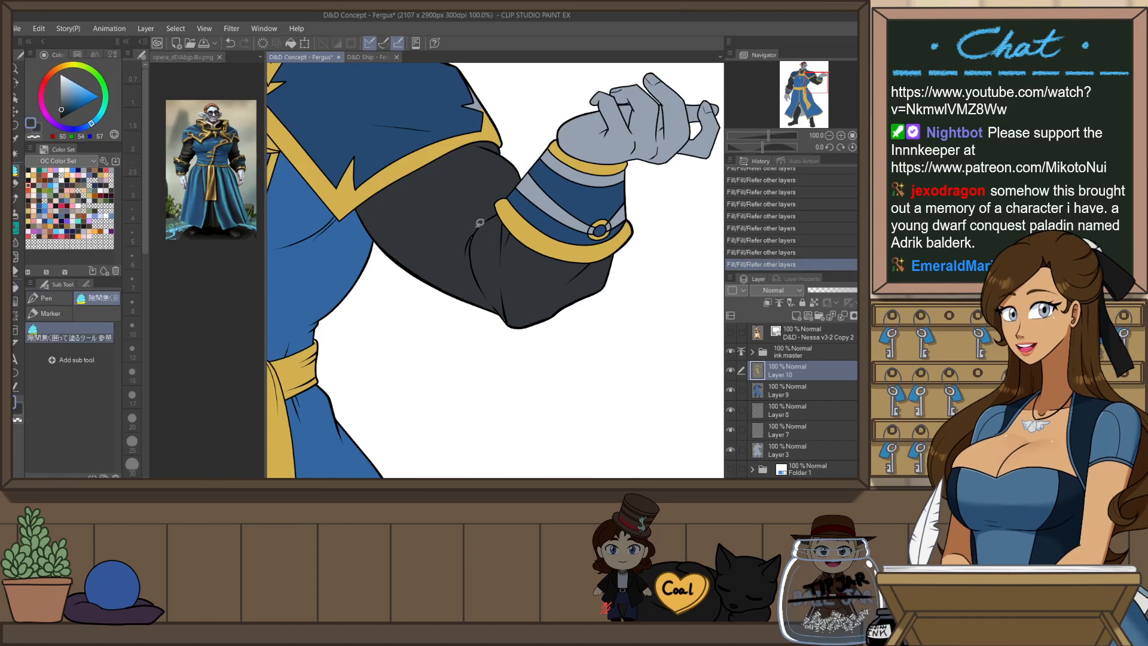
{"action": "mouse_move", "coordinate": [484, 239]}
{"action": "left_mouse_down"}
{"action": "mouse_move", "coordinate": [448, 263]}
{"action": "mouse_move", "coordinate": [465, 238]}
{"action": "mouse_move", "coordinate": [470, 256]}
{"action": "left_mouse_up"}
- Touch up gaps below the cape edge and at the raised arm's elbow in black using the Darker pencil at size 10
{"action": "key", "text": "p"}
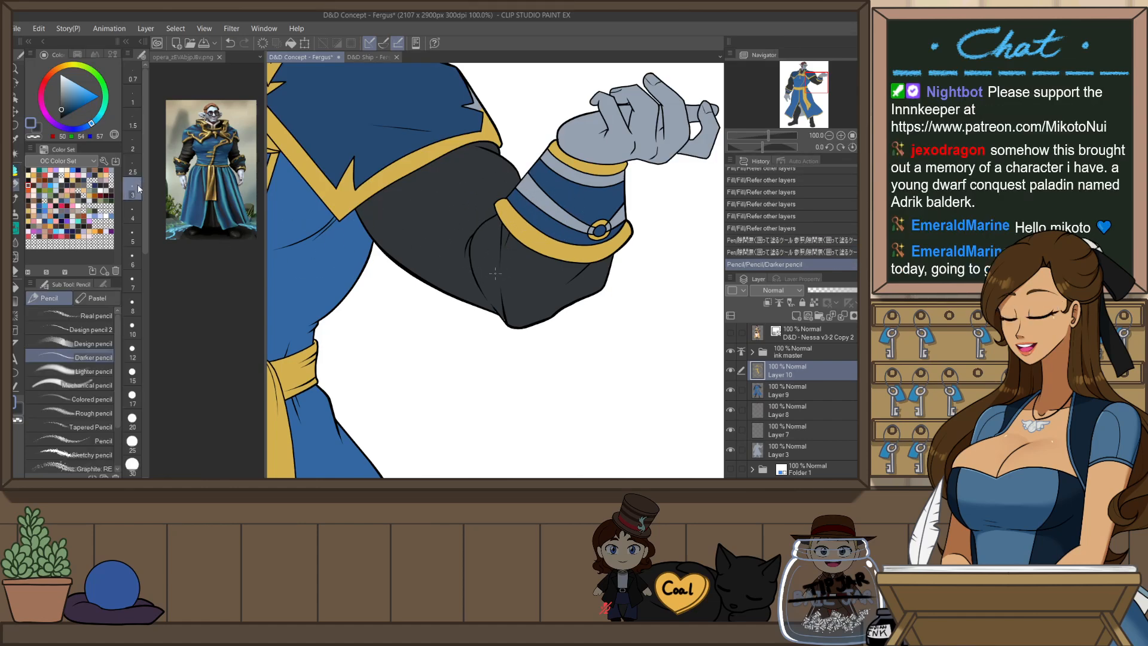
{"action": "scroll", "coordinate": [481, 143], "scroll_direction": "up", "scroll_amount": 2}
{"action": "left_click", "coordinate": [132, 338]}
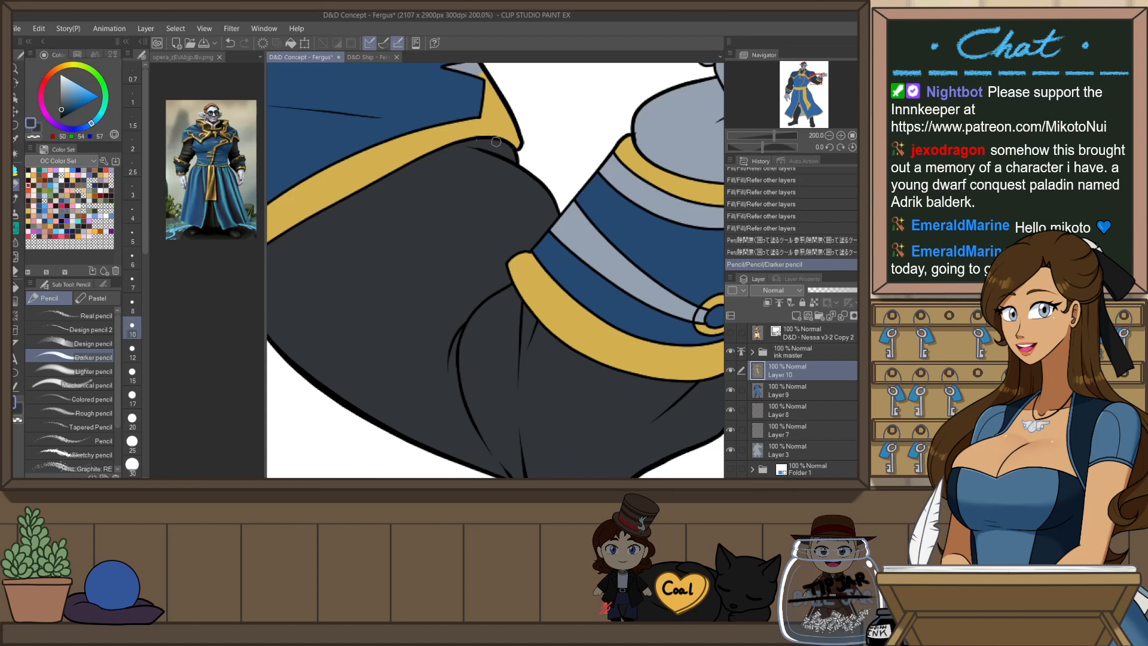
{"action": "left_click_drag", "start_coordinate": [476, 142], "coordinate": [480, 143]}
{"action": "scroll", "coordinate": [527, 172], "scroll_direction": "down", "scroll_amount": 1}
{"action": "scroll", "coordinate": [533, 380], "scroll_direction": "up", "scroll_amount": 1}
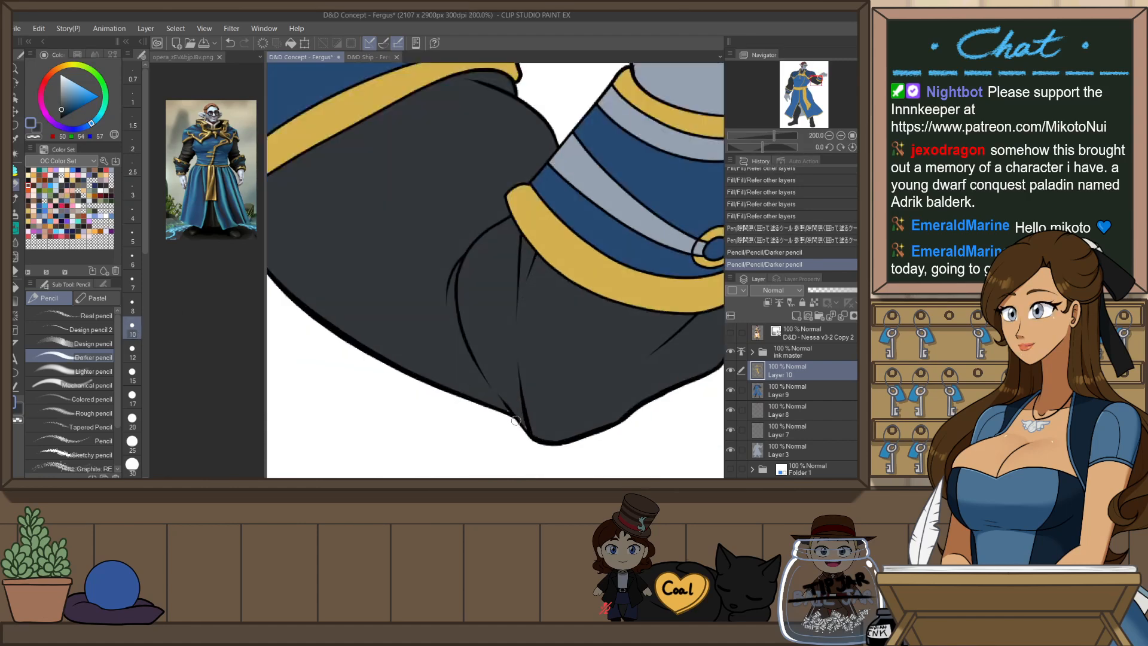
{"action": "mouse_move", "coordinate": [517, 421]}
{"action": "left_mouse_down"}
{"action": "mouse_move", "coordinate": [507, 406]}
{"action": "mouse_move", "coordinate": [529, 429]}
{"action": "left_mouse_up"}
{"action": "scroll", "coordinate": [551, 390], "scroll_direction": "down", "scroll_amount": 3}
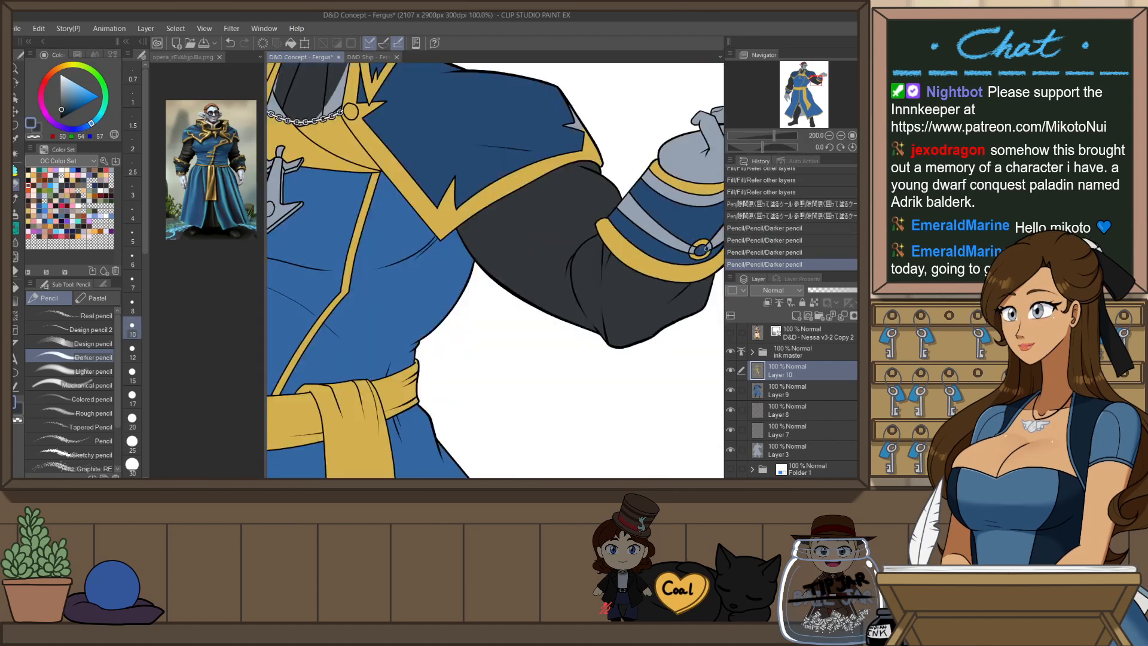
{"action": "scroll", "coordinate": [676, 319], "scroll_direction": "down", "scroll_amount": 2}
{"action": "scroll", "coordinate": [677, 319], "scroll_direction": "up", "scroll_amount": 1}
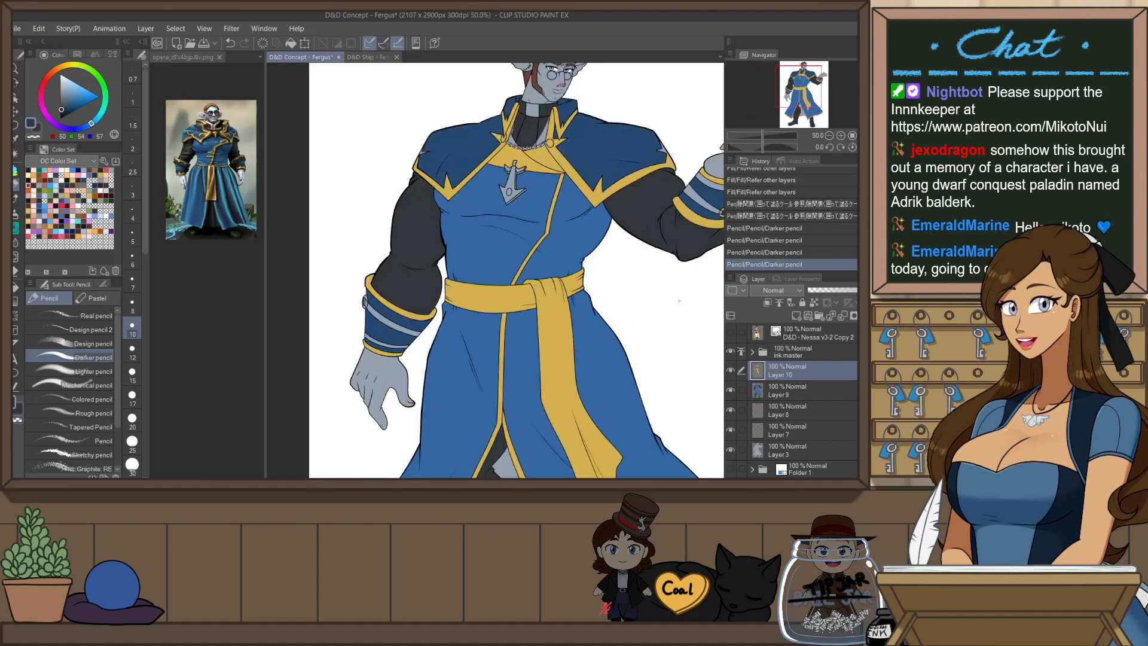
- Fill the straps around the raised arm's cuff with the sleeve's black
{"action": "left_click_drag", "start_coordinate": [681, 300], "coordinate": [570, 359]}
{"action": "key", "text": "p"}
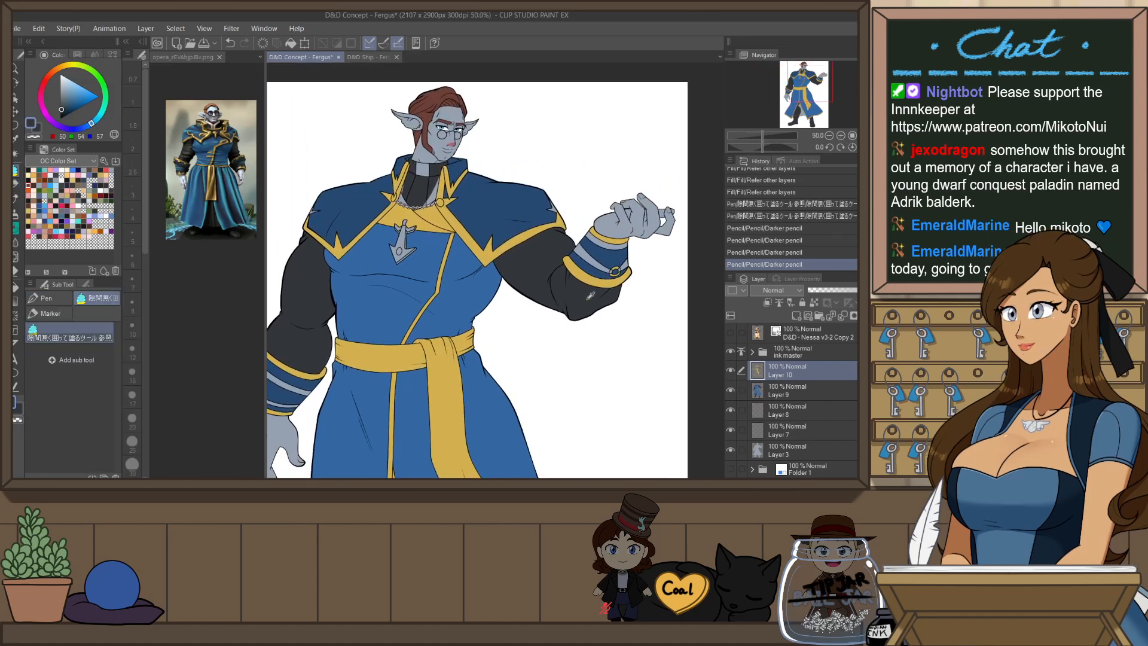
{"action": "key", "text": "g"}
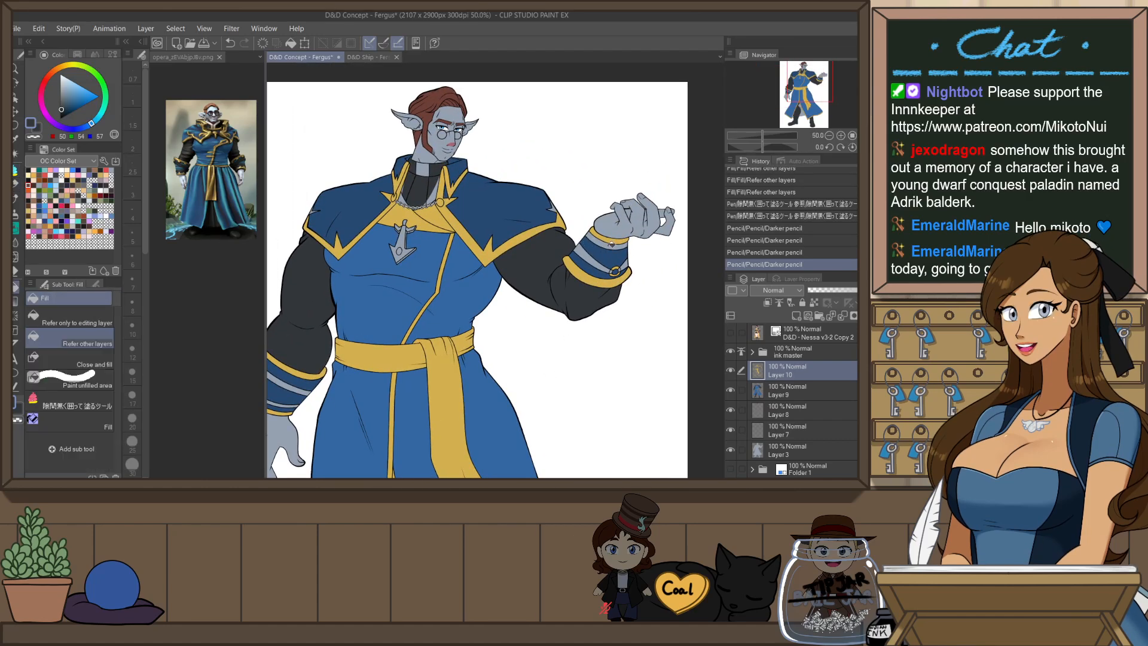
{"action": "left_click", "coordinate": [612, 244]}
{"action": "left_click", "coordinate": [619, 263]}
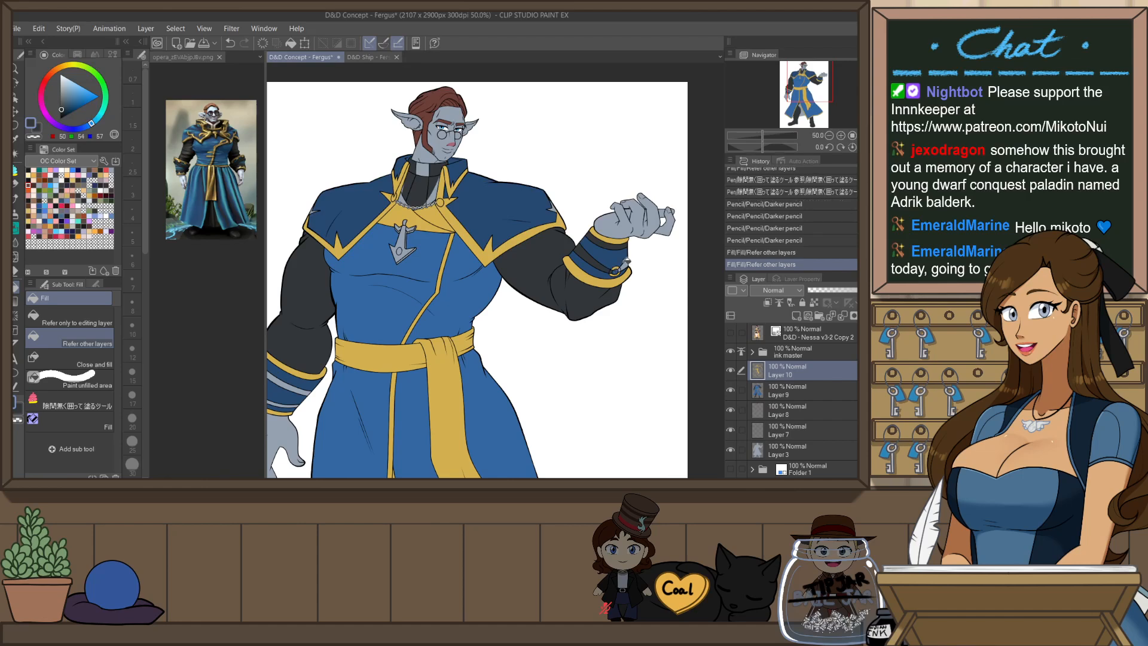
{"action": "left_click", "coordinate": [624, 268]}
{"action": "left_click", "coordinate": [624, 266]}
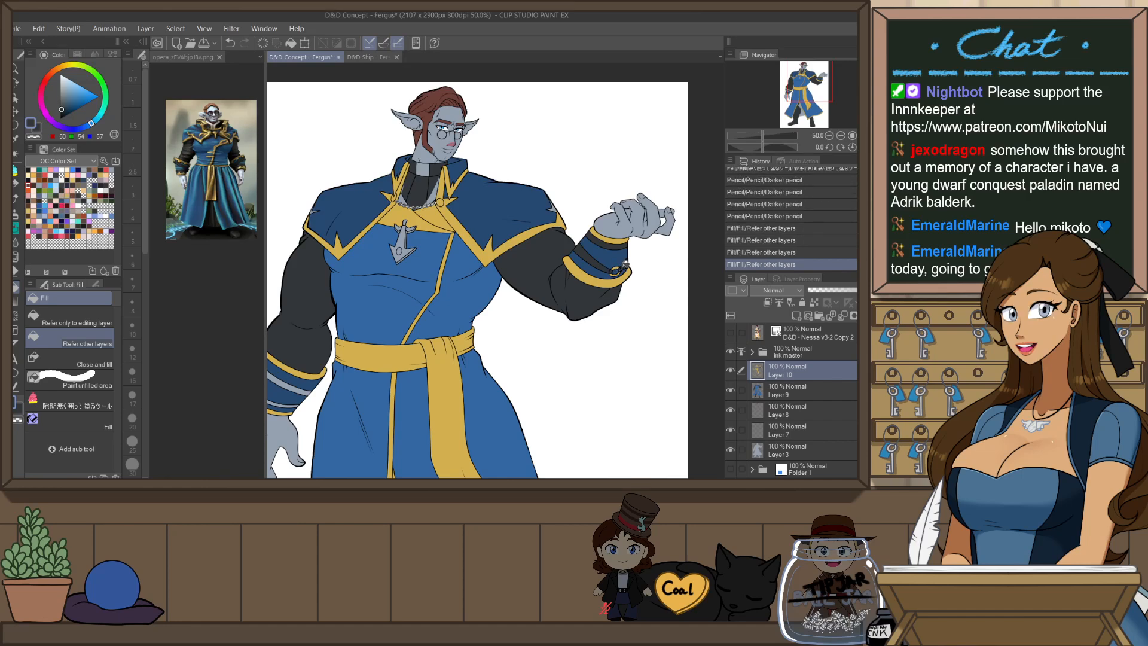
- Fill the two straps around the lowered arm's cuff with black
{"action": "left_click_drag", "start_coordinate": [463, 405], "coordinate": [555, 239]}
{"action": "scroll", "coordinate": [495, 393], "scroll_direction": "up", "scroll_amount": 1}
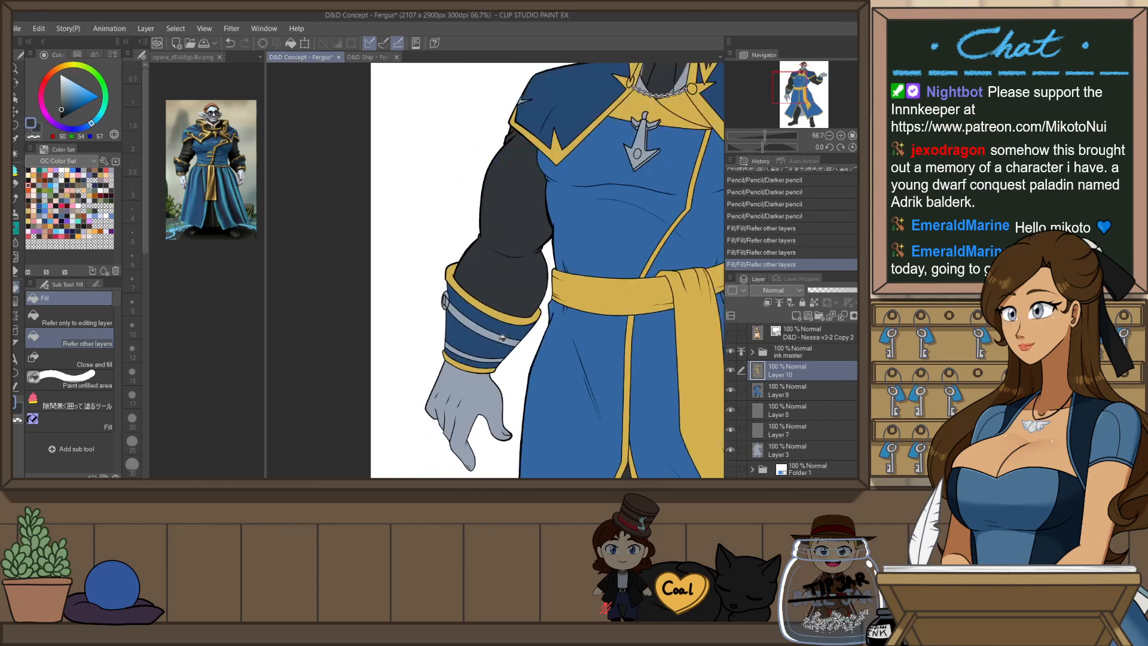
{"action": "left_click", "coordinate": [499, 332]}
{"action": "left_click", "coordinate": [503, 358]}
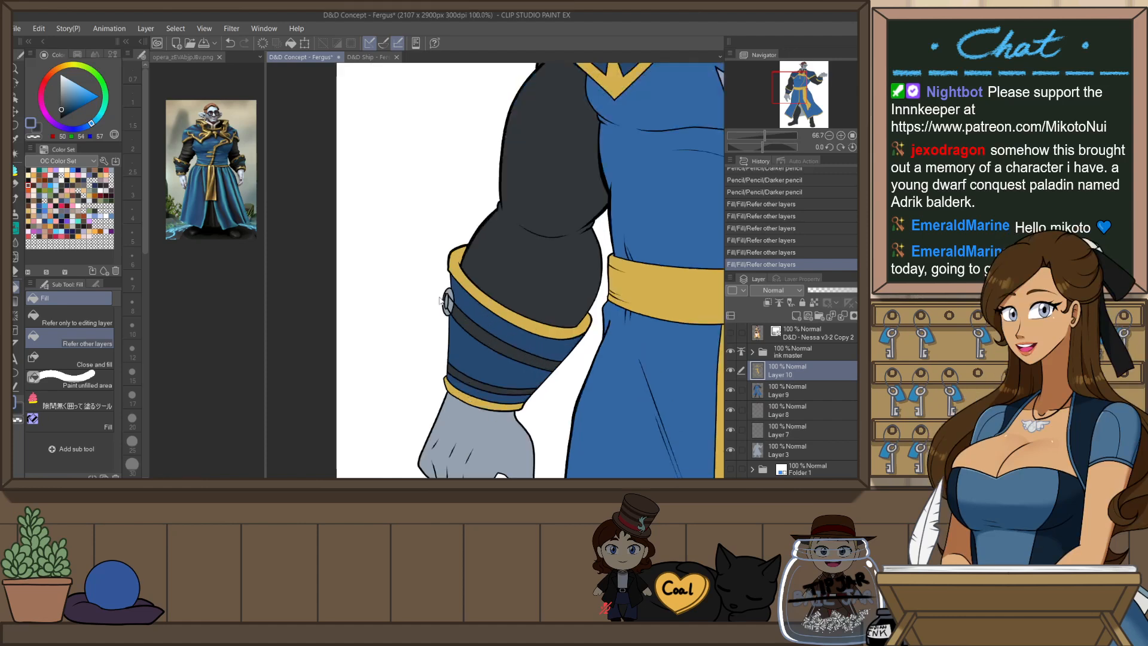
- Sample the gold trim colour and fill the lowered arm's cuff buckle, including its small leftover gaps
{"action": "scroll", "coordinate": [472, 310], "scroll_direction": "up", "scroll_amount": 4}
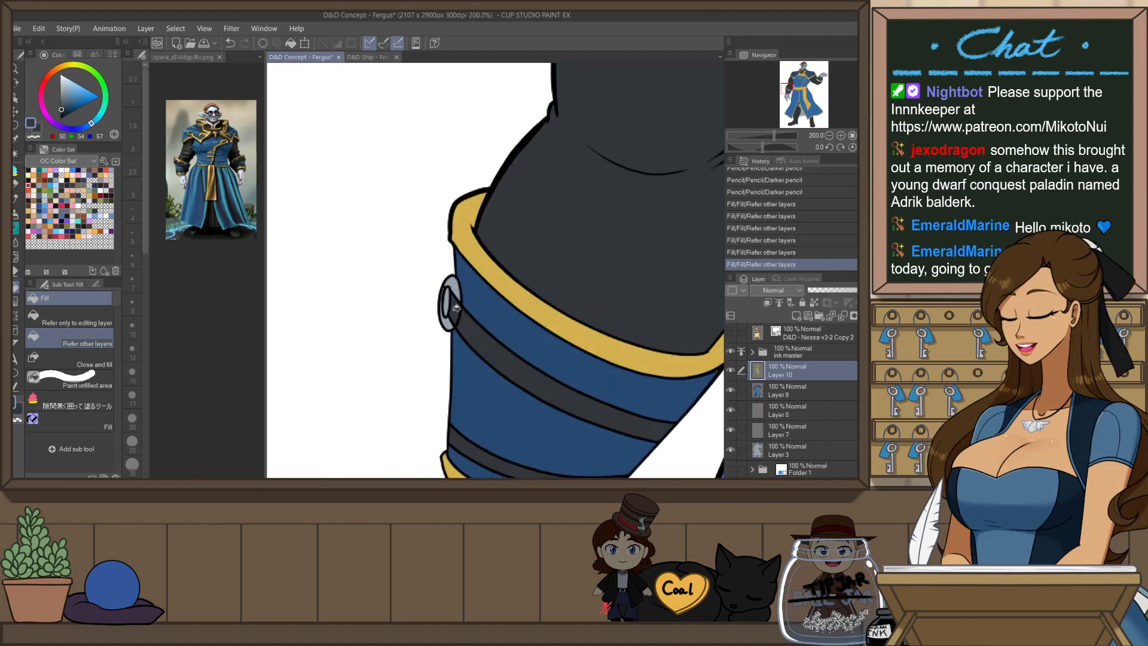
{"action": "left_click", "coordinate": [492, 260], "text": "alt"}
{"action": "left_click", "coordinate": [447, 310]}
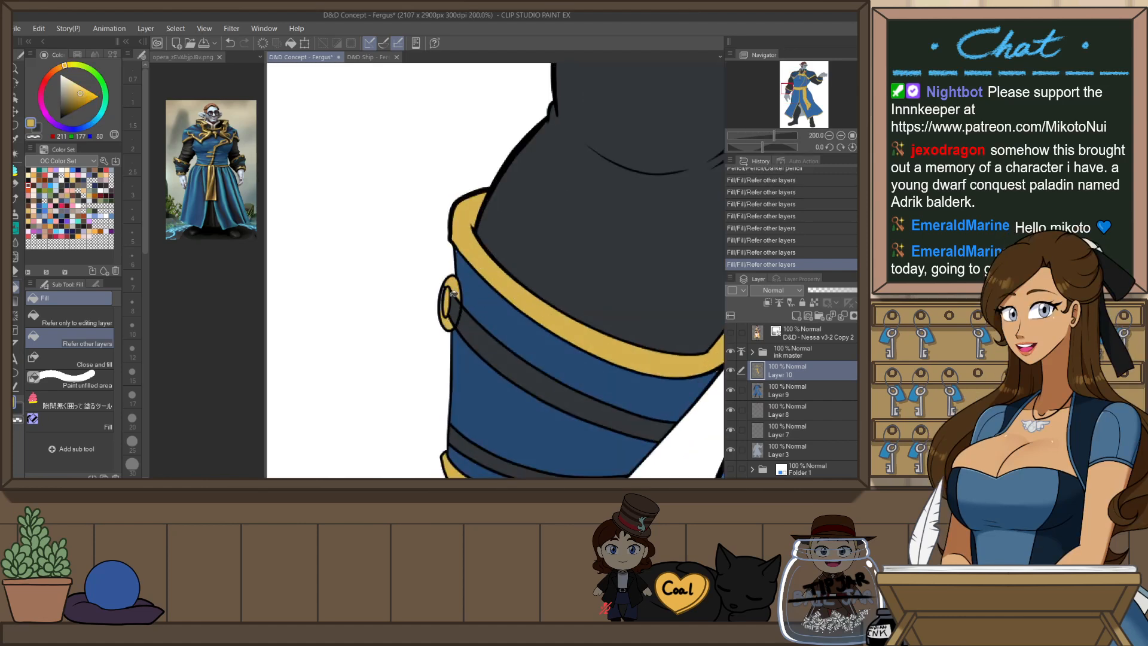
{"action": "key", "text": "p"}
{"action": "left_click_drag", "start_coordinate": [452, 287], "coordinate": [455, 296]}
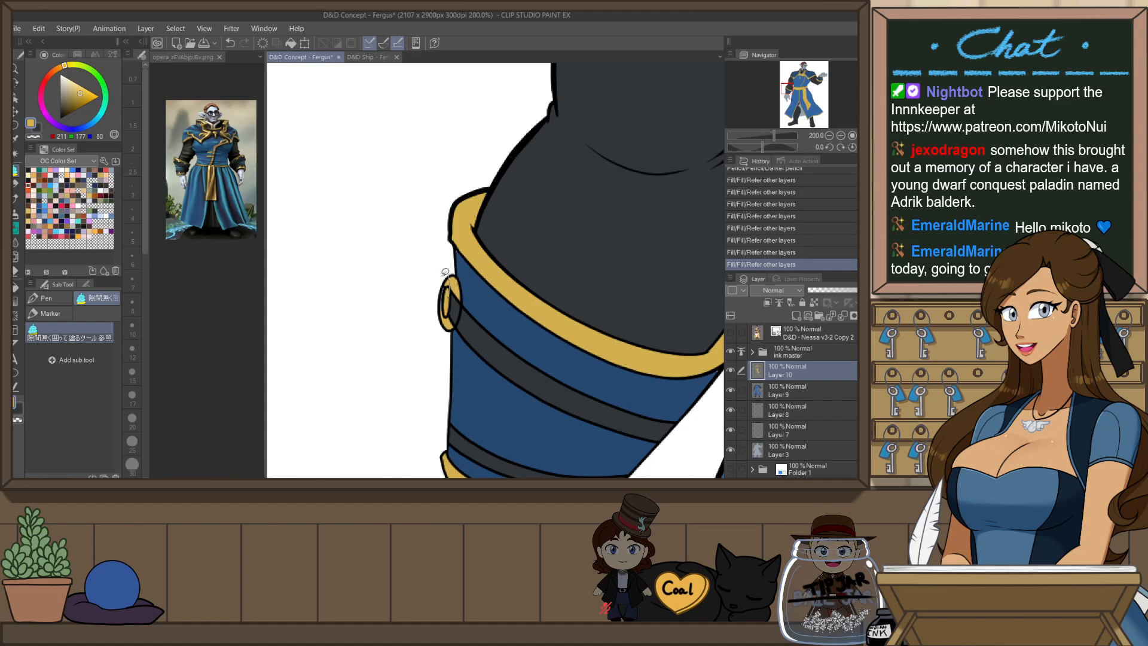
- Sample the cuff's dark blue, switch to Layer 9 and fill the gap under the lowered cuff's gold edge
{"action": "left_click", "coordinate": [476, 282], "text": "alt"}
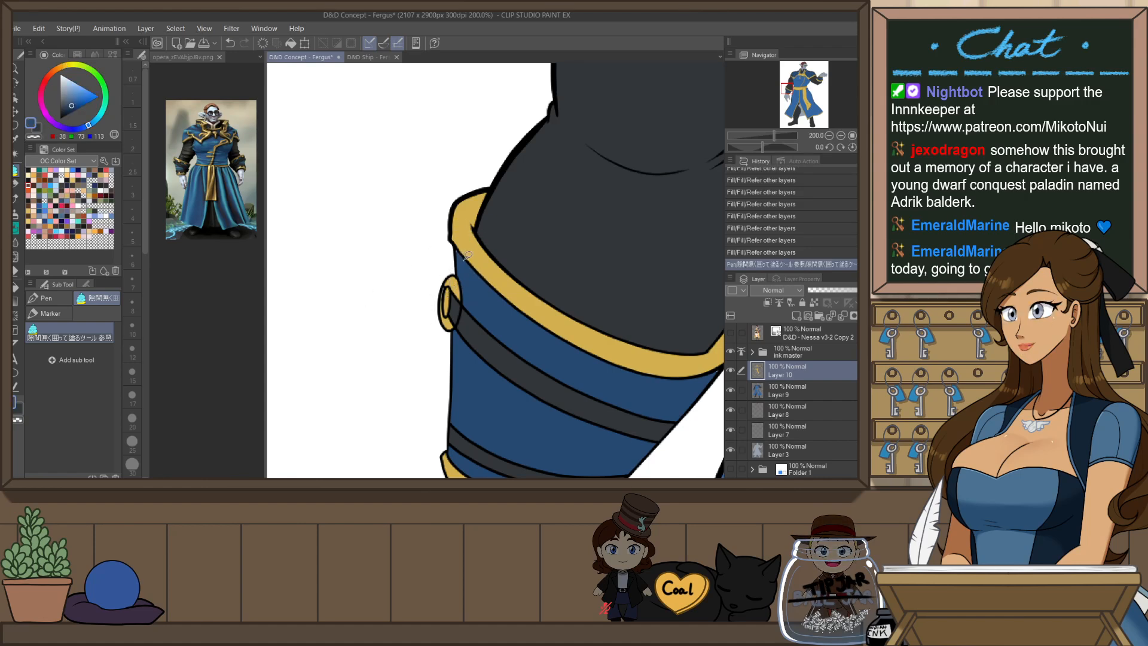
{"action": "mouse_move", "coordinate": [467, 256]}
{"action": "left_mouse_down"}
{"action": "mouse_move", "coordinate": [454, 248]}
{"action": "mouse_move", "coordinate": [463, 259]}
{"action": "left_mouse_up"}
{"action": "key", "text": "ctrl+z"}
{"action": "left_click", "coordinate": [476, 292], "text": "ctrl+shift"}
- Pick up the gold colour from the chest panel beside the anchor pendant
{"action": "scroll", "coordinate": [503, 199], "scroll_direction": "down", "scroll_amount": 5}
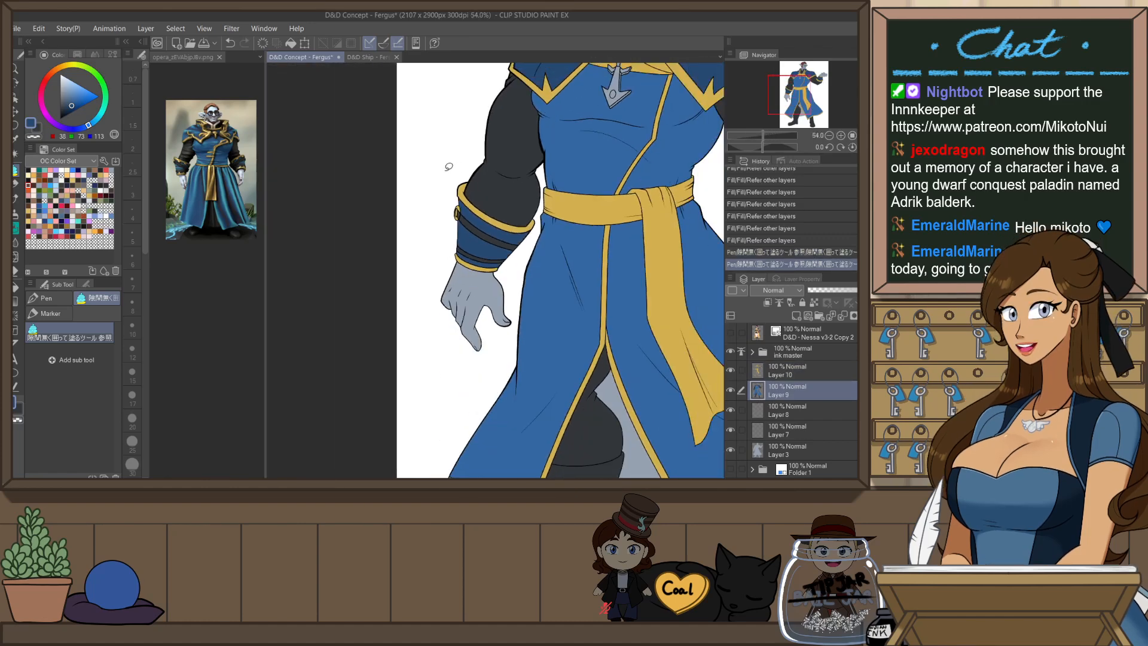
{"action": "scroll", "coordinate": [448, 167], "scroll_direction": "down", "scroll_amount": 2}
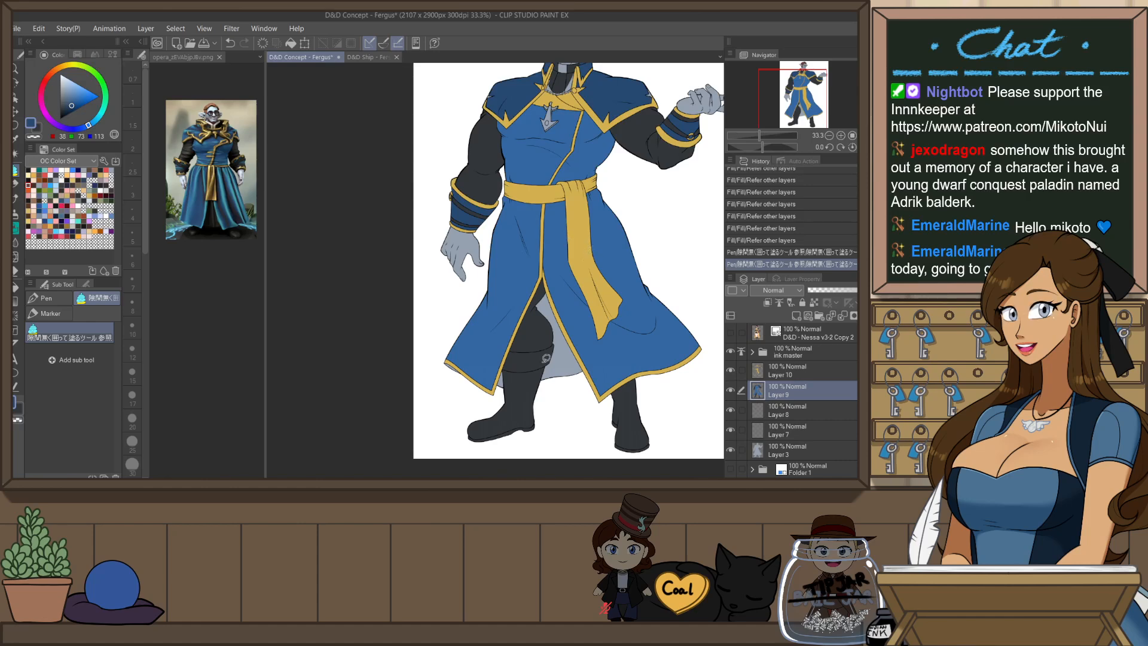
{"action": "scroll", "coordinate": [549, 222], "scroll_direction": "up", "scroll_amount": 4}
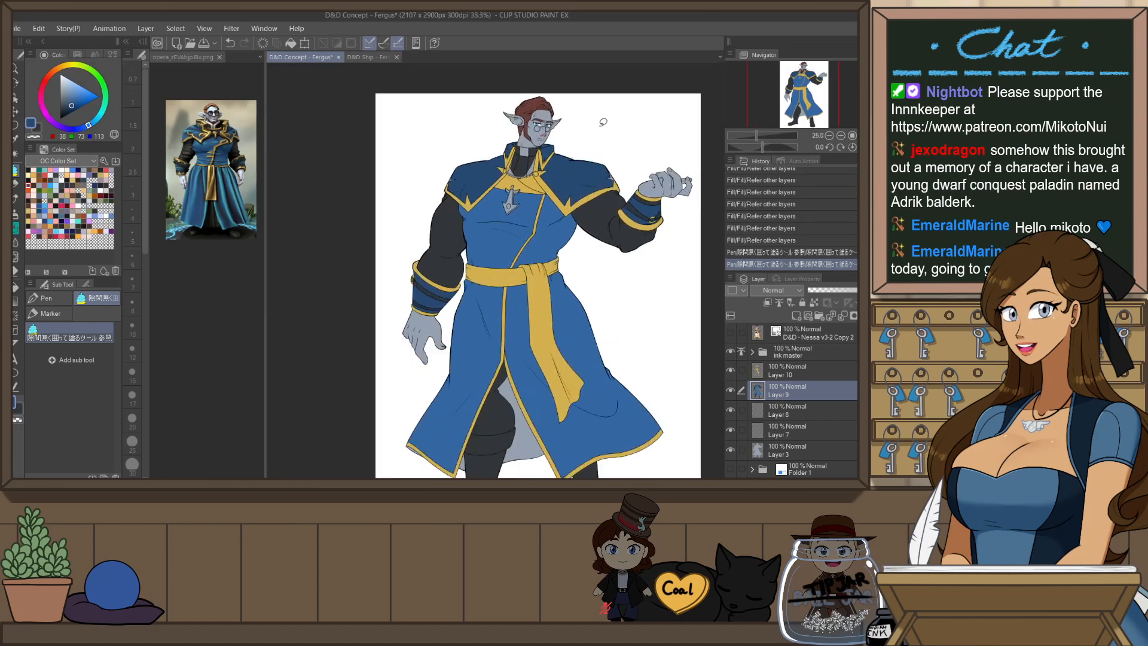
{"action": "scroll", "coordinate": [480, 198], "scroll_direction": "up", "scroll_amount": 2}
{"action": "left_click", "coordinate": [485, 234], "text": "alt"}
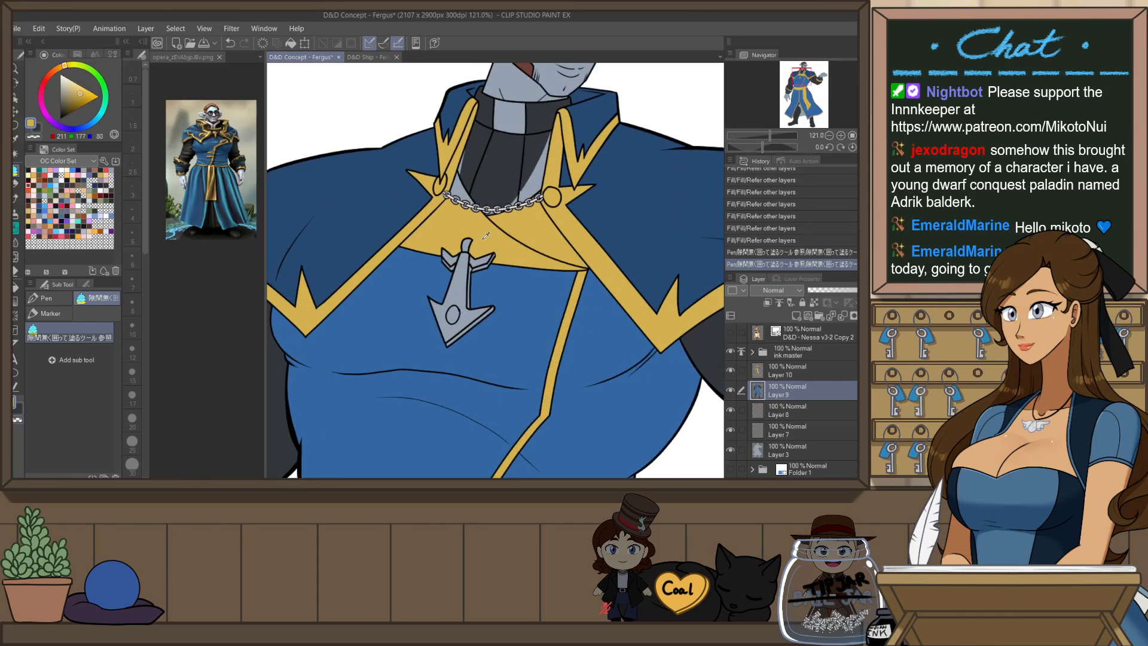
- Try filling all parts of the anchor pendant with gold on Layer 9
{"action": "scroll", "coordinate": [485, 234], "scroll_direction": "up", "scroll_amount": 1}
{"action": "key", "text": "g"}
{"action": "key", "text": "g"}
{"action": "left_click", "coordinate": [467, 283]}
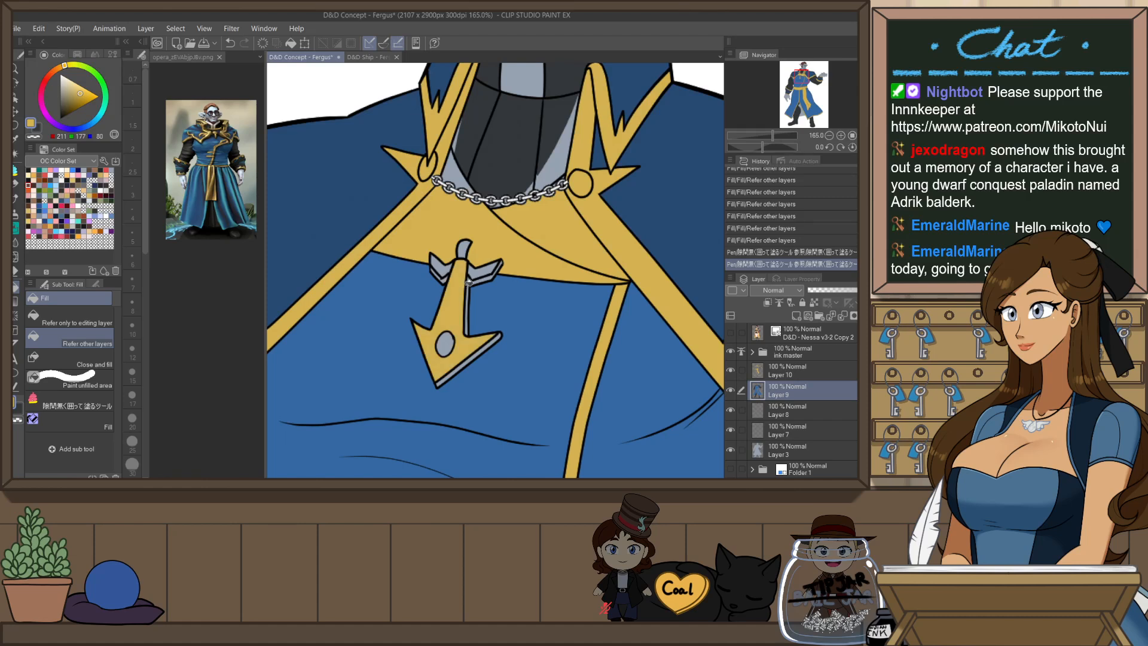
{"action": "left_click", "coordinate": [478, 276]}
{"action": "left_click", "coordinate": [500, 265]}
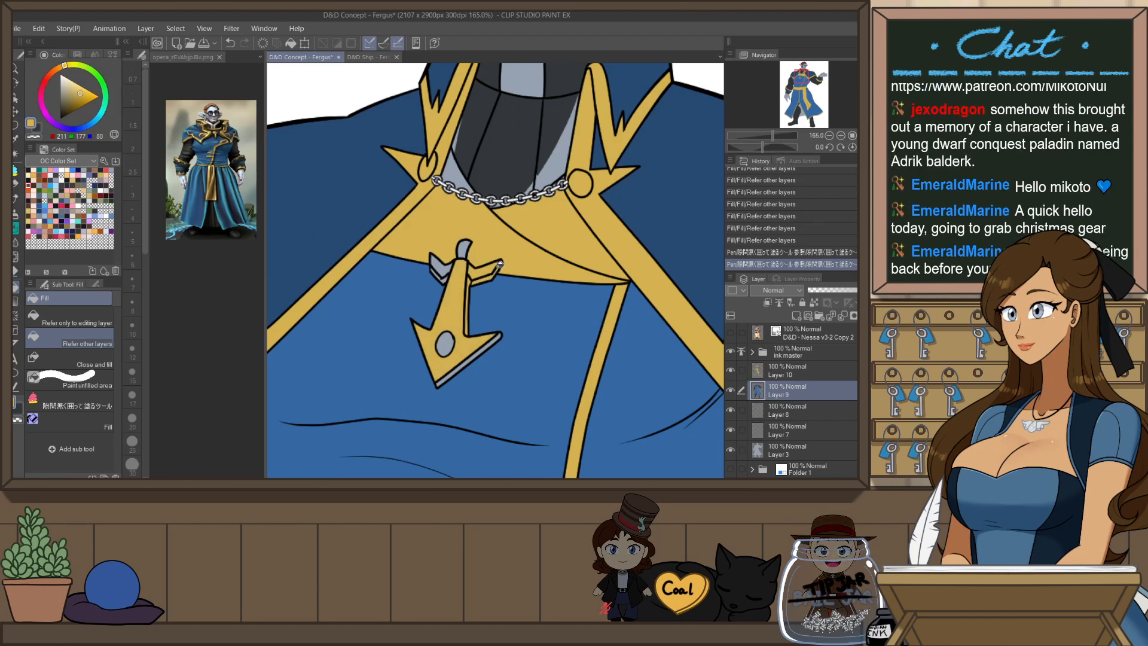
{"action": "left_click", "coordinate": [439, 270]}
{"action": "left_click", "coordinate": [471, 354]}
{"action": "left_click", "coordinate": [445, 344]}
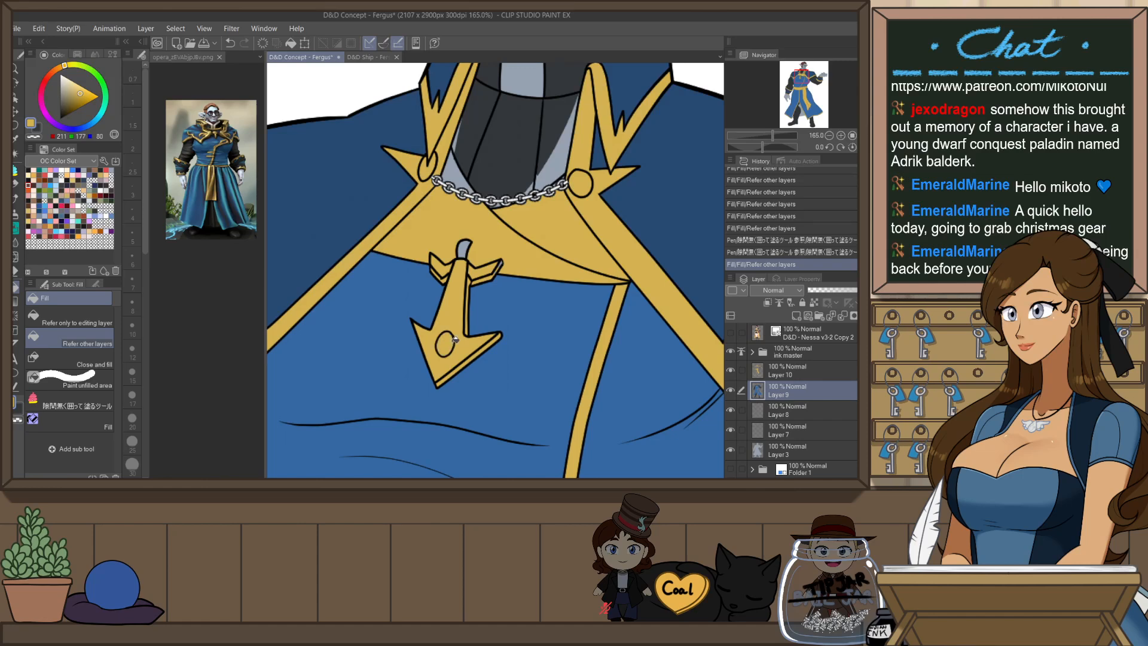
{"action": "scroll", "coordinate": [494, 192], "scroll_direction": "down", "scroll_amount": 2}
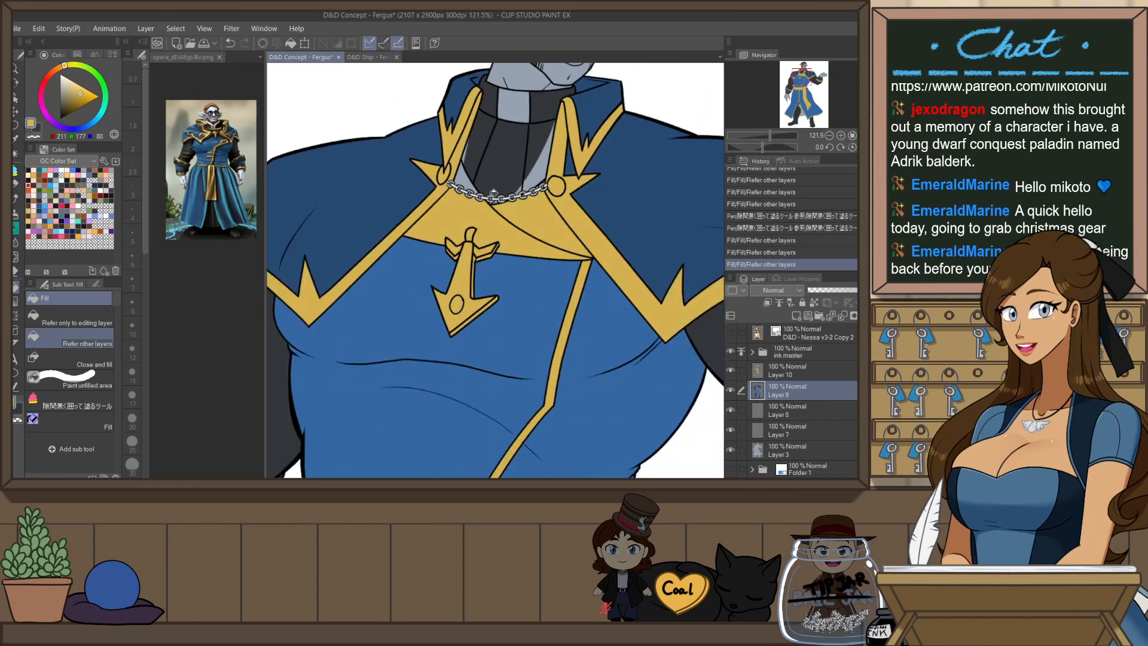
{"action": "key", "text": "p"}
{"action": "left_click_drag", "start_coordinate": [489, 232], "coordinate": [484, 246]}
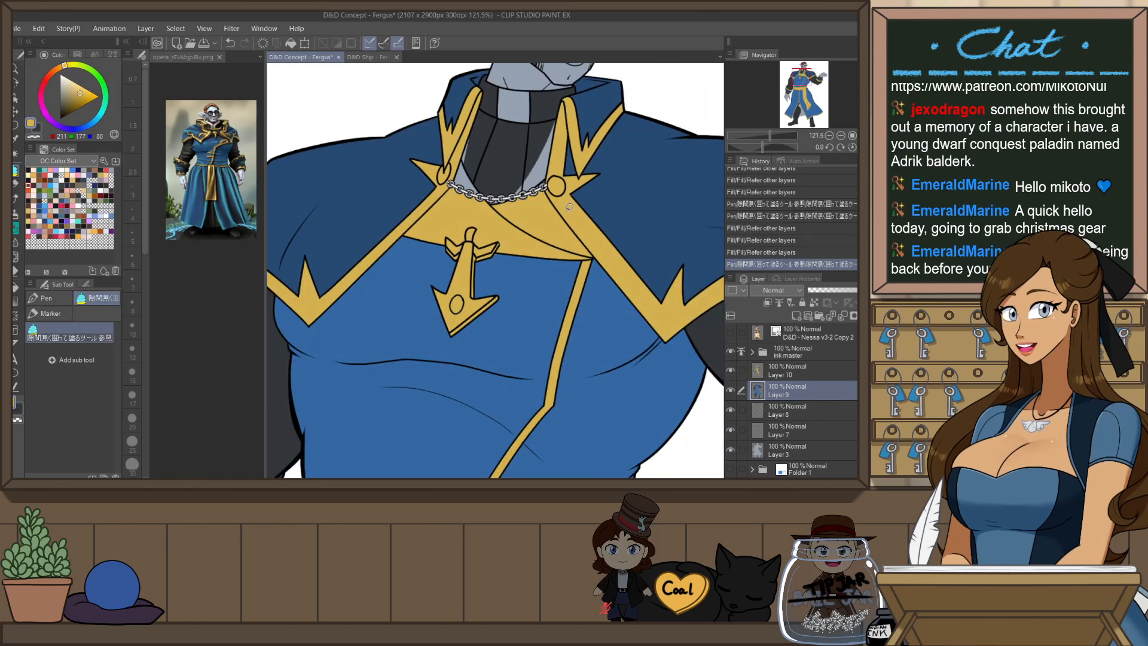
- Step back in the history to remove the pendant's gold fills from Layer 9
{"action": "scroll", "coordinate": [534, 218], "scroll_direction": "up", "scroll_amount": 2}
{"action": "left_click", "coordinate": [821, 241]}
{"action": "left_click", "coordinate": [821, 216]}
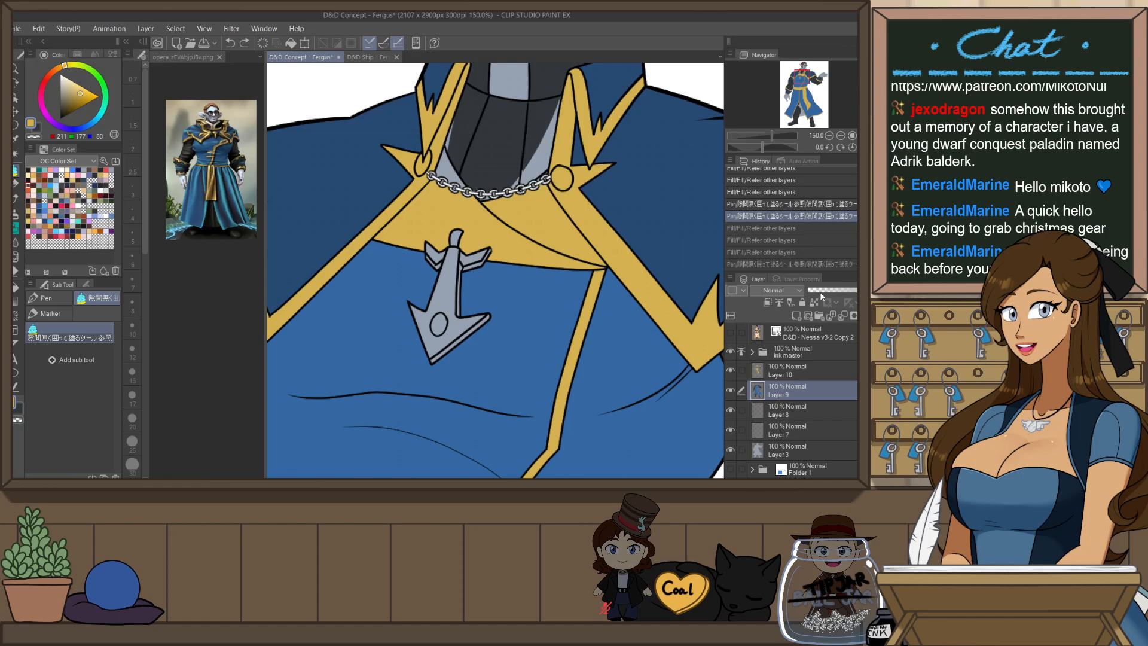
- Switch to Layer 10 and fill the whole anchor pendant gold with the enclose-and-fill pen
{"action": "left_click", "coordinate": [816, 372]}
{"action": "mouse_move", "coordinate": [469, 281]}
{"action": "left_mouse_down"}
{"action": "mouse_move", "coordinate": [481, 349]}
{"action": "mouse_move", "coordinate": [412, 250]}
{"action": "mouse_move", "coordinate": [497, 242]}
{"action": "left_mouse_up"}
{"action": "scroll", "coordinate": [524, 247], "scroll_direction": "down", "scroll_amount": 3}
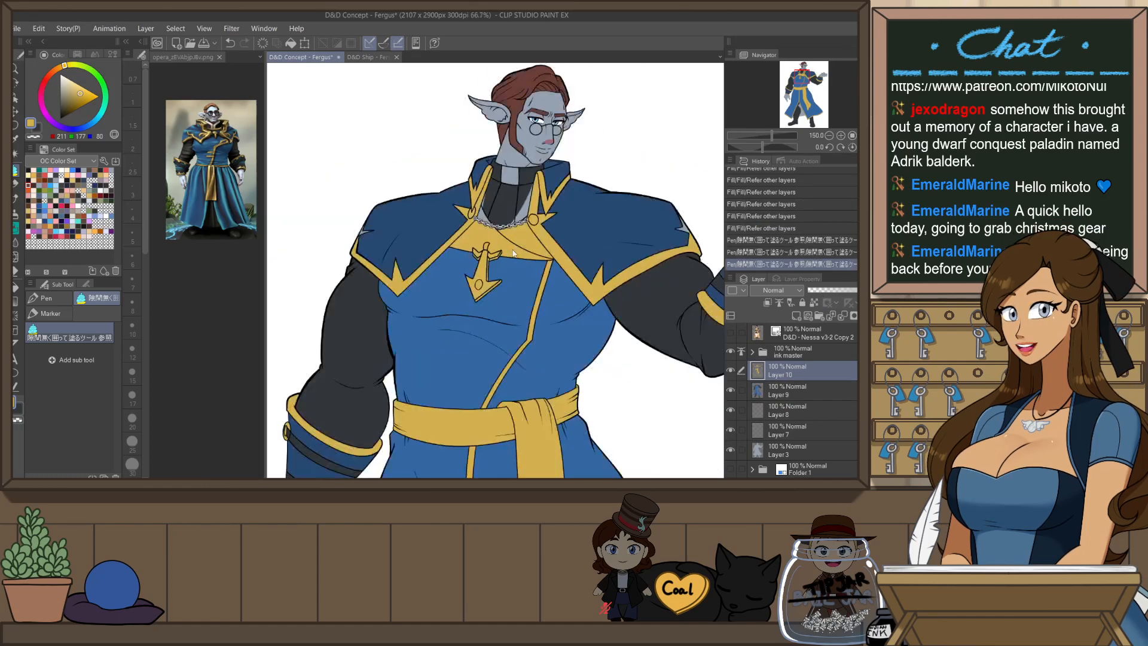
{"action": "scroll", "coordinate": [584, 218], "scroll_direction": "up", "scroll_amount": 1}
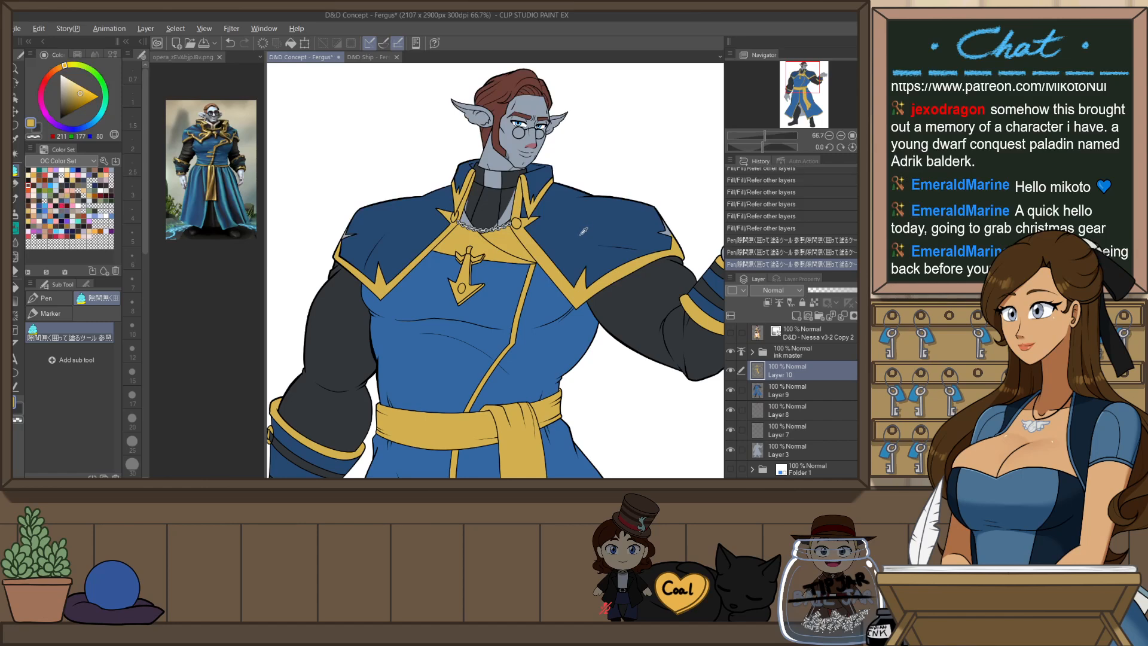
- Pick up the cape's dark blue and fill the round hole in the anchor pendant on Layer 10
{"action": "left_click", "coordinate": [580, 235], "text": "alt"}
{"action": "key", "text": "g"}
{"action": "left_click", "coordinate": [463, 288]}
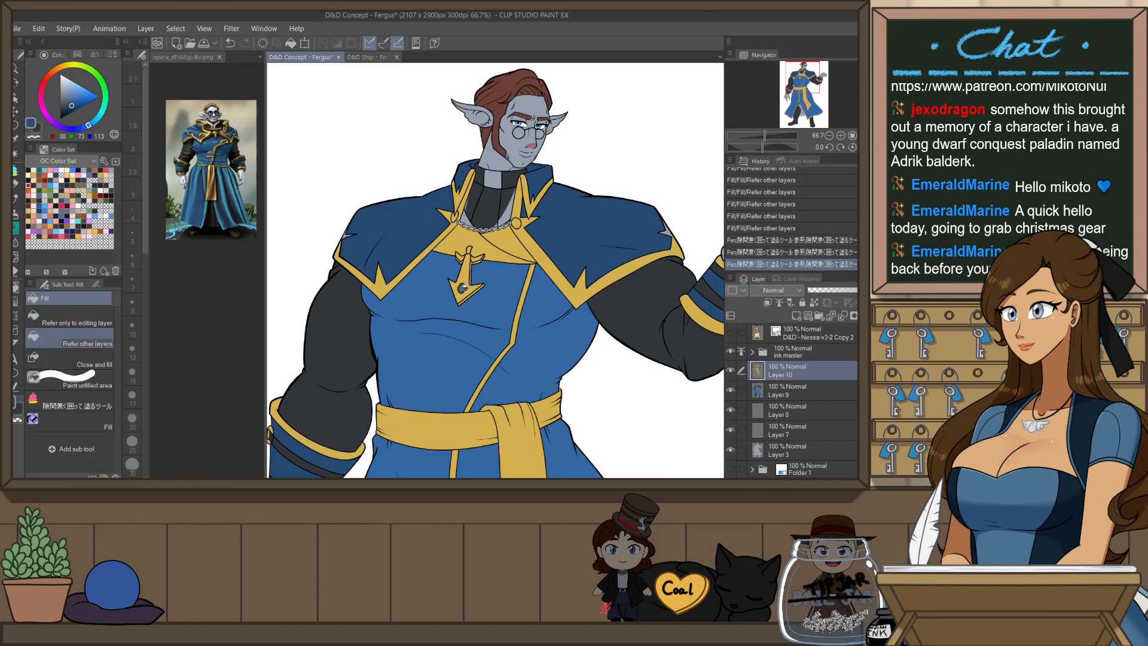
{"action": "scroll", "coordinate": [501, 183], "scroll_direction": "down", "scroll_amount": 4}
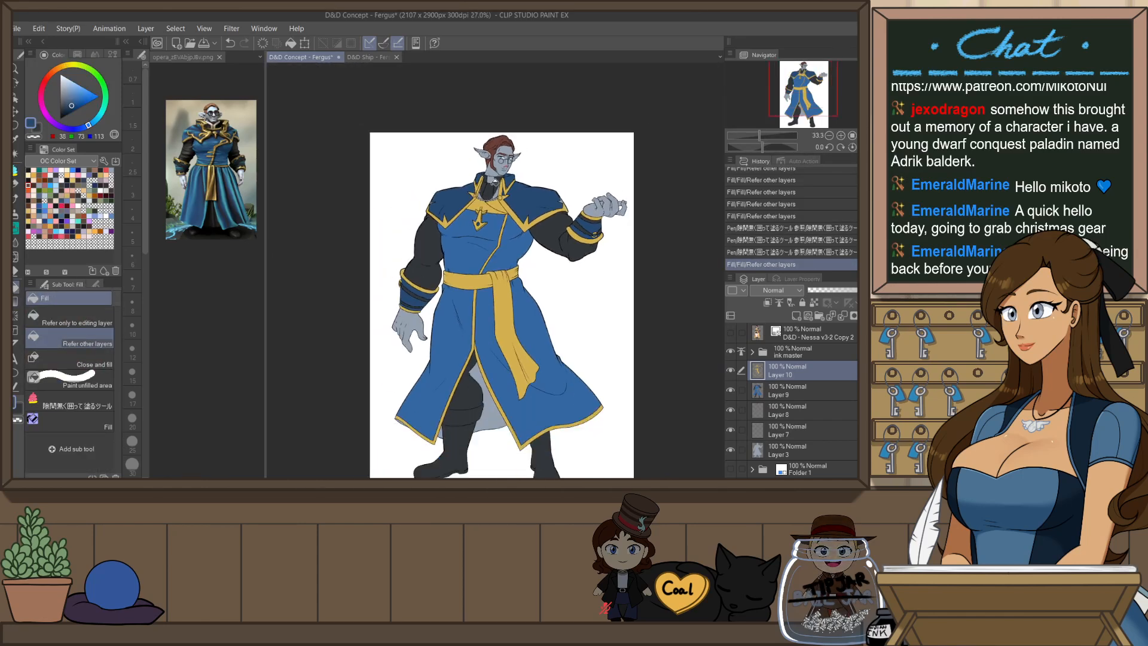
- Expand the ink master folder and hide the id2 and id2 Copy layers that hold the necklace lines
{"action": "left_click", "coordinate": [753, 352]}
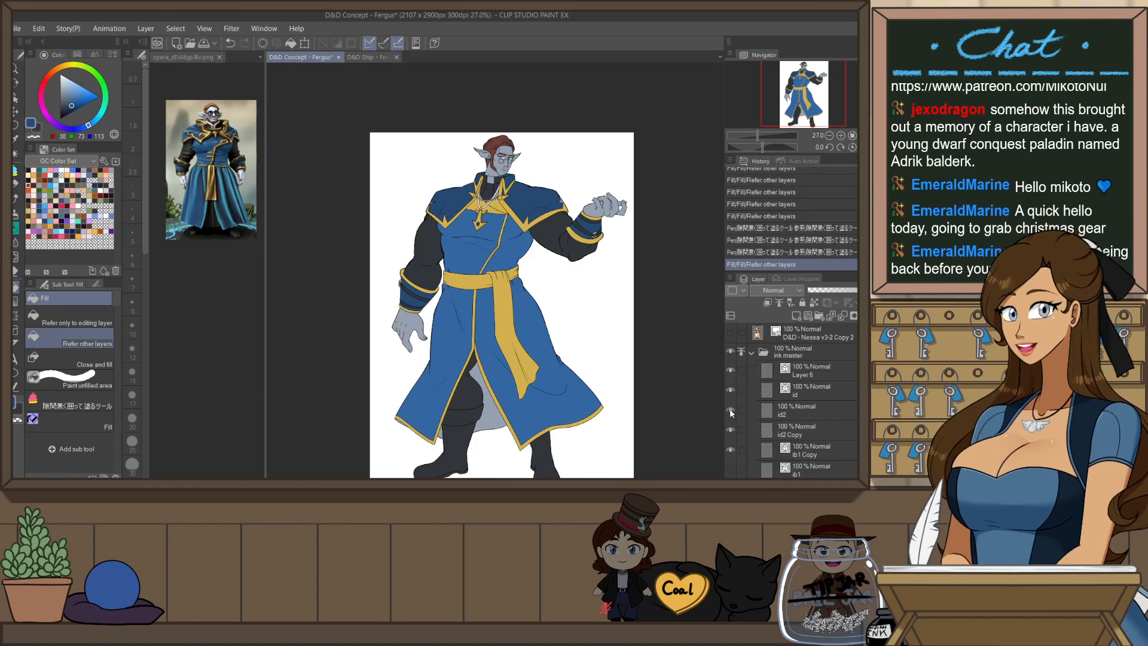
{"action": "scroll", "coordinate": [487, 180], "scroll_direction": "up", "scroll_amount": 7}
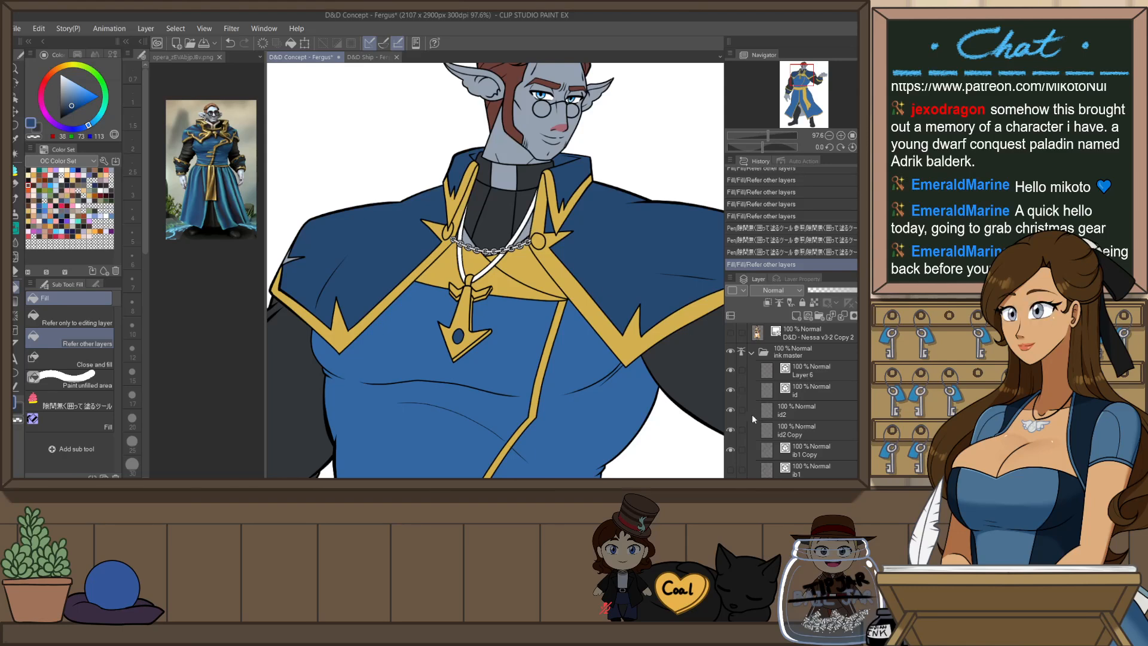
{"action": "left_click", "coordinate": [729, 430]}
{"action": "left_click", "coordinate": [730, 410]}
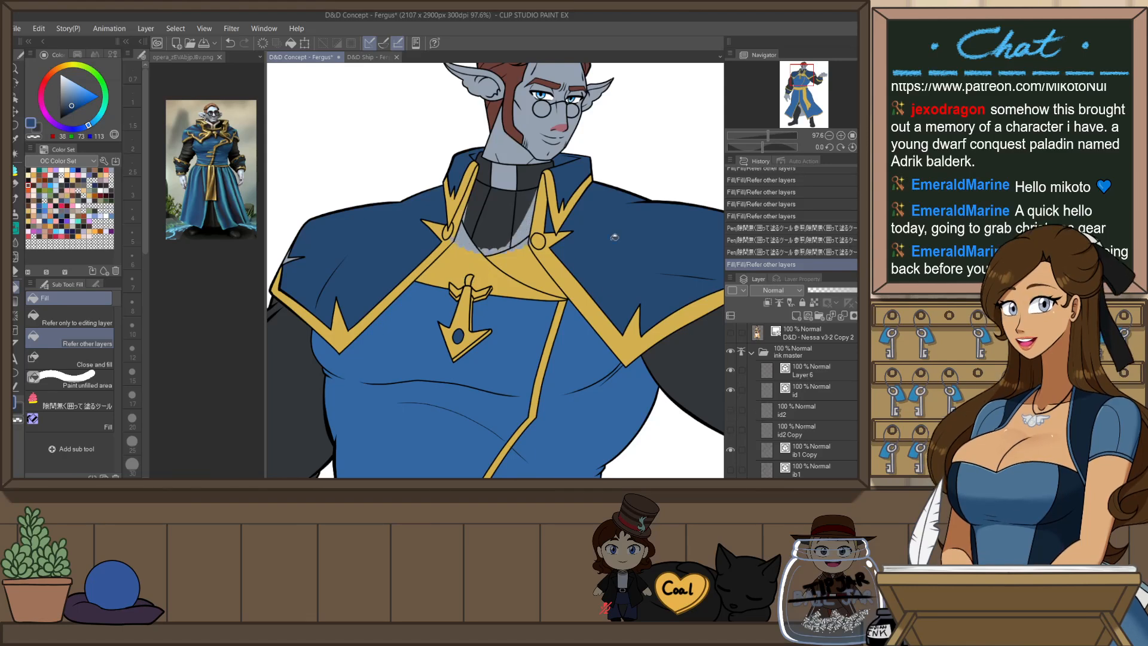
- Sample the shirt's near-black and fill the grey gaps around the neck on Layer 9, closing the edges with the enclose-and-fill pen
{"action": "left_click", "coordinate": [546, 201], "text": "alt"}
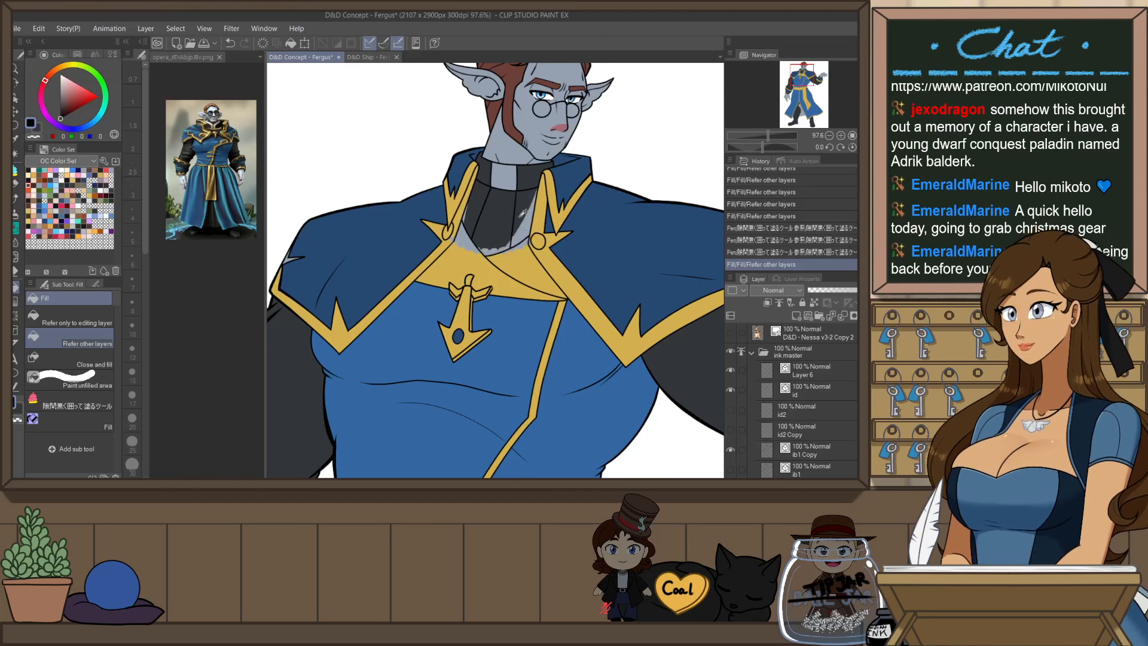
{"action": "left_click", "coordinate": [522, 213], "text": "alt"}
{"action": "scroll", "coordinate": [521, 210], "scroll_direction": "up", "scroll_amount": 3}
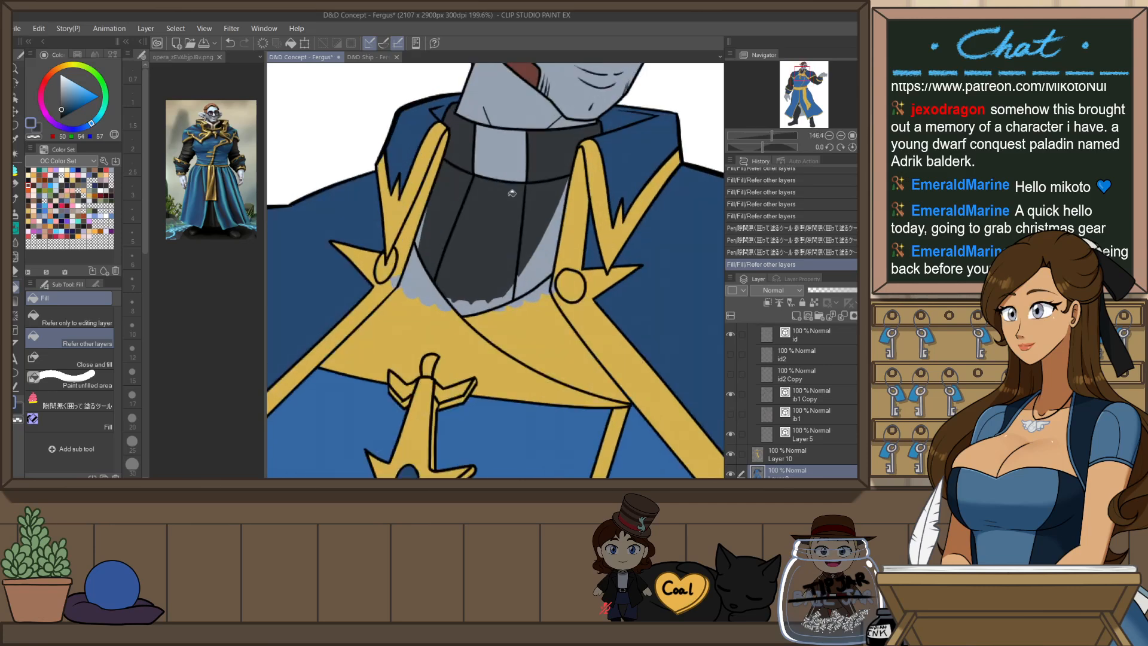
{"action": "left_click", "coordinate": [544, 250]}
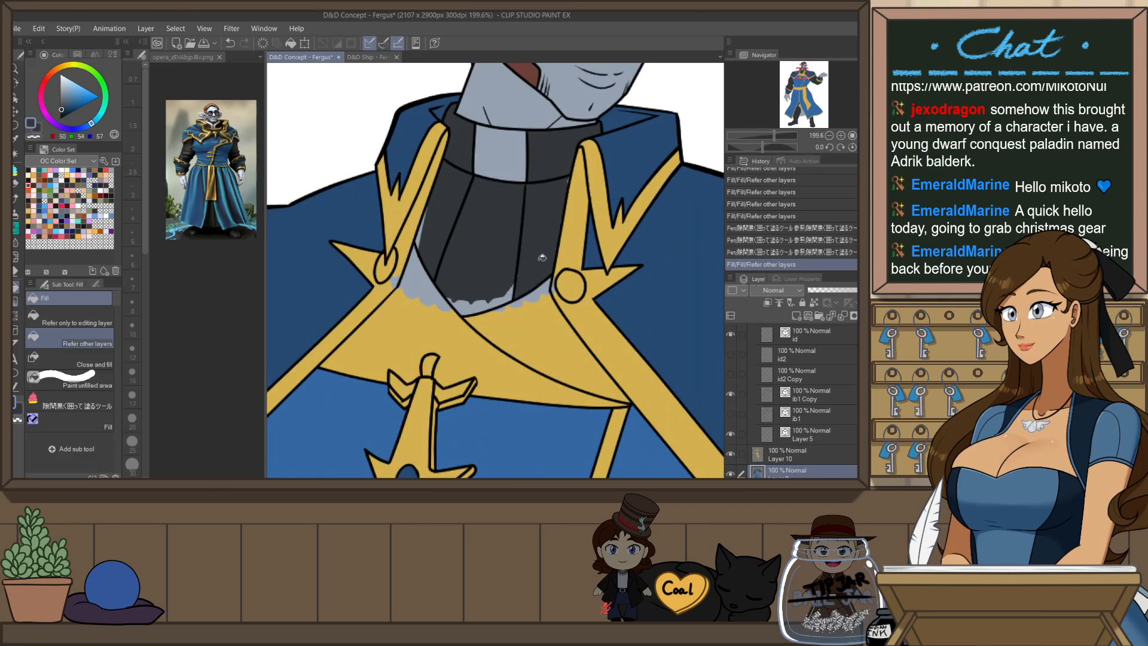
{"action": "left_click", "coordinate": [496, 302]}
{"action": "left_click", "coordinate": [422, 235]}
{"action": "left_click", "coordinate": [425, 216]}
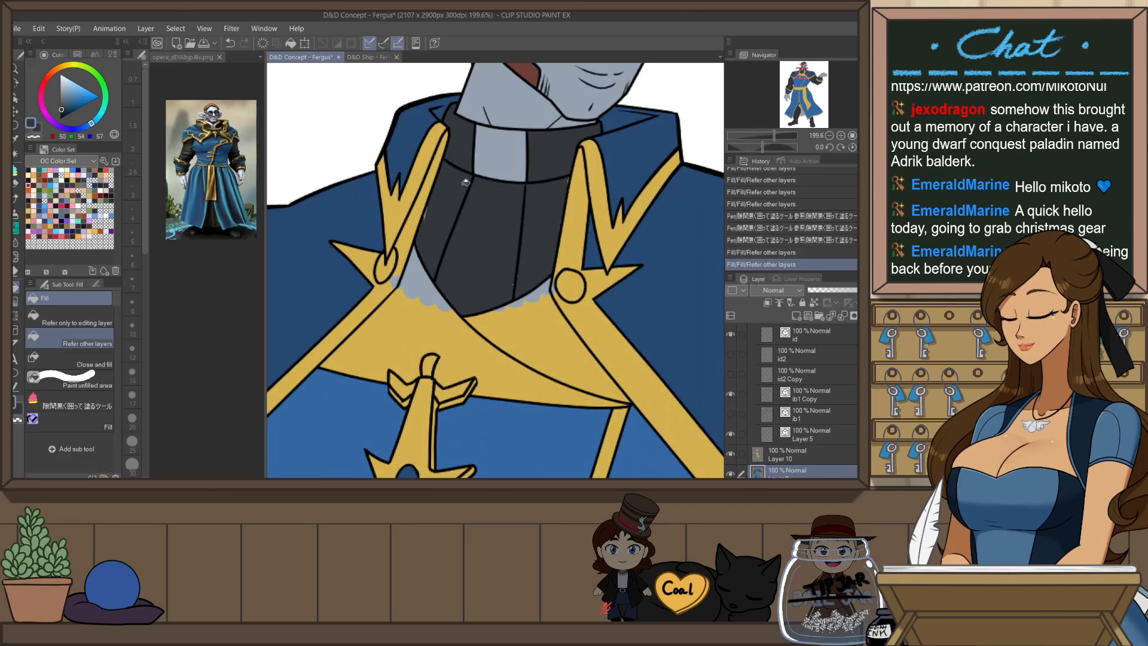
{"action": "key", "text": "p"}
{"action": "left_click_drag", "start_coordinate": [439, 197], "coordinate": [434, 191]}
{"action": "mouse_move", "coordinate": [561, 174]}
{"action": "left_mouse_down"}
{"action": "mouse_move", "coordinate": [558, 236]}
{"action": "mouse_move", "coordinate": [544, 230]}
{"action": "mouse_move", "coordinate": [527, 283]}
{"action": "mouse_move", "coordinate": [443, 277]}
{"action": "mouse_move", "coordinate": [422, 229]}
{"action": "mouse_move", "coordinate": [473, 295]}
{"action": "left_mouse_up"}
- Sample the gold and enclose-fill the grey gaps along the chest panel's upper edge on Layer 10
{"action": "left_click", "coordinate": [543, 317], "text": "alt"}
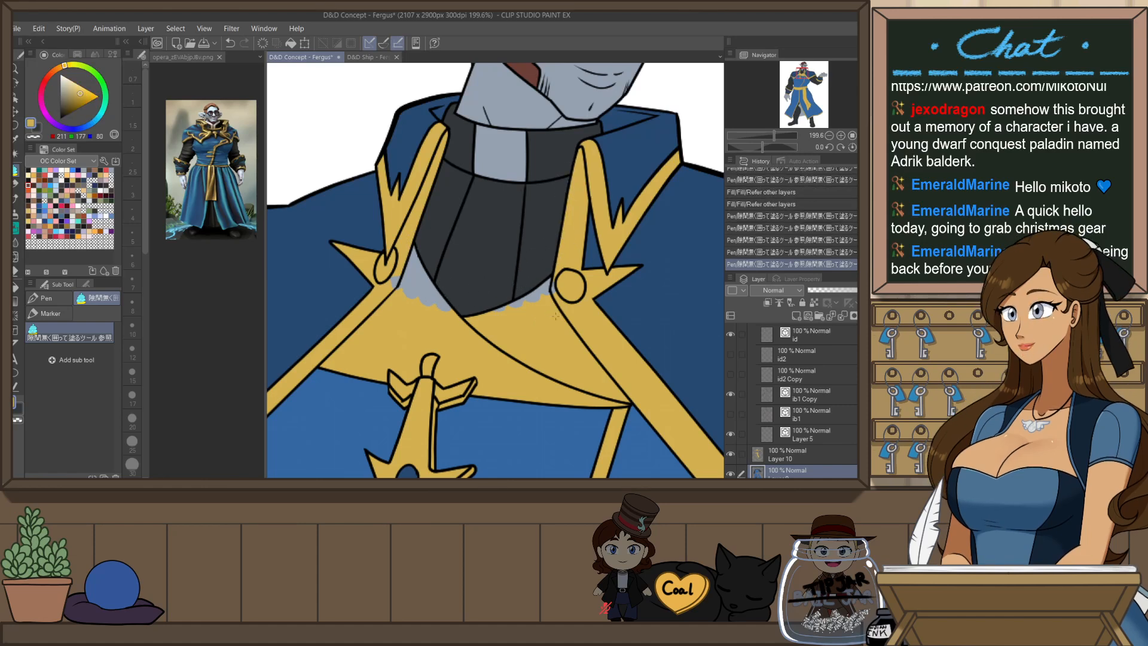
{"action": "left_click", "coordinate": [802, 456]}
{"action": "mouse_move", "coordinate": [569, 305]}
{"action": "left_mouse_down"}
{"action": "mouse_move", "coordinate": [477, 300]}
{"action": "mouse_move", "coordinate": [585, 286]}
{"action": "left_mouse_up"}
{"action": "mouse_move", "coordinate": [467, 318]}
{"action": "left_mouse_down"}
{"action": "mouse_move", "coordinate": [402, 245]}
{"action": "mouse_move", "coordinate": [394, 281]}
{"action": "left_mouse_up"}
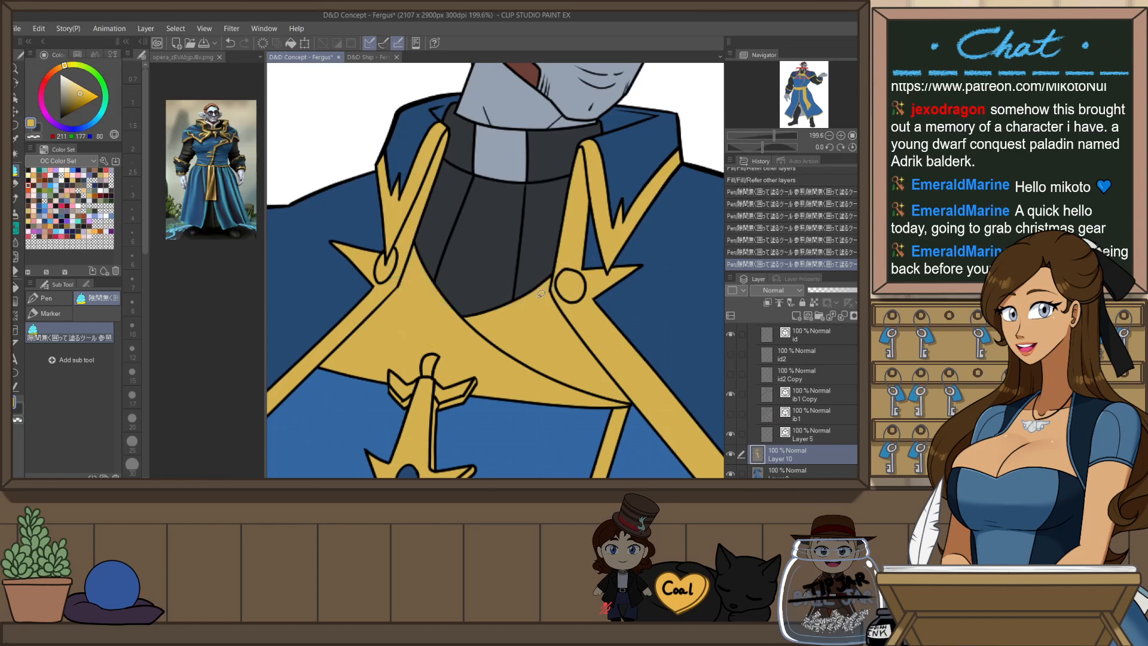
{"action": "scroll", "coordinate": [509, 175], "scroll_direction": "down", "scroll_amount": 2}
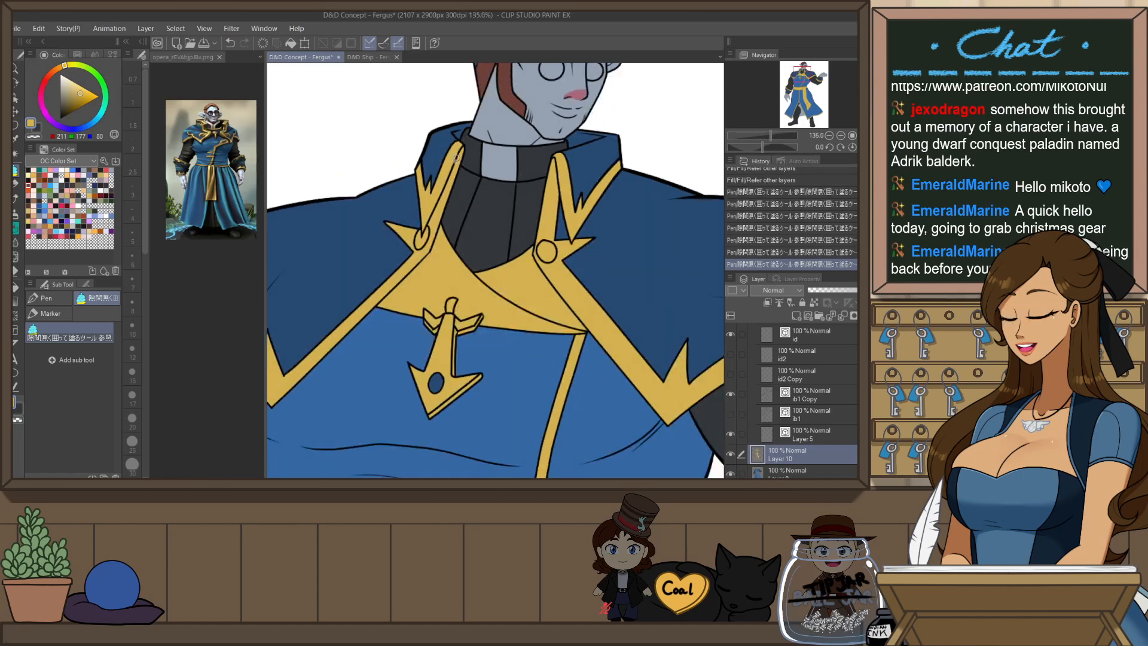
- Fill the tab at the front of the priest collar with white on Layer 10
{"action": "key", "text": "g"}
{"action": "left_click", "coordinate": [484, 153]}
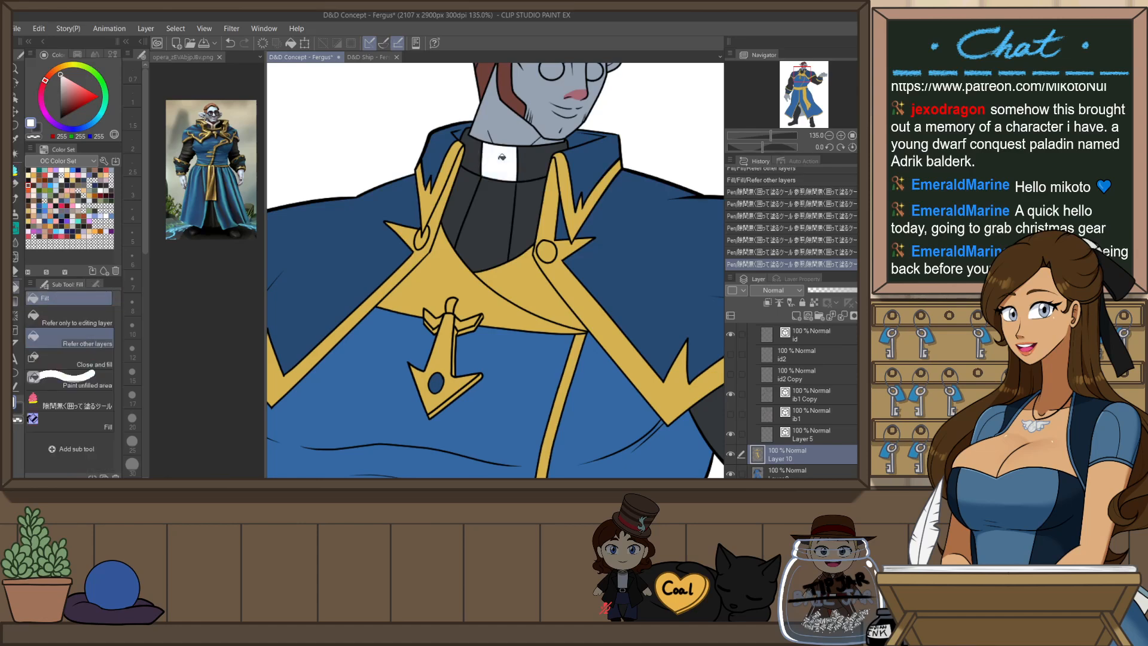
{"action": "scroll", "coordinate": [496, 126], "scroll_direction": "down", "scroll_amount": 4}
{"action": "scroll", "coordinate": [496, 125], "scroll_direction": "down", "scroll_amount": 1}
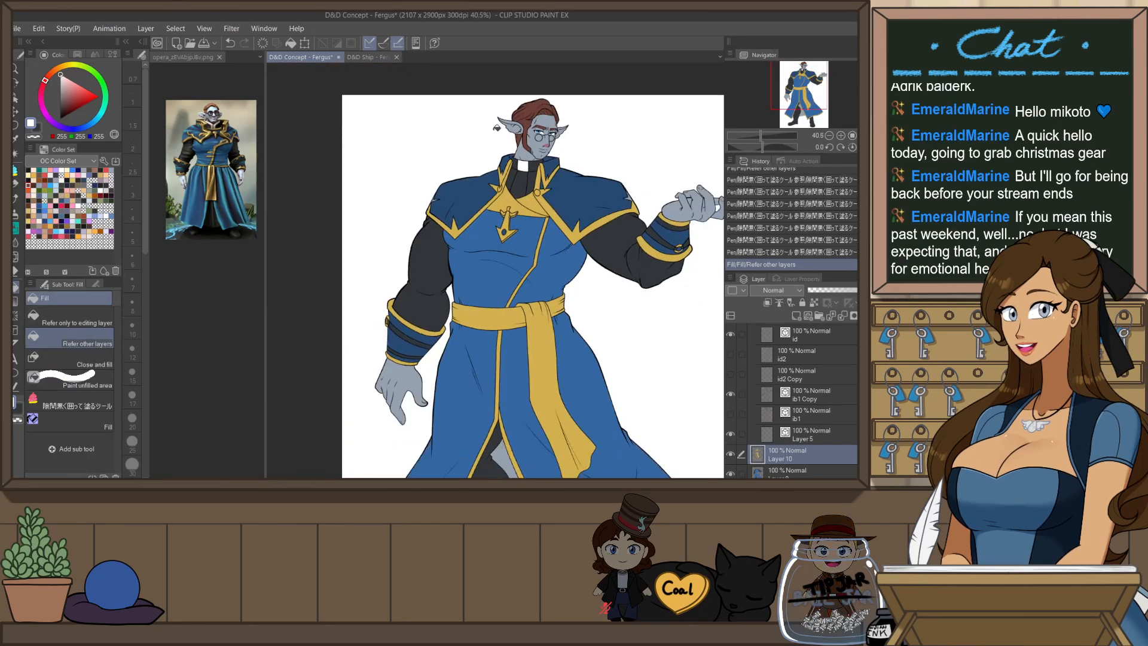
{"action": "scroll", "coordinate": [604, 185], "scroll_direction": "down", "scroll_amount": 1}
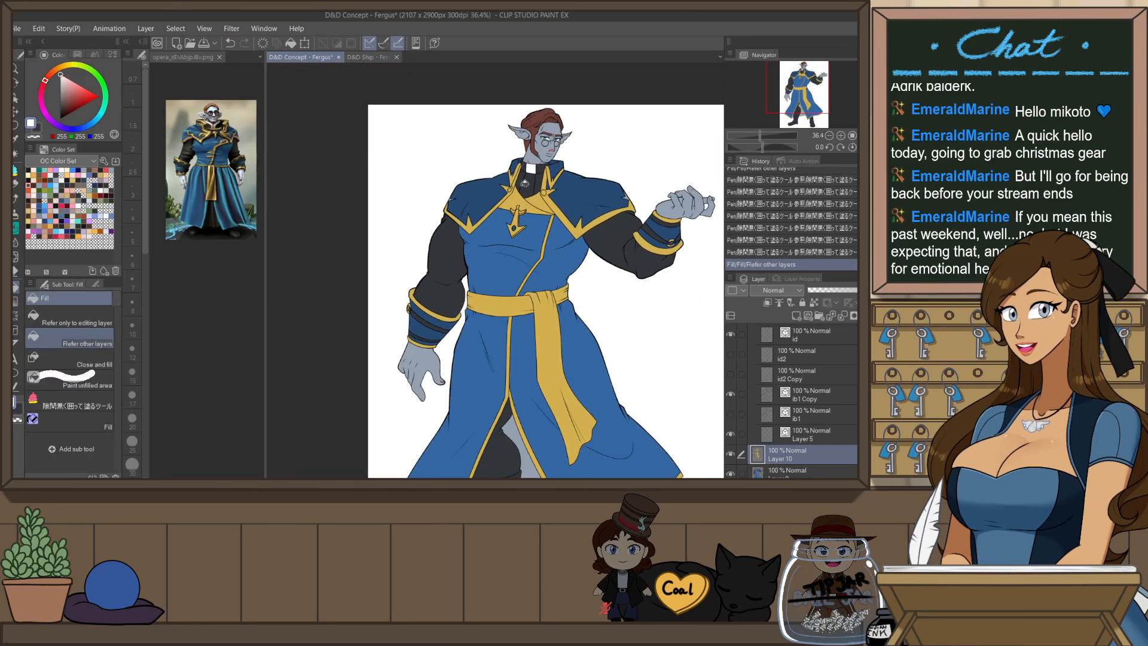
- Sample the trim's gold and enclose-fill the unpainted spikes at the outer edges of both cape shoulders
{"action": "scroll", "coordinate": [610, 189], "scroll_direction": "up", "scroll_amount": 10}
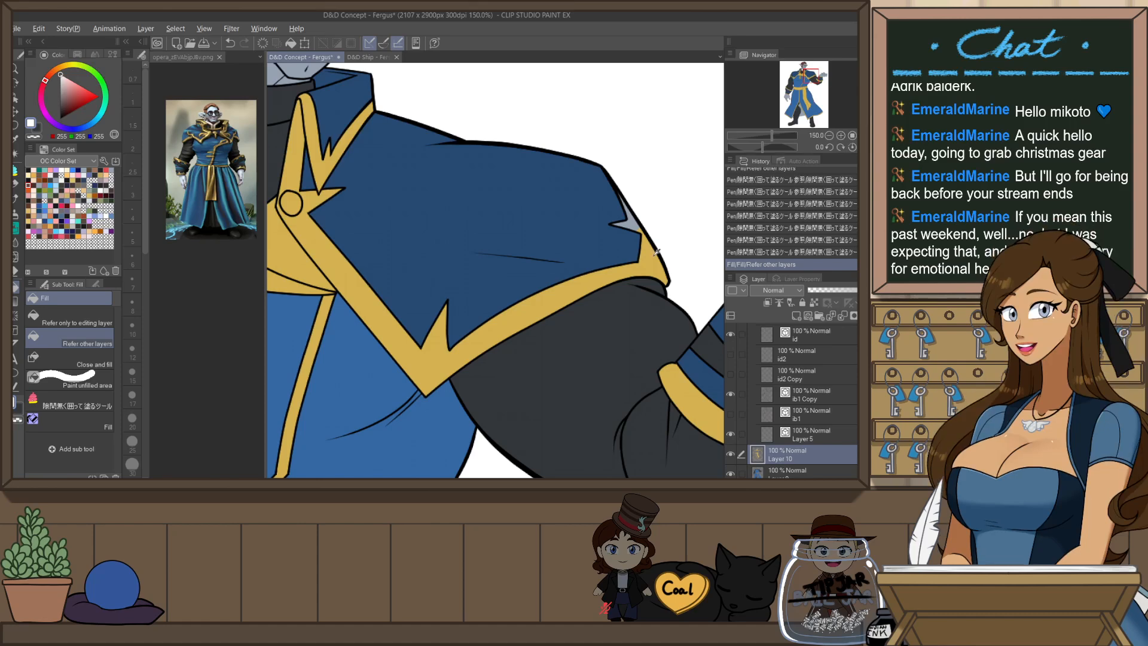
{"action": "left_click", "coordinate": [655, 254], "text": "alt"}
{"action": "scroll", "coordinate": [645, 246], "scroll_direction": "up", "scroll_amount": 1}
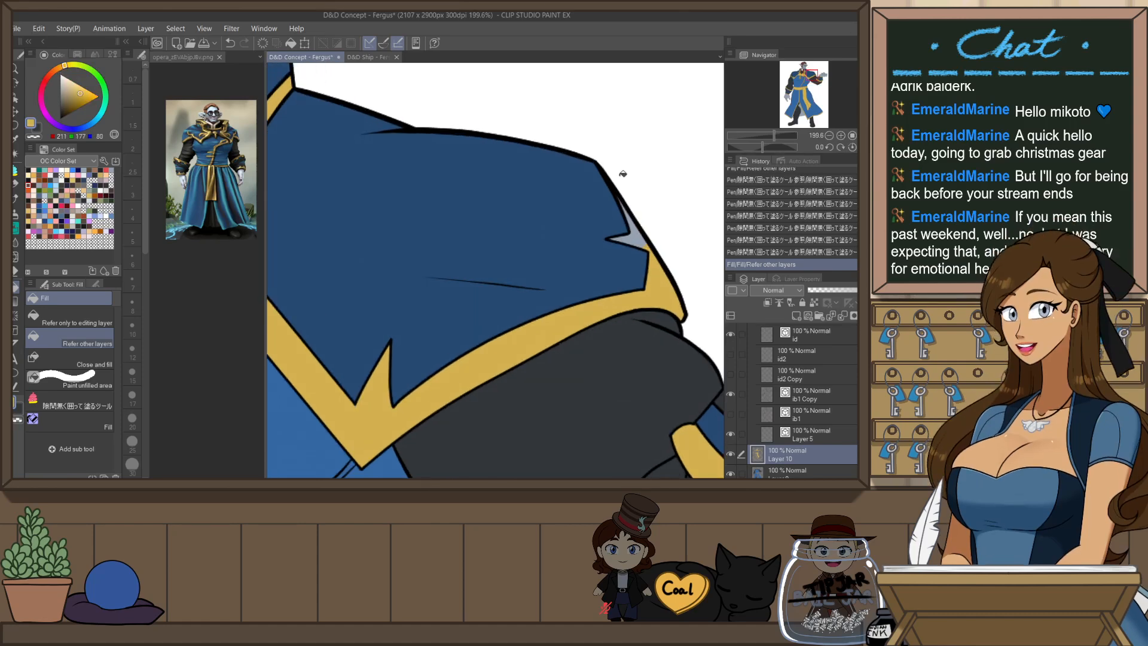
{"action": "key", "text": "p"}
{"action": "mouse_move", "coordinate": [670, 209]}
{"action": "left_mouse_down"}
{"action": "mouse_move", "coordinate": [598, 239]}
{"action": "mouse_move", "coordinate": [673, 212]}
{"action": "left_mouse_up"}
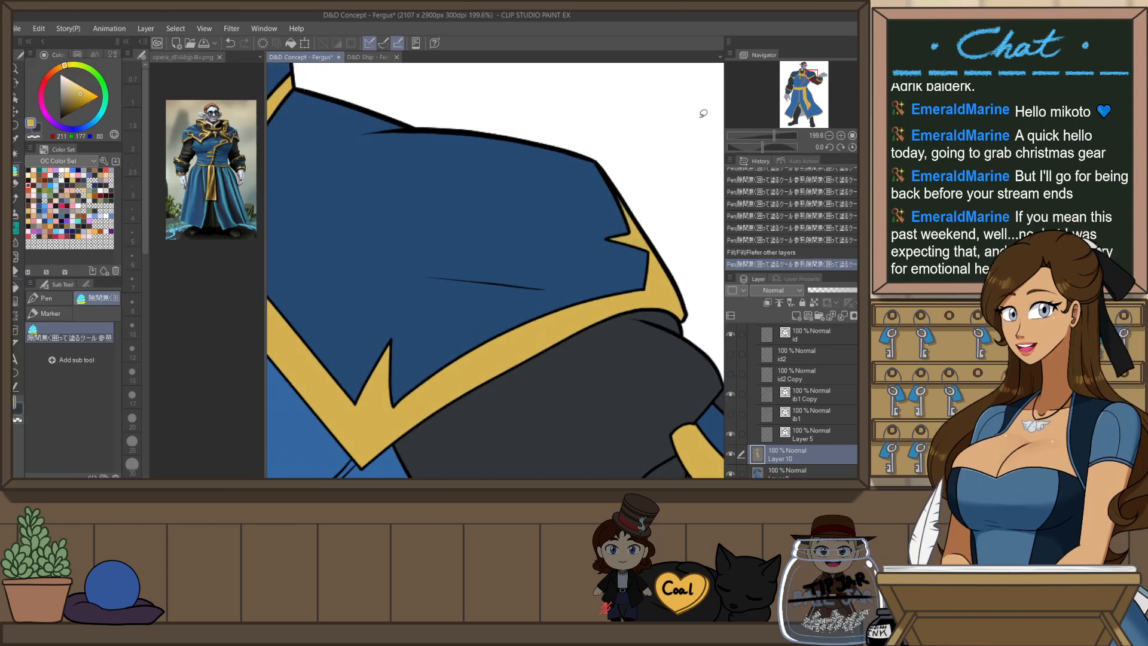
{"action": "scroll", "coordinate": [638, 178], "scroll_direction": "down", "scroll_amount": 5}
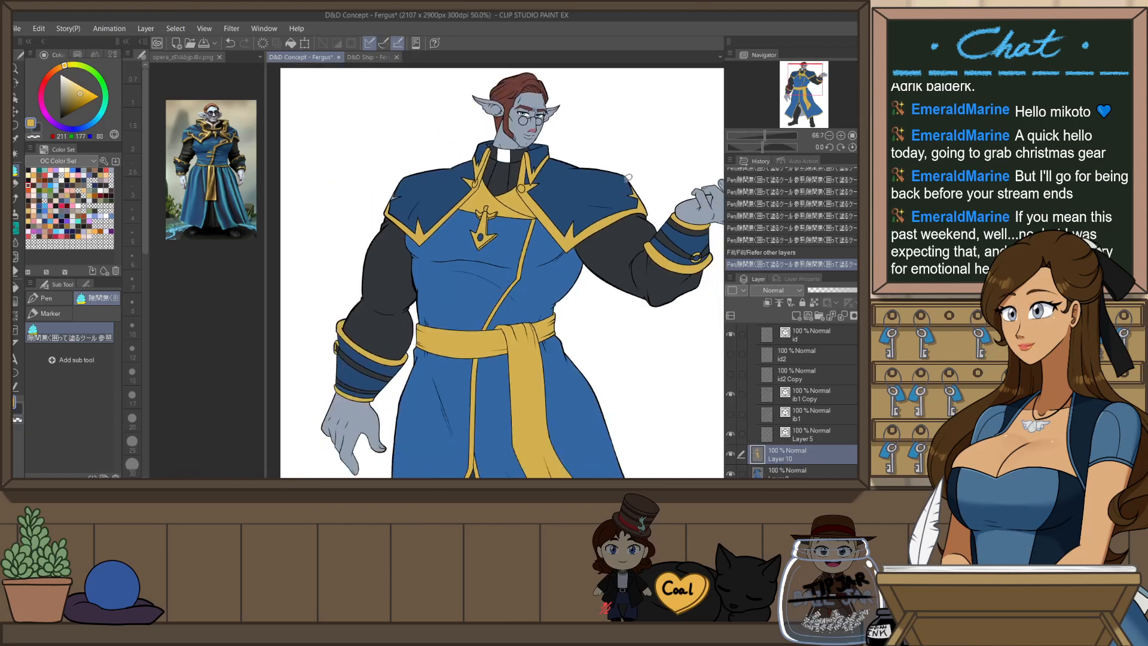
{"action": "scroll", "coordinate": [411, 172], "scroll_direction": "up", "scroll_amount": 4}
{"action": "mouse_move", "coordinate": [411, 173]}
{"action": "left_mouse_down"}
{"action": "mouse_move", "coordinate": [452, 215]}
{"action": "mouse_move", "coordinate": [413, 174]}
{"action": "left_mouse_up"}
{"action": "scroll", "coordinate": [406, 128], "scroll_direction": "down", "scroll_amount": 5}
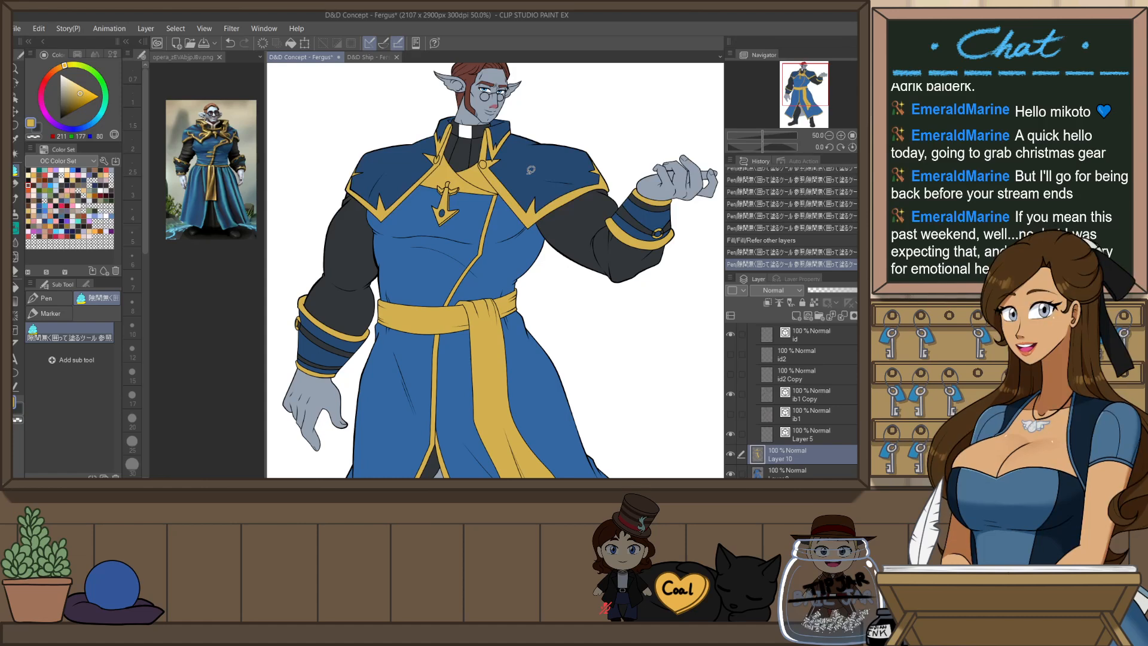
- Show the id2 and id2 Copy necklace line layers again
{"action": "scroll", "coordinate": [745, 390], "scroll_direction": "up", "scroll_amount": 2}
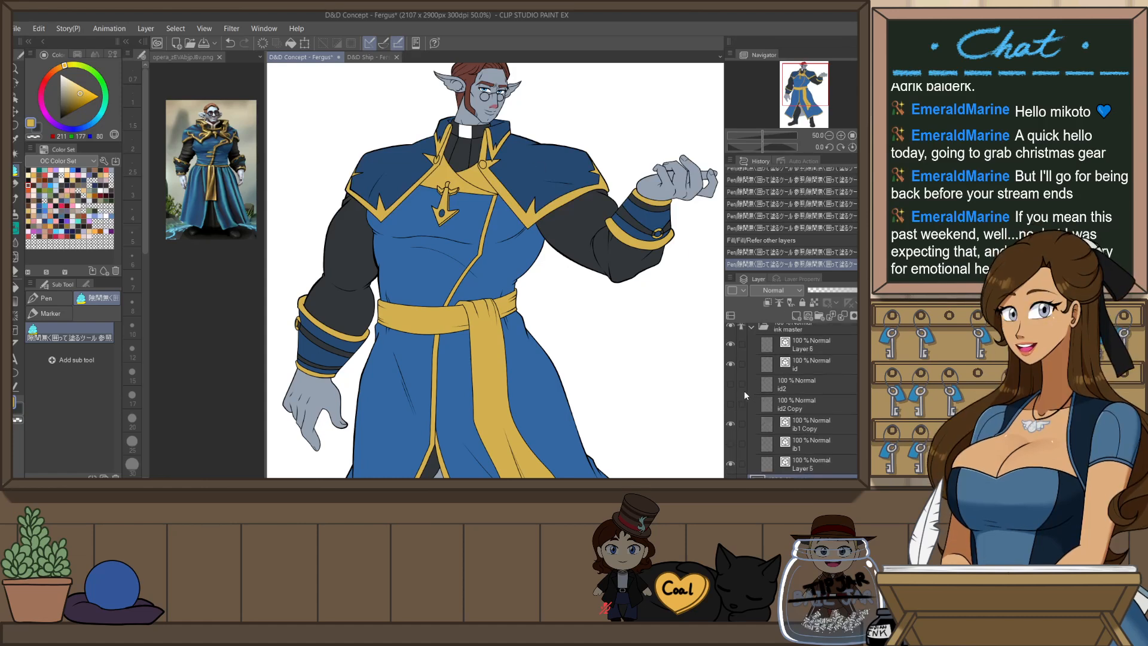
{"action": "left_click", "coordinate": [729, 387]}
{"action": "left_click", "coordinate": [732, 400]}
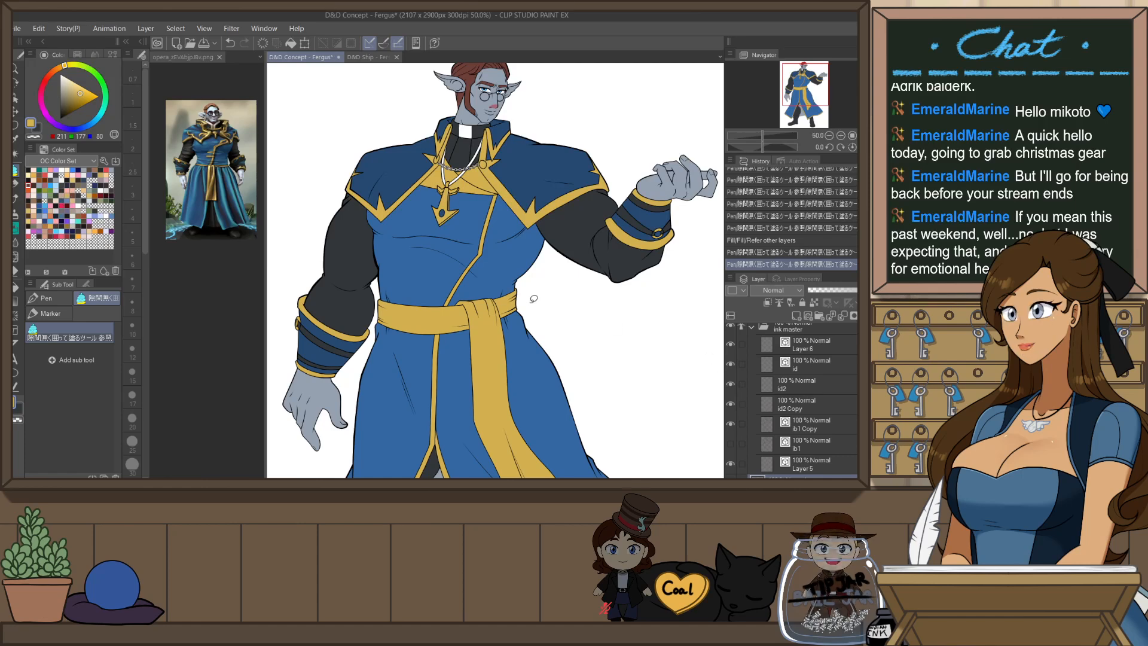
- Collapse the ink master folder and save the Fergus drawing
{"action": "key", "text": "ctrl+0"}
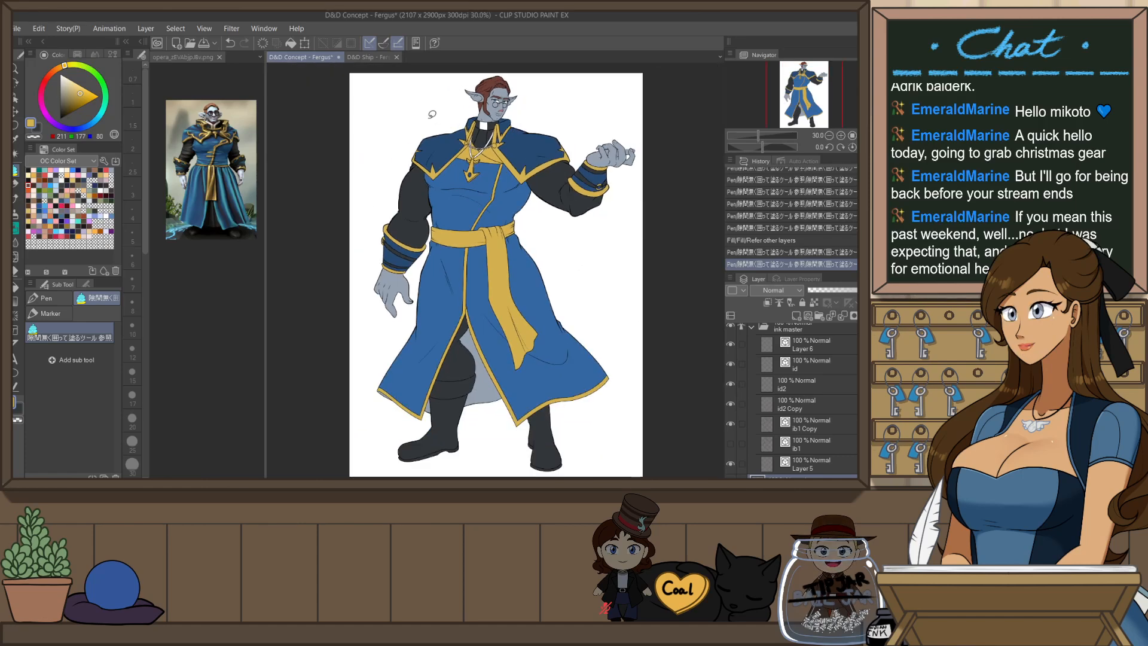
{"action": "scroll", "coordinate": [432, 113], "scroll_direction": "up", "scroll_amount": 1}
{"action": "scroll", "coordinate": [772, 397], "scroll_direction": "up", "scroll_amount": 2}
{"action": "left_click", "coordinate": [752, 351]}
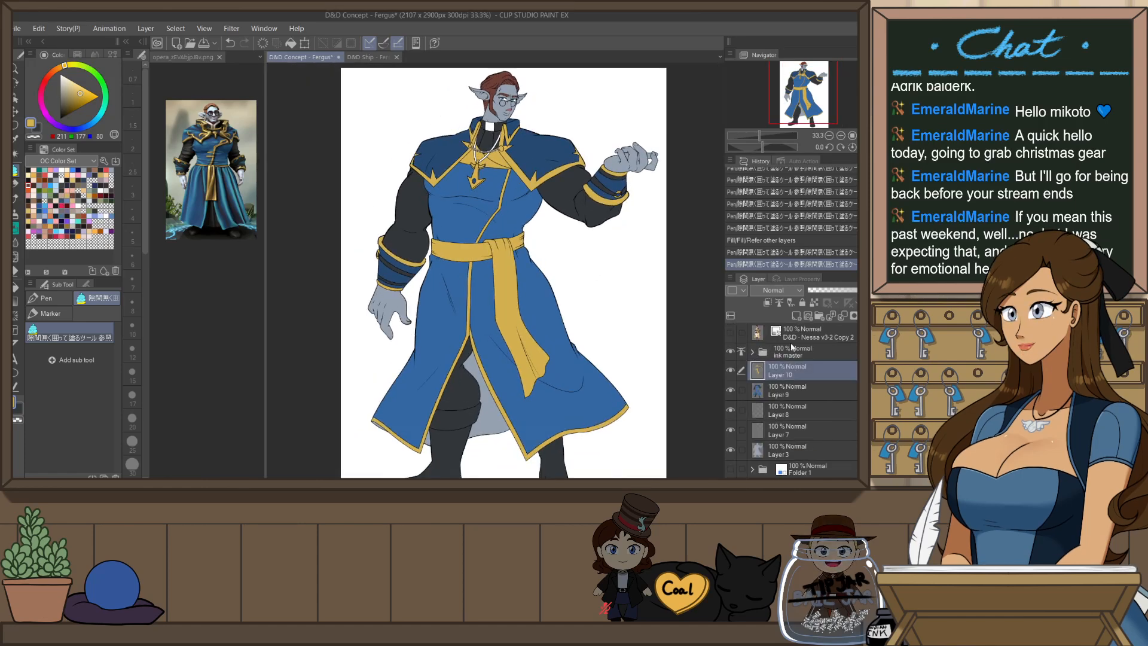
{"action": "key", "text": "ctrl+0"}
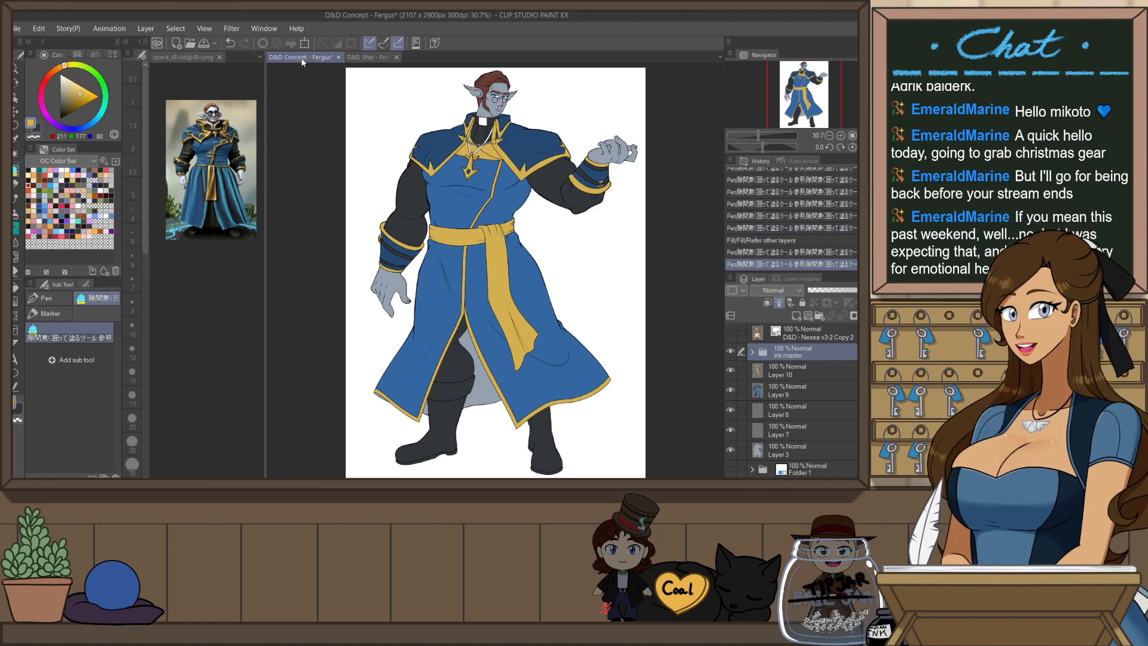
{"action": "key", "text": "ctrl+s"}
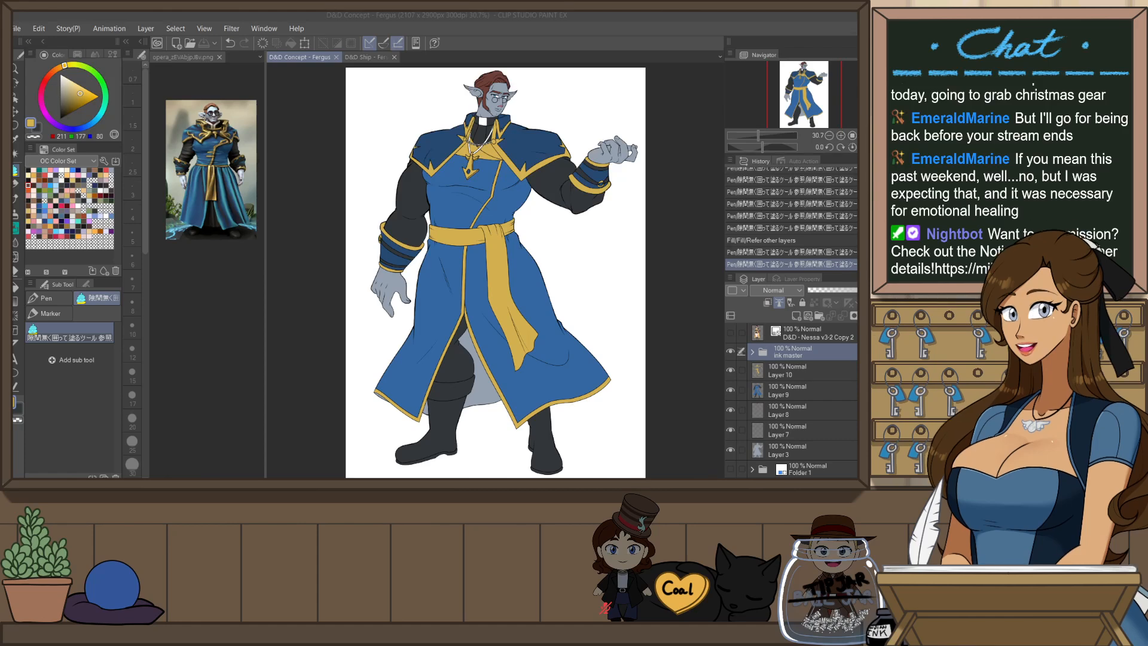
{"action": "left_click", "coordinate": [18, 29]}
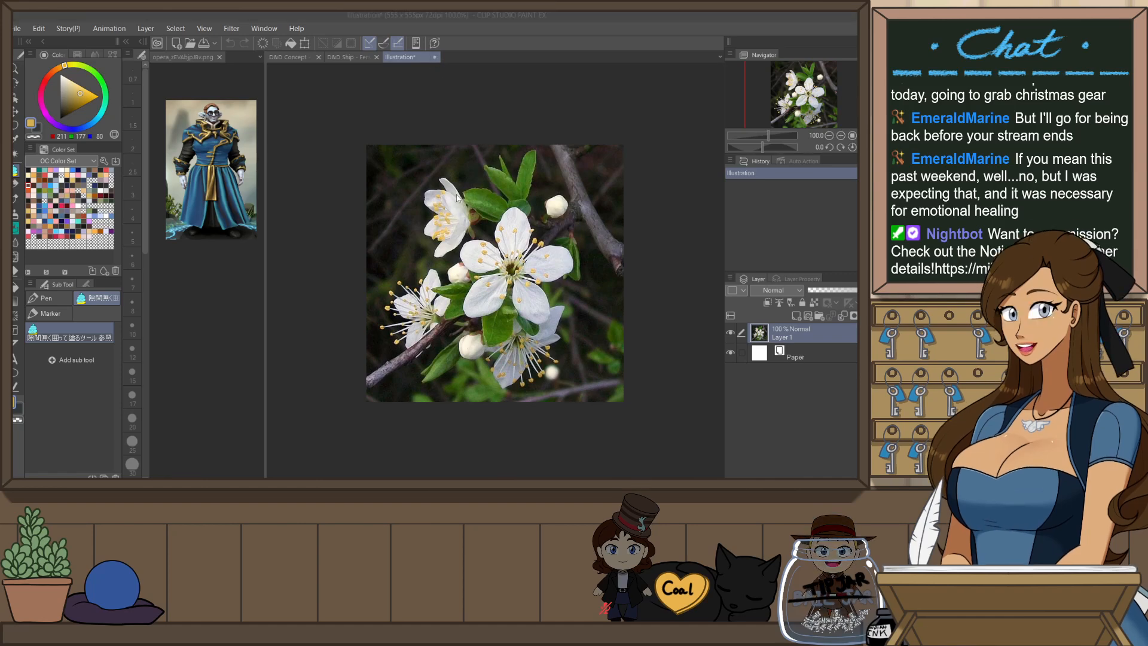
{"action": "left_click", "coordinate": [434, 57]}
{"action": "left_click", "coordinate": [300, 57]}
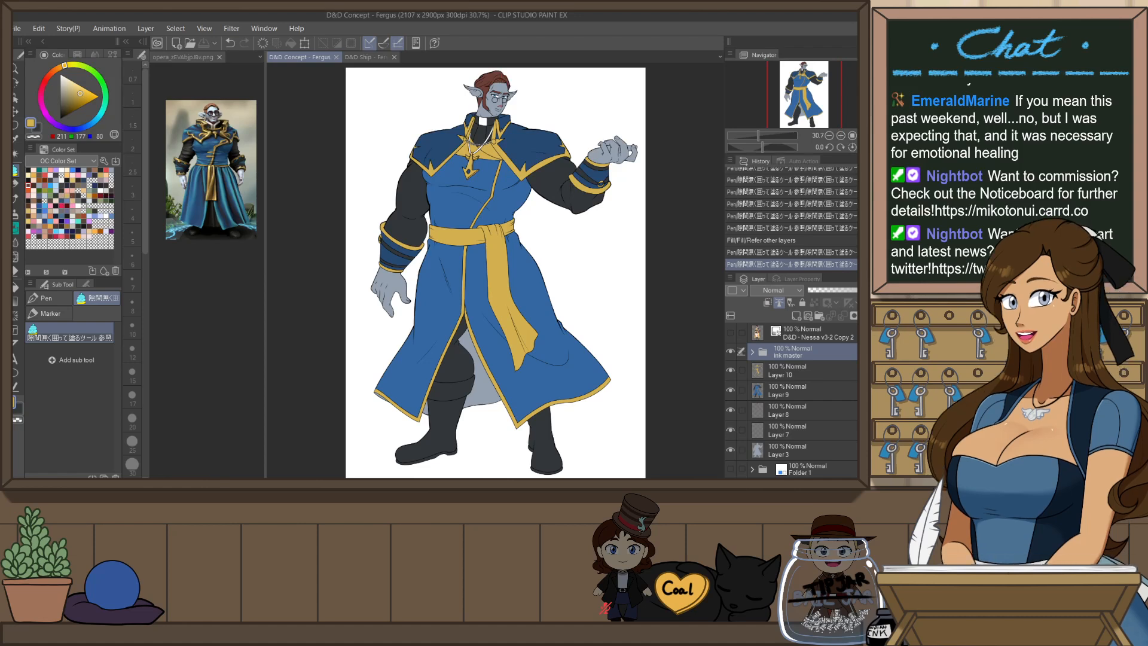
{"action": "left_click", "coordinate": [824, 113]}
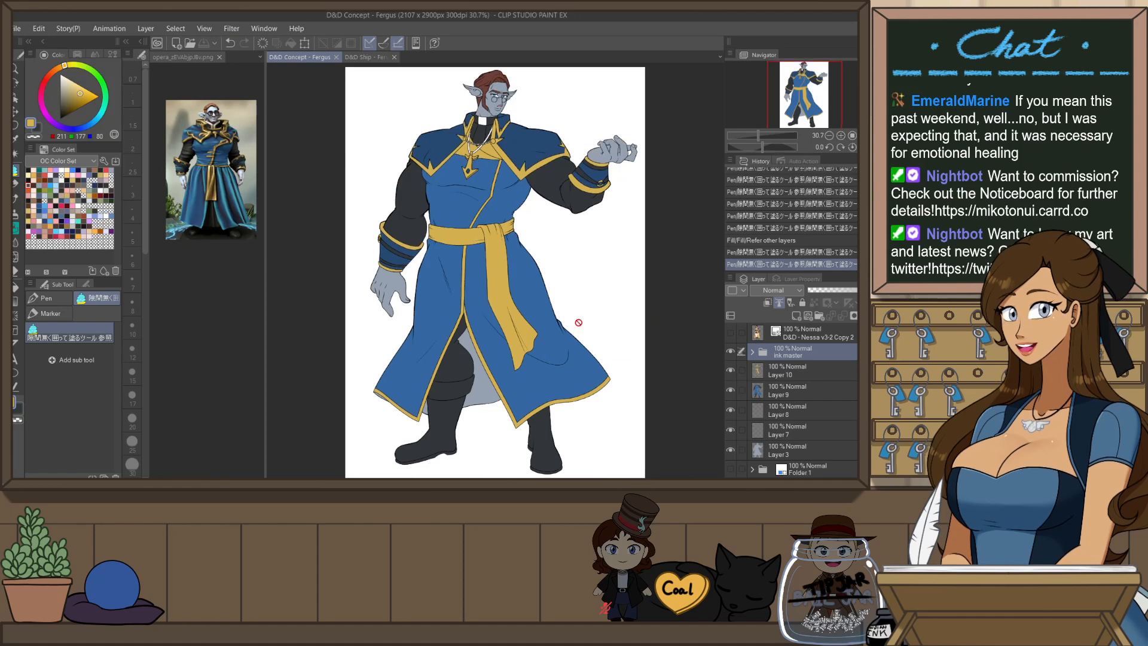
- Sample the cape's dark blue and fill the coat's inner lining behind the legs and at the hem on Layer 9
{"action": "key", "text": "p"}
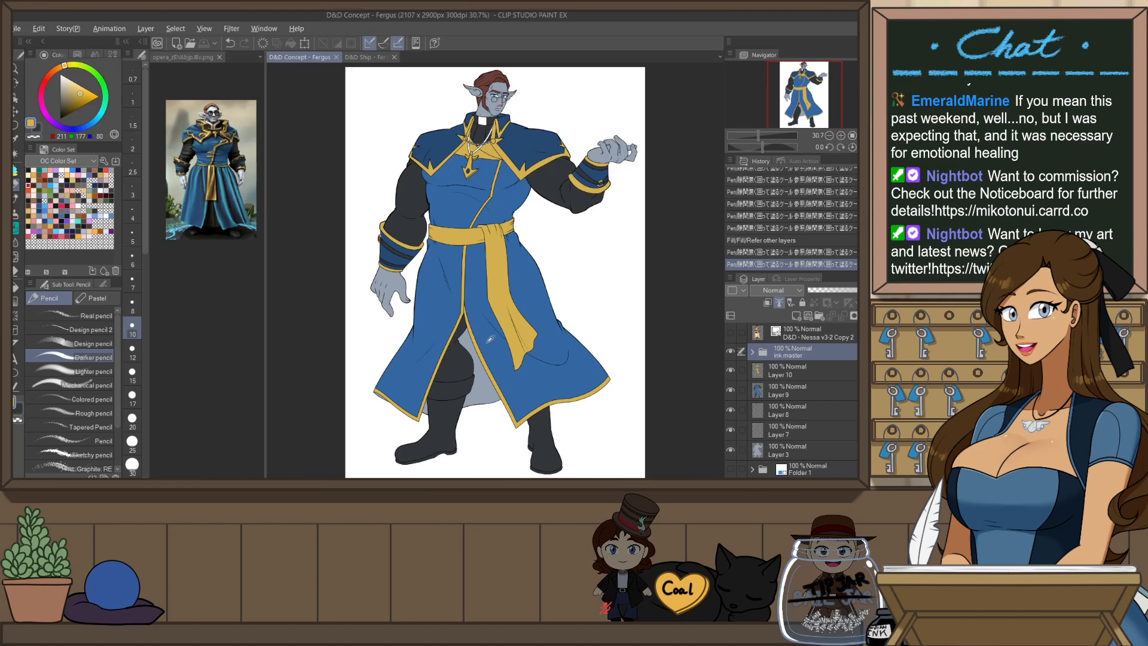
{"action": "left_click", "coordinate": [540, 148], "text": "alt"}
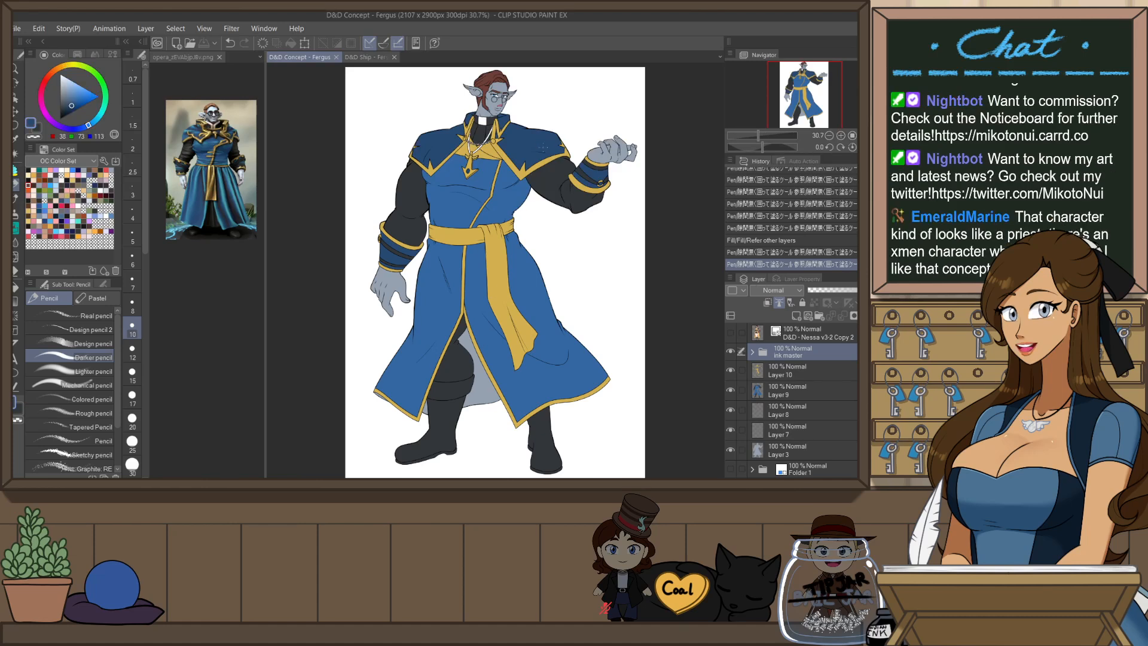
{"action": "left_click", "coordinate": [554, 142], "text": "ctrl+shift"}
{"action": "key", "text": "g"}
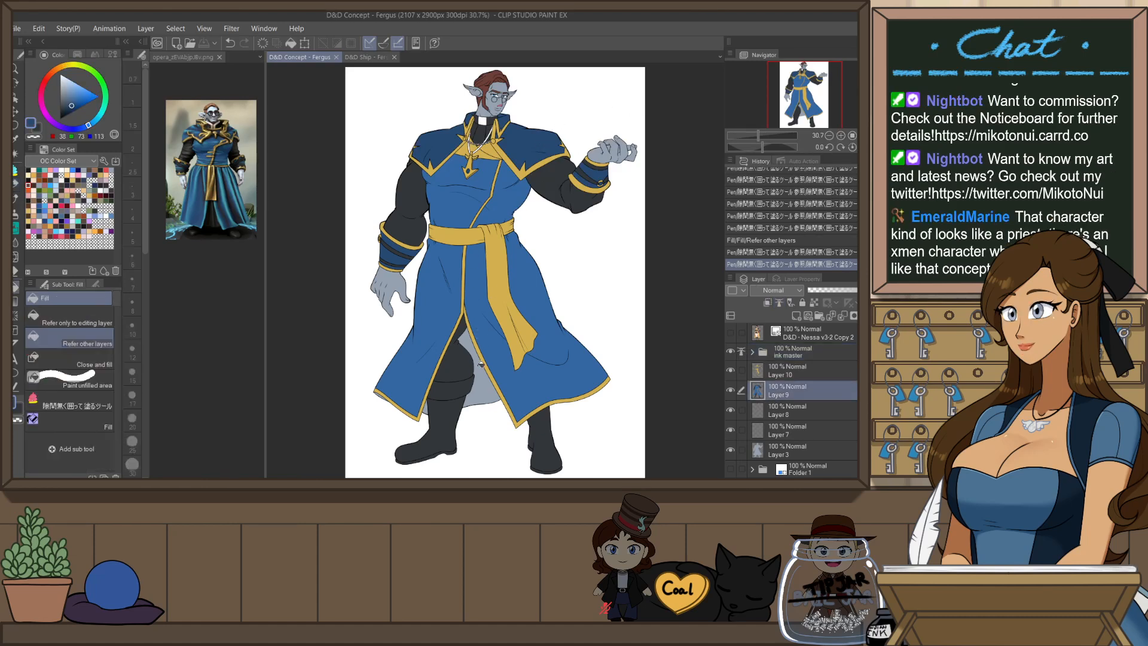
{"action": "left_click", "coordinate": [481, 366]}
{"action": "left_click", "coordinate": [428, 407]}
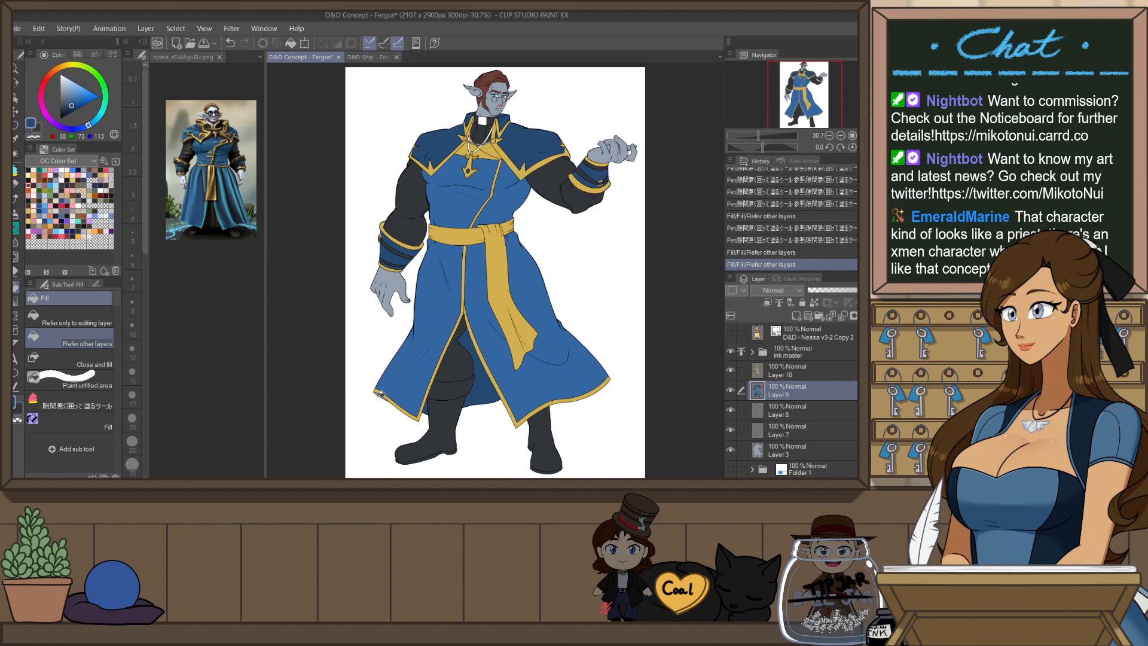
{"action": "left_click", "coordinate": [381, 393]}
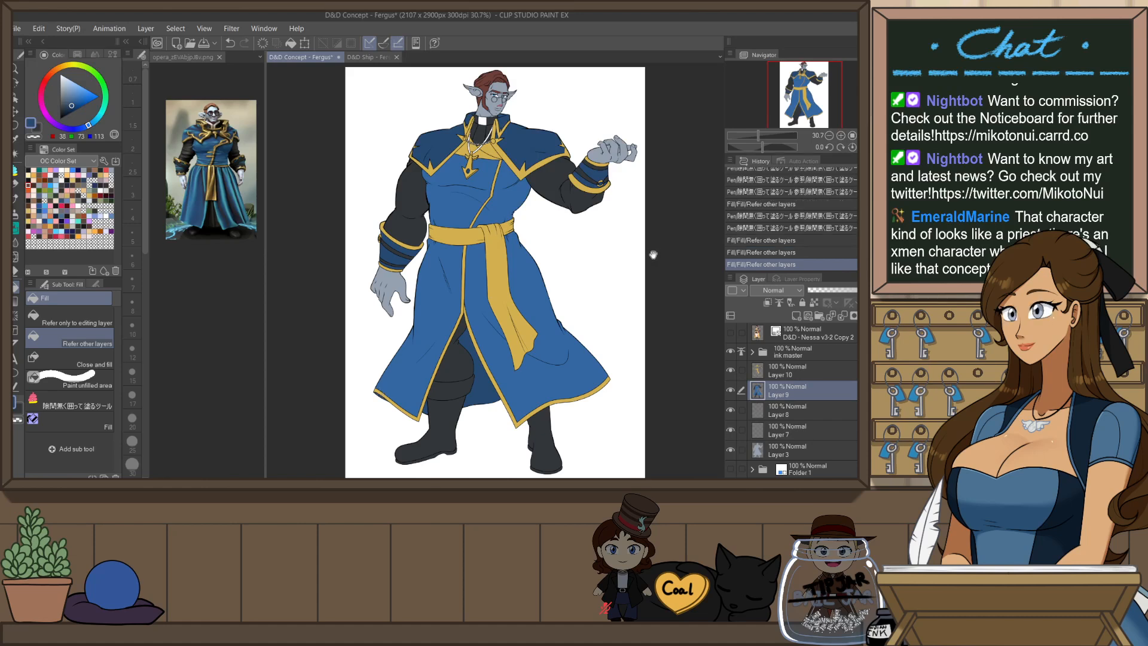
{"action": "scroll", "coordinate": [650, 264], "scroll_direction": "up", "scroll_amount": 1}
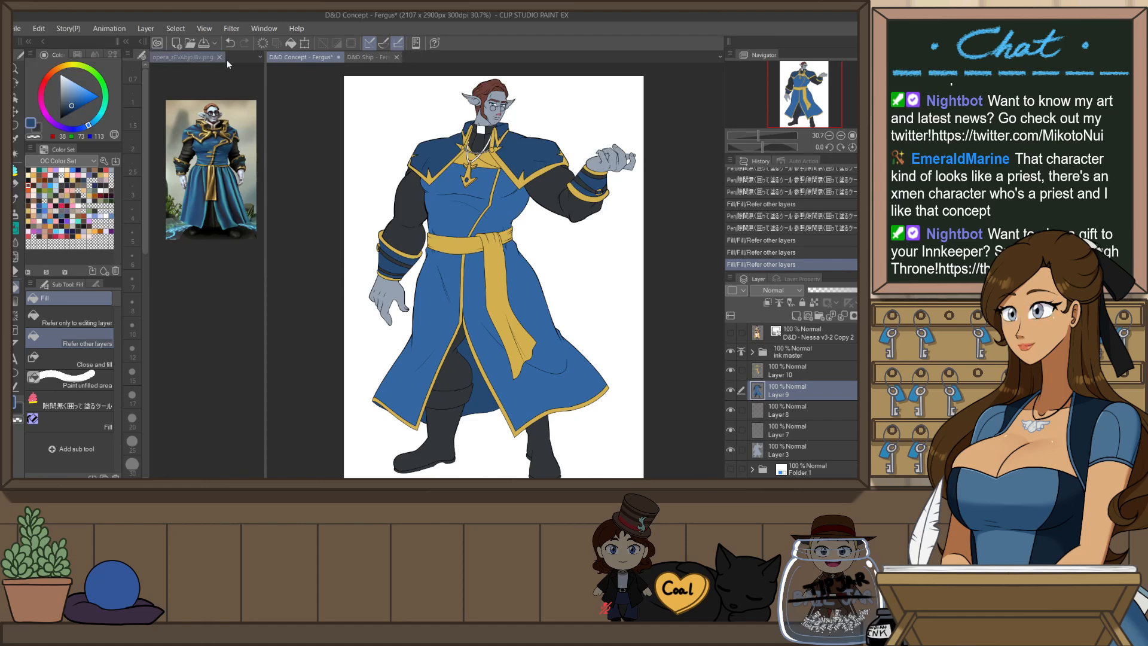
- Move the Fergus drawing into the same tab group as the reference image and save it
{"action": "left_click_drag", "start_coordinate": [267, 56], "coordinate": [238, 58]}
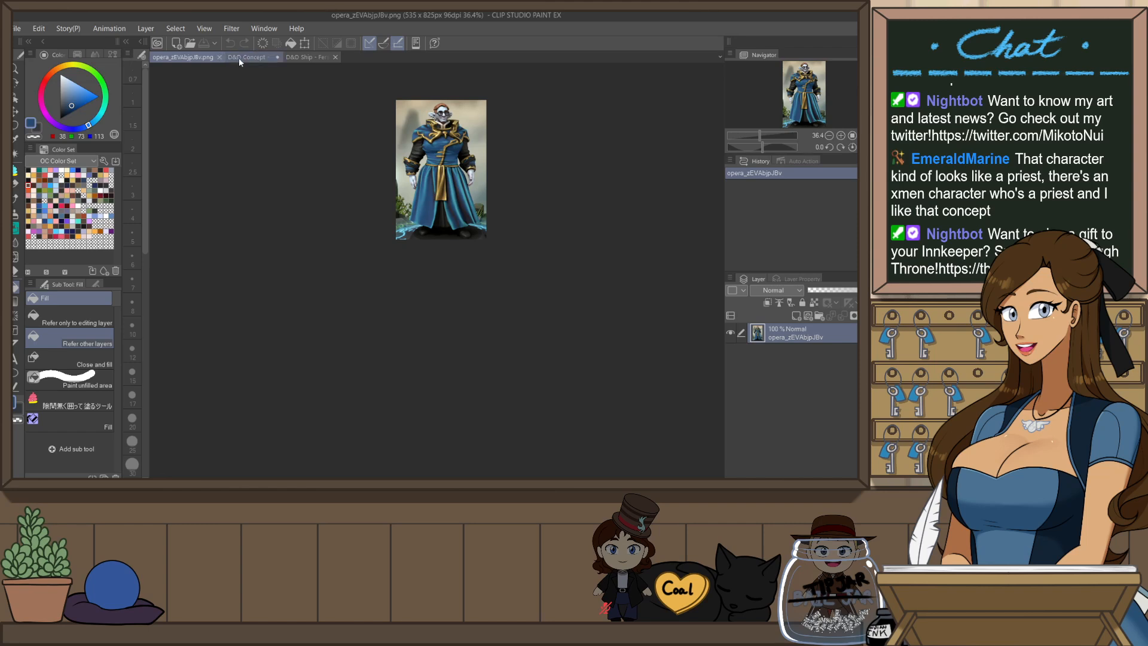
{"action": "left_click", "coordinate": [238, 57]}
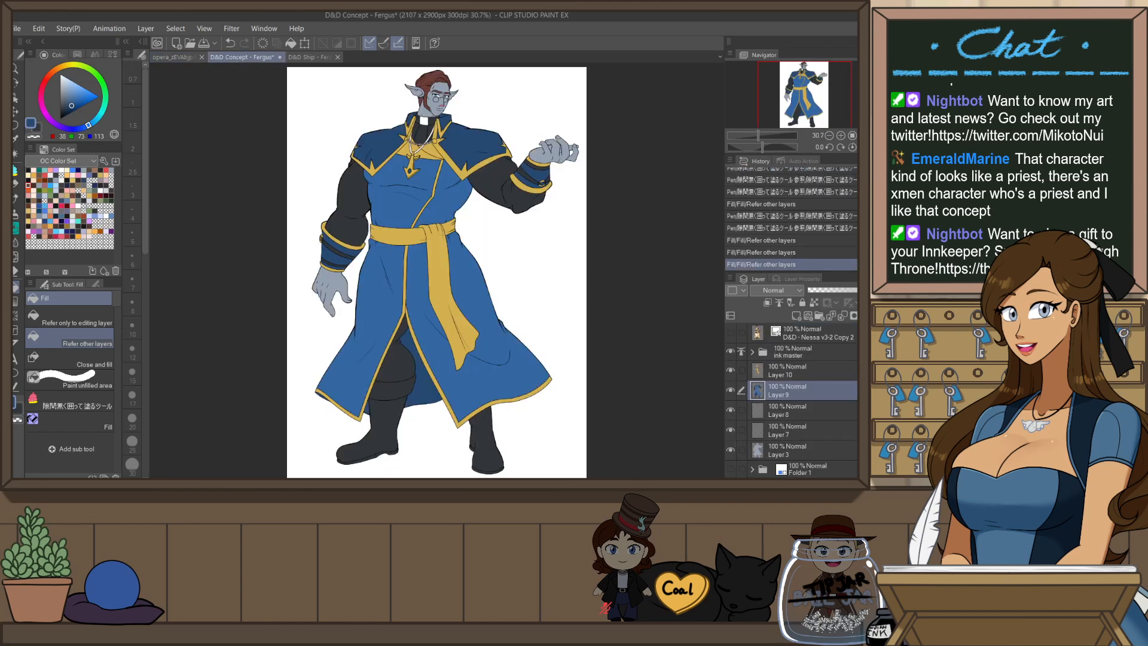
{"action": "key", "text": "ctrl+s"}
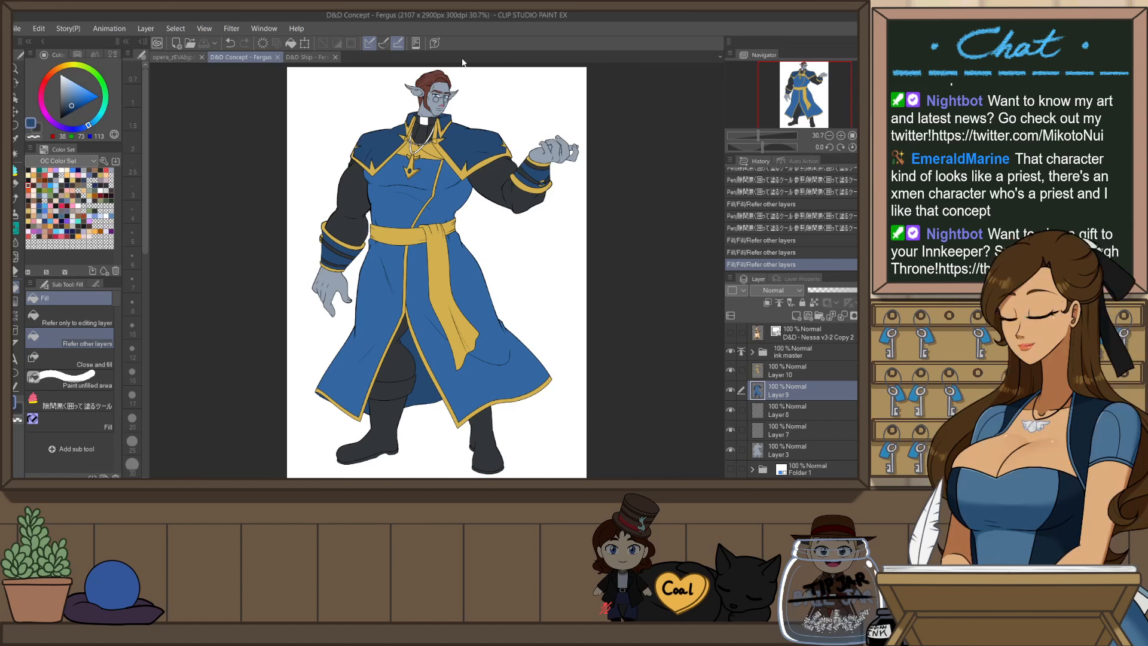
- Select the id2 chain layer inside the ink master folder and enable a border effect on it
{"action": "scroll", "coordinate": [426, 93], "scroll_direction": "up", "scroll_amount": 3}
{"action": "scroll", "coordinate": [529, 97], "scroll_direction": "up", "scroll_amount": 1}
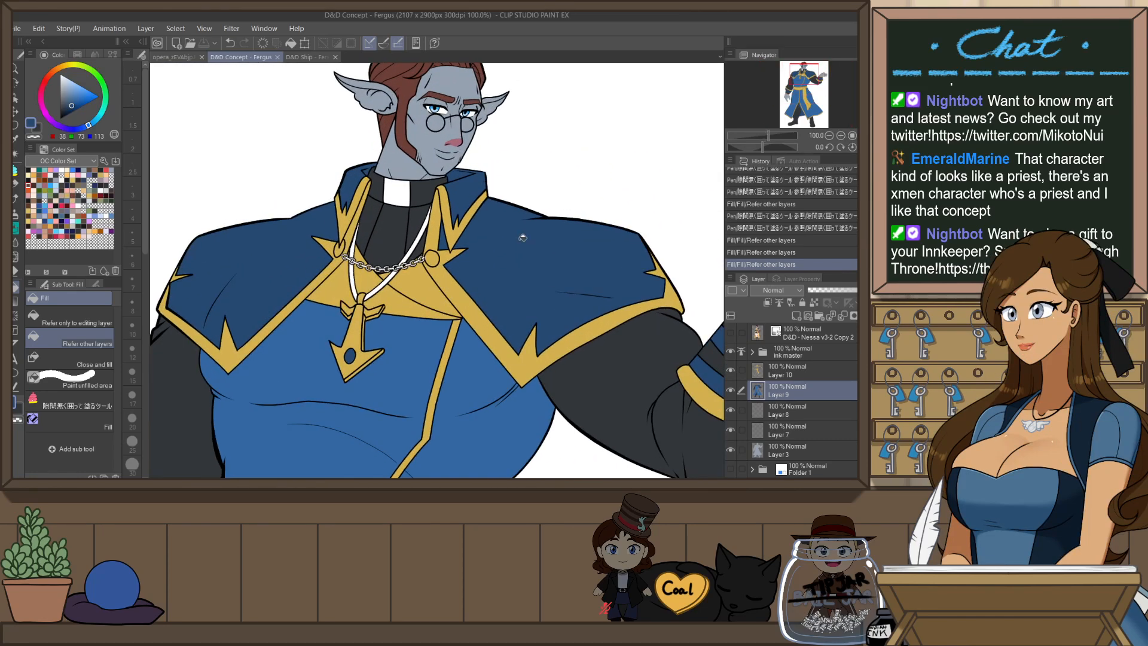
{"action": "scroll", "coordinate": [520, 235], "scroll_direction": "up", "scroll_amount": 1}
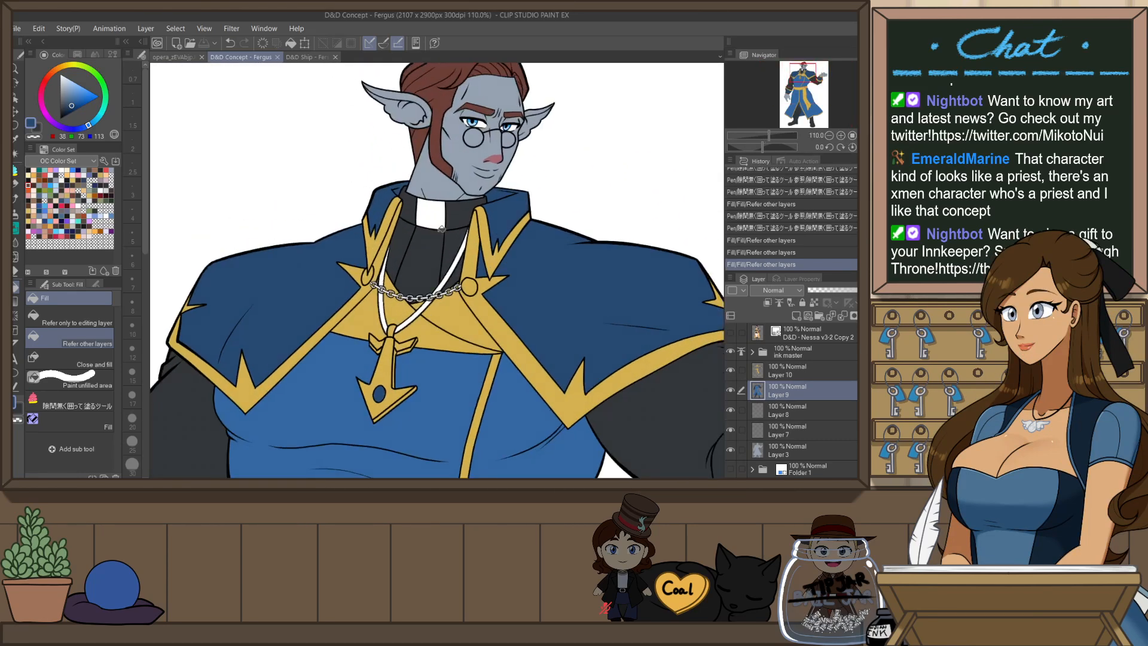
{"action": "left_click", "coordinate": [753, 352]}
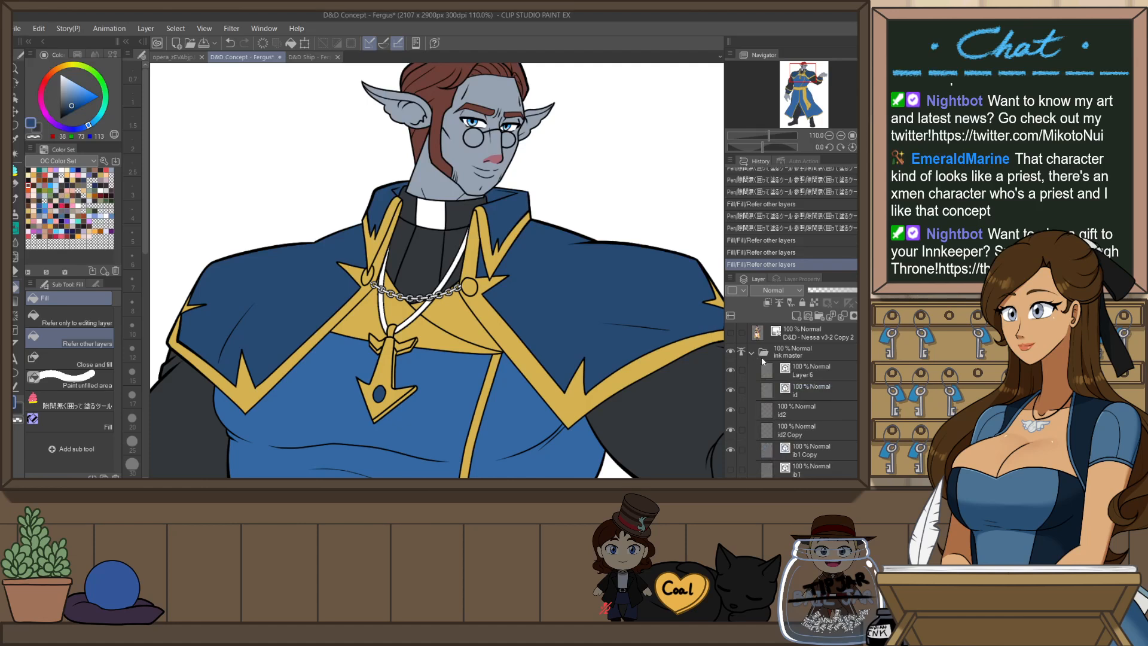
{"action": "left_click", "coordinate": [731, 409]}
{"action": "left_click", "coordinate": [731, 409]}
{"action": "left_click", "coordinate": [783, 413]}
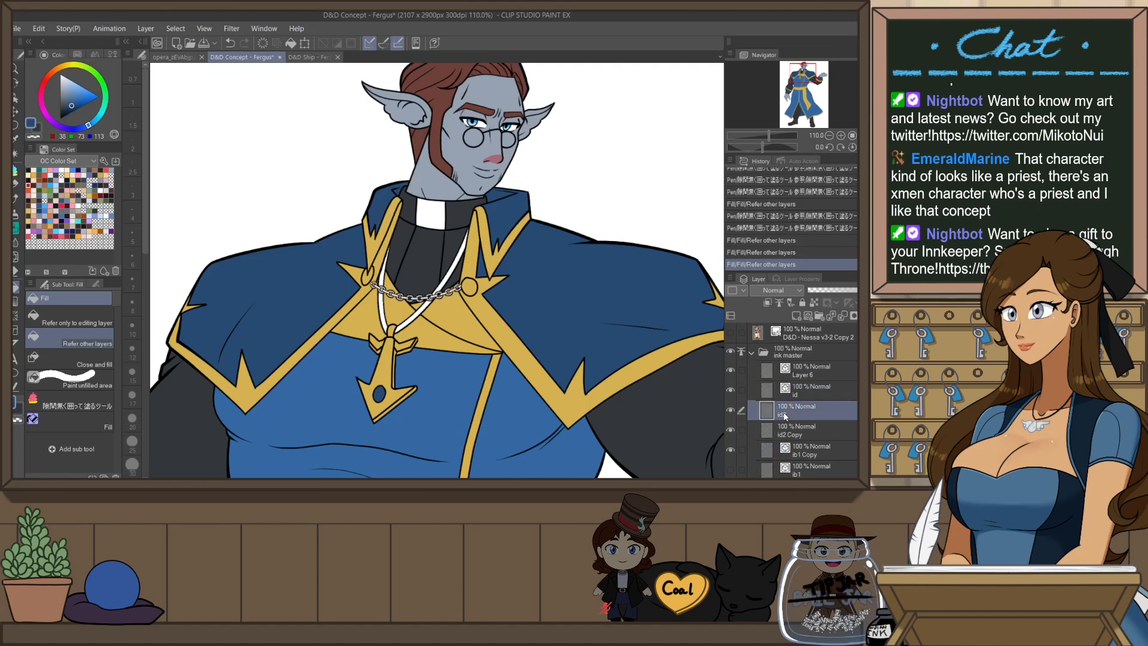
{"action": "left_click", "coordinate": [818, 279]}
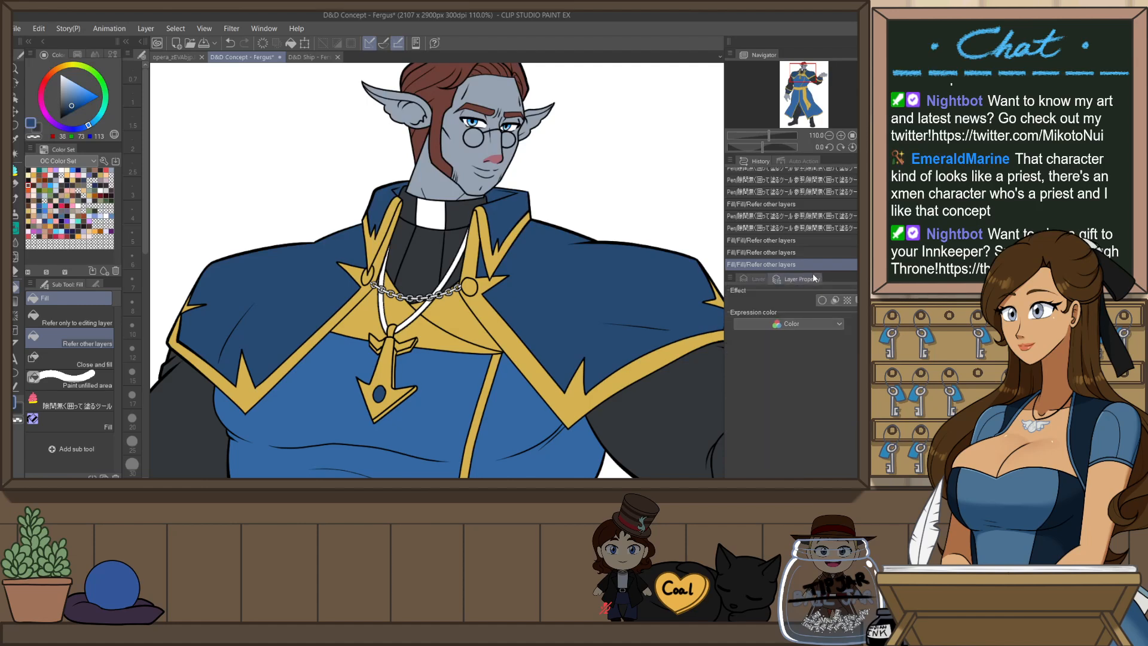
{"action": "left_click", "coordinate": [823, 300]}
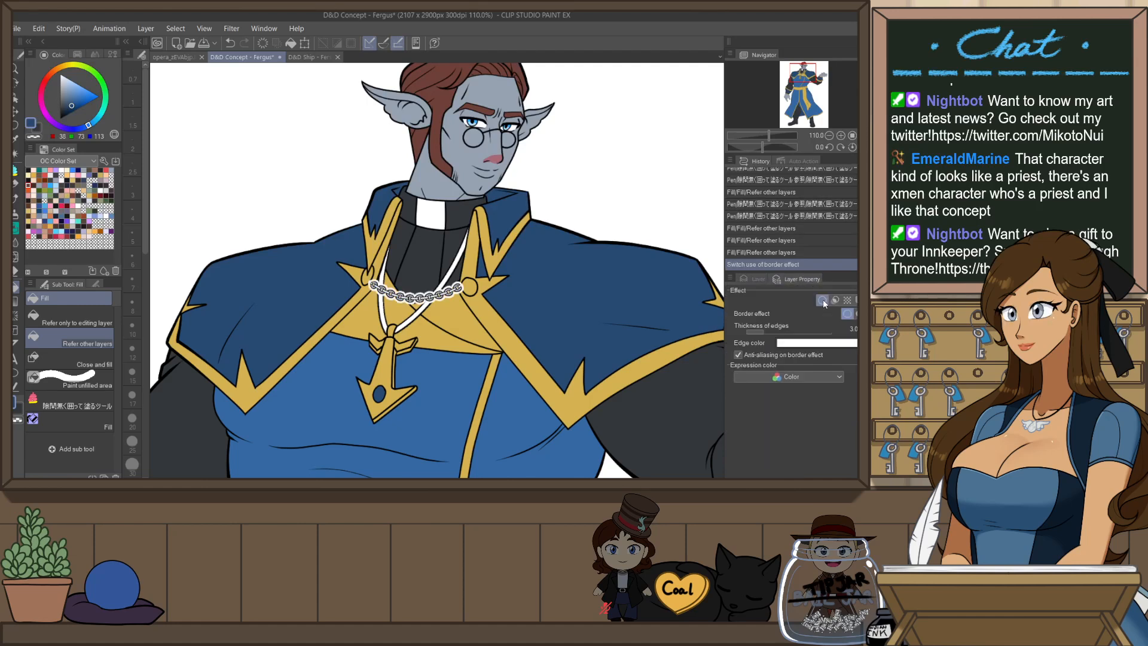
- Set the chain border's edge color to black and its thickness to 1.0
{"action": "left_click", "coordinate": [829, 347]}
{"action": "left_click", "coordinate": [710, 269]}
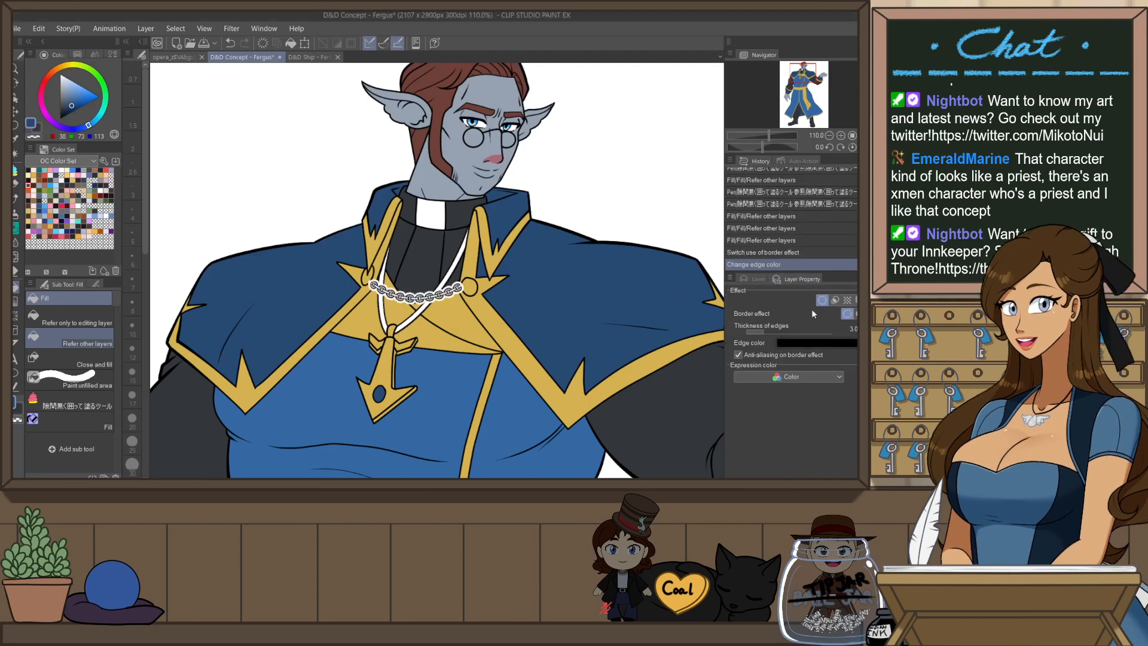
{"action": "left_click", "coordinate": [747, 332]}
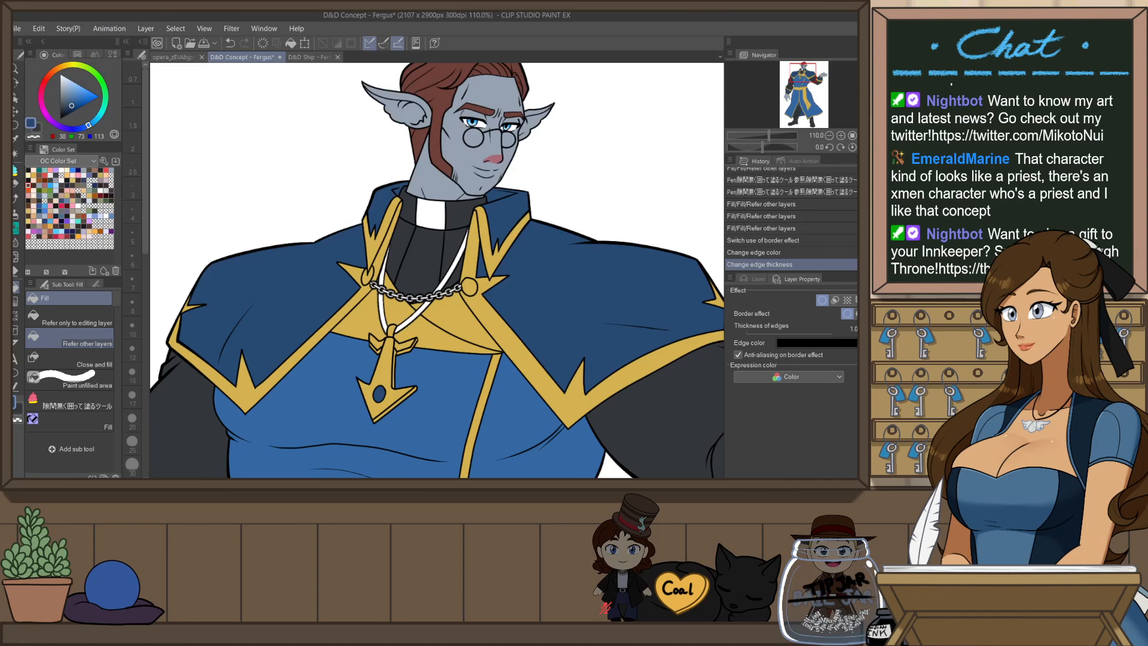
{"action": "left_click", "coordinate": [758, 280]}
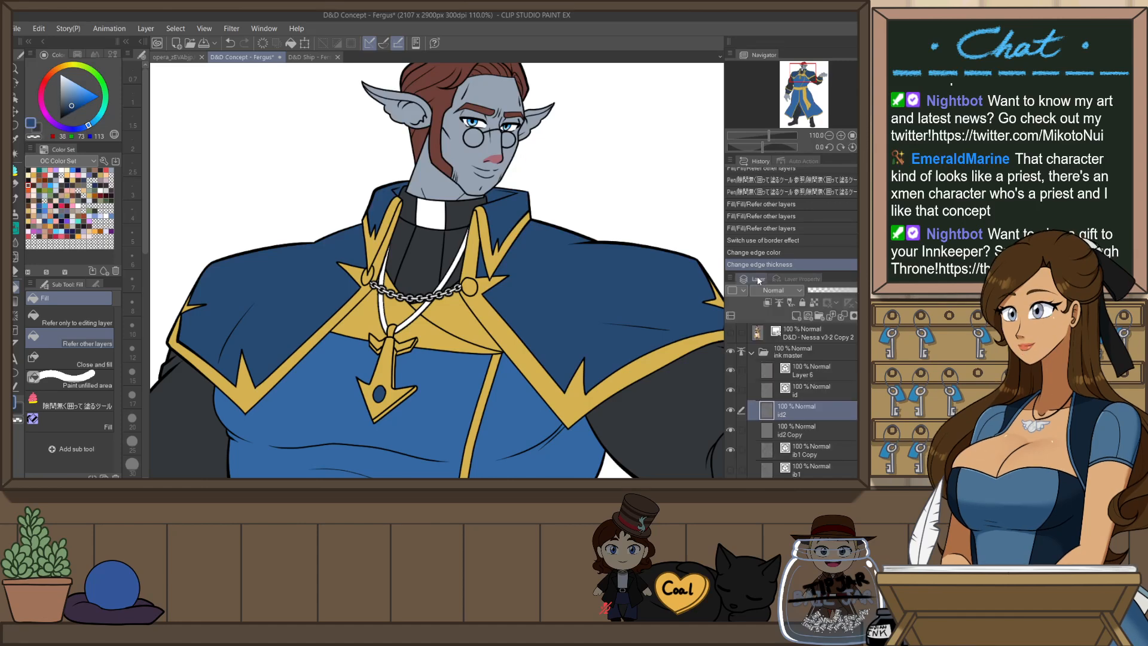
- Inspect the chain's outline from near and far, and look at the D&D Ship reference image before returning to Fergus
{"action": "scroll", "coordinate": [480, 268], "scroll_direction": "down", "scroll_amount": 3}
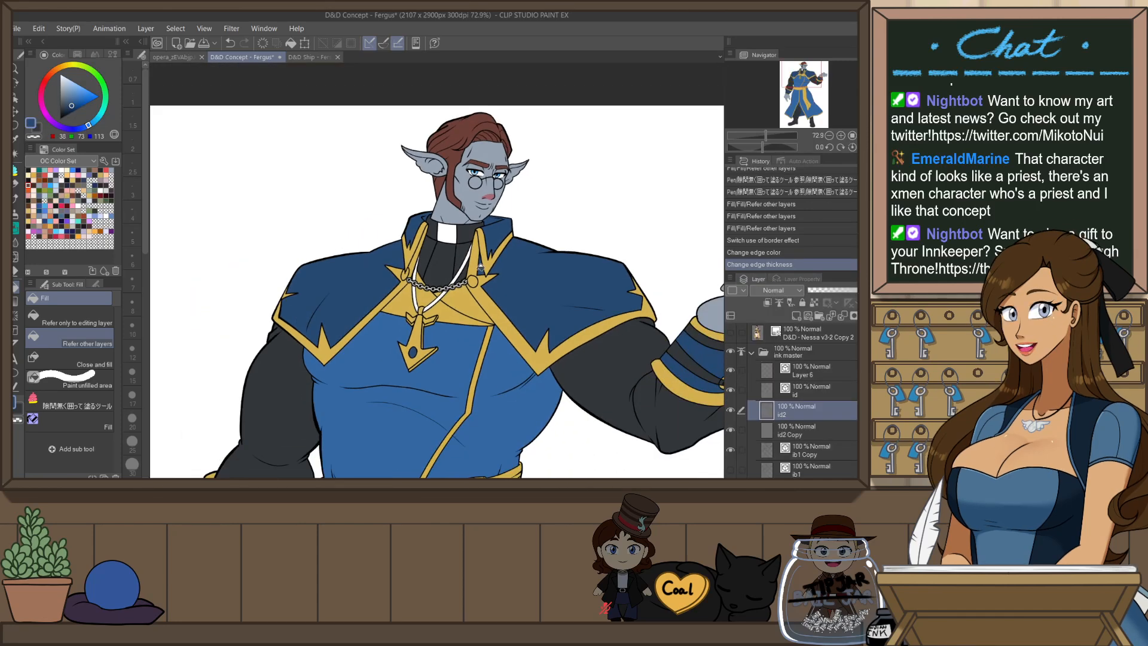
{"action": "scroll", "coordinate": [400, 261], "scroll_direction": "up", "scroll_amount": 4}
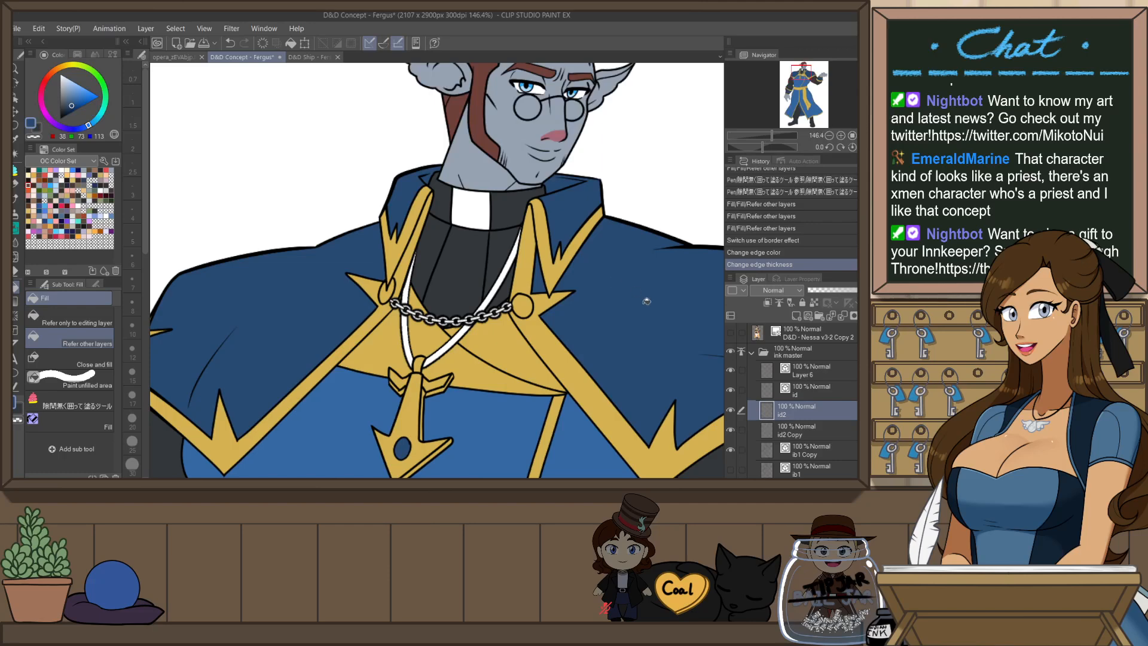
{"action": "scroll", "coordinate": [523, 127], "scroll_direction": "down", "scroll_amount": 2}
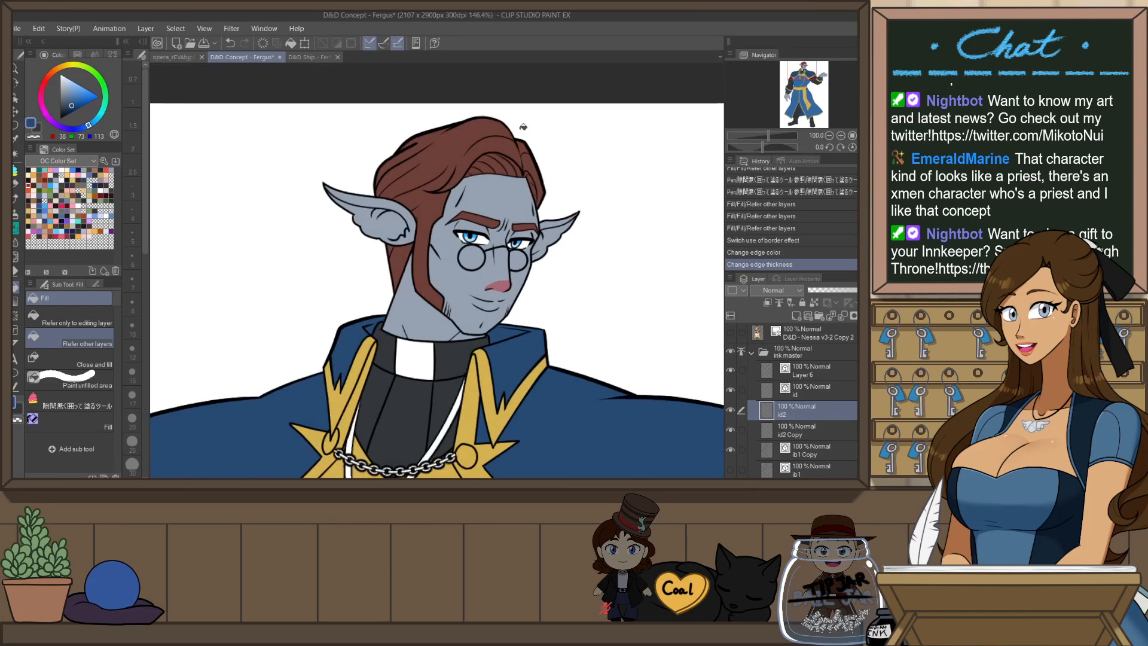
{"action": "left_click", "coordinate": [308, 56]}
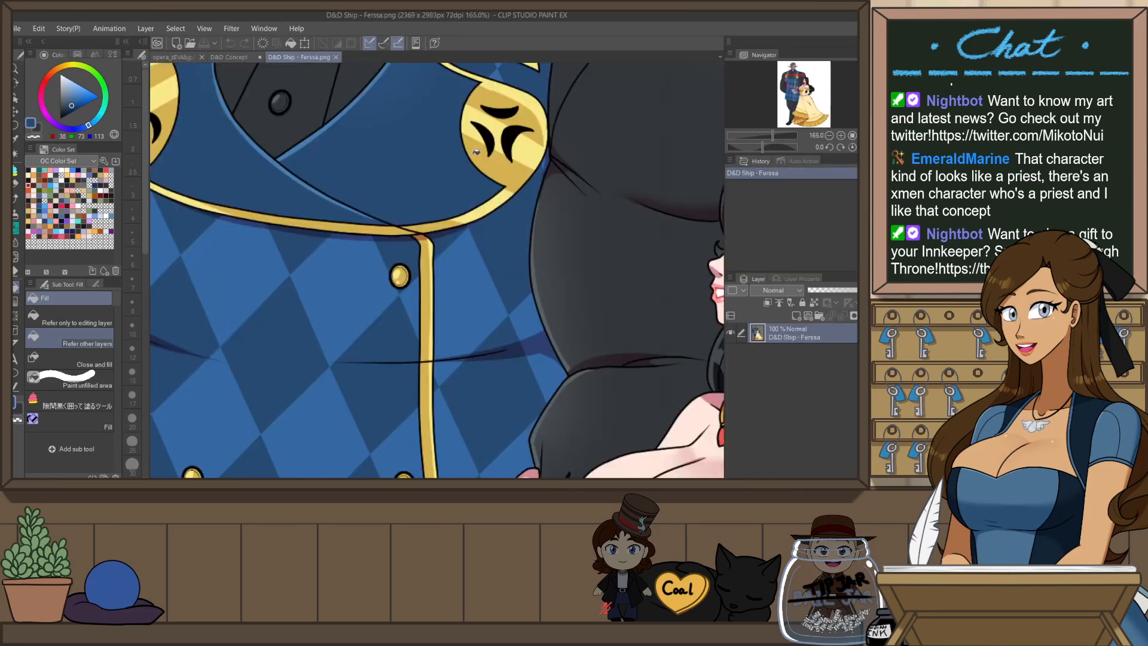
{"action": "scroll", "coordinate": [490, 152], "scroll_direction": "down", "scroll_amount": 3}
{"action": "left_click_drag", "start_coordinate": [490, 148], "coordinate": [467, 221]}
{"action": "left_click", "coordinate": [239, 57]}
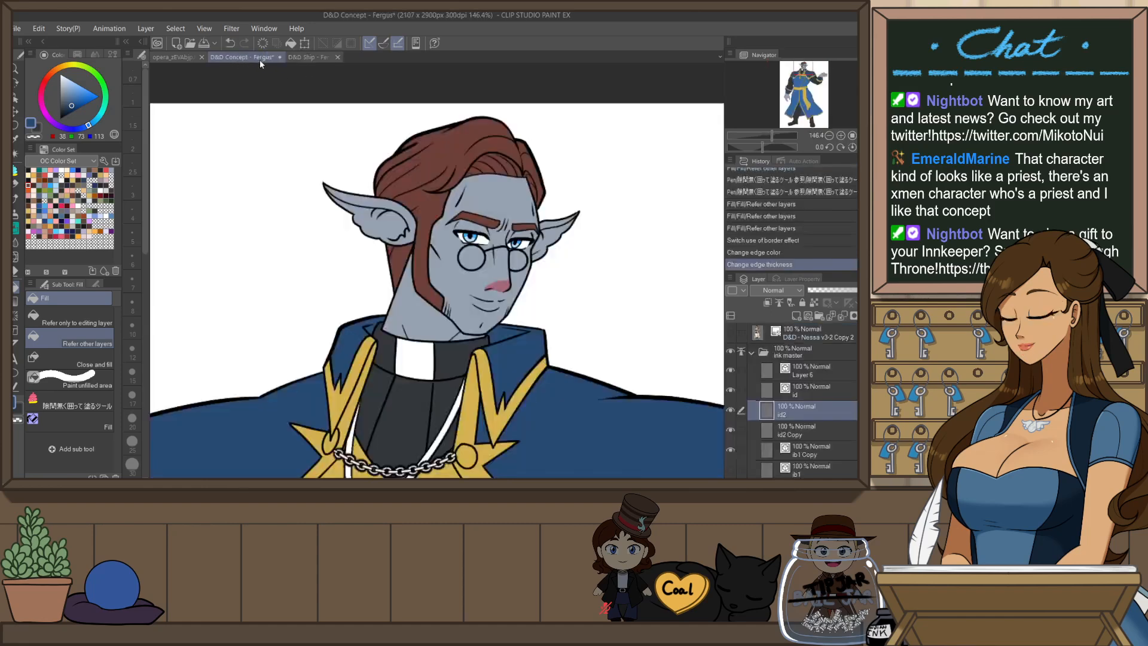
- Examine the necklace up close from different angles, toggling the id2 layer's visibility to compare the chest with and without the chain
{"action": "left_click_drag", "start_coordinate": [598, 235], "coordinate": [608, 353]}
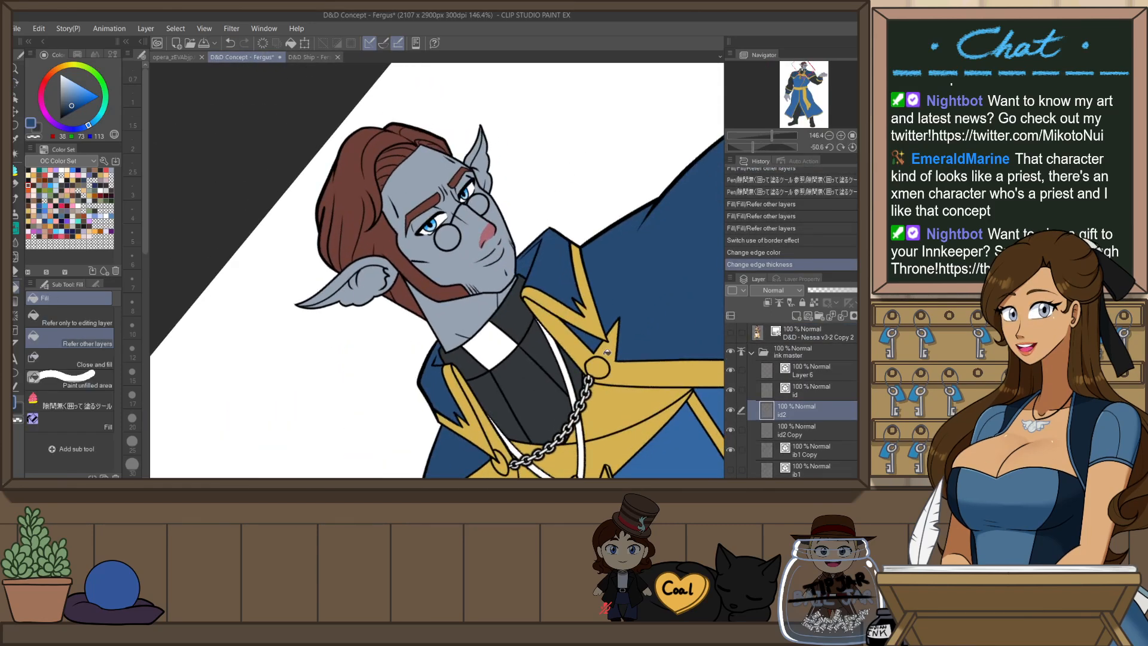
{"action": "left_click_drag", "start_coordinate": [636, 407], "coordinate": [610, 356]}
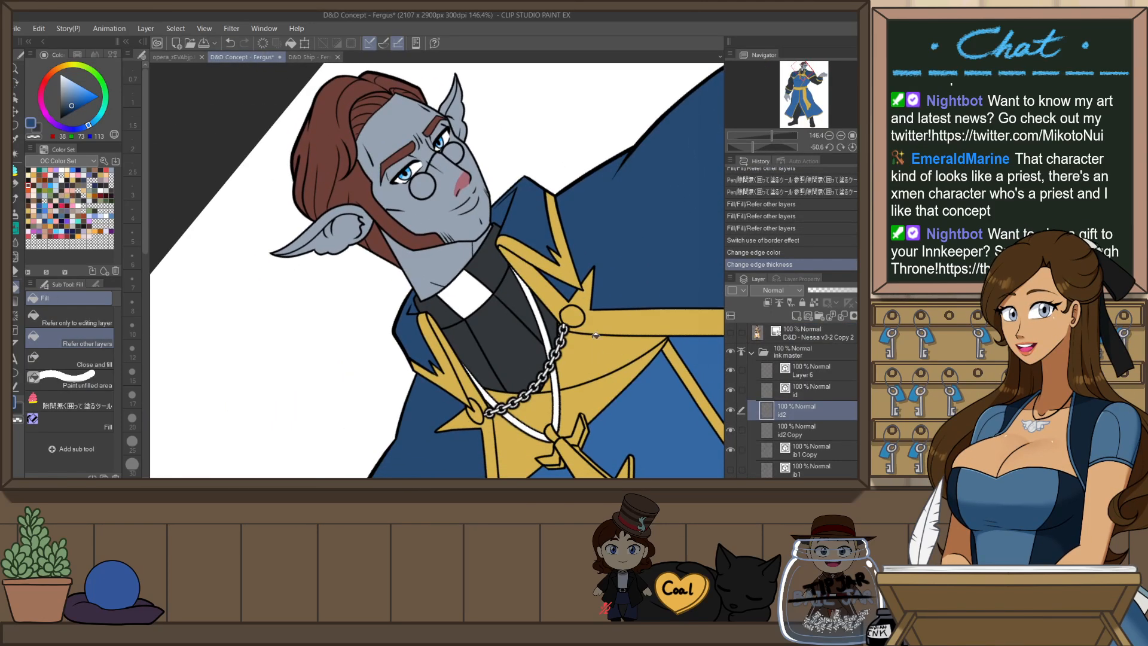
{"action": "left_click", "coordinate": [733, 409]}
{"action": "left_click", "coordinate": [734, 410]}
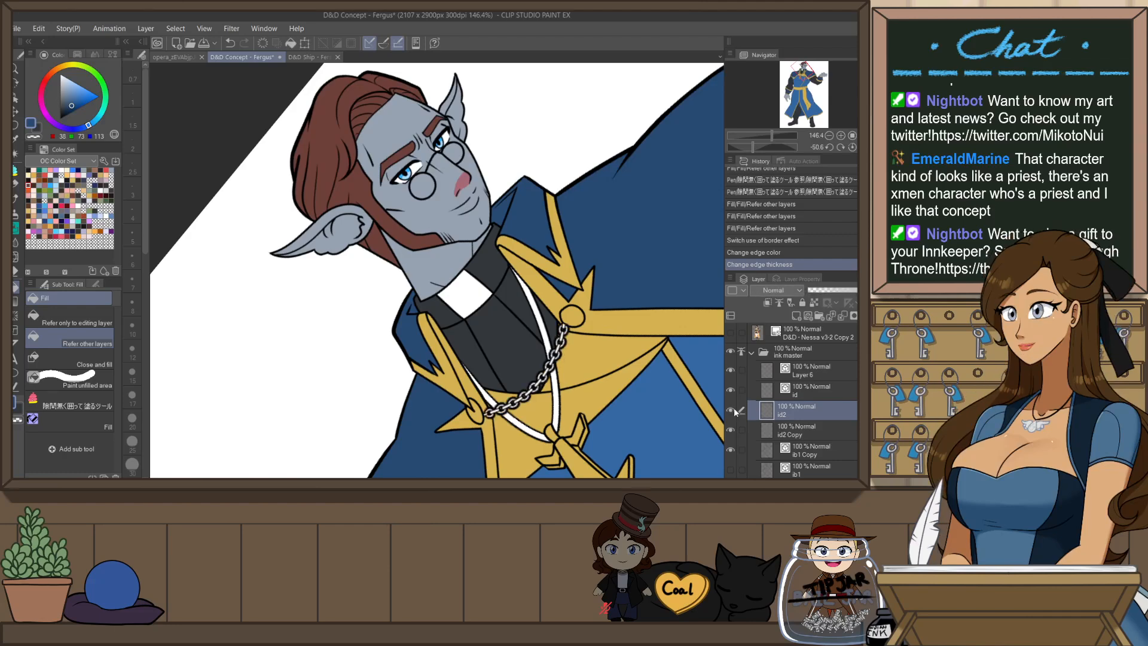
{"action": "key", "text": "ctrl+at"}
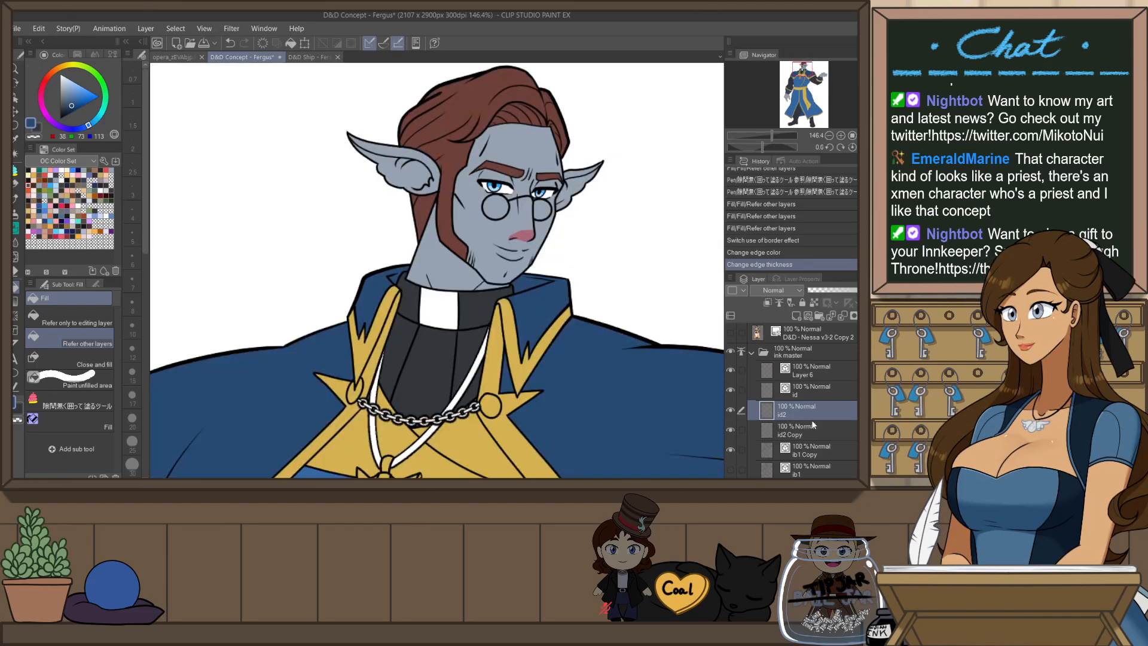
{"action": "left_click_drag", "start_coordinate": [647, 427], "coordinate": [656, 357]}
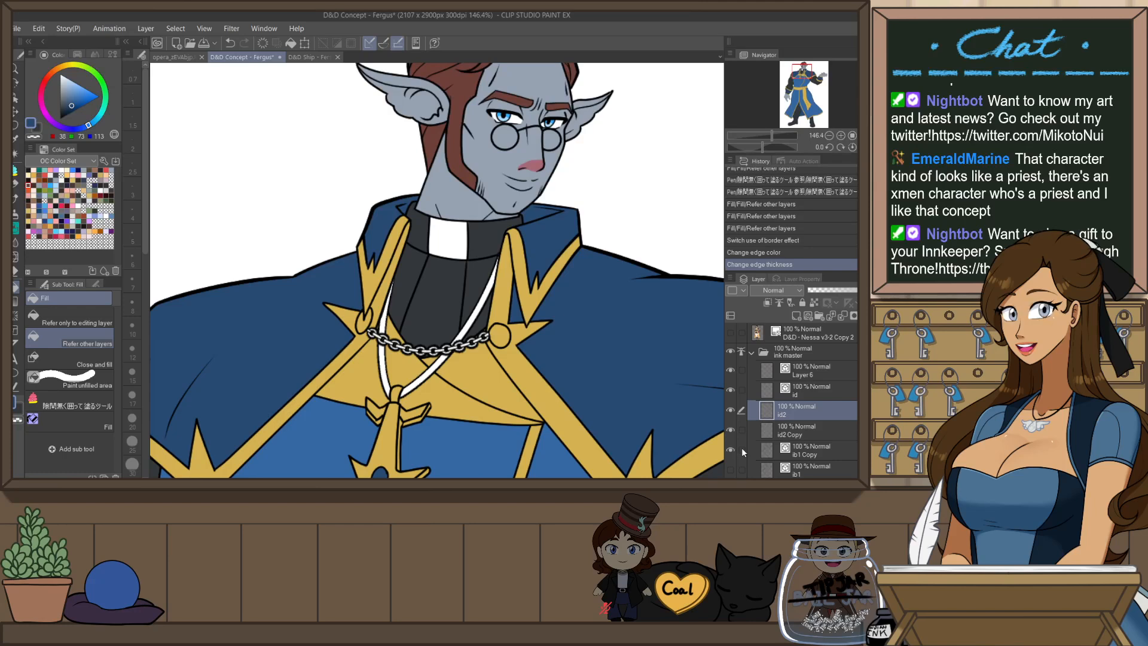
{"action": "left_click", "coordinate": [731, 411]}
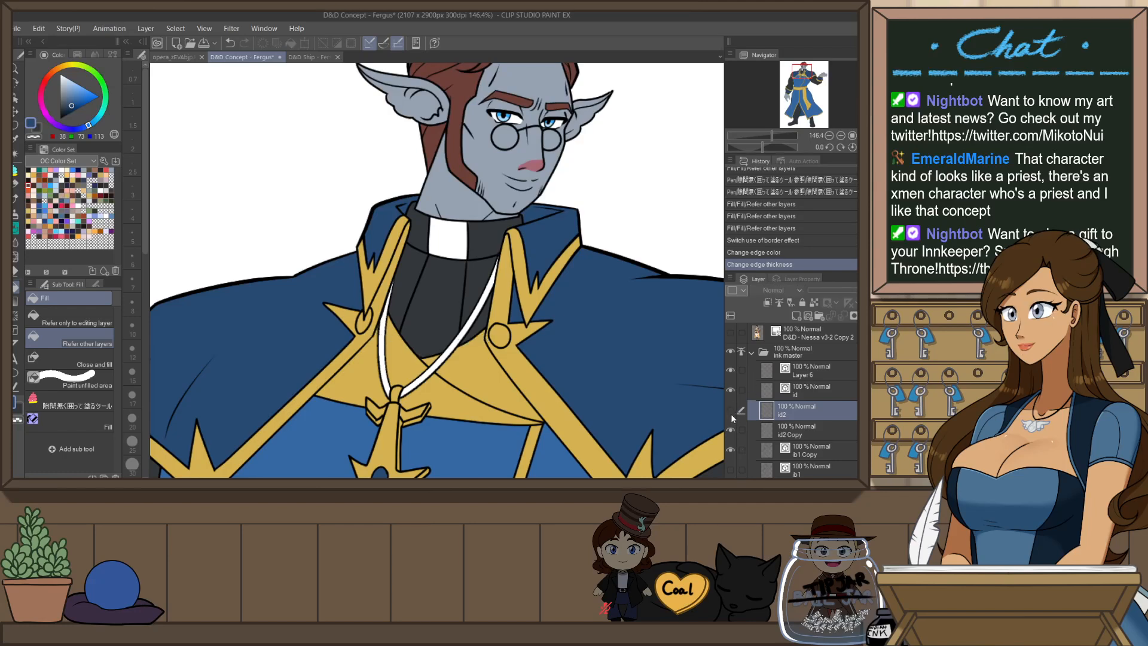
{"action": "left_click", "coordinate": [731, 410]}
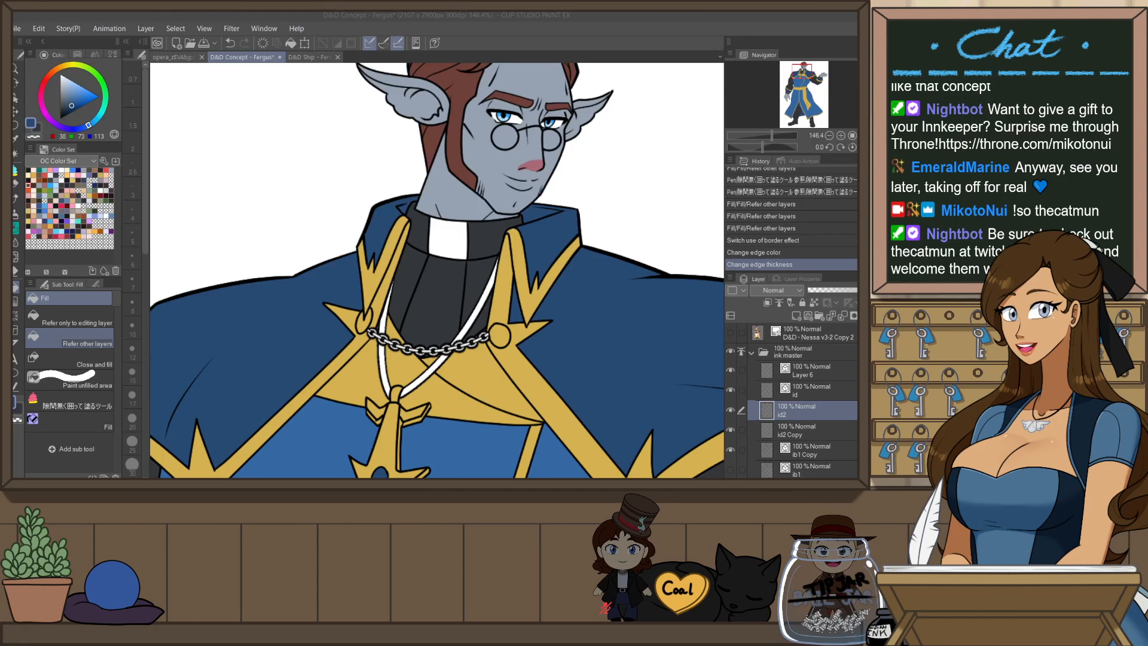
- Group the id2 and id2 Copy chain layers into a folder inside ink master and collapse it
{"action": "key", "text": "ctrl+alt+0"}
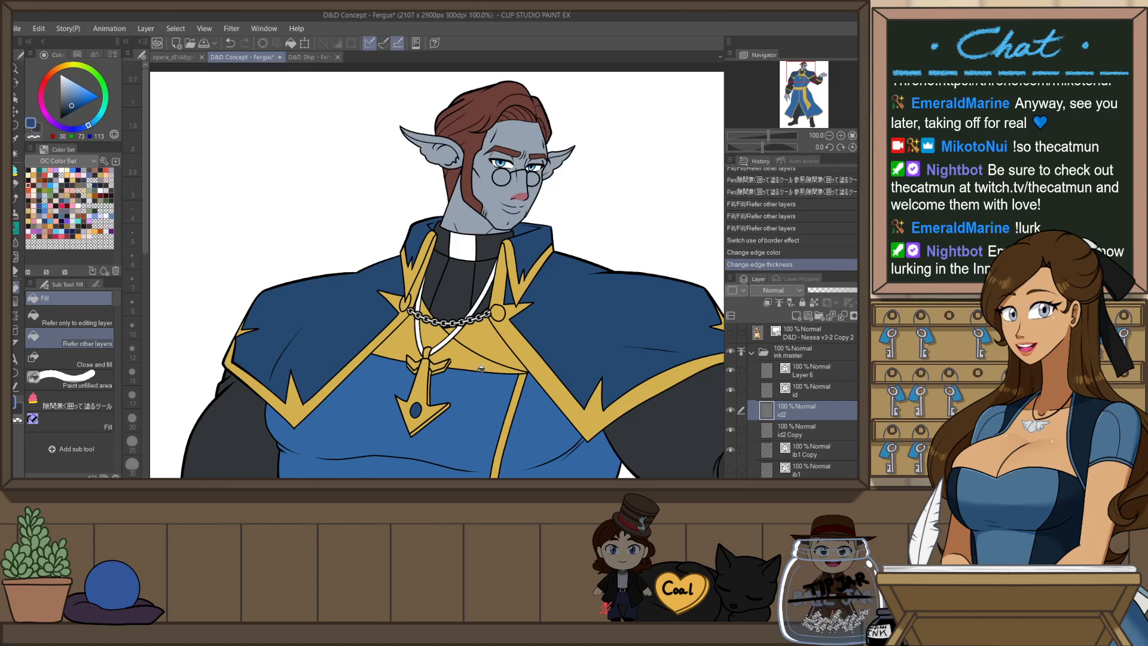
{"action": "scroll", "coordinate": [481, 370], "scroll_direction": "up", "scroll_amount": 3}
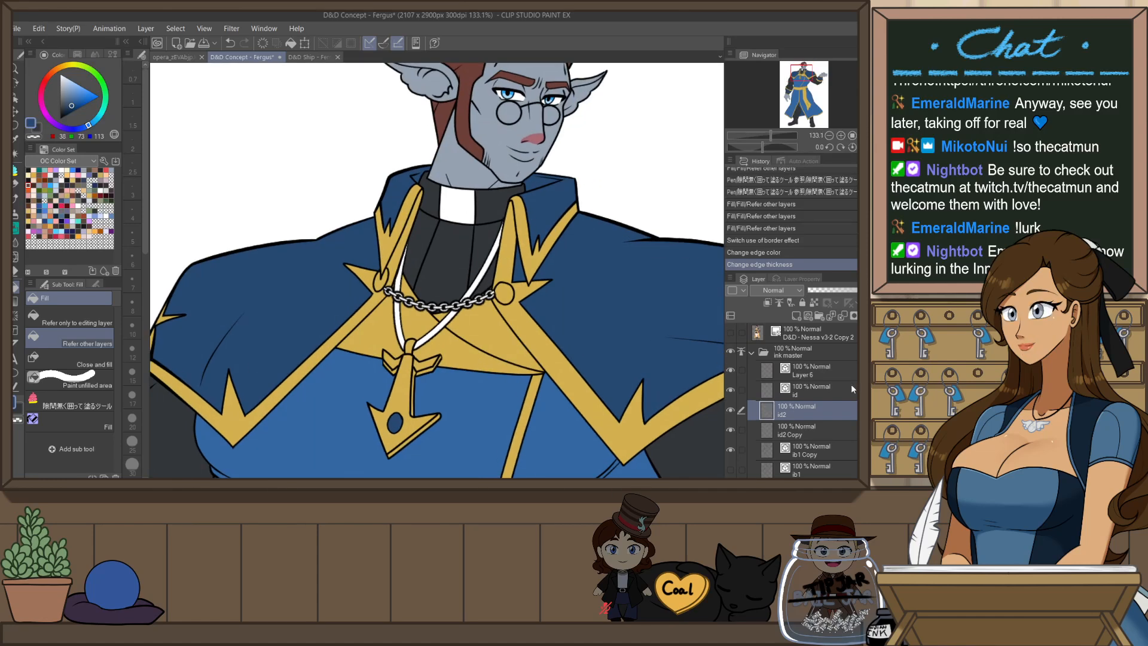
{"action": "left_click", "coordinate": [807, 430], "text": "ctrl"}
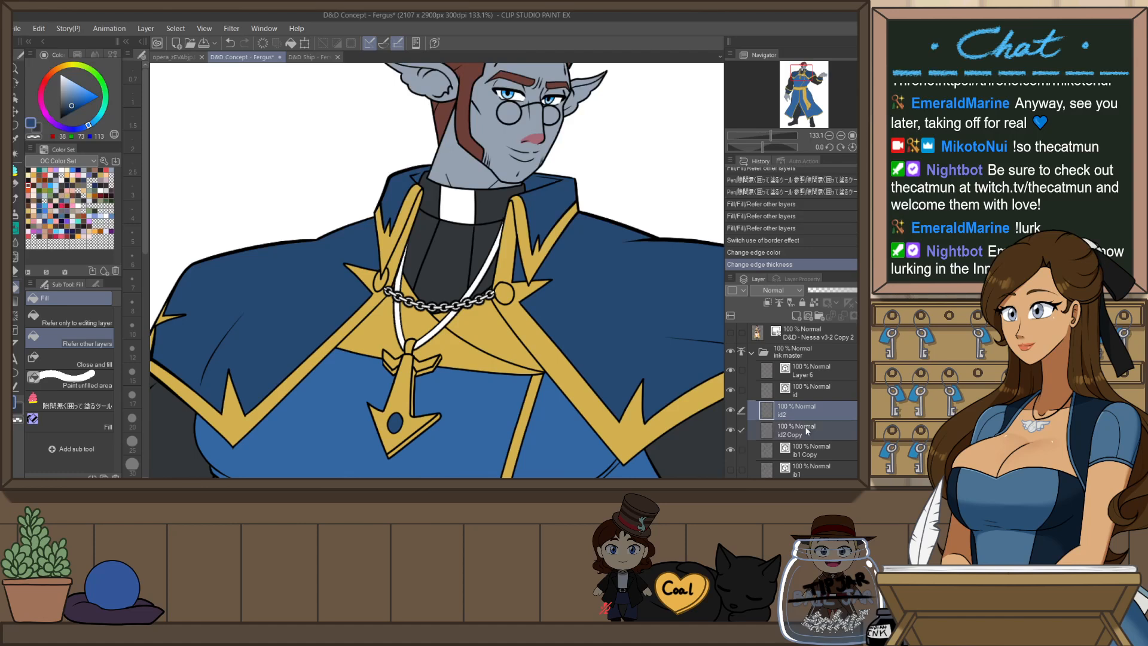
{"action": "key", "text": "ctrl+g"}
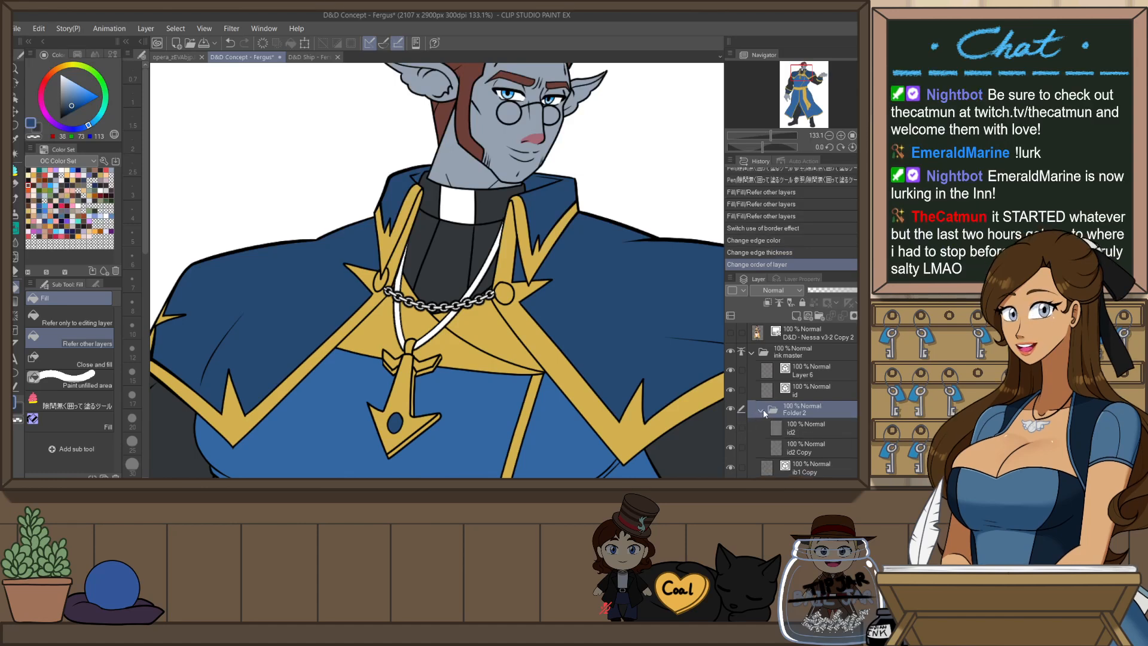
{"action": "left_click", "coordinate": [762, 409]}
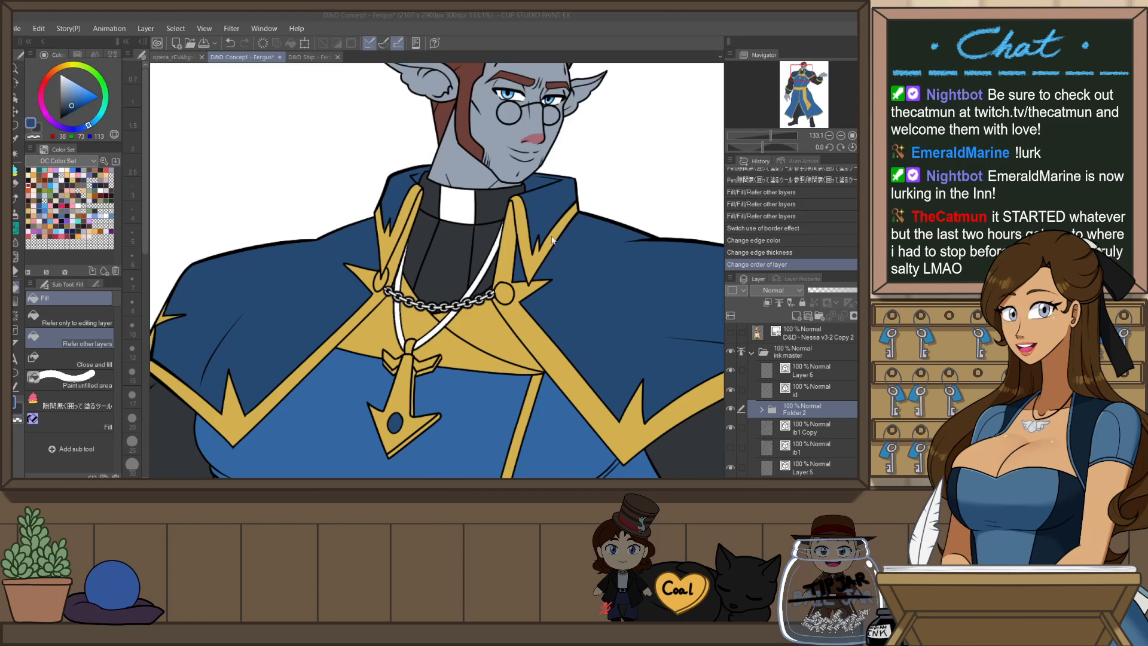
- Add a raster layer above the chain folder, set its blending mode to Multiply and clip it to the folder
{"action": "left_click", "coordinate": [796, 316]}
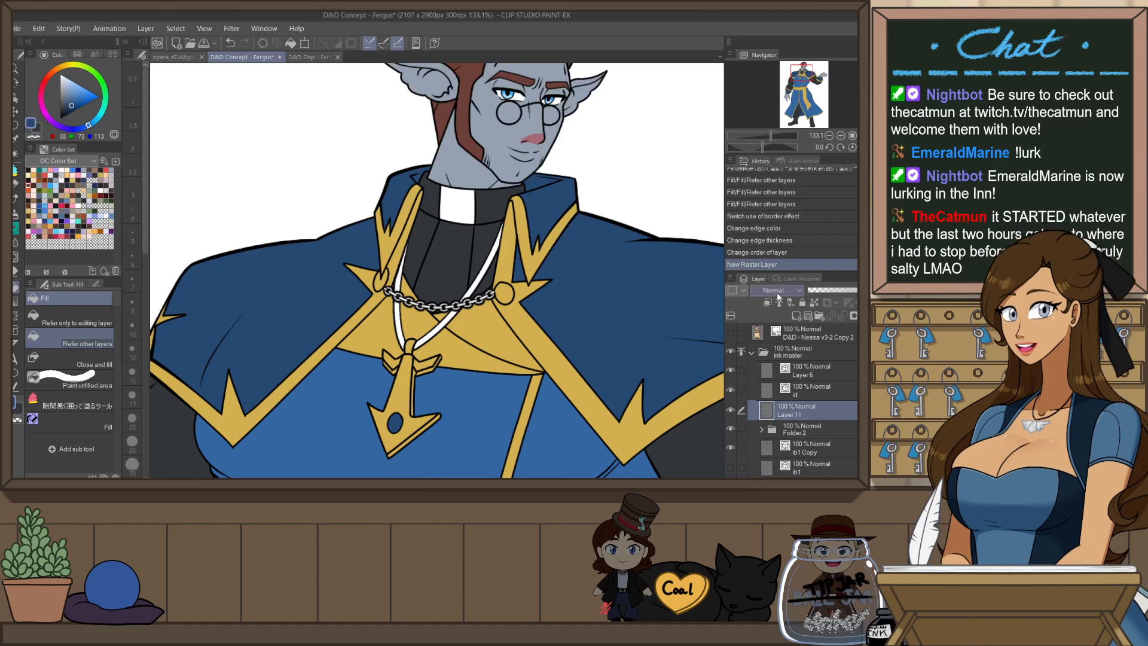
{"action": "scroll", "coordinate": [778, 293], "scroll_direction": "down", "scroll_amount": 1}
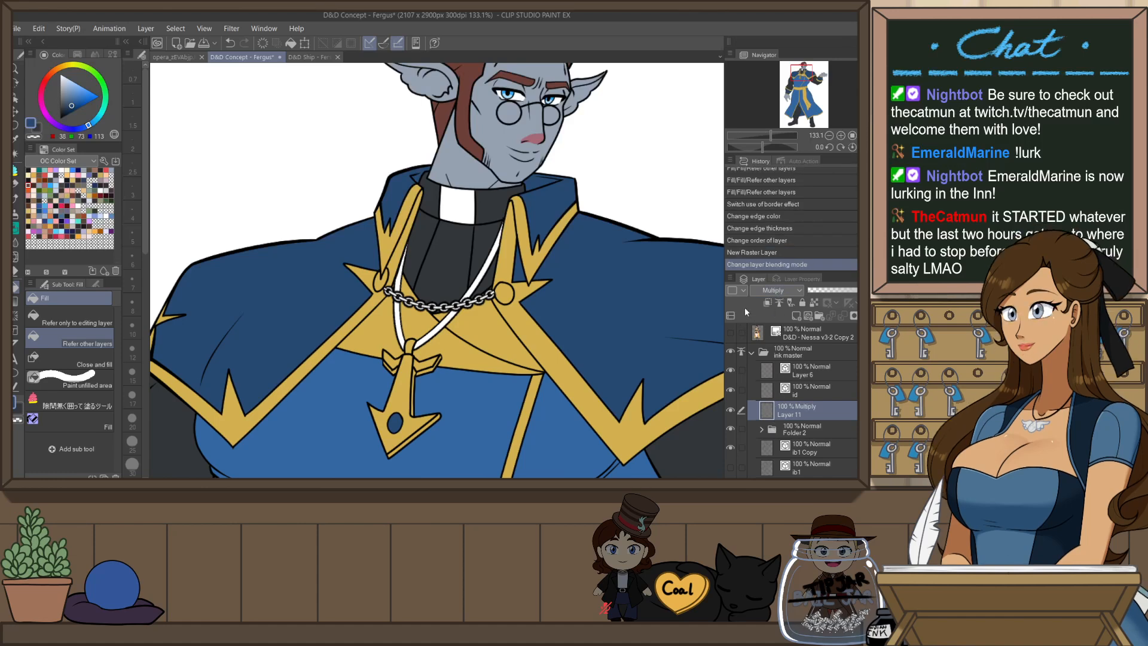
{"action": "left_click", "coordinate": [767, 302]}
- Create a selection from the id2 and id2 Copy chain layers, collapse their folder and make the clipped Multiply layer active
{"action": "left_click", "coordinate": [772, 433]}
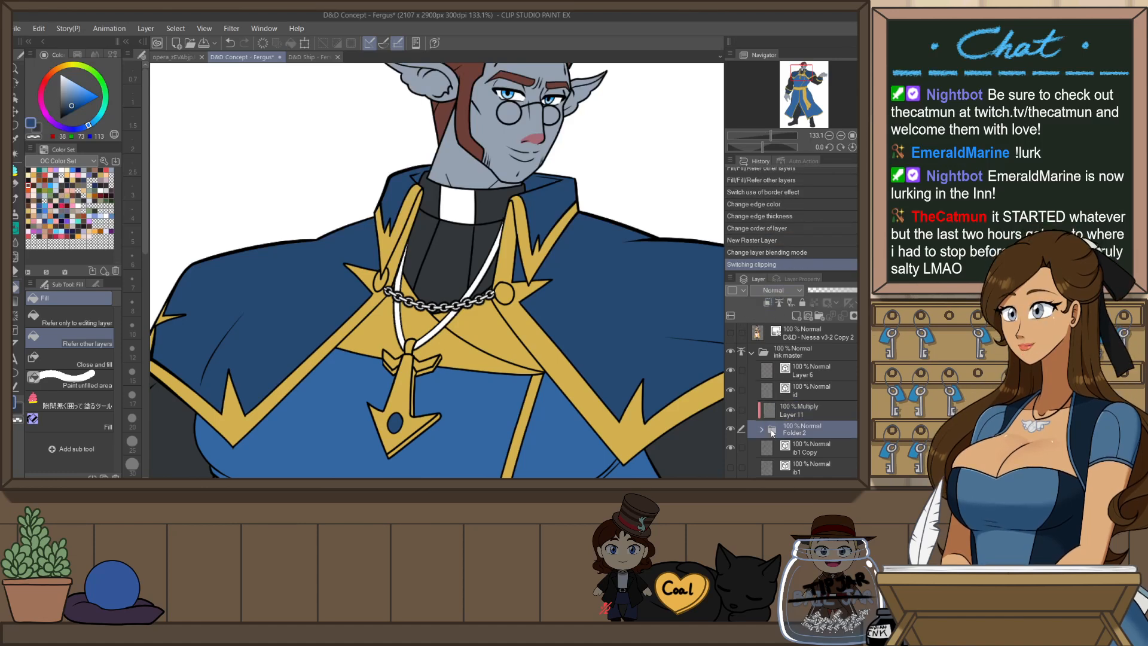
{"action": "left_click", "coordinate": [762, 429]}
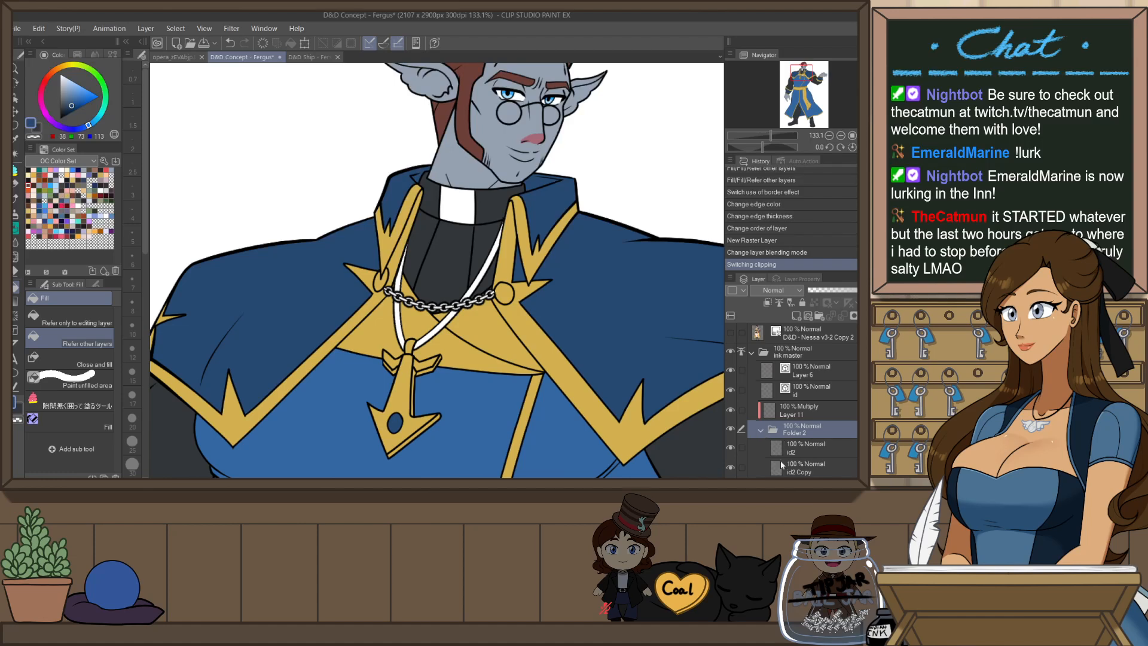
{"action": "left_click", "coordinate": [777, 470]}
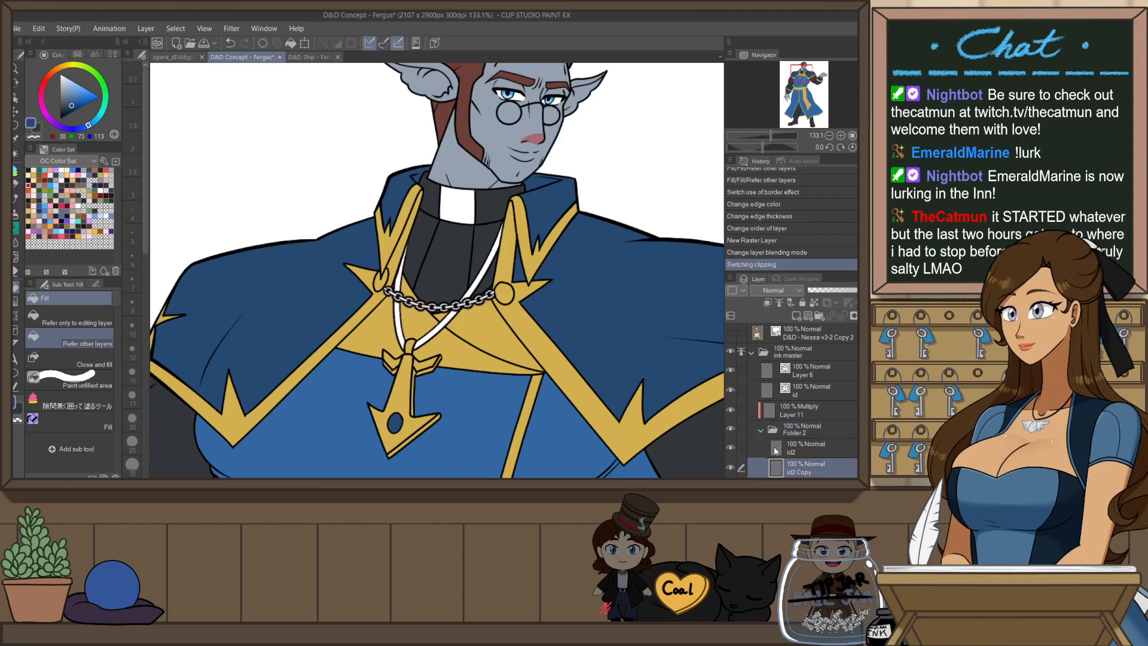
{"action": "left_click", "coordinate": [774, 447], "text": "ctrl"}
{"action": "left_click", "coordinate": [761, 430]}
{"action": "left_click", "coordinate": [770, 411]}
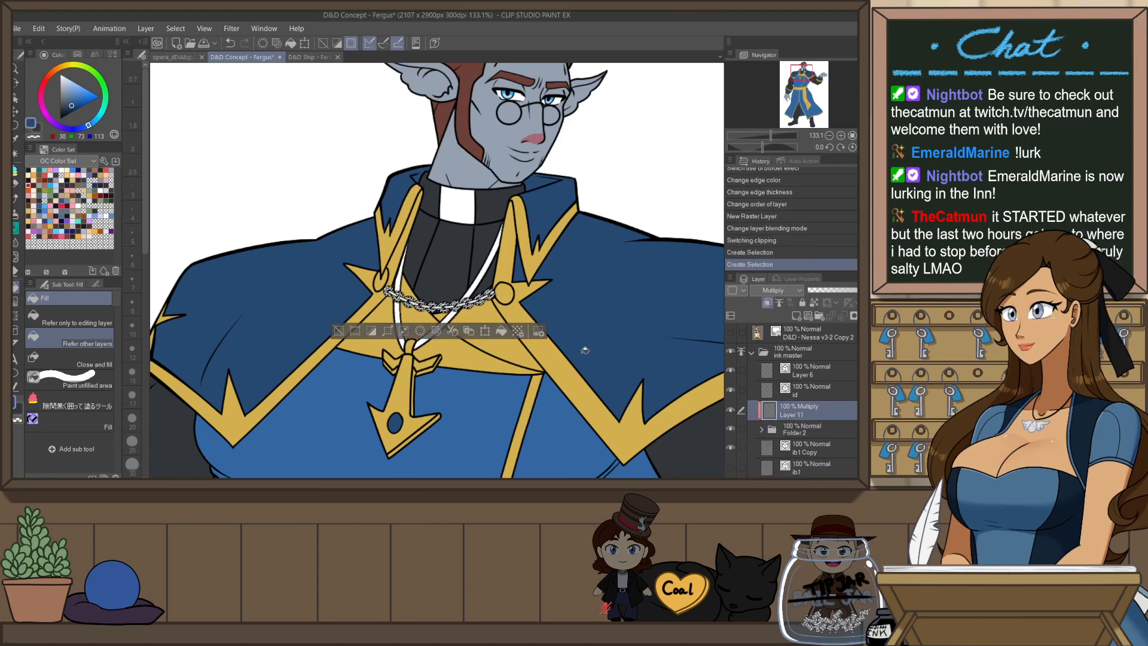
- Sample the gold of the coat trim, fill the selected short chain with it on the Multiply layer, and clear the selection
{"action": "key", "text": "p"}
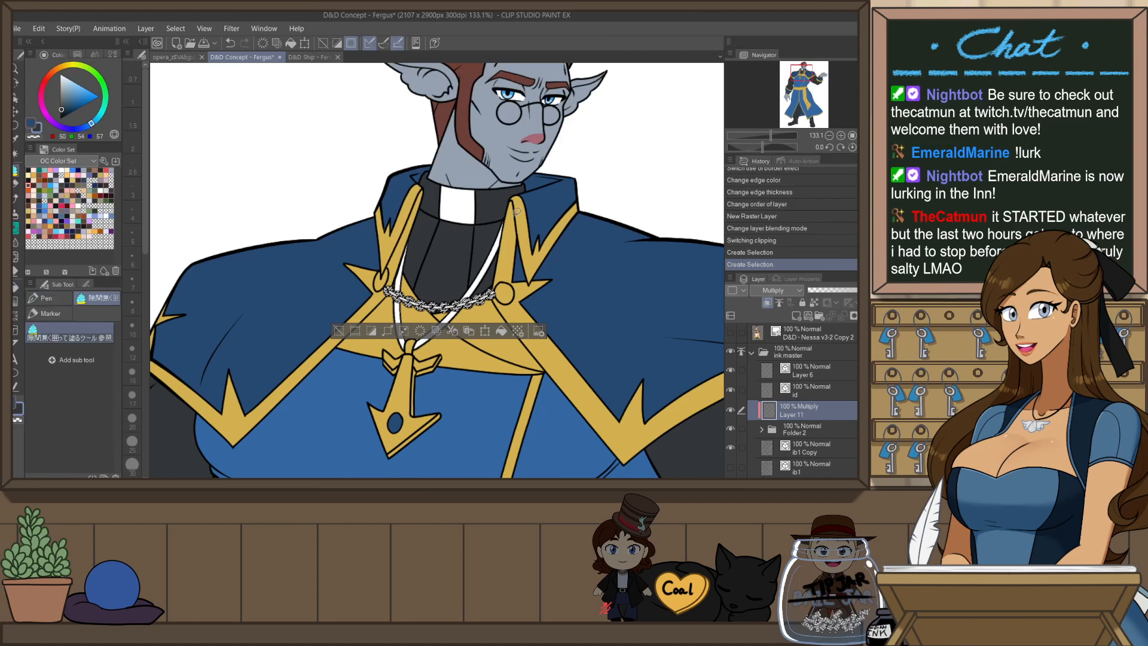
{"action": "left_click", "coordinate": [525, 218], "text": "alt"}
{"action": "key", "text": "alt+BackSpace"}
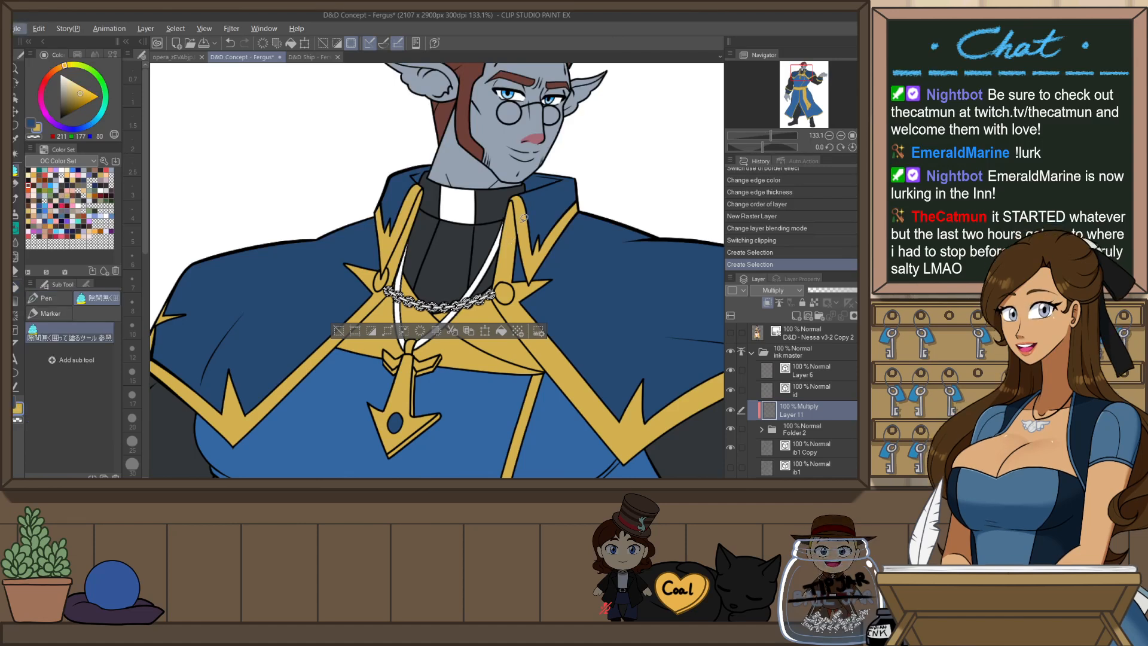
{"action": "key", "text": "ctrl+d"}
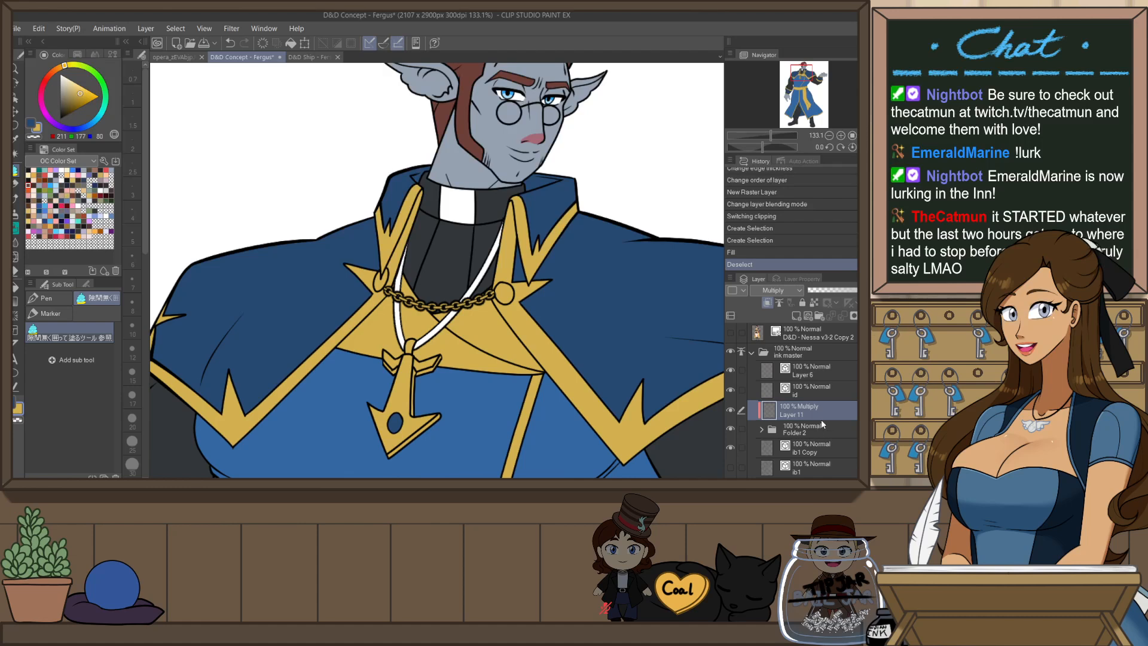
- Create a selection from the id2 Copy chain layer, fill it with the gold on the Multiply layer, and deselect
{"action": "left_click", "coordinate": [768, 450]}
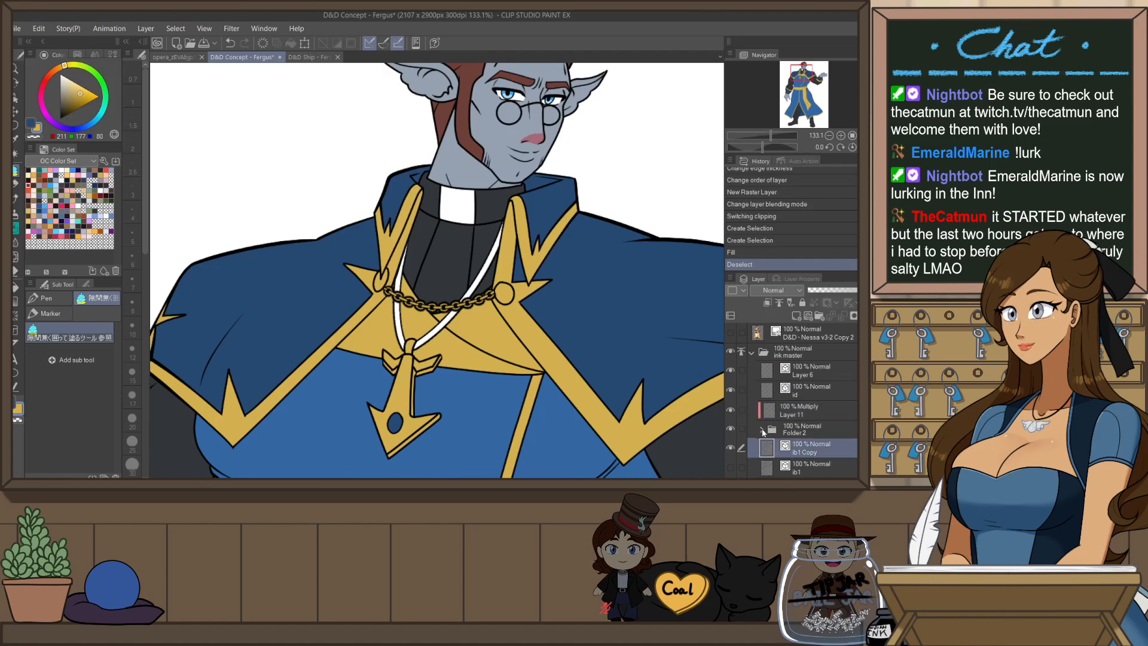
{"action": "left_click", "coordinate": [762, 430]}
{"action": "left_click", "coordinate": [777, 468]}
{"action": "left_click", "coordinate": [778, 469], "text": "ctrl"}
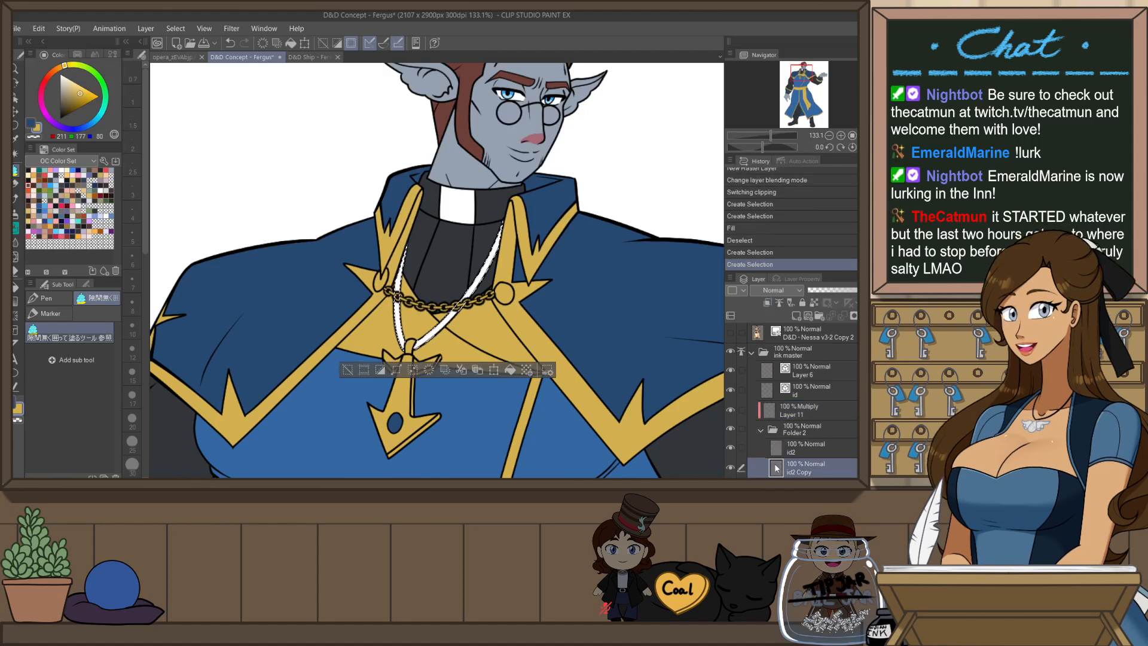
{"action": "left_click", "coordinate": [761, 430]}
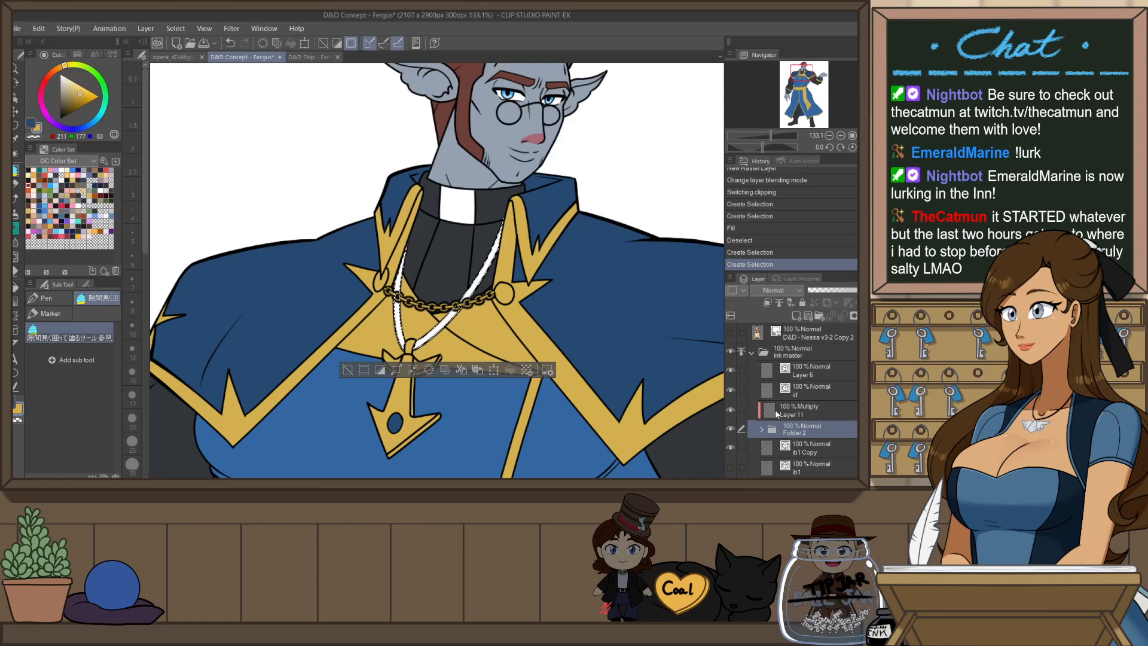
{"action": "left_click", "coordinate": [777, 415]}
{"action": "key", "text": "alt+Delete"}
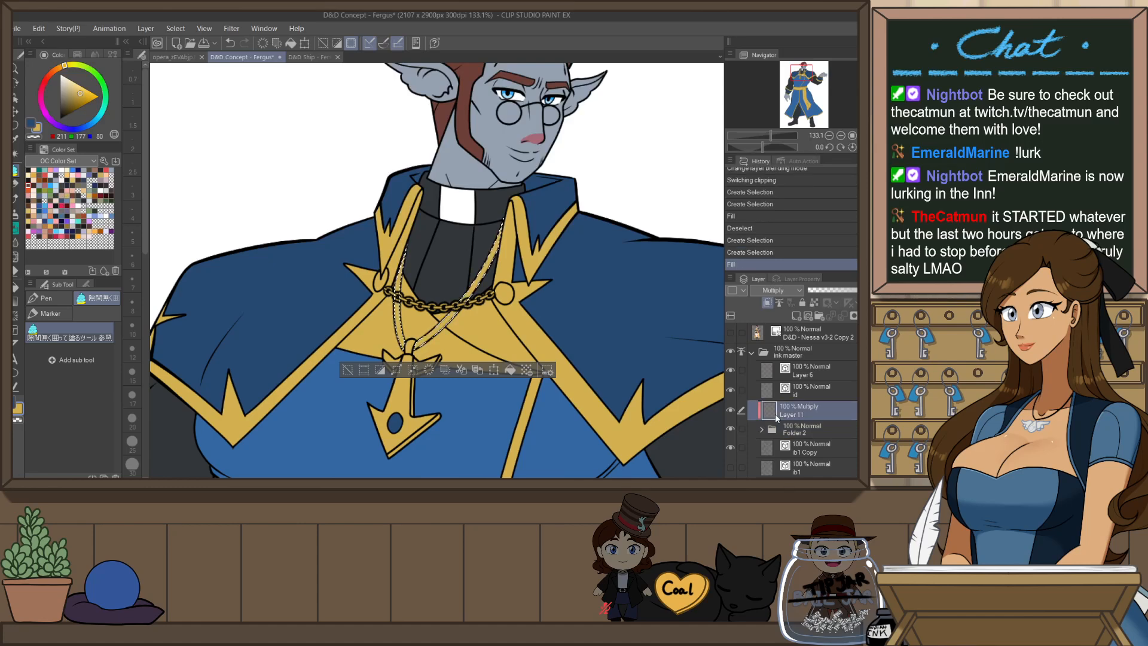
{"action": "key", "text": "ctrl+d"}
{"action": "scroll", "coordinate": [542, 260], "scroll_direction": "down", "scroll_amount": 4}
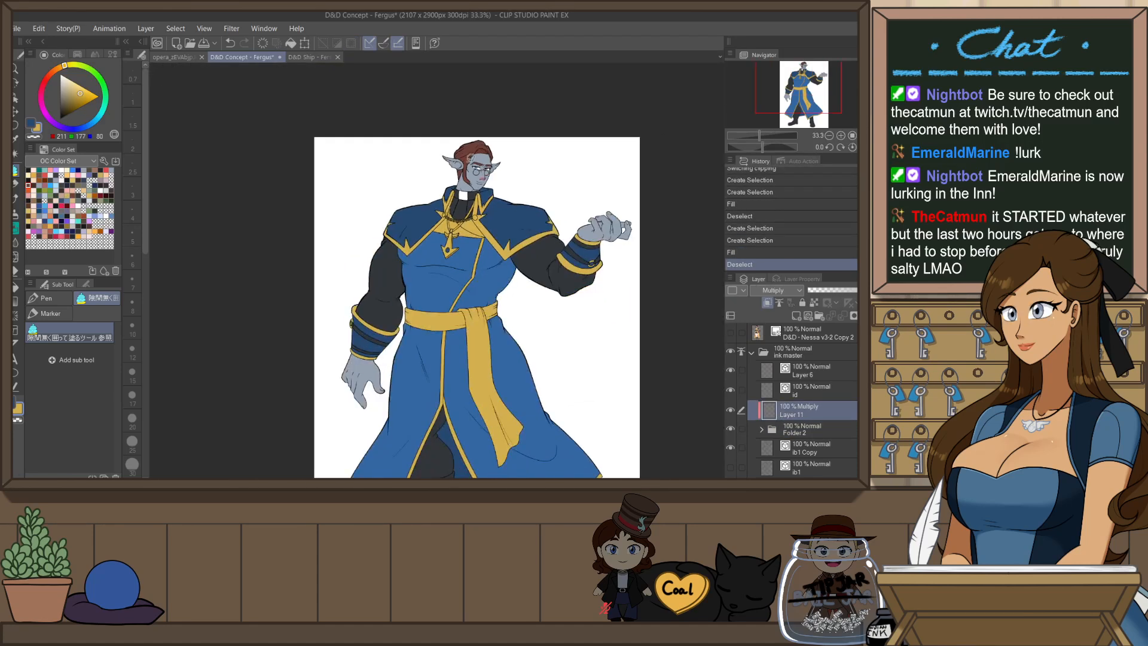
- Try filling the id2 Copy chain with the dark grey sampled from the shirt, check it mirrored, and undo the fill
{"action": "scroll", "coordinate": [470, 162], "scroll_direction": "up", "scroll_amount": 3}
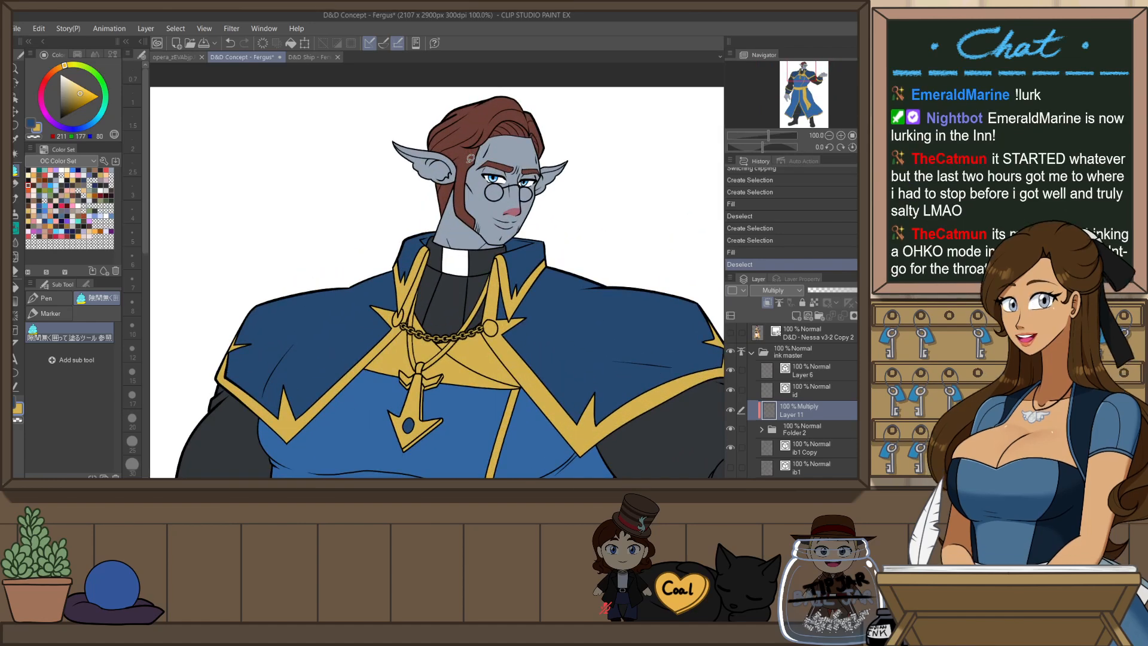
{"action": "key", "text": "ctrl+z"}
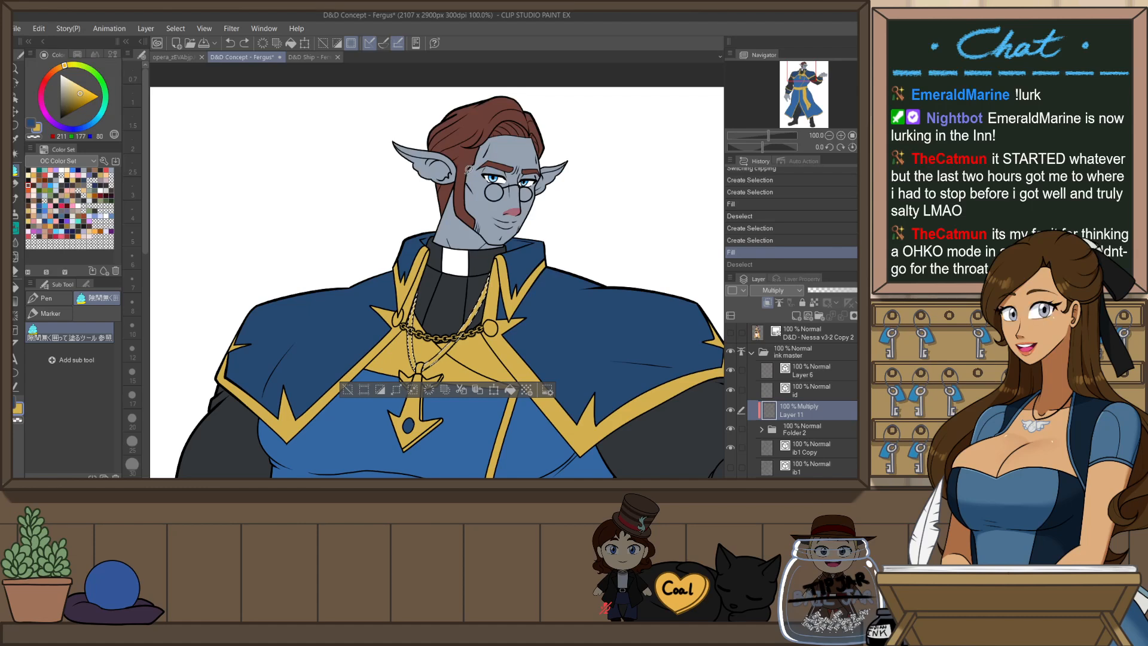
{"action": "key", "text": "p"}
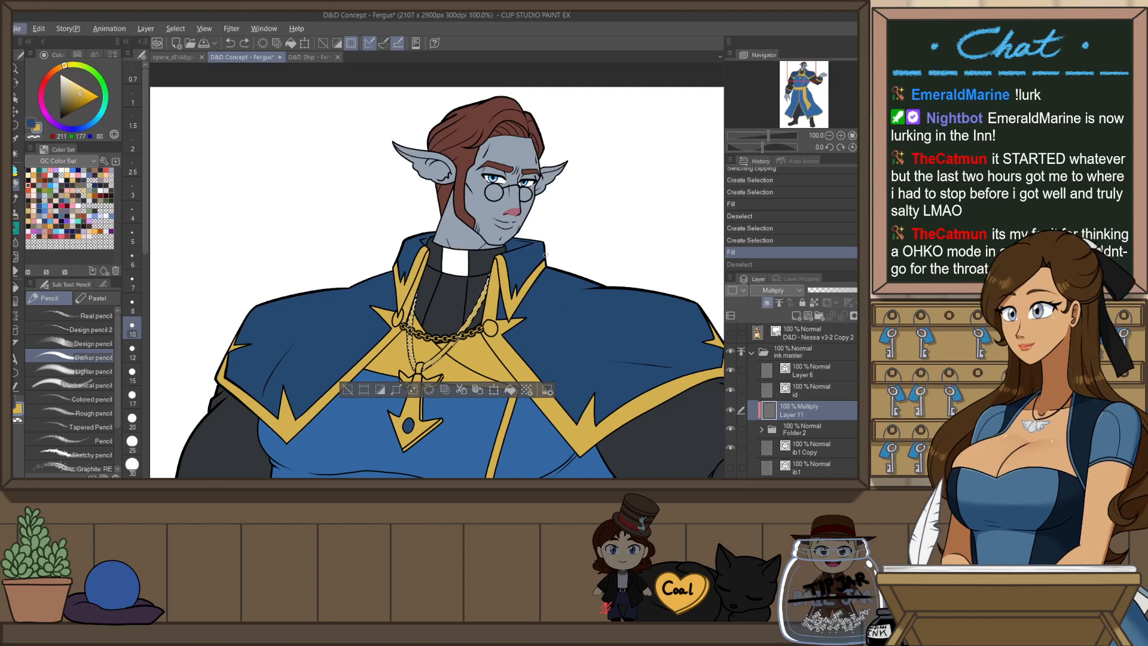
{"action": "left_click", "coordinate": [477, 292], "text": "alt"}
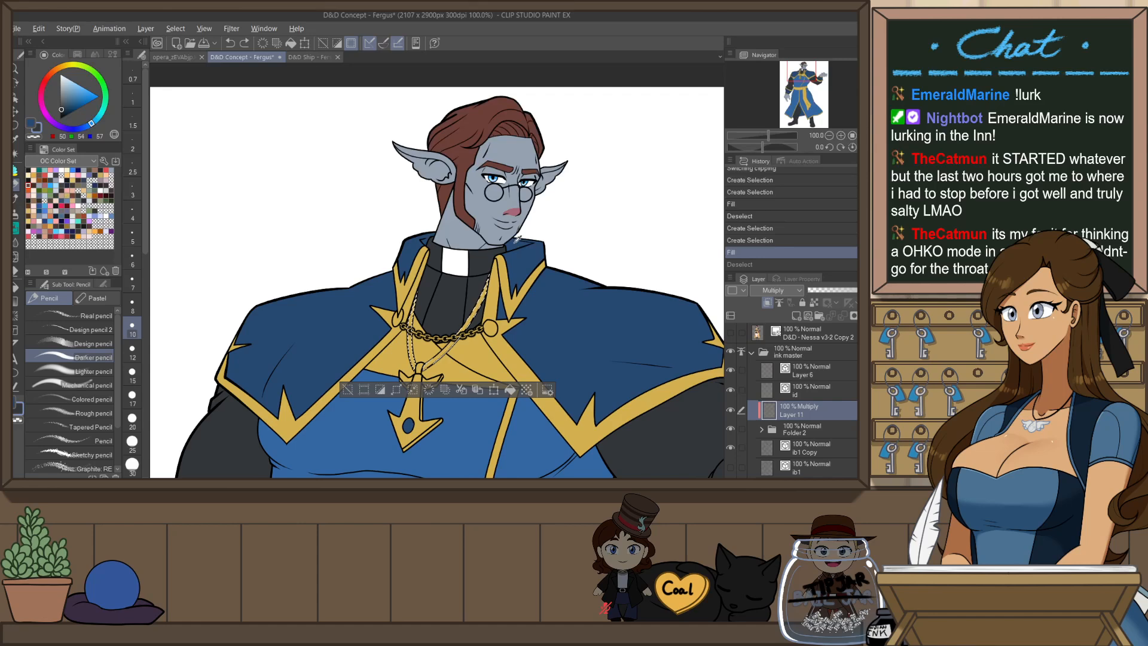
{"action": "key", "text": "alt+BackSpace"}
{"action": "key", "text": "ctrl+d"}
{"action": "scroll", "coordinate": [501, 213], "scroll_direction": "down", "scroll_amount": 6}
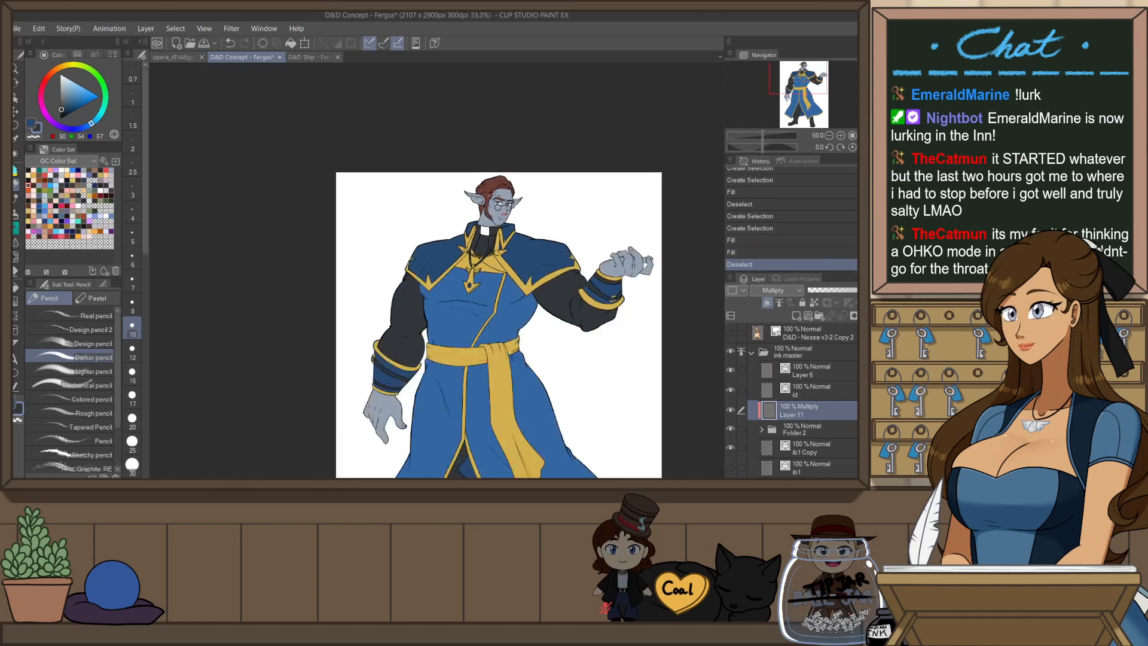
{"action": "key", "text": "h"}
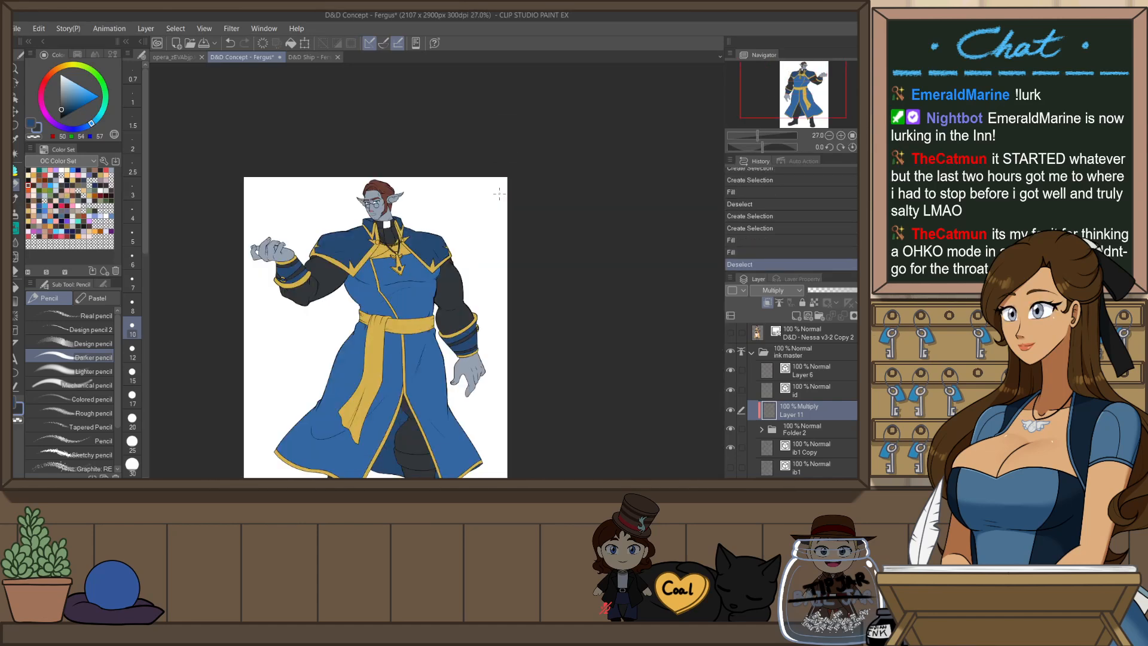
{"action": "key", "text": "h"}
{"action": "key", "text": "ctrl+z"}
{"action": "key", "text": "ctrl+z"}
{"action": "key", "text": "ctrl+d"}
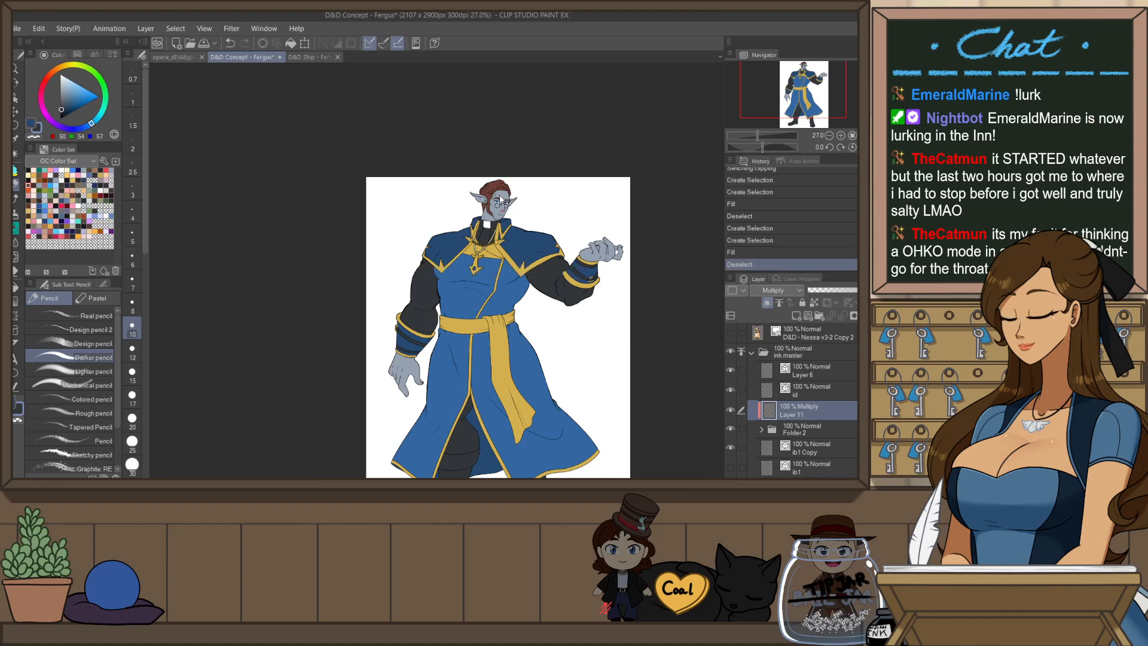
- Restore the id2 Copy chain selection, fill it with the dark blue sampled from the cape on the Multiply layer, and deselect
{"action": "scroll", "coordinate": [497, 247], "scroll_direction": "up", "scroll_amount": 1}
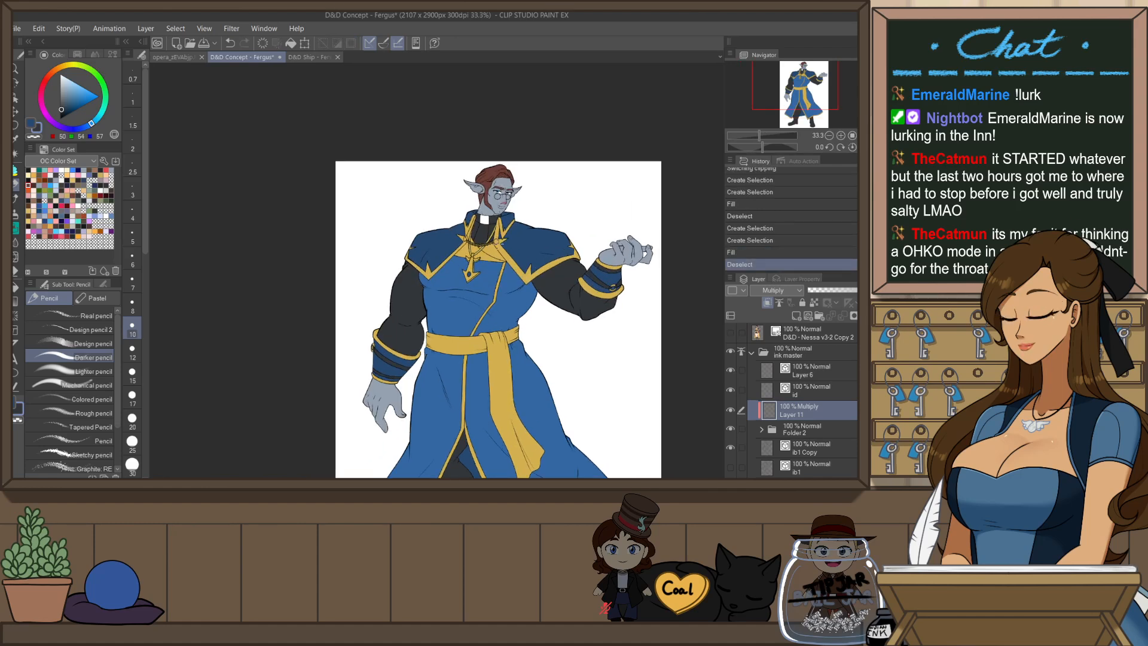
{"action": "scroll", "coordinate": [462, 250], "scroll_direction": "up", "scroll_amount": 2}
{"action": "key", "text": "ctrl+z"}
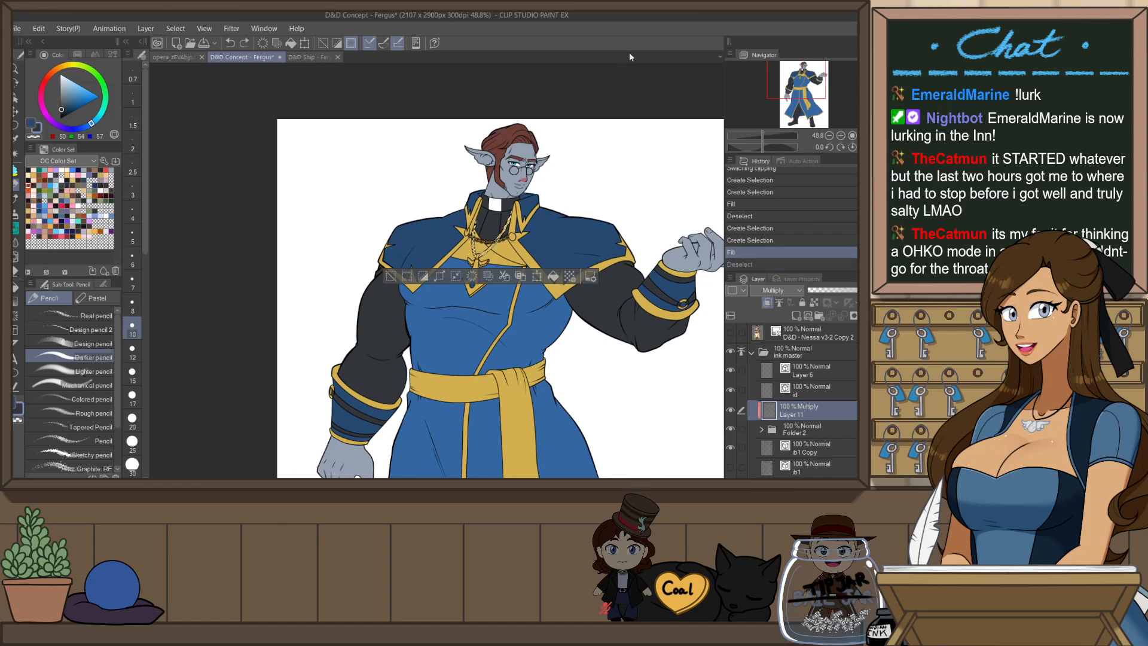
{"action": "key", "text": "p"}
{"action": "left_click", "coordinate": [571, 233], "text": "alt"}
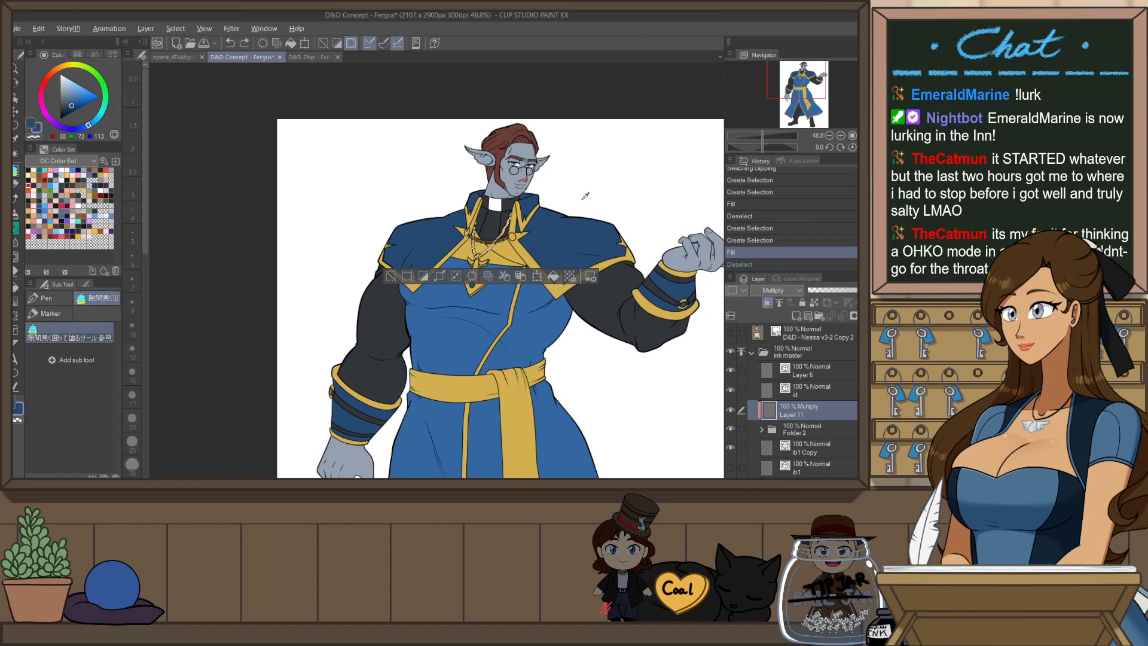
{"action": "key", "text": "alt+Delete"}
{"action": "key", "text": "ctrl+d"}
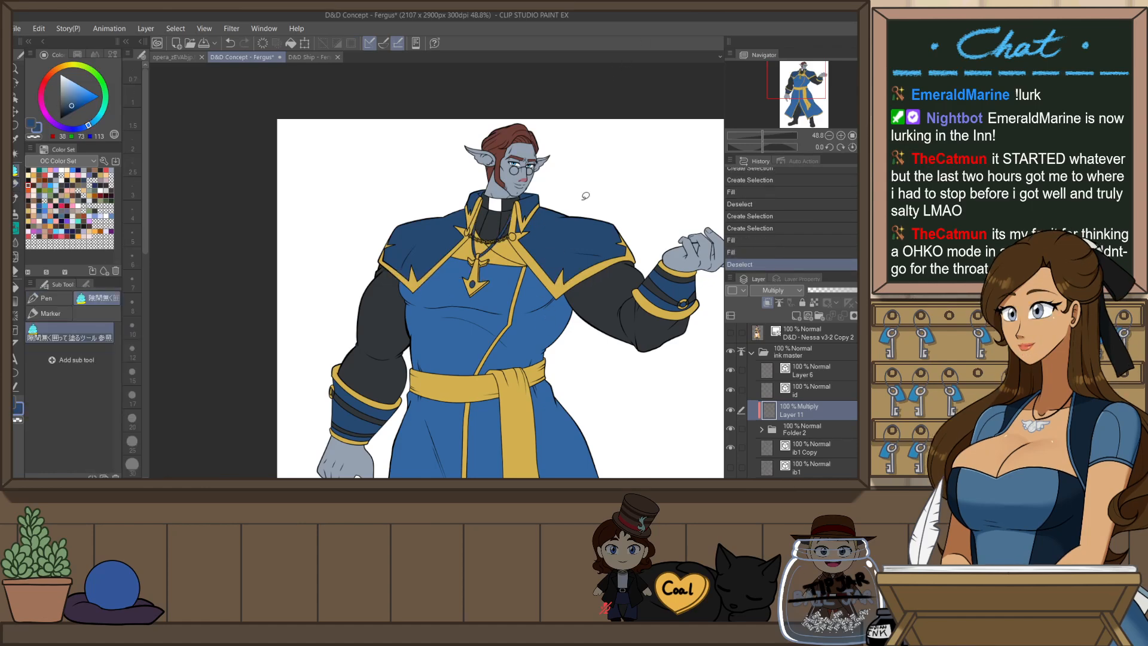
{"action": "key", "text": "h"}
{"action": "key", "text": "h"}
- Create a selection from the id2 chain layer, refill it with the trim's gold on the Multiply layer, and deselect
{"action": "left_click", "coordinate": [762, 429]}
{"action": "left_click", "coordinate": [778, 450]}
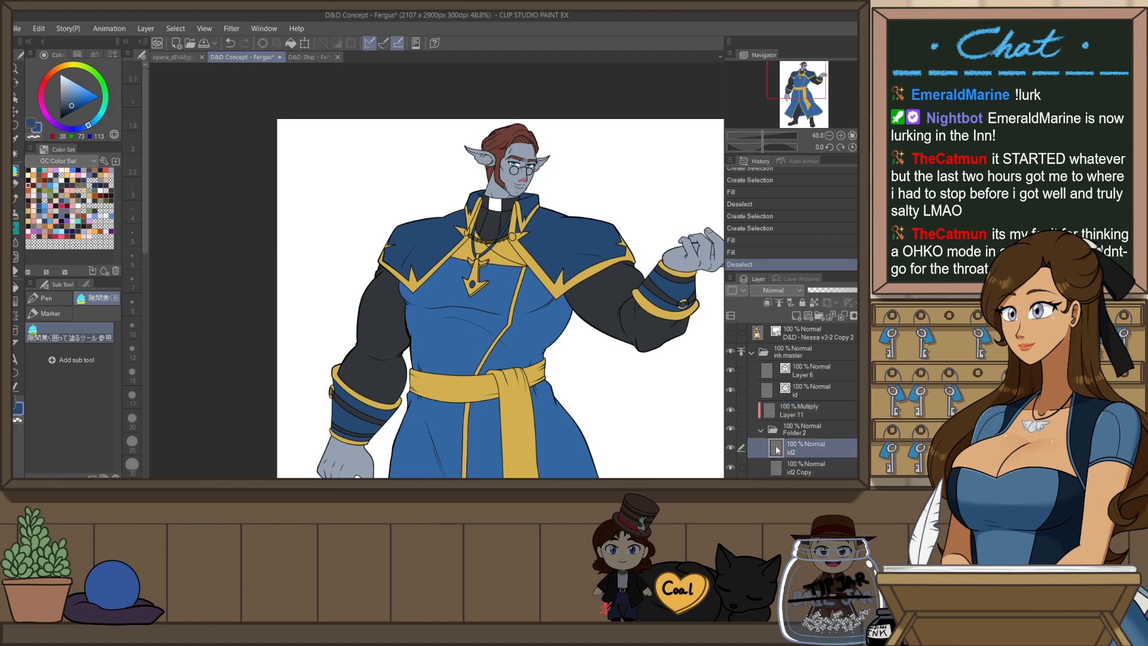
{"action": "left_click", "coordinate": [777, 448], "text": "ctrl"}
{"action": "left_click", "coordinate": [780, 411]}
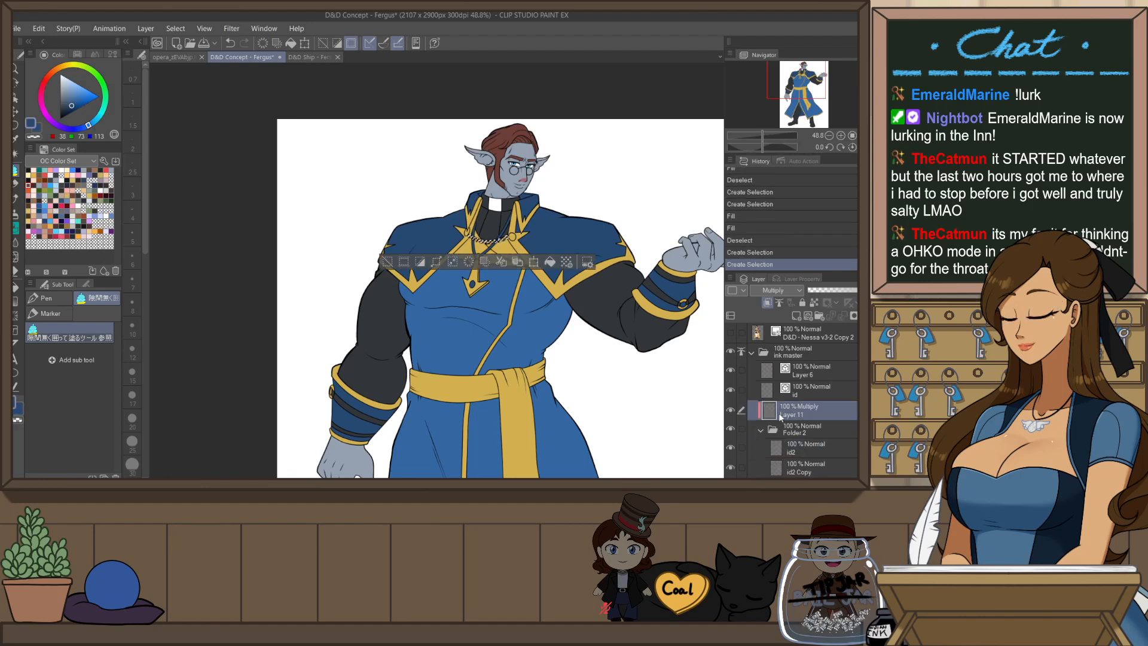
{"action": "key", "text": "p"}
{"action": "left_click", "coordinate": [512, 239], "text": "alt"}
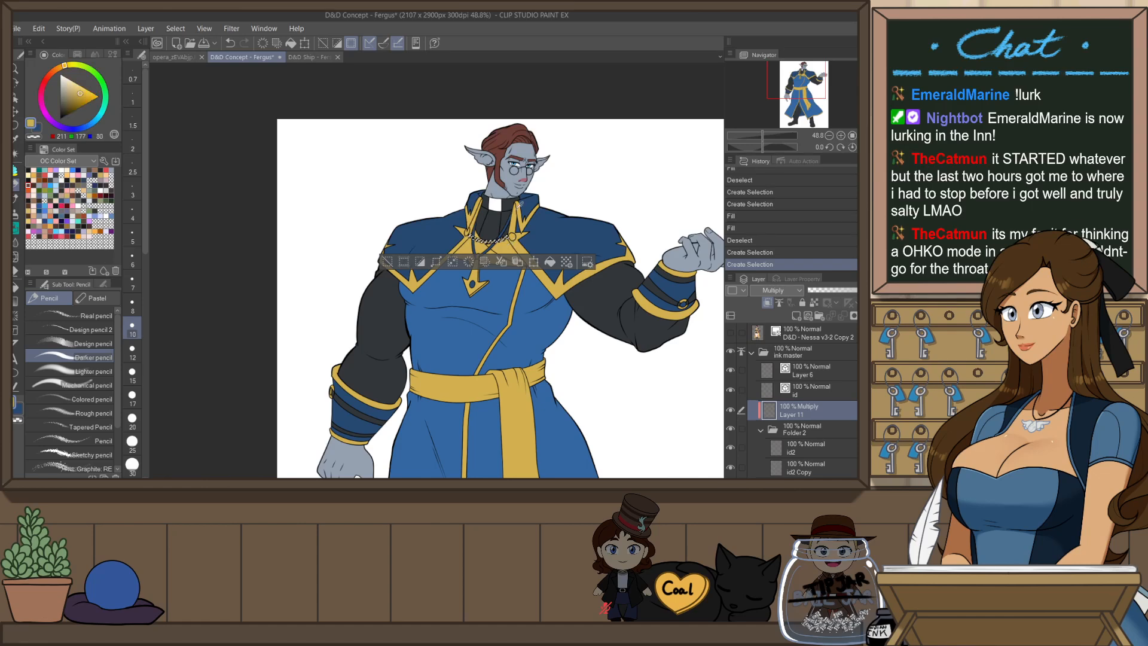
{"action": "key", "text": "alt+BackSpace"}
{"action": "key", "text": "ctrl+d"}
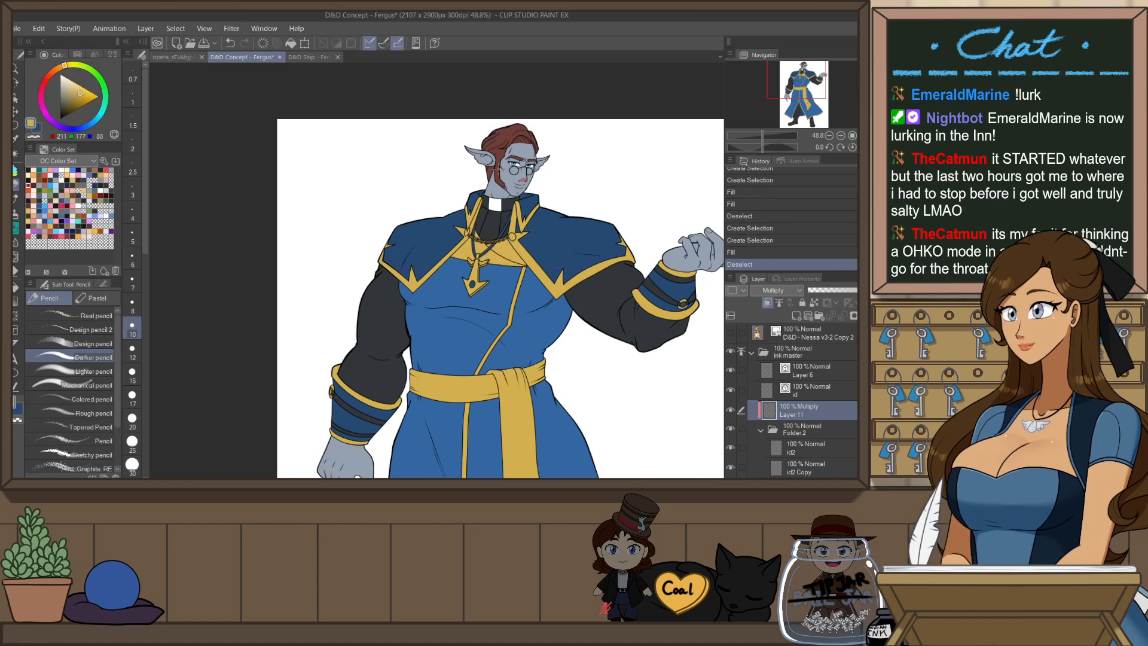
- Examine the coloured necklace on the whole figure, mirrored and unmirrored, comparing it with and without the id2 chain
{"action": "scroll", "coordinate": [483, 143], "scroll_direction": "down", "scroll_amount": 3}
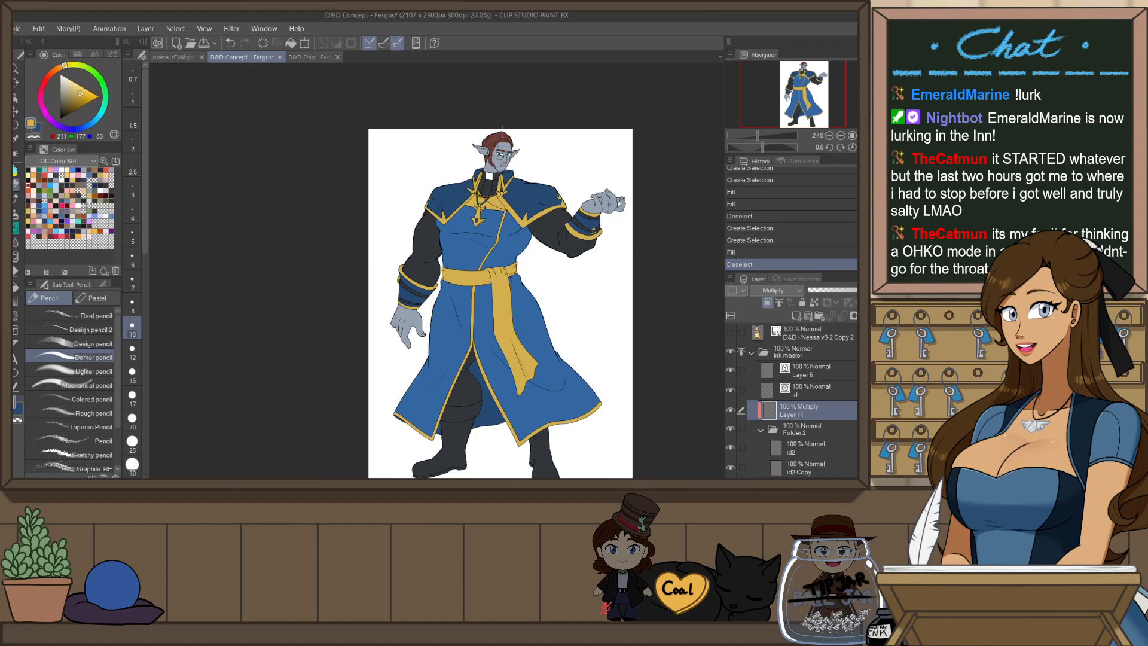
{"action": "key", "text": "h"}
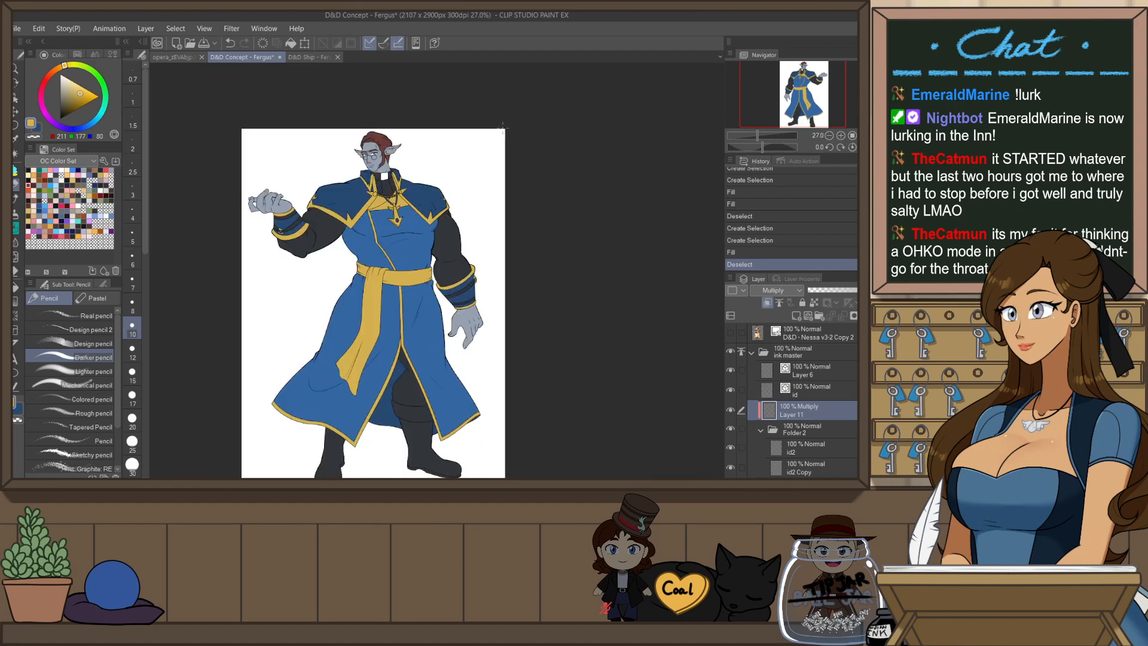
{"action": "scroll", "coordinate": [375, 148], "scroll_direction": "up", "scroll_amount": 5}
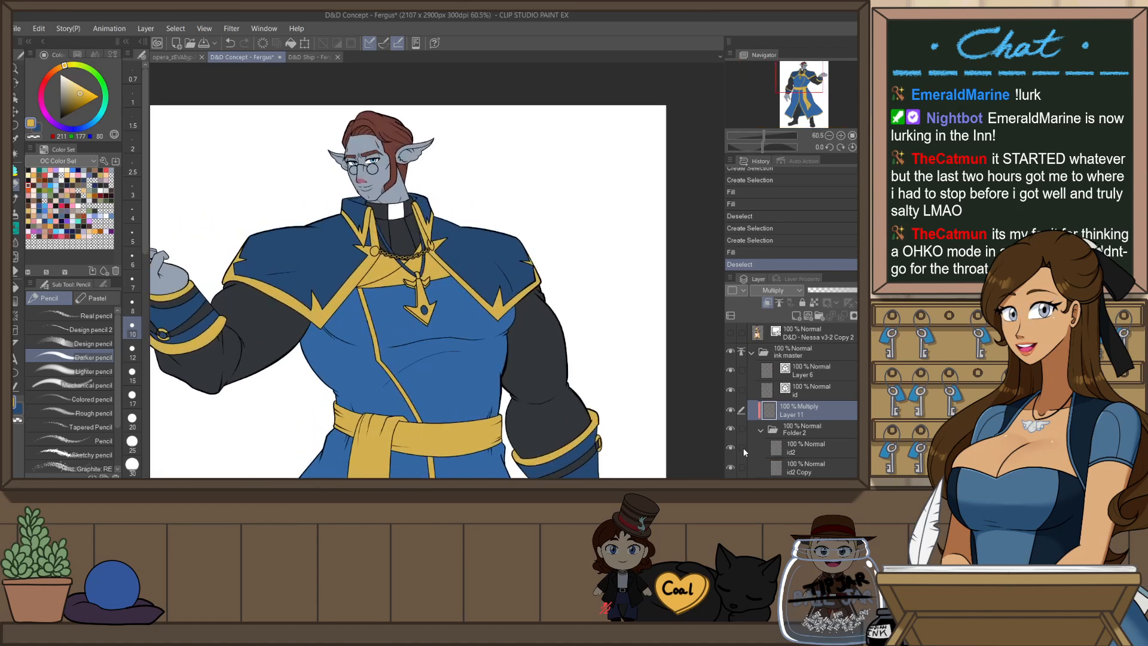
{"action": "scroll", "coordinate": [568, 138], "scroll_direction": "down", "scroll_amount": 4}
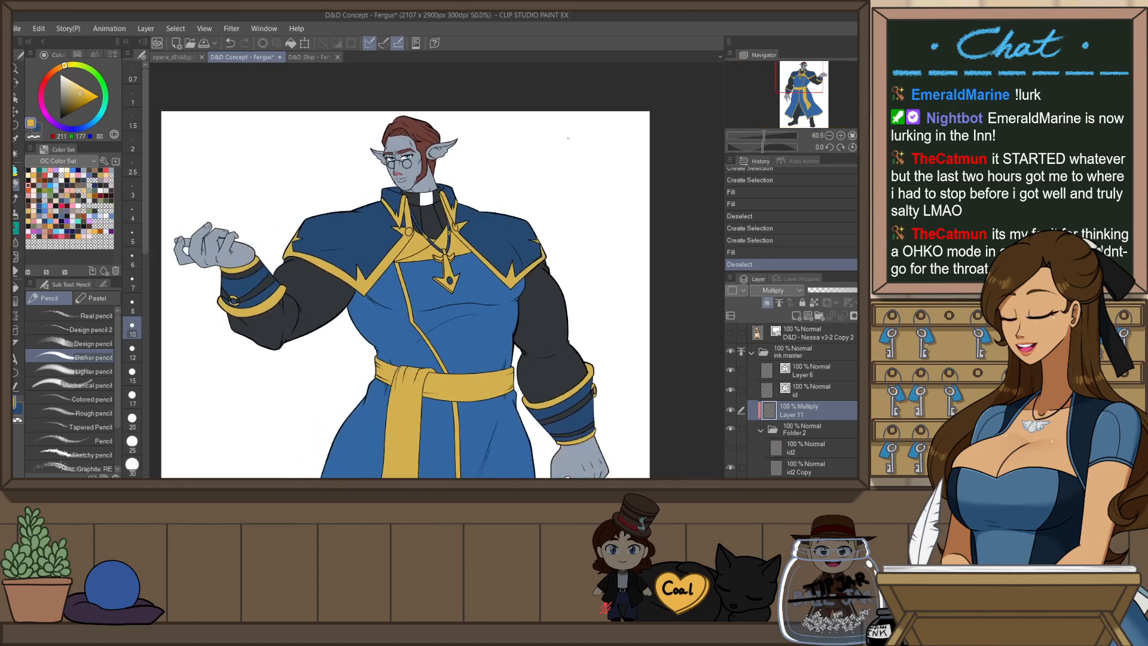
{"action": "key", "text": "h"}
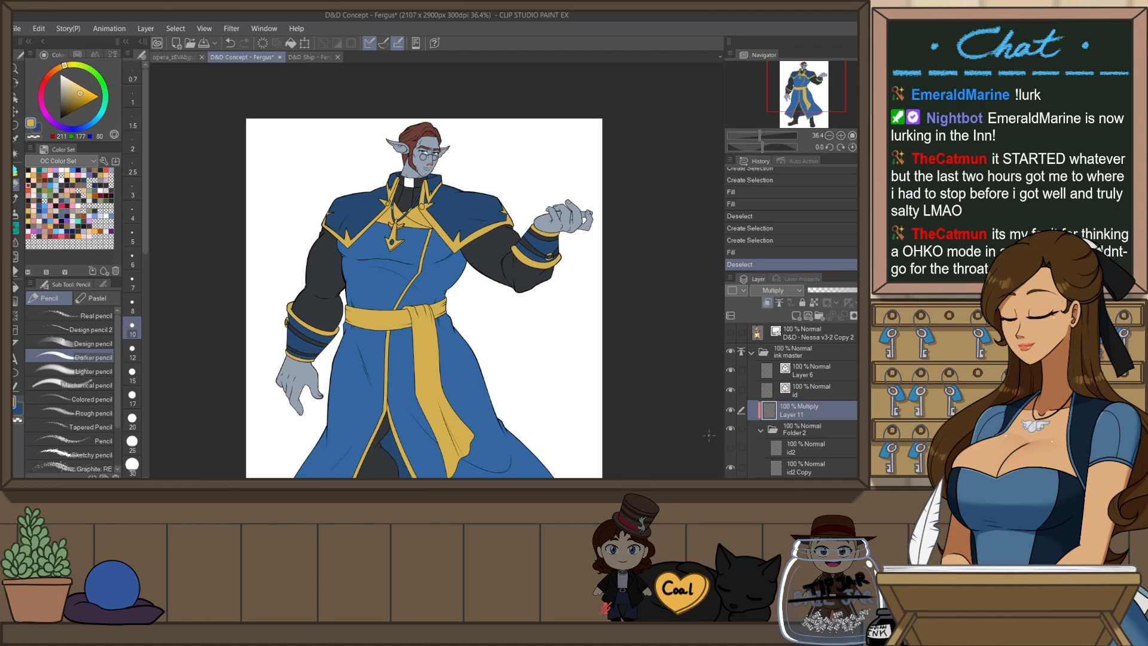
{"action": "left_click", "coordinate": [730, 450]}
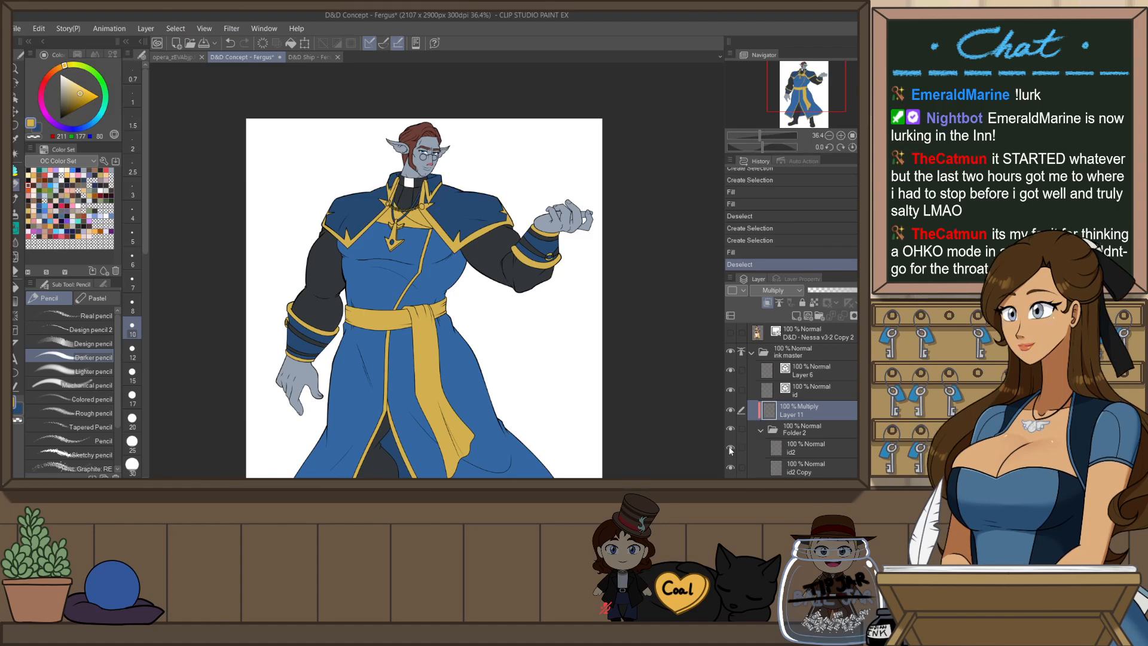
{"action": "scroll", "coordinate": [407, 259], "scroll_direction": "down", "scroll_amount": 2}
{"action": "scroll", "coordinate": [407, 259], "scroll_direction": "up", "scroll_amount": 1}
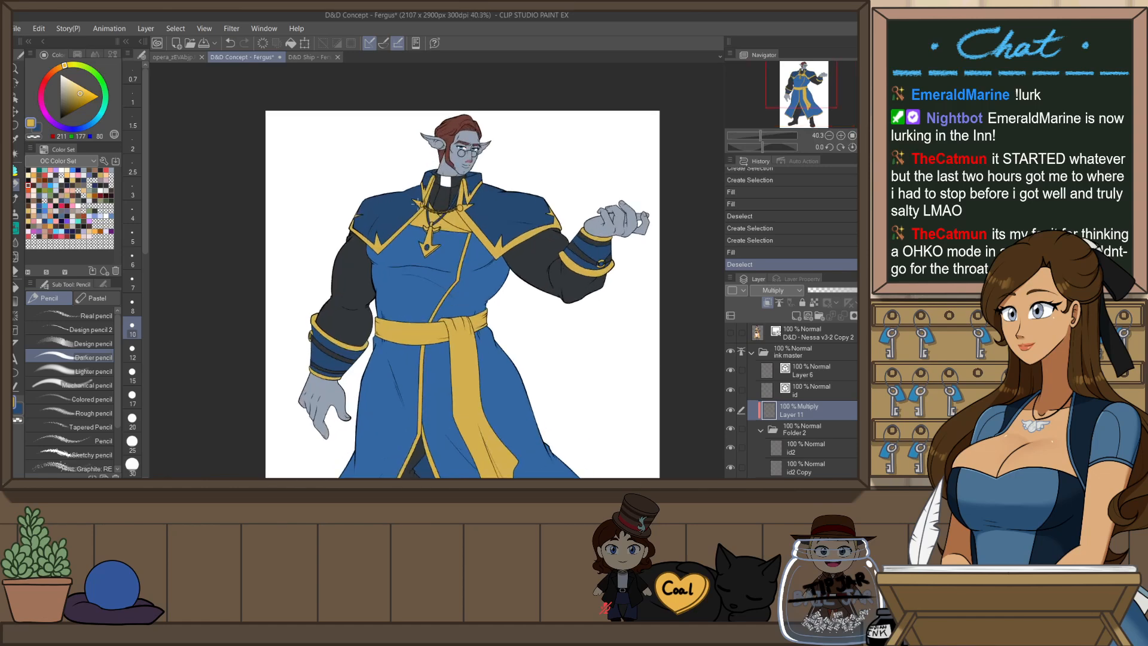
{"action": "scroll", "coordinate": [407, 259], "scroll_direction": "down", "scroll_amount": 1}
{"action": "scroll", "coordinate": [601, 214], "scroll_direction": "down", "scroll_amount": 1}
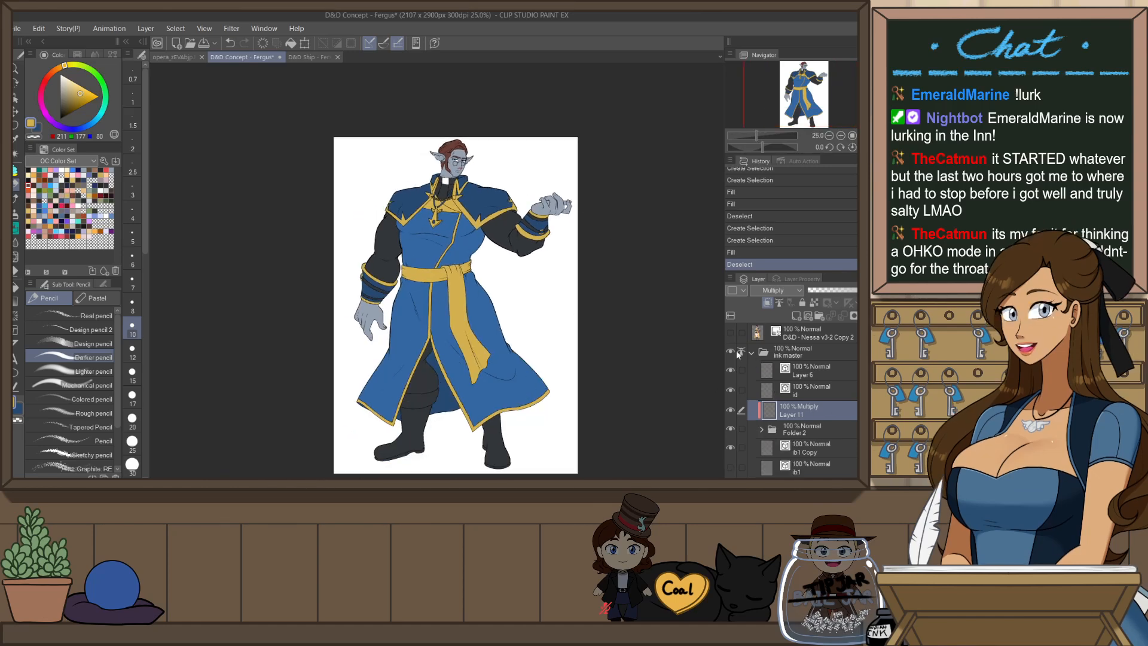
- Collapse the ink master folder and save the drawing
{"action": "left_click", "coordinate": [763, 353]}
{"action": "scroll", "coordinate": [535, 454], "scroll_direction": "up", "scroll_amount": 1}
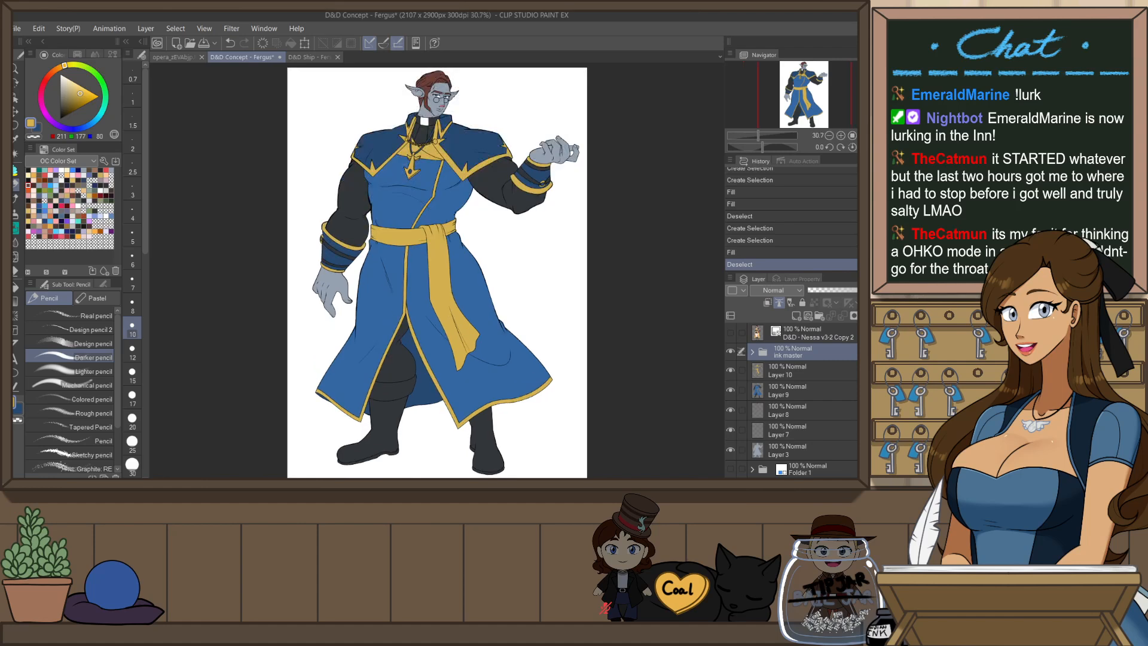
{"action": "key", "text": "ctrl+s"}
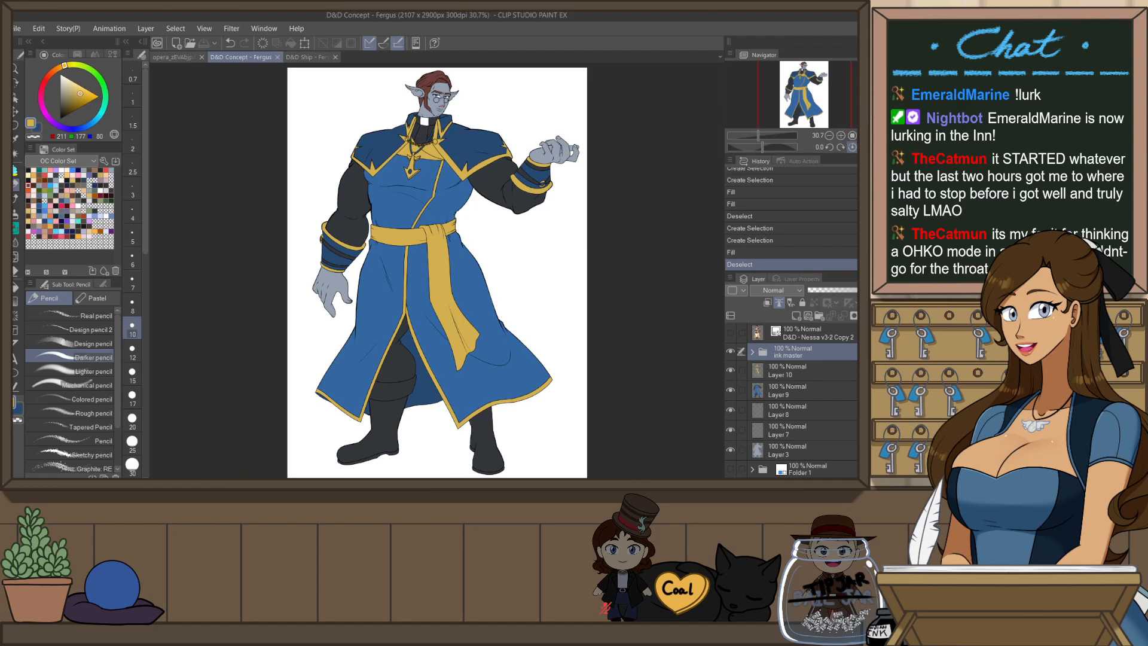
- Add a new raster layer directly above Layer 10
{"action": "left_click", "coordinate": [774, 364]}
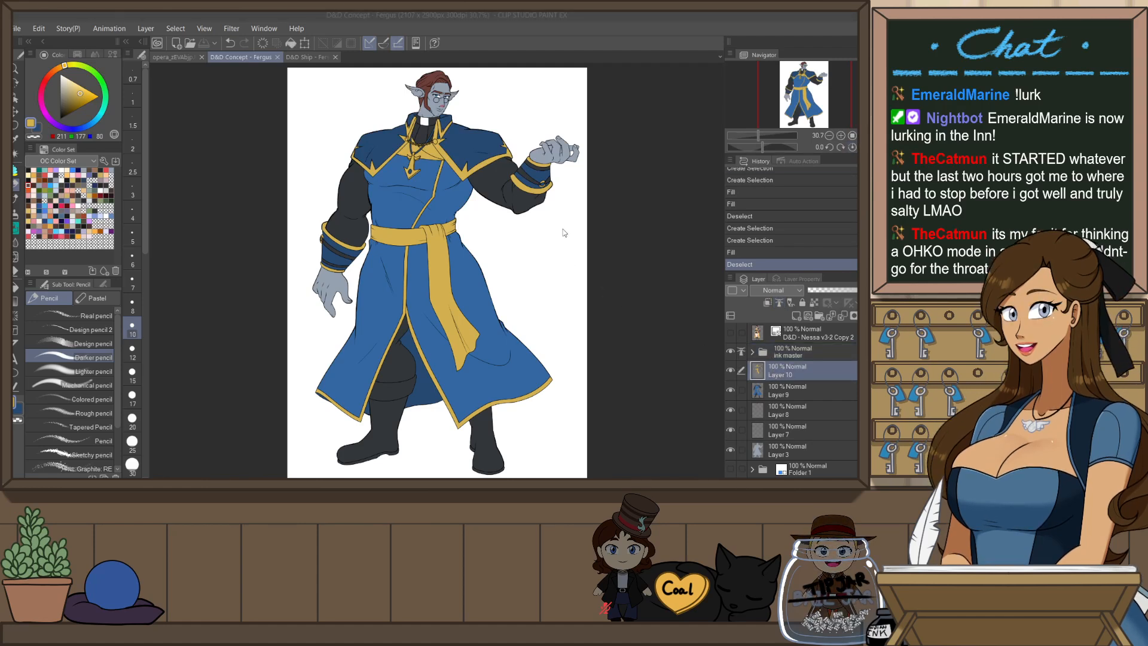
{"action": "key", "text": "ctrl+shift+n"}
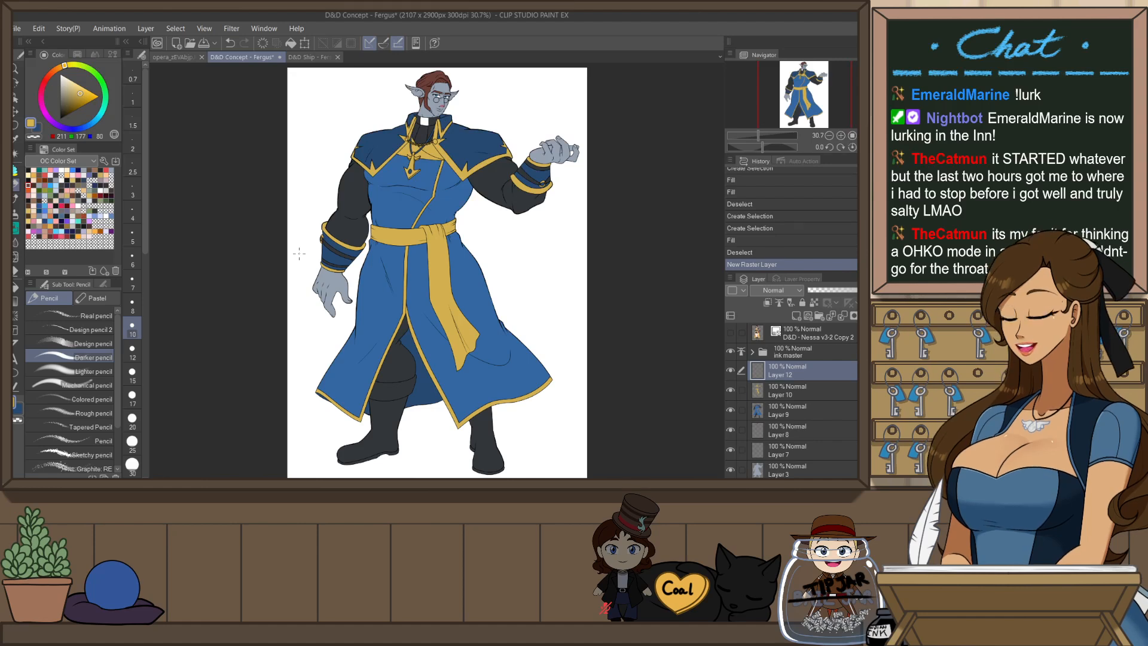
- Choose the vine 3 brush from the Decoration tool's Ruled line group
{"action": "key", "text": "b"}
{"action": "key", "text": "b"}
{"action": "key", "text": "b"}
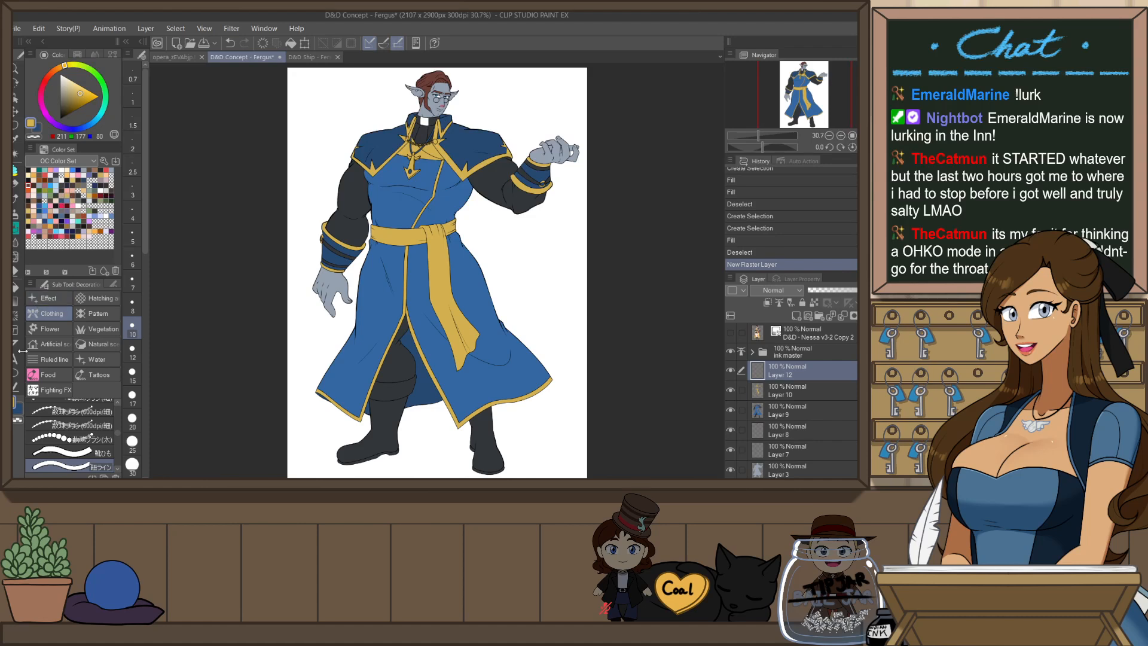
{"action": "left_click", "coordinate": [54, 359]}
{"action": "scroll", "coordinate": [99, 444], "scroll_direction": "down", "scroll_amount": 6}
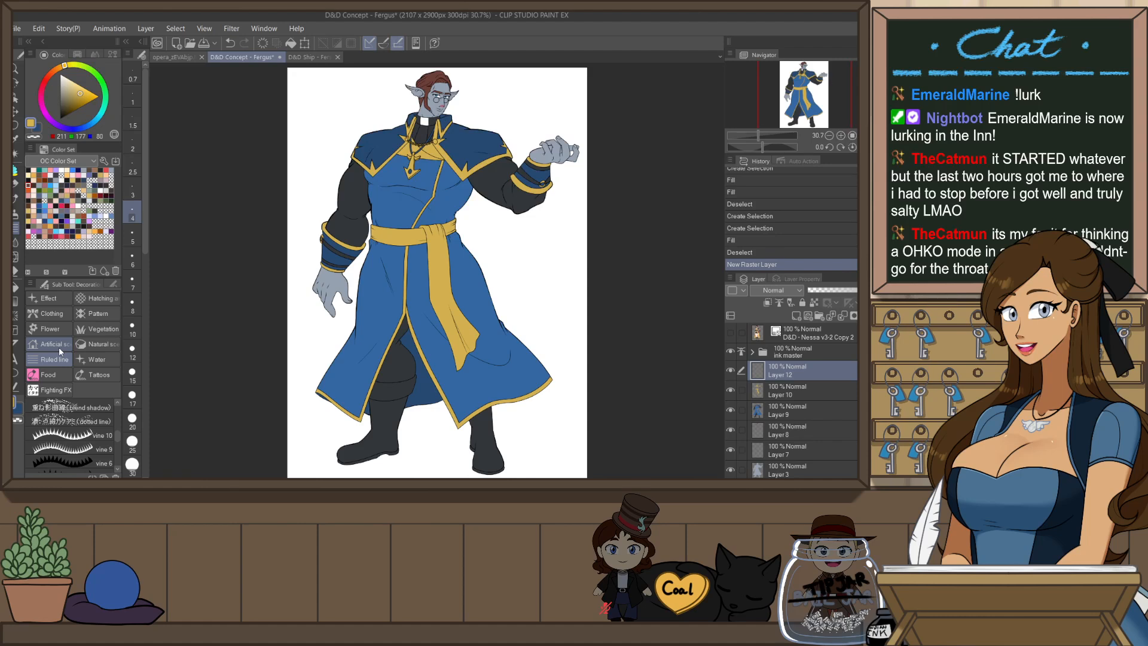
{"action": "scroll", "coordinate": [64, 450], "scroll_direction": "down", "scroll_amount": 3}
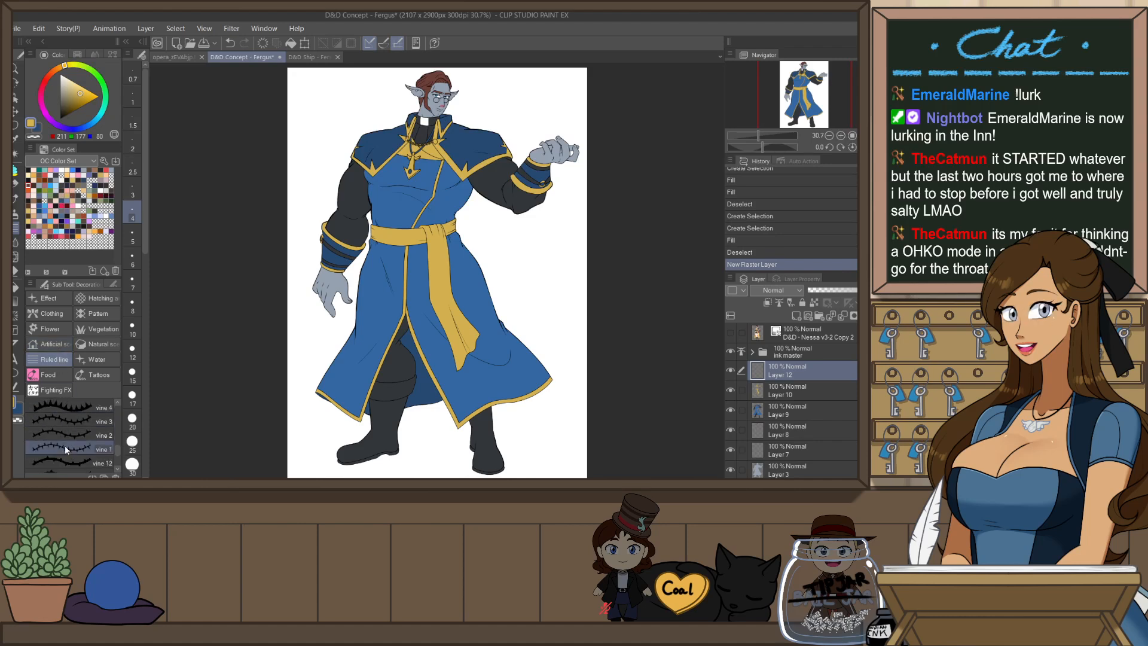
{"action": "left_click", "coordinate": [71, 423]}
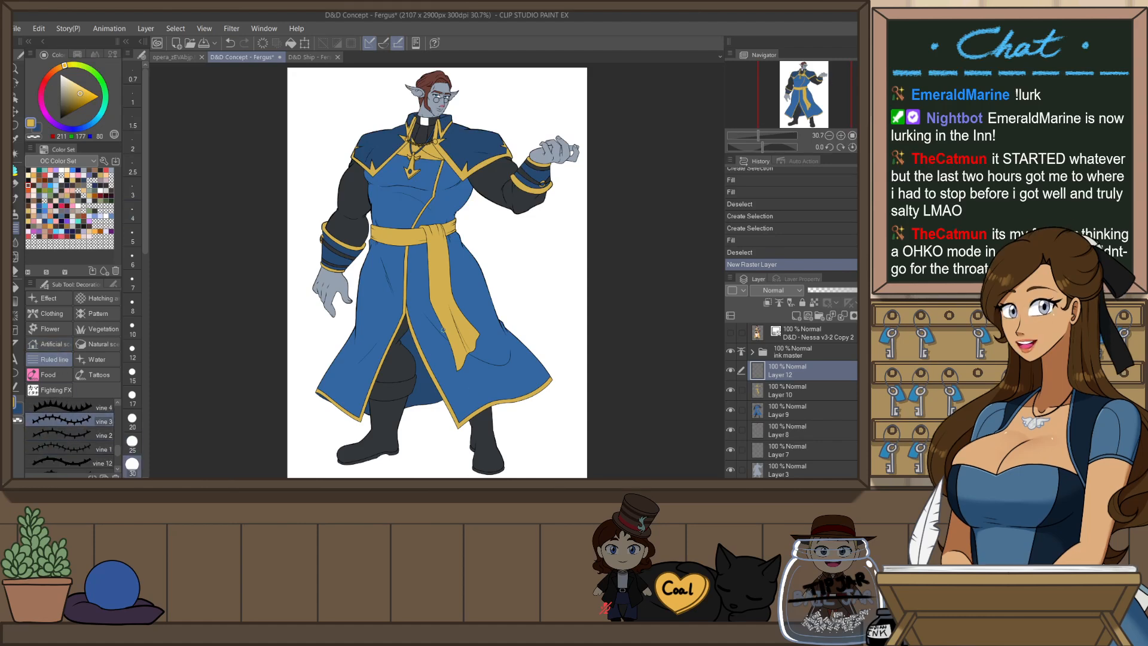
- With the ink master folder active, auto-select the blue chest panel and add the skirt panel without the sash, referring to all layers
{"action": "scroll", "coordinate": [437, 179], "scroll_direction": "up", "scroll_amount": 2}
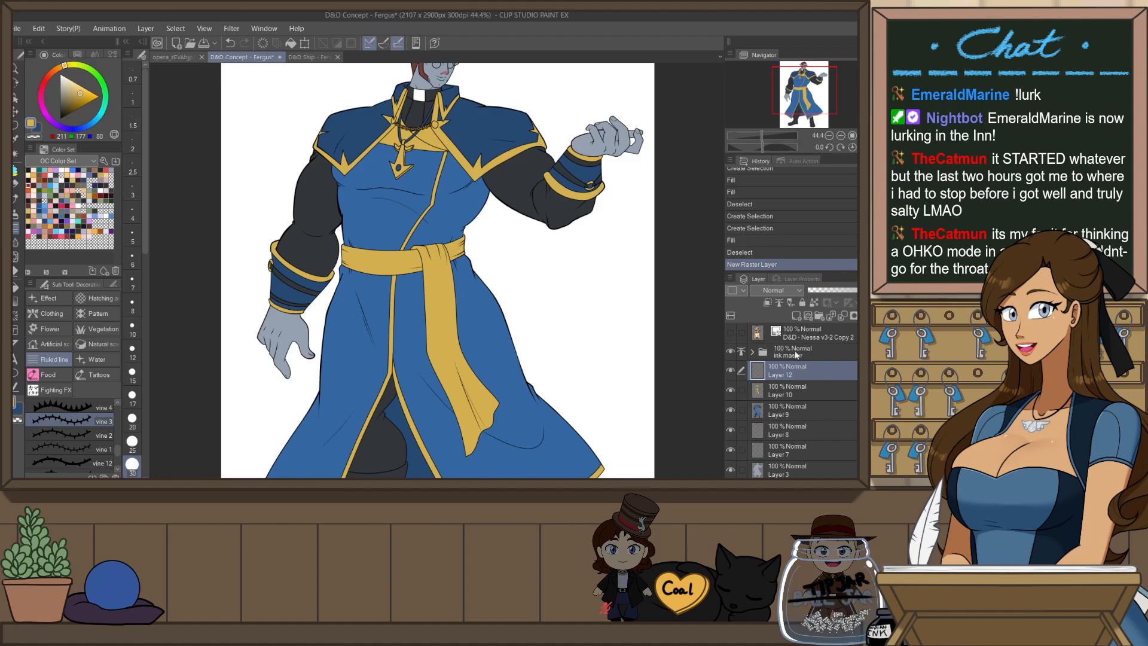
{"action": "left_click", "coordinate": [796, 355]}
{"action": "key", "text": "w"}
{"action": "left_click", "coordinate": [393, 242]}
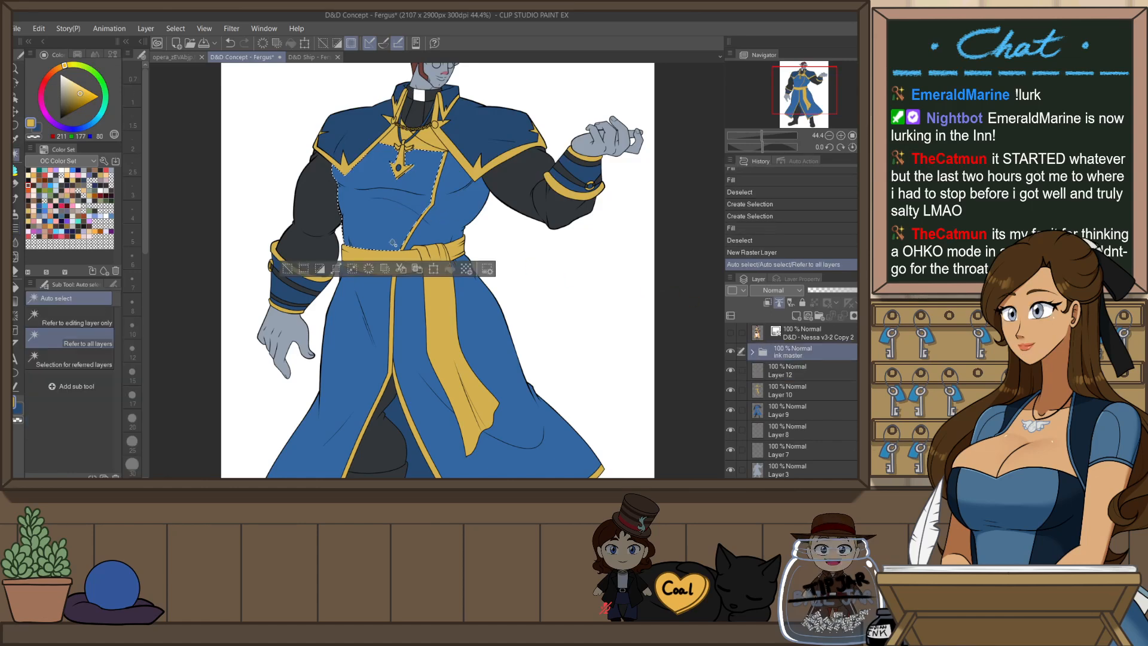
{"action": "scroll", "coordinate": [393, 242], "scroll_direction": "down", "scroll_amount": 2}
{"action": "left_click", "coordinate": [534, 415], "text": "shift"}
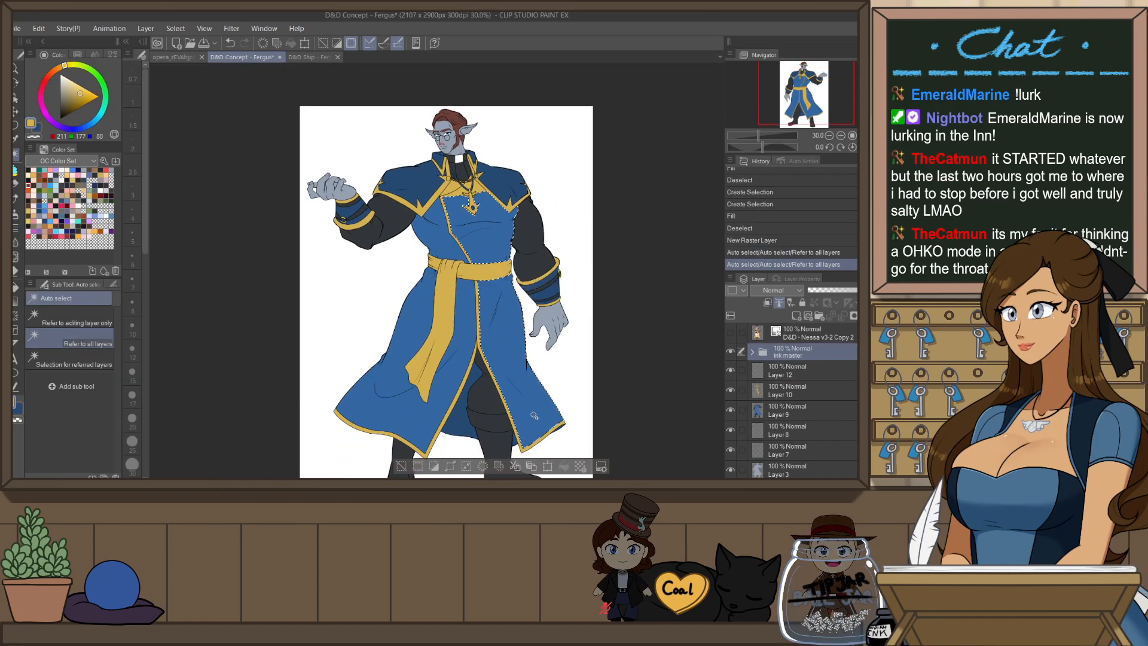
{"action": "scroll", "coordinate": [485, 174], "scroll_direction": "up", "scroll_amount": 3}
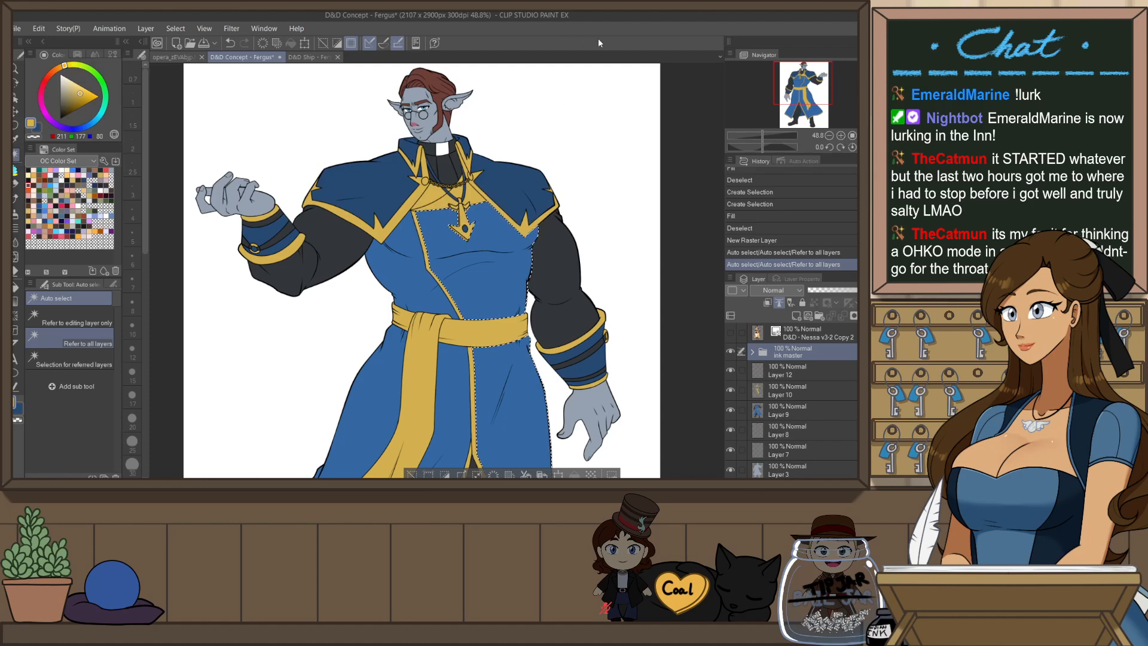
- Return to Layer 12 with the vine 3 decoration brush and set its brush size to 40
{"action": "key", "text": "p"}
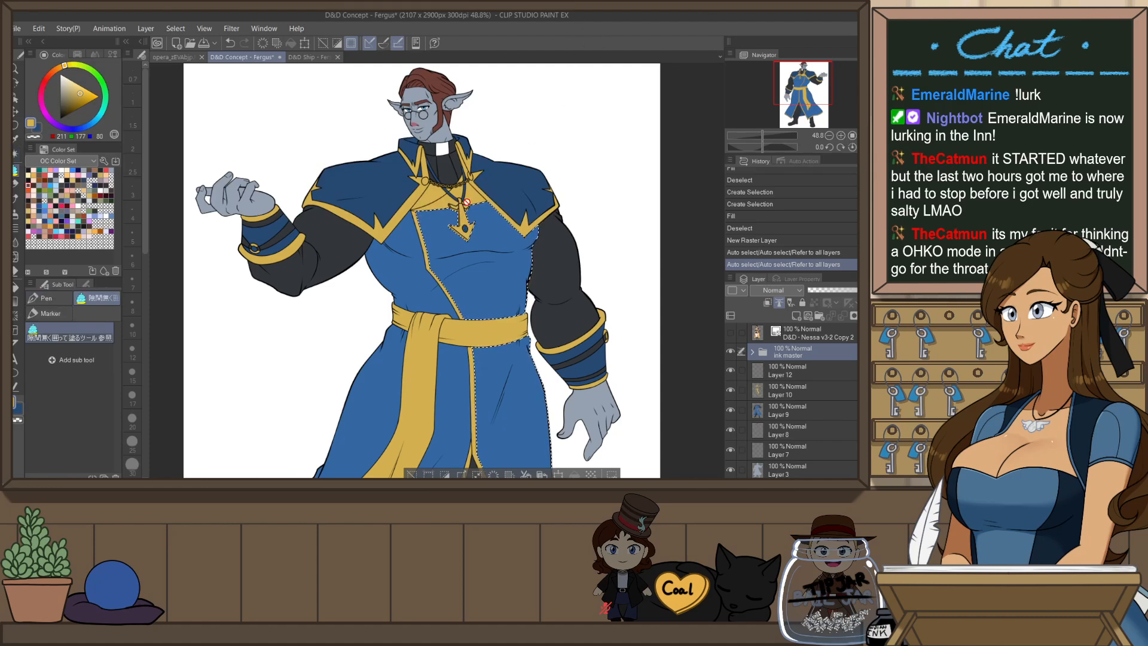
{"action": "key", "text": "b"}
{"action": "key", "text": "b"}
{"action": "key", "text": "b"}
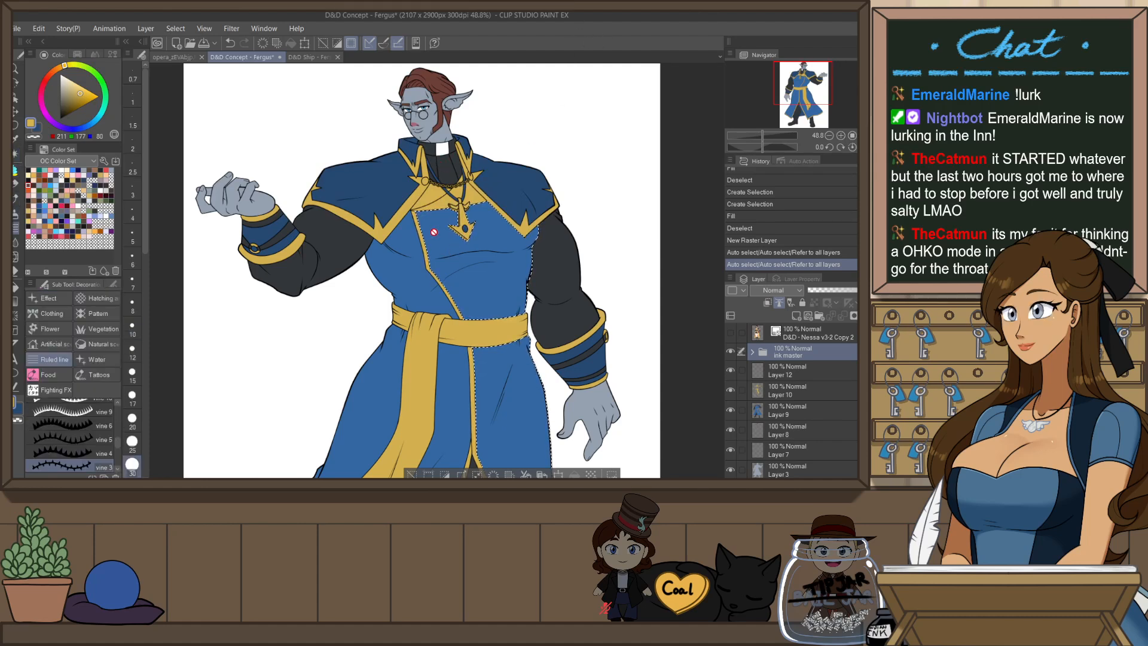
{"action": "left_click", "coordinate": [789, 370]}
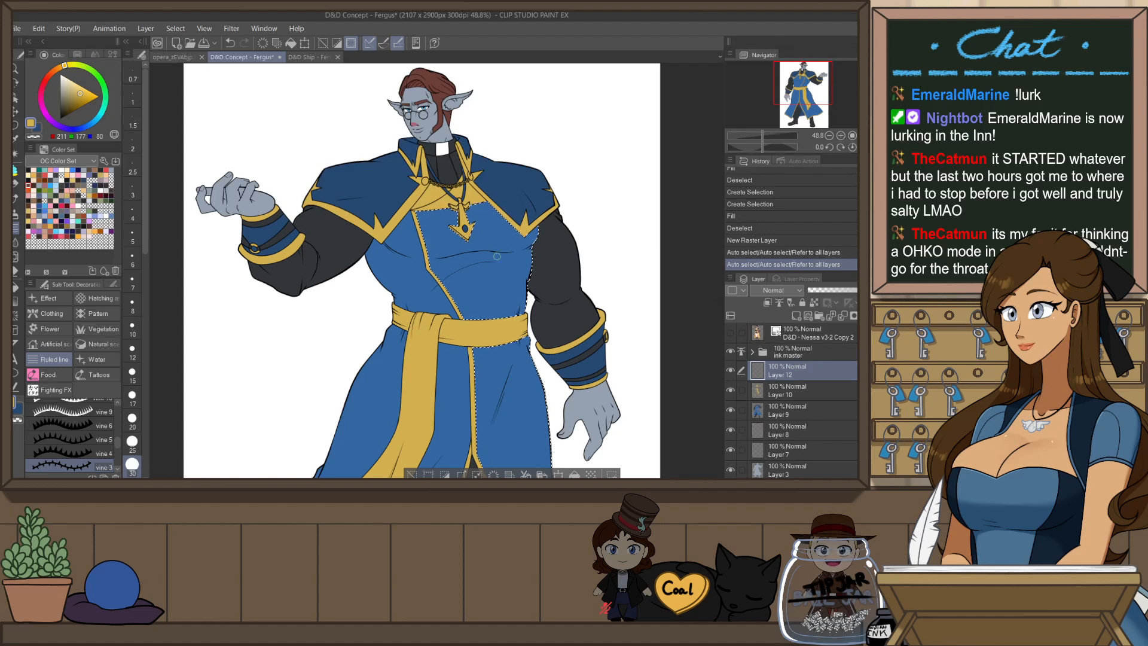
{"action": "left_click_drag", "start_coordinate": [426, 212], "coordinate": [438, 253]}
{"action": "key", "text": "ctrl+z"}
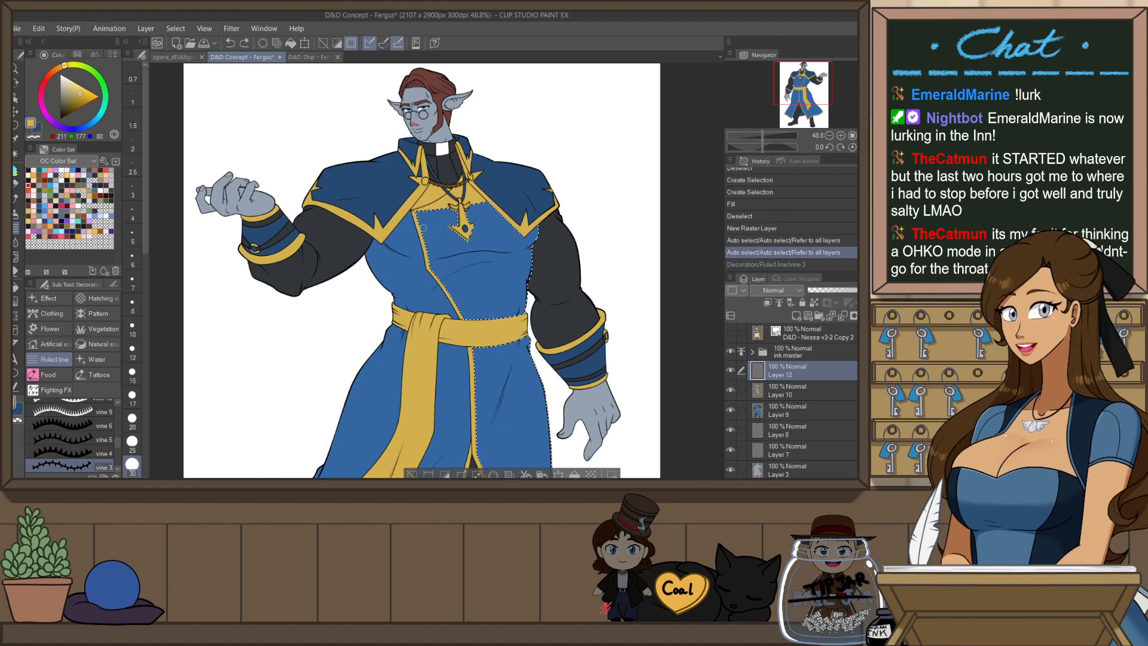
{"action": "left_click_drag", "start_coordinate": [145, 238], "coordinate": [145, 281]}
{"action": "left_click", "coordinate": [132, 386]}
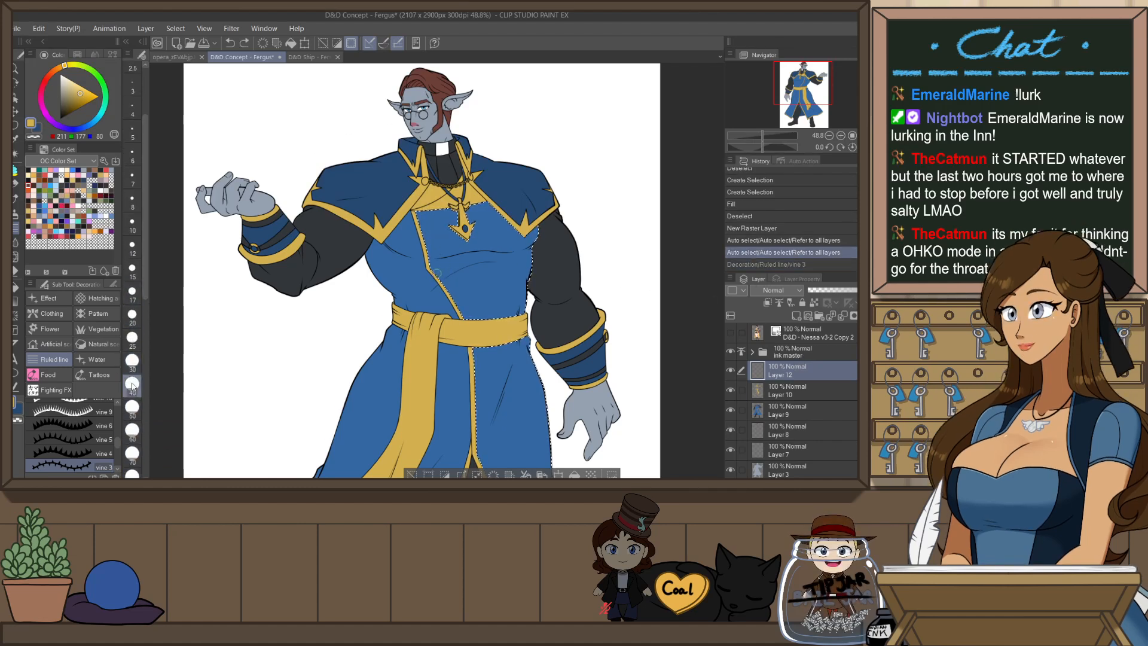
- Draw a vine 3 line inside the chest panel, following the diagonal gold trim from the collar down to the sash
{"action": "left_click_drag", "start_coordinate": [422, 212], "coordinate": [438, 266]}
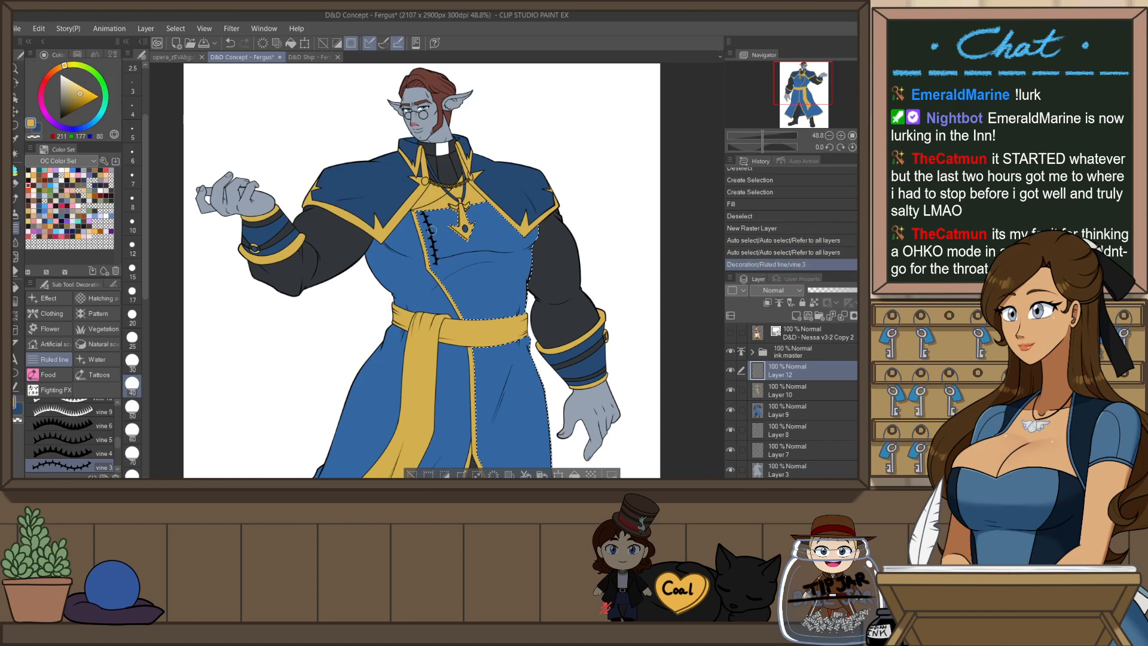
{"action": "key", "text": "ctrl+z"}
{"action": "mouse_move", "coordinate": [426, 212]}
{"action": "left_mouse_down"}
{"action": "mouse_move", "coordinate": [480, 340]}
{"action": "mouse_move", "coordinate": [470, 317]}
{"action": "left_mouse_up"}
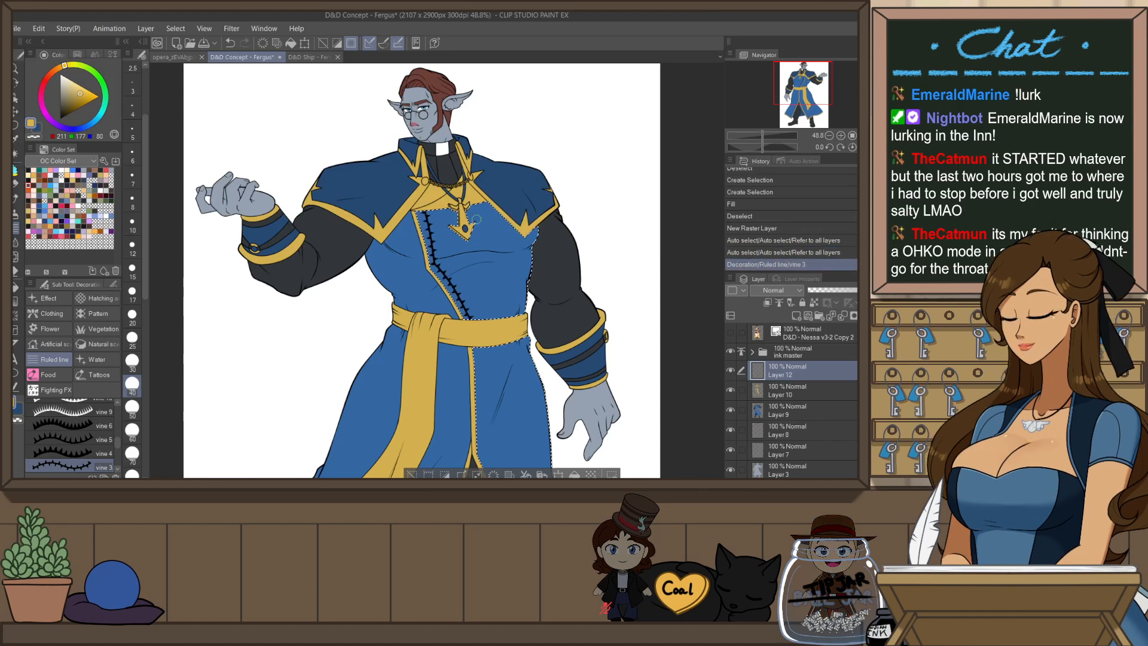
{"action": "key", "text": "ctrl+z"}
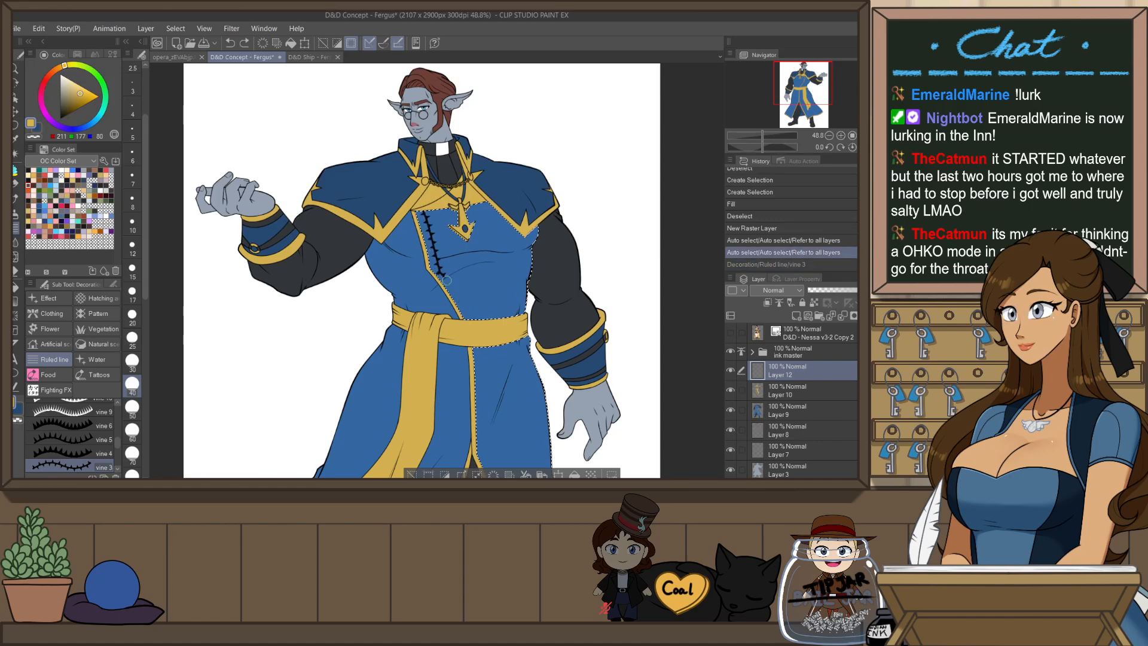
{"action": "key", "text": "ctrl+y"}
- Draw a vine 3 line inside the selected skirt panel along its front edge and hem, and deselect
{"action": "scroll", "coordinate": [454, 154], "scroll_direction": "down", "scroll_amount": 5}
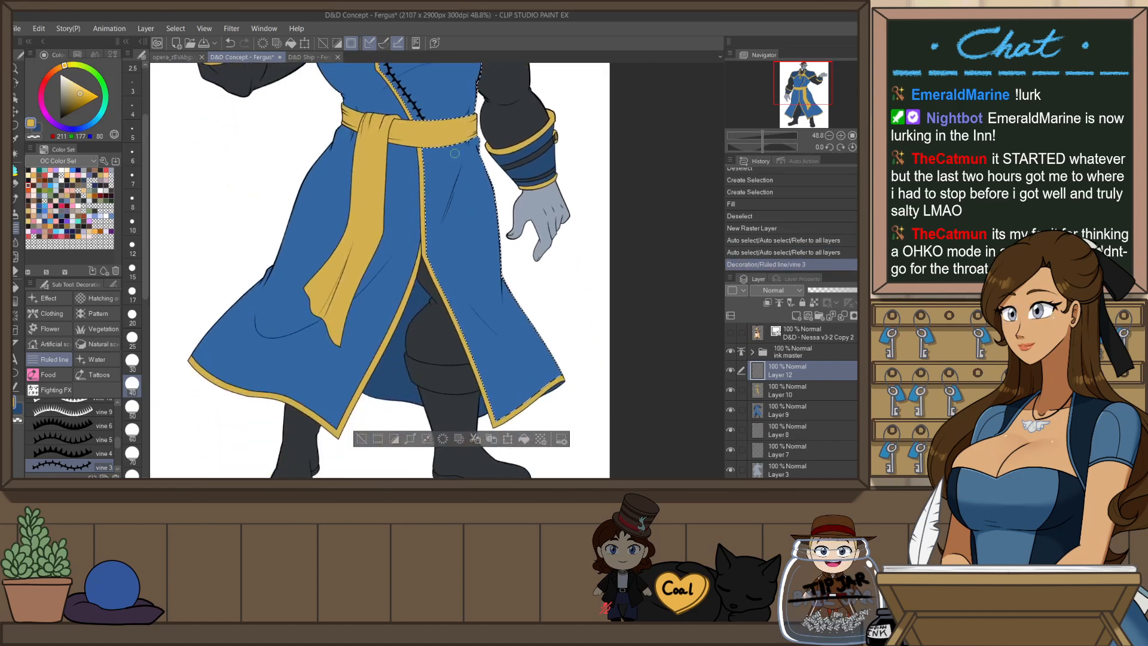
{"action": "mouse_move", "coordinate": [426, 147]}
{"action": "left_mouse_down"}
{"action": "mouse_move", "coordinate": [441, 251]}
{"action": "mouse_move", "coordinate": [491, 387]}
{"action": "mouse_move", "coordinate": [541, 378]}
{"action": "left_mouse_up"}
{"action": "scroll", "coordinate": [580, 293], "scroll_direction": "down", "scroll_amount": 1}
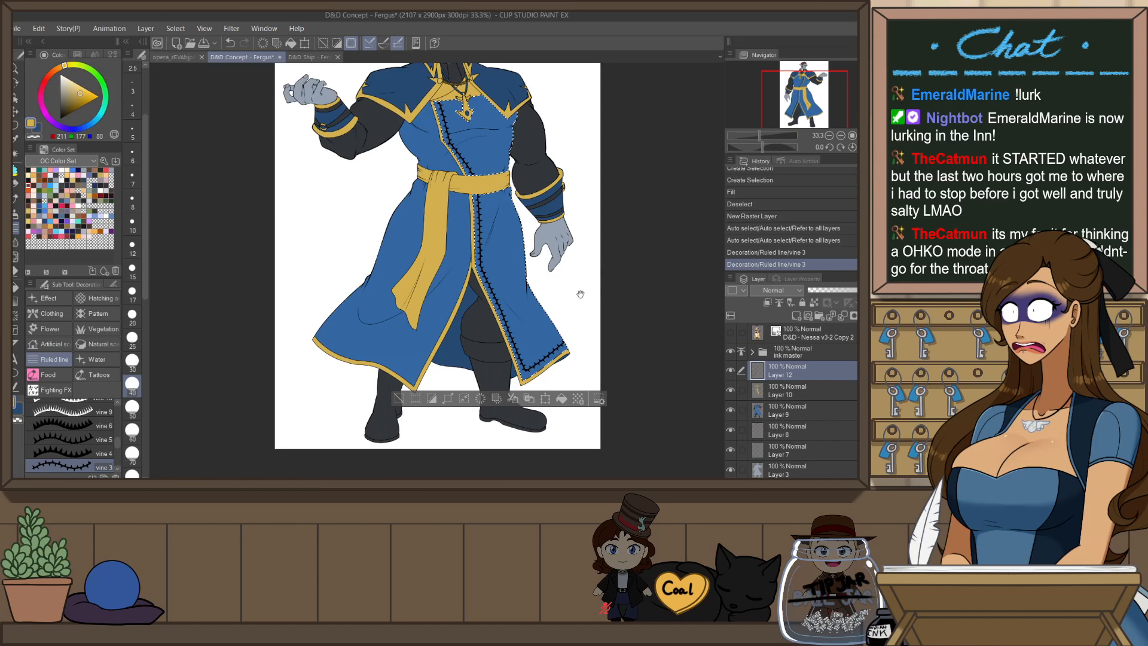
{"action": "left_click_drag", "start_coordinate": [590, 224], "coordinate": [565, 286]}
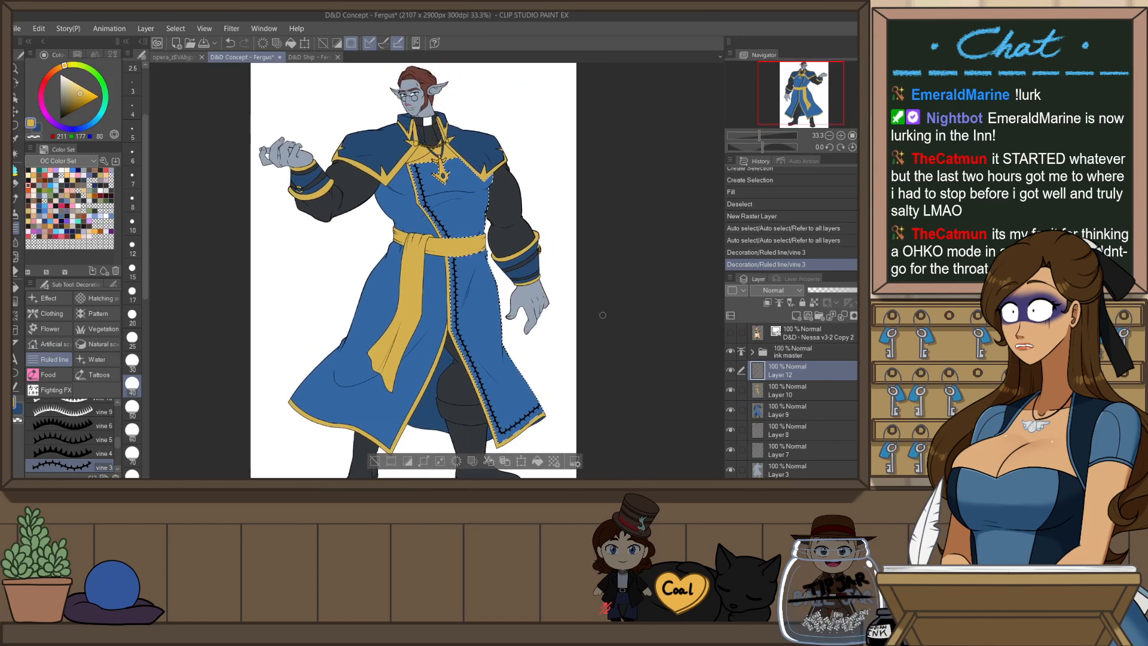
{"action": "key", "text": "h"}
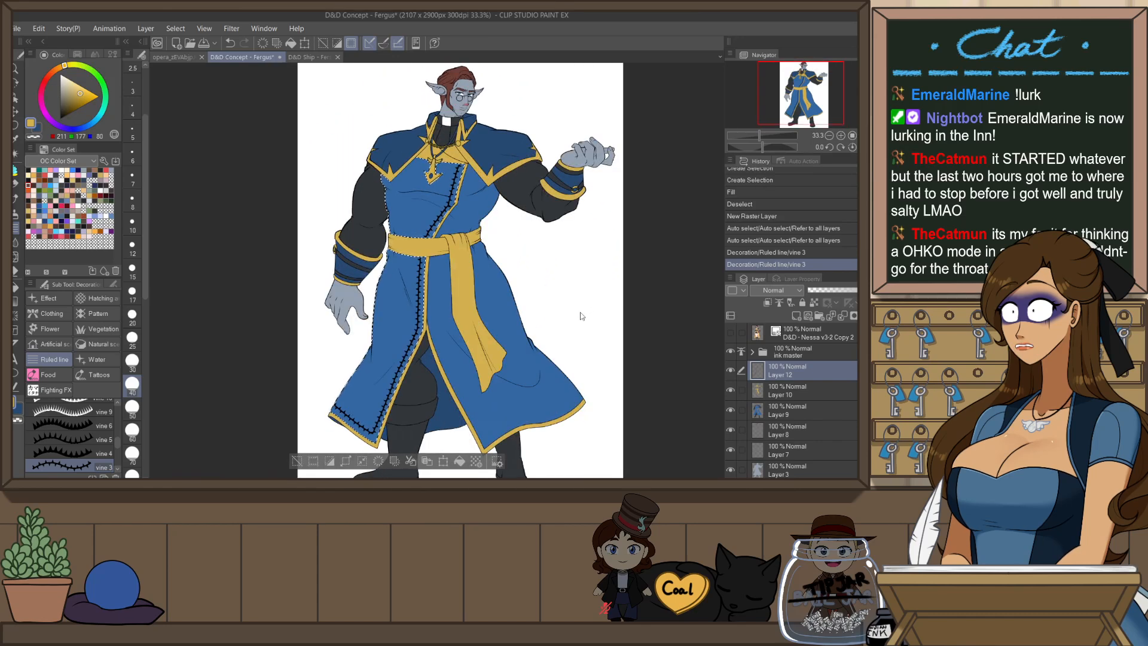
{"action": "key", "text": "ctrl+d"}
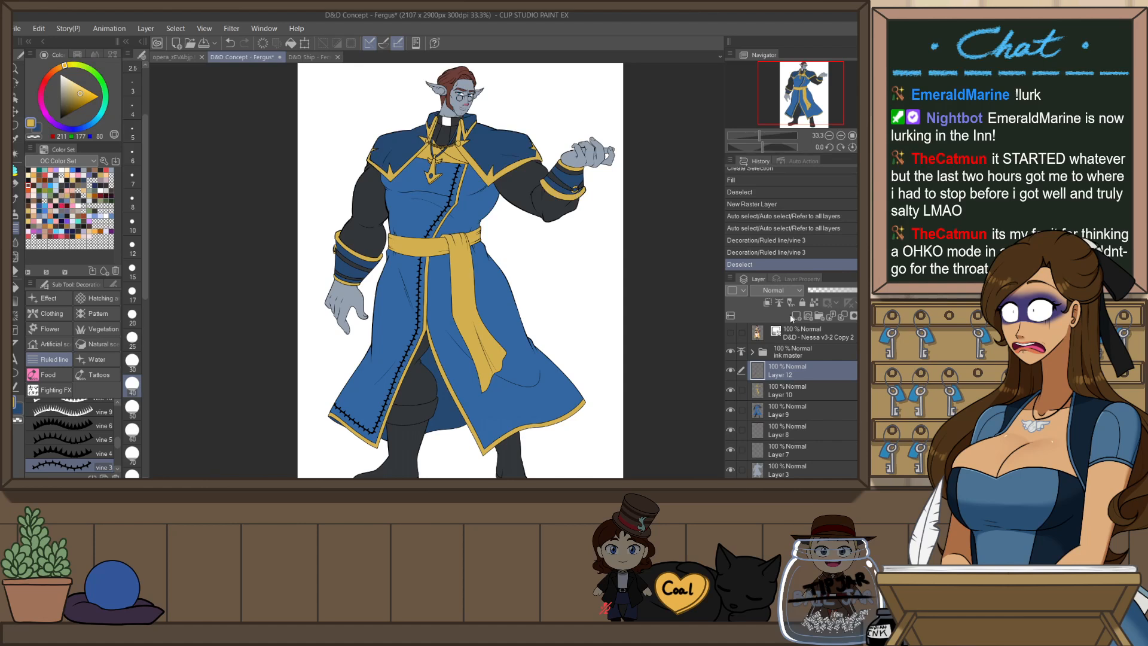
- Auto-select the blue skirt panel behind the hanging sash from the ink master folder, and return to Layer 12 with the vine 3 brush
{"action": "left_click", "coordinate": [805, 352]}
{"action": "key", "text": "w"}
{"action": "left_click", "coordinate": [525, 413]}
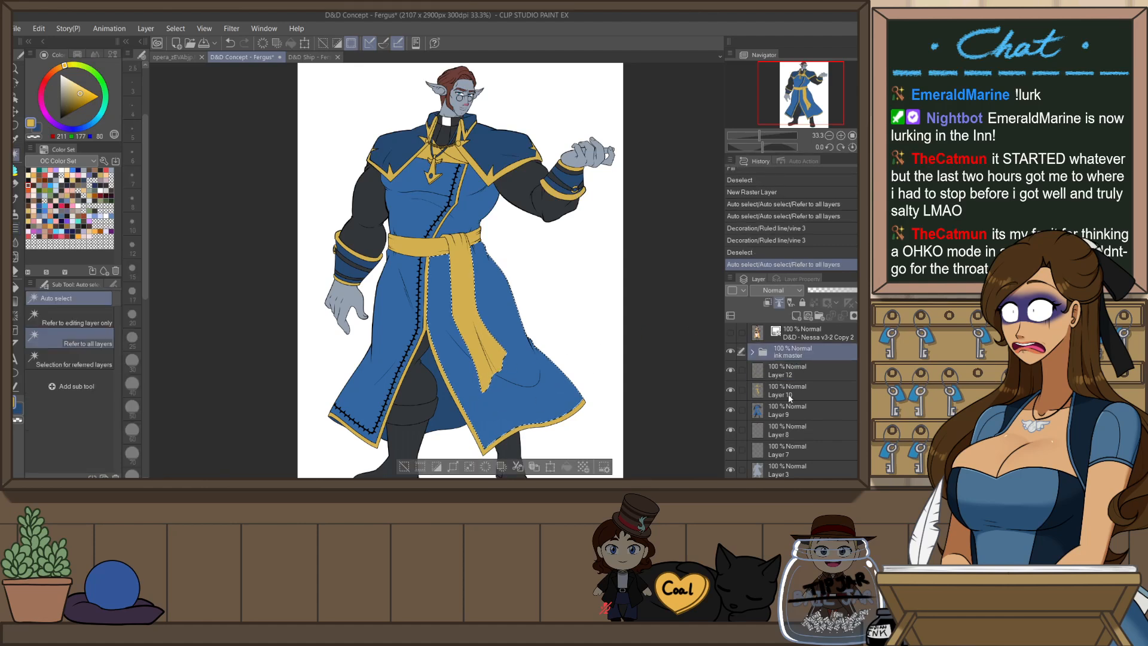
{"action": "left_click", "coordinate": [785, 371]}
{"action": "key", "text": "b"}
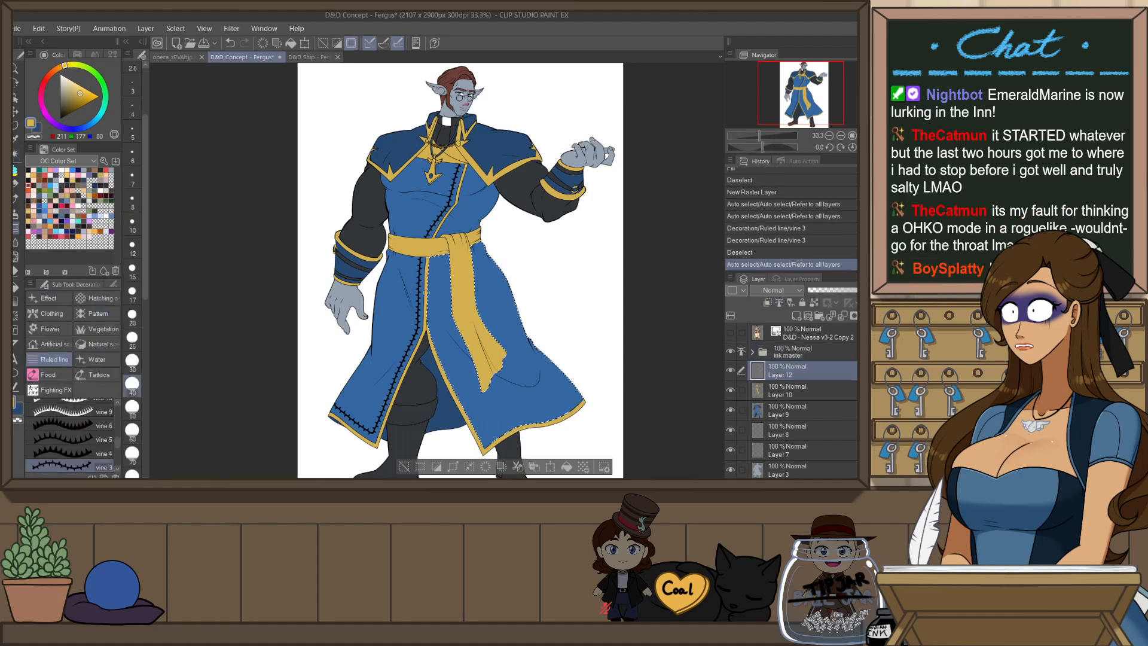
- Try to draw the vine 3 line down the front edge of the sash-side skirt panel
{"action": "left_click_drag", "start_coordinate": [463, 398], "coordinate": [464, 402]}
{"action": "key", "text": "ctrl+z"}
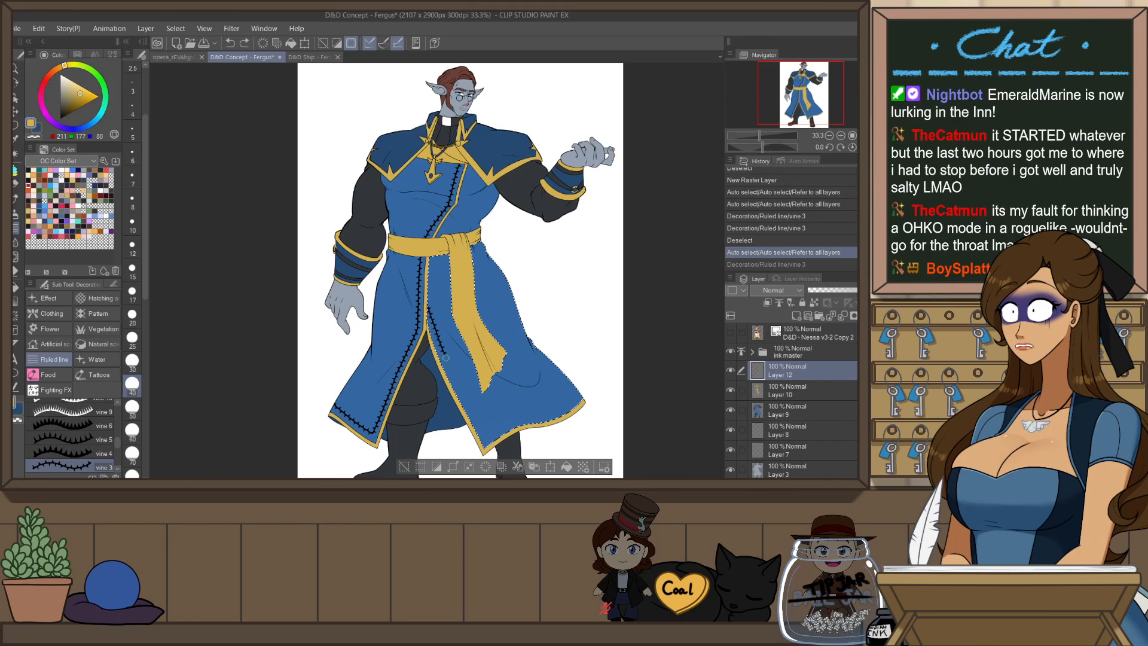
{"action": "left_click_drag", "start_coordinate": [446, 357], "coordinate": [485, 422]}
{"action": "key", "text": "ctrl+z"}
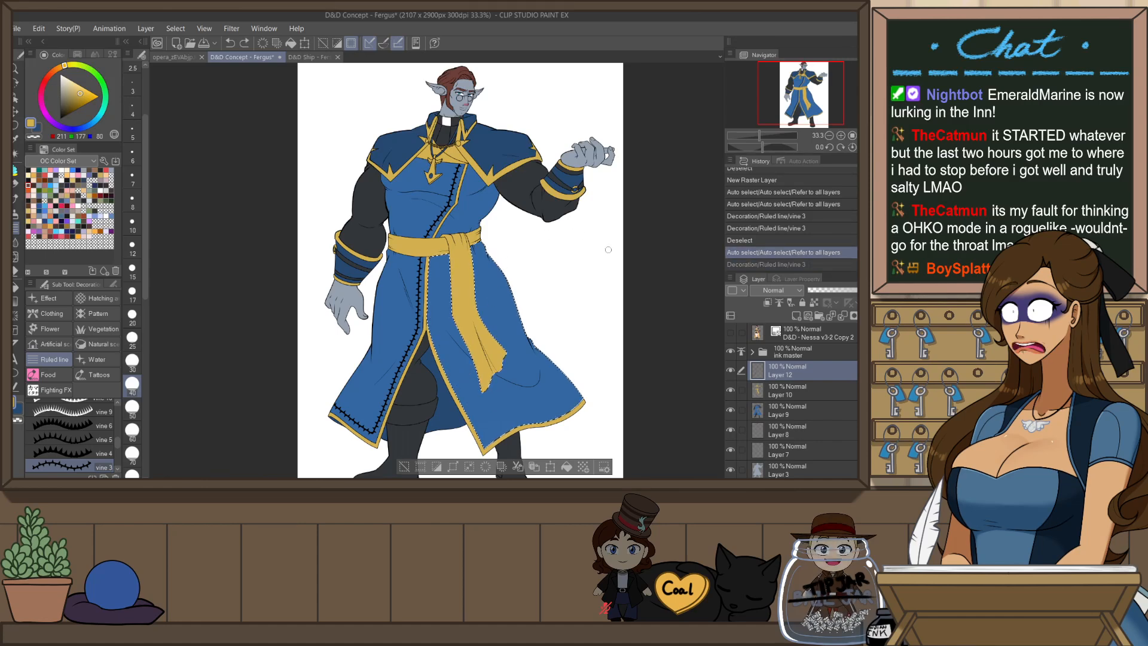
- Try to run the vine 3 line down the sash-side panel's front edge and on along its curved hem
{"action": "key", "text": "r"}
{"action": "left_click_drag", "start_coordinate": [618, 259], "coordinate": [586, 364]}
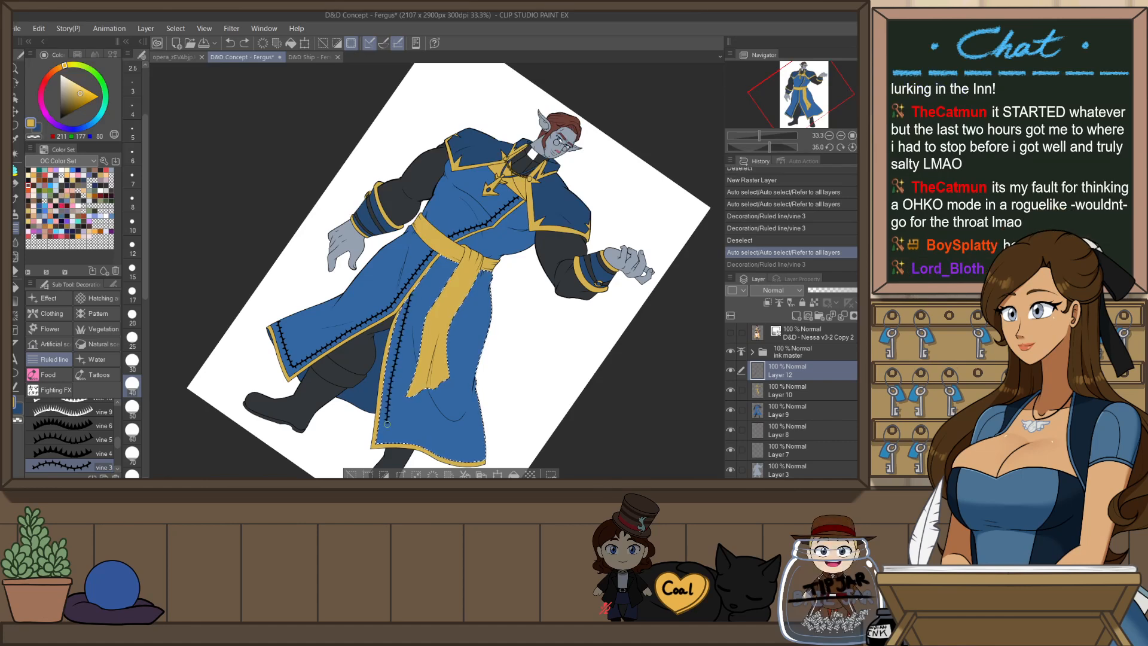
{"action": "mouse_move", "coordinate": [387, 424]}
{"action": "left_mouse_down"}
{"action": "mouse_move", "coordinate": [496, 456]}
{"action": "mouse_move", "coordinate": [611, 346]}
{"action": "mouse_move", "coordinate": [621, 298]}
{"action": "mouse_move", "coordinate": [610, 271]}
{"action": "mouse_move", "coordinate": [584, 359]}
{"action": "mouse_move", "coordinate": [579, 339]}
{"action": "left_mouse_up"}
{"action": "key", "text": "h"}
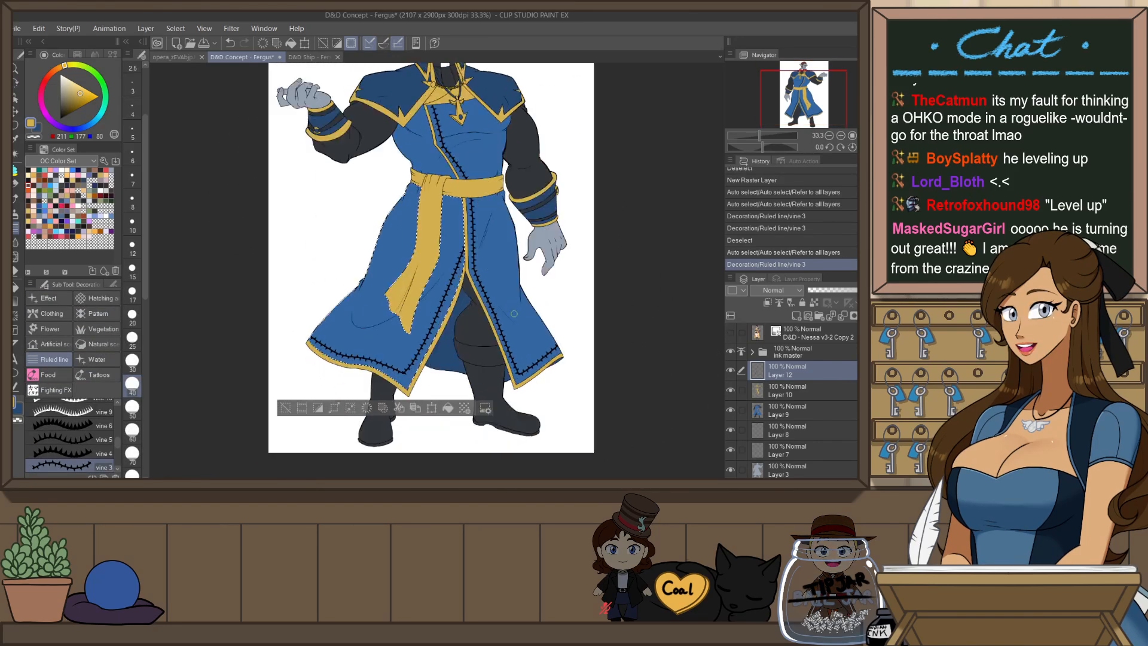
{"action": "key", "text": "ctrl+z"}
{"action": "mouse_move", "coordinate": [465, 248]}
{"action": "left_mouse_down"}
{"action": "mouse_move", "coordinate": [406, 373]}
{"action": "mouse_move", "coordinate": [307, 340]}
{"action": "left_mouse_up"}
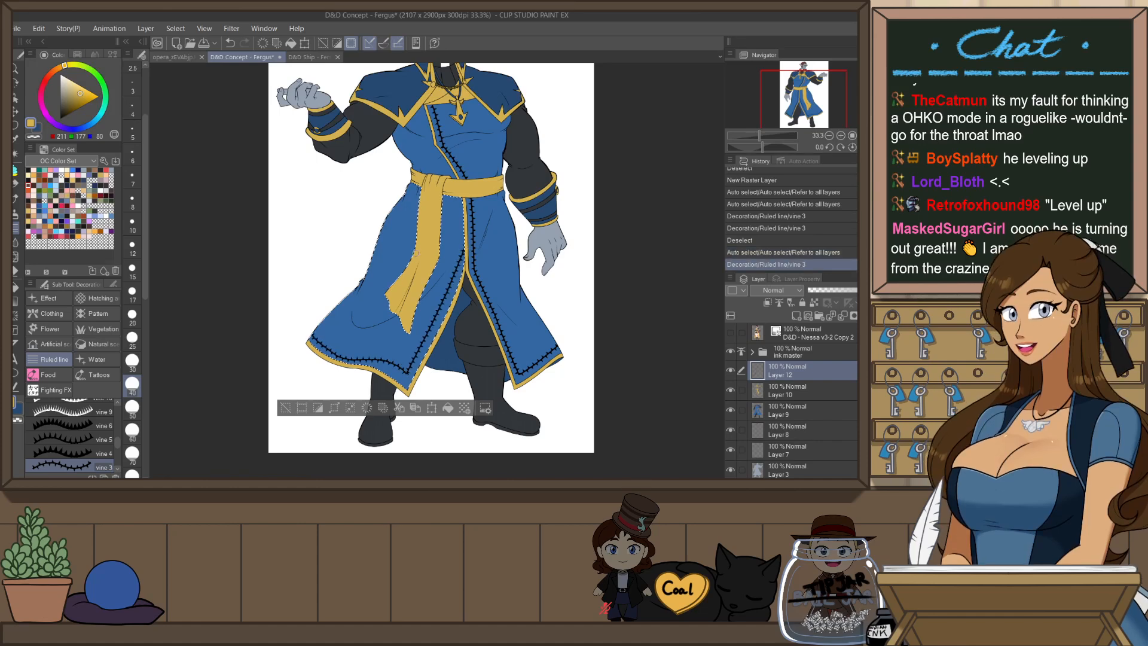
{"action": "left_click_drag", "start_coordinate": [545, 355], "coordinate": [564, 219]}
{"action": "key", "text": "ctrl+z"}
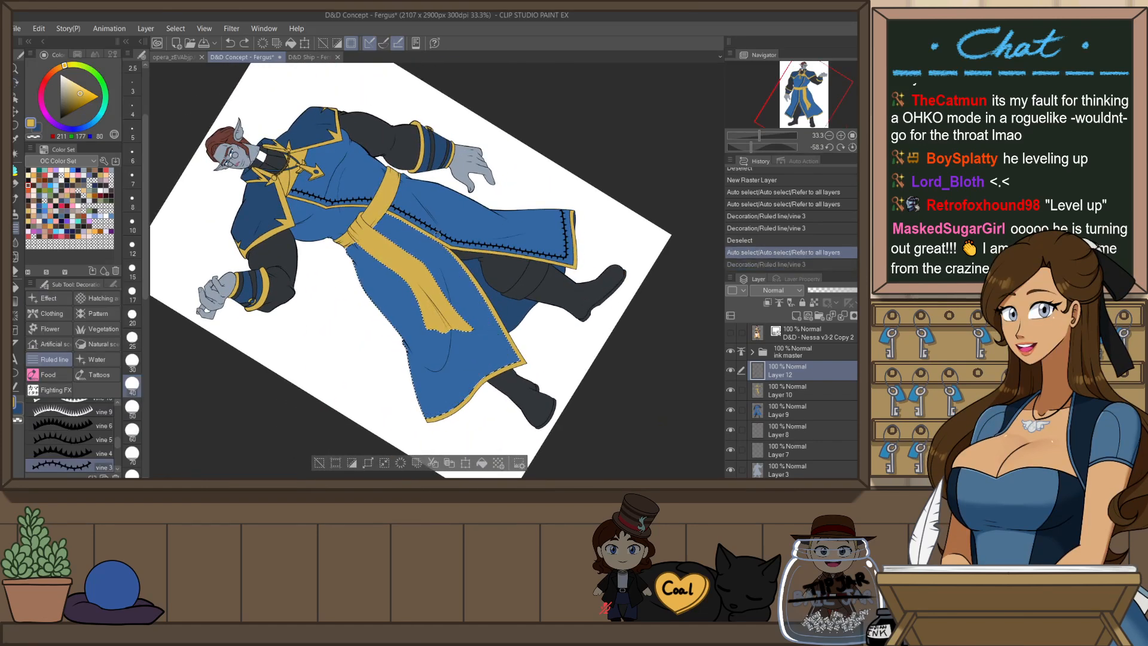
- Try again to draw the vine 3 line up the sash-side panel's front edge and partway along its hem, working on a turned canvas
{"action": "left_click_drag", "start_coordinate": [458, 278], "coordinate": [493, 345]}
{"action": "mouse_move", "coordinate": [574, 366]}
{"action": "left_mouse_down"}
{"action": "mouse_move", "coordinate": [582, 353]}
{"action": "mouse_move", "coordinate": [473, 125]}
{"action": "mouse_move", "coordinate": [459, 122]}
{"action": "left_mouse_up"}
{"action": "key", "text": "ctrl+z"}
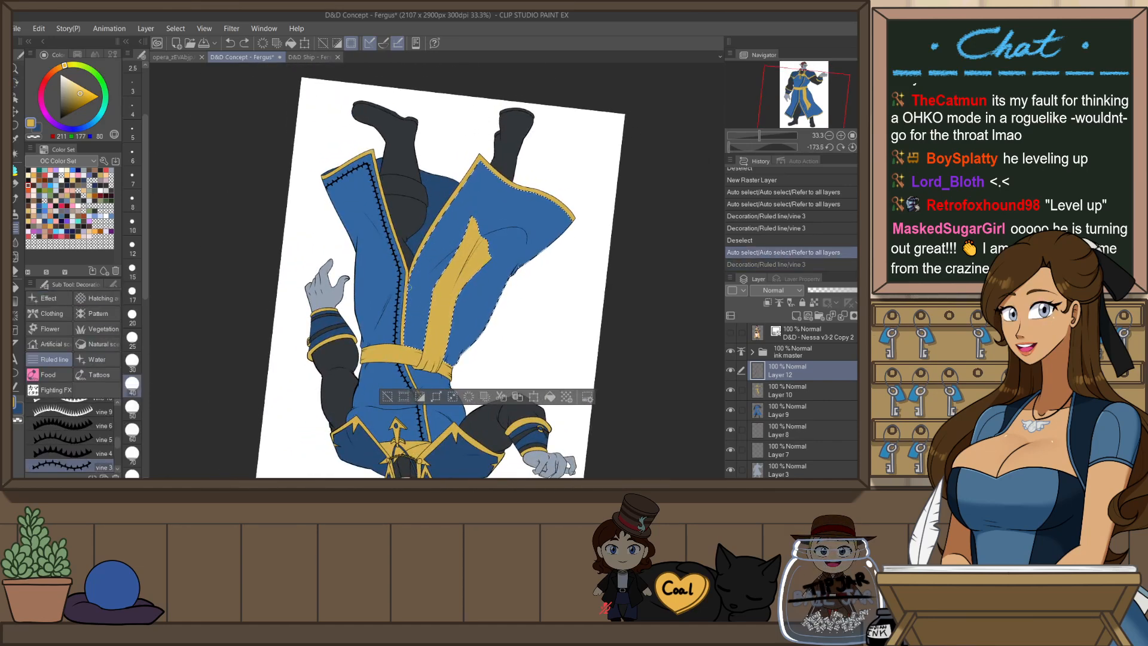
{"action": "mouse_move", "coordinate": [451, 220]}
{"action": "left_mouse_down"}
{"action": "mouse_move", "coordinate": [479, 173]}
{"action": "mouse_move", "coordinate": [549, 208]}
{"action": "left_mouse_up"}
{"action": "key", "text": "r"}
{"action": "left_click_drag", "start_coordinate": [590, 300], "coordinate": [594, 224]}
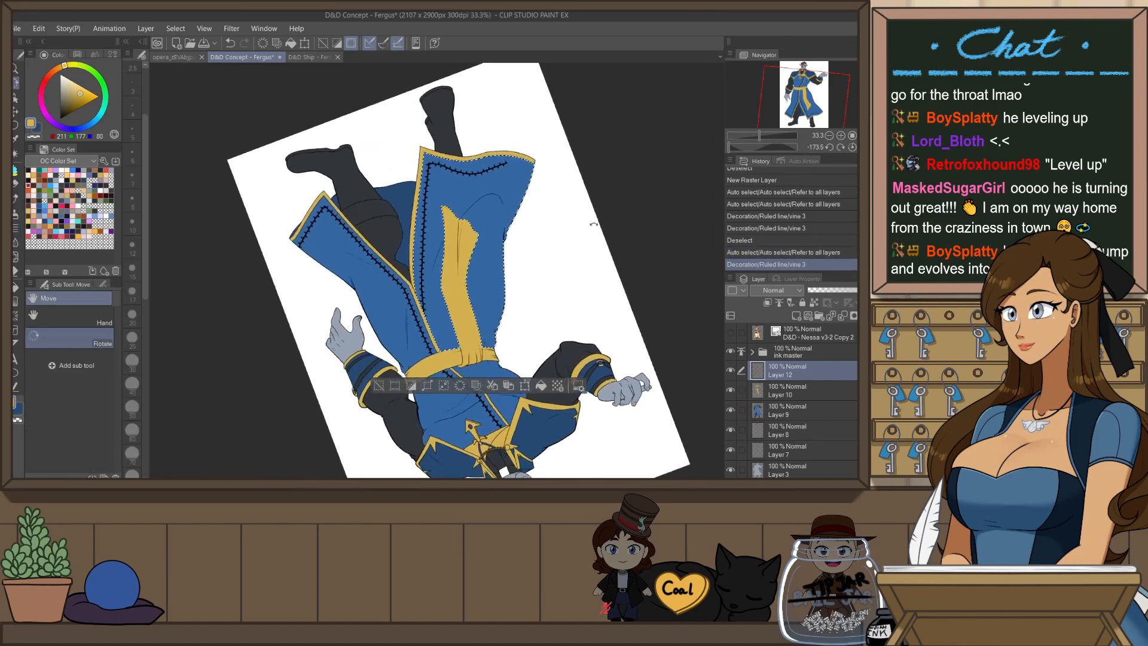
{"action": "key", "text": "r"}
{"action": "left_click_drag", "start_coordinate": [562, 158], "coordinate": [614, 232]}
{"action": "scroll", "coordinate": [516, 183], "scroll_direction": "up", "scroll_amount": 1}
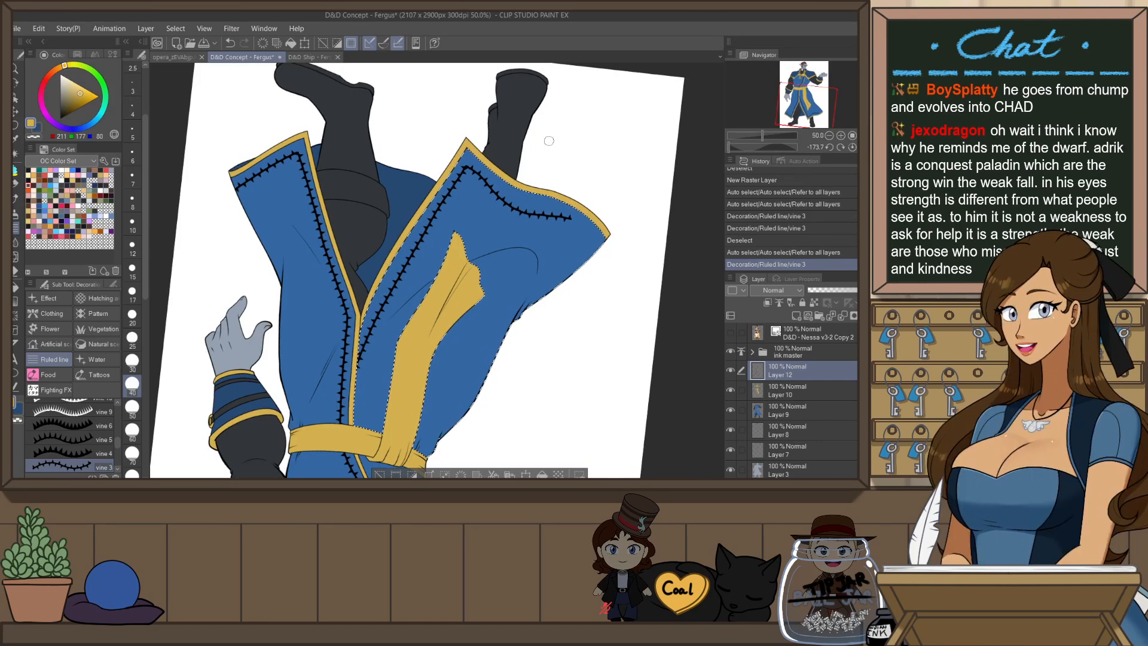
{"action": "key", "text": "ctrl+z"}
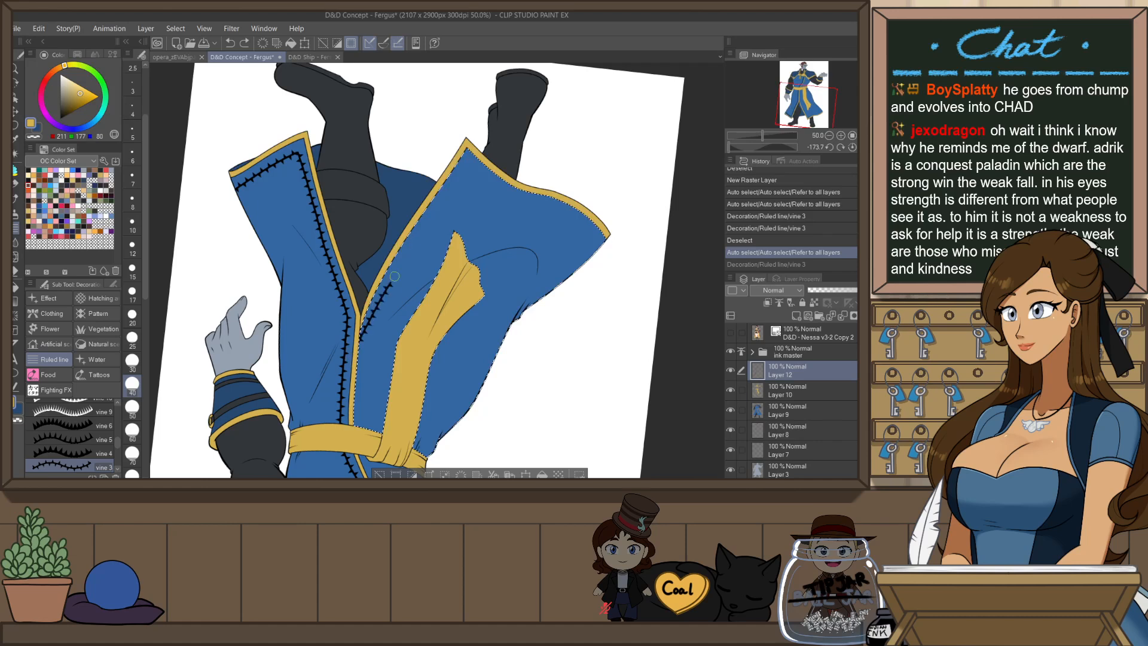
- Try two more vine 3 strokes from the overlap of the skirt panels around the sash-side panel's corner
{"action": "left_click_drag", "start_coordinate": [395, 276], "coordinate": [474, 165]}
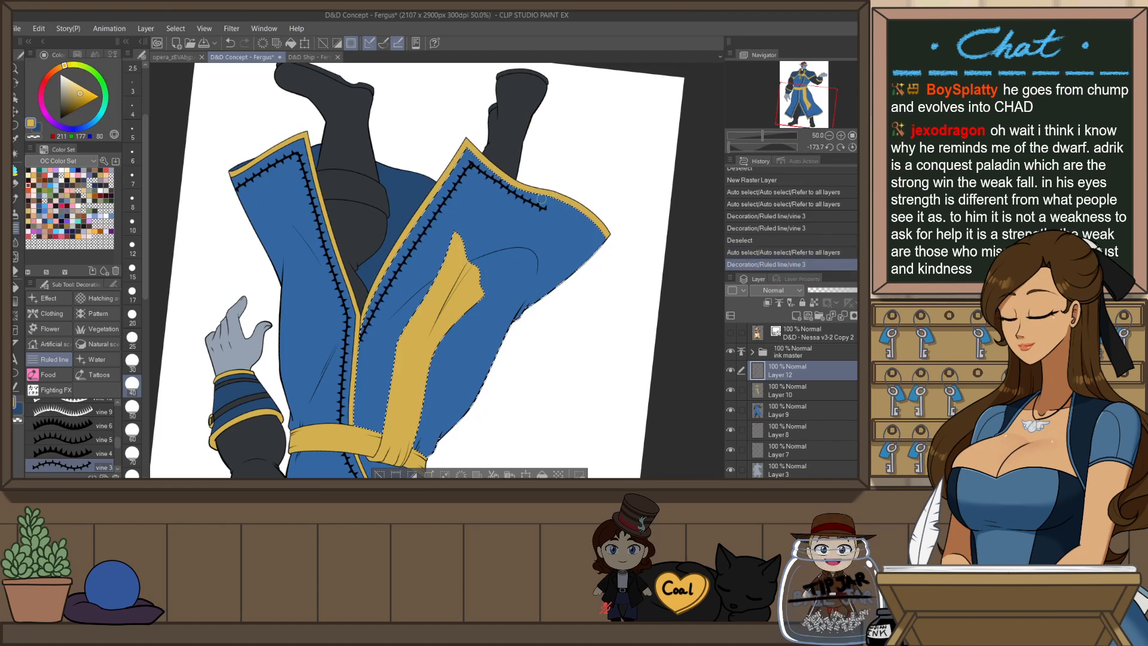
{"action": "key", "text": "ctrl+z"}
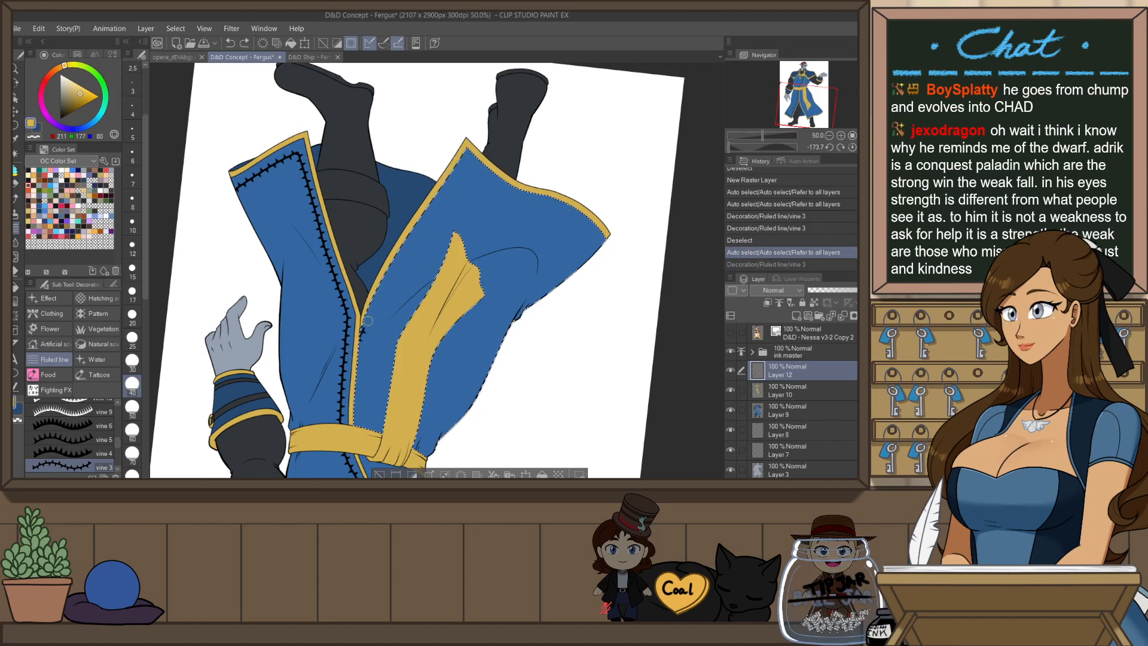
{"action": "mouse_move", "coordinate": [368, 321]}
{"action": "left_mouse_down"}
{"action": "mouse_move", "coordinate": [472, 161]}
{"action": "mouse_move", "coordinate": [534, 197]}
{"action": "left_mouse_up"}
{"action": "key", "text": "ctrl+z"}
- Draw the vine 3 line along the sash-side panel's front edge and its whole curved hem, and deselect
{"action": "key", "text": "shift+space"}
{"action": "mouse_move", "coordinate": [595, 311]}
{"action": "left_mouse_down"}
{"action": "mouse_move", "coordinate": [597, 235]}
{"action": "mouse_move", "coordinate": [604, 281]}
{"action": "mouse_move", "coordinate": [577, 305]}
{"action": "left_mouse_up"}
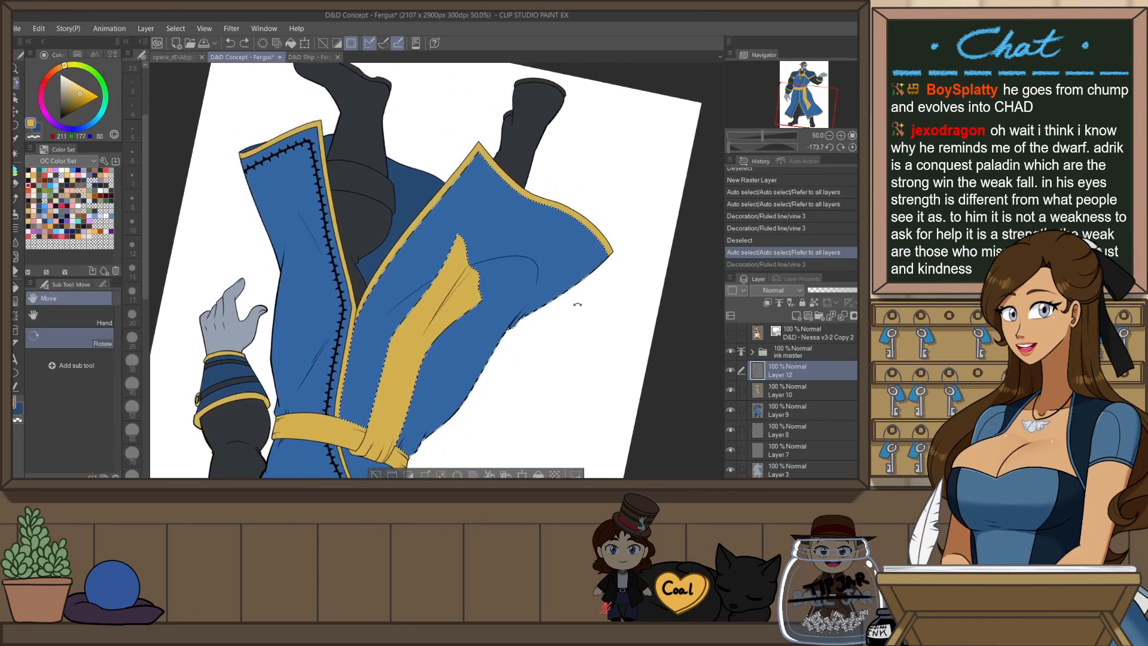
{"action": "key", "text": "space"}
{"action": "left_click_drag", "start_coordinate": [503, 292], "coordinate": [488, 339]}
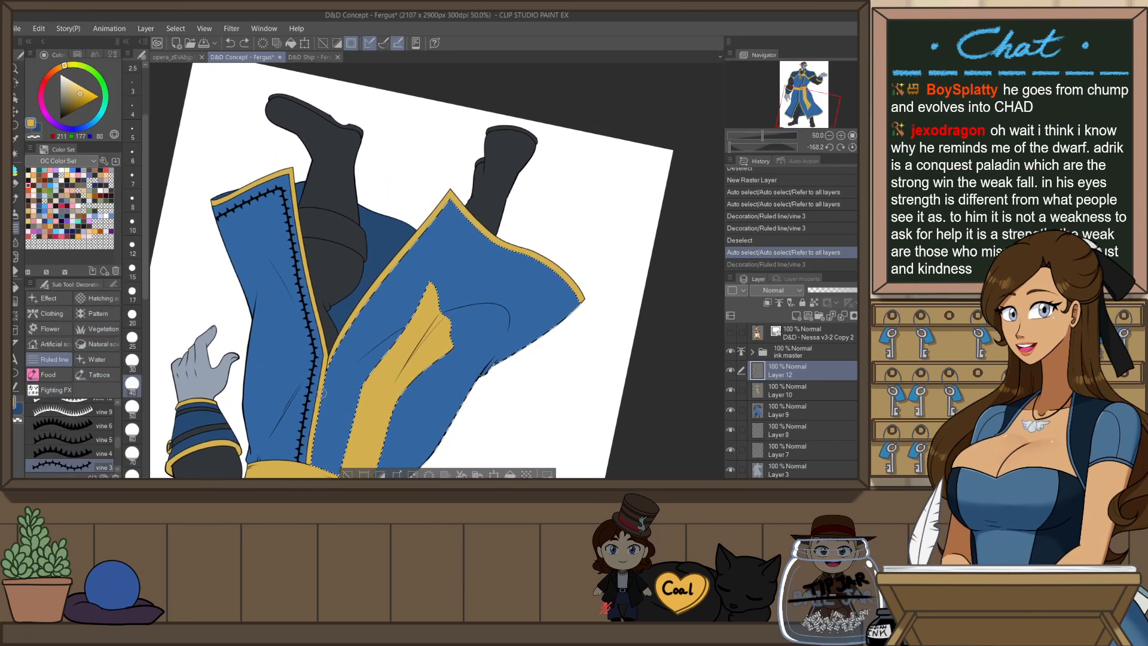
{"action": "mouse_move", "coordinate": [322, 392]}
{"action": "left_mouse_down"}
{"action": "mouse_move", "coordinate": [443, 222]}
{"action": "mouse_move", "coordinate": [349, 346]}
{"action": "mouse_move", "coordinate": [441, 225]}
{"action": "mouse_move", "coordinate": [540, 272]}
{"action": "left_mouse_up"}
{"action": "key", "text": "ctrl+z"}
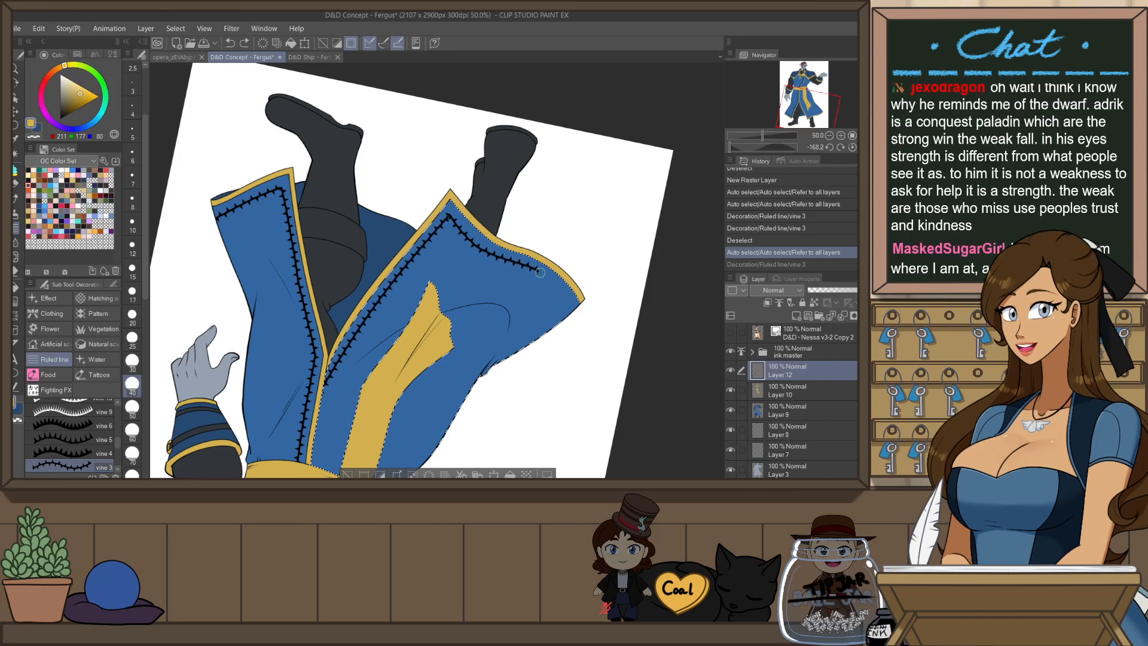
{"action": "left_click_drag", "start_coordinate": [578, 321], "coordinate": [591, 333]}
{"action": "key", "text": "shift+r"}
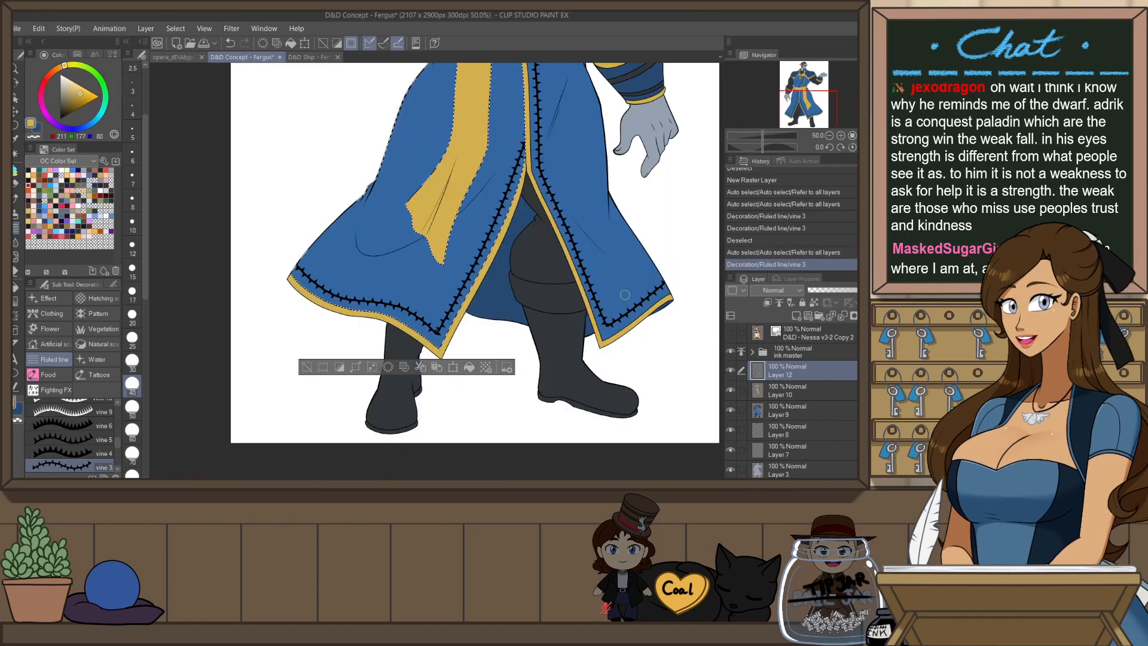
{"action": "scroll", "coordinate": [630, 362], "scroll_direction": "down", "scroll_amount": 1}
{"action": "key", "text": "ctrl+d"}
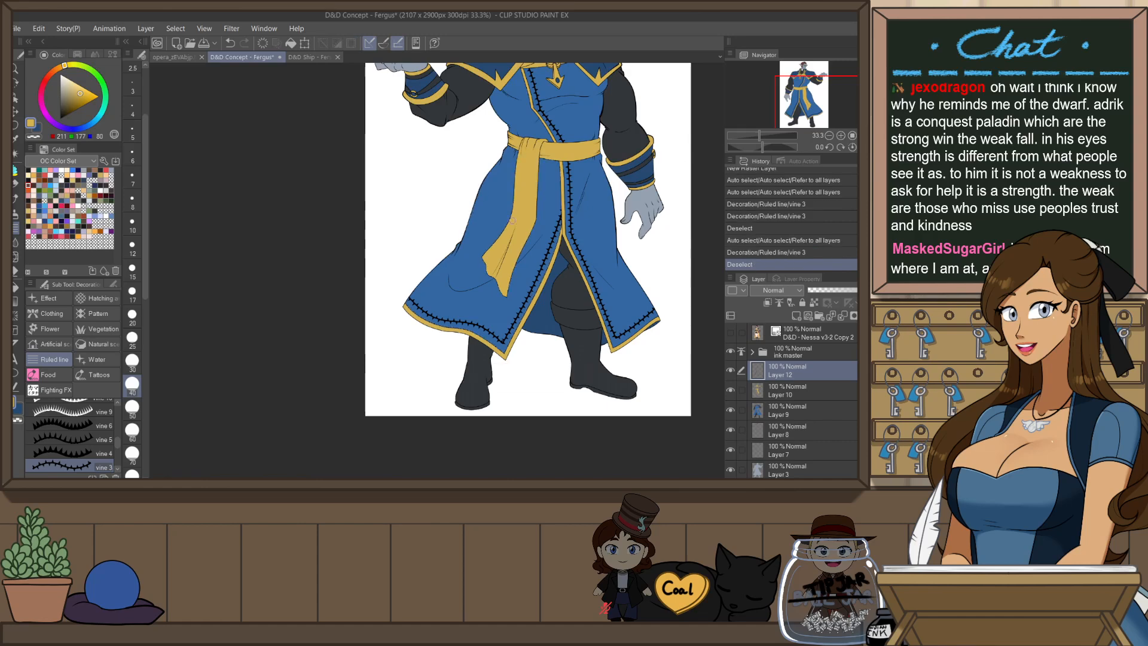
- Auto-select the dark blue cape panel above the raised arm from the ink master folder, and return to Layer 12
{"action": "scroll", "coordinate": [673, 164], "scroll_direction": "down", "scroll_amount": 2}
{"action": "key", "text": "h"}
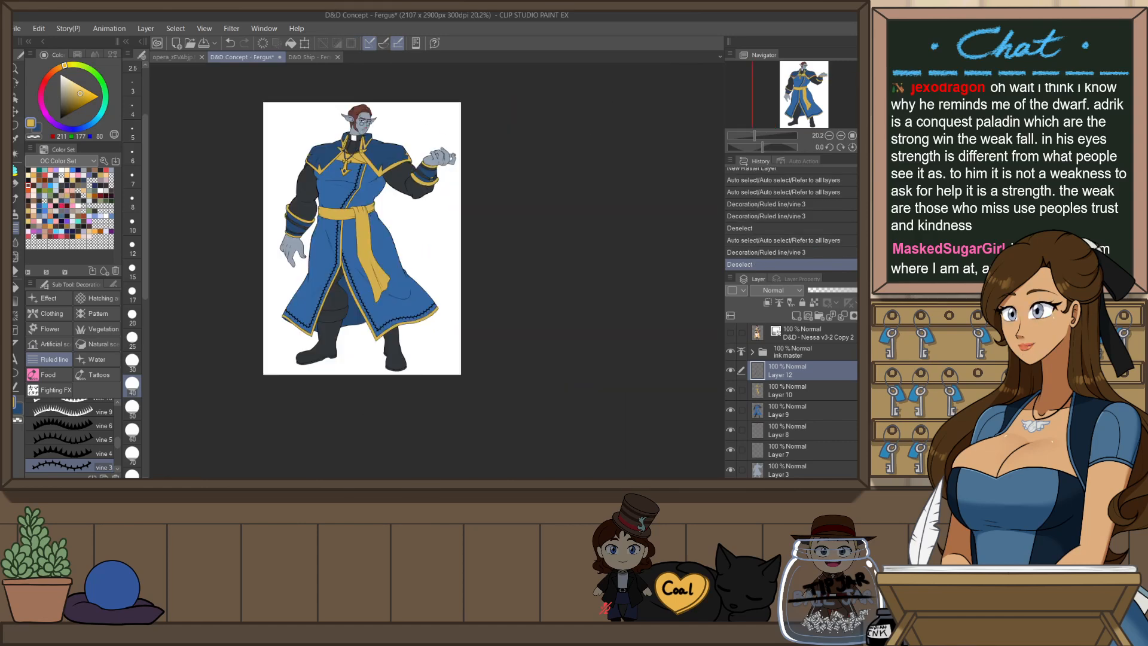
{"action": "scroll", "coordinate": [215, 172], "scroll_direction": "up", "scroll_amount": 2}
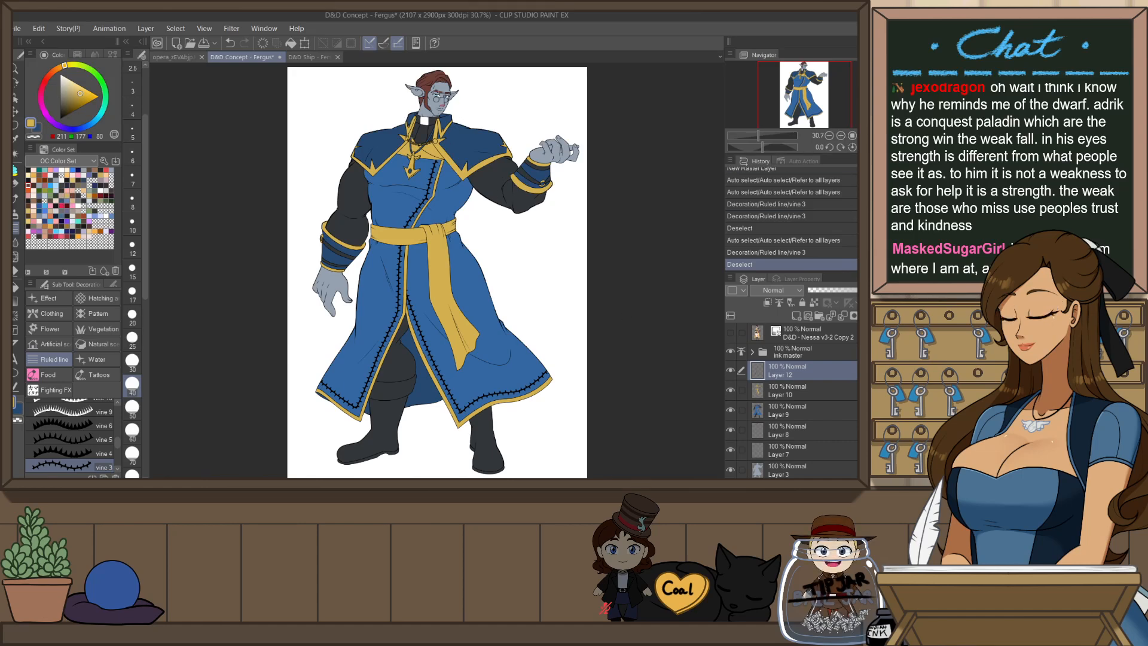
{"action": "scroll", "coordinate": [419, 84], "scroll_direction": "up", "scroll_amount": 3}
{"action": "scroll", "coordinate": [418, 85], "scroll_direction": "up", "scroll_amount": 2}
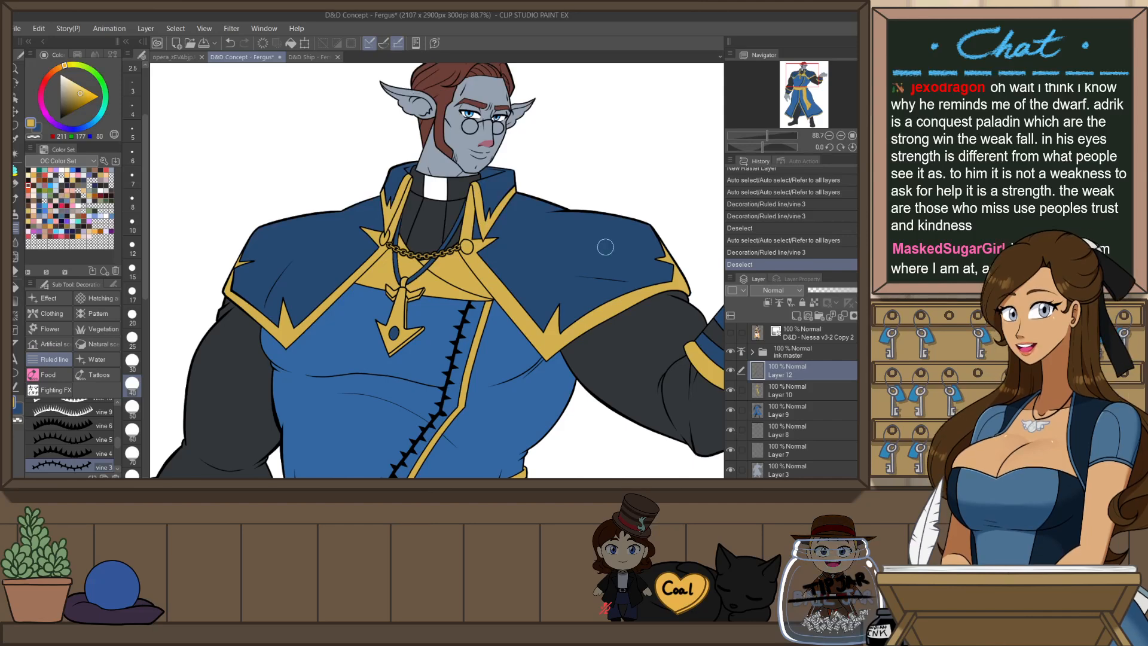
{"action": "left_click", "coordinate": [793, 351]}
{"action": "key", "text": "w"}
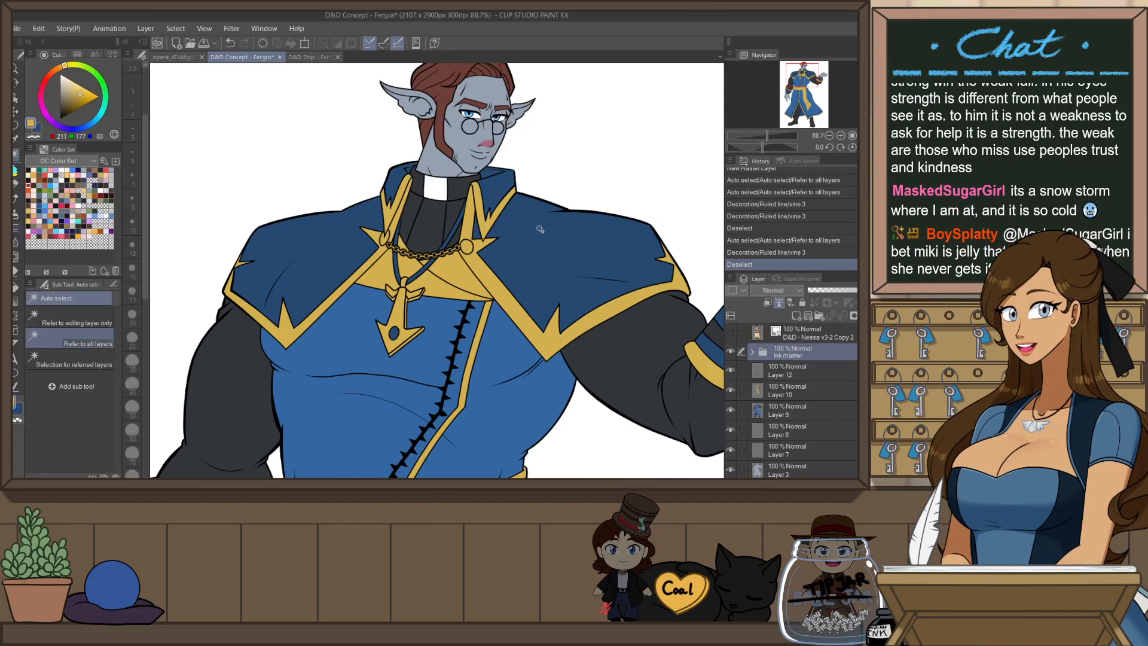
{"action": "left_click", "coordinate": [540, 229]}
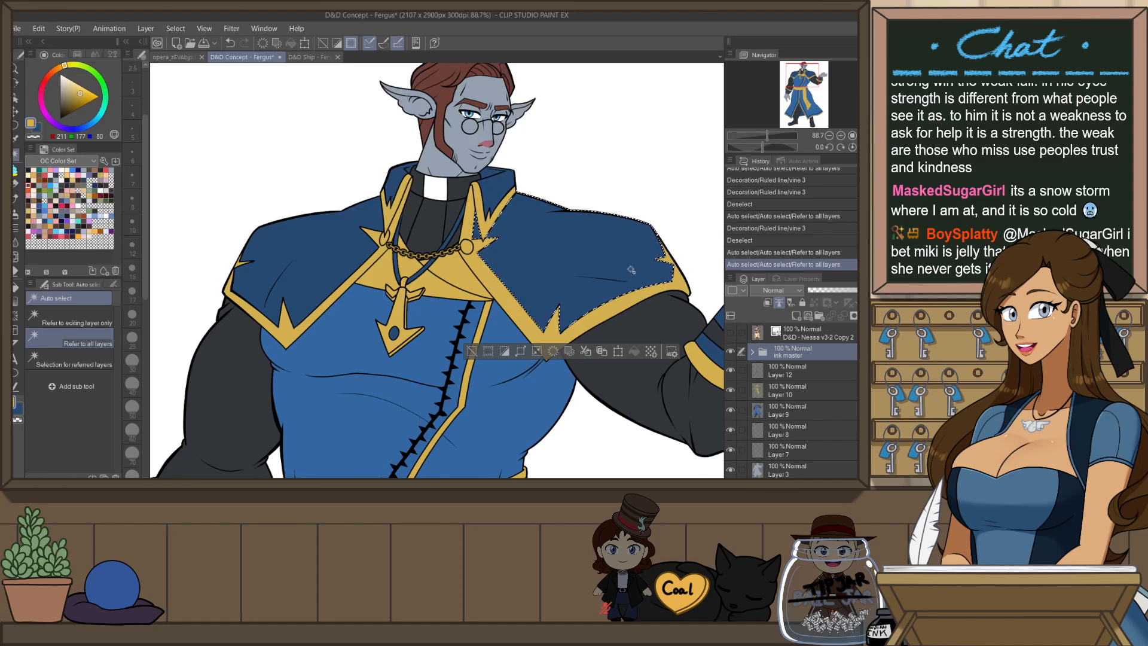
{"action": "left_click", "coordinate": [801, 372]}
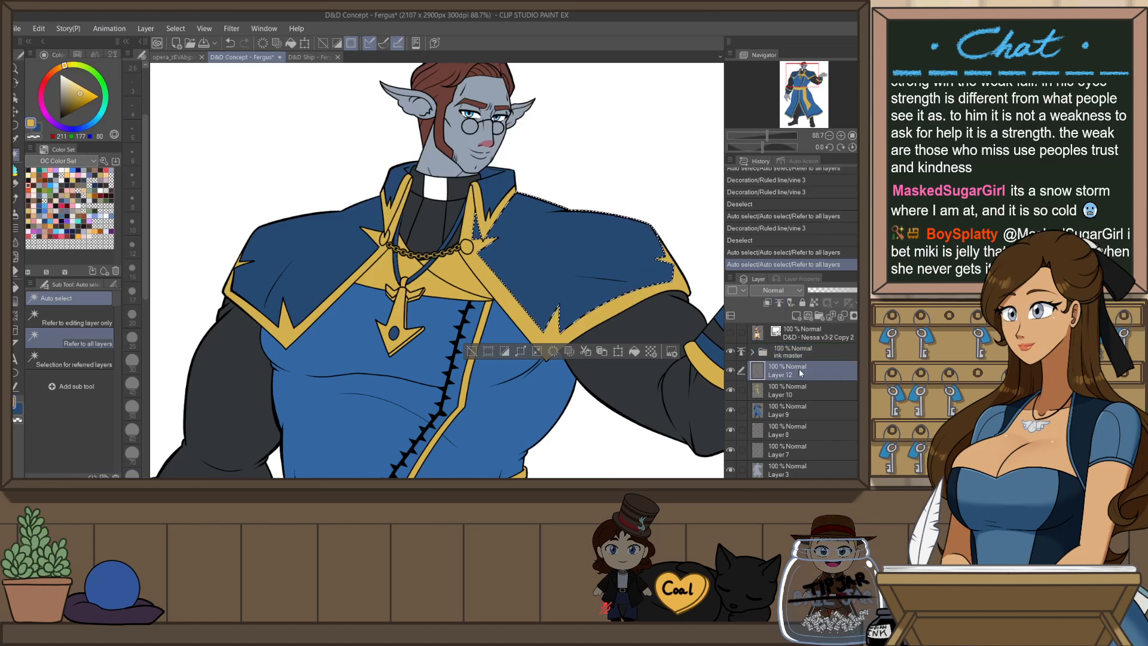
- Try a V-shaped vine 3 line along the gold trim of the selected cape panel, and deselect
{"action": "key", "text": "b"}
{"action": "key", "text": "b"}
{"action": "mouse_move", "coordinate": [493, 230]}
{"action": "left_mouse_down"}
{"action": "mouse_move", "coordinate": [545, 310]}
{"action": "mouse_move", "coordinate": [658, 242]}
{"action": "left_mouse_up"}
{"action": "key", "text": "ctrl+z"}
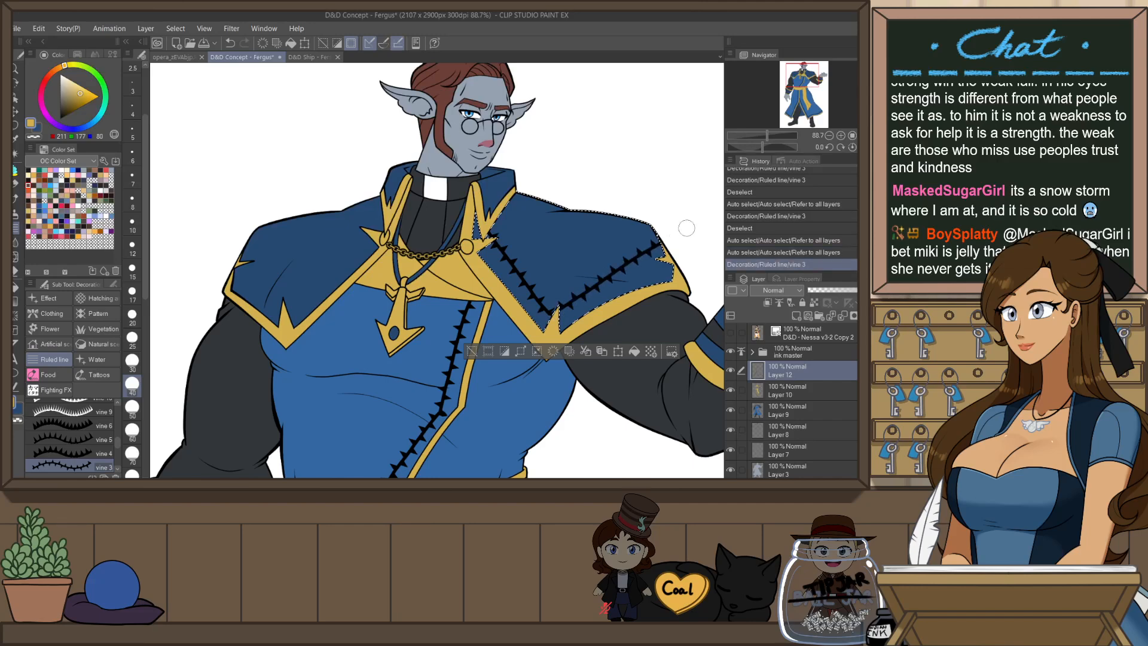
{"action": "key", "text": "ctrl+z"}
{"action": "mouse_move", "coordinate": [489, 234]}
{"action": "left_mouse_down"}
{"action": "mouse_move", "coordinate": [552, 320]}
{"action": "mouse_move", "coordinate": [661, 260]}
{"action": "left_mouse_up"}
{"action": "key", "text": "ctrl+d"}
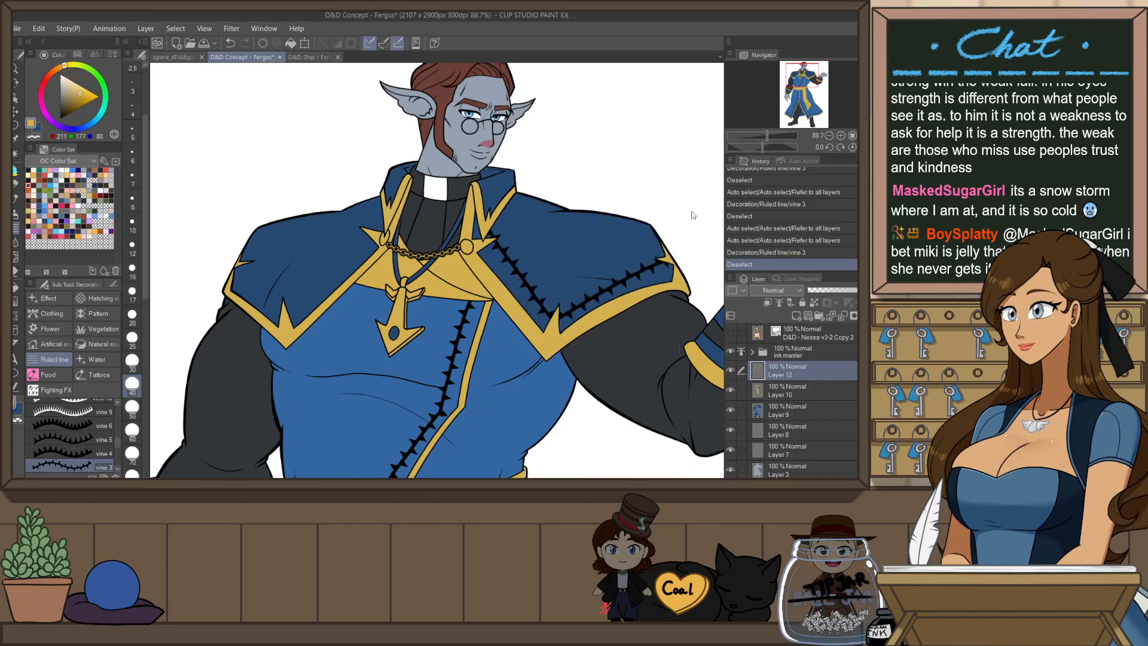
- Check the cape trim on the mirrored figure, undo the vine line and clear the cape selection
{"action": "scroll", "coordinate": [581, 214], "scroll_direction": "down", "scroll_amount": 4}
{"action": "key", "text": "h"}
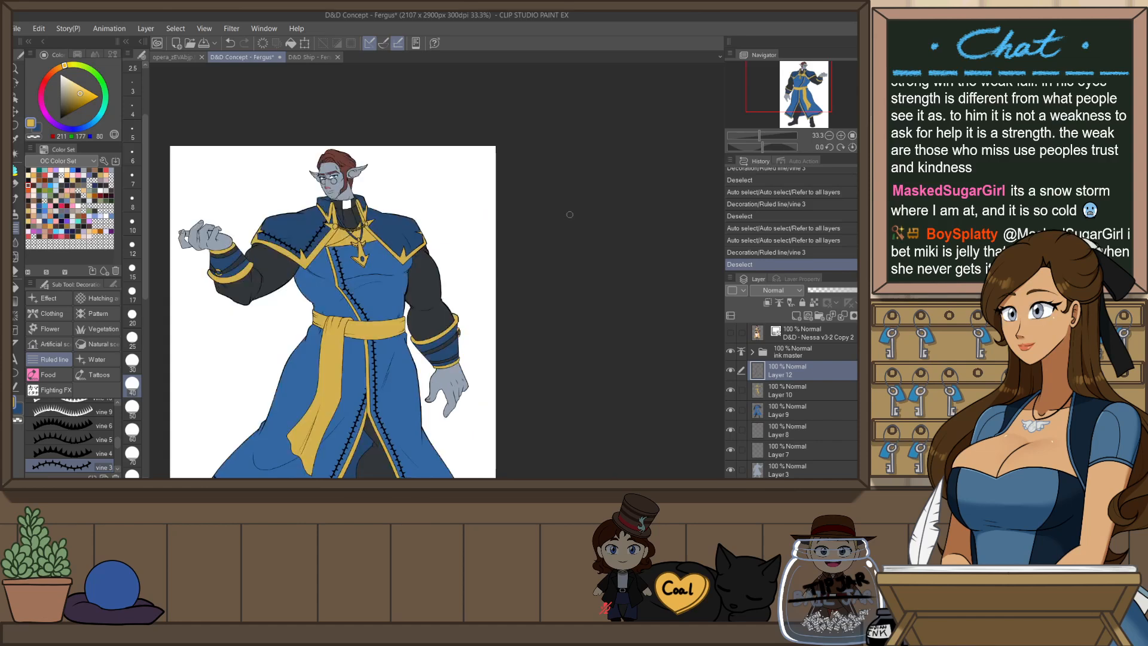
{"action": "key", "text": "h"}
{"action": "key", "text": "ctrl+z"}
{"action": "key", "text": "ctrl+z"}
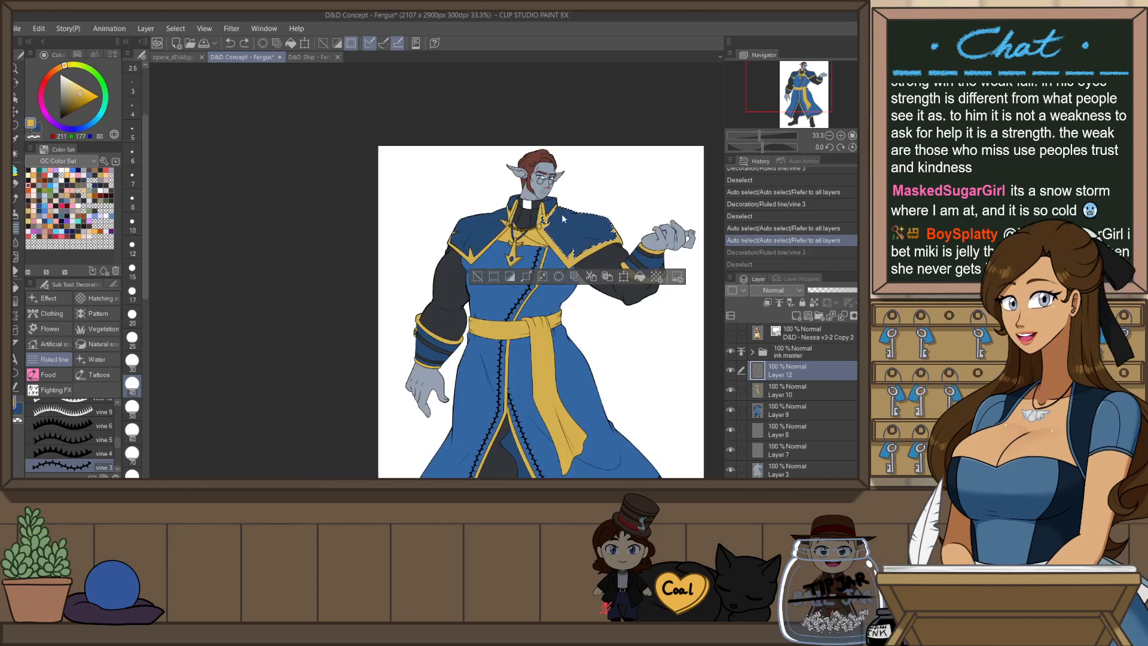
{"action": "key", "text": "ctrl+d"}
- Group the layers from Layer 12 down to Layer 3 into a new folder
{"action": "scroll", "coordinate": [506, 182], "scroll_direction": "down", "scroll_amount": 1}
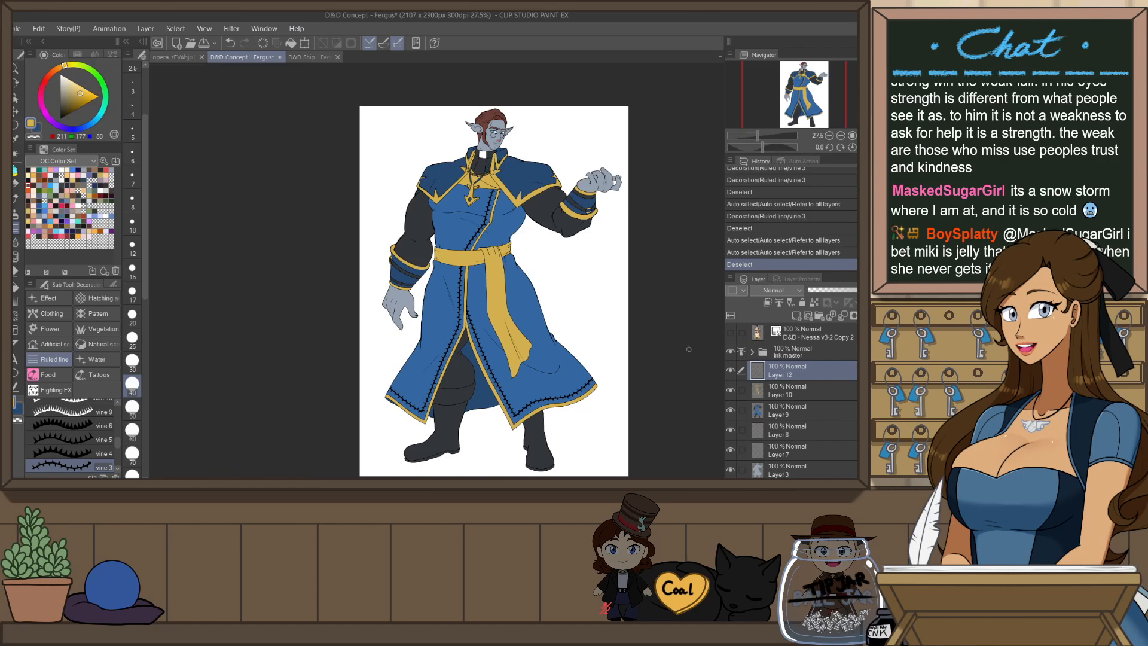
{"action": "scroll", "coordinate": [778, 371], "scroll_direction": "down", "scroll_amount": 2}
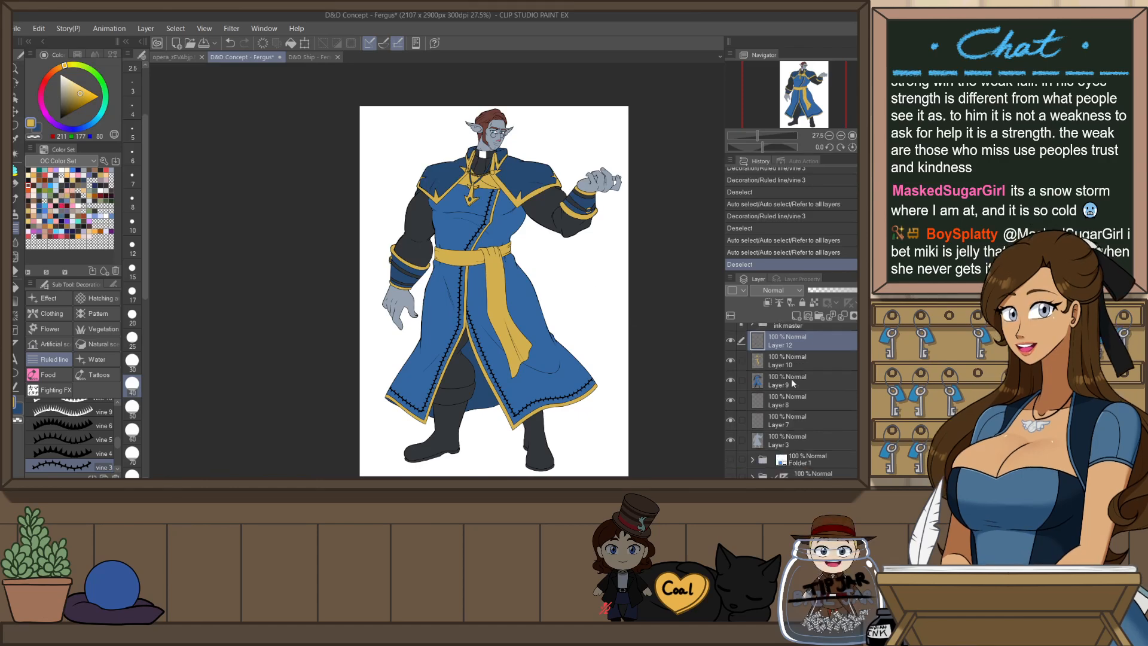
{"action": "scroll", "coordinate": [492, 120], "scroll_direction": "up", "scroll_amount": 3}
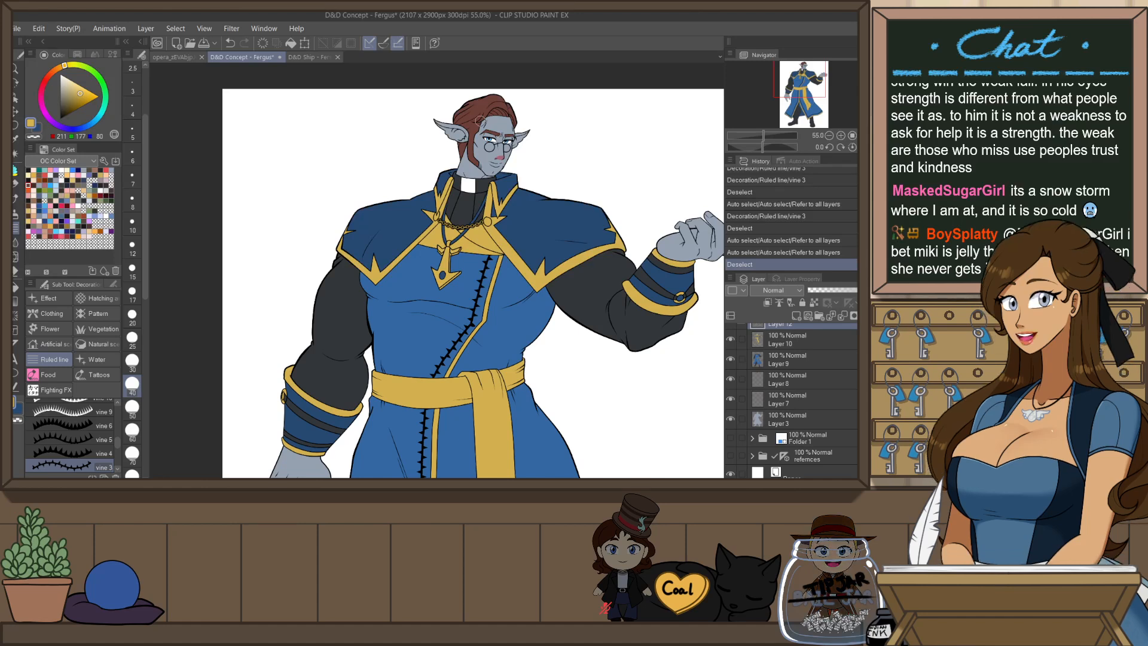
{"action": "left_click", "coordinate": [803, 421], "text": "shift"}
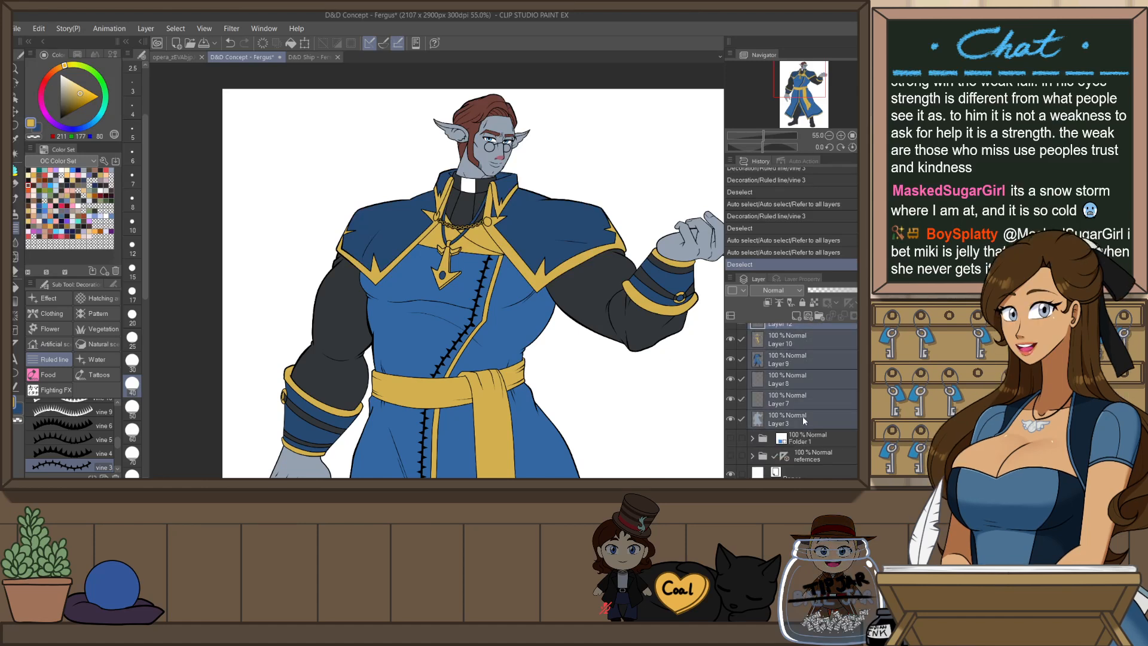
{"action": "key", "text": "ctrl+g"}
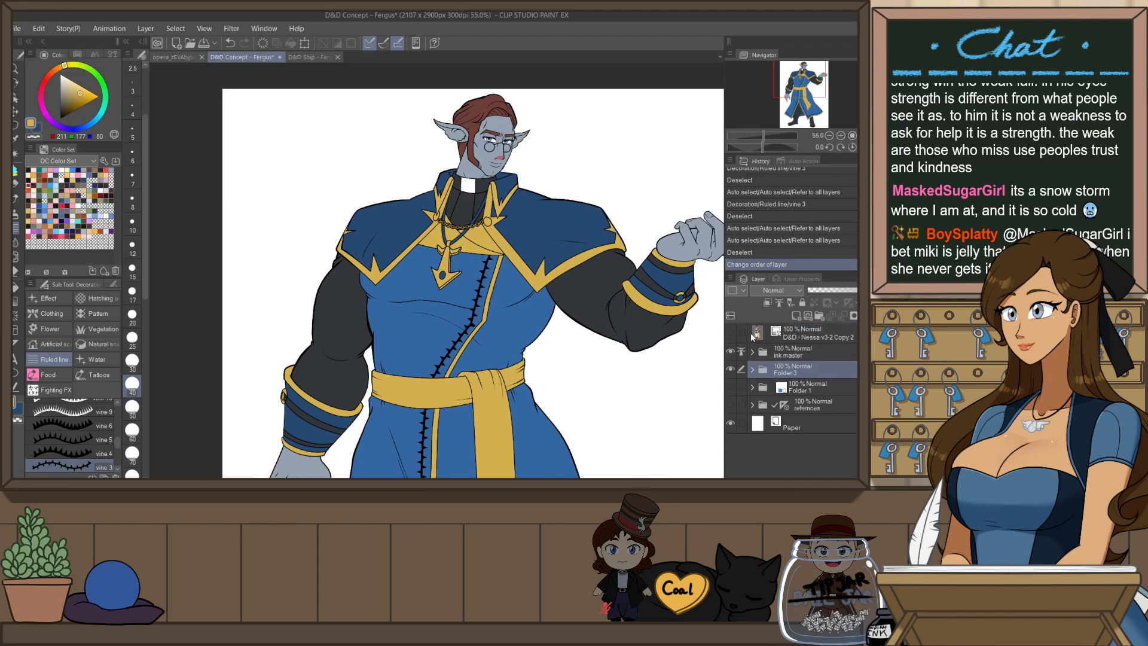
{"action": "double_click", "coordinate": [798, 373]}
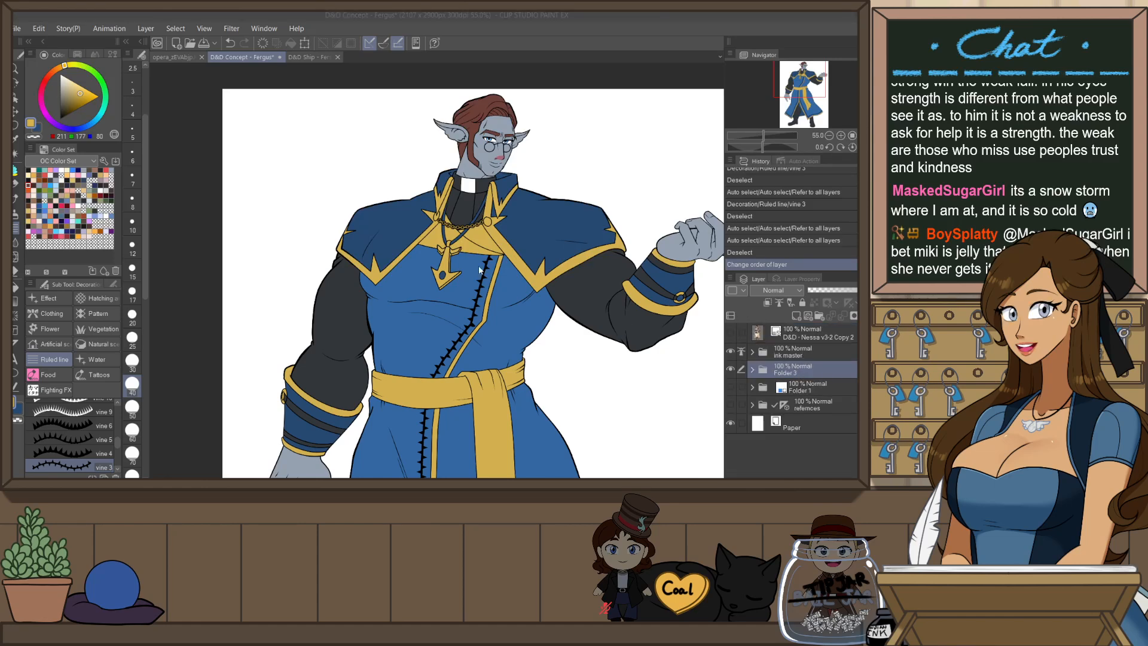
- Add a raster layer above the new colour folder, fill the figure's silhouette with black on it, and deselect
{"action": "key", "text": "ctrl+shift+n"}
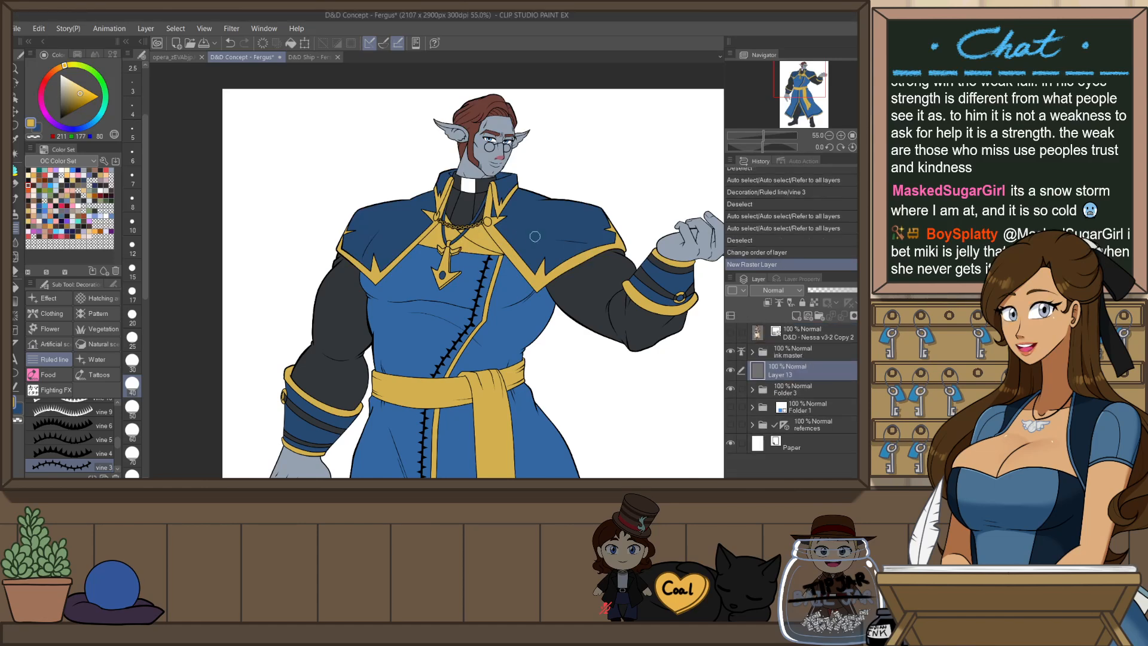
{"action": "left_click", "coordinate": [763, 390], "text": "ctrl"}
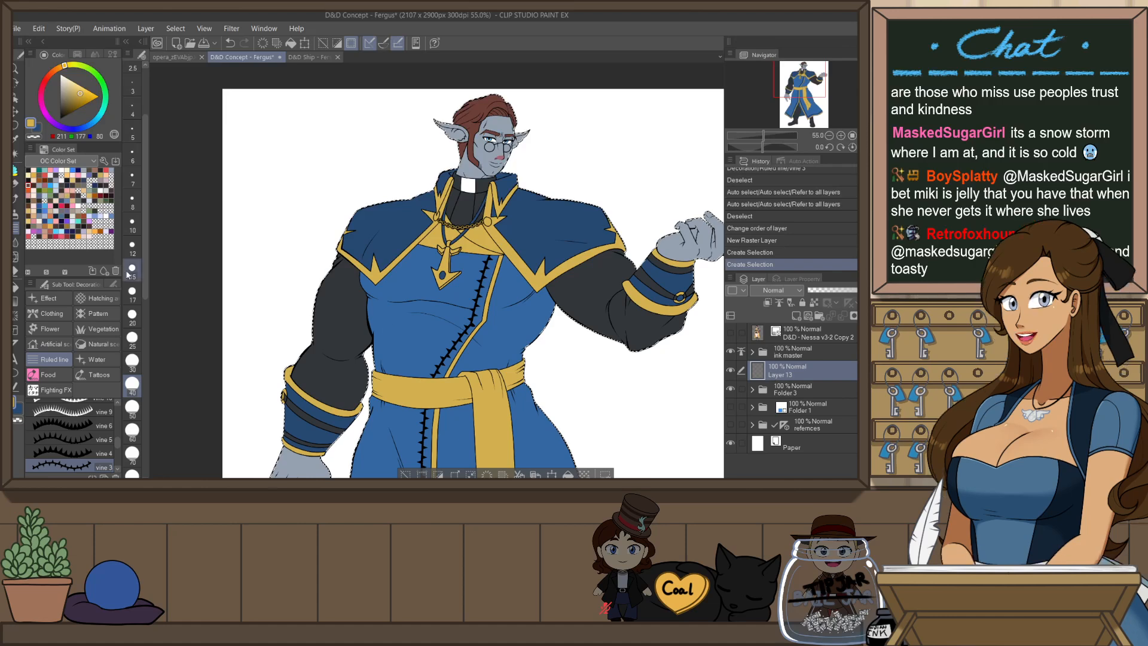
{"action": "left_click", "coordinate": [60, 119]}
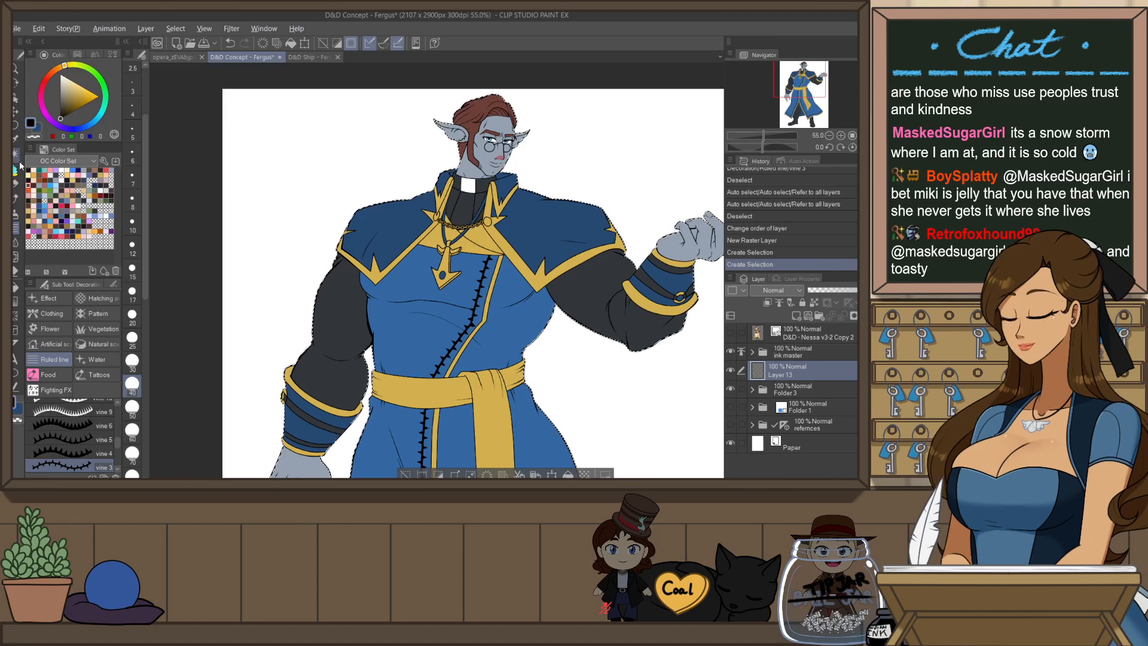
{"action": "key", "text": "alt+BackSpace"}
{"action": "key", "text": "ctrl+d"}
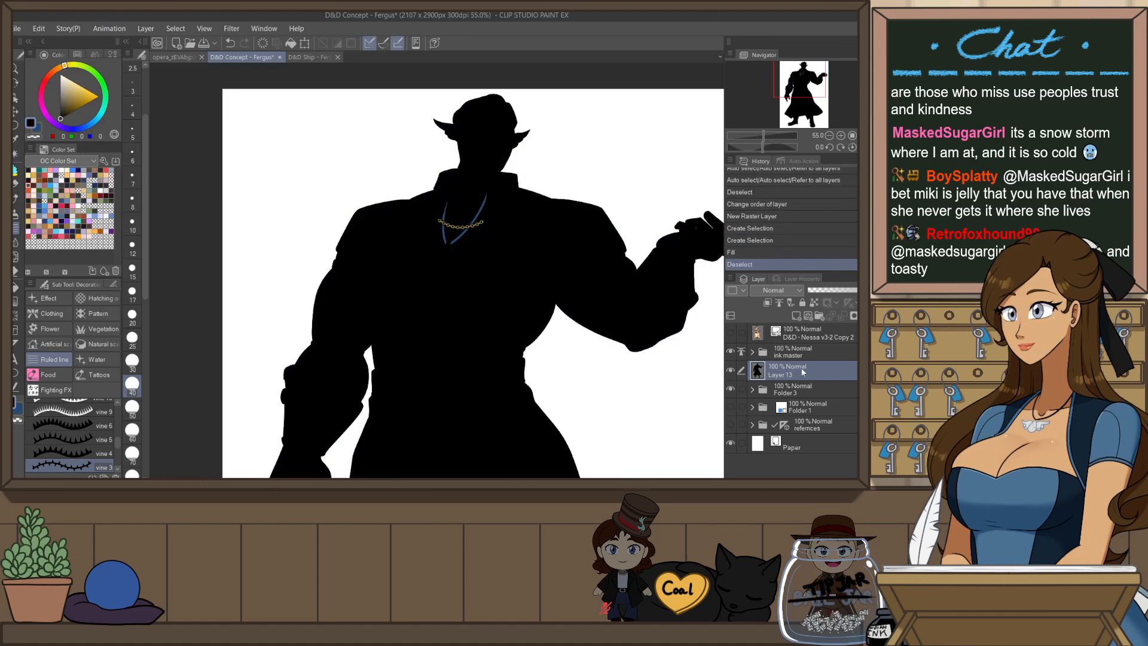
- Move the black silhouette layer above the ink master folder and set its blending mode to Color
{"action": "left_click_drag", "start_coordinate": [800, 355], "coordinate": [799, 345]}
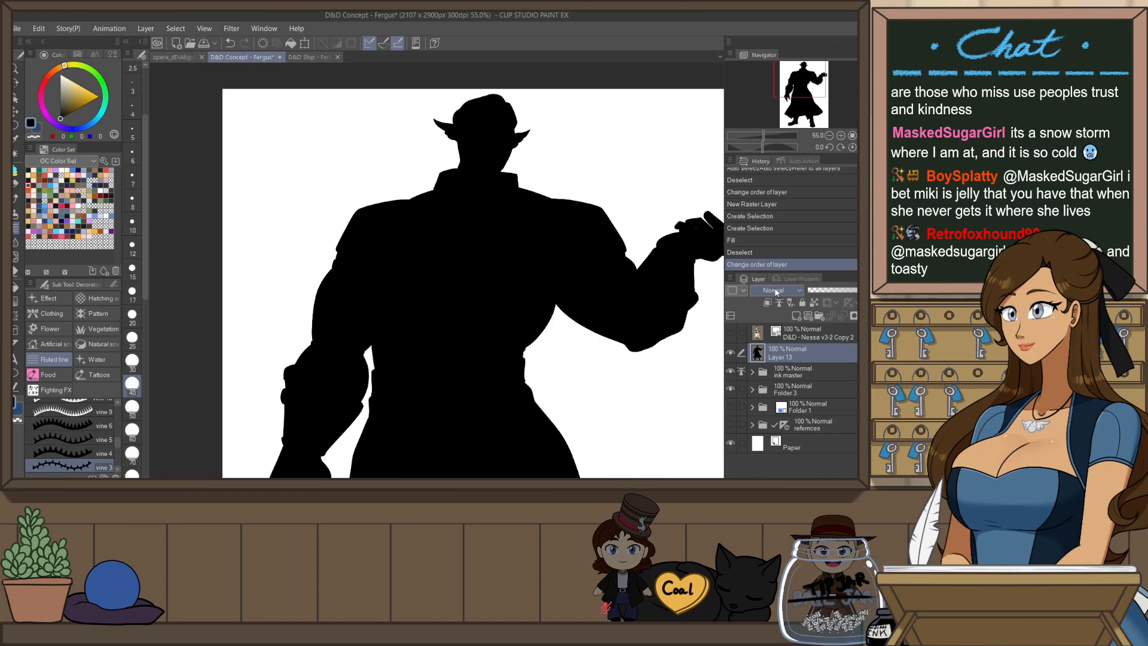
{"action": "left_click", "coordinate": [782, 264]}
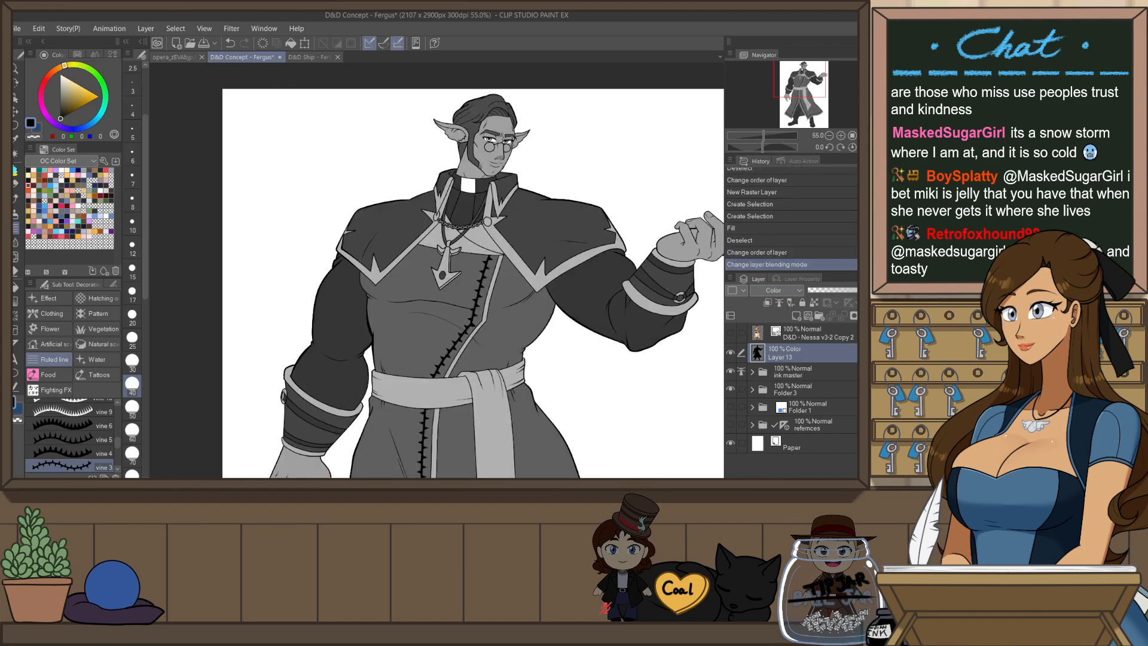
{"action": "key", "text": "ctrl+0"}
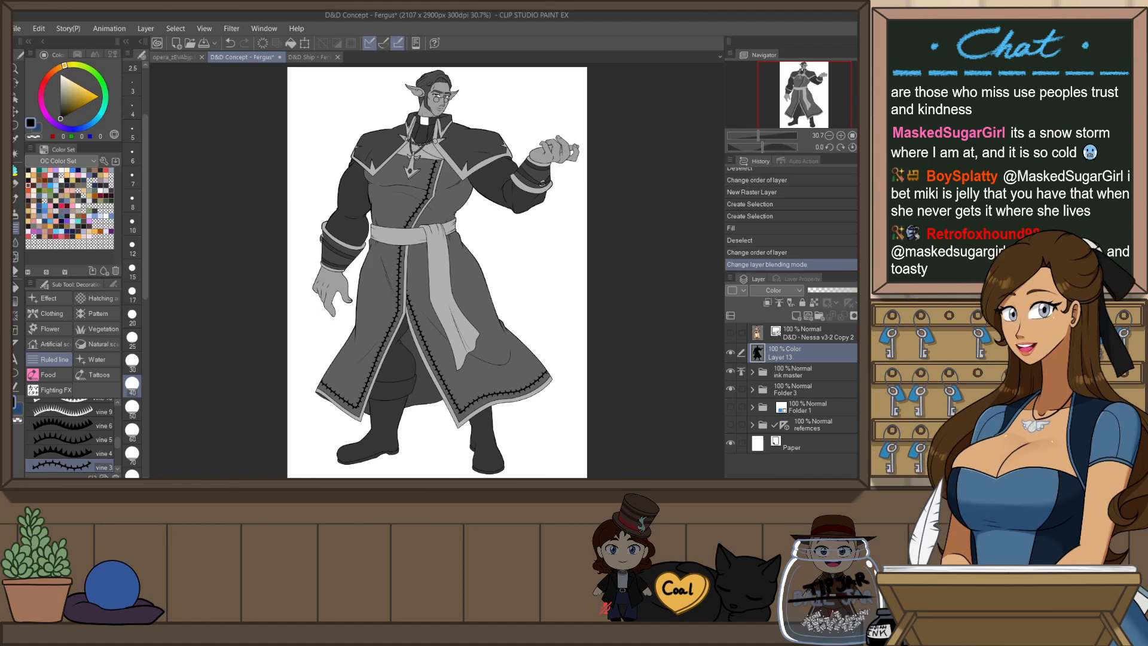
- Hide the Color-mode silhouette layer and expand the ink master folder
{"action": "left_click", "coordinate": [730, 353]}
{"action": "left_click", "coordinate": [752, 372]}
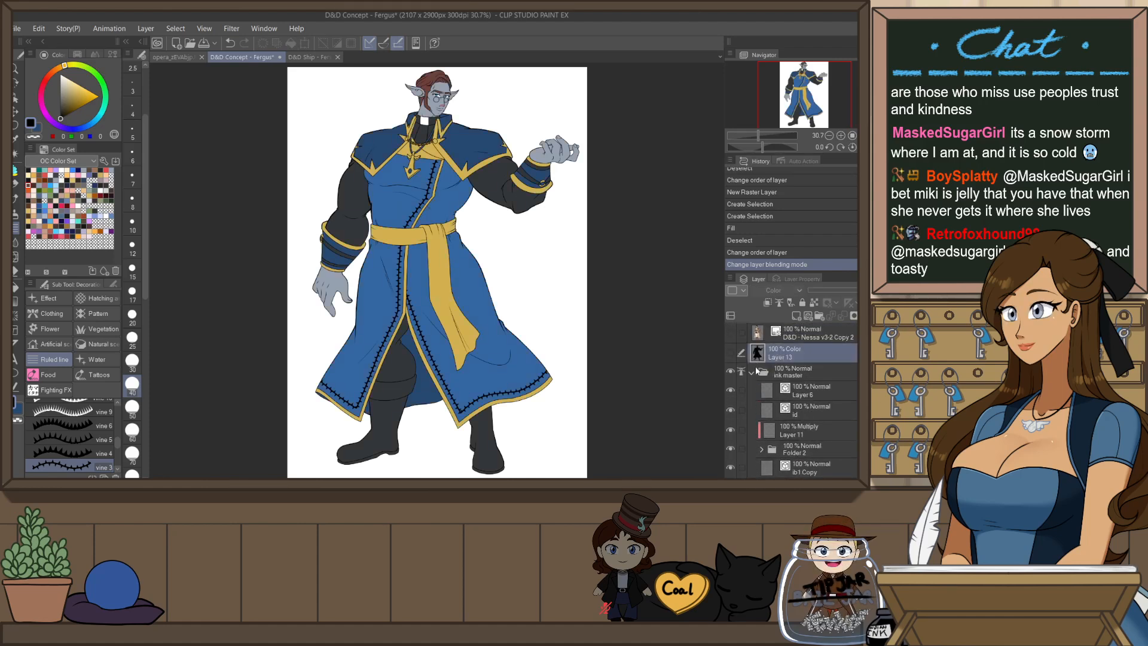
- Collapse the ink master folder, select Layer 9 in Folder 3, and switch the palette to Standard color set 1
{"action": "left_click", "coordinate": [752, 372]}
{"action": "left_click", "coordinate": [753, 391]}
{"action": "scroll", "coordinate": [766, 414], "scroll_direction": "down", "scroll_amount": 2}
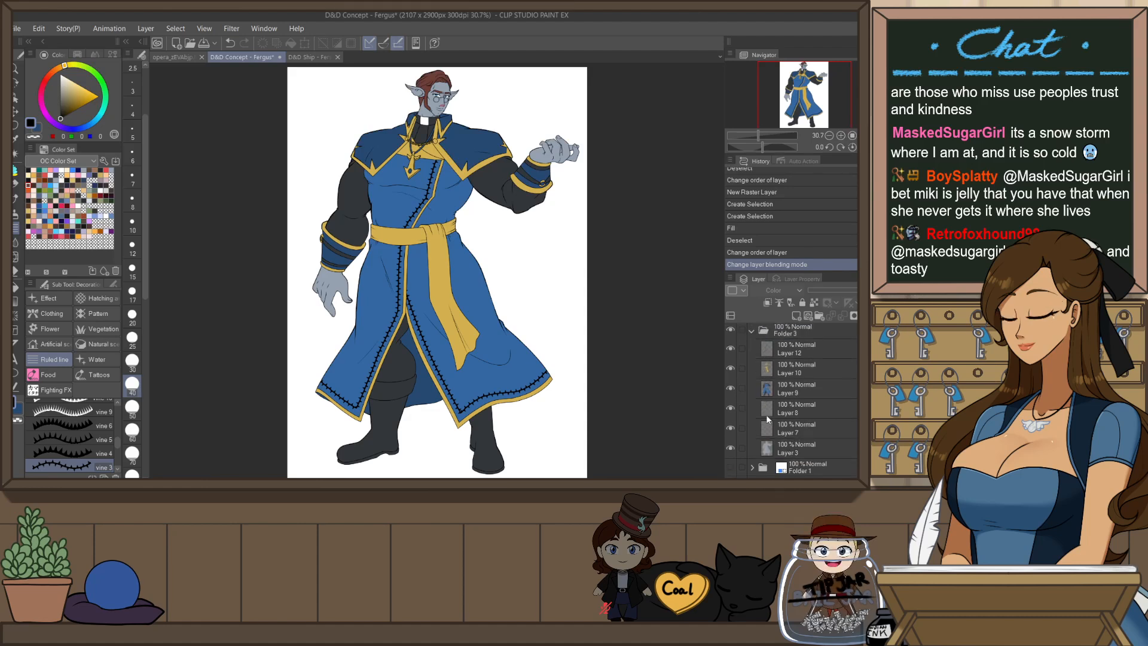
{"action": "left_click", "coordinate": [774, 392]}
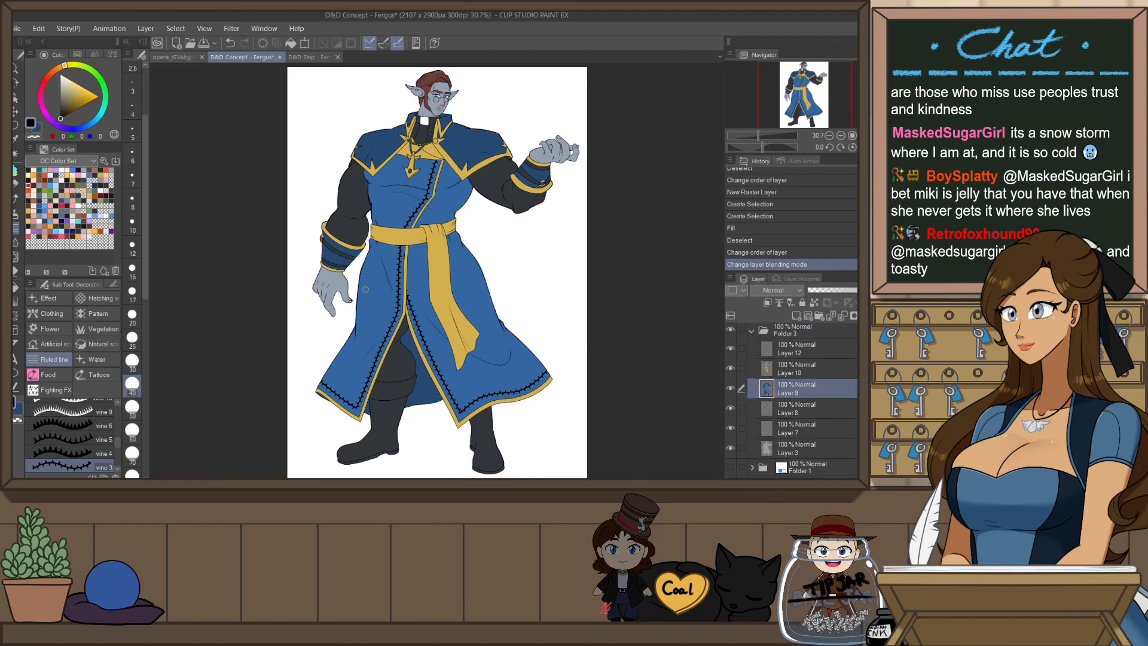
{"action": "left_click", "coordinate": [60, 161]}
{"action": "left_click", "coordinate": [64, 168]}
- Try filling one boot on Layer 9 with near-black, RGB 25, 25, 25
{"action": "left_click", "coordinate": [52, 170]}
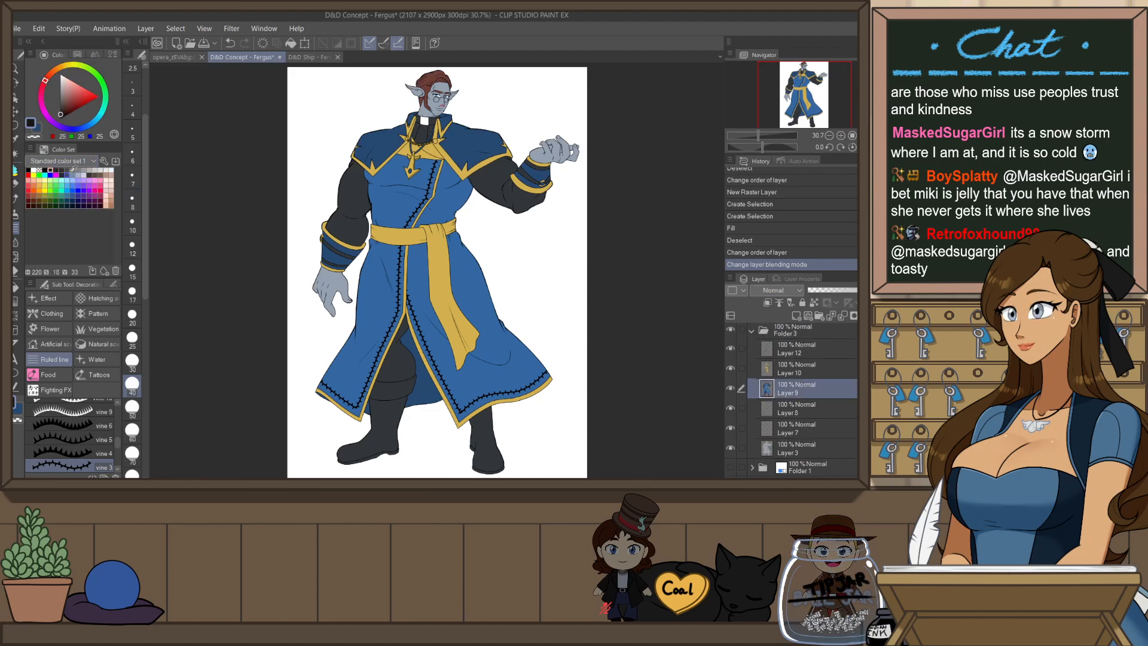
{"action": "key", "text": "g"}
{"action": "left_click", "coordinate": [387, 384]}
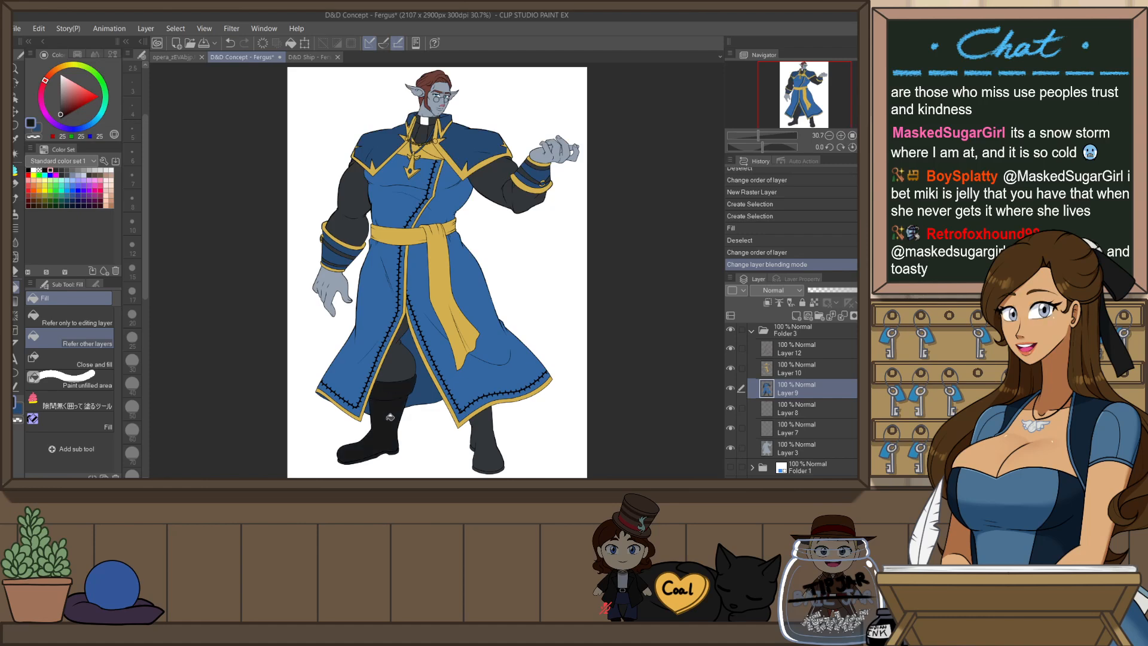
{"action": "key", "text": "ctrl+z"}
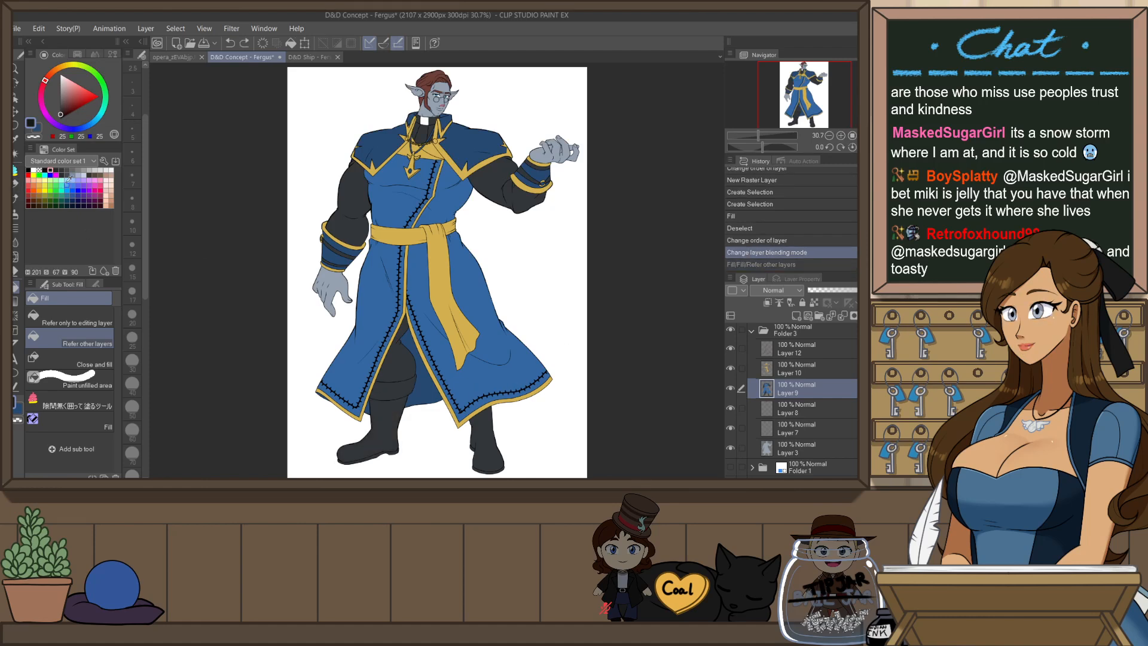
- Fill both boots on Layer 9 with dark grey, RGB 38, 38, 38
{"action": "left_click", "coordinate": [57, 171]}
{"action": "left_click", "coordinate": [393, 386]}
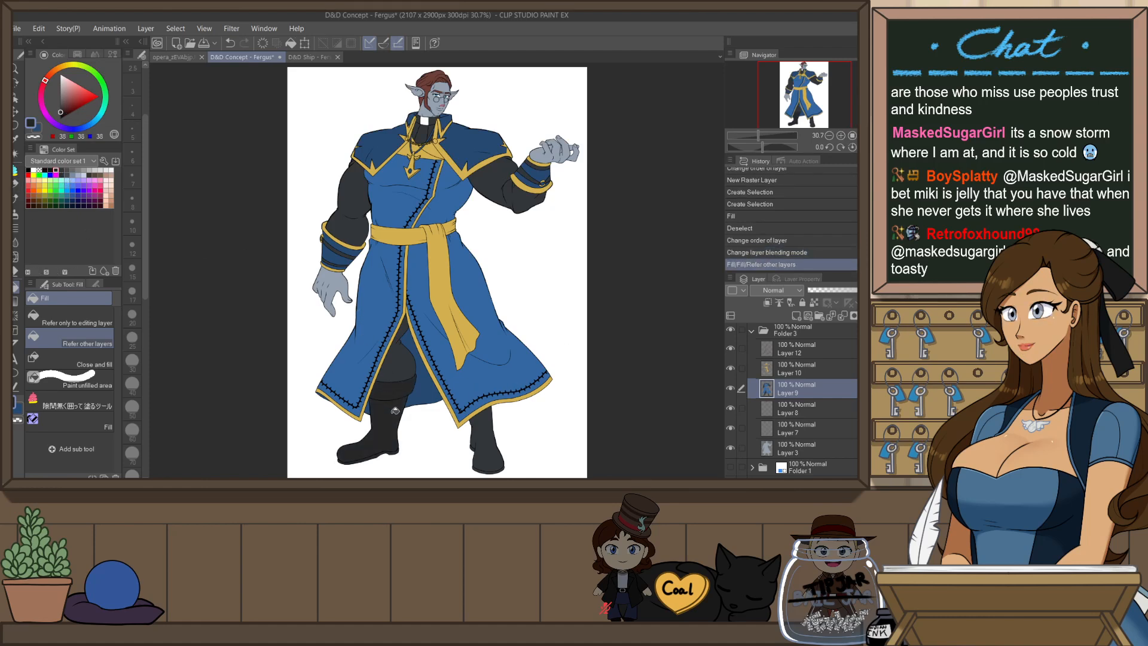
{"action": "left_click", "coordinate": [487, 443]}
- Check the boots' values in greyscale by briefly showing the Color-mode silhouette layer, Layer 13
{"action": "scroll", "coordinate": [802, 401], "scroll_direction": "up", "scroll_amount": 3}
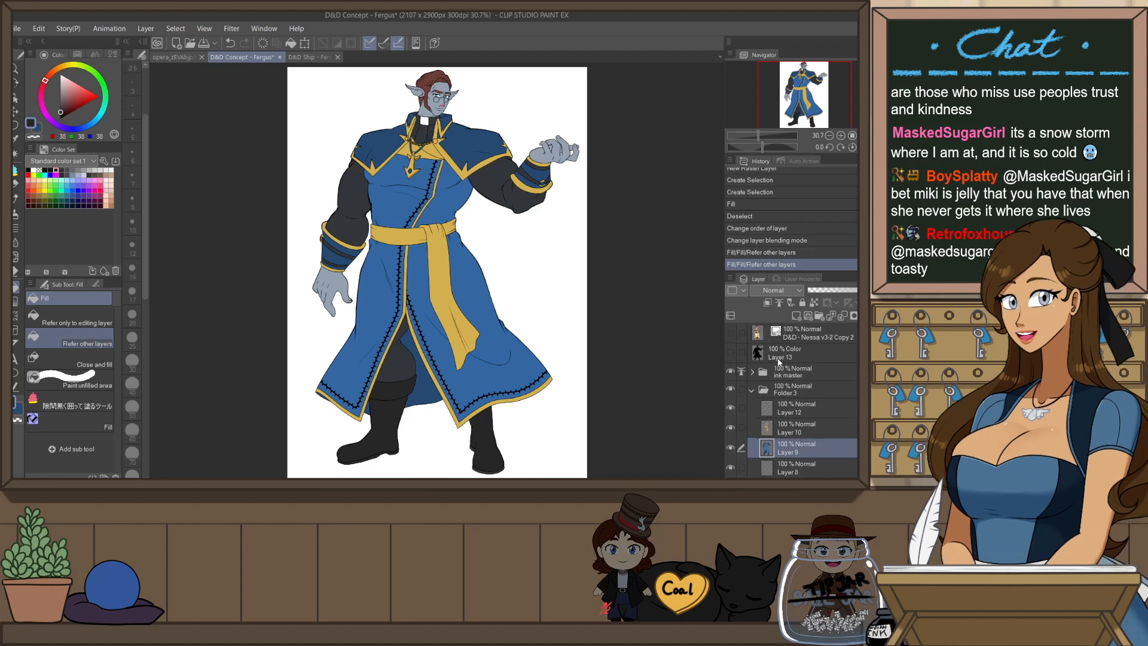
{"action": "left_click", "coordinate": [731, 352]}
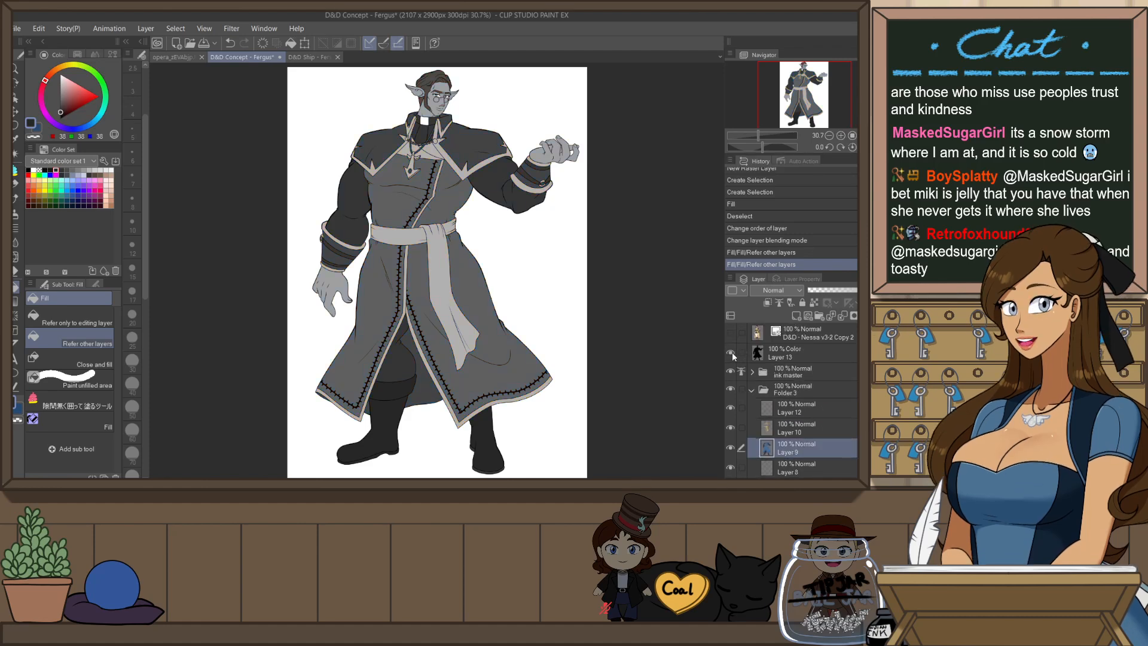
{"action": "left_click", "coordinate": [732, 354]}
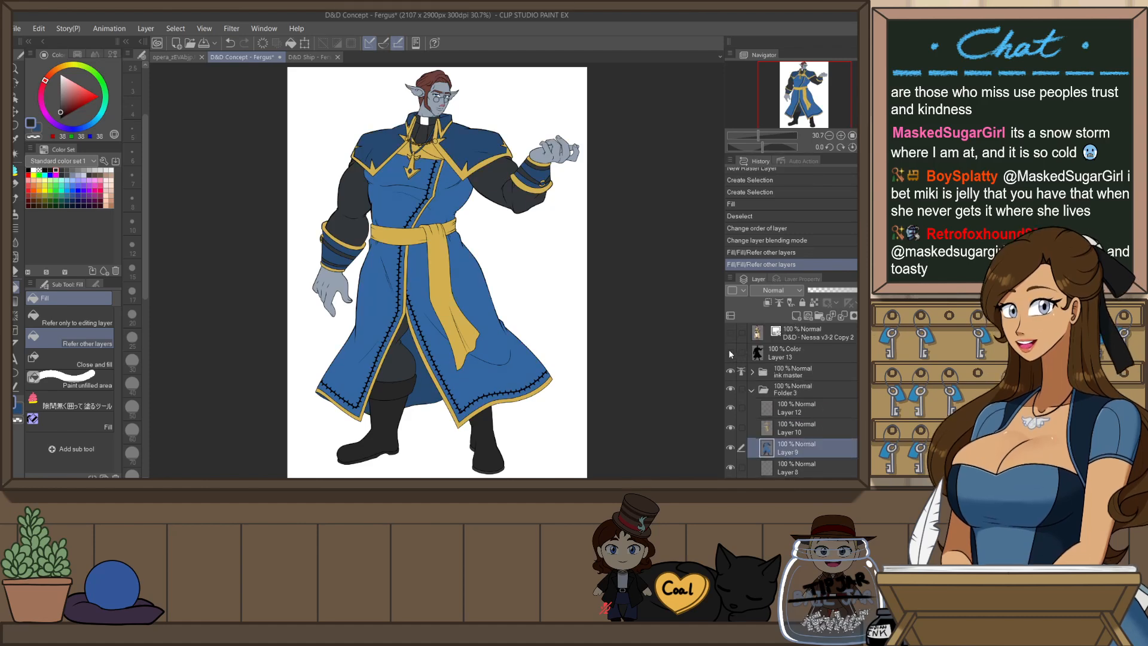
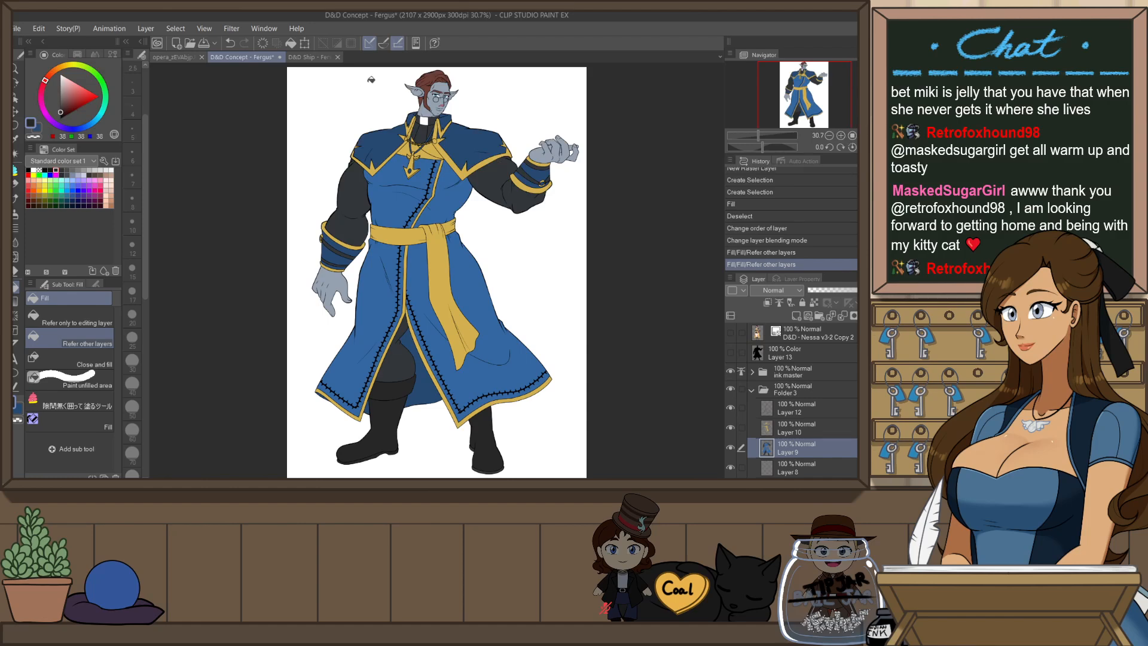
- Collapse Folder 3, expand ink master and Folder 2, and create a selection from the id2 Copy layer's necklace cord
{"action": "scroll", "coordinate": [371, 79], "scroll_direction": "up", "scroll_amount": 4}
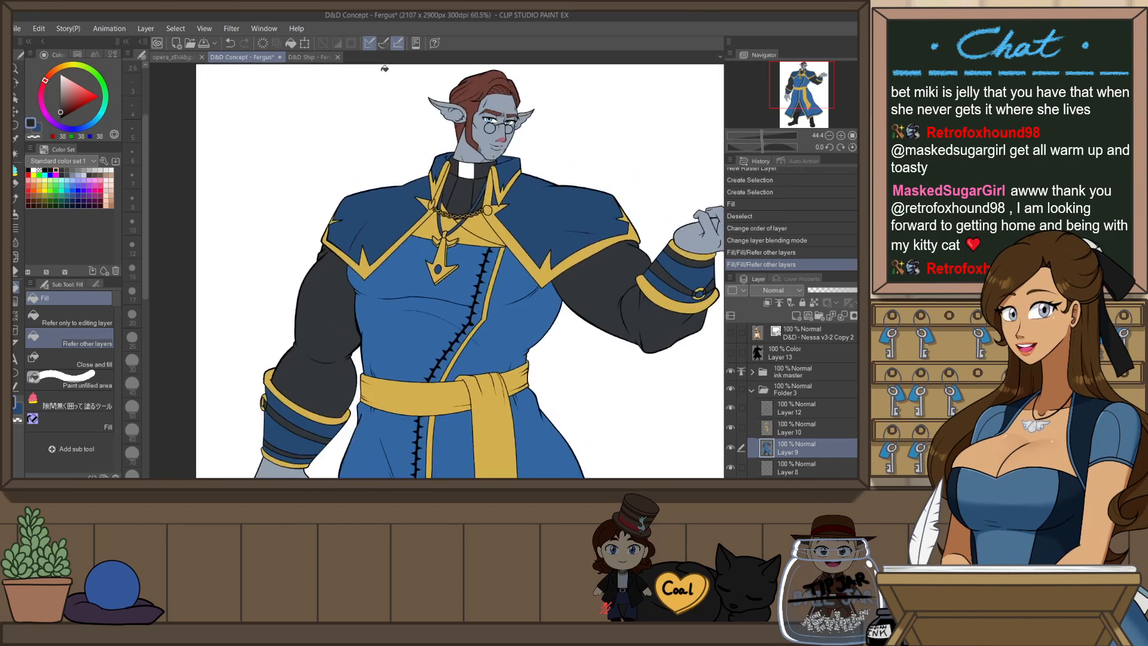
{"action": "scroll", "coordinate": [385, 69], "scroll_direction": "up", "scroll_amount": 2}
{"action": "left_click", "coordinate": [754, 388]}
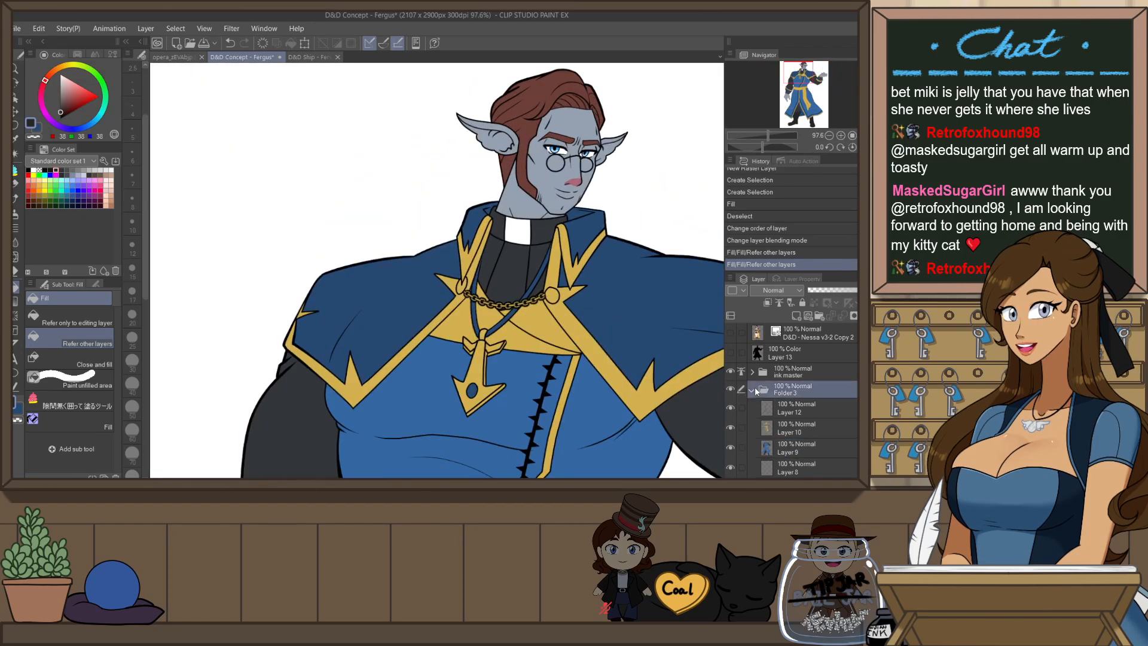
{"action": "left_click", "coordinate": [752, 390]}
{"action": "left_click", "coordinate": [753, 372]}
{"action": "scroll", "coordinate": [769, 406], "scroll_direction": "down", "scroll_amount": 2}
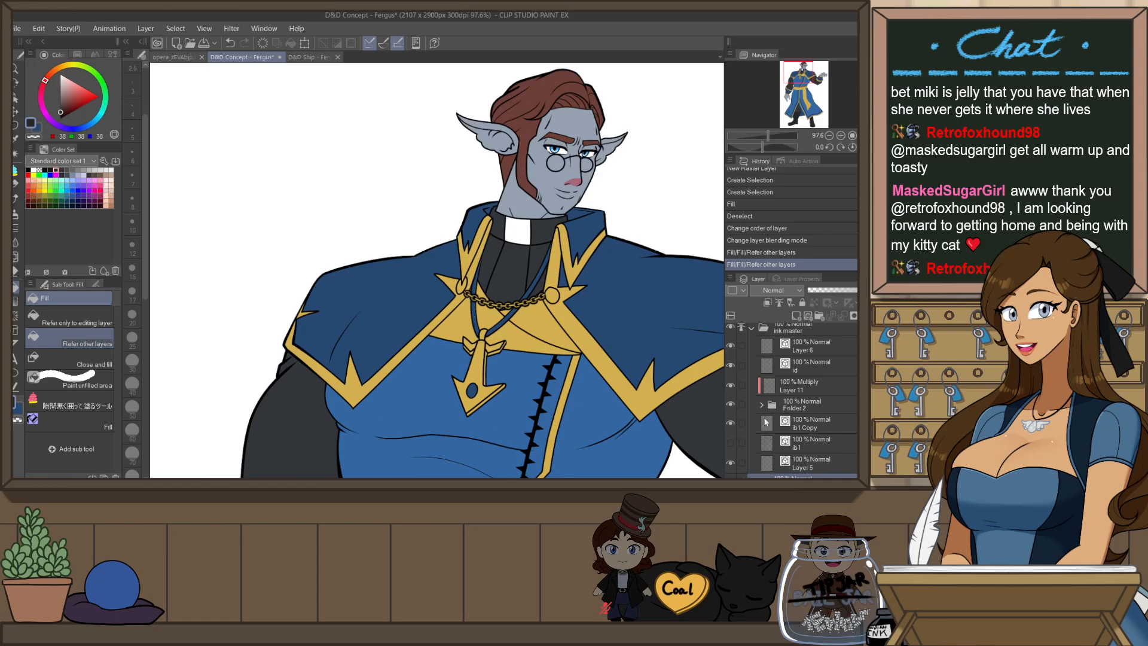
{"action": "left_click", "coordinate": [761, 406]}
{"action": "left_click", "coordinate": [769, 387]}
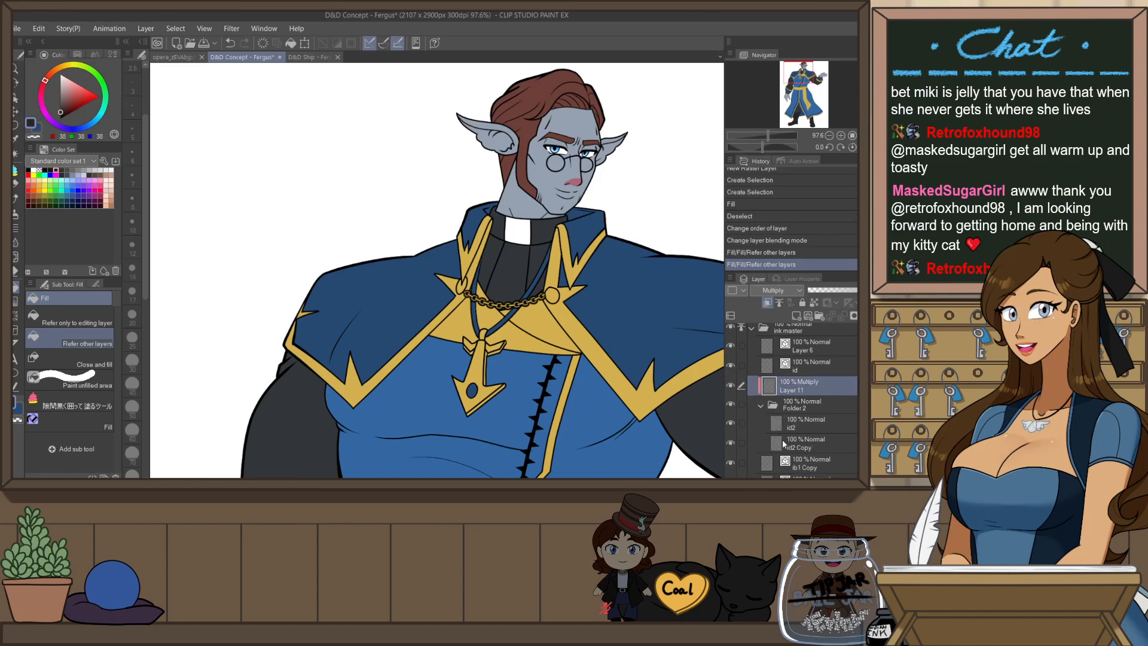
{"action": "left_click", "coordinate": [779, 444]}
{"action": "left_click", "coordinate": [777, 446], "text": "ctrl"}
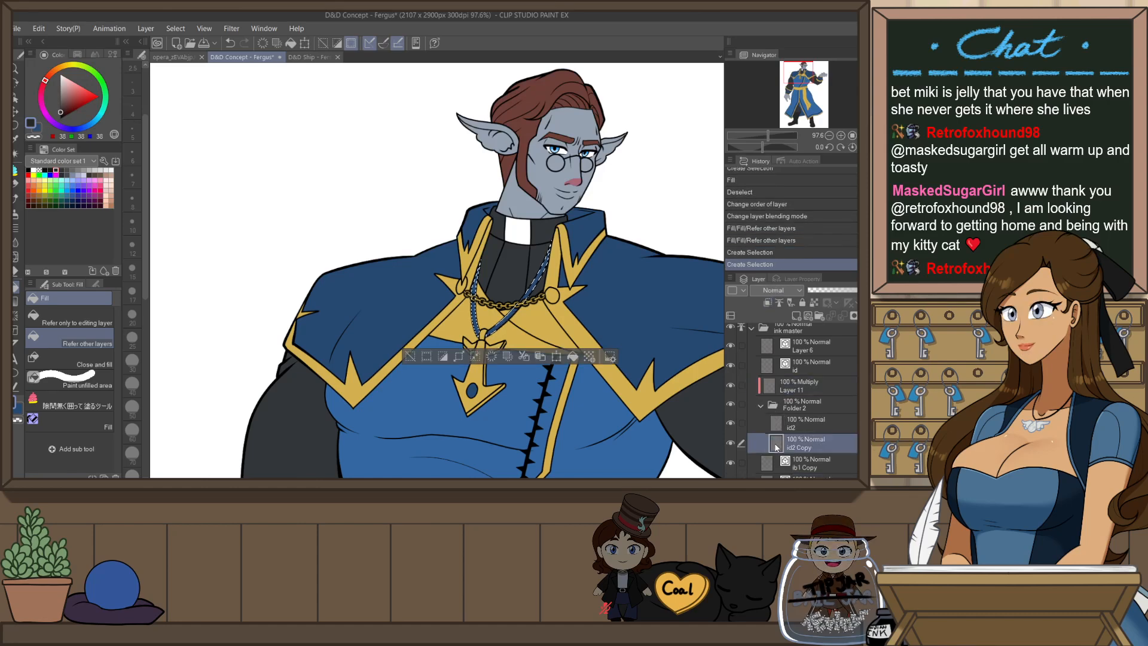
- Try filling the selected necklace cord with dark grey directly on the id2 Copy layer
{"action": "scroll", "coordinate": [462, 158], "scroll_direction": "down", "scroll_amount": 4}
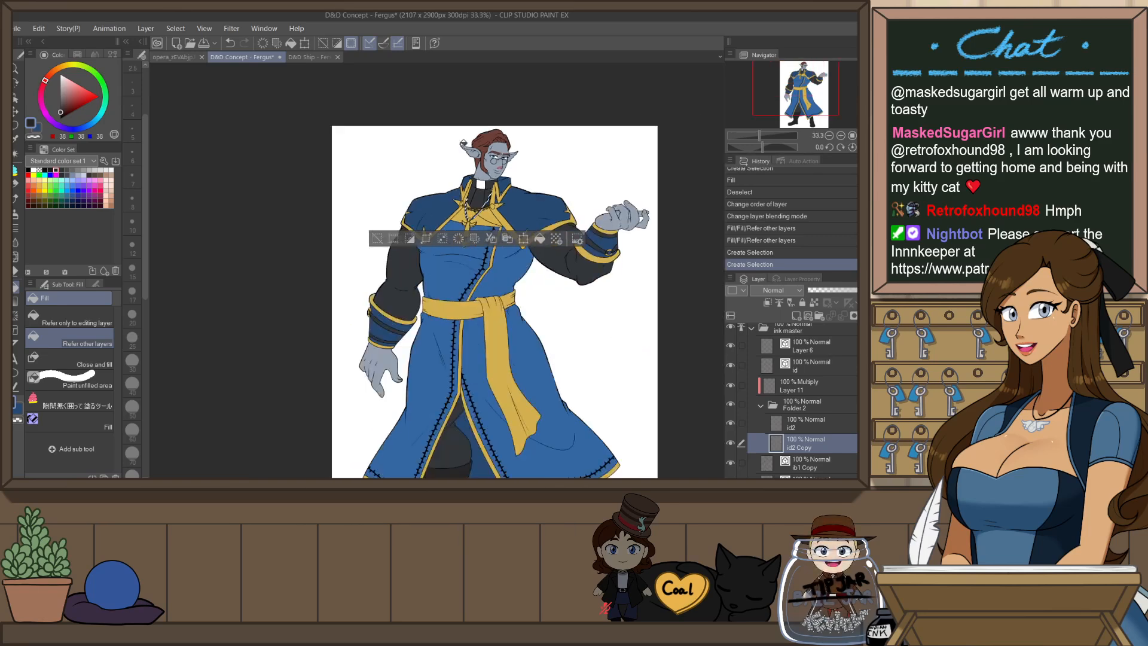
{"action": "scroll", "coordinate": [462, 149], "scroll_direction": "down", "scroll_amount": 1}
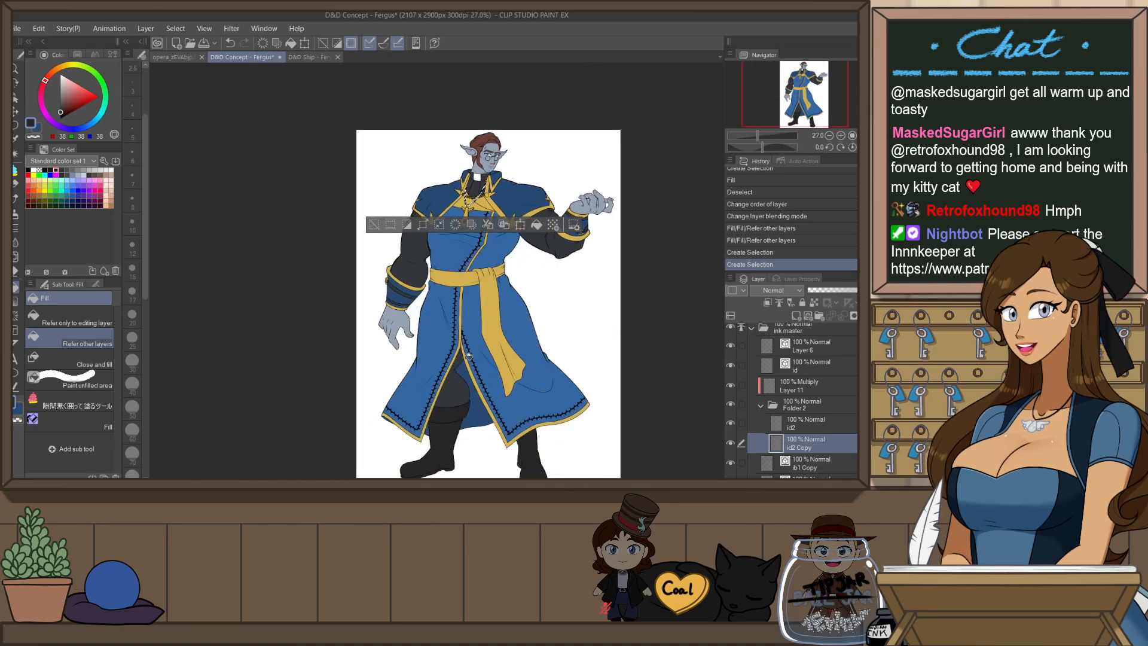
{"action": "key", "text": "p"}
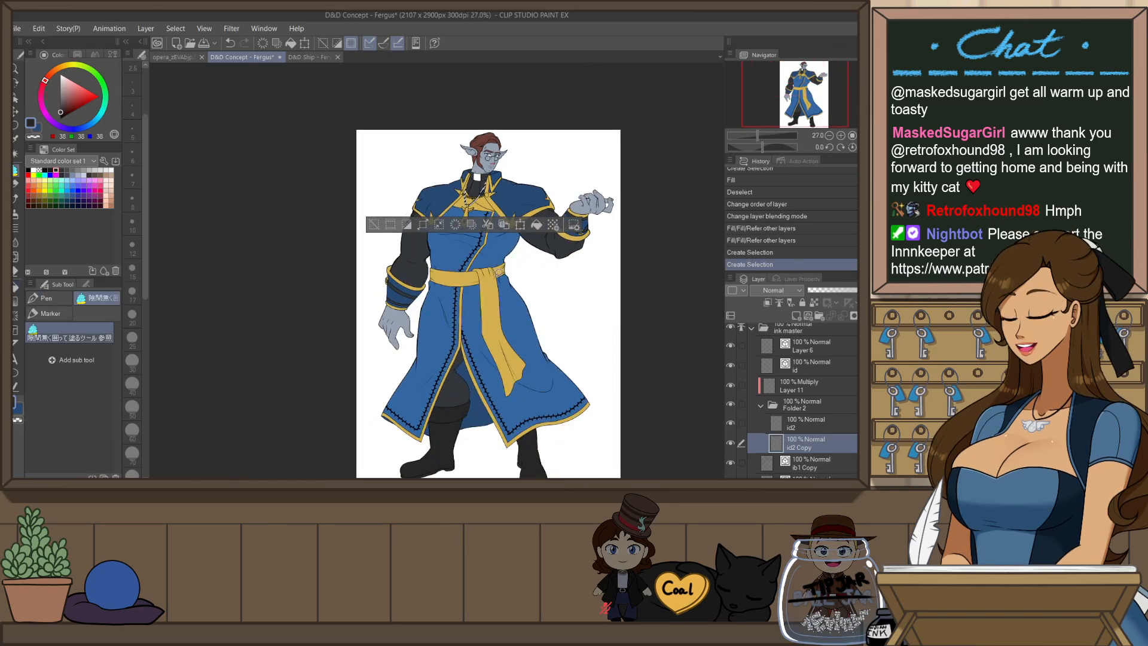
{"action": "scroll", "coordinate": [502, 190], "scroll_direction": "up", "scroll_amount": 4}
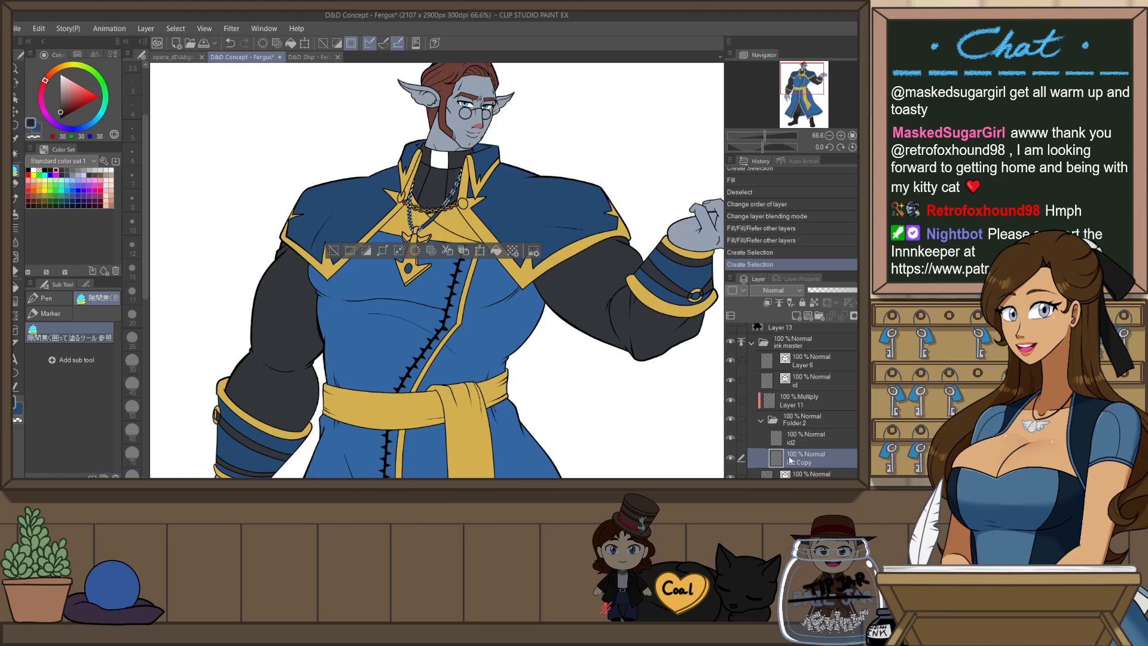
{"action": "key", "text": "alt+BackSpace"}
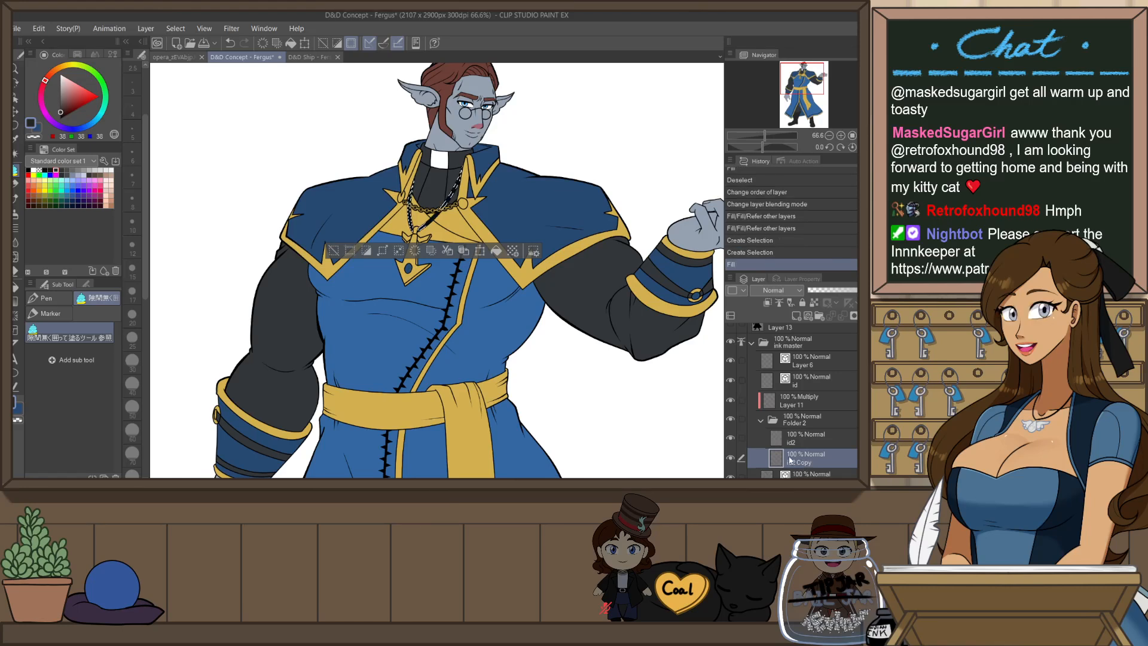
{"action": "key", "text": "ctrl+d"}
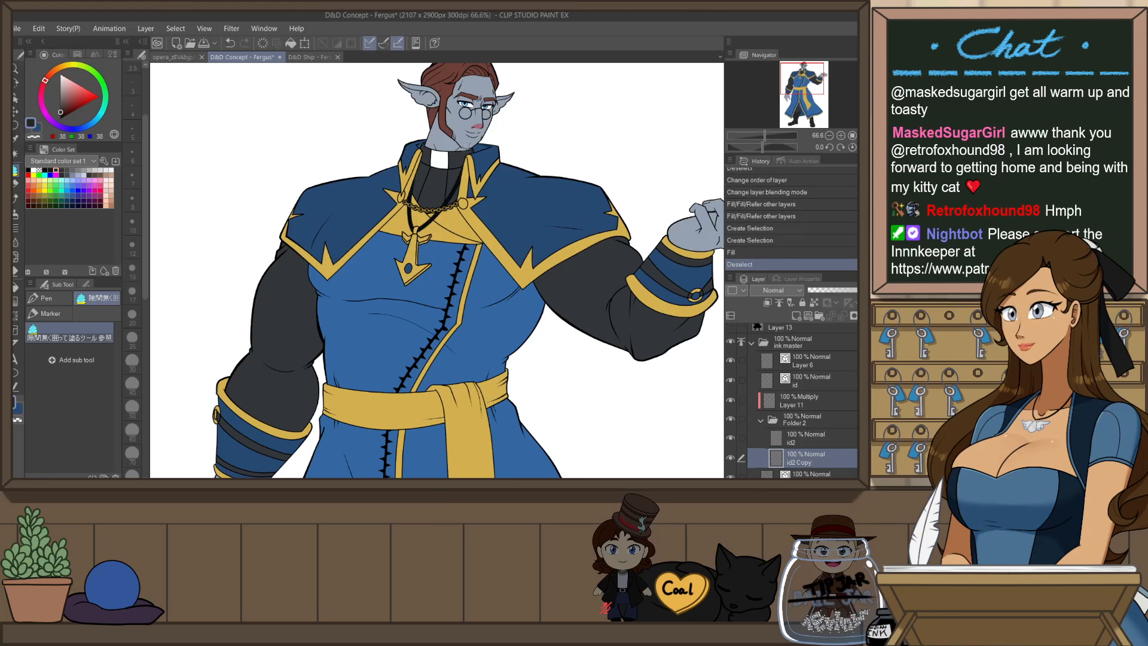
{"action": "key", "text": "ctrl+z"}
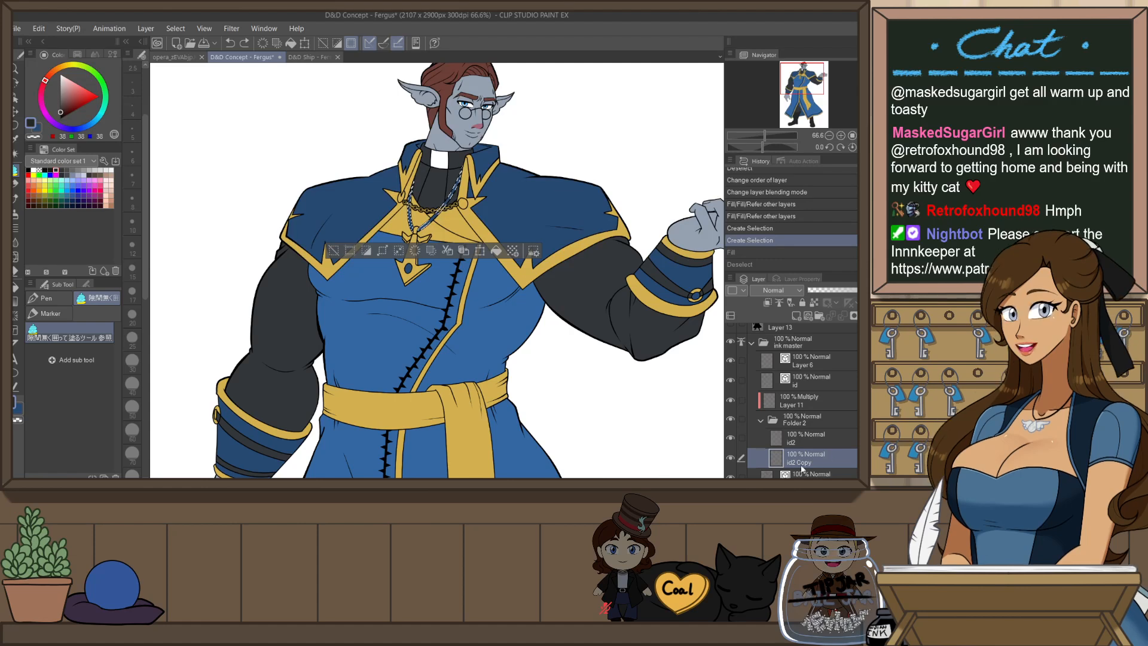
{"action": "key", "text": "ctrl+z"}
- Fill the selected necklace cord with dark grey on the Multiply layer, Layer 11, and deselect
{"action": "left_click", "coordinate": [792, 402]}
{"action": "key", "text": "ctrl+y"}
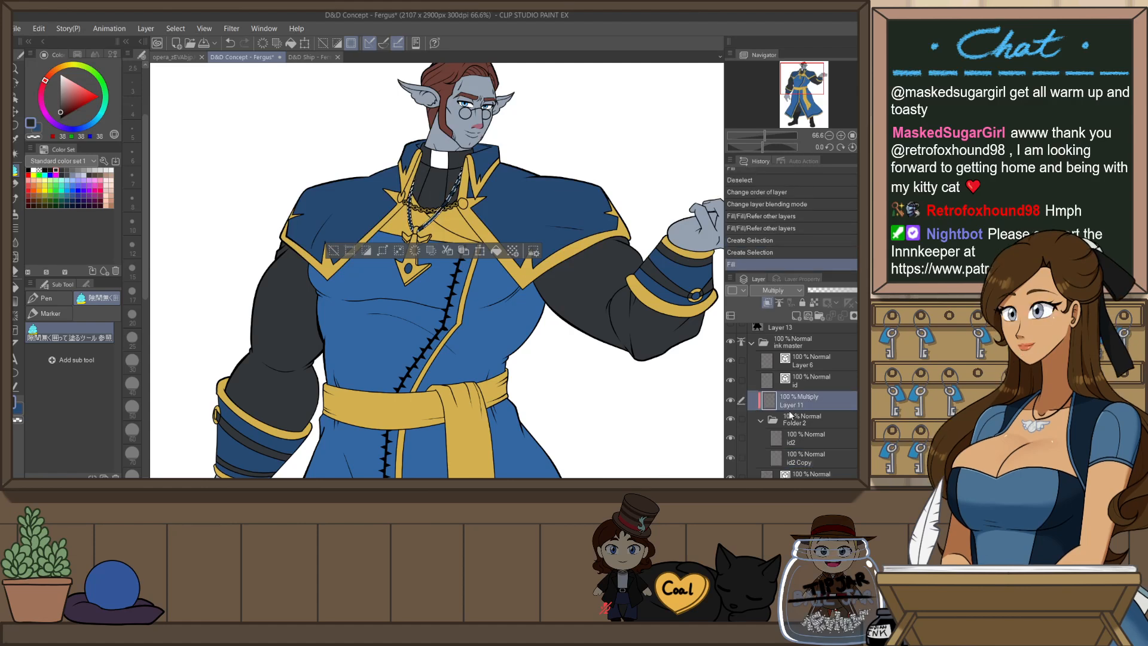
{"action": "key", "text": "ctrl+d"}
- Create a selection from the id2 layer, fill it on Layer 11 with gold sampled from the collar trim, and deselect
{"action": "left_click", "coordinate": [789, 437]}
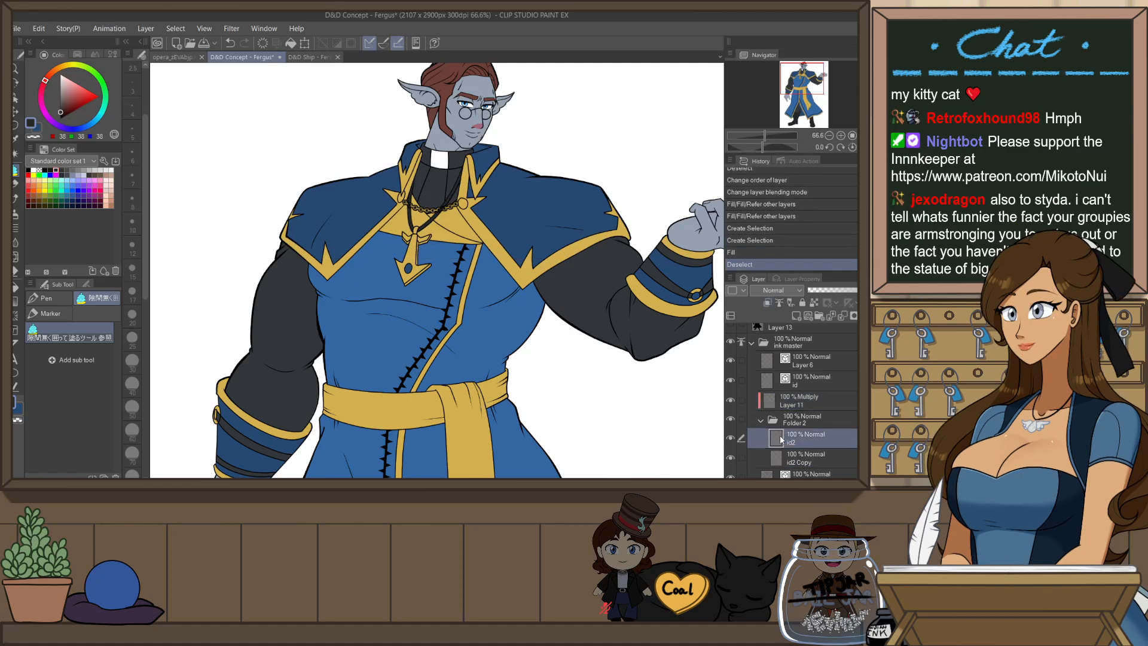
{"action": "left_click", "coordinate": [793, 405], "text": "ctrl"}
{"action": "left_click", "coordinate": [792, 404]}
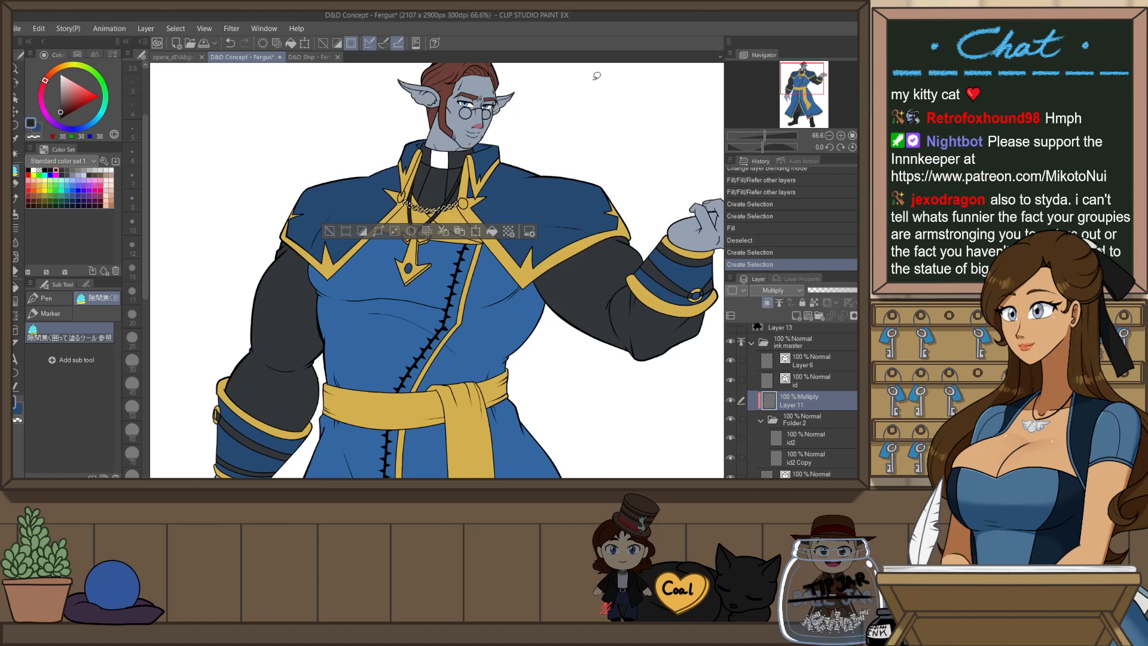
{"action": "key", "text": "p"}
{"action": "key", "text": "x"}
{"action": "key", "text": "x"}
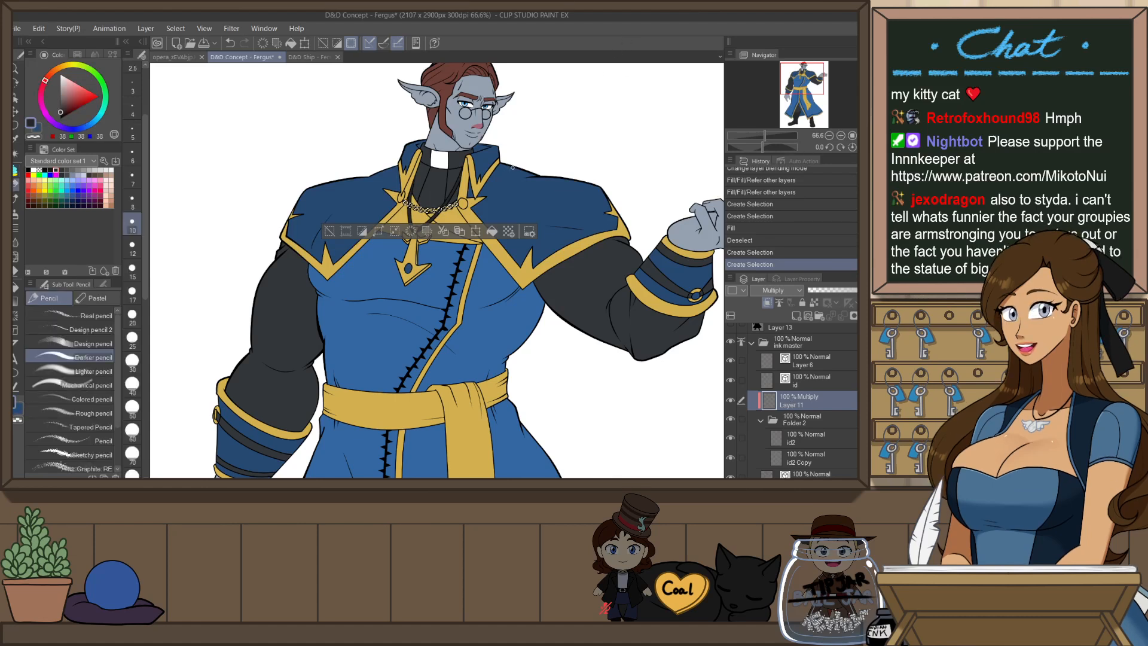
{"action": "key", "text": "x"}
{"action": "key", "text": "p"}
{"action": "left_click", "coordinate": [471, 202], "text": "alt"}
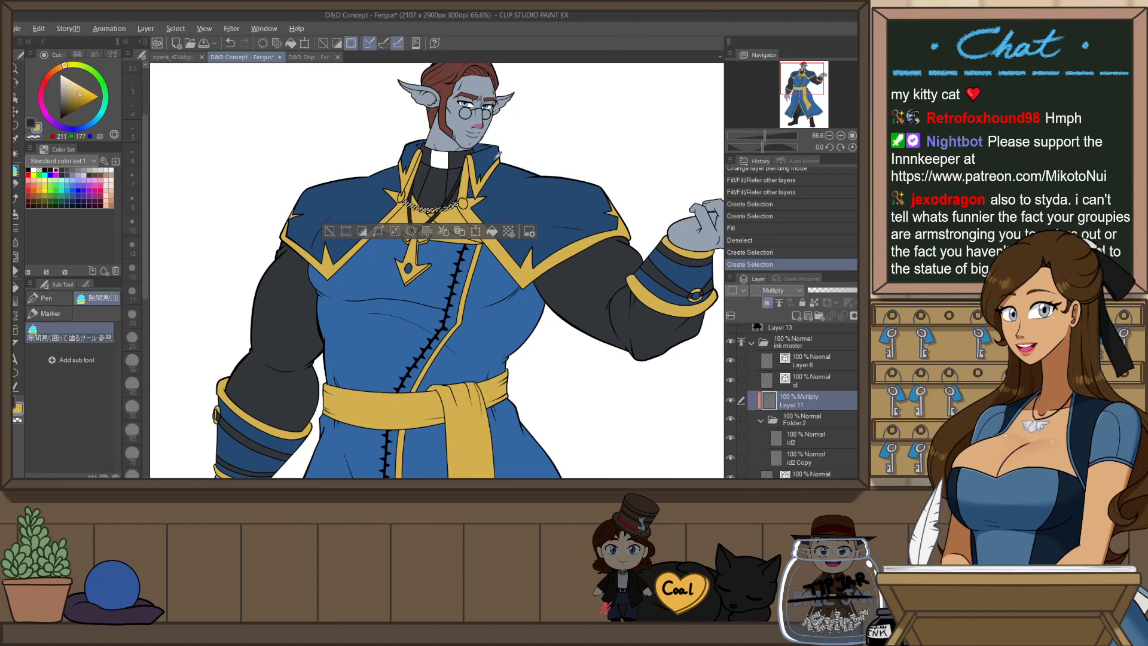
{"action": "key", "text": "alt+BackSpace"}
{"action": "key", "text": "ctrl+d"}
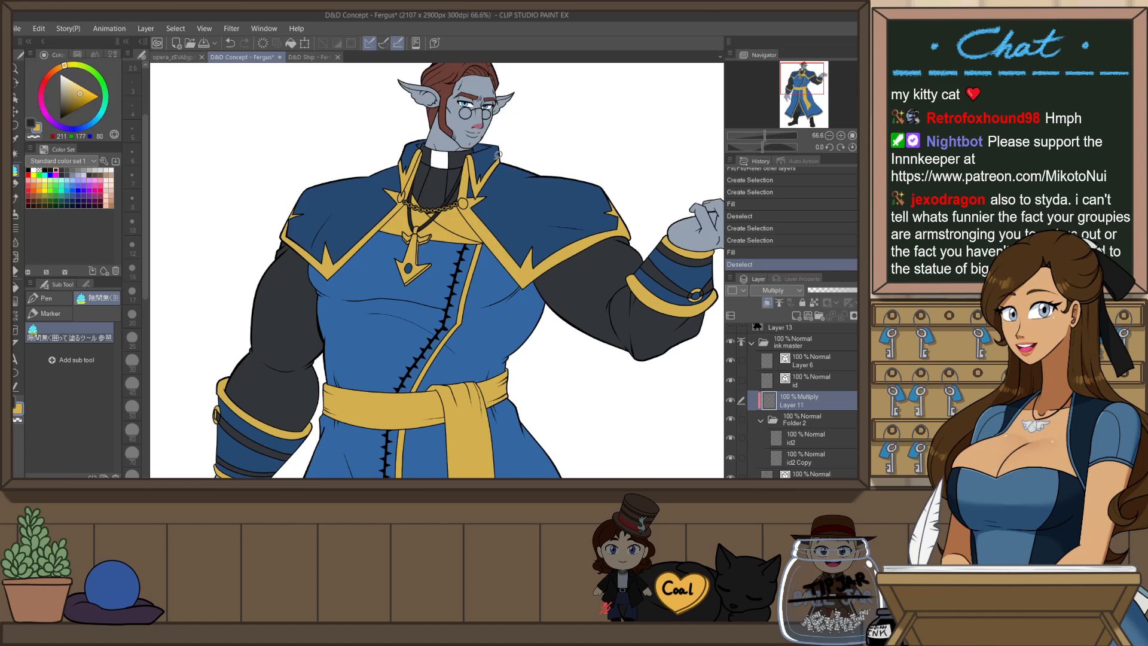
- Collapse Folder 2 and save the file
{"action": "scroll", "coordinate": [498, 154], "scroll_direction": "down", "scroll_amount": 2}
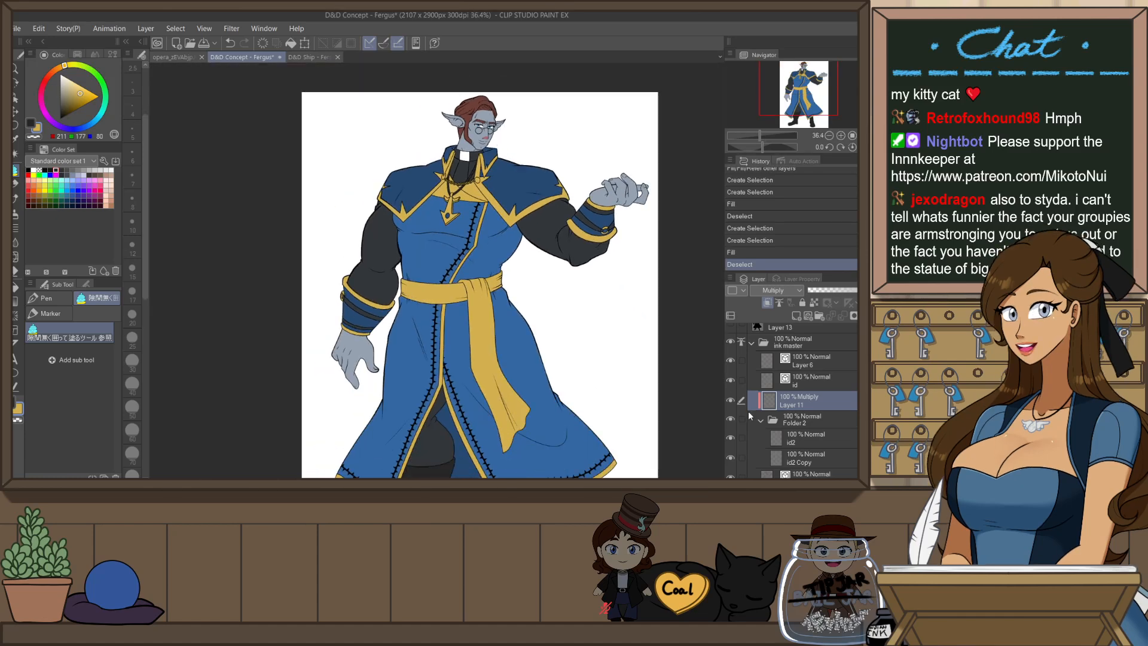
{"action": "left_click", "coordinate": [762, 420]}
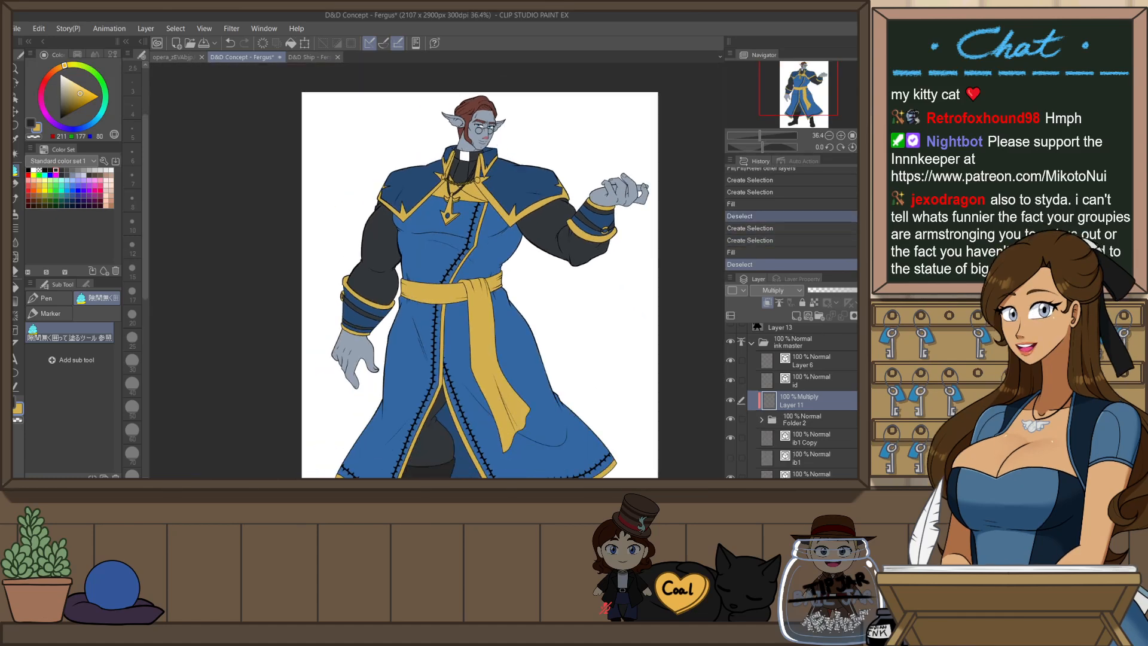
{"action": "left_click", "coordinate": [829, 136]}
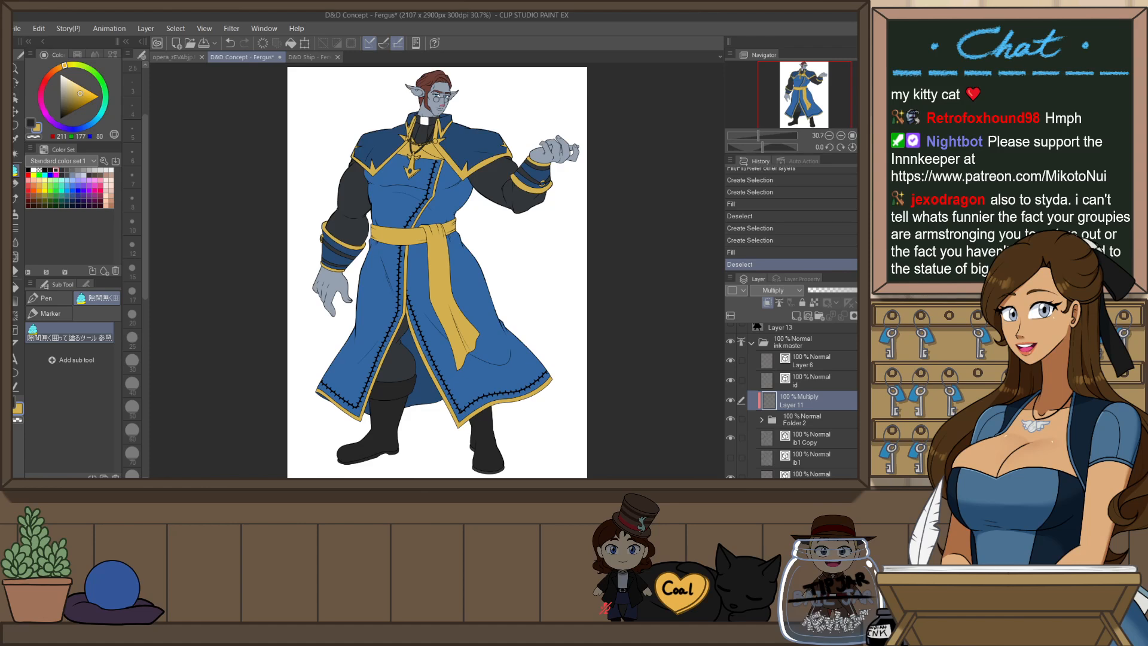
{"action": "key", "text": "ctrl+s"}
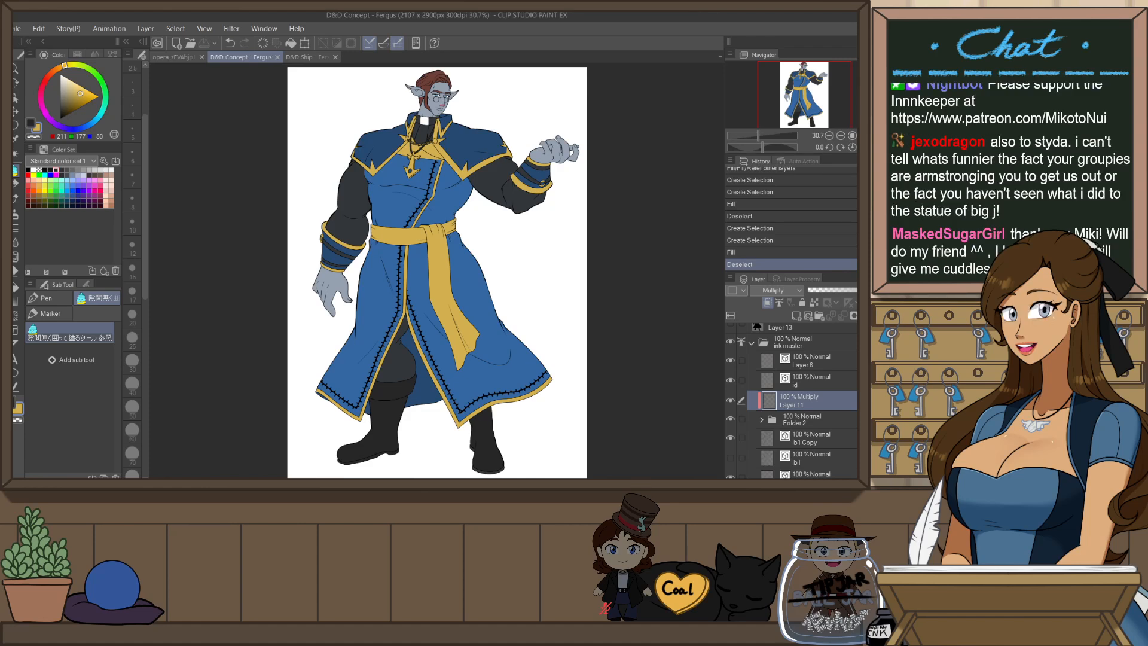
- Check the figure by mirroring the canvas view horizontally and back, and inspect the head and collar up close
{"action": "key", "text": "h"}
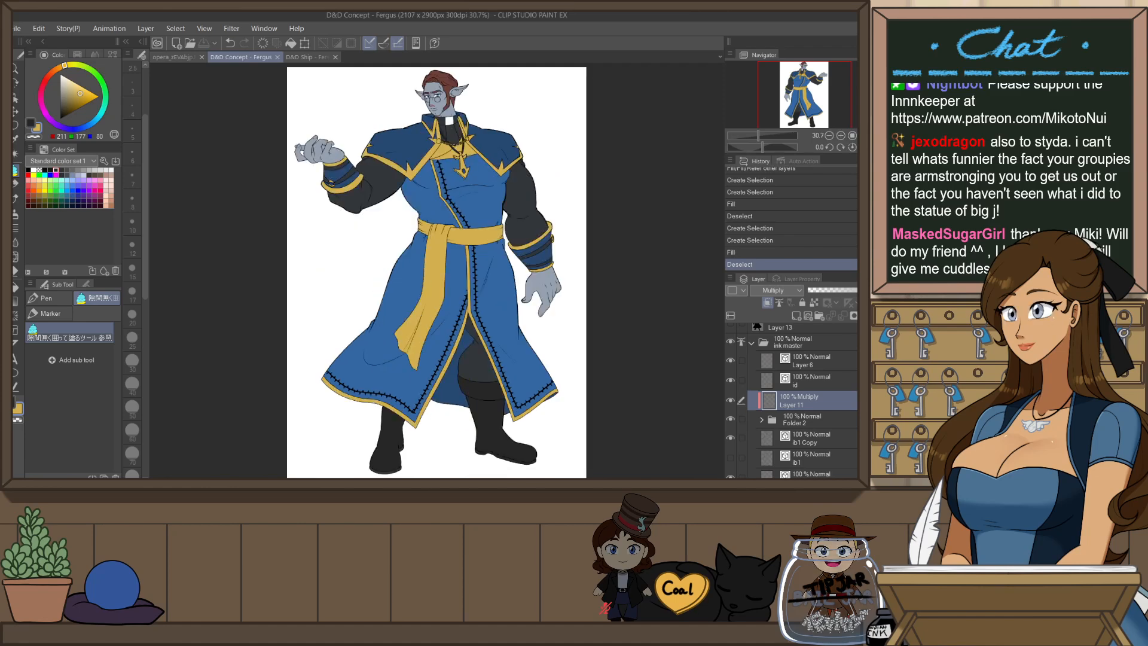
{"action": "key", "text": "h"}
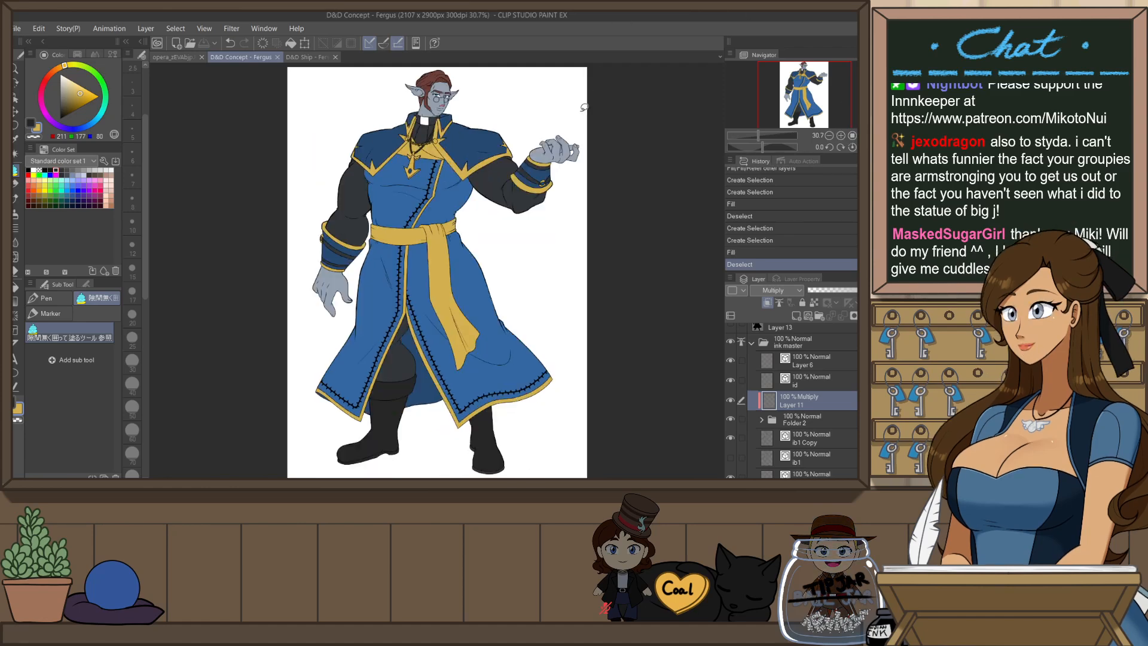
{"action": "scroll", "coordinate": [415, 88], "scroll_direction": "up", "scroll_amount": 5}
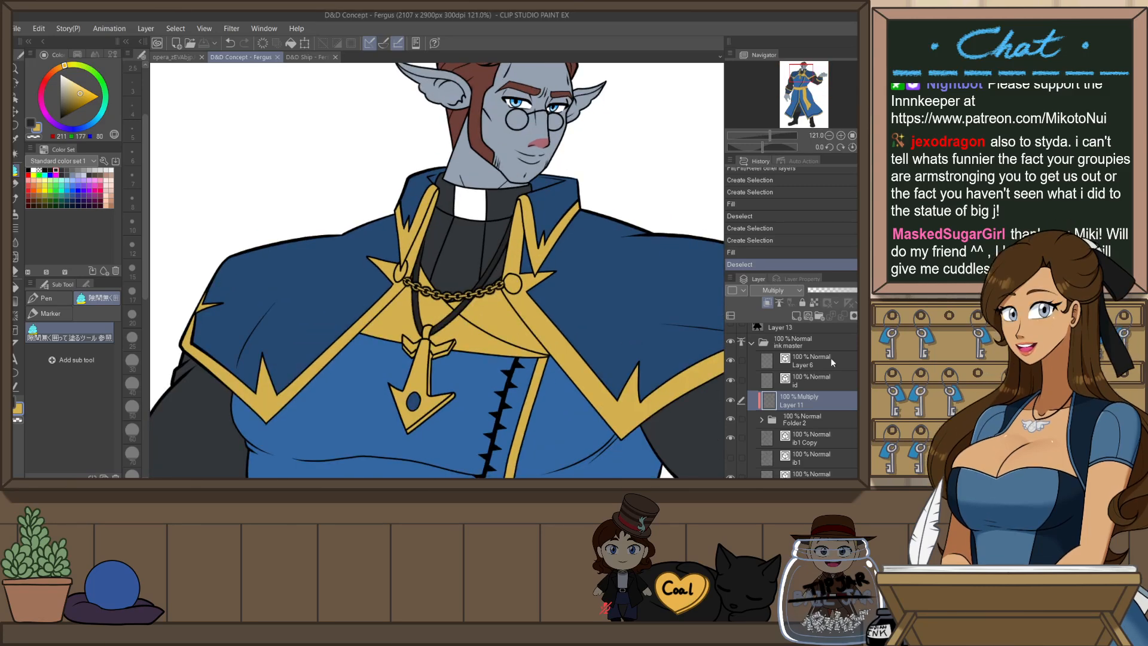
- Expand Folder 2 and move the id2 layer below the id2 Copy layer
{"action": "scroll", "coordinate": [802, 407], "scroll_direction": "down", "scroll_amount": 2}
{"action": "left_click", "coordinate": [801, 398]}
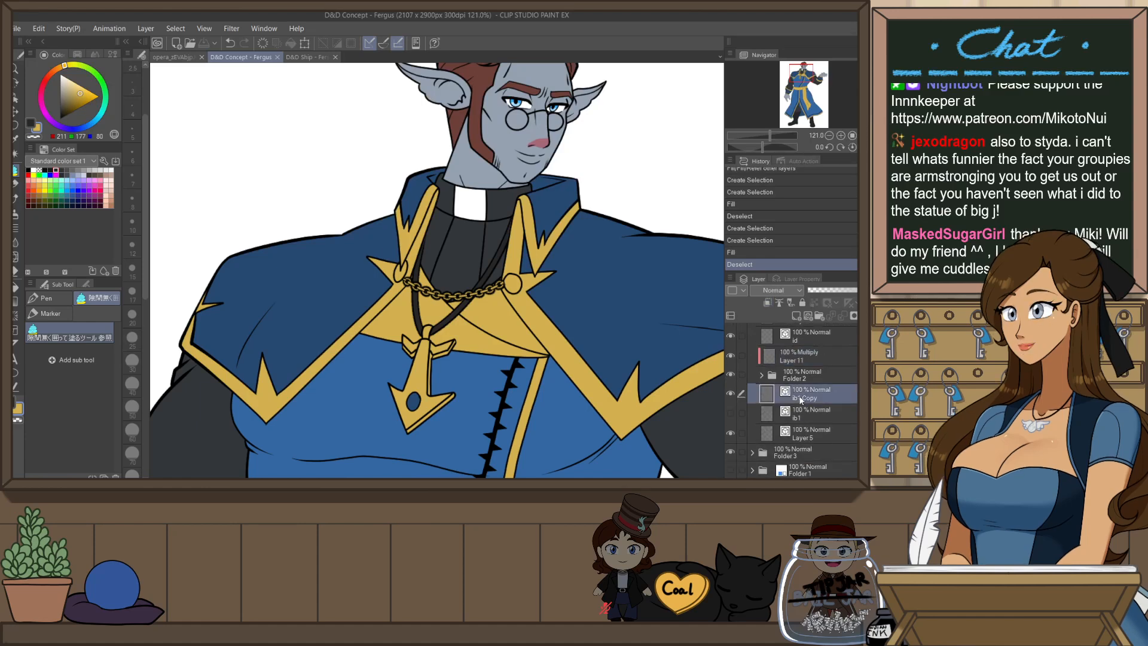
{"action": "left_click", "coordinate": [772, 383]}
{"action": "left_click_drag", "start_coordinate": [812, 401], "coordinate": [807, 425]}
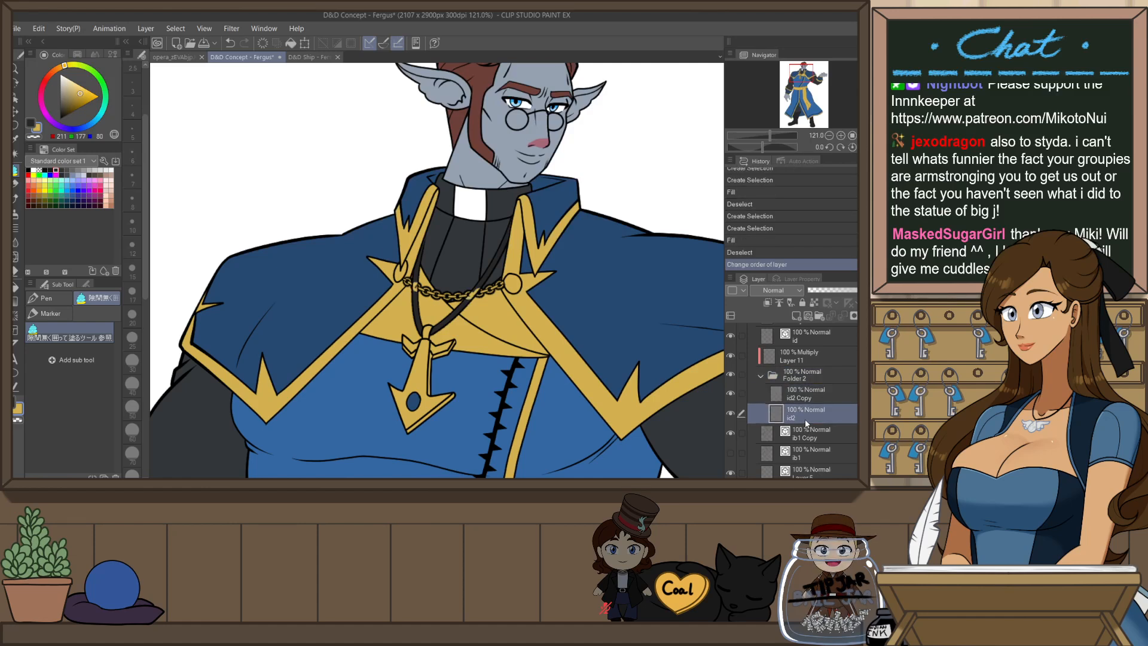
- Create a selection from the id2 Copy layer's necklace cord and switch the drawing colour to dark grey
{"action": "left_click", "coordinate": [778, 395], "text": "ctrl"}
{"action": "left_click", "coordinate": [781, 393], "text": "ctrl"}
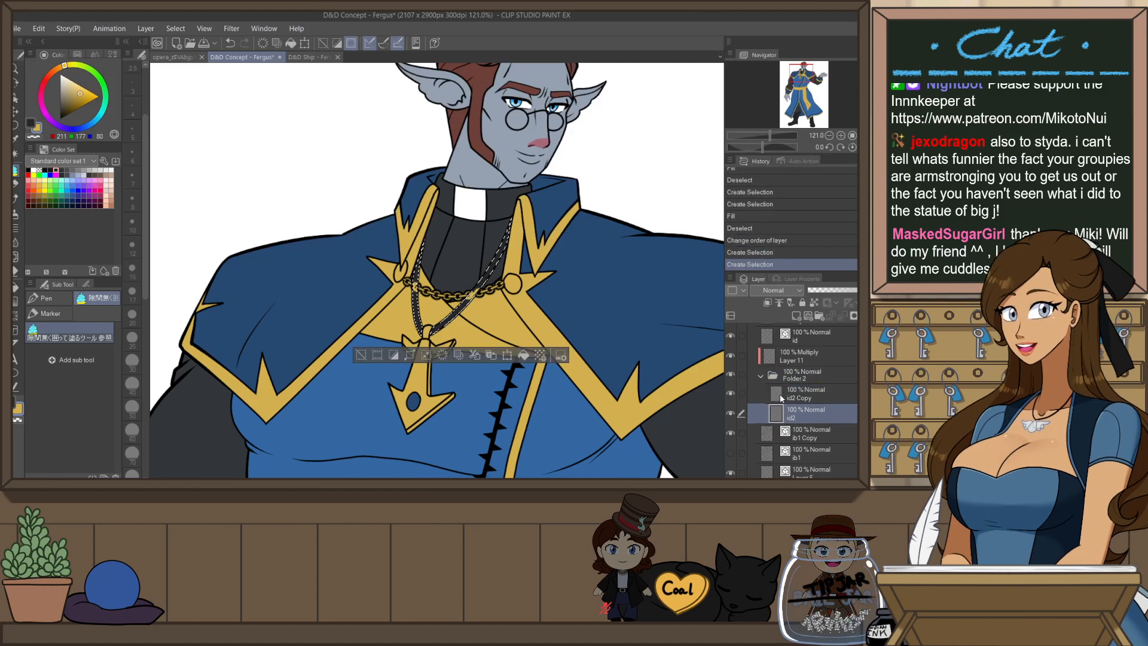
{"action": "key", "text": "x"}
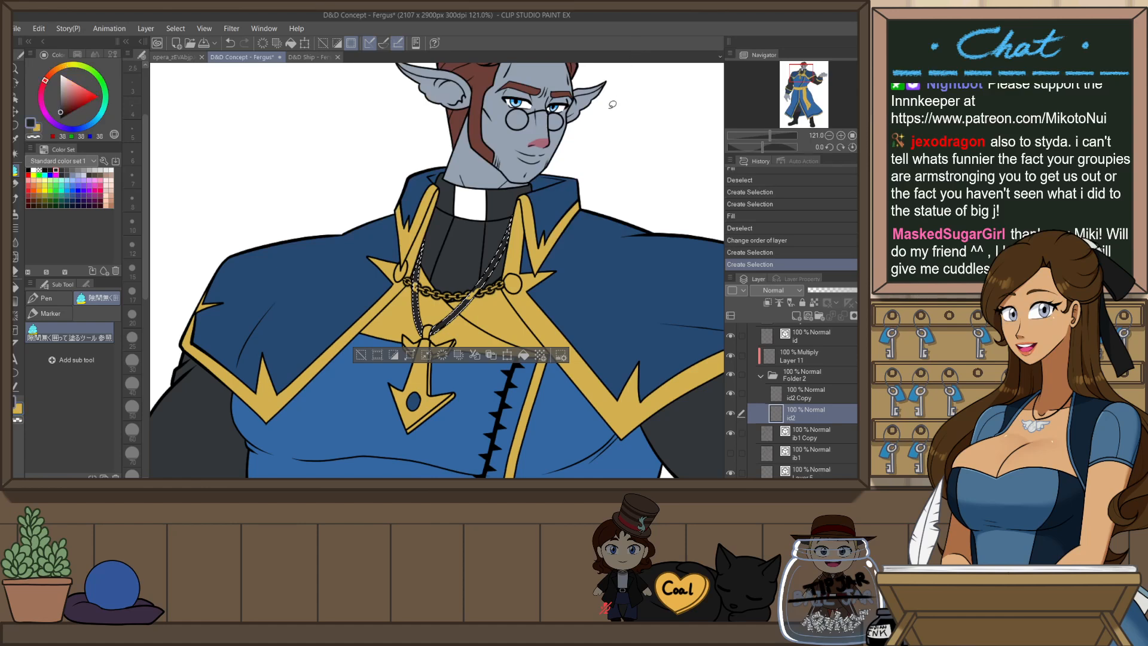
{"action": "key", "text": "alt+BackSpace"}
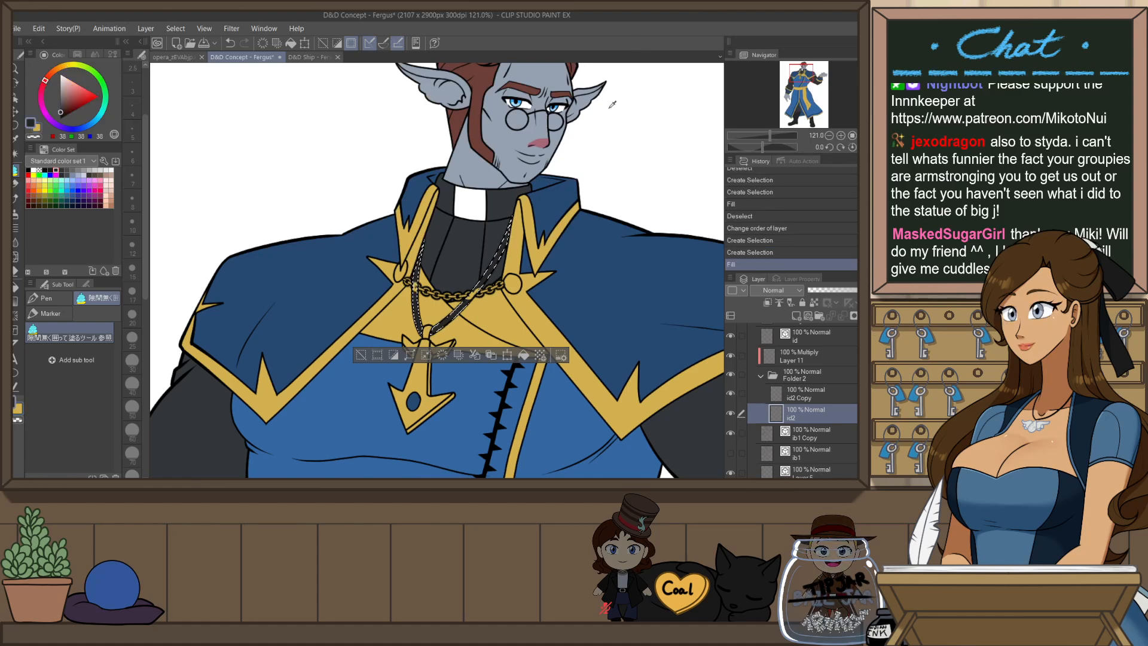
{"action": "key", "text": "ctrl+d"}
{"action": "key", "text": "ctrl+z"}
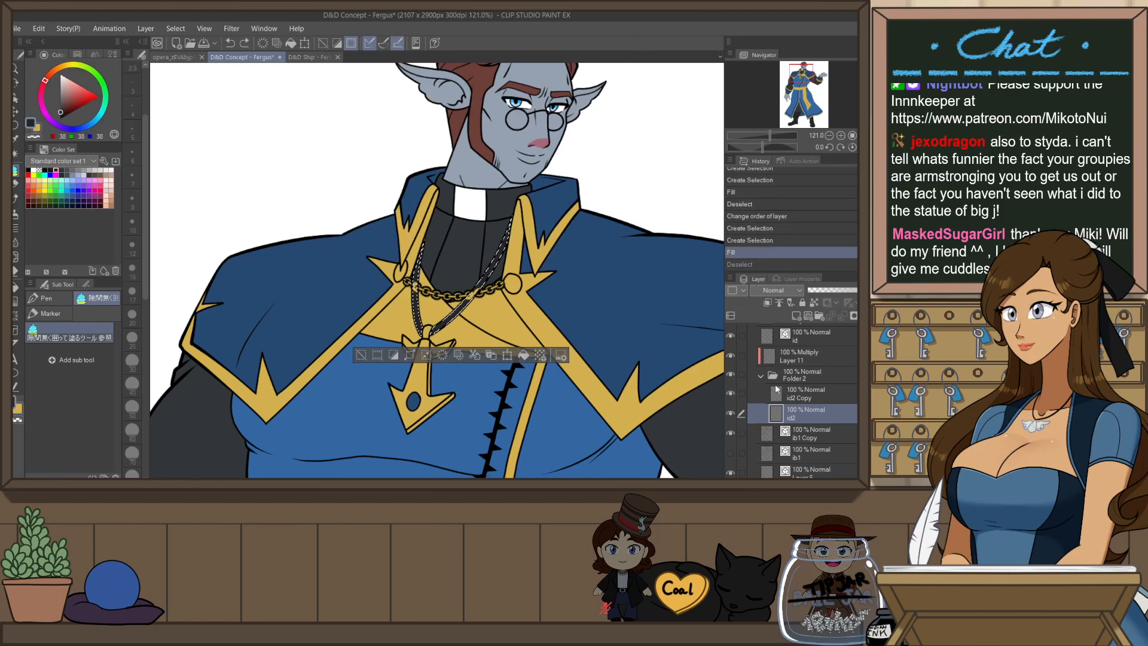
{"action": "key", "text": "ctrl+z"}
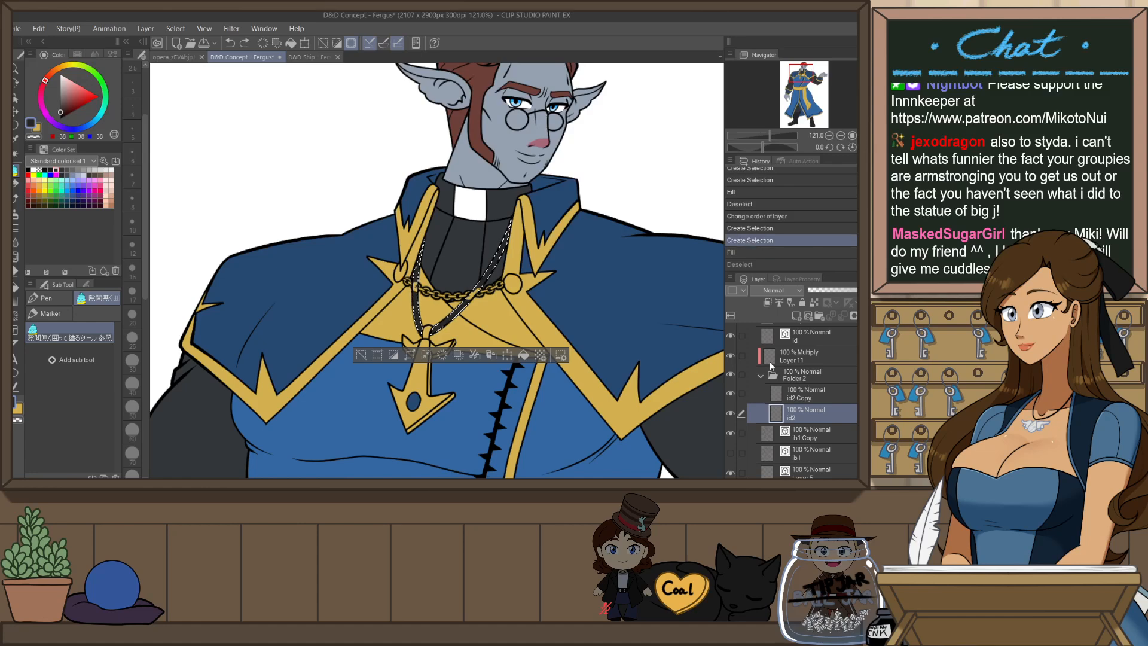
- Fill the selected necklace cord with the dark grey on the Multiply layer, Layer 11, and deselect
{"action": "left_click", "coordinate": [771, 366]}
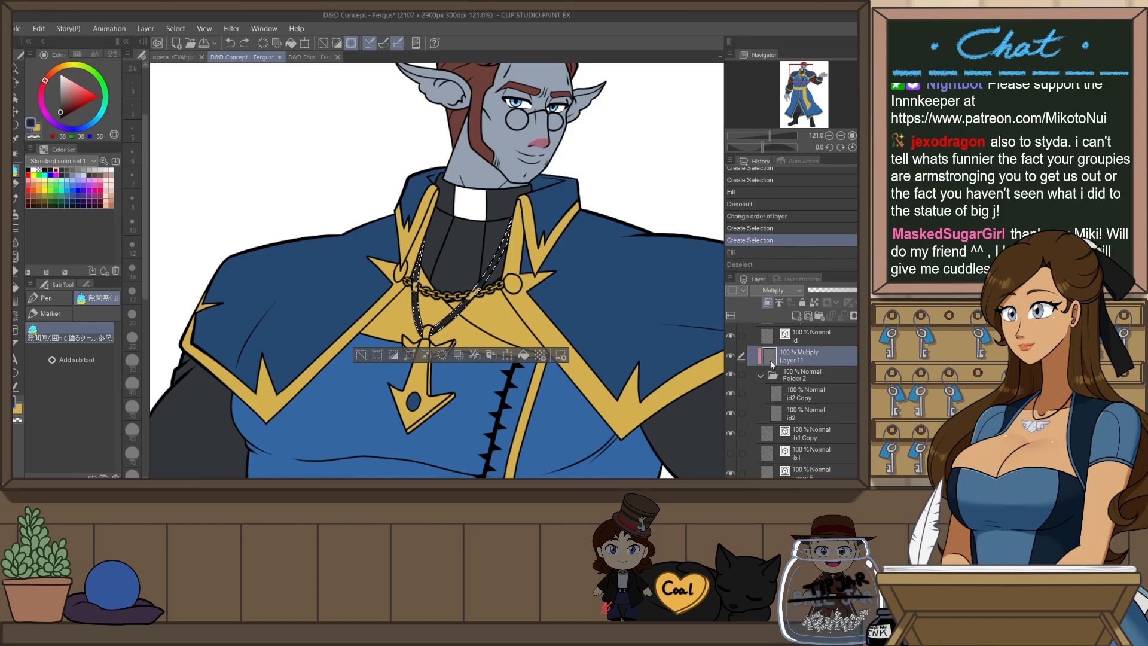
{"action": "key", "text": "alt+BackSpace"}
{"action": "key", "text": "ctrl+d"}
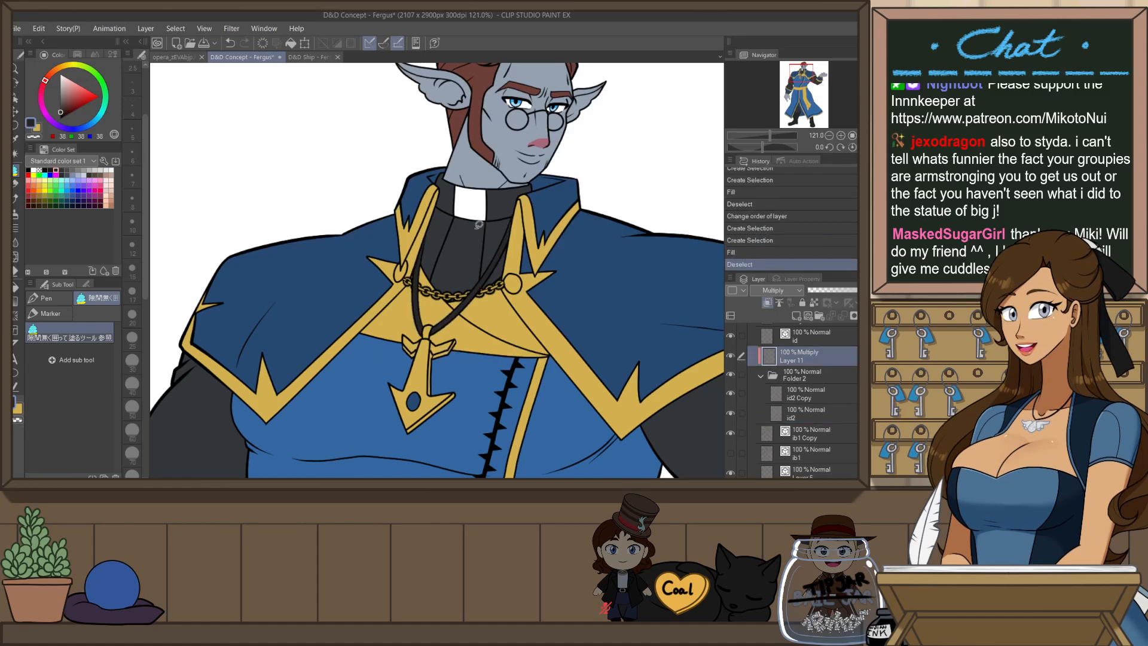
{"action": "scroll", "coordinate": [478, 224], "scroll_direction": "down", "scroll_amount": 5}
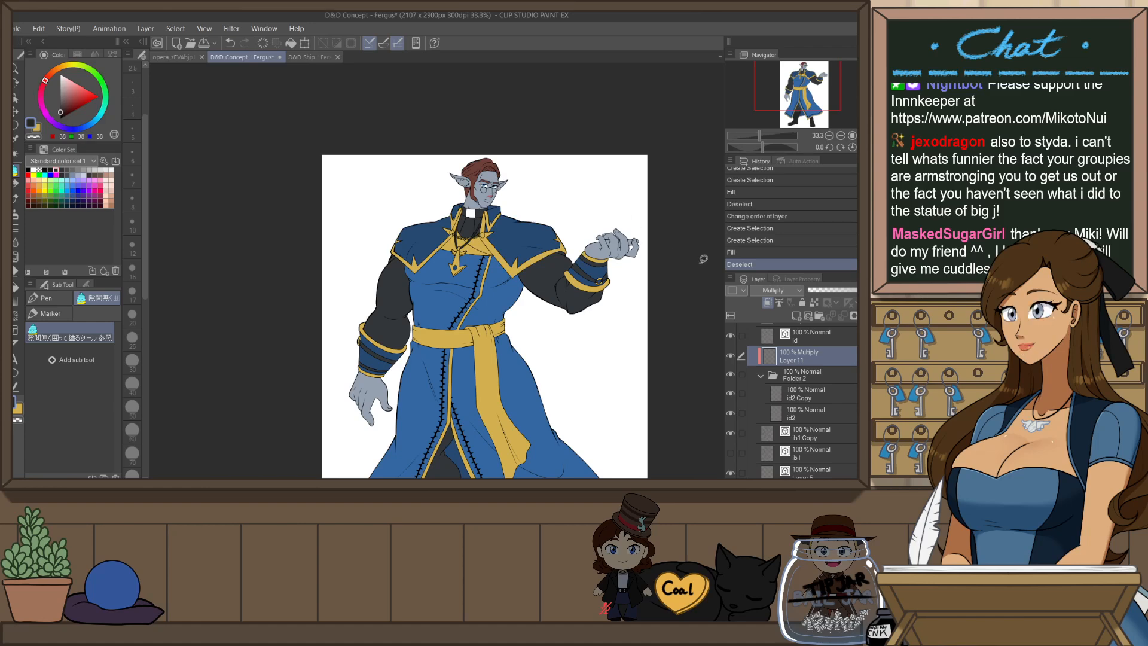
- Collapse Folder 2 and the ink master folder, fit the whole figure in view, and save the drawing
{"action": "key", "text": "h"}
{"action": "key", "text": "h"}
{"action": "left_click", "coordinate": [762, 375]}
{"action": "key", "text": "ctrl+minus"}
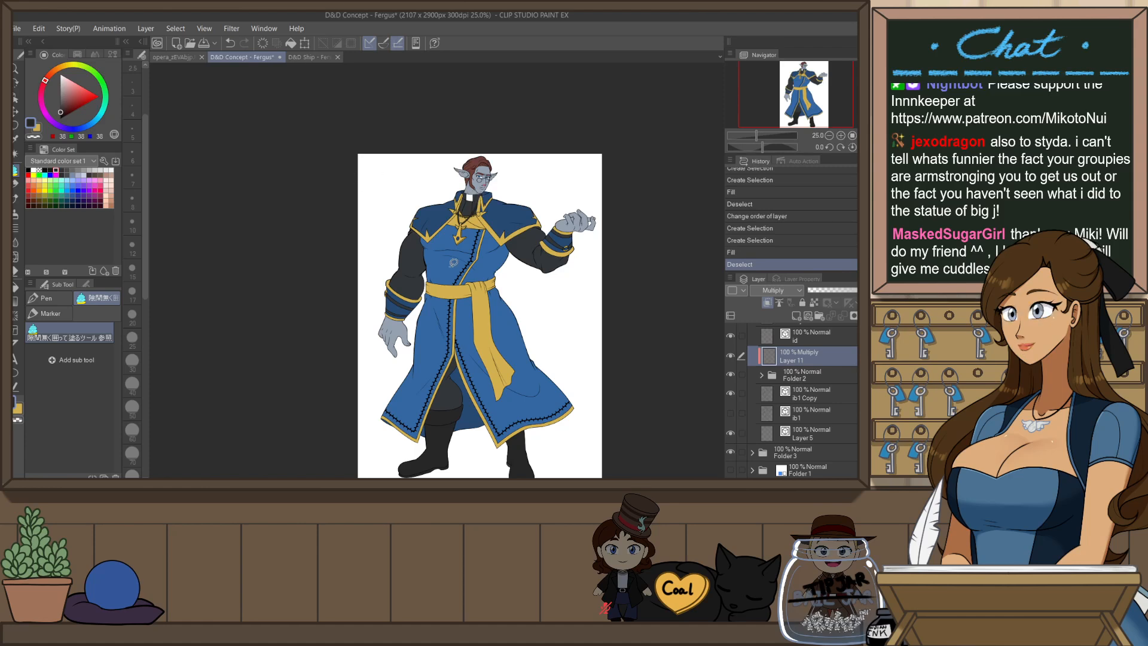
{"action": "scroll", "coordinate": [796, 388], "scroll_direction": "up", "scroll_amount": 2}
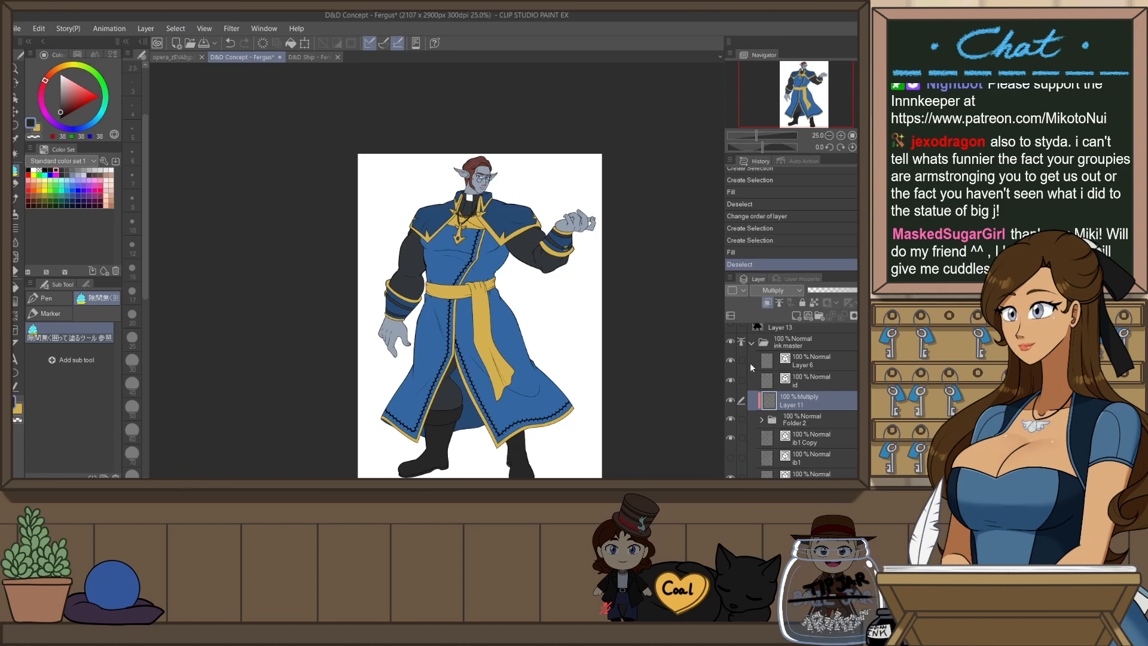
{"action": "left_click", "coordinate": [751, 344]}
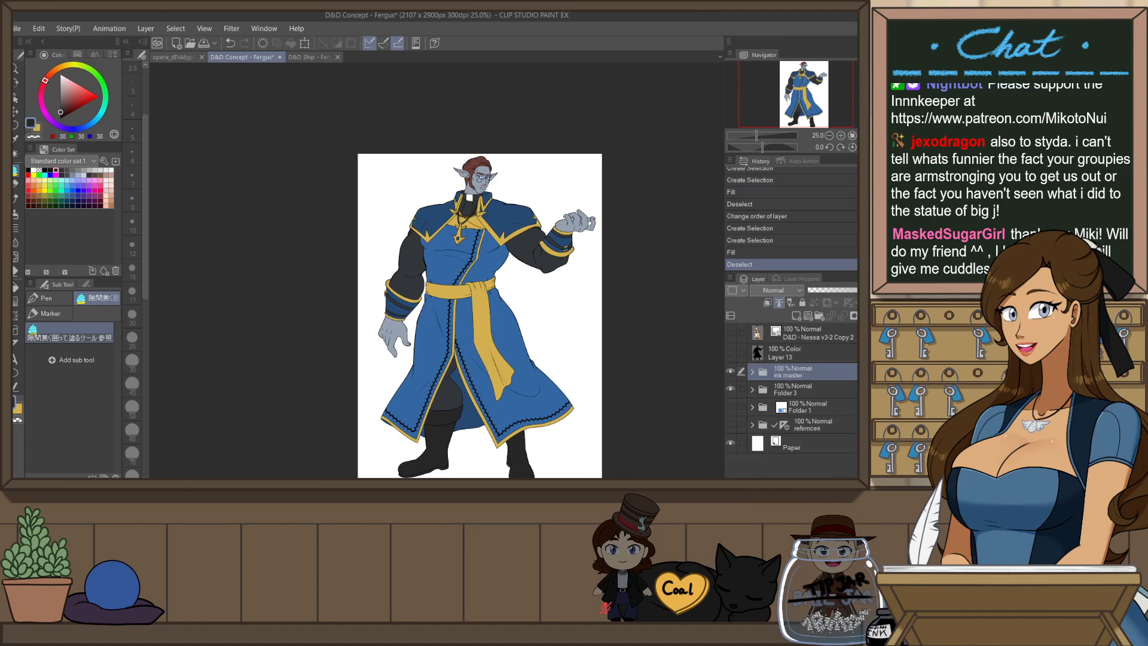
{"action": "key", "text": "ctrl+0"}
{"action": "key", "text": "ctrl+s"}
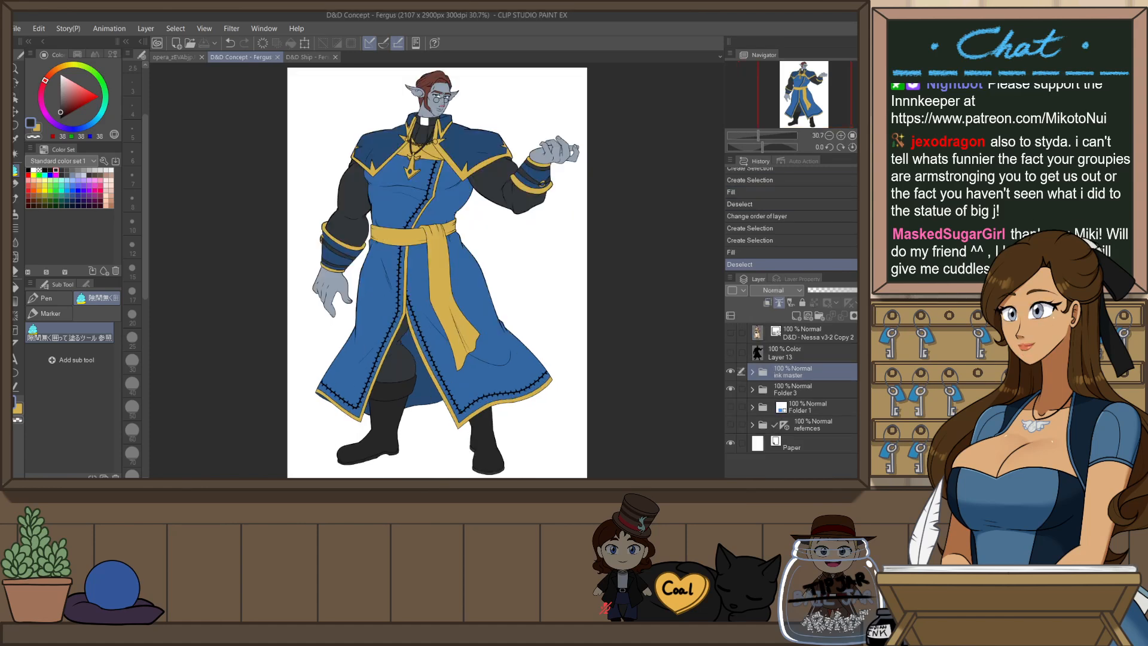
- Expand Folder 3 with the flat colours and select Layer 12 holding the robe's stitch pattern
{"action": "left_click", "coordinate": [753, 372]}
{"action": "scroll", "coordinate": [767, 419], "scroll_direction": "down", "scroll_amount": 3}
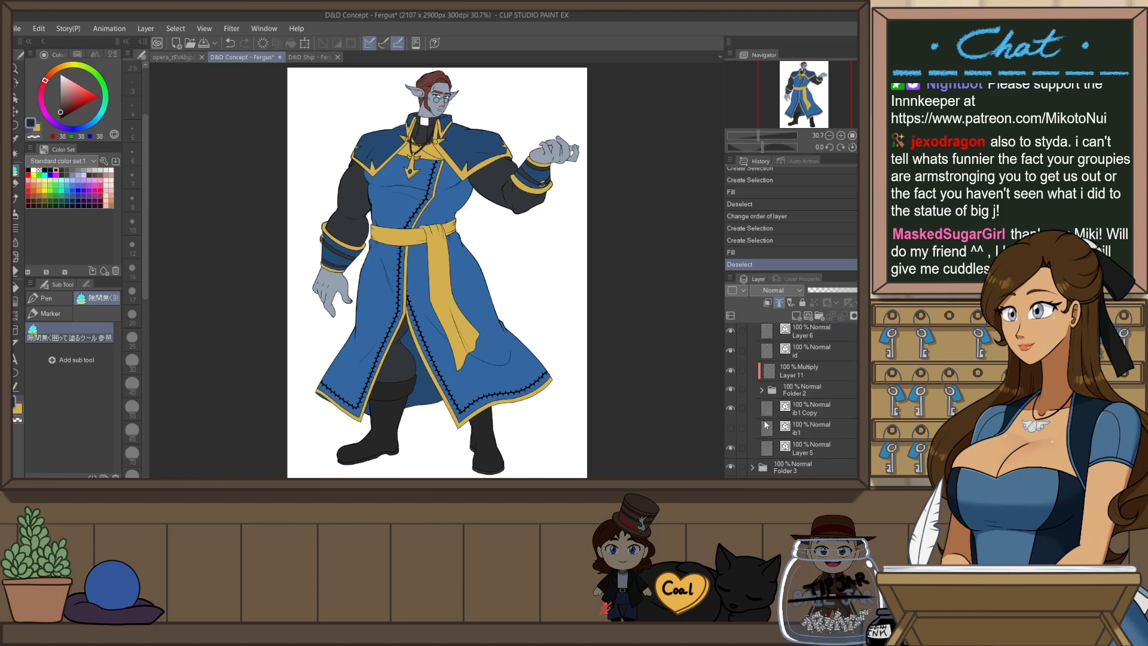
{"action": "scroll", "coordinate": [759, 418], "scroll_direction": "up", "scroll_amount": 2}
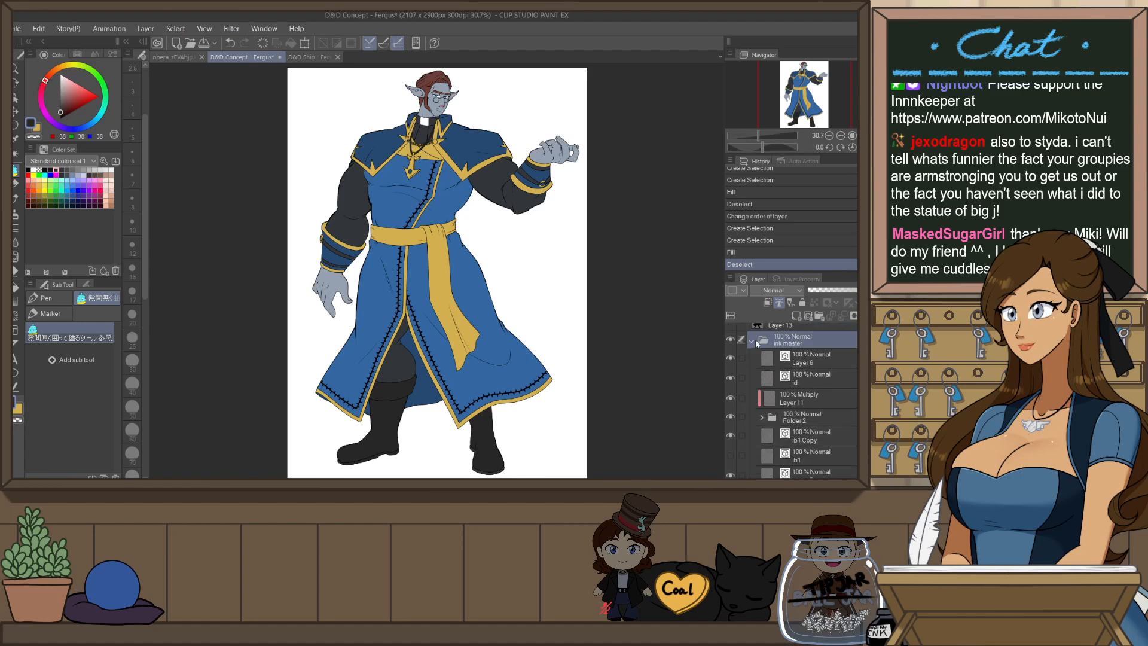
{"action": "left_click", "coordinate": [753, 341]}
{"action": "left_click", "coordinate": [751, 390]}
{"action": "left_click", "coordinate": [769, 411]}
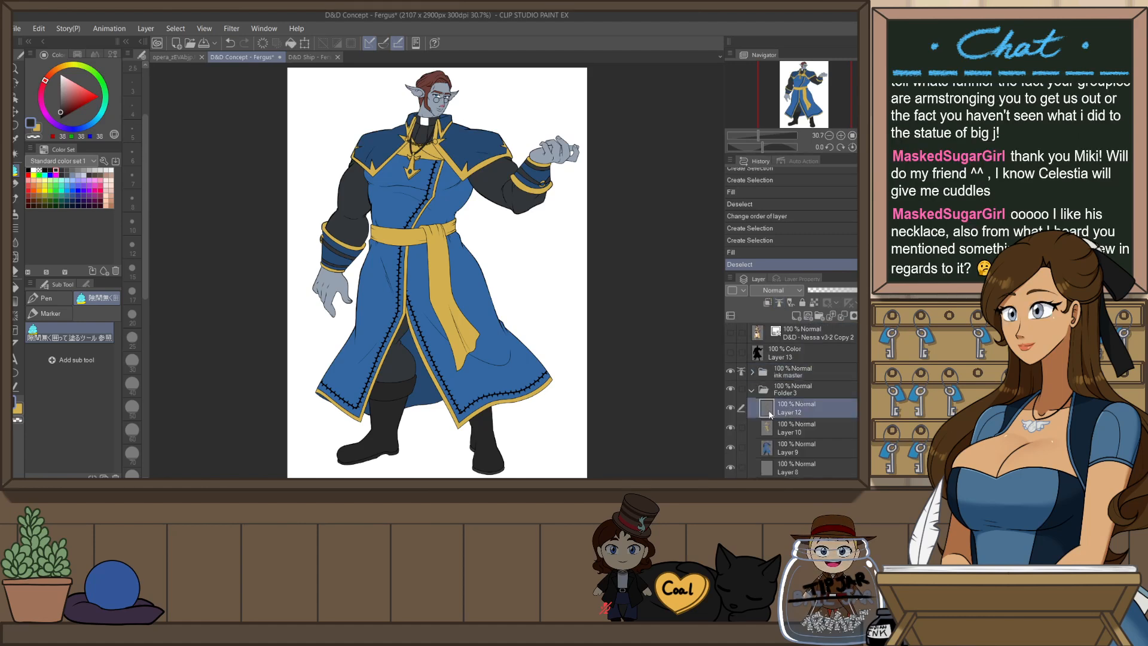
{"action": "left_click", "coordinate": [770, 411], "text": "ctrl"}
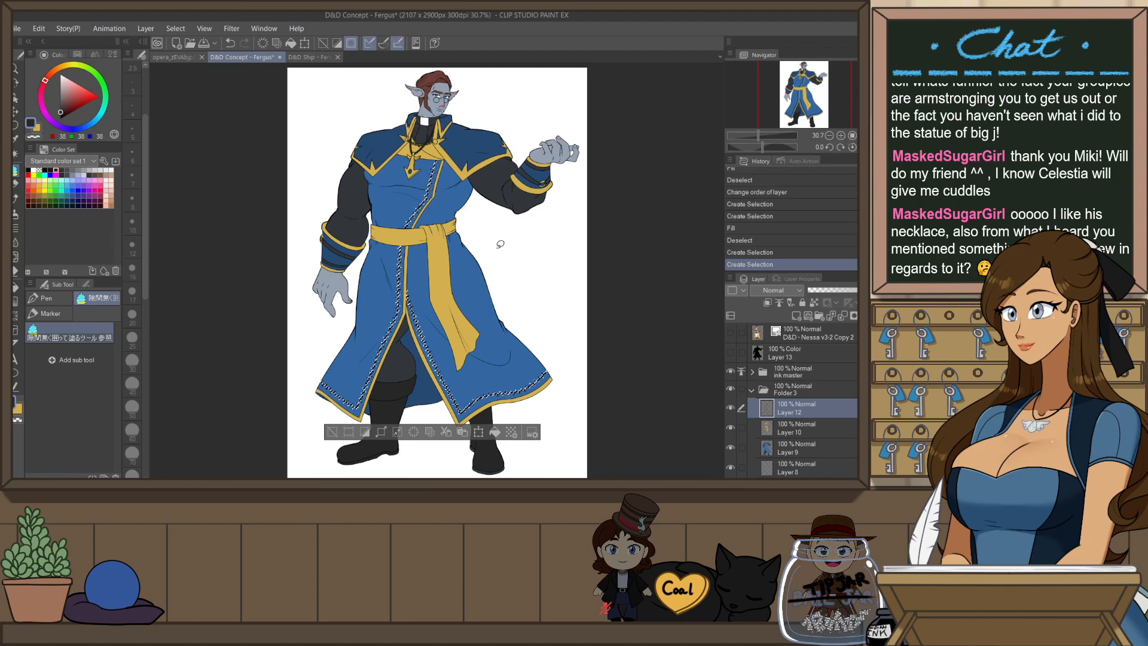
{"action": "left_click", "coordinate": [815, 302]}
{"action": "key", "text": "ctrl+d"}
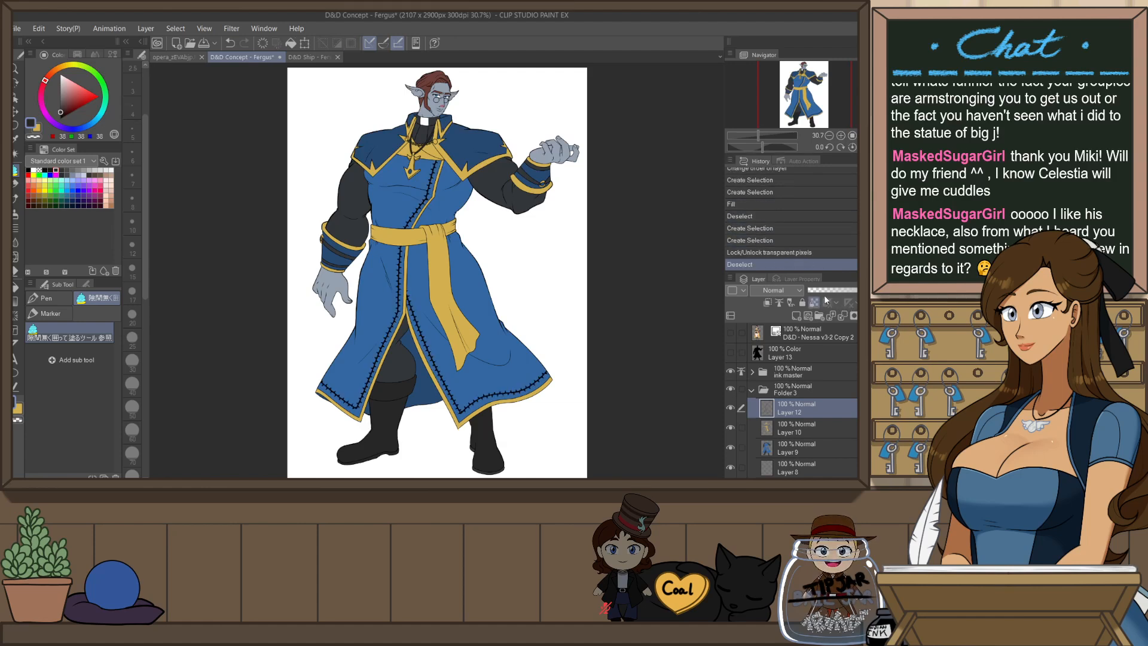
{"action": "left_click", "coordinate": [816, 303]}
- Lock Layer 12's transparent pixels, recolour its stitch pattern with gold sampled from the collar trim, and collapse Folder 3
{"action": "key", "text": "p"}
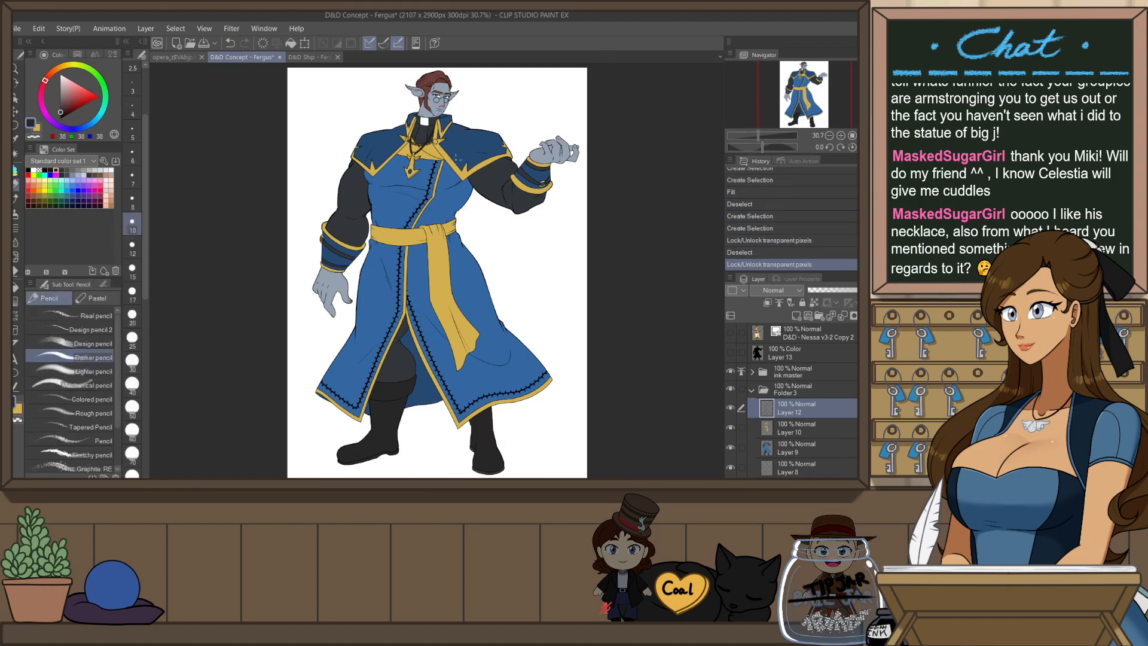
{"action": "left_click", "coordinate": [433, 146], "text": "alt"}
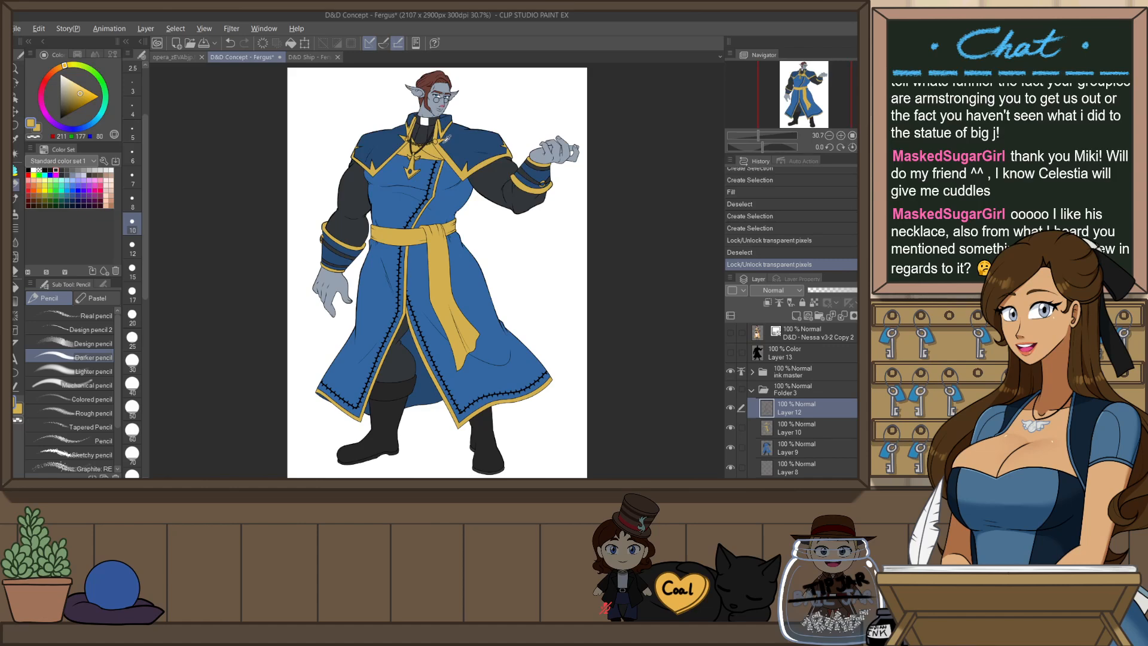
{"action": "key", "text": "alt+BackSpace"}
{"action": "key", "text": "ctrl+z"}
{"action": "left_click", "coordinate": [802, 426]}
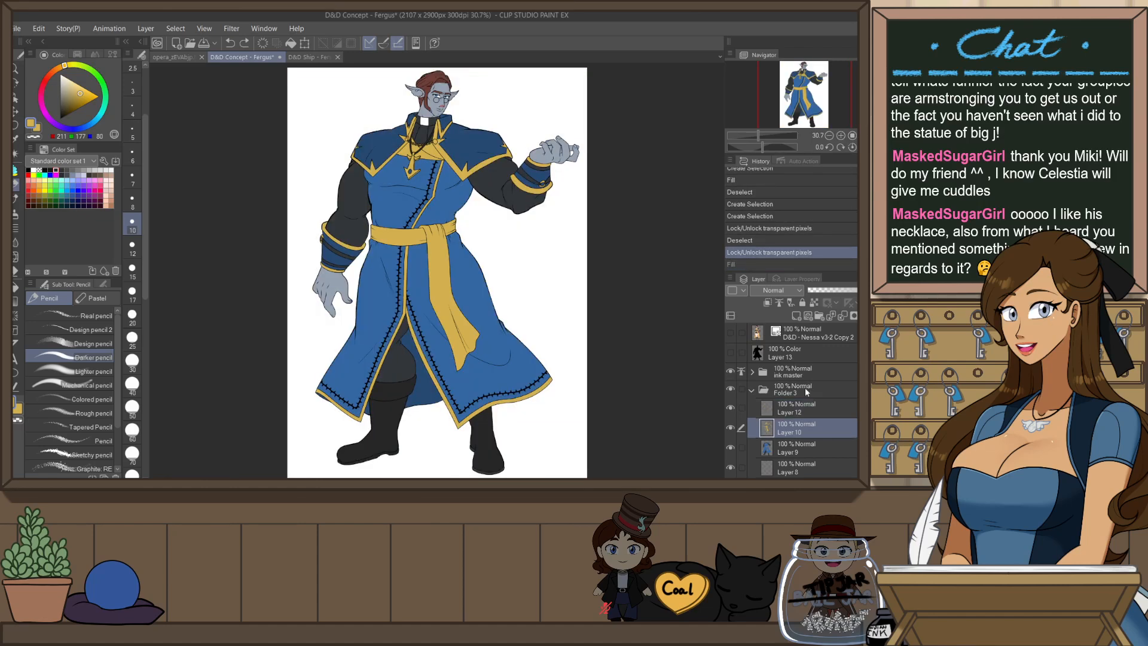
{"action": "left_click", "coordinate": [802, 411]}
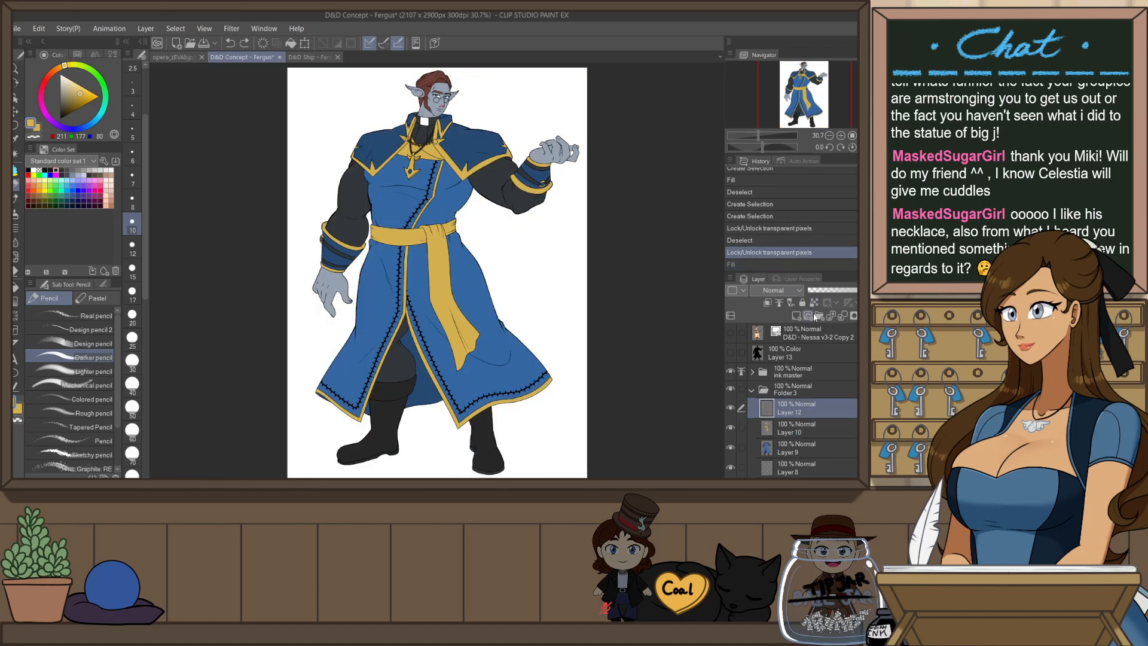
{"action": "left_click", "coordinate": [814, 303]}
{"action": "key", "text": "alt+BackSpace"}
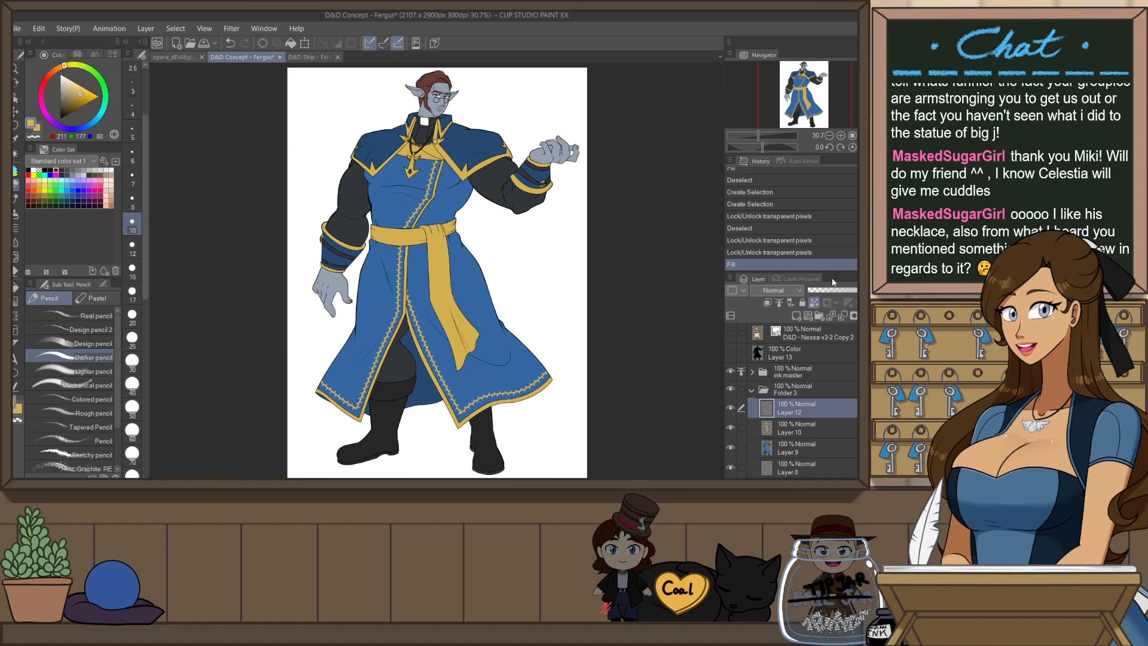
{"action": "key", "text": "h"}
{"action": "key", "text": "h"}
{"action": "left_click", "coordinate": [752, 391]}
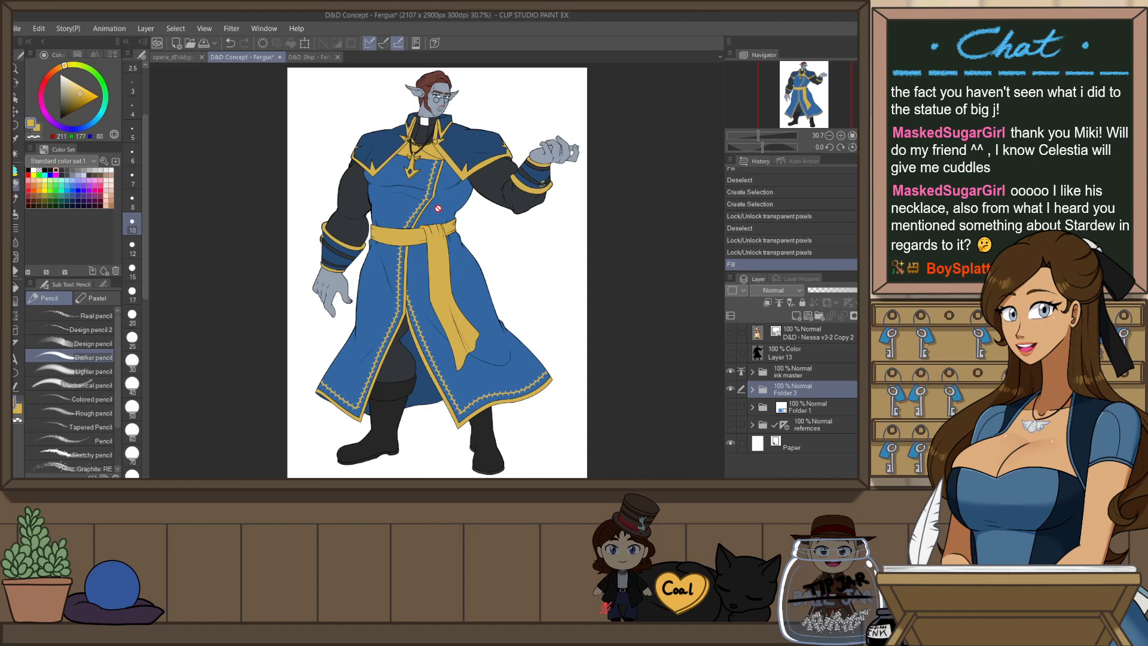
- Select the figure's silhouette from Layer 13 and add a new raster layer above Folder 3 masked to that selection
{"action": "left_click", "coordinate": [783, 357]}
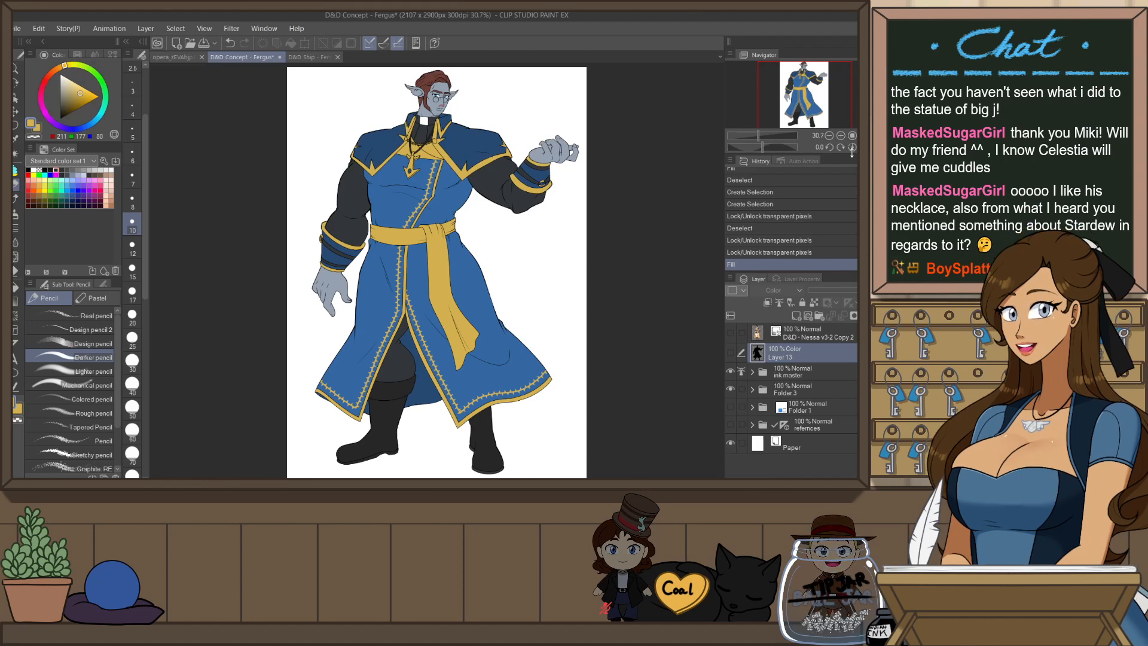
{"action": "left_click", "coordinate": [759, 354], "text": "ctrl"}
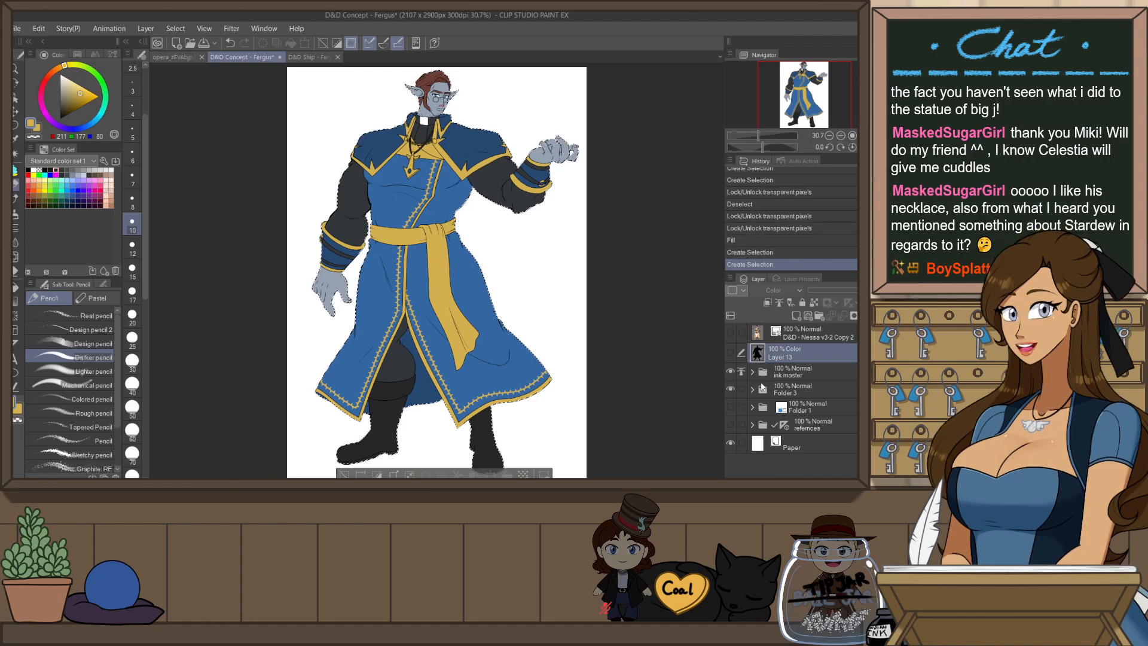
{"action": "left_click", "coordinate": [763, 388]}
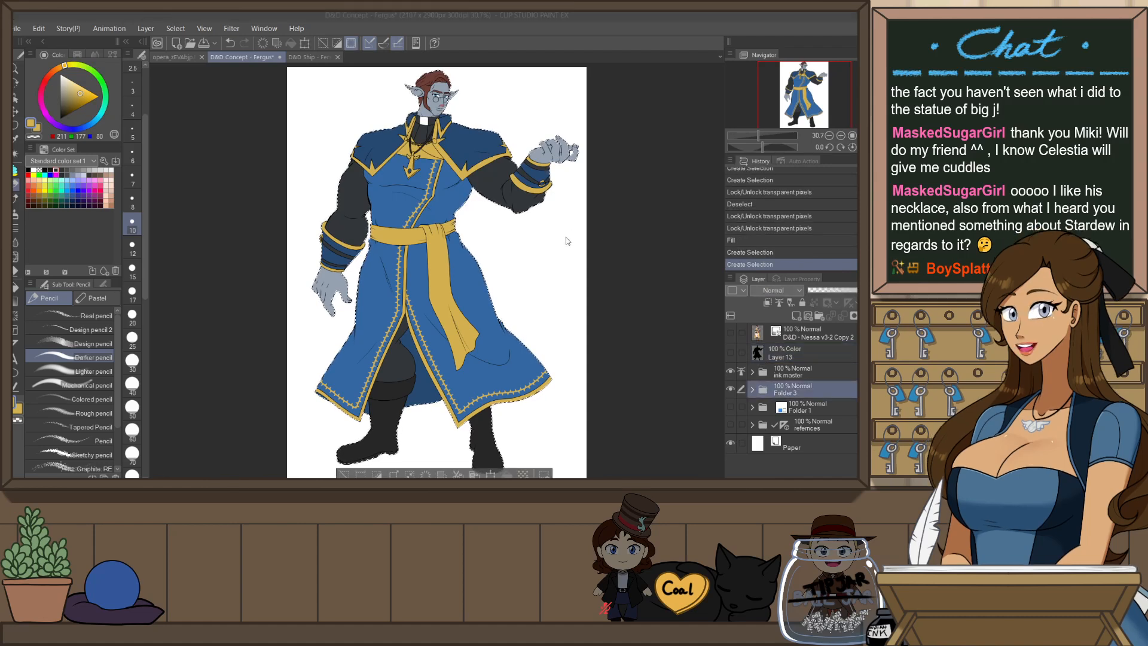
{"action": "left_click", "coordinate": [853, 314]}
{"action": "left_click", "coordinate": [851, 314]}
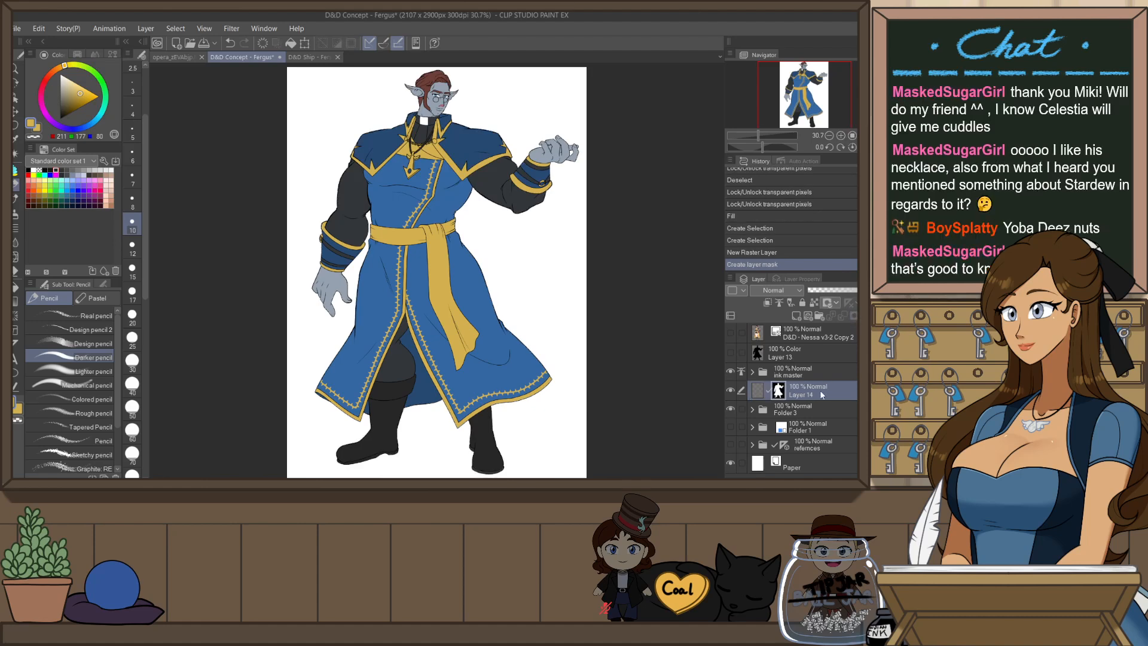
- Duplicate the masked layer and set the copy's blending mode to Screen
{"action": "key", "text": "ctrl+j"}
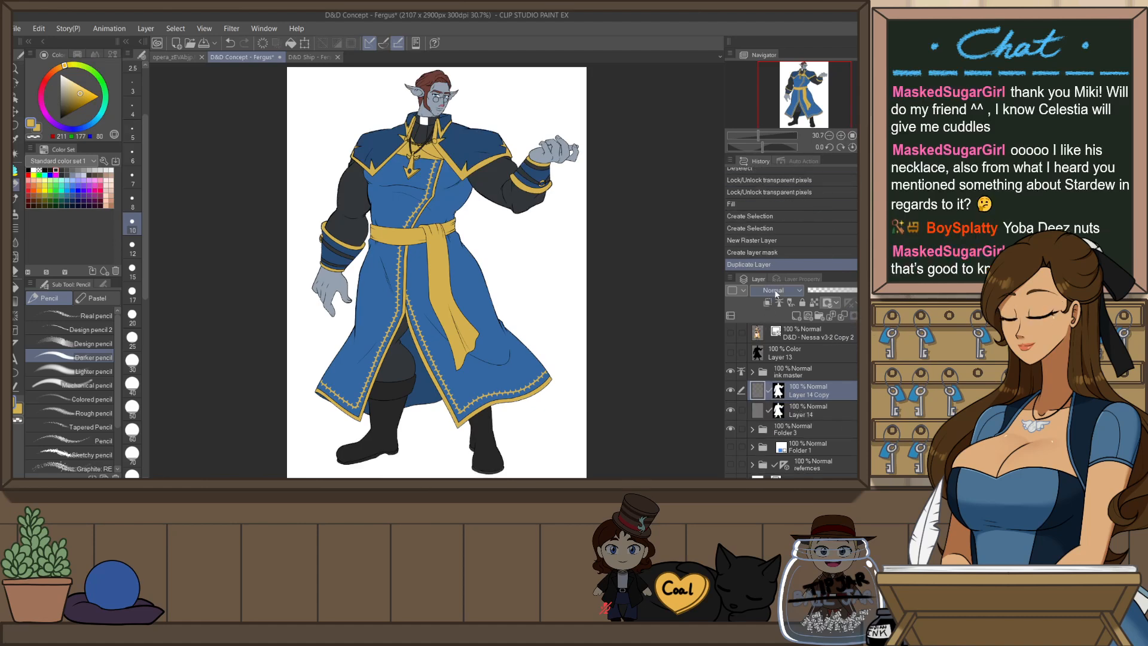
{"action": "left_click", "coordinate": [784, 88]}
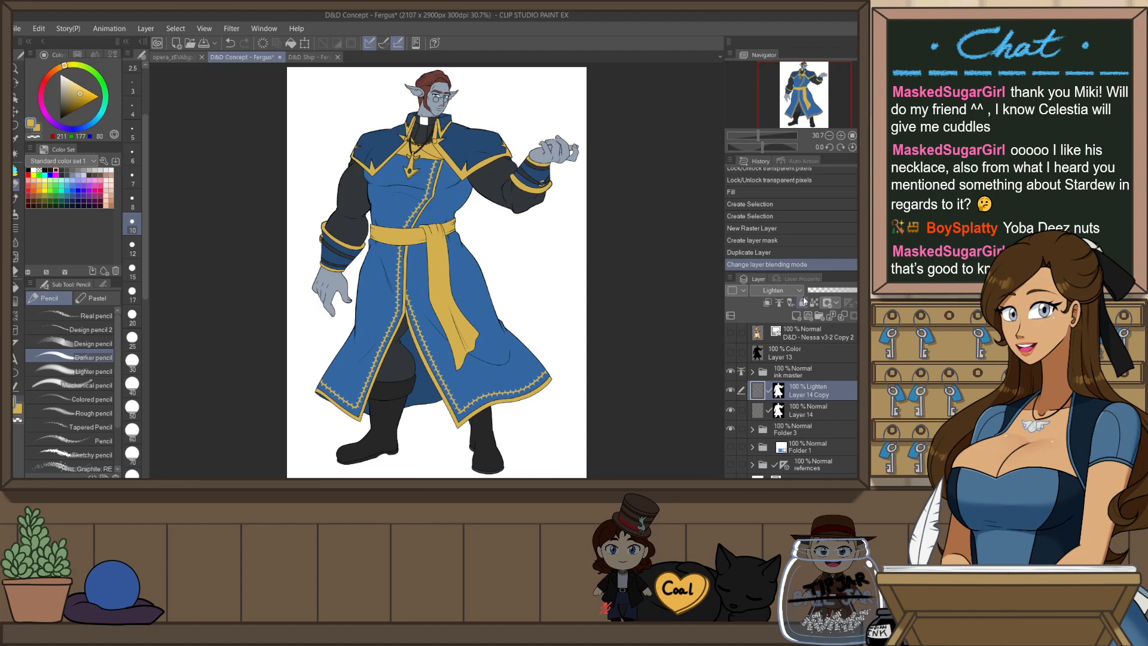
{"action": "left_click", "coordinate": [764, 97]}
- Set Layer 14 to Multiply blending mode at 60% opacity
{"action": "left_click", "coordinate": [807, 412]}
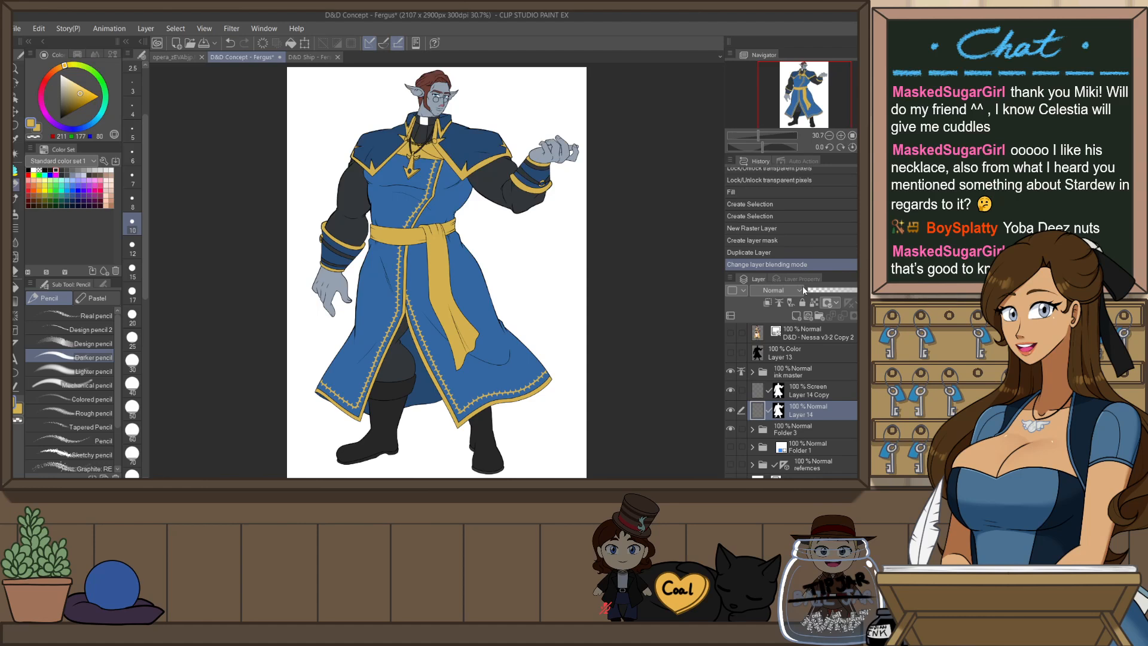
{"action": "left_click", "coordinate": [802, 288]}
{"action": "left_click", "coordinate": [777, 86]}
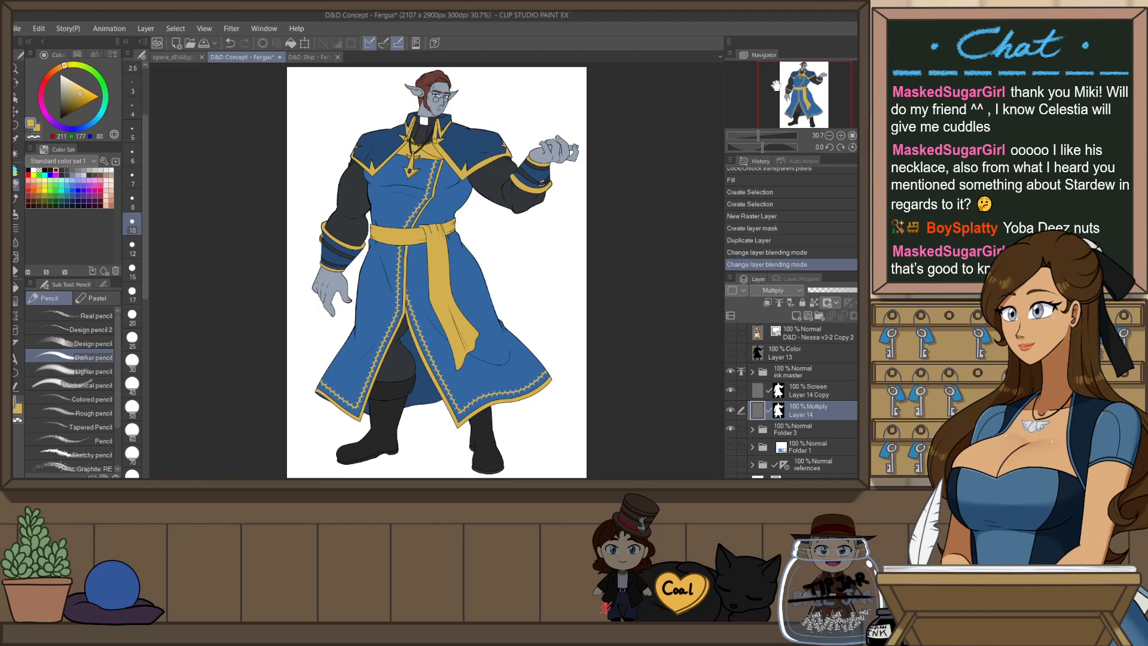
{"action": "left_click", "coordinate": [846, 293]}
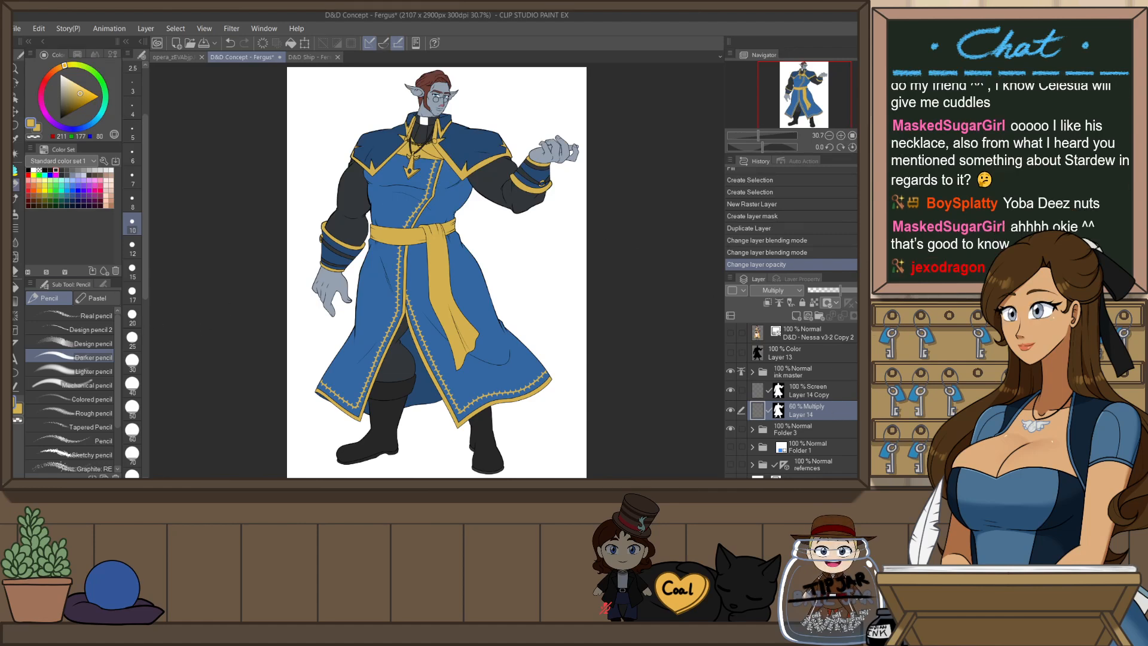
- Fill the coat's inner lining and the underside of its hem on Layer 14 with grey-blue (RGB 121, 139, 168)
{"action": "left_click", "coordinate": [67, 176]}
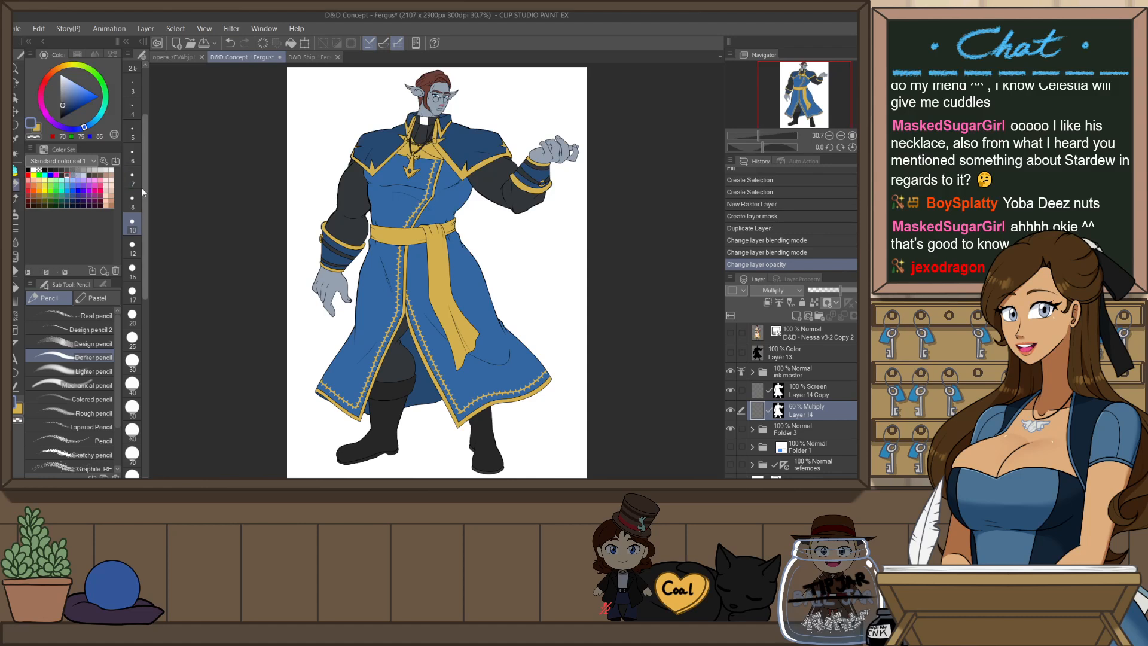
{"action": "key", "text": "g"}
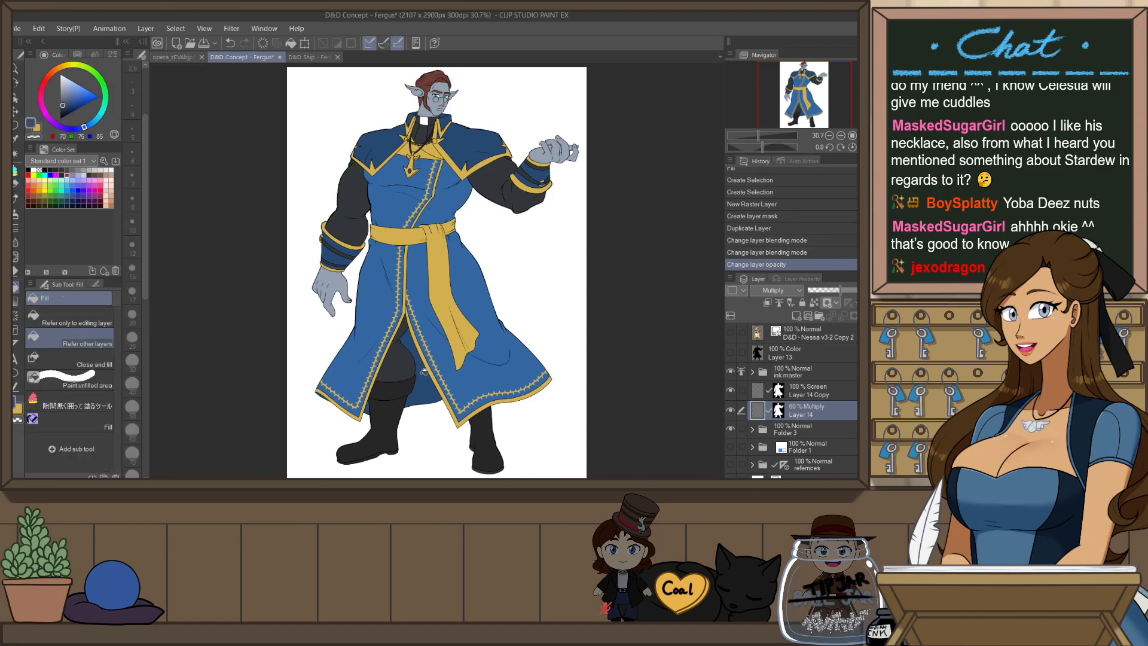
{"action": "left_click", "coordinate": [424, 372]}
{"action": "key", "text": "ctrl+z"}
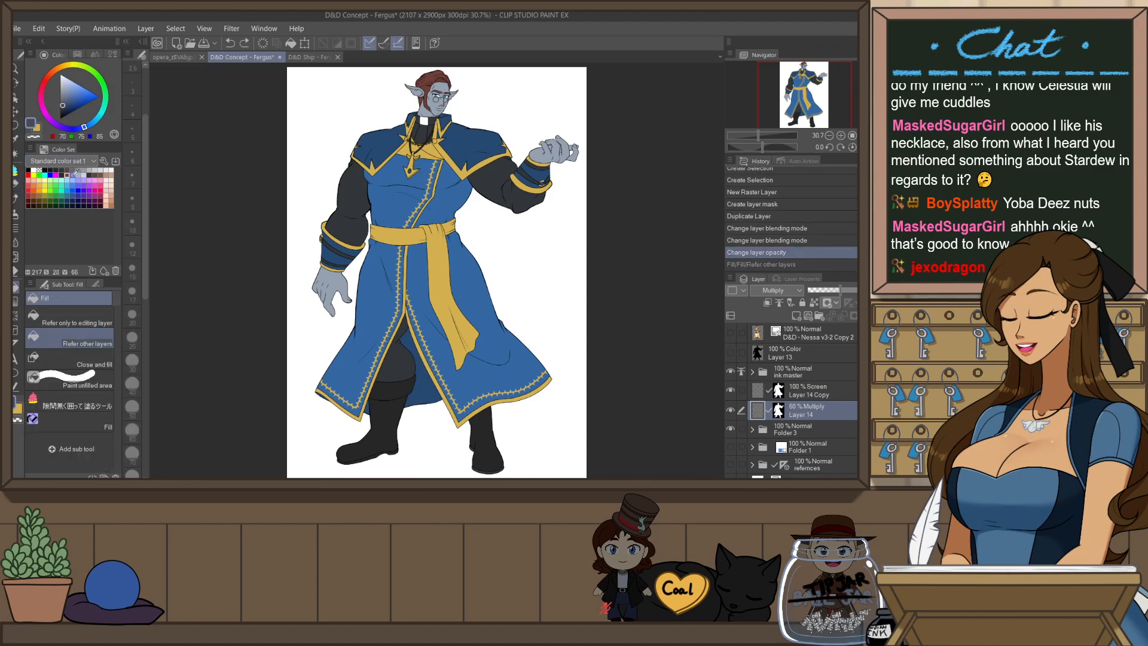
{"action": "left_click", "coordinate": [72, 175]}
{"action": "left_click", "coordinate": [413, 382]}
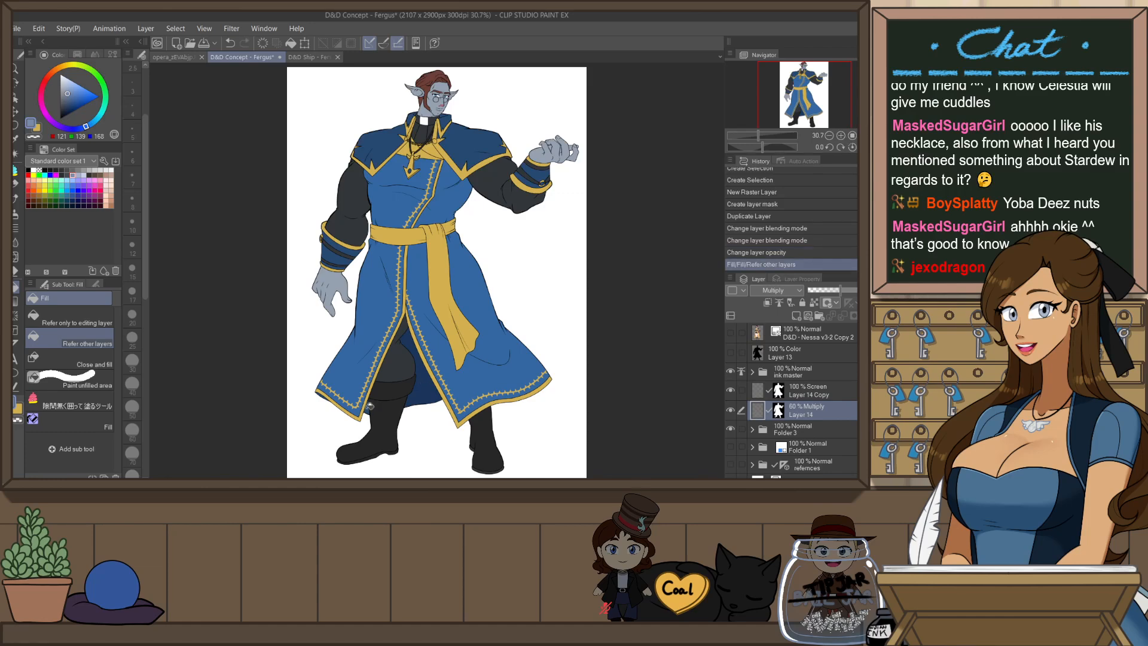
{"action": "left_click", "coordinate": [321, 395]}
{"action": "scroll", "coordinate": [321, 396], "scroll_direction": "up", "scroll_amount": 3}
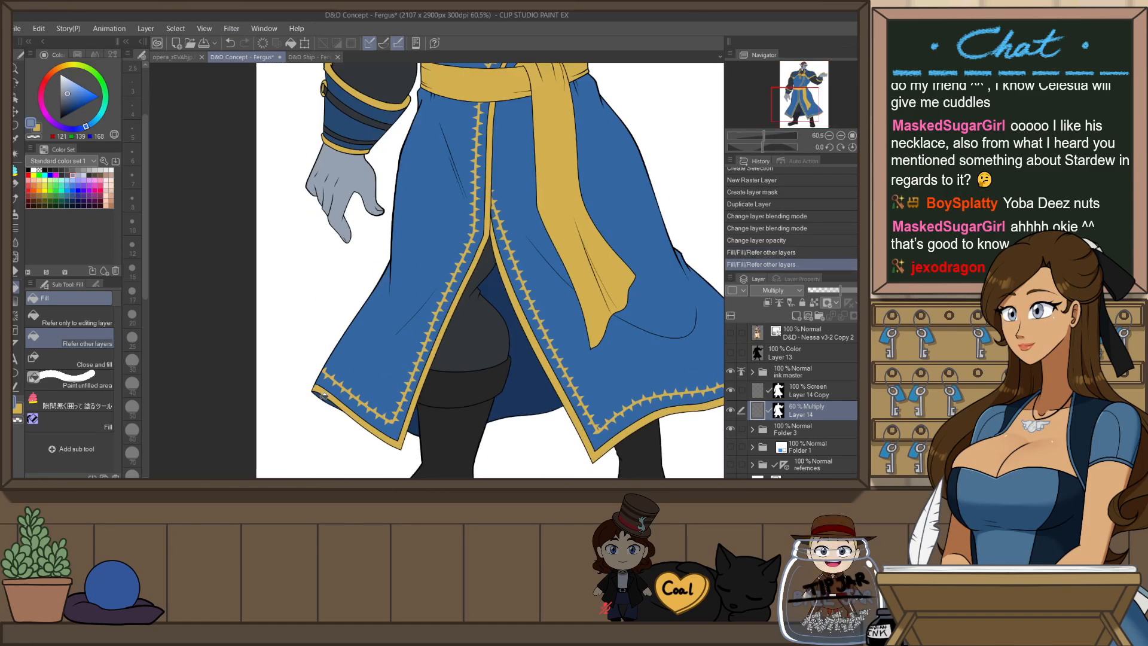
{"action": "left_click", "coordinate": [321, 394]}
{"action": "scroll", "coordinate": [334, 437], "scroll_direction": "up", "scroll_amount": 3}
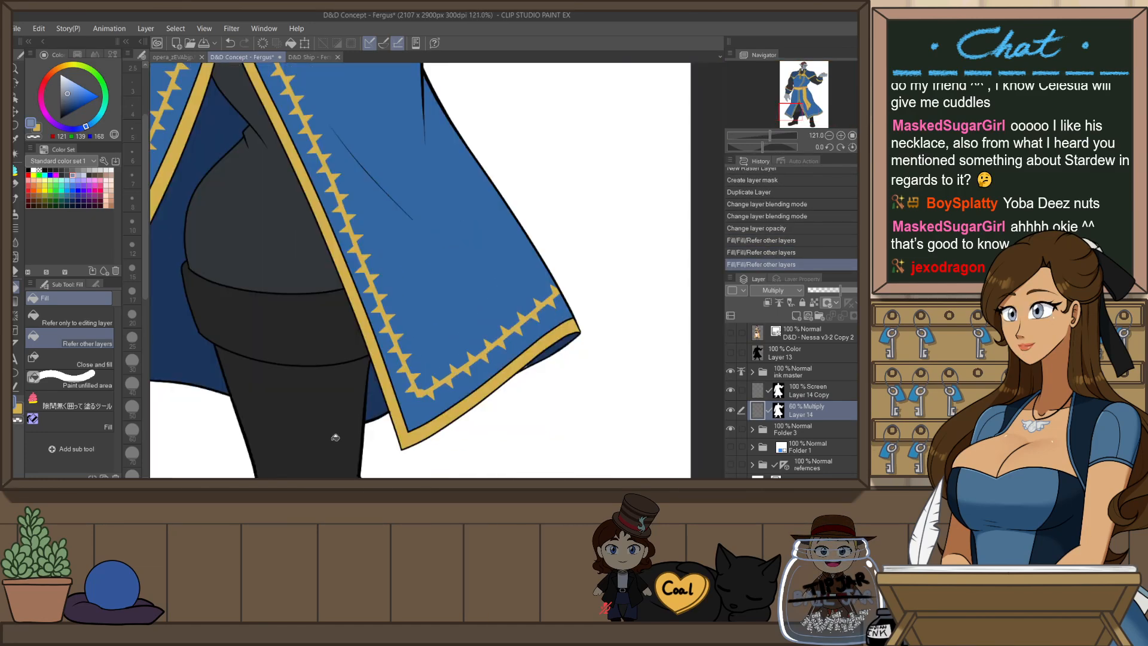
- Shade the remaining gaps under the coat's hem corner with the enclose-and-fill tool and save the drawing
{"action": "key", "text": "p"}
{"action": "left_click_drag", "start_coordinate": [541, 355], "coordinate": [508, 380]}
{"action": "scroll", "coordinate": [654, 311], "scroll_direction": "down", "scroll_amount": 1}
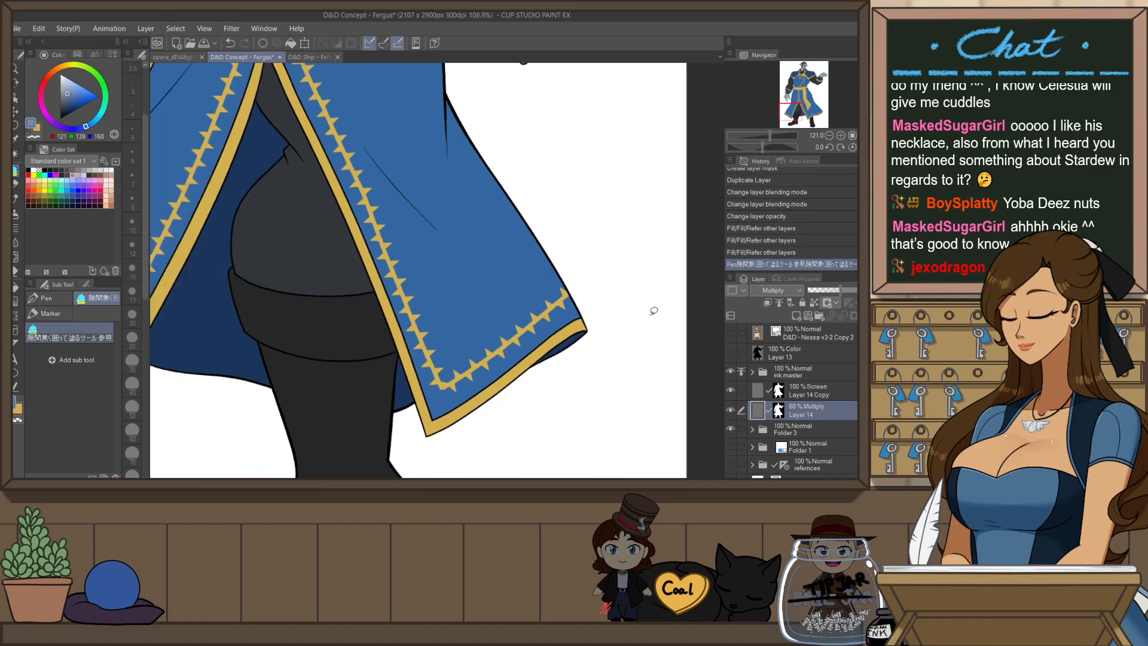
{"action": "scroll", "coordinate": [653, 311], "scroll_direction": "down", "scroll_amount": 6}
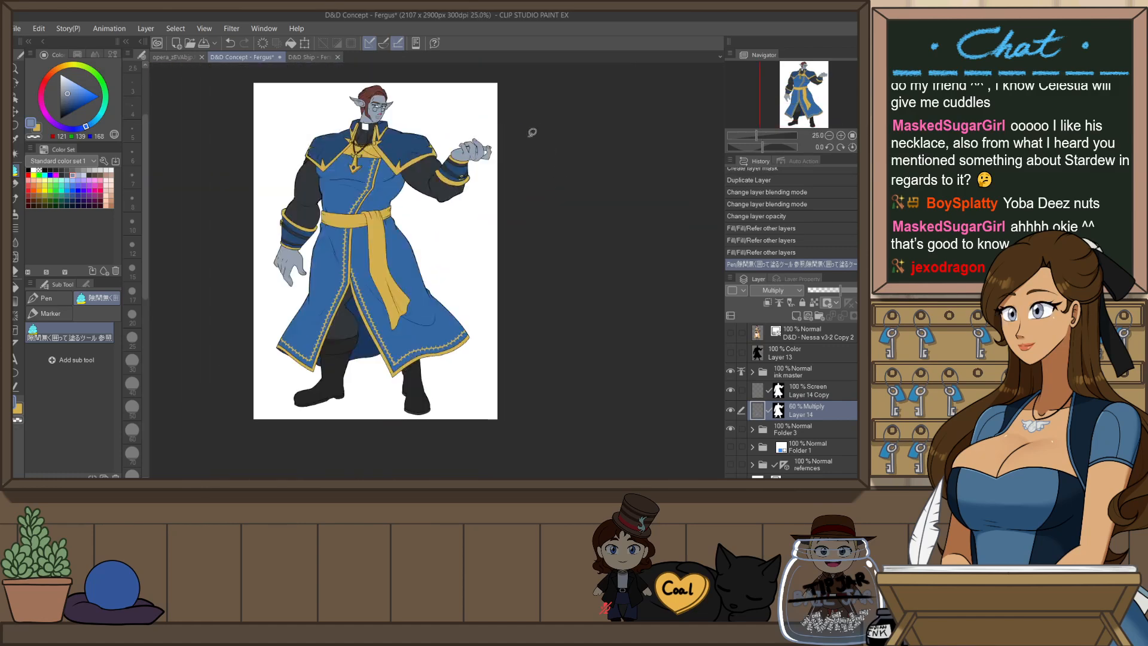
{"action": "scroll", "coordinate": [341, 93], "scroll_direction": "up", "scroll_amount": 2}
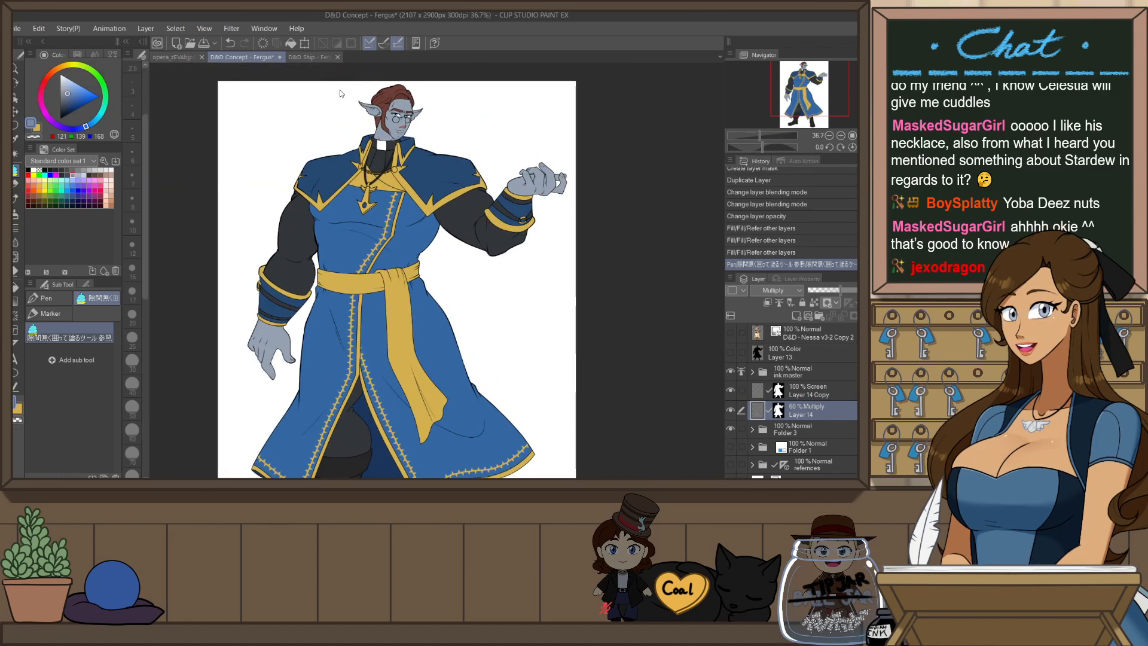
{"action": "key", "text": "ctrl+s"}
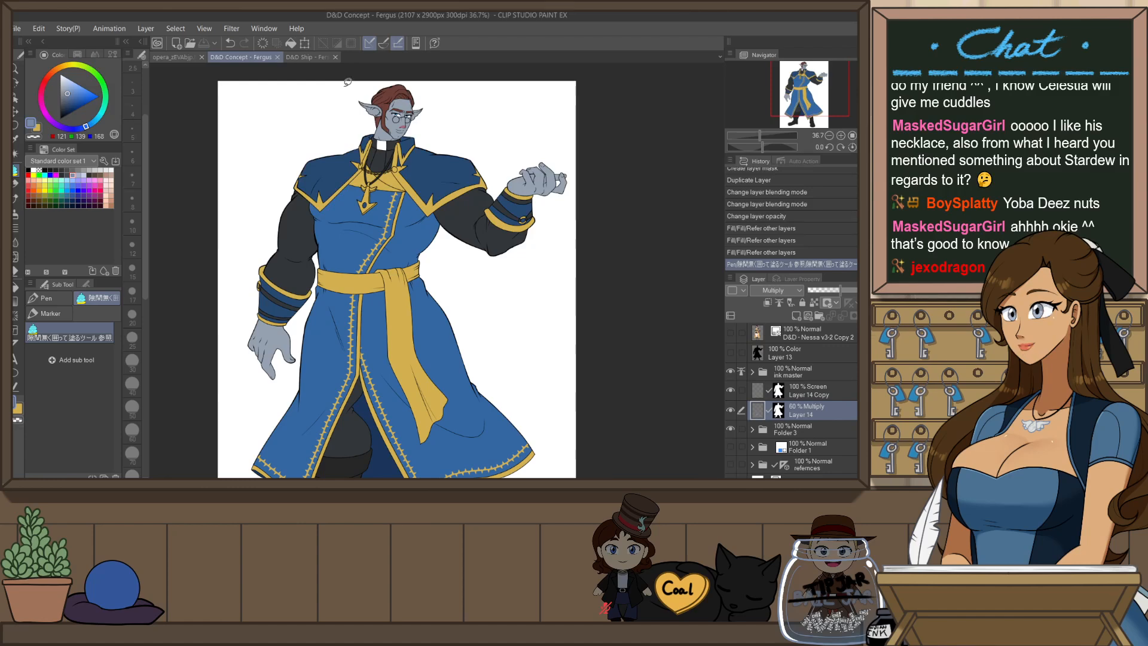
{"action": "scroll", "coordinate": [357, 82], "scroll_direction": "up", "scroll_amount": 1}
{"action": "scroll", "coordinate": [357, 82], "scroll_direction": "up", "scroll_amount": 6}
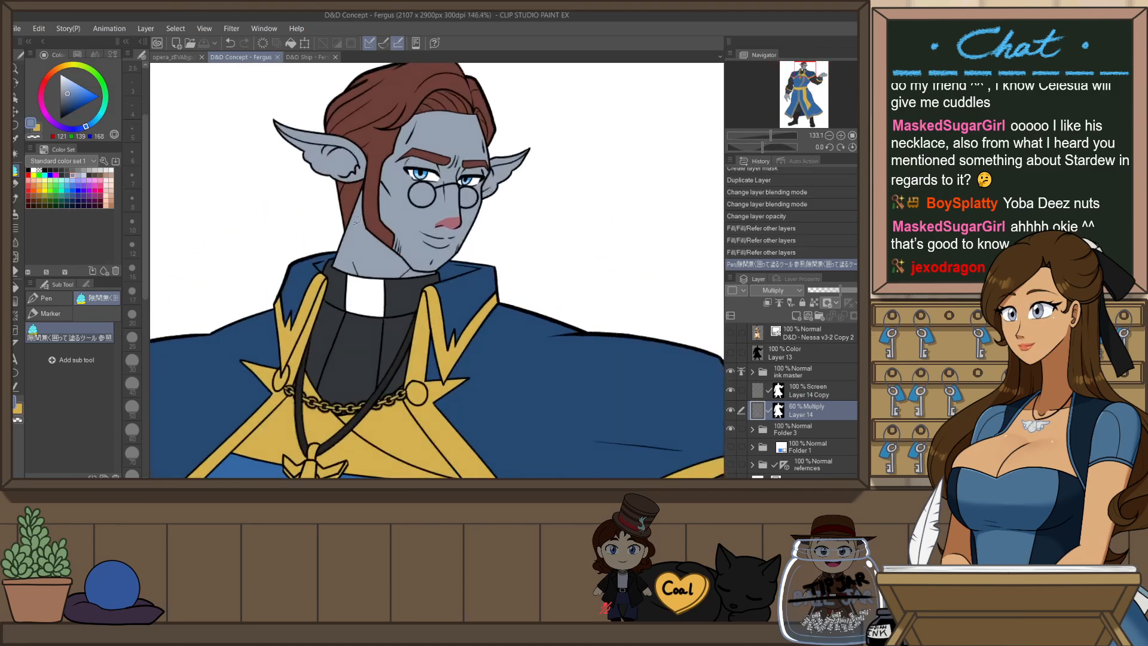
- Draw a shadow on the collar's inner lining beside the chin with the Darker pencil on Layer 14
{"action": "left_click_drag", "start_coordinate": [579, 269], "coordinate": [516, 154], "text": "shift"}
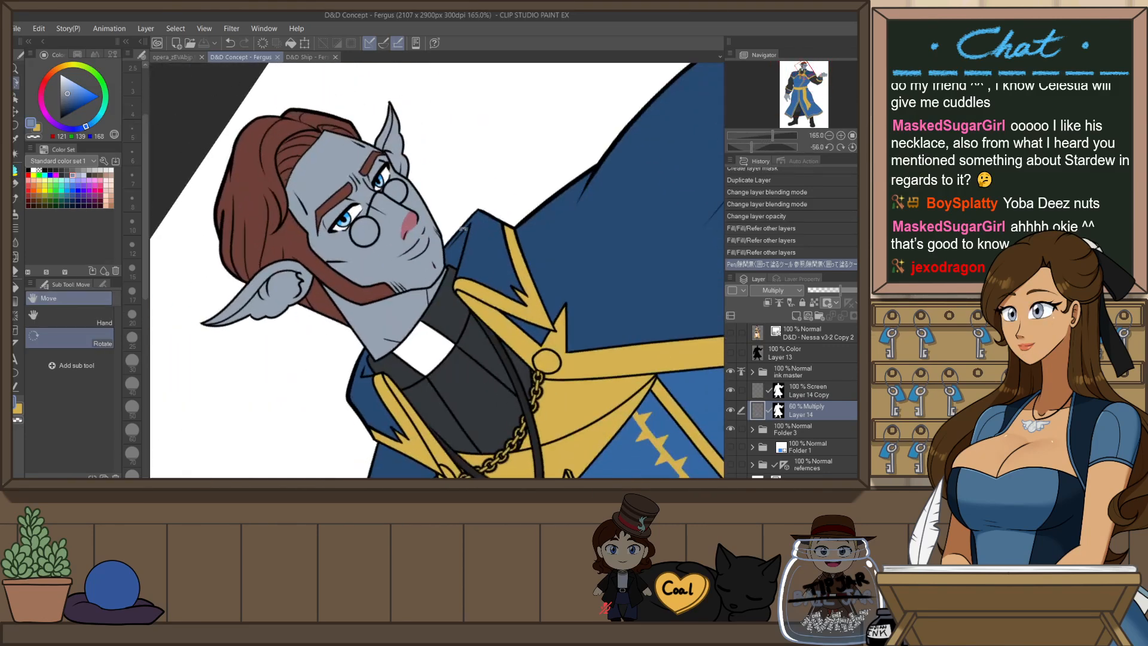
{"action": "scroll", "coordinate": [453, 257], "scroll_direction": "up", "scroll_amount": 4}
{"action": "key", "text": "p"}
{"action": "left_click_drag", "start_coordinate": [426, 273], "coordinate": [463, 226]}
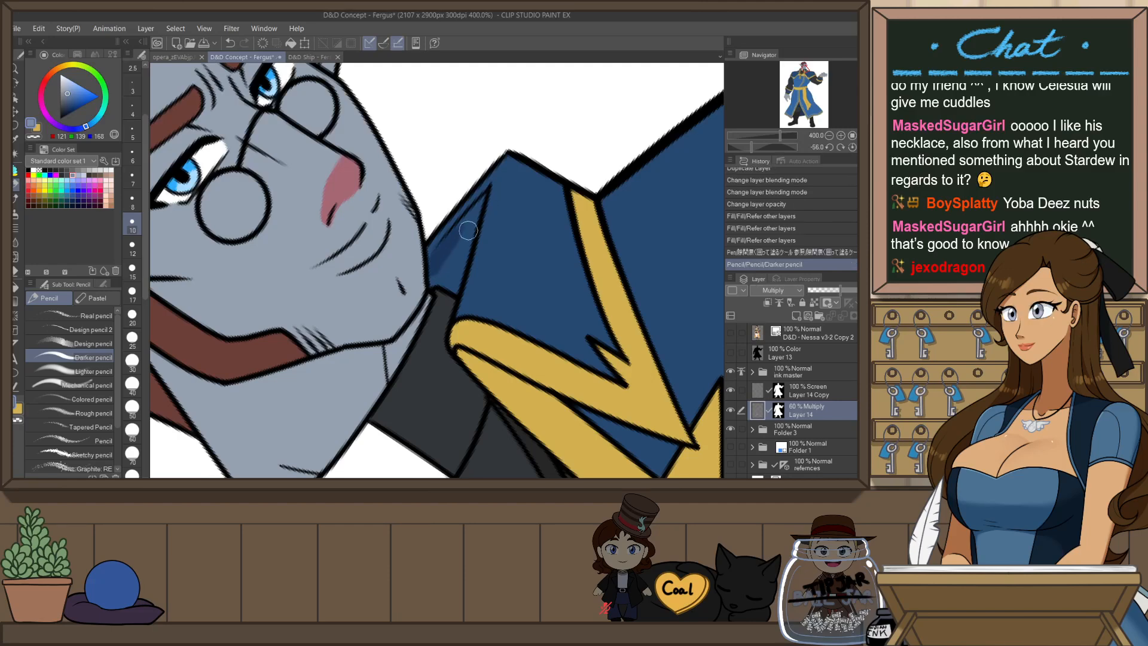
{"action": "mouse_move", "coordinate": [492, 187]}
{"action": "left_mouse_down"}
{"action": "mouse_move", "coordinate": [472, 296]}
{"action": "mouse_move", "coordinate": [489, 194]}
{"action": "left_mouse_up"}
- Shade the opposite side of the collar's inner lining using the enclose-and-fill tool, and reset the canvas rotation
{"action": "left_click_drag", "start_coordinate": [428, 420], "coordinate": [593, 163]}
{"action": "key", "text": "p"}
{"action": "key", "text": "p"}
{"action": "left_click_drag", "start_coordinate": [407, 272], "coordinate": [424, 253]}
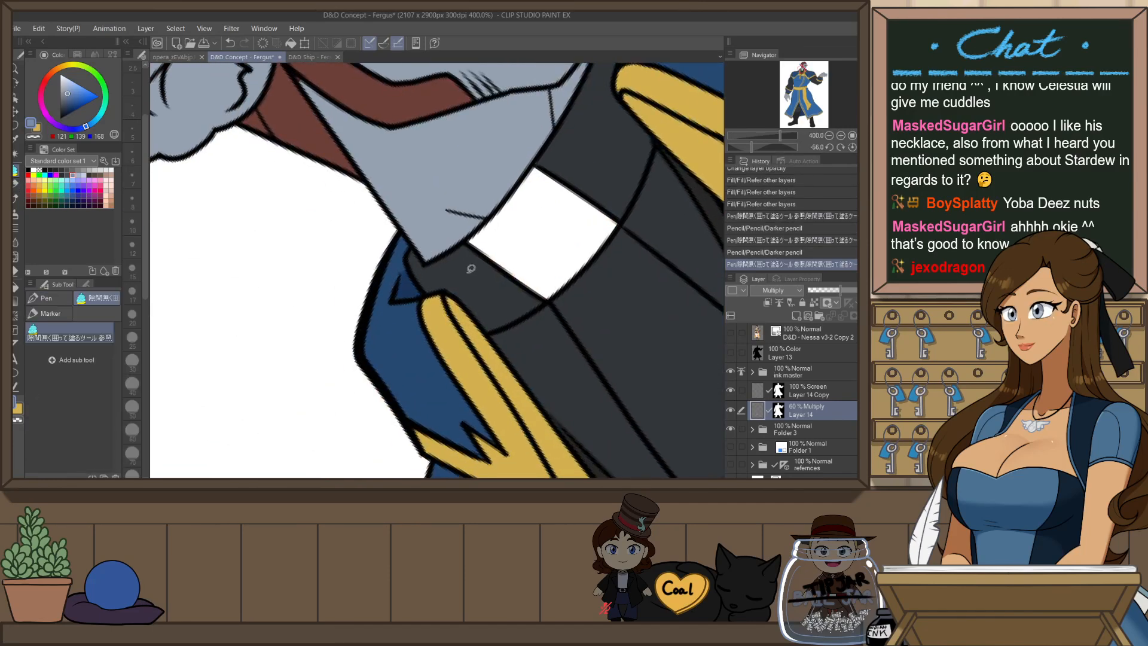
{"action": "scroll", "coordinate": [488, 256], "scroll_direction": "down", "scroll_amount": 3}
{"action": "key", "text": "ctrl+at"}
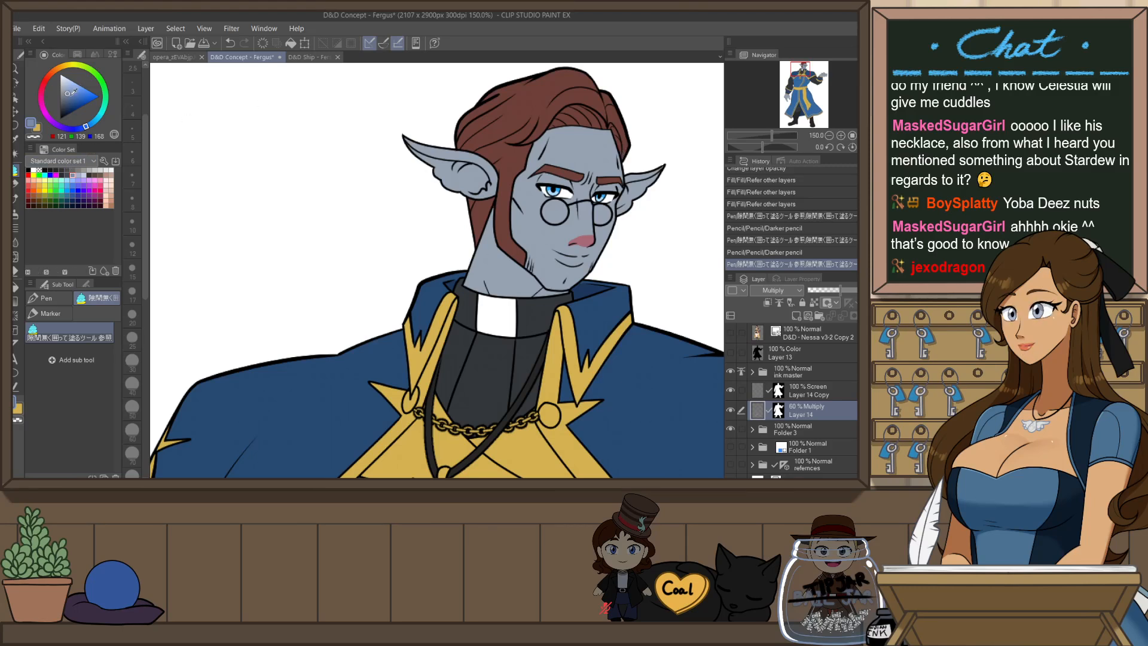
- Lock Layer 14's transparent pixels and recolour the collar's inner shadows with muted blue (RGB 74, 112, 133)
{"action": "left_click", "coordinate": [67, 195]}
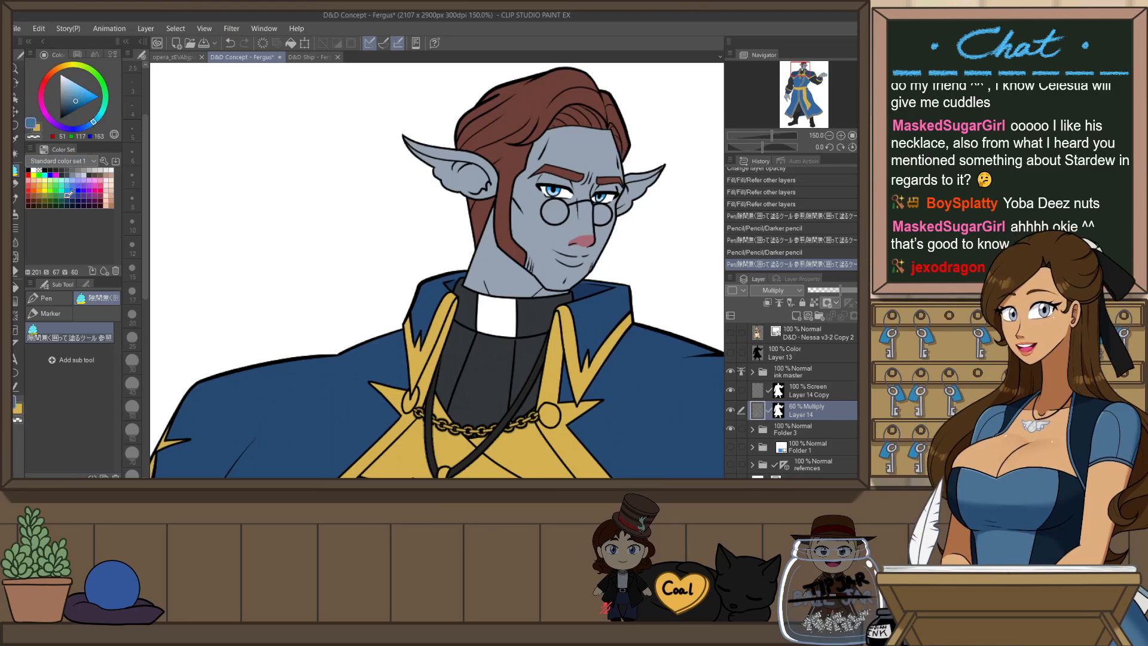
{"action": "left_click", "coordinate": [72, 94]}
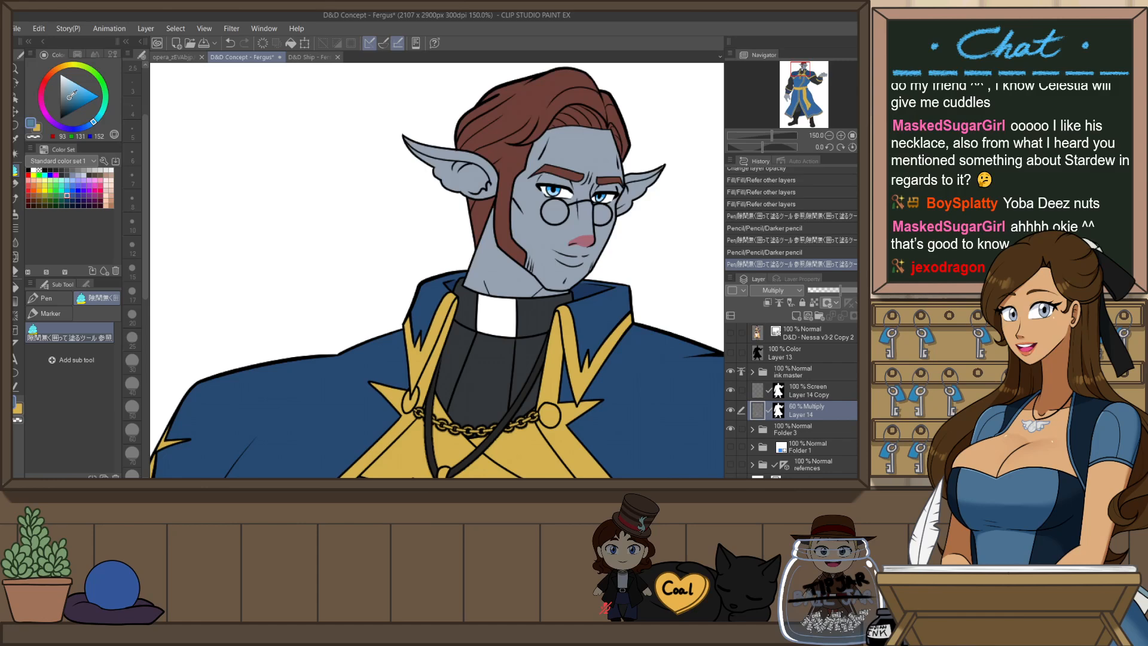
{"action": "left_click_drag", "start_coordinate": [71, 94], "coordinate": [72, 98]}
{"action": "left_click", "coordinate": [814, 302]}
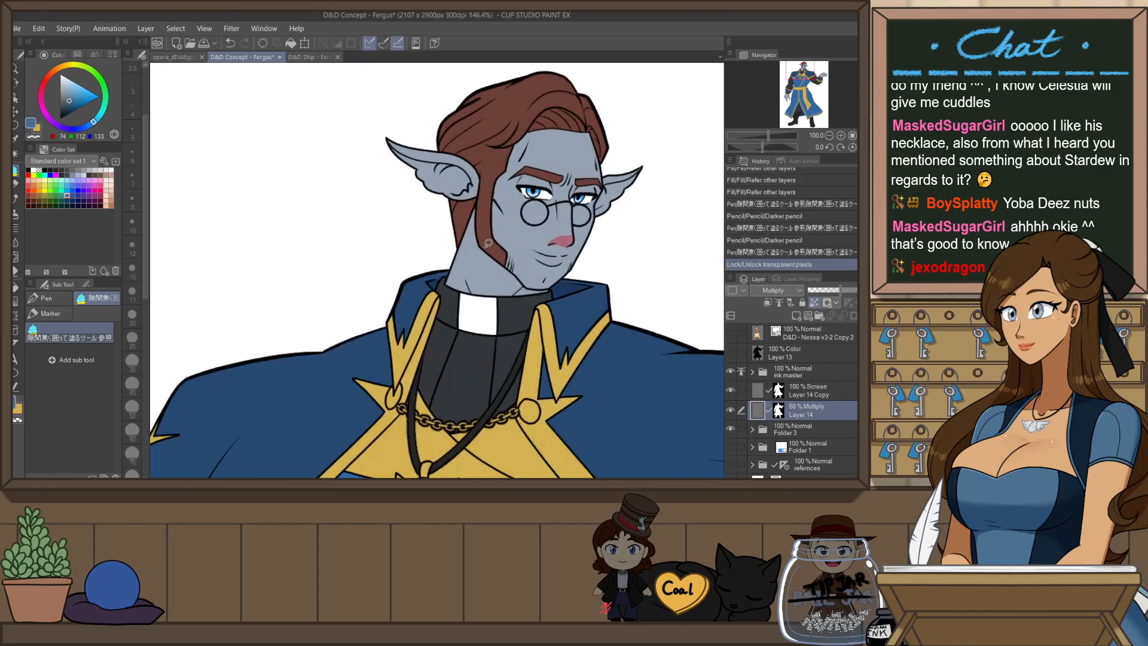
{"action": "left_click_drag", "start_coordinate": [595, 262], "coordinate": [644, 284]}
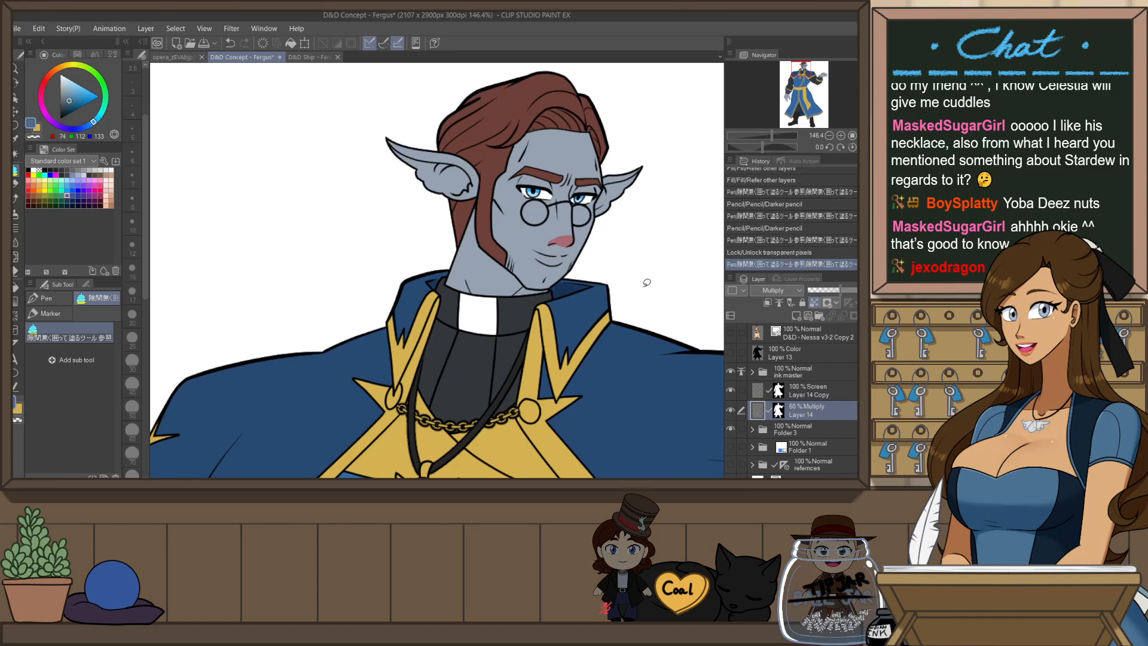
{"action": "left_click_drag", "start_coordinate": [495, 262], "coordinate": [426, 266]}
- Hide and show the flat-colour Folder 3 to check the shading against the bare line art
{"action": "scroll", "coordinate": [465, 102], "scroll_direction": "down", "scroll_amount": 3}
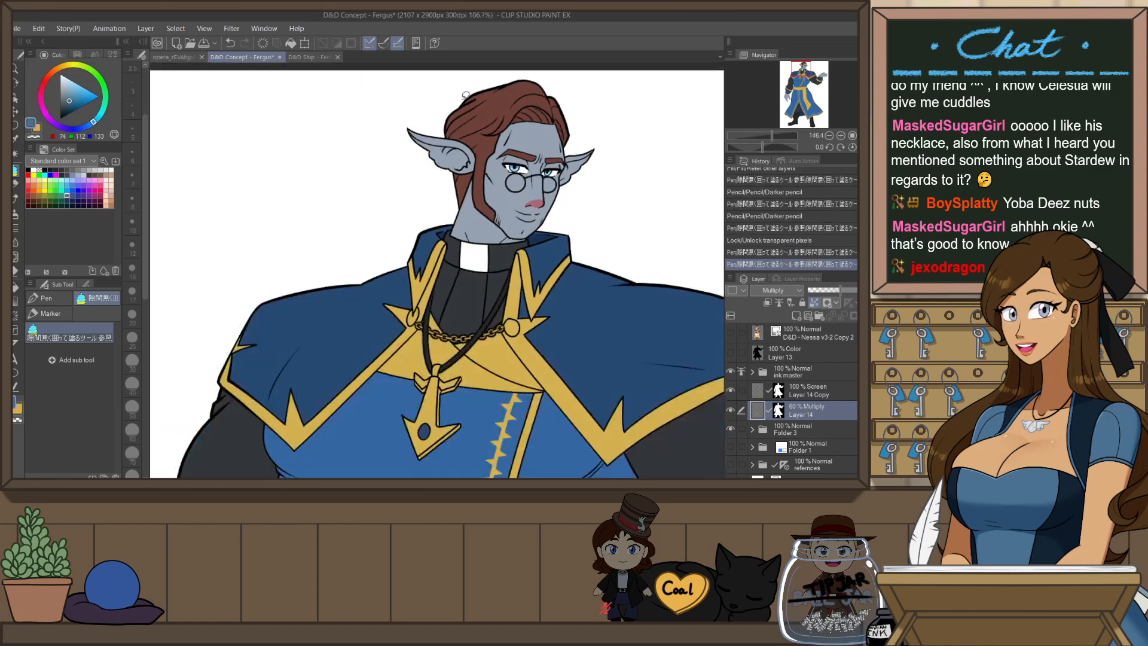
{"action": "scroll", "coordinate": [465, 94], "scroll_direction": "down", "scroll_amount": 4}
{"action": "scroll", "coordinate": [549, 164], "scroll_direction": "up", "scroll_amount": 2}
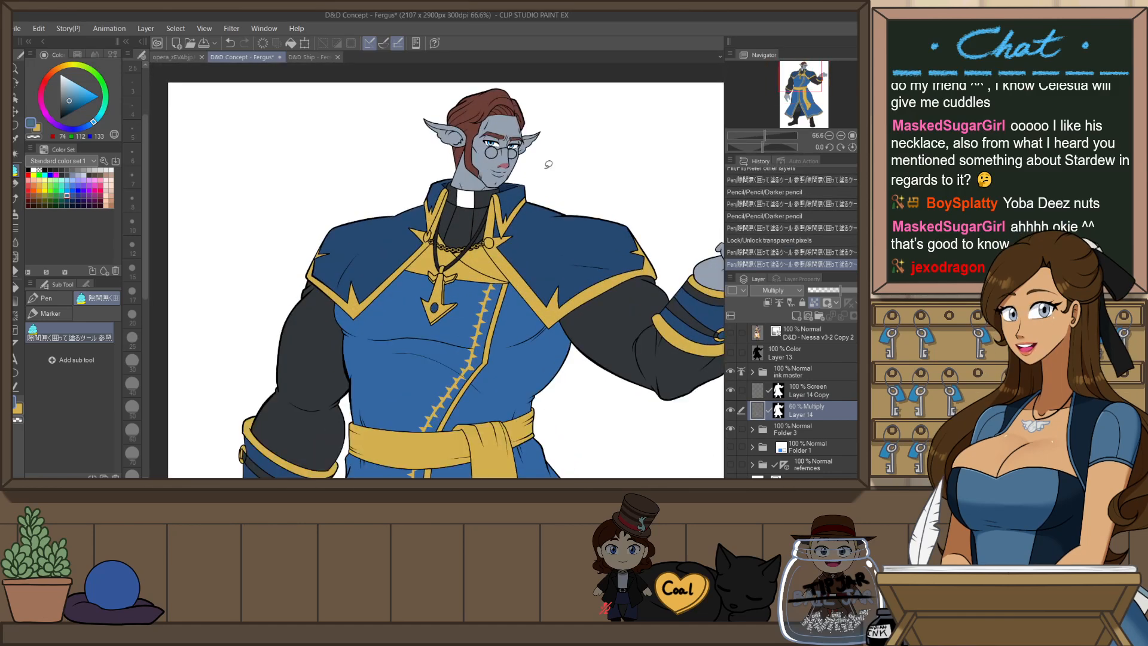
{"action": "left_click", "coordinate": [731, 426]}
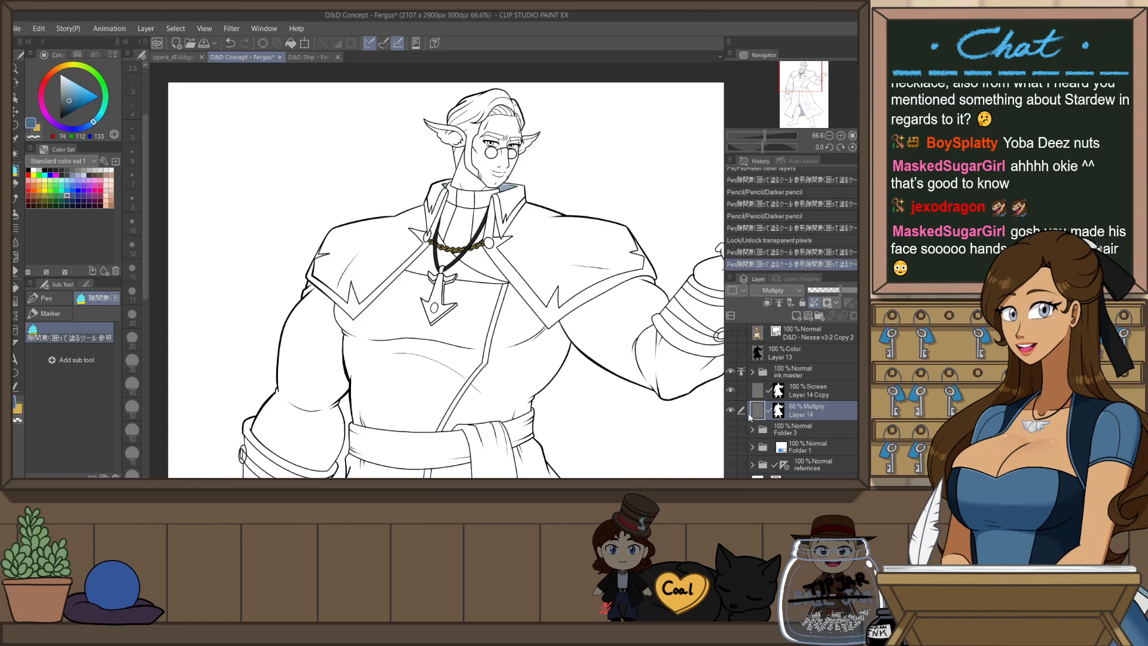
{"action": "left_click", "coordinate": [730, 428]}
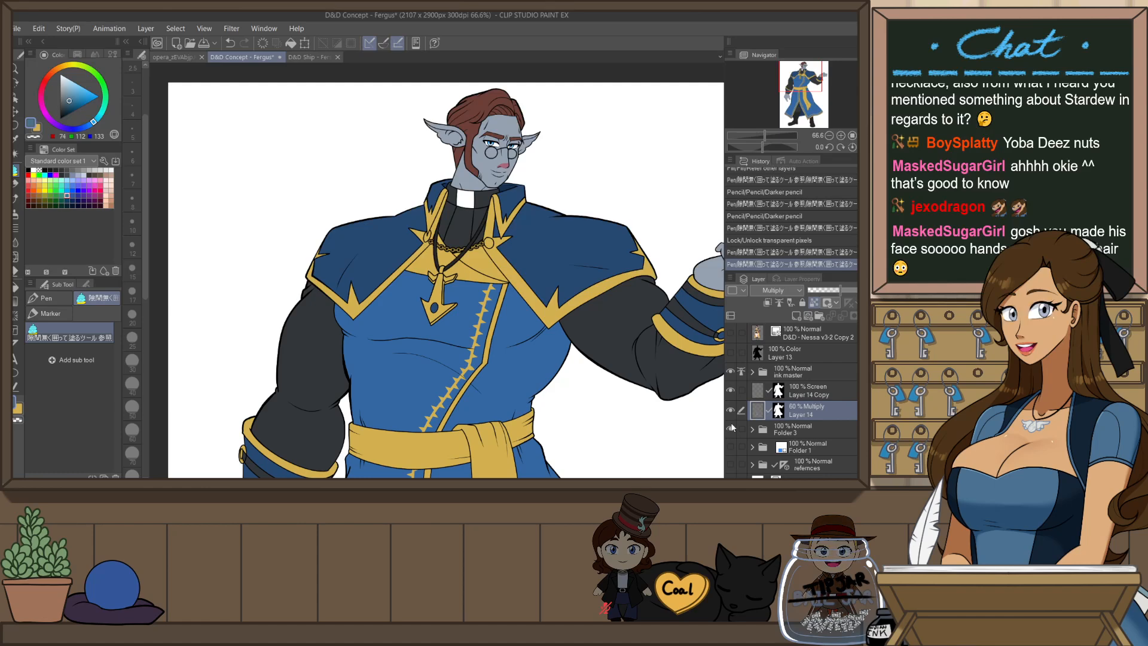
{"action": "scroll", "coordinate": [518, 118], "scroll_direction": "up", "scroll_amount": 3}
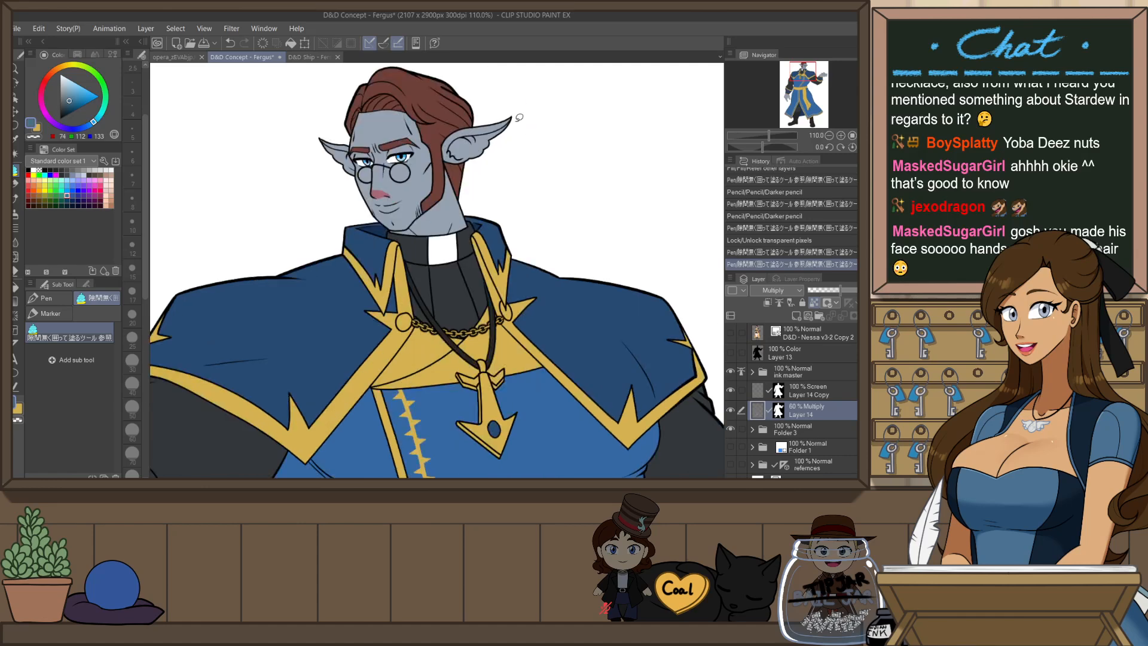
- Adjust the short vector line on the nose bridge with the Object tool, rotating it slightly
{"action": "key", "text": "o"}
{"action": "scroll", "coordinate": [455, 179], "scroll_direction": "up", "scroll_amount": 3}
{"action": "scroll", "coordinate": [462, 189], "scroll_direction": "up", "scroll_amount": 2}
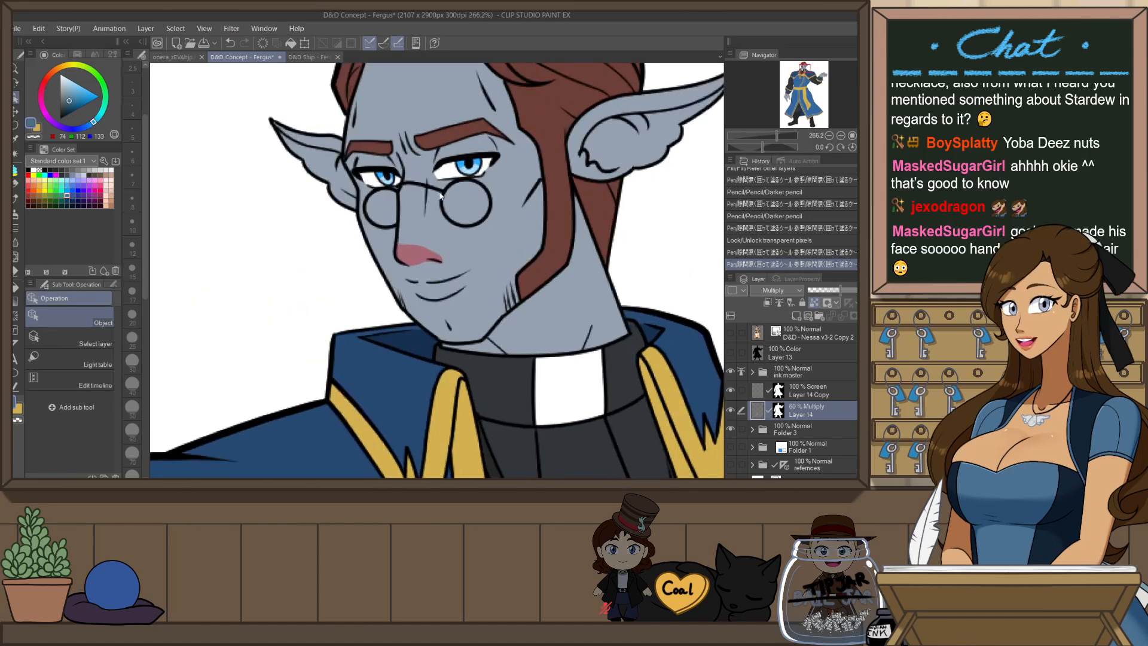
{"action": "left_click", "coordinate": [427, 202]}
{"action": "left_click_drag", "start_coordinate": [424, 145], "coordinate": [419, 144]}
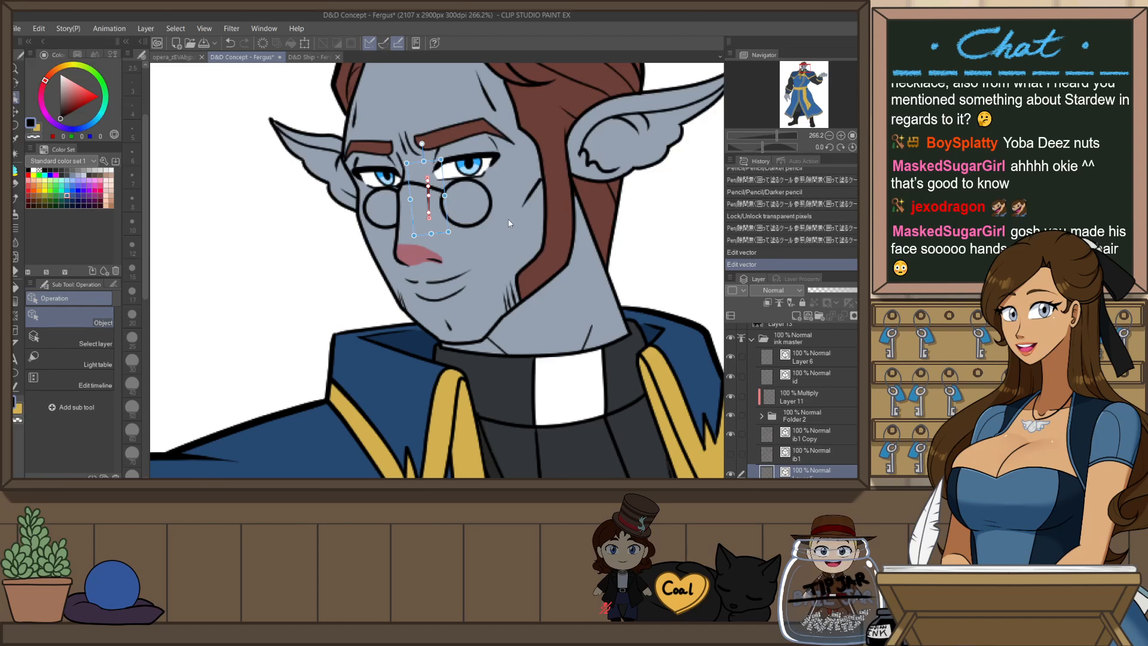
{"action": "scroll", "coordinate": [501, 222], "scroll_direction": "down", "scroll_amount": 2}
{"action": "scroll", "coordinate": [501, 222], "scroll_direction": "down", "scroll_amount": 2}
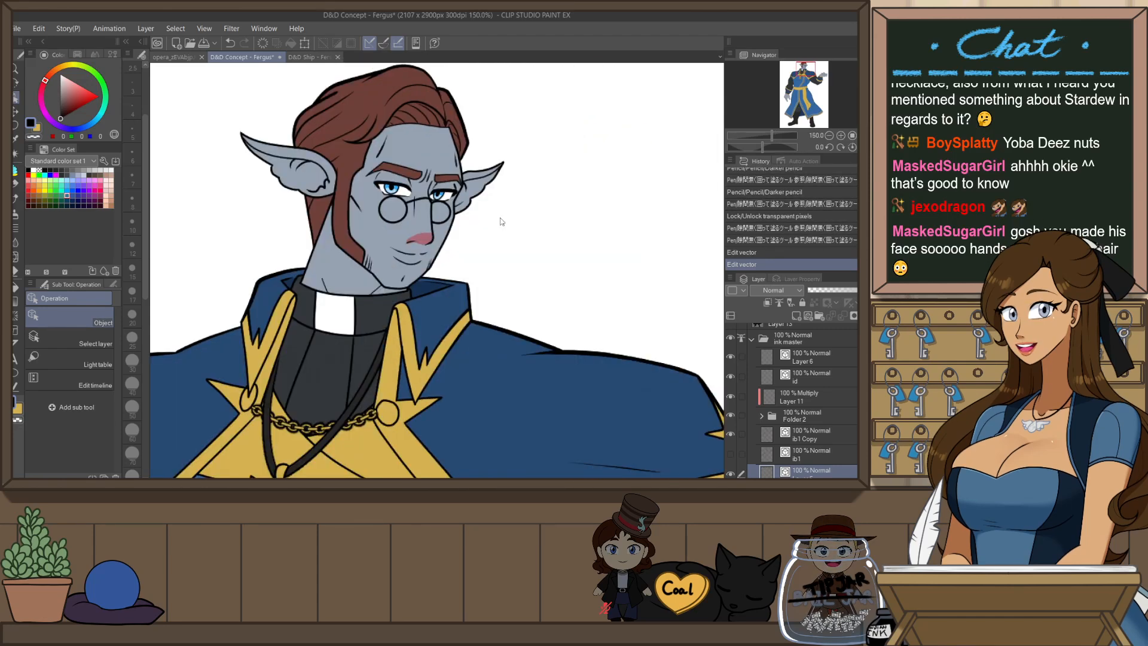
- Stretch the nose bridge line slightly upward, collapse the ink master folder and reselect Layer 14
{"action": "scroll", "coordinate": [496, 221], "scroll_direction": "up", "scroll_amount": 3}
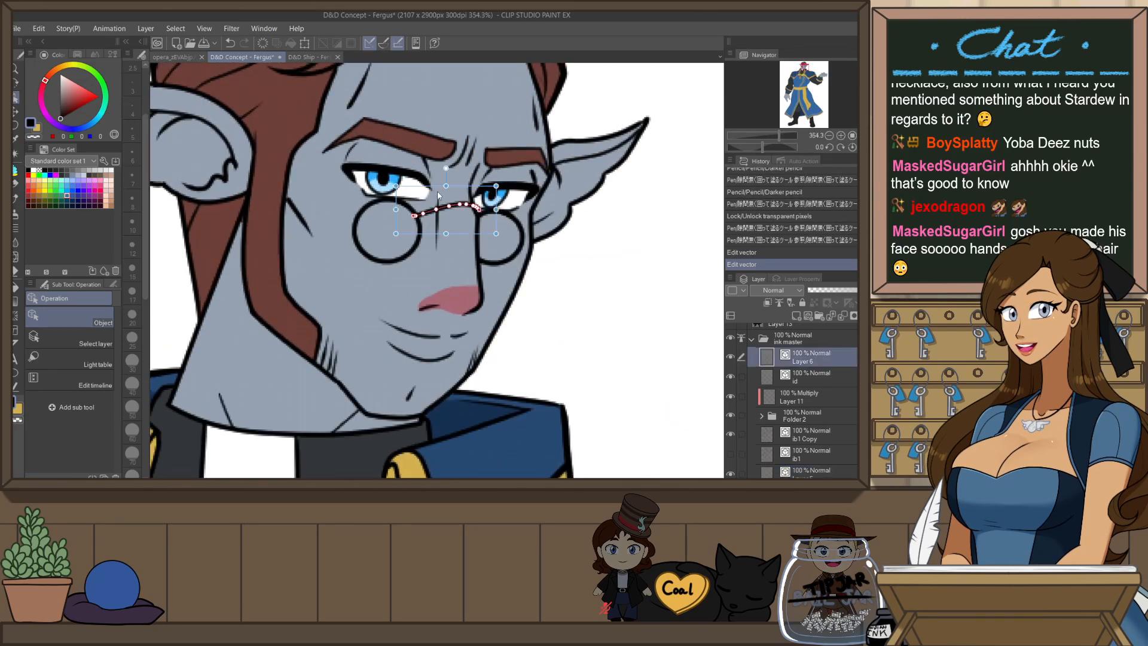
{"action": "left_click_drag", "start_coordinate": [440, 177], "coordinate": [439, 167]}
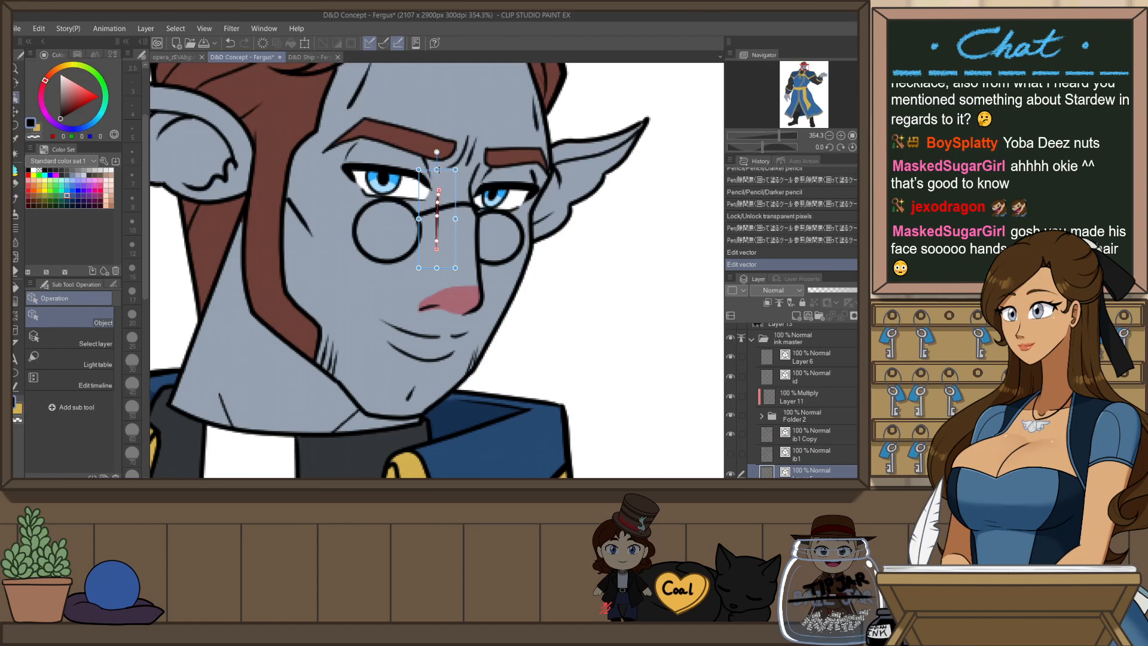
{"action": "left_click", "coordinate": [752, 340]}
{"action": "left_click", "coordinate": [813, 388]}
{"action": "left_click", "coordinate": [821, 405]}
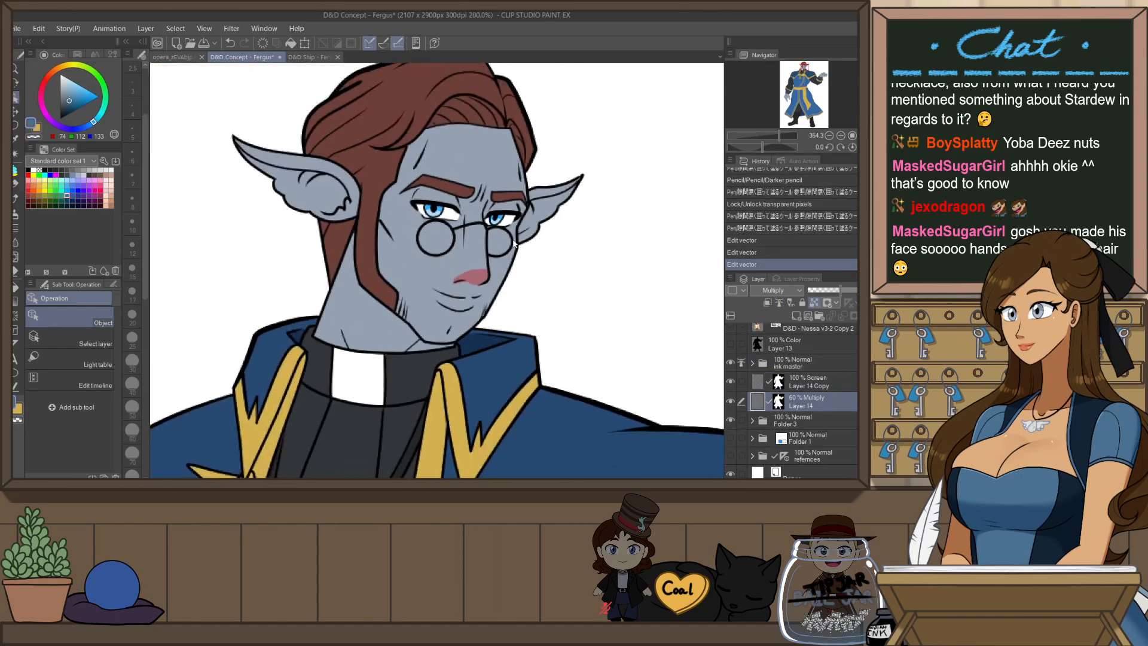
{"action": "scroll", "coordinate": [575, 291], "scroll_direction": "down", "scroll_amount": 3}
{"action": "scroll", "coordinate": [542, 232], "scroll_direction": "down", "scroll_amount": 1}
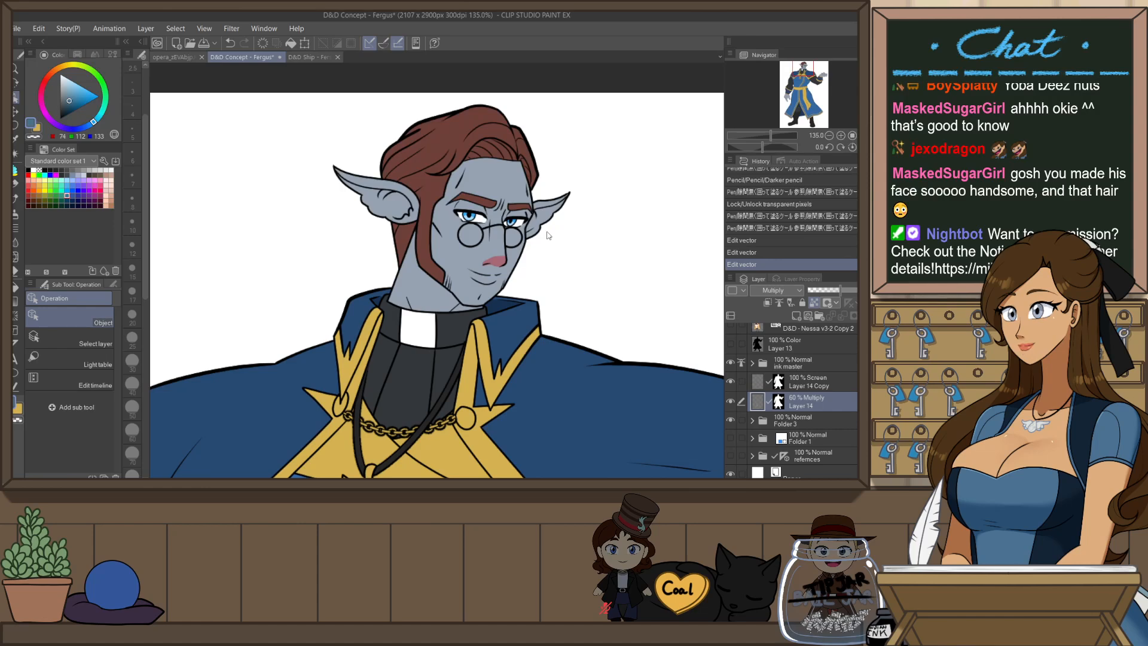
- Enlarge and slightly rotate the short vector line on the chin, collapse the ink master folder and reselect Layer 14
{"action": "scroll", "coordinate": [476, 282], "scroll_direction": "up", "scroll_amount": 5}
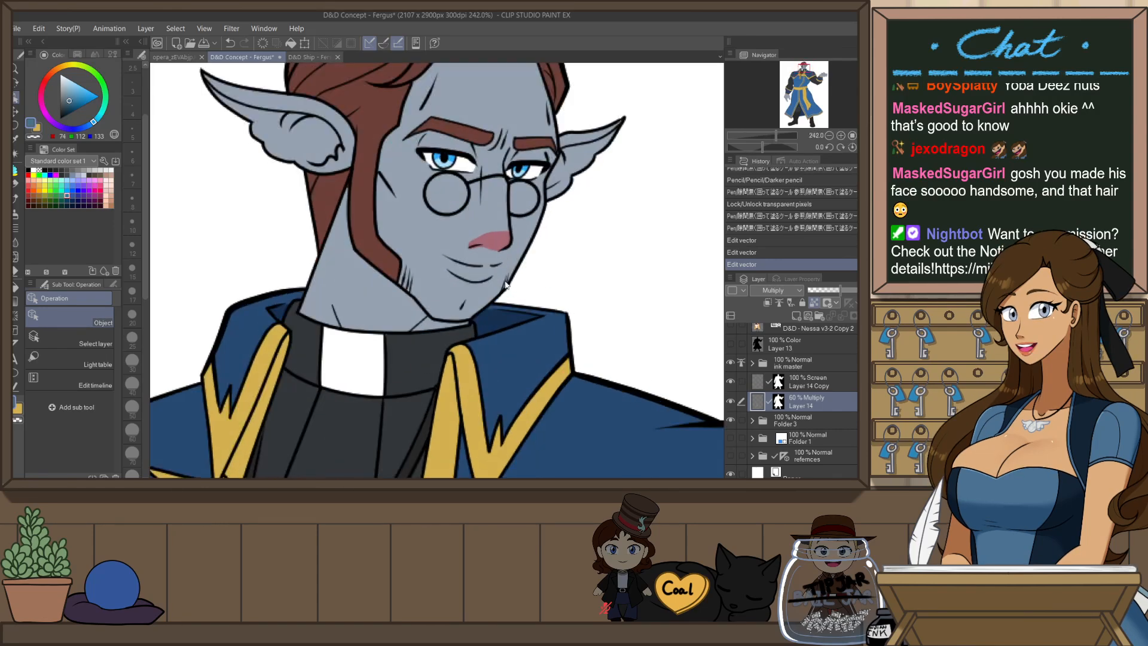
{"action": "left_click", "coordinate": [440, 329]}
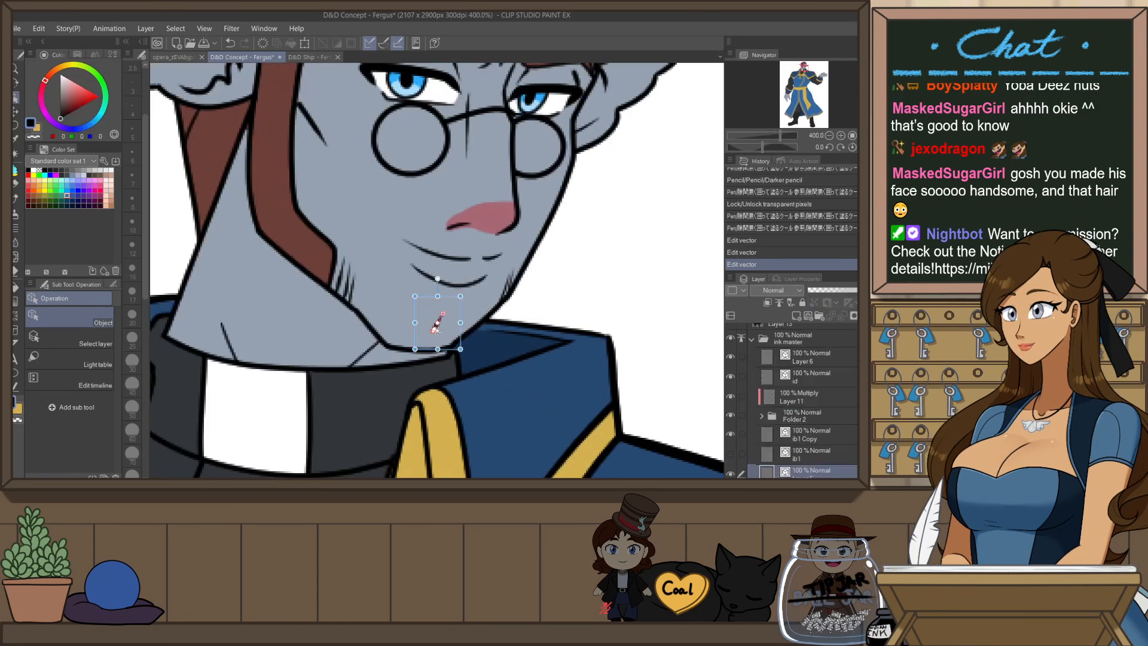
{"action": "left_click_drag", "start_coordinate": [460, 296], "coordinate": [472, 283]}
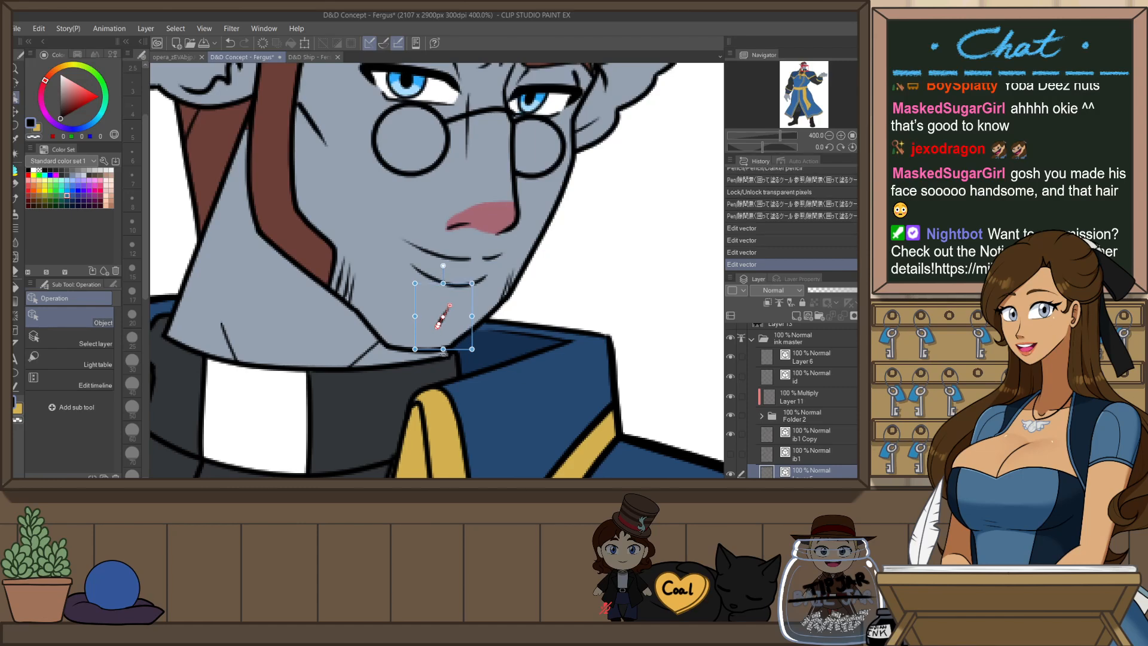
{"action": "left_click_drag", "start_coordinate": [443, 349], "coordinate": [447, 359]}
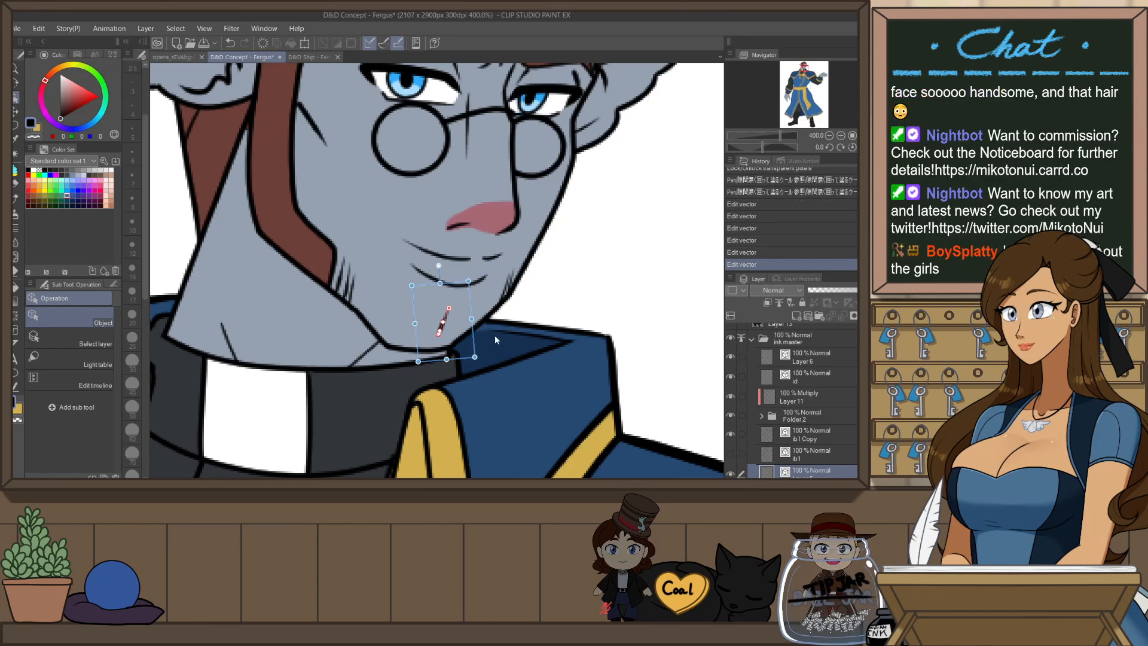
{"action": "left_click_drag", "start_coordinate": [479, 341], "coordinate": [475, 341]}
{"action": "scroll", "coordinate": [557, 274], "scroll_direction": "down", "scroll_amount": 5}
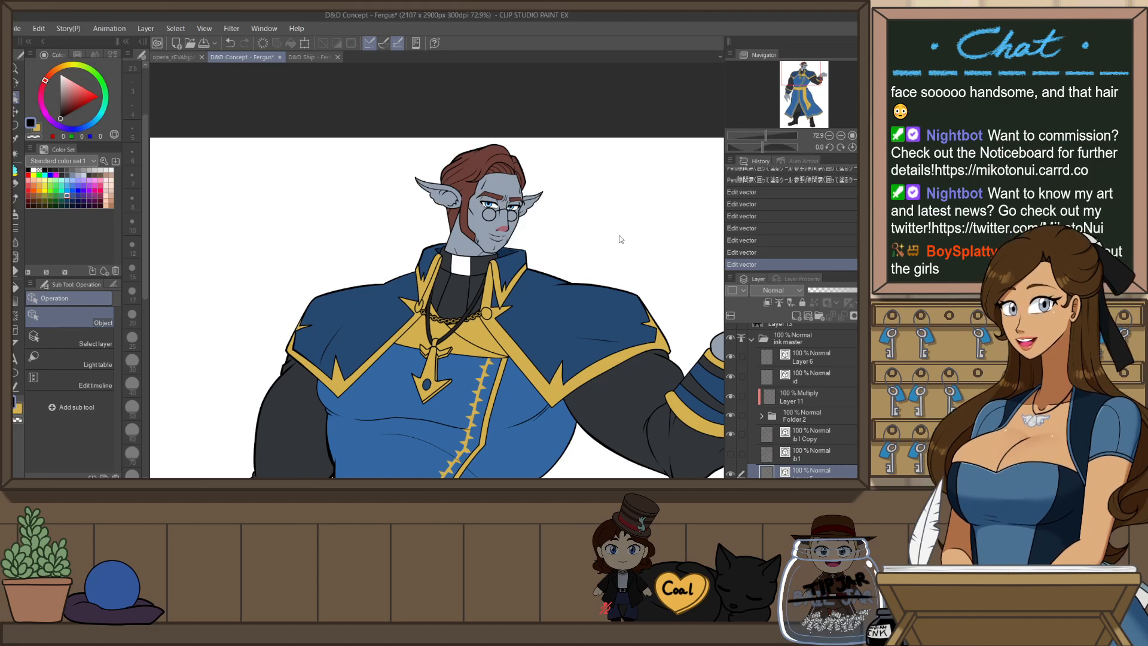
{"action": "left_click", "coordinate": [751, 339]}
{"action": "left_click", "coordinate": [761, 406]}
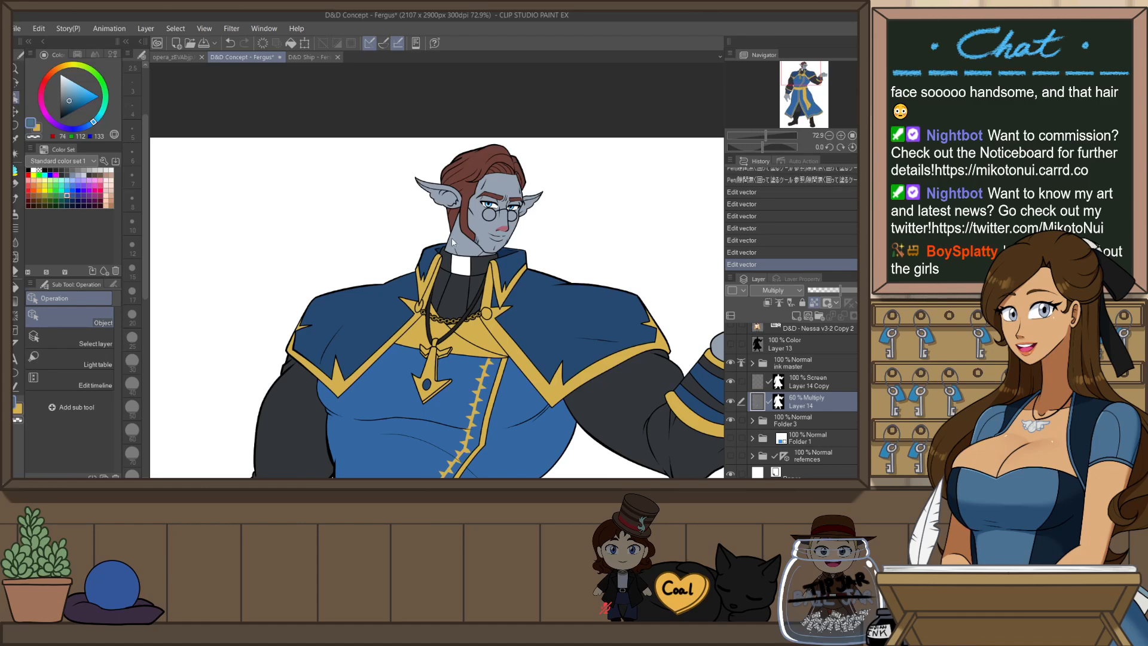
- Hide Folder 3, unlock Layer 14's transparent pixels and draw a pencil shadow stroke along the cape's shoulder fold
{"action": "scroll", "coordinate": [452, 242], "scroll_direction": "down", "scroll_amount": 3}
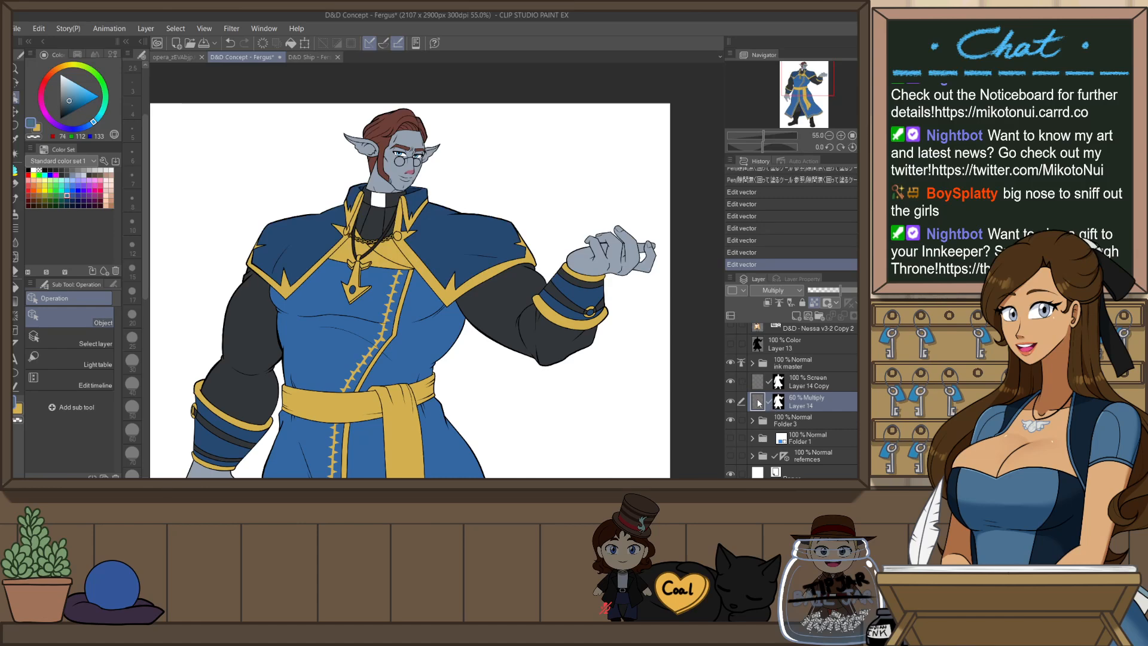
{"action": "scroll", "coordinate": [333, 182], "scroll_direction": "up", "scroll_amount": 3}
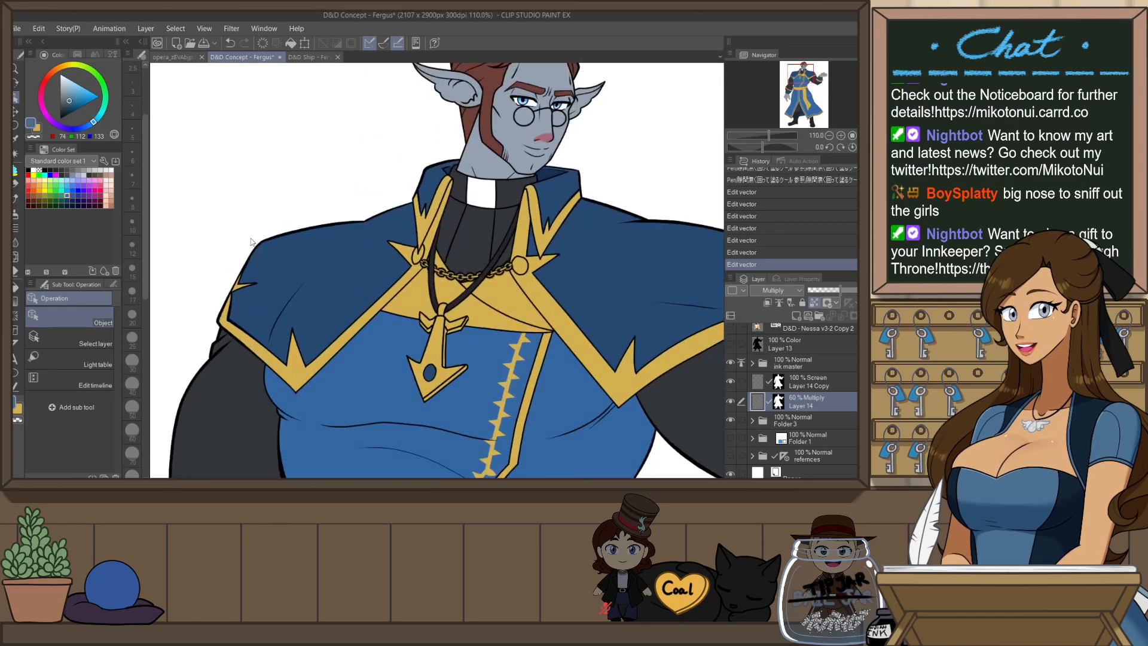
{"action": "key", "text": "p"}
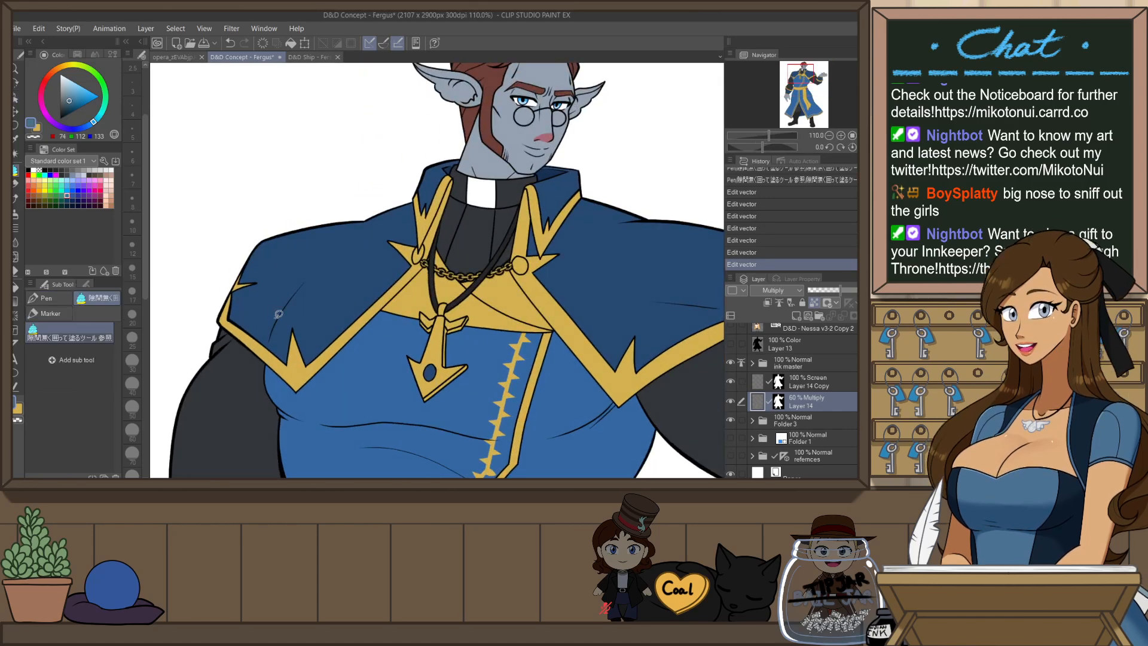
{"action": "key", "text": "p"}
{"action": "left_click", "coordinate": [730, 419]}
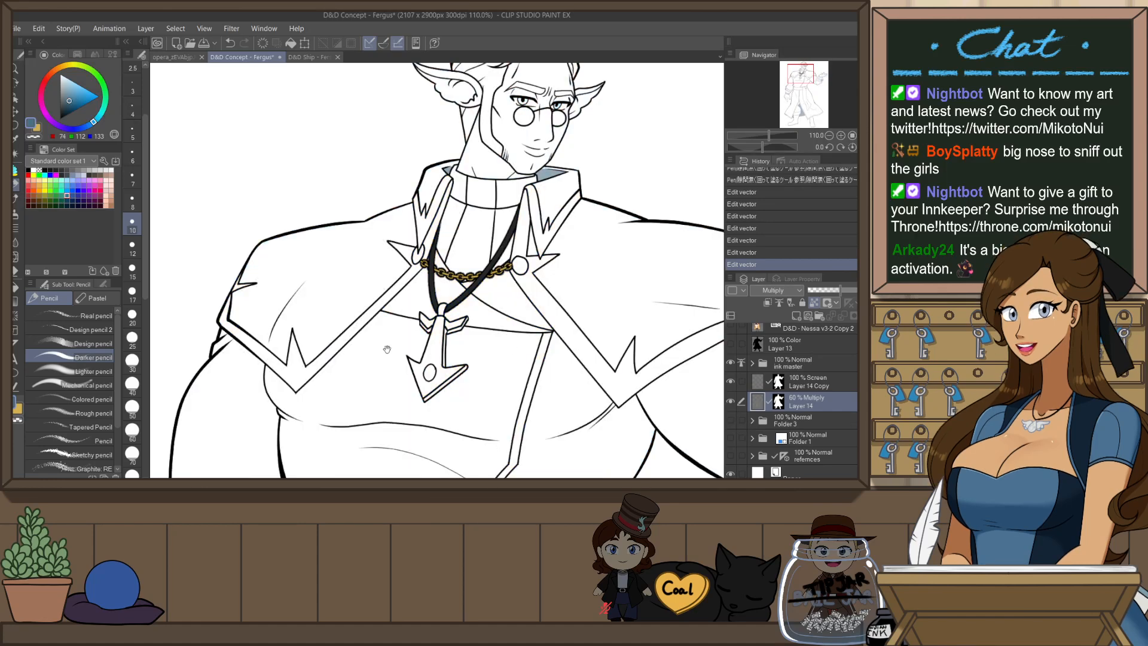
{"action": "left_click_drag", "start_coordinate": [387, 350], "coordinate": [486, 372]}
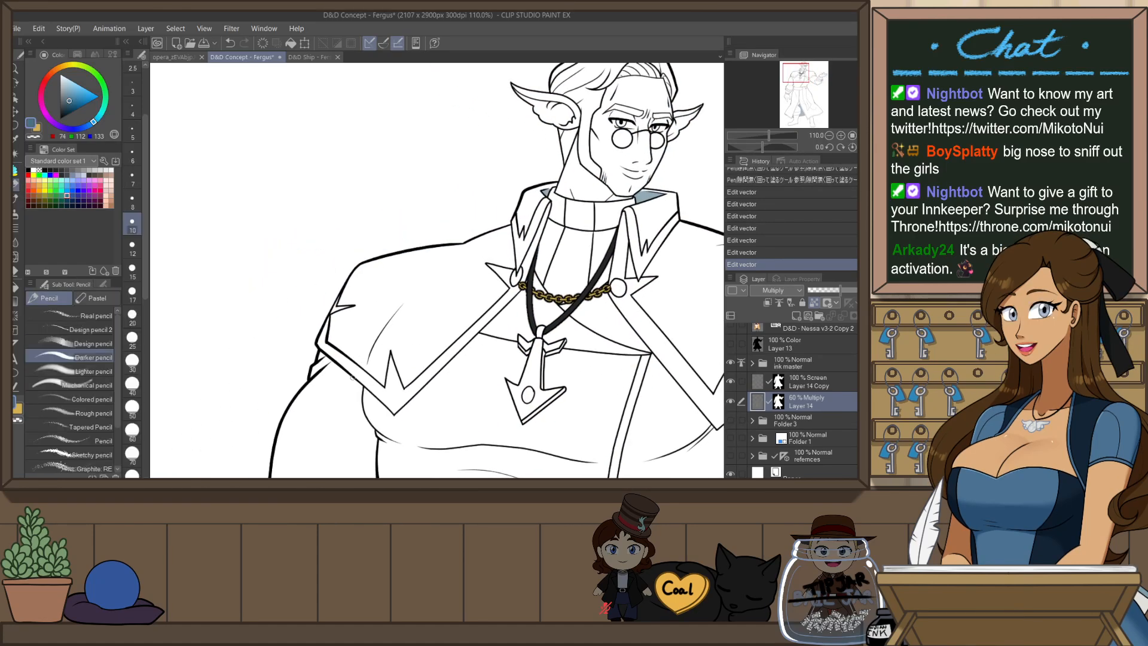
{"action": "left_click_drag", "start_coordinate": [367, 355], "coordinate": [403, 303]}
{"action": "left_click", "coordinate": [814, 303]}
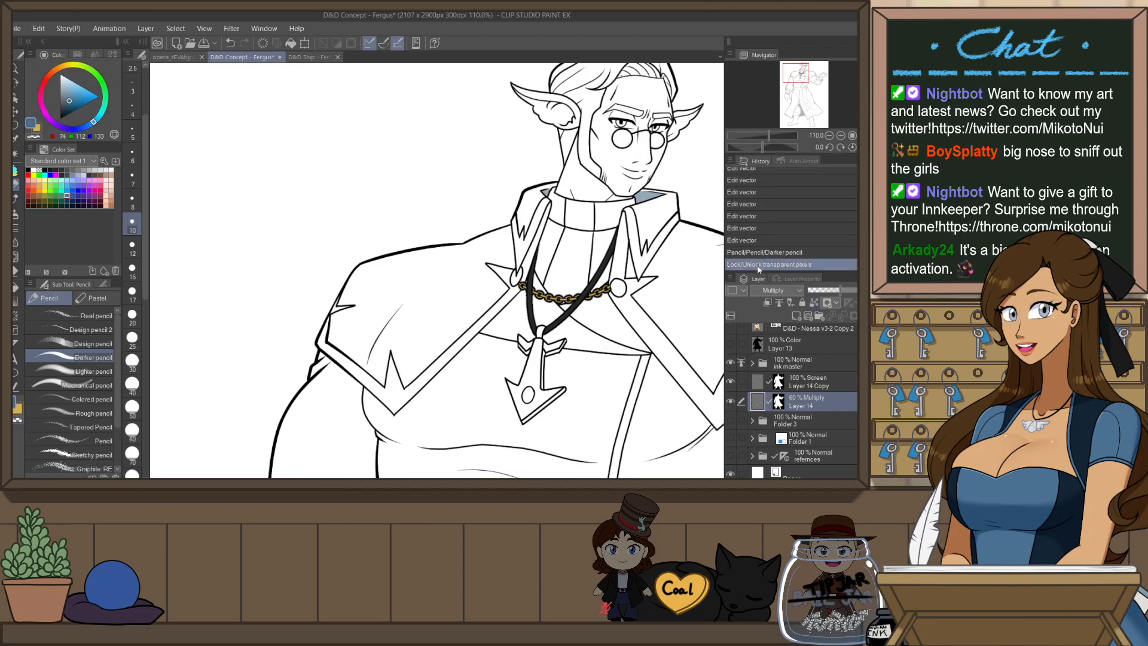
{"action": "left_click_drag", "start_coordinate": [353, 375], "coordinate": [402, 307]}
- Try several second shadow strokes beside the cape's shoulder fold, undoing each one
{"action": "left_click_drag", "start_coordinate": [362, 388], "coordinate": [377, 340]}
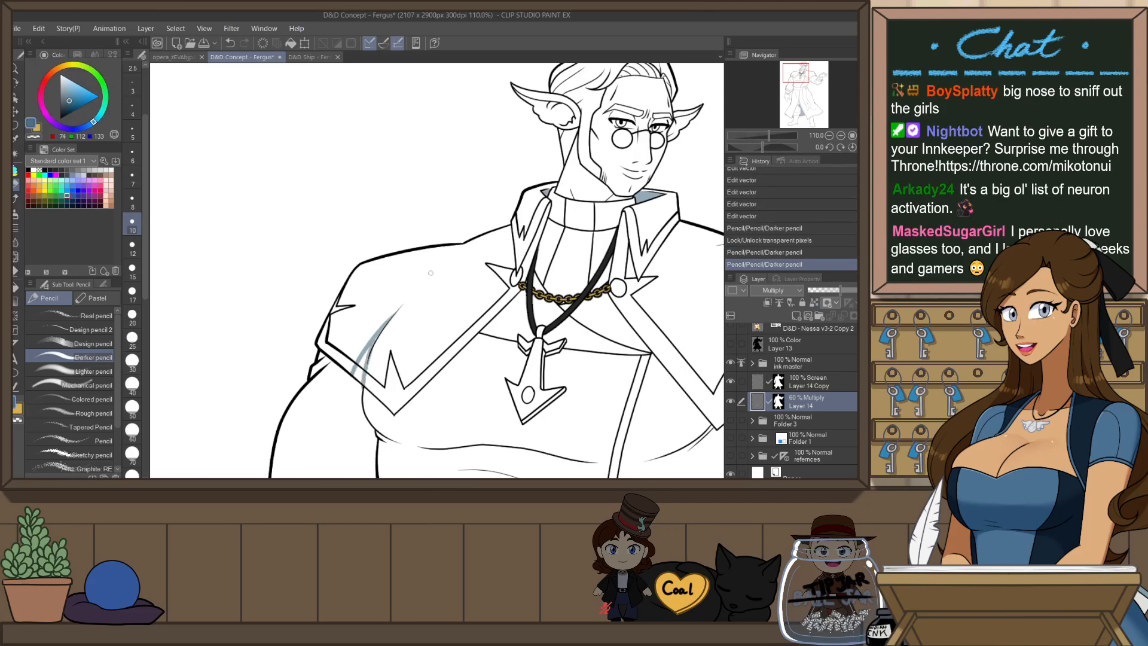
{"action": "key", "text": "ctrl+z"}
{"action": "left_click_drag", "start_coordinate": [361, 385], "coordinate": [381, 336]}
{"action": "scroll", "coordinate": [361, 383], "scroll_direction": "up", "scroll_amount": 2}
{"action": "key", "text": "ctrl+z"}
{"action": "mouse_move", "coordinate": [365, 385]}
{"action": "left_mouse_down"}
{"action": "mouse_move", "coordinate": [369, 343]}
{"action": "mouse_move", "coordinate": [394, 300]}
{"action": "mouse_move", "coordinate": [367, 358]}
{"action": "mouse_move", "coordinate": [381, 323]}
{"action": "left_mouse_up"}
{"action": "key", "text": "ctrl+z"}
{"action": "key", "text": "ctrl+z"}
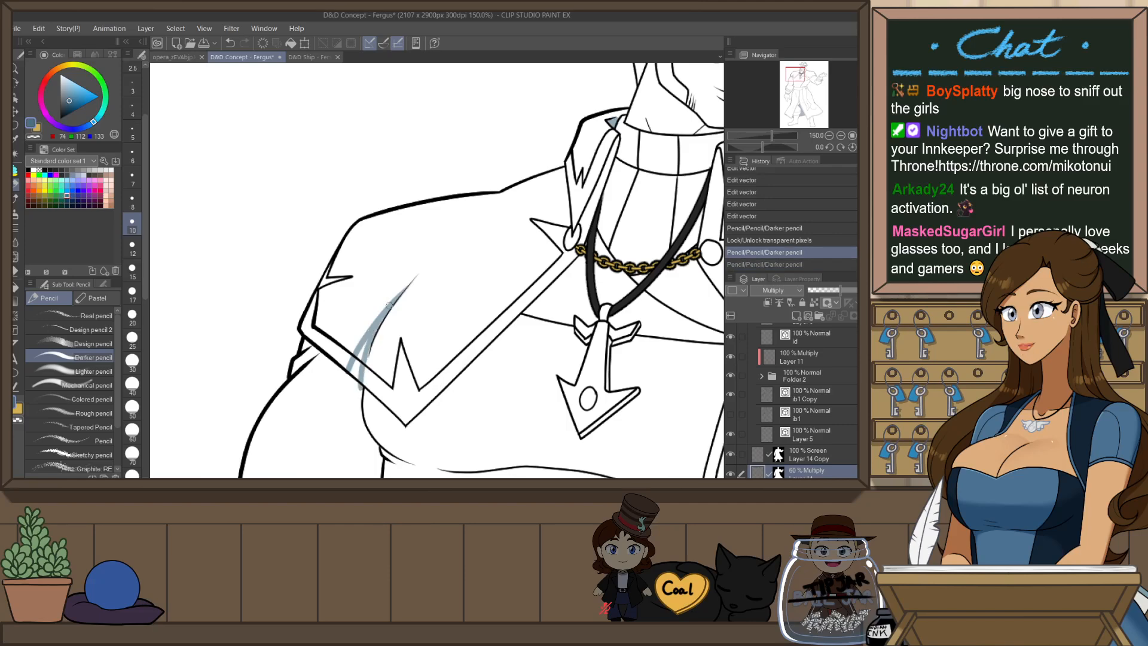
{"action": "key", "text": "ctrl+z"}
- Finish outlining the cape's shoulder fold shadow in pencil and fill it with the enclose-and-fill tool
{"action": "left_click_drag", "start_coordinate": [361, 383], "coordinate": [381, 321]}
{"action": "mouse_move", "coordinate": [367, 371]}
{"action": "left_mouse_down"}
{"action": "mouse_move", "coordinate": [410, 293]}
{"action": "mouse_move", "coordinate": [335, 383]}
{"action": "mouse_move", "coordinate": [406, 295]}
{"action": "left_mouse_up"}
{"action": "key", "text": "p"}
{"action": "scroll", "coordinate": [458, 225], "scroll_direction": "down", "scroll_amount": 6}
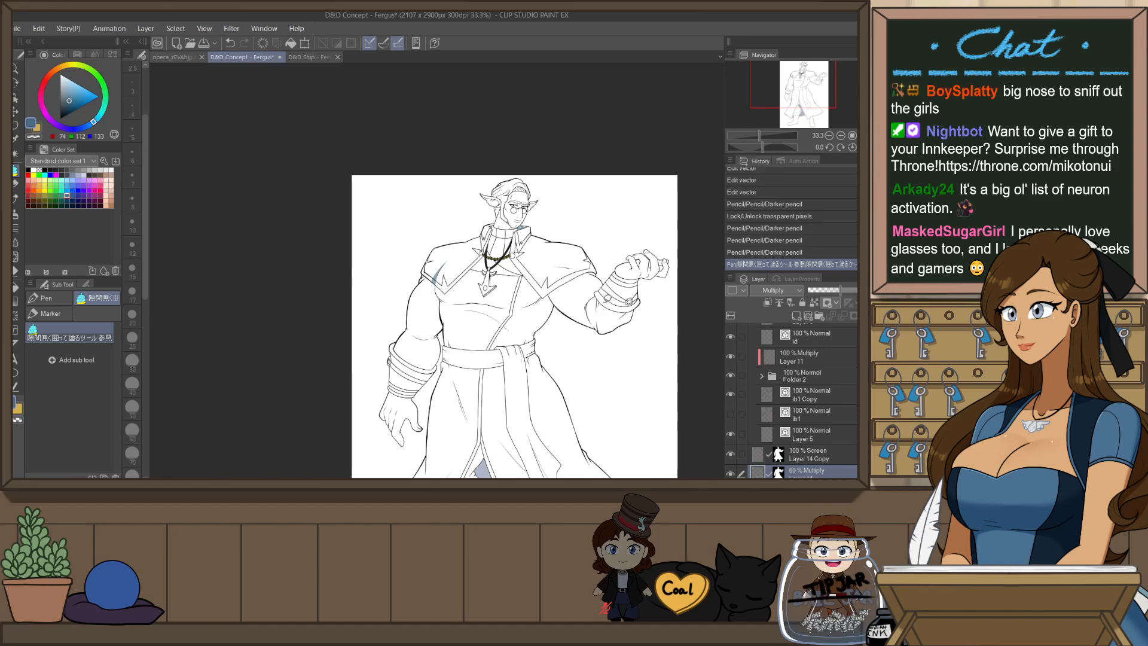
- Draw a thin pencil shadow along the crease on the cape above the raised arm and trim it with Snap eraser 2
{"action": "key", "text": "h"}
{"action": "key", "text": "r"}
{"action": "left_click_drag", "start_coordinate": [566, 353], "coordinate": [550, 237]}
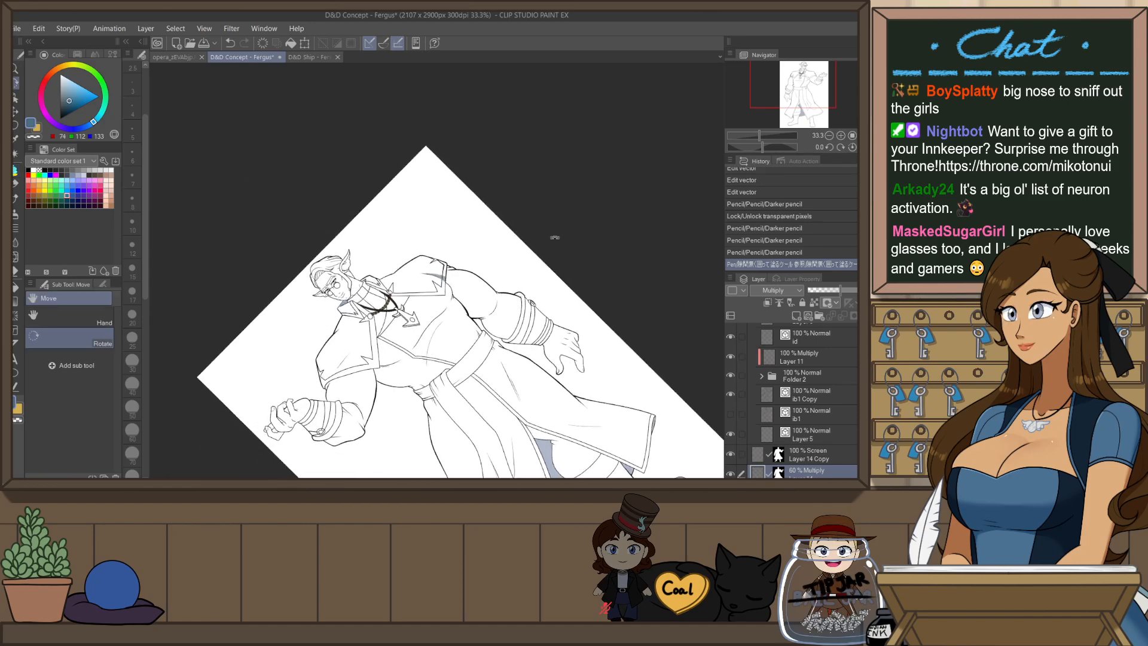
{"action": "key", "text": "p"}
{"action": "scroll", "coordinate": [320, 357], "scroll_direction": "up", "scroll_amount": 6}
{"action": "scroll", "coordinate": [320, 358], "scroll_direction": "up", "scroll_amount": 1}
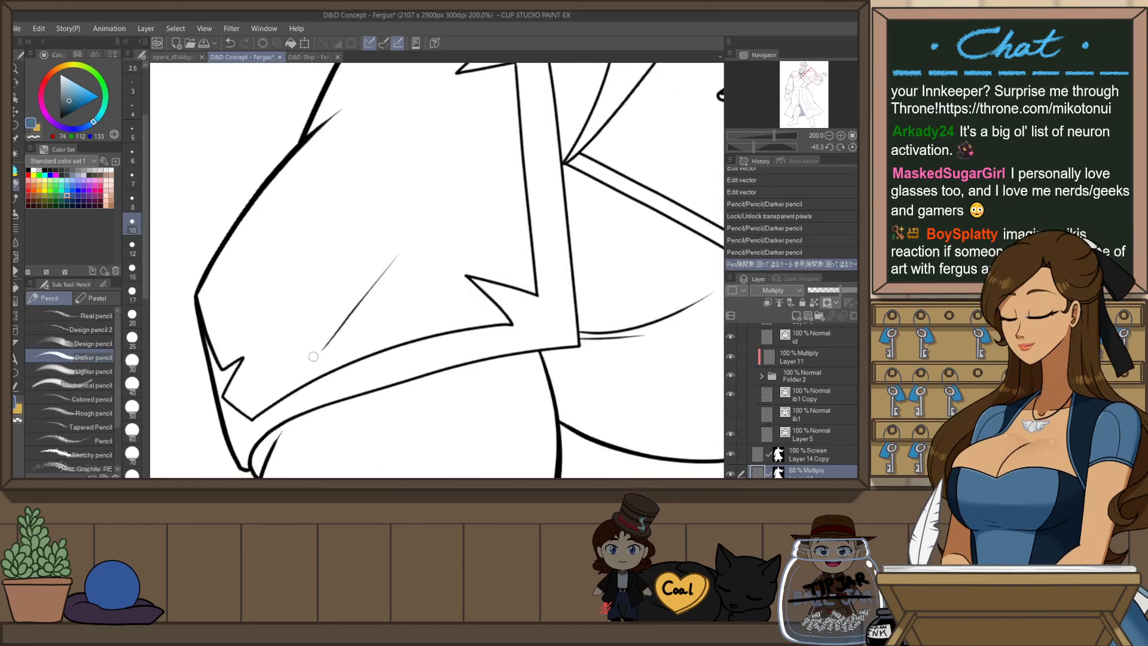
{"action": "key", "text": "ctrl+z"}
{"action": "left_click_drag", "start_coordinate": [312, 359], "coordinate": [395, 255]}
{"action": "key", "text": "ctrl+z"}
{"action": "left_click_drag", "start_coordinate": [307, 360], "coordinate": [408, 246]}
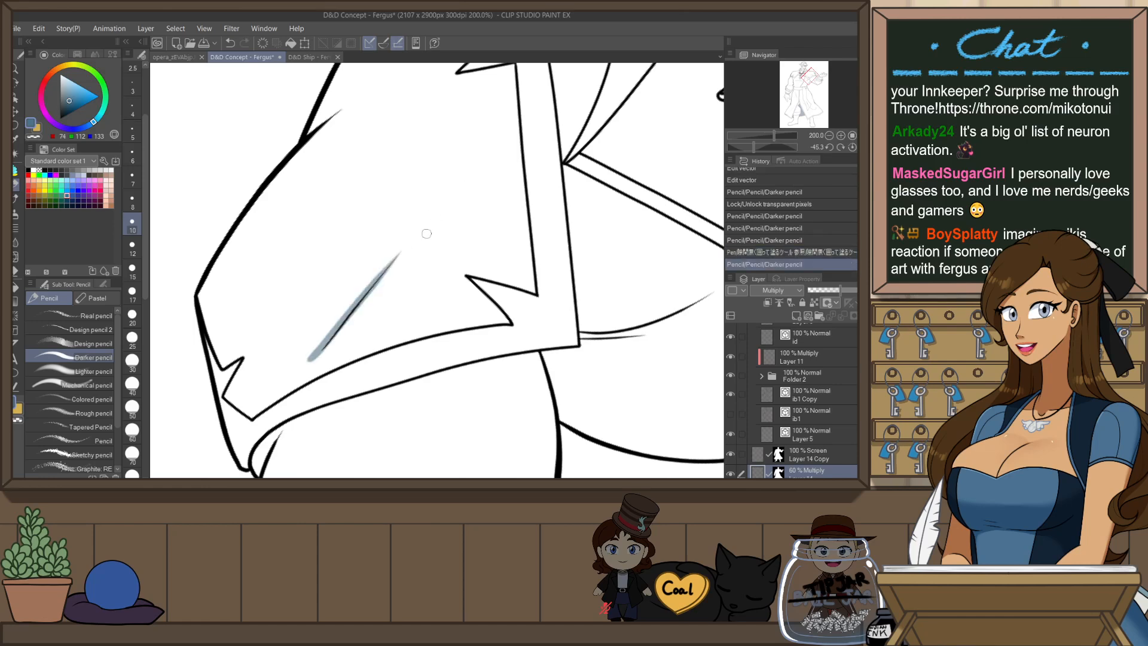
{"action": "key", "text": "ctrl+z"}
{"action": "mouse_move", "coordinate": [306, 360]}
{"action": "left_mouse_down"}
{"action": "mouse_move", "coordinate": [415, 239]}
{"action": "mouse_move", "coordinate": [333, 349]}
{"action": "left_mouse_up"}
{"action": "key", "text": "e"}
{"action": "scroll", "coordinate": [386, 345], "scroll_direction": "down", "scroll_amount": 2}
{"action": "scroll", "coordinate": [454, 267], "scroll_direction": "down", "scroll_amount": 1}
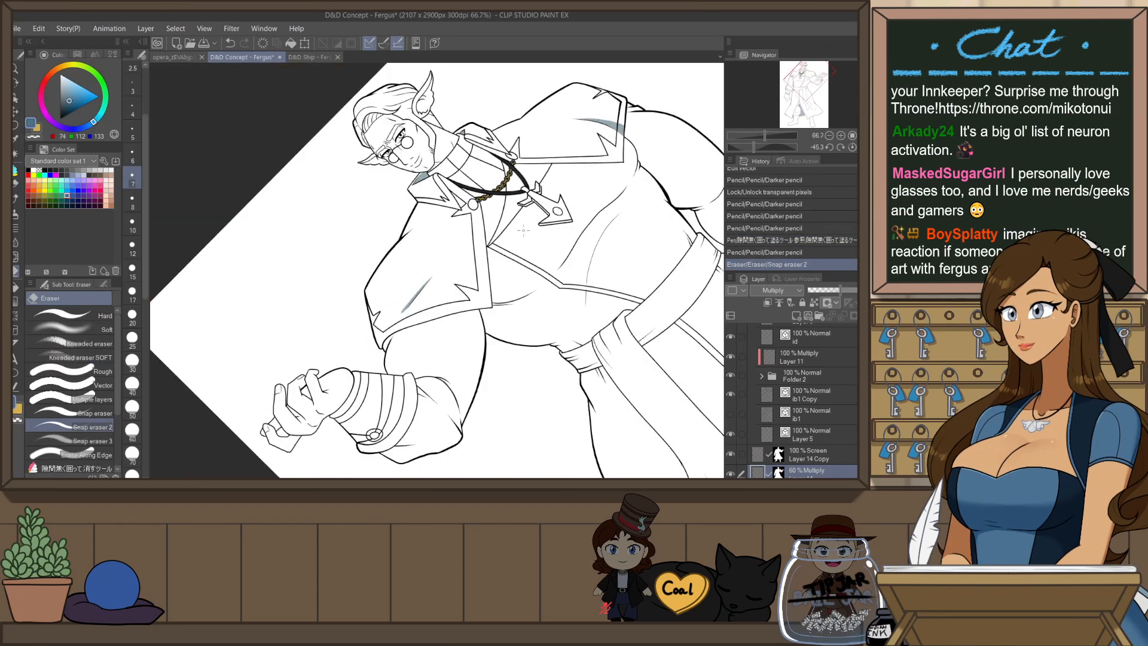
- Outline a shadow on the torso beneath the cape's pointed corner beside the raised arm and fill it with the enclose-and-fill tool
{"action": "key", "text": "ctrl+at"}
{"action": "scroll", "coordinate": [432, 353], "scroll_direction": "up", "scroll_amount": 3}
{"action": "key", "text": "p"}
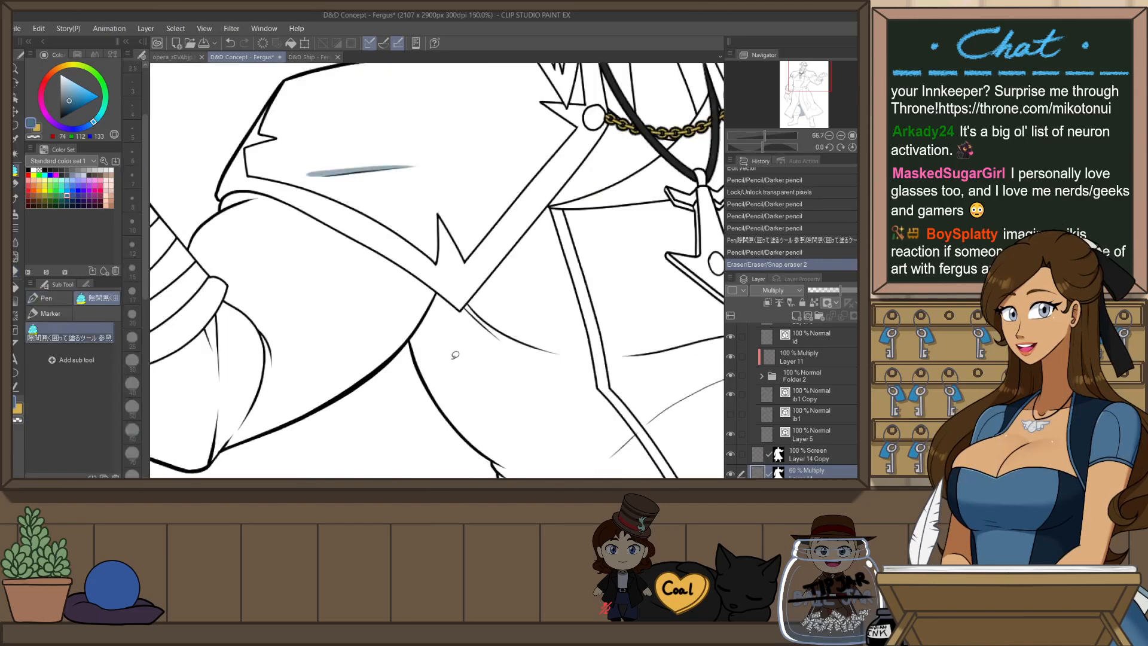
{"action": "left_click_drag", "start_coordinate": [453, 308], "coordinate": [408, 423]}
{"action": "key", "text": "ctrl+z"}
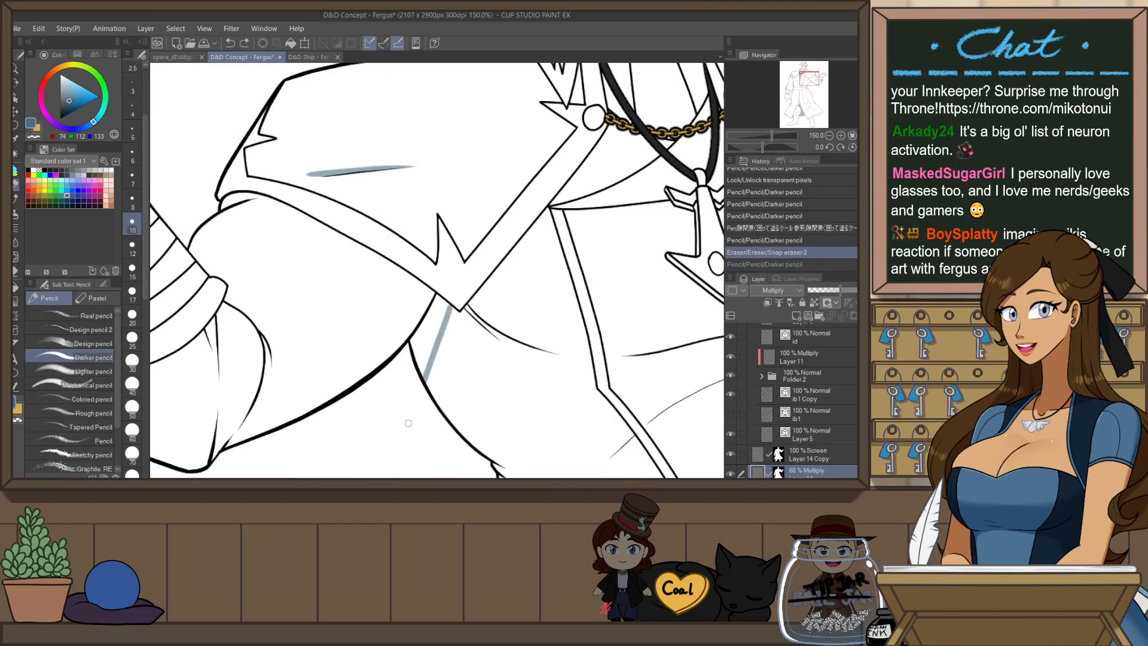
{"action": "key", "text": "p"}
{"action": "left_click_drag", "start_coordinate": [441, 268], "coordinate": [405, 455]}
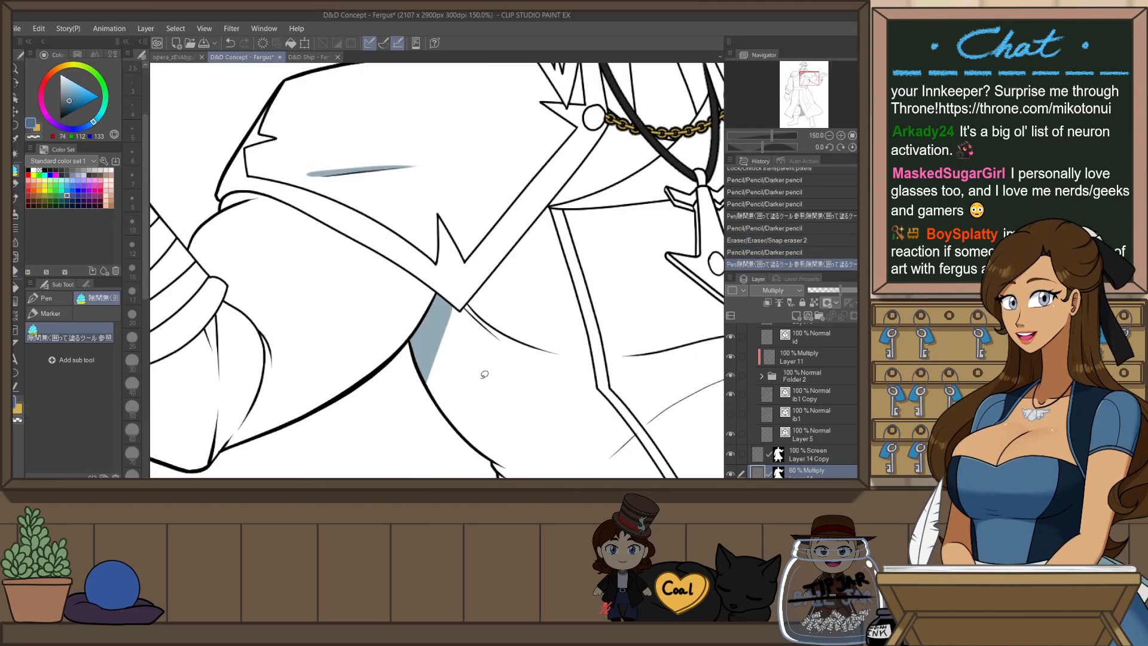
{"action": "scroll", "coordinate": [490, 360], "scroll_direction": "down", "scroll_amount": 3}
{"action": "key", "text": "h"}
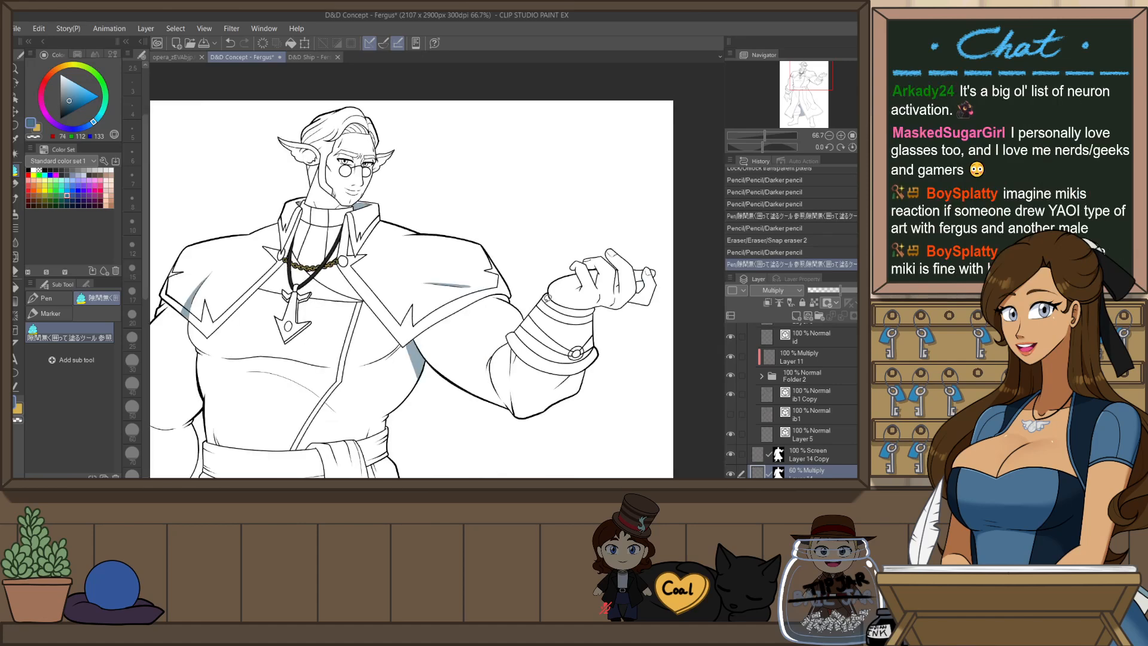
- Pencil a curved shadow edge on the raised upper arm beneath the cape hem and fill the area with the enclose-and-fill tool
{"action": "scroll", "coordinate": [430, 342], "scroll_direction": "up", "scroll_amount": 2}
{"action": "key", "text": "p"}
{"action": "key", "text": "p"}
{"action": "key", "text": "p"}
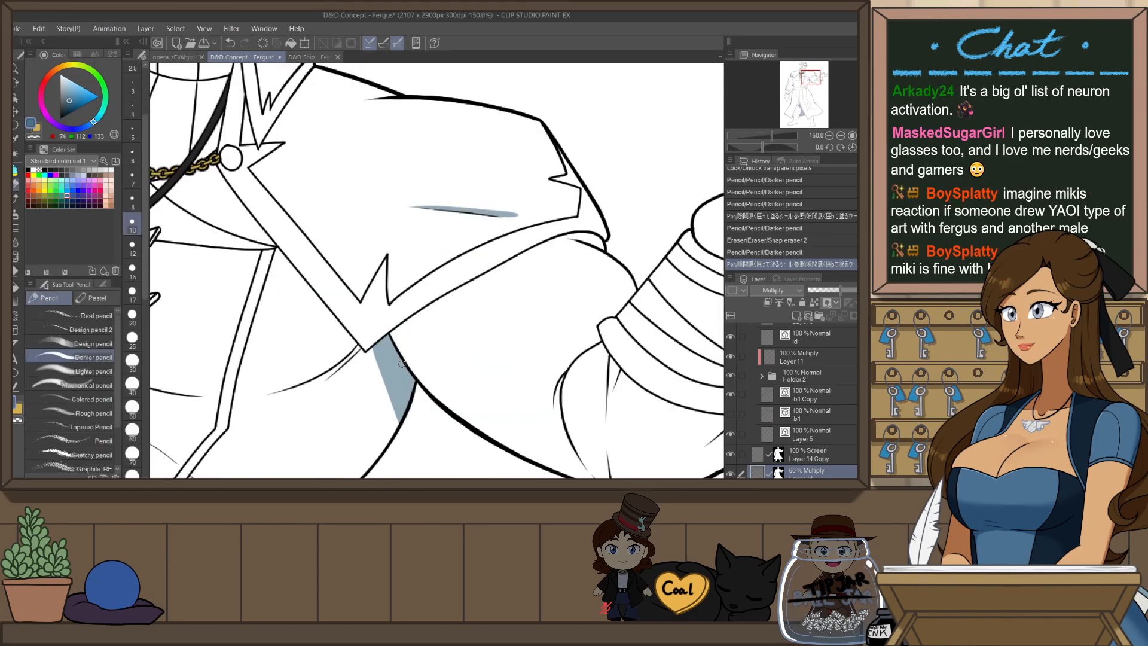
{"action": "left_click_drag", "start_coordinate": [405, 358], "coordinate": [480, 275]}
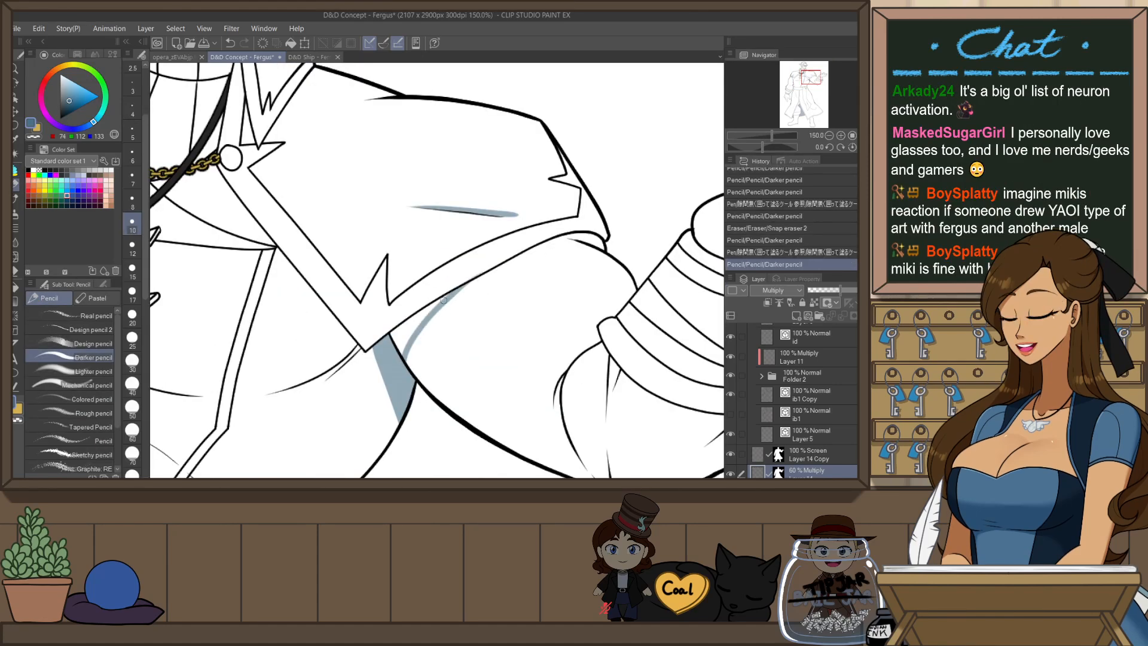
{"action": "key", "text": "ctrl+z"}
{"action": "mouse_move", "coordinate": [404, 359]}
{"action": "left_mouse_down"}
{"action": "mouse_move", "coordinate": [484, 275]}
{"action": "mouse_move", "coordinate": [521, 253]}
{"action": "left_mouse_up"}
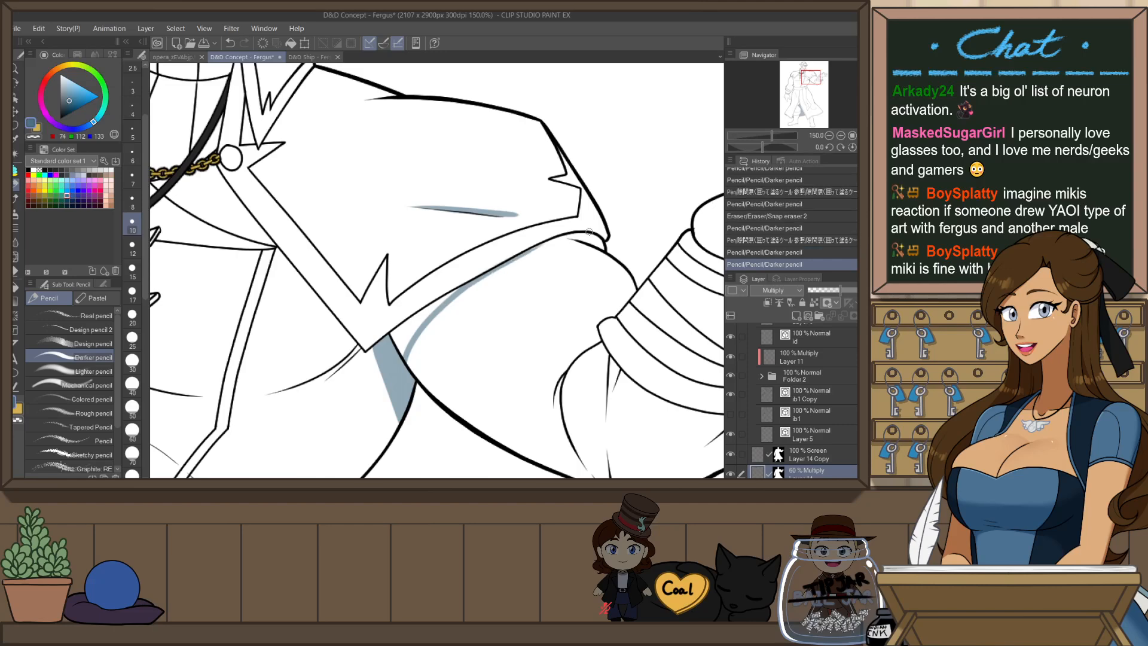
{"action": "key", "text": "ctrl+z"}
{"action": "mouse_move", "coordinate": [447, 304]}
{"action": "left_mouse_down"}
{"action": "mouse_move", "coordinate": [603, 212]}
{"action": "mouse_move", "coordinate": [460, 294]}
{"action": "mouse_move", "coordinate": [582, 231]}
{"action": "left_mouse_up"}
{"action": "key", "text": "ctrl+z"}
{"action": "key", "text": "p"}
{"action": "mouse_move", "coordinate": [510, 251]}
{"action": "left_mouse_down"}
{"action": "mouse_move", "coordinate": [376, 403]}
{"action": "mouse_move", "coordinate": [481, 293]}
{"action": "left_mouse_up"}
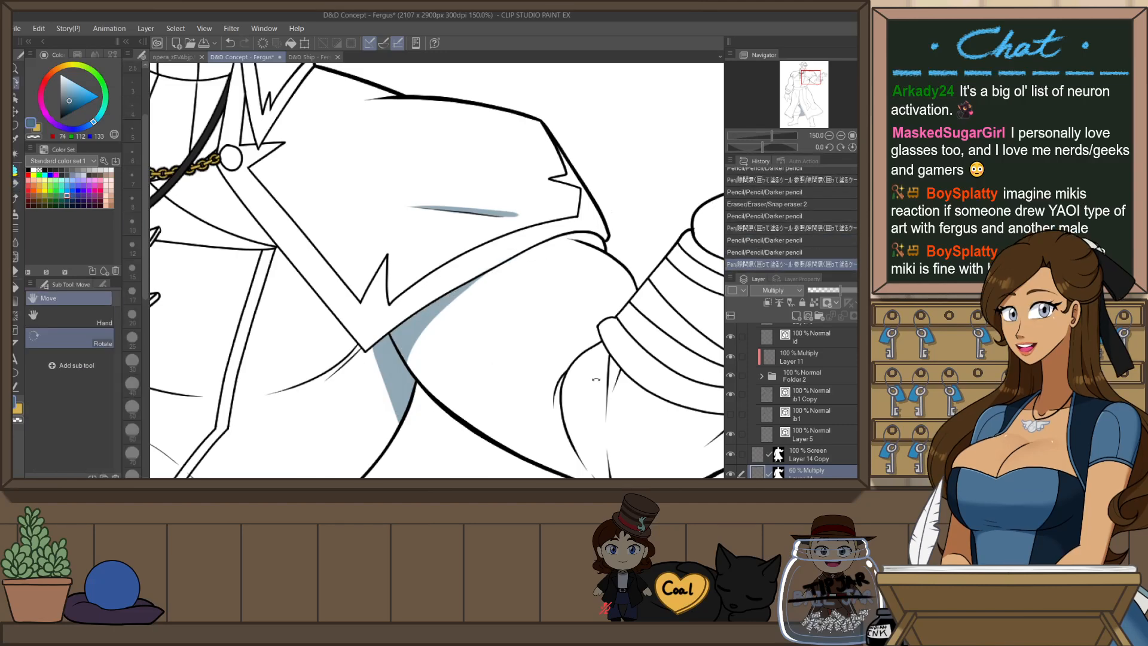
{"action": "mouse_move", "coordinate": [554, 388]}
{"action": "left_mouse_down"}
{"action": "mouse_move", "coordinate": [547, 309]}
{"action": "mouse_move", "coordinate": [538, 345]}
{"action": "left_mouse_up"}
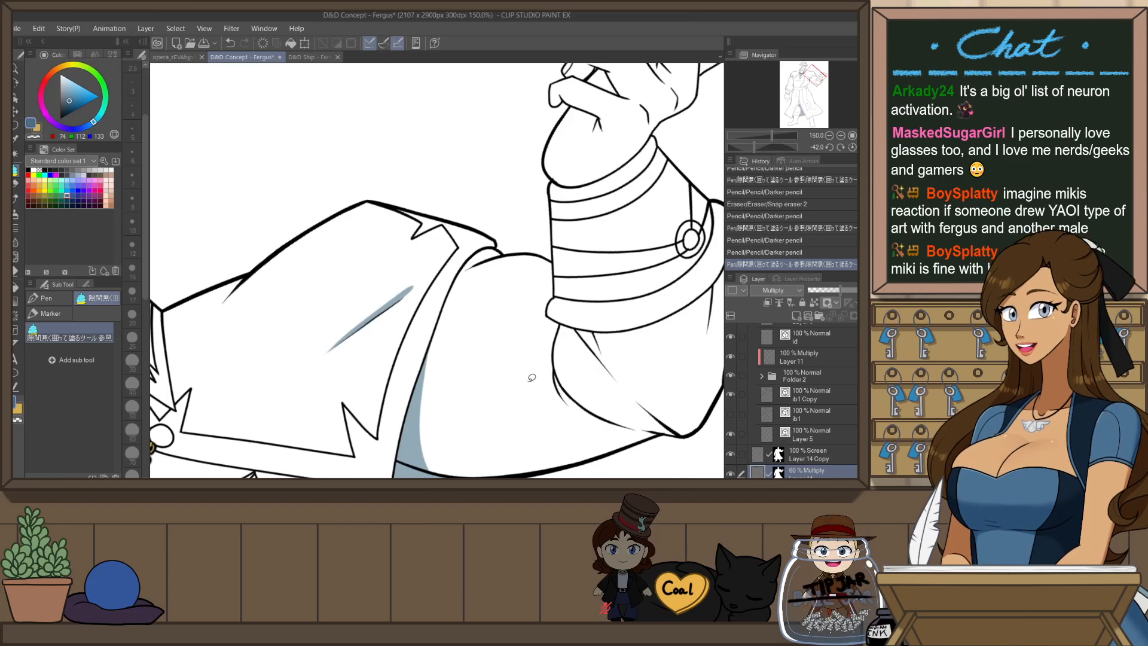
{"action": "key", "text": "h"}
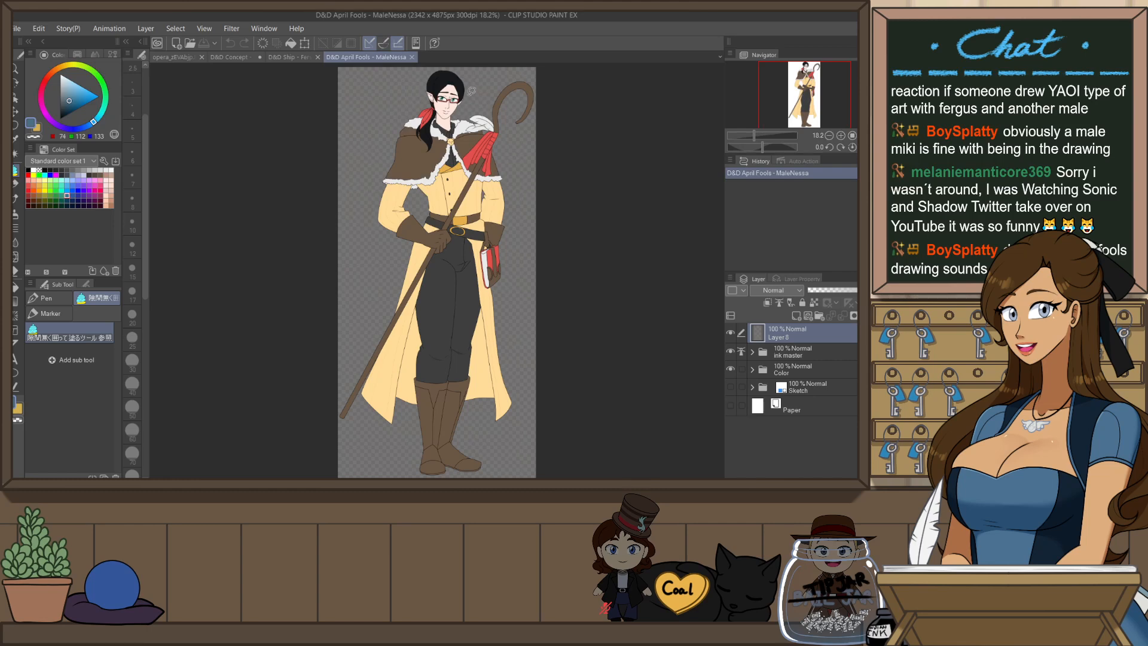
- Compare the D&D April Fools - MaleNessa and D&D - Nessa v3-2 drawings side by side, then regroup the document windows
{"action": "scroll", "coordinate": [467, 84], "scroll_direction": "up", "scroll_amount": 4}
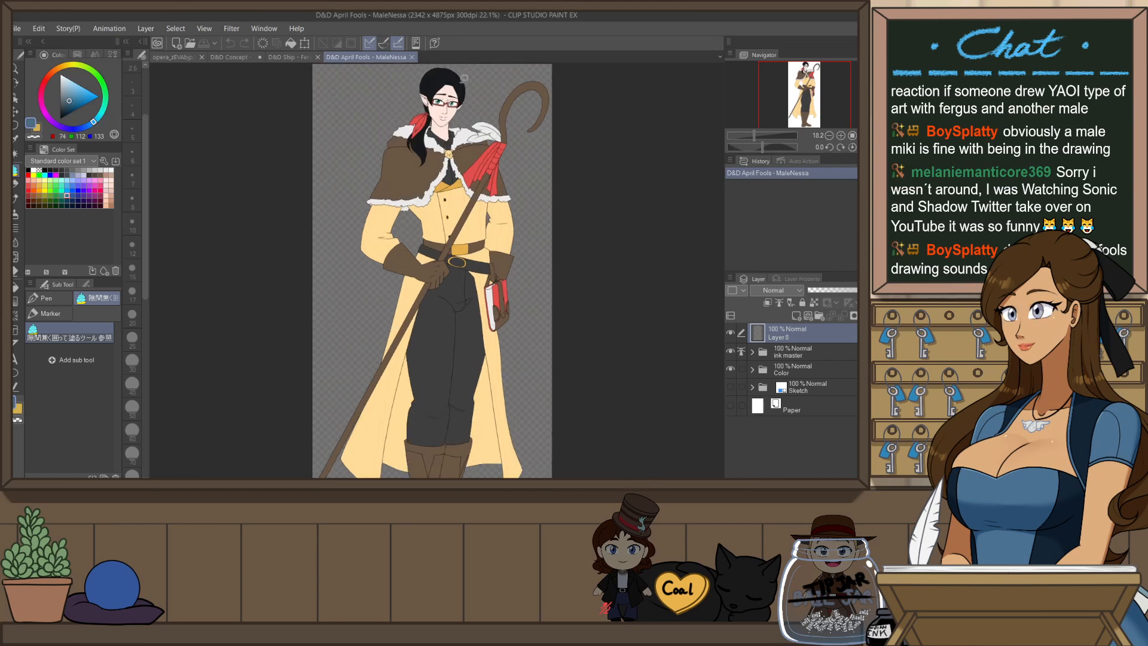
{"action": "scroll", "coordinate": [464, 78], "scroll_direction": "up", "scroll_amount": 1}
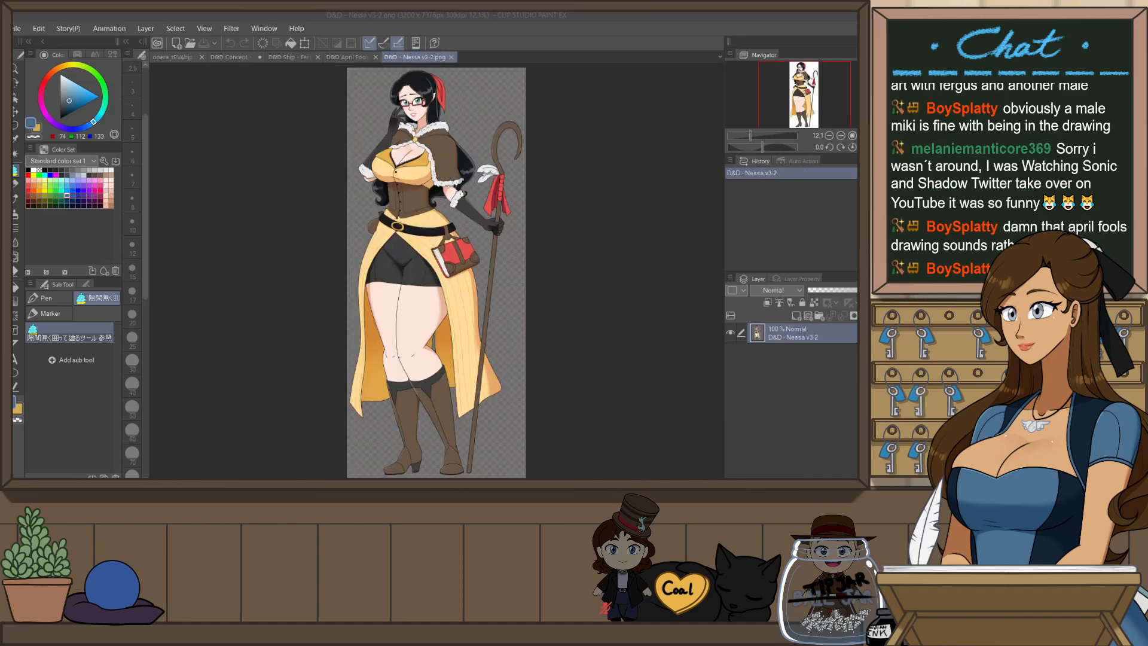
{"action": "left_click", "coordinate": [495, 61]}
{"action": "left_click_drag", "start_coordinate": [700, 61], "coordinate": [720, 66]}
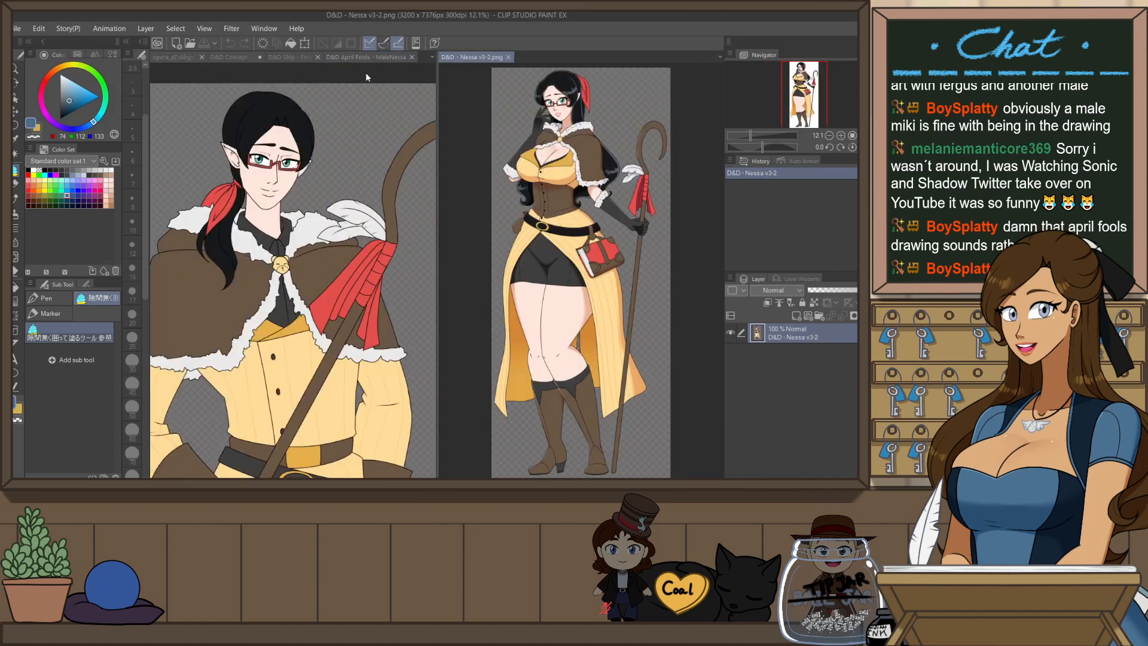
{"action": "left_click_drag", "start_coordinate": [161, 96], "coordinate": [155, 95]}
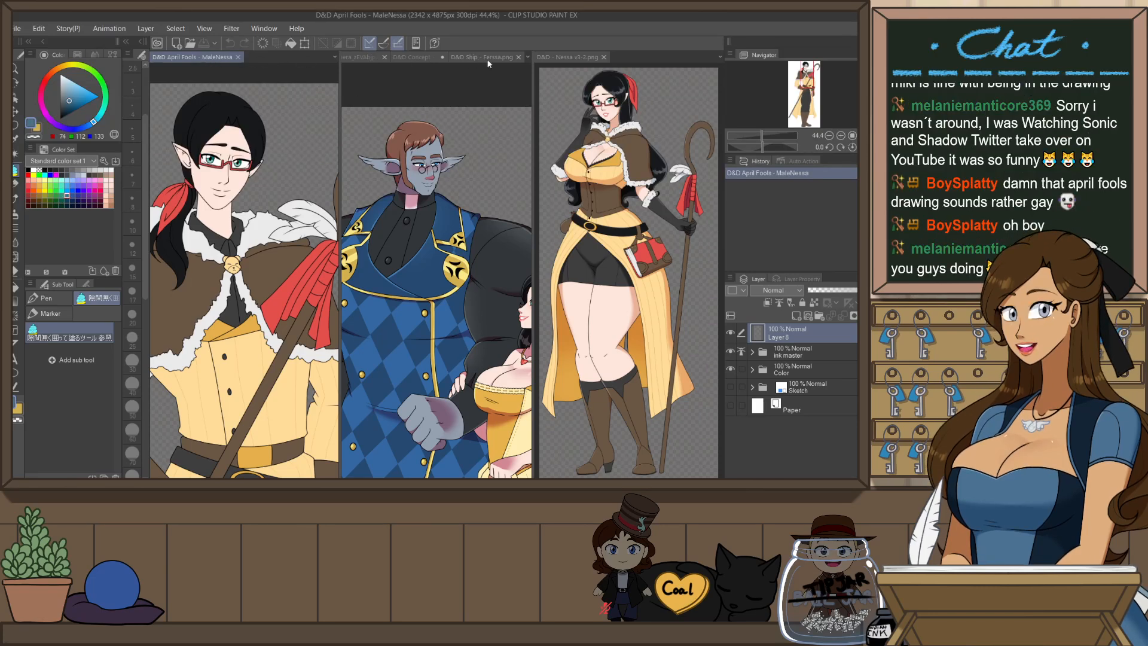
{"action": "left_click_drag", "start_coordinate": [528, 59], "coordinate": [299, 77]}
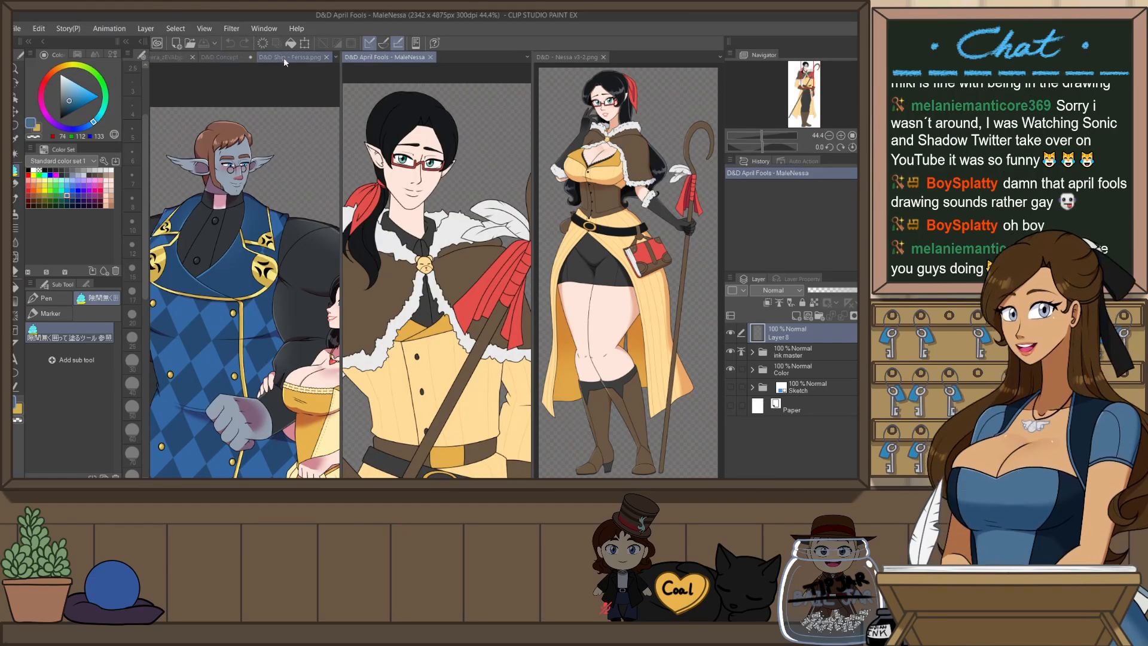
{"action": "left_click_drag", "start_coordinate": [374, 58], "coordinate": [320, 61]}
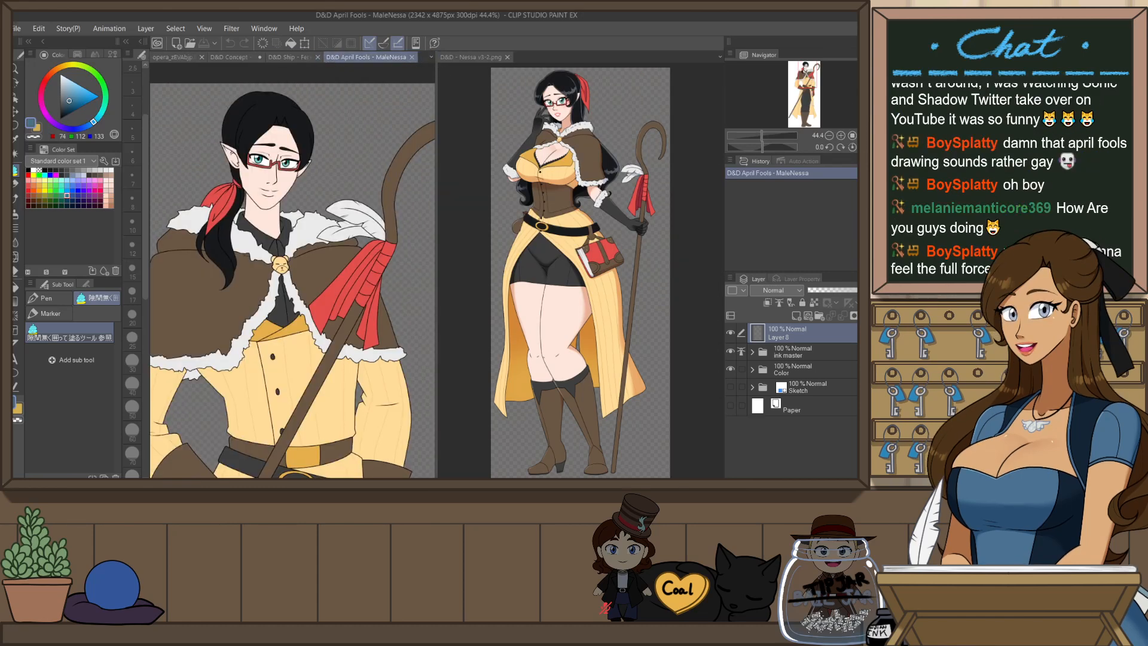
{"action": "key", "text": "ctrl+0"}
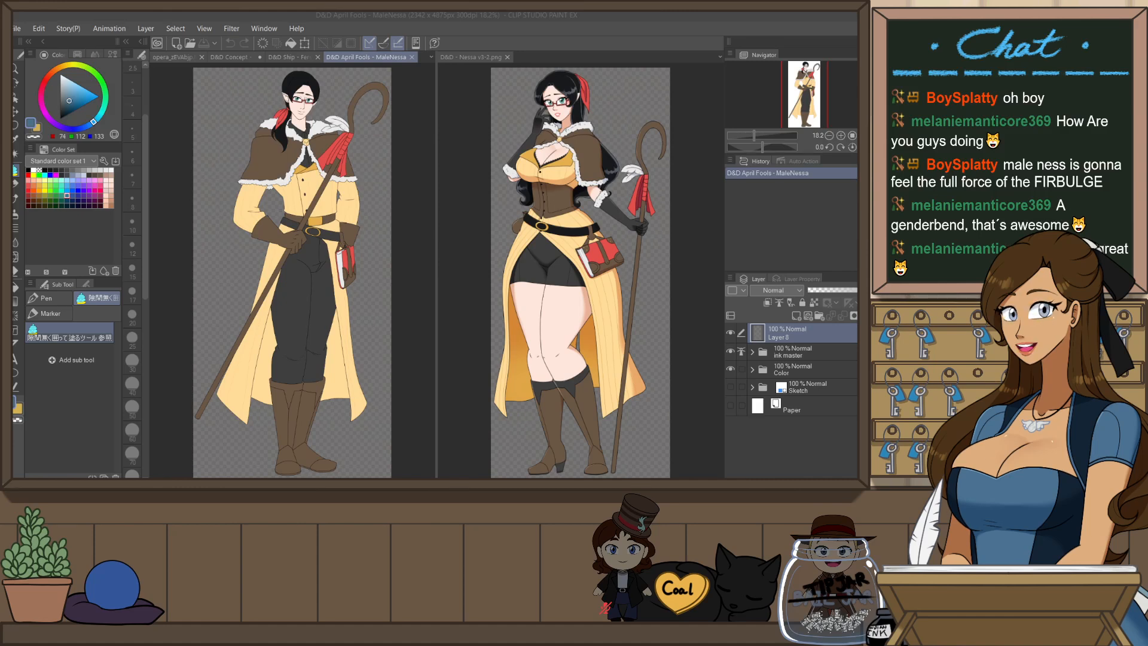
{"action": "left_click", "coordinate": [469, 55]}
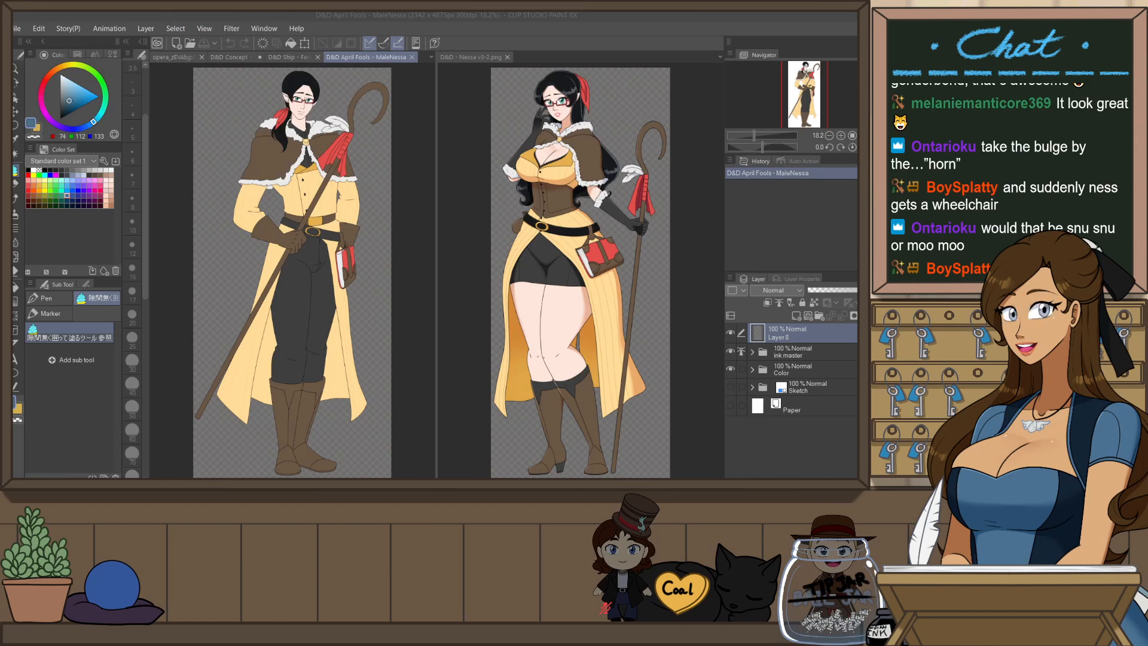
{"action": "left_click_drag", "start_coordinate": [470, 57], "coordinate": [421, 59]}
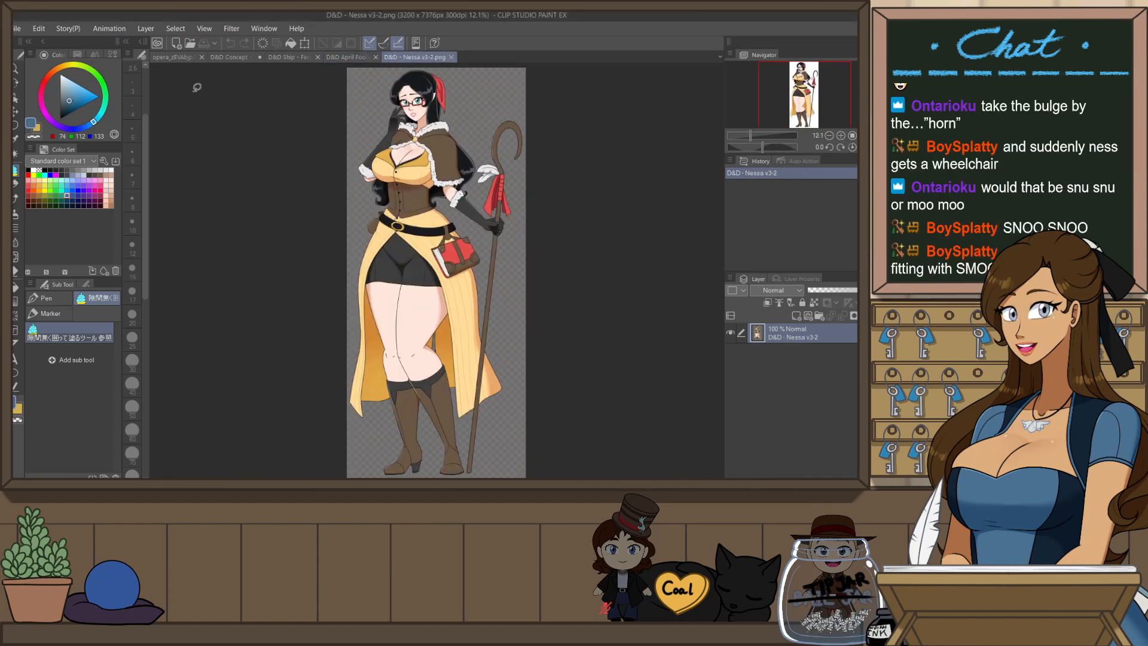
- Close the Fanservice - FemFergus, Illustration, Nessa v3-2 and April Fools images and switch back towards the D&D Concept drawing
{"action": "left_click", "coordinate": [50, 51]}
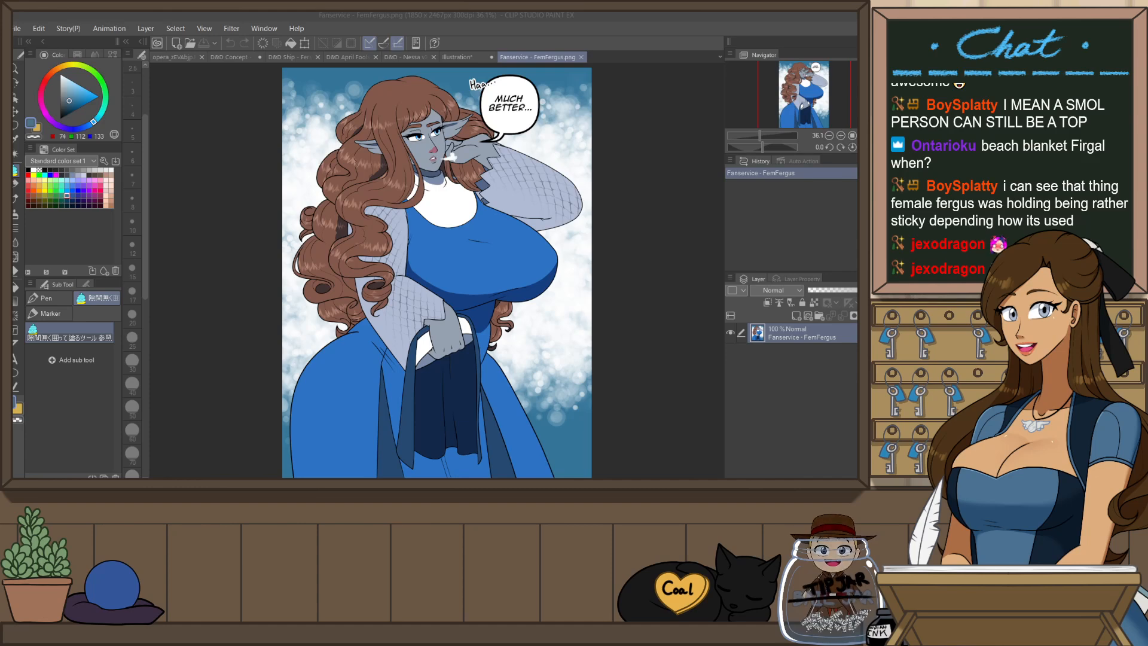
{"action": "left_click", "coordinate": [581, 57]}
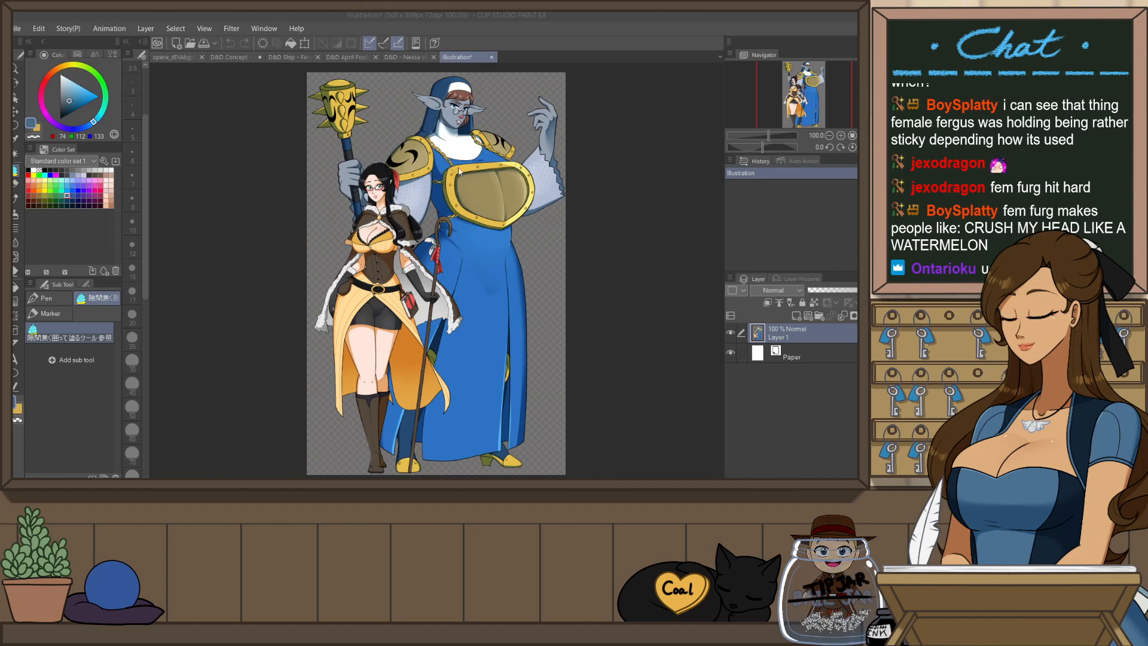
{"action": "left_click", "coordinate": [492, 57]}
{"action": "left_click", "coordinate": [452, 57]}
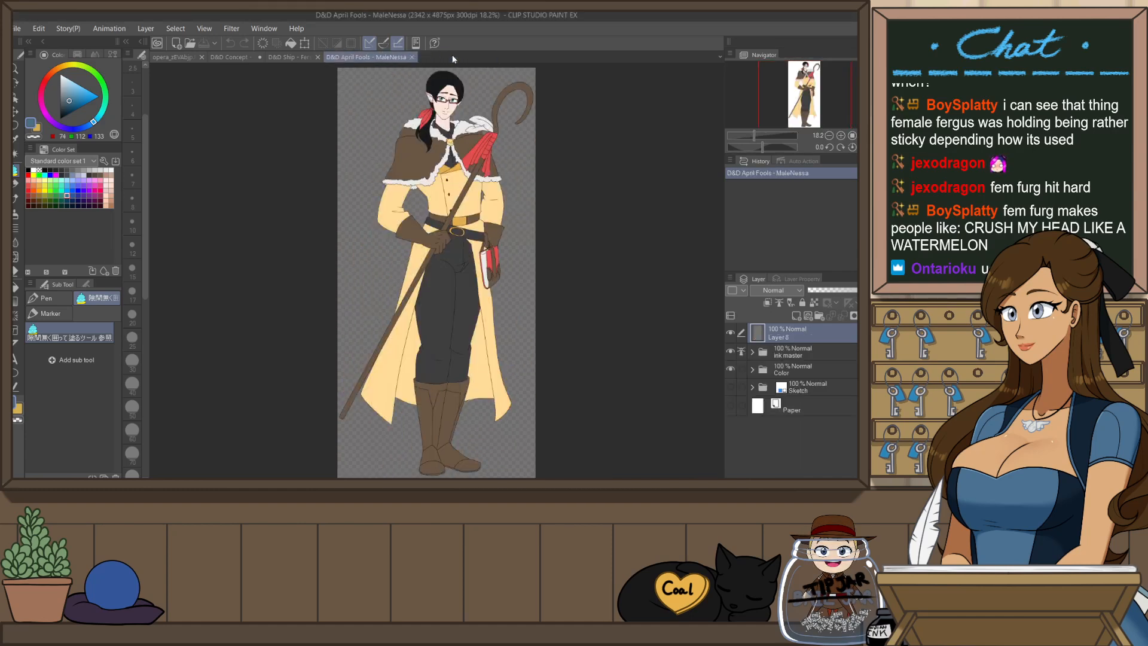
{"action": "left_click", "coordinate": [412, 57]}
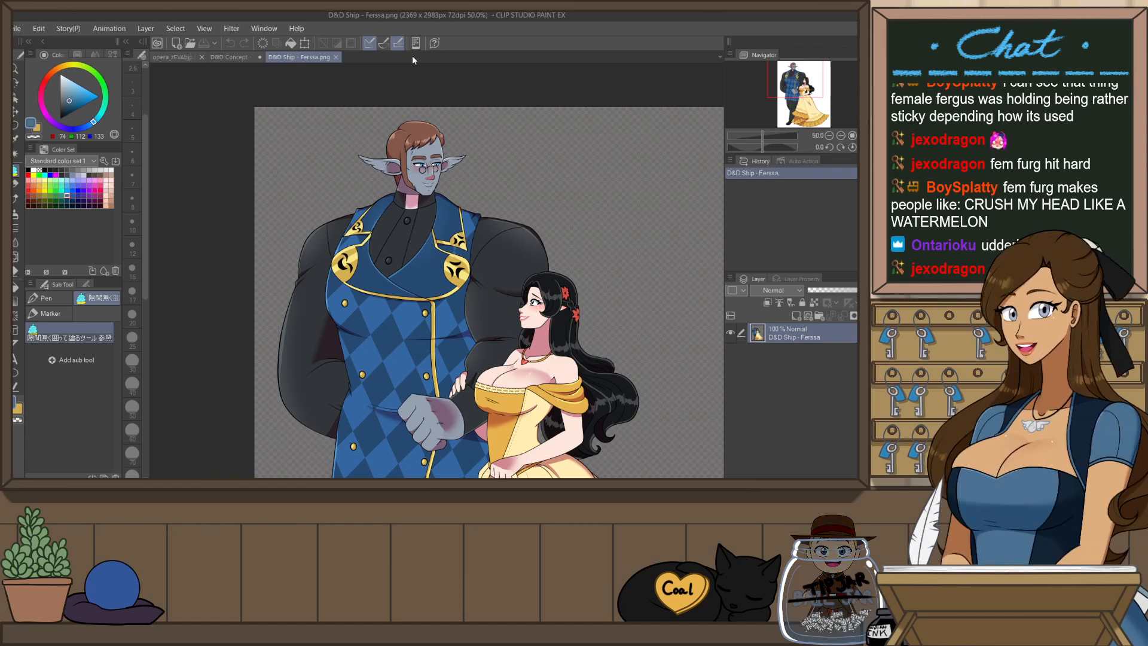
{"action": "left_click", "coordinate": [231, 57]}
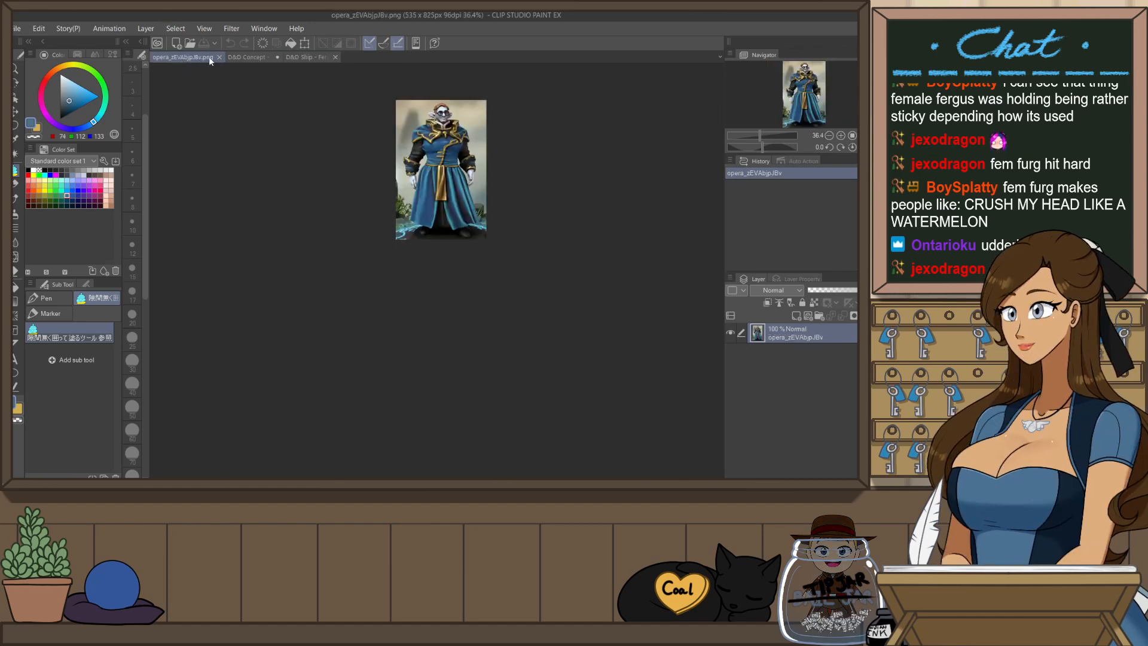
- Draw pencil shadow strokes on the torso around the underside of the cape's pointed corner, undoing the unwanted ones
{"action": "scroll", "coordinate": [193, 213], "scroll_direction": "down", "scroll_amount": 1}
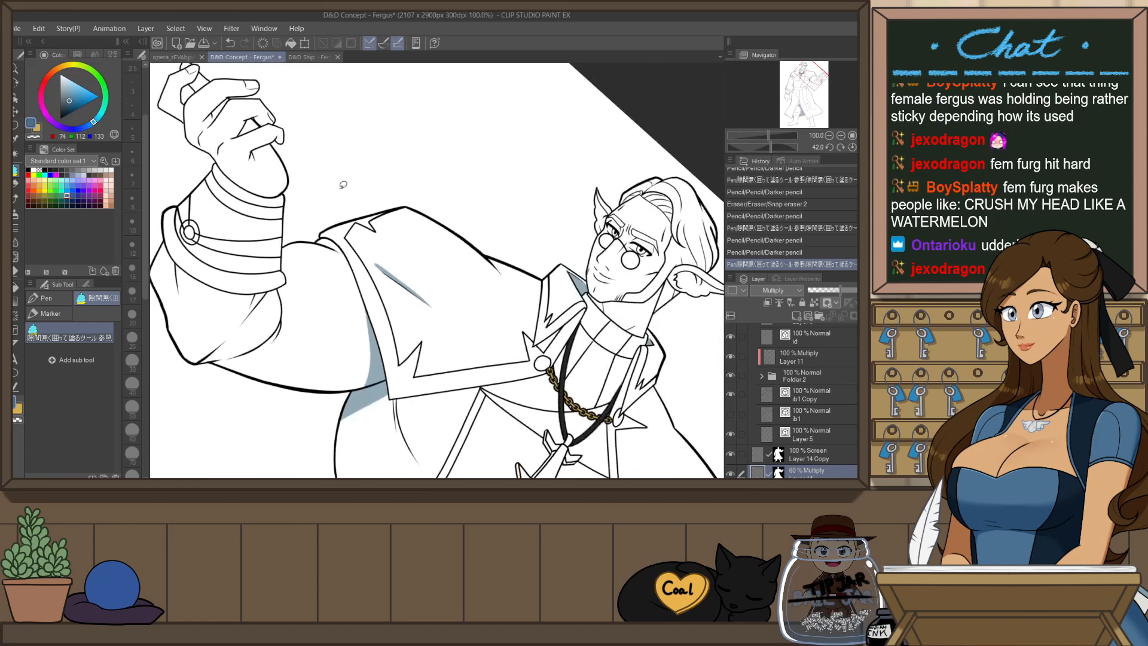
{"action": "scroll", "coordinate": [343, 185], "scroll_direction": "down", "scroll_amount": 1}
{"action": "scroll", "coordinate": [350, 227], "scroll_direction": "up", "scroll_amount": 2}
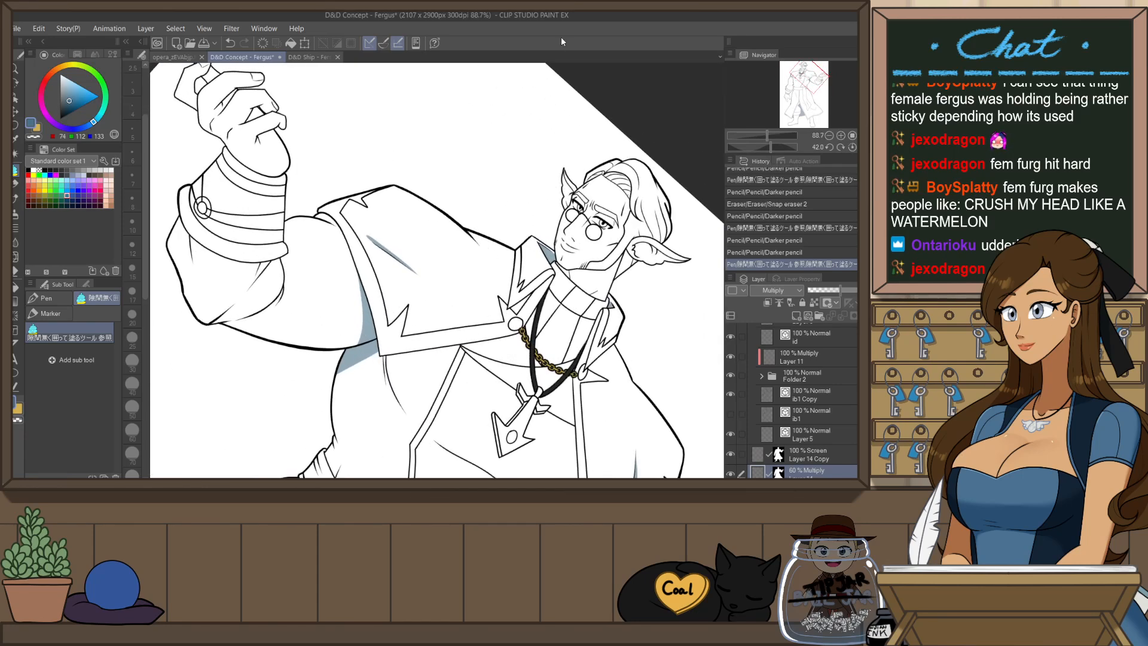
{"action": "key", "text": "ctrl+@"}
{"action": "scroll", "coordinate": [450, 405], "scroll_direction": "up", "scroll_amount": 2}
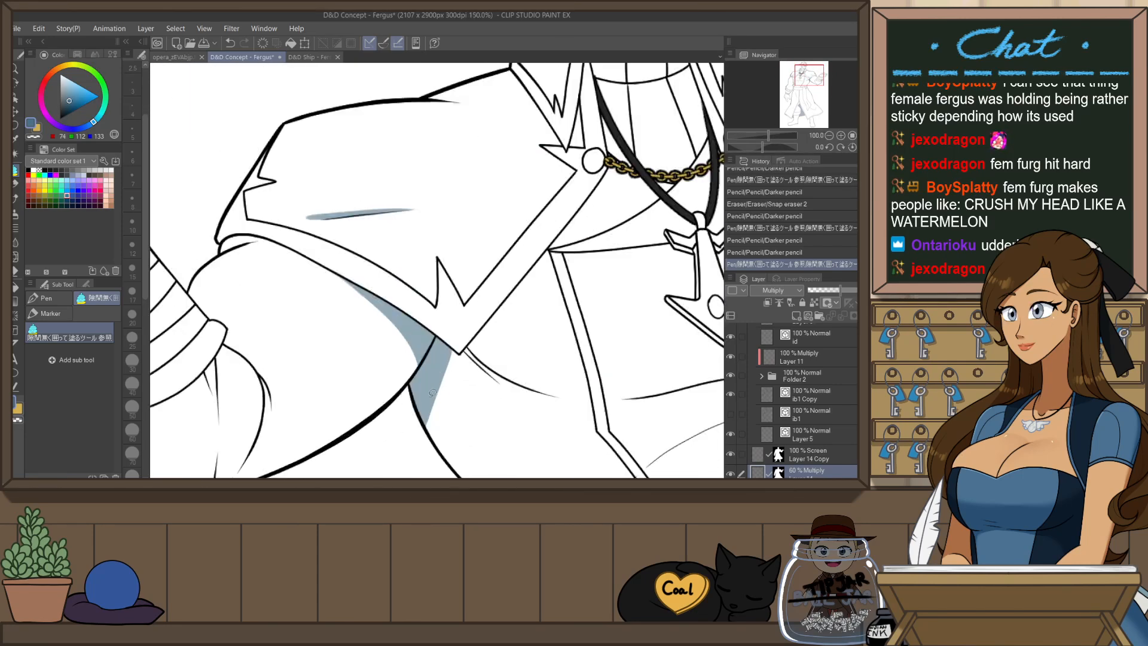
{"action": "key", "text": "p"}
{"action": "mouse_move", "coordinate": [449, 362]}
{"action": "left_mouse_down"}
{"action": "mouse_move", "coordinate": [465, 365]}
{"action": "mouse_move", "coordinate": [514, 292]}
{"action": "mouse_move", "coordinate": [486, 342]}
{"action": "mouse_move", "coordinate": [444, 364]}
{"action": "left_mouse_up"}
{"action": "key", "text": "ctrl+z"}
{"action": "left_click_drag", "start_coordinate": [503, 318], "coordinate": [571, 261]}
{"action": "key", "text": "ctrl+z"}
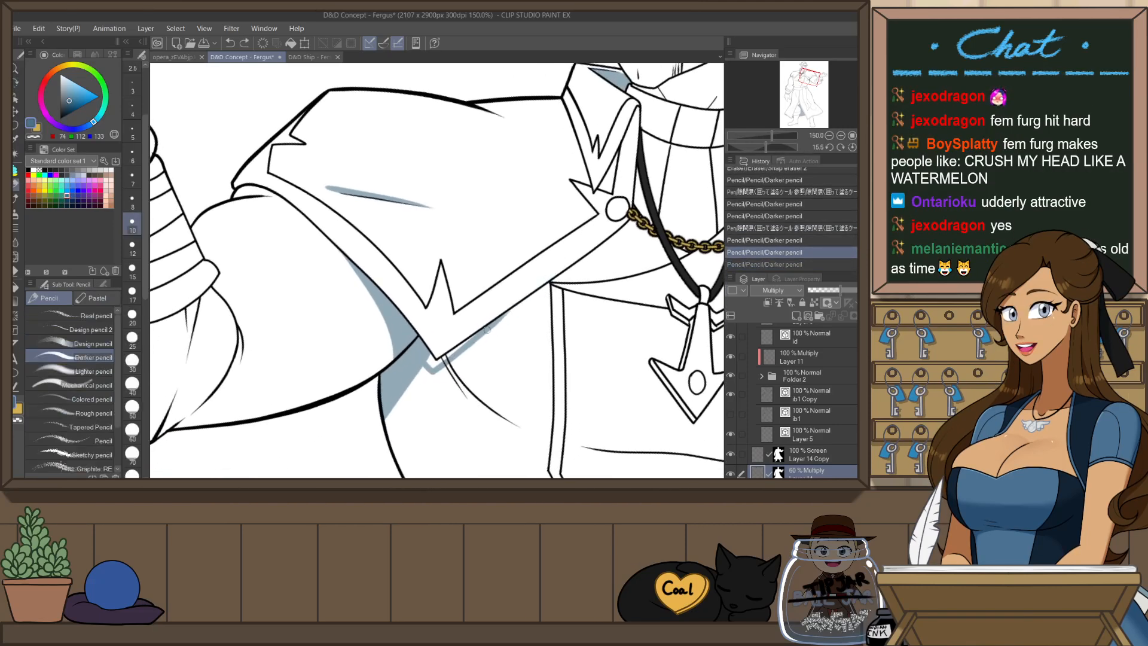
- Extend the pencil shadow along the cape's front edge across the chest and trim it with Snap eraser 2
{"action": "left_click_drag", "start_coordinate": [475, 344], "coordinate": [560, 273]}
{"action": "key", "text": "ctrl+z"}
{"action": "mouse_move", "coordinate": [474, 344]}
{"action": "left_mouse_down"}
{"action": "mouse_move", "coordinate": [566, 272]}
{"action": "mouse_move", "coordinate": [556, 278]}
{"action": "left_mouse_up"}
{"action": "key", "text": "e"}
{"action": "scroll", "coordinate": [565, 280], "scroll_direction": "down", "scroll_amount": 5}
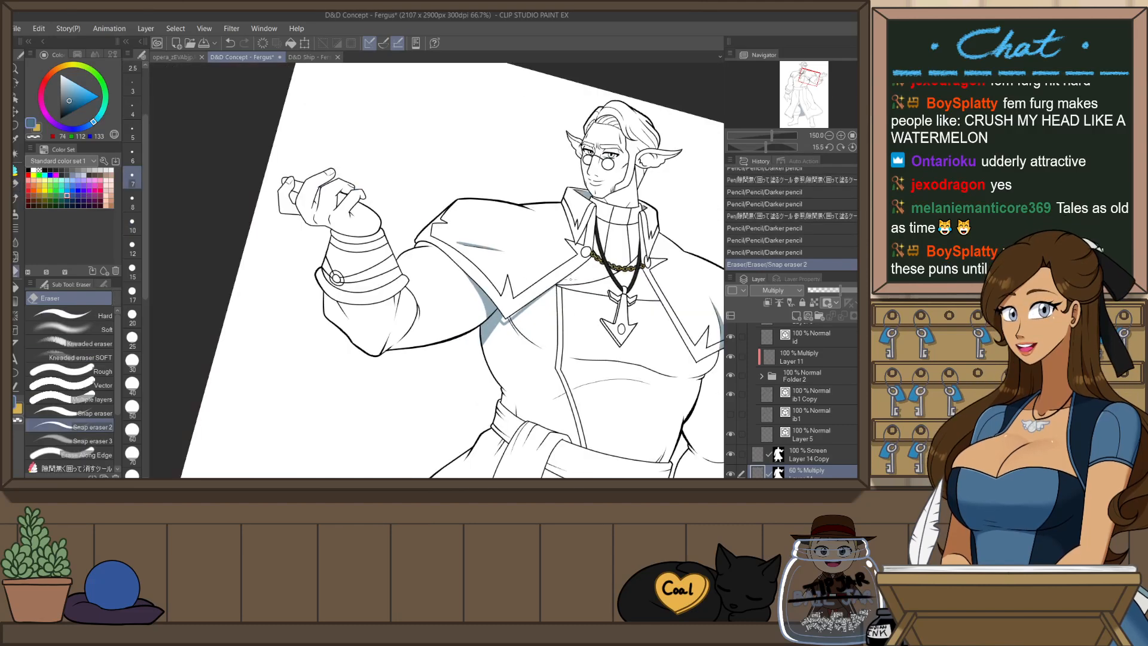
{"action": "scroll", "coordinate": [565, 279], "scroll_direction": "up", "scroll_amount": 4}
{"action": "scroll", "coordinate": [566, 280], "scroll_direction": "down", "scroll_amount": 4}
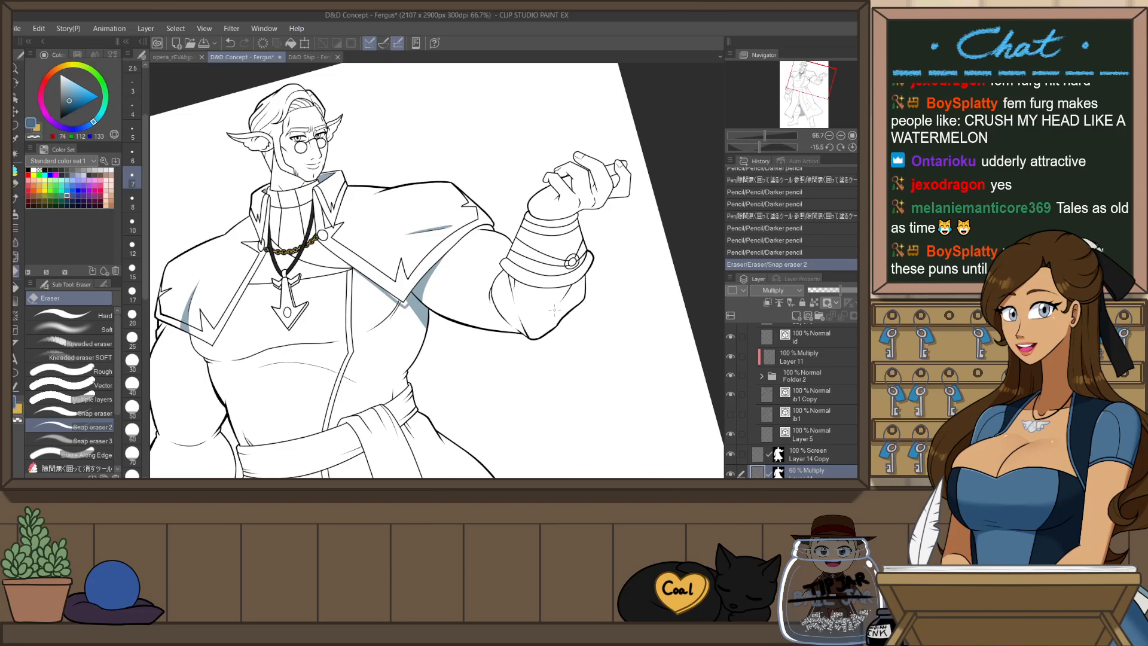
{"action": "key", "text": "r"}
{"action": "left_click_drag", "start_coordinate": [426, 403], "coordinate": [606, 456]}
{"action": "scroll", "coordinate": [428, 401], "scroll_direction": "up", "scroll_amount": 1}
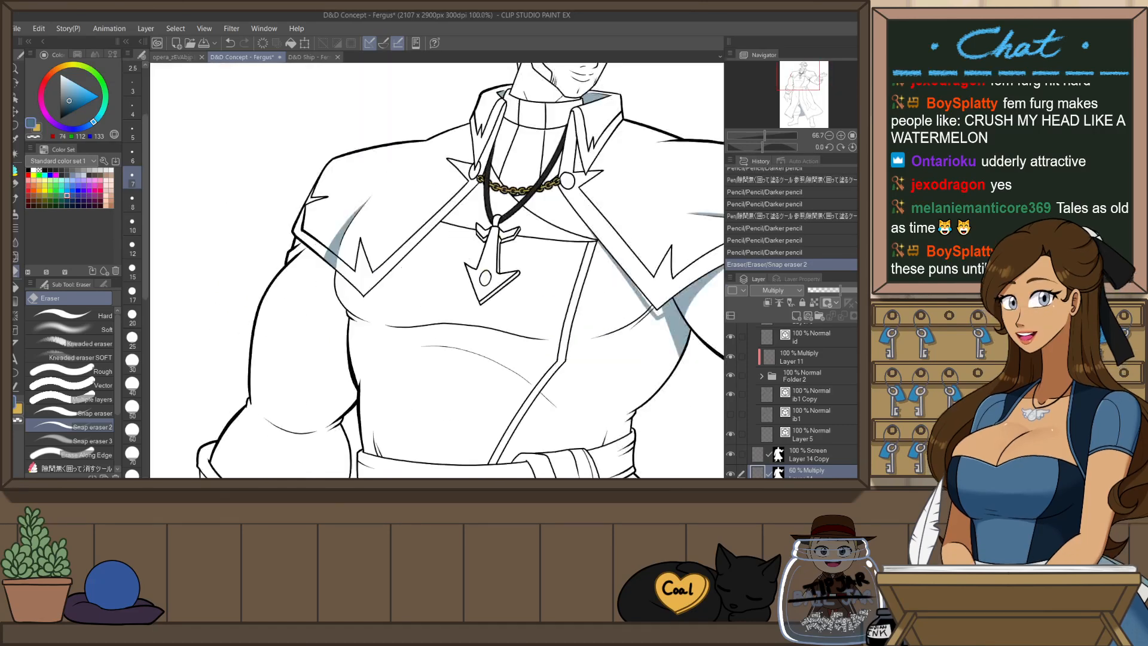
- Draw a pencil shadow beneath the cape hem beside the lowered arm and fill it with the enclose-and-fill pen
{"action": "scroll", "coordinate": [383, 406], "scroll_direction": "up", "scroll_amount": 1}
{"action": "left_click_drag", "start_coordinate": [310, 299], "coordinate": [378, 344]}
{"action": "key", "text": "h"}
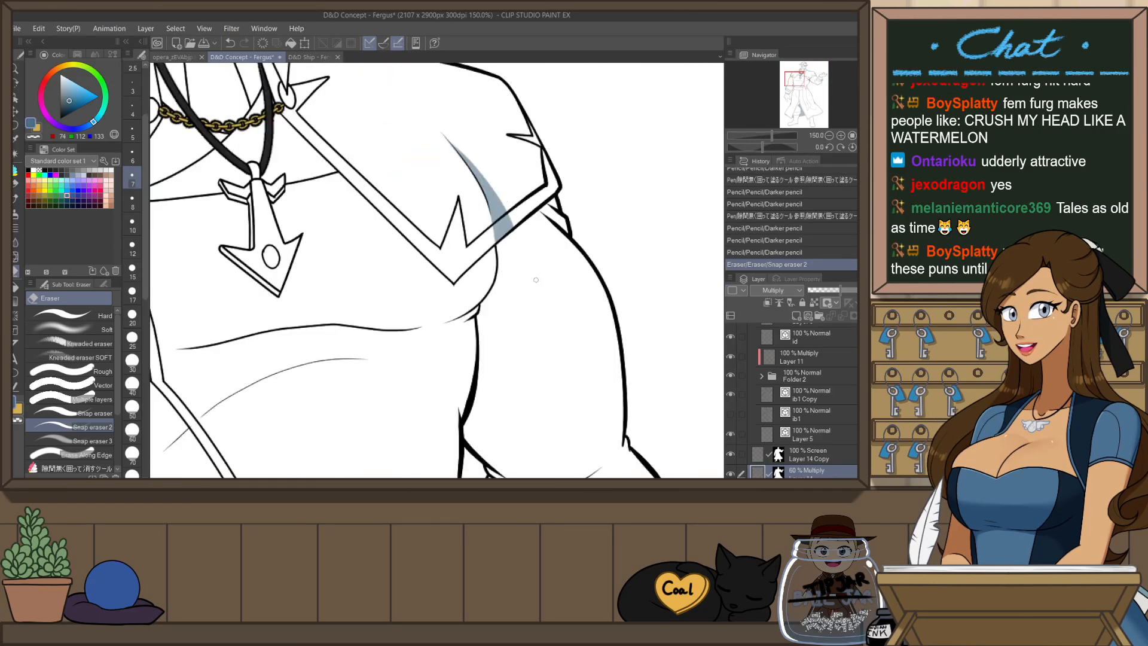
{"action": "key", "text": "p"}
{"action": "left_click_drag", "start_coordinate": [499, 269], "coordinate": [544, 215]}
{"action": "key", "text": "ctrl+z"}
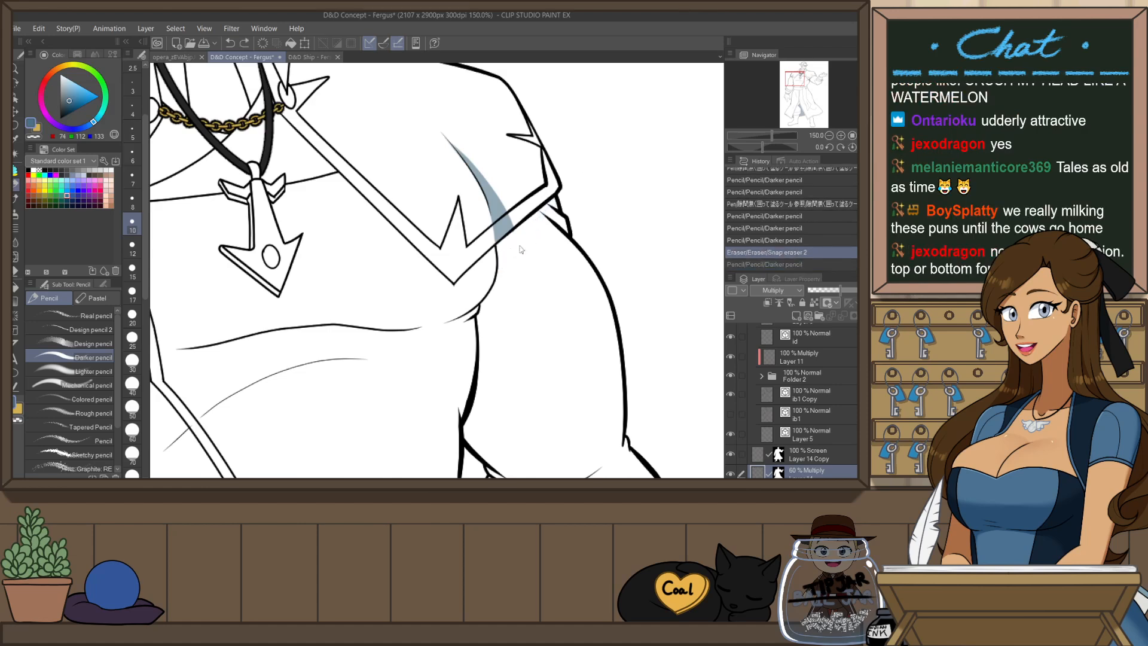
{"action": "left_click_drag", "start_coordinate": [502, 263], "coordinate": [553, 206]}
{"action": "key", "text": "p"}
{"action": "left_click_drag", "start_coordinate": [604, 161], "coordinate": [616, 146]}
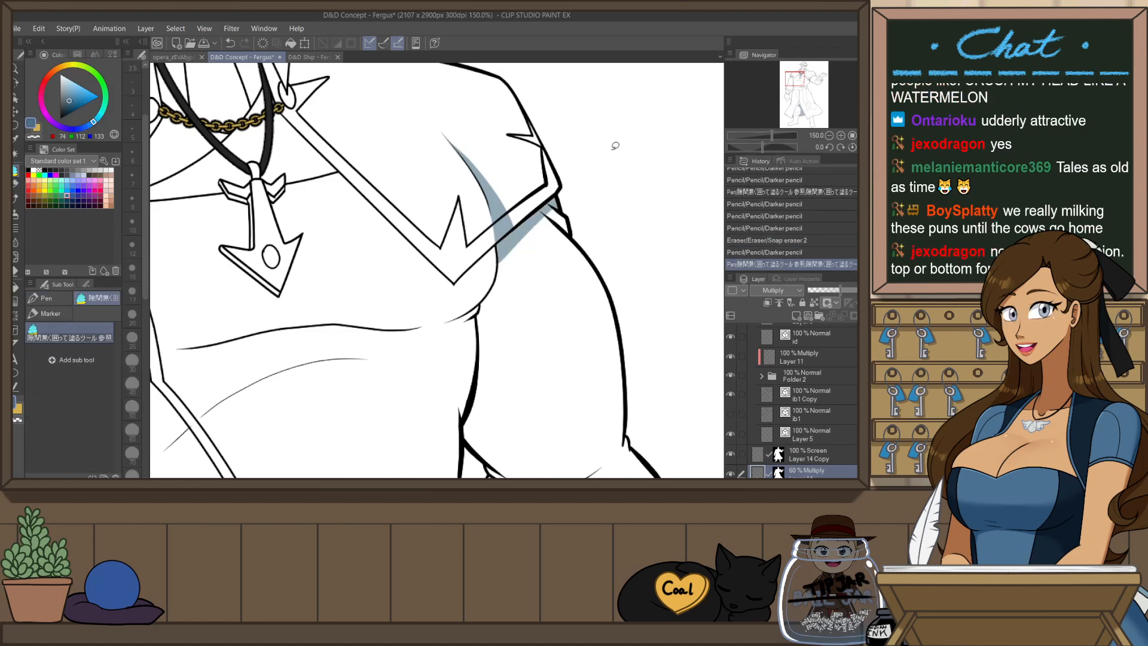
- Extend the pencil shadow to the cape's point beside the lowered arm and fill the shadow gap along the opposite front edge
{"action": "key", "text": "p"}
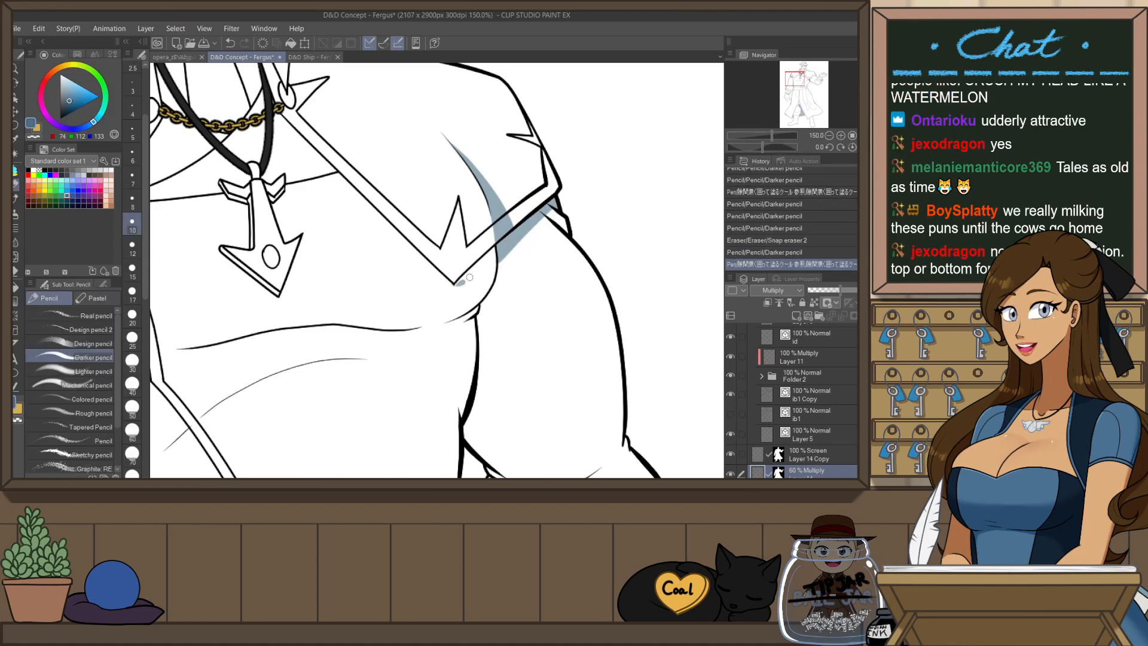
{"action": "key", "text": "ctrl+z"}
{"action": "mouse_move", "coordinate": [470, 277]}
{"action": "left_mouse_down"}
{"action": "mouse_move", "coordinate": [575, 185]}
{"action": "mouse_move", "coordinate": [507, 258]}
{"action": "mouse_move", "coordinate": [458, 282]}
{"action": "mouse_move", "coordinate": [479, 266]}
{"action": "left_mouse_up"}
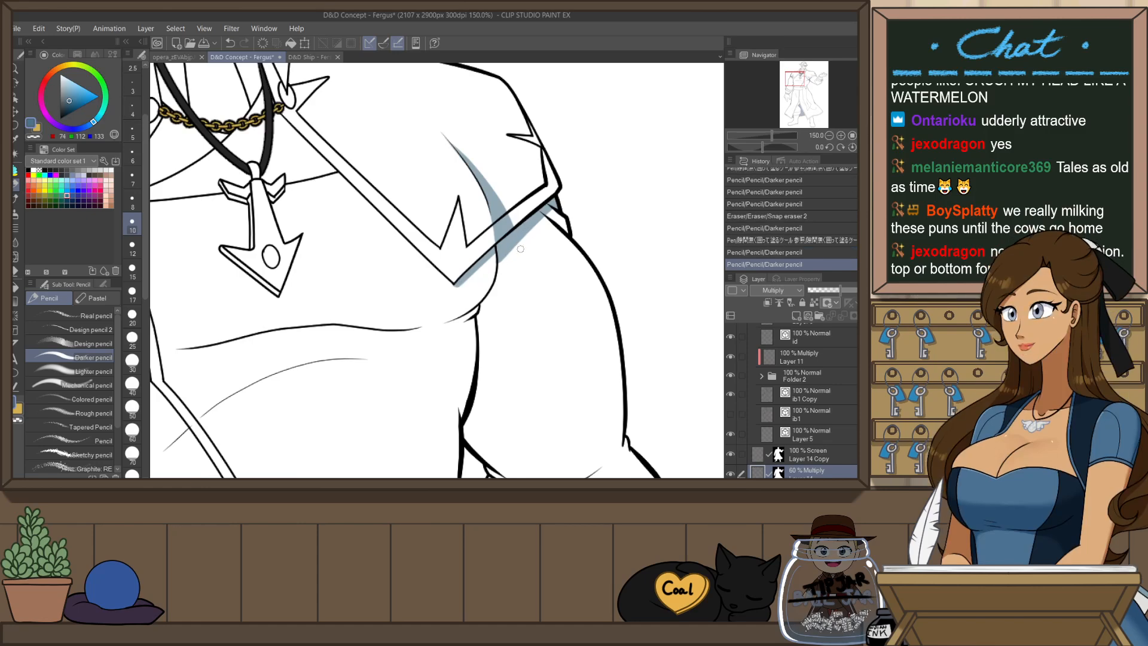
{"action": "scroll", "coordinate": [563, 196], "scroll_direction": "down", "scroll_amount": 2}
{"action": "scroll", "coordinate": [324, 297], "scroll_direction": "up", "scroll_amount": 2}
{"action": "key", "text": "p"}
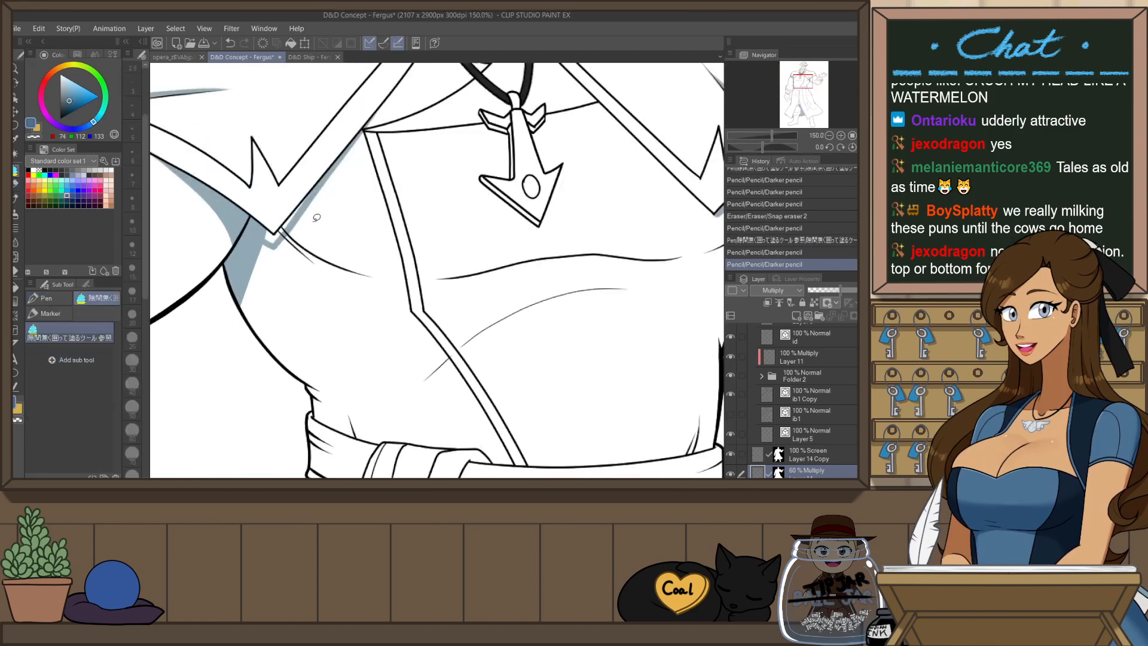
{"action": "left_click_drag", "start_coordinate": [343, 157], "coordinate": [345, 157]}
{"action": "scroll", "coordinate": [468, 160], "scroll_direction": "down", "scroll_amount": 2}
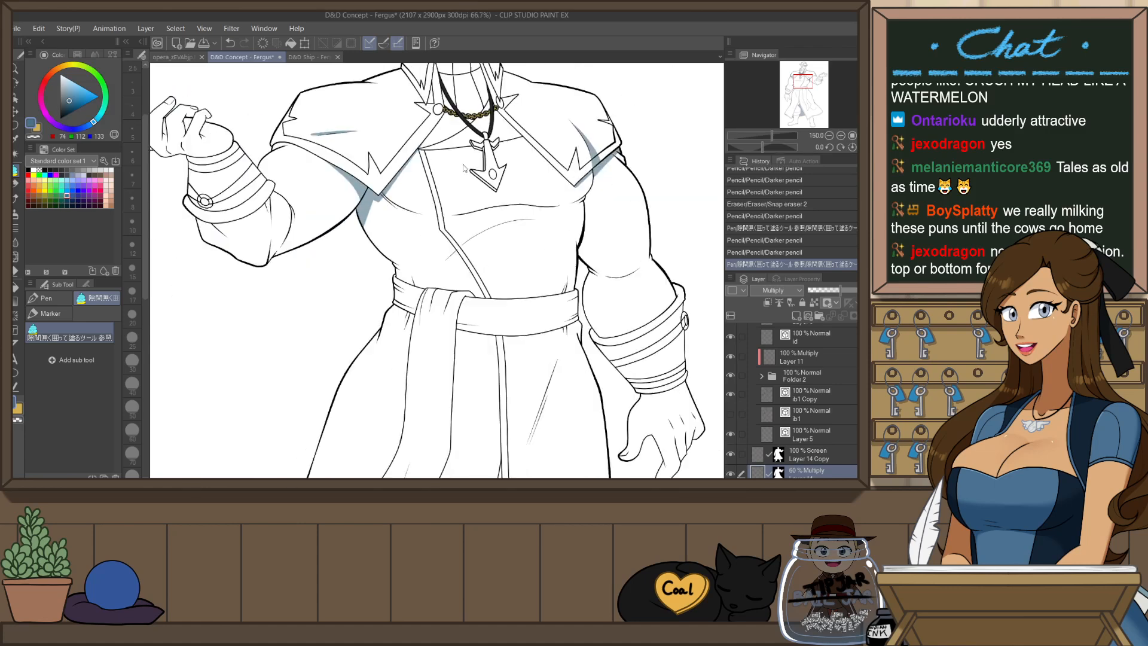
{"action": "scroll", "coordinate": [542, 378], "scroll_direction": "down", "scroll_amount": 1}
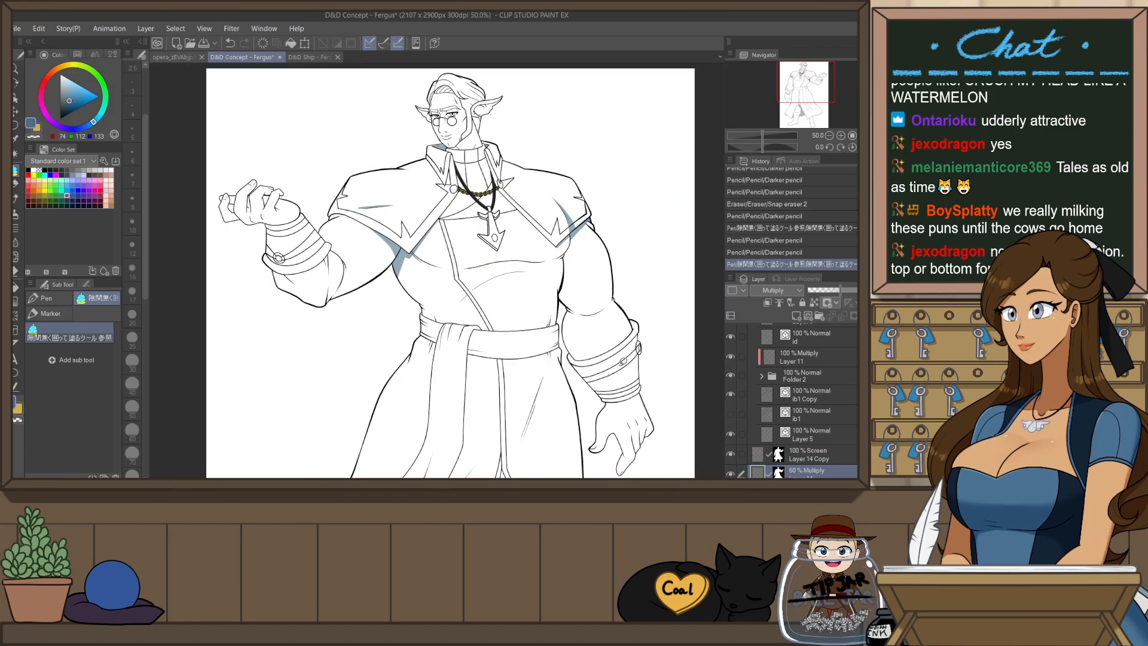
- Draw a pencil shadow under the cape hem across the raised arm's shoulder, undoing the unwanted strokes
{"action": "key", "text": "r"}
{"action": "left_click_drag", "start_coordinate": [624, 362], "coordinate": [629, 230]}
{"action": "scroll", "coordinate": [317, 299], "scroll_direction": "up", "scroll_amount": 3}
{"action": "key", "text": "p"}
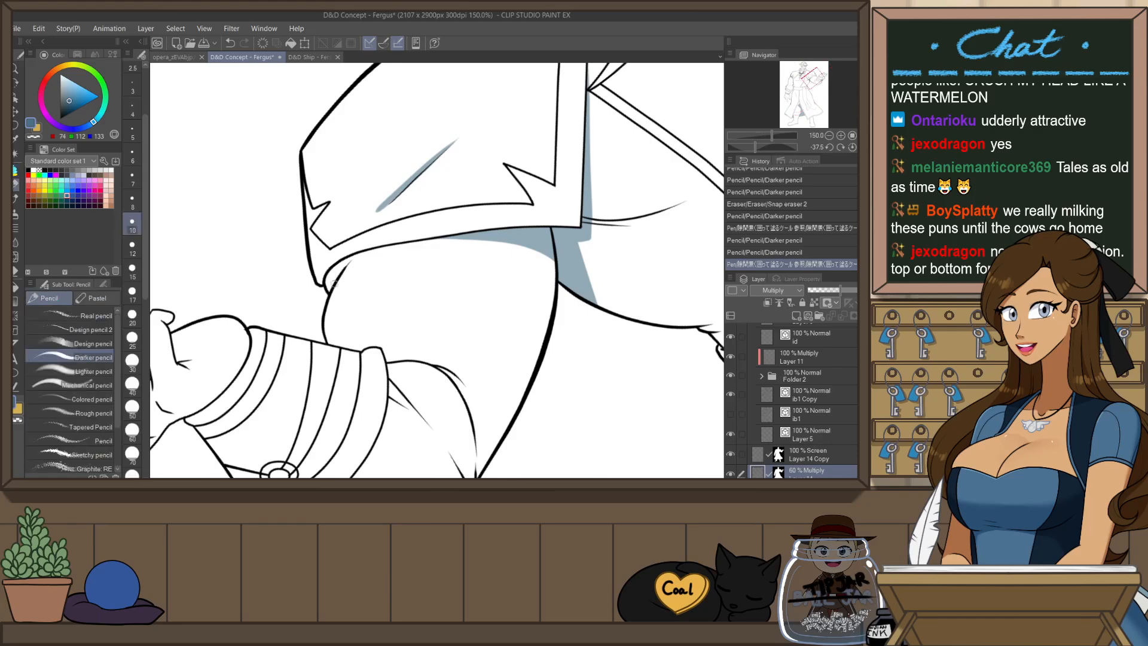
{"action": "left_click_drag", "start_coordinate": [330, 292], "coordinate": [362, 258]}
{"action": "key", "text": "ctrl+z"}
{"action": "mouse_move", "coordinate": [329, 292]}
{"action": "left_mouse_down"}
{"action": "mouse_move", "coordinate": [364, 255]}
{"action": "mouse_move", "coordinate": [464, 238]}
{"action": "left_mouse_up"}
{"action": "key", "text": "ctrl+z"}
{"action": "key", "text": "r"}
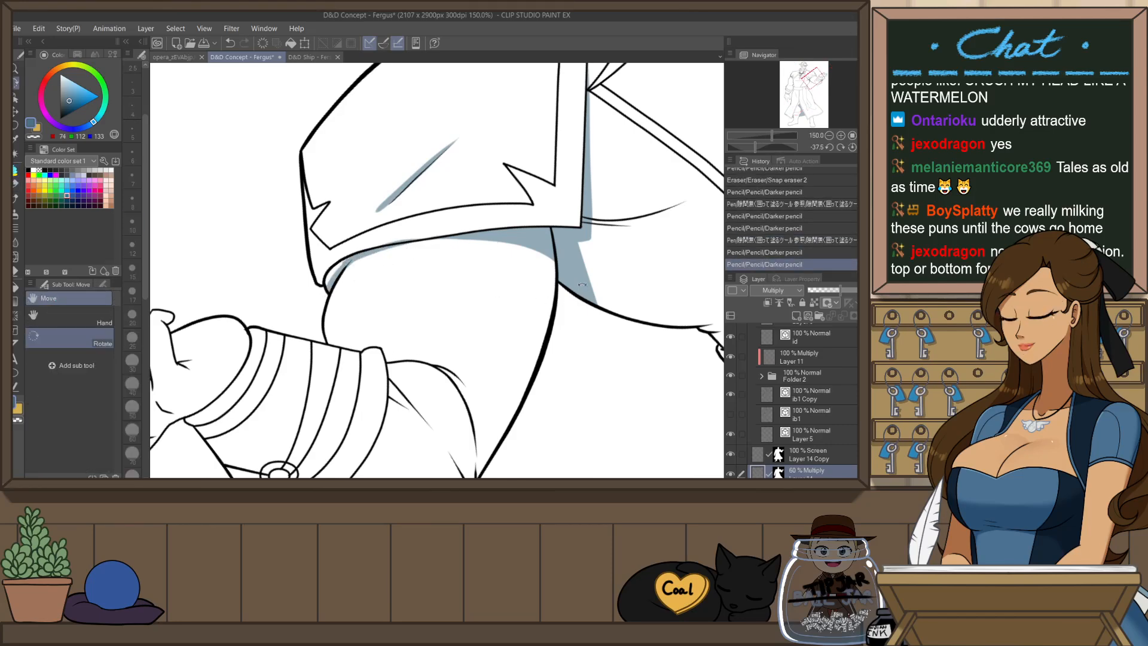
{"action": "mouse_move", "coordinate": [592, 286]}
{"action": "left_mouse_down"}
{"action": "mouse_move", "coordinate": [595, 226]}
{"action": "mouse_move", "coordinate": [591, 236]}
{"action": "left_mouse_up"}
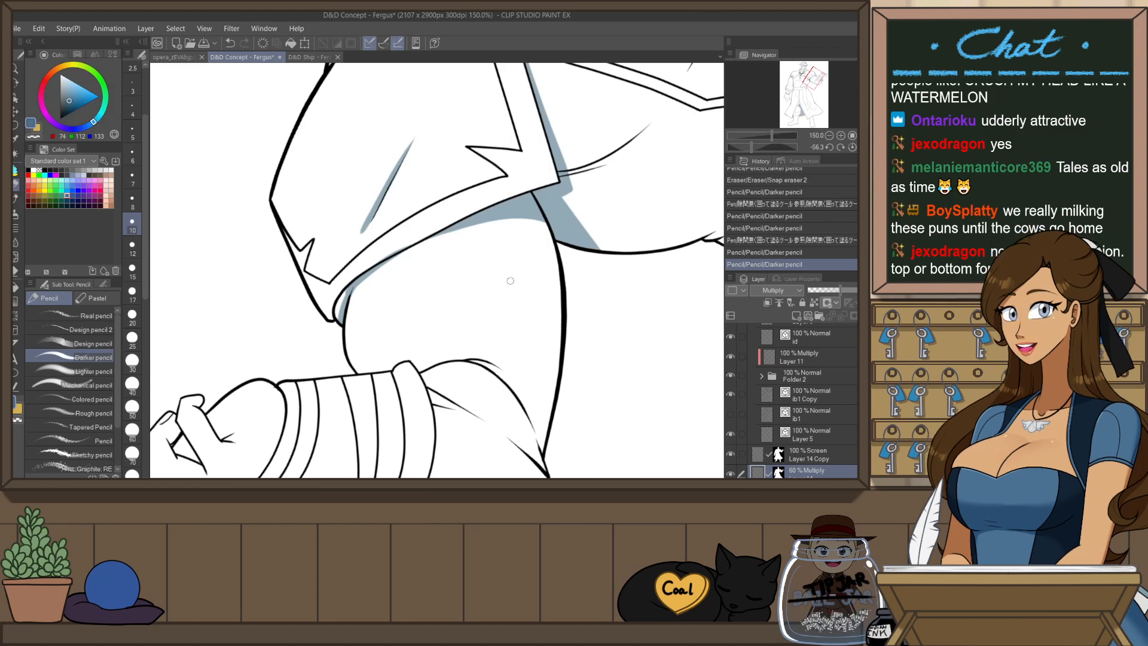
- Redraw the raised arm's hem shadow, fill it with the enclose-and-fill pen and trim it with Snap eraser 2
{"action": "key", "text": "ctrl+z"}
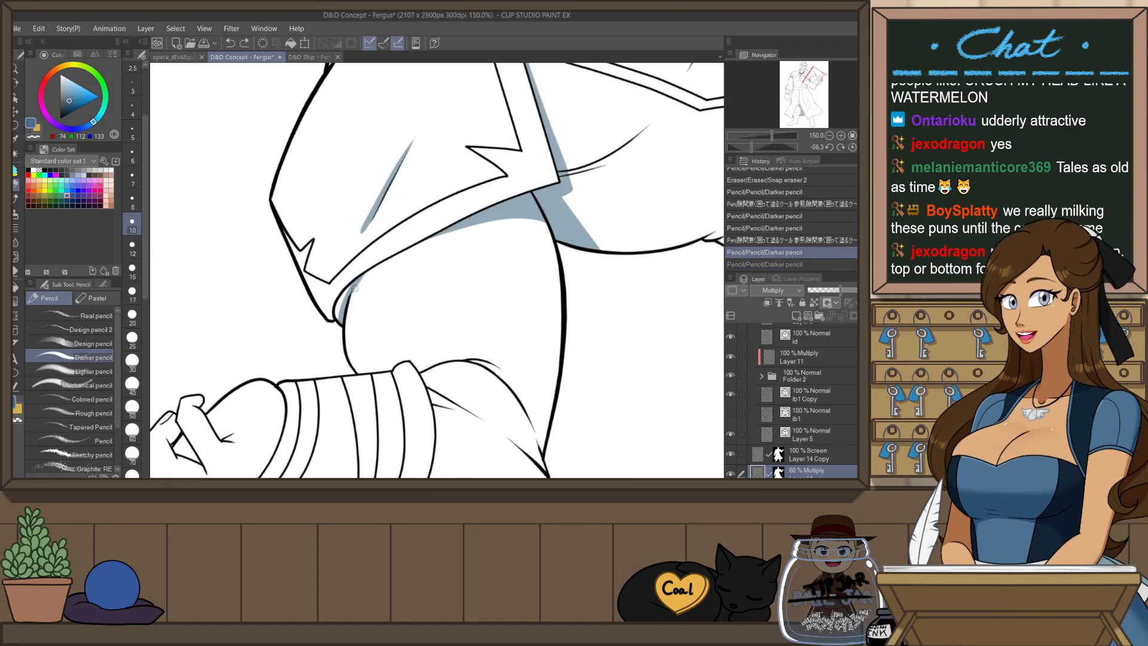
{"action": "left_click_drag", "start_coordinate": [355, 289], "coordinate": [426, 241]}
{"action": "key", "text": "ctrl+z"}
{"action": "mouse_move", "coordinate": [357, 287]}
{"action": "left_mouse_down"}
{"action": "mouse_move", "coordinate": [415, 244]}
{"action": "mouse_move", "coordinate": [377, 247]}
{"action": "mouse_move", "coordinate": [366, 323]}
{"action": "left_mouse_up"}
{"action": "key", "text": "p"}
{"action": "key", "text": "e"}
{"action": "left_click_drag", "start_coordinate": [392, 263], "coordinate": [434, 232]}
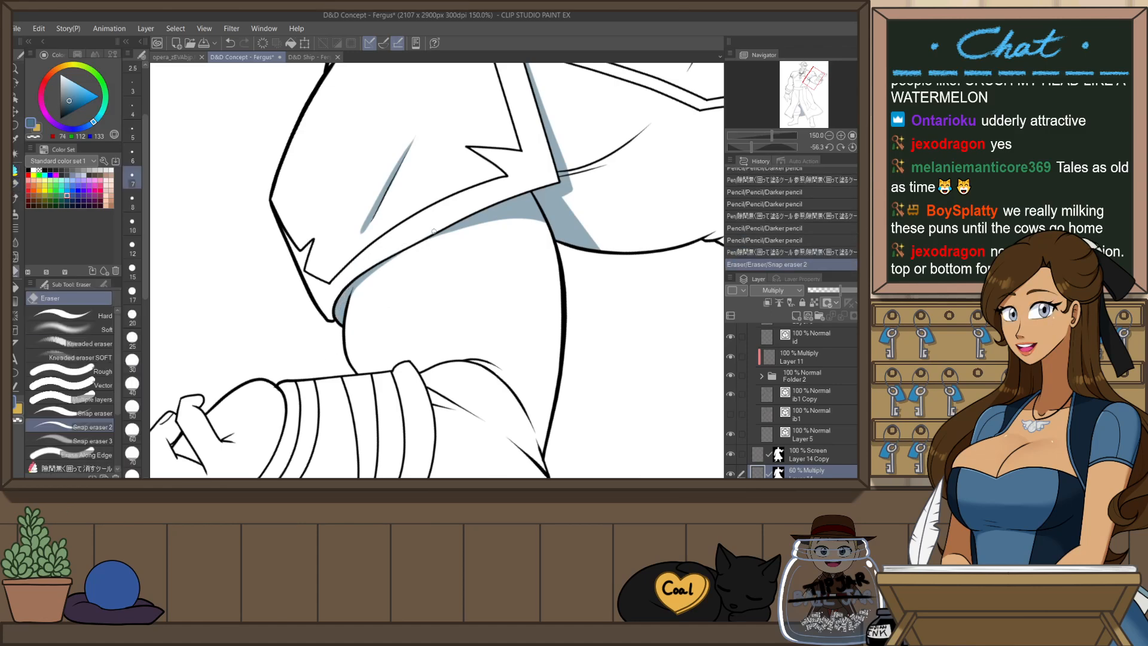
{"action": "scroll", "coordinate": [576, 212], "scroll_direction": "down", "scroll_amount": 3}
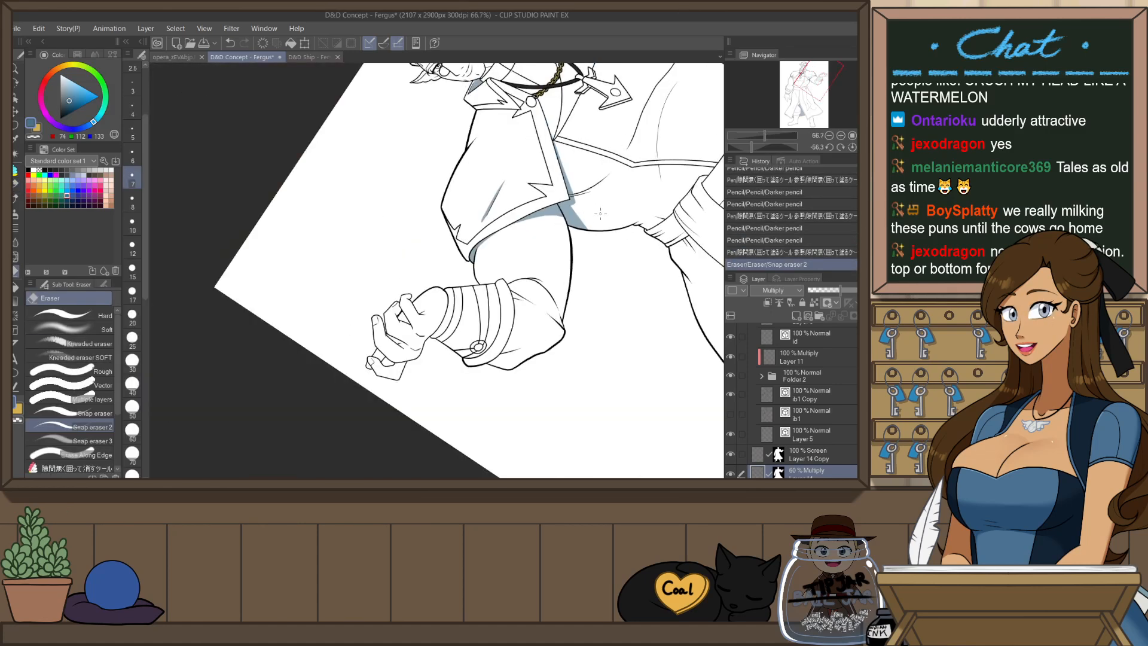
{"action": "key", "text": "ctrl+@"}
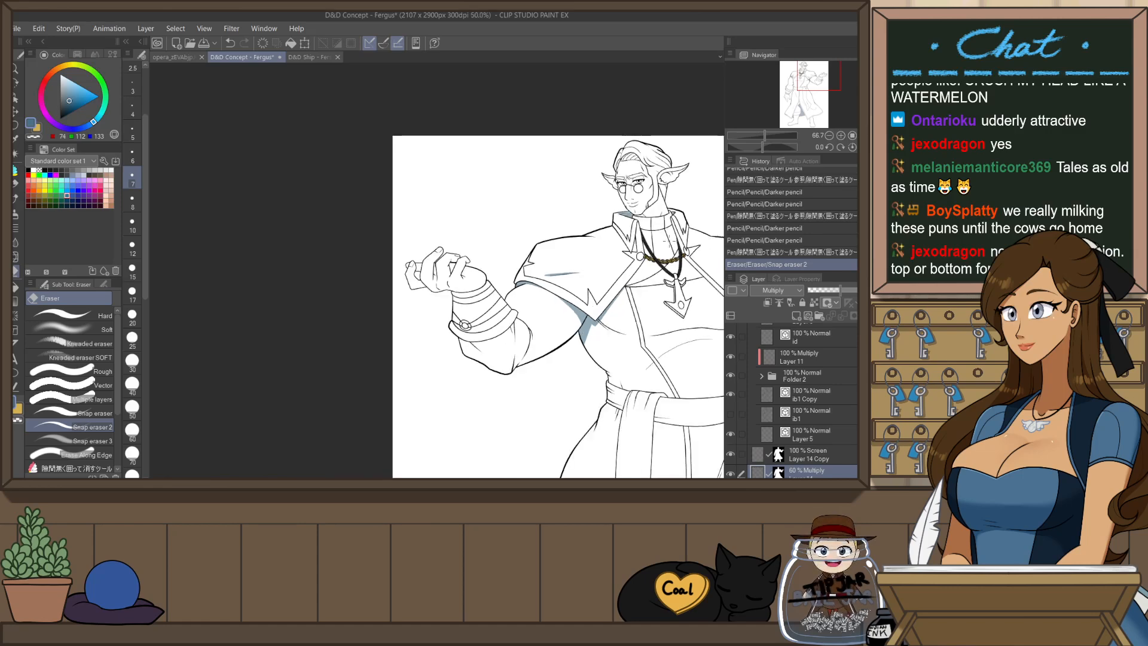
{"action": "scroll", "coordinate": [600, 235], "scroll_direction": "down", "scroll_amount": 2}
{"action": "scroll", "coordinate": [556, 268], "scroll_direction": "up", "scroll_amount": 2}
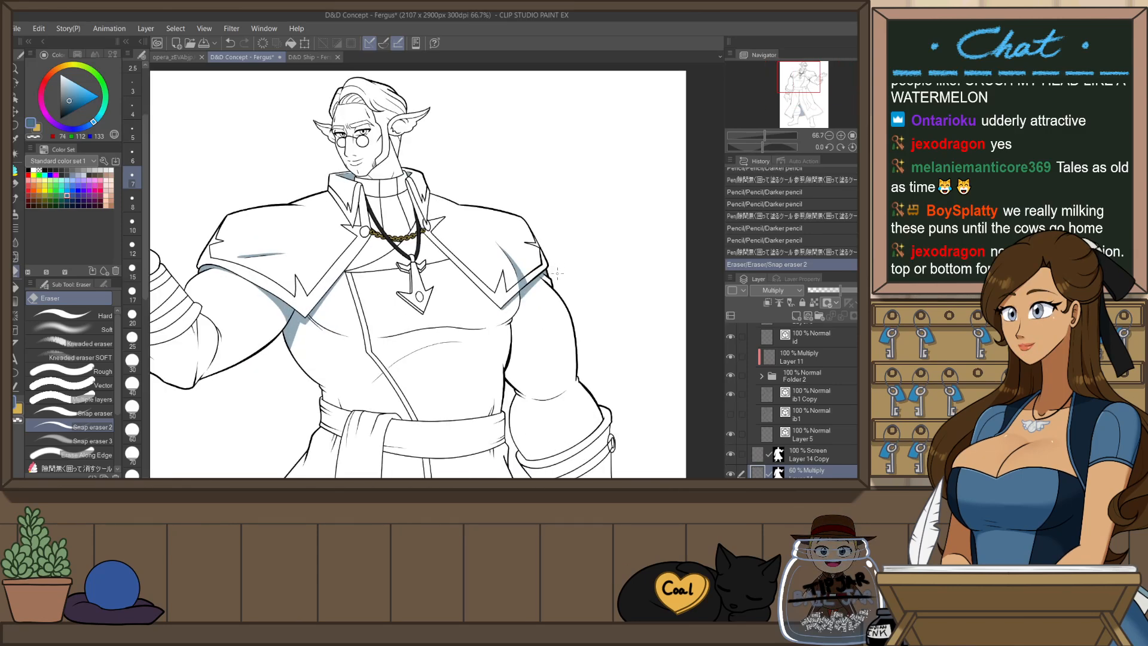
{"action": "key", "text": "h"}
{"action": "key", "text": "h"}
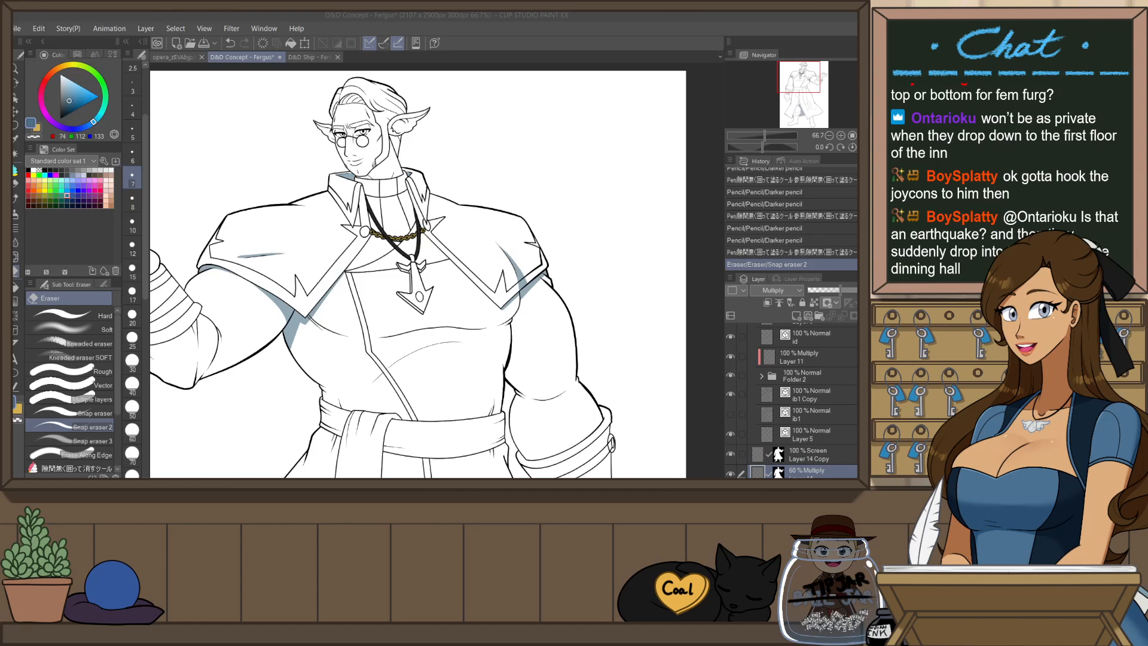
{"action": "left_click", "coordinate": [661, 43]}
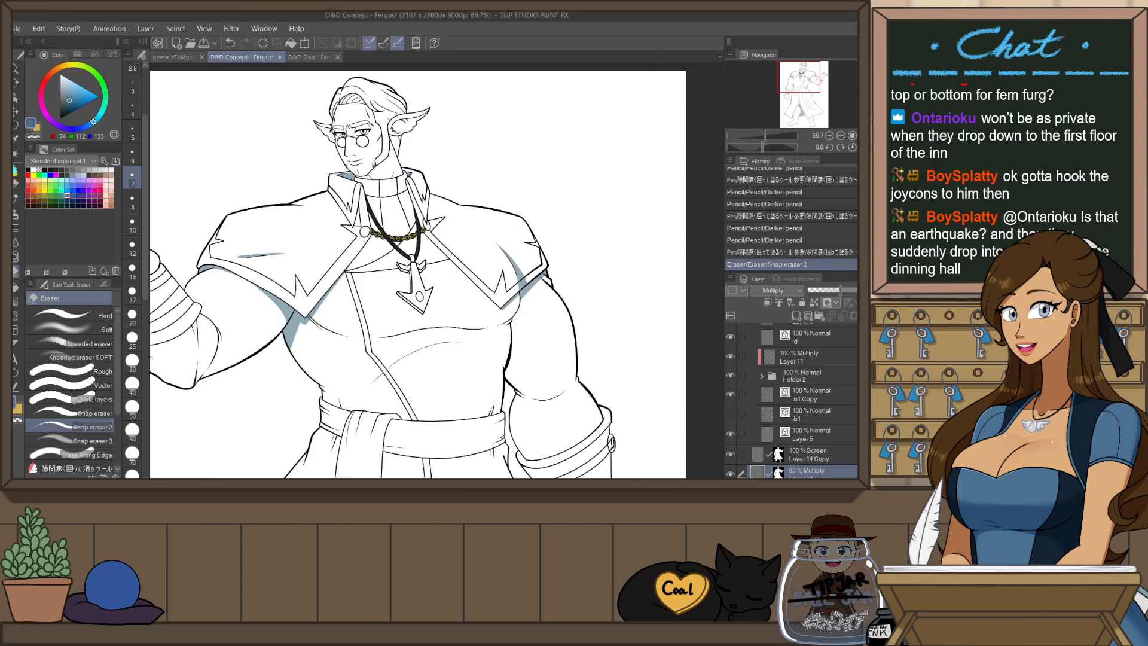
- Draw a pencil shadow stroke under the chest on the lowered-arm side, undoing the unwanted strokes
{"action": "mouse_move", "coordinate": [522, 332]}
{"action": "left_mouse_down"}
{"action": "mouse_move", "coordinate": [560, 228]}
{"action": "mouse_move", "coordinate": [585, 260]}
{"action": "left_mouse_up"}
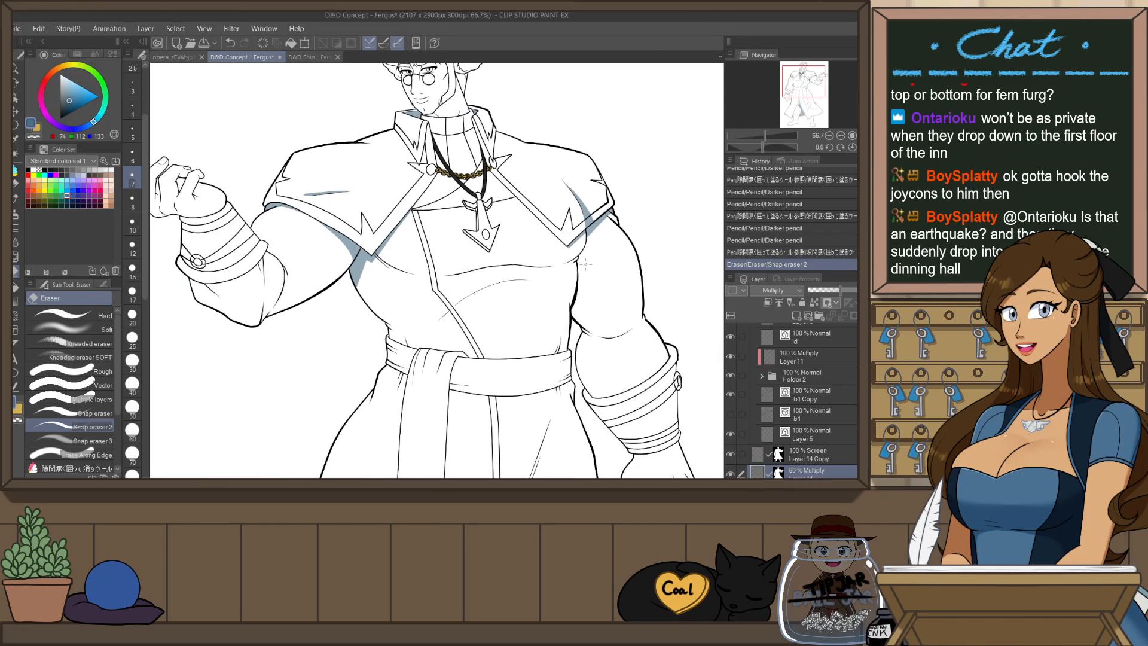
{"action": "mouse_move", "coordinate": [602, 345]}
{"action": "left_mouse_down"}
{"action": "mouse_move", "coordinate": [592, 365]}
{"action": "mouse_move", "coordinate": [454, 395]}
{"action": "mouse_move", "coordinate": [371, 335]}
{"action": "mouse_move", "coordinate": [351, 297]}
{"action": "left_mouse_up"}
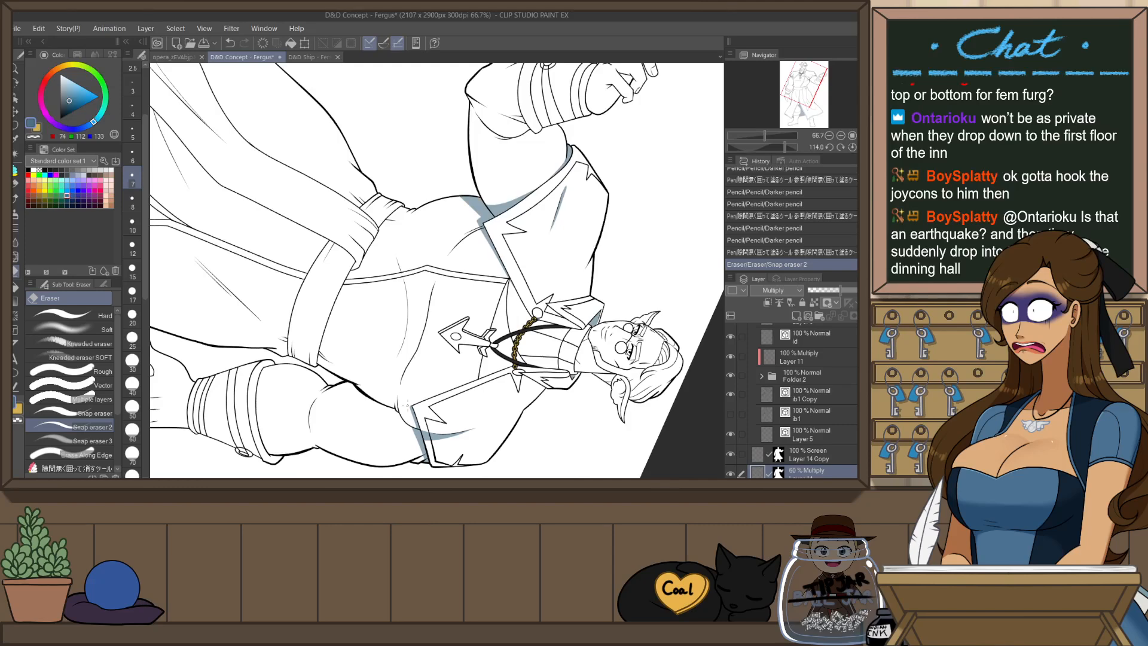
{"action": "scroll", "coordinate": [407, 405], "scroll_direction": "up", "scroll_amount": 2}
{"action": "left_click_drag", "start_coordinate": [394, 413], "coordinate": [422, 333]}
{"action": "key", "text": "p"}
{"action": "key", "text": "ctrl+z"}
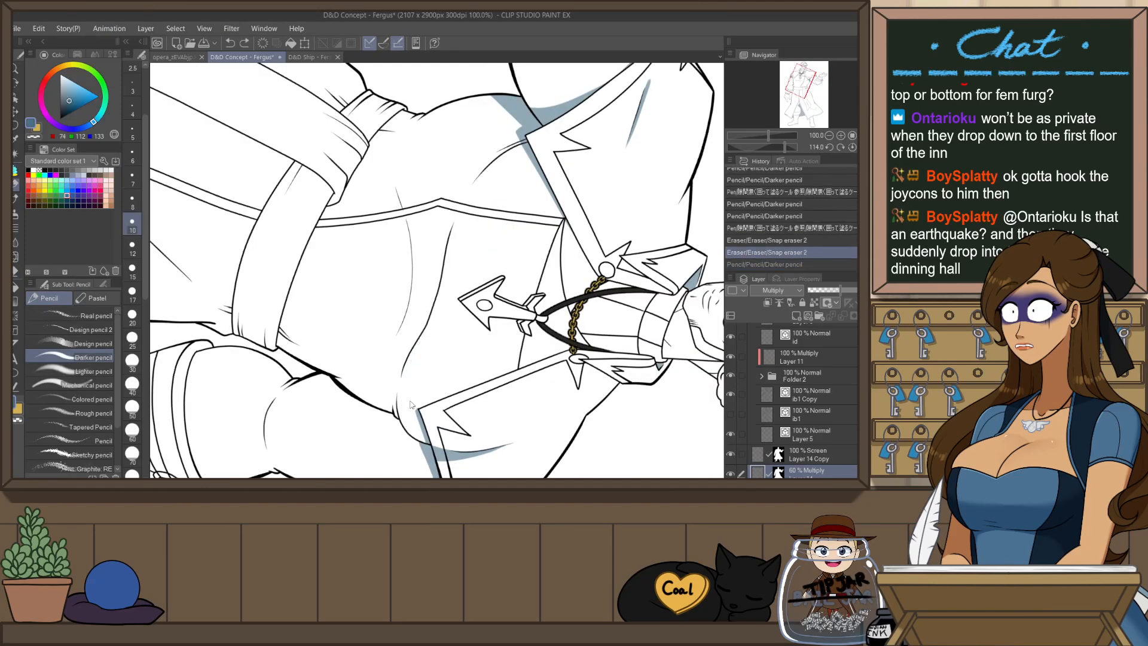
{"action": "left_click_drag", "start_coordinate": [405, 429], "coordinate": [421, 335]}
{"action": "key", "text": "ctrl+z"}
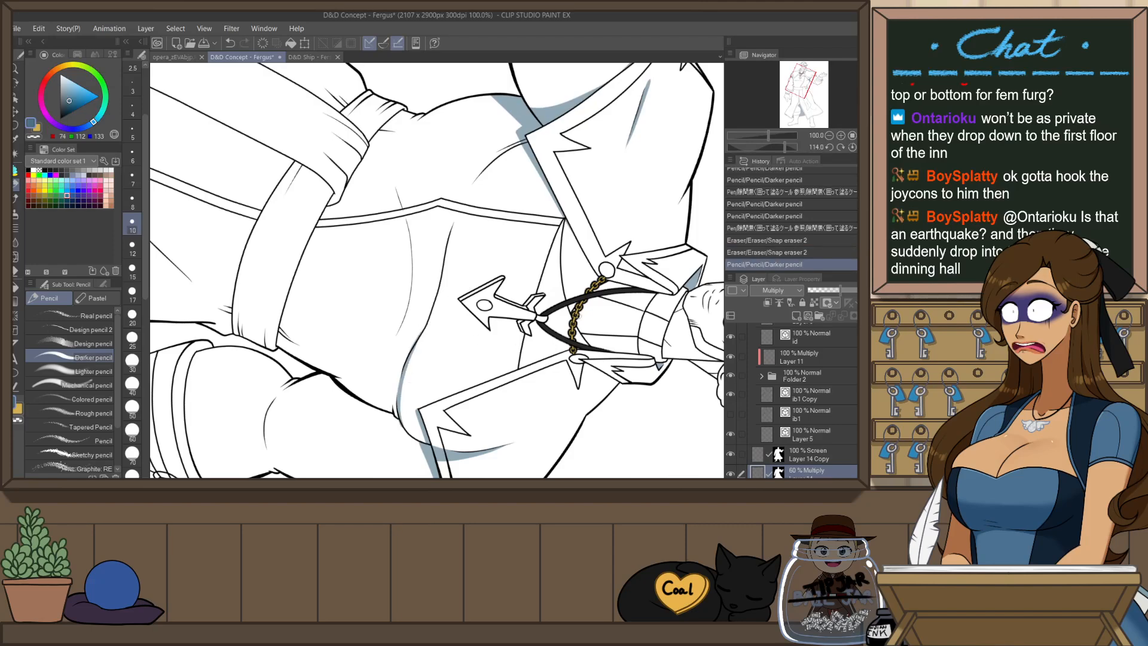
- Extend the pencil shadow along the under-chest line across the jacket trim to the opposite cape corner, redoing strokes as needed
{"action": "key", "text": "r"}
{"action": "mouse_move", "coordinate": [585, 324]}
{"action": "left_mouse_down"}
{"action": "mouse_move", "coordinate": [568, 256]}
{"action": "mouse_move", "coordinate": [456, 153]}
{"action": "left_mouse_up"}
{"action": "mouse_move", "coordinate": [532, 251]}
{"action": "left_mouse_down"}
{"action": "mouse_move", "coordinate": [373, 230]}
{"action": "mouse_move", "coordinate": [382, 326]}
{"action": "mouse_move", "coordinate": [425, 347]}
{"action": "mouse_move", "coordinate": [414, 344]}
{"action": "left_mouse_up"}
{"action": "key", "text": "p"}
{"action": "scroll", "coordinate": [400, 331], "scroll_direction": "up", "scroll_amount": 1}
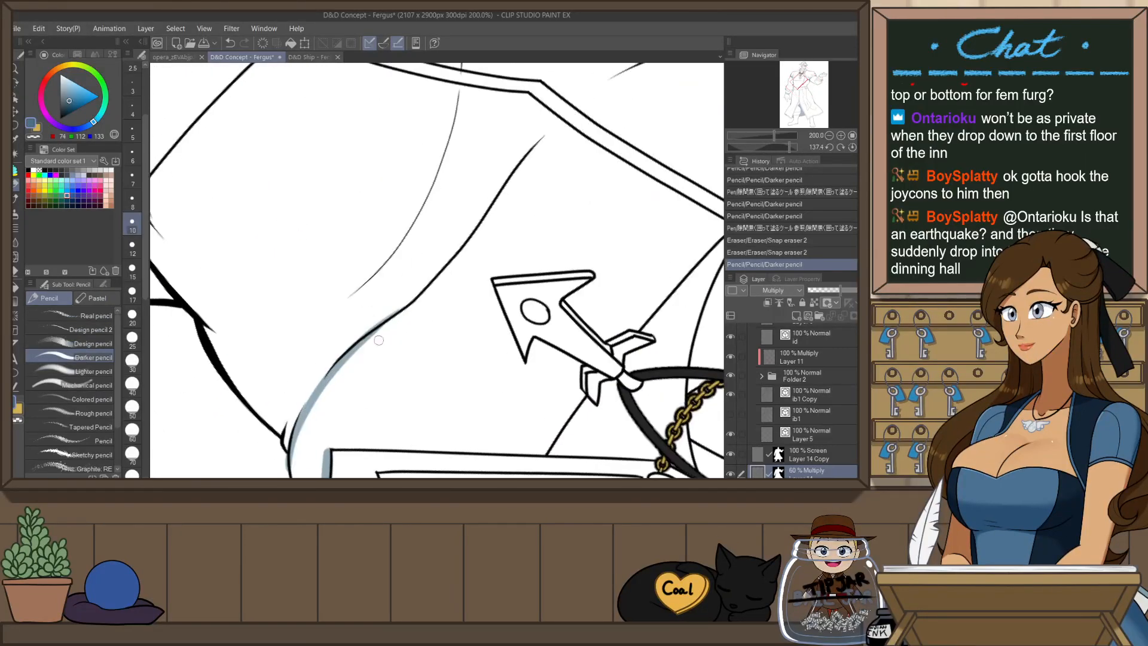
{"action": "scroll", "coordinate": [376, 344], "scroll_direction": "up", "scroll_amount": 1}
{"action": "left_click_drag", "start_coordinate": [375, 344], "coordinate": [545, 158]}
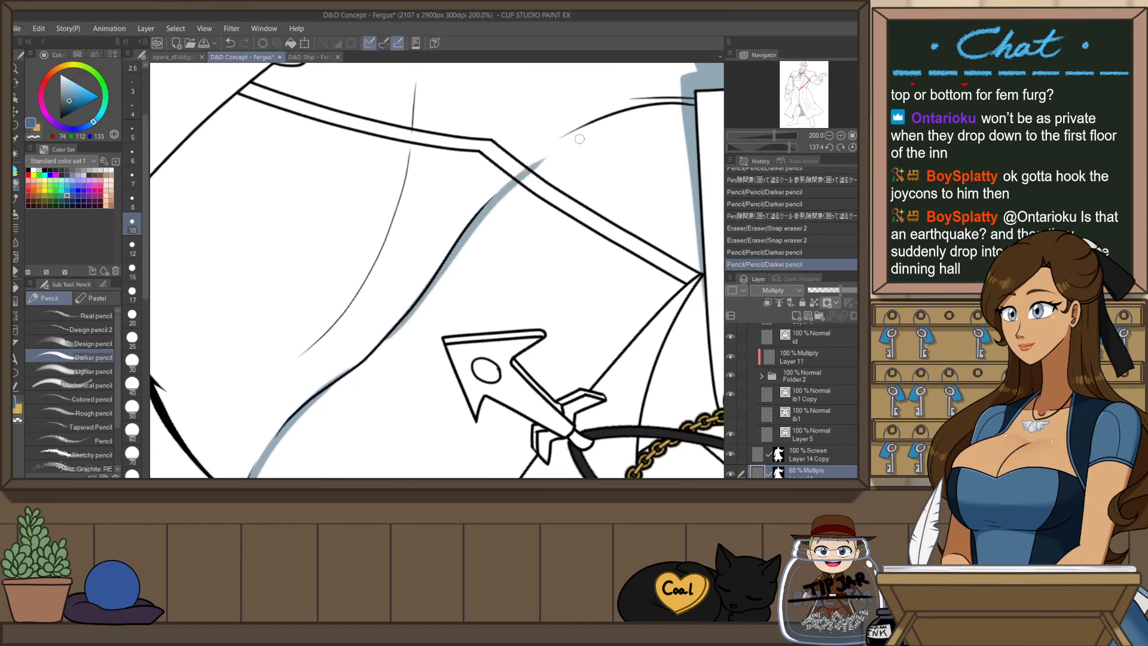
{"action": "key", "text": "ctrl+z"}
{"action": "mouse_move", "coordinate": [386, 341]}
{"action": "left_mouse_down"}
{"action": "mouse_move", "coordinate": [433, 281]}
{"action": "mouse_move", "coordinate": [597, 135]}
{"action": "mouse_move", "coordinate": [436, 270]}
{"action": "mouse_move", "coordinate": [619, 117]}
{"action": "left_mouse_up"}
{"action": "key", "text": "ctrl+z"}
{"action": "mouse_move", "coordinate": [551, 153]}
{"action": "left_mouse_down"}
{"action": "mouse_move", "coordinate": [614, 112]}
{"action": "mouse_move", "coordinate": [665, 103]}
{"action": "left_mouse_up"}
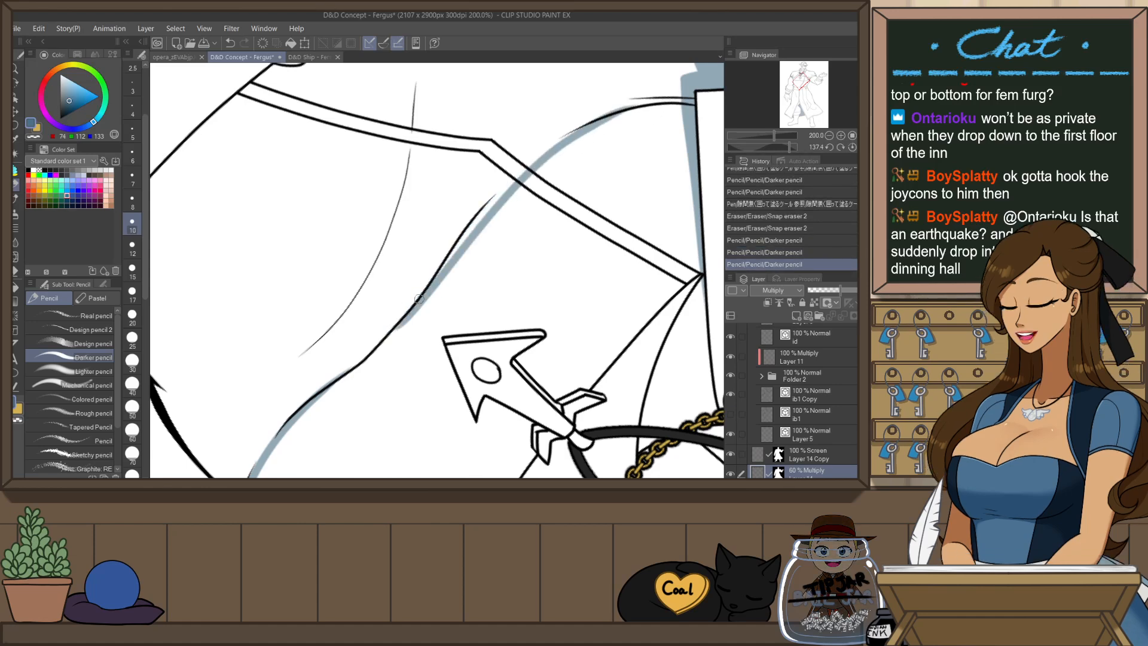
{"action": "key", "text": "ctrl+z"}
{"action": "left_click_drag", "start_coordinate": [386, 336], "coordinate": [430, 281]}
{"action": "key", "text": "ctrl+z"}
{"action": "key", "text": "ctrl+z"}
{"action": "mouse_move", "coordinate": [393, 328]}
{"action": "left_mouse_down"}
{"action": "mouse_move", "coordinate": [570, 141]}
{"action": "mouse_move", "coordinate": [676, 106]}
{"action": "left_mouse_up"}
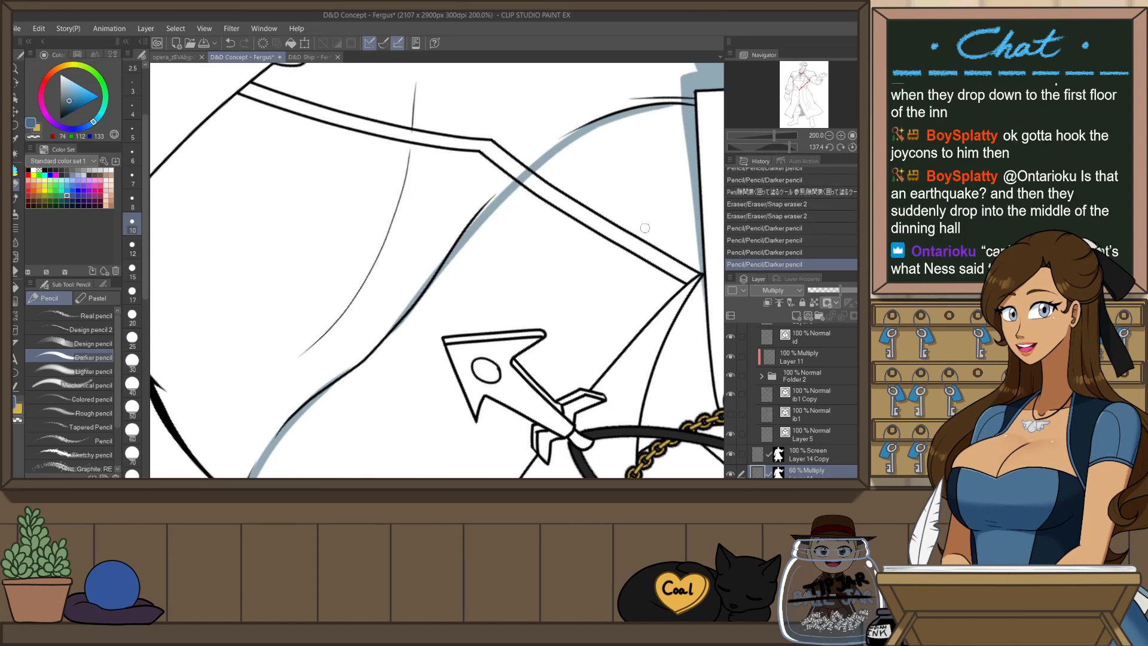
- Add a second, lower pencil stroke across the jacket trim to mark the under-chest shadow's outer edge up to the cape
{"action": "mouse_move", "coordinate": [619, 136]}
{"action": "left_mouse_down"}
{"action": "mouse_move", "coordinate": [538, 207]}
{"action": "mouse_move", "coordinate": [491, 167]}
{"action": "mouse_move", "coordinate": [471, 182]}
{"action": "left_mouse_up"}
{"action": "key", "text": "r"}
{"action": "key", "text": "ctrl+z"}
{"action": "key", "text": "p"}
{"action": "left_click_drag", "start_coordinate": [379, 339], "coordinate": [526, 135]}
{"action": "key", "text": "ctrl+z"}
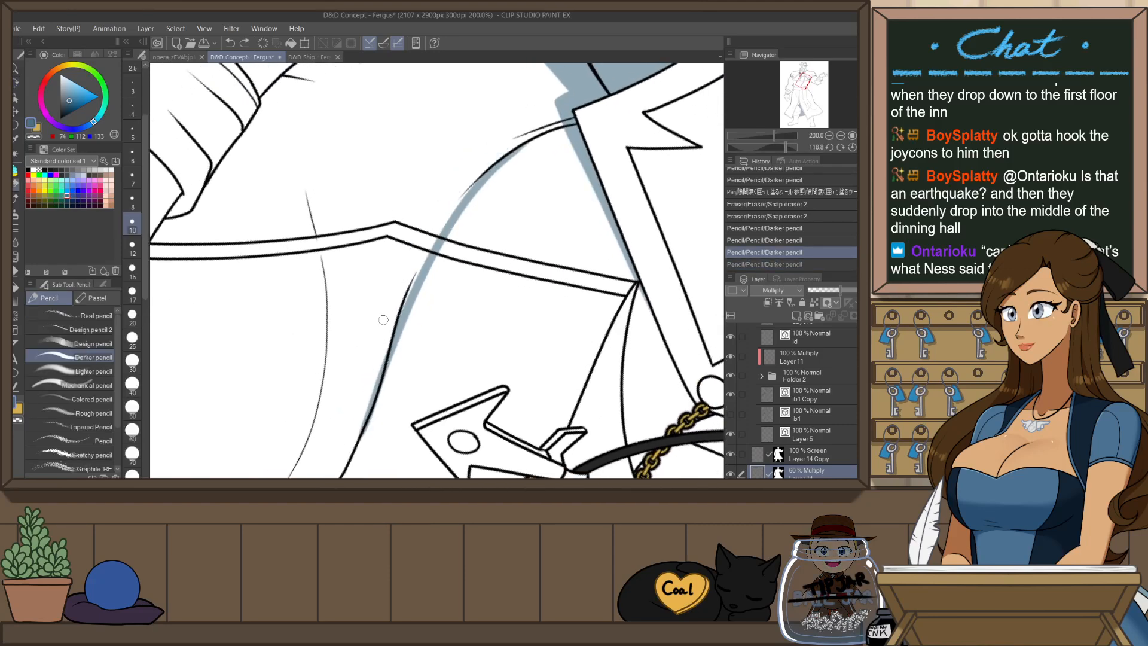
{"action": "mouse_move", "coordinate": [386, 318]}
{"action": "left_mouse_down"}
{"action": "mouse_move", "coordinate": [507, 146]}
{"action": "mouse_move", "coordinate": [543, 134]}
{"action": "left_mouse_up"}
{"action": "mouse_move", "coordinate": [483, 168]}
{"action": "left_mouse_down"}
{"action": "mouse_move", "coordinate": [578, 116]}
{"action": "mouse_move", "coordinate": [531, 133]}
{"action": "mouse_move", "coordinate": [568, 122]}
{"action": "left_mouse_up"}
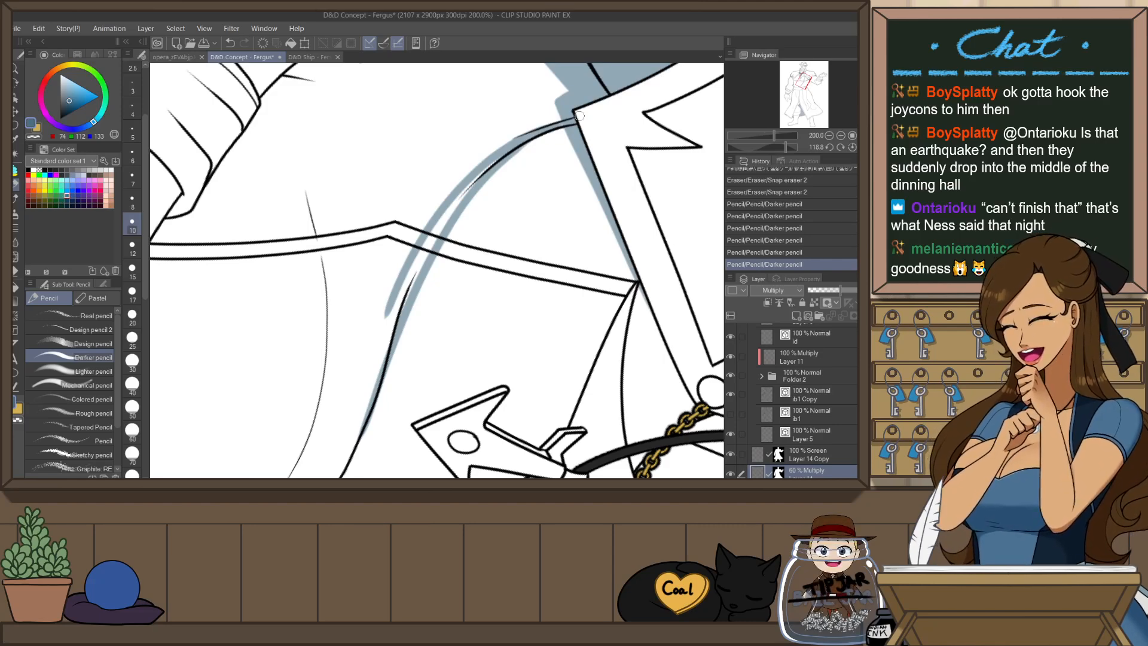
- Redraw the end of the under-chest shadow where it meets the cape's pointed corner, undoing the unwanted strokes
{"action": "key", "text": "h"}
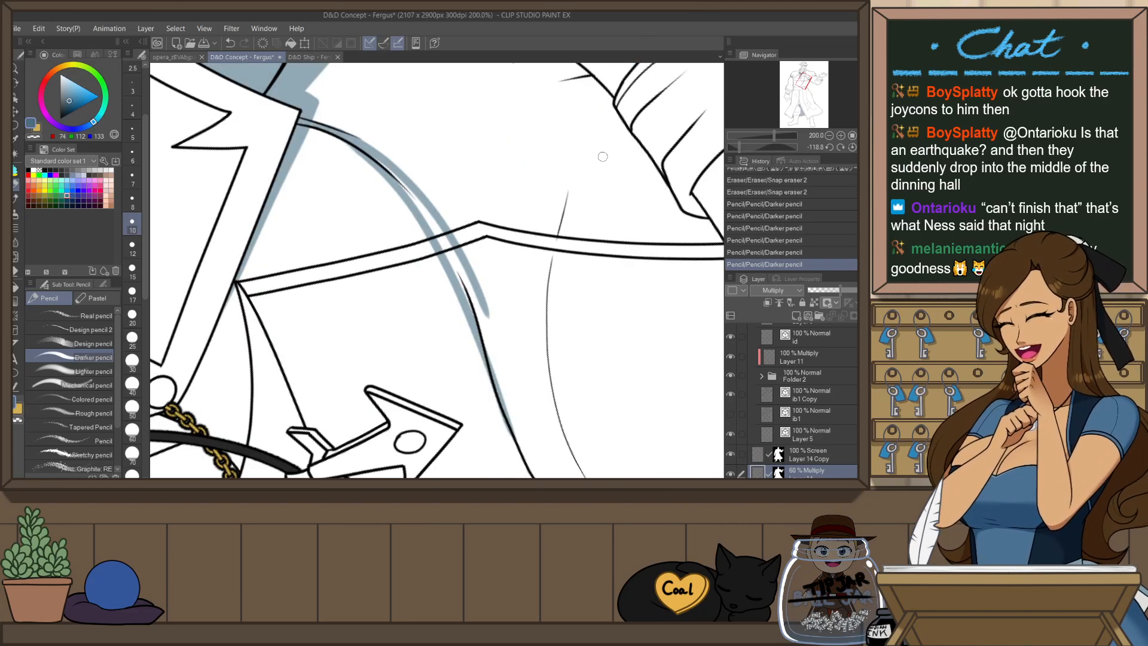
{"action": "key", "text": "ctrl+@"}
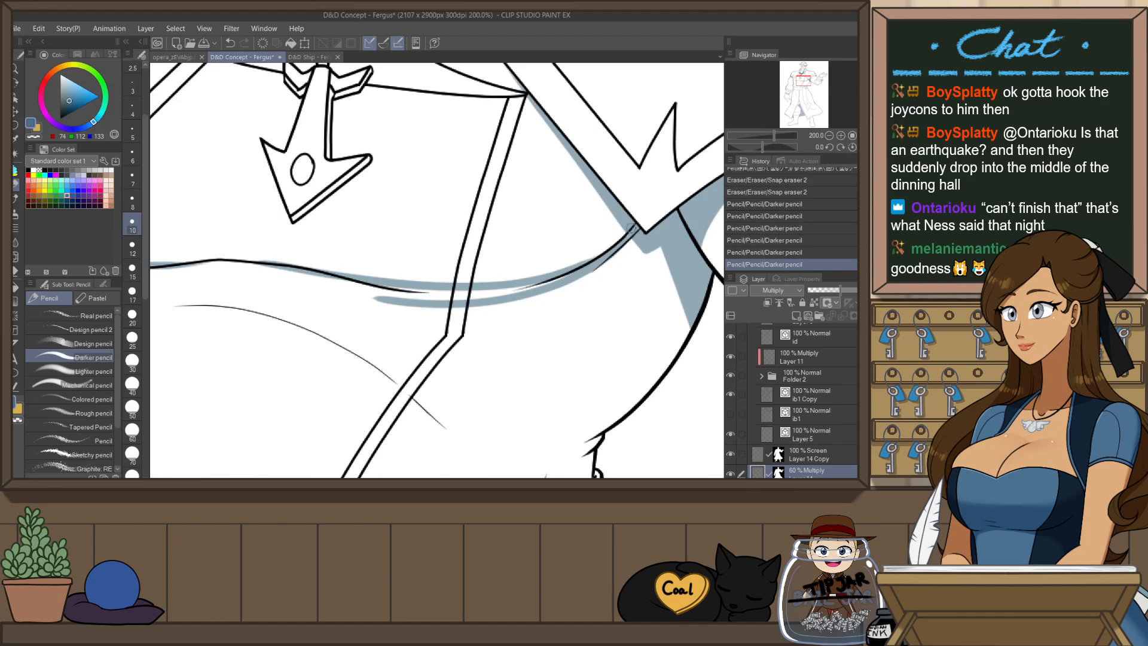
{"action": "left_click_drag", "start_coordinate": [567, 272], "coordinate": [623, 233]}
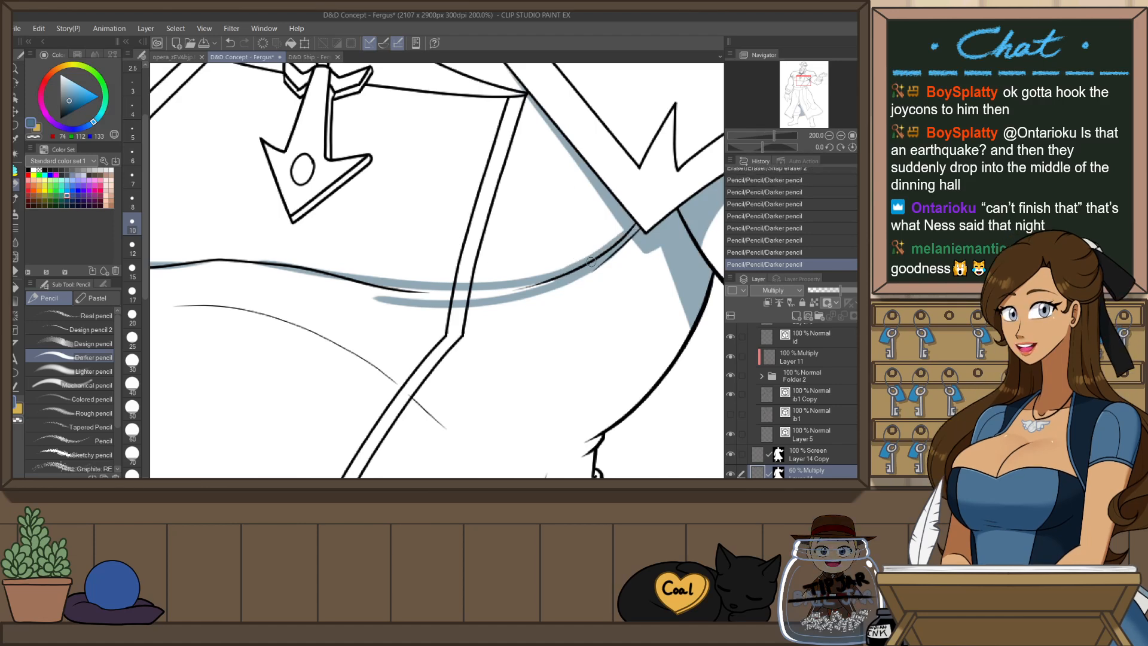
{"action": "key", "text": "ctrl+z"}
{"action": "mouse_move", "coordinate": [578, 263]}
{"action": "left_mouse_down"}
{"action": "mouse_move", "coordinate": [630, 224]}
{"action": "mouse_move", "coordinate": [558, 273]}
{"action": "mouse_move", "coordinate": [638, 220]}
{"action": "left_mouse_up"}
{"action": "key", "text": "ctrl+z"}
{"action": "key", "text": "ctrl+z"}
{"action": "key", "text": "ctrl+z"}
{"action": "left_click_drag", "start_coordinate": [557, 276], "coordinate": [627, 228]}
{"action": "key", "text": "ctrl+z"}
{"action": "left_click_drag", "start_coordinate": [564, 271], "coordinate": [632, 222]}
{"action": "key", "text": "ctrl+z"}
{"action": "left_click_drag", "start_coordinate": [562, 273], "coordinate": [631, 223]}
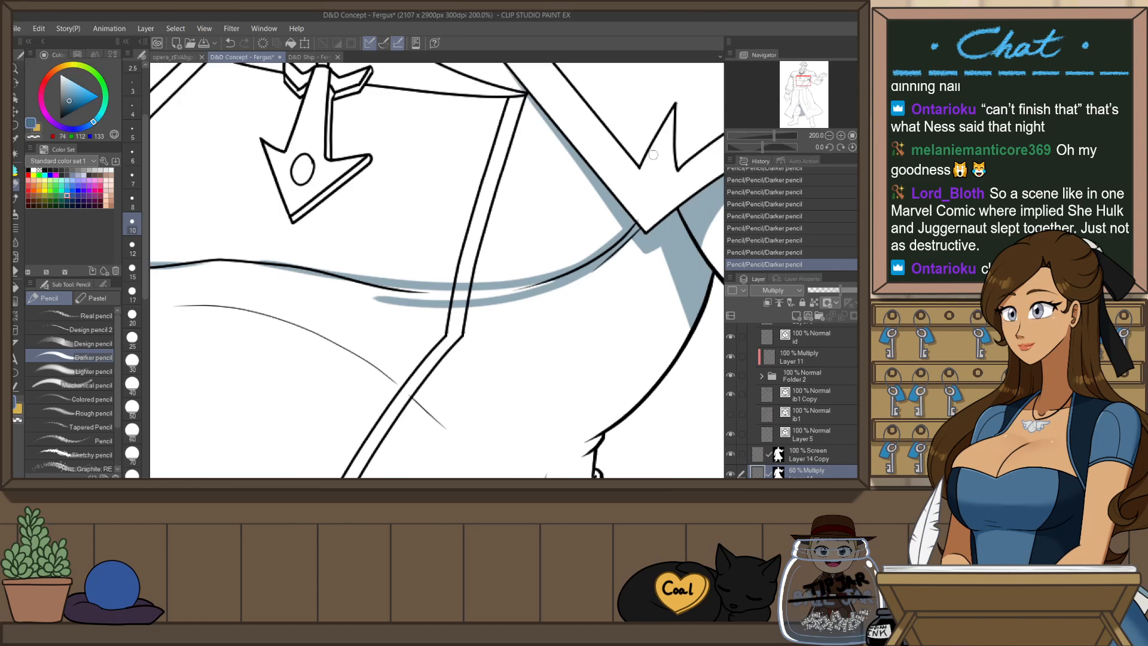
- Erase the stray shadow beside the cape's pointed corner, where the under-chest stroke meets the side shadow
{"action": "scroll", "coordinate": [650, 230], "scroll_direction": "down", "scroll_amount": 2}
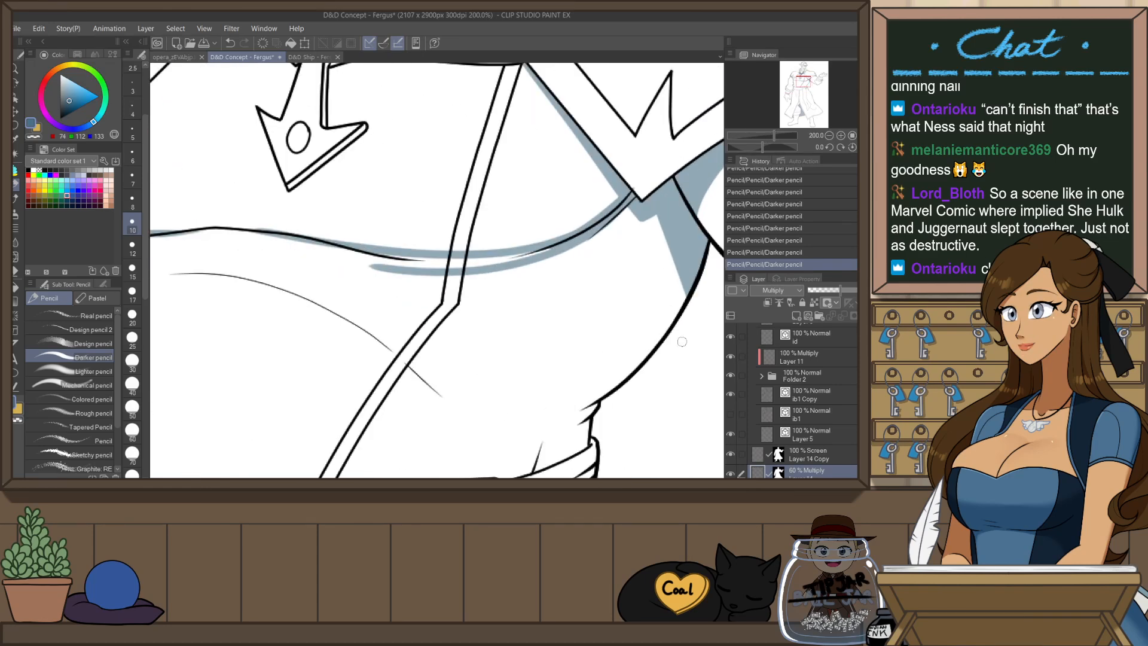
{"action": "mouse_move", "coordinate": [682, 341]}
{"action": "left_mouse_down"}
{"action": "mouse_move", "coordinate": [661, 194]}
{"action": "mouse_move", "coordinate": [646, 181]}
{"action": "left_mouse_up"}
{"action": "left_click_drag", "start_coordinate": [582, 223], "coordinate": [550, 301]}
{"action": "key", "text": "e"}
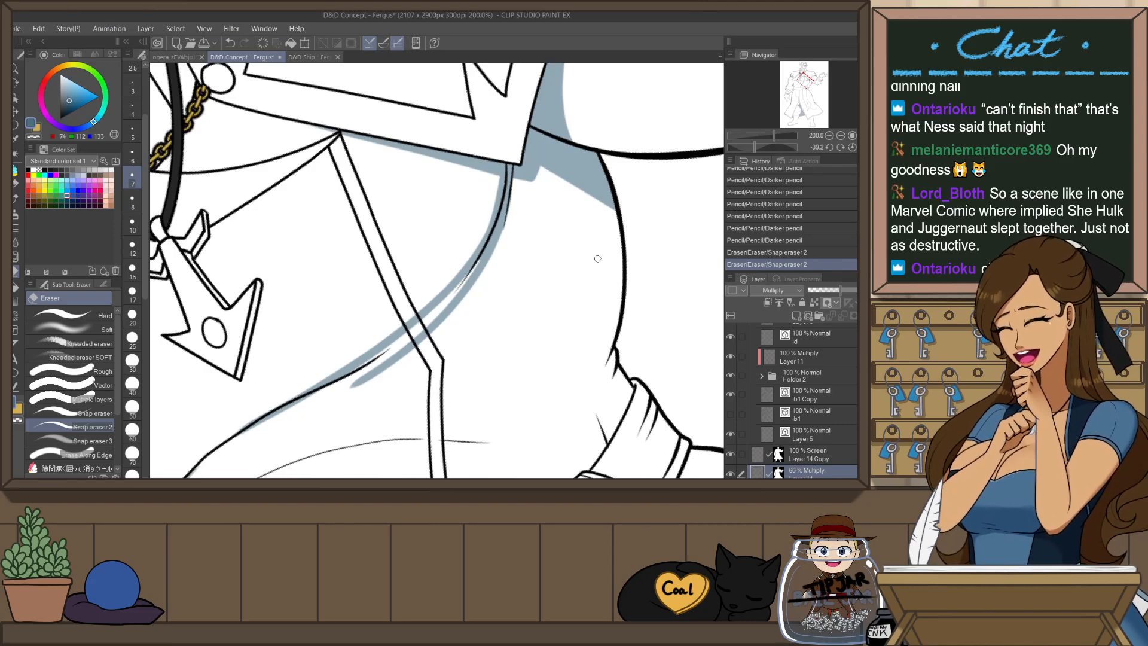
{"action": "mouse_move", "coordinate": [535, 150]}
{"action": "left_mouse_down"}
{"action": "mouse_move", "coordinate": [485, 221]}
{"action": "mouse_move", "coordinate": [493, 161]}
{"action": "left_mouse_up"}
- Thicken the outer edge of the under-chest shadow beside the cape's pointed corner with a pencil stroke, undoing and redoing it to compare
{"action": "key", "text": "p"}
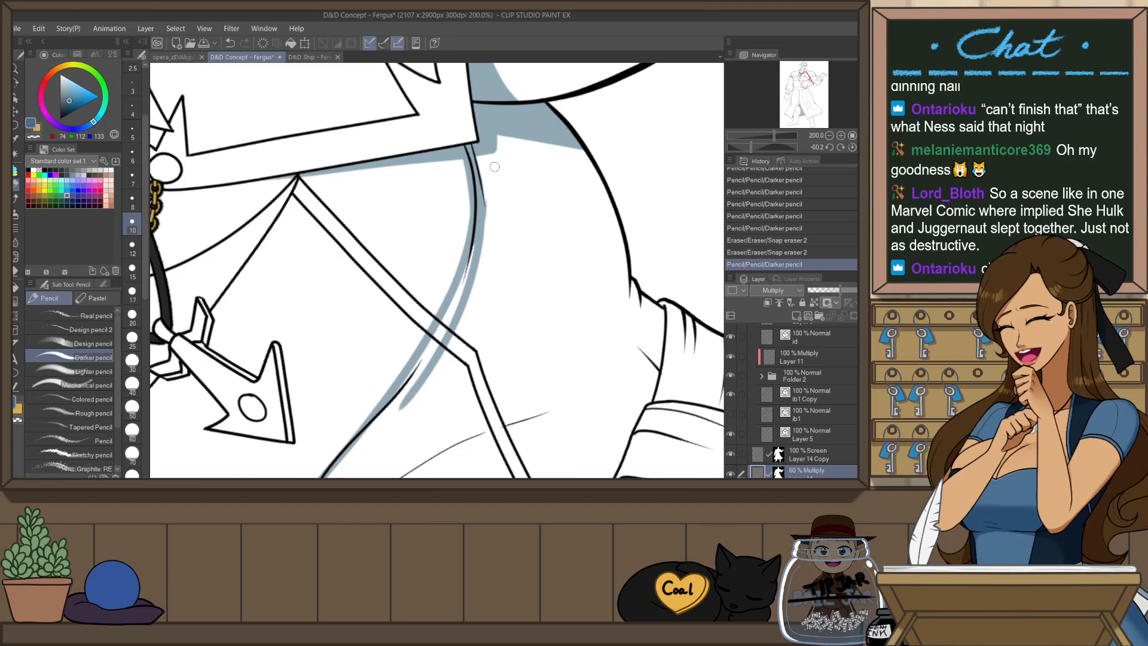
{"action": "key", "text": "ctrl+z"}
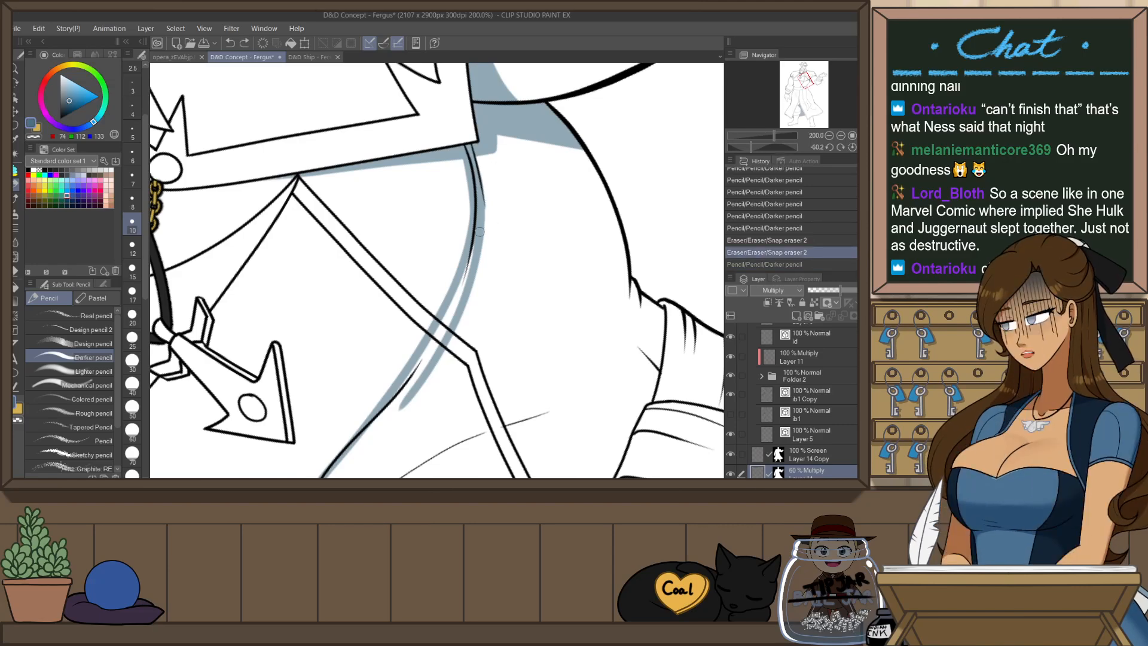
{"action": "left_click_drag", "start_coordinate": [480, 231], "coordinate": [370, 370]}
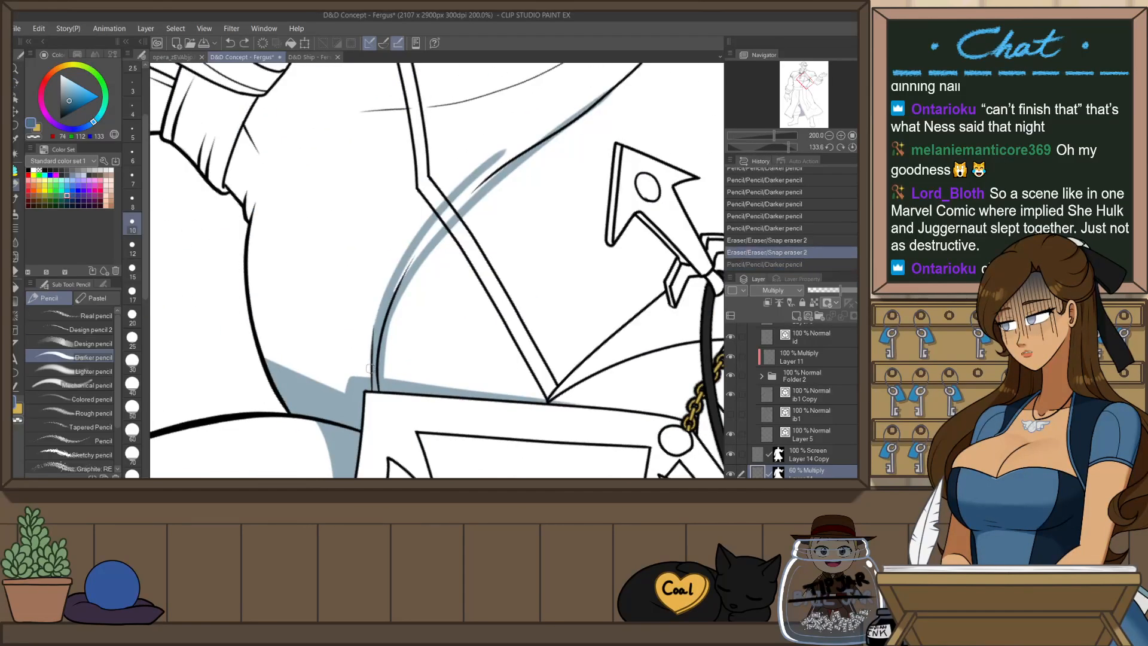
{"action": "key", "text": "ctrl+y"}
{"action": "key", "text": "ctrl+z"}
{"action": "key", "text": "ctrl+y"}
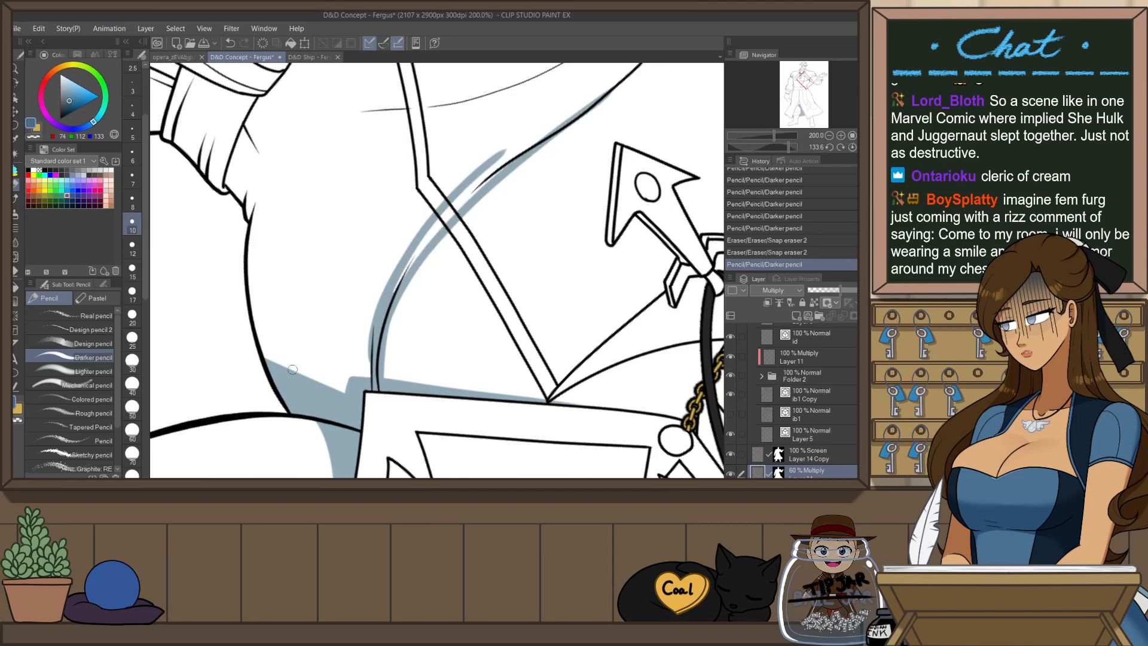
- Connect the raised-arm side shadow to the under-chest shadow with a curved pencil stroke and fill the enclosed gap
{"action": "left_click_drag", "start_coordinate": [265, 358], "coordinate": [369, 363]}
{"action": "key", "text": "ctrl+z"}
{"action": "mouse_move", "coordinate": [267, 360]}
{"action": "left_mouse_down"}
{"action": "mouse_move", "coordinate": [370, 372]}
{"action": "mouse_move", "coordinate": [368, 346]}
{"action": "left_mouse_up"}
{"action": "key", "text": "ctrl+z"}
{"action": "key", "text": "ctrl+y"}
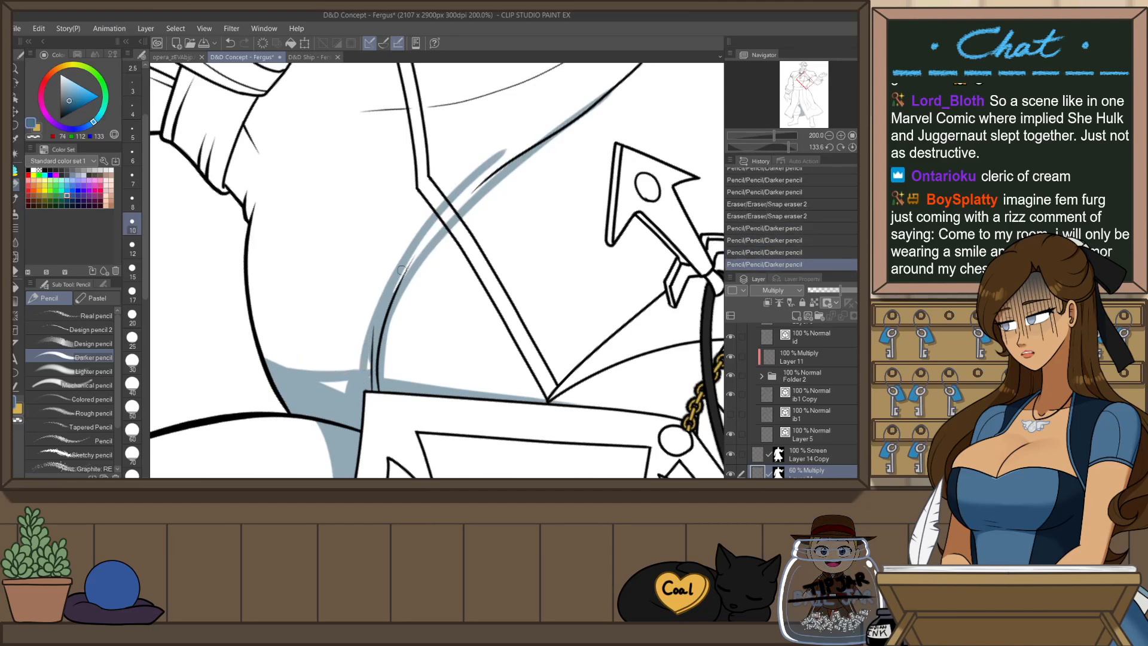
{"action": "key", "text": "ctrl+z"}
{"action": "key", "text": "ctrl+y"}
{"action": "key", "text": "ctrl+z"}
{"action": "key", "text": "ctrl+y"}
{"action": "mouse_move", "coordinate": [369, 370]}
{"action": "left_mouse_down"}
{"action": "mouse_move", "coordinate": [369, 333]}
{"action": "mouse_move", "coordinate": [386, 290]}
{"action": "left_mouse_up"}
{"action": "key", "text": "p"}
{"action": "left_click_drag", "start_coordinate": [345, 398], "coordinate": [335, 396]}
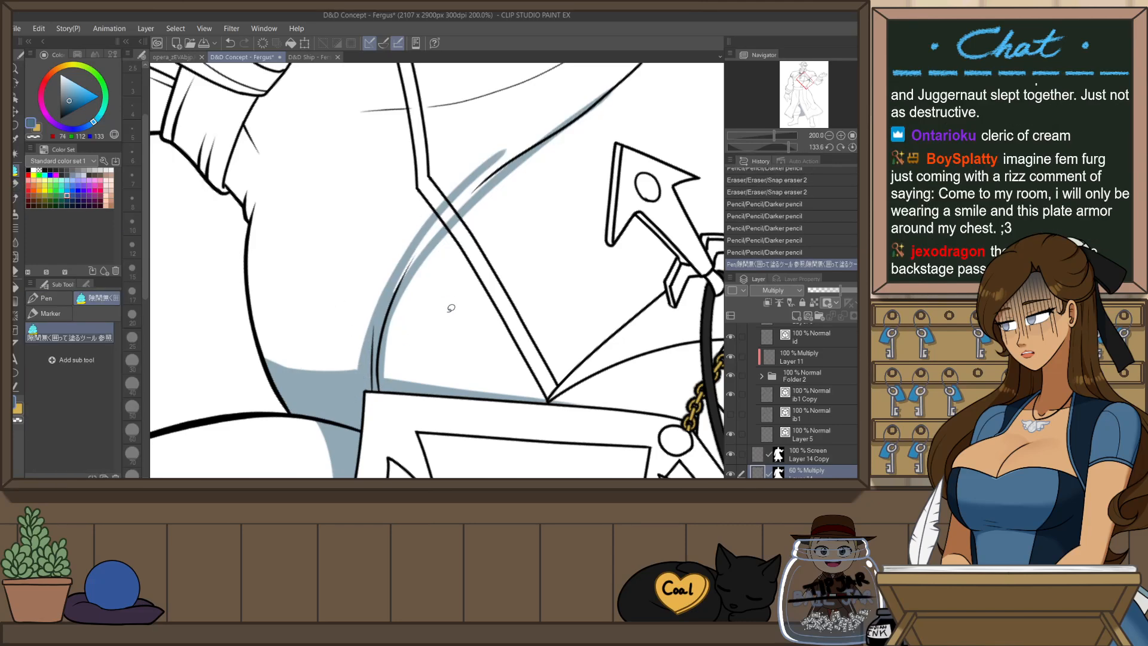
- Extend the lower edge of the under-chest shadow toward the lowered-arm side with pencil strokes, undoing the unwanted ones
{"action": "key", "text": "ctrl+at"}
{"action": "scroll", "coordinate": [502, 181], "scroll_direction": "down", "scroll_amount": 3}
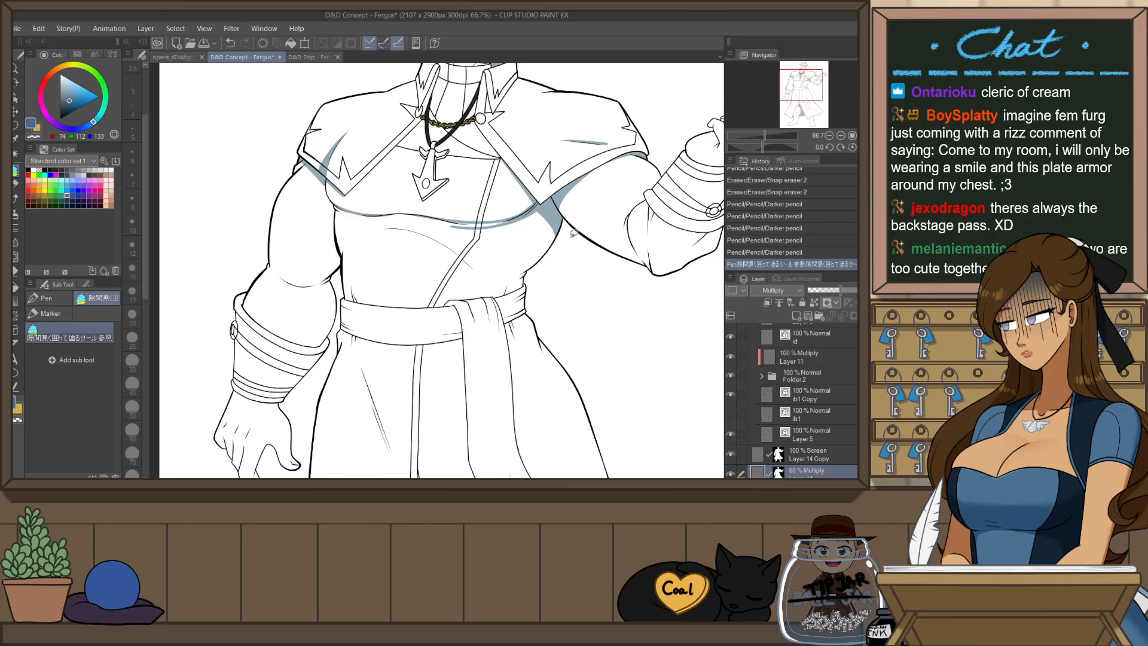
{"action": "scroll", "coordinate": [570, 226], "scroll_direction": "up", "scroll_amount": 1}
{"action": "key", "text": "h"}
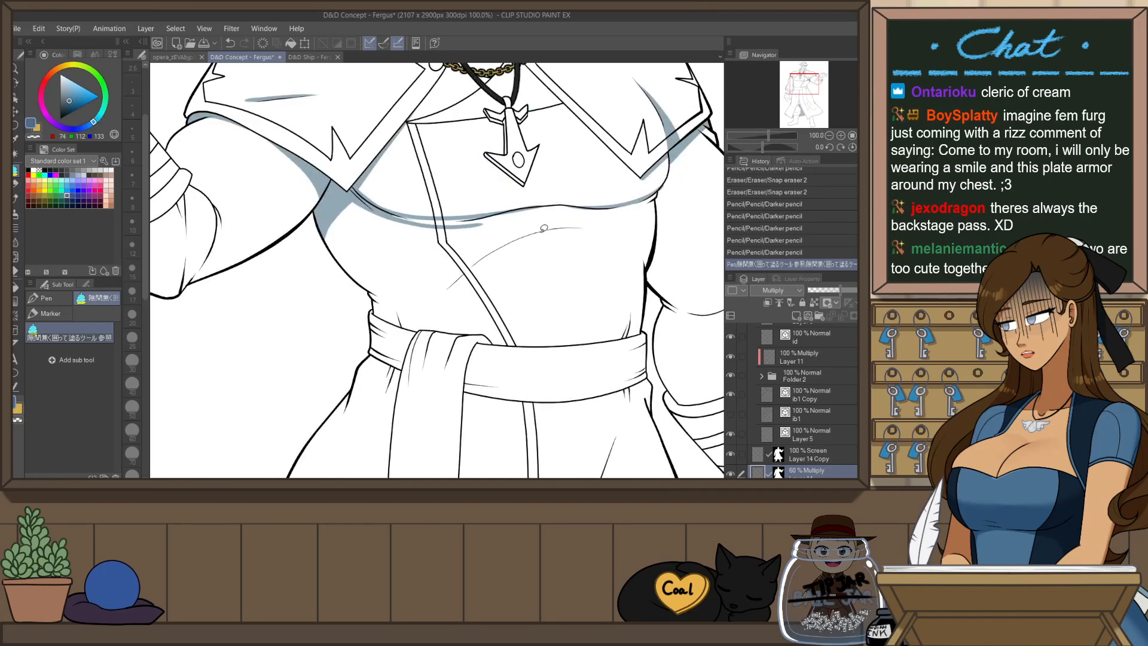
{"action": "mouse_move", "coordinate": [636, 314]}
{"action": "left_mouse_down"}
{"action": "mouse_move", "coordinate": [583, 212]}
{"action": "mouse_move", "coordinate": [552, 186]}
{"action": "mouse_move", "coordinate": [389, 339]}
{"action": "mouse_move", "coordinate": [435, 254]}
{"action": "left_mouse_up"}
{"action": "key", "text": "p"}
{"action": "scroll", "coordinate": [387, 361], "scroll_direction": "up", "scroll_amount": 2}
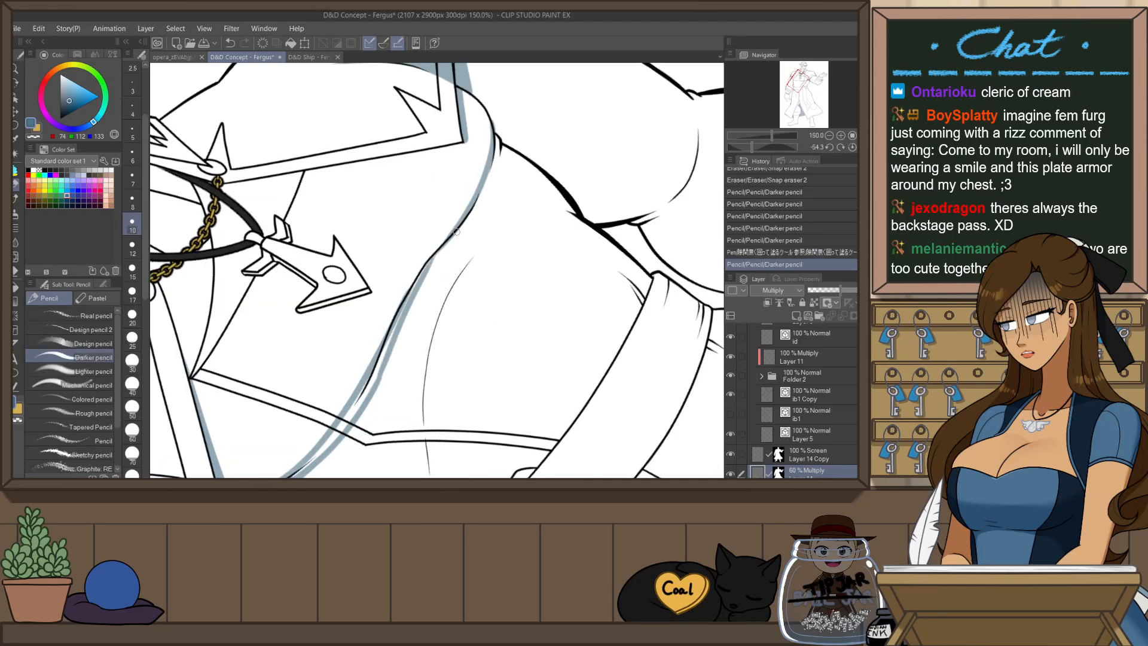
{"action": "key", "text": "ctrl+z"}
{"action": "left_click_drag", "start_coordinate": [378, 375], "coordinate": [438, 253]}
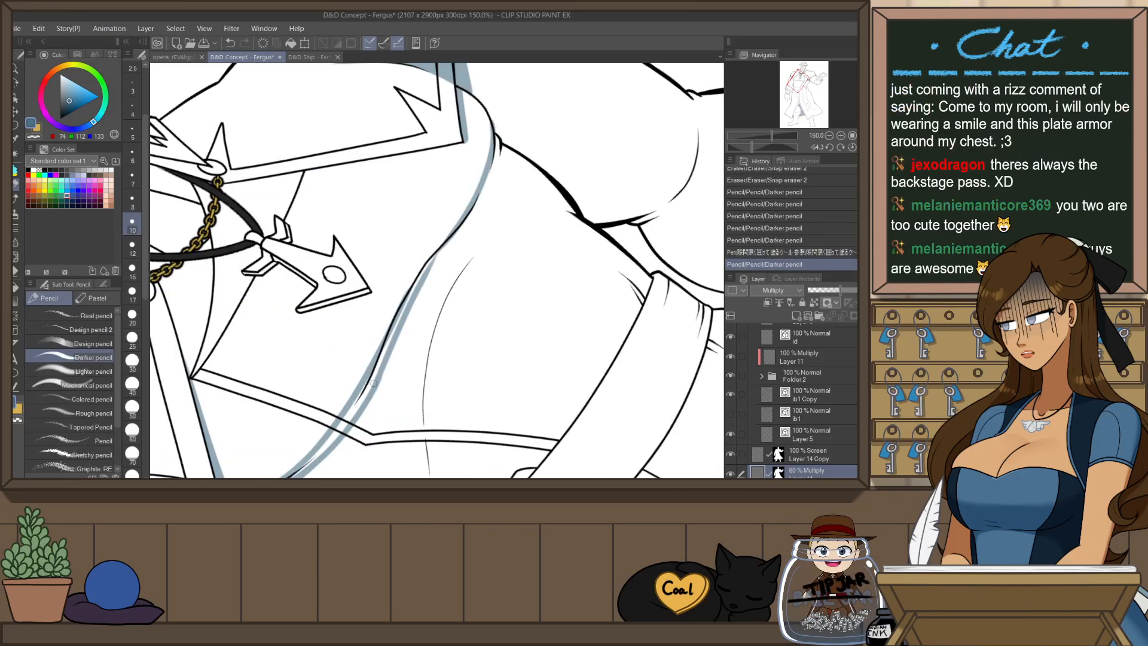
{"action": "mouse_move", "coordinate": [376, 373]}
{"action": "left_mouse_down"}
{"action": "mouse_move", "coordinate": [441, 247]}
{"action": "mouse_move", "coordinate": [495, 185]}
{"action": "left_mouse_up"}
{"action": "key", "text": "ctrl+z"}
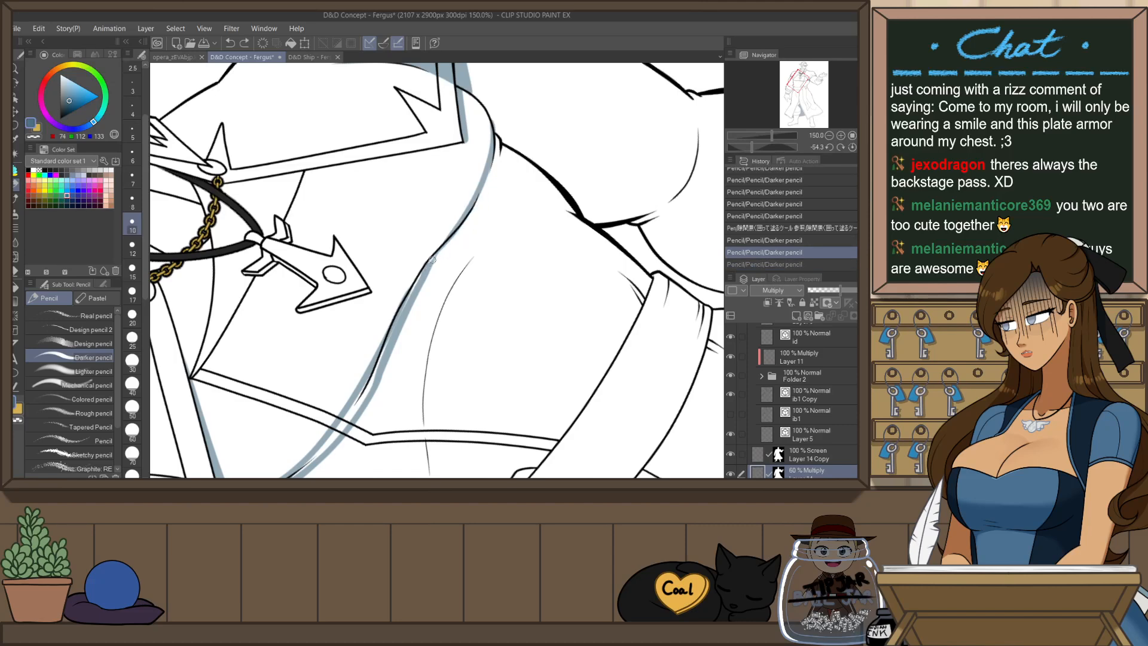
{"action": "mouse_move", "coordinate": [429, 264]}
{"action": "left_mouse_down"}
{"action": "mouse_move", "coordinate": [496, 159]}
{"action": "mouse_move", "coordinate": [466, 216]}
{"action": "mouse_move", "coordinate": [529, 140]}
{"action": "left_mouse_up"}
{"action": "key", "text": "ctrl+z"}
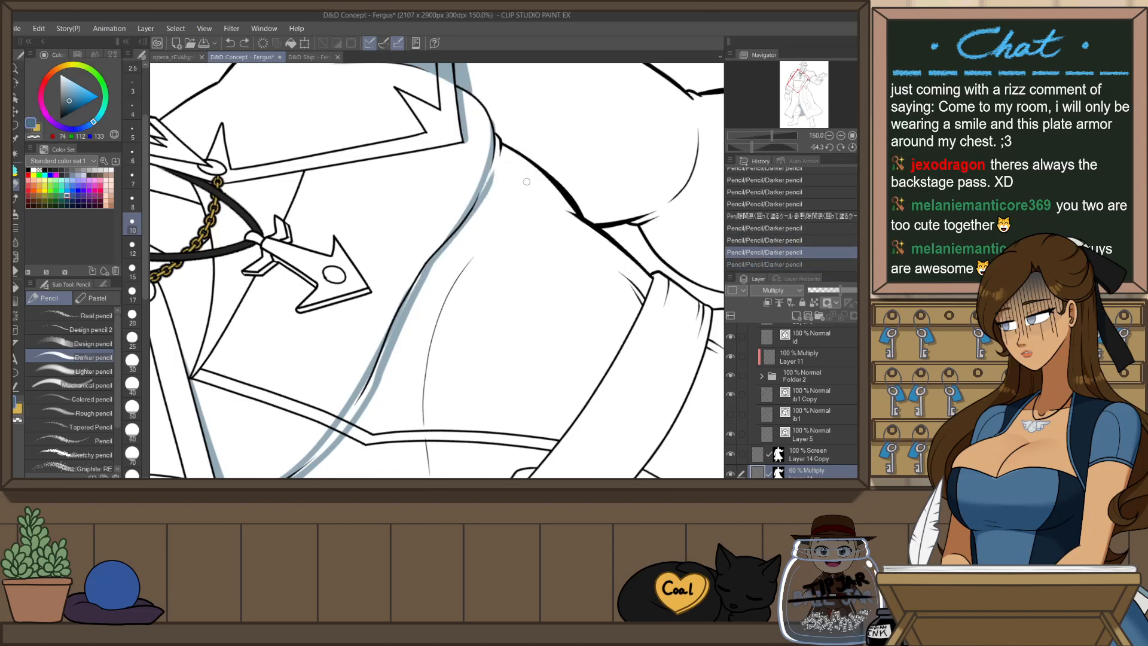
- Draw a curved pencil stroke from the under-chest shadow's end down to the torso outline on the lowered-arm side, undoing failed tries
{"action": "key", "text": "ctrl+at"}
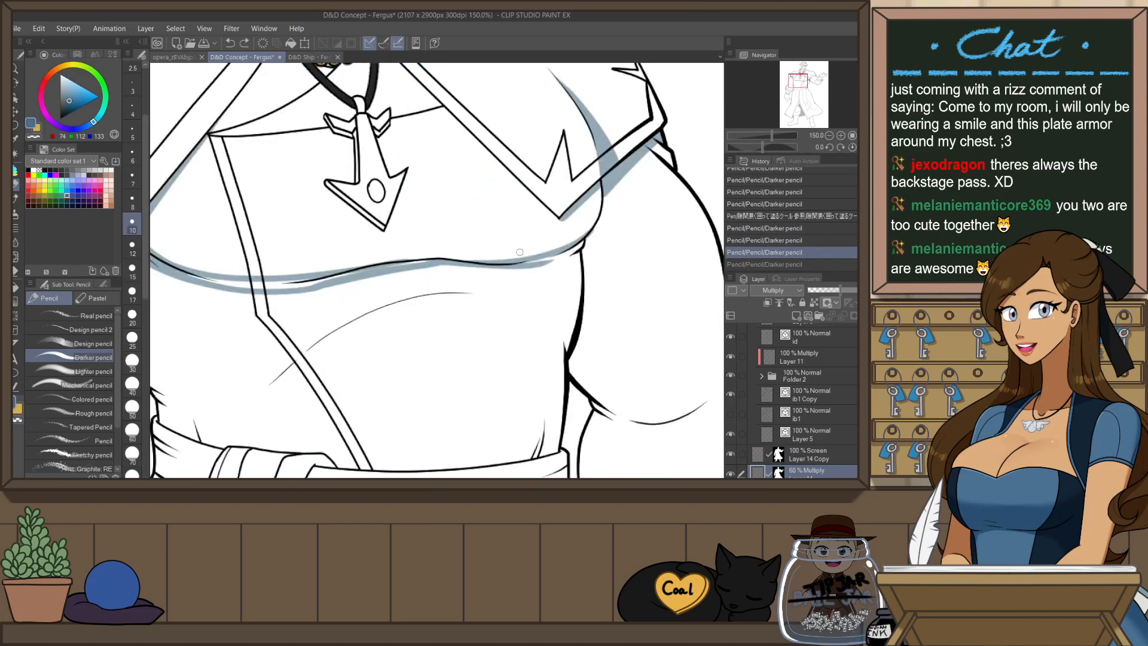
{"action": "key", "text": "ctrl+h"}
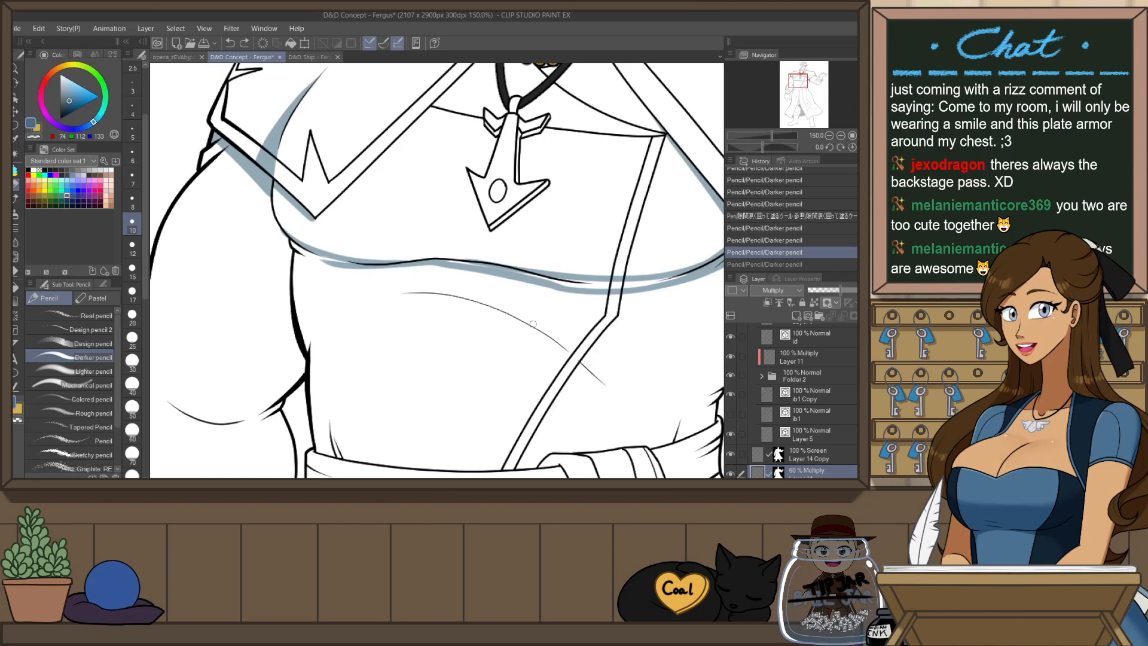
{"action": "key", "text": "r"}
{"action": "left_click_drag", "start_coordinate": [533, 323], "coordinate": [521, 236]}
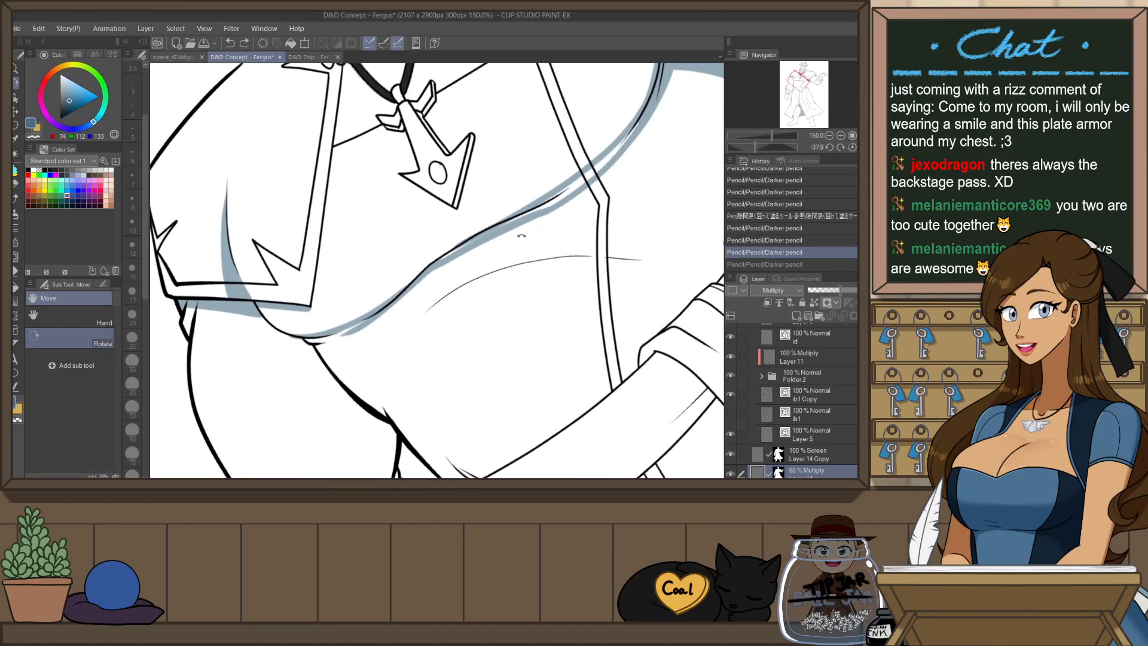
{"action": "key", "text": "p"}
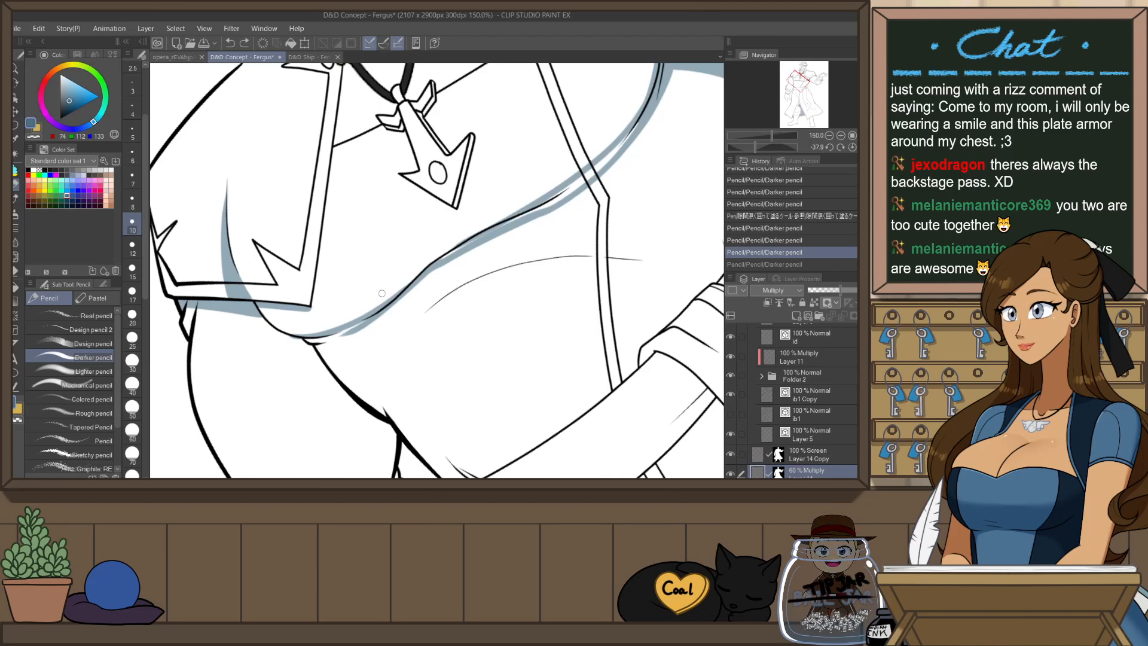
{"action": "mouse_move", "coordinate": [390, 316]}
{"action": "left_mouse_down"}
{"action": "mouse_move", "coordinate": [455, 304]}
{"action": "mouse_move", "coordinate": [396, 373]}
{"action": "left_mouse_up"}
{"action": "key", "text": "ctrl+z"}
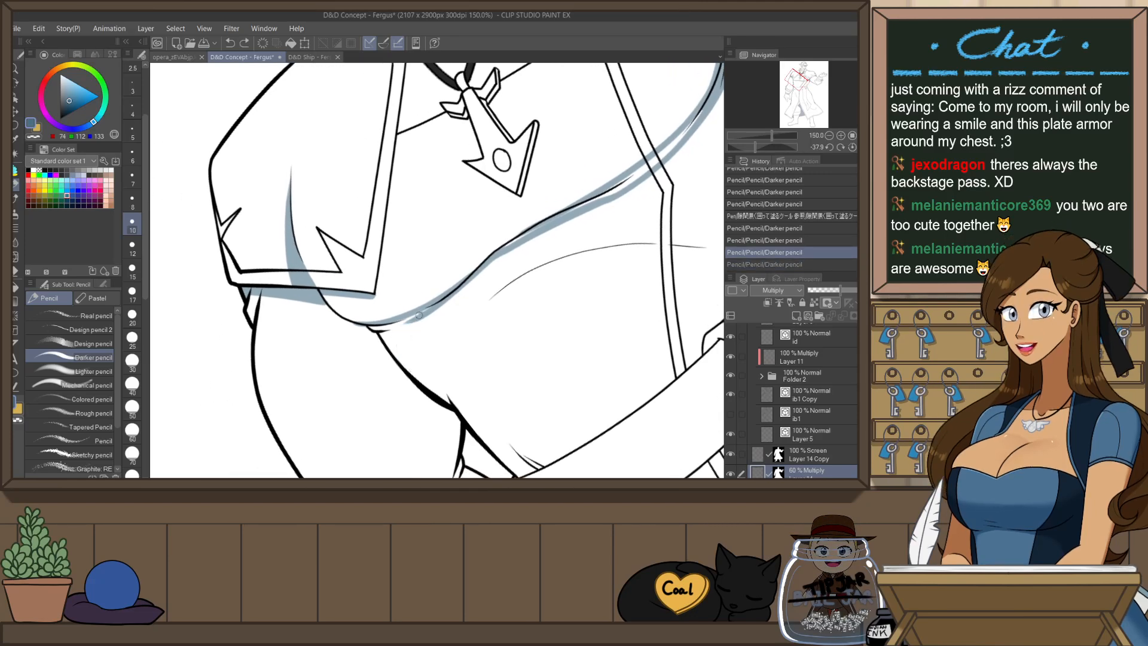
{"action": "left_click_drag", "start_coordinate": [420, 312], "coordinate": [398, 352]}
{"action": "key", "text": "ctrl+z"}
{"action": "mouse_move", "coordinate": [419, 314]}
{"action": "left_mouse_down"}
{"action": "mouse_move", "coordinate": [403, 333]}
{"action": "mouse_move", "coordinate": [426, 384]}
{"action": "left_mouse_up"}
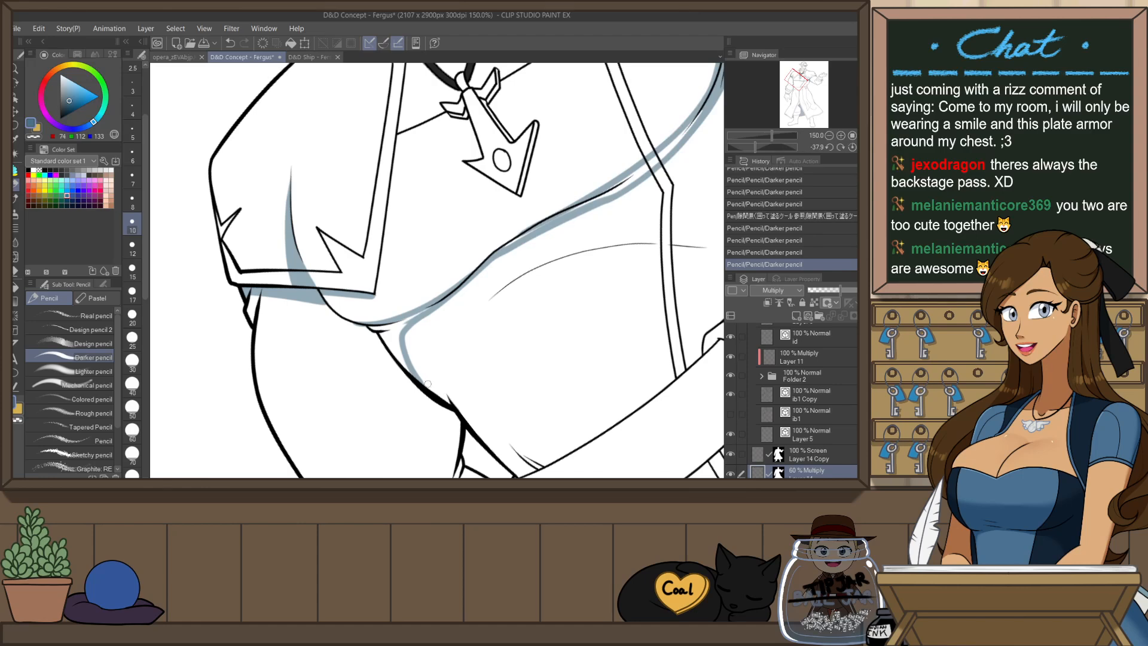
- Fill the torso-side shadow beneath the lowered arm's armpit and erase the overrun above the chest line
{"action": "key", "text": "p"}
{"action": "left_click_drag", "start_coordinate": [478, 258], "coordinate": [368, 370]}
{"action": "key", "text": "e"}
{"action": "left_click_drag", "start_coordinate": [418, 286], "coordinate": [414, 293]}
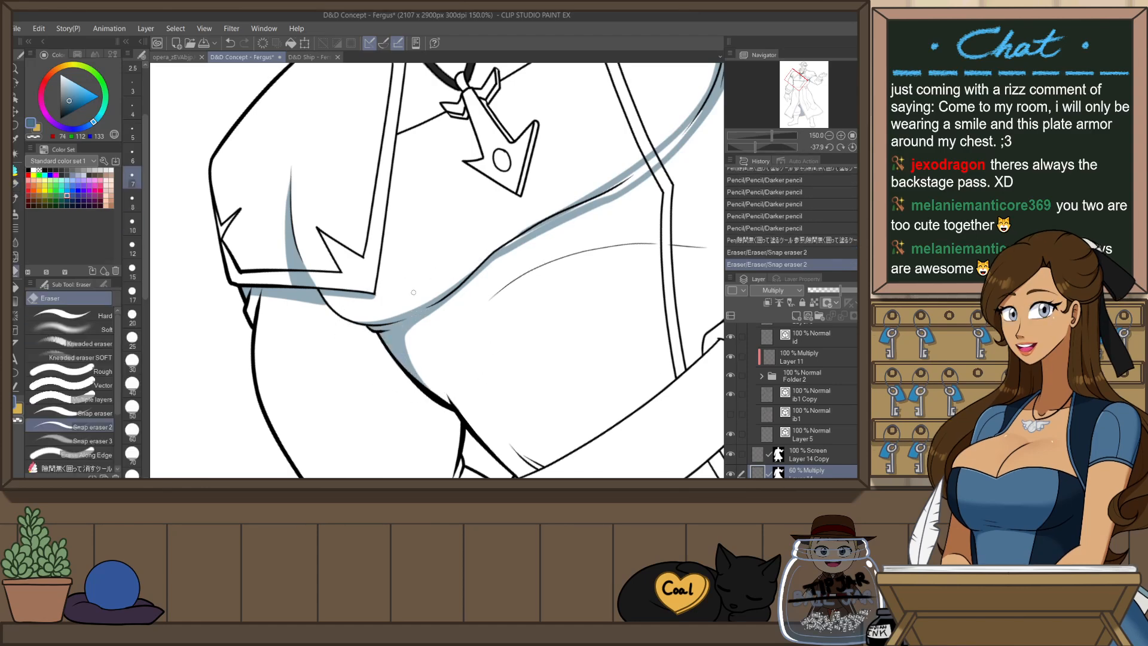
- Fill the gaps between the under-chest line and the shadow's outer stroke near the jacket trim
{"action": "scroll", "coordinate": [413, 292], "scroll_direction": "down", "scroll_amount": 4}
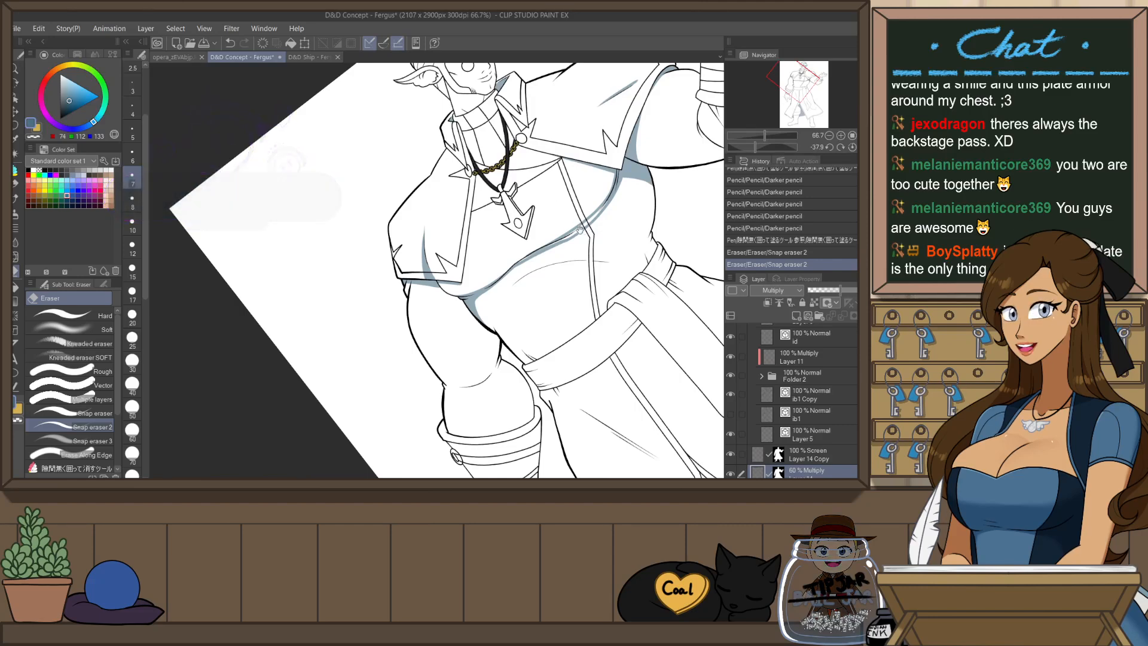
{"action": "mouse_move", "coordinate": [576, 237]}
{"action": "left_mouse_down"}
{"action": "mouse_move", "coordinate": [519, 301]}
{"action": "mouse_move", "coordinate": [580, 272]}
{"action": "mouse_move", "coordinate": [589, 239]}
{"action": "left_mouse_up"}
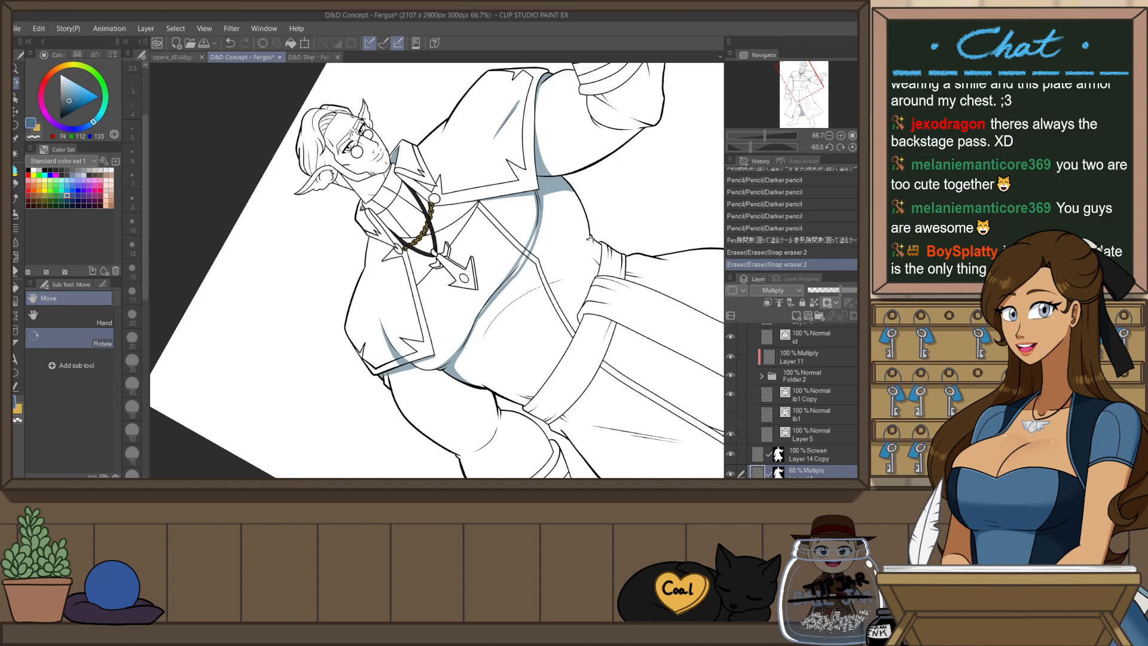
{"action": "scroll", "coordinate": [542, 222], "scroll_direction": "up", "scroll_amount": 3}
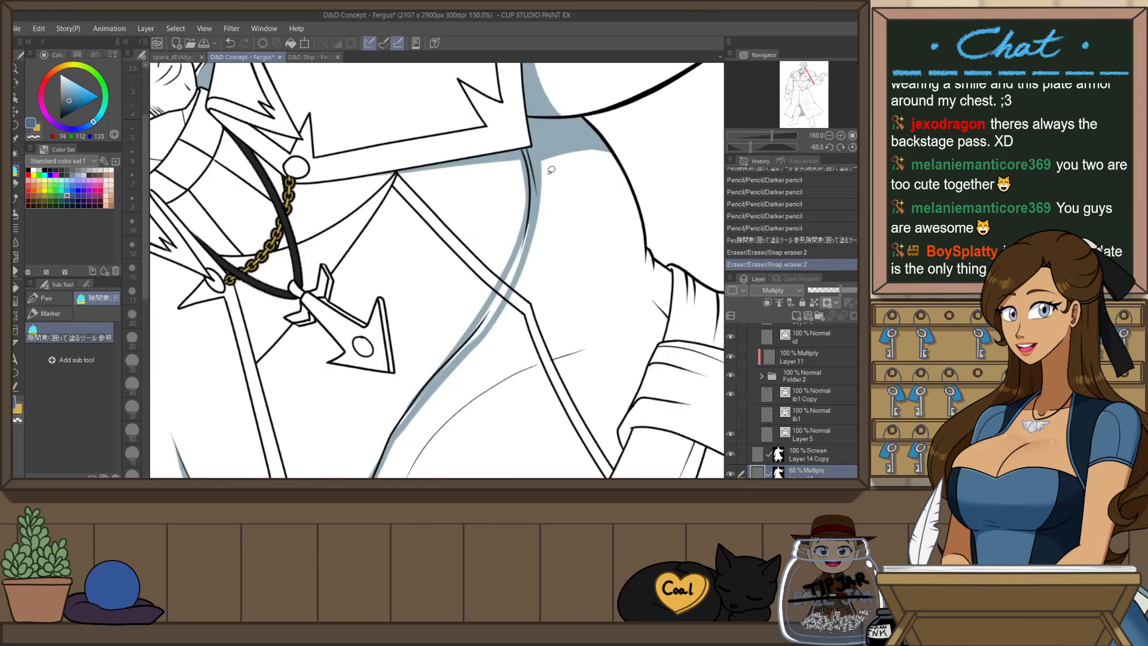
{"action": "mouse_move", "coordinate": [520, 189]}
{"action": "left_mouse_down"}
{"action": "mouse_move", "coordinate": [379, 447]}
{"action": "mouse_move", "coordinate": [528, 206]}
{"action": "left_mouse_up"}
- Draw the shadow's upper edge above the under-chest line from the cape corner past the jacket trim, undoing the unwanted strokes
{"action": "key", "text": "r"}
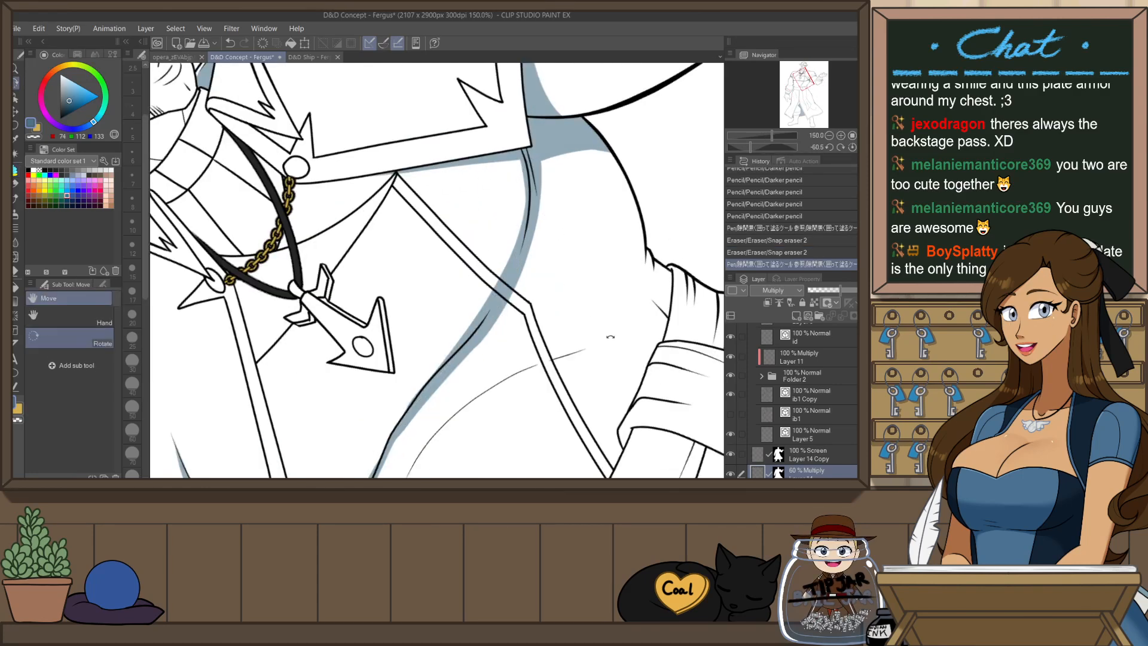
{"action": "mouse_move", "coordinate": [611, 337]}
{"action": "left_mouse_down"}
{"action": "mouse_move", "coordinate": [526, 430]}
{"action": "mouse_move", "coordinate": [395, 405]}
{"action": "mouse_move", "coordinate": [440, 142]}
{"action": "left_mouse_up"}
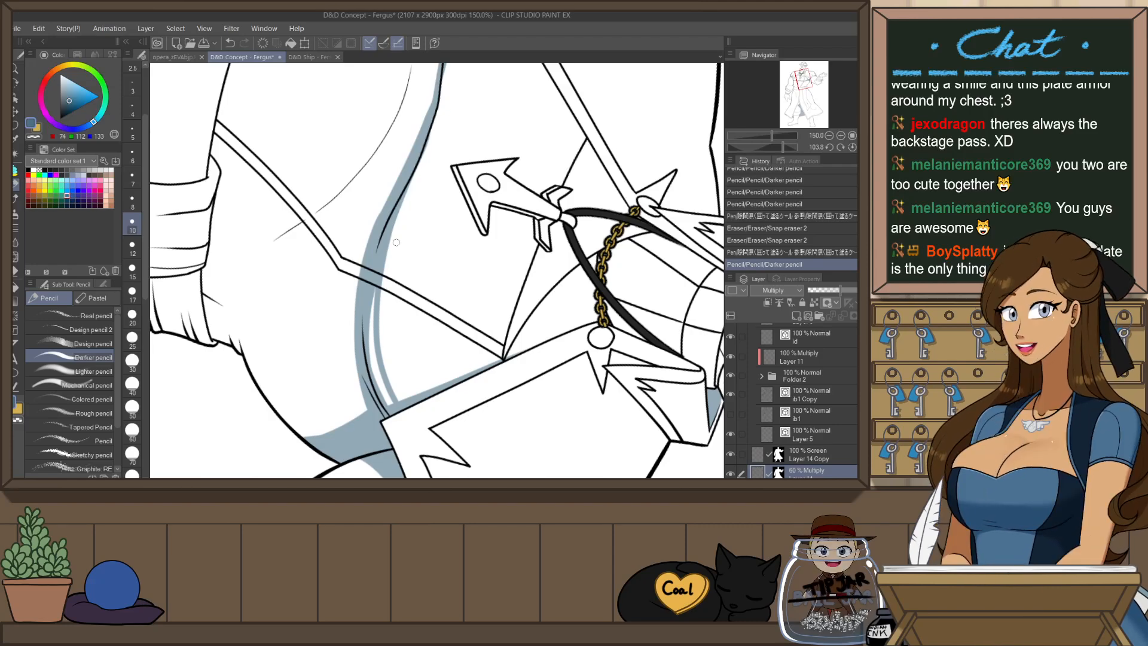
{"action": "mouse_move", "coordinate": [403, 238]}
{"action": "left_mouse_down"}
{"action": "mouse_move", "coordinate": [329, 399]}
{"action": "mouse_move", "coordinate": [387, 261]}
{"action": "left_mouse_up"}
{"action": "key", "text": "ctrl+z"}
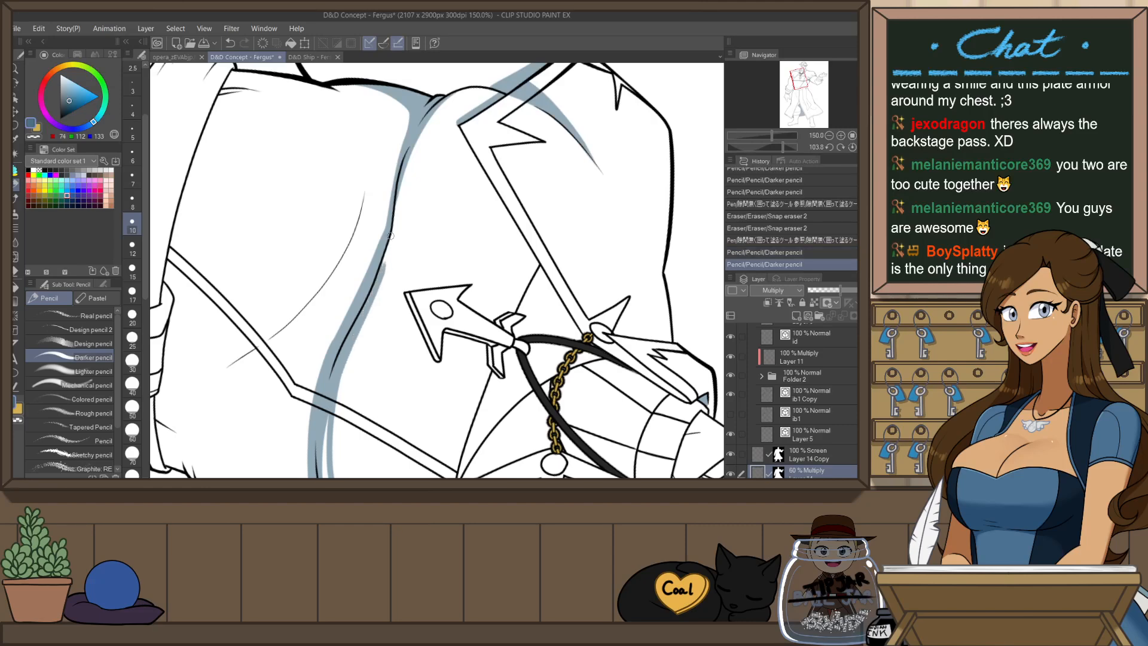
{"action": "mouse_move", "coordinate": [421, 210]}
{"action": "left_mouse_down"}
{"action": "mouse_move", "coordinate": [406, 214]}
{"action": "mouse_move", "coordinate": [439, 349]}
{"action": "mouse_move", "coordinate": [454, 361]}
{"action": "mouse_move", "coordinate": [477, 309]}
{"action": "left_mouse_up"}
{"action": "key", "text": "ctrl+z"}
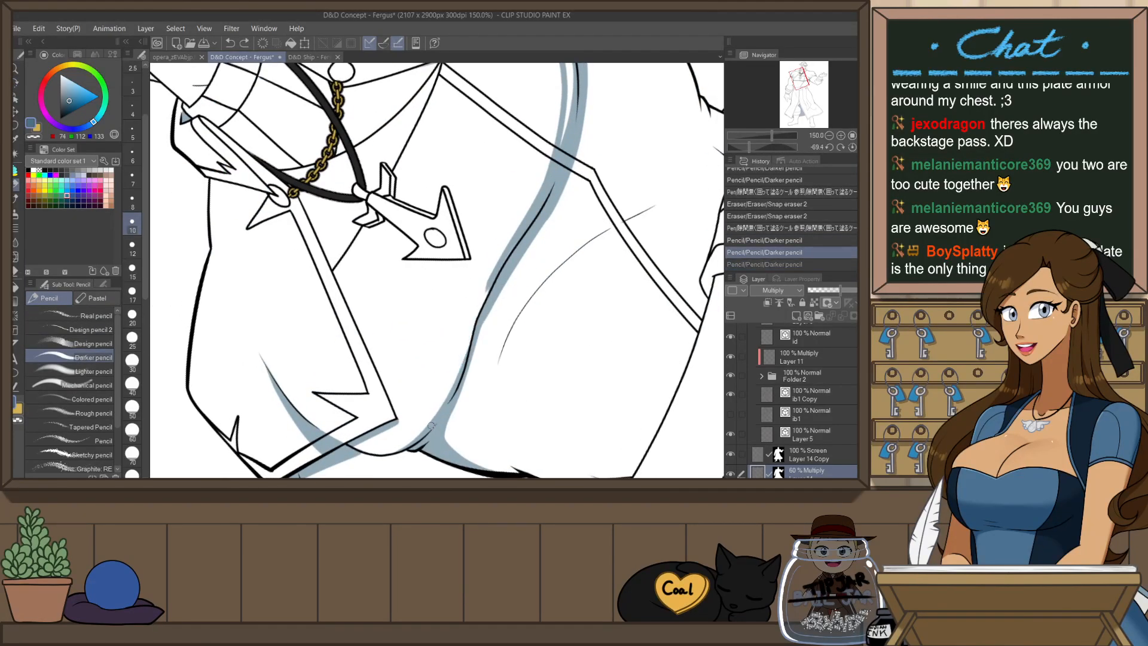
- Continue the shadow's upper edge along the chest line on the lowered-arm side, redrawing and thickening the pencil stroke
{"action": "left_click_drag", "start_coordinate": [428, 427], "coordinate": [477, 304]}
{"action": "key", "text": "ctrl+z"}
{"action": "left_click_drag", "start_coordinate": [432, 427], "coordinate": [486, 287]}
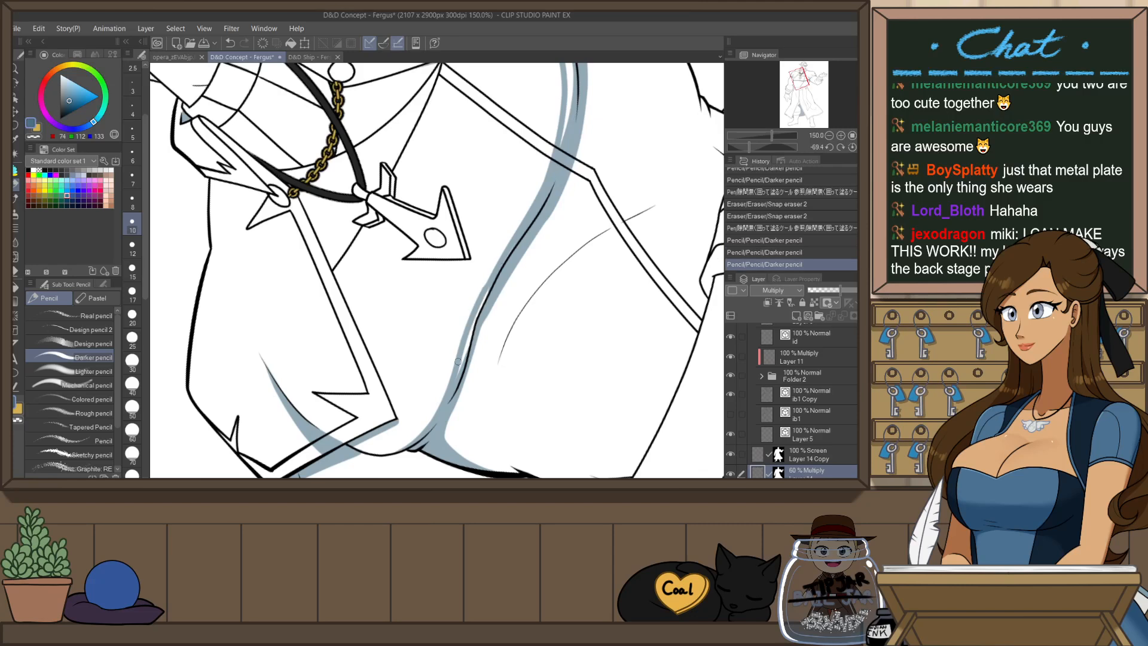
{"action": "key", "text": "ctrl+z"}
{"action": "left_click_drag", "start_coordinate": [429, 428], "coordinate": [487, 294]}
{"action": "left_click_drag", "start_coordinate": [463, 353], "coordinate": [506, 260]}
{"action": "key", "text": "ctrl+z"}
{"action": "left_click_drag", "start_coordinate": [484, 299], "coordinate": [497, 274]}
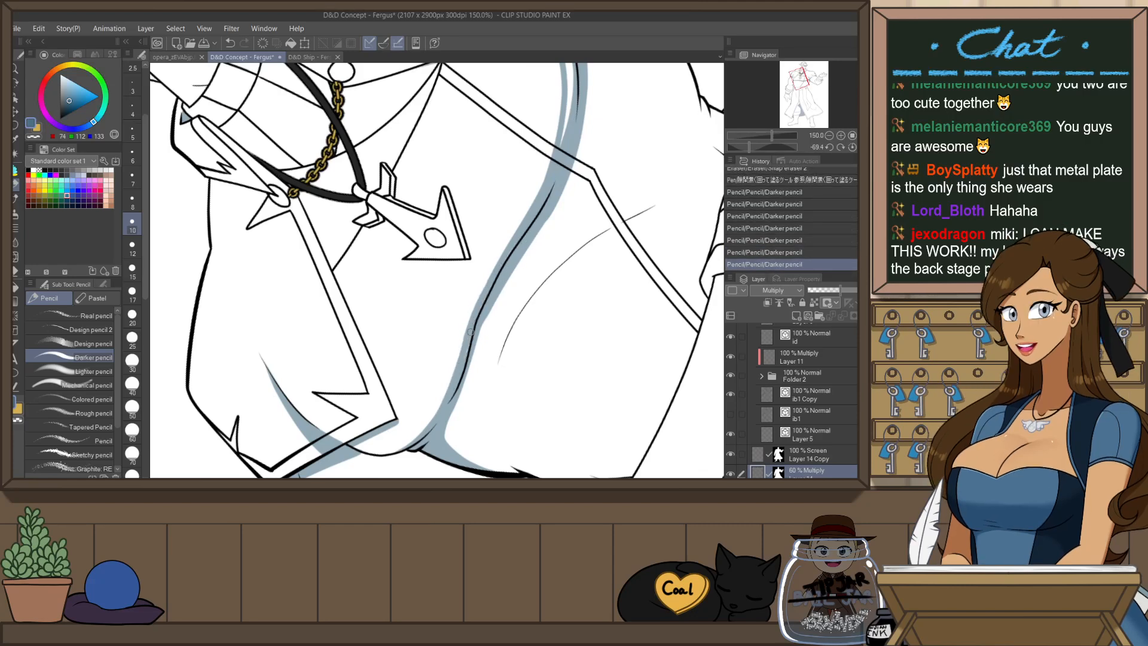
{"action": "left_click_drag", "start_coordinate": [470, 333], "coordinate": [495, 278]}
{"action": "left_click_drag", "start_coordinate": [466, 354], "coordinate": [477, 317]}
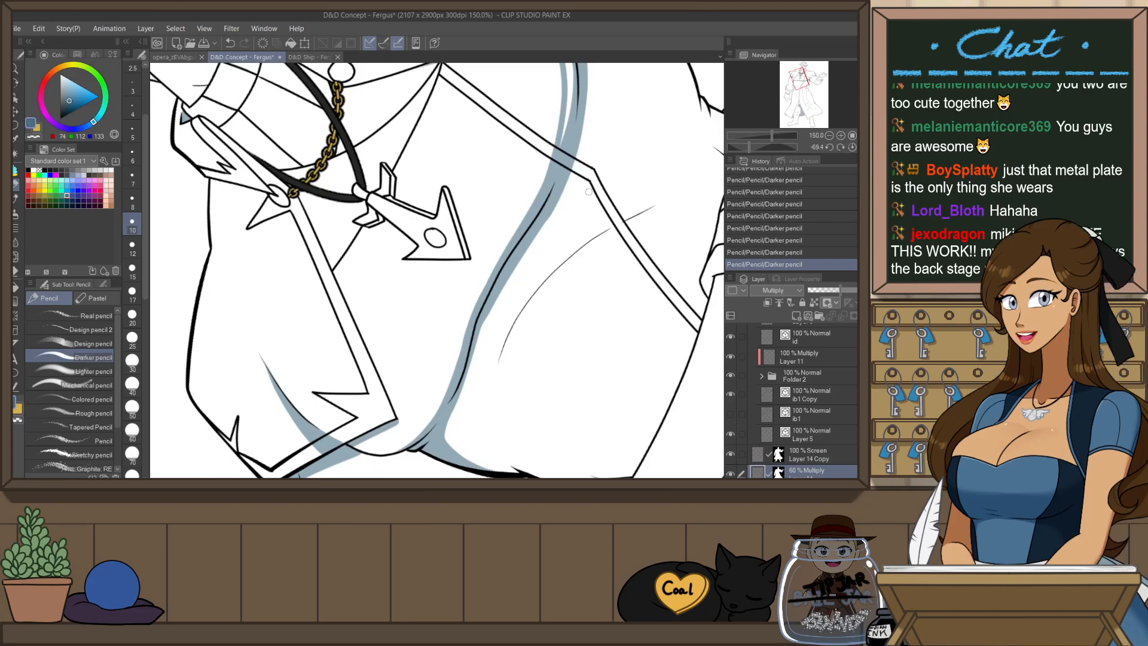
- Fill the remaining gaps inside the under-chest shadow band up to the cape's pointed corner
{"action": "left_click_drag", "start_coordinate": [592, 196], "coordinate": [501, 412]}
{"action": "key", "text": "p"}
{"action": "mouse_move", "coordinate": [456, 257]}
{"action": "left_mouse_down"}
{"action": "mouse_move", "coordinate": [520, 263]}
{"action": "mouse_move", "coordinate": [473, 330]}
{"action": "mouse_move", "coordinate": [512, 221]}
{"action": "mouse_move", "coordinate": [446, 152]}
{"action": "mouse_move", "coordinate": [386, 225]}
{"action": "mouse_move", "coordinate": [455, 250]}
{"action": "left_mouse_up"}
- Fill the side faces of the arrow-shaped pendant with the shadow color, undoing an unwanted fill
{"action": "key", "text": "space"}
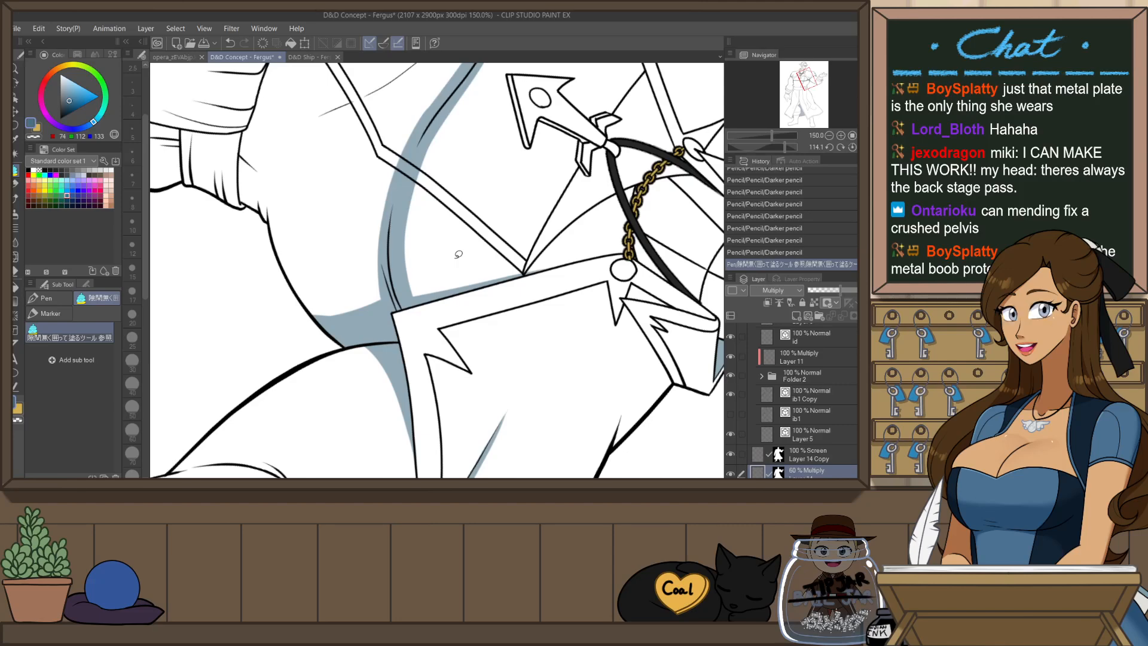
{"action": "left_click_drag", "start_coordinate": [549, 133], "coordinate": [504, 267]}
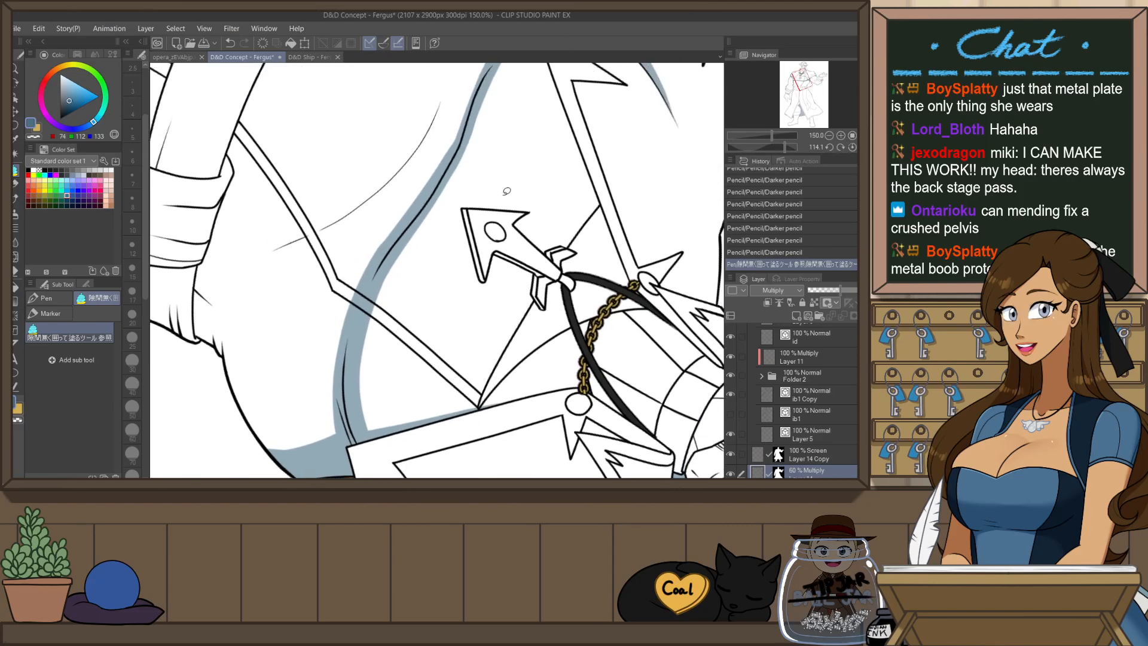
{"action": "key", "text": "p"}
{"action": "key", "text": "p"}
{"action": "mouse_move", "coordinate": [463, 194]}
{"action": "left_mouse_down"}
{"action": "mouse_move", "coordinate": [489, 297]}
{"action": "mouse_move", "coordinate": [475, 210]}
{"action": "left_mouse_up"}
{"action": "key", "text": "ctrl+at"}
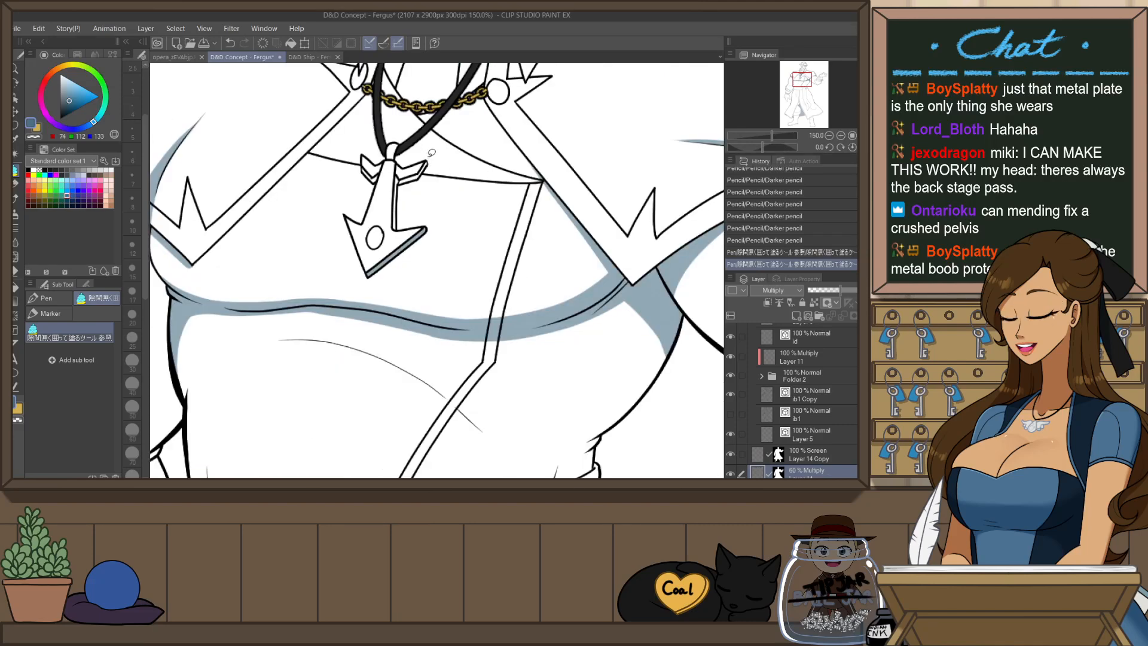
{"action": "mouse_move", "coordinate": [430, 152]}
{"action": "left_mouse_down"}
{"action": "mouse_move", "coordinate": [394, 169]}
{"action": "mouse_move", "coordinate": [392, 237]}
{"action": "mouse_move", "coordinate": [433, 186]}
{"action": "mouse_move", "coordinate": [363, 186]}
{"action": "mouse_move", "coordinate": [389, 162]}
{"action": "mouse_move", "coordinate": [360, 155]}
{"action": "mouse_move", "coordinate": [382, 176]}
{"action": "left_mouse_up"}
{"action": "key", "text": "ctrl+z"}
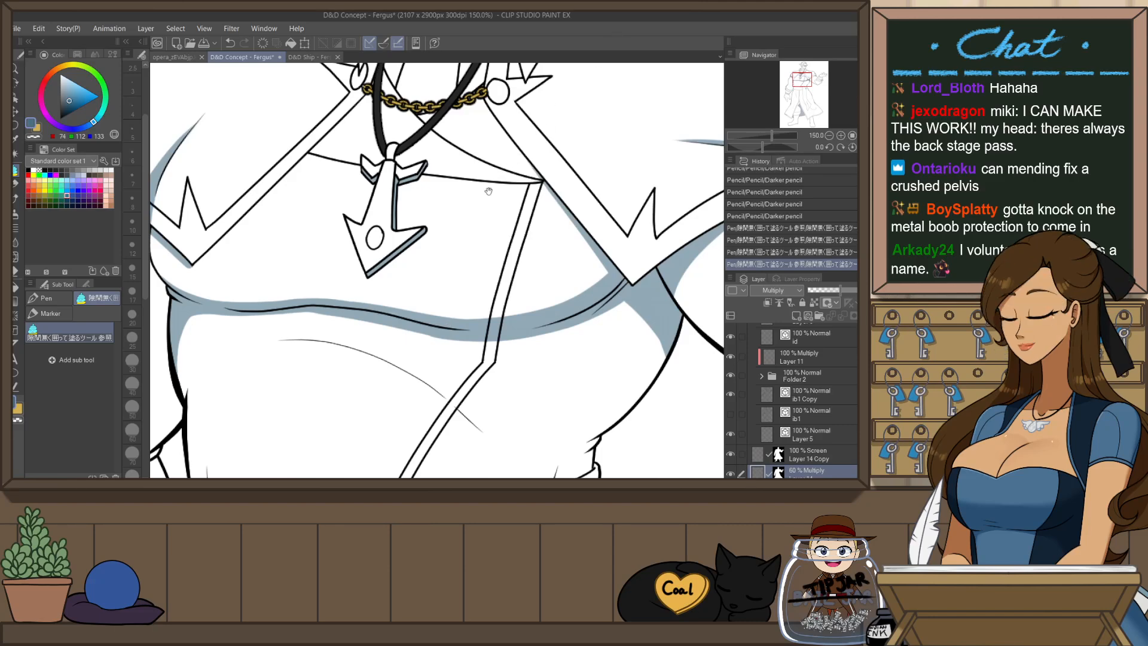
- Draw a cast shadow beneath the pendant's winged crossbar with the Darker pencil and erase the excess
{"action": "left_click_drag", "start_coordinate": [490, 190], "coordinate": [515, 238]}
{"action": "scroll", "coordinate": [419, 239], "scroll_direction": "up", "scroll_amount": 1}
{"action": "key", "text": "p"}
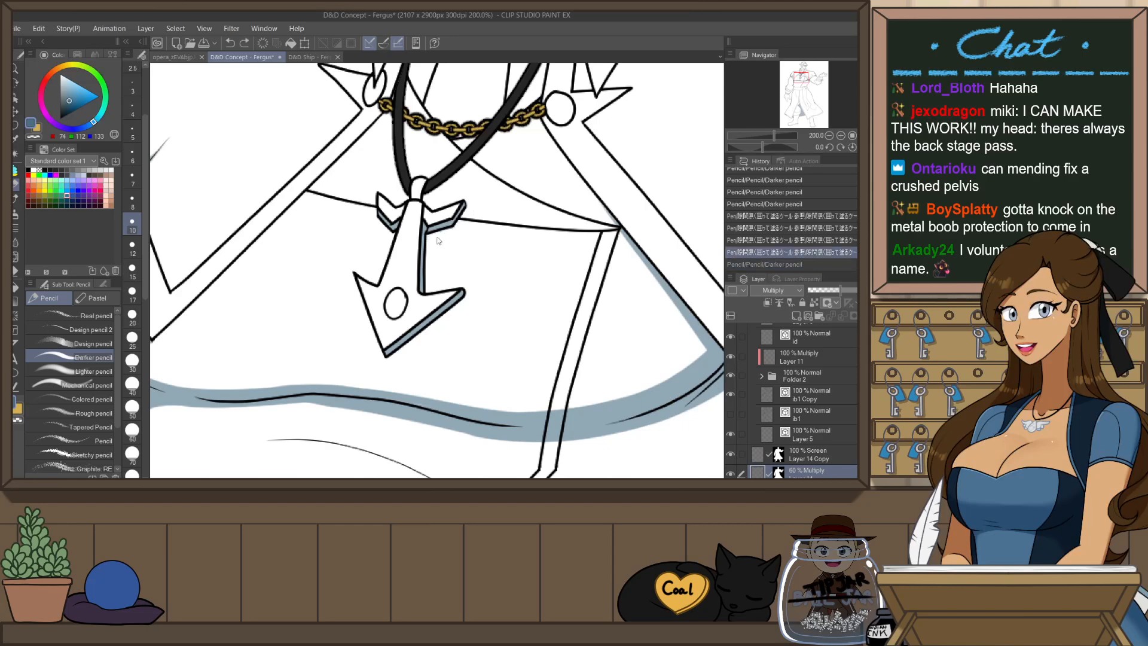
{"action": "mouse_move", "coordinate": [427, 235]}
{"action": "left_mouse_down"}
{"action": "mouse_move", "coordinate": [452, 224]}
{"action": "mouse_move", "coordinate": [432, 238]}
{"action": "mouse_move", "coordinate": [437, 222]}
{"action": "mouse_move", "coordinate": [381, 215]}
{"action": "mouse_move", "coordinate": [404, 228]}
{"action": "mouse_move", "coordinate": [385, 220]}
{"action": "mouse_move", "coordinate": [390, 233]}
{"action": "mouse_move", "coordinate": [382, 214]}
{"action": "mouse_move", "coordinate": [401, 234]}
{"action": "left_mouse_up"}
{"action": "key", "text": "ctrl+z"}
{"action": "key", "text": "ctrl+z"}
{"action": "key", "text": "e"}
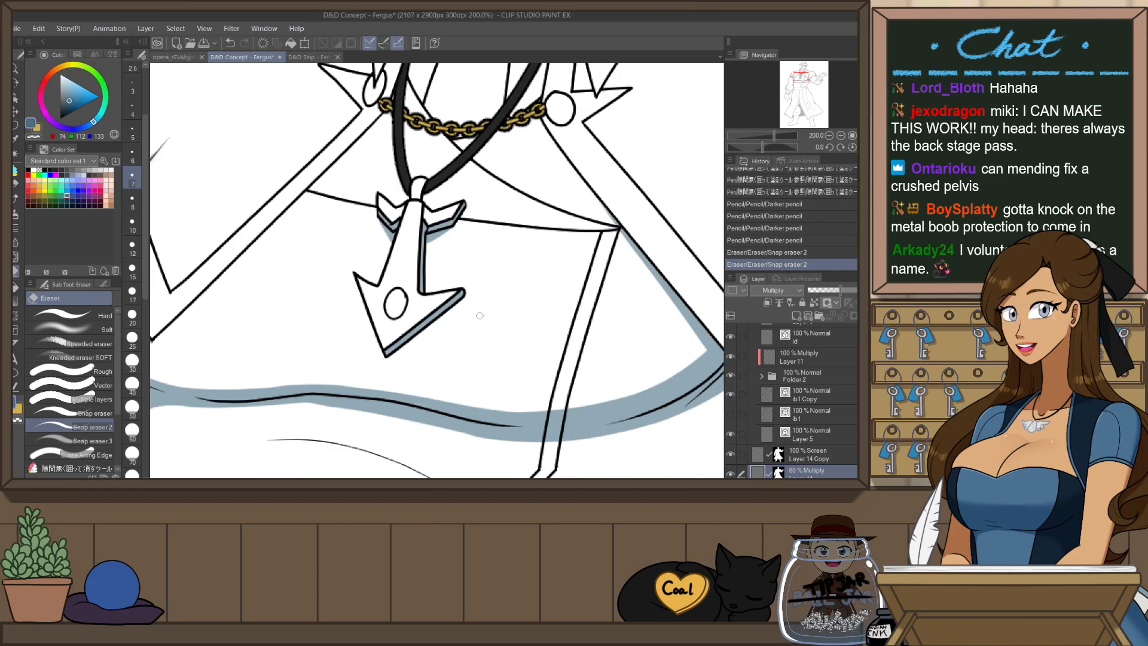
- Draw a thin cast shadow on the chest beneath the pendant's arrowhead edge, comparing the result with and without it
{"action": "key", "text": "p"}
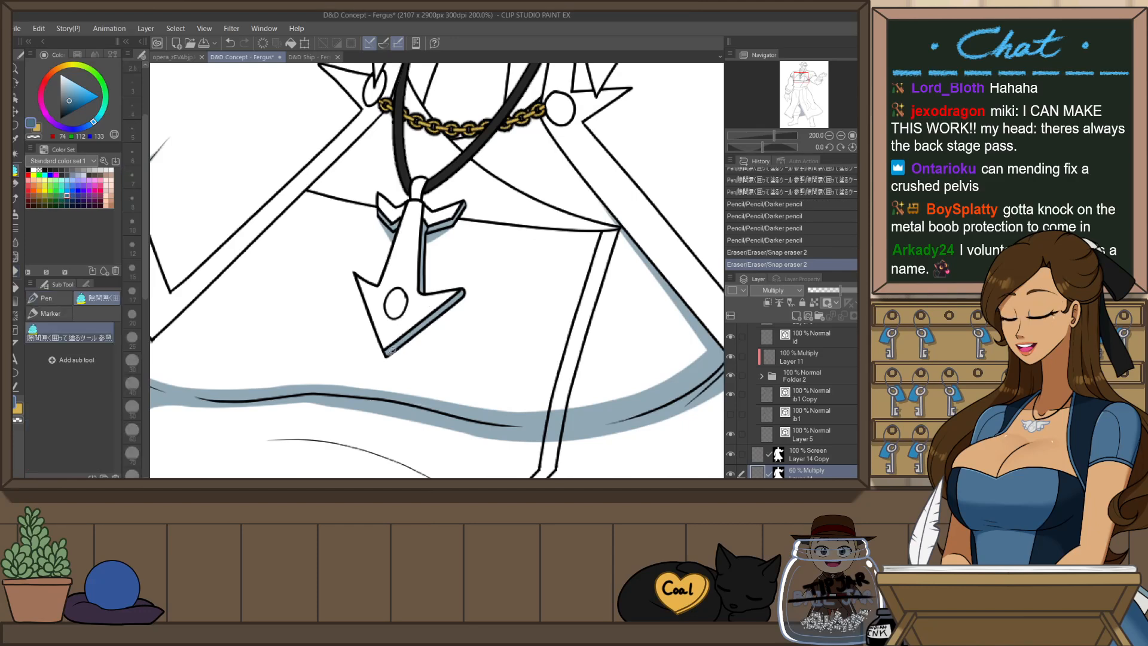
{"action": "left_click_drag", "start_coordinate": [387, 359], "coordinate": [427, 329]}
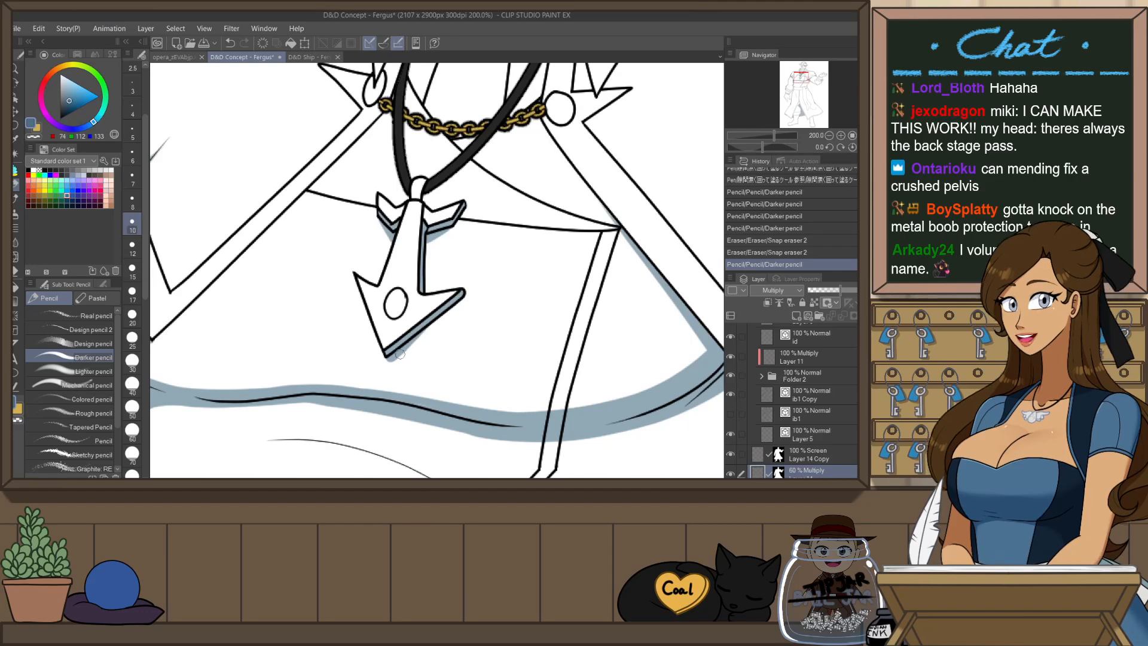
{"action": "key", "text": "ctrl+z"}
{"action": "key", "text": "ctrl+y"}
{"action": "key", "text": "ctrl+z"}
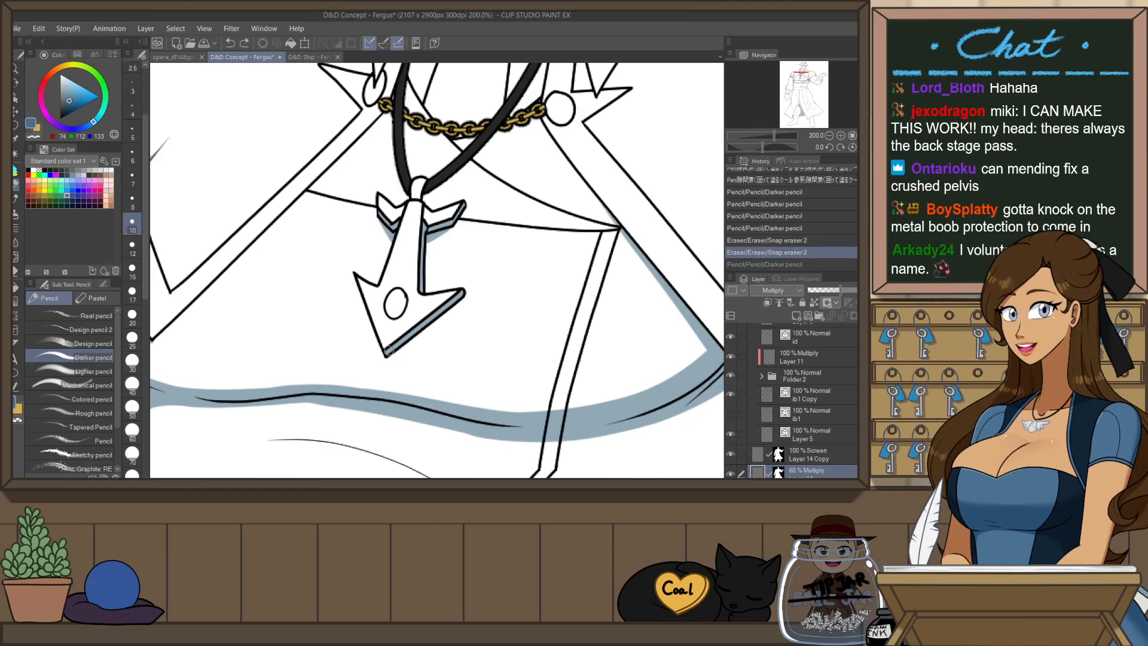
{"action": "key", "text": "ctrl+y"}
{"action": "key", "text": "ctrl+z"}
{"action": "key", "text": "ctrl+y"}
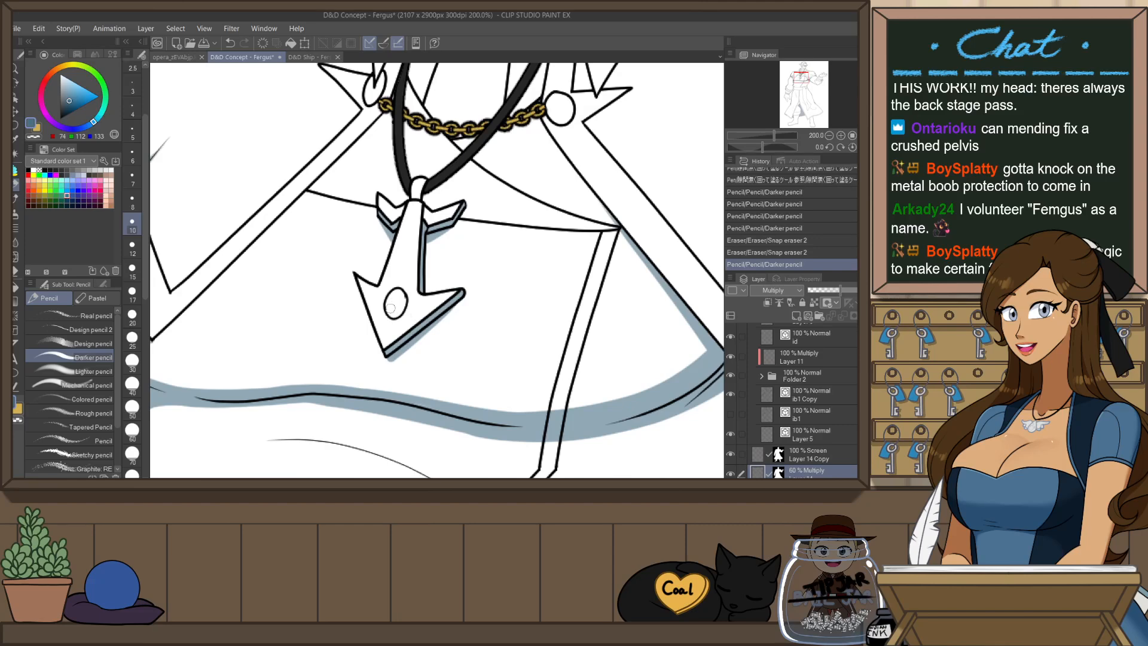
- Shade the lower part of the oval gem on the pendant and trim the shading with the snap eraser
{"action": "mouse_move", "coordinate": [390, 308]}
{"action": "left_mouse_down"}
{"action": "mouse_move", "coordinate": [411, 270]}
{"action": "mouse_move", "coordinate": [403, 303]}
{"action": "left_mouse_up"}
{"action": "key", "text": "ctrl+z"}
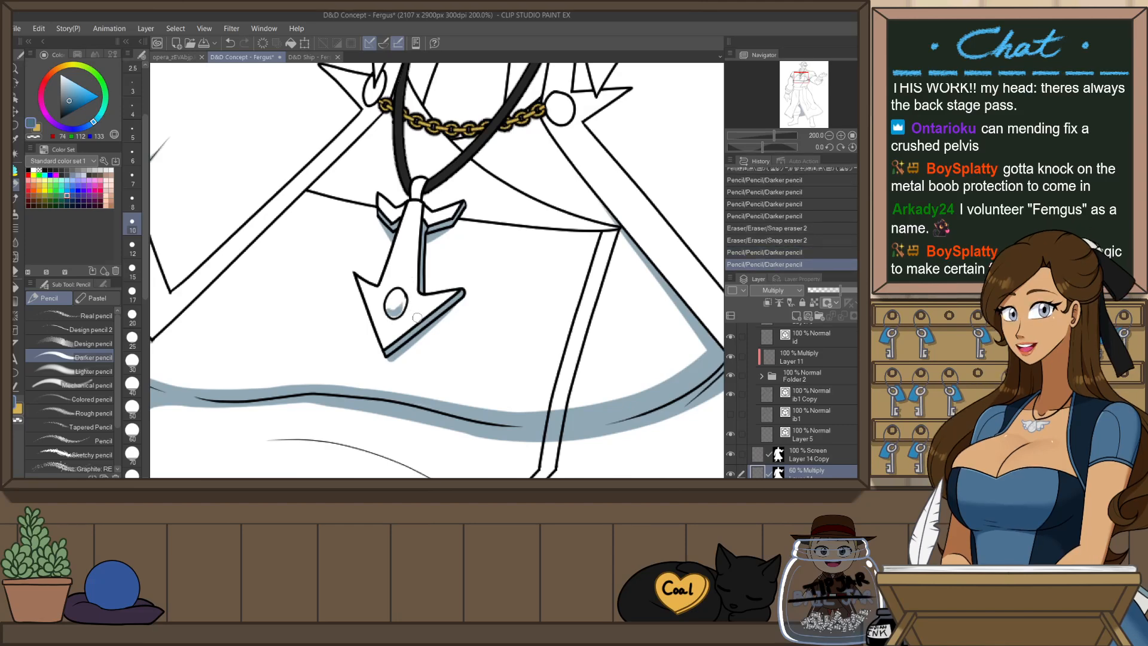
{"action": "key", "text": "h"}
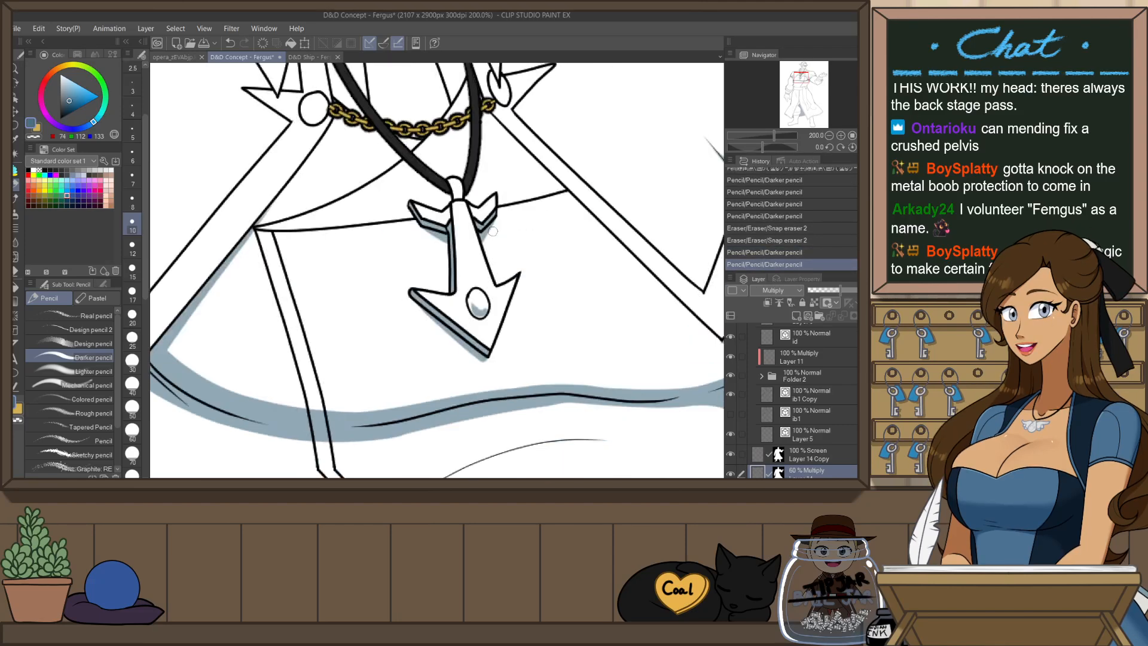
{"action": "key", "text": "e"}
{"action": "left_click_drag", "start_coordinate": [474, 303], "coordinate": [470, 297]}
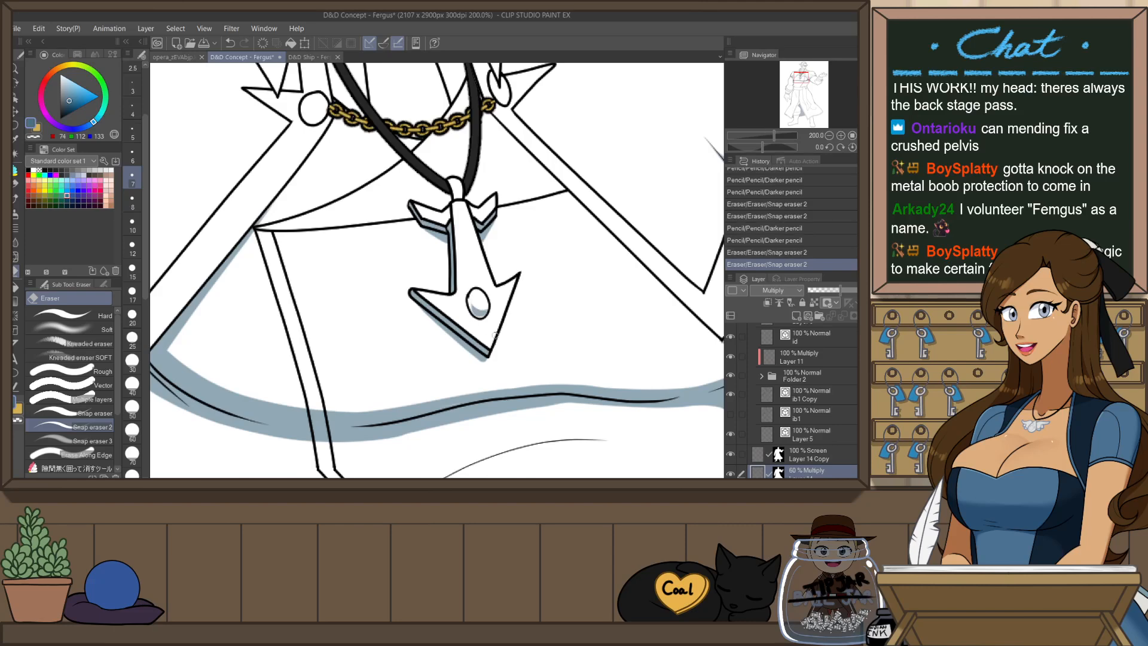
{"action": "left_click", "coordinate": [488, 308]}
{"action": "scroll", "coordinate": [509, 304], "scroll_direction": "down", "scroll_amount": 1}
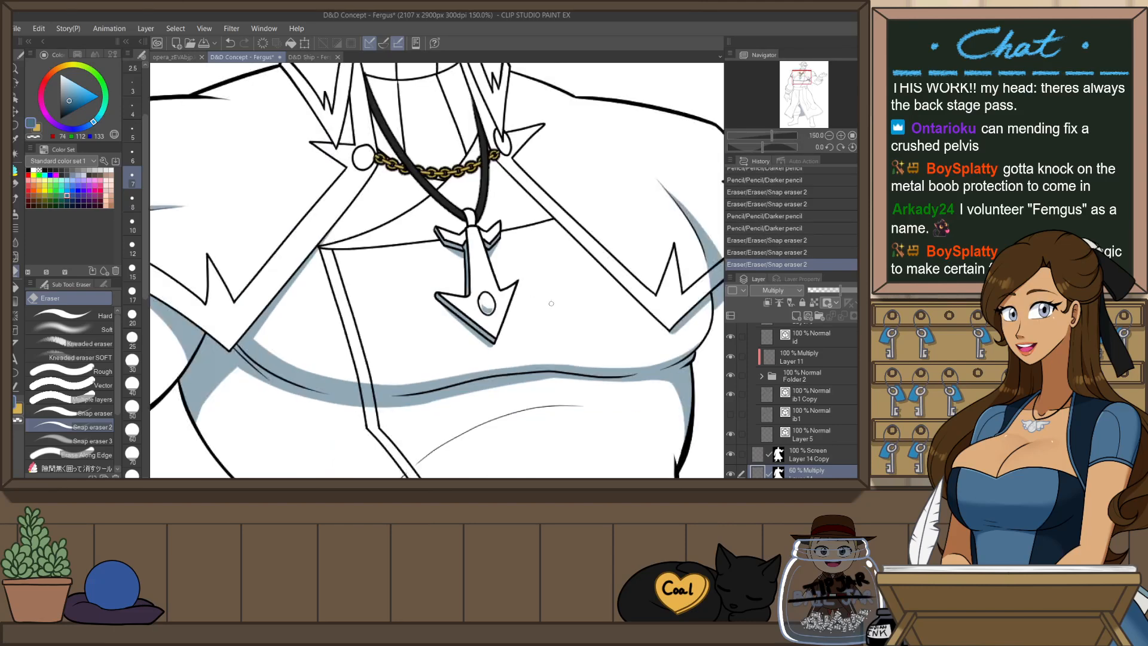
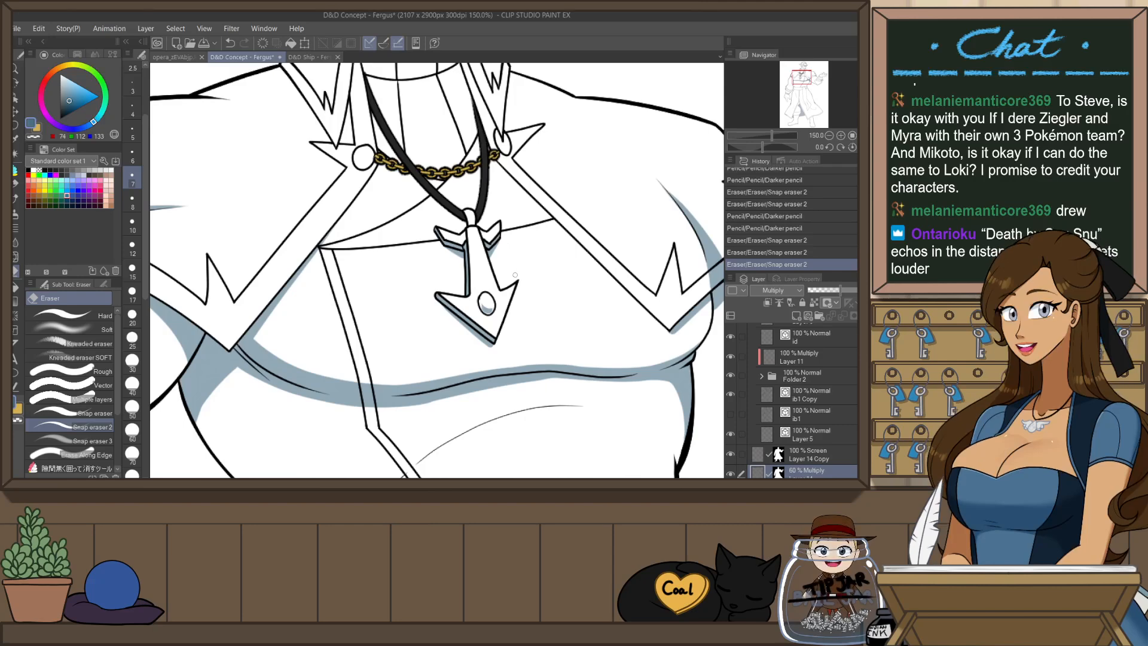
- Outline and fill the narrow shadow beside the collar flap under the chin, undoing the unwanted strokes
{"action": "scroll", "coordinate": [515, 269], "scroll_direction": "down", "scroll_amount": 4}
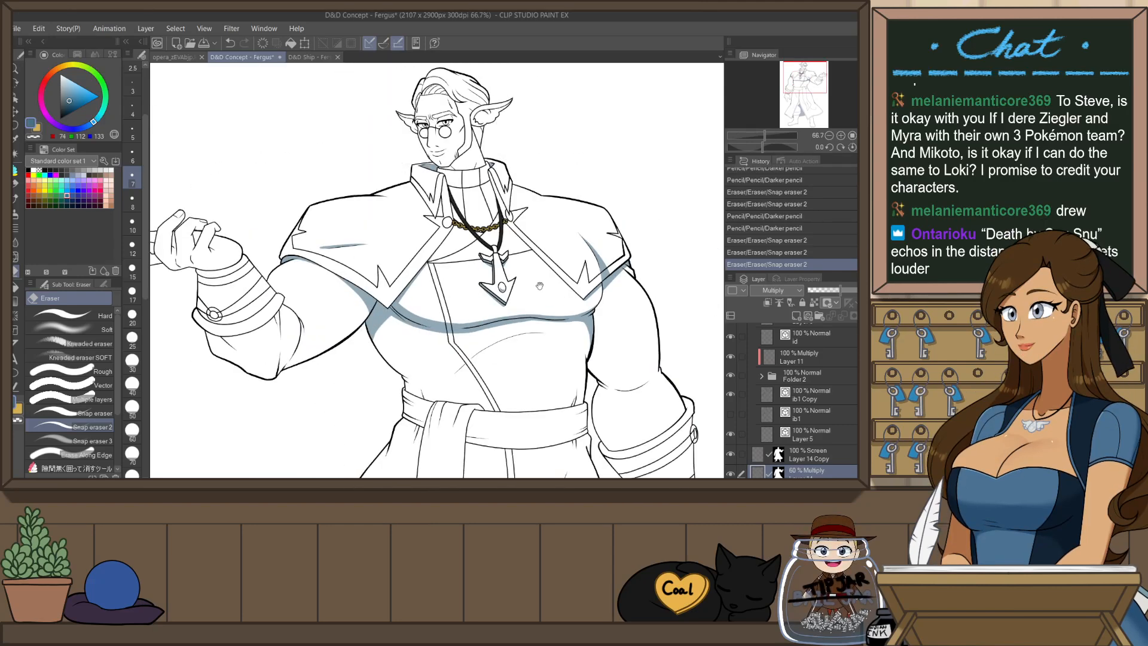
{"action": "scroll", "coordinate": [540, 286], "scroll_direction": "up", "scroll_amount": 4}
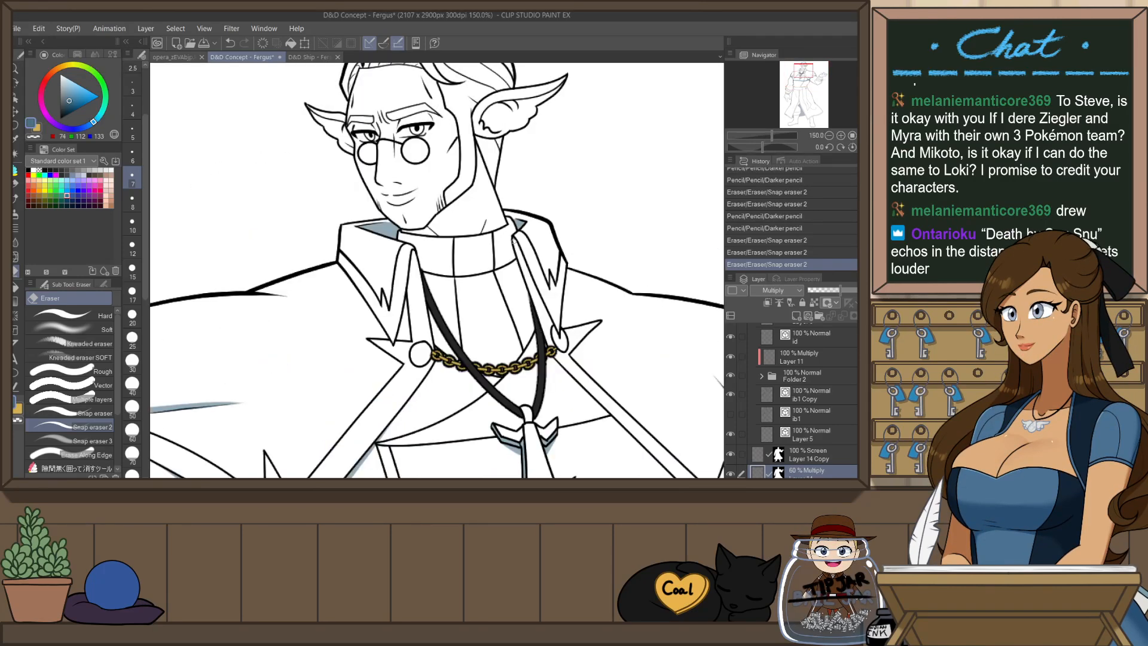
{"action": "key", "text": "p"}
{"action": "key", "text": "p"}
{"action": "mouse_move", "coordinate": [396, 342]}
{"action": "left_mouse_down"}
{"action": "mouse_move", "coordinate": [414, 251]}
{"action": "mouse_move", "coordinate": [417, 261]}
{"action": "left_mouse_up"}
{"action": "key", "text": "ctrl+z"}
{"action": "key", "text": "ctrl+z"}
{"action": "mouse_move", "coordinate": [396, 330]}
{"action": "left_mouse_down"}
{"action": "mouse_move", "coordinate": [416, 261]}
{"action": "mouse_move", "coordinate": [399, 330]}
{"action": "left_mouse_up"}
{"action": "key", "text": "ctrl+z"}
{"action": "key", "text": "ctrl+z"}
{"action": "left_click_drag", "start_coordinate": [418, 259], "coordinate": [395, 339]}
{"action": "key", "text": "p"}
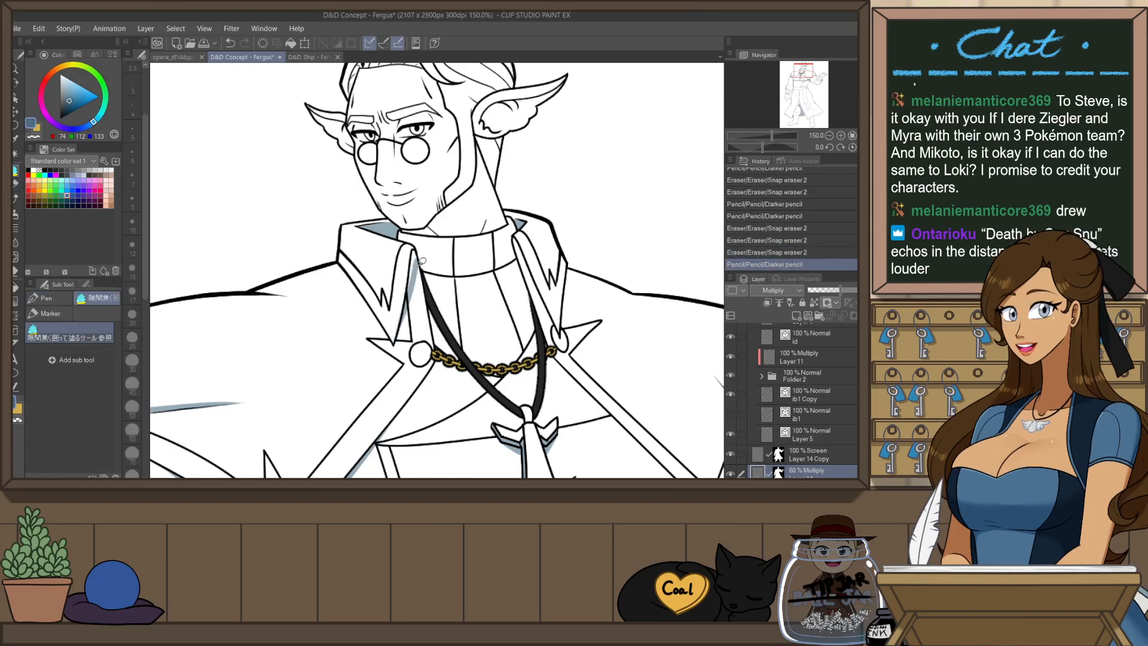
{"action": "mouse_move", "coordinate": [422, 262]}
{"action": "left_mouse_down"}
{"action": "mouse_move", "coordinate": [397, 287]}
{"action": "mouse_move", "coordinate": [407, 326]}
{"action": "left_mouse_up"}
{"action": "key", "text": "p"}
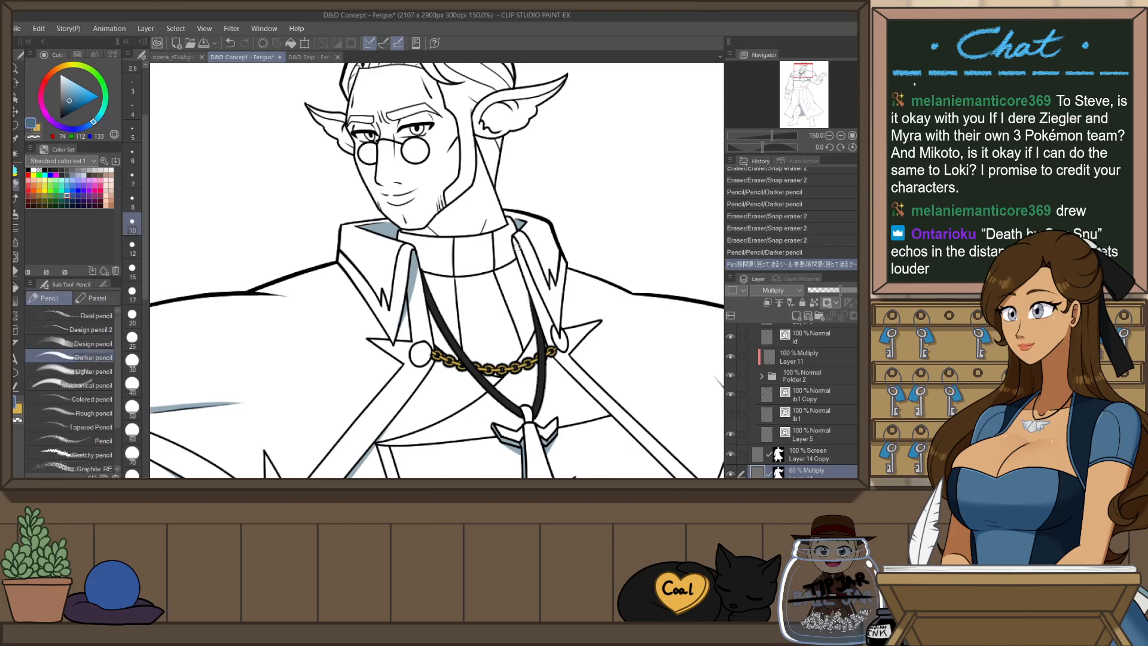
- Outline and fill the matching shadow along the inner edge of the opposite collar flap, undoing the stray strokes
{"action": "left_click_drag", "start_coordinate": [523, 260], "coordinate": [541, 309]}
{"action": "key", "text": "ctrl+z"}
{"action": "key", "text": "ctrl+z"}
{"action": "mouse_move", "coordinate": [514, 237]}
{"action": "left_mouse_down"}
{"action": "mouse_move", "coordinate": [546, 317]}
{"action": "mouse_move", "coordinate": [542, 308]}
{"action": "left_mouse_up"}
{"action": "key", "text": "ctrl+z"}
{"action": "left_click_drag", "start_coordinate": [516, 239], "coordinate": [556, 312]}
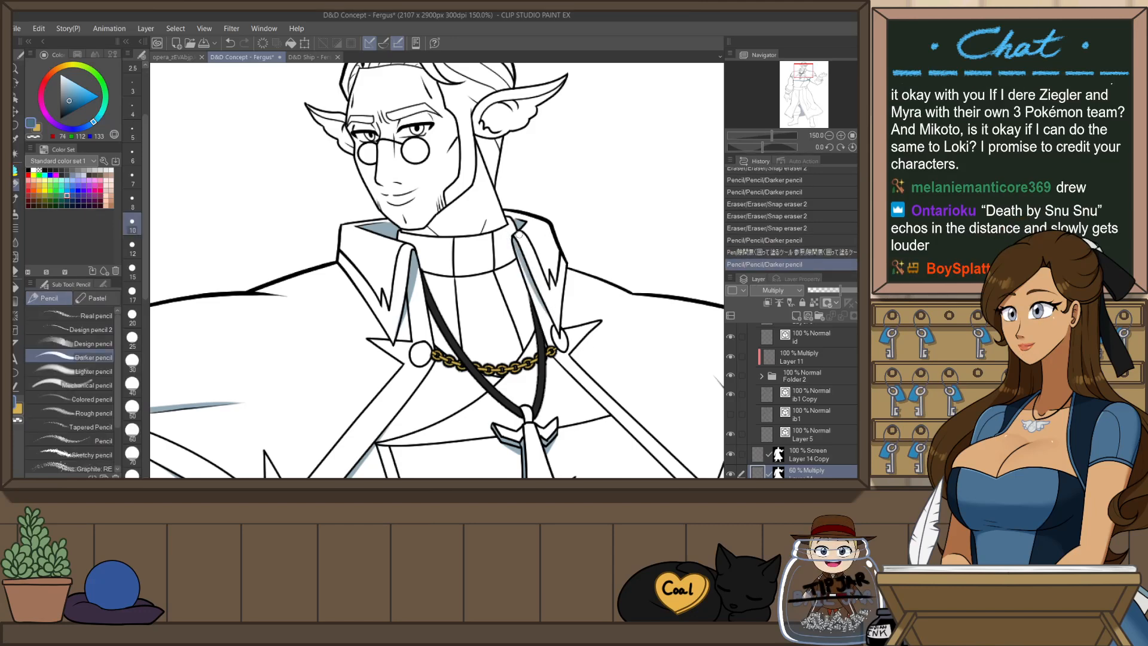
{"action": "key", "text": "p"}
{"action": "left_click_drag", "start_coordinate": [517, 237], "coordinate": [543, 312]}
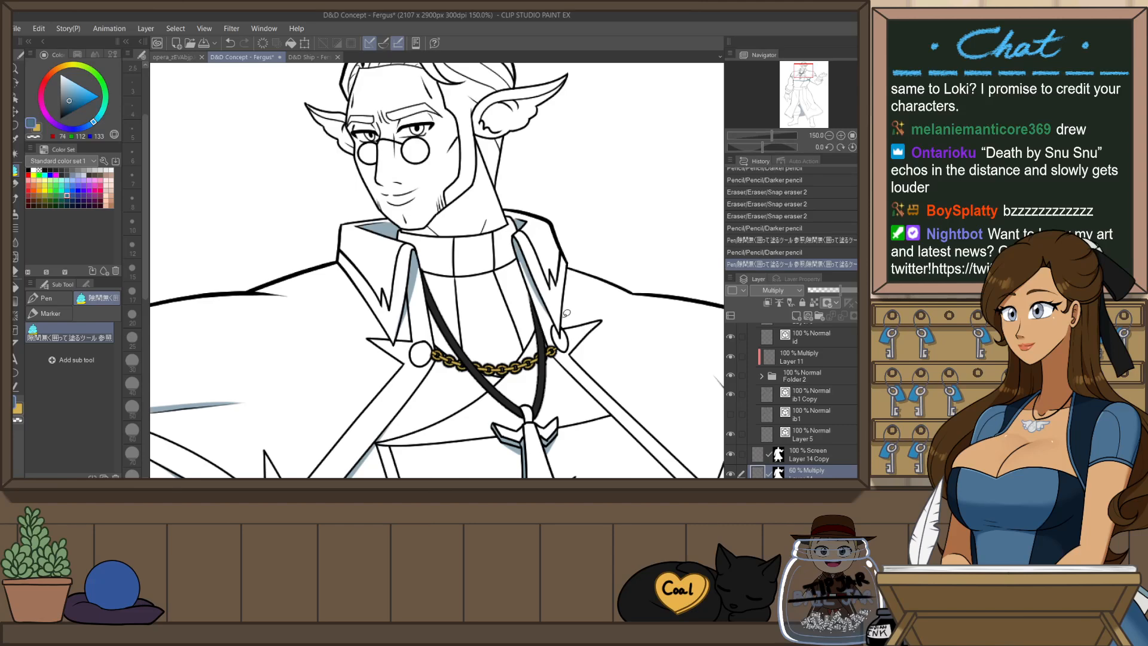
- Draw the shadow's inner edge down the torso side from below the raised arm to the sash, undoing unwanted strokes
{"action": "scroll", "coordinate": [566, 313], "scroll_direction": "down", "scroll_amount": 2}
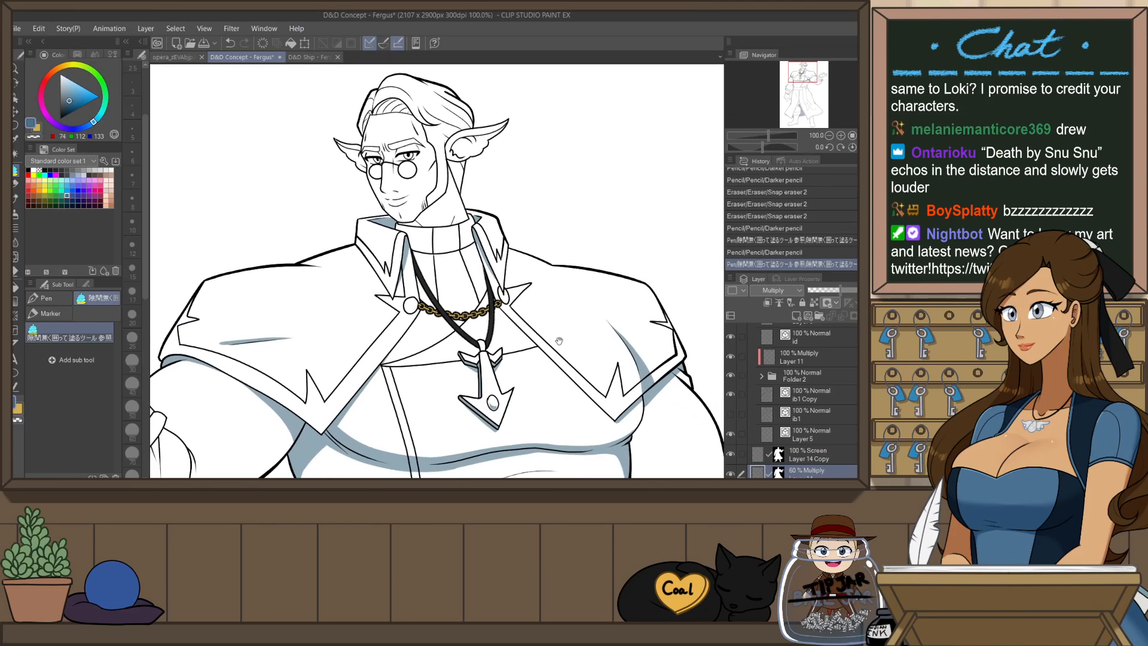
{"action": "left_click_drag", "start_coordinate": [527, 285], "coordinate": [560, 162]}
{"action": "left_click_drag", "start_coordinate": [518, 345], "coordinate": [567, 221]}
{"action": "scroll", "coordinate": [384, 213], "scroll_direction": "up", "scroll_amount": 1}
{"action": "key", "text": "p"}
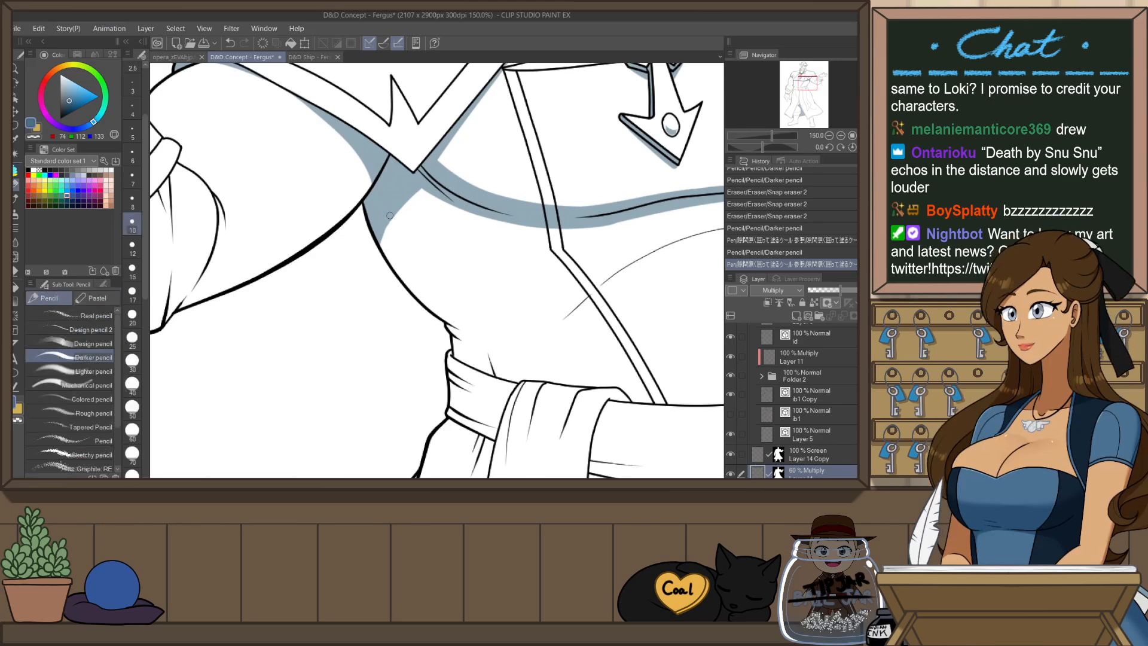
{"action": "mouse_move", "coordinate": [389, 217]}
{"action": "left_mouse_down"}
{"action": "mouse_move", "coordinate": [458, 333]}
{"action": "mouse_move", "coordinate": [403, 268]}
{"action": "mouse_move", "coordinate": [455, 328]}
{"action": "left_mouse_up"}
{"action": "key", "text": "ctrl+z"}
{"action": "key", "text": "ctrl+z"}
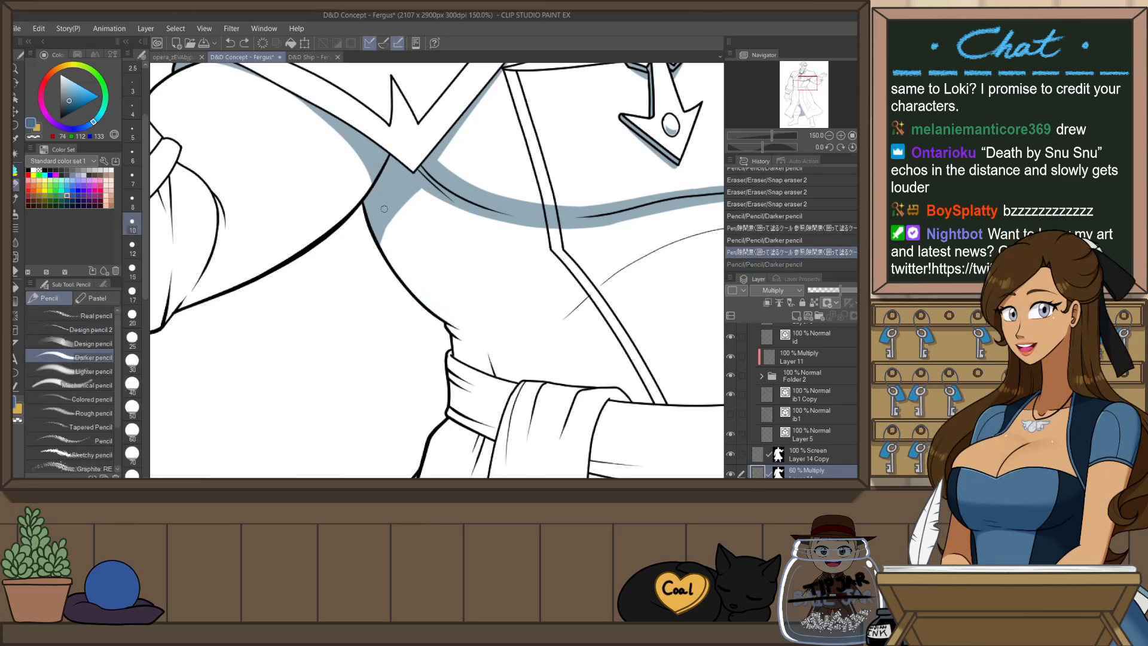
{"action": "left_click_drag", "start_coordinate": [386, 212], "coordinate": [460, 340]}
{"action": "key", "text": "ctrl+z"}
- Fill the torso-side shadow down to the sash and erase the excess at the waist folds
{"action": "key", "text": "p"}
{"action": "mouse_move", "coordinate": [426, 277]}
{"action": "left_mouse_down"}
{"action": "mouse_move", "coordinate": [394, 200]}
{"action": "mouse_move", "coordinate": [477, 373]}
{"action": "mouse_move", "coordinate": [457, 331]}
{"action": "mouse_move", "coordinate": [464, 364]}
{"action": "mouse_move", "coordinate": [455, 325]}
{"action": "mouse_move", "coordinate": [481, 375]}
{"action": "mouse_move", "coordinate": [465, 347]}
{"action": "mouse_move", "coordinate": [458, 369]}
{"action": "mouse_move", "coordinate": [478, 376]}
{"action": "mouse_move", "coordinate": [464, 348]}
{"action": "left_mouse_up"}
{"action": "key", "text": "p"}
{"action": "key", "text": "ctrl+z"}
{"action": "key", "text": "ctrl+z"}
{"action": "key", "text": "p"}
{"action": "key", "text": "e"}
{"action": "left_click_drag", "start_coordinate": [456, 332], "coordinate": [466, 349]}
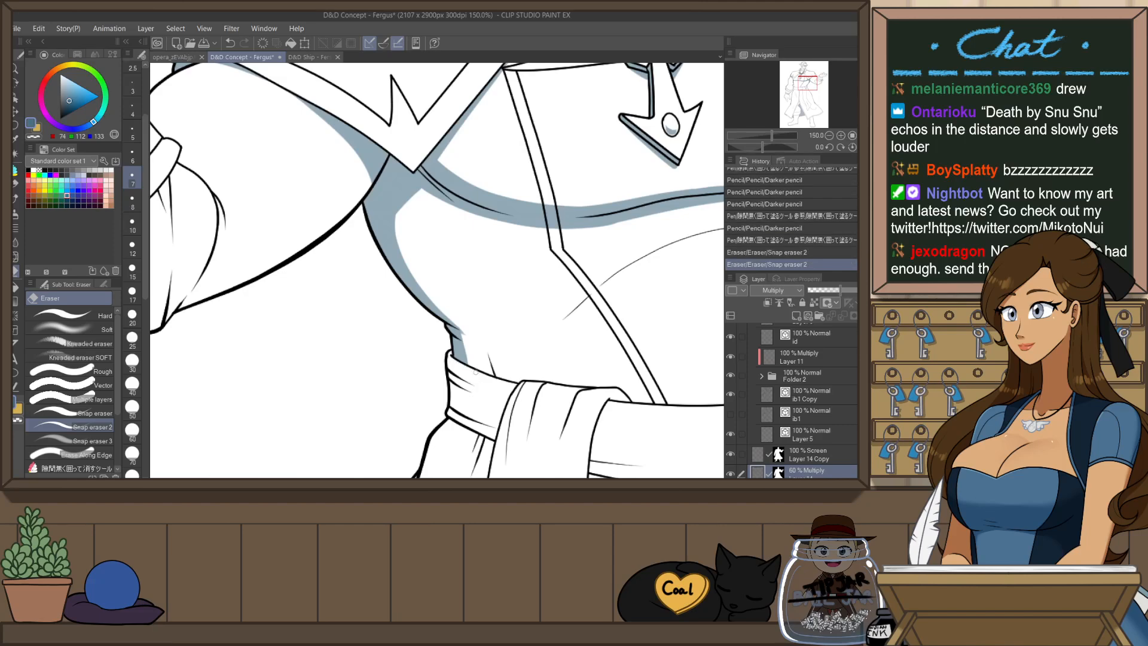
- Try to draw the shadow edge along the lowered arm's elbow crease toward the torso
{"action": "key", "text": "ctrl+minus"}
{"action": "key", "text": "ctrl+minus"}
{"action": "key", "text": "ctrl+plus"}
{"action": "key", "text": "ctrl+plus"}
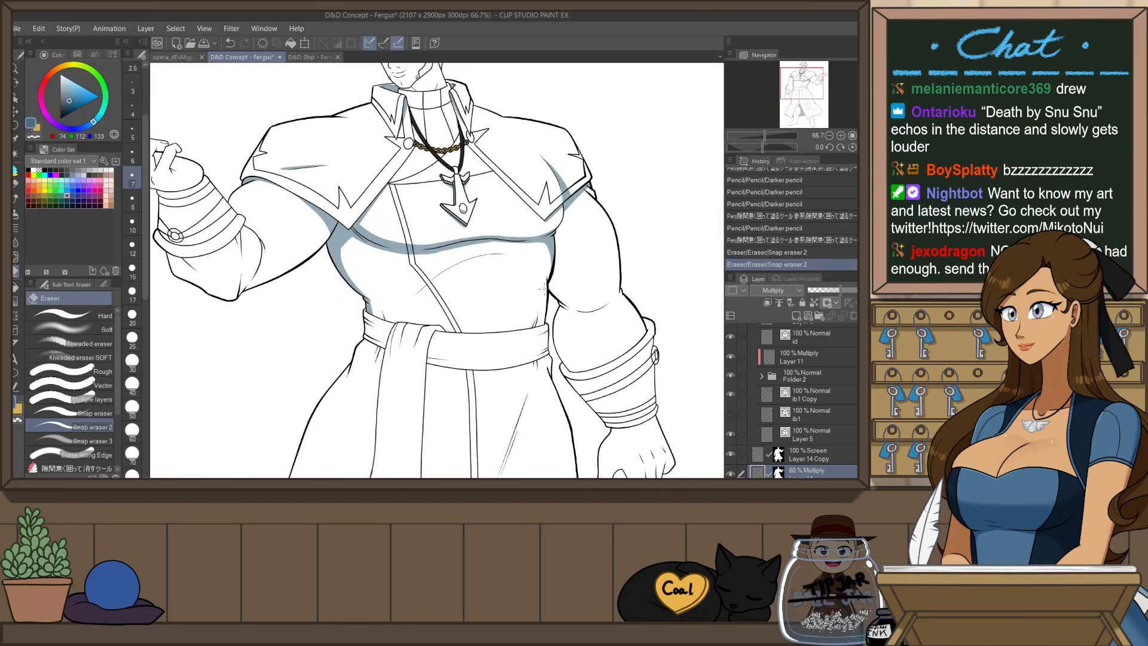
{"action": "key", "text": "h"}
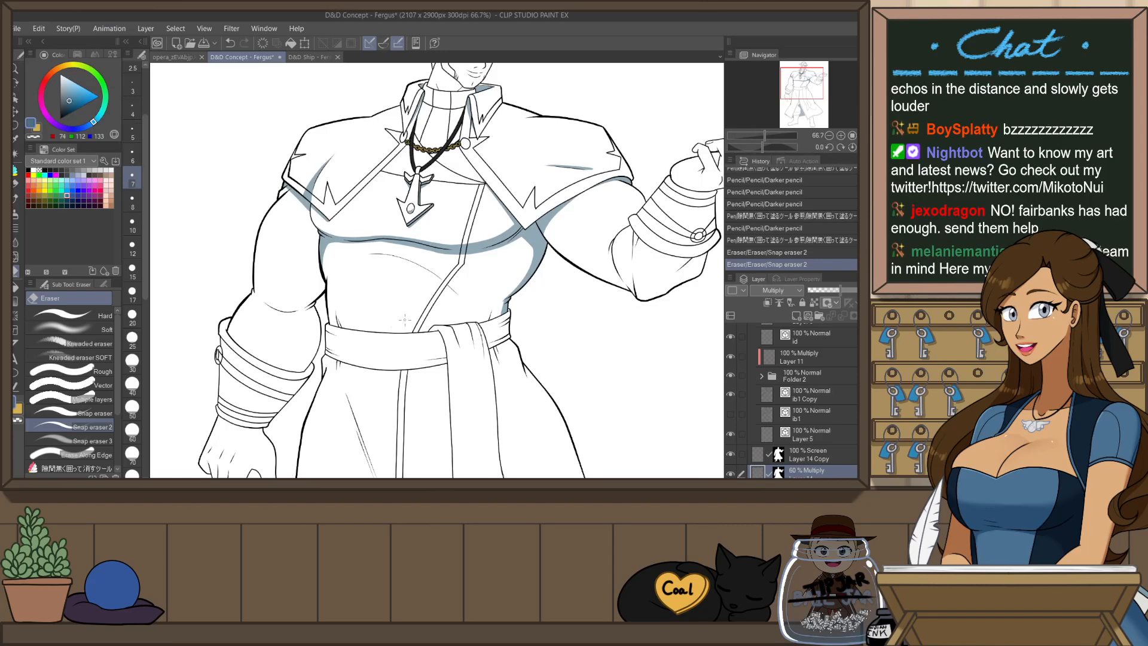
{"action": "scroll", "coordinate": [404, 319], "scroll_direction": "up", "scroll_amount": 4}
{"action": "key", "text": "p"}
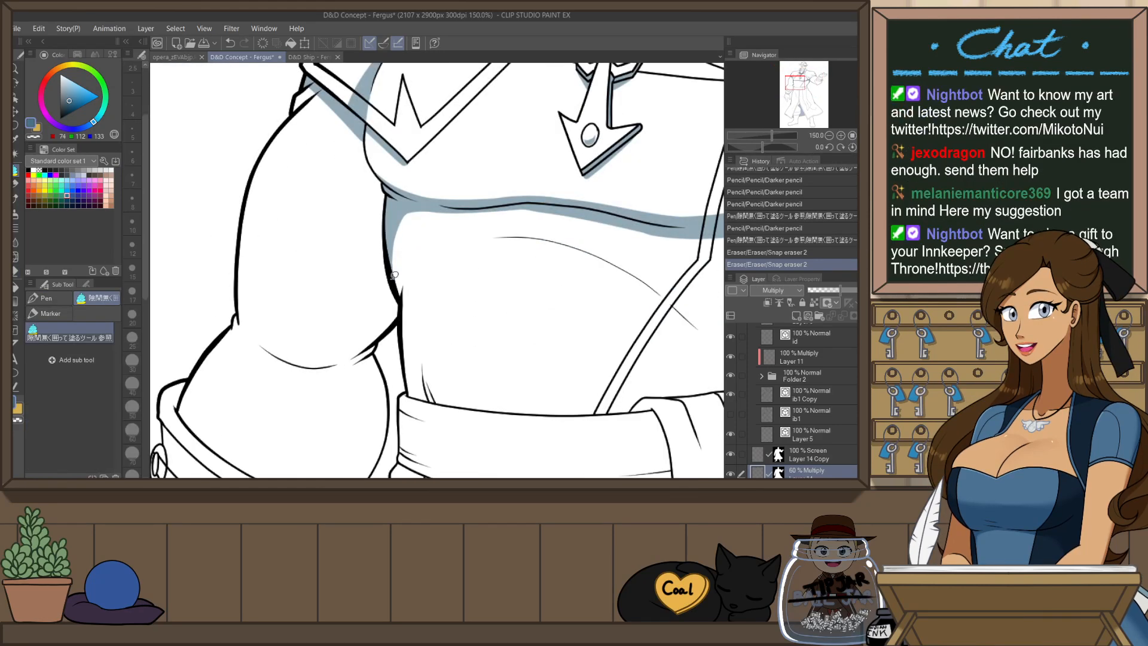
{"action": "key", "text": "p"}
{"action": "left_click_drag", "start_coordinate": [305, 370], "coordinate": [391, 295]}
{"action": "key", "text": "ctrl+z"}
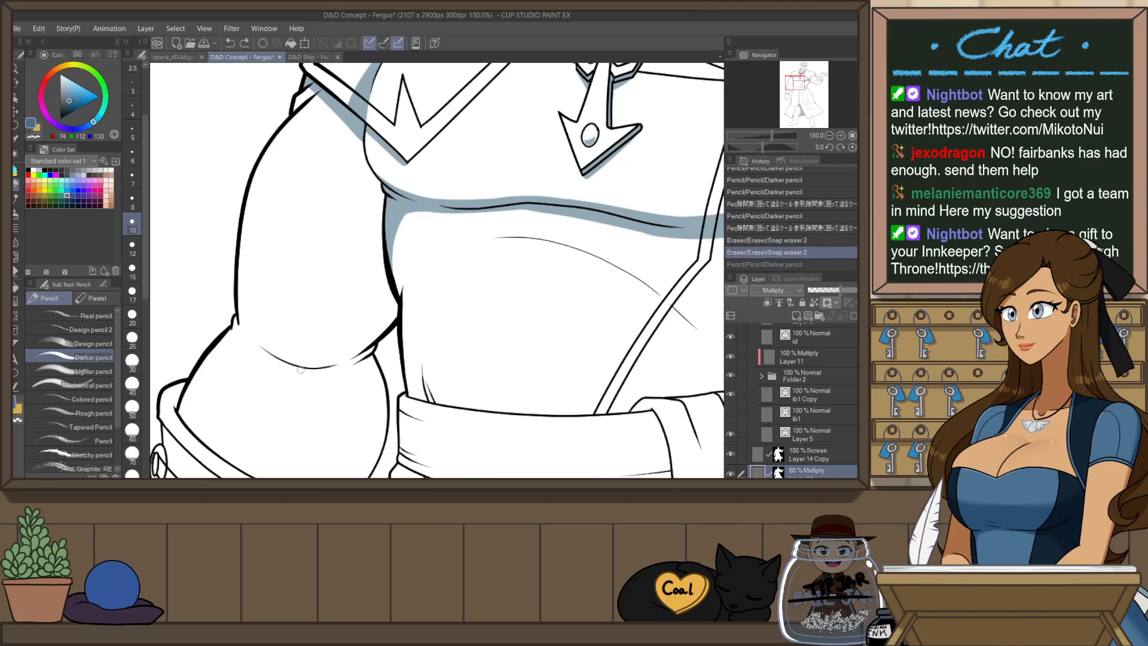
{"action": "left_click_drag", "start_coordinate": [301, 370], "coordinate": [392, 292]}
- Redraw the shadow edge from the torso side to the lowered arm's elbow crease on the rotated canvas
{"action": "key", "text": "r"}
{"action": "mouse_move", "coordinate": [506, 354]}
{"action": "left_mouse_down"}
{"action": "mouse_move", "coordinate": [512, 343]}
{"action": "mouse_move", "coordinate": [456, 171]}
{"action": "mouse_move", "coordinate": [497, 122]}
{"action": "left_mouse_up"}
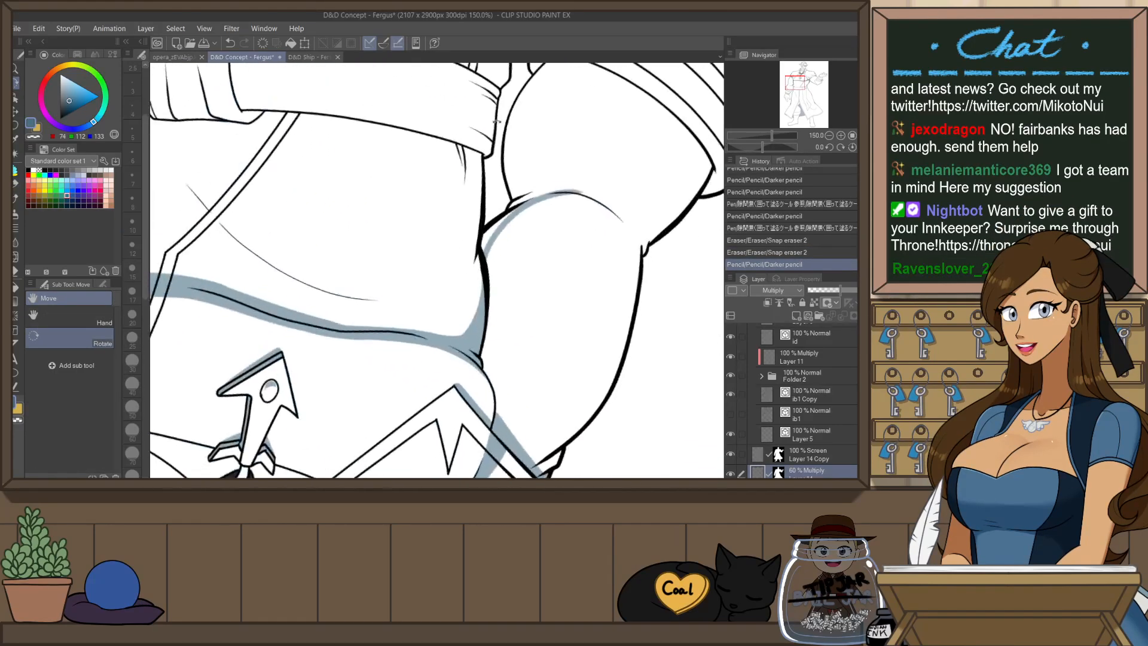
{"action": "key", "text": "p"}
{"action": "key", "text": "ctrl+z"}
{"action": "key", "text": "ctrl+y"}
{"action": "key", "text": "ctrl+z"}
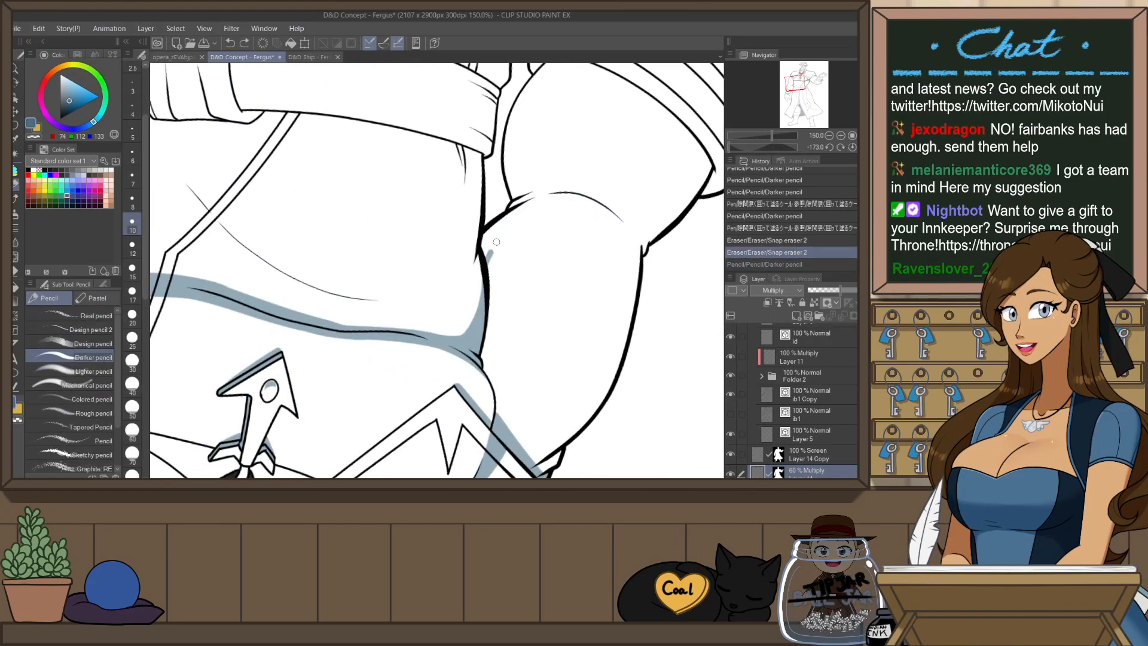
{"action": "mouse_move", "coordinate": [489, 256]}
{"action": "left_mouse_down"}
{"action": "mouse_move", "coordinate": [576, 195]}
{"action": "mouse_move", "coordinate": [538, 282]}
{"action": "left_mouse_up"}
{"action": "key", "text": "ctrl+z"}
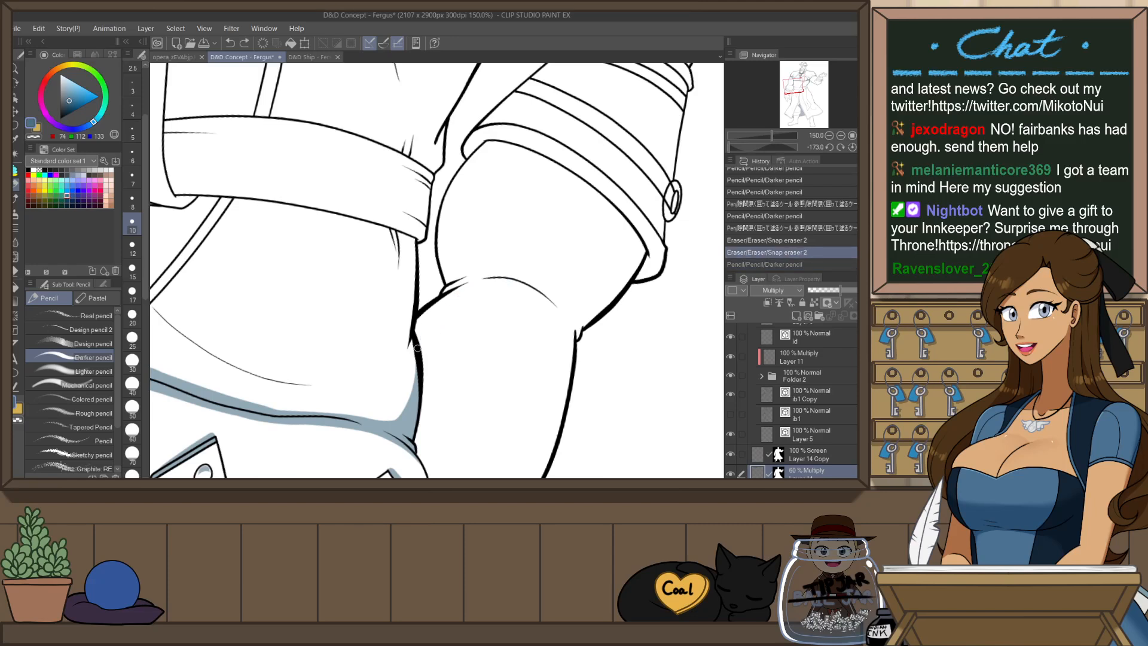
{"action": "key", "text": "ctrl+y"}
{"action": "key", "text": "ctrl+z"}
{"action": "mouse_move", "coordinate": [420, 357]}
{"action": "left_mouse_down"}
{"action": "mouse_move", "coordinate": [497, 277]}
{"action": "mouse_move", "coordinate": [537, 288]}
{"action": "left_mouse_up"}
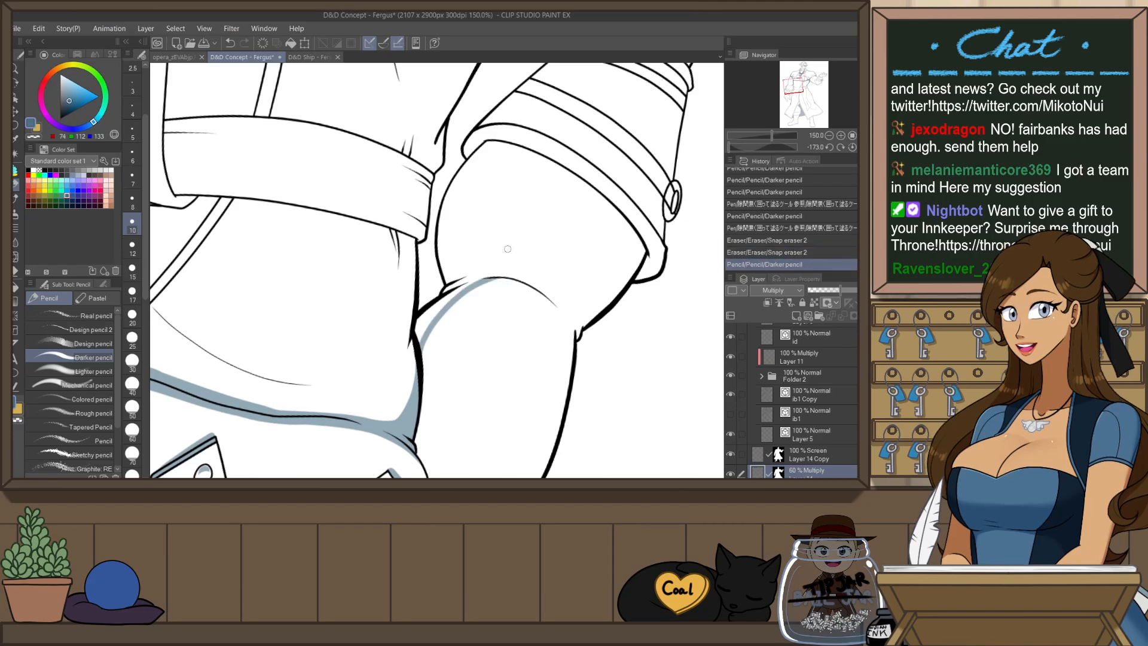
- Draw the shadow edge along the lowered forearm's inner side and across the cuff bands, undoing or erasing unwanted marks
{"action": "mouse_move", "coordinate": [501, 233]}
{"action": "left_mouse_down"}
{"action": "mouse_move", "coordinate": [501, 267]}
{"action": "mouse_move", "coordinate": [472, 230]}
{"action": "mouse_move", "coordinate": [489, 220]}
{"action": "mouse_move", "coordinate": [458, 325]}
{"action": "mouse_move", "coordinate": [473, 234]}
{"action": "mouse_move", "coordinate": [501, 203]}
{"action": "mouse_move", "coordinate": [450, 331]}
{"action": "mouse_move", "coordinate": [493, 339]}
{"action": "left_mouse_up"}
{"action": "key", "text": "ctrl+z"}
{"action": "key", "text": "ctrl+z"}
{"action": "key", "text": "ctrl+z"}
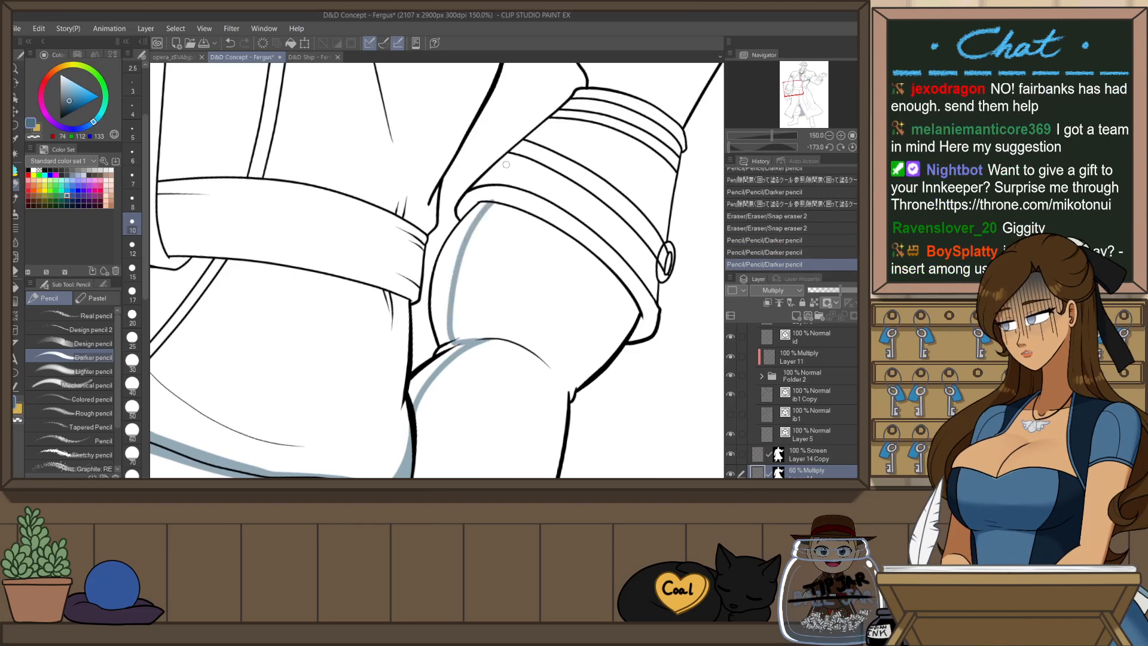
{"action": "mouse_move", "coordinate": [490, 188]}
{"action": "left_mouse_down"}
{"action": "mouse_move", "coordinate": [445, 275]}
{"action": "mouse_move", "coordinate": [478, 217]}
{"action": "left_mouse_up"}
{"action": "key", "text": "e"}
{"action": "key", "text": "p"}
{"action": "key", "text": "p"}
{"action": "key", "text": "p"}
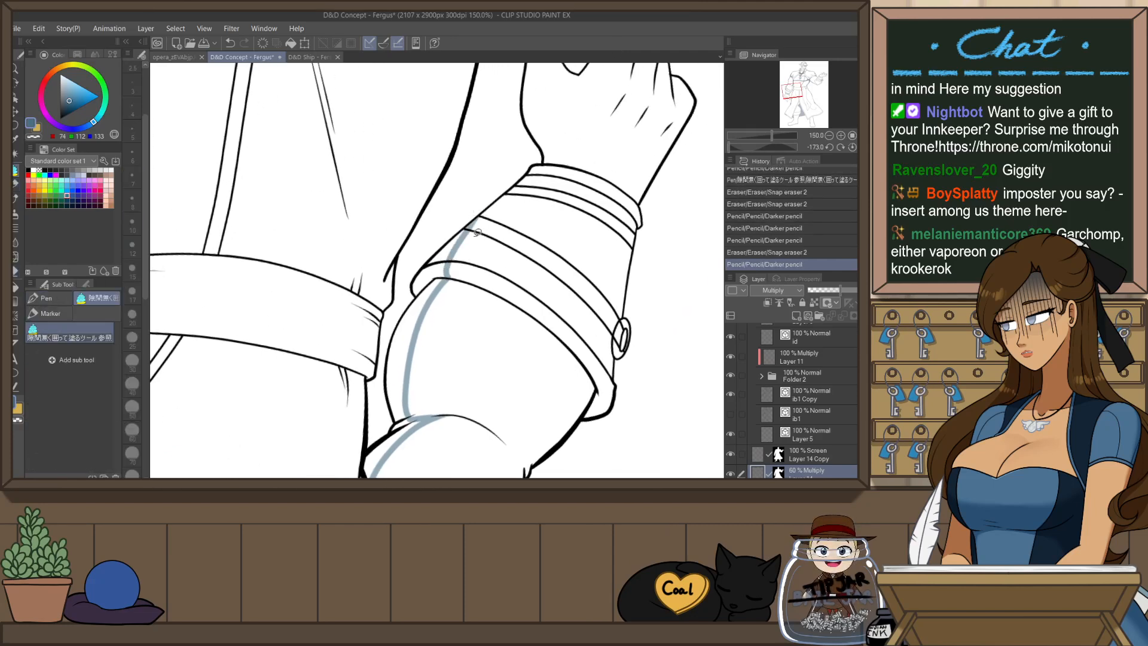
- Fill the outlined shadows on the lowered arm's cuff bands, inner forearm and elbow crease
{"action": "mouse_move", "coordinate": [450, 291]}
{"action": "left_mouse_down"}
{"action": "mouse_move", "coordinate": [417, 457]}
{"action": "mouse_move", "coordinate": [385, 447]}
{"action": "mouse_move", "coordinate": [384, 325]}
{"action": "mouse_move", "coordinate": [435, 238]}
{"action": "left_mouse_up"}
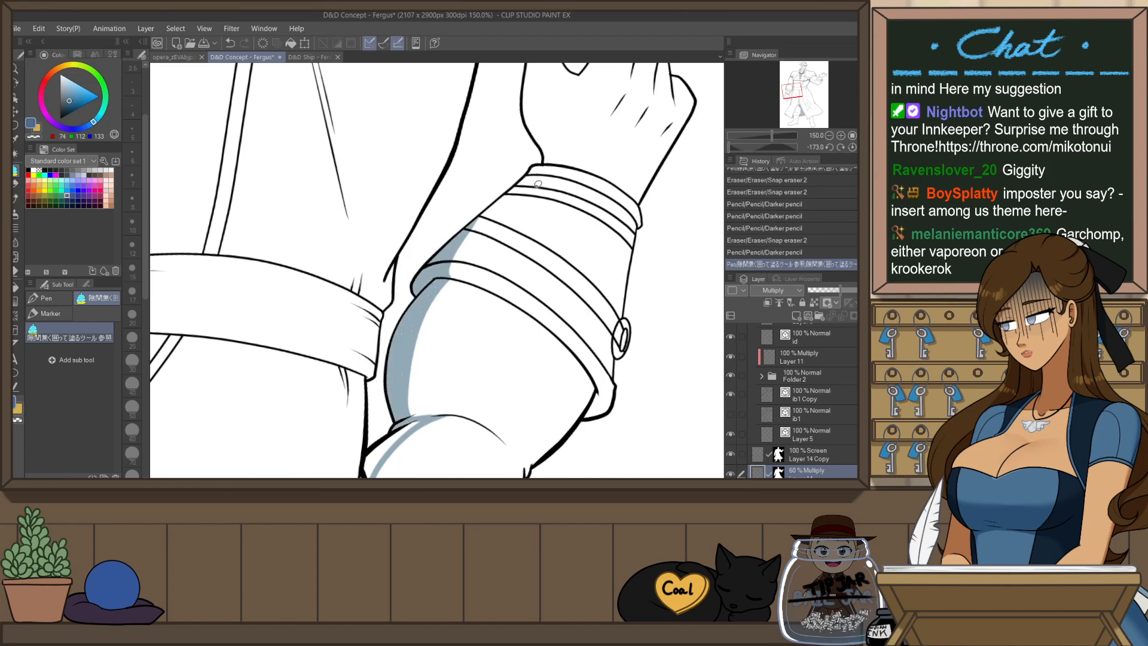
{"action": "mouse_move", "coordinate": [432, 411]}
{"action": "left_mouse_down"}
{"action": "mouse_move", "coordinate": [468, 306]}
{"action": "mouse_move", "coordinate": [468, 361]}
{"action": "mouse_move", "coordinate": [407, 321]}
{"action": "left_mouse_up"}
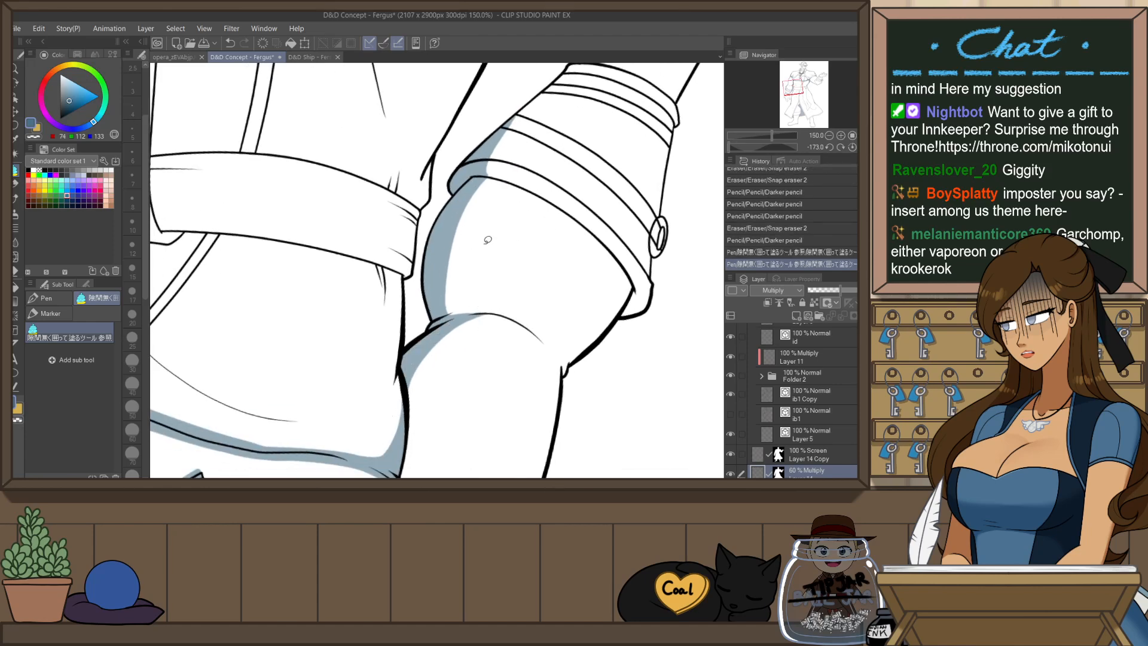
{"action": "scroll", "coordinate": [510, 263], "scroll_direction": "down", "scroll_amount": 2}
{"action": "key", "text": "ctrl+@"}
{"action": "scroll", "coordinate": [552, 276], "scroll_direction": "down", "scroll_amount": 1}
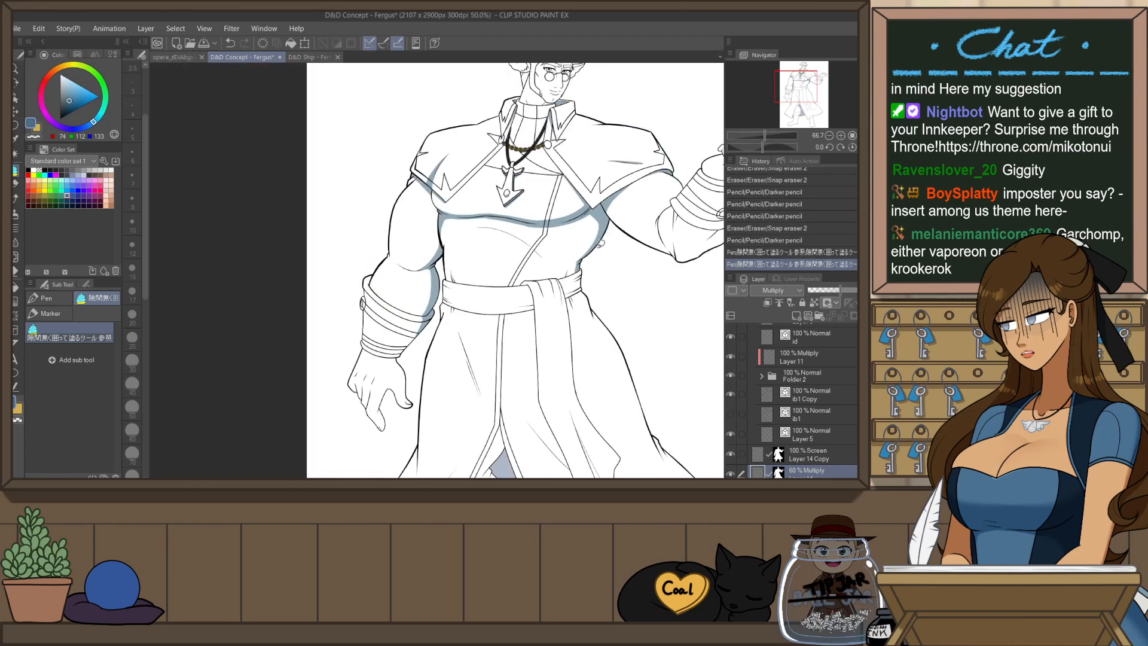
{"action": "left_click_drag", "start_coordinate": [673, 224], "coordinate": [529, 327]}
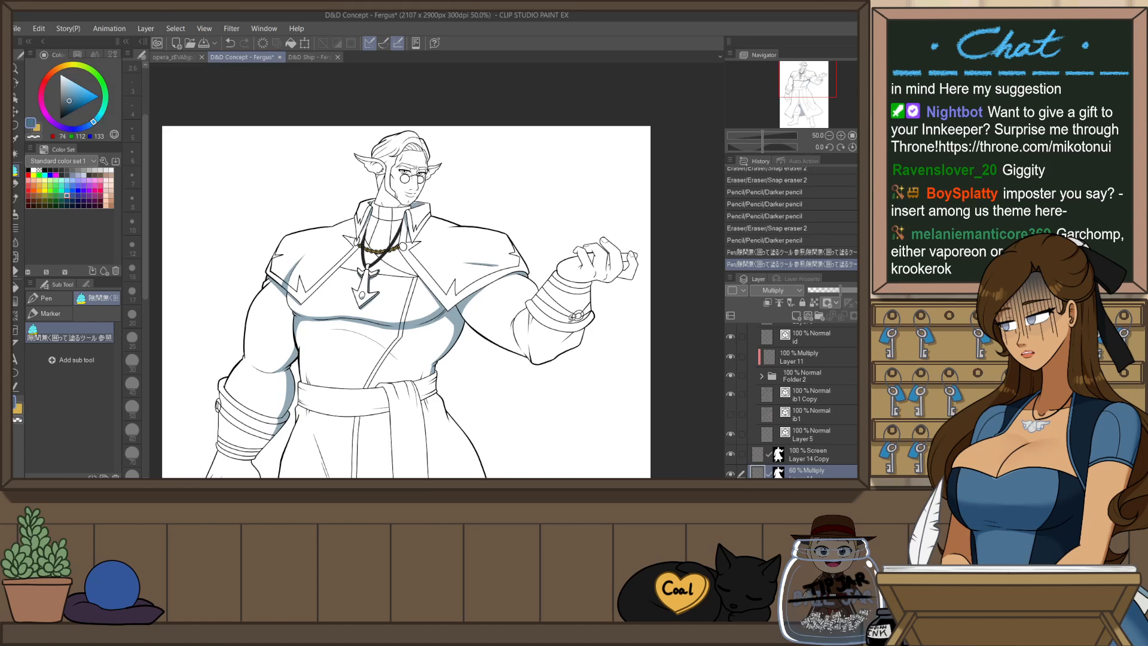
- Try to draw the shadow edge along the underside of the raised arm's elbow
{"action": "scroll", "coordinate": [579, 385], "scroll_direction": "up", "scroll_amount": 2}
{"action": "key", "text": "p"}
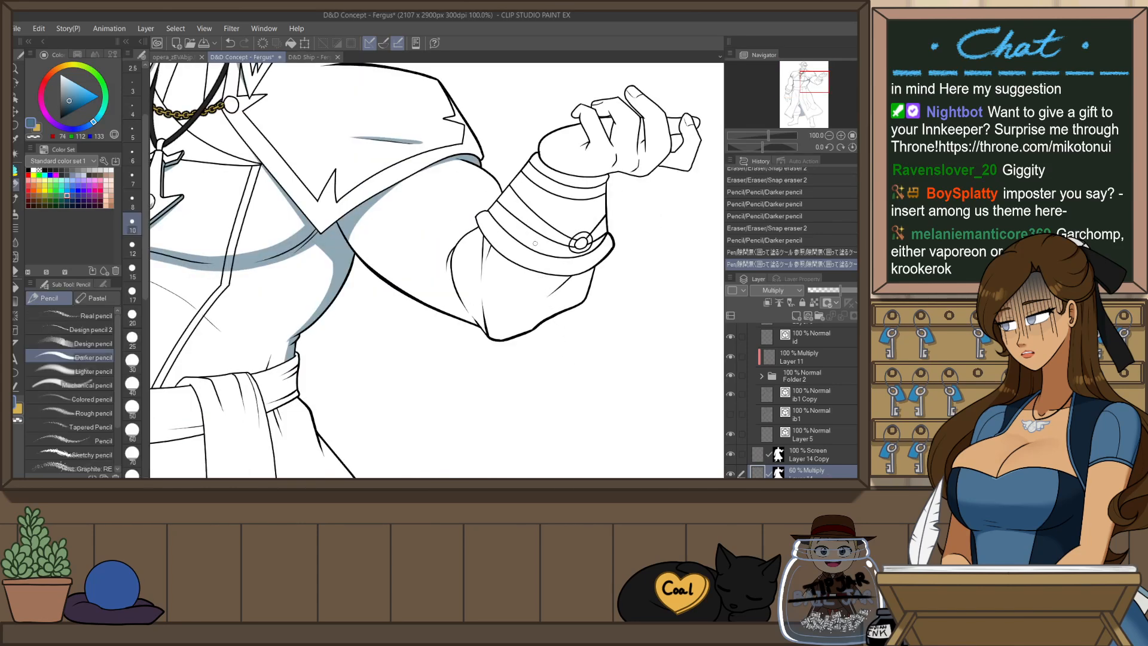
{"action": "scroll", "coordinate": [548, 335], "scroll_direction": "up", "scroll_amount": 1}
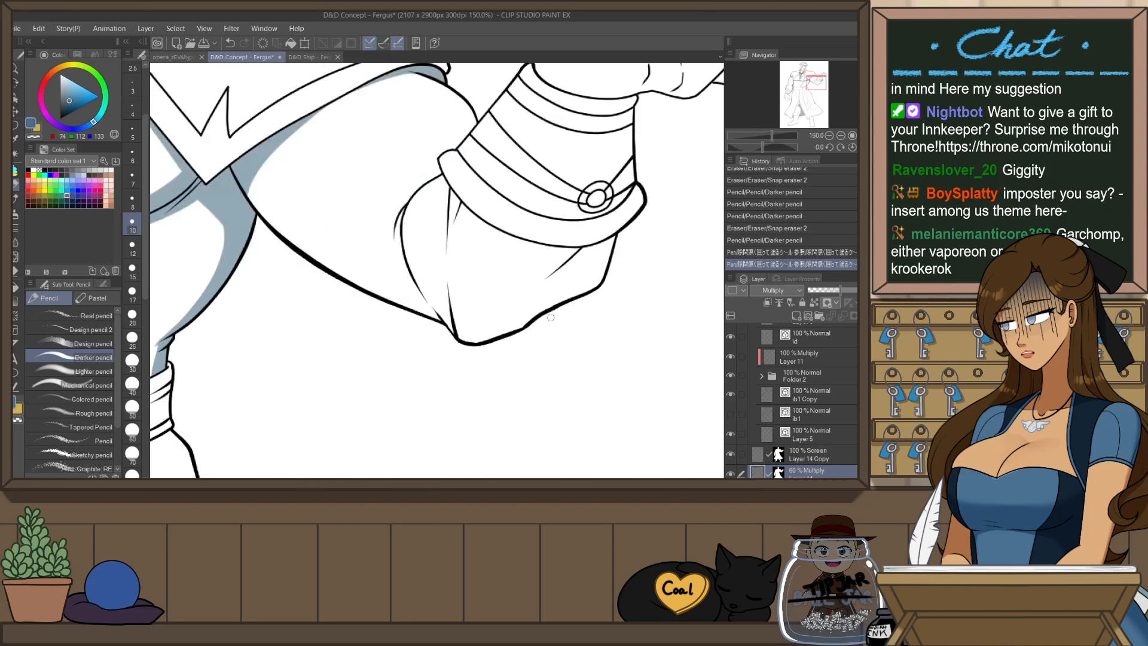
{"action": "left_click_drag", "start_coordinate": [515, 326], "coordinate": [597, 256]}
{"action": "key", "text": "ctrl+z"}
{"action": "left_click_drag", "start_coordinate": [470, 339], "coordinate": [585, 262]}
{"action": "key", "text": "ctrl+z"}
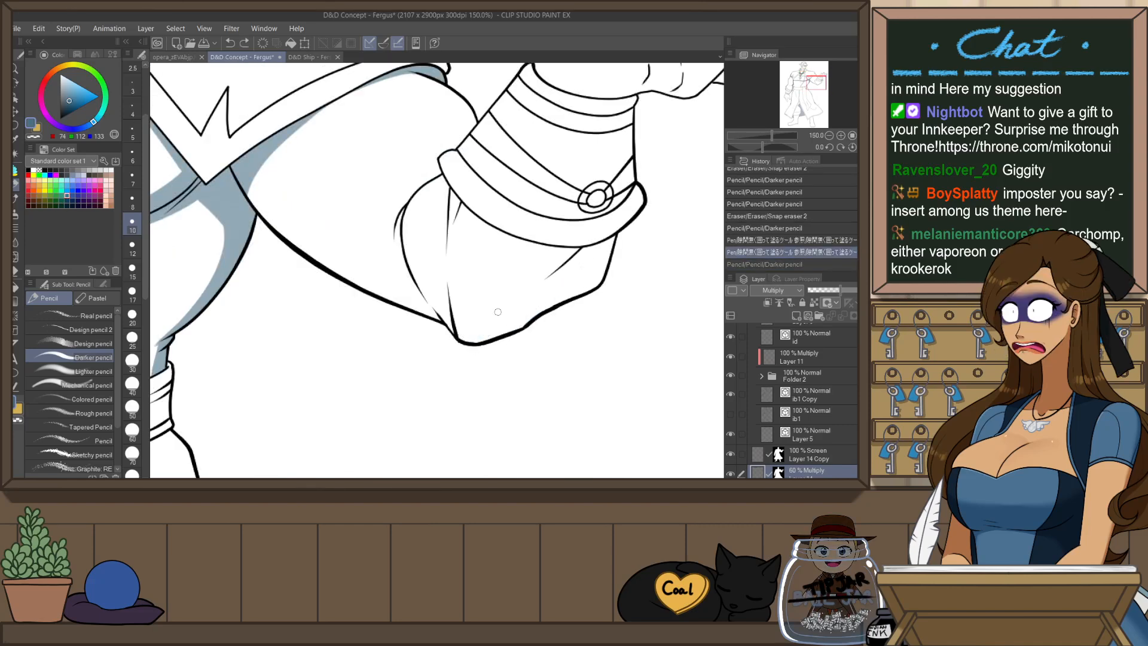
- Draw and fill the shadow on the raised forearm below the wide cuff band in the mirrored view, erasing stray marks
{"action": "key", "text": "h"}
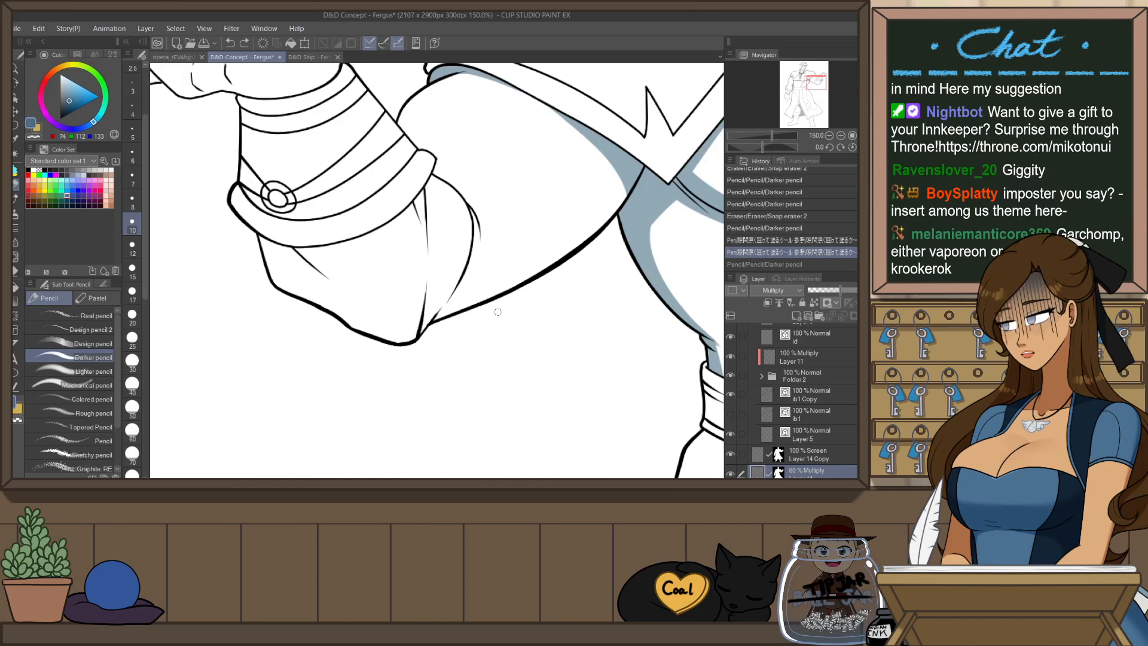
{"action": "left_click_drag", "start_coordinate": [277, 242], "coordinate": [334, 318]}
{"action": "key", "text": "ctrl+z"}
{"action": "left_click_drag", "start_coordinate": [276, 243], "coordinate": [338, 317]}
{"action": "left_click_drag", "start_coordinate": [287, 241], "coordinate": [327, 275]}
{"action": "key", "text": "p"}
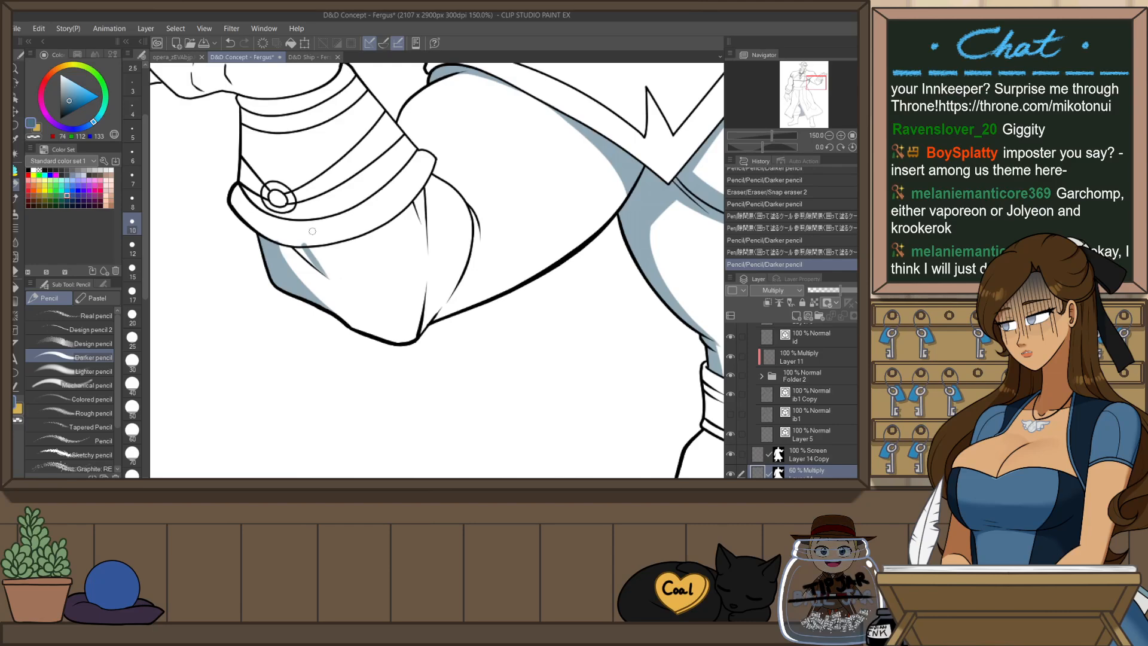
{"action": "key", "text": "p"}
{"action": "mouse_move", "coordinate": [313, 234]}
{"action": "left_mouse_down"}
{"action": "mouse_move", "coordinate": [334, 259]}
{"action": "mouse_move", "coordinate": [283, 241]}
{"action": "mouse_move", "coordinate": [328, 243]}
{"action": "mouse_move", "coordinate": [376, 289]}
{"action": "left_mouse_up"}
{"action": "key", "text": "e"}
{"action": "scroll", "coordinate": [317, 257], "scroll_direction": "down", "scroll_amount": 2}
{"action": "scroll", "coordinate": [369, 238], "scroll_direction": "up", "scroll_amount": 2}
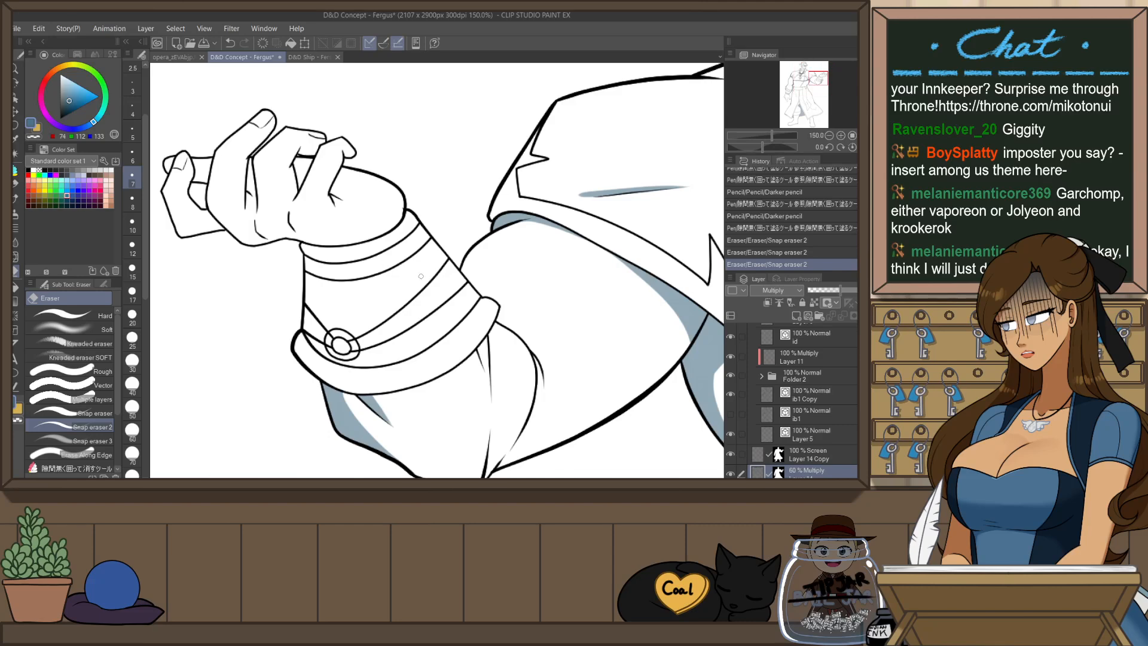
- Outline and fill the shadow along the heel of the raised hand on the unmirrored, rotated canvas
{"action": "key", "text": "h"}
{"action": "key", "text": "shift+space"}
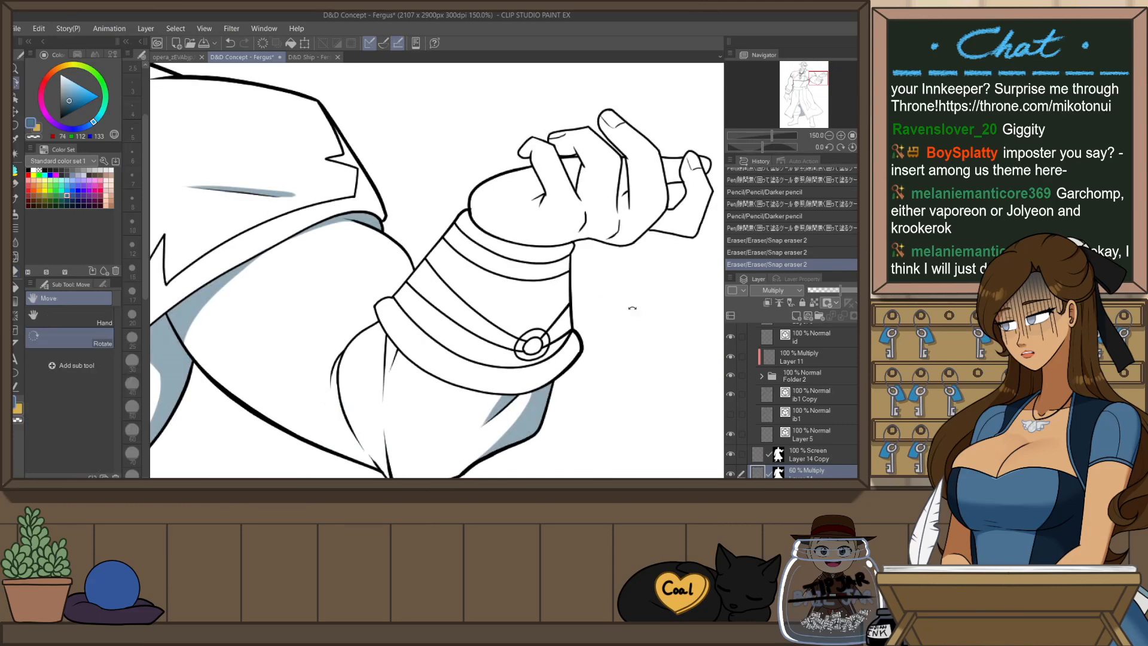
{"action": "mouse_move", "coordinate": [633, 307]}
{"action": "left_mouse_down"}
{"action": "mouse_move", "coordinate": [362, 192]}
{"action": "mouse_move", "coordinate": [462, 384]}
{"action": "mouse_move", "coordinate": [388, 398]}
{"action": "mouse_move", "coordinate": [410, 333]}
{"action": "left_mouse_up"}
{"action": "key", "text": "p"}
{"action": "left_click_drag", "start_coordinate": [415, 289], "coordinate": [428, 240]}
{"action": "key", "text": "p"}
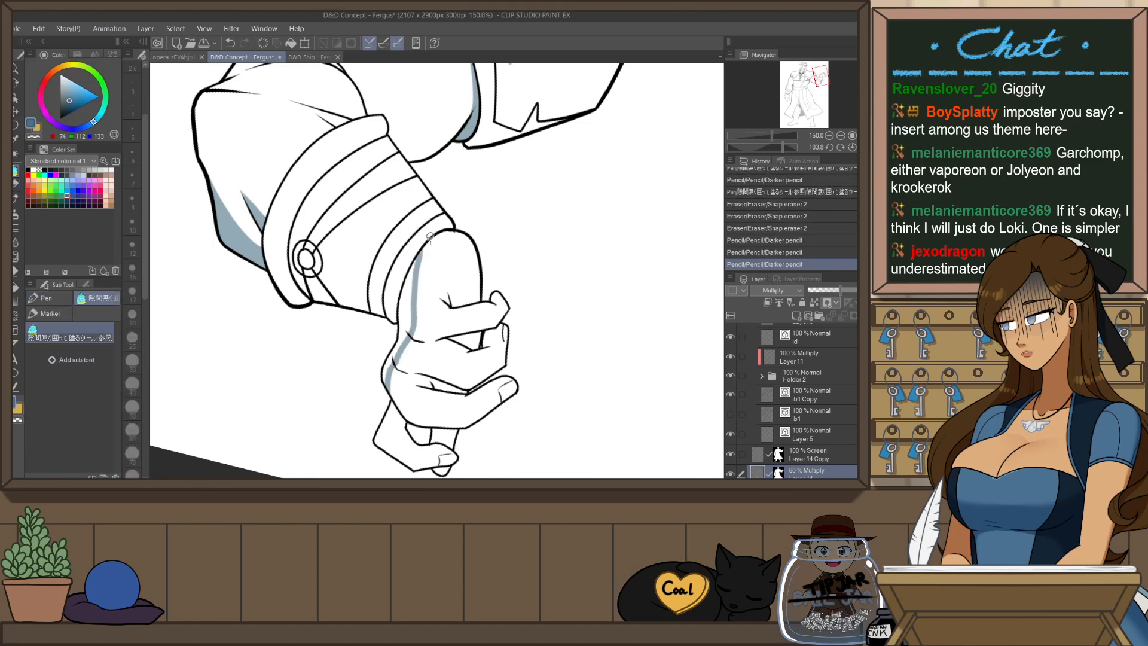
{"action": "left_click_drag", "start_coordinate": [375, 402], "coordinate": [418, 352]}
{"action": "left_click_drag", "start_coordinate": [437, 247], "coordinate": [424, 320]}
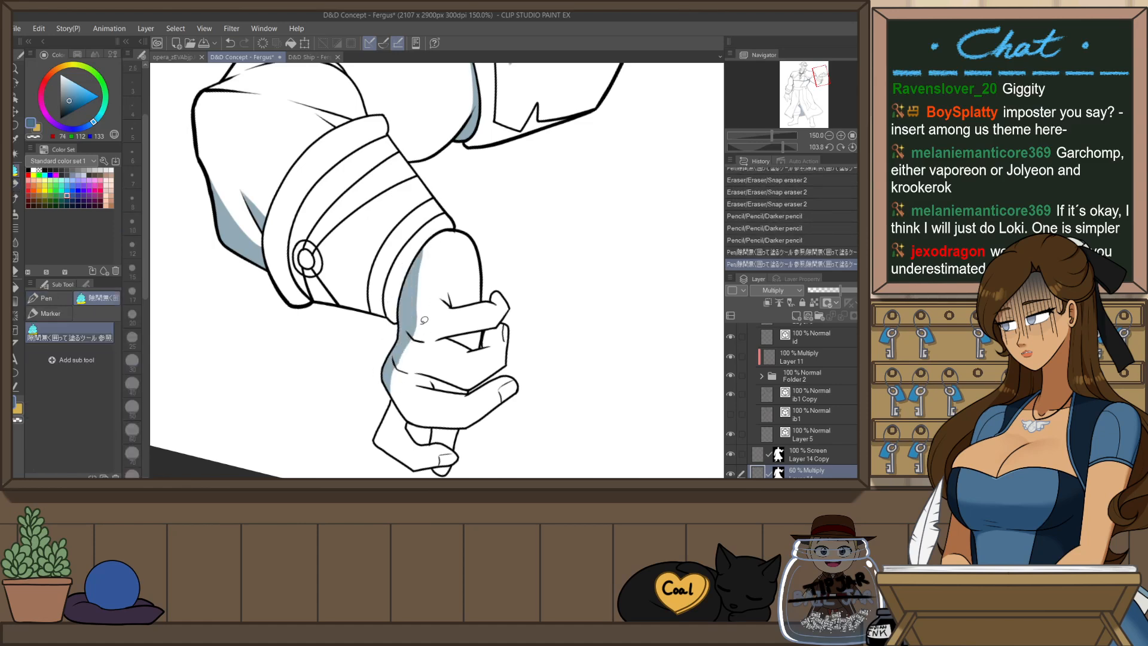
{"action": "key", "text": "e"}
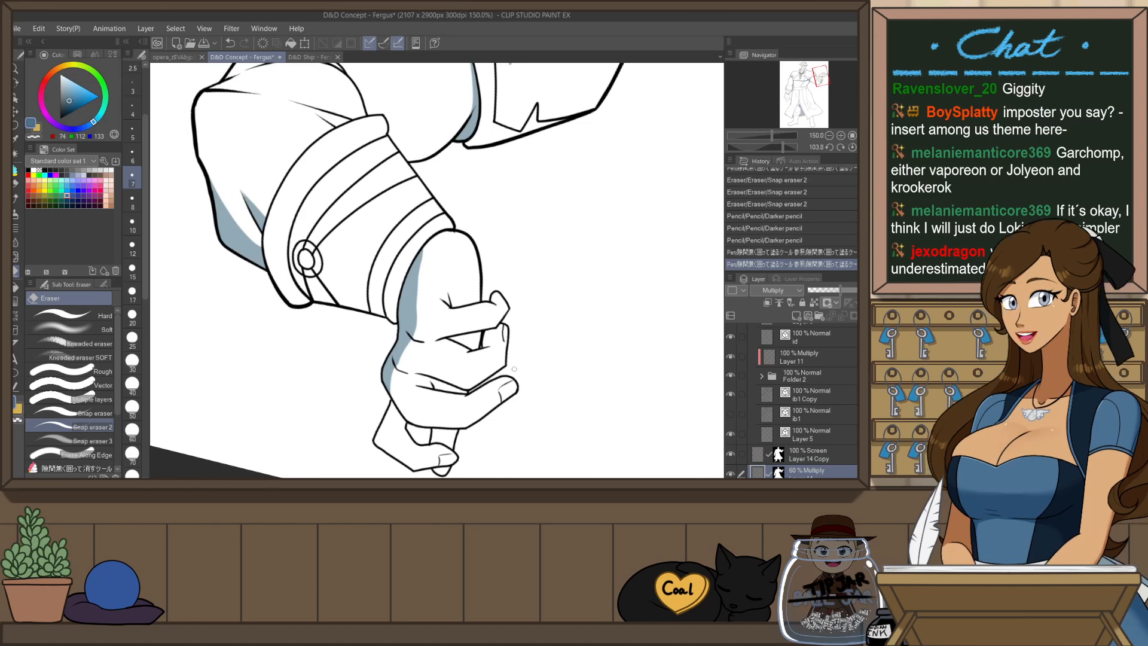
- Draw and fill the shadow along the outer edge of the raised hand's farthest finger
{"action": "key", "text": "r"}
{"action": "mouse_move", "coordinate": [577, 379]}
{"action": "left_mouse_down"}
{"action": "mouse_move", "coordinate": [600, 275]}
{"action": "mouse_move", "coordinate": [585, 223]}
{"action": "mouse_move", "coordinate": [515, 265]}
{"action": "left_mouse_up"}
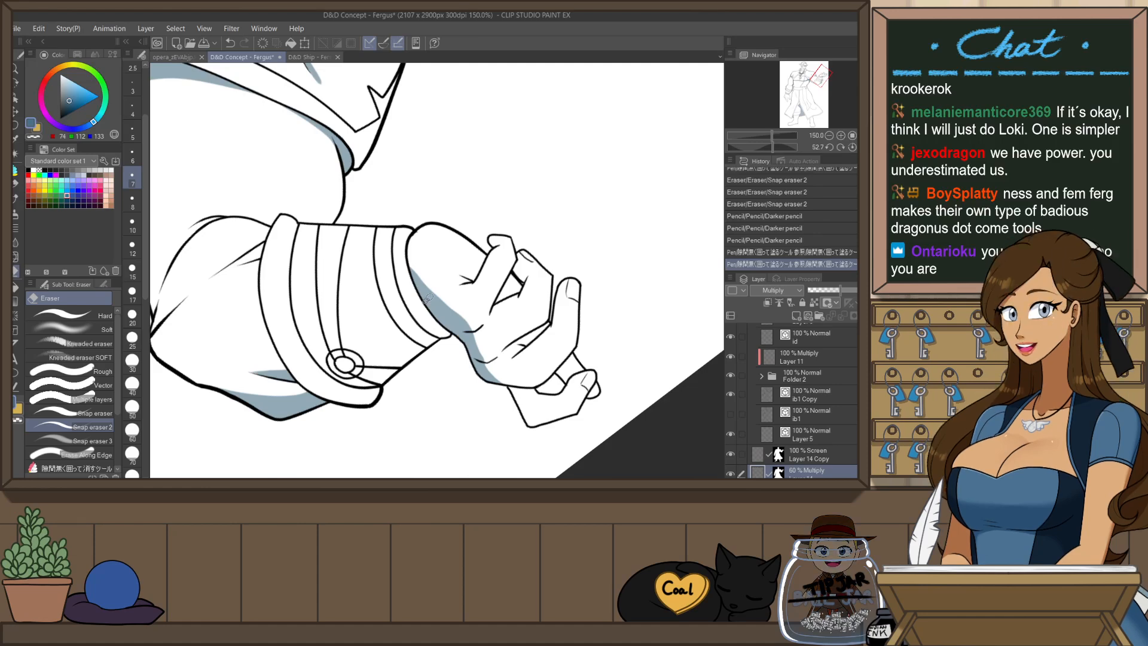
{"action": "key", "text": "p"}
{"action": "key", "text": "p"}
{"action": "key", "text": "p"}
{"action": "mouse_move", "coordinate": [517, 388]}
{"action": "left_mouse_down"}
{"action": "mouse_move", "coordinate": [529, 426]}
{"action": "mouse_move", "coordinate": [527, 412]}
{"action": "left_mouse_up"}
{"action": "key", "text": "p"}
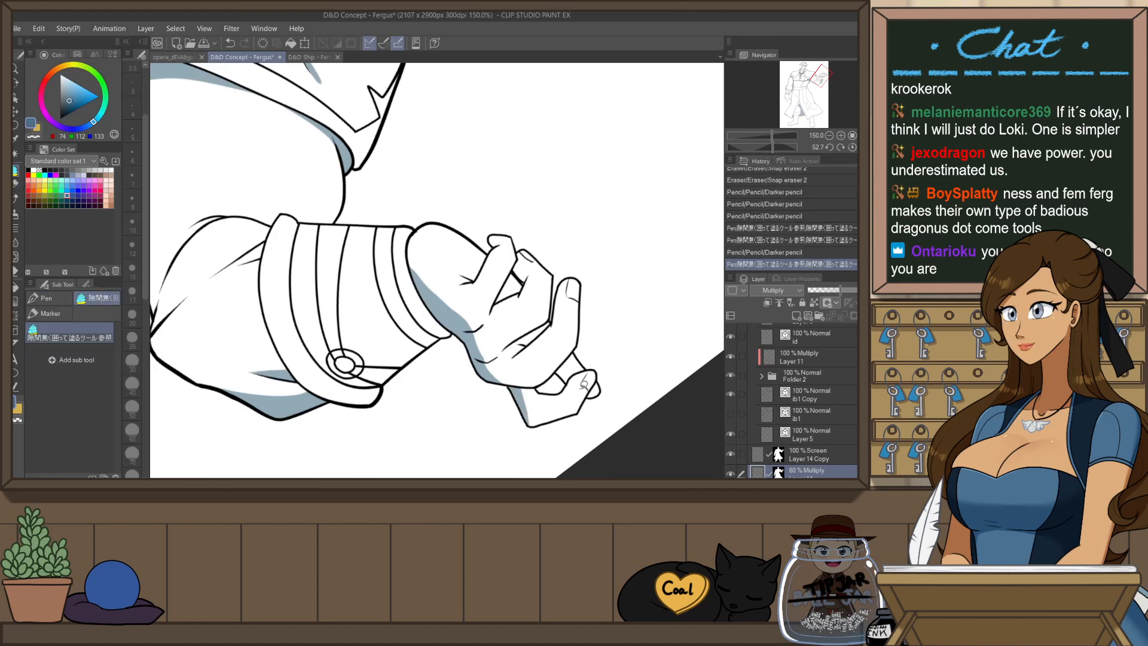
{"action": "key", "text": "ctrl+at"}
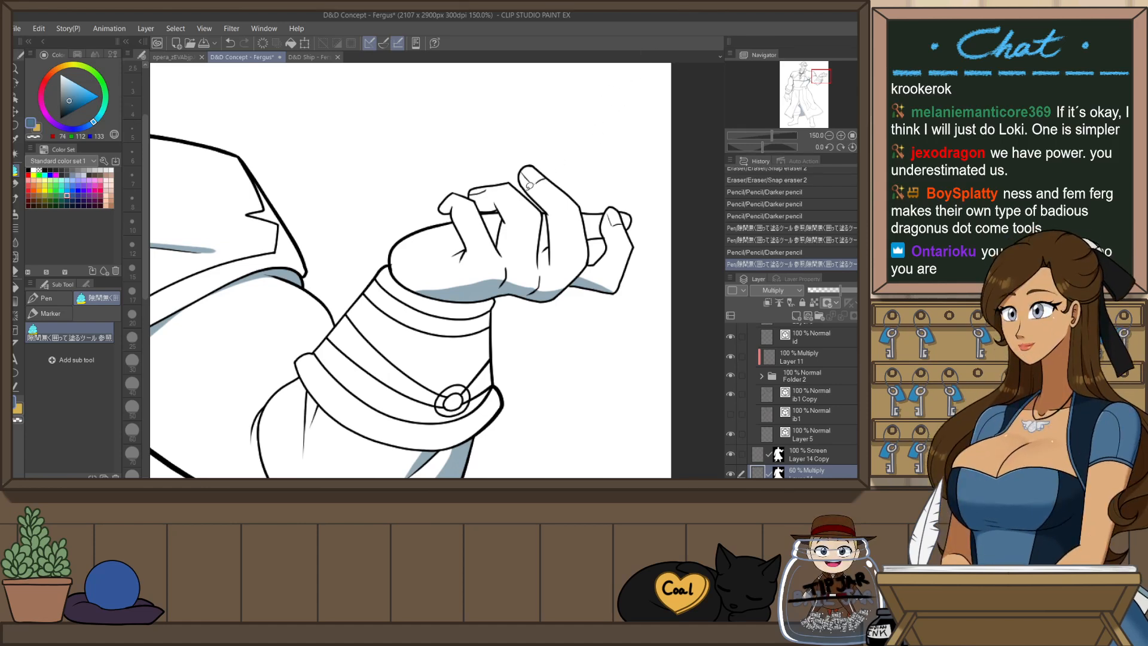
- Add small shadows to the raised hand's curled fingers, undoing or erasing unwanted marks
{"action": "key", "text": "p"}
{"action": "key", "text": "ctrl+z"}
{"action": "mouse_move", "coordinate": [451, 203]}
{"action": "left_mouse_down"}
{"action": "mouse_move", "coordinate": [459, 192]}
{"action": "mouse_move", "coordinate": [458, 212]}
{"action": "mouse_move", "coordinate": [496, 199]}
{"action": "left_mouse_up"}
{"action": "key", "text": "p"}
{"action": "key", "text": "e"}
{"action": "key", "text": "ctrl+z"}
{"action": "key", "text": "p"}
{"action": "key", "text": "p"}
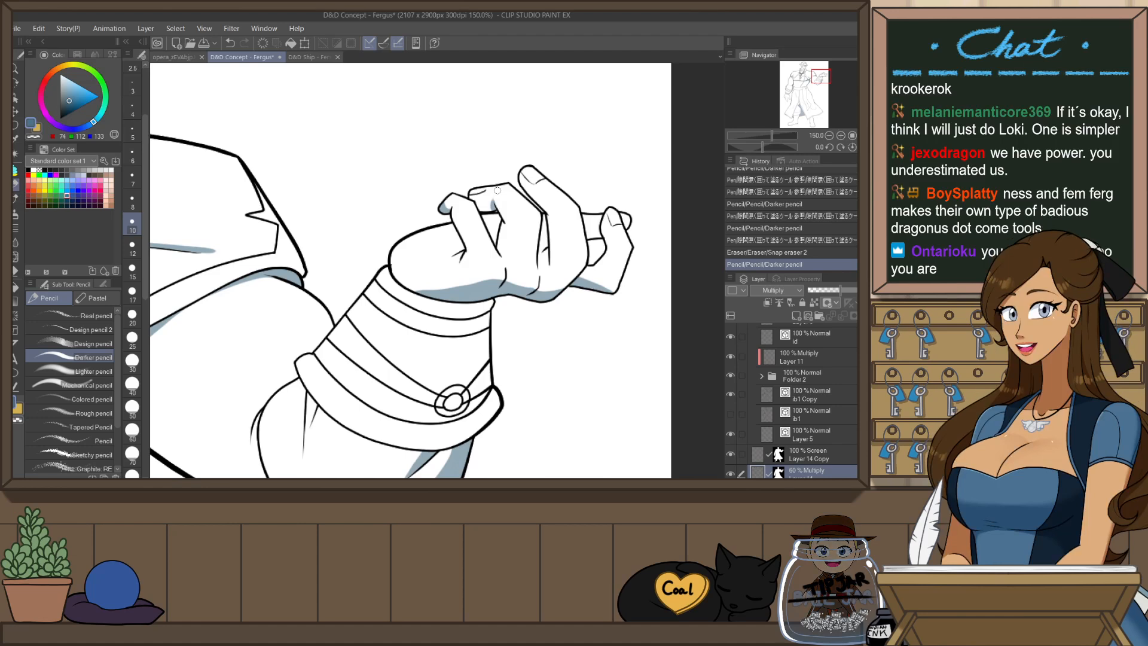
{"action": "key", "text": "e"}
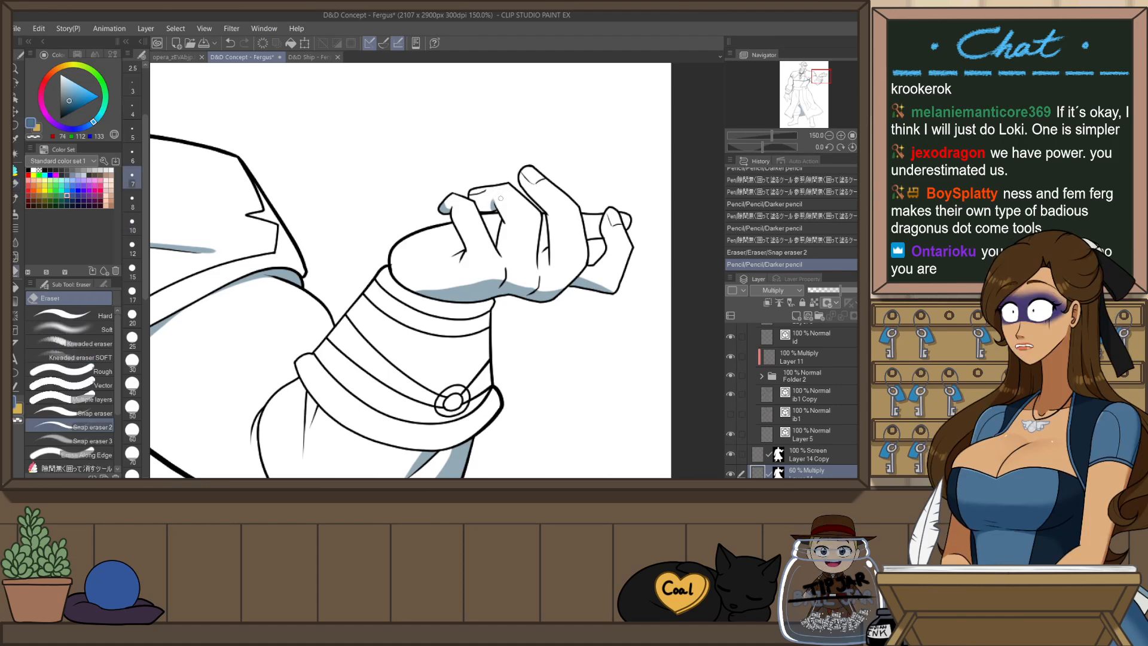
{"action": "left_click_drag", "start_coordinate": [497, 200], "coordinate": [503, 209]}
- Draw the shadow edge between the raised hand's fingers and palm, undoing and erasing unwanted strokes
{"action": "key", "text": "p"}
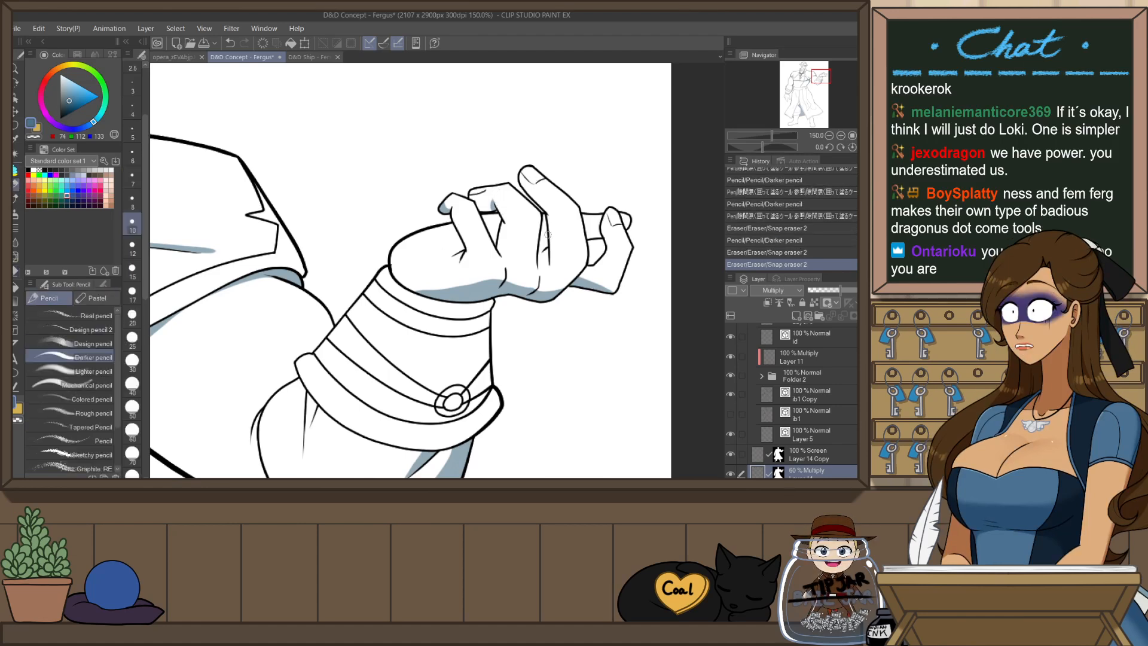
{"action": "key", "text": "ctrl+z"}
{"action": "mouse_move", "coordinate": [537, 255]}
{"action": "left_mouse_down"}
{"action": "mouse_move", "coordinate": [548, 245]}
{"action": "mouse_move", "coordinate": [508, 226]}
{"action": "mouse_move", "coordinate": [502, 237]}
{"action": "left_mouse_up"}
{"action": "key", "text": "ctrl+z"}
{"action": "key", "text": "e"}
- Rotate the canvas, then draw and fill the shadows at the raised hand's palm crease and under the fingers
{"action": "key", "text": "r"}
{"action": "mouse_move", "coordinate": [638, 286]}
{"action": "left_mouse_down"}
{"action": "mouse_move", "coordinate": [541, 189]}
{"action": "mouse_move", "coordinate": [493, 192]}
{"action": "left_mouse_up"}
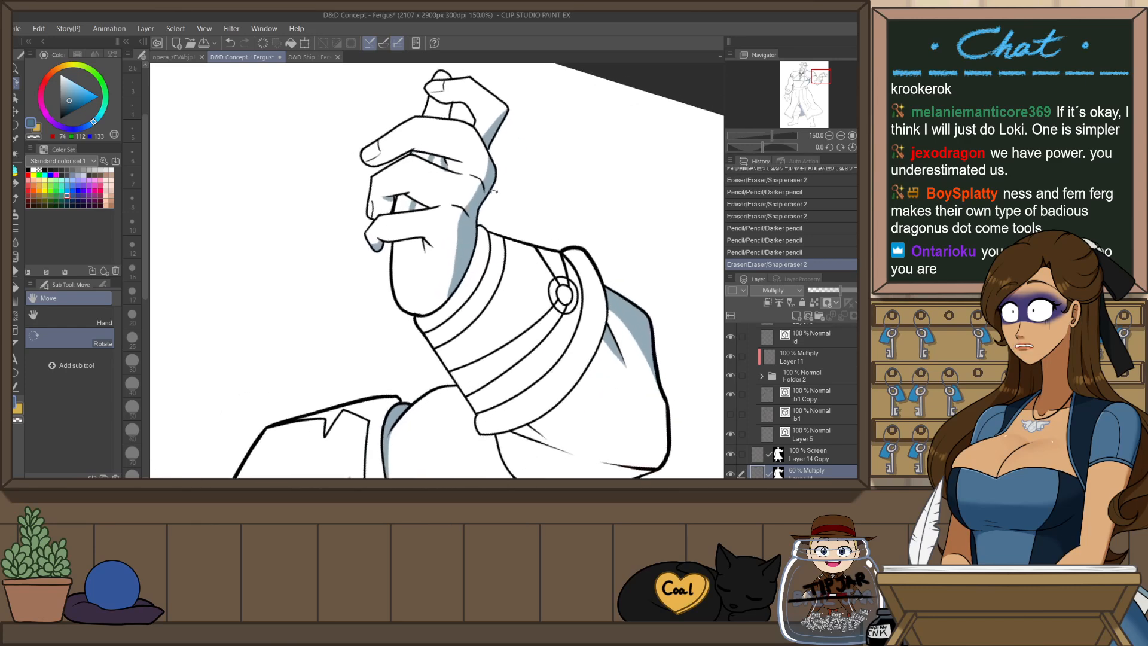
{"action": "key", "text": "p"}
{"action": "left_click_drag", "start_coordinate": [416, 241], "coordinate": [424, 252]}
{"action": "key", "text": "ctrl+z"}
{"action": "mouse_move", "coordinate": [424, 241]}
{"action": "left_mouse_down"}
{"action": "mouse_move", "coordinate": [425, 253]}
{"action": "mouse_move", "coordinate": [423, 226]}
{"action": "mouse_move", "coordinate": [413, 239]}
{"action": "left_mouse_up"}
{"action": "key", "text": "p"}
{"action": "key", "text": "e"}
{"action": "key", "text": "p"}
{"action": "mouse_move", "coordinate": [426, 182]}
{"action": "left_mouse_down"}
{"action": "mouse_move", "coordinate": [441, 185]}
{"action": "mouse_move", "coordinate": [442, 206]}
{"action": "mouse_move", "coordinate": [459, 173]}
{"action": "left_mouse_up"}
{"action": "key", "text": "e"}
{"action": "scroll", "coordinate": [458, 172], "scroll_direction": "down", "scroll_amount": 5}
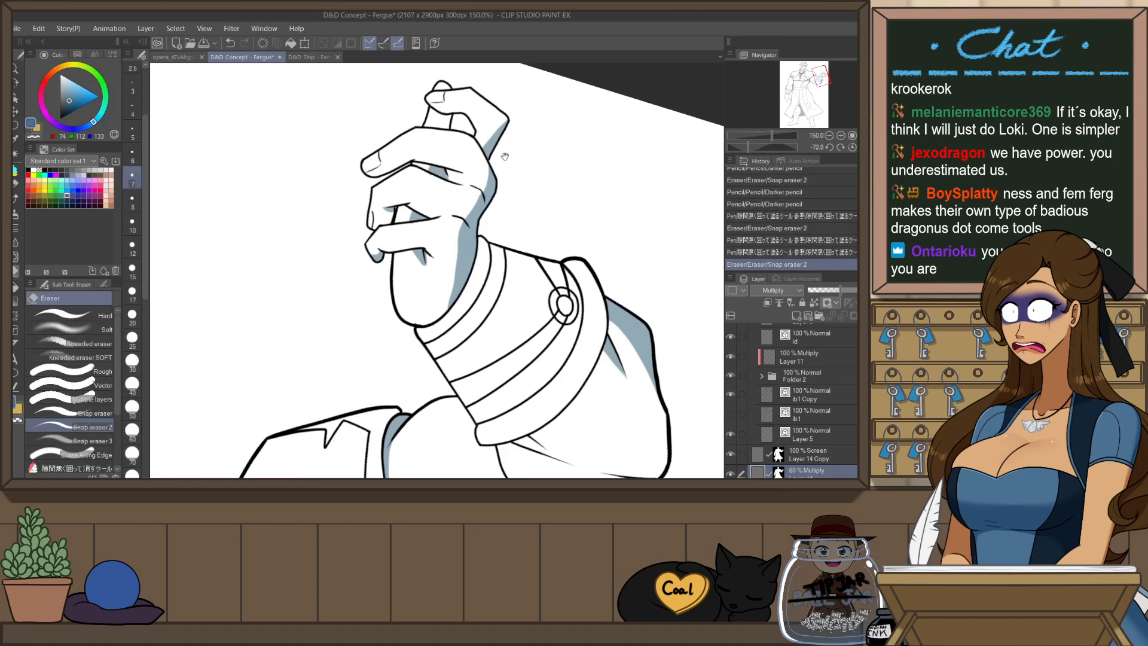
{"action": "key", "text": "ctrl+at"}
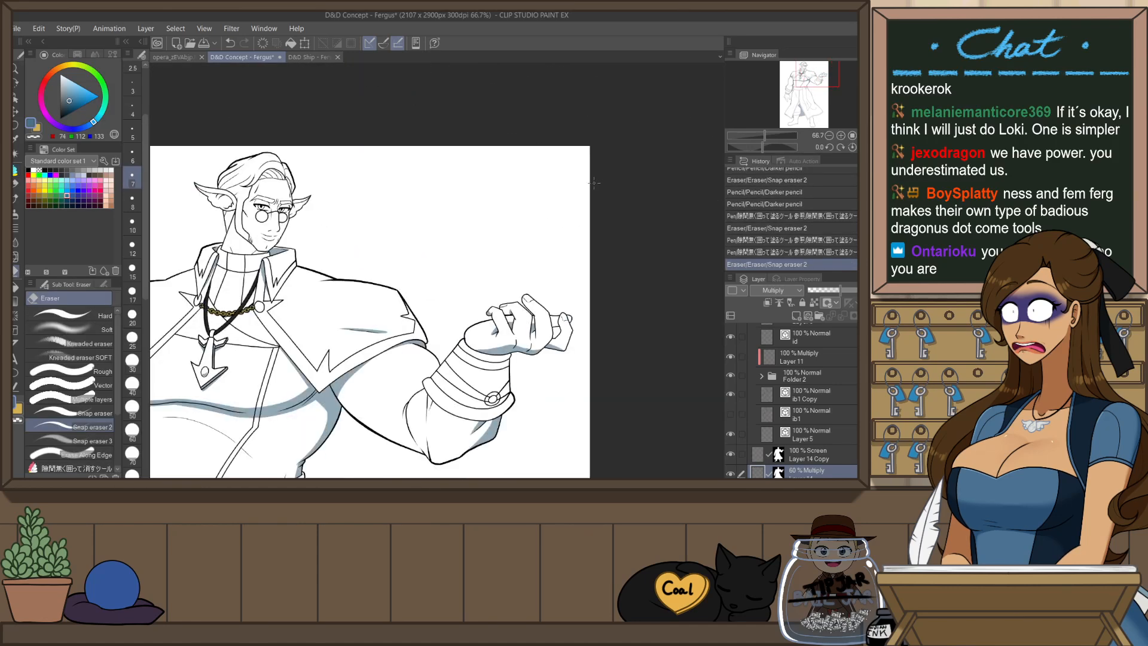
{"action": "left_click_drag", "start_coordinate": [581, 234], "coordinate": [613, 200]}
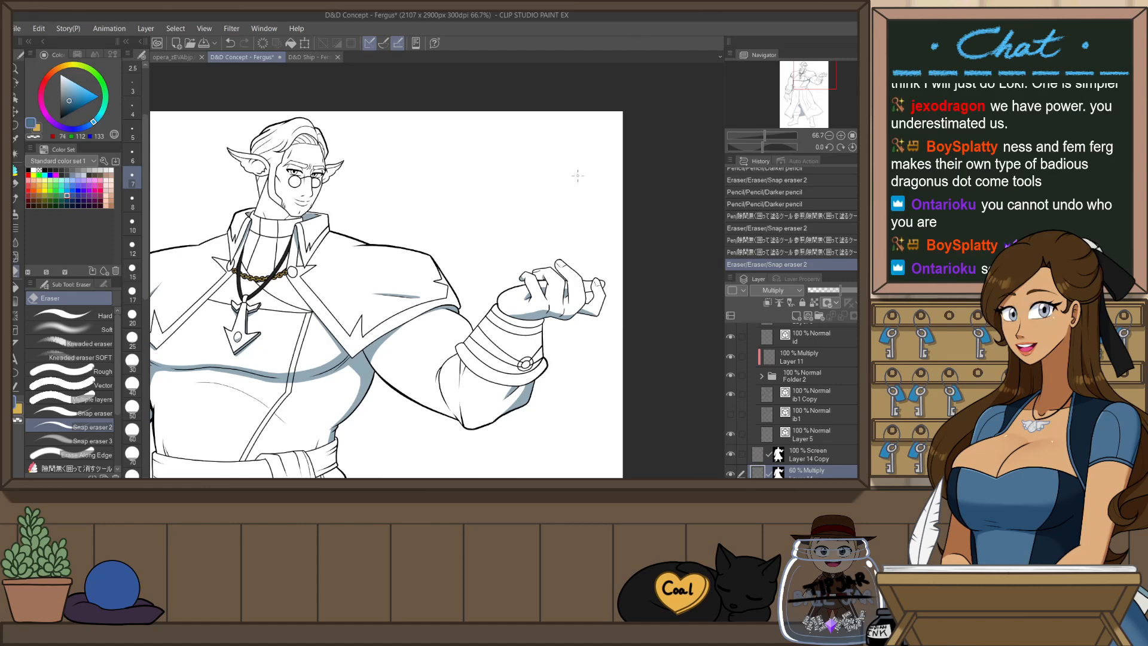
{"action": "key", "text": "h"}
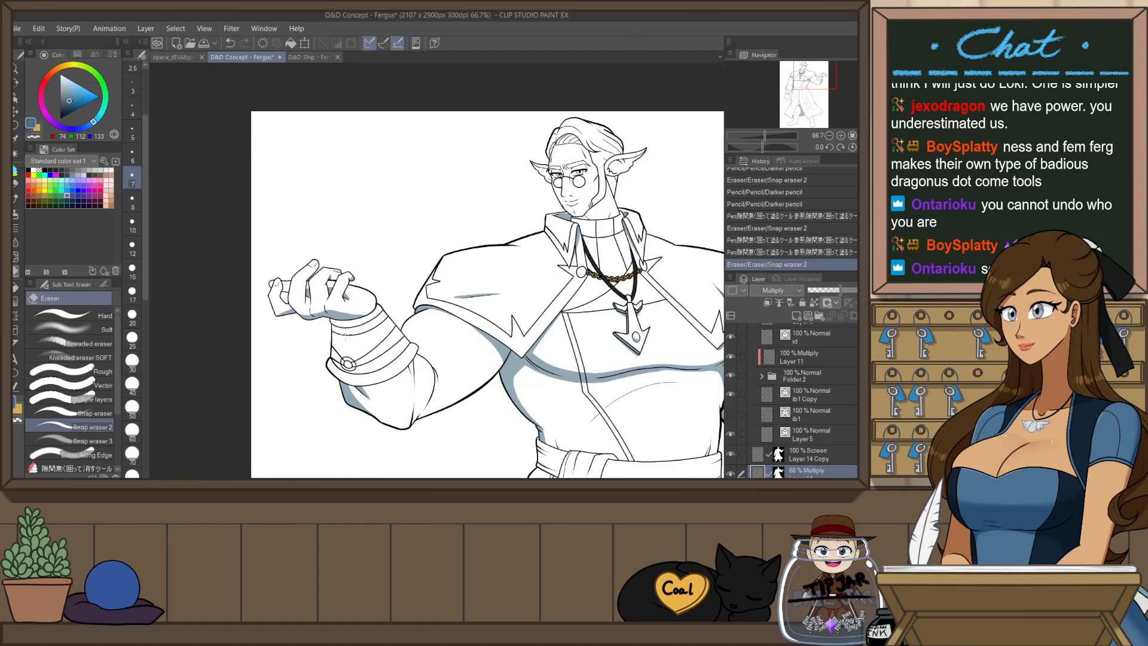
{"action": "scroll", "coordinate": [335, 338], "scroll_direction": "up", "scroll_amount": 1}
{"action": "left_click_drag", "start_coordinate": [373, 291], "coordinate": [383, 296]}
{"action": "key", "text": "ctrl+z"}
- Draw and fill the hand's cast shadow across the raised arm's upper cuff bands, erasing the excess
{"action": "key", "text": "p"}
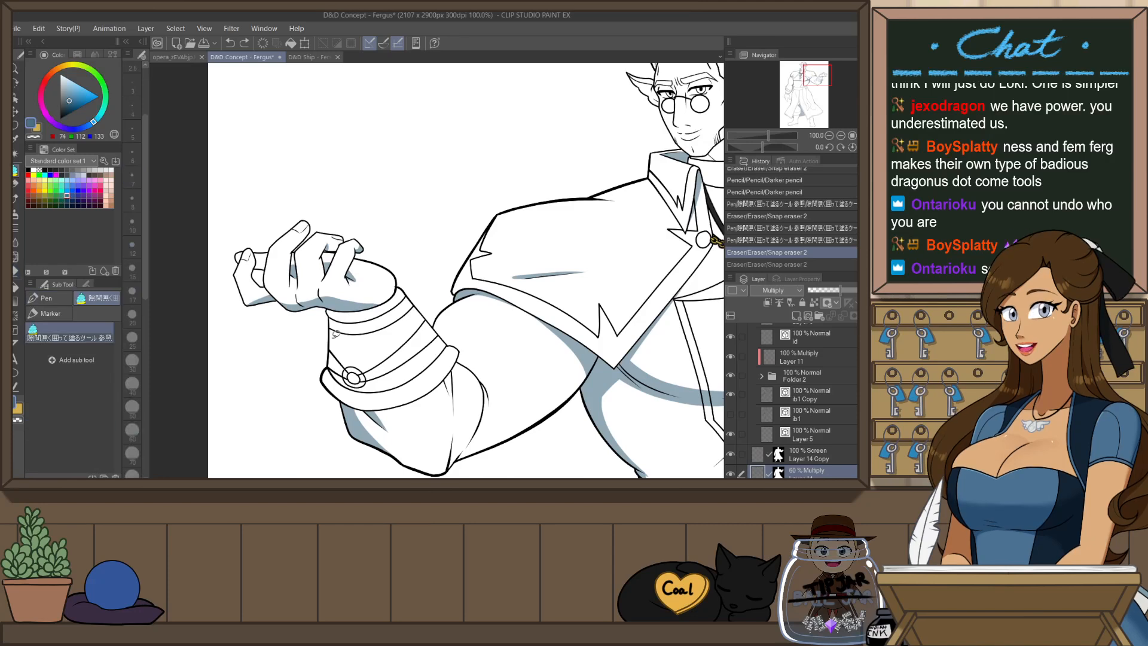
{"action": "key", "text": "p"}
{"action": "mouse_move", "coordinate": [329, 326]}
{"action": "left_mouse_down"}
{"action": "mouse_move", "coordinate": [390, 289]}
{"action": "mouse_move", "coordinate": [358, 334]}
{"action": "mouse_move", "coordinate": [376, 304]}
{"action": "left_mouse_up"}
{"action": "key", "text": "ctrl+z"}
{"action": "key", "text": "e"}
{"action": "left_click_drag", "start_coordinate": [384, 297], "coordinate": [375, 305]}
{"action": "key", "text": "p"}
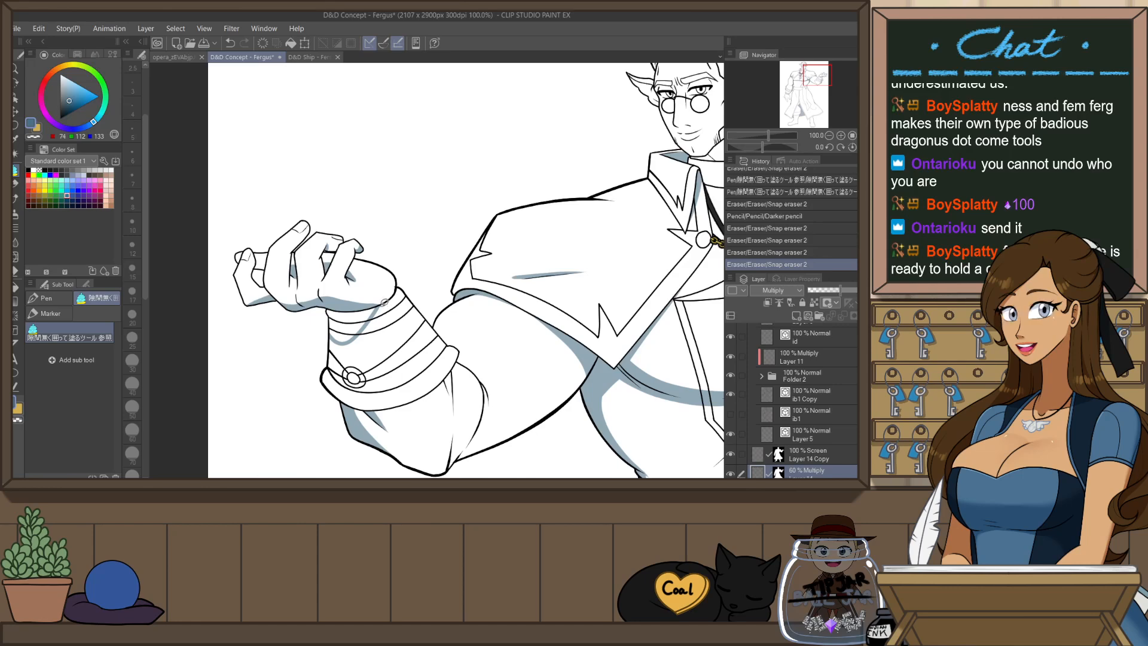
{"action": "left_click_drag", "start_coordinate": [339, 295], "coordinate": [335, 298]}
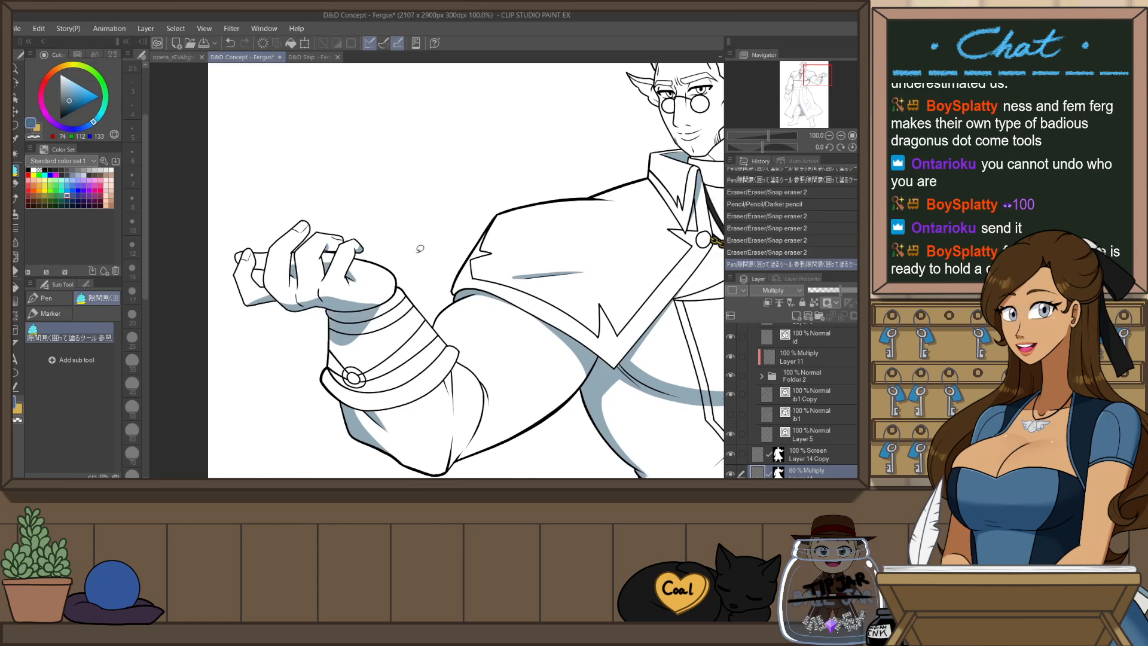
- Rotate the canvas and draw a shadow edge on the raised forearm beside the wide cuff band
{"action": "scroll", "coordinate": [472, 307], "scroll_direction": "down", "scroll_amount": 3}
{"action": "left_click_drag", "start_coordinate": [648, 291], "coordinate": [597, 320]}
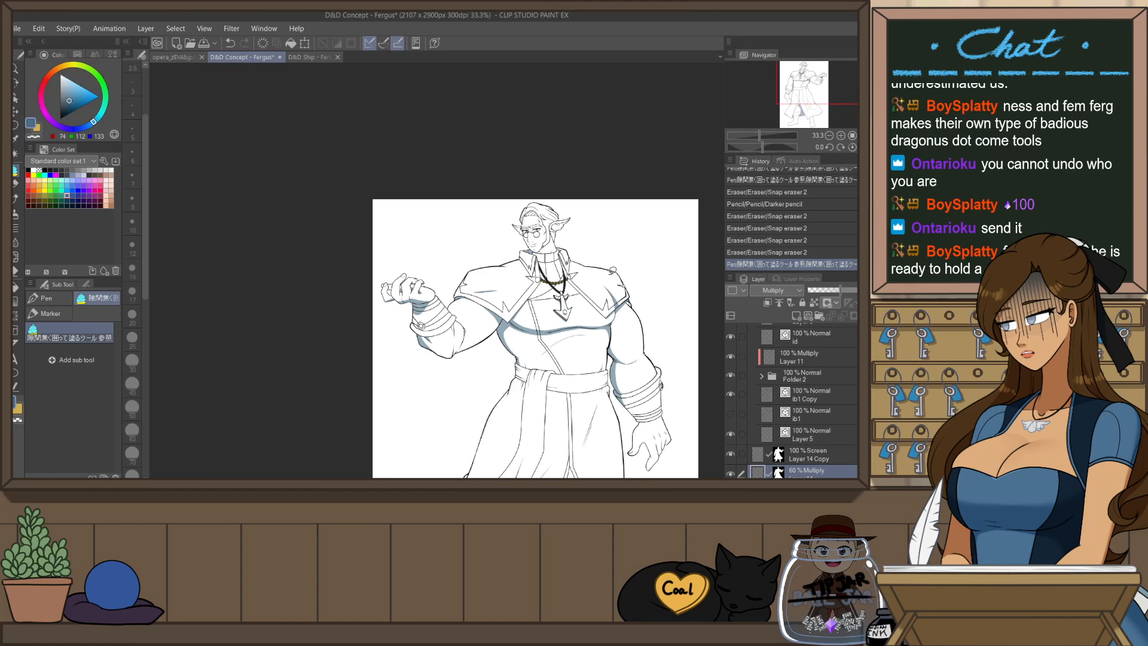
{"action": "left_click_drag", "start_coordinate": [612, 271], "coordinate": [339, 413]}
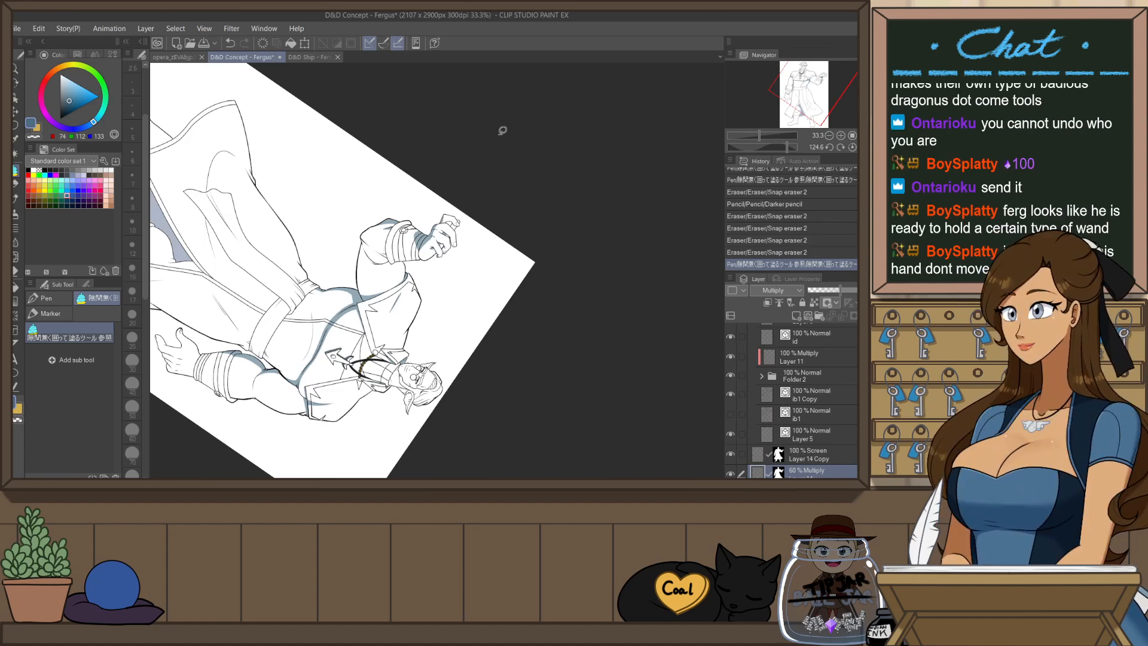
{"action": "scroll", "coordinate": [397, 228], "scroll_direction": "up", "scroll_amount": 6}
{"action": "key", "text": "p"}
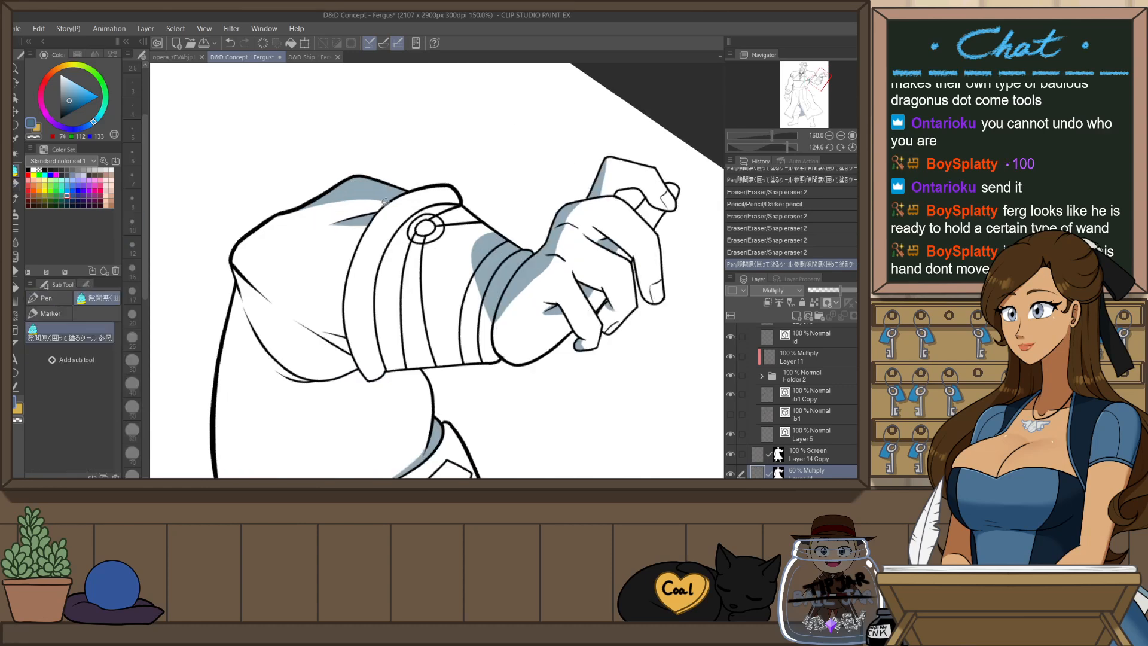
{"action": "left_click_drag", "start_coordinate": [333, 325], "coordinate": [357, 240]}
{"action": "key", "text": "ctrl+z"}
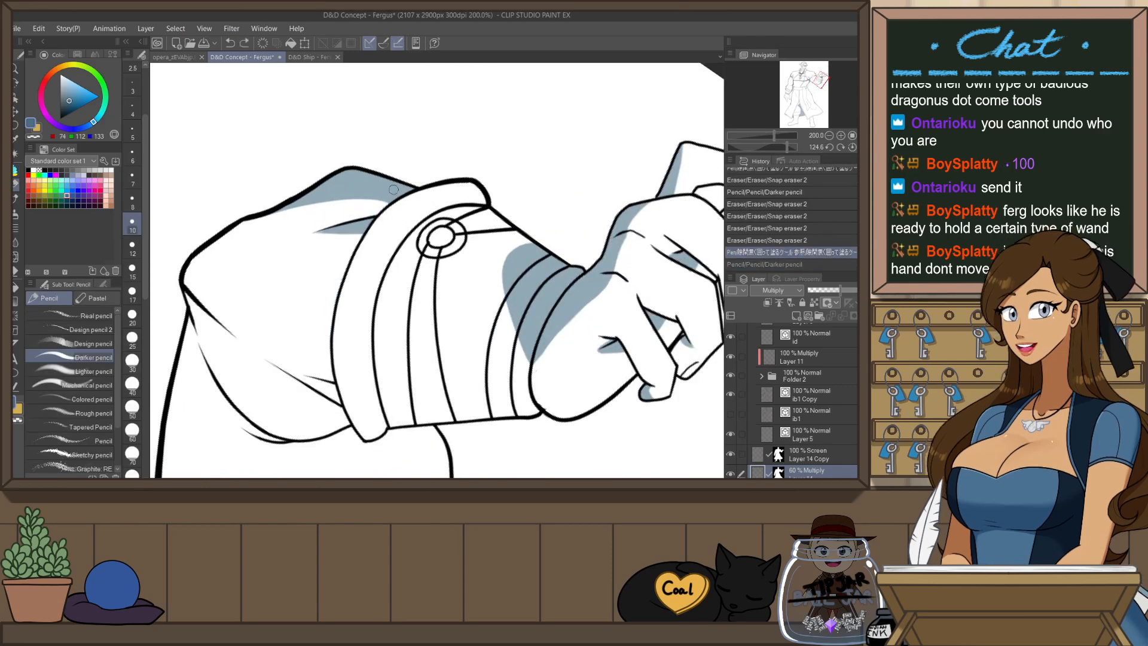
{"action": "key", "text": "ctrl+y"}
- Rework the forearm shadow along the wide cuff band's rim, undoing and restoring strokes to compare them
{"action": "key", "text": "ctrl+z"}
{"action": "key", "text": "ctrl+y"}
{"action": "key", "text": "ctrl+z"}
{"action": "key", "text": "ctrl+y"}
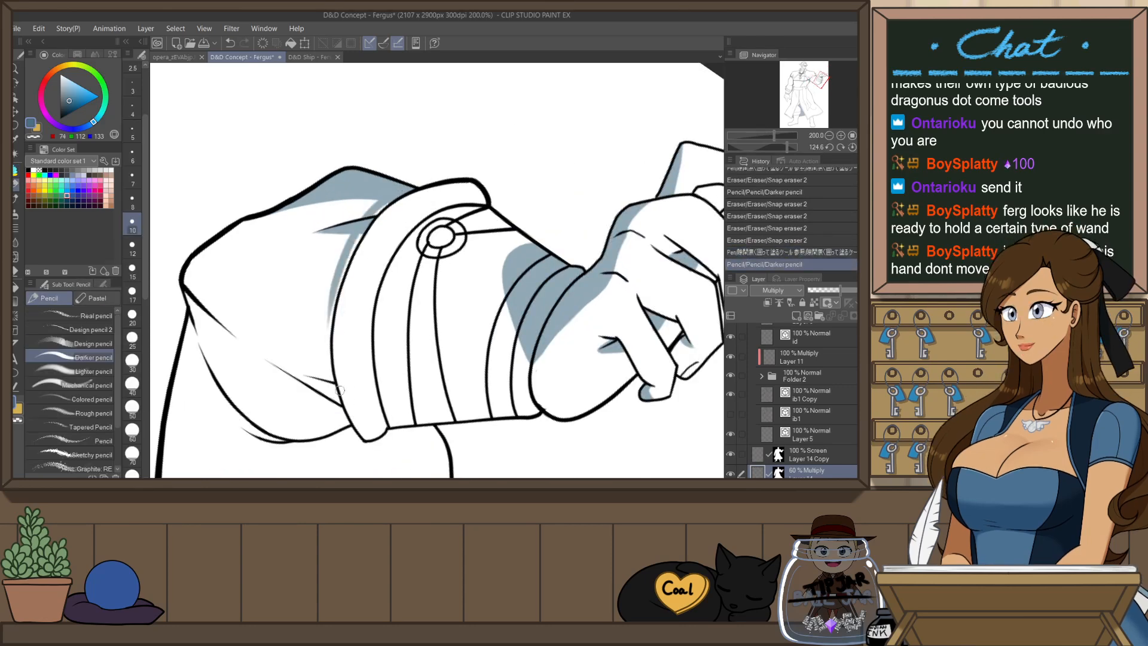
{"action": "key", "text": "ctrl+z"}
{"action": "key", "text": "ctrl+y"}
{"action": "key", "text": "ctrl+z"}
{"action": "key", "text": "ctrl+y"}
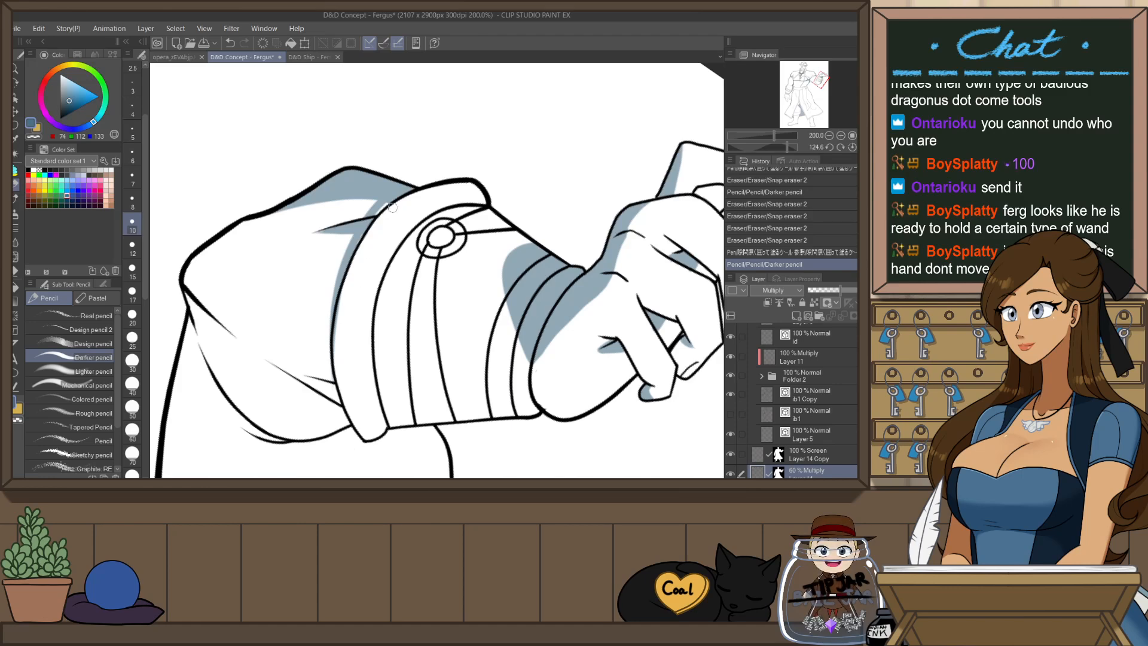
- Finish and fill the forearm shadow along the wide cuff band, and erase the excess
{"action": "mouse_move", "coordinate": [394, 202]}
{"action": "left_mouse_down"}
{"action": "mouse_move", "coordinate": [331, 356]}
{"action": "mouse_move", "coordinate": [335, 398]}
{"action": "left_mouse_up"}
{"action": "key", "text": "ctrl+z"}
{"action": "key", "text": "p"}
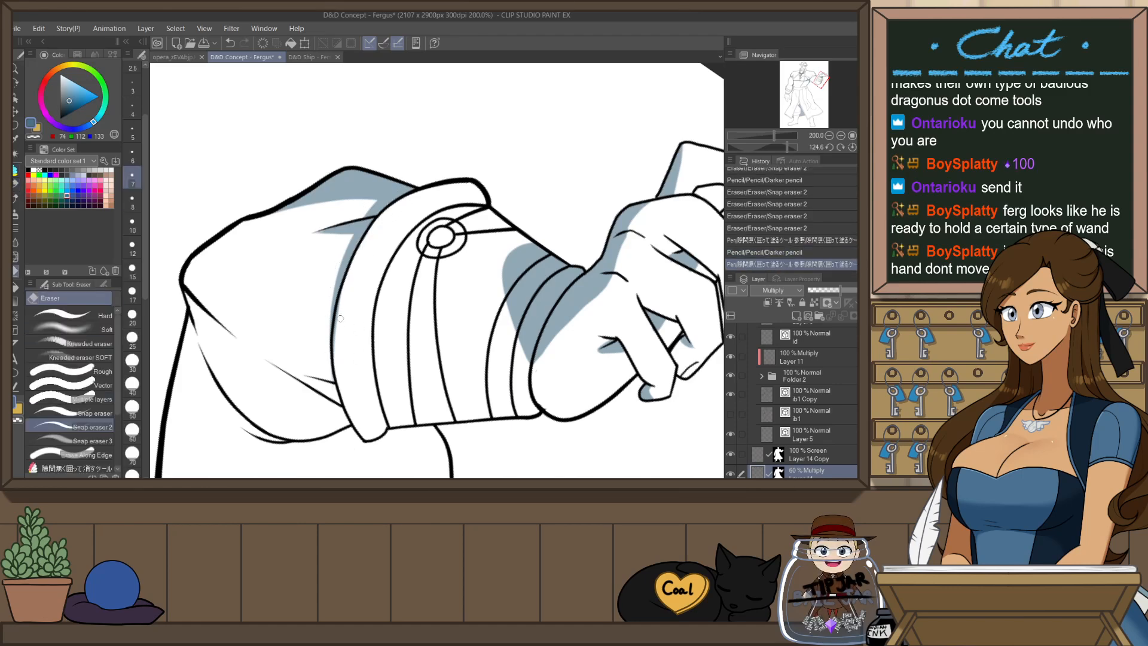
{"action": "key", "text": "e"}
{"action": "left_click_drag", "start_coordinate": [508, 197], "coordinate": [520, 186]}
{"action": "scroll", "coordinate": [521, 187], "scroll_direction": "down", "scroll_amount": 2}
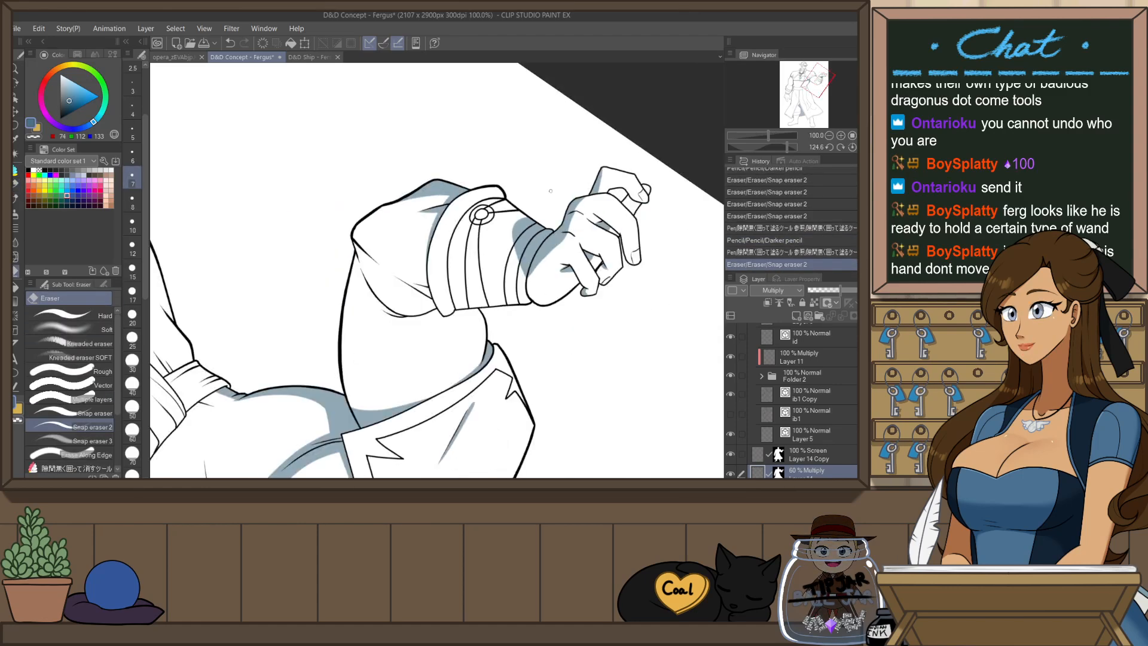
- Sketch the shadow edge at the raised arm's elbow crease, undoing and erasing unwanted marks
{"action": "key", "text": "r"}
{"action": "scroll", "coordinate": [532, 246], "scroll_direction": "down", "scroll_amount": 1}
{"action": "left_click_drag", "start_coordinate": [641, 210], "coordinate": [480, 260]}
{"action": "scroll", "coordinate": [337, 304], "scroll_direction": "up", "scroll_amount": 2}
{"action": "key", "text": "p"}
{"action": "key", "text": "p"}
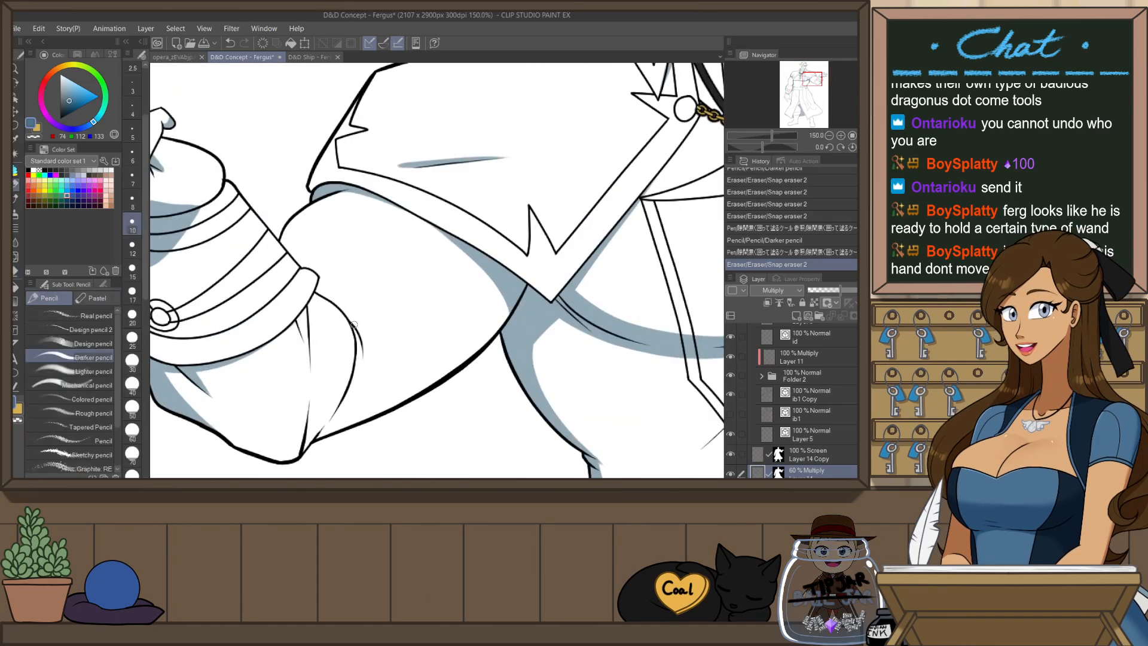
{"action": "left_click_drag", "start_coordinate": [350, 323], "coordinate": [399, 295]}
{"action": "key", "text": "ctrl+z"}
{"action": "key", "text": "ctrl+z"}
{"action": "key", "text": "e"}
- Outline a shadow on the back of the lowered hand, running along the knuckles and up to the cuff
{"action": "scroll", "coordinate": [421, 255], "scroll_direction": "down", "scroll_amount": 2}
{"action": "left_click_drag", "start_coordinate": [616, 281], "coordinate": [460, 270]}
{"action": "key", "text": "p"}
{"action": "scroll", "coordinate": [577, 299], "scroll_direction": "up", "scroll_amount": 1}
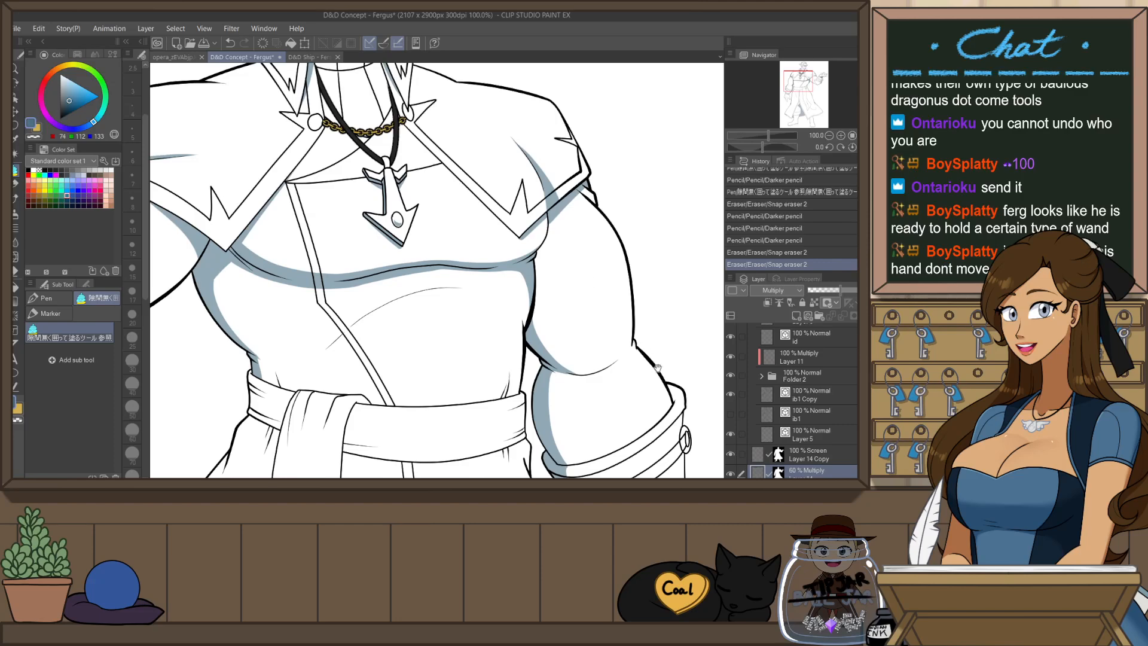
{"action": "mouse_move", "coordinate": [658, 368]}
{"action": "left_mouse_down"}
{"action": "mouse_move", "coordinate": [547, 248]}
{"action": "mouse_move", "coordinate": [566, 296]}
{"action": "left_mouse_up"}
{"action": "key", "text": "p"}
{"action": "scroll", "coordinate": [561, 249], "scroll_direction": "up", "scroll_amount": 1}
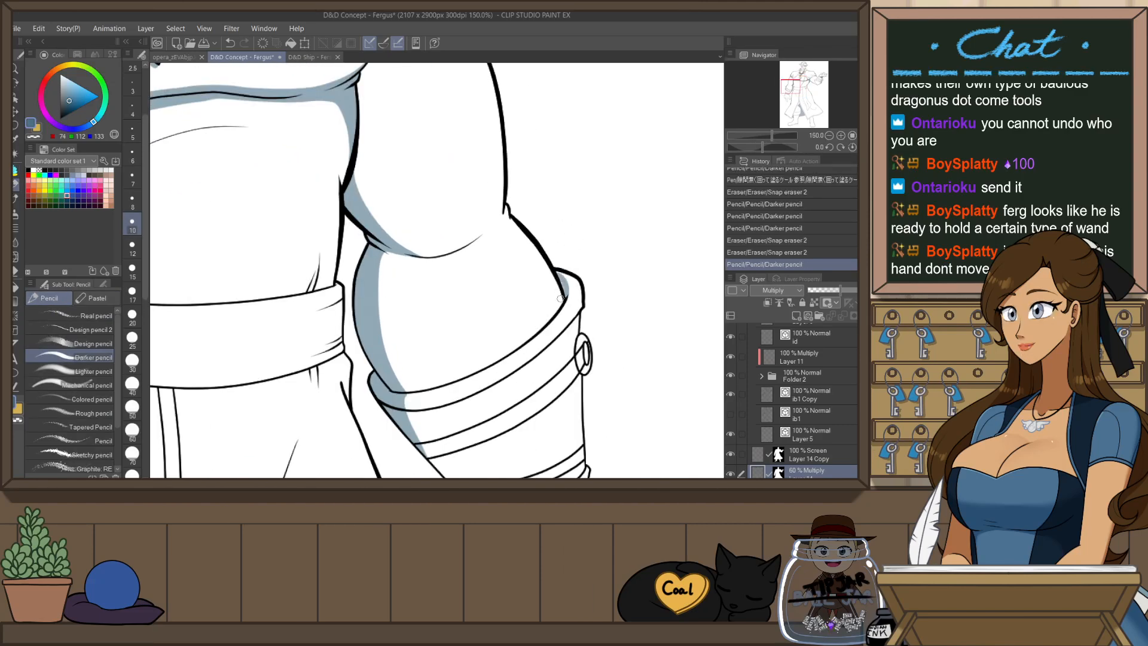
{"action": "scroll", "coordinate": [610, 281], "scroll_direction": "down", "scroll_amount": 2}
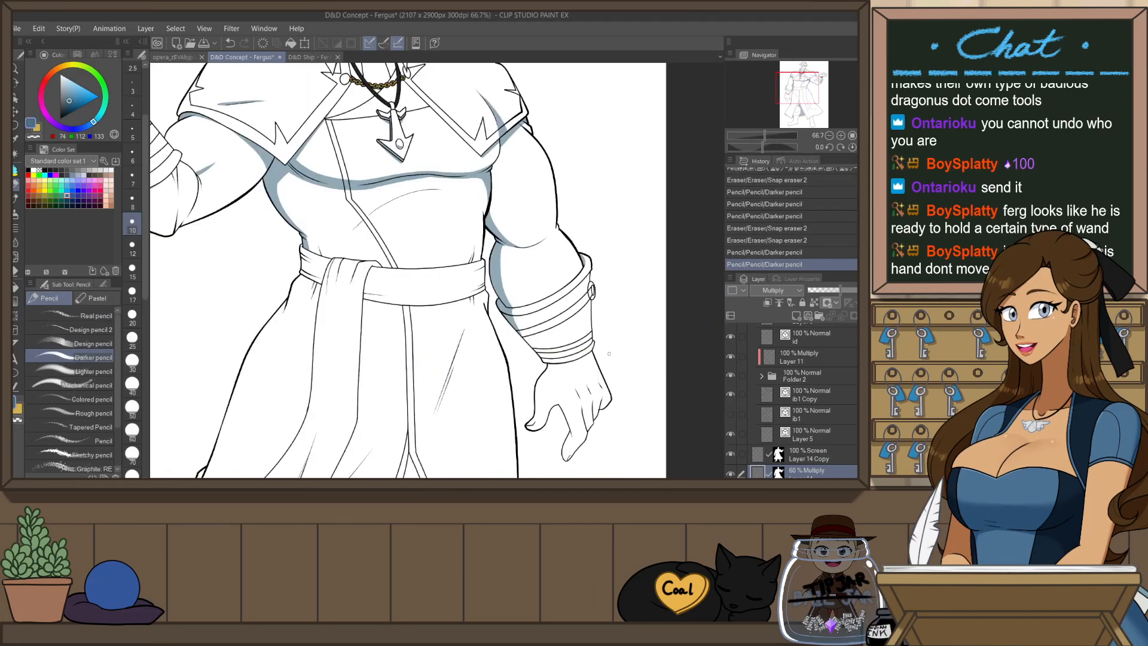
{"action": "scroll", "coordinate": [612, 400], "scroll_direction": "up", "scroll_amount": 2}
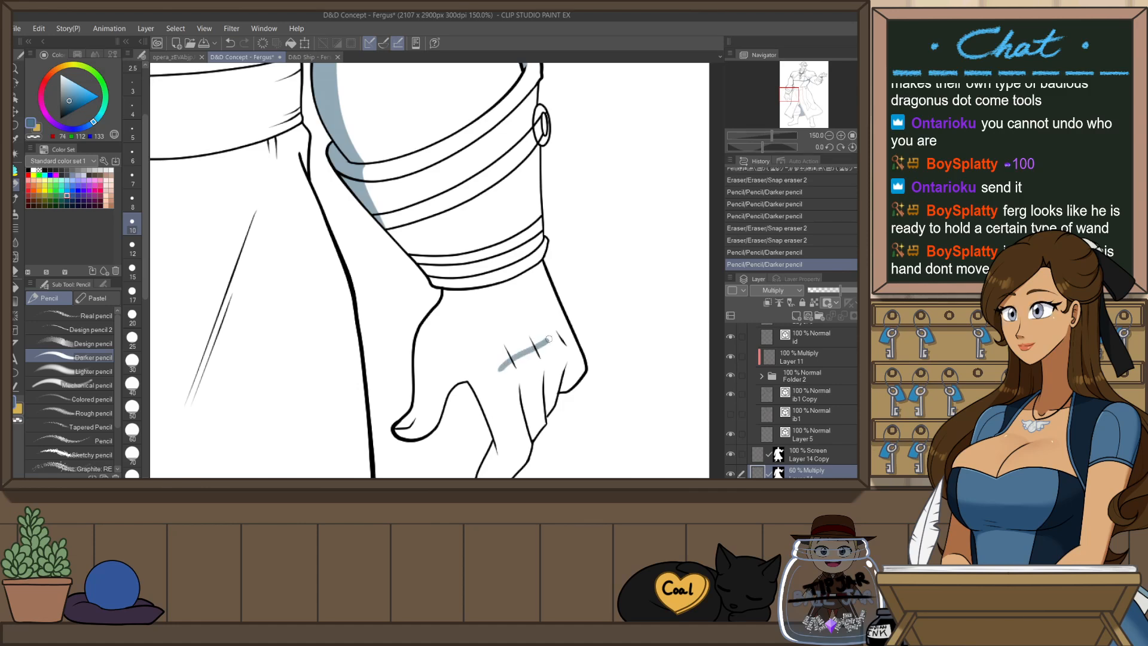
{"action": "left_click_drag", "start_coordinate": [549, 339], "coordinate": [568, 325]}
{"action": "mouse_move", "coordinate": [501, 367]}
{"action": "left_mouse_down"}
{"action": "mouse_move", "coordinate": [492, 301]}
{"action": "mouse_move", "coordinate": [510, 279]}
{"action": "left_mouse_up"}
- Fill the shadow on the back of the lowered hand and erase the excess along the cuff edge
{"action": "key", "text": "p"}
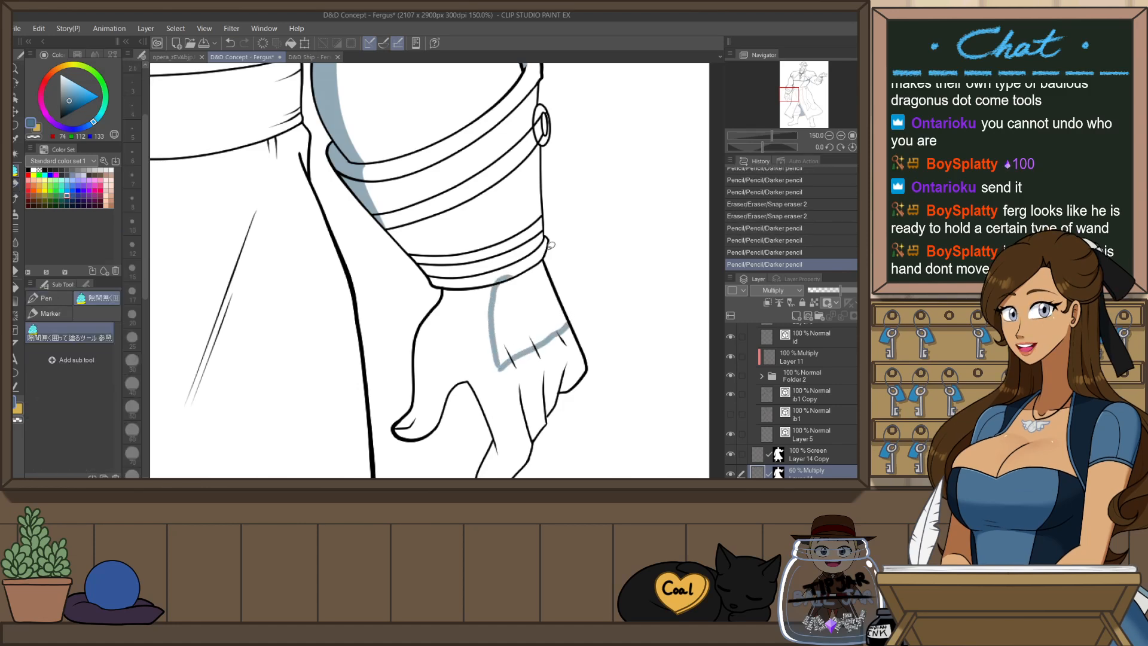
{"action": "left_click_drag", "start_coordinate": [482, 381], "coordinate": [484, 379]}
{"action": "key", "text": "e"}
{"action": "key", "text": "p"}
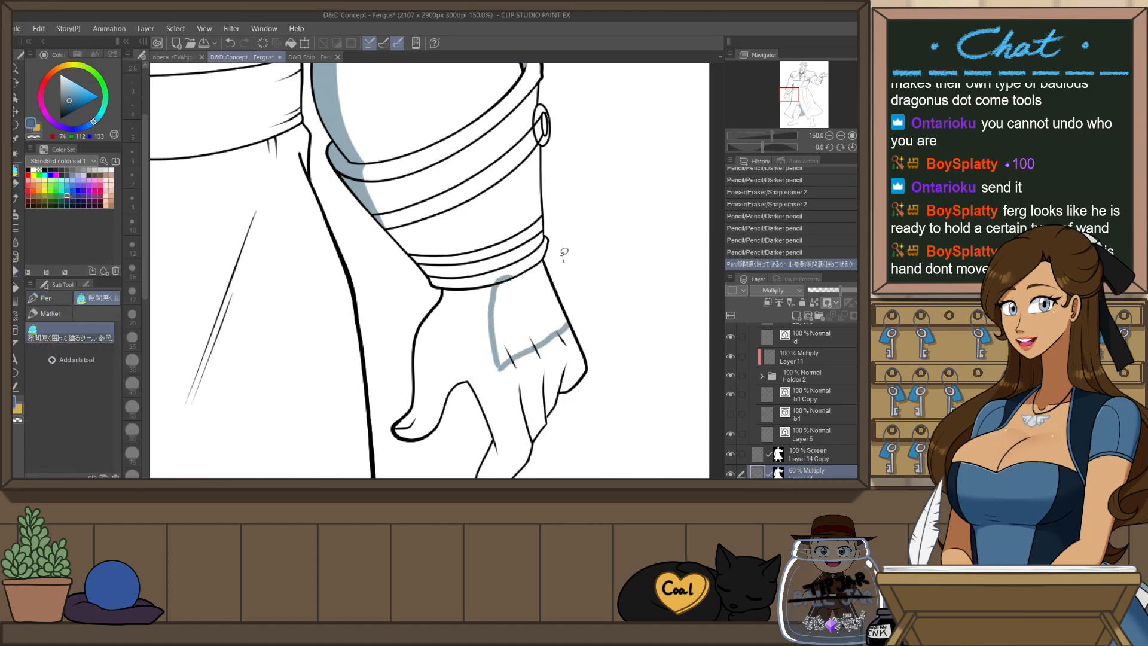
{"action": "left_click_drag", "start_coordinate": [564, 251], "coordinate": [595, 289]}
{"action": "key", "text": "e"}
{"action": "left_click_drag", "start_coordinate": [497, 279], "coordinate": [558, 267]}
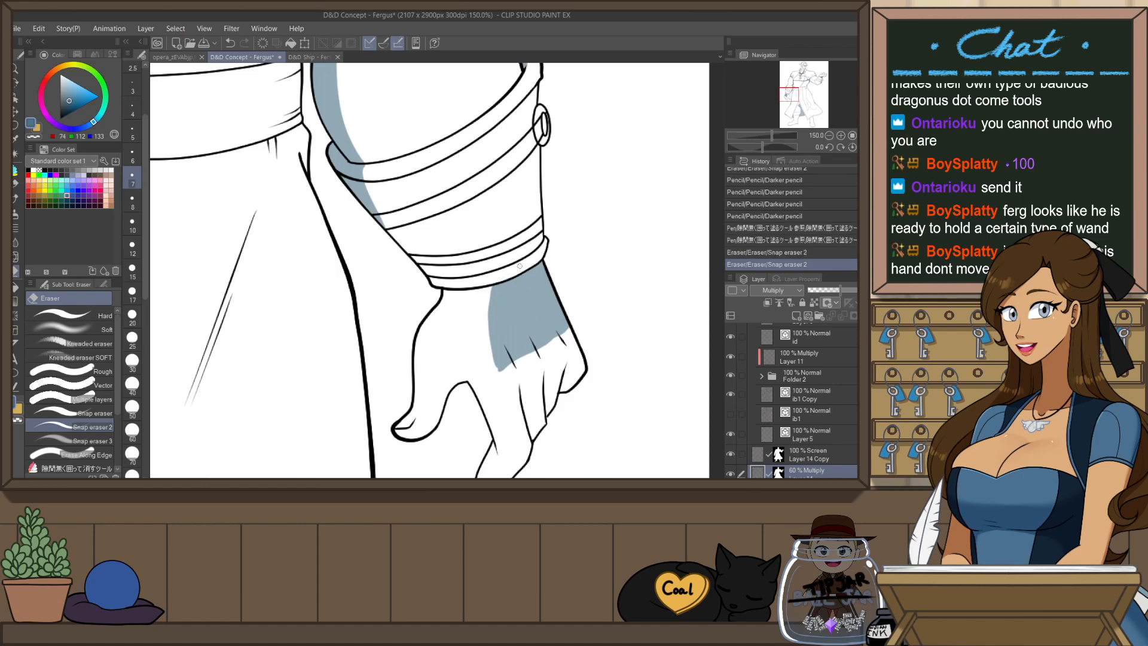
{"action": "scroll", "coordinate": [553, 312], "scroll_direction": "down", "scroll_amount": 4}
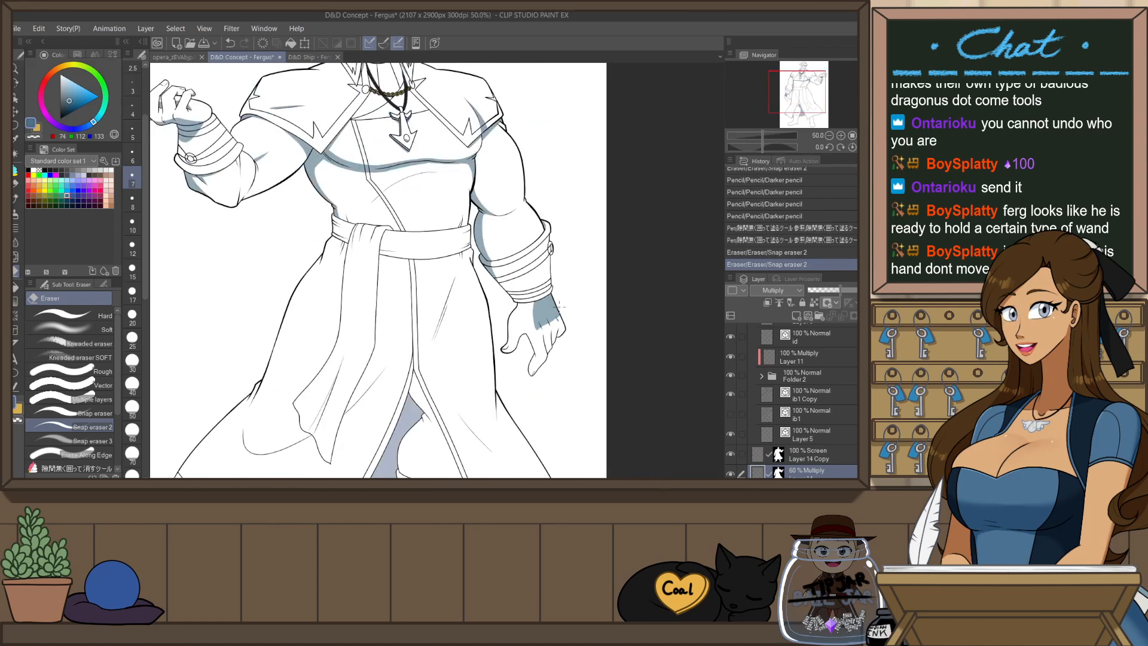
{"action": "left_click_drag", "start_coordinate": [534, 315], "coordinate": [546, 344]}
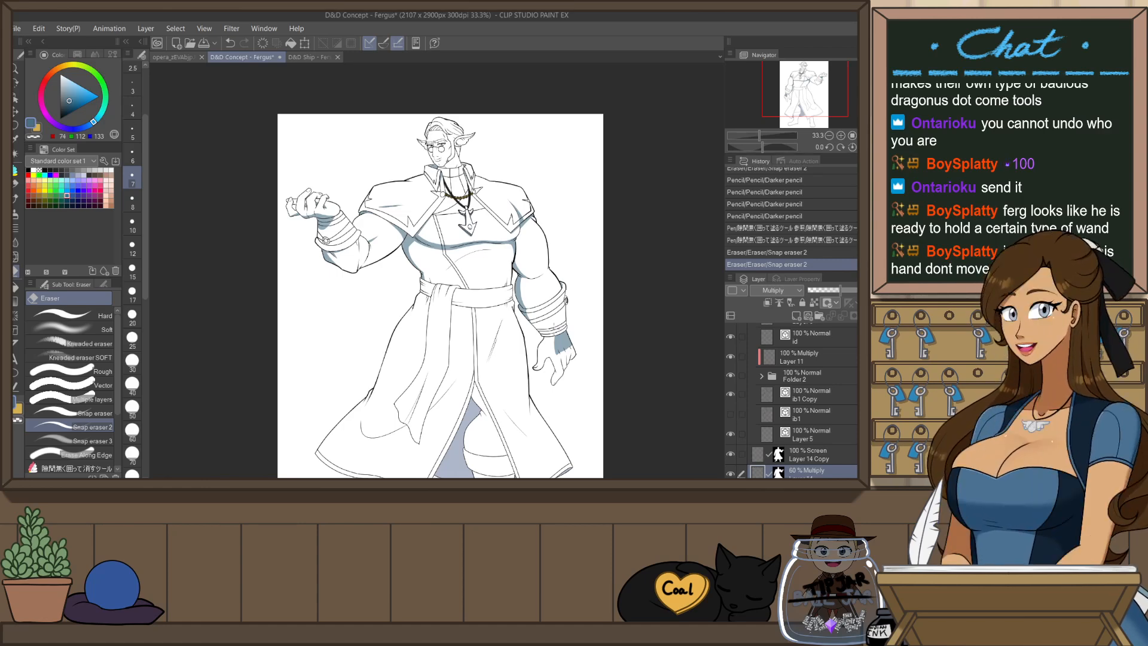
- Mirror the canvas view and try shadow strokes along the skirt crease below the belt, undoing them
{"action": "key", "text": "h"}
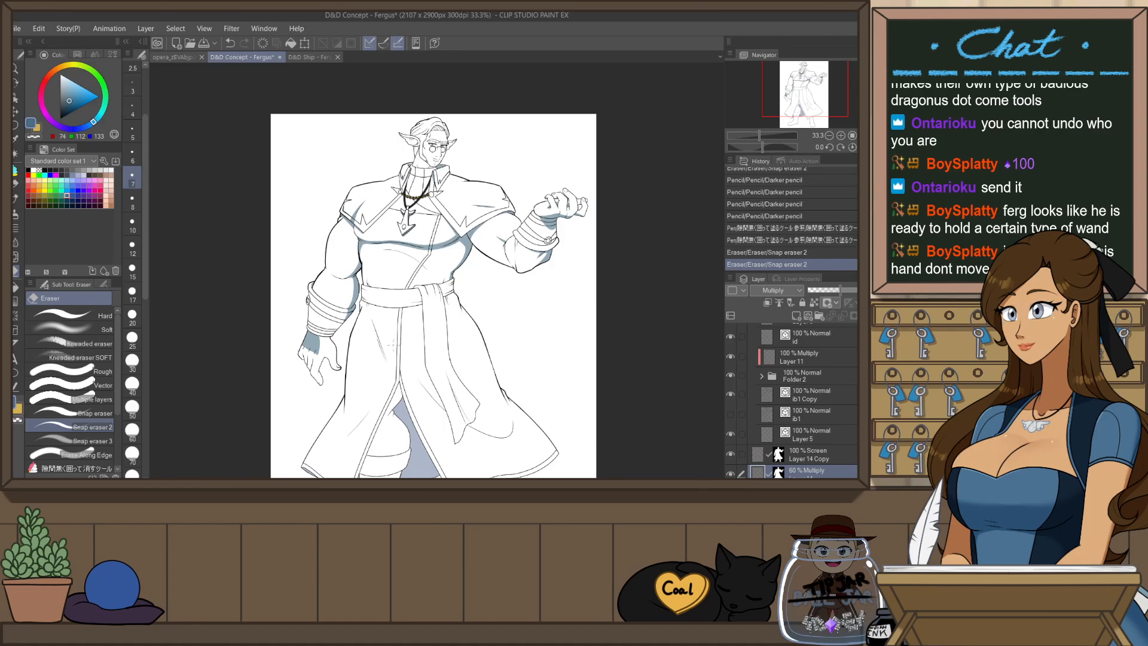
{"action": "scroll", "coordinate": [393, 344], "scroll_direction": "up", "scroll_amount": 2}
{"action": "key", "text": "p"}
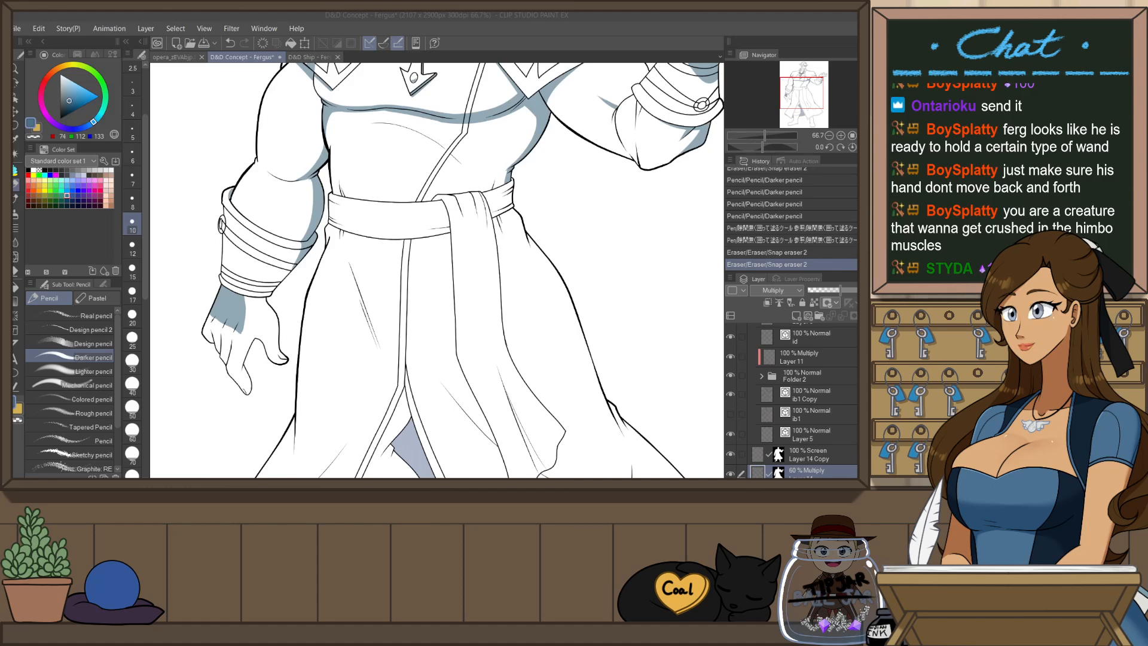
{"action": "left_click_drag", "start_coordinate": [352, 269], "coordinate": [383, 349]}
{"action": "key", "text": "ctrl+z"}
{"action": "key", "text": "ctrl+z"}
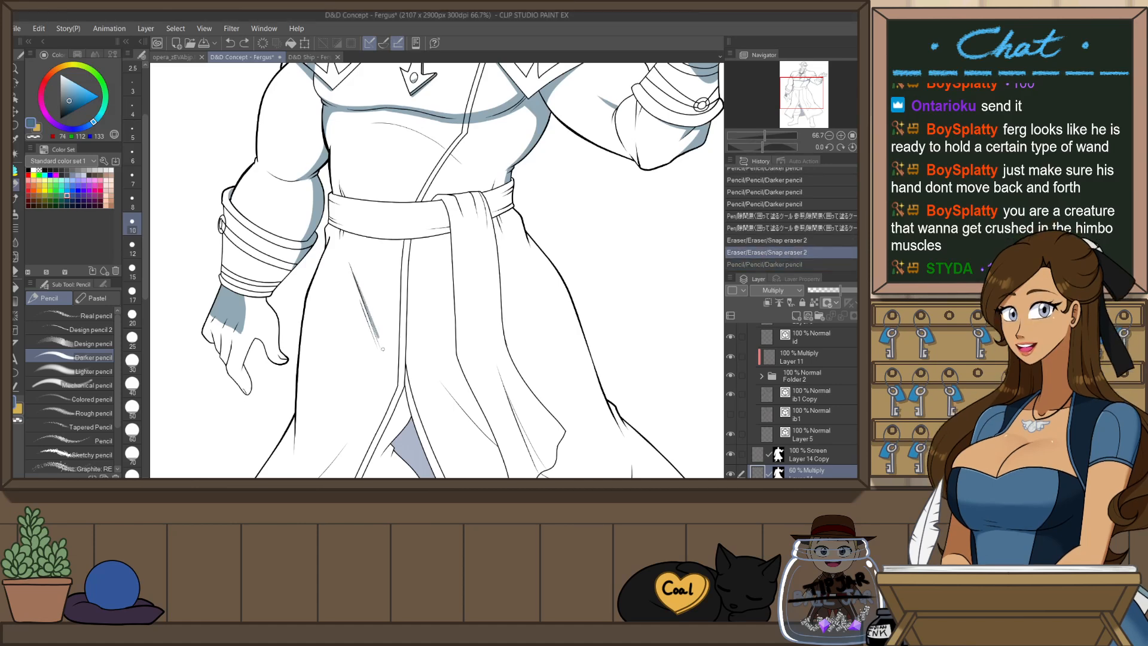
{"action": "key", "text": "ctrl+z"}
{"action": "mouse_move", "coordinate": [352, 270]}
{"action": "left_mouse_down"}
{"action": "mouse_move", "coordinate": [383, 335]}
{"action": "mouse_move", "coordinate": [400, 312]}
{"action": "mouse_move", "coordinate": [389, 331]}
{"action": "mouse_move", "coordinate": [373, 319]}
{"action": "mouse_move", "coordinate": [400, 303]}
{"action": "mouse_move", "coordinate": [396, 330]}
{"action": "mouse_move", "coordinate": [385, 326]}
{"action": "mouse_move", "coordinate": [393, 364]}
{"action": "mouse_move", "coordinate": [381, 390]}
{"action": "left_mouse_up"}
{"action": "key", "text": "ctrl+z"}
- Draw a V-shaped shadow edge along the skirt crease below the belt, undoing unwanted strokes
{"action": "scroll", "coordinate": [384, 327], "scroll_direction": "up", "scroll_amount": 1}
{"action": "key", "text": "ctrl+z"}
{"action": "key", "text": "ctrl+z"}
{"action": "key", "text": "ctrl+z"}
{"action": "left_click_drag", "start_coordinate": [393, 337], "coordinate": [384, 386]}
{"action": "key", "text": "ctrl+z"}
{"action": "left_click_drag", "start_coordinate": [354, 284], "coordinate": [392, 384]}
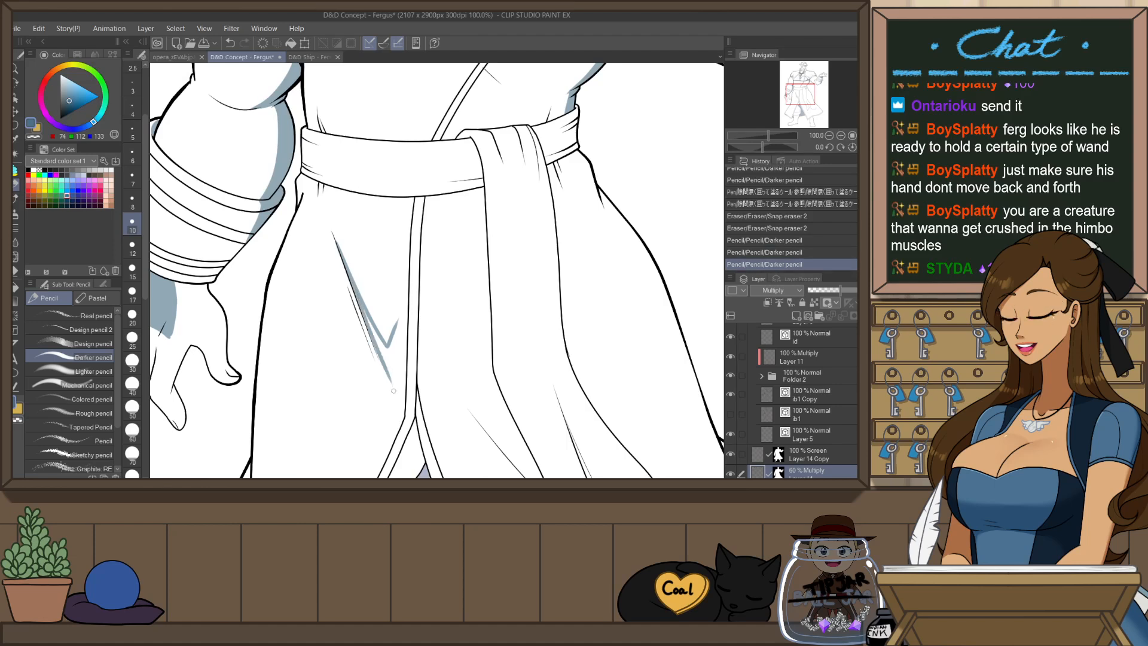
- Mirror the canvas view back and redraw the short arm of the V-shaped crease shadow toward the coat's front trim
{"action": "key", "text": "h"}
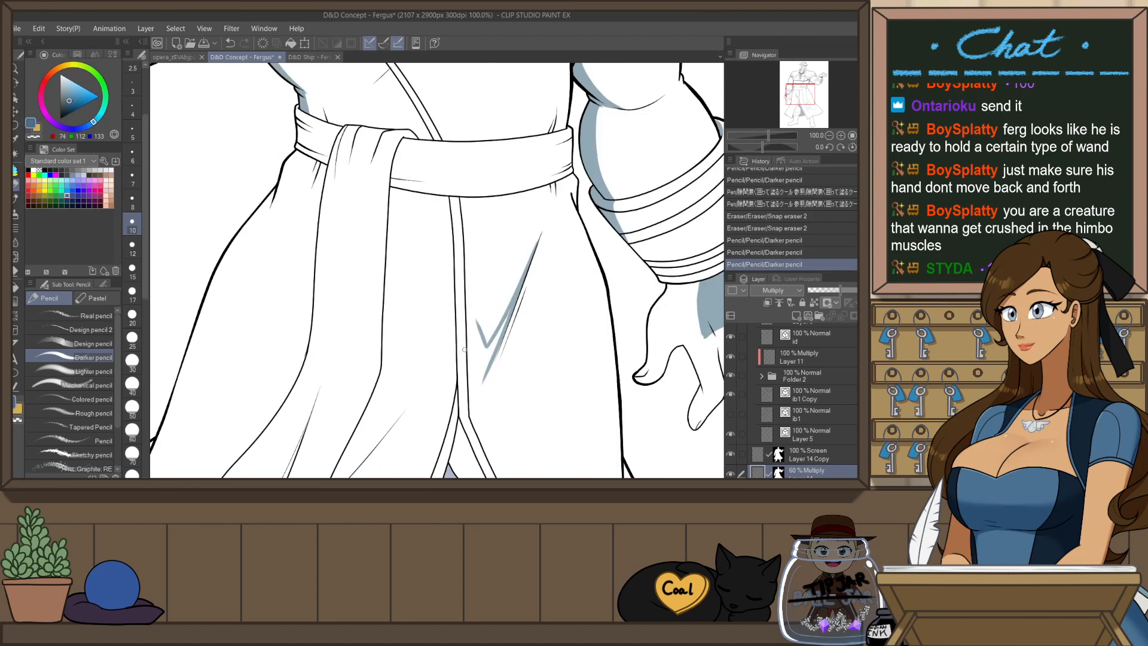
{"action": "key", "text": "ctrl+z"}
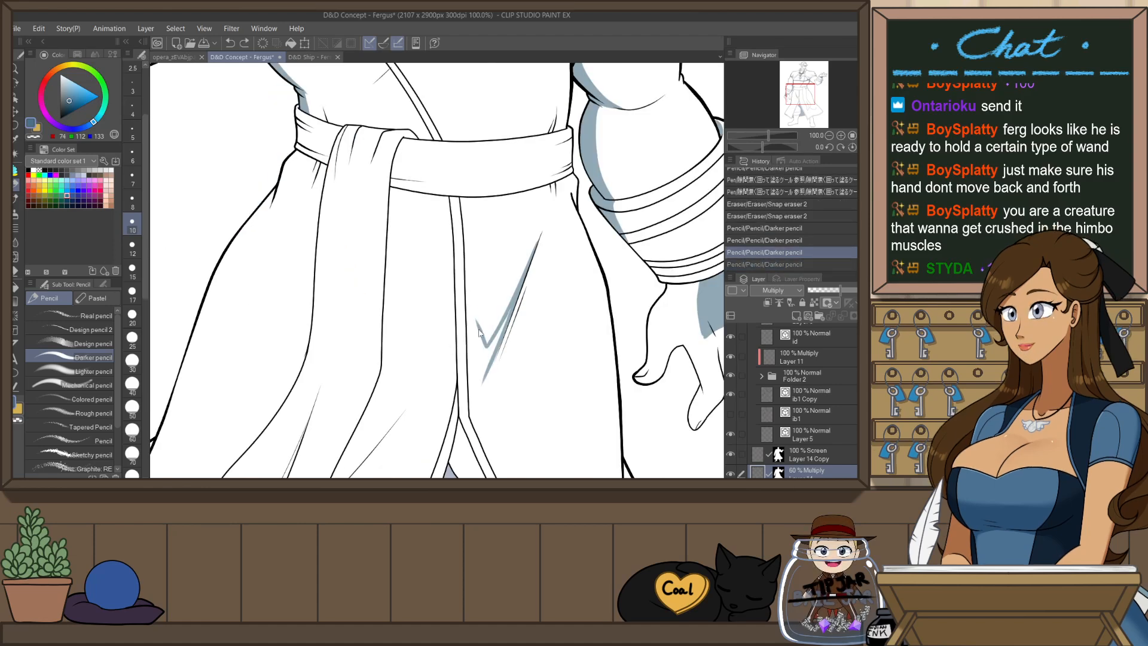
{"action": "left_click_drag", "start_coordinate": [468, 305], "coordinate": [485, 359]}
{"action": "key", "text": "ctrl+z"}
{"action": "left_click_drag", "start_coordinate": [465, 299], "coordinate": [489, 363]}
{"action": "key", "text": "ctrl+z"}
{"action": "key", "text": "ctrl+z"}
{"action": "left_click_drag", "start_coordinate": [470, 311], "coordinate": [490, 366]}
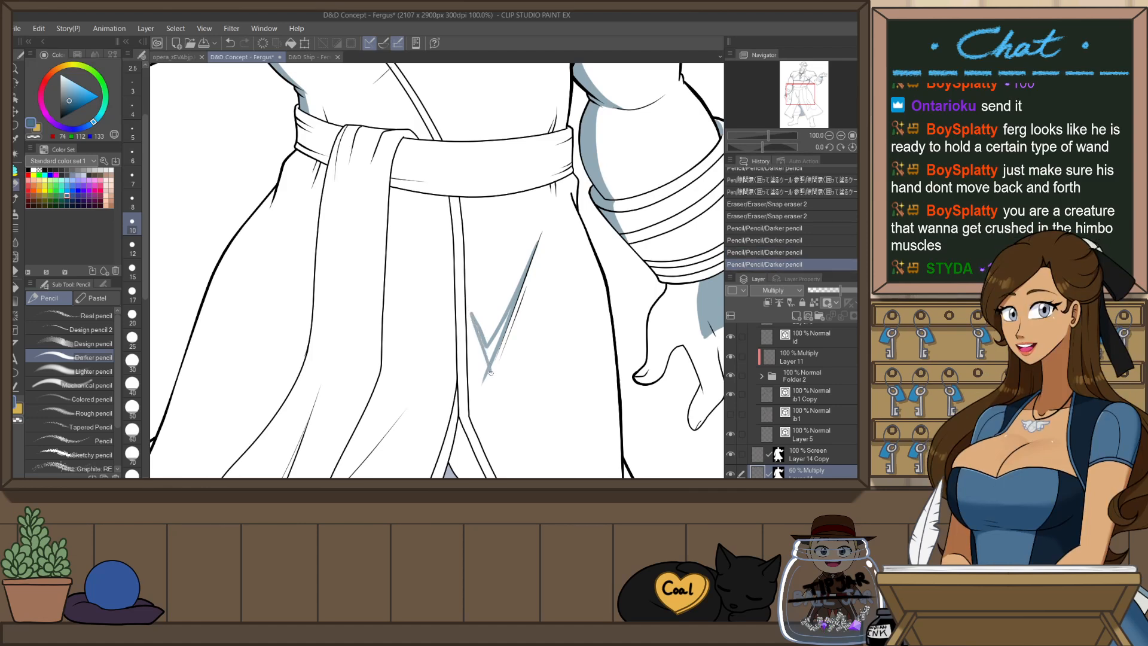
- Fill the V-shaped crease shadow on the skirt and trim its edges with Snap eraser 2 at size 17
{"action": "key", "text": "p"}
{"action": "mouse_move", "coordinate": [517, 315]}
{"action": "left_mouse_down"}
{"action": "mouse_move", "coordinate": [519, 382]}
{"action": "mouse_move", "coordinate": [491, 376]}
{"action": "left_mouse_up"}
{"action": "key", "text": "e"}
{"action": "left_click", "coordinate": [133, 319]}
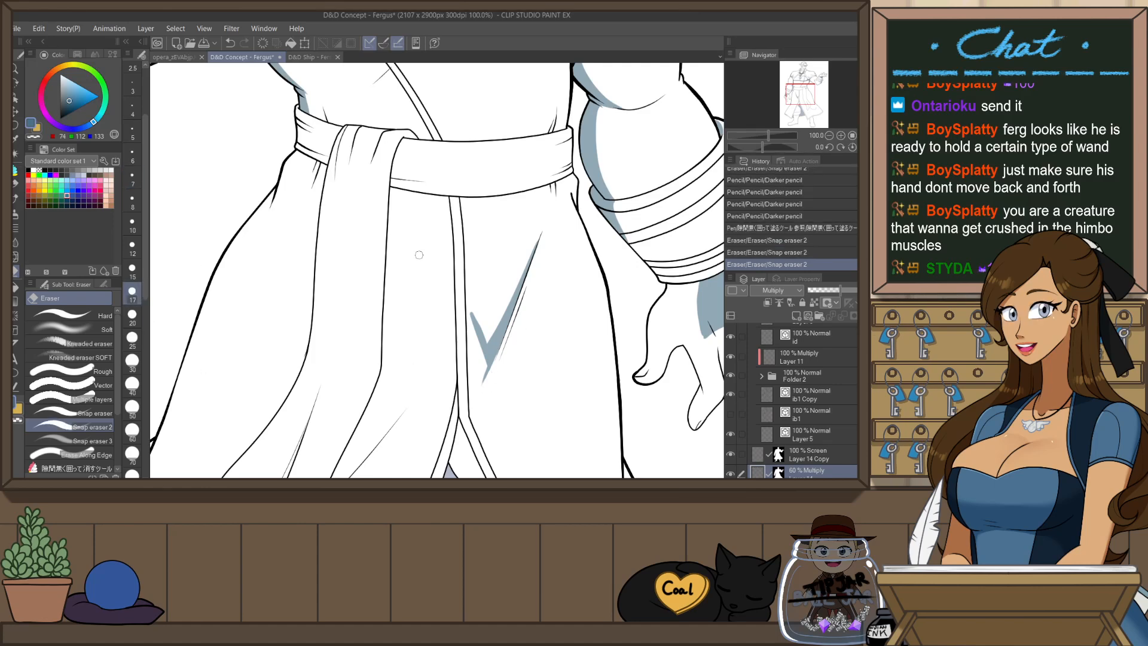
- Extend the lower tip of the V-shaped crease shadow downward, undoing and redrawing the stroke
{"action": "scroll", "coordinate": [500, 377], "scroll_direction": "up", "scroll_amount": 2}
{"action": "key", "text": "p"}
{"action": "key", "text": "p"}
{"action": "left_click_drag", "start_coordinate": [501, 329], "coordinate": [454, 433]}
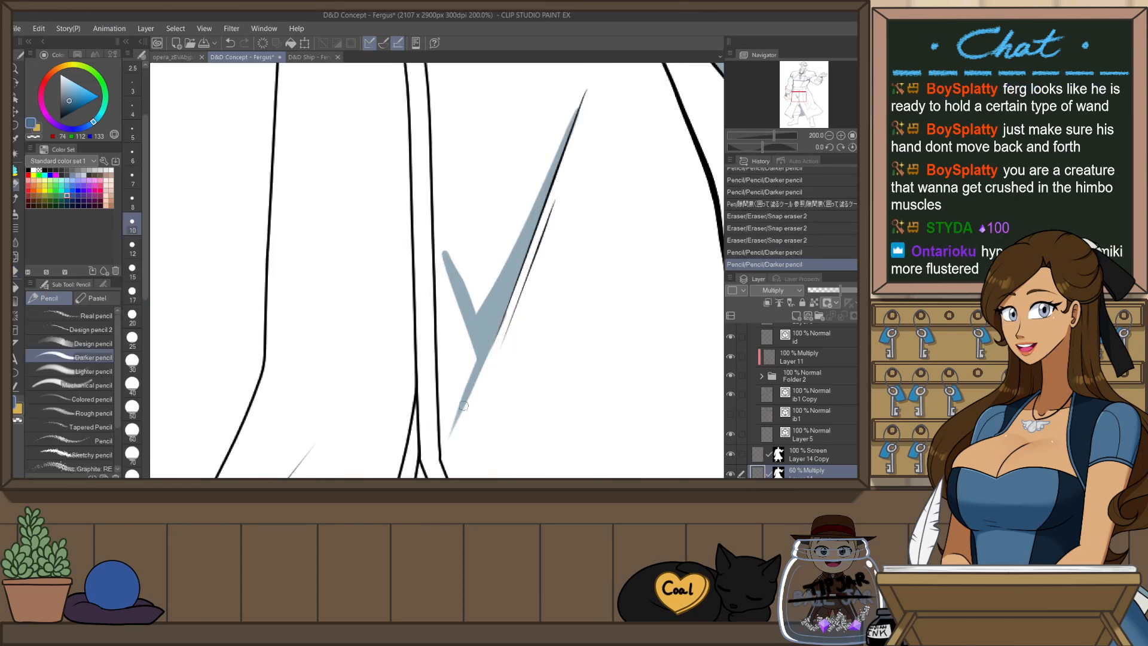
{"action": "key", "text": "ctrl+z"}
{"action": "left_click_drag", "start_coordinate": [504, 314], "coordinate": [476, 387]}
{"action": "key", "text": "ctrl+z"}
{"action": "left_click_drag", "start_coordinate": [511, 292], "coordinate": [453, 432]}
- Erase along the lower tip of the V-shaped crease shadow to taper it, undoing unwanted cuts
{"action": "key", "text": "e"}
{"action": "left_click_drag", "start_coordinate": [508, 326], "coordinate": [472, 403]}
{"action": "key", "text": "ctrl+z"}
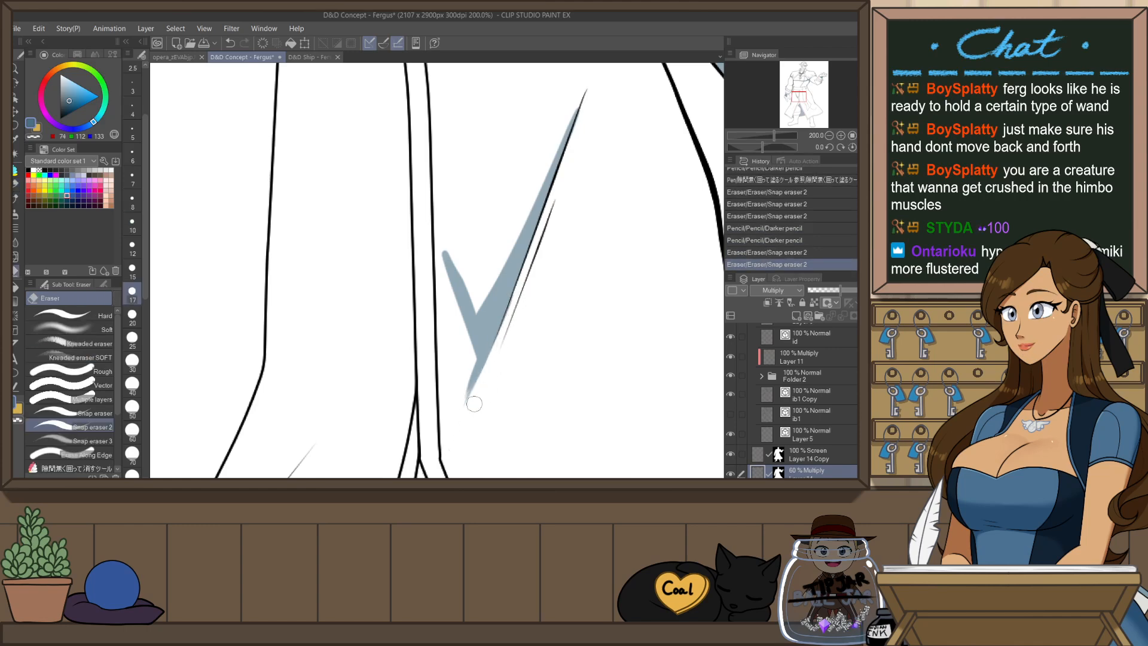
{"action": "left_click_drag", "start_coordinate": [520, 294], "coordinate": [482, 383]}
{"action": "key", "text": "ctrl+z"}
{"action": "left_click_drag", "start_coordinate": [512, 324], "coordinate": [495, 368]}
{"action": "scroll", "coordinate": [495, 368], "scroll_direction": "down", "scroll_amount": 5}
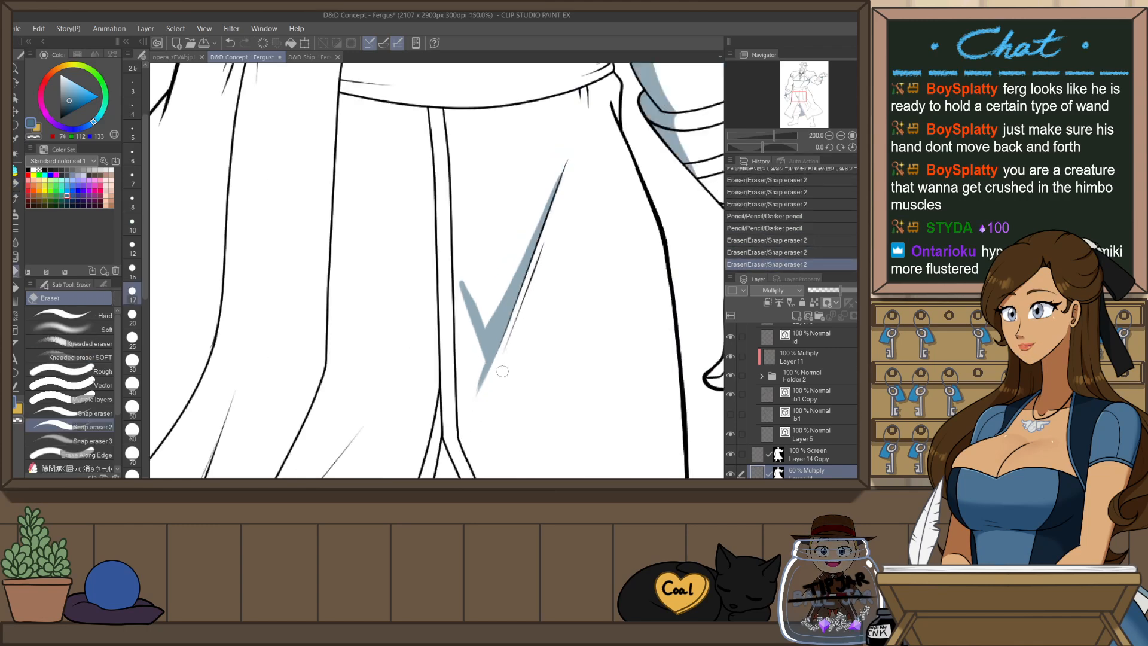
{"action": "scroll", "coordinate": [580, 293], "scroll_direction": "up", "scroll_amount": 1}
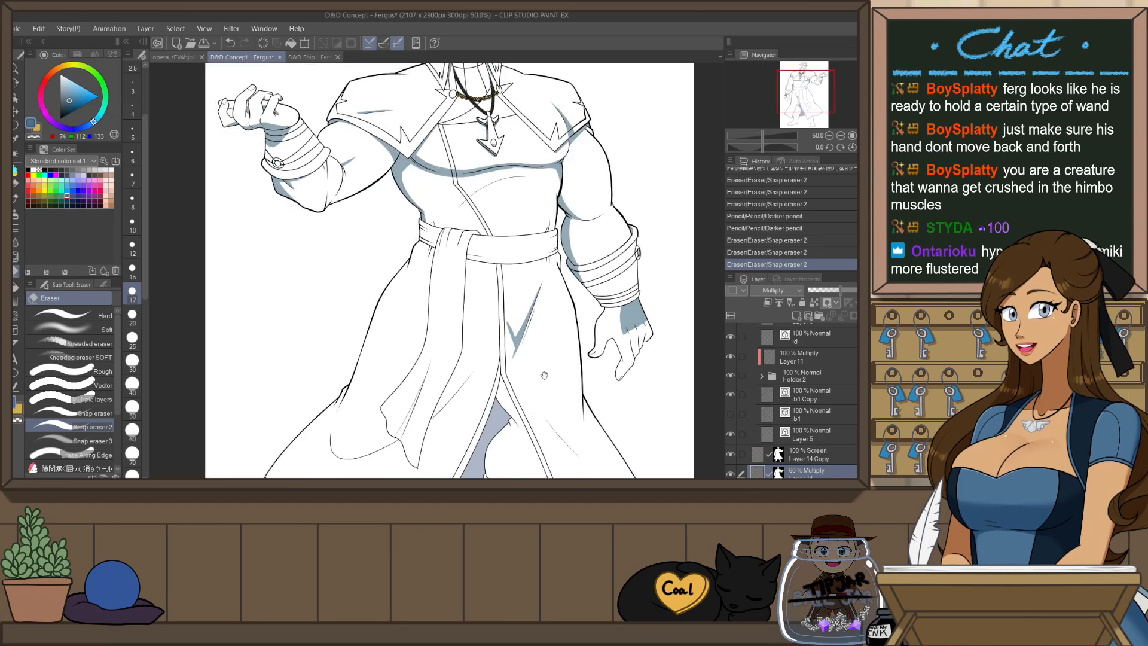
{"action": "left_click_drag", "start_coordinate": [544, 375], "coordinate": [607, 290]}
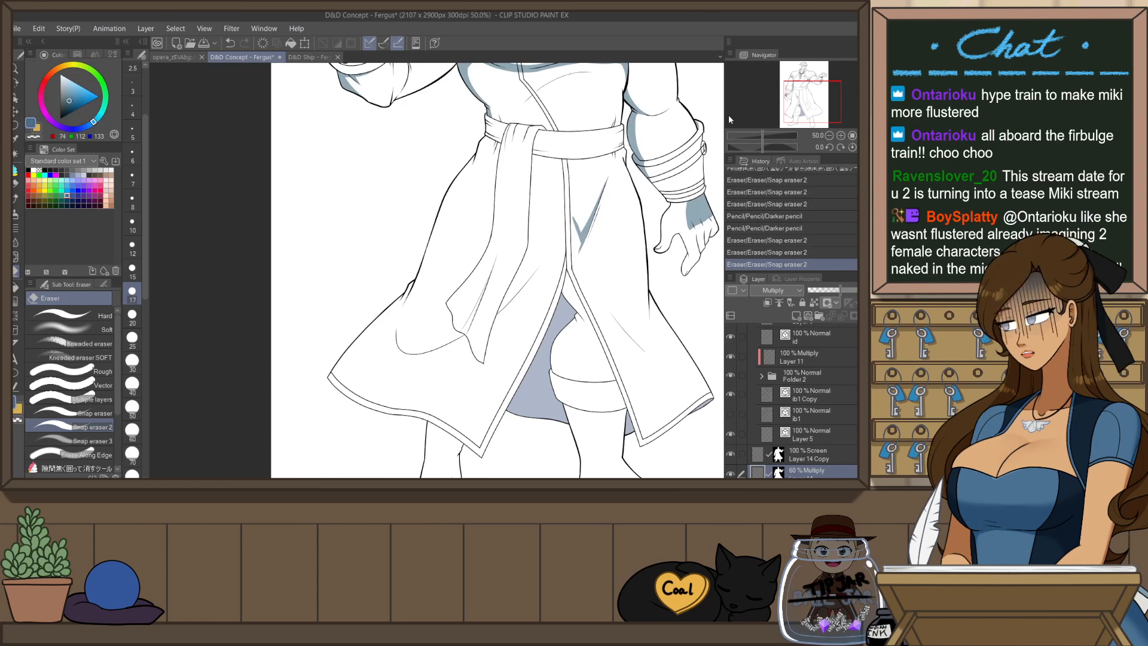
- Rotate the canvas and start the shadow edge at the outer end of the curved skirt fold beside the hanging sash
{"action": "key", "text": "r"}
{"action": "mouse_move", "coordinate": [439, 365]}
{"action": "left_mouse_down"}
{"action": "mouse_move", "coordinate": [473, 203]}
{"action": "mouse_move", "coordinate": [383, 246]}
{"action": "mouse_move", "coordinate": [403, 225]}
{"action": "mouse_move", "coordinate": [463, 256]}
{"action": "left_mouse_up"}
{"action": "scroll", "coordinate": [408, 172], "scroll_direction": "up", "scroll_amount": 1}
{"action": "key", "text": "p"}
{"action": "scroll", "coordinate": [447, 210], "scroll_direction": "up", "scroll_amount": 1}
{"action": "key", "text": "p"}
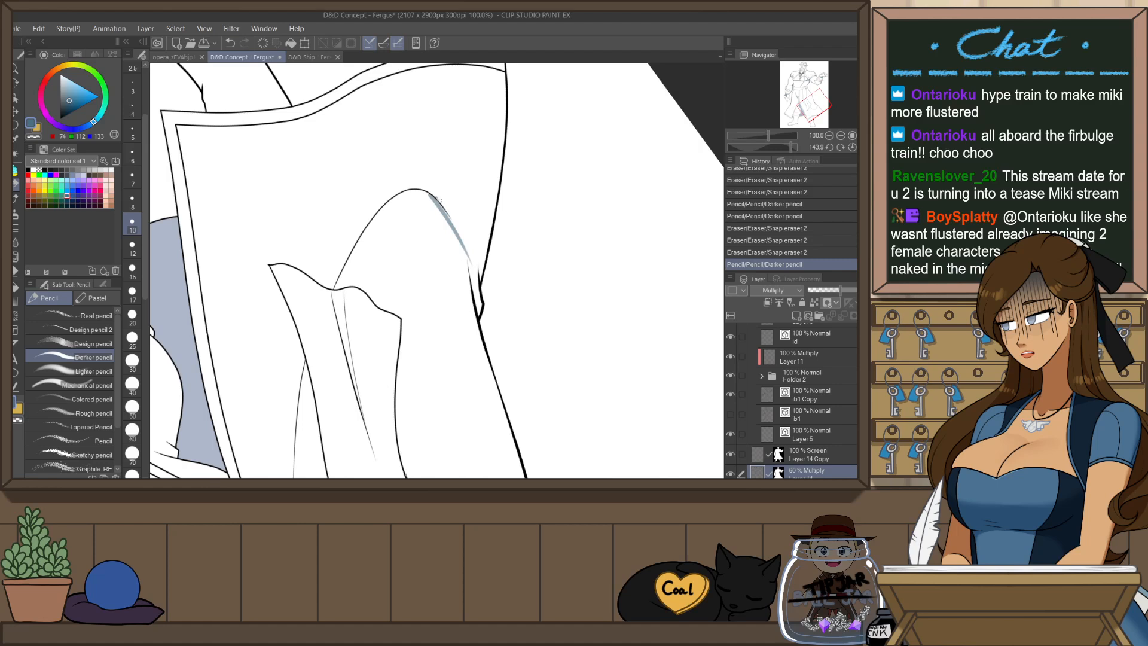
{"action": "left_click_drag", "start_coordinate": [437, 200], "coordinate": [464, 253]}
{"action": "key", "text": "ctrl+z"}
{"action": "key", "text": "ctrl+z"}
{"action": "left_click_drag", "start_coordinate": [434, 197], "coordinate": [461, 252]}
{"action": "mouse_move", "coordinate": [337, 287]}
{"action": "left_mouse_down"}
{"action": "mouse_move", "coordinate": [386, 224]}
{"action": "mouse_move", "coordinate": [424, 215]}
{"action": "left_mouse_up"}
{"action": "key", "text": "ctrl+z"}
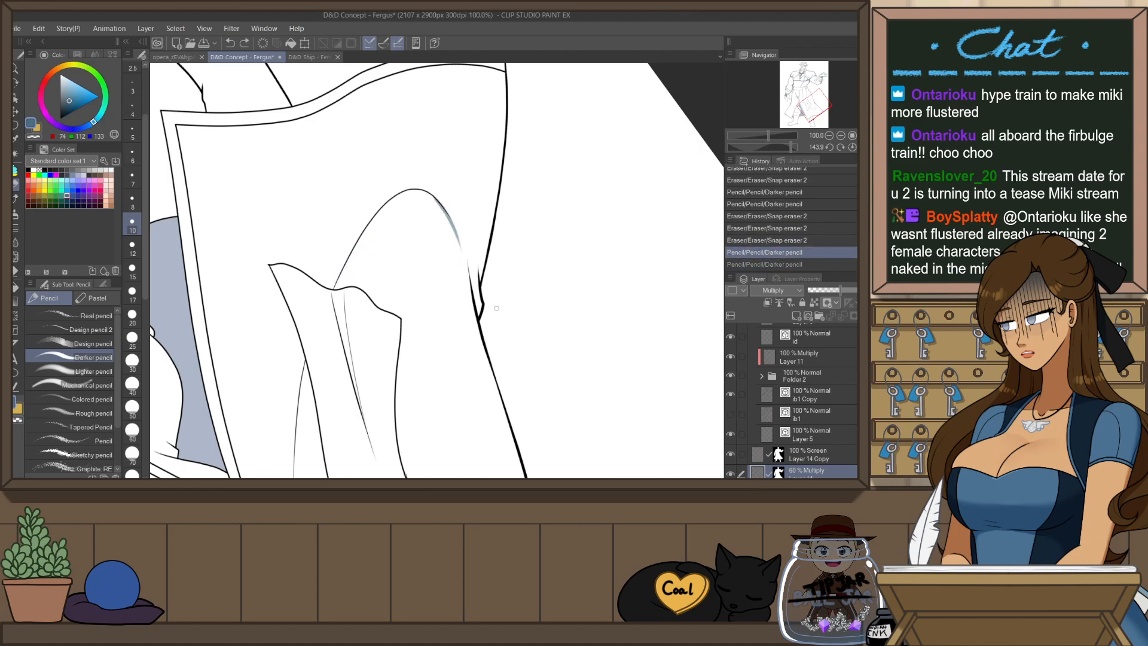
{"action": "left_click_drag", "start_coordinate": [496, 308], "coordinate": [516, 263]}
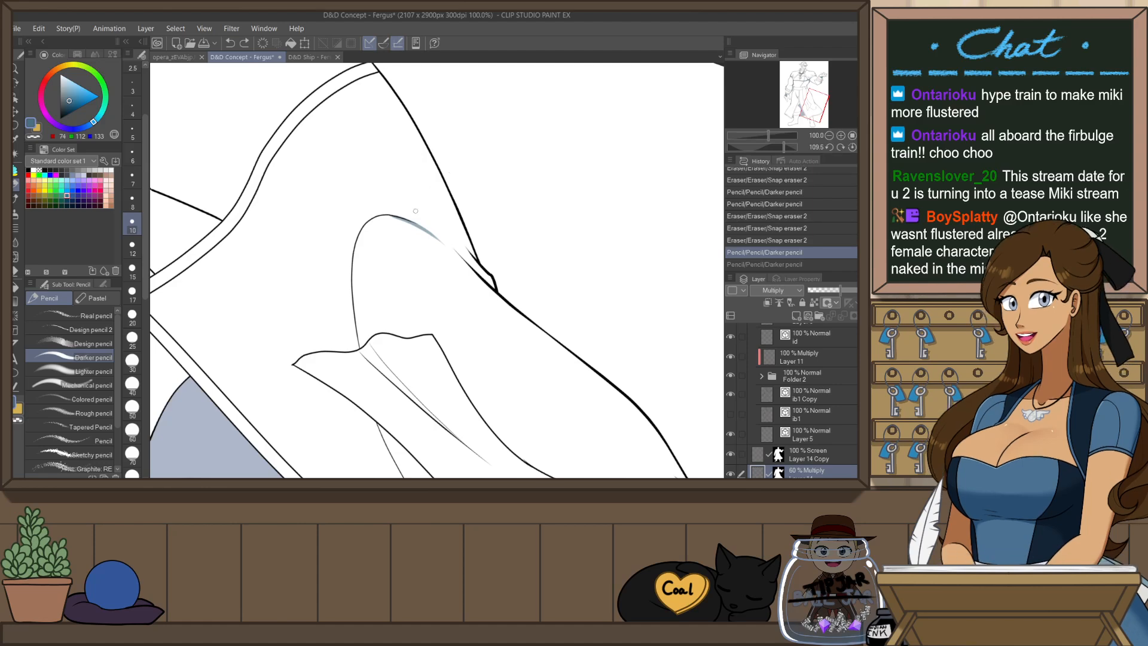
{"action": "mouse_move", "coordinate": [359, 347]}
{"action": "left_mouse_down"}
{"action": "mouse_move", "coordinate": [374, 230]}
{"action": "mouse_move", "coordinate": [404, 212]}
{"action": "left_mouse_up"}
{"action": "key", "text": "ctrl+z"}
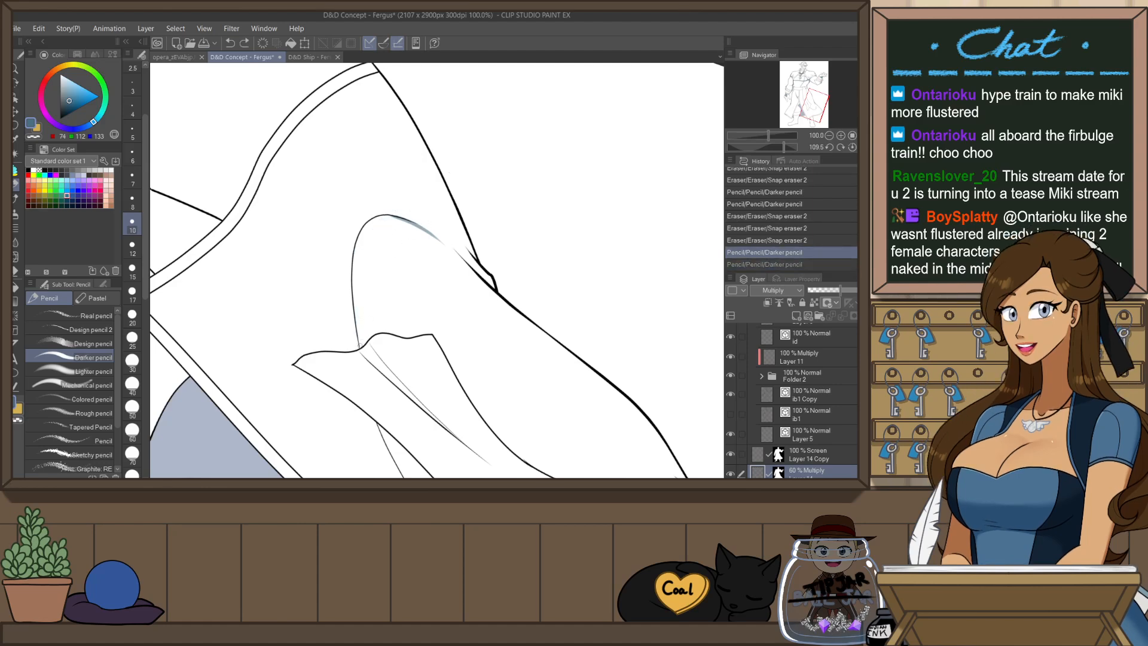
{"action": "left_click_drag", "start_coordinate": [358, 347], "coordinate": [392, 228]}
{"action": "key", "text": "ctrl+z"}
{"action": "mouse_move", "coordinate": [357, 342]}
{"action": "left_mouse_down"}
{"action": "mouse_move", "coordinate": [357, 286]}
{"action": "mouse_move", "coordinate": [424, 229]}
{"action": "mouse_move", "coordinate": [393, 227]}
{"action": "mouse_move", "coordinate": [443, 242]}
{"action": "left_mouse_up"}
{"action": "key", "text": "ctrl+z"}
{"action": "key", "text": "ctrl+z"}
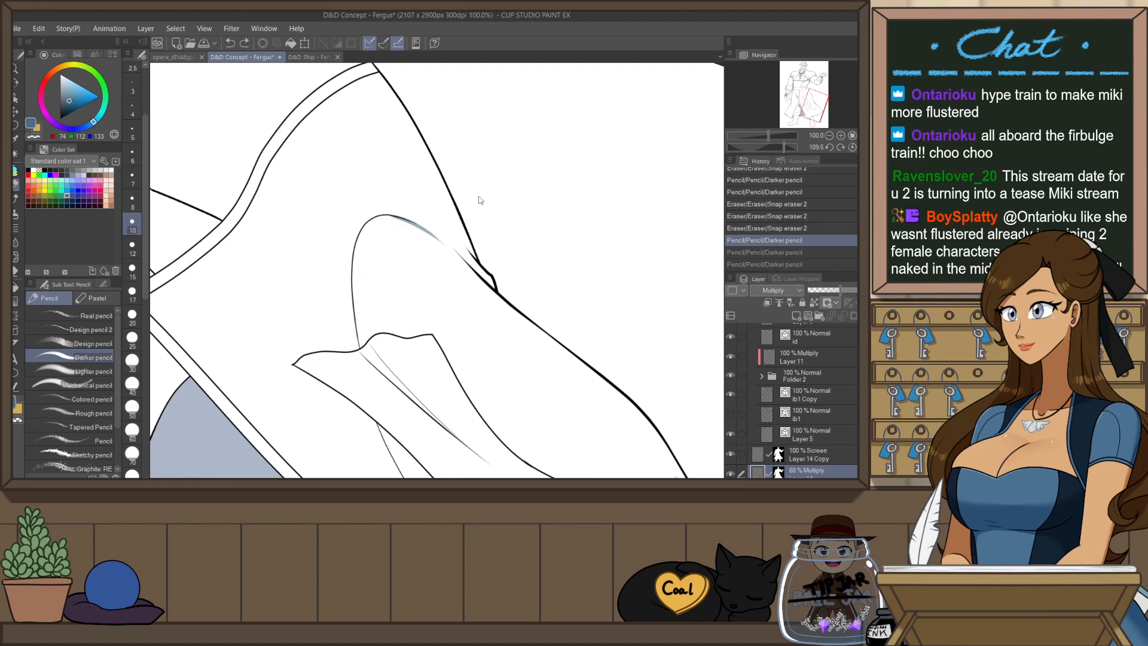
- Draw the inner shadow edge around the curved skirt fold down to the sash hem and fill the enclosed area
{"action": "left_click_drag", "start_coordinate": [404, 219], "coordinate": [350, 298]}
{"action": "key", "text": "ctrl+z"}
{"action": "key", "text": "ctrl+z"}
{"action": "mouse_move", "coordinate": [409, 220]}
{"action": "left_mouse_down"}
{"action": "mouse_move", "coordinate": [355, 281]}
{"action": "mouse_move", "coordinate": [354, 346]}
{"action": "left_mouse_up"}
{"action": "key", "text": "ctrl+z"}
{"action": "left_click_drag", "start_coordinate": [357, 263], "coordinate": [361, 352]}
{"action": "key", "text": "g"}
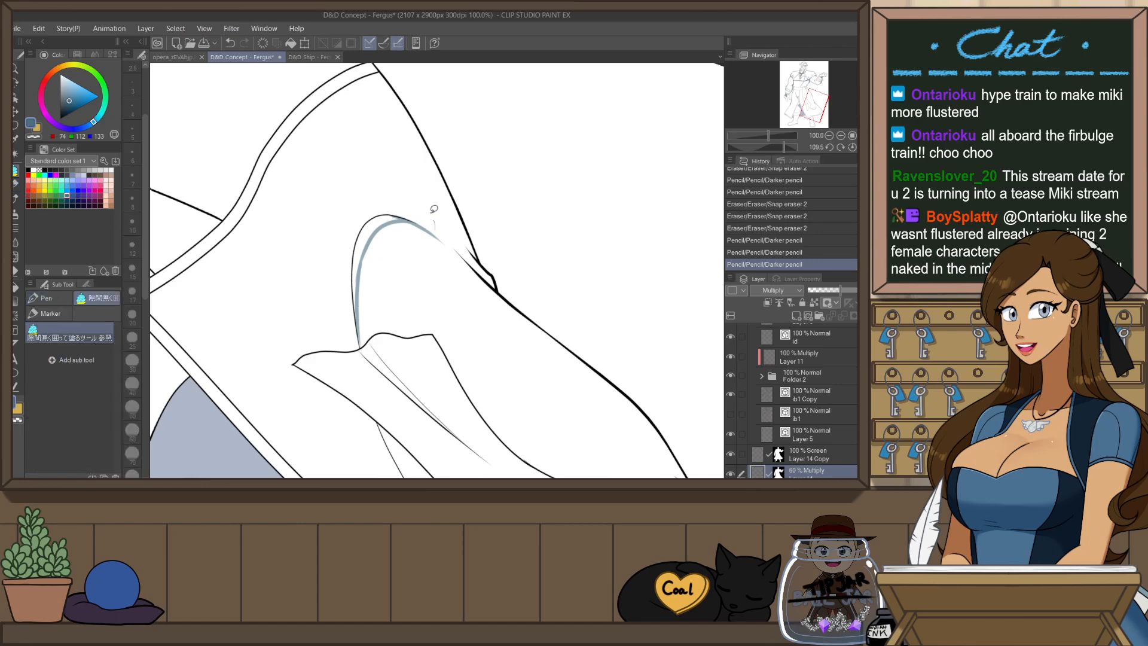
{"action": "left_click_drag", "start_coordinate": [430, 218], "coordinate": [429, 285]}
{"action": "key", "text": "ctrl+at"}
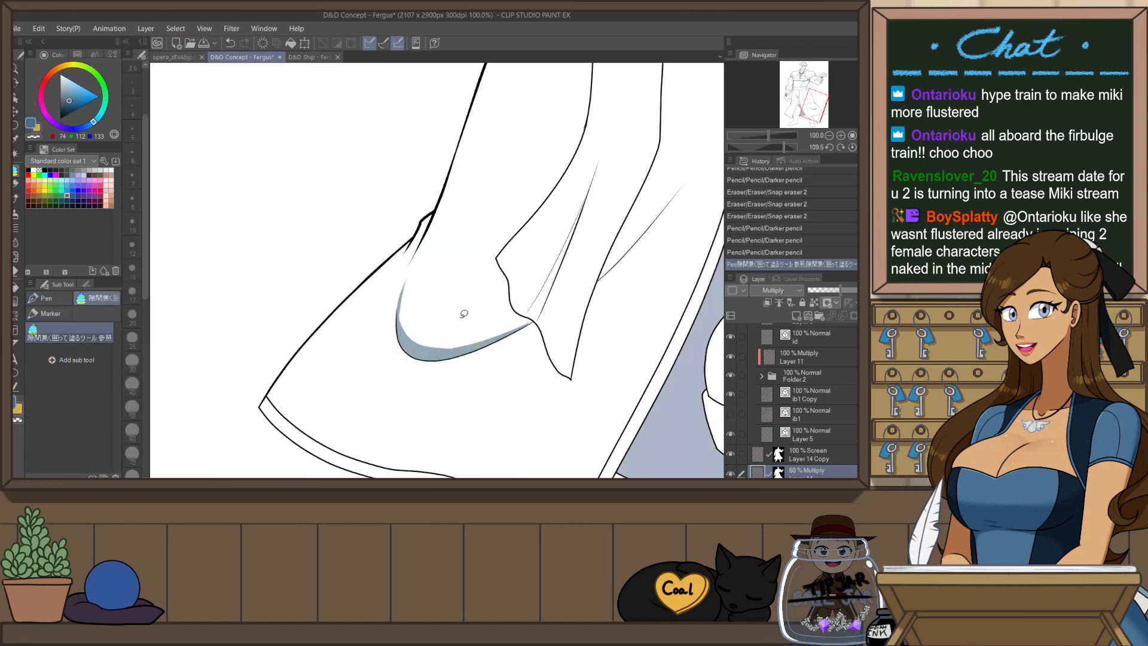
- Rotate the canvas and thicken the curved fold shadow along its inner edge and where it meets the sash hem
{"action": "key", "text": "r"}
{"action": "left_click_drag", "start_coordinate": [583, 356], "coordinate": [277, 366]}
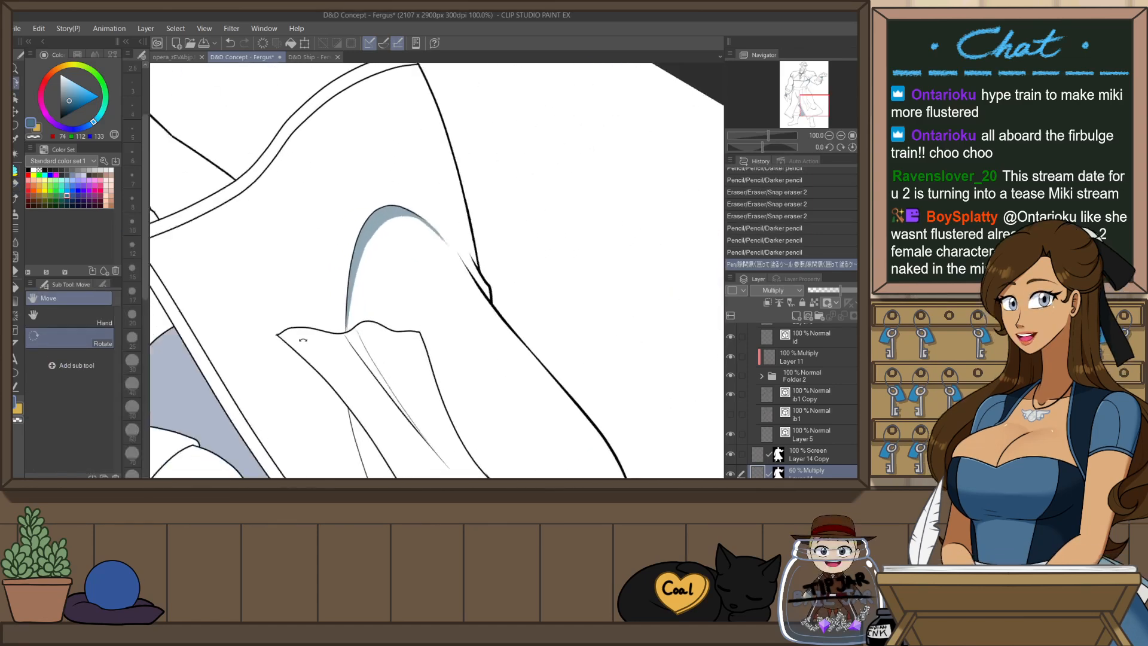
{"action": "key", "text": "p"}
{"action": "scroll", "coordinate": [359, 257], "scroll_direction": "up", "scroll_amount": 1}
{"action": "key", "text": "p"}
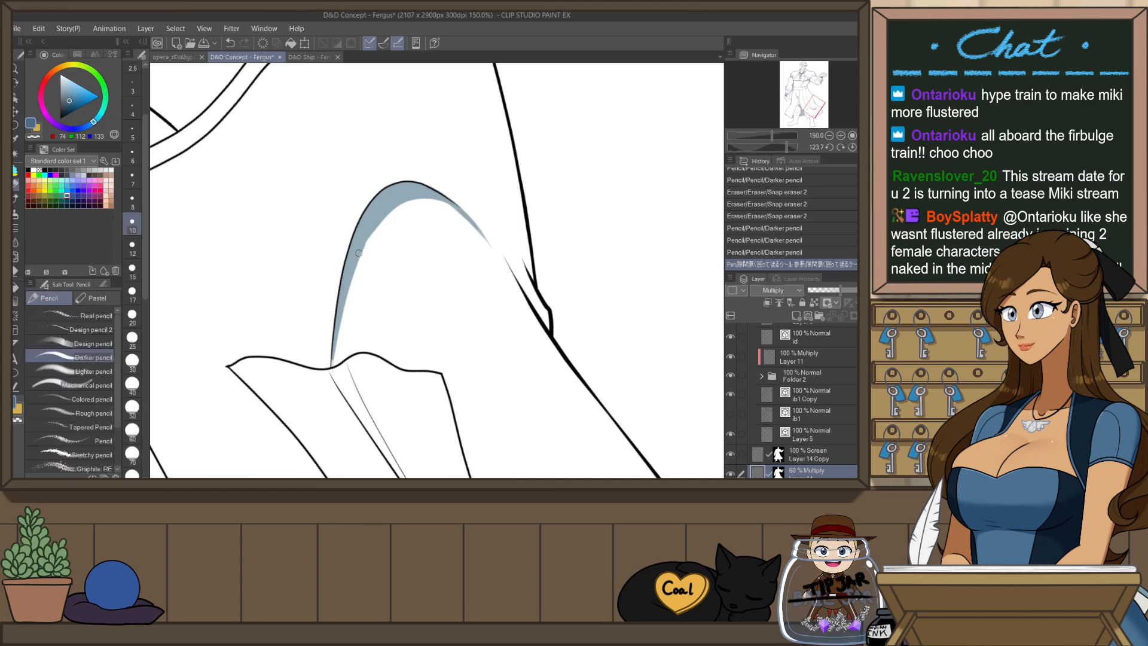
{"action": "left_click", "coordinate": [377, 240]}
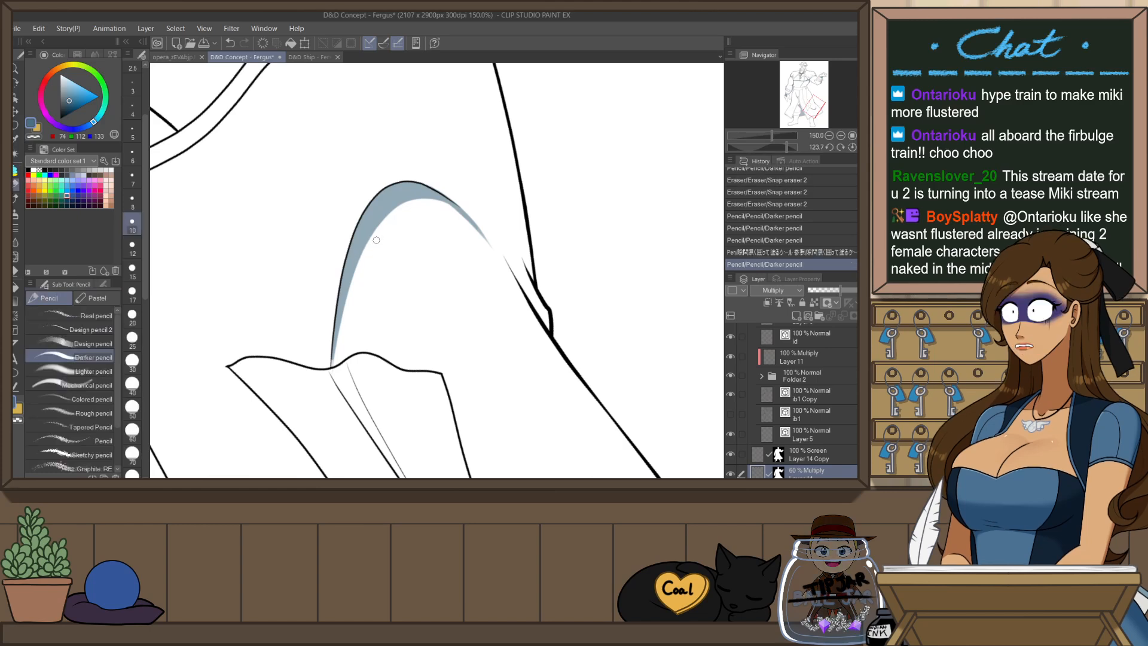
{"action": "left_click_drag", "start_coordinate": [334, 350], "coordinate": [339, 366]}
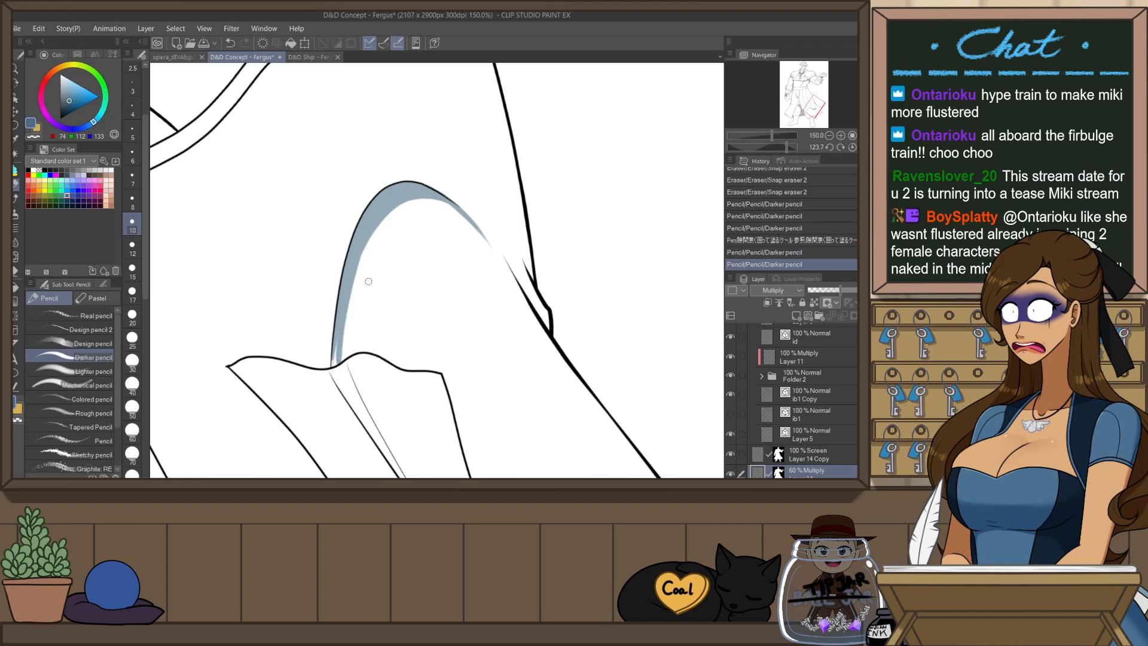
{"action": "key", "text": "p"}
{"action": "mouse_move", "coordinate": [381, 215]}
{"action": "left_mouse_down"}
{"action": "mouse_move", "coordinate": [387, 352]}
{"action": "mouse_move", "coordinate": [391, 251]}
{"action": "left_mouse_up"}
- Clean up the curved fold's shadow at the sash hem and fill a narrow tapering shadow along the adjoining crease in the sash
{"action": "key", "text": "e"}
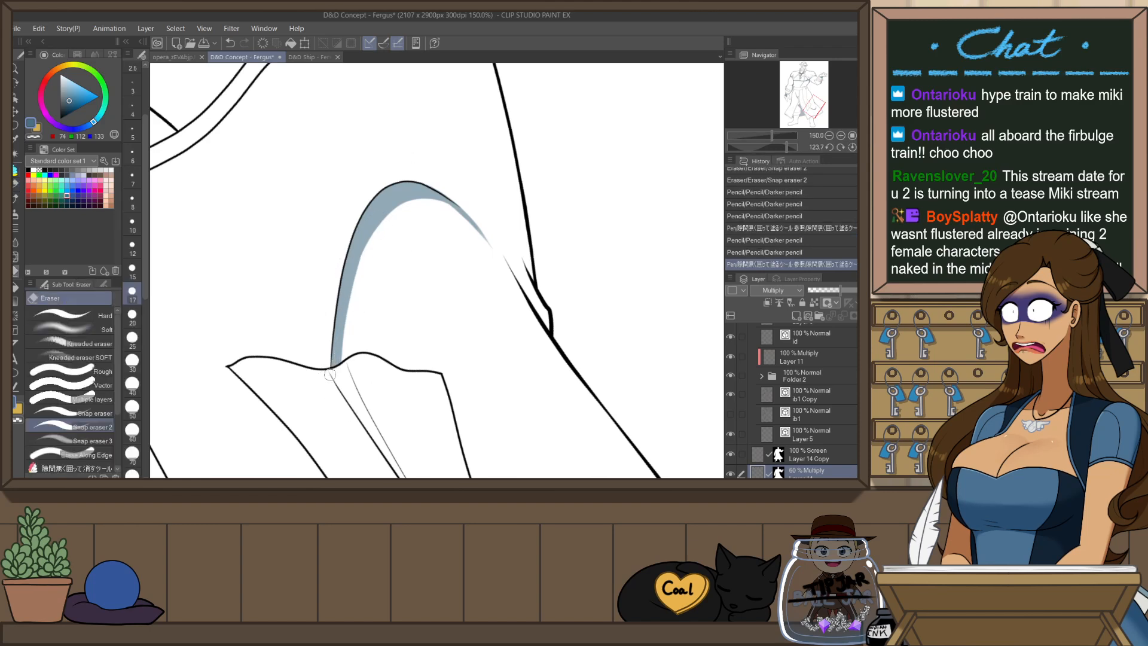
{"action": "mouse_move", "coordinate": [330, 375]}
{"action": "left_mouse_down"}
{"action": "mouse_move", "coordinate": [347, 364]}
{"action": "mouse_move", "coordinate": [359, 408]}
{"action": "left_mouse_up"}
{"action": "key", "text": "p"}
{"action": "key", "text": "p"}
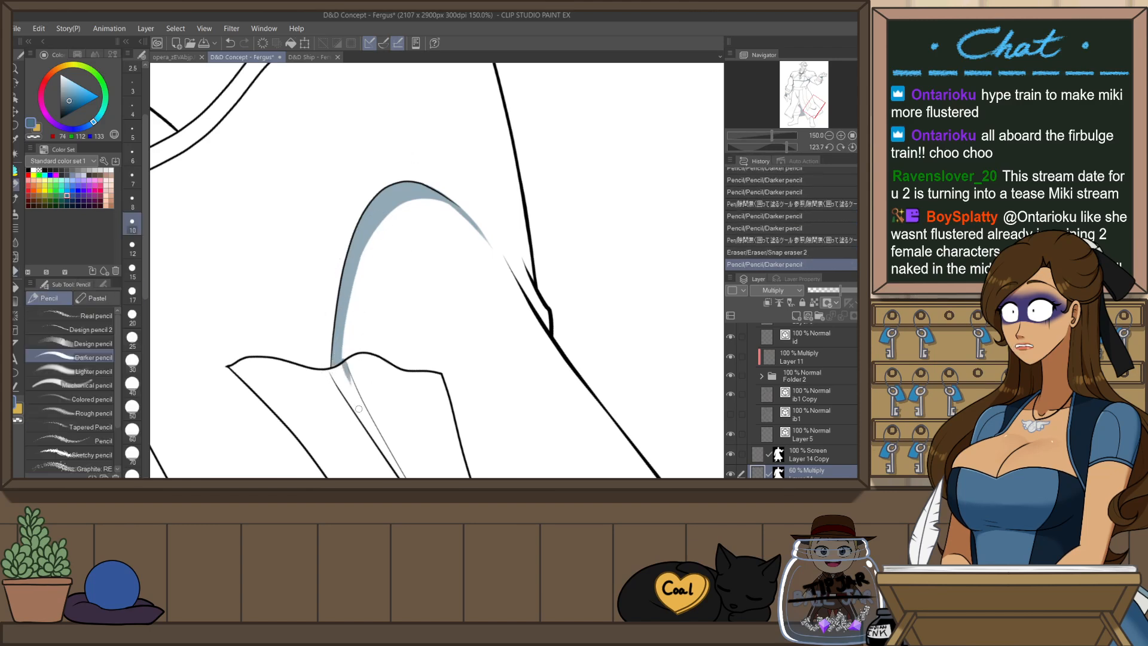
{"action": "key", "text": "ctrl+z"}
{"action": "left_click_drag", "start_coordinate": [343, 365], "coordinate": [360, 406]}
{"action": "key", "text": "ctrl+z"}
{"action": "left_click_drag", "start_coordinate": [325, 370], "coordinate": [343, 398]}
{"action": "key", "text": "ctrl+z"}
{"action": "mouse_move", "coordinate": [400, 452]}
{"action": "left_mouse_down"}
{"action": "mouse_move", "coordinate": [343, 324]}
{"action": "mouse_move", "coordinate": [417, 446]}
{"action": "mouse_move", "coordinate": [265, 190]}
{"action": "mouse_move", "coordinate": [259, 201]}
{"action": "mouse_move", "coordinate": [378, 393]}
{"action": "mouse_move", "coordinate": [357, 326]}
{"action": "left_mouse_up"}
{"action": "key", "text": "p"}
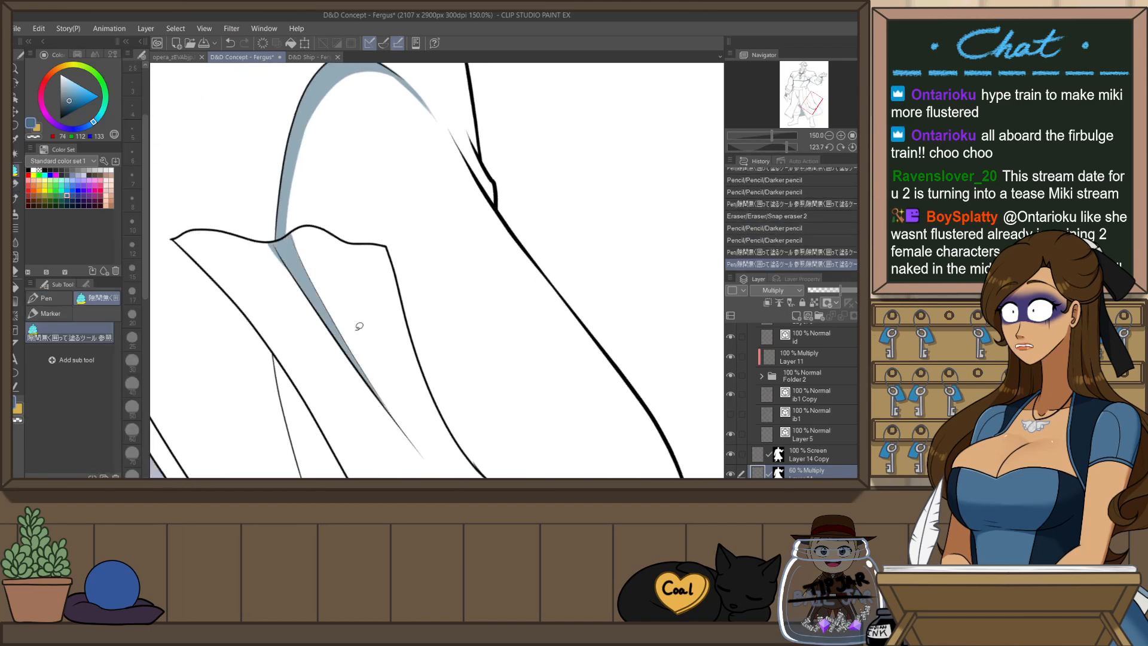
- Reset the canvas rotation, then draw and fill a tapered shadow below the small notch on the skirt's outer edge beside the sash
{"action": "key", "text": "ctrl+at"}
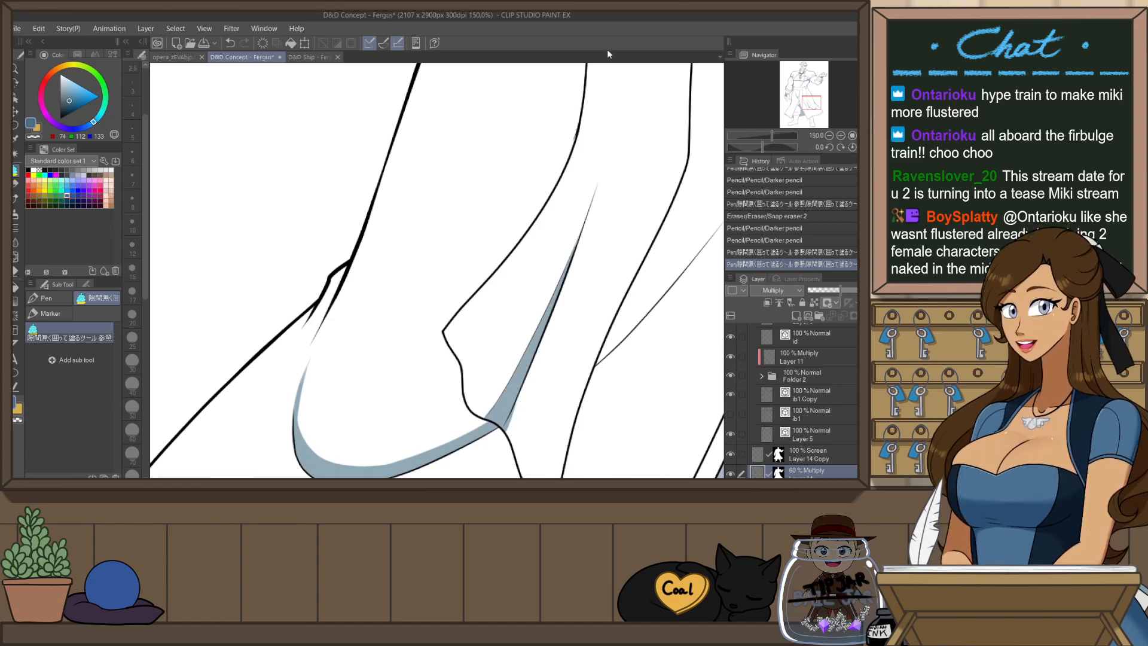
{"action": "scroll", "coordinate": [544, 257], "scroll_direction": "down", "scroll_amount": 3}
{"action": "left_click_drag", "start_coordinate": [612, 158], "coordinate": [521, 252]}
{"action": "scroll", "coordinate": [383, 314], "scroll_direction": "up", "scroll_amount": 2}
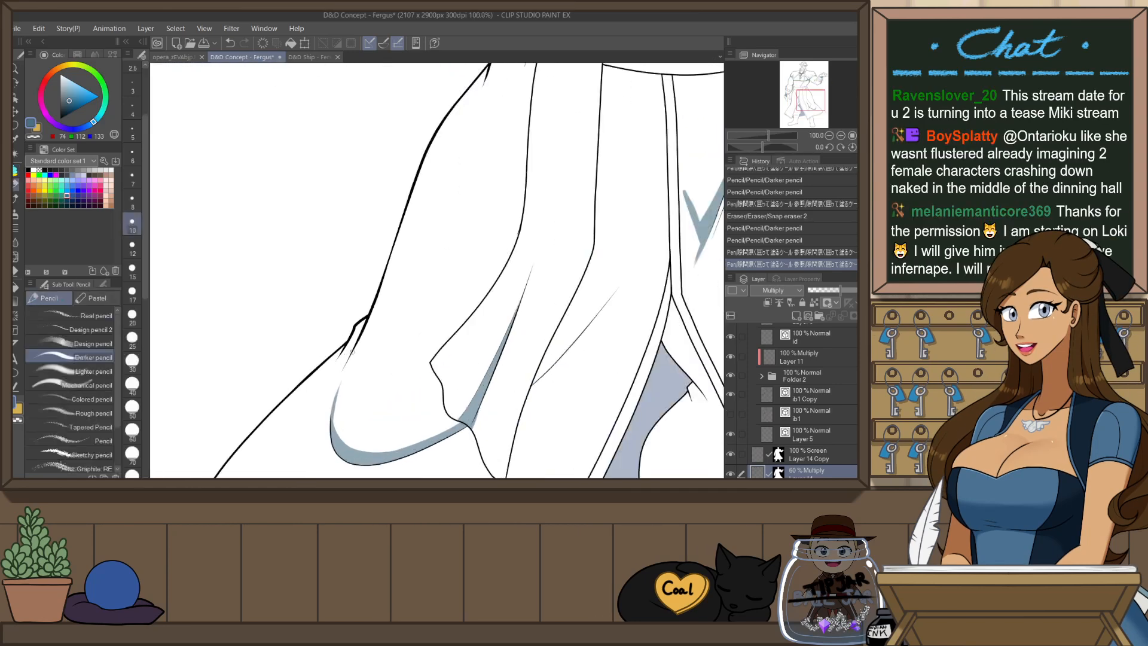
{"action": "key", "text": "p"}
{"action": "left_click_drag", "start_coordinate": [368, 320], "coordinate": [311, 404]}
{"action": "key", "text": "ctrl+z"}
{"action": "key", "text": "ctrl+z"}
{"action": "left_click_drag", "start_coordinate": [345, 346], "coordinate": [309, 405]}
{"action": "key", "text": "p"}
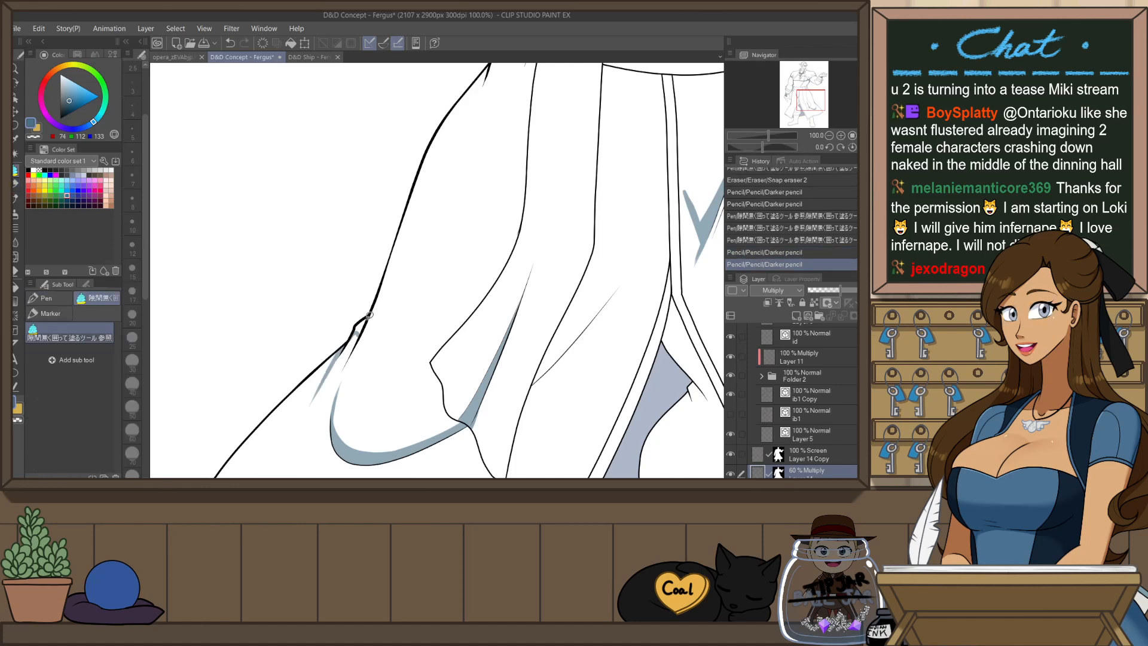
{"action": "mouse_move", "coordinate": [371, 316]}
{"action": "left_mouse_down"}
{"action": "mouse_move", "coordinate": [387, 343]}
{"action": "mouse_move", "coordinate": [384, 311]}
{"action": "left_mouse_up"}
- Draw the first edge of a tapered shadow running down from the bend in the skirt's outer edge beneath the lowered hand
{"action": "scroll", "coordinate": [453, 280], "scroll_direction": "down", "scroll_amount": 3}
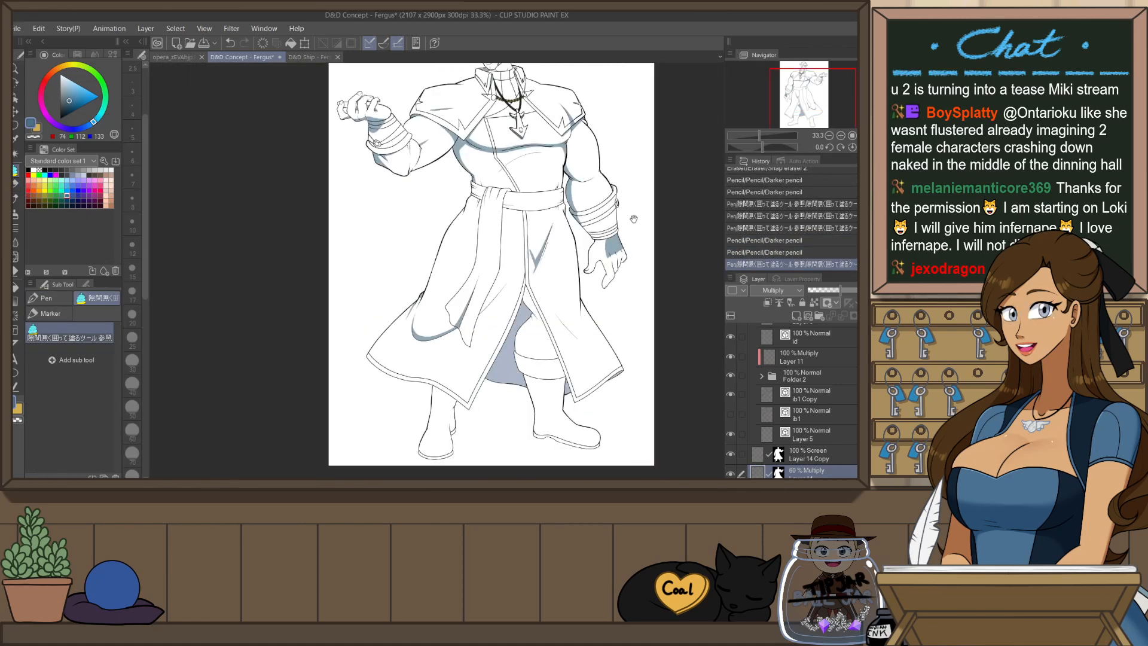
{"action": "left_click_drag", "start_coordinate": [634, 219], "coordinate": [570, 287]}
{"action": "scroll", "coordinate": [566, 396], "scroll_direction": "up", "scroll_amount": 2}
{"action": "key", "text": "p"}
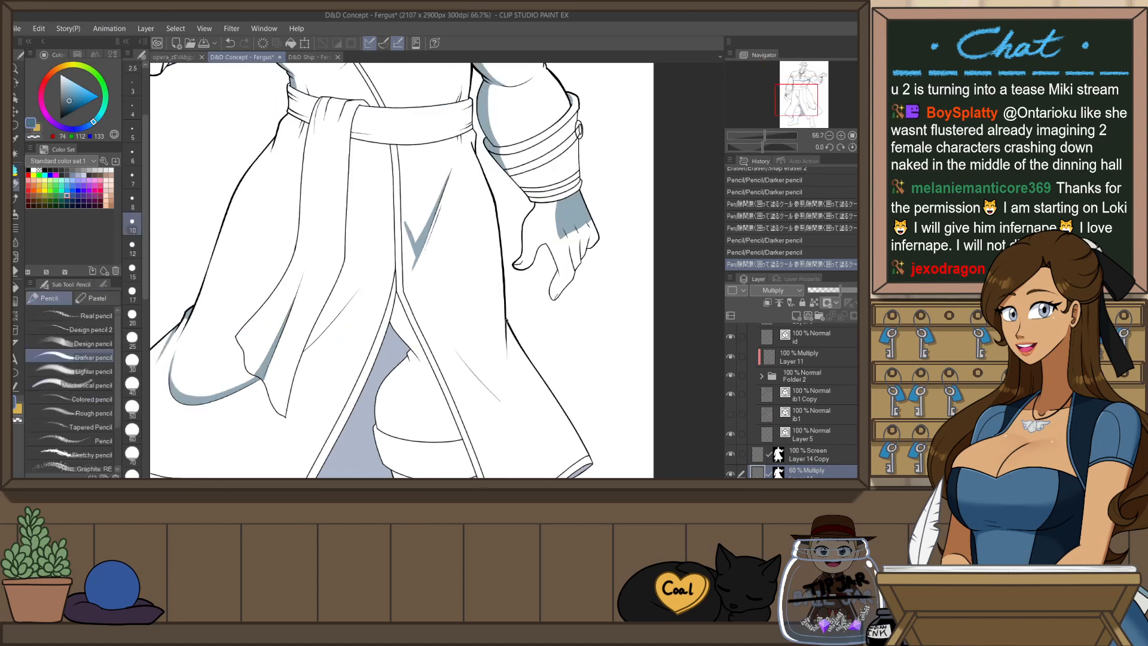
{"action": "left_click_drag", "start_coordinate": [506, 321], "coordinate": [508, 390]}
{"action": "key", "text": "ctrl+z"}
{"action": "key", "text": "ctrl+z"}
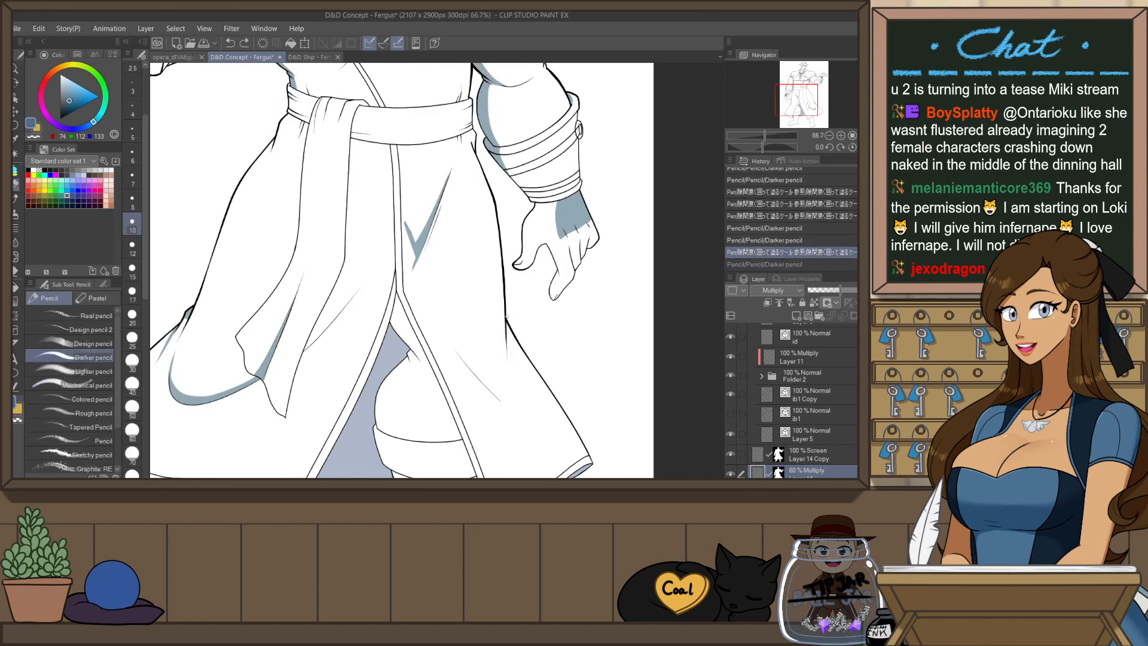
{"action": "left_click_drag", "start_coordinate": [507, 330], "coordinate": [513, 407]}
{"action": "left_click_drag", "start_coordinate": [518, 340], "coordinate": [511, 384]}
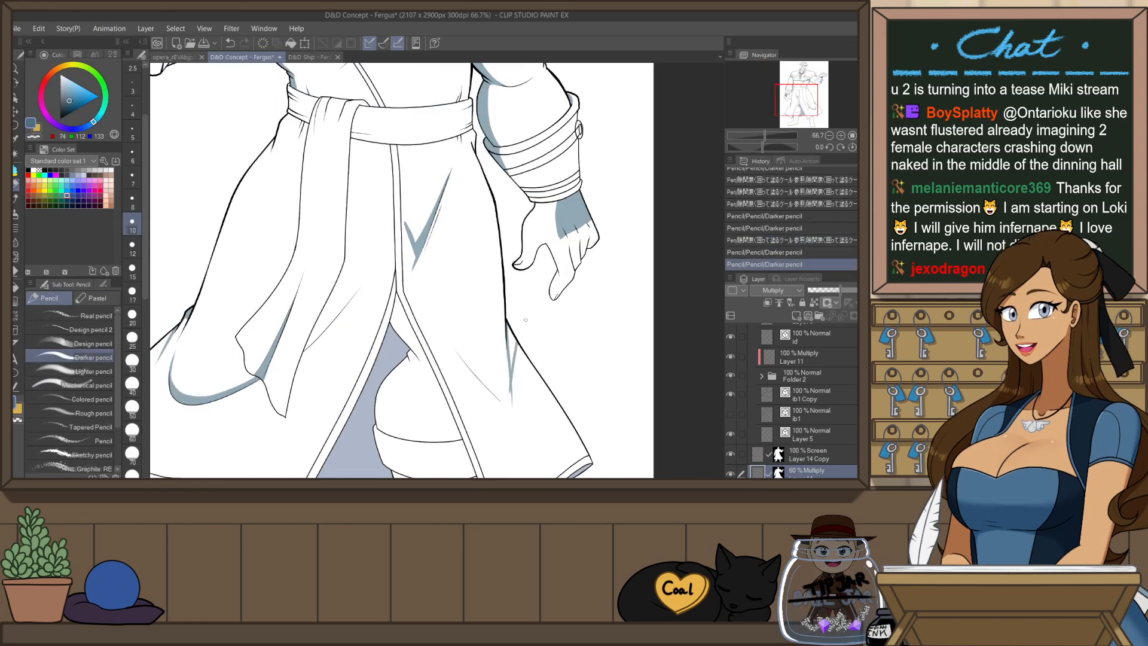
{"action": "scroll", "coordinate": [536, 423], "scroll_direction": "up", "scroll_amount": 2}
{"action": "key", "text": "ctrl+z"}
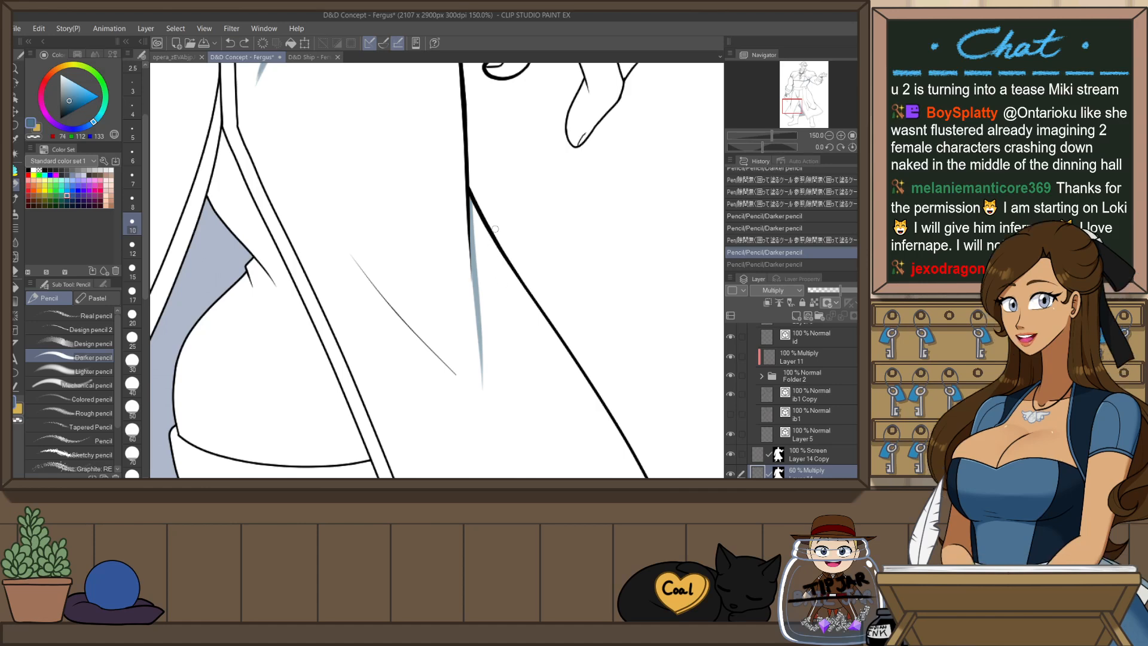
- Draw the second edge converging to a point below the skirt bend and fill the enclosed wedge
{"action": "left_click_drag", "start_coordinate": [492, 234], "coordinate": [480, 359]}
{"action": "key", "text": "ctrl+z"}
{"action": "left_click_drag", "start_coordinate": [490, 231], "coordinate": [481, 361]}
{"action": "key", "text": "ctrl+z"}
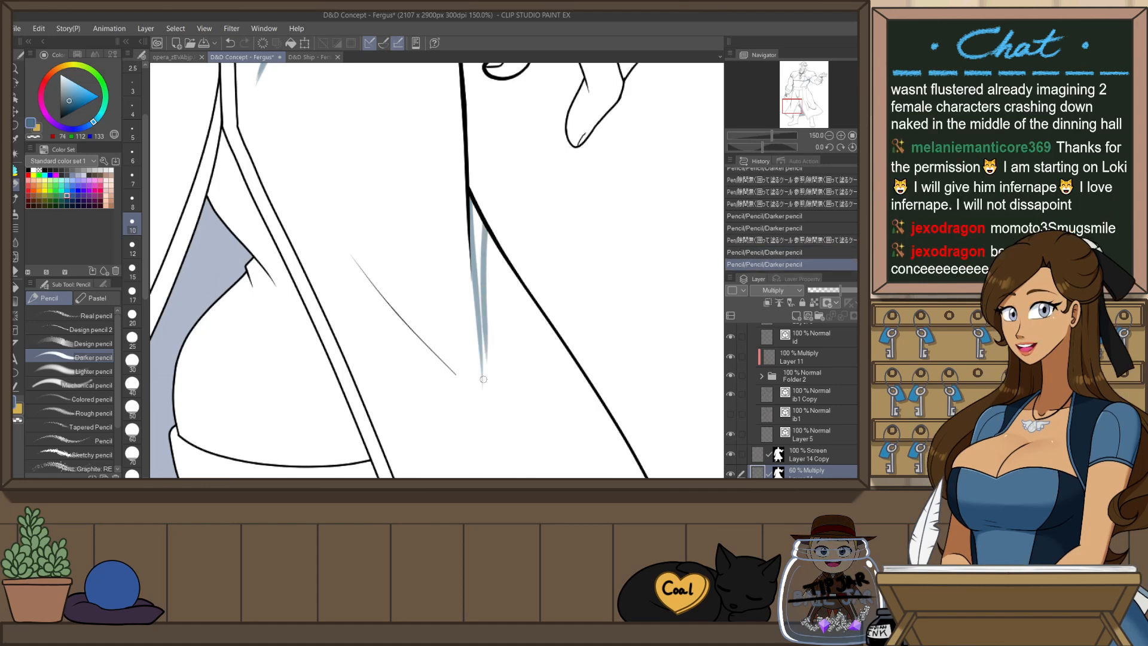
{"action": "key", "text": "ctrl+z"}
{"action": "left_click_drag", "start_coordinate": [490, 228], "coordinate": [481, 353]}
{"action": "key", "text": "ctrl+z"}
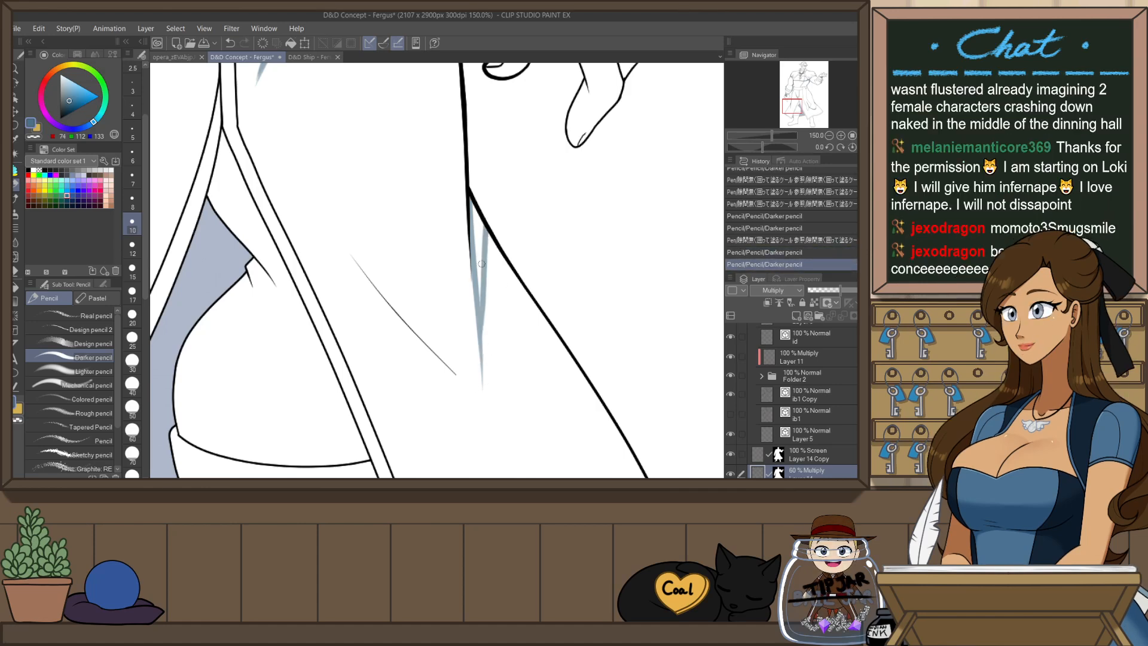
{"action": "key", "text": "p"}
{"action": "left_click_drag", "start_coordinate": [507, 294], "coordinate": [507, 392]}
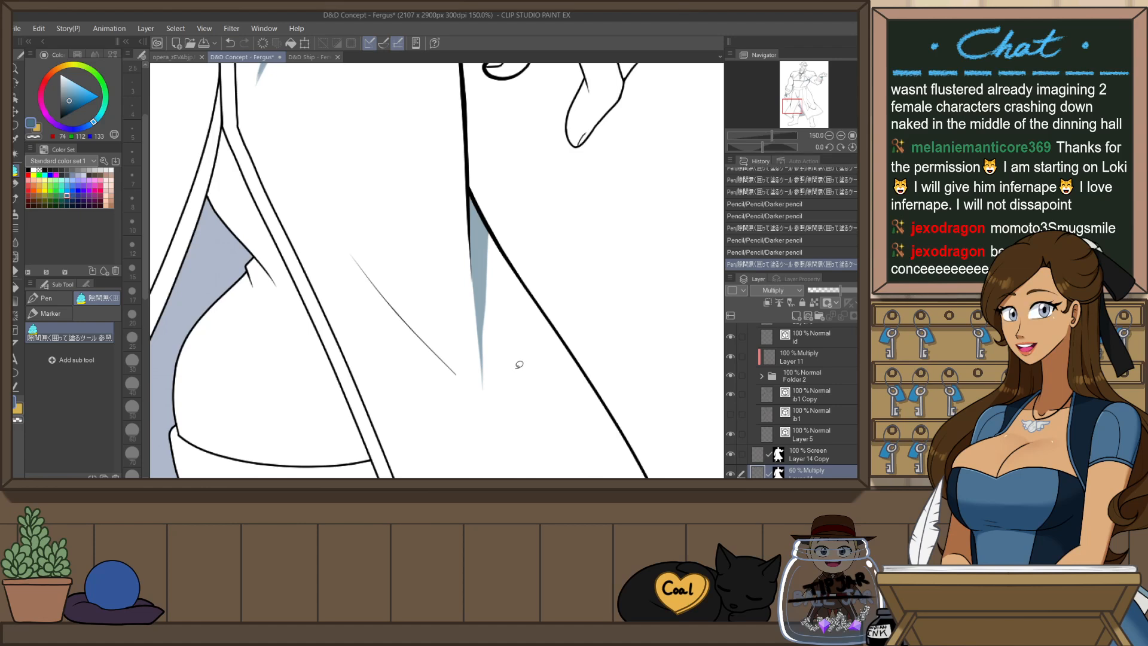
- Flip the canvas and shade a thin strip along the skirt's outer edge from the hem corner up to the bend
{"action": "scroll", "coordinate": [519, 365], "scroll_direction": "down", "scroll_amount": 1}
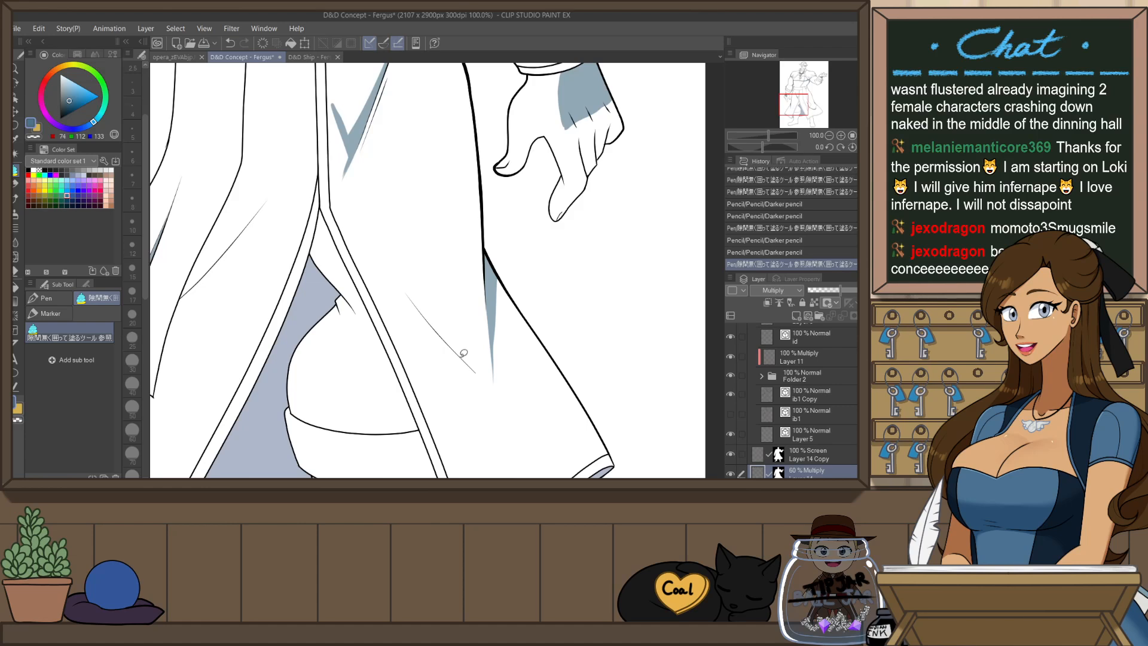
{"action": "key", "text": "h"}
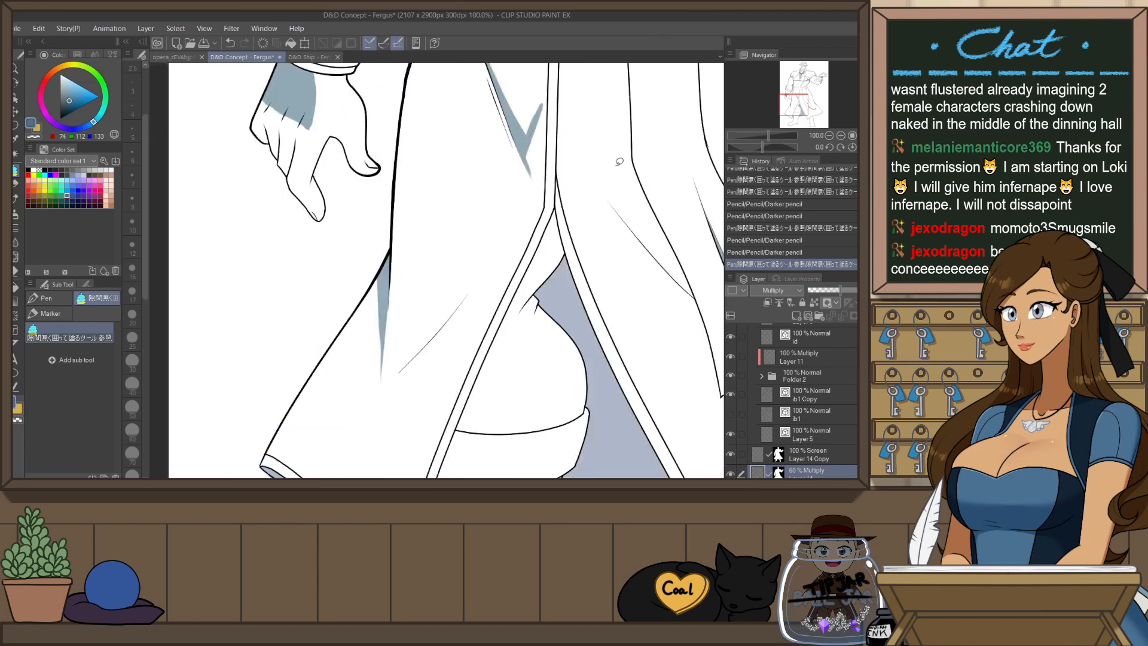
{"action": "key", "text": "p"}
{"action": "key", "text": "p"}
{"action": "key", "text": "p"}
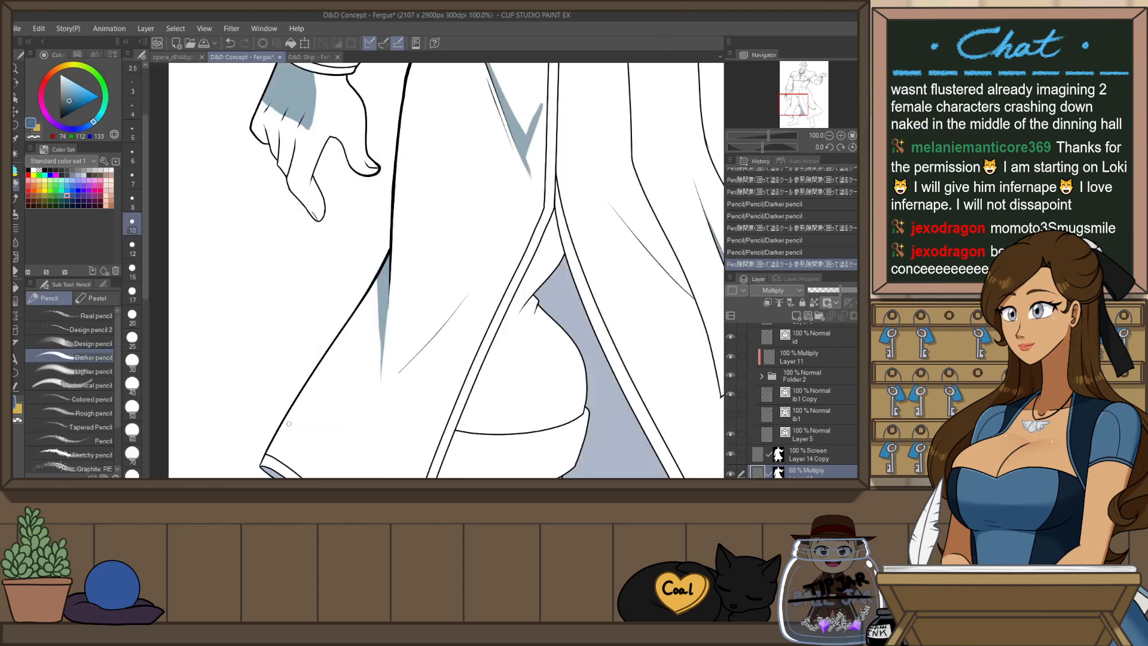
{"action": "left_click_drag", "start_coordinate": [275, 438], "coordinate": [386, 279]}
{"action": "key", "text": "p"}
- Draw a diagonal shadow edge from the coat's front edge across the exposed leg's boot cuff, and try erasing its upper end
{"action": "key", "text": "ctrl+minus"}
{"action": "key", "text": "ctrl+minus"}
{"action": "key", "text": "ctrl+minus"}
{"action": "left_click_drag", "start_coordinate": [627, 216], "coordinate": [607, 251]}
{"action": "scroll", "coordinate": [444, 347], "scroll_direction": "up", "scroll_amount": 2}
{"action": "key", "text": "p"}
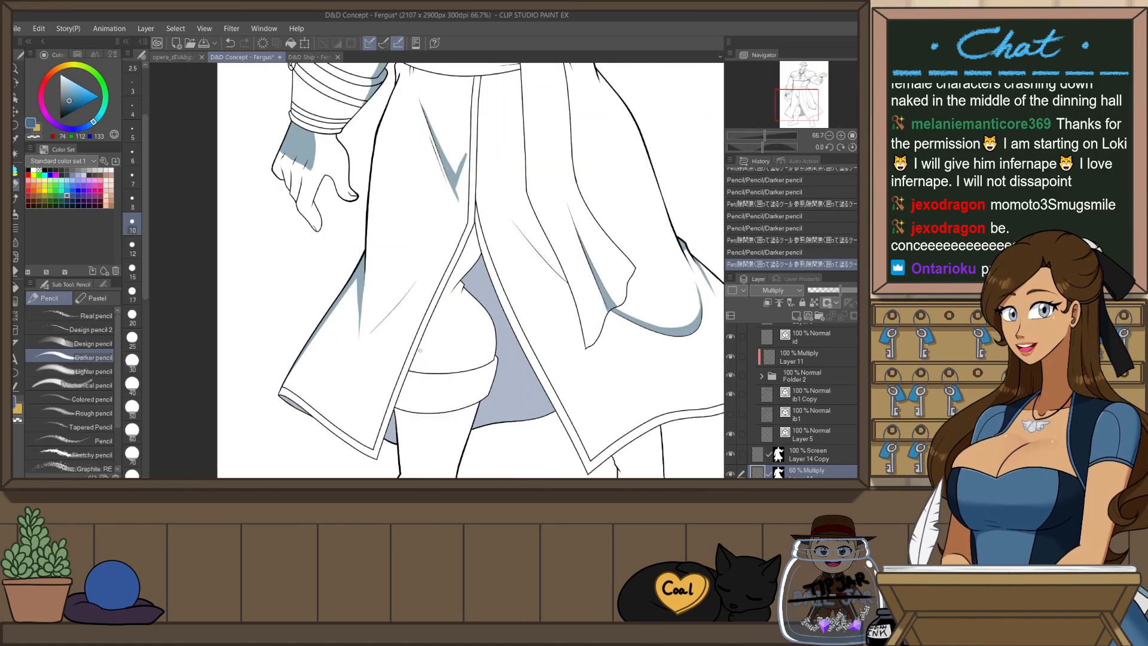
{"action": "mouse_move", "coordinate": [419, 348]}
{"action": "left_mouse_down"}
{"action": "mouse_move", "coordinate": [485, 423]}
{"action": "mouse_move", "coordinate": [487, 360]}
{"action": "left_mouse_up"}
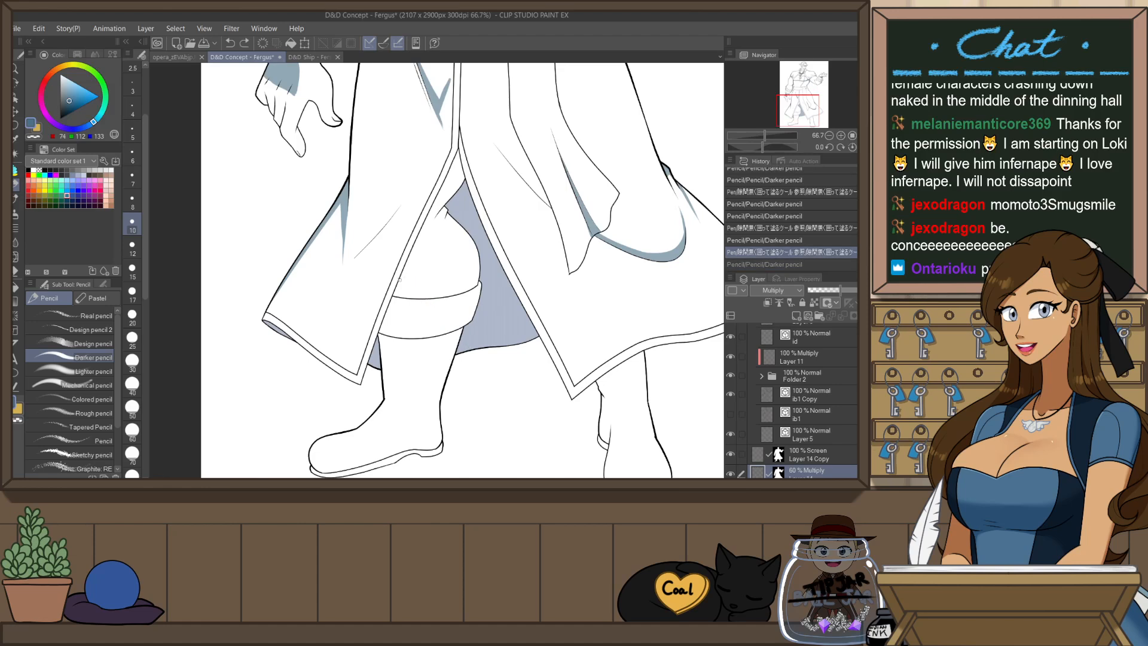
{"action": "key", "text": "e"}
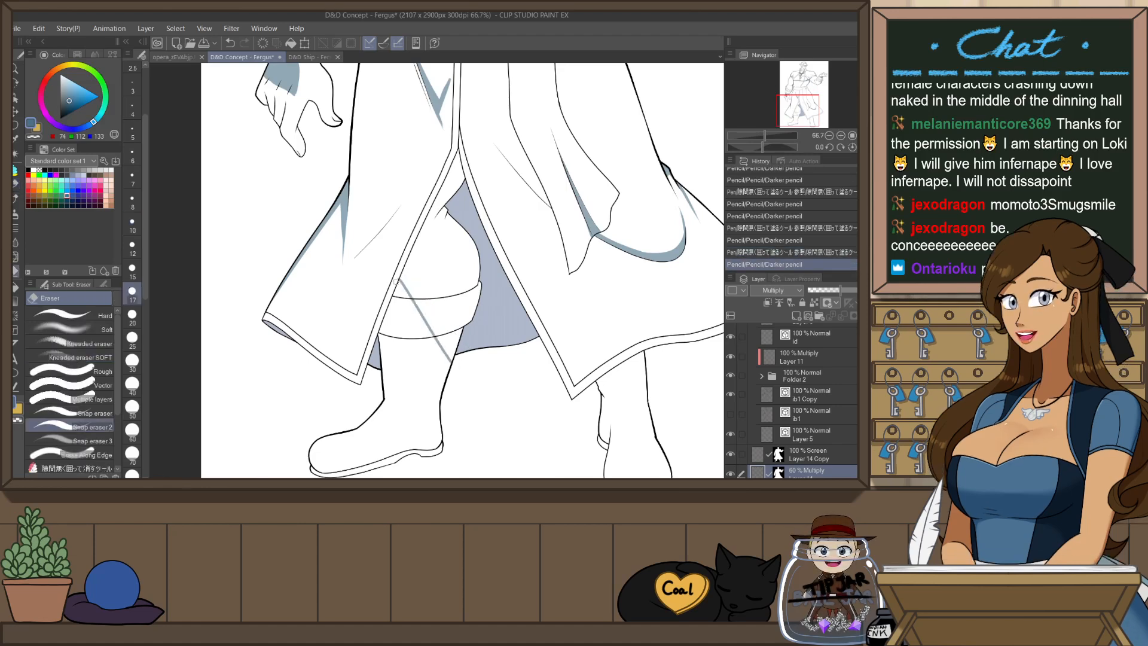
{"action": "left_click_drag", "start_coordinate": [409, 282], "coordinate": [401, 267]}
{"action": "key", "text": "ctrl+z"}
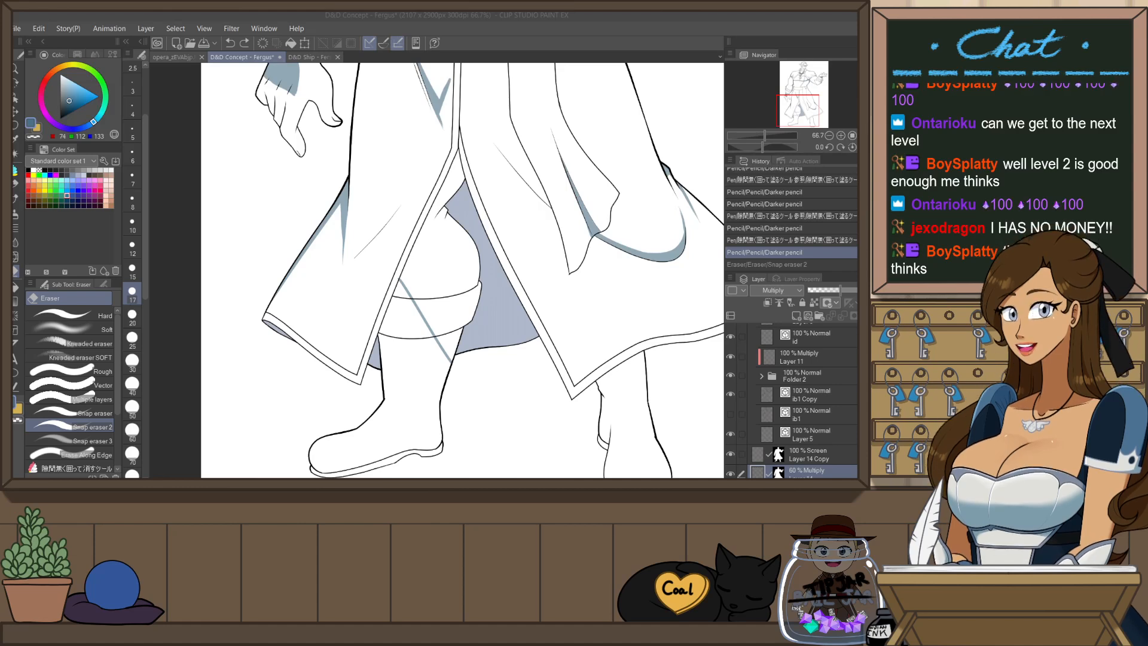
- Extend the V-shaped crease shadow on the skirt front along its shorter arm, undoing the misplaced stroke
{"action": "scroll", "coordinate": [517, 213], "scroll_direction": "up", "scroll_amount": 4}
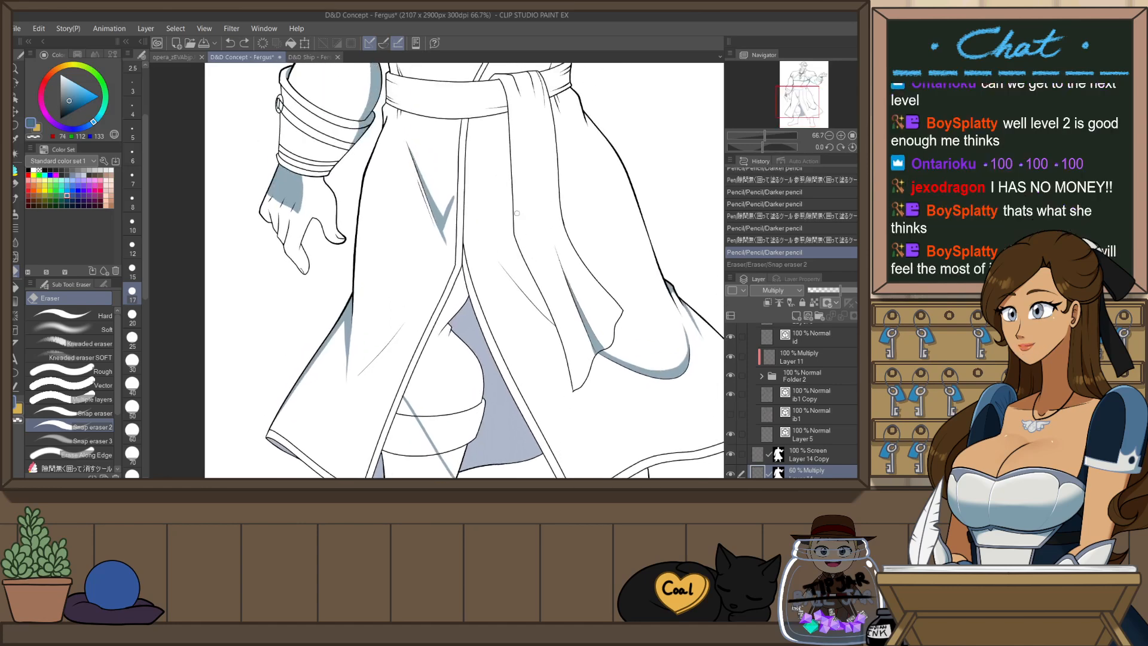
{"action": "key", "text": "p"}
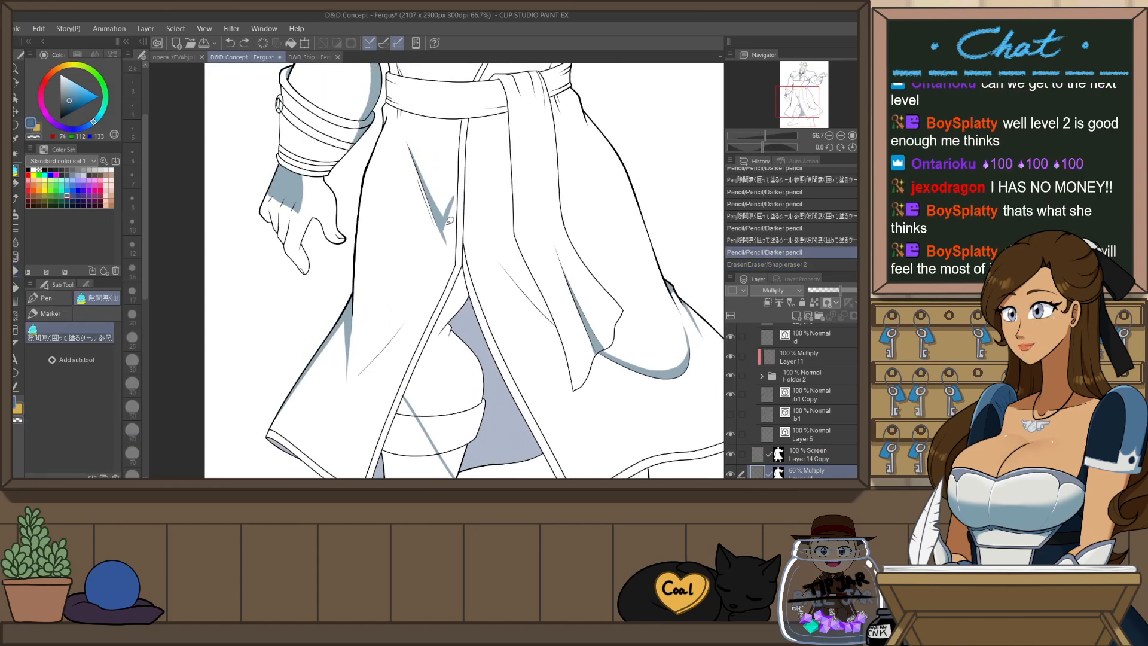
{"action": "left_click_drag", "start_coordinate": [445, 240], "coordinate": [462, 203]}
{"action": "key", "text": "ctrl+z"}
{"action": "key", "text": "p"}
- Flip and rotate the canvas and draw a short shadow stroke along the hanging sash's edge just below the belt
{"action": "scroll", "coordinate": [480, 228], "scroll_direction": "down", "scroll_amount": 3}
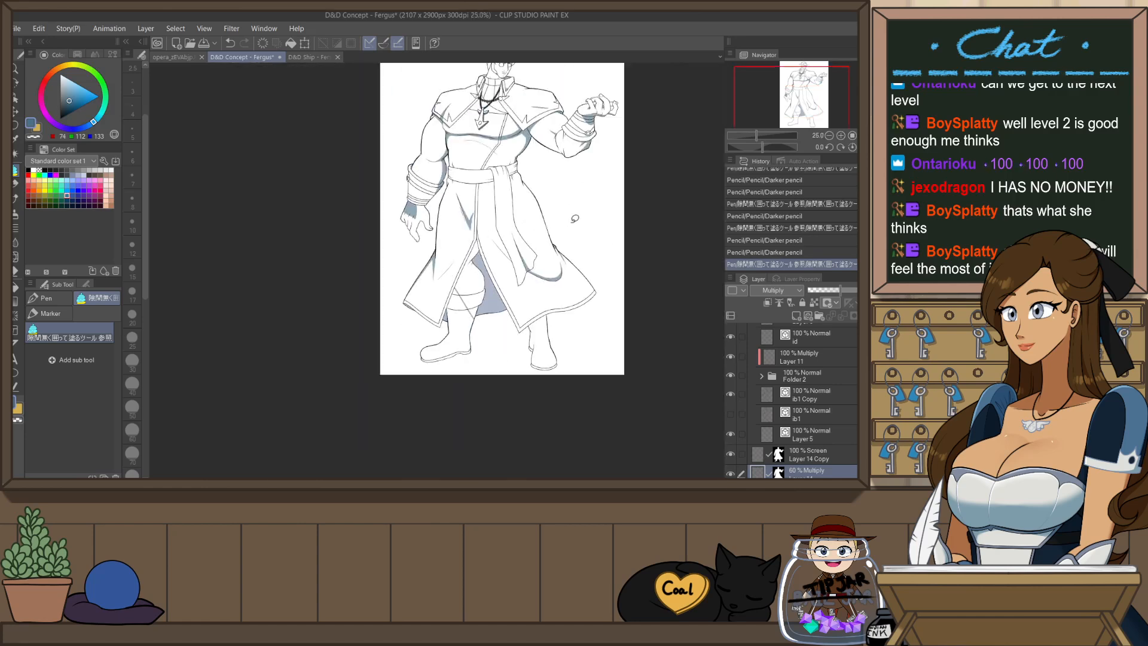
{"action": "left_click_drag", "start_coordinate": [574, 217], "coordinate": [553, 290]}
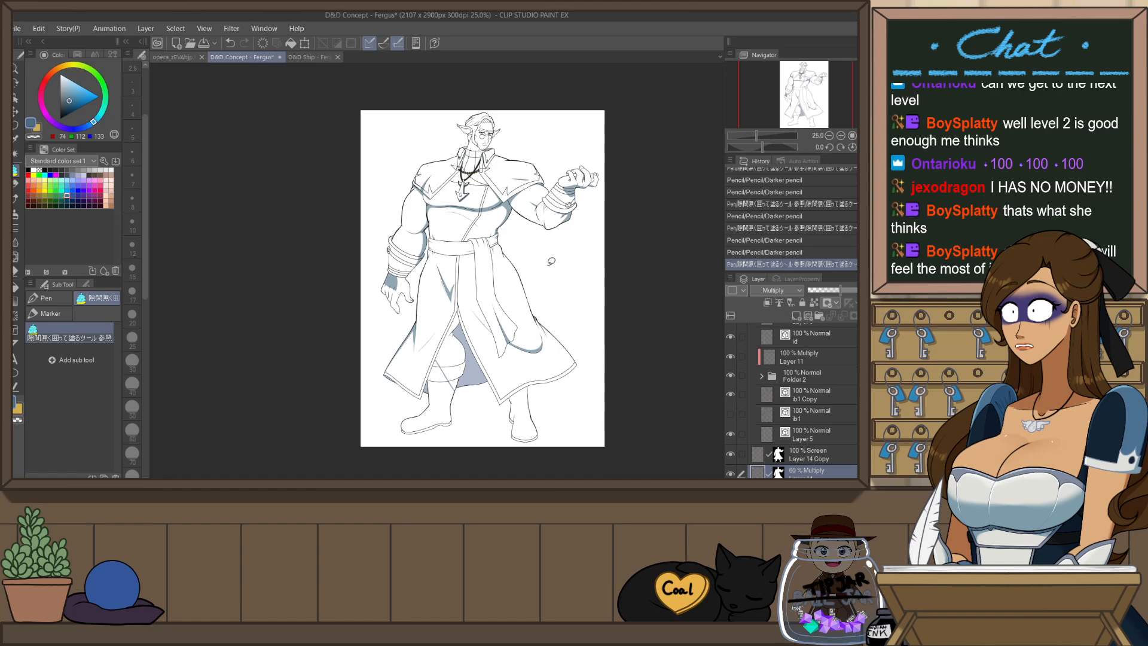
{"action": "key", "text": "h"}
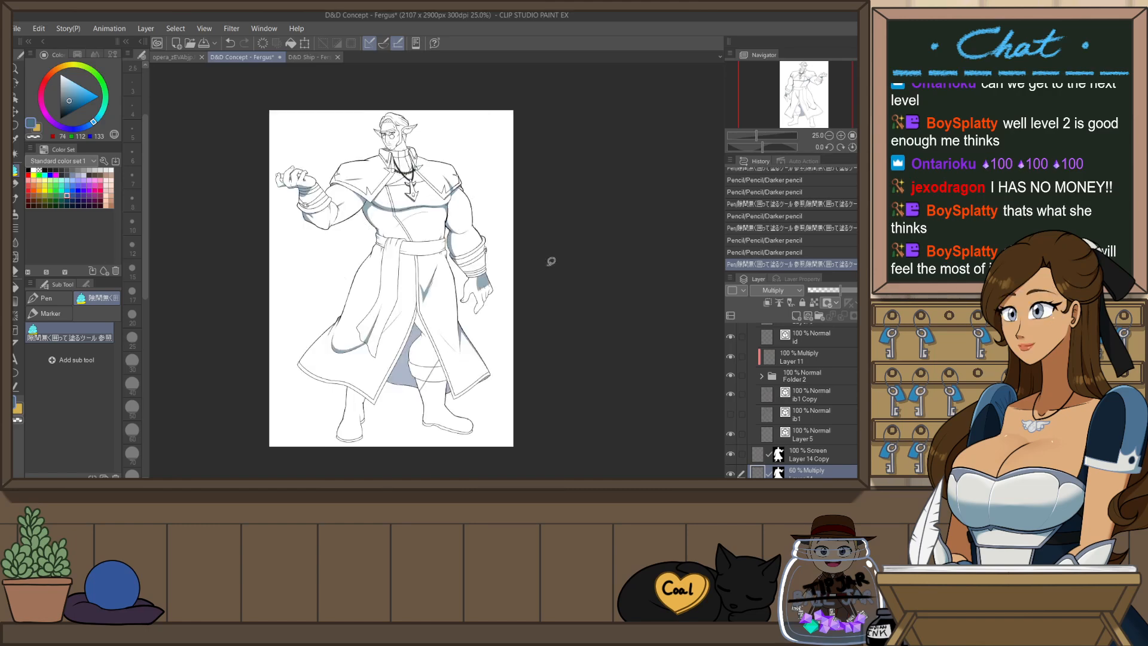
{"action": "scroll", "coordinate": [409, 255], "scroll_direction": "up", "scroll_amount": 2}
{"action": "key", "text": "p"}
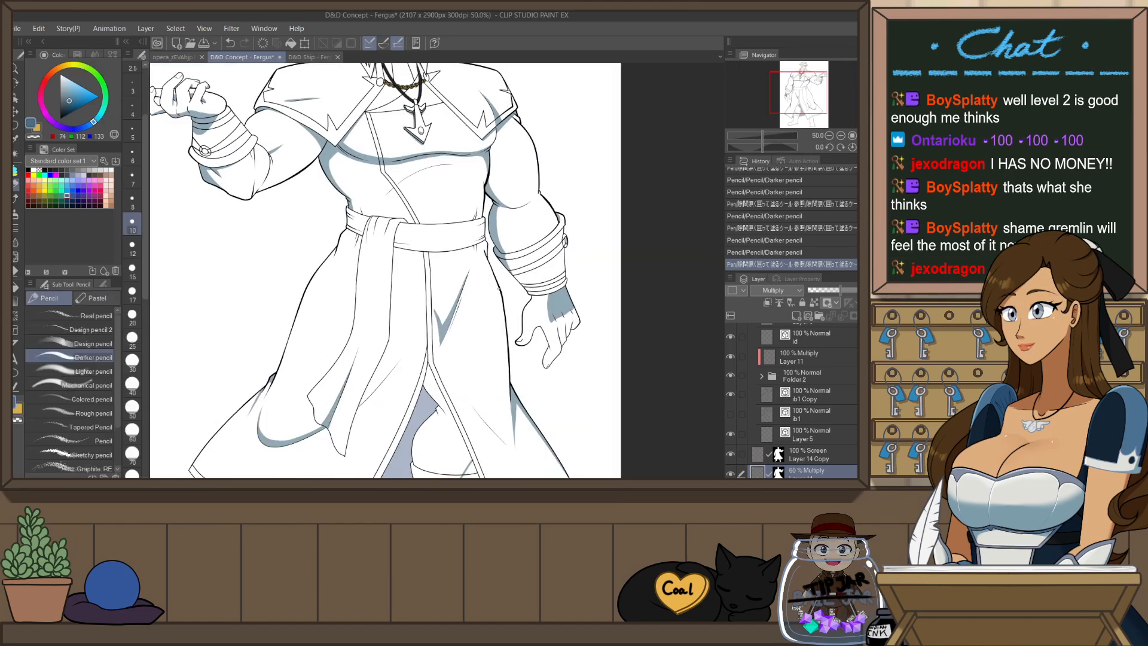
{"action": "key", "text": "r"}
{"action": "mouse_move", "coordinate": [405, 228]}
{"action": "left_mouse_down"}
{"action": "mouse_move", "coordinate": [384, 272]}
{"action": "mouse_move", "coordinate": [464, 317]}
{"action": "mouse_move", "coordinate": [450, 322]}
{"action": "left_mouse_up"}
{"action": "key", "text": "p"}
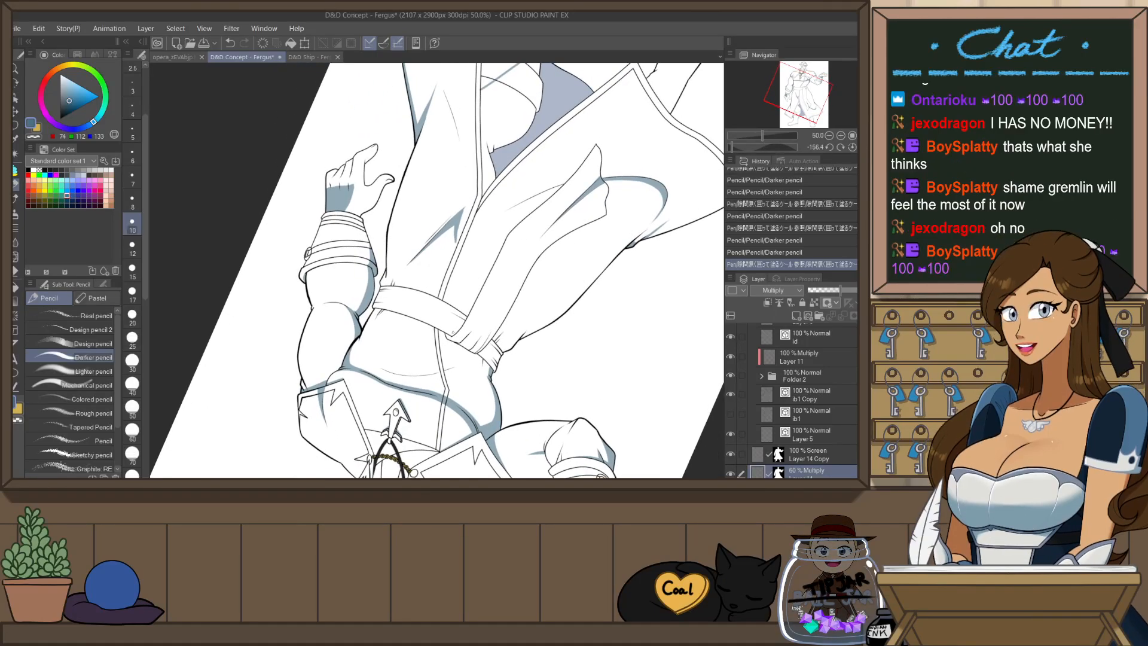
{"action": "scroll", "coordinate": [469, 323], "scroll_direction": "up", "scroll_amount": 1}
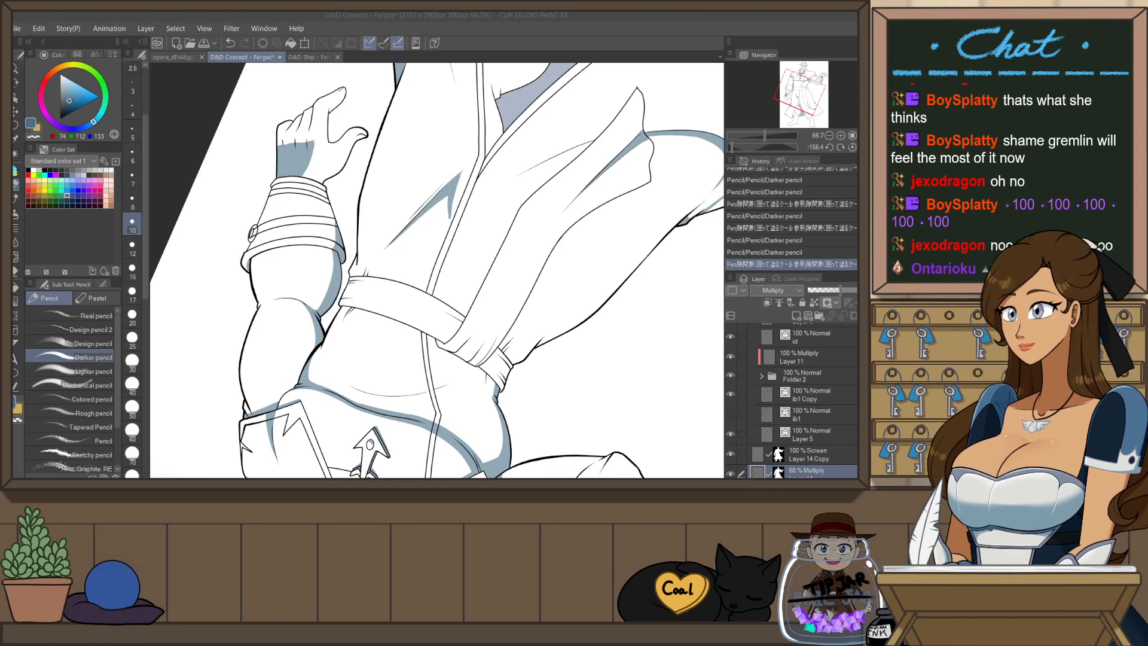
{"action": "left_click", "coordinate": [568, 191]}
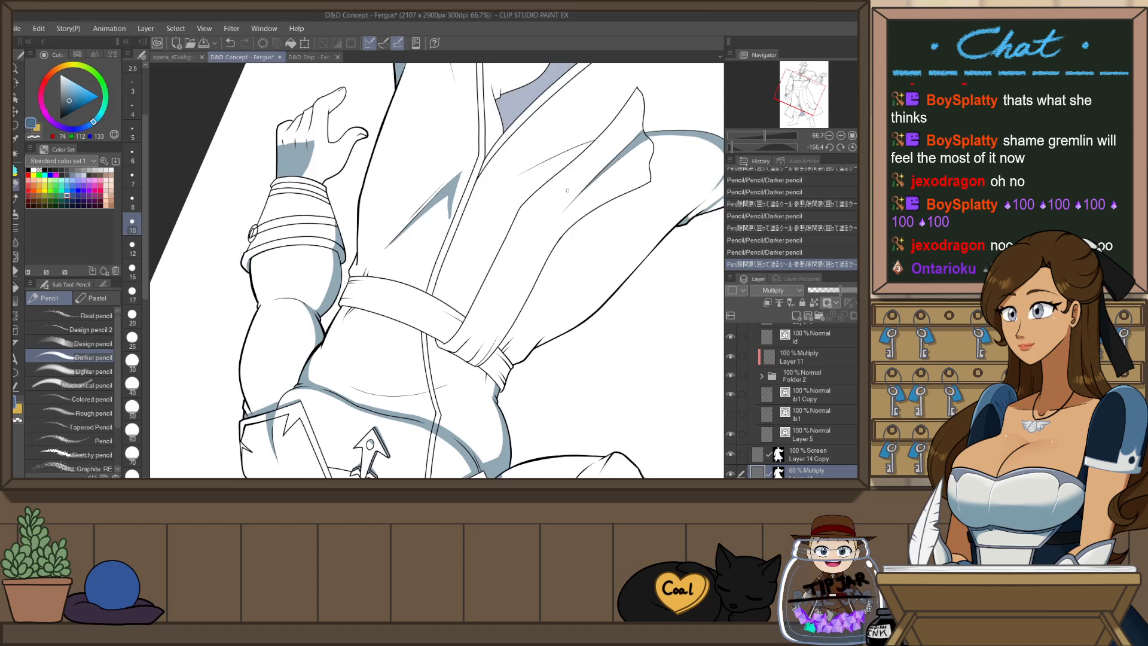
{"action": "left_click_drag", "start_coordinate": [459, 322], "coordinate": [479, 276]}
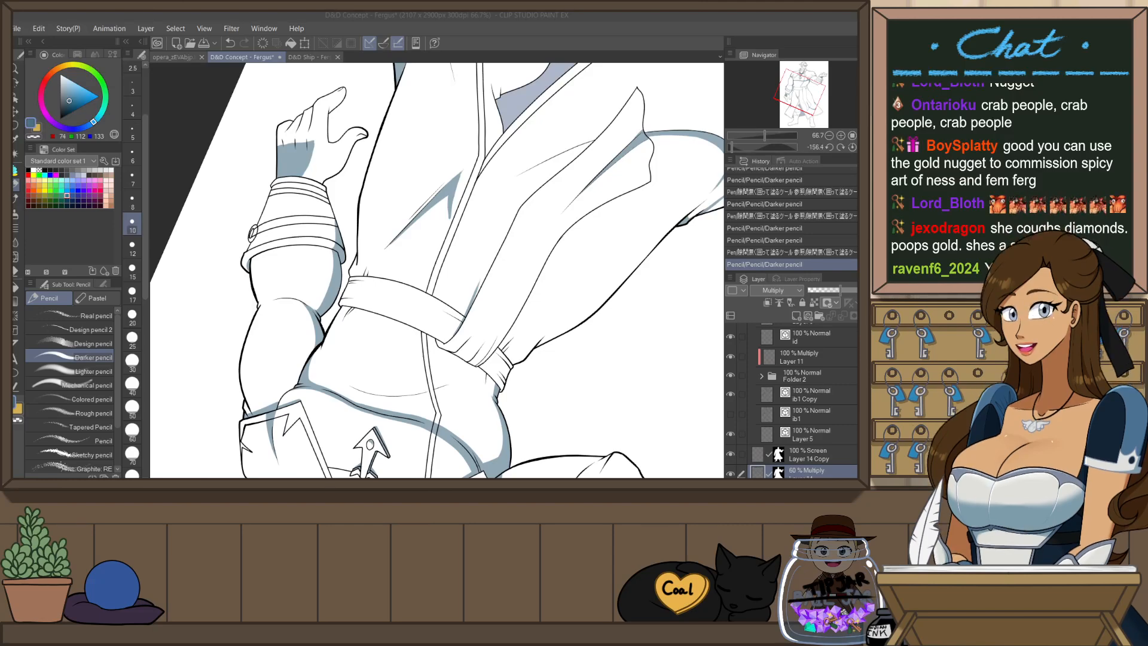
- Inspect the shading around the cape corner, chest and upper arm with the canvas upright and mirrored
{"action": "left_click", "coordinate": [569, 17]}
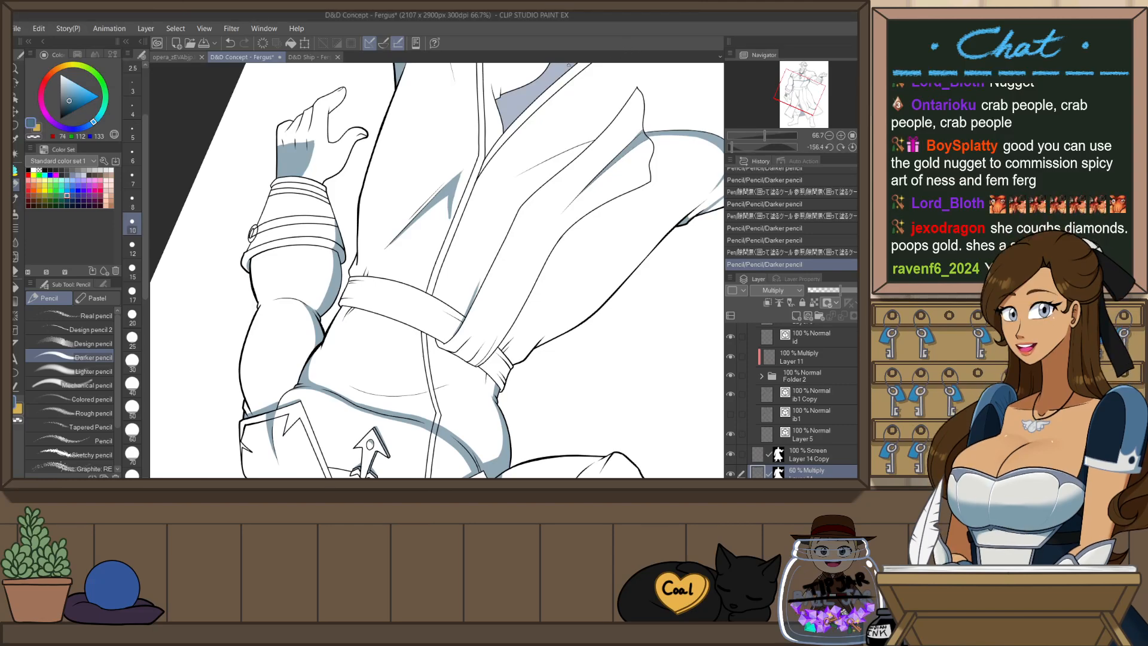
{"action": "key", "text": "ctrl+@"}
{"action": "left_click_drag", "start_coordinate": [560, 170], "coordinate": [542, 255]}
{"action": "scroll", "coordinate": [515, 152], "scroll_direction": "up", "scroll_amount": 3}
{"action": "left_click_drag", "start_coordinate": [455, 260], "coordinate": [536, 200]}
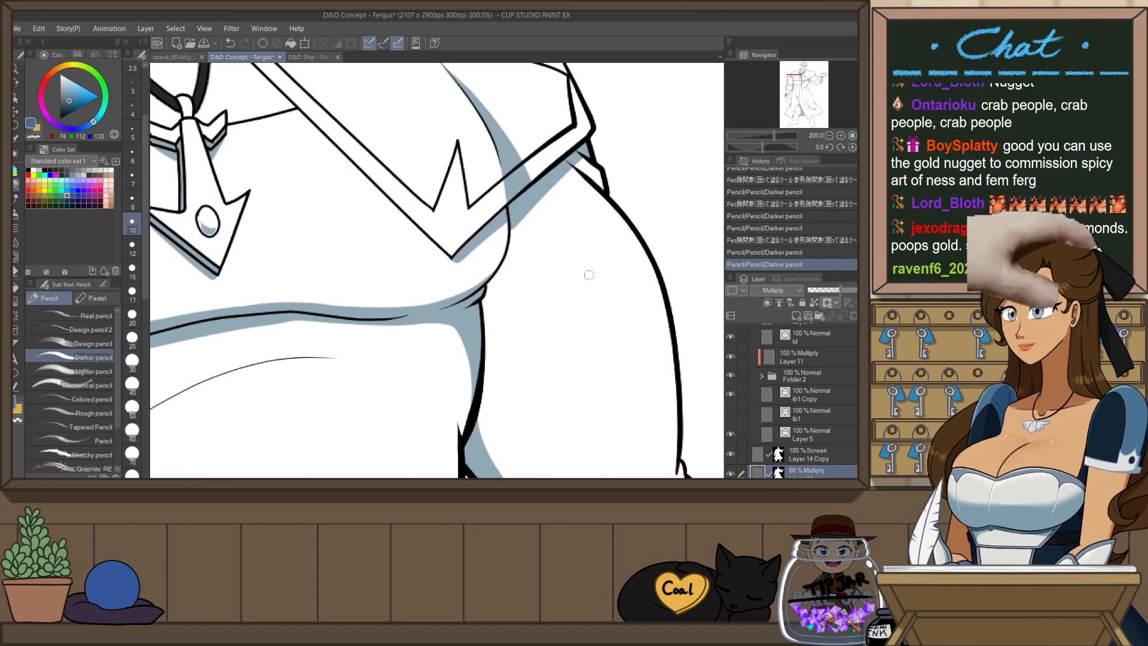
{"action": "left_click_drag", "start_coordinate": [588, 287], "coordinate": [608, 307]}
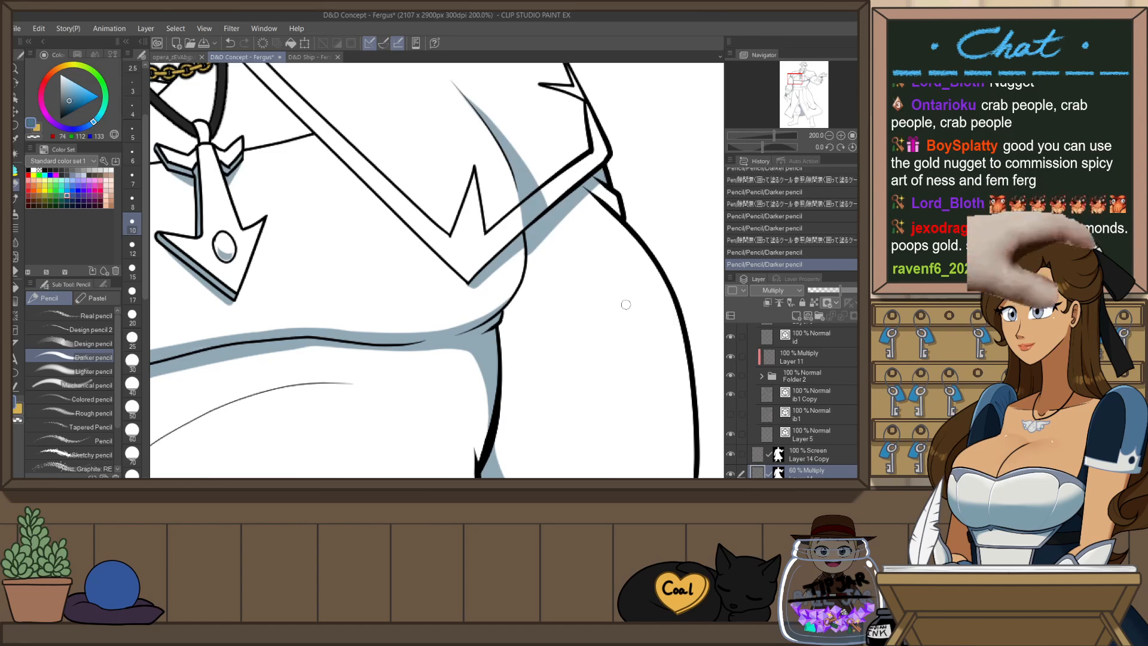
{"action": "key", "text": "h"}
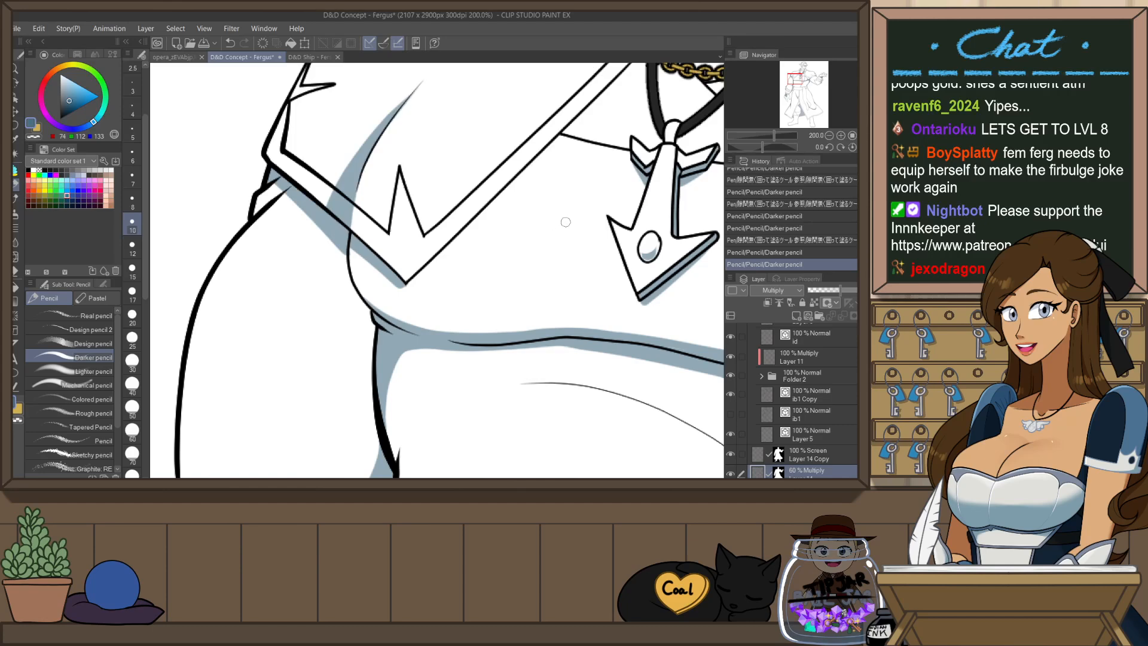
- Widen the cape's cast shadow on the raised upper arm with a curved pencil edge and fill the gap
{"action": "scroll", "coordinate": [556, 219], "scroll_direction": "down", "scroll_amount": 1}
{"action": "left_click_drag", "start_coordinate": [654, 264], "coordinate": [524, 329]}
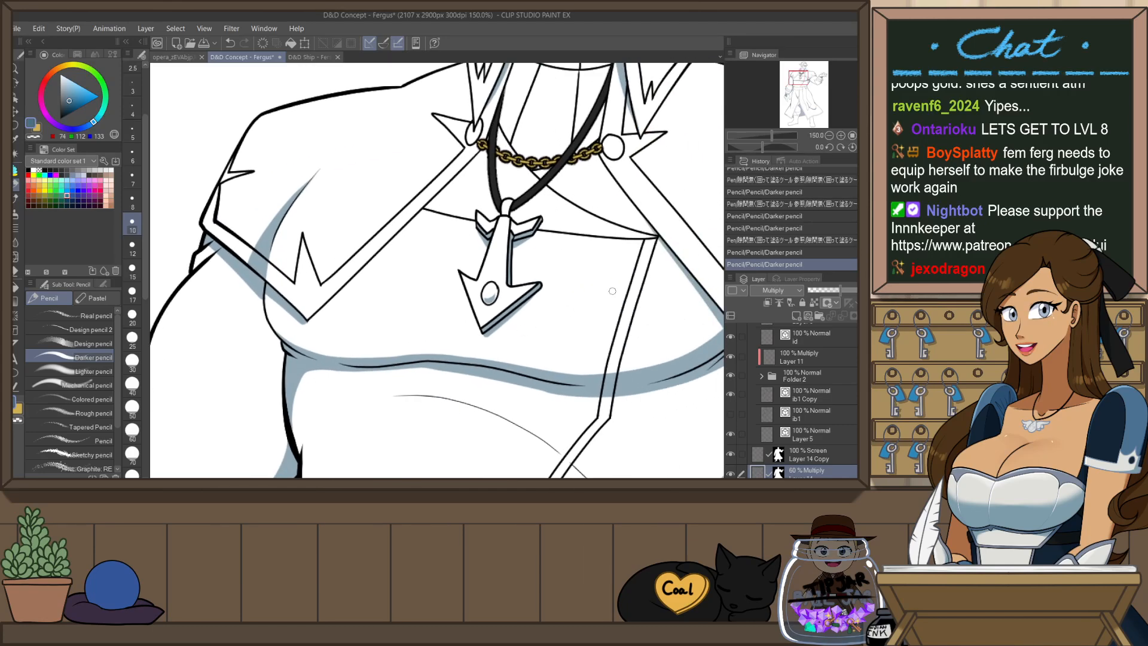
{"action": "scroll", "coordinate": [624, 272], "scroll_direction": "down", "scroll_amount": 1}
{"action": "left_click_drag", "start_coordinate": [695, 252], "coordinate": [595, 266]}
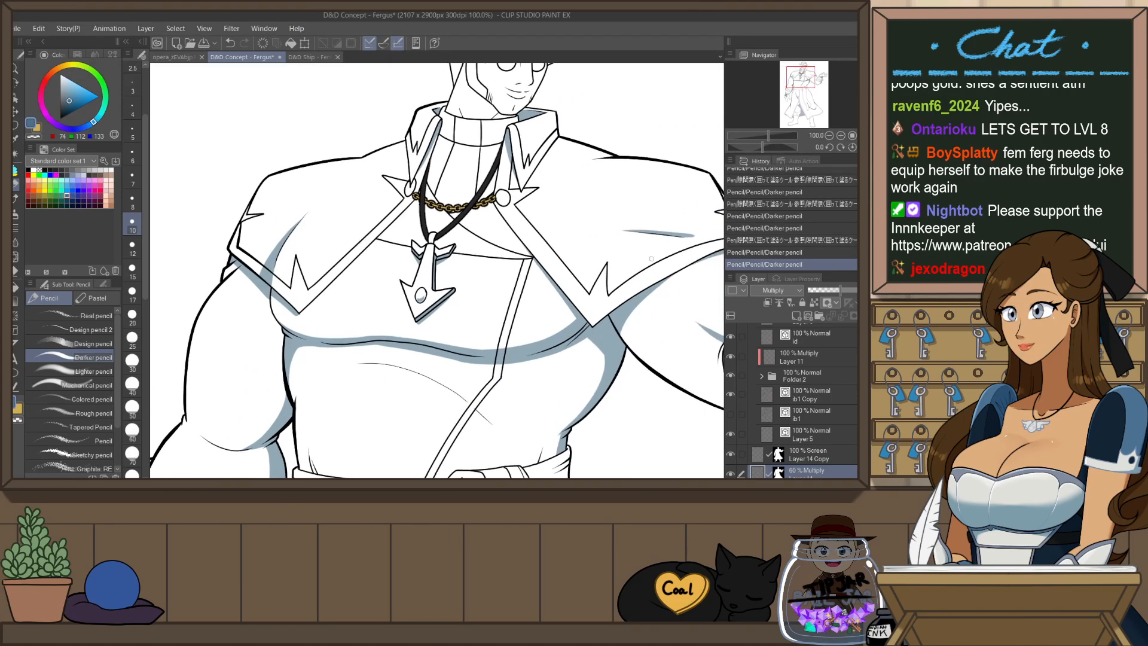
{"action": "left_click_drag", "start_coordinate": [661, 299], "coordinate": [580, 295]}
{"action": "left_click_drag", "start_coordinate": [632, 335], "coordinate": [578, 314]}
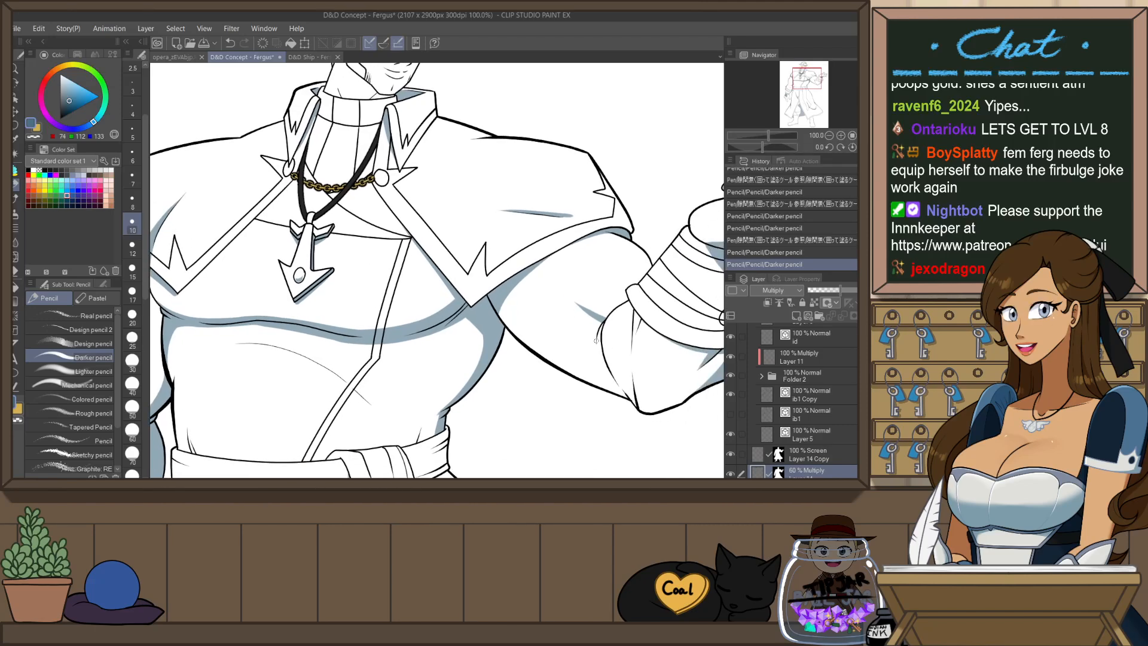
{"action": "left_click_drag", "start_coordinate": [622, 253], "coordinate": [619, 241]}
{"action": "scroll", "coordinate": [620, 251], "scroll_direction": "up", "scroll_amount": 2}
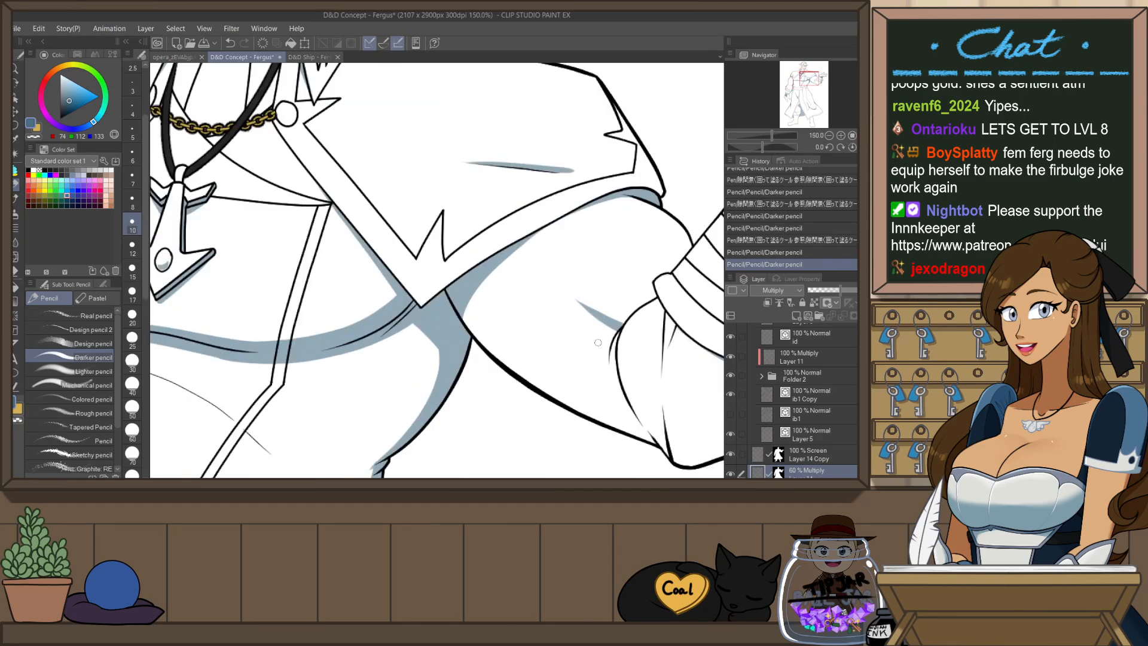
{"action": "left_click_drag", "start_coordinate": [609, 292], "coordinate": [497, 252]}
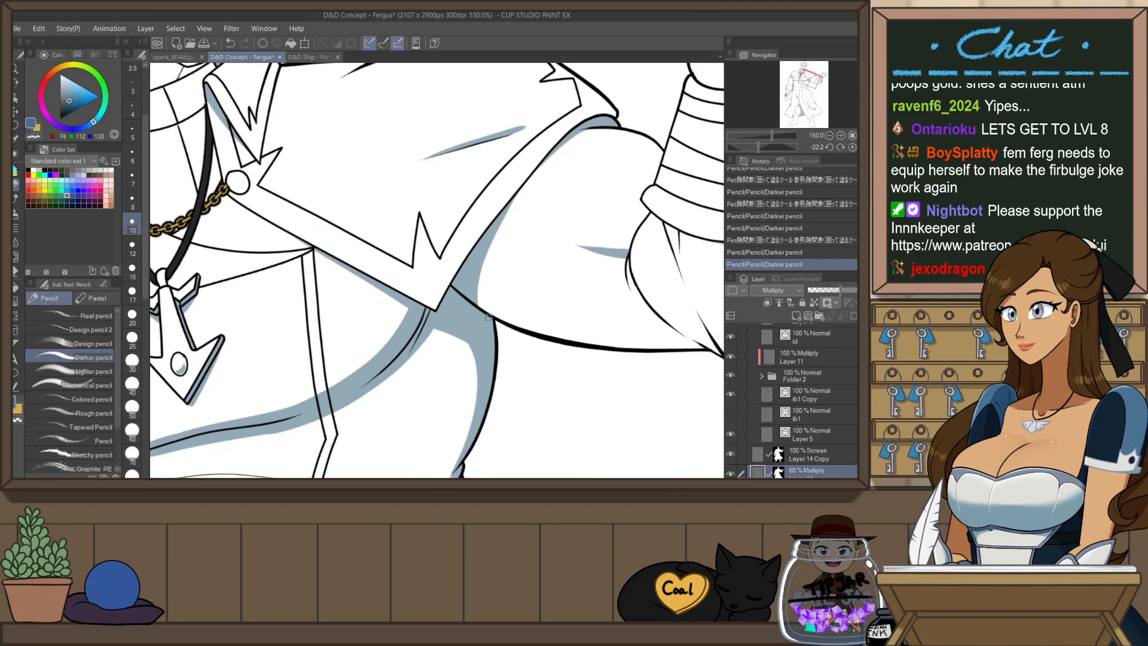
{"action": "key", "text": "ctrl+z"}
{"action": "left_click_drag", "start_coordinate": [495, 318], "coordinate": [555, 155]}
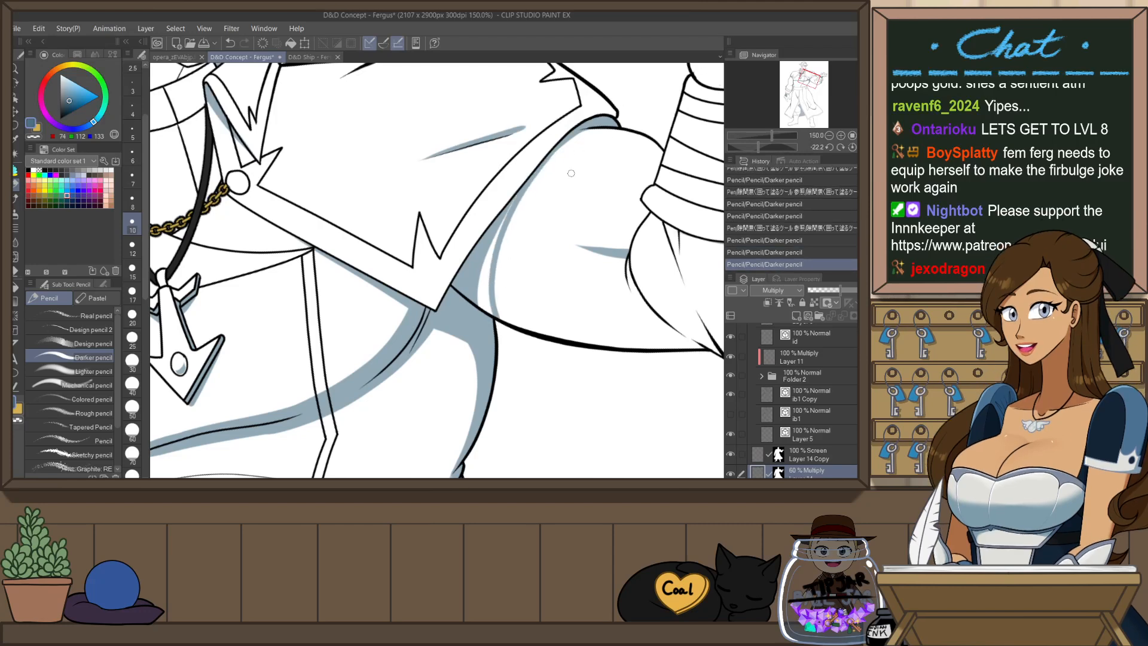
{"action": "key", "text": "p"}
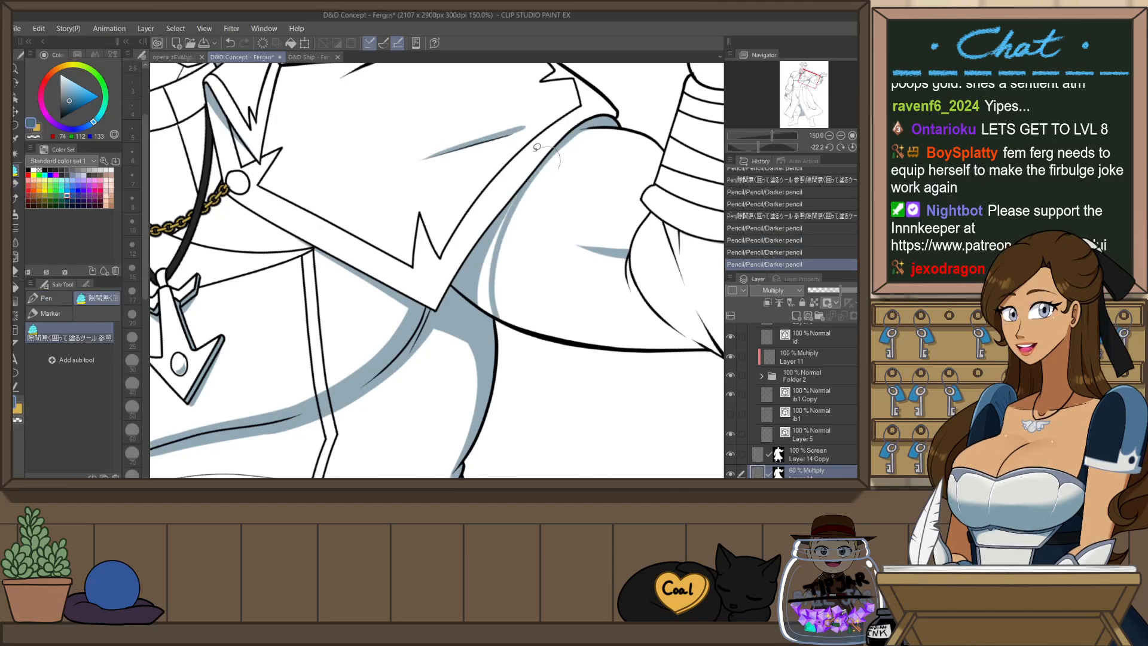
{"action": "left_click_drag", "start_coordinate": [537, 148], "coordinate": [579, 246]}
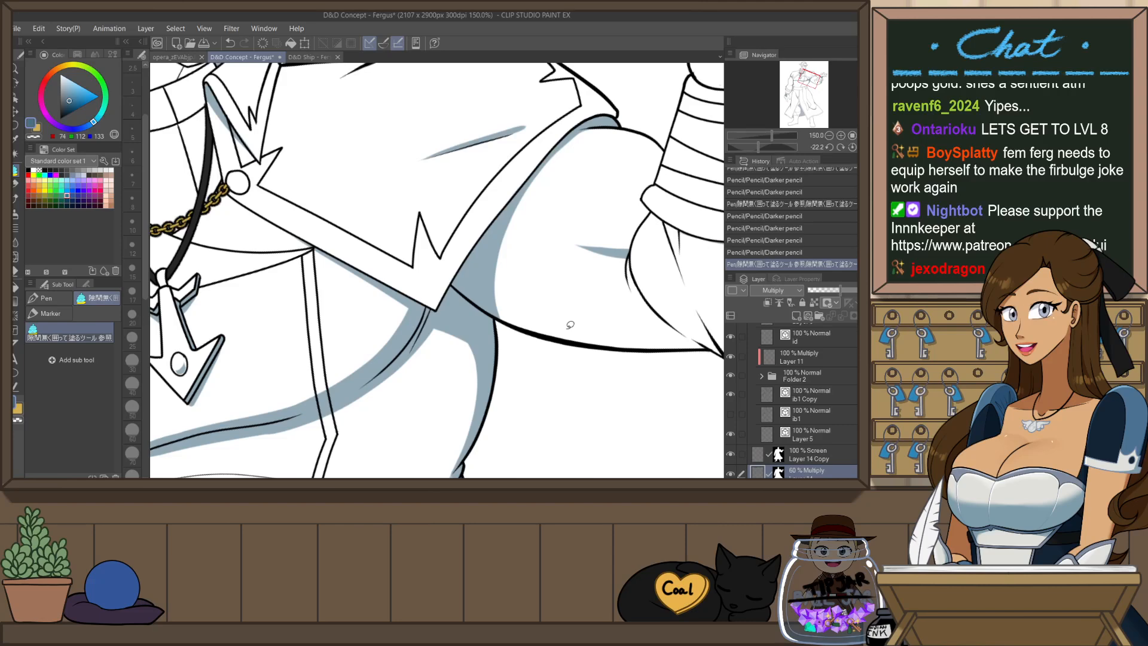
{"action": "key", "text": "@"}
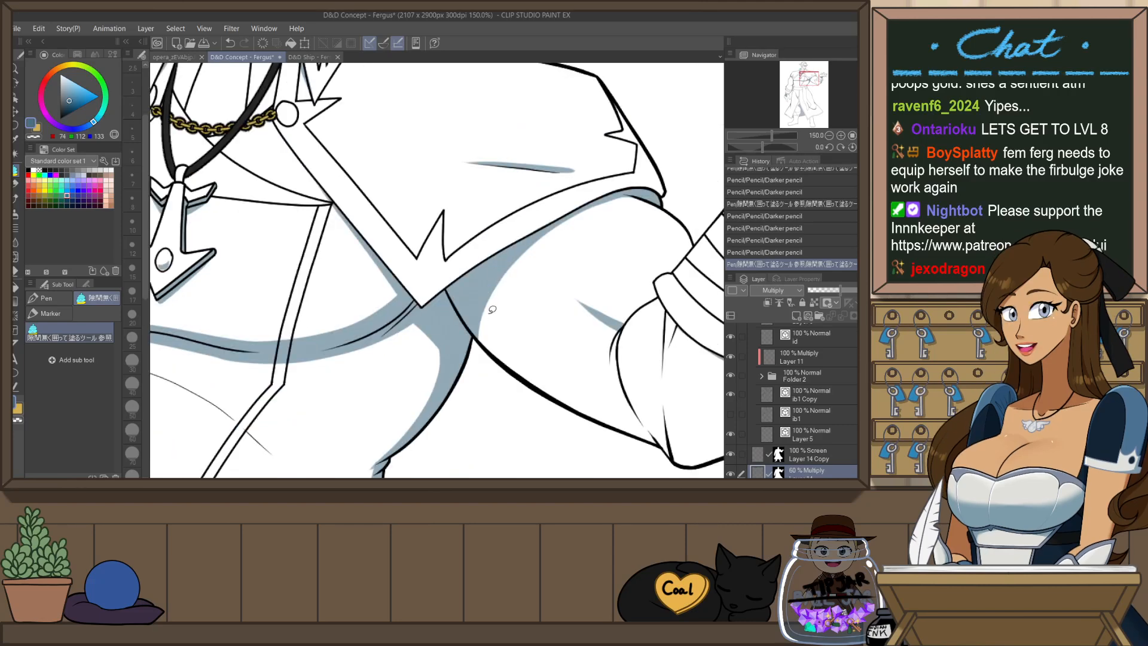
- Extend the raised arm's shadow down along its lower outline from the armpit and fill the strip solid
{"action": "key", "text": "p"}
{"action": "mouse_move", "coordinate": [519, 243]}
{"action": "left_mouse_down"}
{"action": "mouse_move", "coordinate": [541, 287]}
{"action": "mouse_move", "coordinate": [444, 345]}
{"action": "left_mouse_up"}
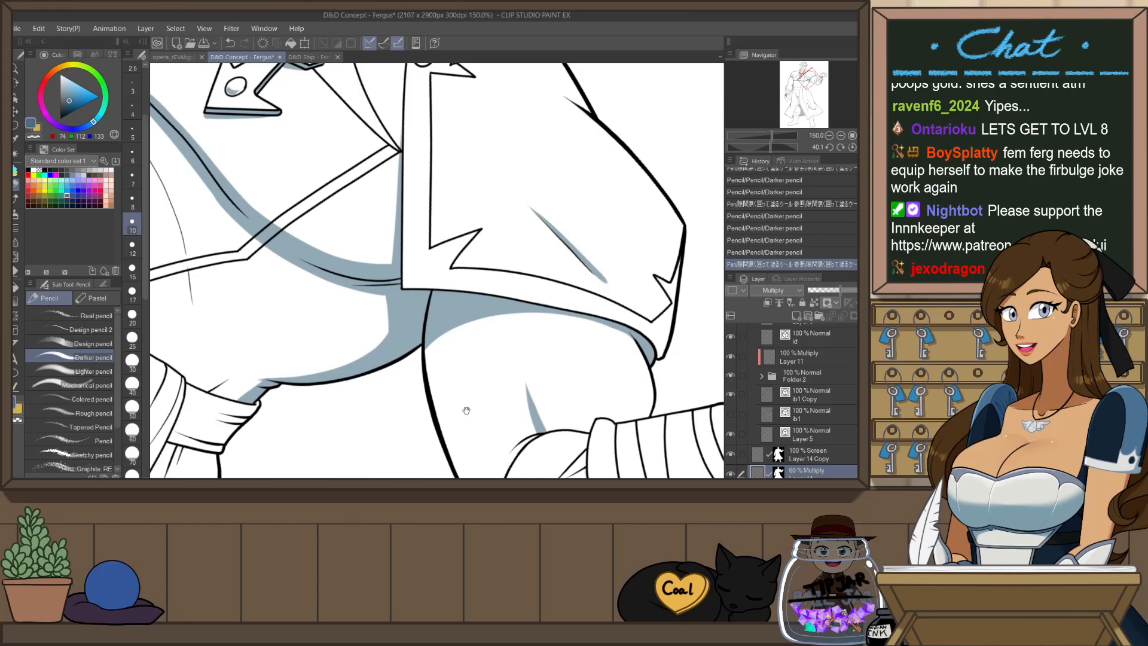
{"action": "left_click_drag", "start_coordinate": [466, 410], "coordinate": [457, 345]}
{"action": "left_click_drag", "start_coordinate": [426, 272], "coordinate": [435, 381]}
{"action": "key", "text": "p"}
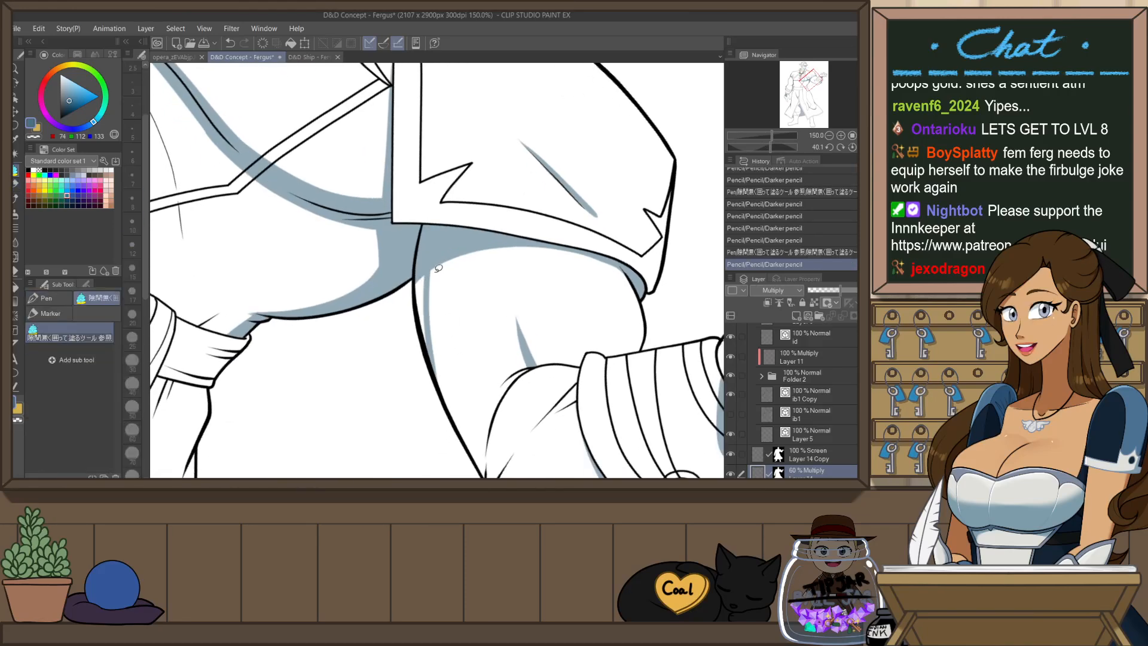
{"action": "left_click_drag", "start_coordinate": [438, 269], "coordinate": [444, 383]}
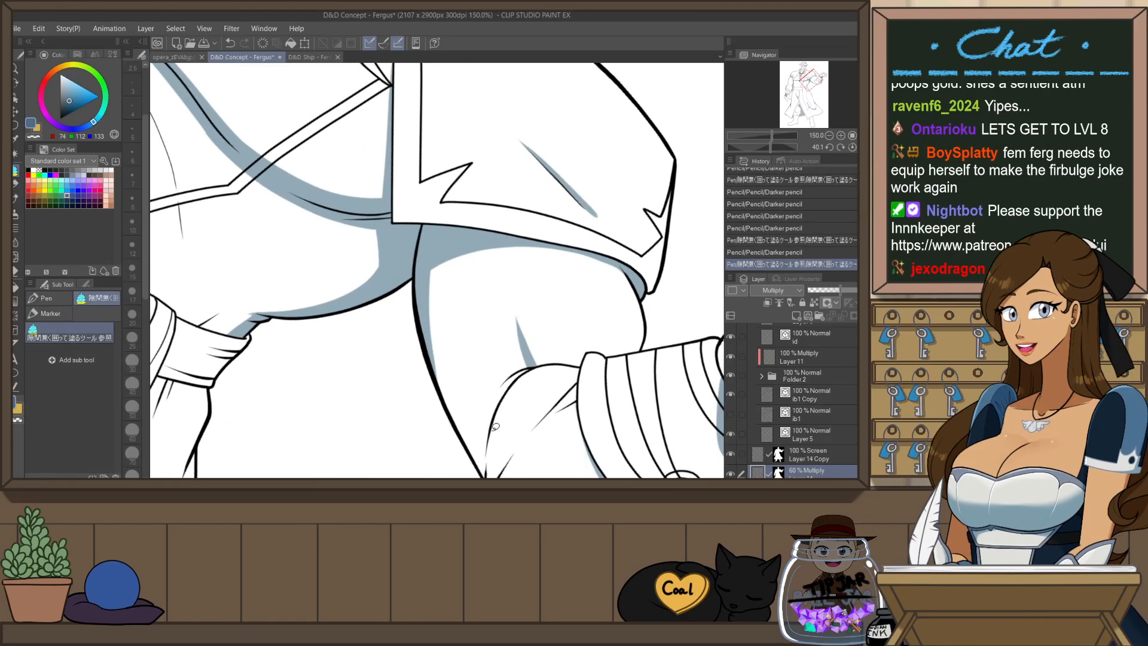
- Shade the hollow of the near ear with a redrawn curved edge, fill it, and trim the outer edge with the eraser
{"action": "key", "text": "h"}
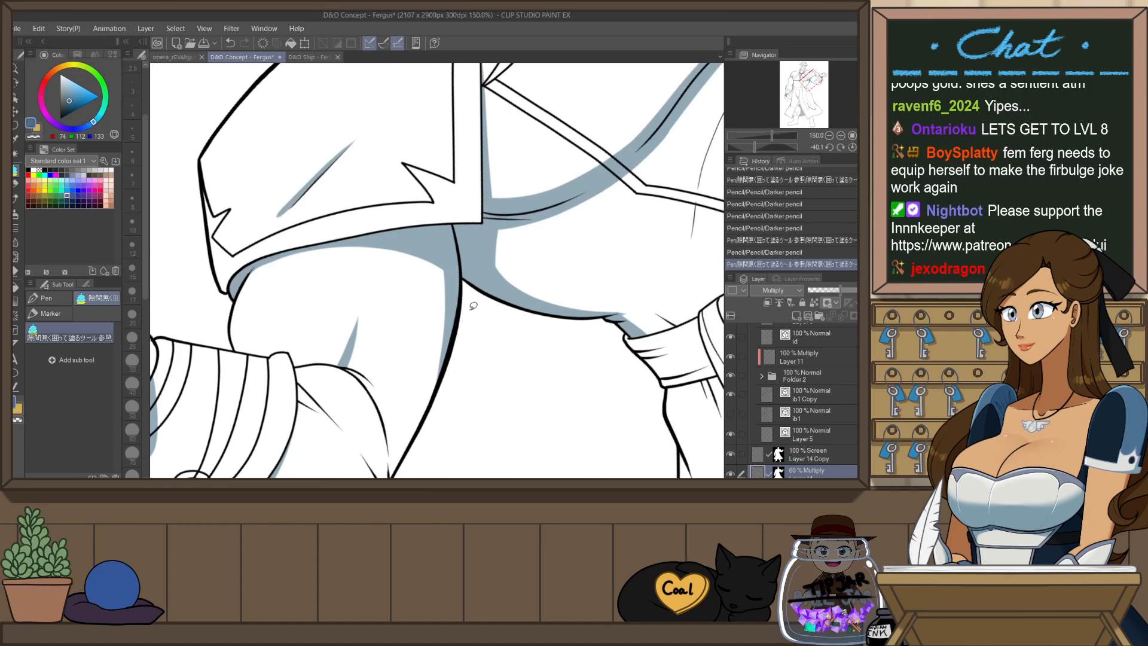
{"action": "scroll", "coordinate": [474, 287], "scroll_direction": "down", "scroll_amount": 3}
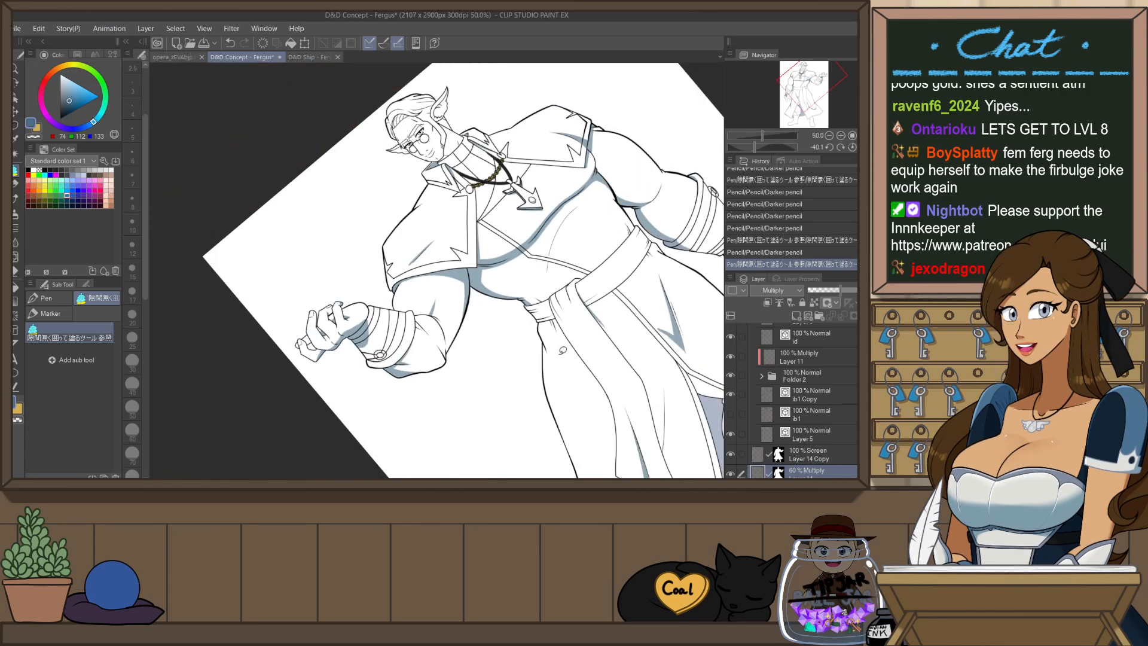
{"action": "key", "text": "at"}
{"action": "scroll", "coordinate": [641, 154], "scroll_direction": "up", "scroll_amount": 8}
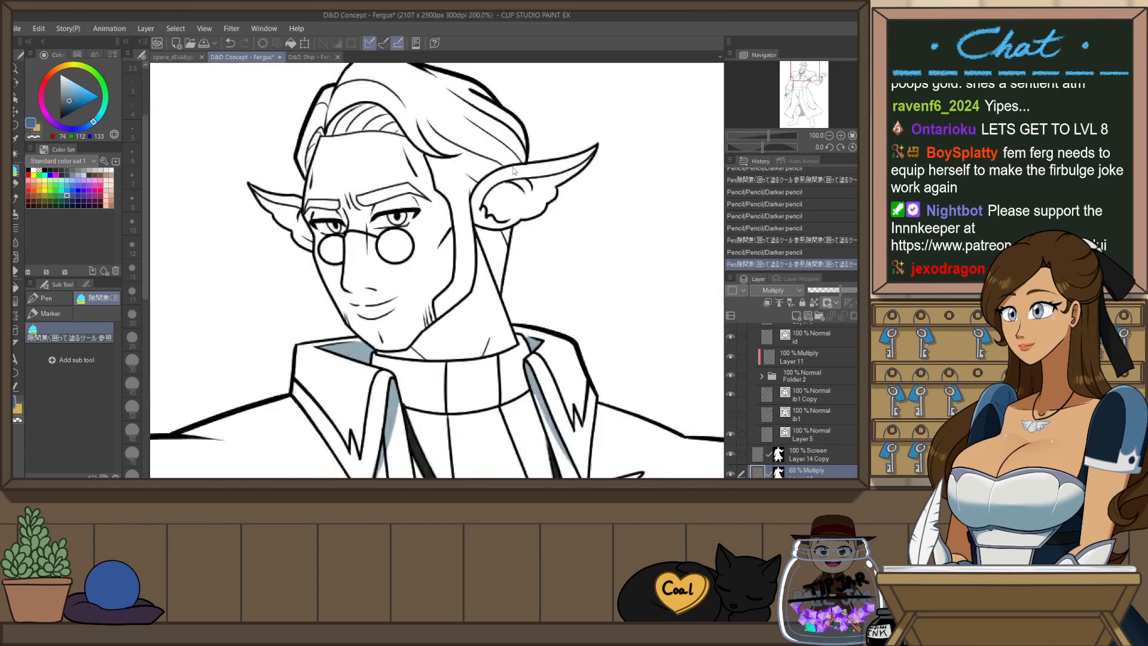
{"action": "left_click_drag", "start_coordinate": [597, 277], "coordinate": [557, 216]}
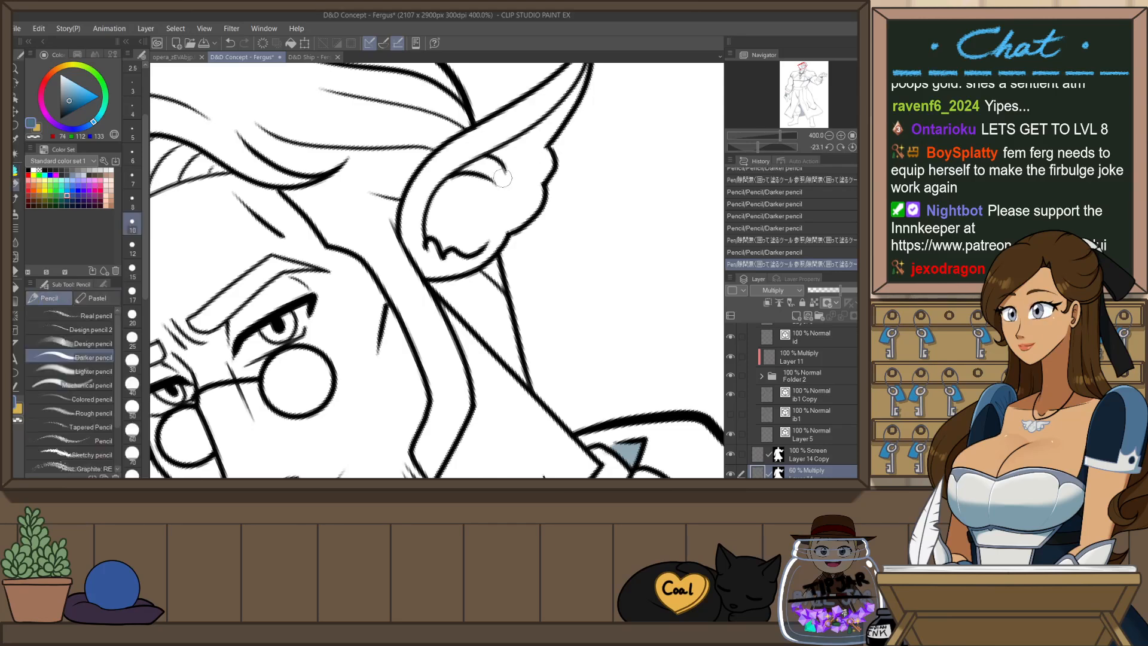
{"action": "left_click_drag", "start_coordinate": [453, 179], "coordinate": [493, 213]}
{"action": "key", "text": "ctrl+z"}
{"action": "left_click_drag", "start_coordinate": [454, 179], "coordinate": [495, 215]}
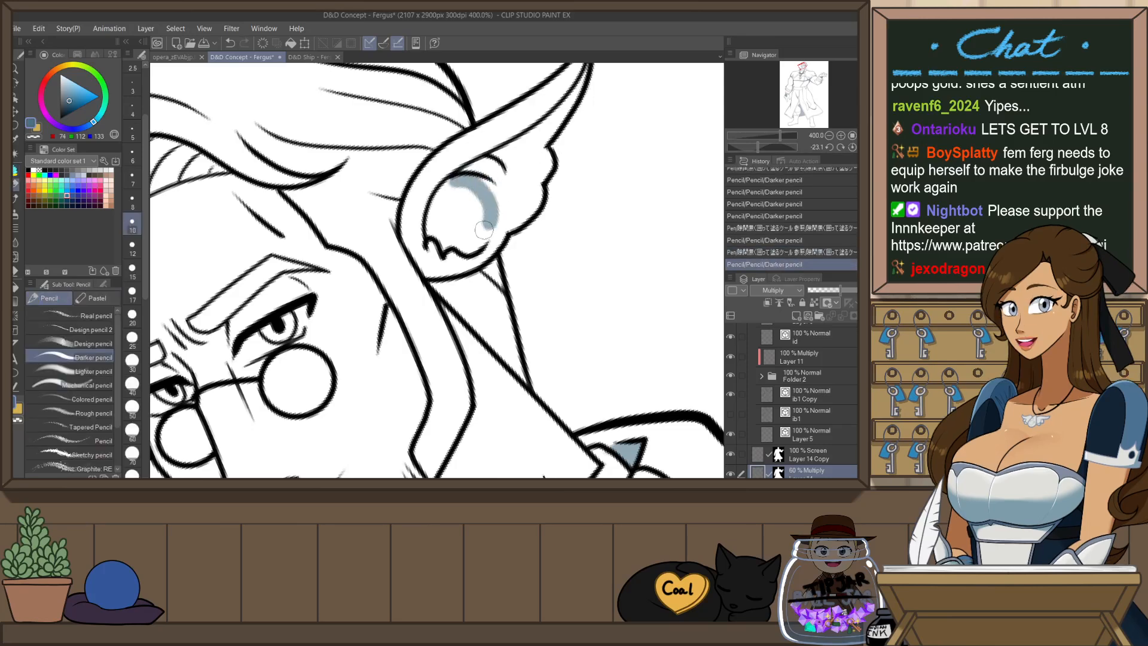
{"action": "key", "text": "ctrl+z"}
{"action": "mouse_move", "coordinate": [452, 174]}
{"action": "left_mouse_down"}
{"action": "mouse_move", "coordinate": [494, 191]}
{"action": "mouse_move", "coordinate": [487, 236]}
{"action": "left_mouse_up"}
{"action": "key", "text": "p"}
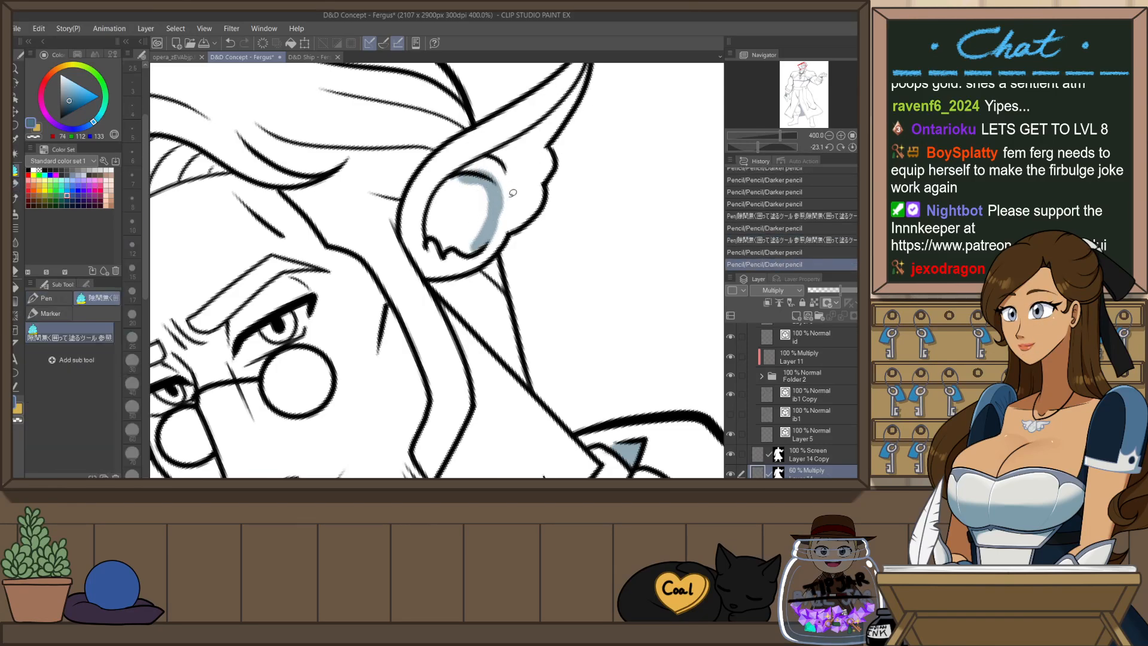
{"action": "mouse_move", "coordinate": [501, 187]}
{"action": "left_mouse_down"}
{"action": "mouse_move", "coordinate": [465, 263]}
{"action": "mouse_move", "coordinate": [498, 209]}
{"action": "left_mouse_up"}
{"action": "key", "text": "e"}
{"action": "mouse_move", "coordinate": [469, 158]}
{"action": "left_mouse_down"}
{"action": "mouse_move", "coordinate": [518, 179]}
{"action": "mouse_move", "coordinate": [525, 232]}
{"action": "left_mouse_up"}
- Draw a tapered shadow inside the near ear's pointed upper part and fill its gaps
{"action": "key", "text": "p"}
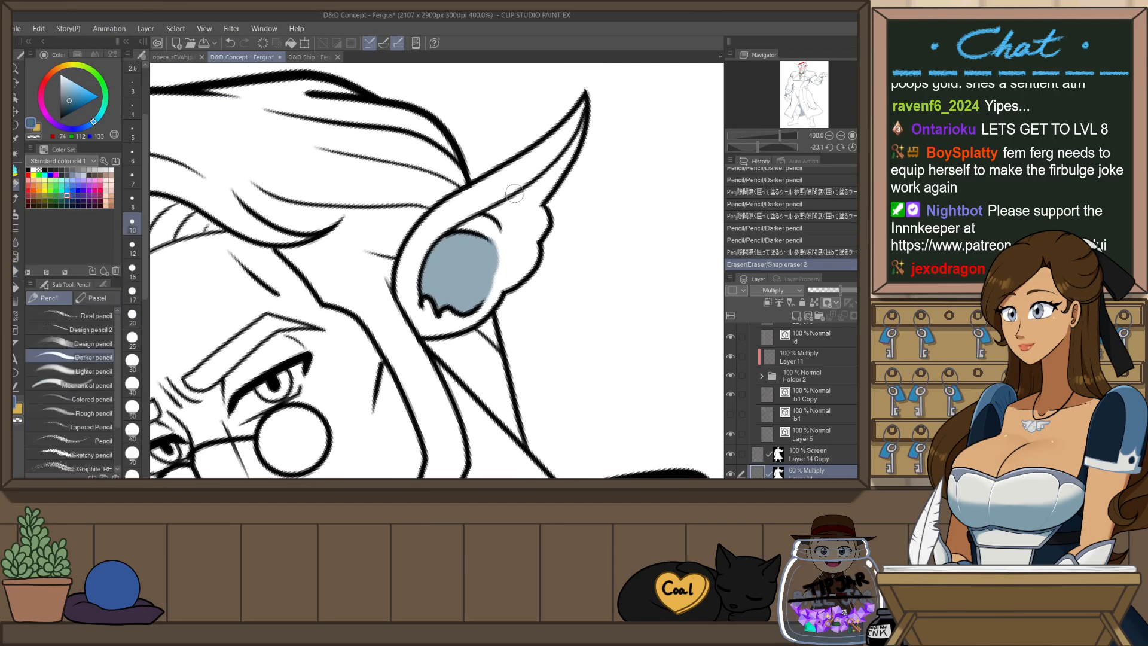
{"action": "left_click_drag", "start_coordinate": [532, 186], "coordinate": [502, 226]}
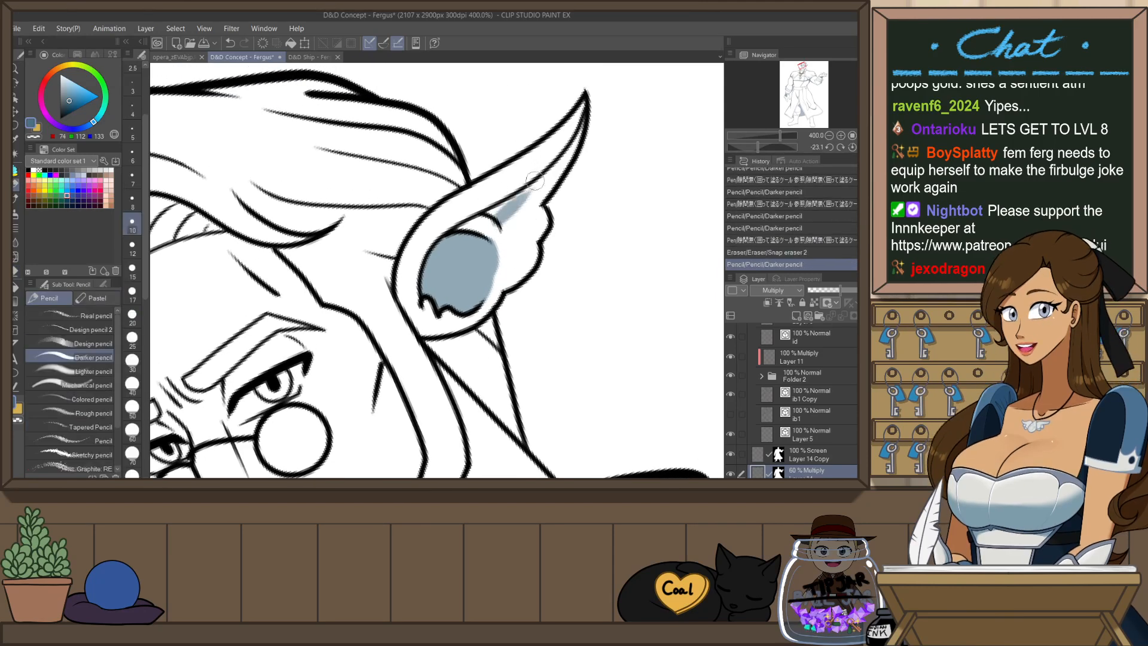
{"action": "key", "text": "p"}
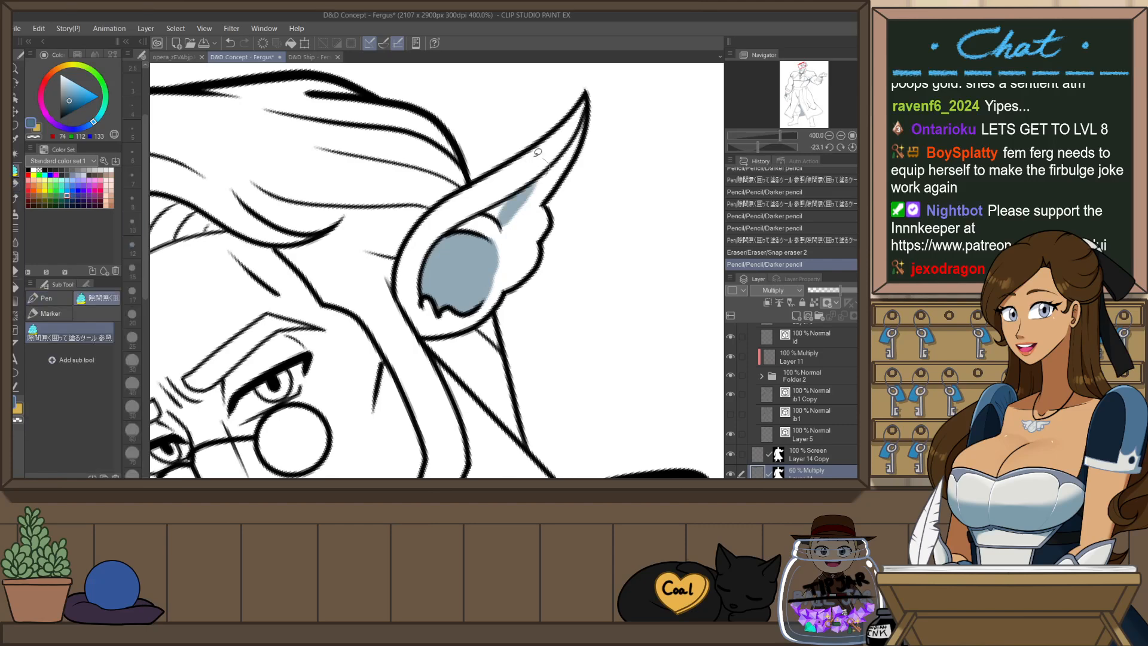
{"action": "left_click_drag", "start_coordinate": [538, 153], "coordinate": [542, 220]}
{"action": "scroll", "coordinate": [580, 173], "scroll_direction": "down", "scroll_amount": 3}
{"action": "key", "text": "ctrl+at"}
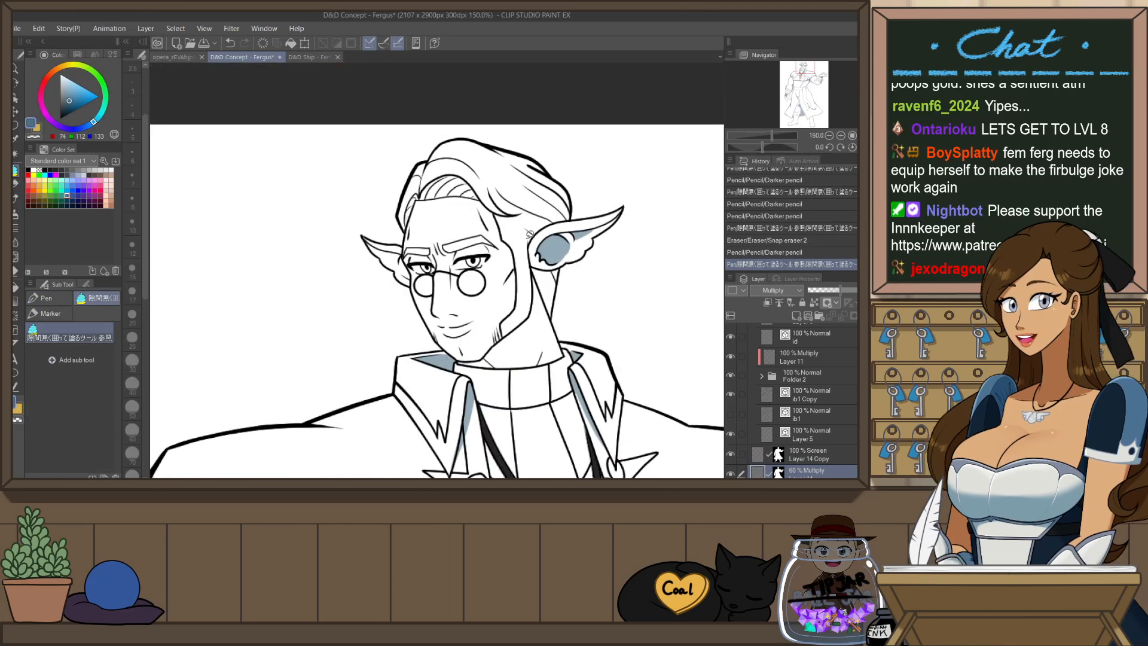
- Fill the inner part of the far ear beside the face with shadow and erase its outer side to a curved edge
{"action": "key", "text": "ctrl+at"}
{"action": "key", "text": "p"}
{"action": "scroll", "coordinate": [471, 260], "scroll_direction": "up", "scroll_amount": 1}
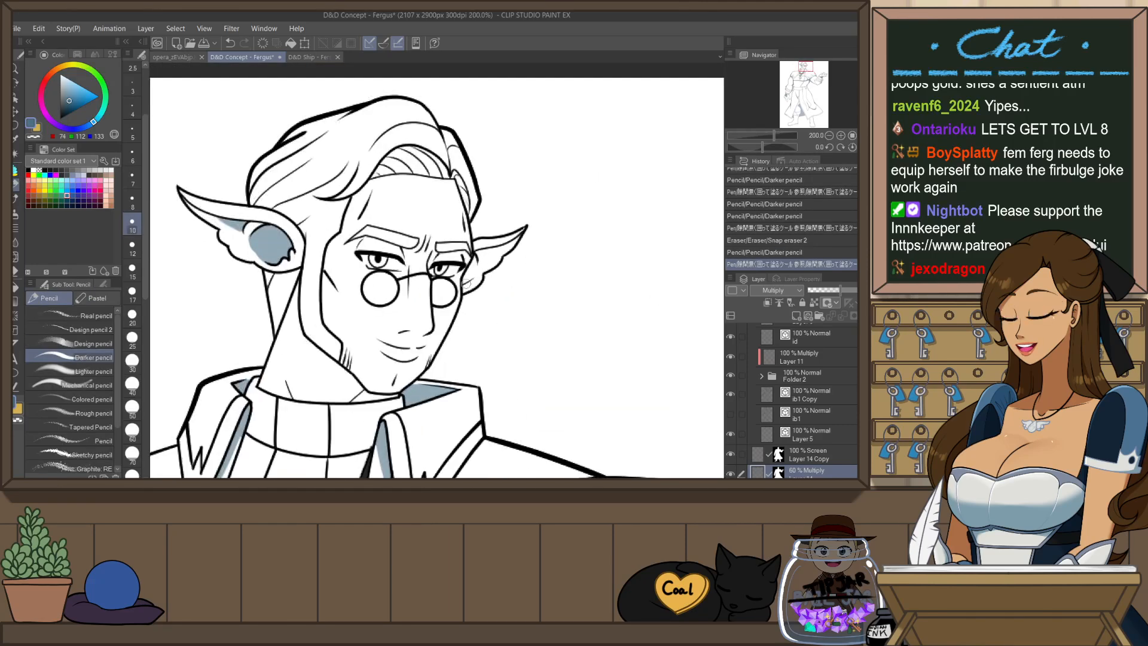
{"action": "mouse_move", "coordinate": [465, 279]}
{"action": "left_mouse_down"}
{"action": "mouse_move", "coordinate": [477, 255]}
{"action": "mouse_move", "coordinate": [445, 262]}
{"action": "mouse_move", "coordinate": [423, 294]}
{"action": "mouse_move", "coordinate": [461, 247]}
{"action": "mouse_move", "coordinate": [442, 305]}
{"action": "left_mouse_up"}
{"action": "scroll", "coordinate": [480, 266], "scroll_direction": "up", "scroll_amount": 6}
{"action": "key", "text": "p"}
{"action": "mouse_move", "coordinate": [488, 218]}
{"action": "left_mouse_down"}
{"action": "mouse_move", "coordinate": [459, 210]}
{"action": "mouse_move", "coordinate": [412, 235]}
{"action": "left_mouse_up"}
{"action": "key", "text": "e"}
{"action": "left_click_drag", "start_coordinate": [486, 200], "coordinate": [504, 265]}
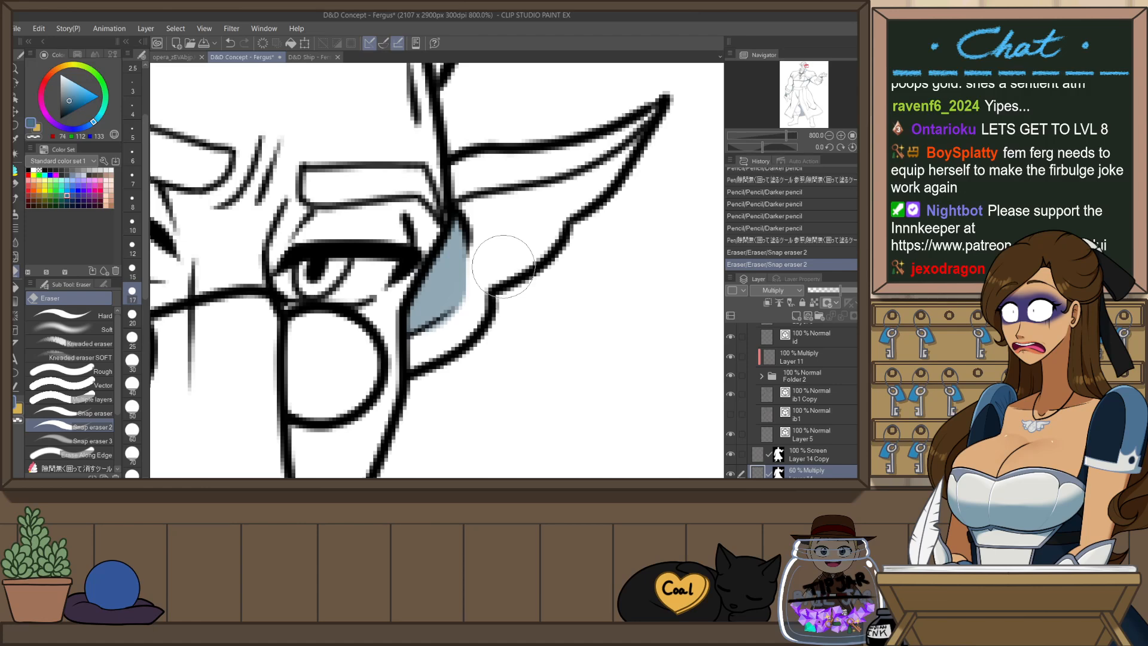
- Fill the swept-back hair strands above the forehead with the shadow colour
{"action": "scroll", "coordinate": [503, 267], "scroll_direction": "down", "scroll_amount": 10}
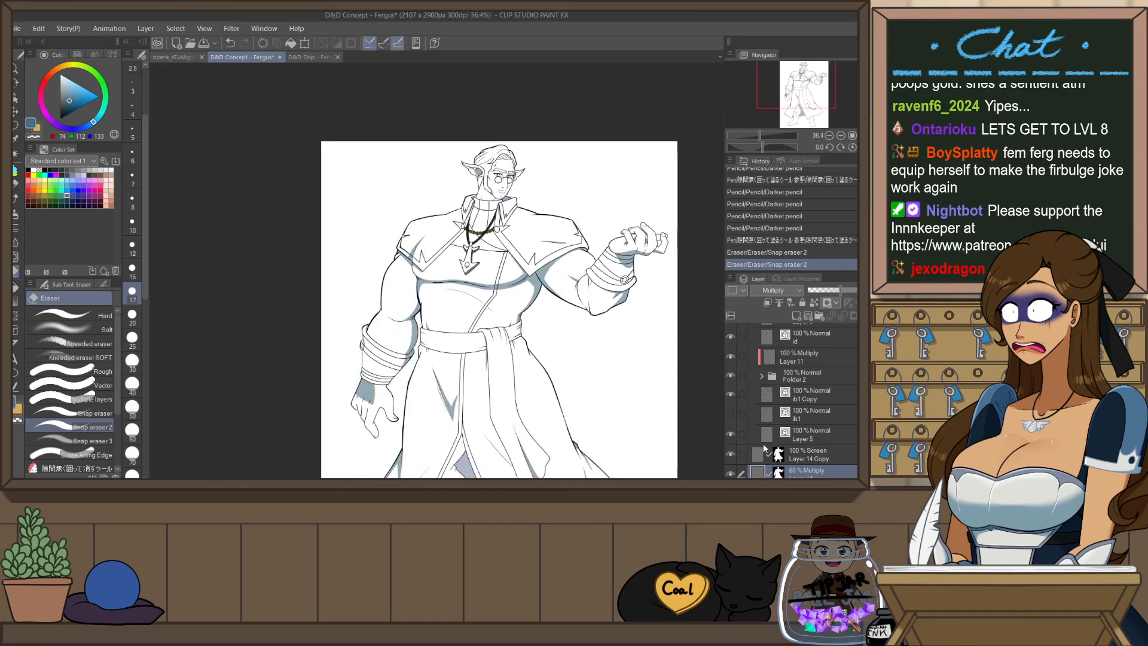
{"action": "scroll", "coordinate": [501, 150], "scroll_direction": "up", "scroll_amount": 4}
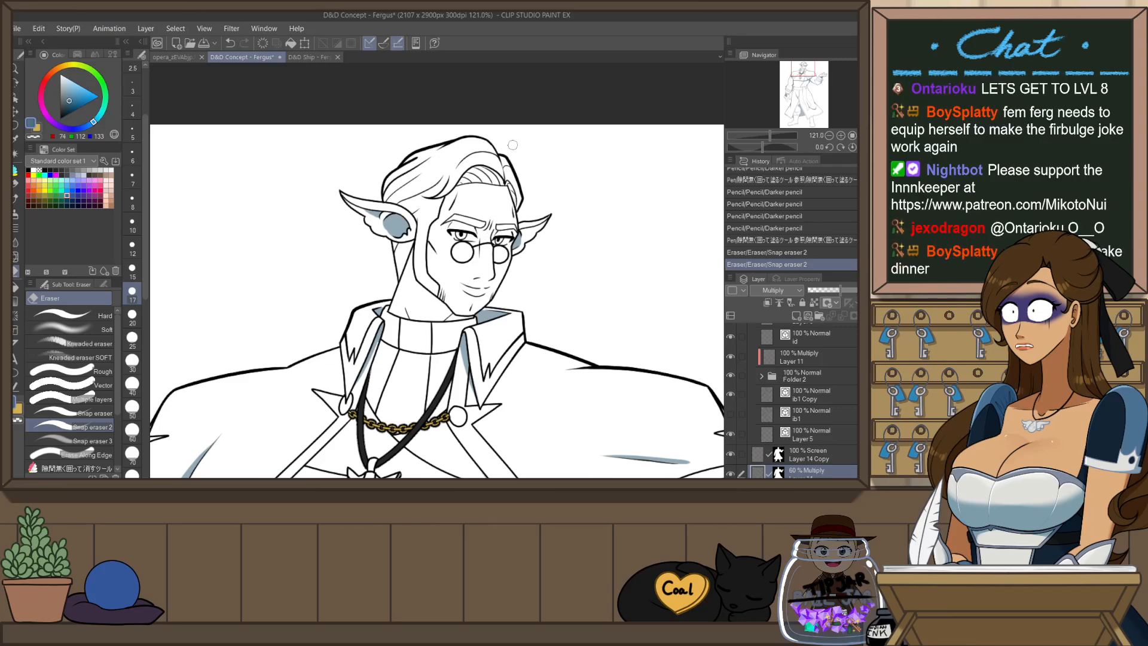
{"action": "key", "text": "p"}
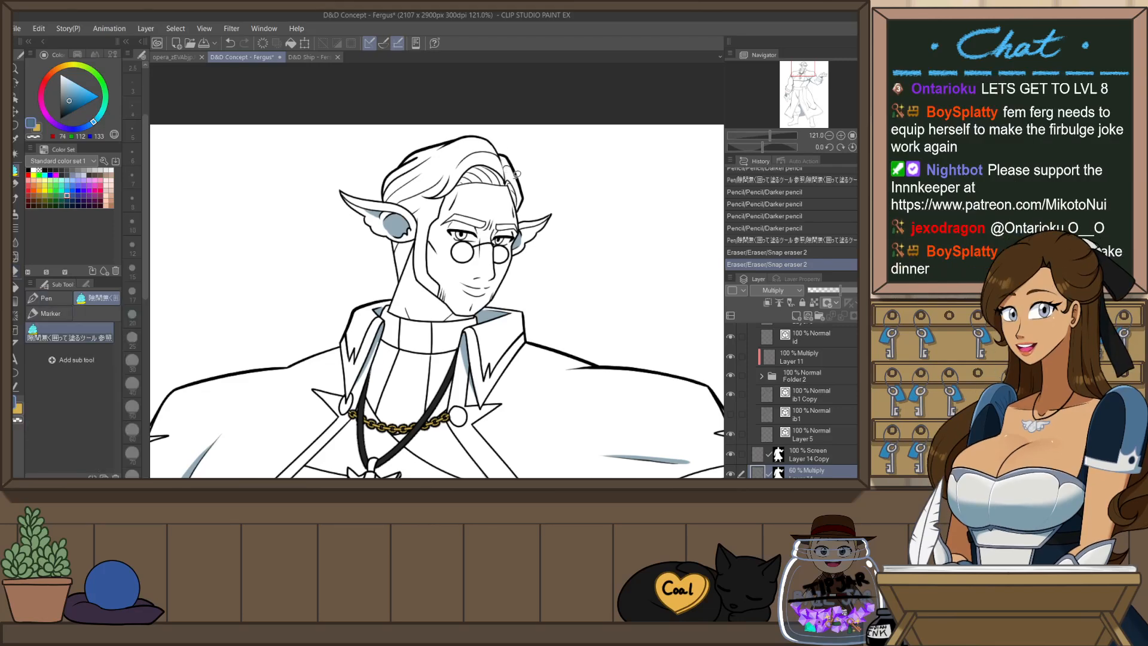
{"action": "left_click_drag", "start_coordinate": [458, 191], "coordinate": [471, 160]}
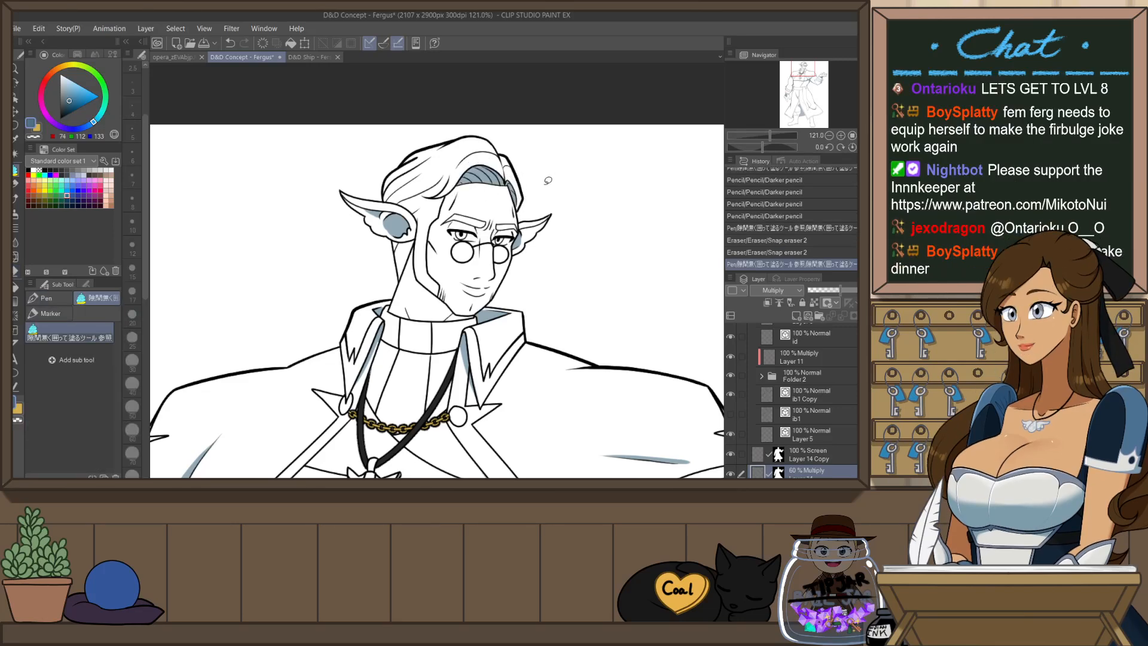
{"action": "scroll", "coordinate": [544, 183], "scroll_direction": "down", "scroll_amount": 1}
{"action": "scroll", "coordinate": [578, 174], "scroll_direction": "up", "scroll_amount": 1}
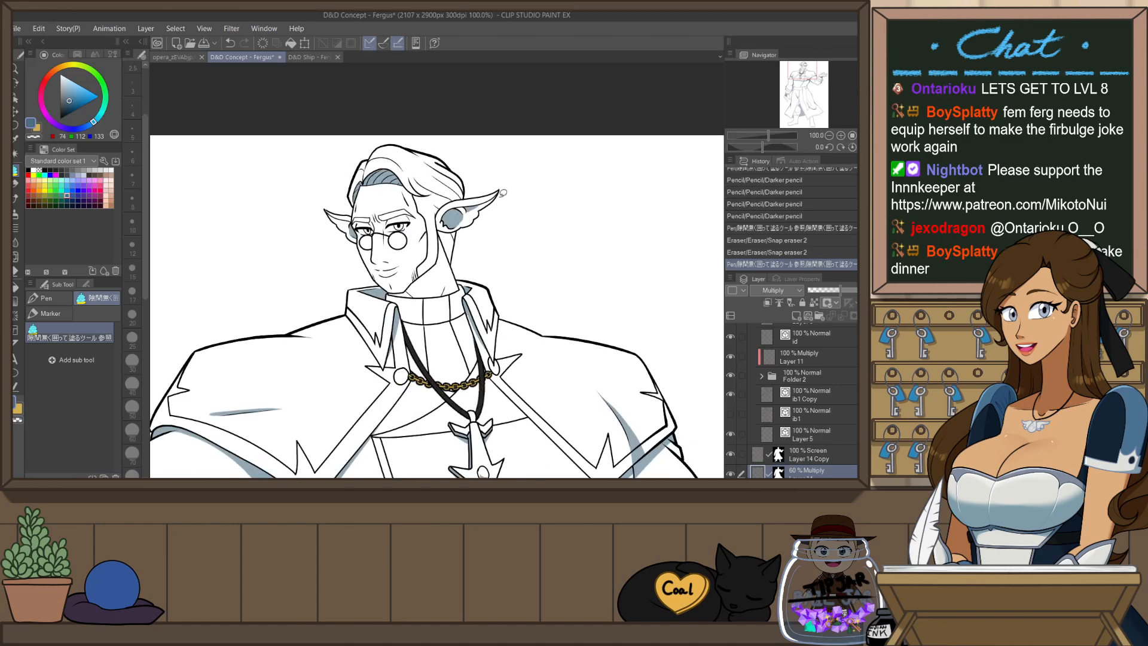
- Draw a short shadow along the side and underside of the nose and slim it with the eraser
{"action": "scroll", "coordinate": [468, 240], "scroll_direction": "up", "scroll_amount": 2}
{"action": "scroll", "coordinate": [468, 239], "scroll_direction": "up", "scroll_amount": 2}
{"action": "key", "text": "shift+space"}
{"action": "left_click_drag", "start_coordinate": [574, 323], "coordinate": [565, 193]}
{"action": "key", "text": "p"}
{"action": "left_click_drag", "start_coordinate": [454, 231], "coordinate": [439, 259]}
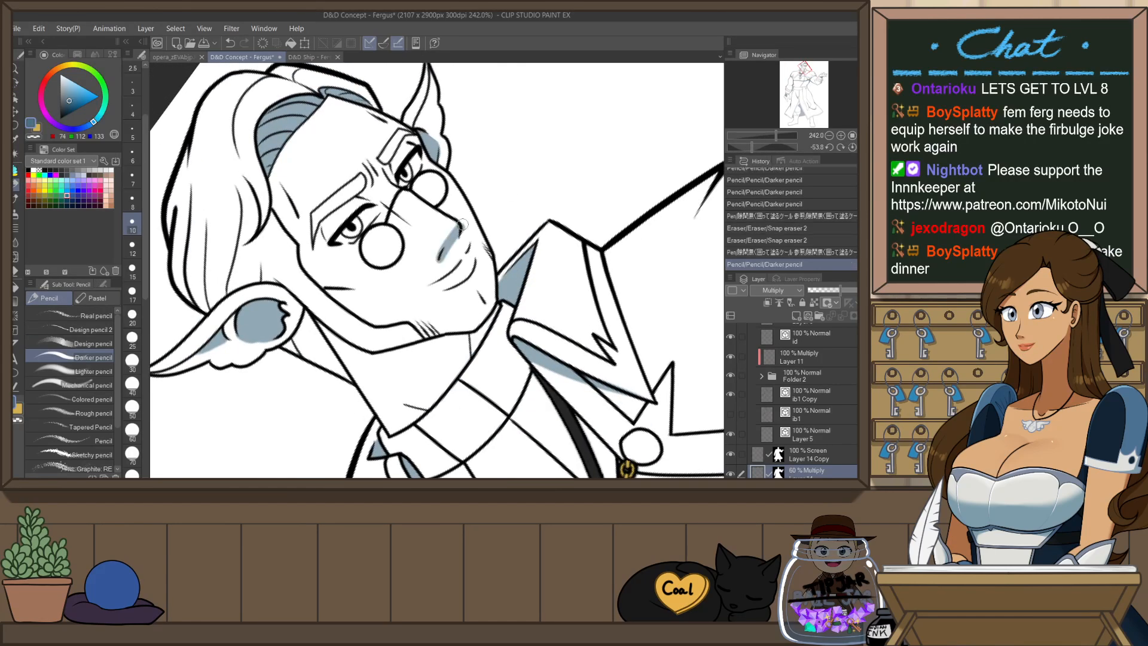
{"action": "key", "text": "e"}
{"action": "mouse_move", "coordinate": [473, 215]}
{"action": "left_mouse_down"}
{"action": "mouse_move", "coordinate": [470, 239]}
{"action": "mouse_move", "coordinate": [429, 260]}
{"action": "mouse_move", "coordinate": [440, 247]}
{"action": "mouse_move", "coordinate": [450, 262]}
{"action": "left_mouse_up"}
{"action": "key", "text": "ctrl+z"}
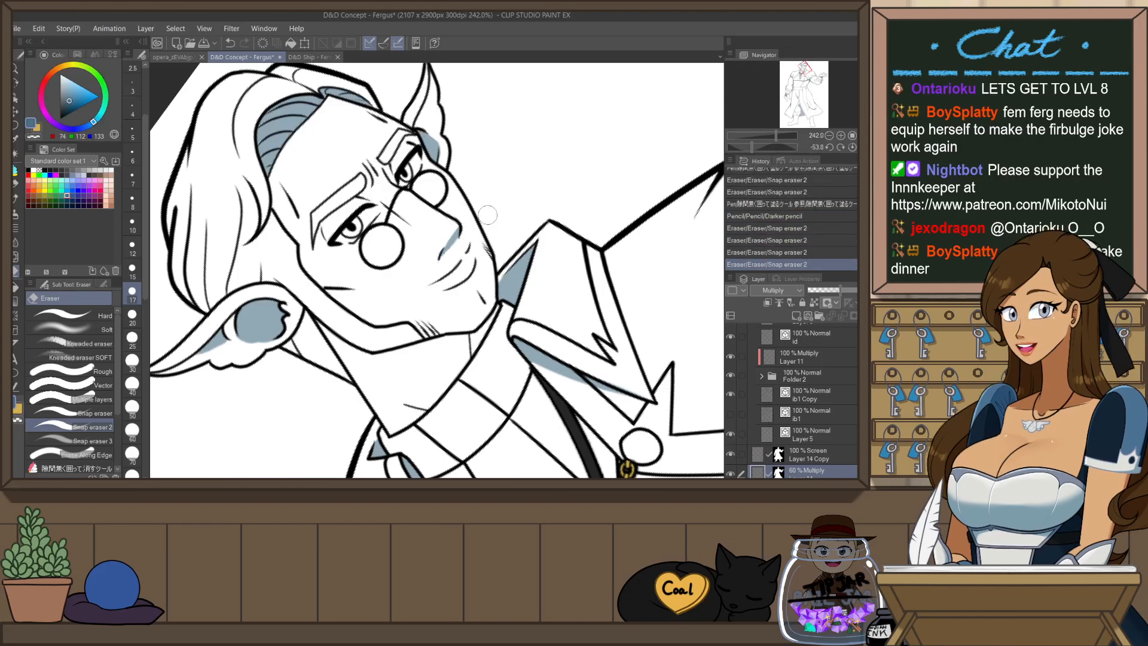
- Refine the nose shadow with a smaller pencil and trim its edge with the eraser
{"action": "key", "text": "p"}
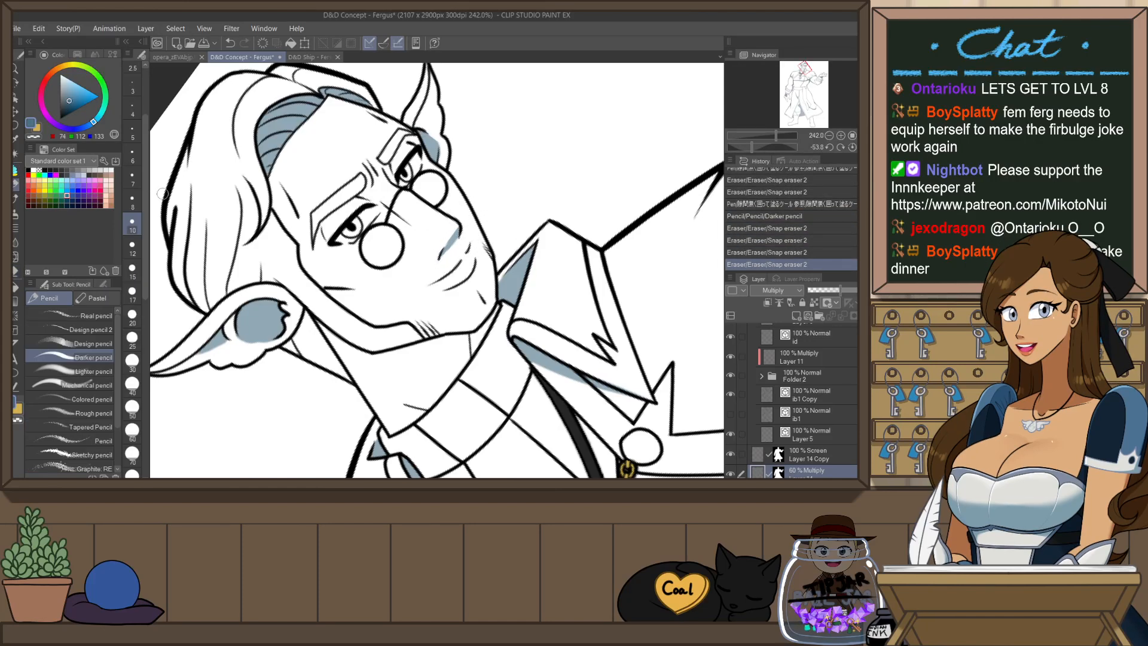
{"action": "key", "text": "bracketleft"}
{"action": "key", "text": "bracketleft"}
{"action": "key", "text": "bracketleft"}
{"action": "key", "text": "bracketleft"}
{"action": "key", "text": "bracketleft"}
{"action": "mouse_move", "coordinate": [451, 240]}
{"action": "left_mouse_down"}
{"action": "mouse_move", "coordinate": [442, 257]}
{"action": "mouse_move", "coordinate": [461, 231]}
{"action": "mouse_move", "coordinate": [456, 257]}
{"action": "left_mouse_up"}
{"action": "key", "text": "ctrl+z"}
{"action": "key", "text": "e"}
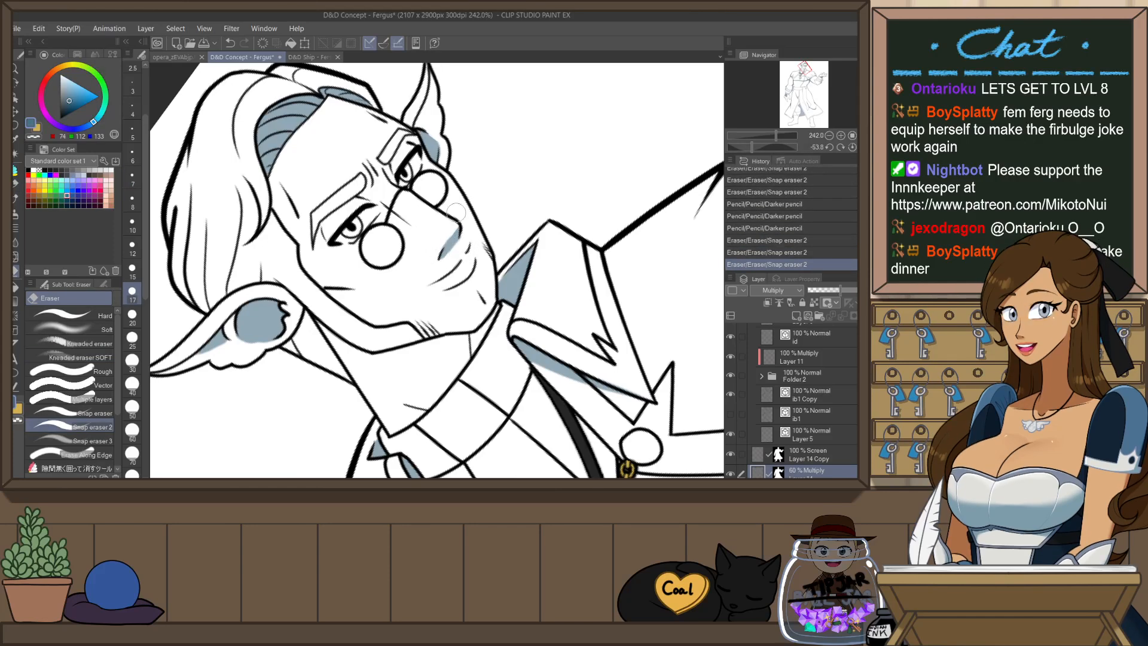
{"action": "left_click_drag", "start_coordinate": [478, 194], "coordinate": [463, 218]}
{"action": "scroll", "coordinate": [467, 214], "scroll_direction": "down", "scroll_amount": 3}
{"action": "key", "text": "ctrl+@"}
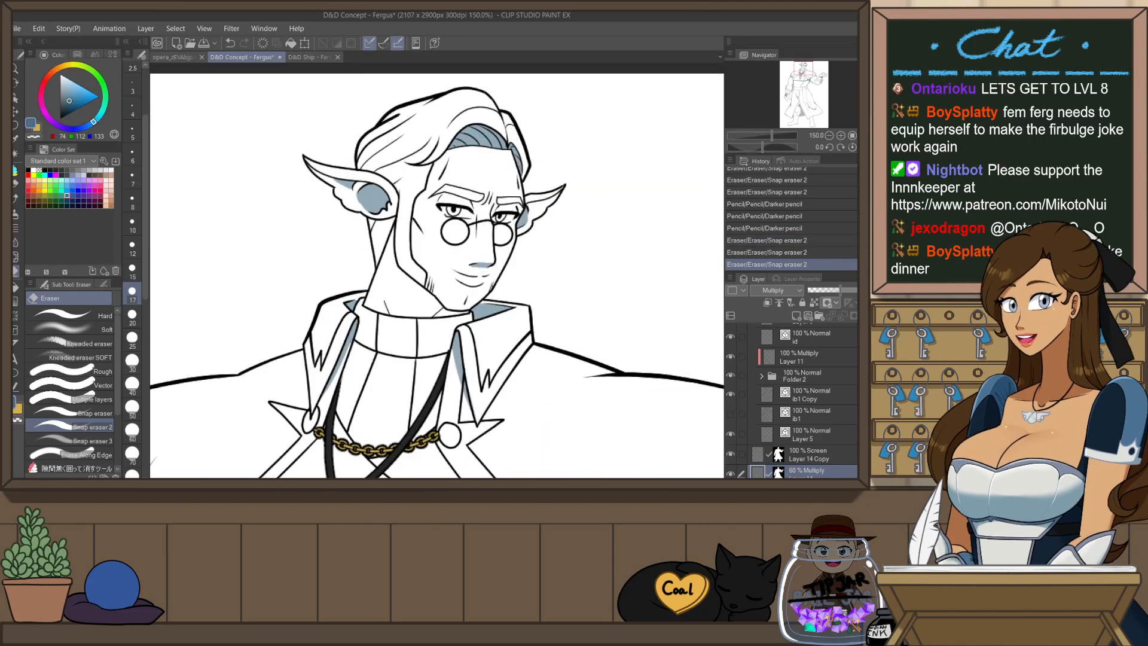
{"action": "key", "text": "ctrl+0"}
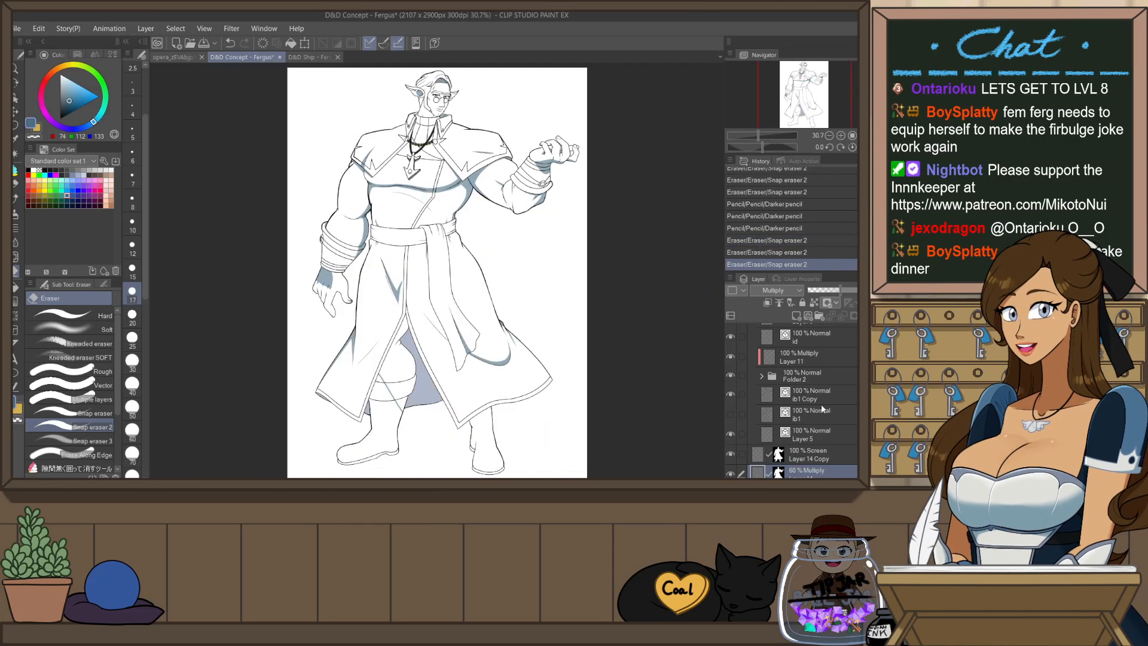
- Collapse the ink master folder and turn on the visibility of Folder 3 to show the character's flat colours
{"action": "scroll", "coordinate": [816, 408], "scroll_direction": "up", "scroll_amount": 3}
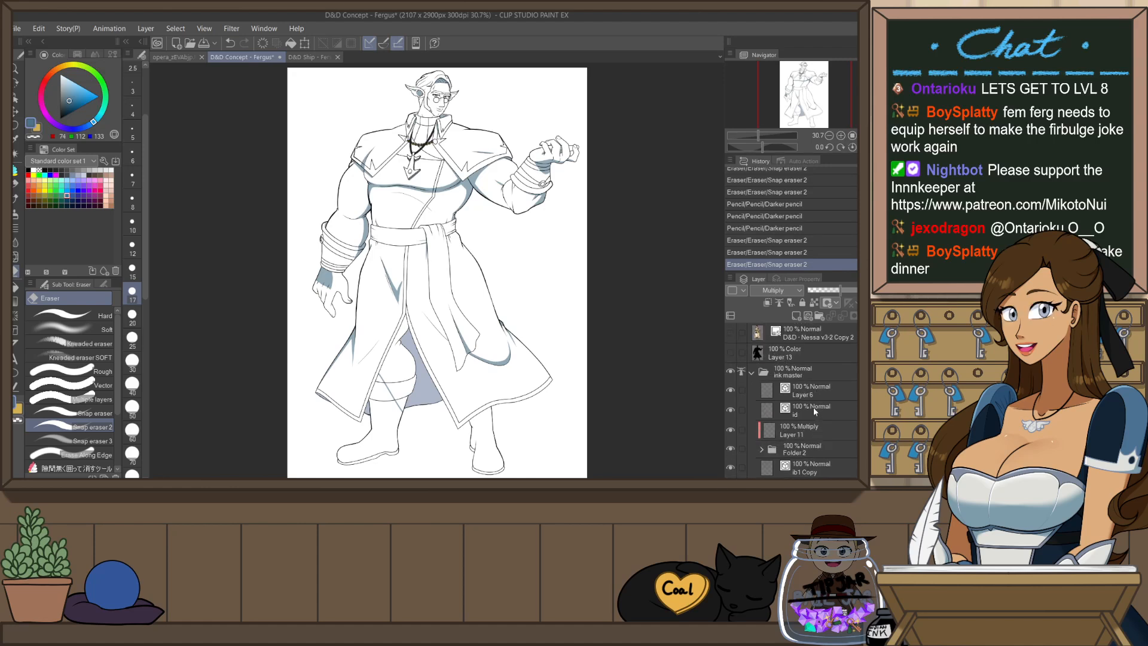
{"action": "left_click", "coordinate": [752, 371]}
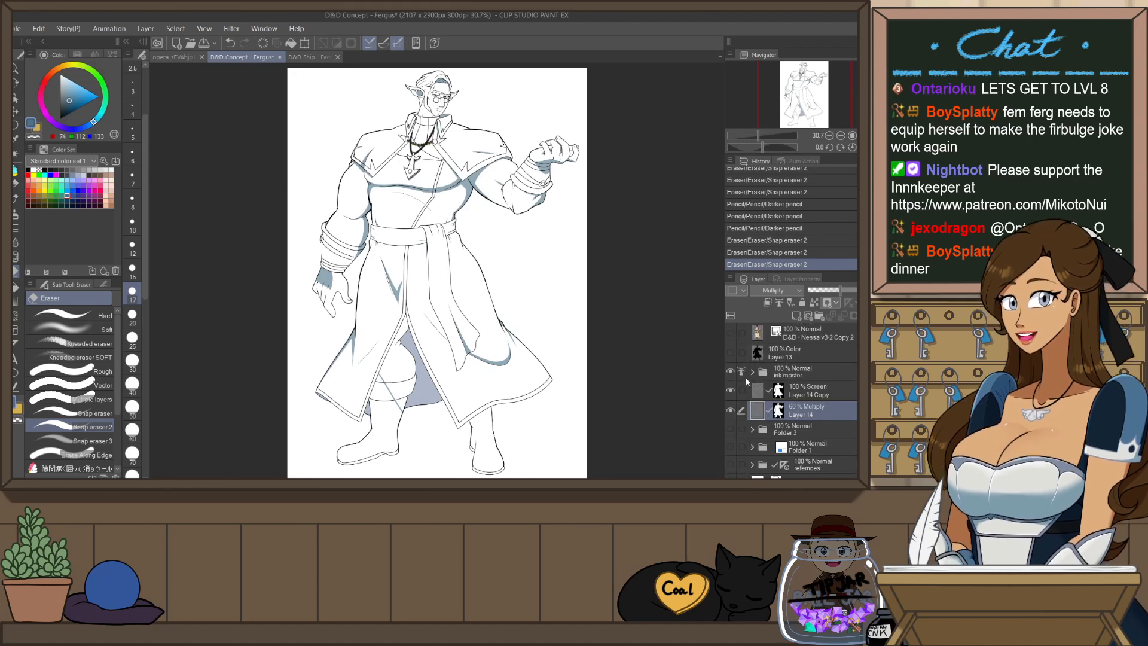
{"action": "left_click", "coordinate": [730, 429]}
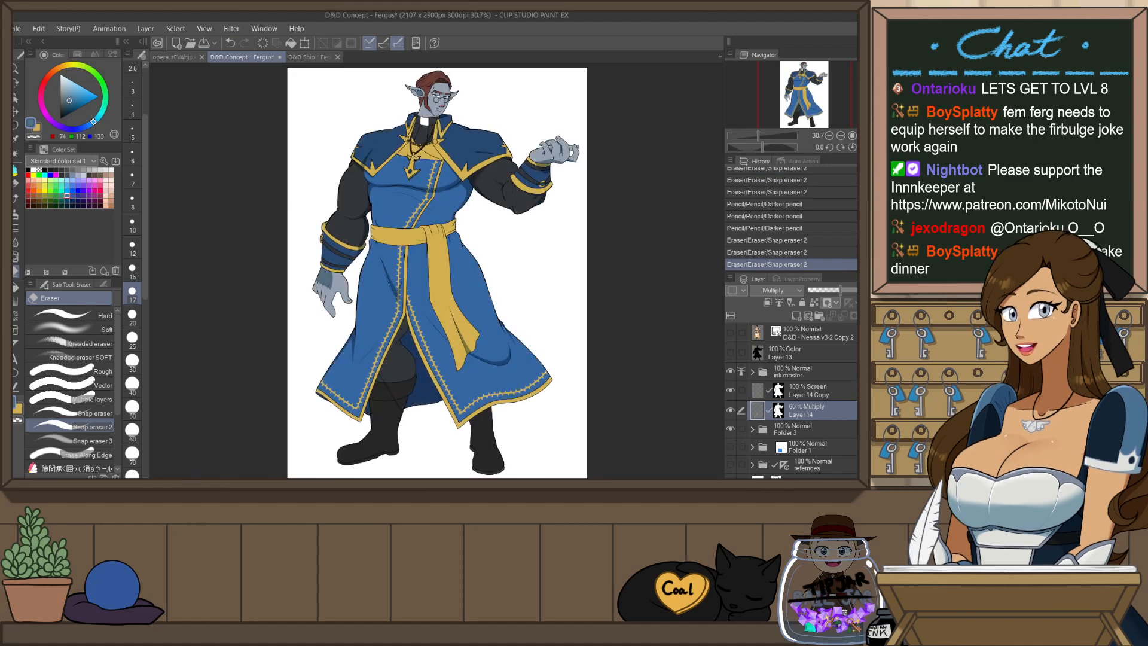
- Open the Furgas.png reference and dock it in its own pane beside the D&D Concept canvas
{"action": "key", "text": "ctrl+0"}
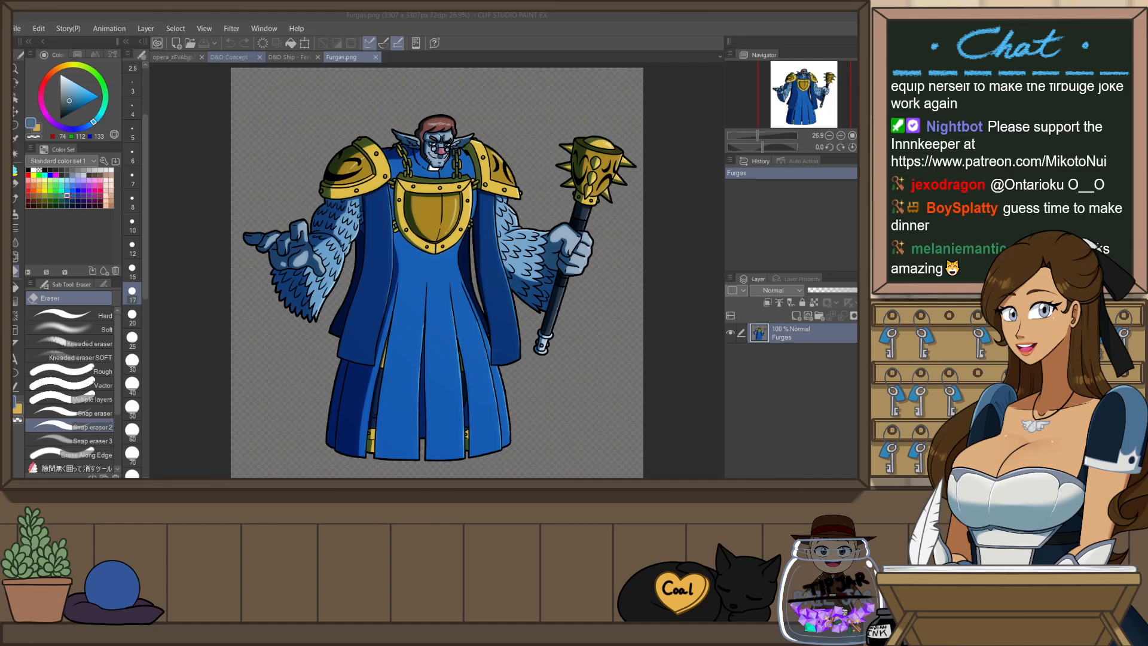
{"action": "left_click", "coordinate": [227, 59]}
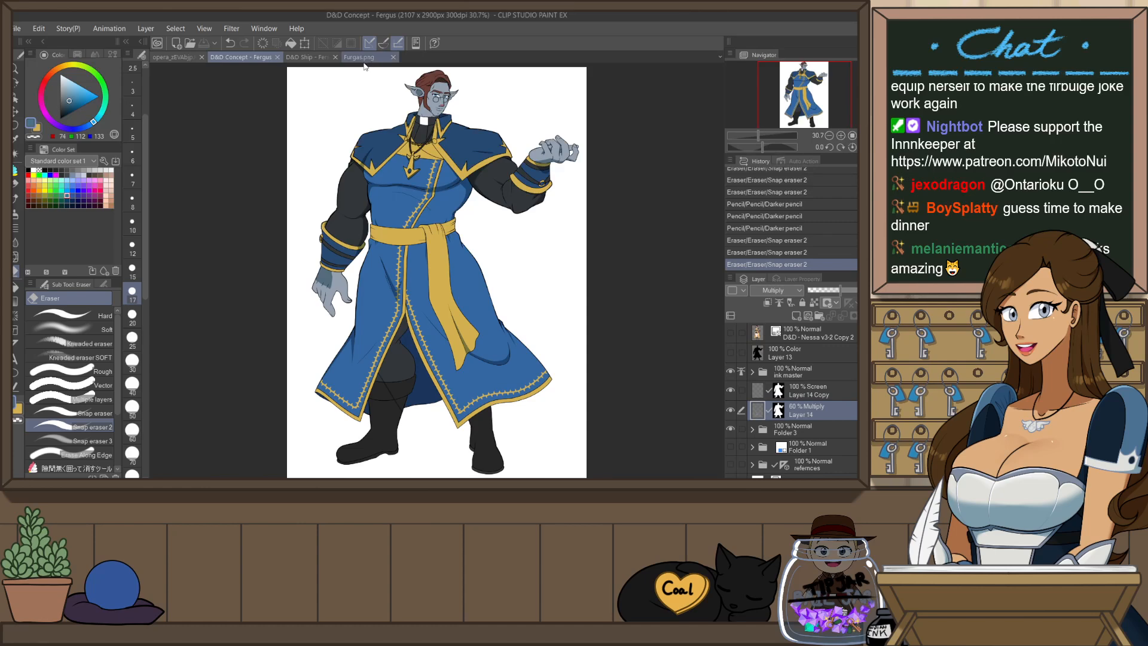
{"action": "left_click_drag", "start_coordinate": [160, 86], "coordinate": [156, 84]}
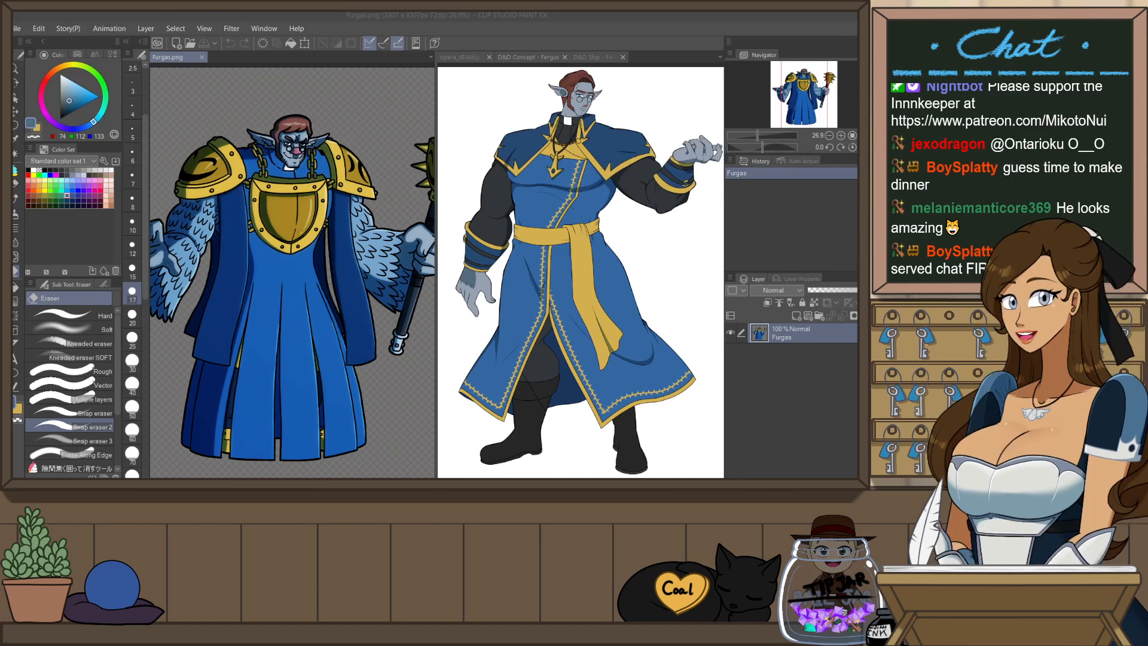
- Hide the white paper layer in the D&D Concept document so the character stands on transparency
{"action": "left_click", "coordinate": [529, 58]}
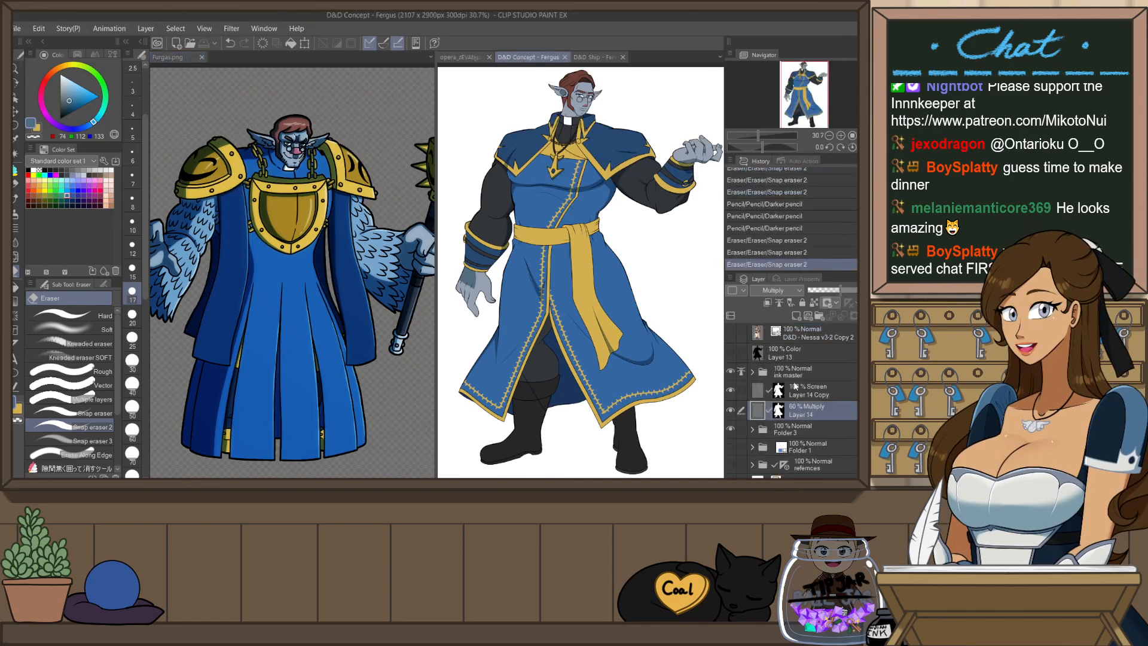
{"action": "scroll", "coordinate": [790, 401], "scroll_direction": "down", "scroll_amount": 1}
{"action": "left_click", "coordinate": [731, 473]}
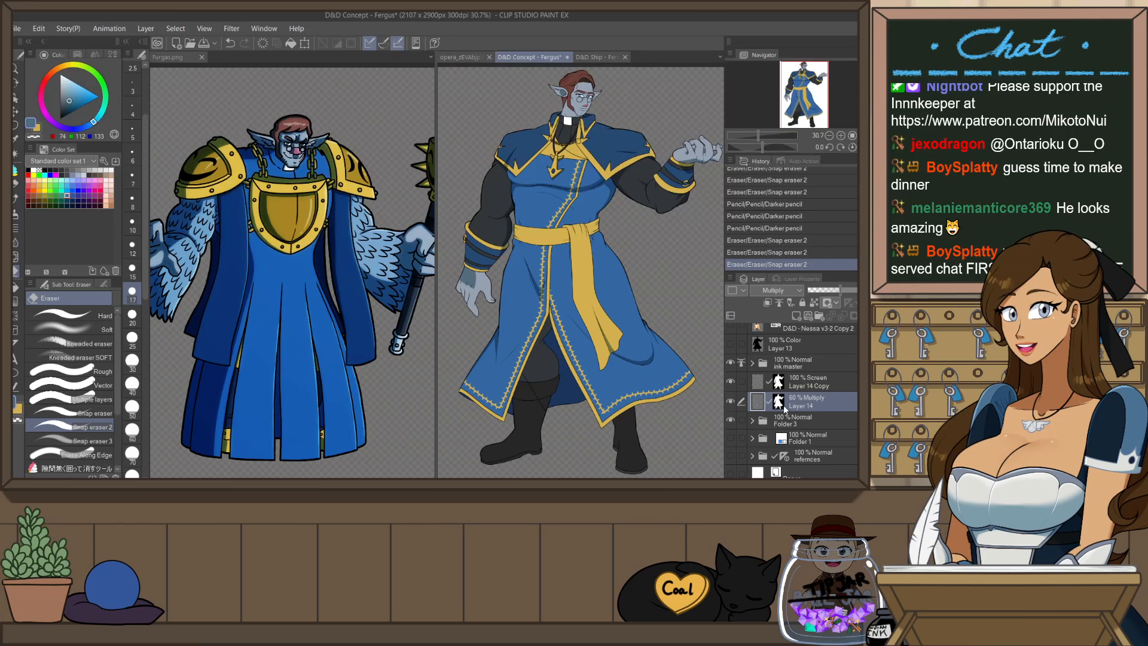
- Zoom the Furgas.png reference to 25% for comparing the two characters and return to the D&D Concept document
{"action": "left_click", "coordinate": [167, 55]}
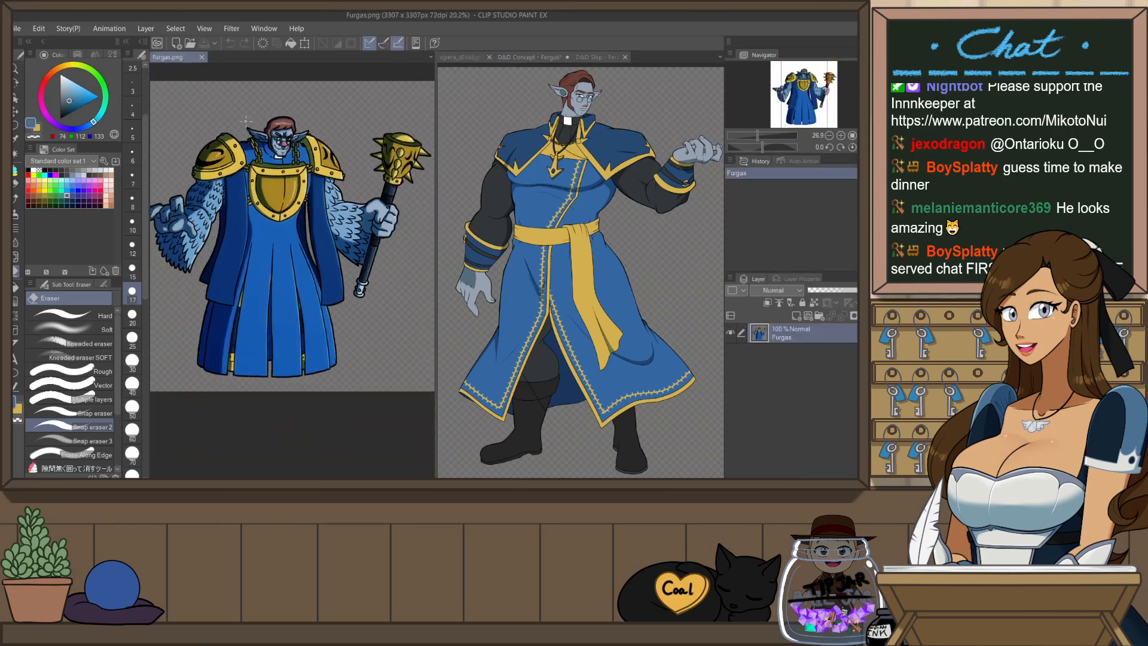
{"action": "scroll", "coordinate": [274, 196], "scroll_direction": "up", "scroll_amount": 3}
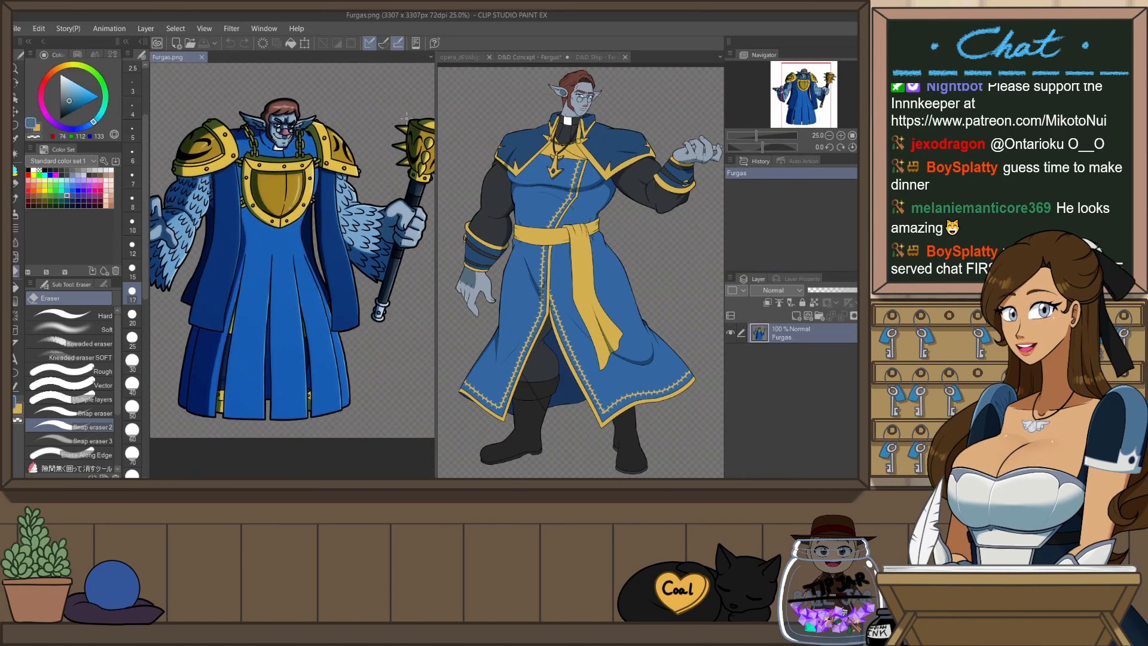
{"action": "left_click", "coordinate": [517, 57]}
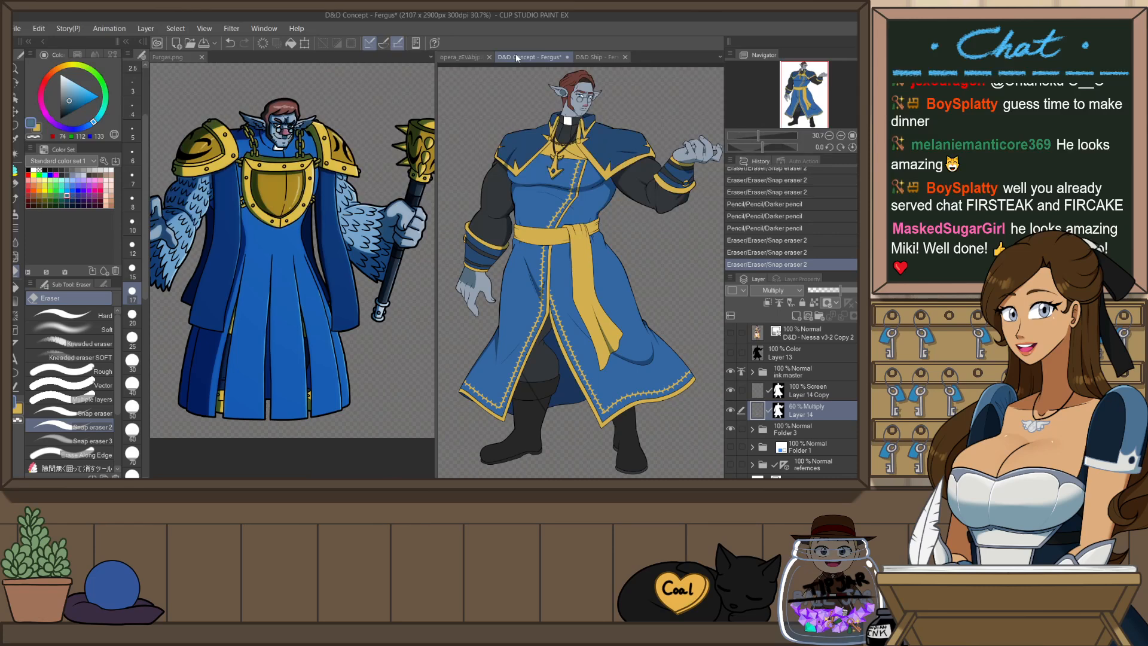